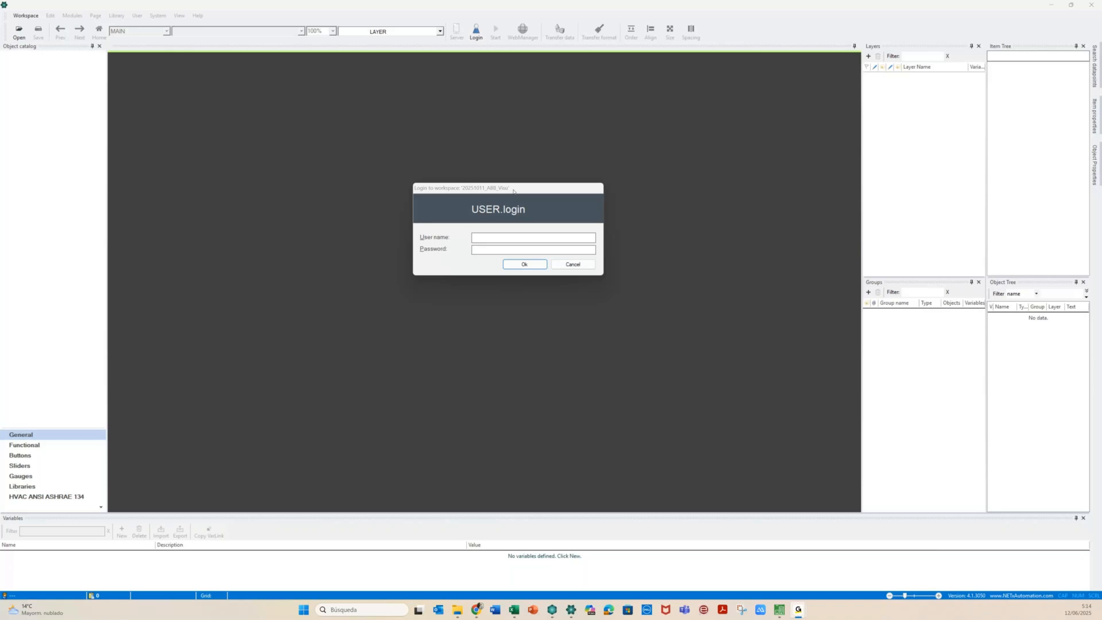
Log in with the workspace user name and password to open the ABB HOTEL Init page
left_click(520, 239)
type("admin****")
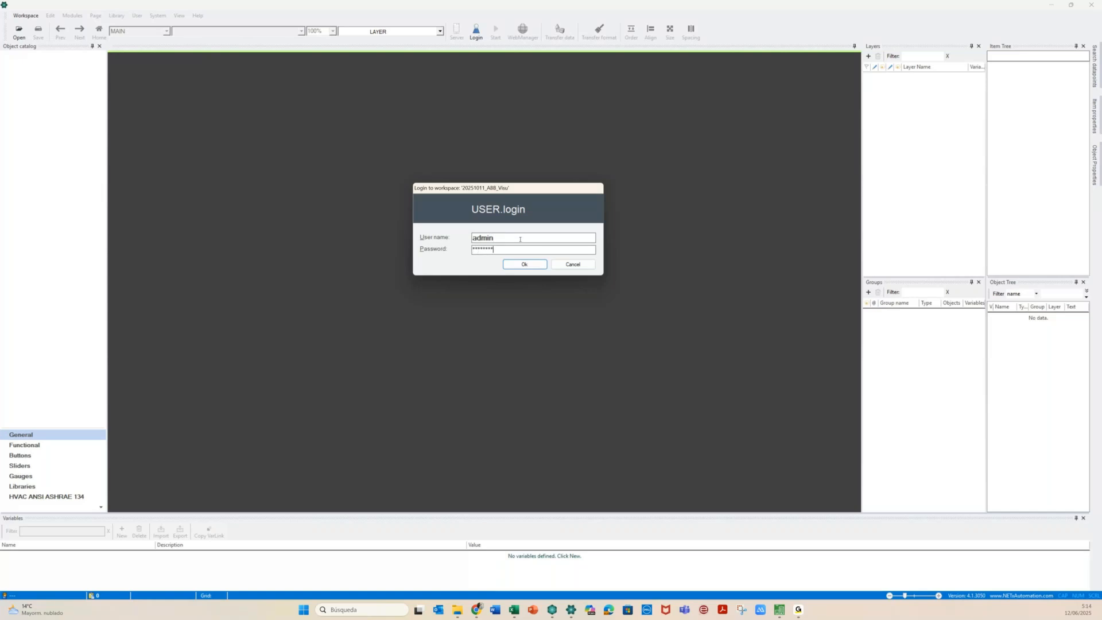
type("****")
key("Return")
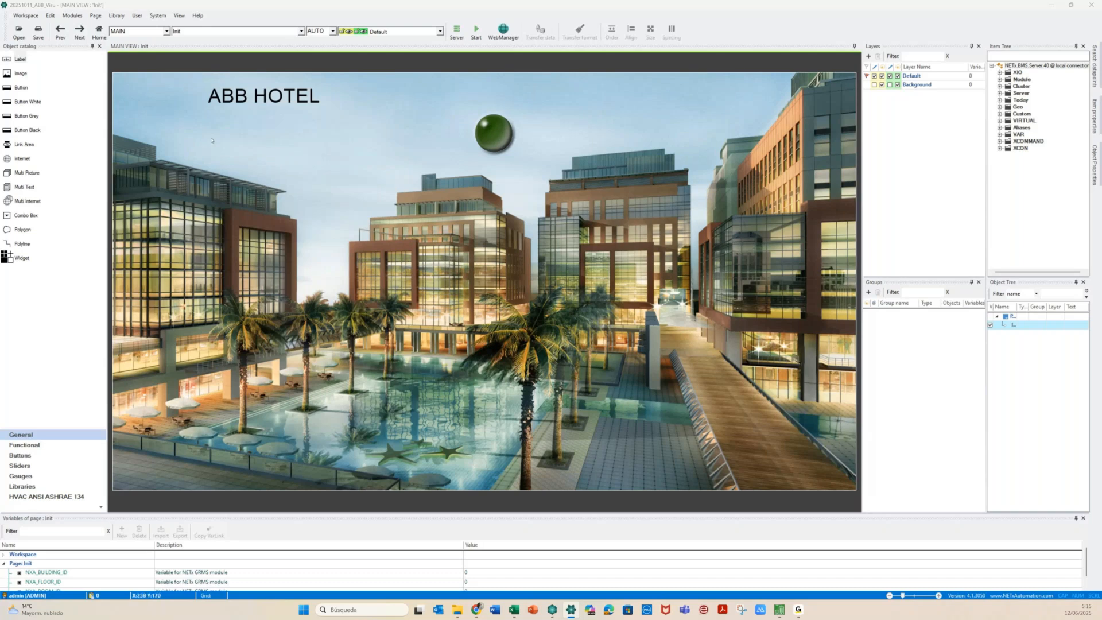
Drag the green round button to the lower-right corner of the hotel image
left_click(697, 99)
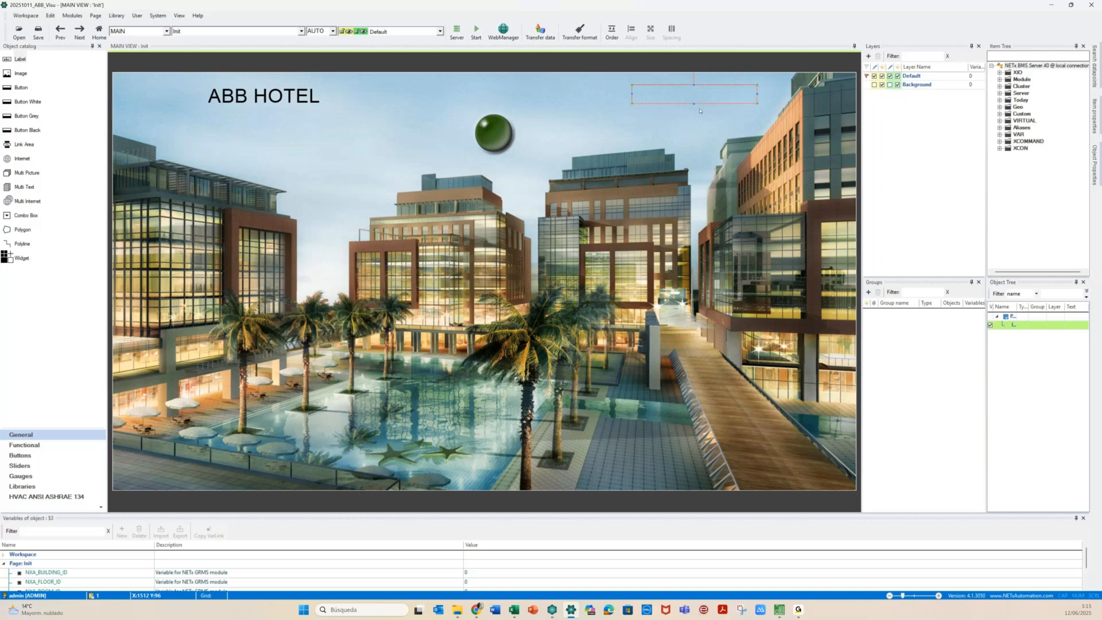
left_click(708, 115)
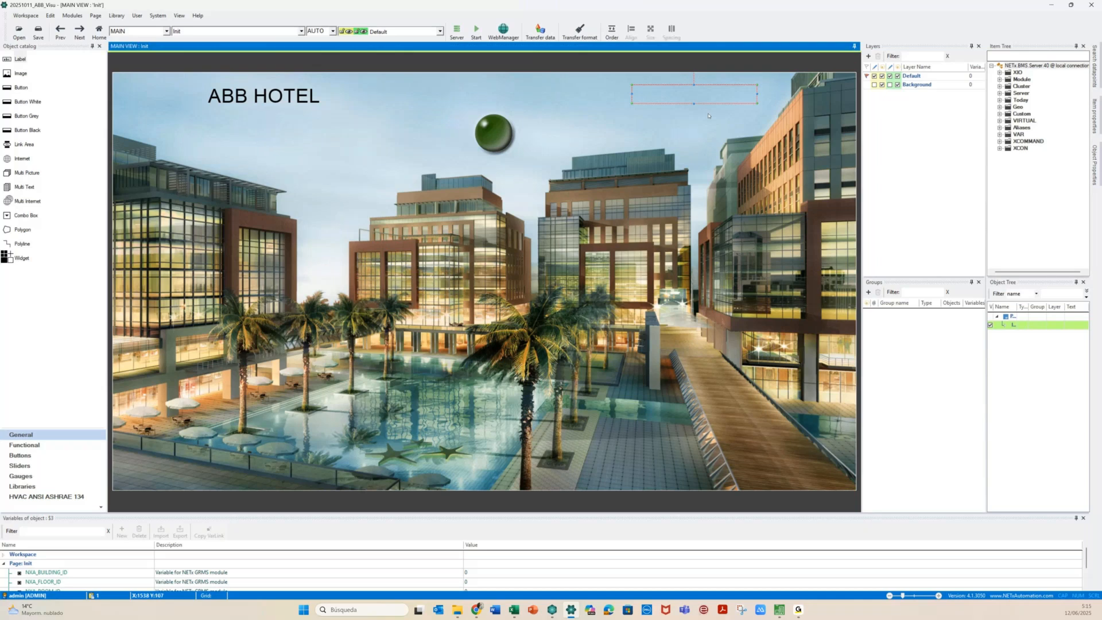
left_click(492, 138)
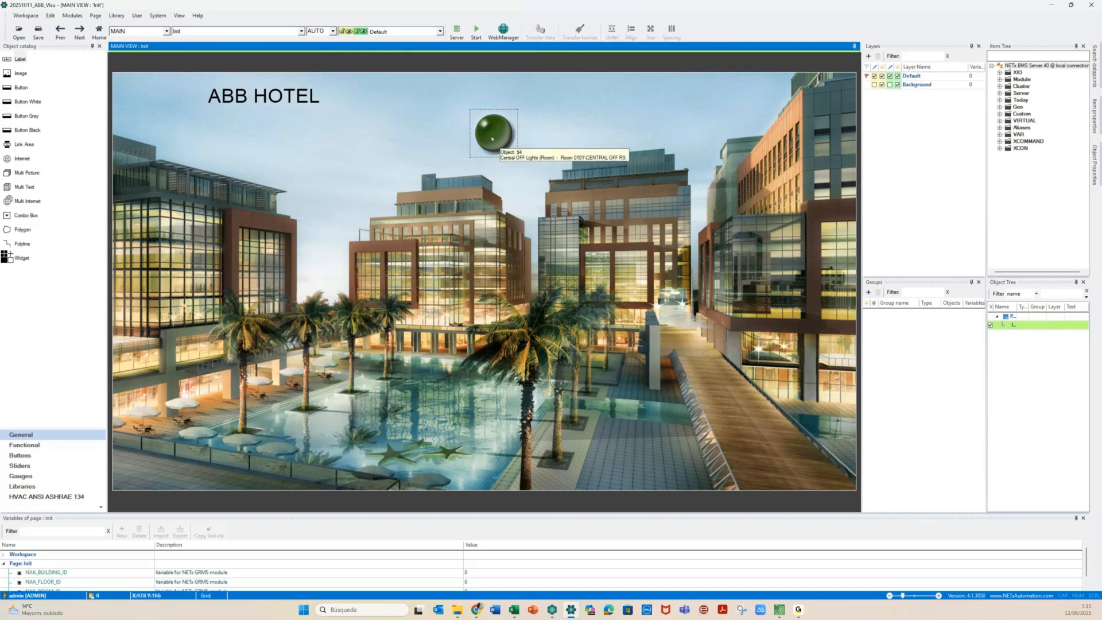
left_click(491, 138)
left_click(494, 140)
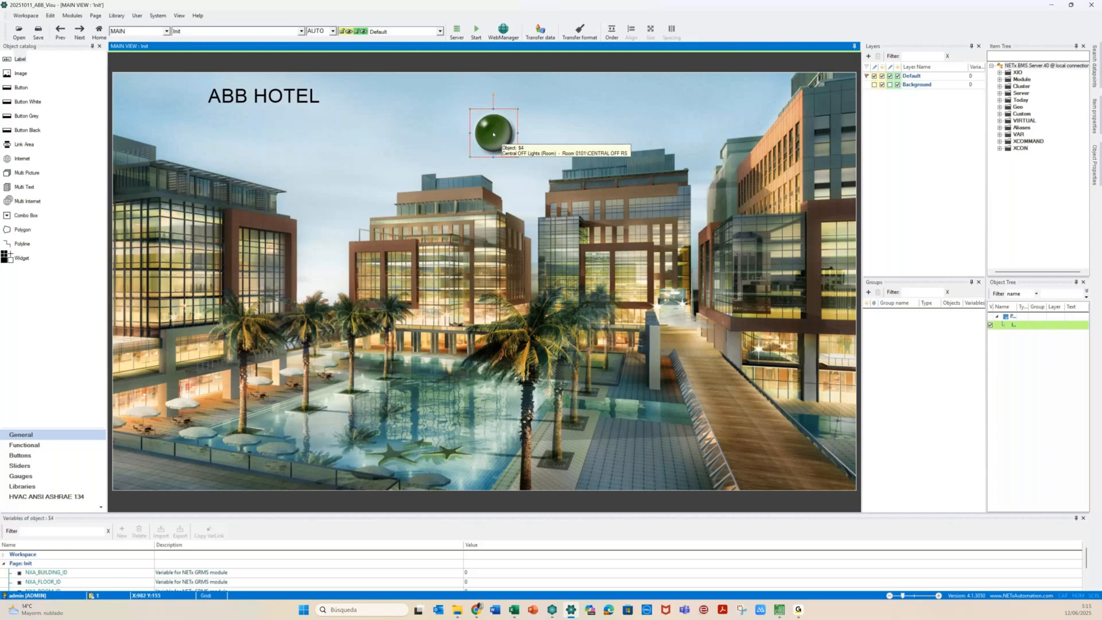
left_click_drag(493, 133, 530, 113)
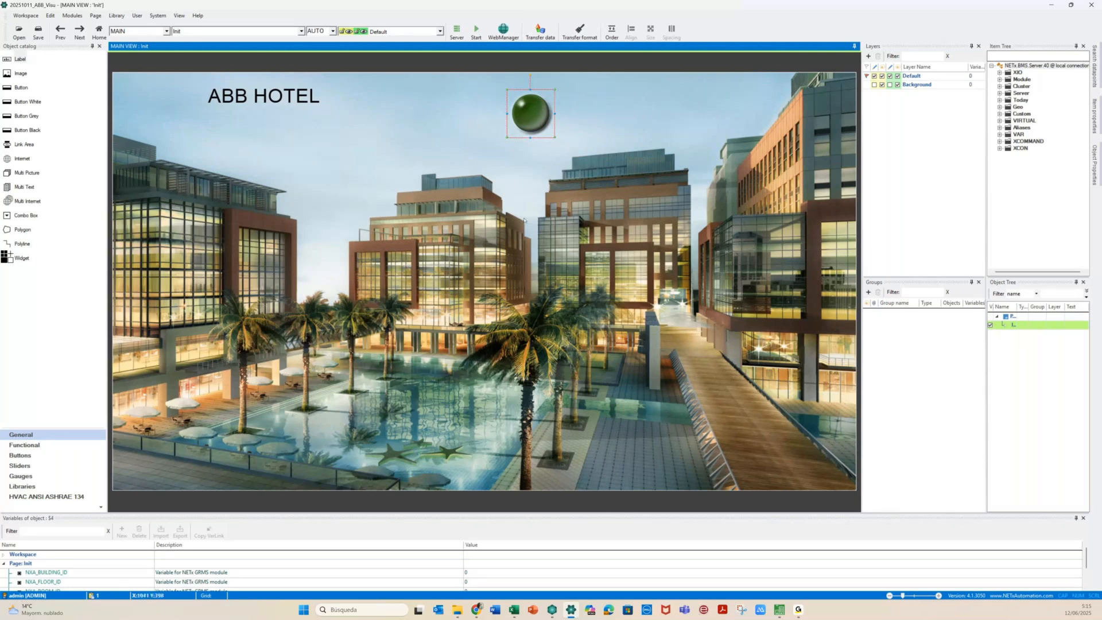
left_click(446, 261)
key("ctrl+a")
left_click_drag(541, 108, 773, 431)
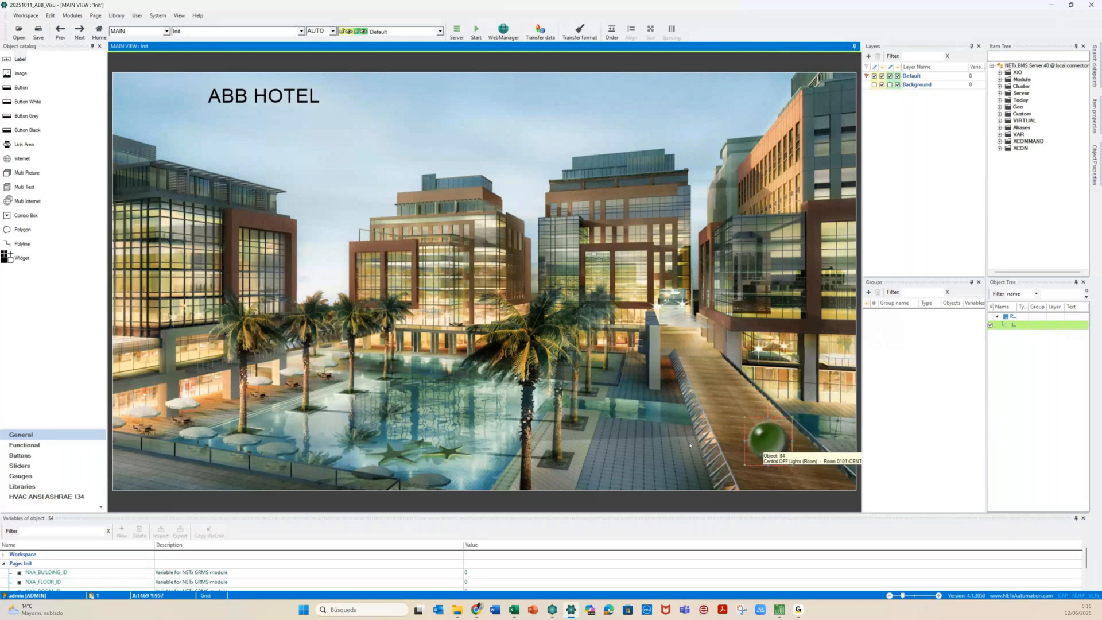
left_click(689, 444)
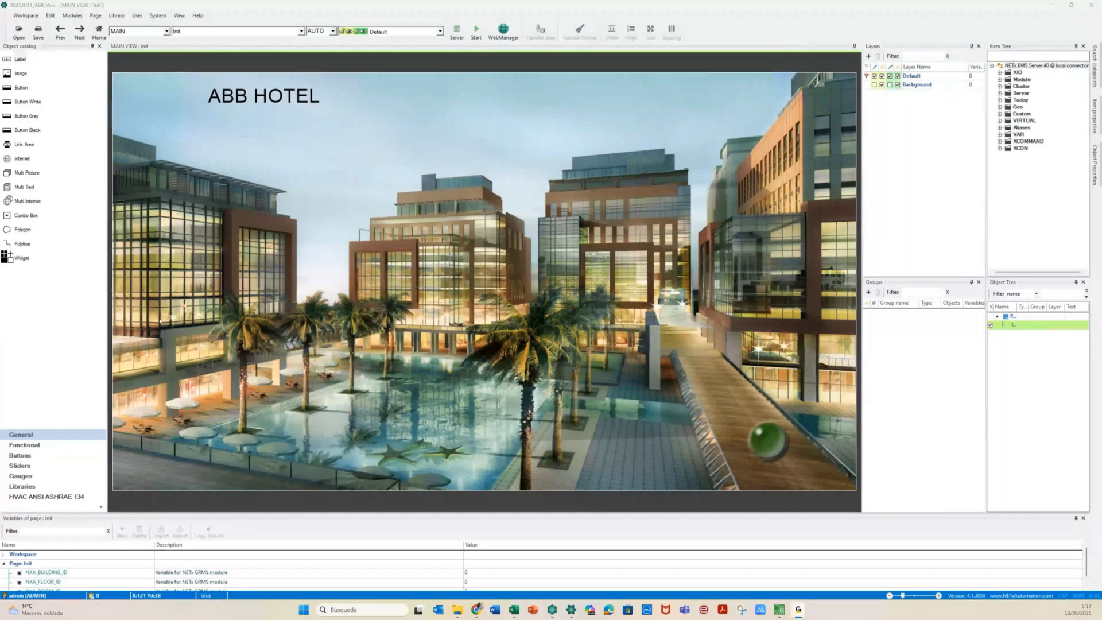
Create a new 1920x1080 landscape page named Floor
left_click(96, 16)
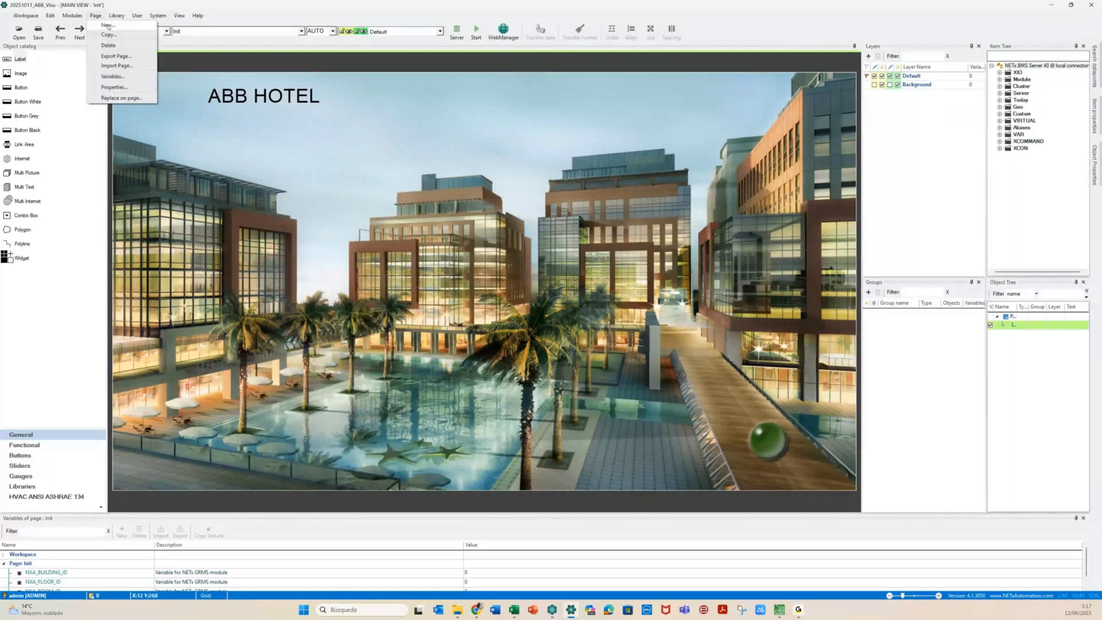
left_click(107, 25)
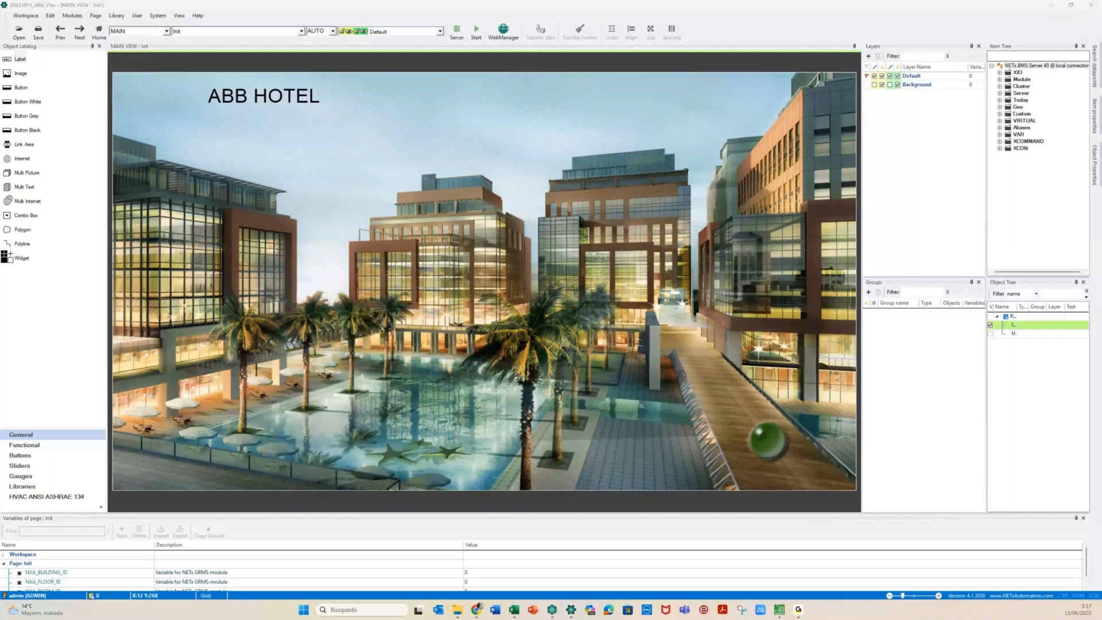
type("Floor")
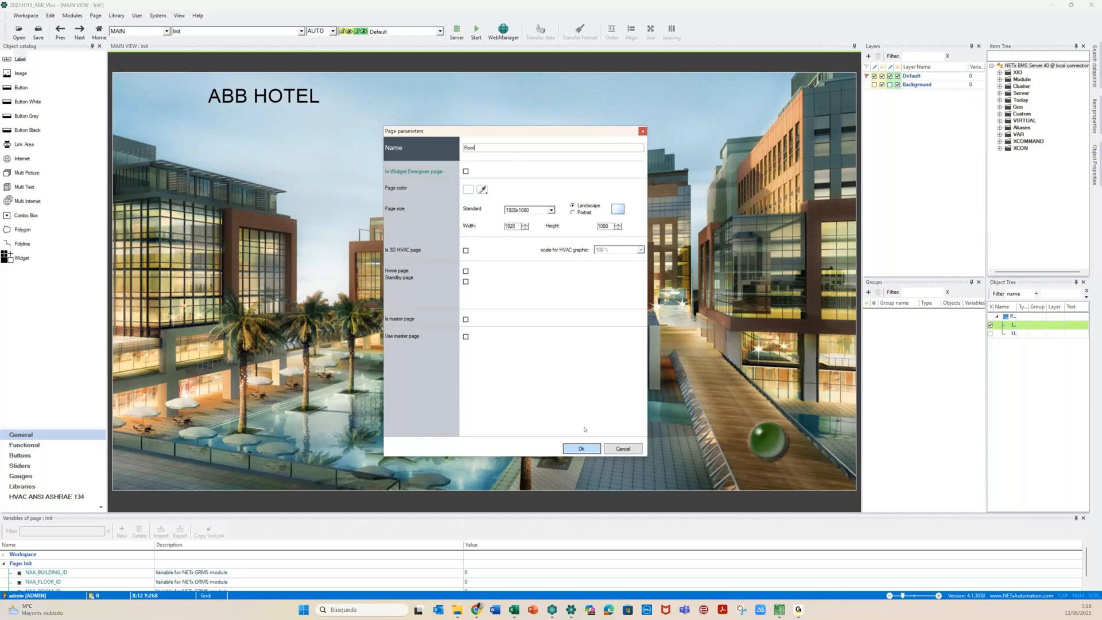
left_click(594, 451)
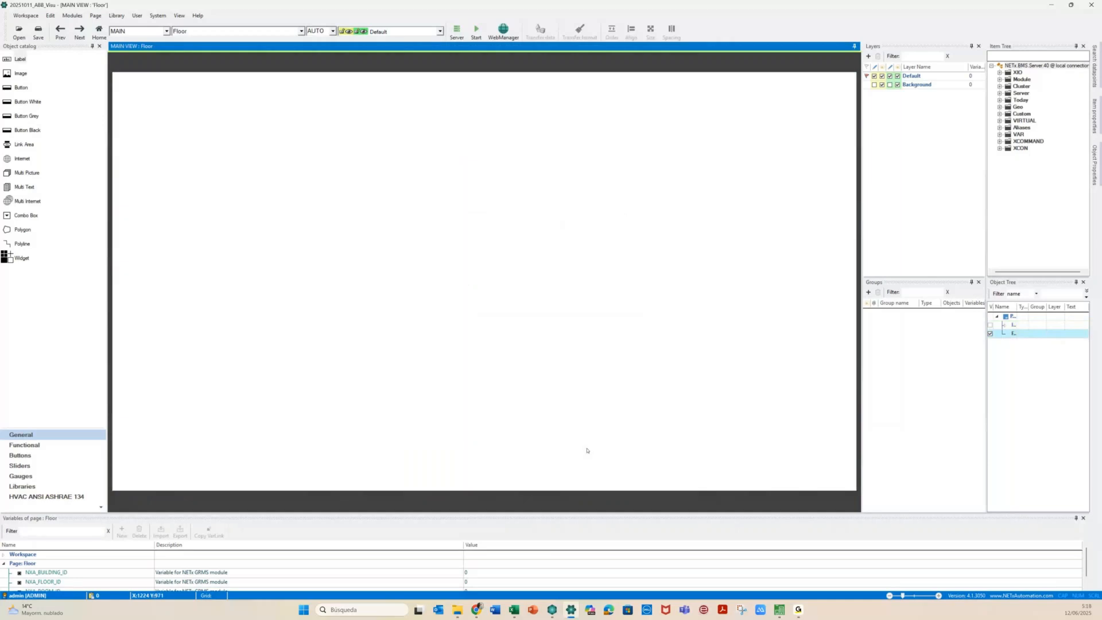
Split the editor into MAIN and VIEW 2, with the Init page in MAIN
left_click(156, 33)
left_click(147, 40)
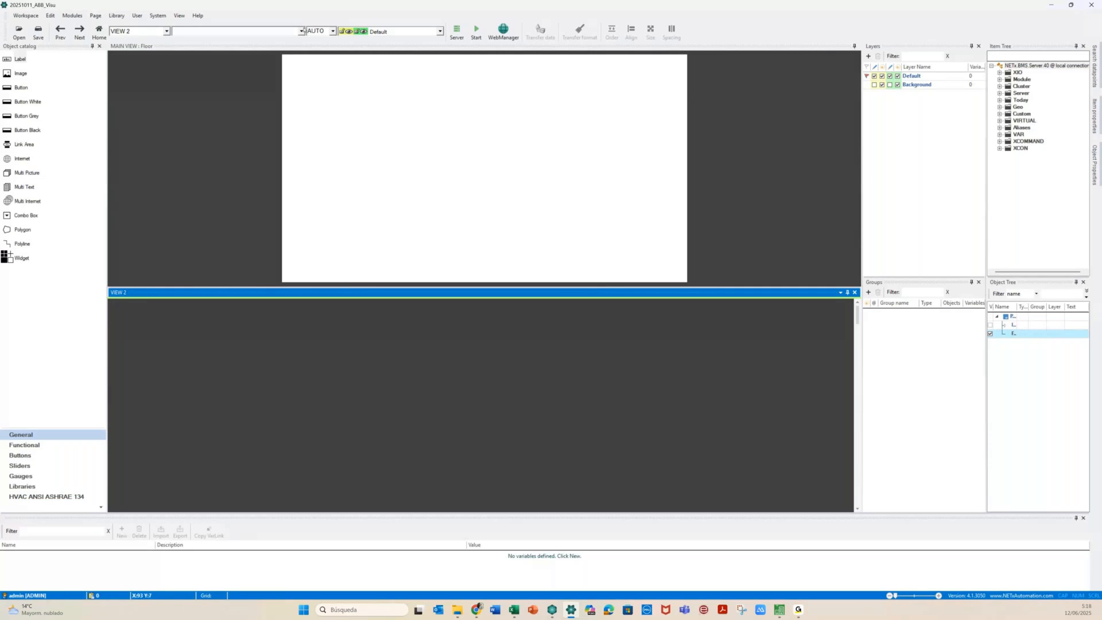
left_click(302, 31)
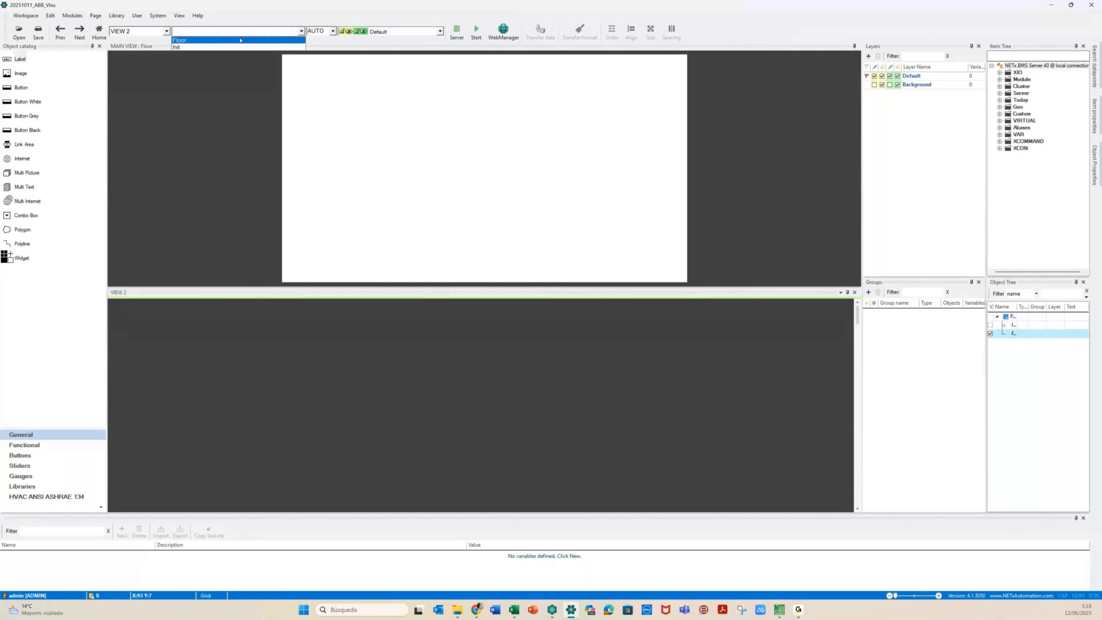
left_click(240, 39)
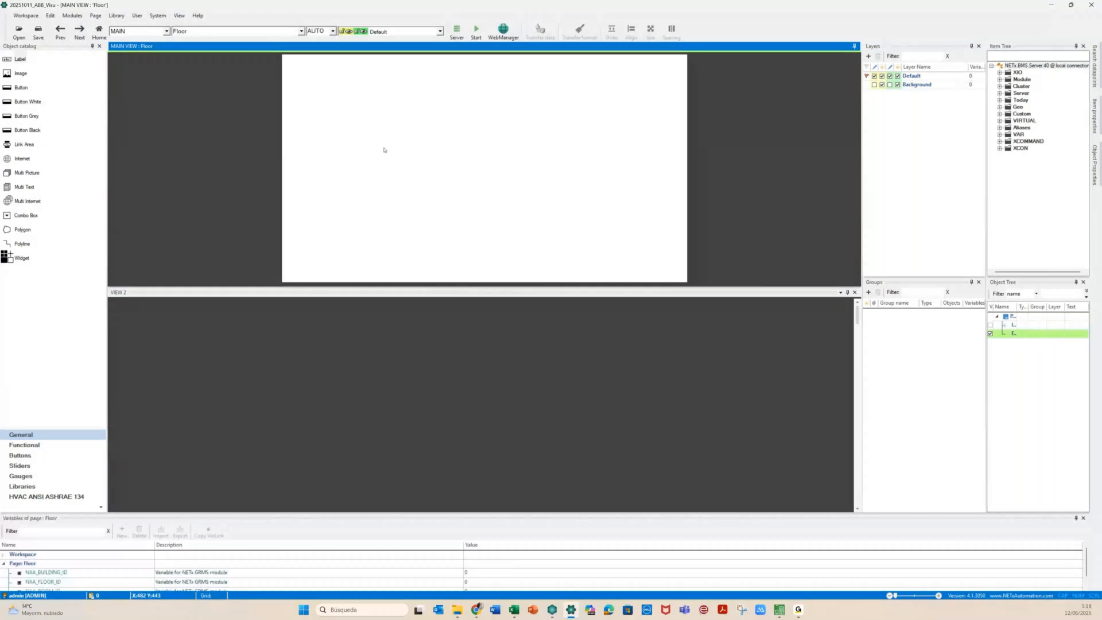
left_click(302, 31)
left_click(188, 48)
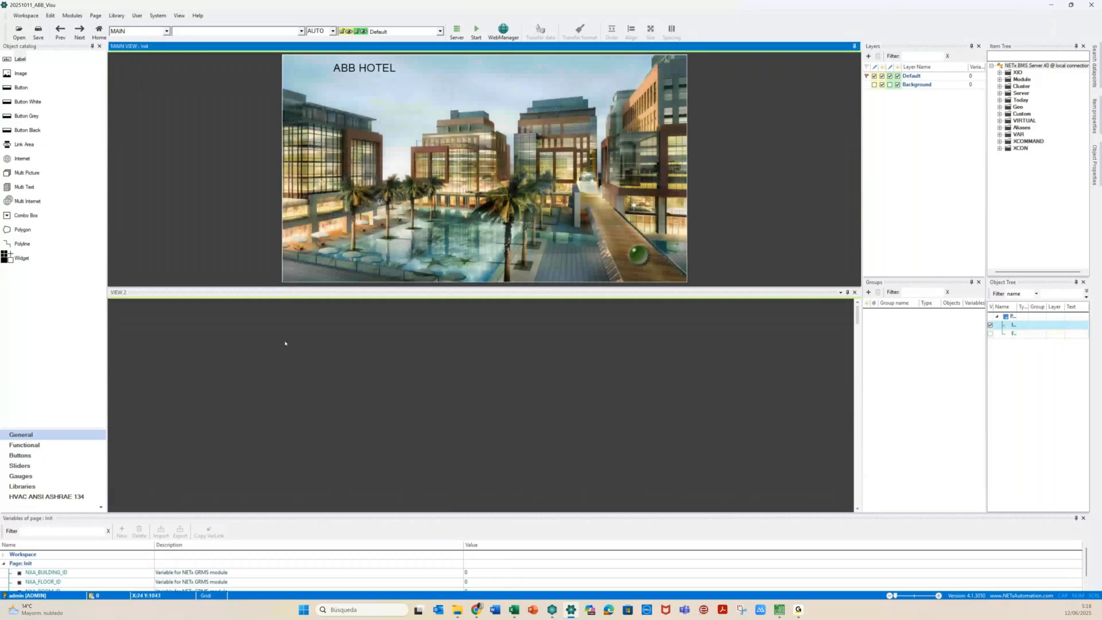
Show the Floor page in VIEW 2 and drop an image object onto it
left_click(285, 343)
left_click(190, 31)
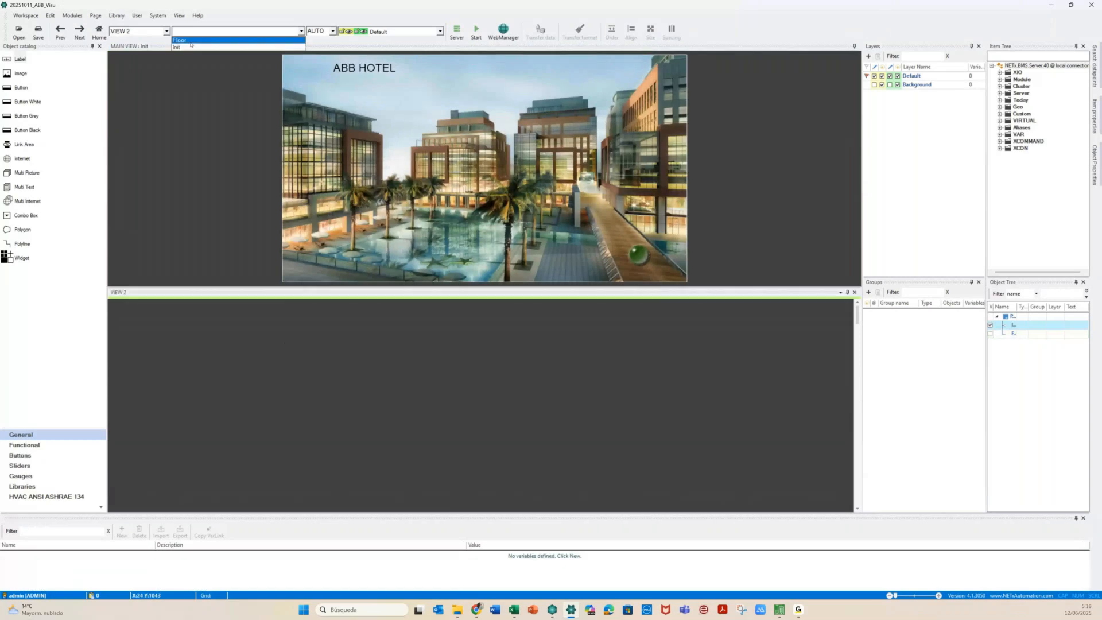
left_click(186, 41)
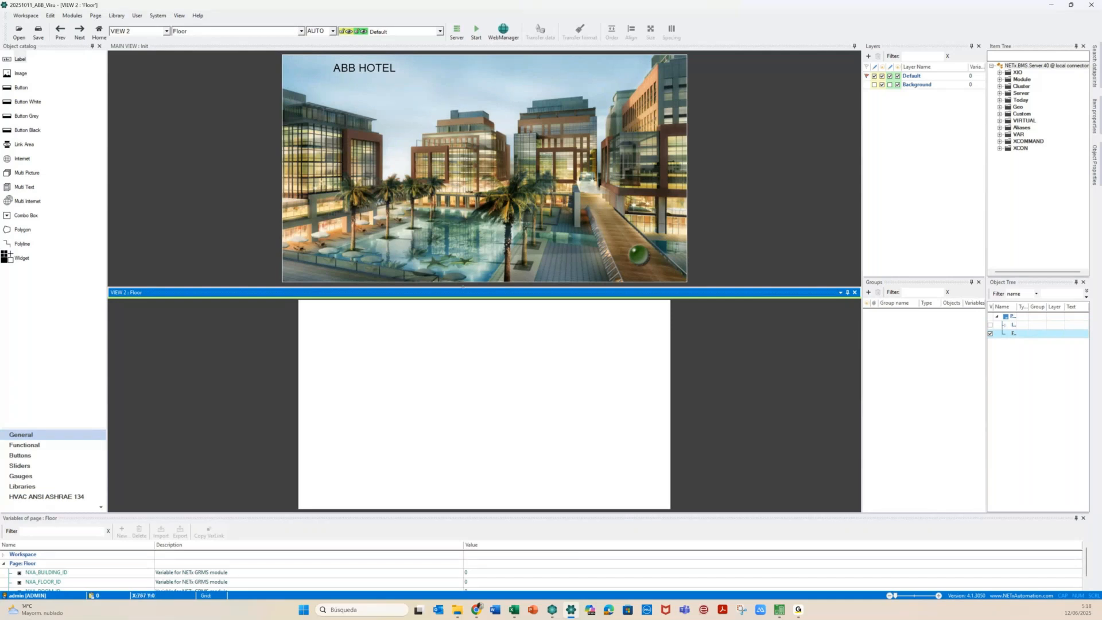
left_click(459, 262)
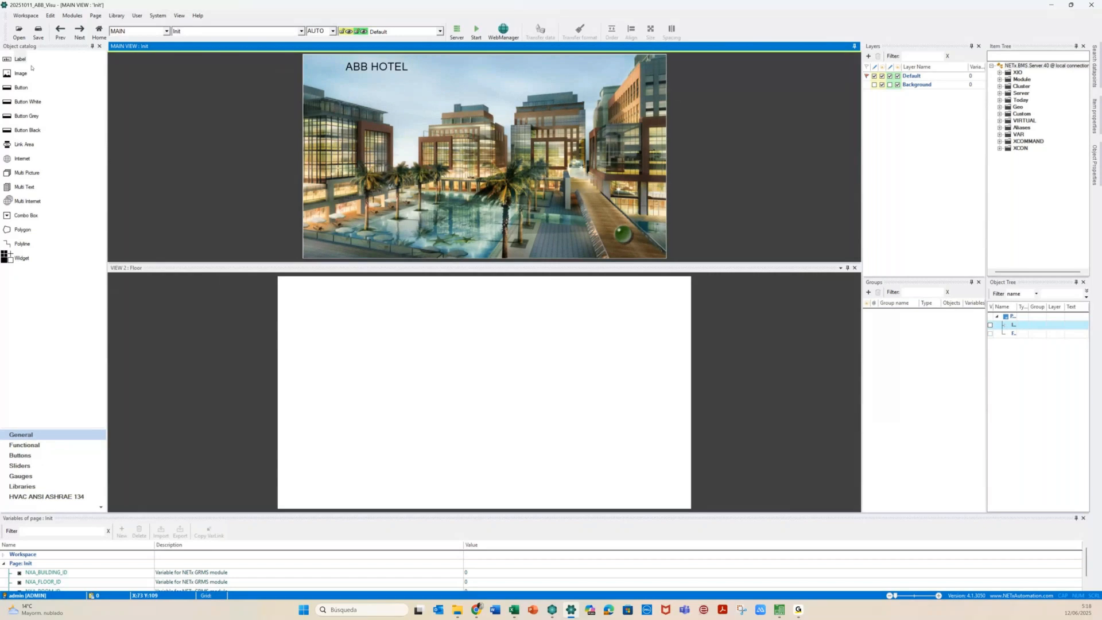
left_click_drag(28, 71, 401, 352)
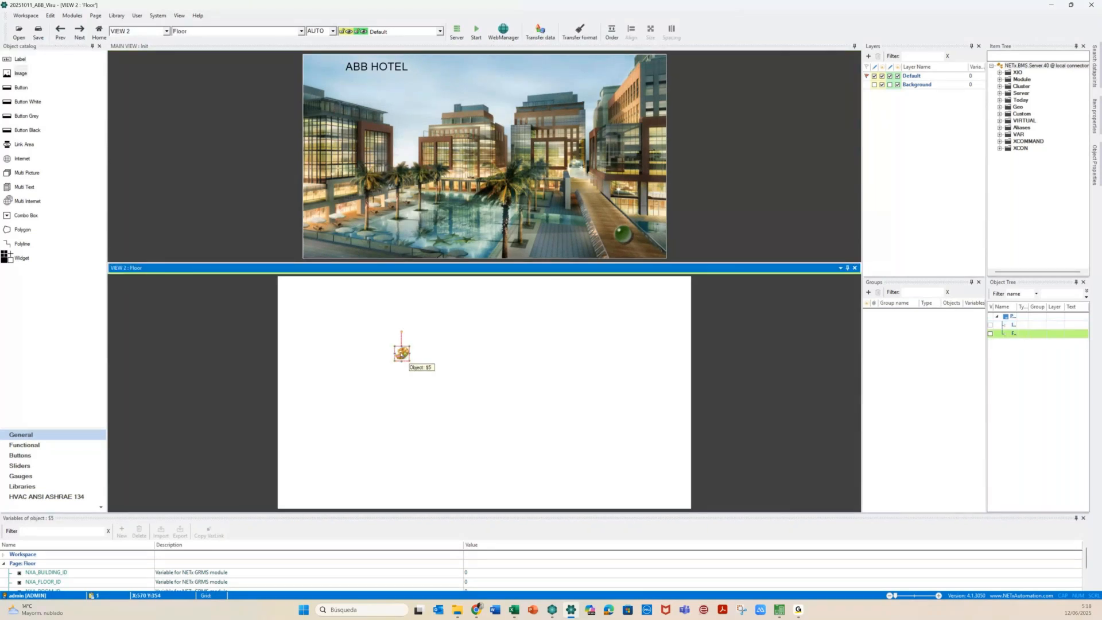
Set the image object's picture to the plan file from the Floor pictures folder
double_click(400, 354)
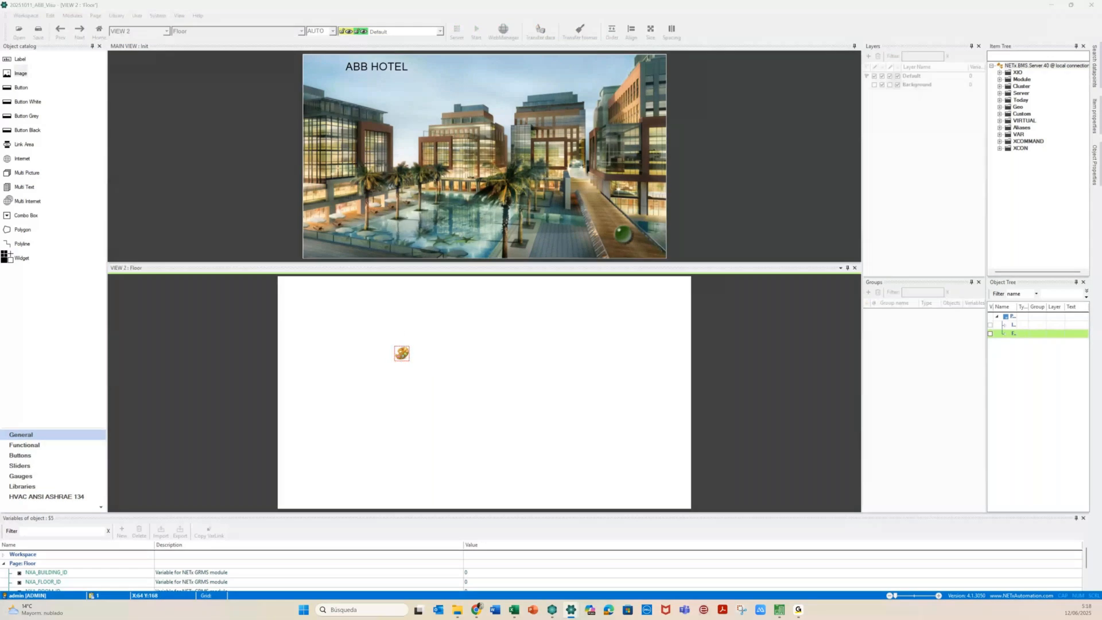
left_click(767, 143)
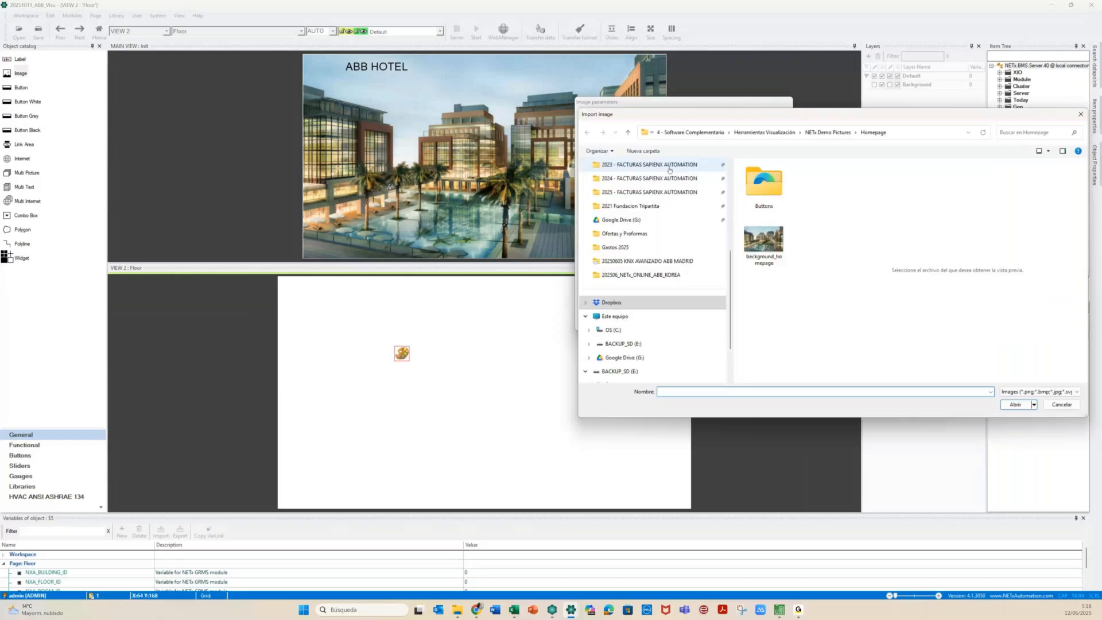
left_click(824, 132)
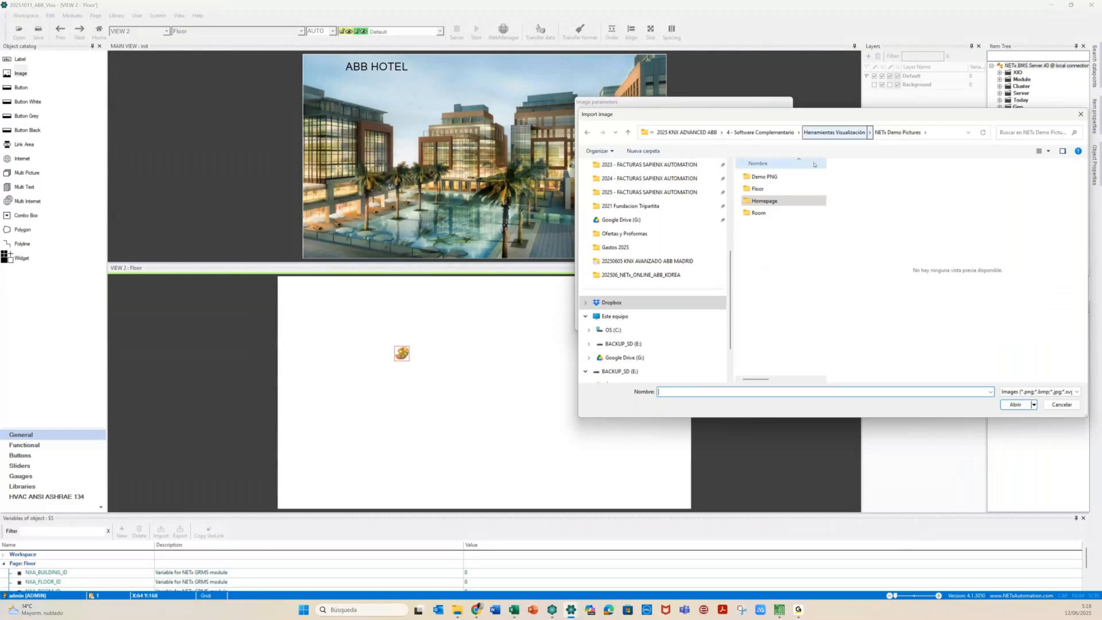
double_click(758, 189)
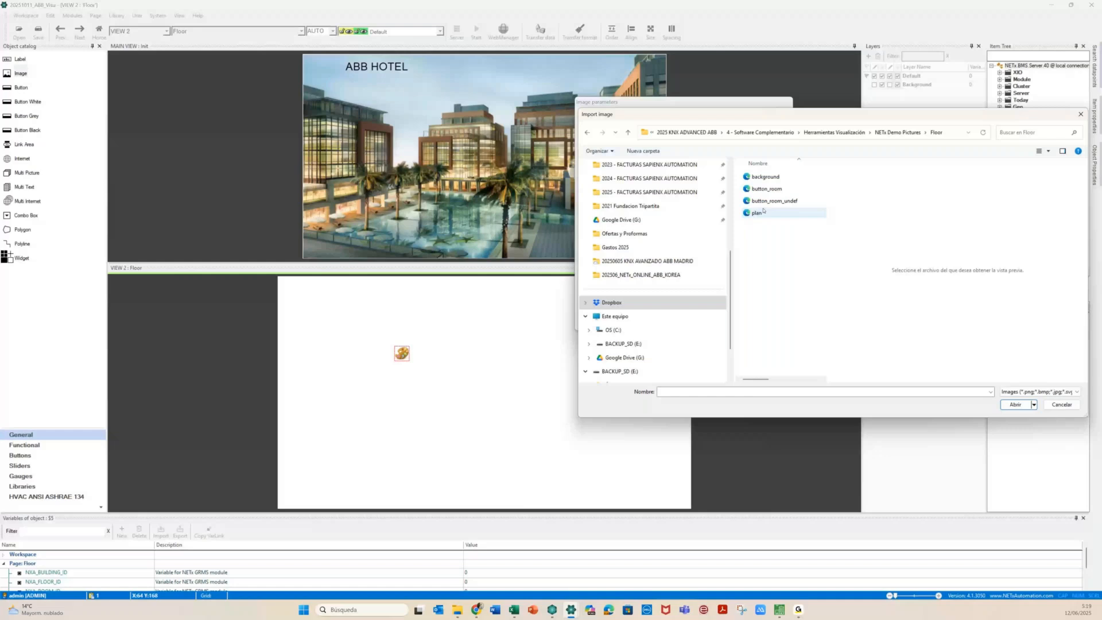
double_click(763, 212)
left_click(779, 322)
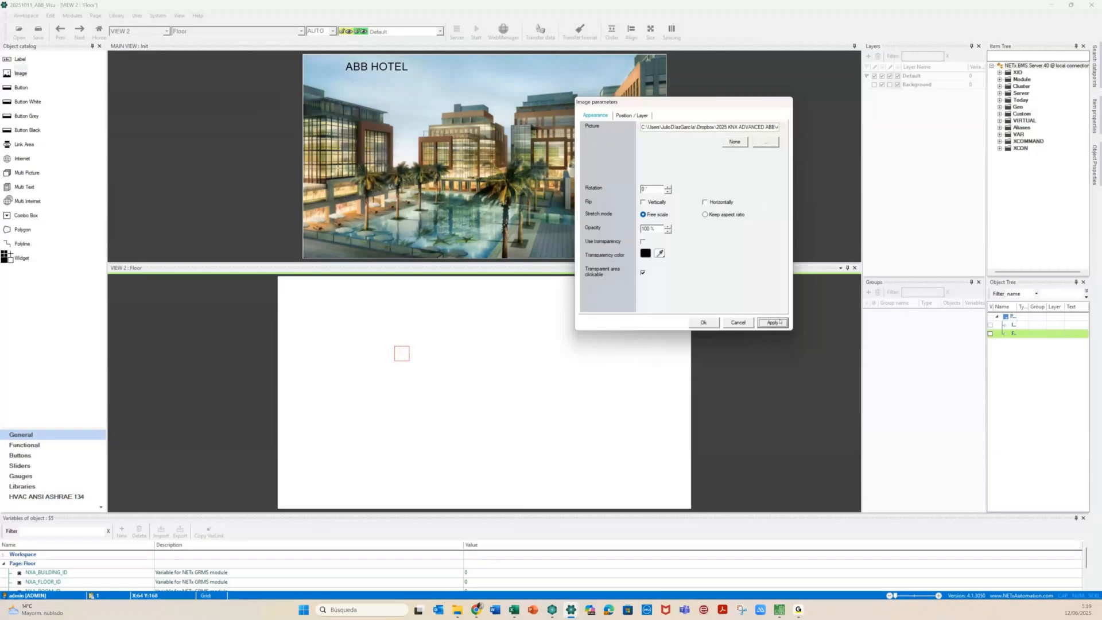
Position the image at Top 0, Left 0 with width 1920 and height 1080
left_click(634, 116)
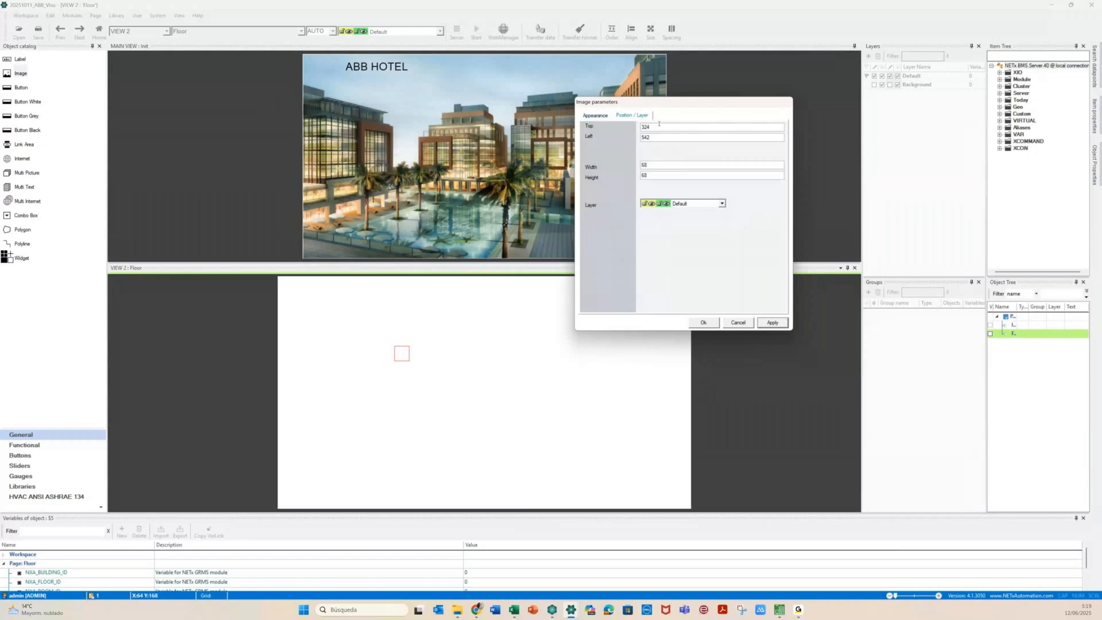
type("1920")
left_click_drag(654, 175, 600, 179)
type("1080")
left_click_drag(666, 127, 629, 127)
type("0")
left_click_drag(660, 138, 629, 145)
type("0")
left_click(770, 323)
Put the floor plan image on the Background layer and confirm
left_click(722, 204)
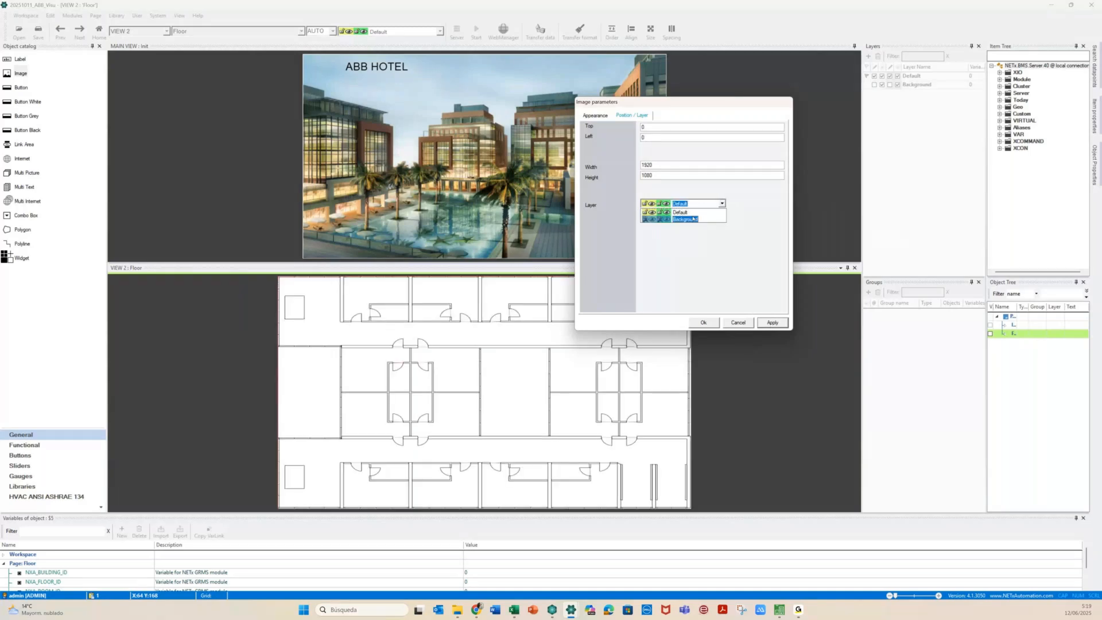
left_click(693, 219)
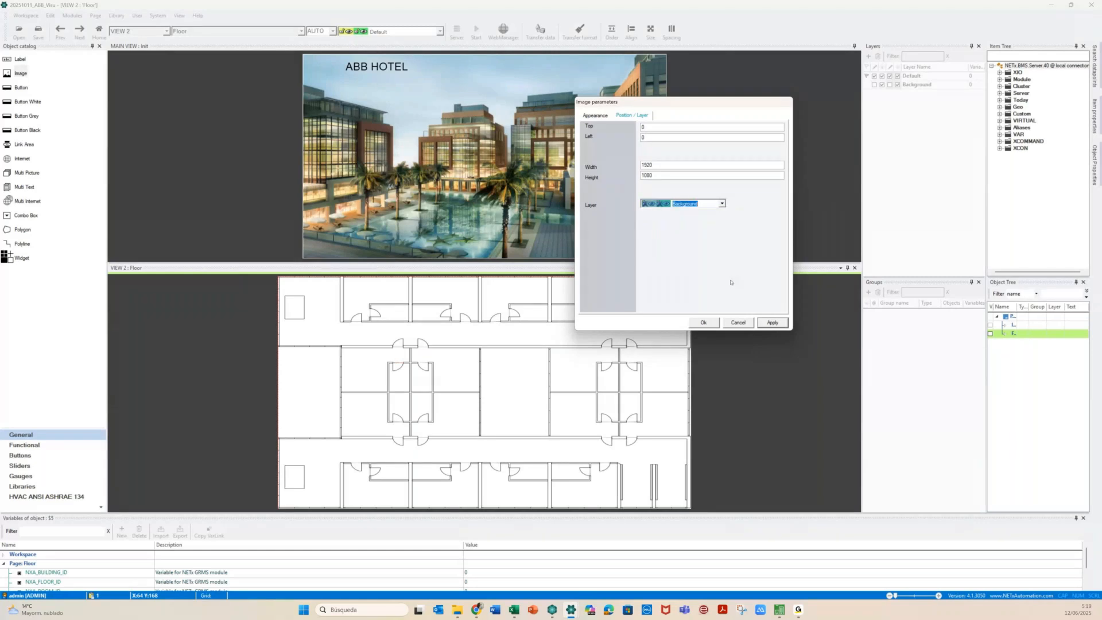
left_click(703, 322)
left_click(509, 295)
left_click(312, 333)
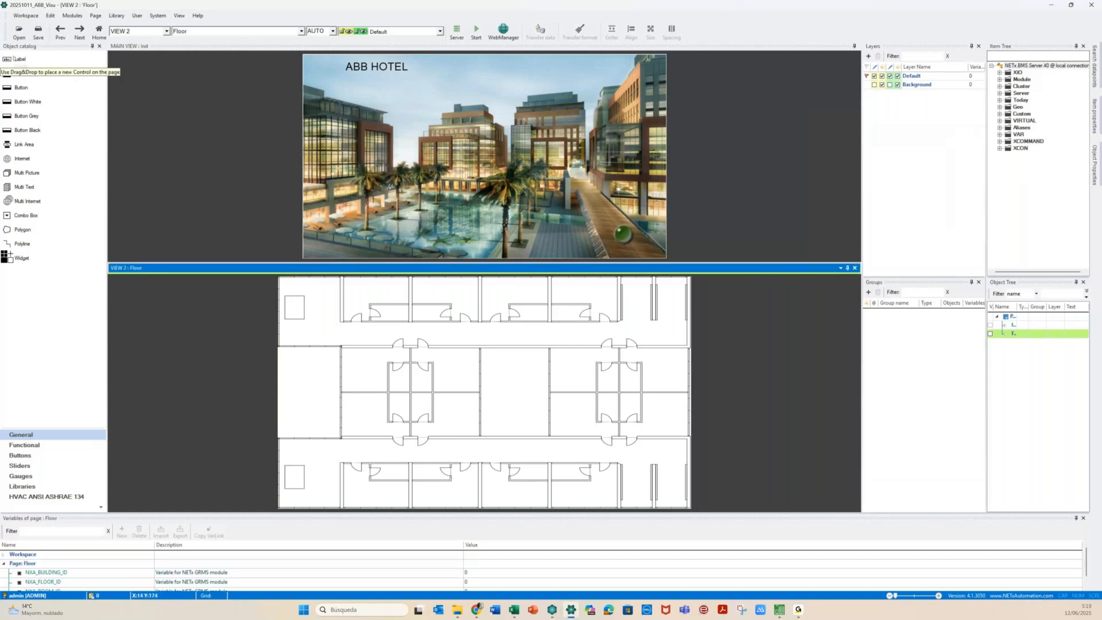
Place a new label over the floor plan on the Floor page
left_click_drag(14, 58, 357, 325)
left_click(301, 339)
left_click(310, 331)
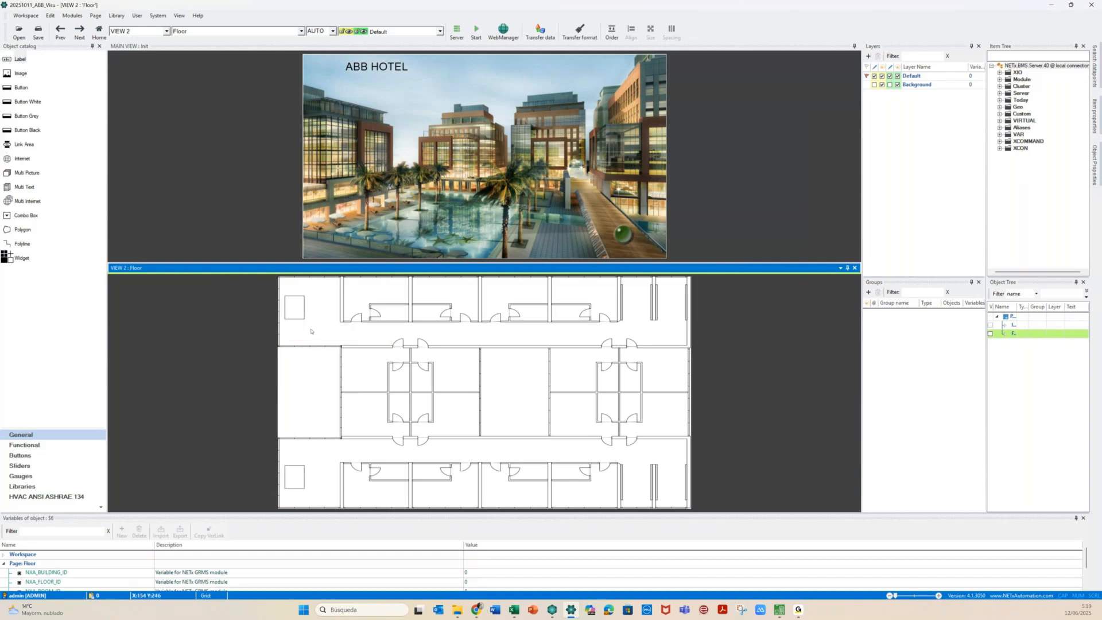
double_click(310, 331)
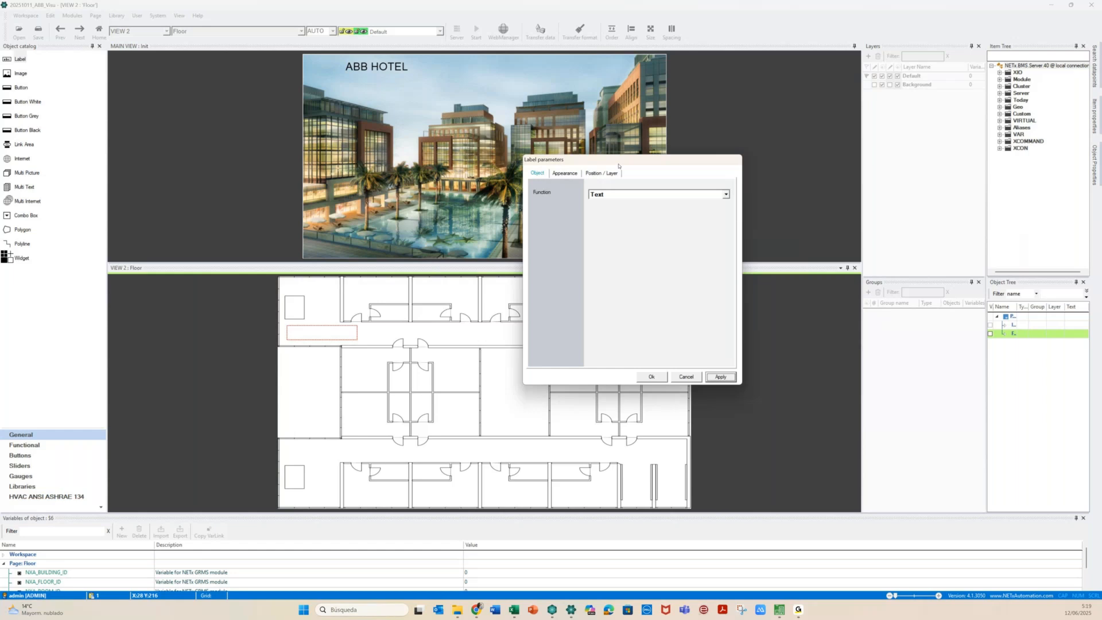
Set the label's Appearance text to Floor and apply it
left_click(565, 173)
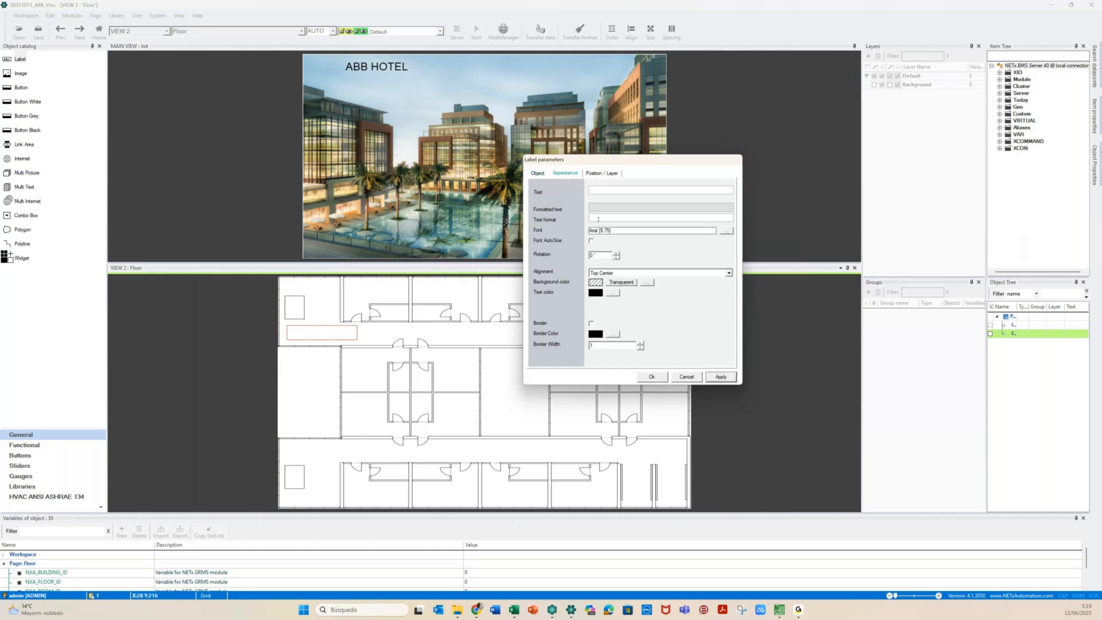
left_click(604, 191)
type("Floor")
left_click(720, 375)
left_click(652, 378)
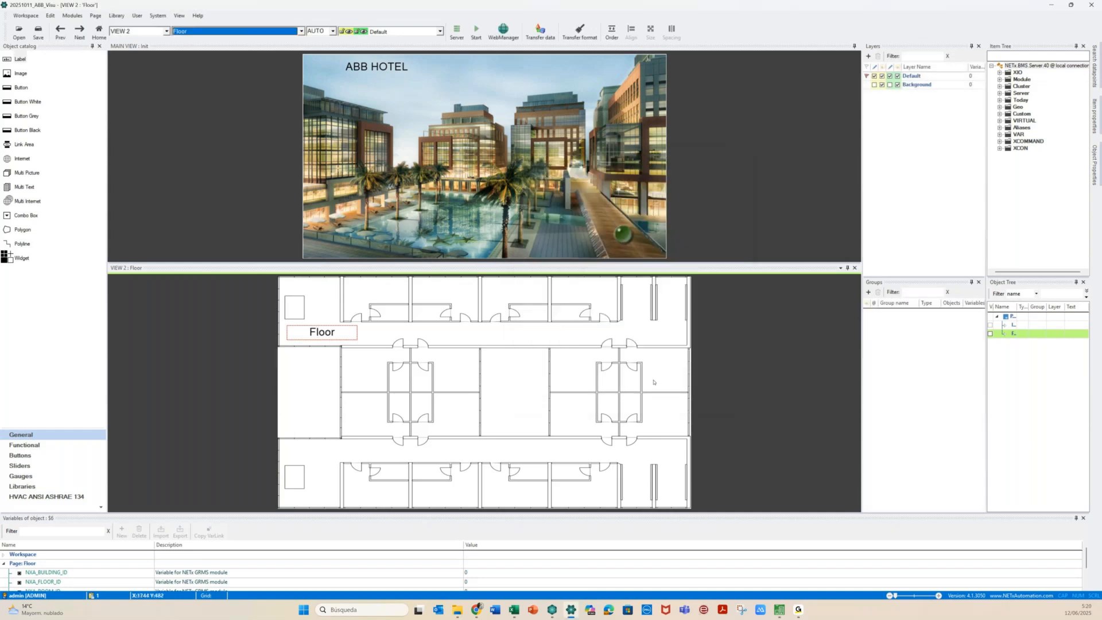
left_click(518, 380)
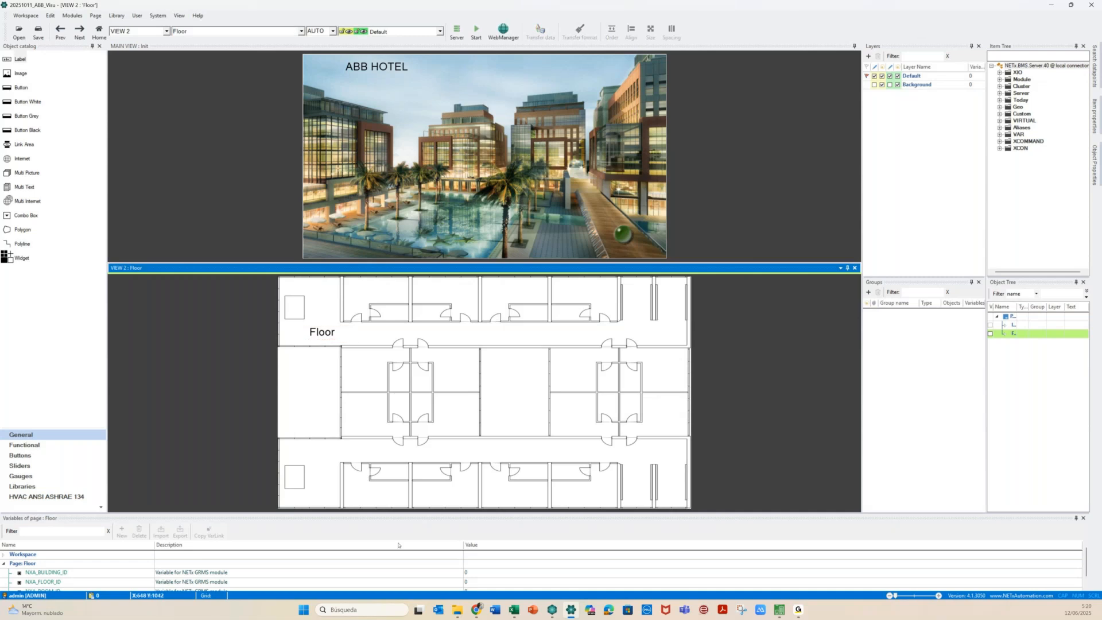
left_click_drag(451, 512, 459, 478)
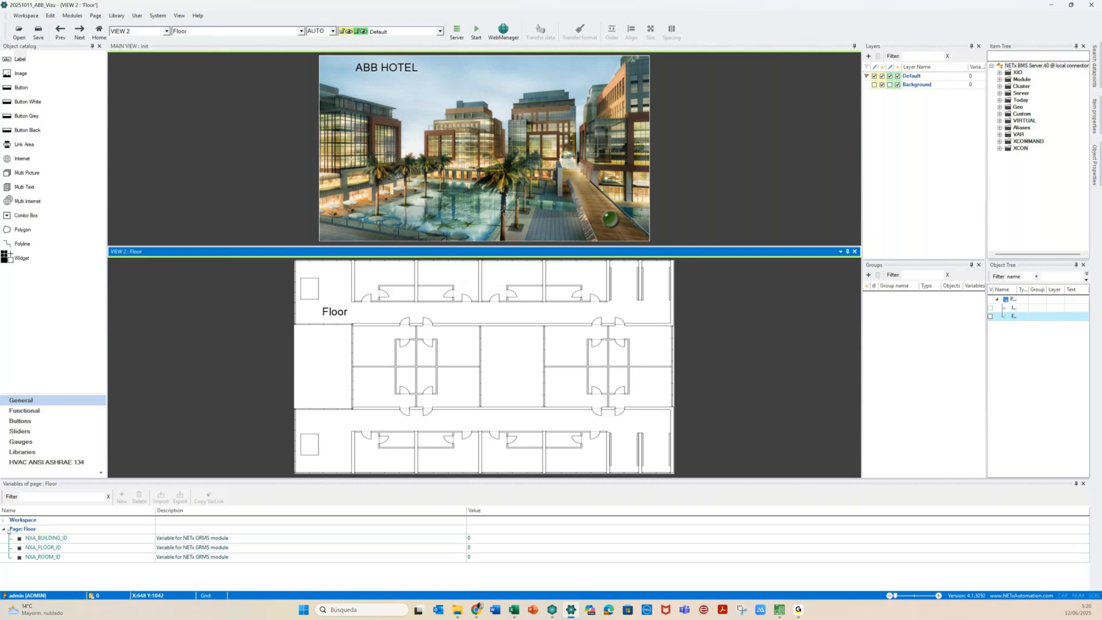
Inspect the Workspace variables and the Floor page's NXA_BUILDING_ID, NXA_FLOOR_ID and NXA_ROOM_ID variables
left_click(8, 529)
left_click(4, 520)
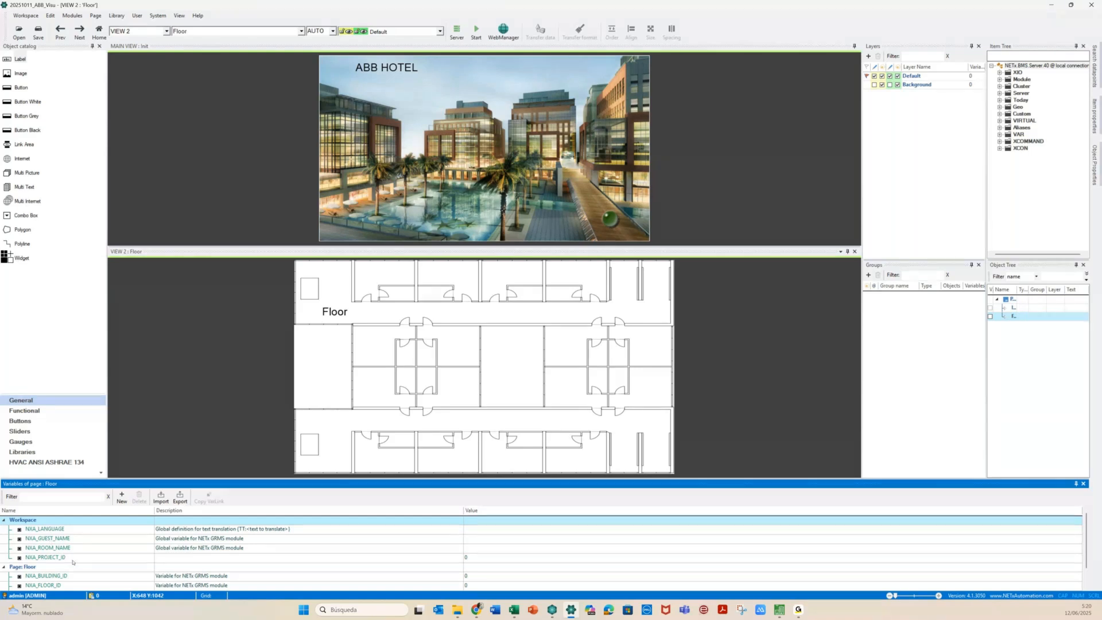
left_click(4, 520)
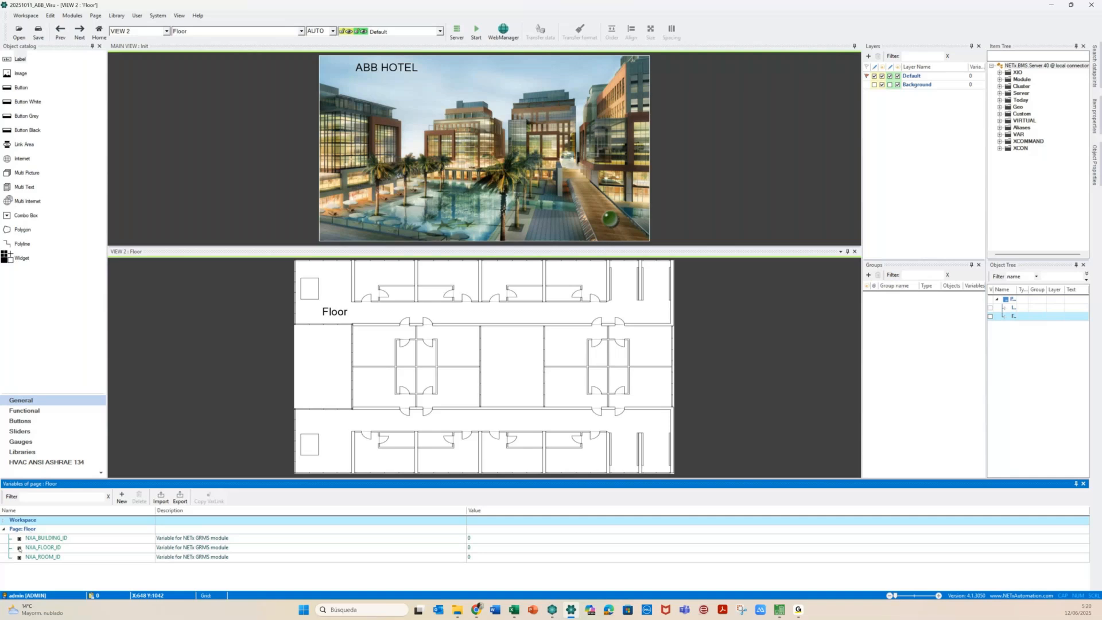
left_click(65, 550)
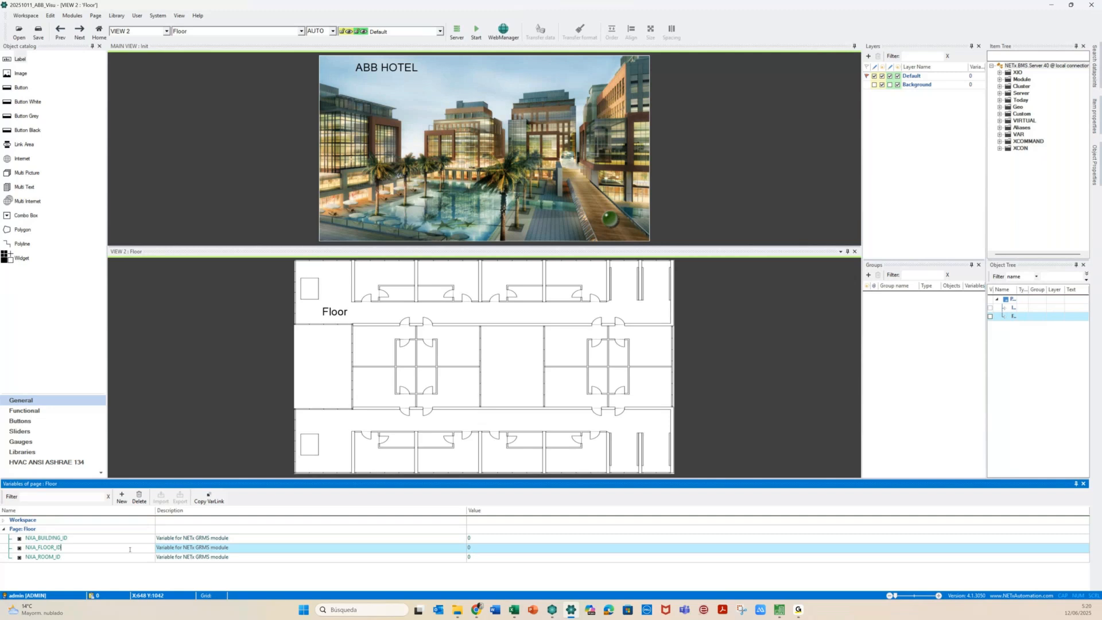
left_click(31, 529)
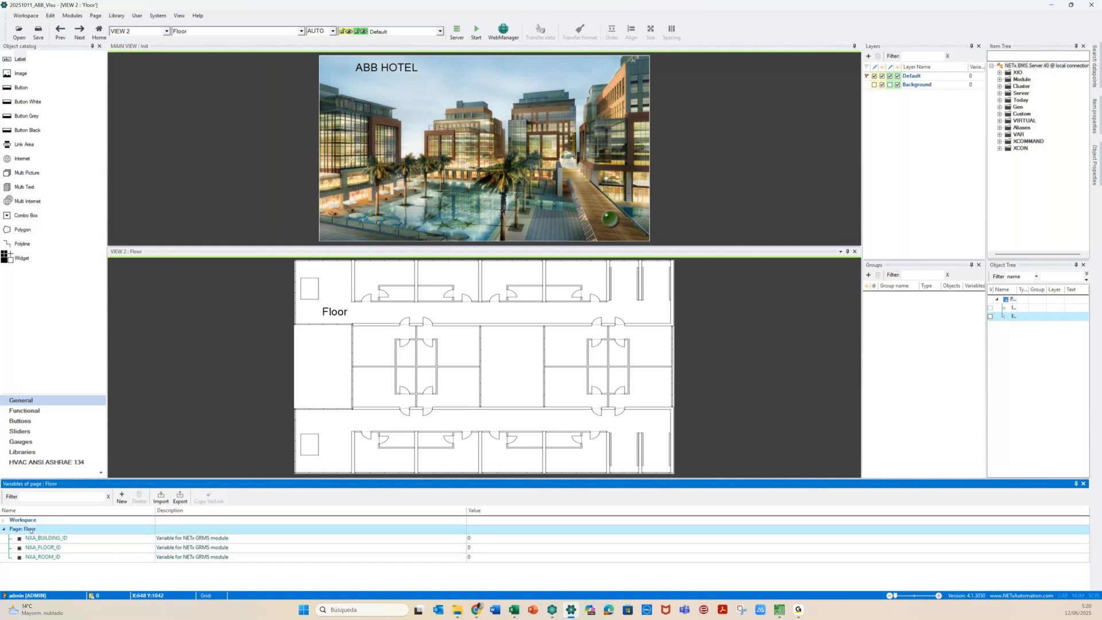
Add a new Floor page variable named F
left_click(122, 497)
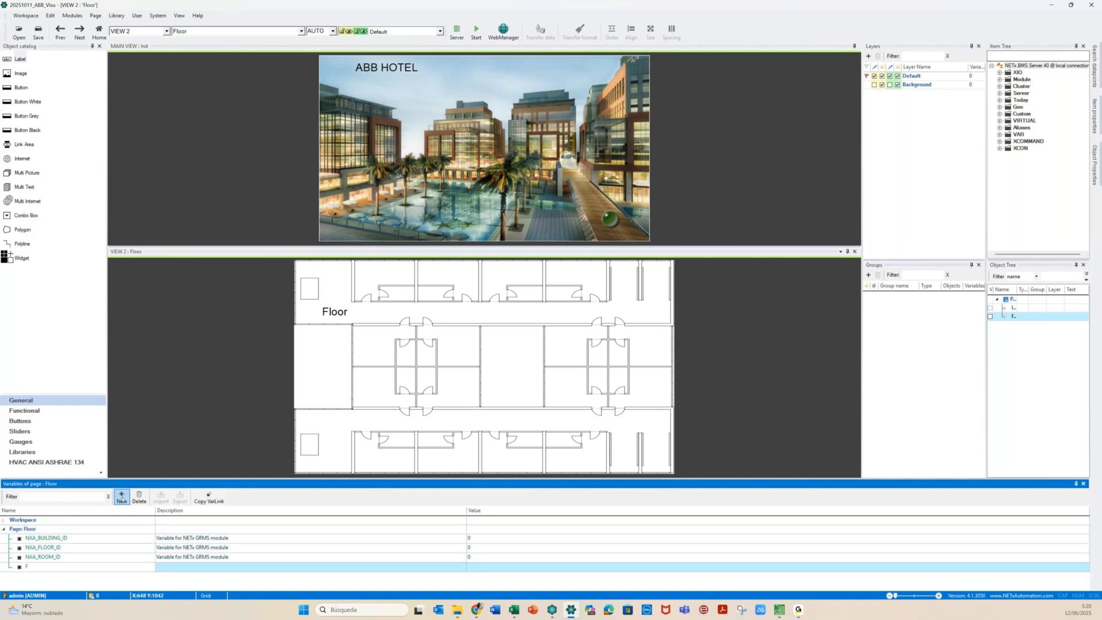
left_click(14, 568)
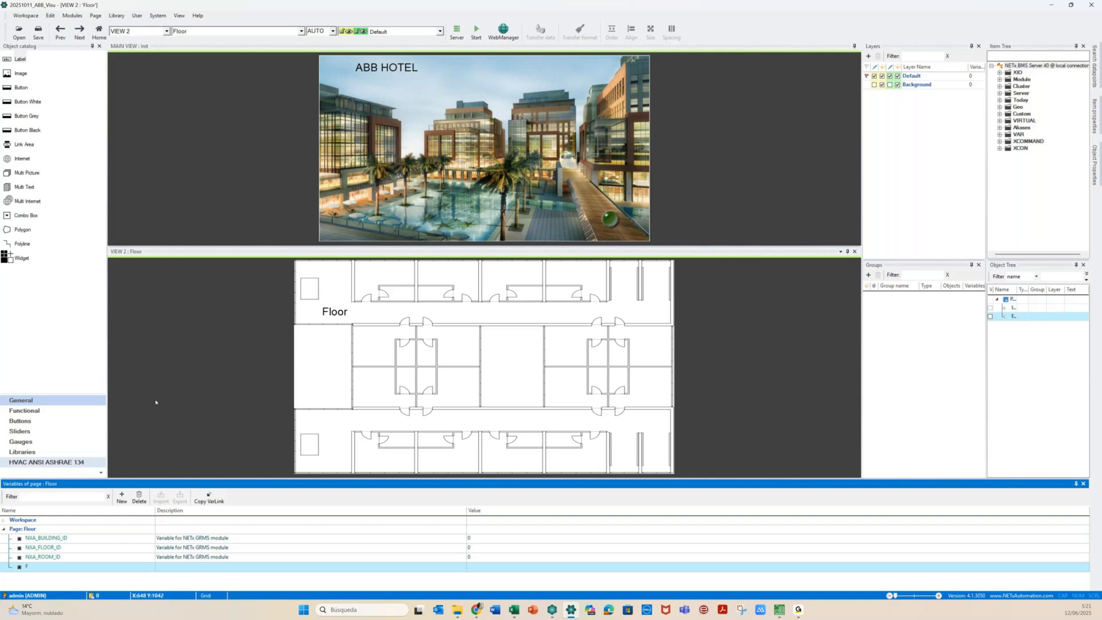
Append {PG:F} to the Floor label's text so it reads Floor {PG:F}
double_click(343, 316)
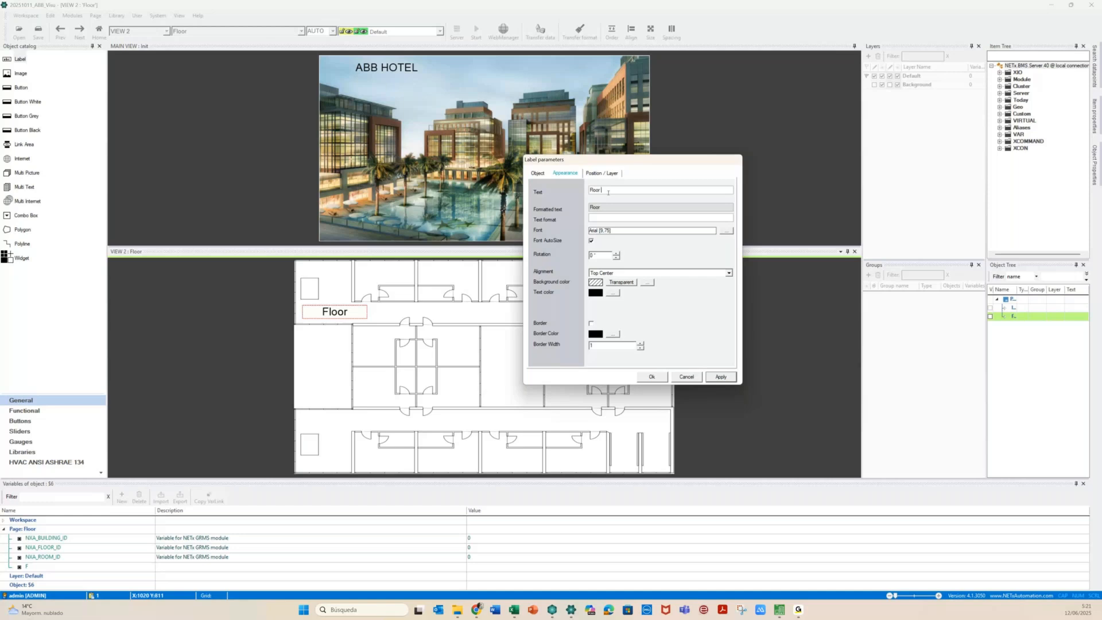
type("{PG:F}")
left_click(726, 378)
left_click(726, 379)
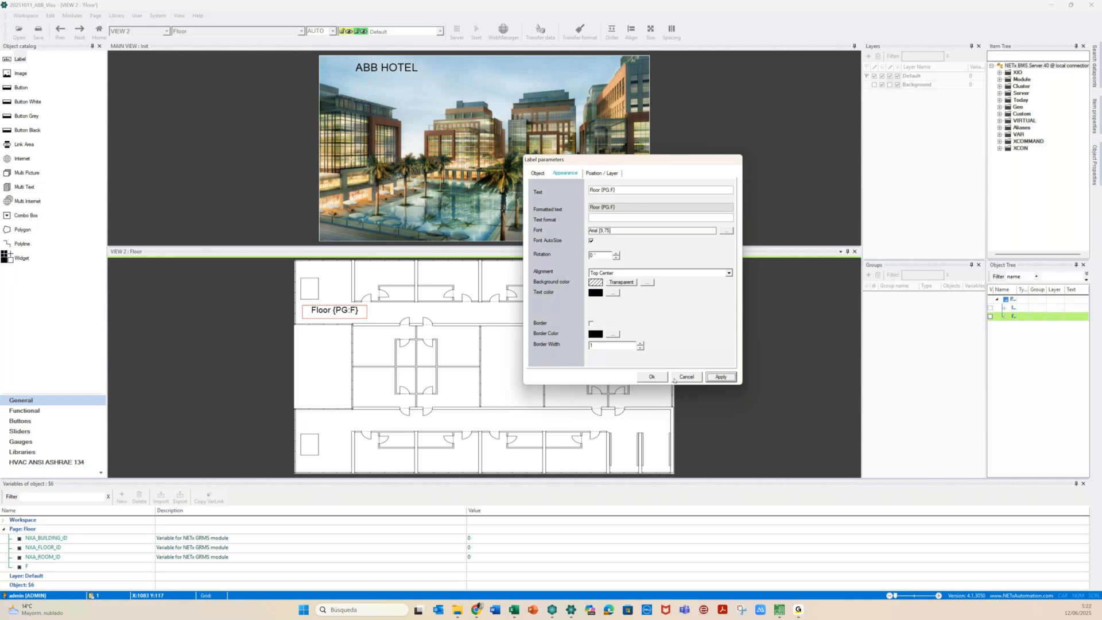
left_click(653, 379)
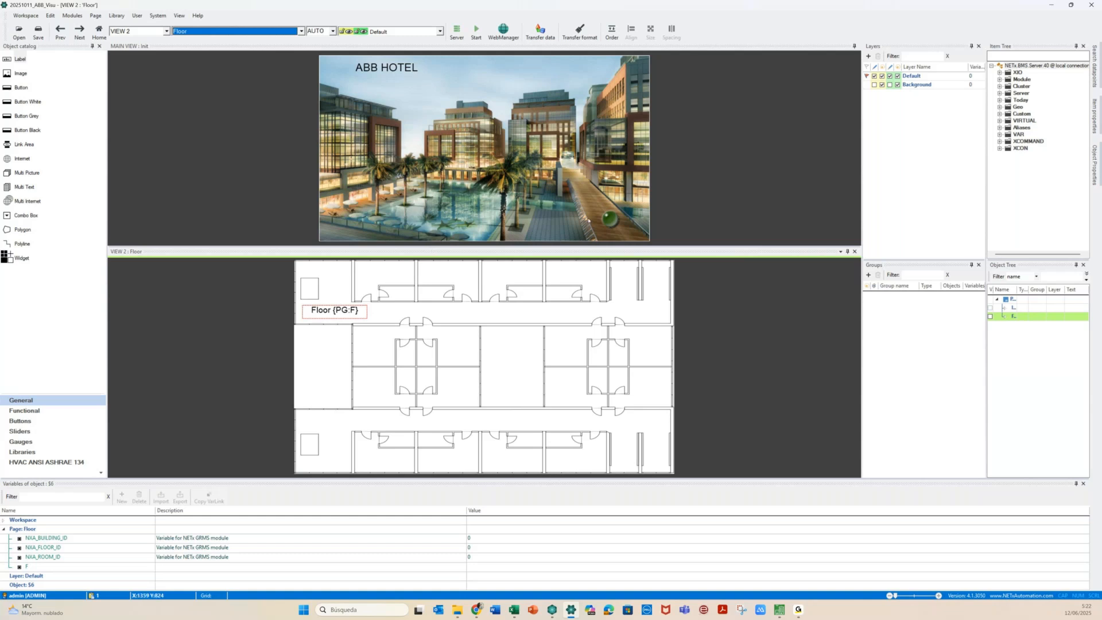
Close VIEW 2 and place a link area on the left of the Init page's hotel picture
left_click(854, 252)
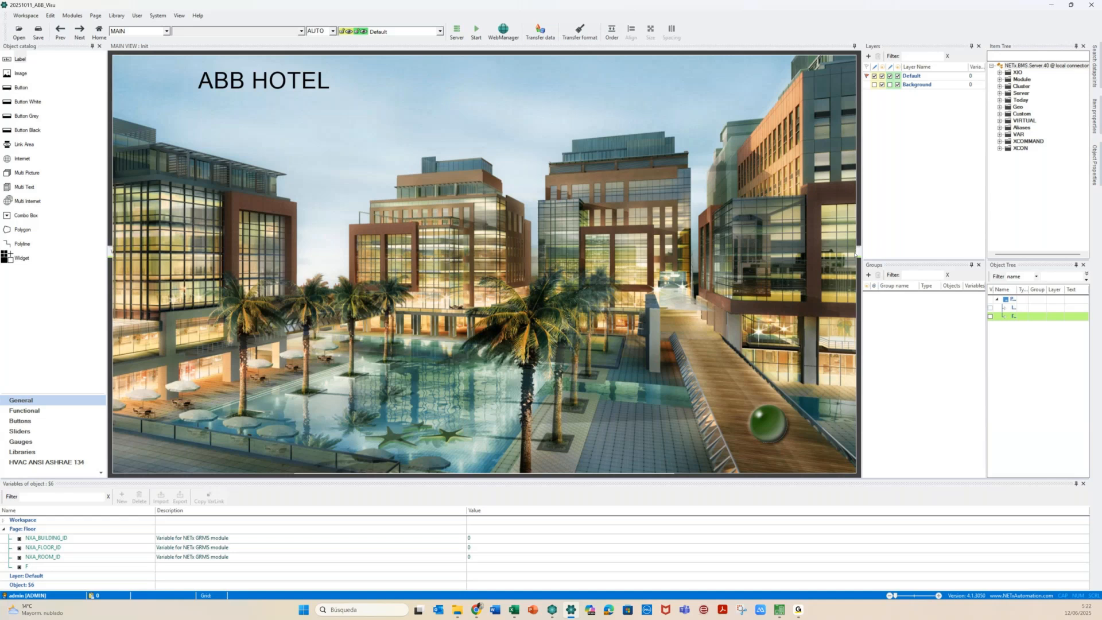
left_click(182, 340)
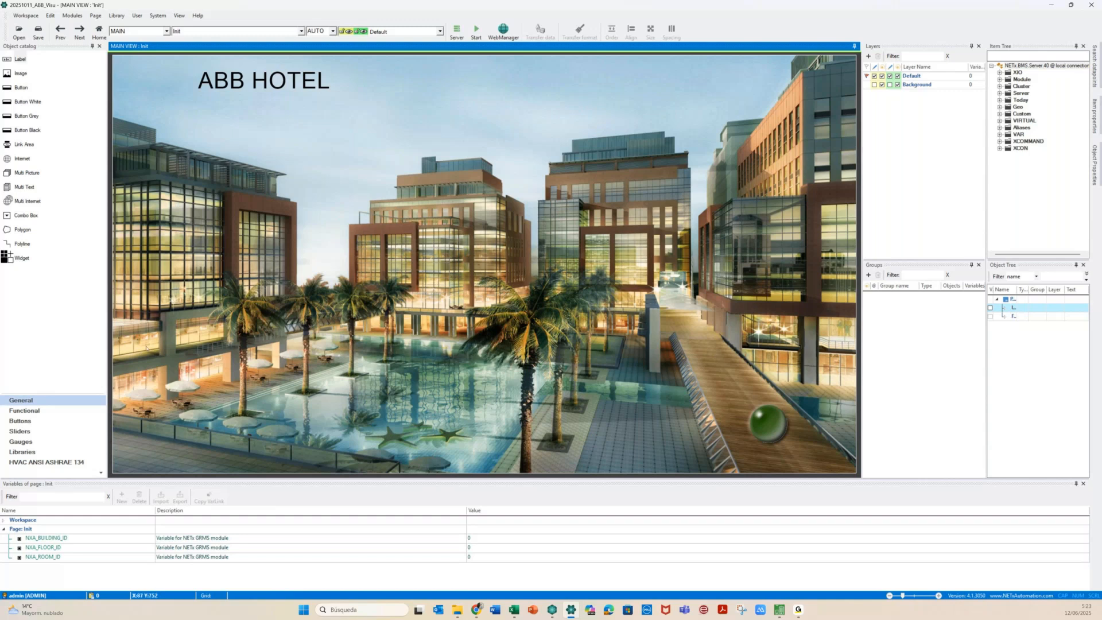
left_click_drag(23, 144, 172, 308)
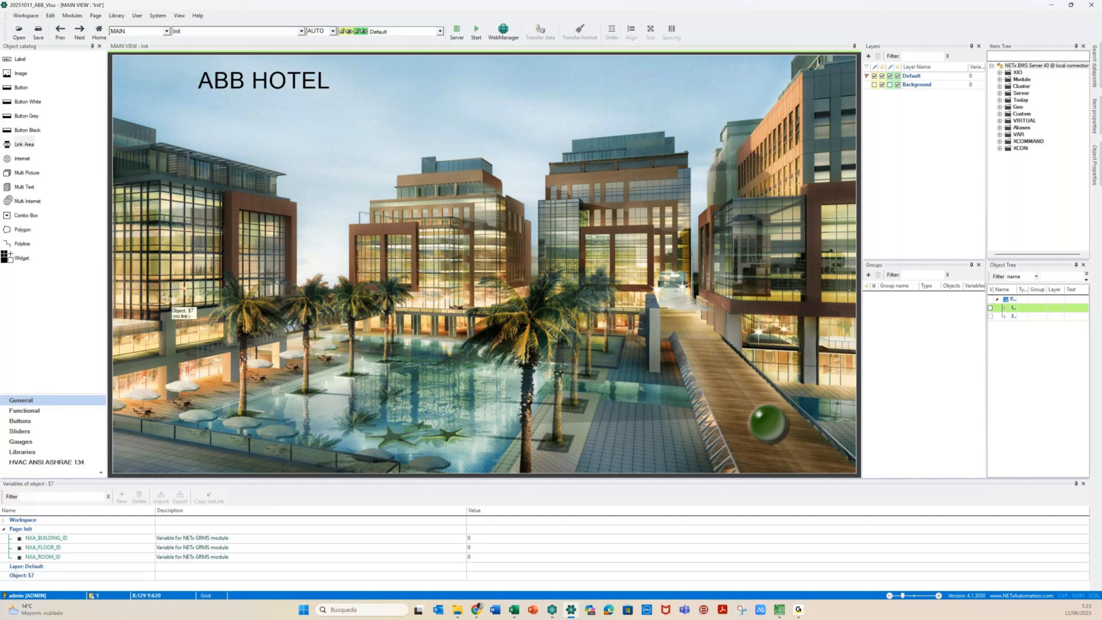
left_click(164, 297)
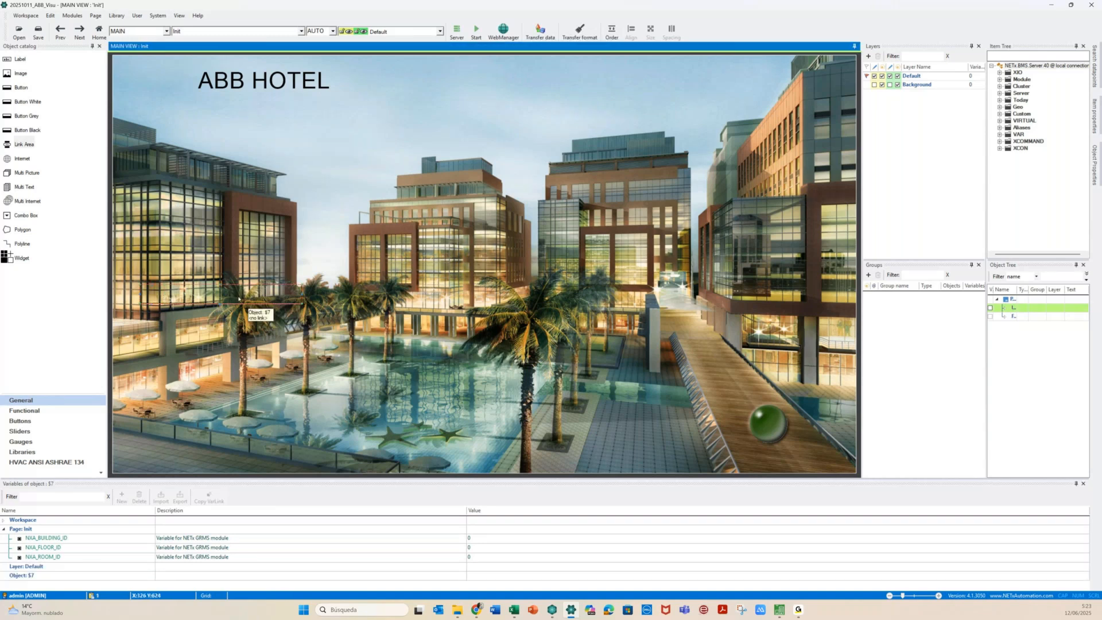
mouse_move(239, 298)
left_mouse_down()
mouse_move(241, 343)
mouse_move(221, 301)
left_mouse_up()
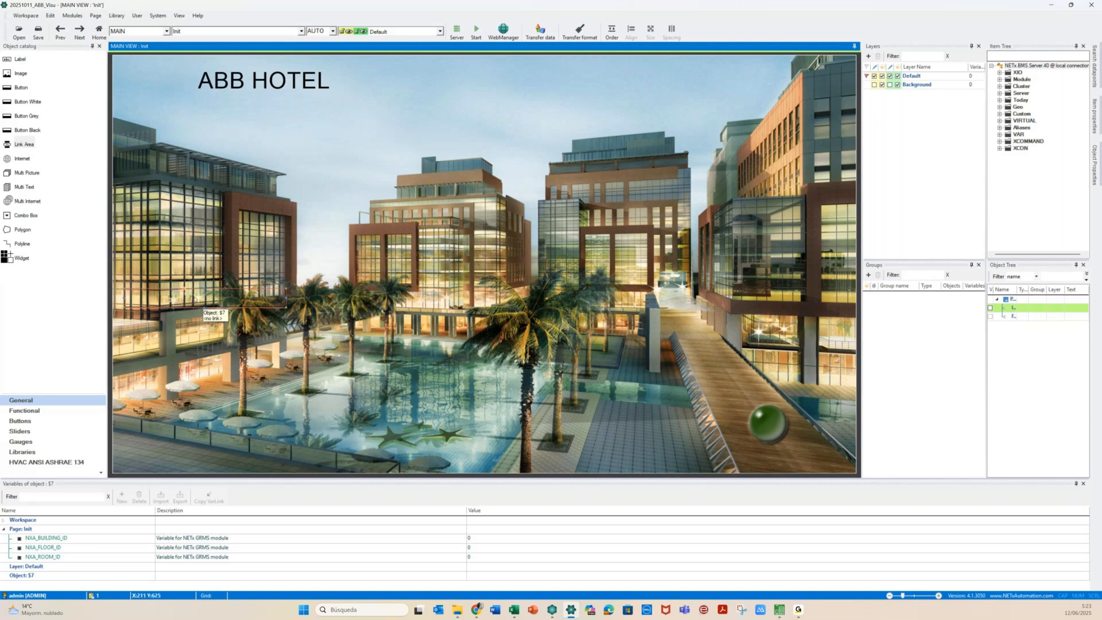
double_click(195, 298)
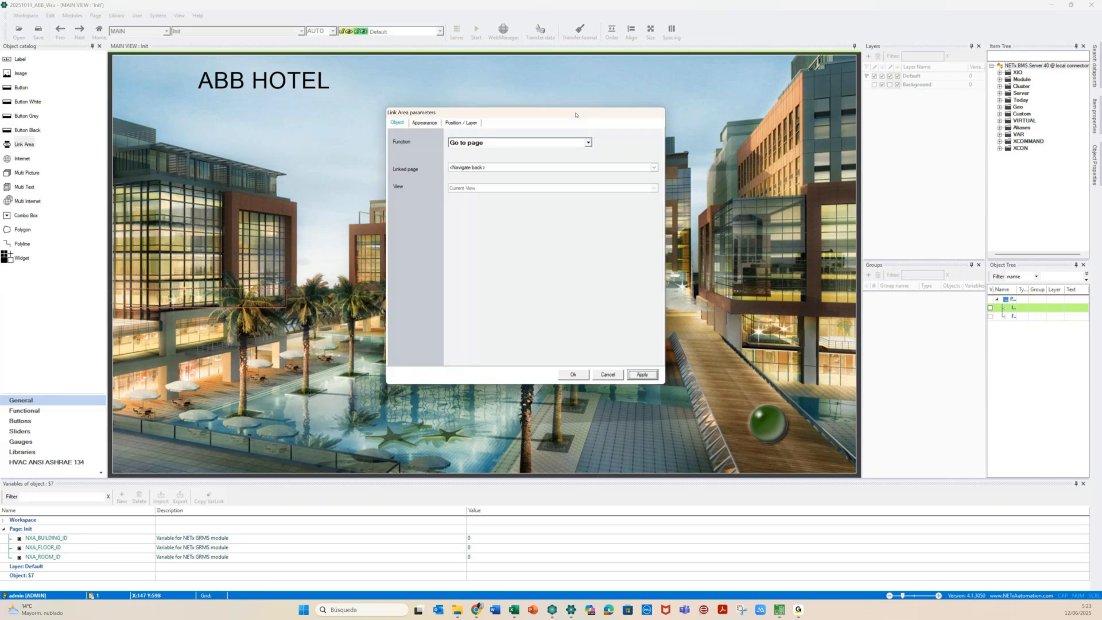
left_click_drag(575, 115, 559, 130)
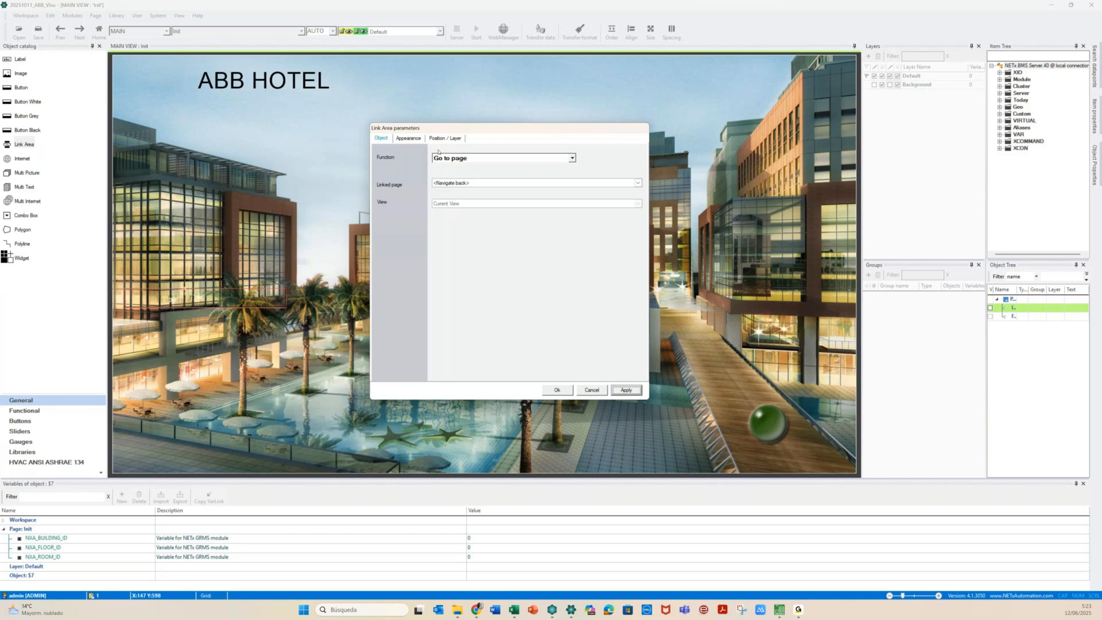
left_click(509, 185)
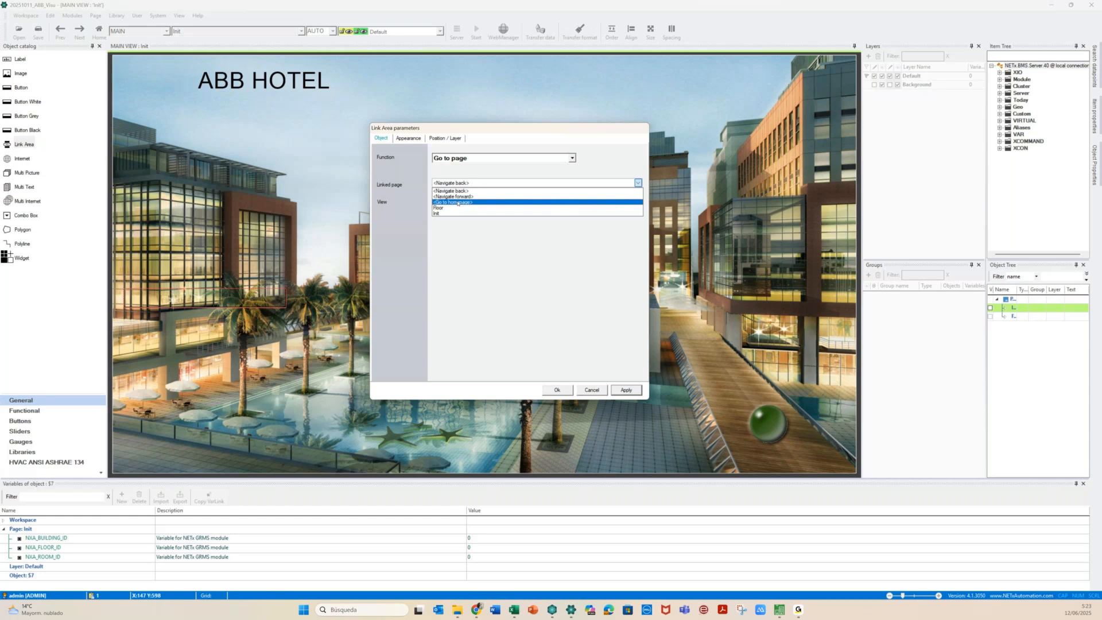
left_click(431, 194)
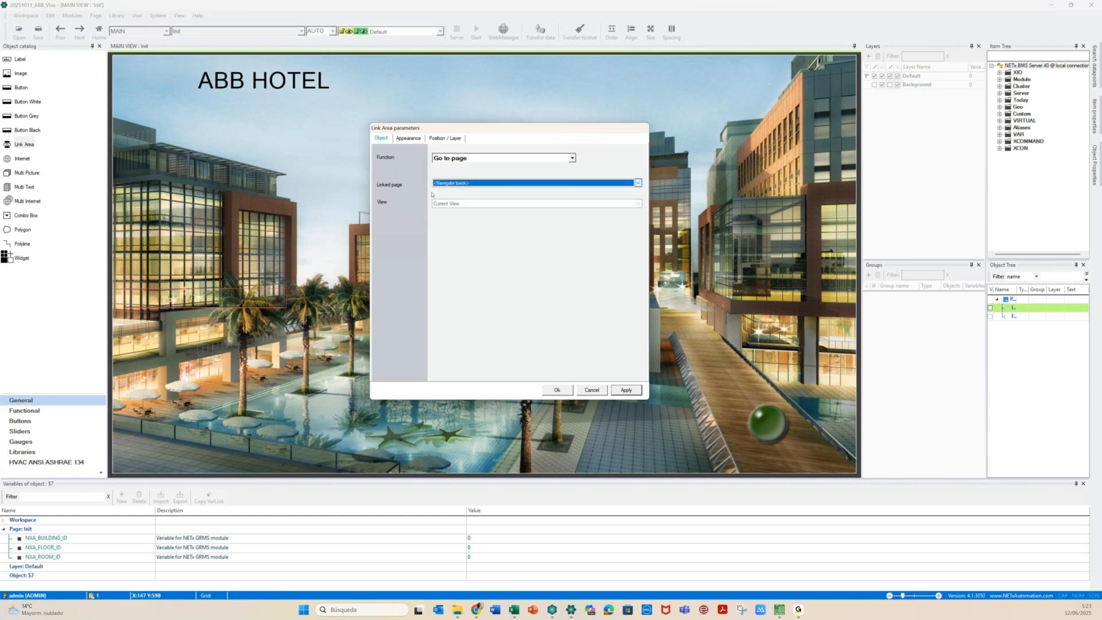
left_click(599, 392)
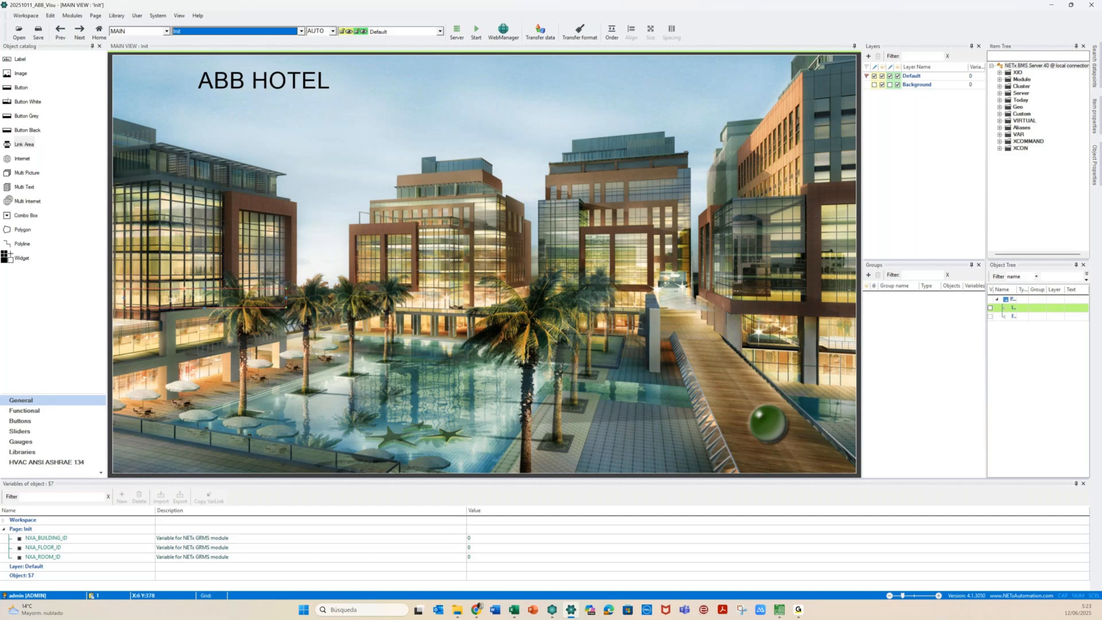
left_click(150, 267)
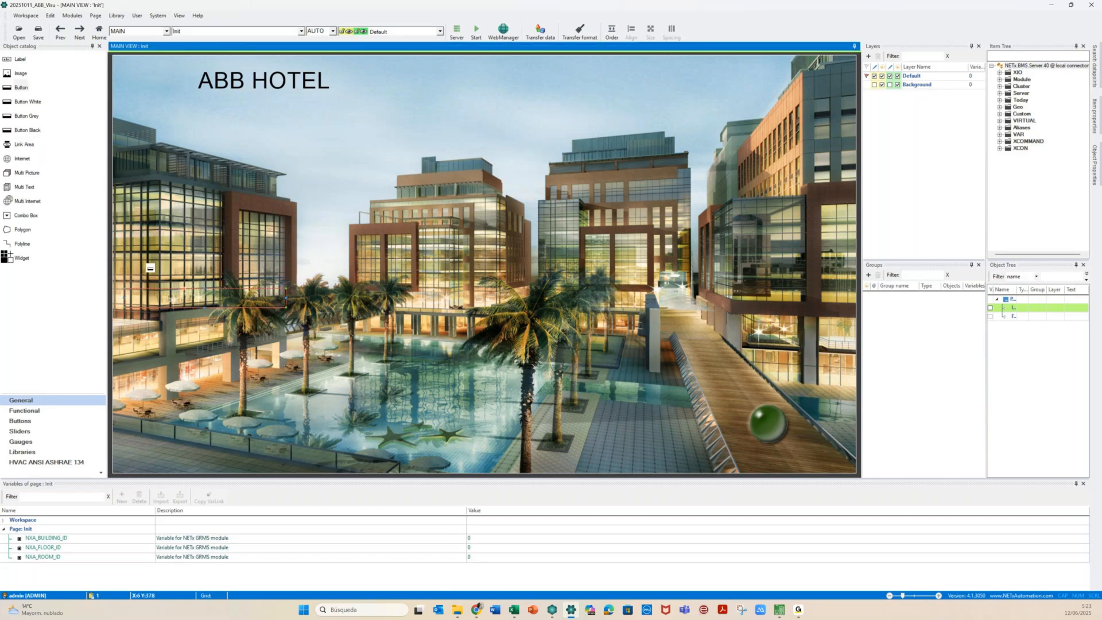
left_click(157, 269)
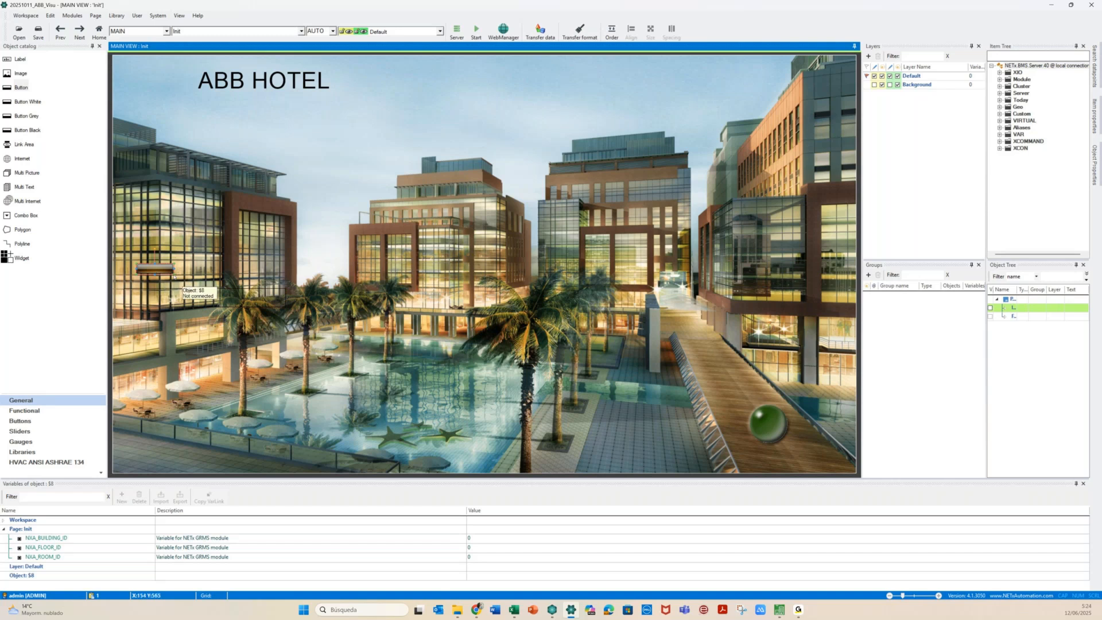
left_click_drag(174, 276, 255, 273)
double_click(220, 273)
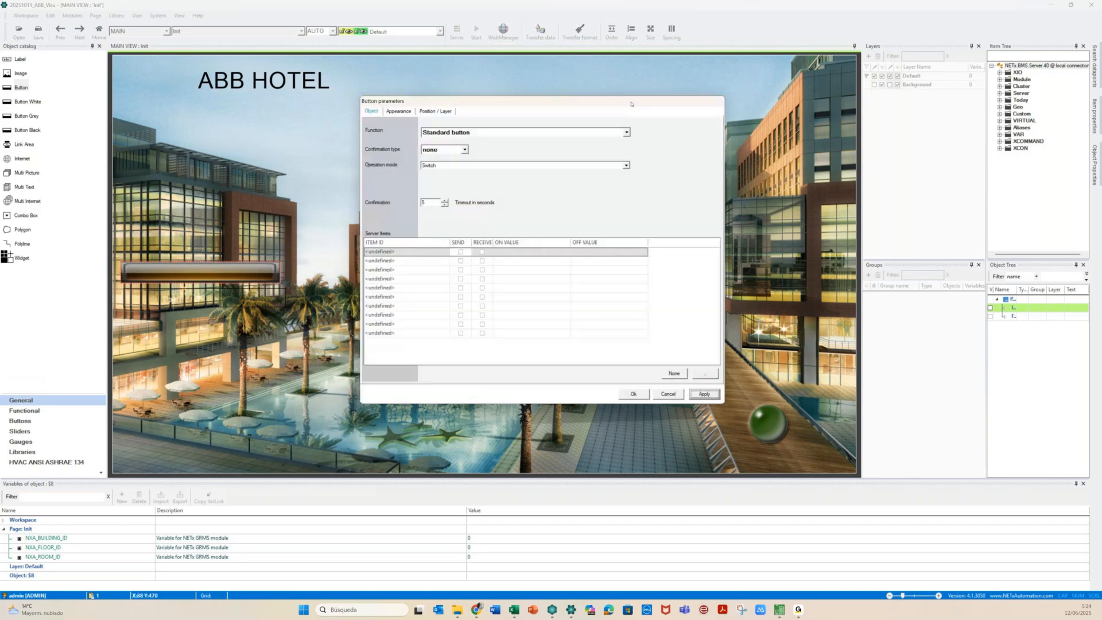
left_click(627, 133)
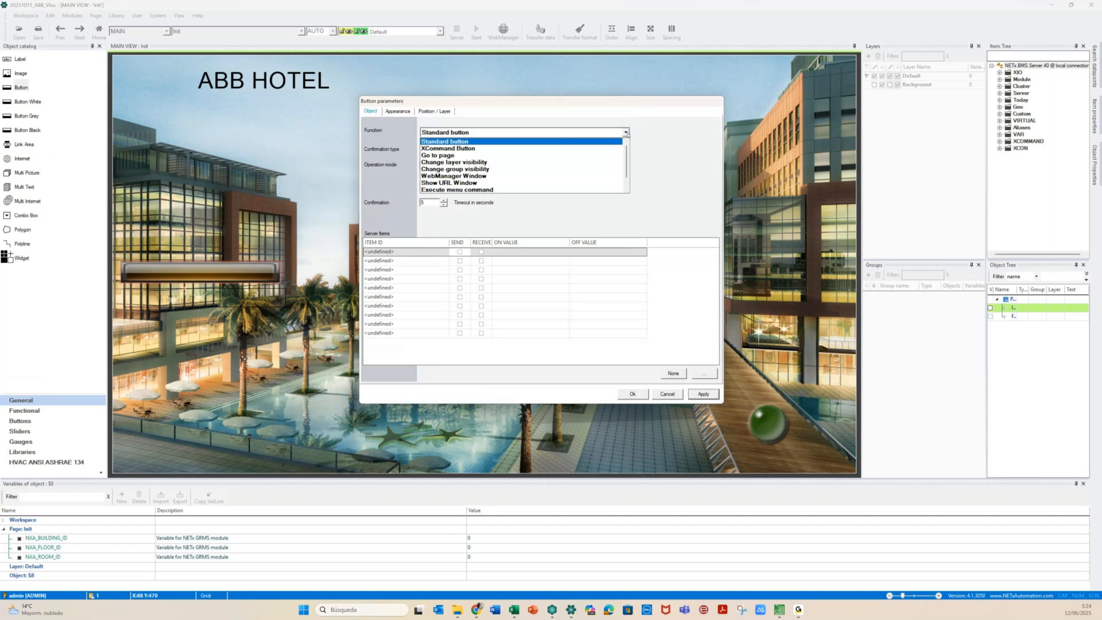
left_click(440, 156)
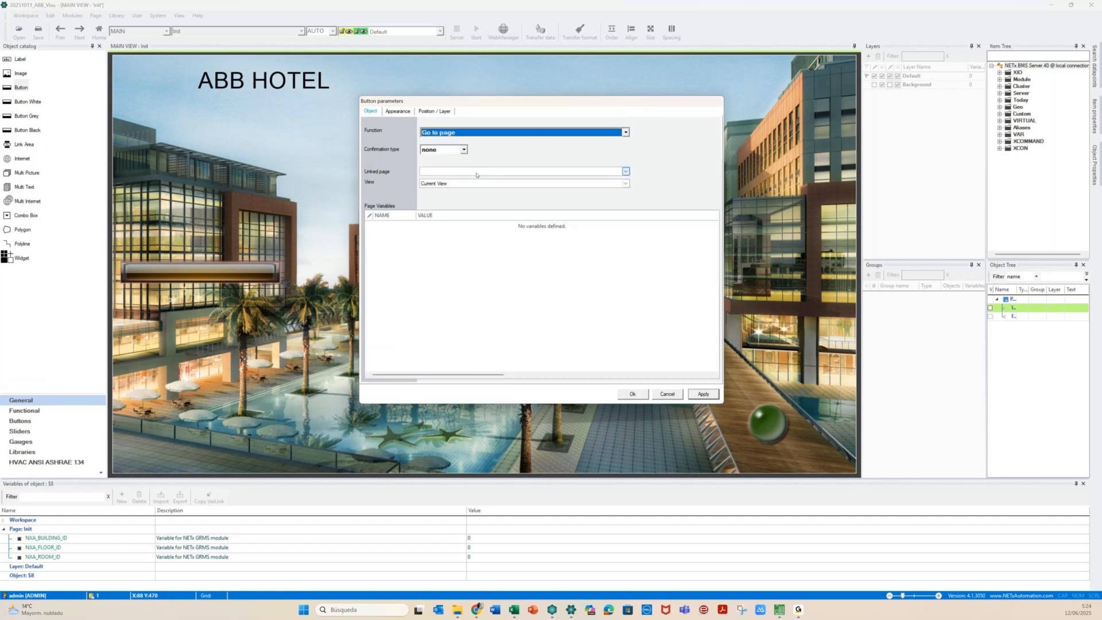
left_click(405, 112)
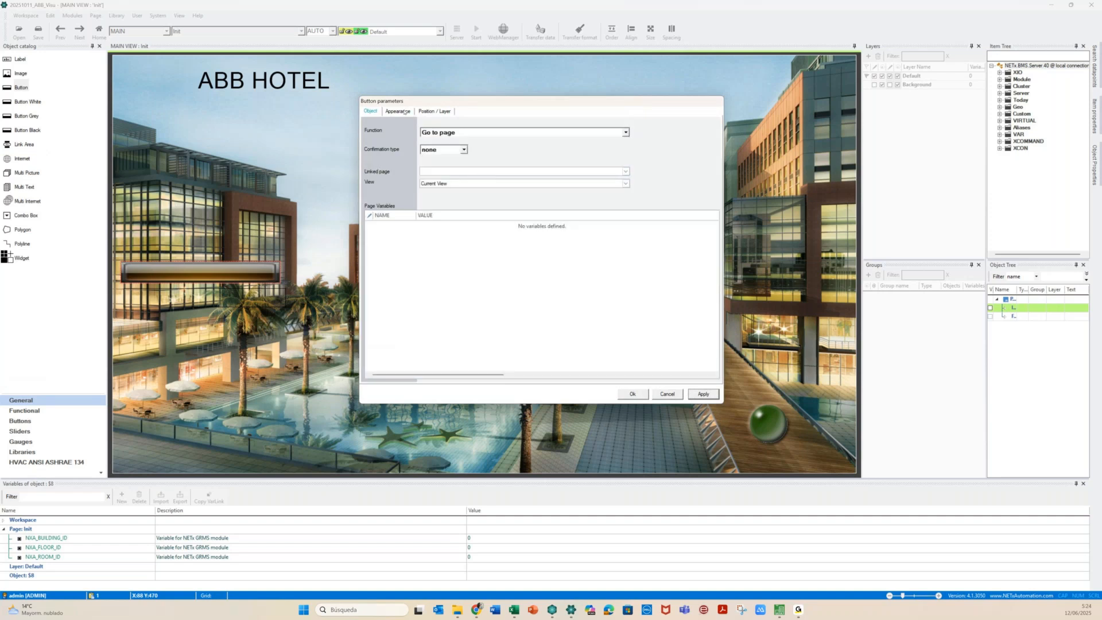
type("0")
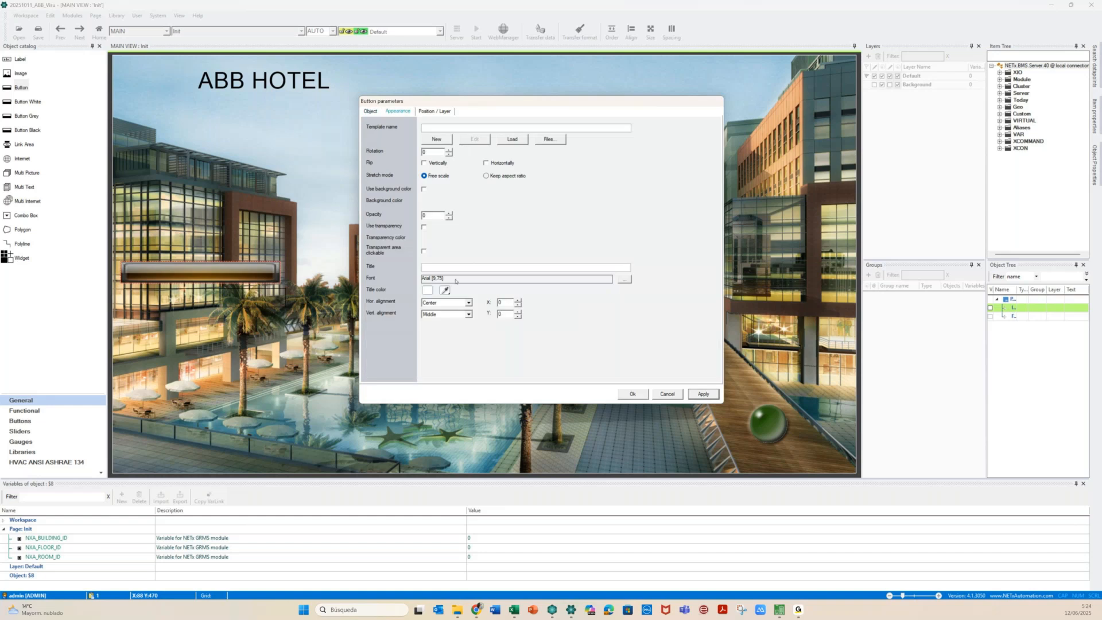
left_click(424, 251)
left_click(706, 394)
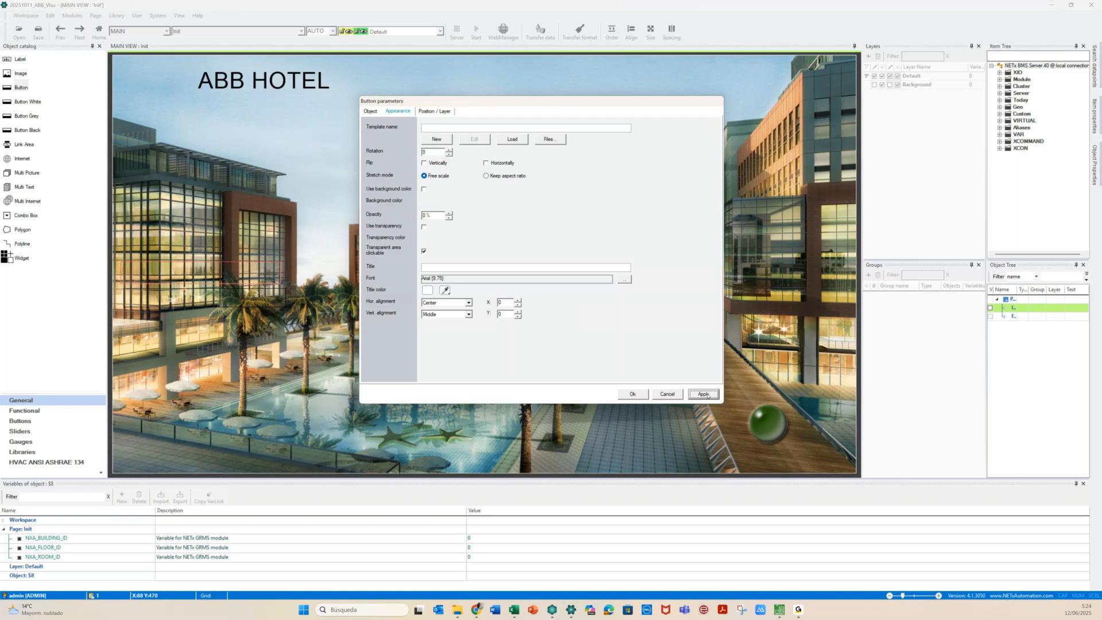
left_click(660, 395)
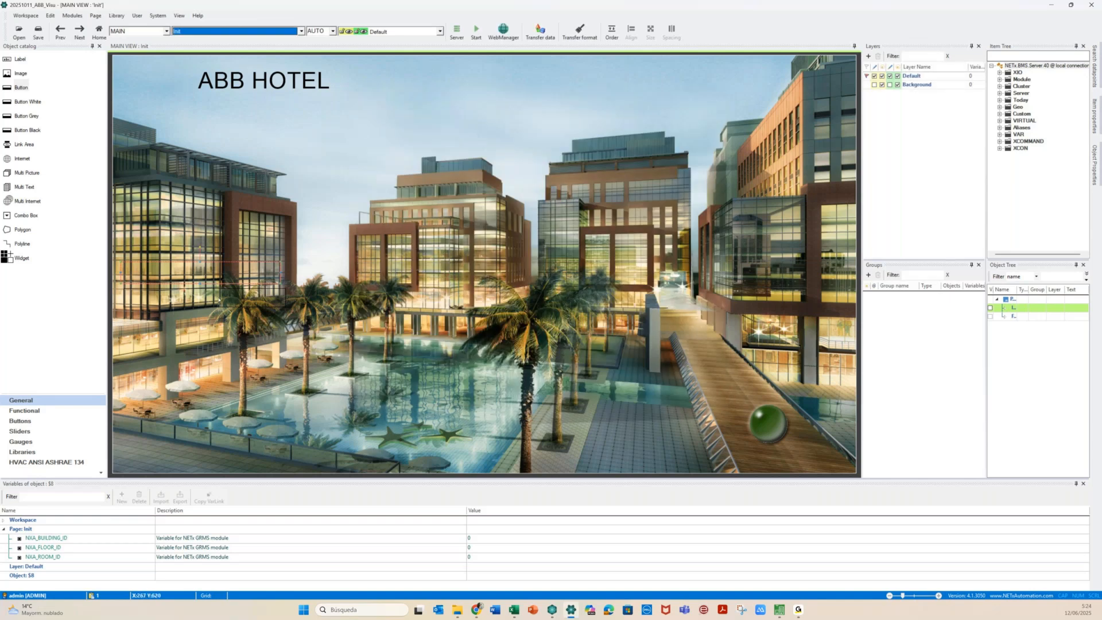
Place a new Polygon object from the Object catalog onto the Init page
left_click(148, 285)
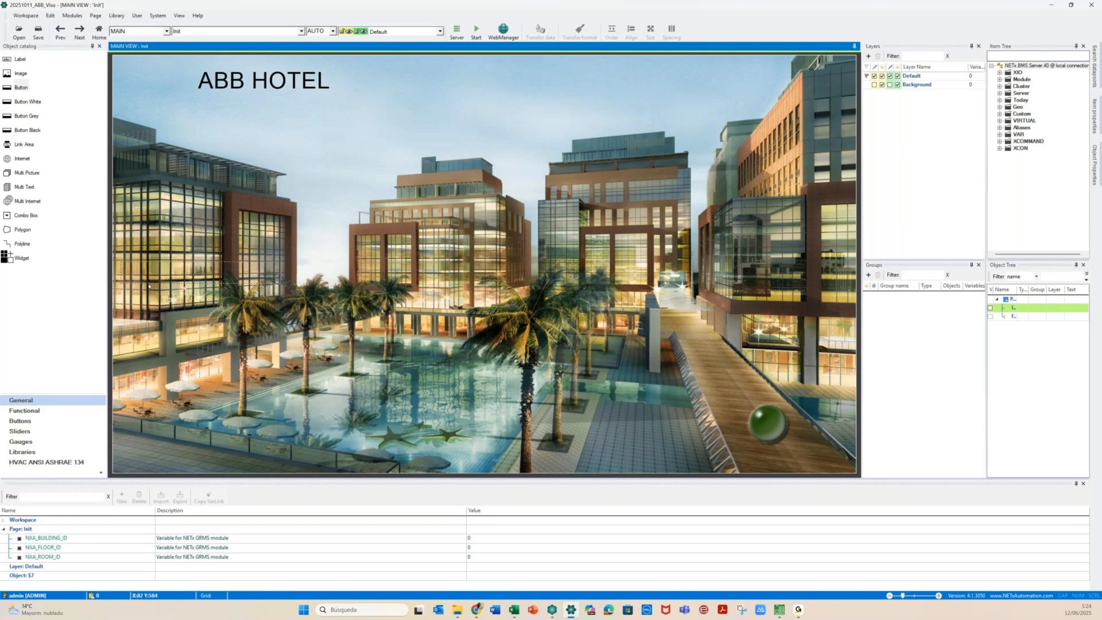
left_click_drag(22, 229, 156, 294)
left_click(114, 281)
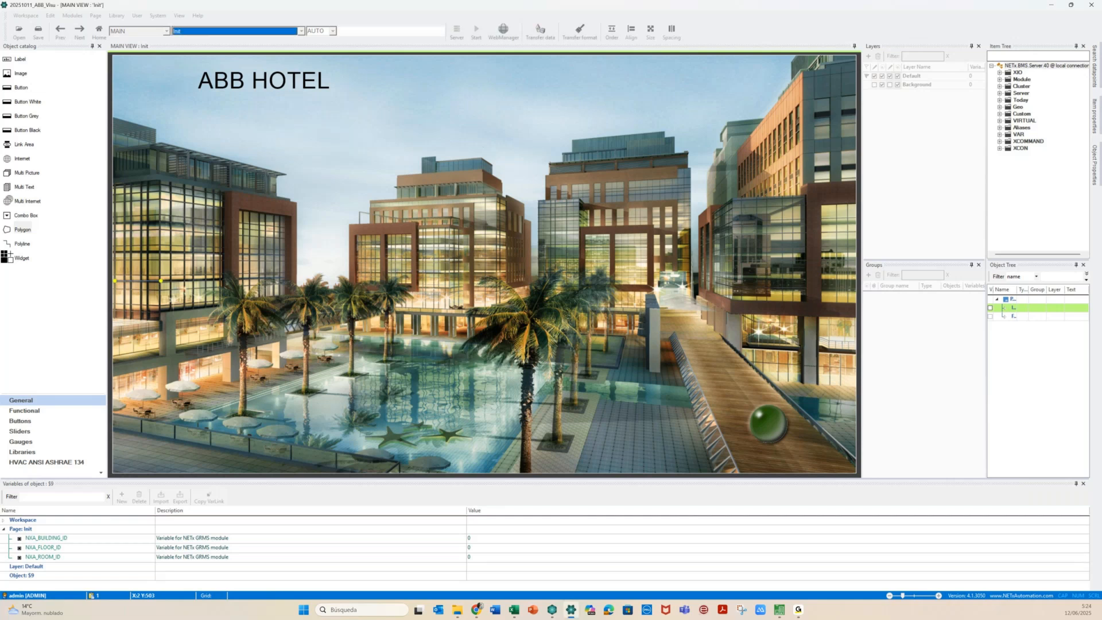
left_click(163, 283)
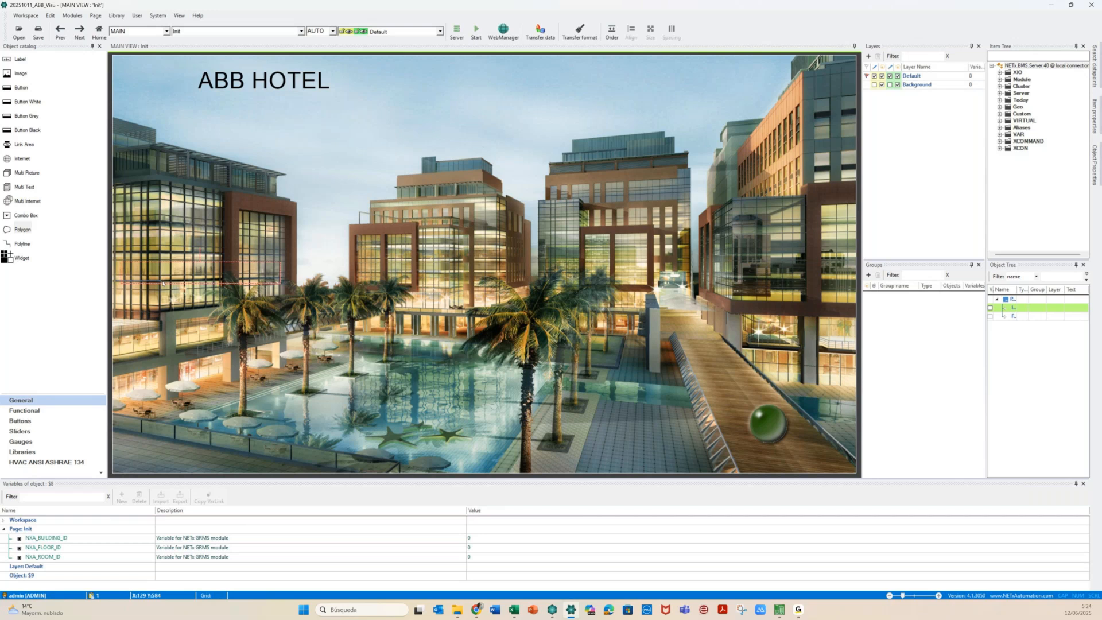
left_click(162, 283)
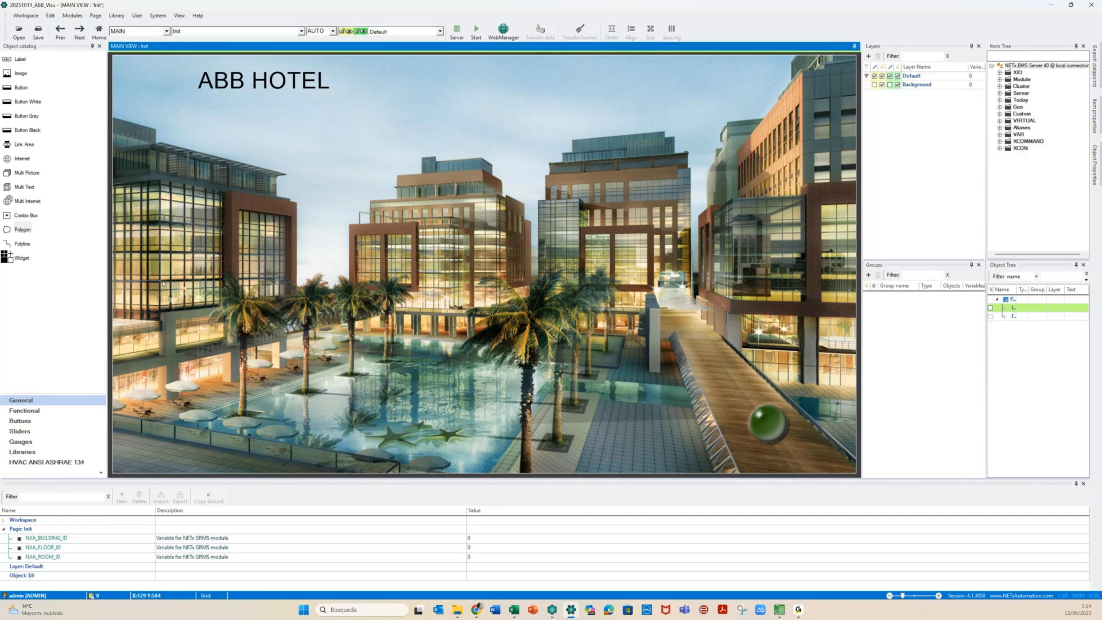
left_click_drag(22, 229, 133, 303)
Start the polygon outline on the left building, then restart it with Redraw polygon
left_click(133, 303)
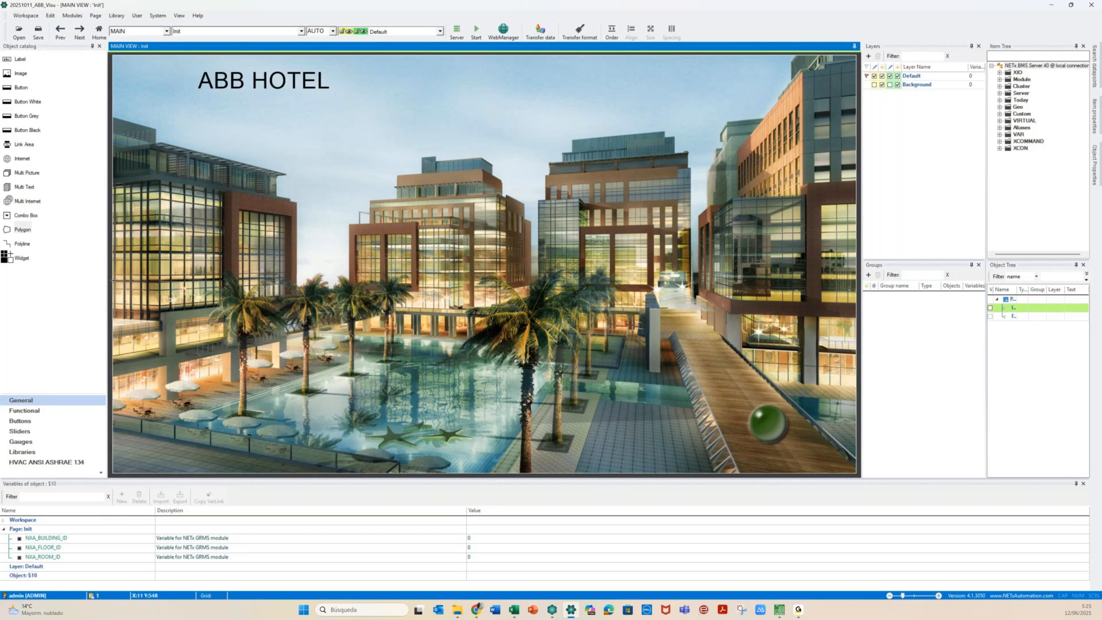
left_click(159, 281)
right_click(298, 275)
right_click(160, 282)
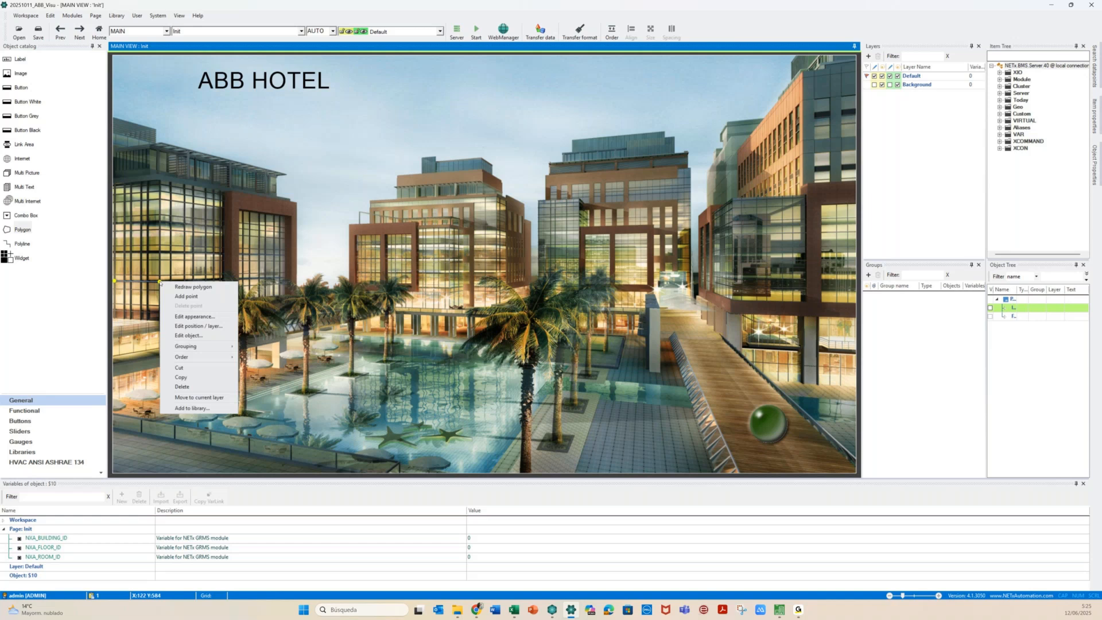
left_click(181, 286)
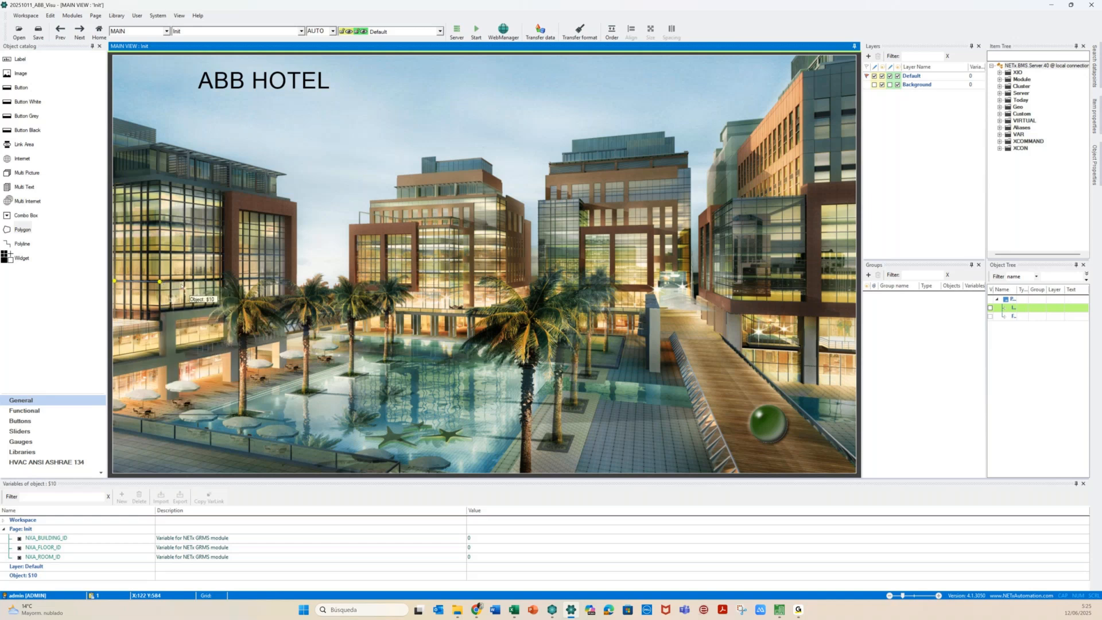
Outline the left building's lower floors with four corner points
left_click(160, 282)
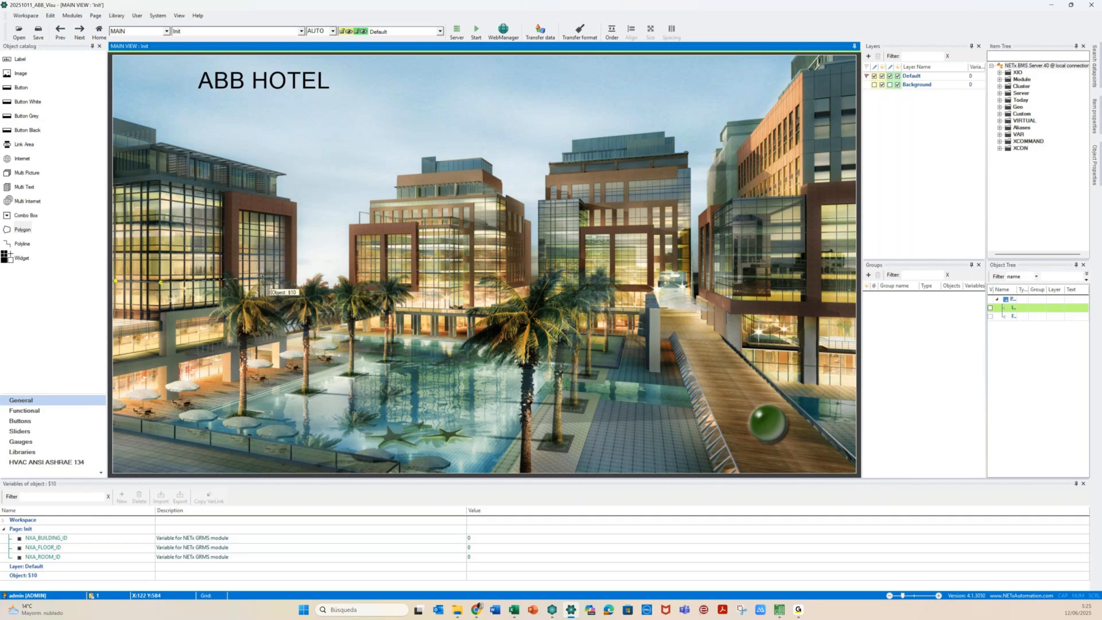
left_click(295, 277)
left_click(297, 301)
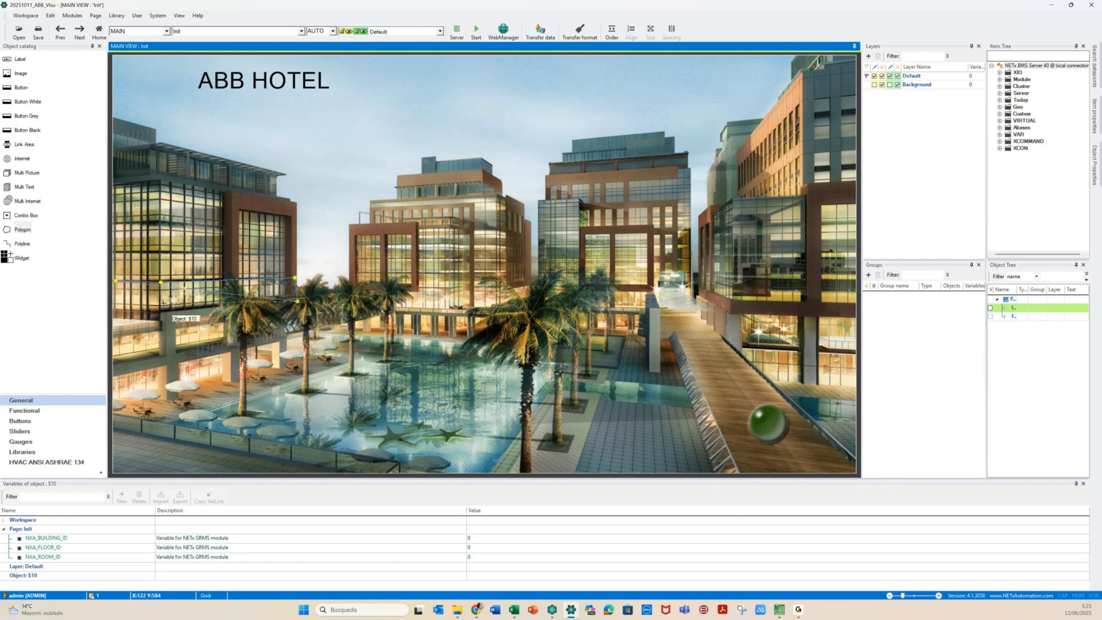
left_click(159, 305)
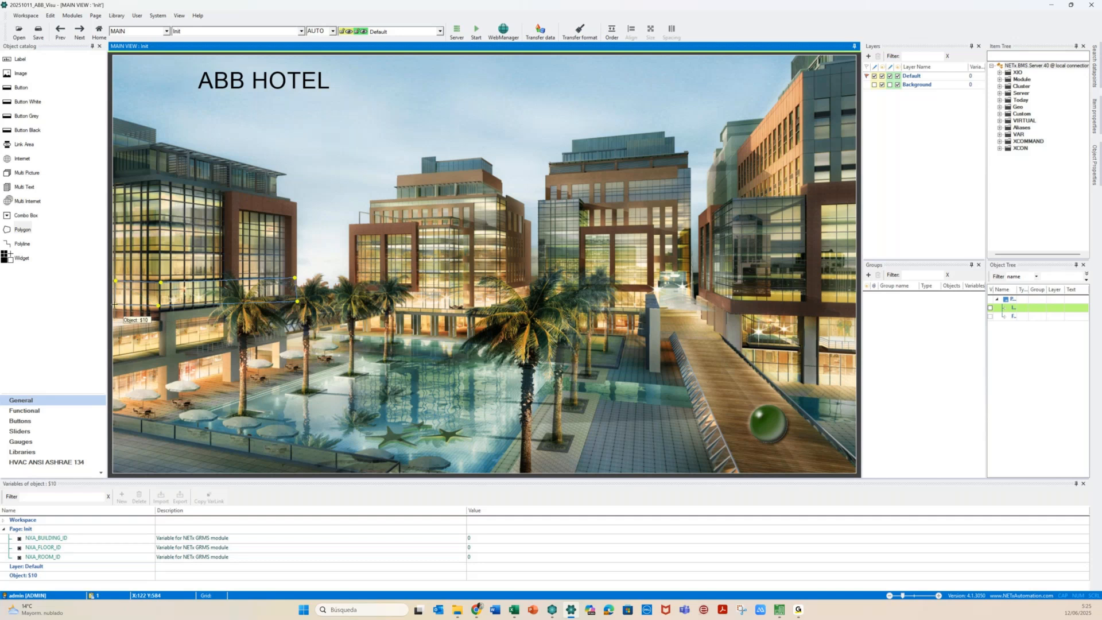
Close the polygon and link it to the Floor page, View 2
double_click(114, 304)
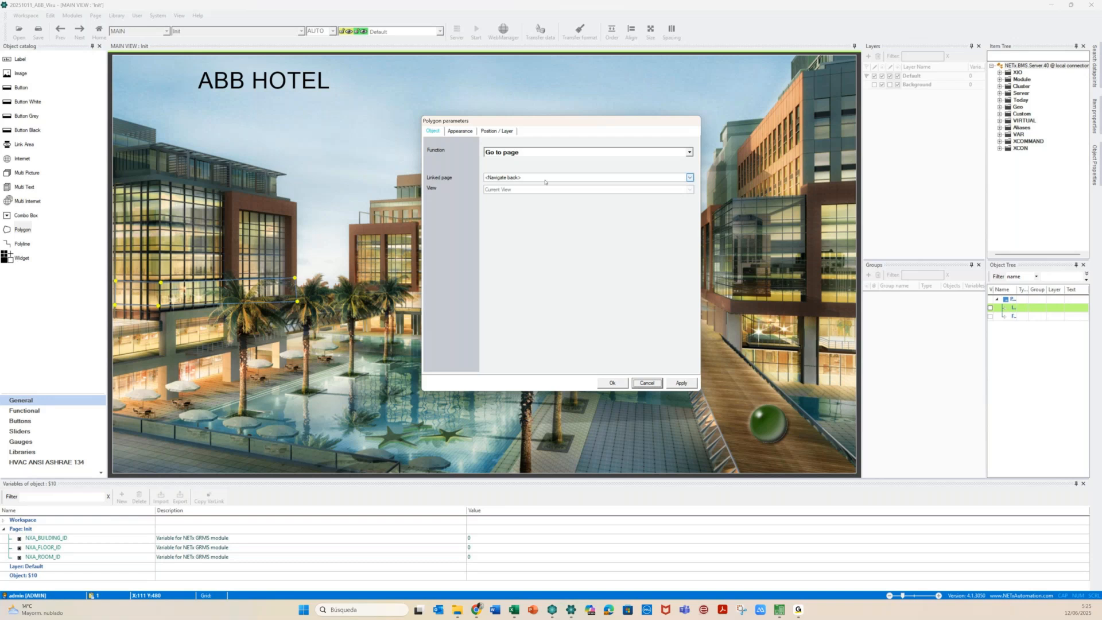
left_click(544, 178)
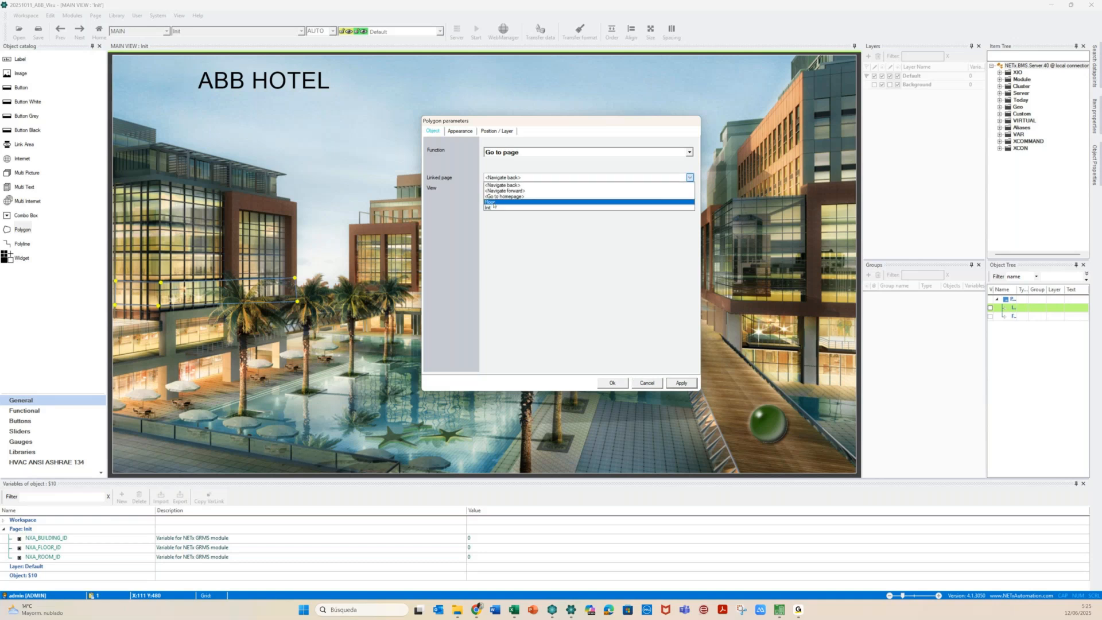
left_click(494, 202)
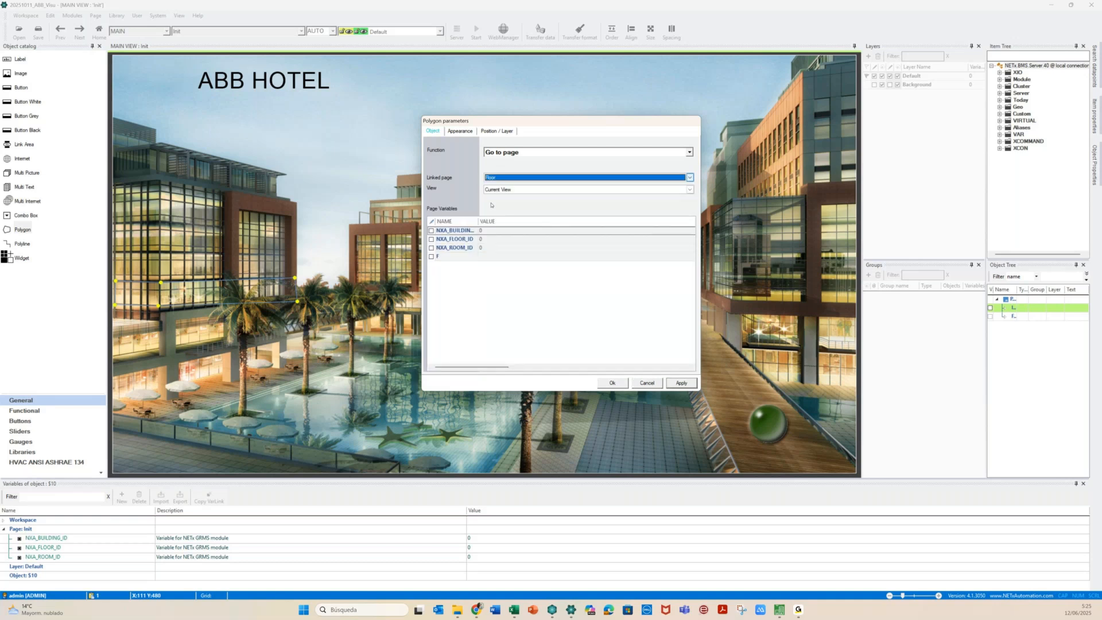
left_click(521, 190)
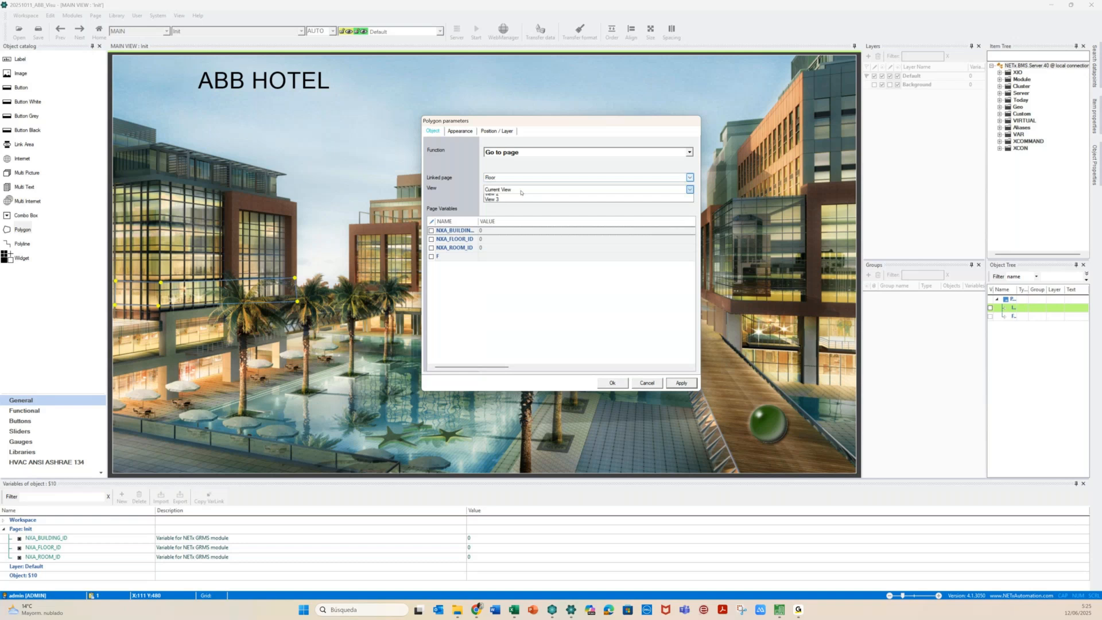
left_click(518, 195)
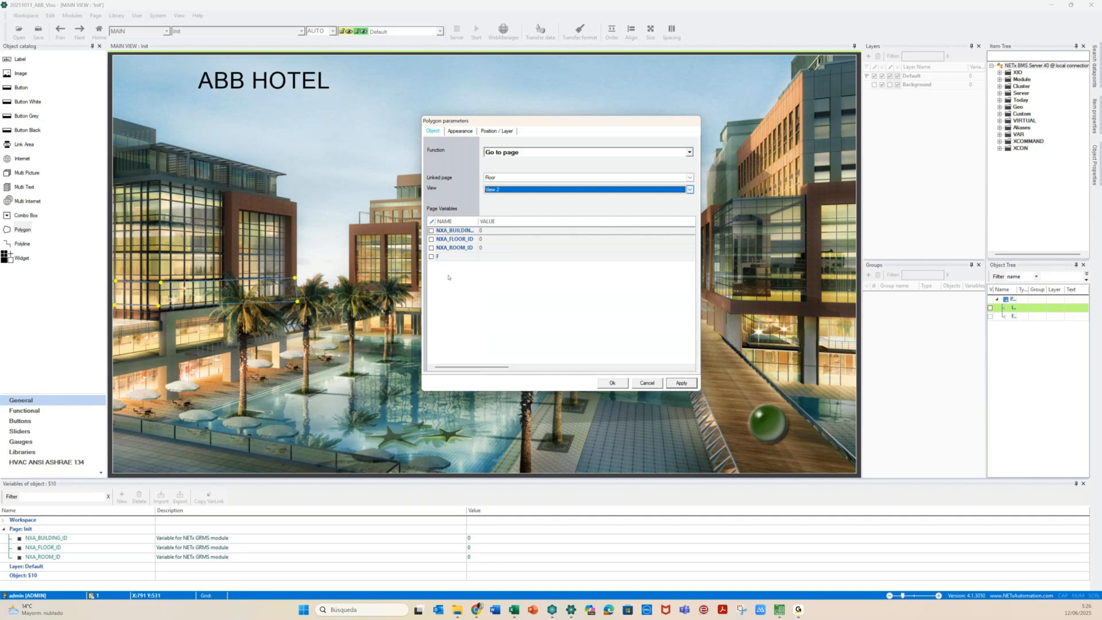
Enable passing the F page variable and clear its value
left_click(481, 258)
left_click(488, 256)
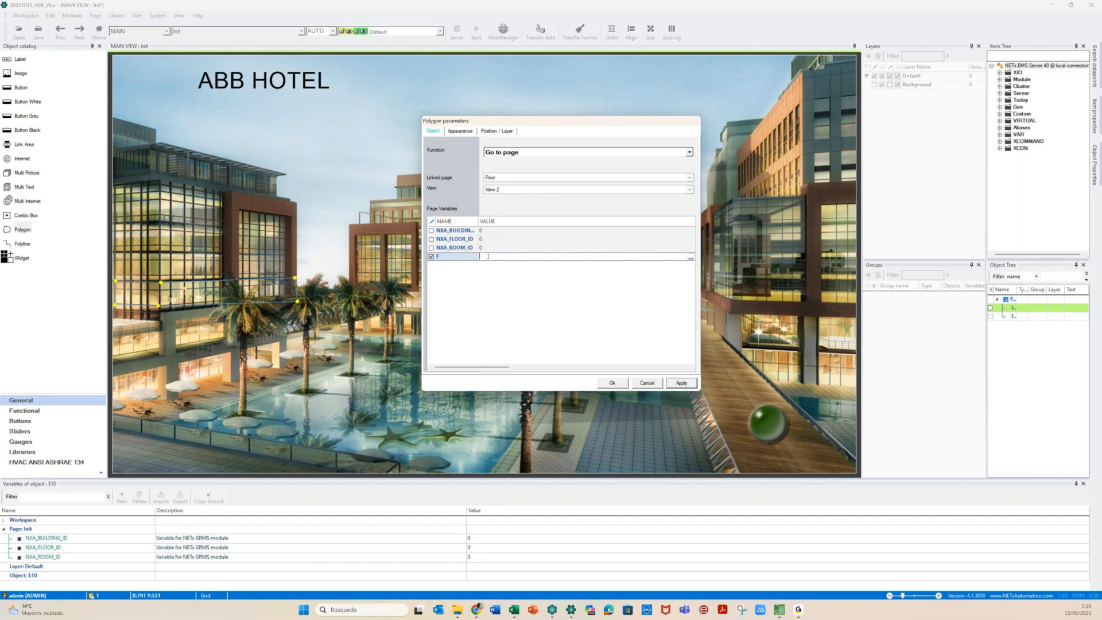
type("0")
key("BackSpace")
Confirm the Floor link, then add a variable named NR to polygon $10
left_click(612, 384)
left_click(612, 383)
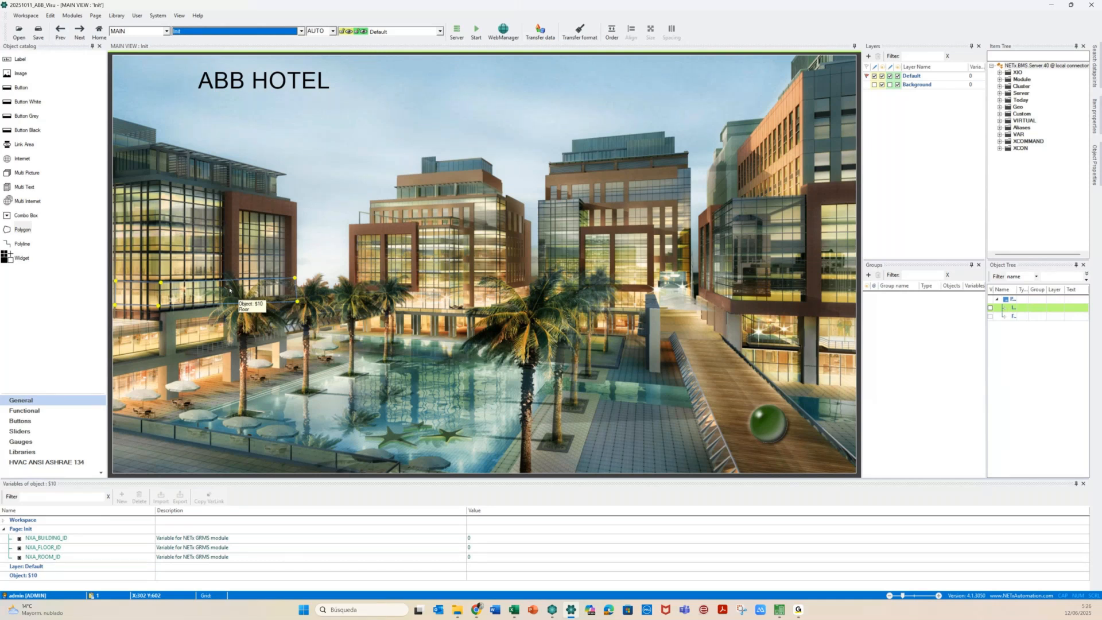
left_click(24, 575)
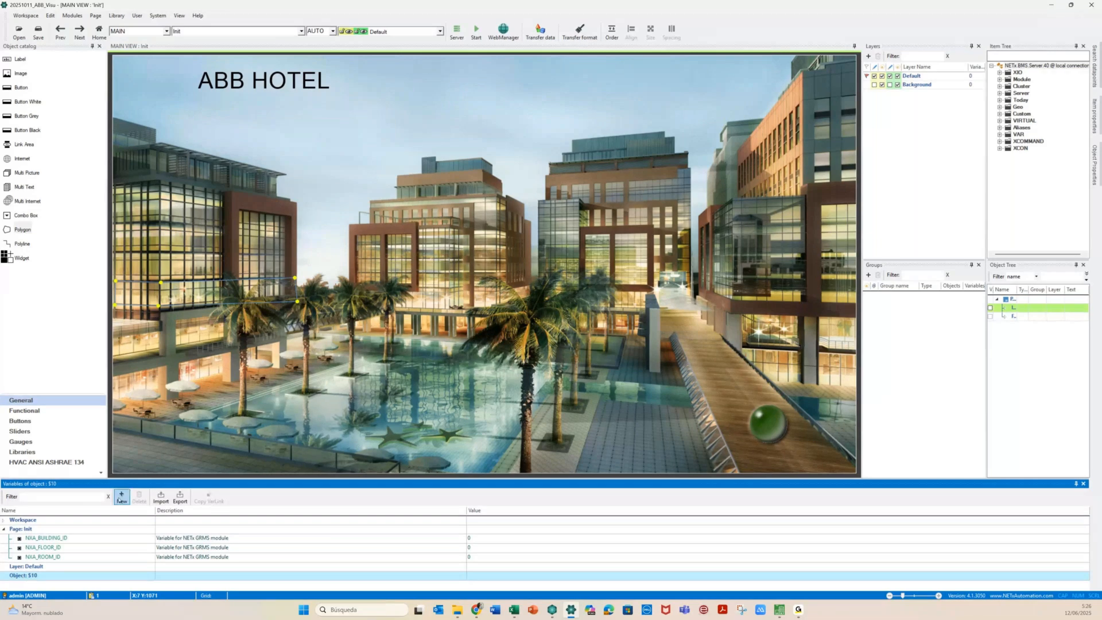
left_click(122, 497)
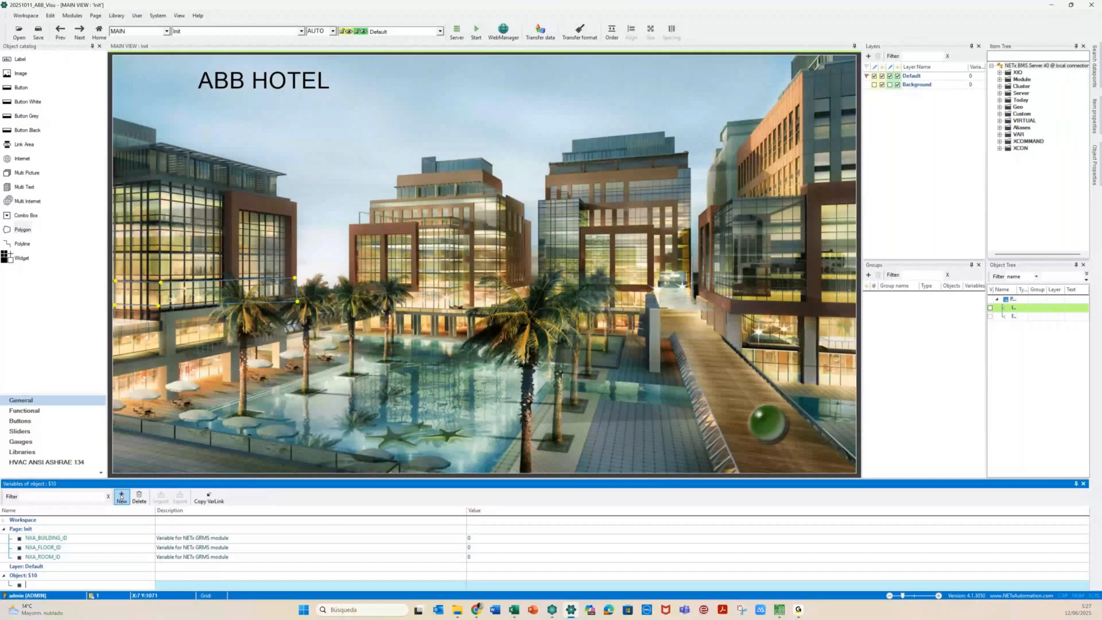
type("NR")
left_click(9, 585)
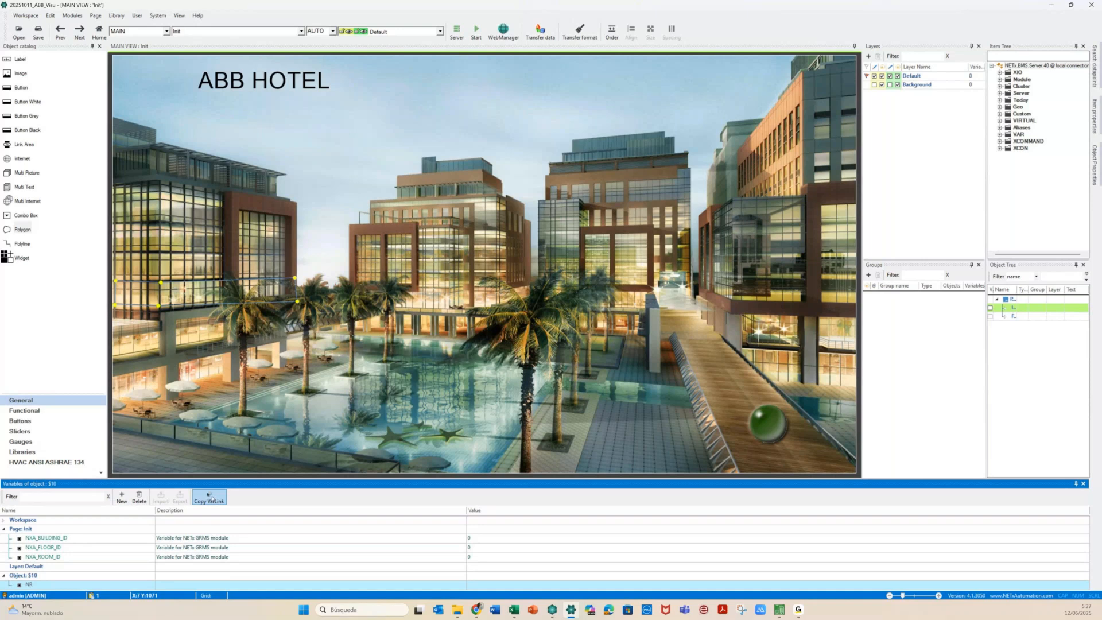
double_click(195, 296)
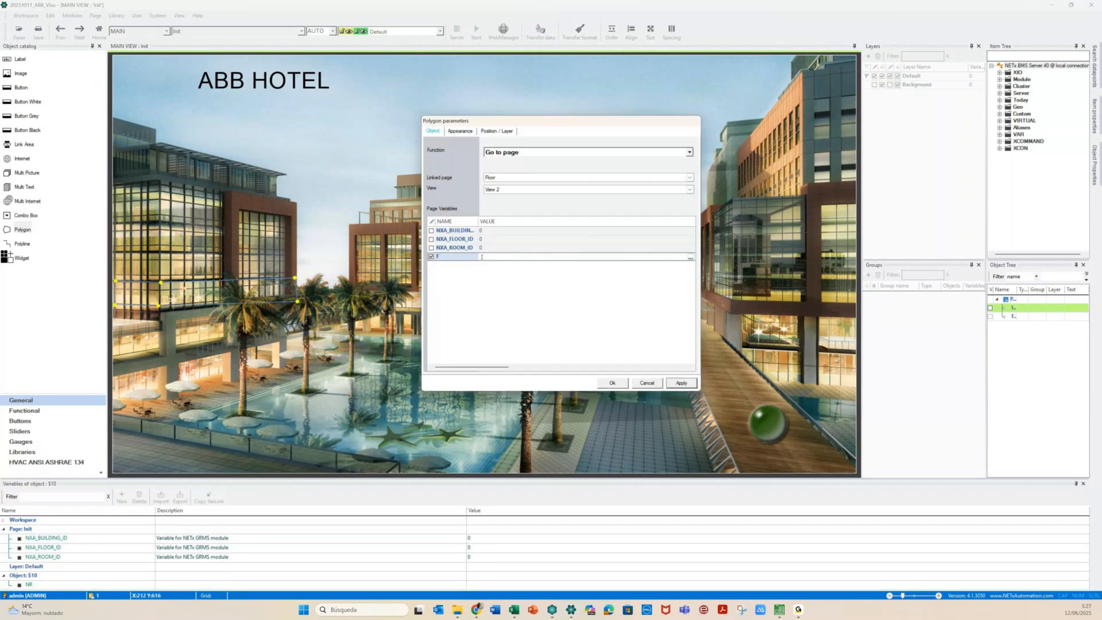
Set F's value to {DB:NR} and confirm the link settings
type("{DB:NR}")
left_click(681, 383)
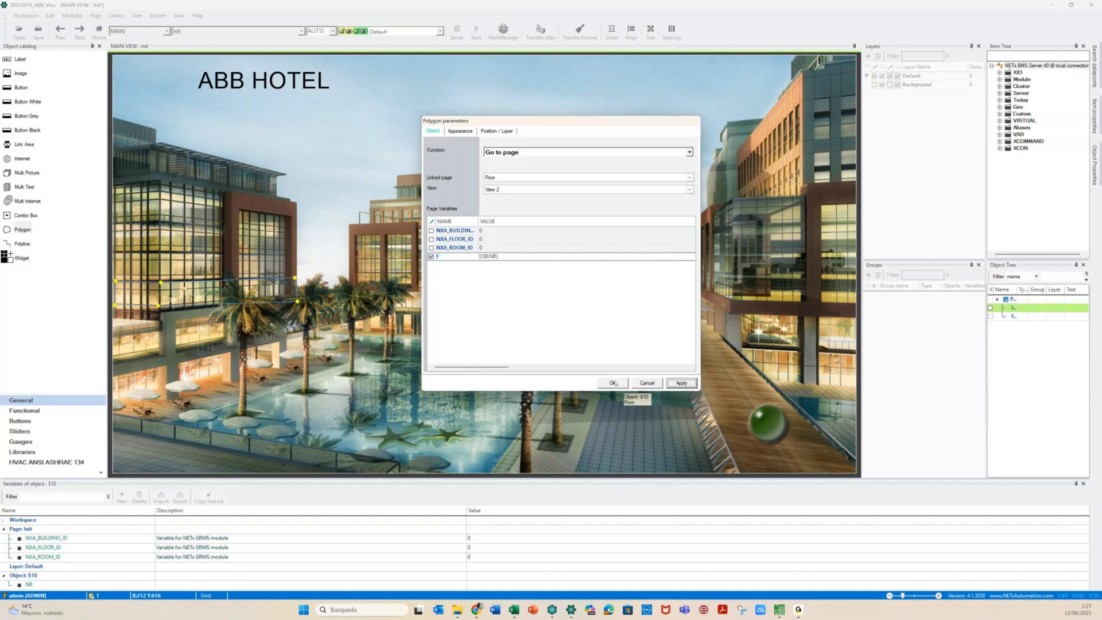
left_click(612, 382)
Give polygon $10's NR variable the value 01
left_click(488, 587)
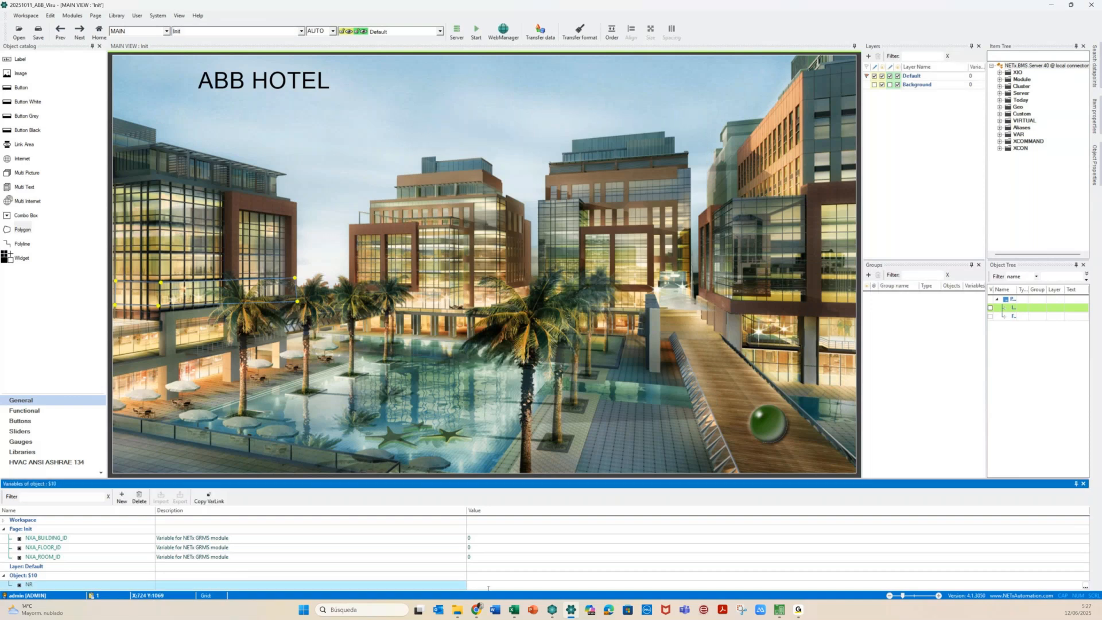
type("01")
key("Return")
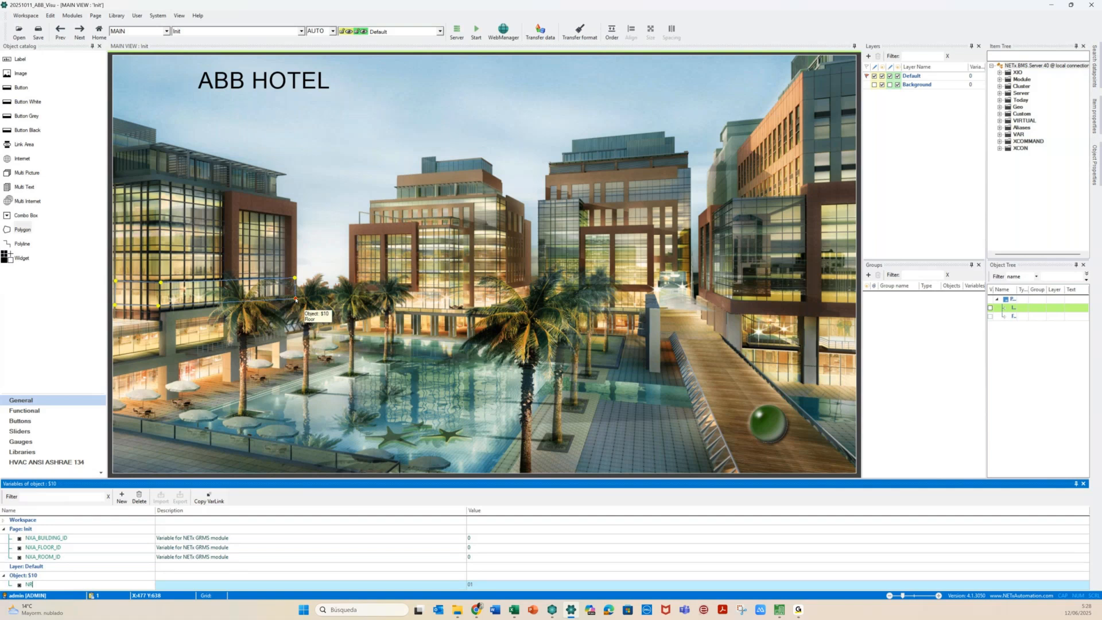
left_click(281, 317)
left_click(281, 317)
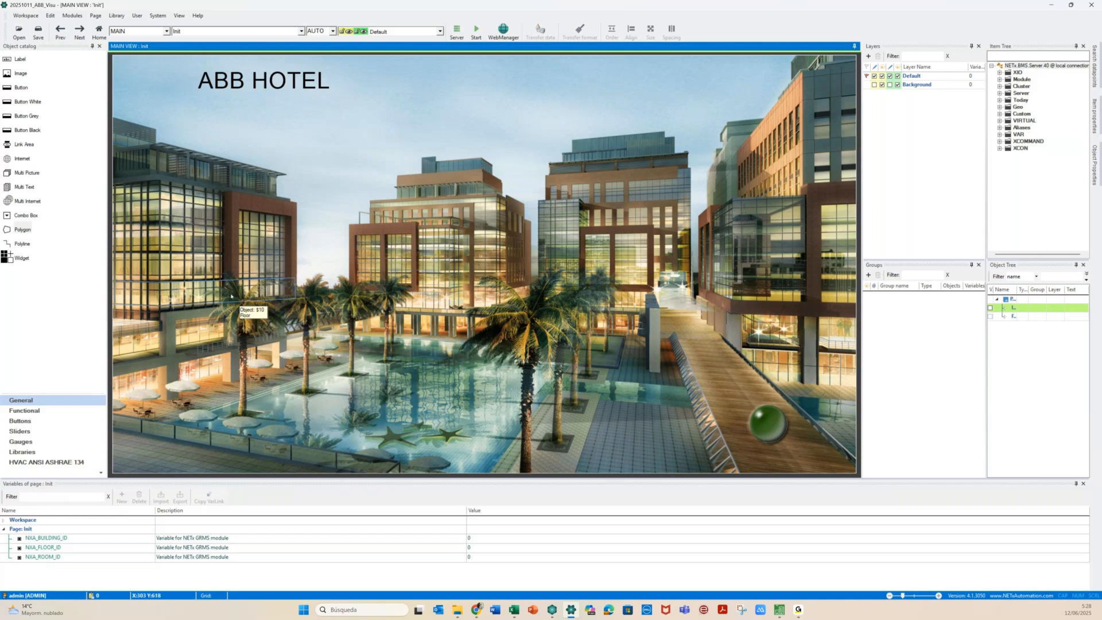
left_click(476, 31)
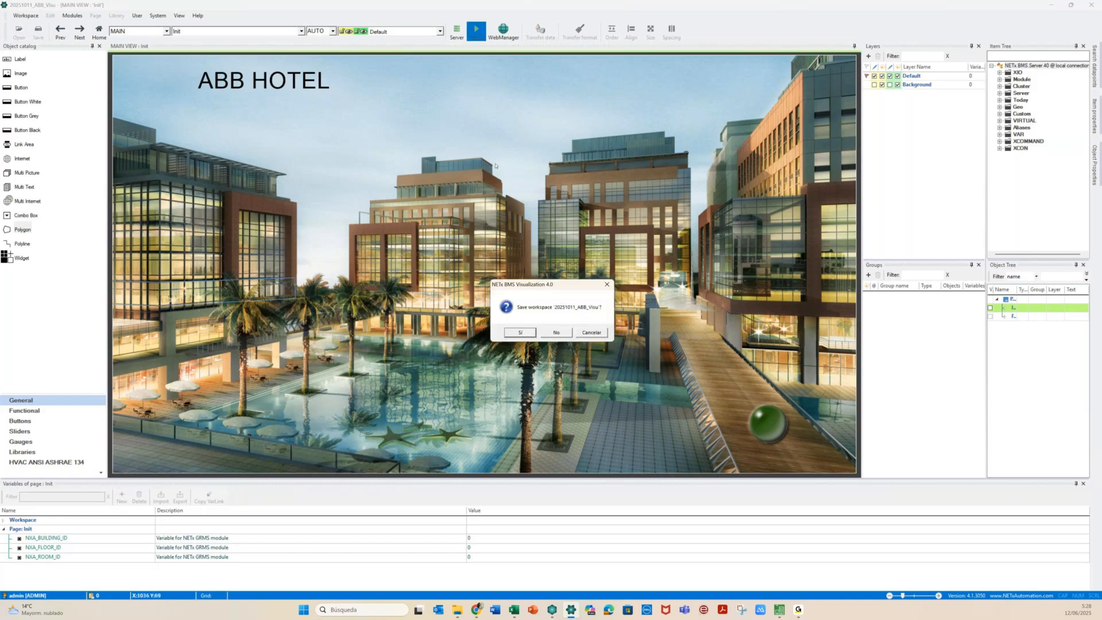
Save the workspace, preview the live Init page, then stop the run
left_click(521, 333)
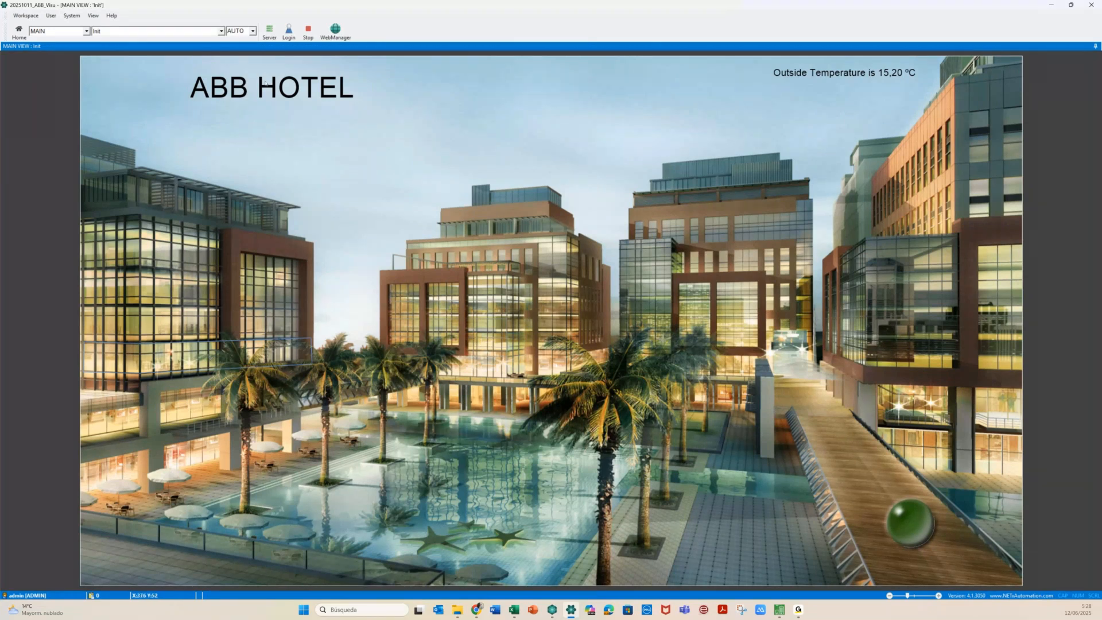
left_click(309, 32)
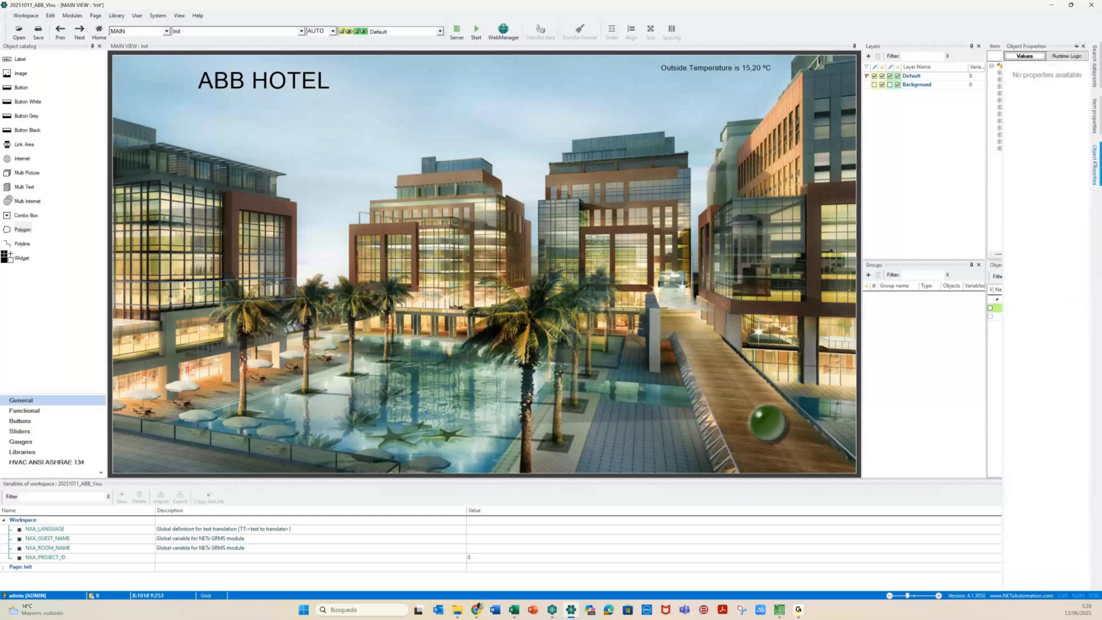
Dock the Object Properties panel open and widen it
left_click(1094, 164)
left_click(1075, 47)
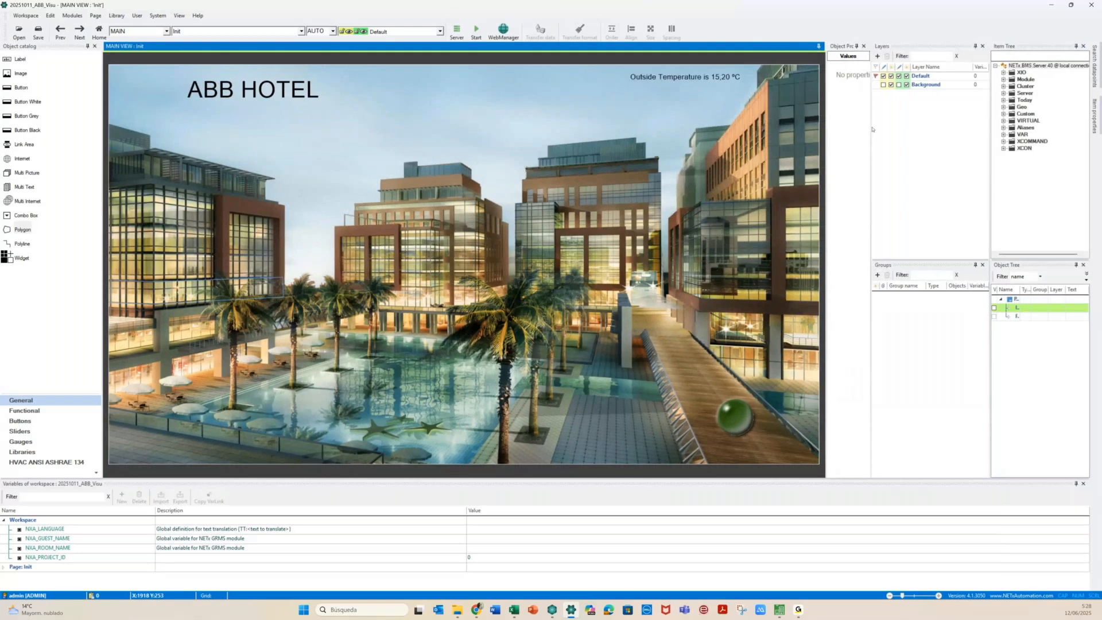
left_click_drag(872, 129, 945, 129)
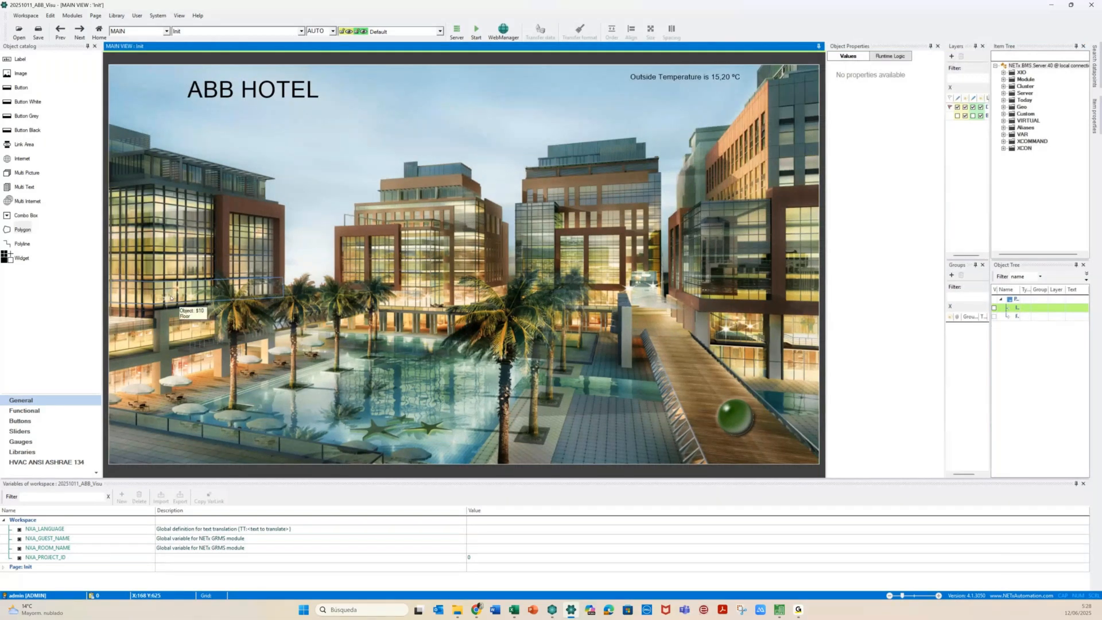
Give polygon $10 the custom tooltip 'Go To floor {OB.NR}'
left_click(169, 293)
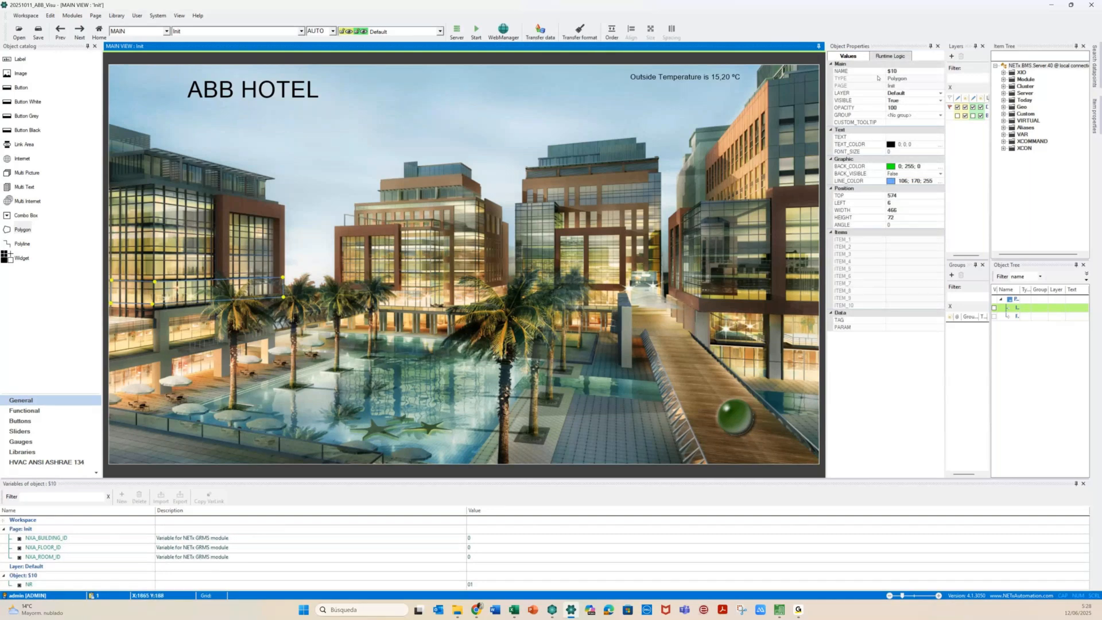
left_click(898, 122)
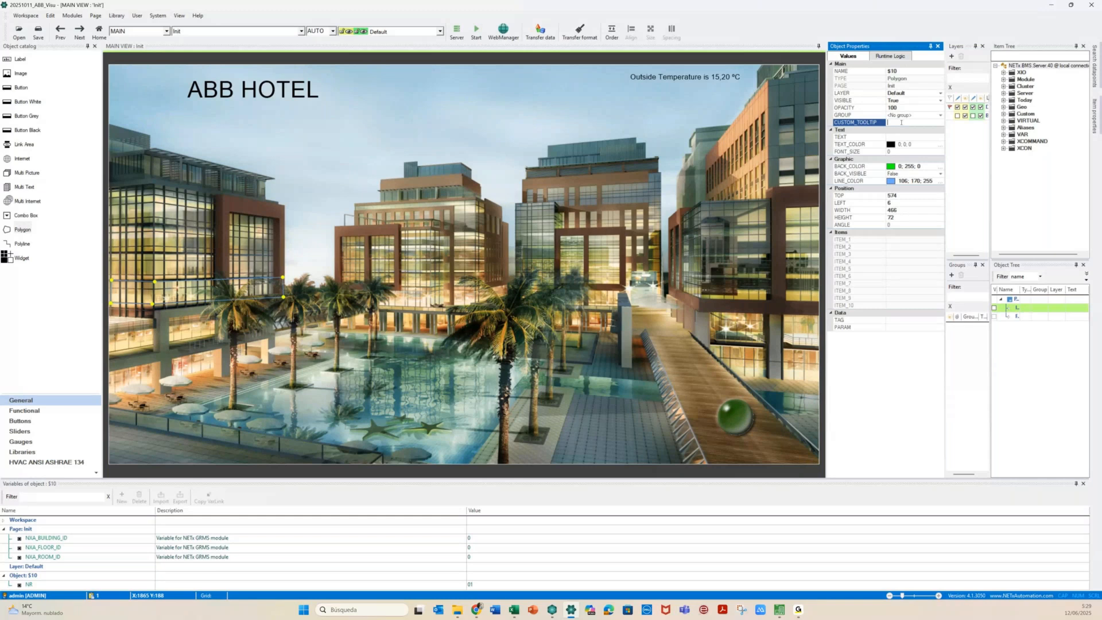
type("Go To floor {OB.NR}")
left_click(227, 329)
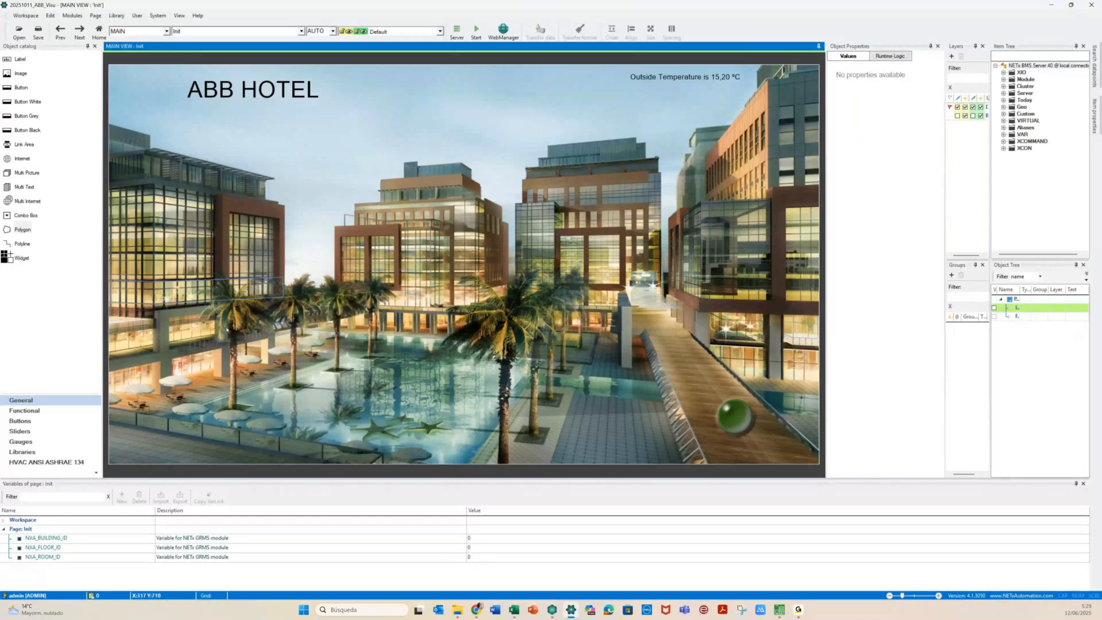
left_click(178, 297)
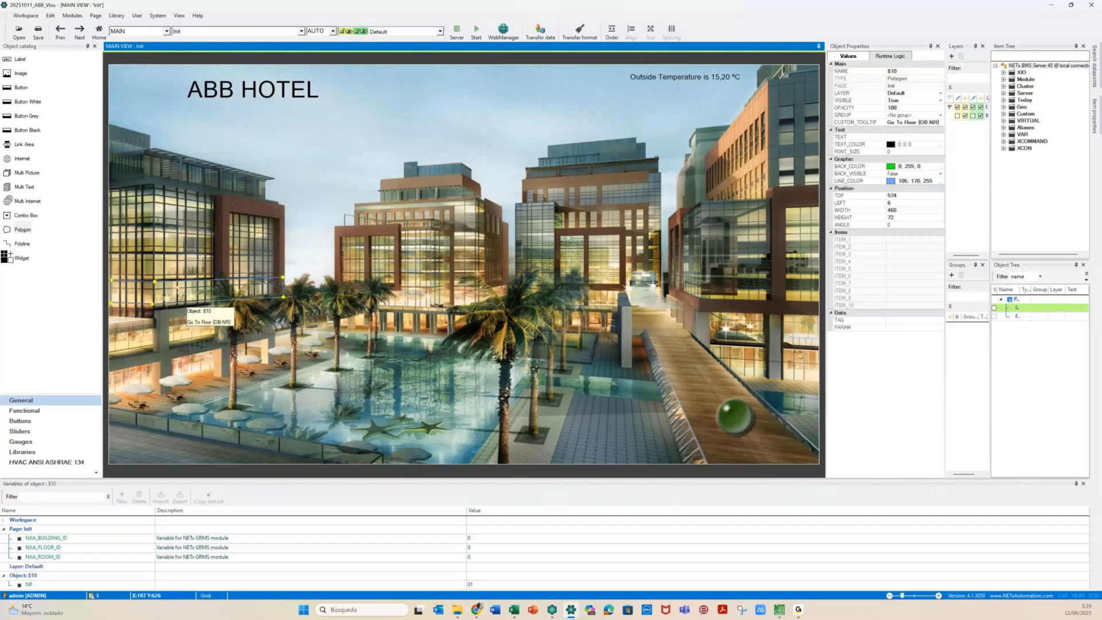
Paste a copy of the floor polygon one floor up and set its NR to 02
key("ctrl+v")
left_click_drag(178, 298, 179, 276)
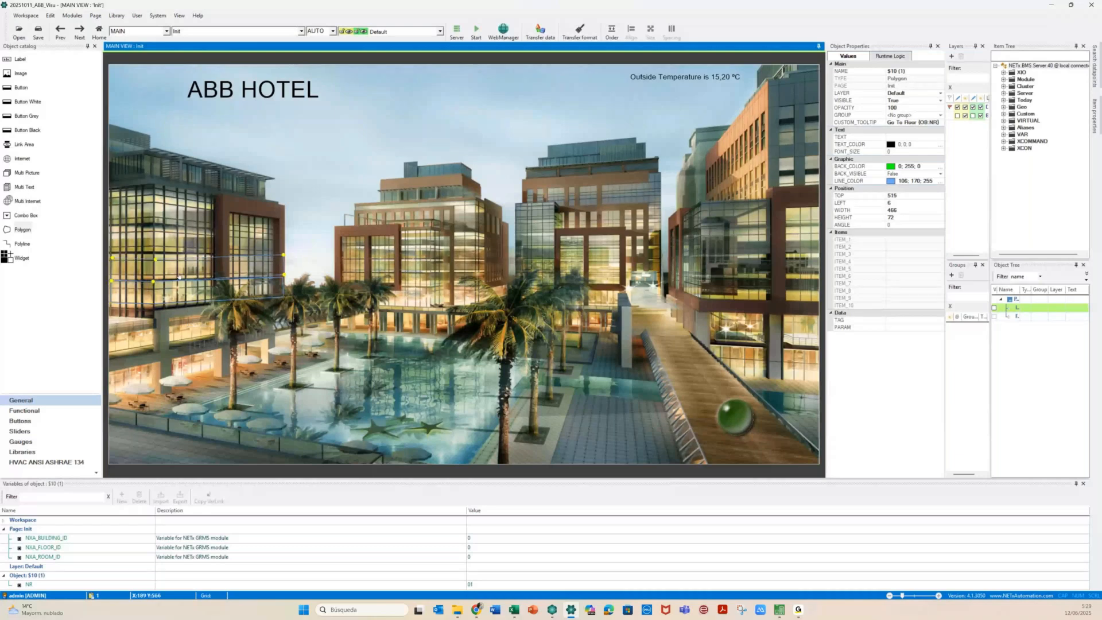
left_click_drag(178, 276, 179, 275)
left_click(476, 585)
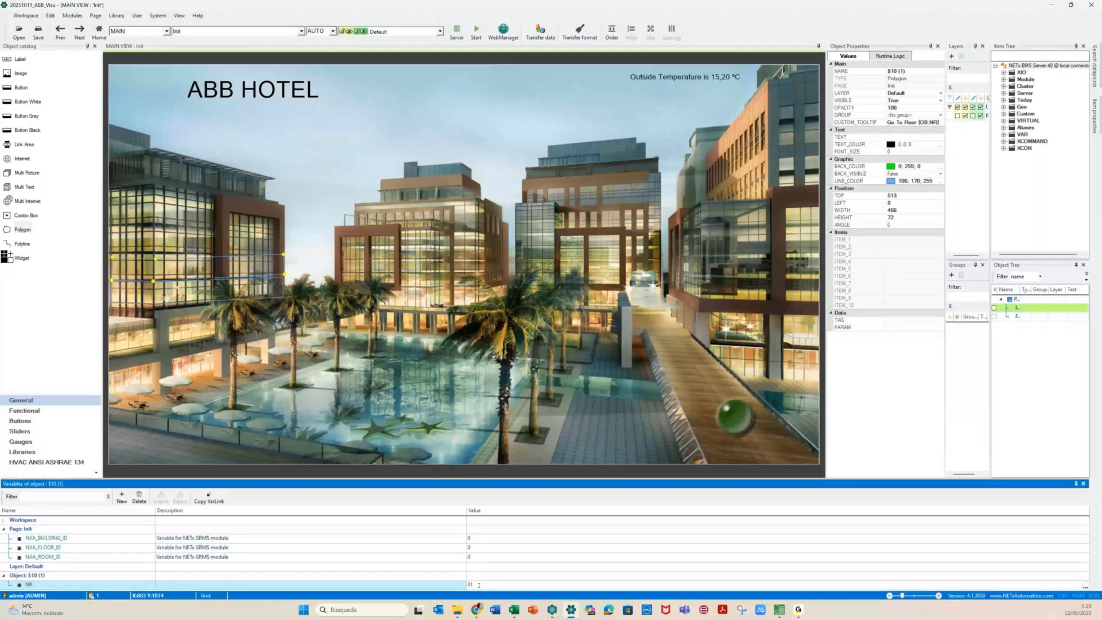
key("BackSpace")
type("2")
left_click(241, 379)
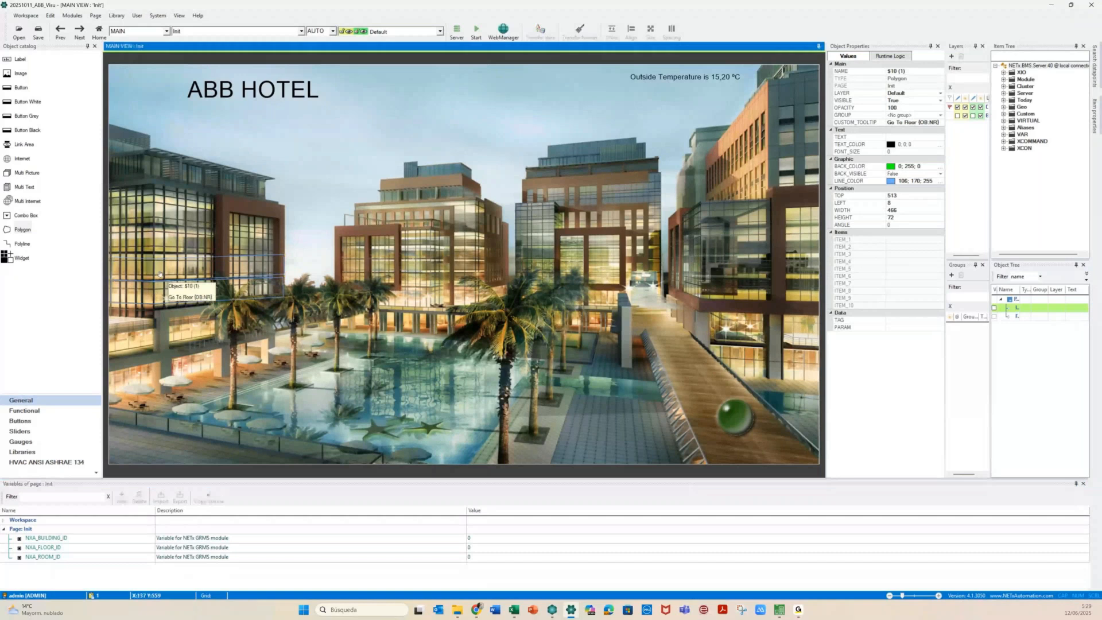
Move copy $10 (2) up another floor, fit its corner, and set NR to 03
left_click(160, 274)
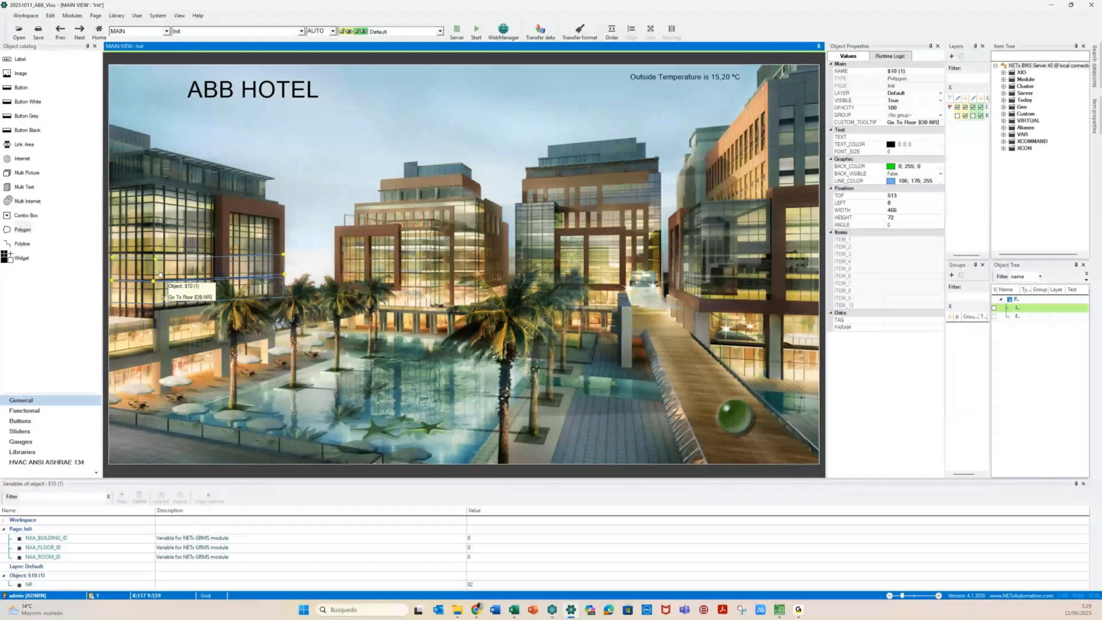
left_click(159, 261)
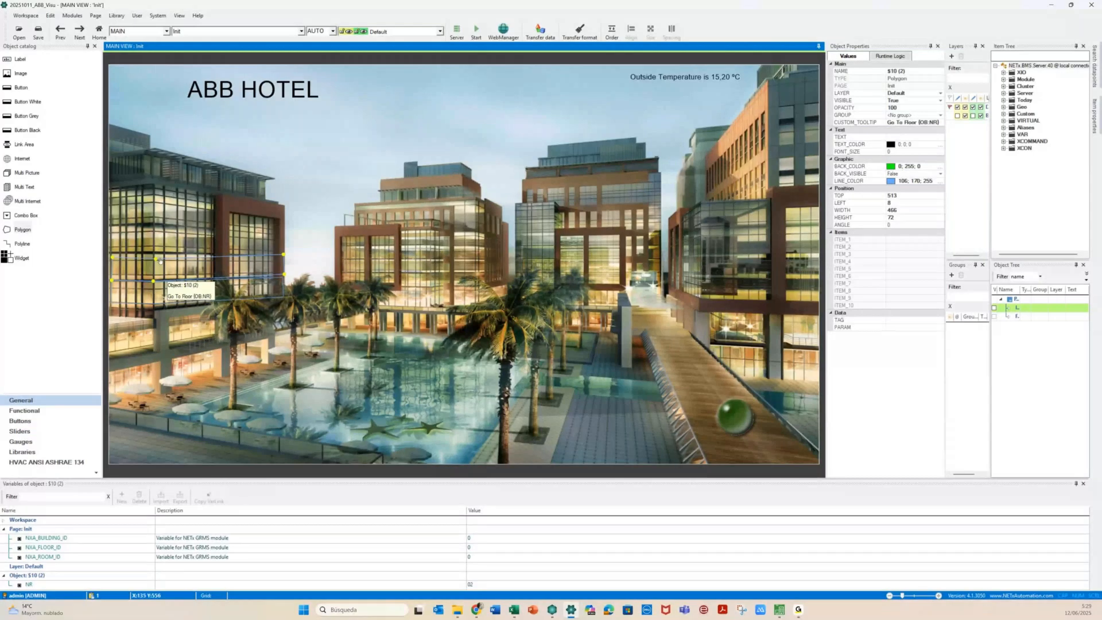
left_click_drag(159, 260, 158, 249)
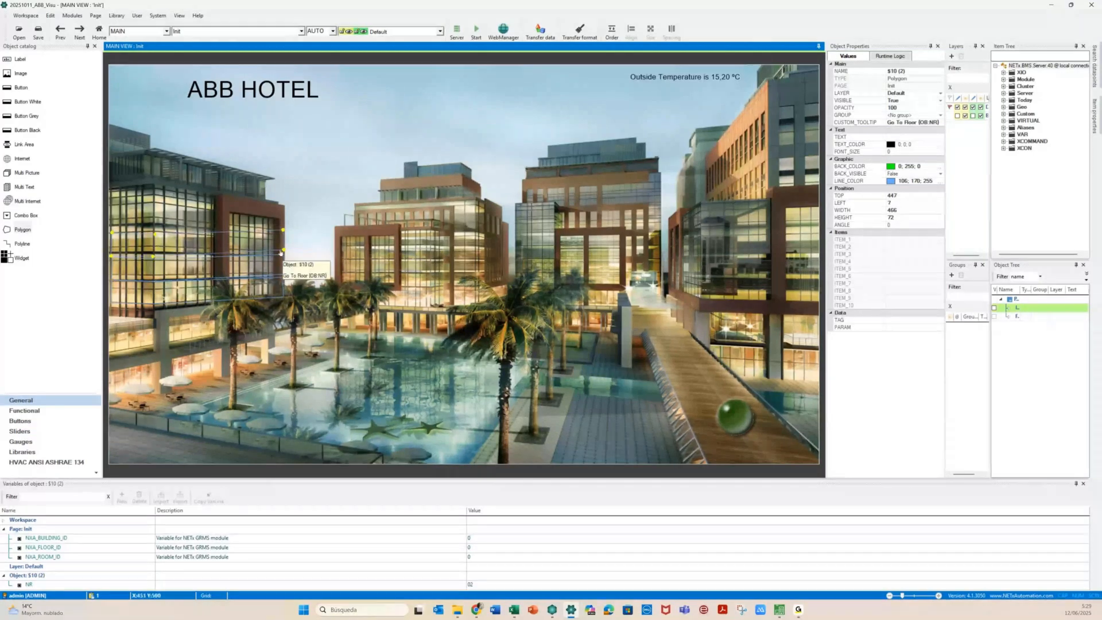
left_click_drag(282, 250, 282, 237)
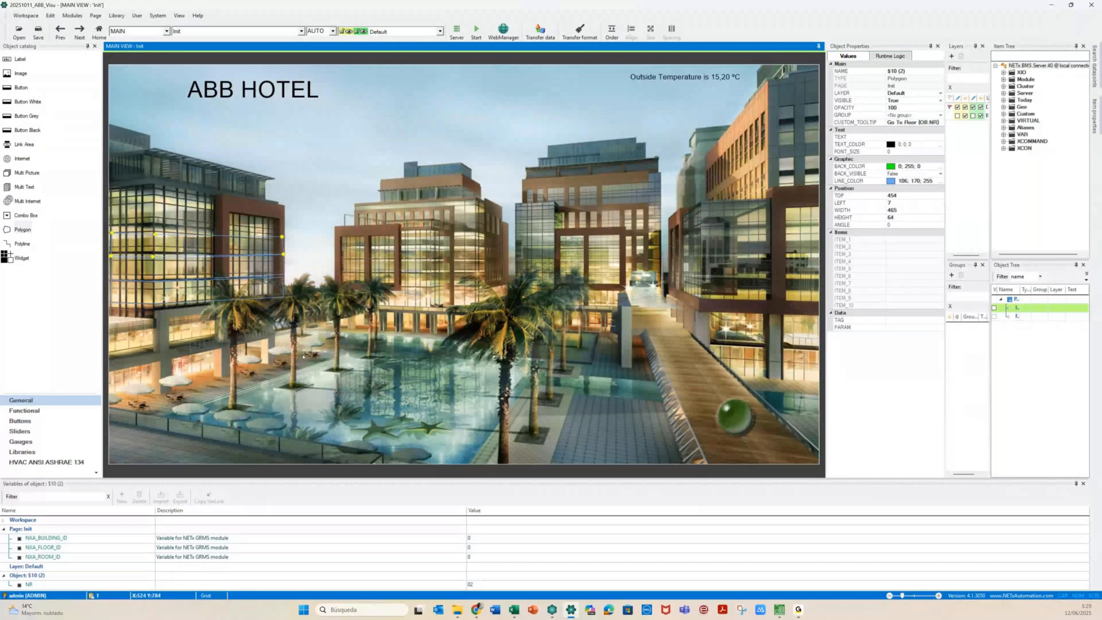
left_click(478, 585)
key("BackSpace")
type("3")
left_click(153, 251)
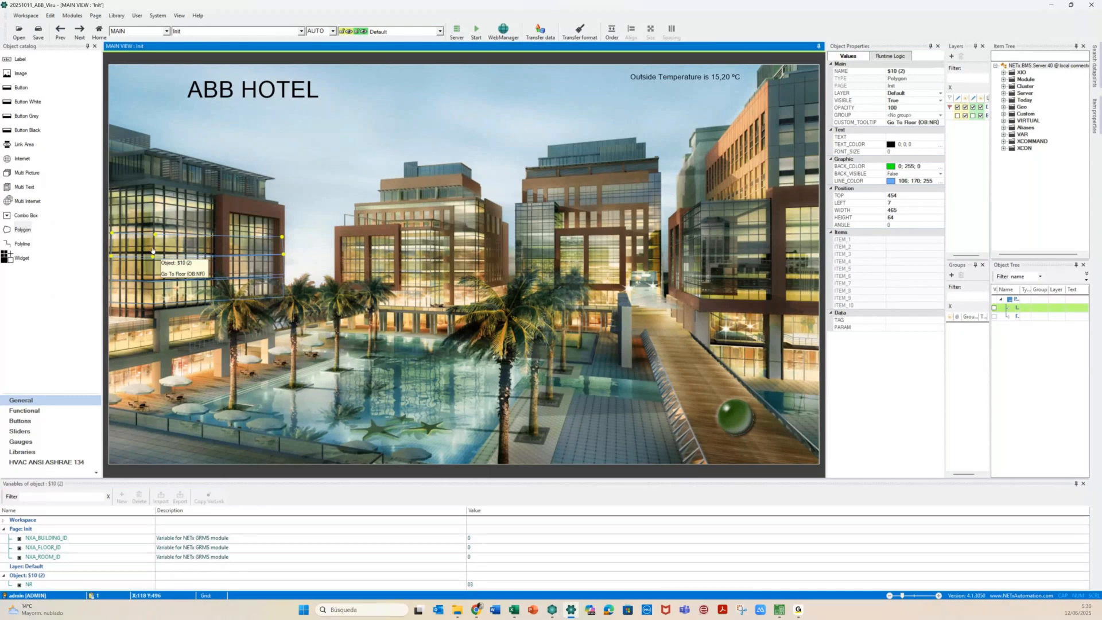
Position copy $10 (3) higher up the building, reshape it, and set NR to 04
left_click_drag(152, 251, 154, 204)
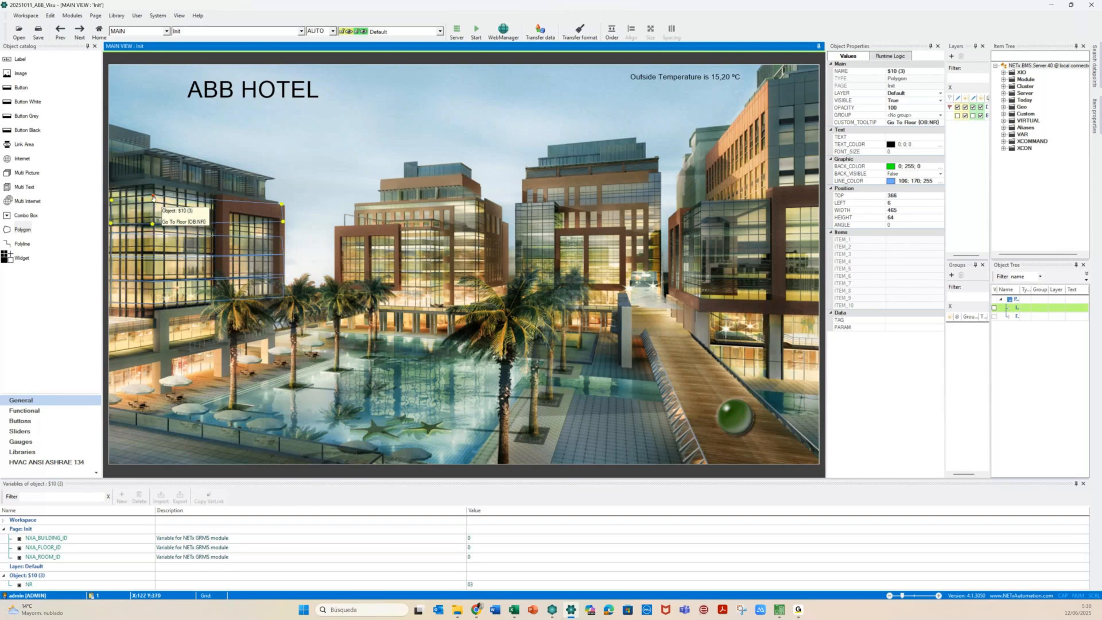
left_click_drag(153, 197, 152, 195)
mouse_move(282, 224)
left_mouse_down()
mouse_move(282, 234)
mouse_move(283, 208)
left_mouse_up()
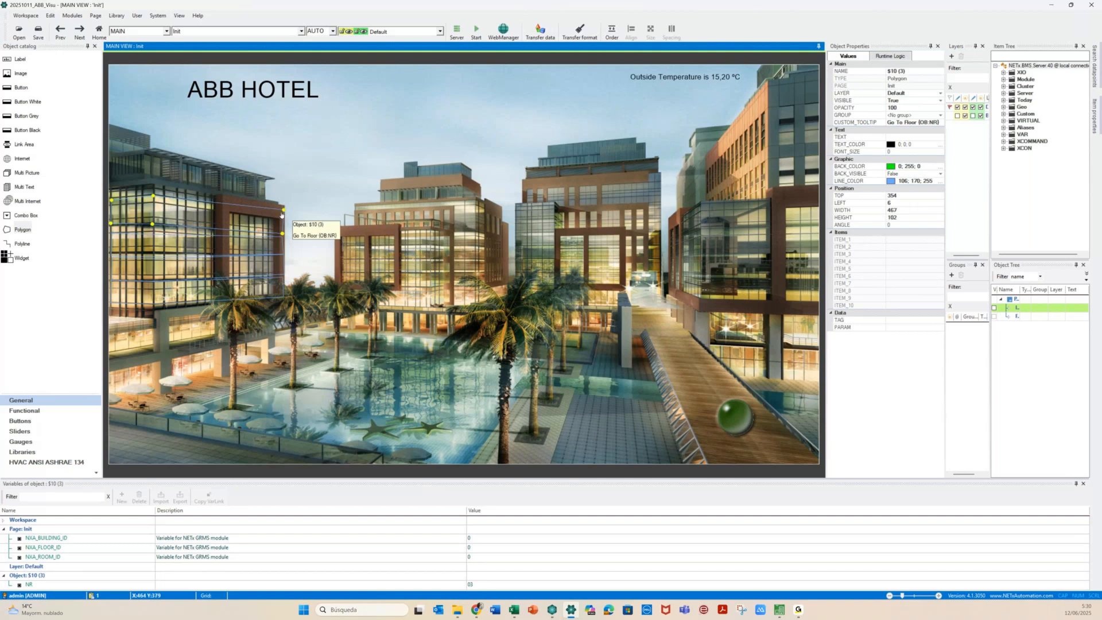
left_click(477, 585)
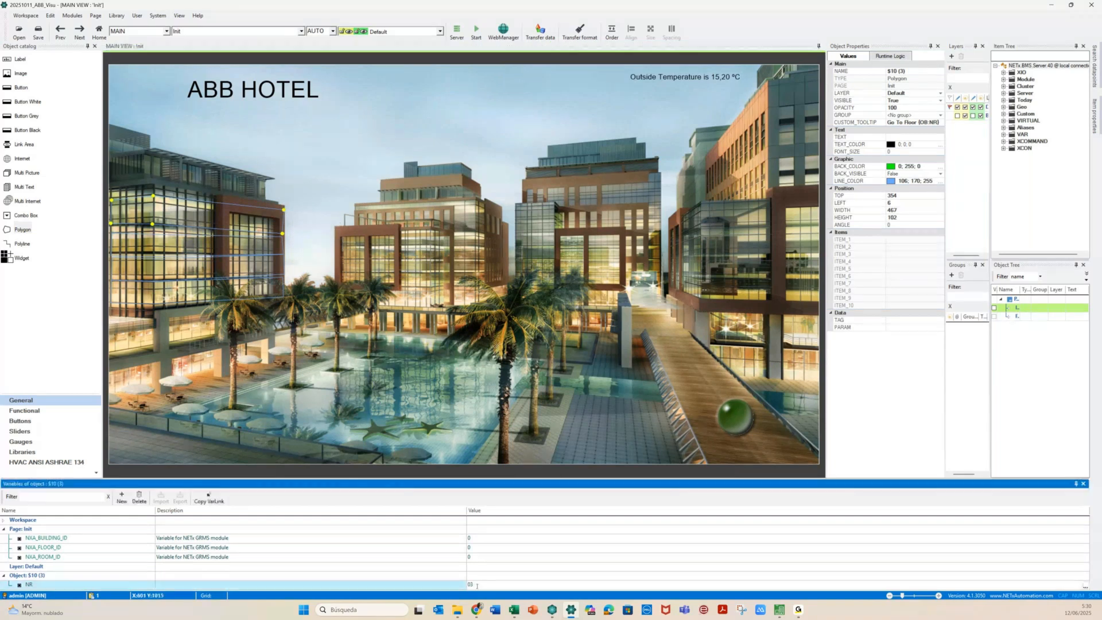
key("BackSpace")
type("4")
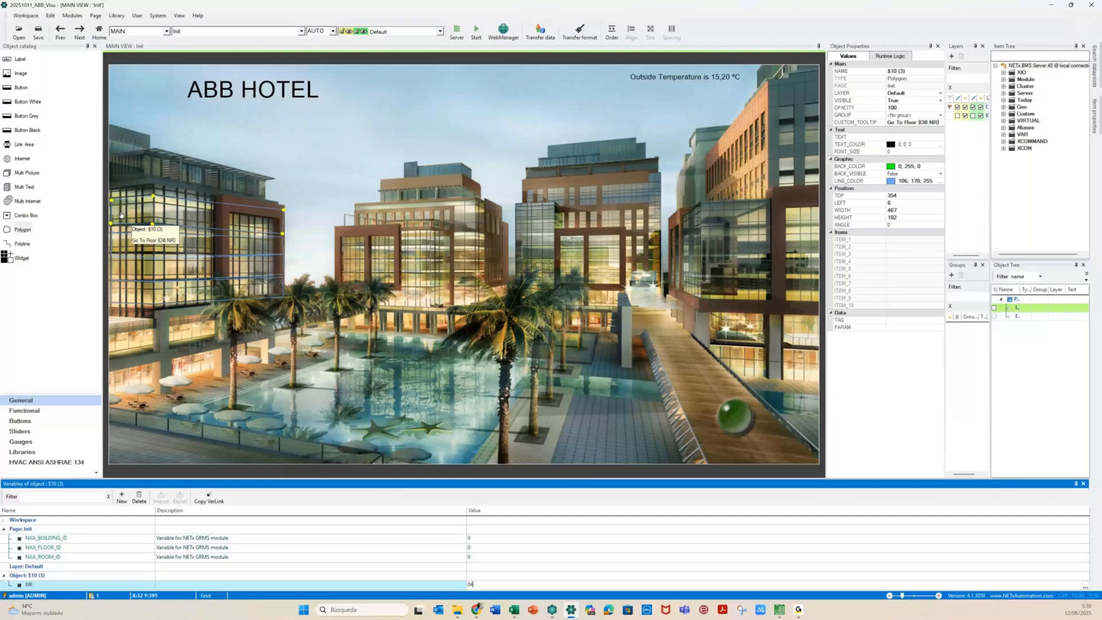
left_click(165, 293)
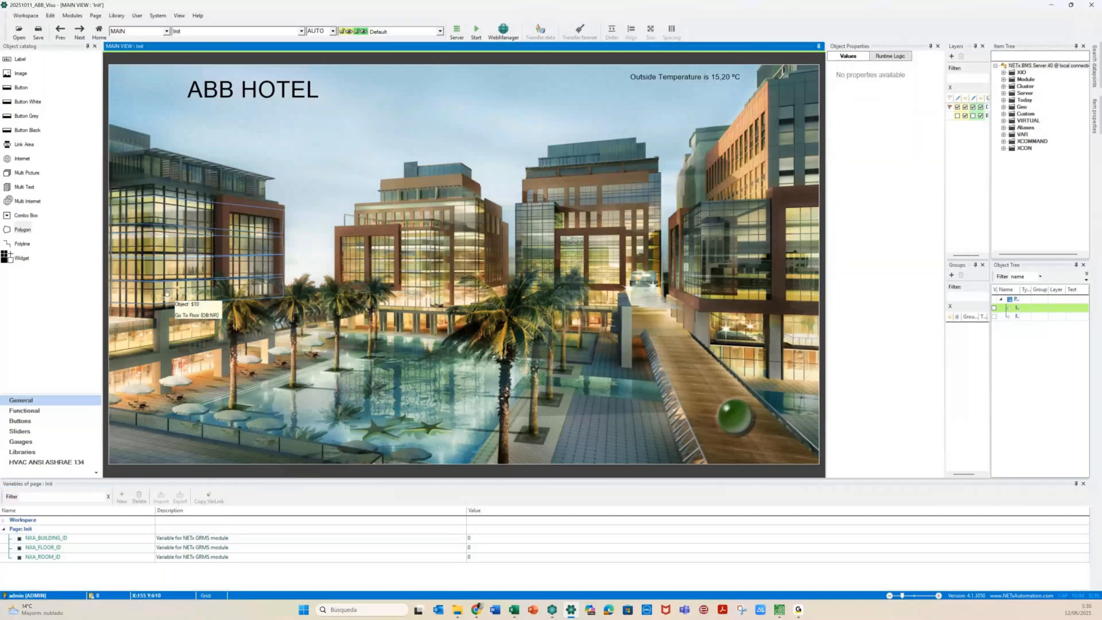
Check that polygon $10 links to the Floor page, View 2, and confirm
left_click(166, 294)
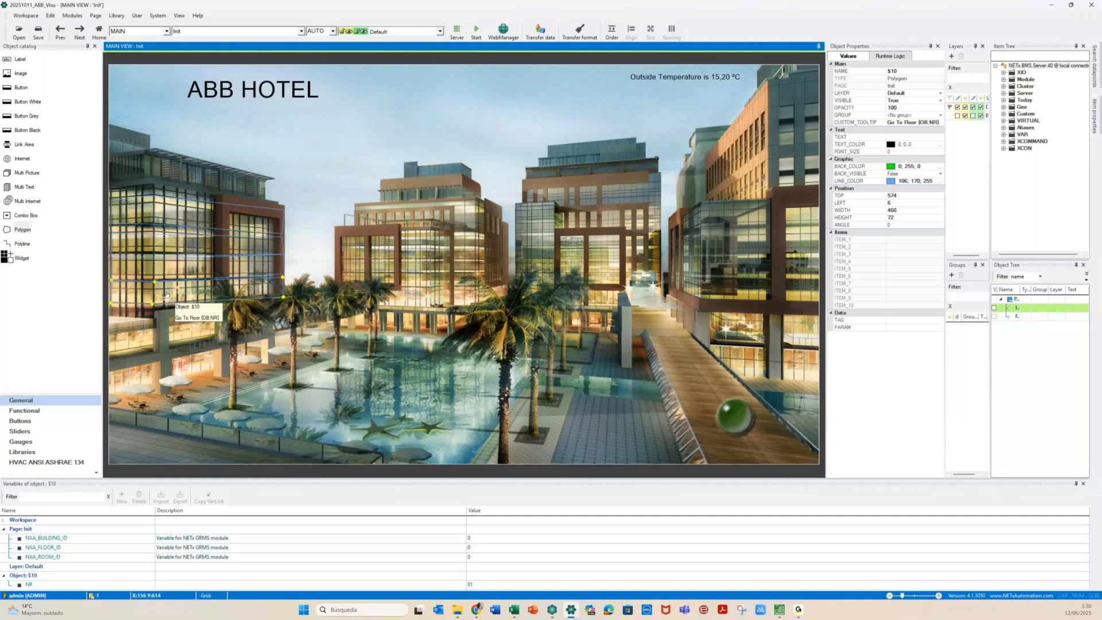
double_click(166, 295)
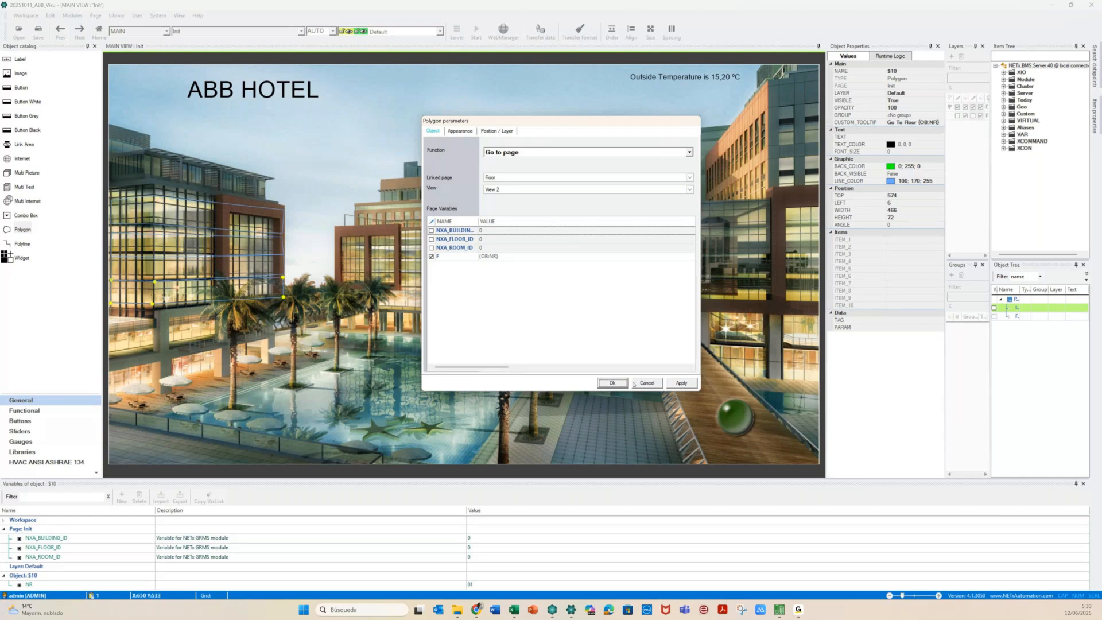
left_click(613, 383)
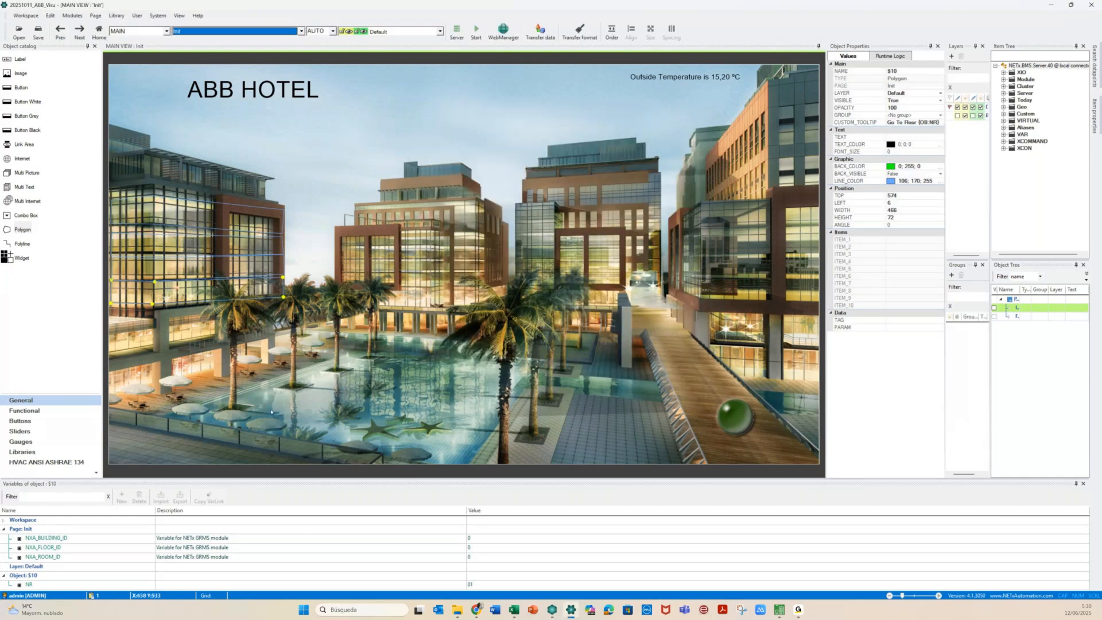
left_click(271, 411)
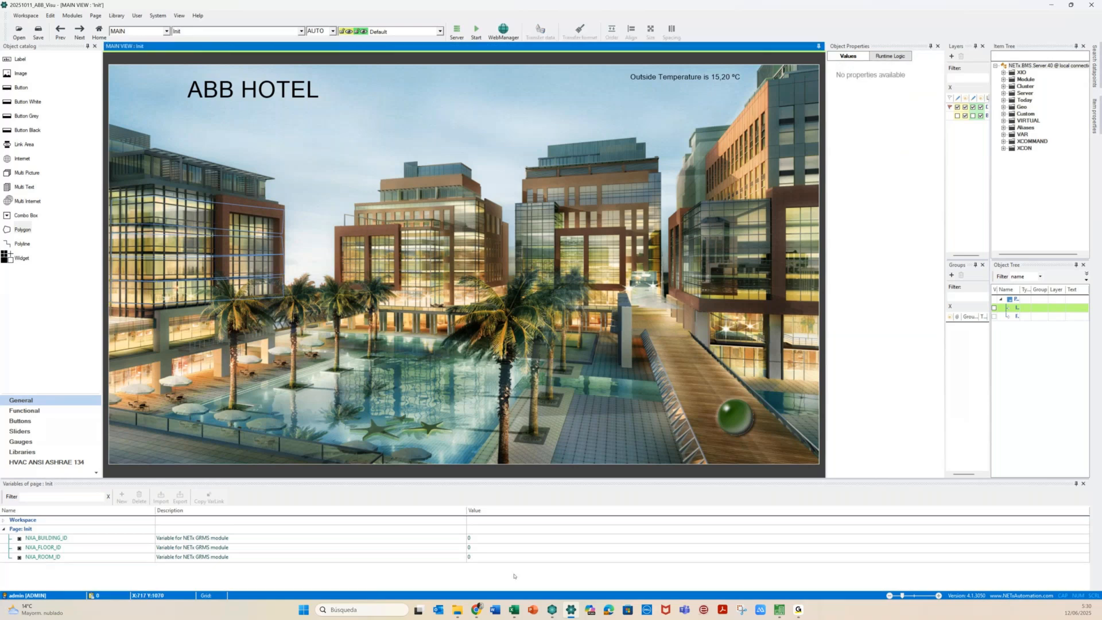
Stretch the NR 03 area $10 (2) upward to height 72
left_click(211, 288)
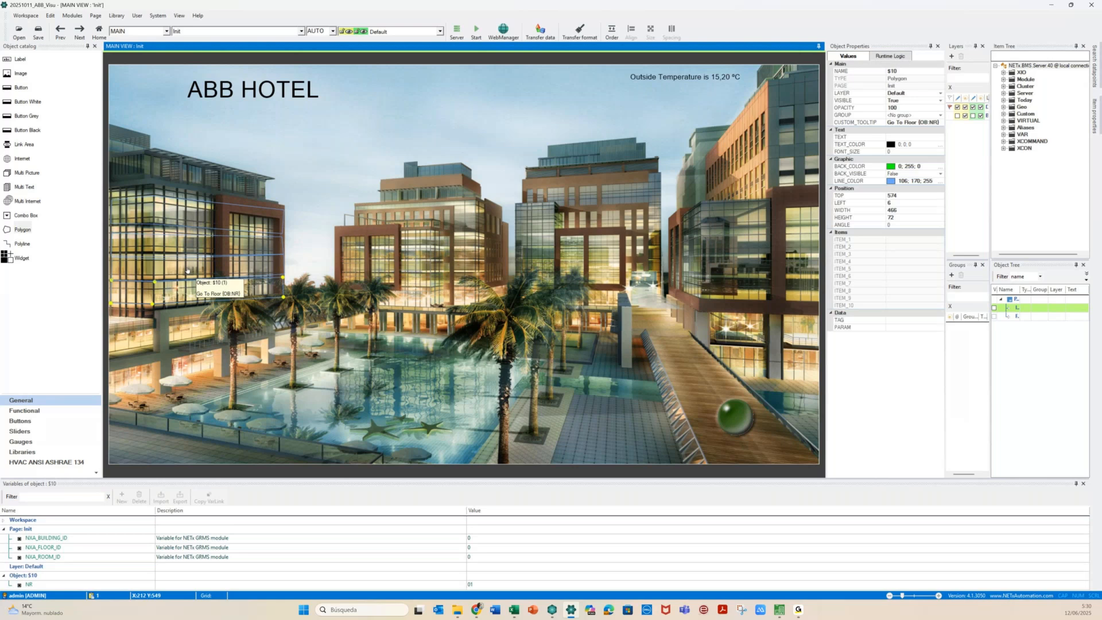
left_click(186, 270)
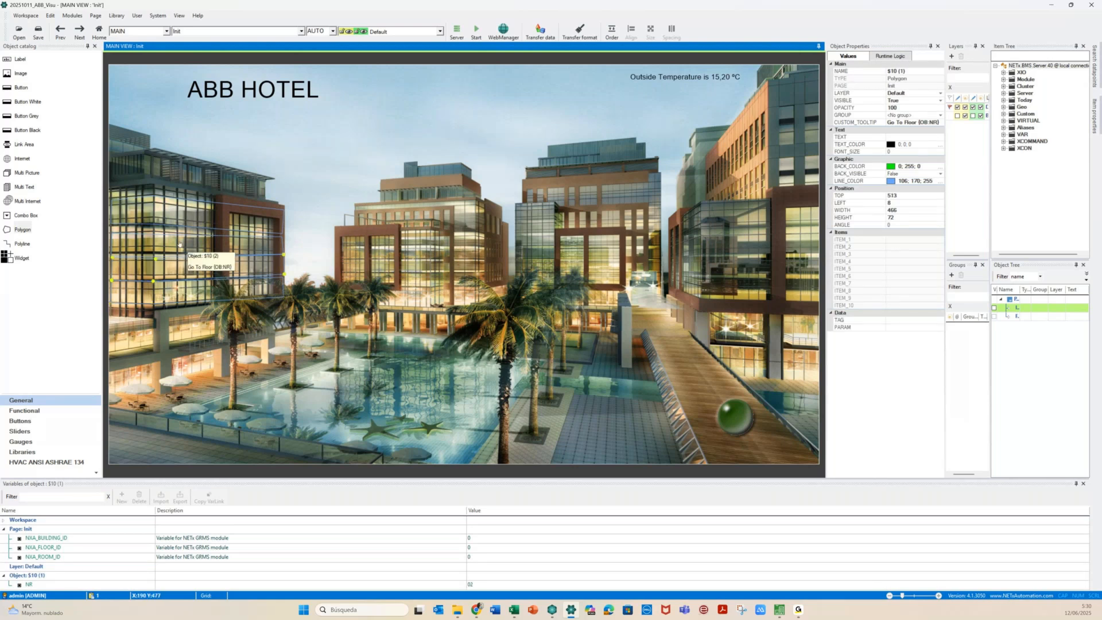
left_click(179, 245)
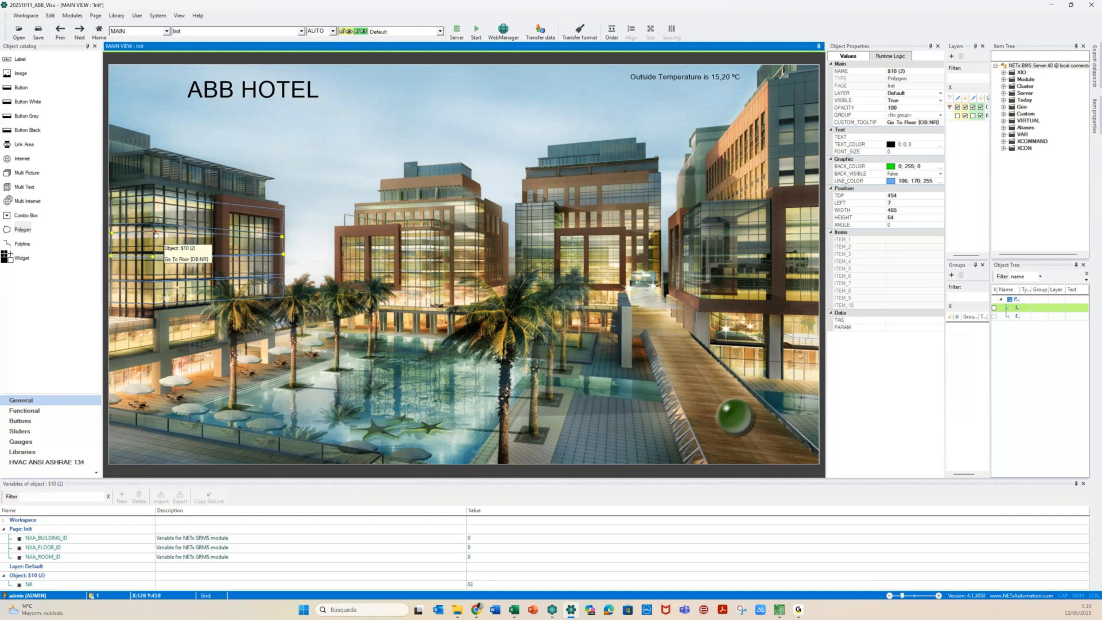
left_click_drag(155, 233, 137, 216)
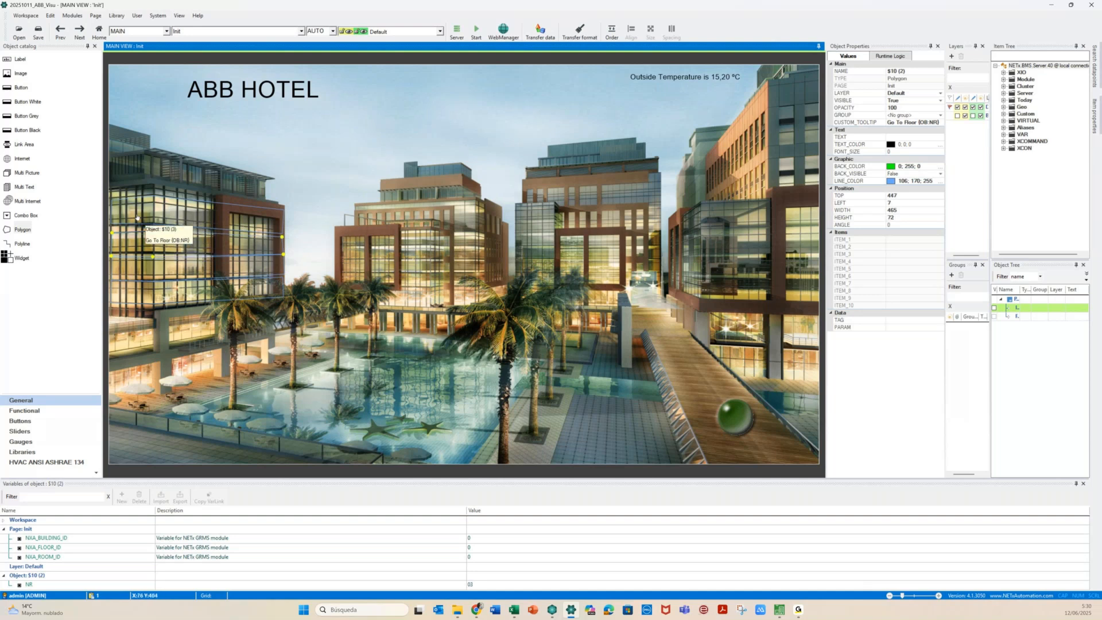
left_click(153, 225)
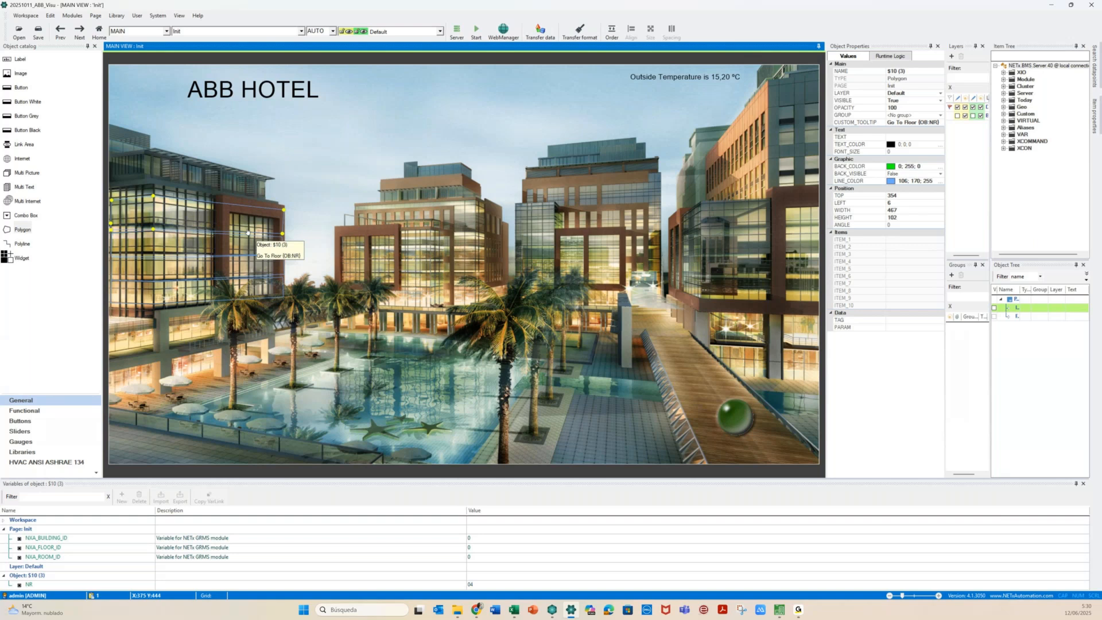
left_click(402, 270)
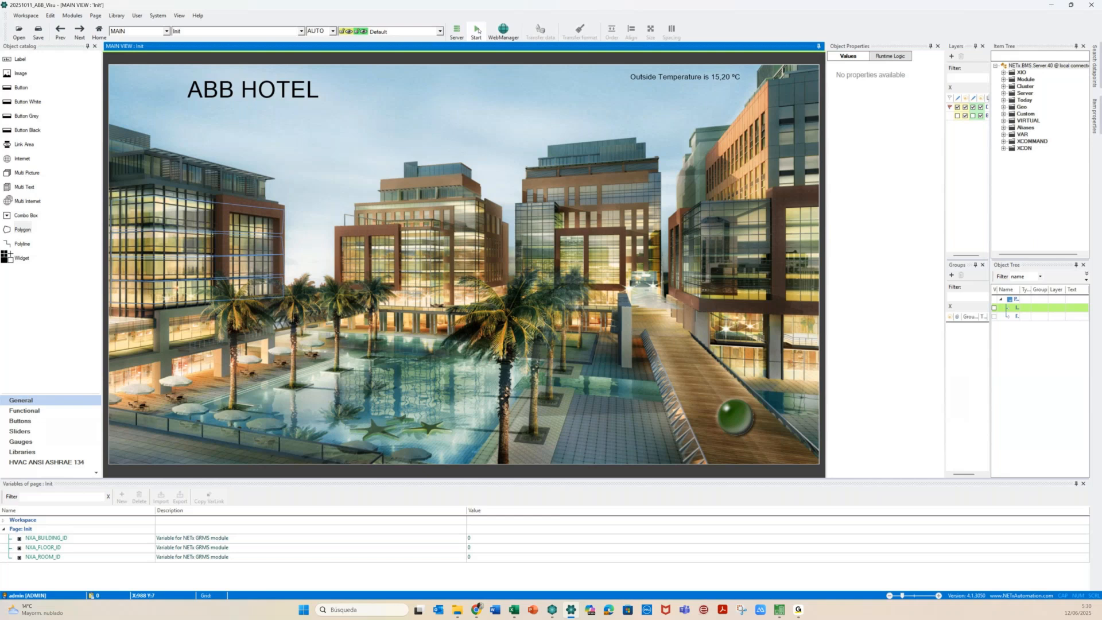
Save and run the workspace, opening Floor 01–04 plans from the hotspots, then stop
left_click(477, 31)
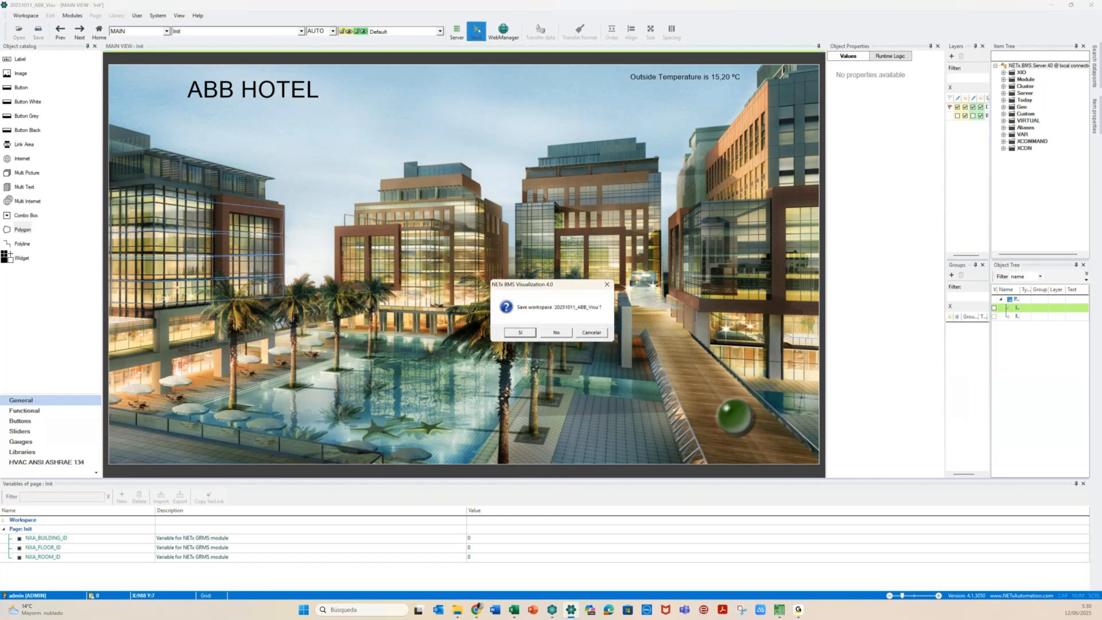
left_click(519, 332)
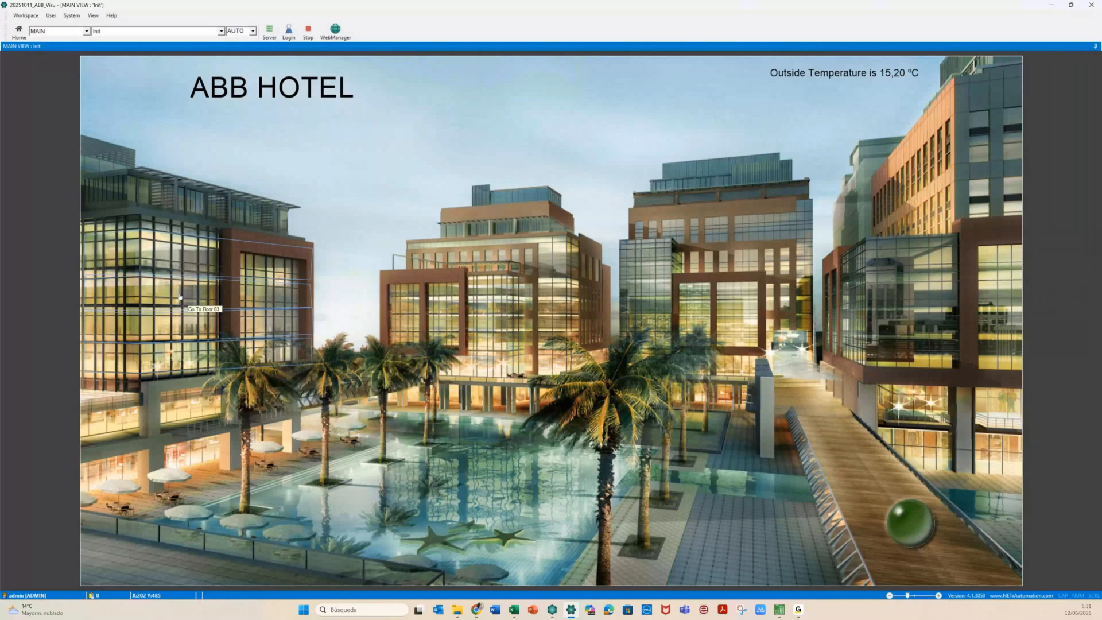
left_click(181, 264)
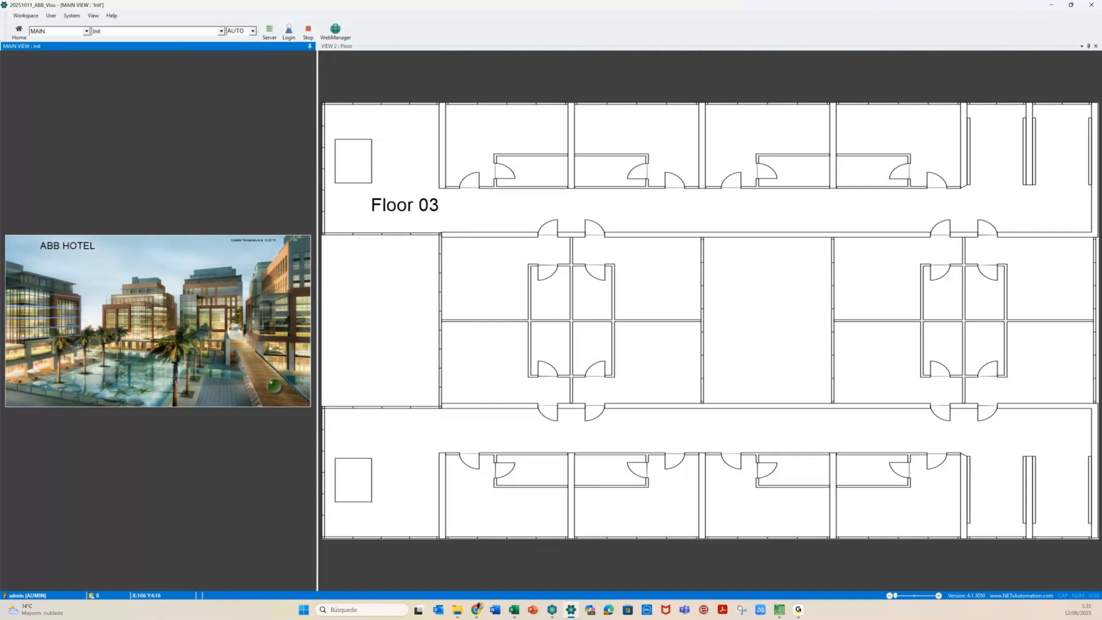
left_click(25, 325)
left_click(24, 325)
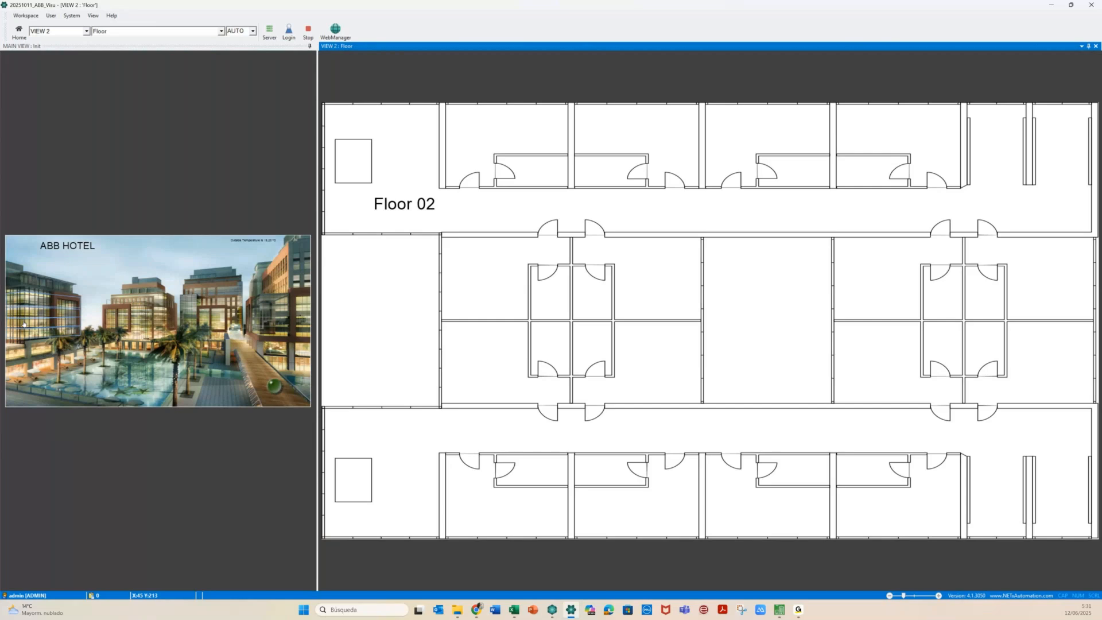
left_click(24, 339)
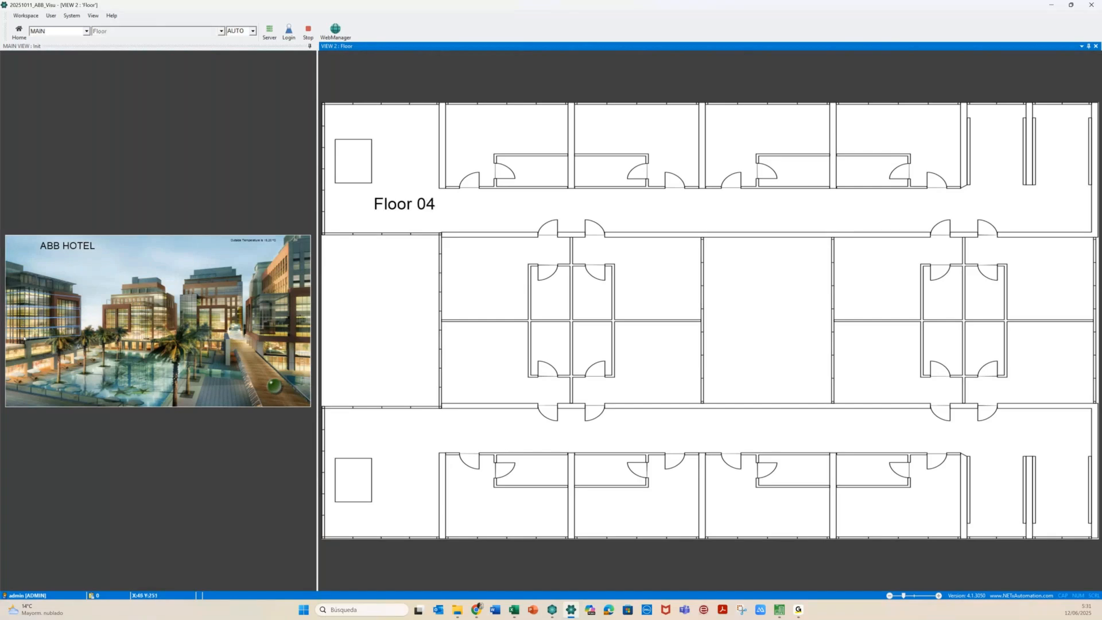
left_click(24, 339)
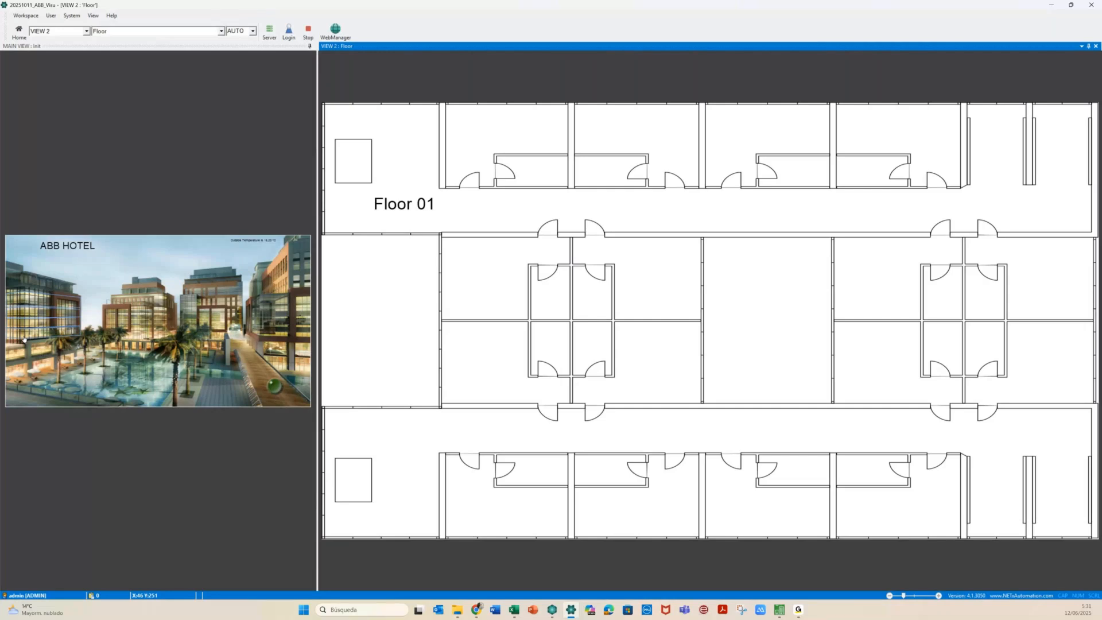
left_click(309, 31)
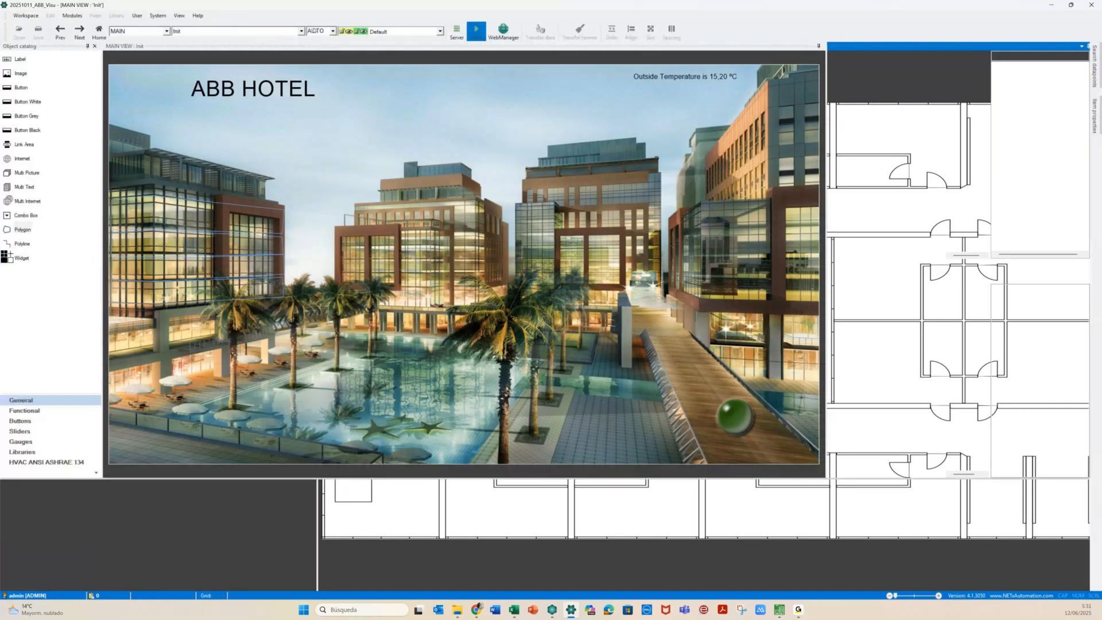
Turn off the border on the first Go To Floor polygon and apply the change
left_click(150, 295)
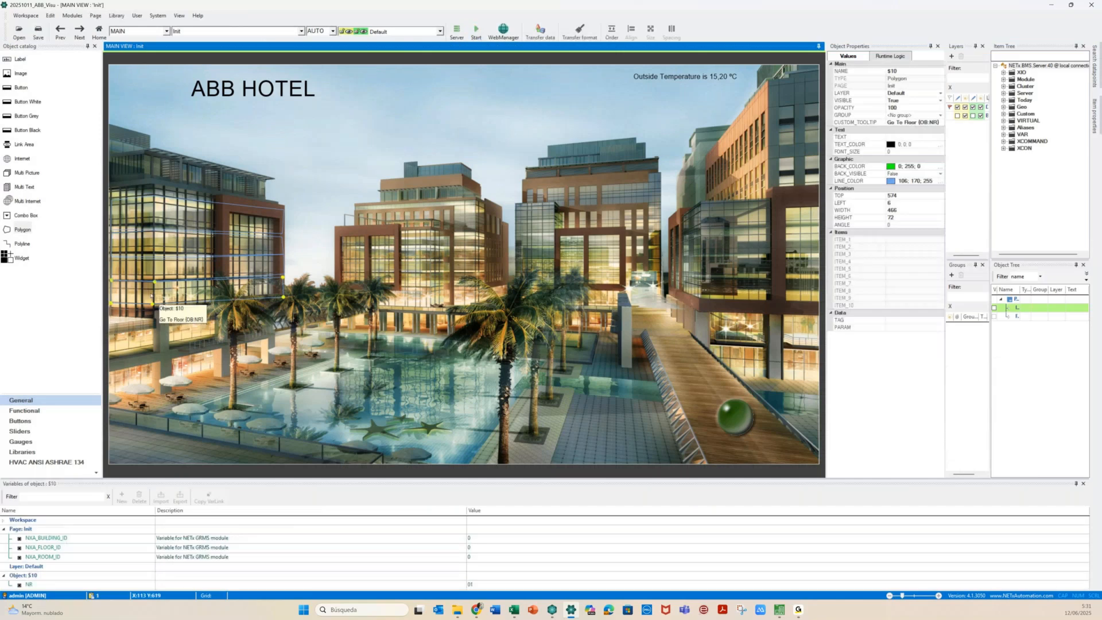
double_click(151, 296)
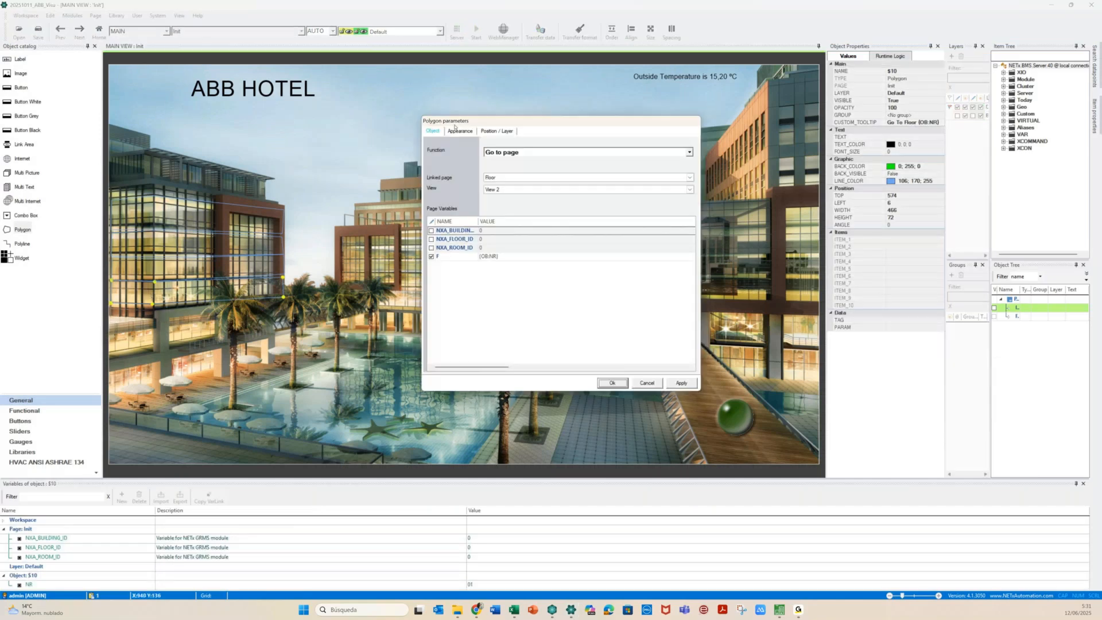
left_click(457, 130)
left_click(486, 147)
left_click(153, 267)
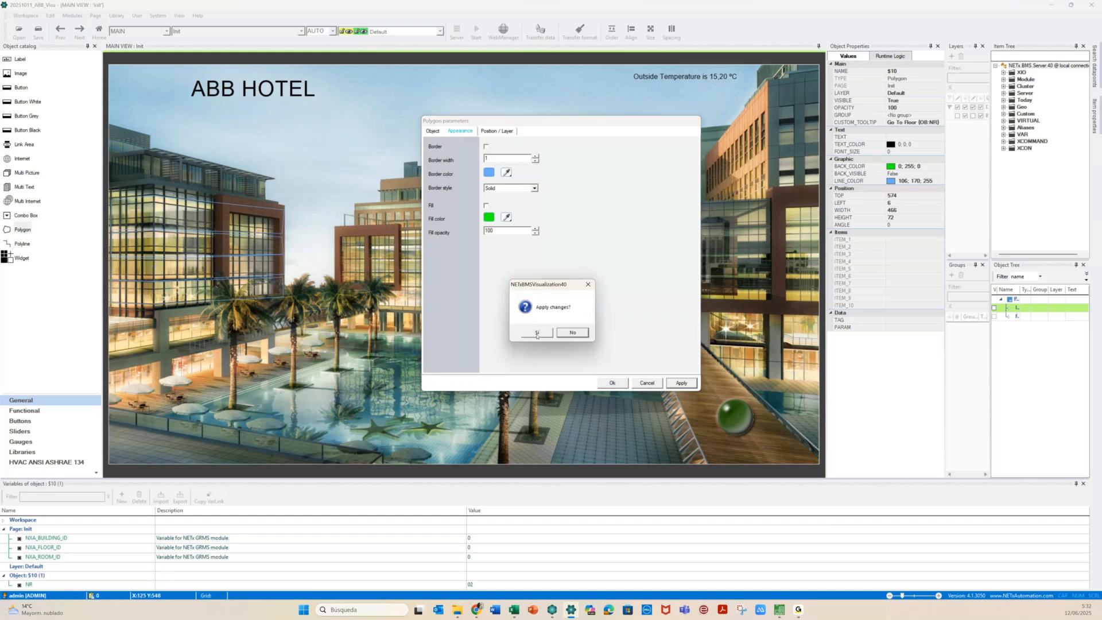
left_click(537, 332)
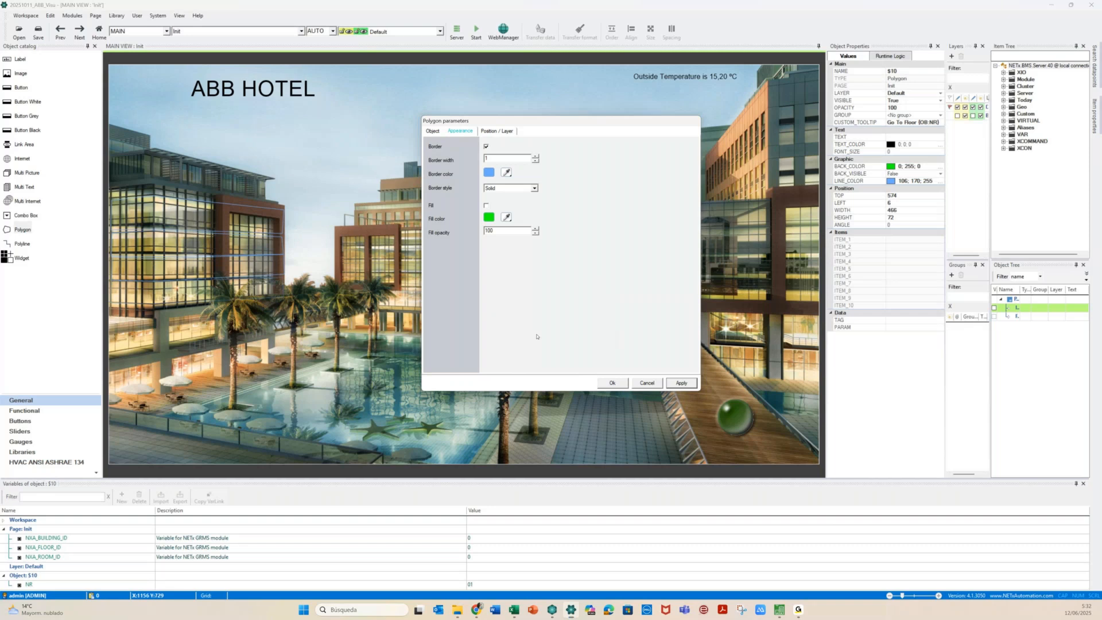
Remove the borders from the next floor link polygons, applying each change
left_click(485, 147)
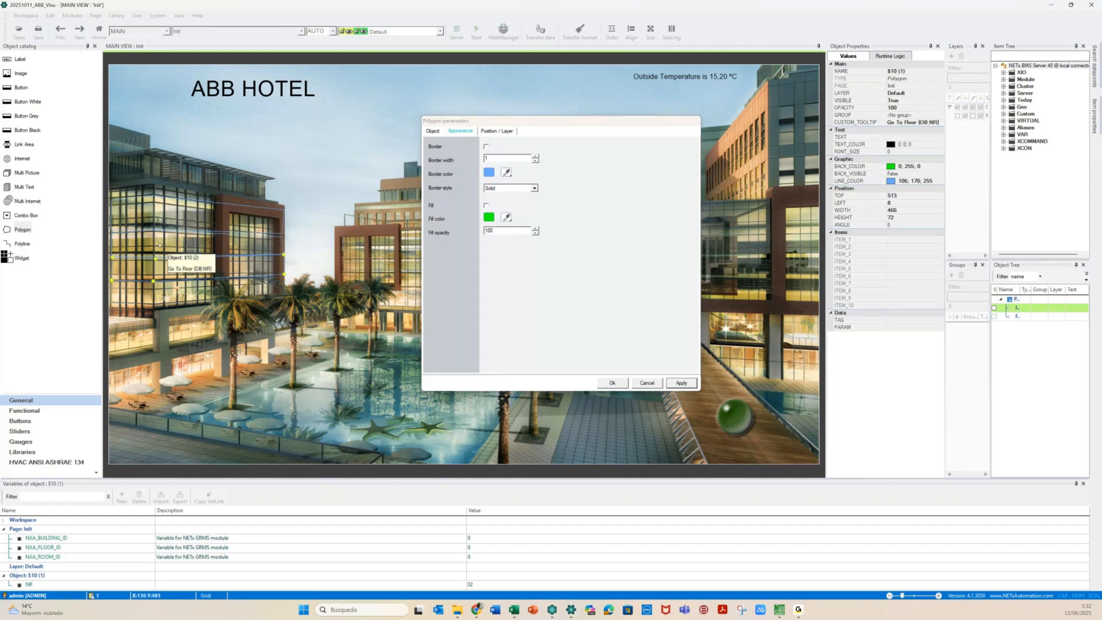
left_click(159, 245)
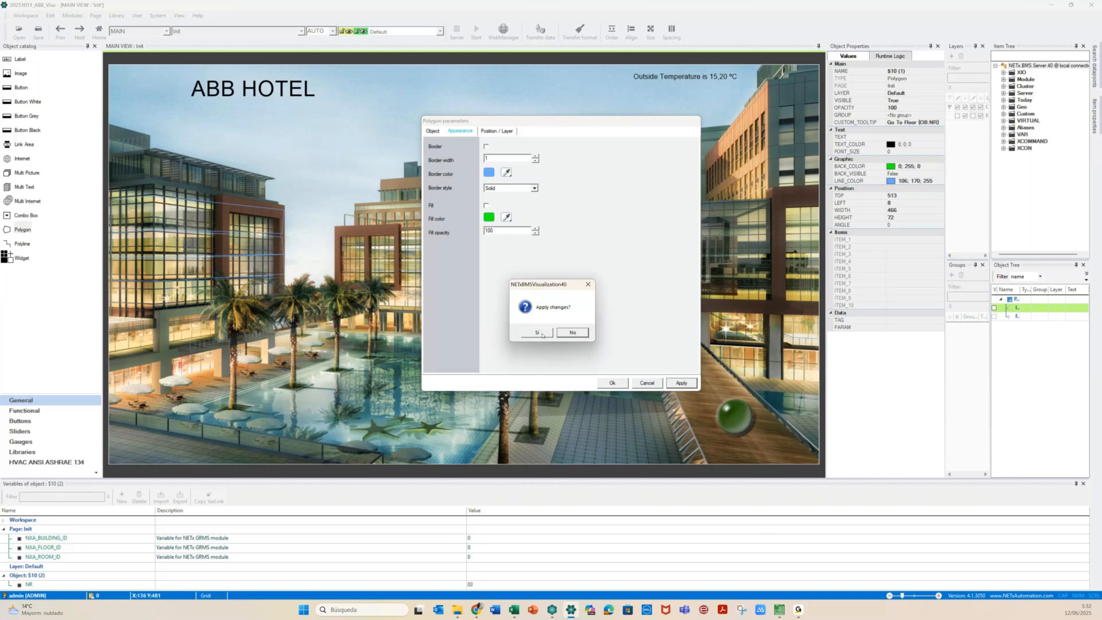
left_click(537, 333)
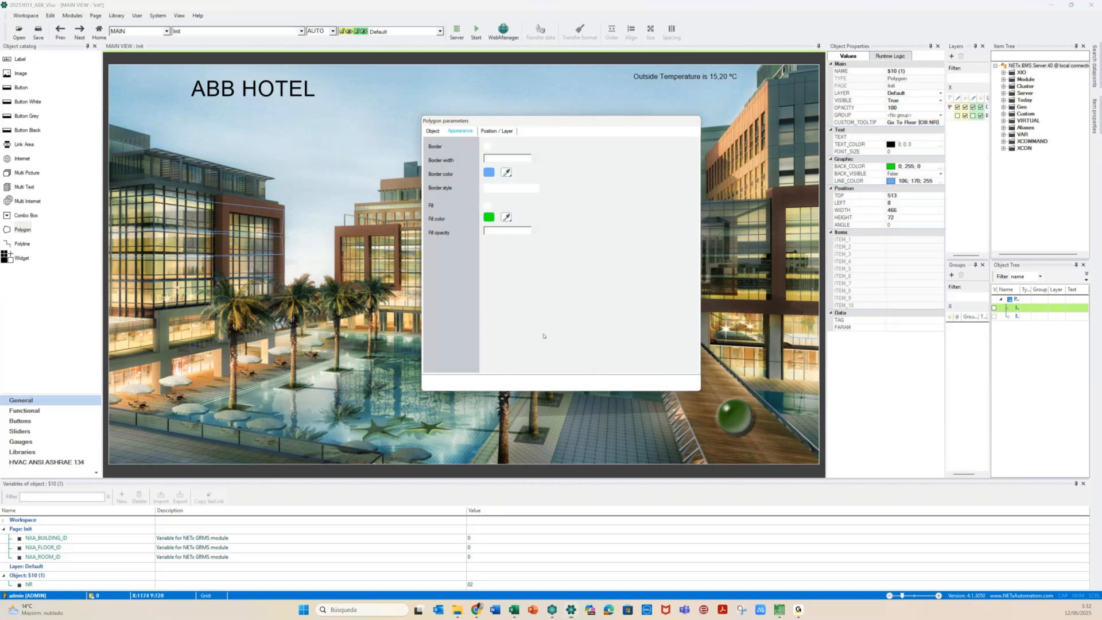
left_click(161, 216)
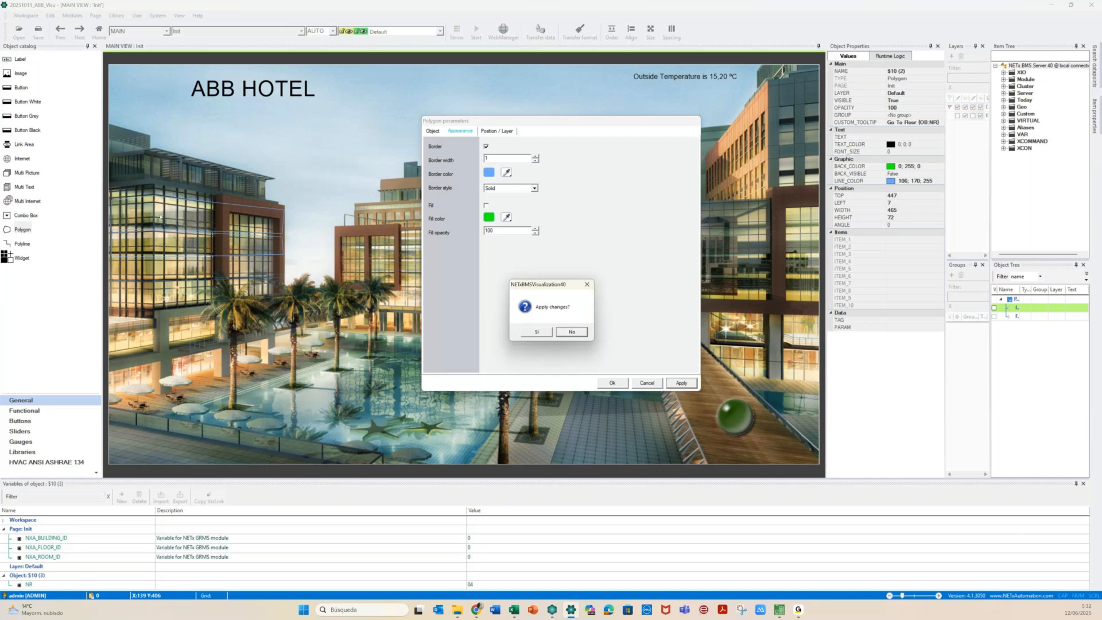
left_click(537, 333)
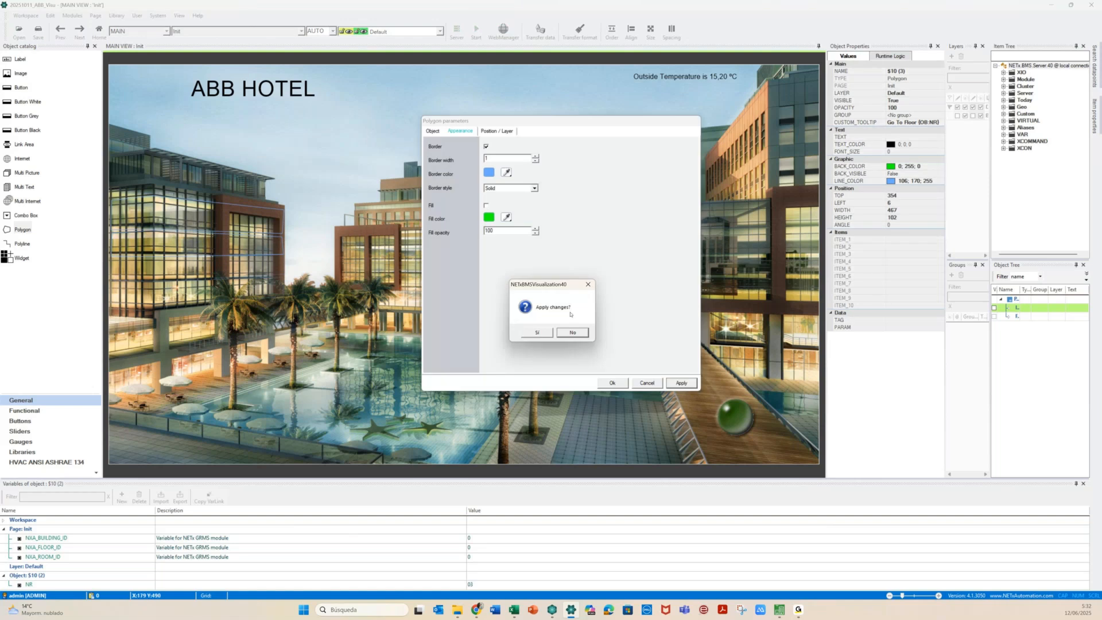
left_click(576, 332)
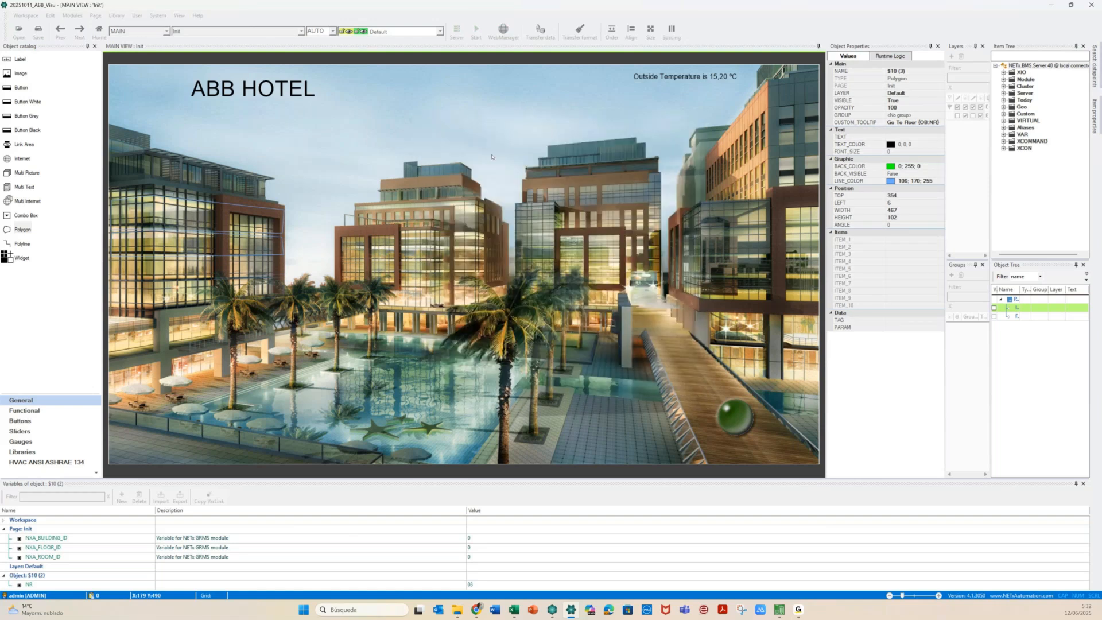
Turn off the border on polygon $10 (3) and close the settings with Ok
left_click(485, 146)
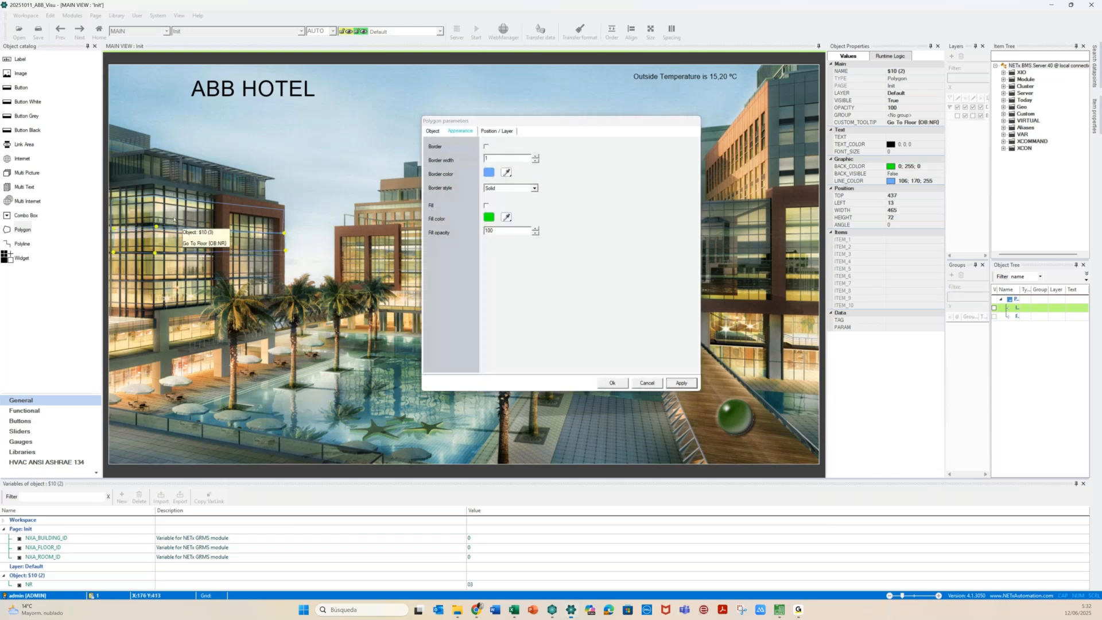
left_click(174, 219)
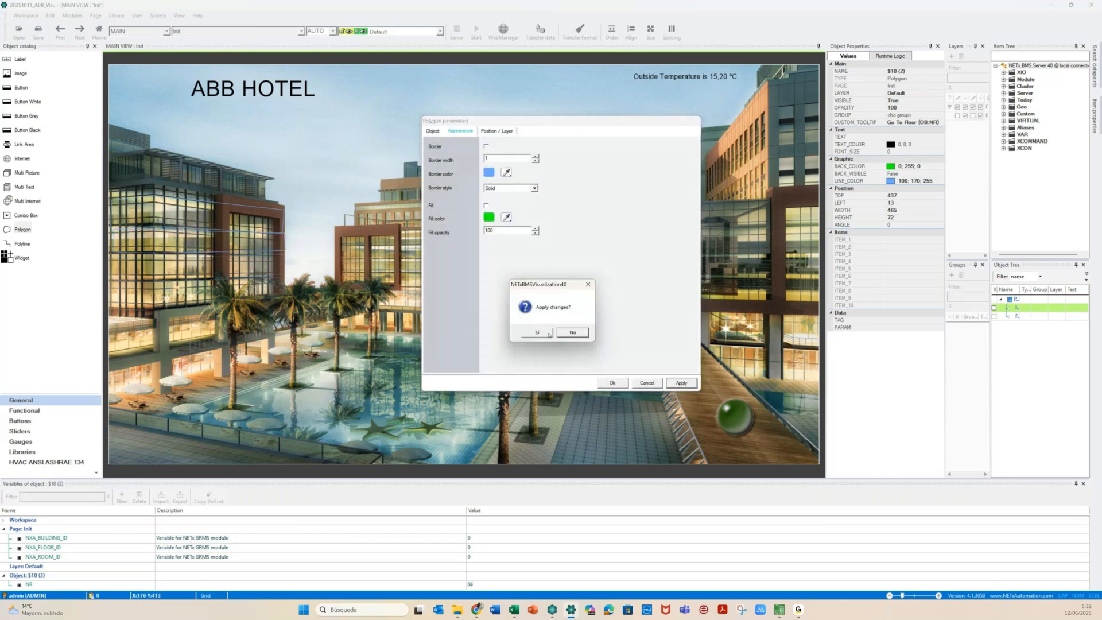
left_click(548, 332)
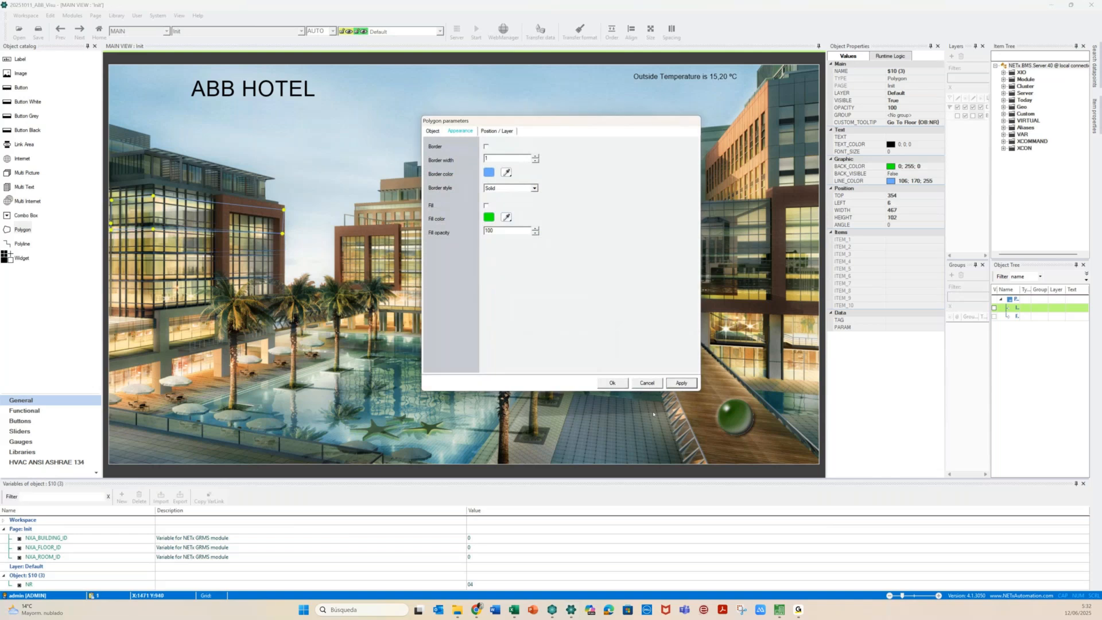
left_click(612, 384)
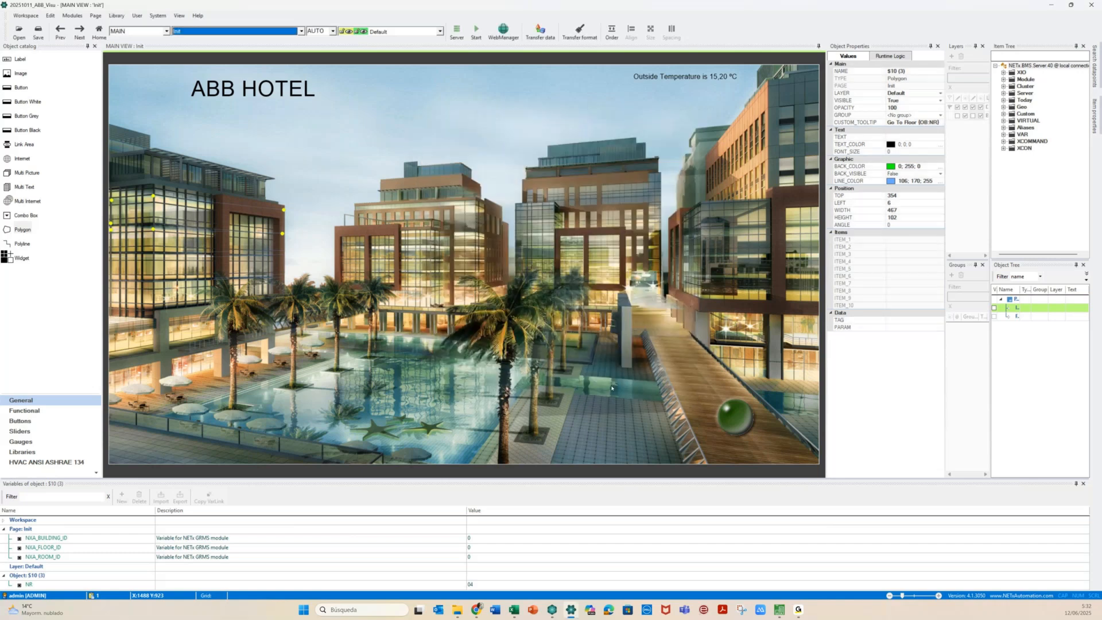
left_click(475, 334)
From the Floor page, create a new page and rename it from the default to 'Room'
left_click(1007, 316)
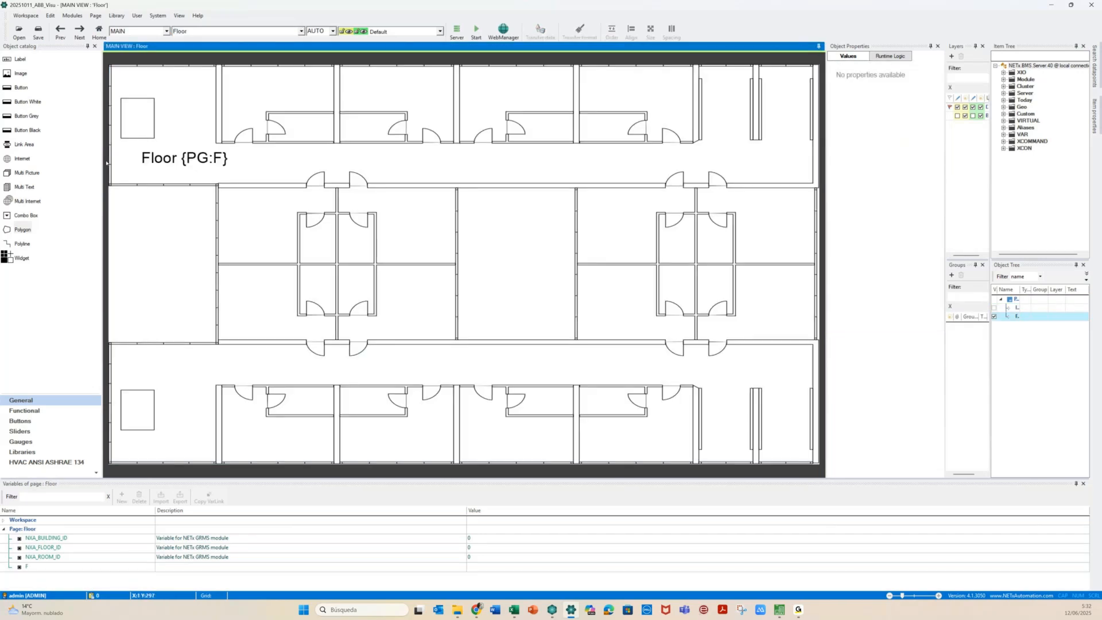
left_click(95, 16)
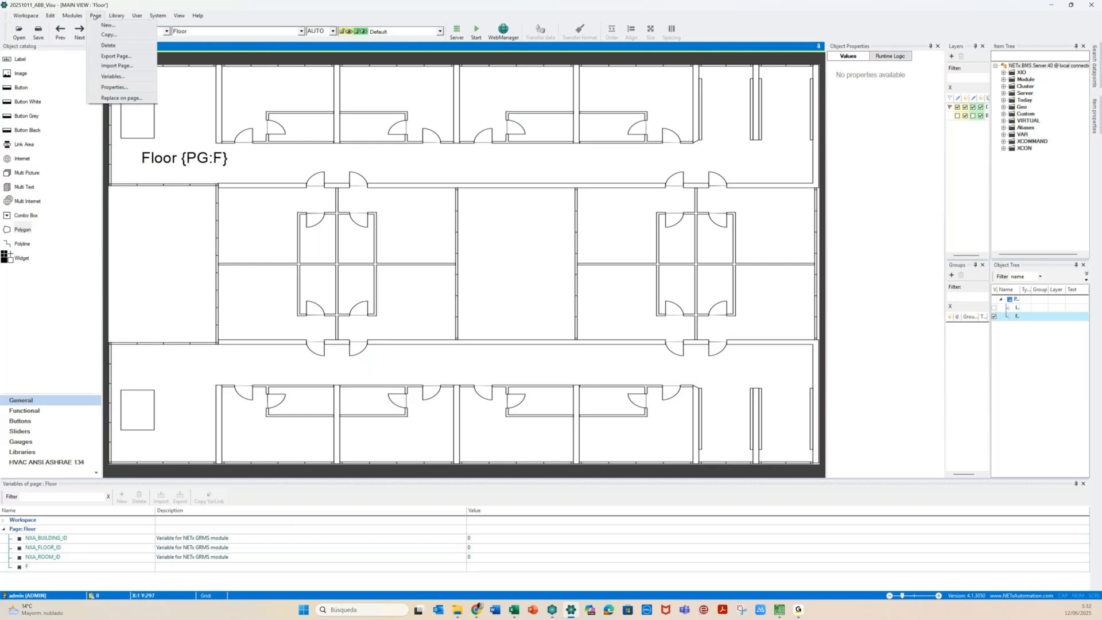
left_click(105, 25)
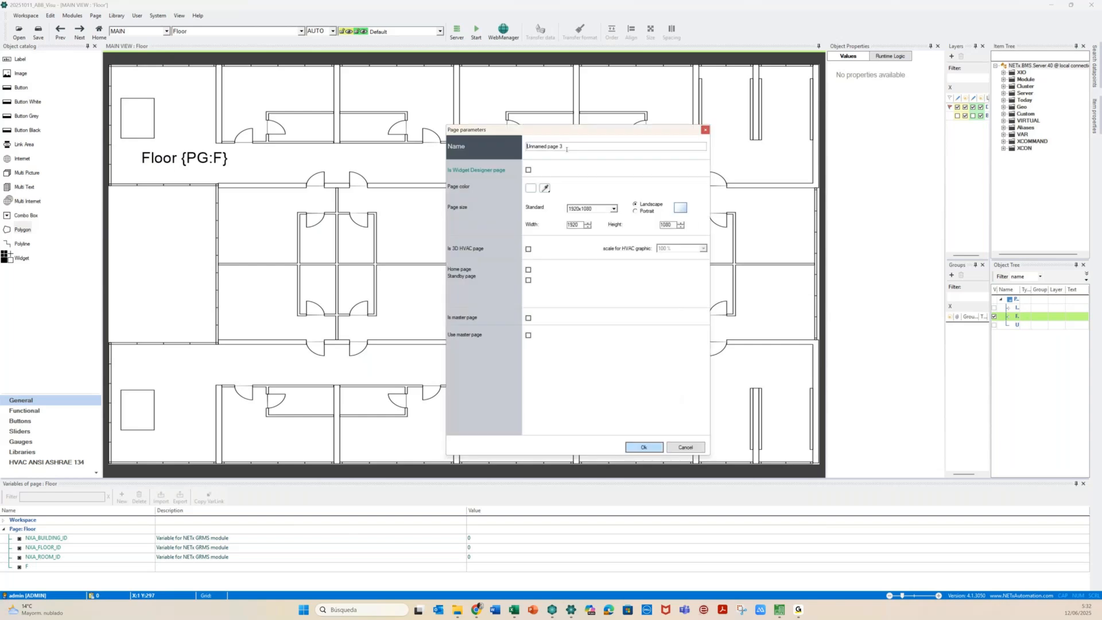
left_click_drag(567, 149, 483, 151)
type("Romm")
key("BackSpace")
key("BackSpace")
type("om")
Create the Room page and add an image showing the background_room picture
left_click(643, 447)
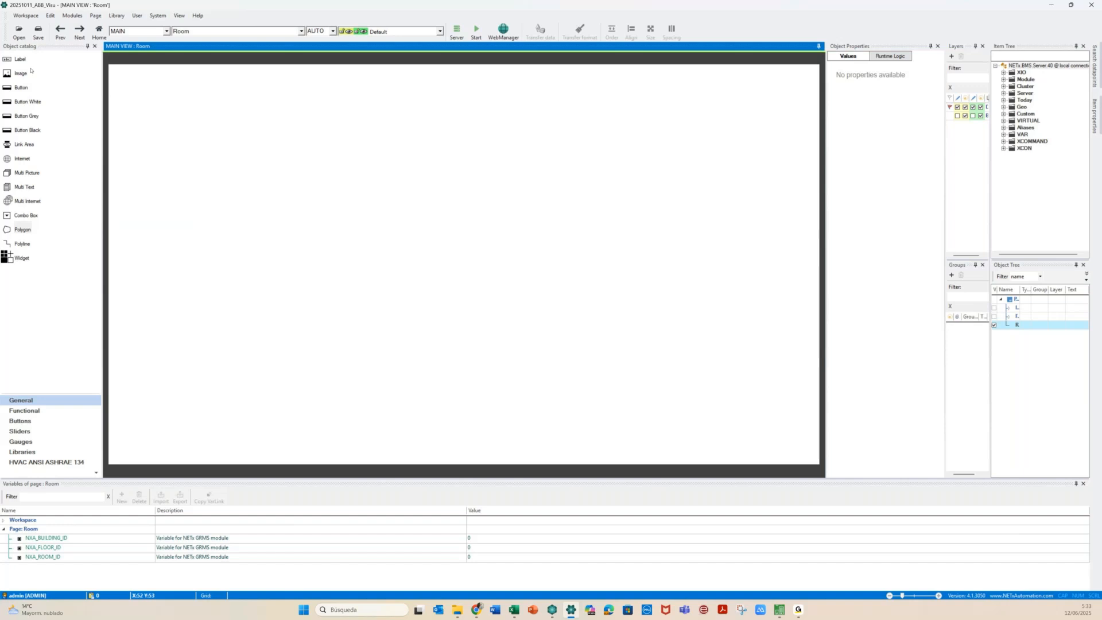
left_click_drag(31, 70, 237, 151)
left_click(227, 143)
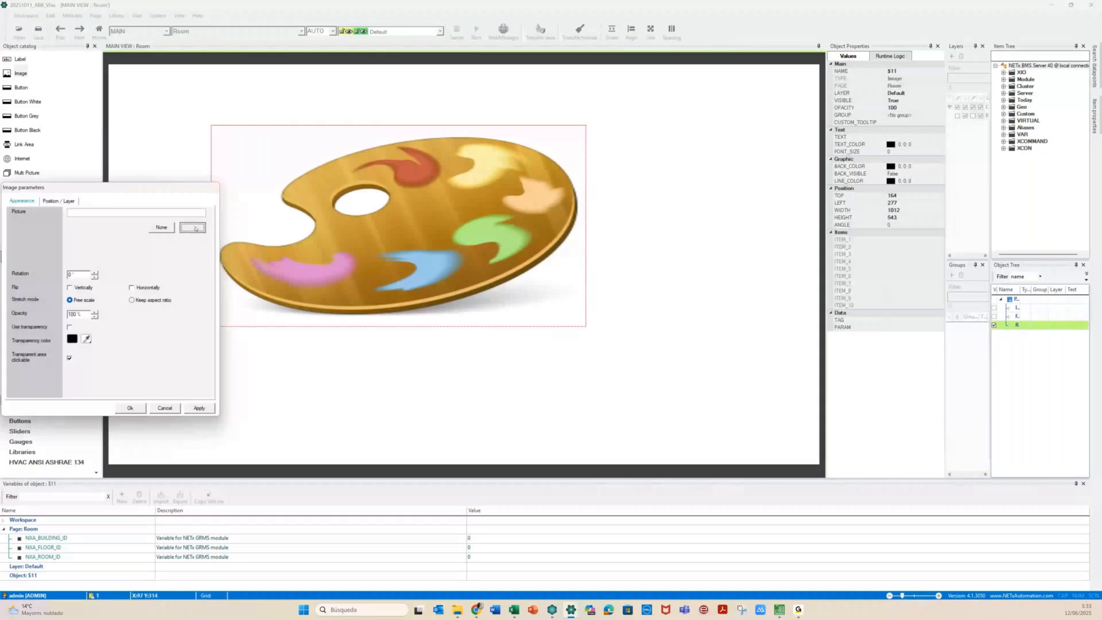
left_click(194, 228)
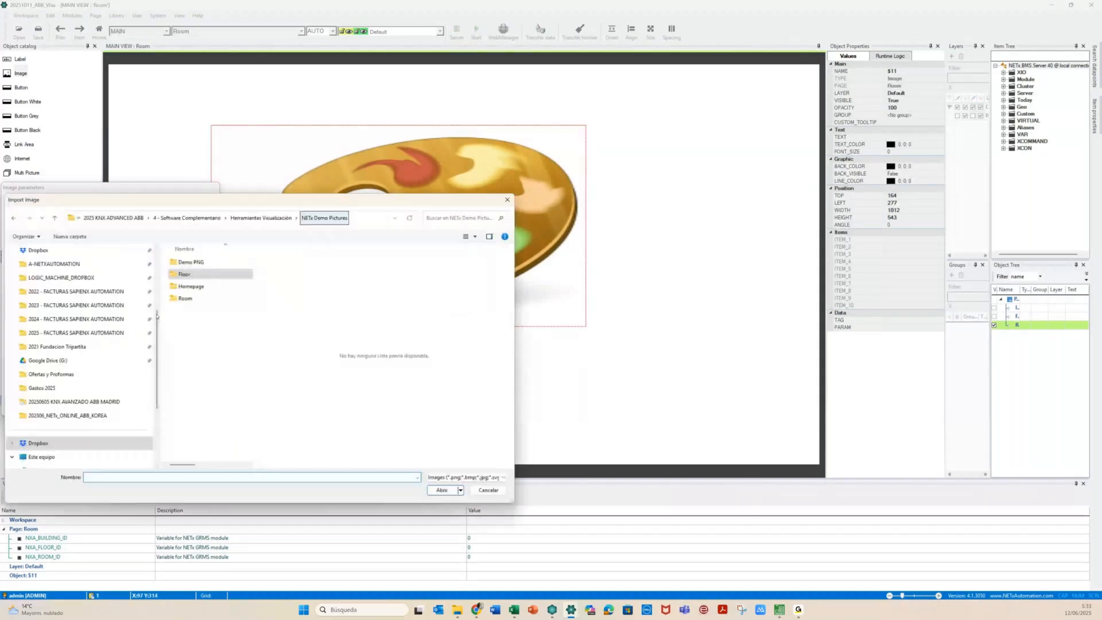
double_click(185, 298)
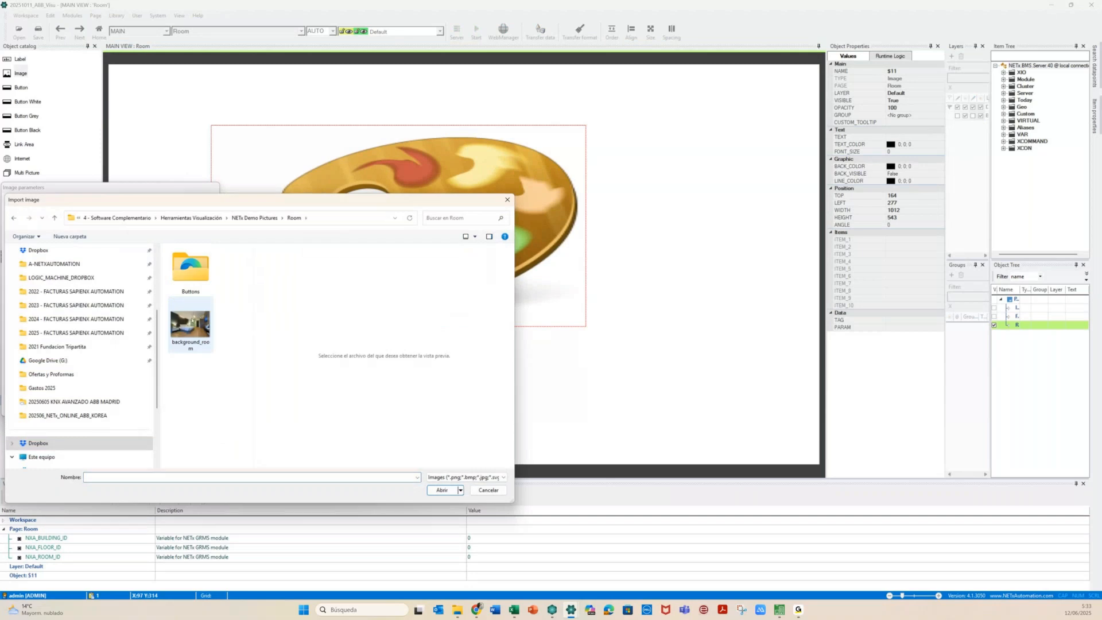
left_click(189, 324)
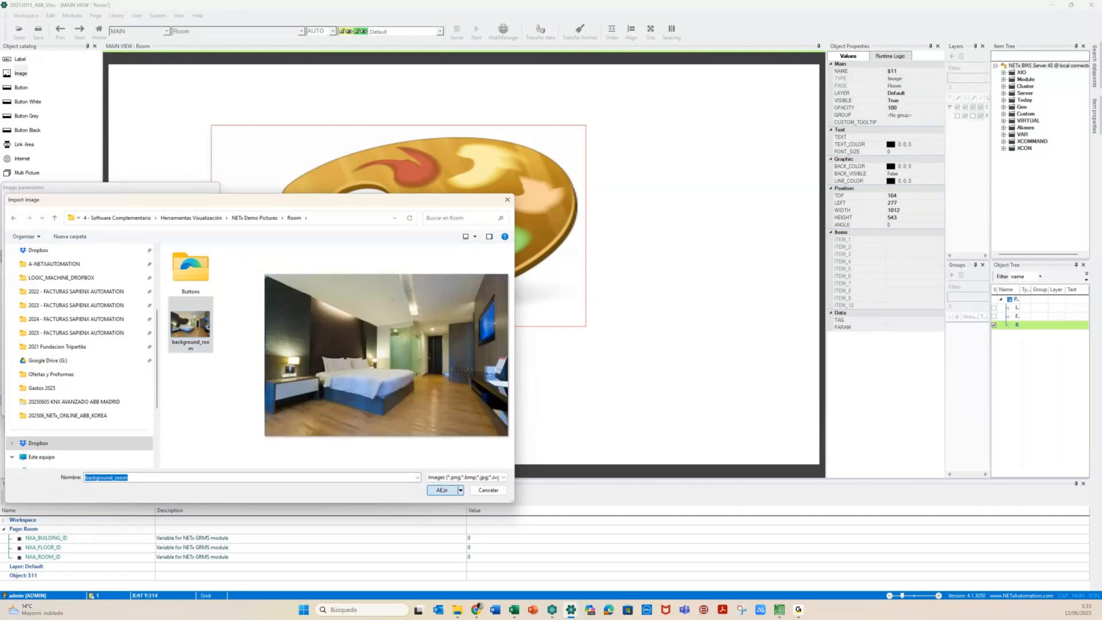
left_click(441, 490)
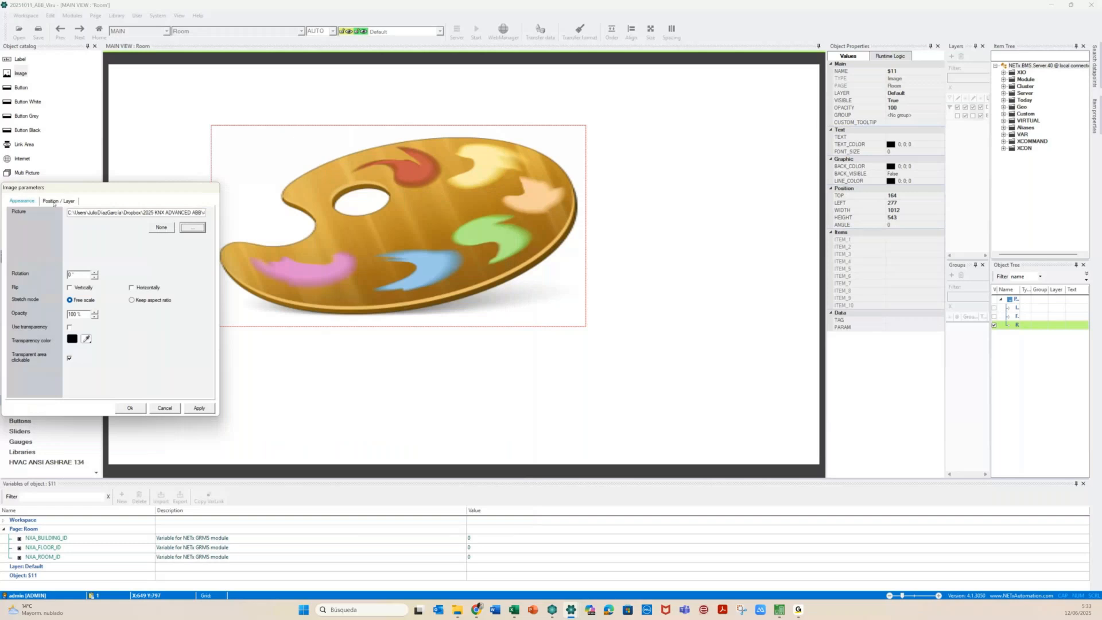
Position the image at 0,0 with size 1920×1080
left_click(54, 202)
double_click(83, 213)
type("0")
key("Tab")
type("0")
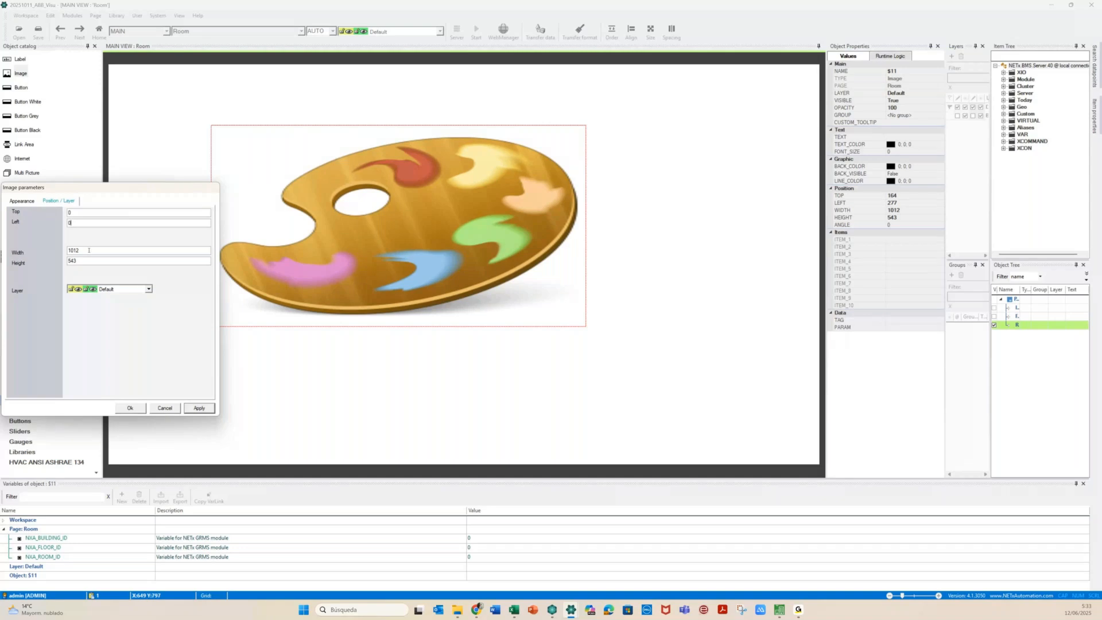
key("Tab")
type("1920")
key("Tab")
type("1080")
key("Return")
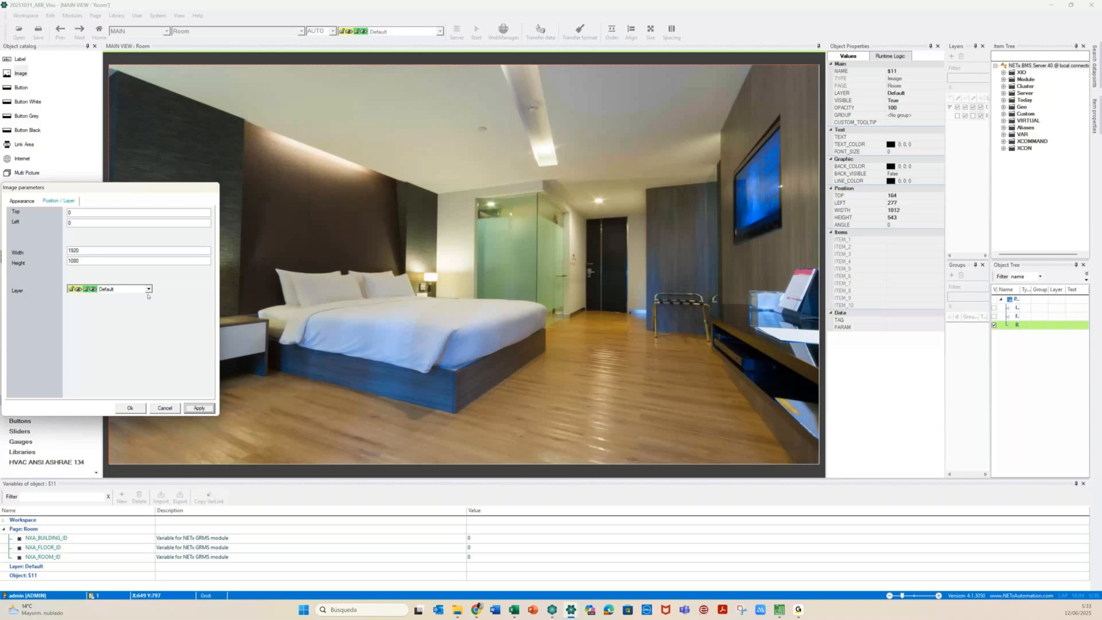
Put the image on the Background layer
left_click(148, 289)
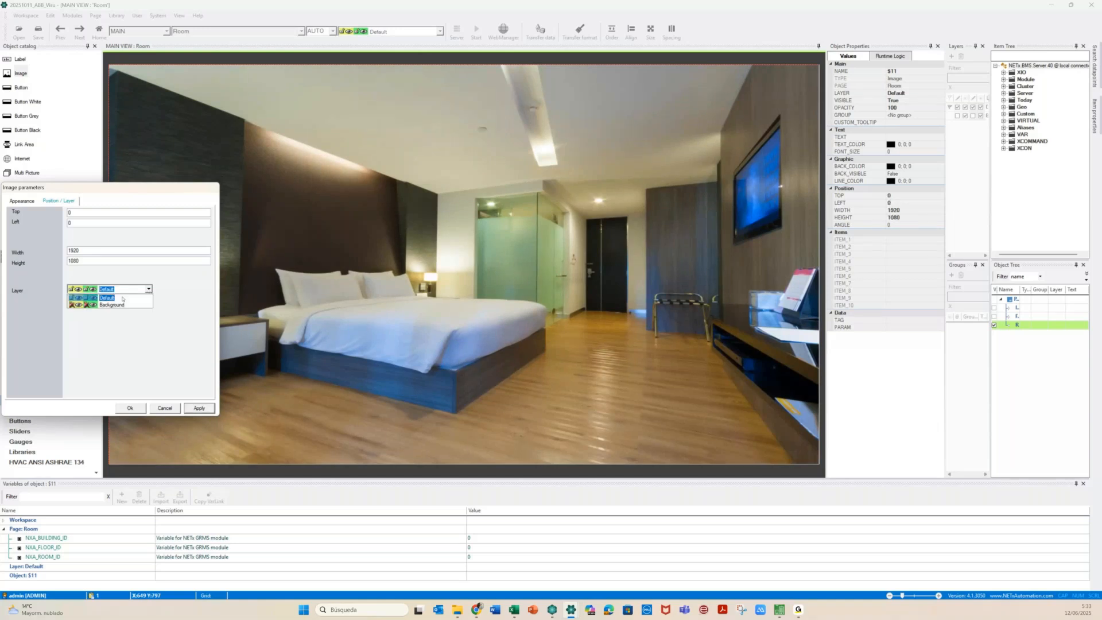
left_click(122, 299)
left_click(121, 411)
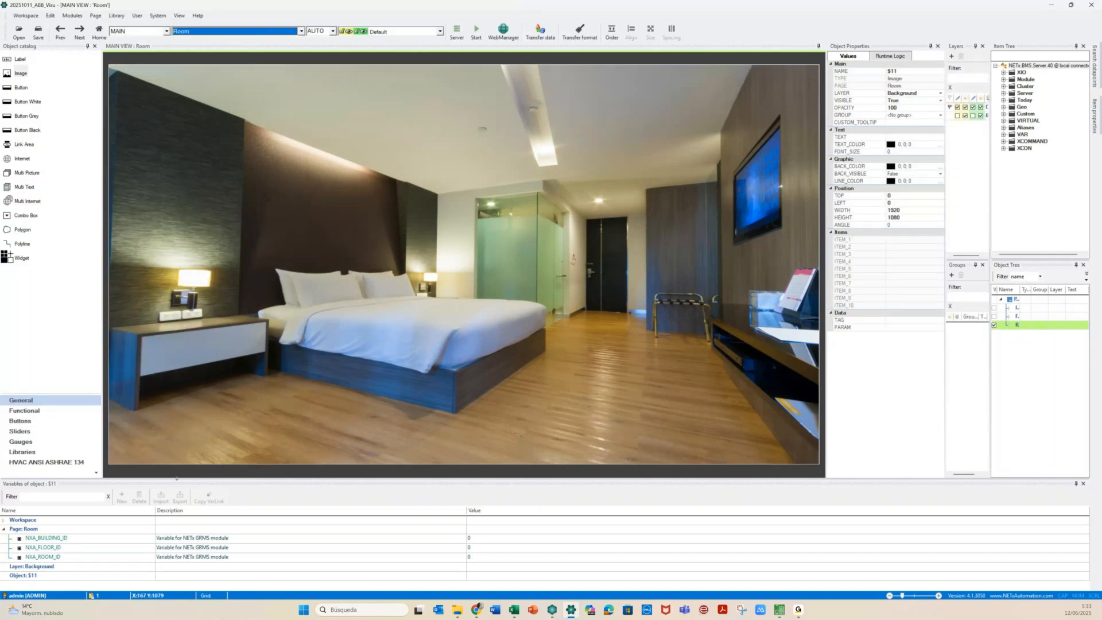
left_click_drag(177, 478, 177, 469)
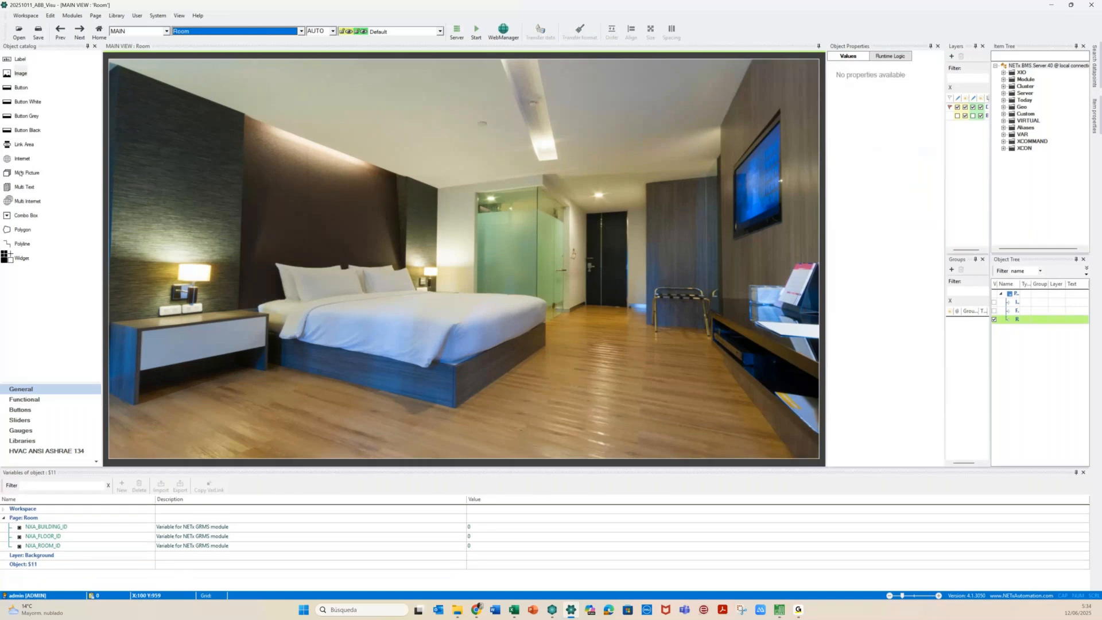
Place a new label near the top of the bedroom photo and enlarge it
left_click(14, 59)
left_click_drag(8, 60, 244, 77)
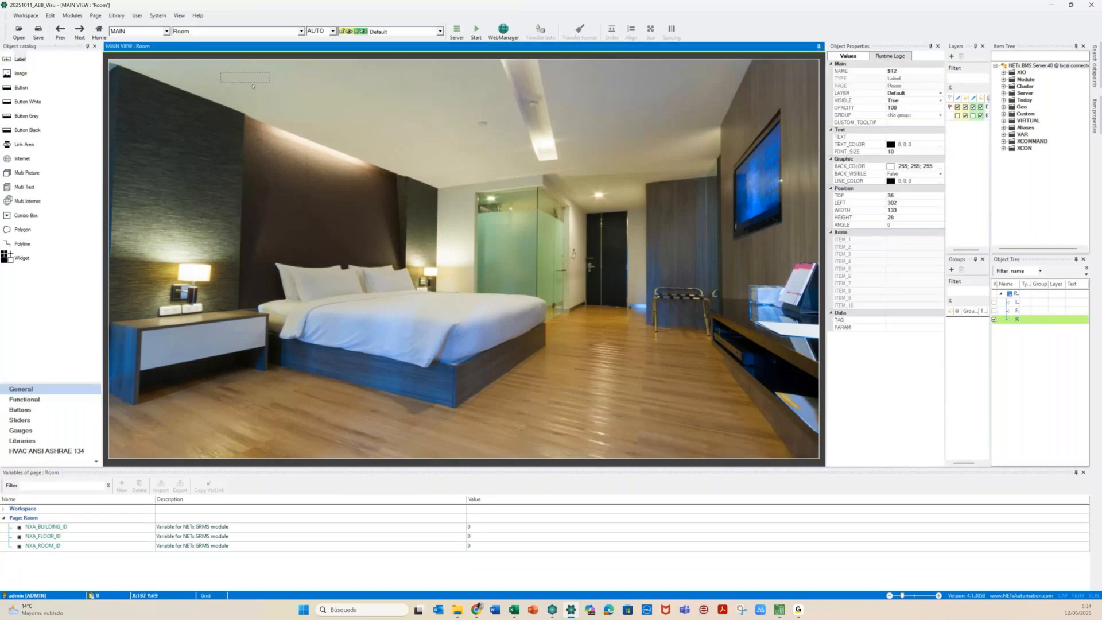
left_click(258, 84)
left_click_drag(265, 86, 380, 90)
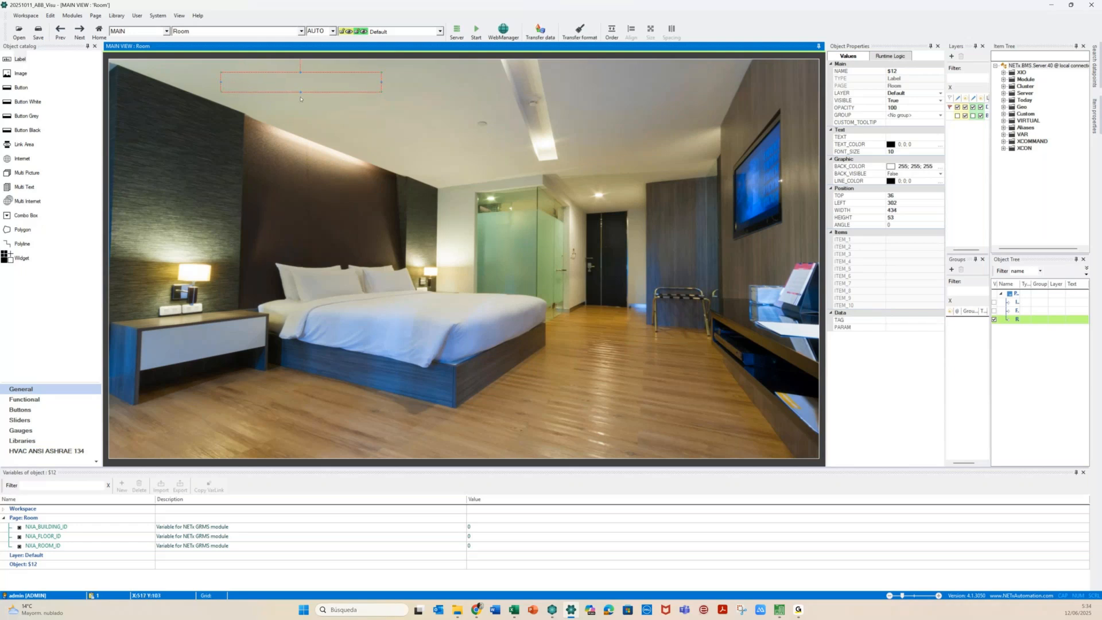
left_click_drag(300, 93, 300, 112)
Set the label text to 'Room' with font auto-size enabled
double_click(279, 96)
left_click(504, 155)
type("Room")
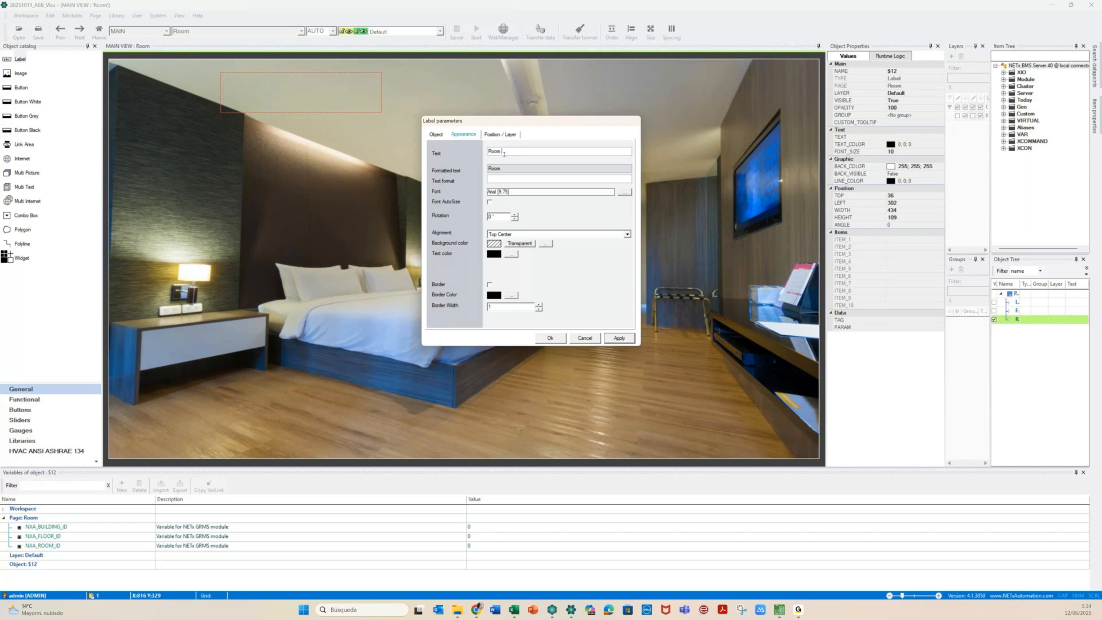
left_click(489, 202)
left_click(621, 339)
left_click(548, 338)
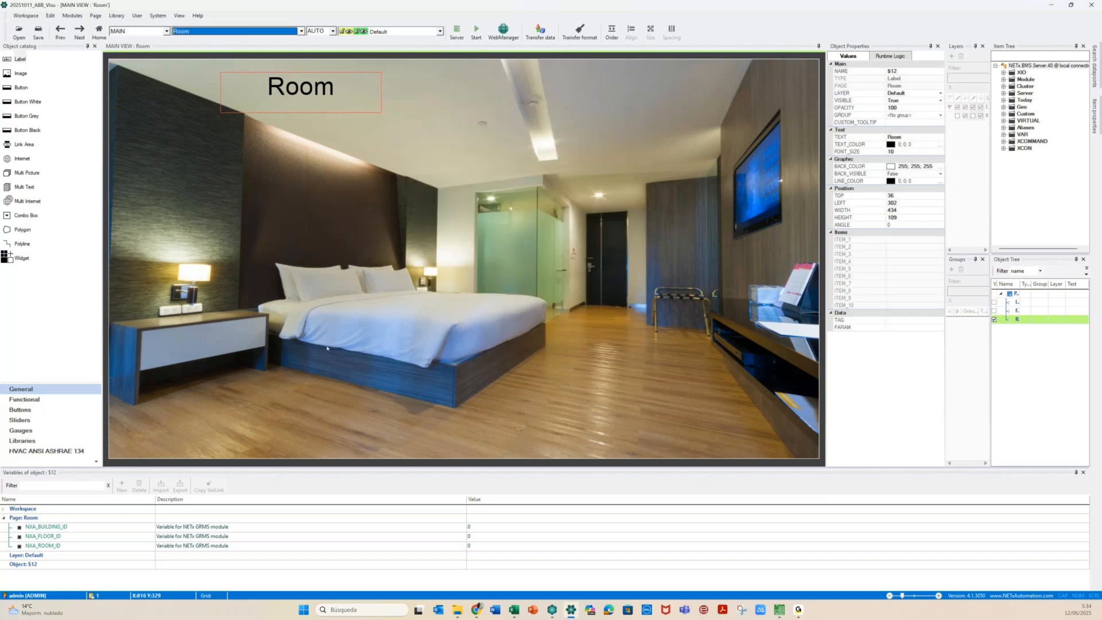
left_click(37, 518)
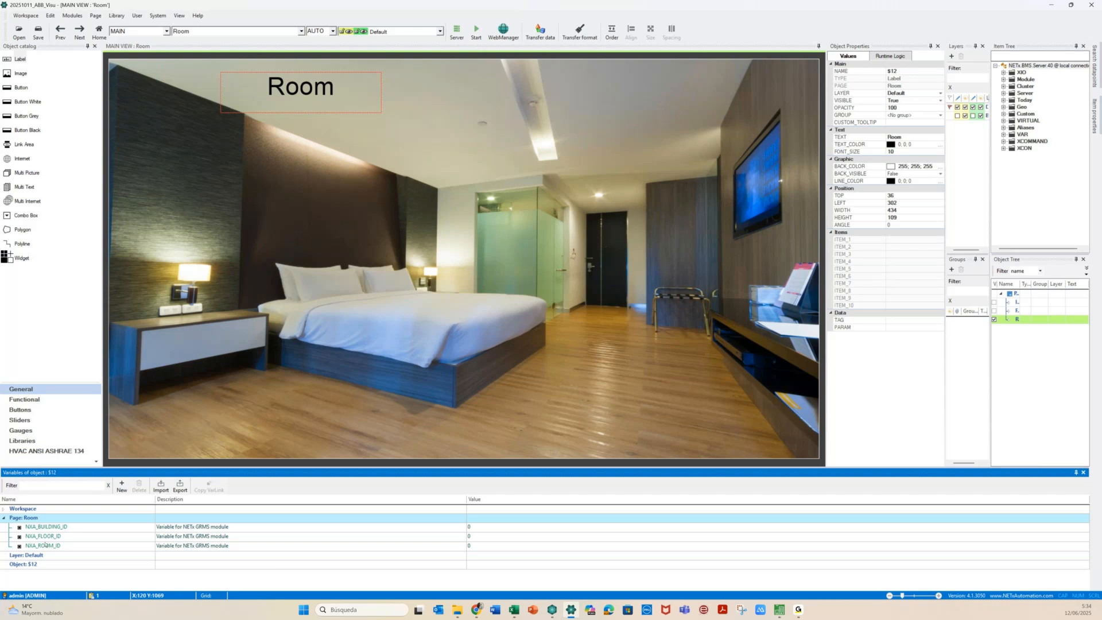
Check NXA_FLOOR_ID and NXA_ROOM_ID, then add two new Room page variables
left_click(20, 537)
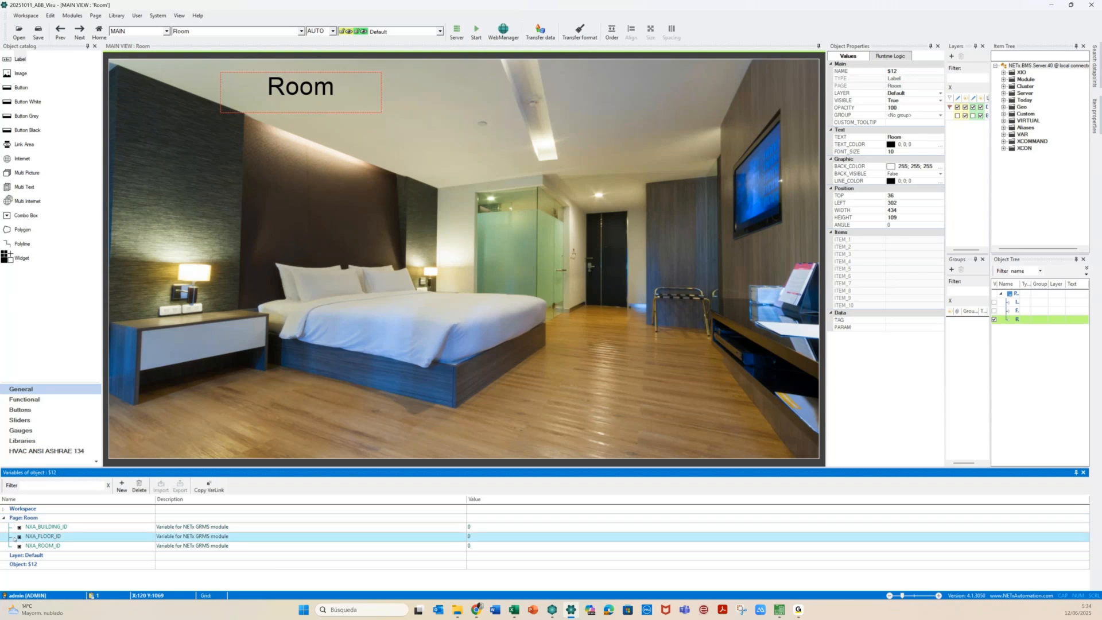
left_click(19, 546)
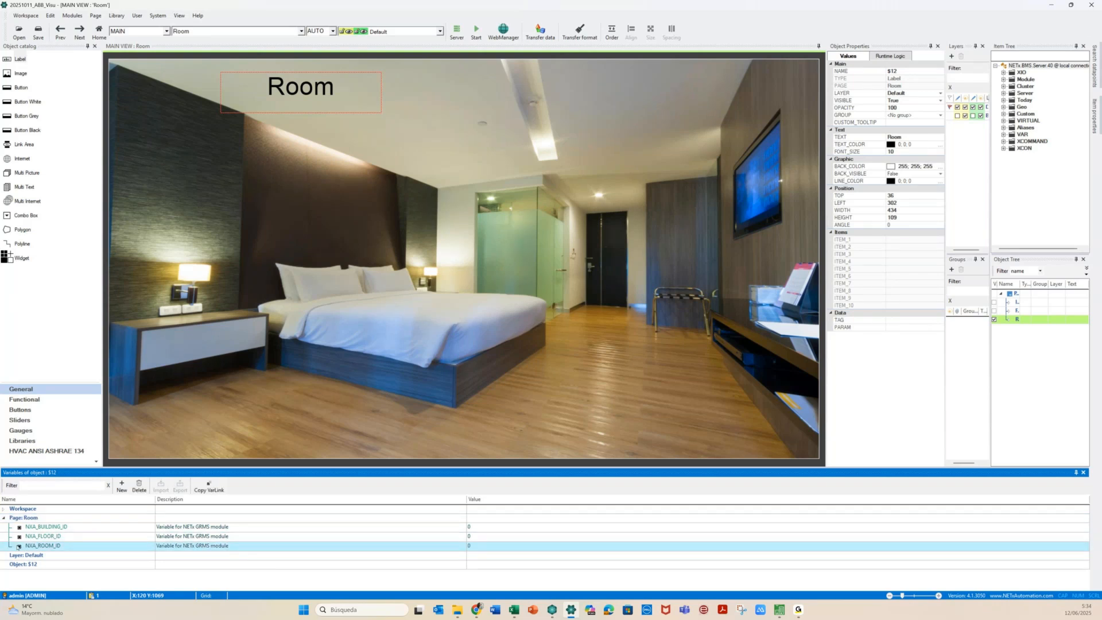
left_click(29, 518)
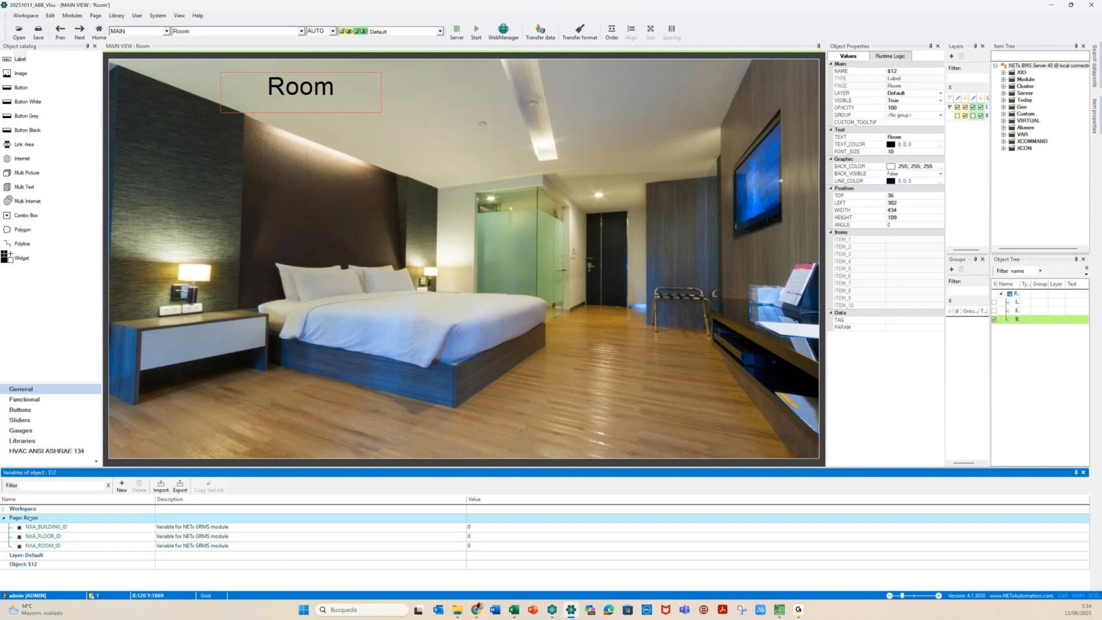
left_click(122, 487)
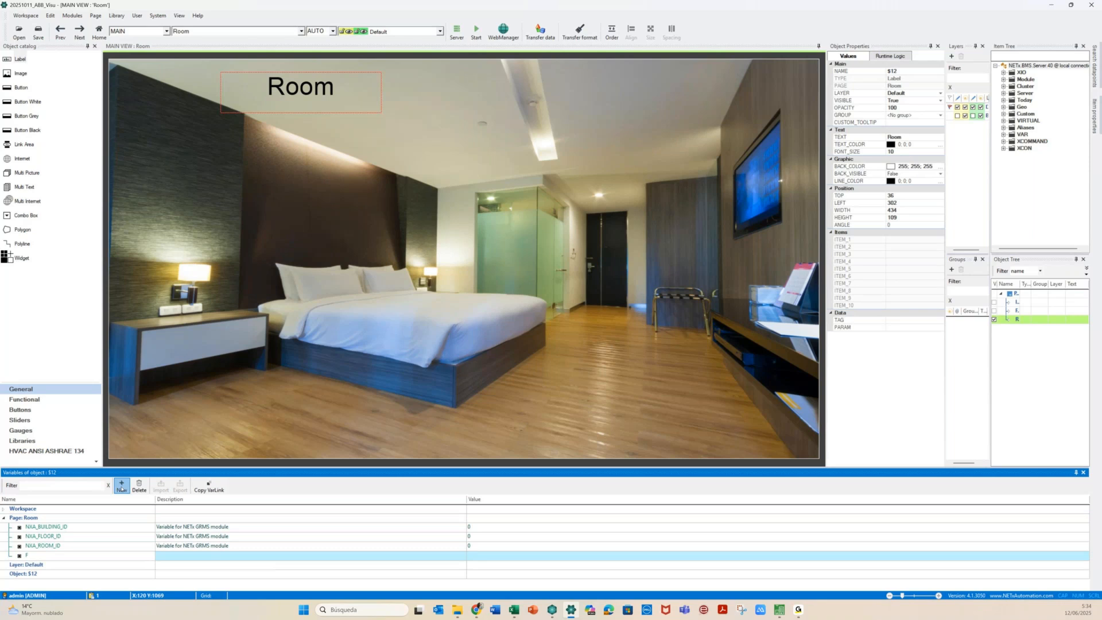
left_click(122, 487)
type("R")
Step through the two new FL and RM variables in the list
left_click(22, 556)
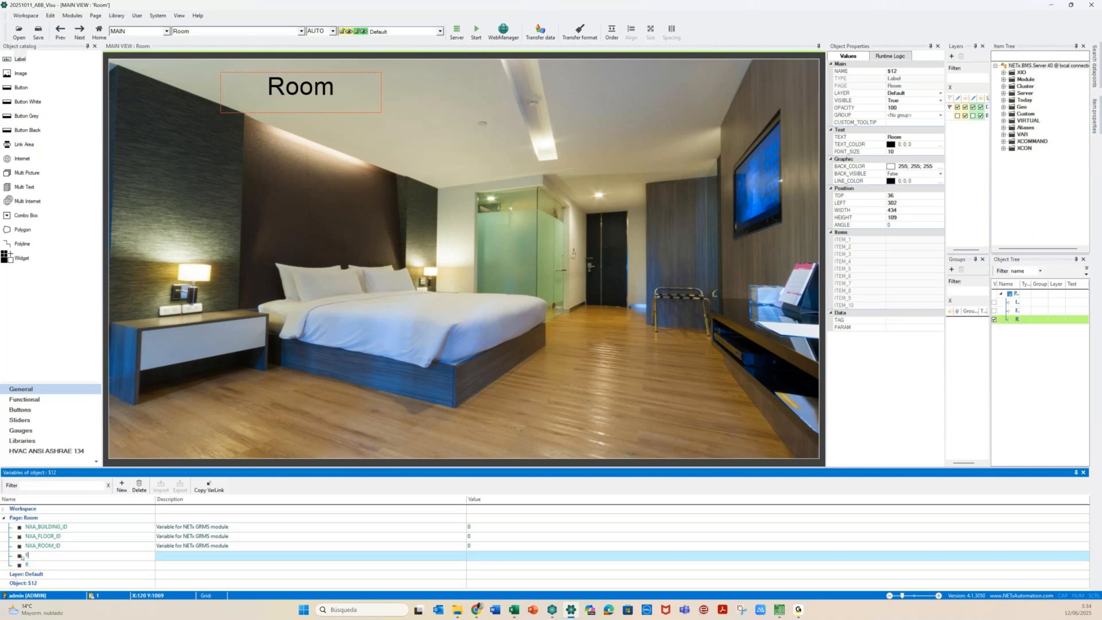
left_click(22, 564)
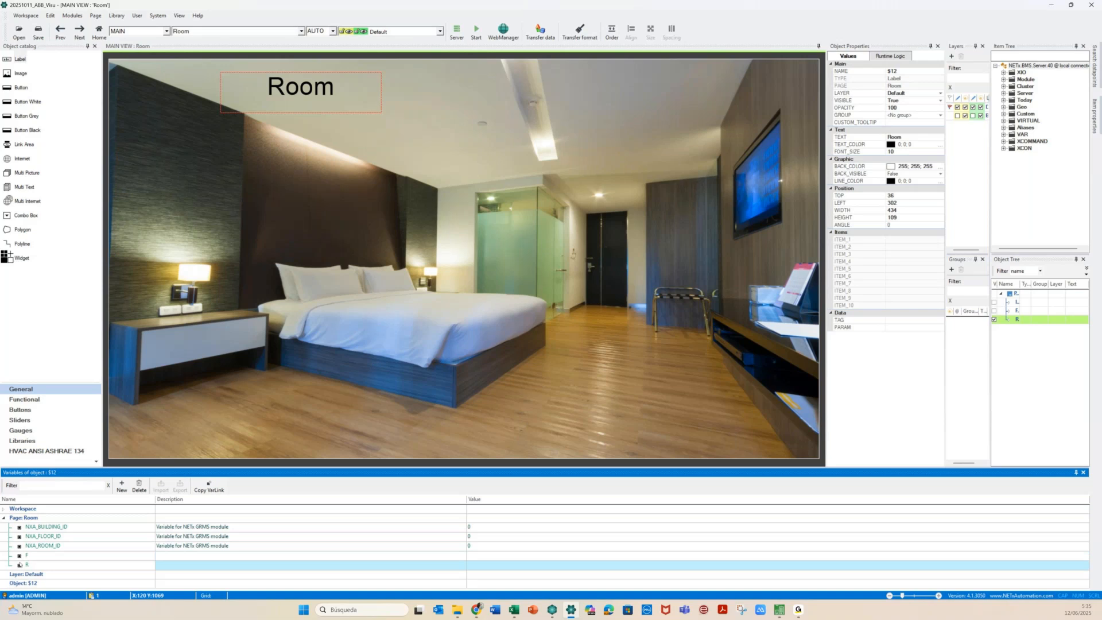
left_click(27, 556)
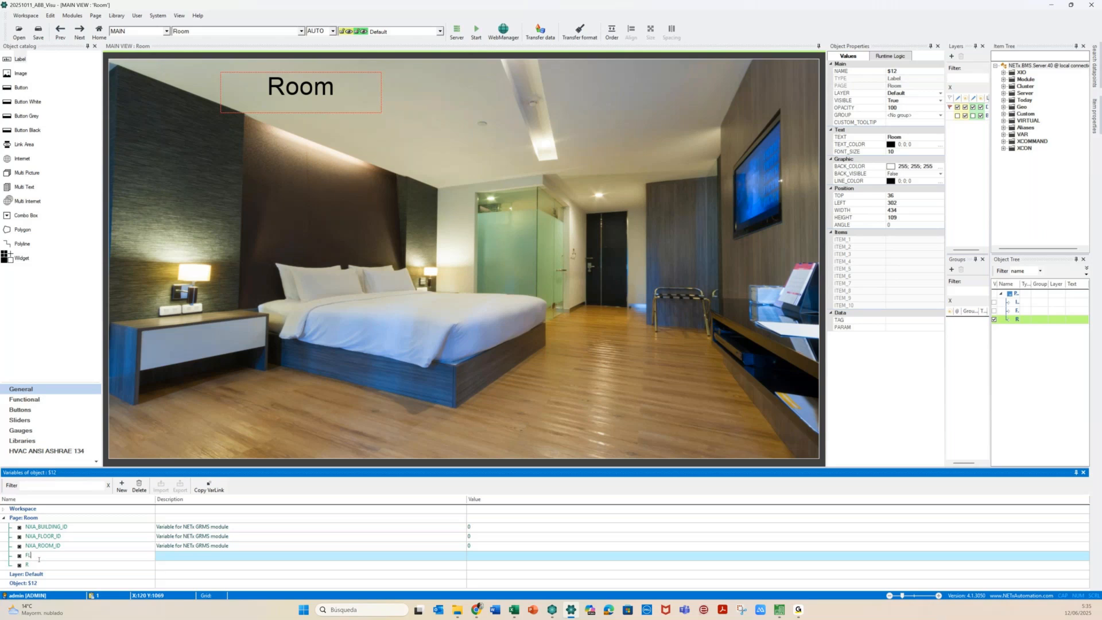
left_click(38, 564)
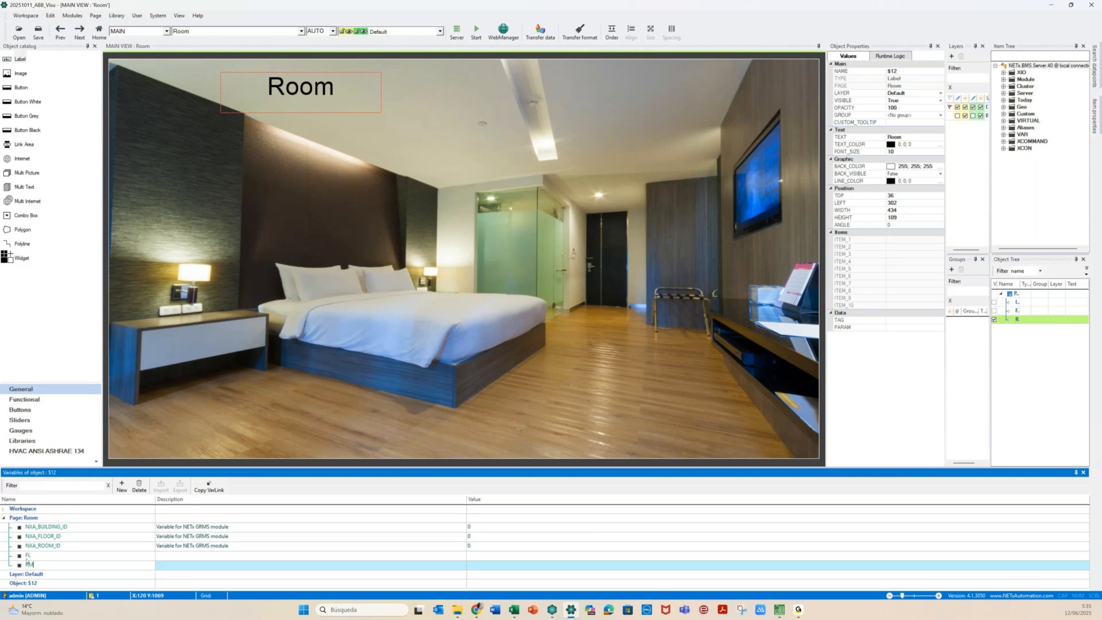
key("Up")
key("Down")
key("Up")
Rename the two variables to F and R
left_click(20, 555)
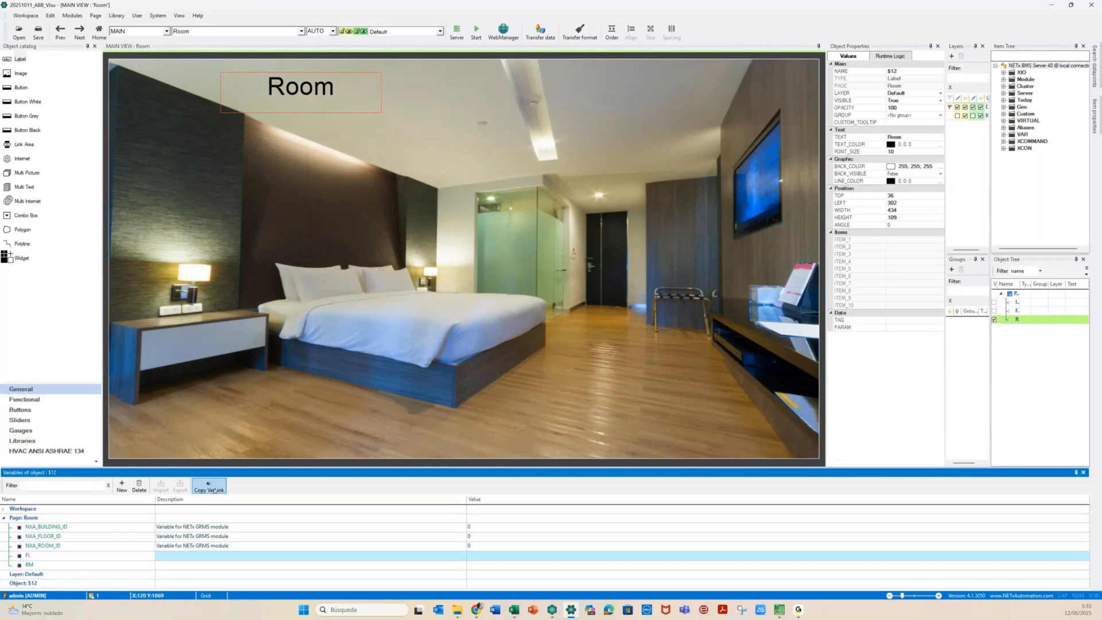
left_click(43, 565)
key("BackSpace")
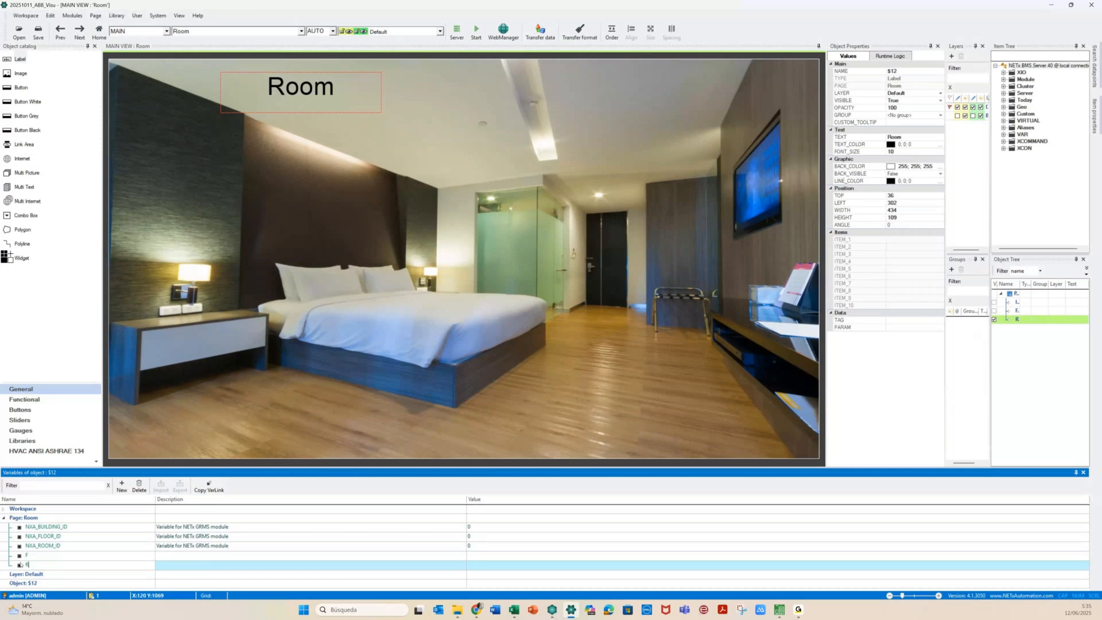
left_click(17, 548)
left_click(20, 556)
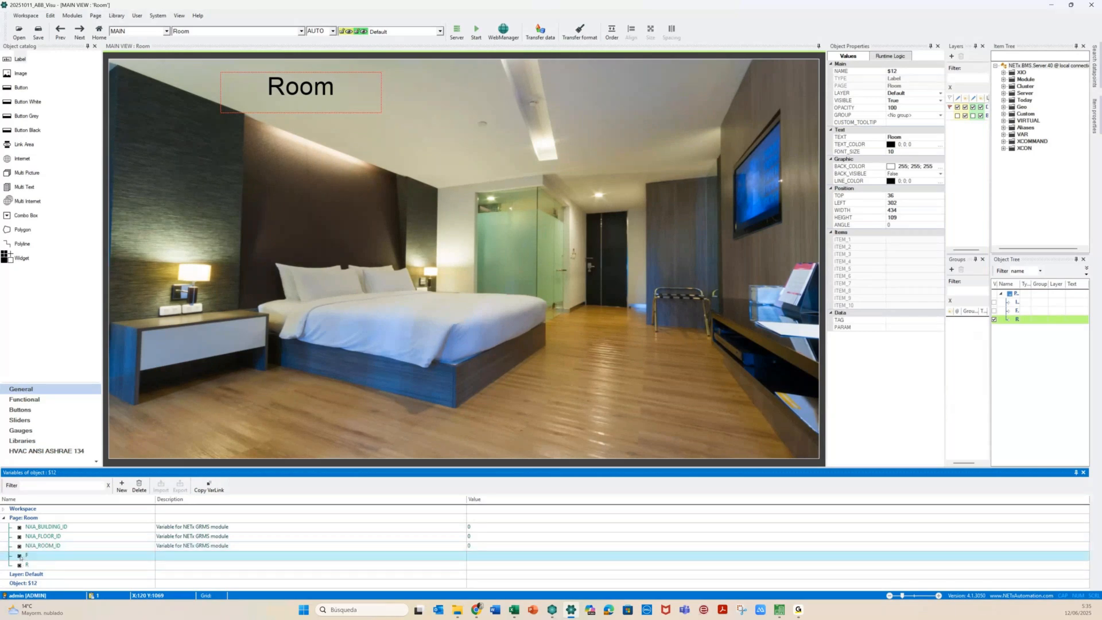
left_click(20, 555)
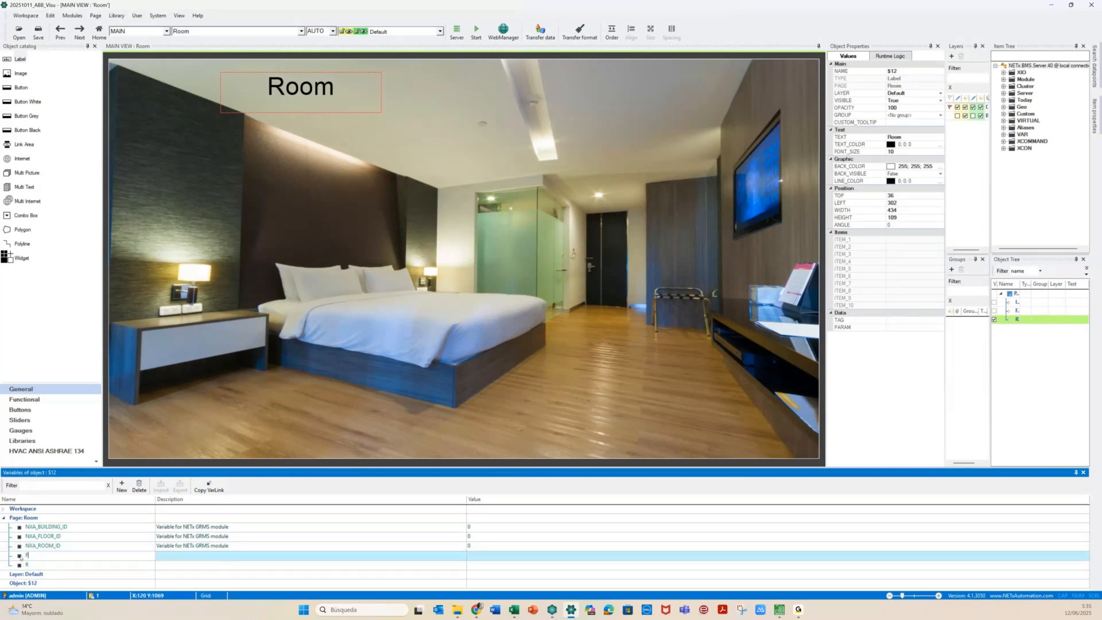
double_click(306, 99)
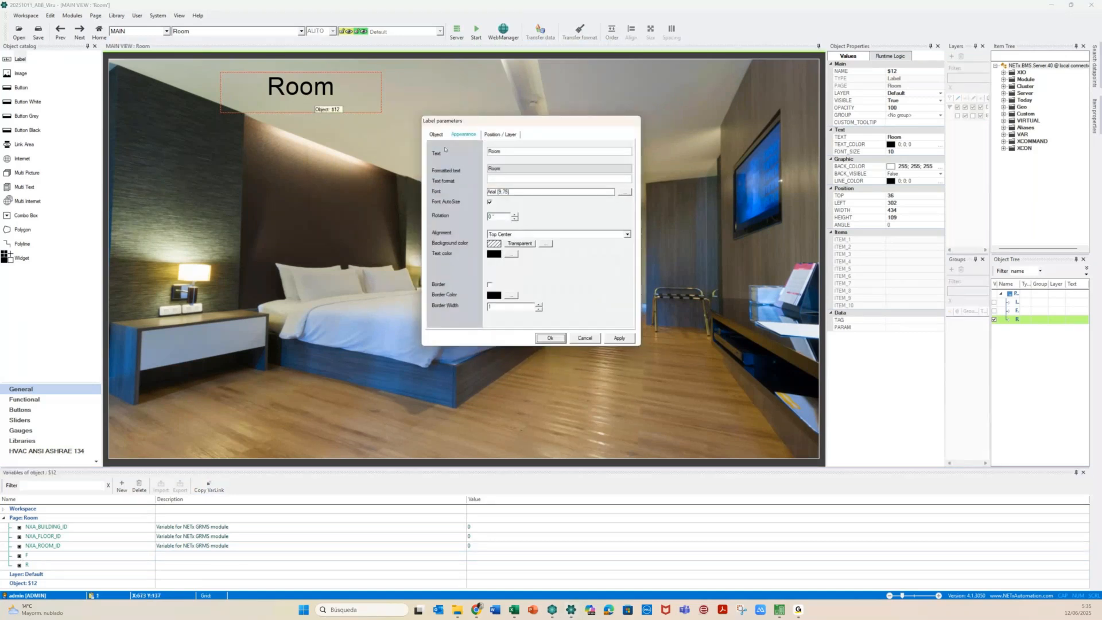
Change the Room label text to 'Room {PG:F}{PG:R}' and apply it
left_click(522, 151)
type("(PG.F)")
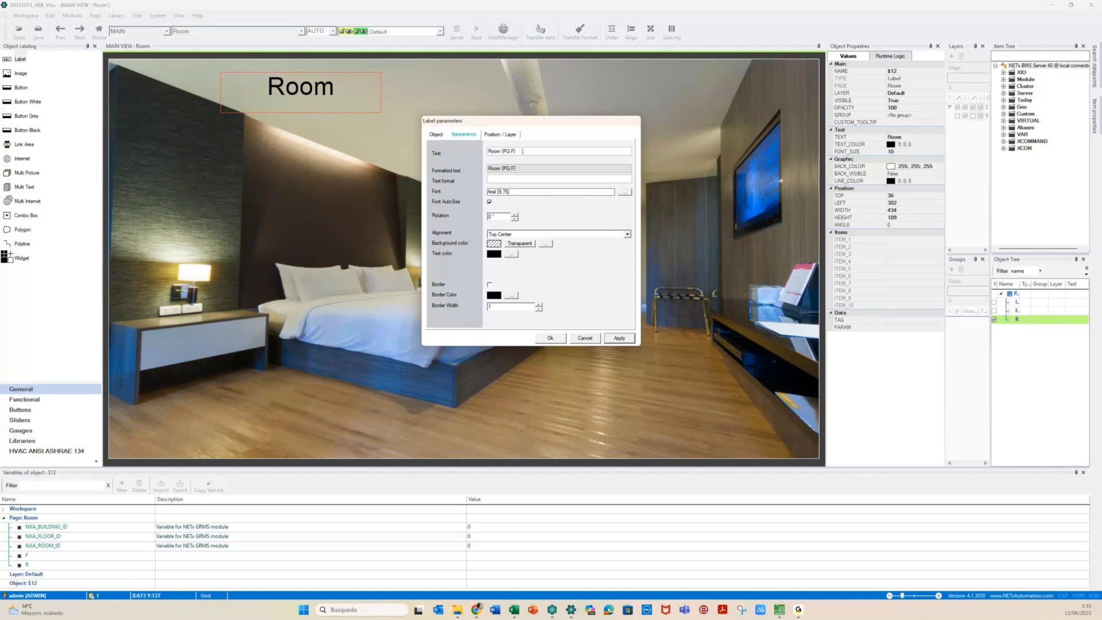
type("(PG:)")
left_click(609, 338)
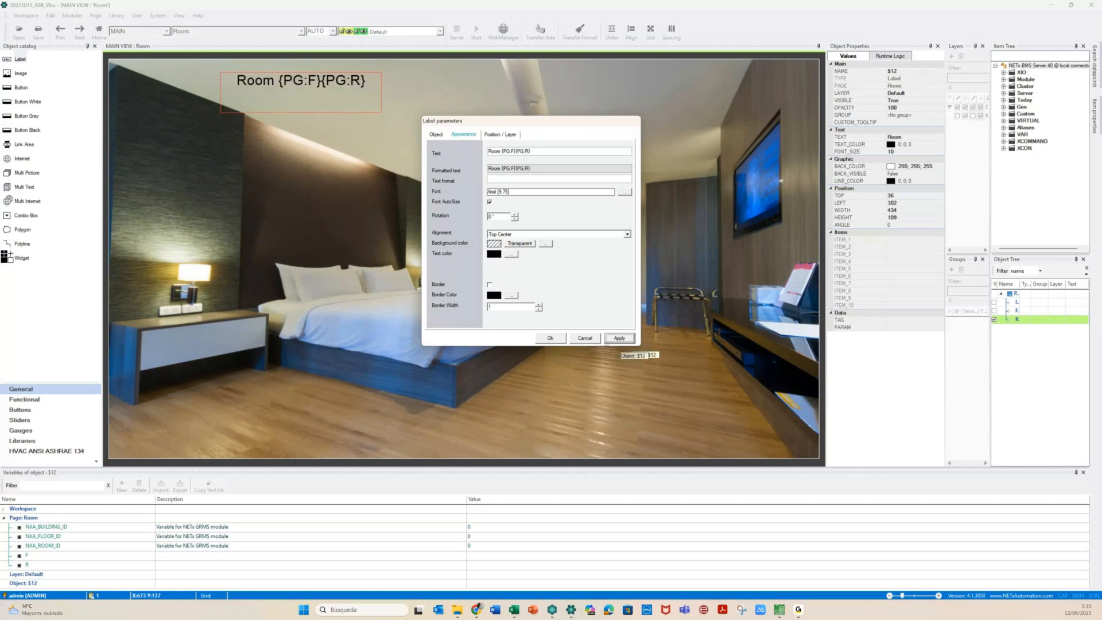
left_click(551, 338)
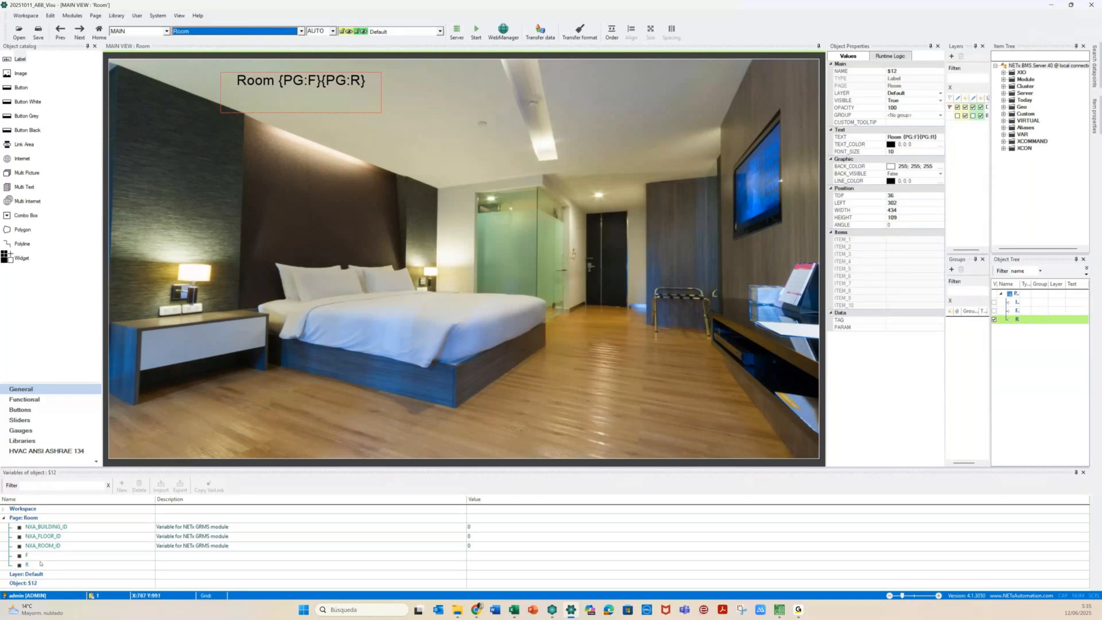
left_click(298, 34)
On the Floor page, place a new label in the upper-left room
left_click(227, 41)
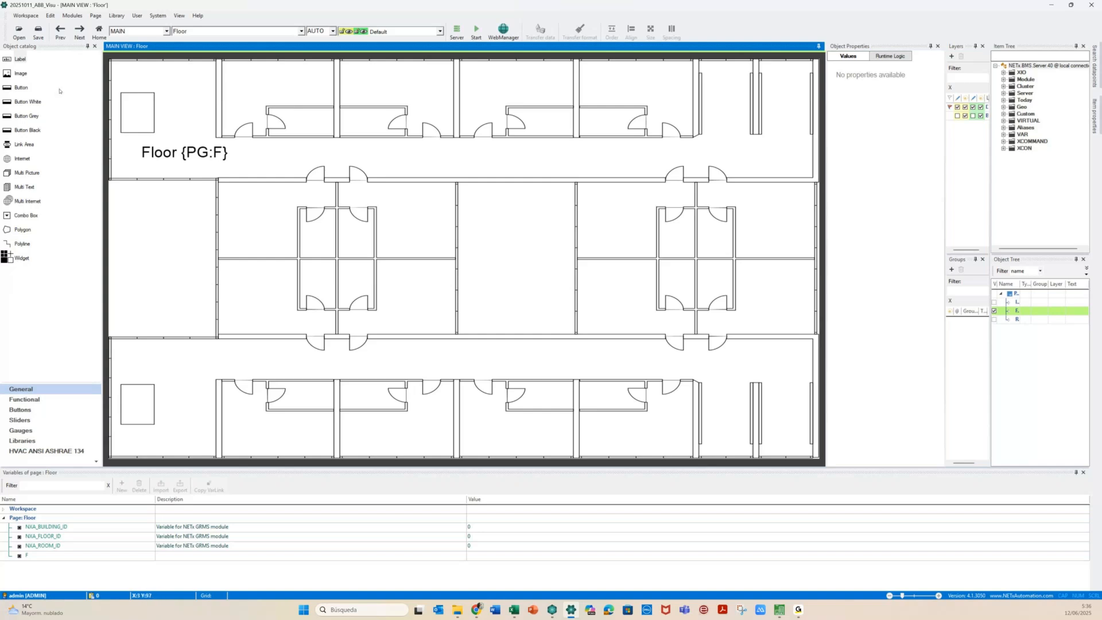
left_click(7, 60)
left_click_drag(7, 60, 316, 101)
left_click(279, 99)
double_click(274, 96)
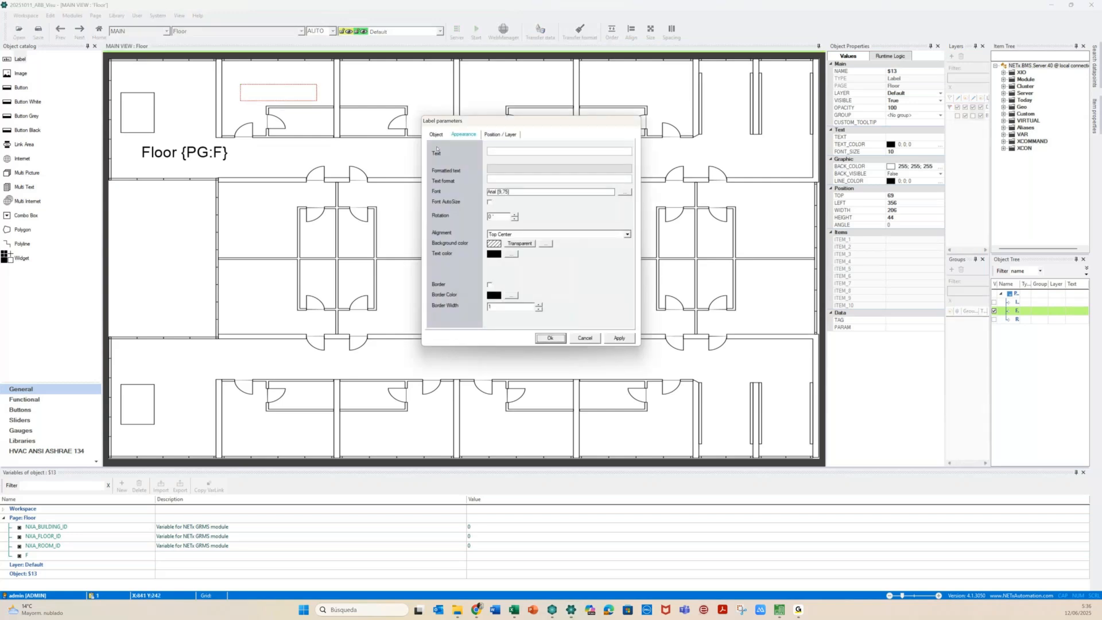
Set the label text to 'Room {PG:F}01' using a copied link to variable F
left_click(501, 151)
type("Room")
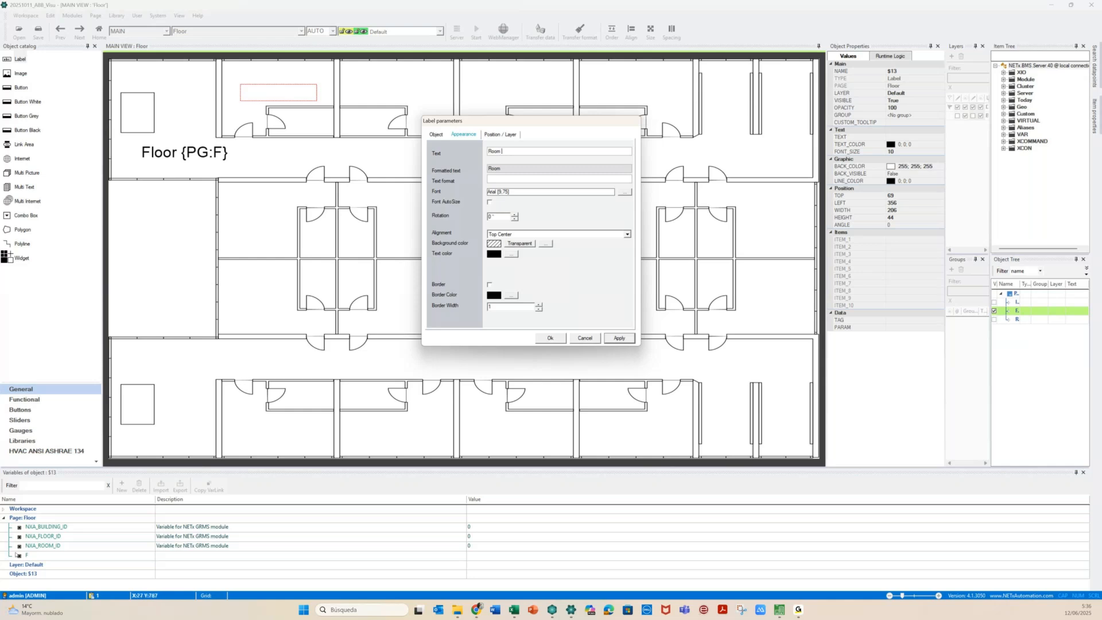
left_click(18, 555)
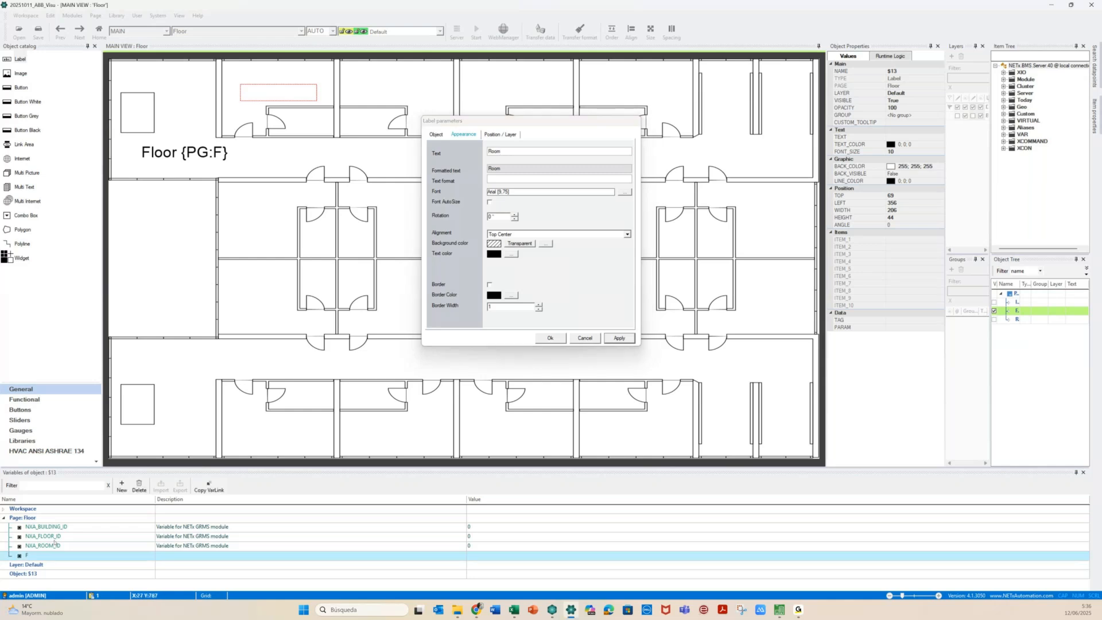
left_click(209, 486)
left_click(510, 152)
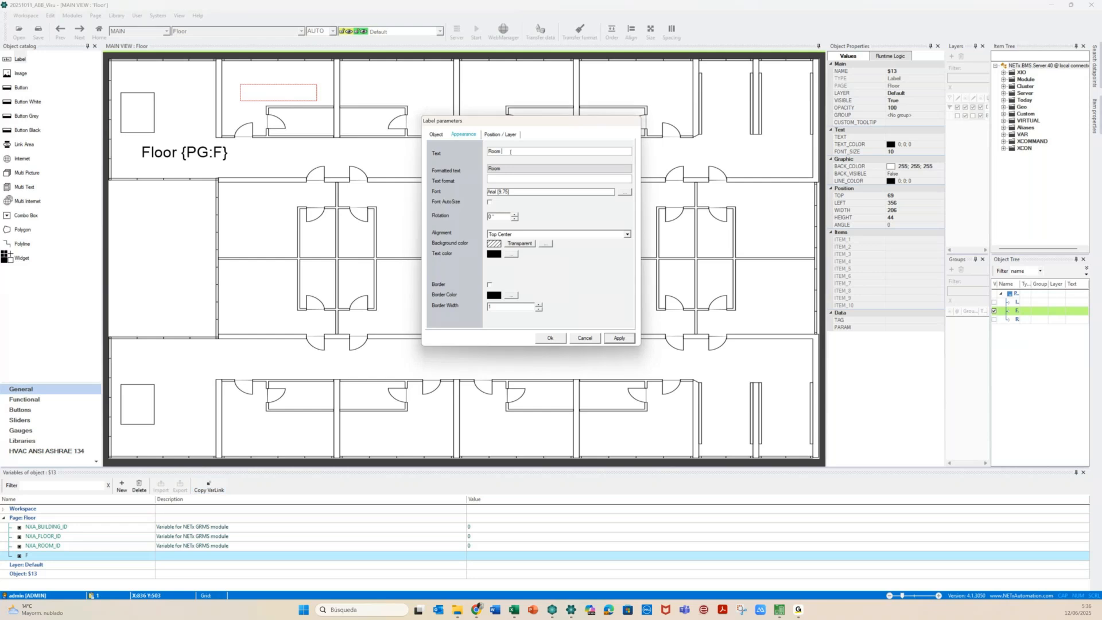
type("{PG:F}")
left_click(618, 338)
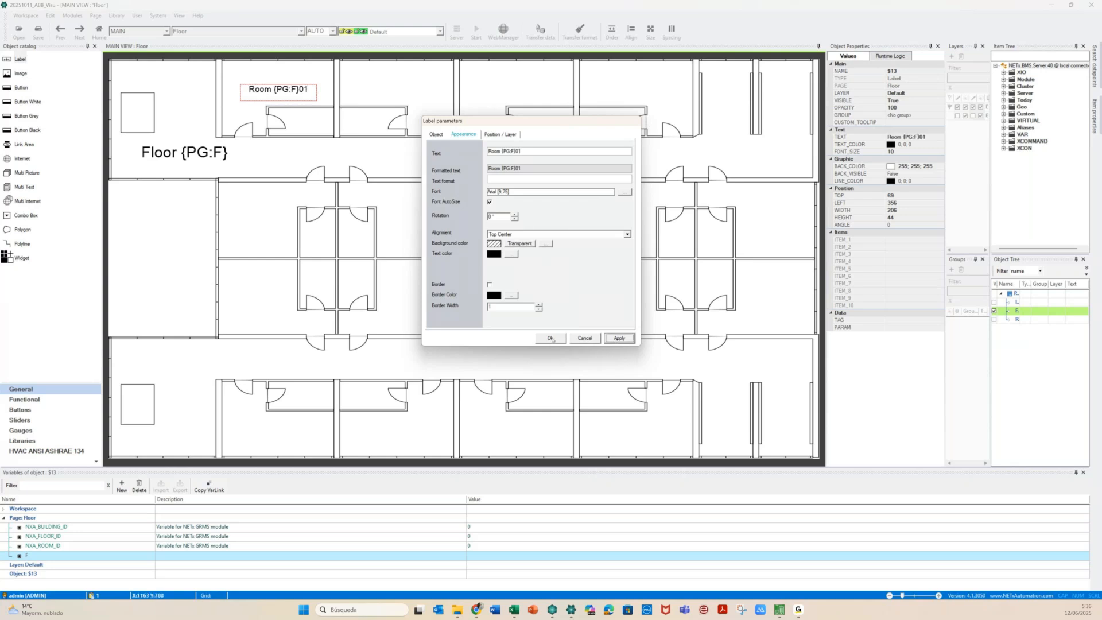
left_click(550, 338)
left_click(552, 340)
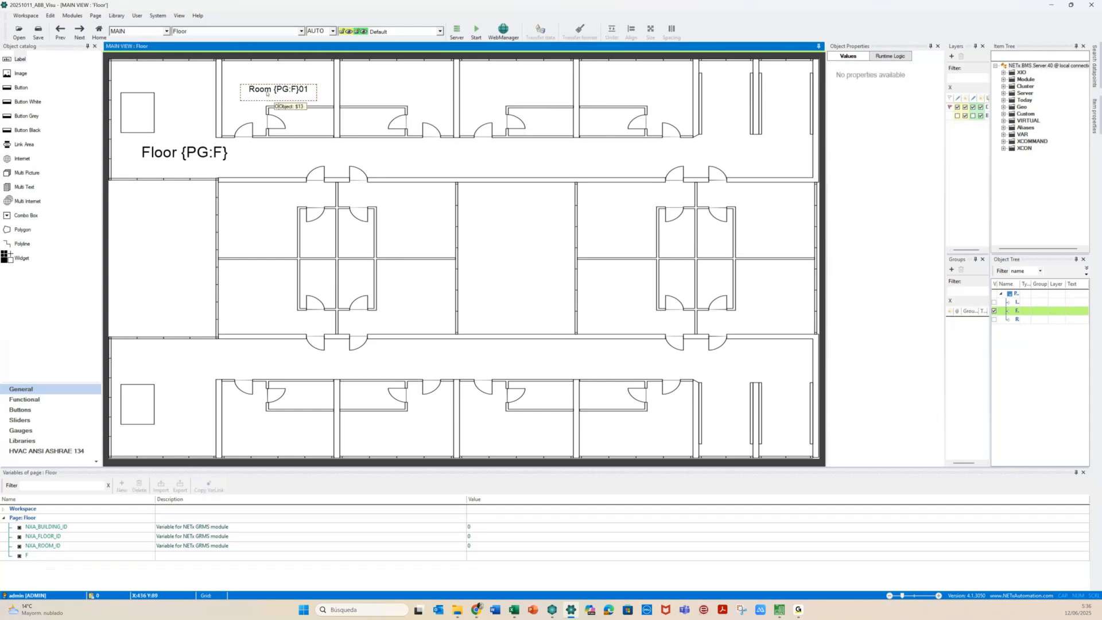
Copy the Room {PG:F}01 label into the next room and change its text to 'Room {PG:F}02'
left_click(269, 94)
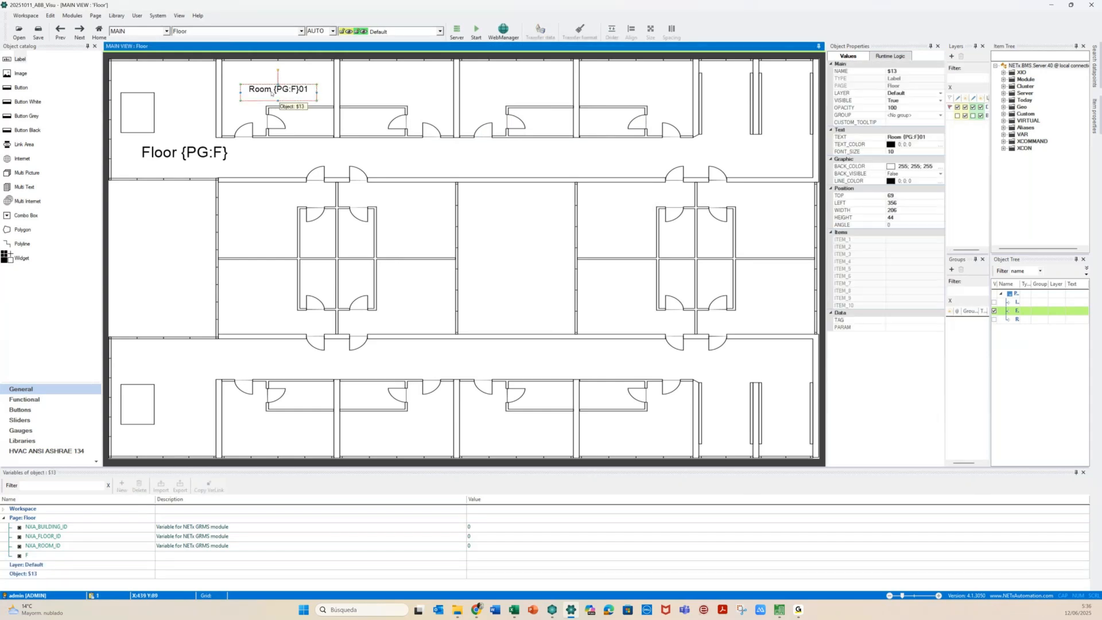
left_click(271, 93)
left_click(271, 93)
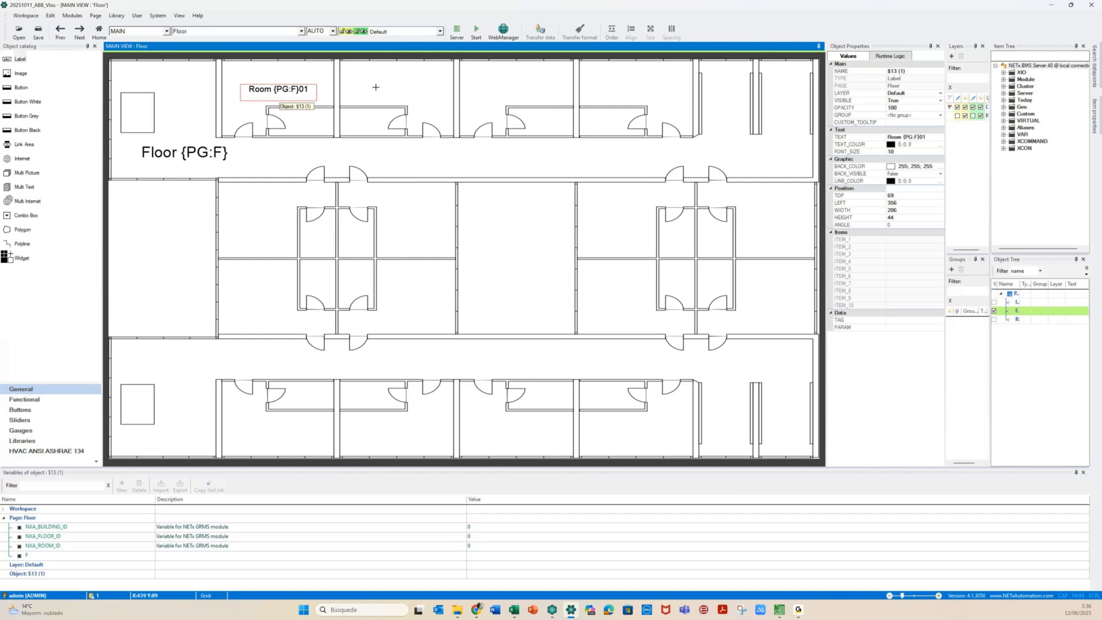
left_click_drag(375, 87, 385, 89)
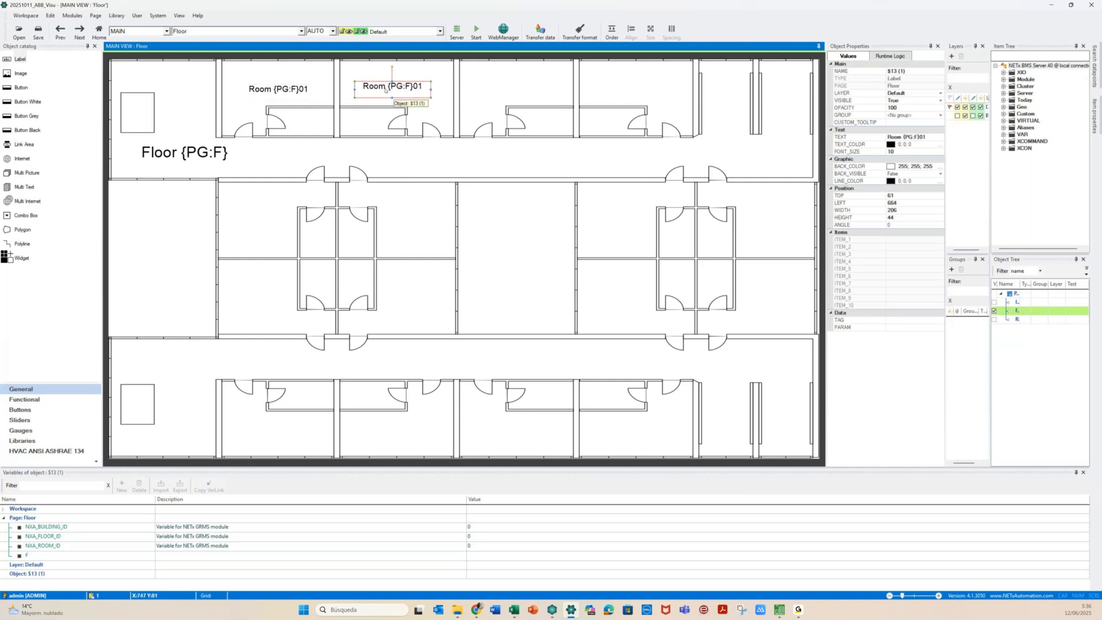
key("Escape")
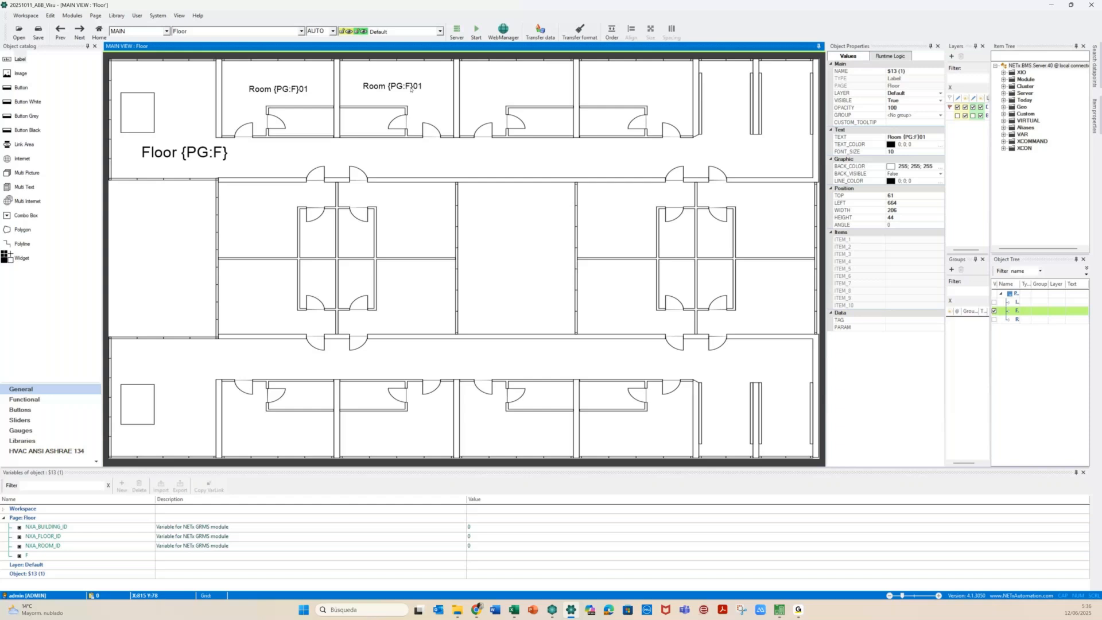
double_click(410, 89)
left_click(531, 150)
key("BackSpace")
type("2")
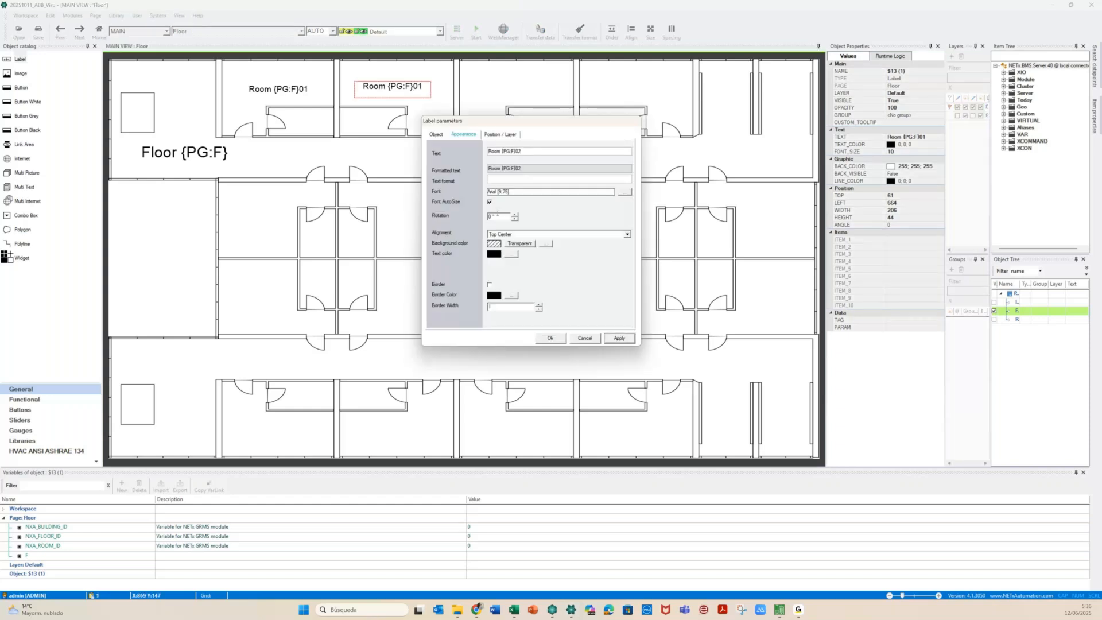
left_click(628, 339)
left_click(549, 338)
Top-align the Room {PG:F}01 and Room {PG:F}02 labels
left_click(157, 254)
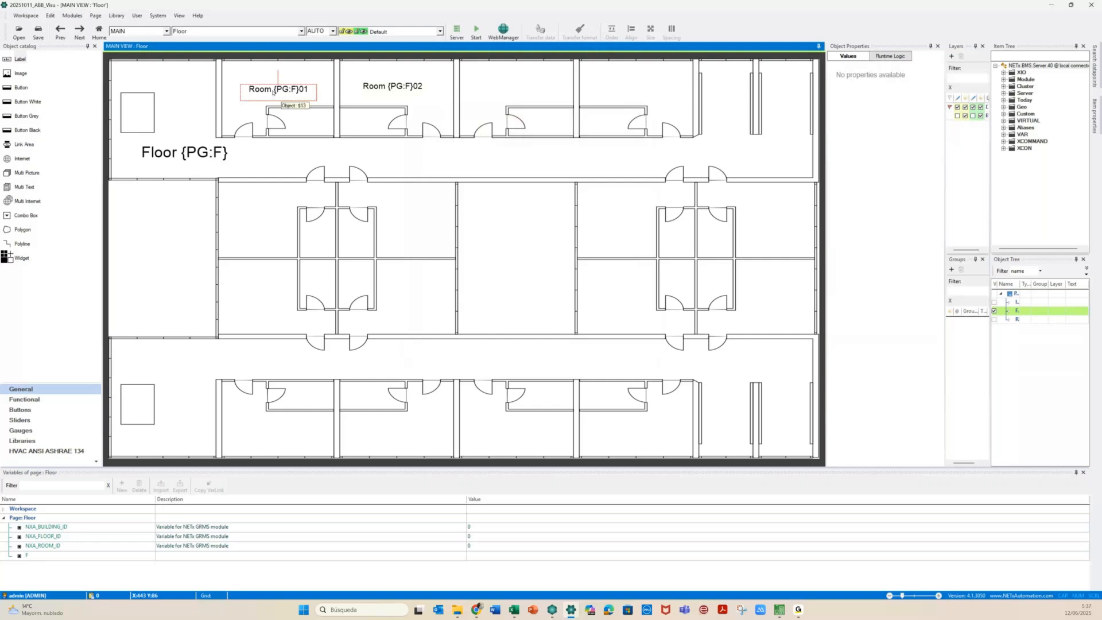
left_click_drag(274, 91, 382, 92)
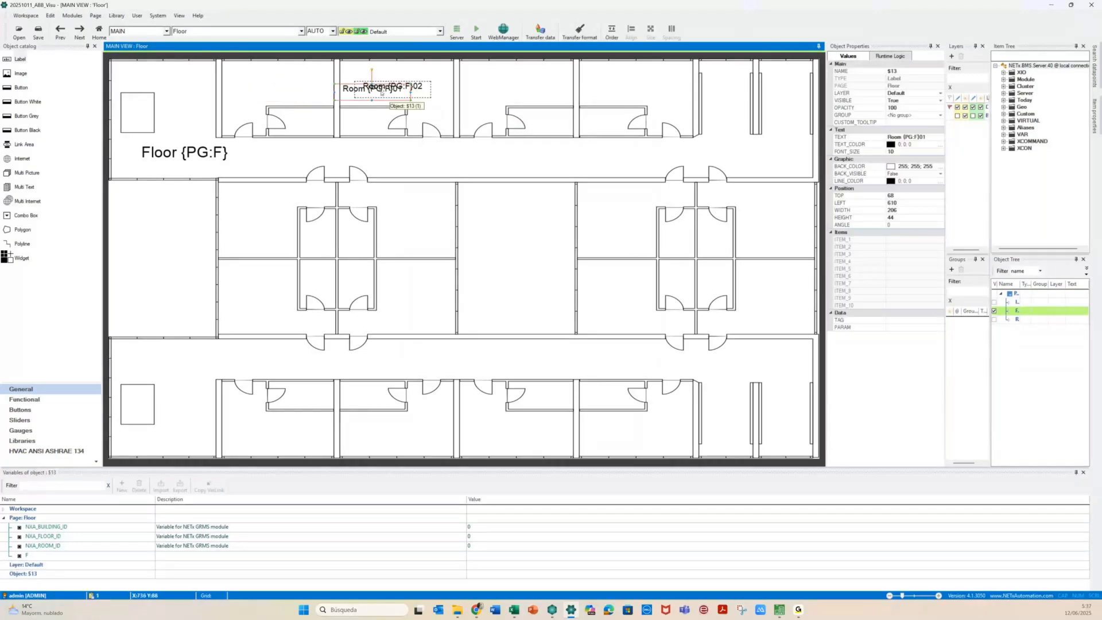
key("ctrl+z")
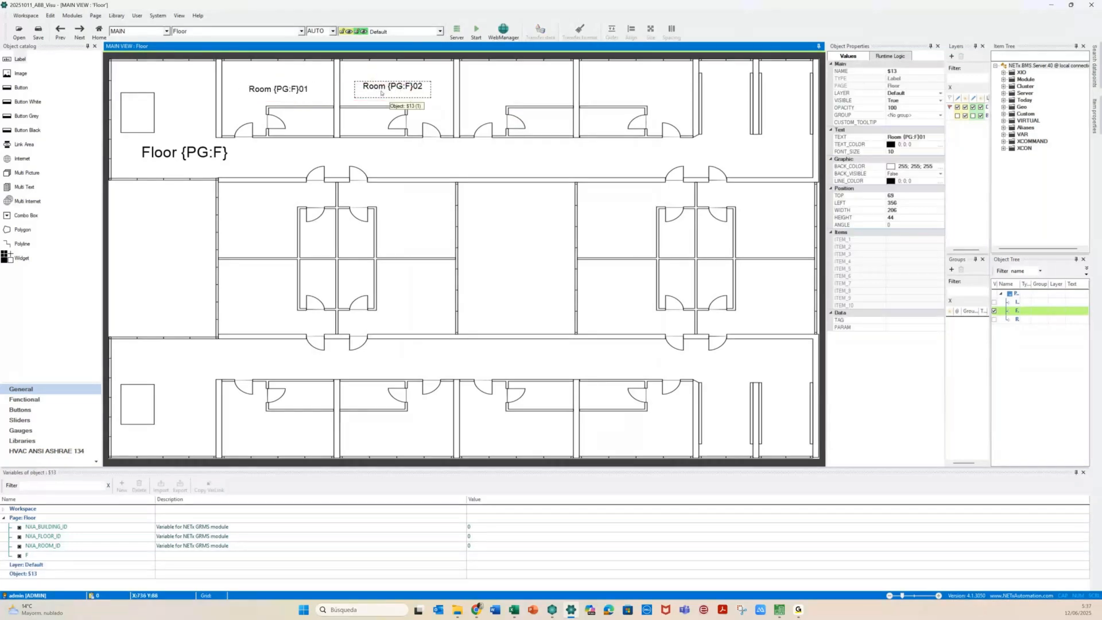
left_click(285, 96)
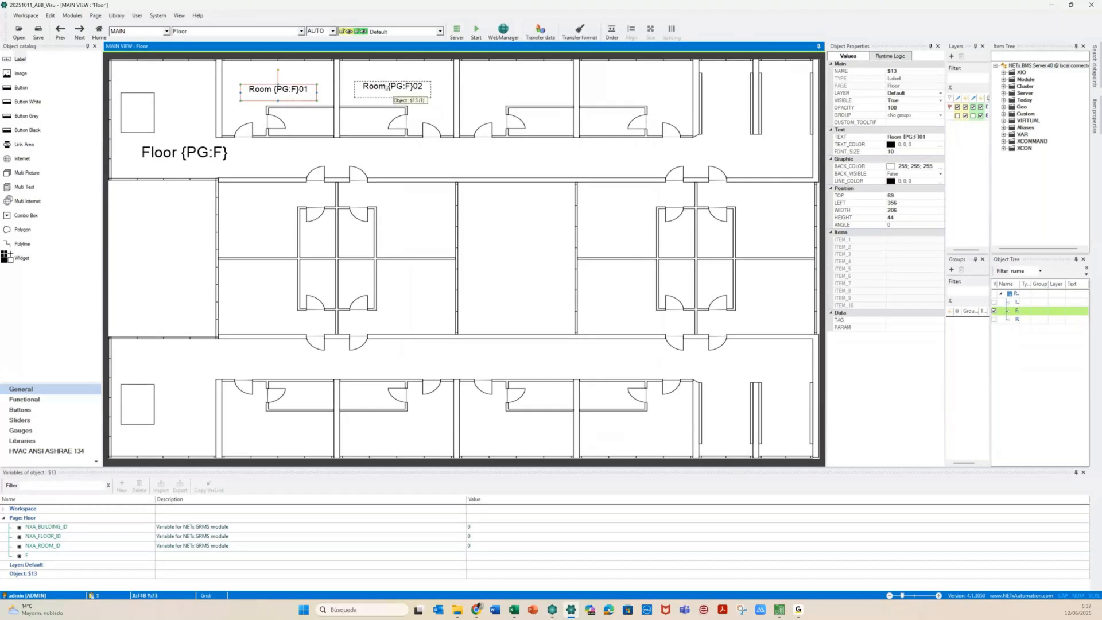
left_click(391, 88, "ctrl")
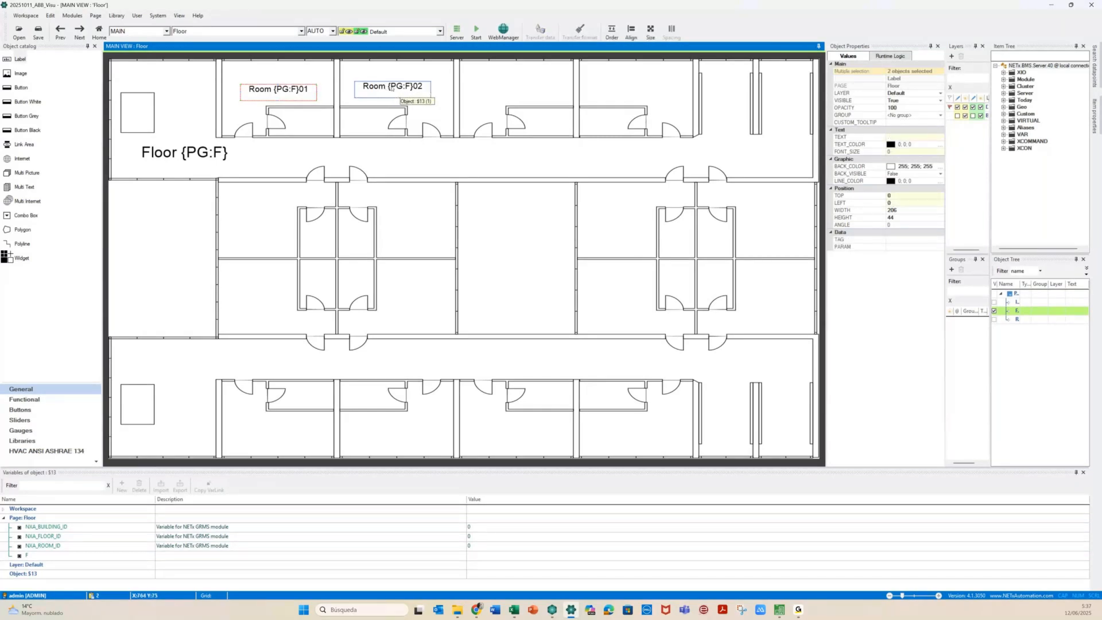
left_click(630, 32)
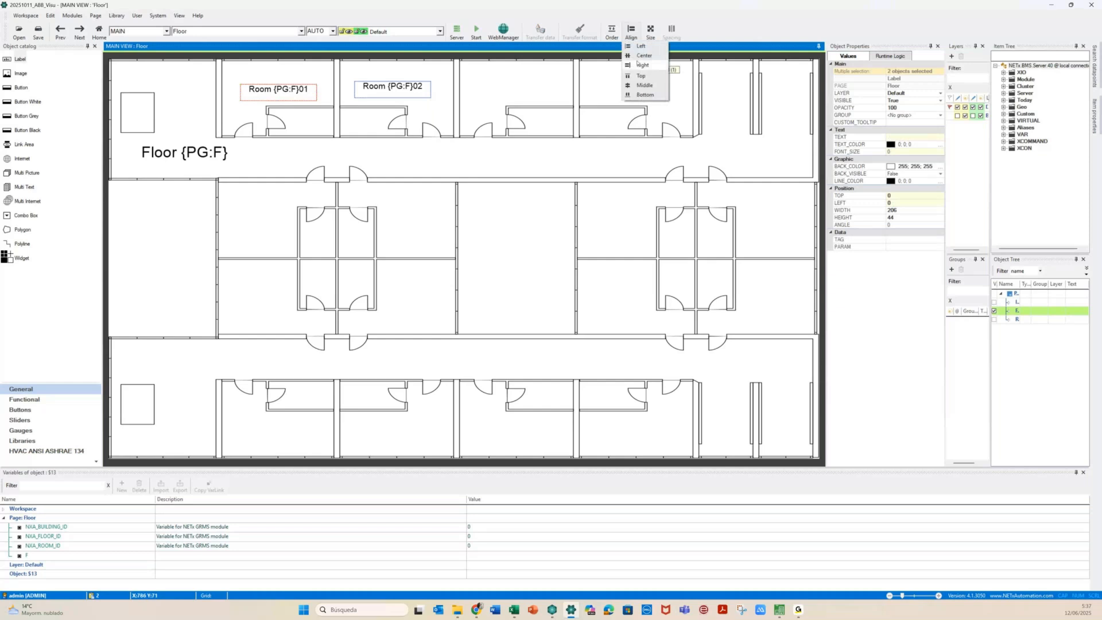
left_click(642, 75)
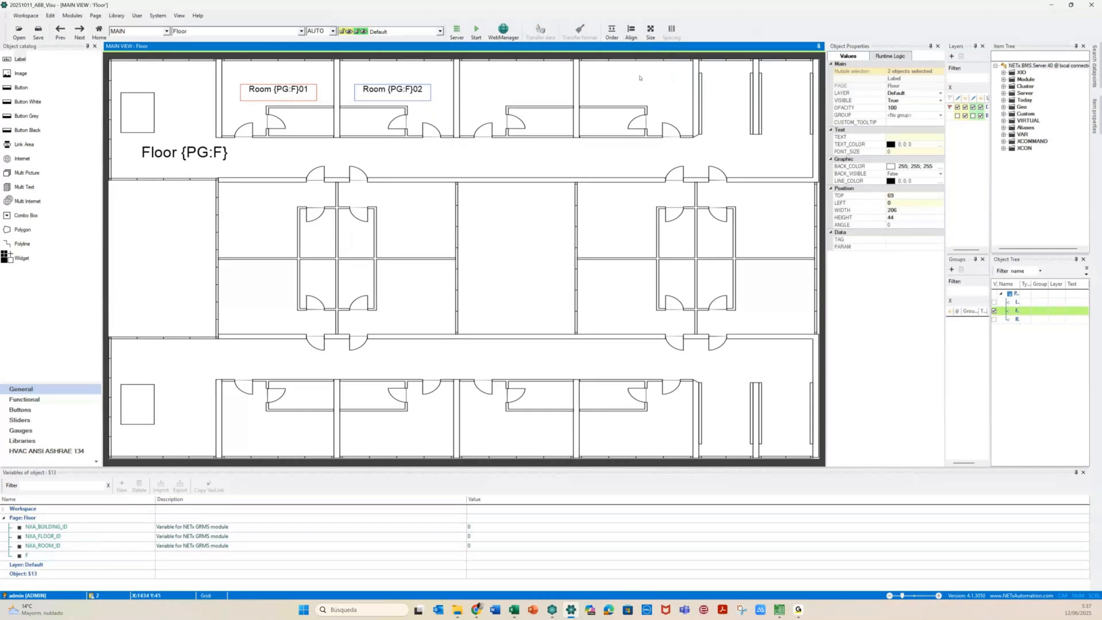
left_click(278, 164)
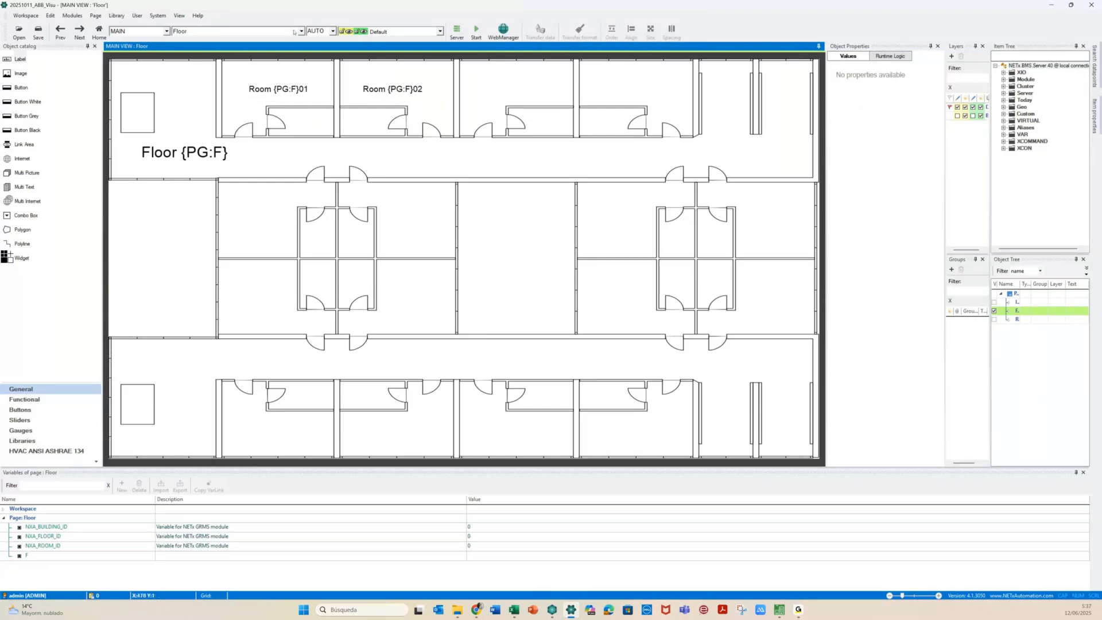
left_click(249, 31)
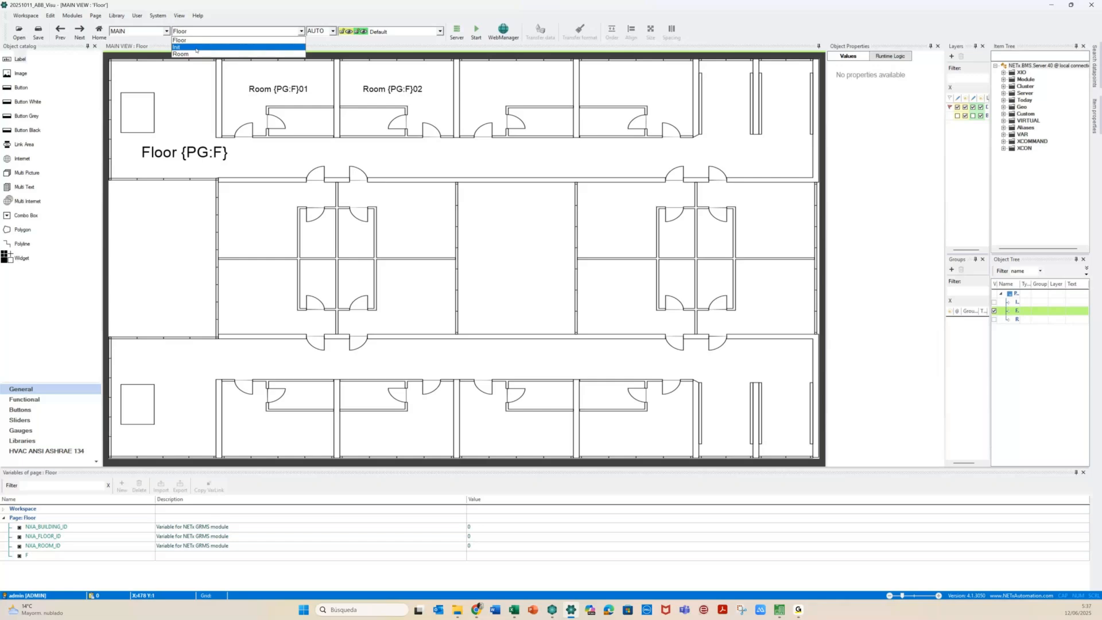
Run the visualization from the Init page, view Floor 04's Room 0401/0402 labels, then stop
left_click(196, 47)
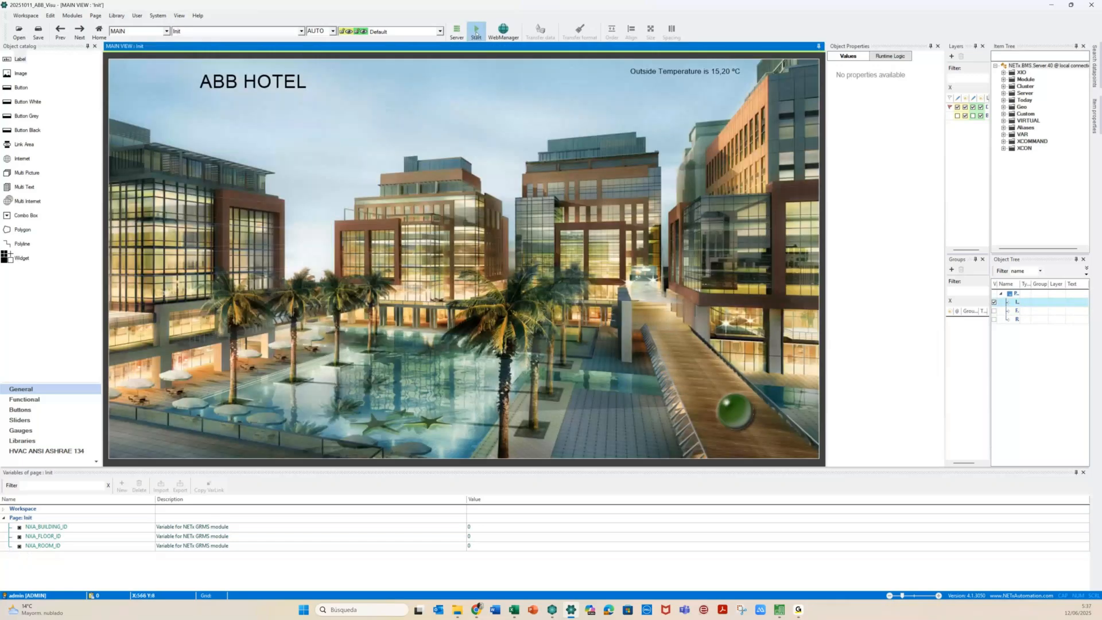
left_click(476, 33)
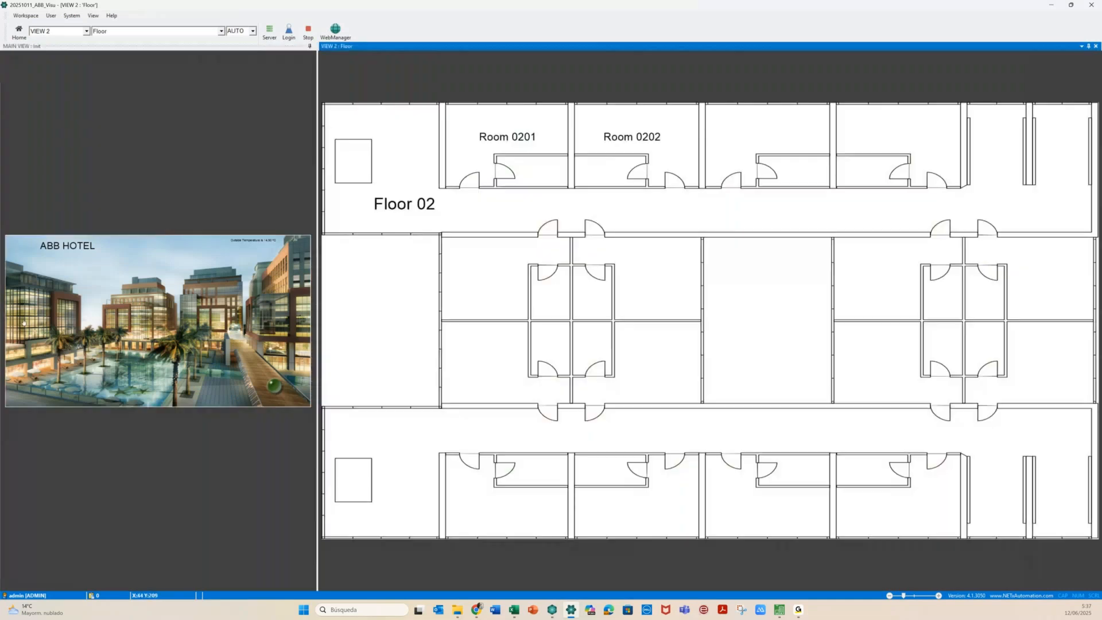
left_click(24, 312)
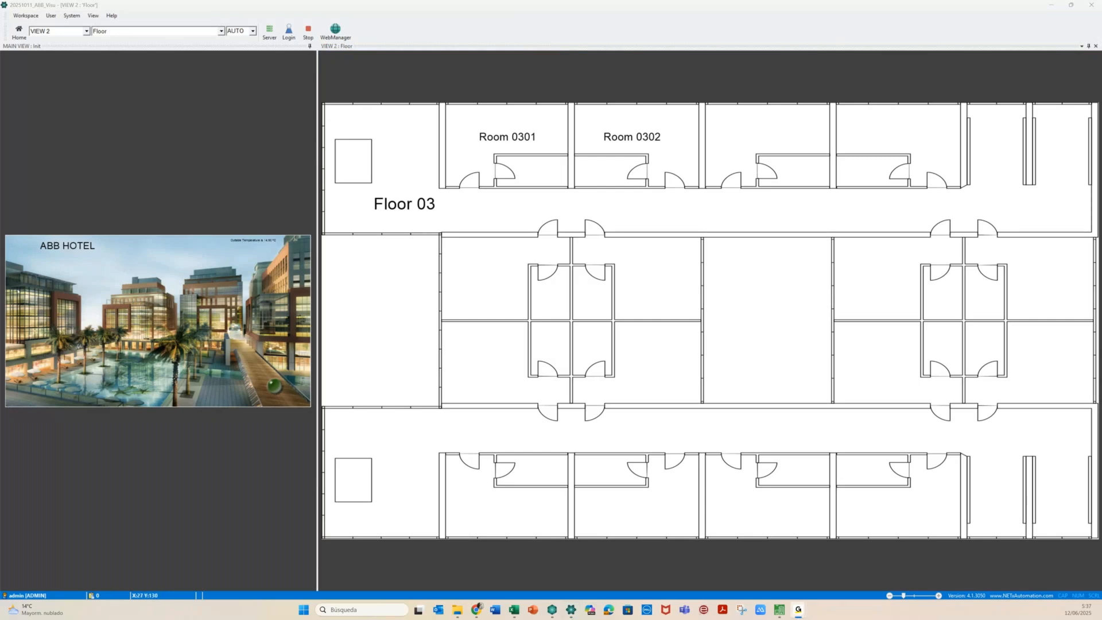
left_click(25, 301)
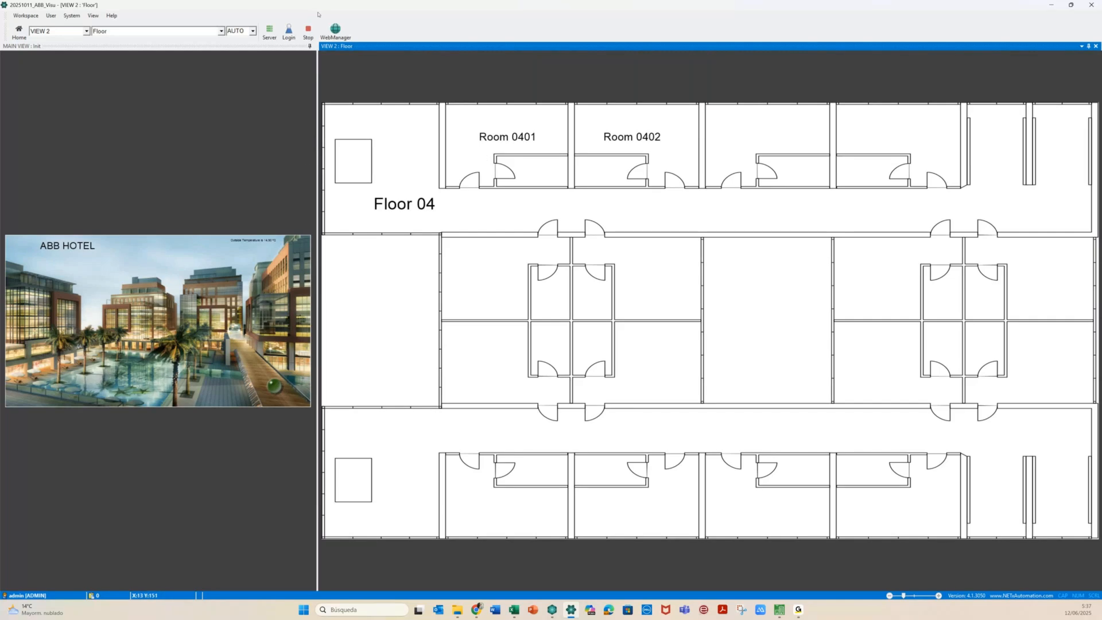
left_click(310, 34)
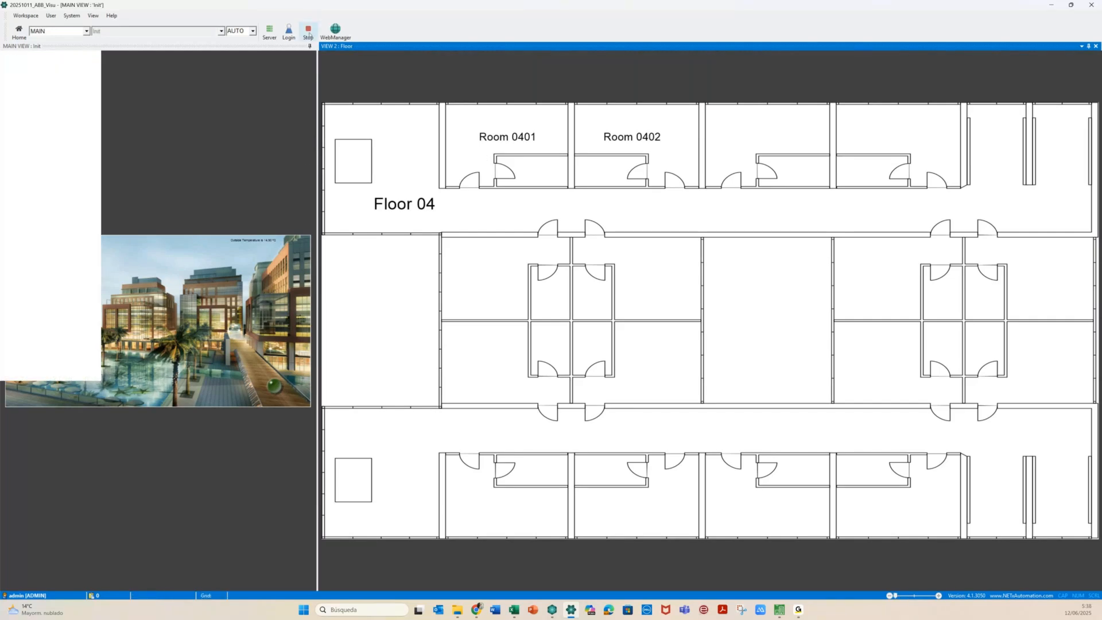
left_click(309, 33)
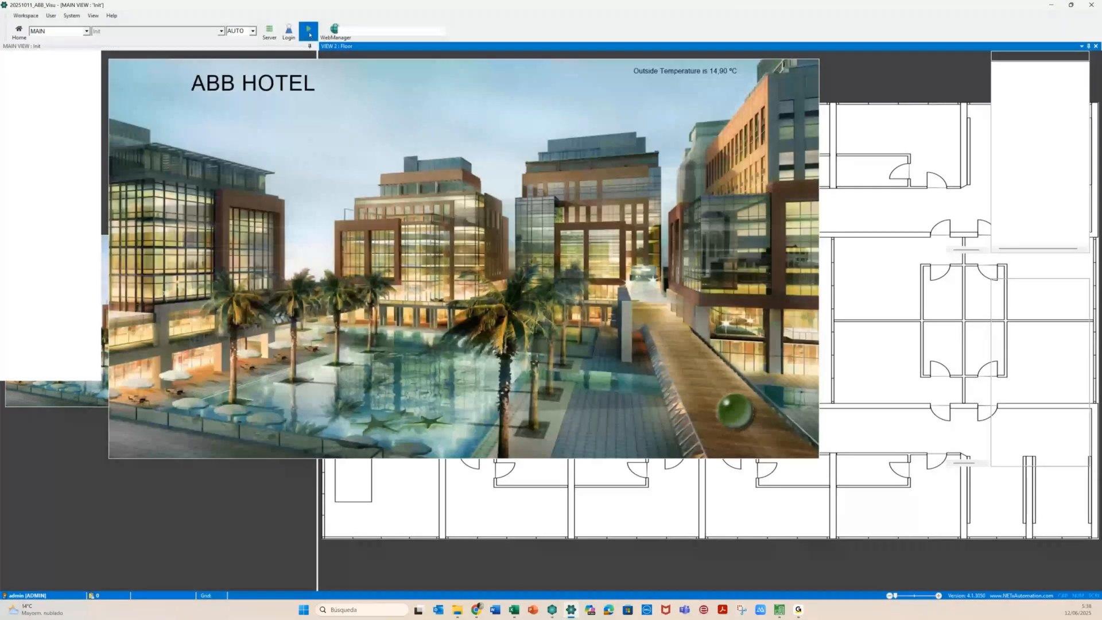
left_click(310, 34)
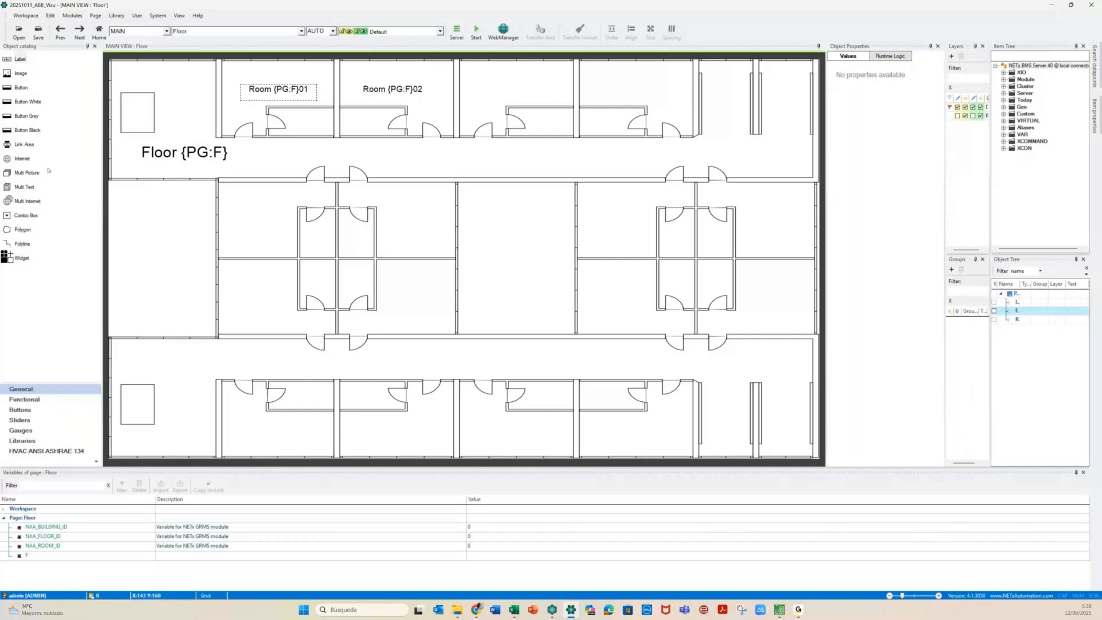
Place a link area and size it to cover Room 01
left_click_drag(24, 144, 230, 73)
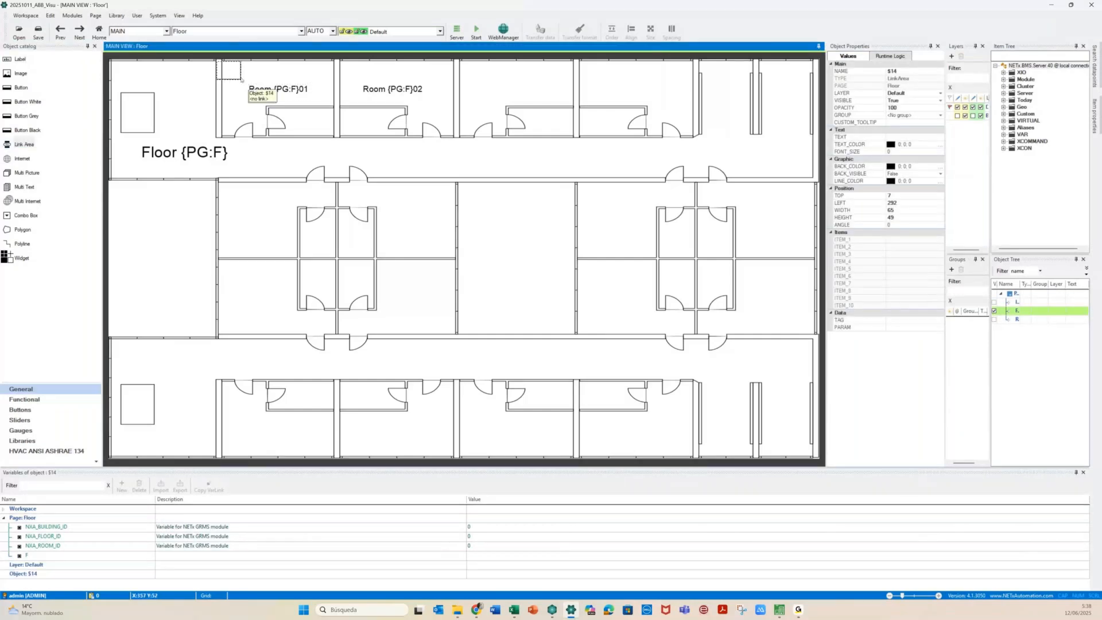
left_click(241, 81)
left_click_drag(241, 80, 335, 137)
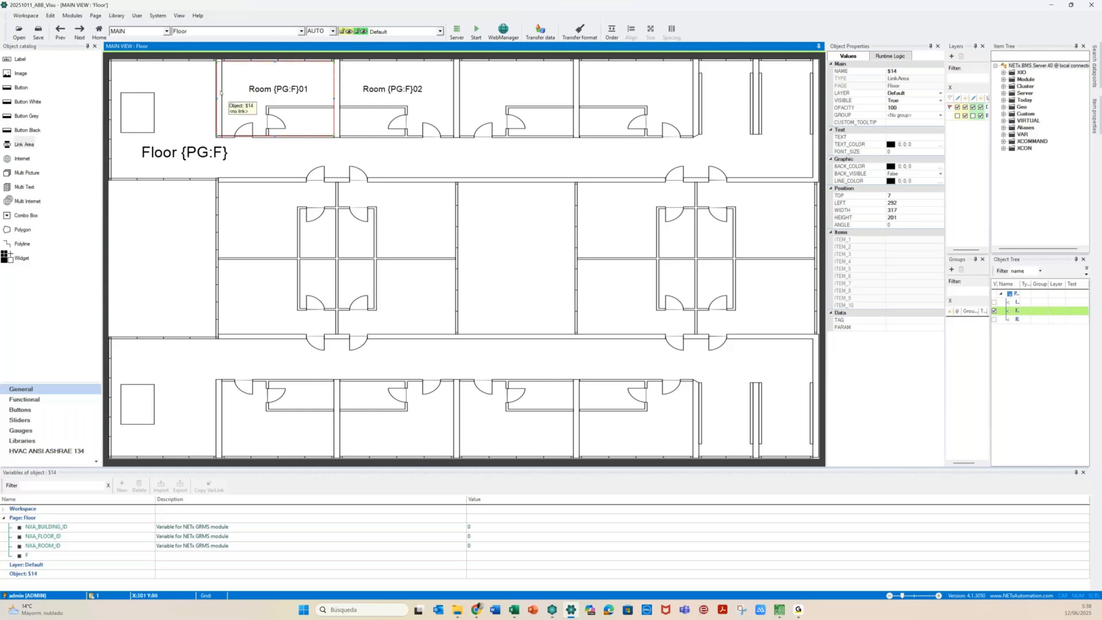
left_click_drag(218, 95, 224, 97)
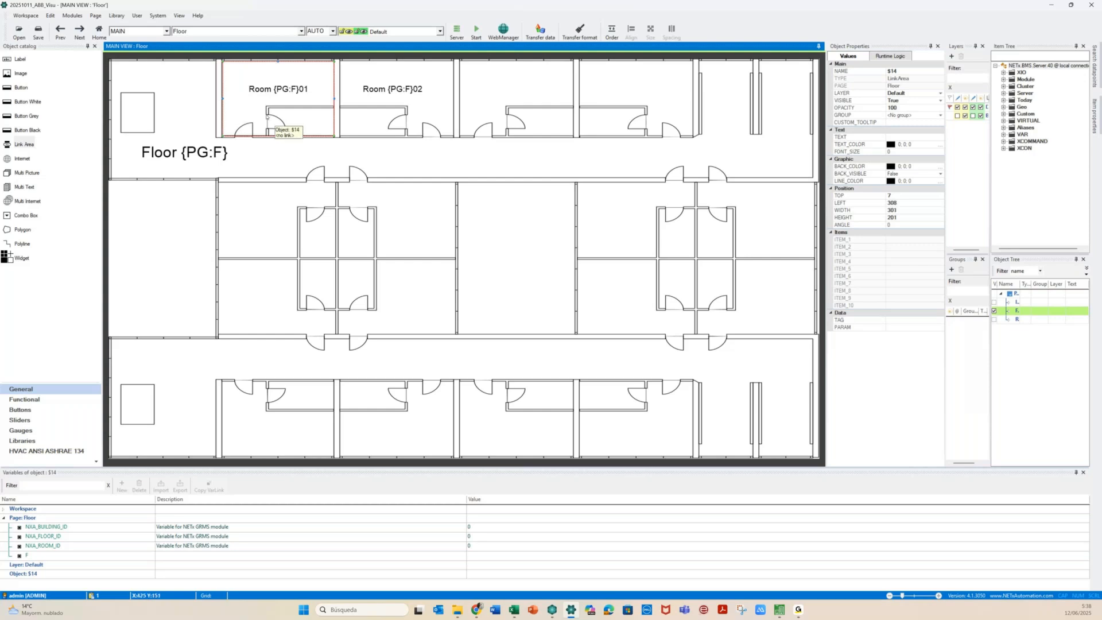
Make the link area open the Room page in View 3
double_click(267, 117)
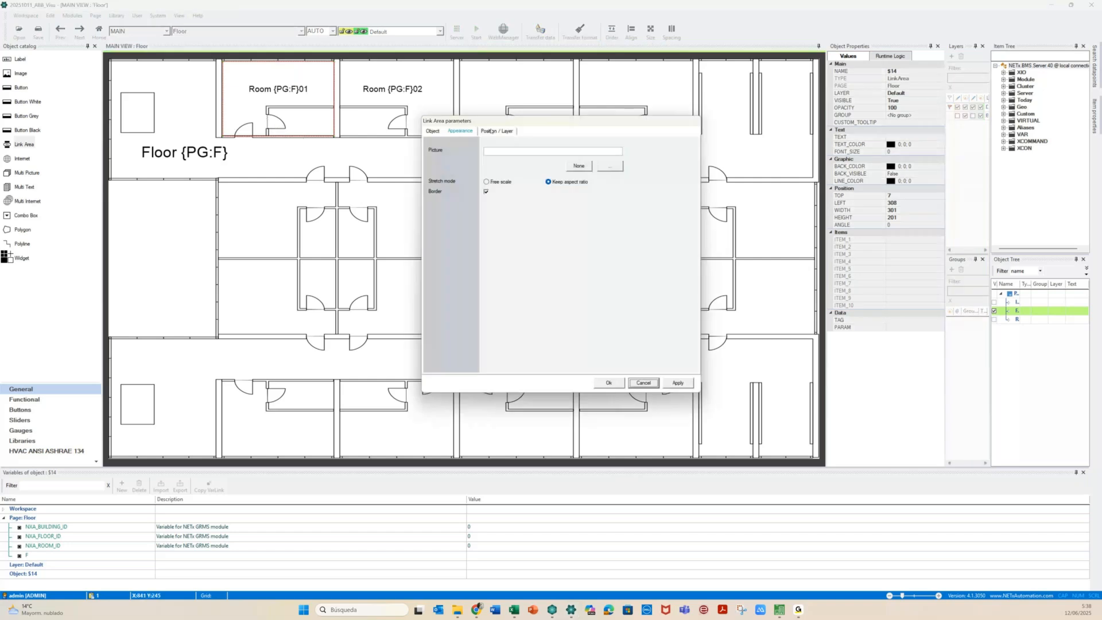
left_click(433, 131)
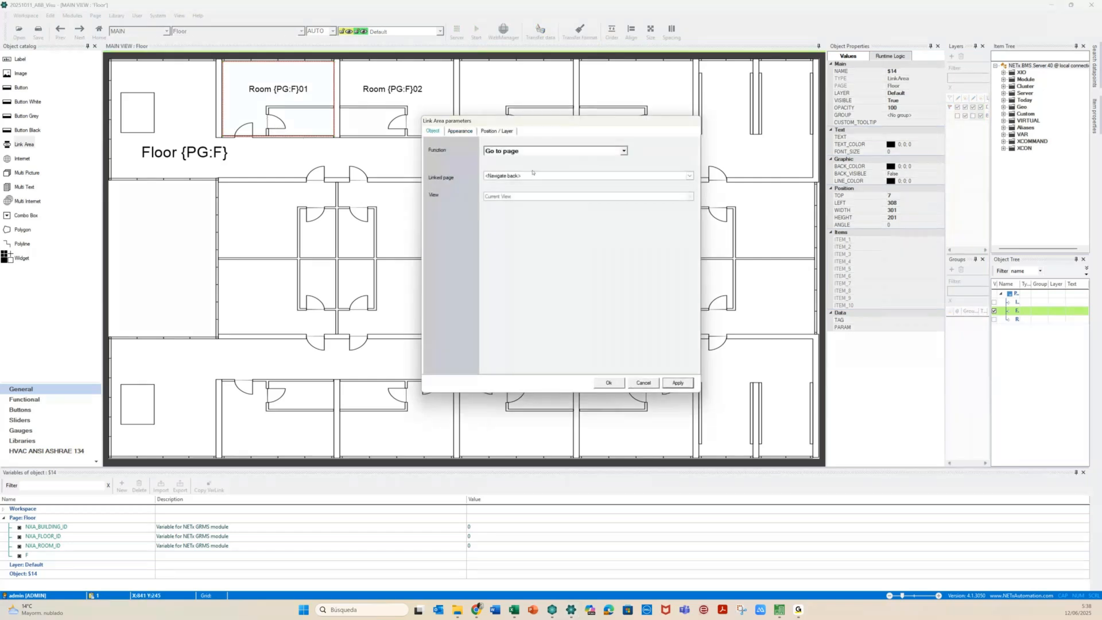
left_click(533, 175)
left_click(516, 199)
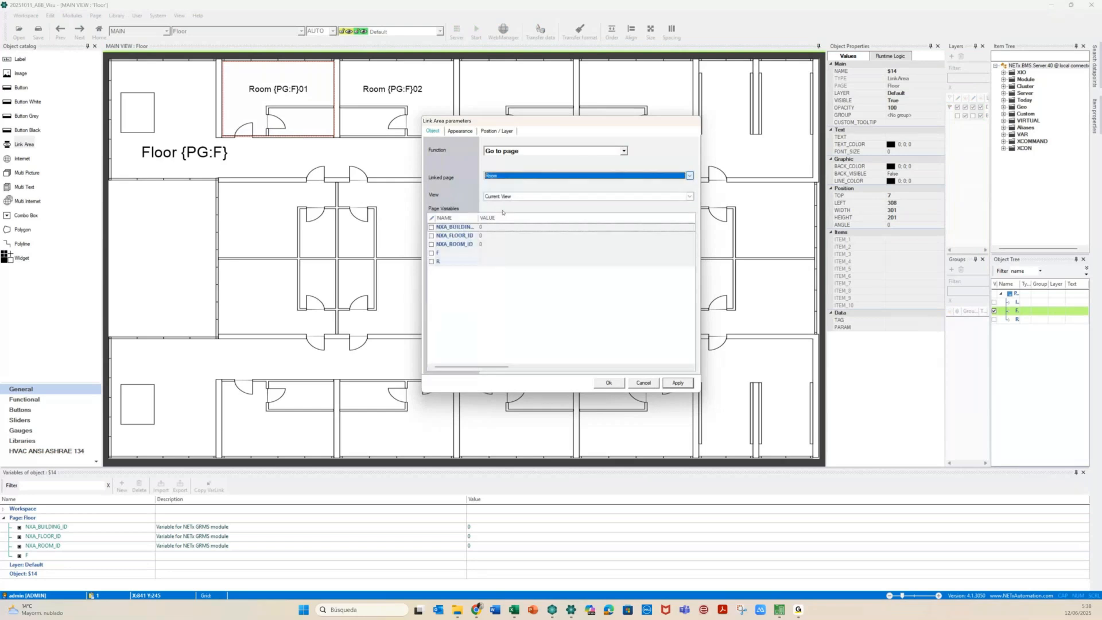
left_click(504, 196)
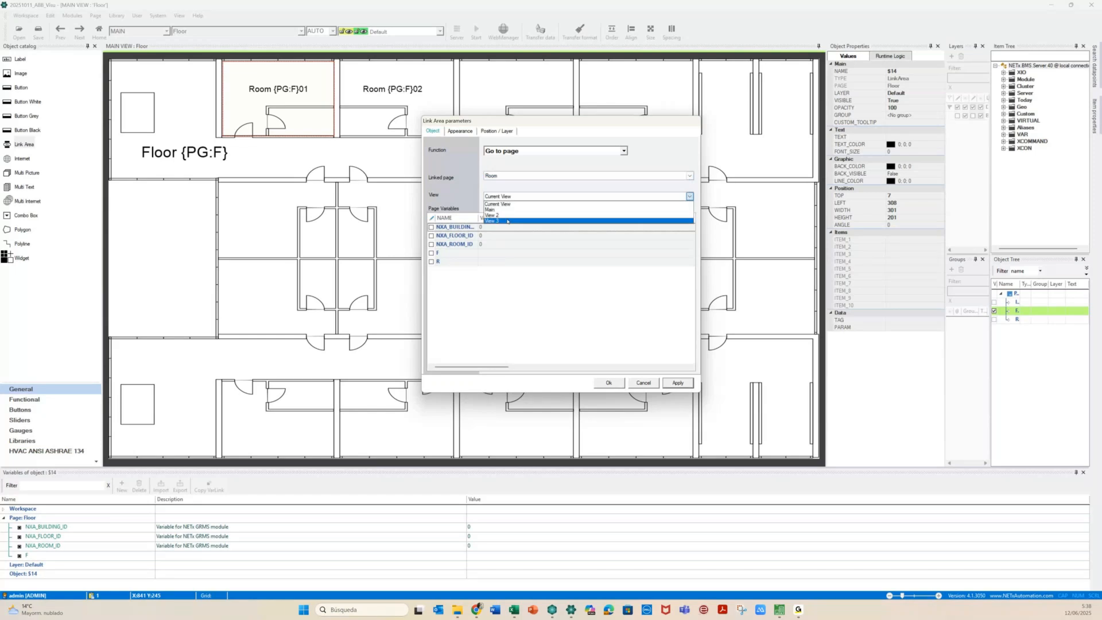
left_click(507, 221)
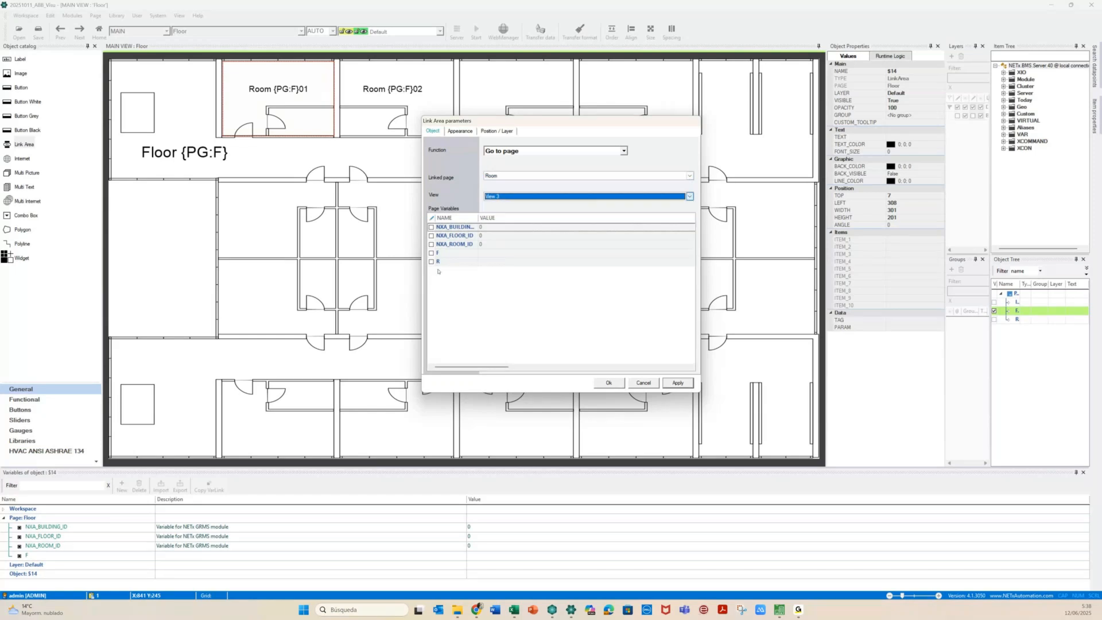
Pass variables F={PG:F} and R=01 with the link and save the settings
left_click(431, 253)
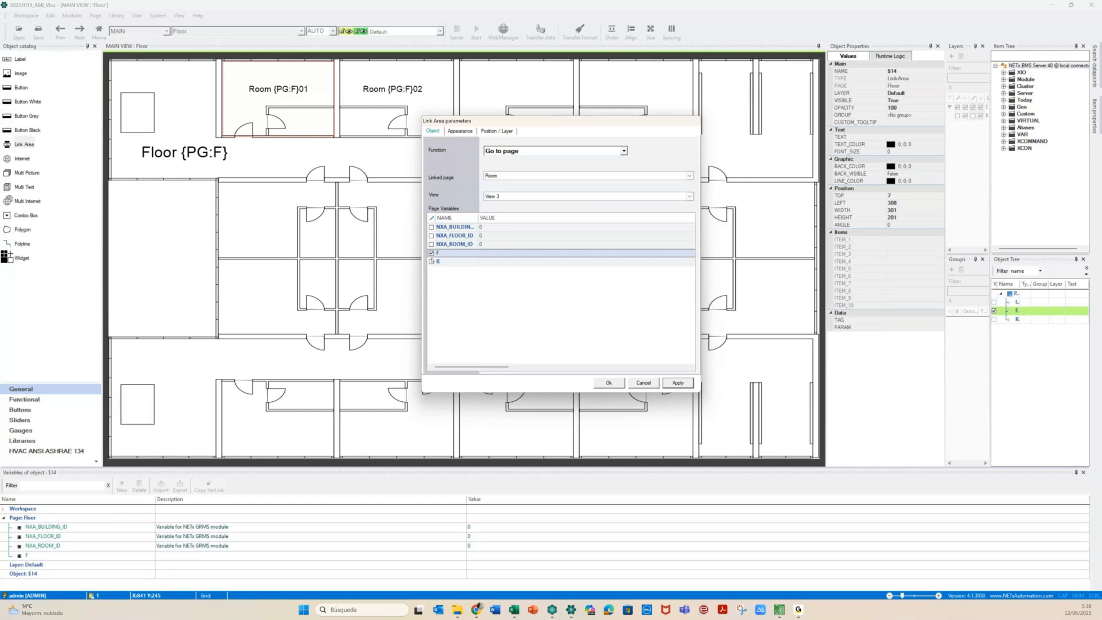
left_click(432, 261)
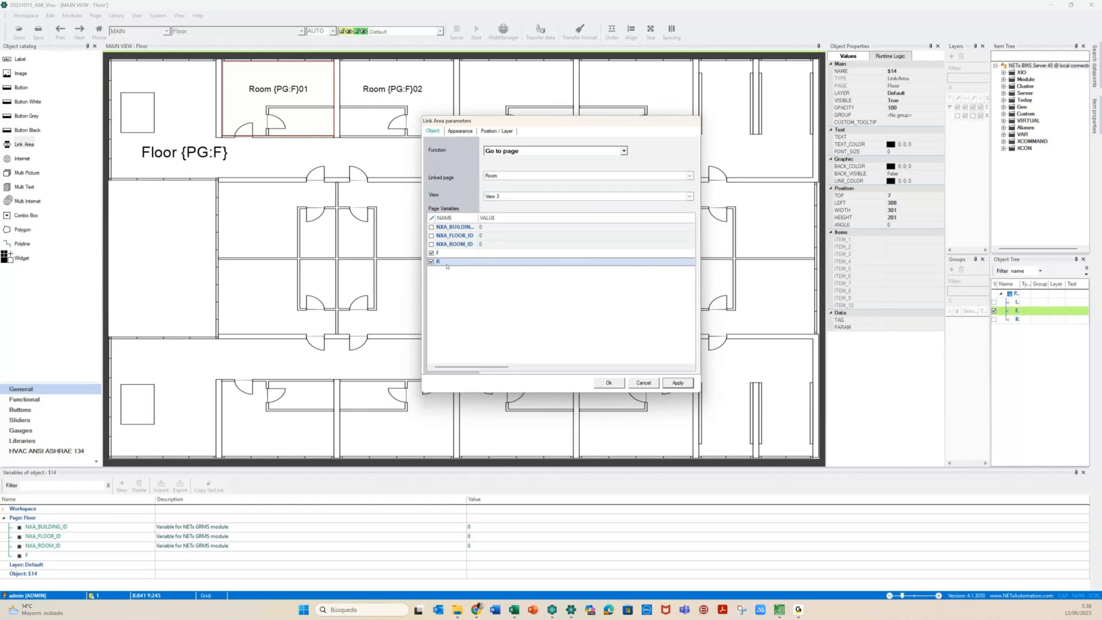
left_click(486, 252)
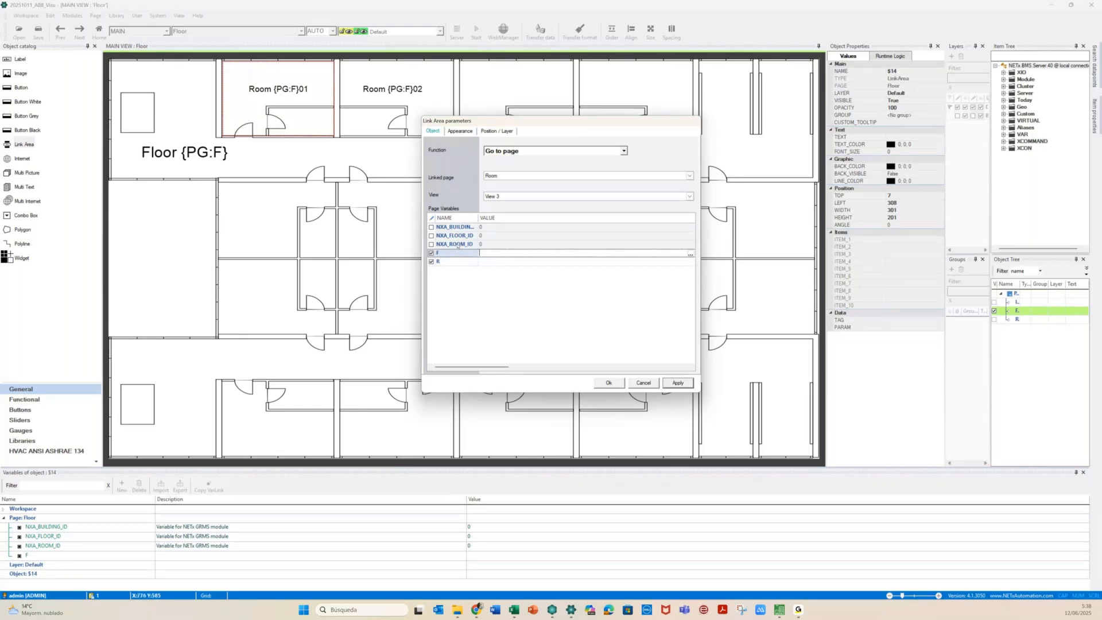
left_click(16, 557)
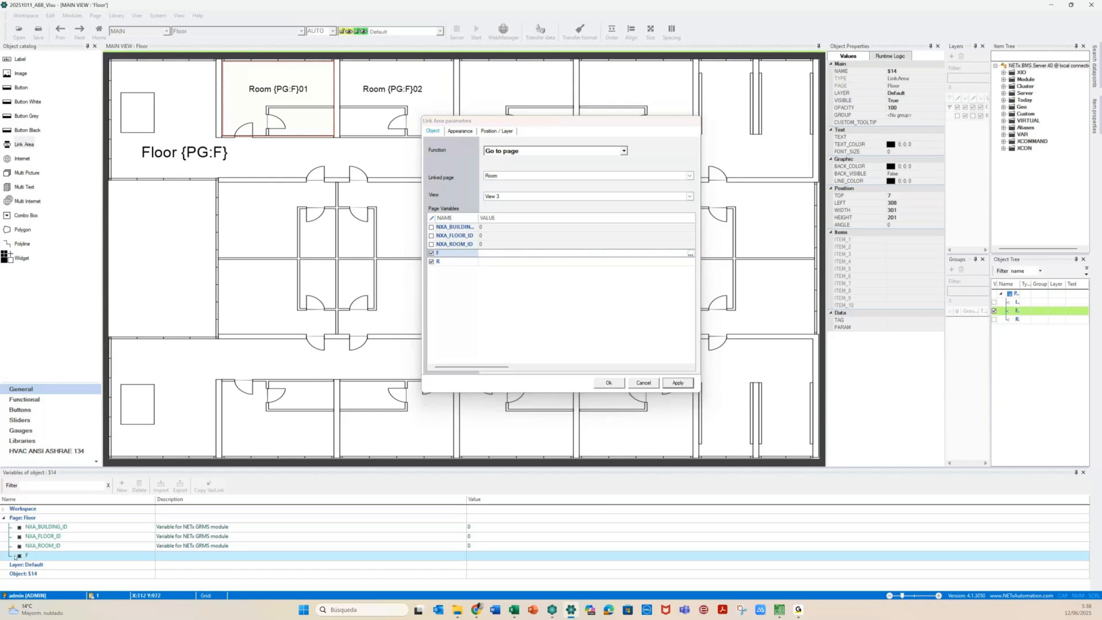
left_click(492, 253)
type("{PG:F}")
left_click(496, 262)
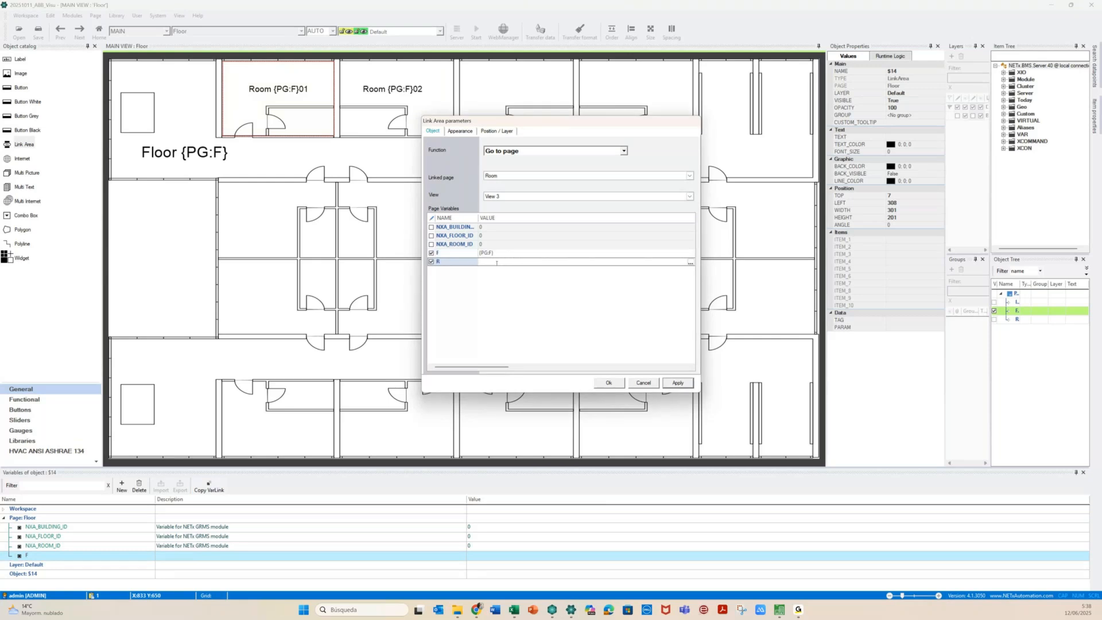
type("01")
left_click(676, 384)
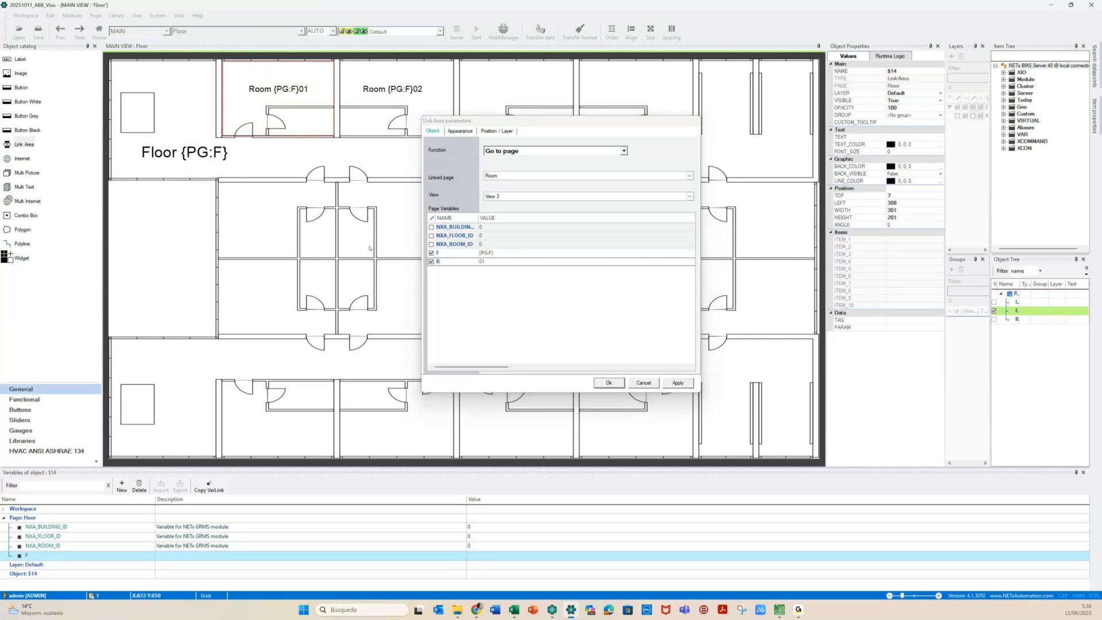
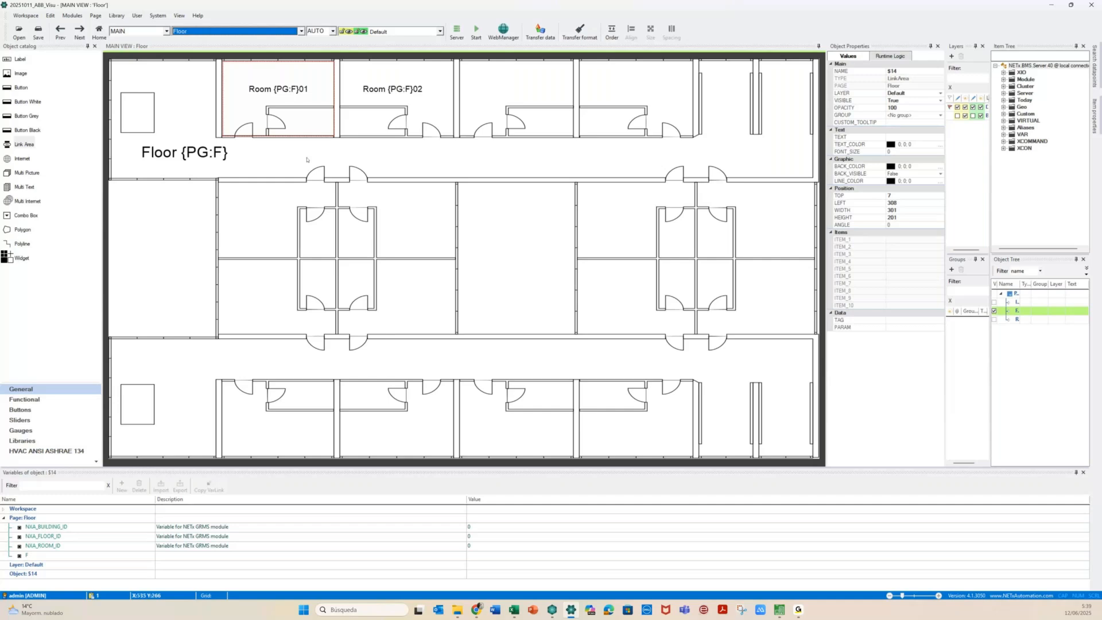
Ctrl-drag a copy of the Room {PG:F}01 link area onto Room {PG:F}02
left_click(288, 152)
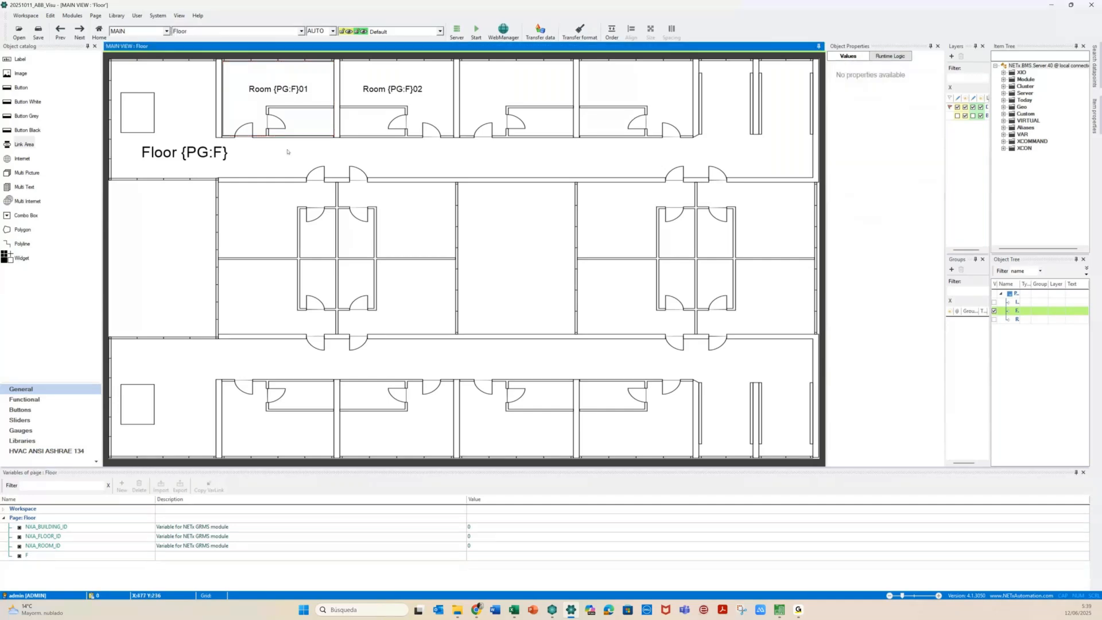
left_click(277, 107)
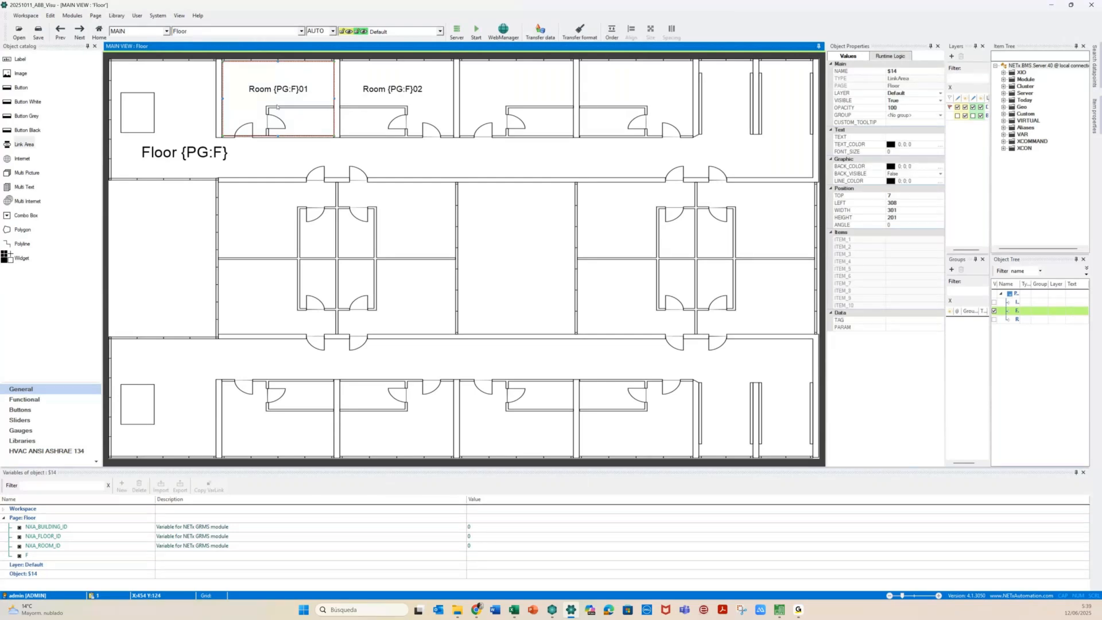
left_click_drag(278, 106, 397, 108)
Set the copy's page variable R to 02 and turn off the link area borders
double_click(396, 107)
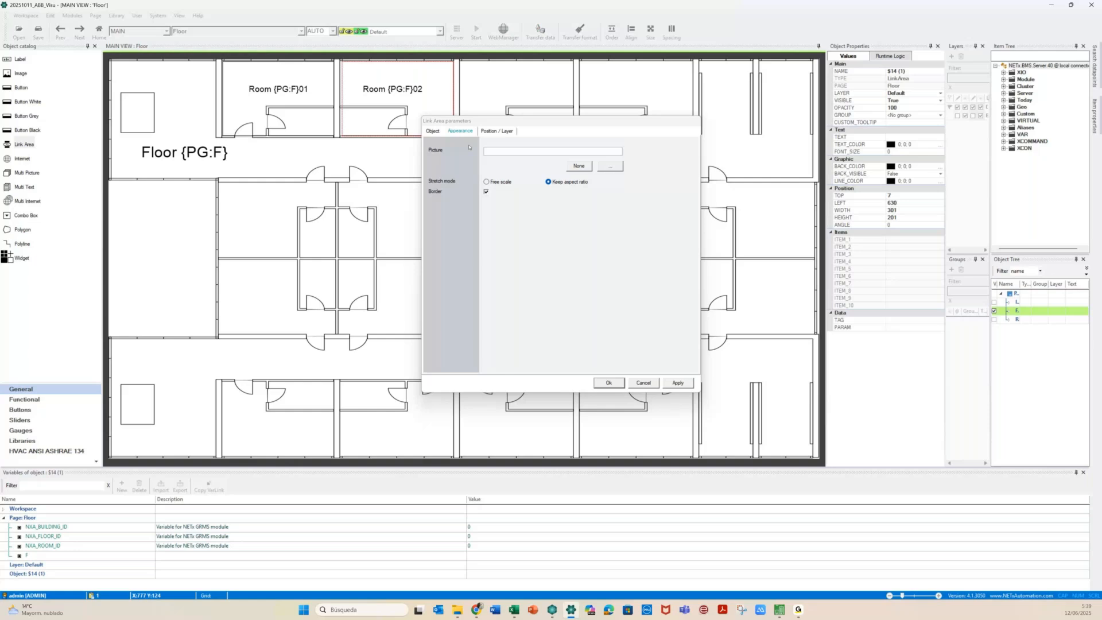
left_click(435, 132)
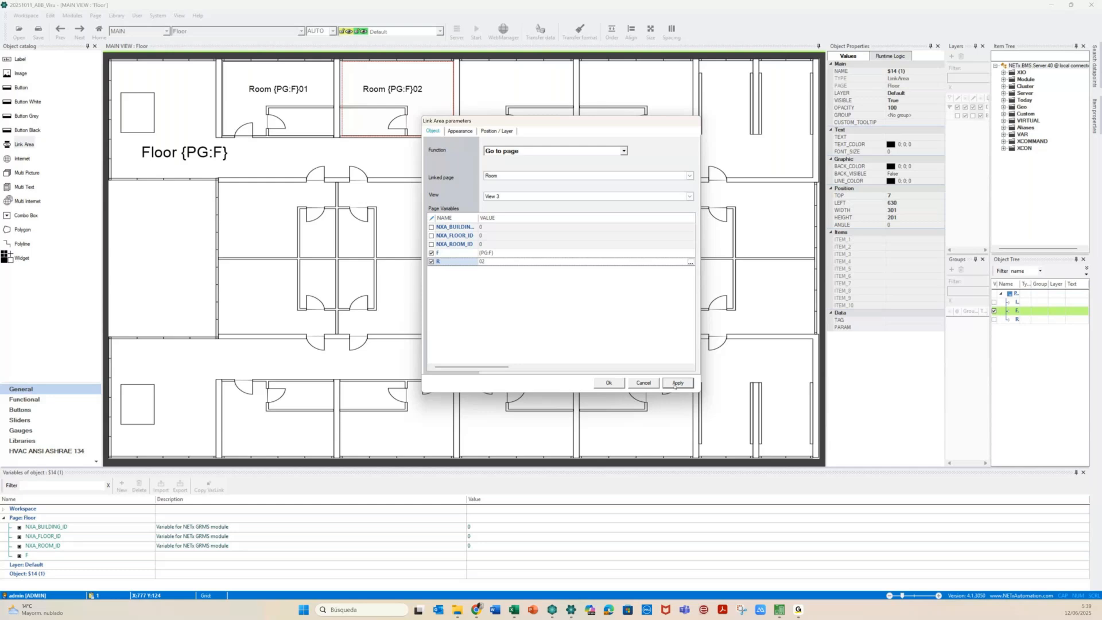
left_click(675, 383)
left_click(454, 132)
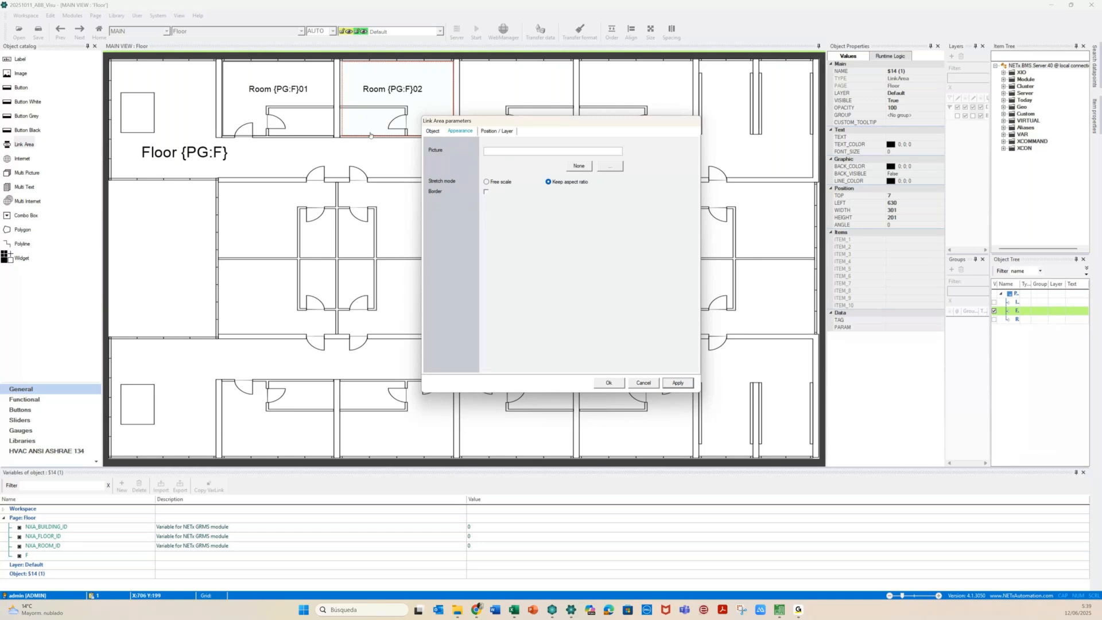
left_click(307, 109)
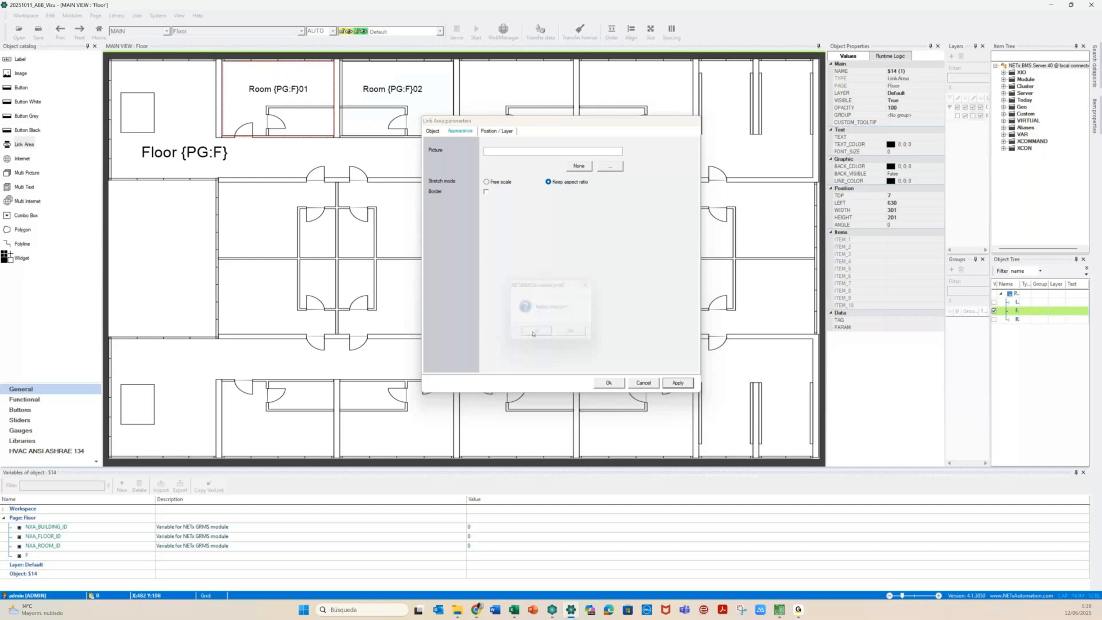
left_click(532, 331)
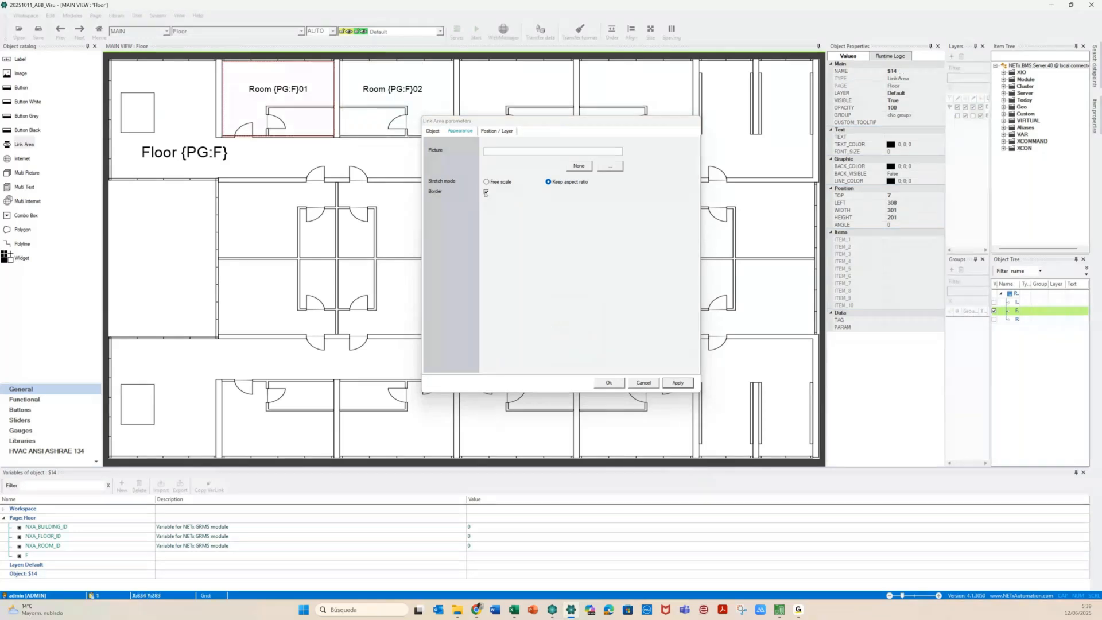
left_click(485, 191)
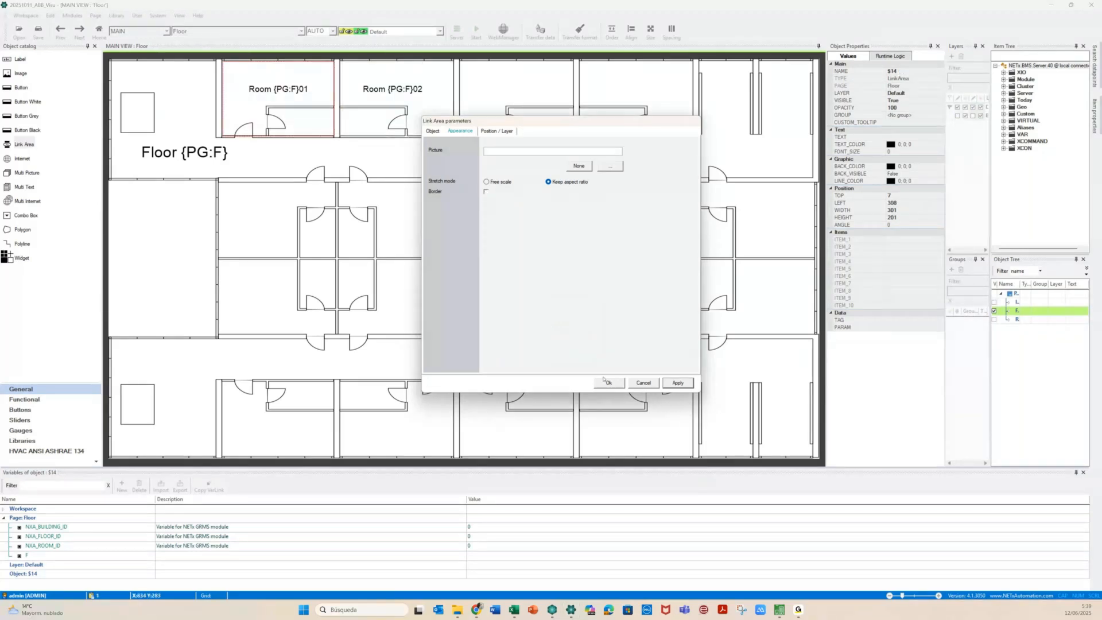
left_click(607, 382)
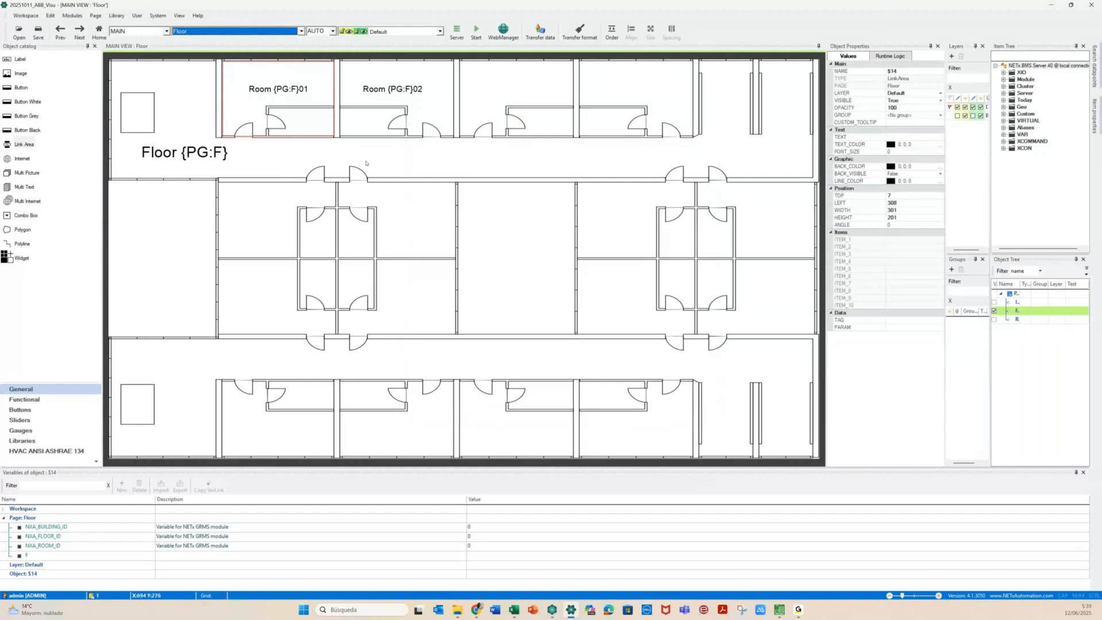
Clear the floor plan selection and switch to the Init page
left_click(294, 154)
key("ctrl+v")
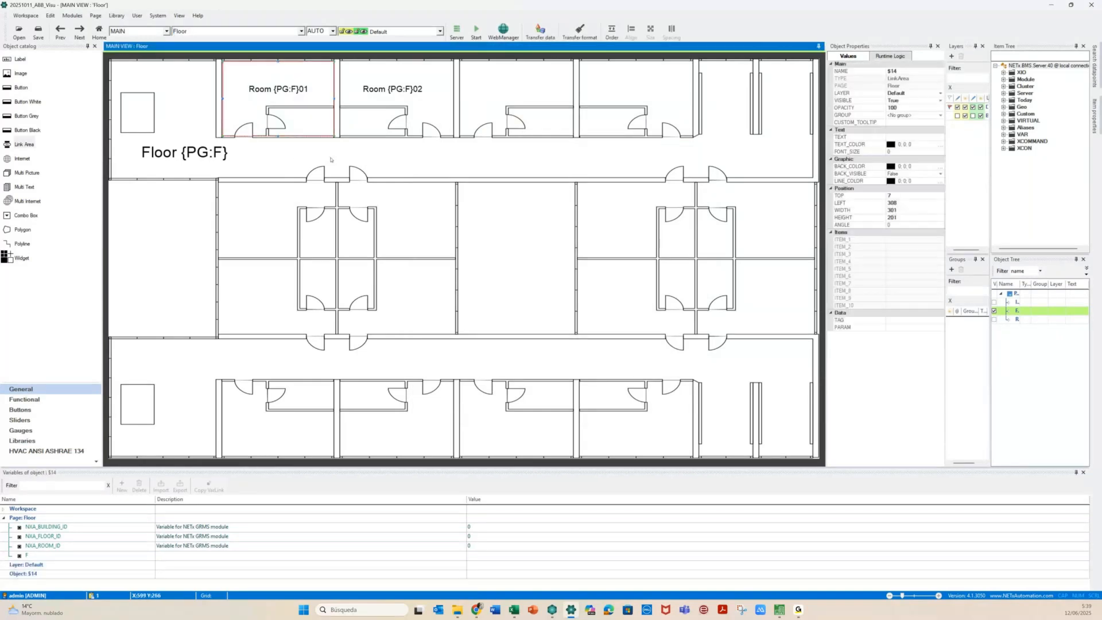
left_click(330, 159)
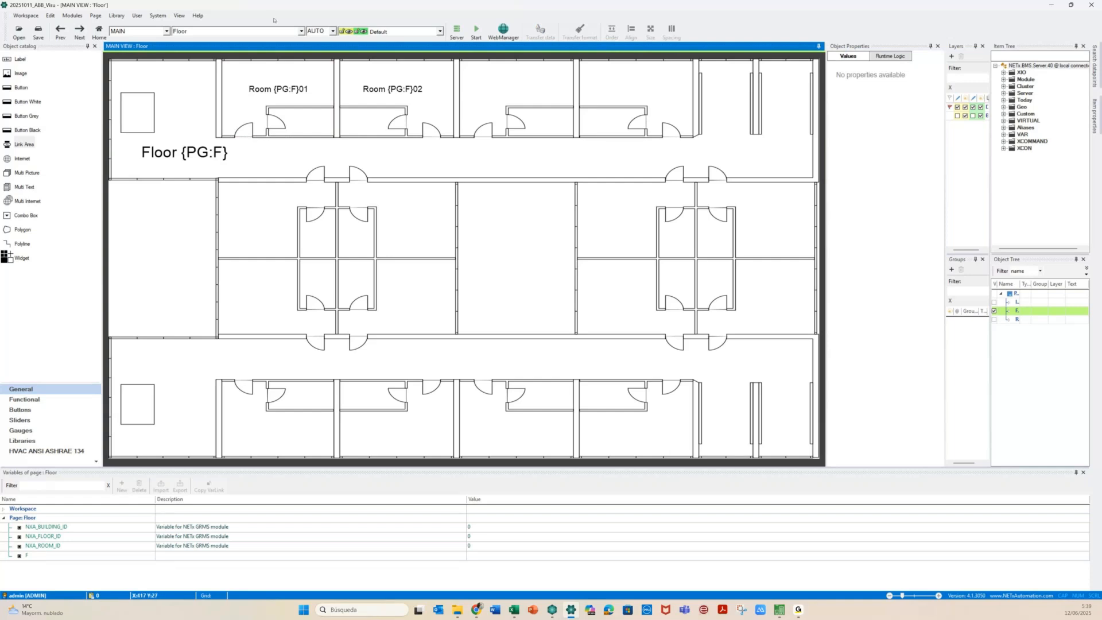
left_click(195, 31)
left_click(182, 47)
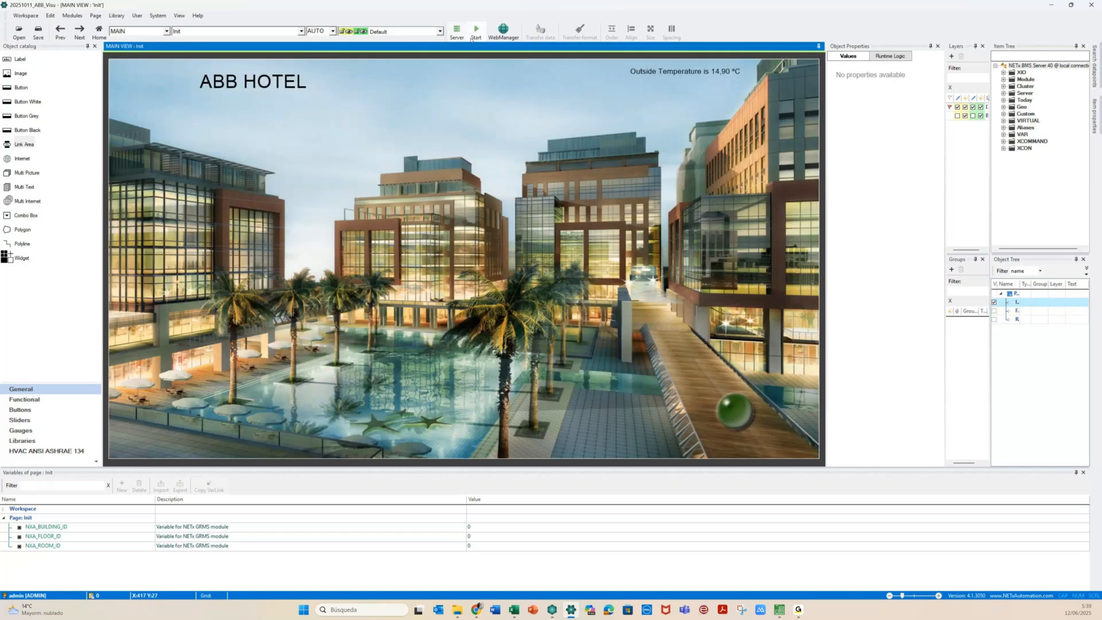
Start runtime and open Rooms 0101 and 0102 from the Floor 01 plan
left_click(475, 34)
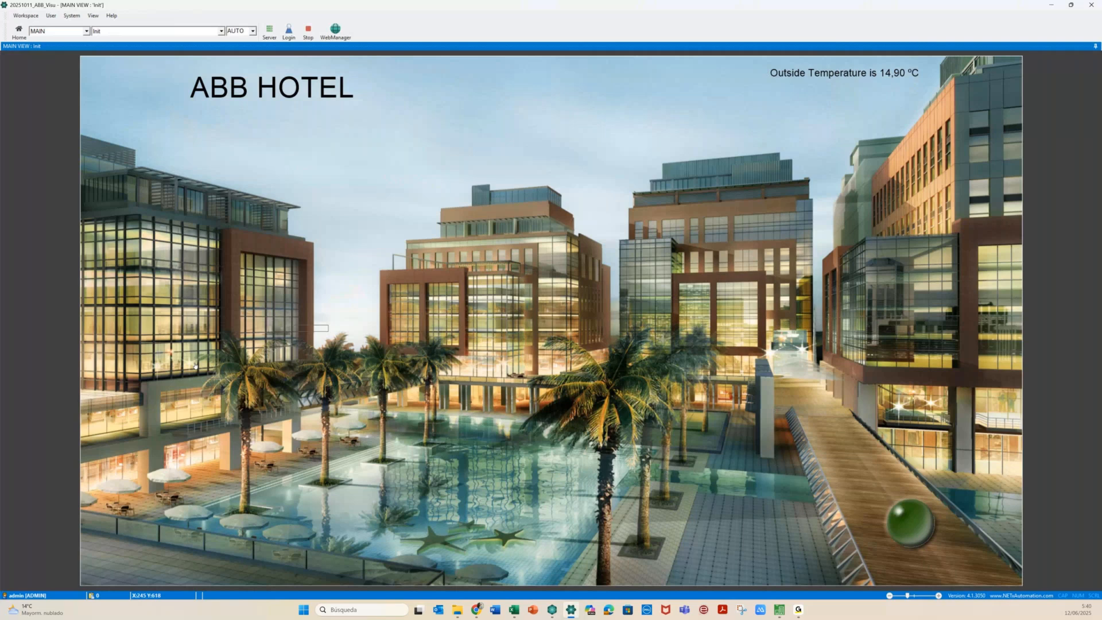
left_click(158, 361)
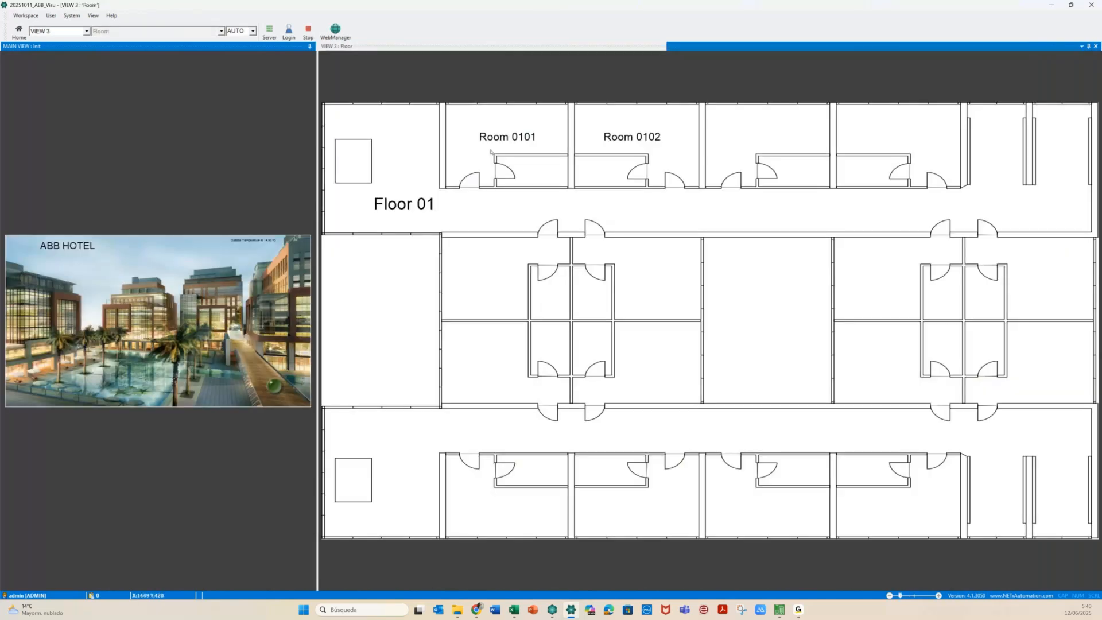
left_click(490, 151)
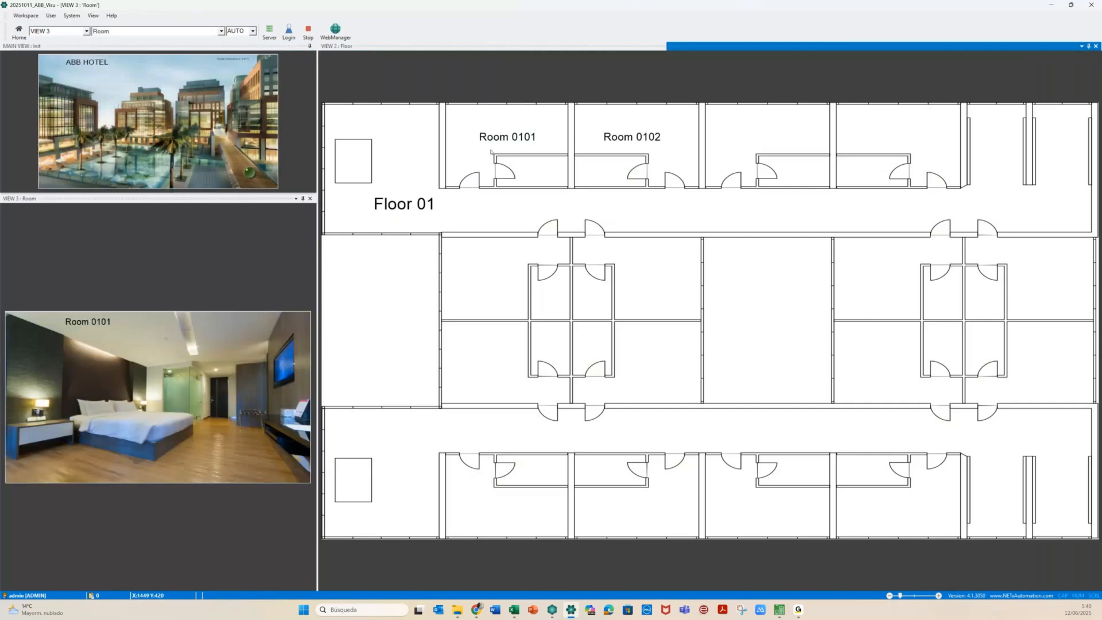
left_click(605, 161)
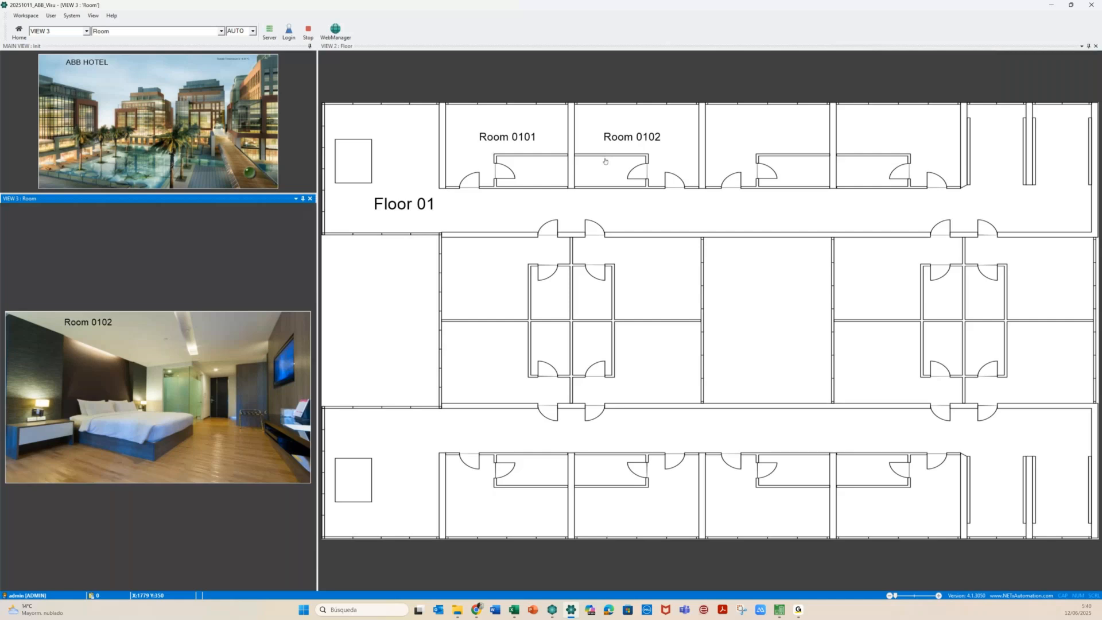
left_click_drag(316, 253, 607, 258)
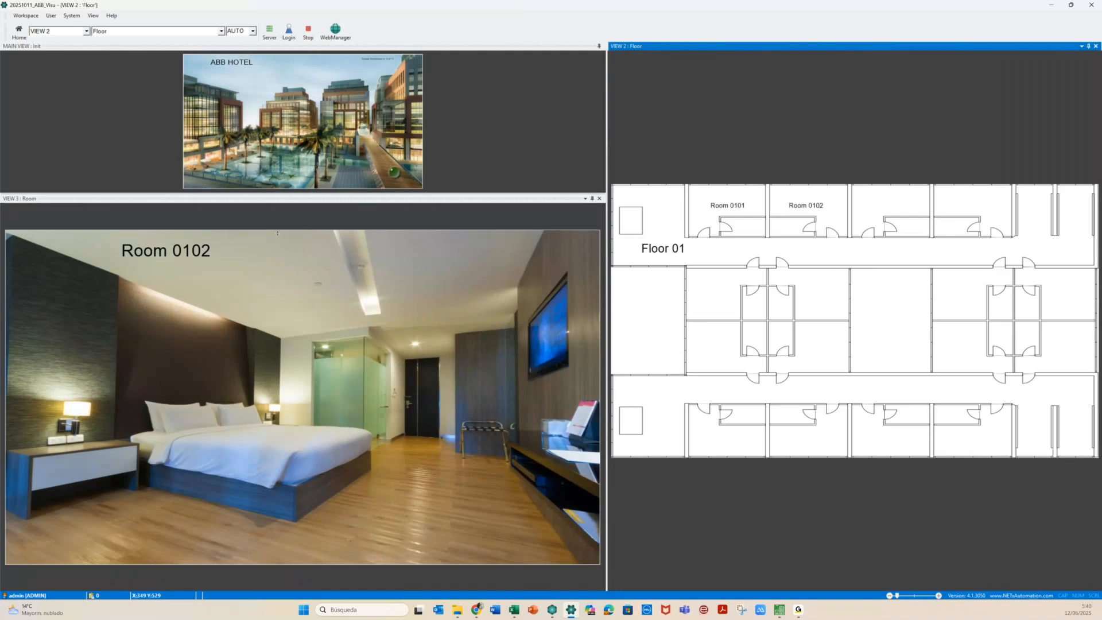
Check Floors 02–04 by opening Rooms 0201, 0202, 0302, 0401 and 0402, then stop runtime
left_click(169, 144)
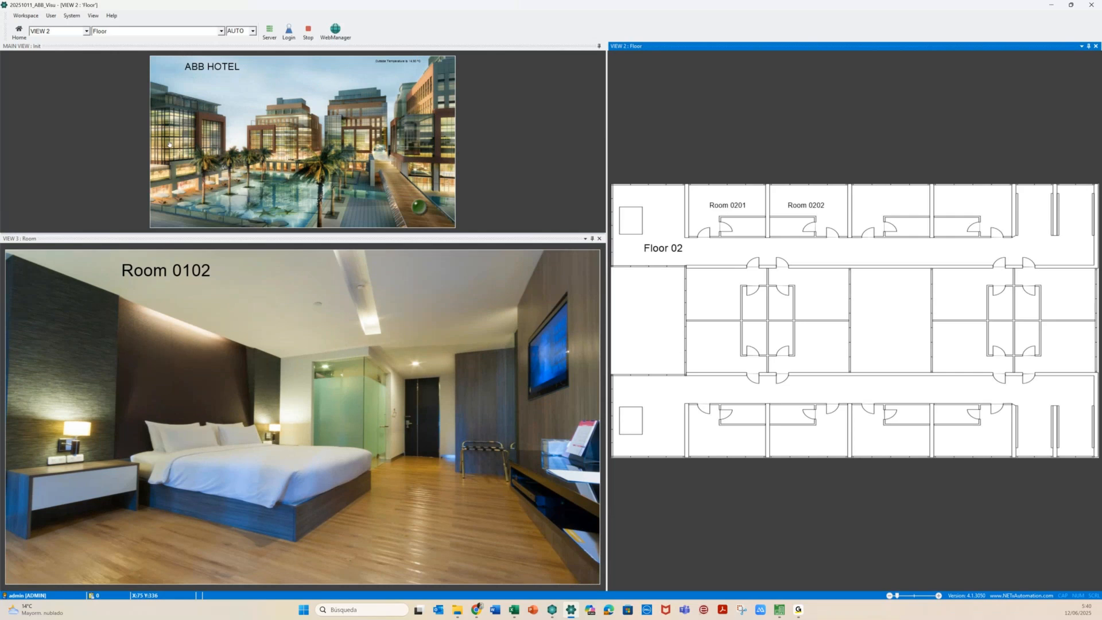
left_click(742, 223)
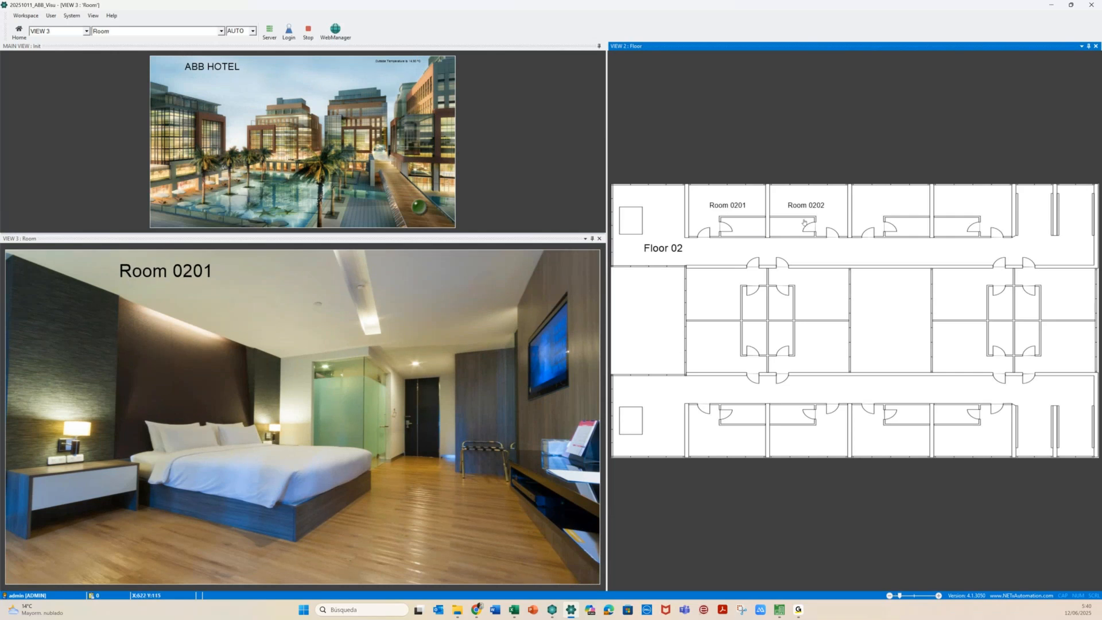
left_click(804, 223)
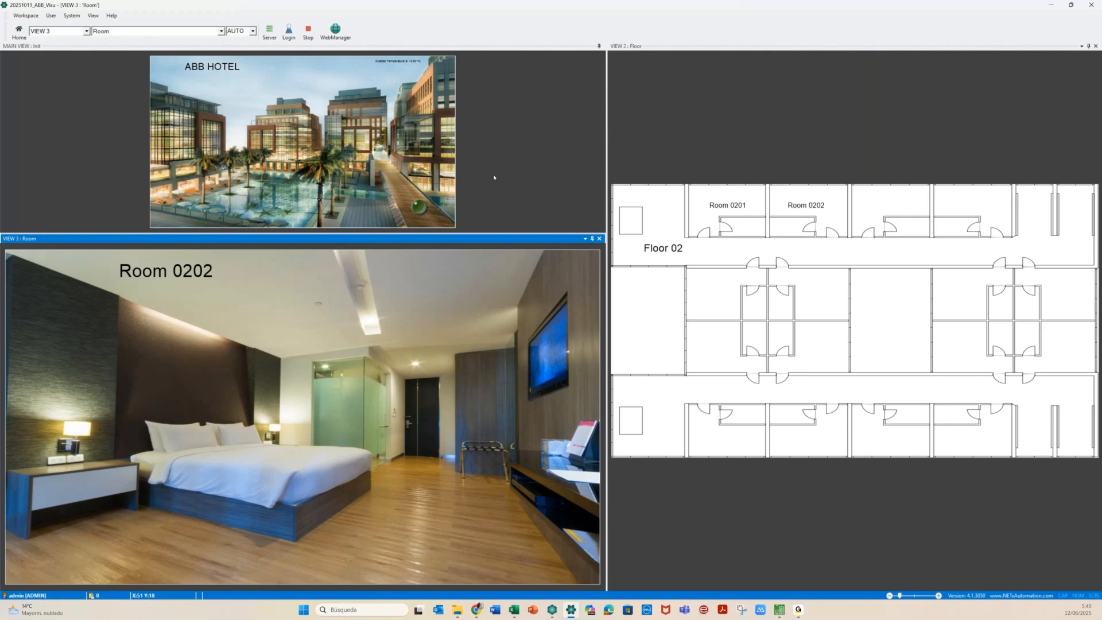
left_click(173, 132)
left_click(719, 228)
left_click(172, 117)
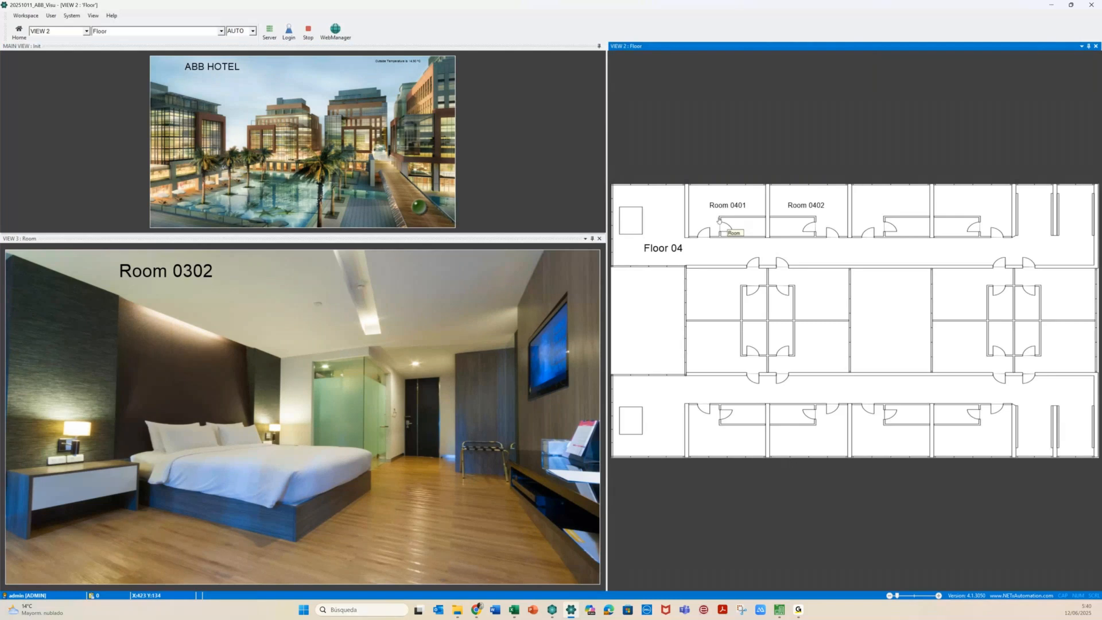
left_click(719, 220)
left_click(810, 224)
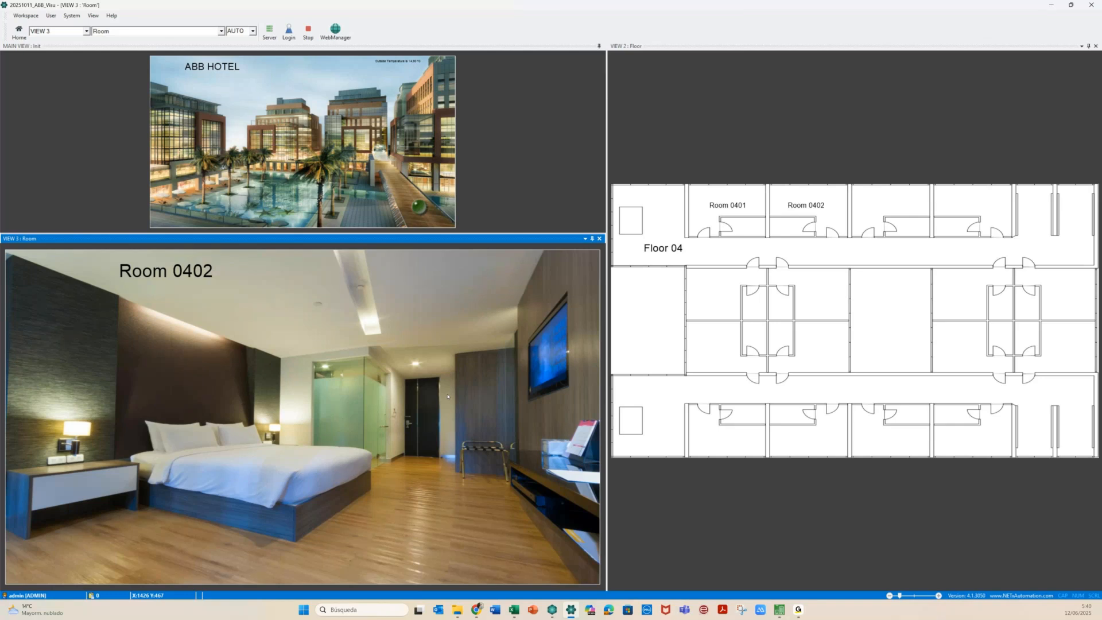
left_click(309, 33)
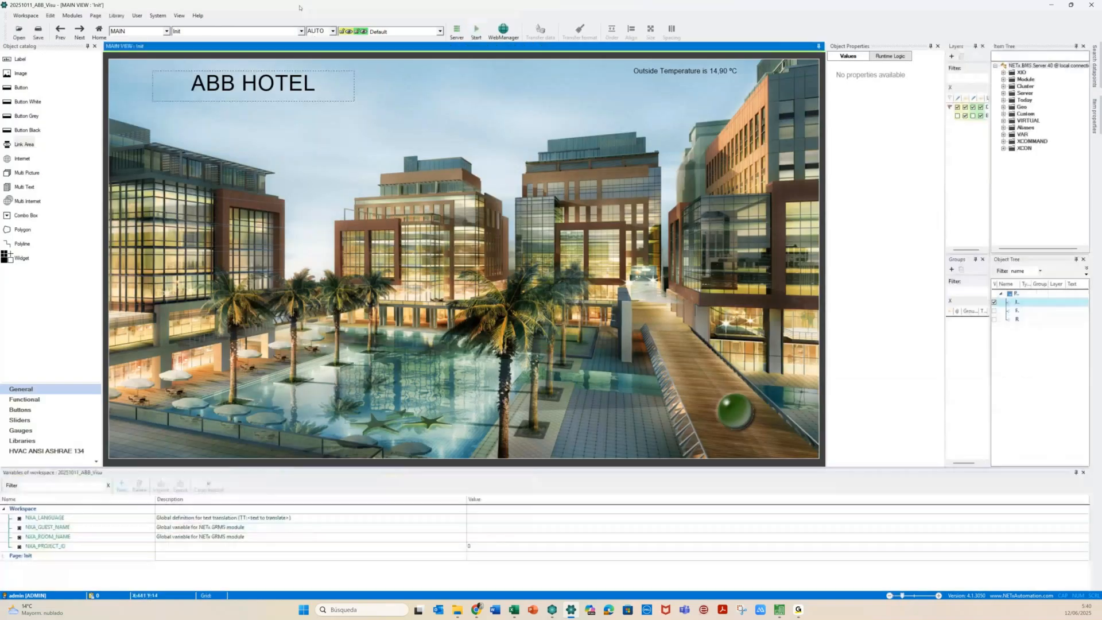
left_click(725, 411)
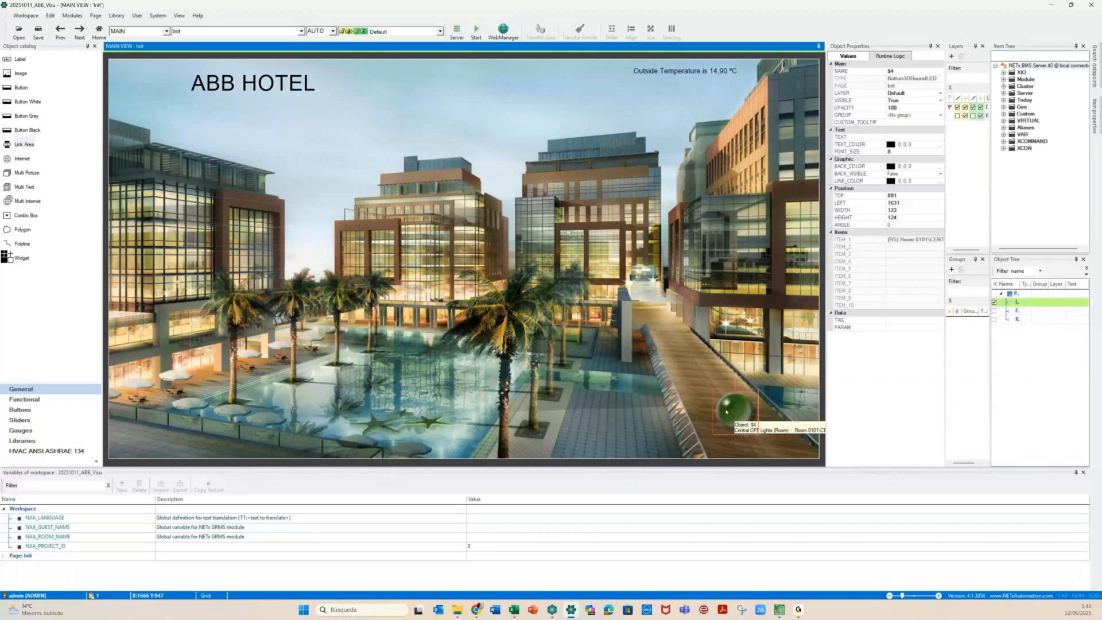
key("Delete")
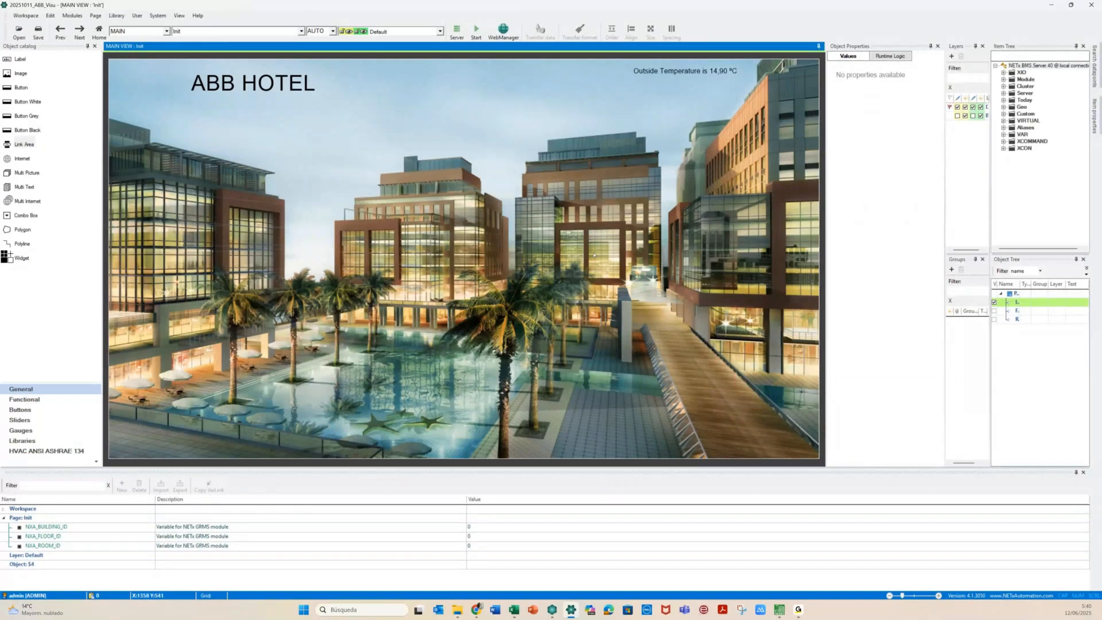
left_click(300, 31)
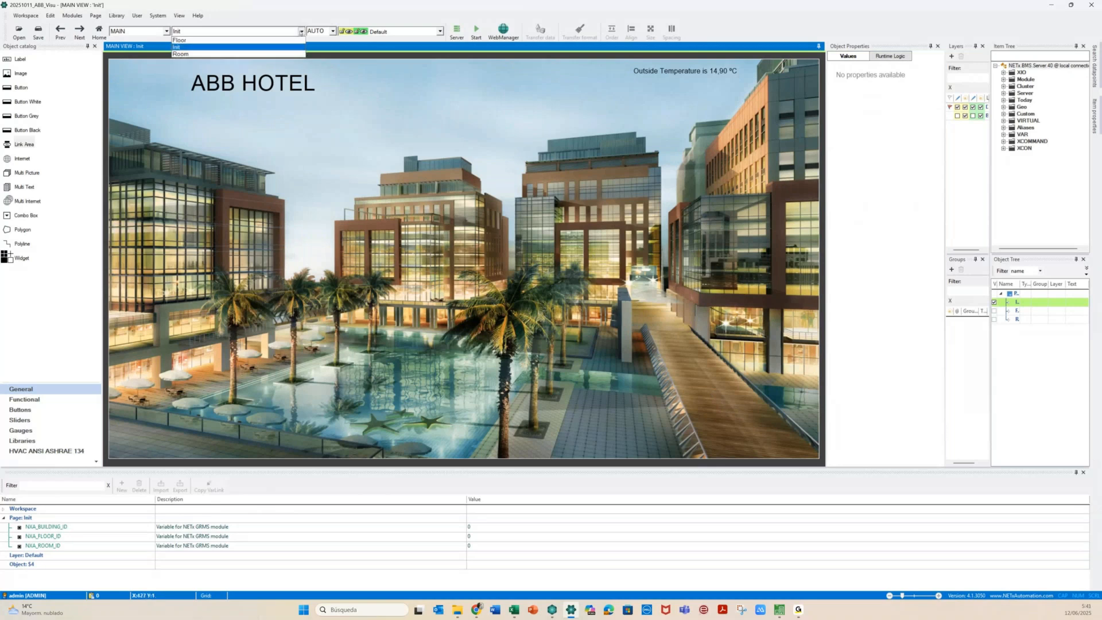
left_click(290, 54)
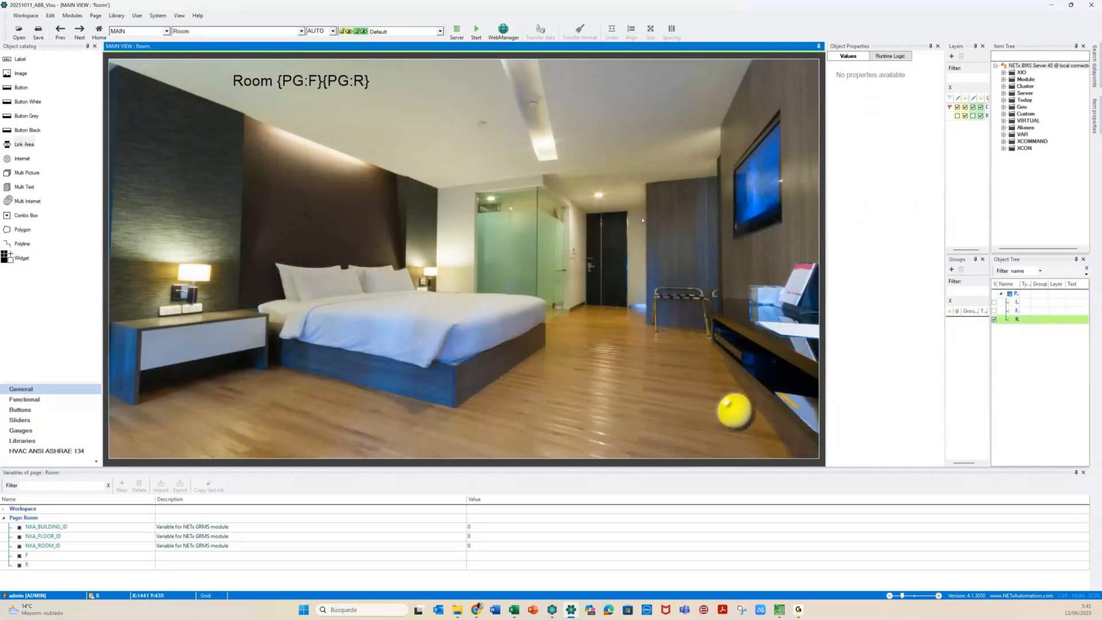
left_click(728, 403)
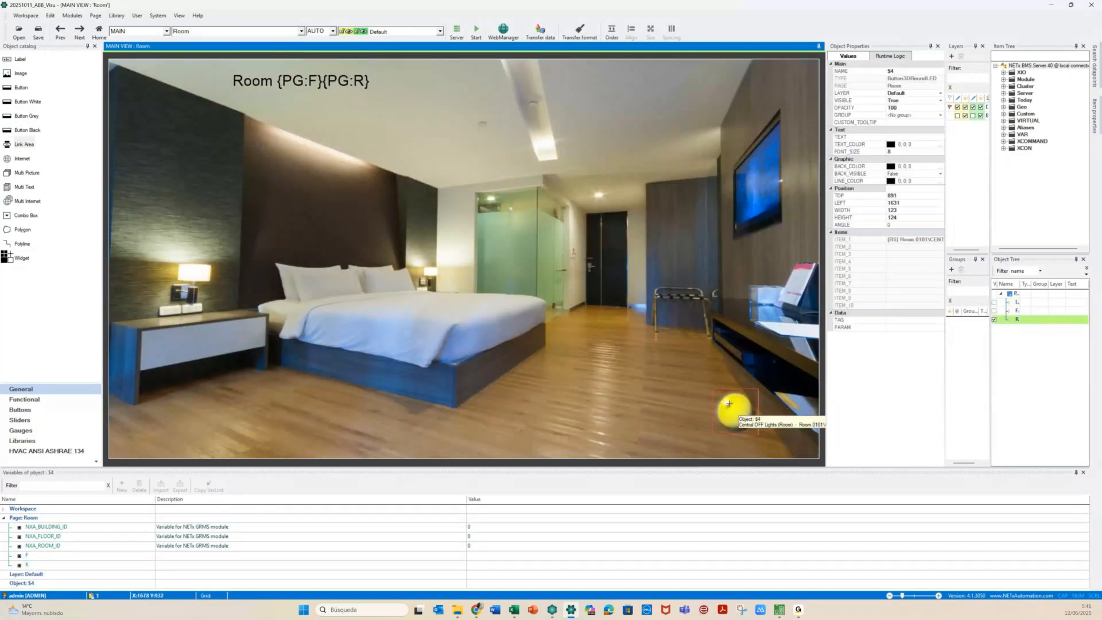
left_click_drag(729, 403, 682, 86)
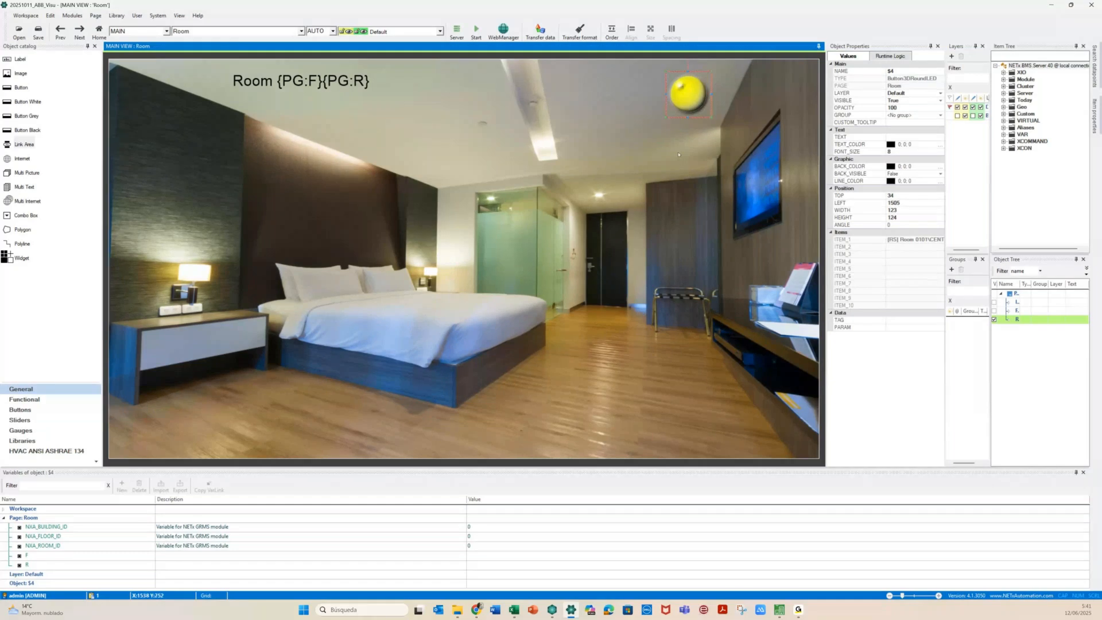
left_click(678, 154)
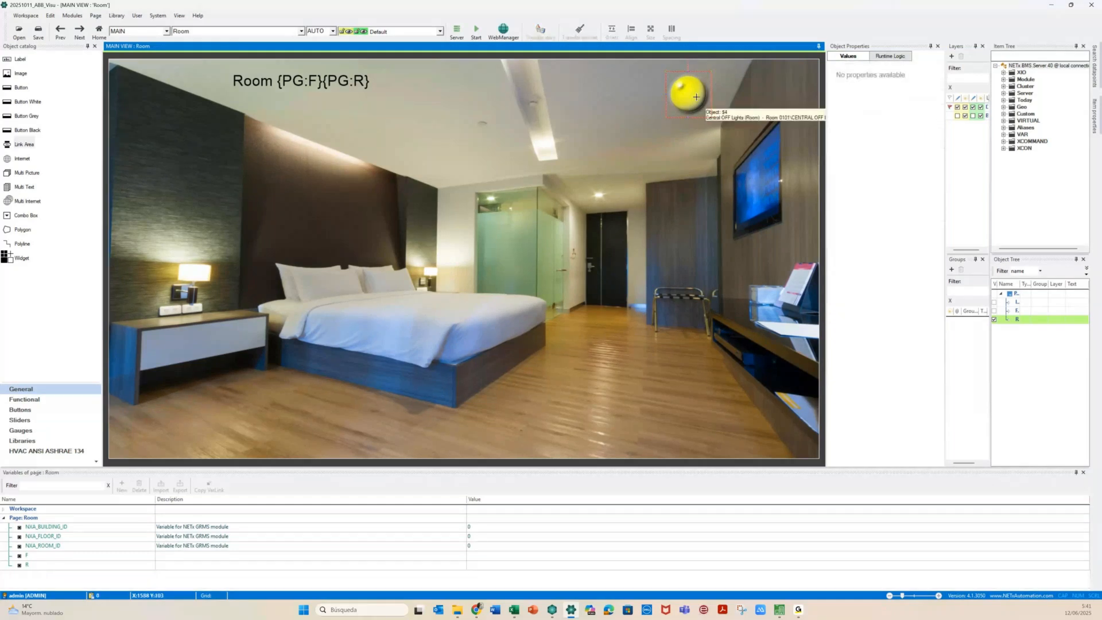
left_click(695, 96)
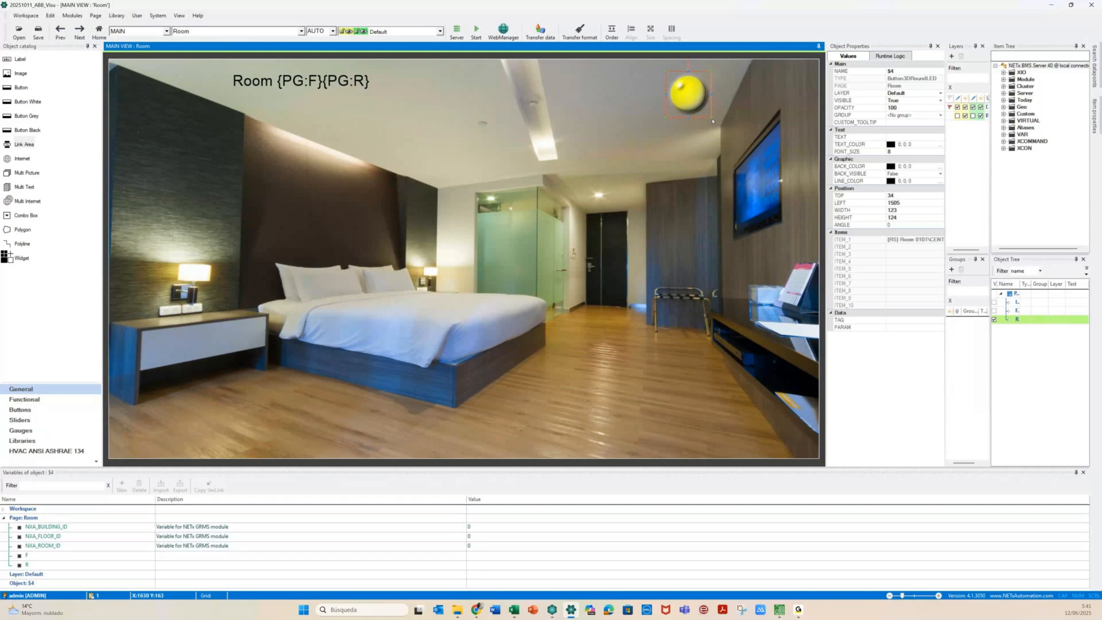
left_click_drag(712, 120, 703, 93)
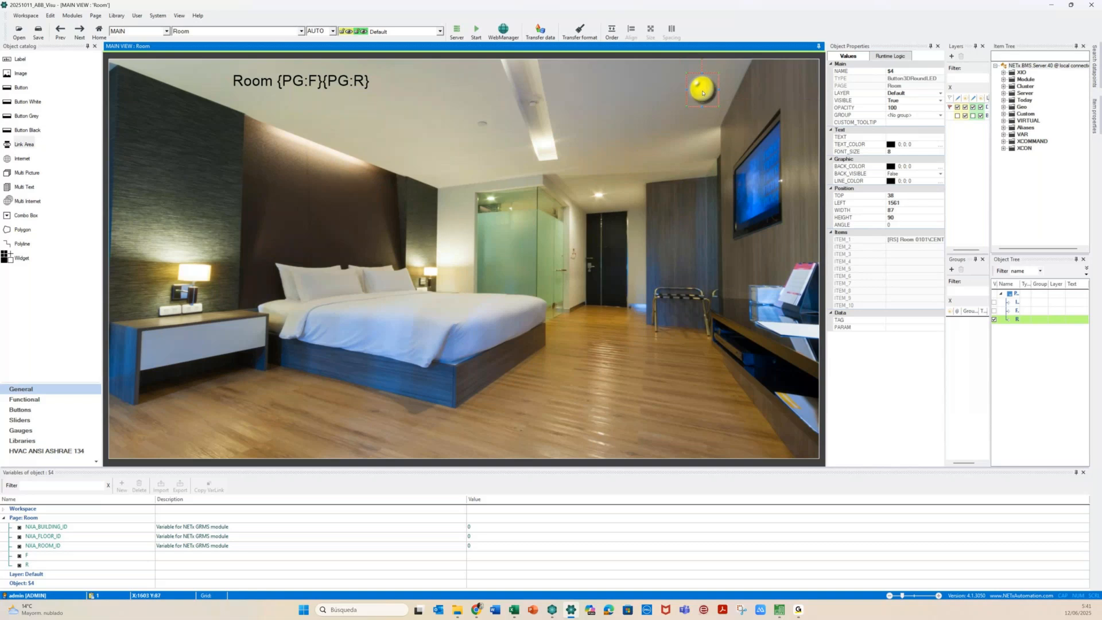
double_click(702, 92)
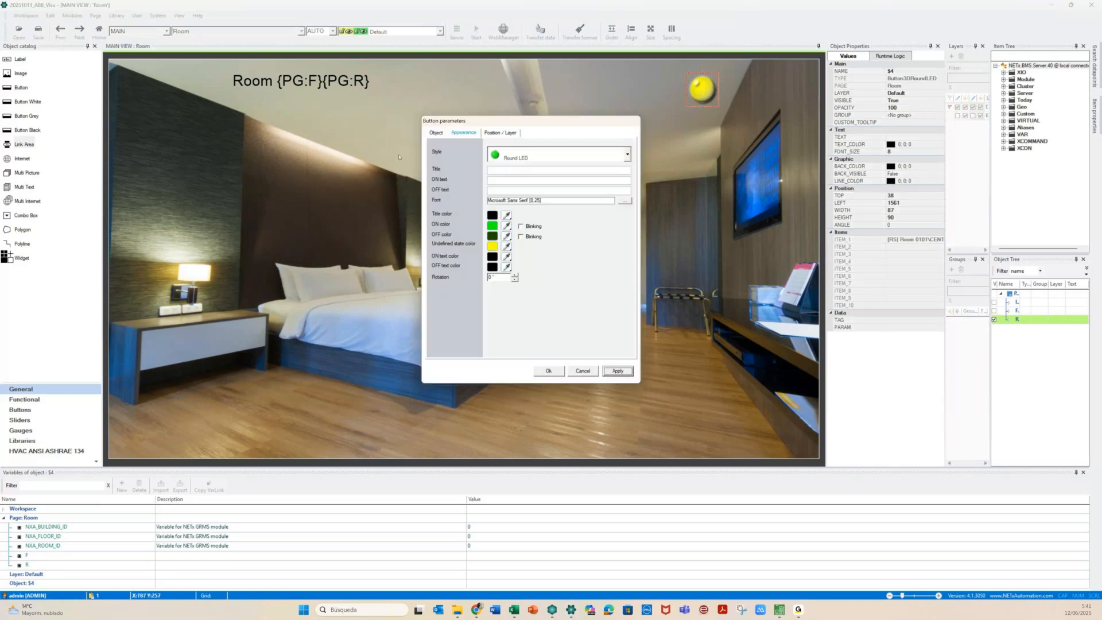
Change the LED's CENTRAL OFF item ID to Room {PG:F}{PG:R}\CENTRAL OFF
left_click(436, 133)
left_click(437, 231)
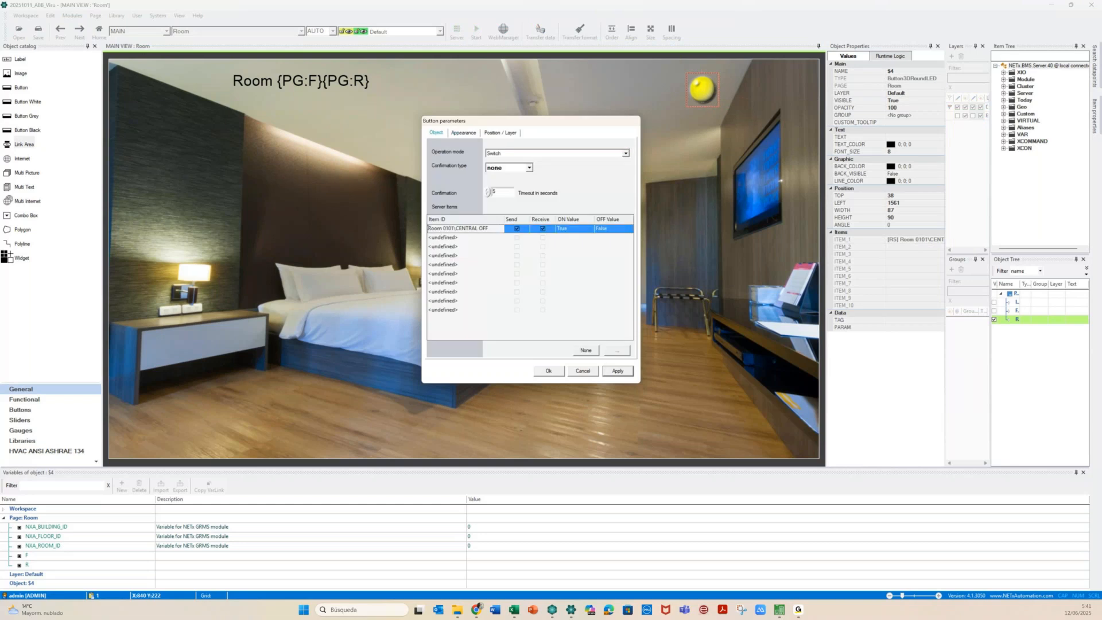
left_click(503, 229)
left_click(446, 229)
left_click_drag(444, 228, 454, 228)
left_click(14, 556)
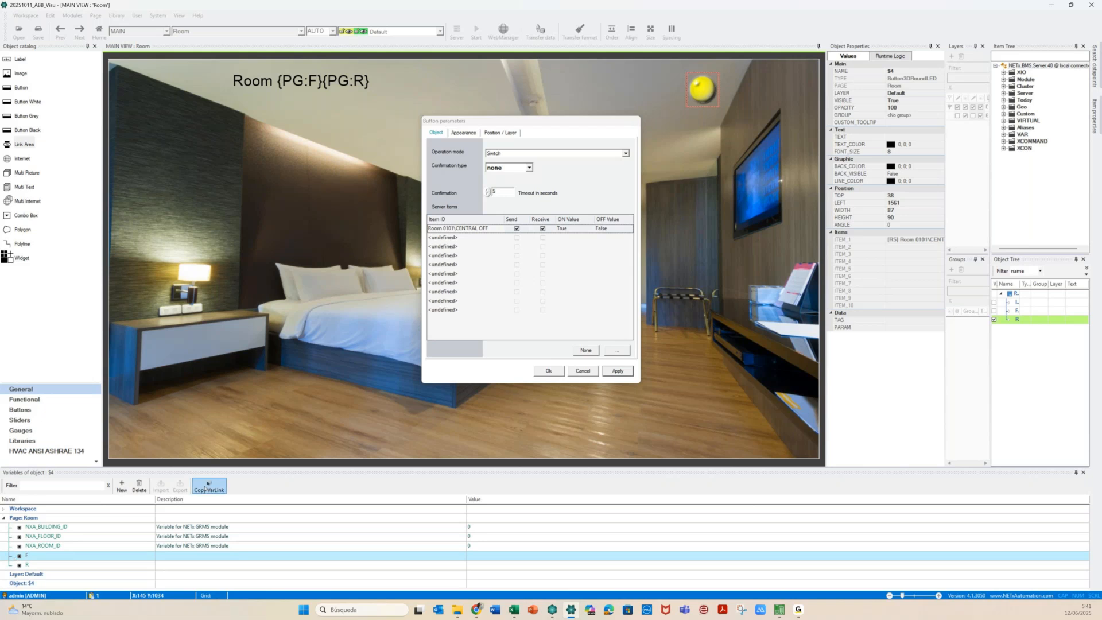
left_click(449, 228)
key("shift+Left")
key("shift+Left")
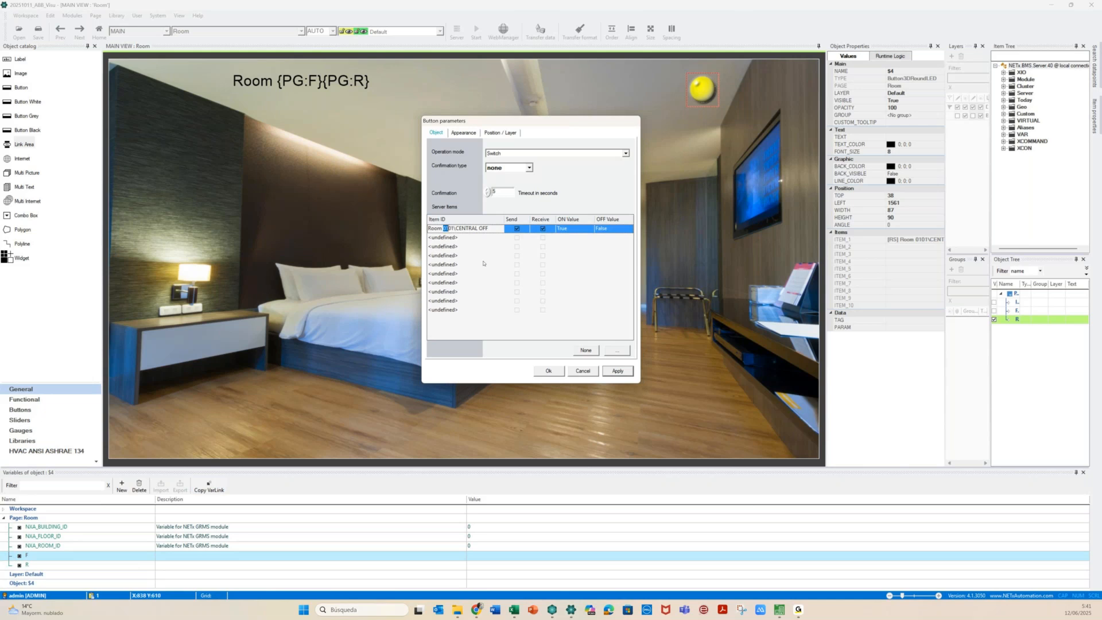
type("{PG:F}")
key("shift+Right")
key("shift+Right")
type("{PG:F}")
Apply and confirm the LED's new binding, then switch to the Init page
left_click_drag(504, 220, 517, 219)
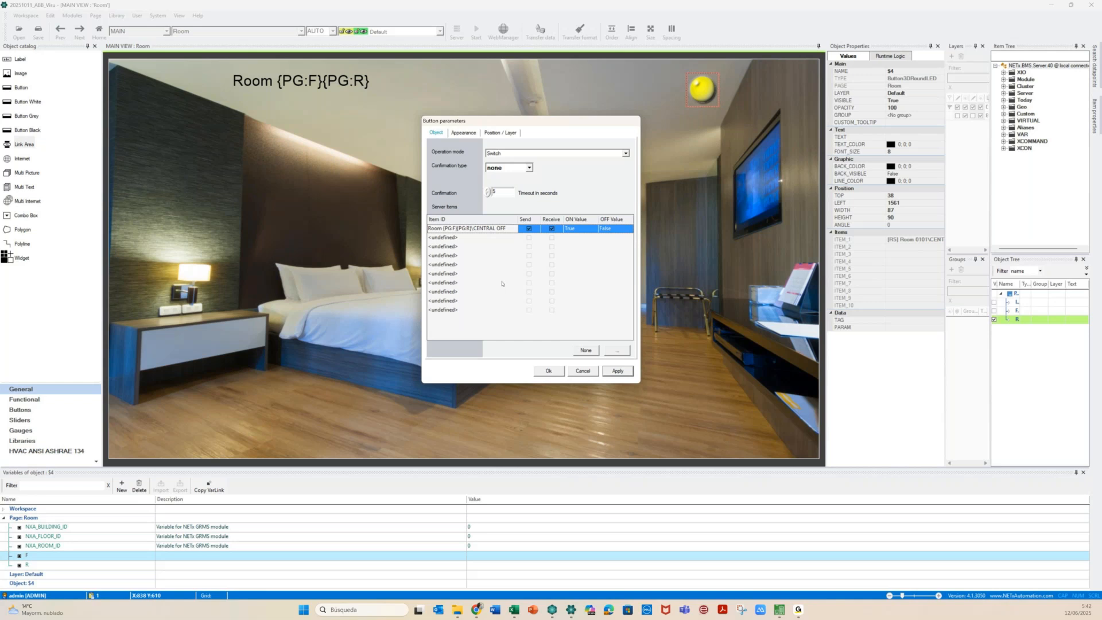
left_click(613, 370)
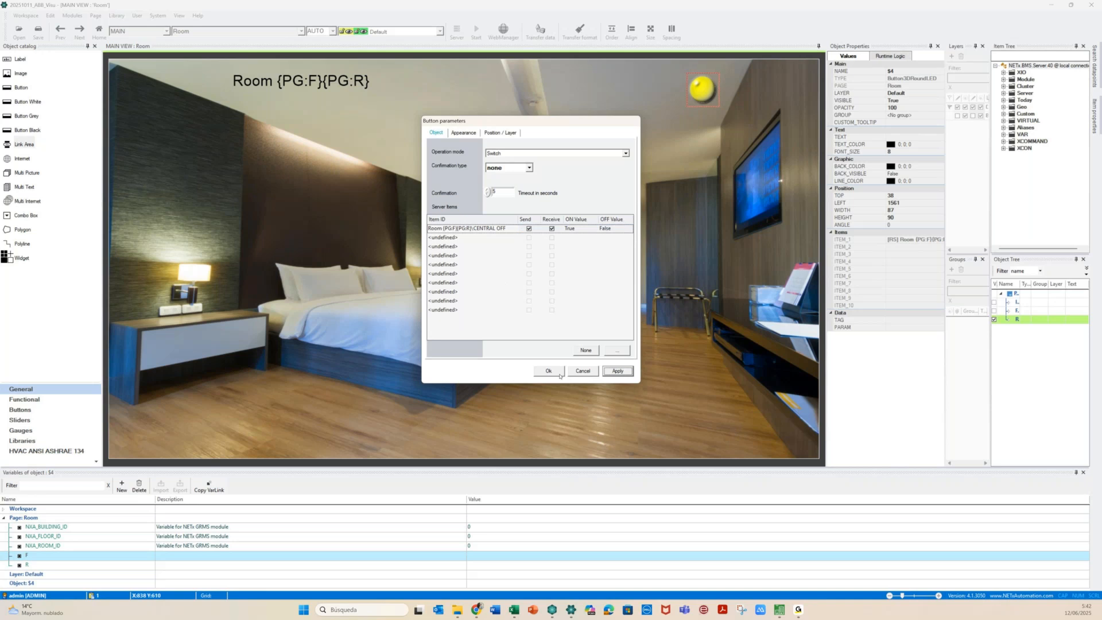
left_click(548, 371)
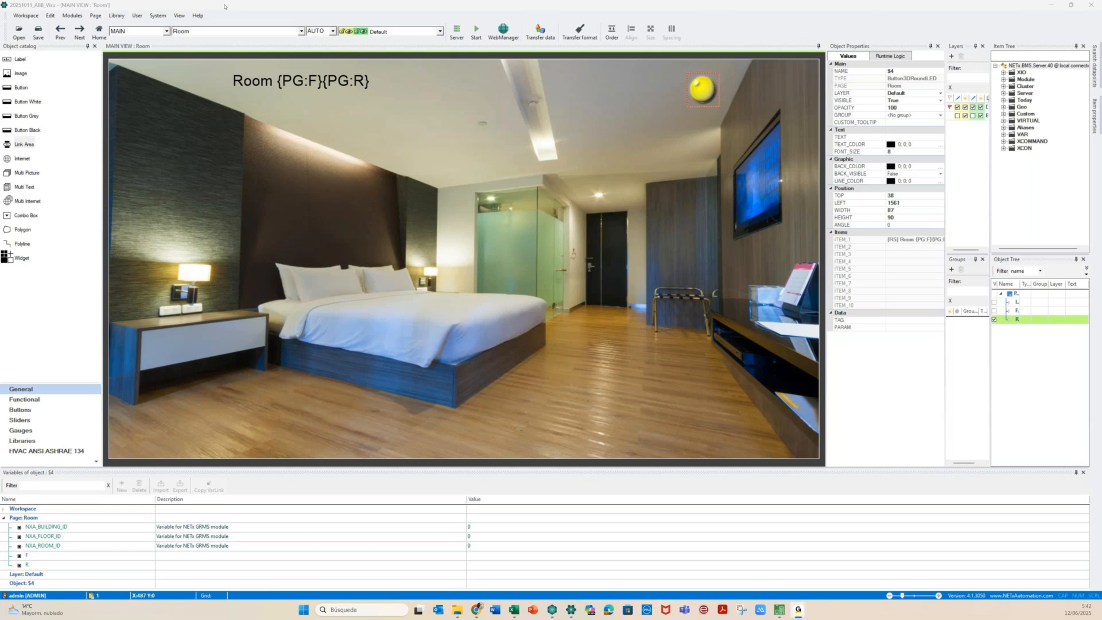
left_click(301, 31)
left_click(187, 47)
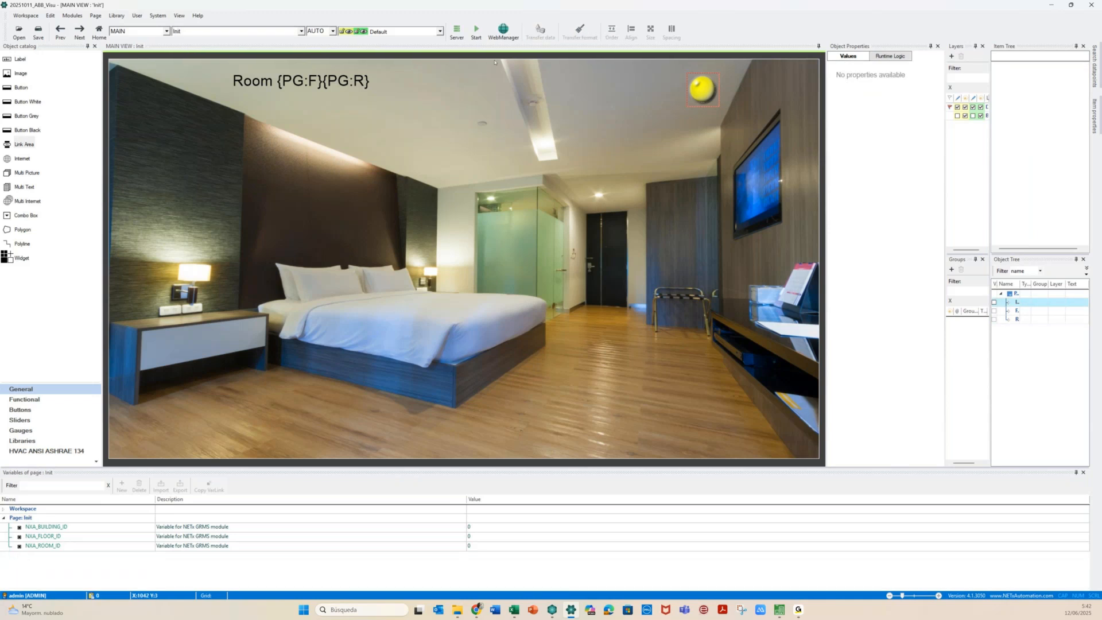
Start runtime and switch off Room 0101's central lights with its LED
left_click(473, 35)
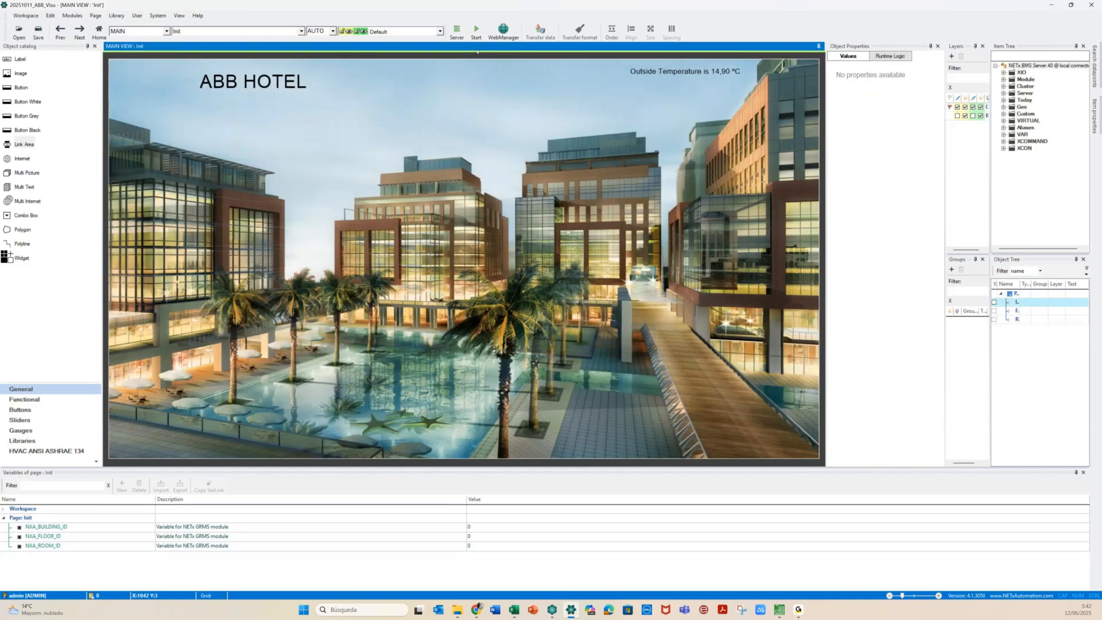
left_click(473, 35)
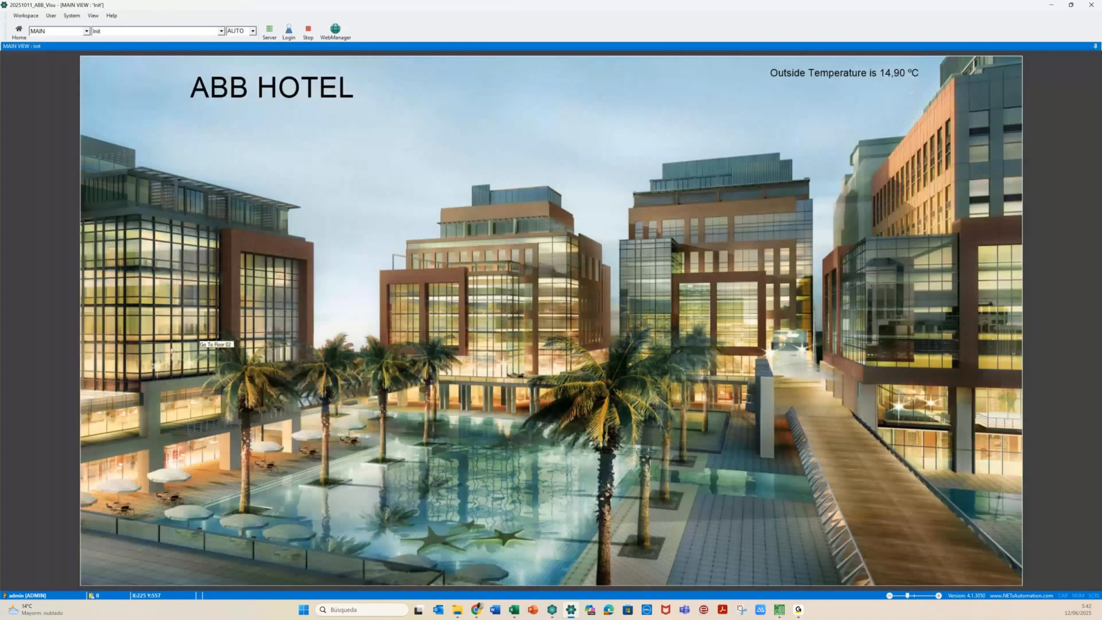
left_click(171, 348)
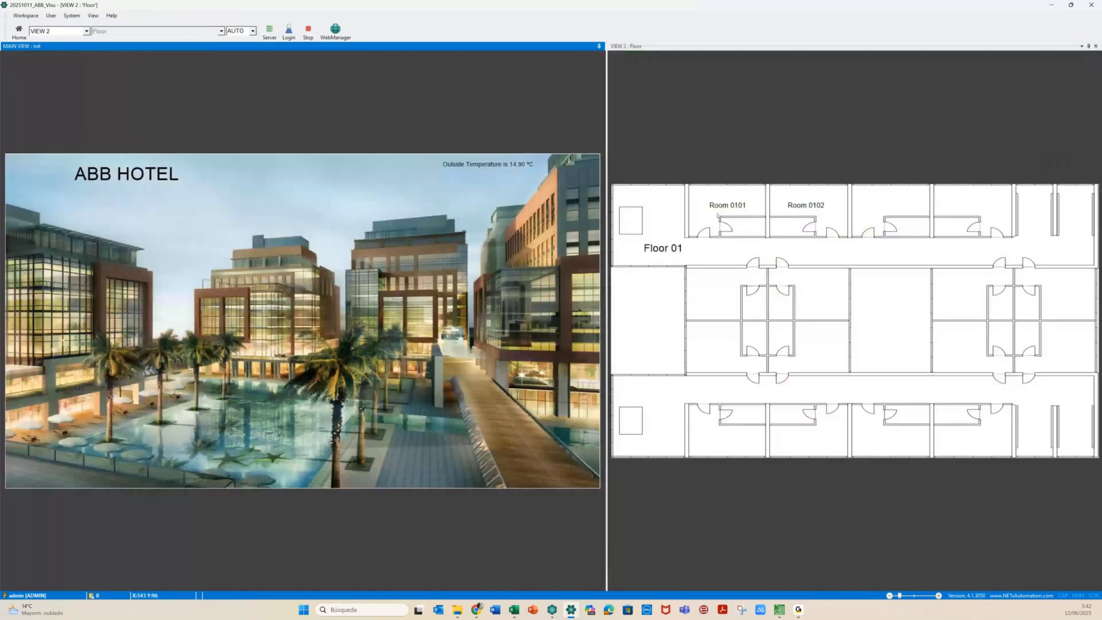
left_click(717, 215)
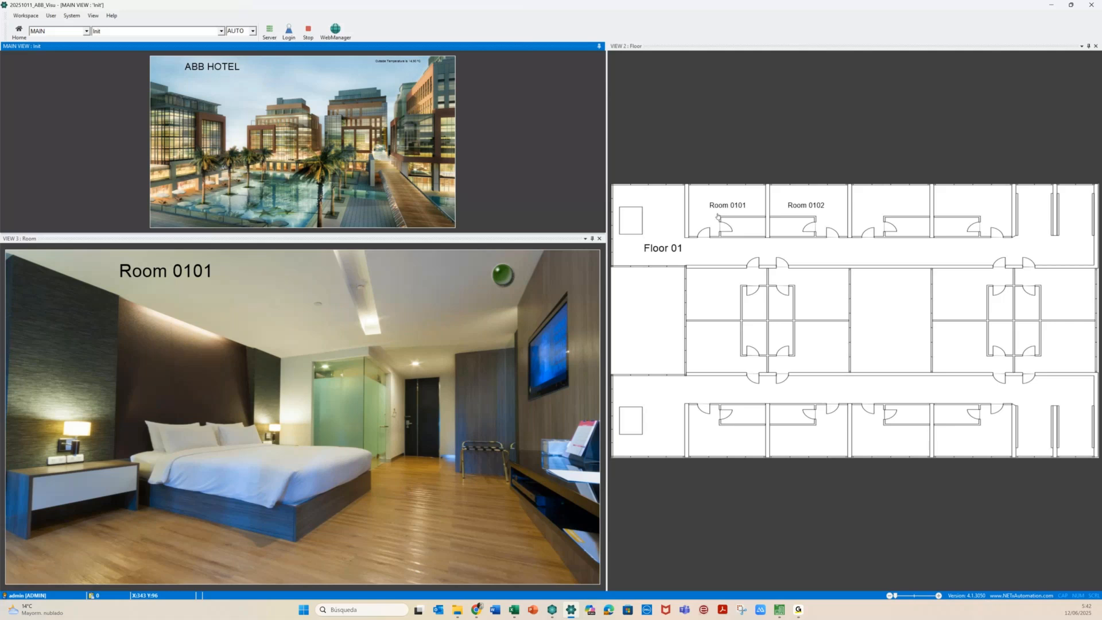
left_click(506, 276)
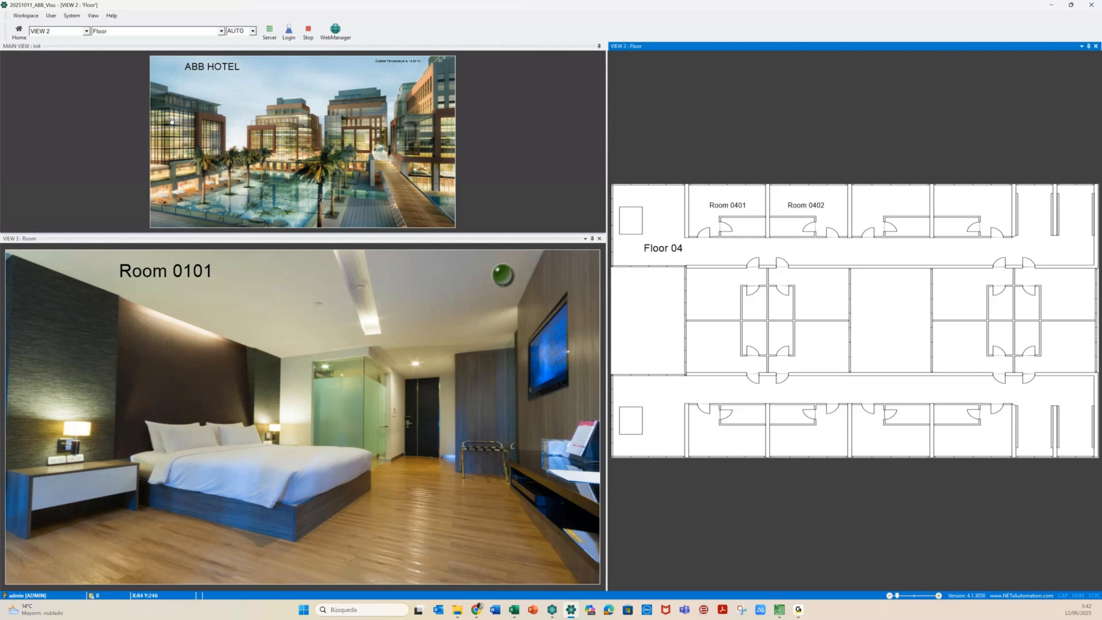
Toggle the central lights via the LED in Rooms 0402 and 0301, then return to the main view
left_click(785, 215)
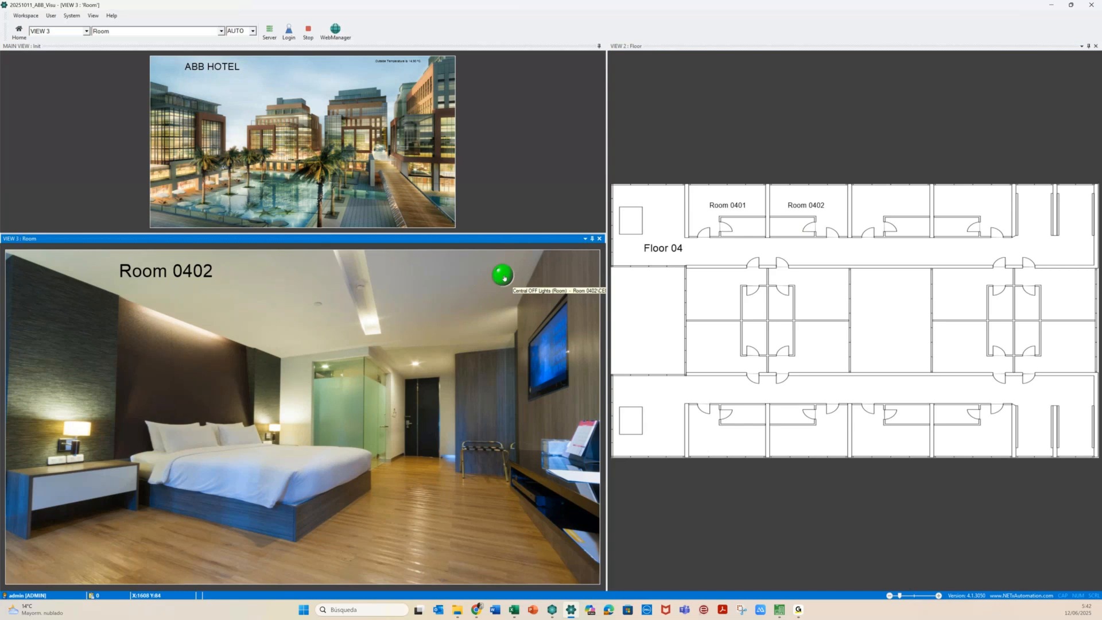
left_click(502, 280)
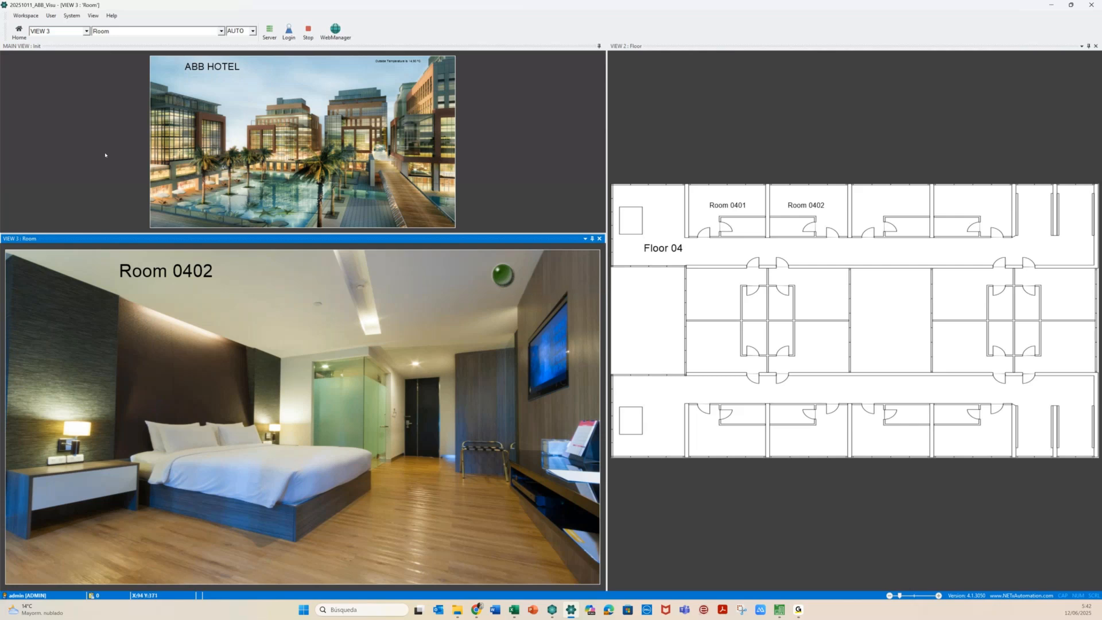
left_click(160, 92)
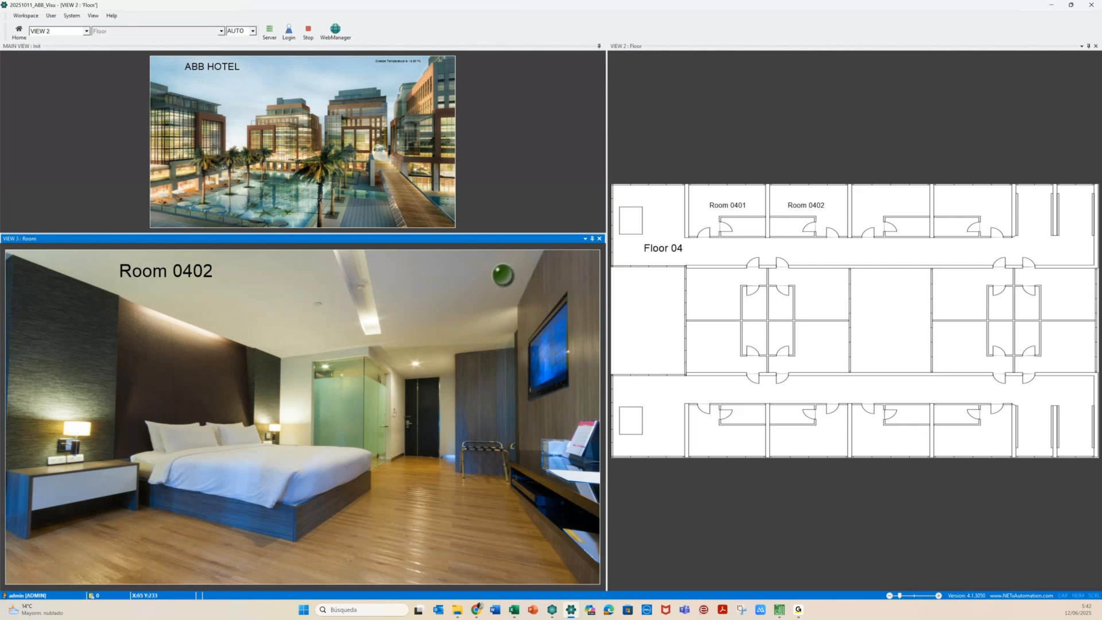
left_click(737, 216)
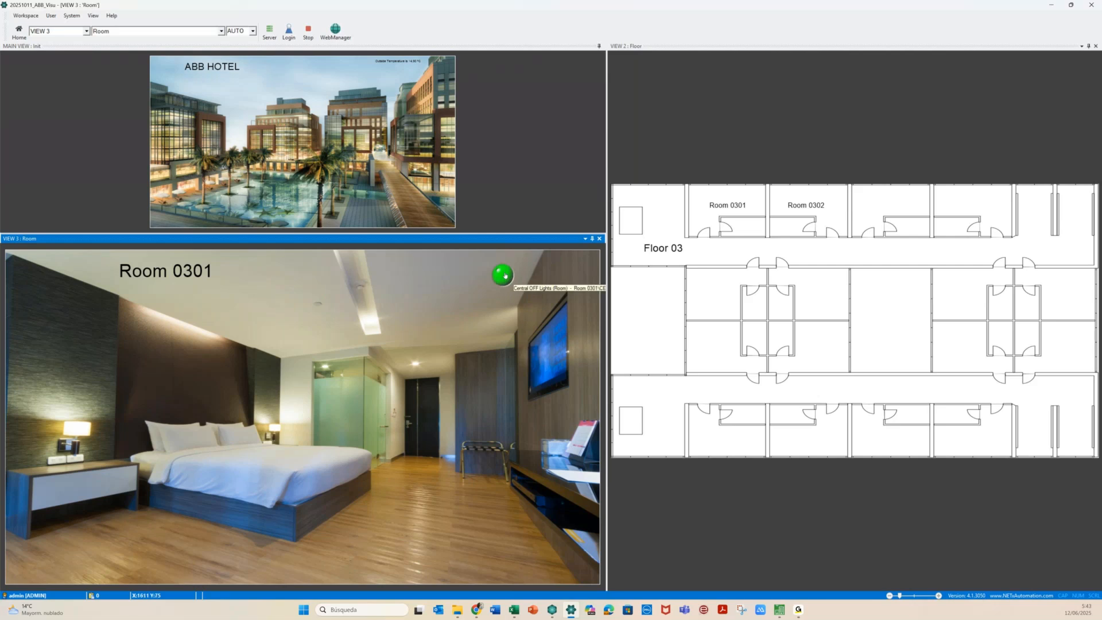
left_click(505, 275)
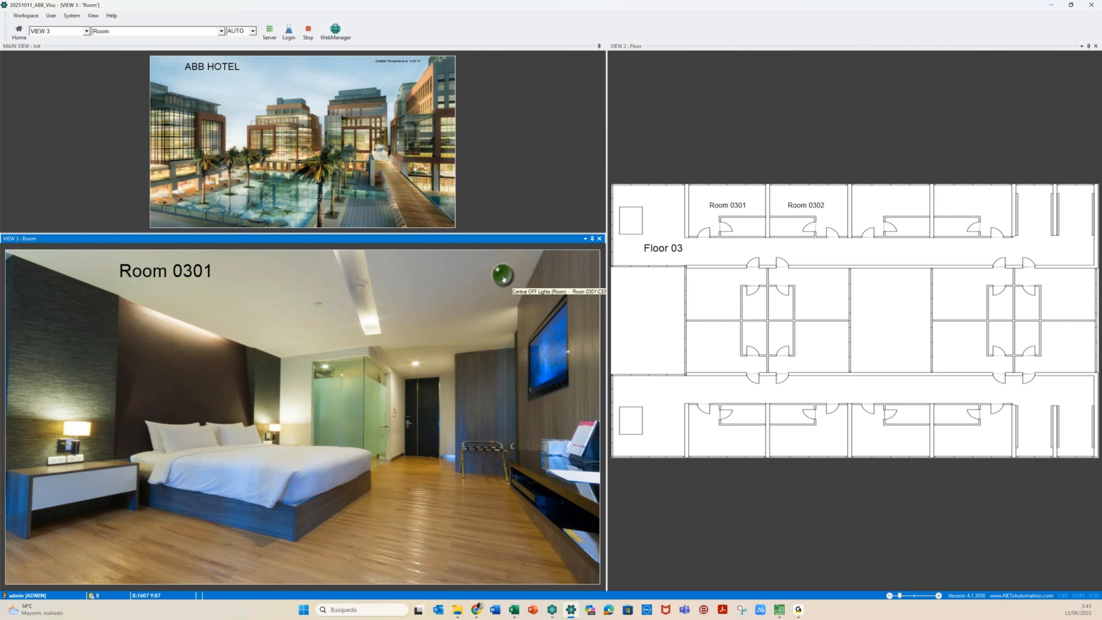
left_click(308, 33)
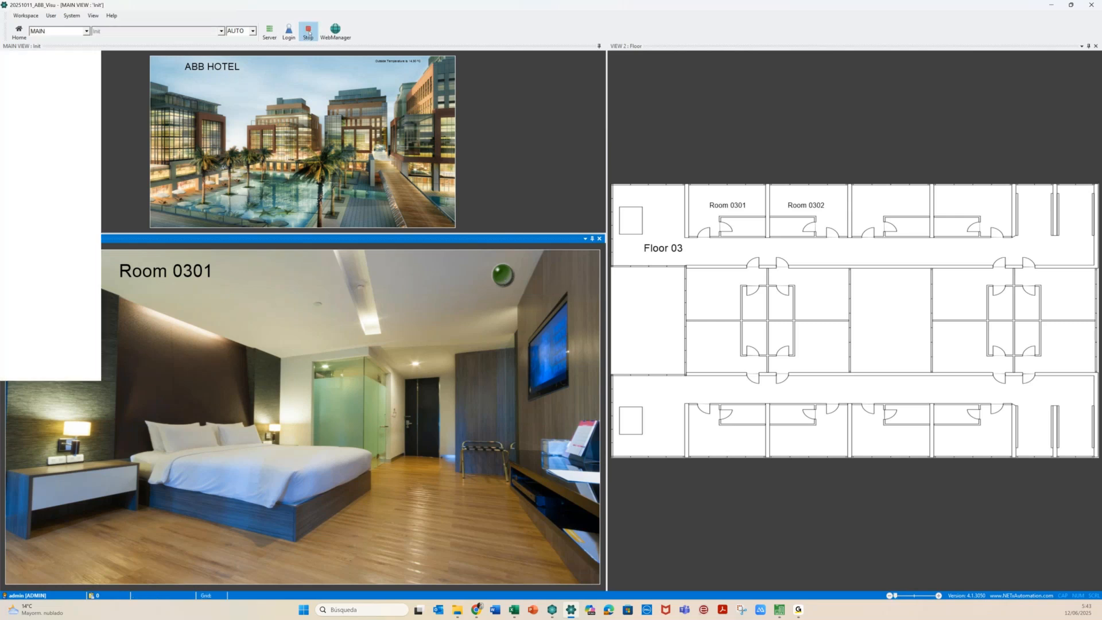
Stop runtime and switch to the Room page for editing
left_click(309, 33)
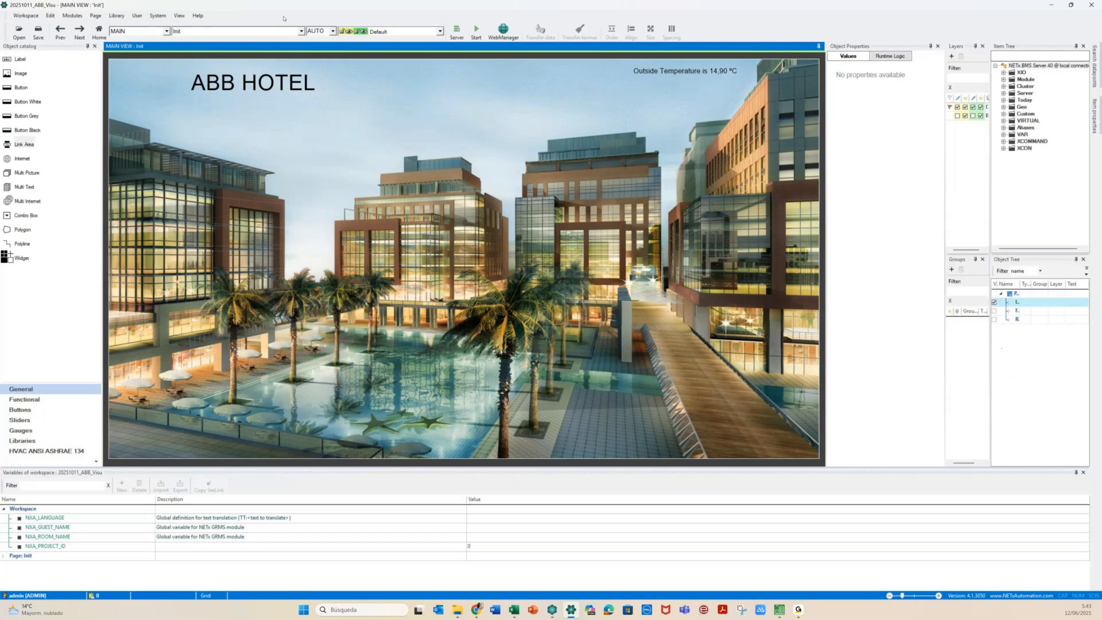
left_click(253, 31)
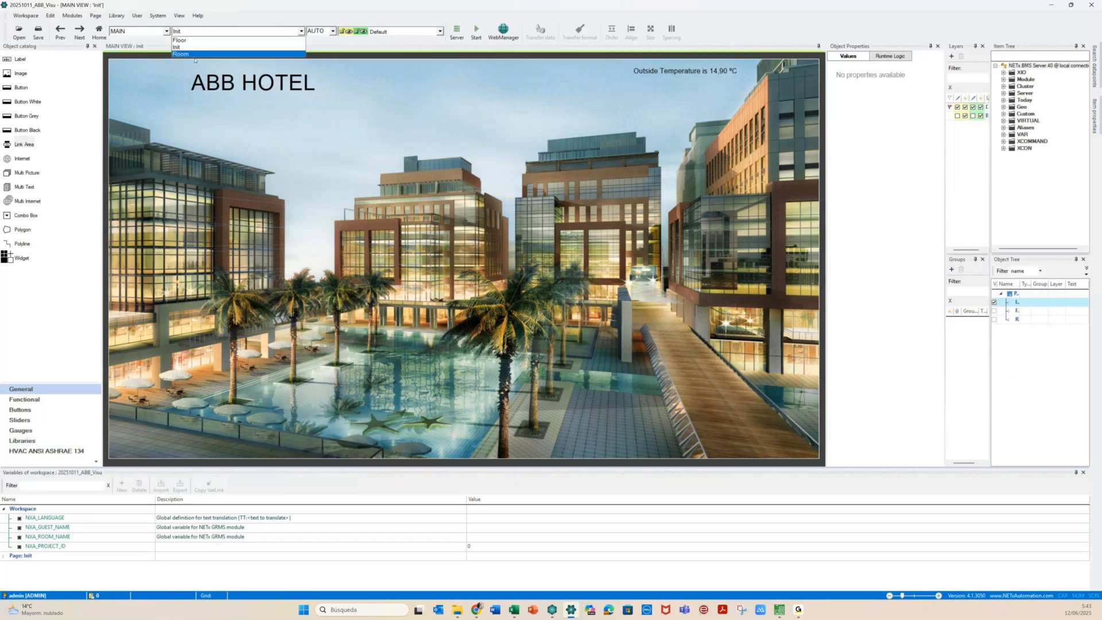
left_click(181, 55)
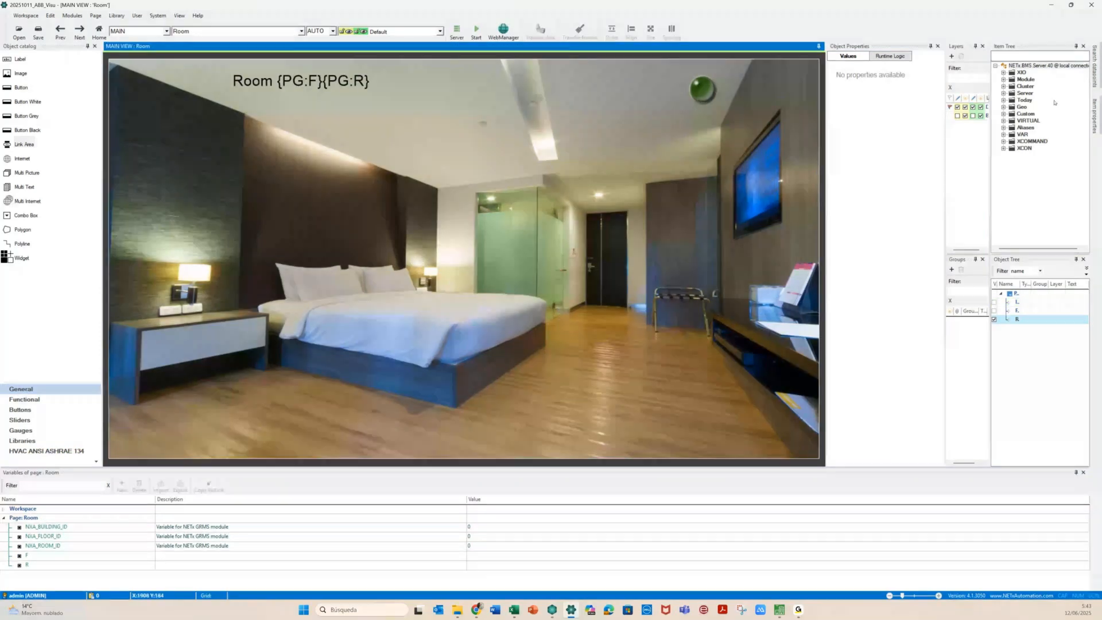
Browse Room 0101's Lights items in the Item Tree, then collapse them
left_click(1003, 128)
left_click(1011, 134)
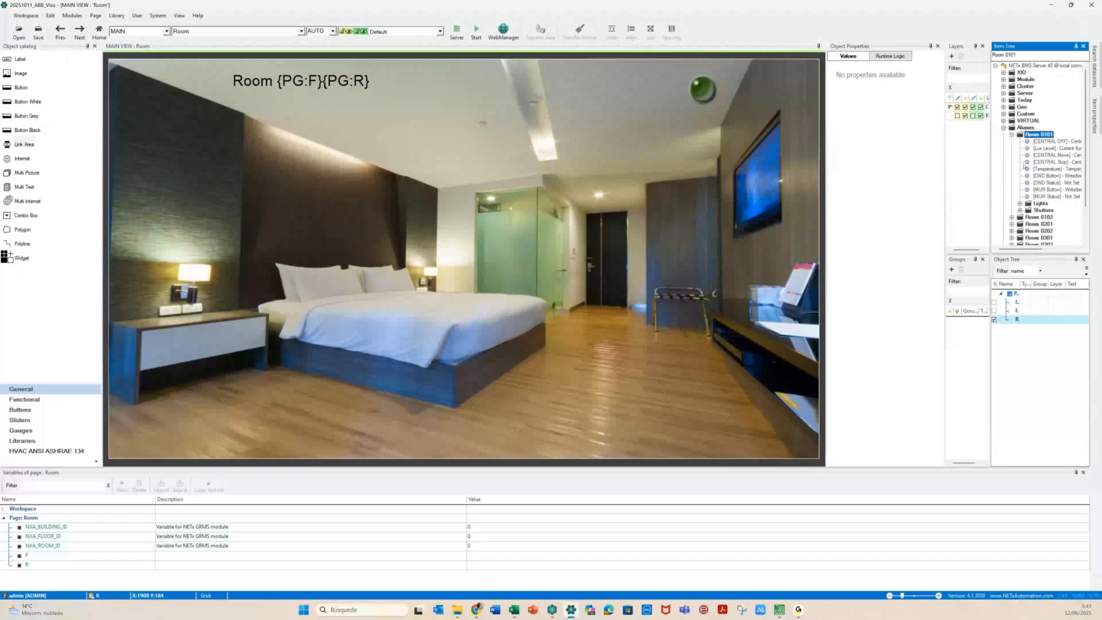
left_click(1040, 203)
left_click(1019, 204)
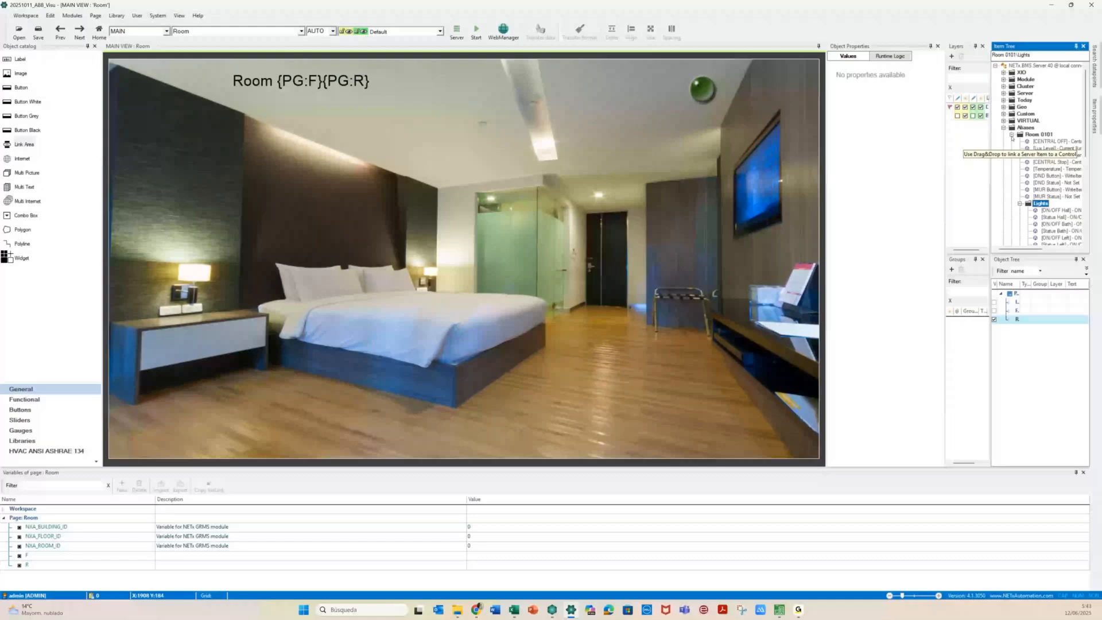
left_click(1012, 135)
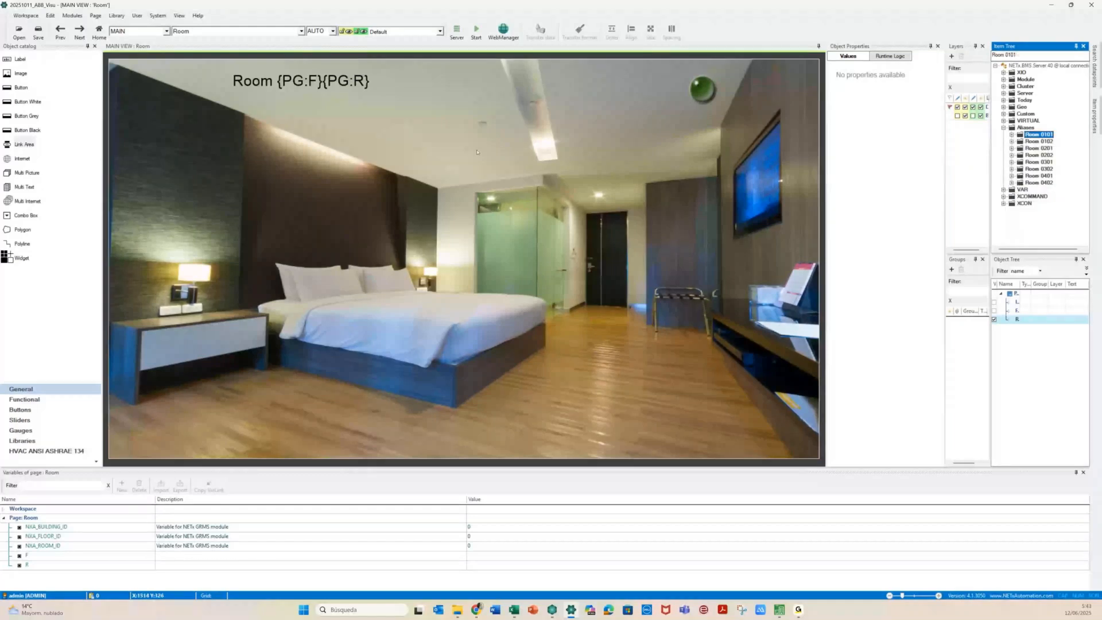
key("alt+Tab")
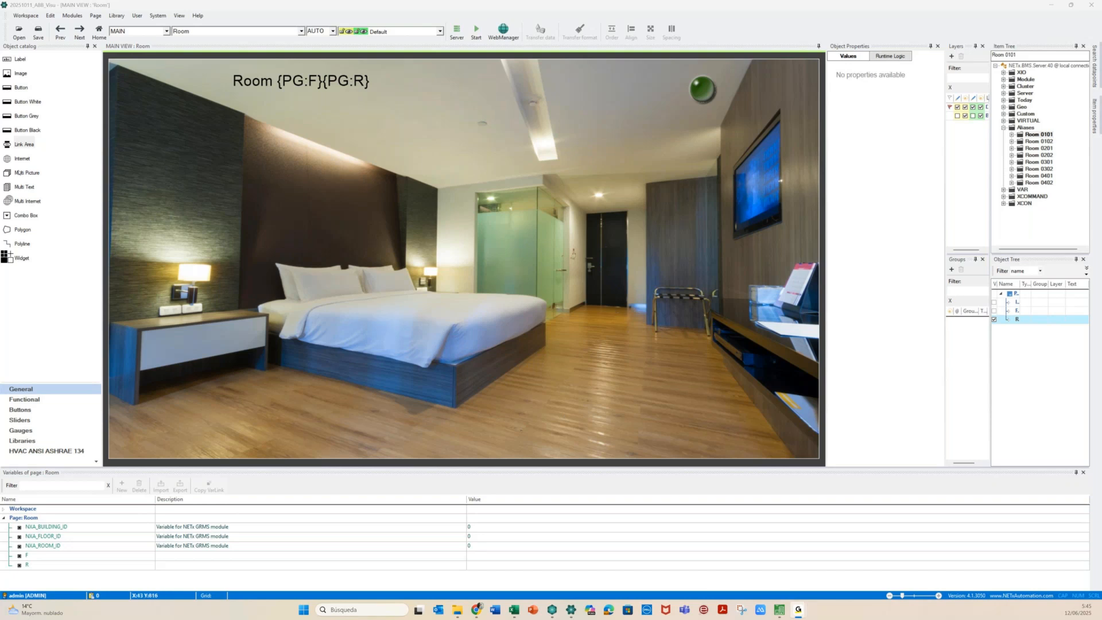
left_click(29, 443)
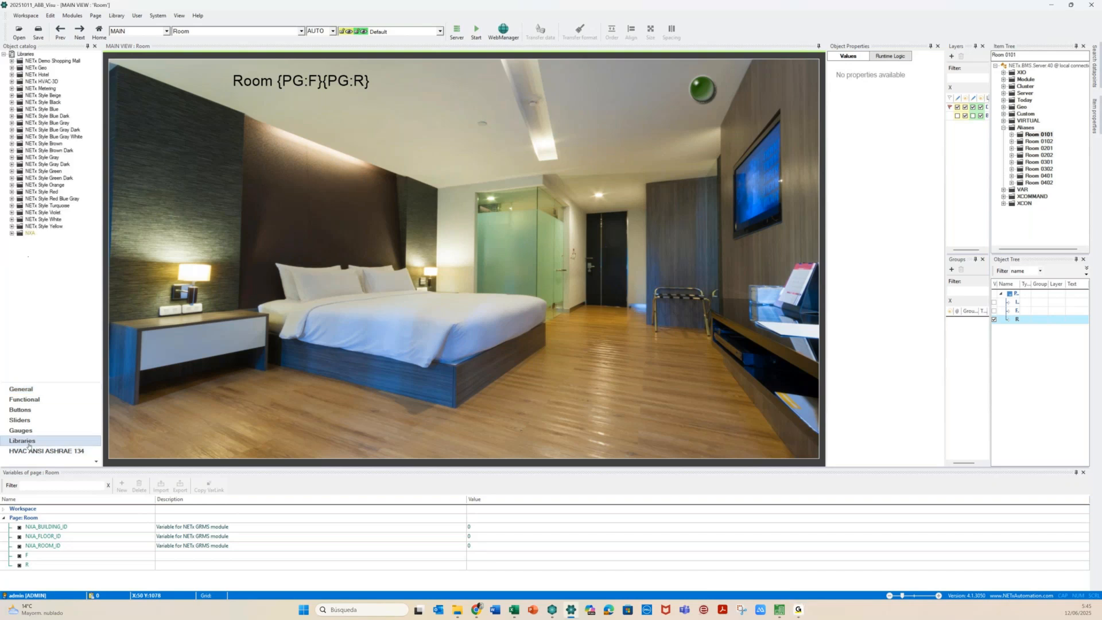
Expand the NXA library, and expand then collapse NETx Demo Shopping Mall
left_click(12, 233)
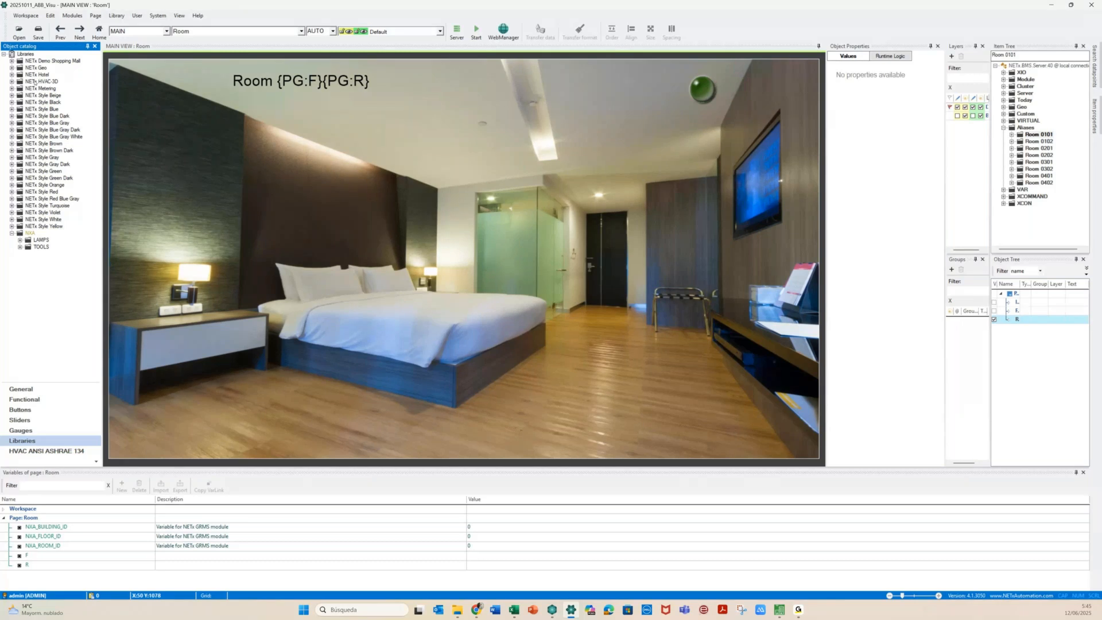
left_click(12, 61)
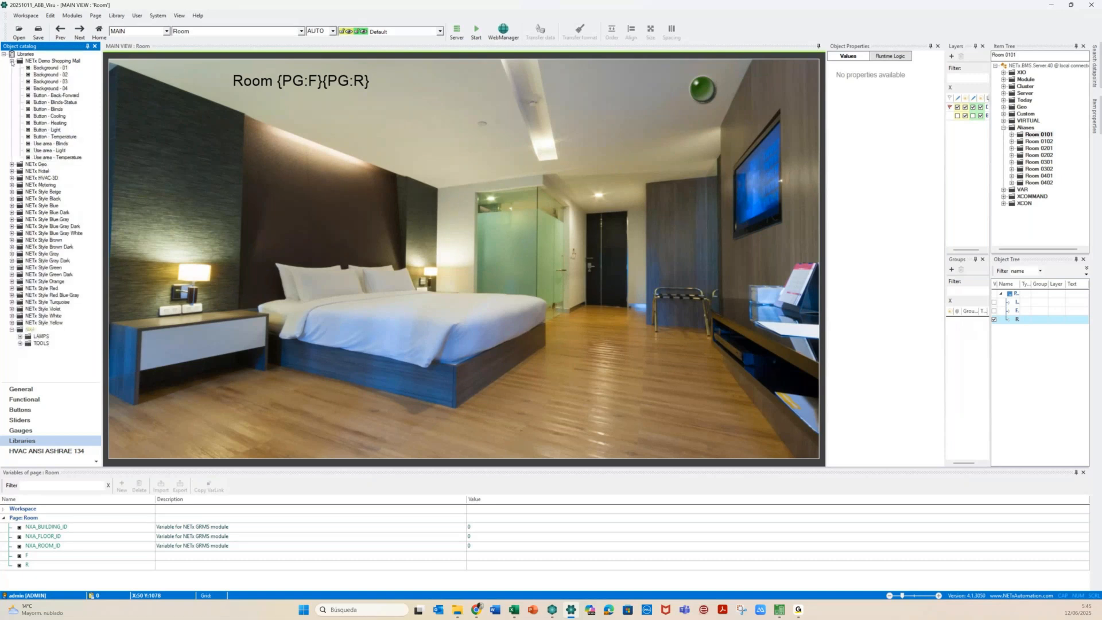
left_click(11, 61)
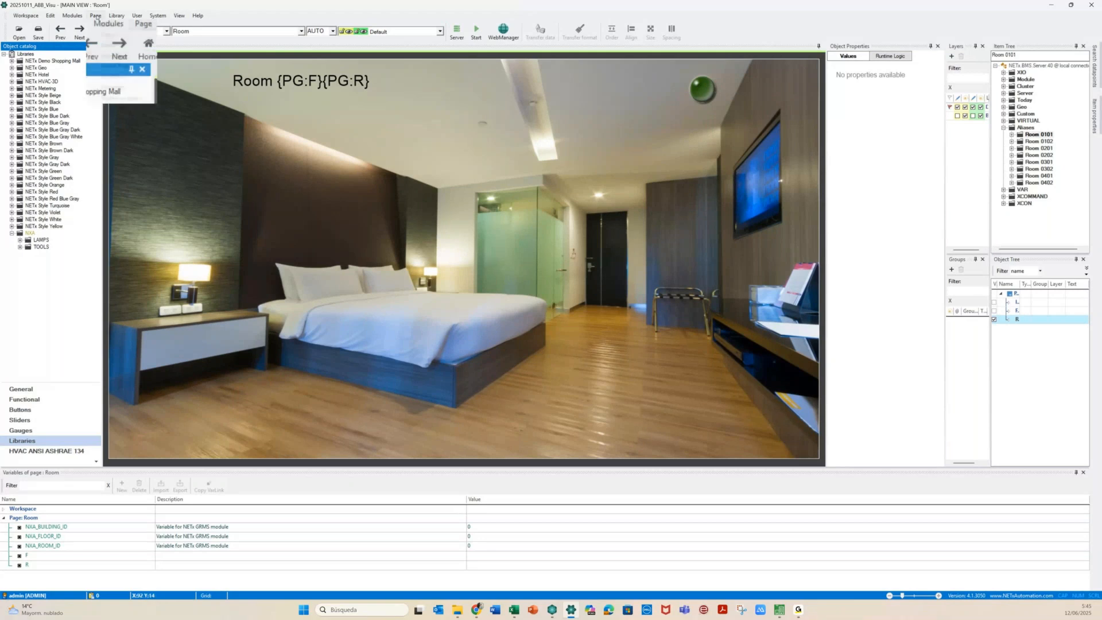
Create a new widget designer page named Light_Control
left_click(96, 17)
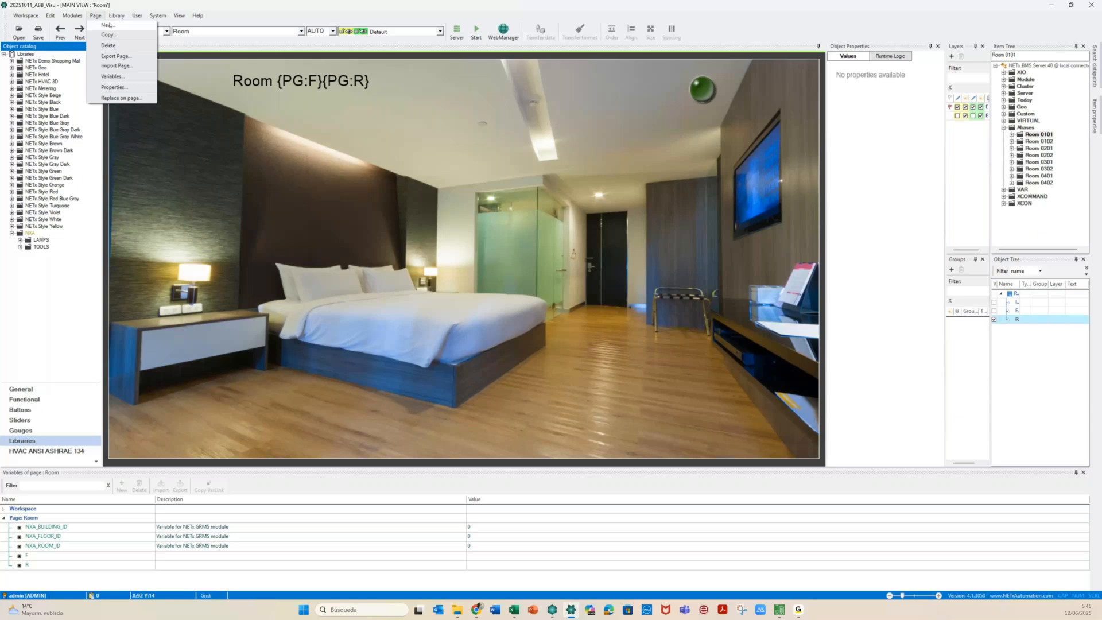
left_click(108, 26)
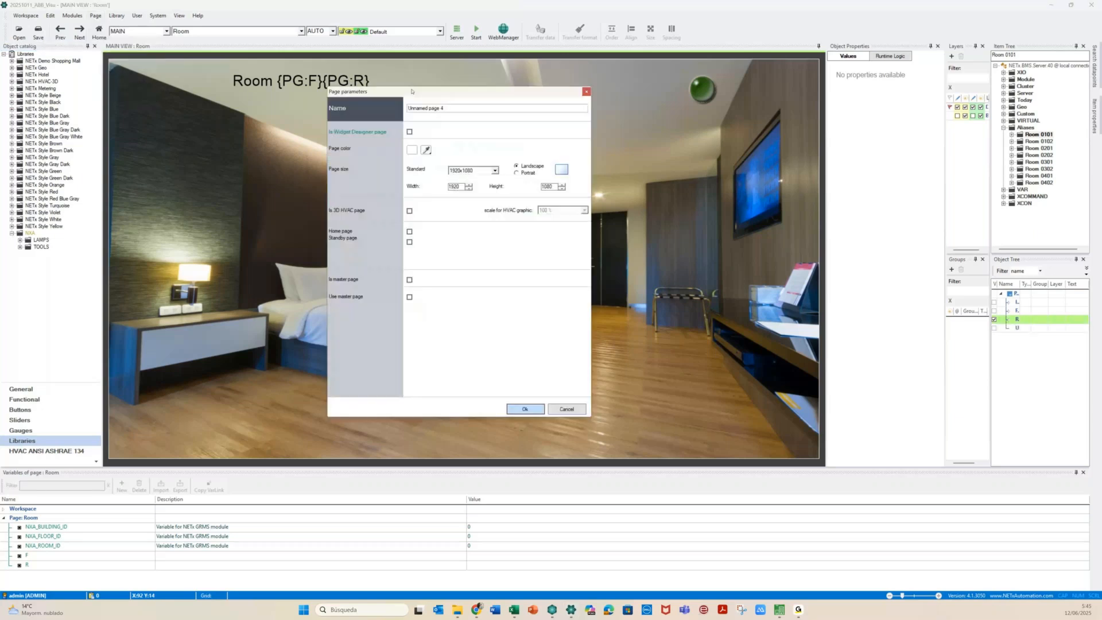
left_click_drag(412, 91, 418, 92)
left_click(366, 134)
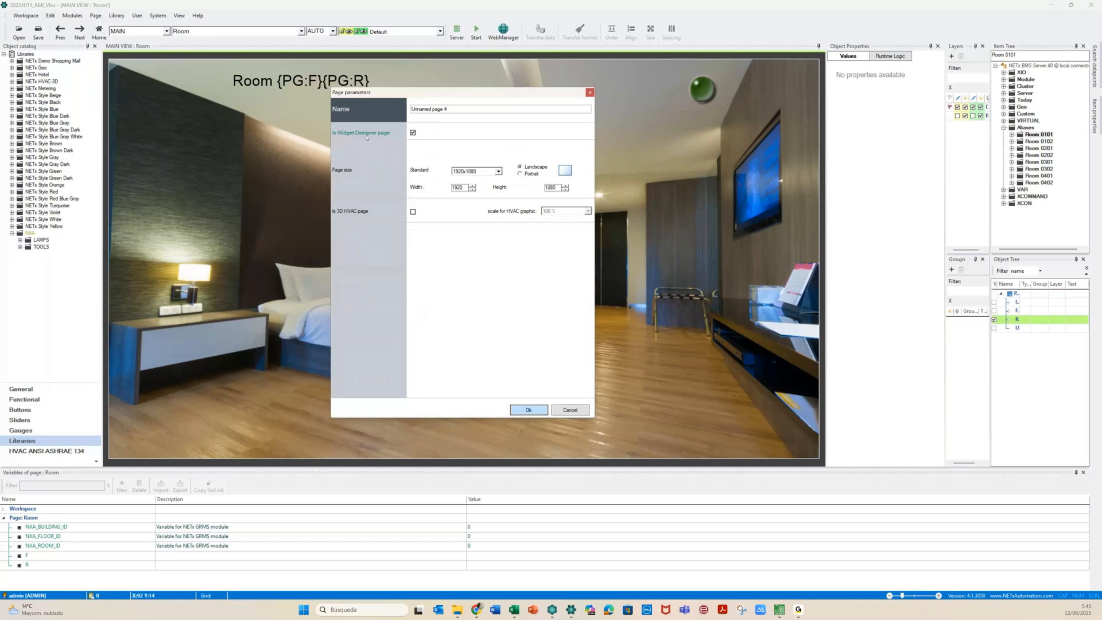
left_click_drag(460, 107, 366, 105)
type("Light_Control")
Give the page a user-defined 400×400 size in portrait and confirm it
left_click(498, 171)
left_click_drag(499, 206, 499, 181)
left_click(454, 179)
key("Tab")
type("400")
key("Tab")
type("40")
left_click(520, 167)
left_click(519, 167)
left_click(520, 174)
left_click(527, 409)
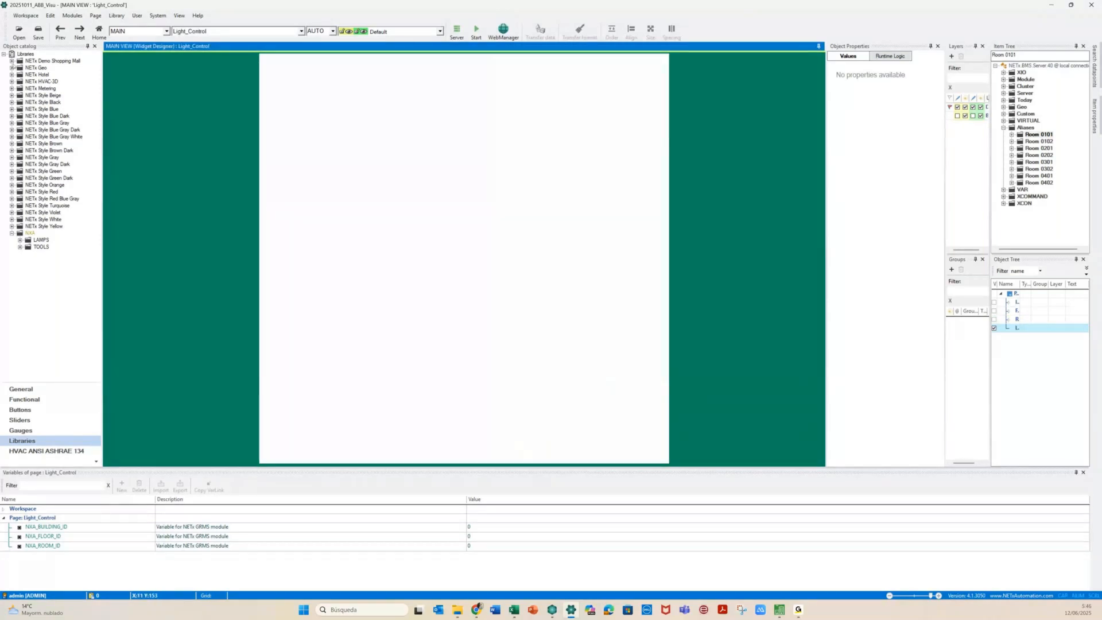
left_click(12, 61)
Place the Shopping Mall Background - 02 image on the Light_Control page
mouse_move(50, 76)
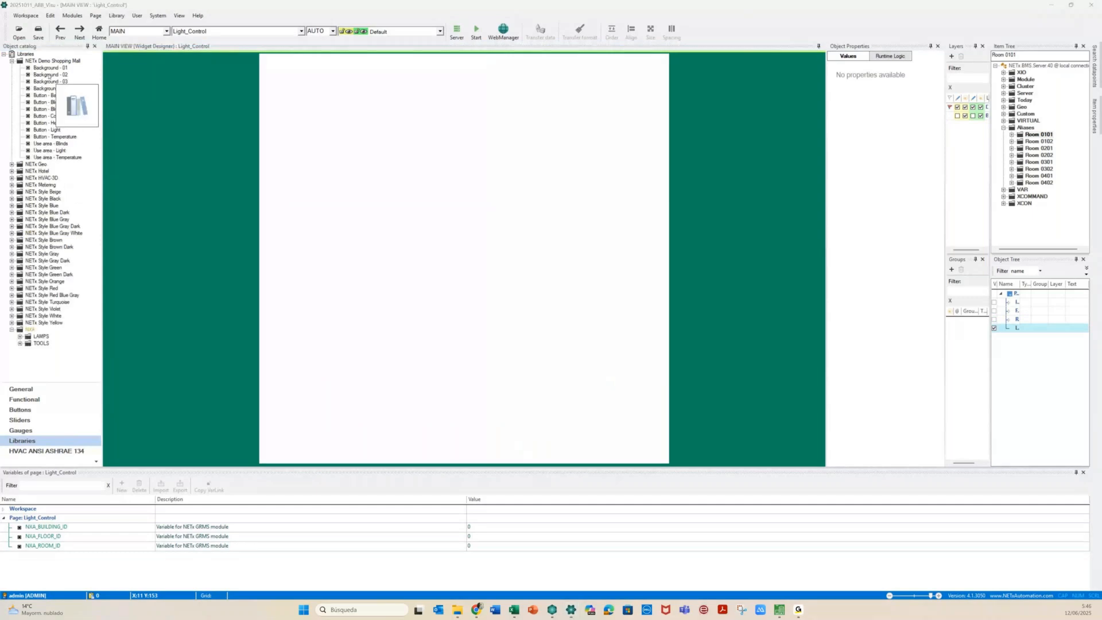
left_click_drag(49, 75, 399, 158)
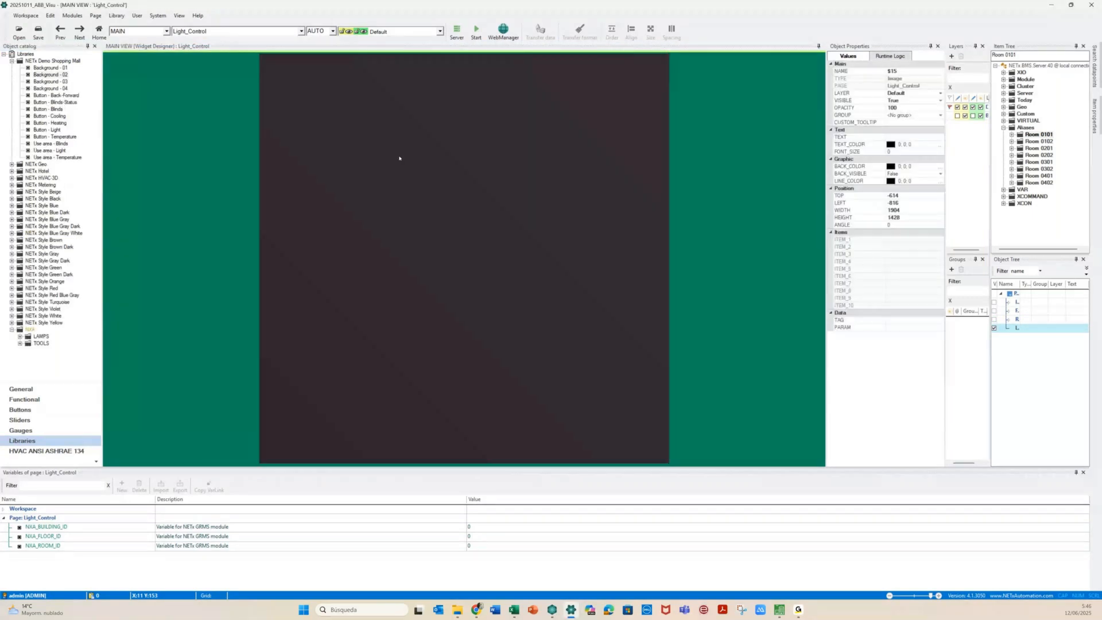
left_click(439, 363)
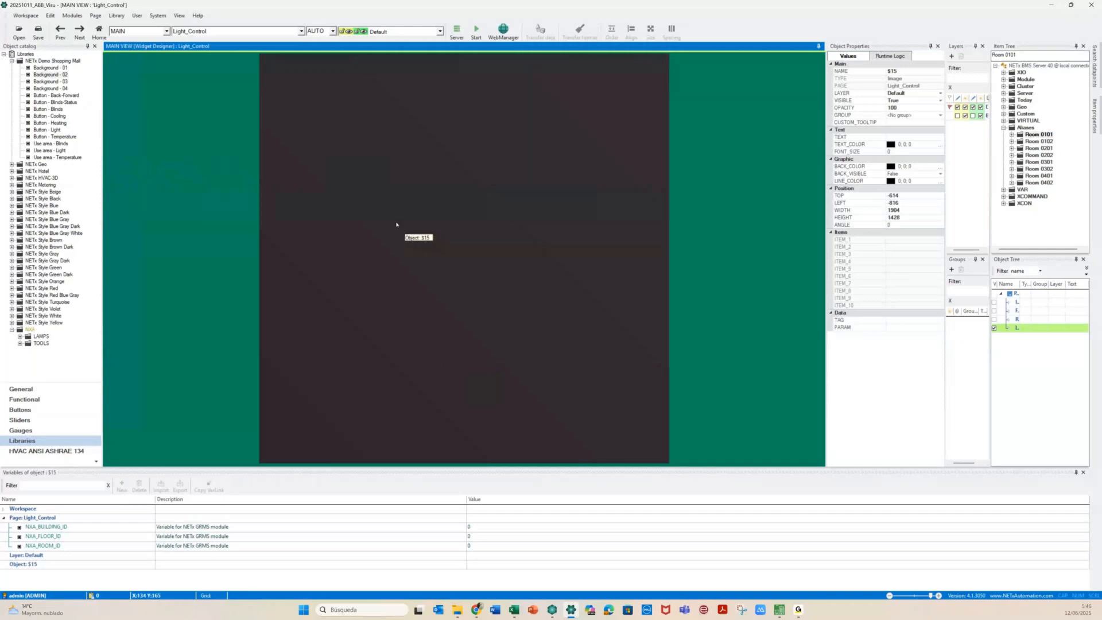
double_click(396, 224)
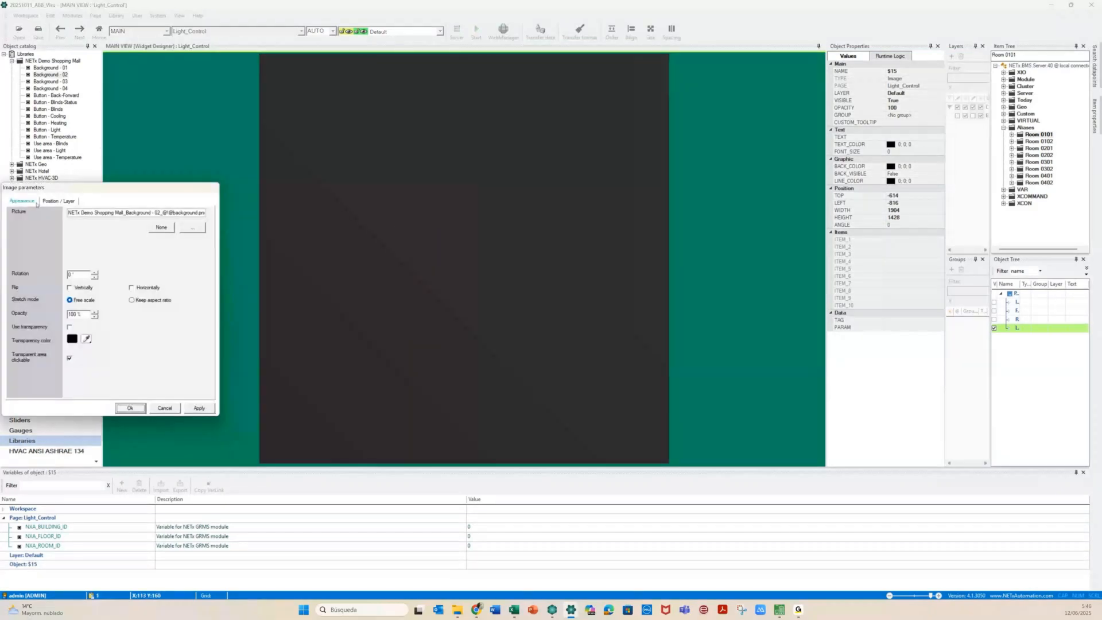
Position the image at 0,0, size it 400×400, and put it on the Background layer
left_click(56, 201)
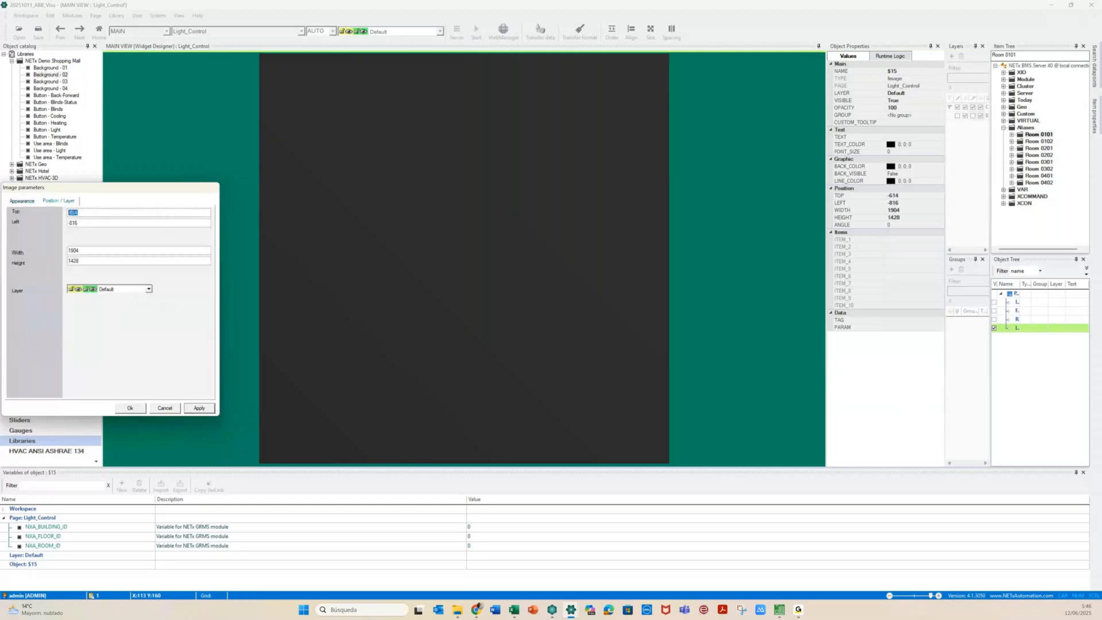
type("0")
key("Tab")
type("0")
left_click_drag(81, 248, 64, 251)
type("400")
key("Tab")
type("400")
left_click(147, 303)
Set the image opacity to 80% and confirm its settings
left_click(22, 201)
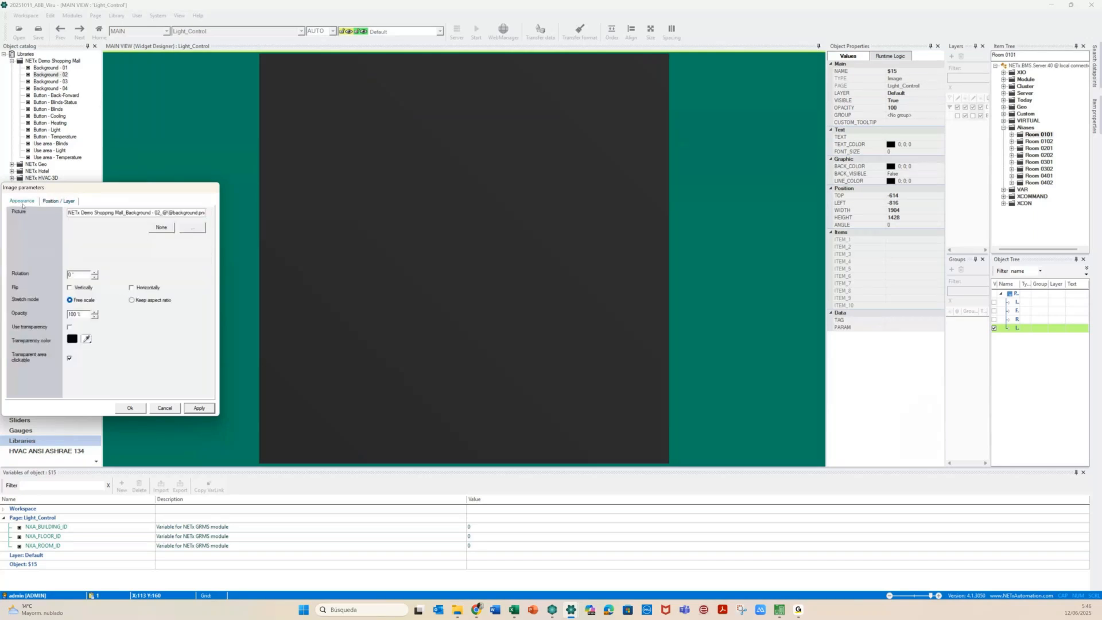
double_click(76, 313)
type("50")
left_click(199, 408)
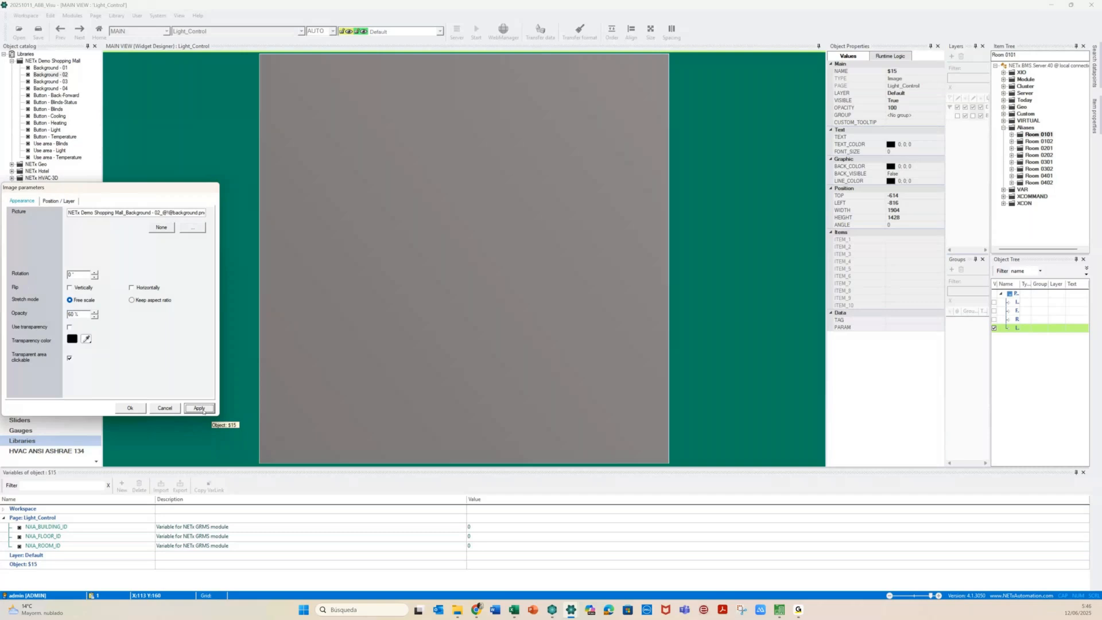
left_click(68, 313)
key("Delete")
type("3")
left_click(197, 408)
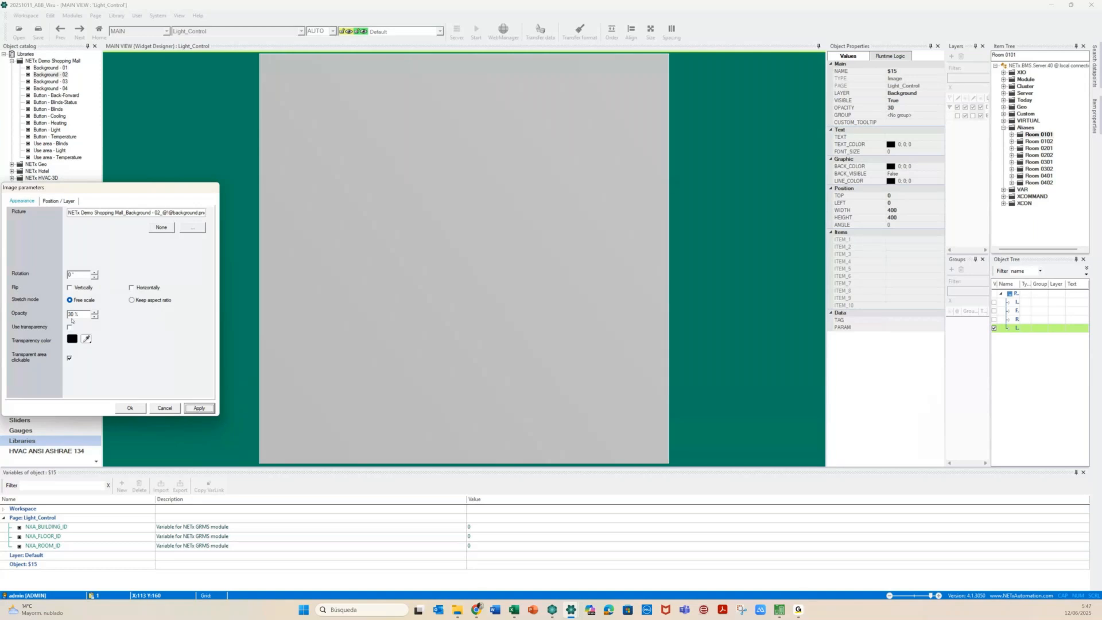
left_click(72, 313)
left_click(199, 408)
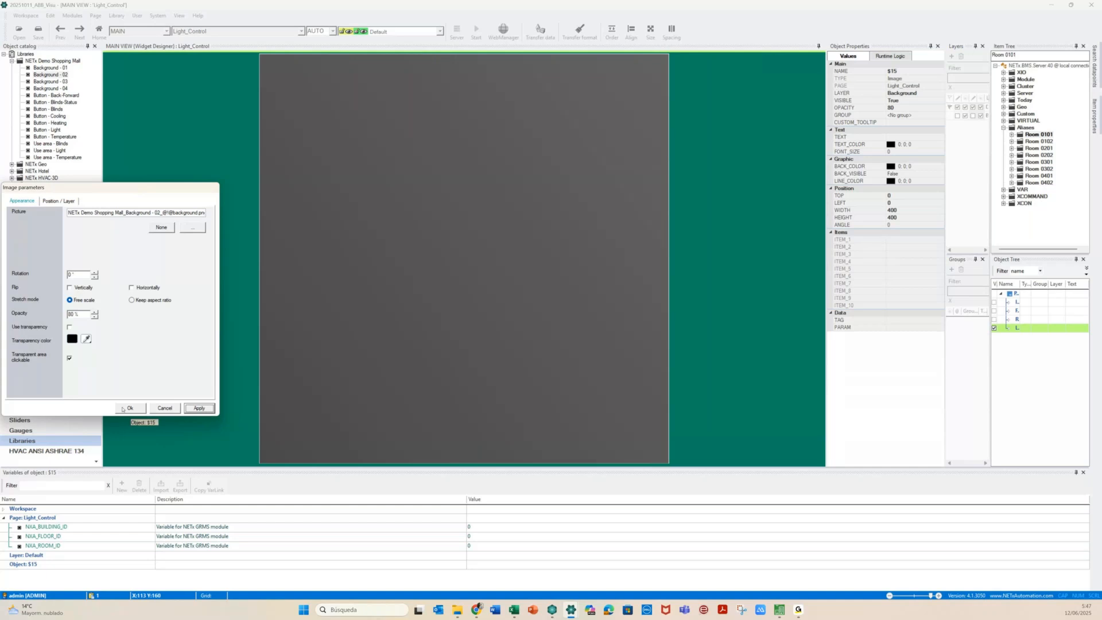
left_click(127, 408)
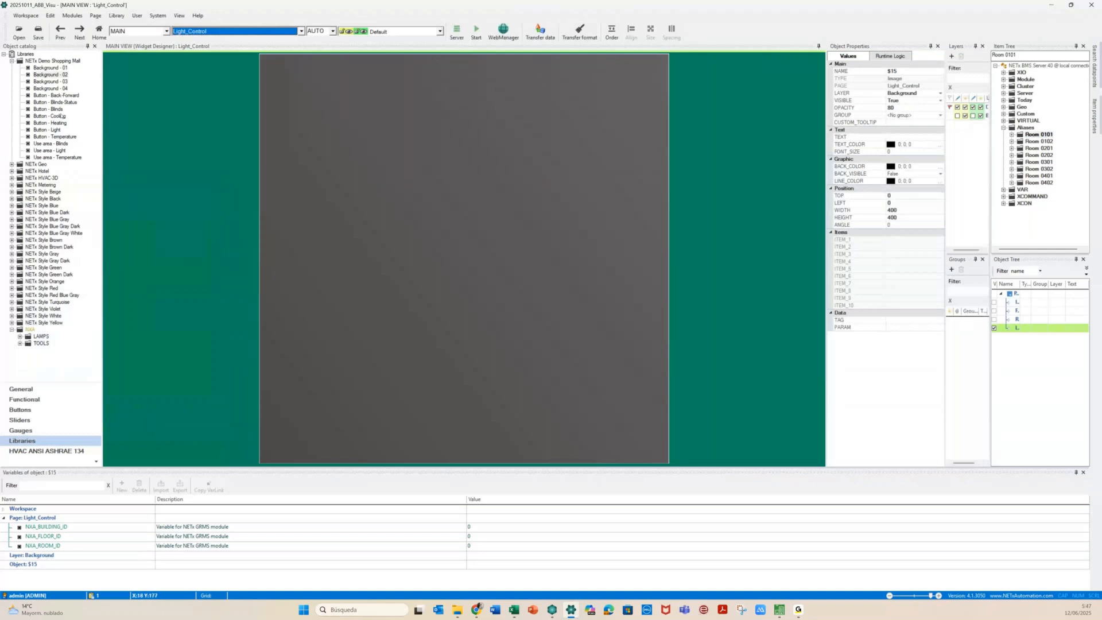
left_click(22, 389)
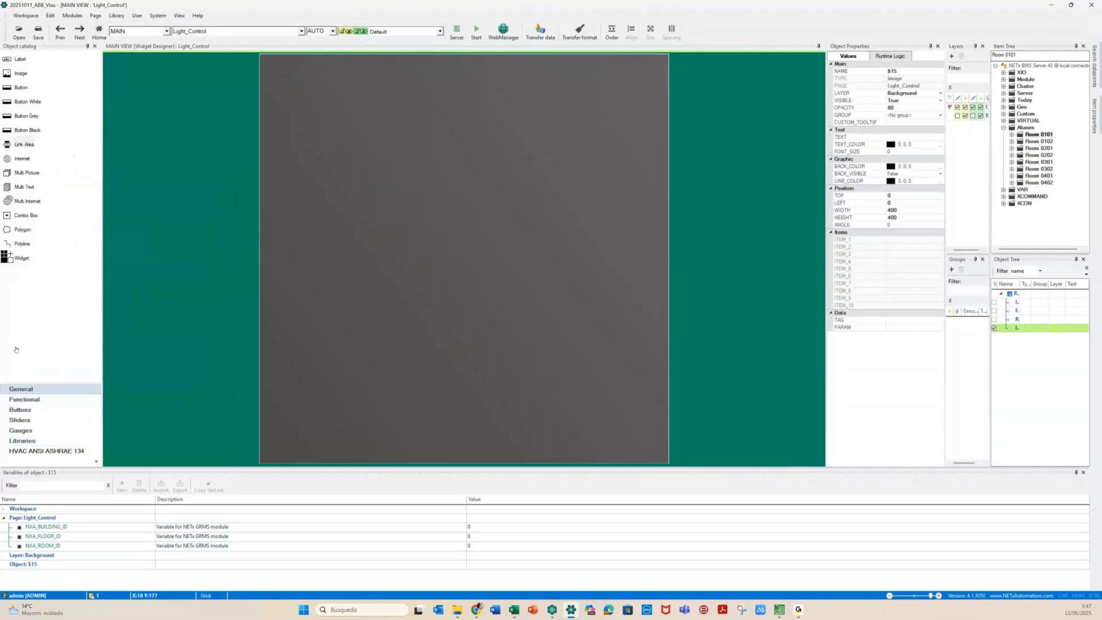
Place a label stretched across the page top and set its text to 'Light'
left_click_drag(11, 70, 281, 72)
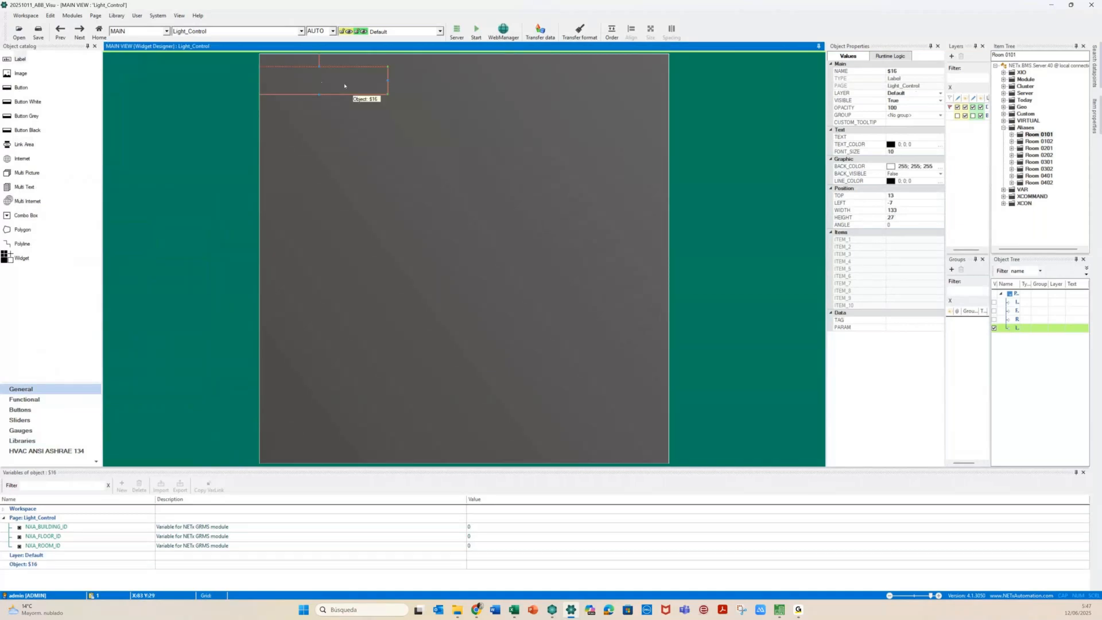
left_click_drag(345, 86, 387, 88)
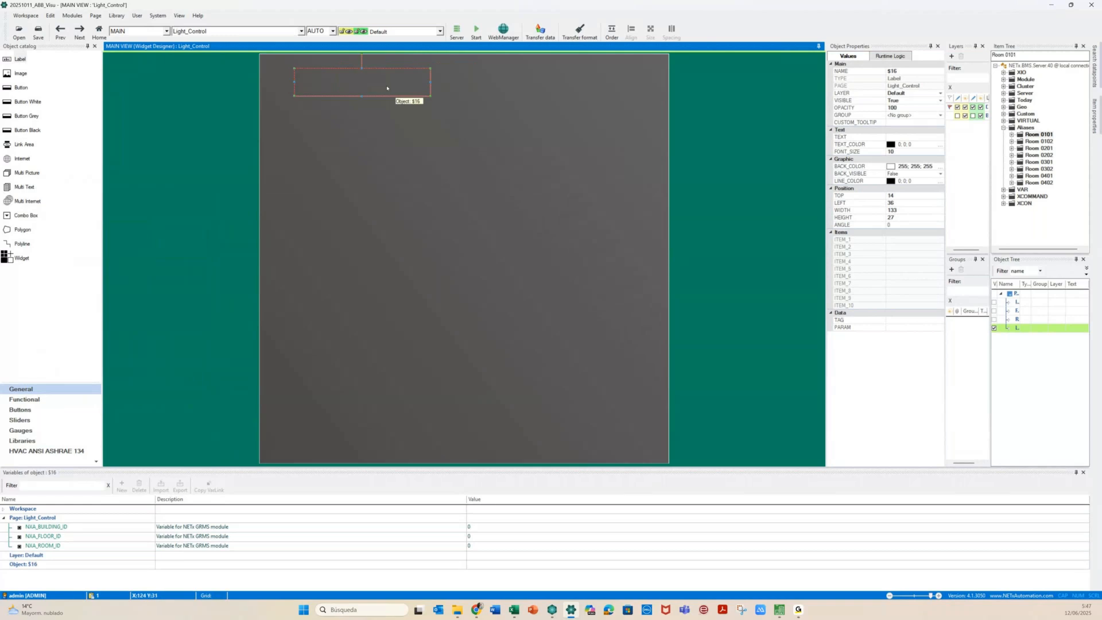
left_click(522, 107)
left_click_drag(522, 107, 649, 122)
double_click(525, 107)
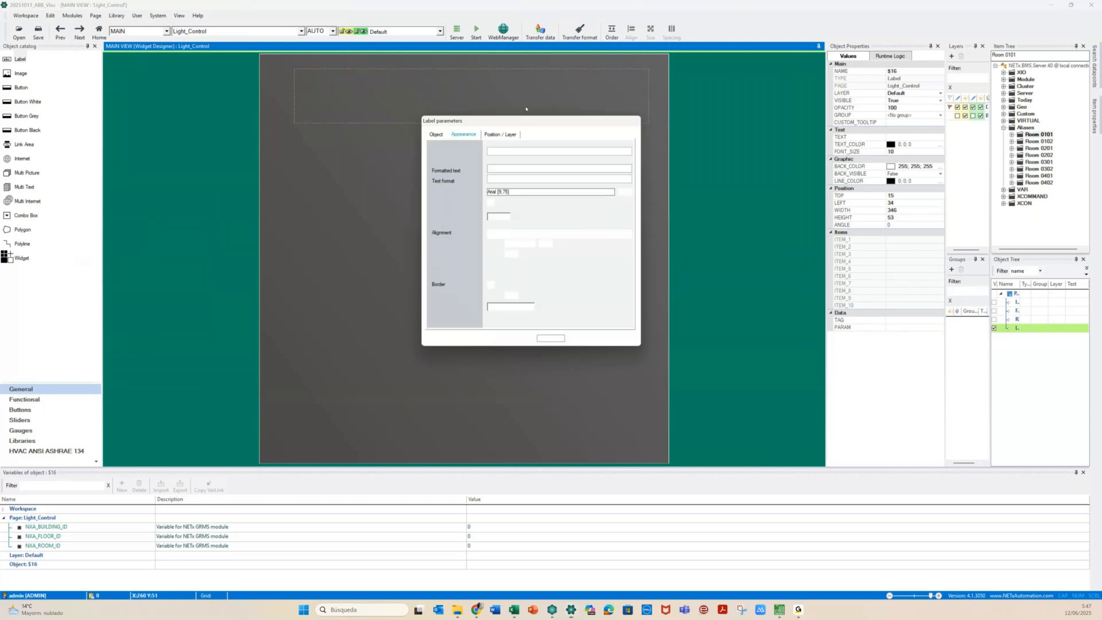
left_click(501, 151)
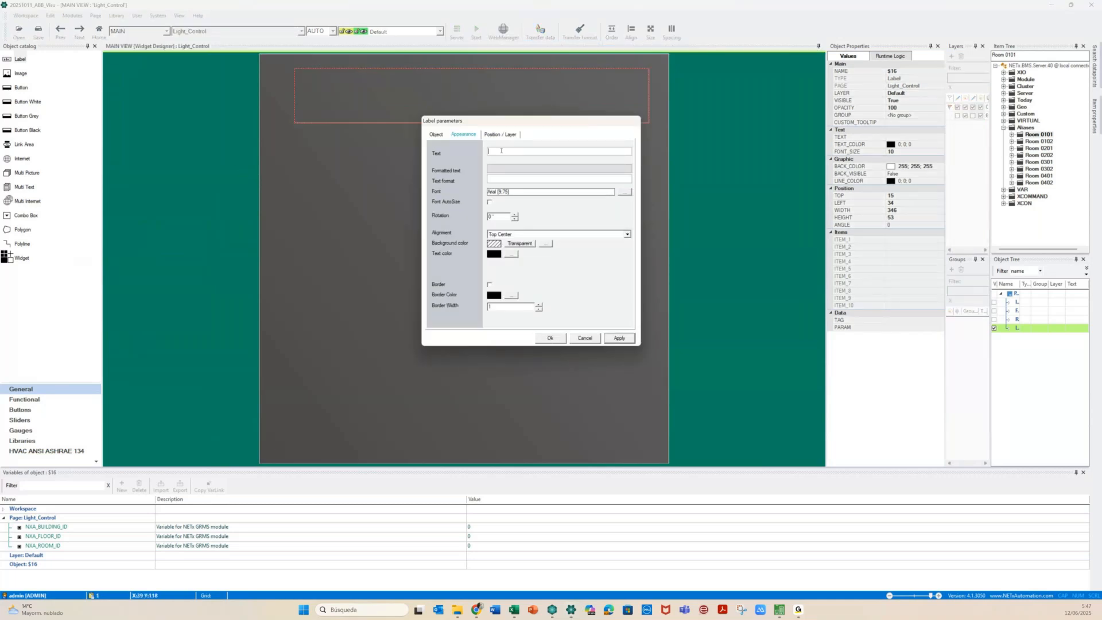
type("Light")
left_click(620, 339)
left_click(550, 338)
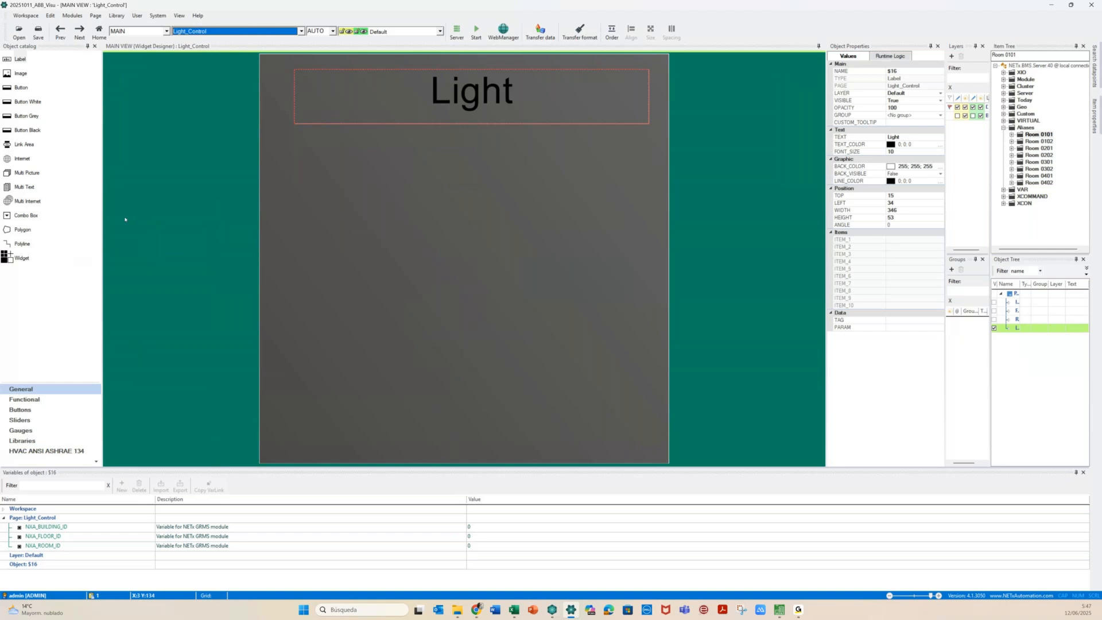
Place a Square LED near the top-left and resize it to 100×100
left_click(24, 410)
left_click_drag(7, 87, 298, 167)
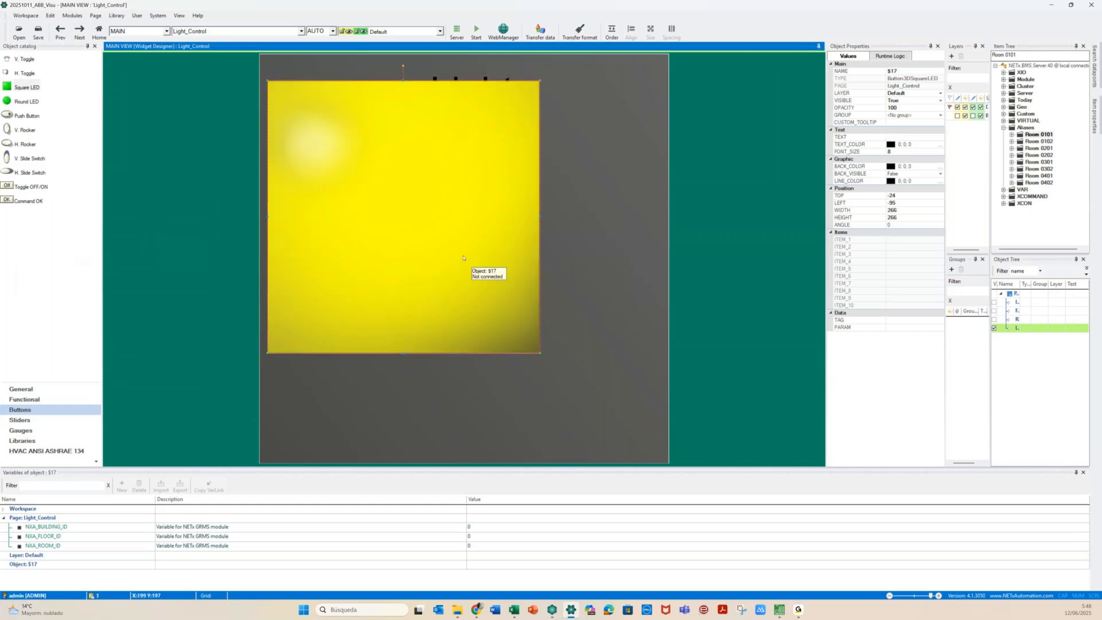
double_click(463, 257)
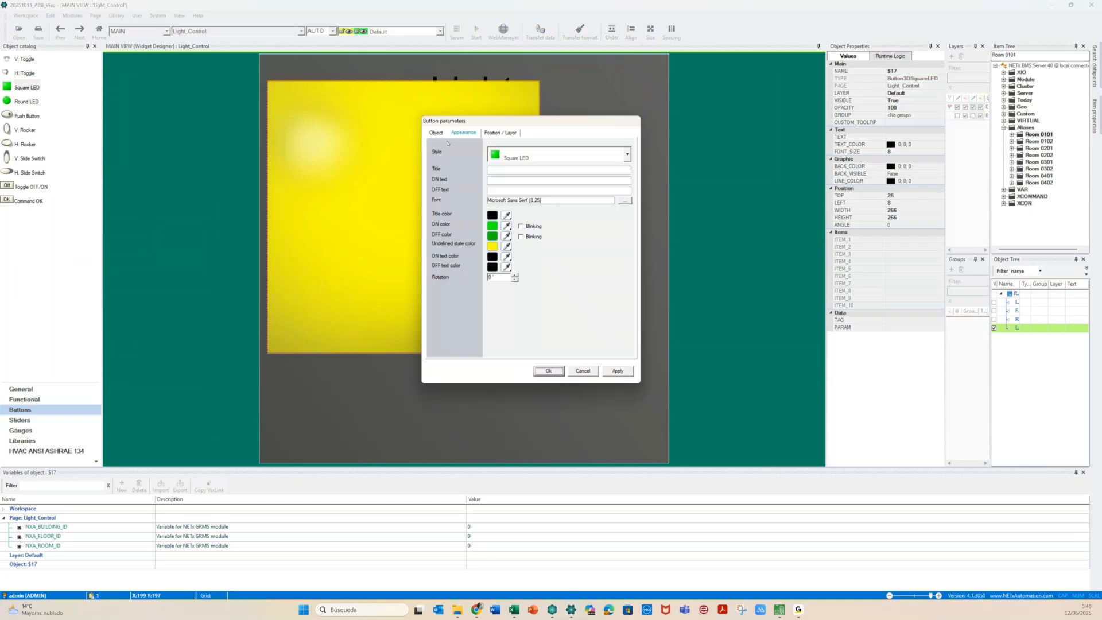
left_click(435, 133)
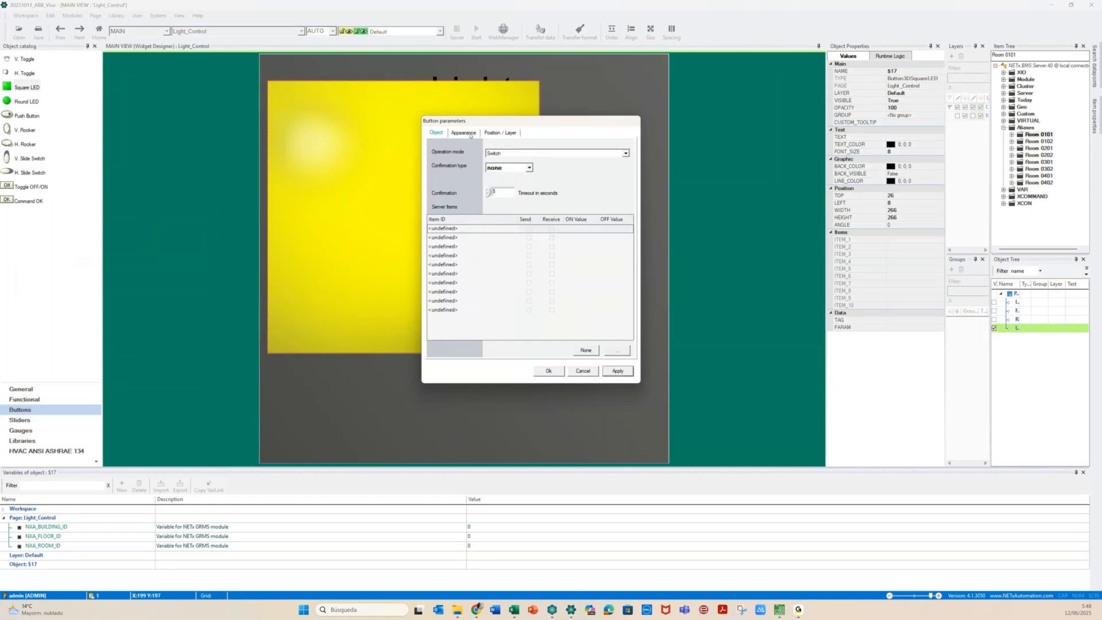
left_click(470, 134)
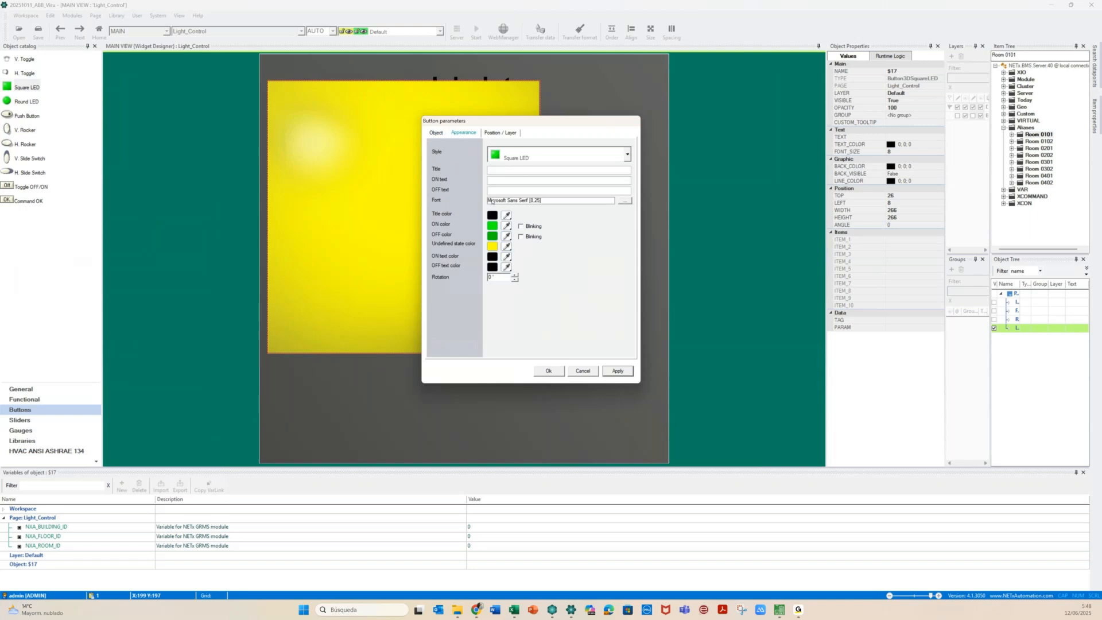
left_click(506, 134)
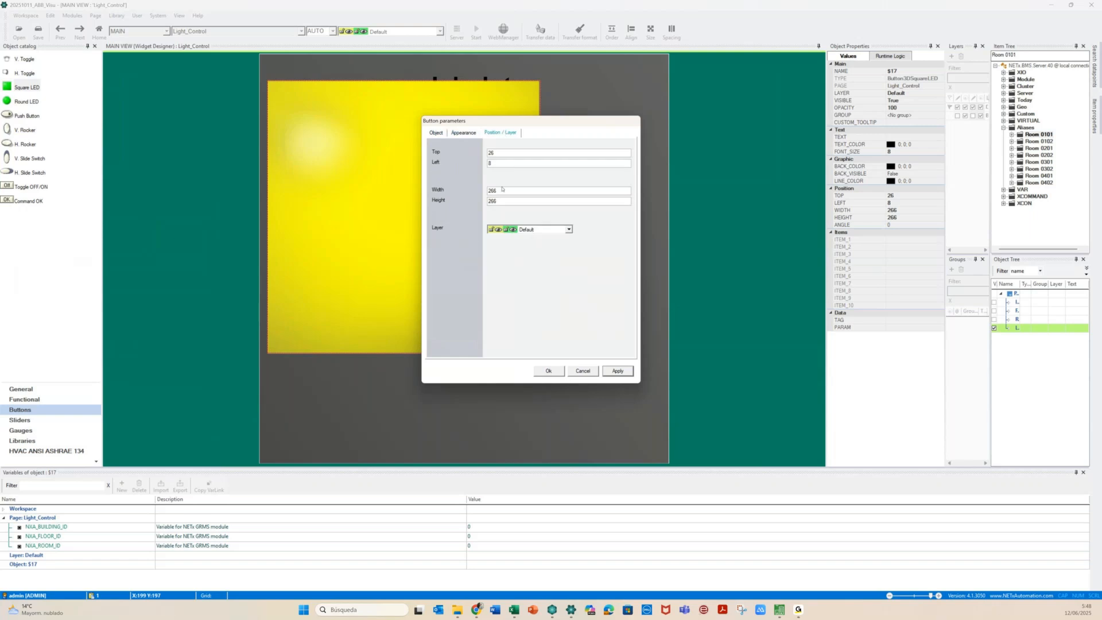
left_click_drag(504, 191, 469, 192)
type("100")
left_click(612, 372)
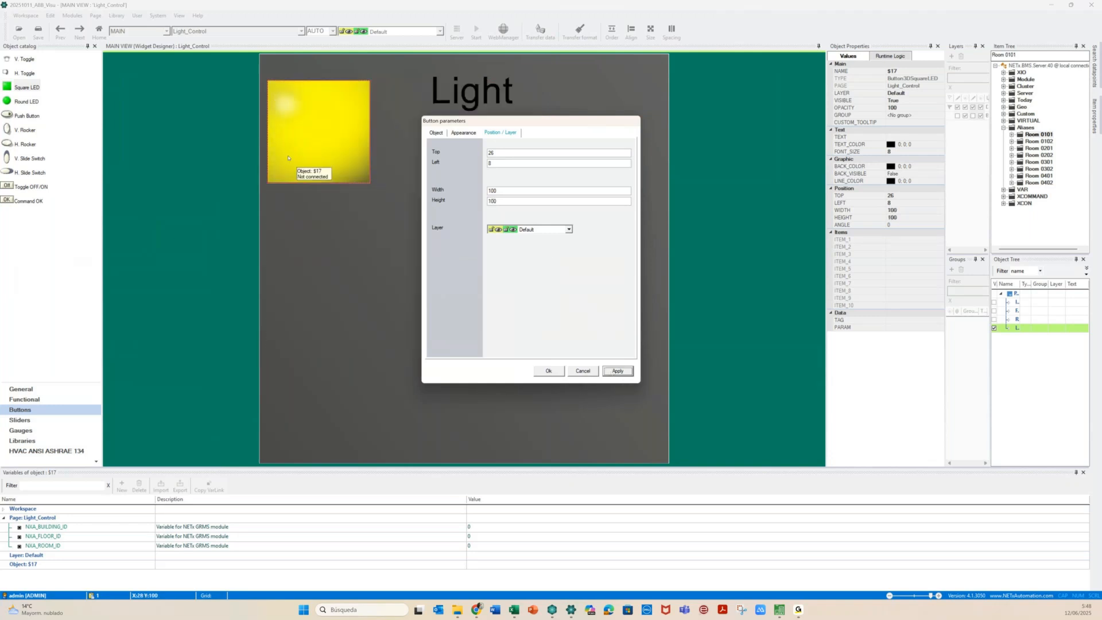
left_click(457, 133)
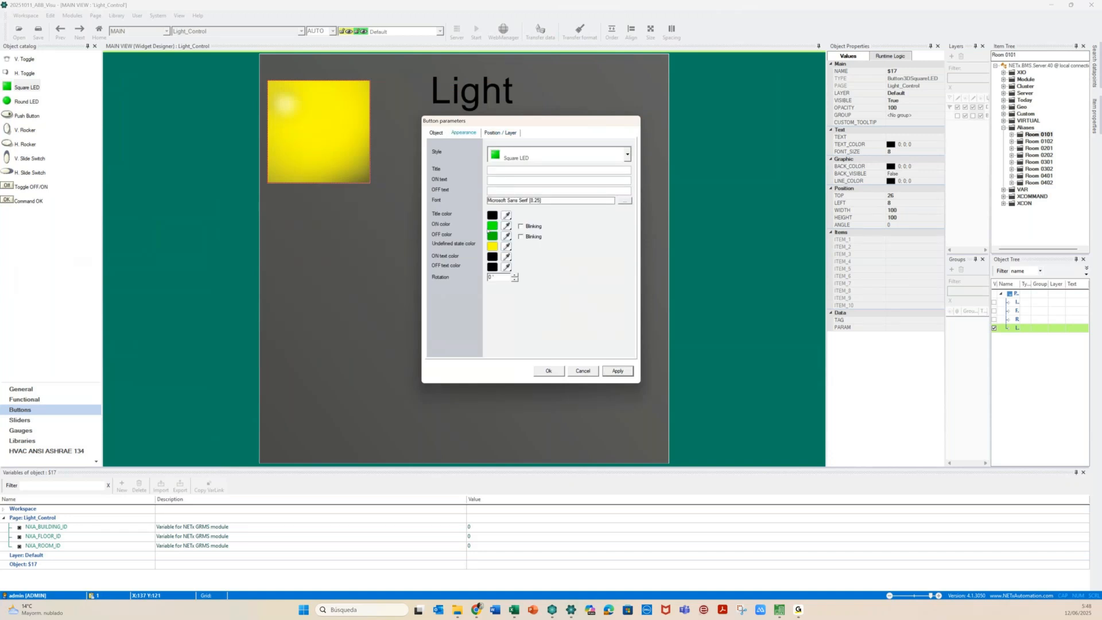
Set the LED colours: yellow for ON, grey for OFF, red for undefined
left_click(491, 227)
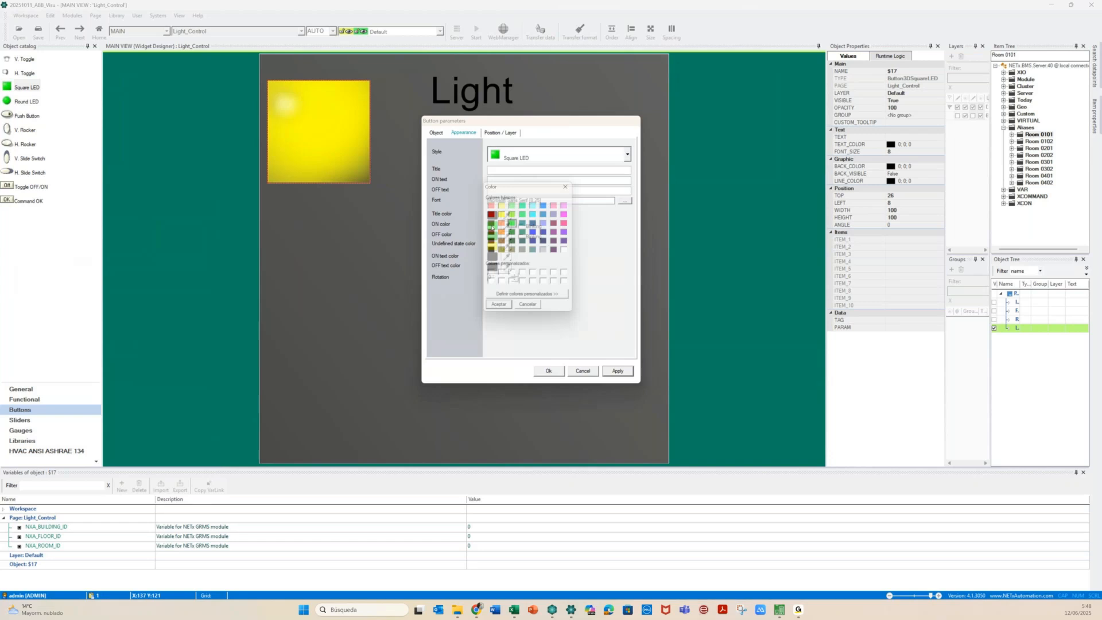
left_click(503, 215)
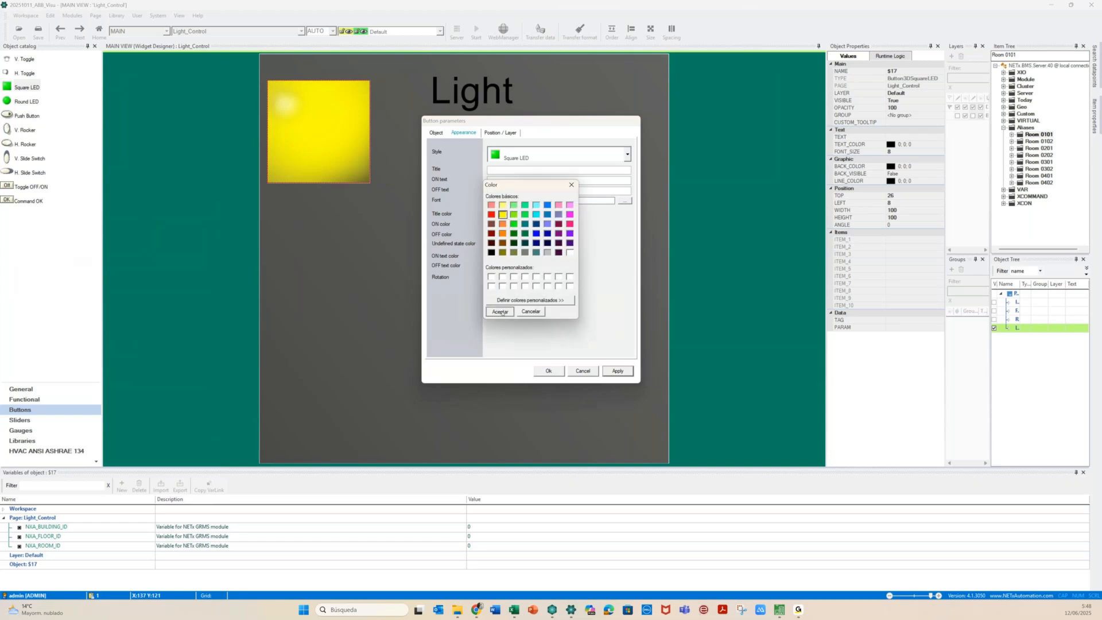
left_click(500, 311)
left_click(493, 249)
left_click(547, 253)
left_click(499, 311)
left_click(491, 247)
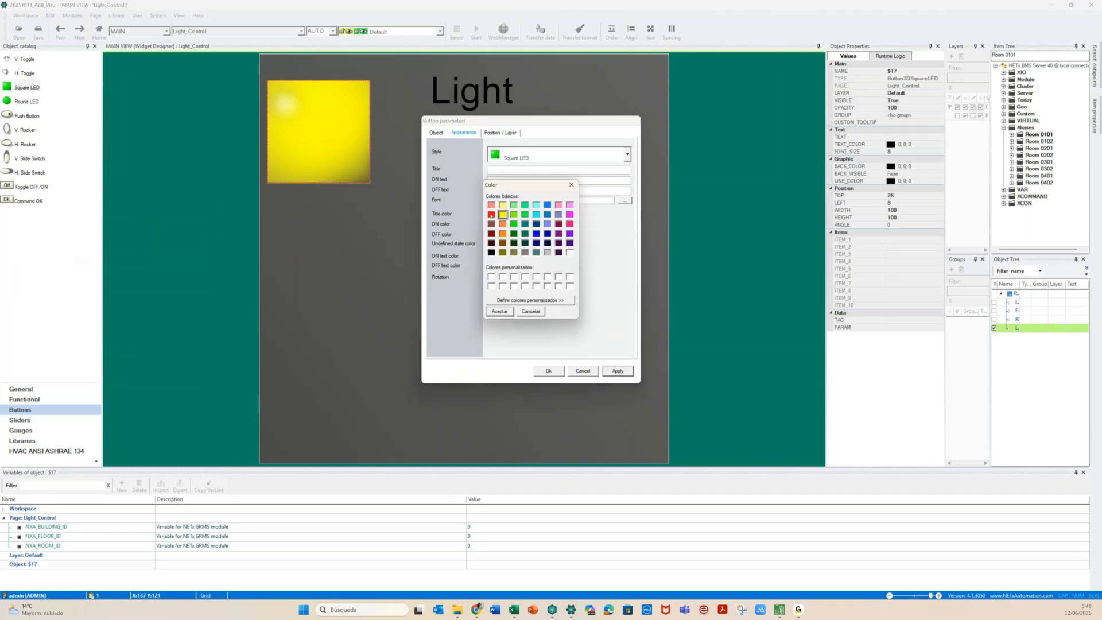
left_click(491, 214)
left_click(499, 312)
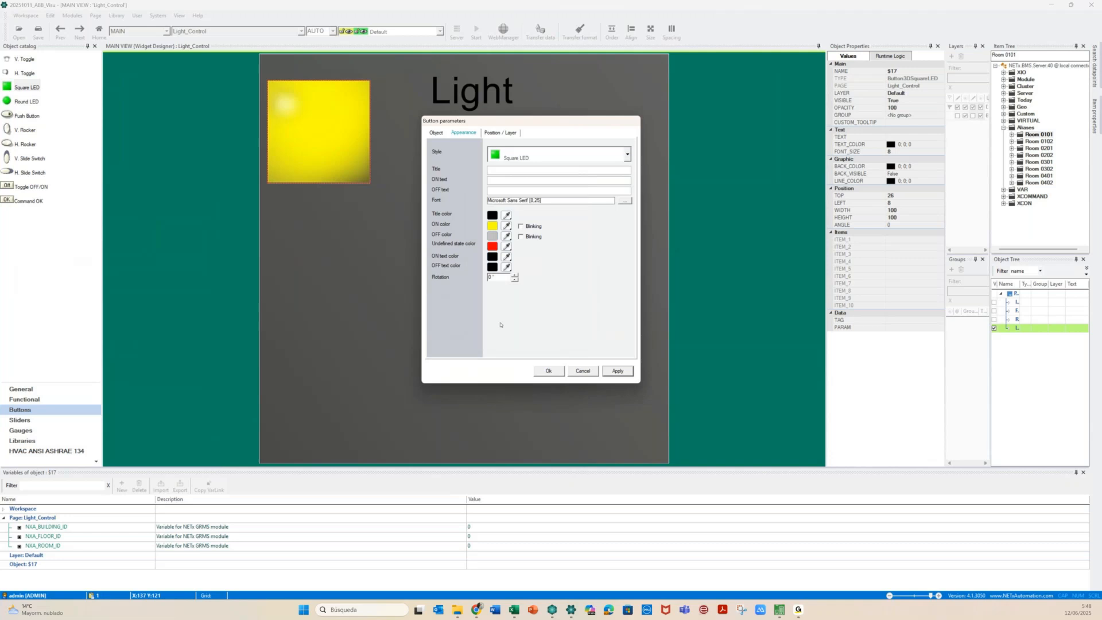
Bind the LED's first item to Aliases > Room 0101\Lights\ON/OFF Hall
left_click(436, 132)
left_click(471, 229)
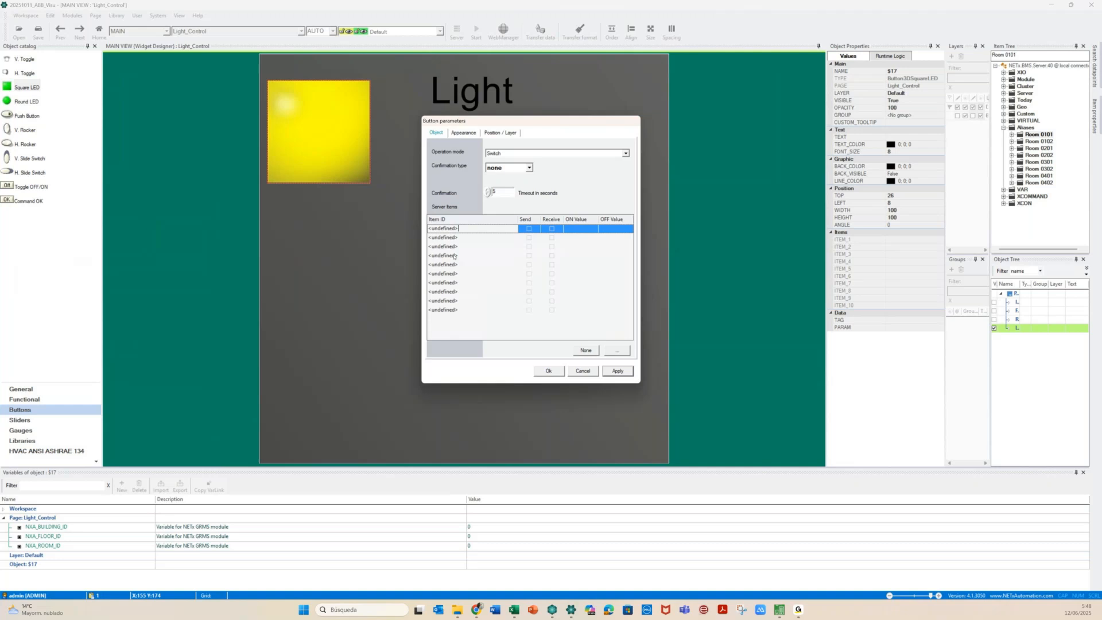
left_click(612, 353)
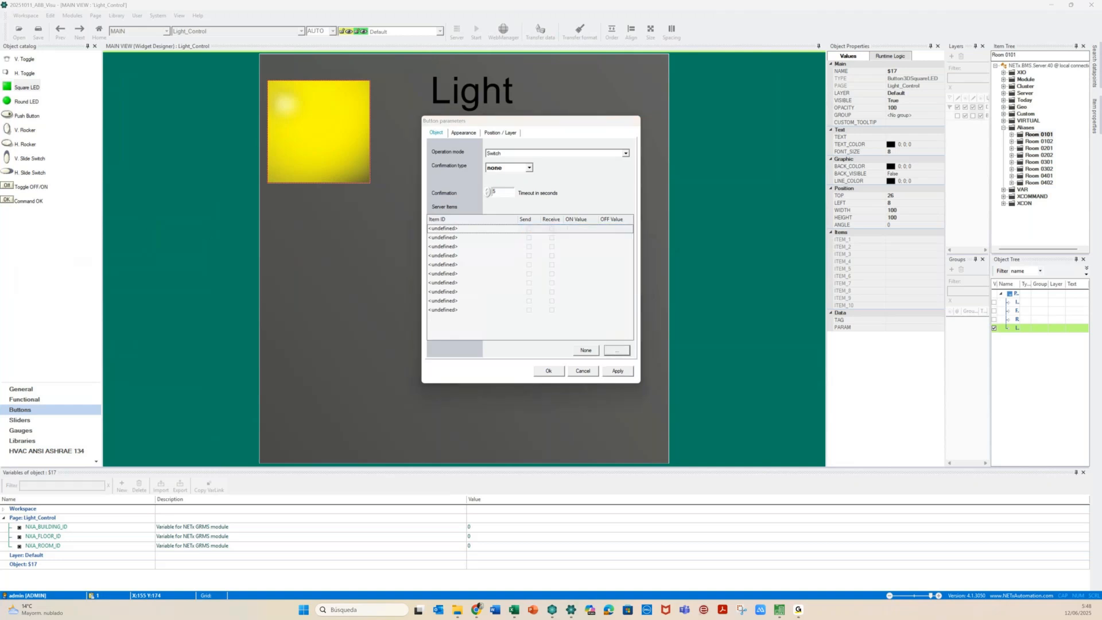
left_click_drag(232, 194, 758, 102)
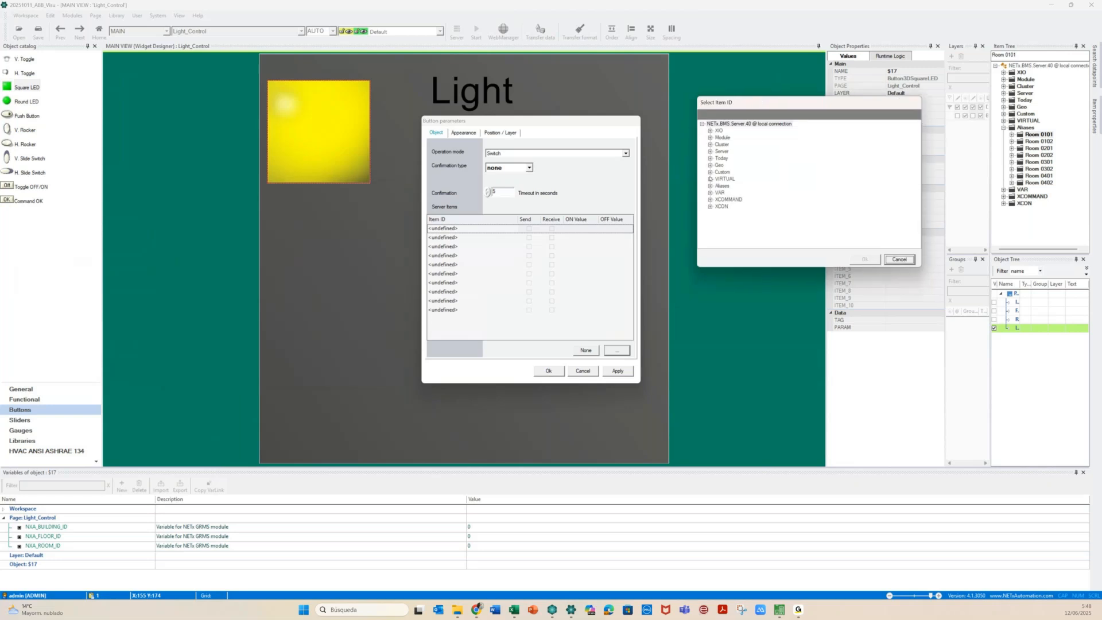
left_click(710, 186)
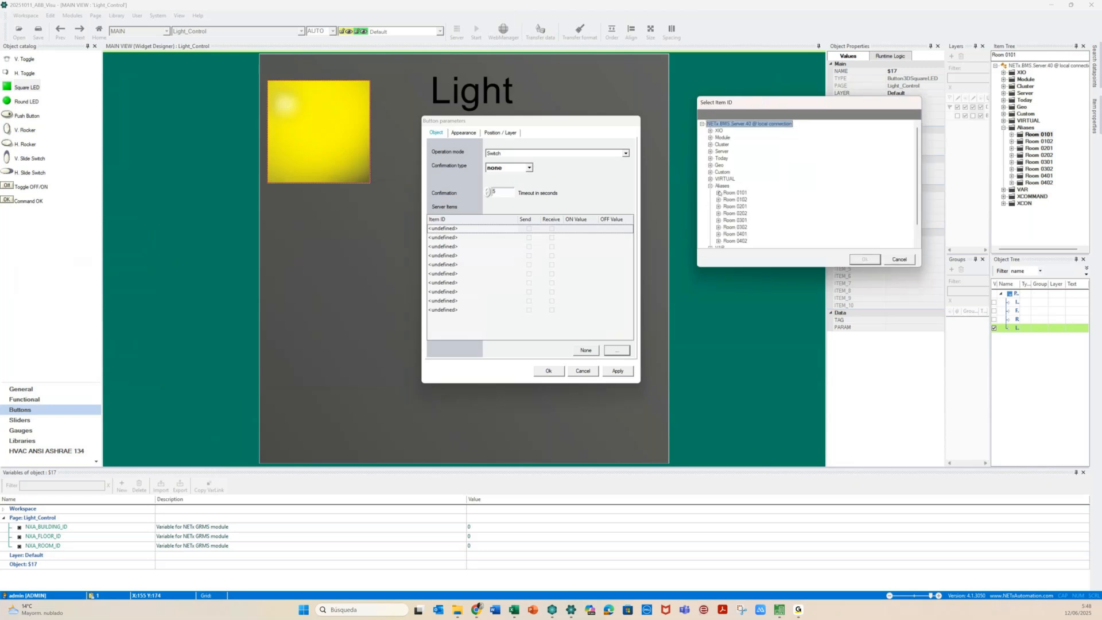
left_click(718, 193)
left_click(725, 234)
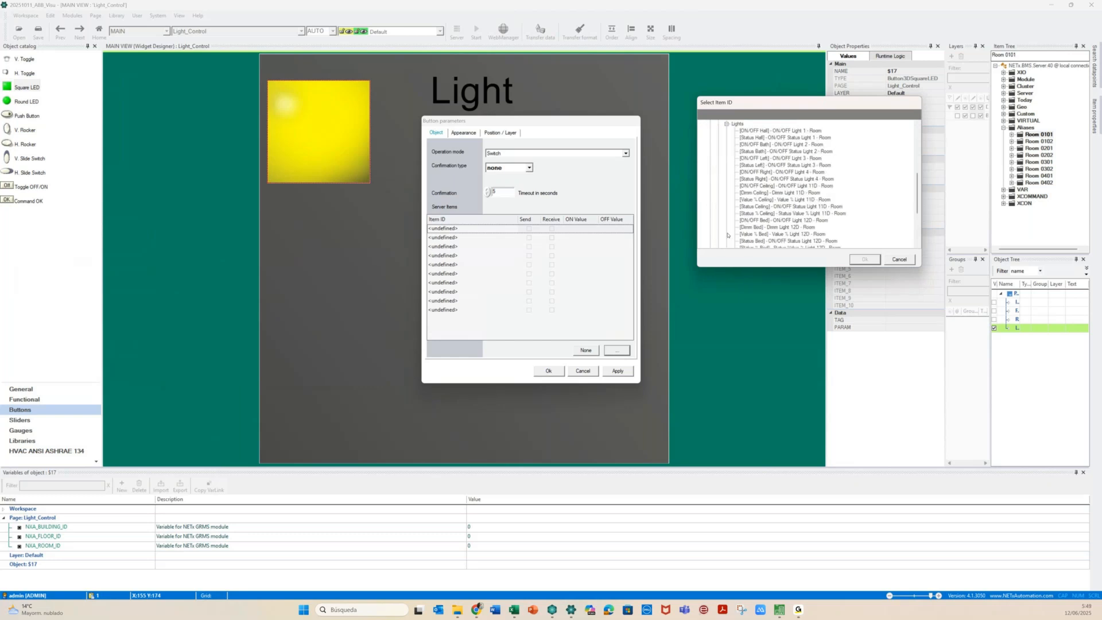
scroll(727, 234, "down", 3)
scroll(727, 235, "up", 1)
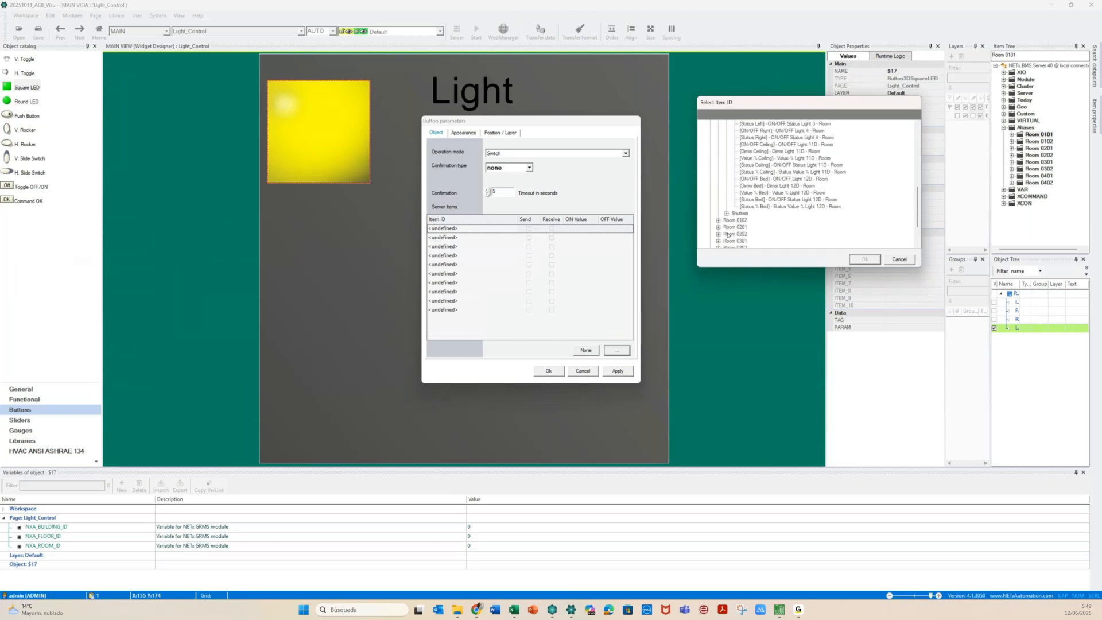
scroll(727, 234, "up", 5)
left_click(769, 193)
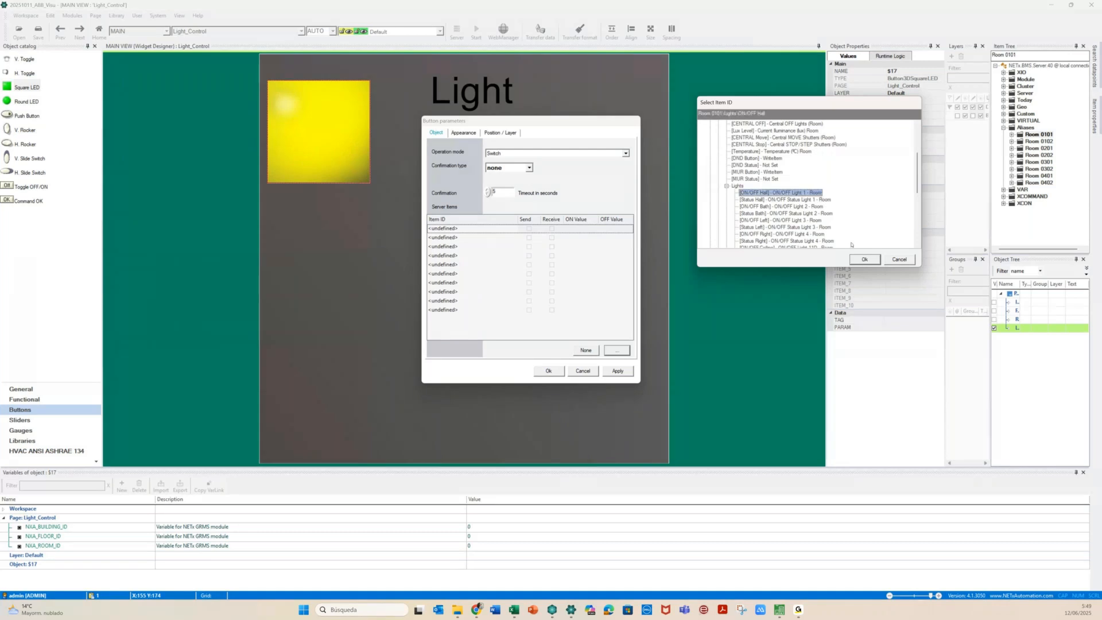
left_click(865, 260)
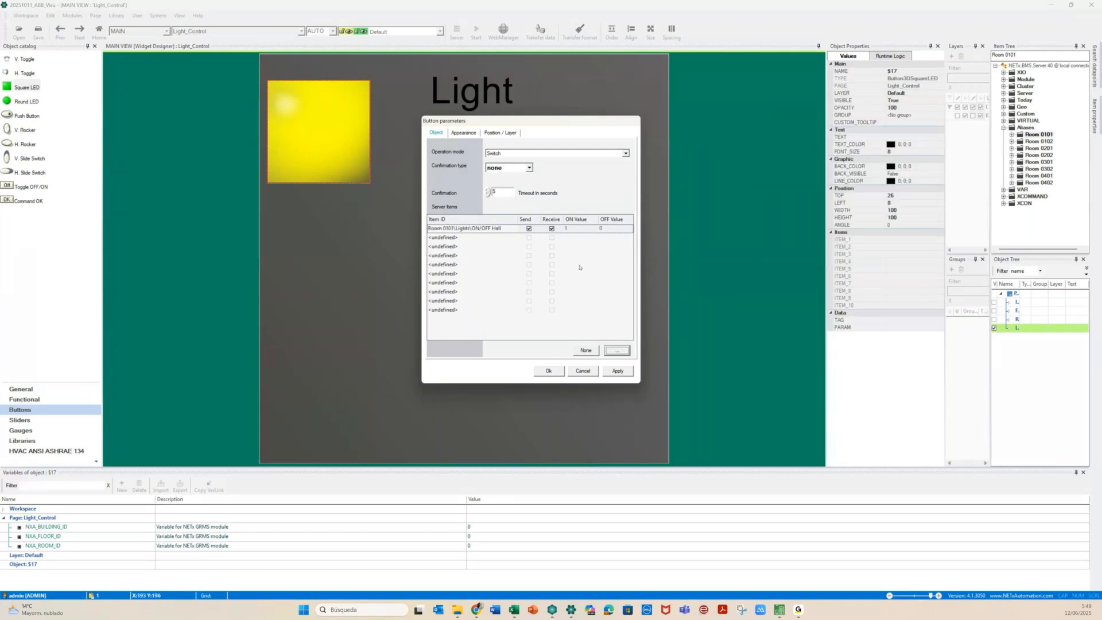
Replace 0101 in the first Item ID with {PG:F}{PG:R} and widen the Item ID column
left_click(449, 228)
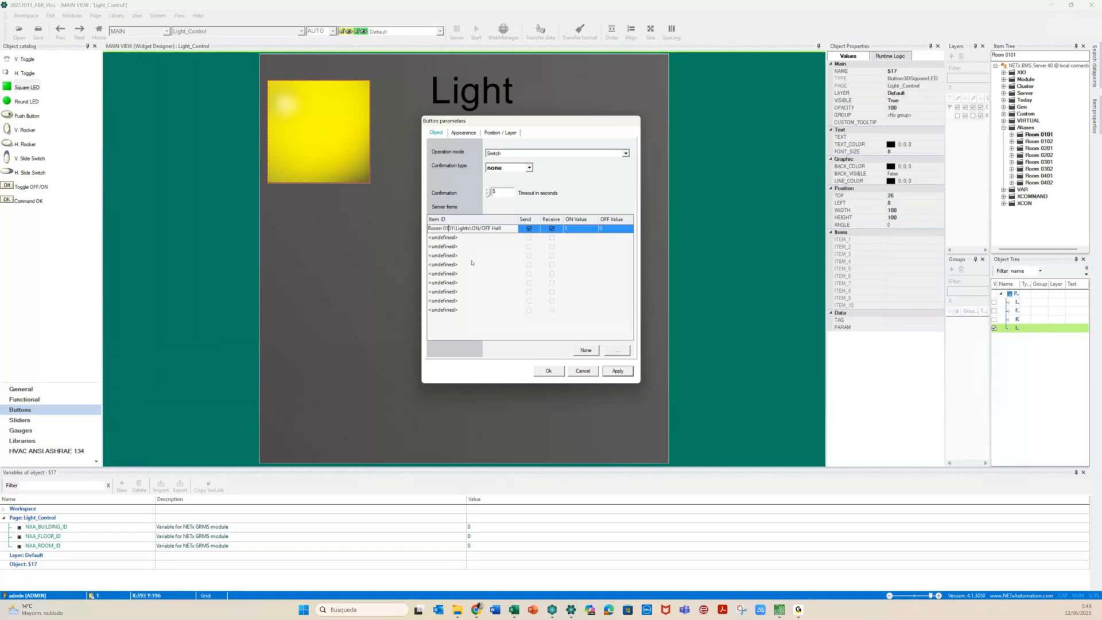
key("Left")
key("Left")
key("shift+Right")
key("shift+Right")
key("shift+Right")
key("shift+Right")
type("{")
type("PG")
type(":F")
type(":")
type("{")
type("PG:")
type("R}")
key("shift+End")
left_click(483, 238)
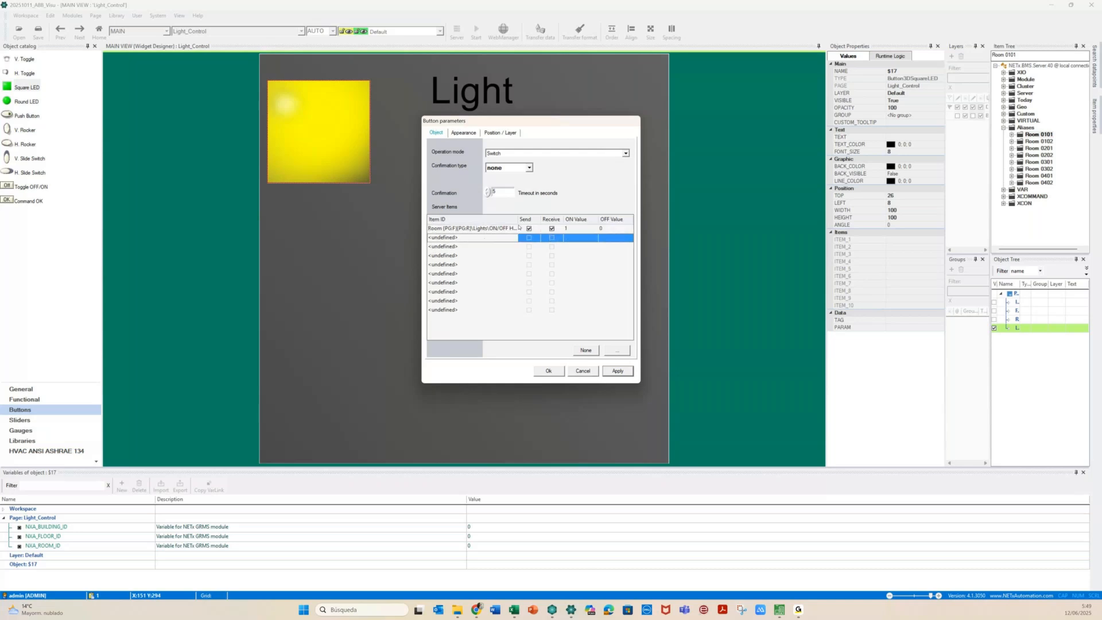
left_click_drag(518, 219, 550, 221)
left_click(514, 228)
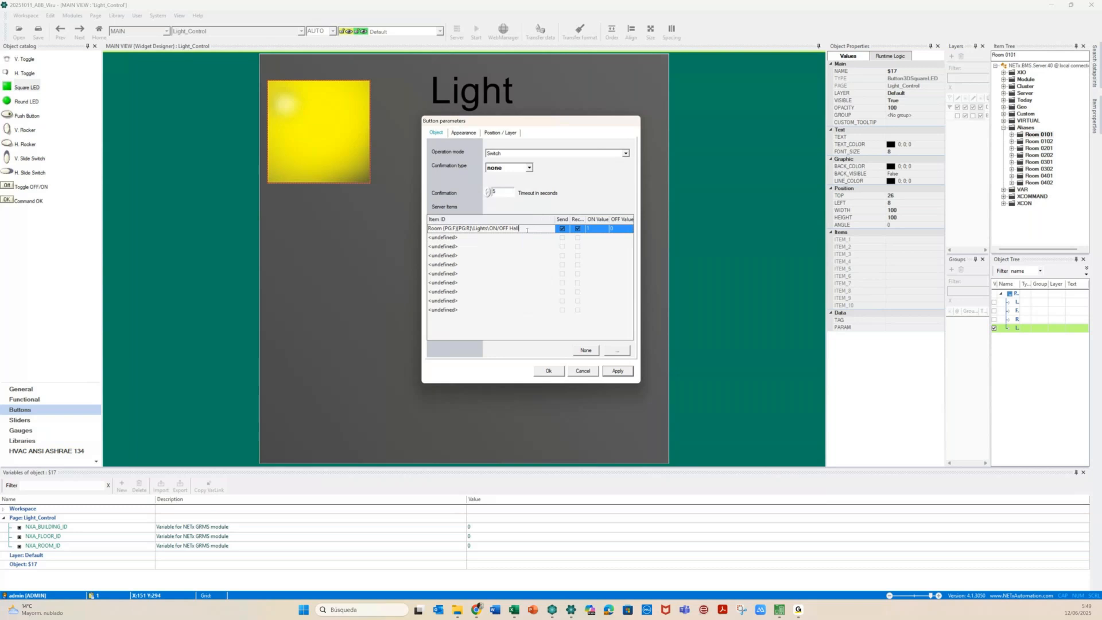
left_click(465, 236)
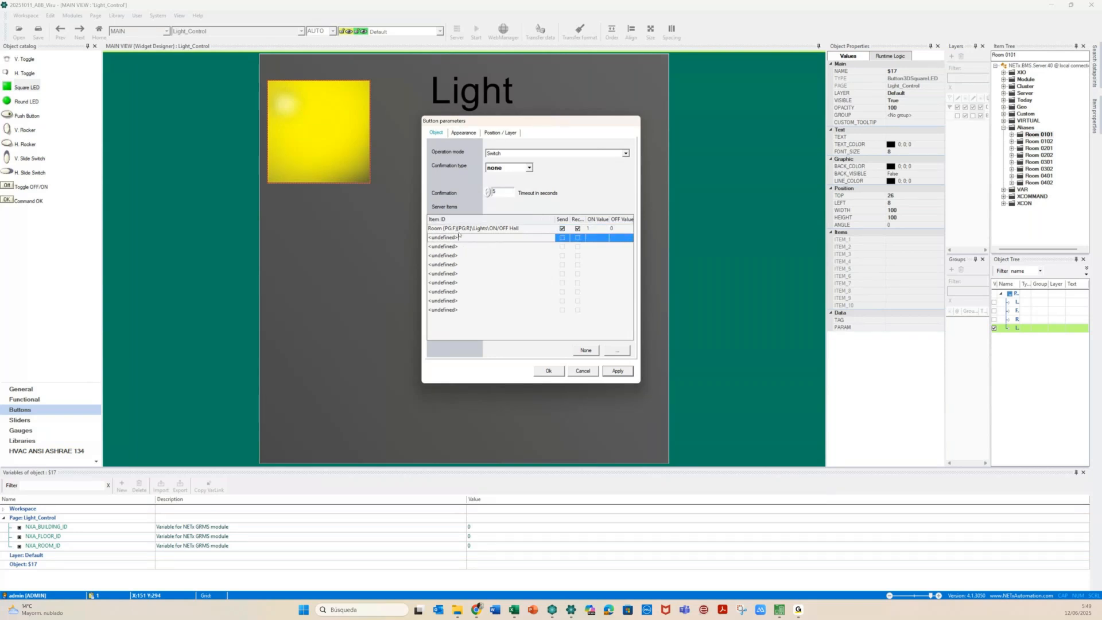
left_click(614, 350)
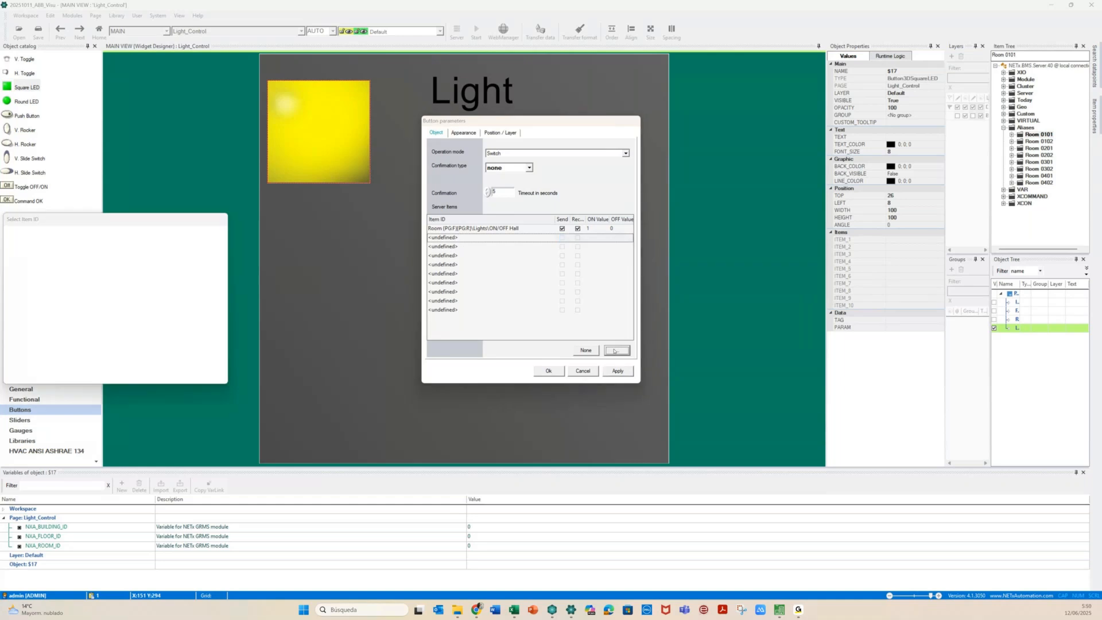
Bind the second item row to Room 0101\Lights\Status Hall
left_click(123, 316)
key("Return")
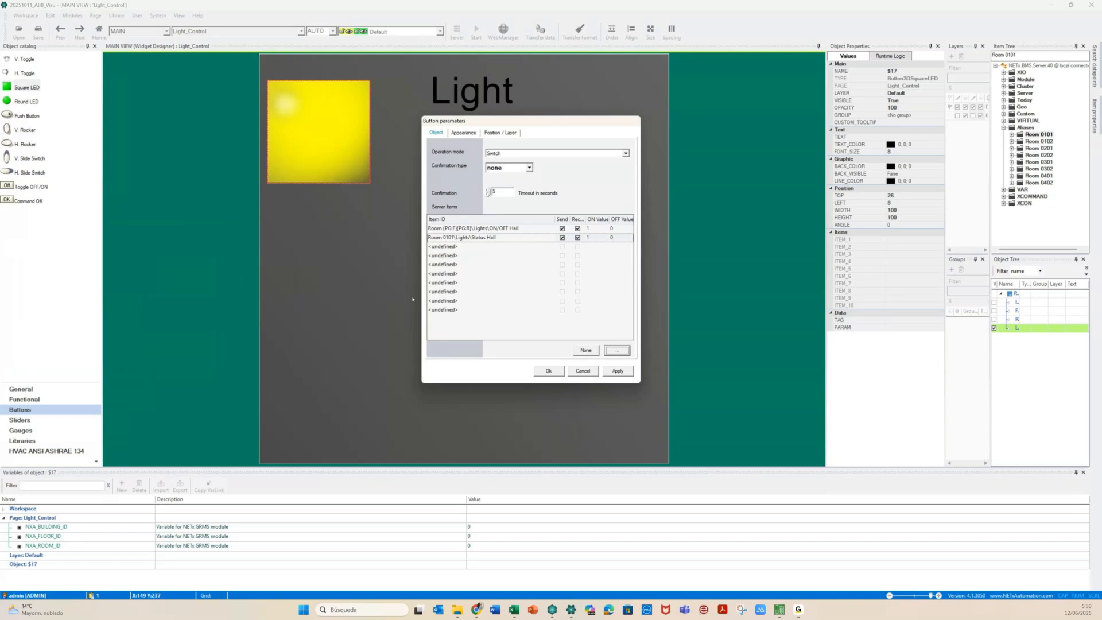
left_click(466, 229)
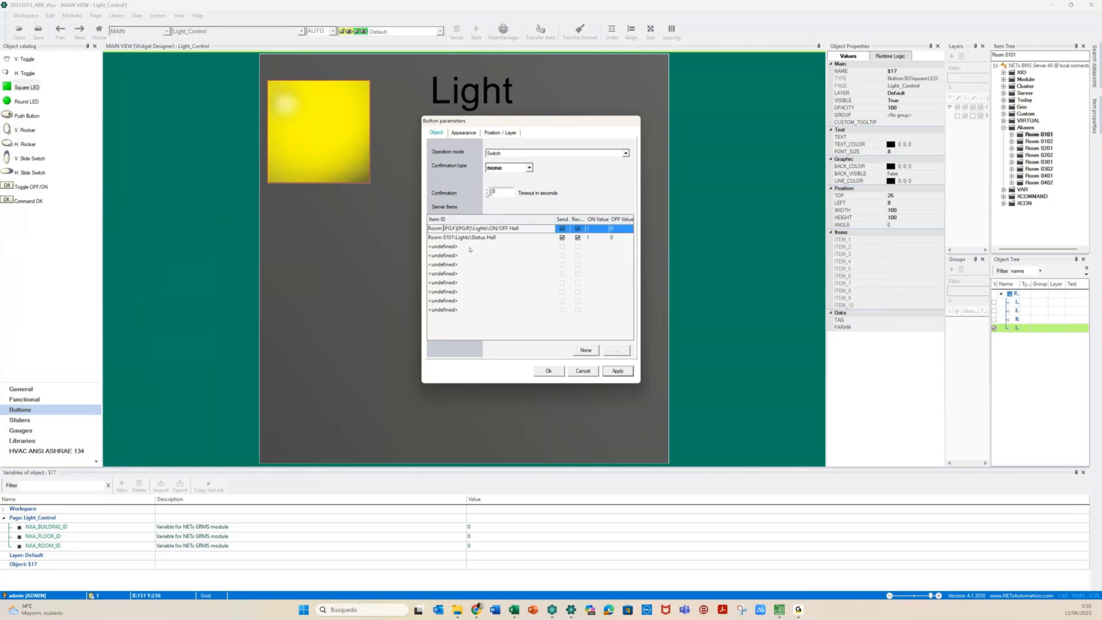
key("shift+Right")
key("shift+Right")
key("shift+Right")
key("shift+Right")
key("shift+Right")
key("shift+Right")
Paste {PG:F}{PG:R} over 0101 in row two, make it receive-only, and apply
key("shift+Right")
key("shift+Right")
key("shift+Right")
key("shift+Right")
key("shift+Right")
key("shift+Right")
key("ctrl+c")
left_click(445, 238)
key("shift+Right")
key("shift+Right")
key("shift+Right")
key("shift+Right")
key("ctrl+v")
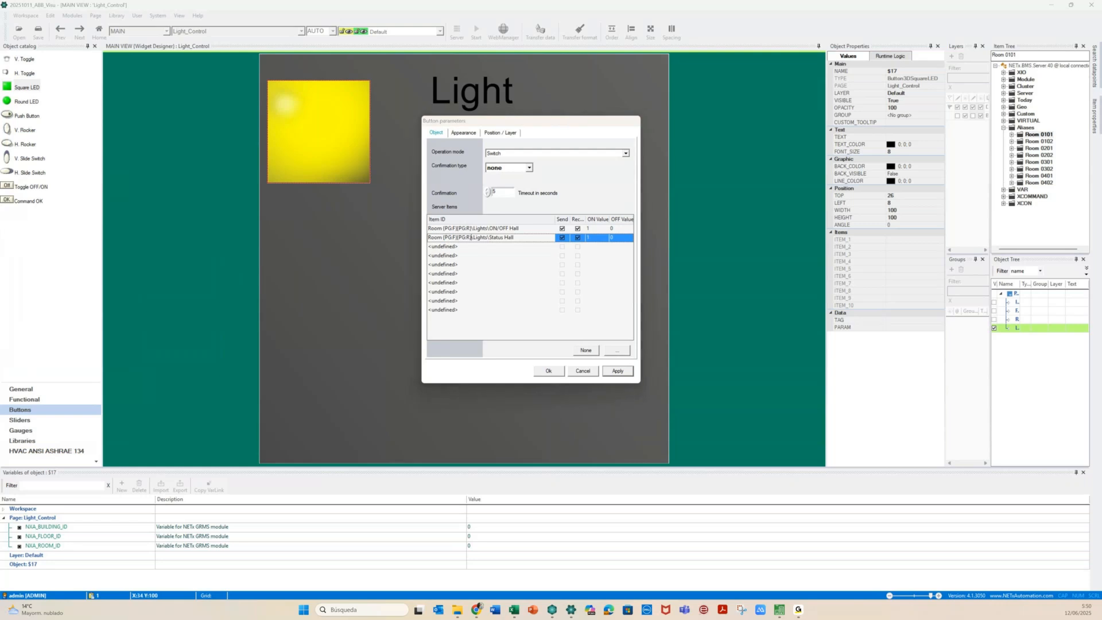
left_click(562, 238)
left_click_drag(556, 220, 534, 221)
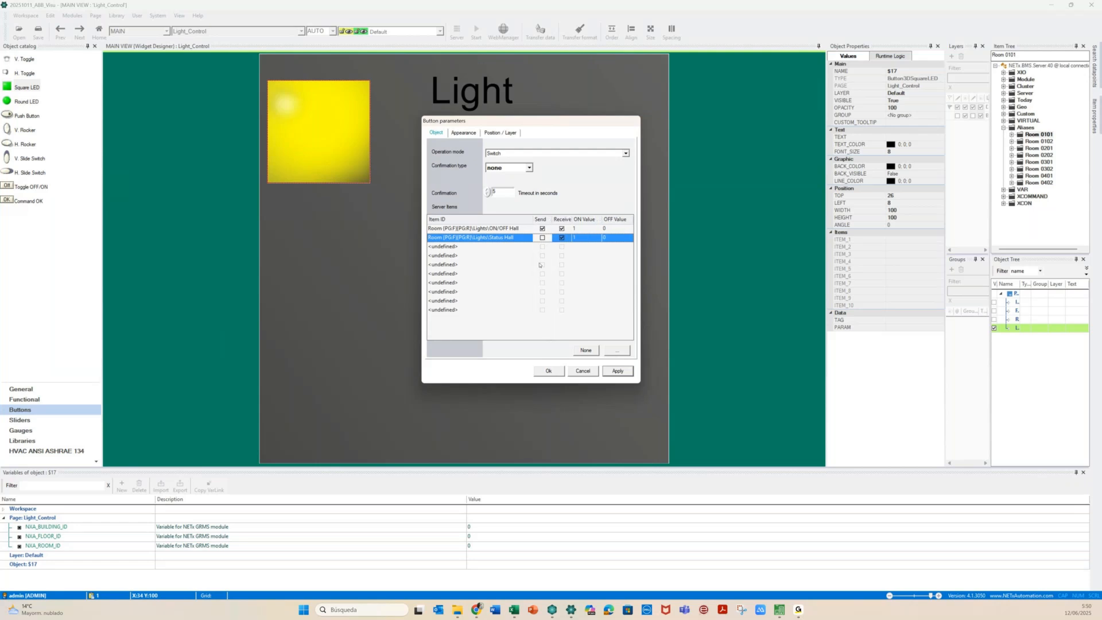
left_click(617, 370)
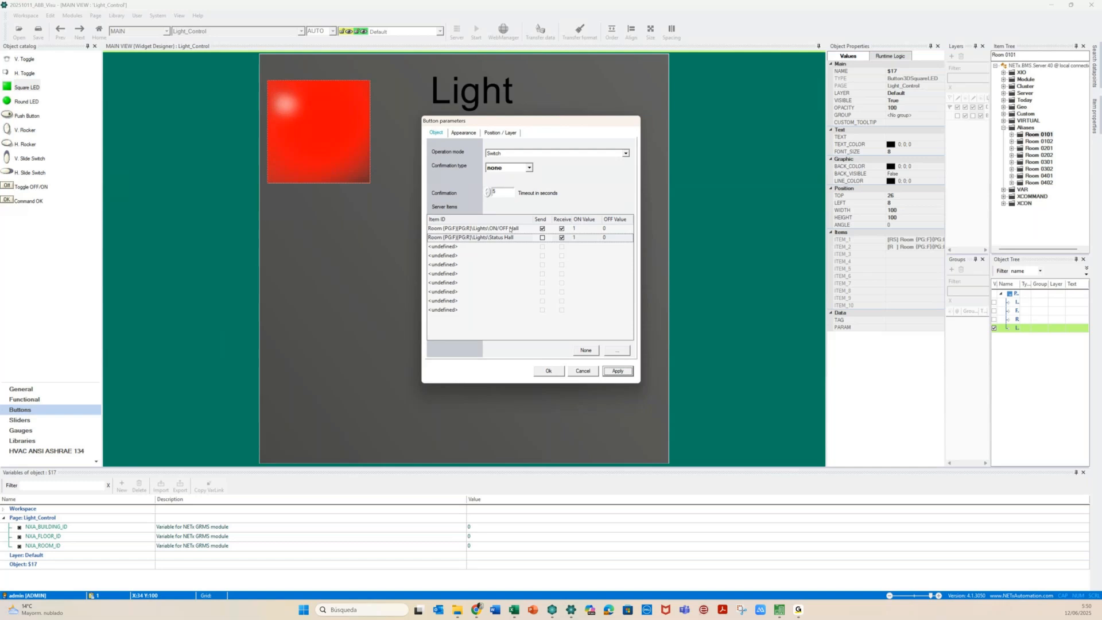
Move the square LED lower and slightly right on the page
left_click(548, 371)
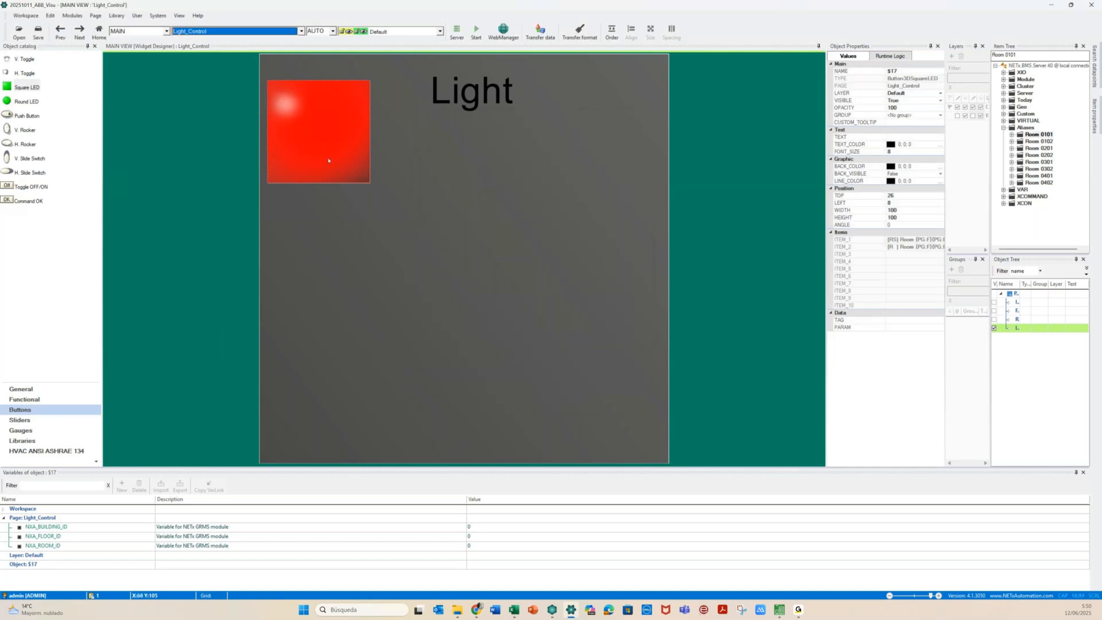
left_click_drag(329, 160, 336, 206)
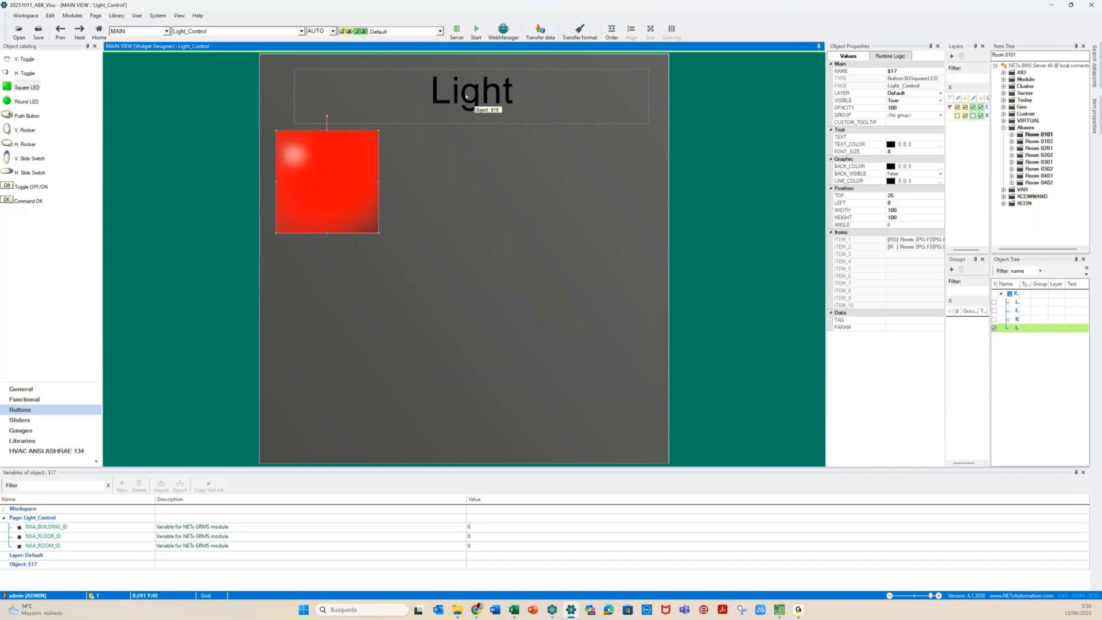
left_click(467, 98)
key("Delete")
left_click_drag(335, 167, 345, 185)
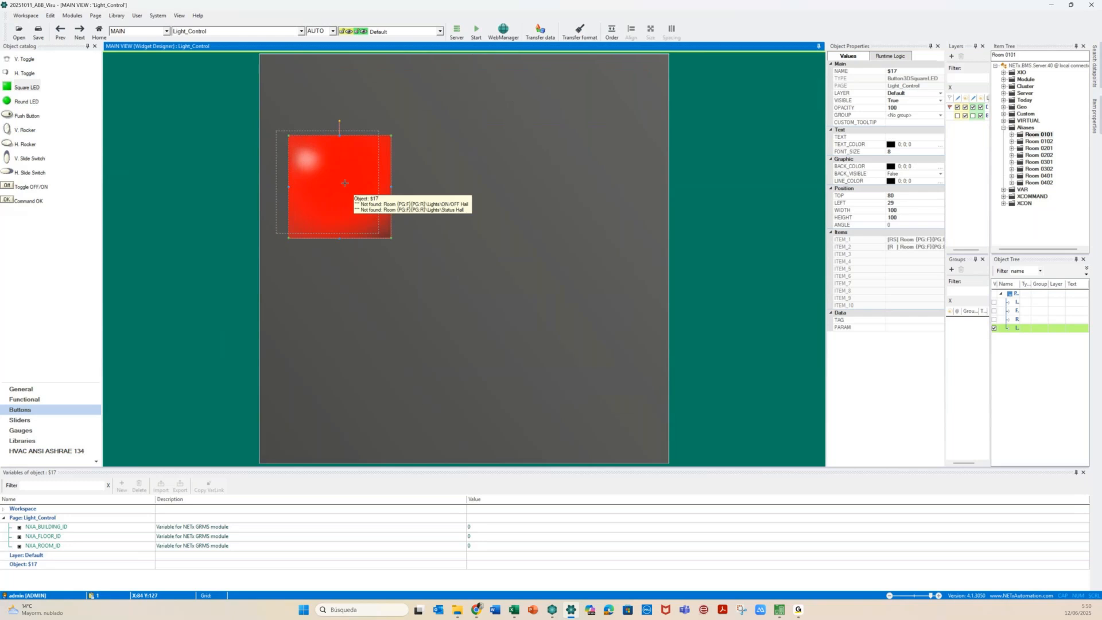
Confirm the LED keeps Switch operation mode and Square LED style, then close its parameters
double_click(345, 183)
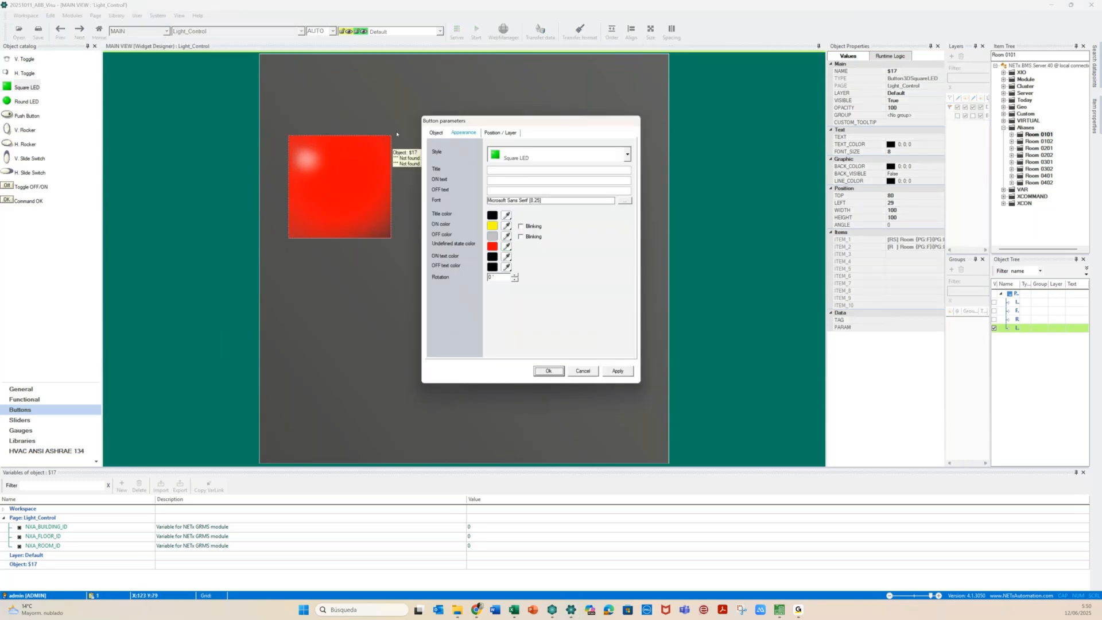
left_click(436, 133)
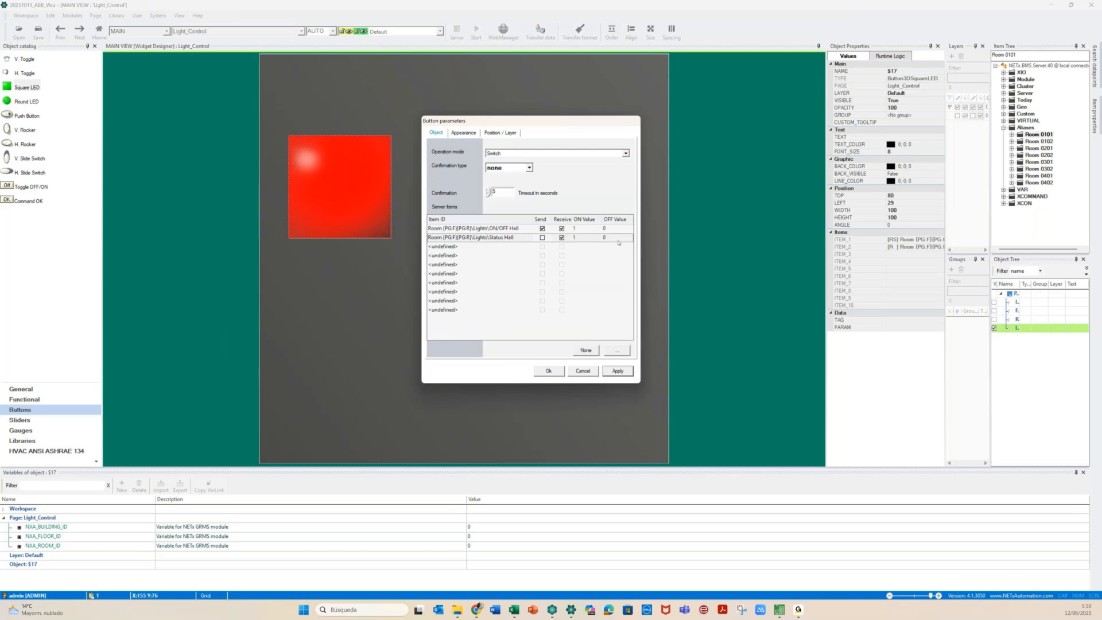
left_click(626, 154)
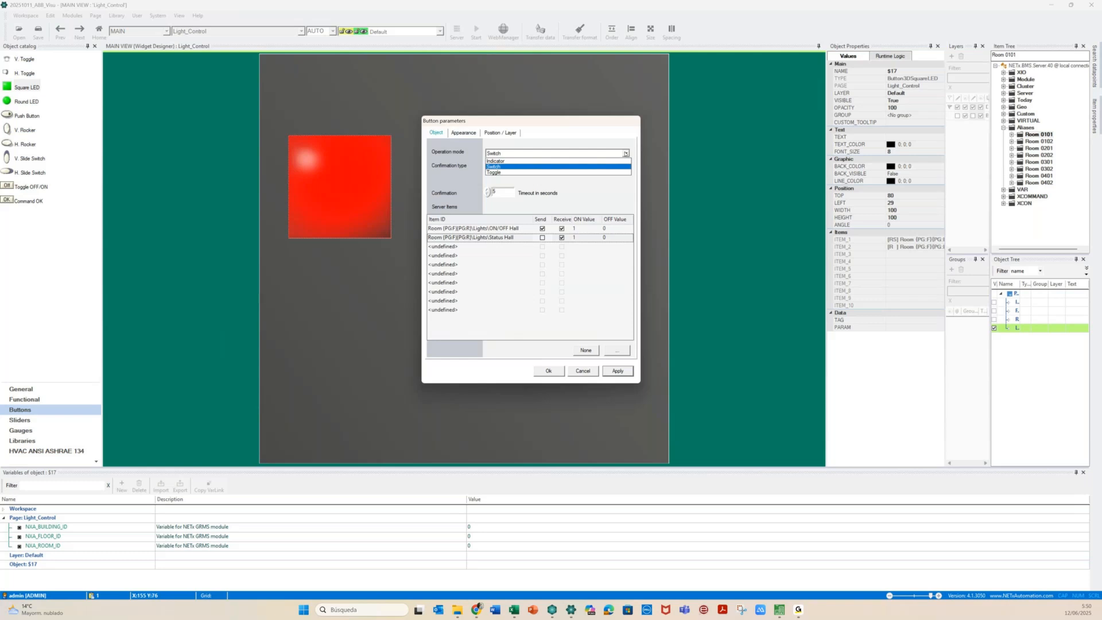
left_click(612, 189)
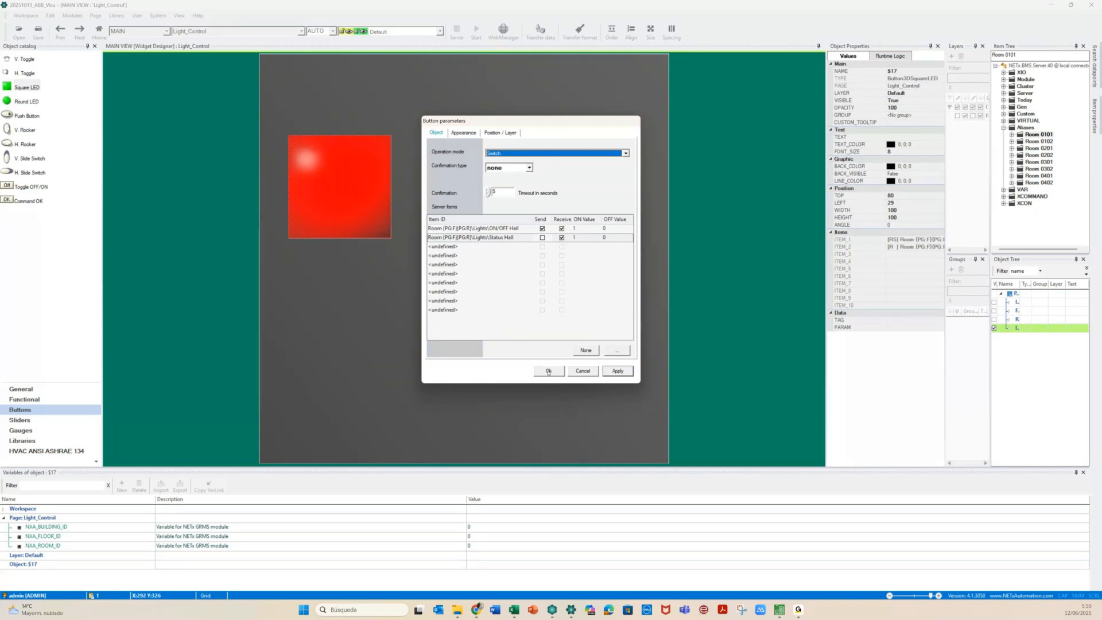
left_click(463, 133)
left_click(627, 154)
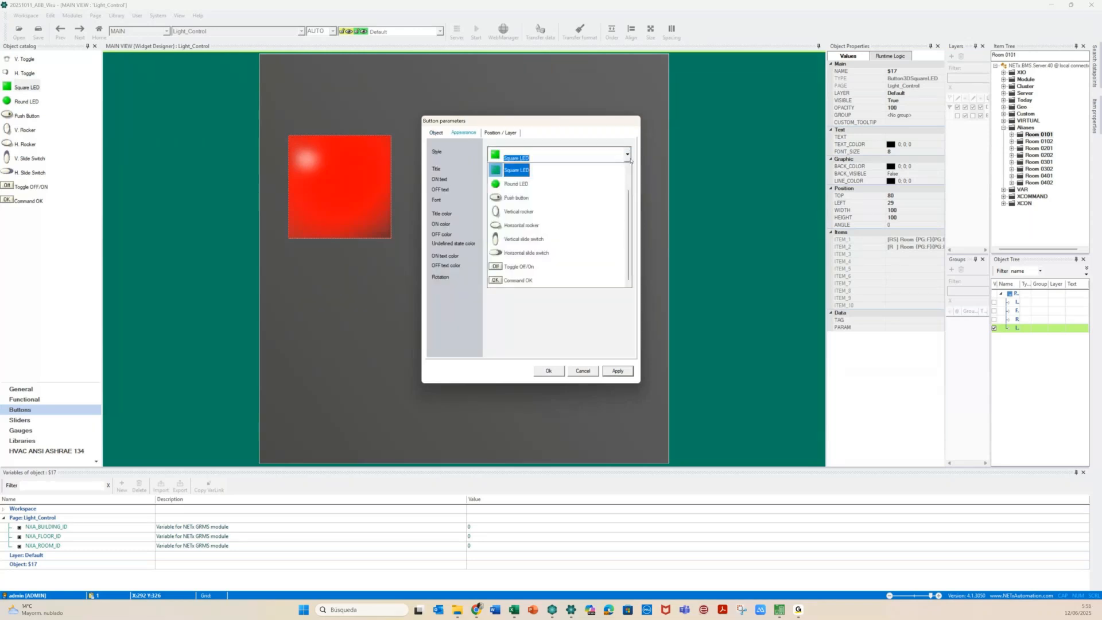
left_click(554, 372)
left_click(554, 372)
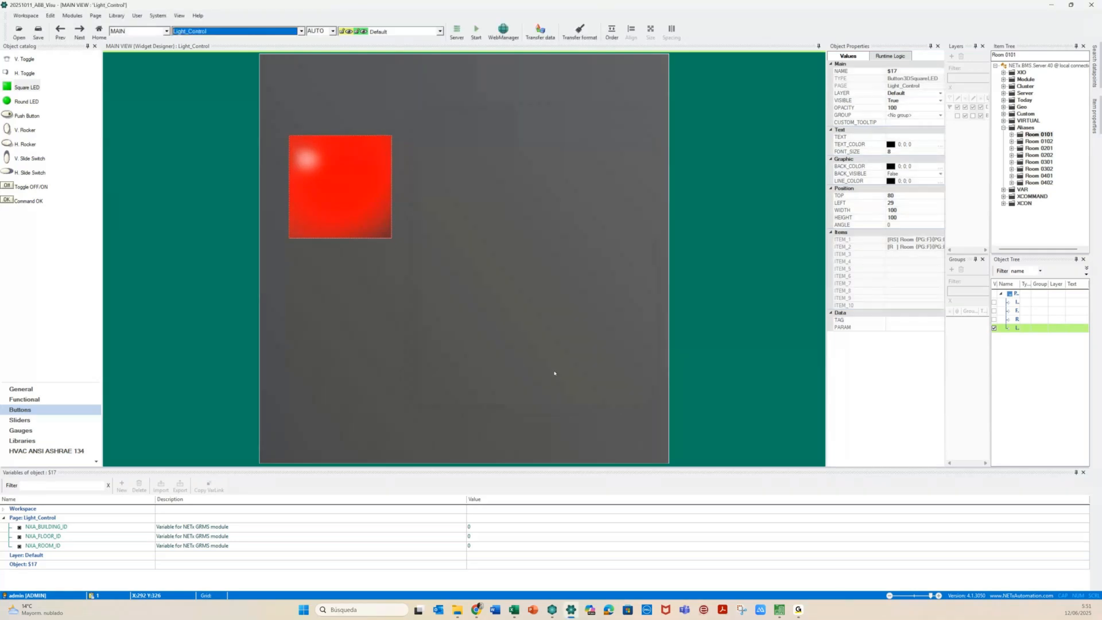
Reposition the Light label above the square LED
left_click(360, 325)
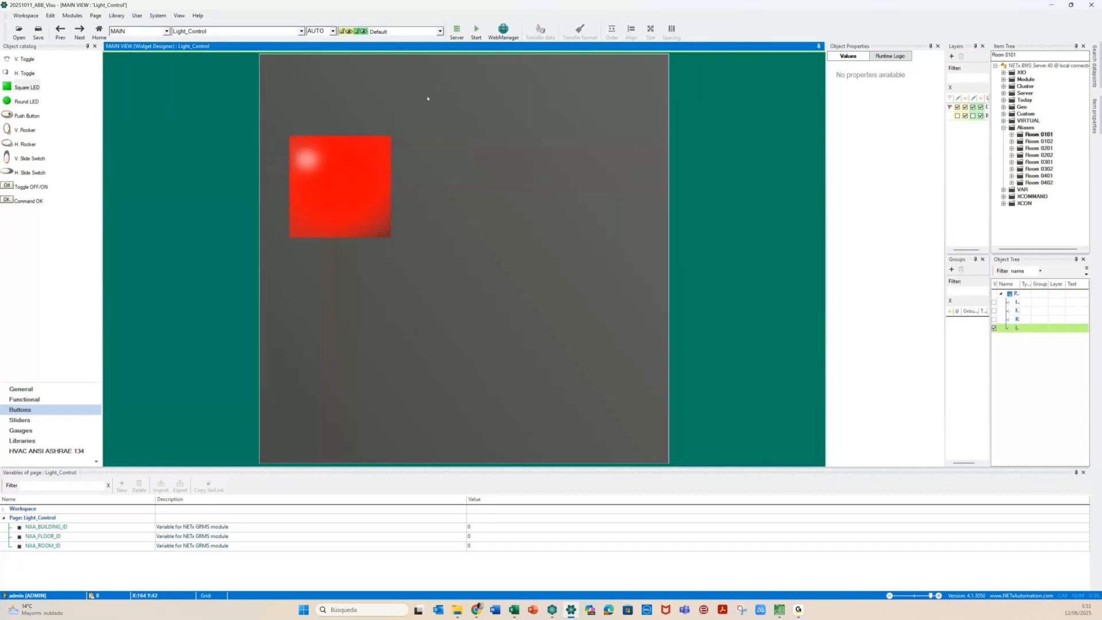
left_click(495, 101)
left_click_drag(496, 100, 540, 89)
left_click(344, 315)
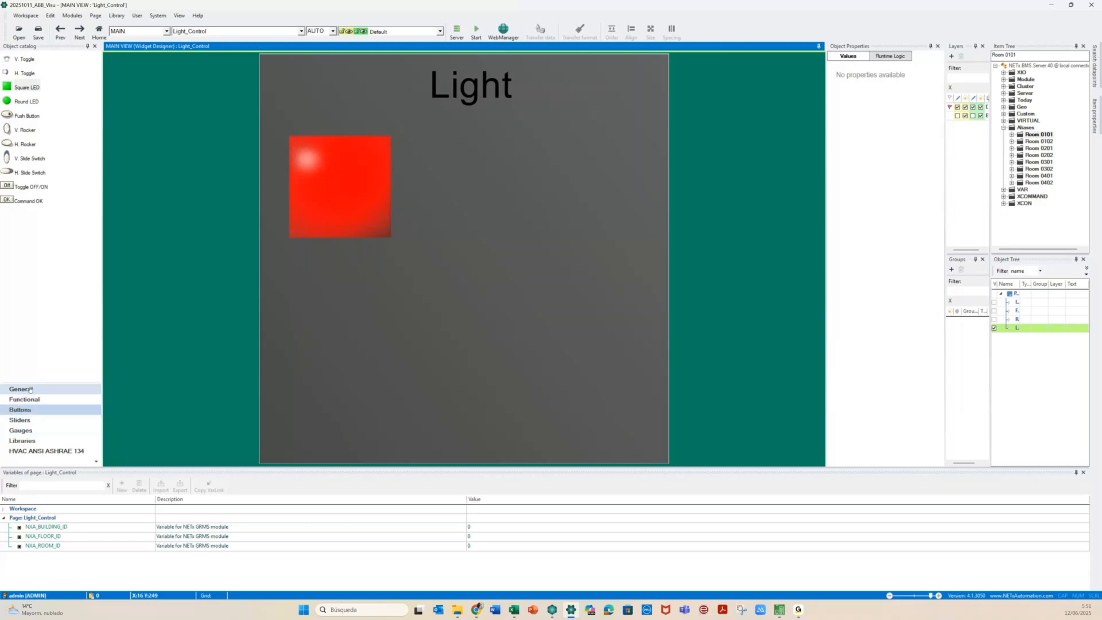
Place a standard Button from the General catalog to the right of the LED
left_click(30, 389)
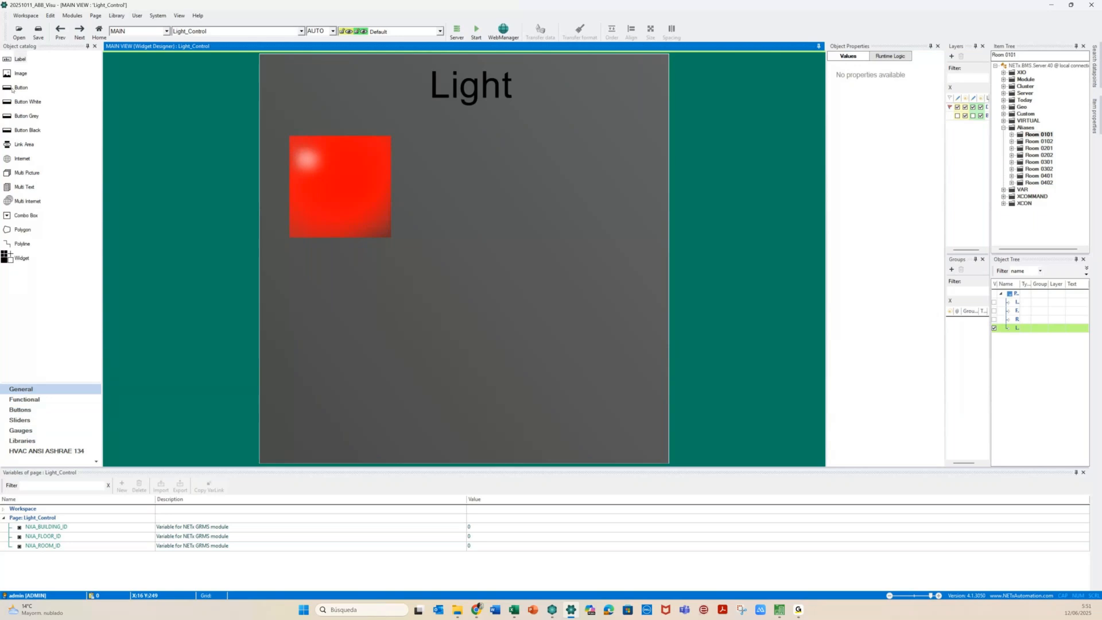
left_click_drag(11, 90, 468, 181)
left_click(469, 181)
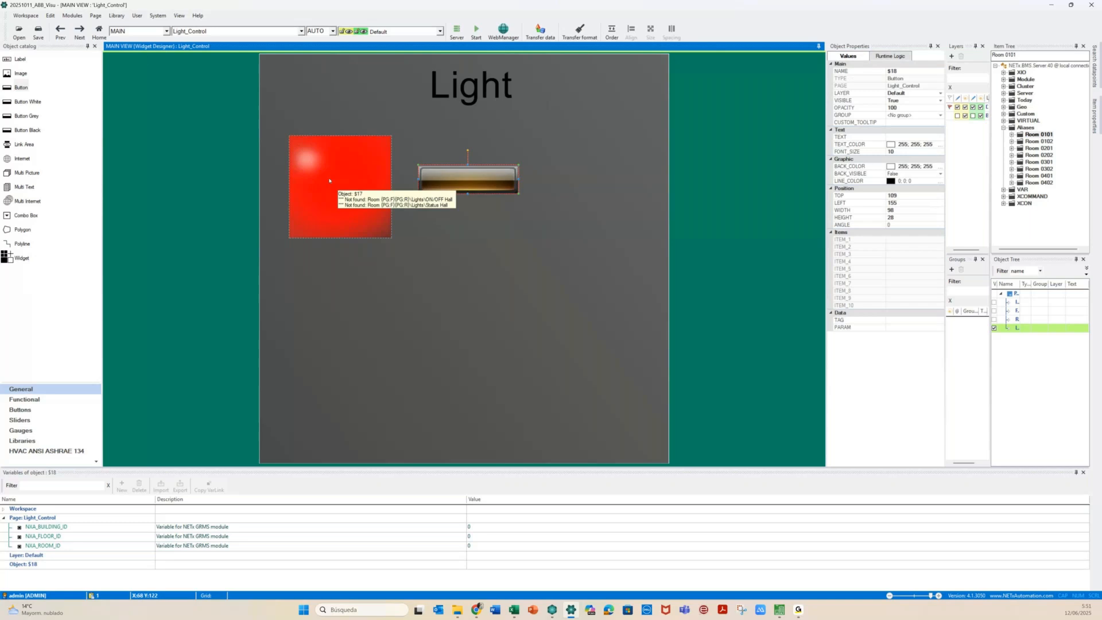
Review the new button's Object and Appearance tabs and open its Select picture files dialog
double_click(449, 179)
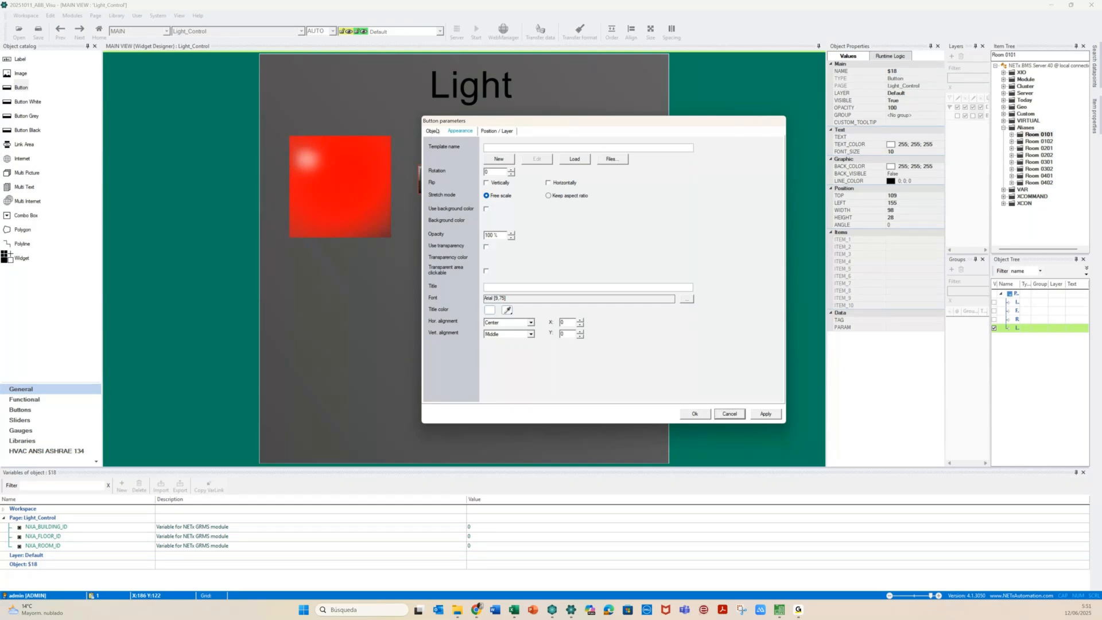
left_click(434, 131)
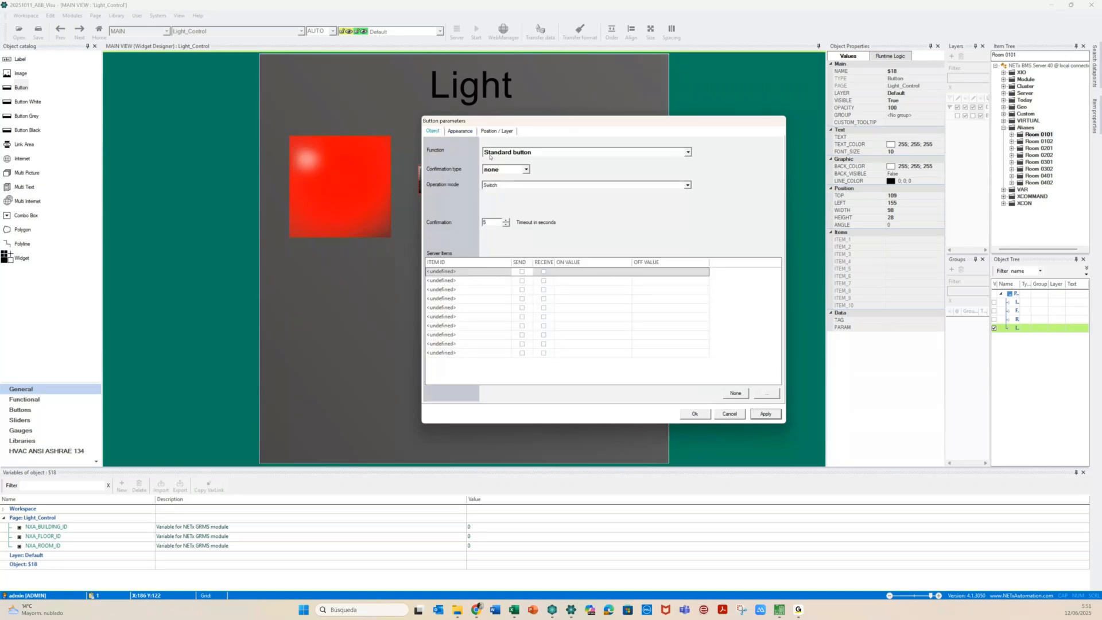
left_click(460, 132)
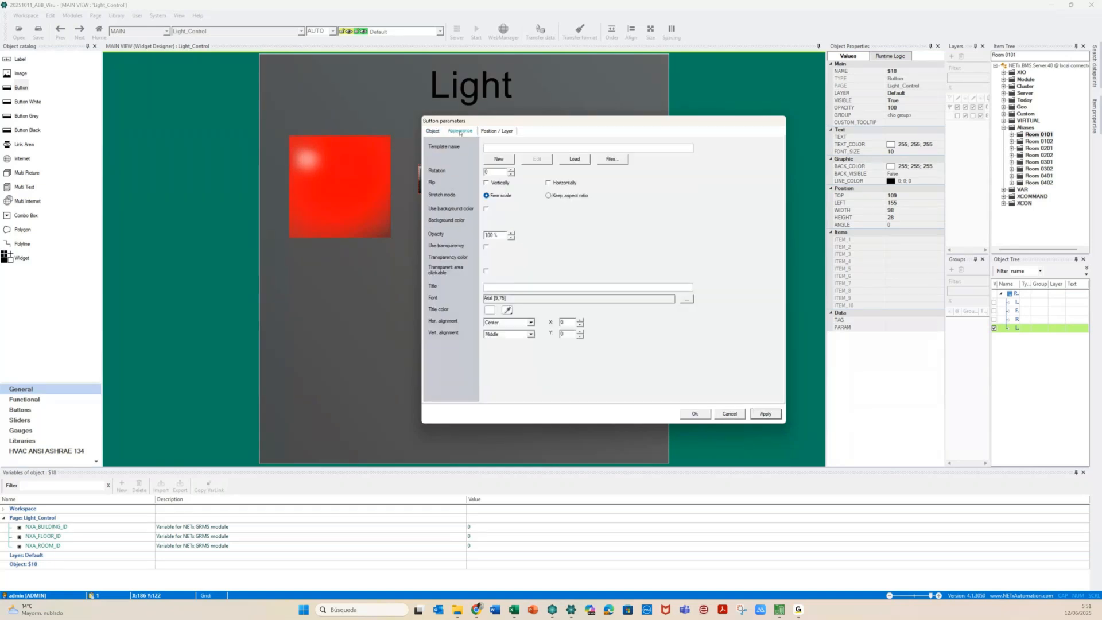
left_click_drag(539, 124, 672, 116)
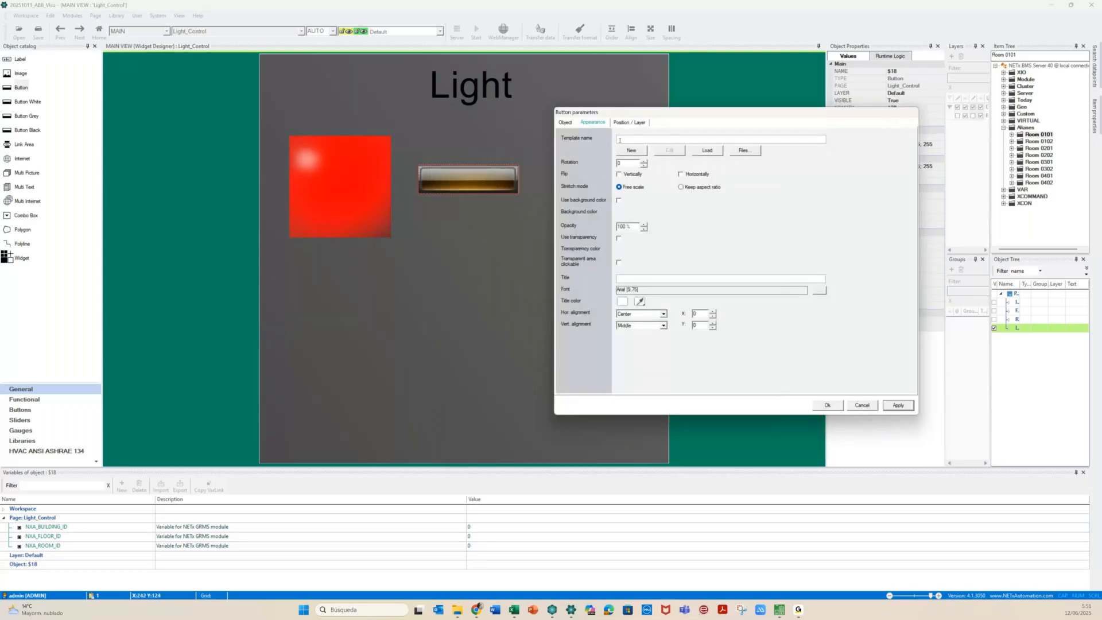
left_click(565, 123)
left_click(594, 123)
left_click(748, 150)
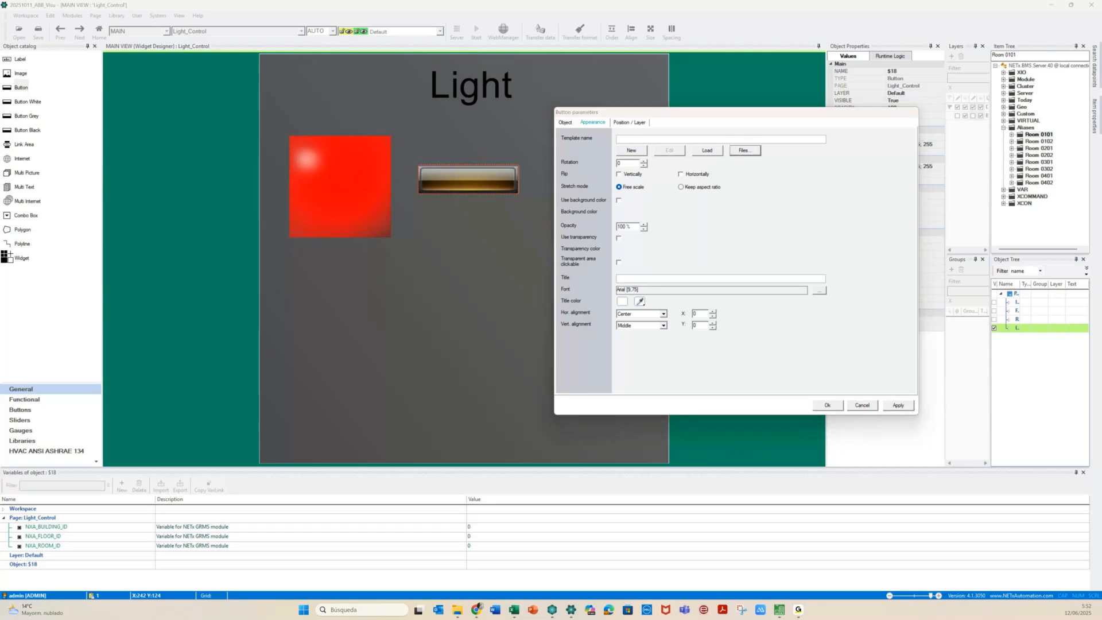
left_click_drag(375, 242, 380, 258)
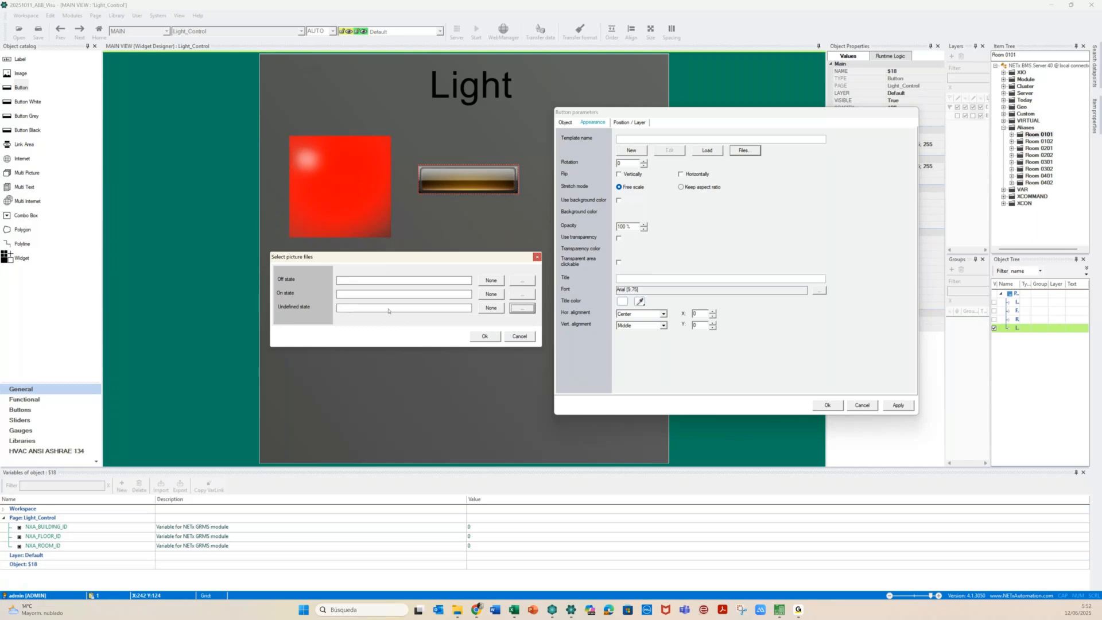
For the Off-state picture, browse from NETx Demo Pictures into the Dropbox A-NETXAUTOMATION folder
left_click(521, 282)
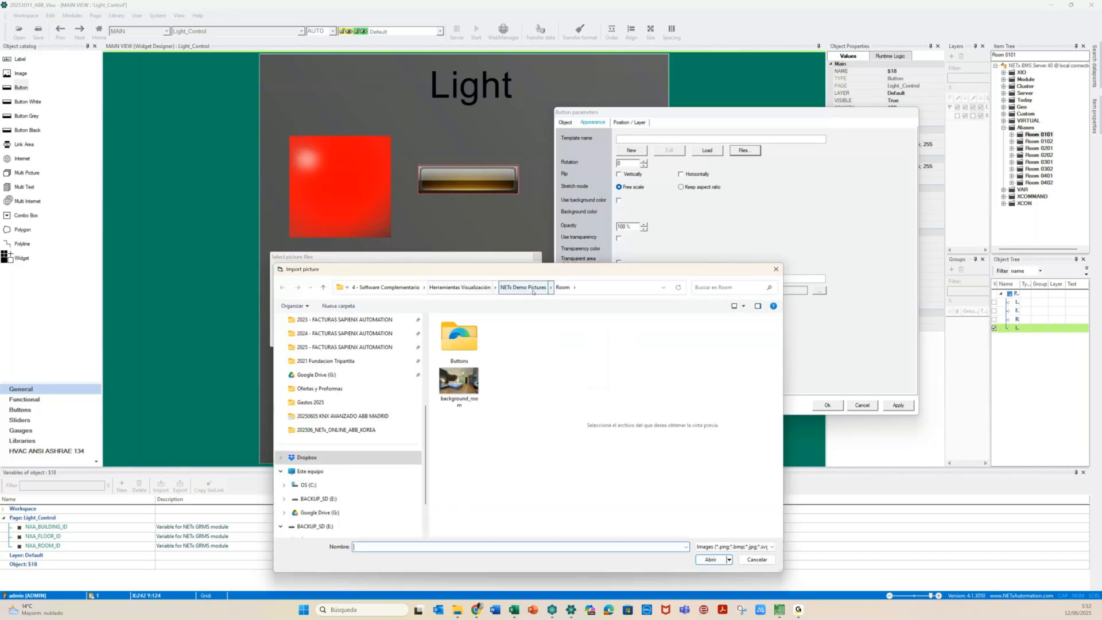
left_click(532, 288)
left_click(463, 332)
double_click(463, 331)
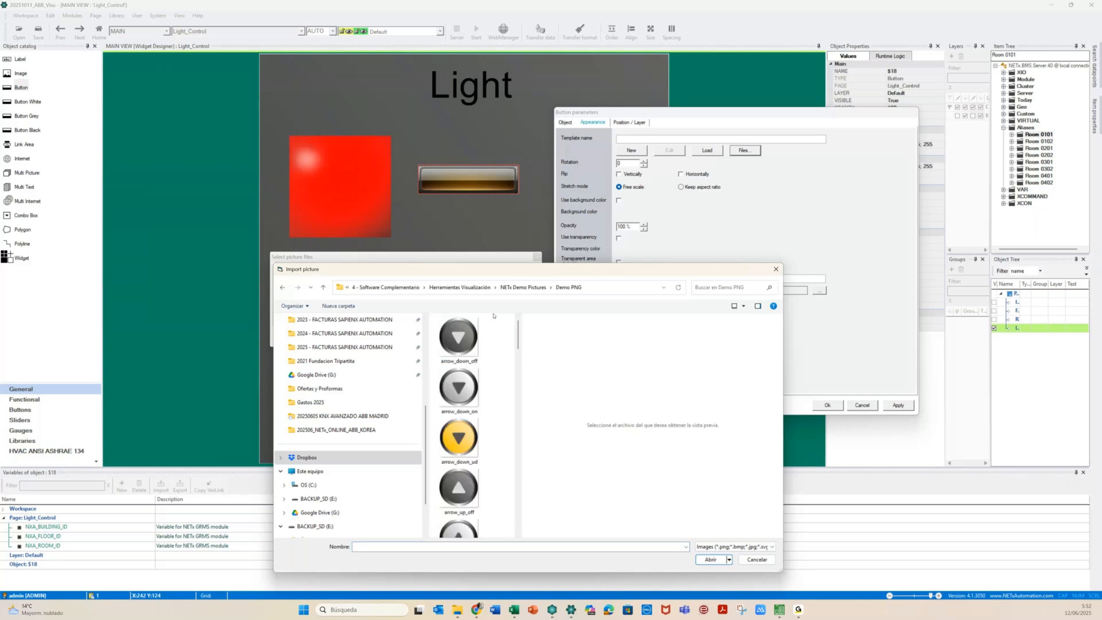
left_click(516, 287)
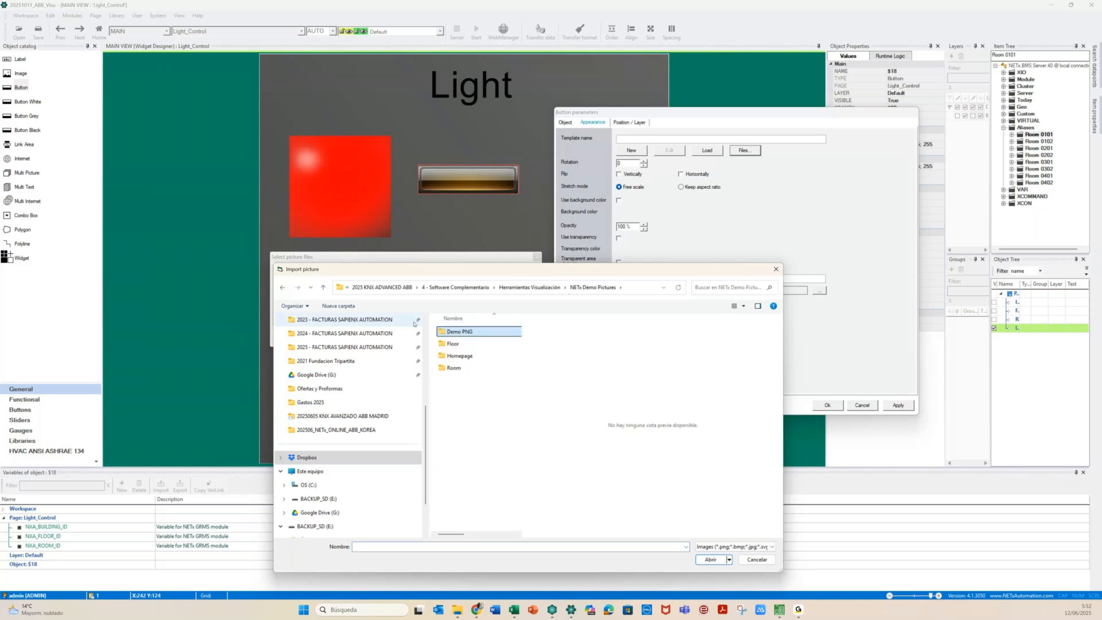
left_click(307, 456)
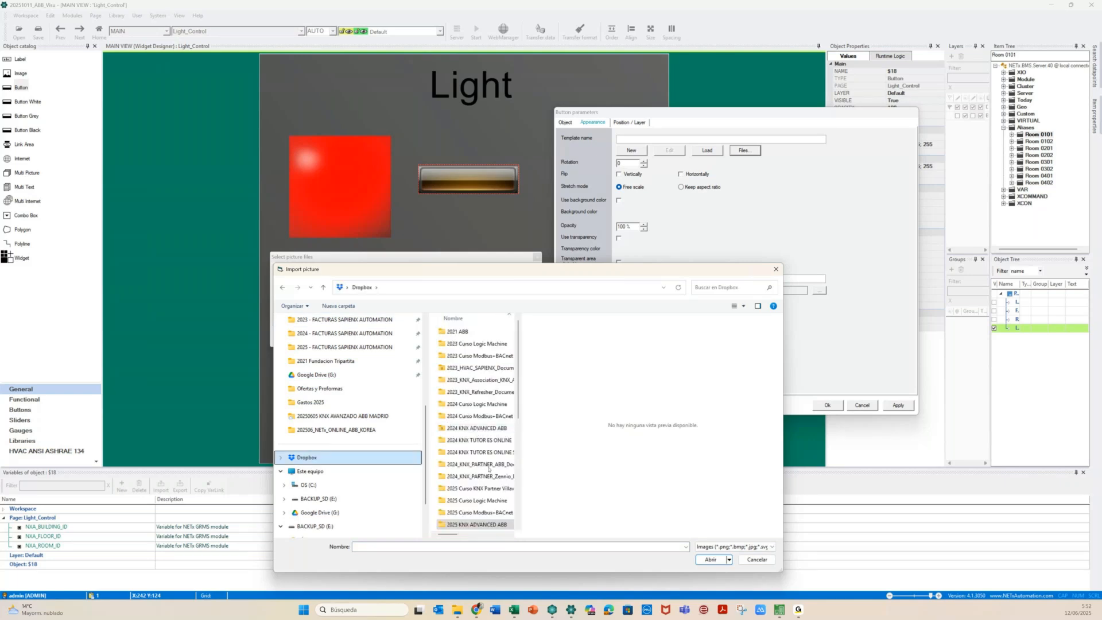
scroll(425, 476, "down", 2)
scroll(474, 470, "down", 5)
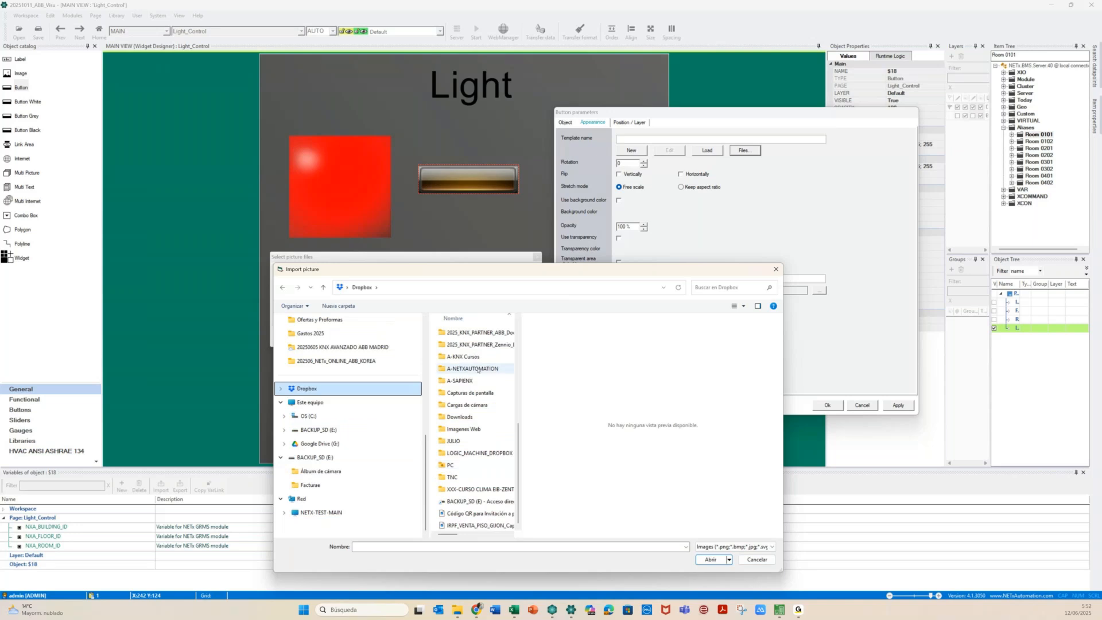
left_click(478, 371)
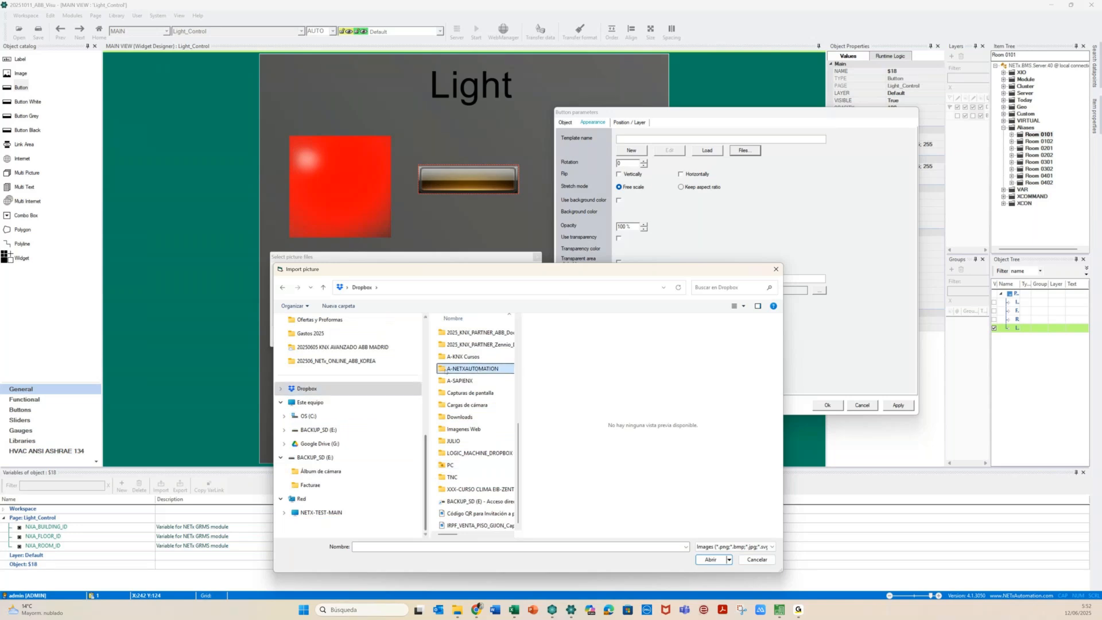
double_click(449, 369)
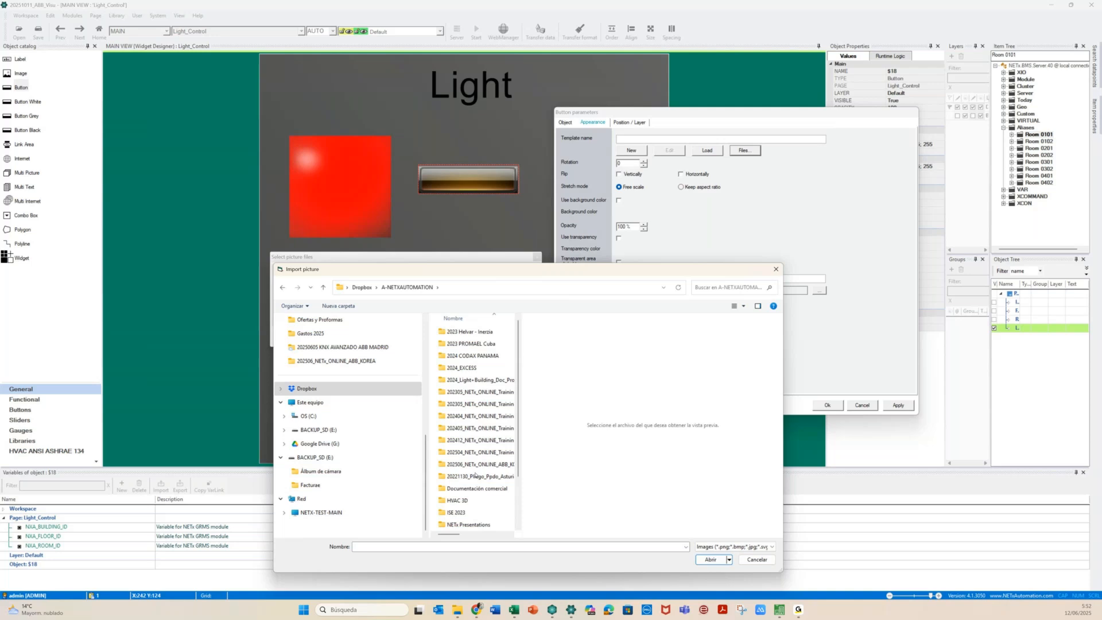
Go to Visualization tools > Icons 2 > Iconos 128x128 and set edit_add as the Off-state picture
double_click(475, 453)
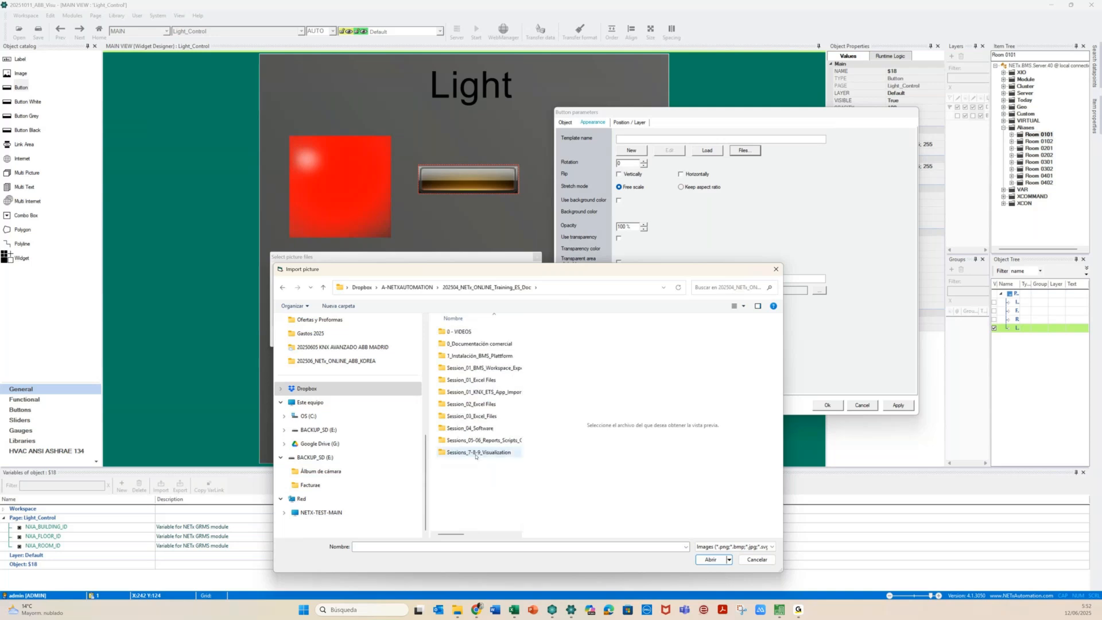
left_click(474, 453)
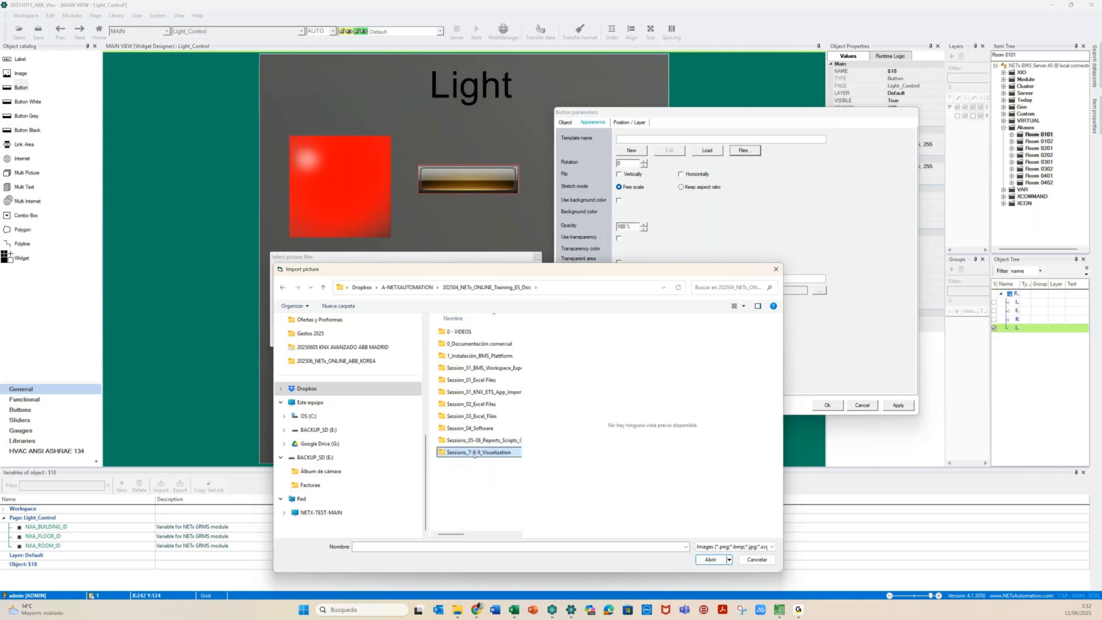
double_click(474, 454)
left_click(473, 333)
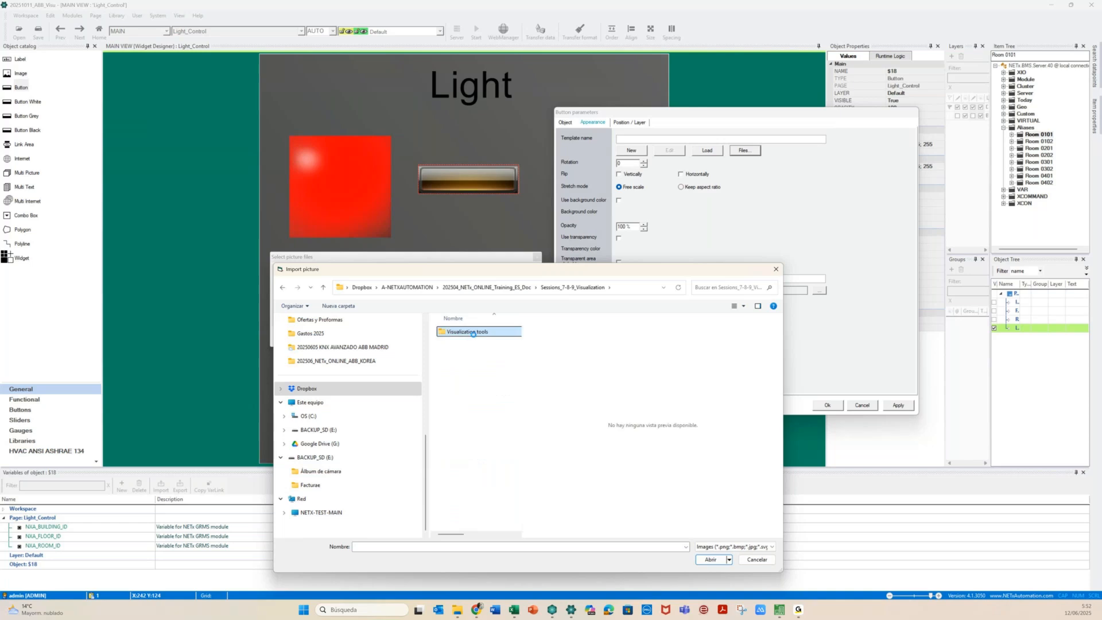
double_click(473, 333)
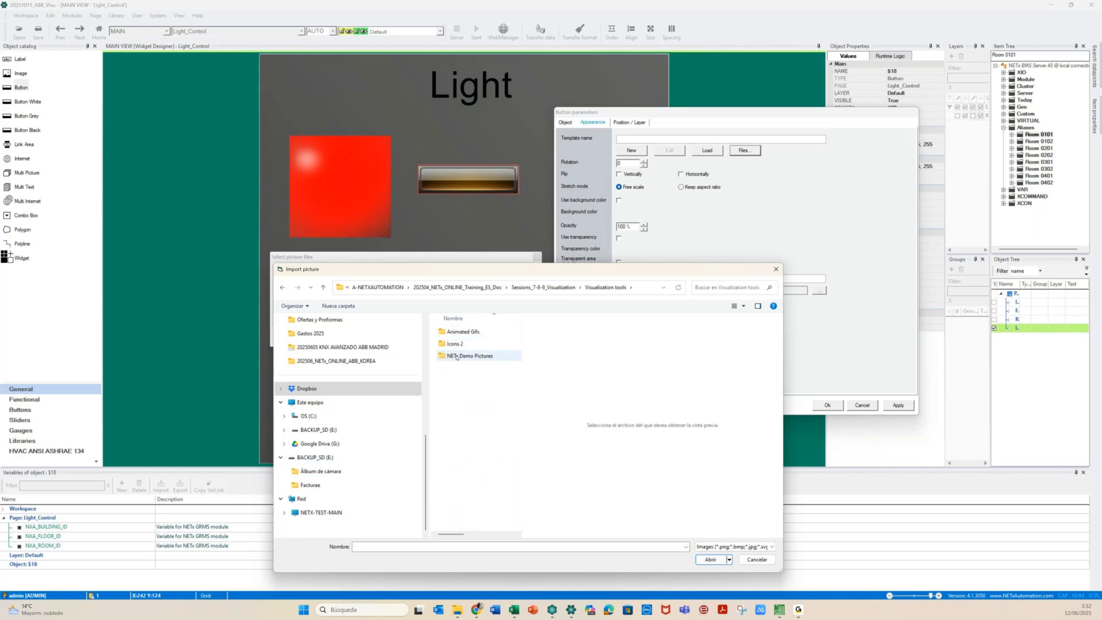
double_click(442, 342)
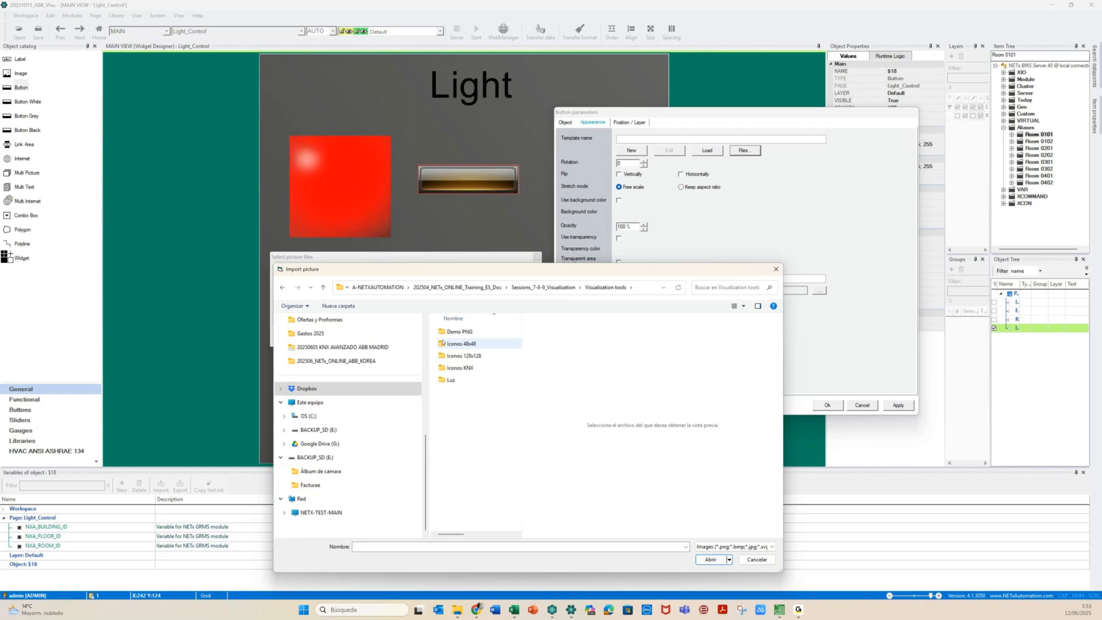
left_click(450, 355)
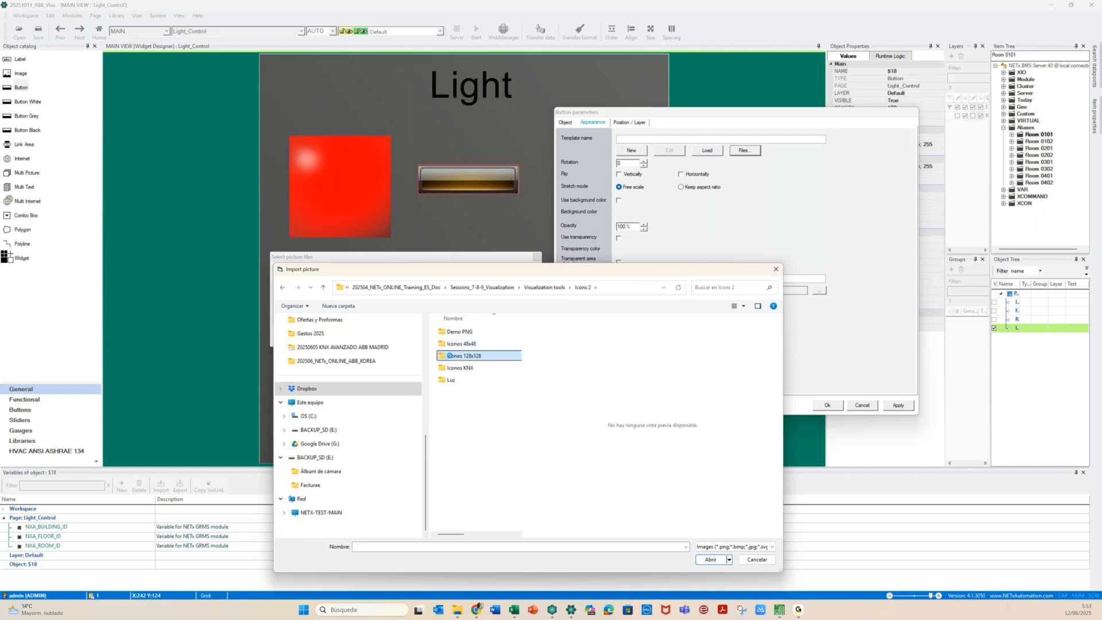
double_click(449, 355)
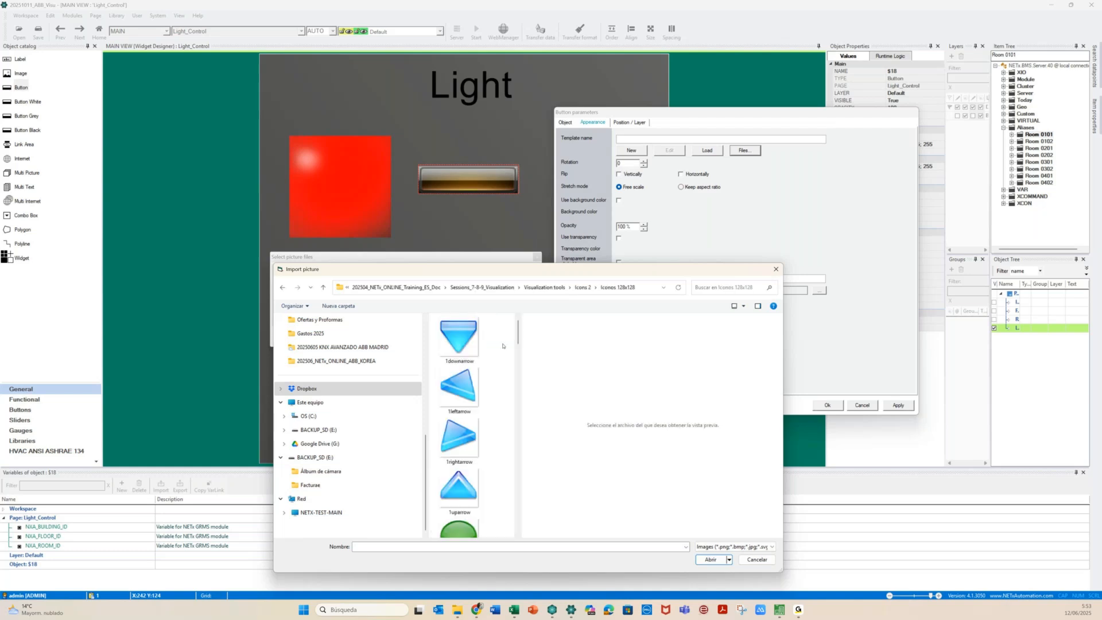
left_click_drag(518, 344, 707, 343)
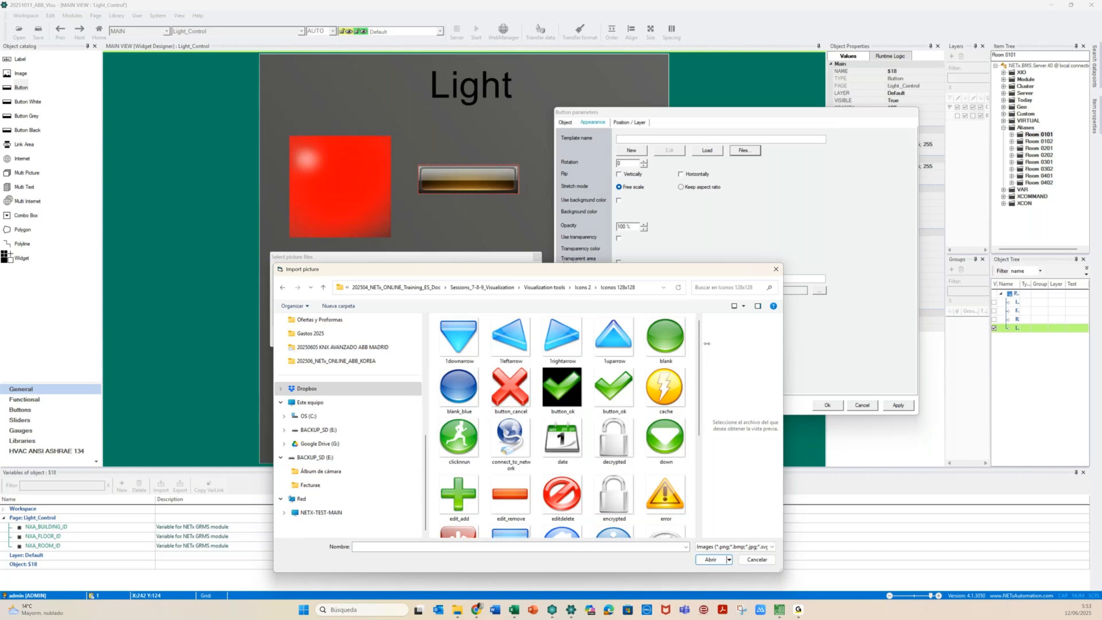
left_click(456, 497)
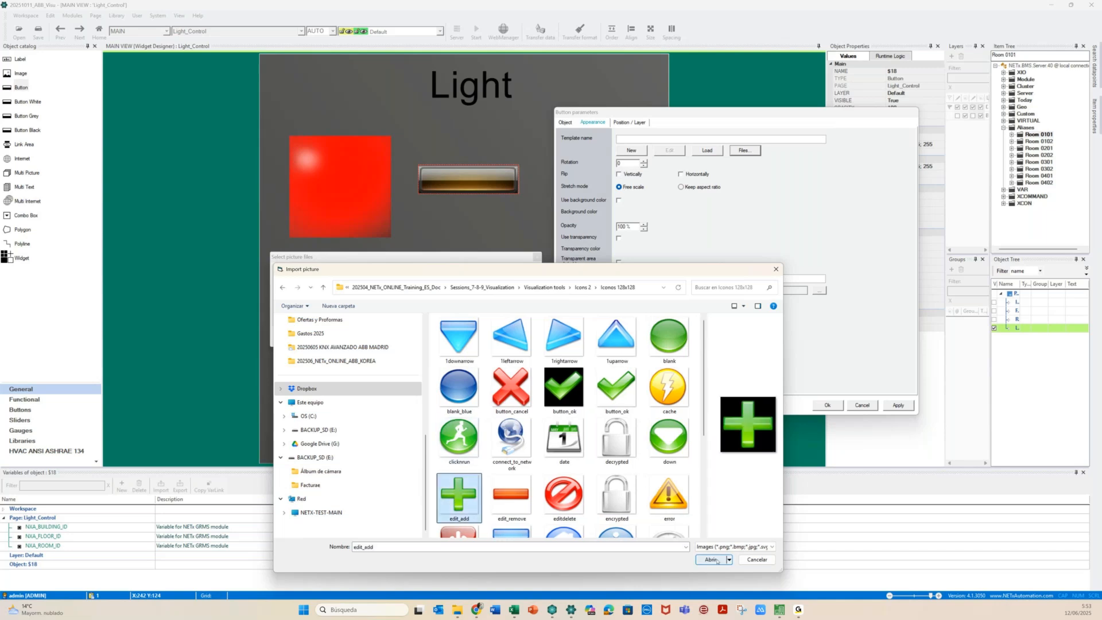
left_click(712, 559)
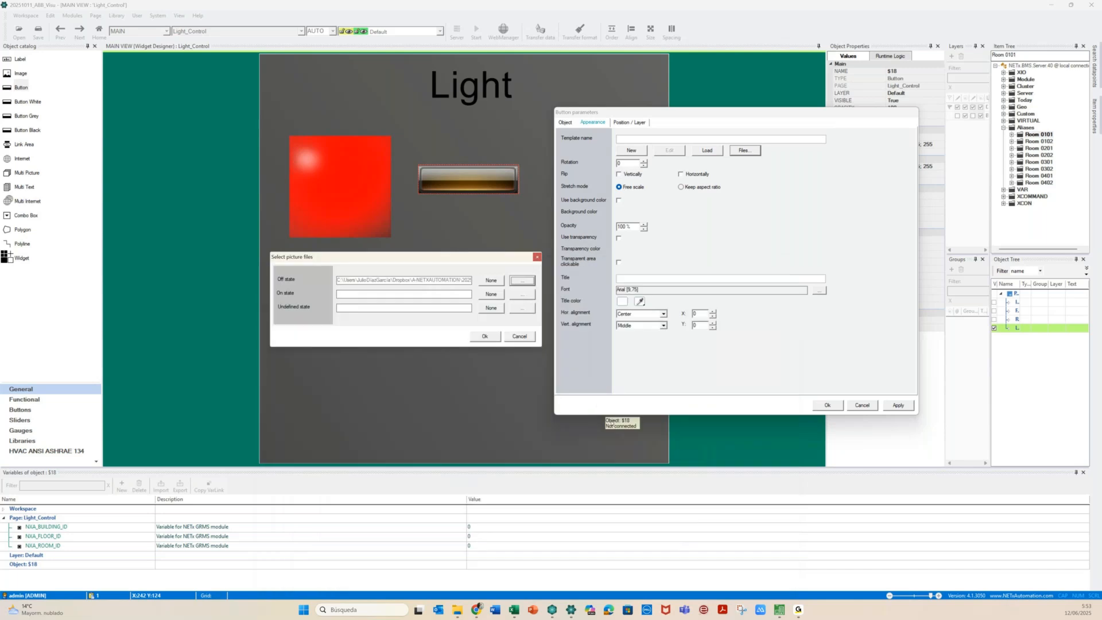
Use edit_add for the On and Undefined states as well, then accept and apply
left_click(523, 293)
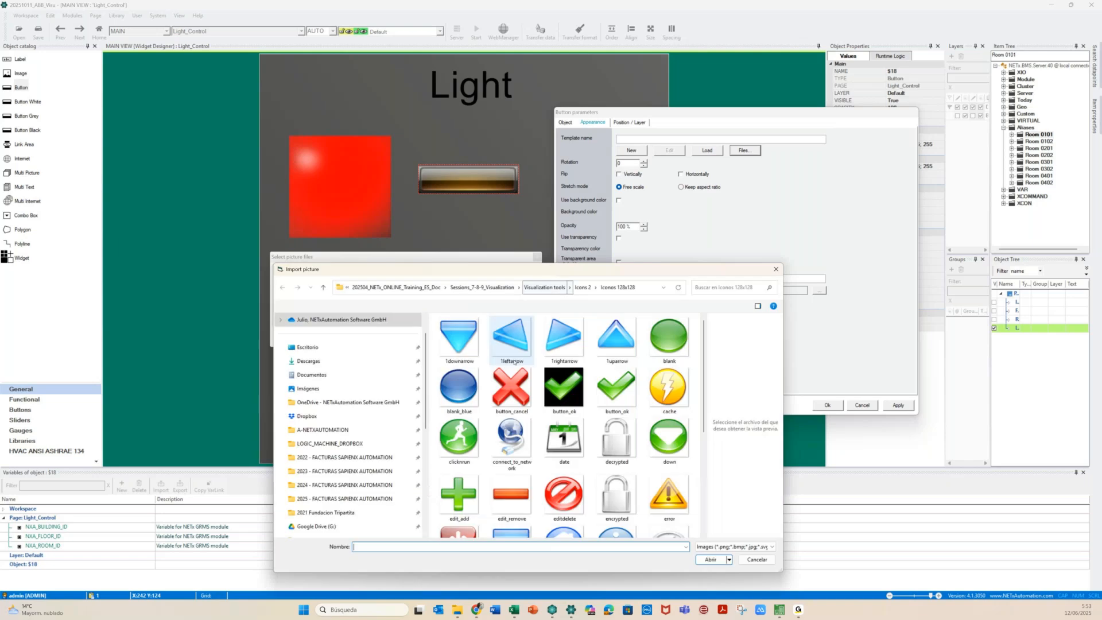
left_click(464, 500)
left_click(710, 558)
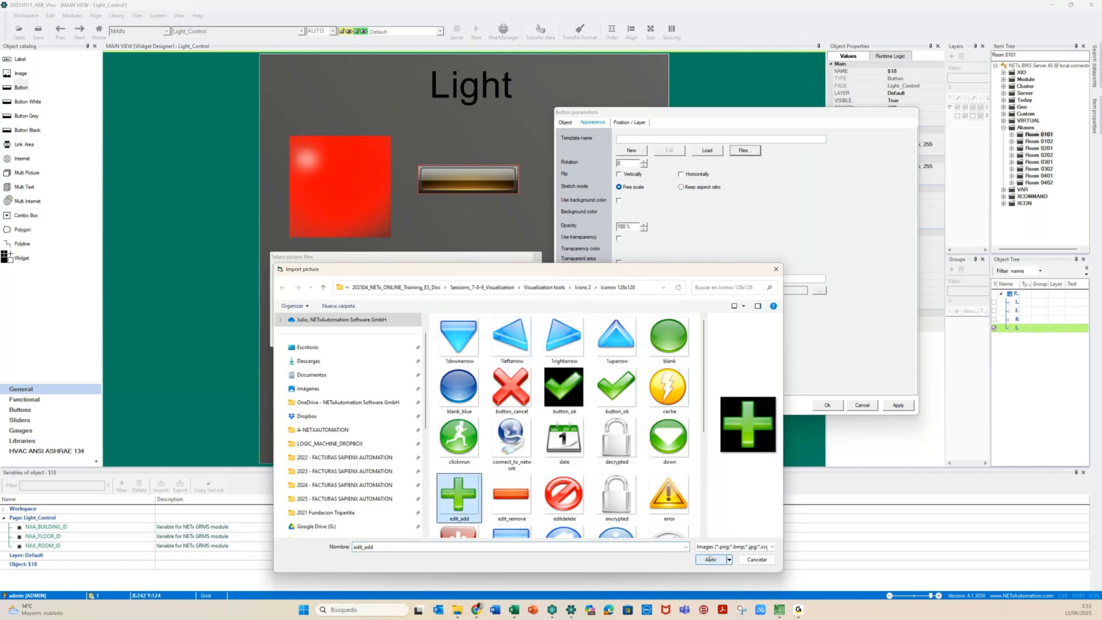
left_click(521, 308)
left_click(710, 559)
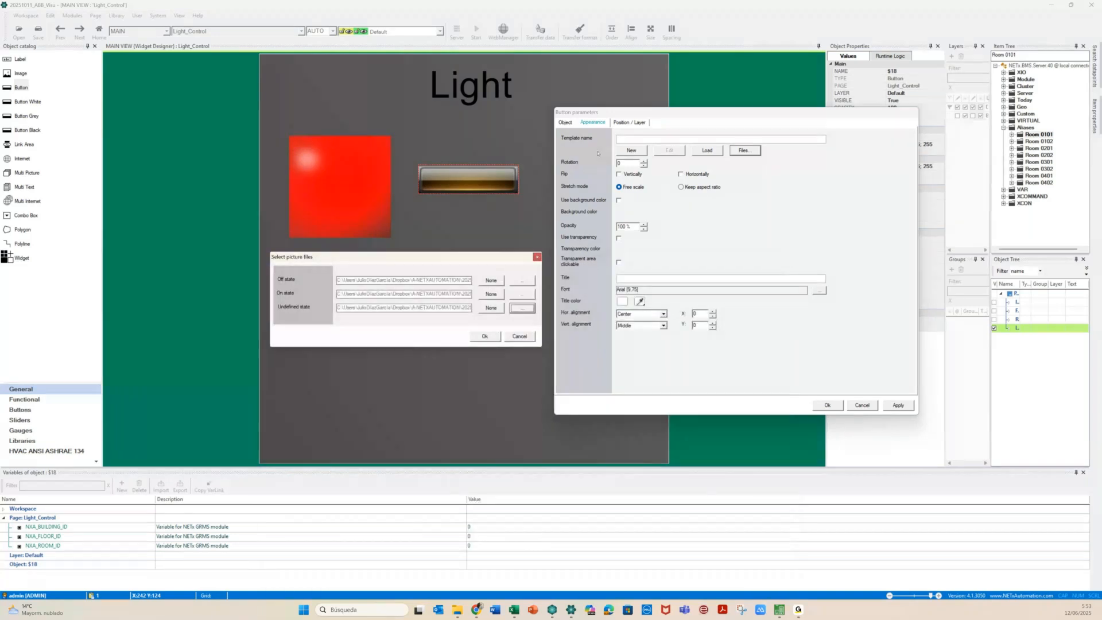
left_click(484, 335)
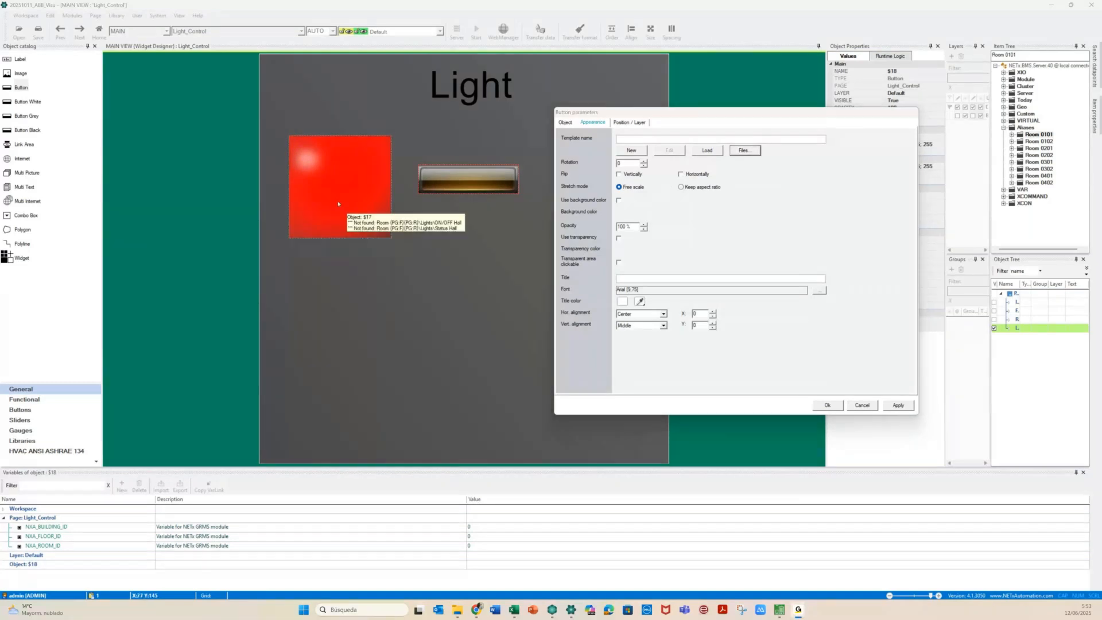
left_click(898, 405)
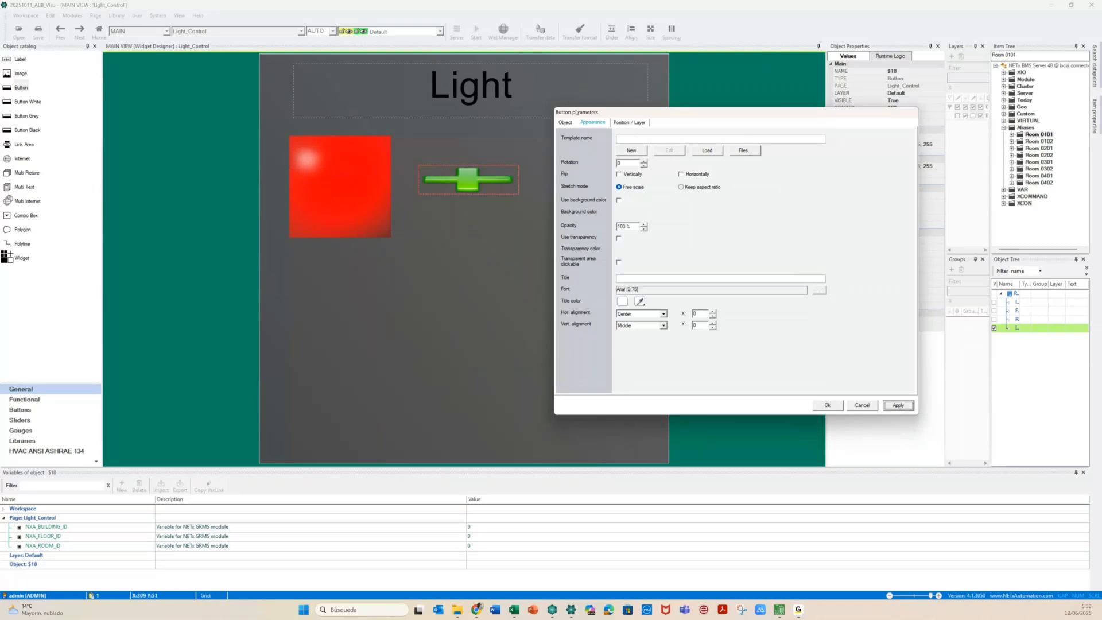
Set the green plus button's Width and Height to 100 on Position / Layer and apply
left_click(628, 123)
left_click_drag(626, 170, 611, 170)
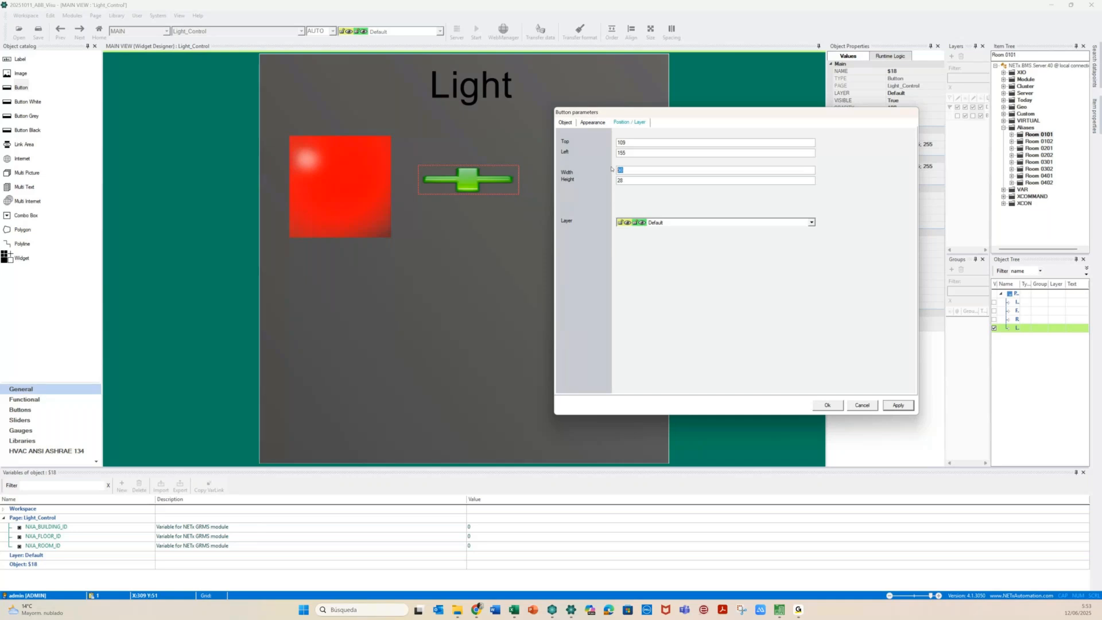
type("100")
left_click_drag(624, 179, 600, 183)
type("100")
left_click(899, 406)
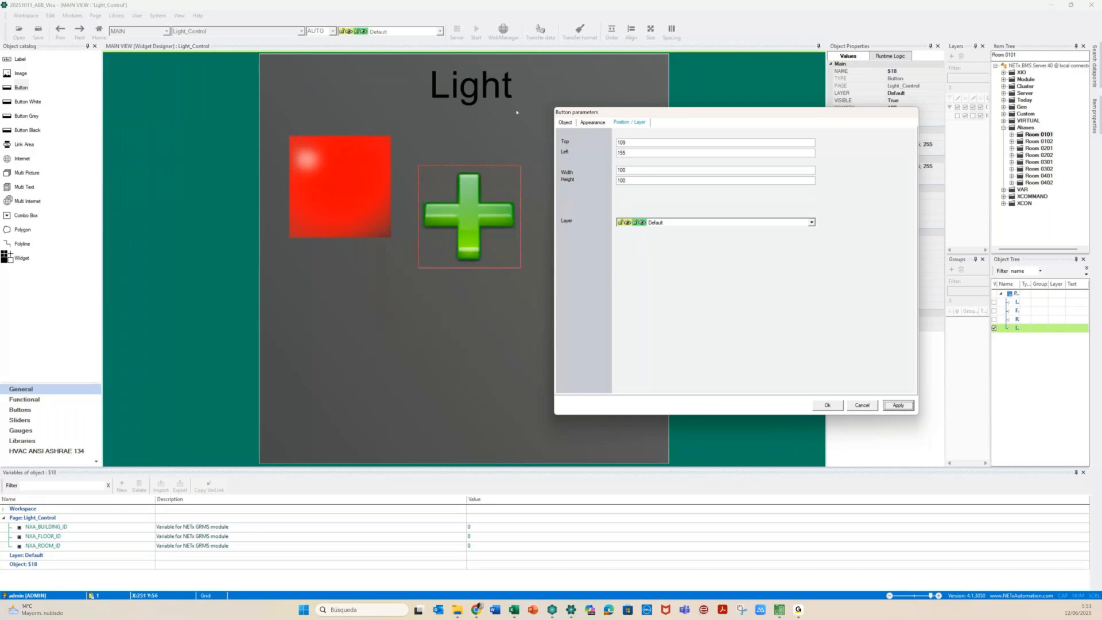
left_click(468, 210)
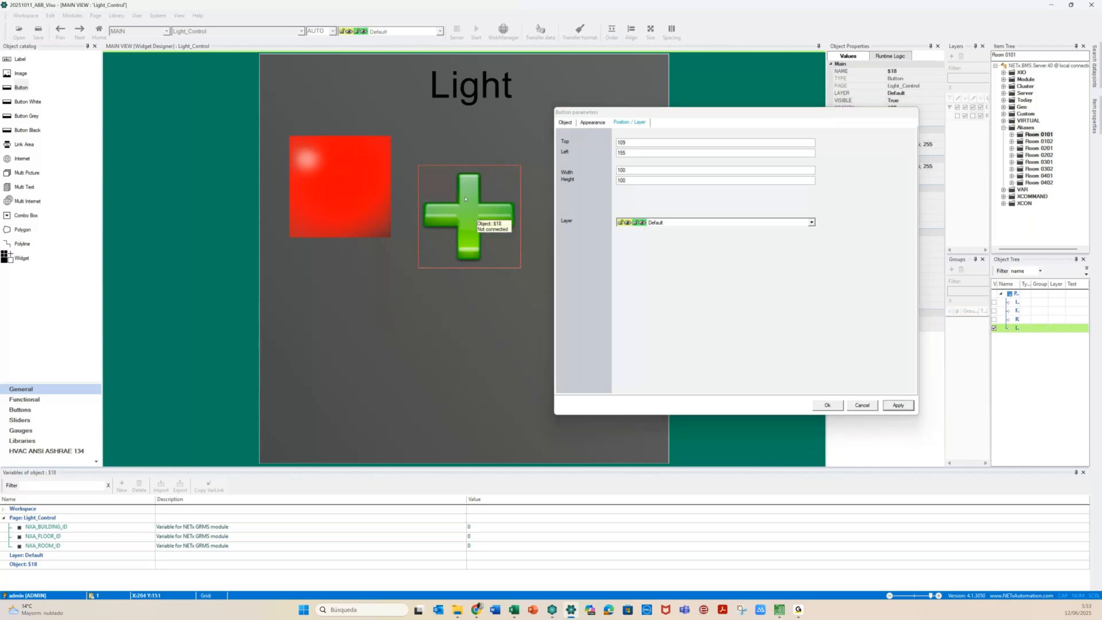
left_click(565, 117)
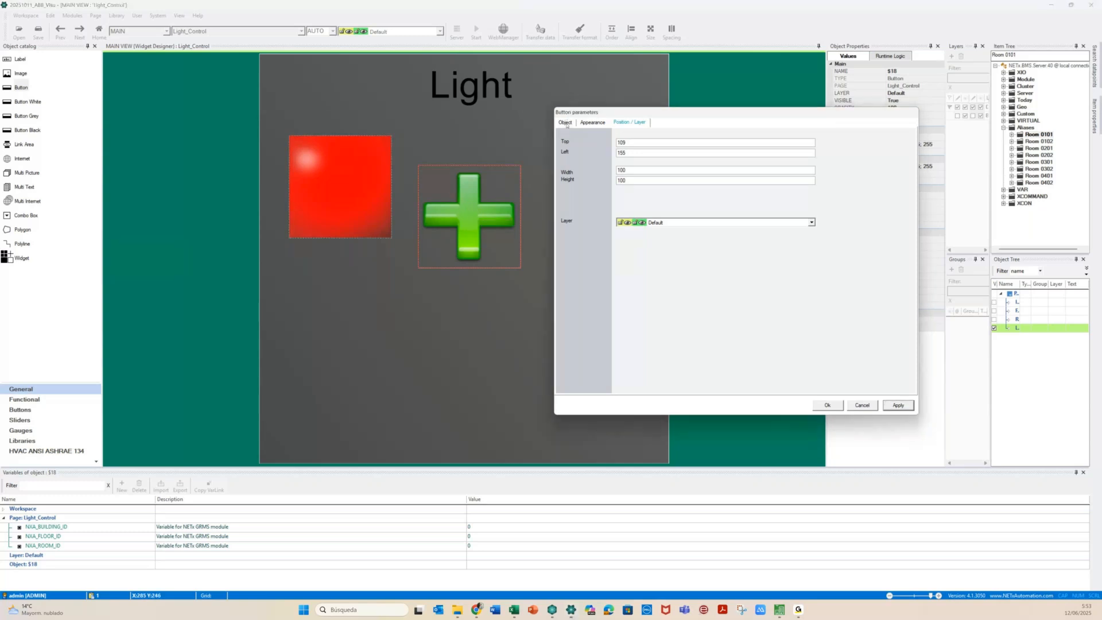
left_click(565, 123)
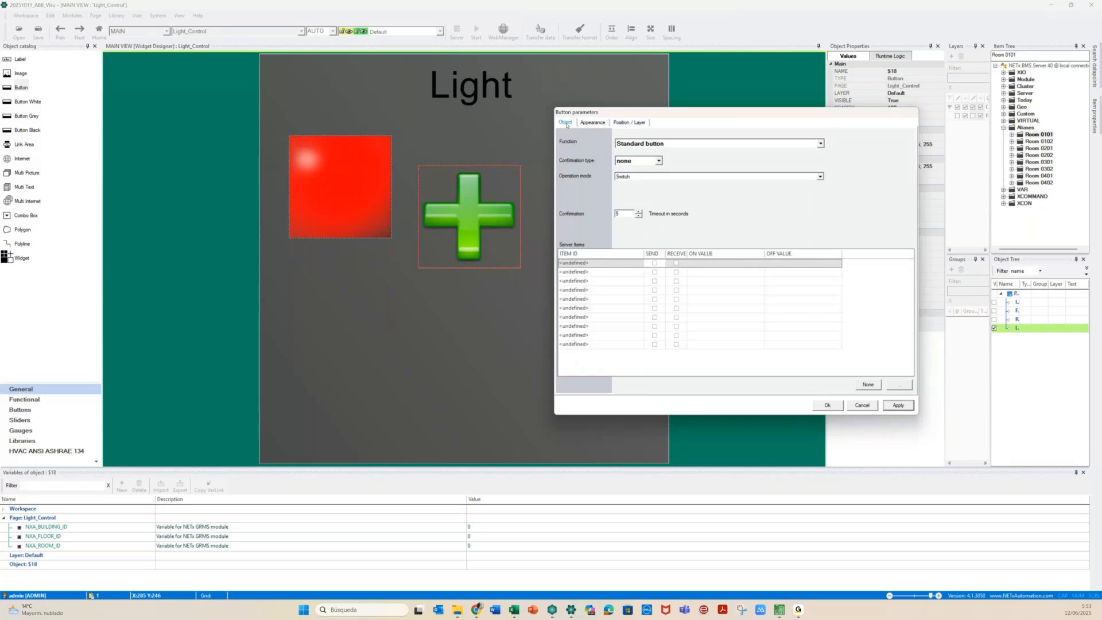
Set the button's Function to XCommand Button and widen the grid to reveal the INPUTS column
left_click(811, 144)
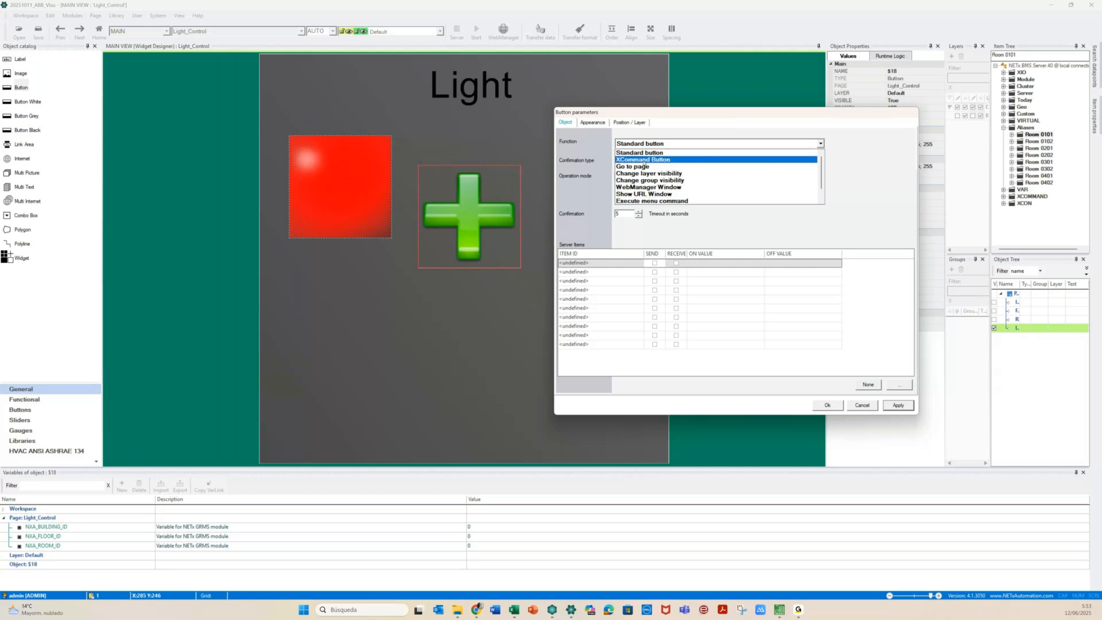
left_click(679, 160)
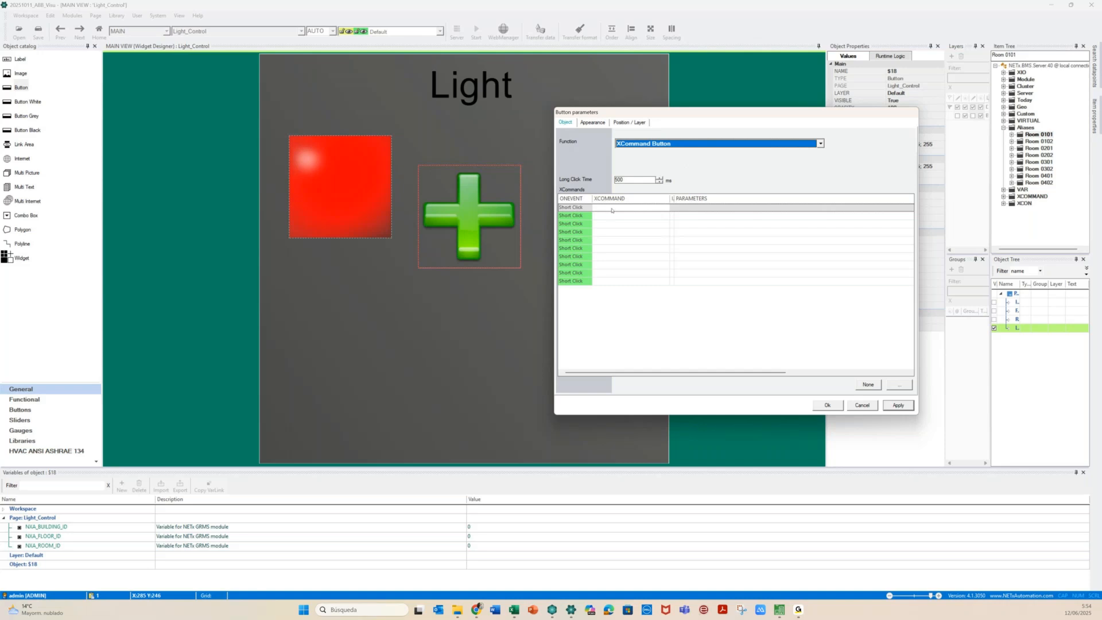
left_click_drag(674, 199, 715, 199)
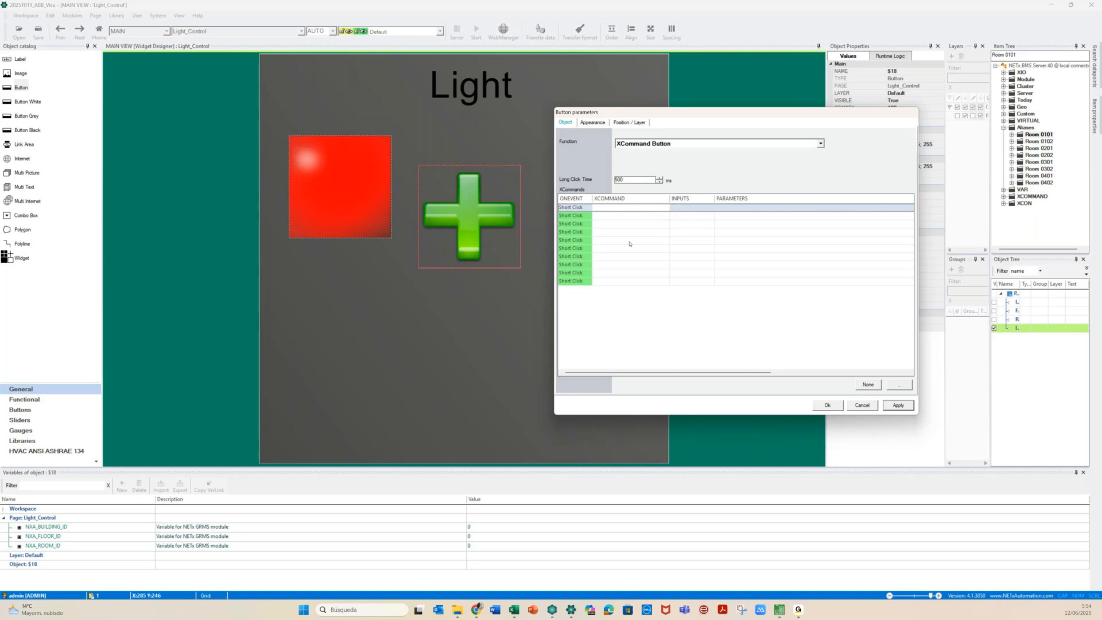
Set the second command row's ONEVENT to Long Down and the third to Long Up
left_click(587, 216)
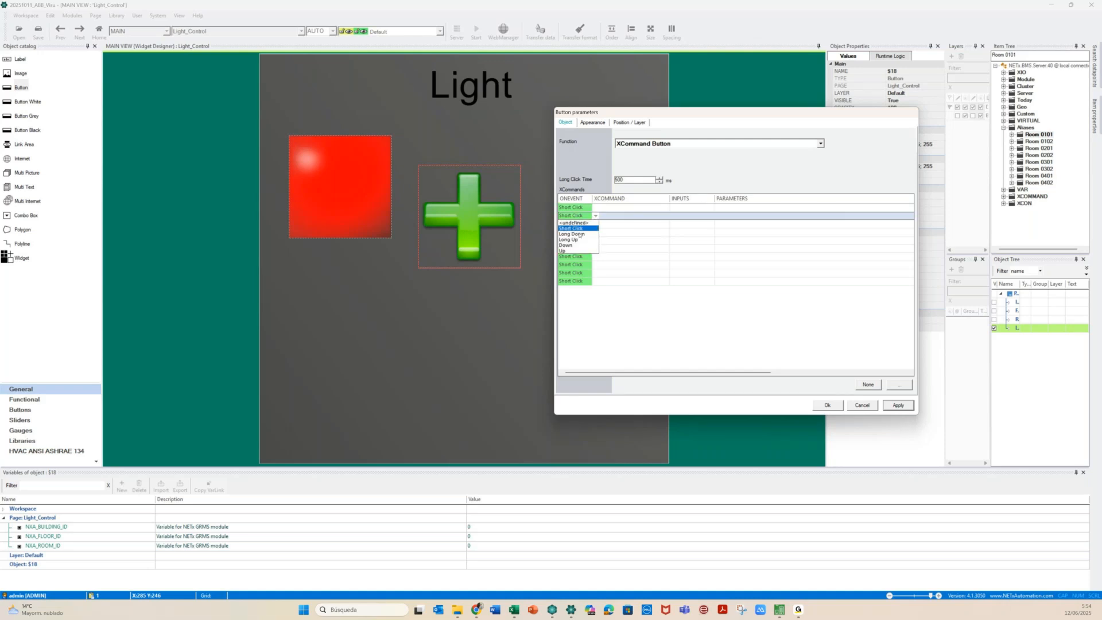
left_click(580, 234)
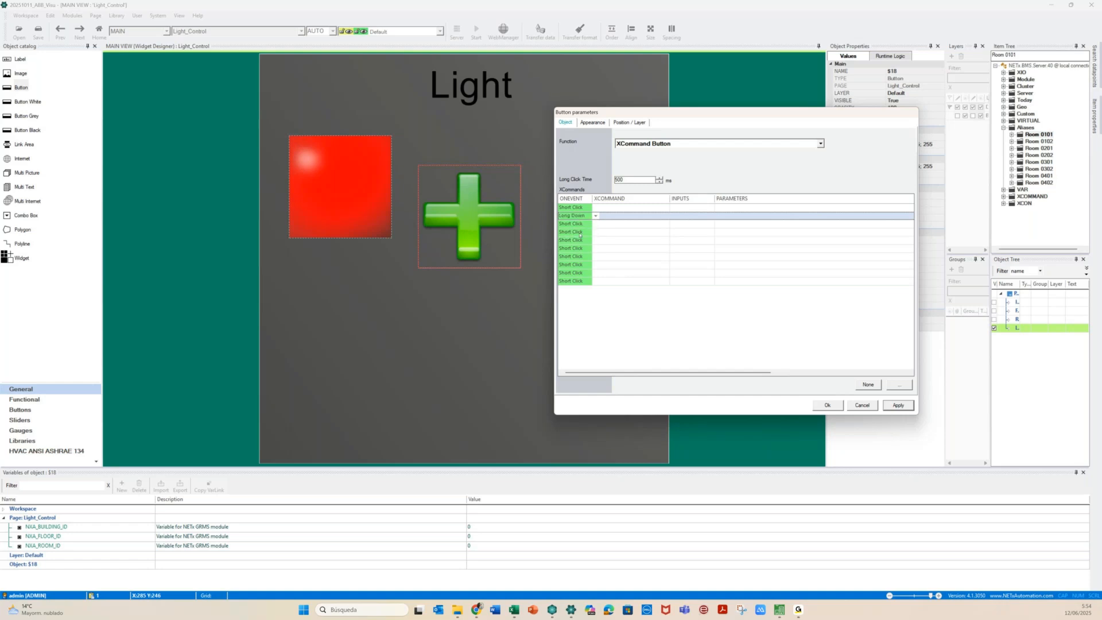
left_click(585, 225)
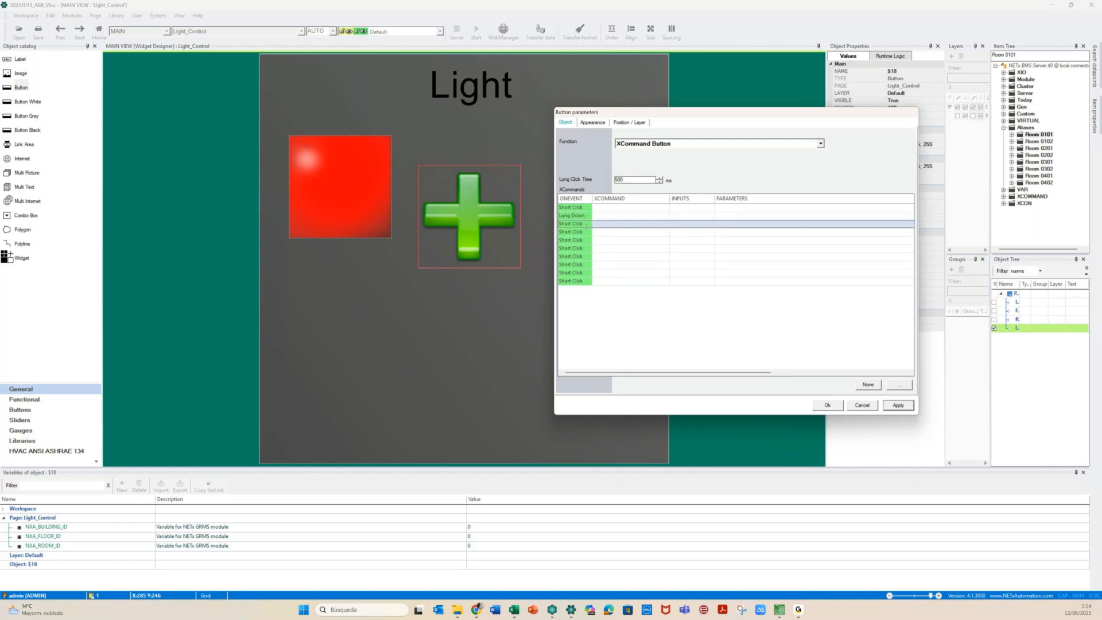
left_click(586, 224)
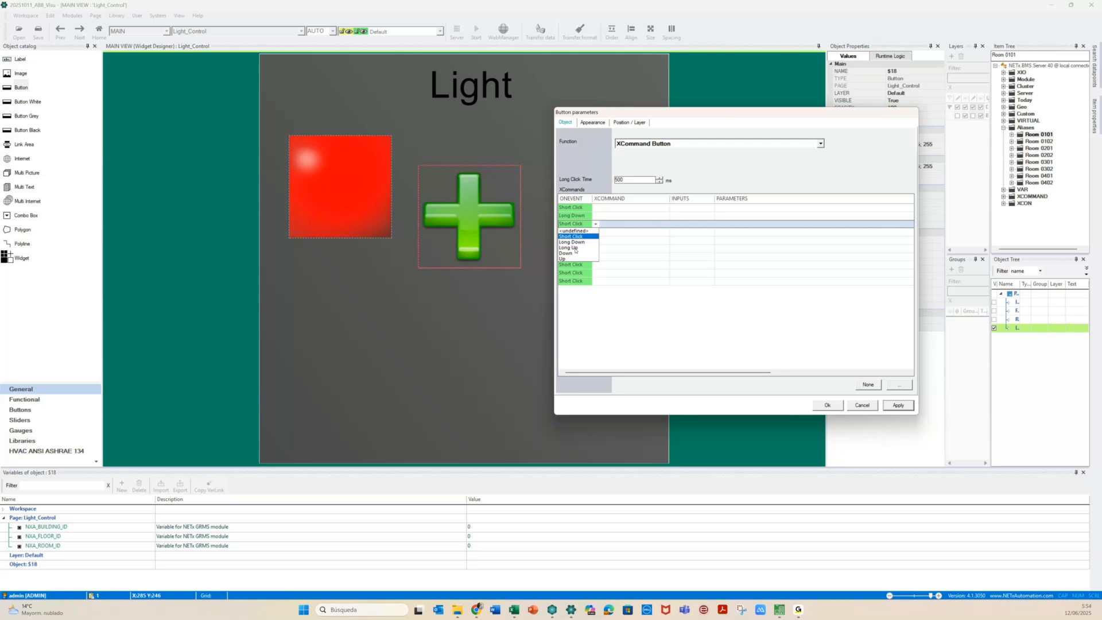
left_click(574, 248)
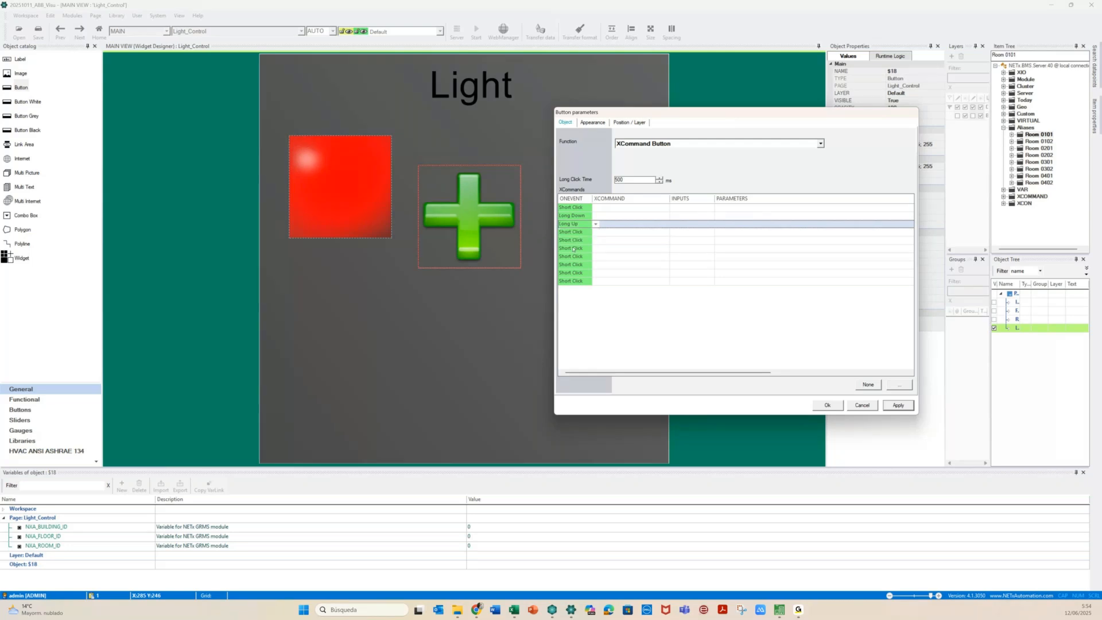
left_click(581, 216)
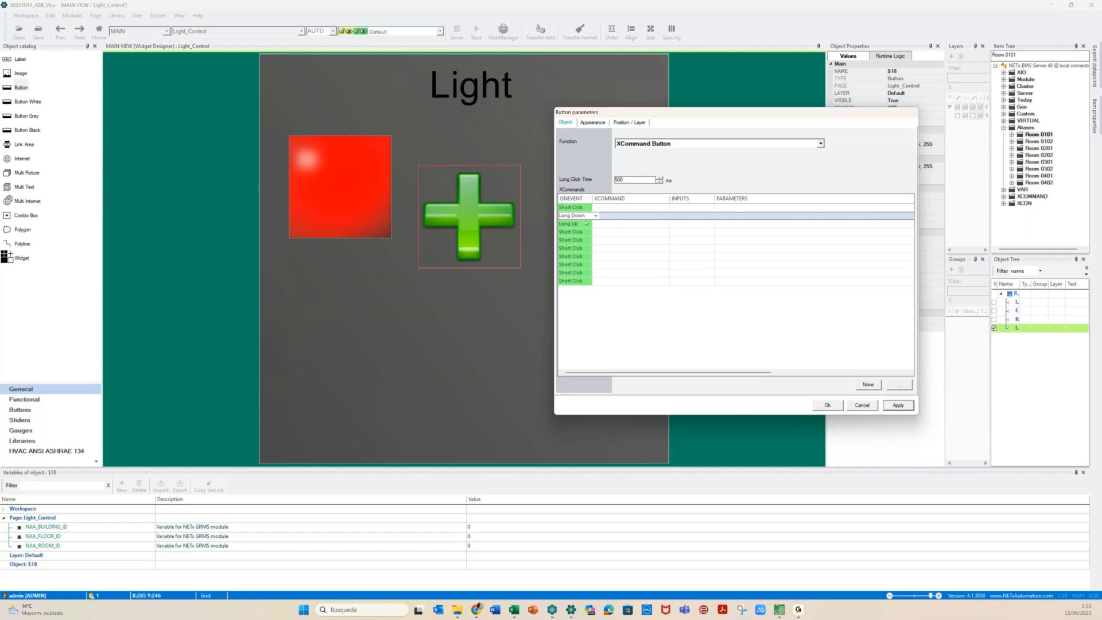
left_click(583, 223)
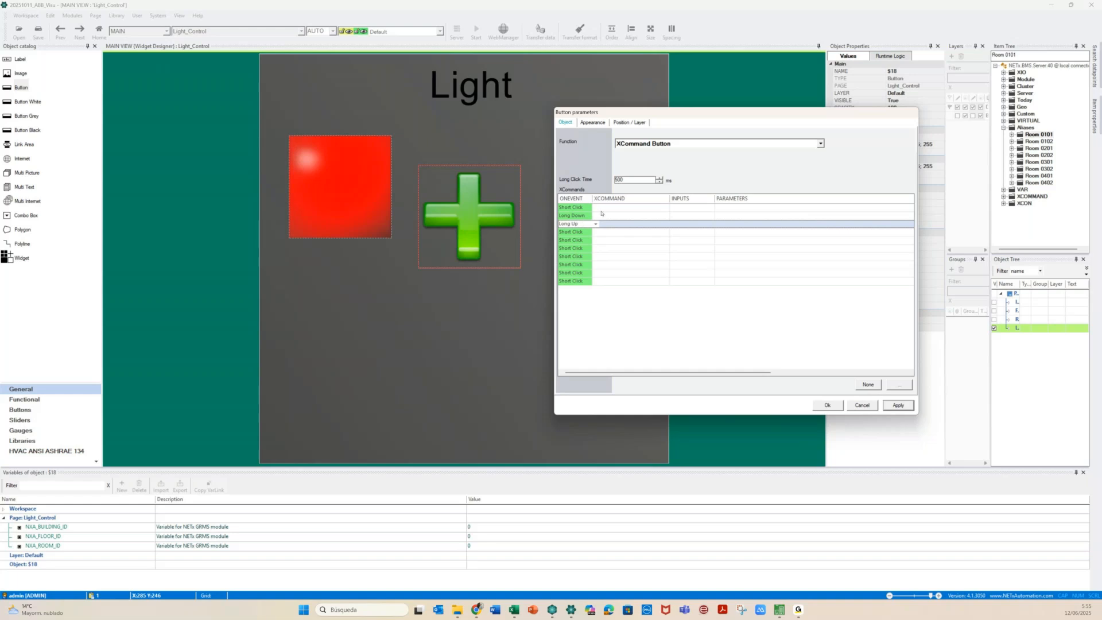
left_click(602, 210)
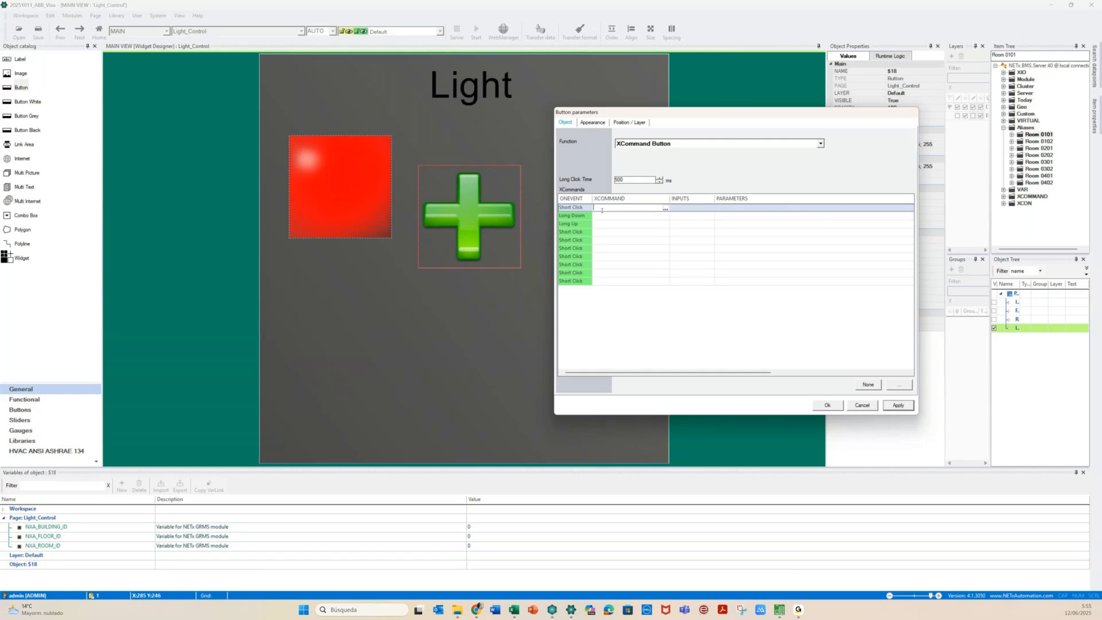
left_click(666, 210)
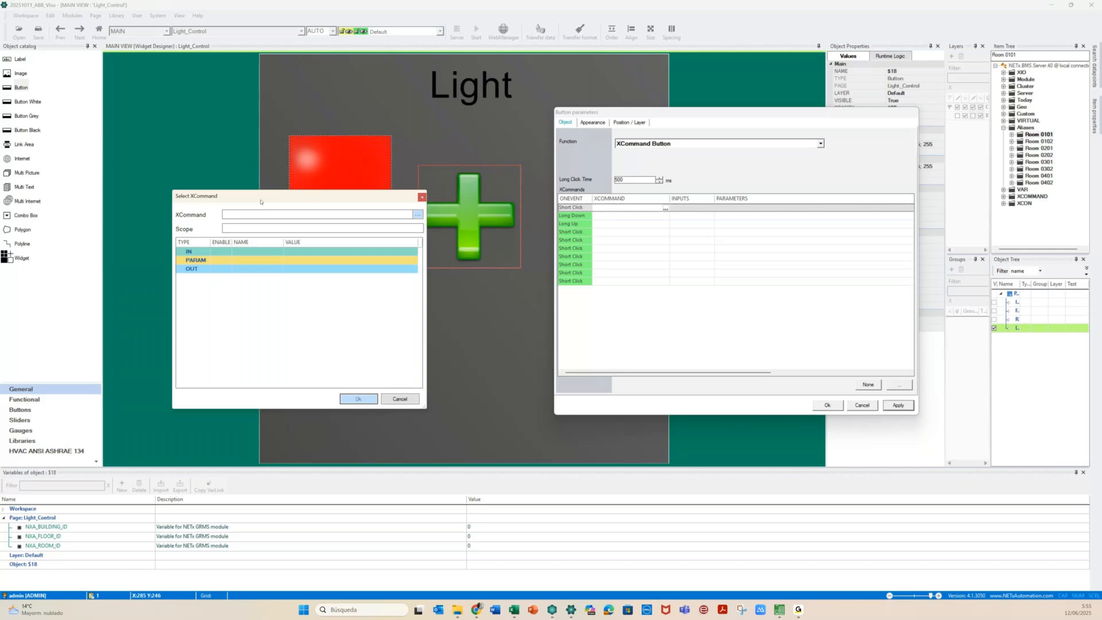
Choose the WRITE XCommand and set its ItemID to Room 0101\Lights\ON/OFF Hall
left_click_drag(261, 202, 375, 267)
left_click(531, 281)
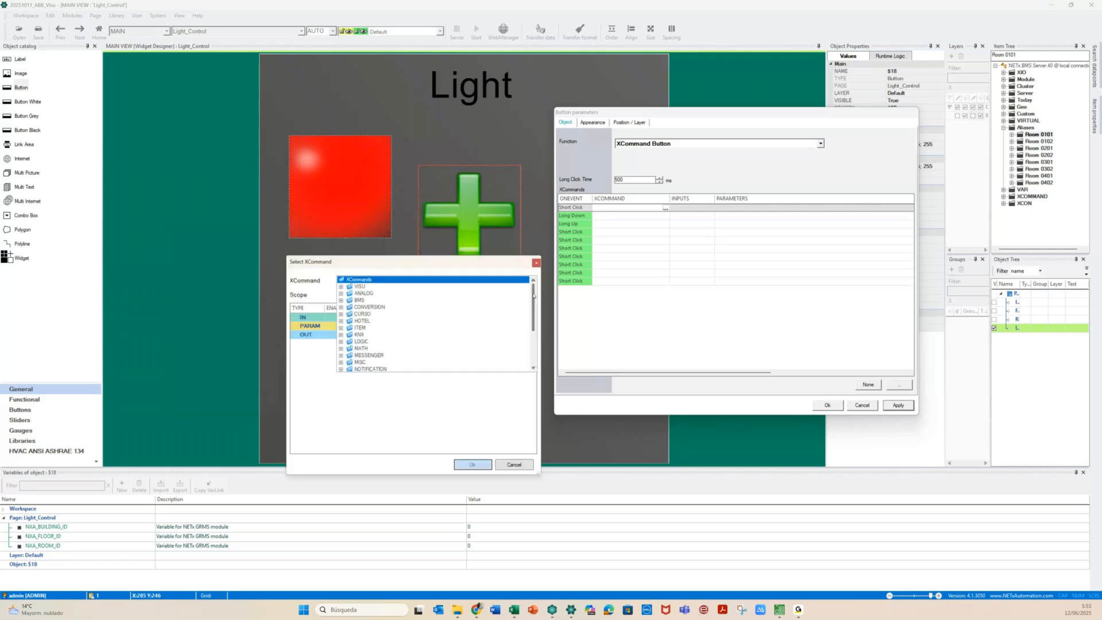
left_click_drag(533, 295, 533, 336)
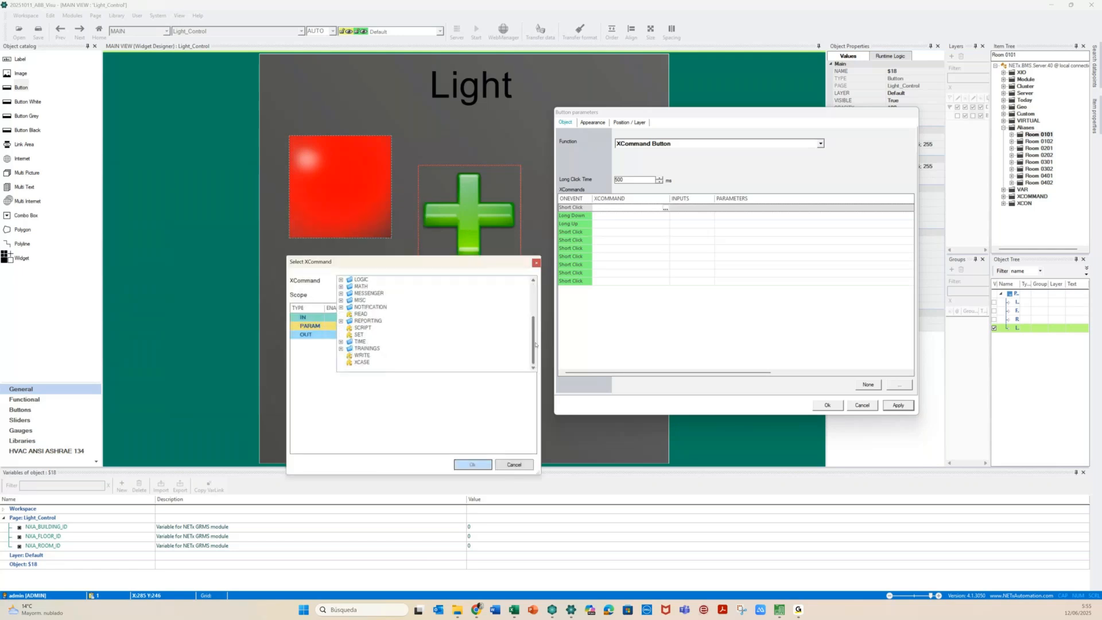
left_click(362, 356)
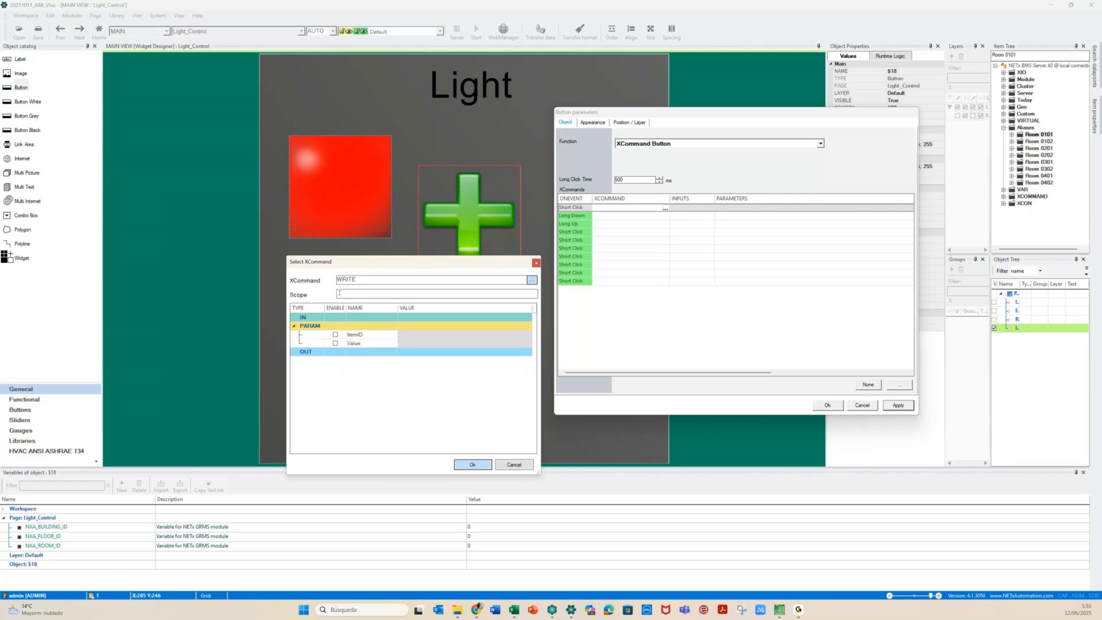
left_click(335, 335)
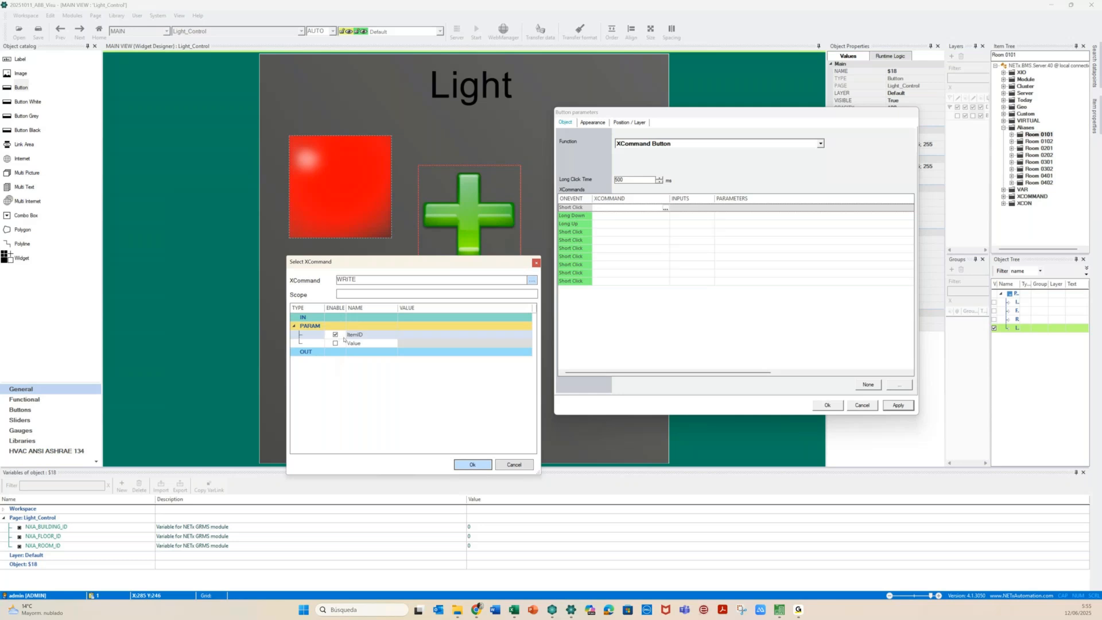
left_click(419, 334)
left_click(418, 334)
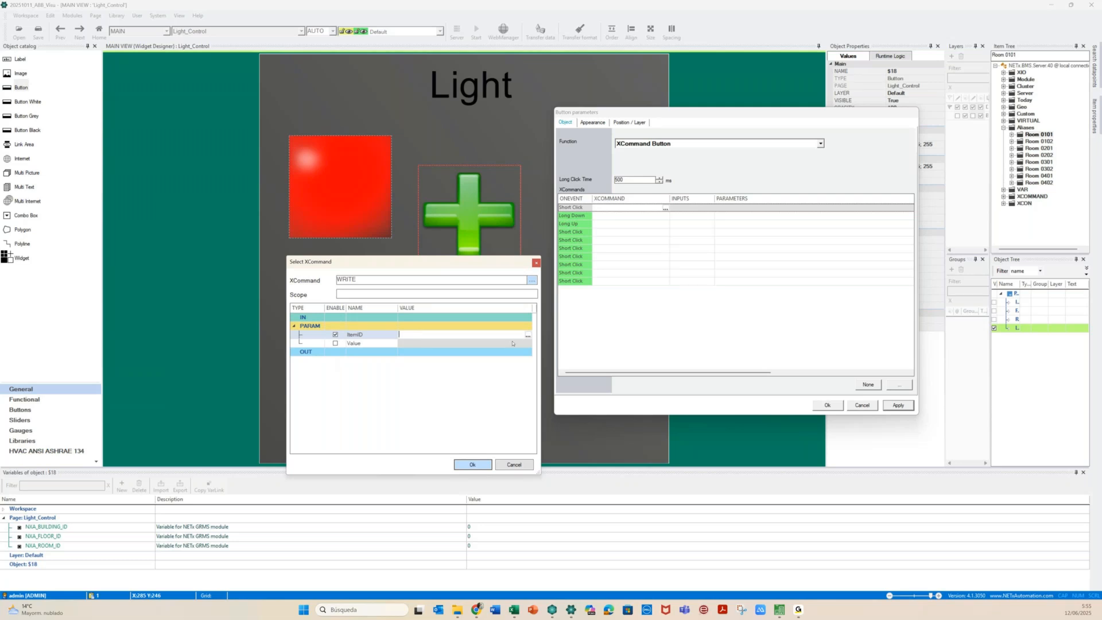
left_click(527, 336)
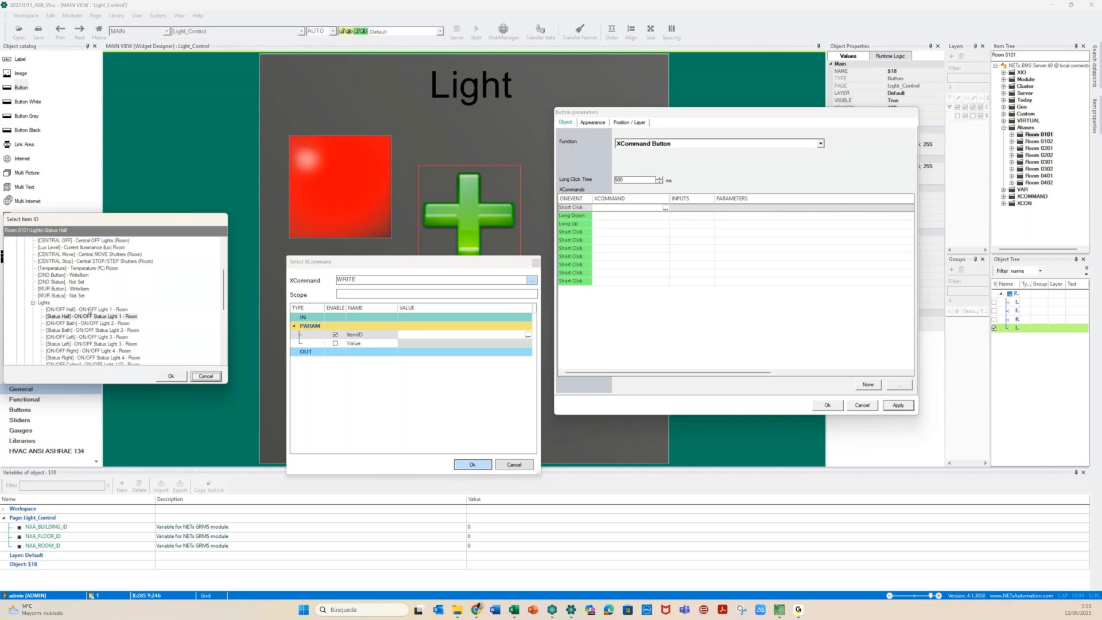
left_click(90, 309)
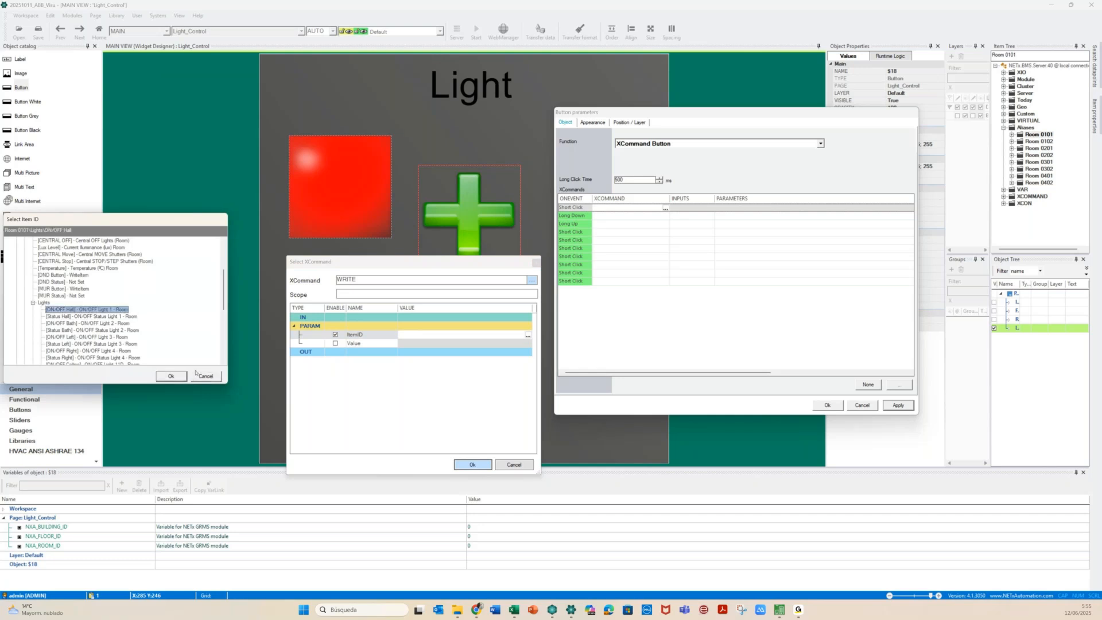
left_click(171, 376)
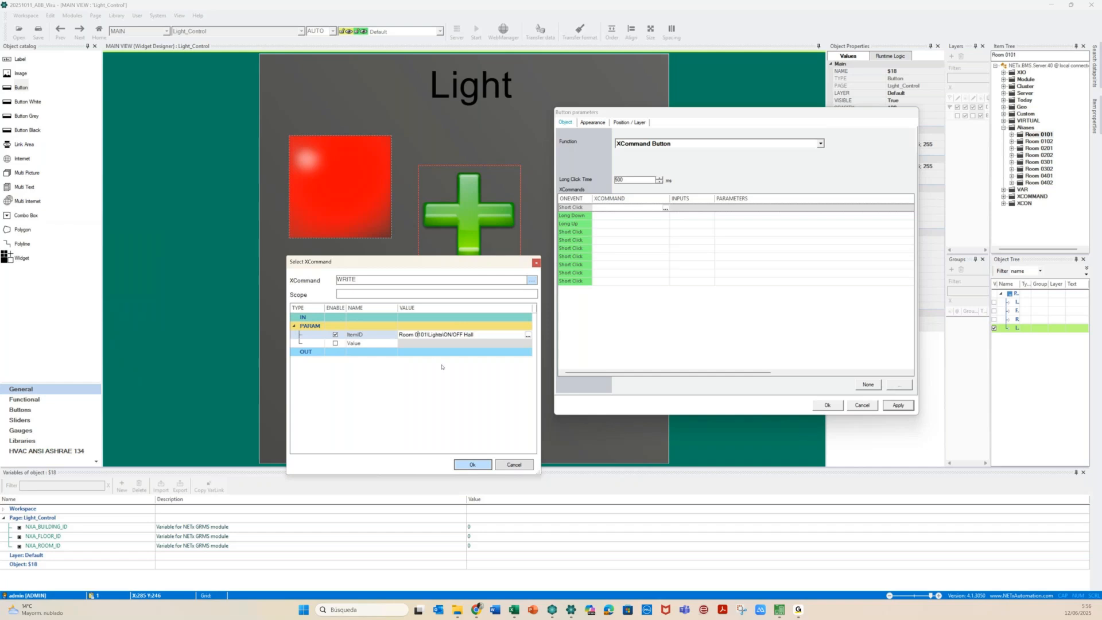
Replace 0101 in the ItemID with {PG:F}{PG:R}, set Value to 1, and confirm the command
key("shift+Right")
key("shift+Right")
type("{PG:F}{PG:R}")
key("Delete")
key("Delete")
left_click(360, 346)
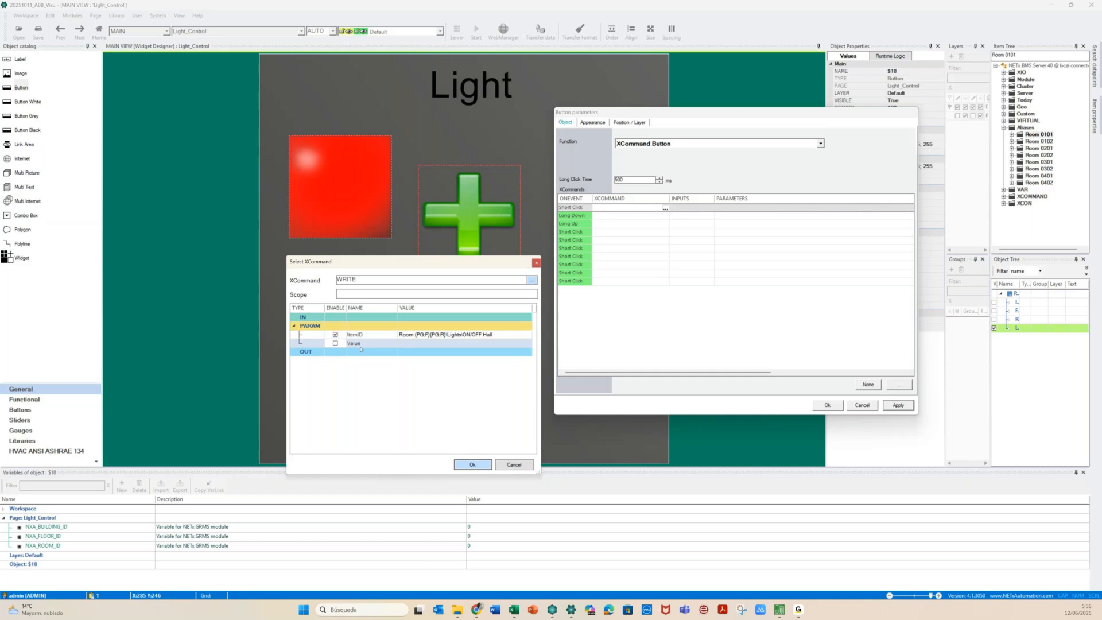
left_click(415, 343)
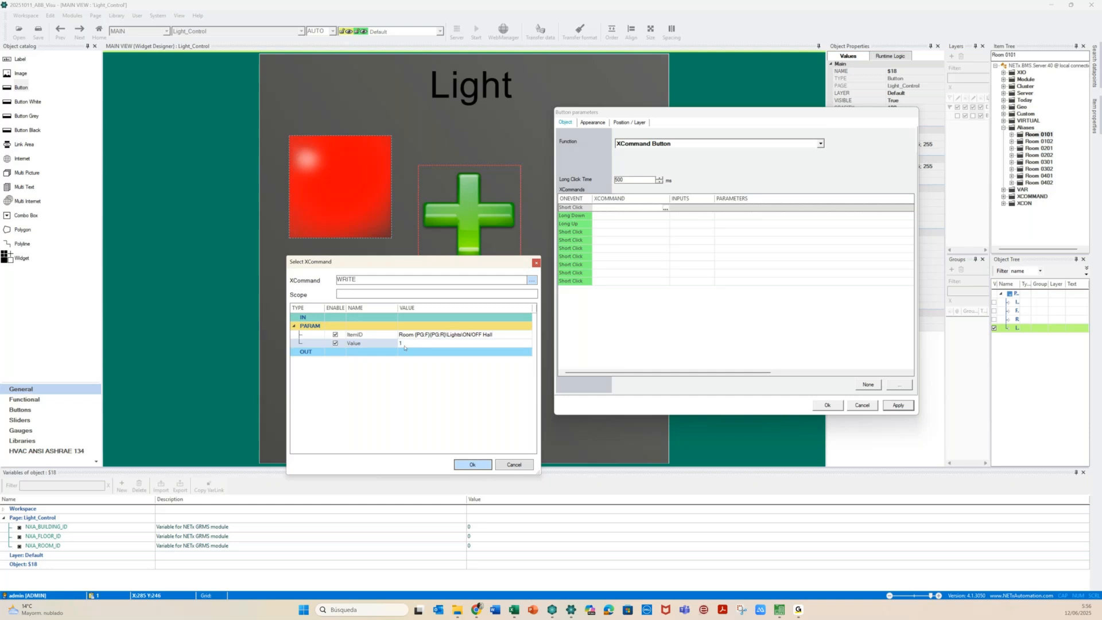
left_click(494, 335)
left_click_drag(494, 335, 482, 336)
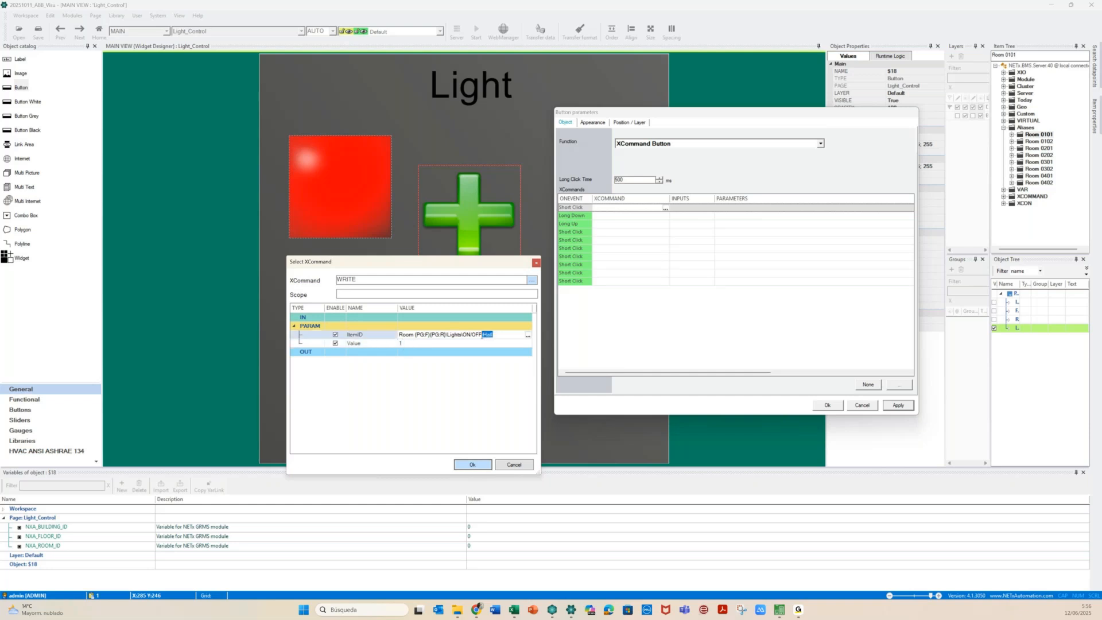
left_click(460, 415)
left_click(488, 466)
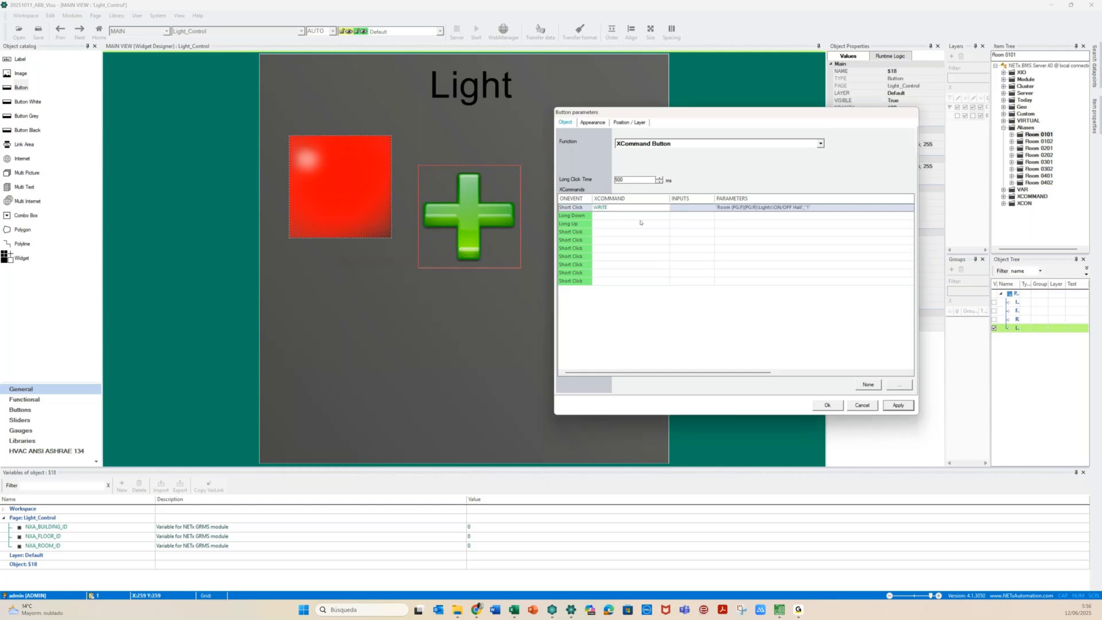
left_click(631, 215)
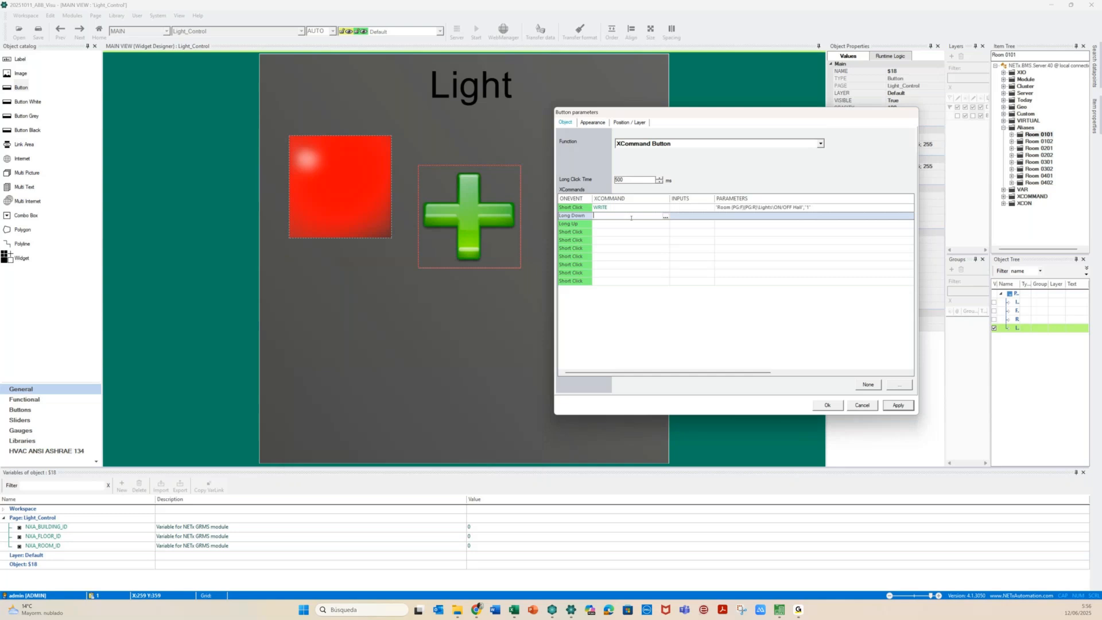
Add a WRITE command for Long Down with its ItemID set to the Dimm Bed light item
left_click(665, 216)
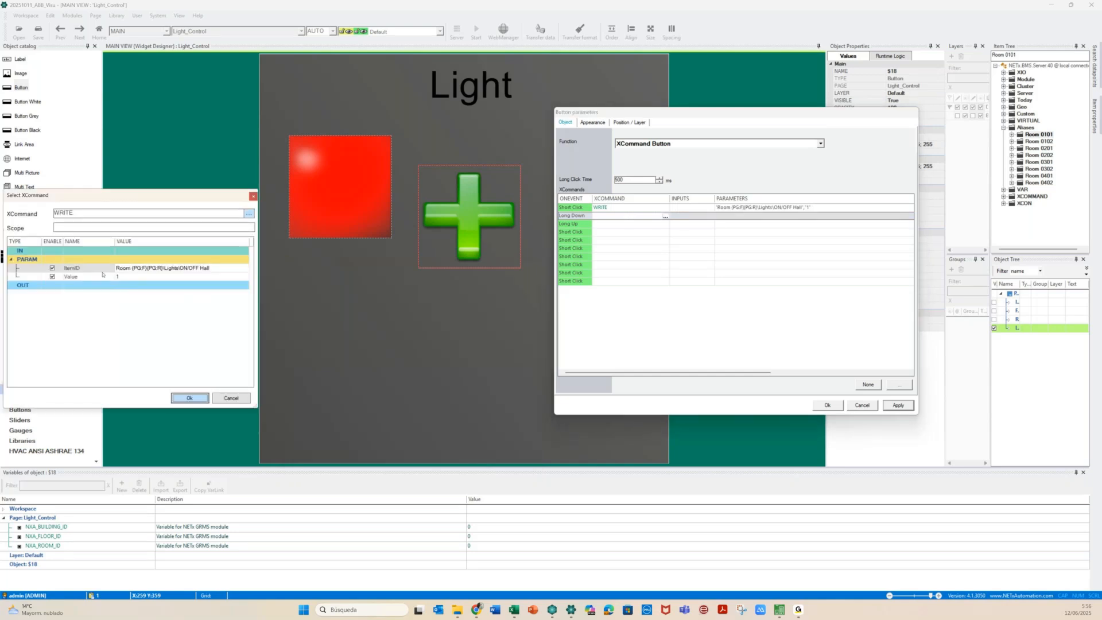
left_click(190, 268)
left_click_drag(132, 268, 165, 268)
key("ctrl+c")
left_click(245, 269)
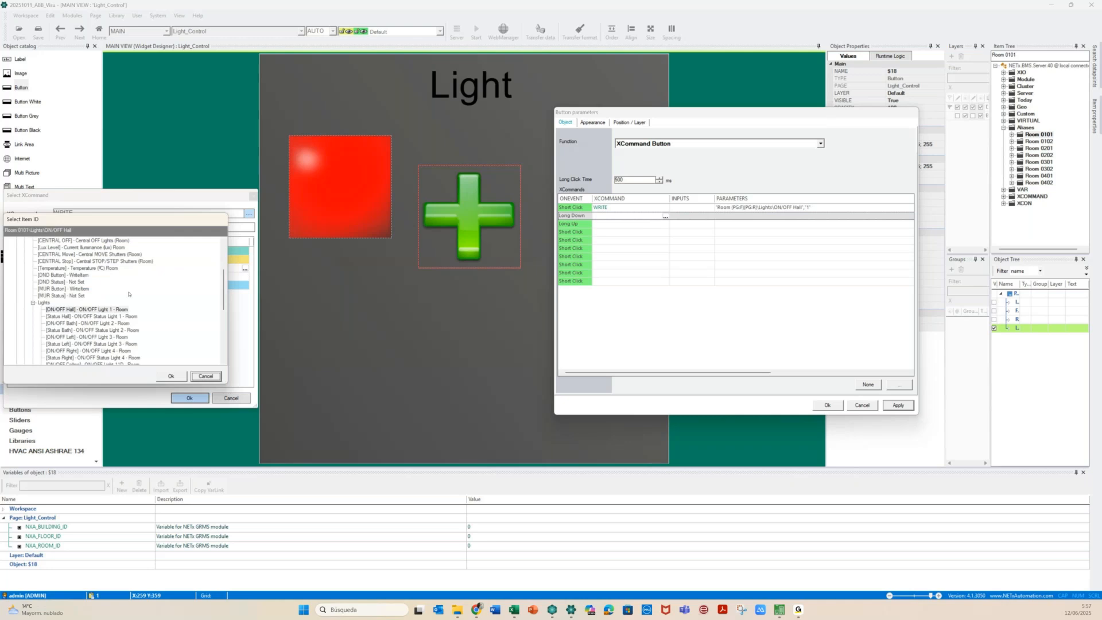
scroll(130, 294, "down", 6)
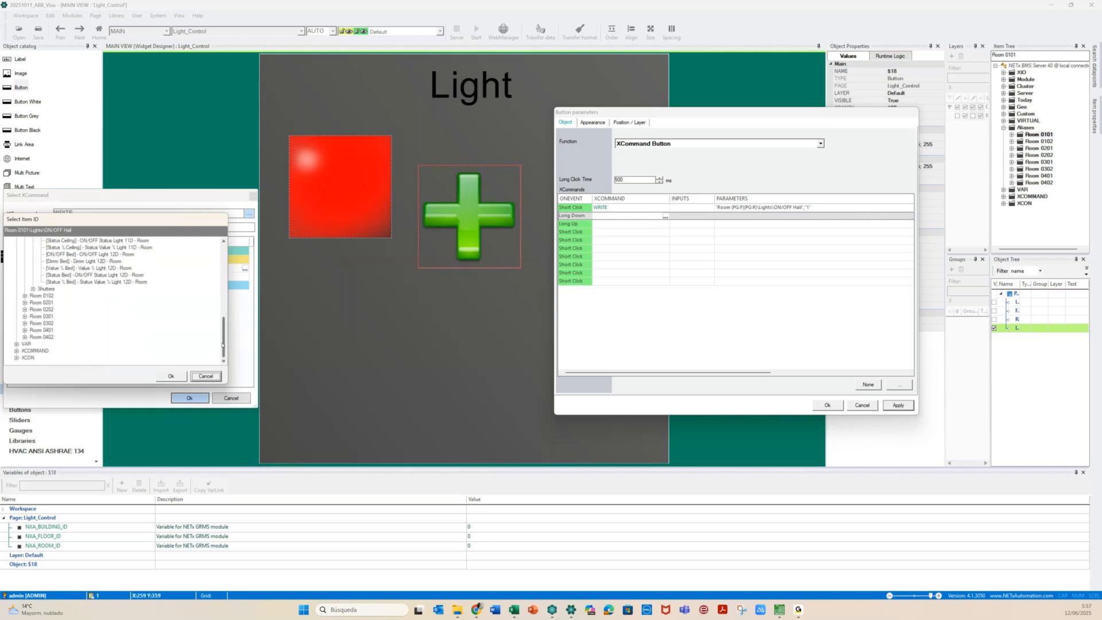
left_click_drag(223, 344, 222, 335)
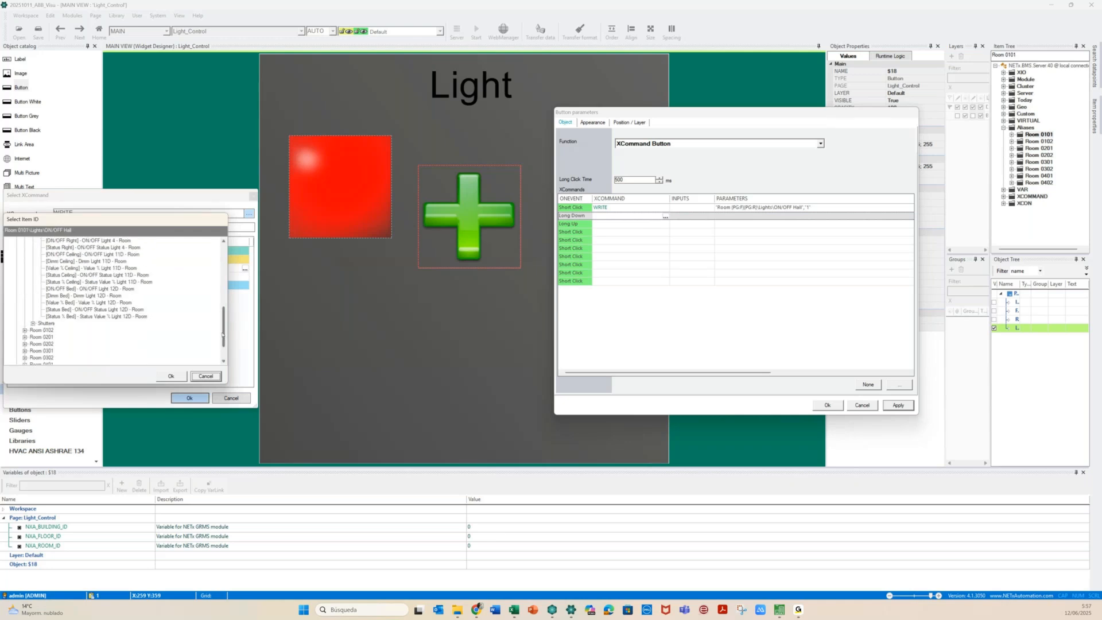
scroll(50, 316, "up", 1)
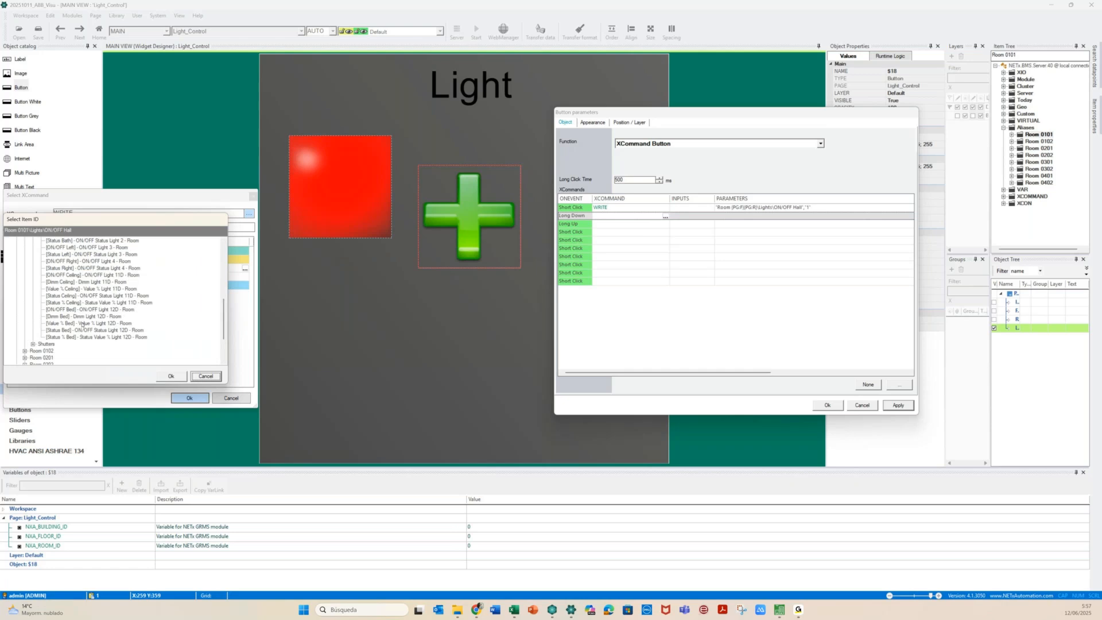
left_click(104, 317)
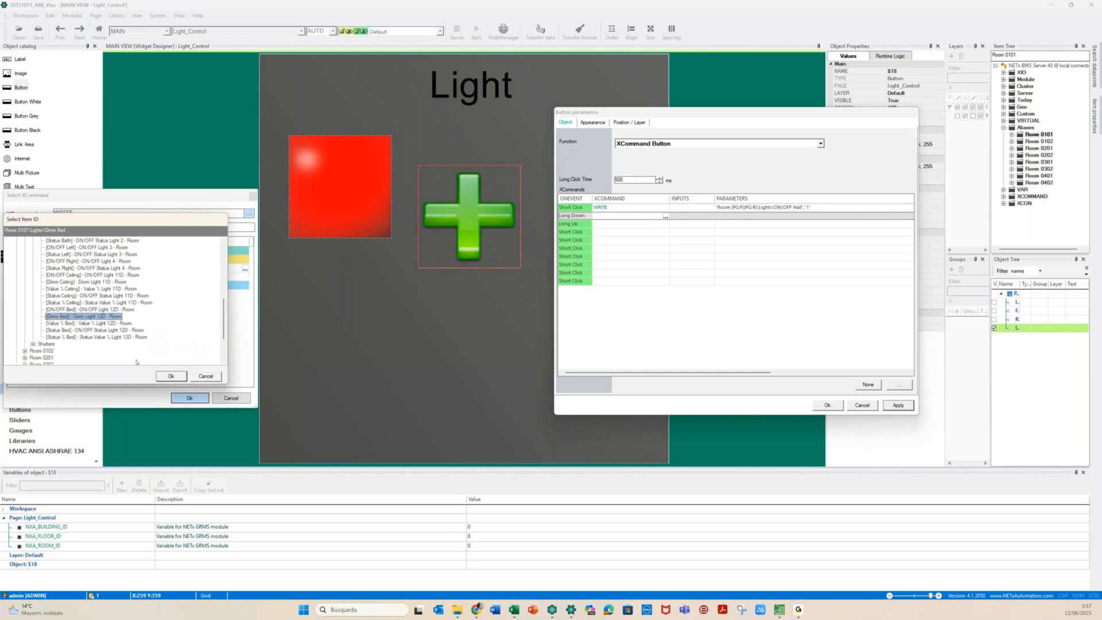
left_click(171, 376)
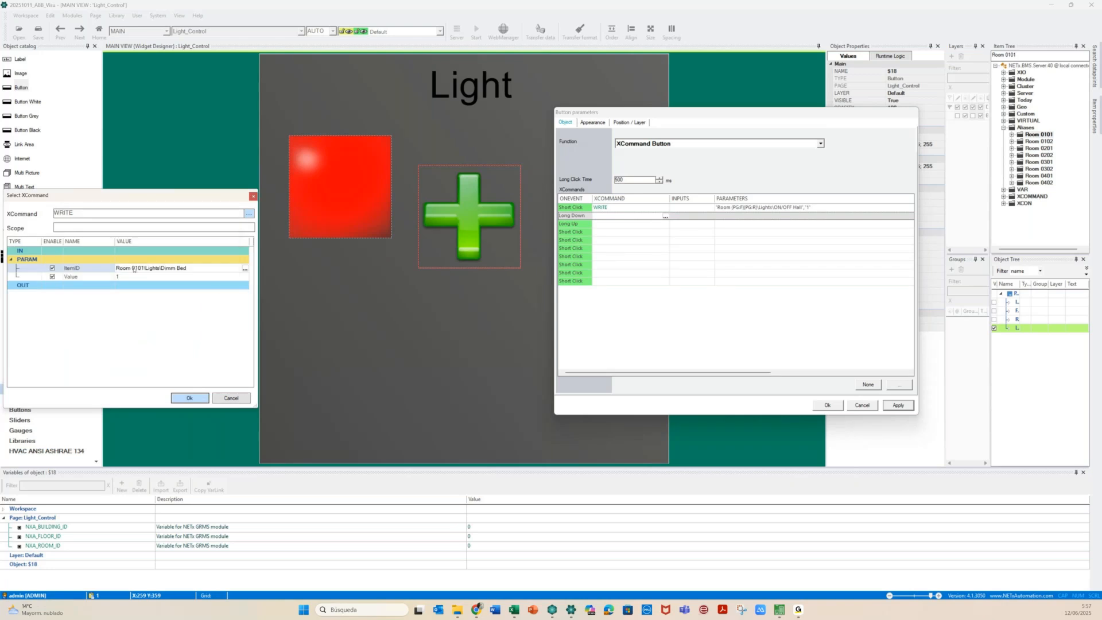
Replace room number 0101 in the item path with the {PG:F}{PG:R} placeholders
left_click_drag(131, 268, 135, 268)
key("shift+Right")
key("shift+Right")
key("shift+Right")
key("ctrl+v")
left_click_drag(202, 268, 209, 268)
double_click(209, 268)
Edit the command's write value, leaving it at 9
left_click(125, 277)
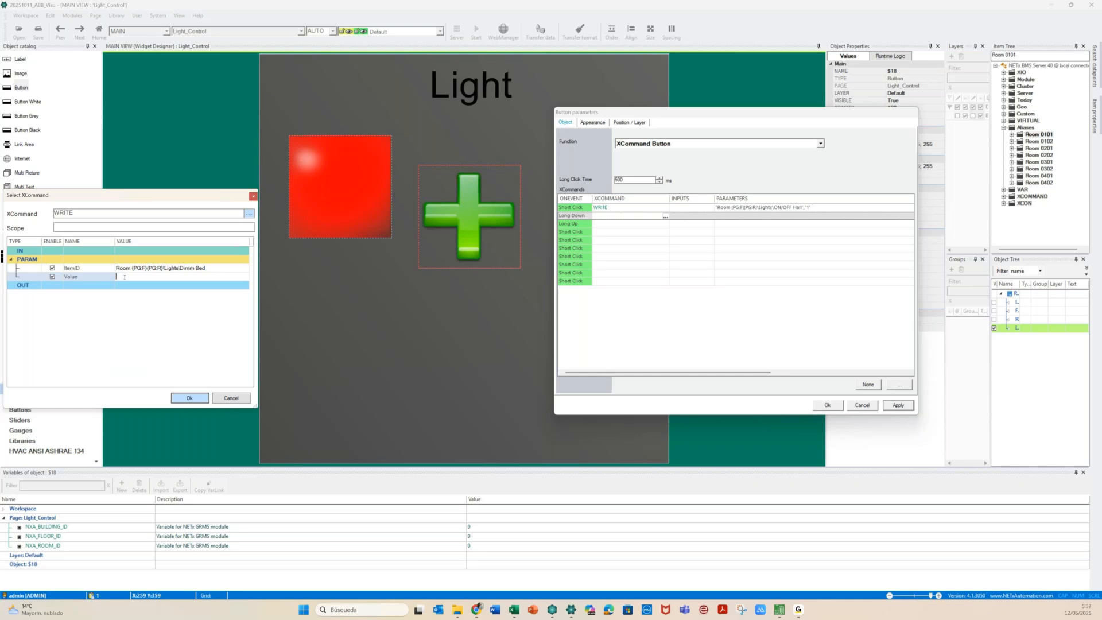
type("100")
key("shift+Right")
key("shift+End")
left_click(130, 275)
type("-")
key("BackSpace")
key("BackSpace")
key("BackSpace")
key("BackSpace")
key("BackSpace")
key("BackSpace")
key("BackSpace")
key("BackSpace")
key("BackSpace")
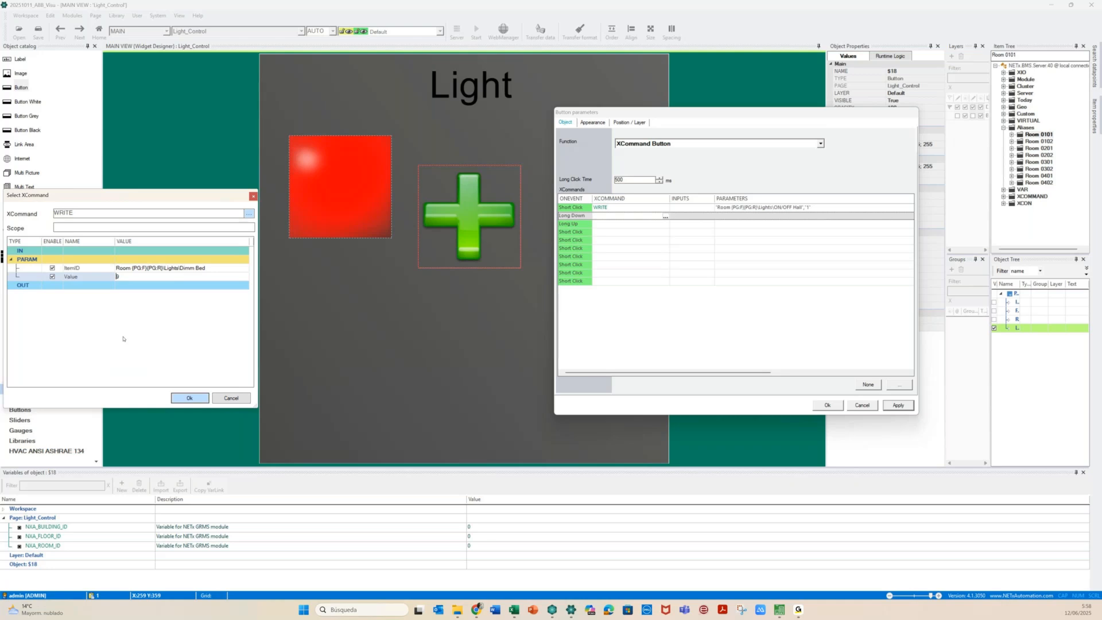
Confirm the Long Down write of 9 and pick the WRITE command for Long Up
left_click(190, 398)
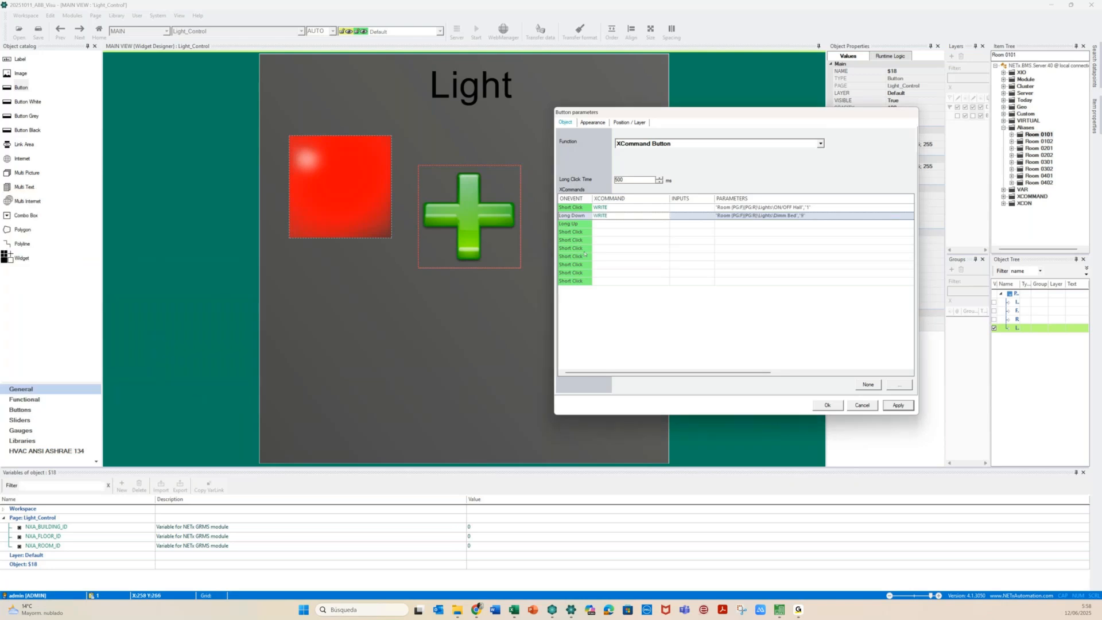
left_click(635, 223)
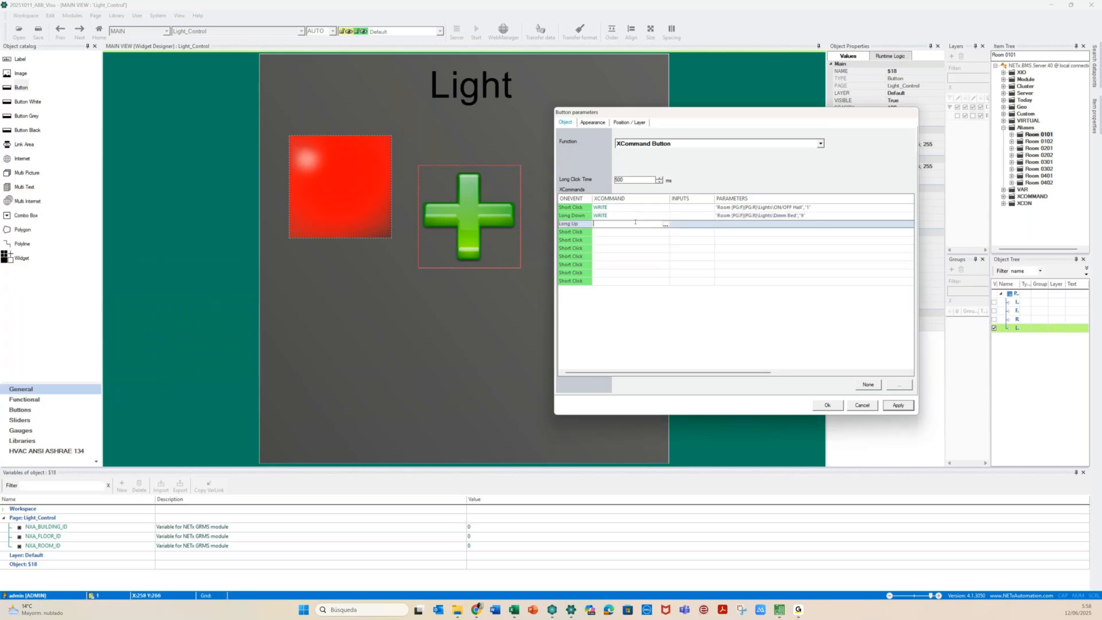
left_click(665, 224)
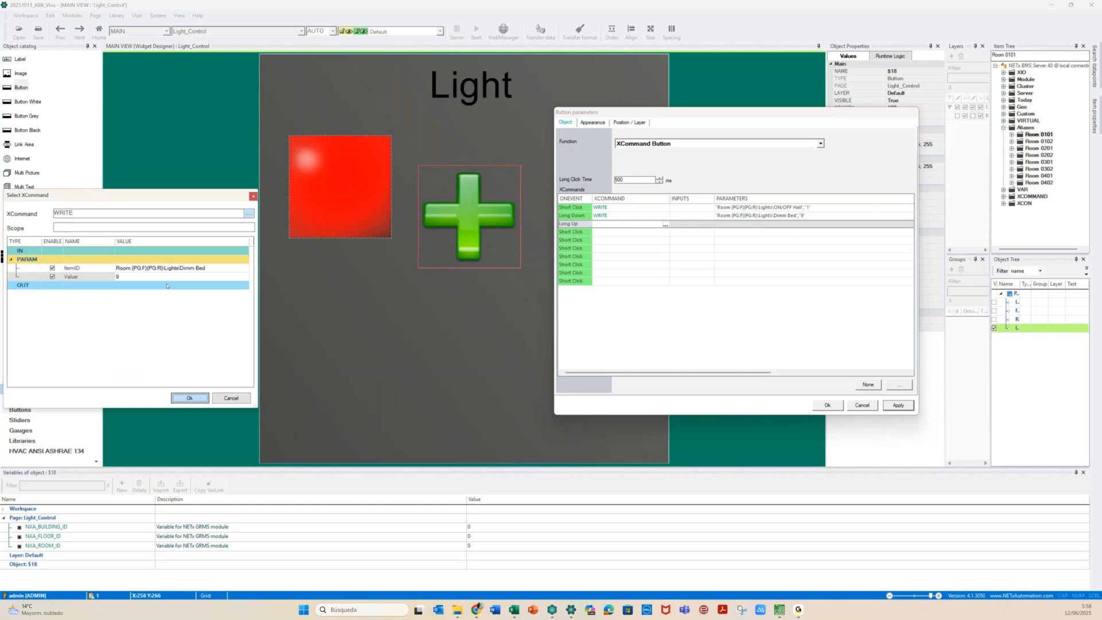
Set the Long Up write value to 8 for Dimm Bed and apply the plus button's commands
left_click(121, 277)
key("BackSpace")
type("1000 or 0000")
key("shift+End")
key("Right")
key("shift+Home")
key("BackSpace")
left_click(197, 400)
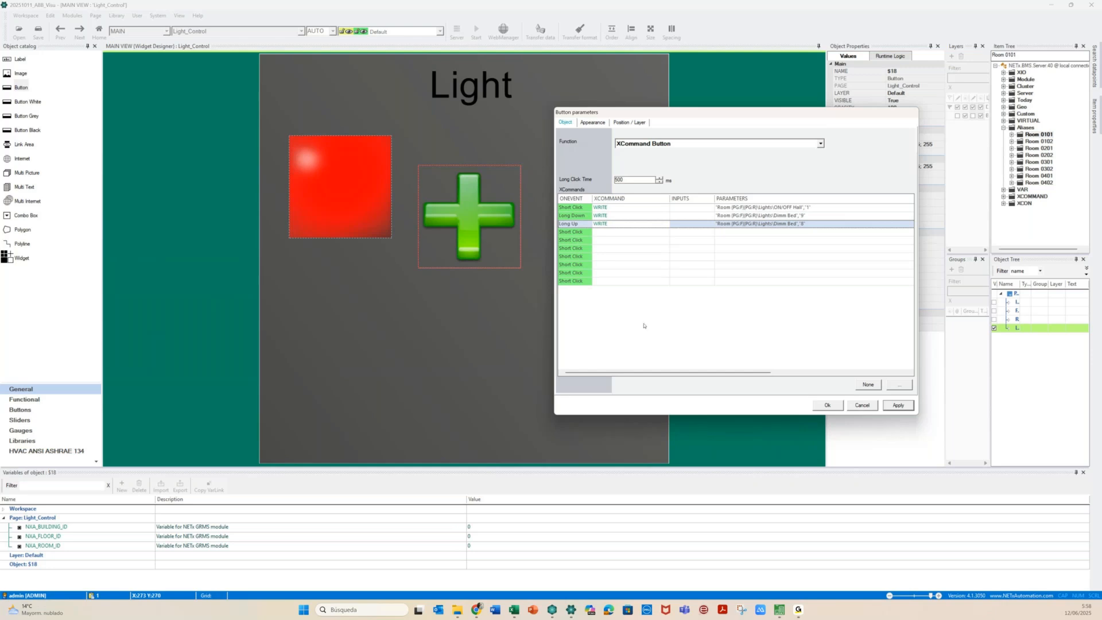
left_click(893, 405)
left_click(828, 405)
Nudge the plus button up, then drop a new Button (S19) to its right
left_click_drag(469, 220, 458, 185)
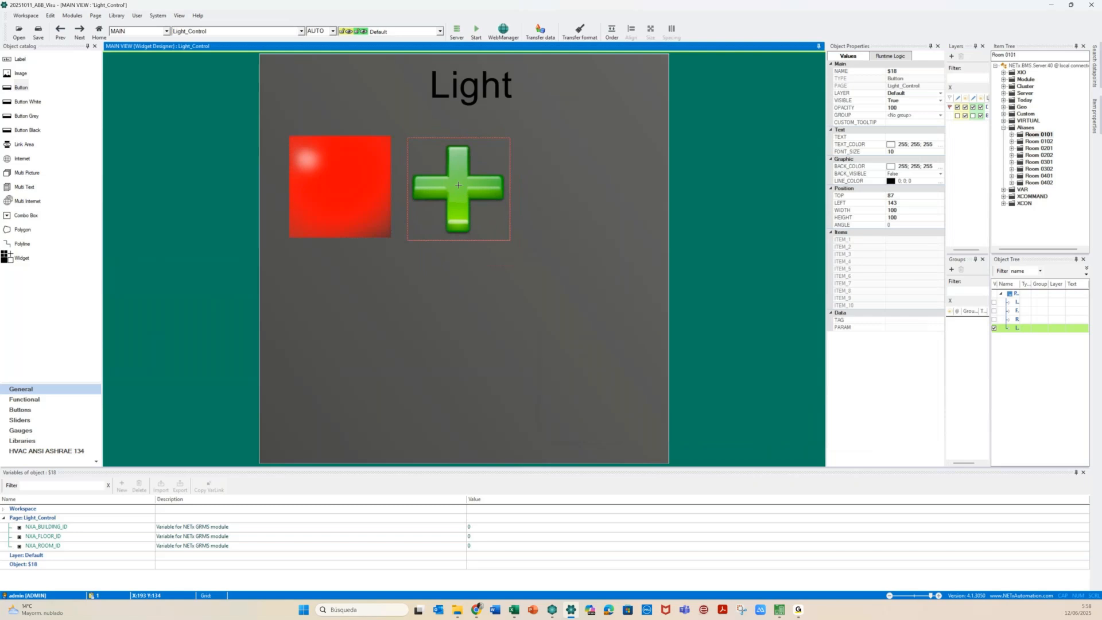
left_click_drag(457, 184, 458, 183)
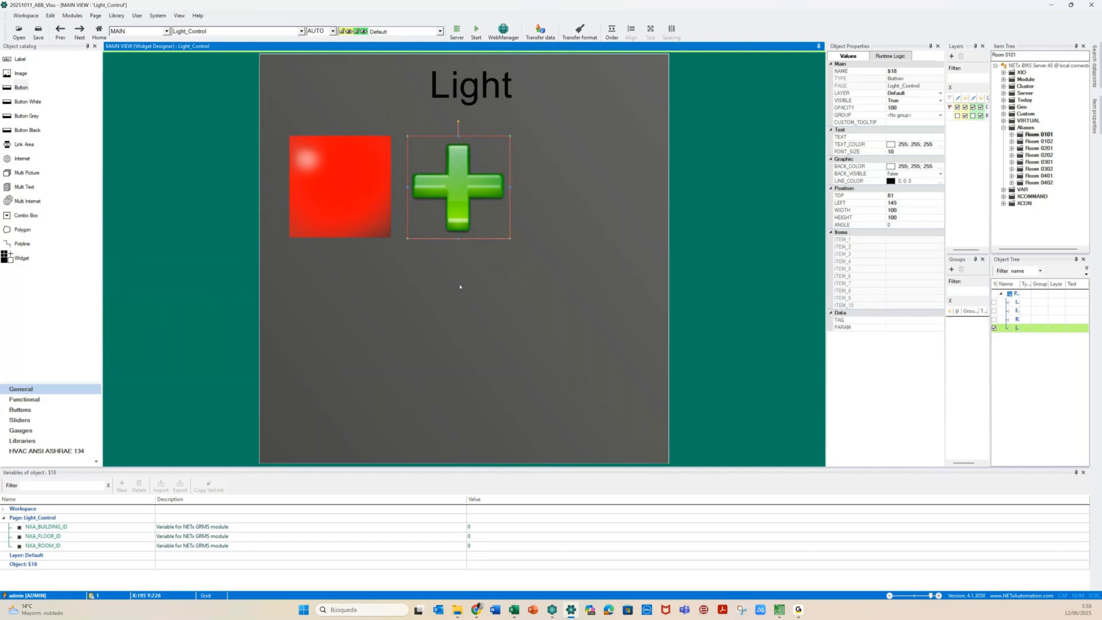
left_click(459, 285)
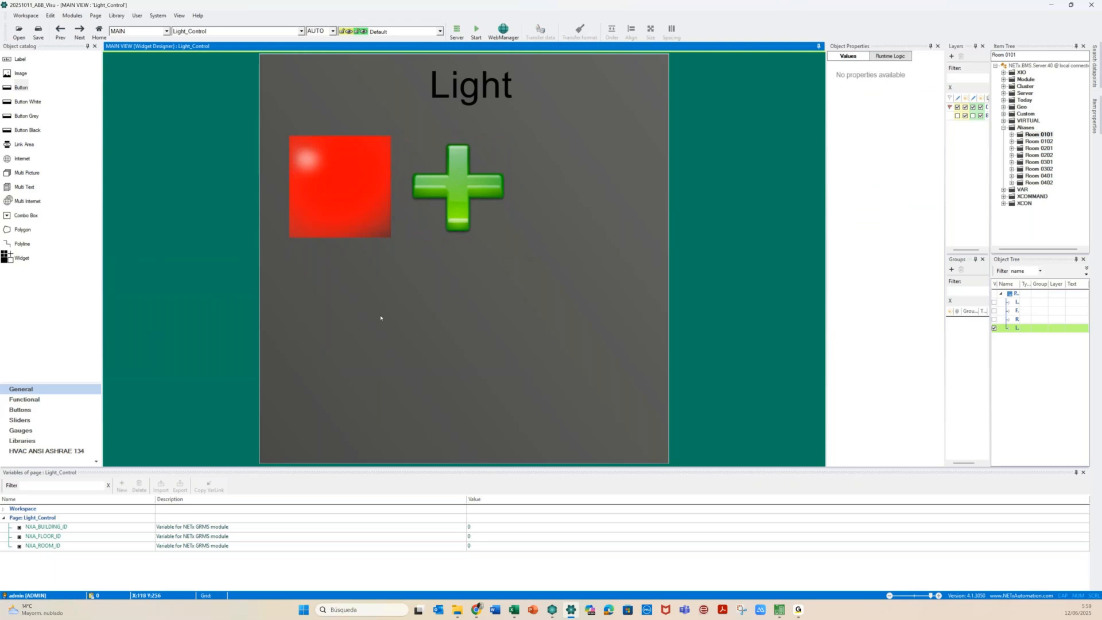
left_click_drag(7, 96, 592, 188)
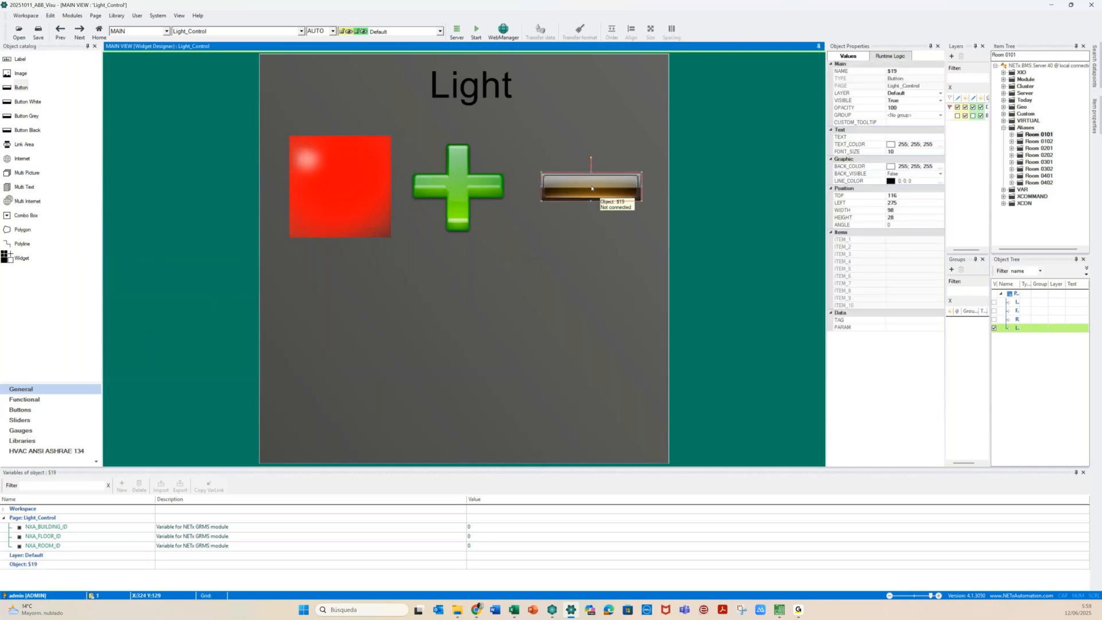
double_click(592, 188)
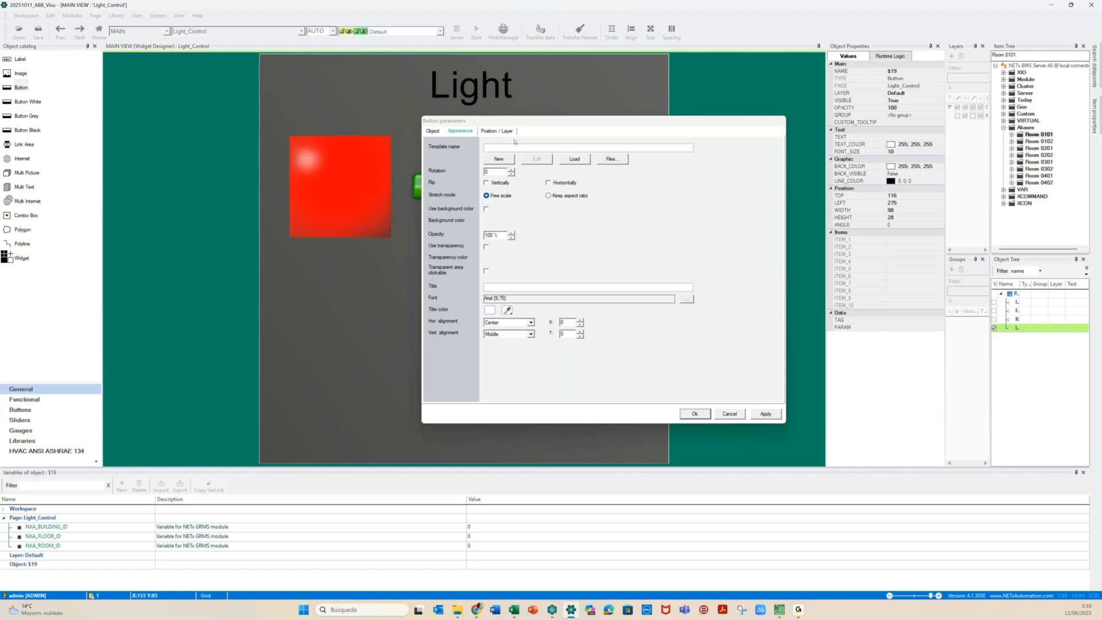
Set the new button's Off and On state pictures to edit_remove
left_click(609, 159)
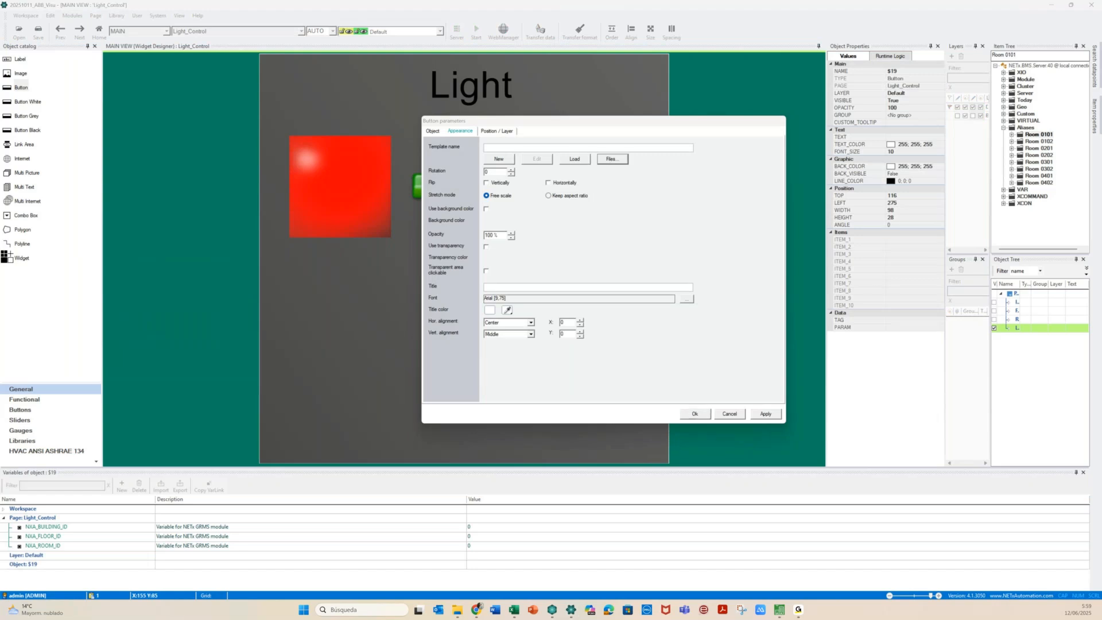
left_click_drag(339, 276, 337, 267)
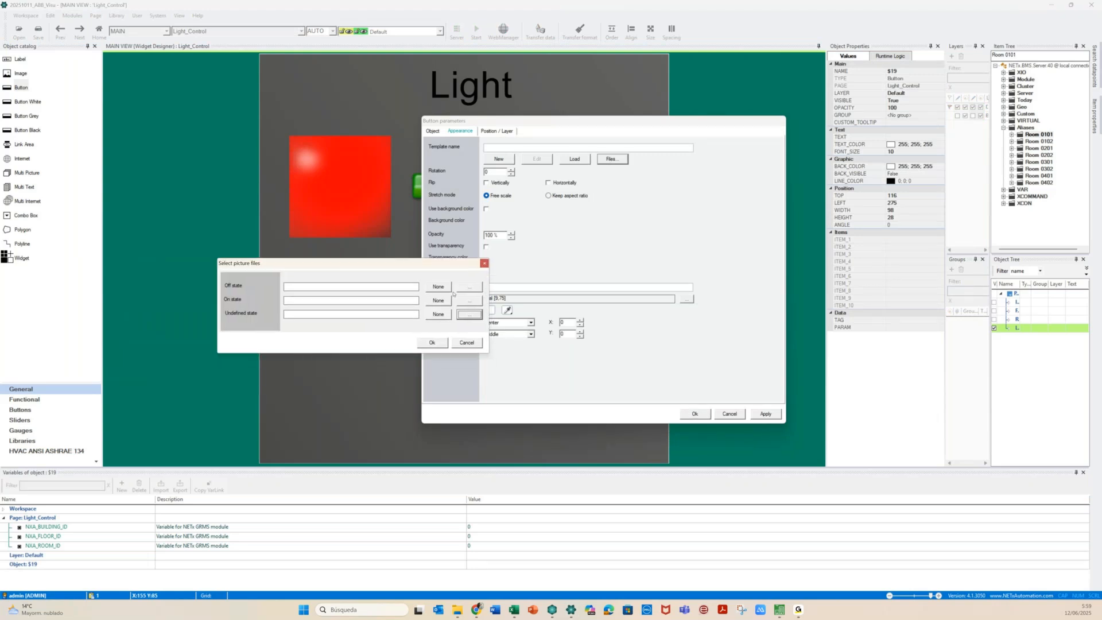
left_click(470, 287)
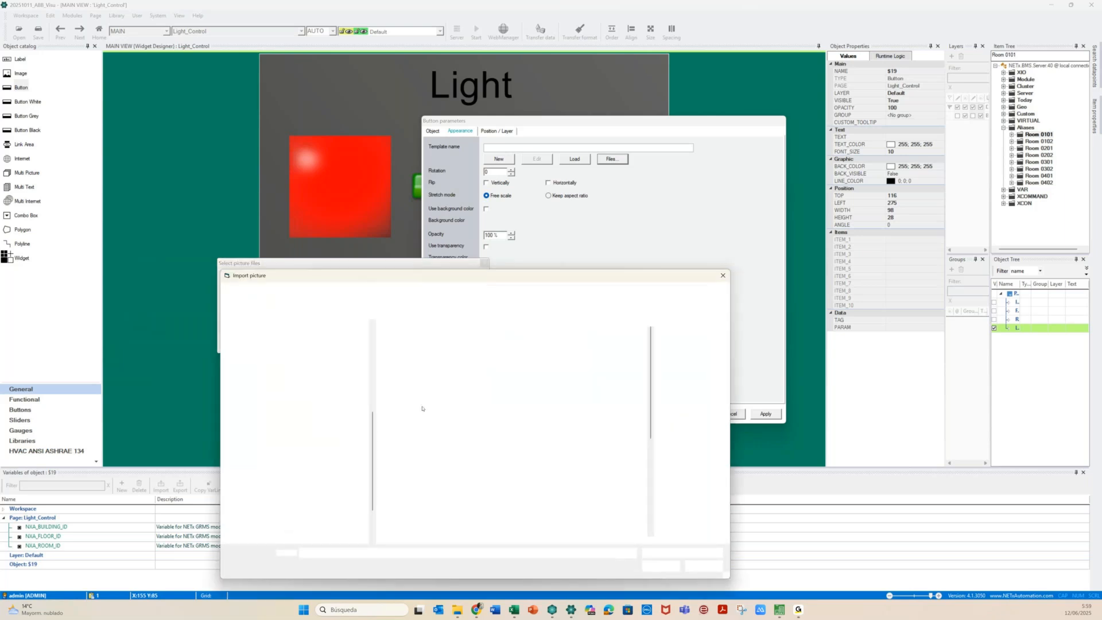
left_click(440, 501)
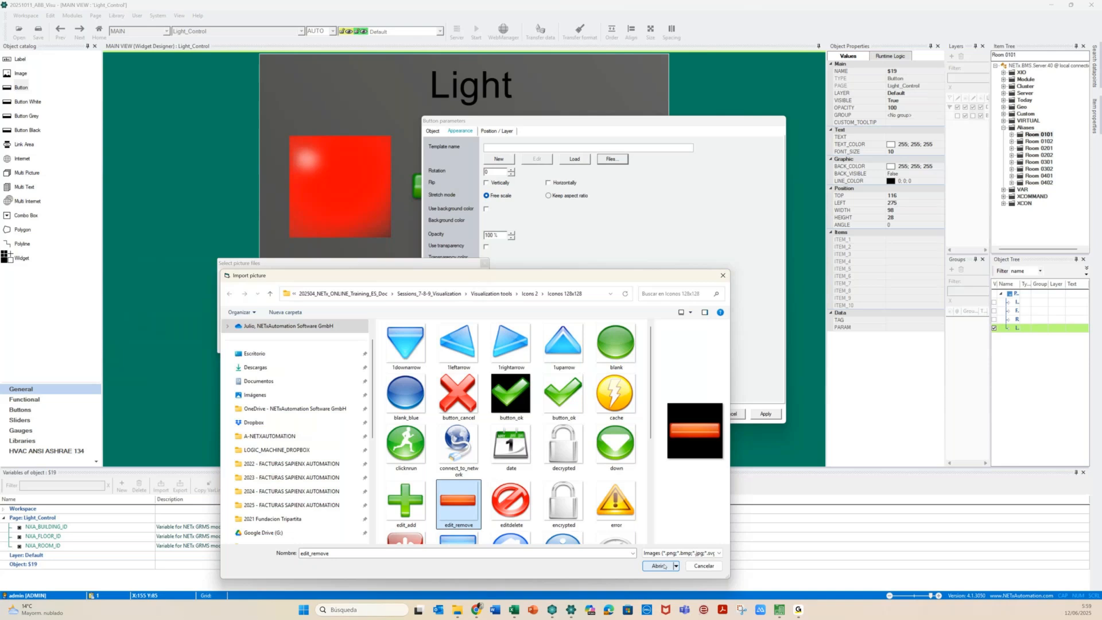
left_click(659, 566)
left_click(471, 302)
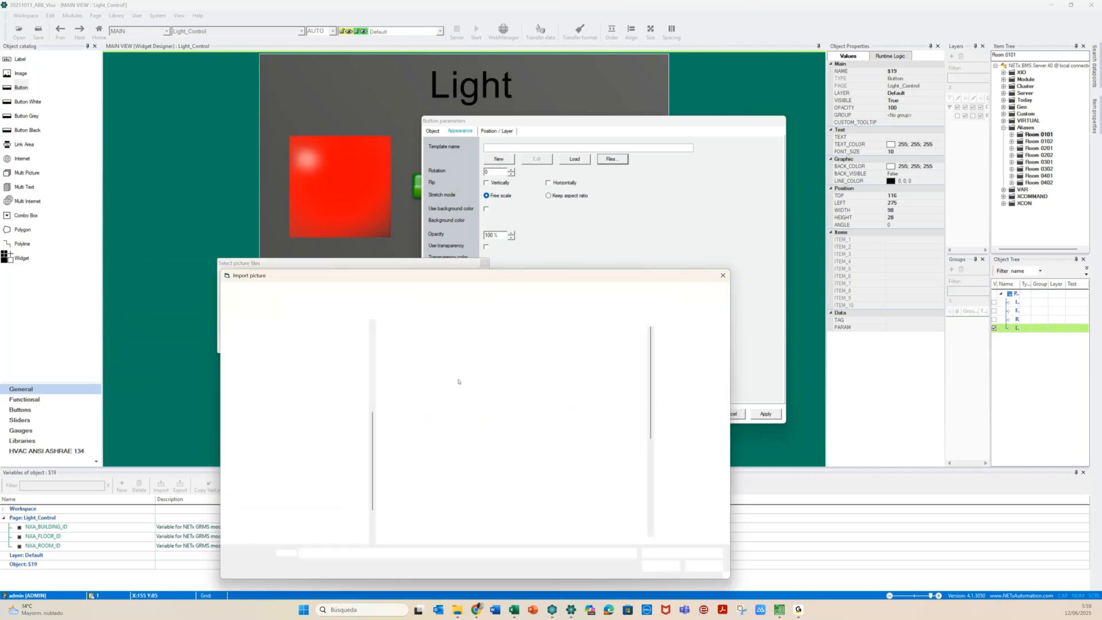
left_click(437, 485)
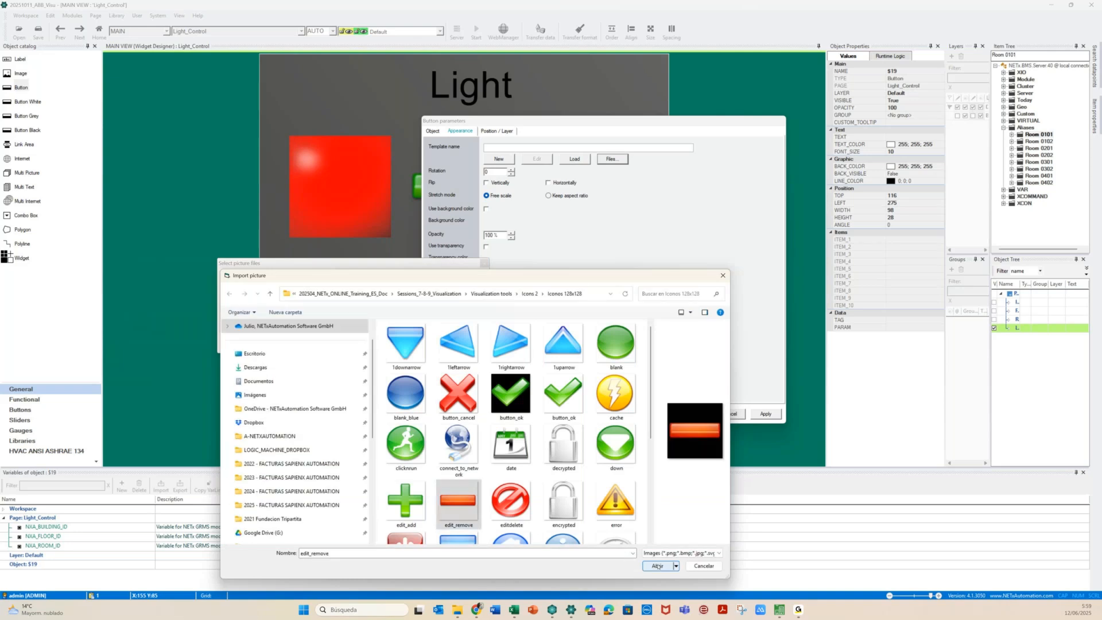
left_click(657, 566)
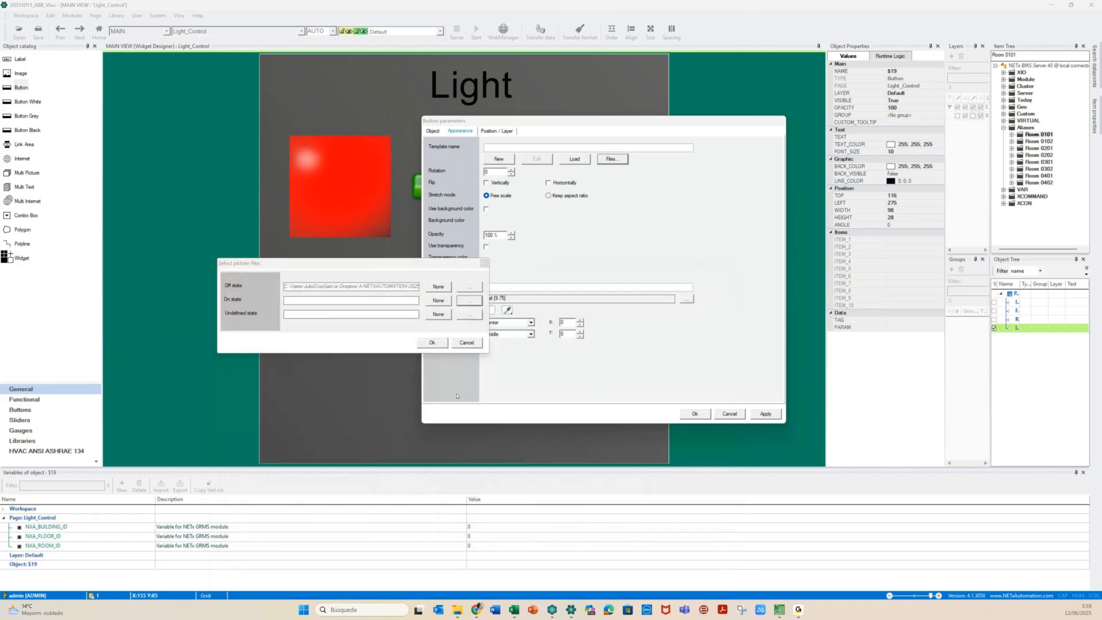
Set the Undefined state picture to edit_remove as well, then select the 28 height value
left_click(467, 317)
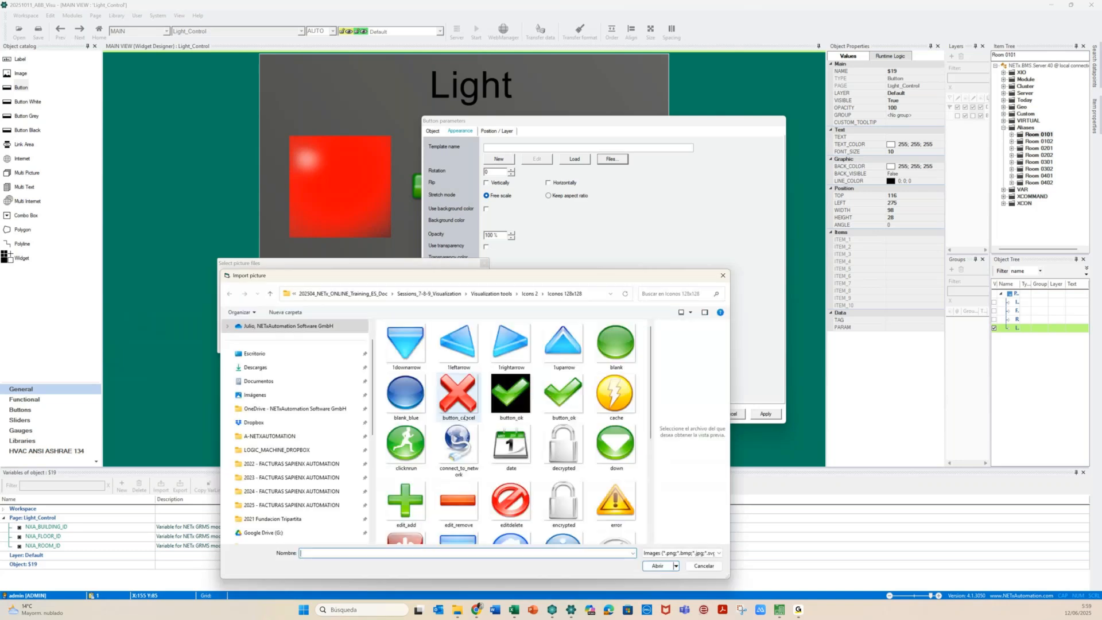
left_click(453, 508)
key("Return")
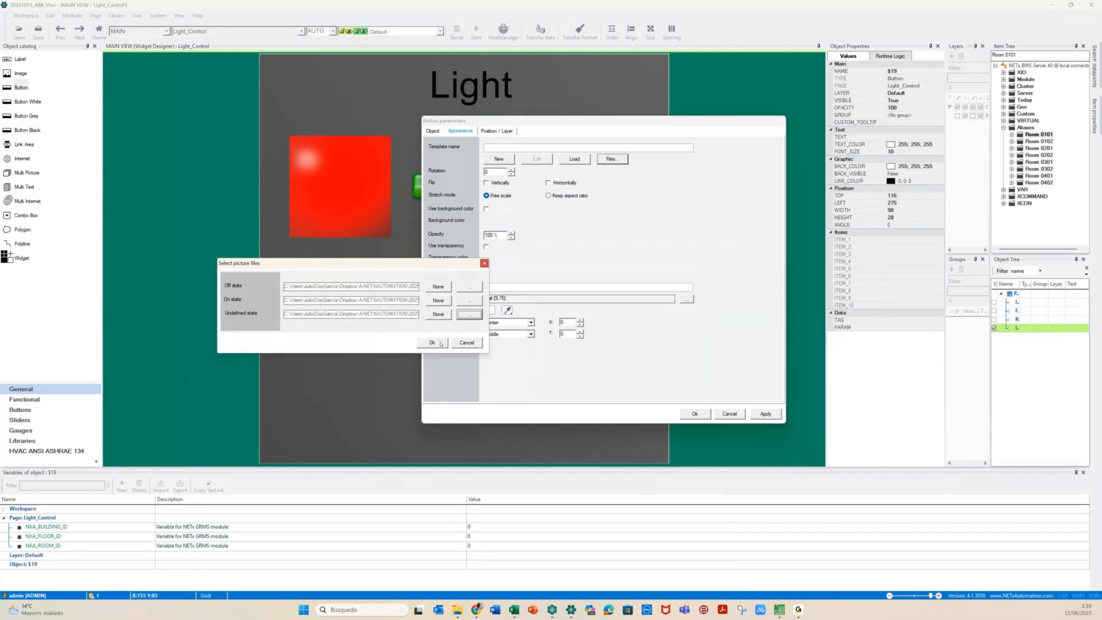
left_click(433, 343)
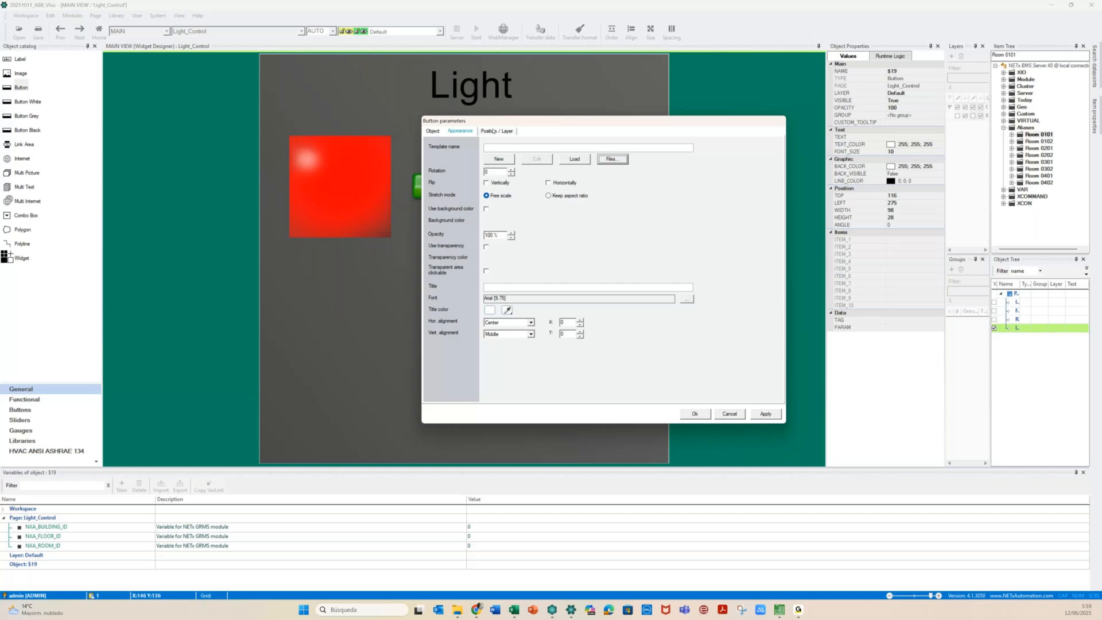
left_click(493, 131)
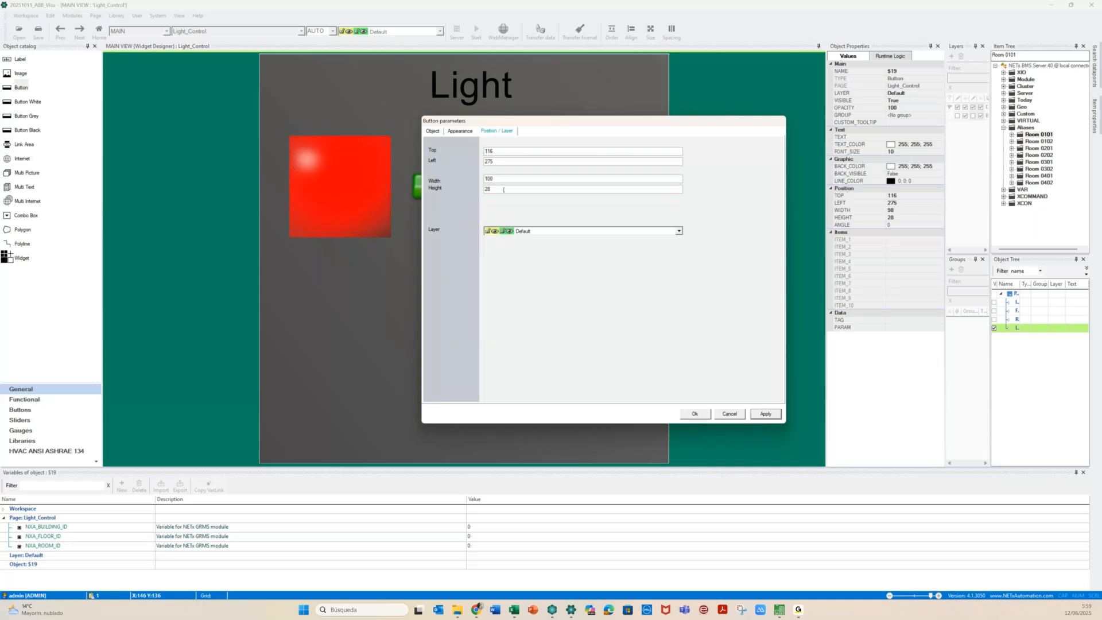
left_click_drag(503, 190, 478, 188)
Enter Height 100 for S19 and apply it, making the minus button 100×100
type("100")
left_click_drag(590, 125, 469, 269)
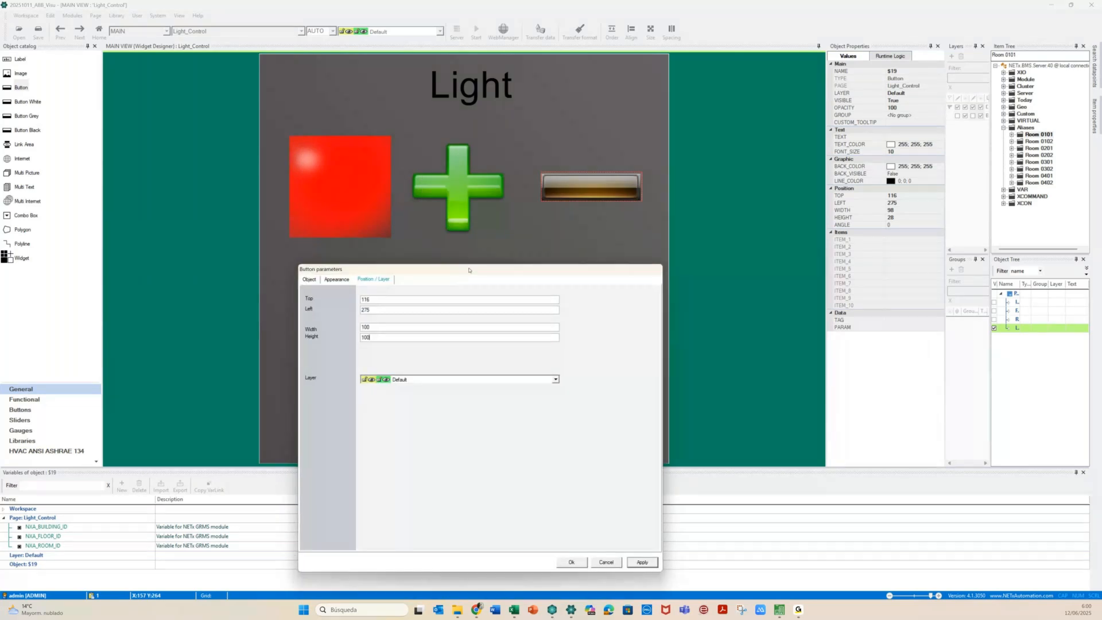
left_click(642, 562)
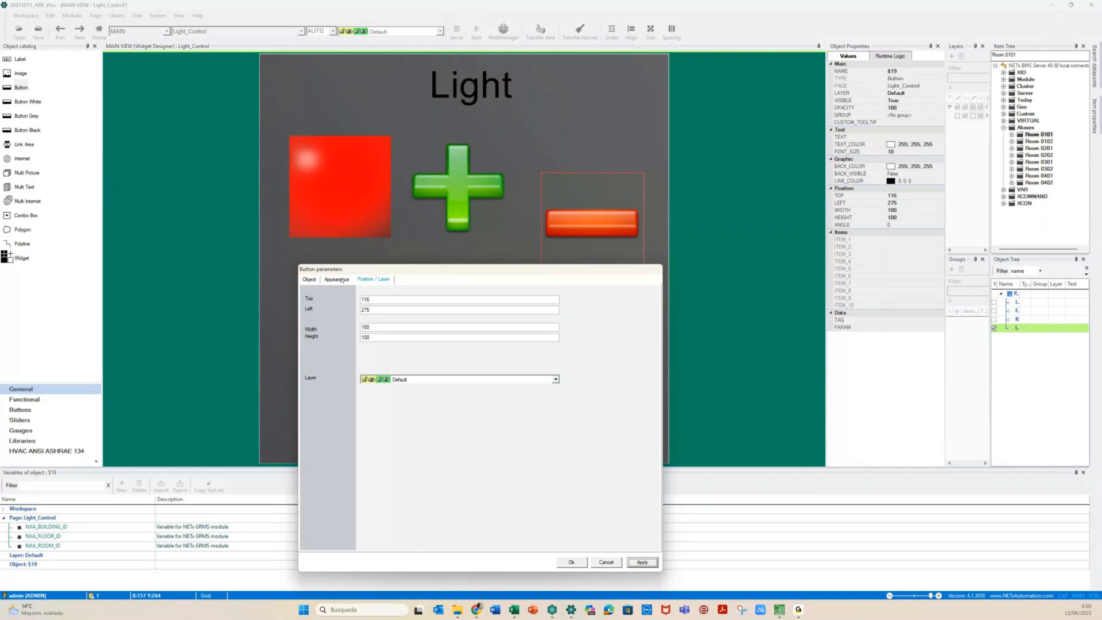
left_click(339, 279)
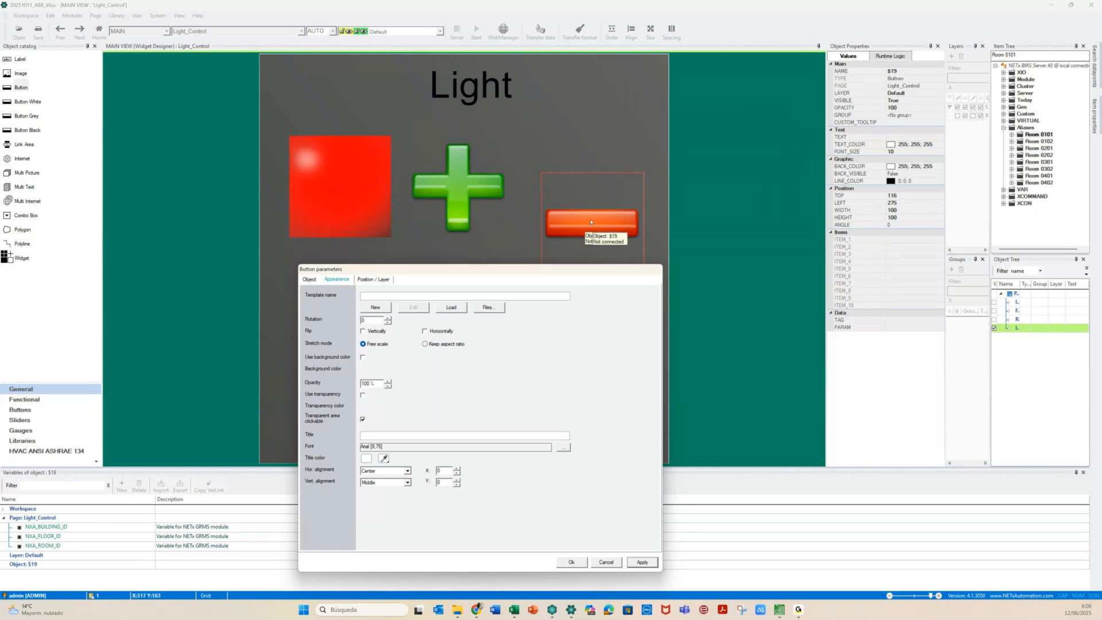
Make the minus button an XCommand Button with Long Down and Long Up trigger rows
left_click(308, 280)
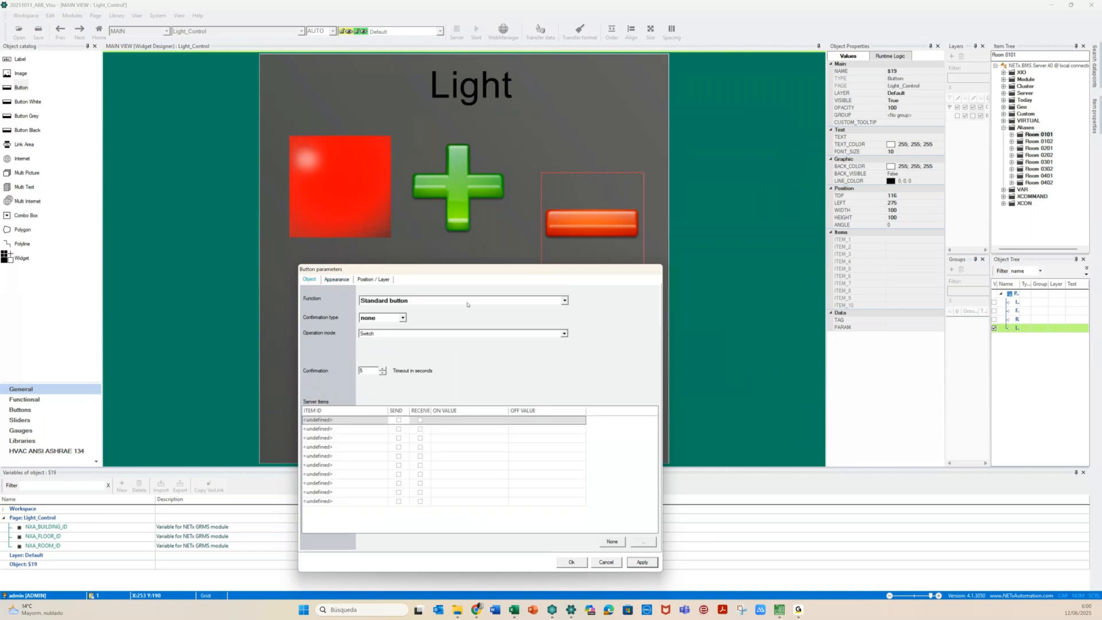
left_click(564, 301)
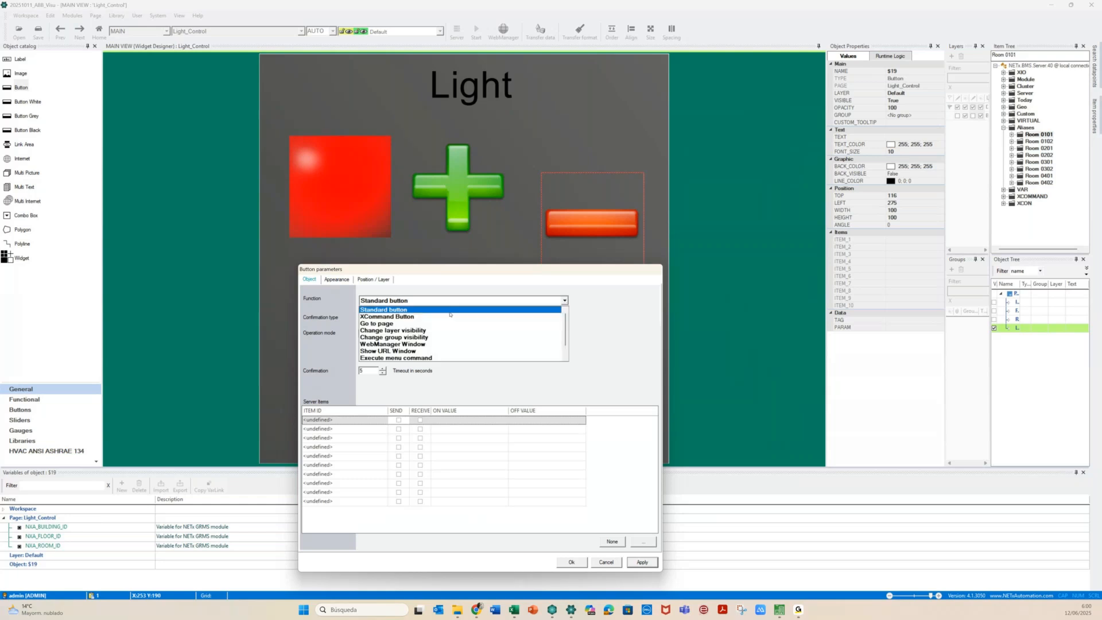
left_click(448, 317)
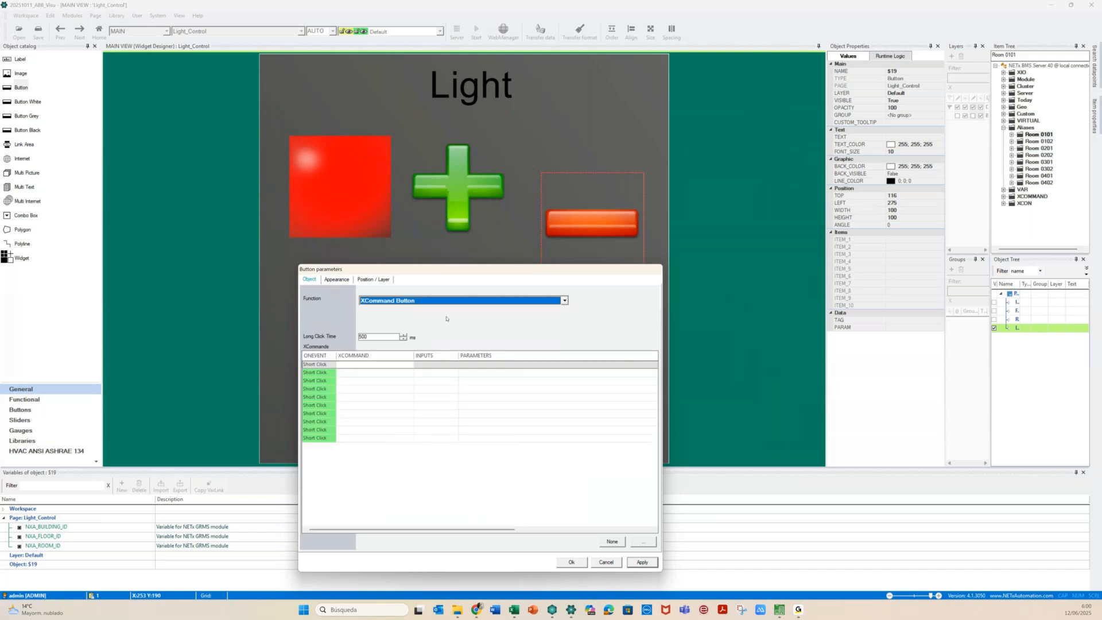
left_click(330, 373)
left_click(330, 373)
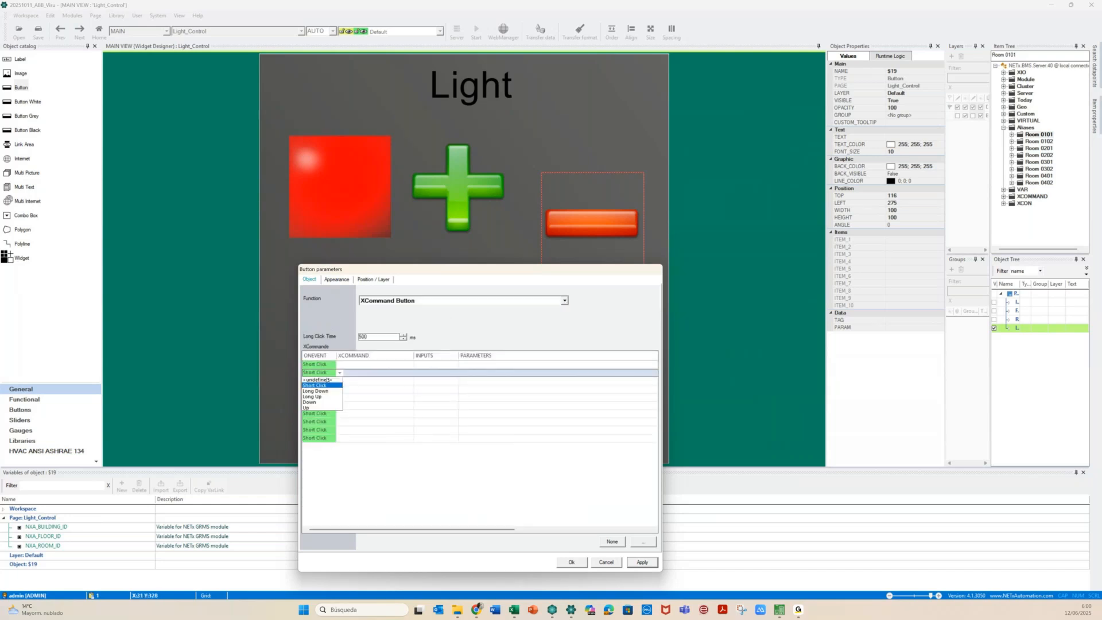
left_click(326, 392)
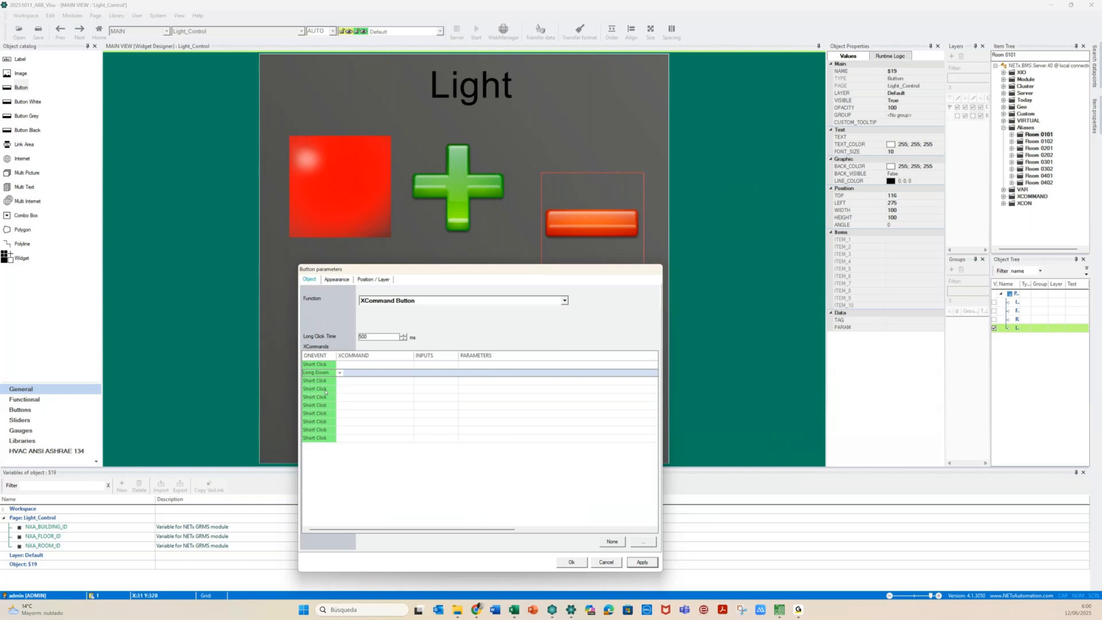
left_click(329, 382)
left_click(339, 382)
left_click(327, 392)
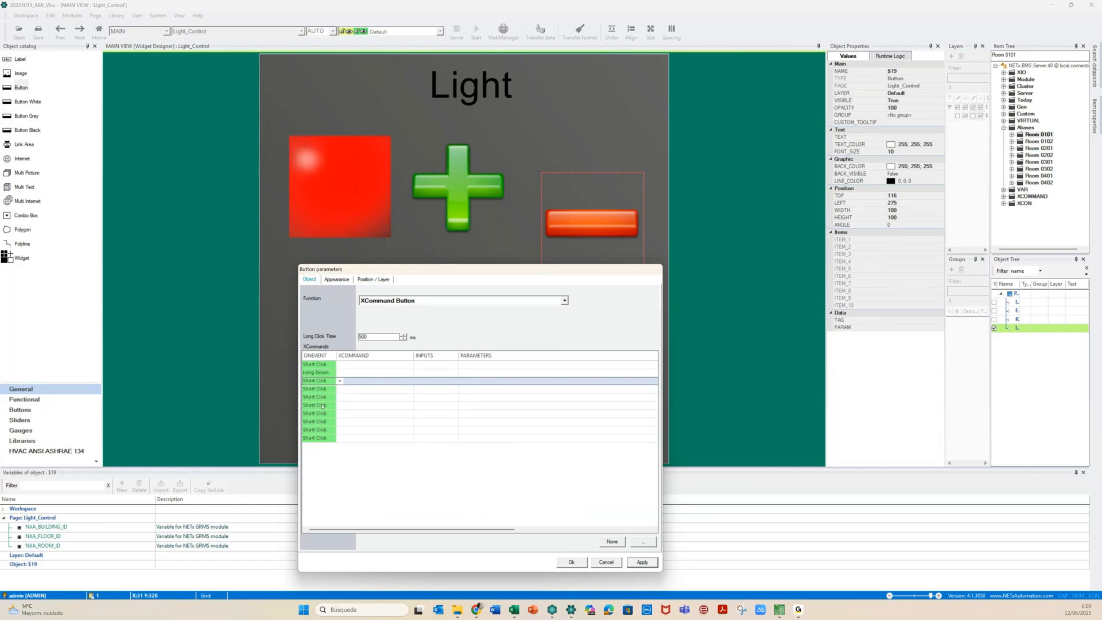
Set the Long Down command to WRITE Dimm Bed with value 1
left_click(357, 372)
left_click(385, 373)
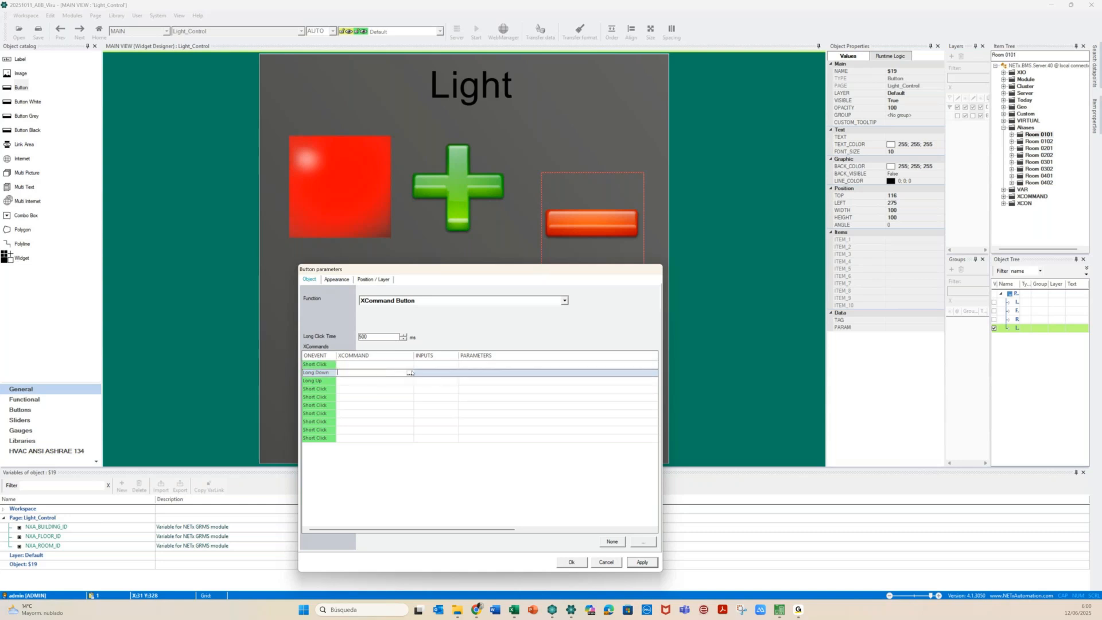
left_click(409, 373)
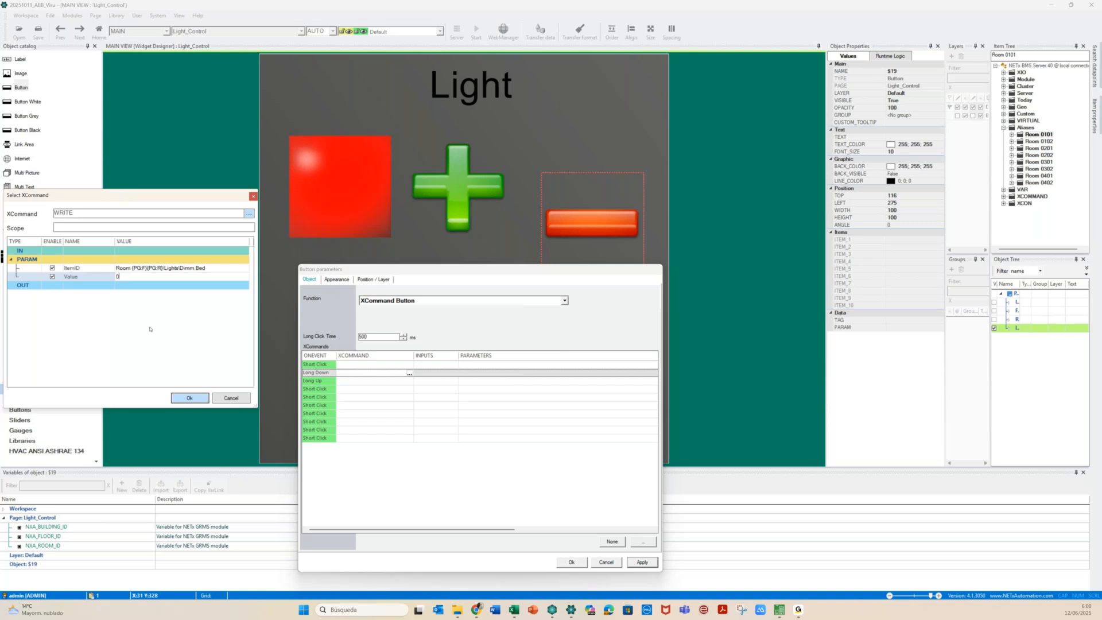
type("001 --> 100% dimm down")
key("ctrl+a")
type("1")
left_click(182, 400)
left_click(361, 380)
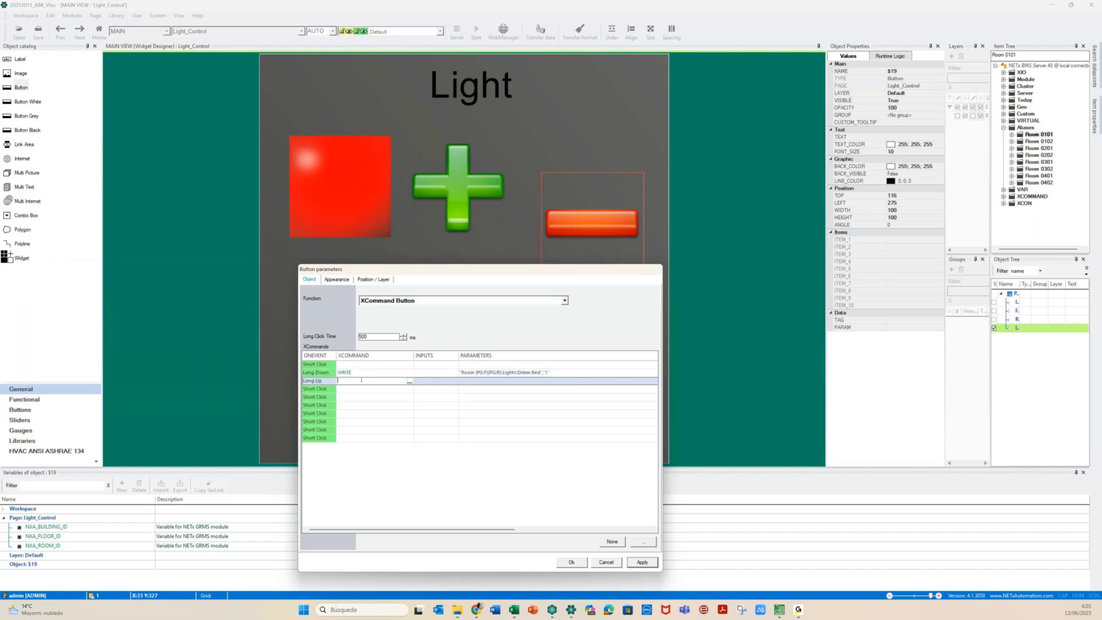
Change the Long Up write value for Dimm Bed to 0
left_click(409, 380)
left_click(125, 277)
type("0")
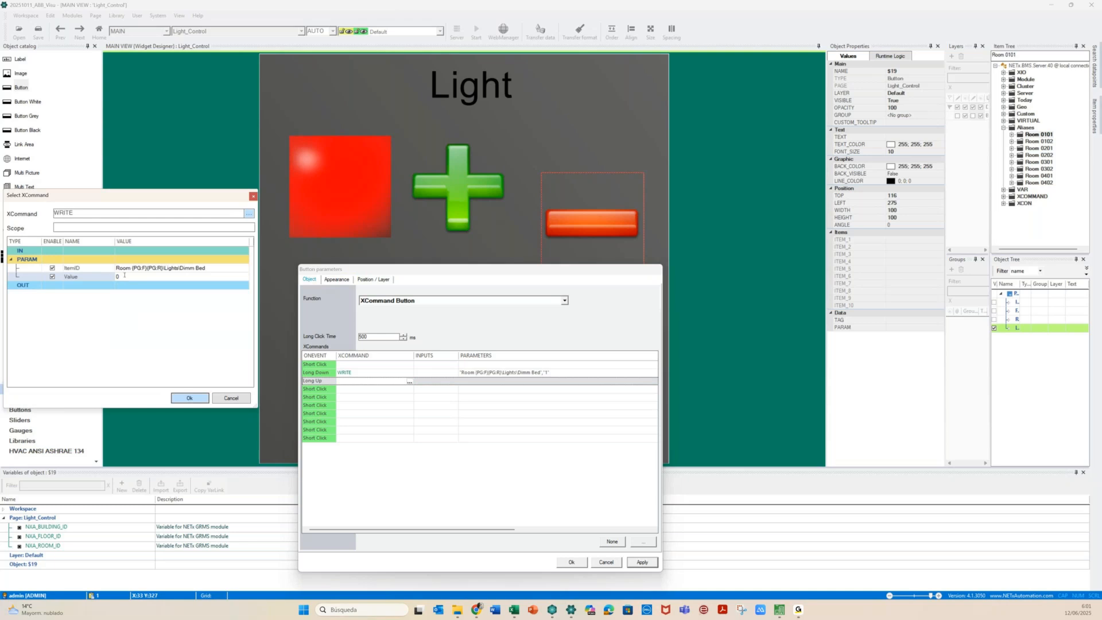
type("00")
key("BackSpace")
key("BackSpace")
left_click(190, 398)
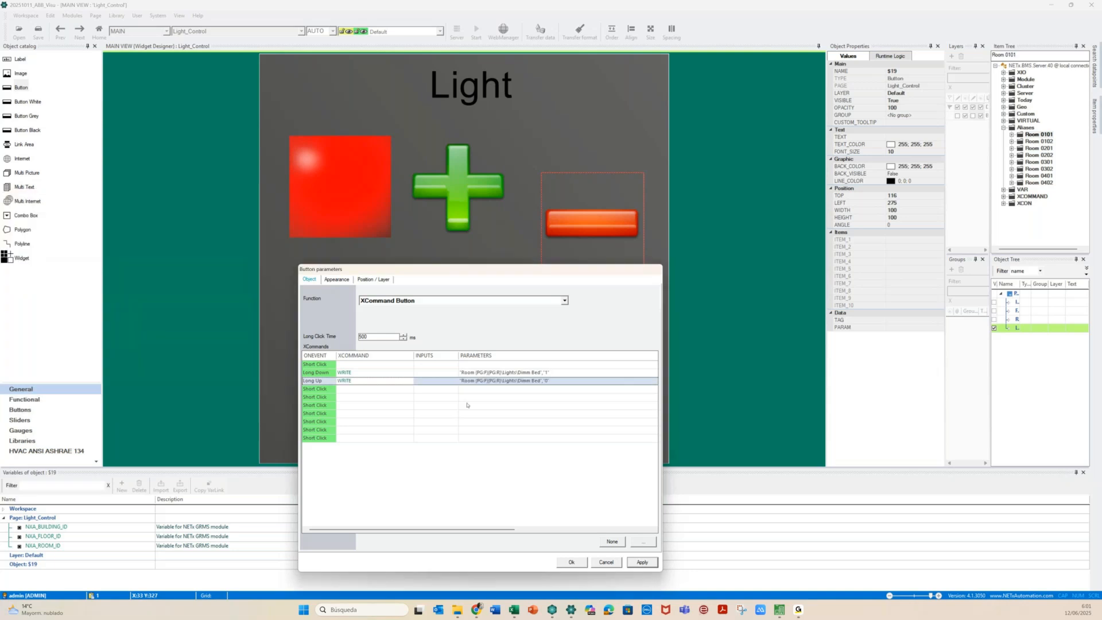
Point the Short Click WRITE command at the ON/OFF Bed light item
left_click(410, 364)
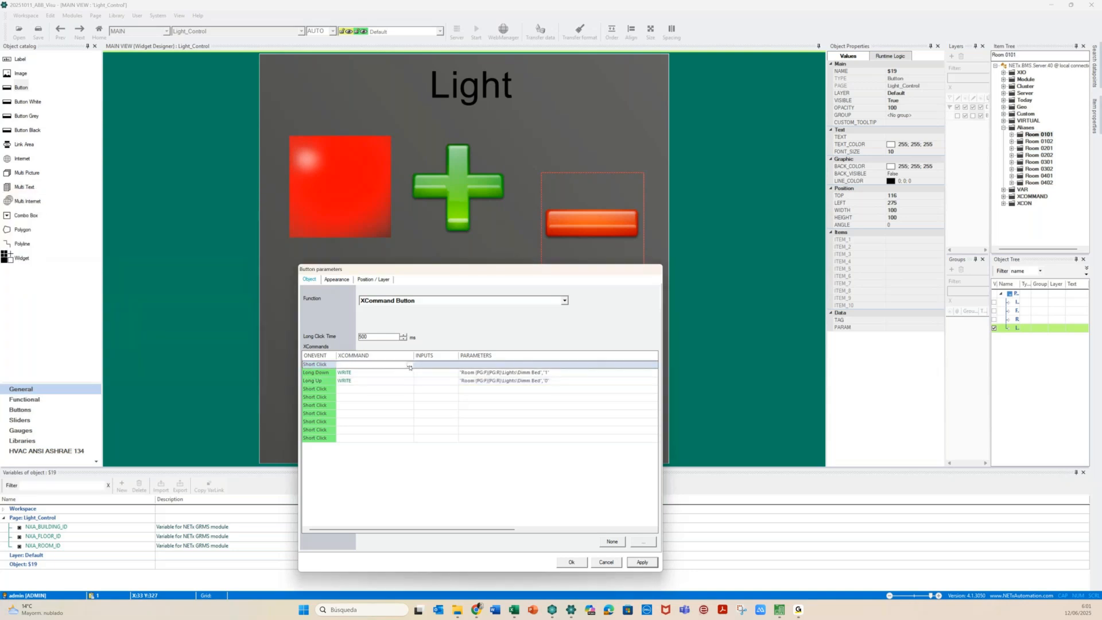
double_click(409, 366)
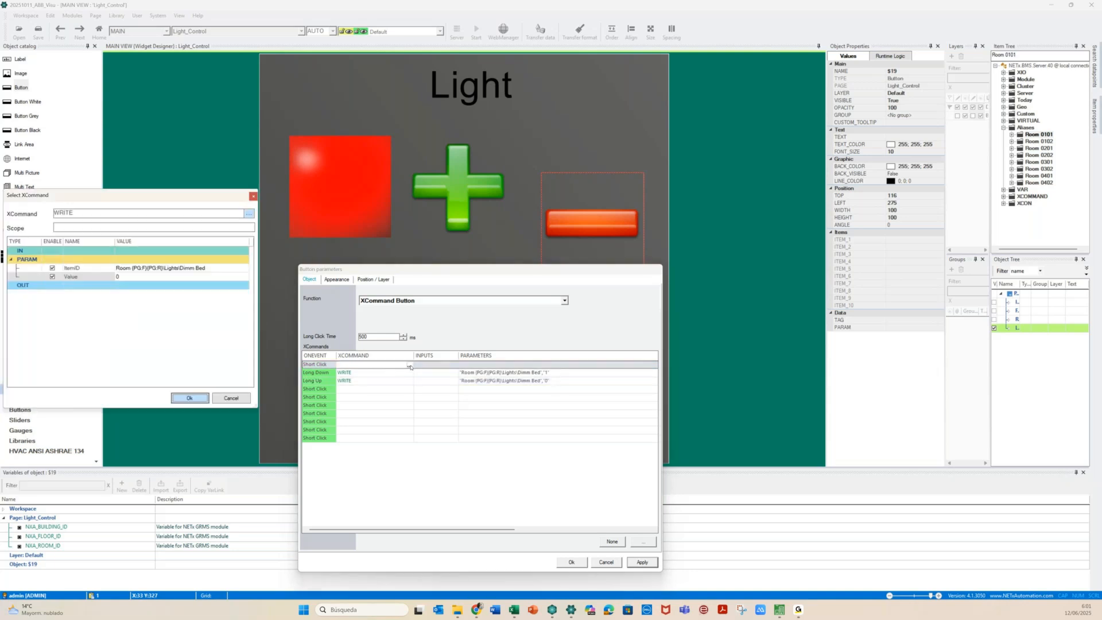
left_click(180, 268)
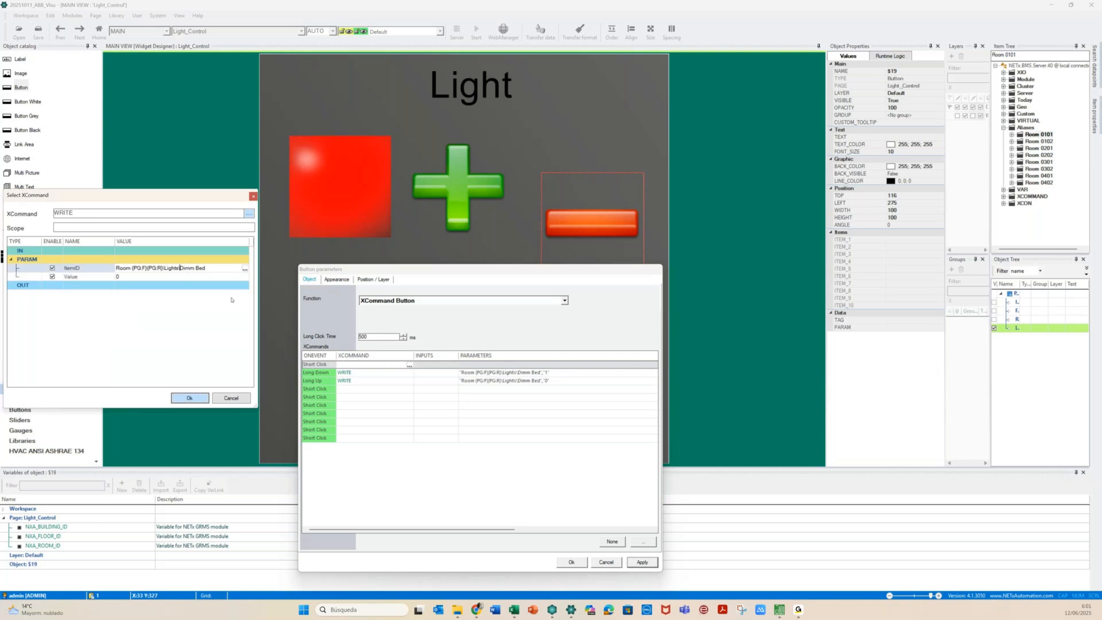
type("ON/OFF")
key("Delete")
key("Delete")
key("Delete")
key("Delete")
key("Delete")
double_click(137, 268)
key("ctrl+c")
left_click(244, 267)
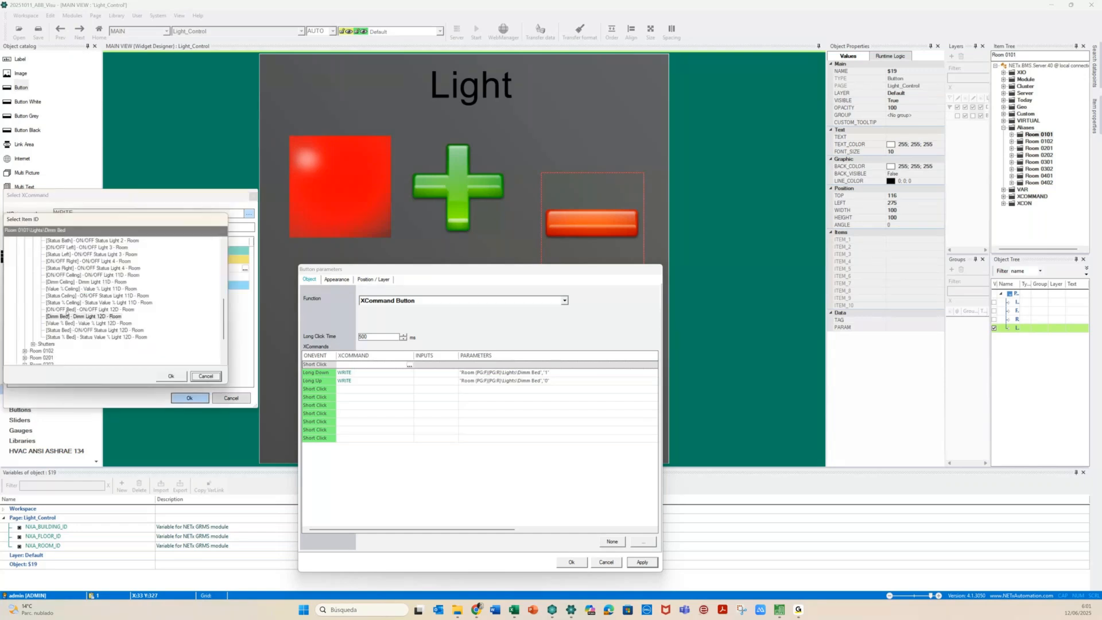
left_click(66, 310)
left_click(166, 376)
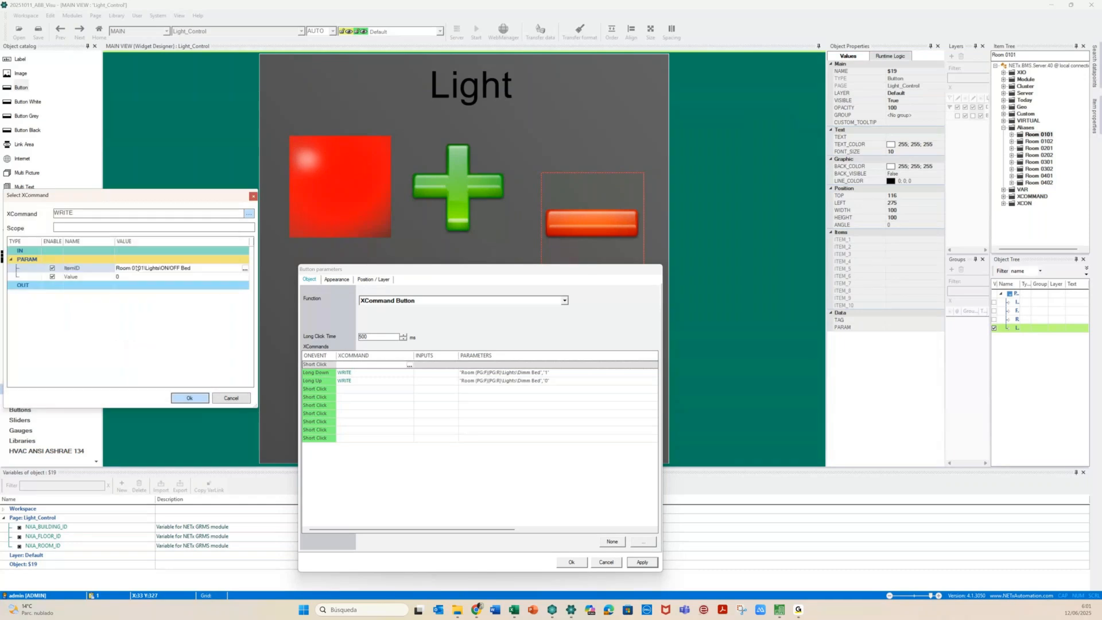
Swap the room number for {PG:F}{PG:R}, confirm the write of 0, and save the settings
left_click_drag(137, 268, 145, 268)
key("ctrl+v")
key("Return")
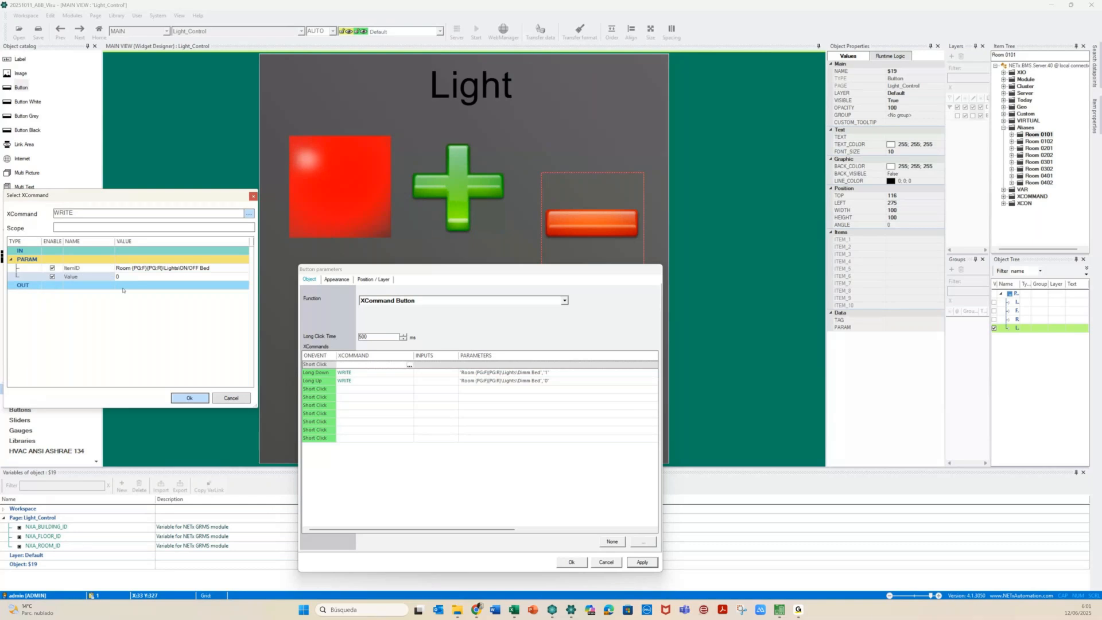
left_click(191, 398)
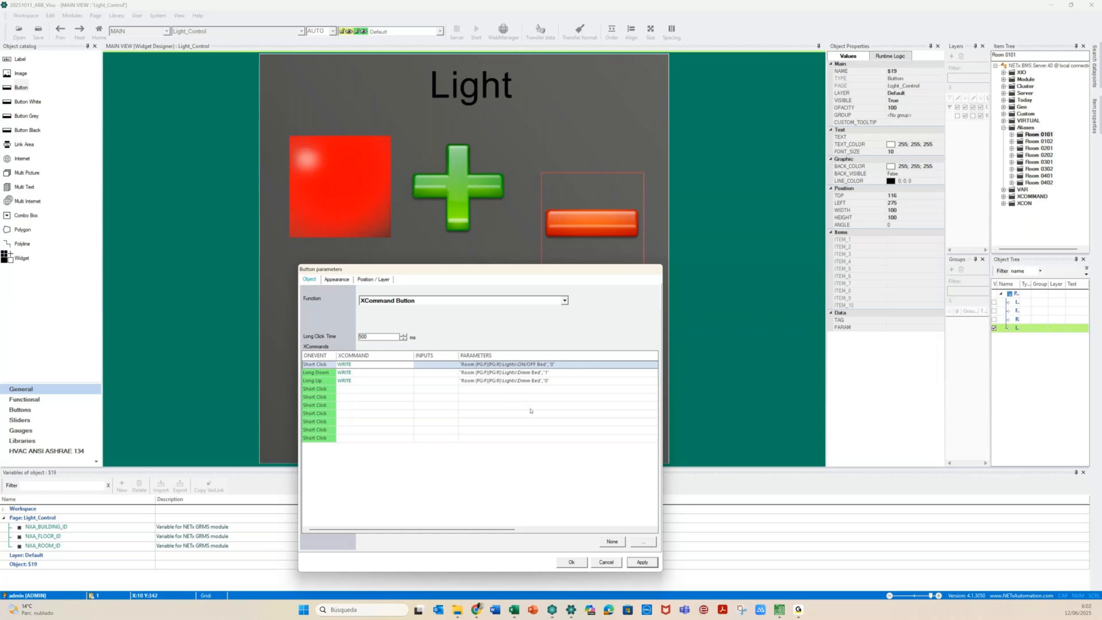
left_click(572, 562)
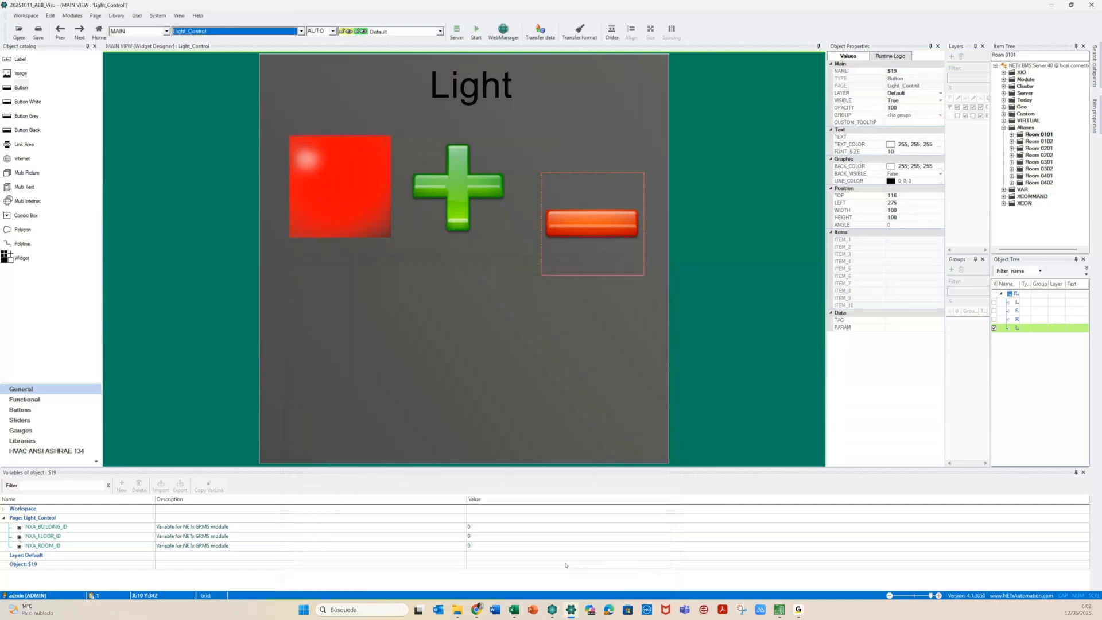
Align the lamp, plus and minus buttons on Middle and space them equally horizontally
left_click_drag(276, 130, 652, 267)
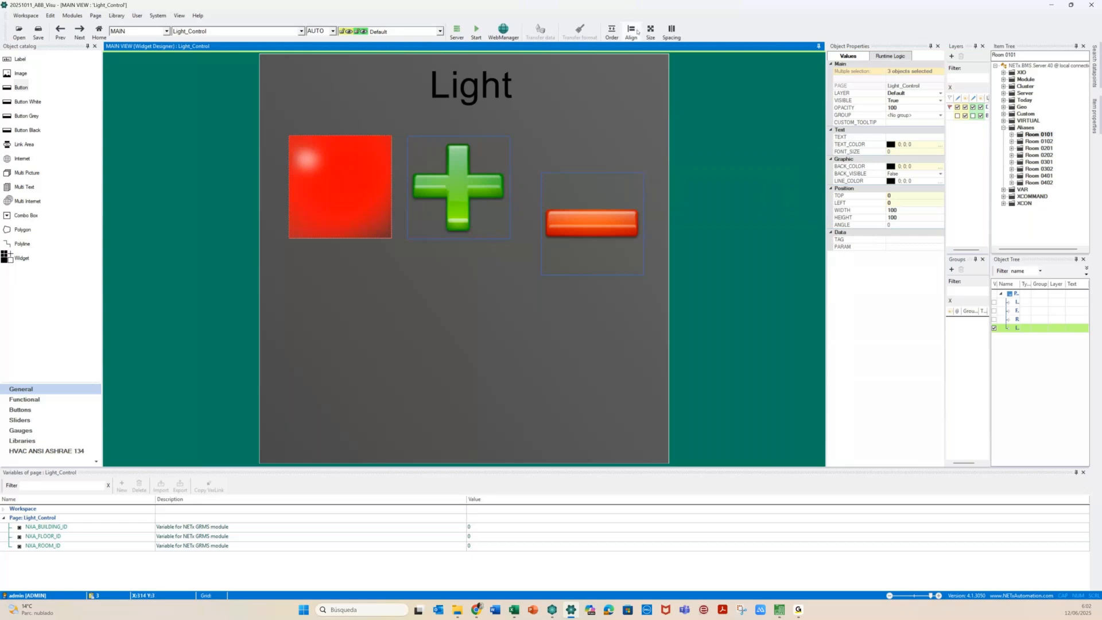
left_click(637, 31)
left_click(647, 83)
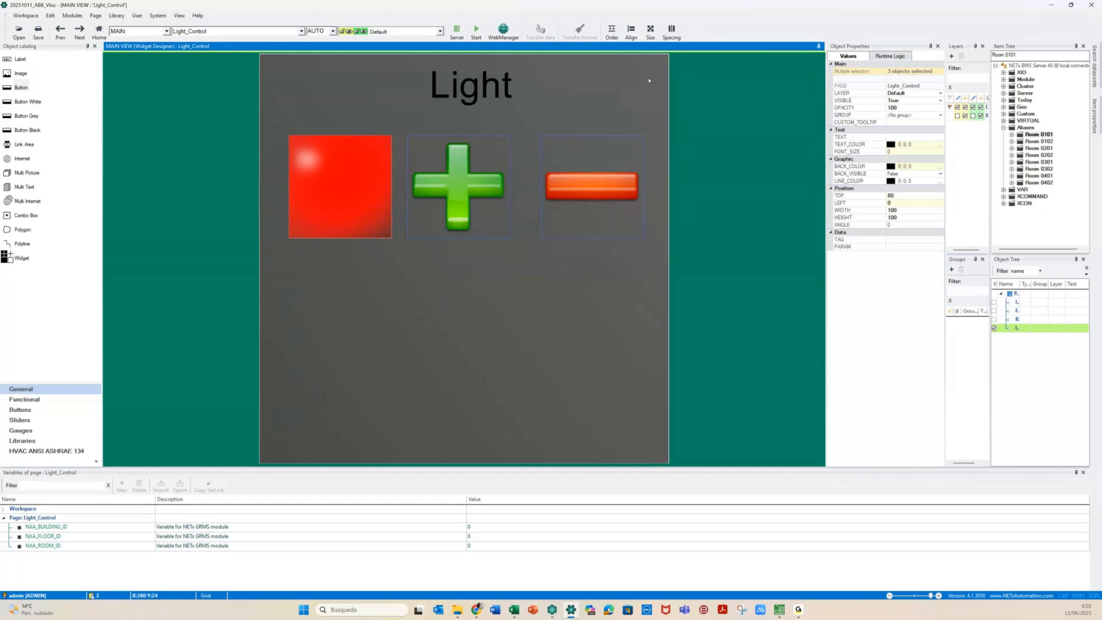
left_click(673, 33)
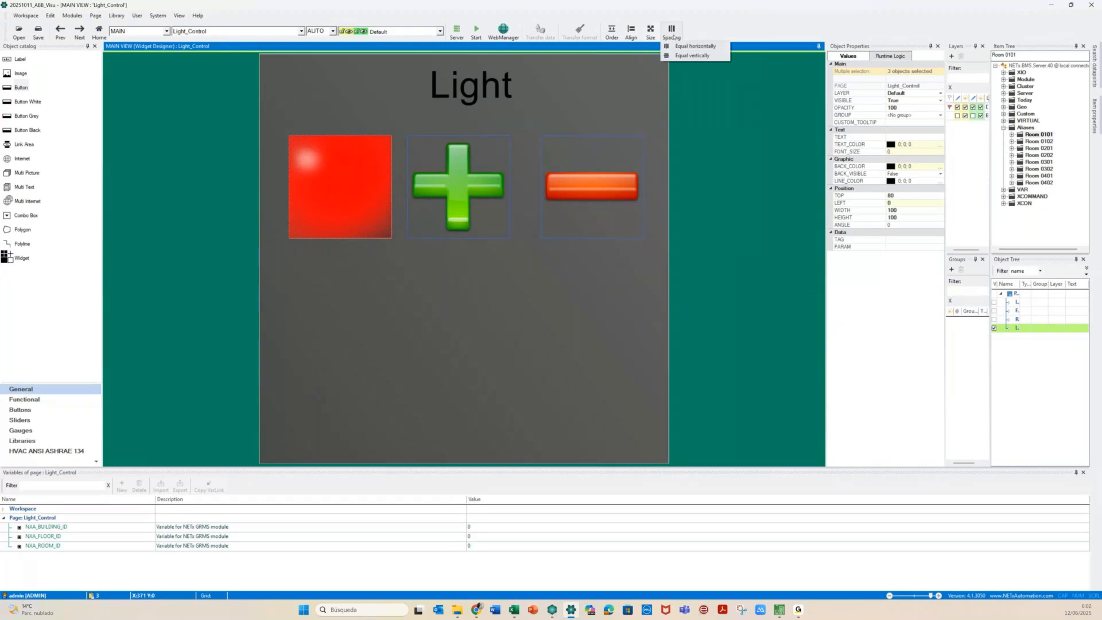
left_click(693, 45)
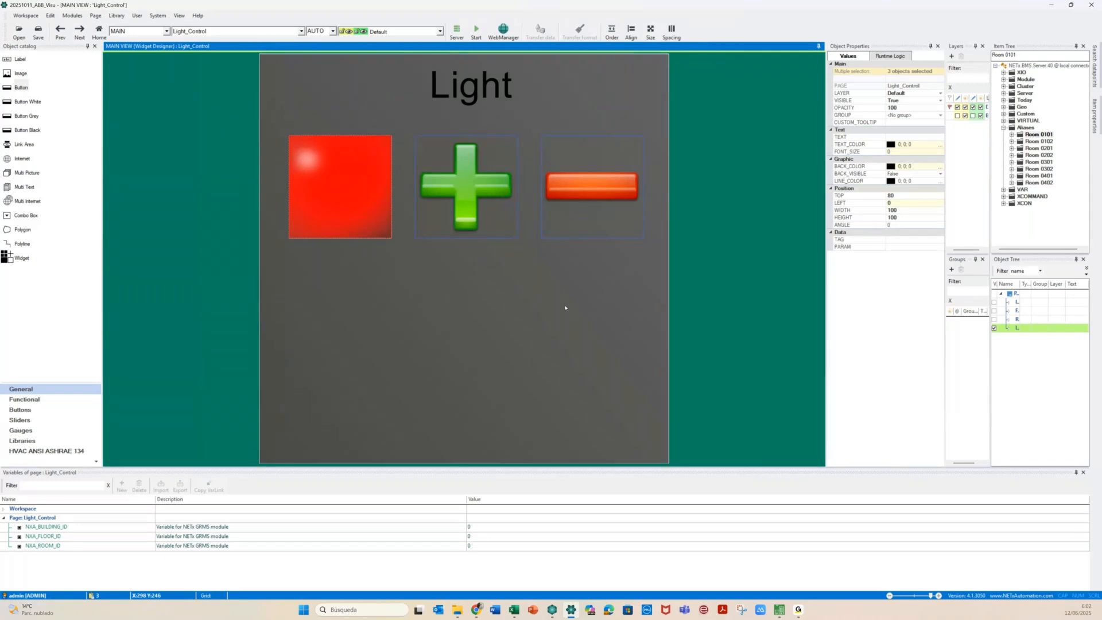
left_click(565, 307)
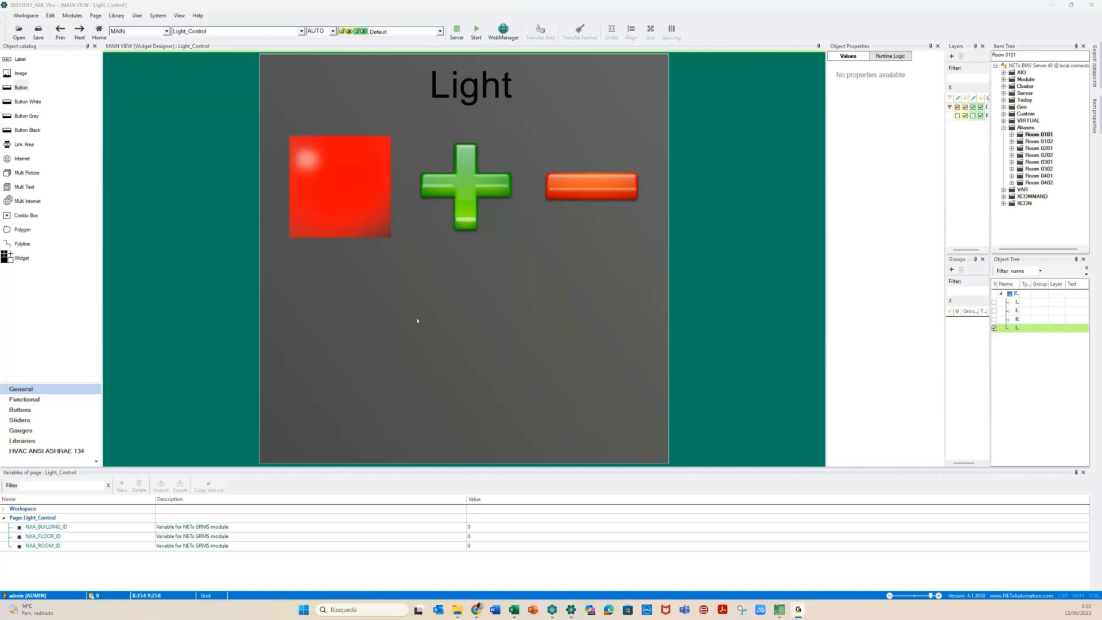
Drag an H. 3D Bar from the Sliders catalog to just below the three buttons
left_click(20, 422)
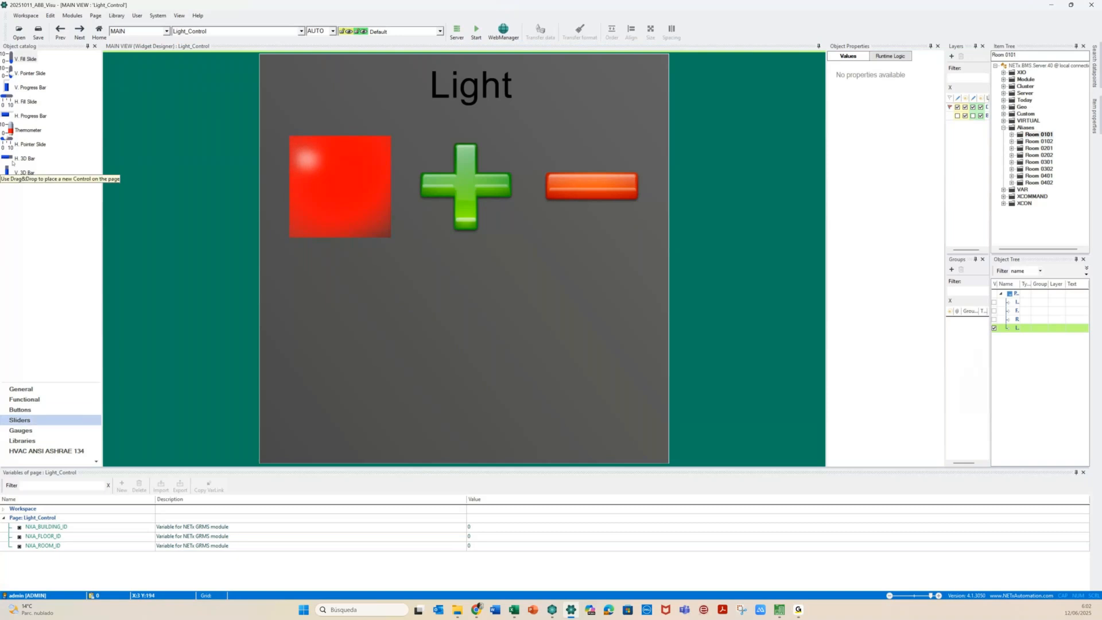
left_click(9, 161)
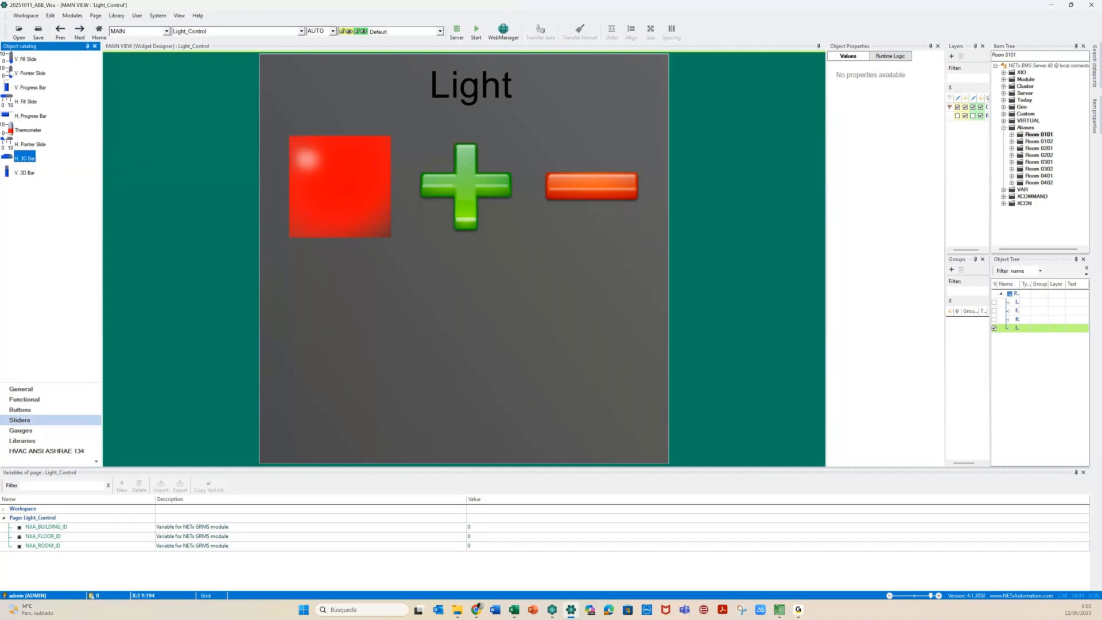
left_click_drag(23, 158, 645, 331)
left_click_drag(454, 309, 453, 311)
left_click(450, 350)
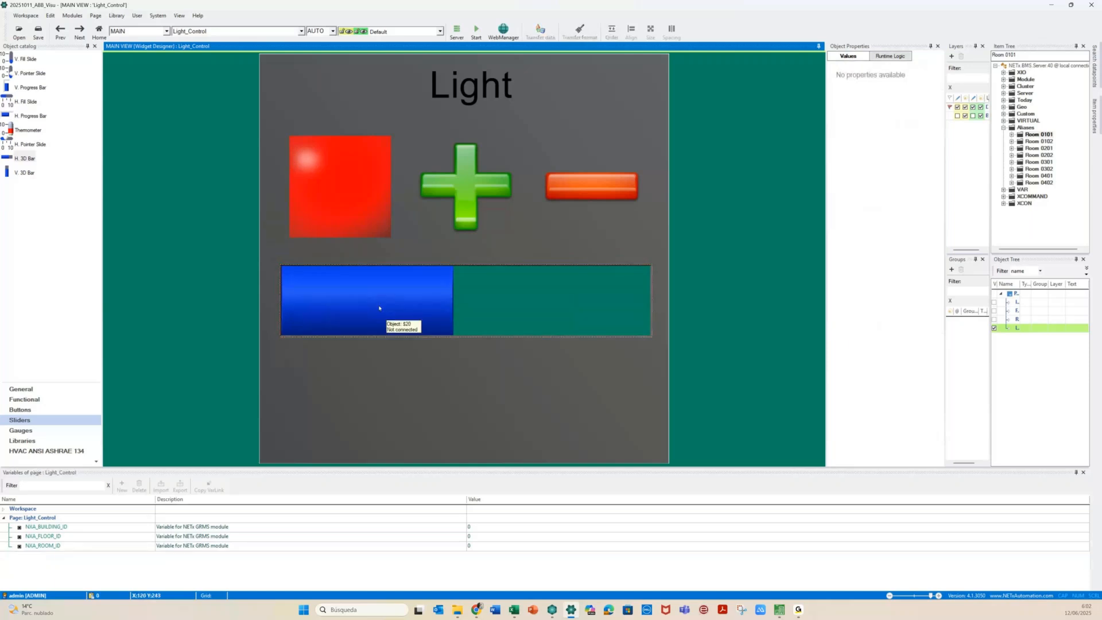
left_click(378, 308)
Give the bar a yellow fill and a light grey interior, and apply
double_click(394, 299)
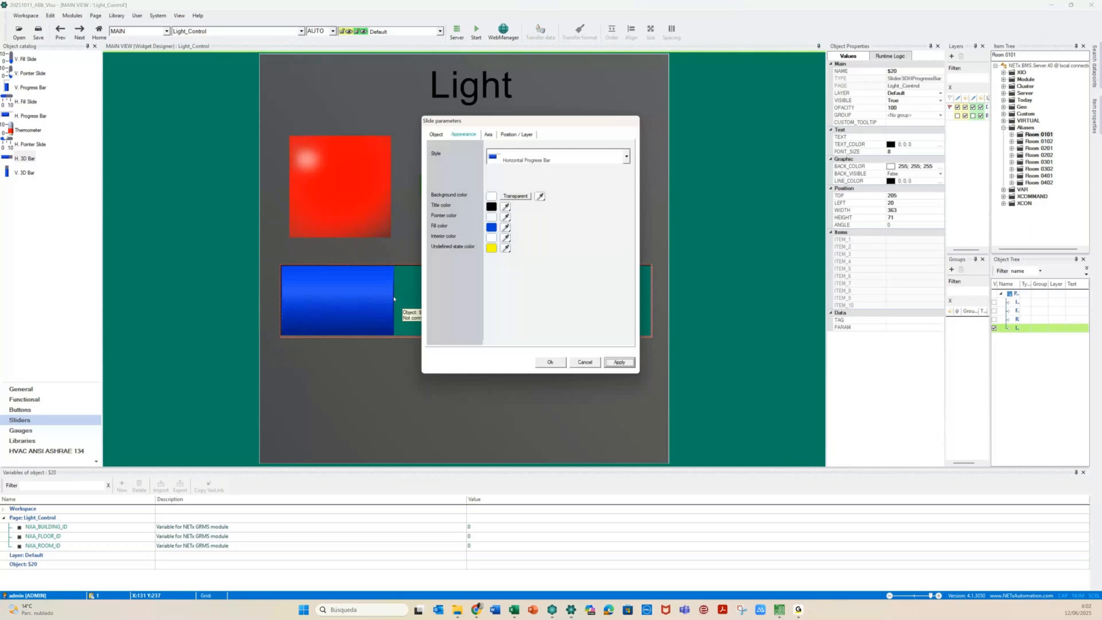
left_click(493, 228)
left_click(502, 210)
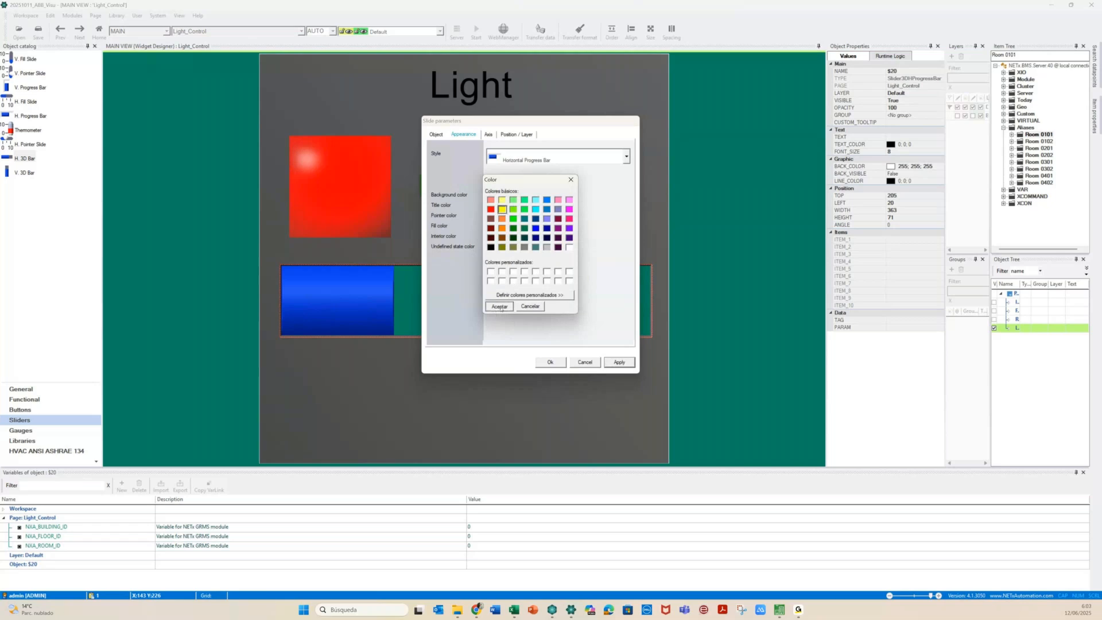
left_click(499, 307)
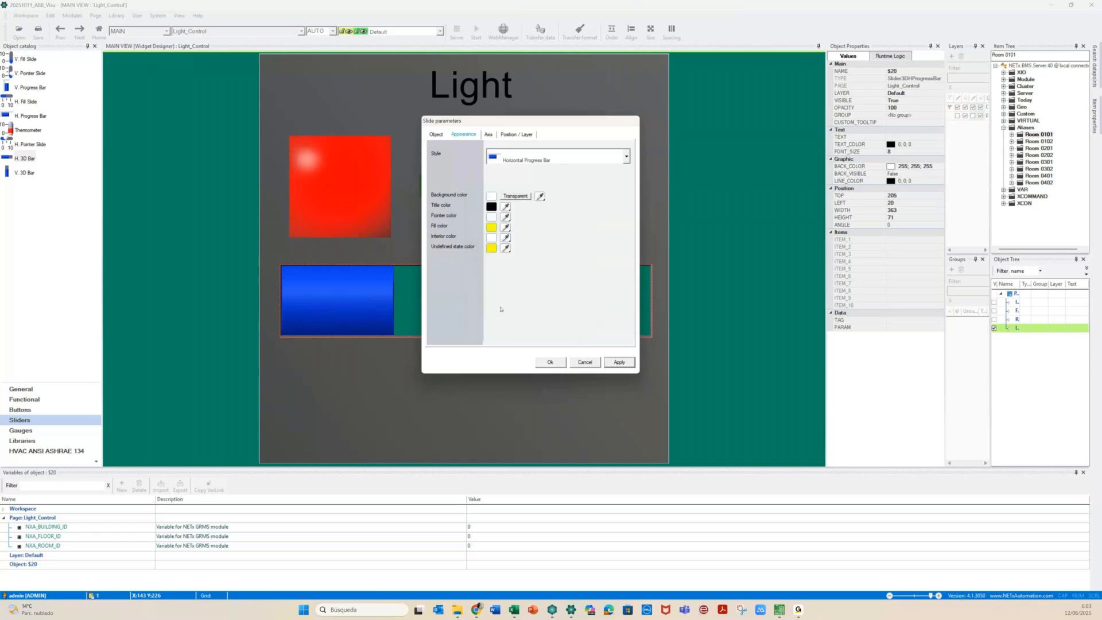
left_click(505, 217)
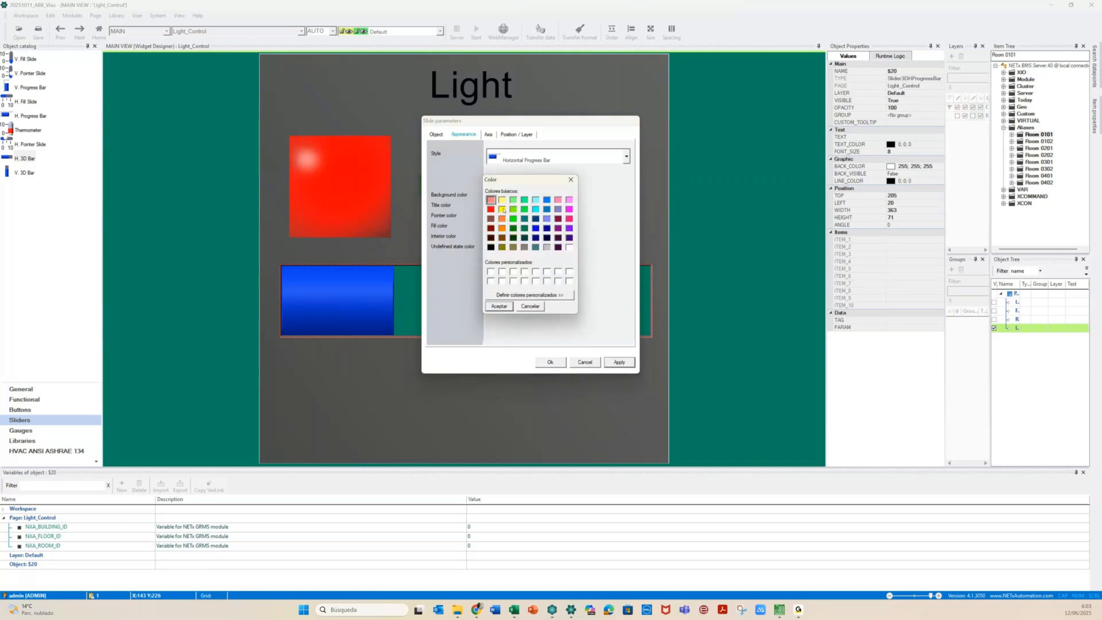
key("Escape")
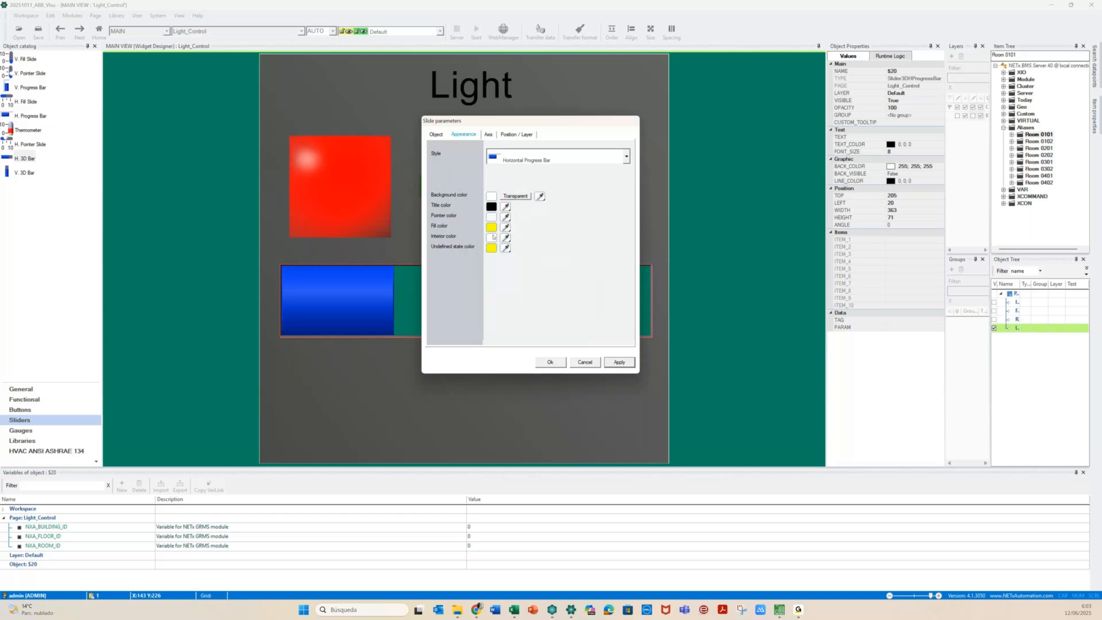
left_click(491, 237)
left_click(547, 248)
left_click(496, 305)
left_click(612, 362)
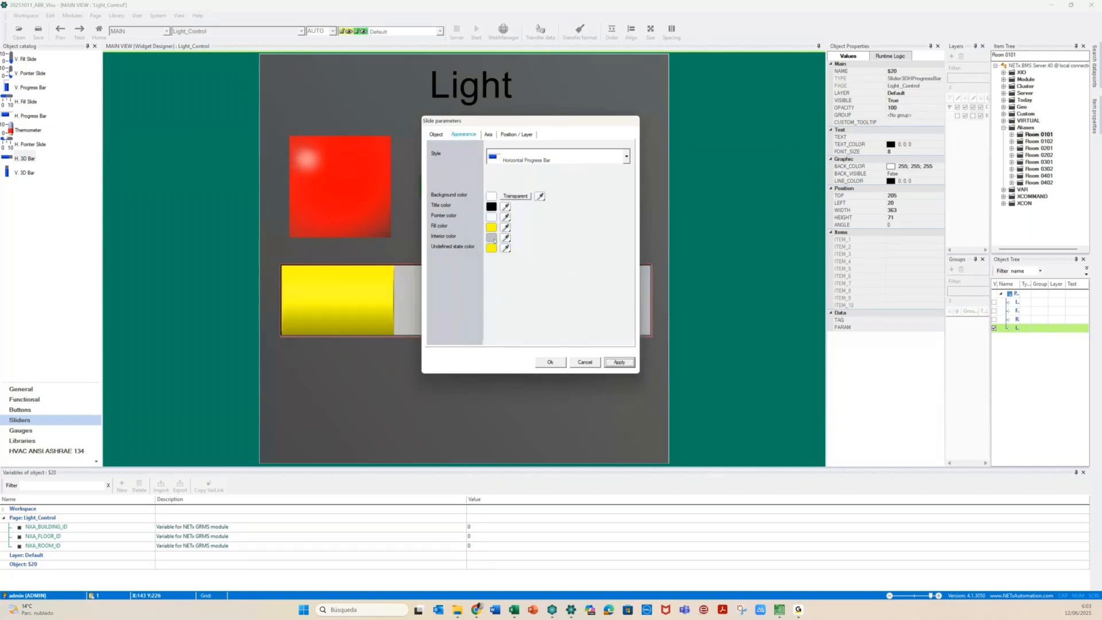
Make the undefined-state colour red and set the axis range to 0–100
left_click(492, 248)
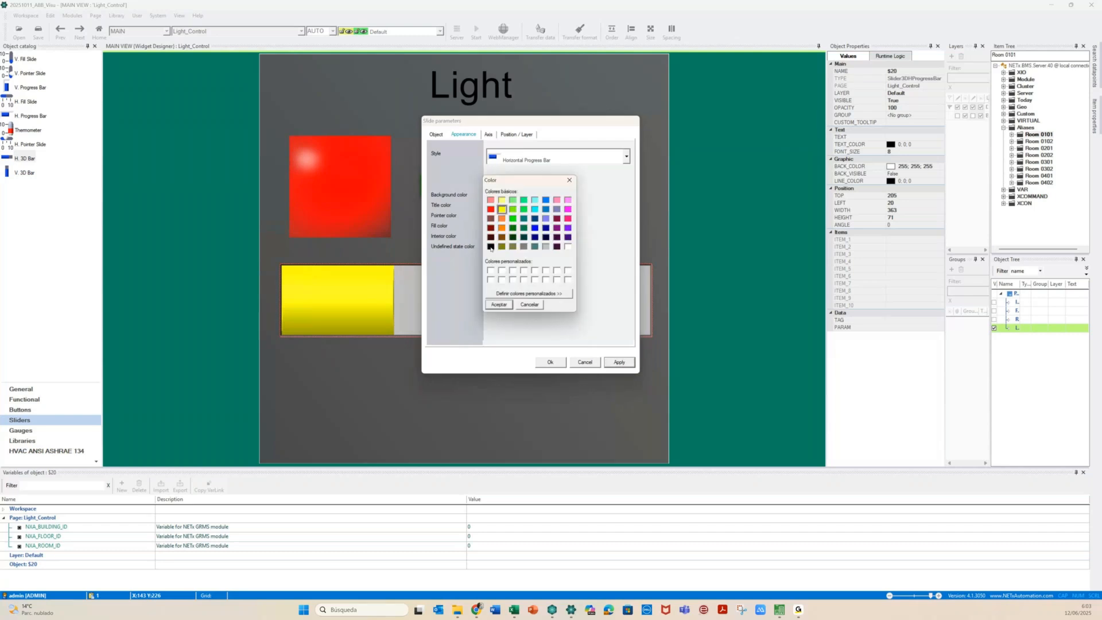
double_click(492, 210)
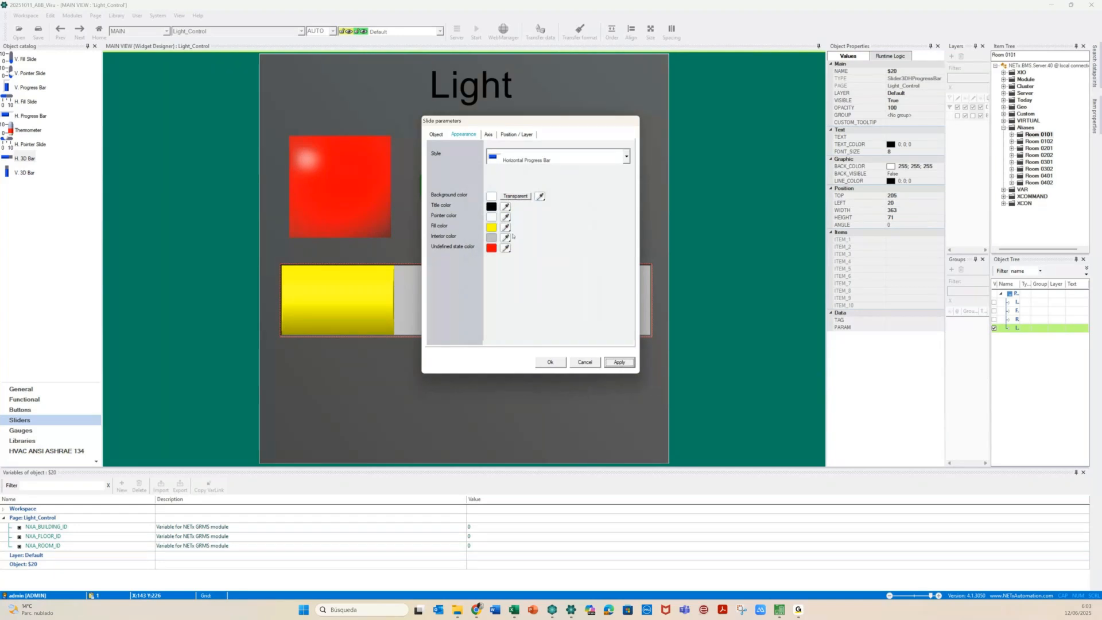
left_click(472, 135)
left_click(488, 134)
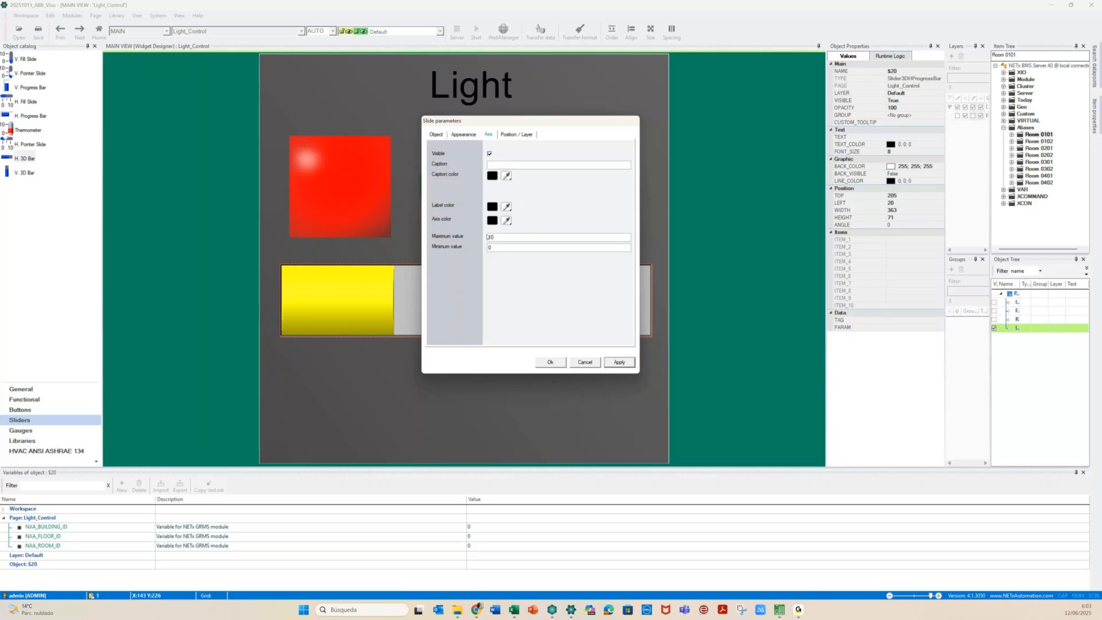
type("0")
Bind the bar to Value % Bed, replacing room 0101 with {PG:F}{PG:R}
left_click(465, 135)
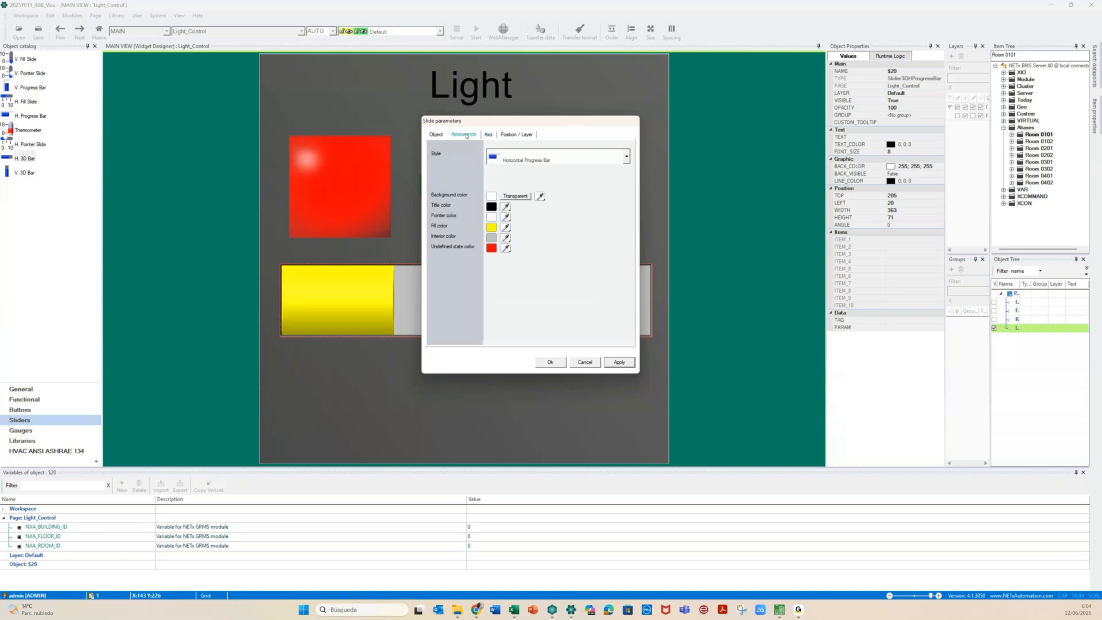
left_click(435, 135)
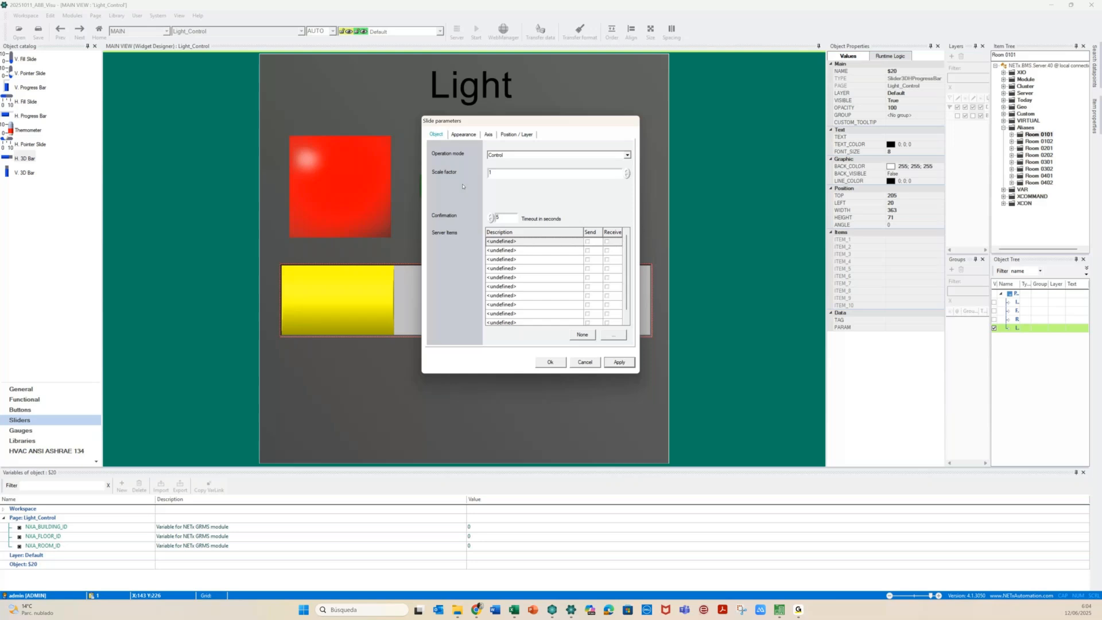
left_click(613, 334)
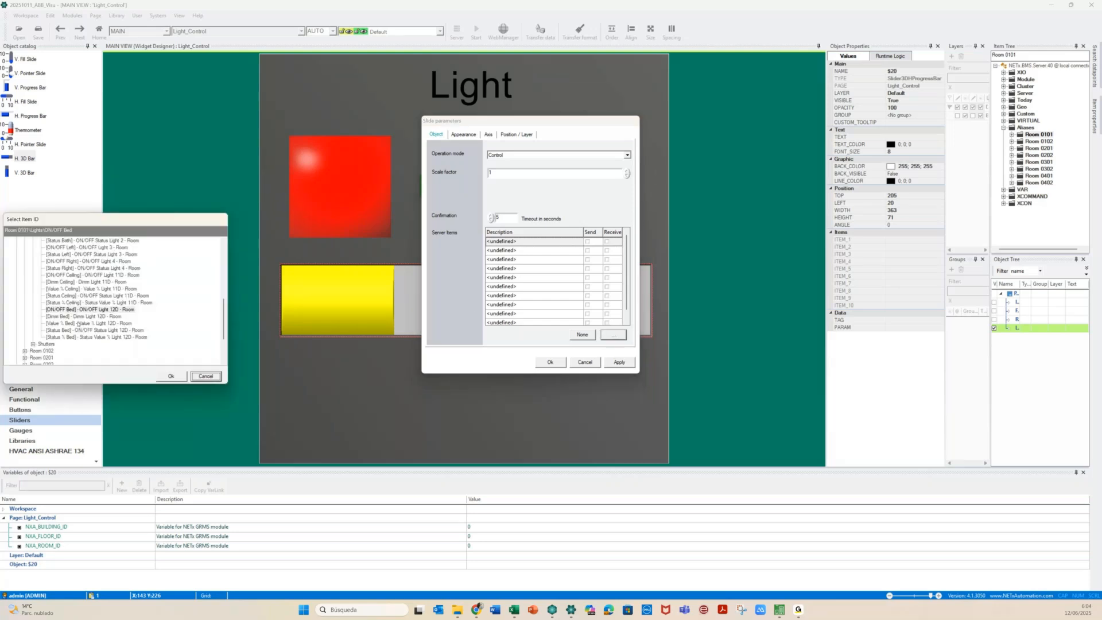
left_click(80, 323)
left_click(171, 376)
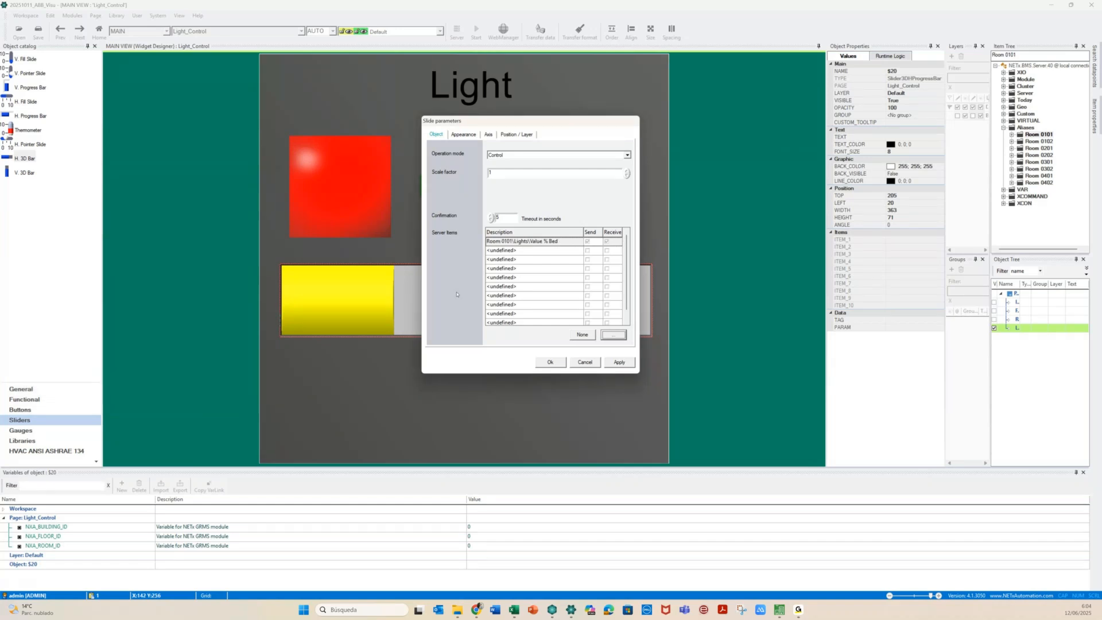
left_click(501, 241)
key("shift+Right")
key("shift+Right")
key("shift+Right")
key("shift+Right")
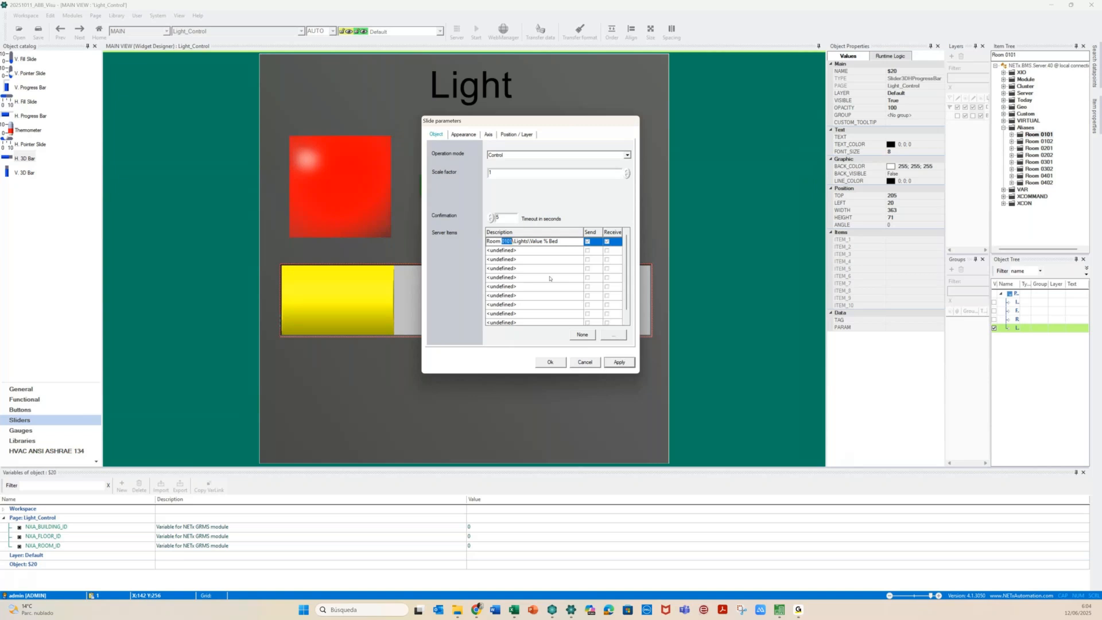
type("{PG:F}{PG:R}")
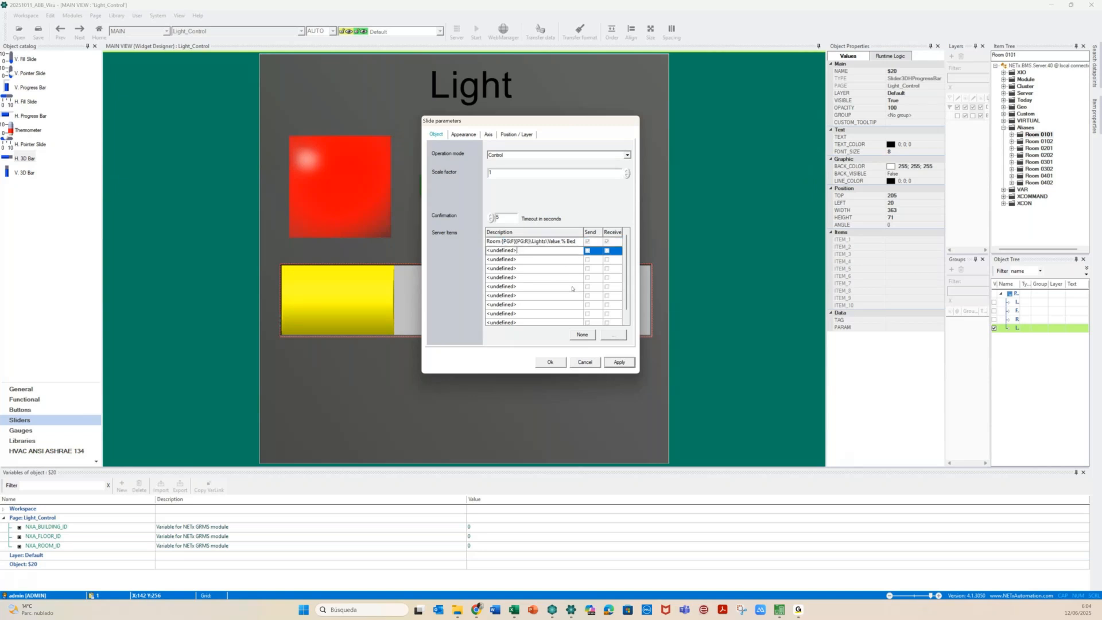
Add Status % Bed as a receive-only item with {PG:F}{PG:R} path, then apply
left_click(613, 334)
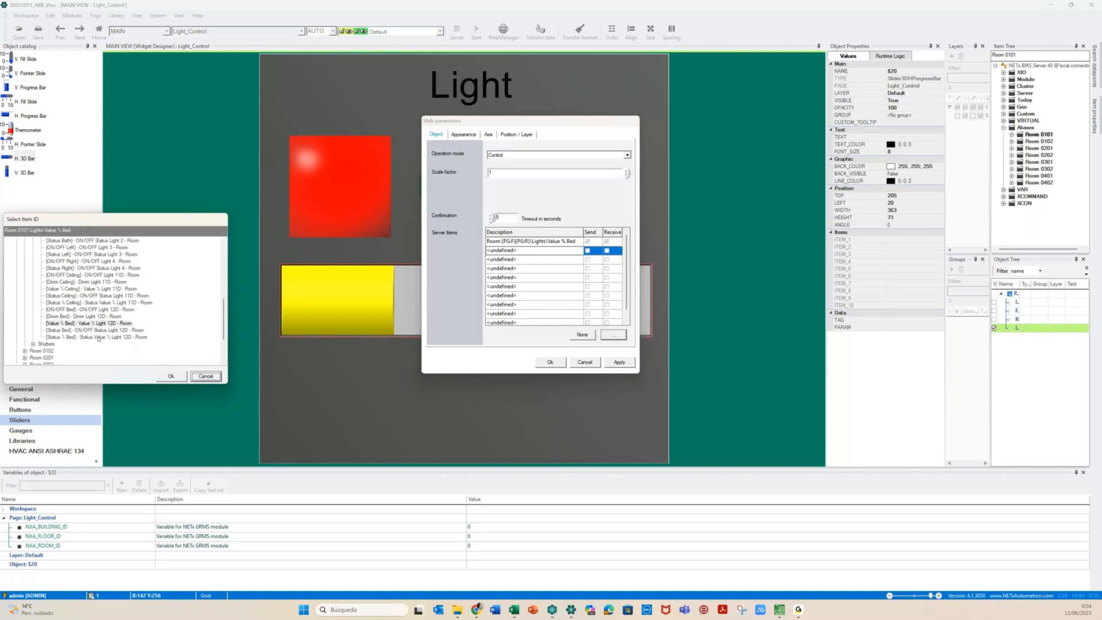
left_click(98, 337)
left_click(171, 376)
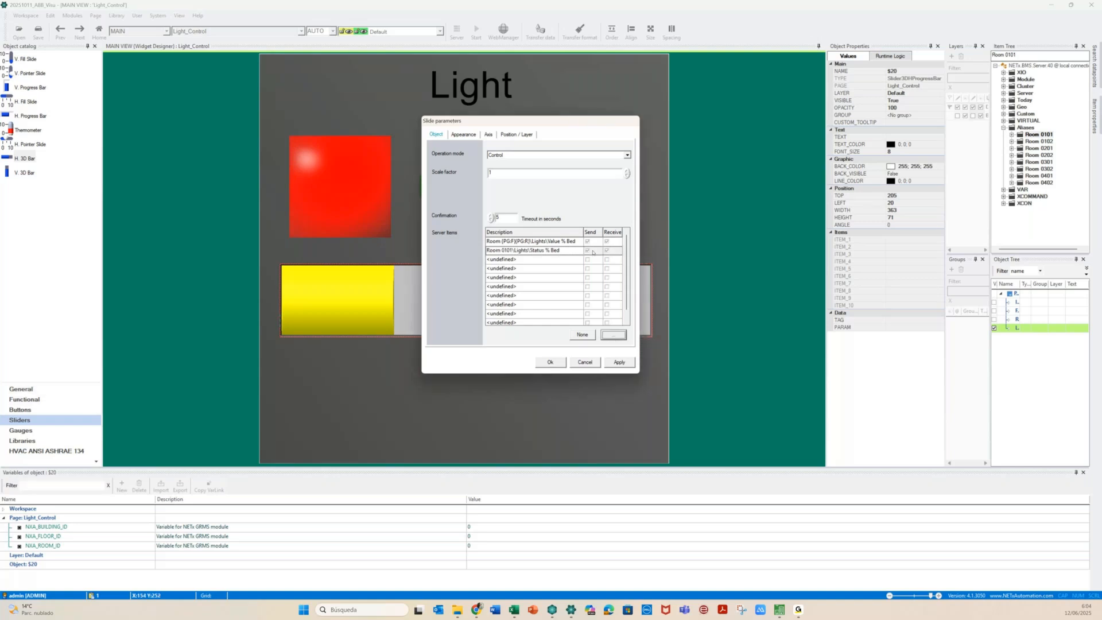
left_click(587, 251)
left_click(514, 251)
left_click_drag(501, 251, 512, 251)
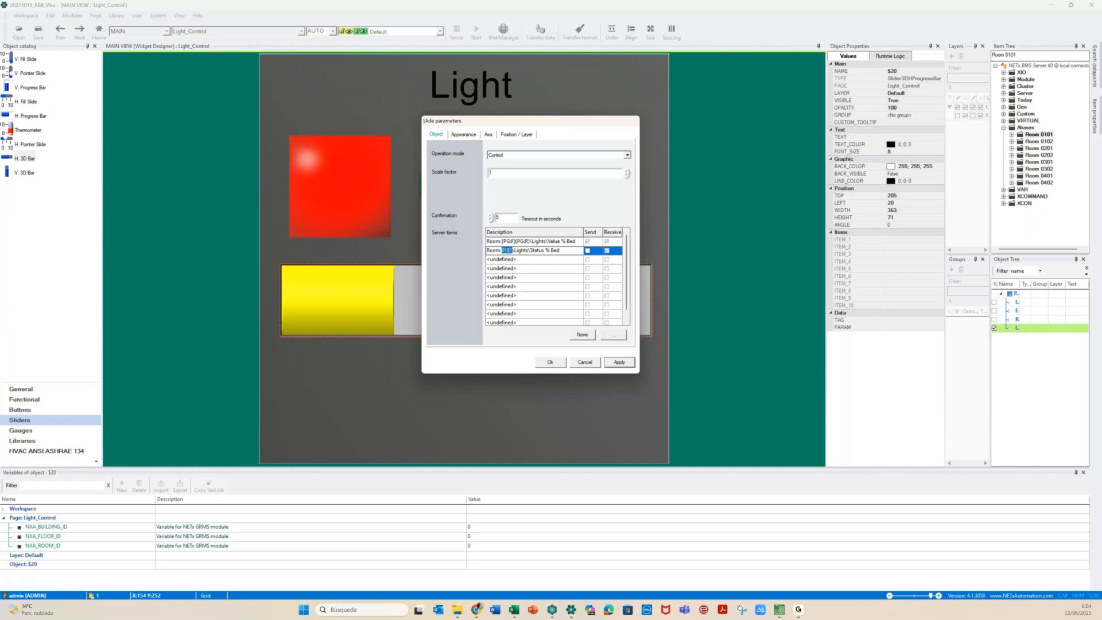
type("{PG:F}{PG:R}")
left_click_drag(512, 251, 577, 251)
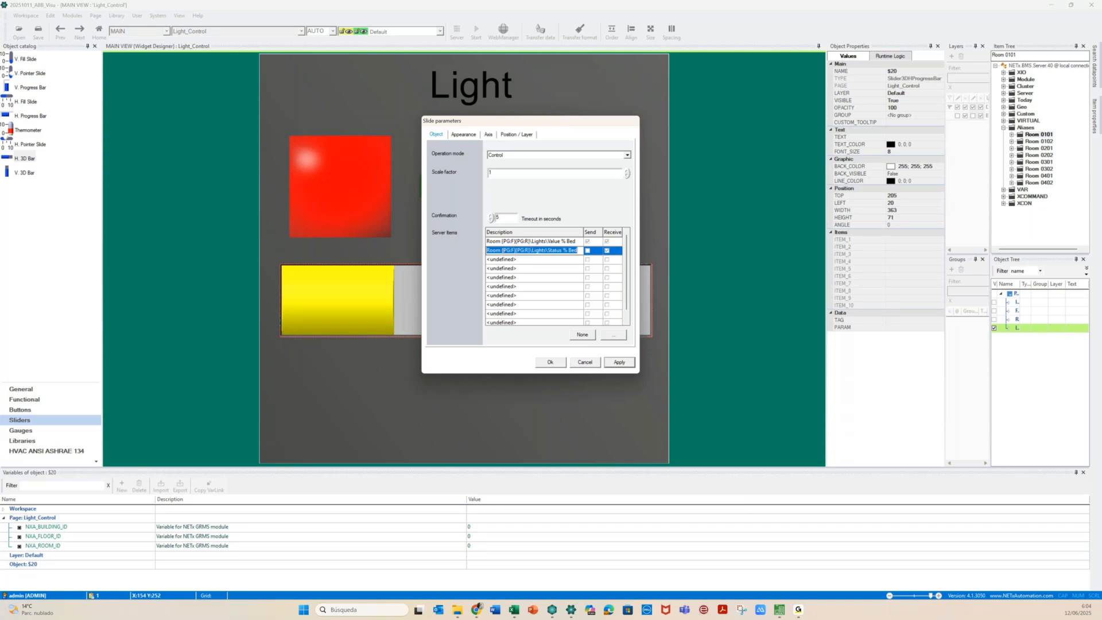
left_click(619, 361)
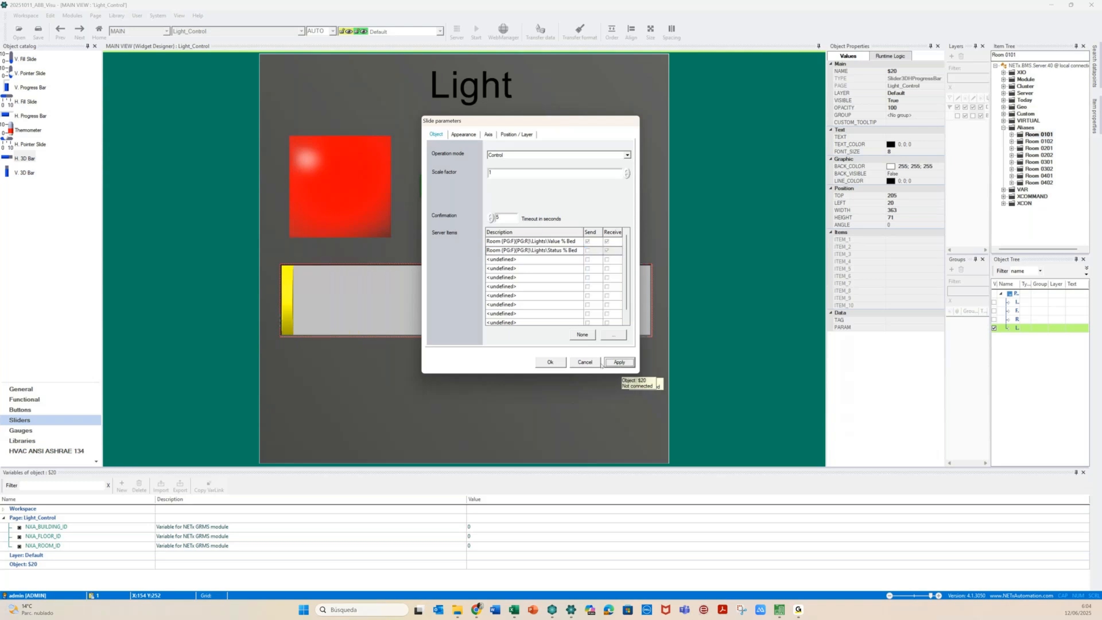
left_click(546, 362)
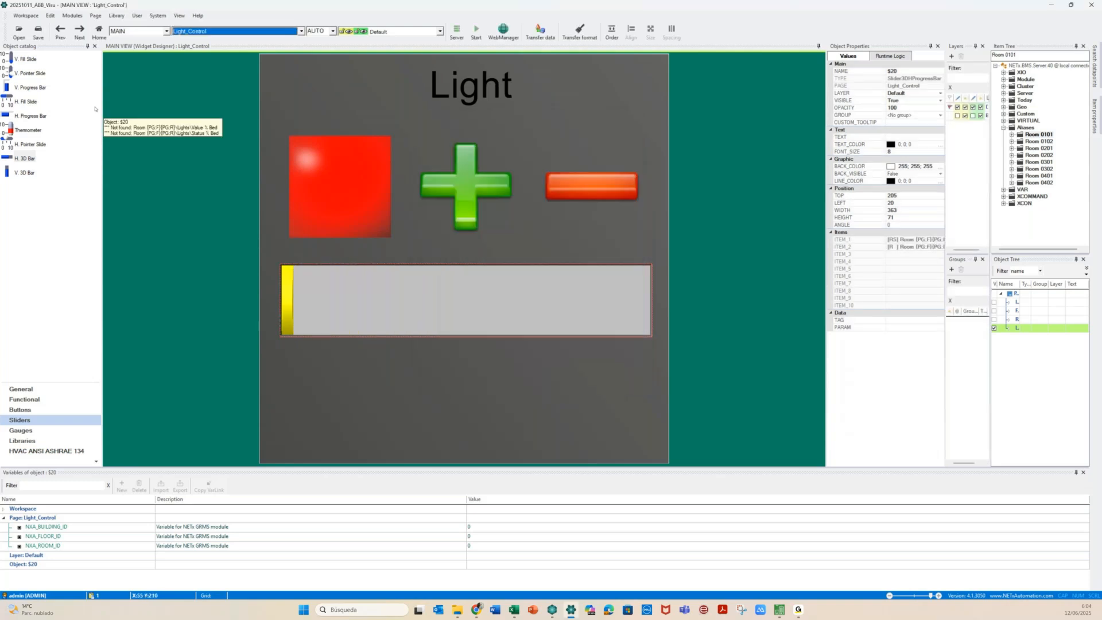
Place a new label from General below the slider and enable Font AutoSize
left_click(21, 389)
left_click_drag(11, 60, 652, 430)
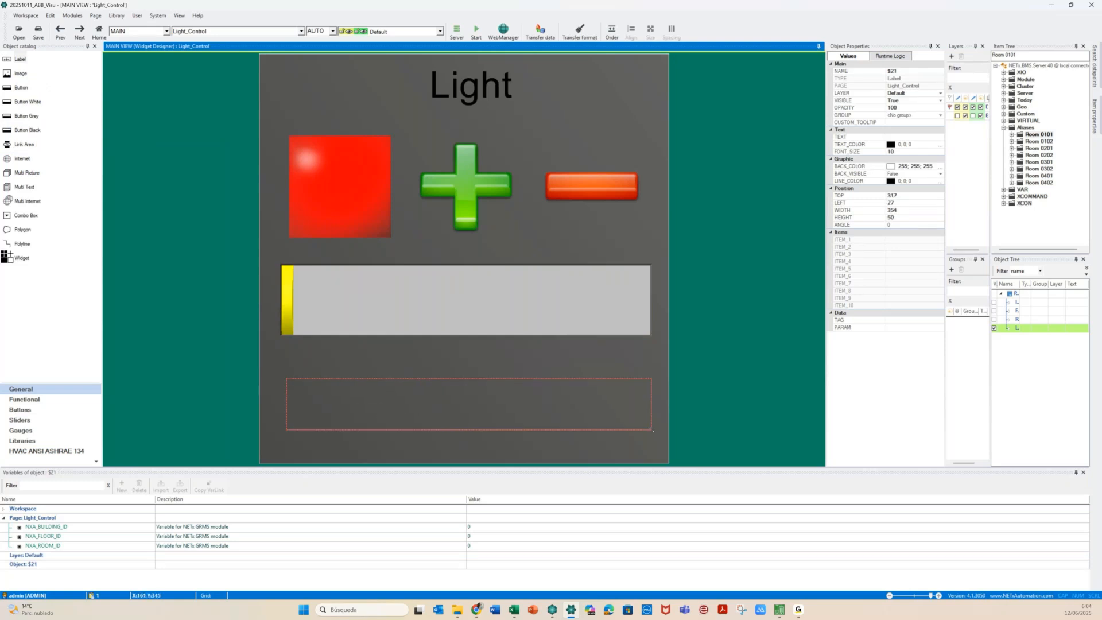
double_click(501, 412)
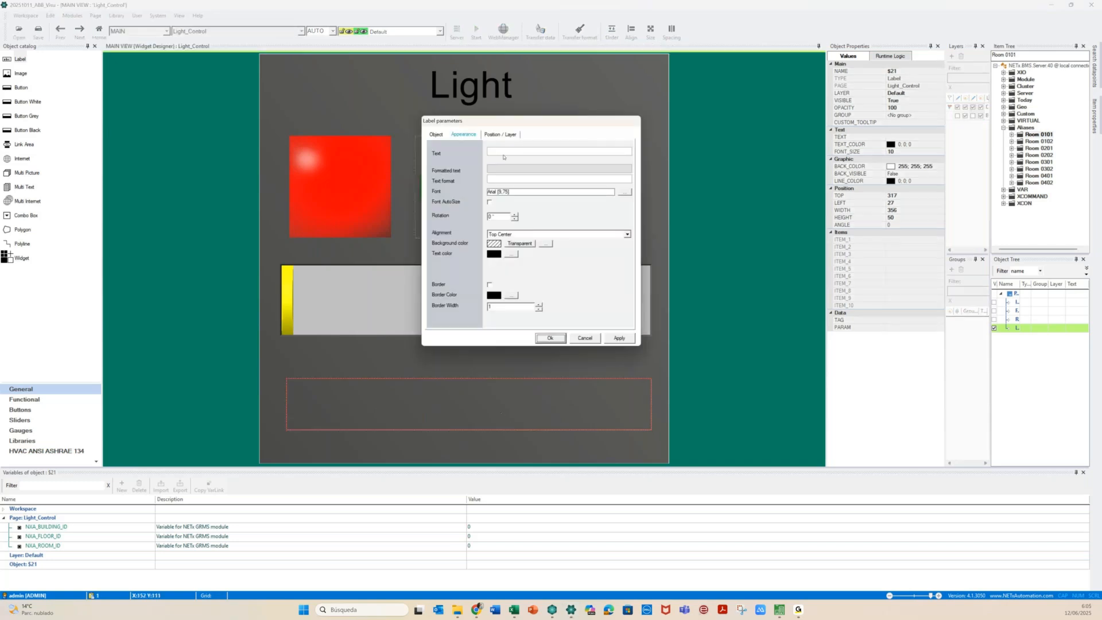
left_click(498, 151)
left_click(490, 202)
Set the label's Function to Indicator, linked to the page-relative Light Status % Bed item
left_click(437, 134)
left_click(551, 155)
left_click(511, 172)
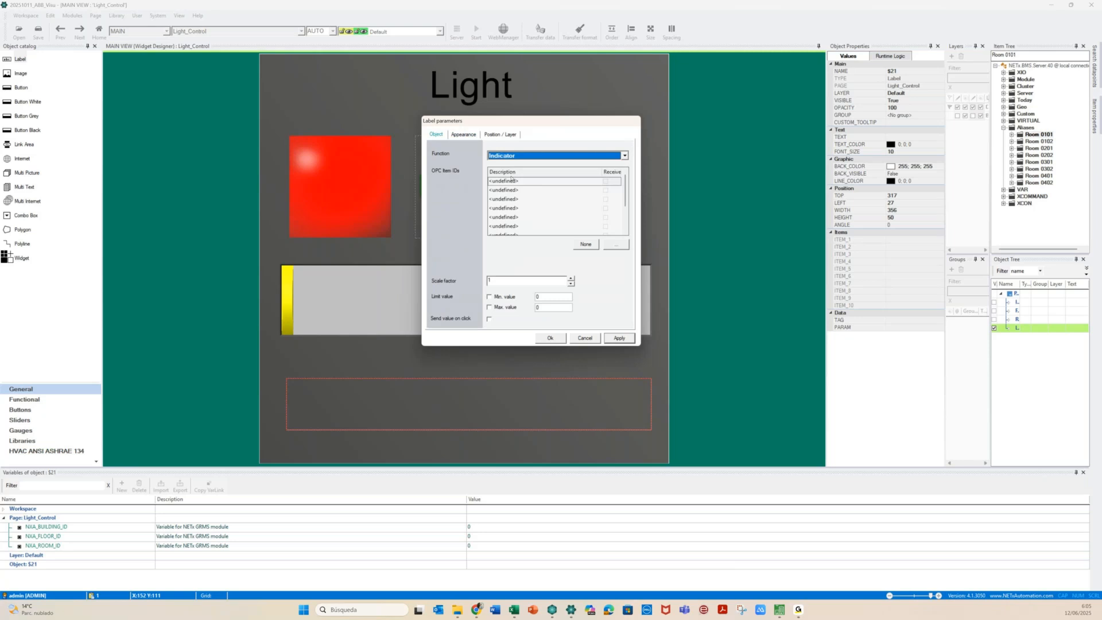
left_click(543, 182)
key("ctrl+a")
type("Room {PG:F}{PG:R}\\Lights\\Status % Bed")
left_click(604, 183)
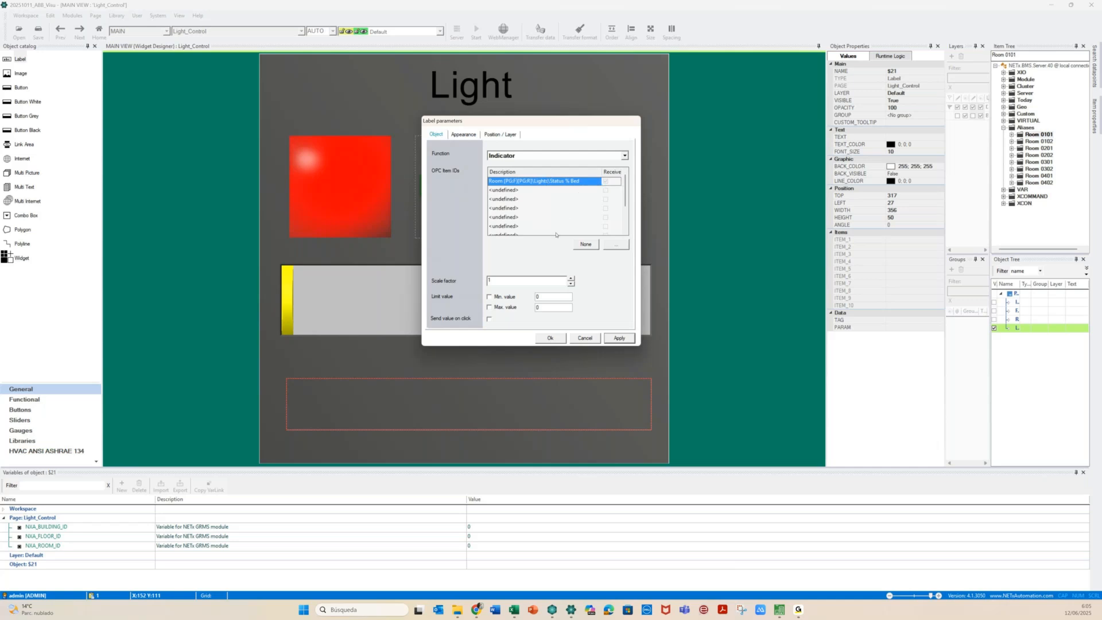
left_click(619, 339)
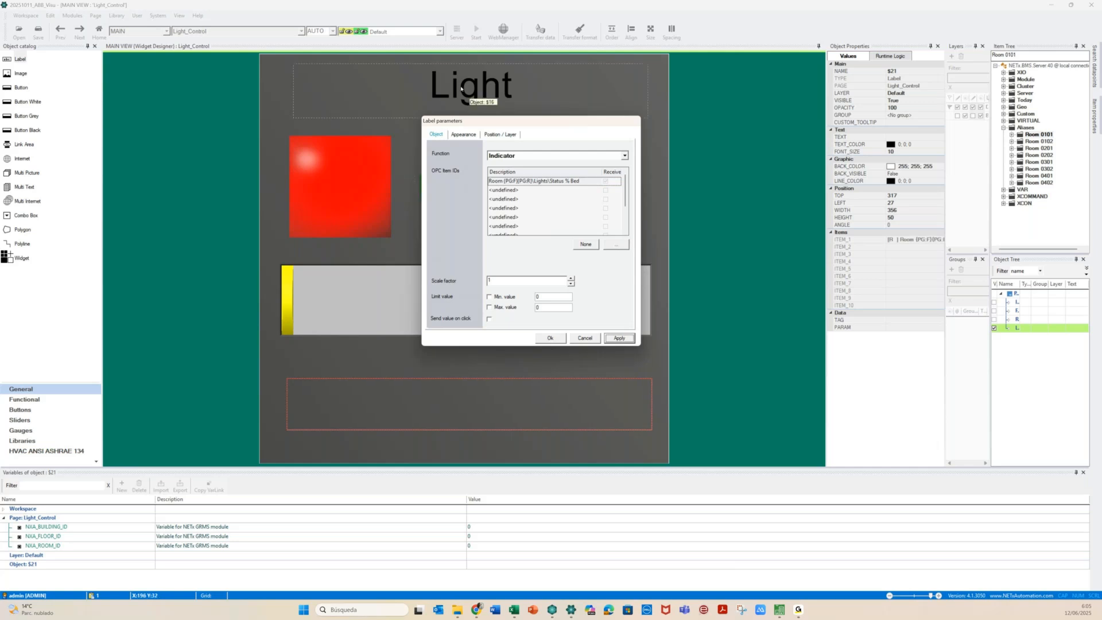
Set the label's text format to 'Current Value: {0:0.0} %'
left_click(461, 135)
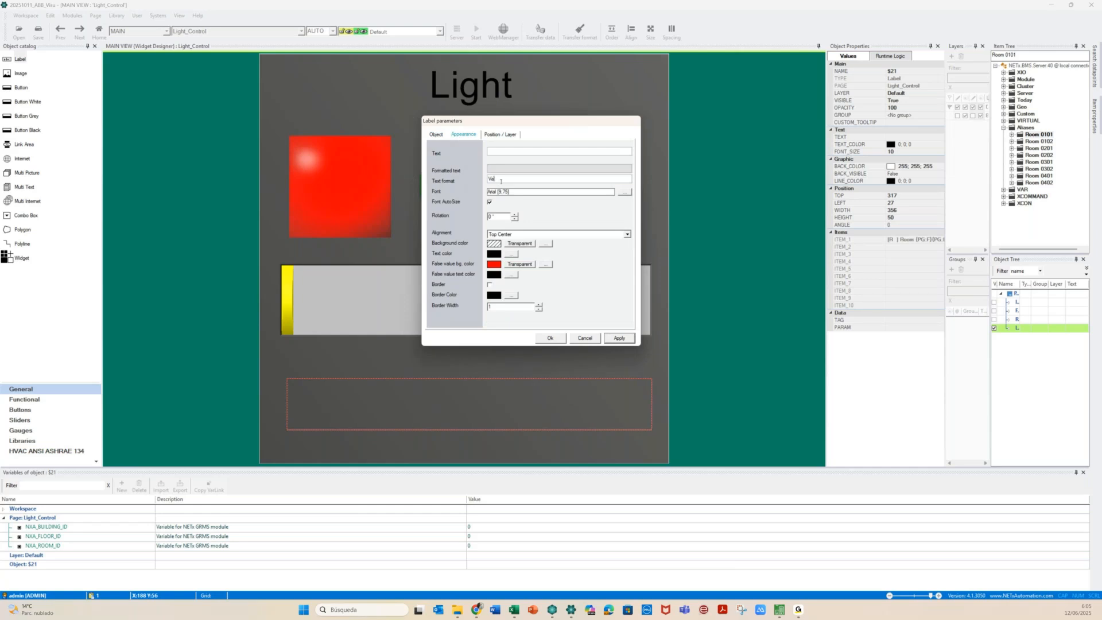
type("Current Value: {0:0.0} %")
left_click(616, 338)
left_click(550, 338)
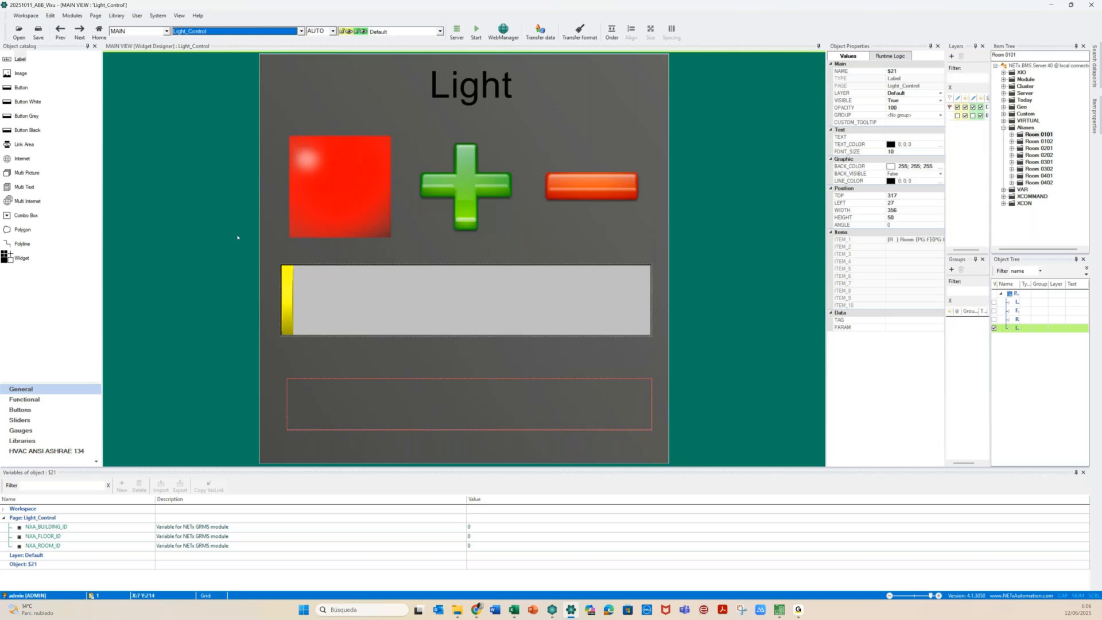
Select the background image, Light title, red square, plus, minus, level bar and status label
left_click(273, 196)
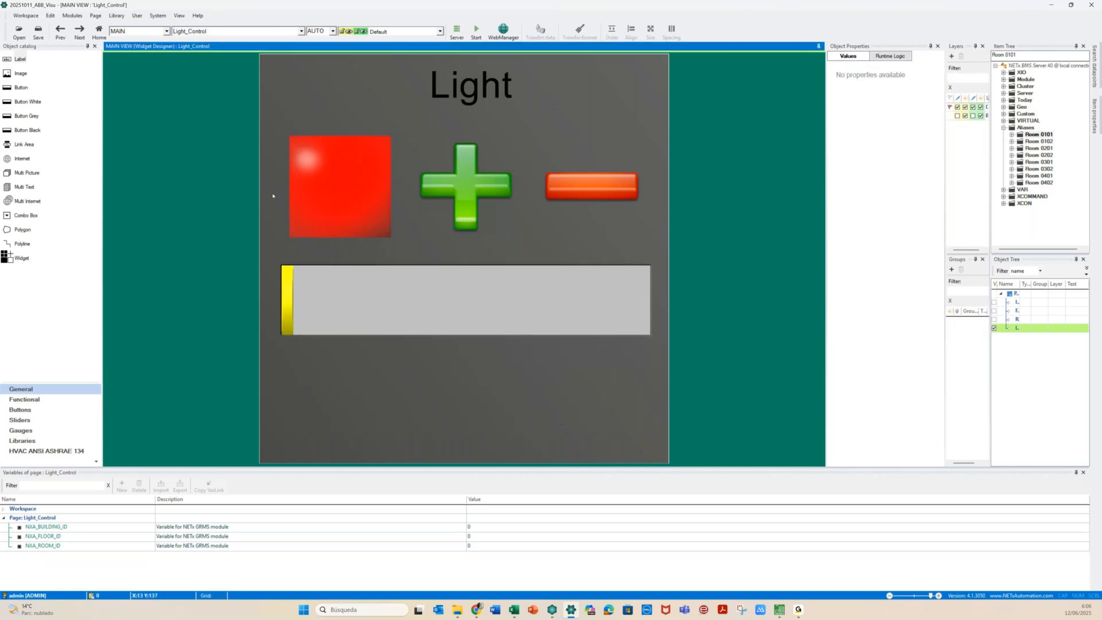
left_click(957, 116)
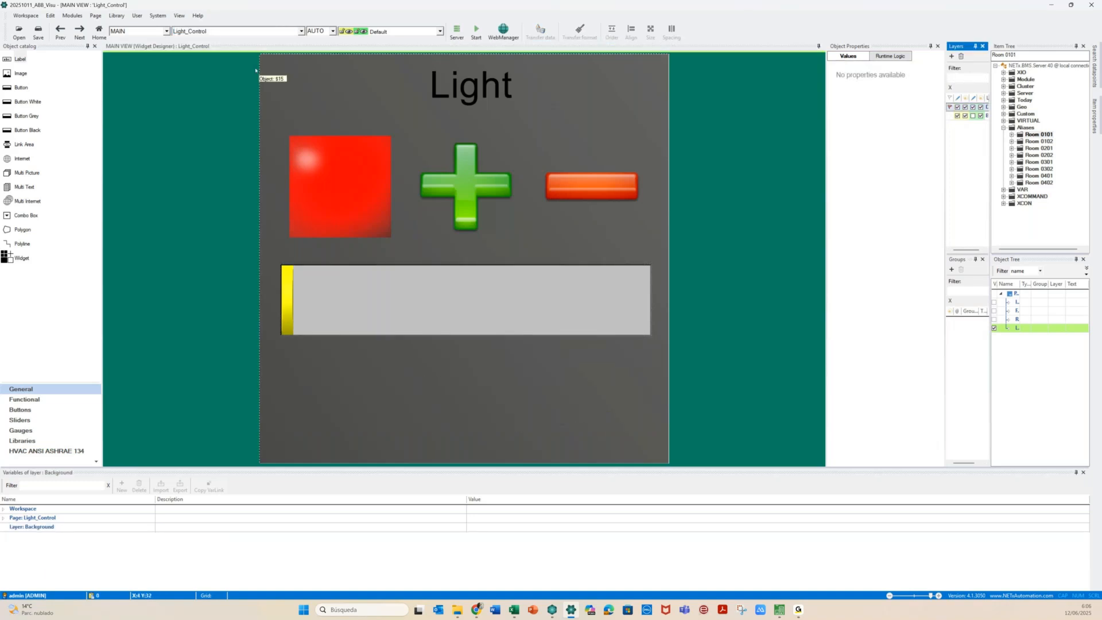
left_click(284, 75)
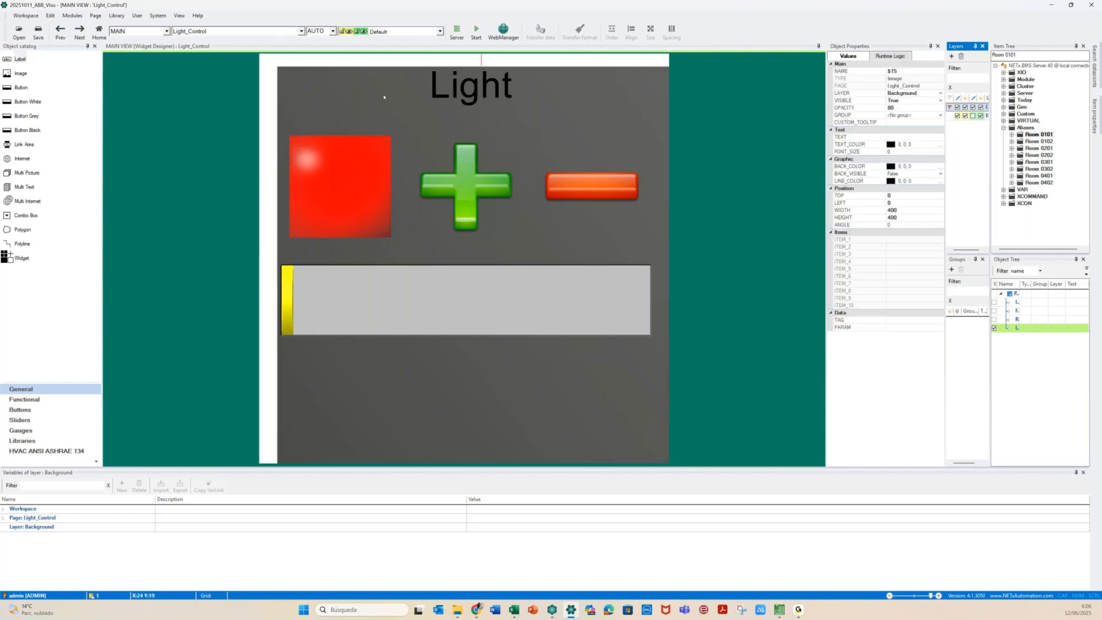
left_click_drag(350, 104, 348, 103)
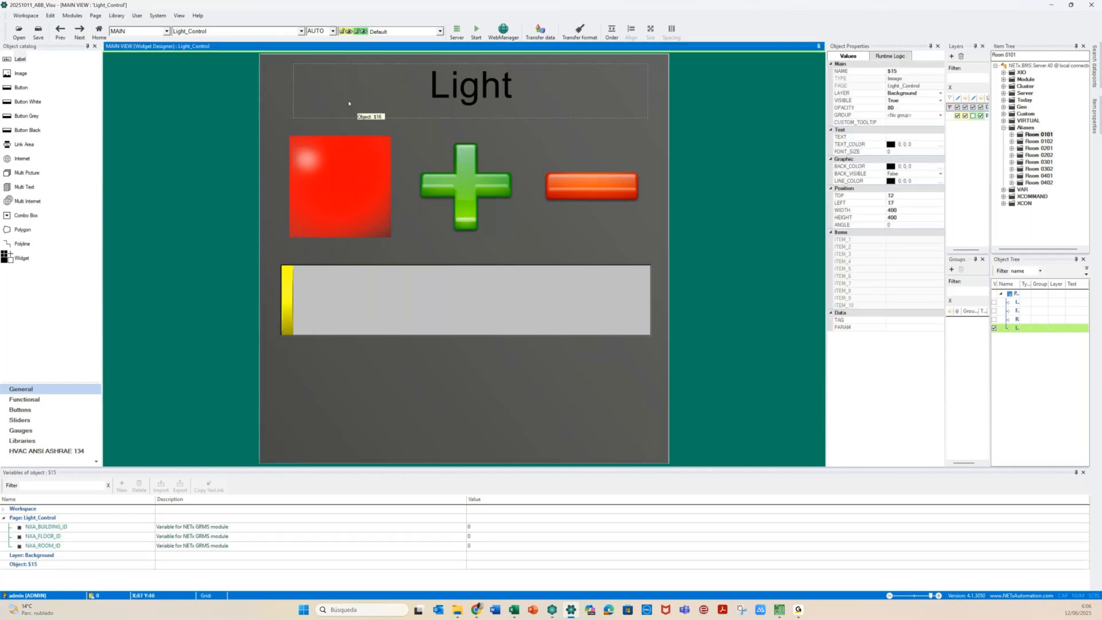
key("ctrl+z")
left_click(266, 106)
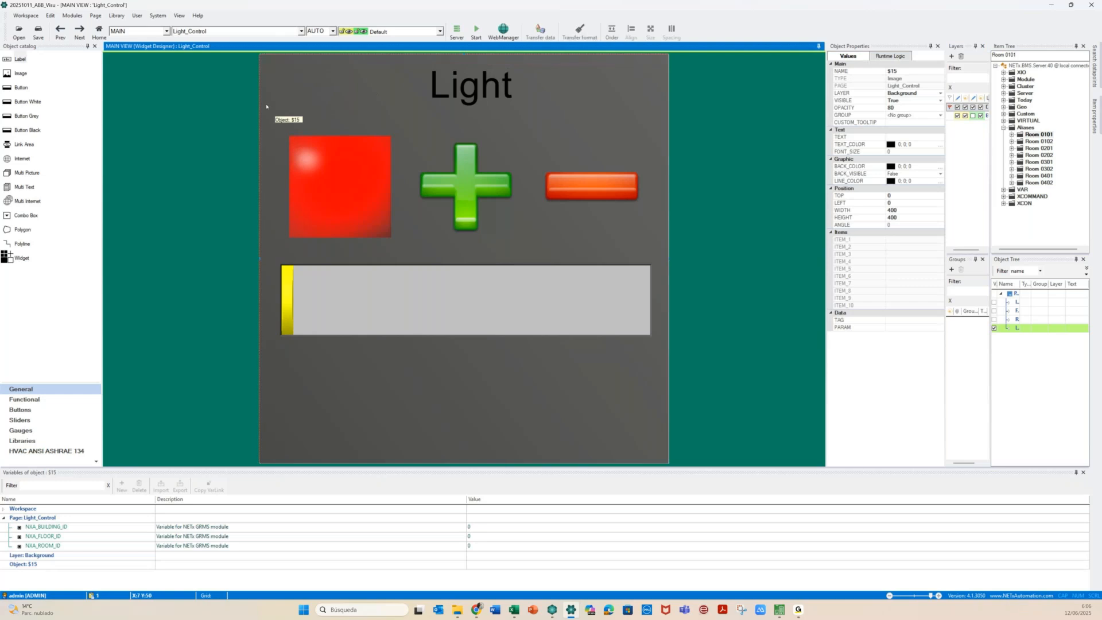
left_click(447, 81, "ctrl")
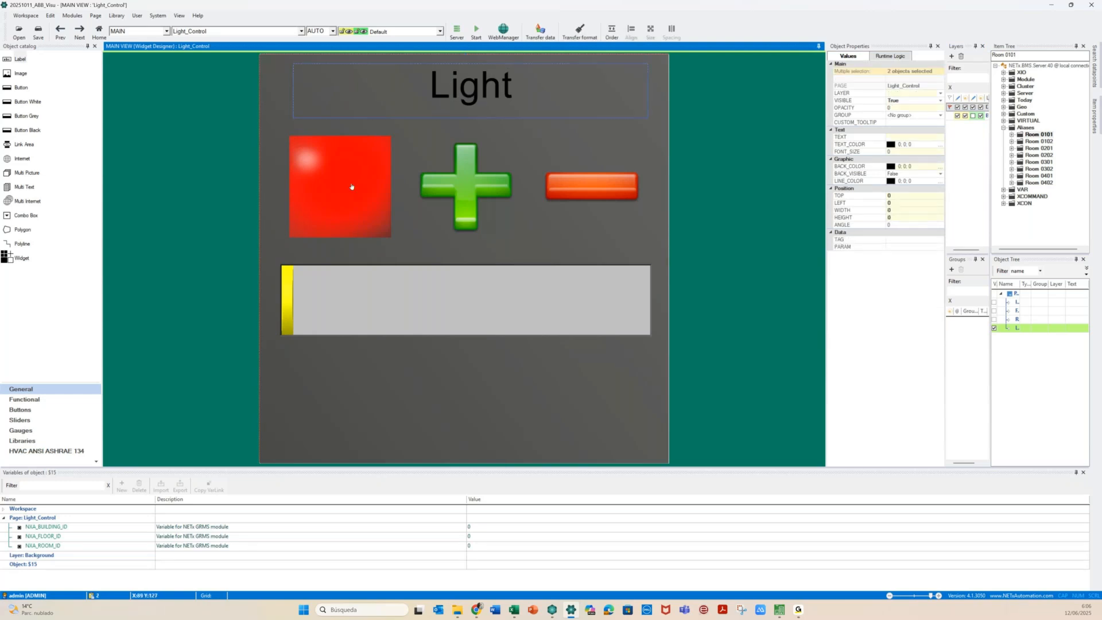
left_click(350, 187, "ctrl")
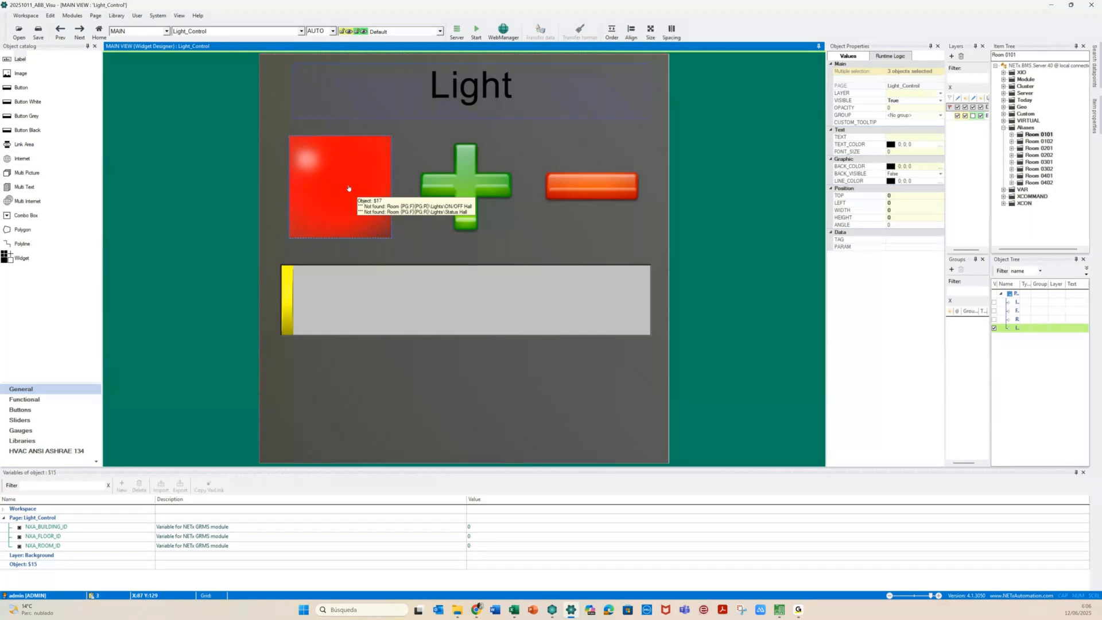
left_click(439, 190, "ctrl")
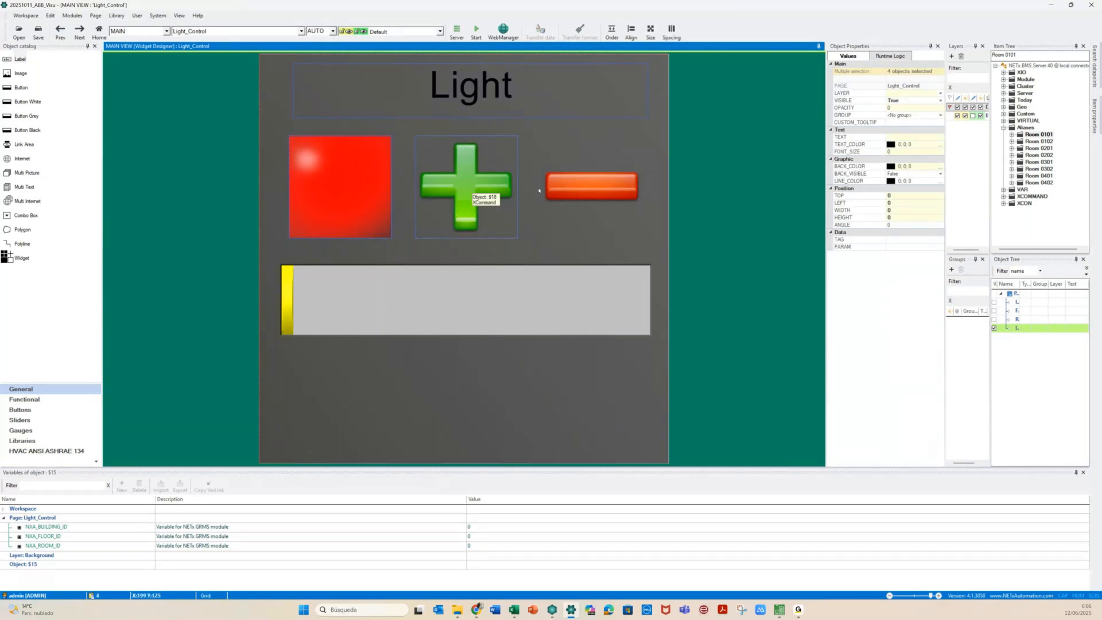
left_click(543, 190, "ctrl")
left_click(471, 301, "ctrl")
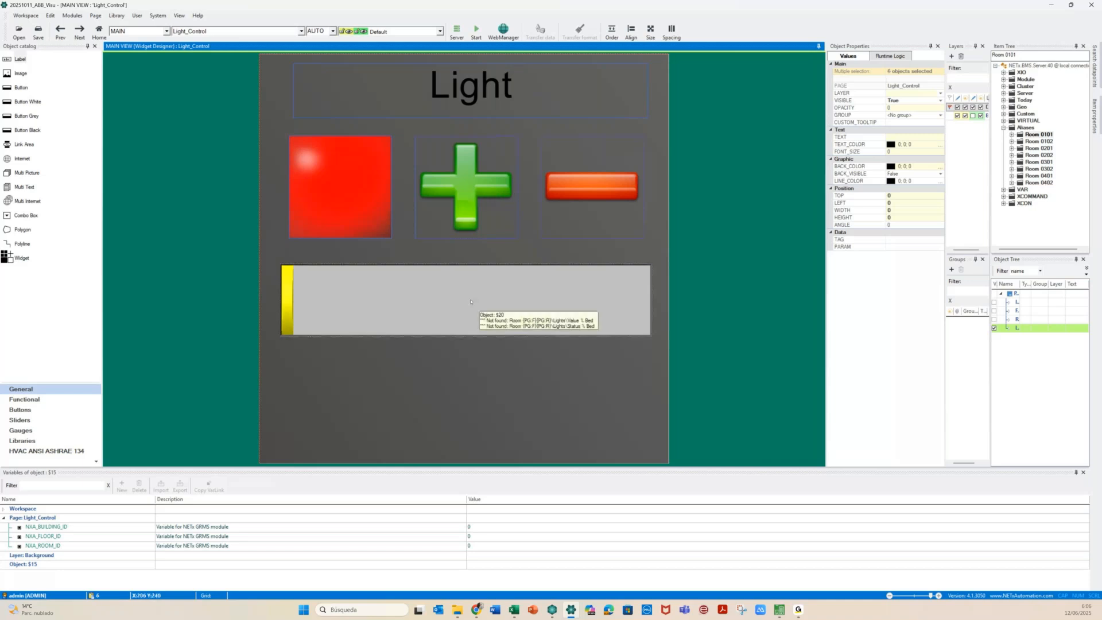
left_click(468, 408, "ctrl")
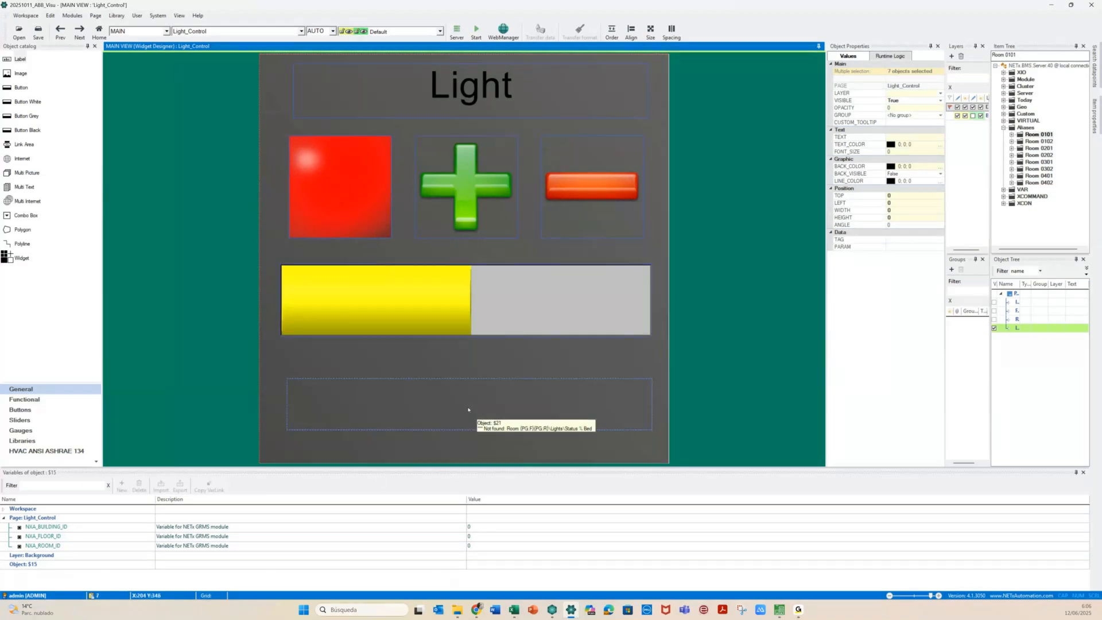
Start a new group named Light_Control, marked Graphically fixed and Popup group
right_click(468, 409)
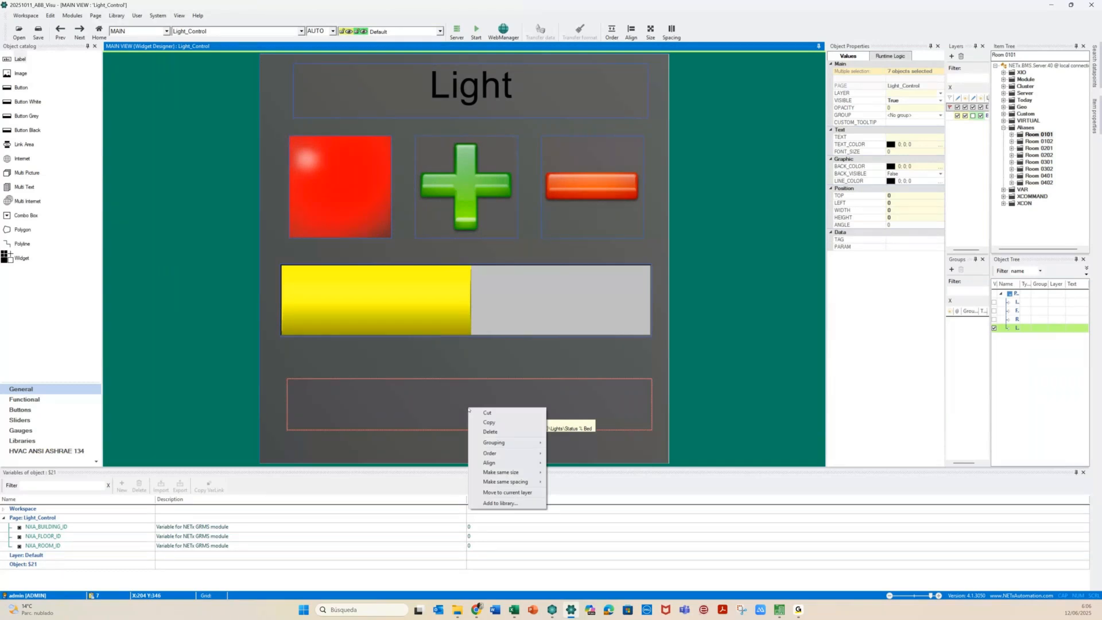
mouse_move(505, 442)
left_click(573, 445)
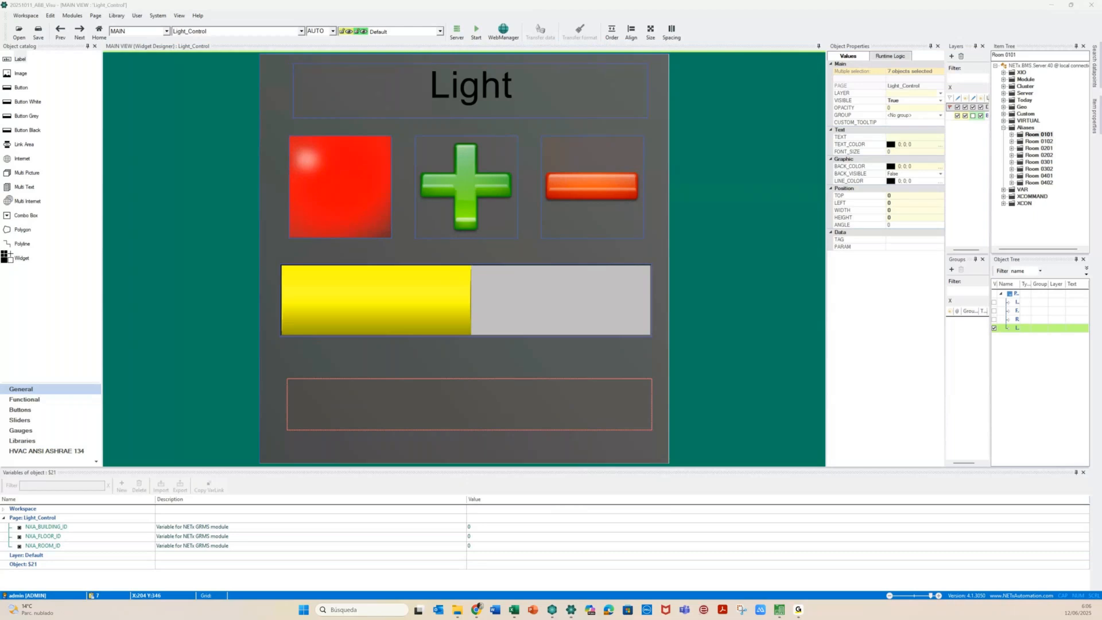
left_click(283, 197)
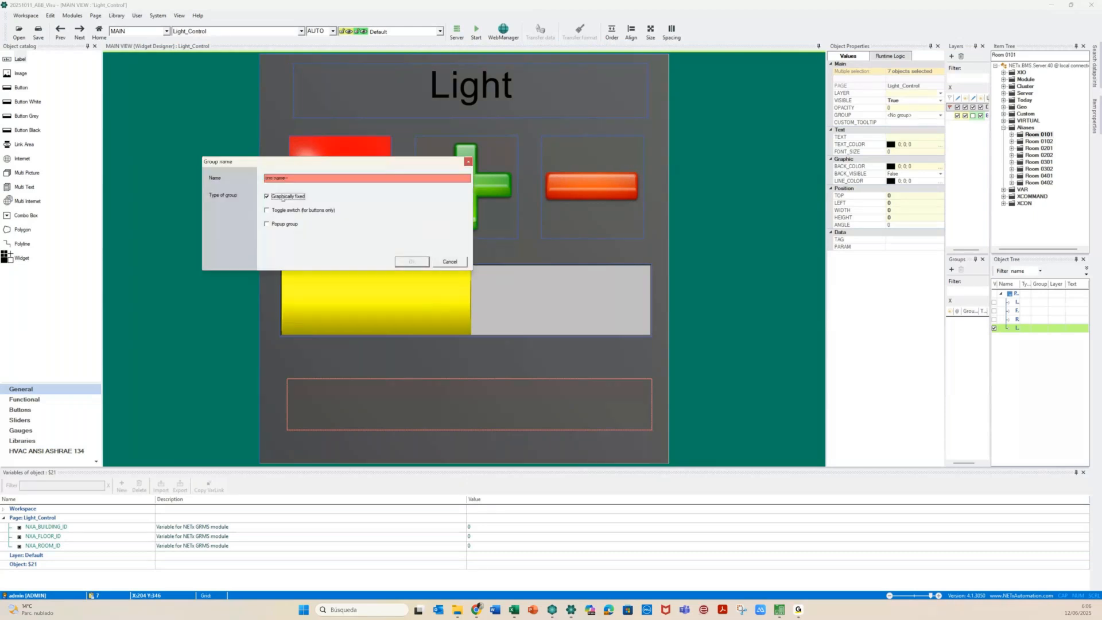
left_click(286, 224)
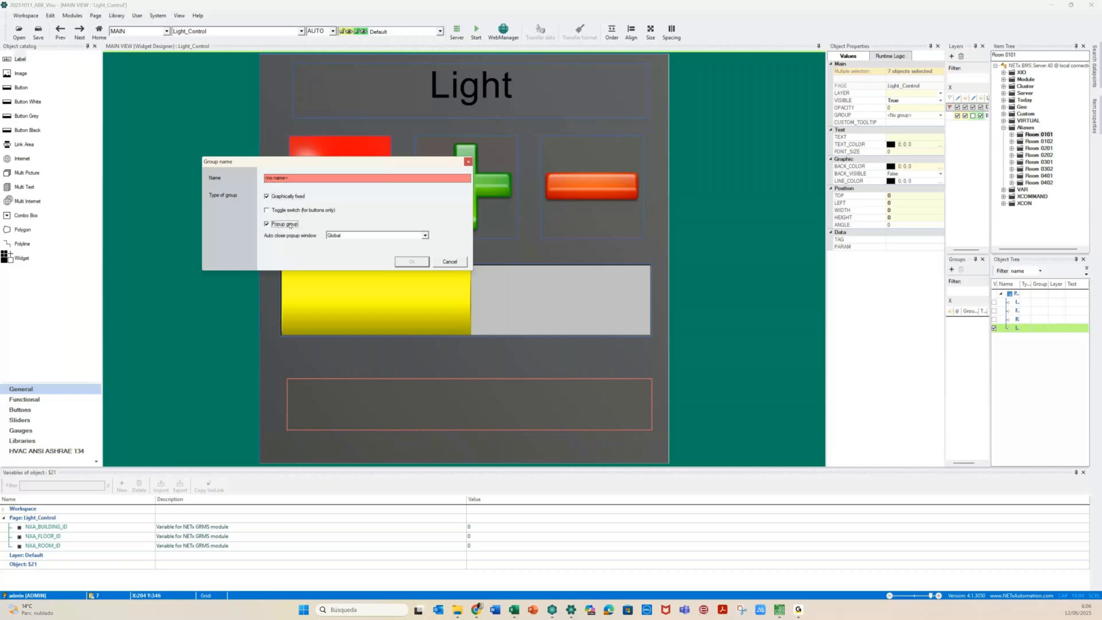
left_click(296, 178)
type("L")
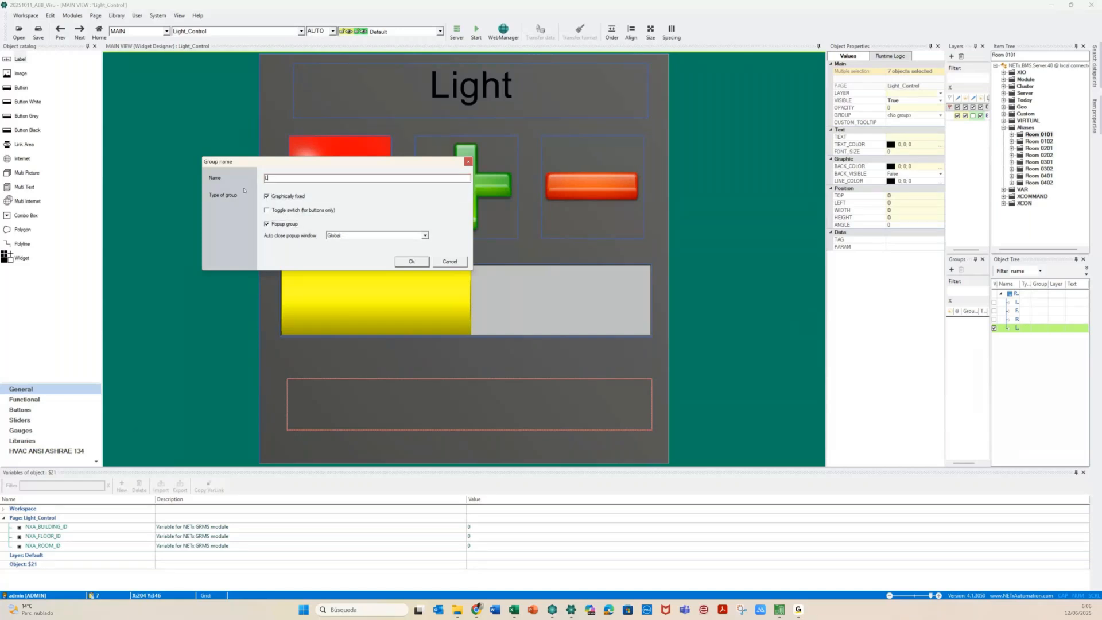
type("ight_Control")
Create the Light_Control group and review the background image's position settings
left_click(411, 262)
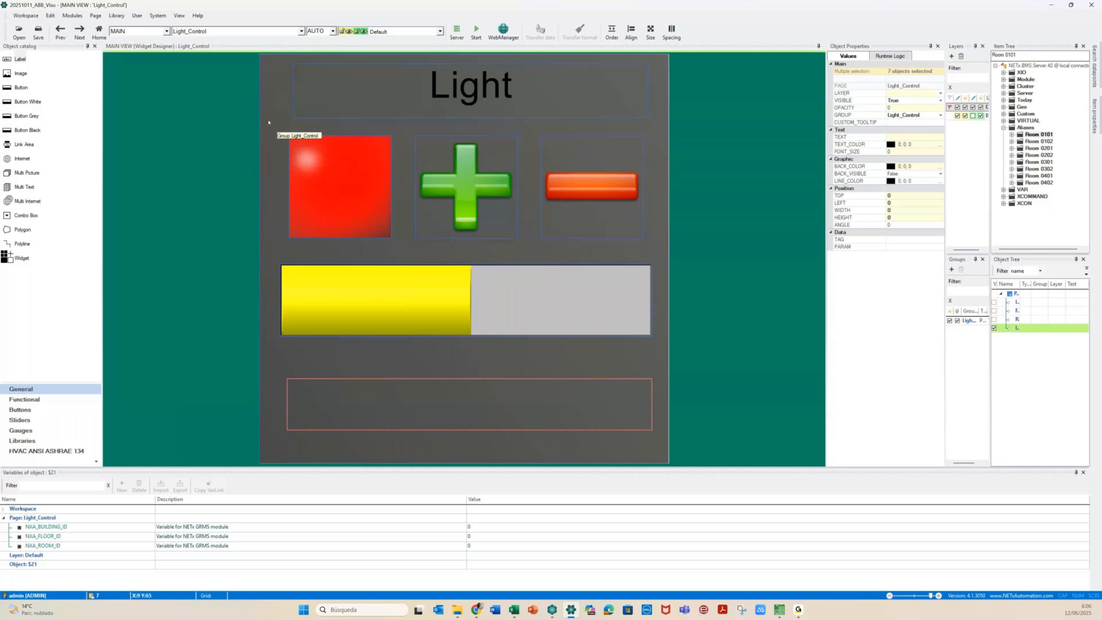
left_click(285, 135)
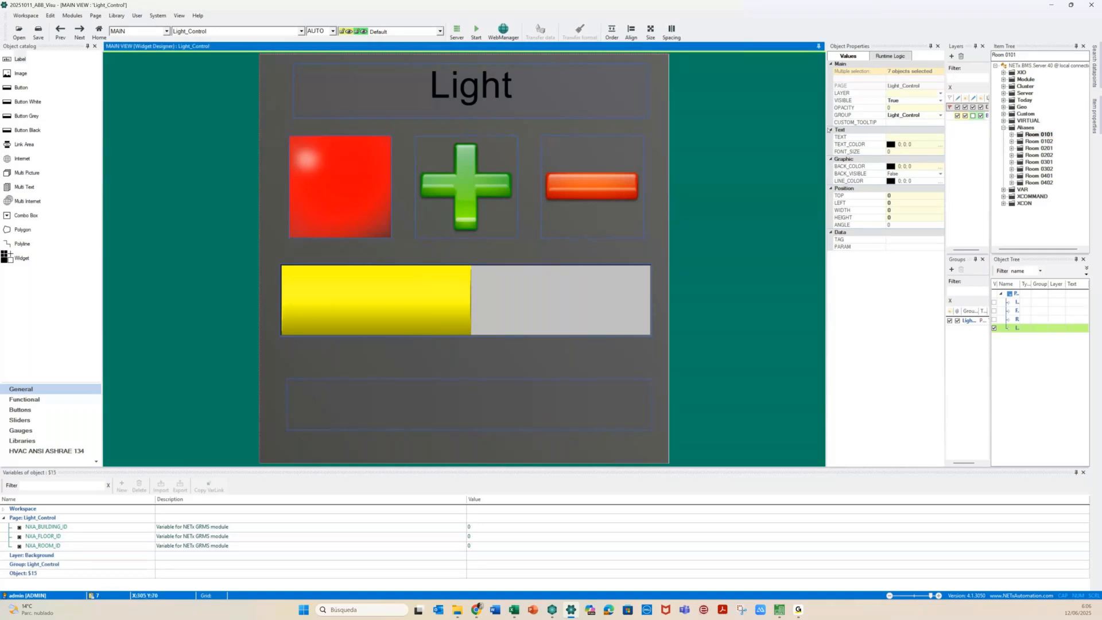
double_click(272, 121)
left_click(55, 202)
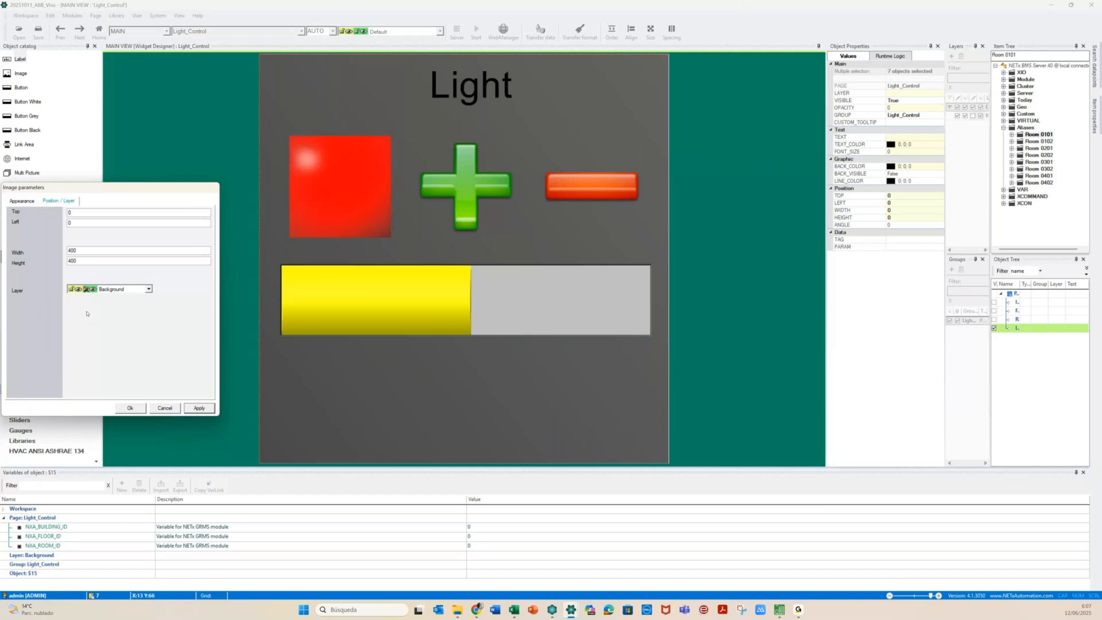
left_click(165, 407)
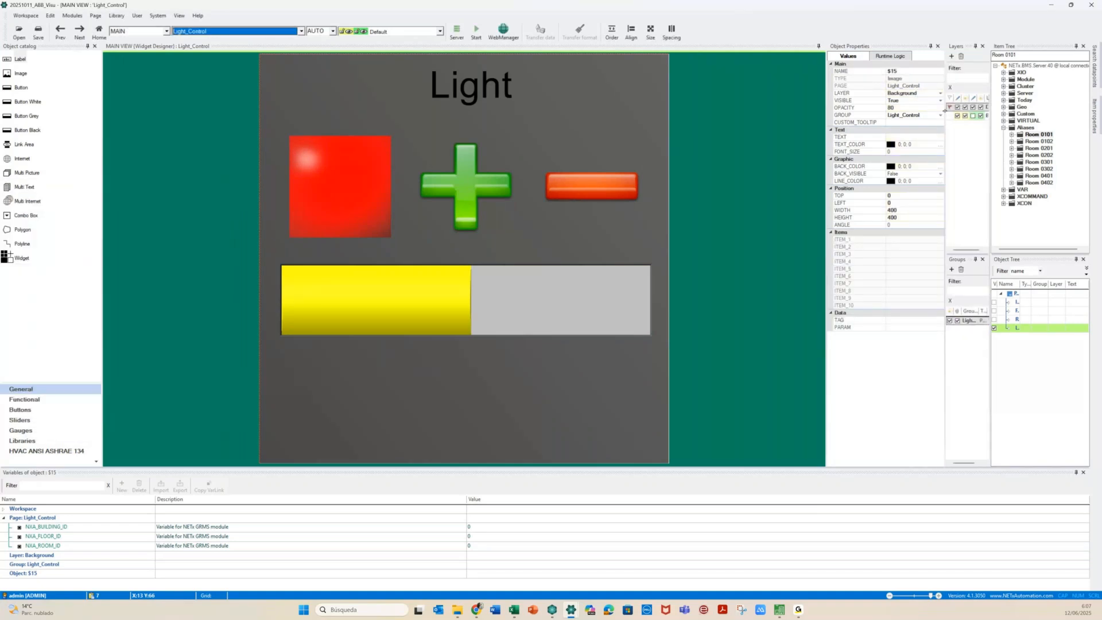
Add a new group variable named L to Light_Control
left_click(306, 79)
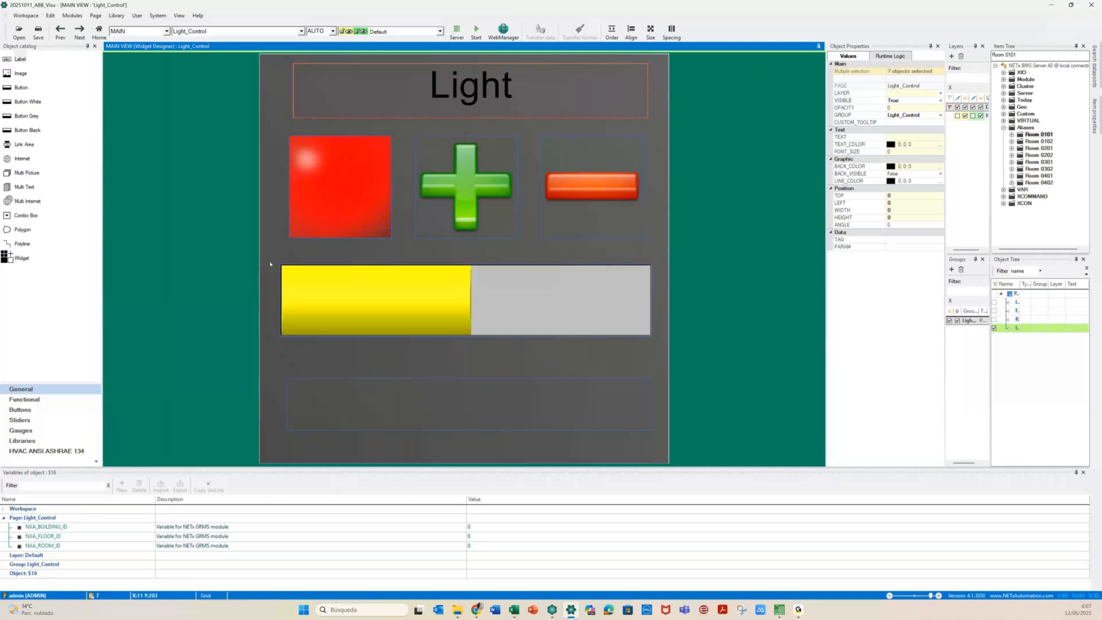
key("Tab")
left_click(66, 564)
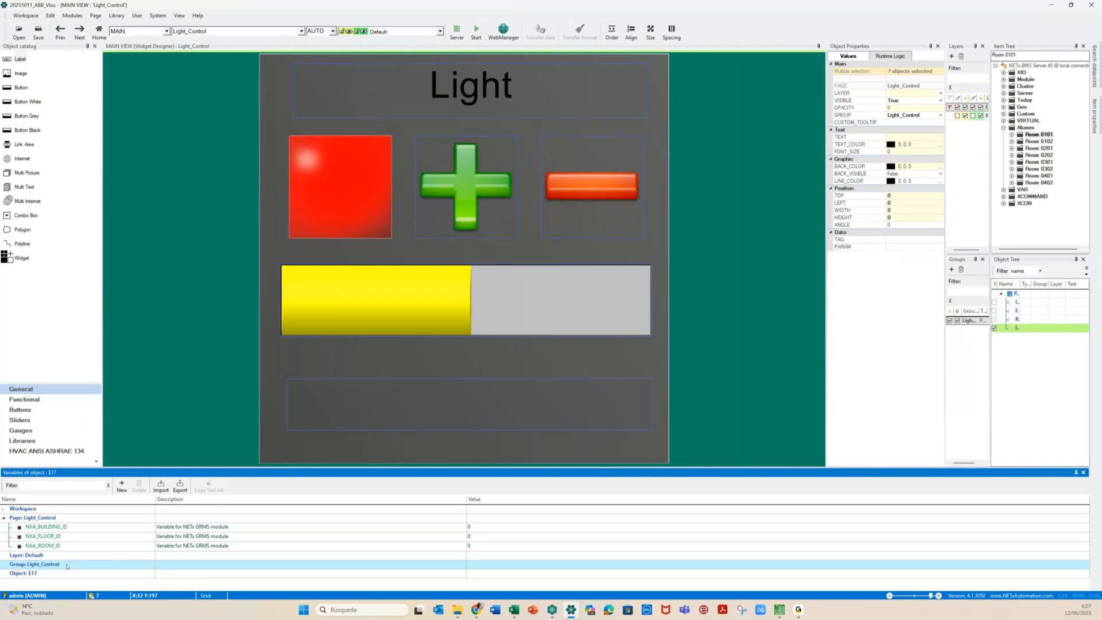
left_click(121, 487)
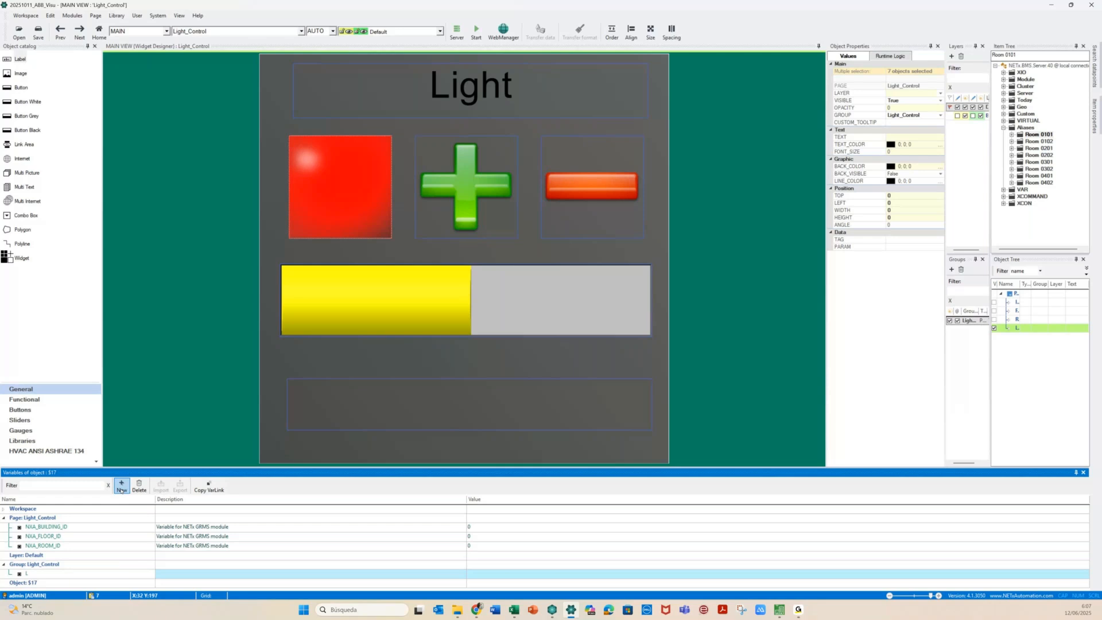
left_click(12, 573)
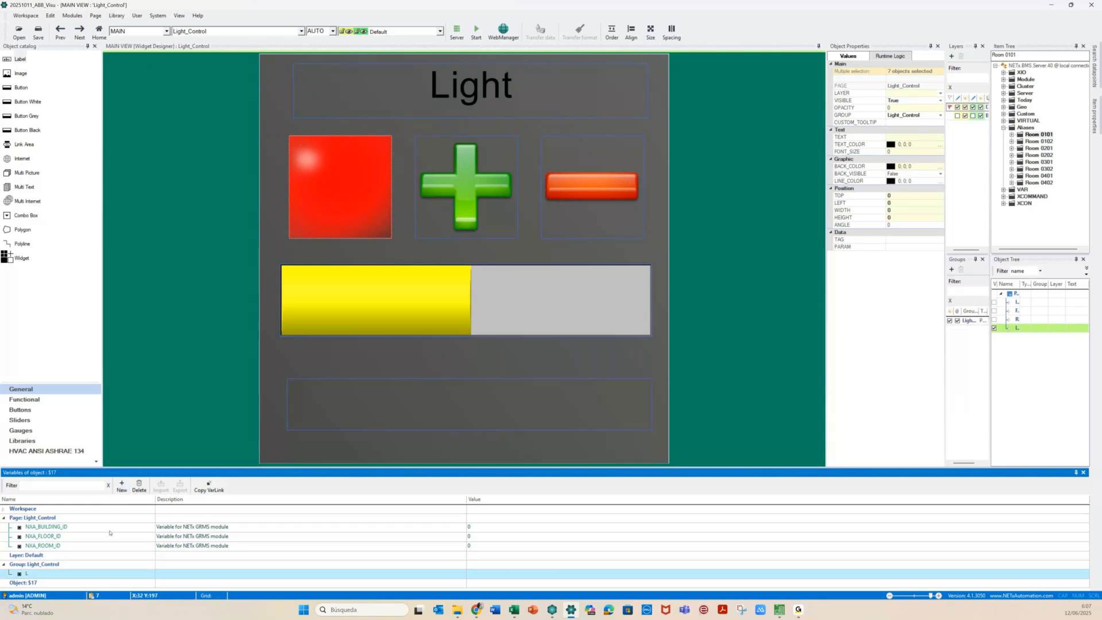
Change the title label's text from 'Light' to '{GR:L} Light'
double_click(476, 100)
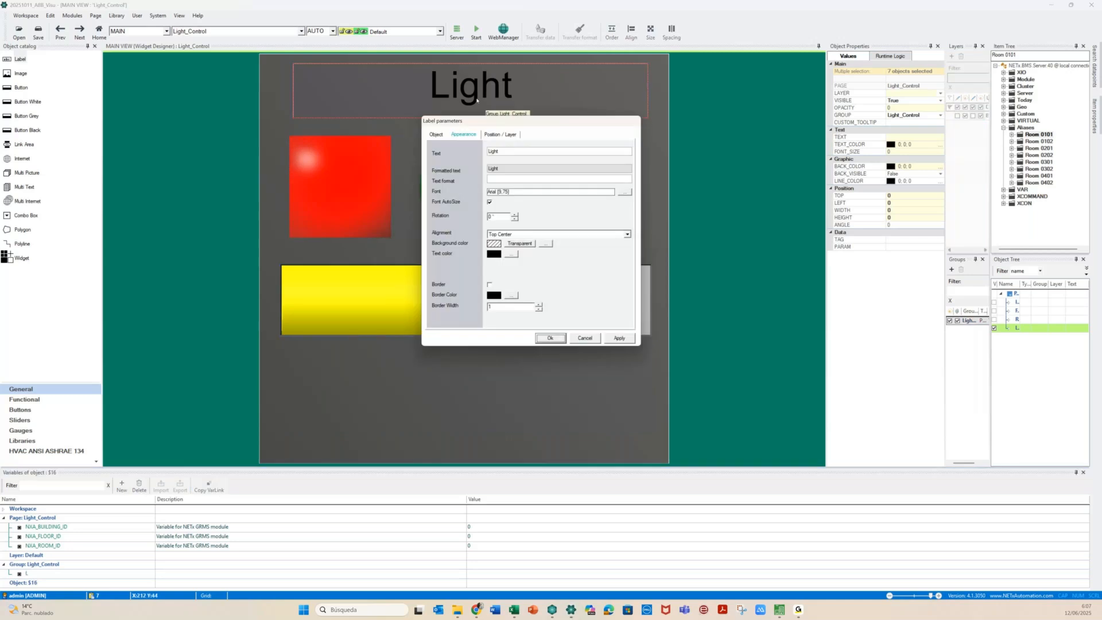
left_click(509, 152)
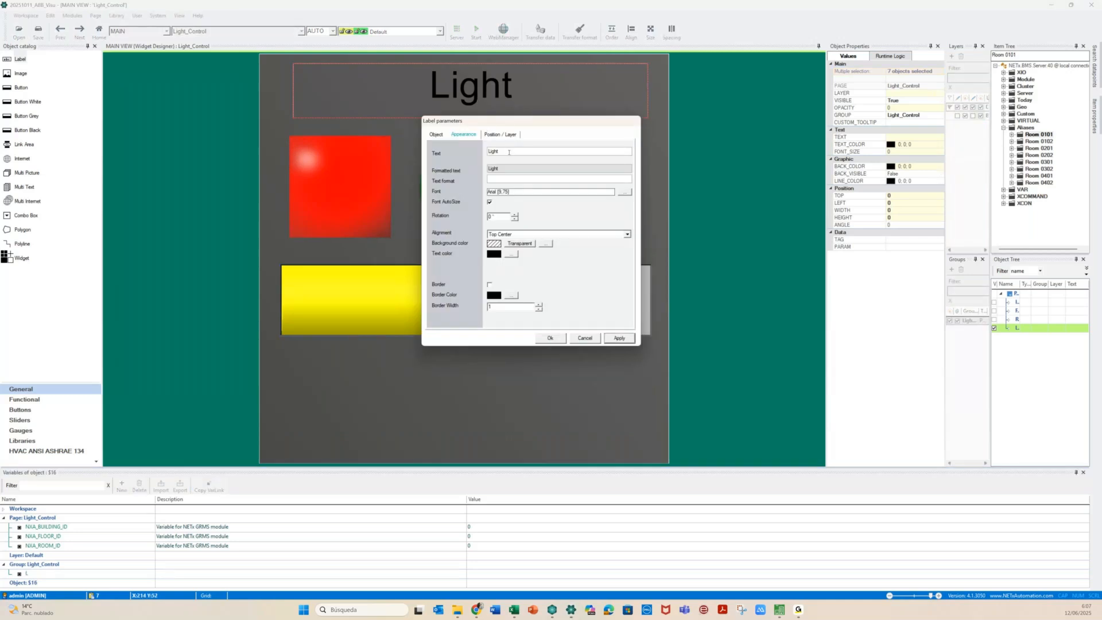
type("{GR:L}")
key("BackSpace")
key("BackSpace")
key("BackSpace")
key("BackSpace")
key("BackSpace")
key("BackSpace")
key("BackSpace")
type("{GR:L}")
left_click(616, 338)
left_click(554, 338)
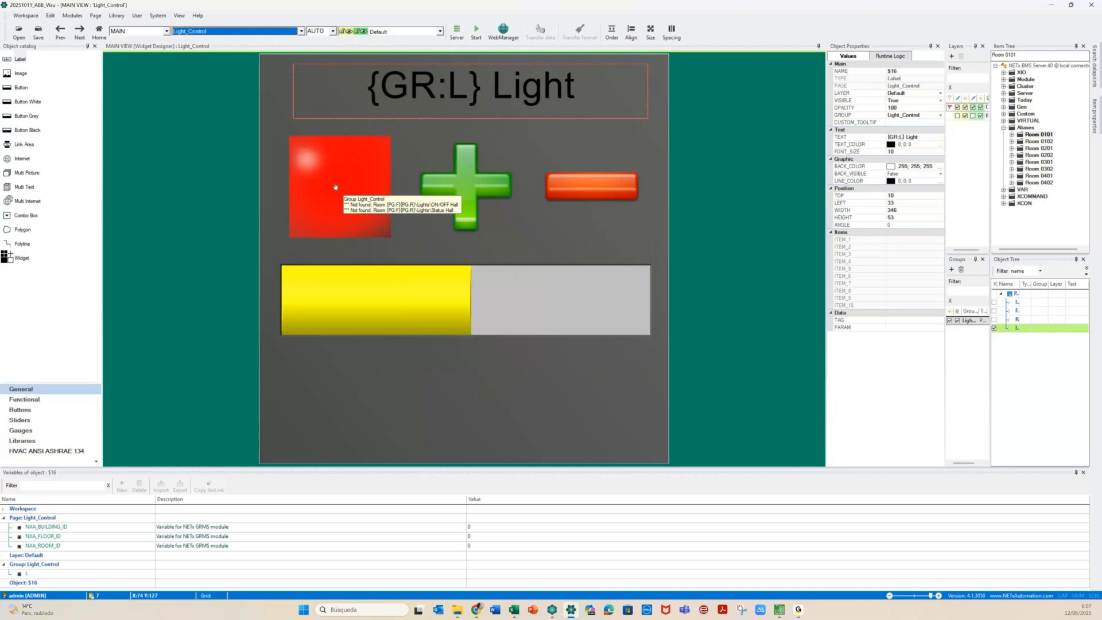
left_click(335, 186)
Replace Hall with {GR:L} in the red square's ON/OFF and Status server items, applying the changes
double_click(335, 187)
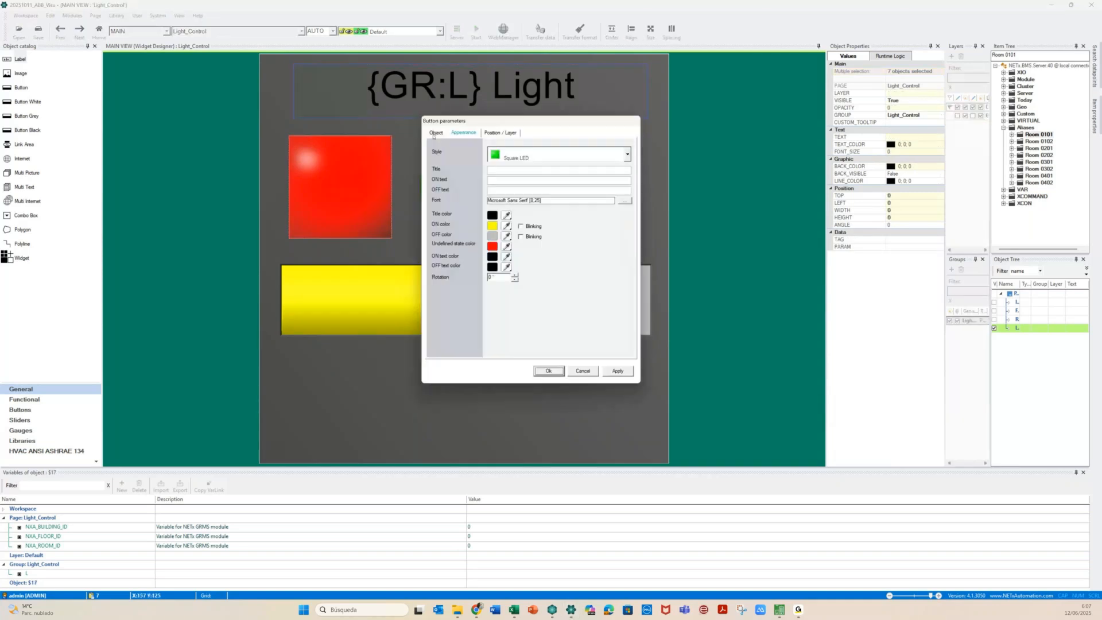
left_click(435, 134)
left_click(518, 229)
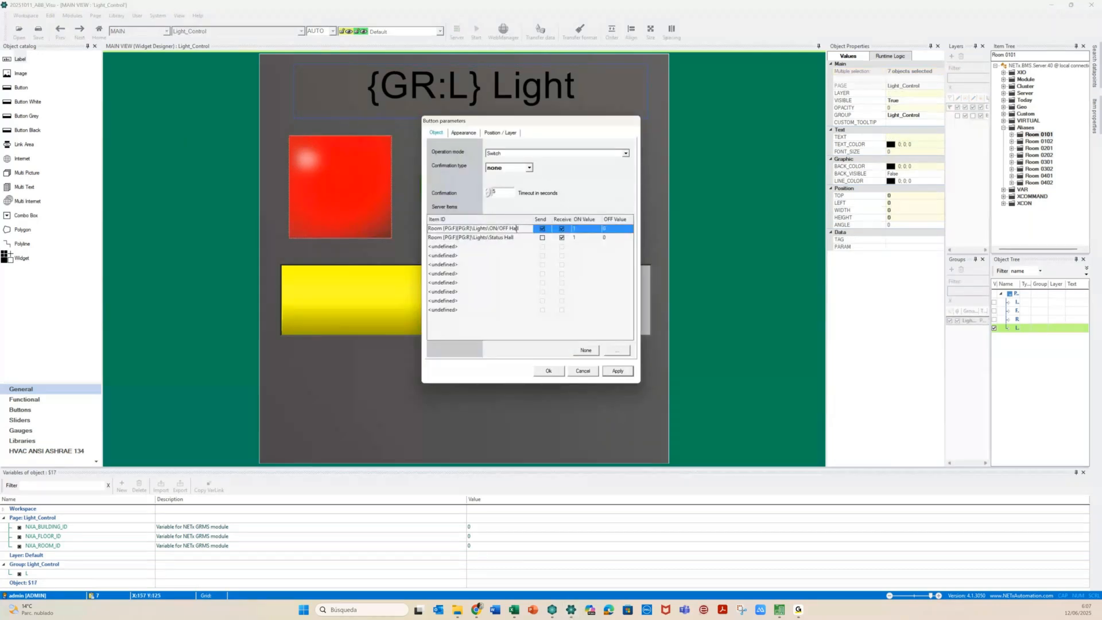
double_click(518, 229)
type("{GR:L}")
double_click(519, 237)
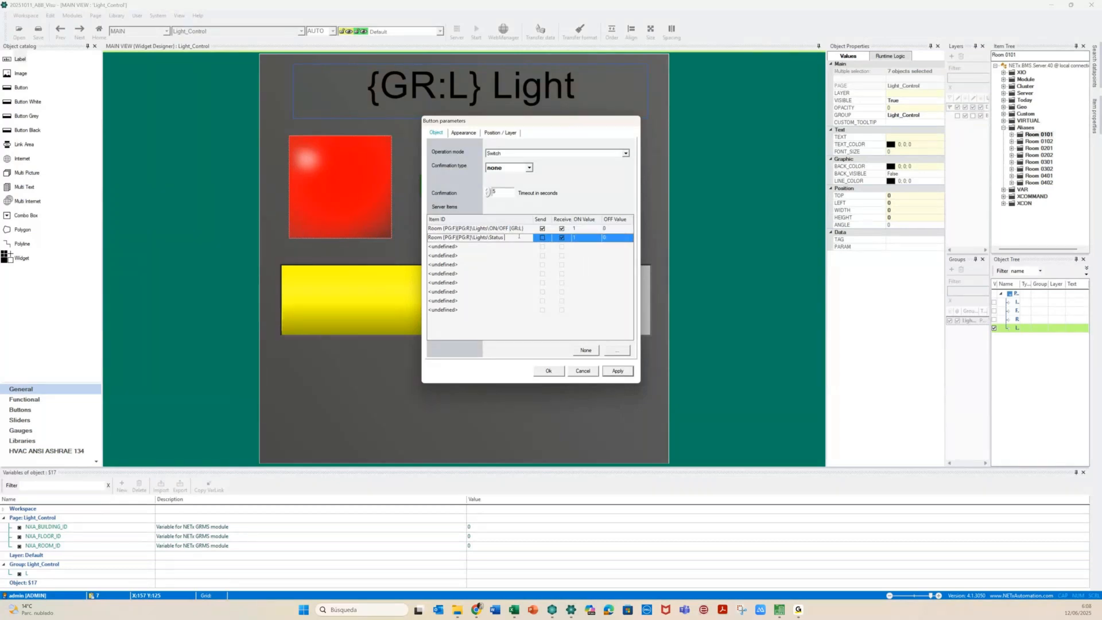
type("{GR:L}")
key("Return")
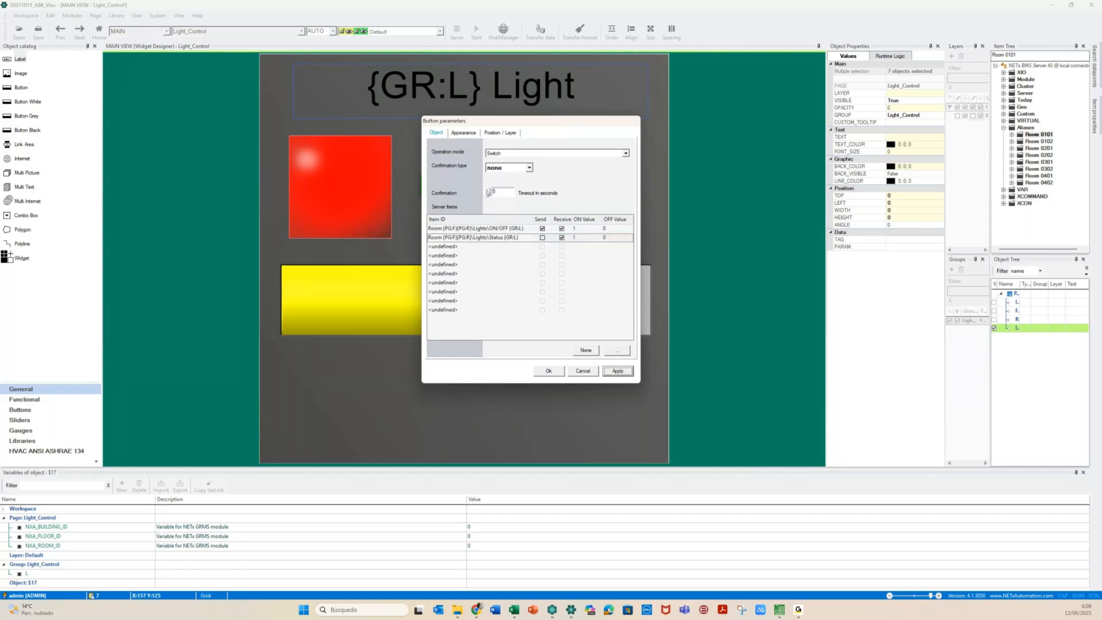
left_click_drag(544, 115, 818, 125)
left_click(468, 191)
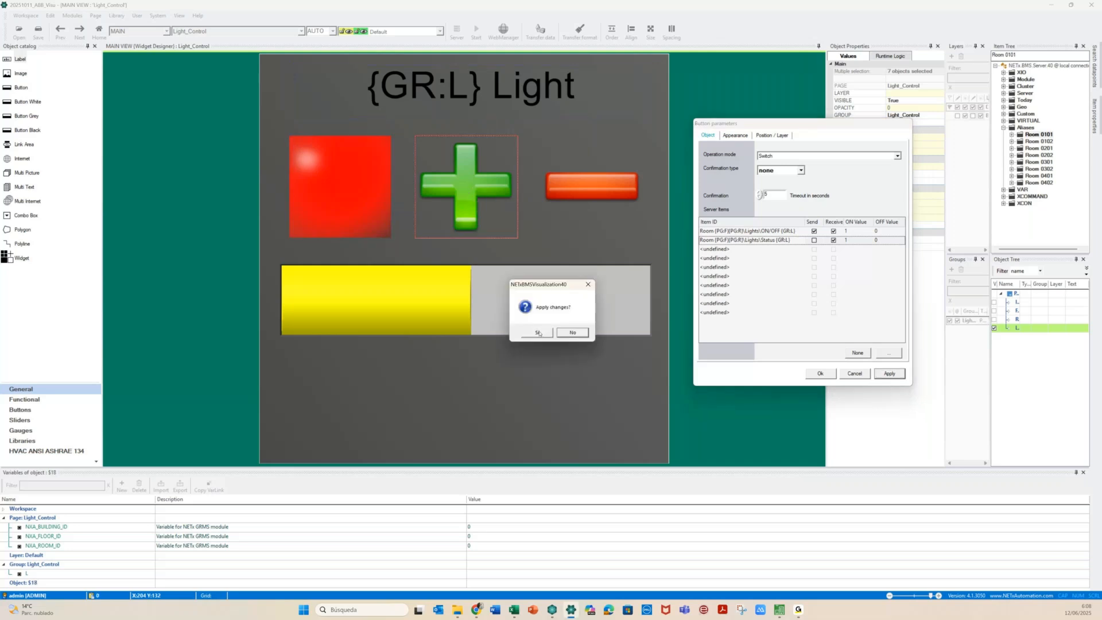
left_click(538, 332)
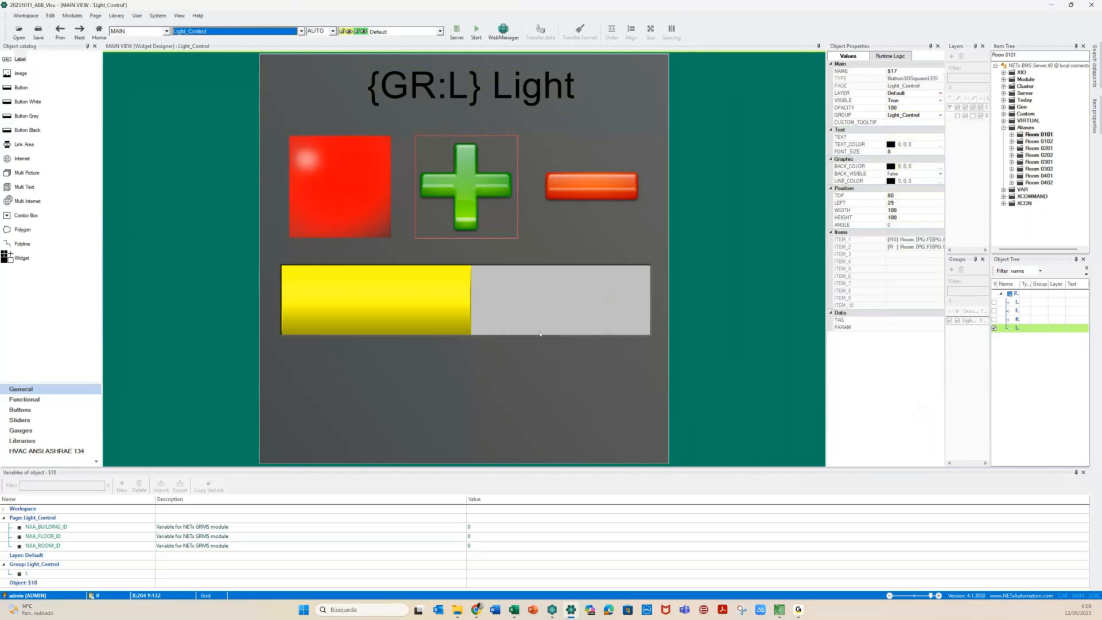
Replace Hall and Bed with {GR:L} in all three plus-button XCommand parameters and apply
double_click(540, 334)
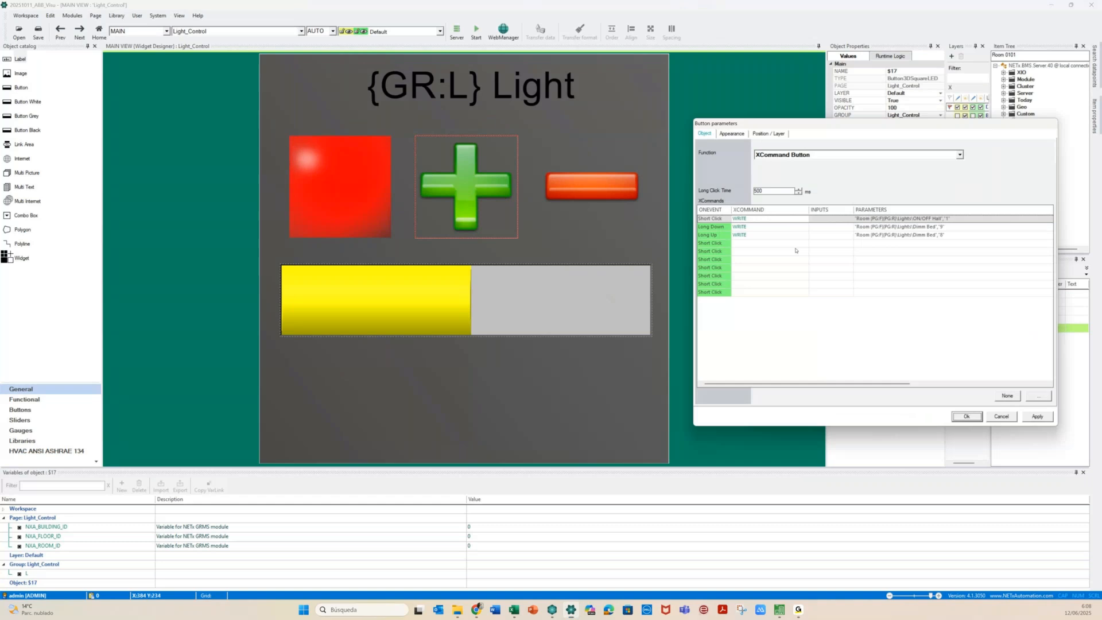
left_click(874, 218)
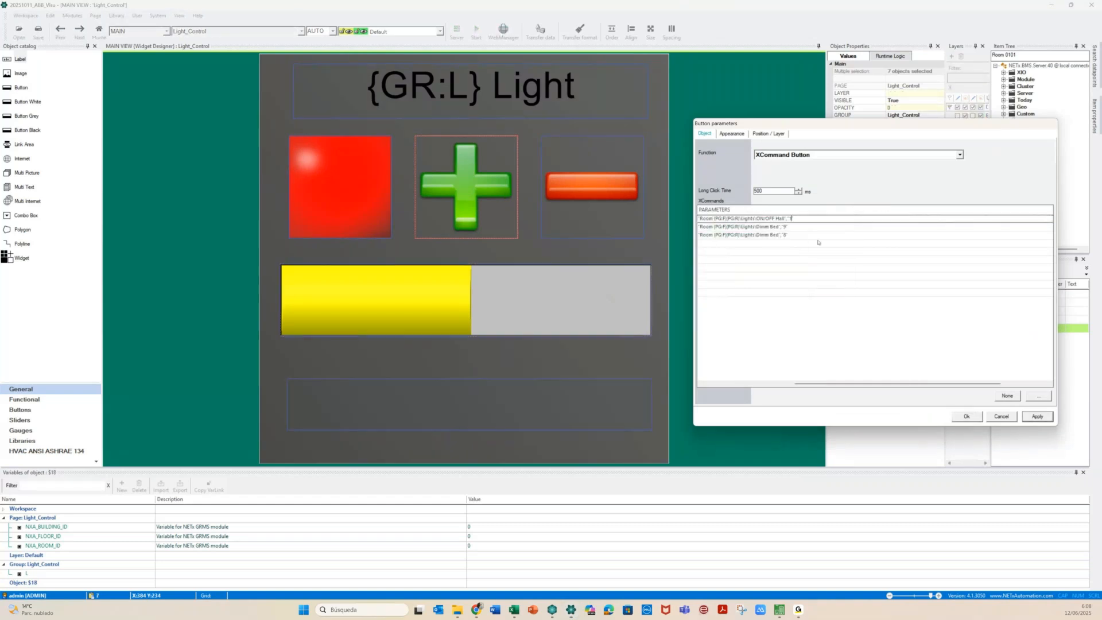
key("ctrl+shift+Left")
type("{GR:L}")
double_click(775, 226)
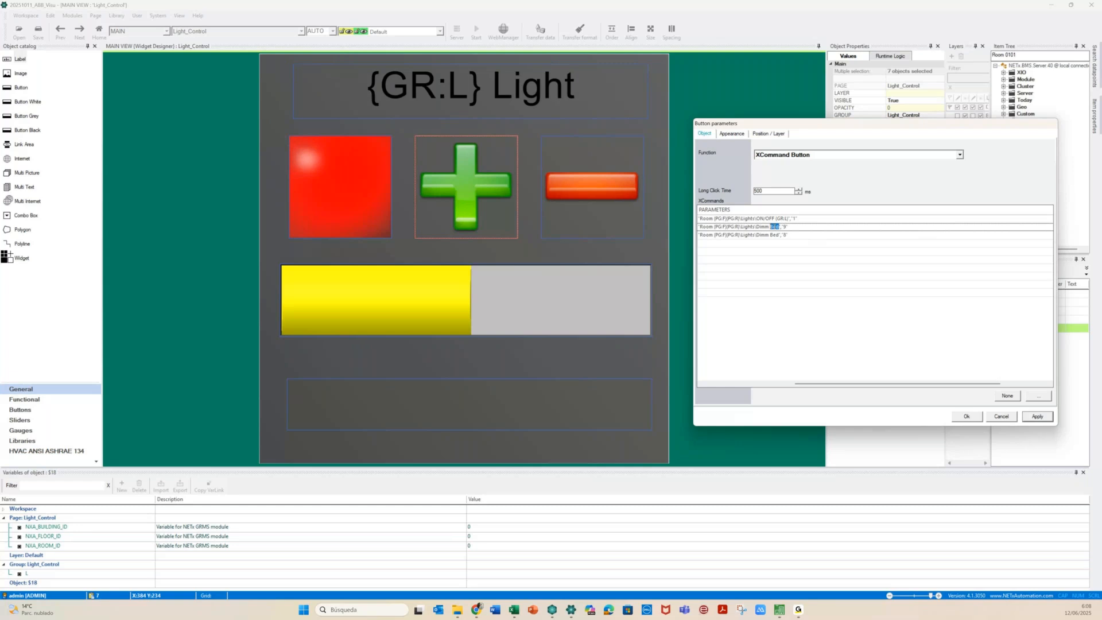
type("{GR:L}")
left_click(778, 235)
key("ctrl+shift+Left")
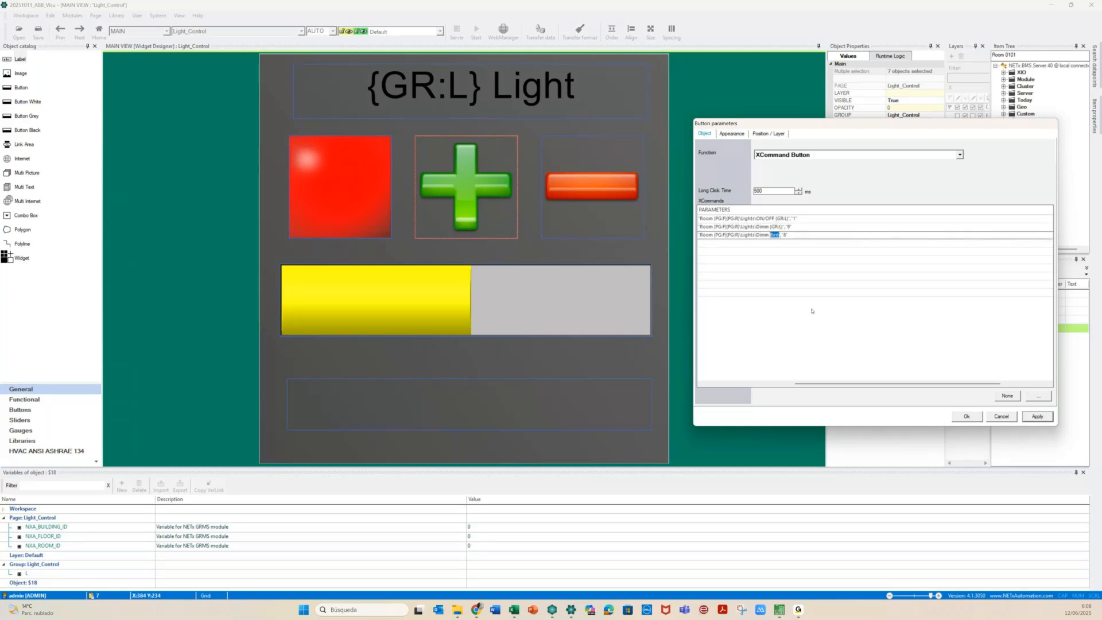
type("{GR:L}")
left_click(586, 184)
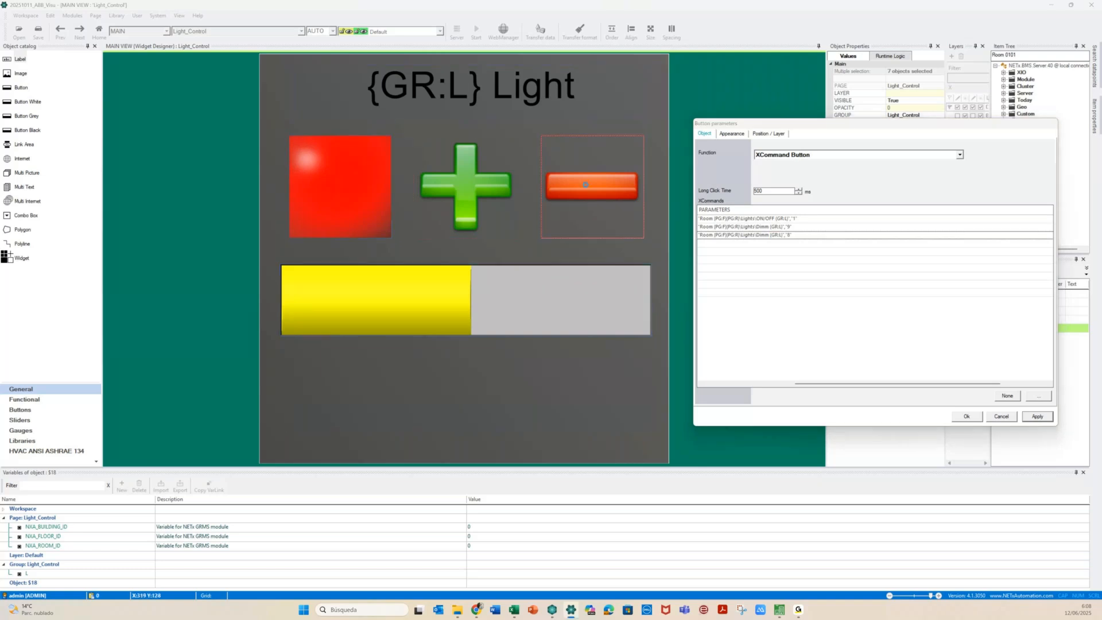
left_click(571, 332)
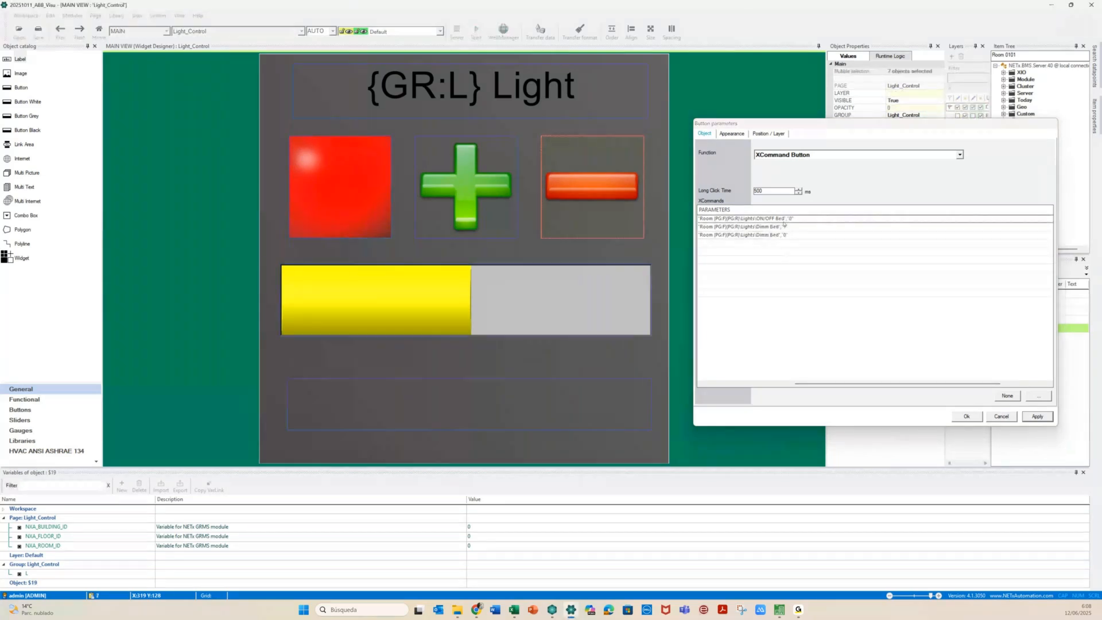
Replace Bed with {GR:L} in all three minus-button XCommand parameters
left_click(782, 222)
left_click_drag(779, 218, 785, 219)
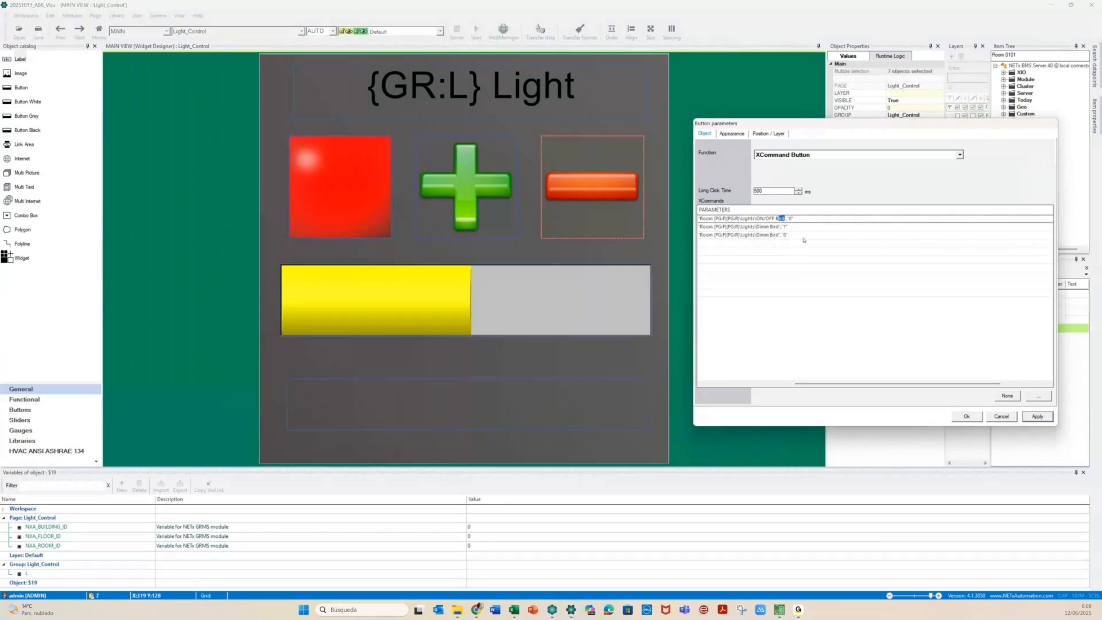
type("{GR:L}")
left_click(773, 228)
double_click(774, 226)
type("{GR:L}")
left_click(776, 235)
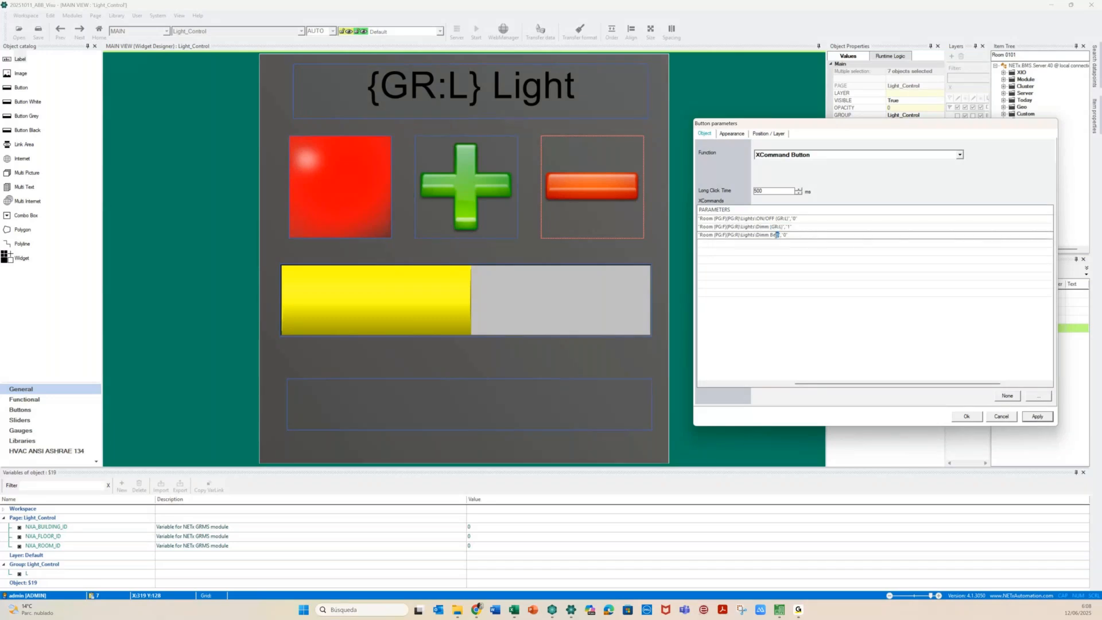
double_click(775, 235)
type("{GR:L}")
left_click(539, 333)
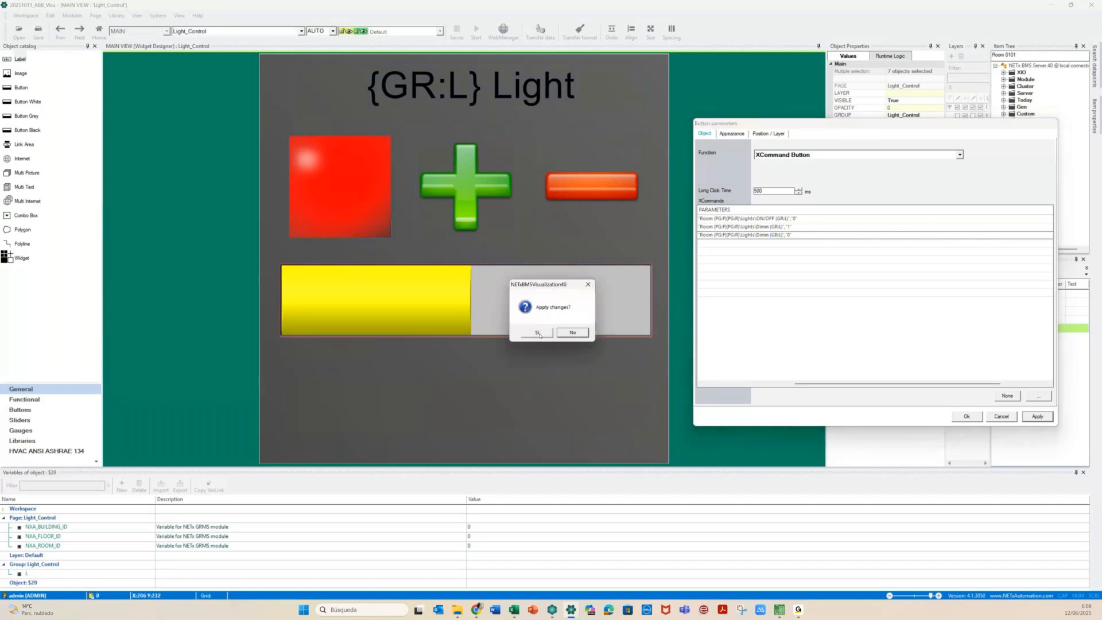
Point the slider's Value and Status server items at {GR:L} instead of Bed
left_click(538, 333)
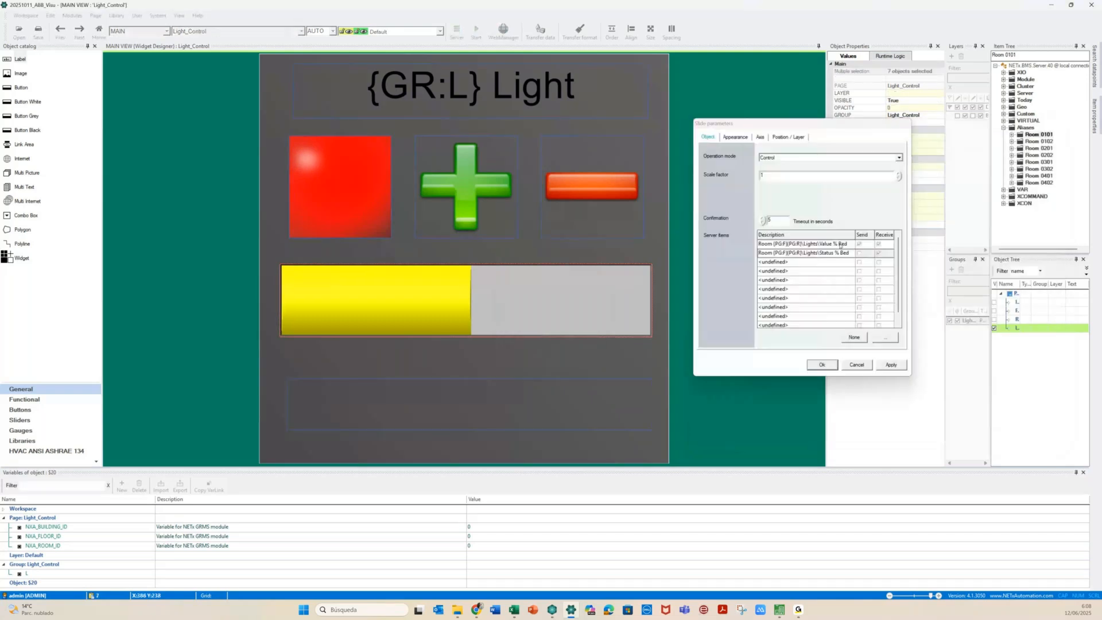
left_click(839, 244)
double_click(839, 244)
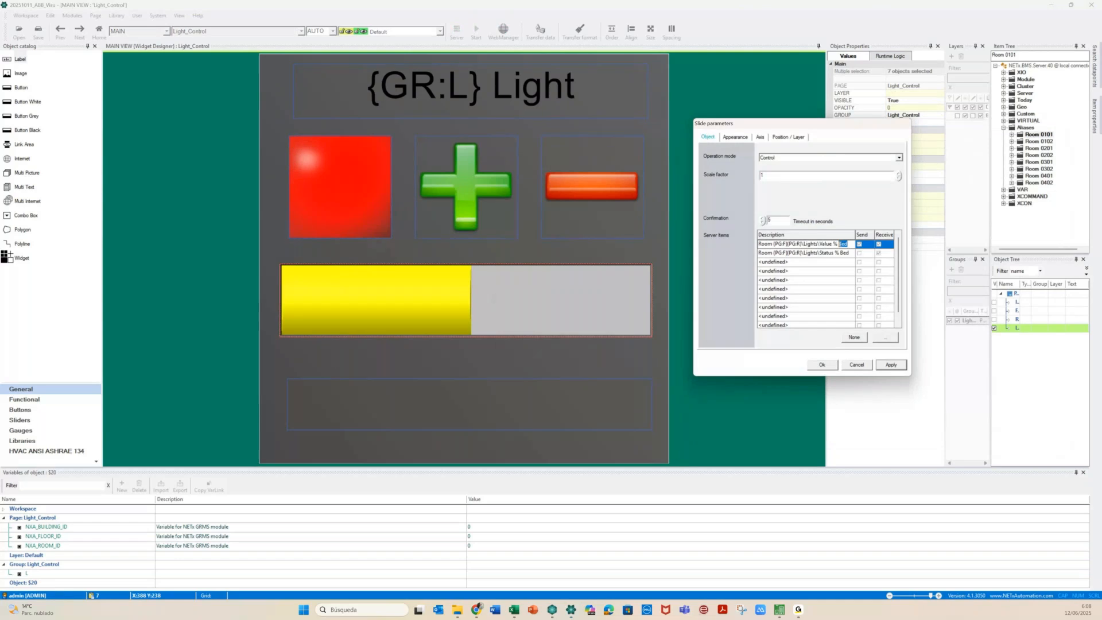
type("{GR:L}")
left_click(849, 253)
double_click(844, 252)
type("{GR:L}")
left_click(510, 402)
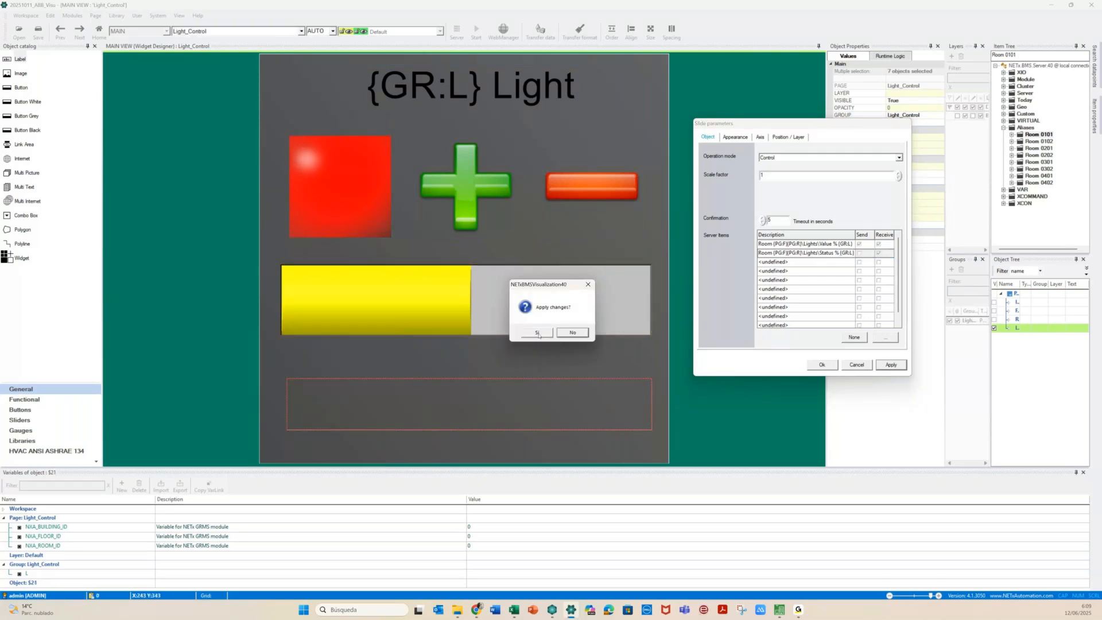
left_click(537, 333)
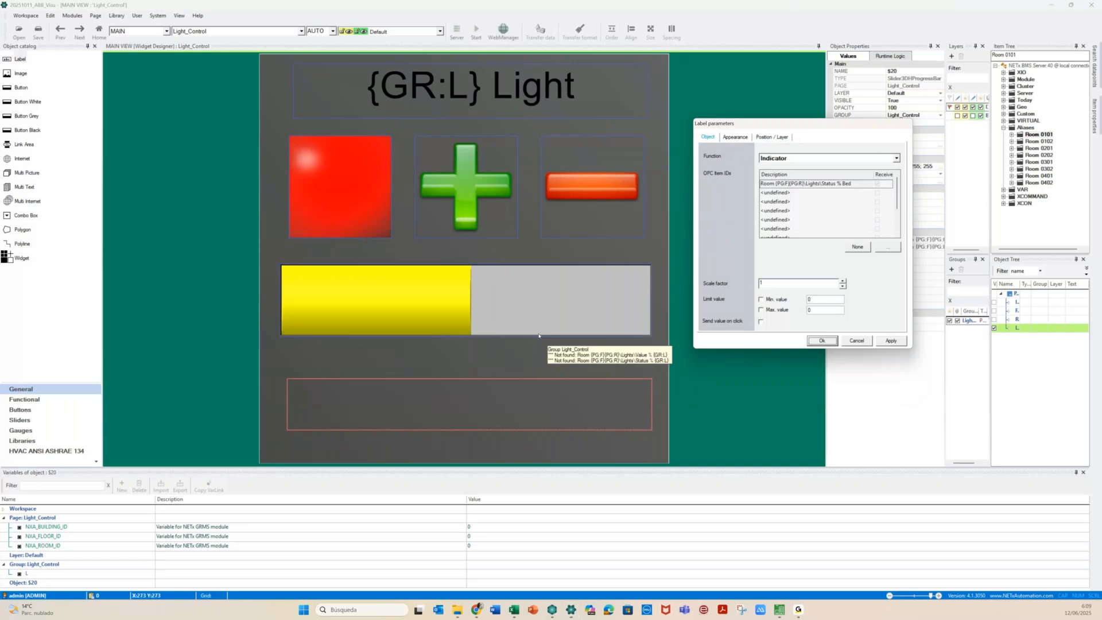
Change the bottom status label's item from Bed to {GR:L}
double_click(848, 183)
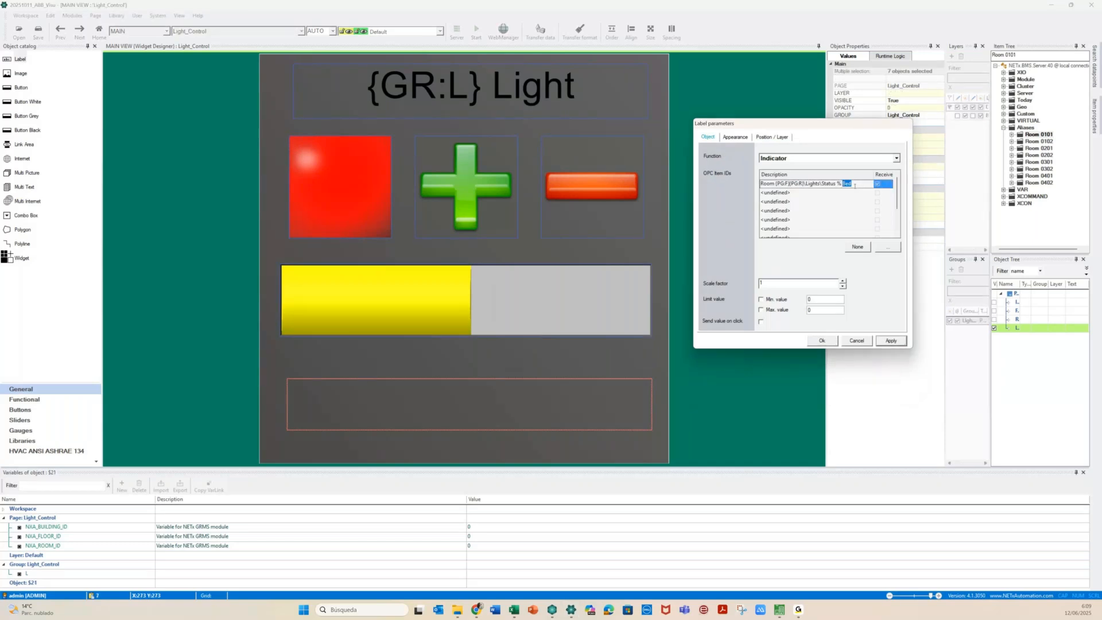
left_click(819, 342)
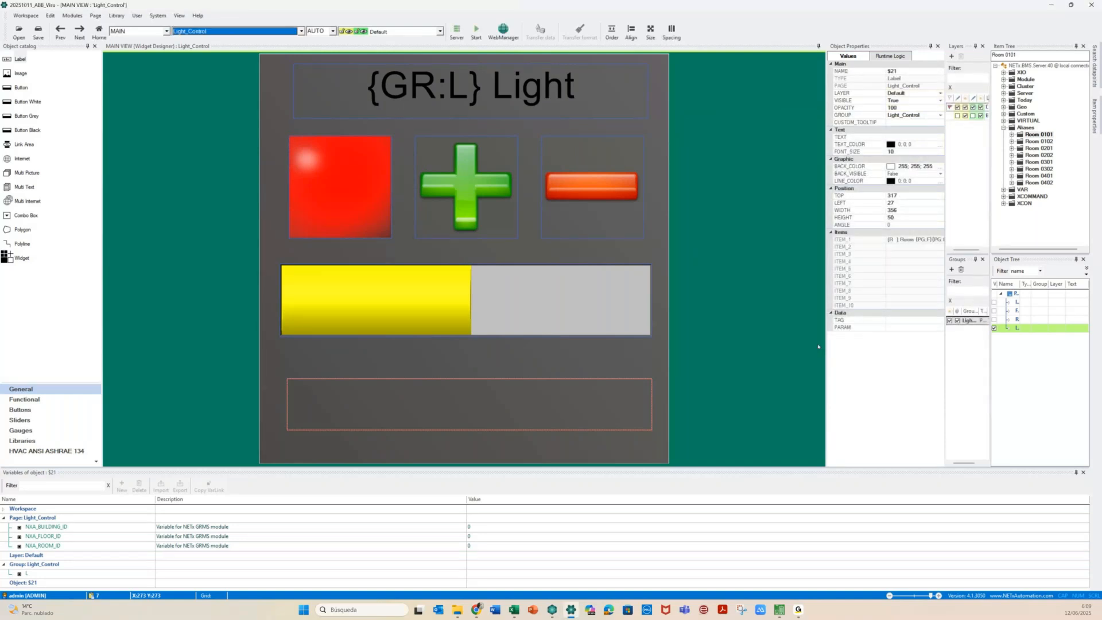
left_click(818, 346)
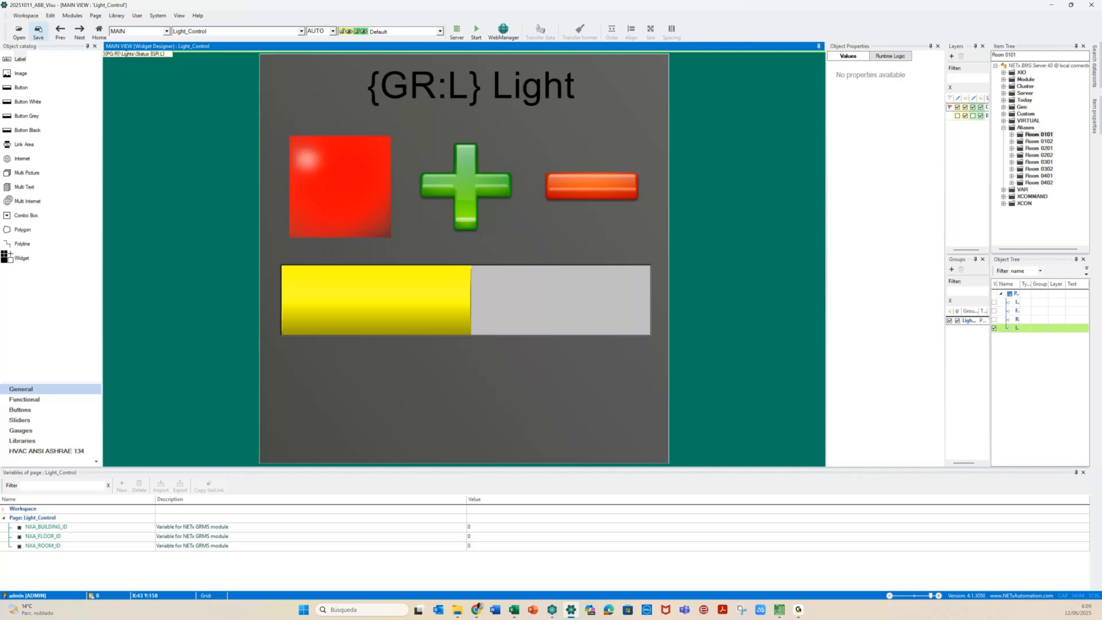
Save the workspace and switch to the Room page
left_click(39, 30)
left_click(300, 31)
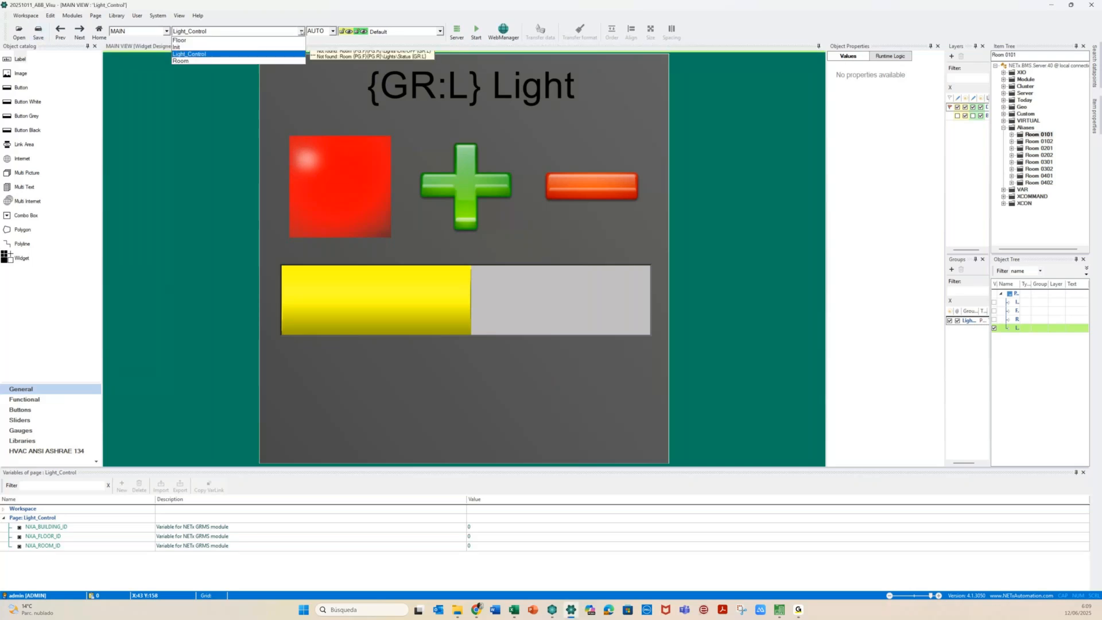
left_click(181, 60)
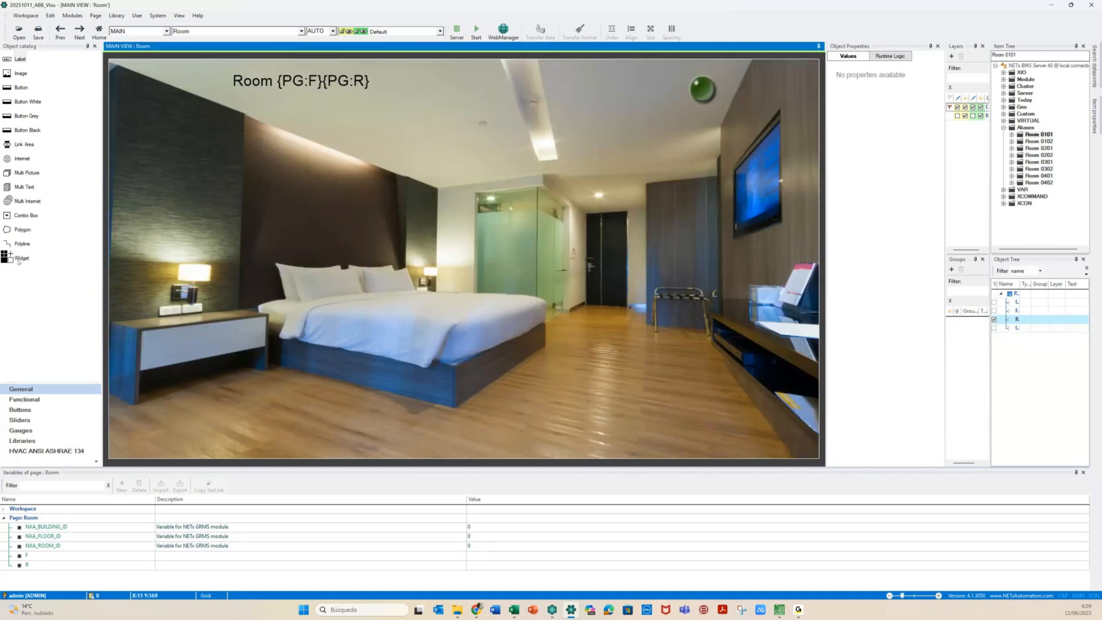
Place a widget showing the Light_Control designer page on the Room page
left_click_drag(18, 260, 659, 255)
left_click(685, 153)
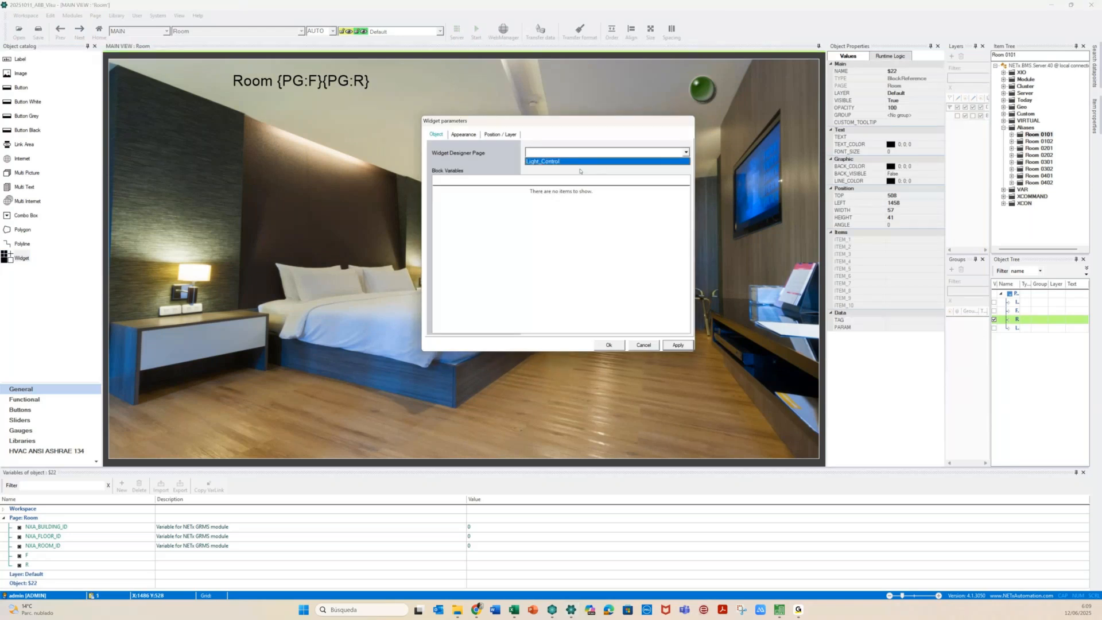
left_click(579, 162)
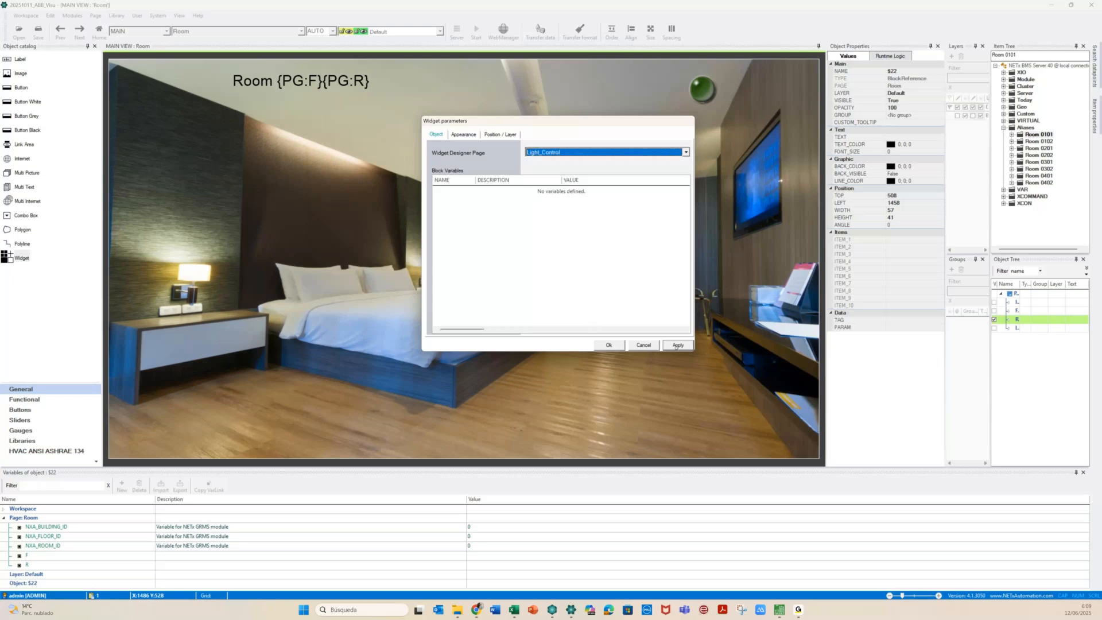
left_click(677, 346)
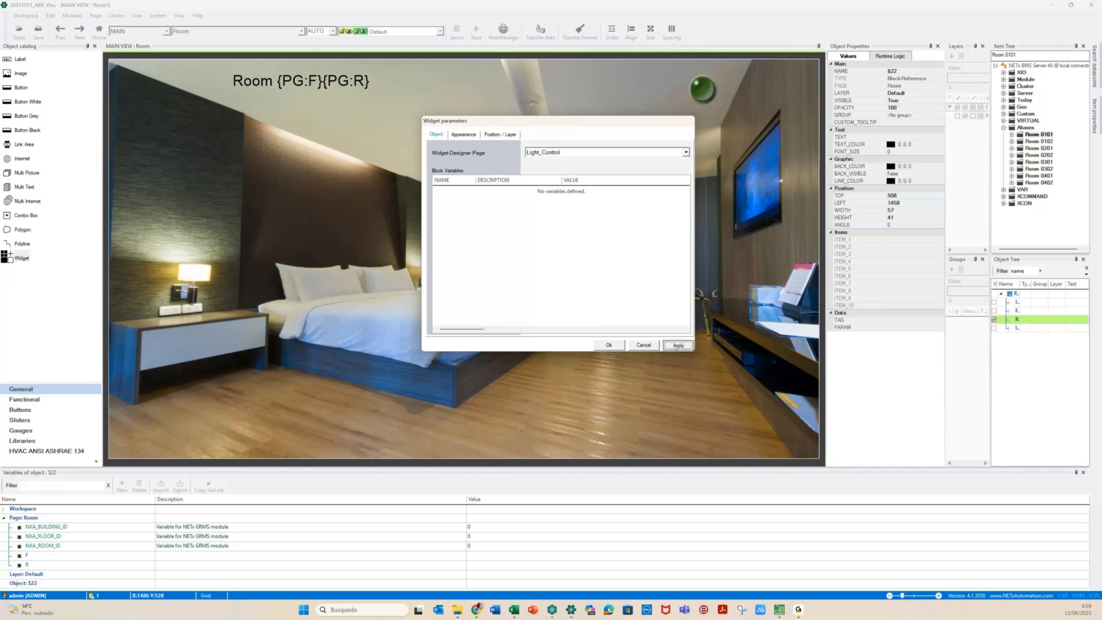
left_click(608, 344)
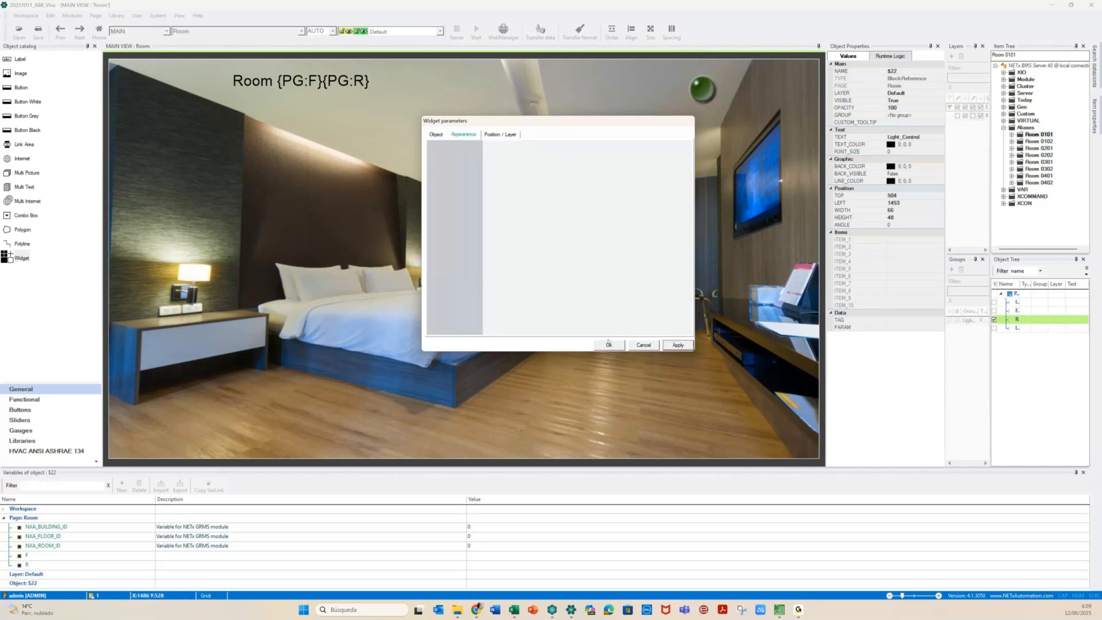
left_click(610, 345)
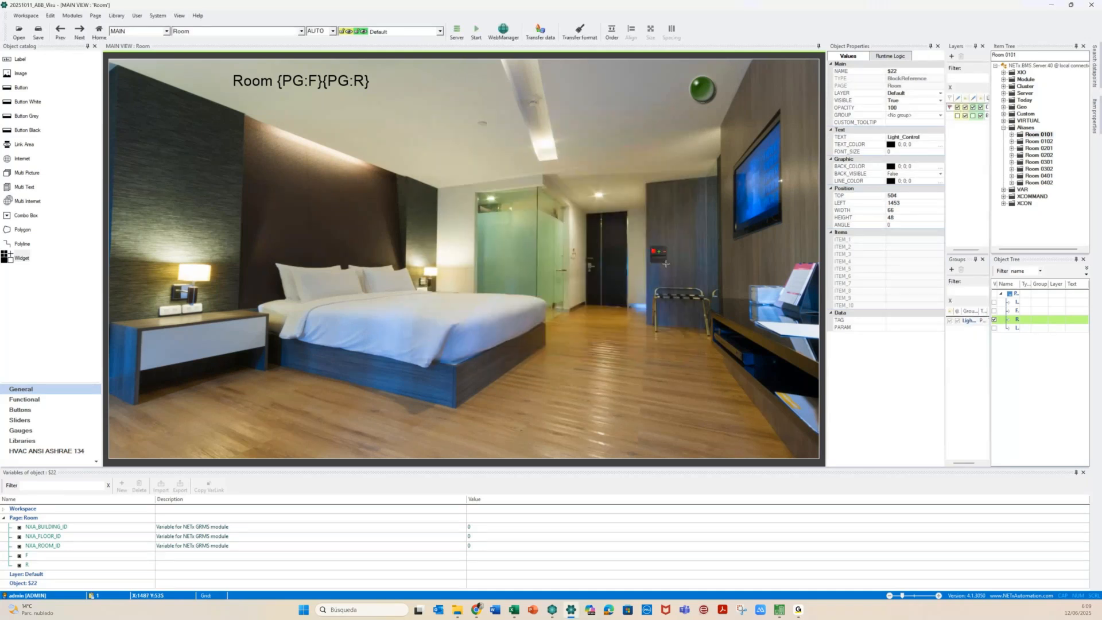
left_click_drag(665, 263, 678, 271)
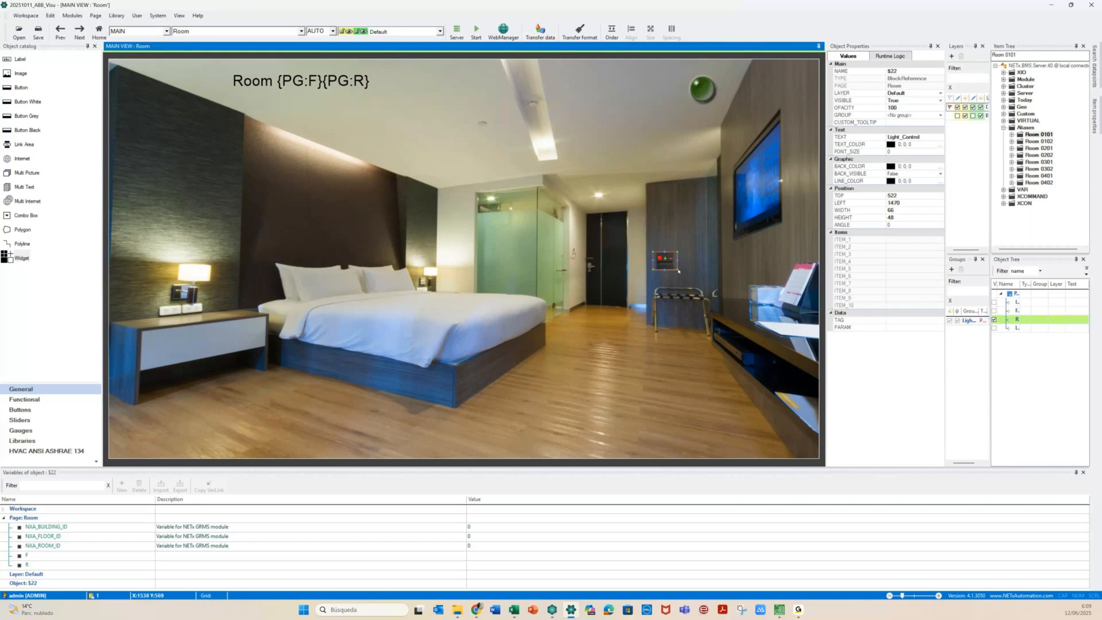
Resize the Light widget to 401×471 and move it to TOP 450, LEFT 1036
left_click(702, 220)
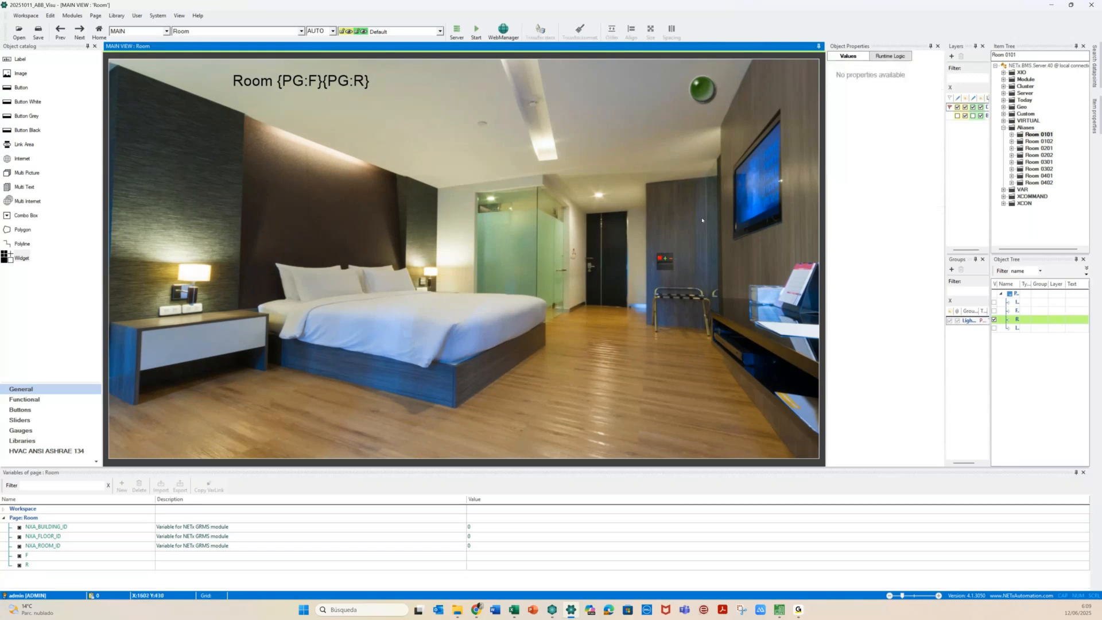
left_click(661, 265)
left_click_drag(561, 379, 529, 426)
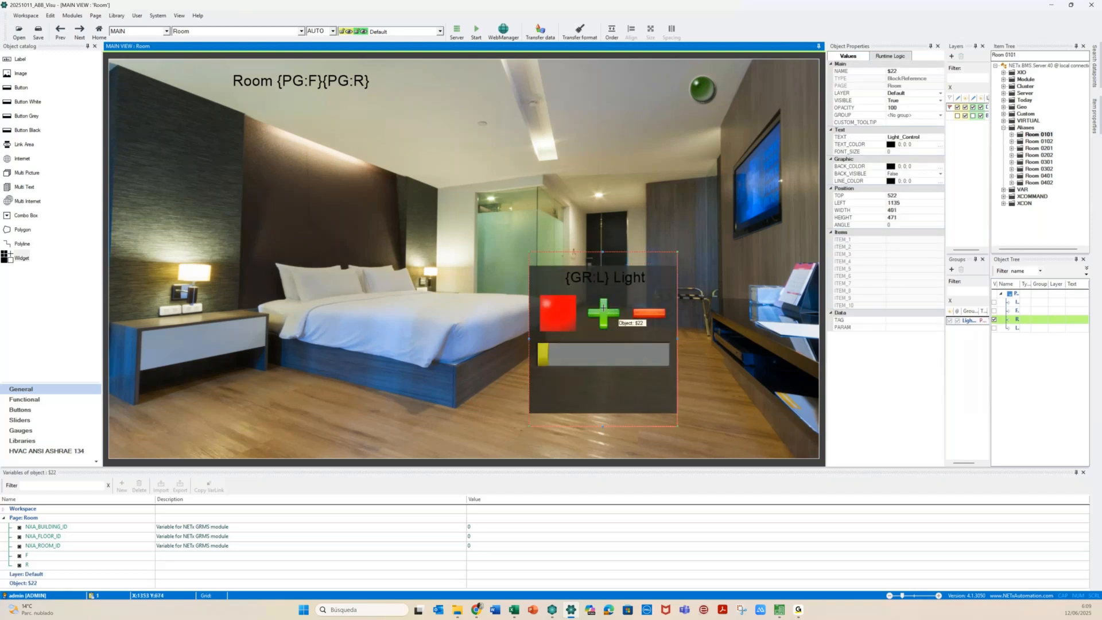
left_click_drag(603, 307, 565, 281)
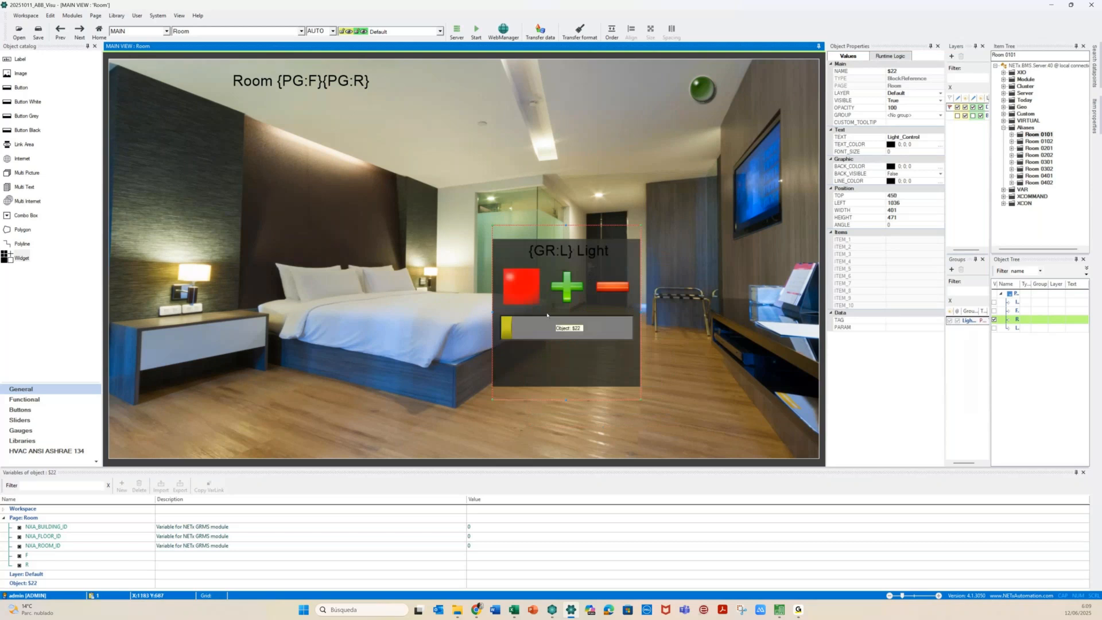
Put the Light widget into a new group, Light_Control:$22
right_click(577, 362)
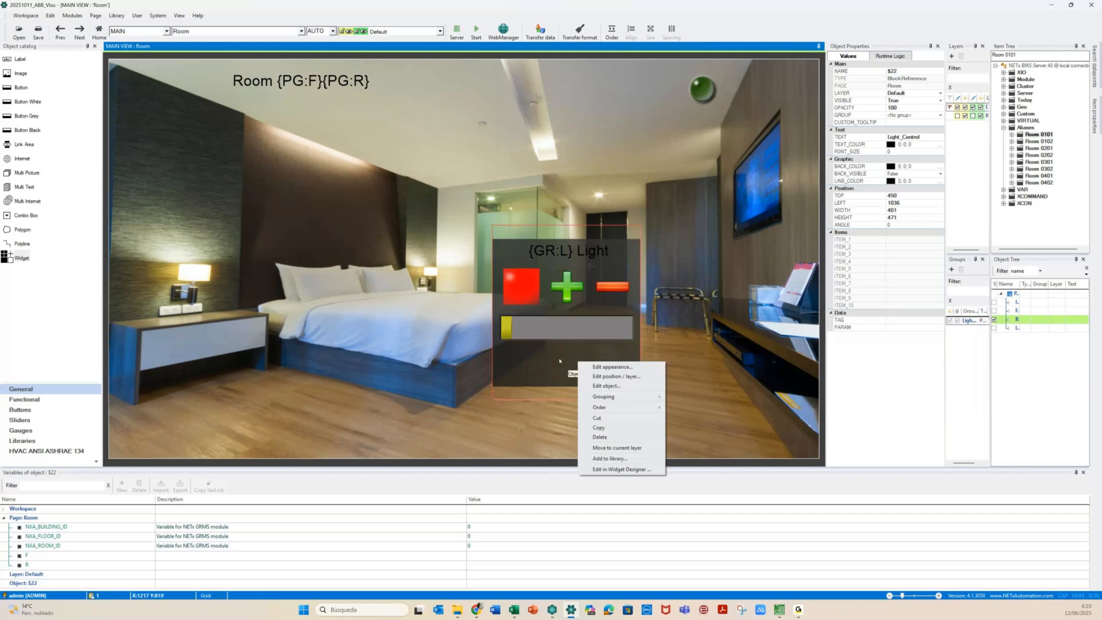
mouse_move(602, 397)
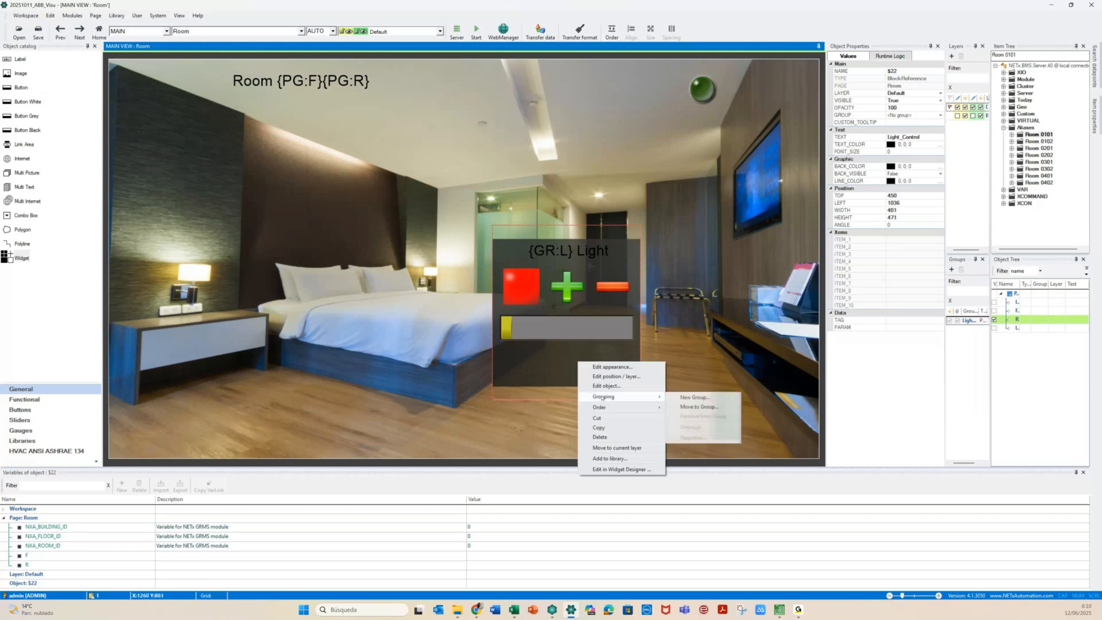
left_click(696, 407)
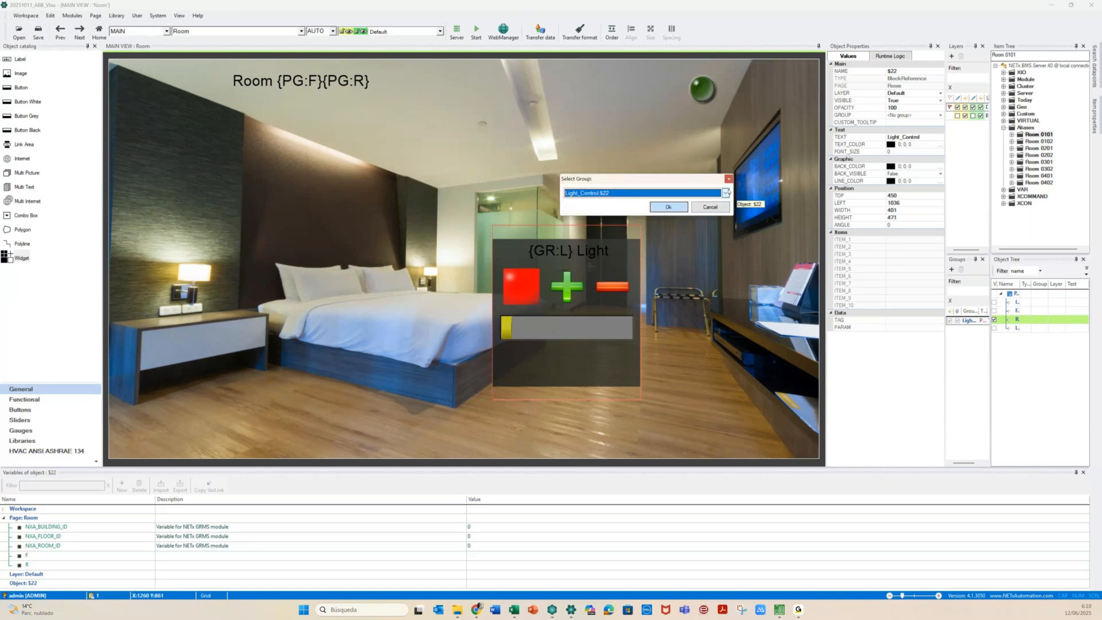
left_click(666, 207)
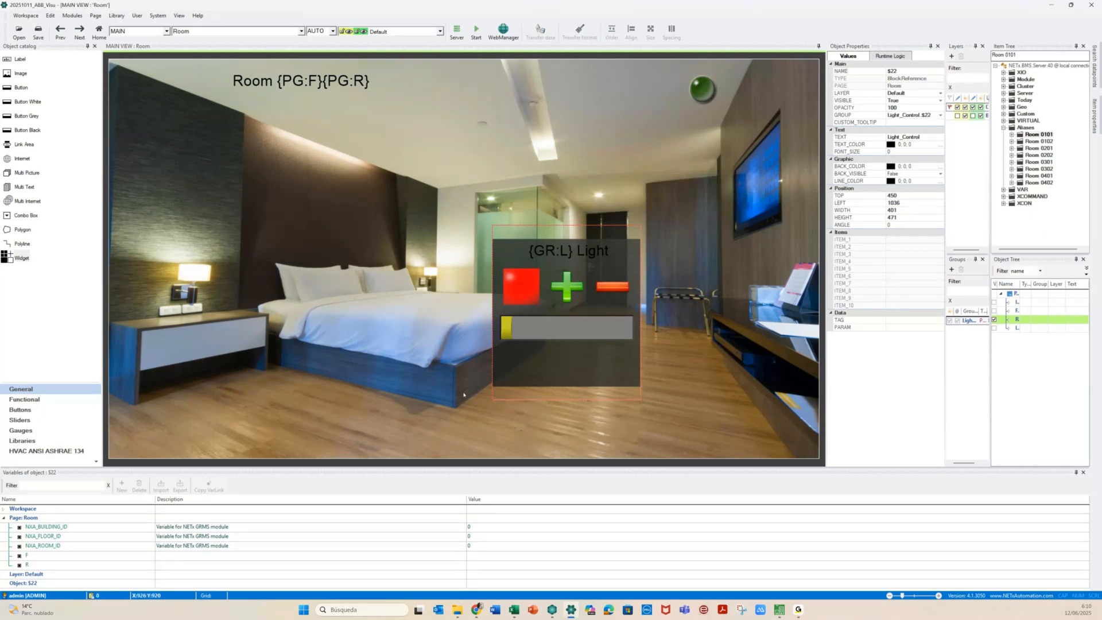
Ungroup Light_Control:$22, leaving the Light widget $22 in no group
left_click(520, 382)
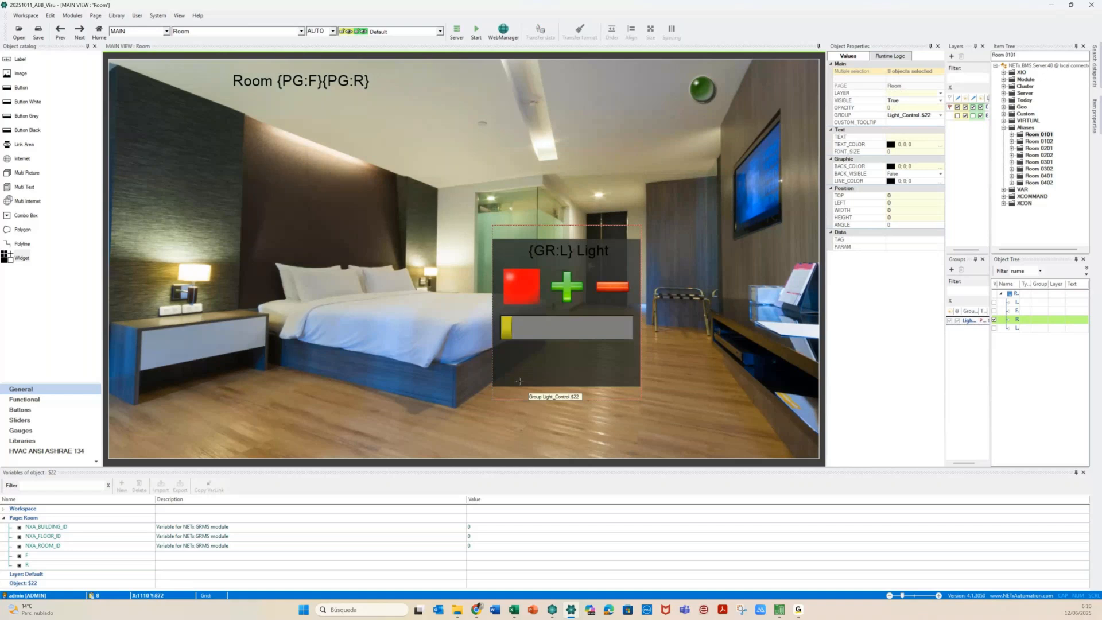
left_click(520, 383)
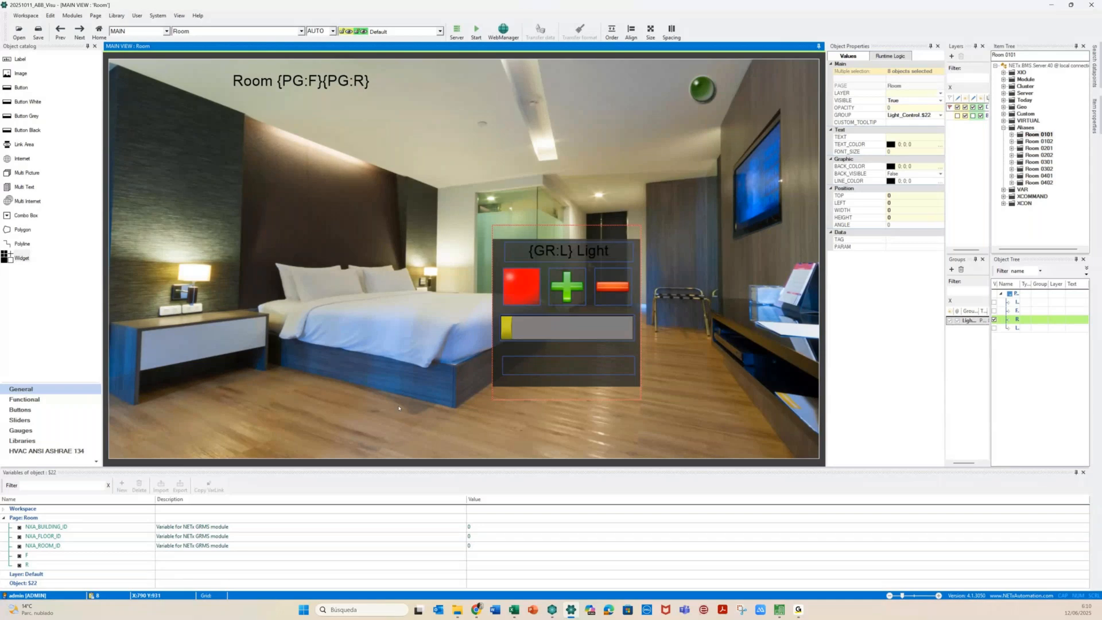
right_click(543, 313)
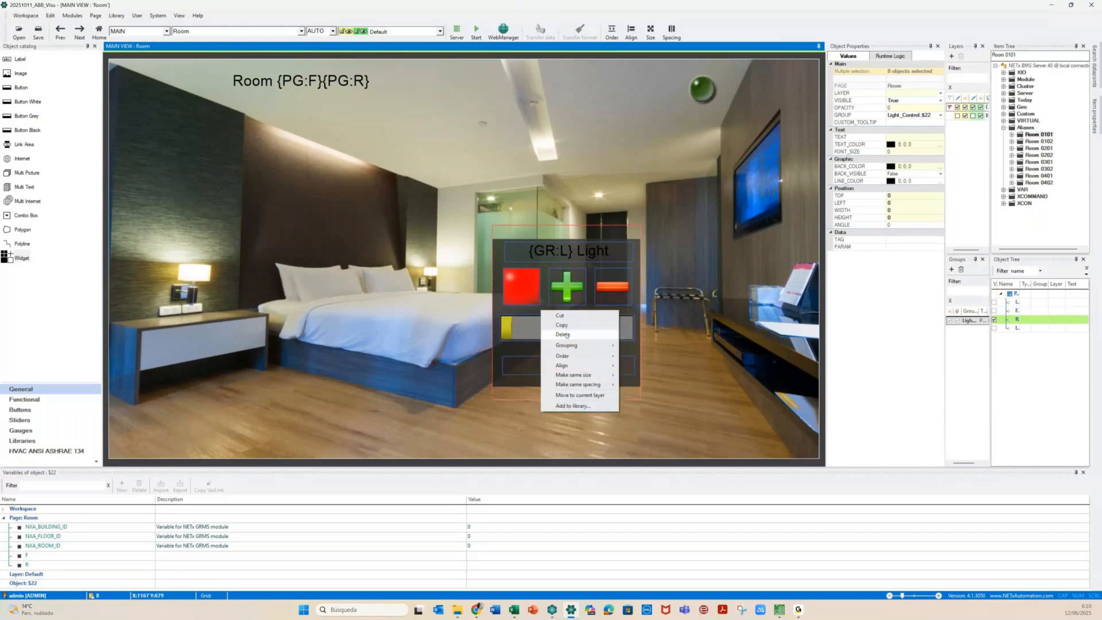
mouse_move(580, 345)
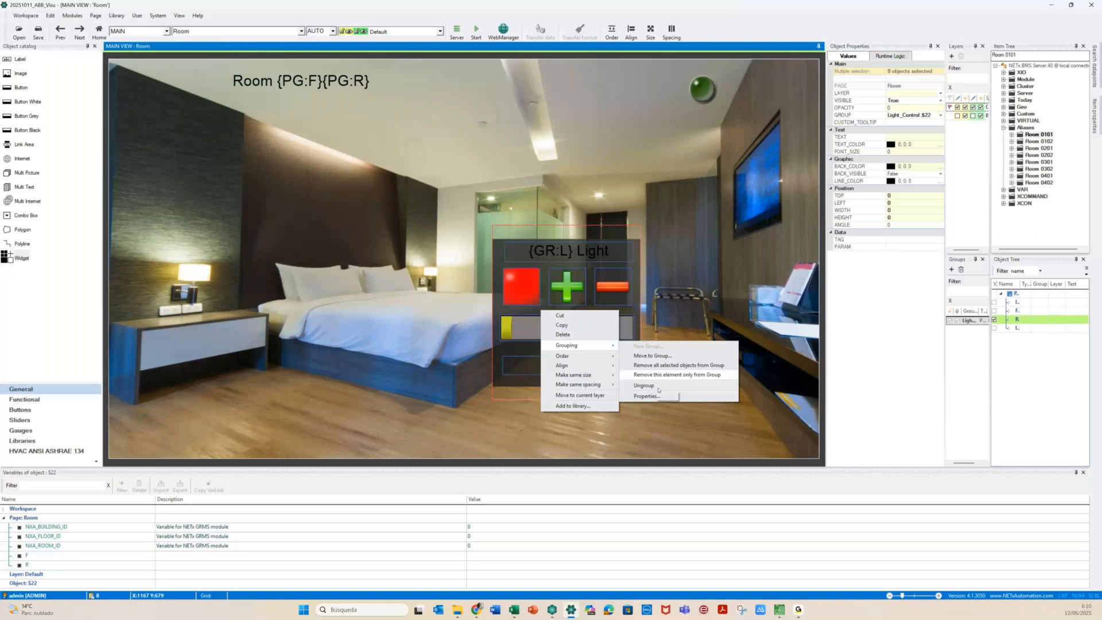
left_click(643, 373)
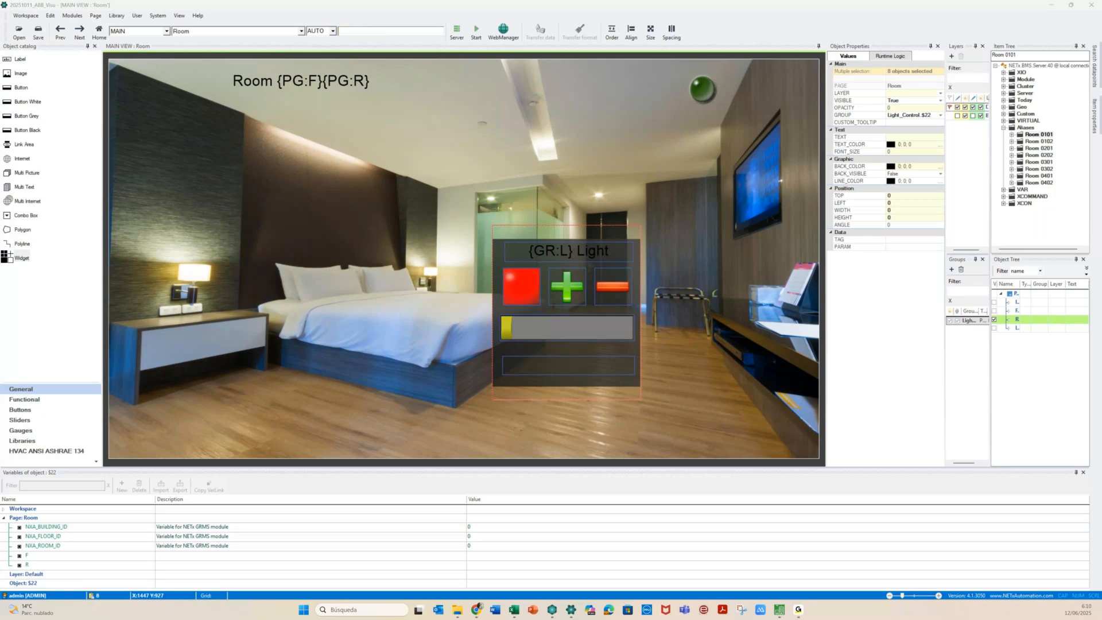
right_click(559, 256)
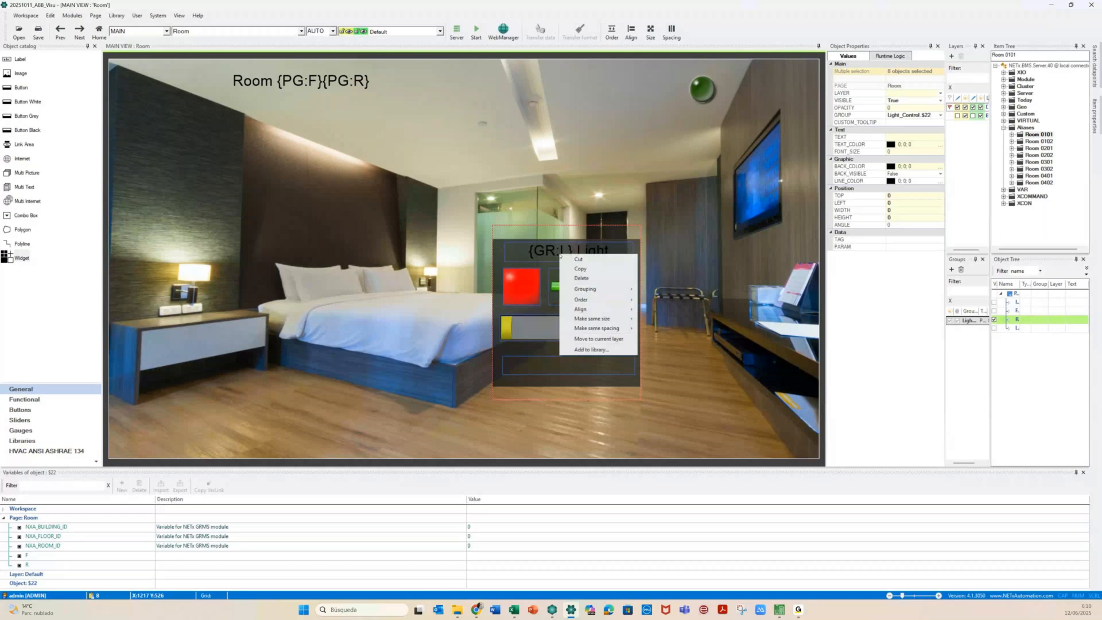
mouse_move(597, 289)
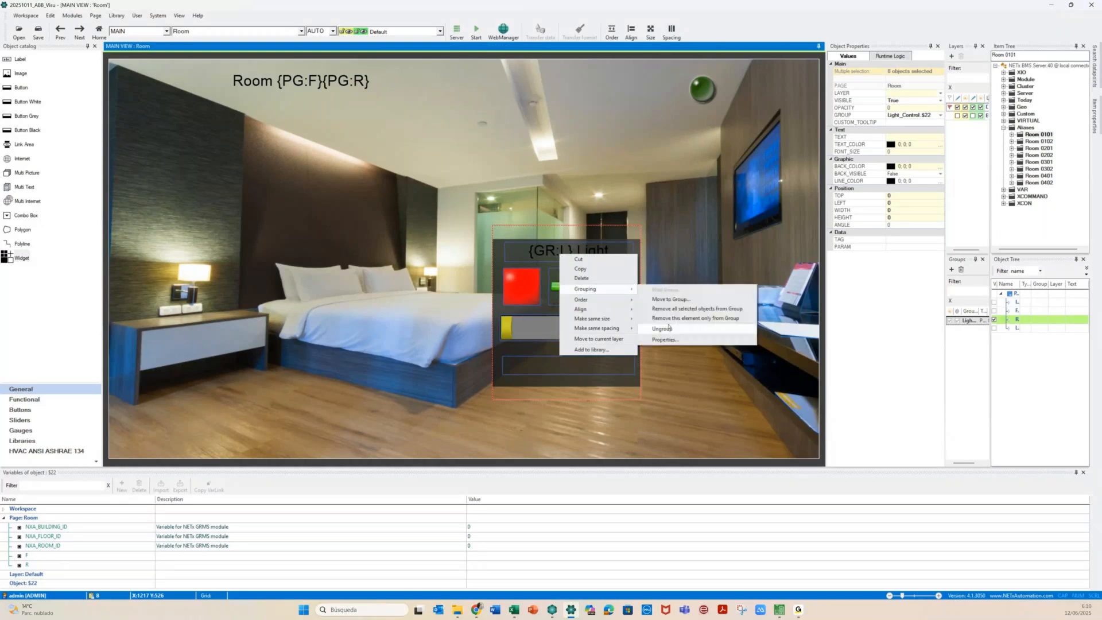
left_click(663, 328)
left_click(486, 299)
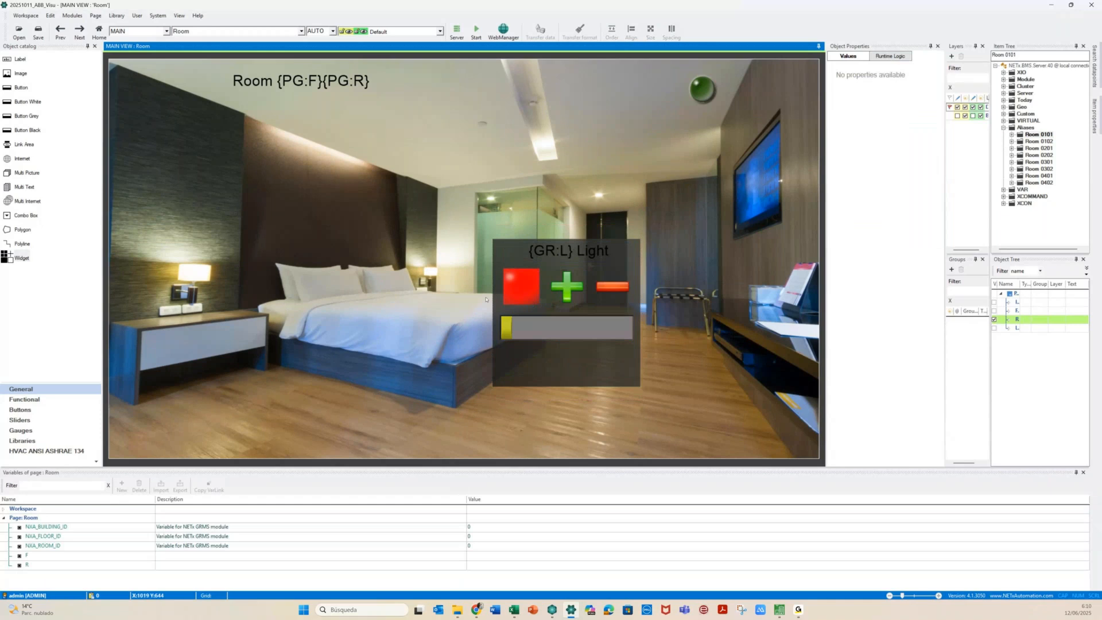
left_click_drag(481, 219, 668, 420)
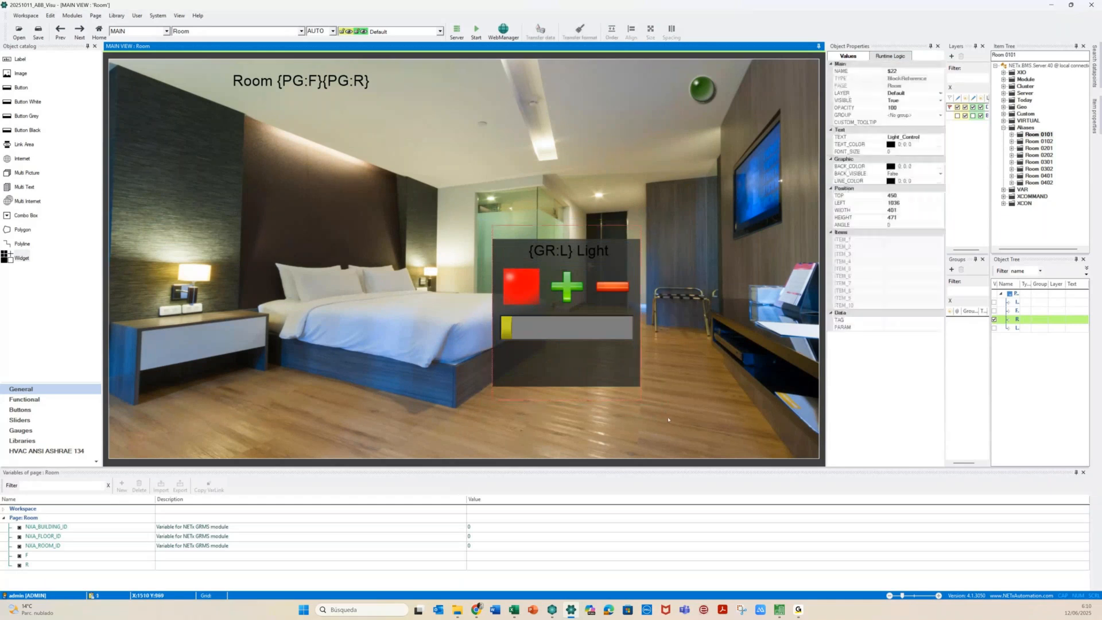
Create a new group Light_CTRL for the widget as a graphically fixed popup group
double_click(532, 259)
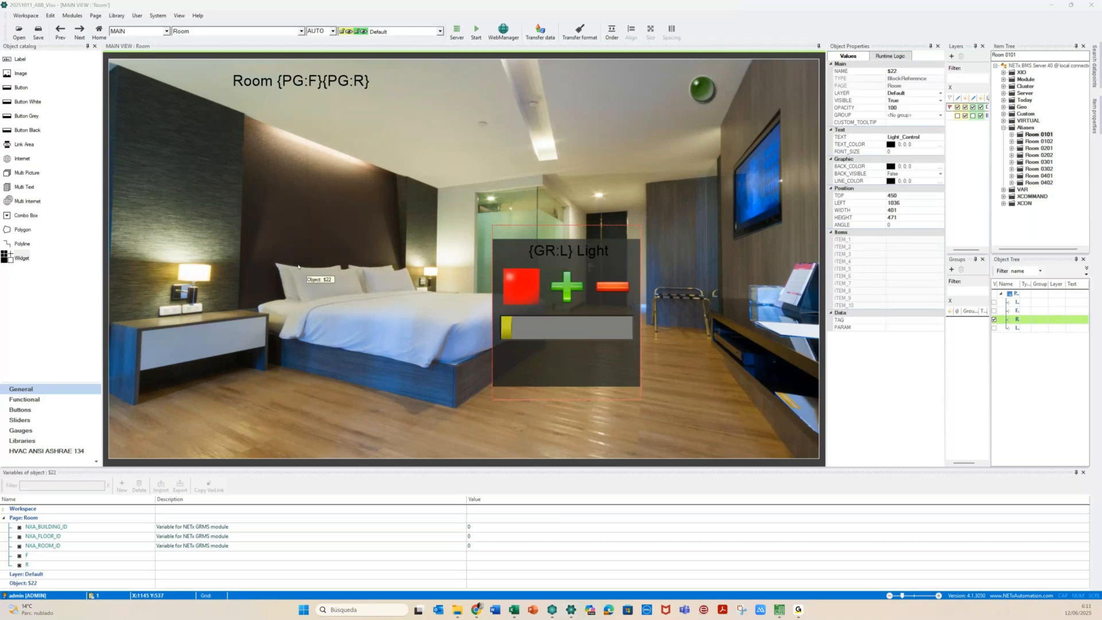
left_click_drag(373, 185, 256, 139)
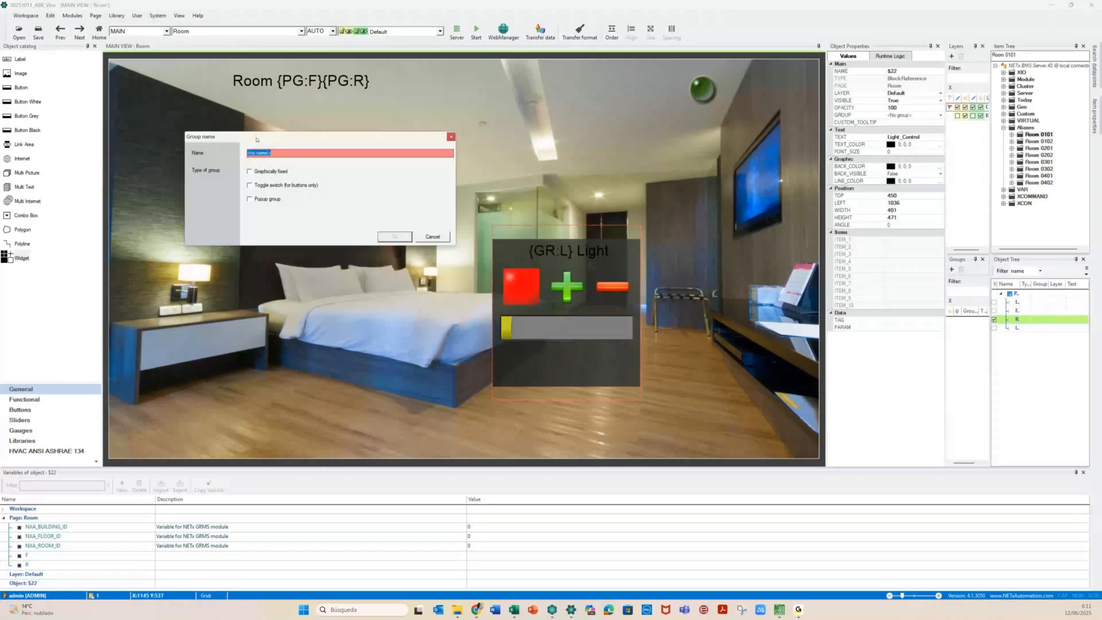
type("Light_CTRL")
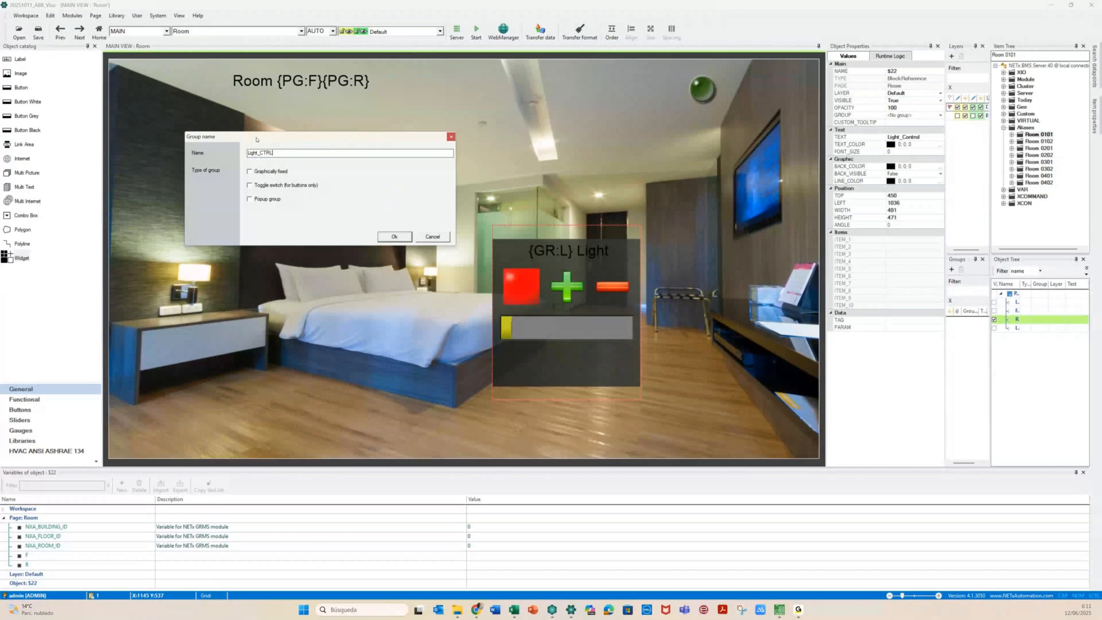
left_click(250, 199)
left_click(386, 237)
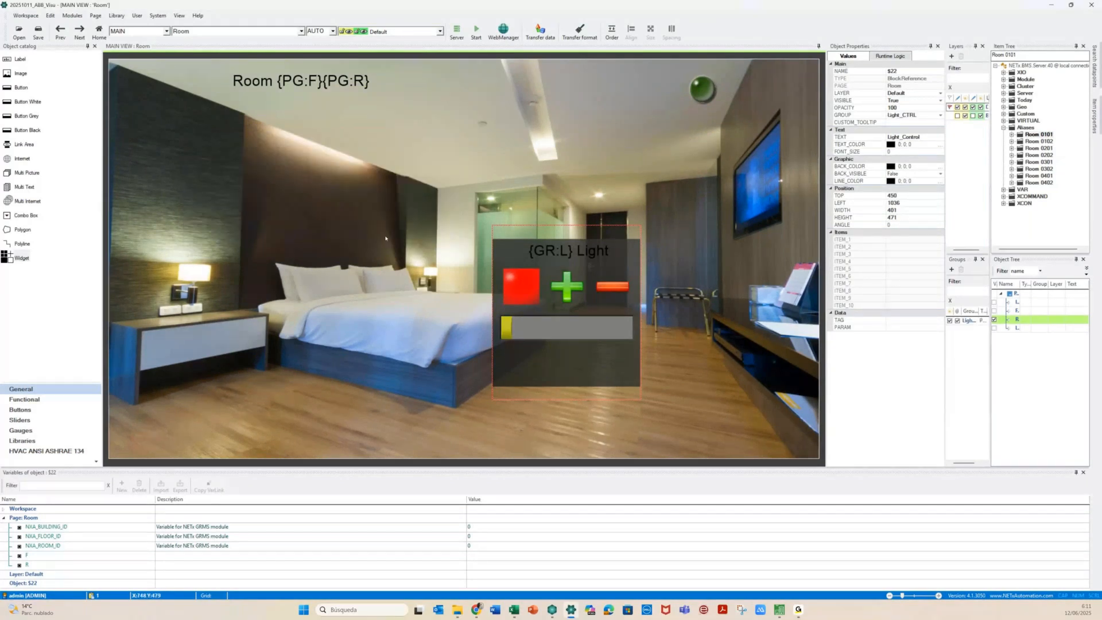
left_click(532, 281)
Add the group variable L to Light_CTRL
left_click(84, 584)
left_click(121, 485)
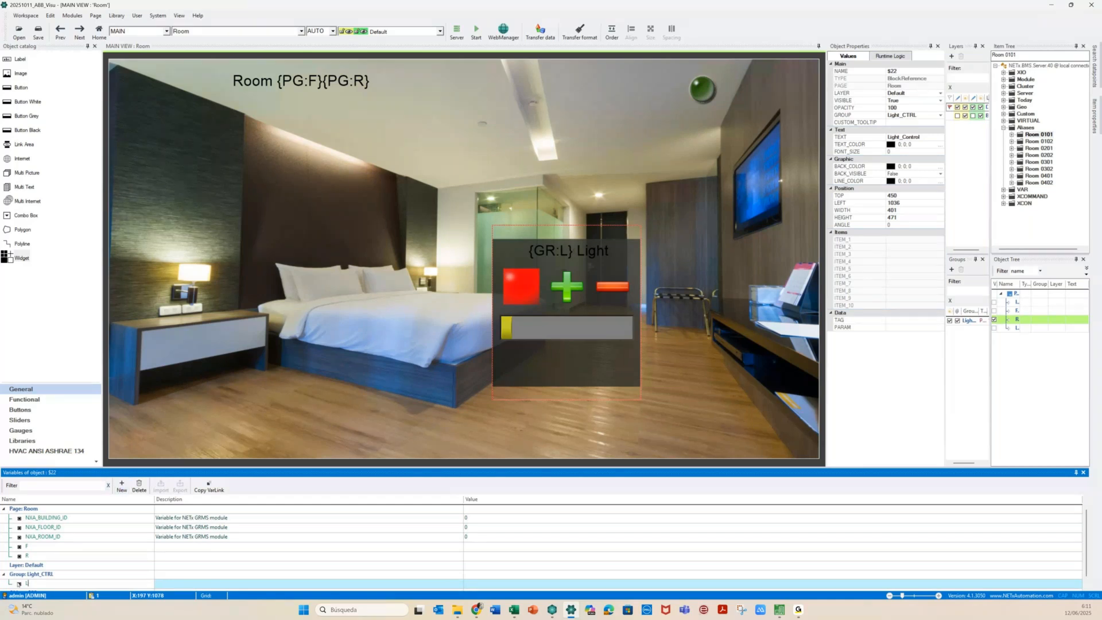
key("Return")
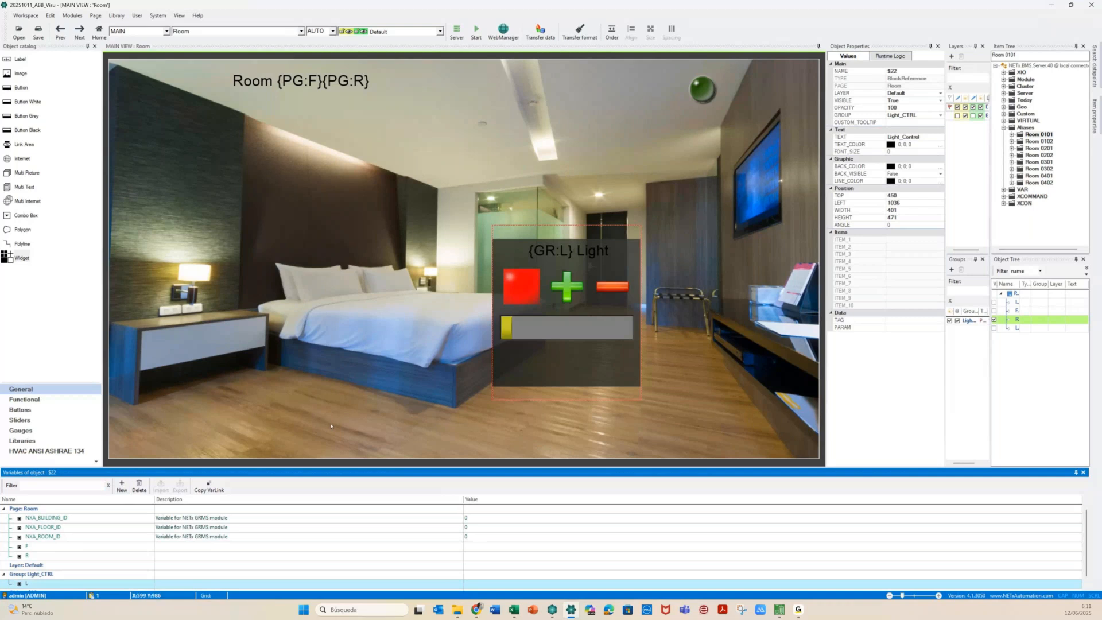
left_click(320, 422)
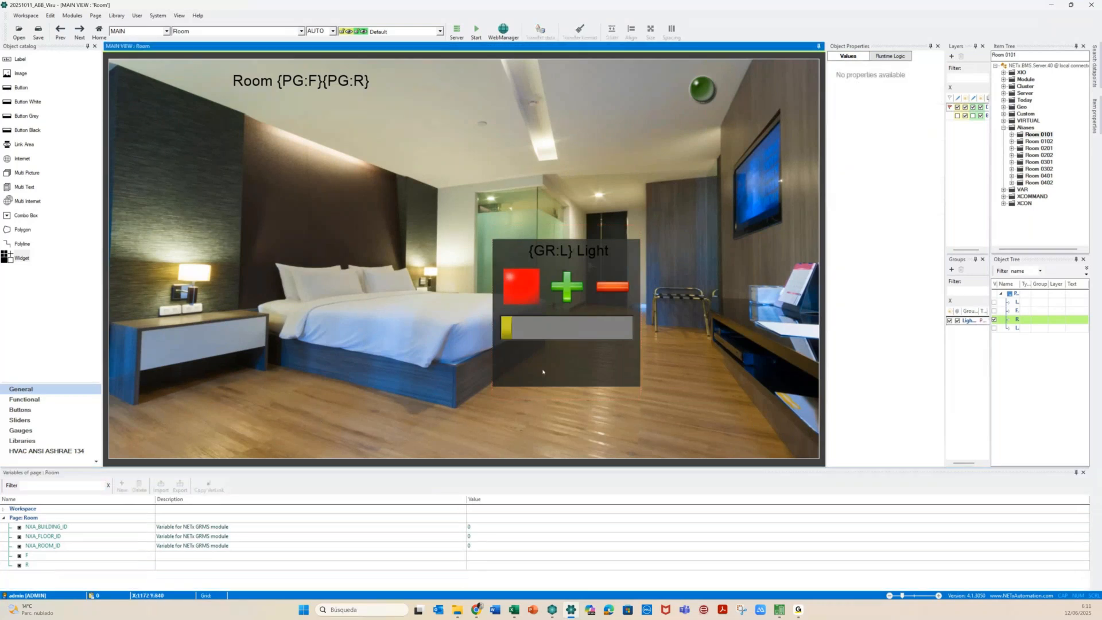
Reposition the Light_CTRL group on the Room page
left_click(543, 372)
left_click_drag(567, 374, 660, 396)
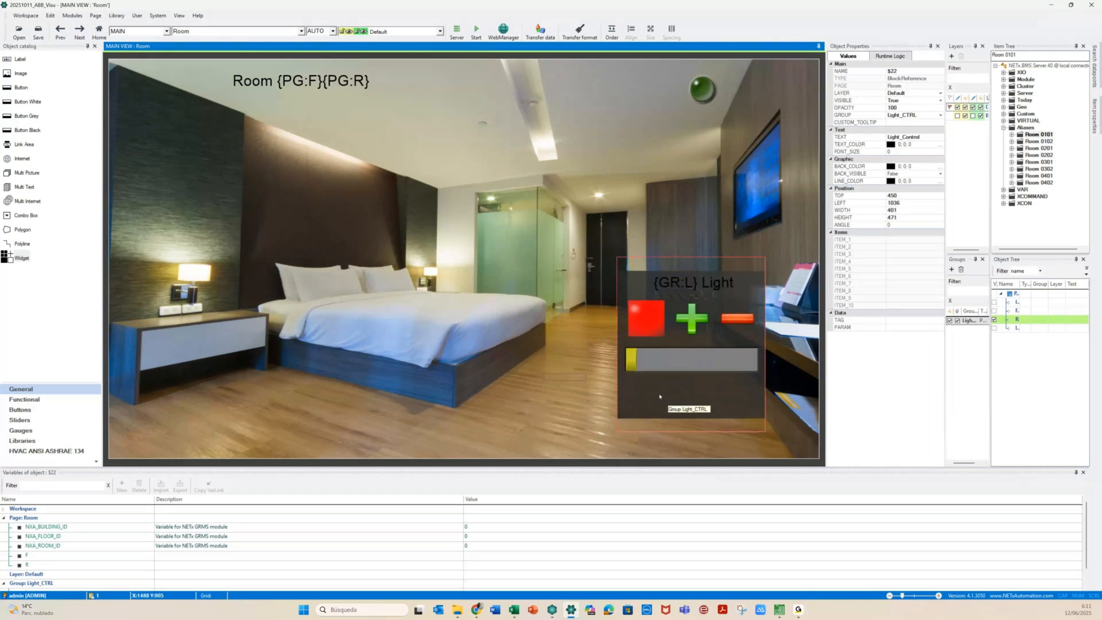
left_click_drag(650, 393, 484, 367)
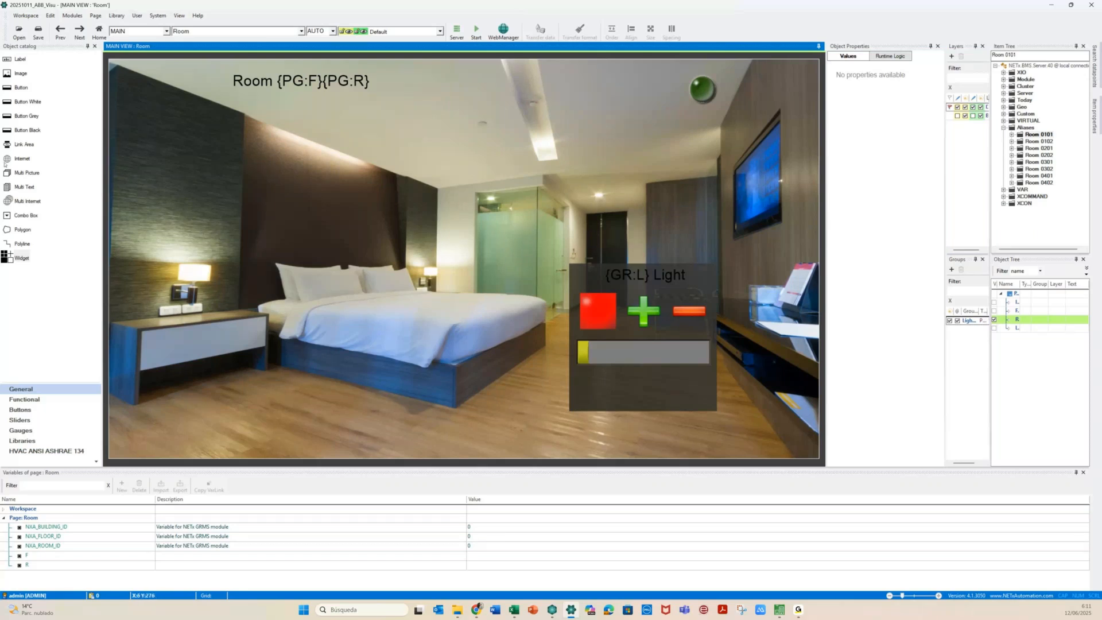
Place a Link Area over the ceiling light, sized about 131 by 90
left_click_drag(5, 163, 593, 195)
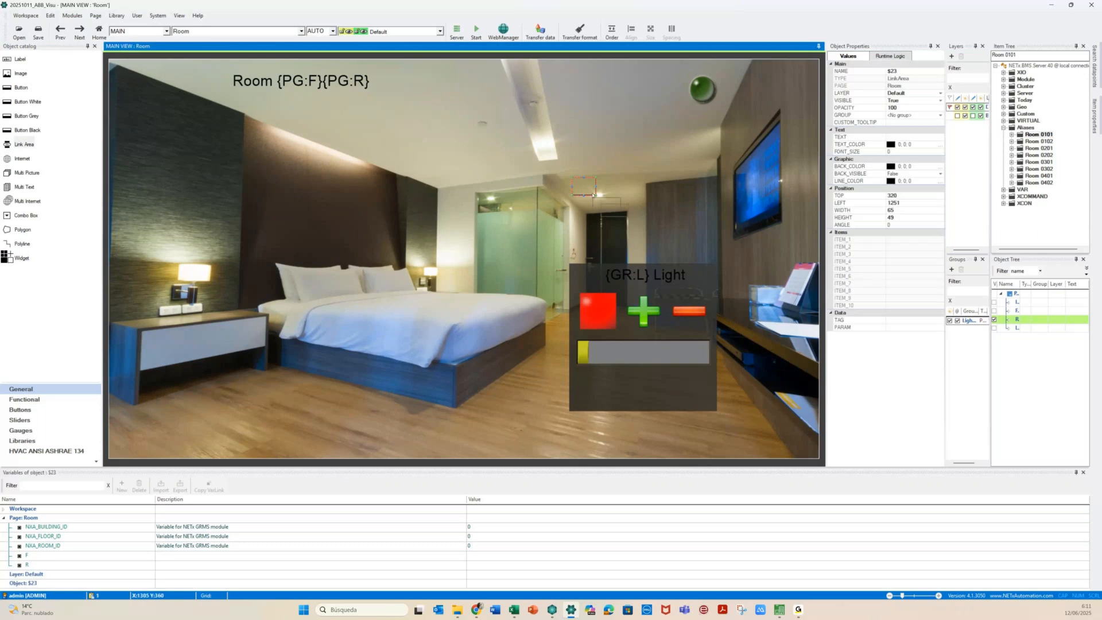
mouse_move(596, 196)
left_mouse_down()
mouse_move(629, 217)
mouse_move(585, 196)
mouse_move(606, 184)
left_mouse_up()
double_click(606, 184)
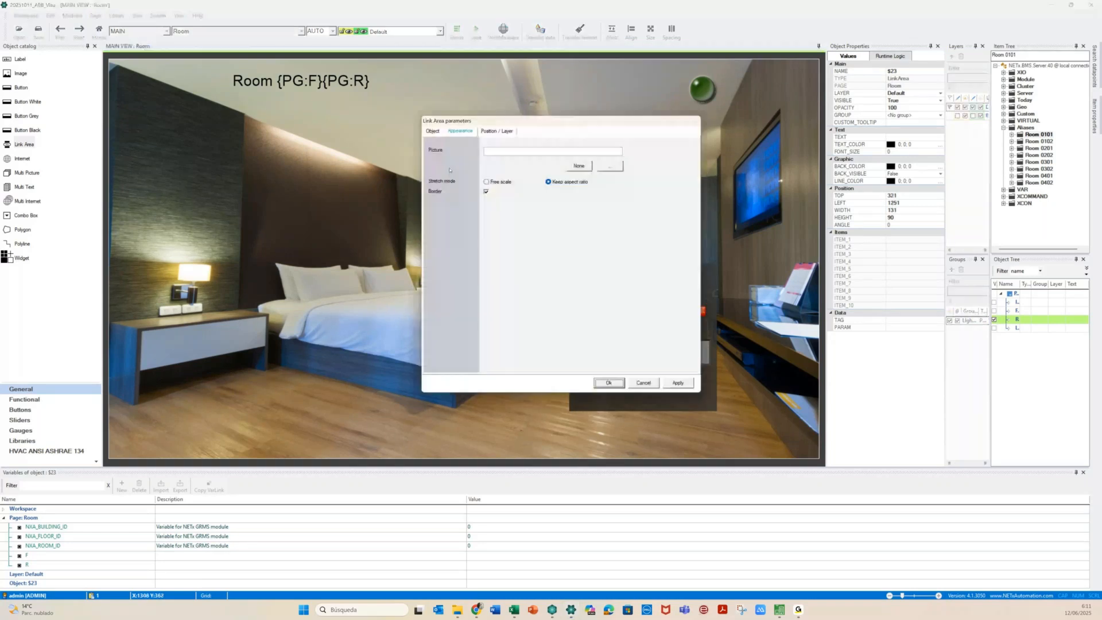
Set the link function to Change group visibility for group Light_CTRL, passing variable L
left_click(438, 132)
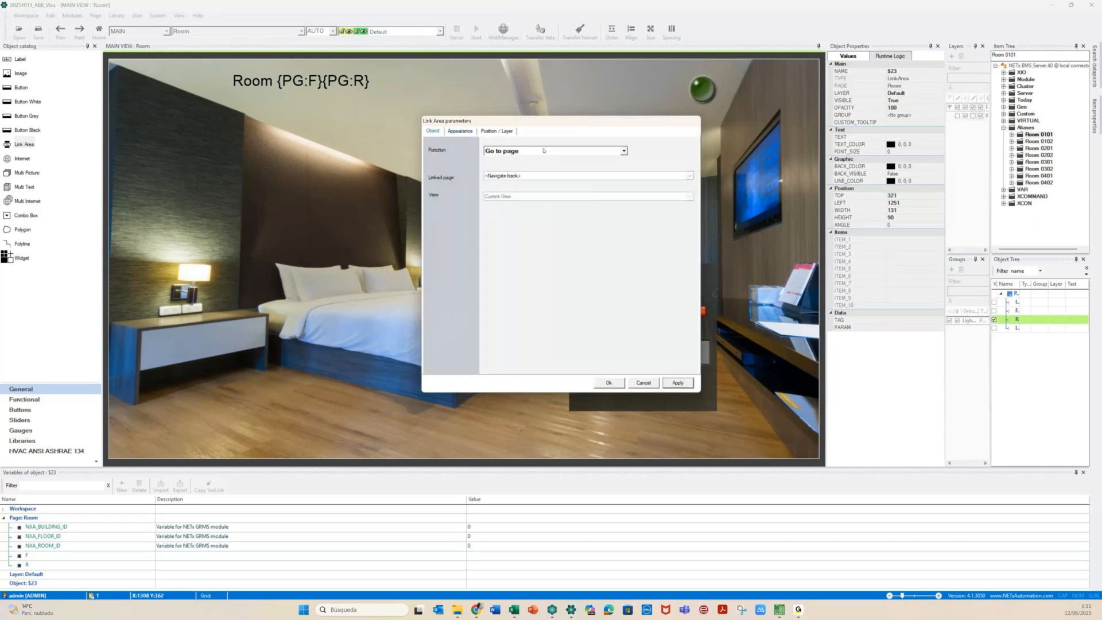
left_click(616, 153)
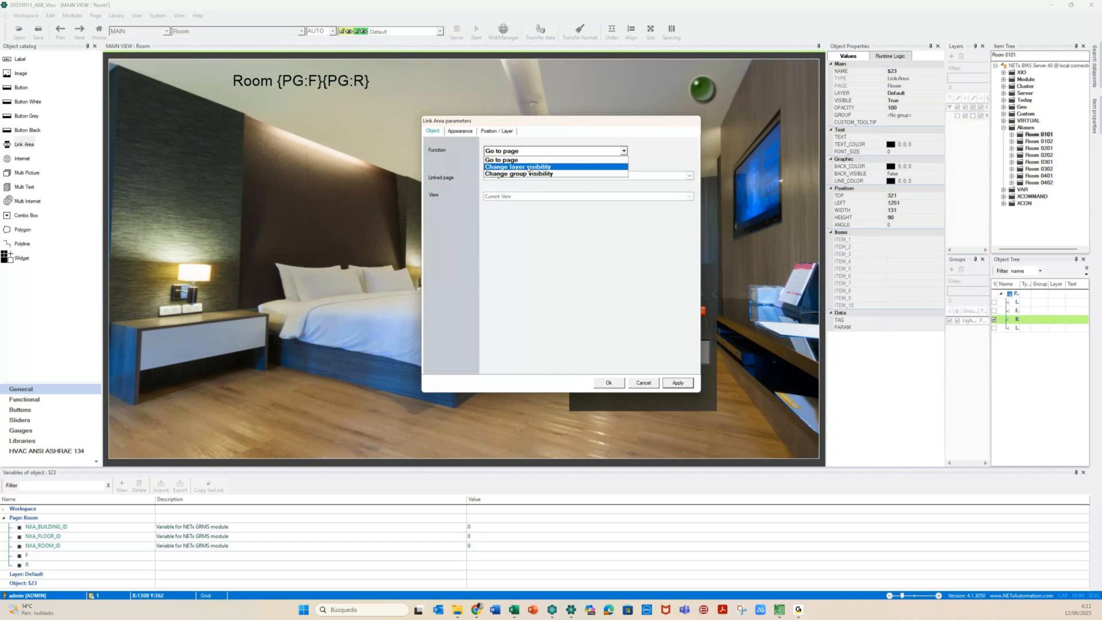
left_click(528, 173)
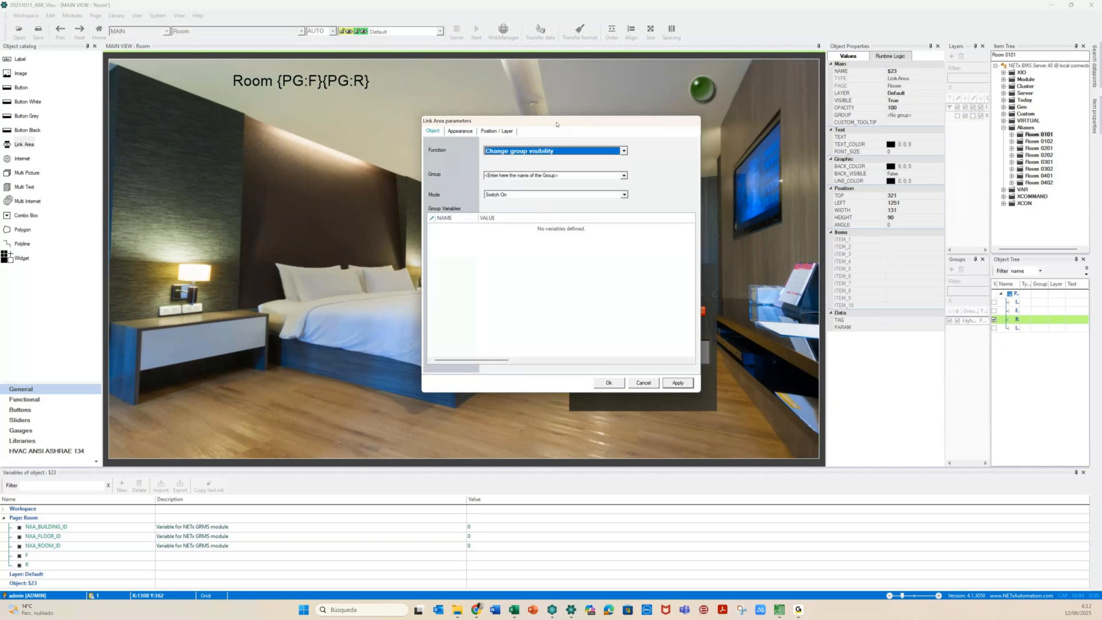
left_click_drag(556, 124, 334, 113)
left_click(274, 164)
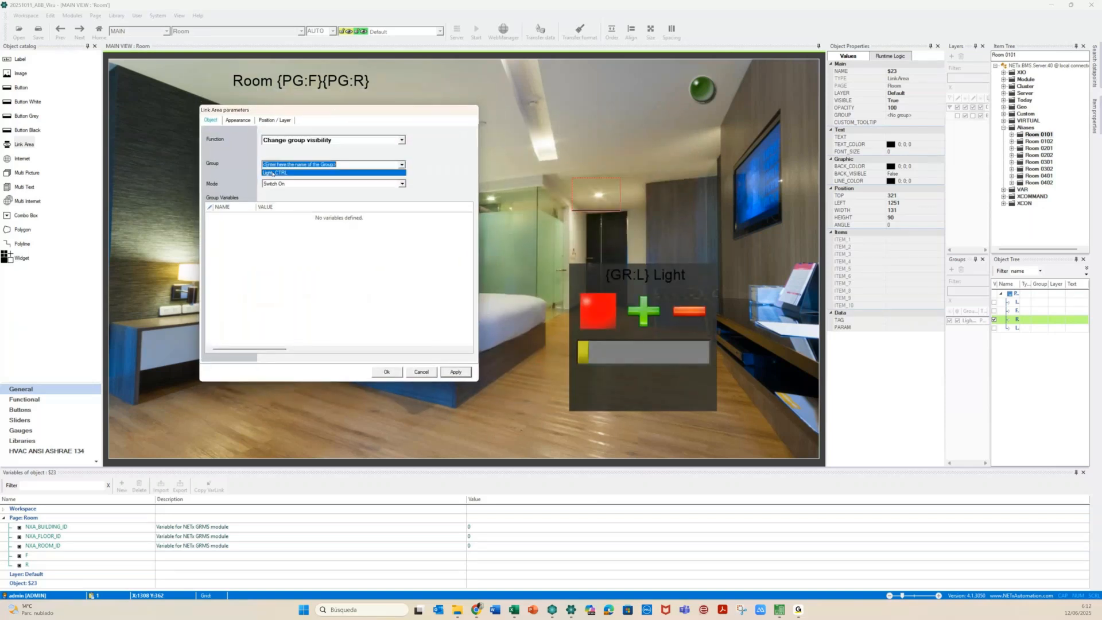
left_click(274, 173)
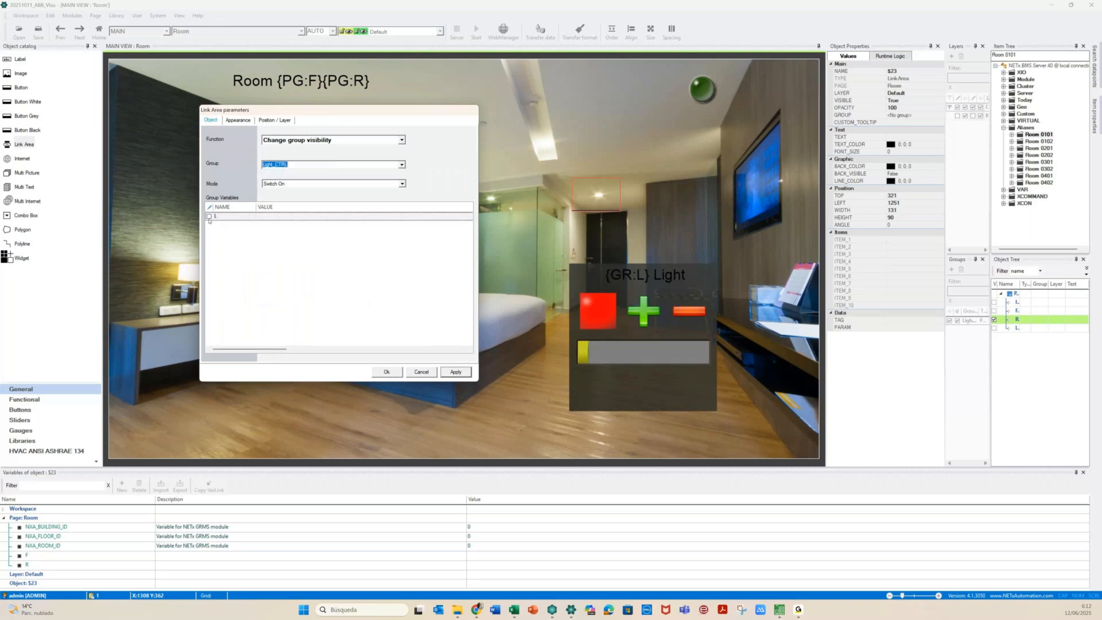
left_click(209, 217)
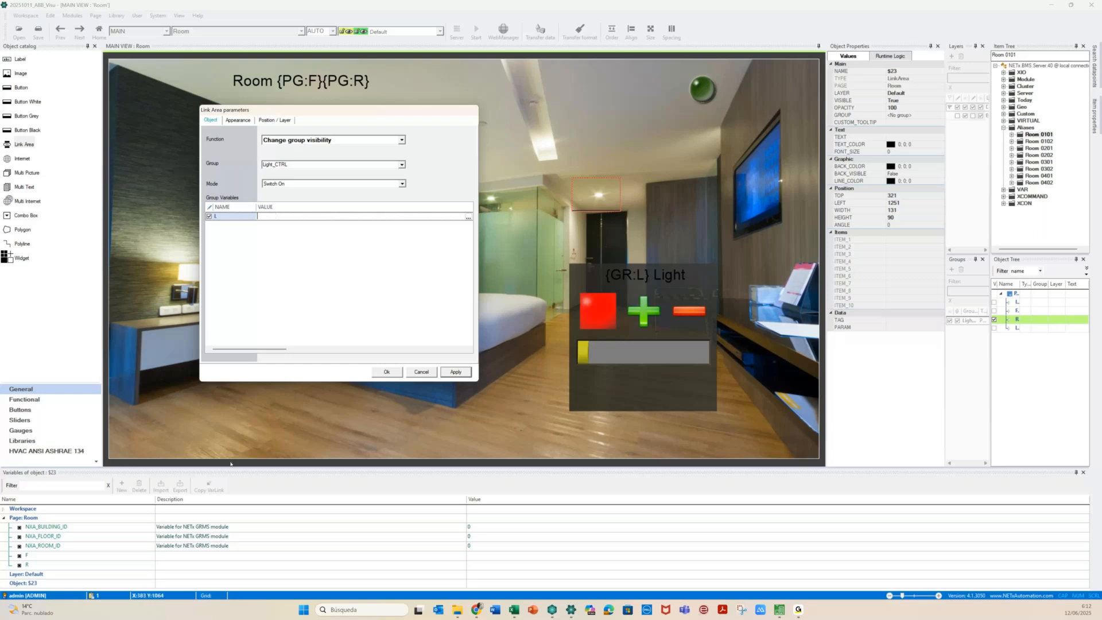
Add object variable ID to the link area and pass {OB:ID} as L's value
left_click(37, 583)
left_click(122, 485)
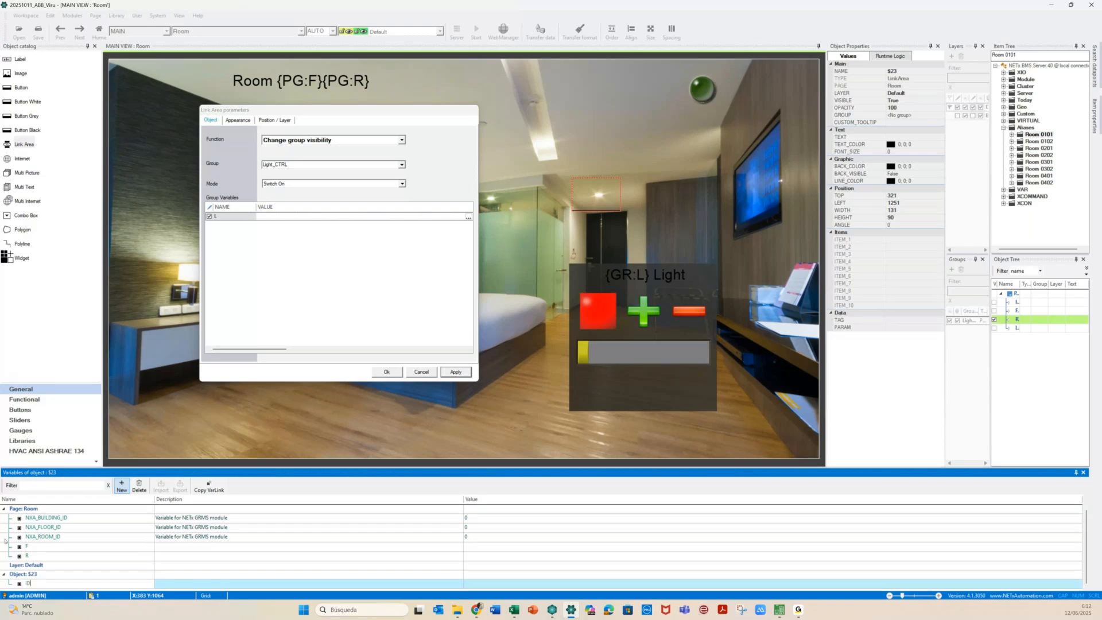
key("Return")
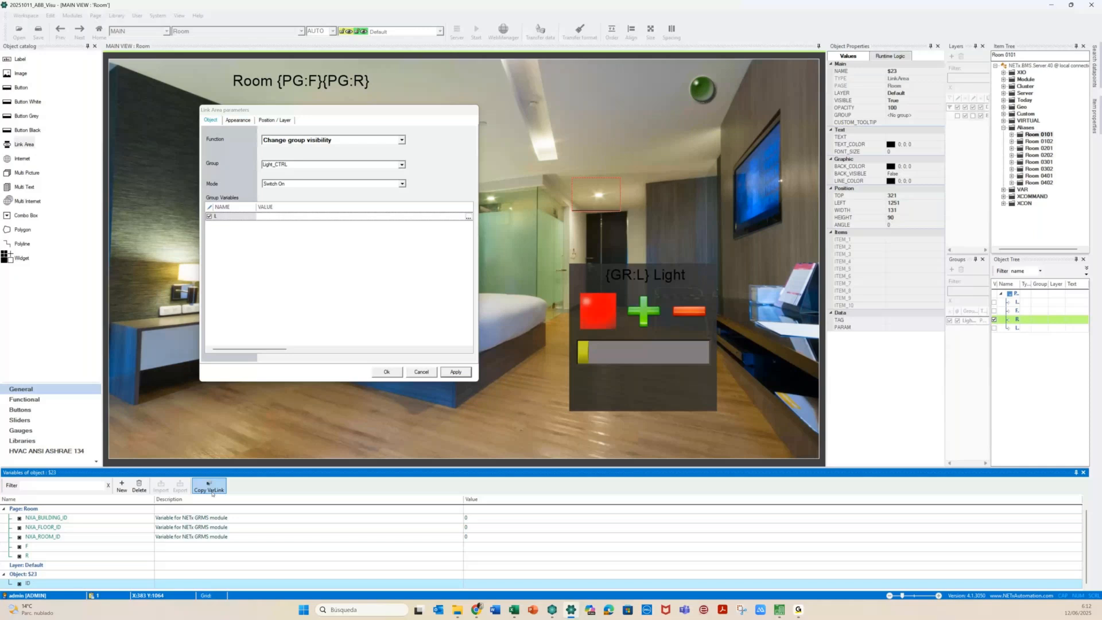
left_click(274, 215)
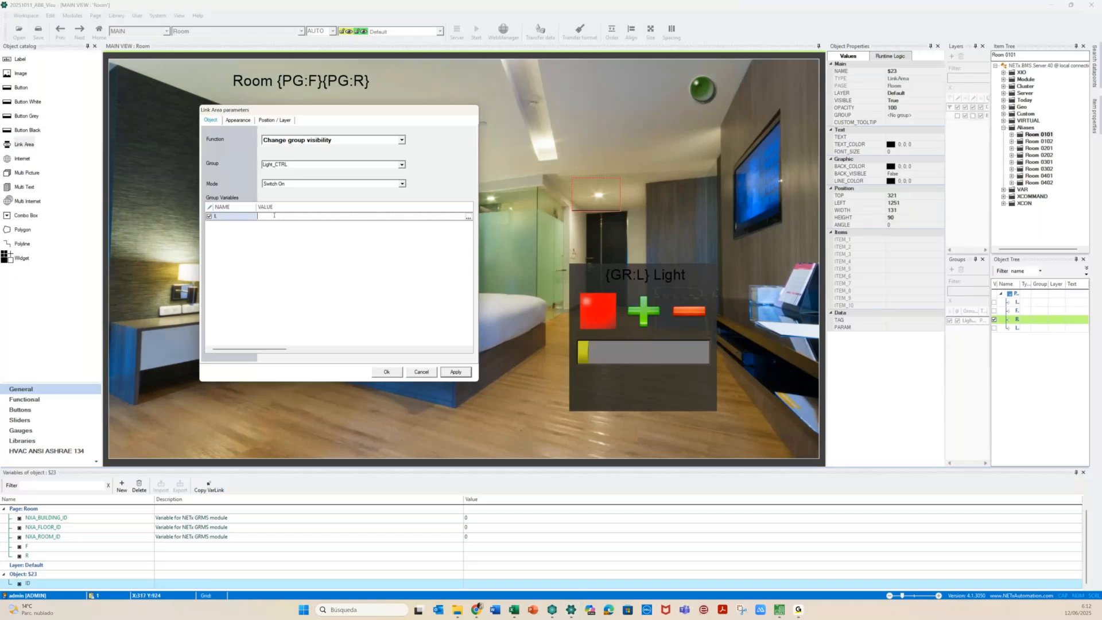
type("{OB:ID}")
left_click(479, 585)
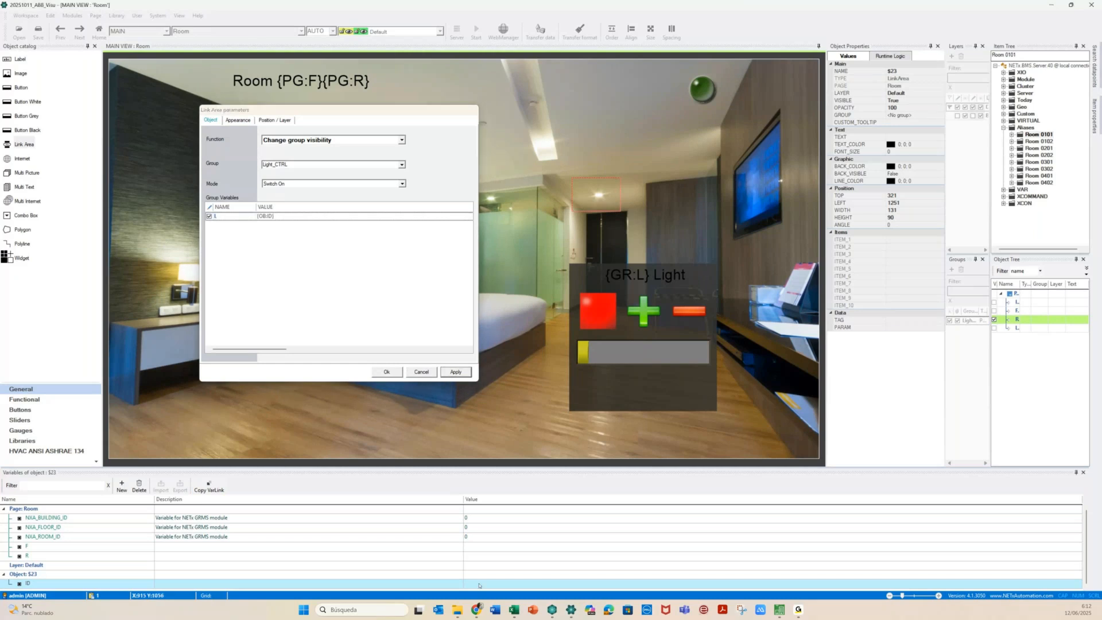
Set the ID variable's value to Hall and confirm the link area settings
left_click(479, 584)
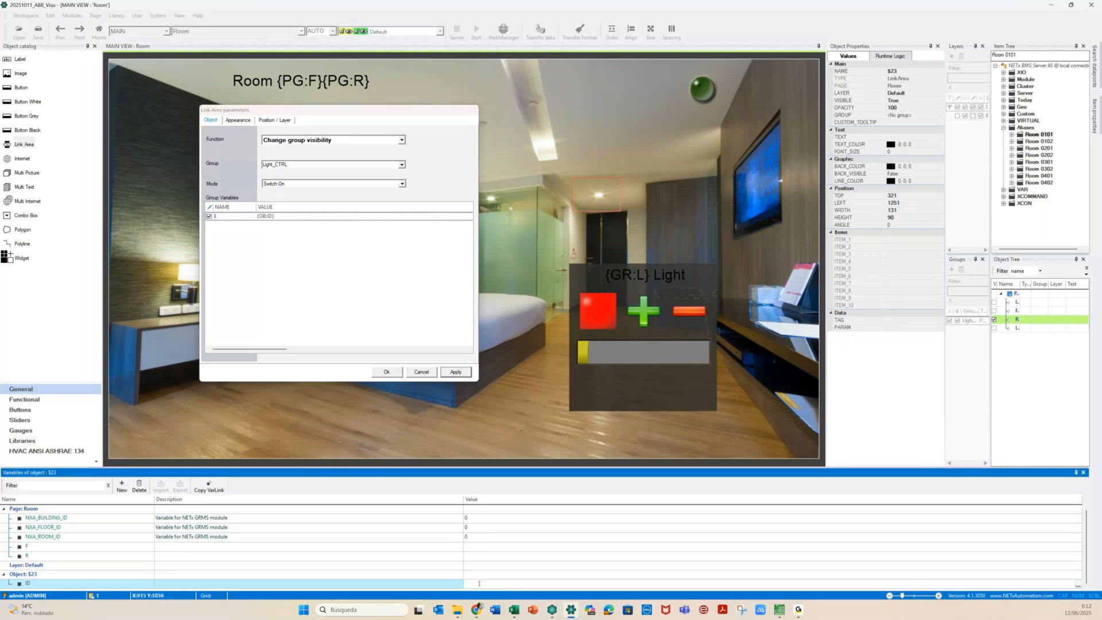
type("Hall")
left_click(395, 373)
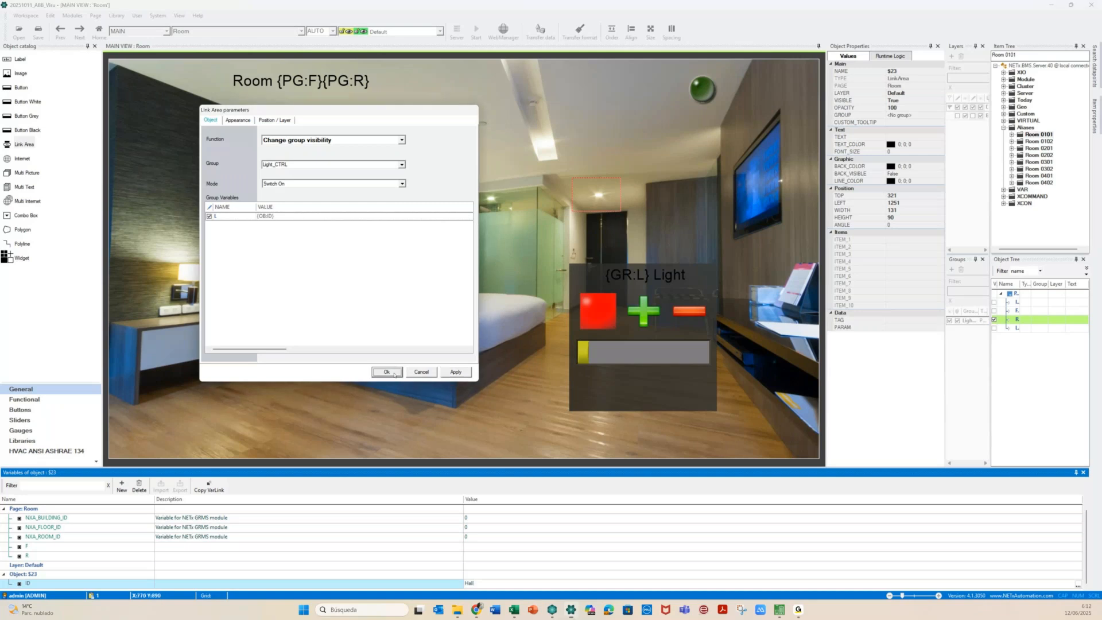
left_click(394, 373)
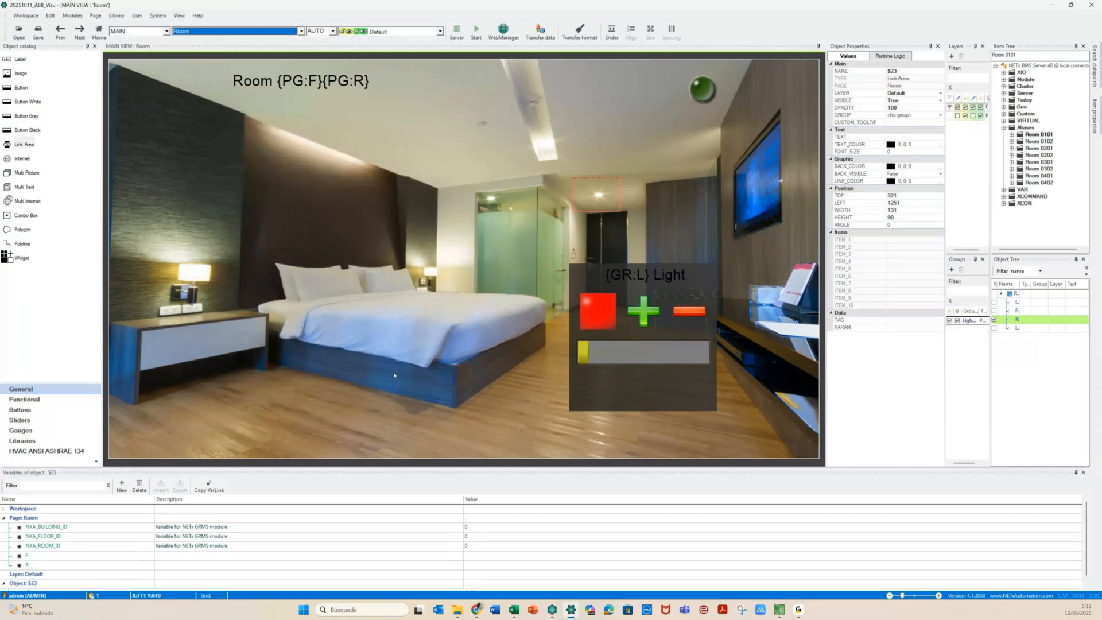
Set the link area's CUSTOM_TOOLTIP to '{OB:ID} Light'
left_click(596, 202)
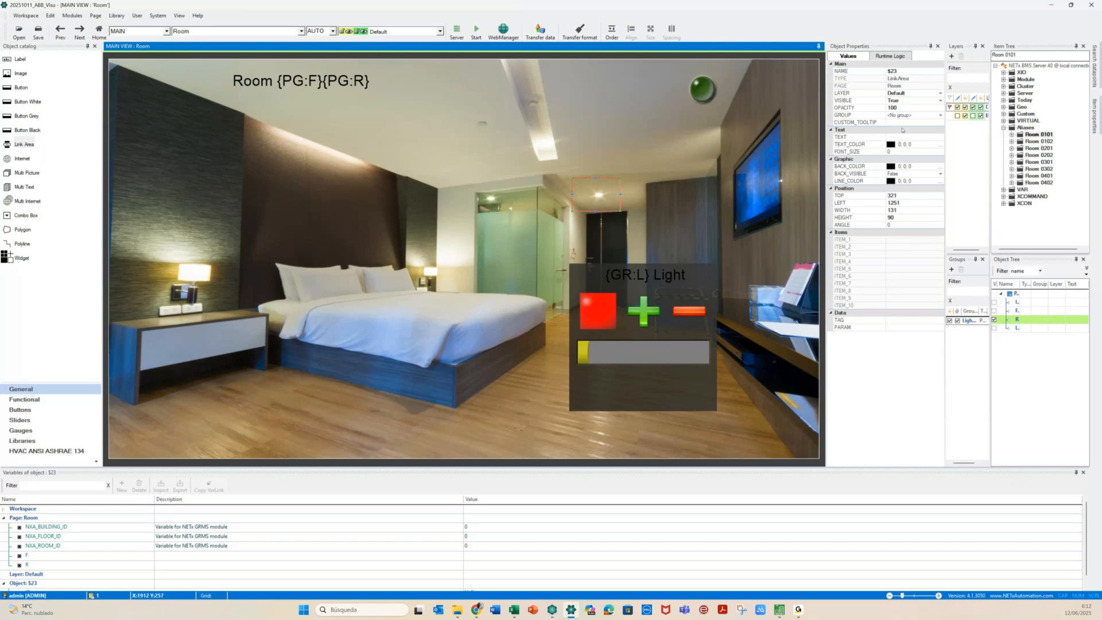
left_click(901, 123)
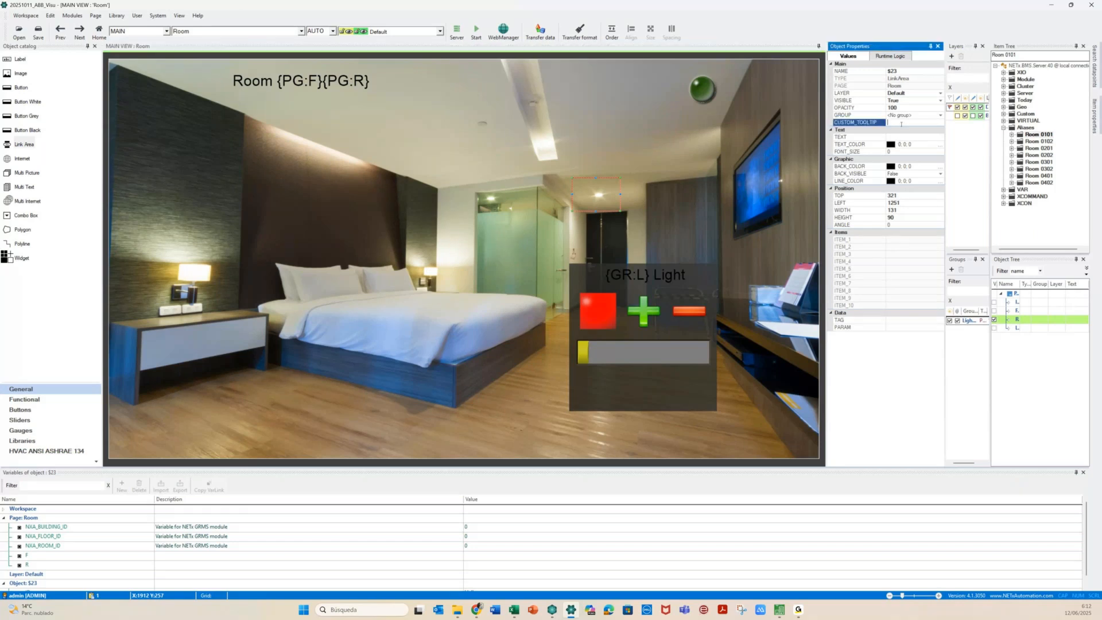
type("{DB:ID}")
type("Light")
Dock the Object Properties panel at the top and make it taller
left_click_drag(890, 47, 543, 54)
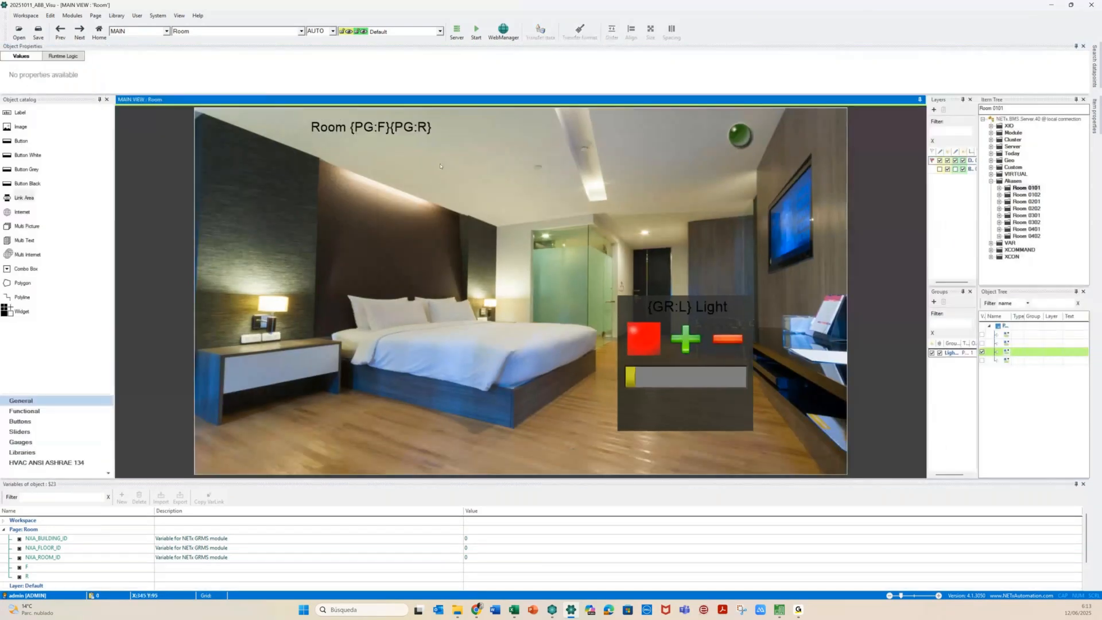
scroll(26, 585, "down", 1)
left_click(34, 567)
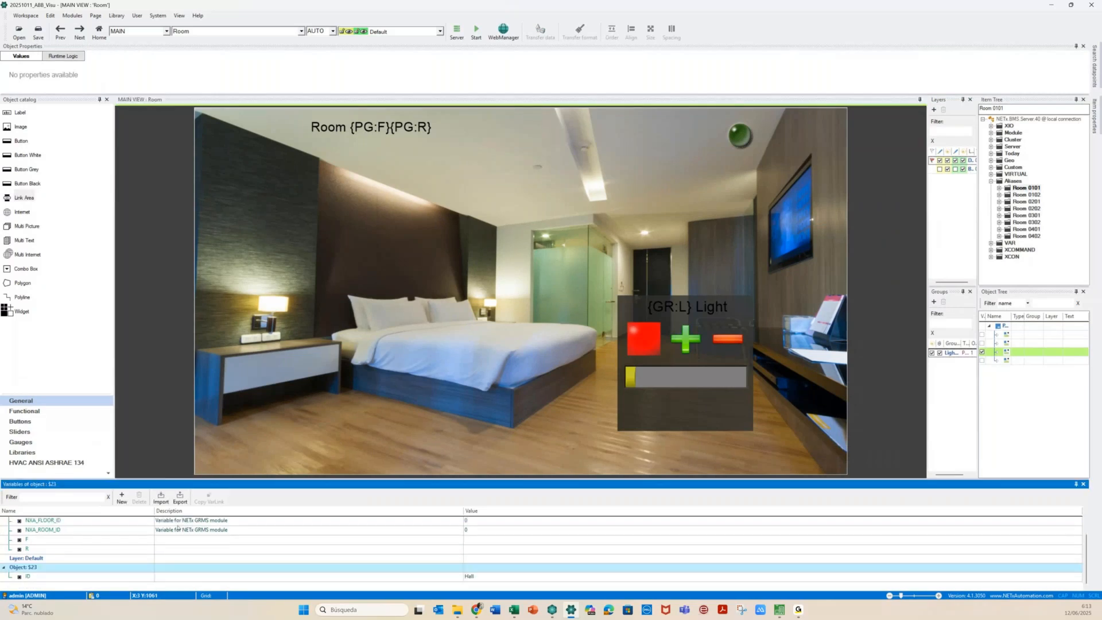
left_click(642, 235)
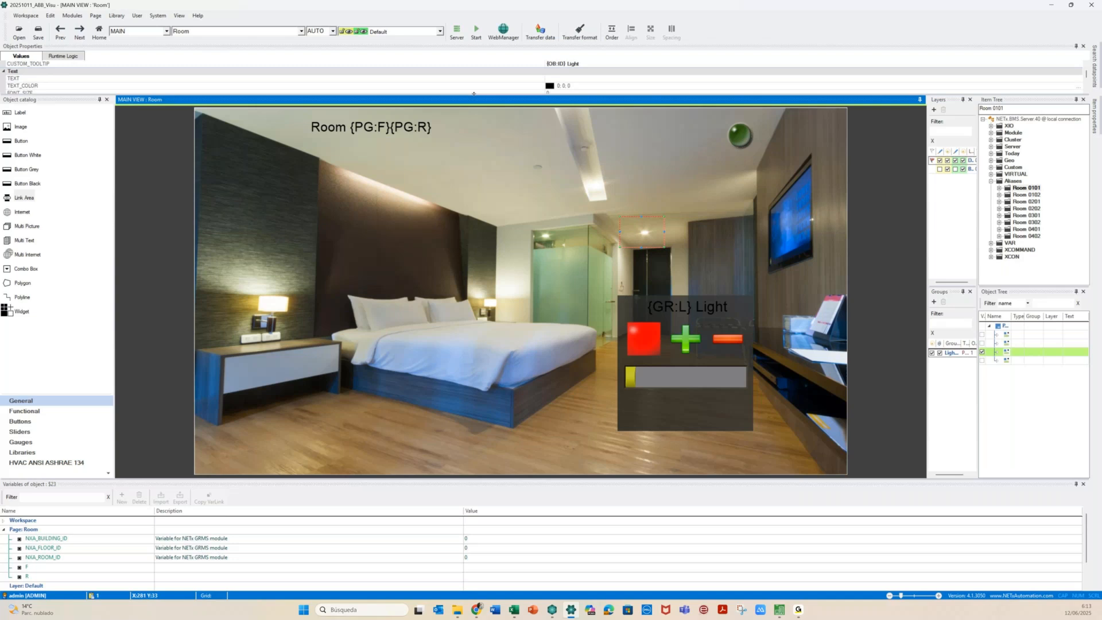
left_click_drag(467, 93, 468, 136)
left_click(656, 276)
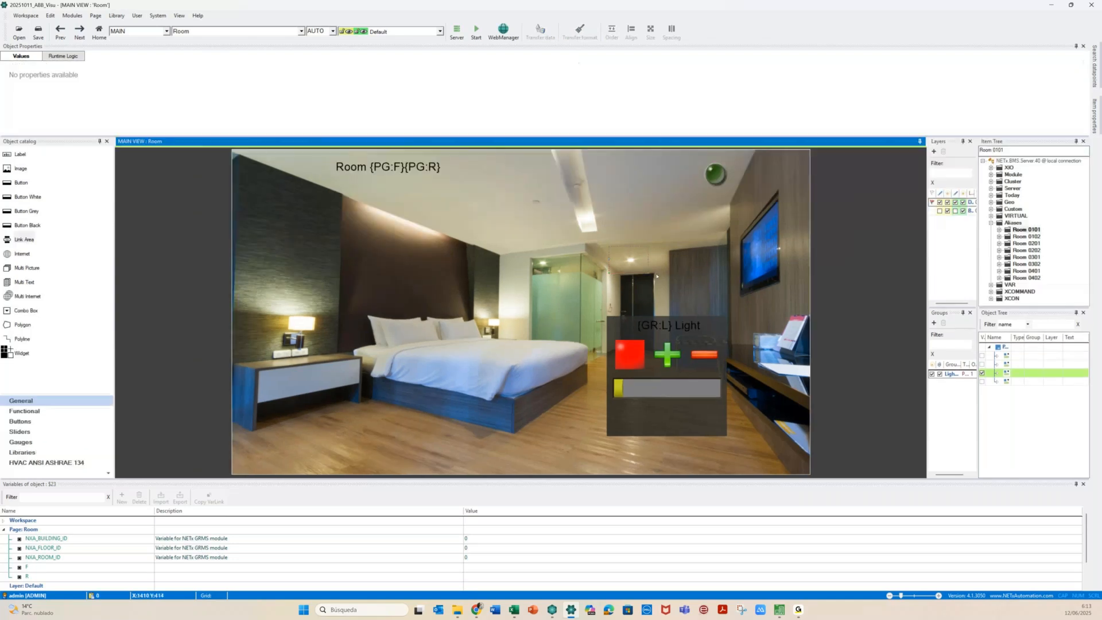
left_click(631, 262)
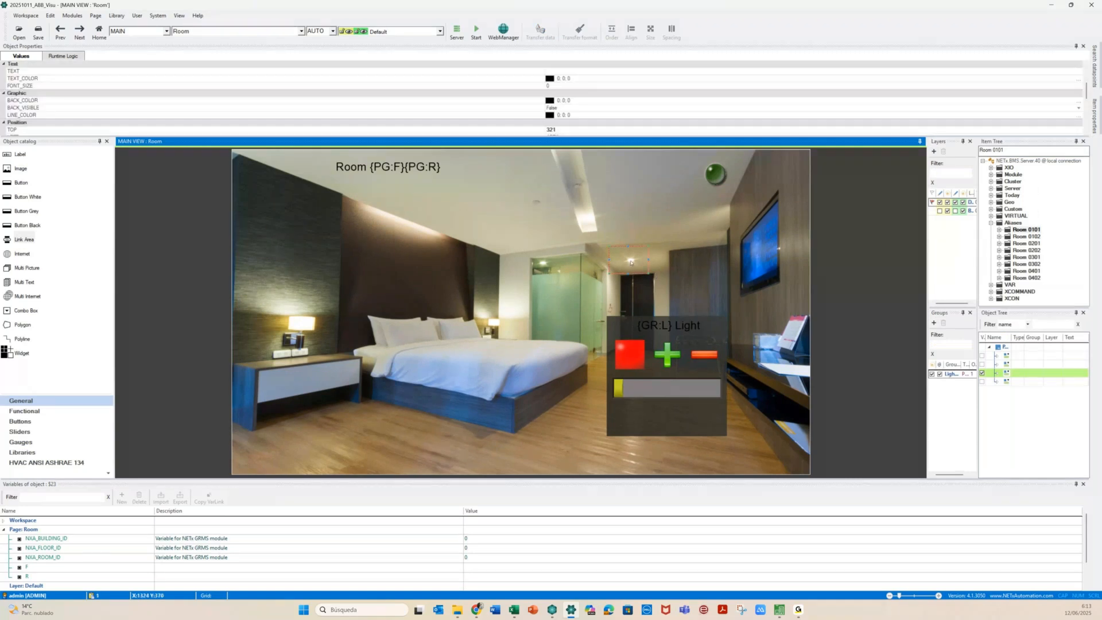
scroll(135, 115, "down", 3)
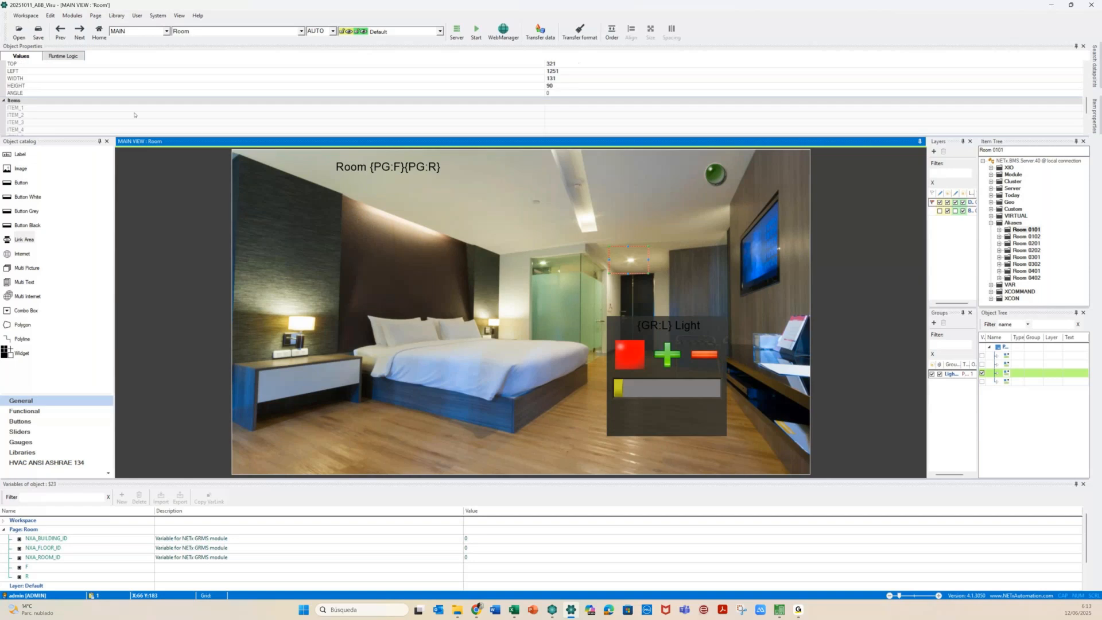
scroll(538, 123, "up", 5)
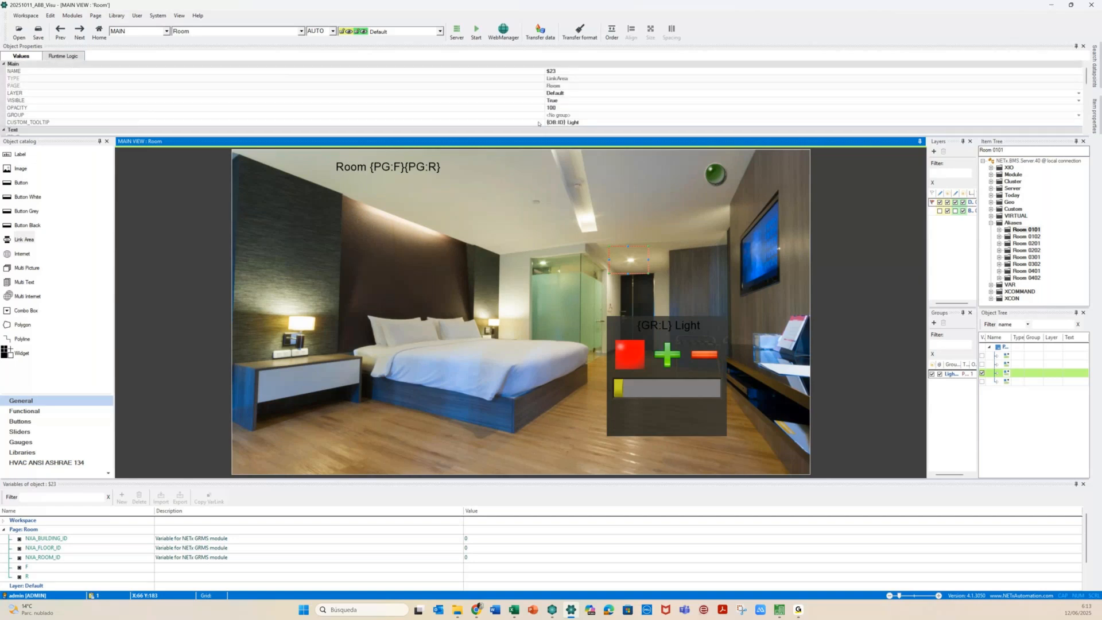
Append the {CH}{NL} codes to the custom tooltip text
left_click(590, 123)
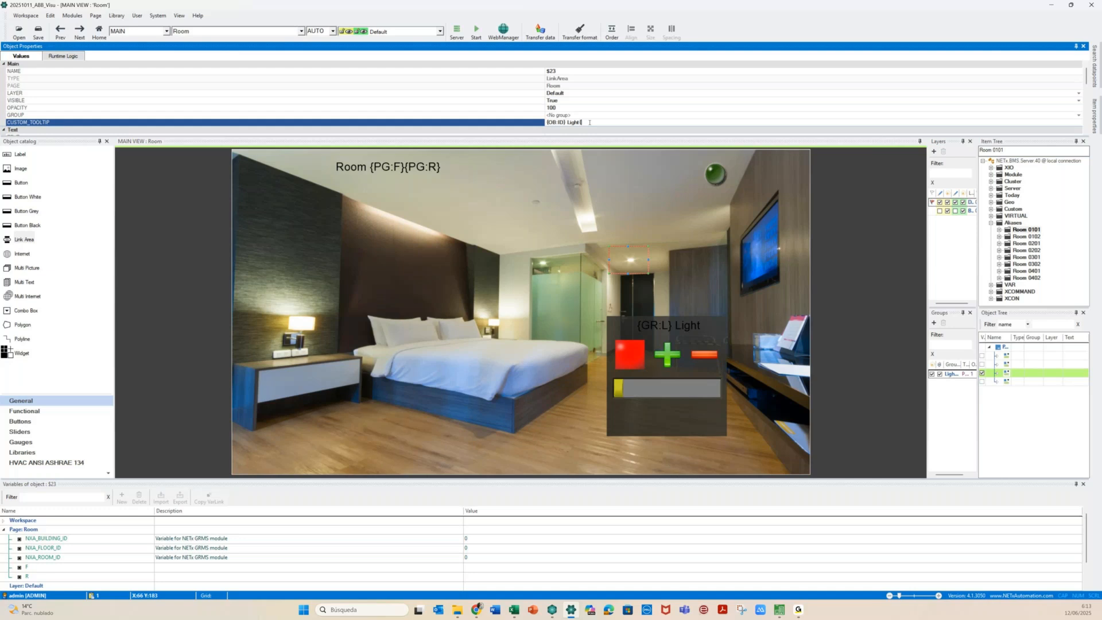
type("{CH")
type("}{NL}")
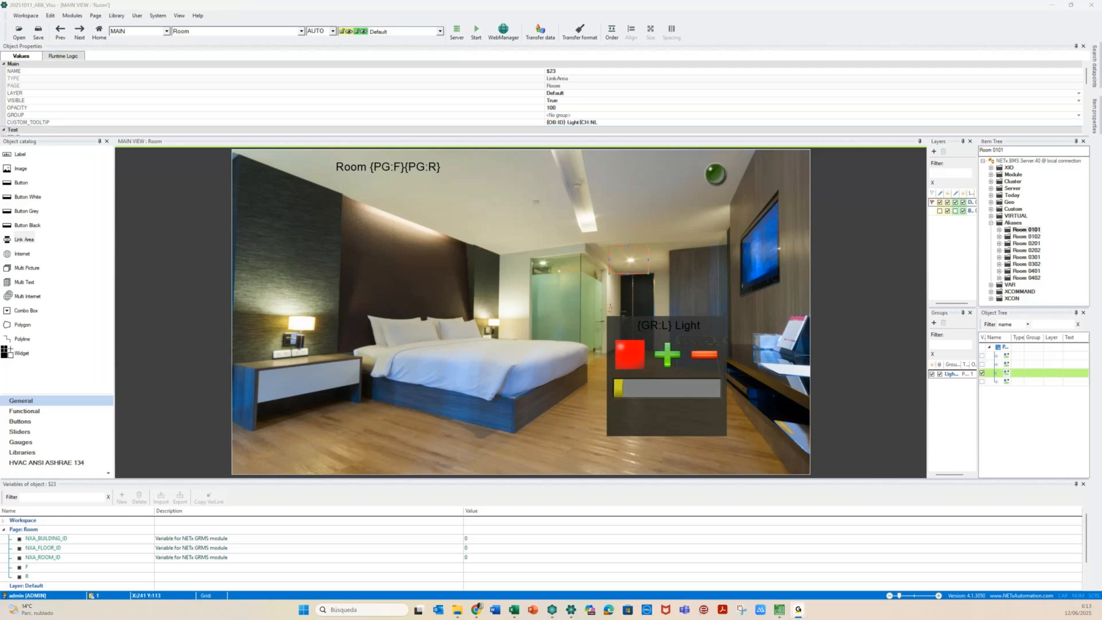
left_click(606, 124)
left_click(602, 122)
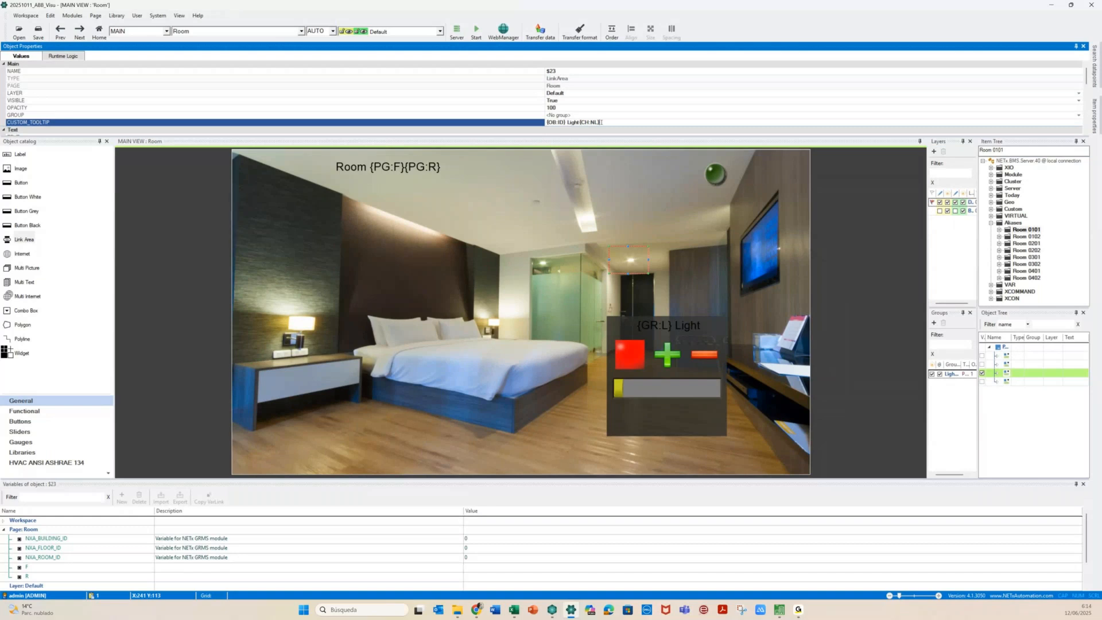
Add a PW variable with value 15 W to the hall link area
type("{tow")
scroll(120, 539, "down", 1)
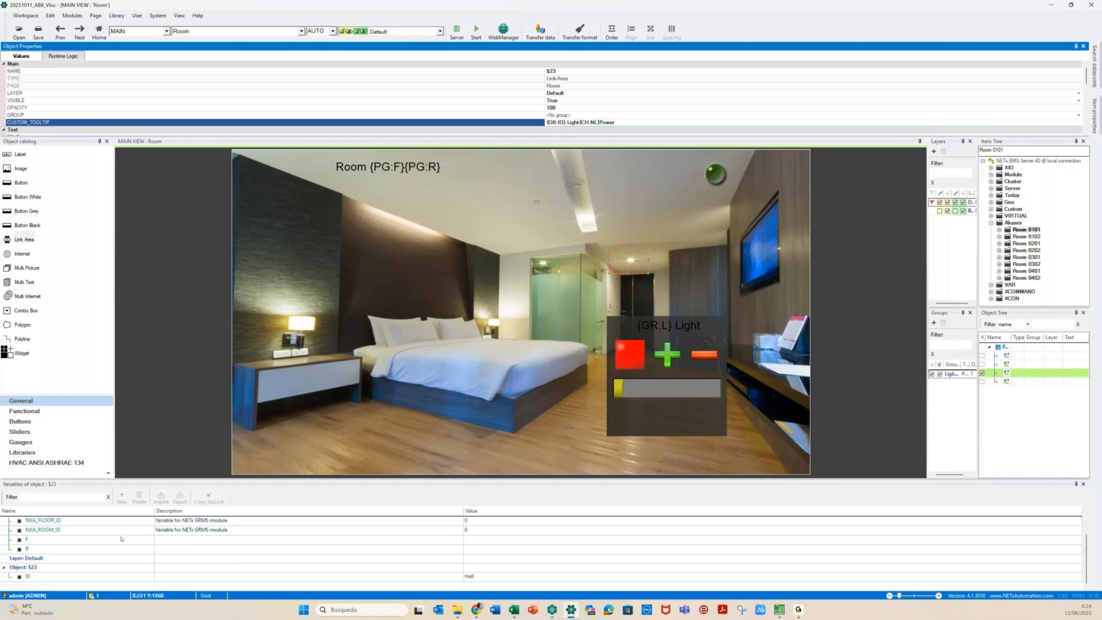
left_click(32, 568)
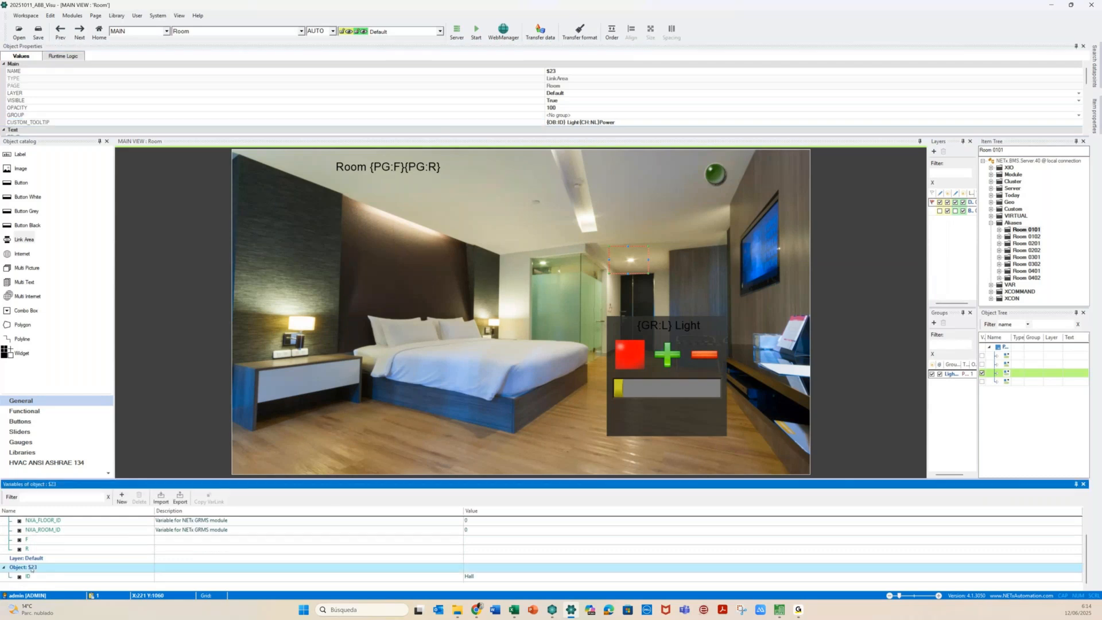
left_click(121, 496)
type("PW")
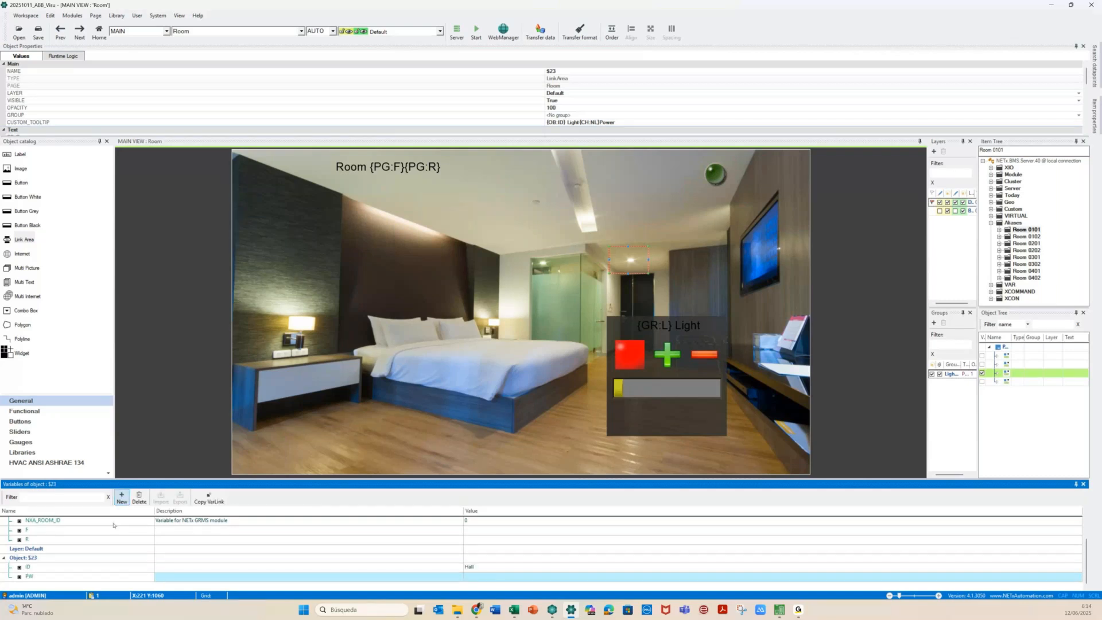
left_click(467, 576)
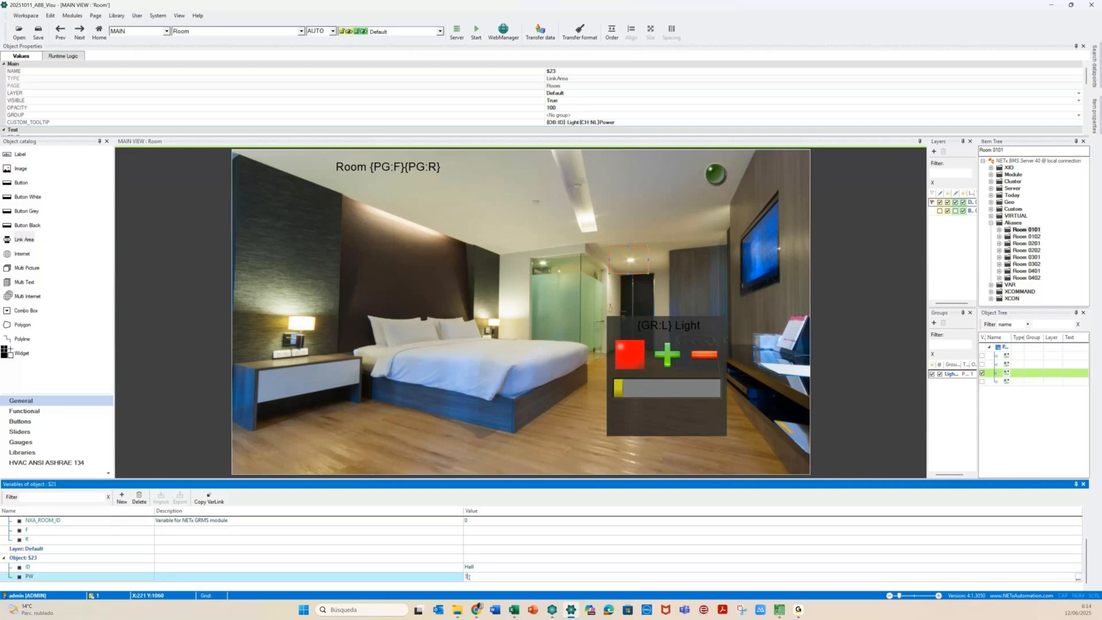
type("15 W")
Insert the PW variable reference after Power: in the custom tooltip, then add a {CH:NL}Model line
left_click(621, 123)
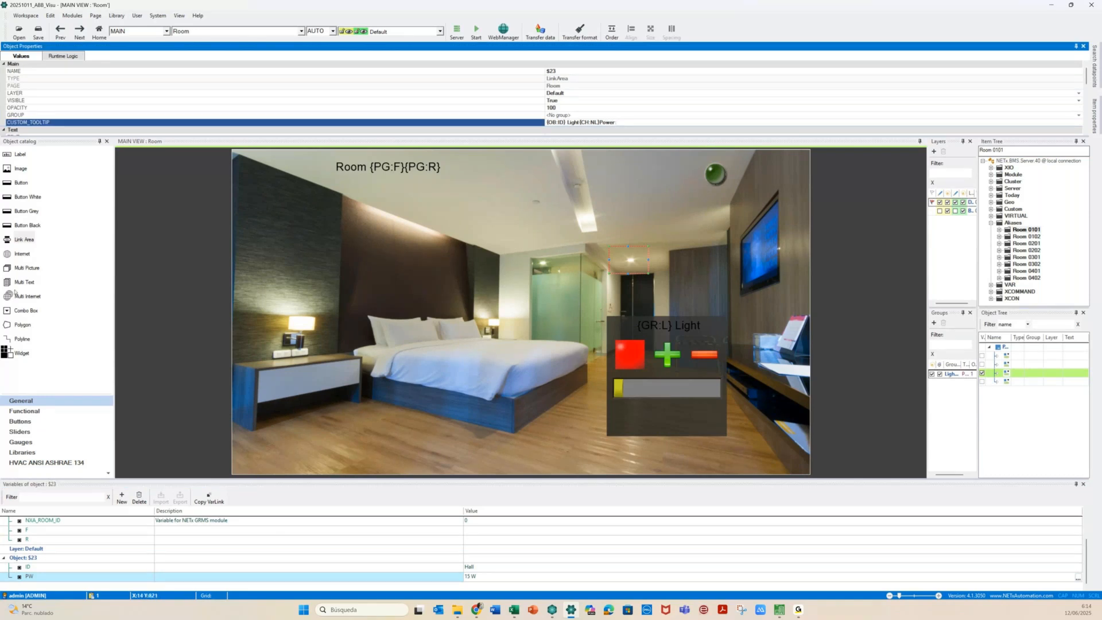
left_click(203, 501)
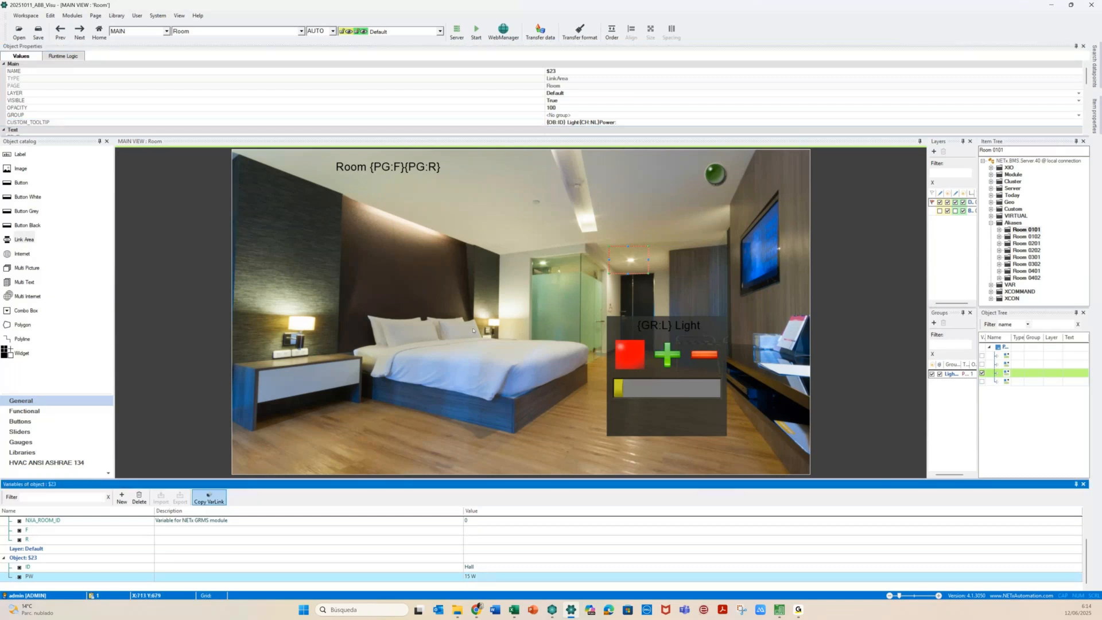
left_click(624, 123)
type("{OB:PW}")
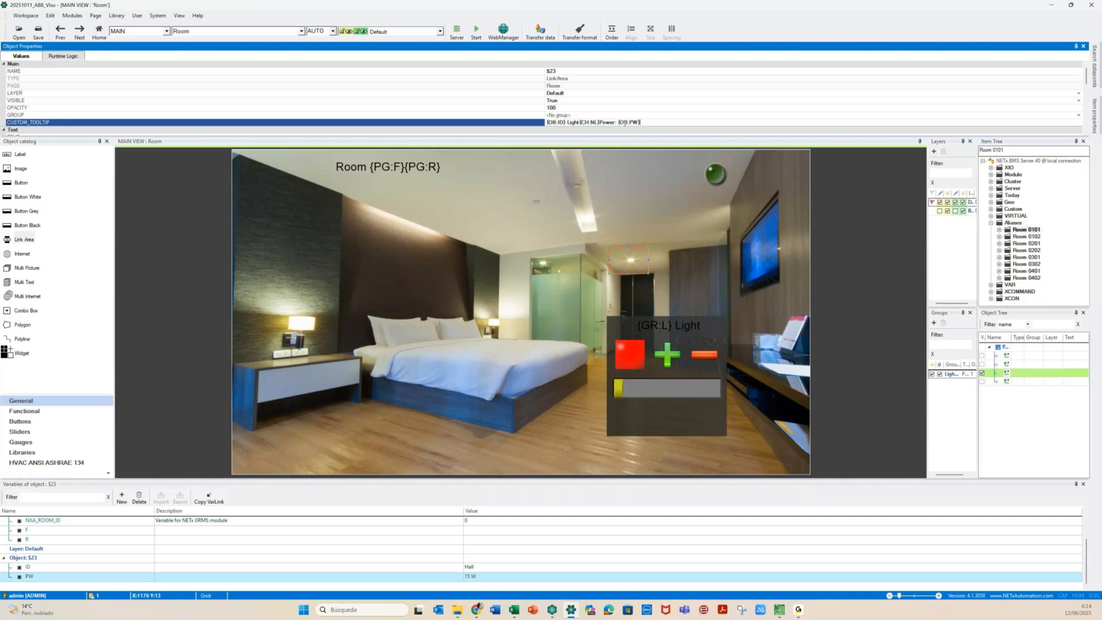
type("{CH:NL}Model")
Add an M variable, paste its {OB:M} reference at the tooltip's end, and set it to PL34W
left_click(123, 497)
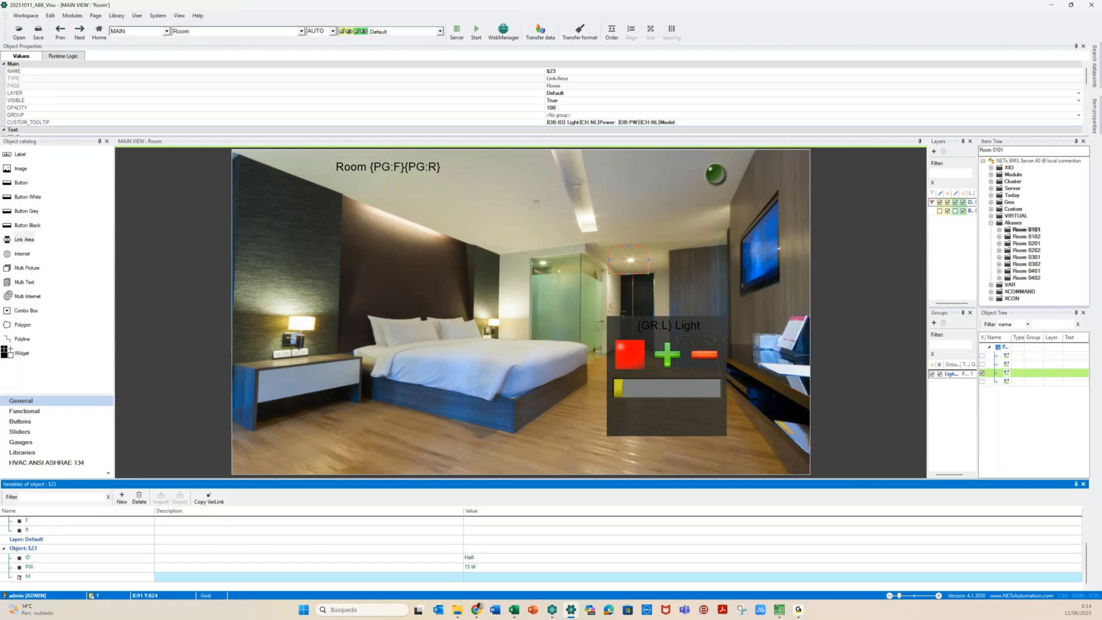
left_click(208, 498)
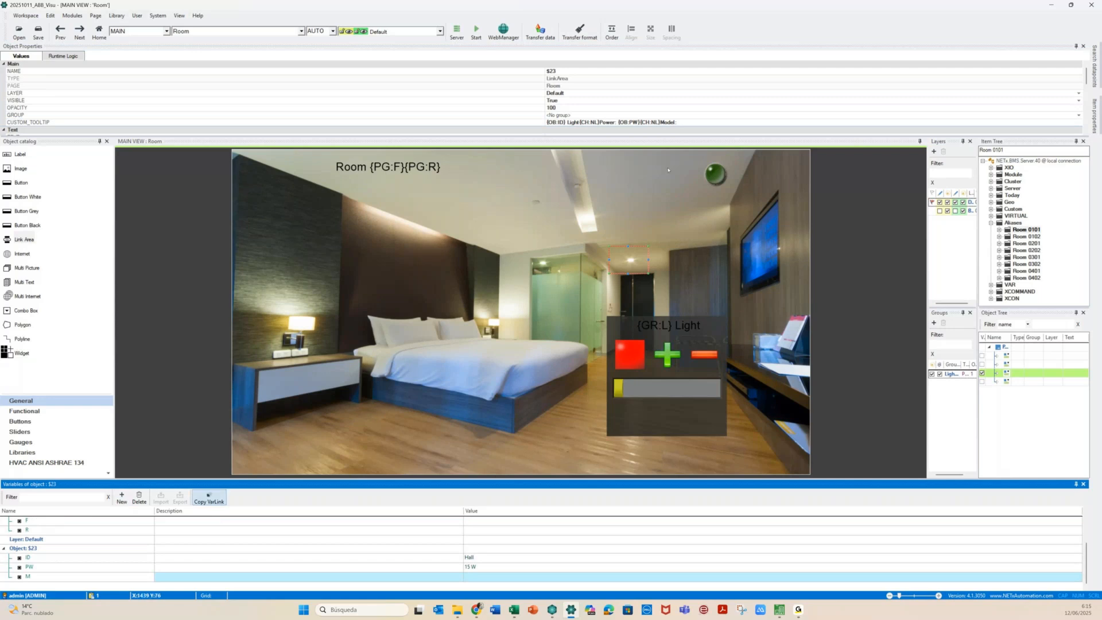
left_click(686, 121)
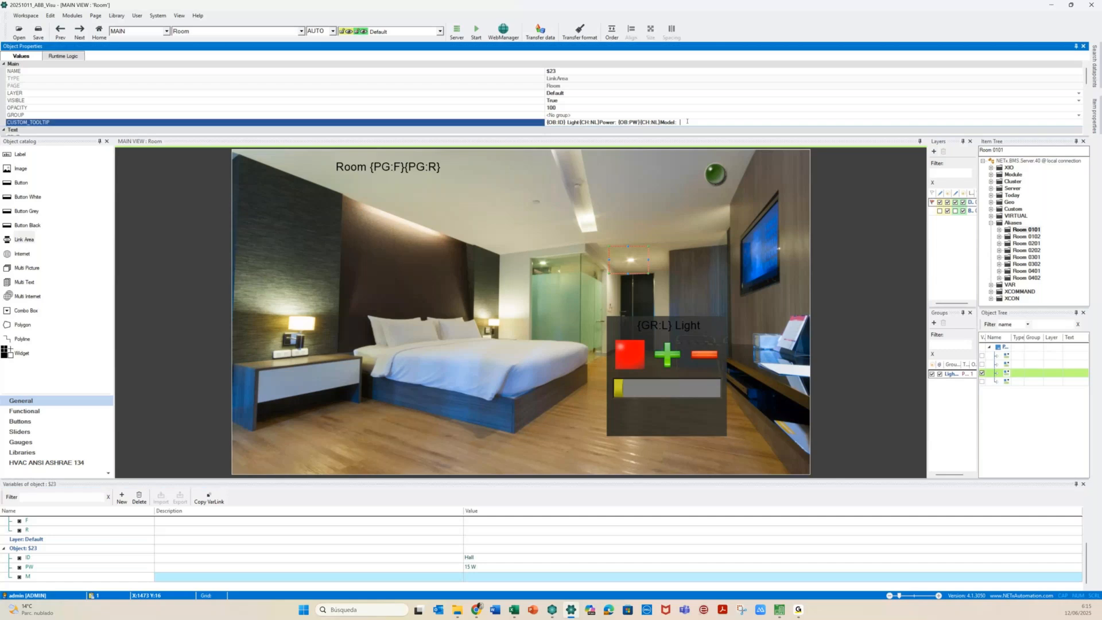
type("{OB:M}")
left_click(470, 578)
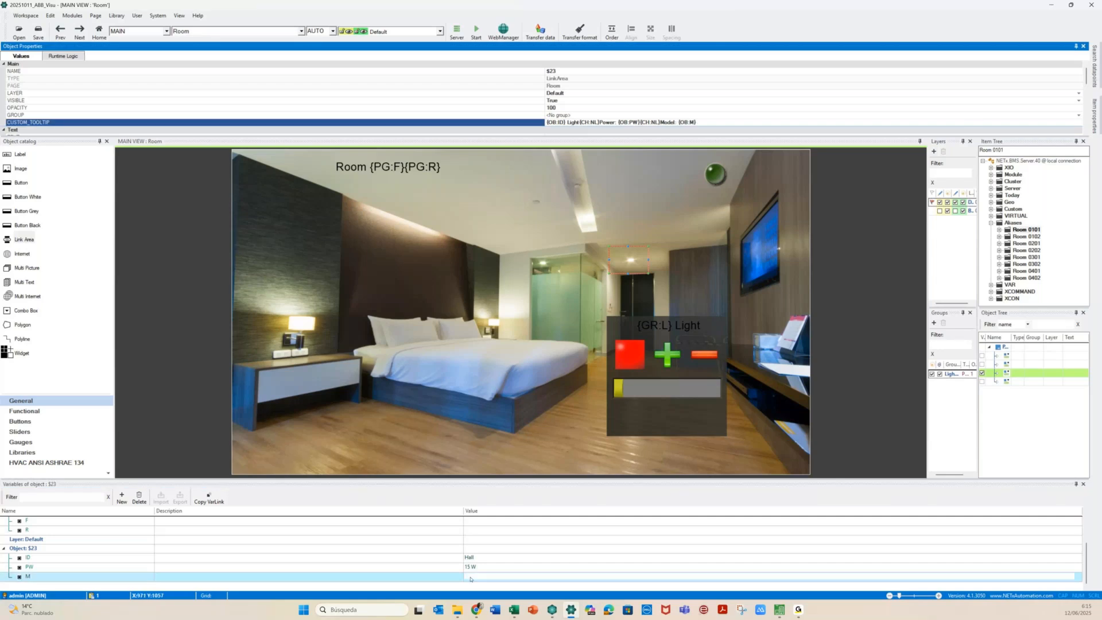
left_click(470, 577)
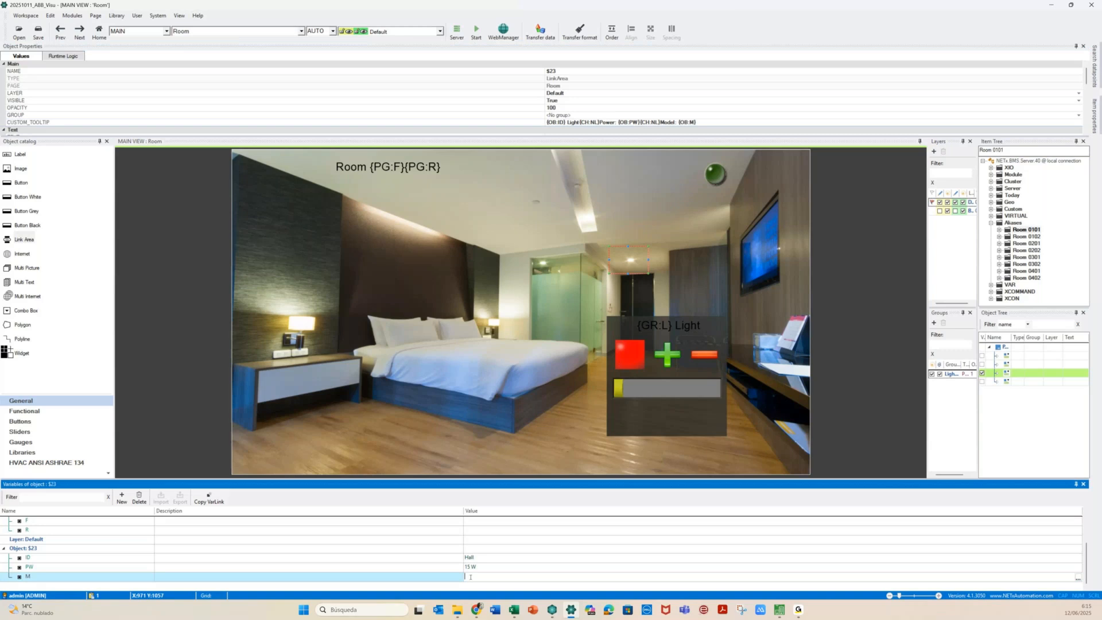
type("PL14E")
type("W")
Save the workspace and run it live, checking the hall light tooltip shows Power 15 W, Model PL34W
left_click(476, 30)
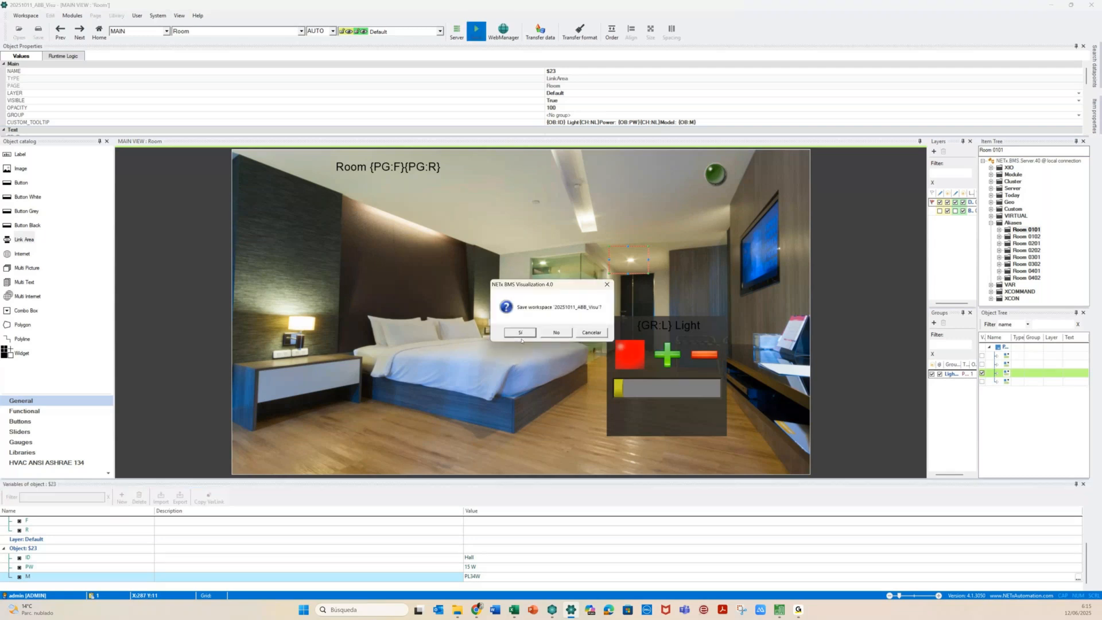
left_click(520, 333)
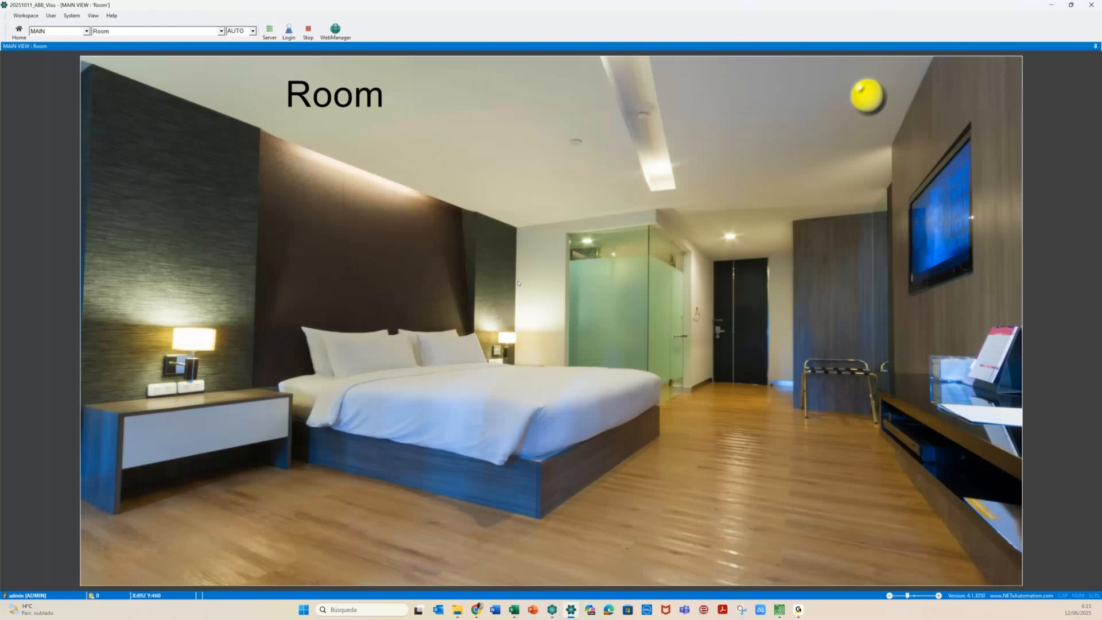
mouse_move(727, 240)
Stop the runtime and move the Light_CTRL popup group down and to the left
left_click(308, 32)
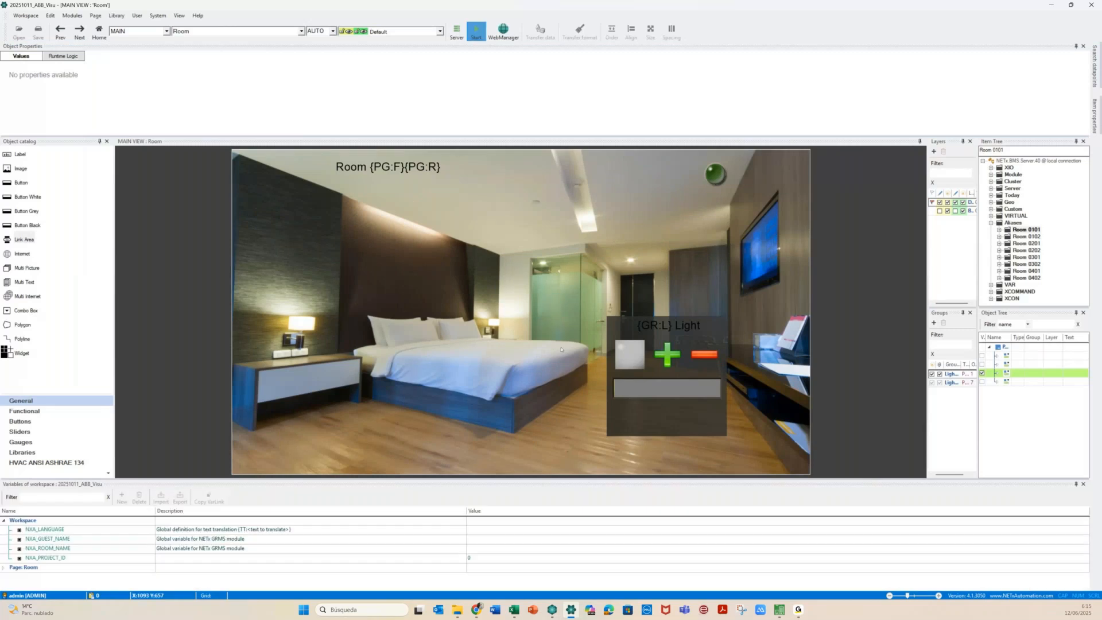
left_click(646, 328)
scroll(104, 572, "down", 1)
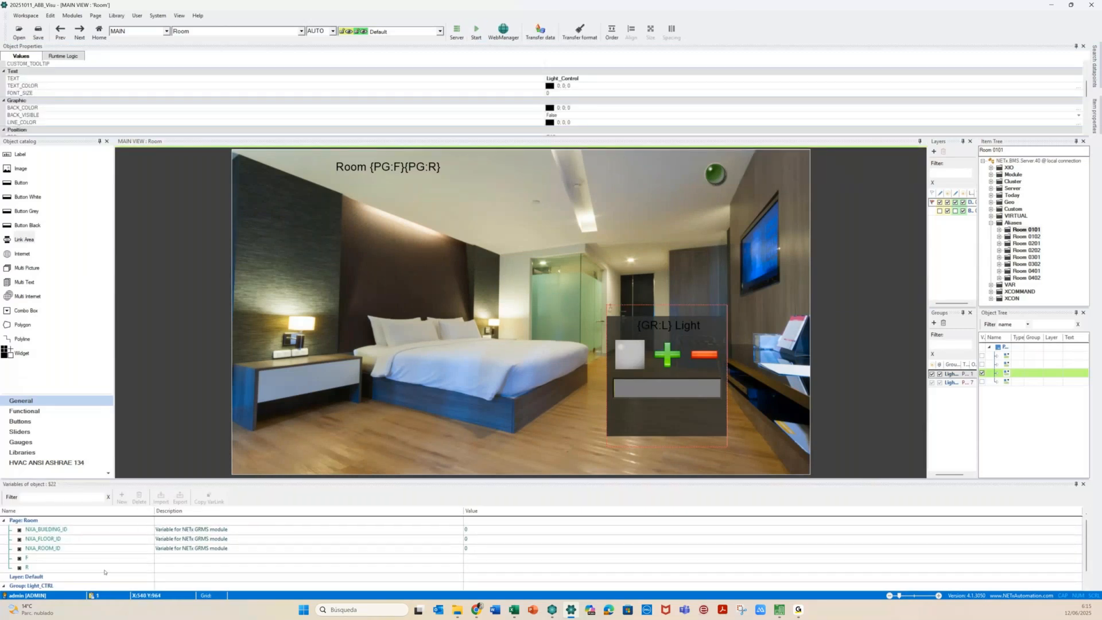
scroll(104, 572, "down", 2)
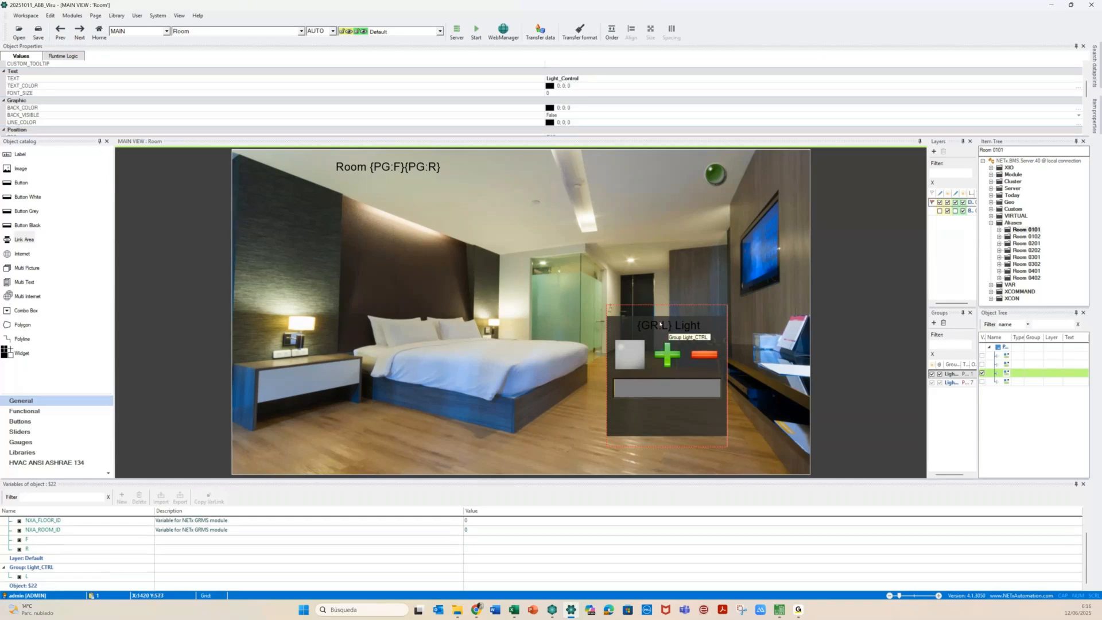
left_click_drag(659, 325, 699, 357)
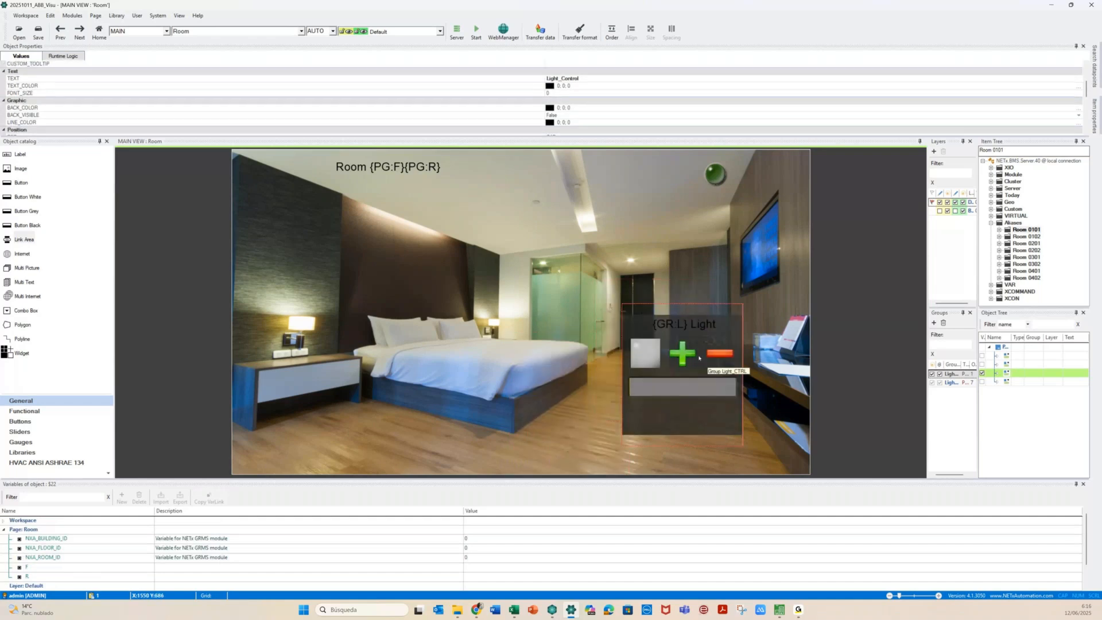
Enable Change group visibility settings in the hall link area's parameters
left_click(629, 261)
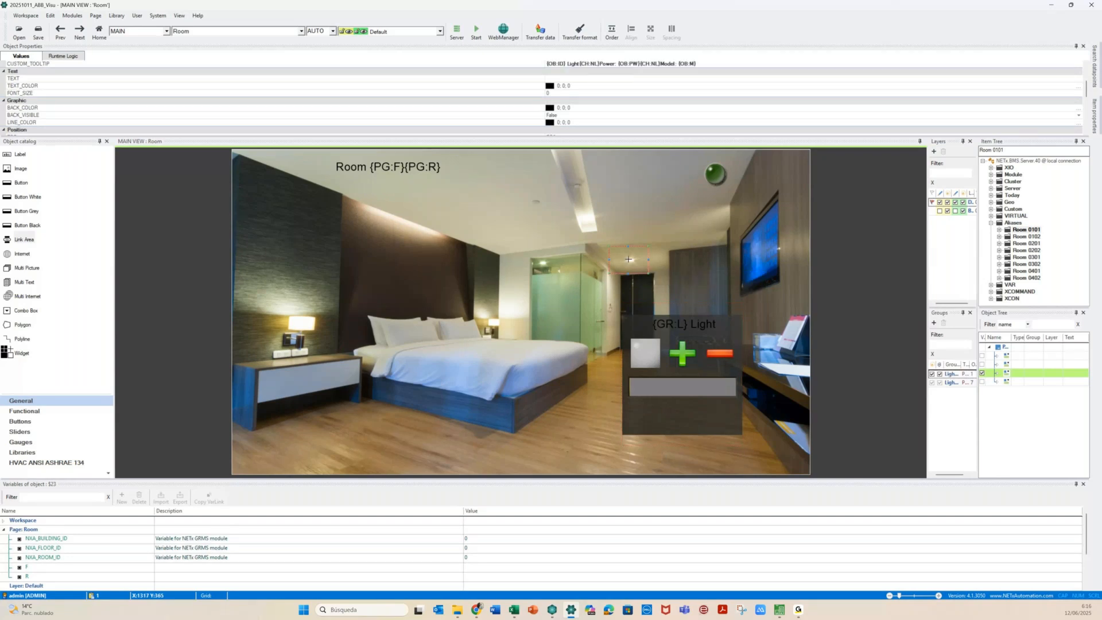
left_click(629, 261)
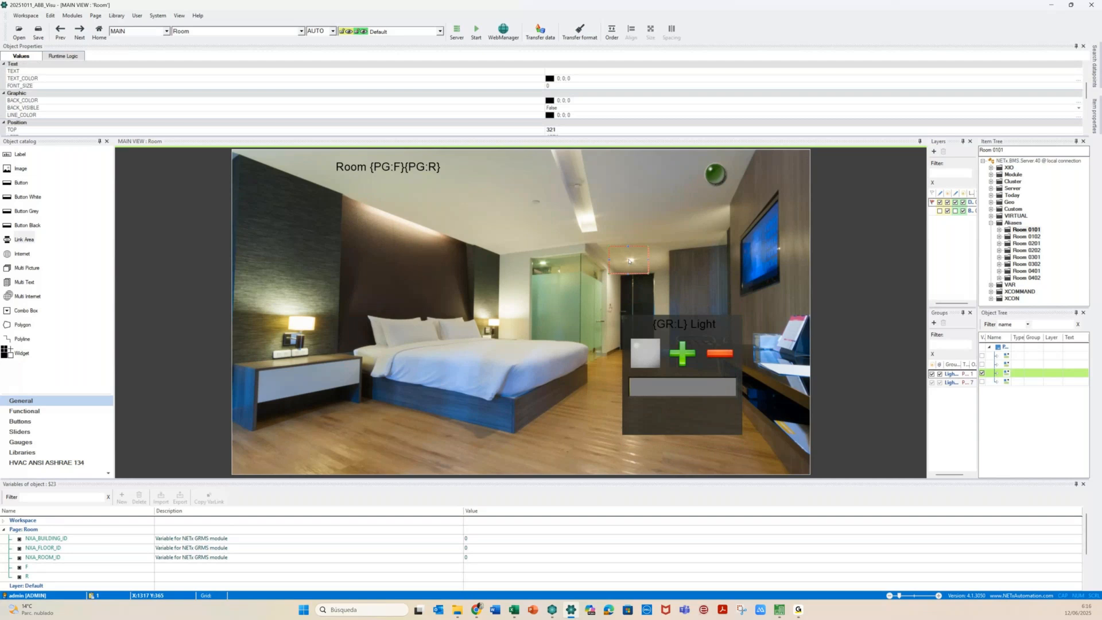
double_click(629, 261)
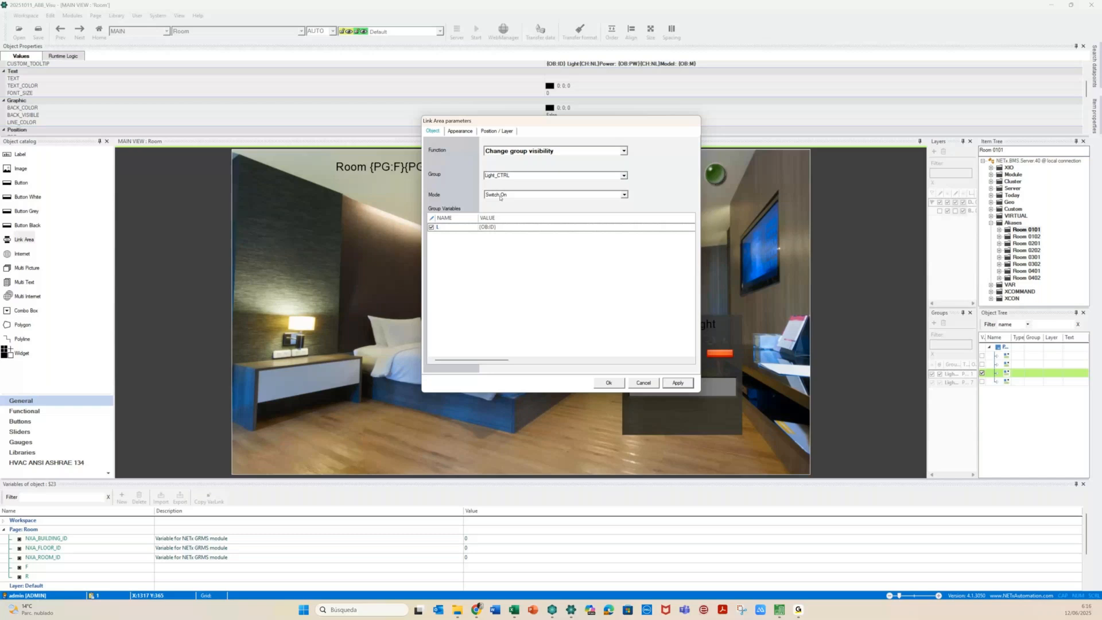
left_click(608, 383)
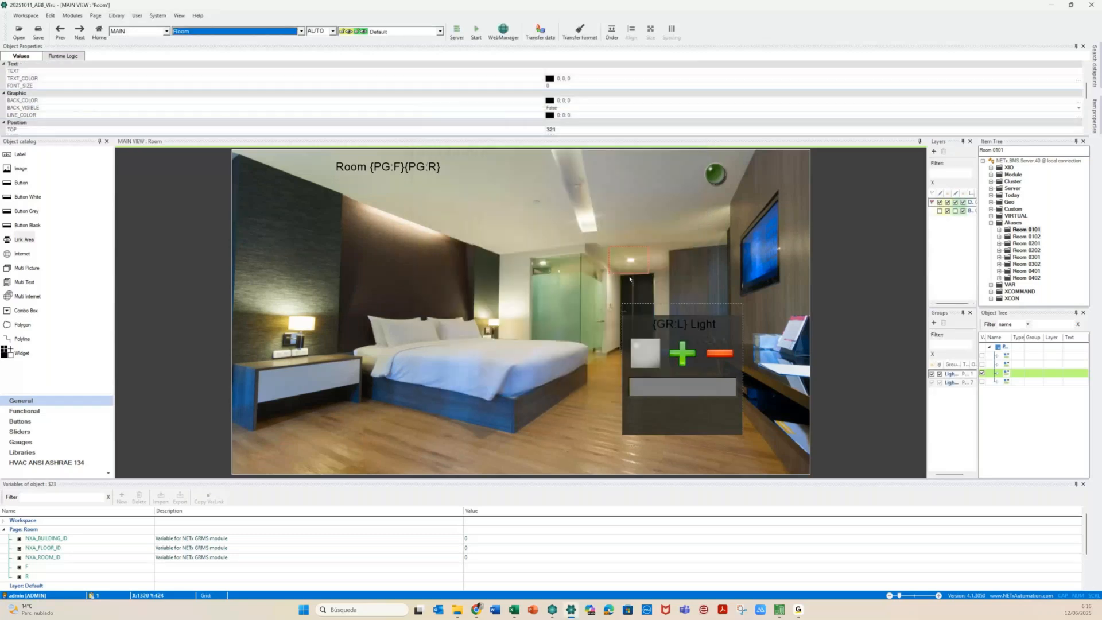
Copy the hall link area onto the bathroom ceiling light and change the copy's ID to Bath
left_click(626, 263)
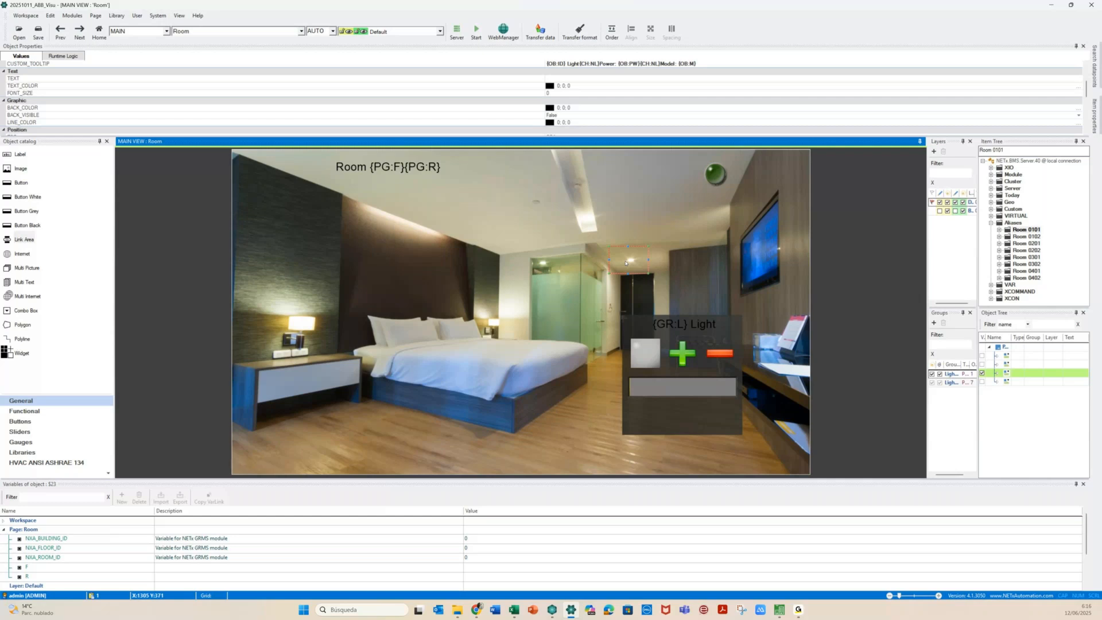
left_click_drag(626, 262, 543, 264)
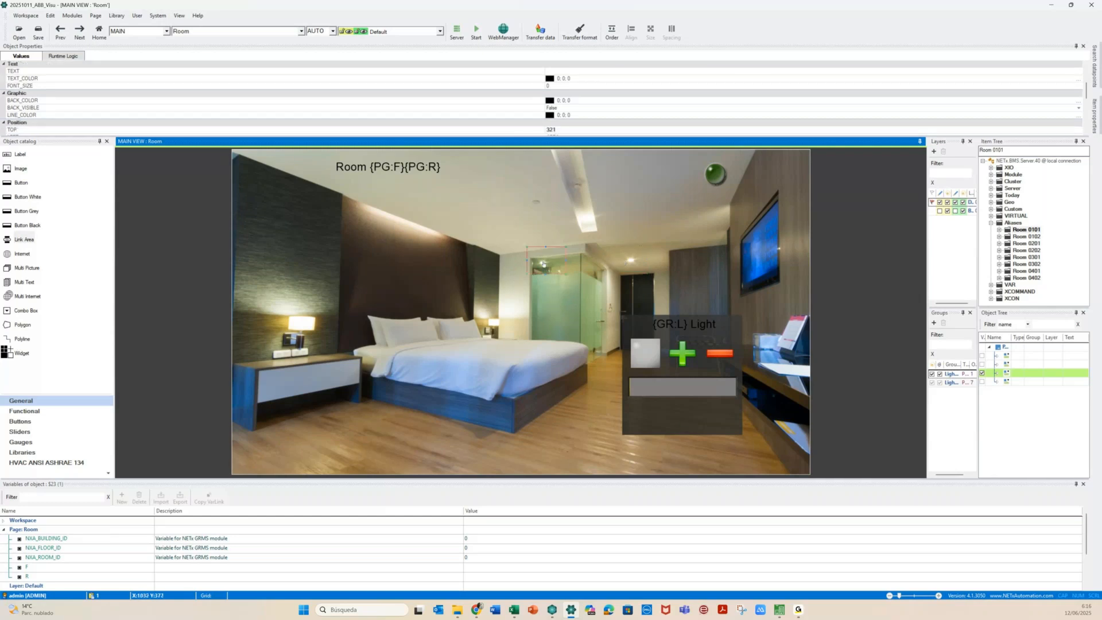
scroll(457, 518, "down", 2)
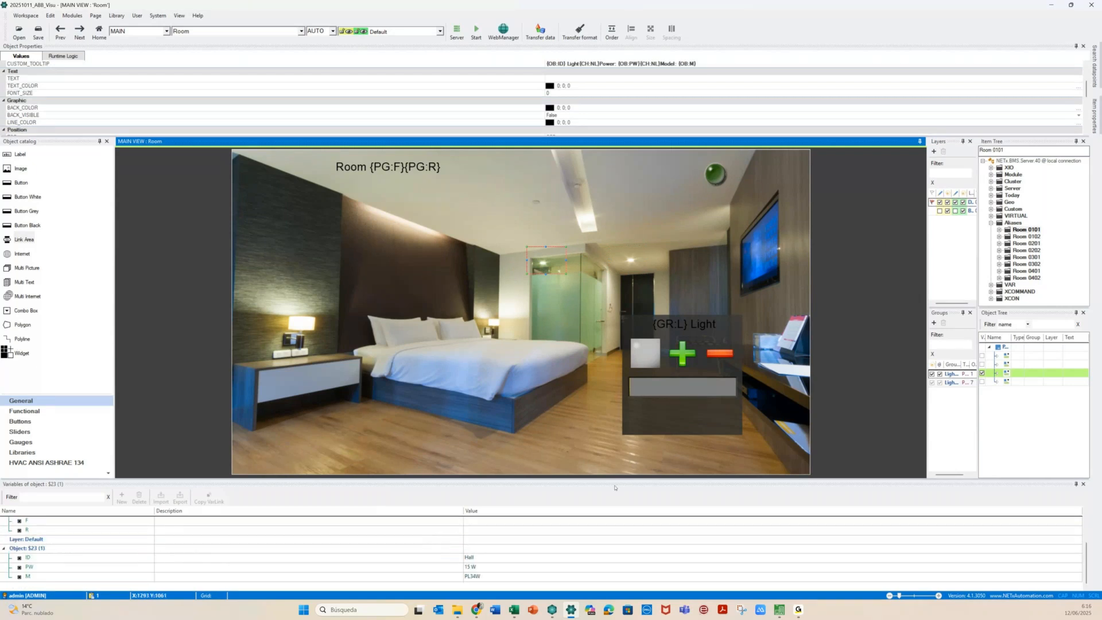
left_click(485, 557)
key("Return")
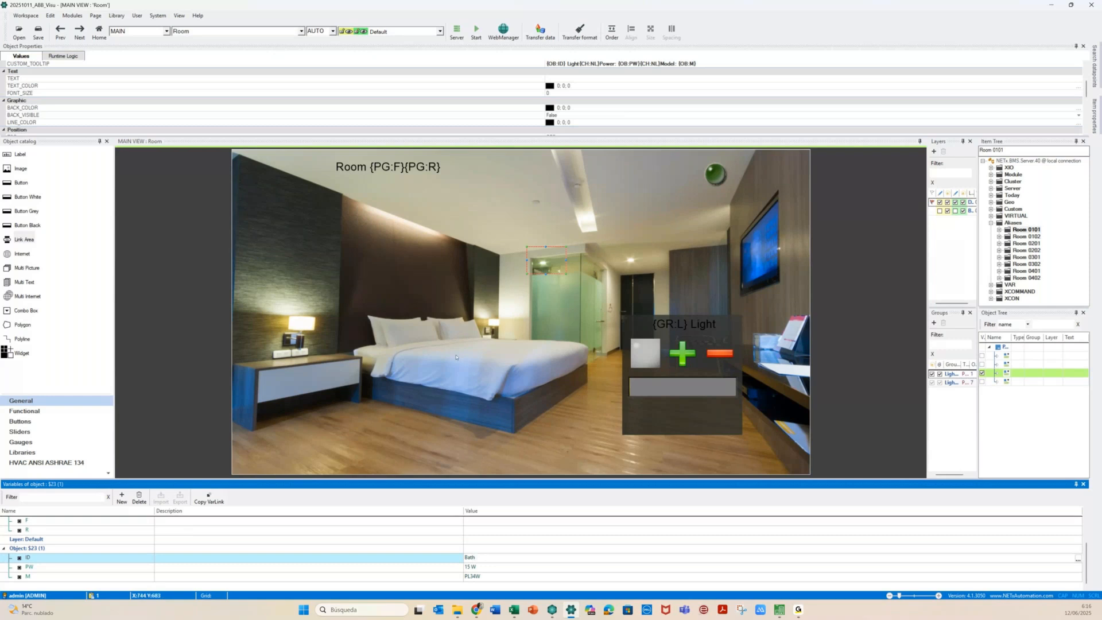
left_click(460, 567)
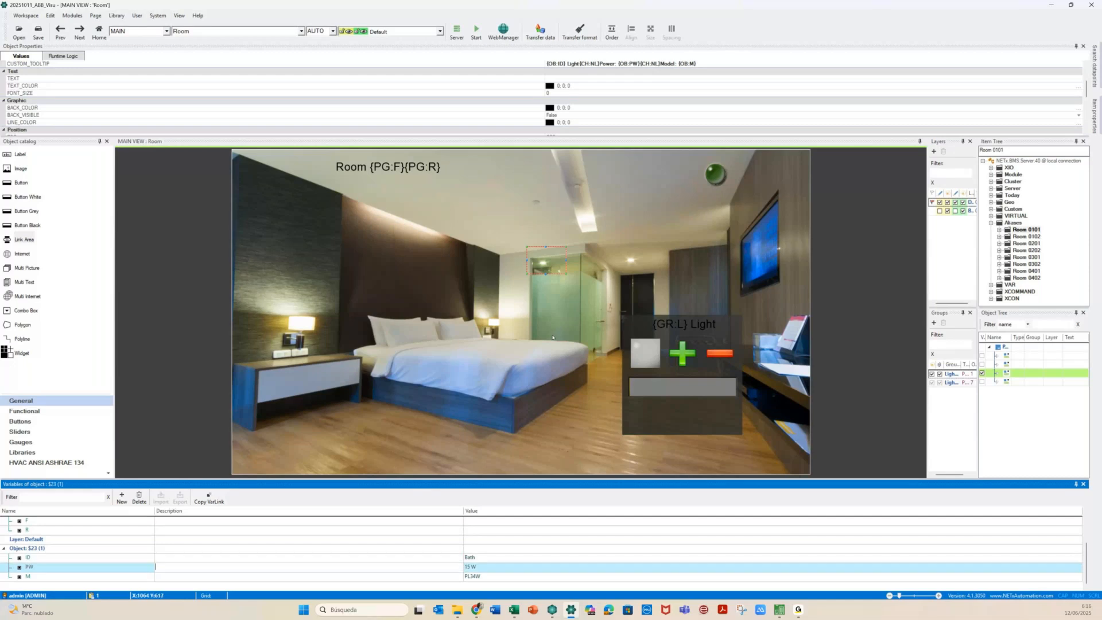
left_click(544, 294)
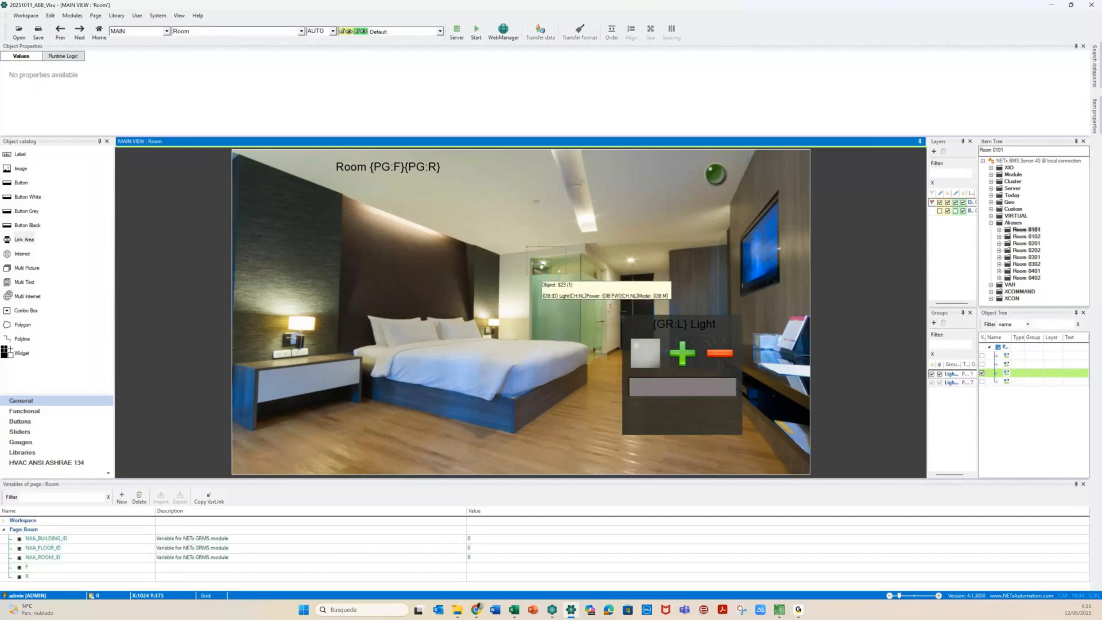
Copy the link area onto the bedside lamp and change its ID from Bath to Left
left_click(541, 266)
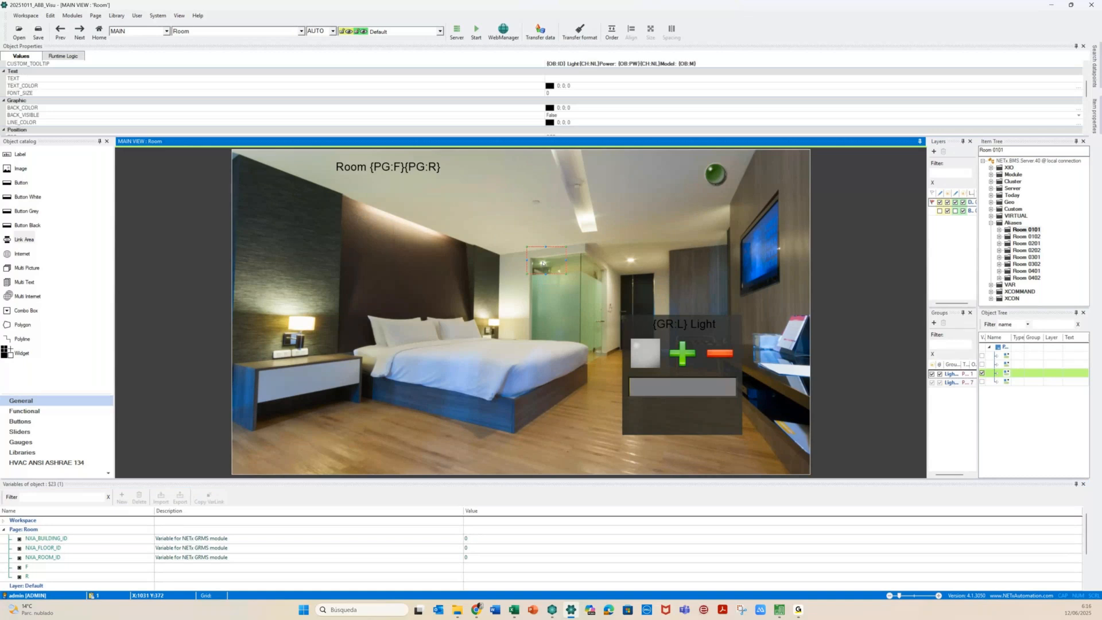
left_click_drag(543, 264, 504, 322)
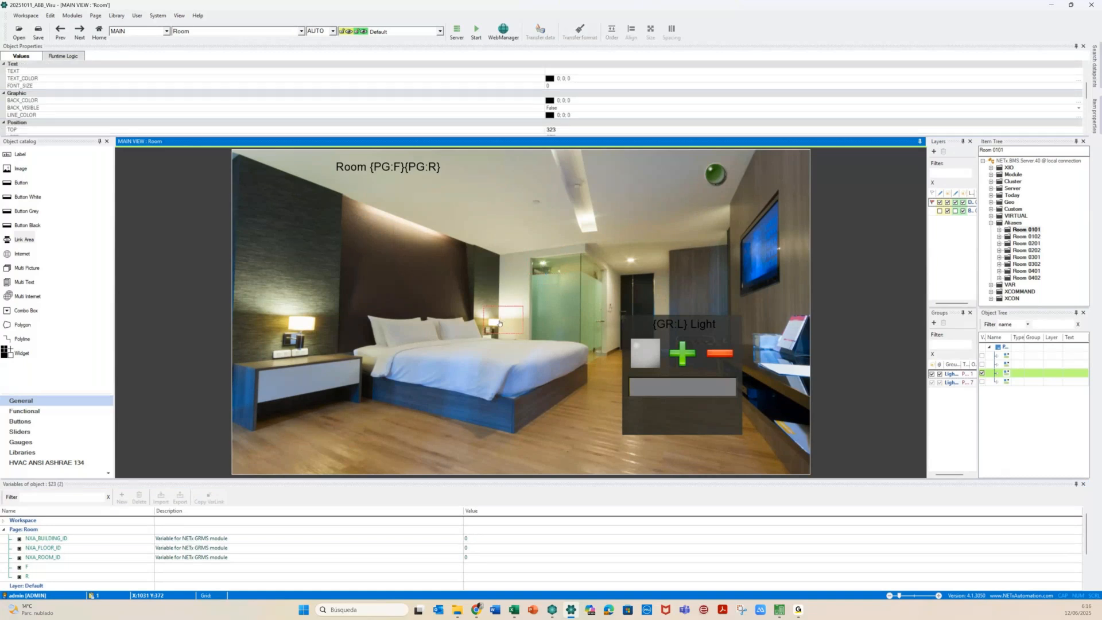
left_click_drag(500, 323, 522, 315)
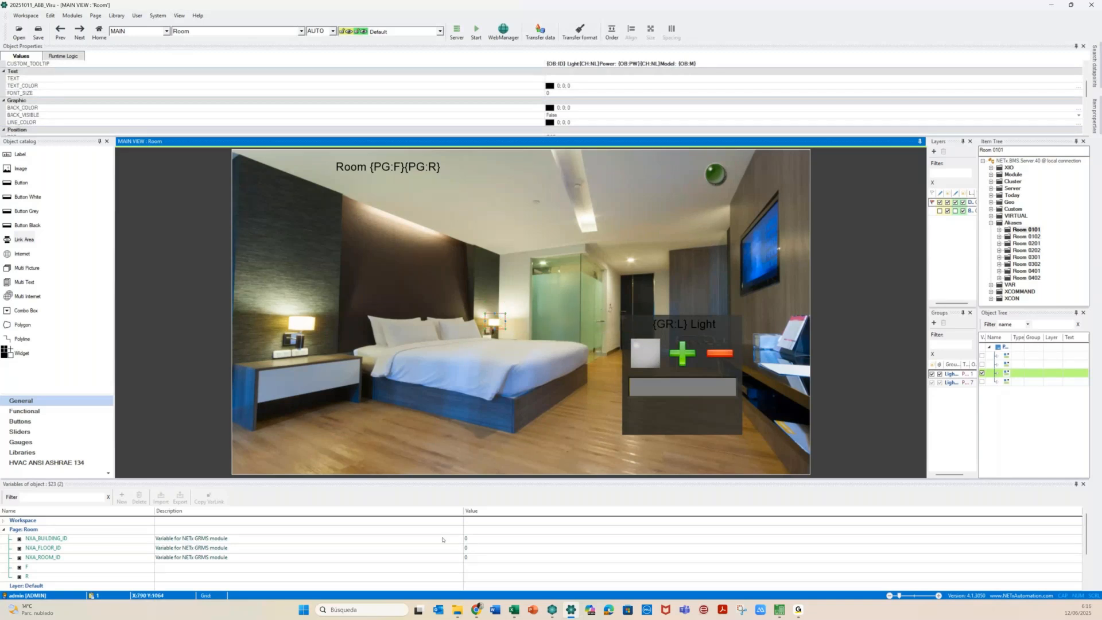
scroll(443, 539, "down", 2)
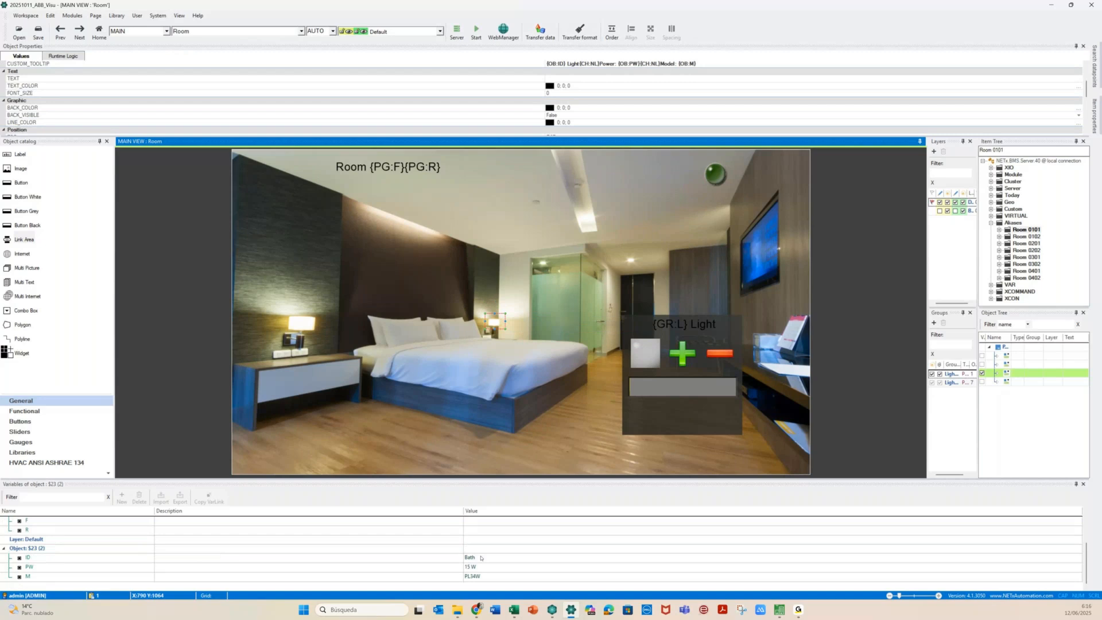
left_click(489, 558)
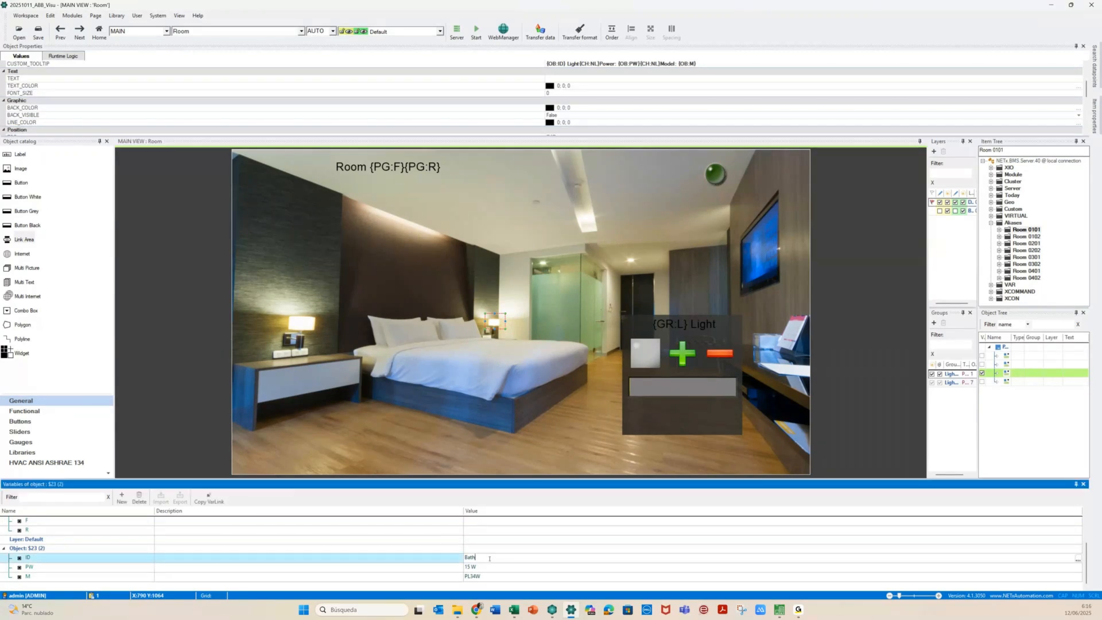
key("BackSpace")
key("BackSpace")
key("BackSpace")
key("BackSpace")
type("Left")
left_click(431, 555)
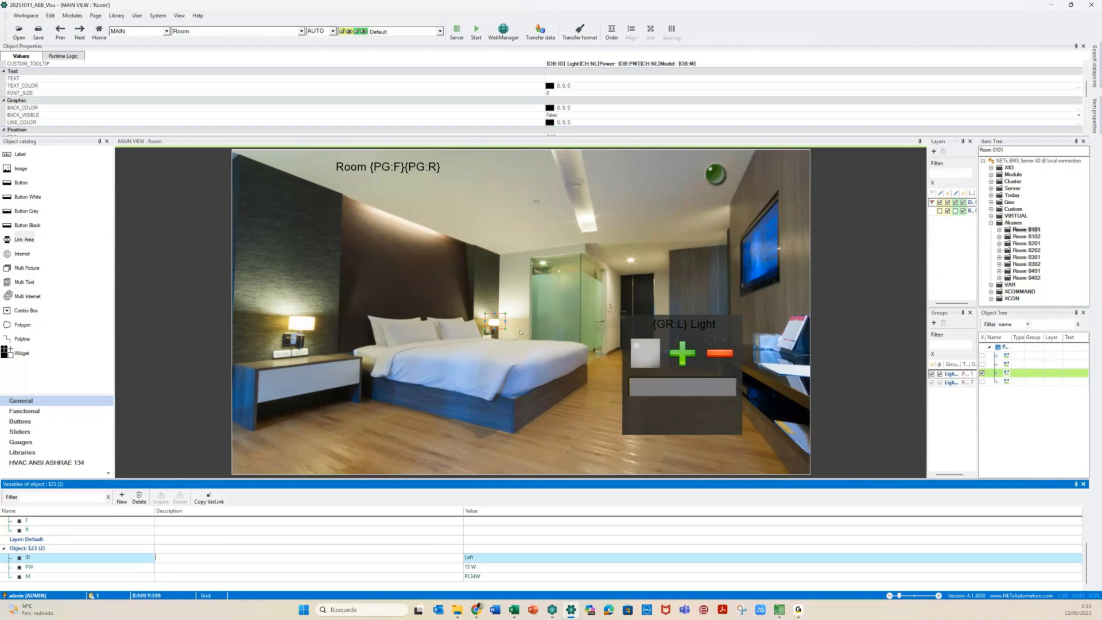
left_click(493, 323)
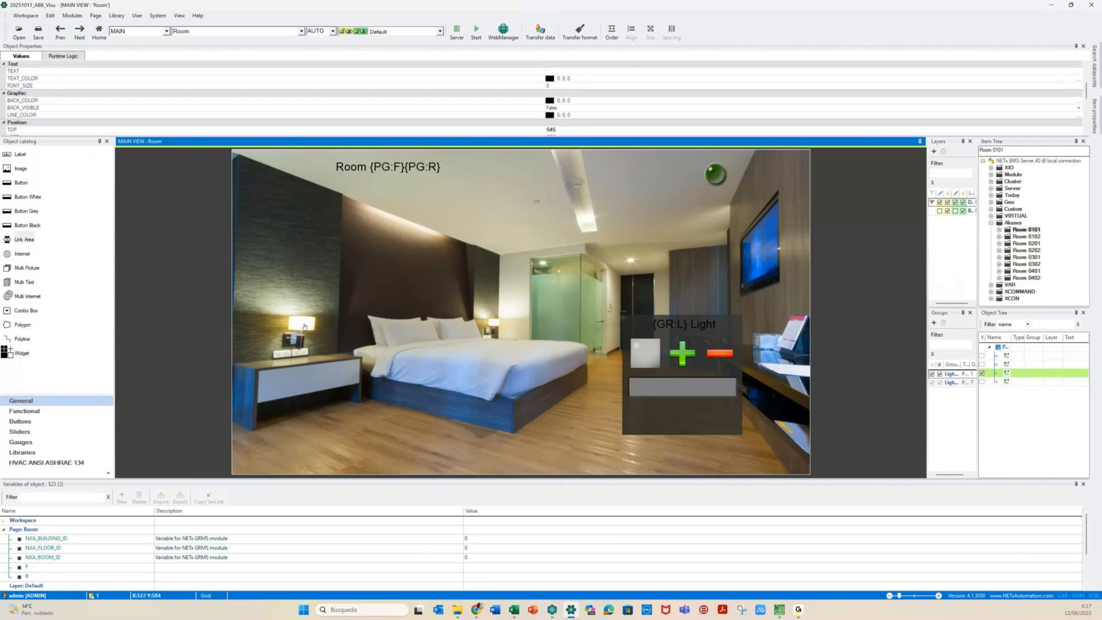
left_click(297, 327)
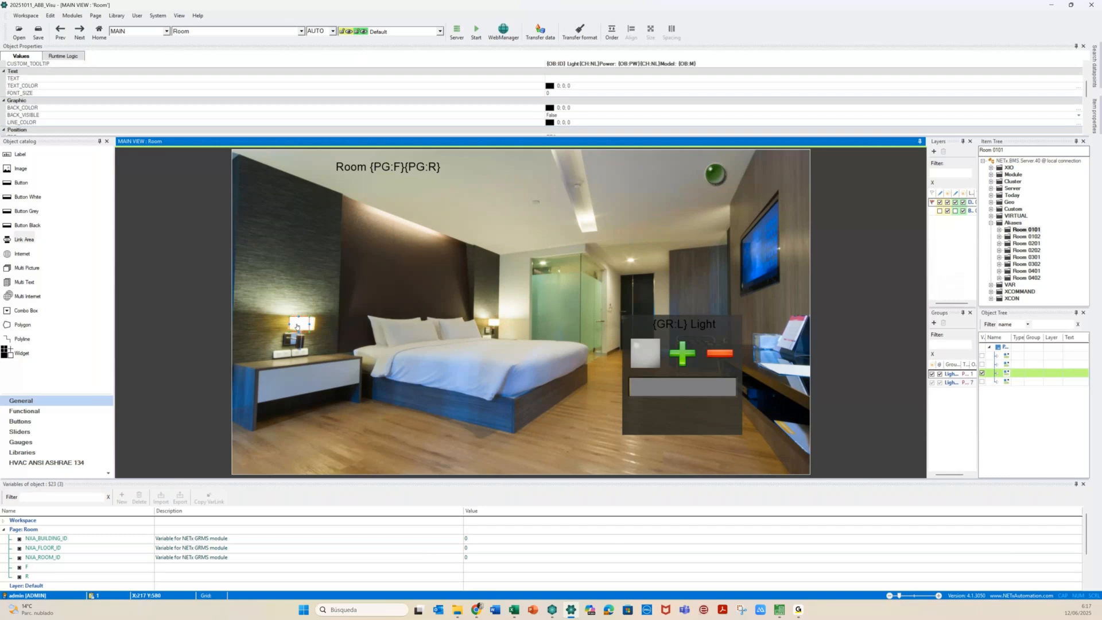
Widen the bedside lamp link area and set its ID to Right and PW to 25 W
left_click(308, 333)
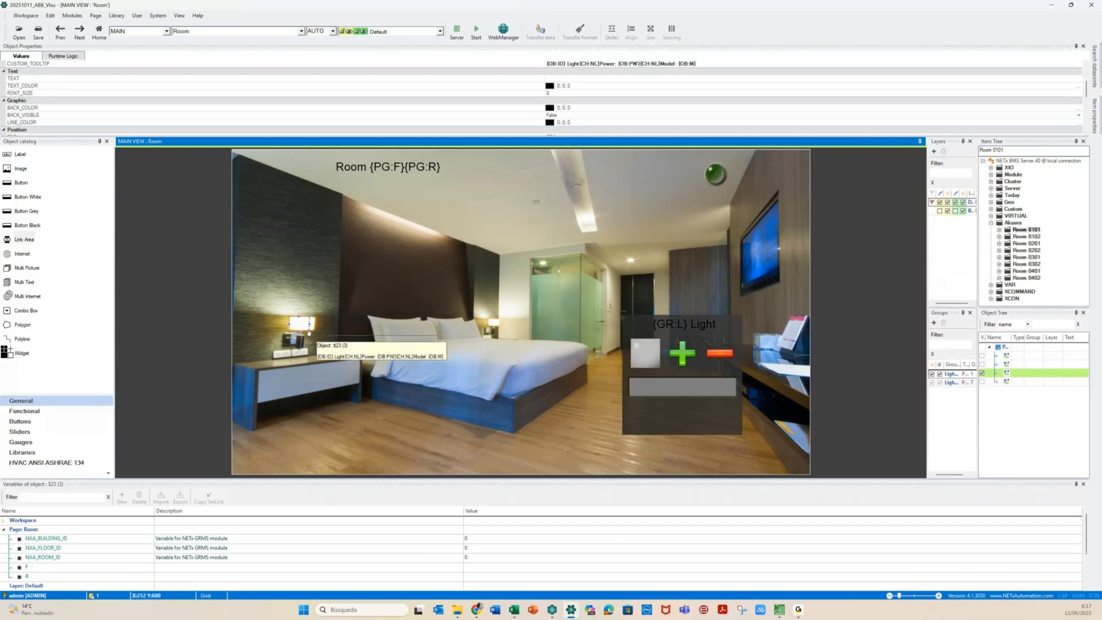
mouse_move(308, 332)
left_mouse_down()
mouse_move(322, 328)
mouse_move(300, 330)
left_mouse_up()
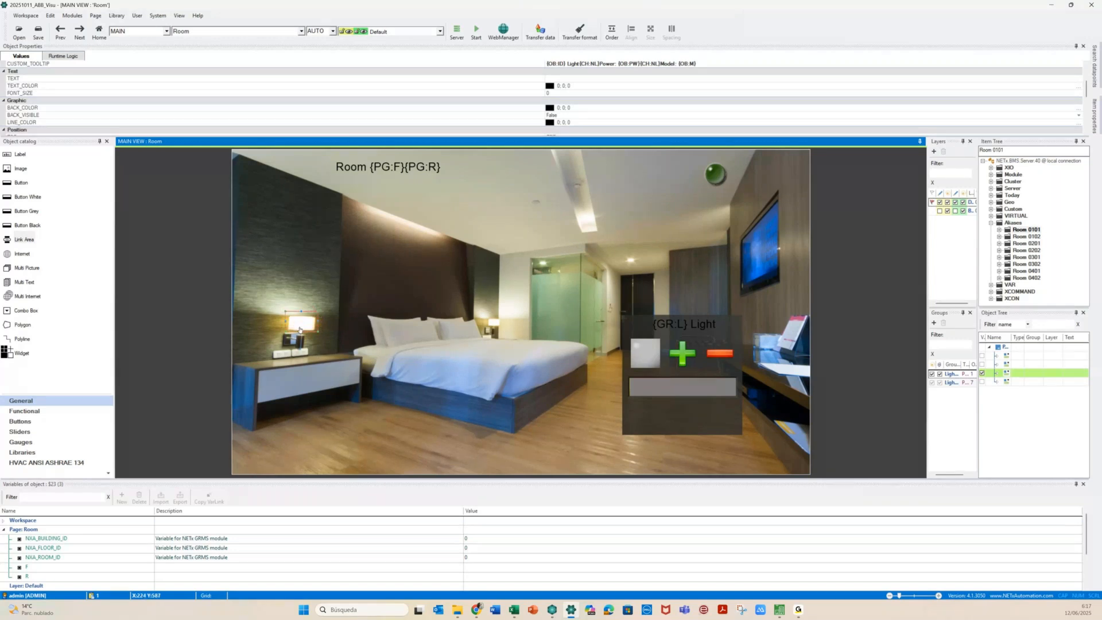
scroll(418, 565, "down", 2)
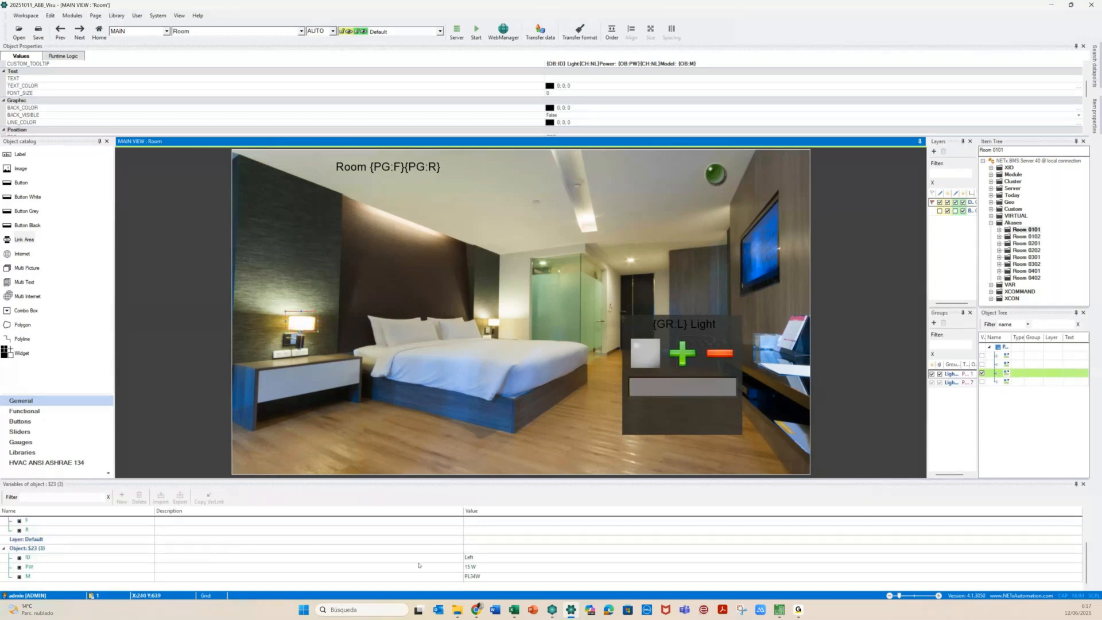
left_click(489, 560)
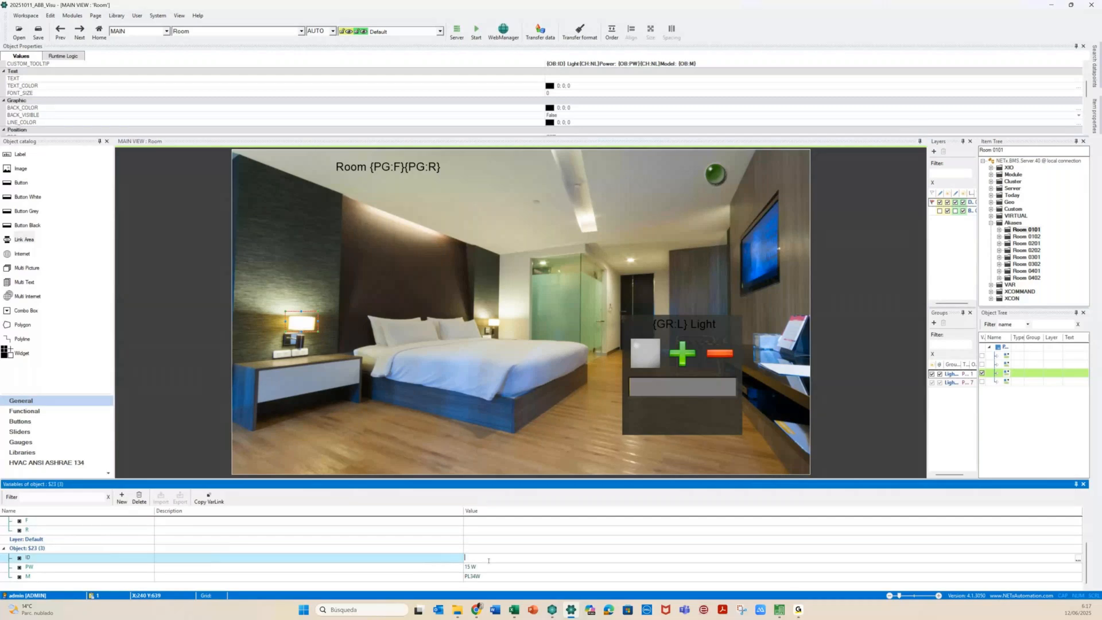
type("Right")
left_click(488, 565)
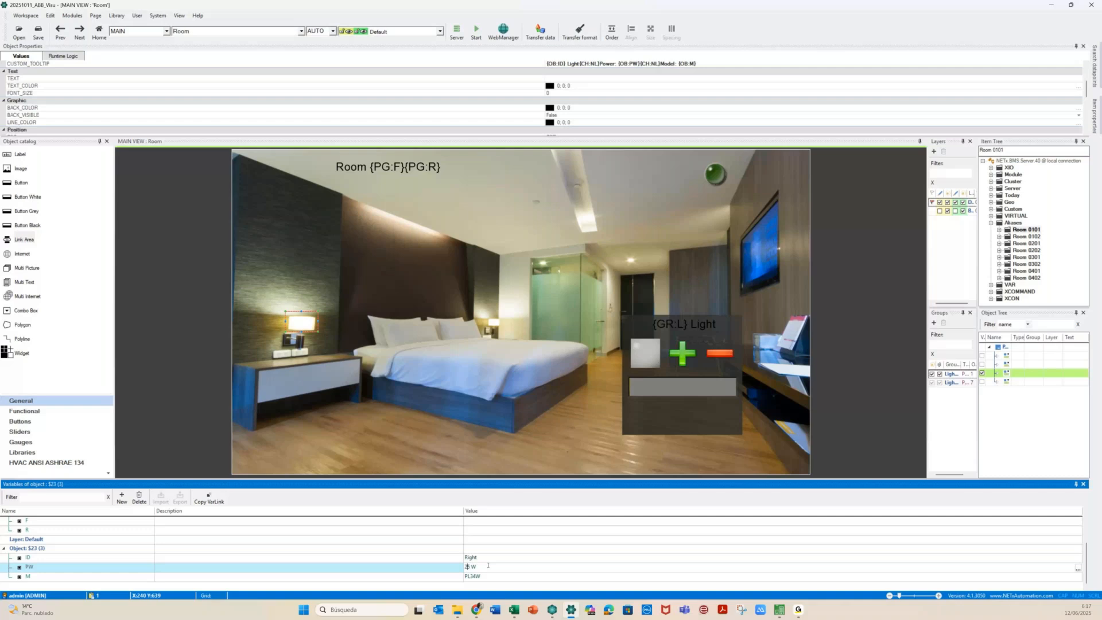
left_click(472, 576)
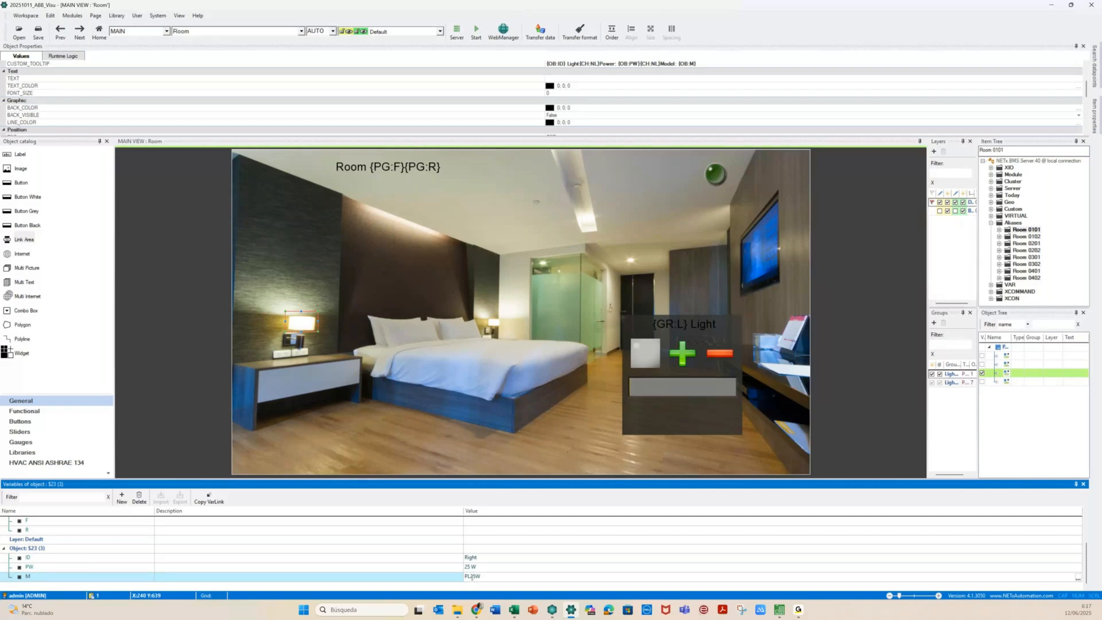
left_click(300, 327)
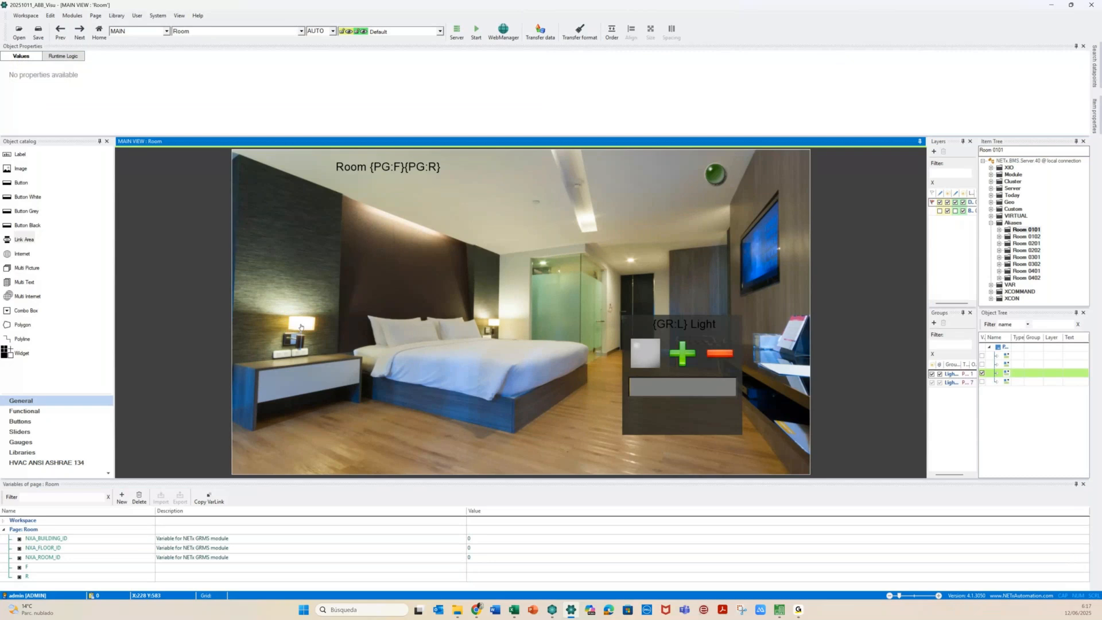
left_click(301, 326)
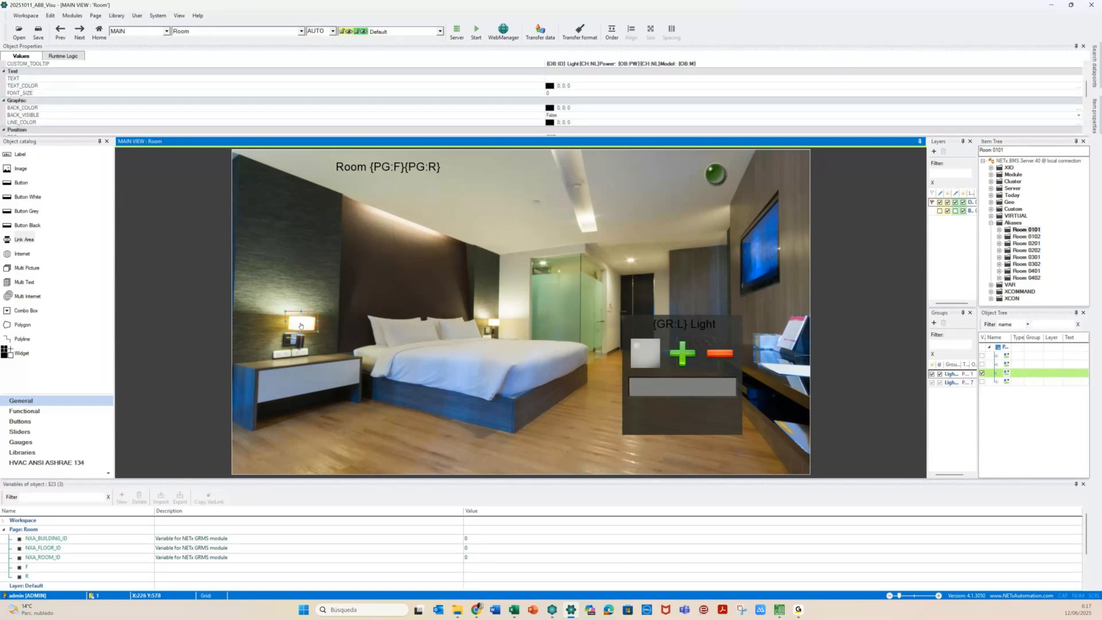
Copy the lamp link area over the headboard cove light and set its ID to Bed
left_click_drag(301, 326, 362, 213)
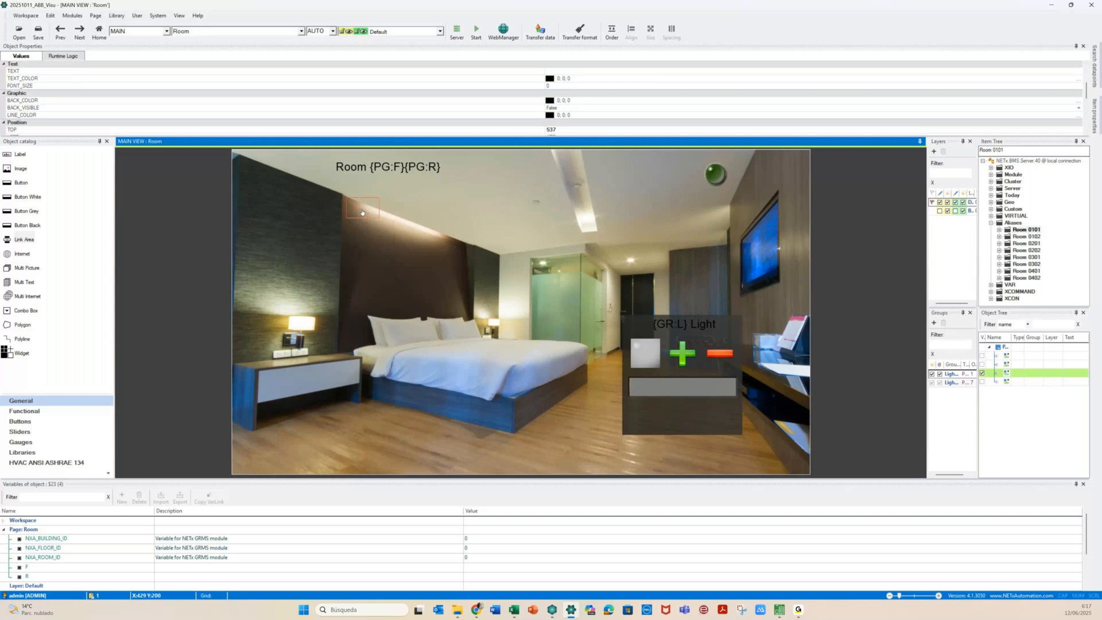
left_click_drag(361, 212, 453, 246)
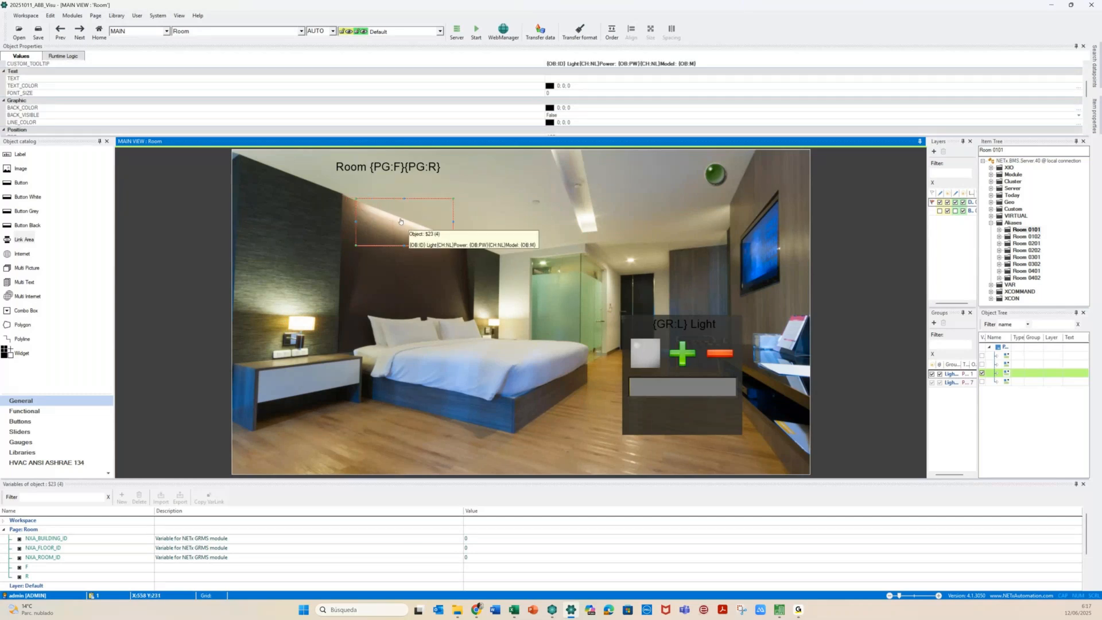
left_click(483, 558)
key("BackSpace")
key("BackSpace")
key("BackSpace")
key("BackSpace")
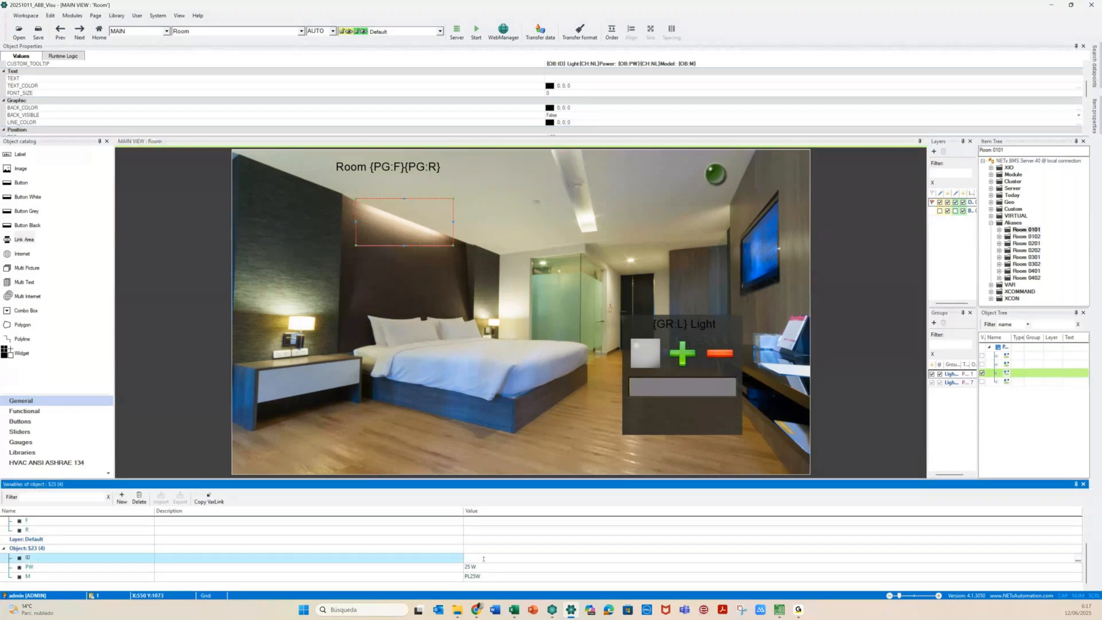
type("Bed")
key("Tab")
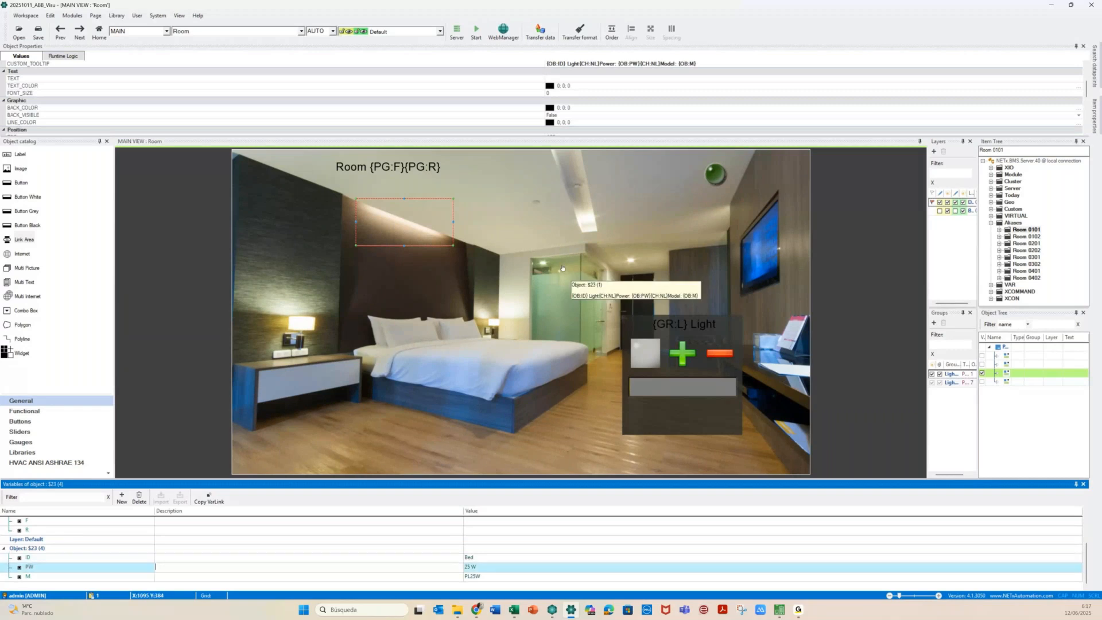
left_click(542, 268)
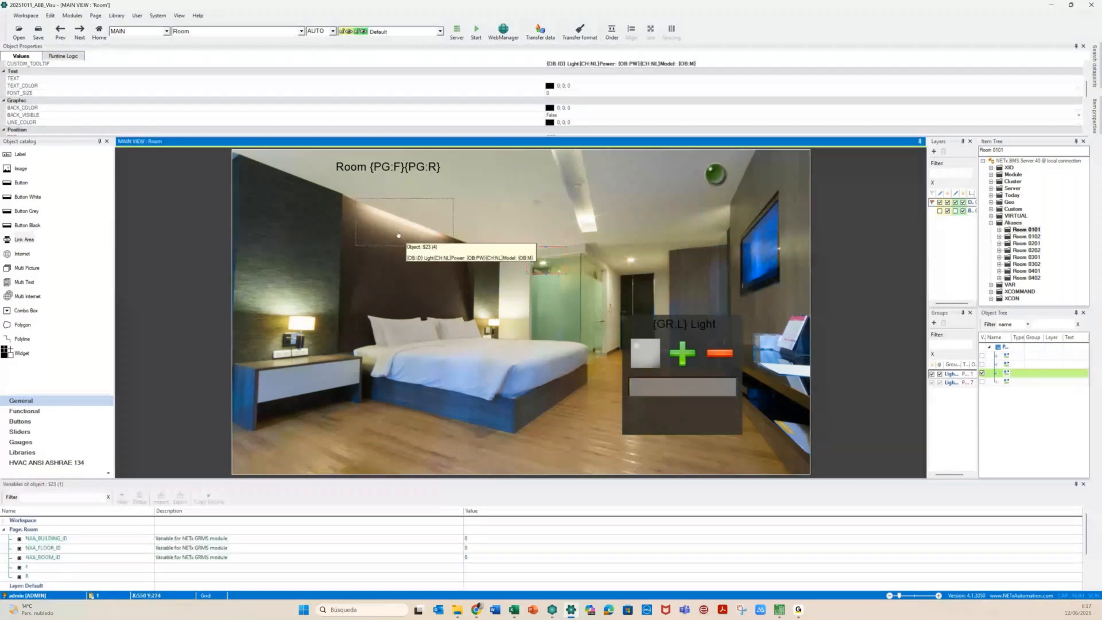
left_click(398, 233)
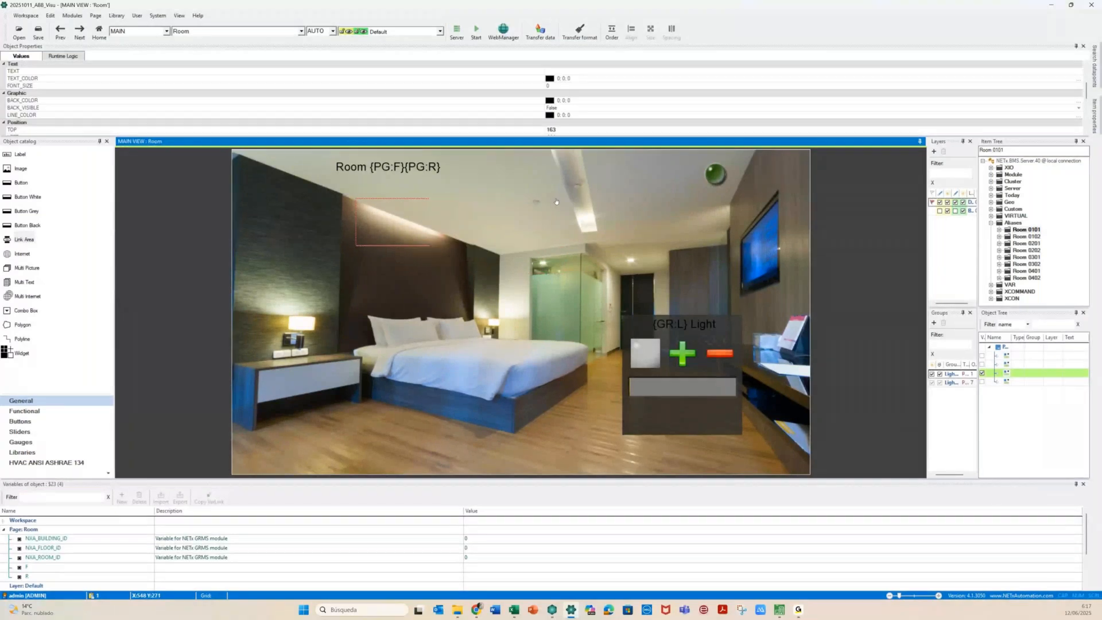
Resize the ceiling link area copy to fit the light strip and set its ID to Ceiling
left_click(594, 180)
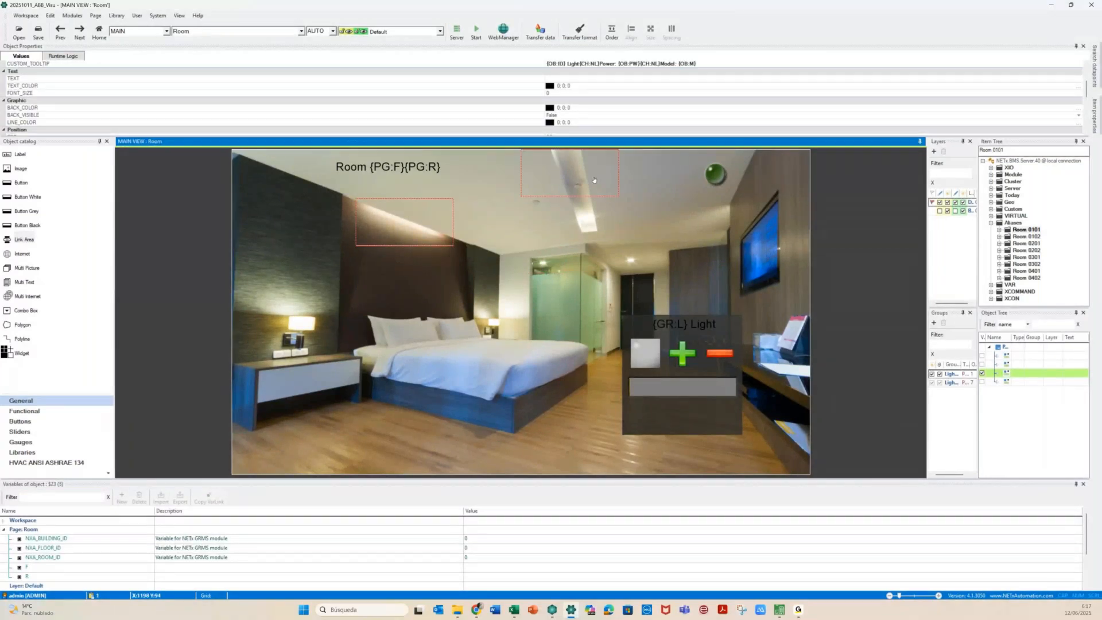
left_click_drag(584, 197, 583, 236)
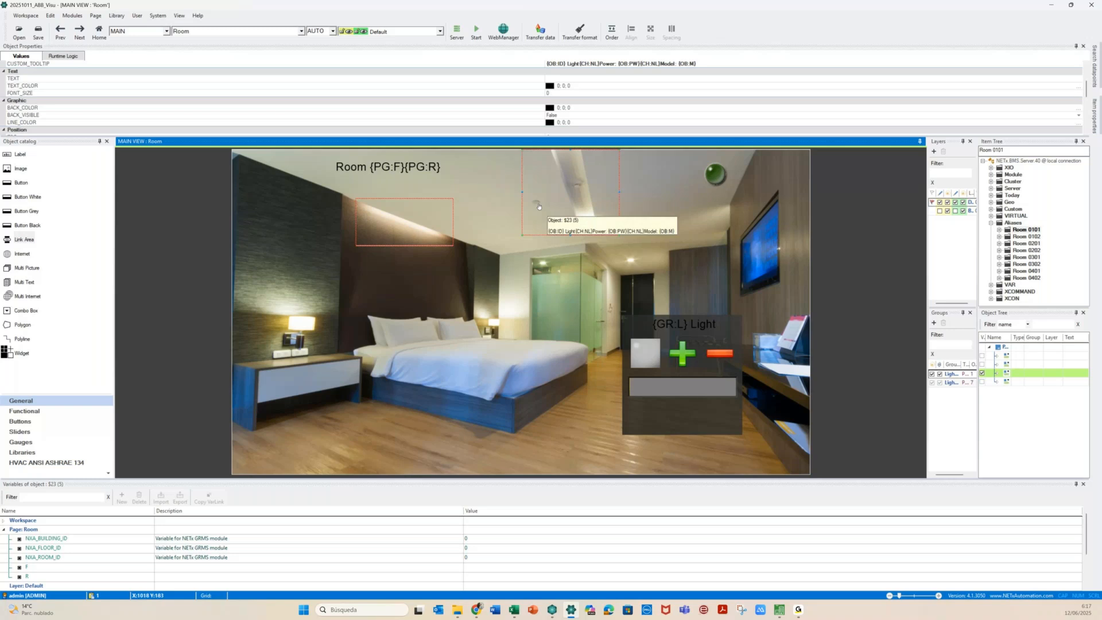
left_click_drag(521, 192, 546, 191)
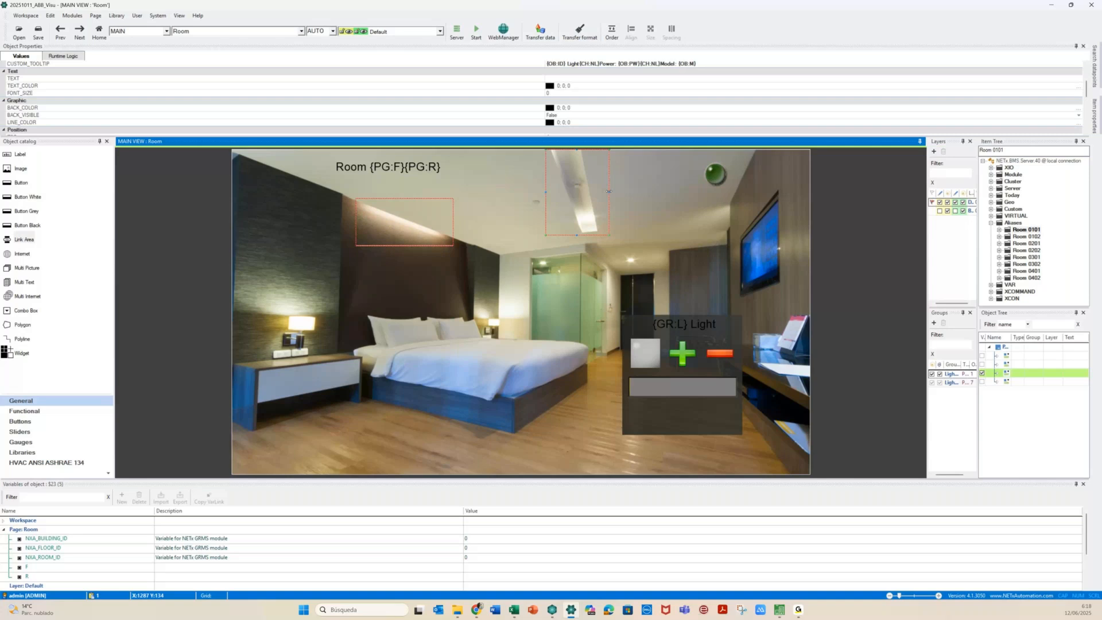
scroll(480, 557, "down", 2)
left_click(480, 558)
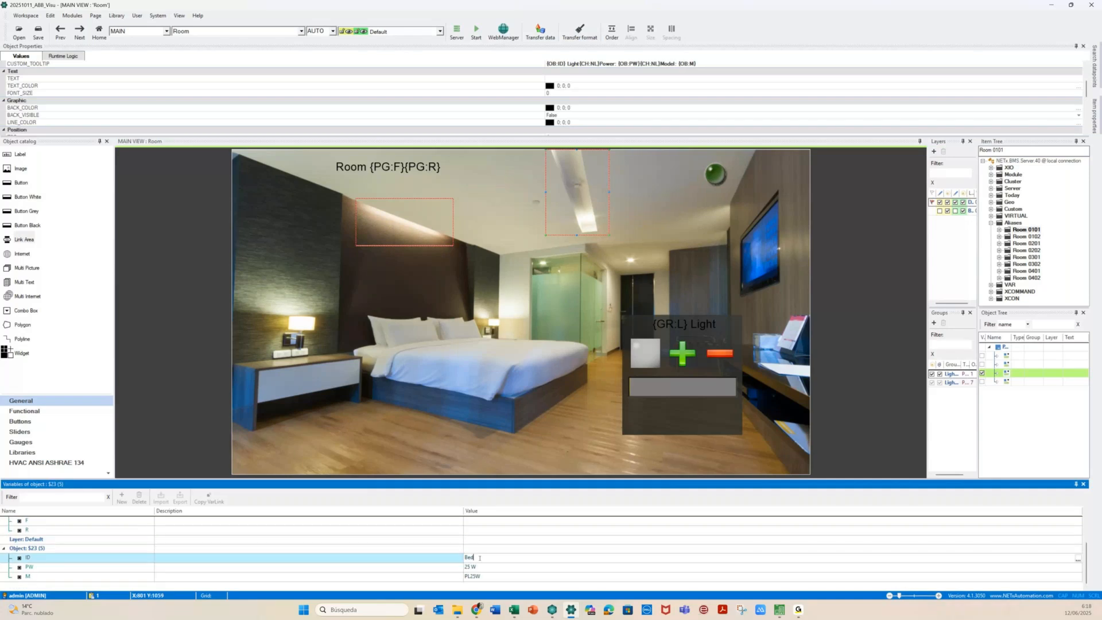
key("BackSpace")
key("BackSpace")
key("BackSpace")
type("Ceil")
type("ing")
key("Return")
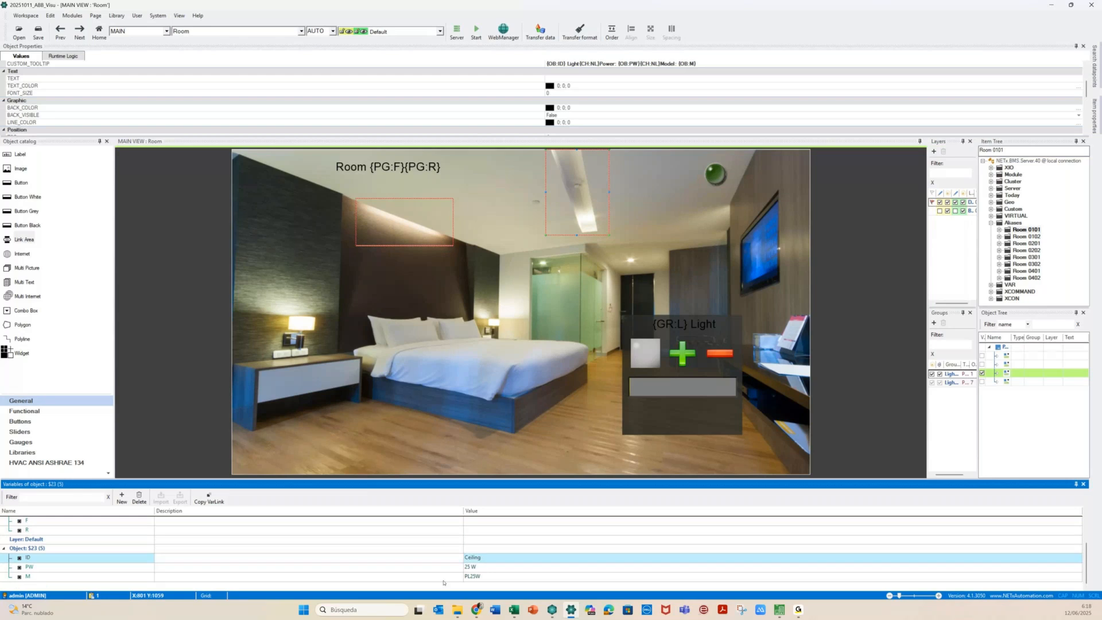
left_click(466, 566)
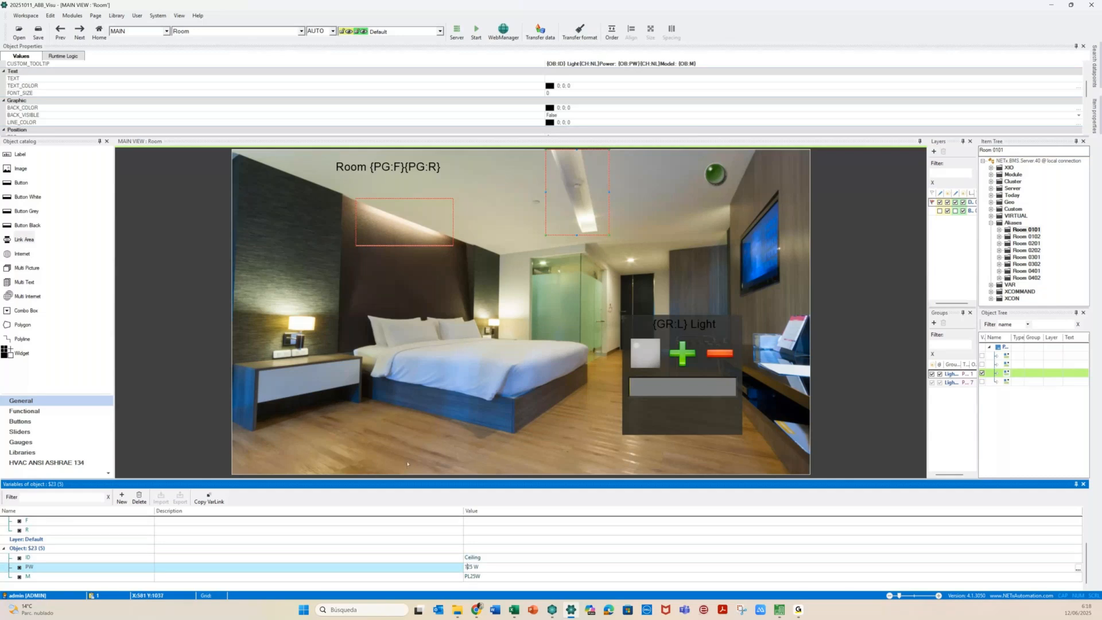
left_click(419, 331)
left_click(410, 239)
left_click(571, 200)
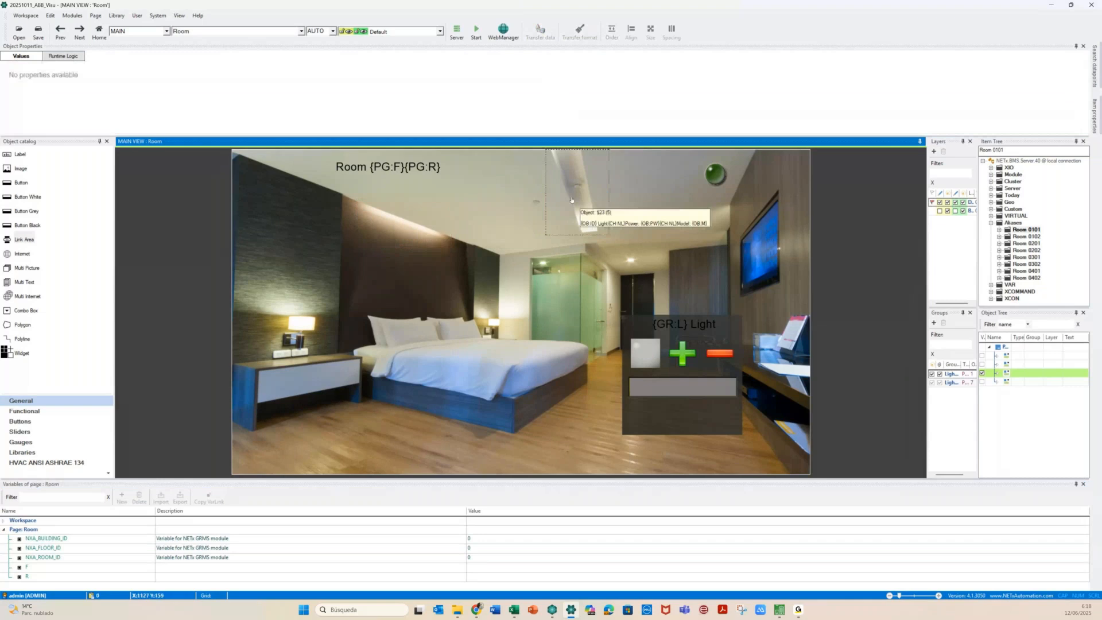
Hide the properties panel and switch pages to save the 20251011_ABB_Visu workspace
left_click(571, 200)
left_click(381, 278)
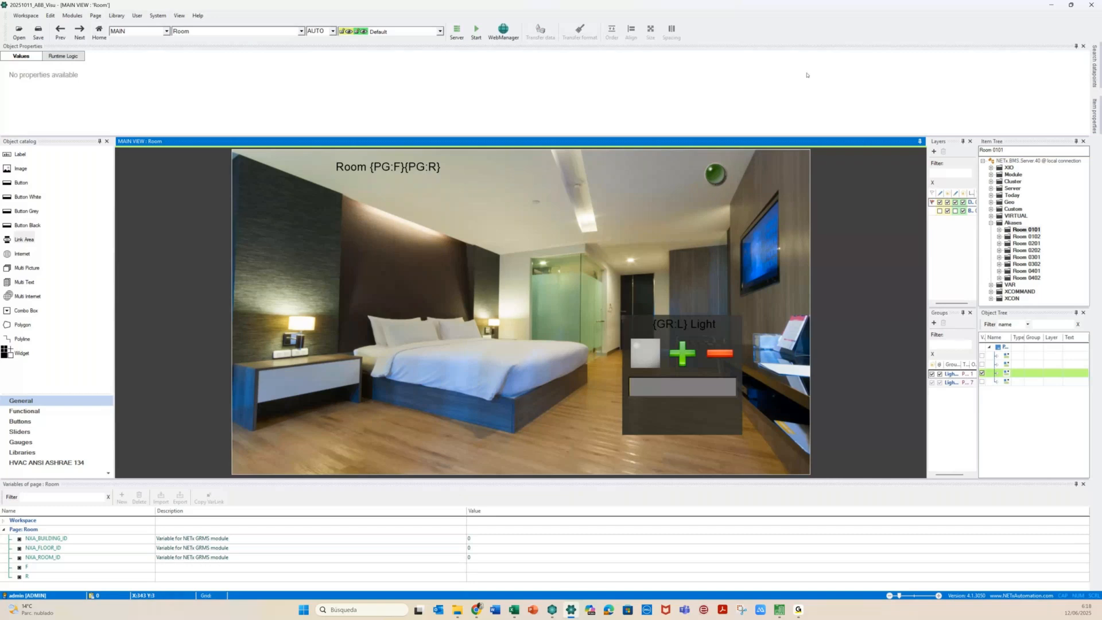
left_click(1083, 46)
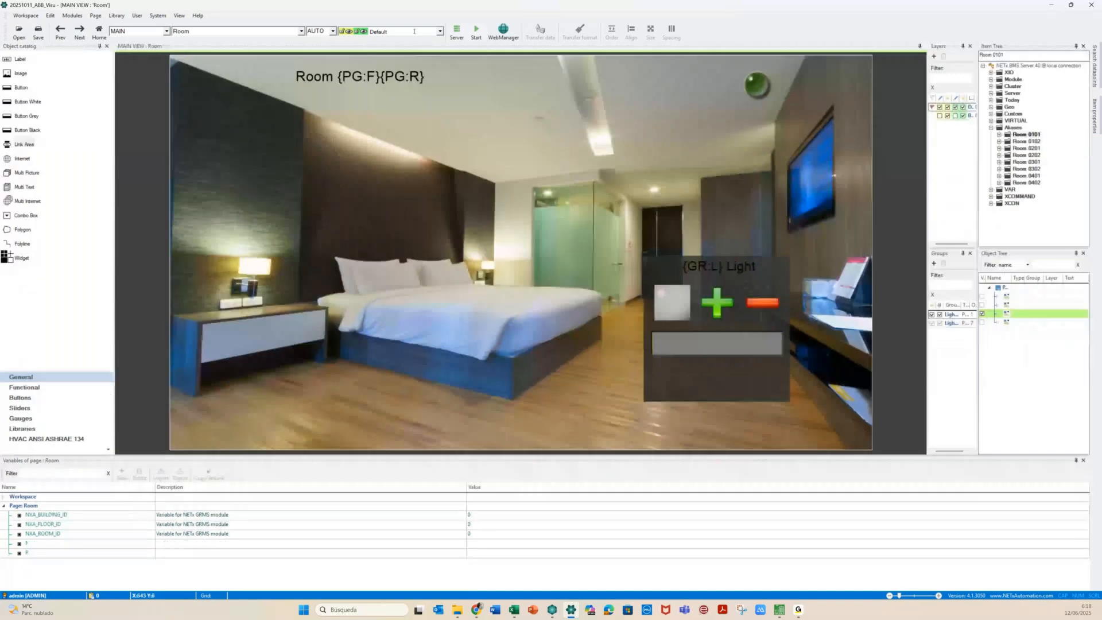
left_click(206, 32)
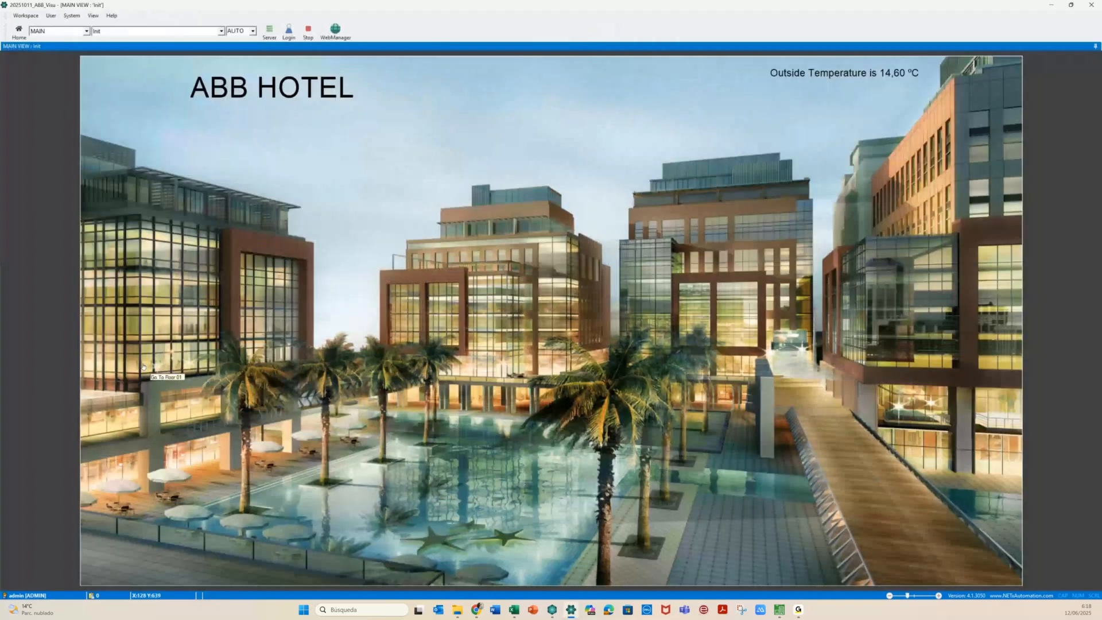
In runtime, go from the hotel to Floor 01 and Room 0101, check the bed light, then stop
left_click(143, 367)
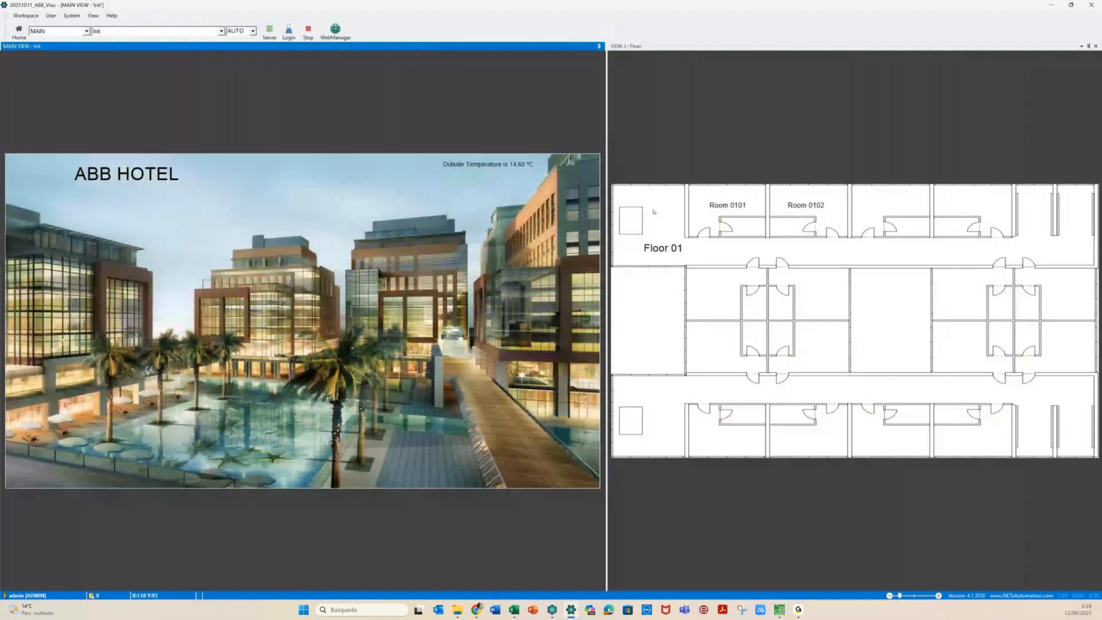
left_click(726, 216)
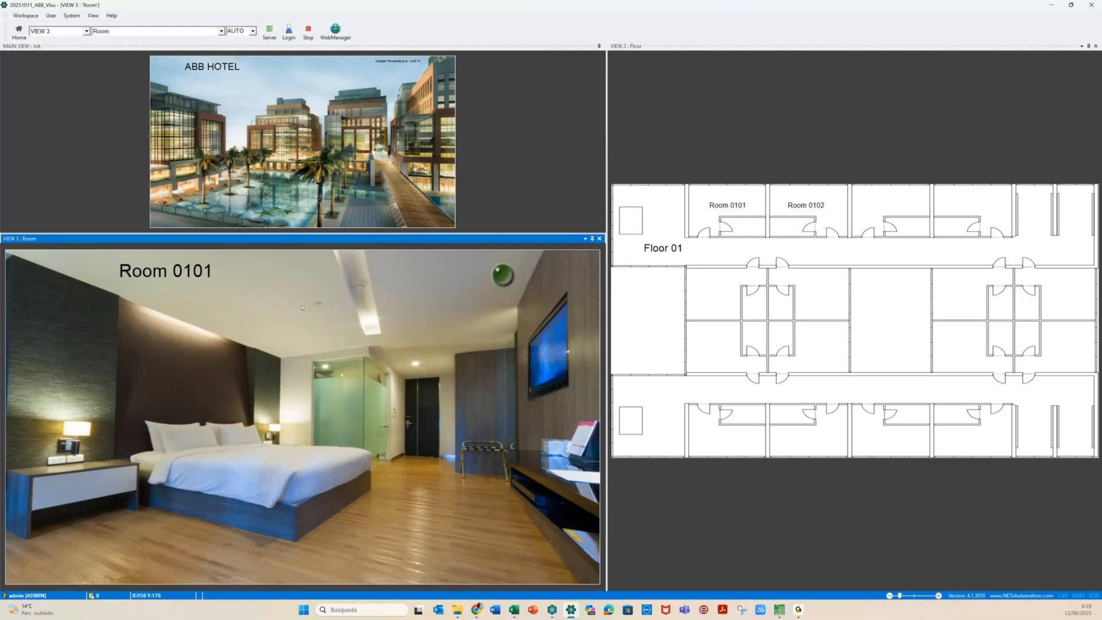
mouse_move(199, 335)
left_click(308, 33)
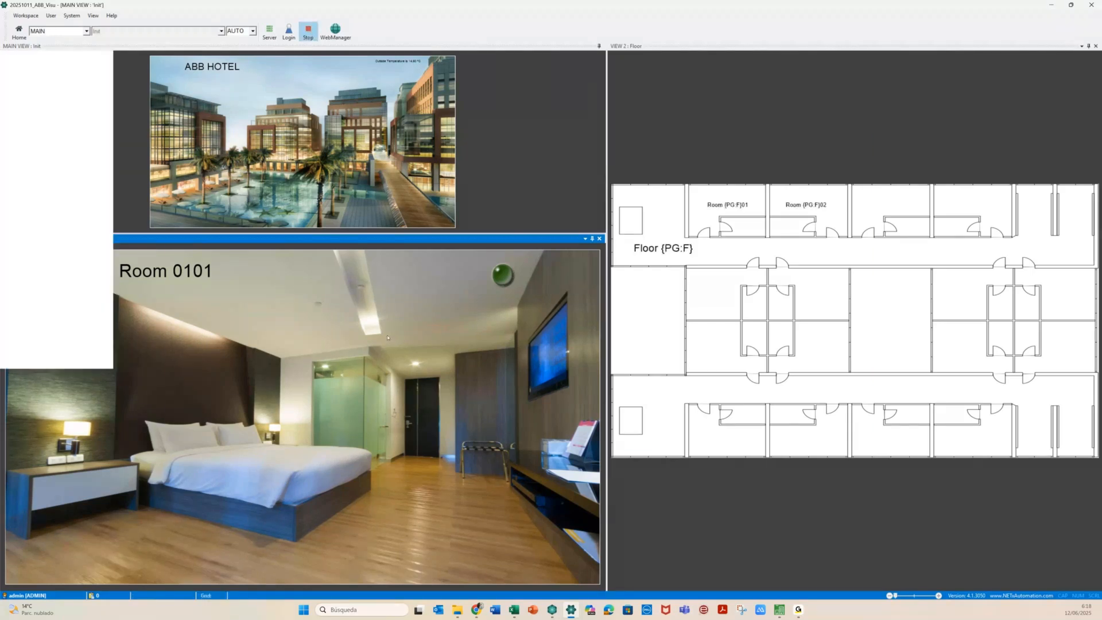
left_click(276, 31)
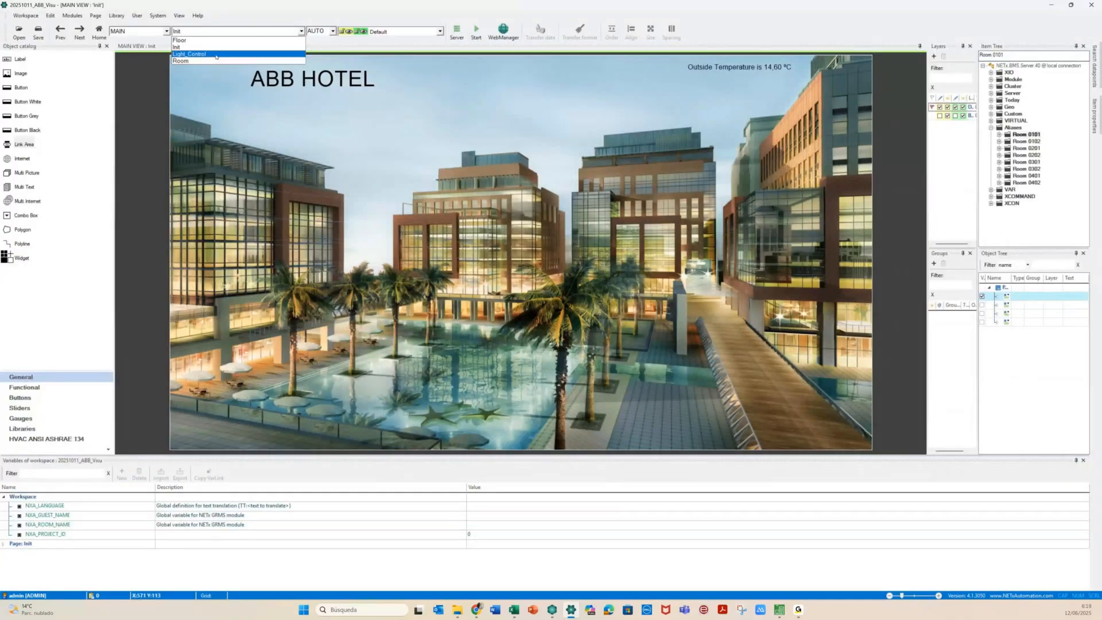
On the Room page, widen the side panels and inspect the Light_Control.S22 group, then switch to Light_Control
left_click(190, 61)
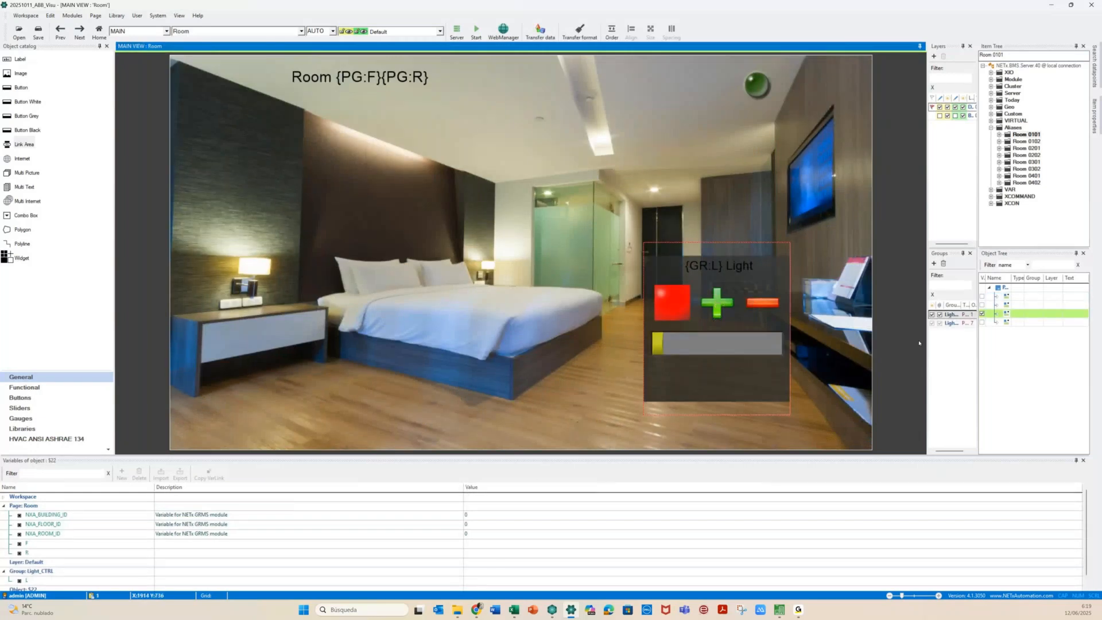
left_click_drag(927, 343, 823, 357)
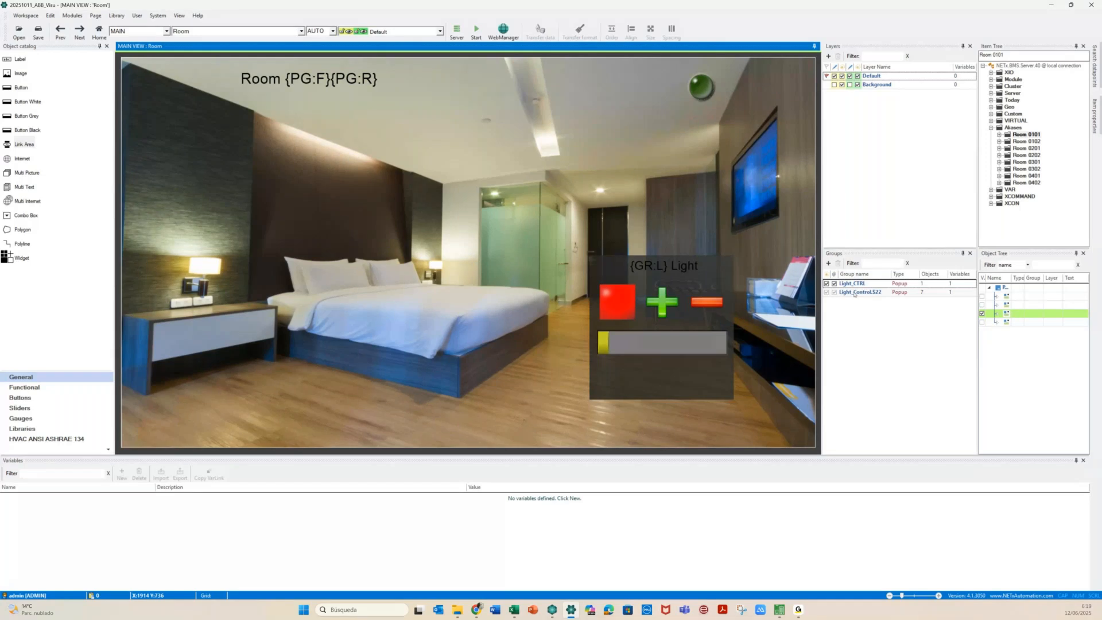
left_click(854, 292)
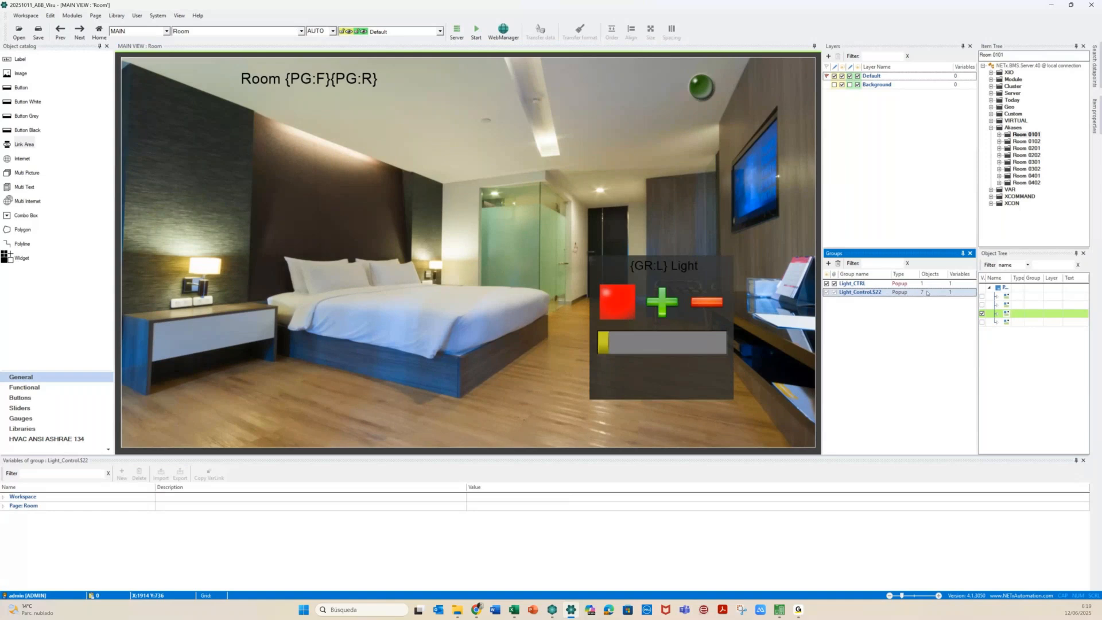
left_click(855, 333)
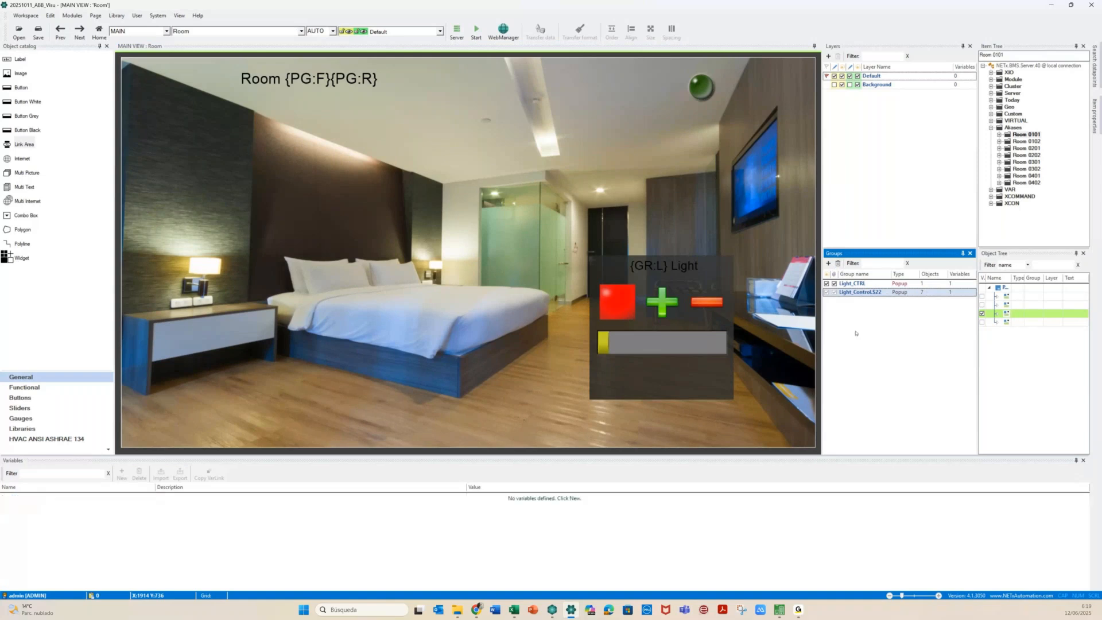
left_click(853, 292)
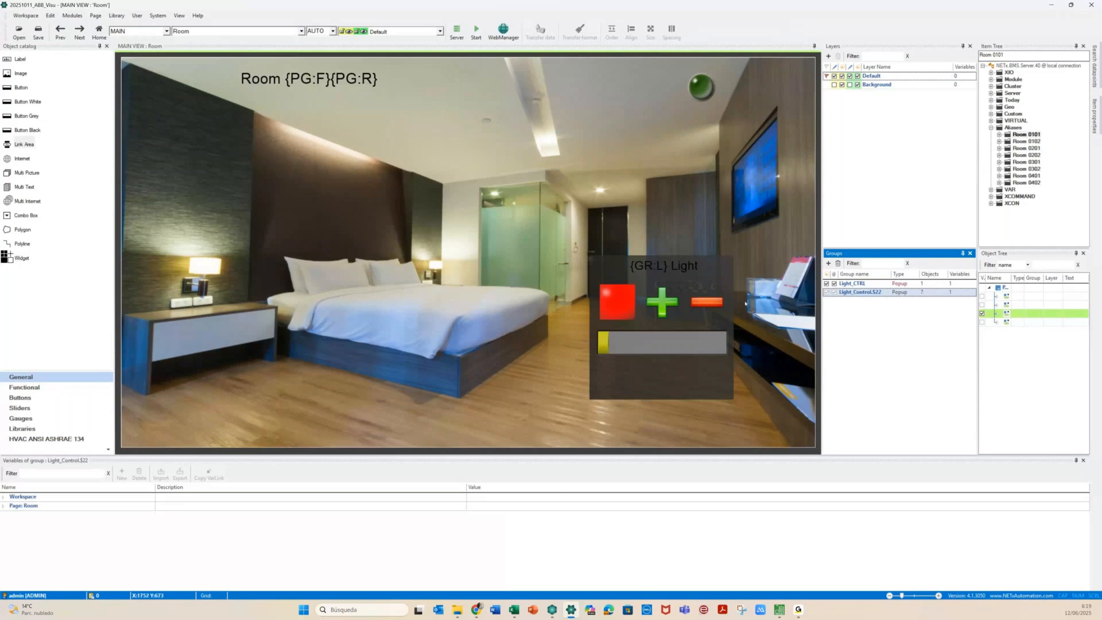
left_click(701, 305)
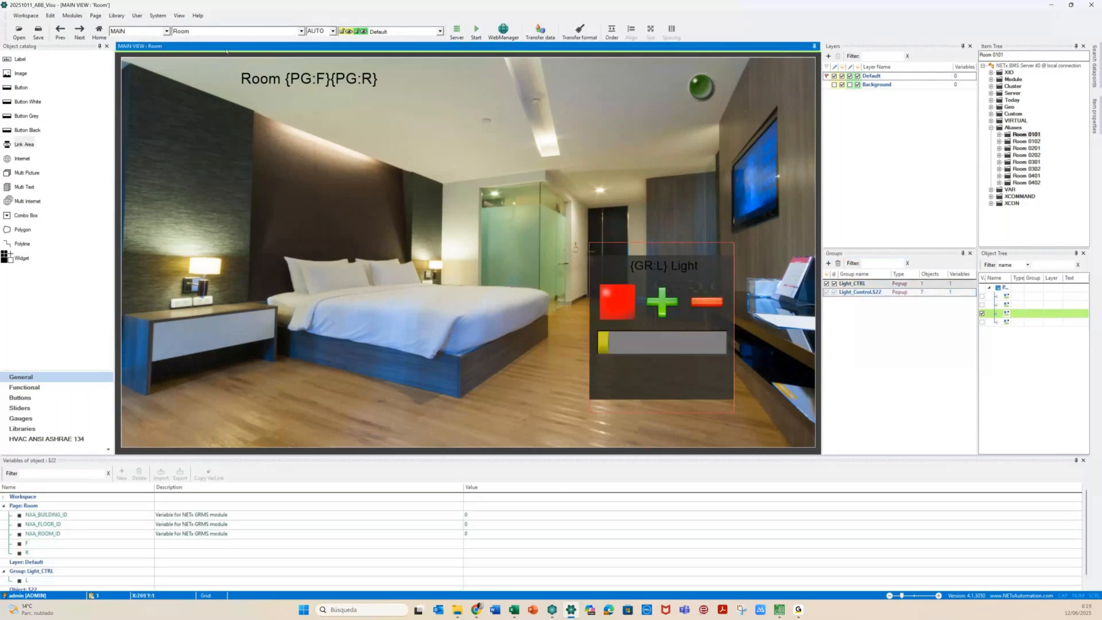
left_click(240, 31)
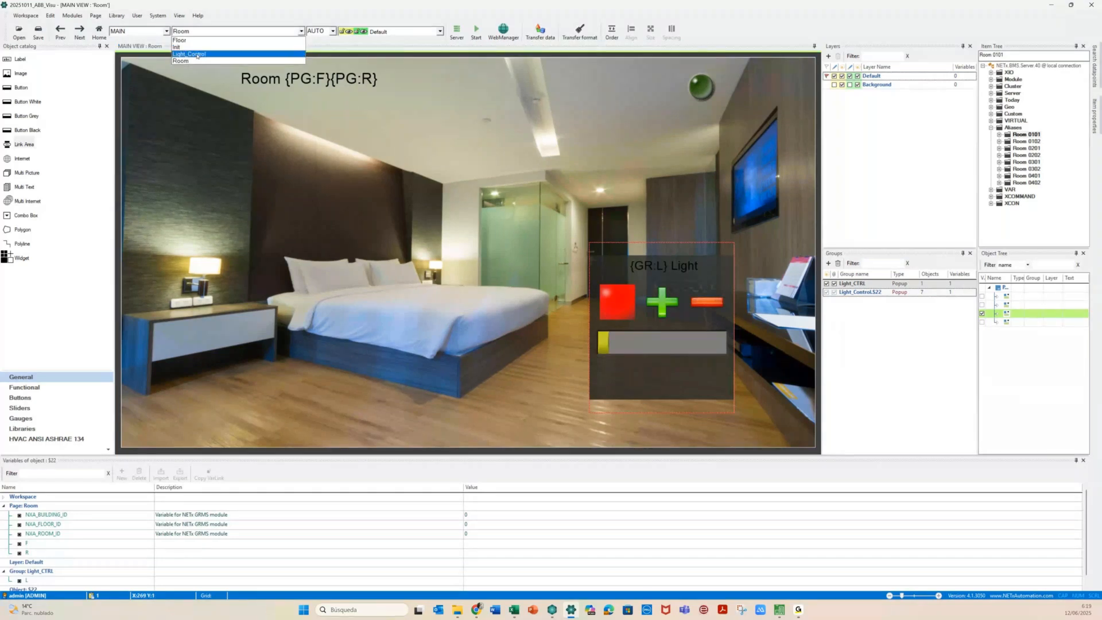
left_click(197, 55)
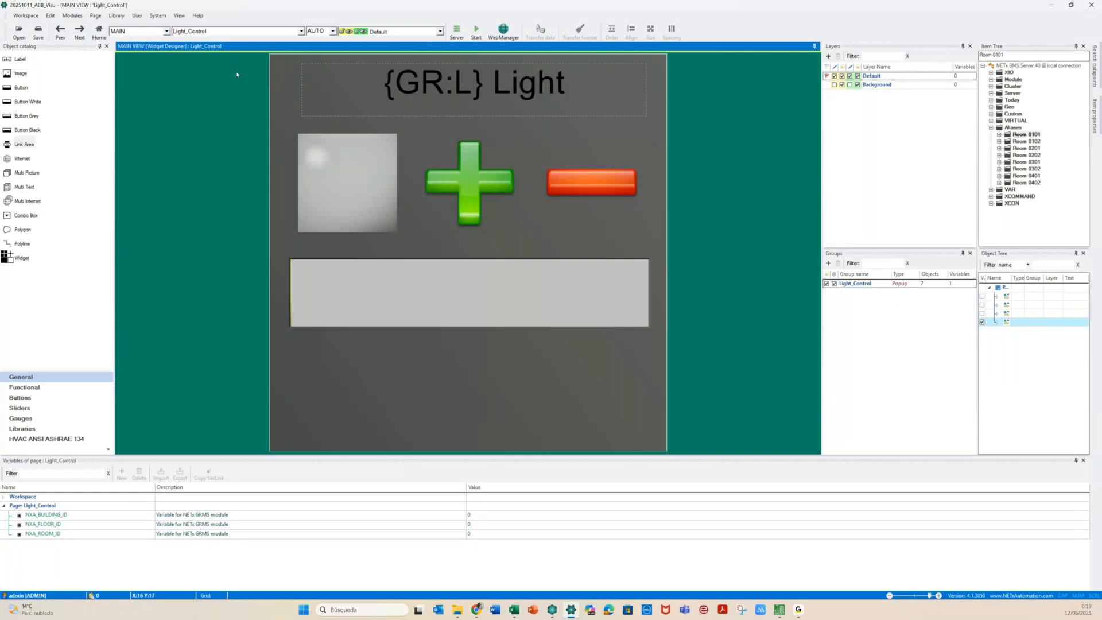
Ungroup the grey light square's widget objects on the Light_Control page
right_click(287, 65)
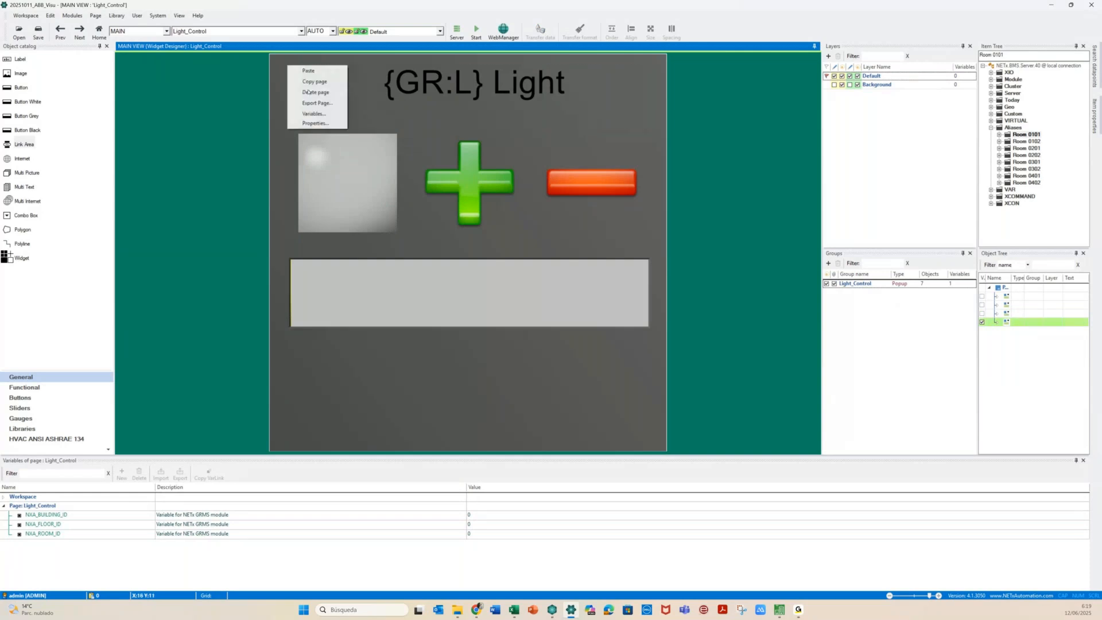
left_click(376, 206)
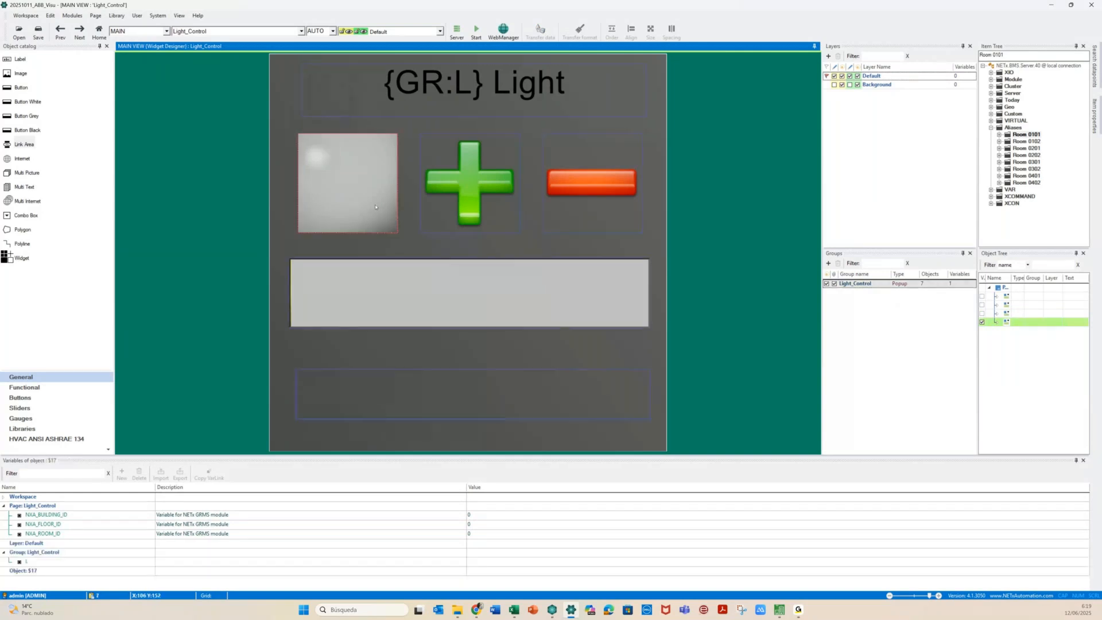
right_click(376, 207)
mouse_move(413, 240)
left_click(478, 280)
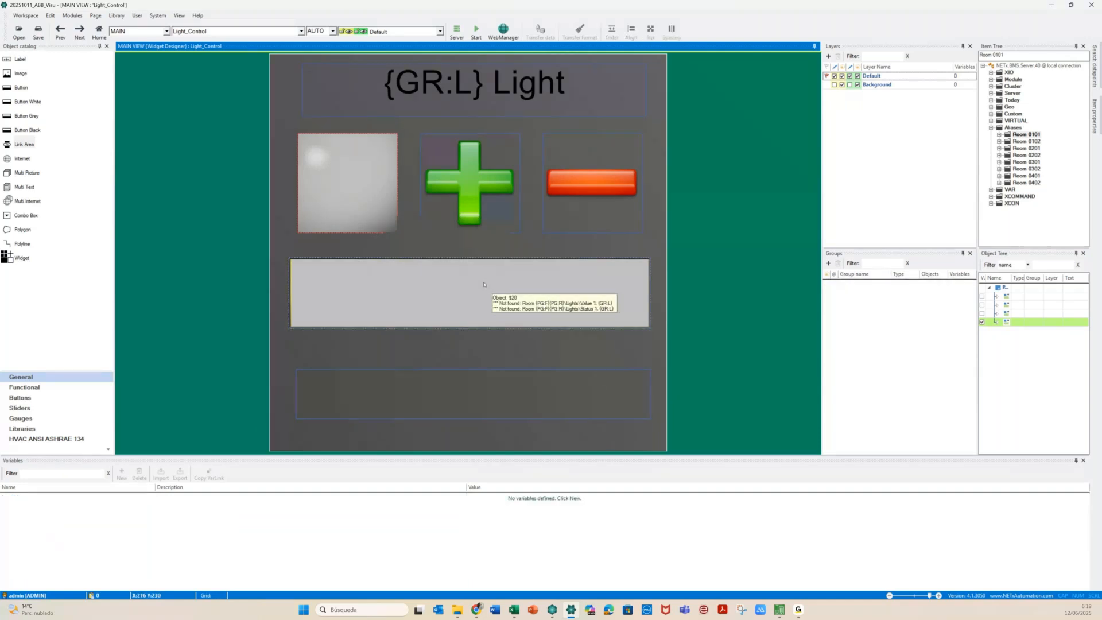
left_click(330, 173)
left_click(200, 144)
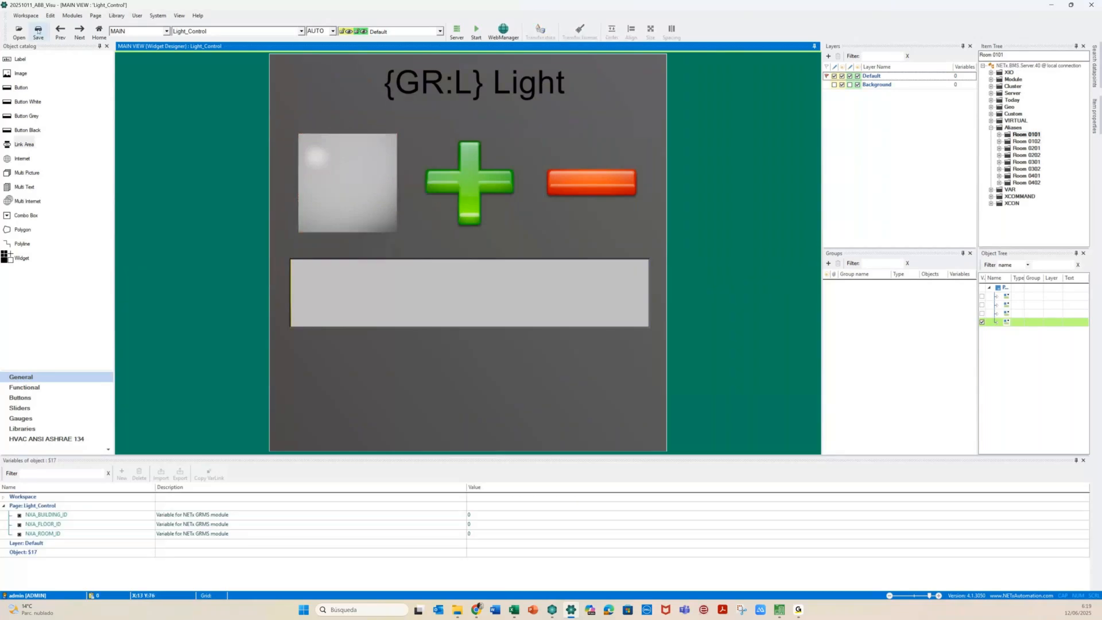
Save the workspace and return to the Room page
left_click(38, 30)
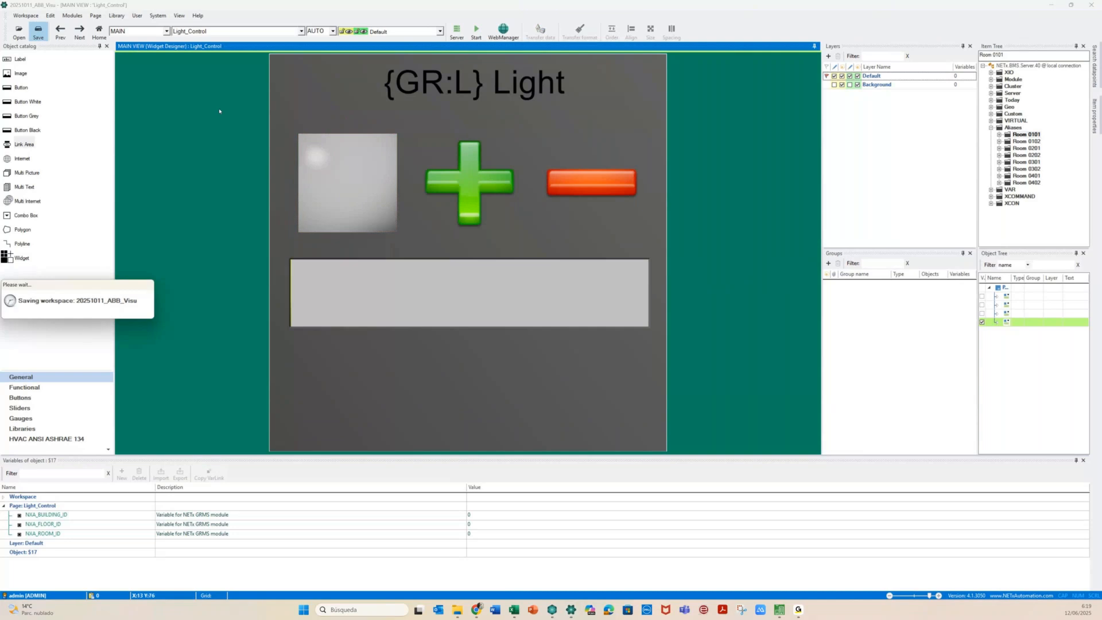
left_click(245, 33)
left_click(199, 61)
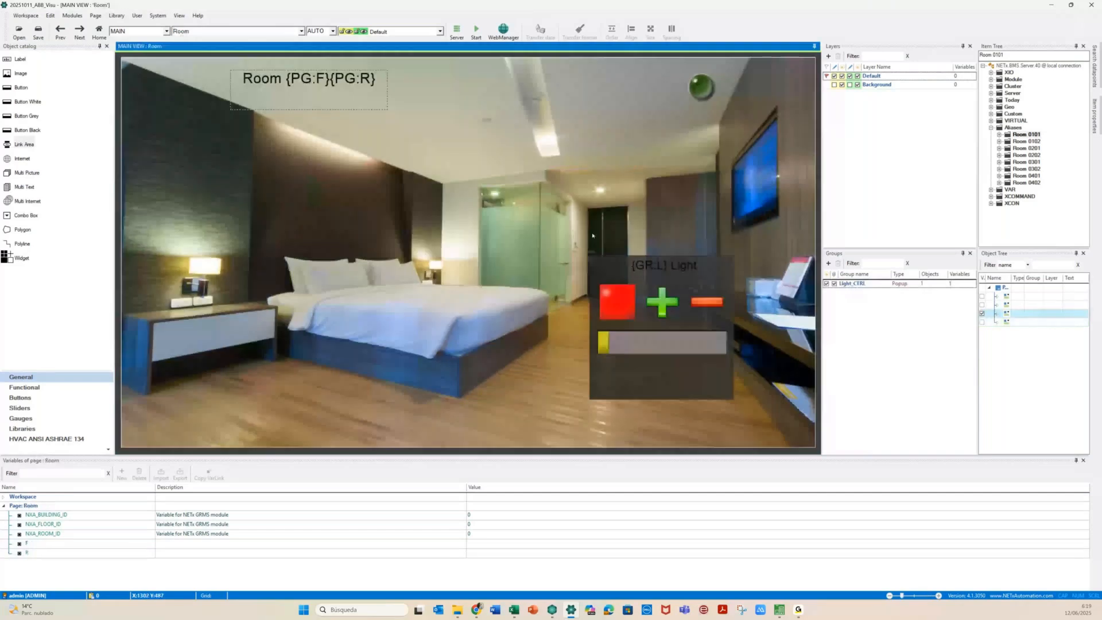
Select the light popup area on the Room page and inspect its group properties
left_click(661, 285)
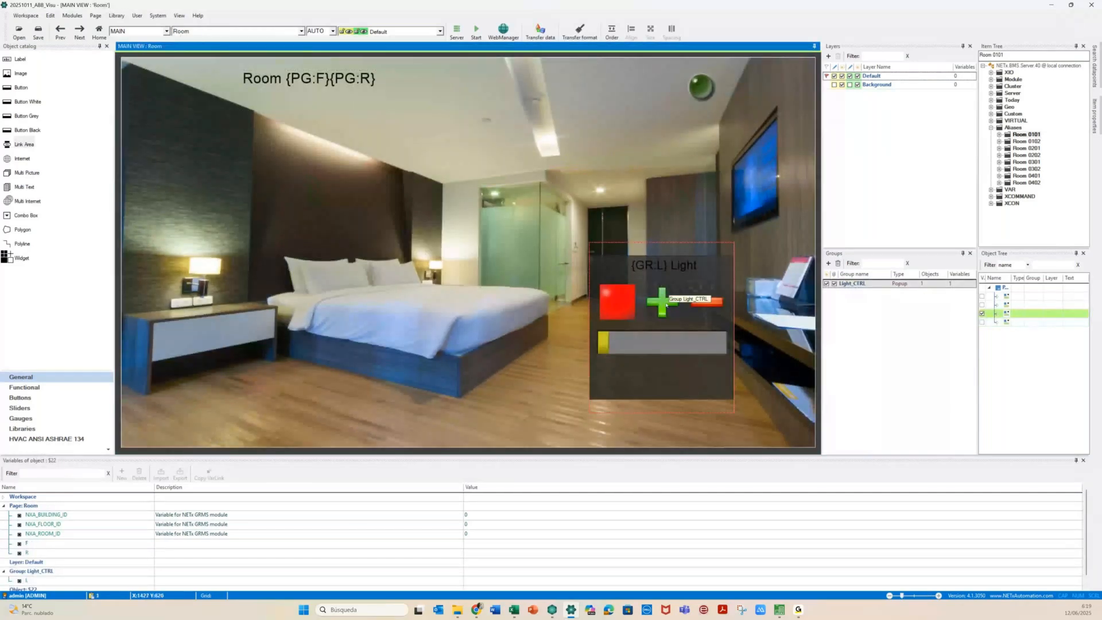
scroll(66, 575, "down", 1)
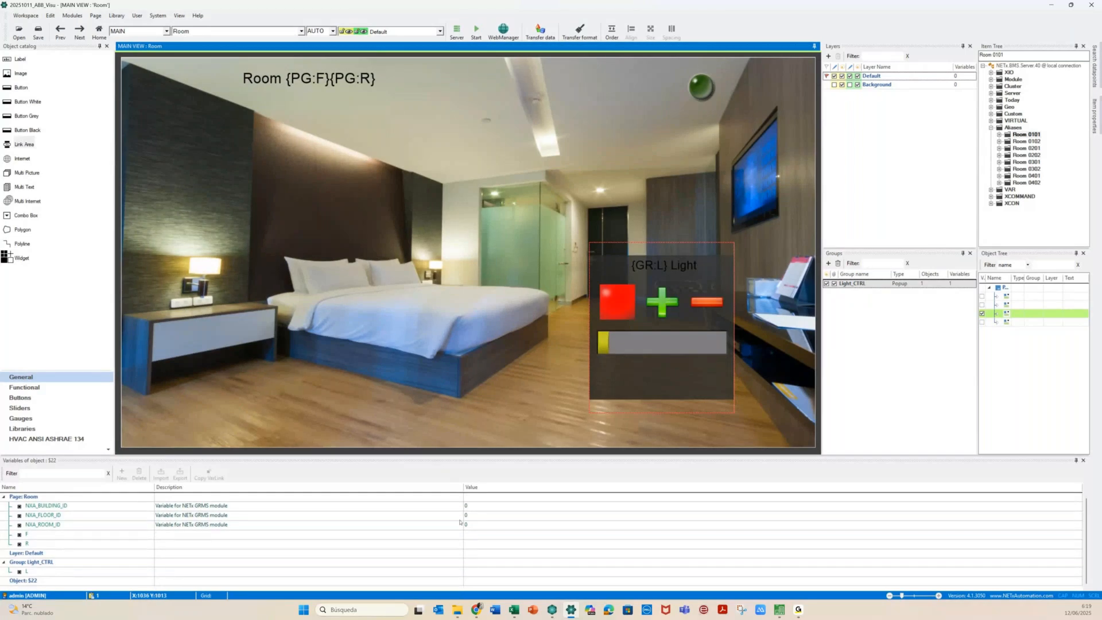
left_click(573, 244)
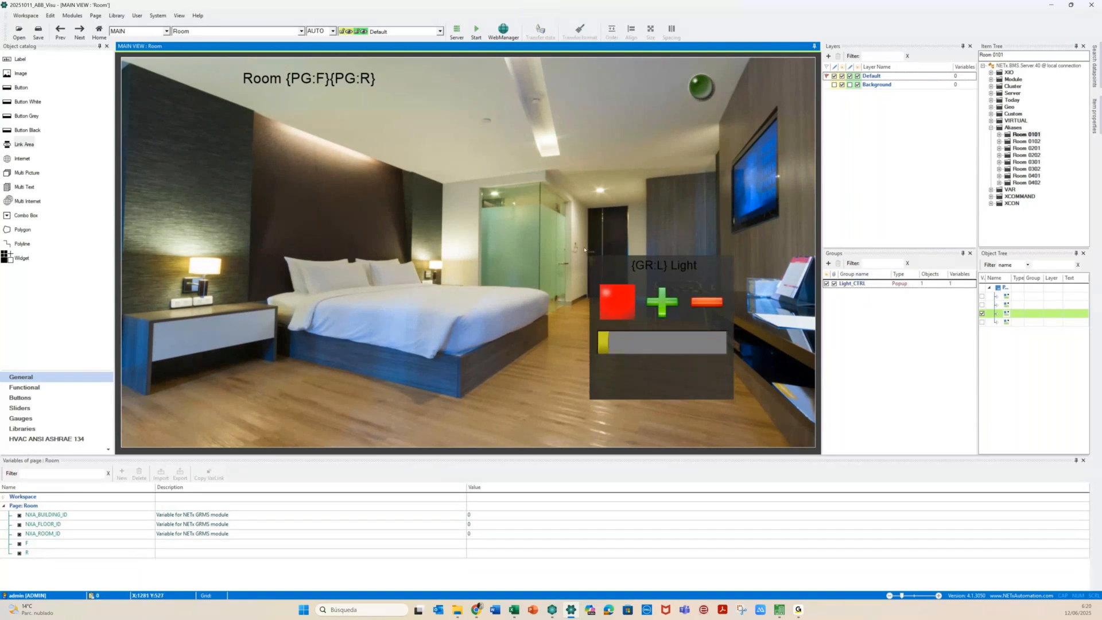
left_click_drag(585, 249, 747, 411)
right_click(614, 306)
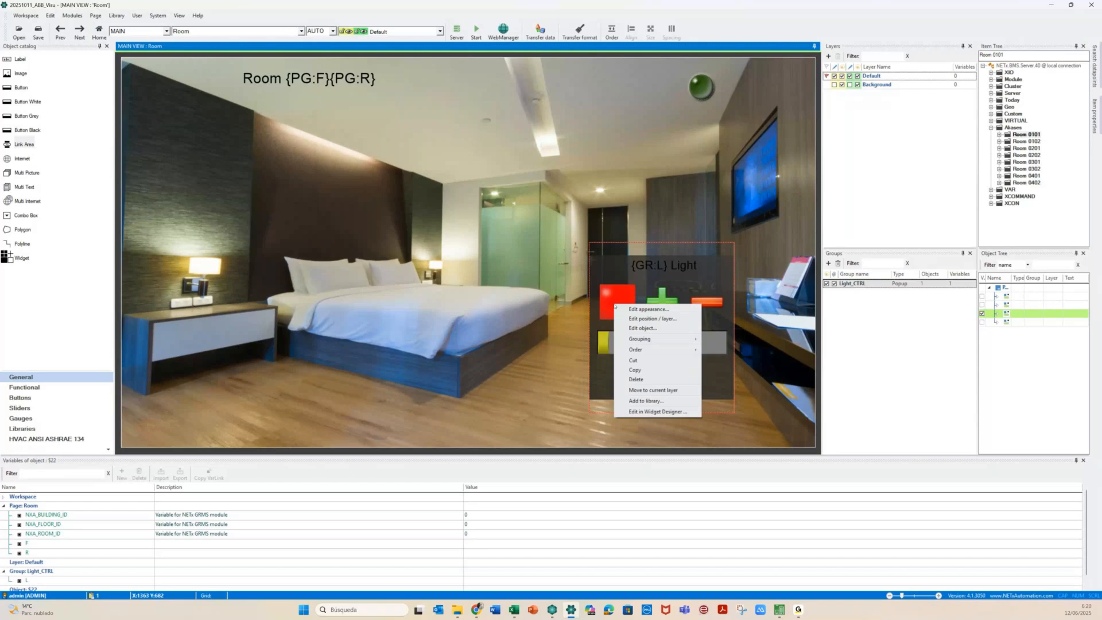
mouse_move(656, 339)
left_click(729, 379)
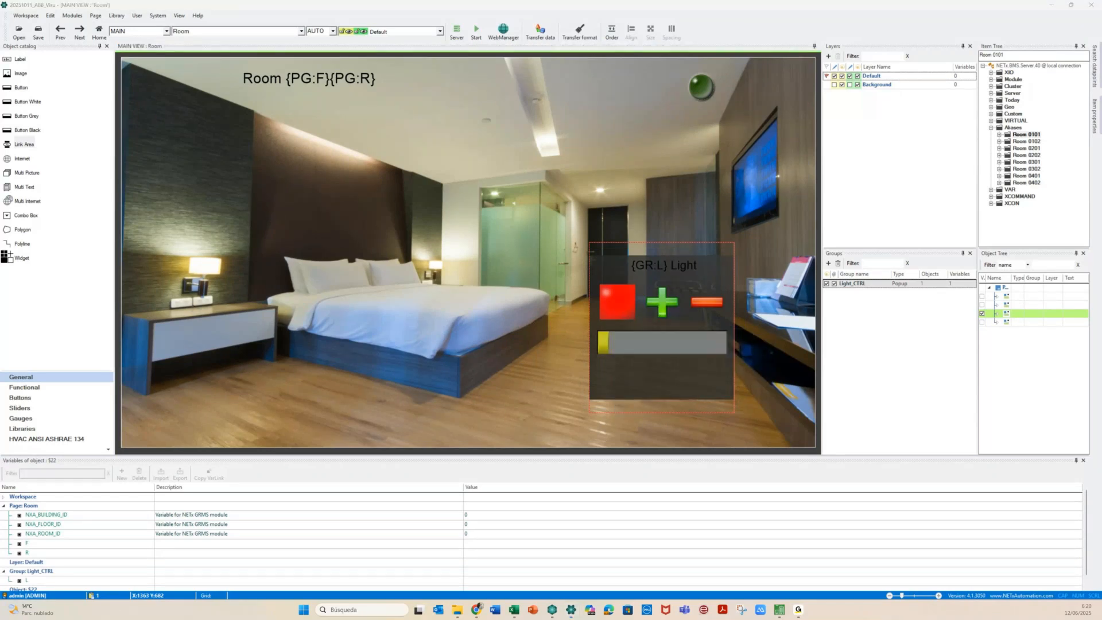
left_click(138, 189)
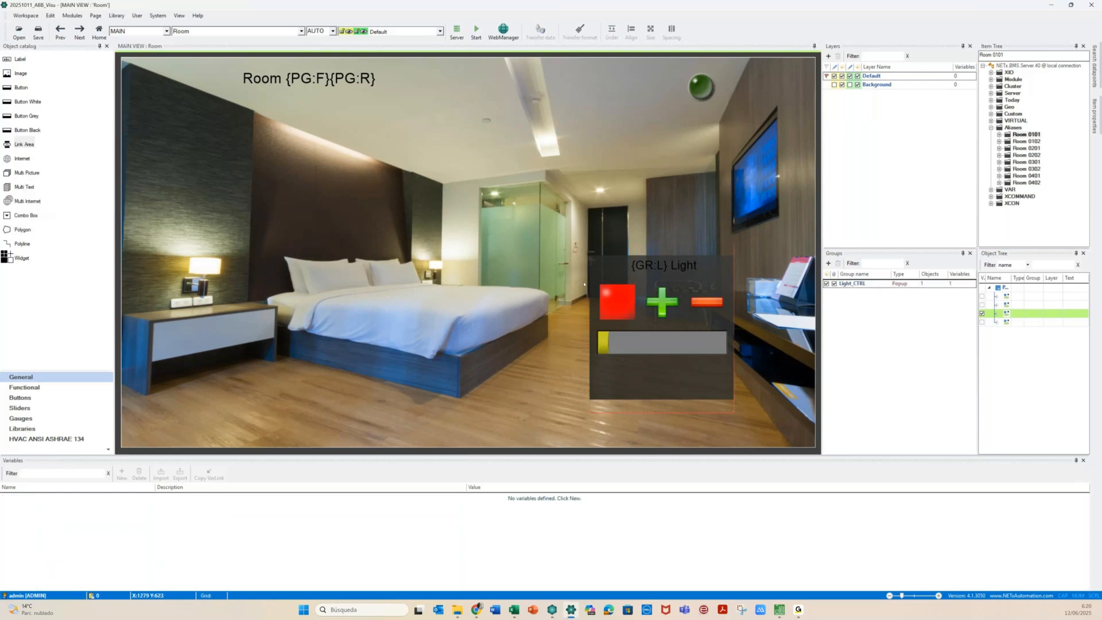
Remove the light popup objects from the Light_CTRL group
left_click(617, 298)
left_click(577, 290)
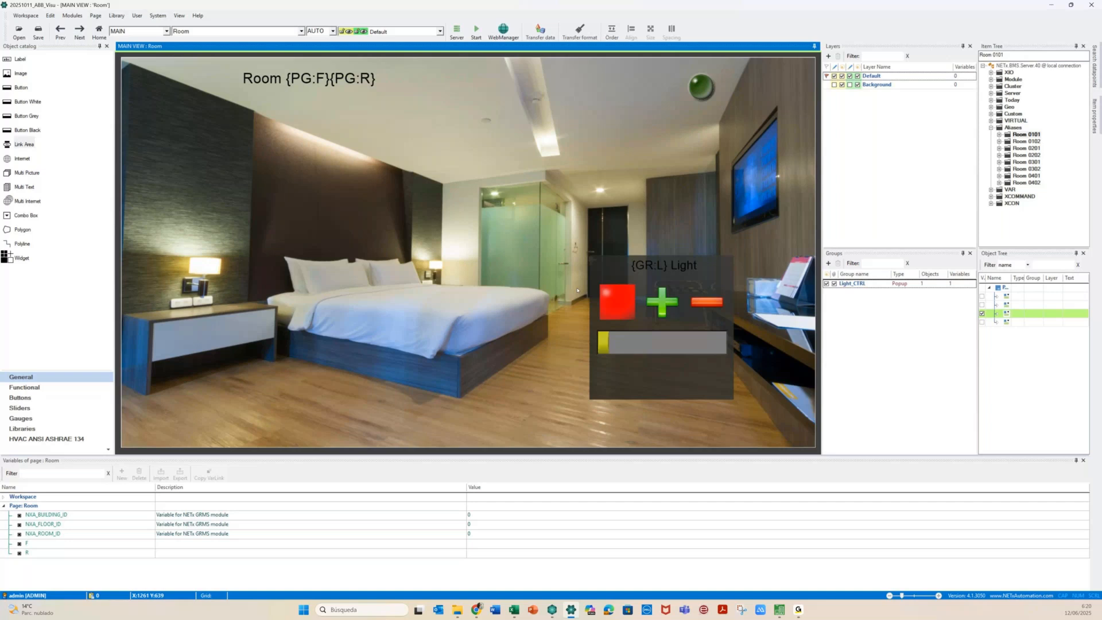
left_click_drag(579, 243, 744, 412)
right_click(651, 332)
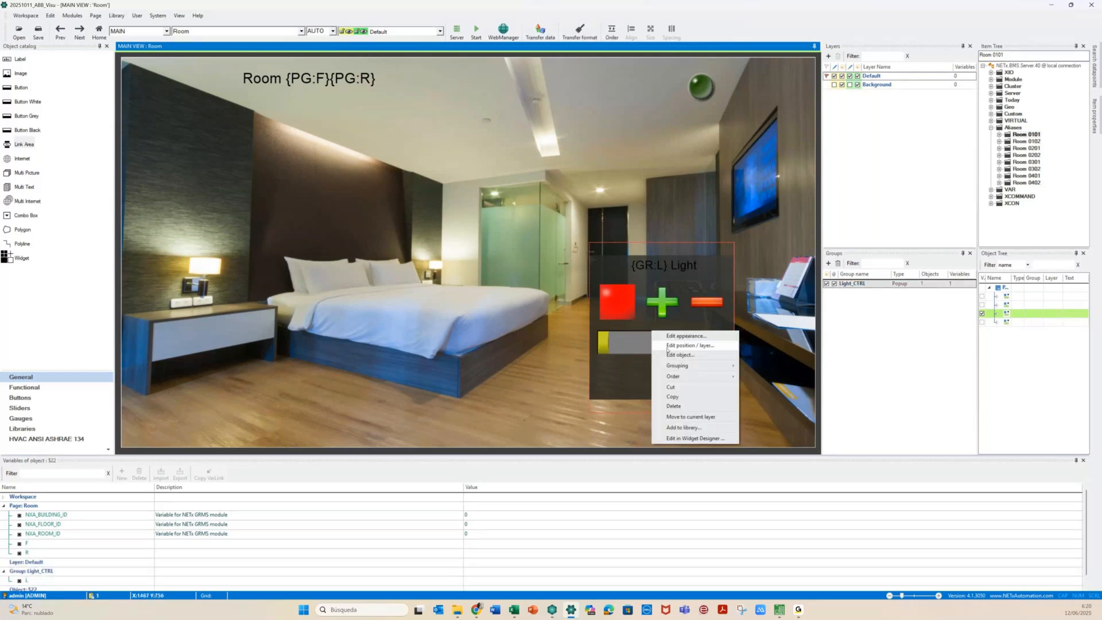
mouse_move(689, 366)
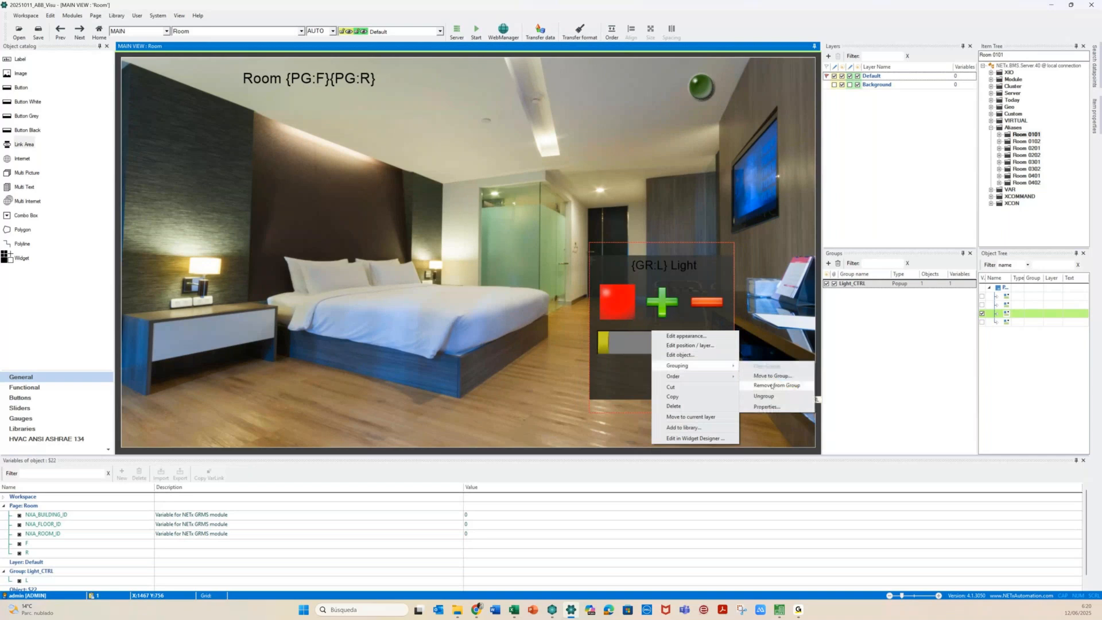
left_click(772, 386)
Regroup the popup objects into a new group and verify the Light_CTRL popup group
left_click_drag(581, 248, 748, 406)
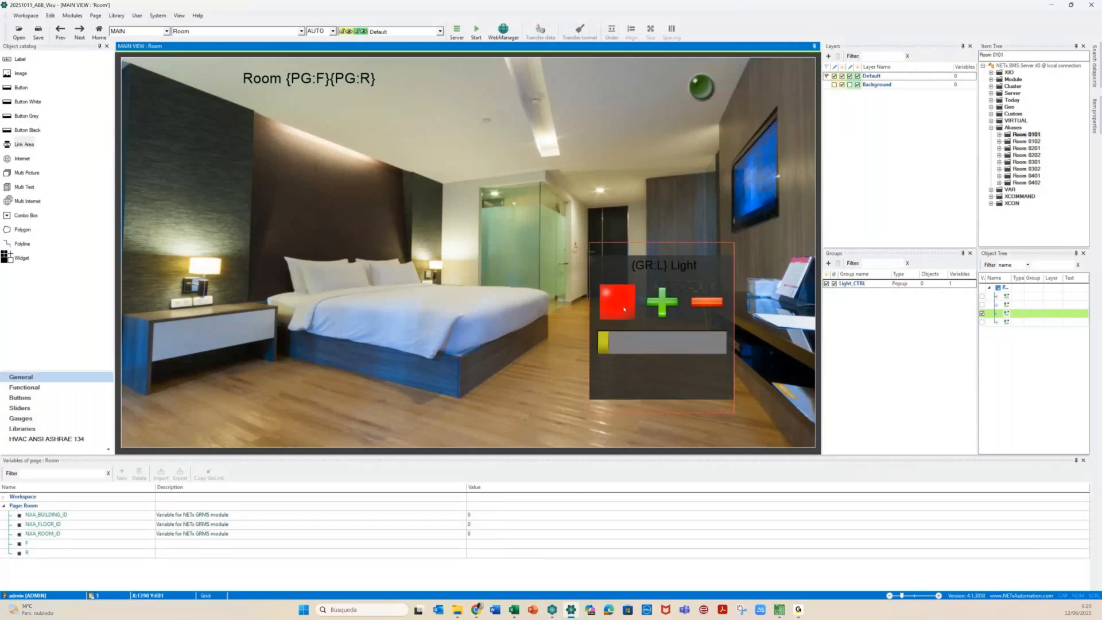
right_click(621, 307)
mouse_move(696, 339)
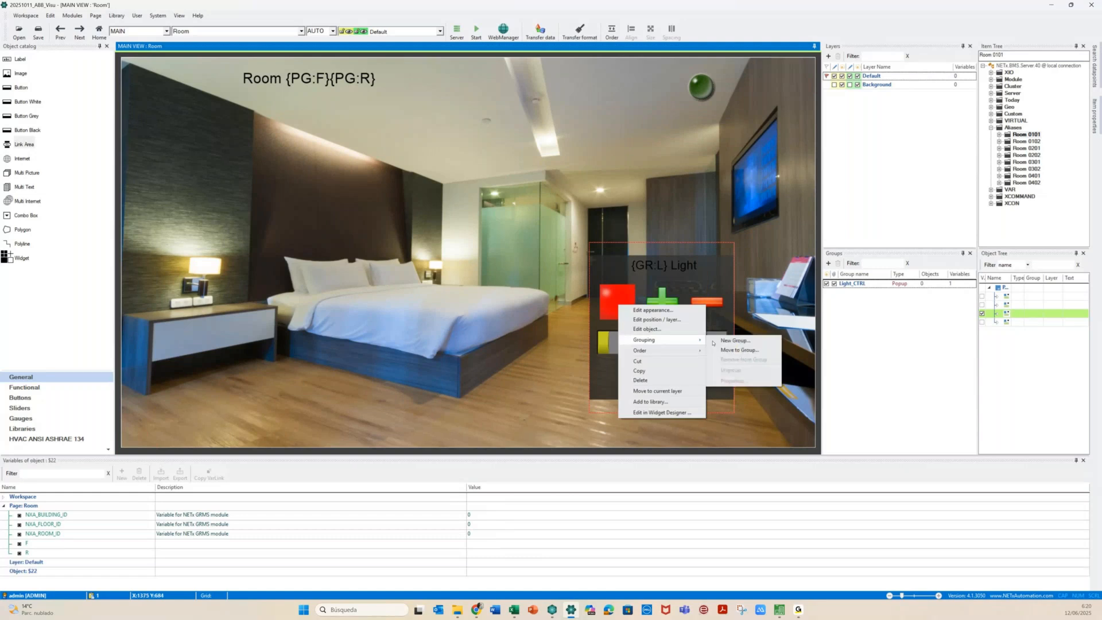
left_click(739, 350)
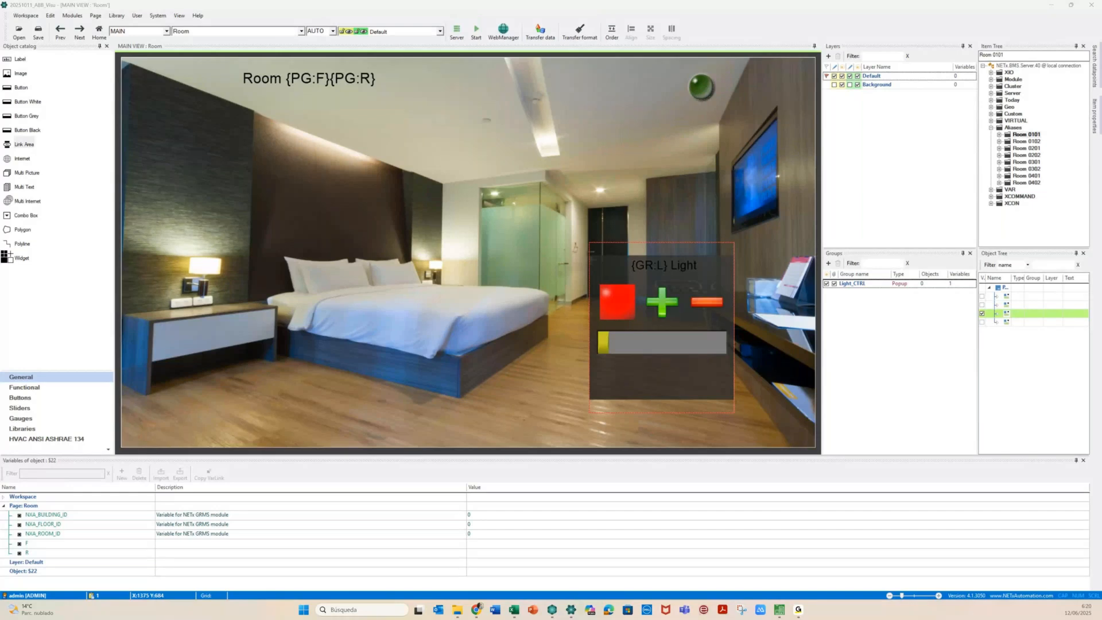
left_click(660, 305)
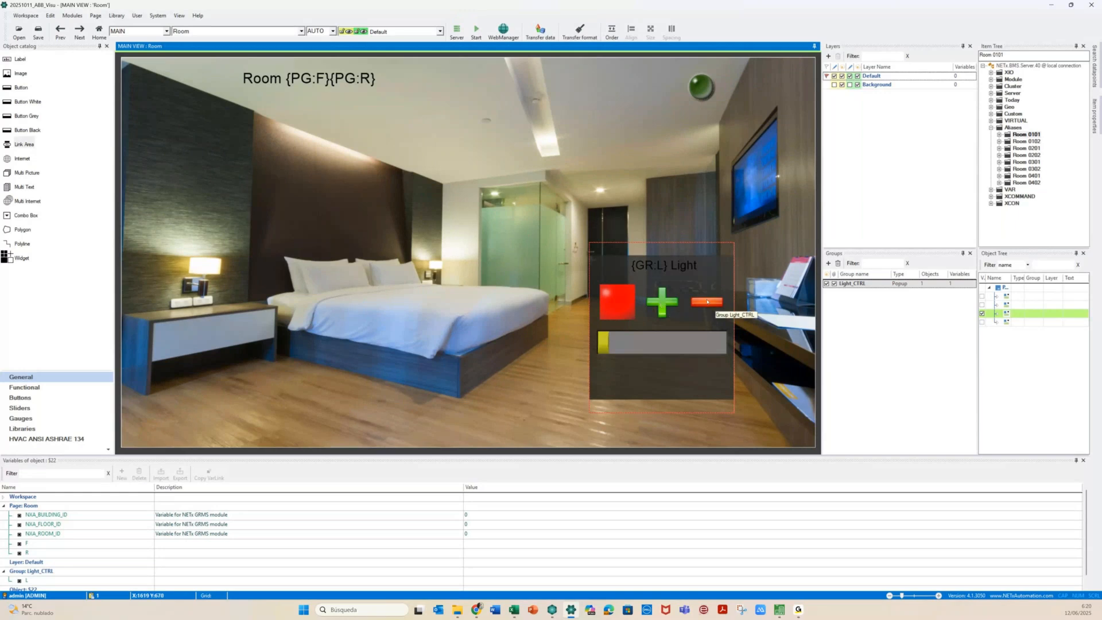
left_click(552, 369)
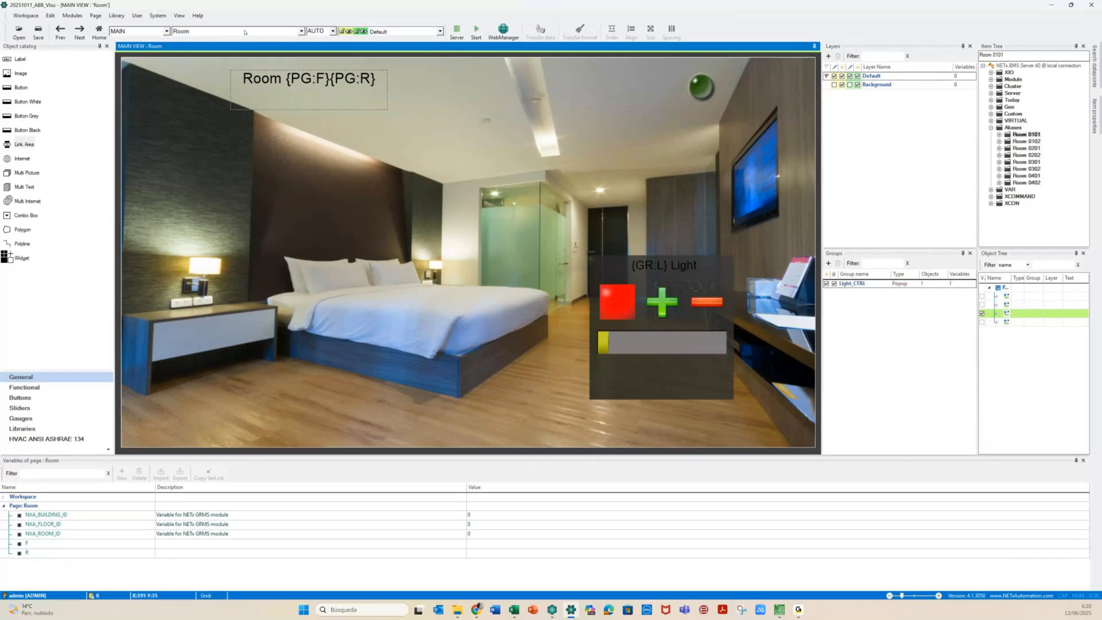
From the Init page, start the runtime, saving the workspace when prompted
left_click(302, 31)
left_click(294, 58)
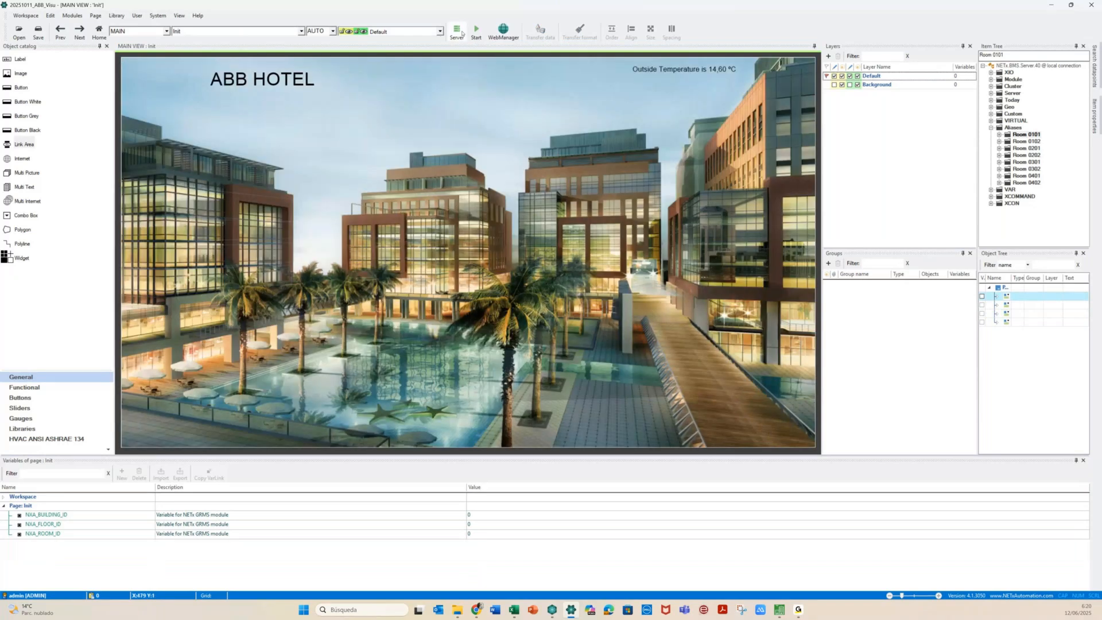
left_click(475, 31)
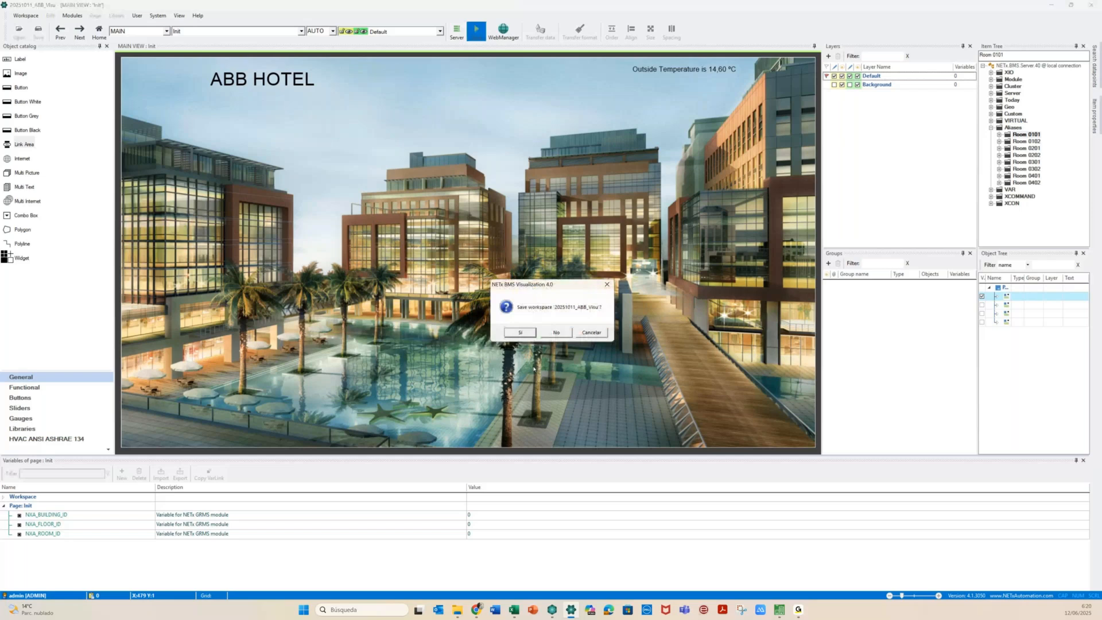
left_click(520, 332)
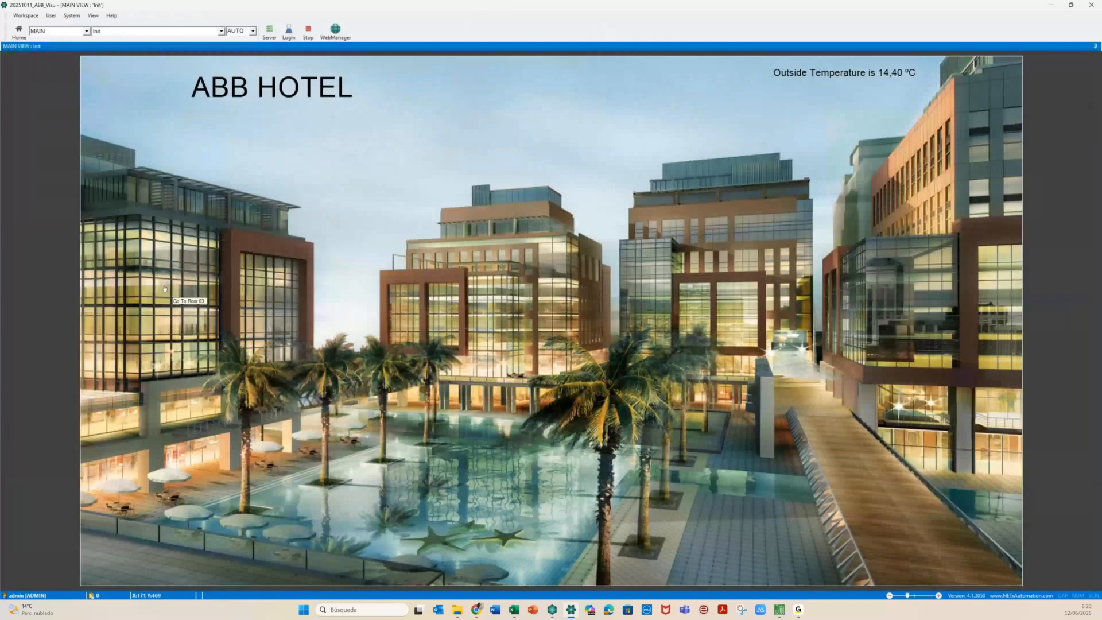
Navigate to Floor 01 and Room 0101, check the light tooltips, then stop the runtime
left_click(548, 313)
left_click(748, 218)
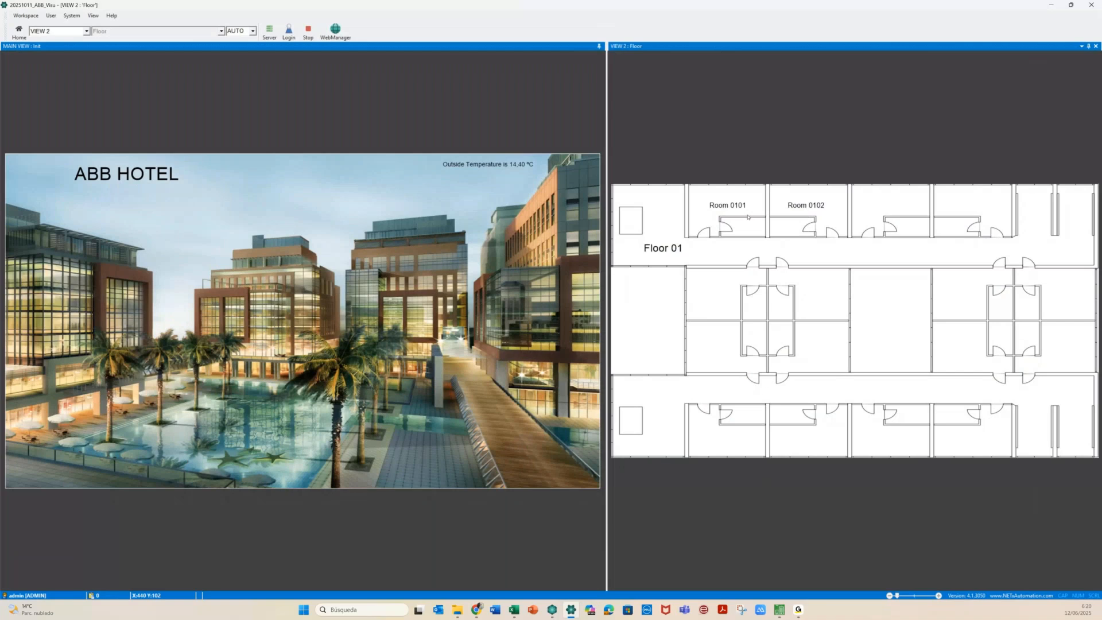
left_click(748, 216)
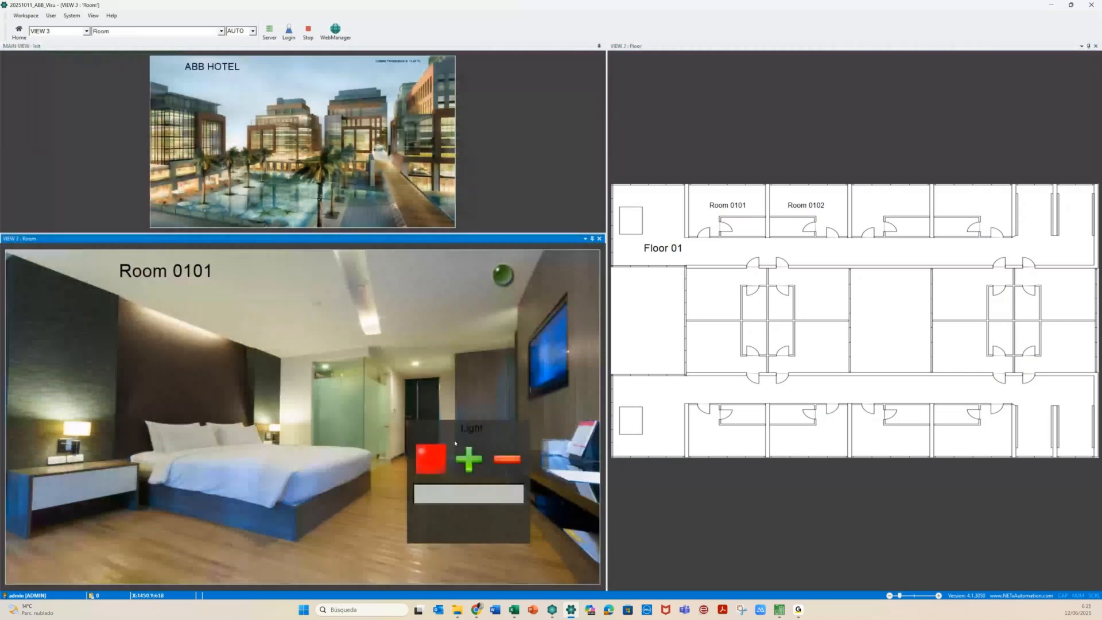
mouse_move(324, 378)
mouse_move(354, 324)
left_click(308, 31)
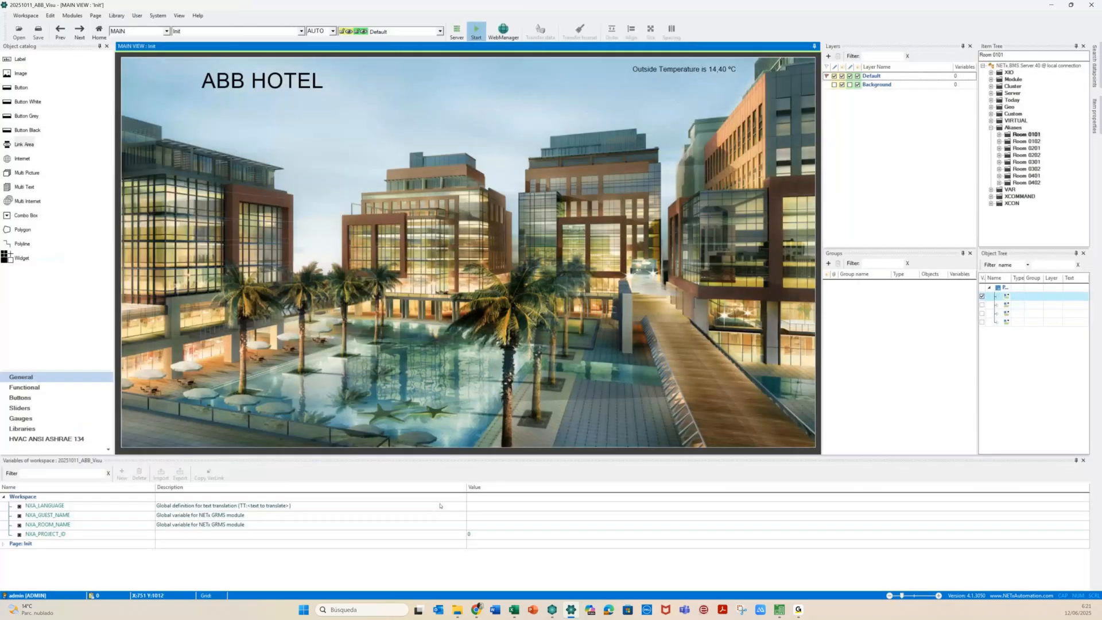
Inspect the Light_CTRL popup's variables on Room, then switch to the Light_Control page
left_click(210, 32)
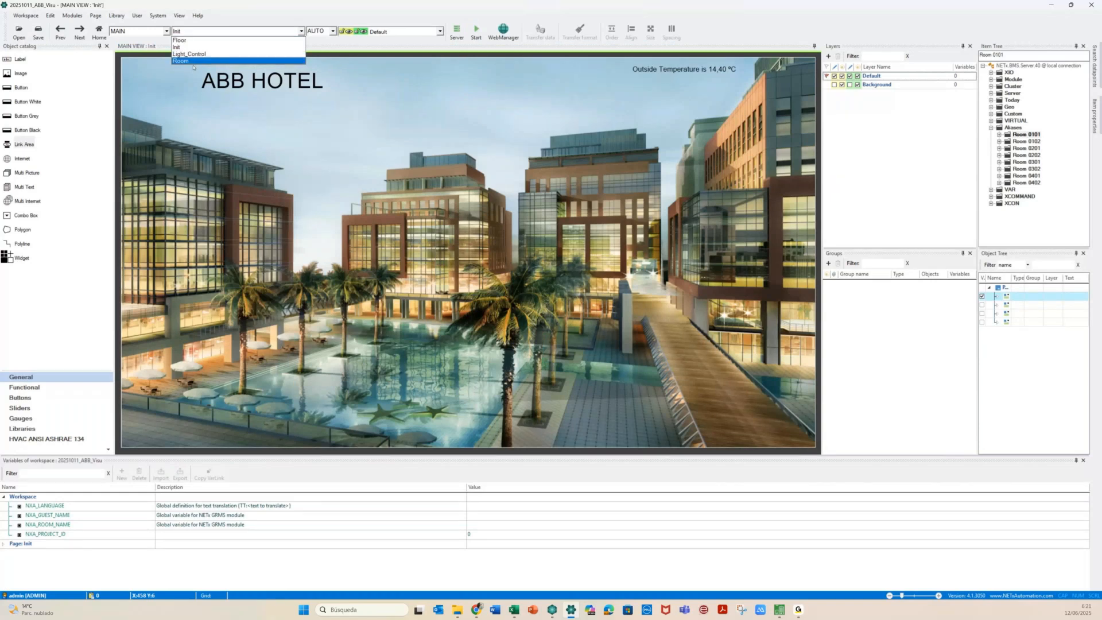
left_click(193, 67)
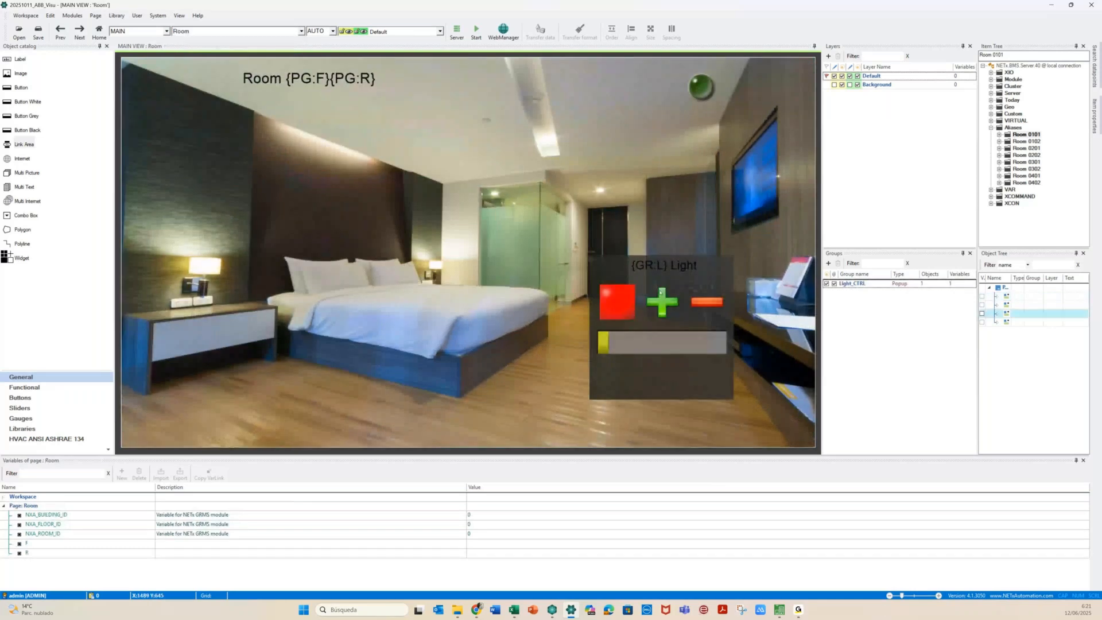
left_click(651, 285)
left_click(613, 301)
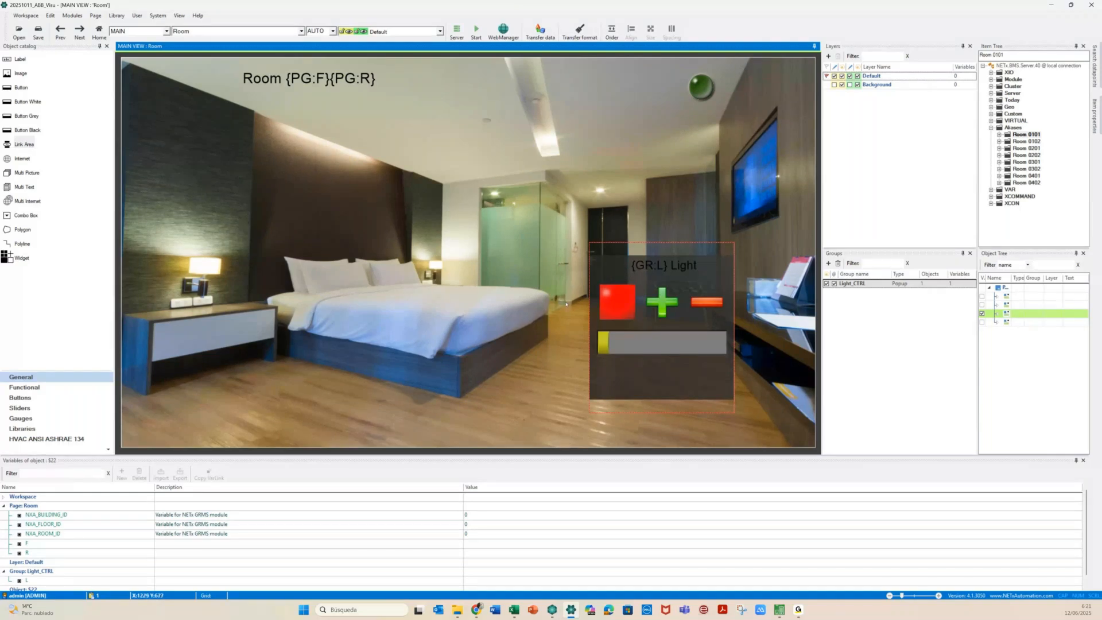
left_click(178, 31)
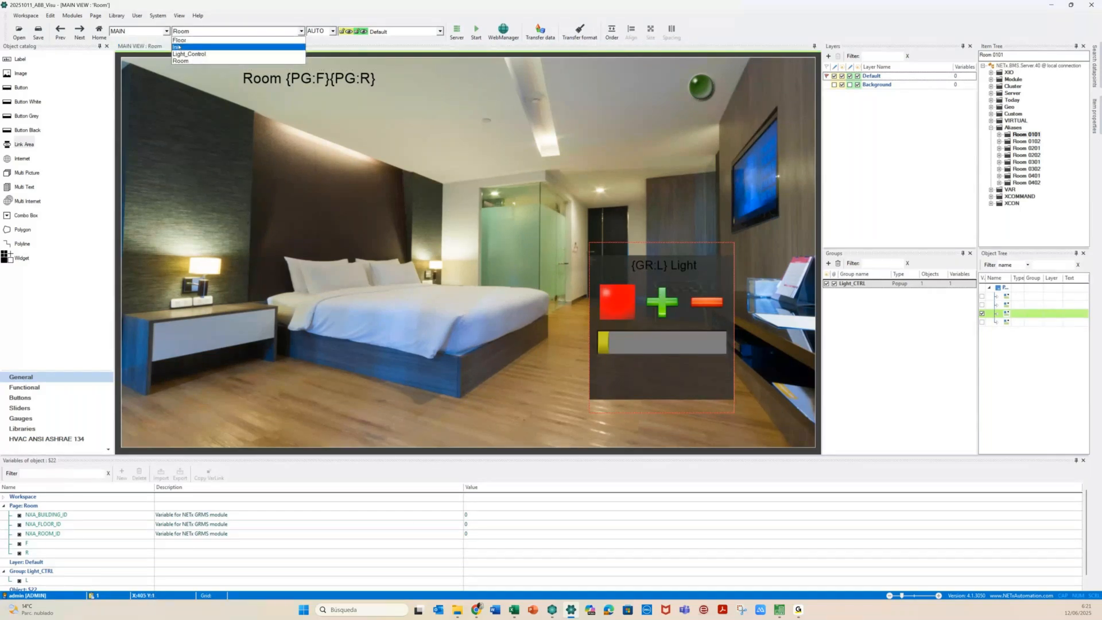
left_click(187, 56)
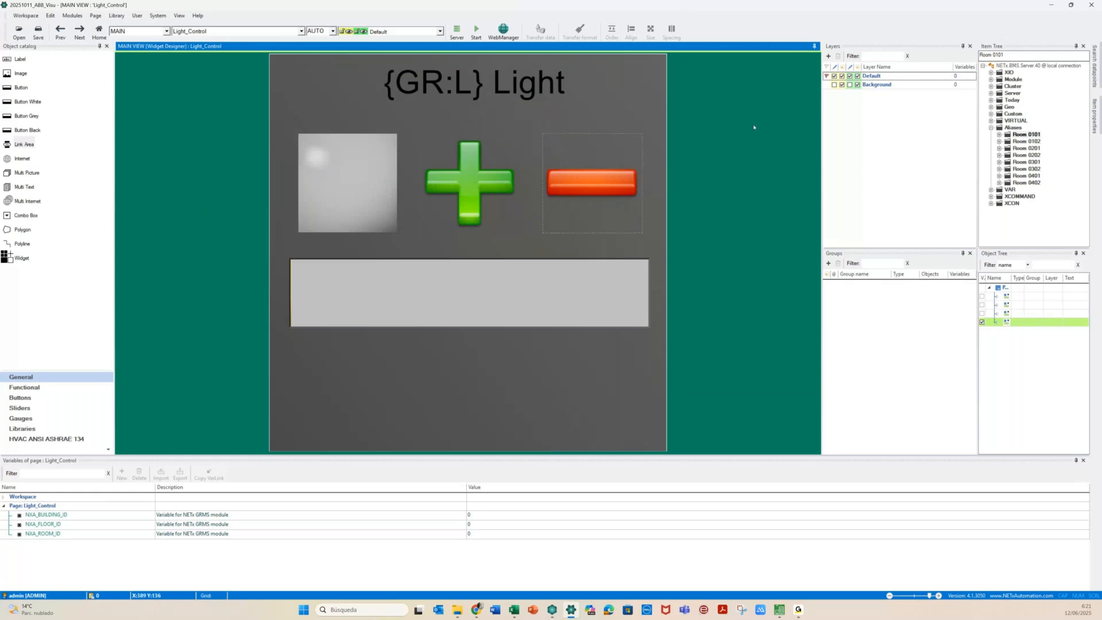
Unlock the Background layer and reposition the {GR:L} Light title and the grey lamp square
left_click(414, 92)
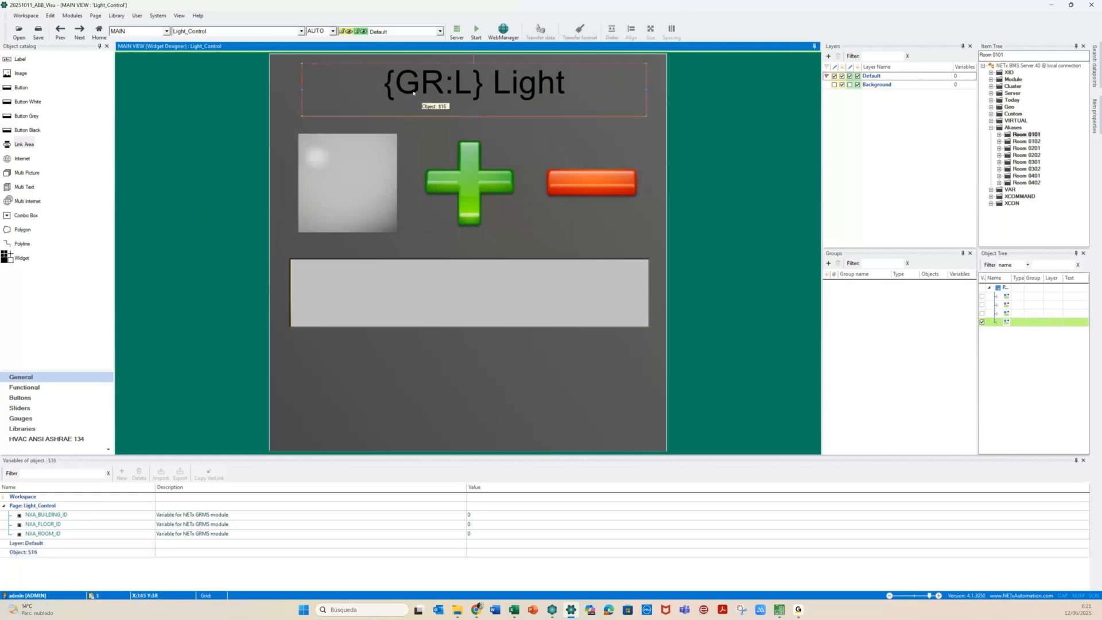
left_click(399, 127)
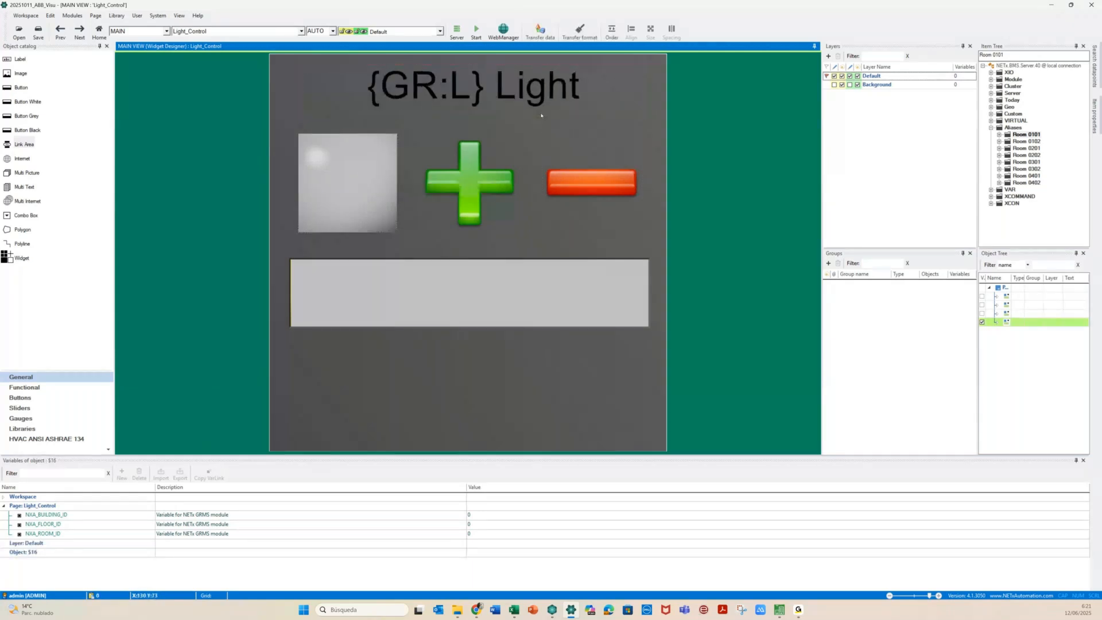
left_click(834, 85)
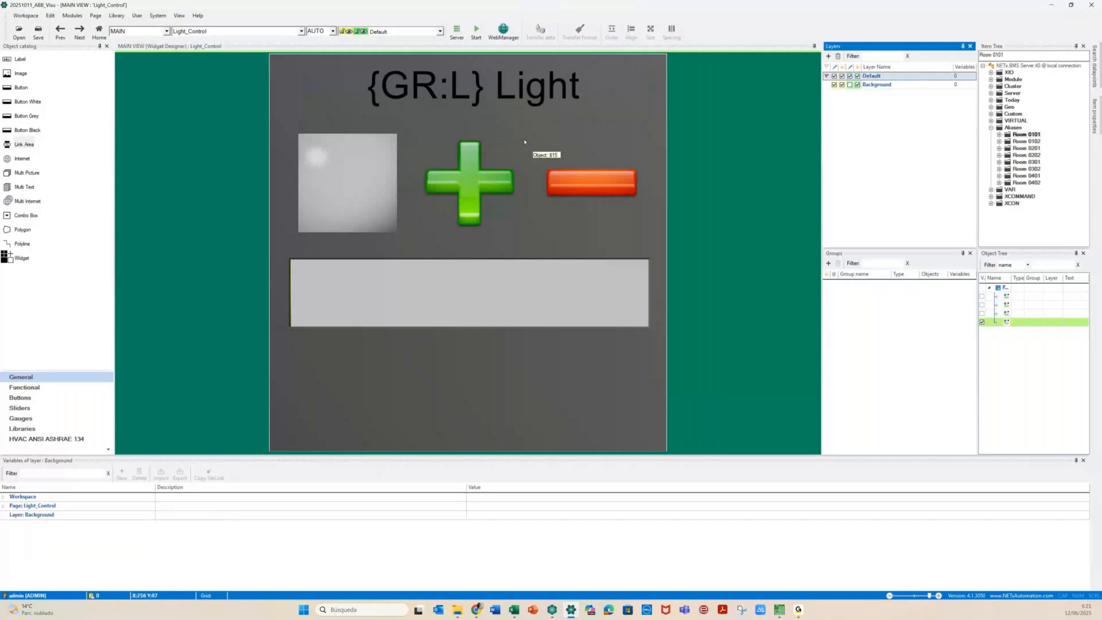
left_click_drag(342, 96, 348, 194)
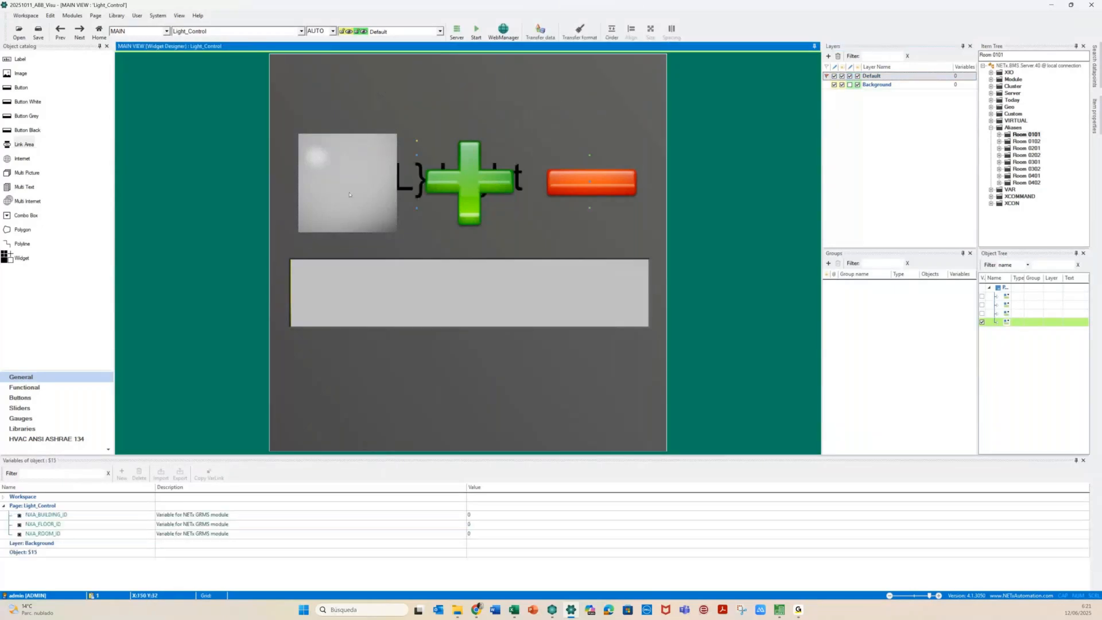
left_click(349, 195)
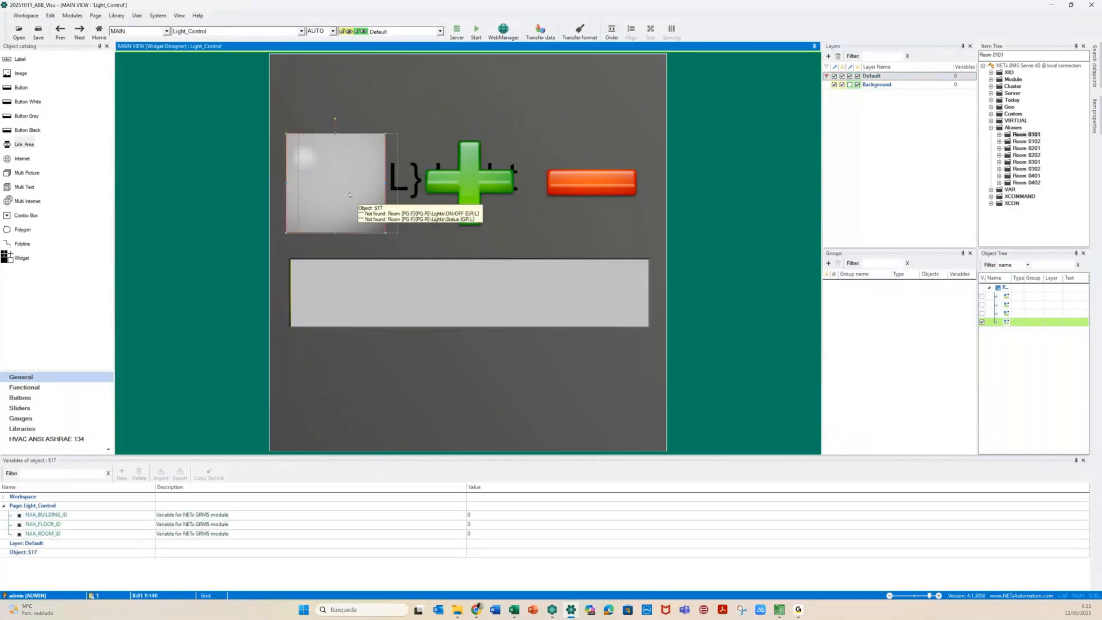
left_click(414, 179)
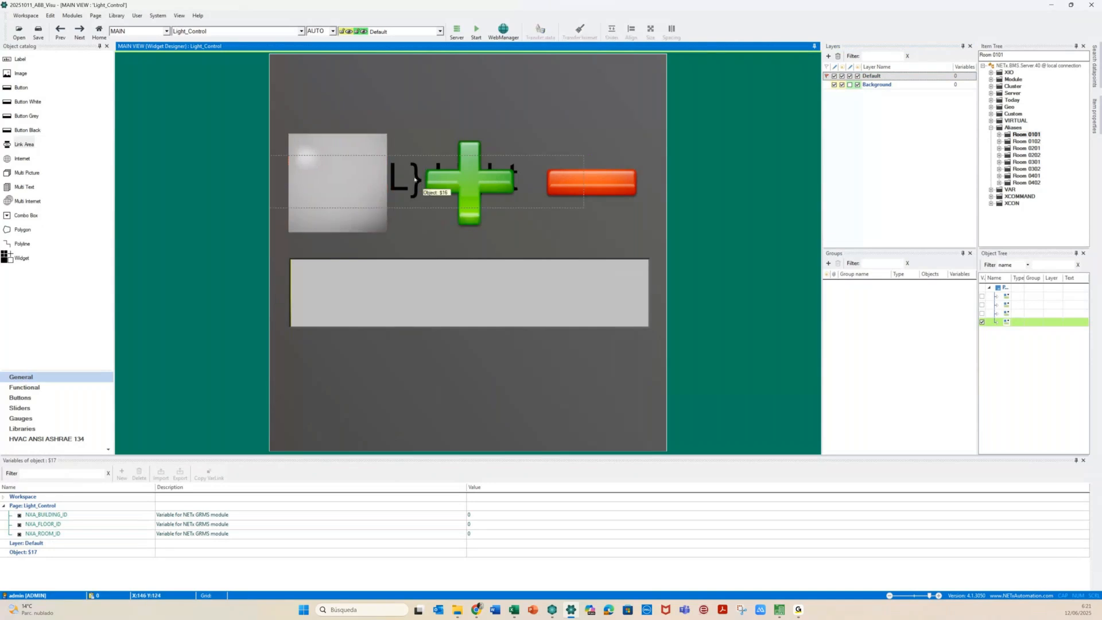
key("Right")
key("Right")
key("Right")
key("Right")
key("Right")
key("Right")
left_click_drag(414, 179, 473, 92)
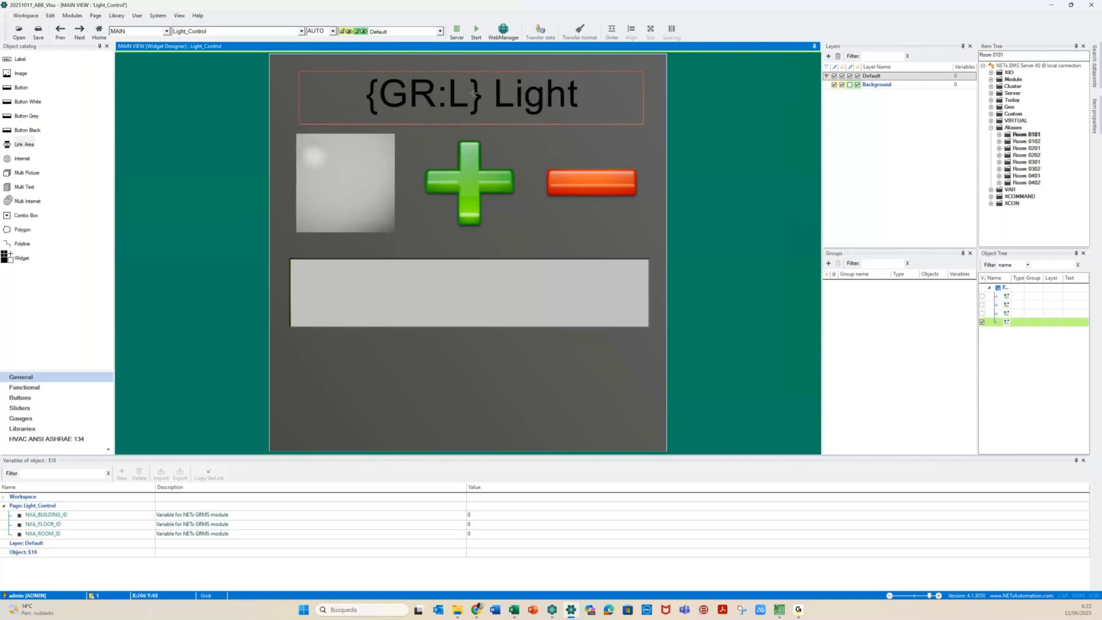
Nudge the {GR:L} Light title two steps right, select all the controls, and return to Room
left_click(381, 87)
left_click(286, 98)
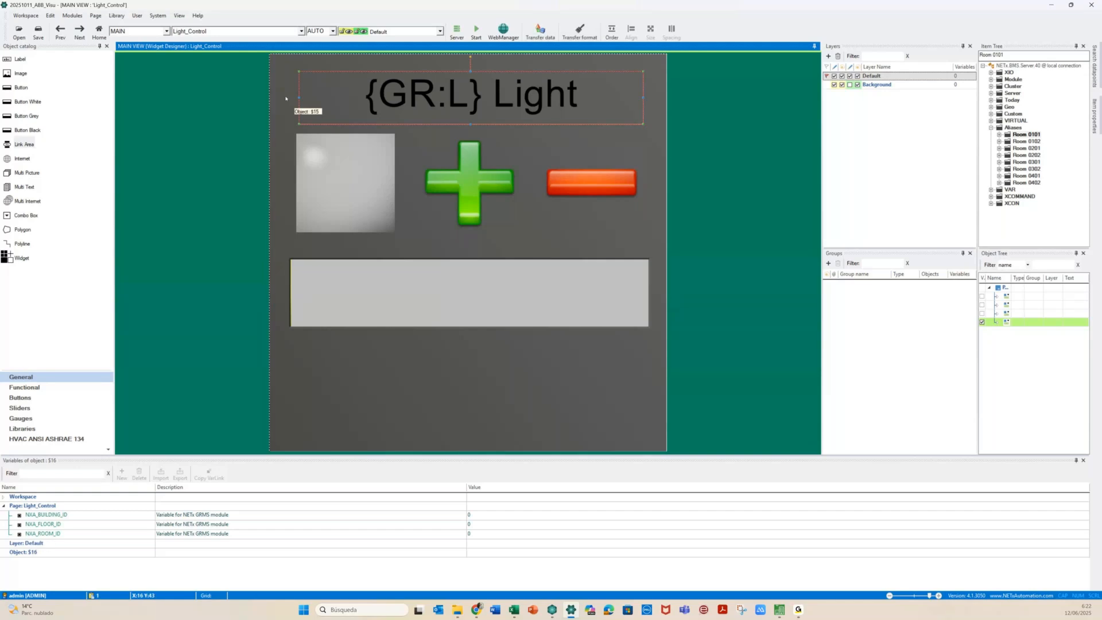
left_click(331, 180)
left_click(345, 186)
left_click(413, 105)
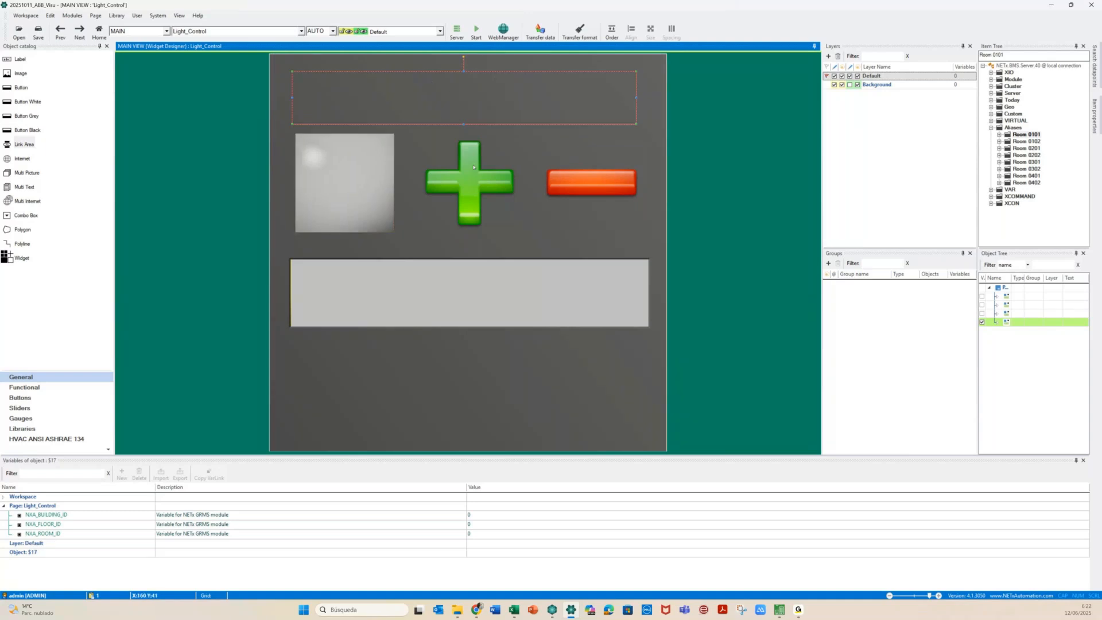
key("Right")
key("Right")
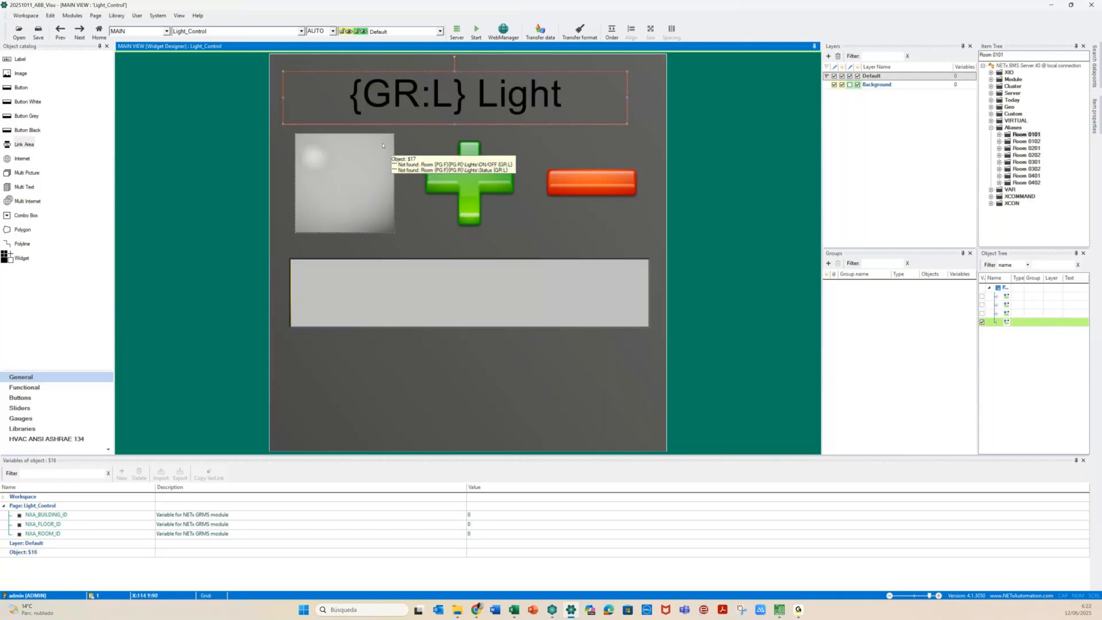
key("Right")
key("Right")
key("Right")
key("Right")
key("Right")
key("Right")
key("Right")
key("Right")
key("Right")
key("Right")
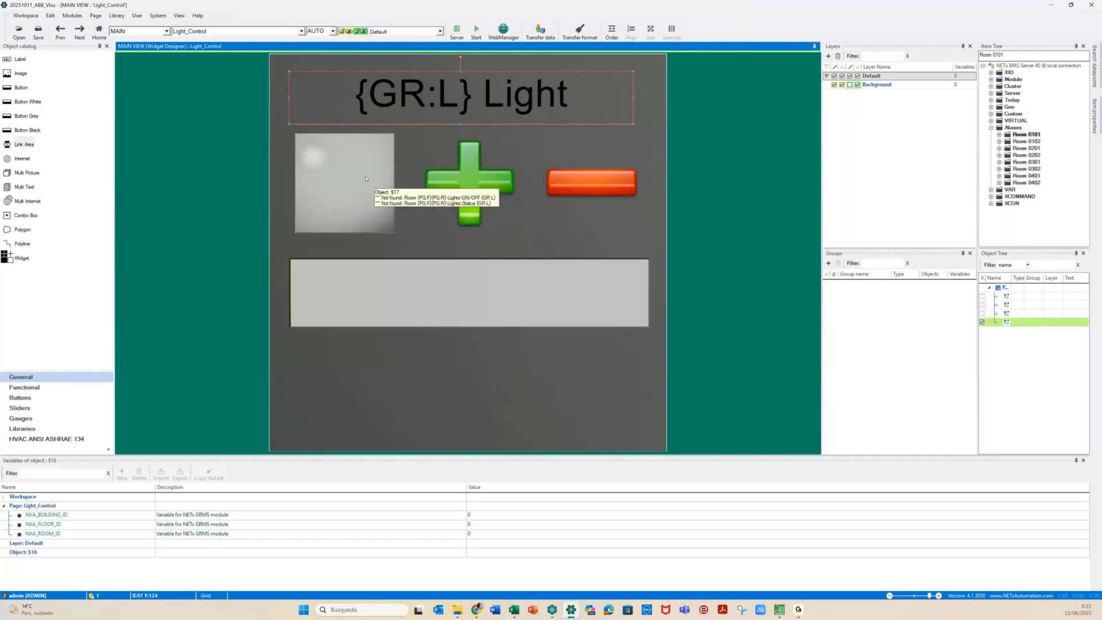
left_click(323, 102)
left_click_drag(322, 102, 497, 383)
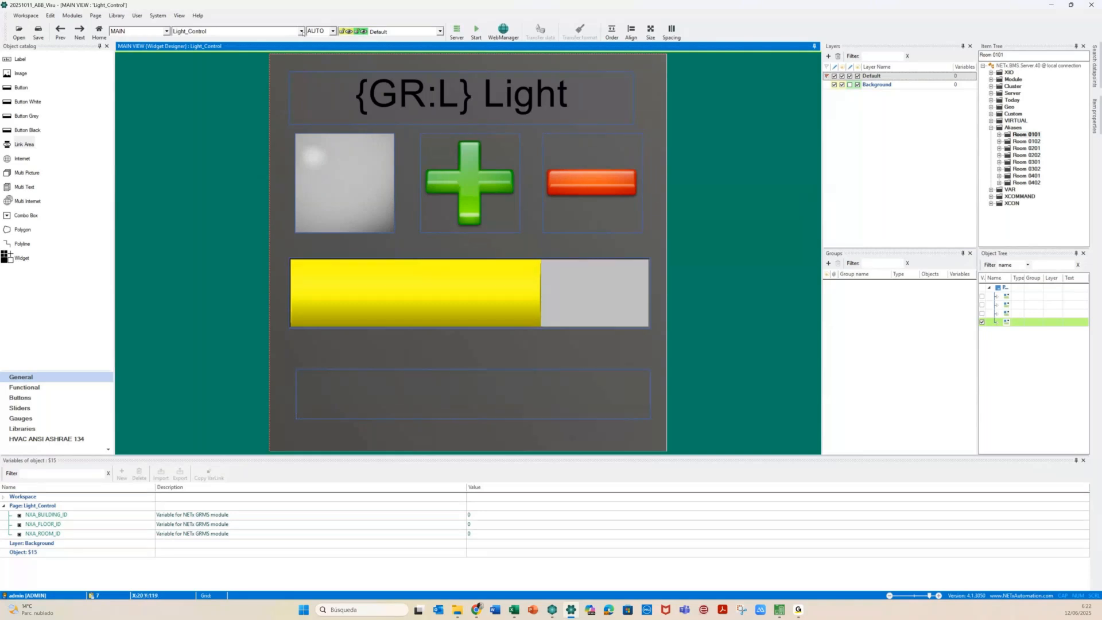
left_click(302, 31)
left_click(195, 50)
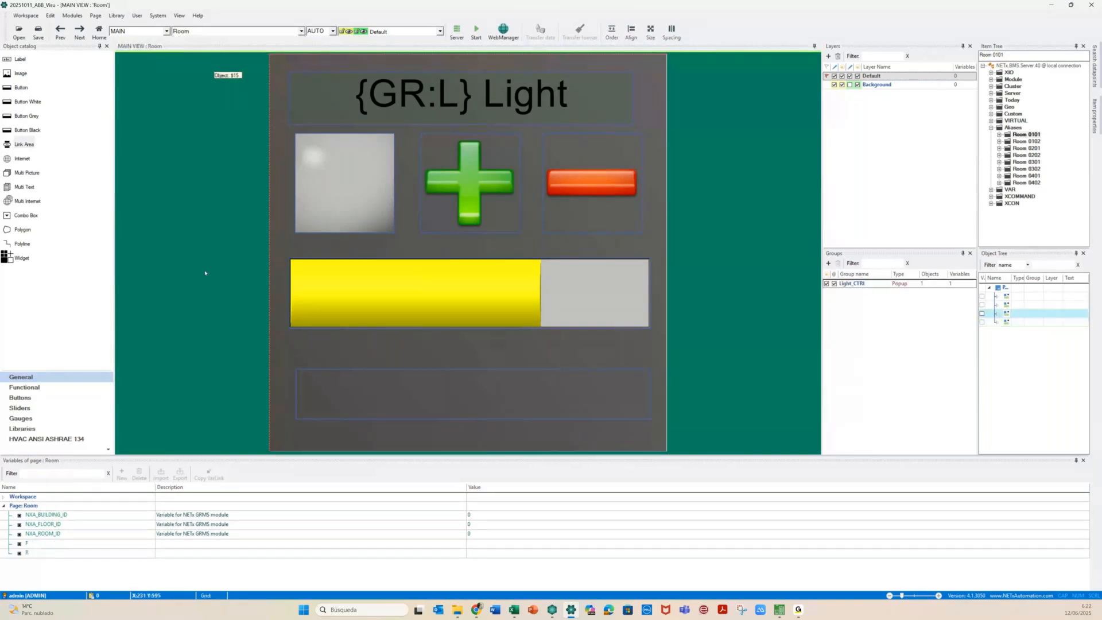
Undo an accidental move of the room background picture and lock the Background layer
left_click(208, 257)
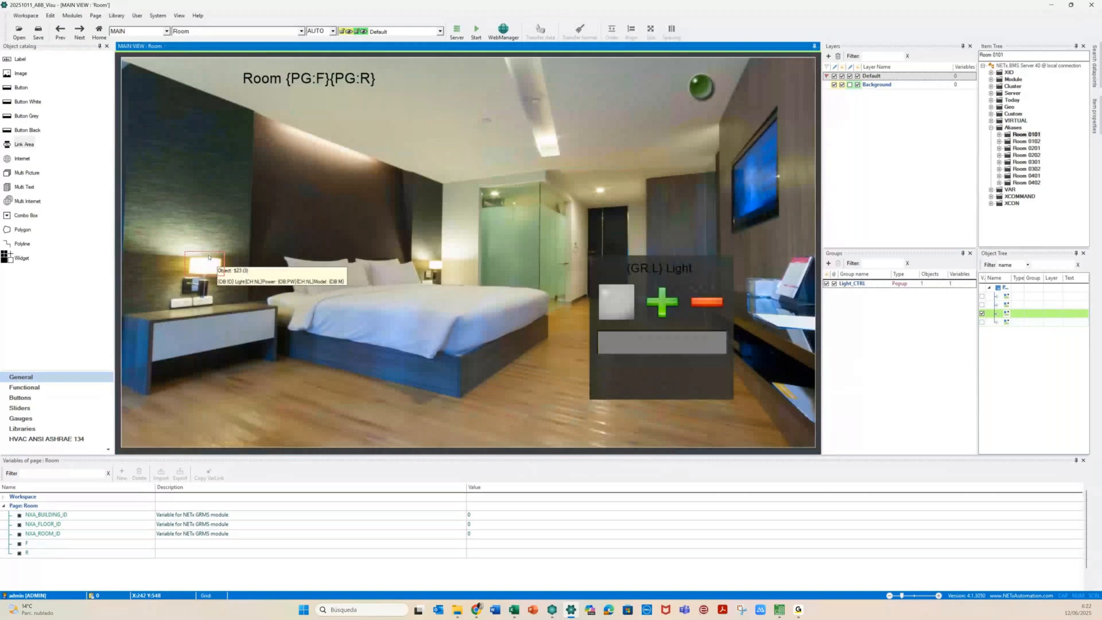
left_click_drag(400, 241, 427, 320)
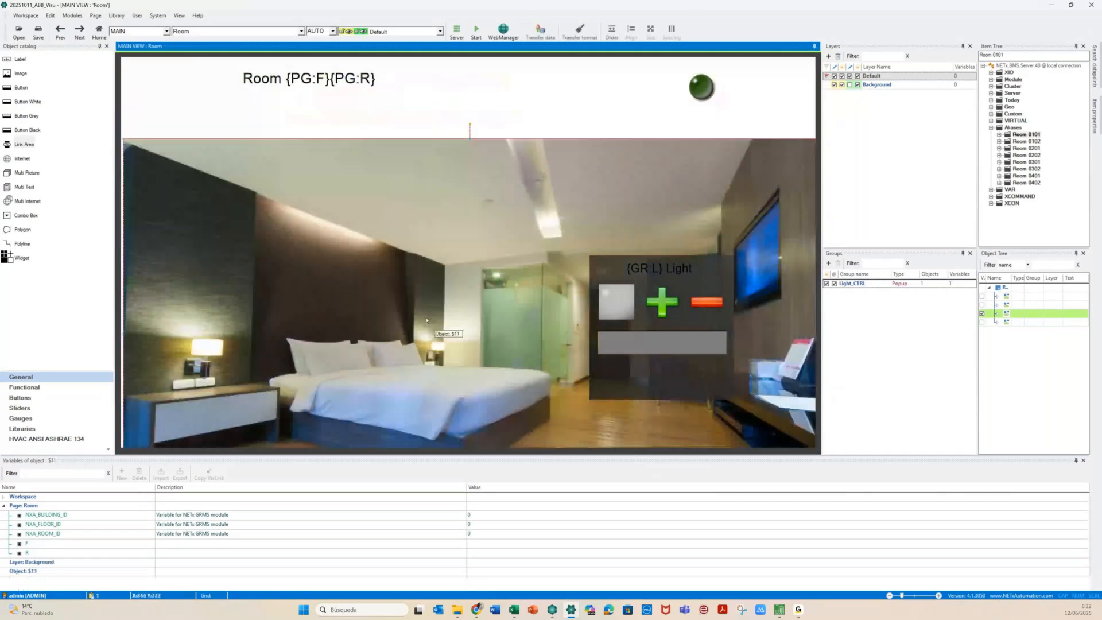
key("ctrl+z")
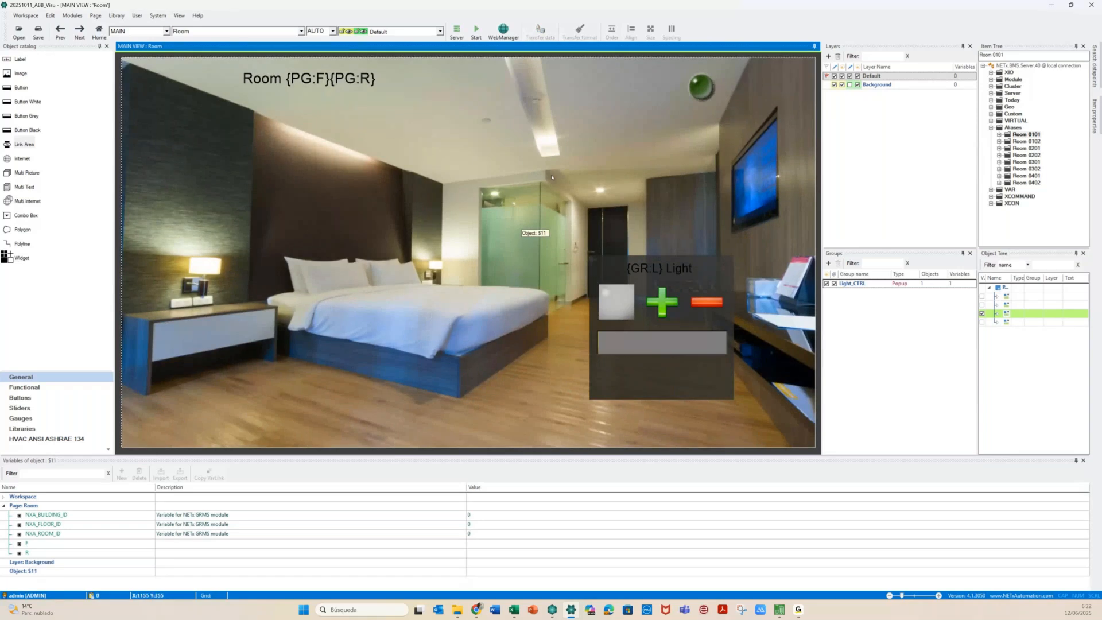
left_click(834, 85)
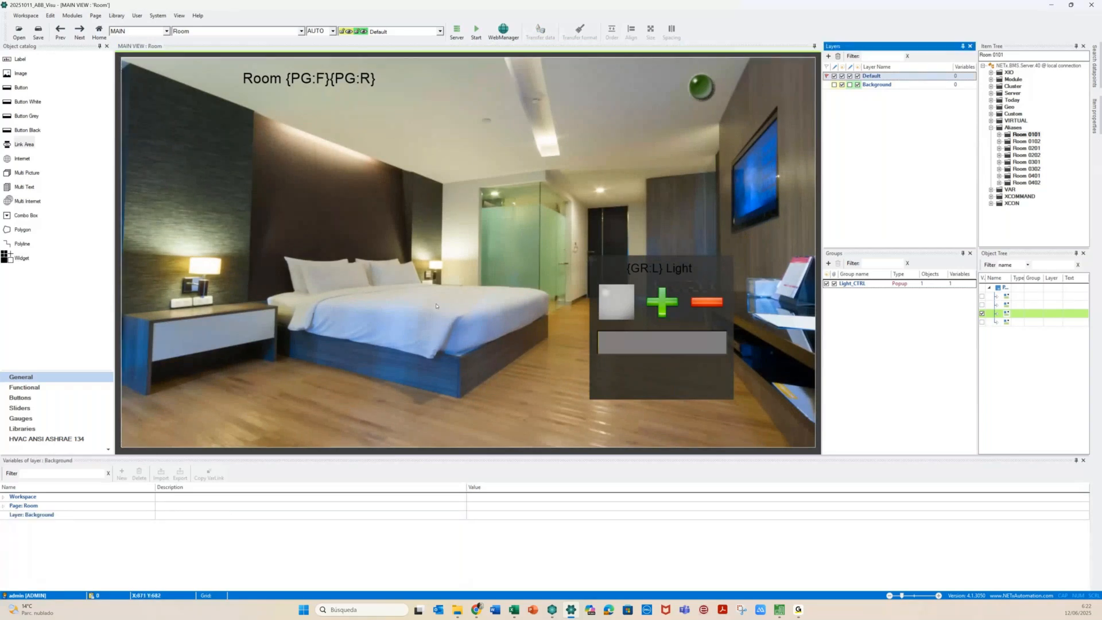
Paste a copy of the light controls onto the Room page
left_click(436, 306)
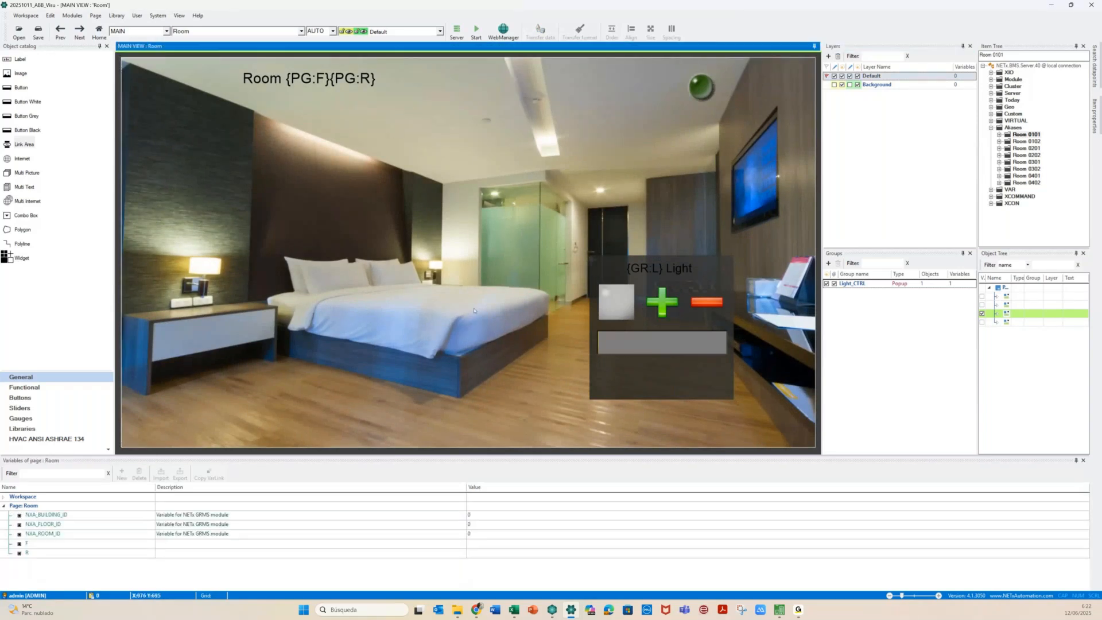
key("ctrl+v")
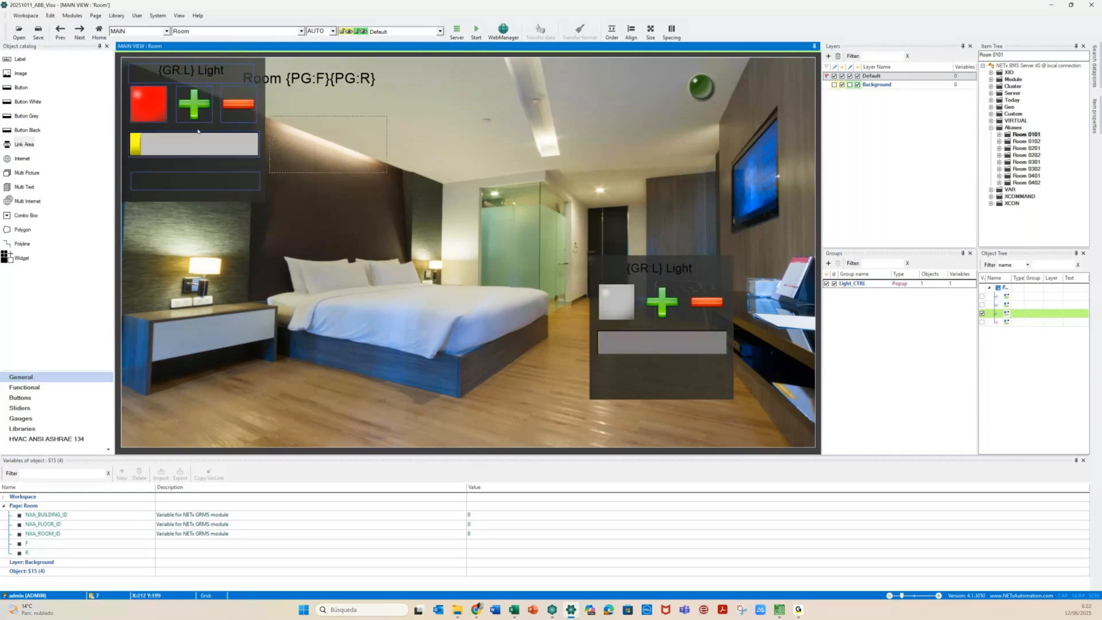
left_click_drag(198, 131, 213, 173)
left_click(202, 166)
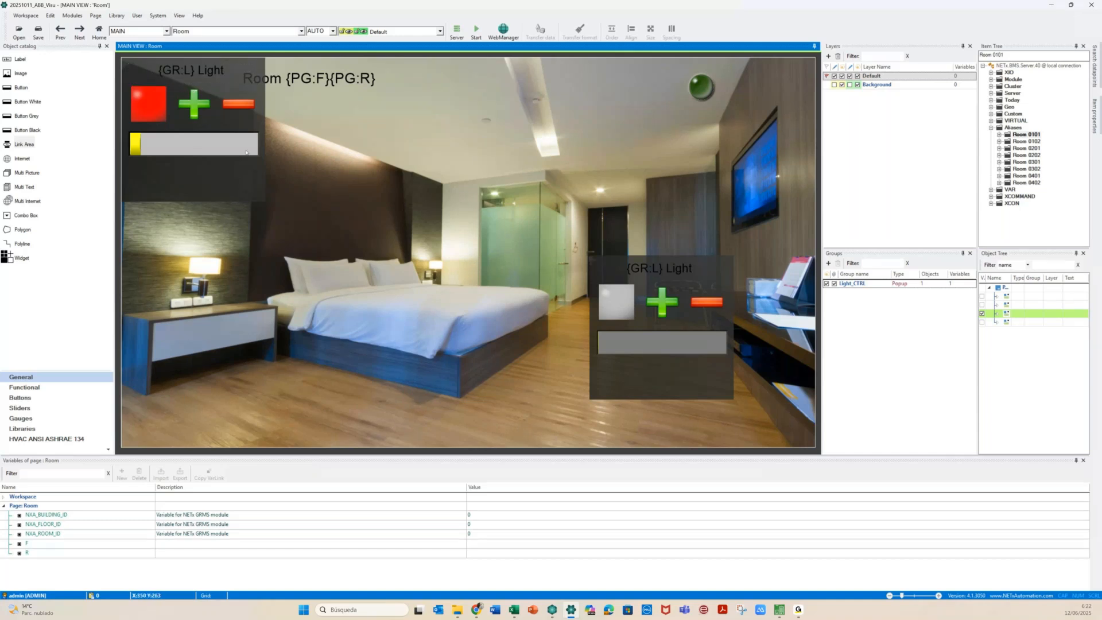
Delete the original Light_CTRL popup group, then bring up the pasted status box's options
left_click(608, 272)
key("Delete")
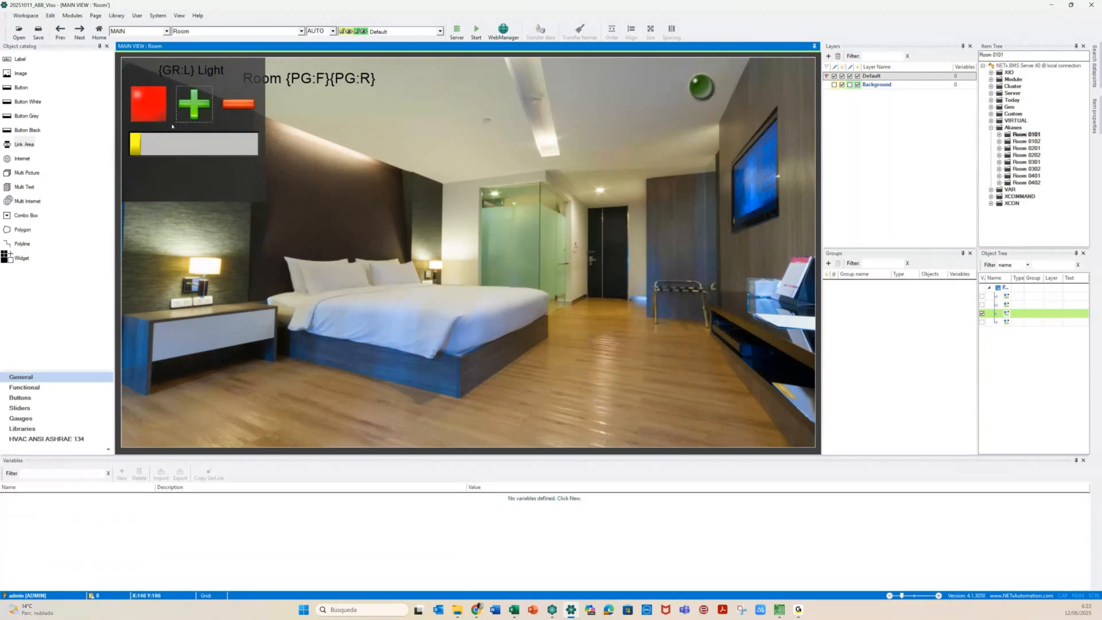
right_click(172, 125)
left_click(149, 184)
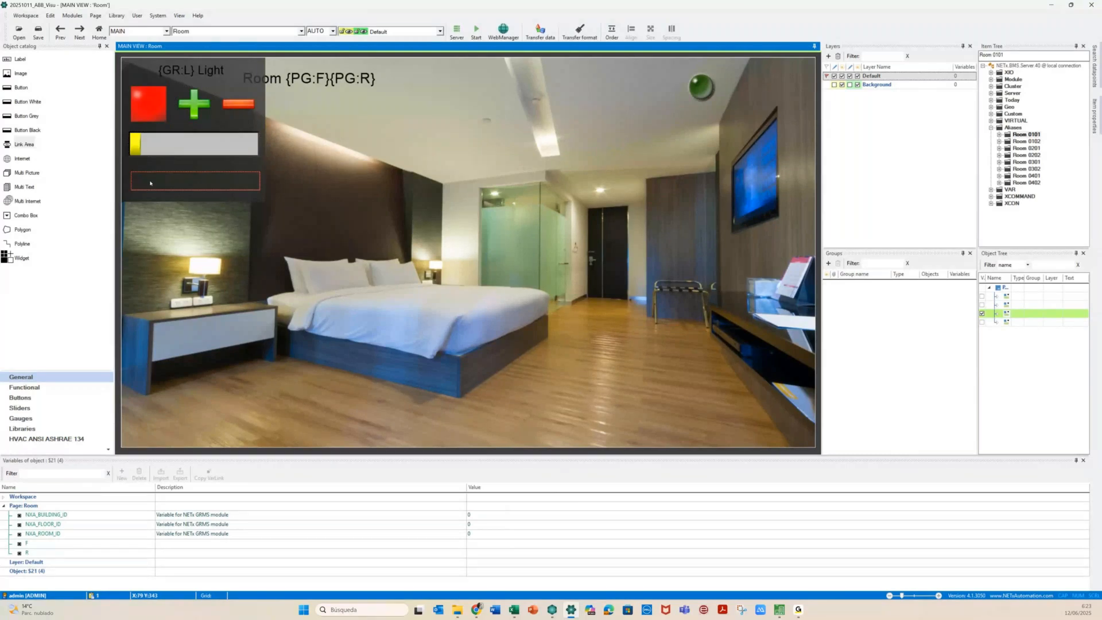
right_click(150, 183)
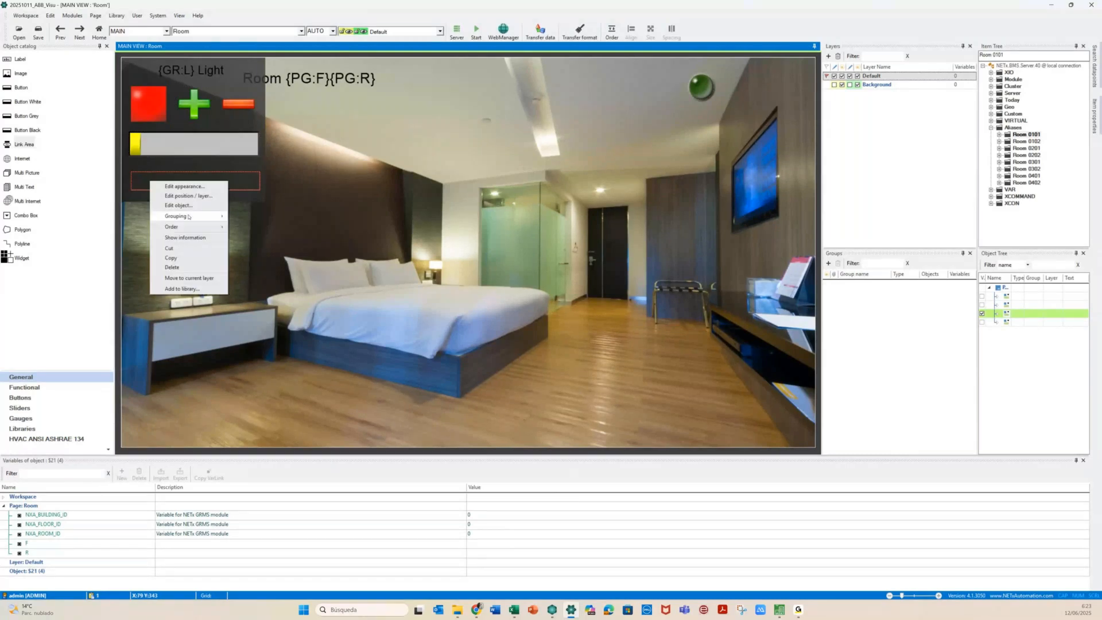
Unlock the Background layer and move the dark panel, status box and slider right of the bed
mouse_move(189, 216)
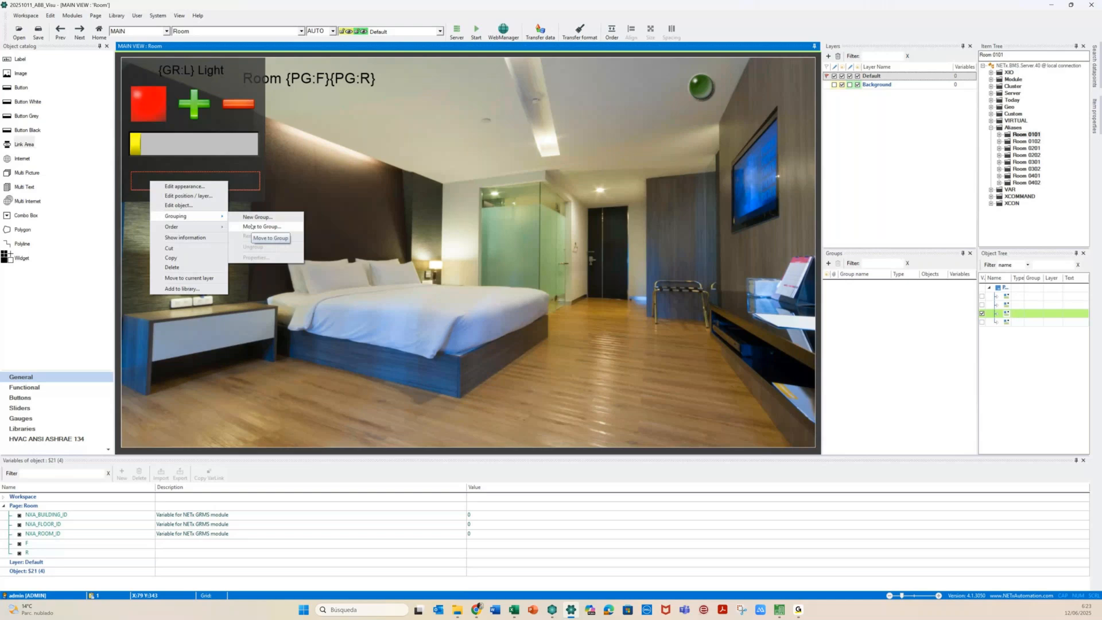
left_click(258, 197)
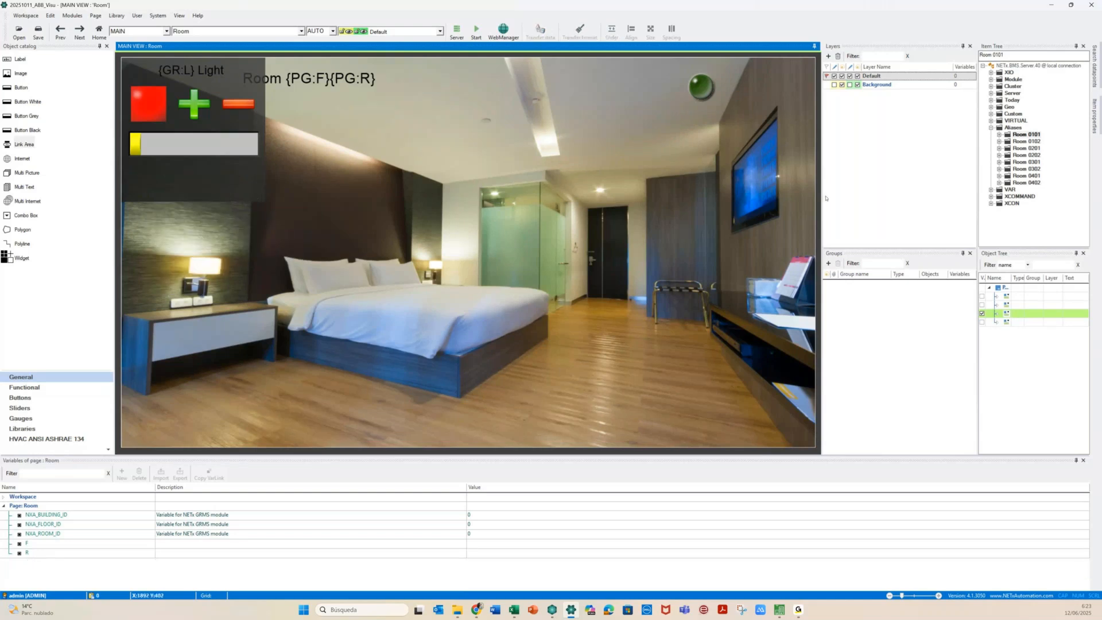
left_click(834, 85)
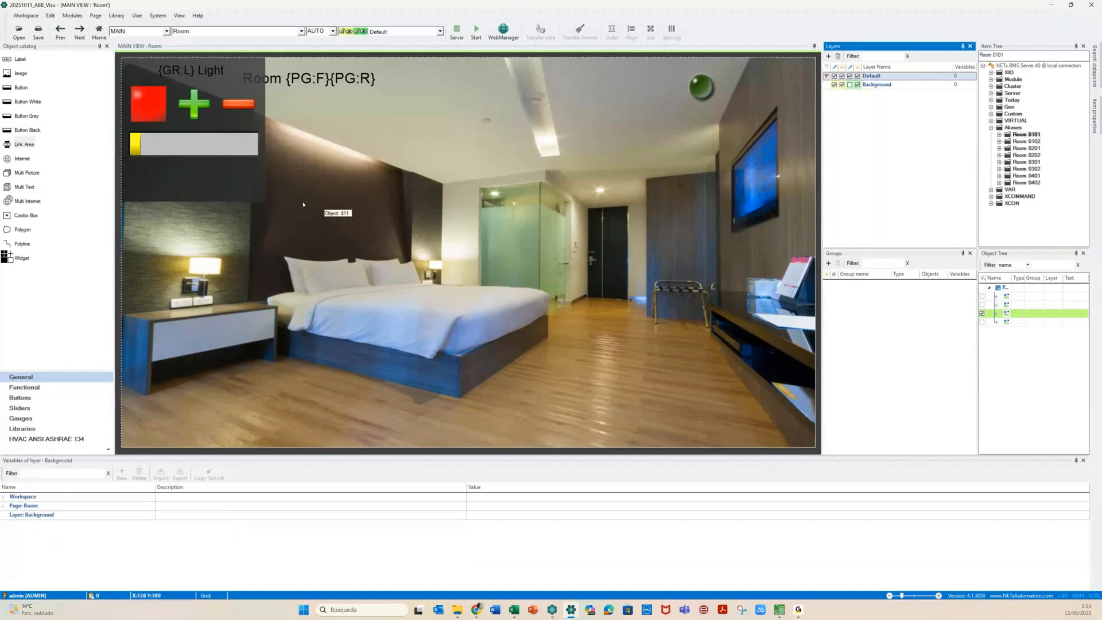
left_click_drag(228, 194, 693, 391)
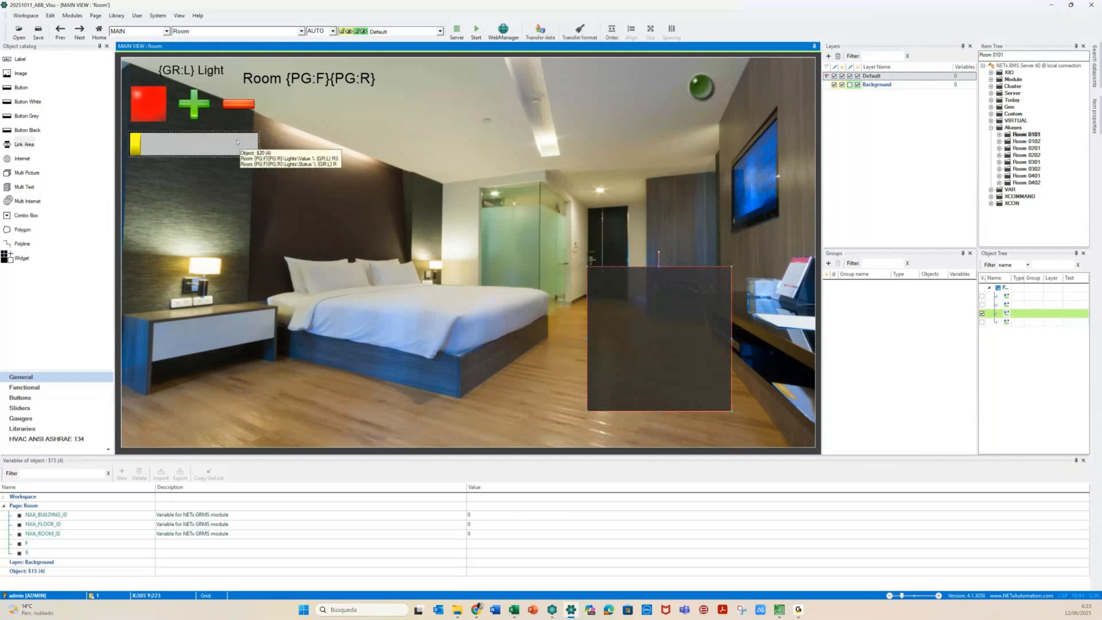
left_click_drag(210, 180, 676, 393)
left_click_drag(210, 144, 674, 355)
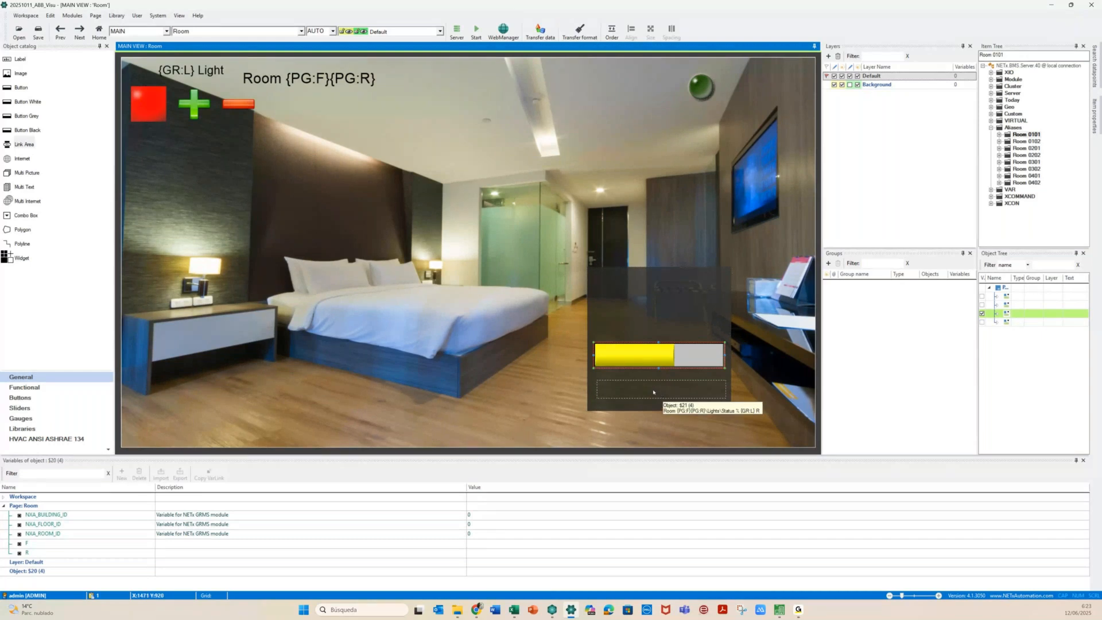
Place the red square, plus, minus and {GR:L} Light label on the panel, undoing a picture move
left_click_drag(653, 392, 616, 313)
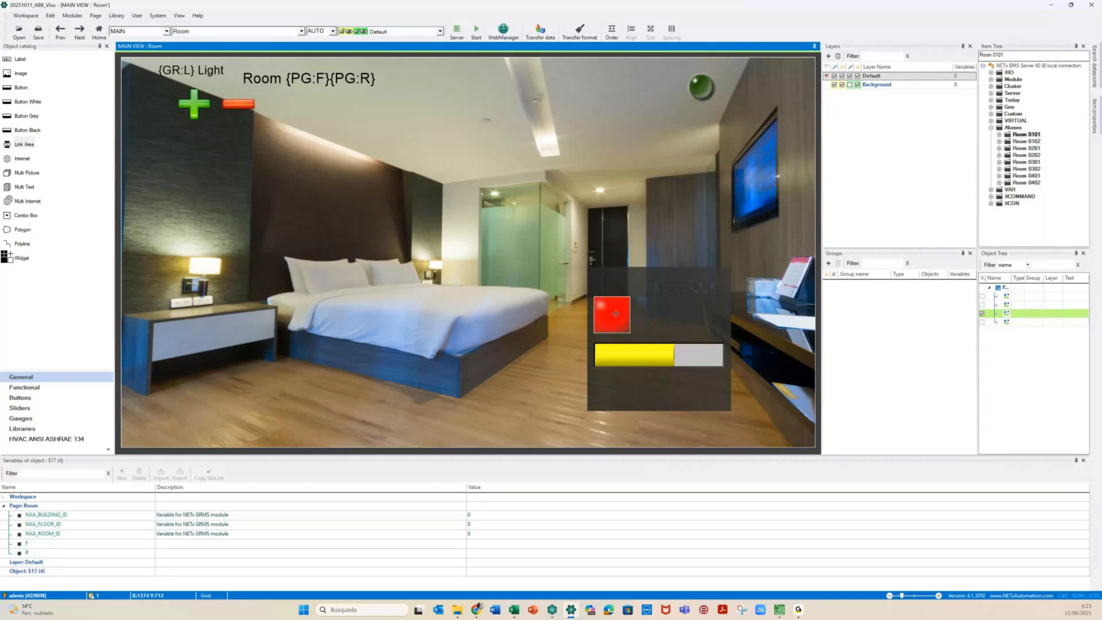
left_click_drag(193, 103, 657, 313)
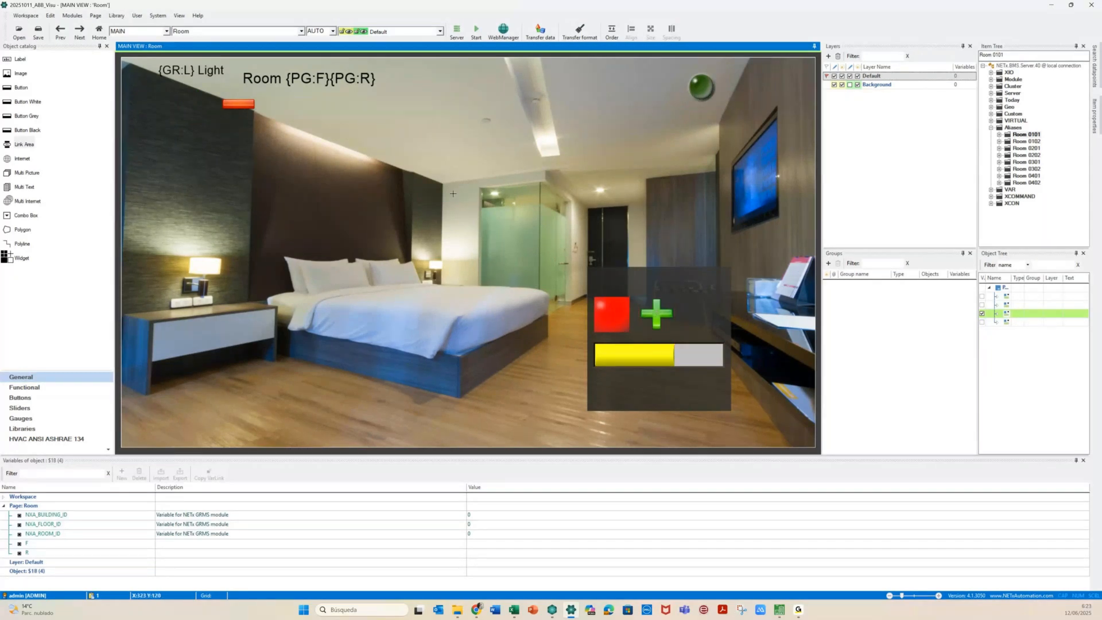
left_click_drag(238, 103, 697, 310)
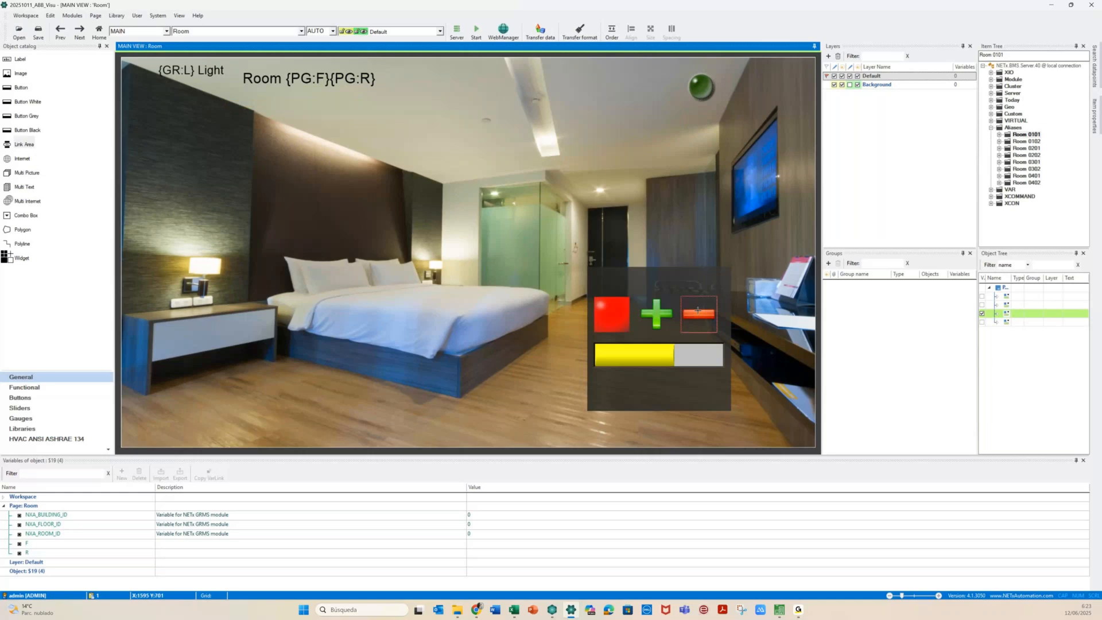
left_click_drag(181, 70, 646, 277)
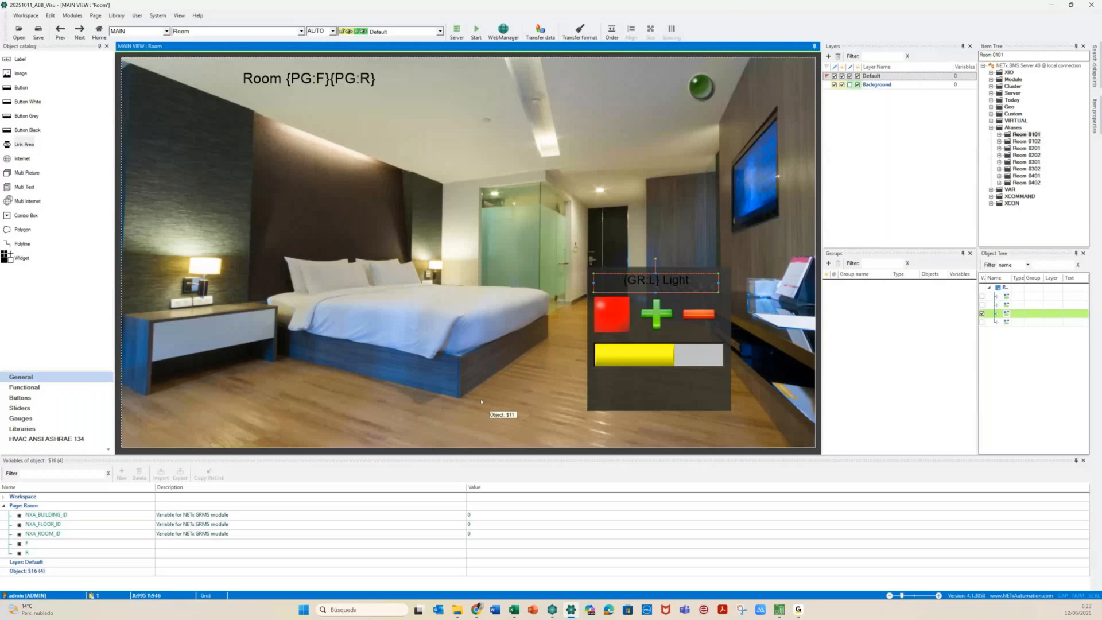
left_click_drag(481, 401, 579, 258)
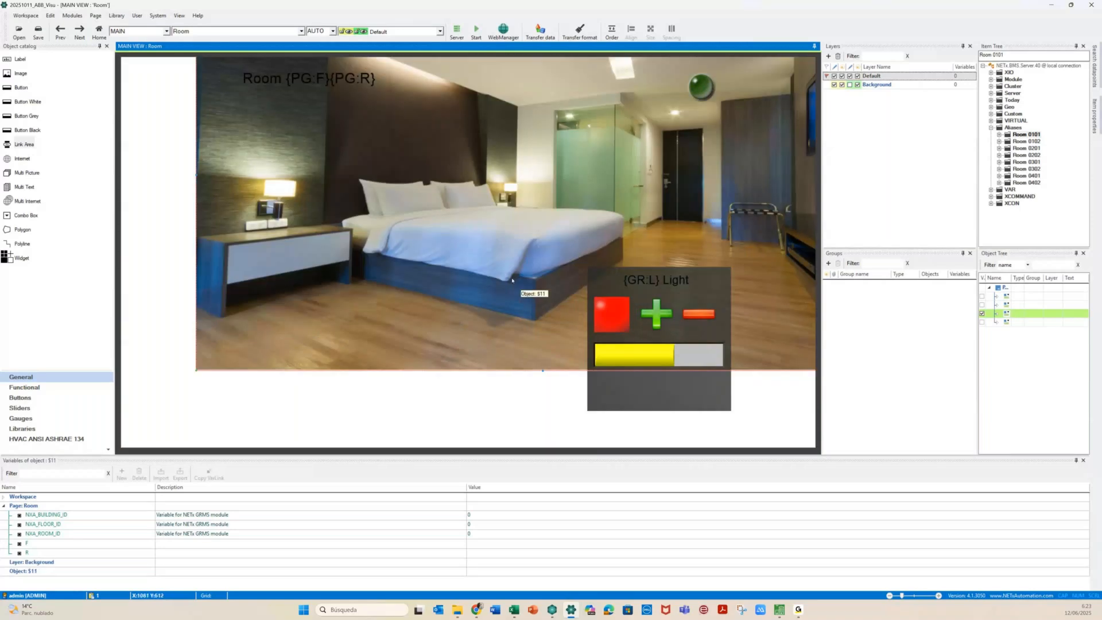
key("ctrl+z")
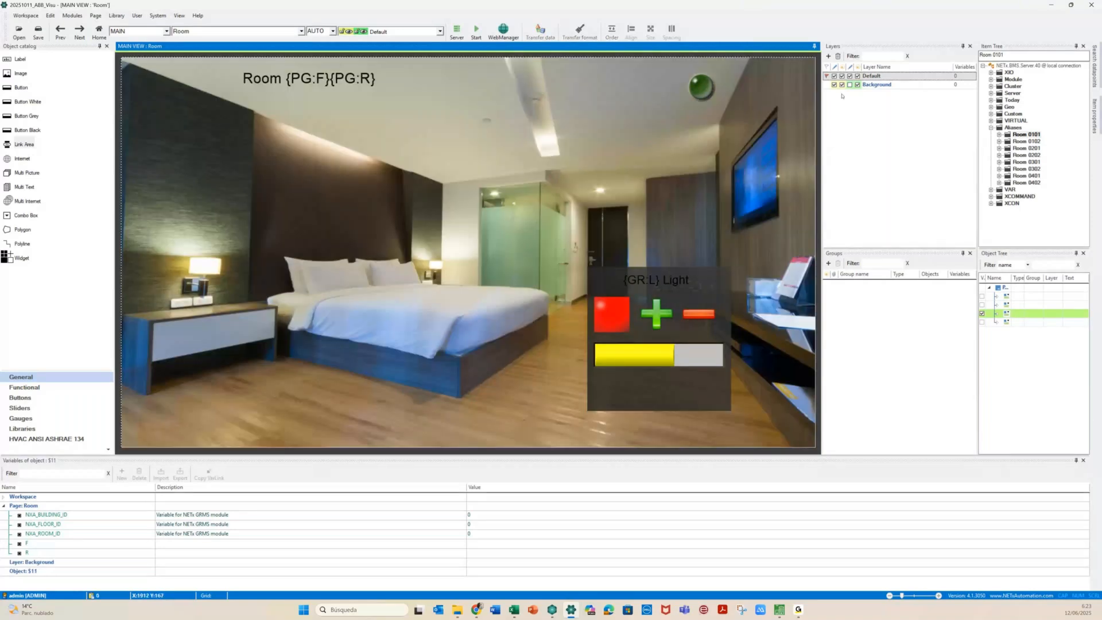
Lock the Background layer, nudge the {GR:L} Light label down, and check the hidden status box
left_click(842, 96)
mouse_move(600, 274)
left_mouse_down()
mouse_move(607, 289)
mouse_move(604, 272)
left_mouse_up()
left_click(588, 425)
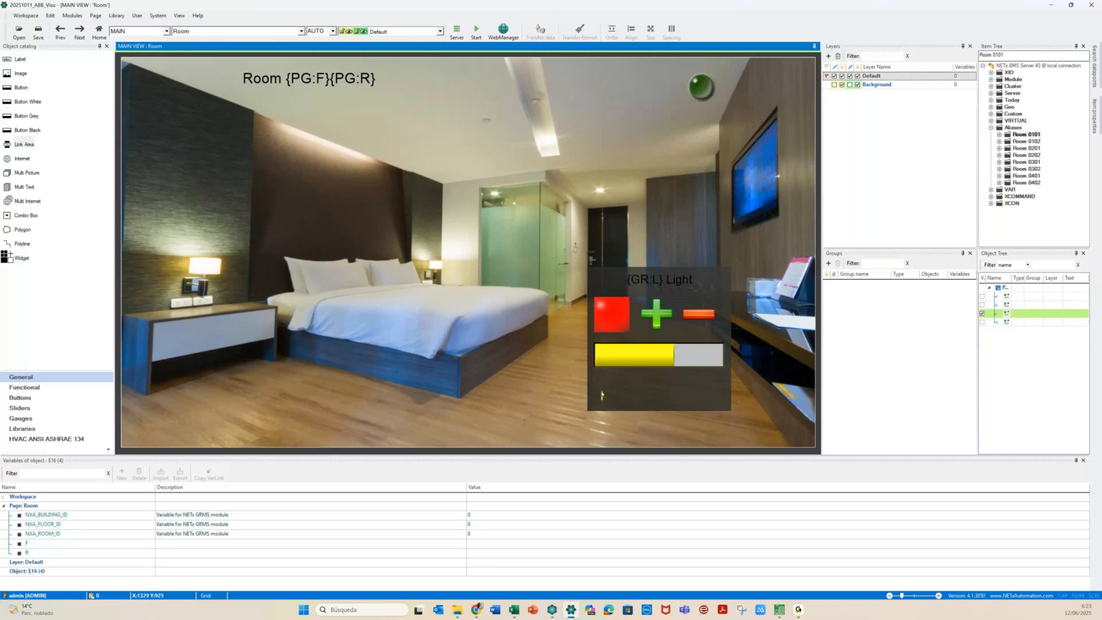
left_click(602, 394)
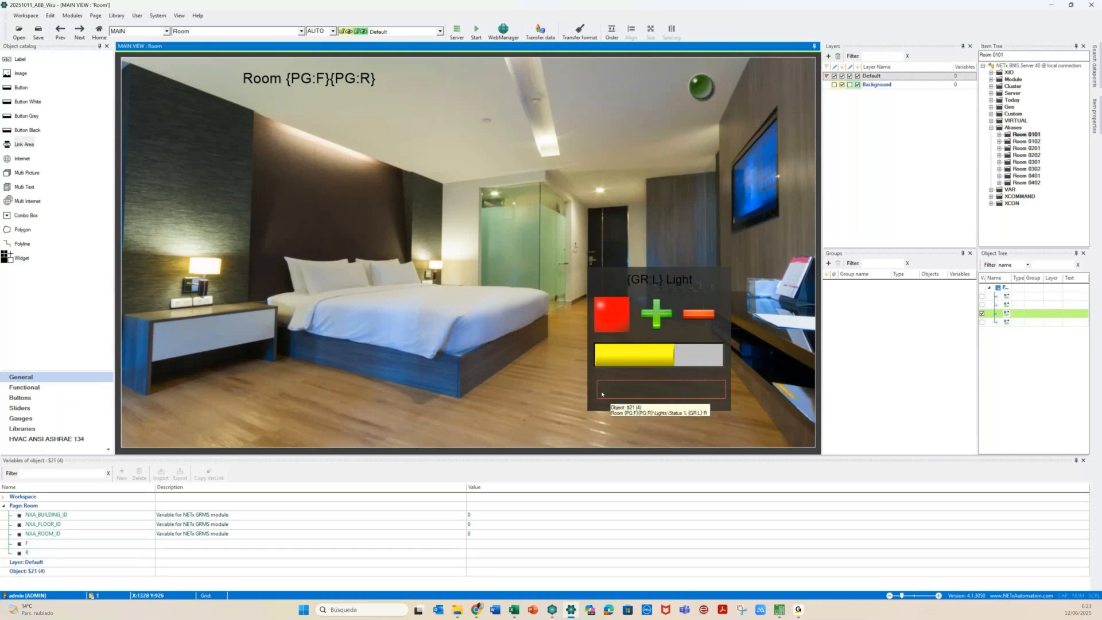
left_click(833, 85)
left_click(833, 85)
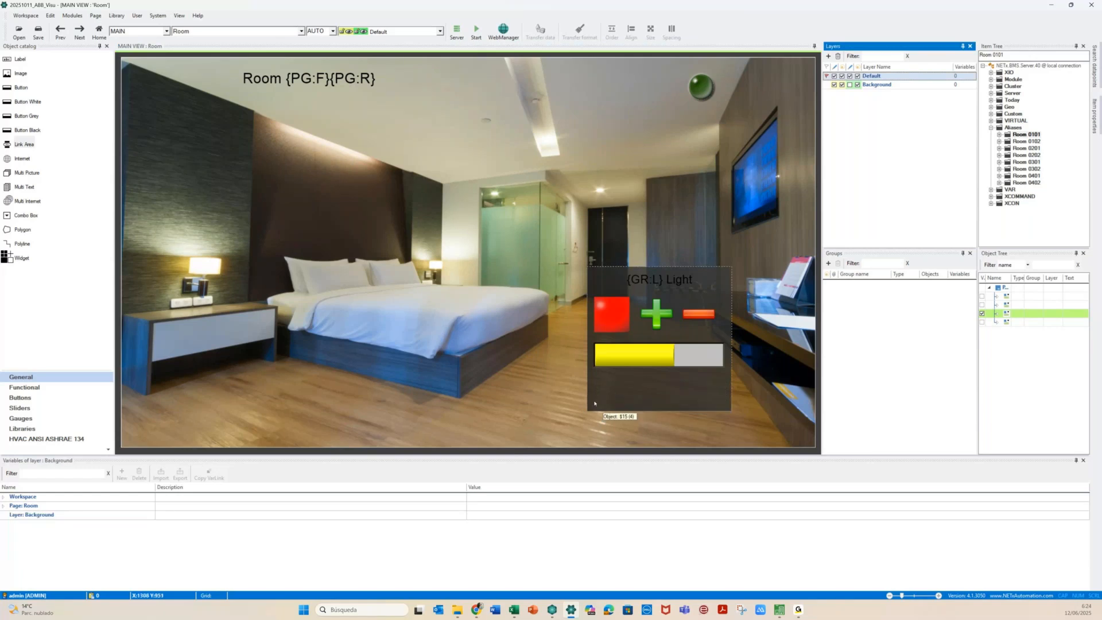
Assign the dark panel image to the Default layer and lock the Background layer
double_click(594, 403)
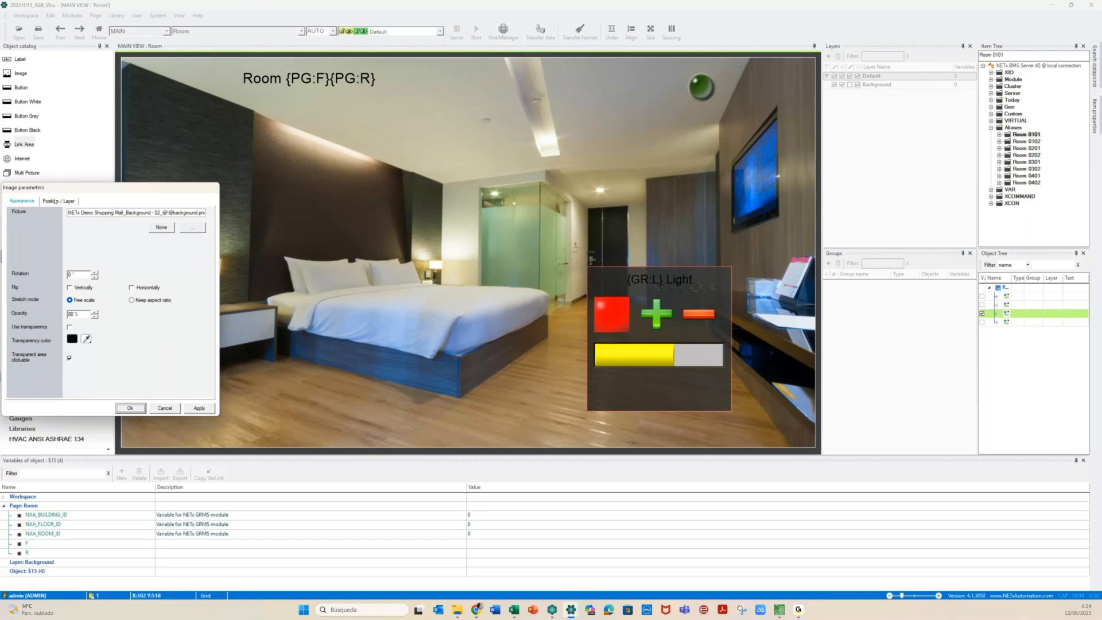
left_click(55, 202)
left_click(109, 289)
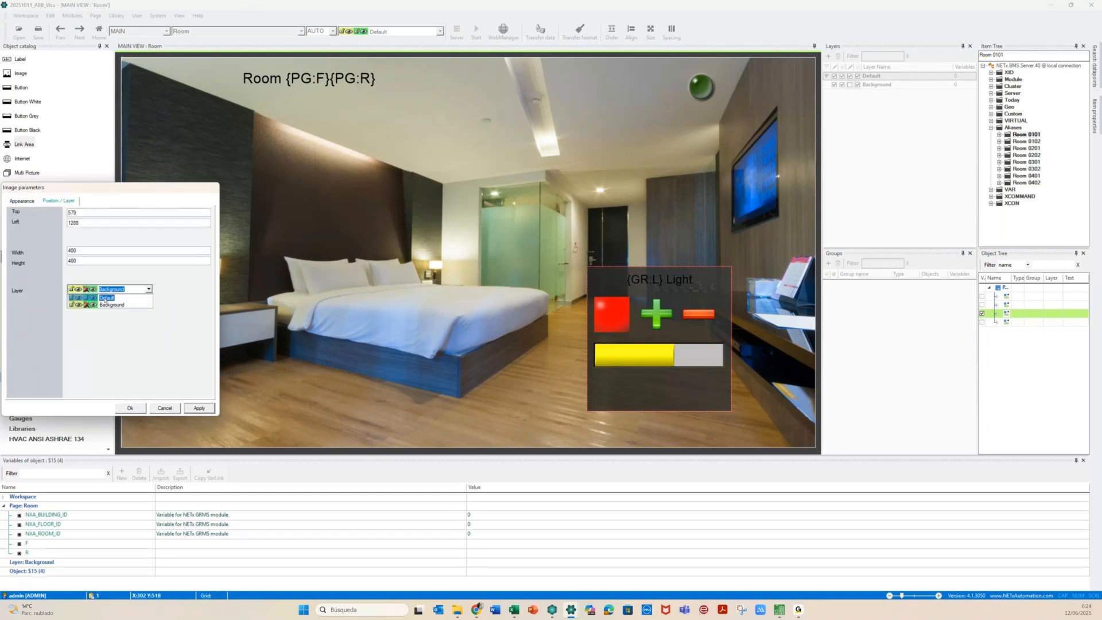
left_click(105, 299)
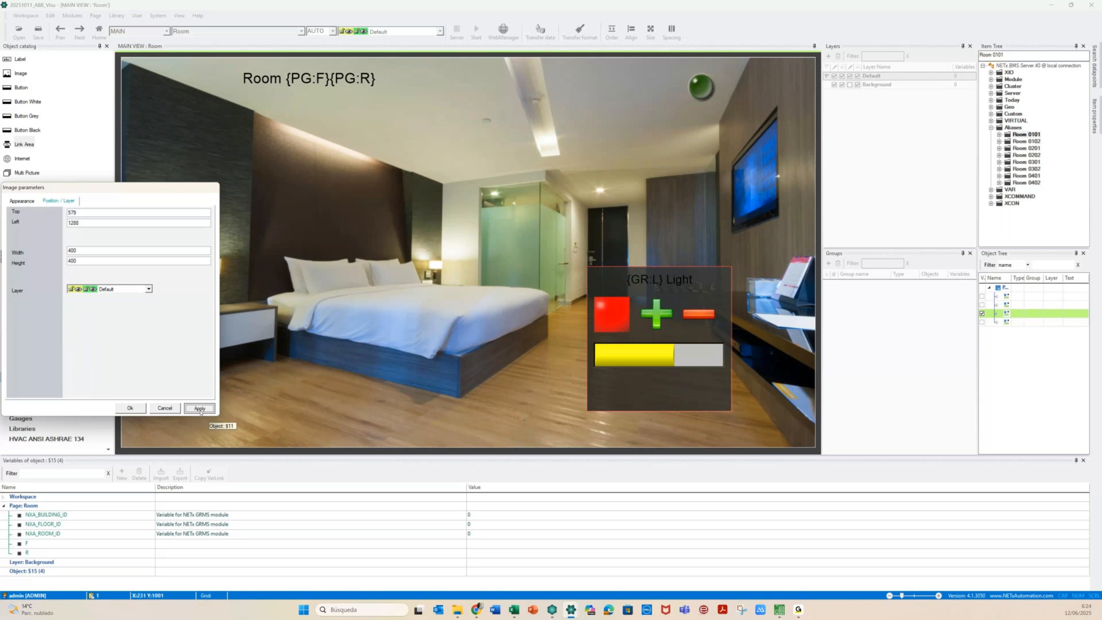
left_click(201, 411)
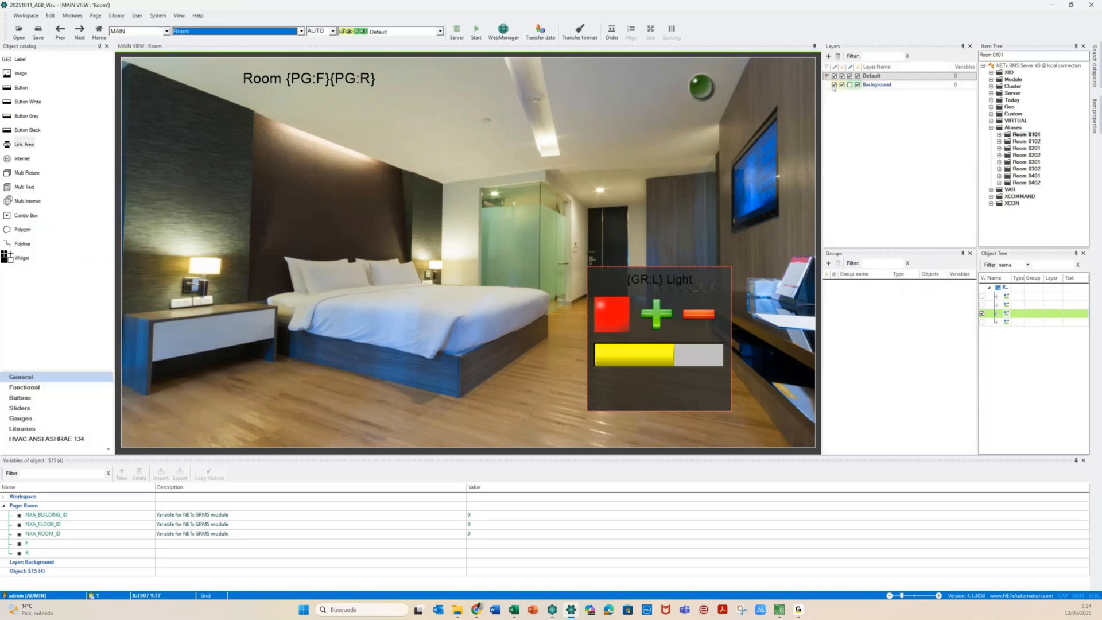
left_click(834, 85)
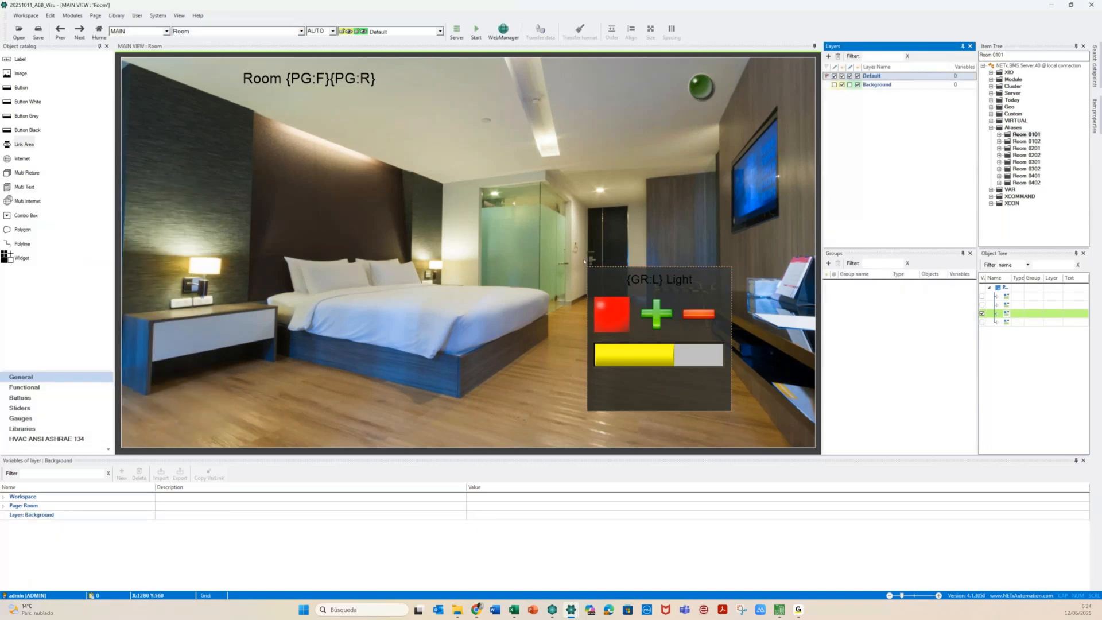
left_click(674, 395)
right_click(676, 365)
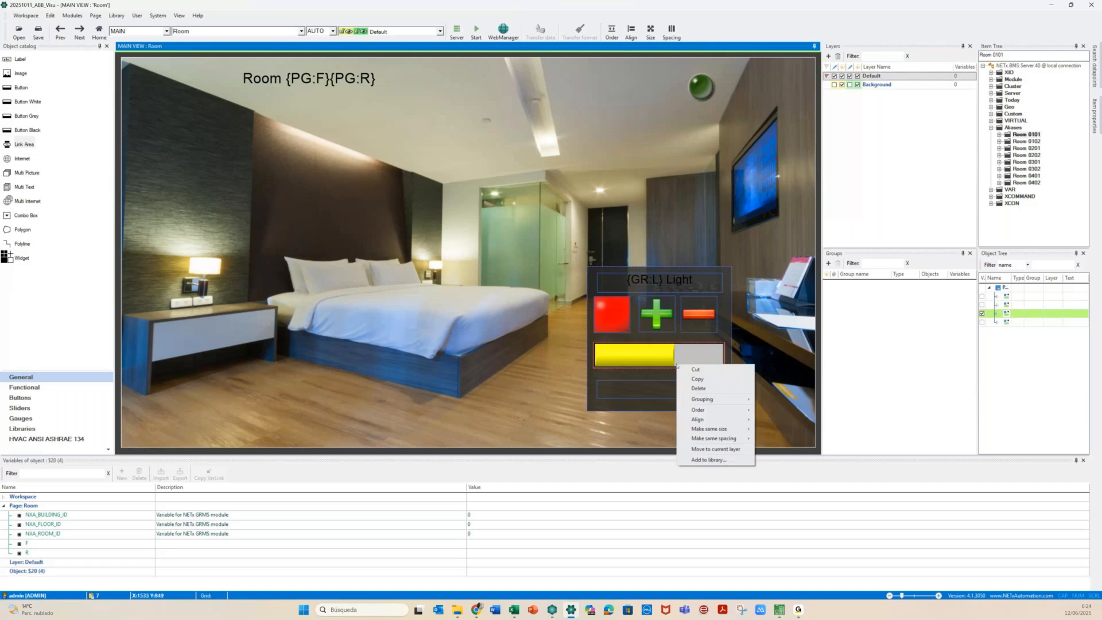
Select the grouped light controls and add a new variable L to the Light_CTRL group
mouse_move(712, 399)
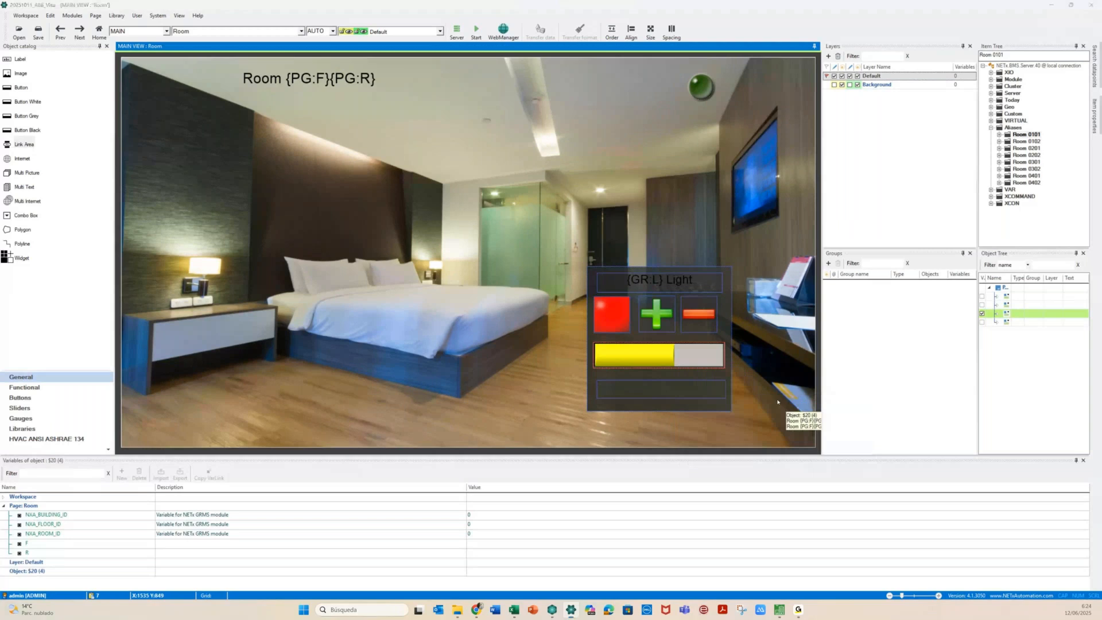
key("alt+Tab")
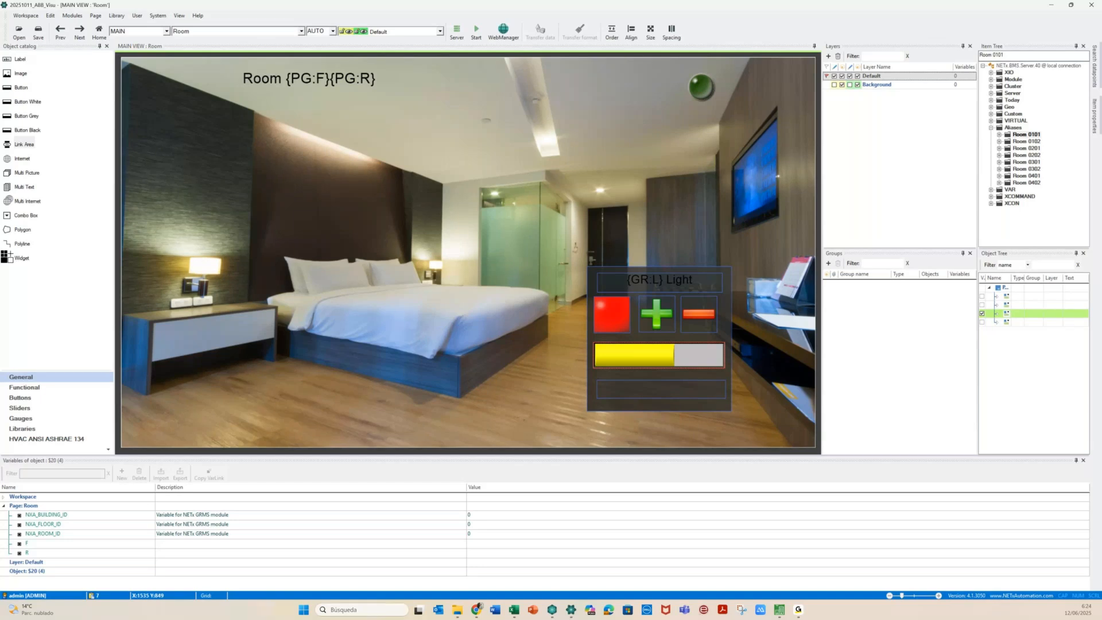
left_click(618, 346)
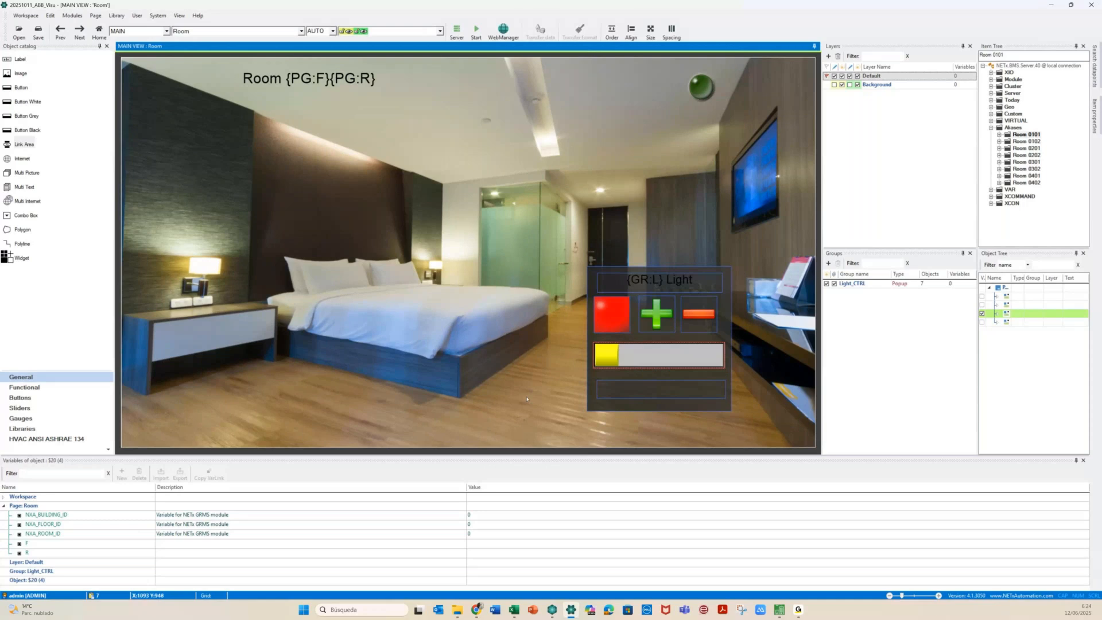
left_click(114, 570)
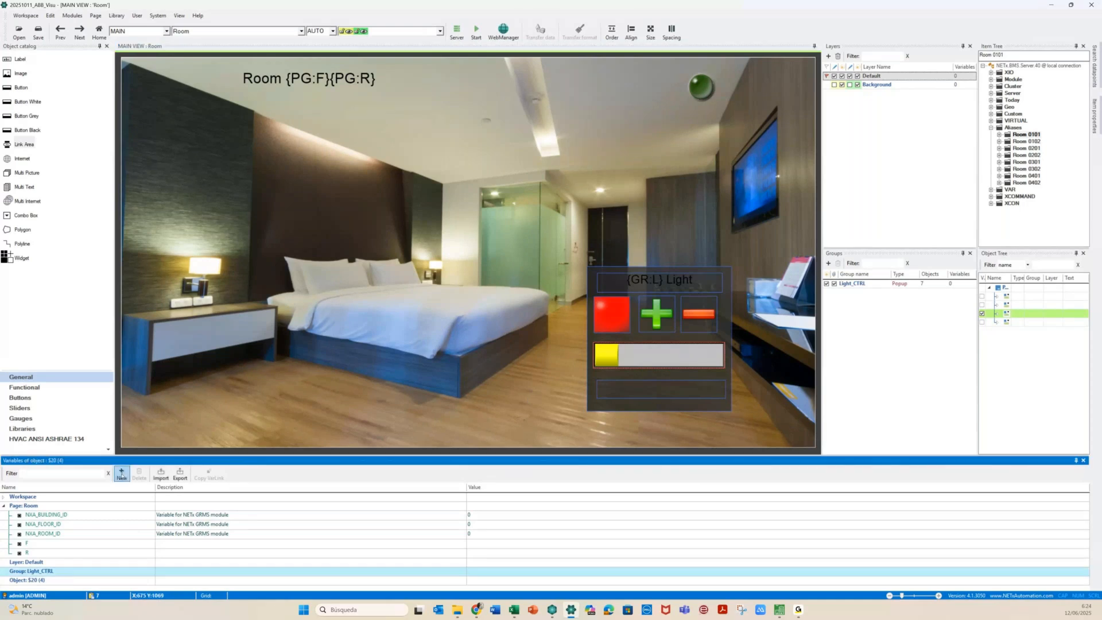
left_click(121, 474)
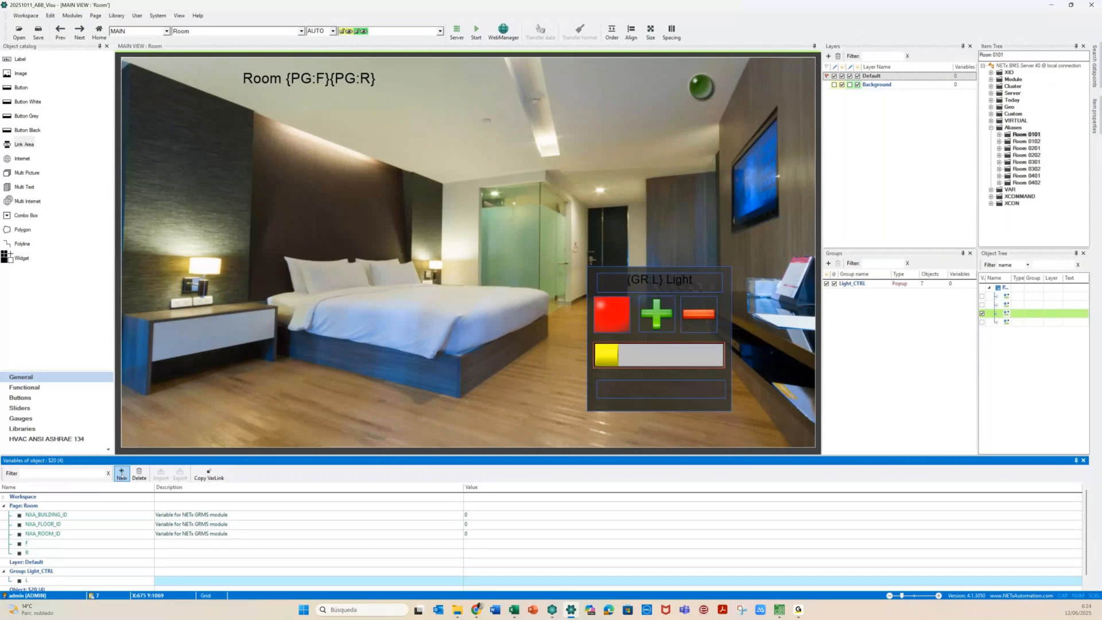
left_click(510, 392)
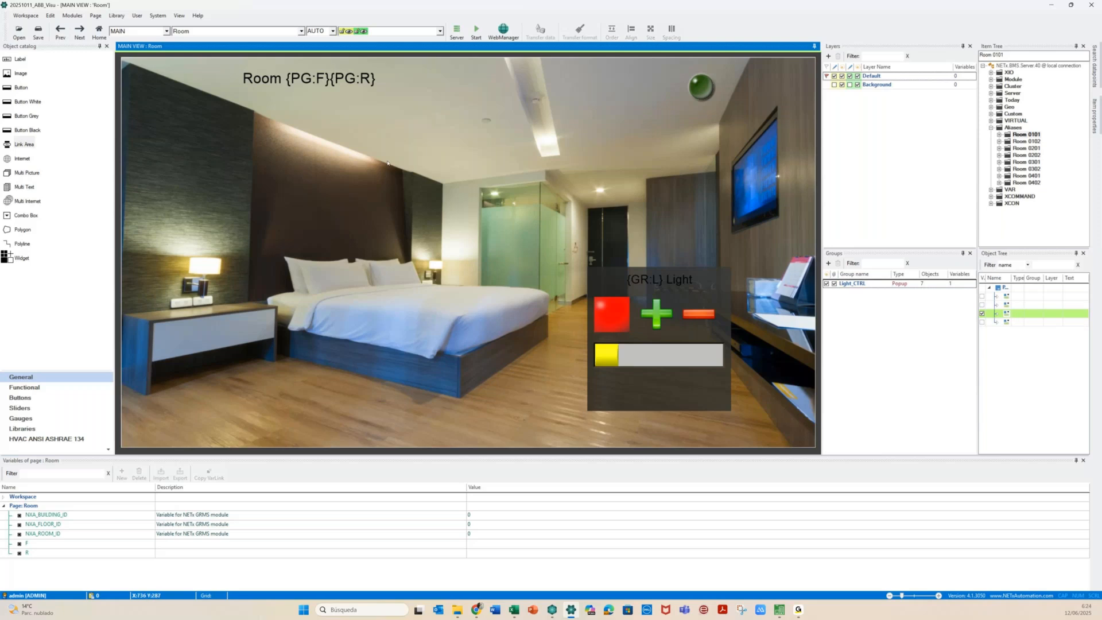
left_click(192, 31)
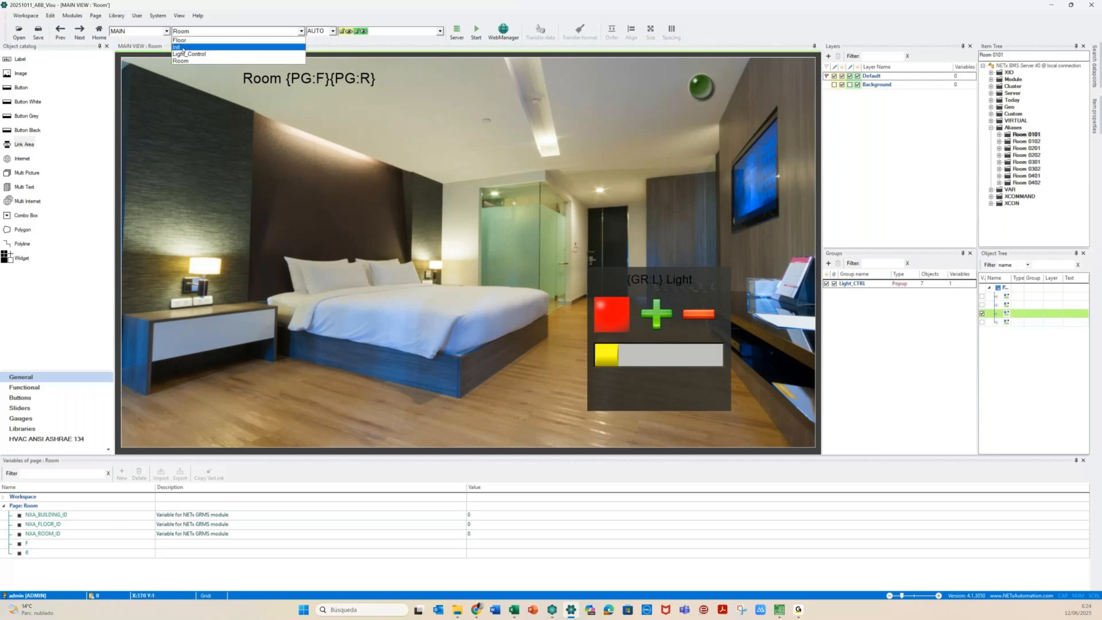
Start the runtime from the Init page, view Room 0101 live, then stop it
left_click(182, 47)
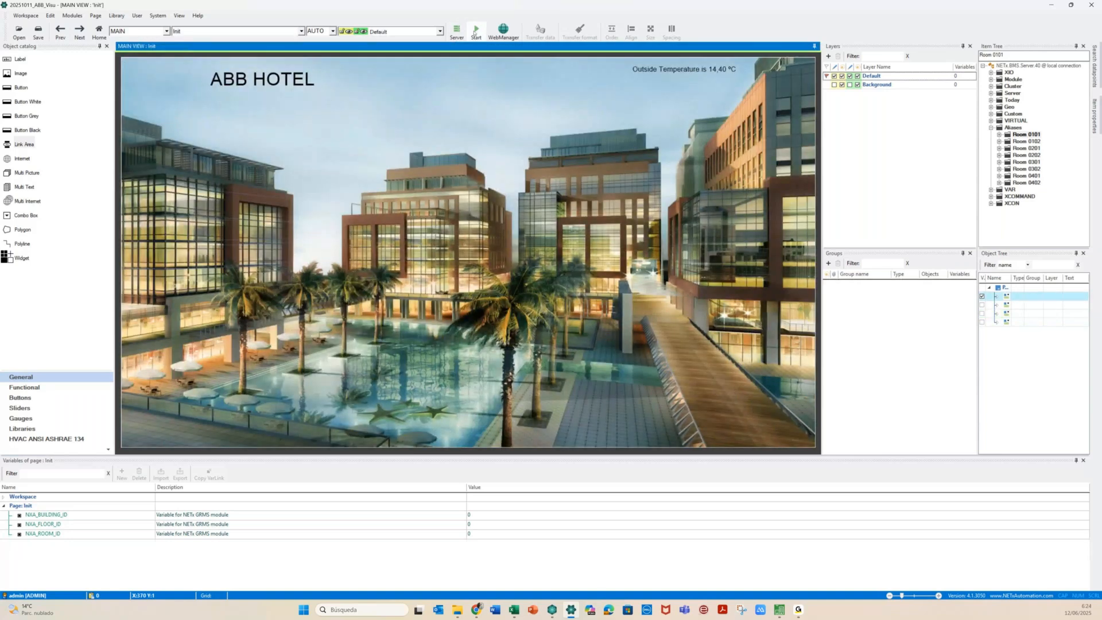
left_click(474, 32)
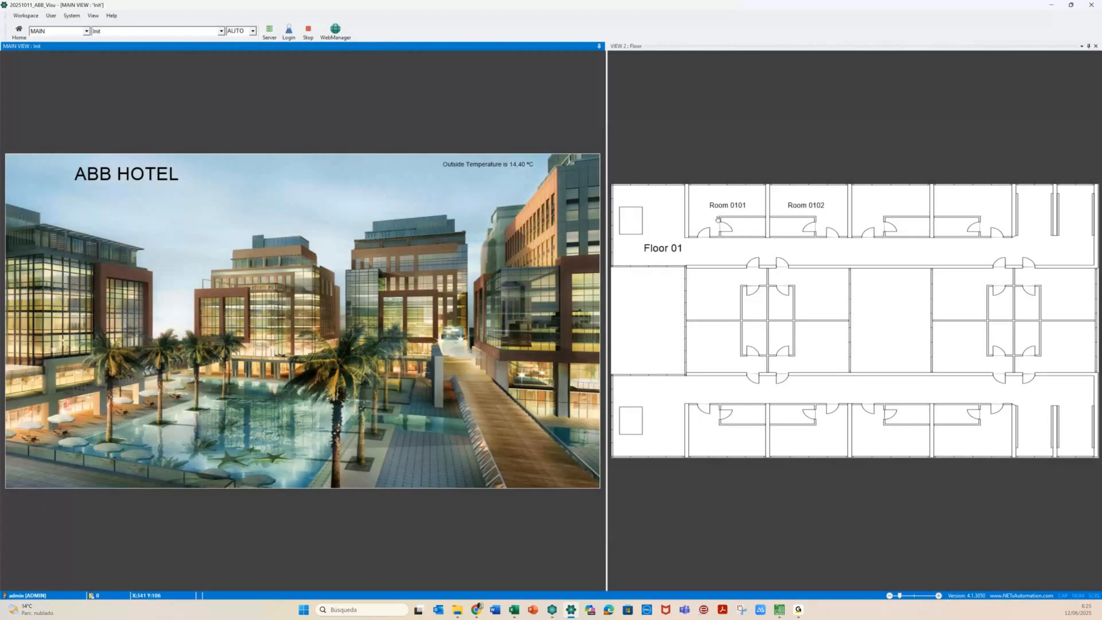
left_click(718, 218)
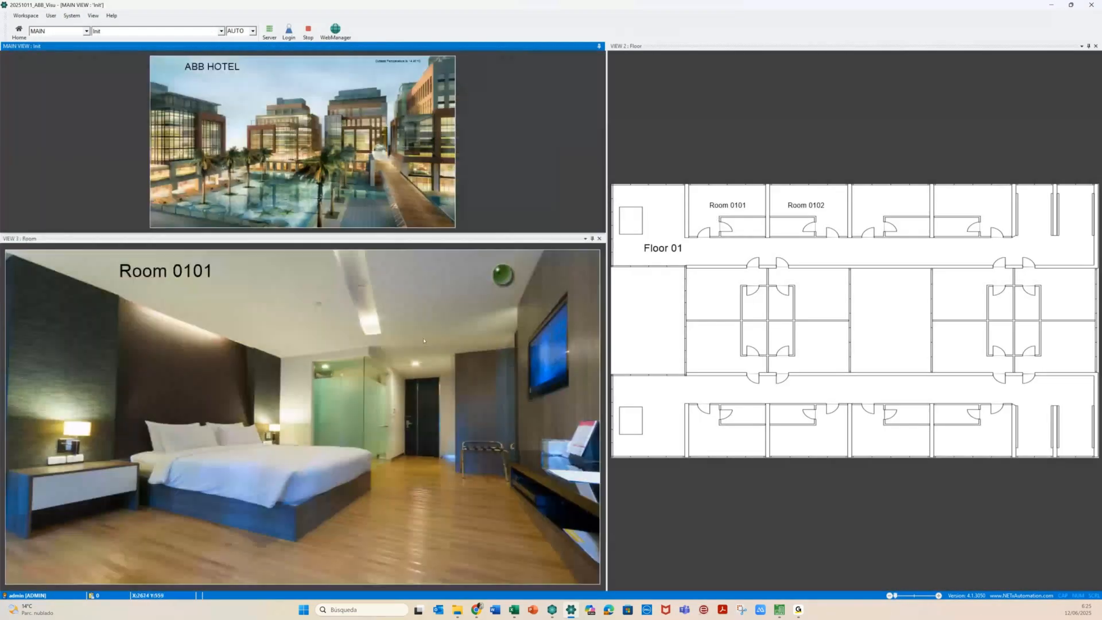
left_click(415, 366)
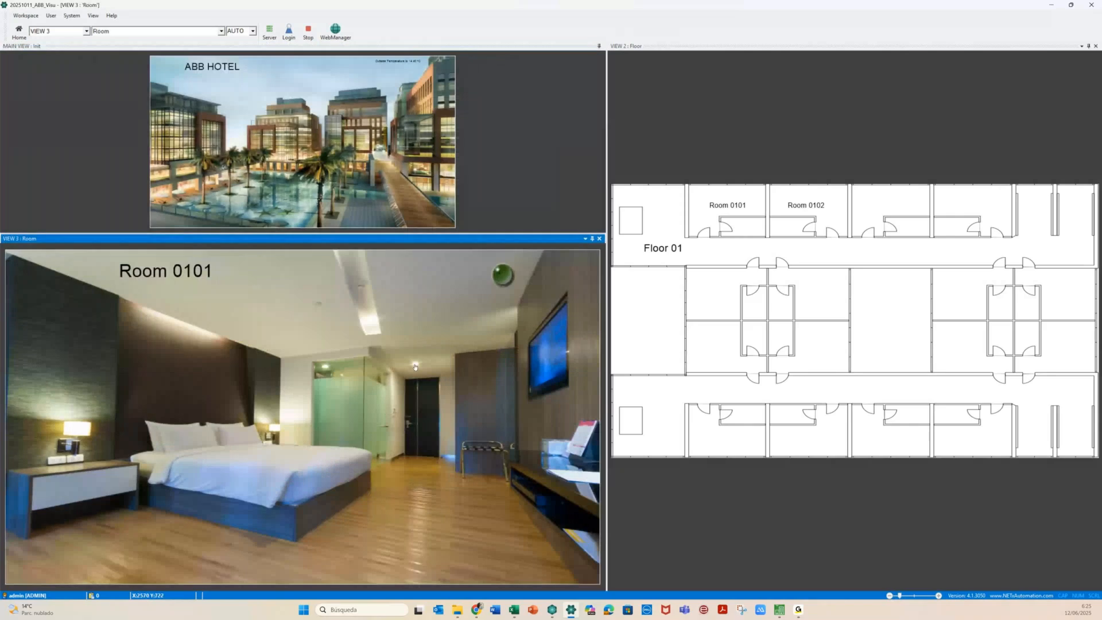
left_click(308, 34)
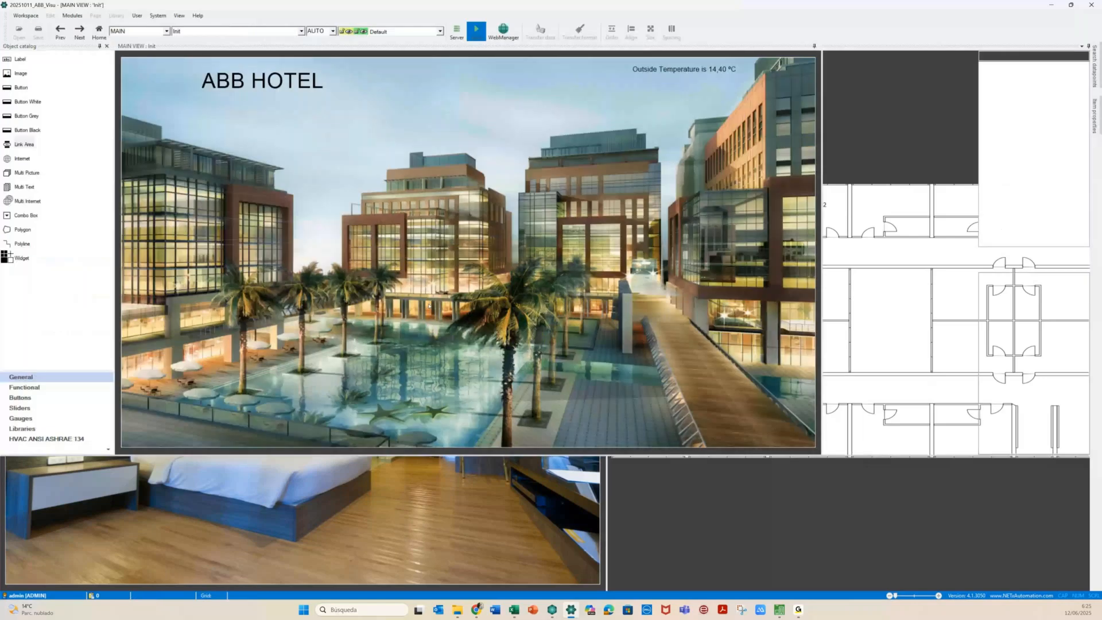
left_click(236, 32)
On the Room page, move the link area onto the ceiling lamp and set its group to Light_CTRL
left_click(181, 61)
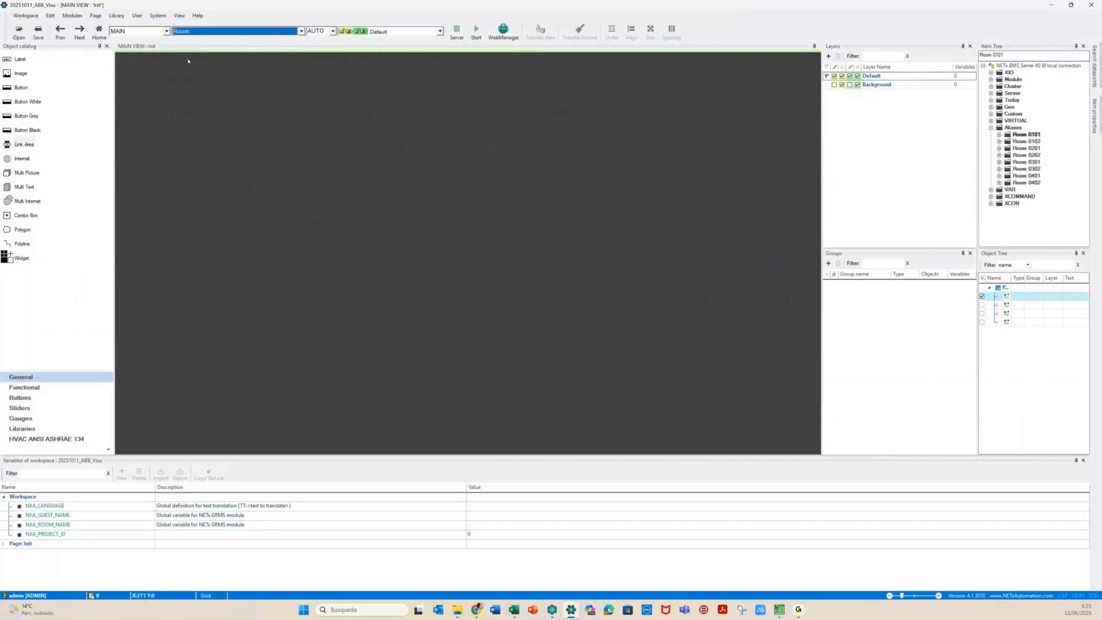
left_click_drag(504, 196, 602, 197)
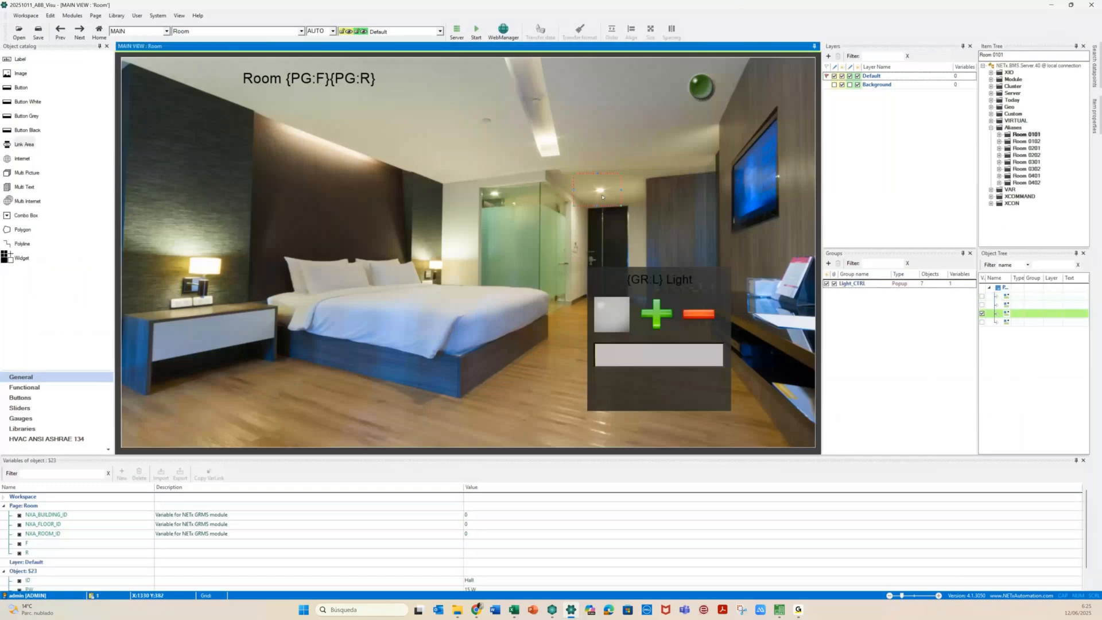
double_click(602, 197)
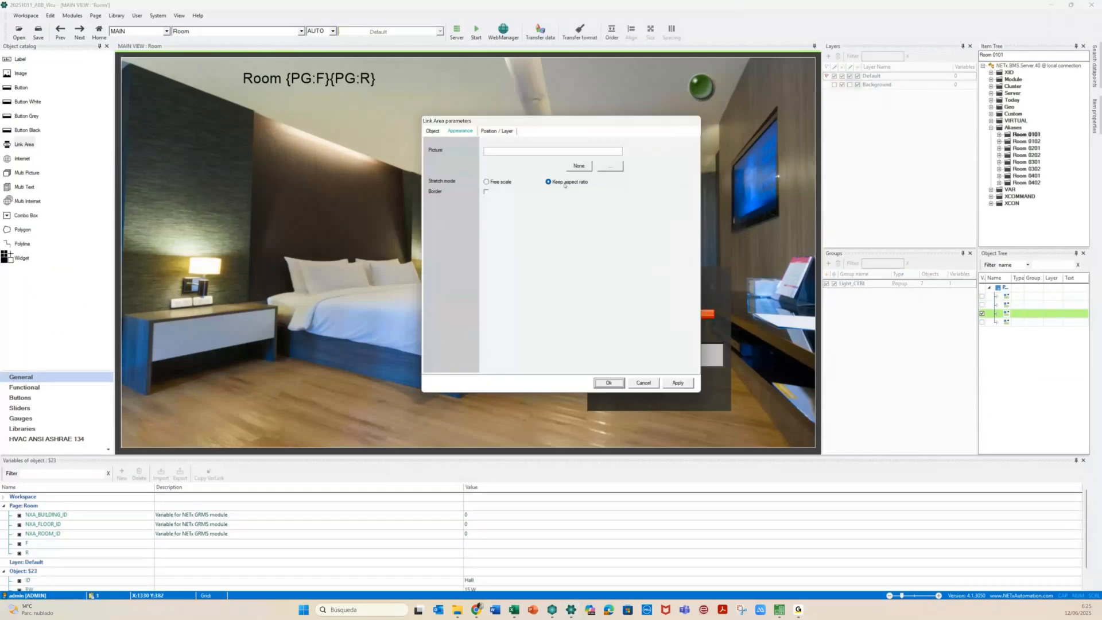
left_click(442, 131)
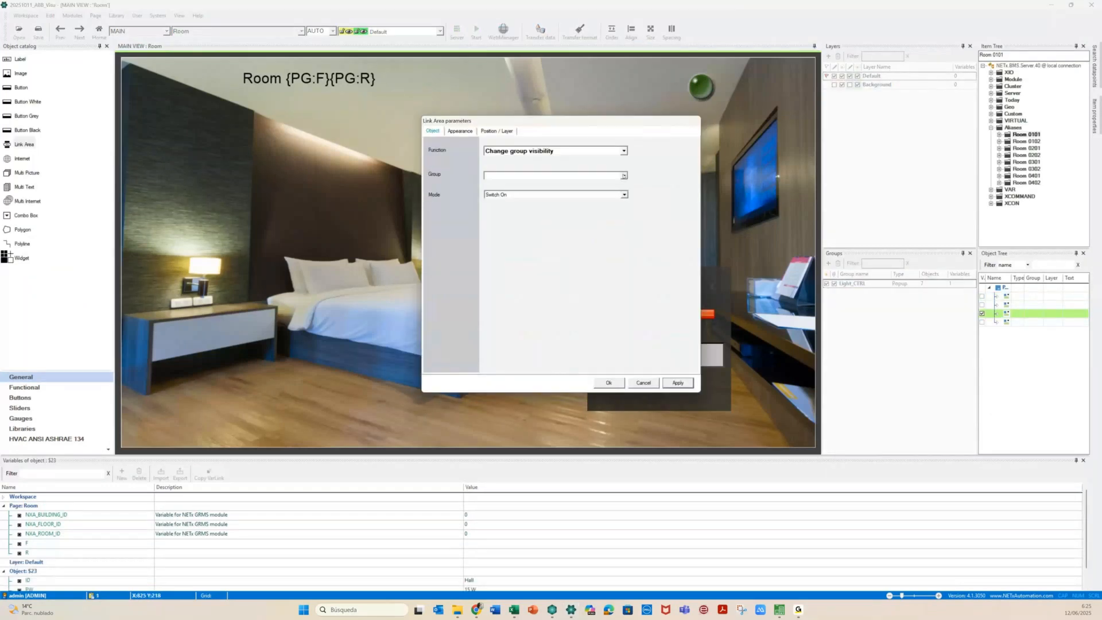
left_click(624, 176)
left_click(499, 184)
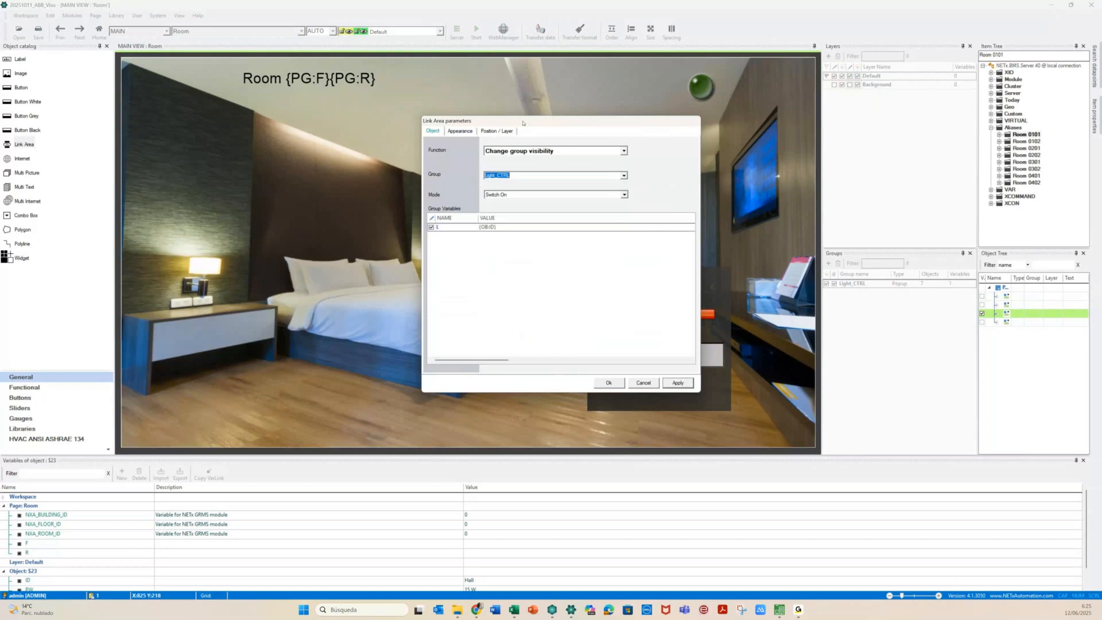
left_click_drag(523, 123, 888, 136)
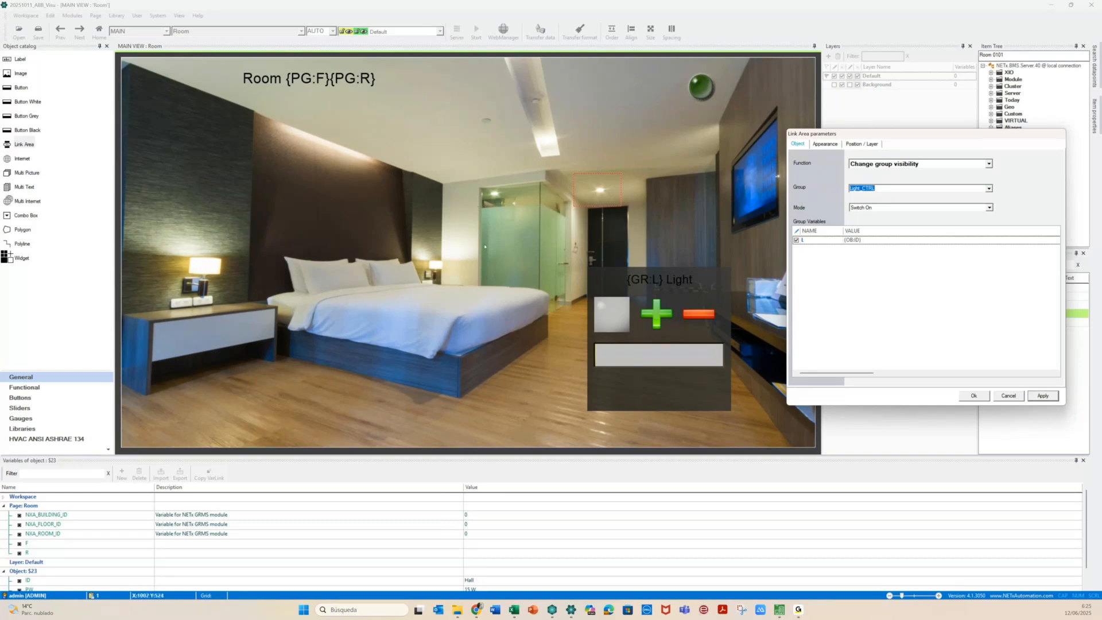
Set the bathroom light link area's group to Light_CTRL
left_click(492, 193)
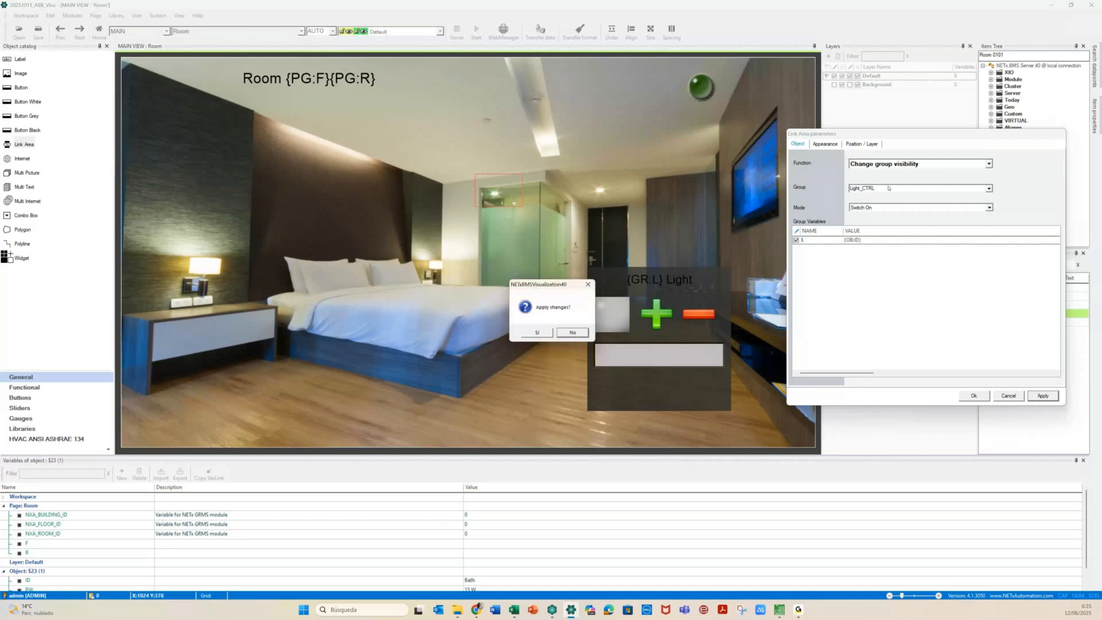
key("Return")
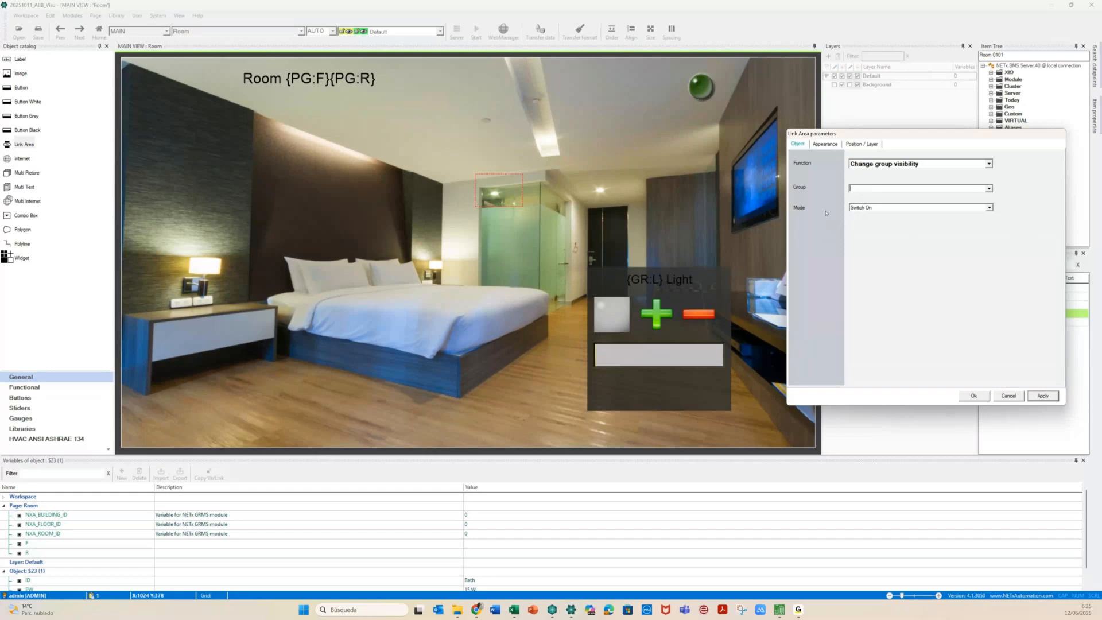
left_click(988, 188)
left_click(867, 196)
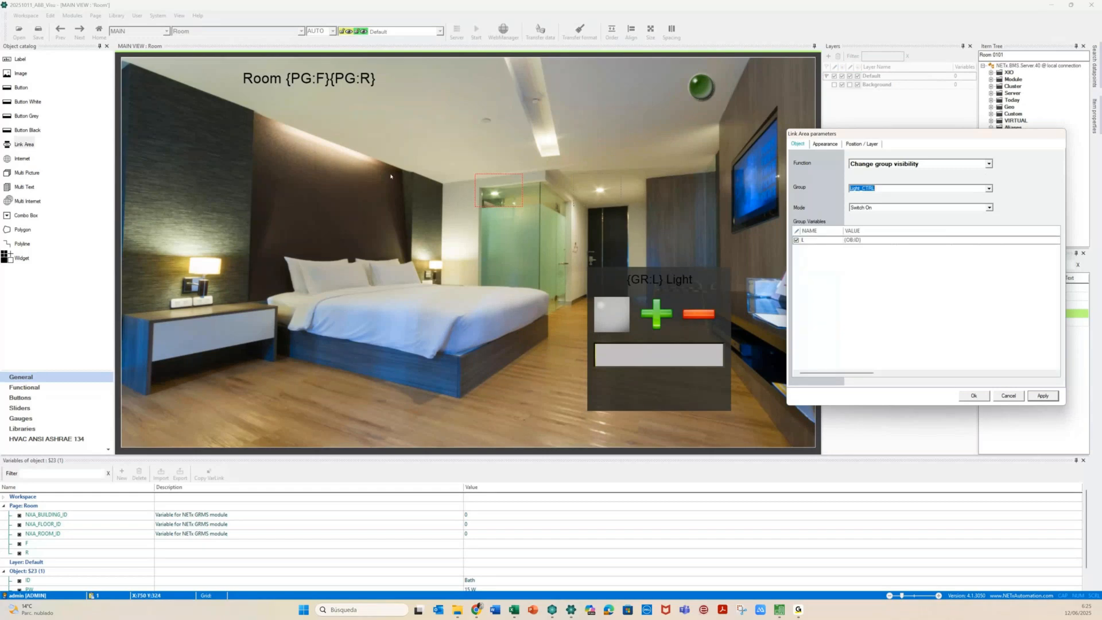
Set both bedside lamp link areas' group to Light_CTRL and save the parameters
left_click(433, 264)
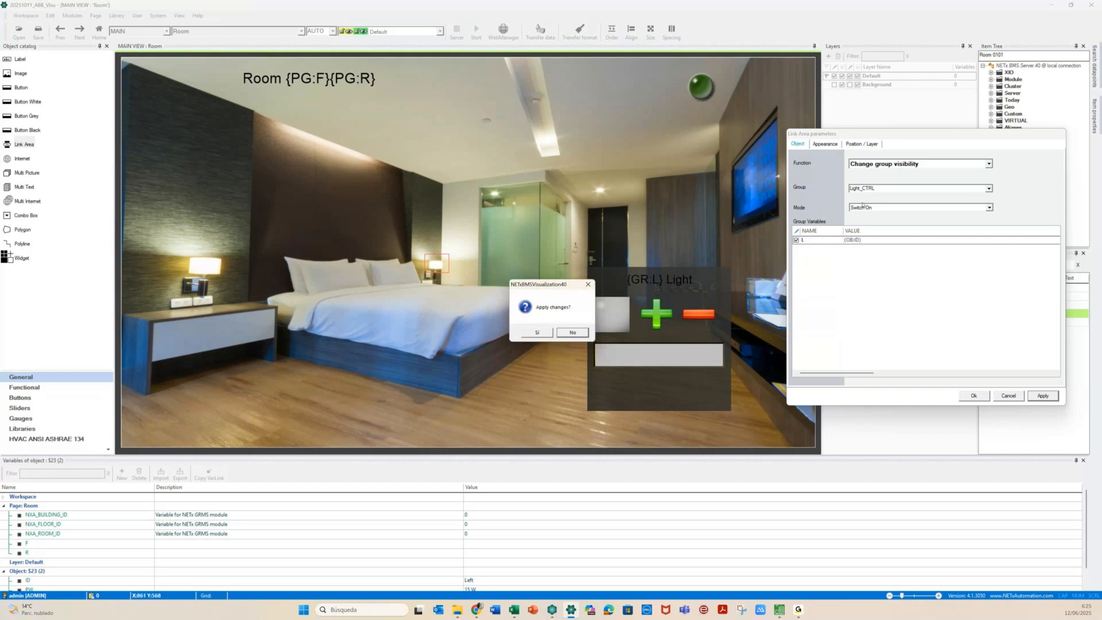
left_click(530, 333)
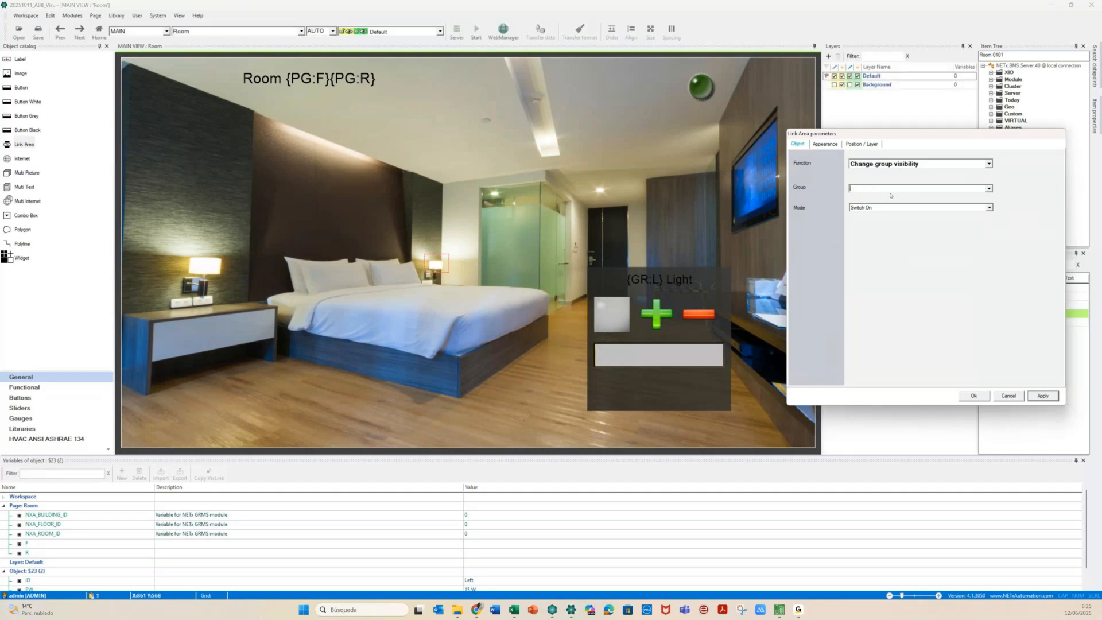
left_click(984, 195)
left_click(1033, 395)
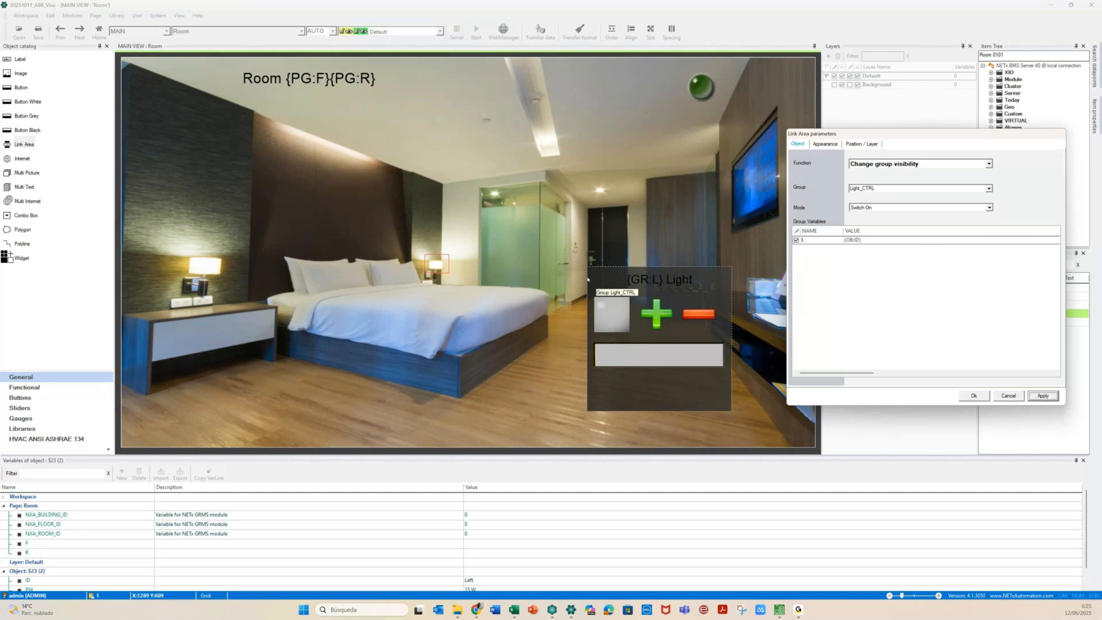
left_click(213, 271)
left_click(535, 334)
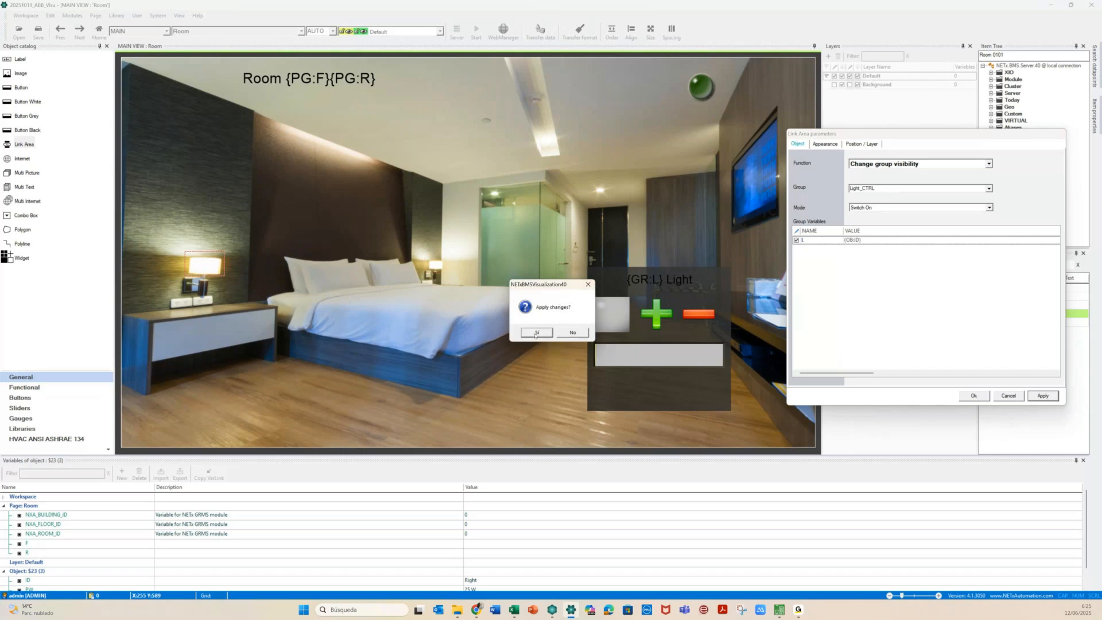
left_click(1041, 396)
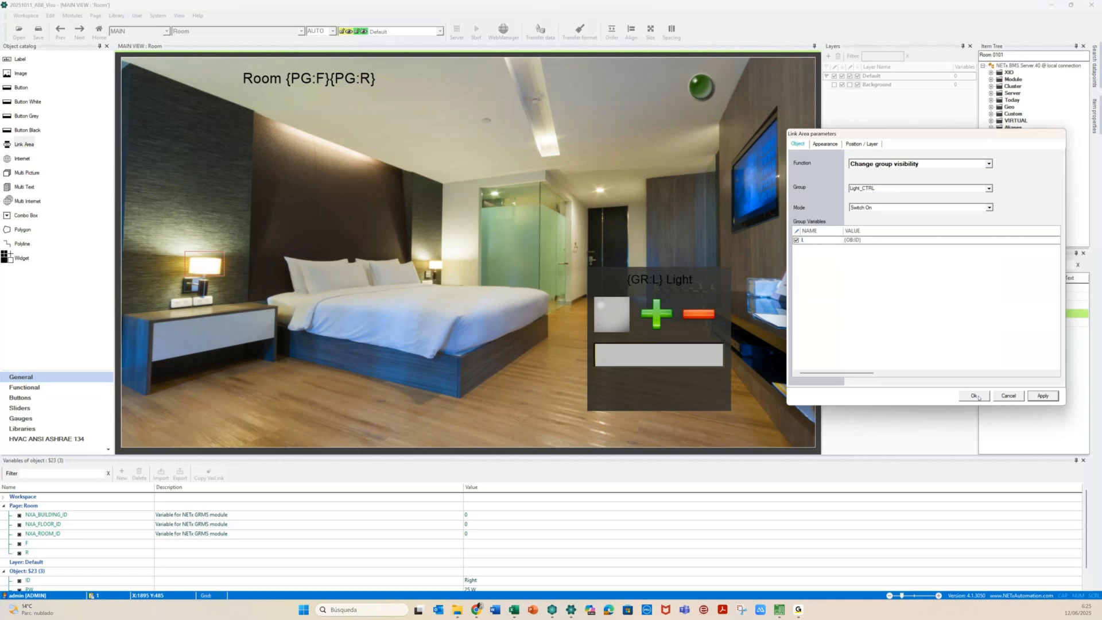
left_click(974, 396)
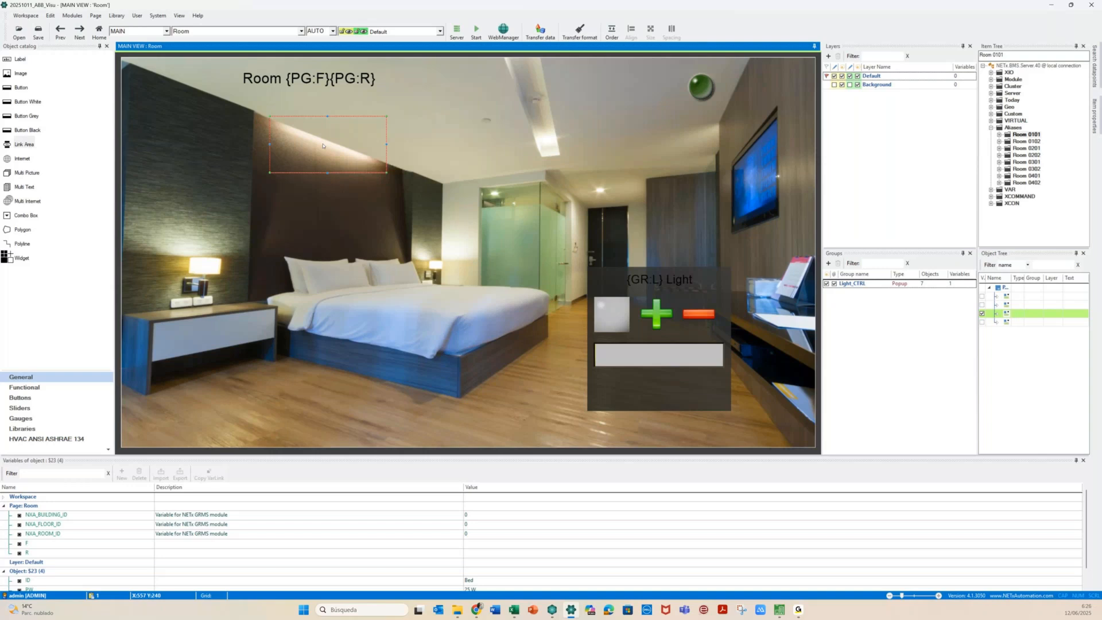
Set the headboard light link area's group to Light_CTRL and apply it
double_click(322, 146)
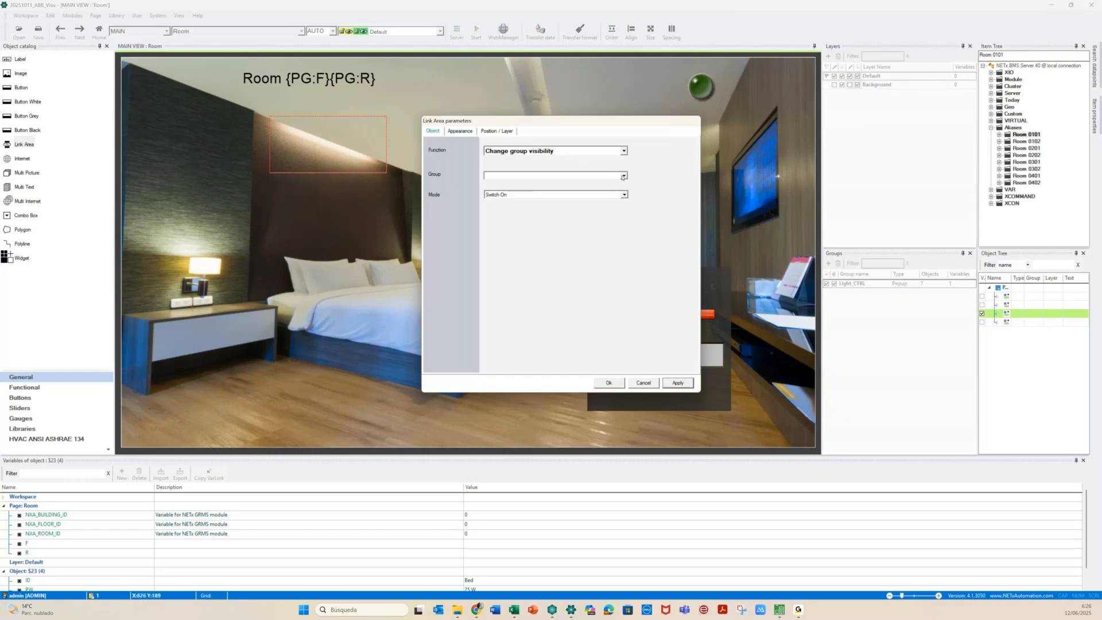
left_click(622, 176)
left_click(625, 180)
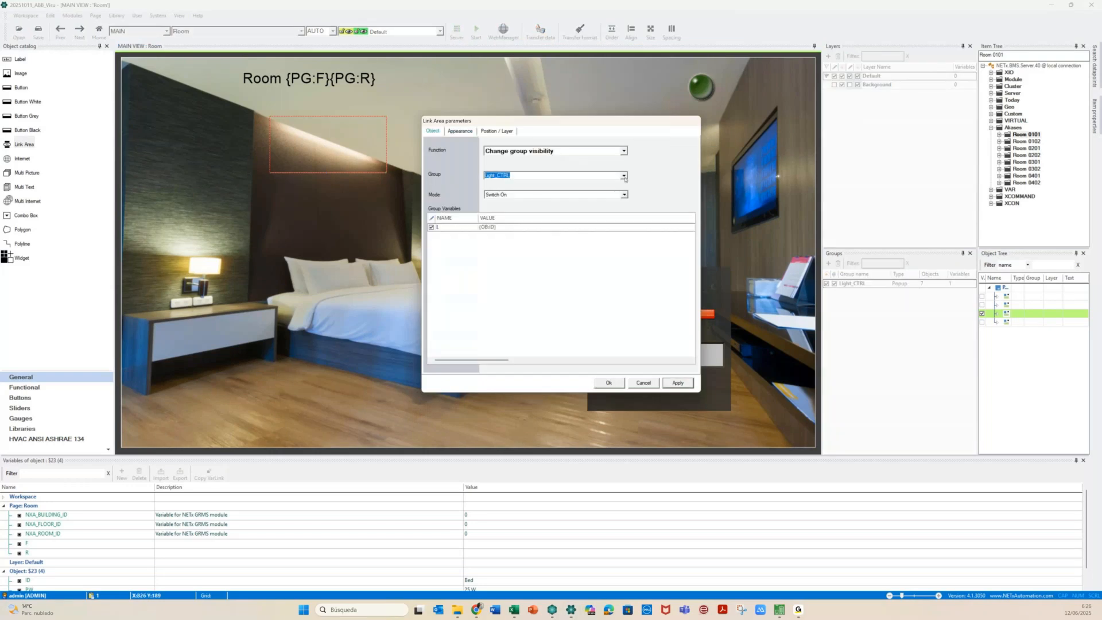
left_click(671, 383)
Check that the ceiling light link area already opens Light_CTRL, closing without changes
left_click(534, 119)
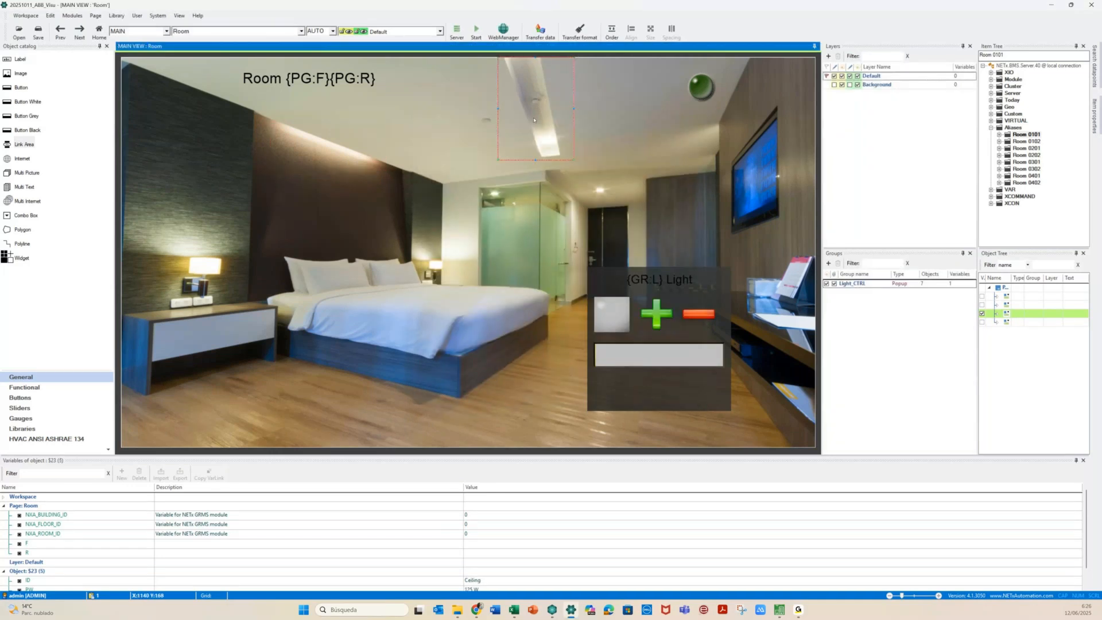
double_click(533, 120)
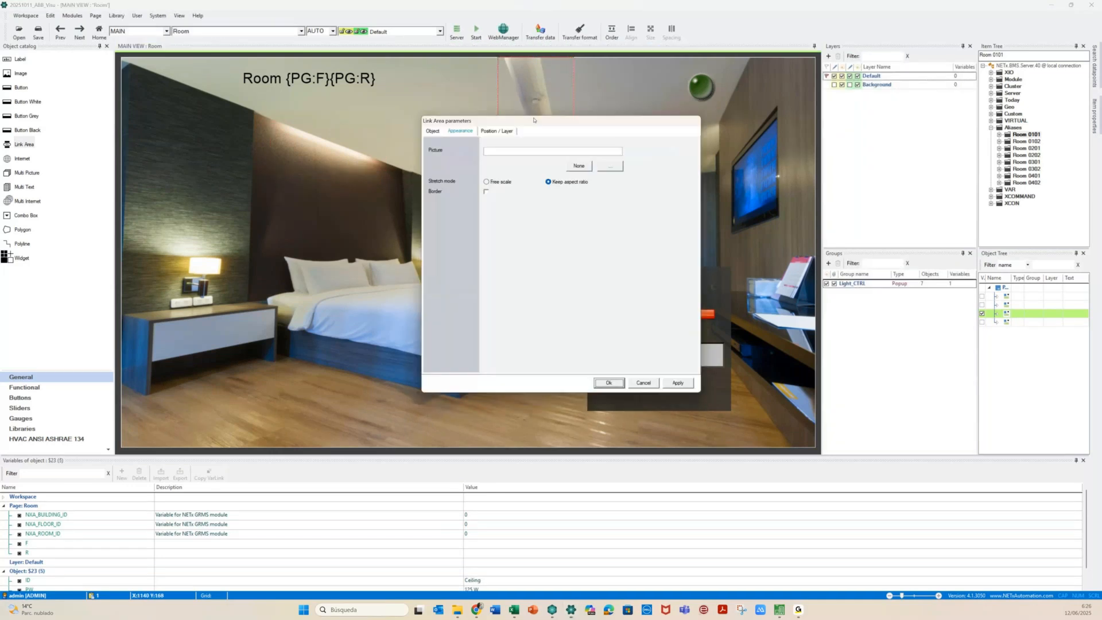
left_click(433, 131)
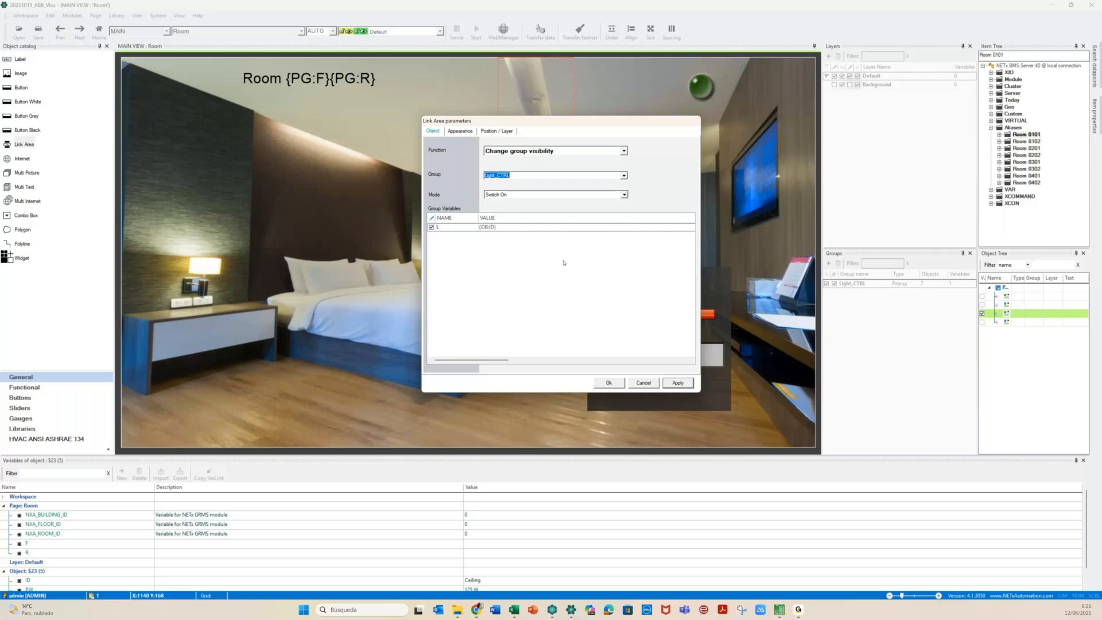
key("Return")
left_click(281, 388)
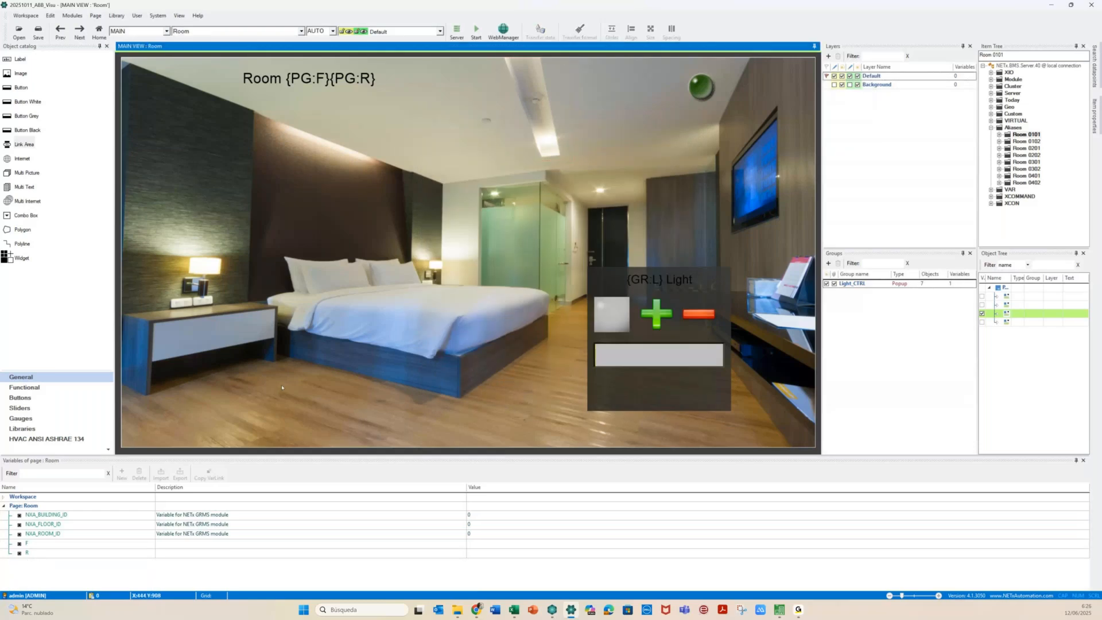
left_click(184, 31)
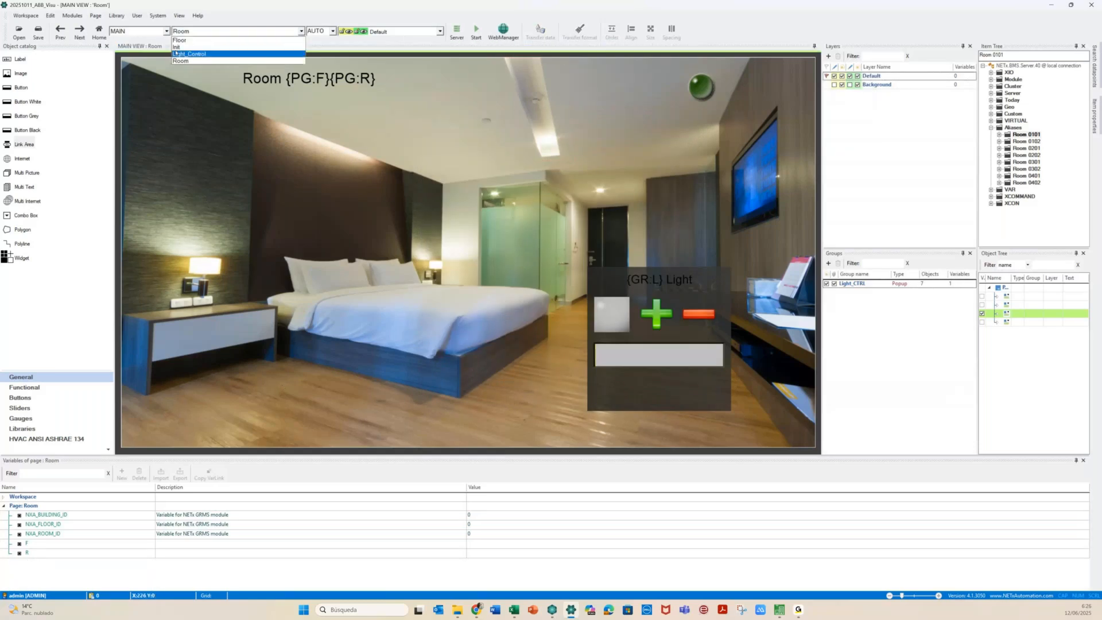
Run the runtime from the Init page and open the Floor 01 plan and Room 0101
left_click(194, 47)
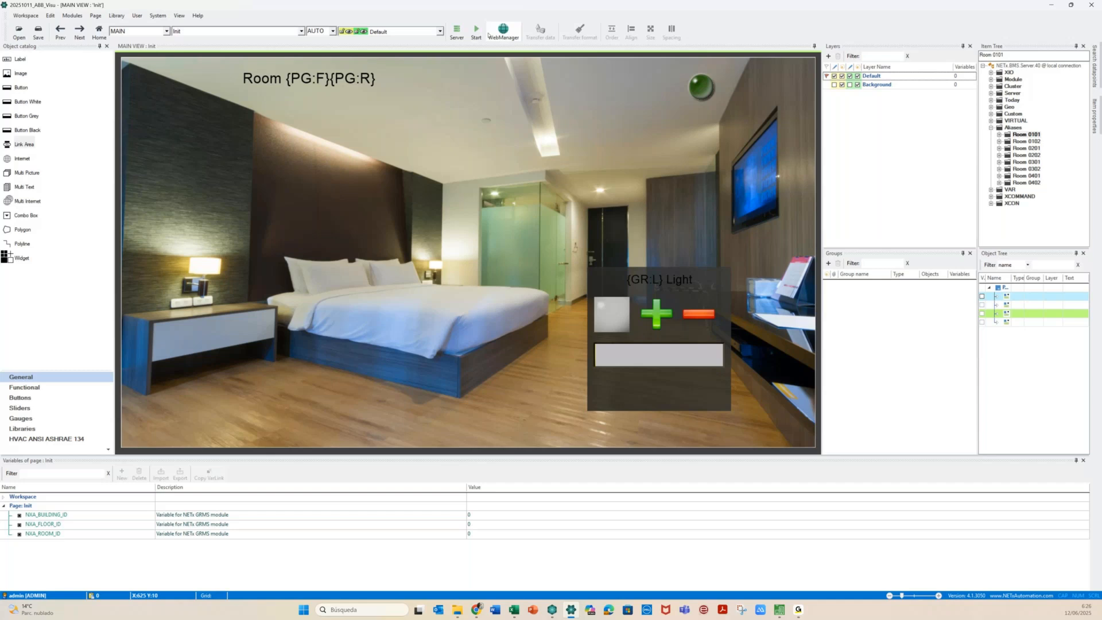
left_click(483, 33)
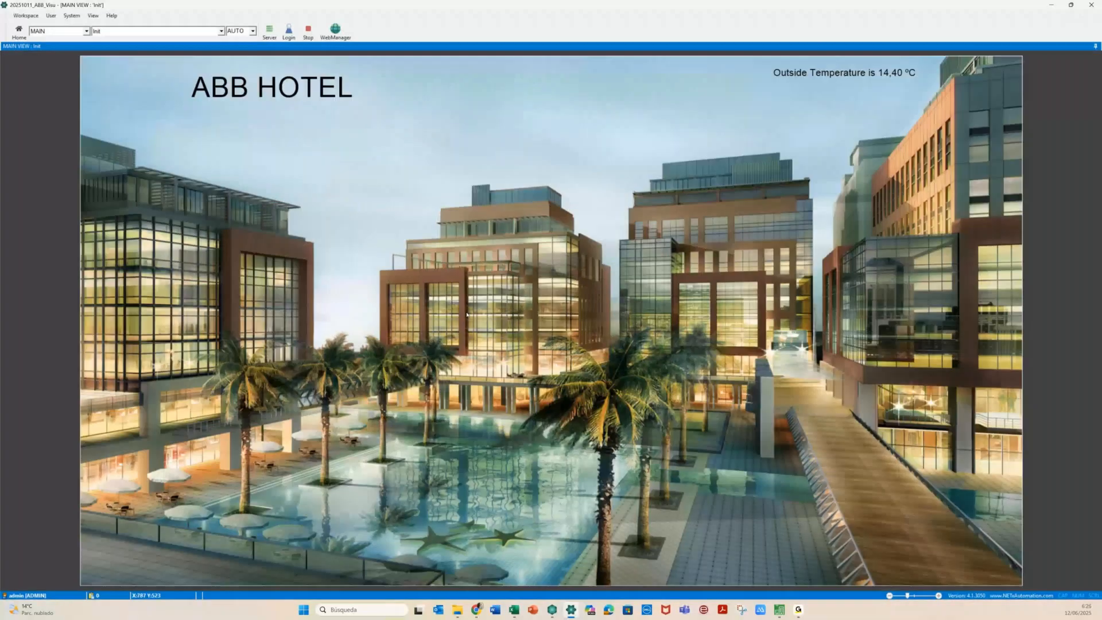
left_click(466, 315)
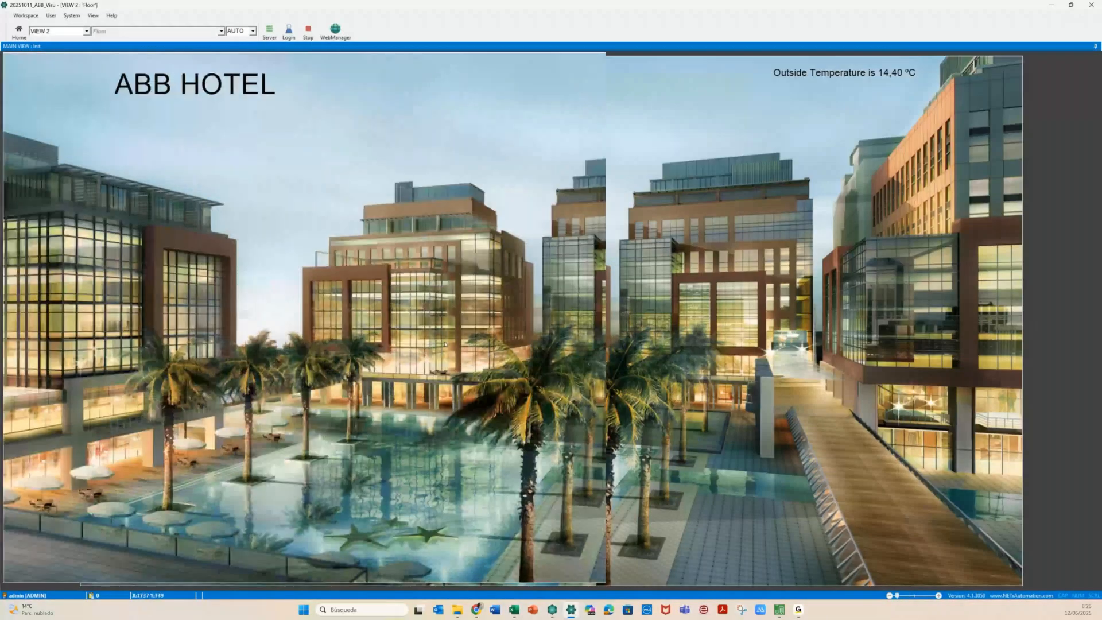
left_click(715, 227)
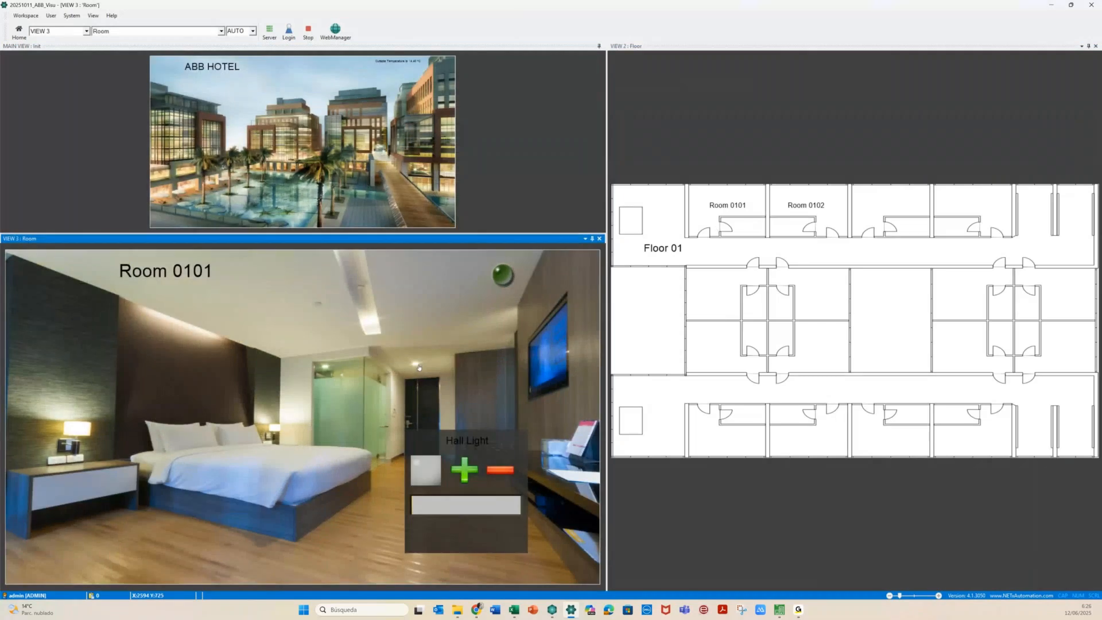
Open the Bath, Ceiling and Right Light popups in Room 0101
left_click(322, 373)
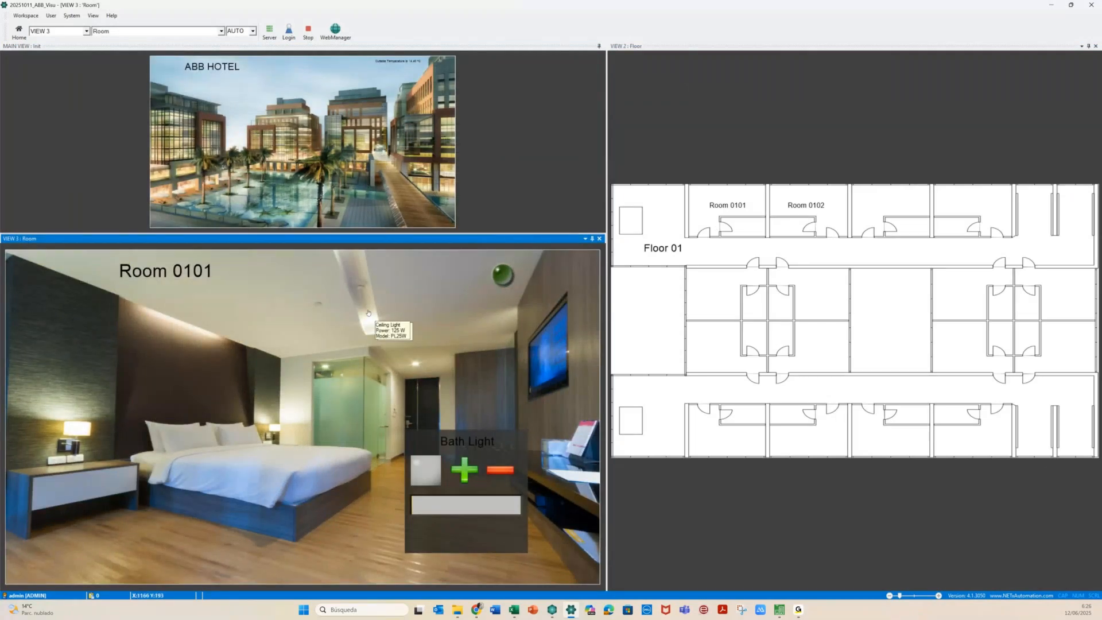
left_click(367, 312)
mouse_move(210, 334)
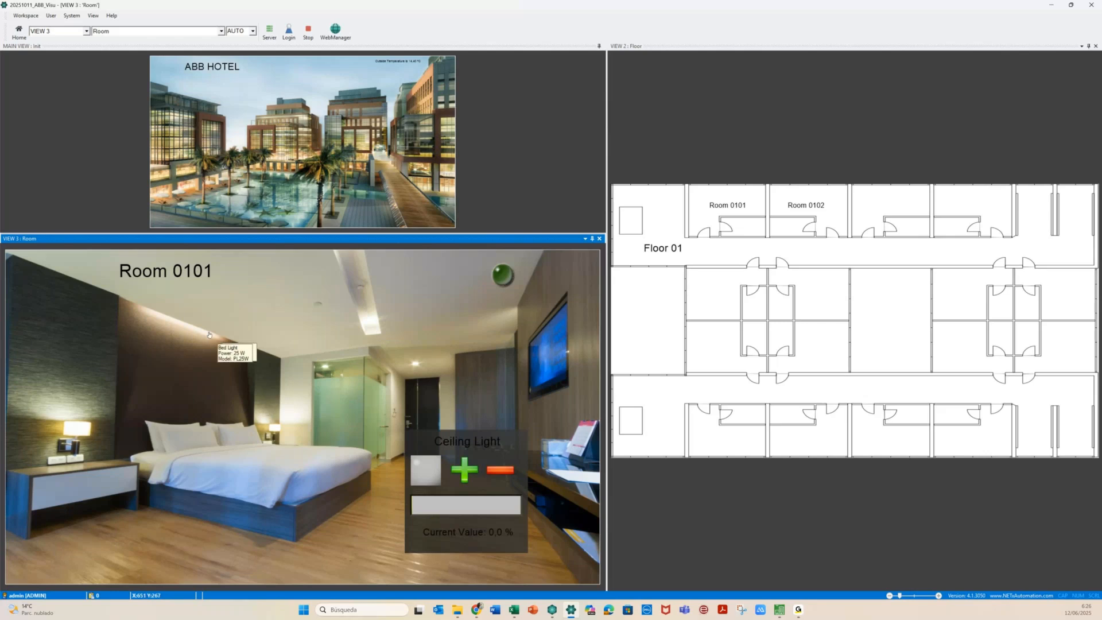
left_click(79, 429)
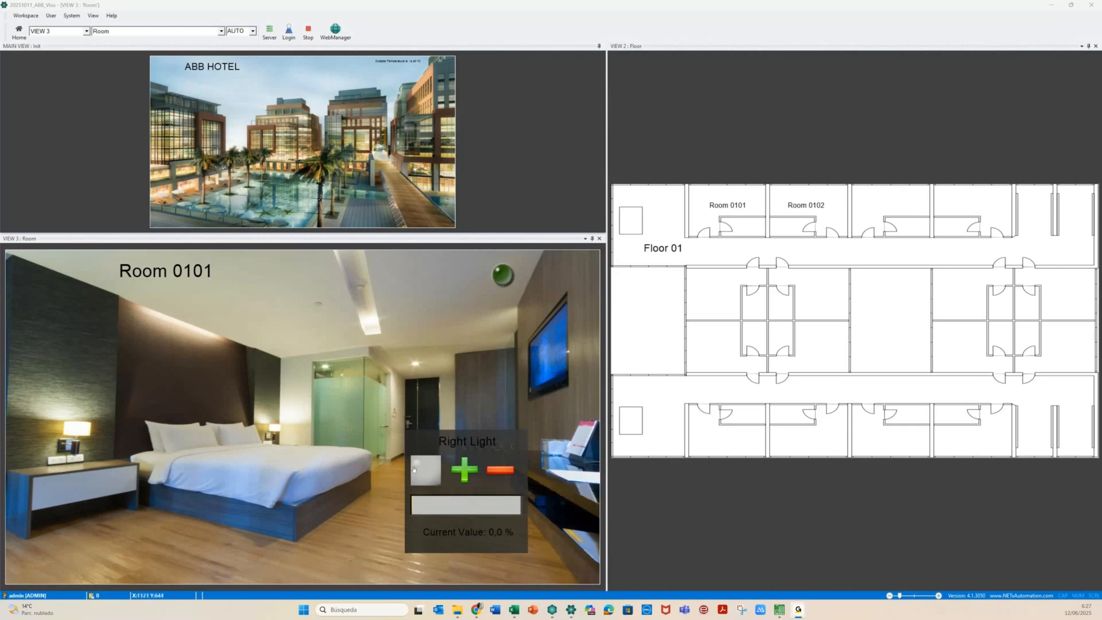
Switch the Bed Light on, raise and lower its brightness, then switch it off
left_click(197, 332)
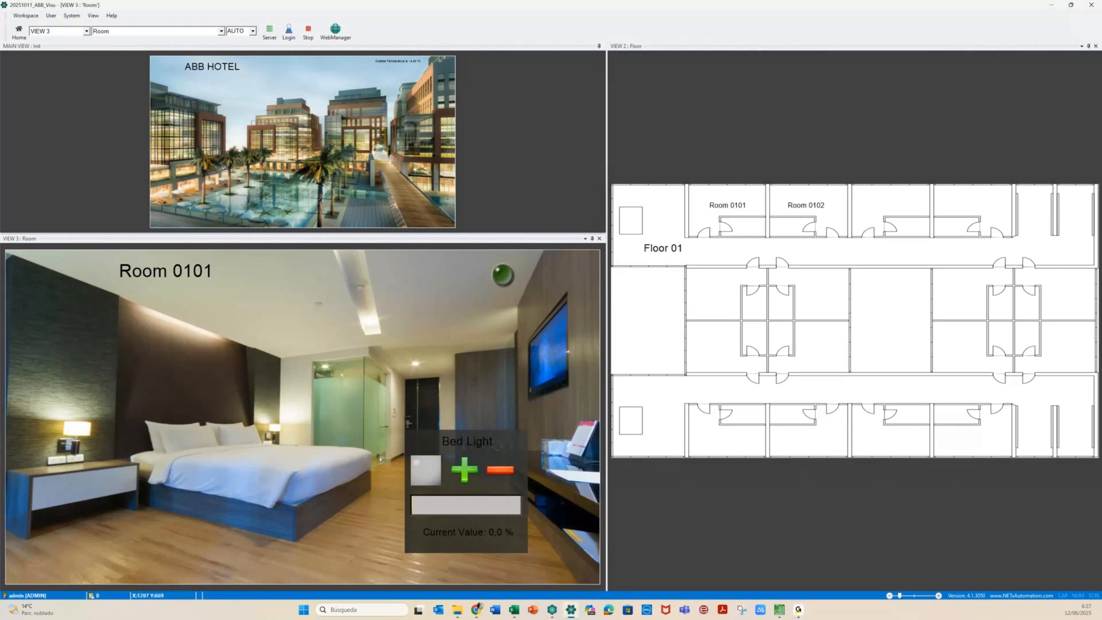
left_click(465, 471)
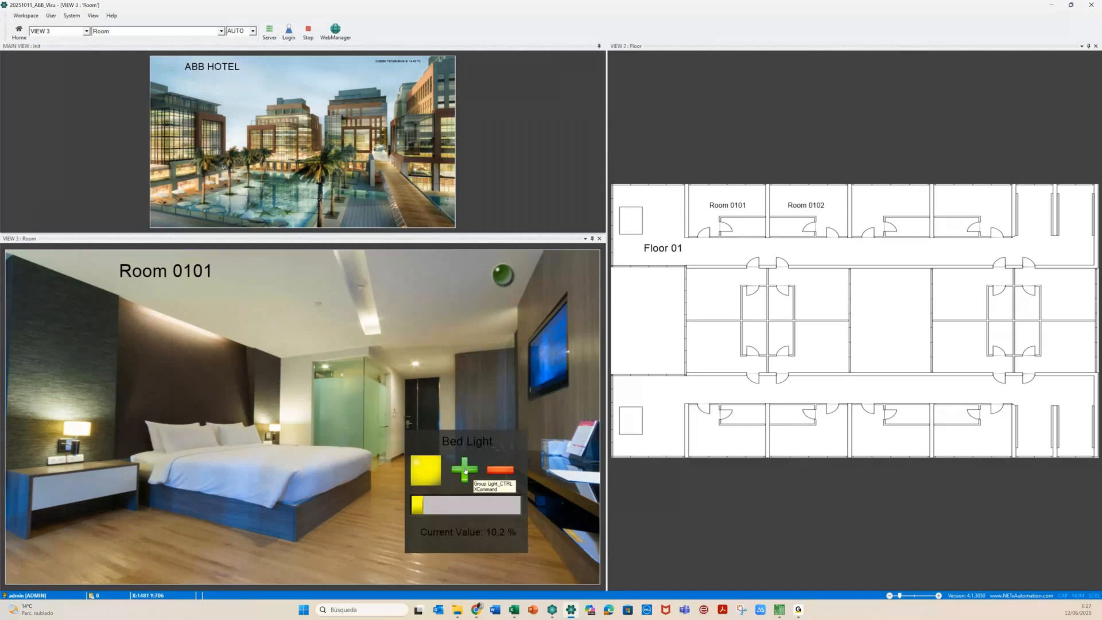
left_click(464, 469)
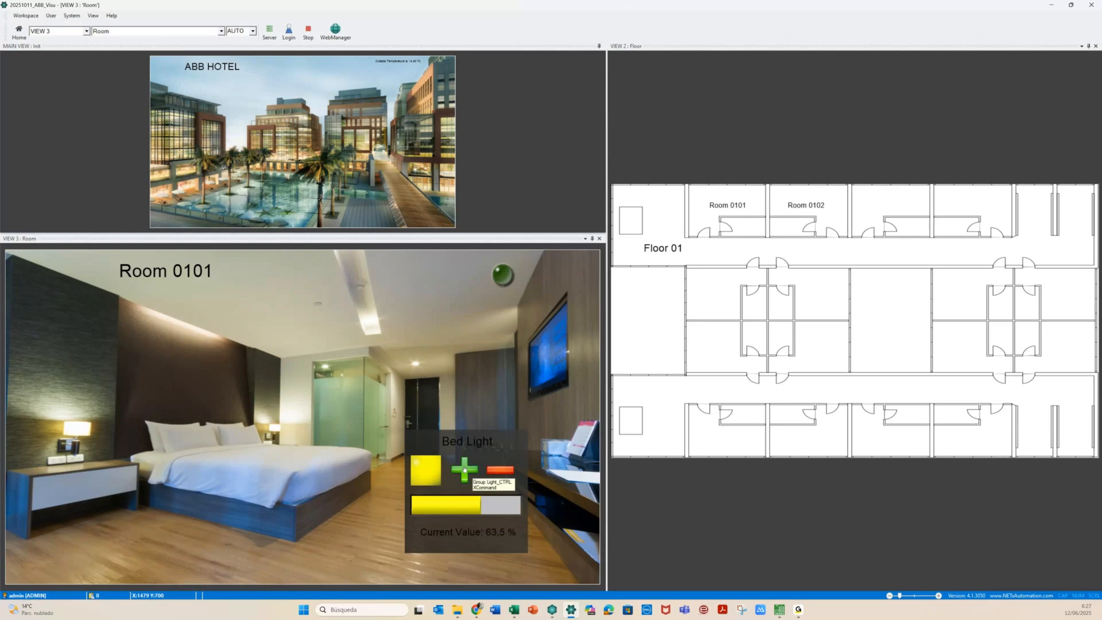
left_click(500, 471)
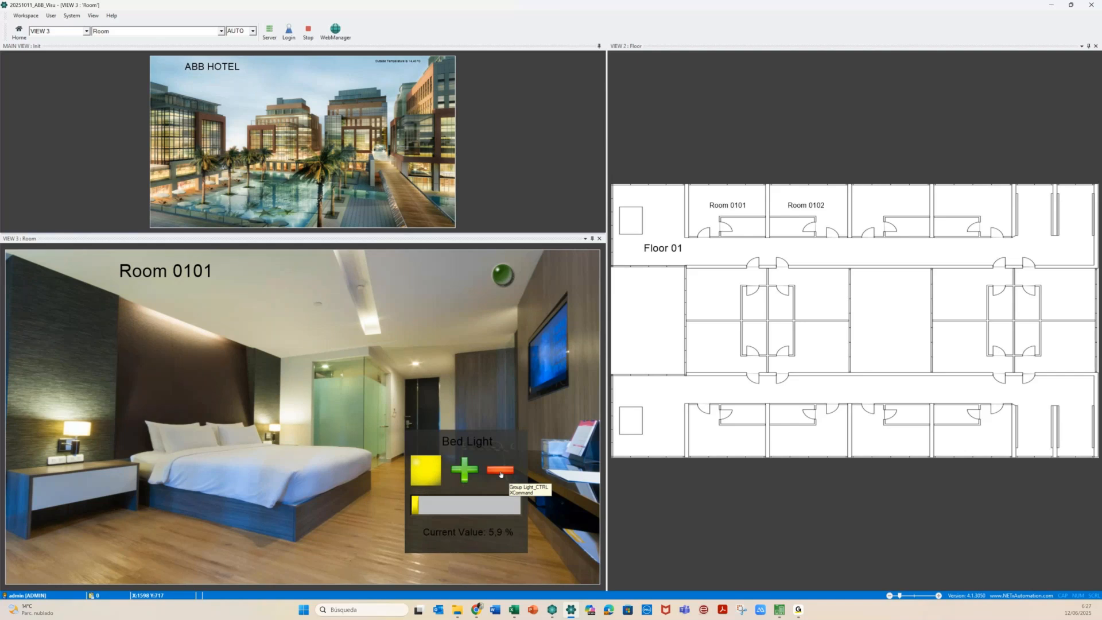
left_click(498, 473)
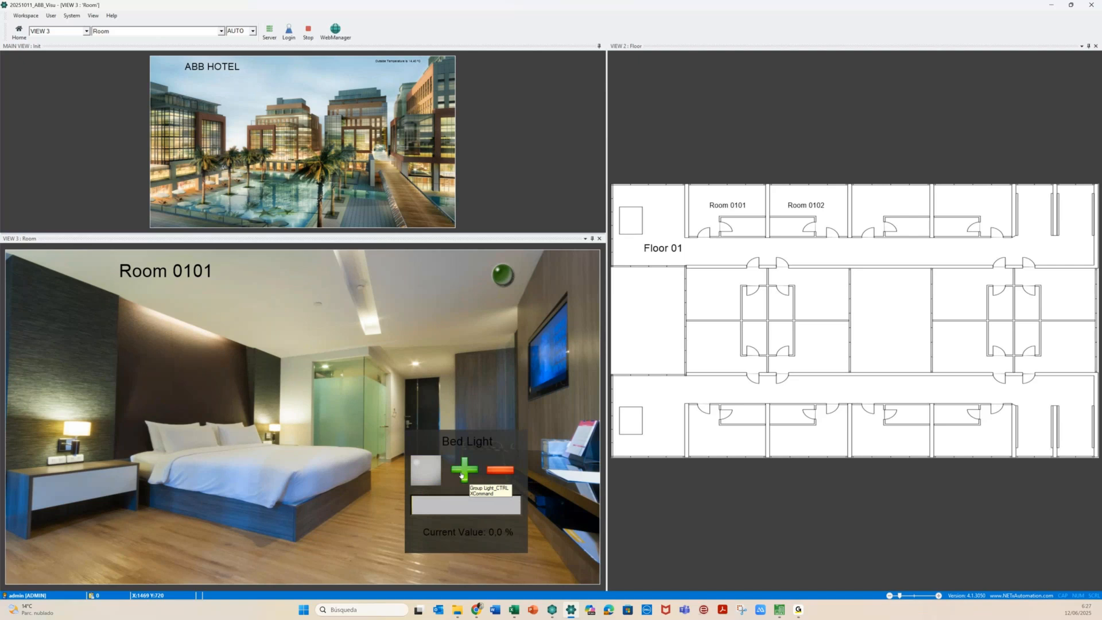
left_click(462, 475)
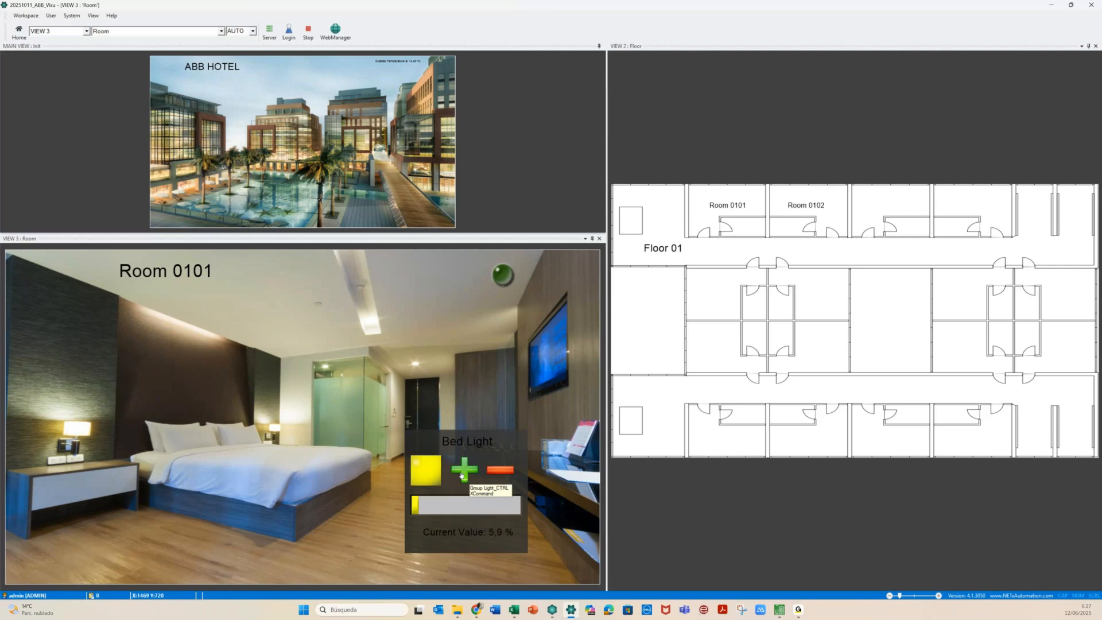
left_click(426, 474)
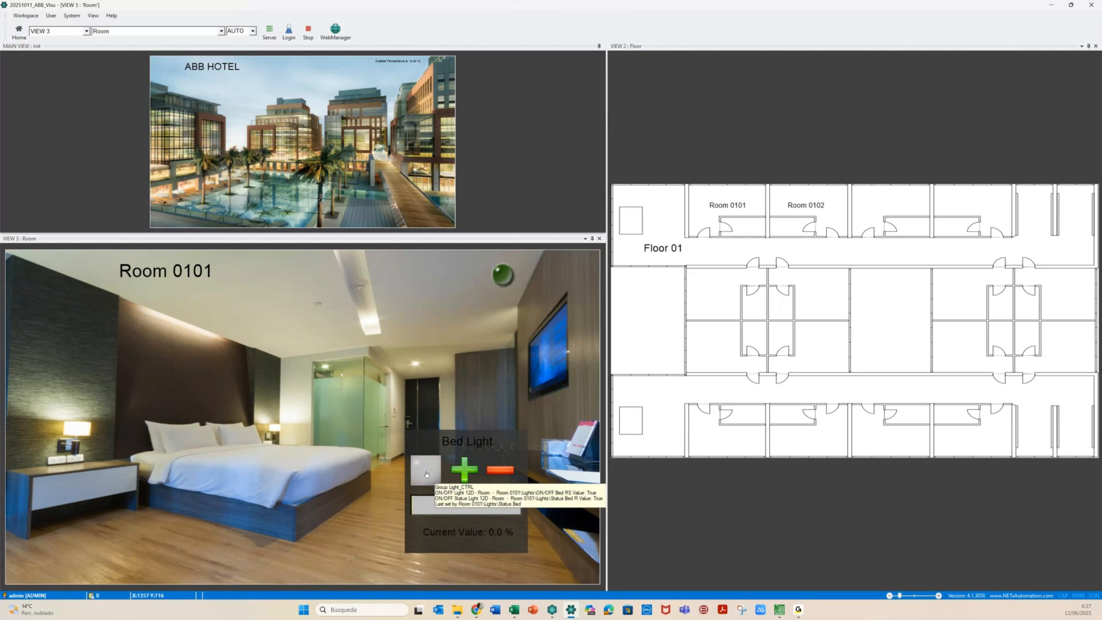
Switch the Ceiling Light on to full, then off down to 0,0 %
left_click(366, 315)
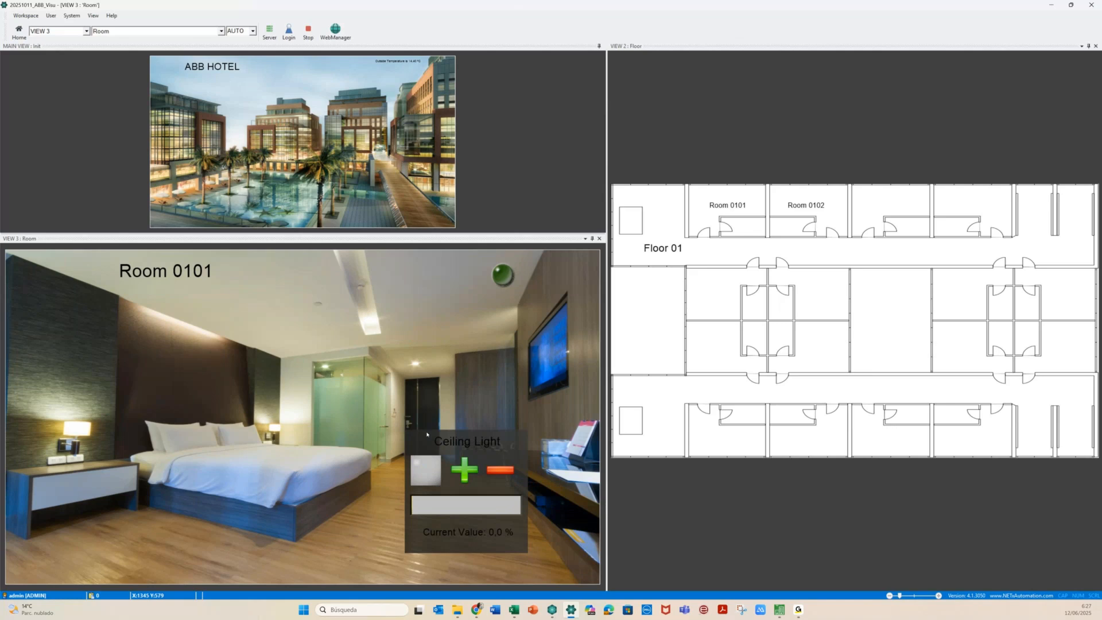
left_click(463, 469)
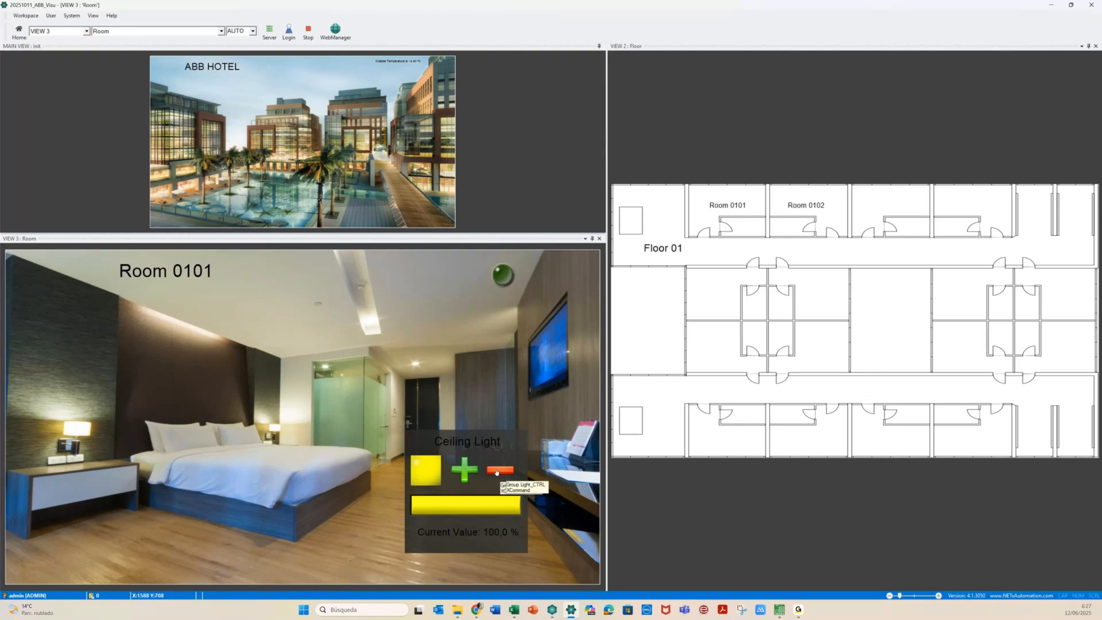
left_click(497, 471)
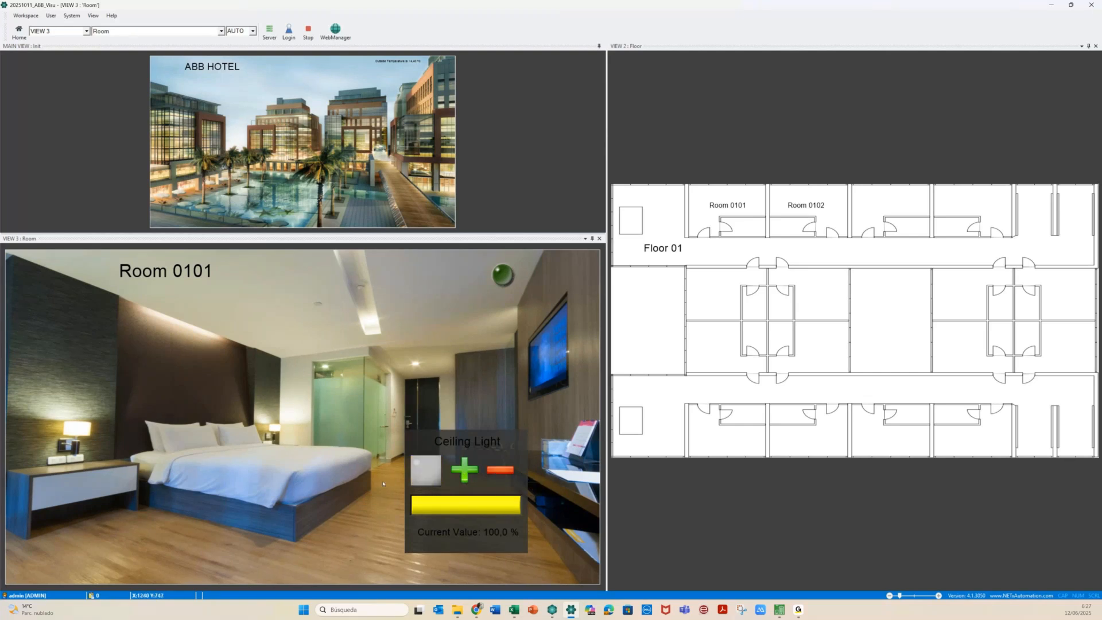
left_click(490, 471)
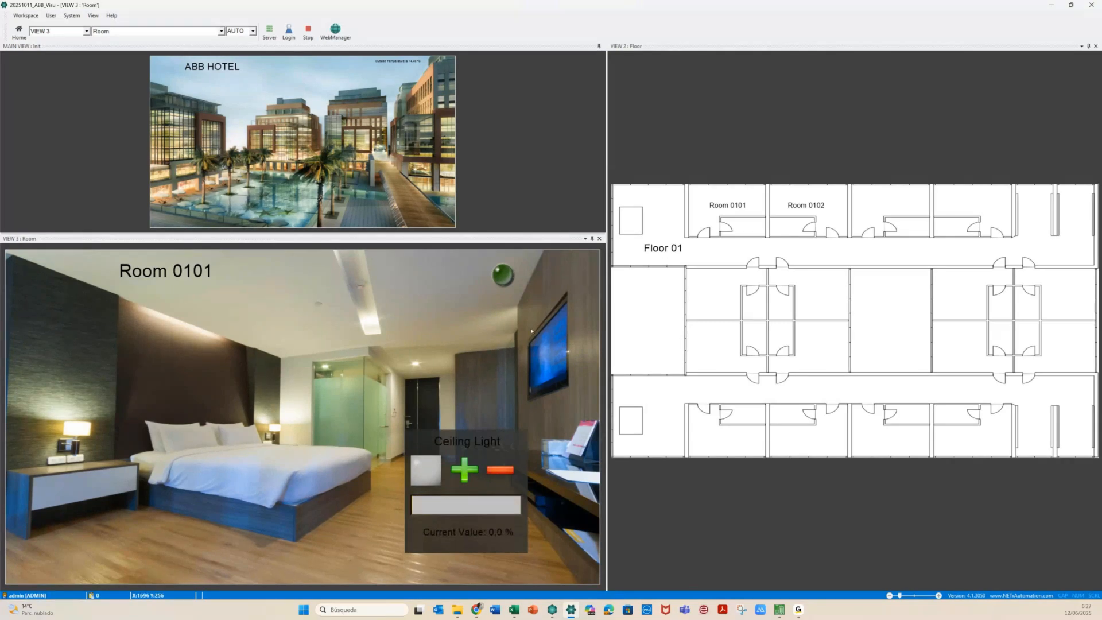
left_click(174, 115)
Open Room 0402 from the floor plan and switch its Ceiling Light on to full
left_click(725, 210)
left_click(803, 220)
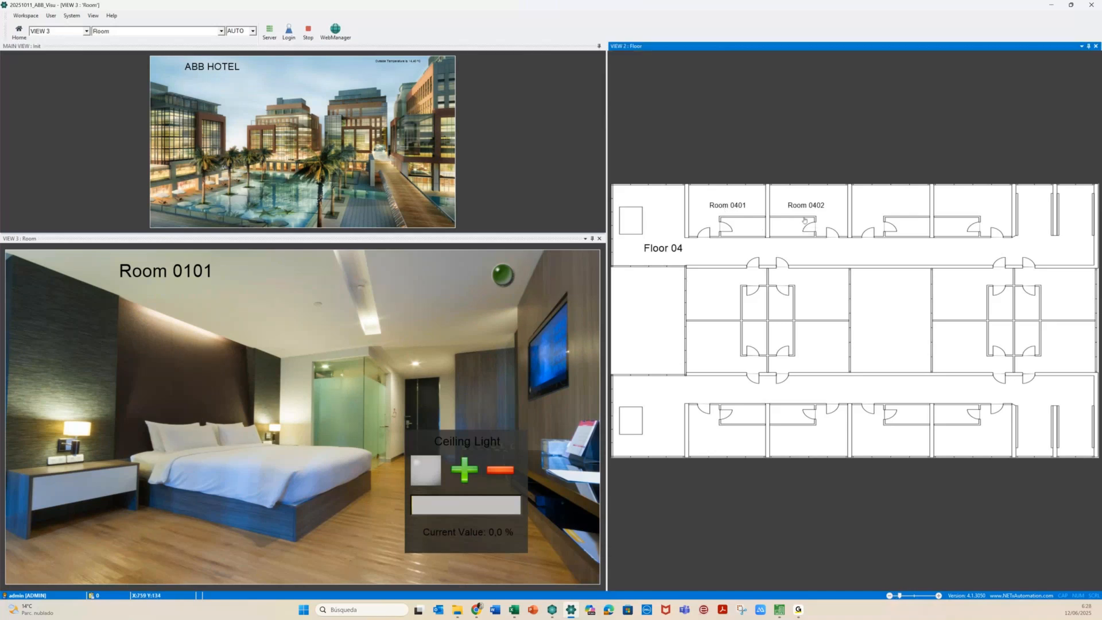
left_click(367, 319)
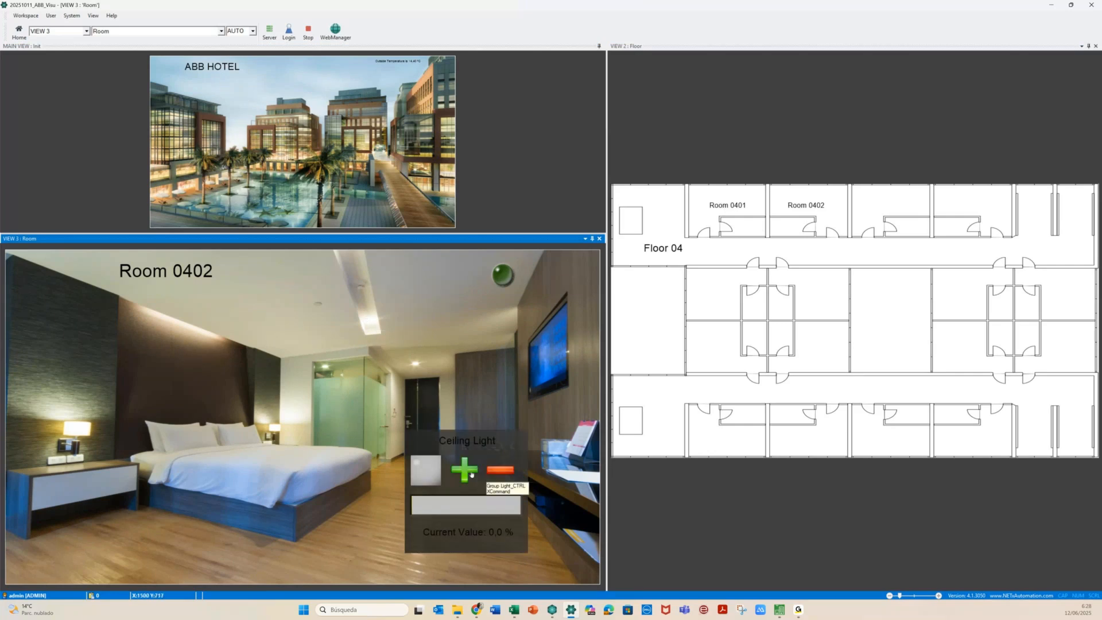
left_click(471, 474)
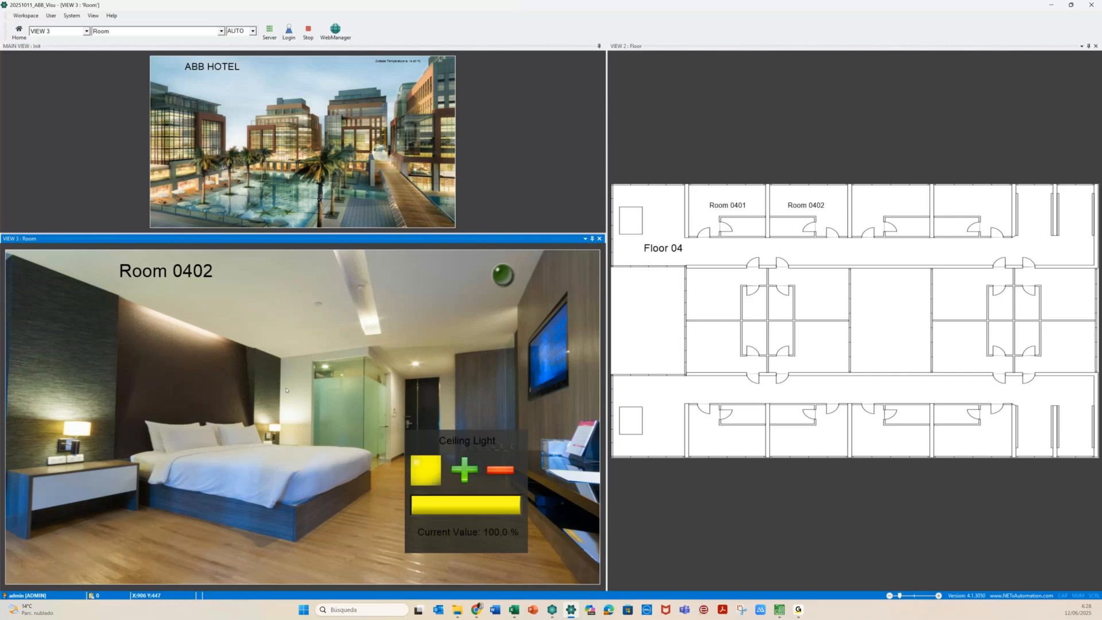
Raise the Bed Light brightness slightly, then dim it back to off
left_click(200, 337)
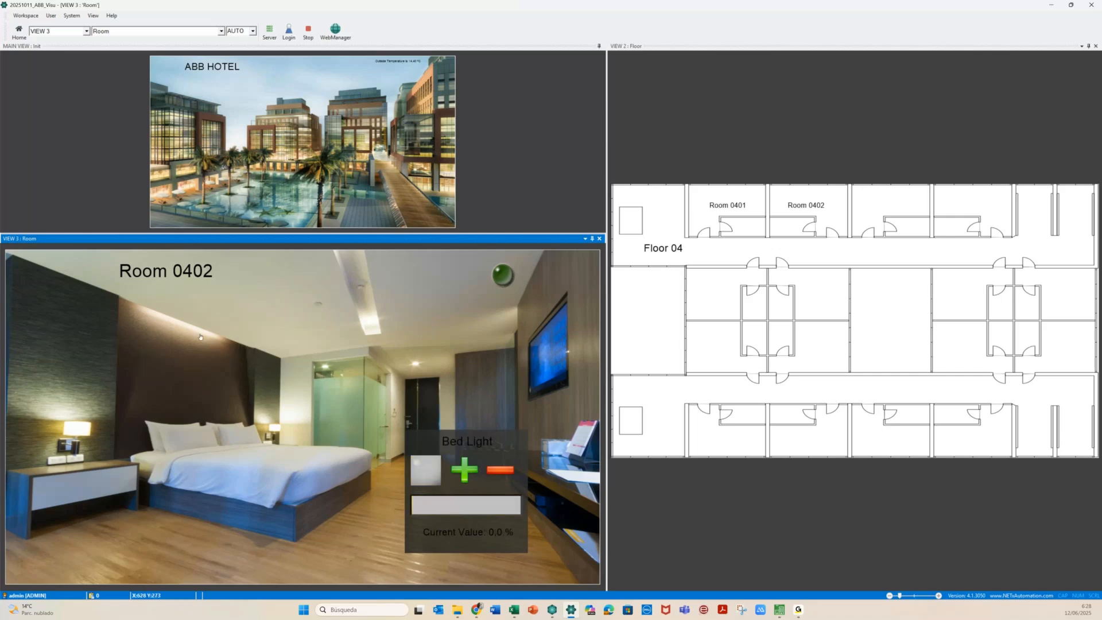
left_click(465, 469)
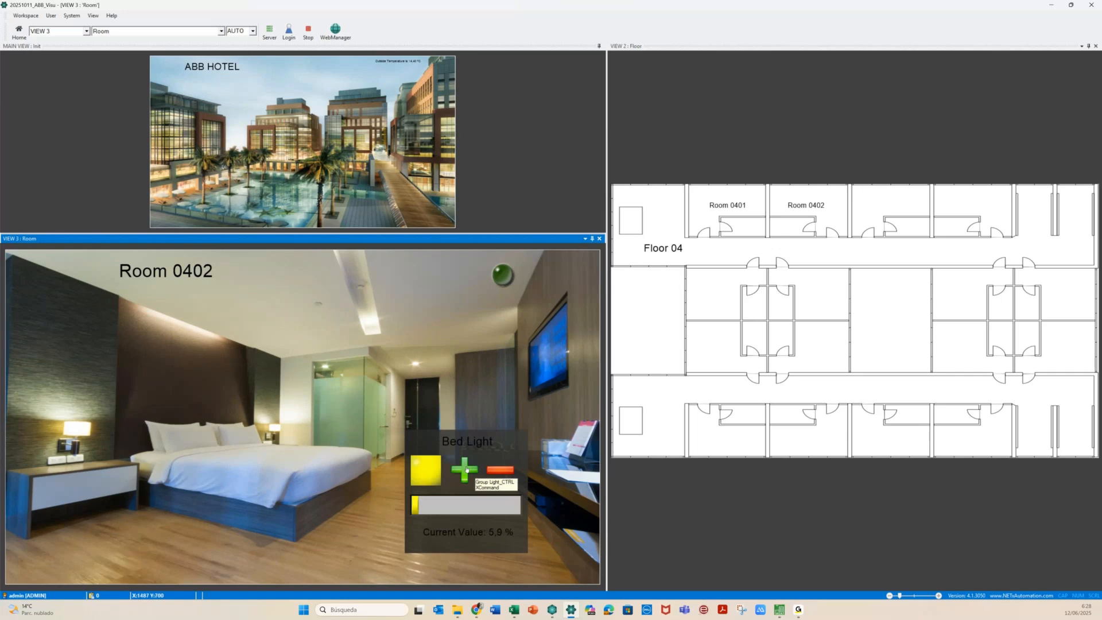
left_click(500, 471)
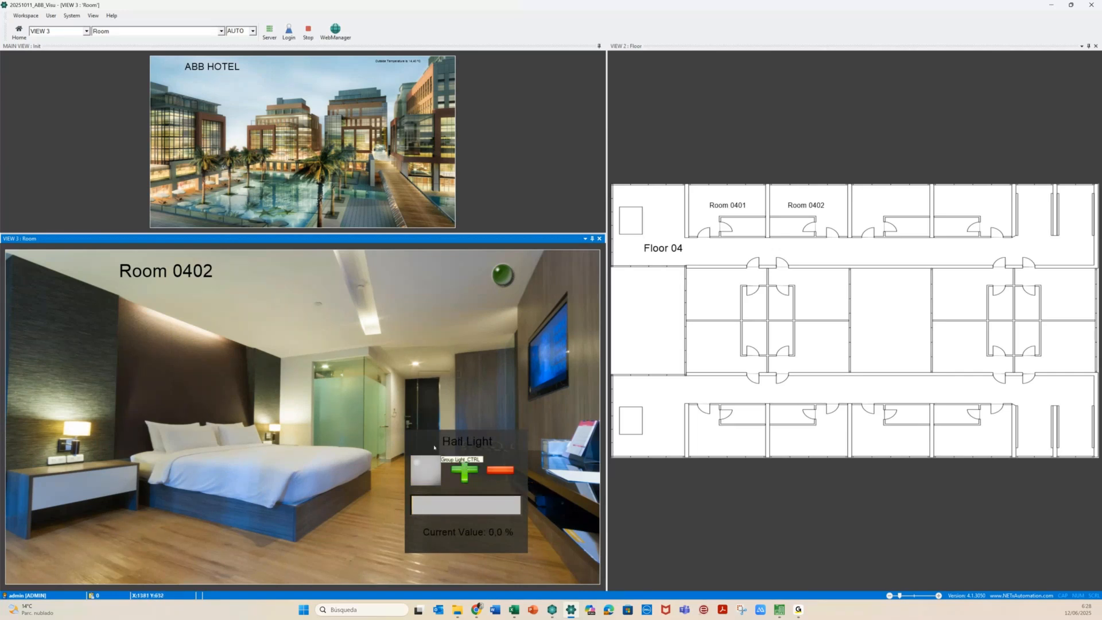
Toggle the Hall and Bath Lights on and off, then switch the Hall Light on again
left_click(422, 466)
left_click(422, 466)
left_click(428, 473)
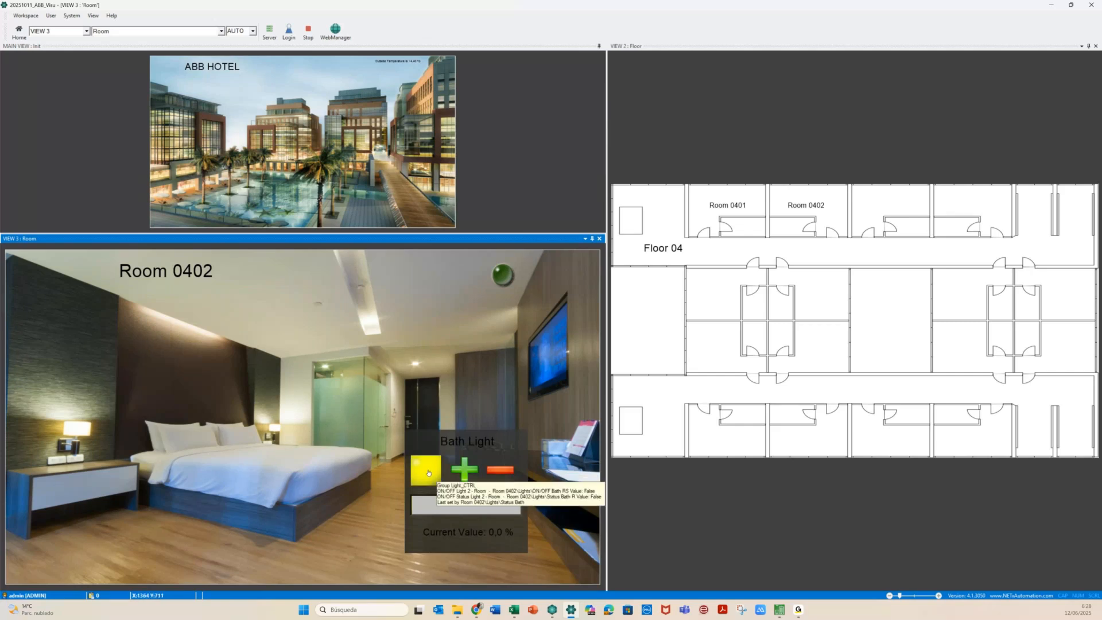
left_click(428, 472)
left_click(415, 363)
left_click(426, 469)
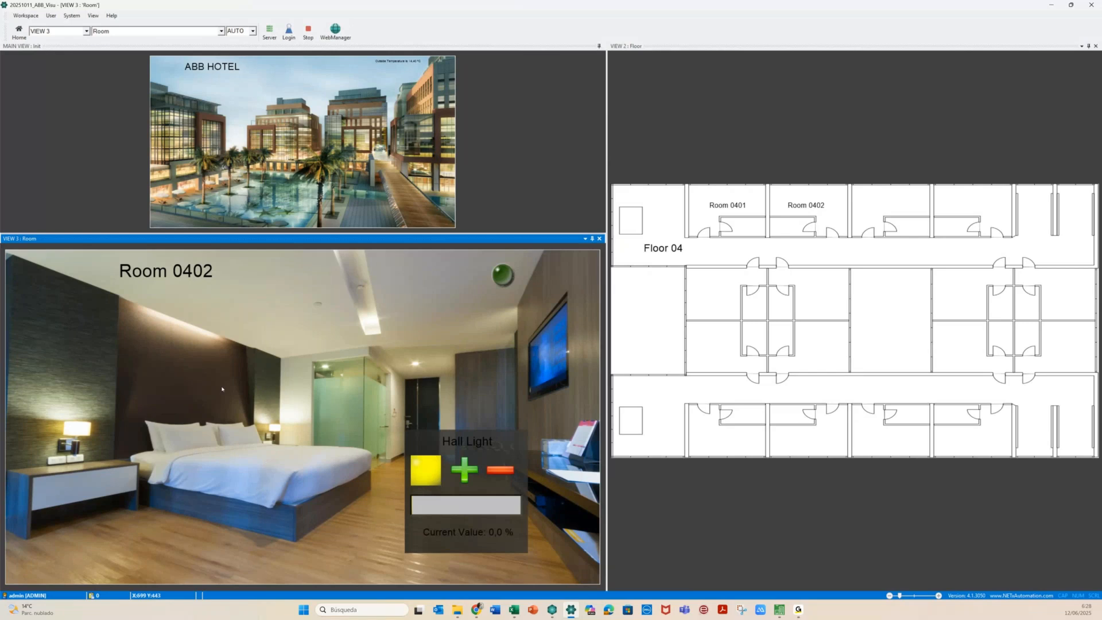
mouse_move(371, 316)
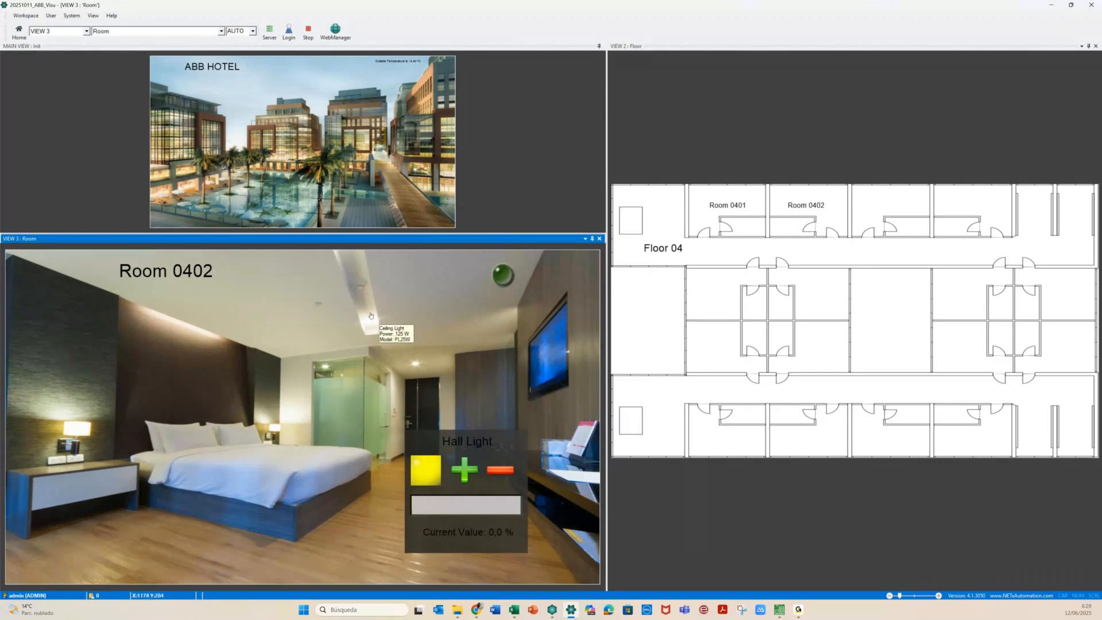
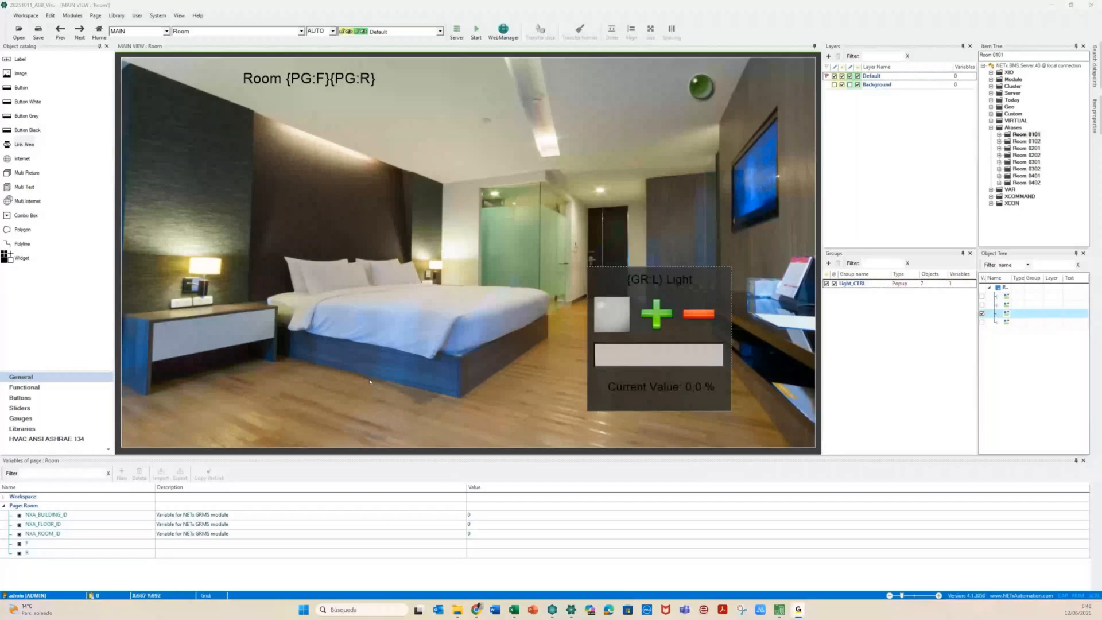
Drop Background - 02 from the NETx Demo Shopping Mall library beside the Light popup, shrink and position it, and open its image settings
left_click(35, 429)
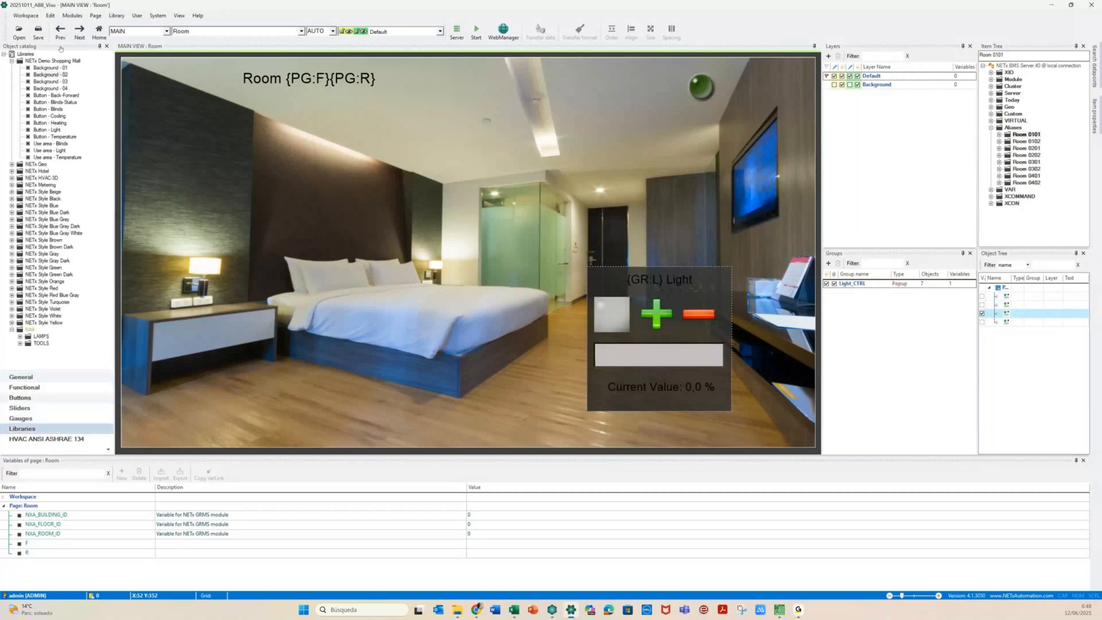
left_click_drag(50, 75, 411, 332)
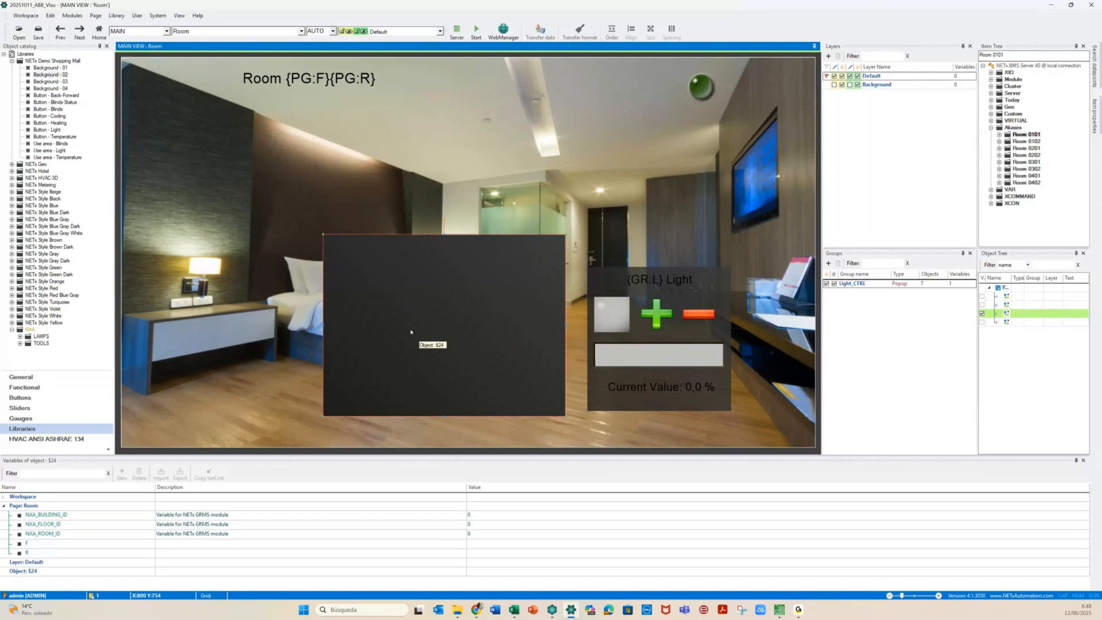
left_click_drag(565, 416, 471, 364)
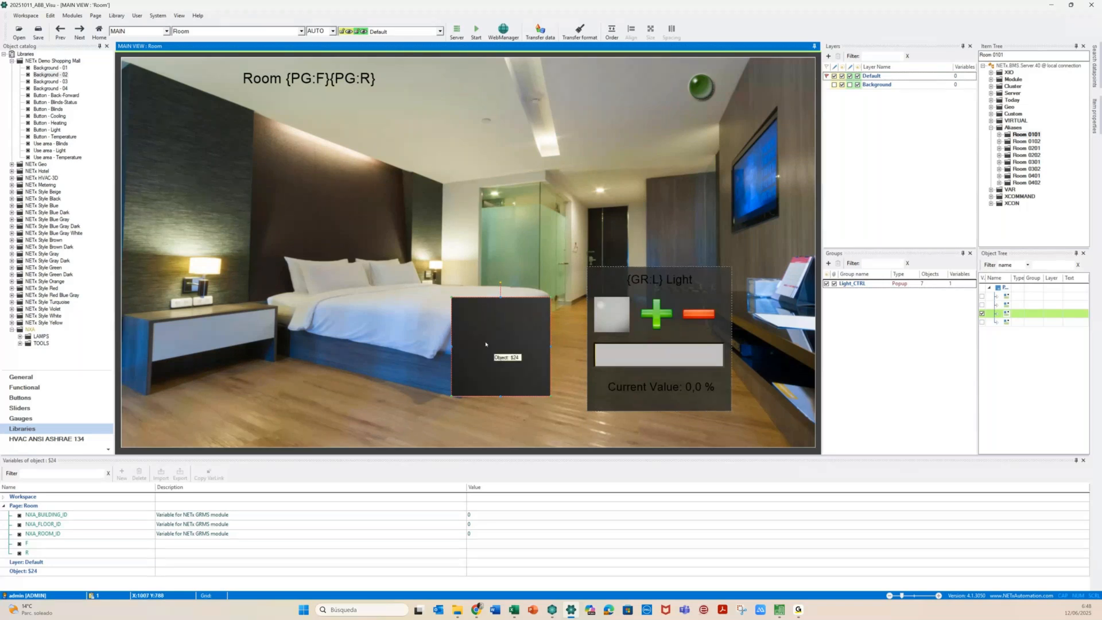
left_click_drag(485, 345, 503, 335)
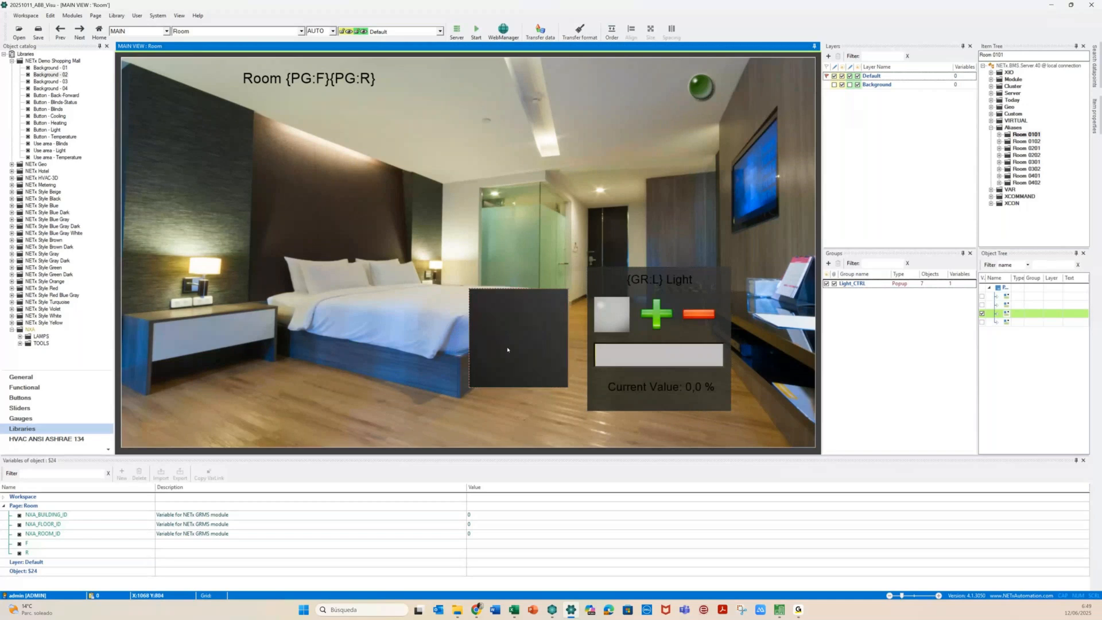
double_click(507, 349)
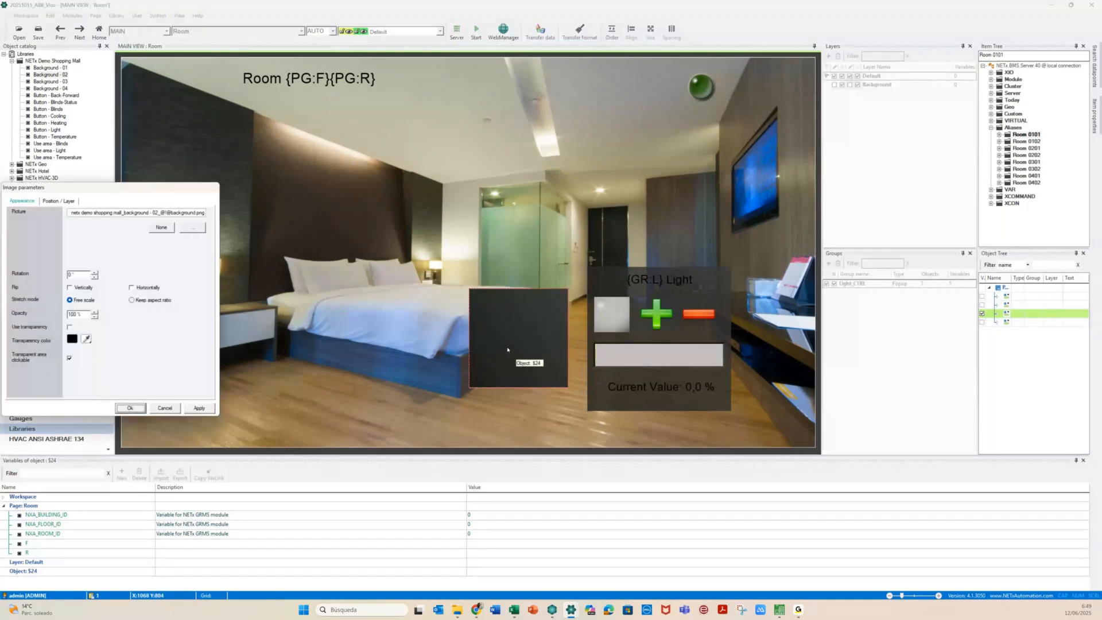
Set the dark panel's width to 400 and its opacity to 80, and apply
left_click(52, 201)
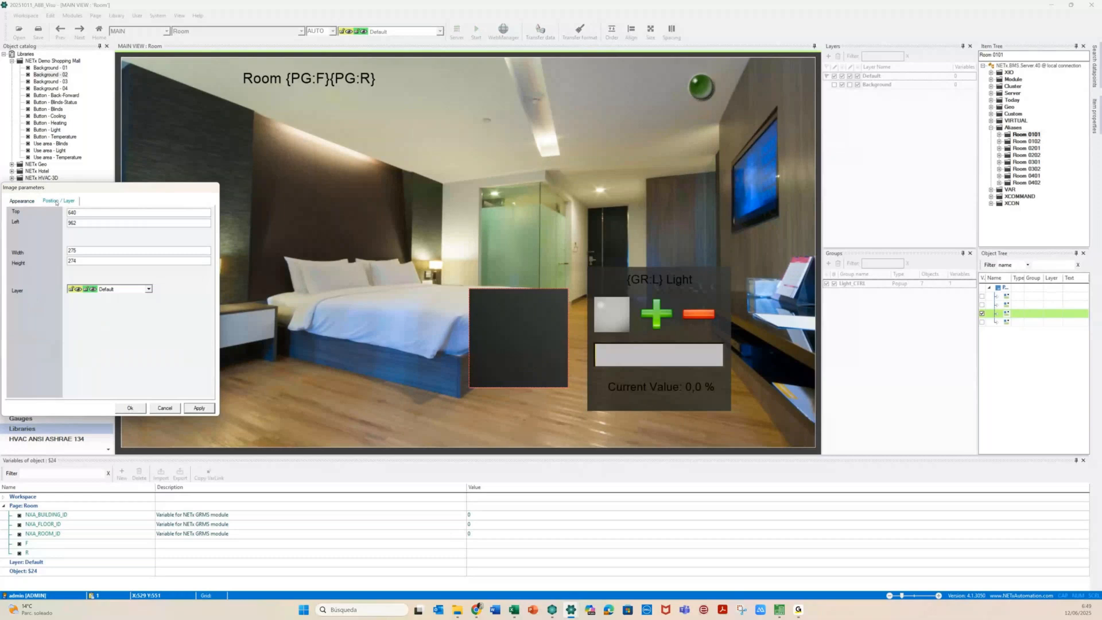
left_click_drag(78, 250, 53, 265)
type("400400")
left_click(22, 201)
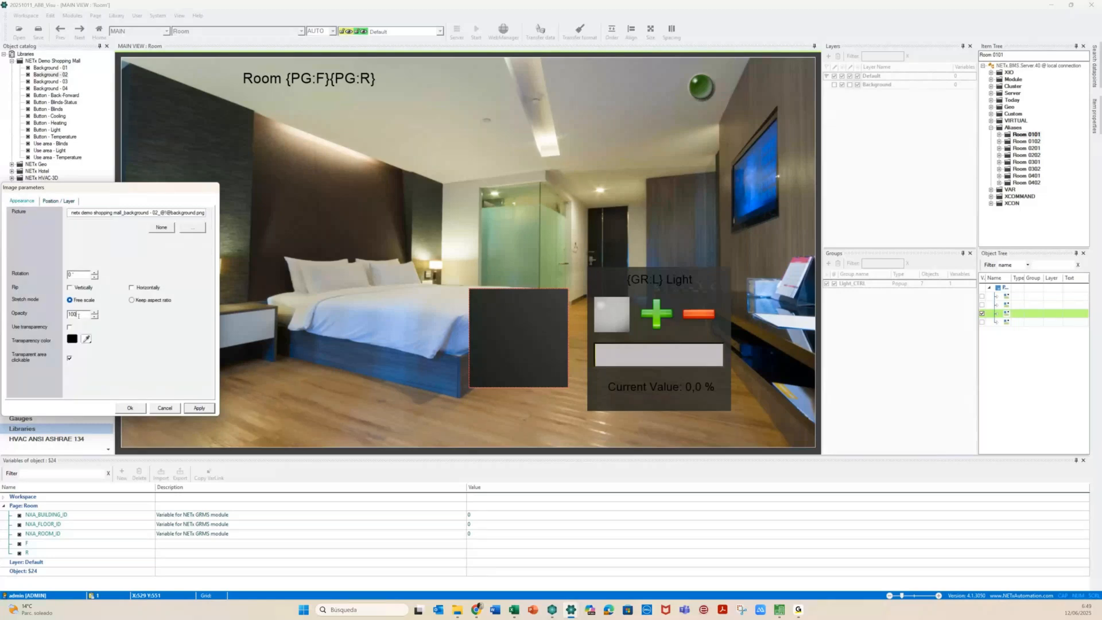
key("BackSpace")
key("BackSpace")
key("BackSpace")
type("8")
left_click(192, 407)
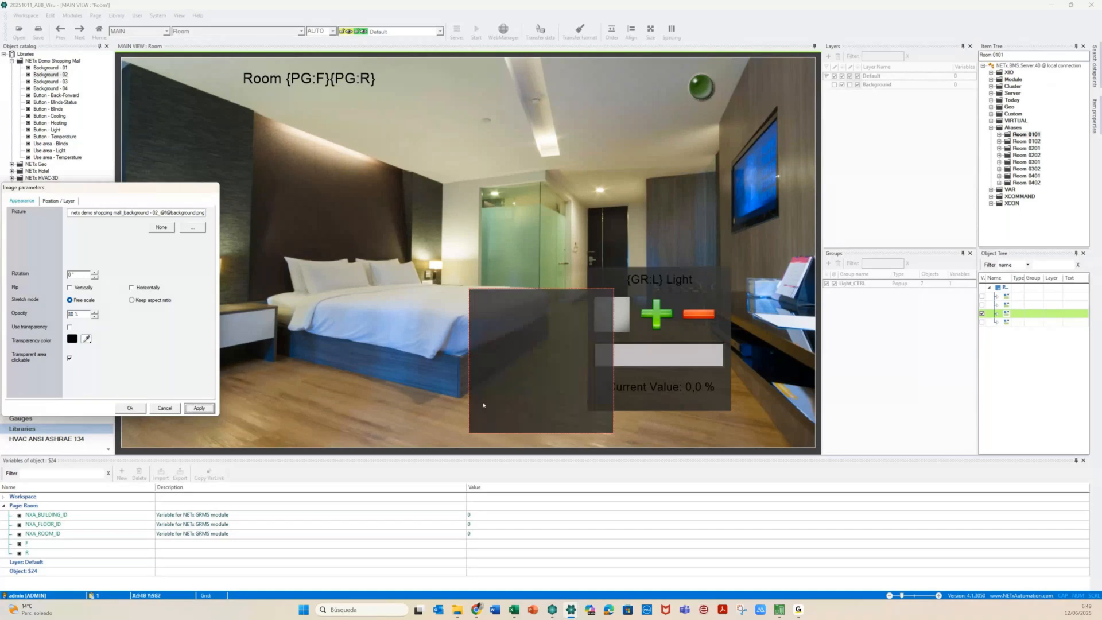
Close the image settings and move the translucent panel over the Light popup
left_click(643, 336)
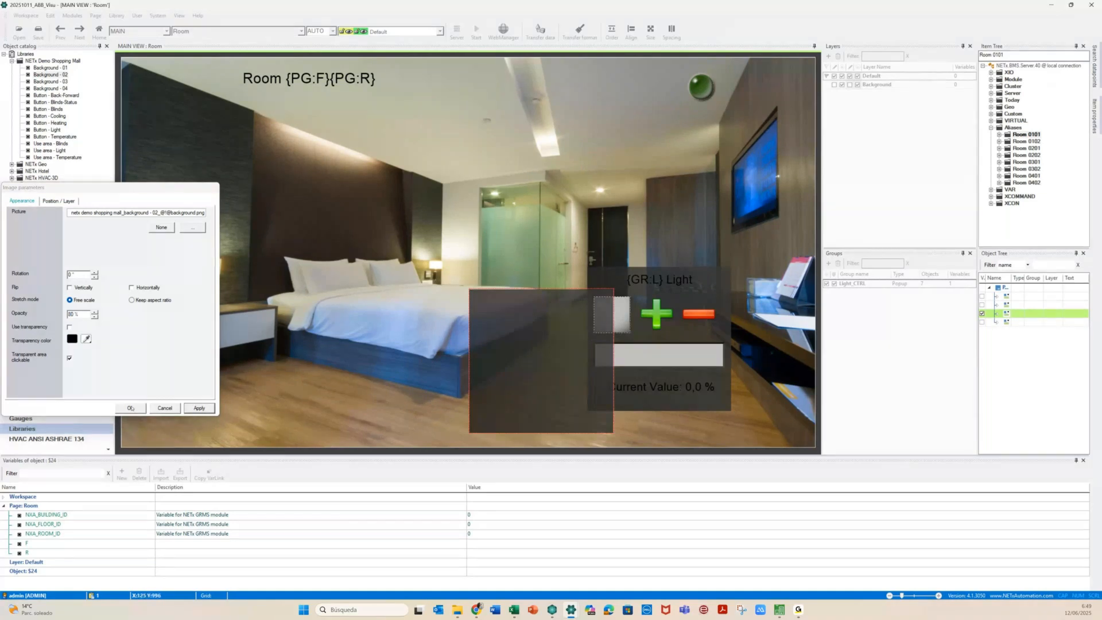
left_click(131, 408)
left_click_drag(537, 341, 629, 324)
left_click(826, 284)
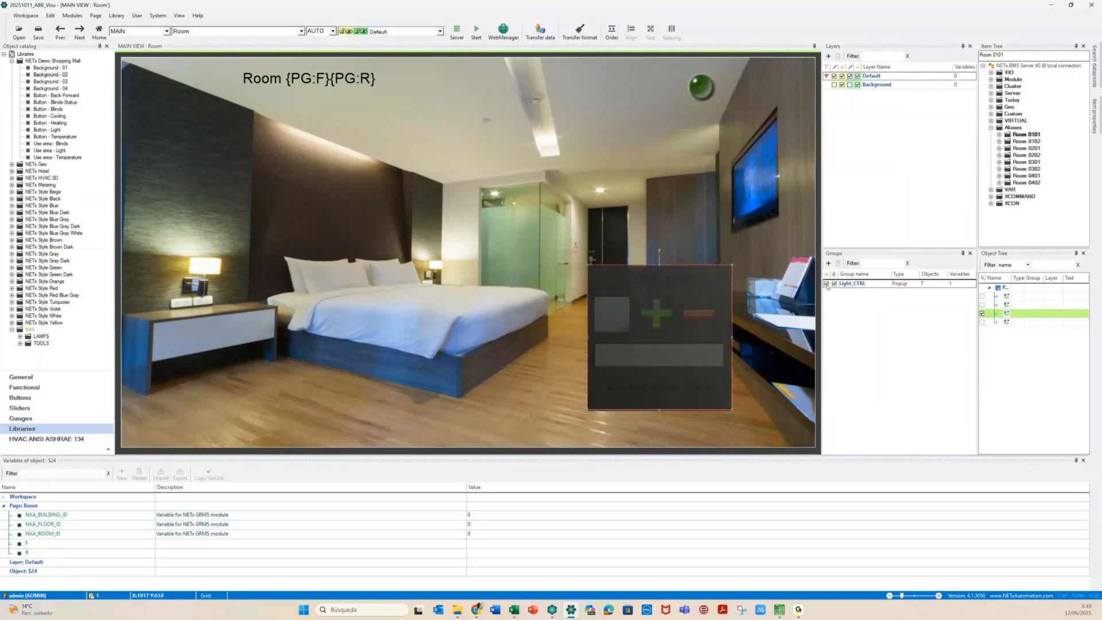
Hide the Light_CTRL group, select the dark panel, and drop a new label from General onto it
left_click(826, 283)
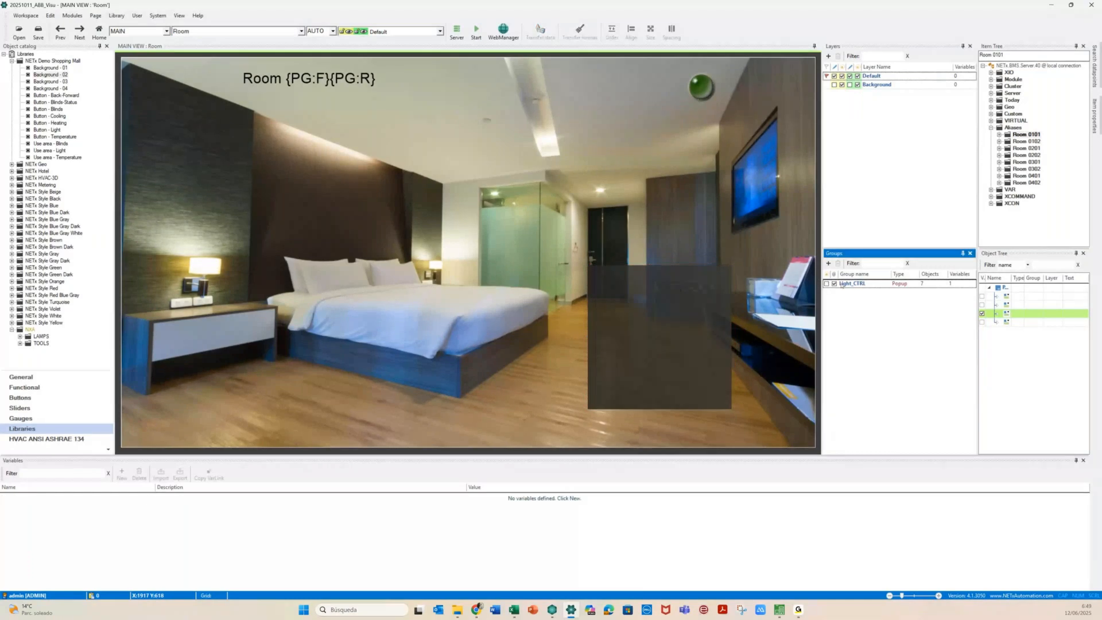
left_click(826, 284)
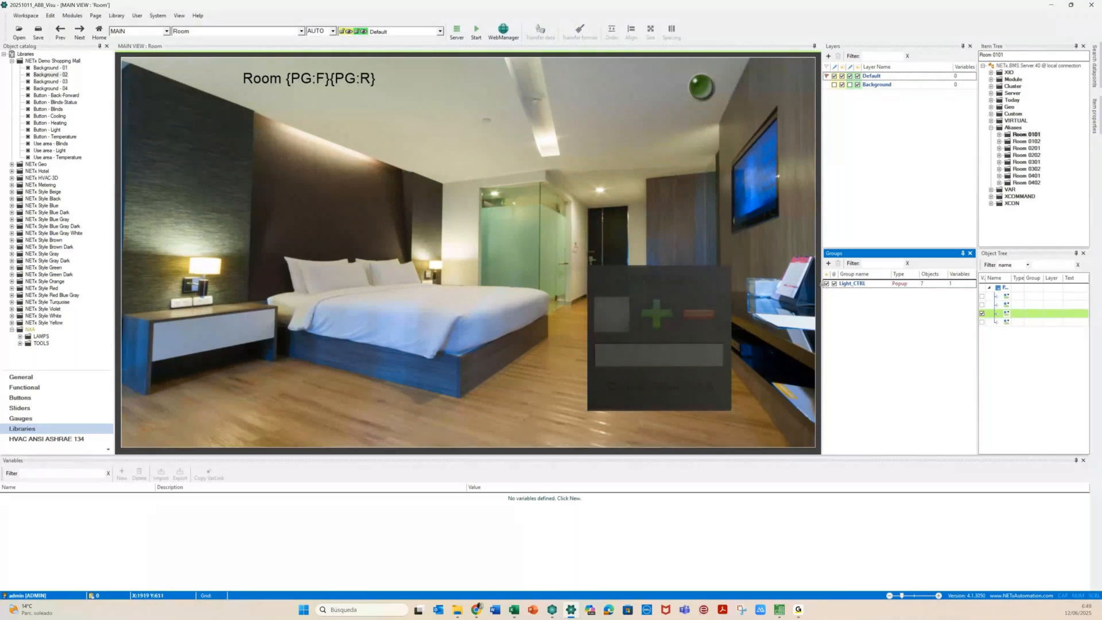
left_click(826, 284)
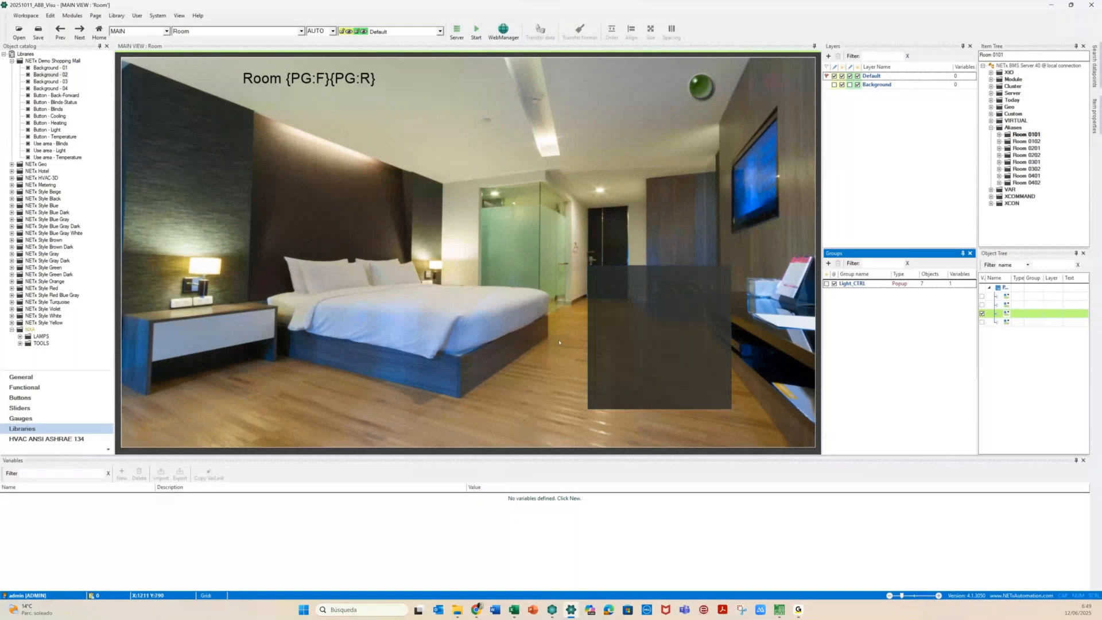
left_click(630, 330)
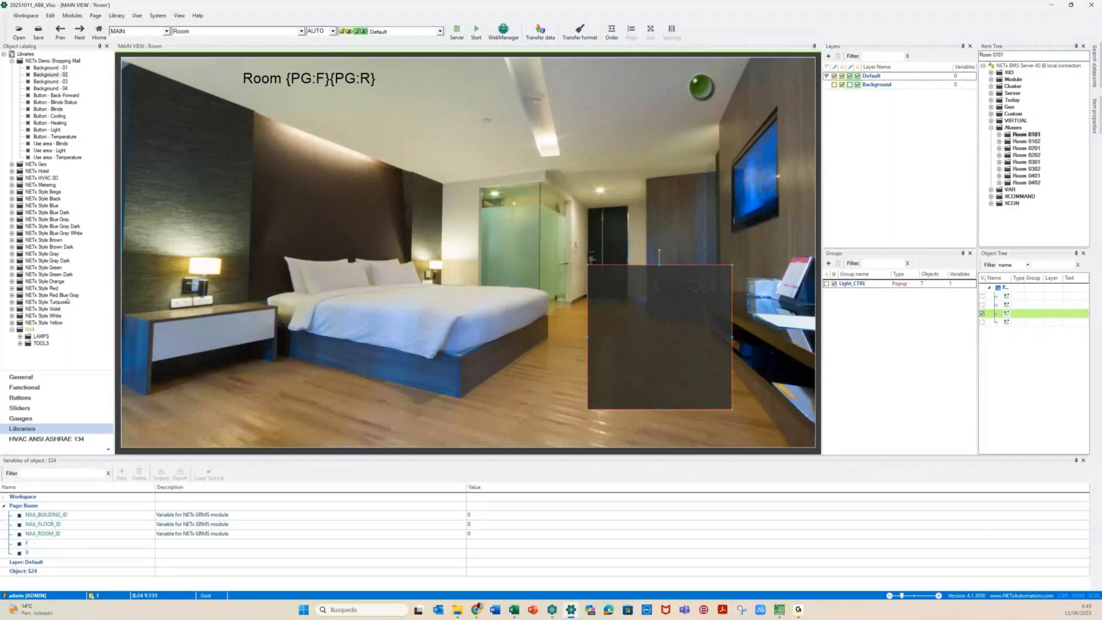
left_click(24, 377)
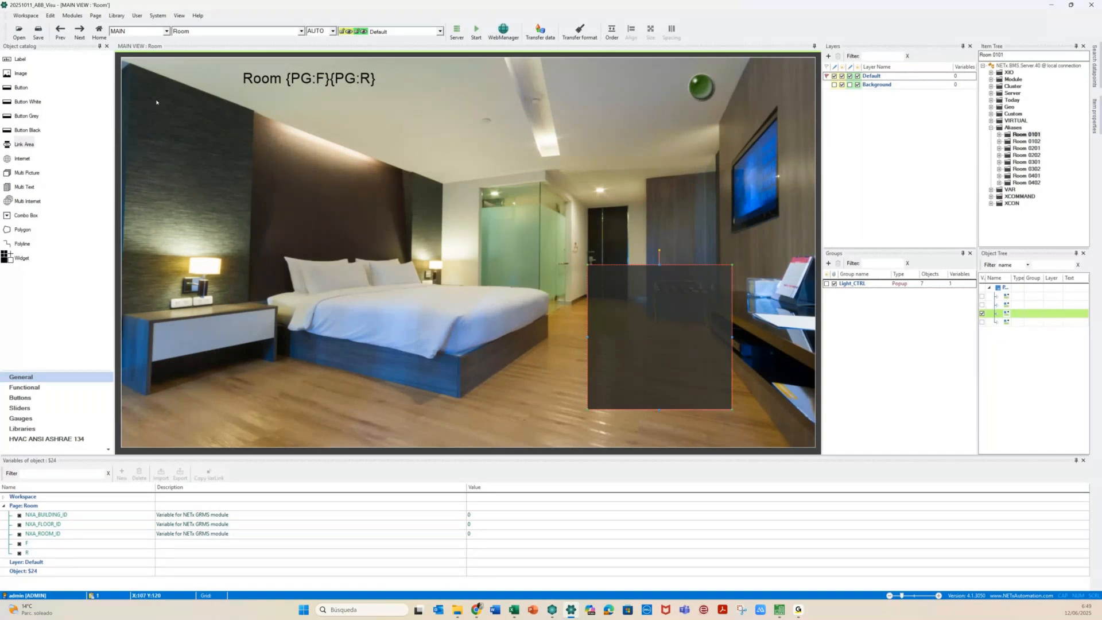
left_click_drag(20, 59, 650, 285)
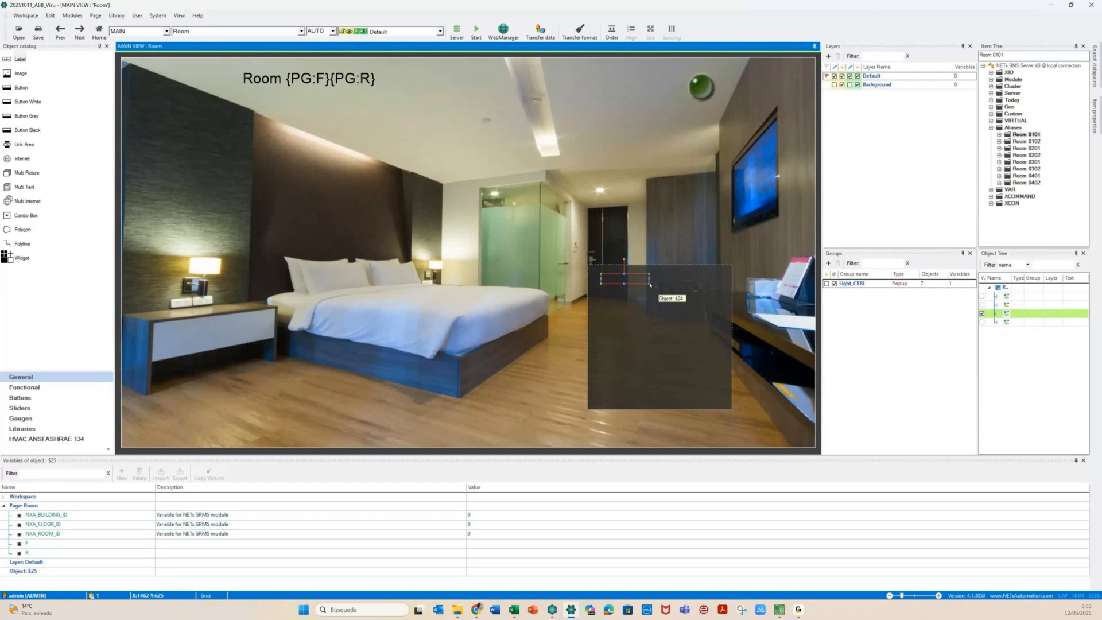
Widen the new label across the panel's top and set its text to 'Curtain'
left_click_drag(650, 285, 670, 293)
left_click(673, 292)
double_click(670, 294)
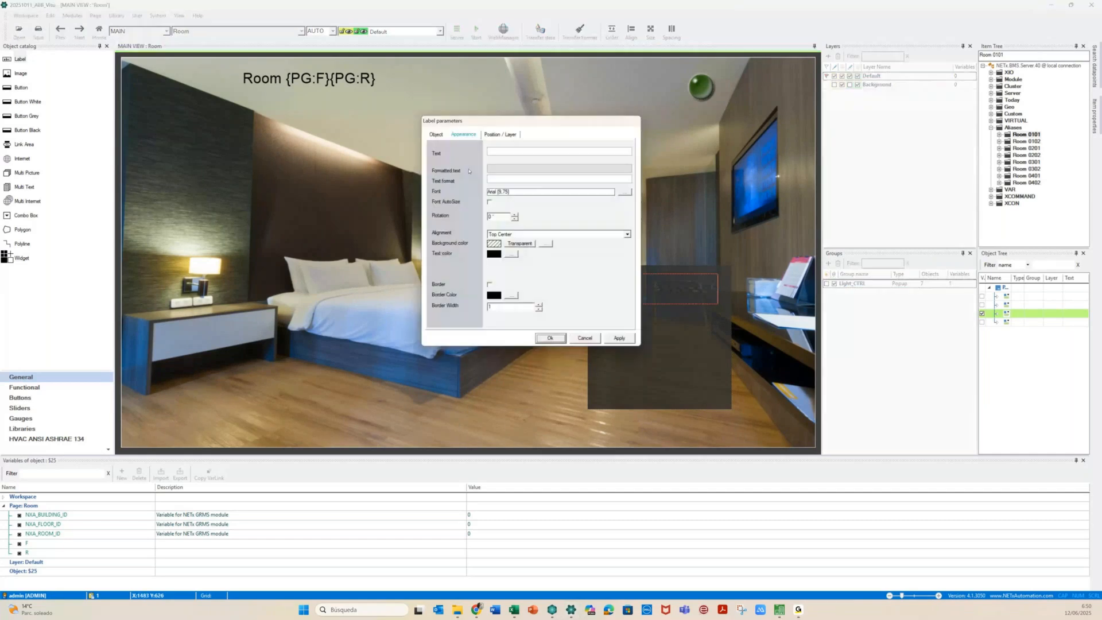
left_click(505, 152)
type("Curtain")
left_click(618, 338)
left_click(550, 338)
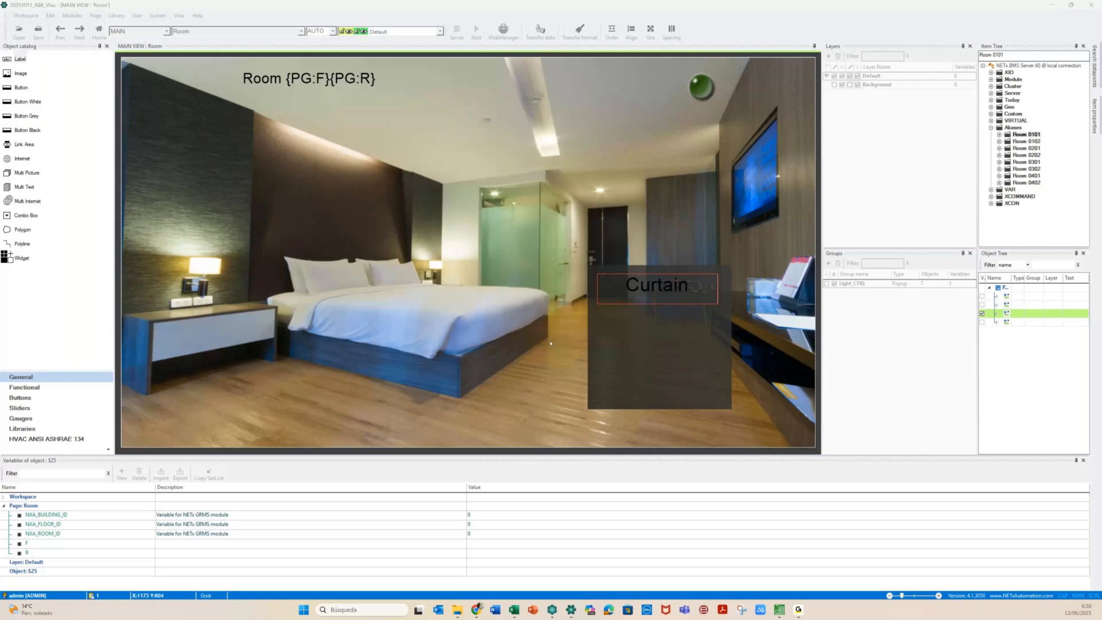
left_click(469, 416)
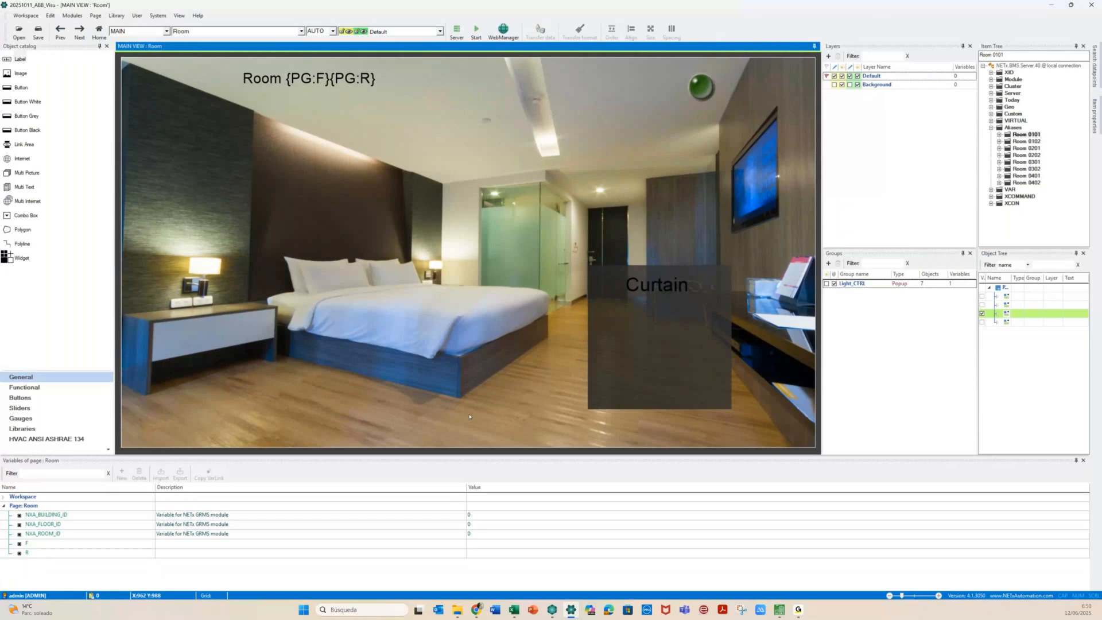
left_click(38, 429)
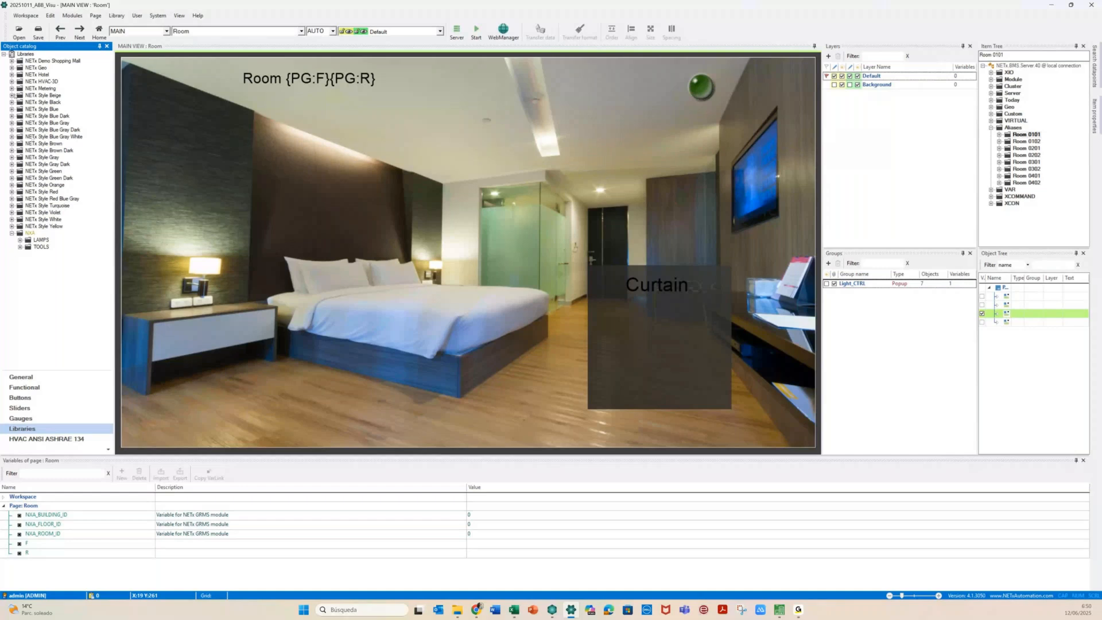
Expand the NETx Style Black library and scroll to the Button-Blinds items
left_click(12, 102)
mouse_move(71, 234)
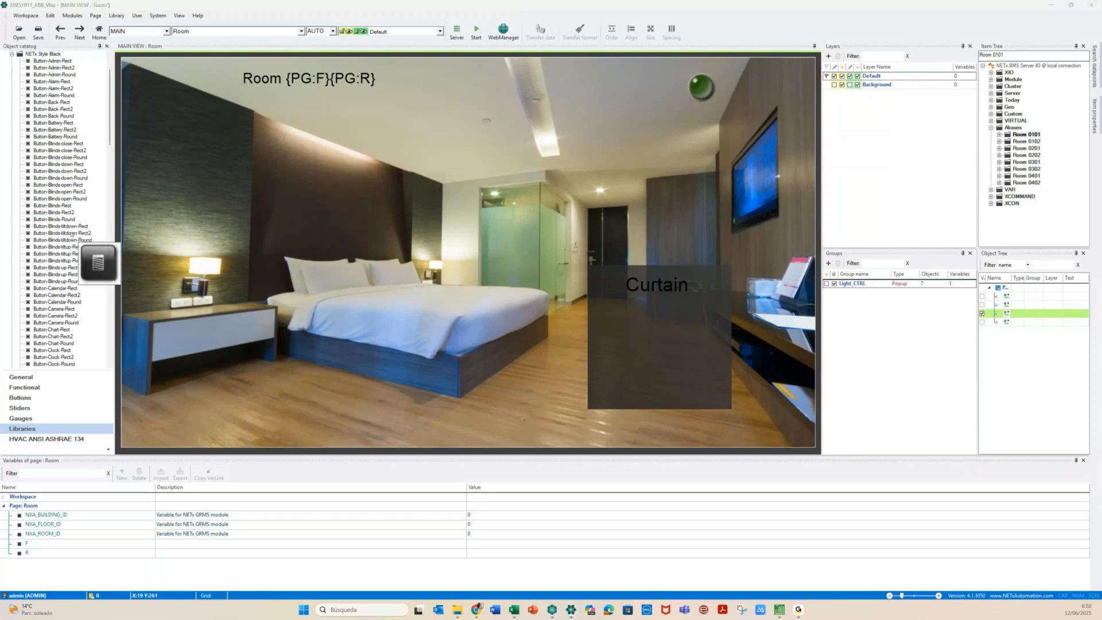
scroll(71, 233, "down", 13)
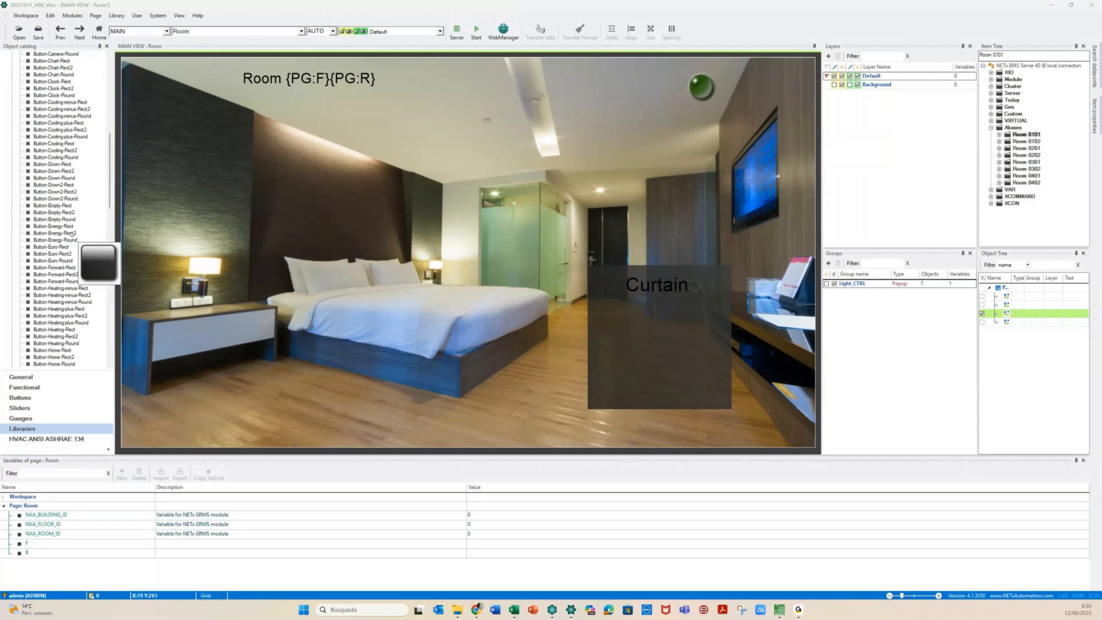
scroll(71, 233, "down", 8)
scroll(72, 234, "down", 7)
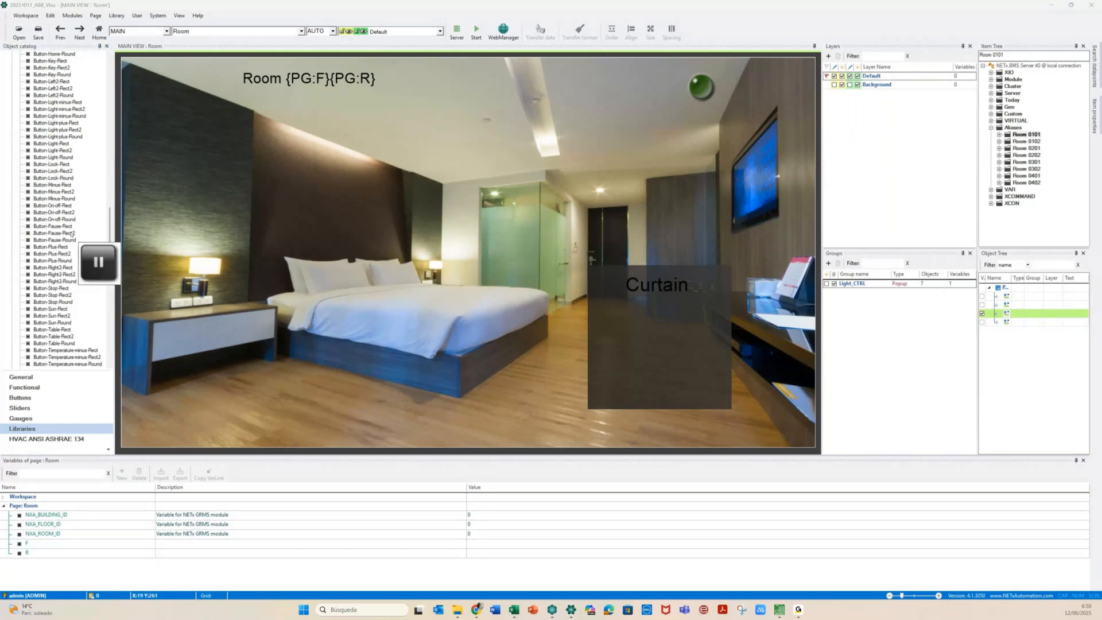
scroll(72, 234, "down", 4)
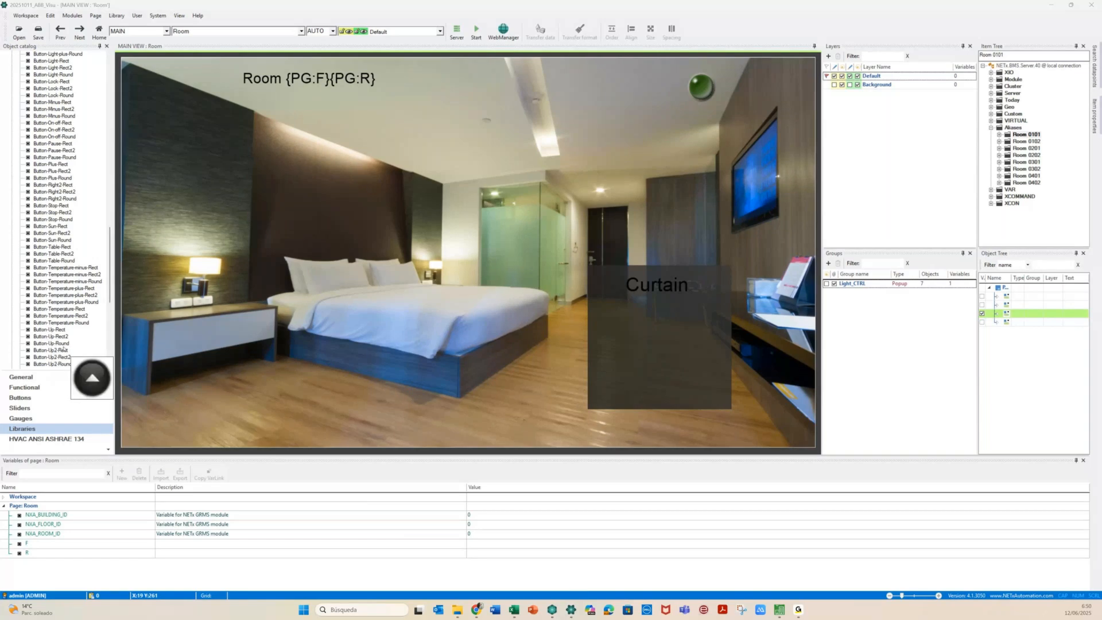
left_click(109, 298)
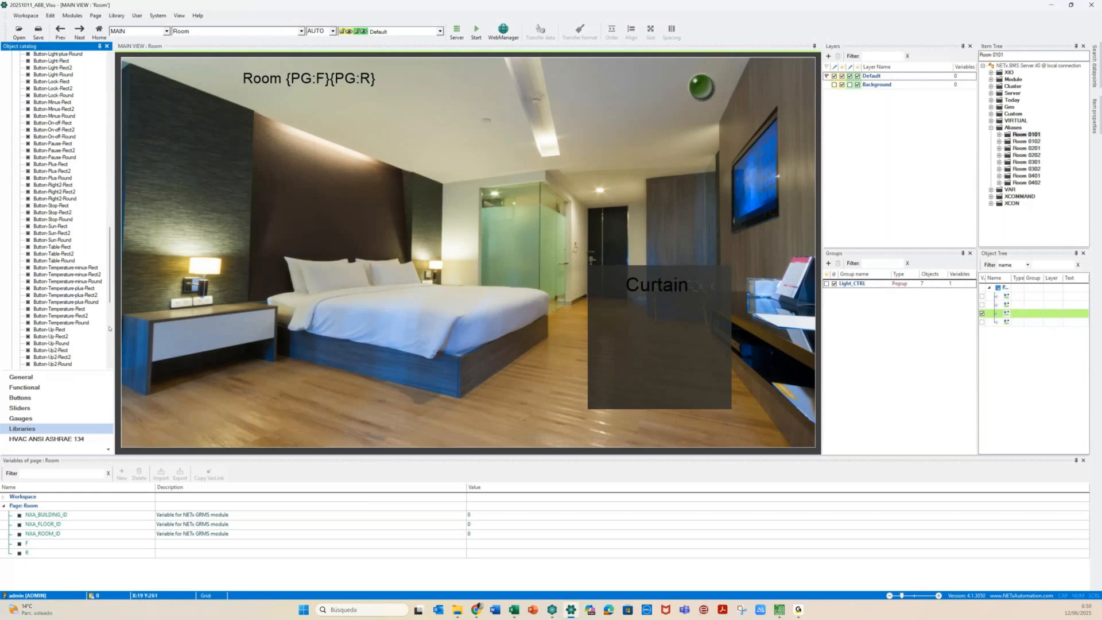
left_click_drag(109, 281, 127, 122)
Place blinds buttons, including a blinds-up button, on the room image near the bed
mouse_move(48, 150)
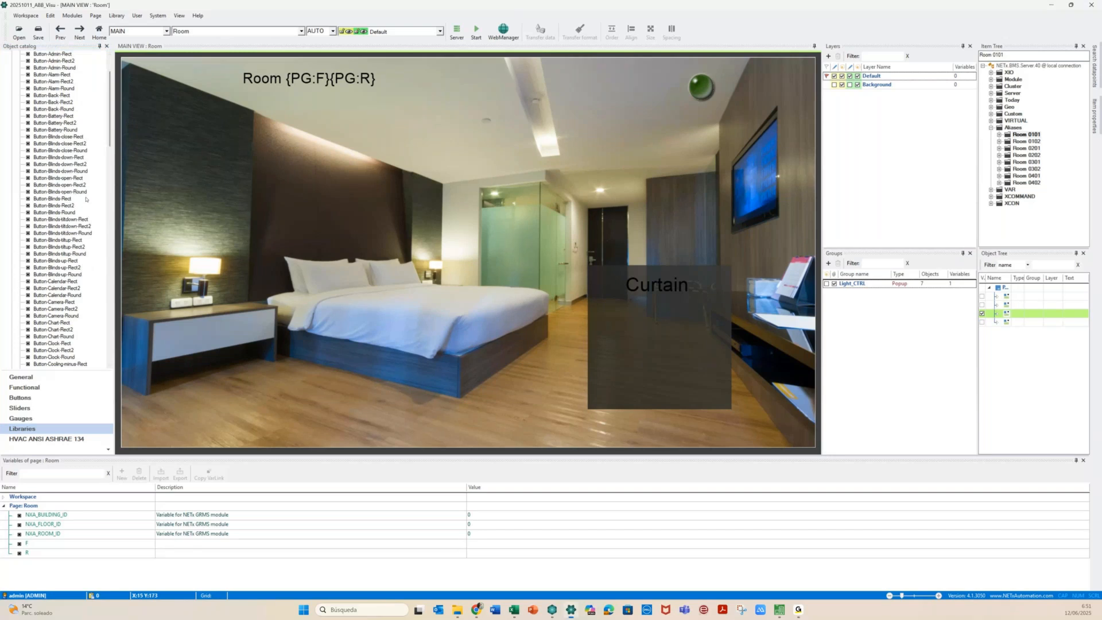
left_click_drag(86, 199, 443, 269)
left_click(443, 268)
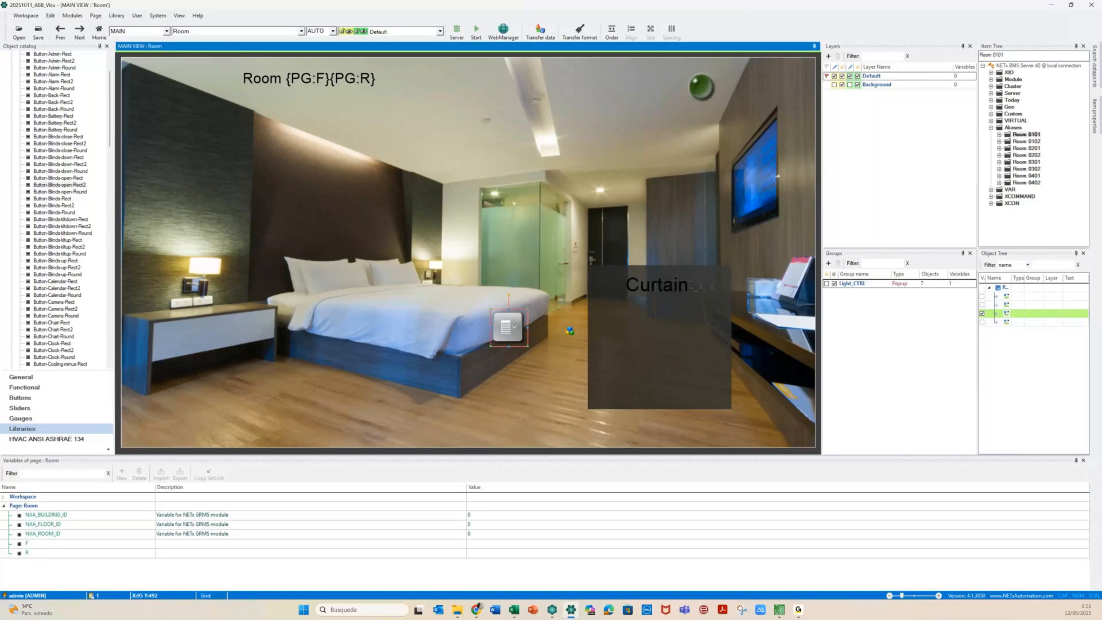
left_click_drag(570, 331, 464, 328)
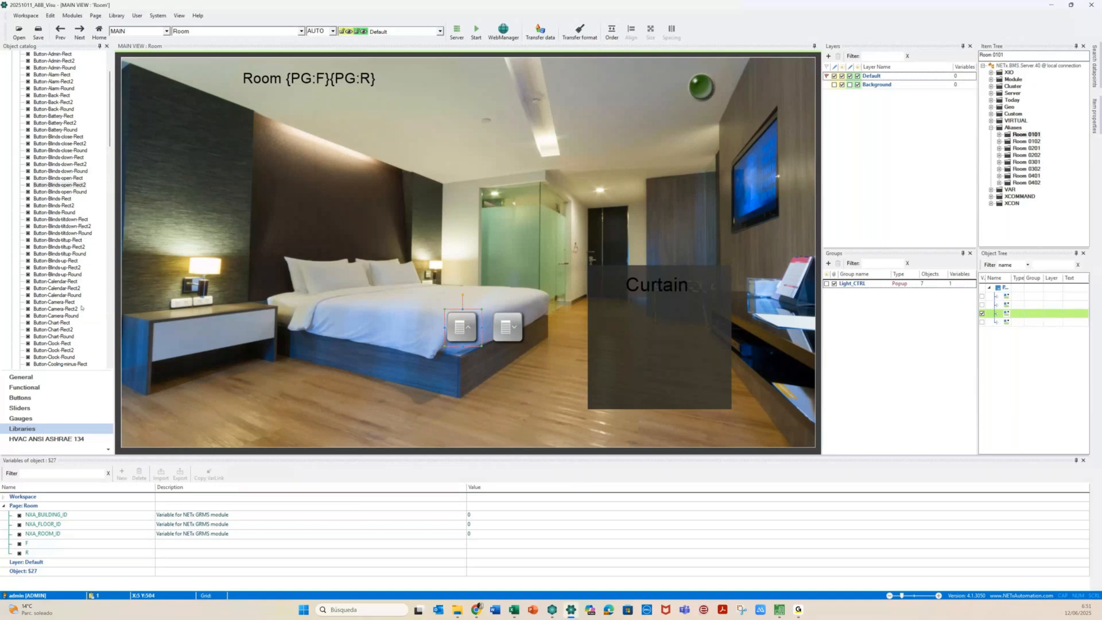
Add the Button-Stop-Rect2 stop button to the room page
left_click(111, 129)
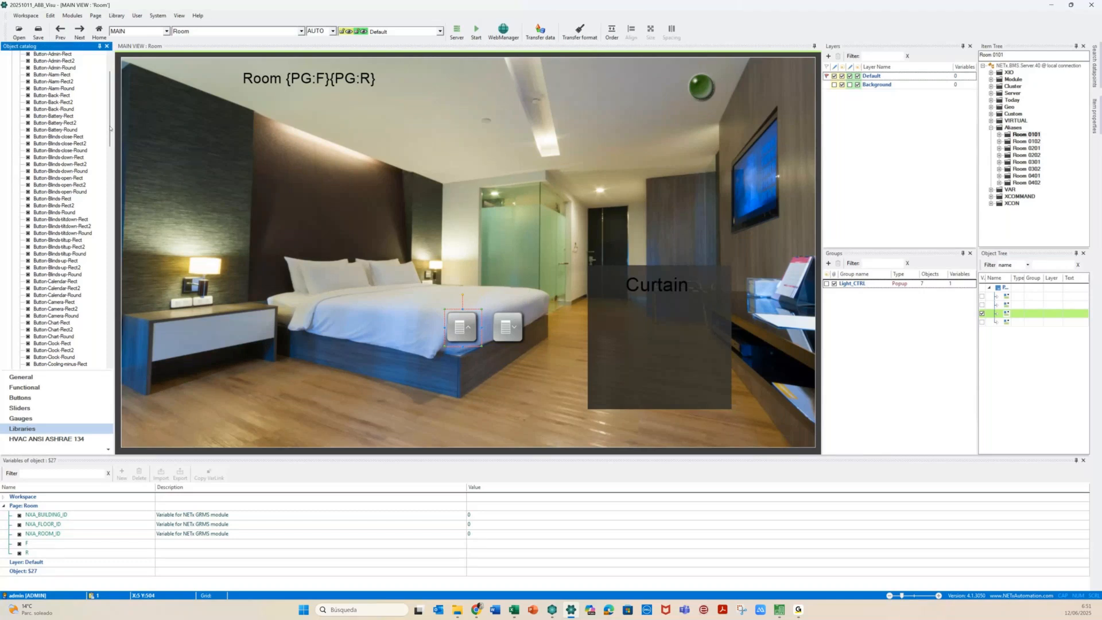
left_click_drag(111, 129, 109, 260)
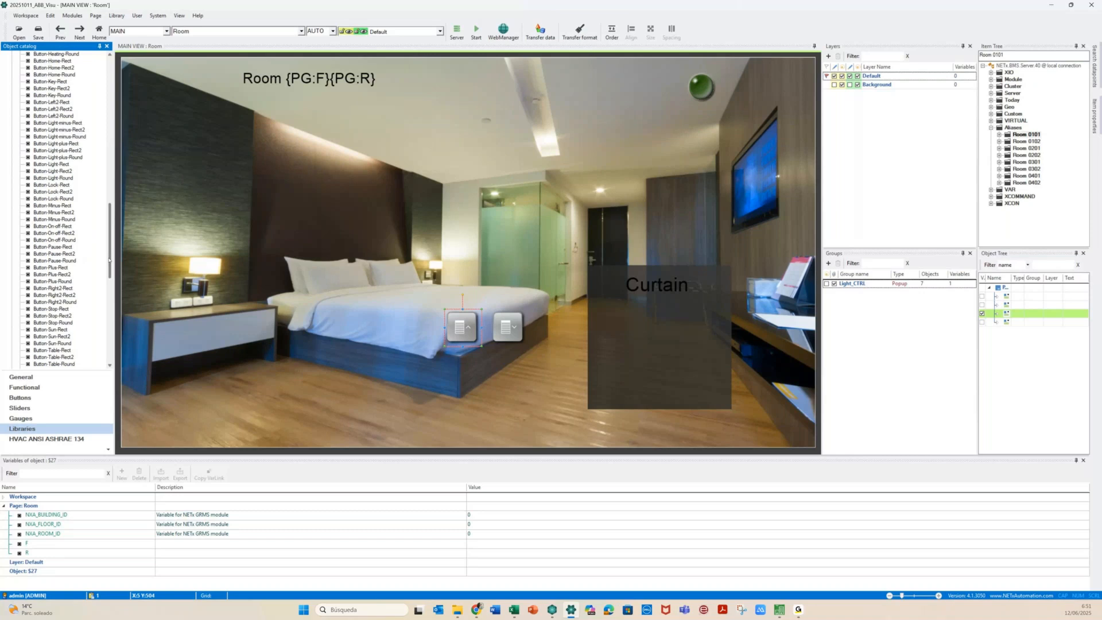
left_click_drag(109, 260, 109, 268)
left_click_drag(53, 281, 511, 369)
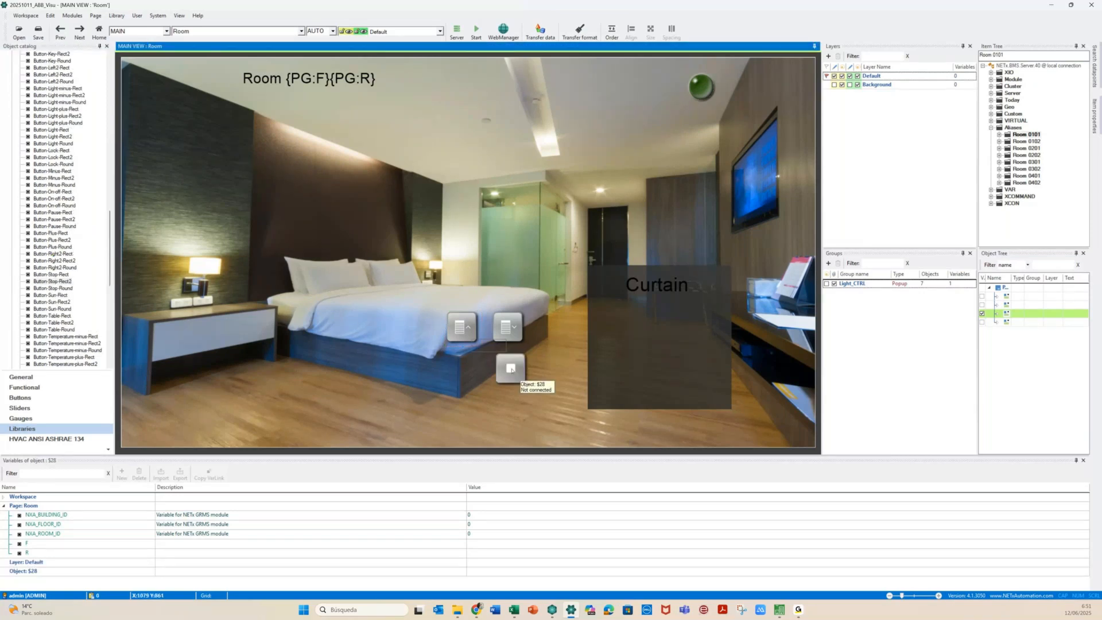
Move the up, stop and down buttons into the Curtain panel and select all three
left_click_drag(514, 321, 700, 314)
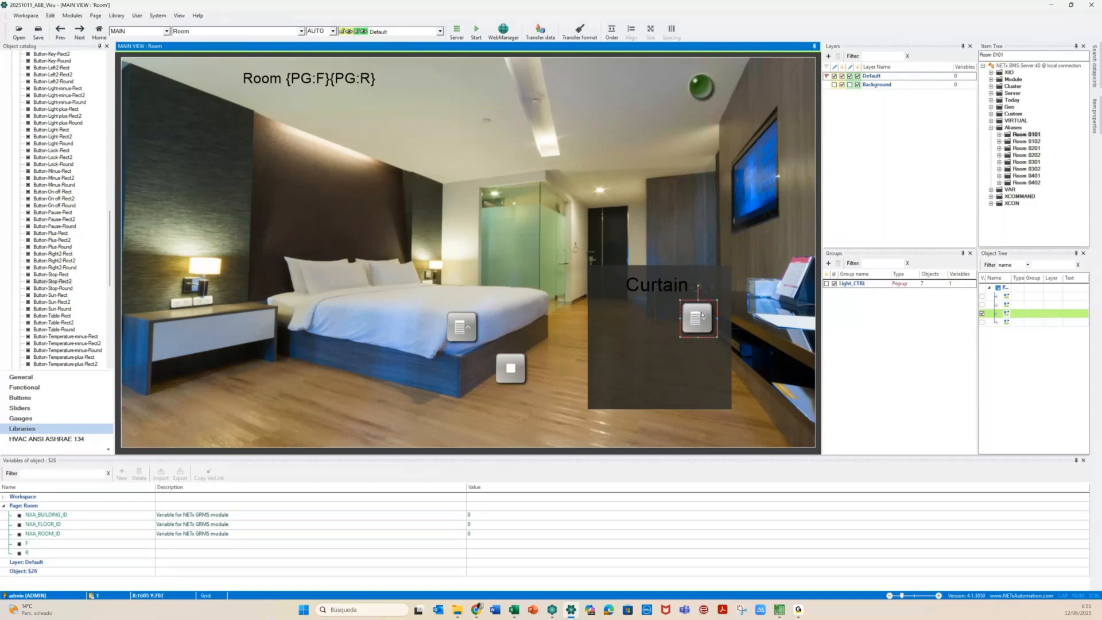
left_click_drag(510, 368, 659, 317)
left_click_drag(479, 331, 617, 323)
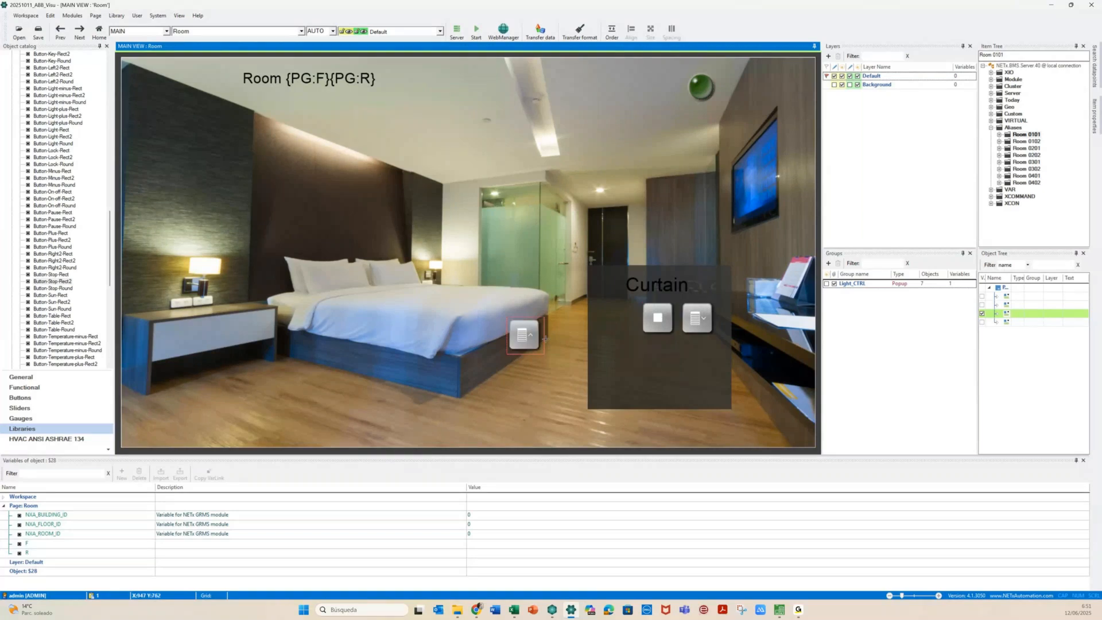
left_click(560, 319)
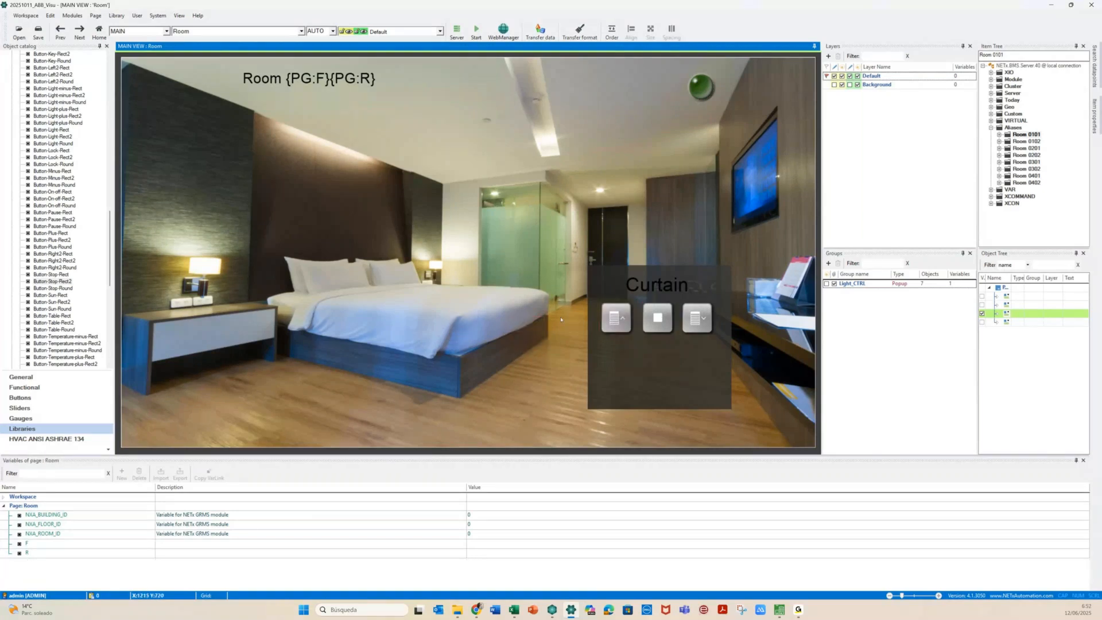
left_click(623, 317)
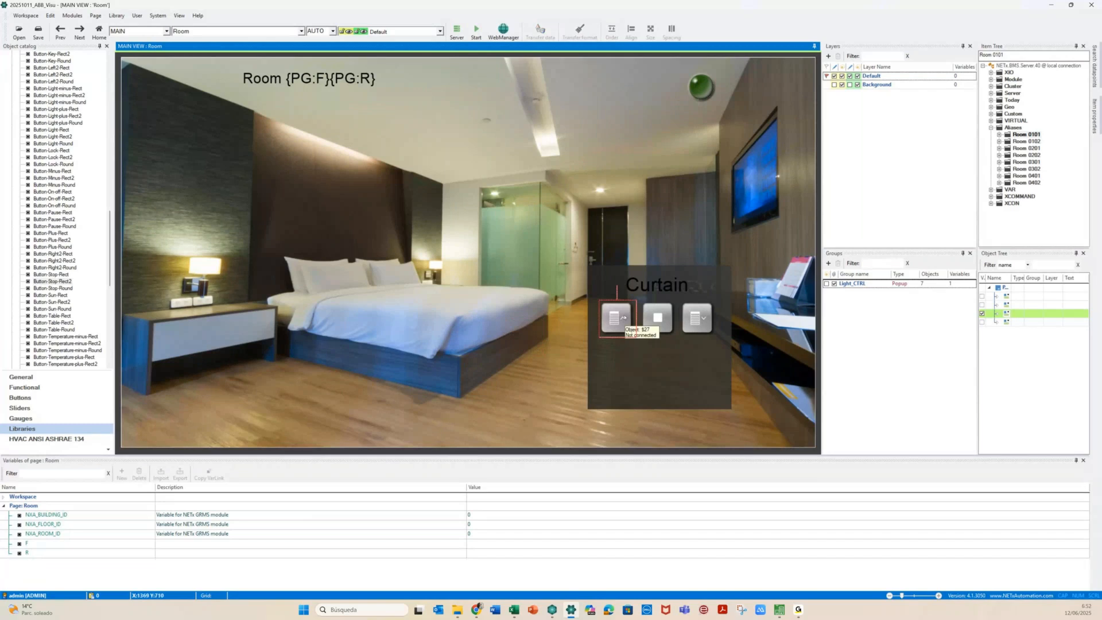
left_click(624, 318)
left_click(654, 317, "ctrl")
left_click(694, 317, "ctrl")
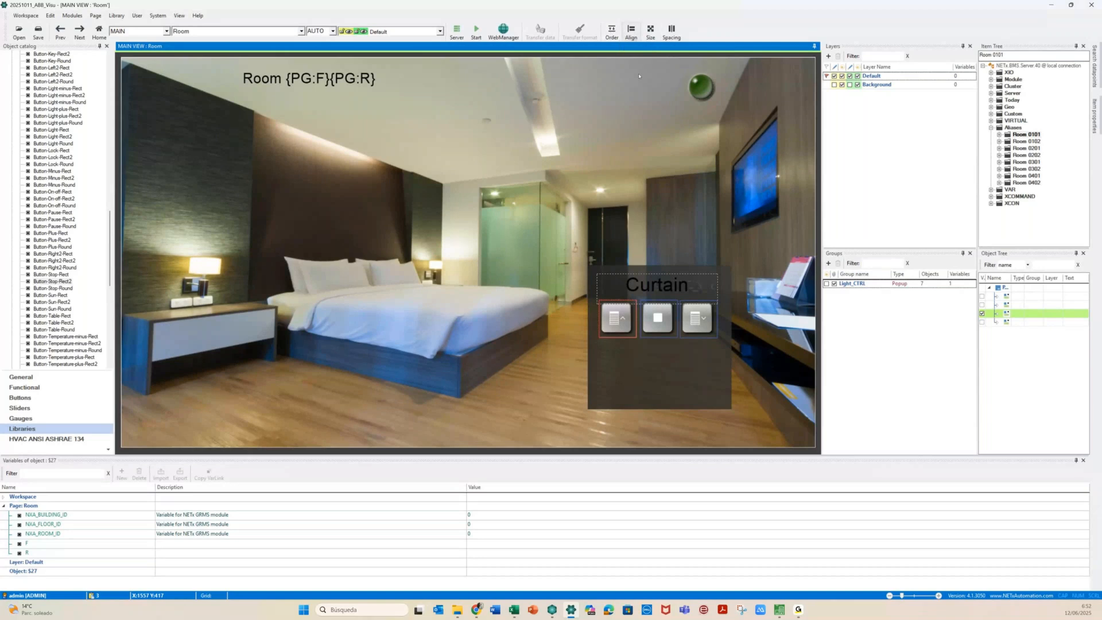
Space the three curtain buttons equally horizontally and nudge the Curtain title into place
left_click(671, 32)
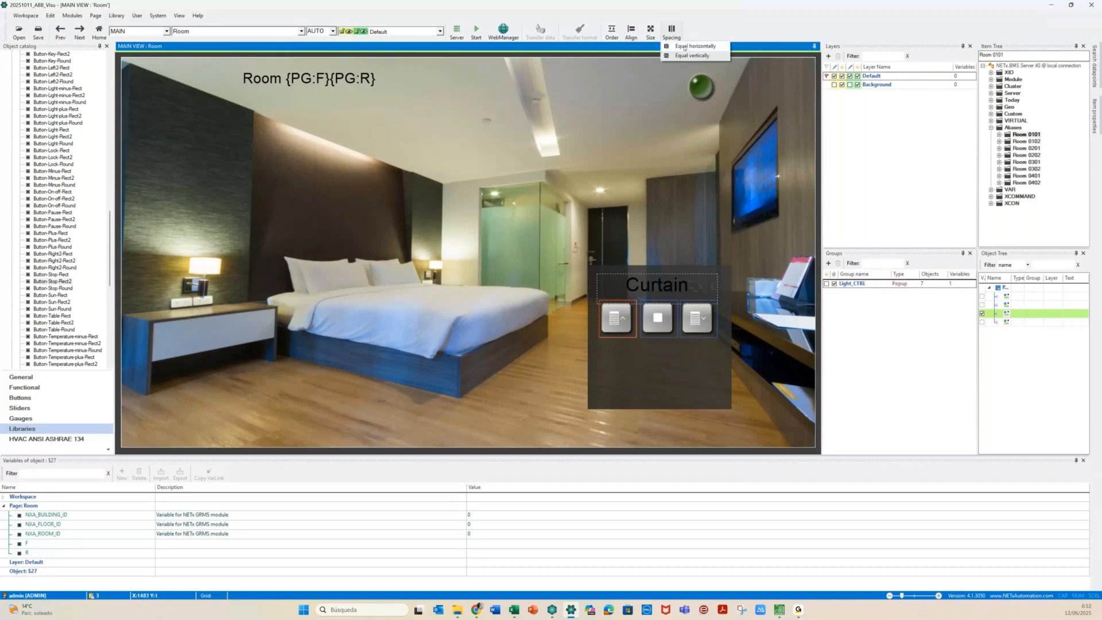
left_click(684, 46)
left_click(537, 300)
left_click_drag(640, 284, 638, 279)
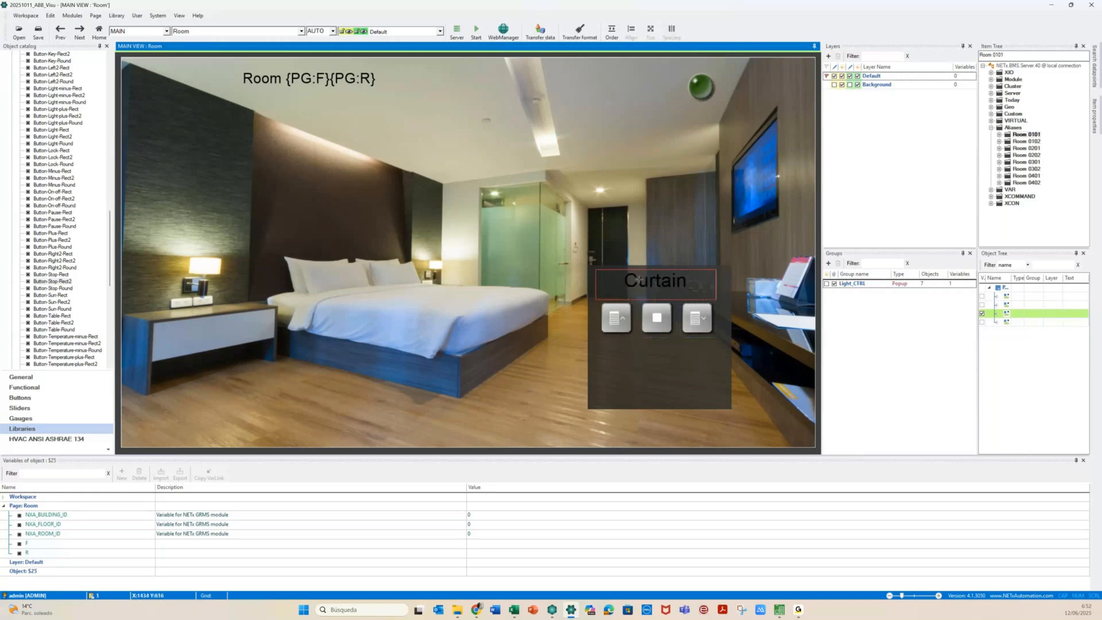
left_click(527, 422)
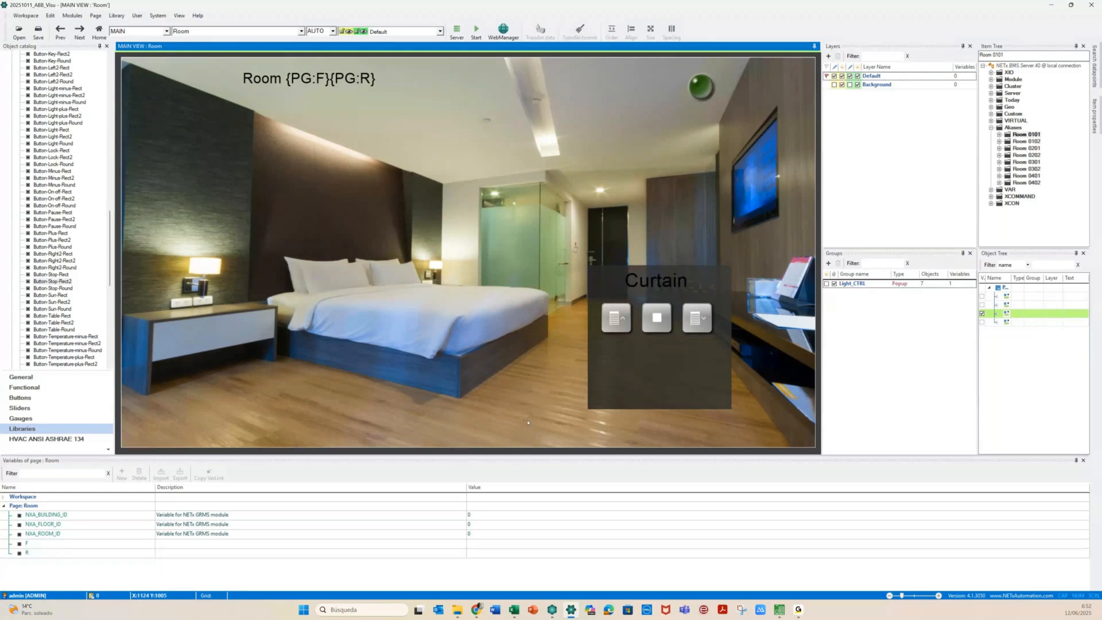
Add a wide label beneath the curtain buttons and open its Label parameters
key("alt+Tab")
left_click(53, 385)
left_click(54, 385)
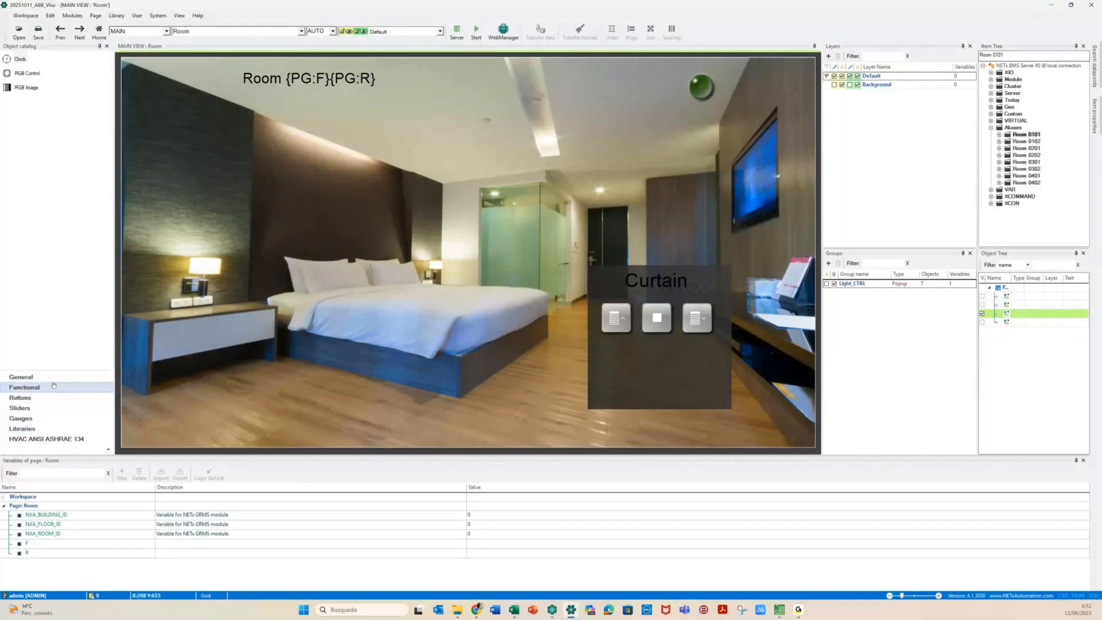
left_click(50, 377)
left_click_drag(9, 64, 645, 351)
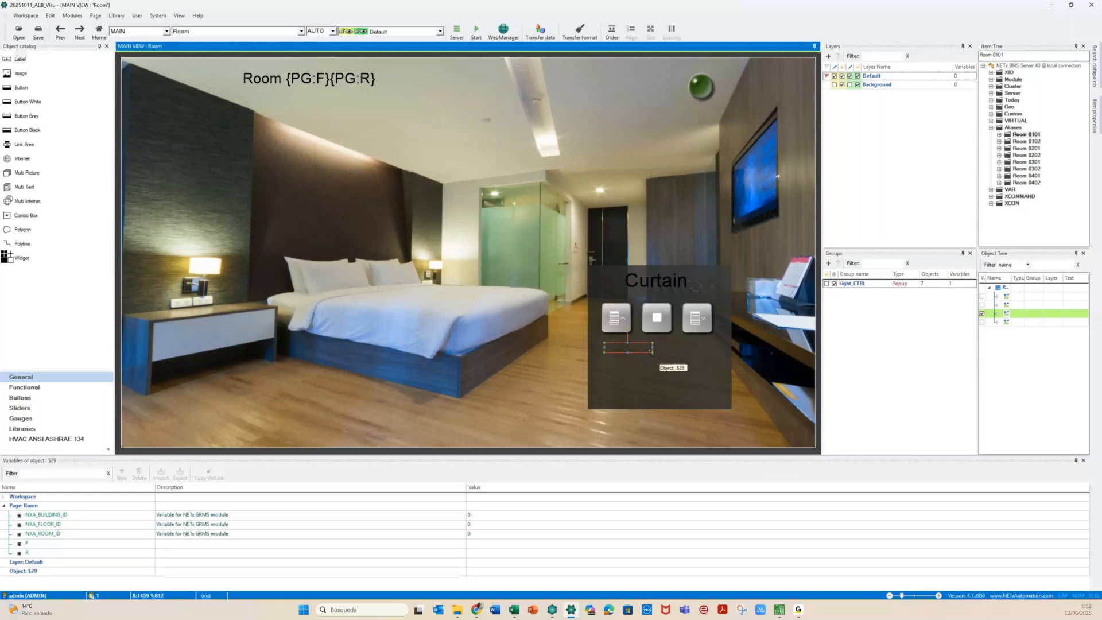
mouse_move(652, 350)
left_mouse_down()
mouse_move(704, 363)
mouse_move(651, 350)
left_mouse_up()
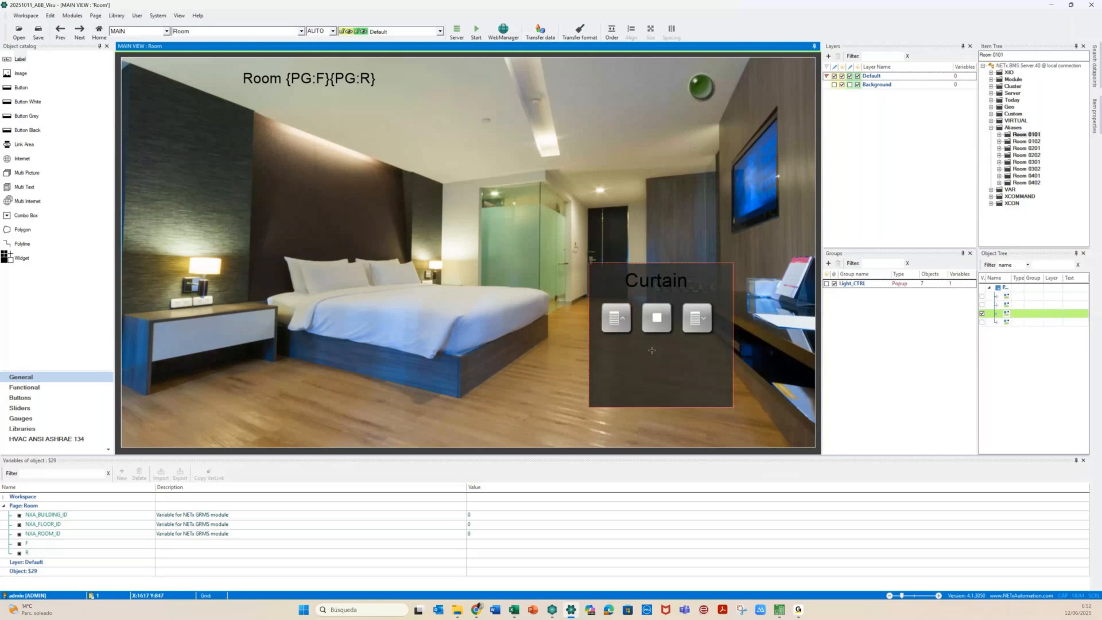
left_click(622, 351)
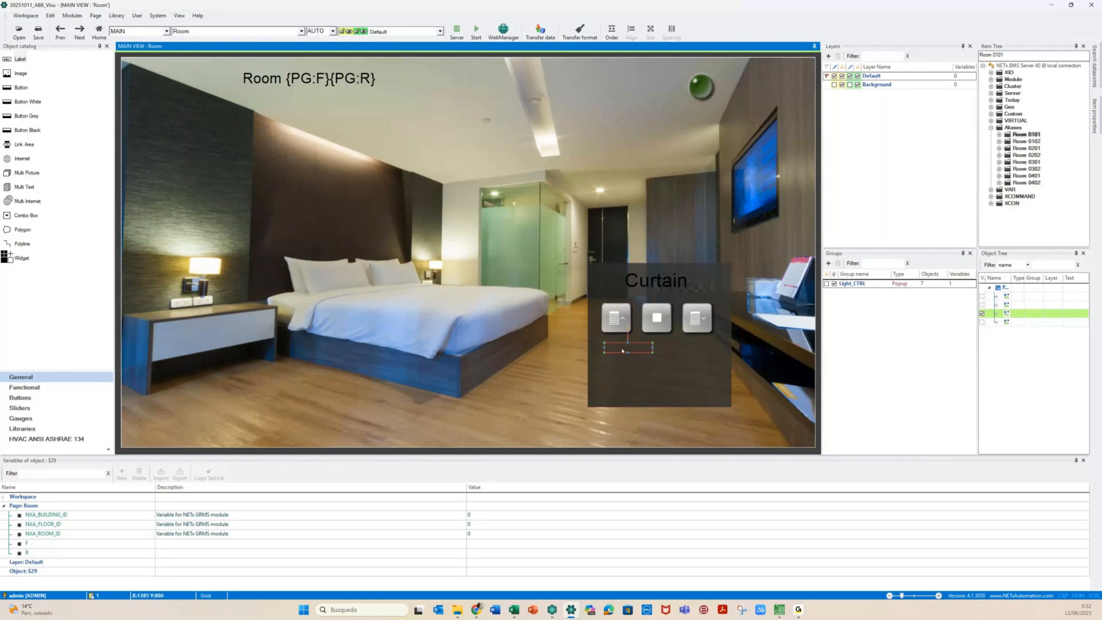
left_click_drag(653, 351, 715, 362)
left_click_drag(658, 358, 656, 357)
left_click(595, 354)
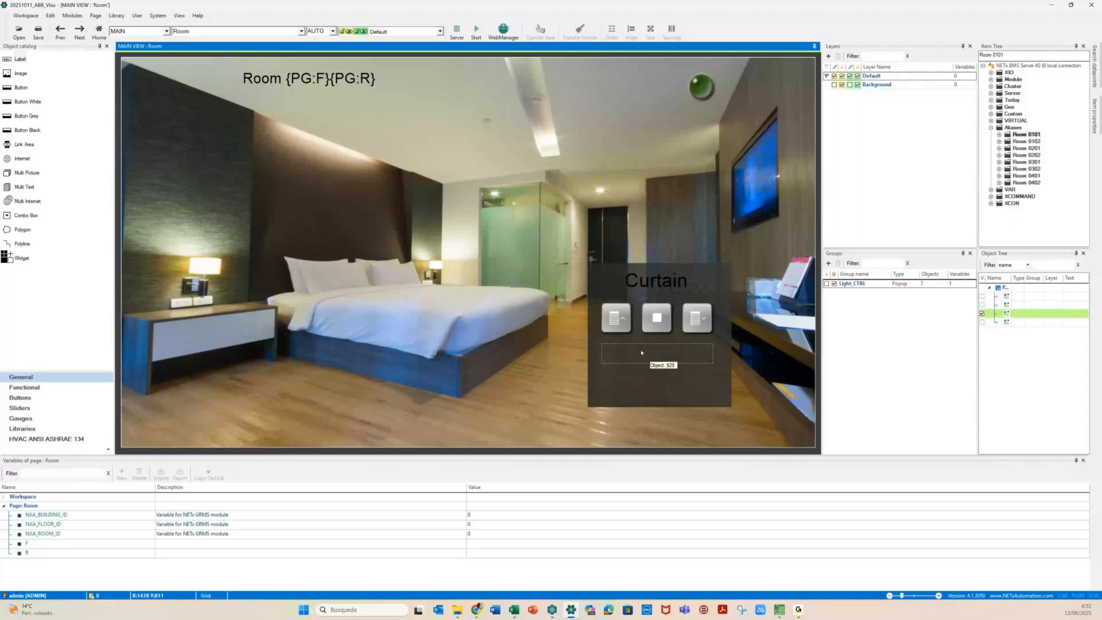
double_click(641, 353)
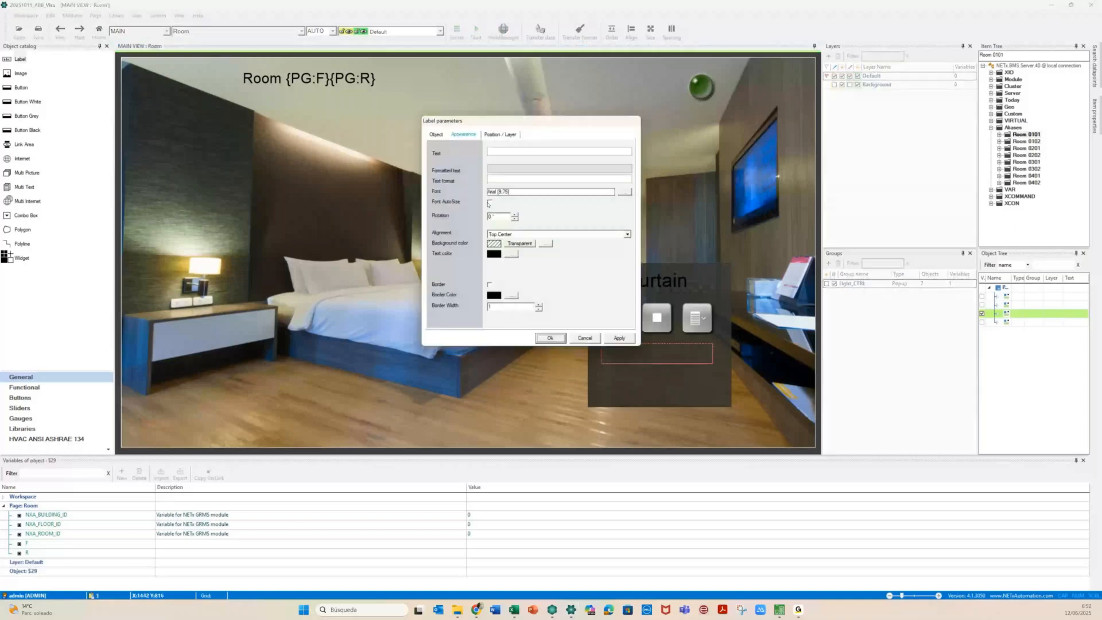
Enable font AutoSize and make the label an Indicator of Room 0101 Shutters > Current Height % Curtain Bath
left_click(490, 202)
left_click(435, 134)
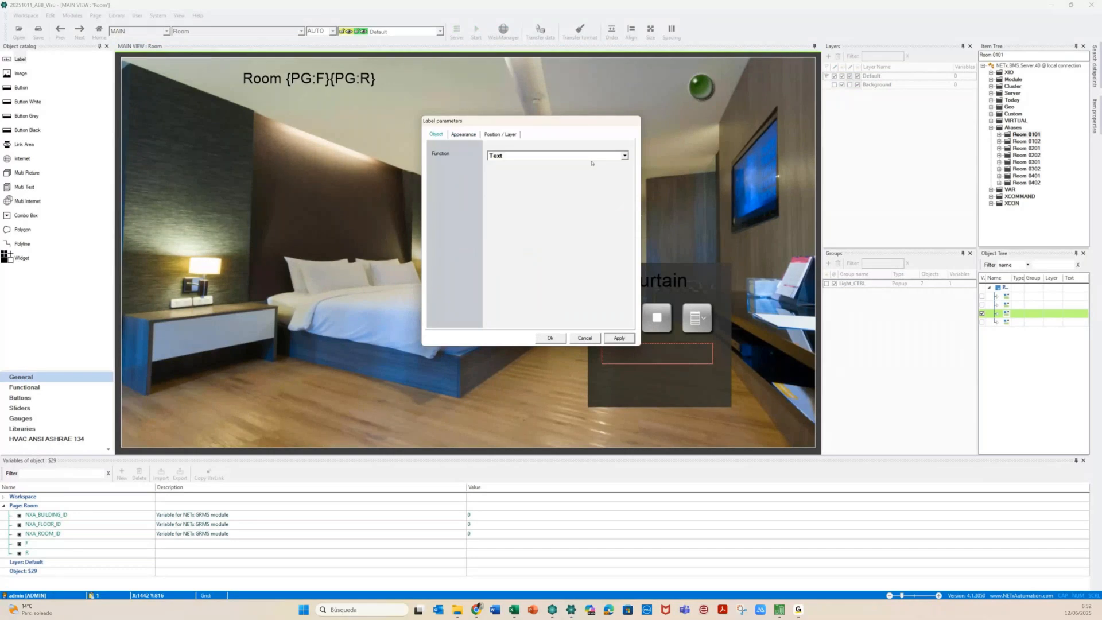
left_click(591, 155)
left_click(610, 205)
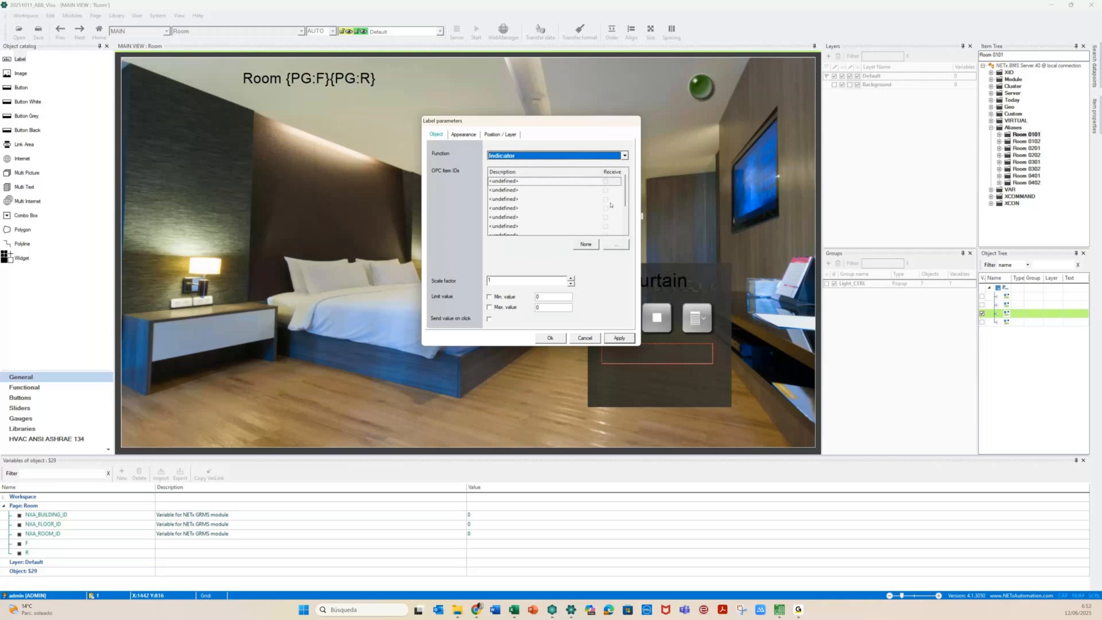
left_click(615, 245)
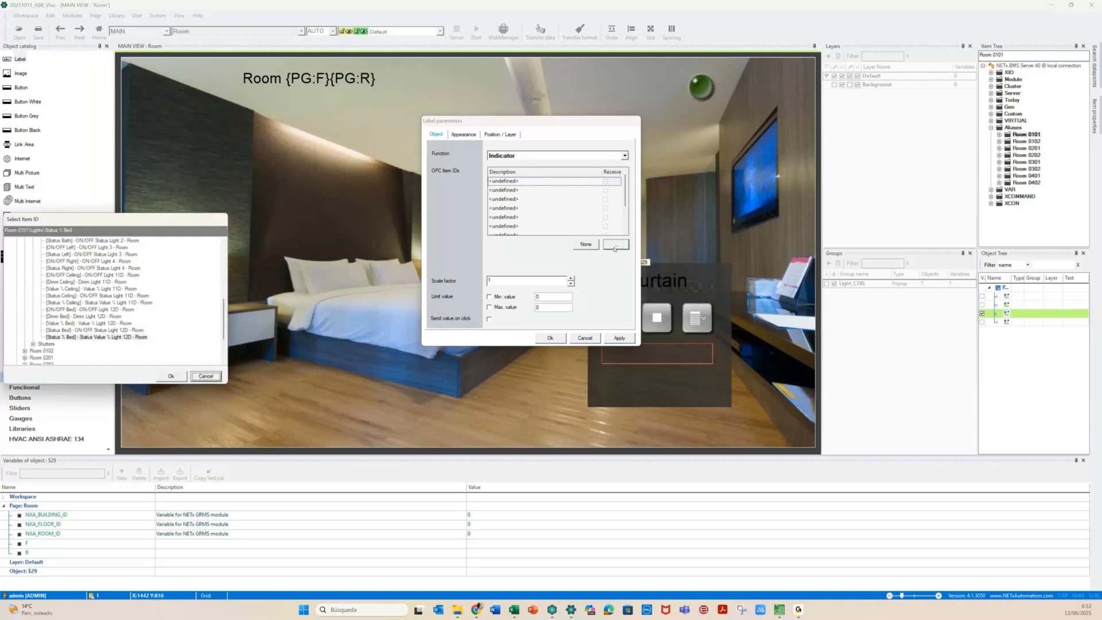
scroll(30, 255, "up", 2)
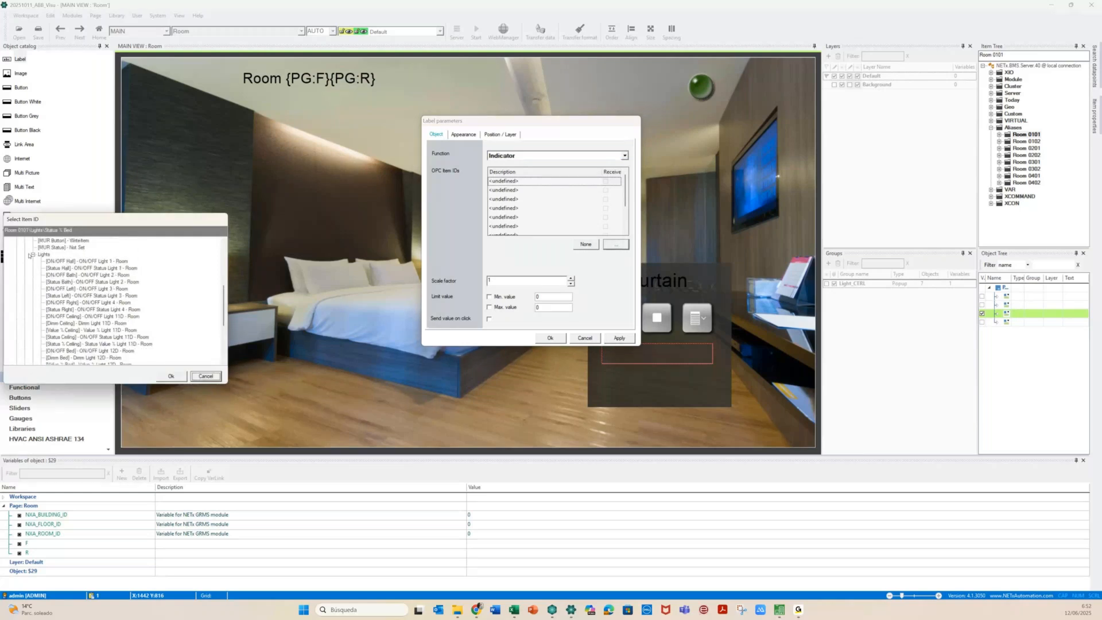
left_click(33, 255)
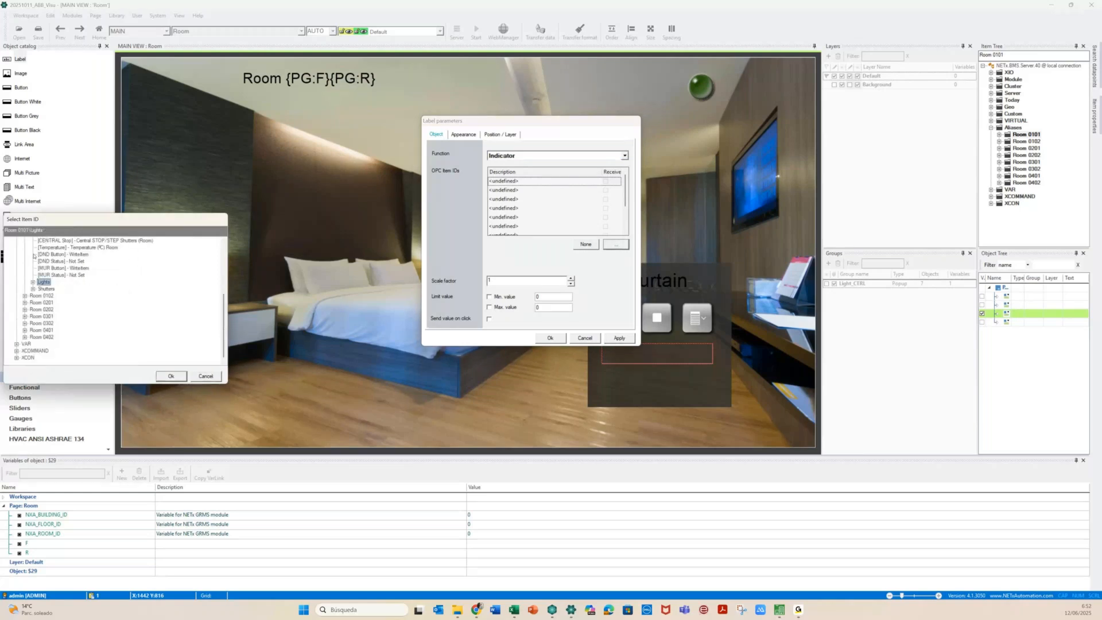
left_click(33, 288)
left_click(91, 318)
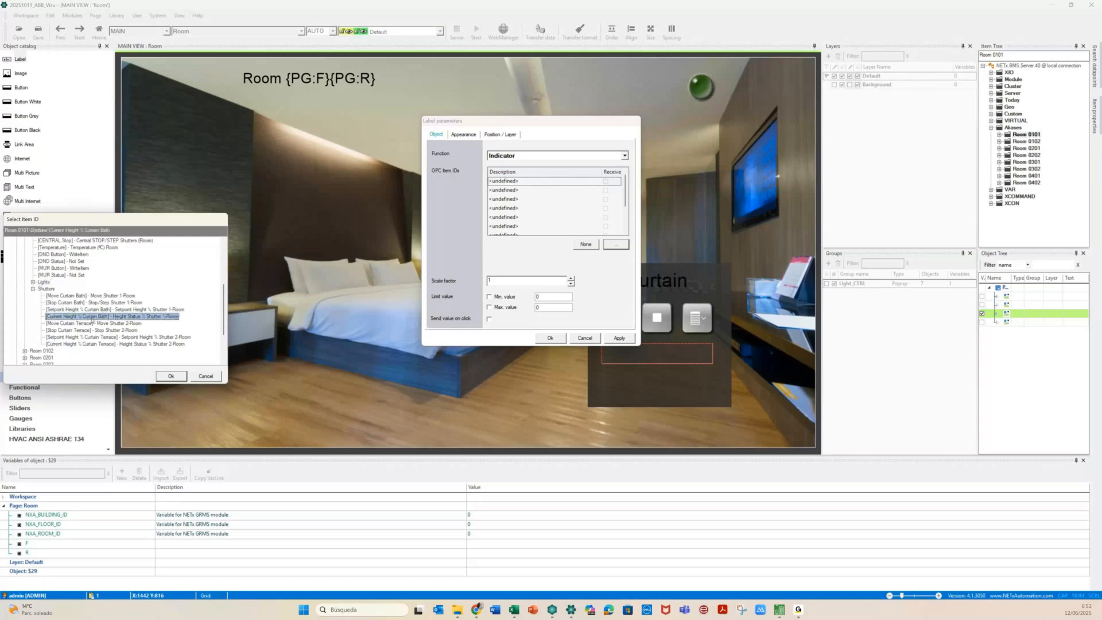
left_click(166, 377)
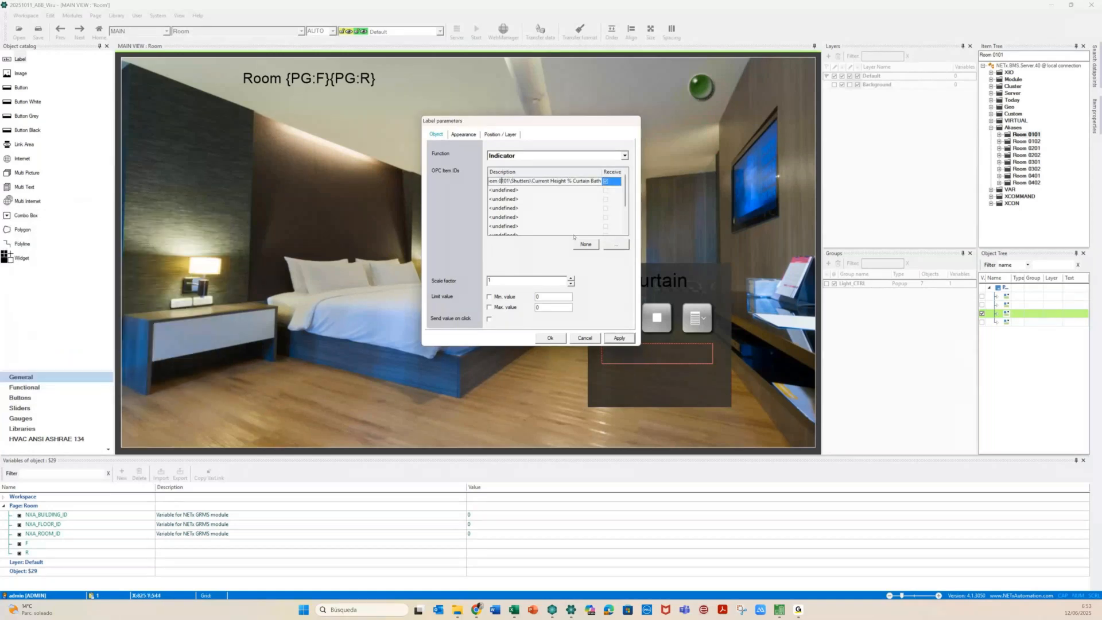
Select the room number 0101 in the linked item ID
left_click(188, 178)
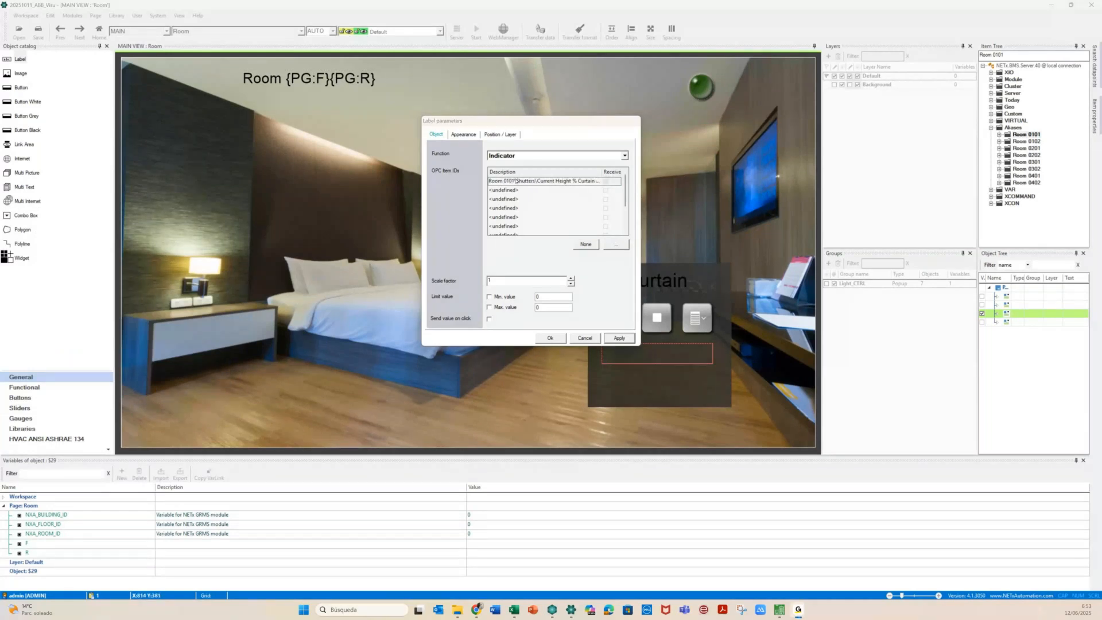
left_click(516, 181)
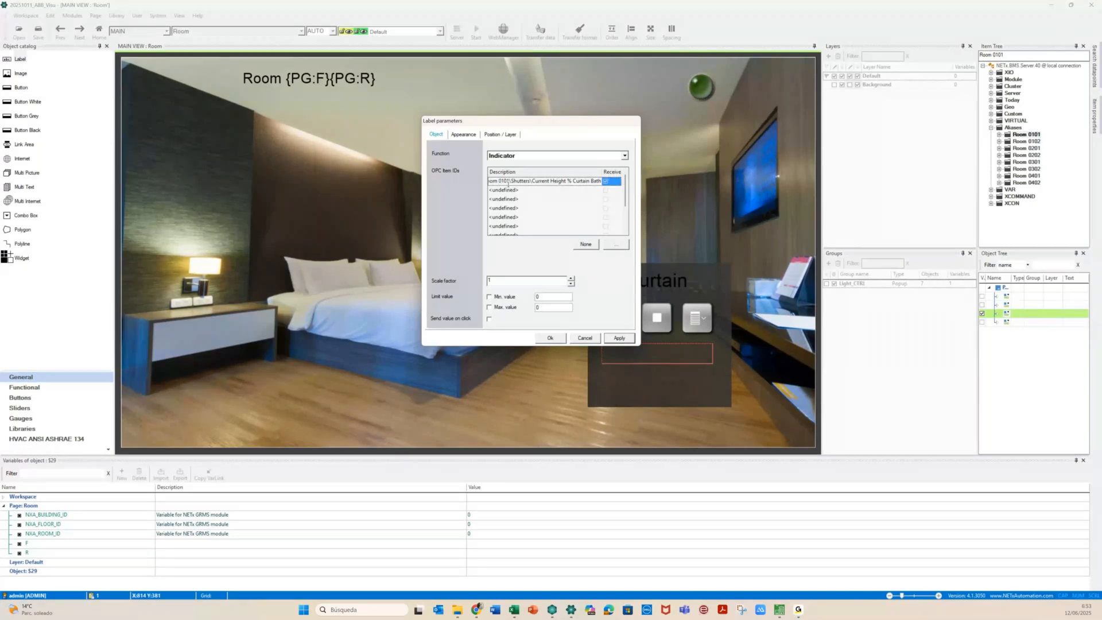
double_click(504, 181)
Replace the room number in the item ID with the {PG:F}{PG:R} page placeholders
left_click(39, 544)
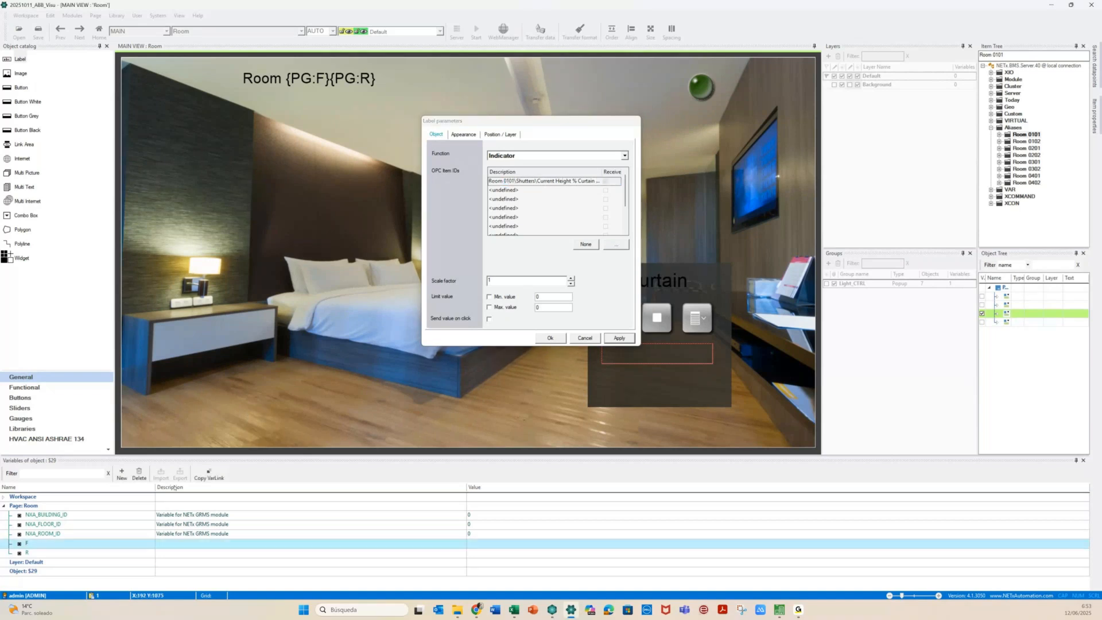
left_click(504, 179)
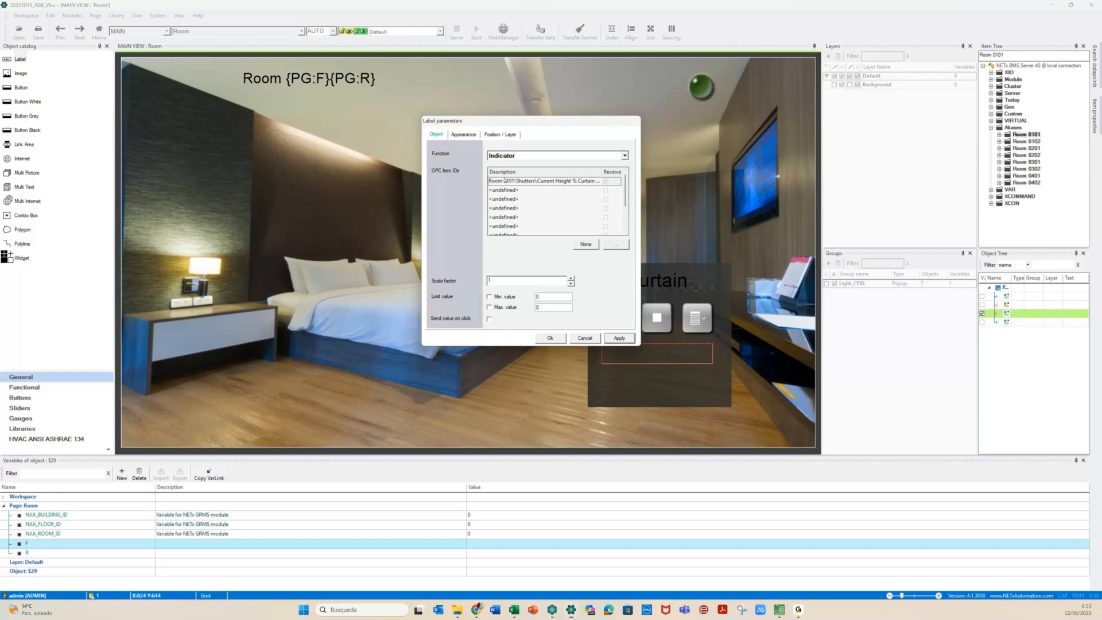
left_click(534, 208)
type("{PG:F}")
key("shift+Right")
key("shift+Right")
type("{PG:R}")
key("End")
left_click(618, 338)
Set the label's text format to 'Current Height' with one decimal place, apply and close
left_click(464, 136)
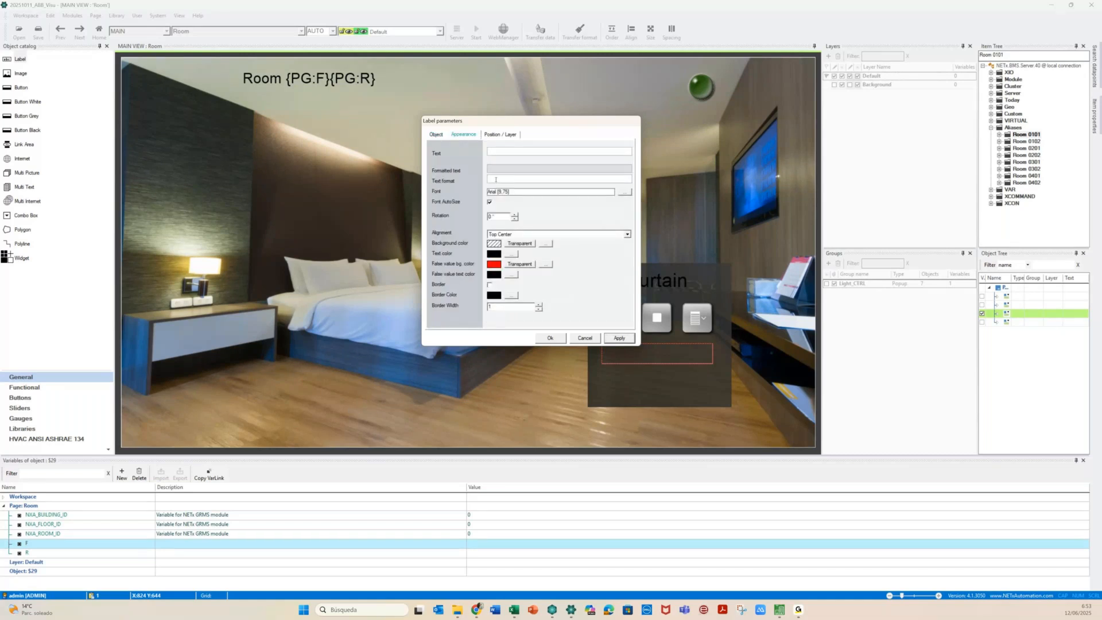
type("Current Height")
type(".0#")
left_click(616, 339)
left_click(550, 338)
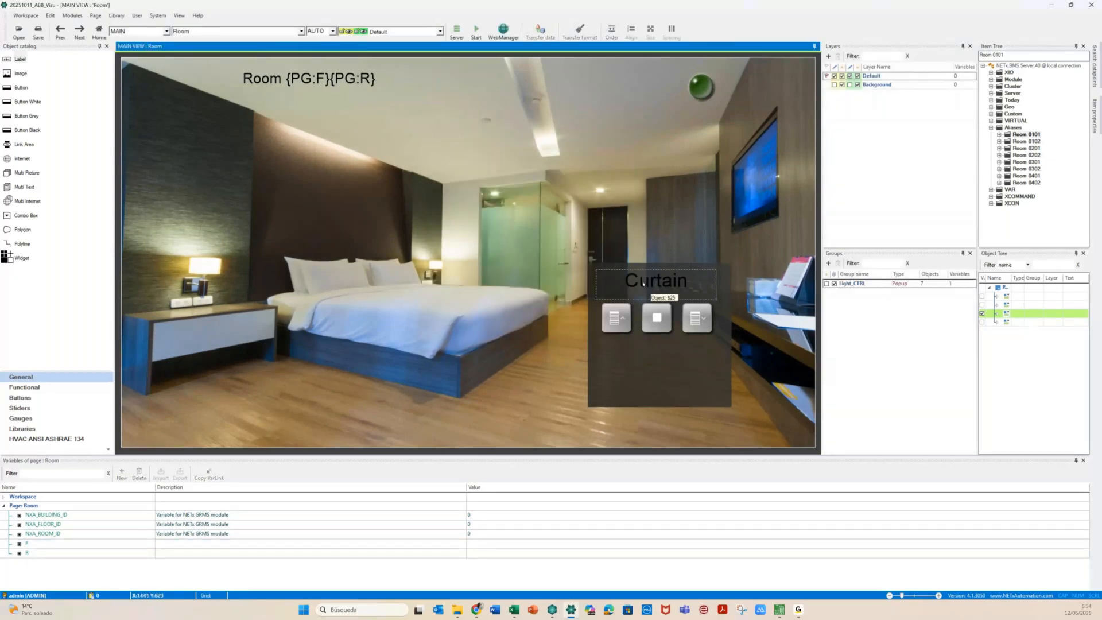
Make the left curtain button a Toggle Down sending 0 to Move Curtain Bath
double_click(617, 323)
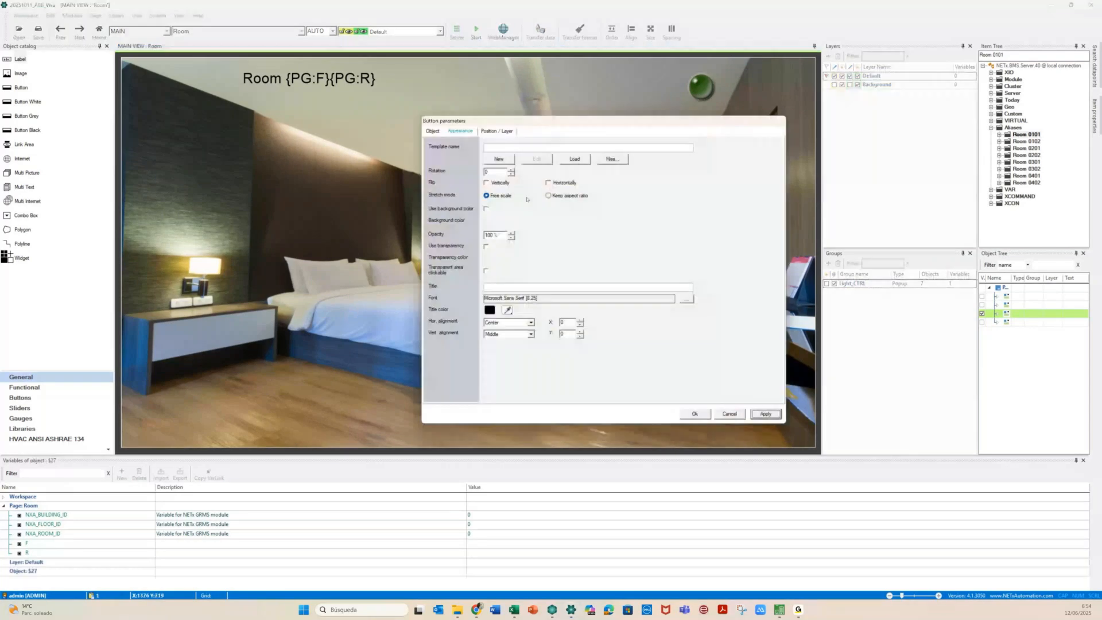
left_click(433, 131)
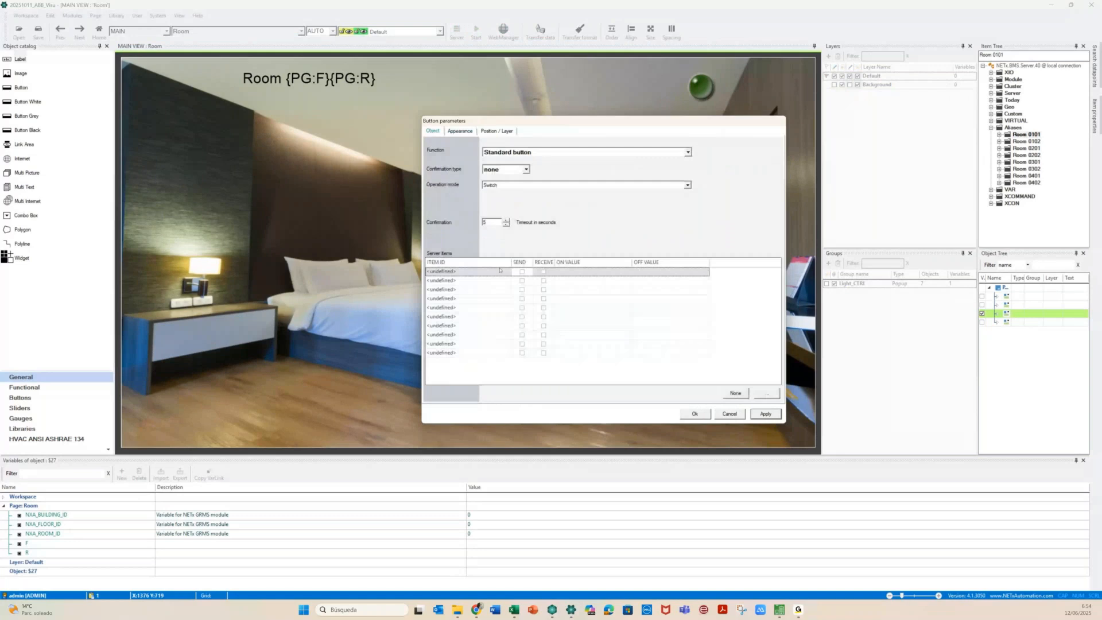
left_click(514, 186)
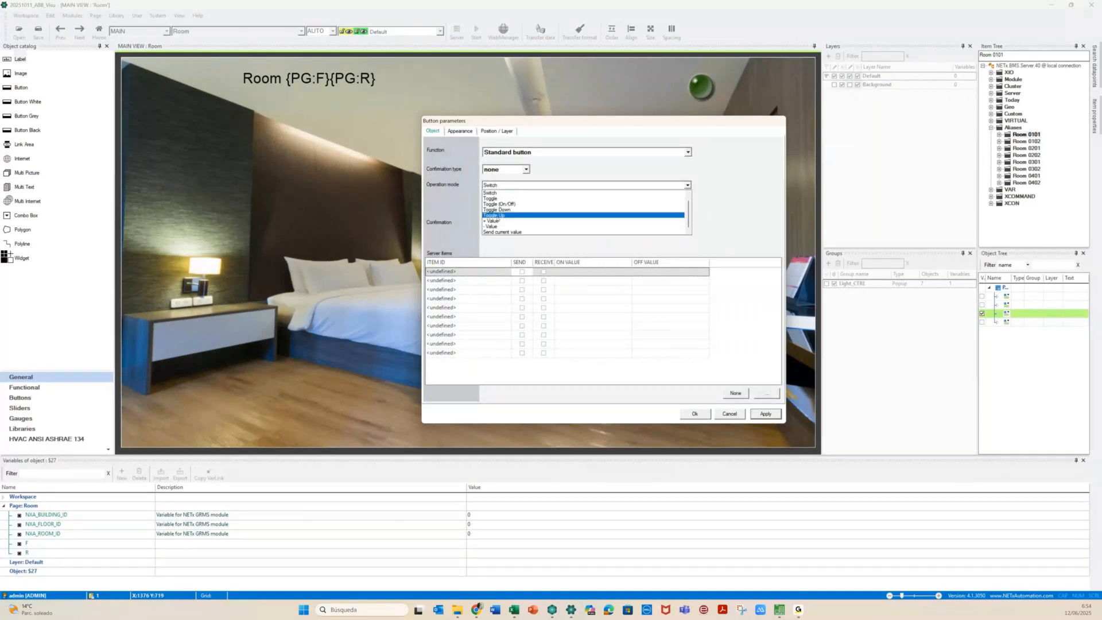
left_click(491, 209)
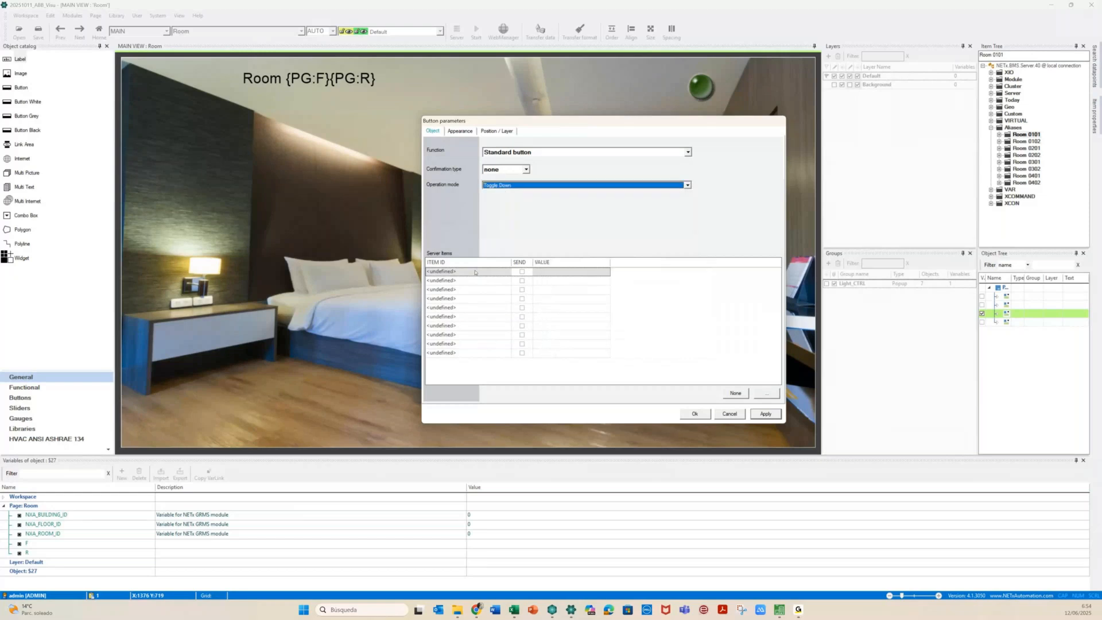
left_click(474, 272)
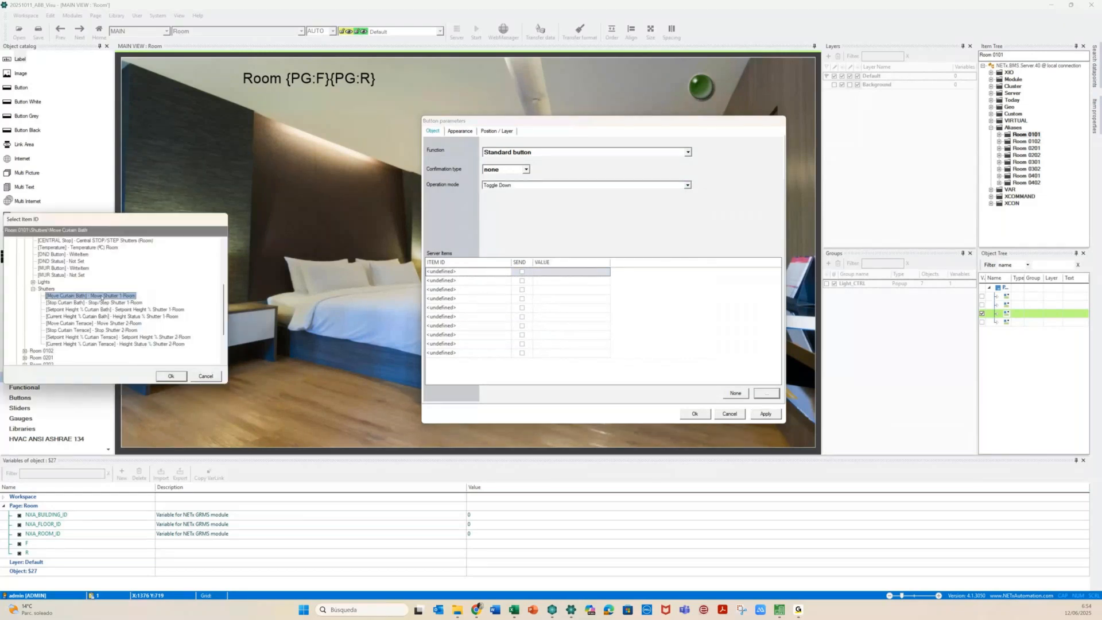
left_click(171, 376)
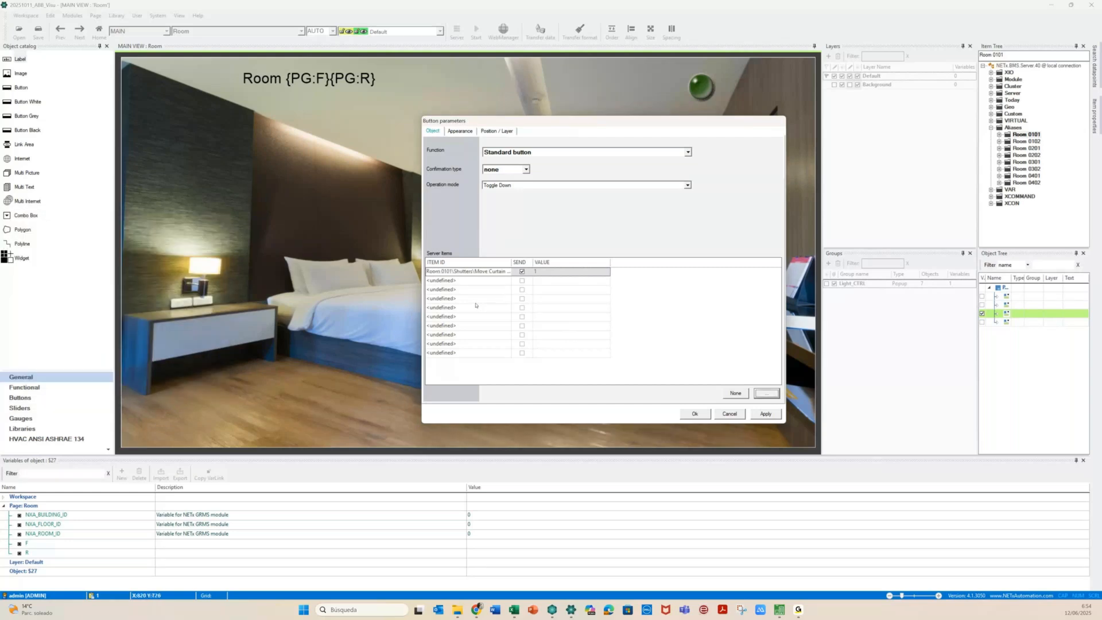
left_click_drag(511, 261, 577, 260)
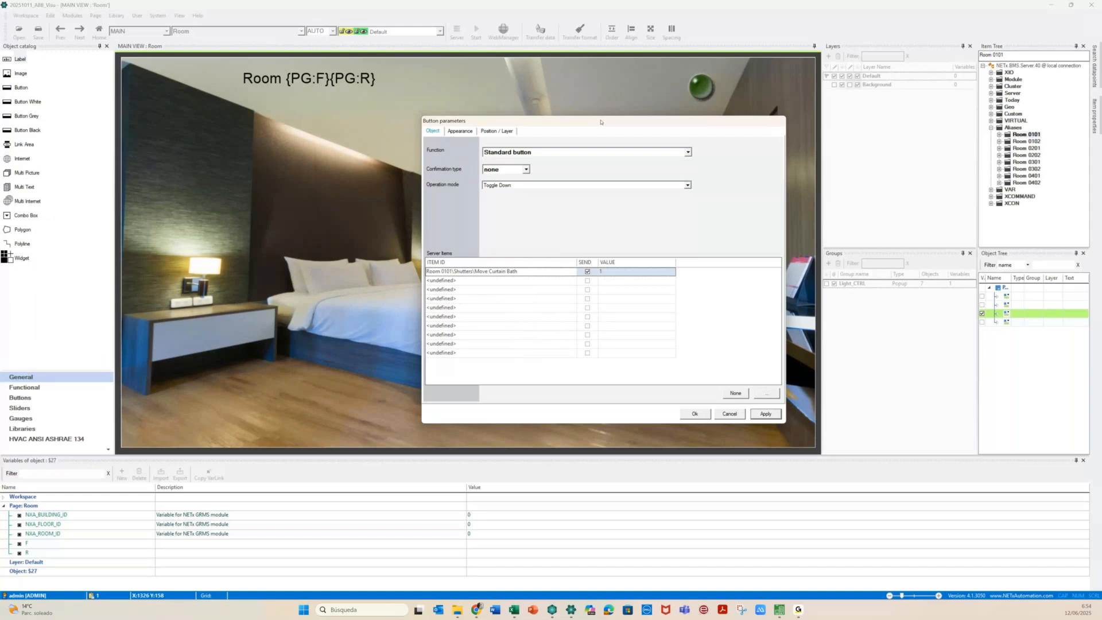
left_click(339, 244)
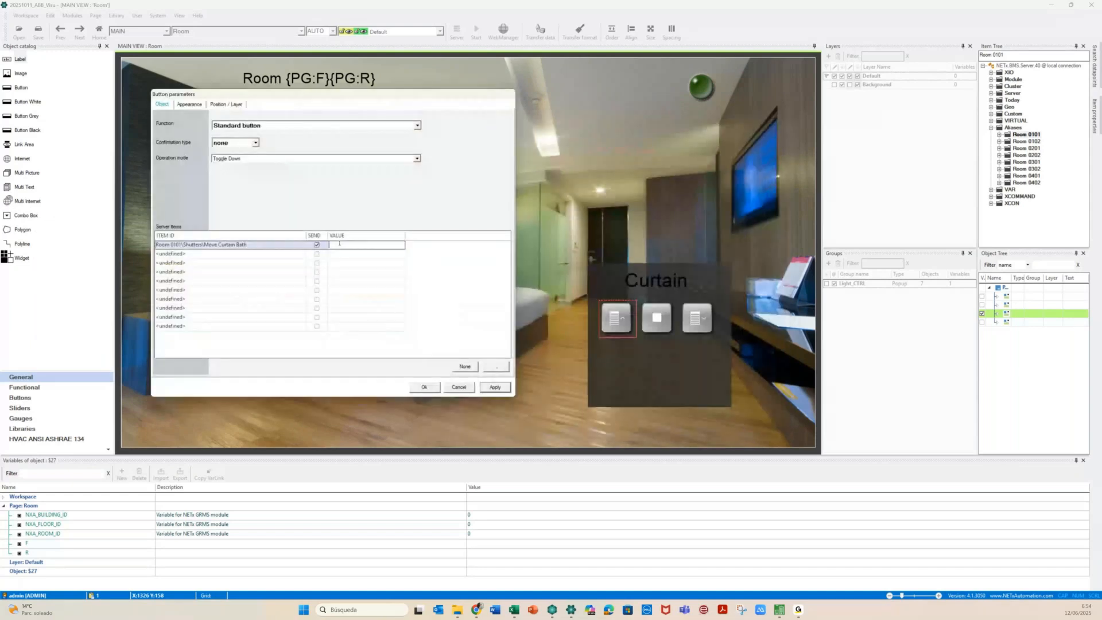
type("0")
Swap the item ID's room digits for {PG:F}{PG:R}, confirm, and open the curtain-down button's settings
left_click(180, 245)
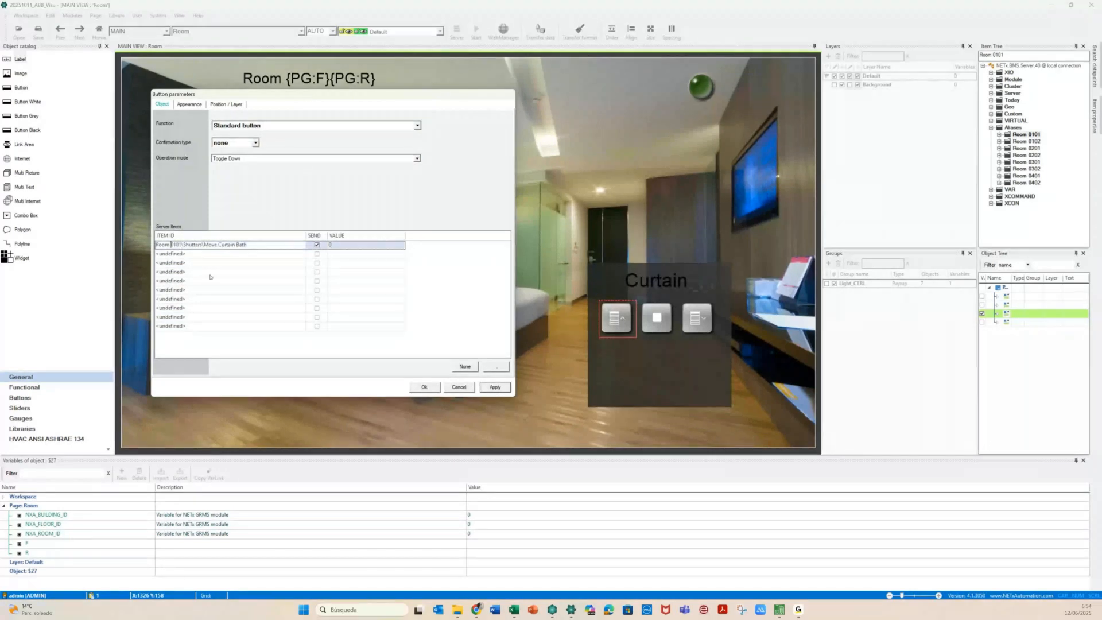
key("shift+Right")
key("shift+Right")
type("{PG:F}")
key("Delete")
key("Delete")
type("{PG:R}")
left_click_drag(273, 247, 116, 258)
key("ctrl+c")
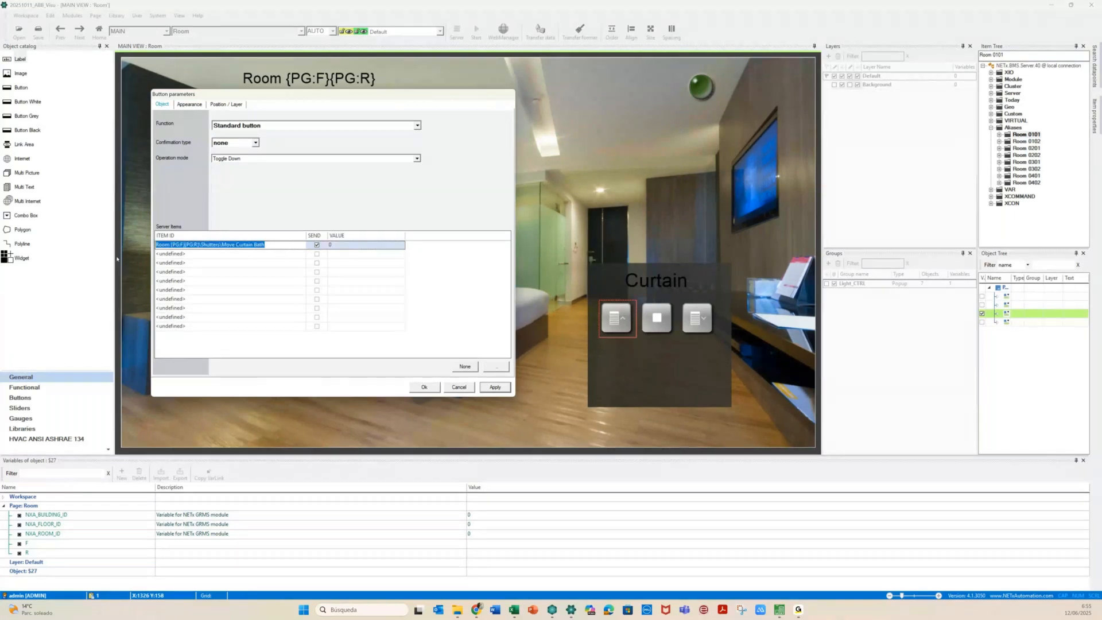
left_click(494, 388)
left_click(424, 387)
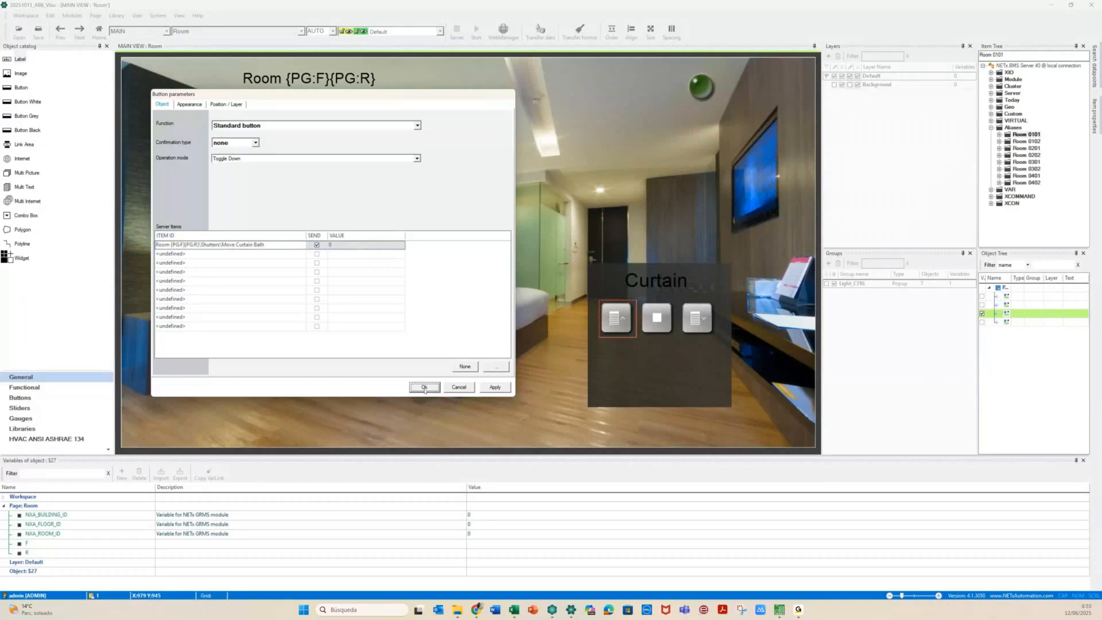
left_click(695, 323)
double_click(694, 322)
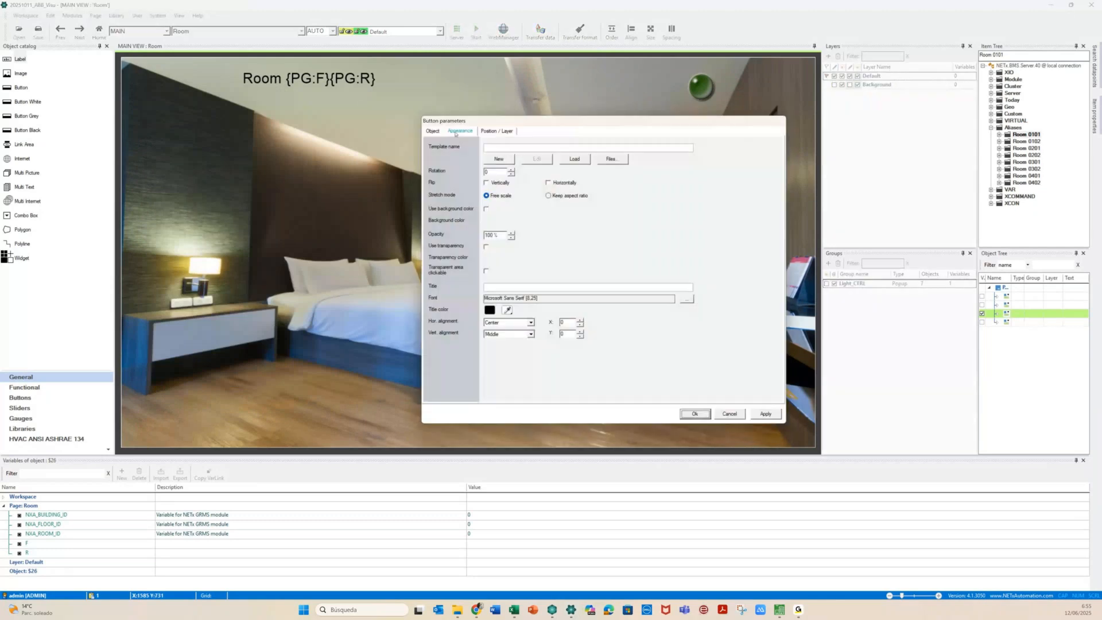
Bind the right button to Room {PG:F}{PG:R}\Shutters\Move Curtain Bath, sending 1, and apply
left_click(433, 131)
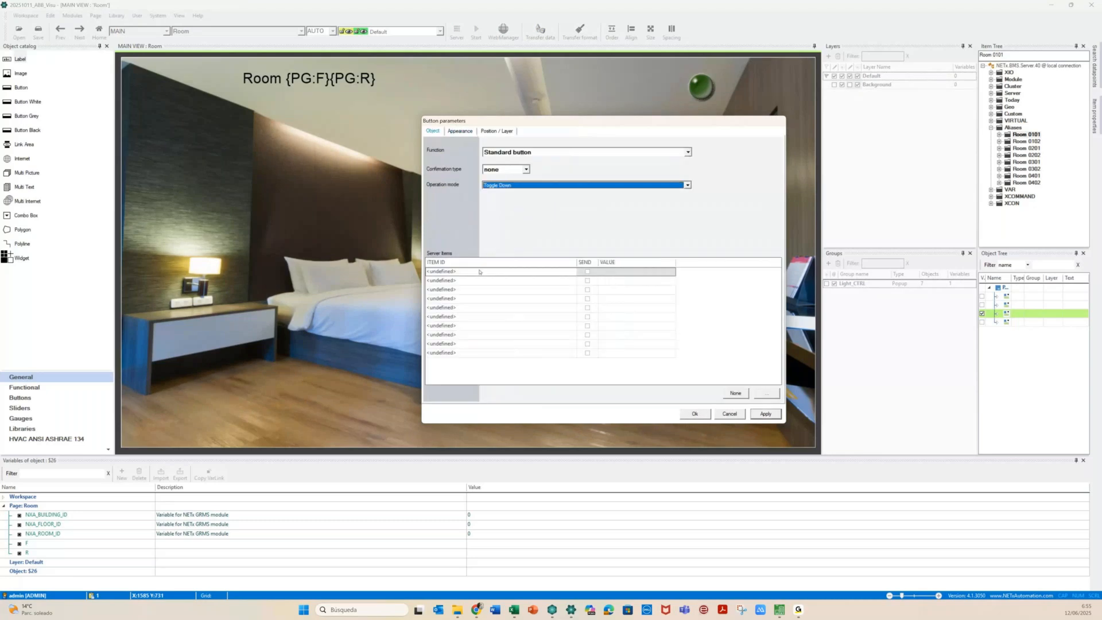
left_click(480, 273)
key("ctrl+v")
left_click(587, 271)
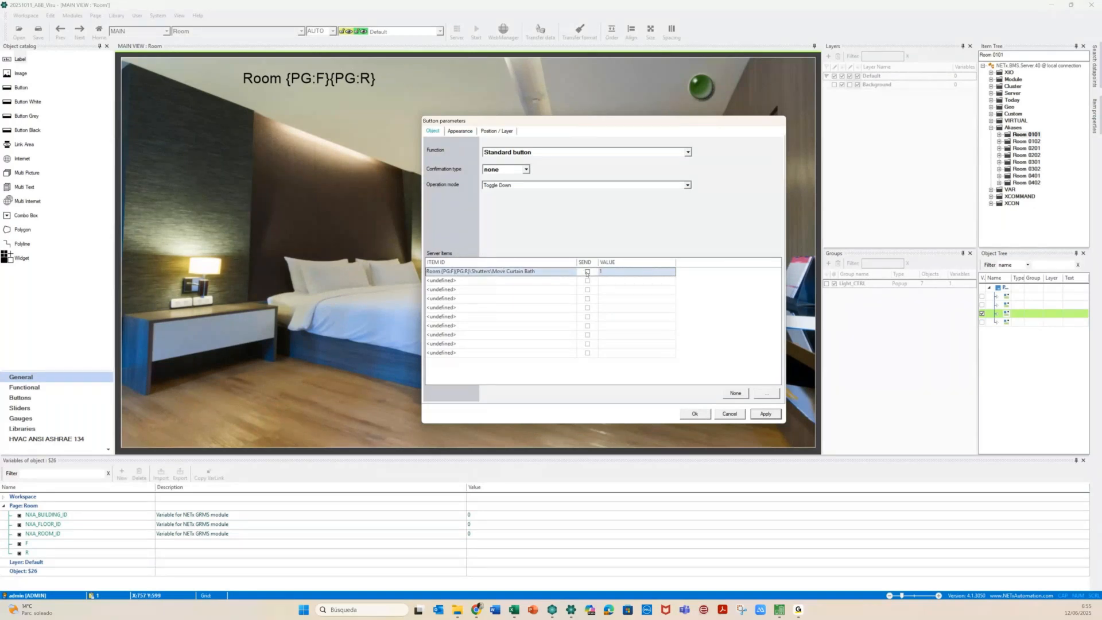
left_click(768, 414)
left_click(698, 417)
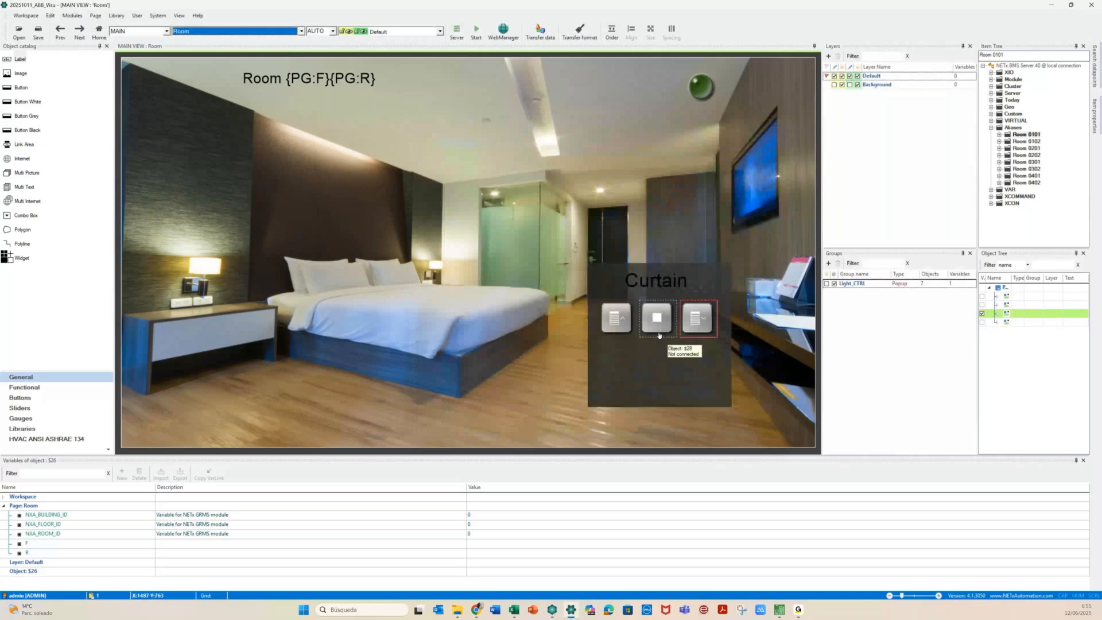
left_click(659, 335)
Set the stop button to Toggle Down and link it to the Stop Curtain Bath item
double_click(658, 334)
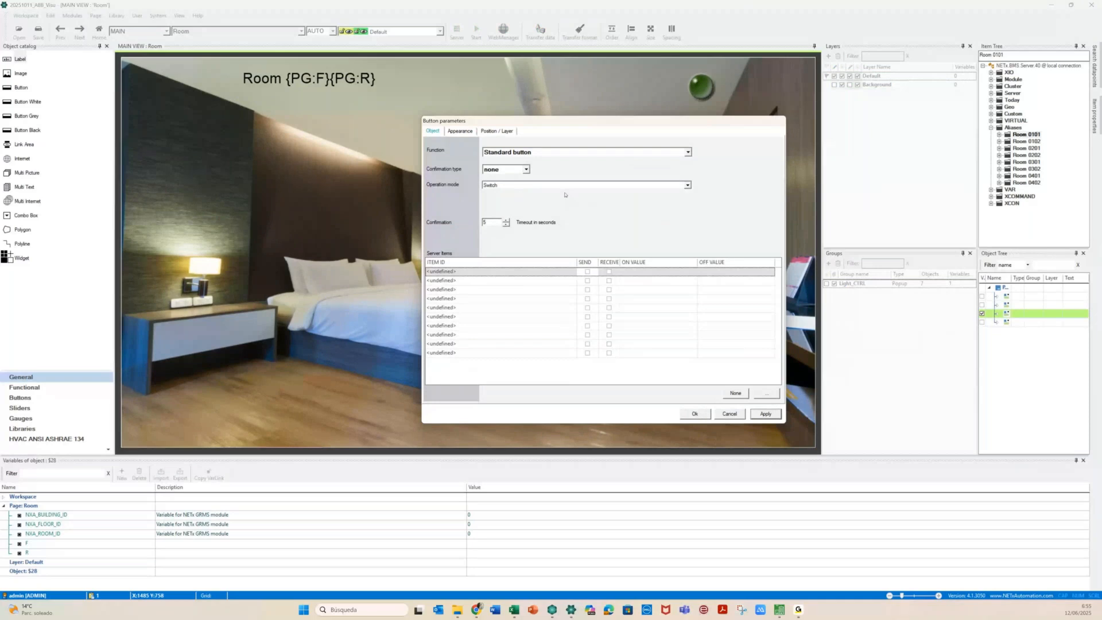
left_click(545, 184)
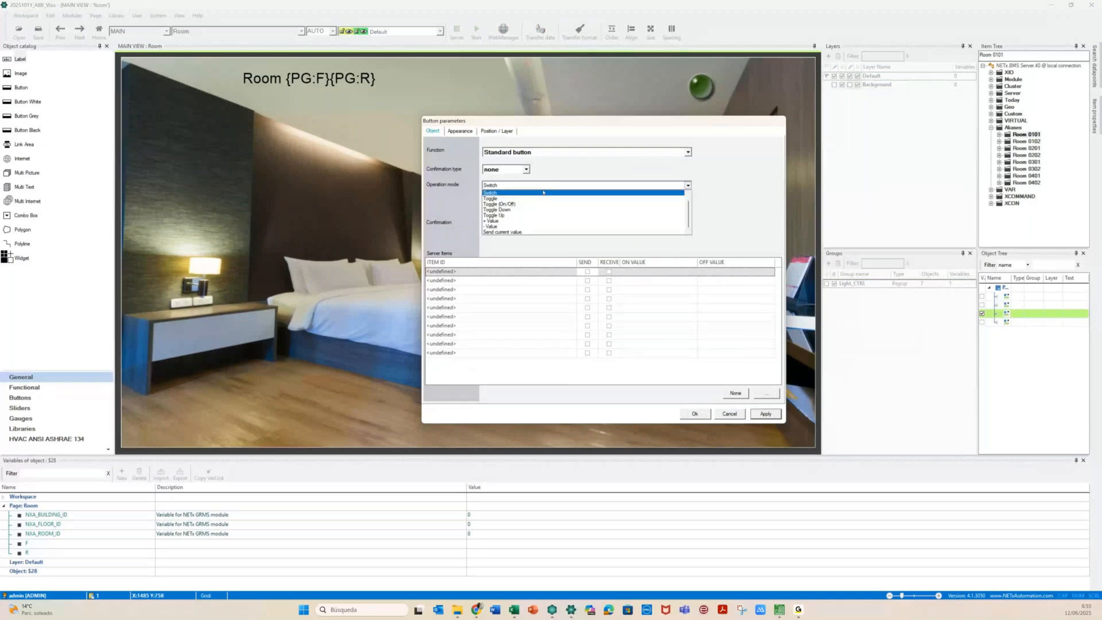
left_click(497, 210)
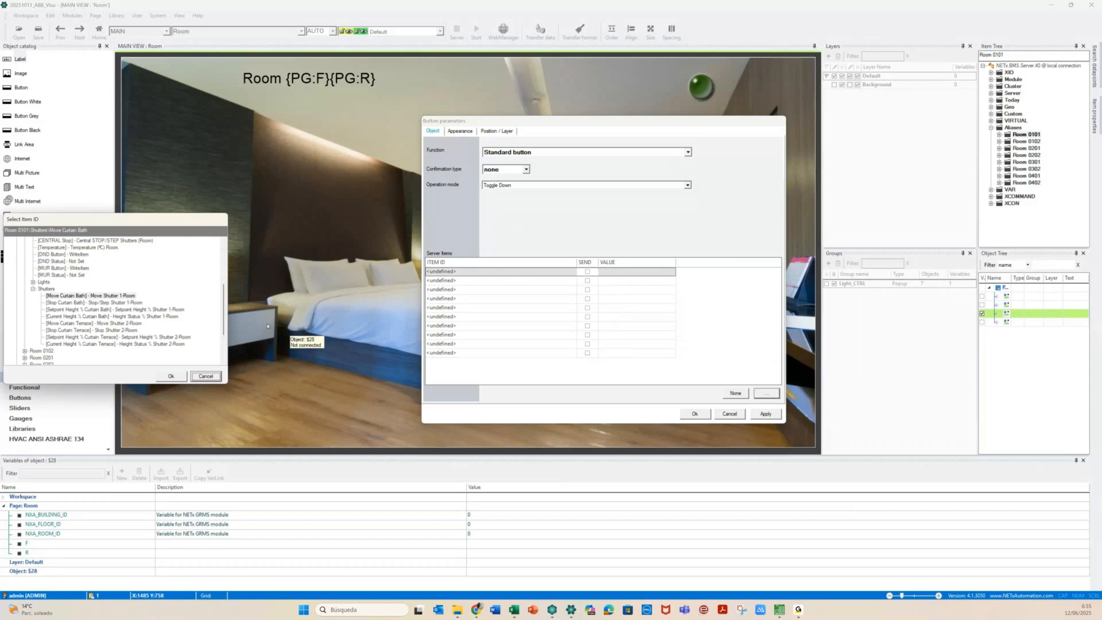
left_click(94, 302)
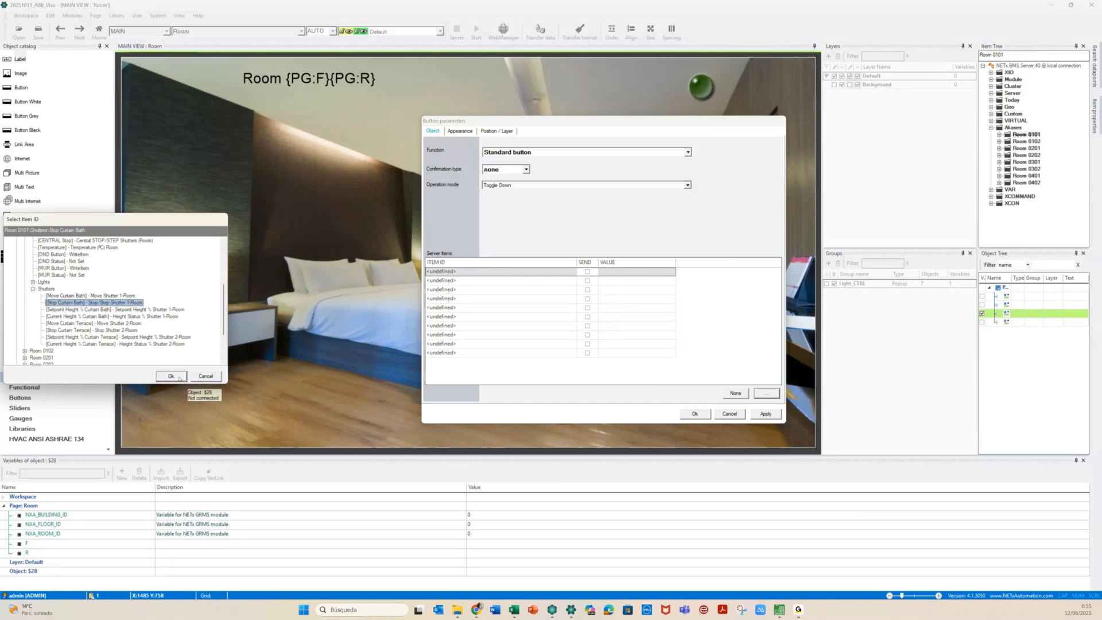
left_click(179, 377)
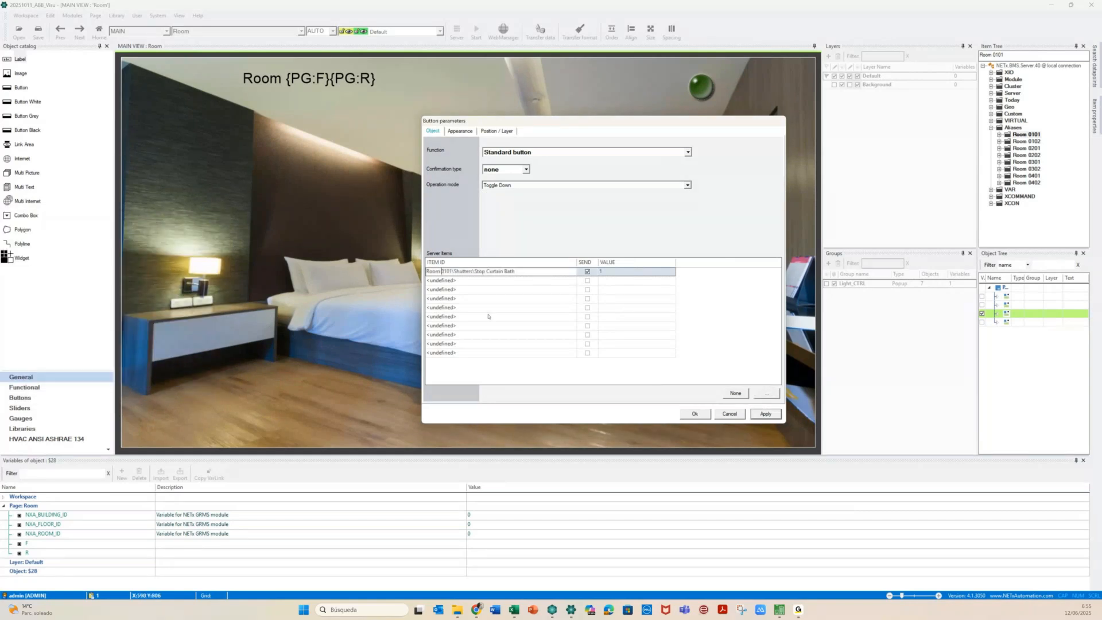
Replace the room digits in the stop item ID with {PG:F}{PG:R} and apply
key("shift+Right")
left_click(26, 543)
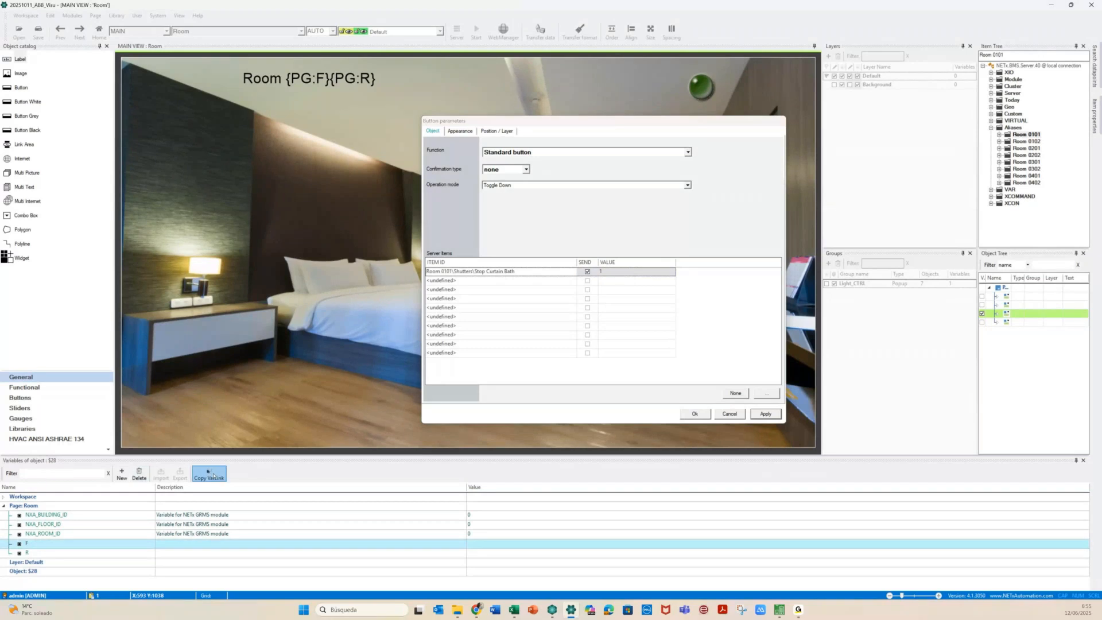
left_click_drag(440, 271, 447, 272)
type("{PG:F}")
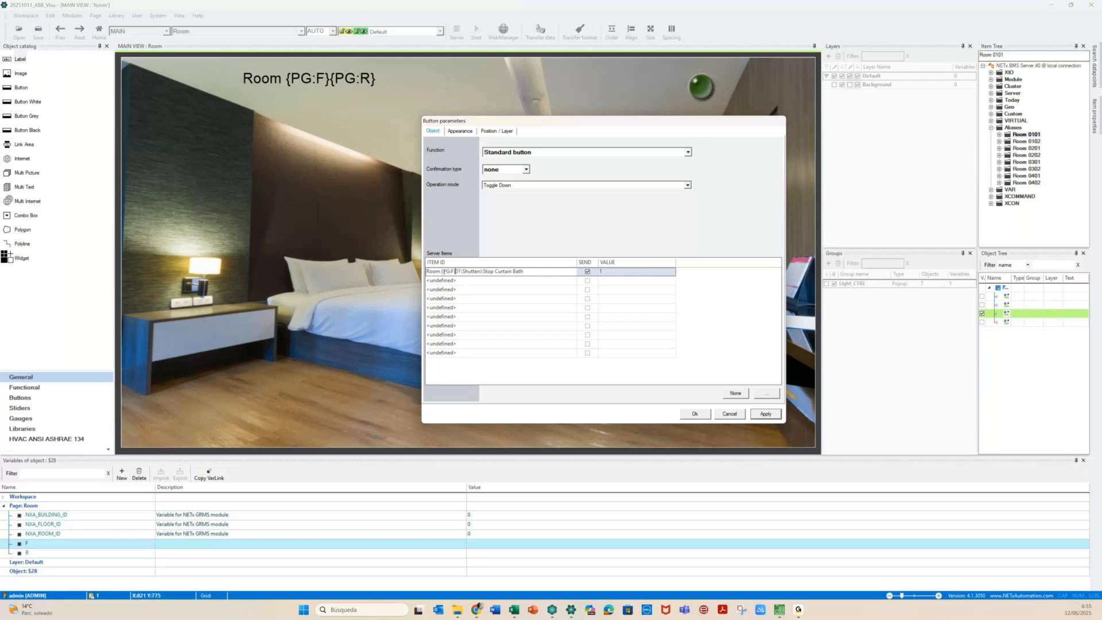
left_click_drag(457, 271, 461, 272)
type("{PG:F}")
left_click(767, 414)
Close the stop button settings and drag the Curtain panel's bottom edge up to shorten it
left_click(694, 414)
left_click(527, 371)
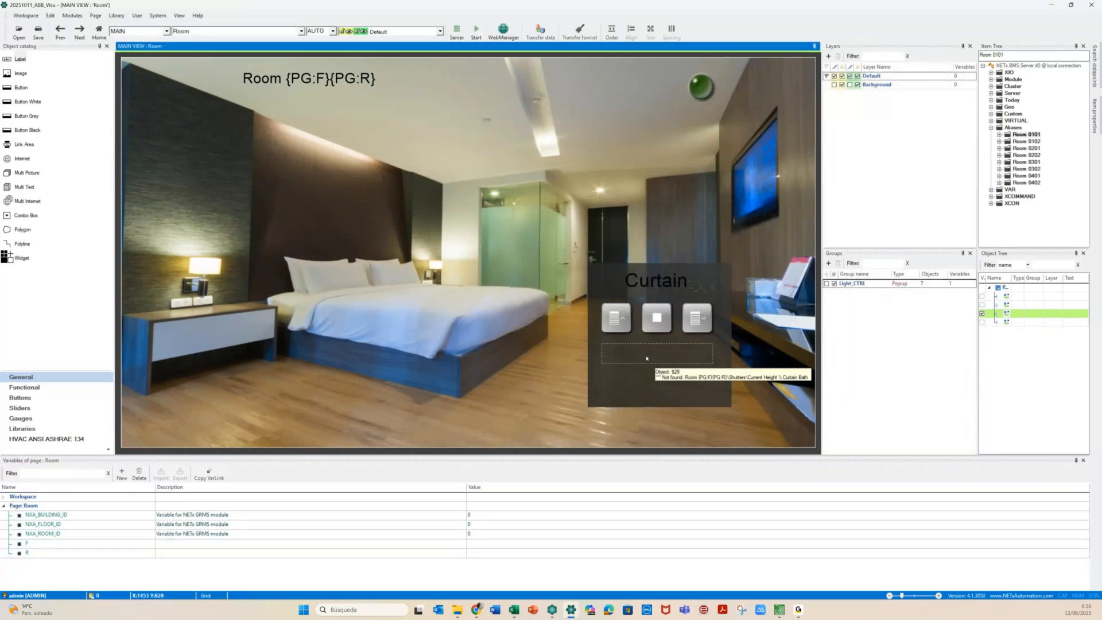
left_click(657, 398)
left_click(661, 408)
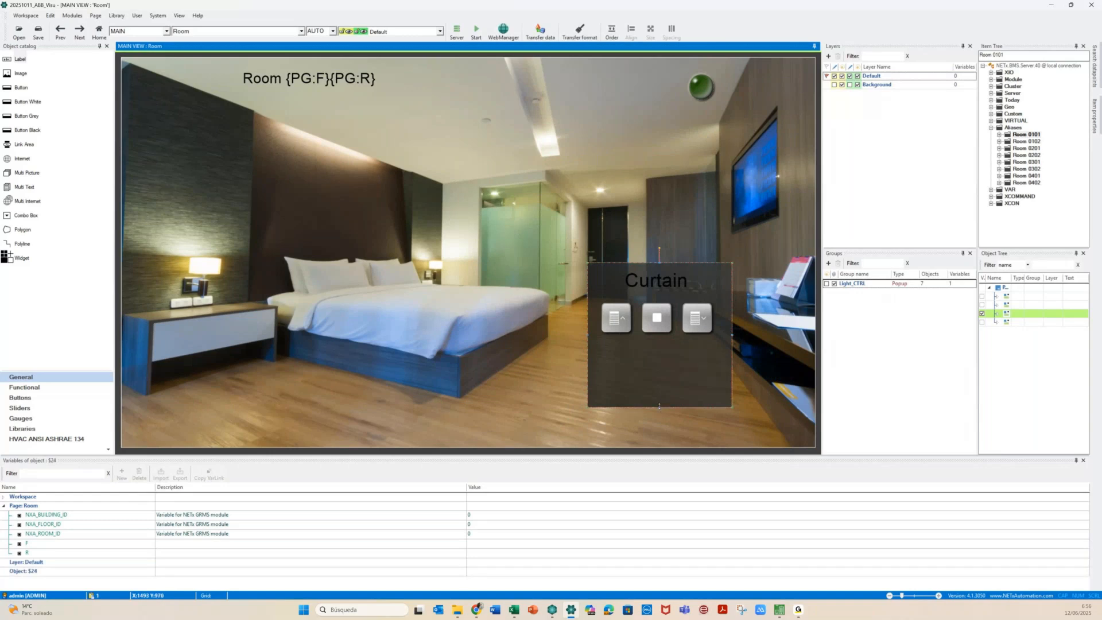
left_click_drag(660, 405, 655, 377)
Box-select all the Curtain popup objects and bring up their context menu
left_click(560, 321)
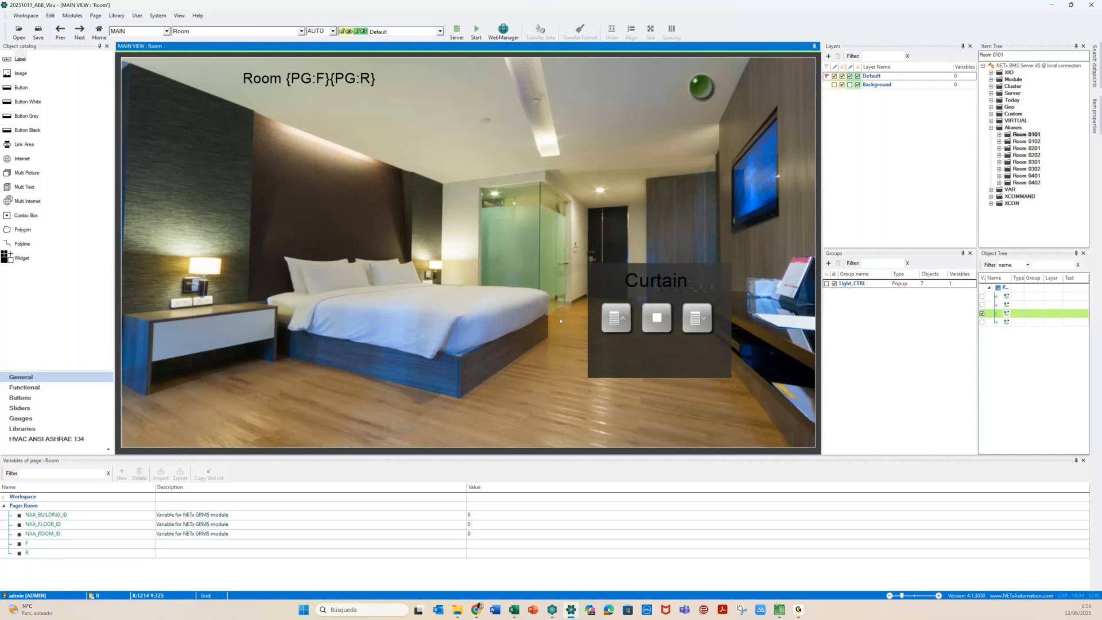
left_click_drag(576, 250, 738, 382)
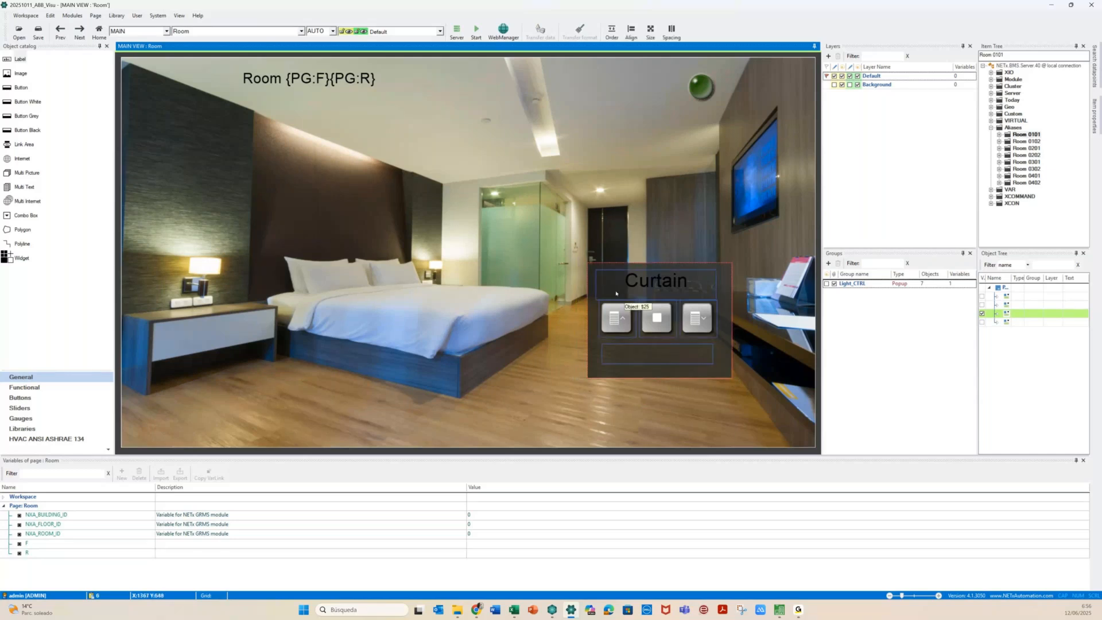
right_click(616, 293)
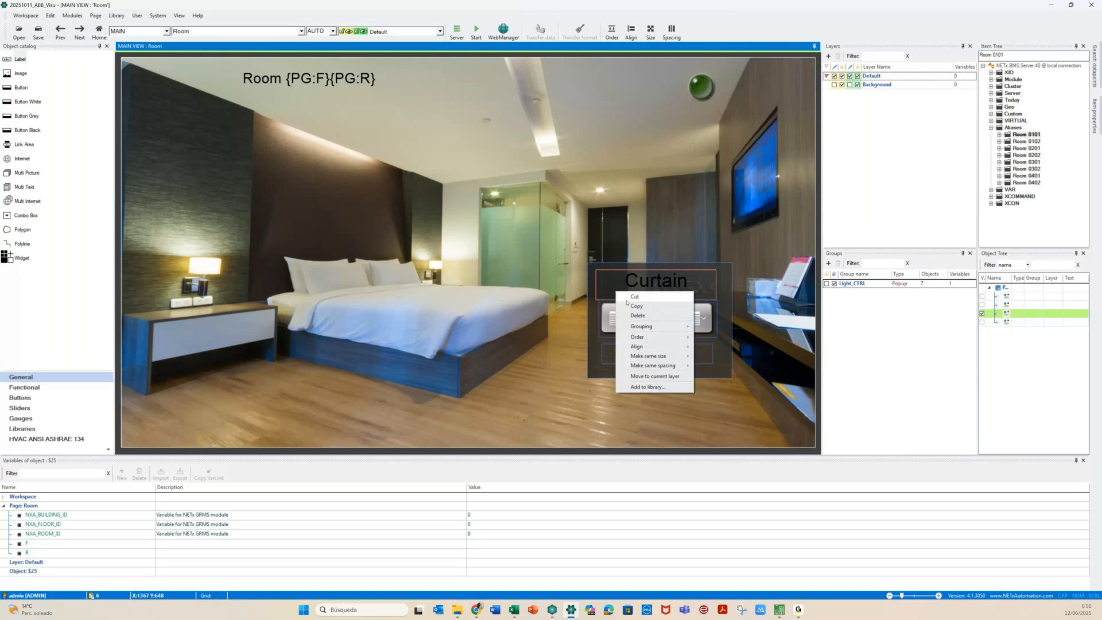
Group the selected objects as a popup group named Curtain
left_click(634, 306)
key("alt+Tab")
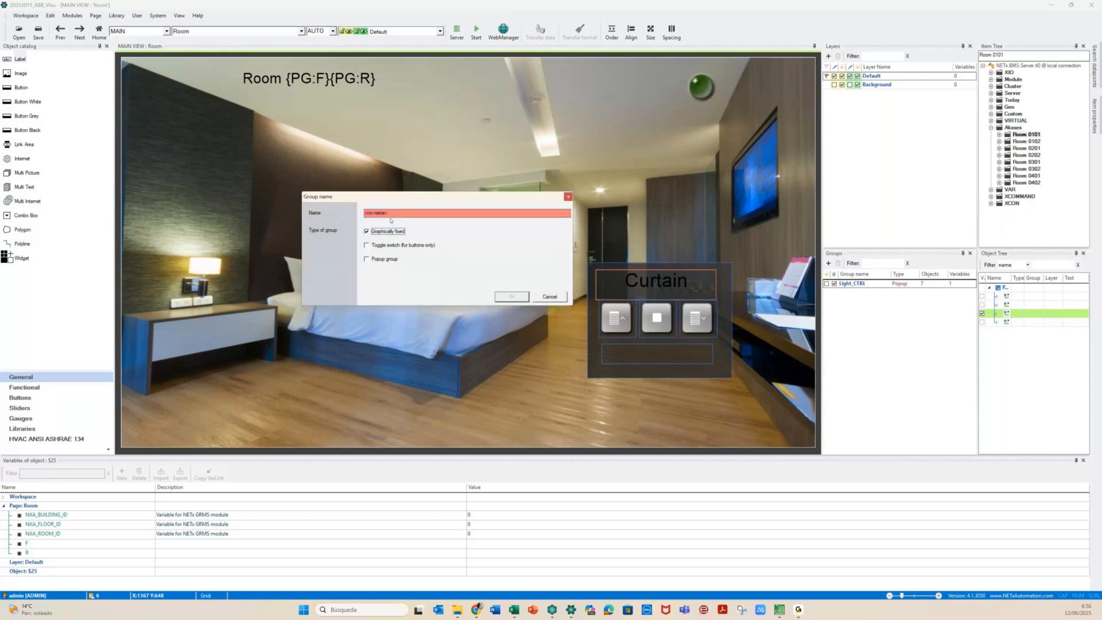
key("shift+Tab")
type("Cu")
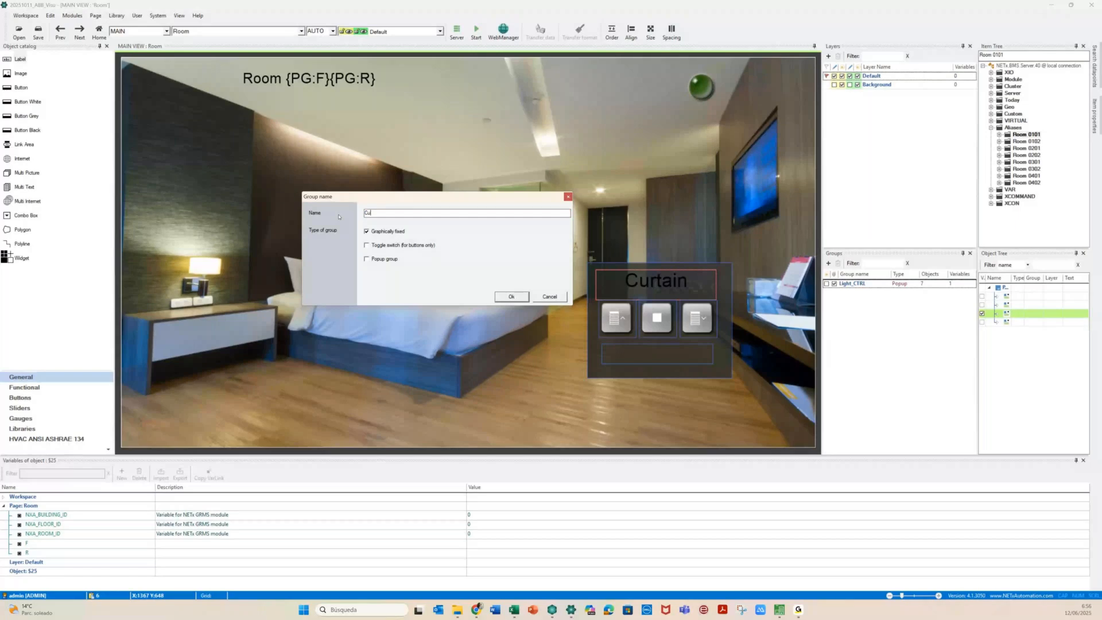
type("rtain")
left_click(390, 259)
left_click(510, 297)
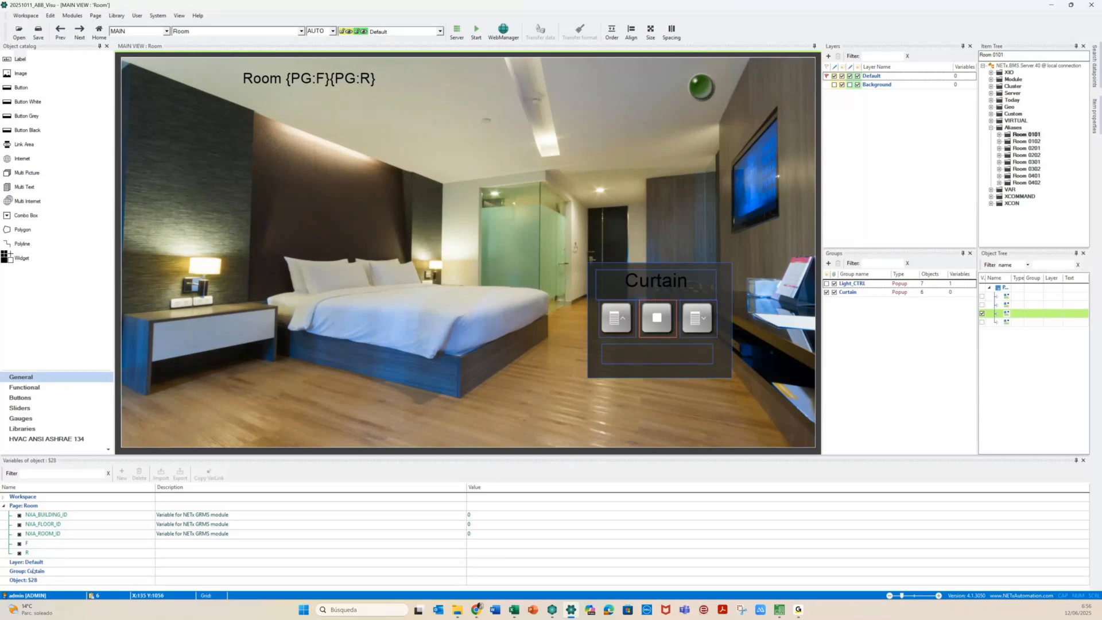
Add a group variable named C to the Curtain group
left_click(33, 571)
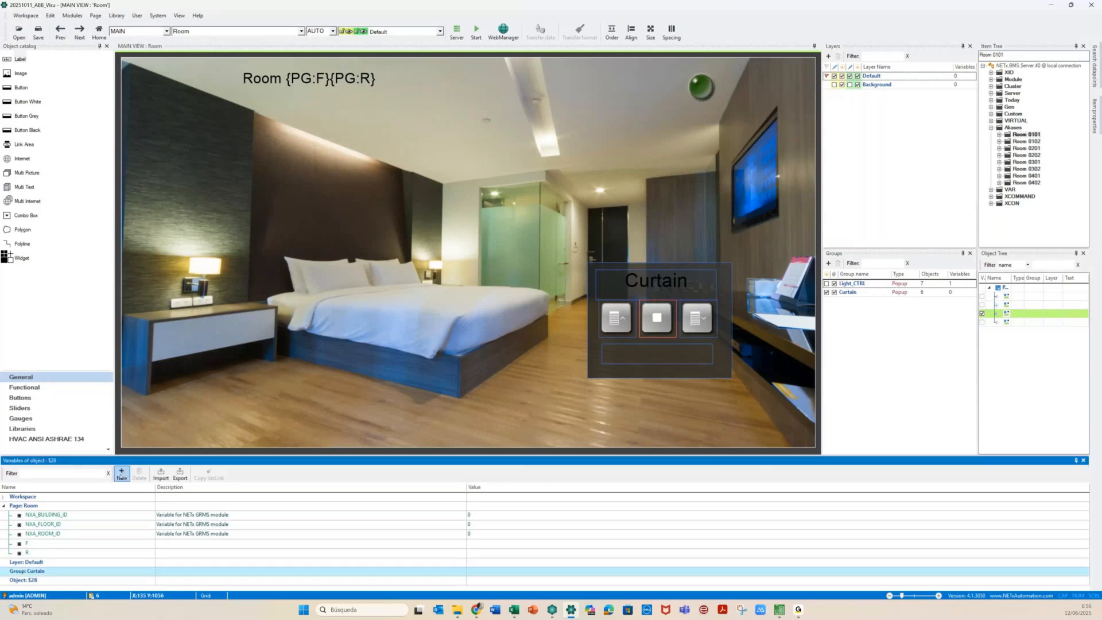
left_click(121, 474)
type("sd")
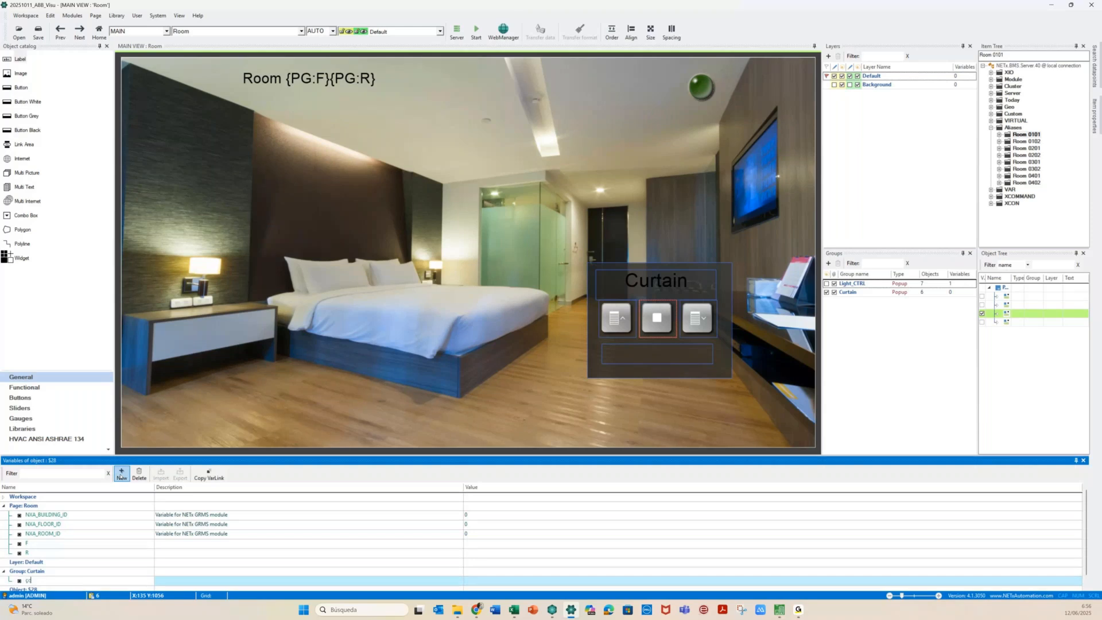
key("BackSpace")
key("BackSpace")
left_click(16, 579)
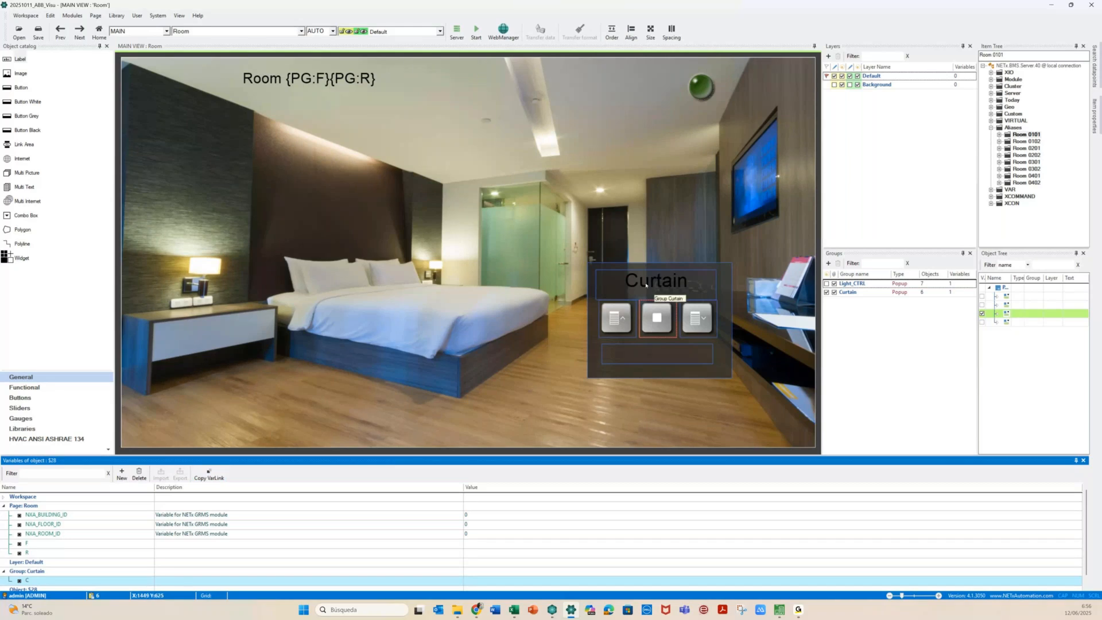
Prefix the popup title with {GR:C} so it reads '{GR:C} Curtain'
double_click(646, 285)
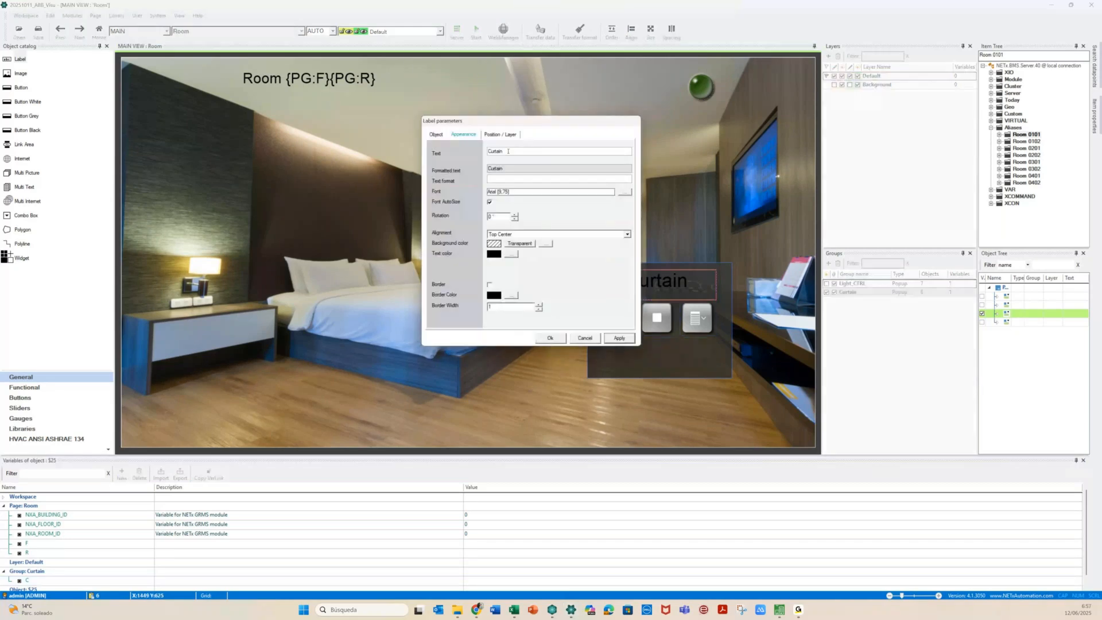
key("Home")
type("{GR:C}")
key("End")
left_click(618, 338)
Check the up button, then replace Bath with {GR:C} in the stop button's item ID
left_click(615, 319)
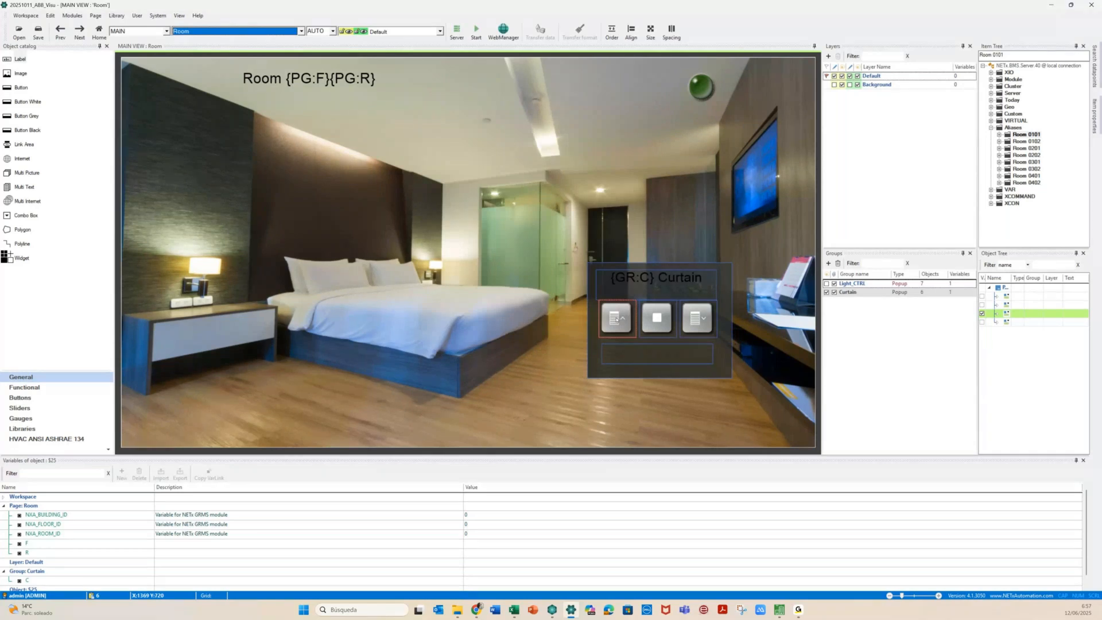
double_click(615, 319)
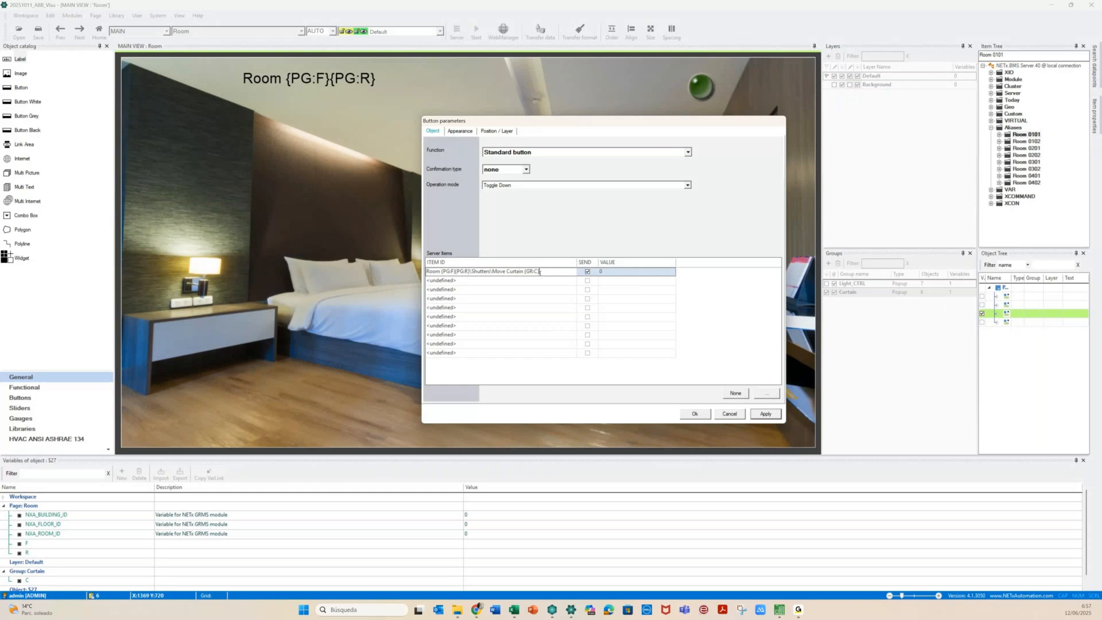
left_click(693, 413)
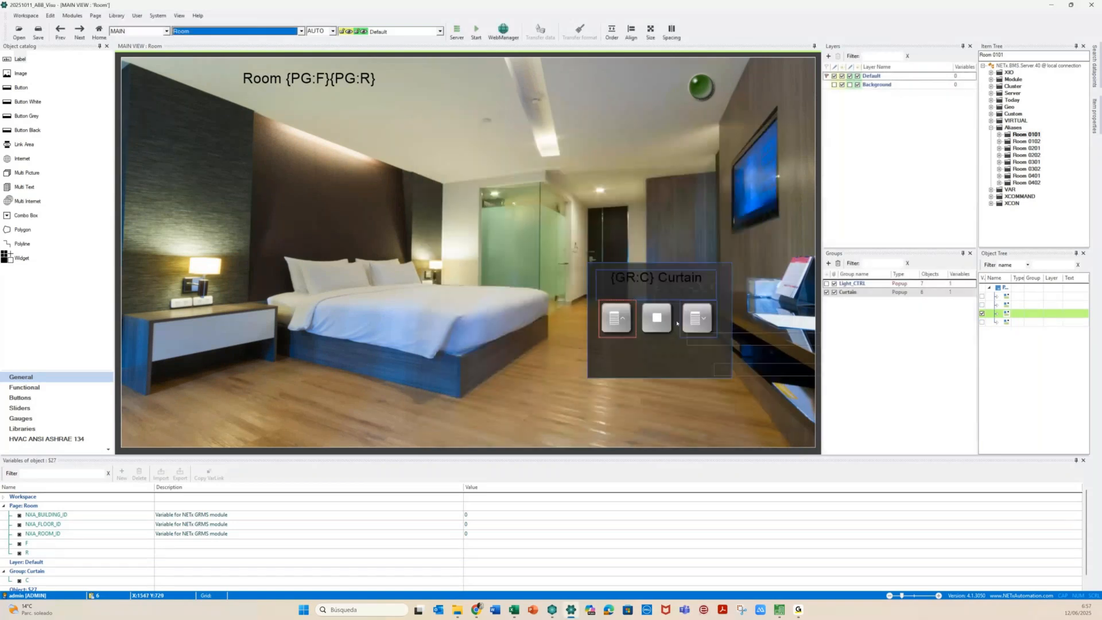
double_click(684, 321)
left_click_drag(580, 129, 293, 102)
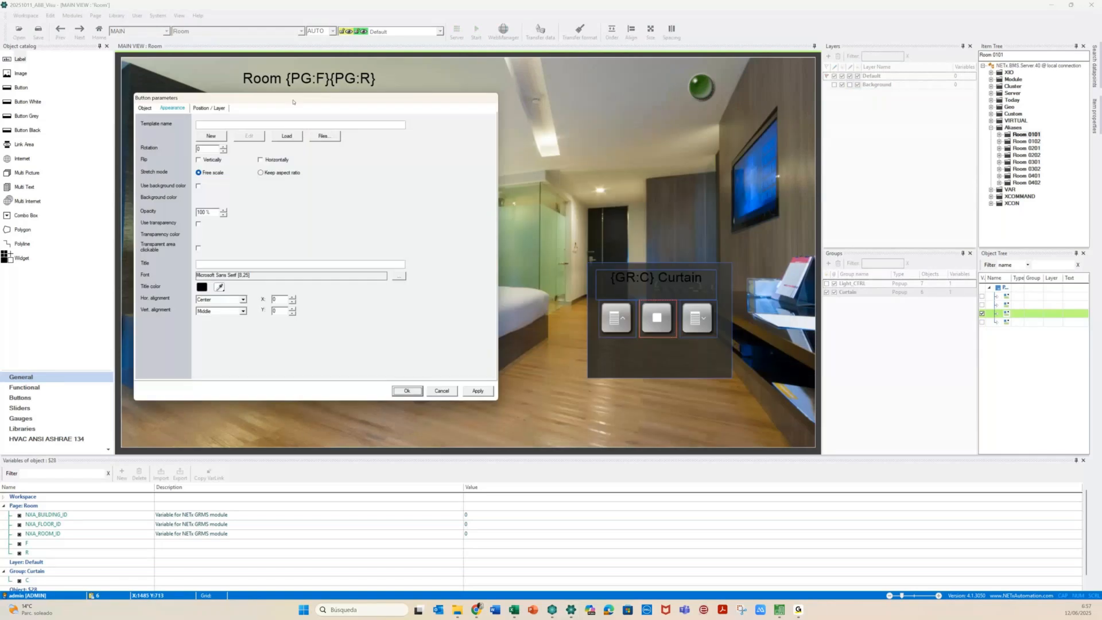
left_click(145, 108)
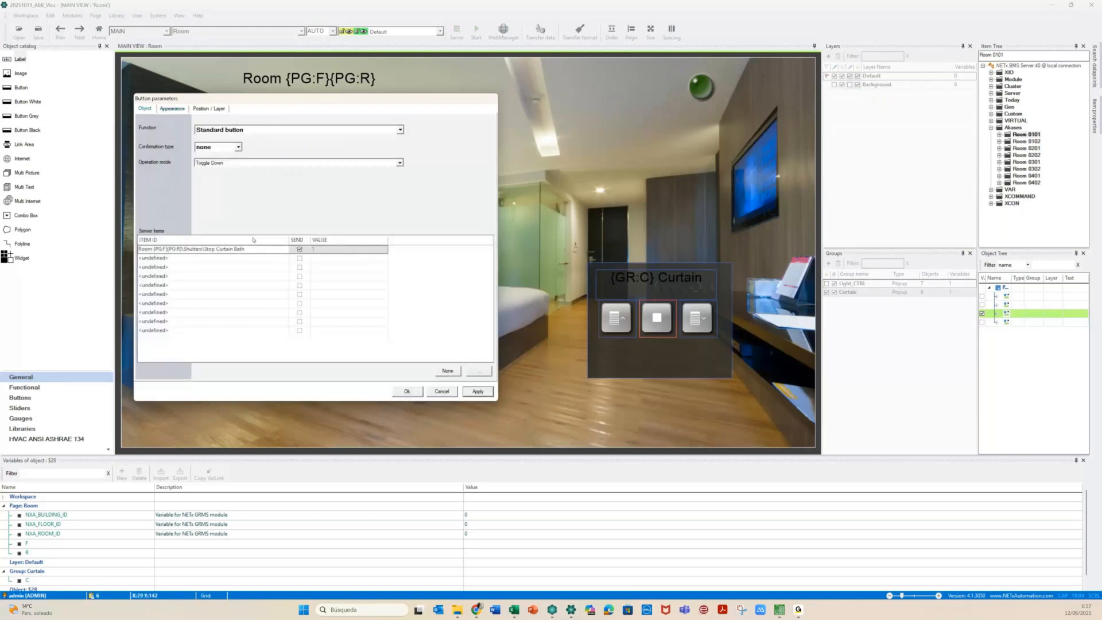
left_click(253, 247)
key("BackSpace")
key("BackSpace")
key("BackSpace")
key("BackSpace")
type("{GR:C}")
left_click(686, 321)
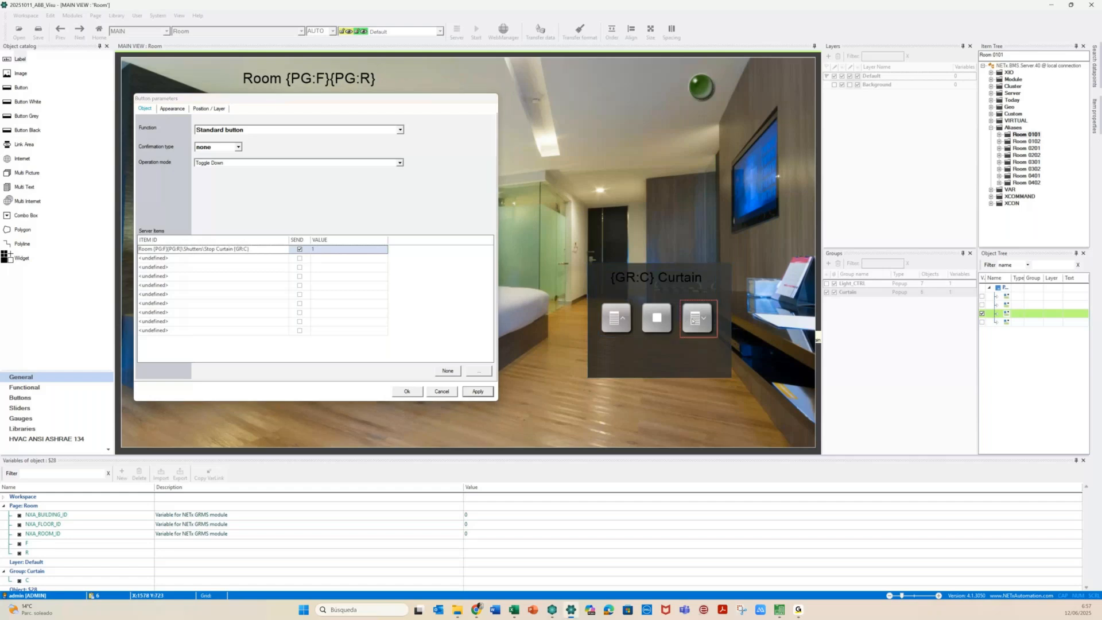
left_click(539, 334)
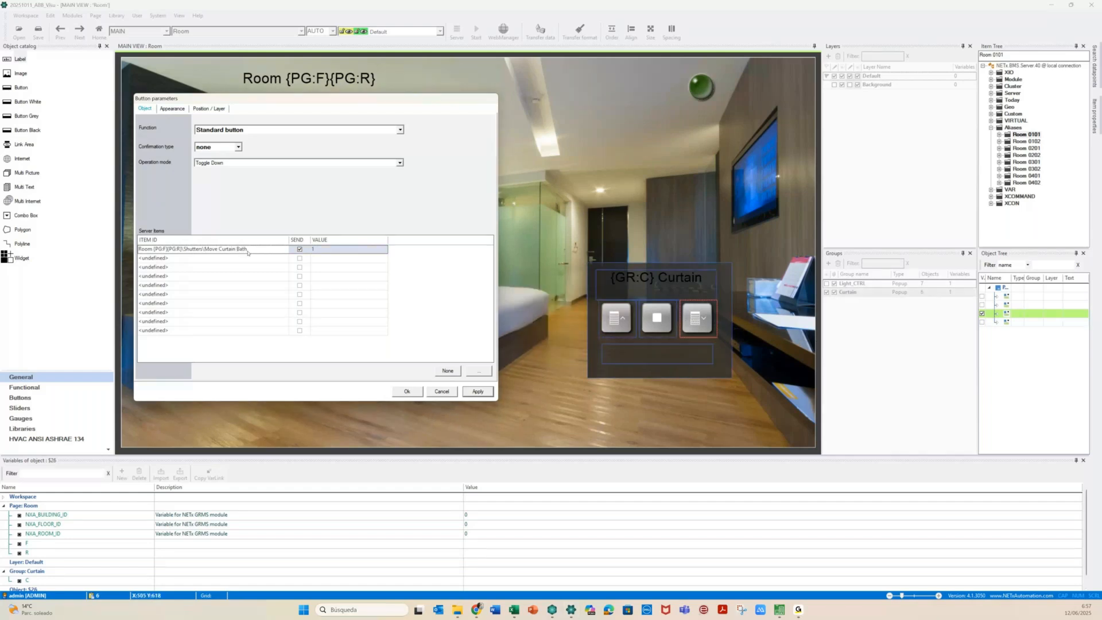
Replace Bath with {GR:C} in the Move Curtain button's item ID
double_click(248, 250)
key("BackSpace")
type("{GR:C}")
left_click(658, 358)
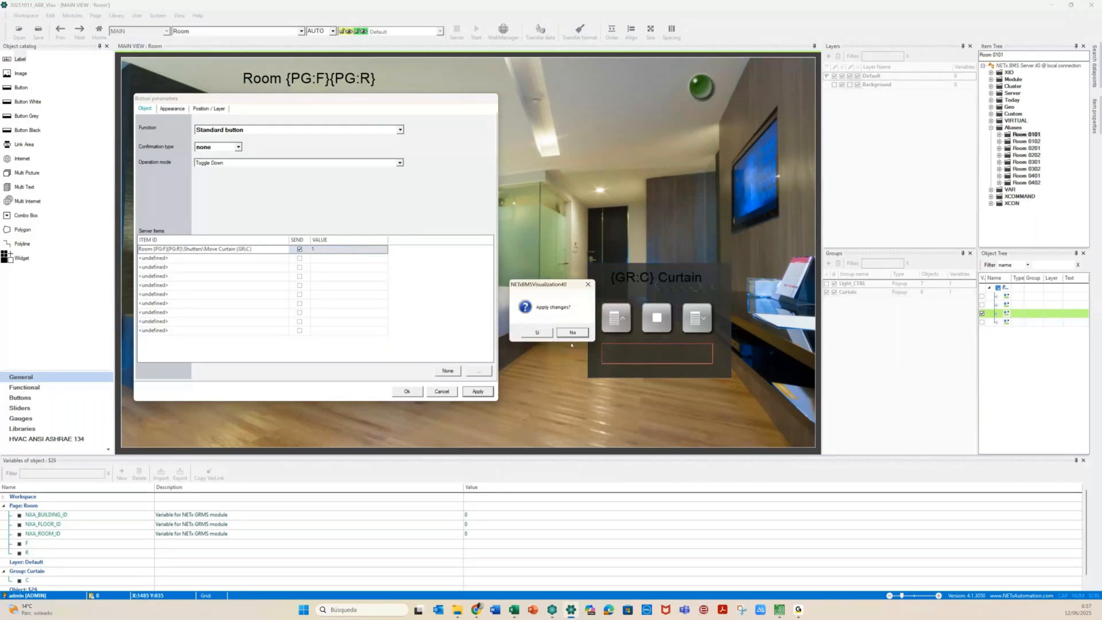
left_click(534, 333)
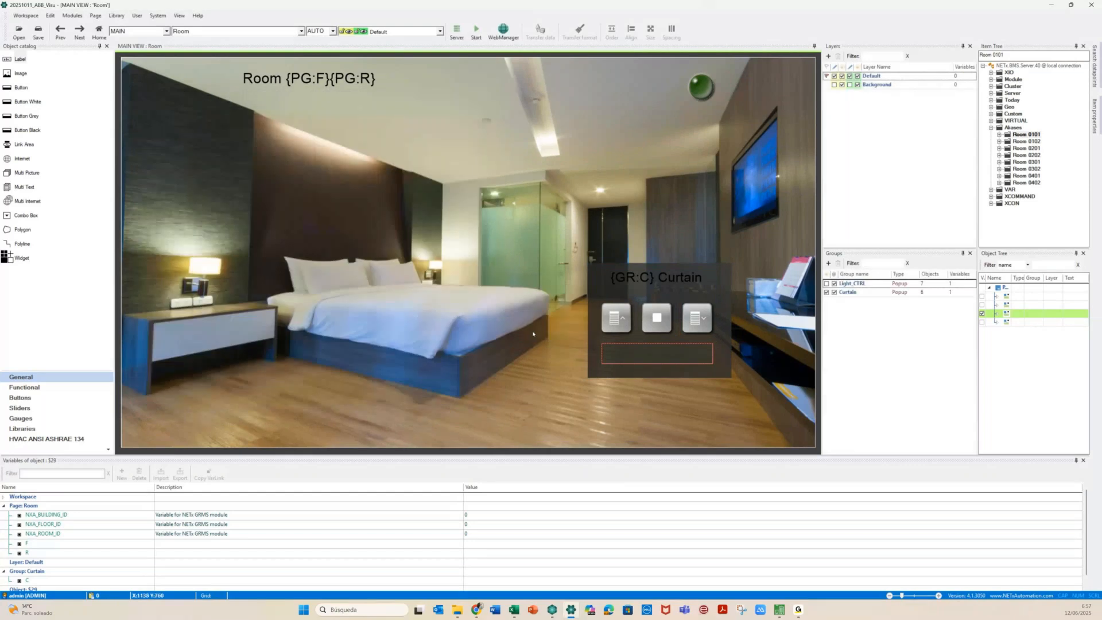
Replace Bath with {GR:C} in the Current Height indicator's item path and confirm
key("BackSpace")
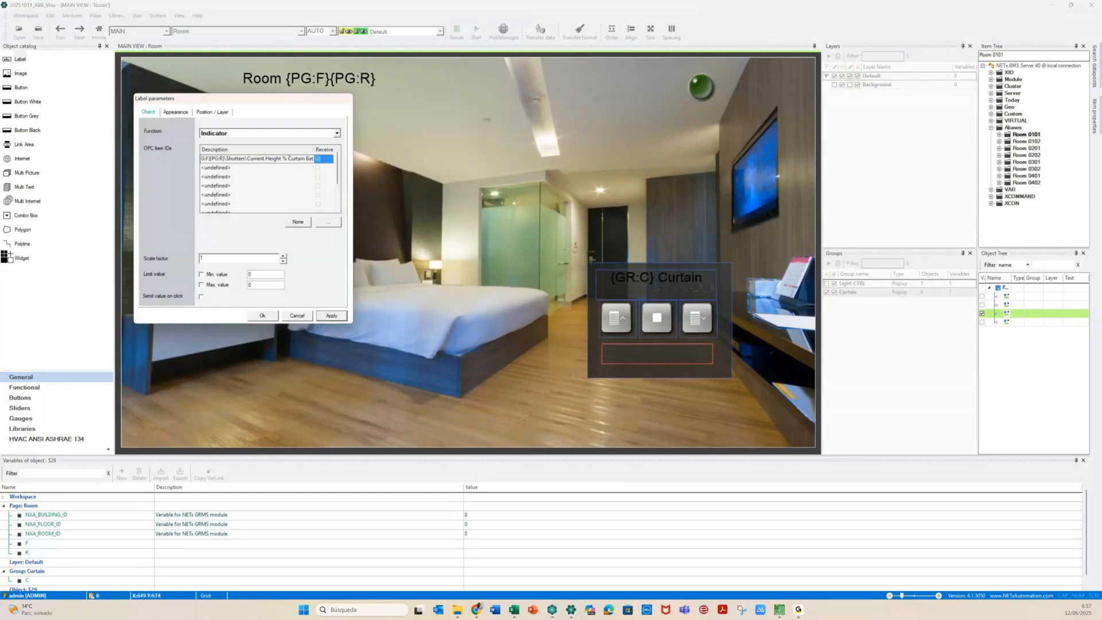
key("BackSpace")
key("BackSpace")
key("BackSpace")
type("{GR:C")
key("Return")
left_click(267, 318)
left_click(510, 425)
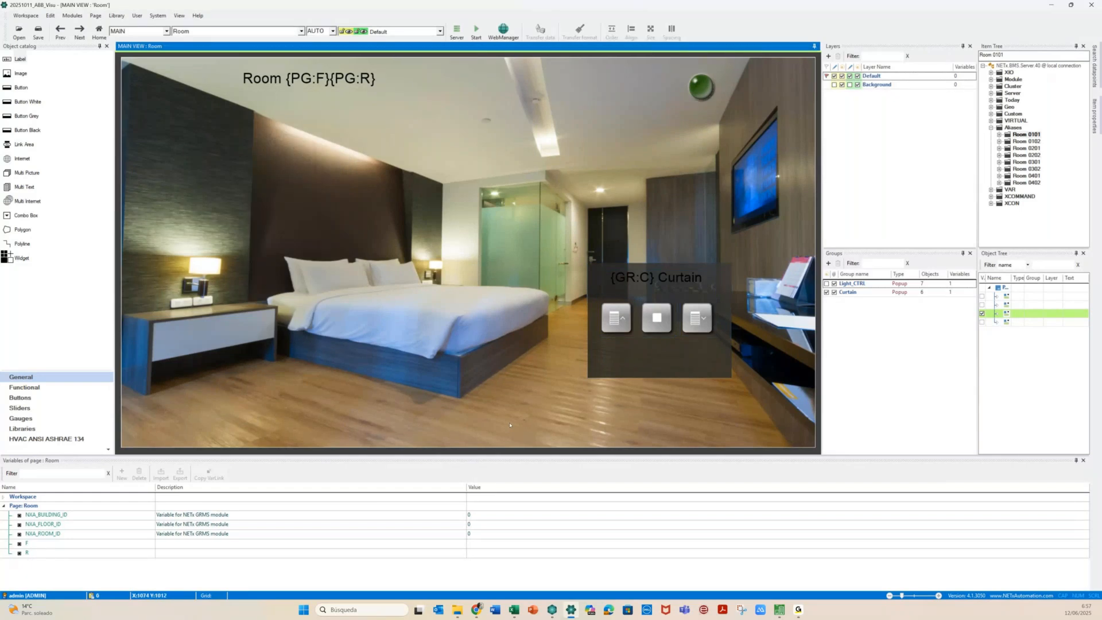
left_click(21, 87)
Draw a new button on the left wall and make it change group visibility
left_click_drag(124, 171, 248, 198)
left_click_drag(172, 190, 176, 192)
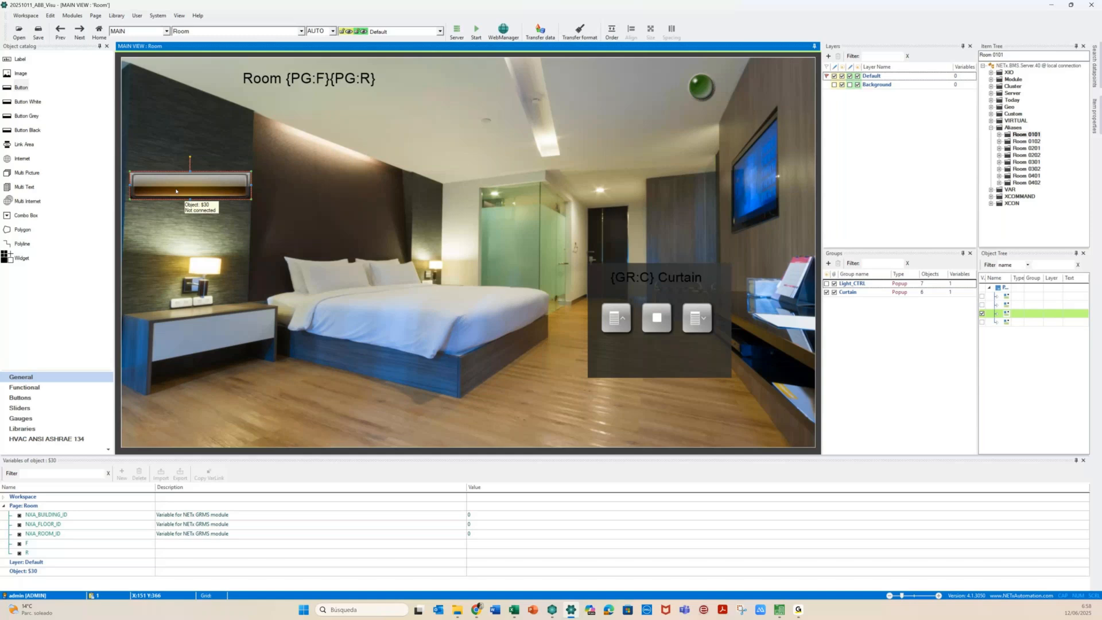
double_click(176, 191)
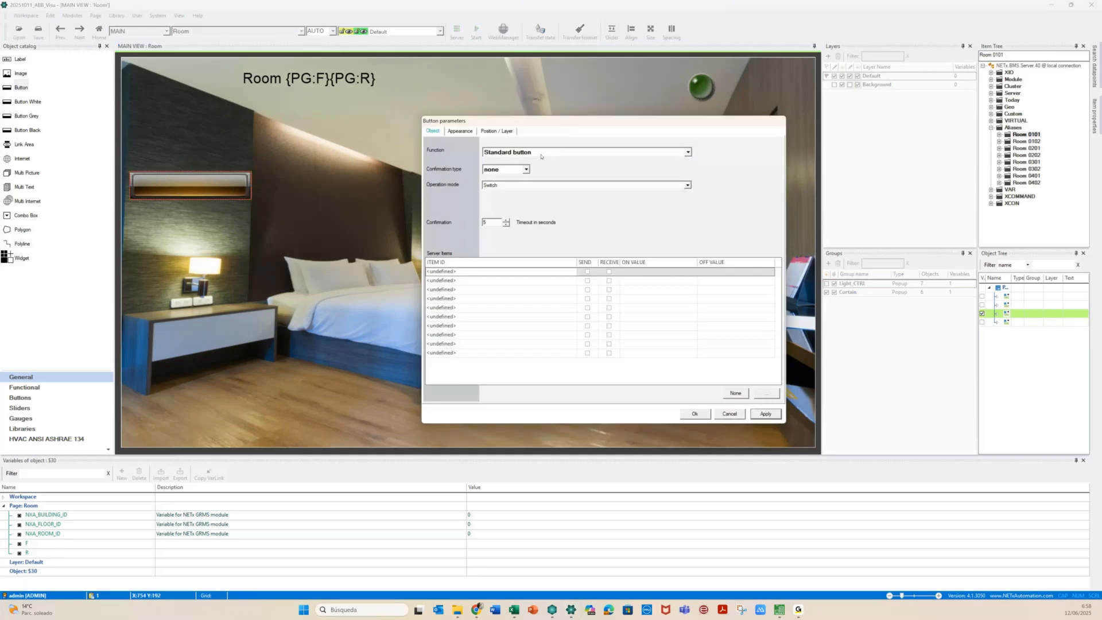
left_click(542, 153)
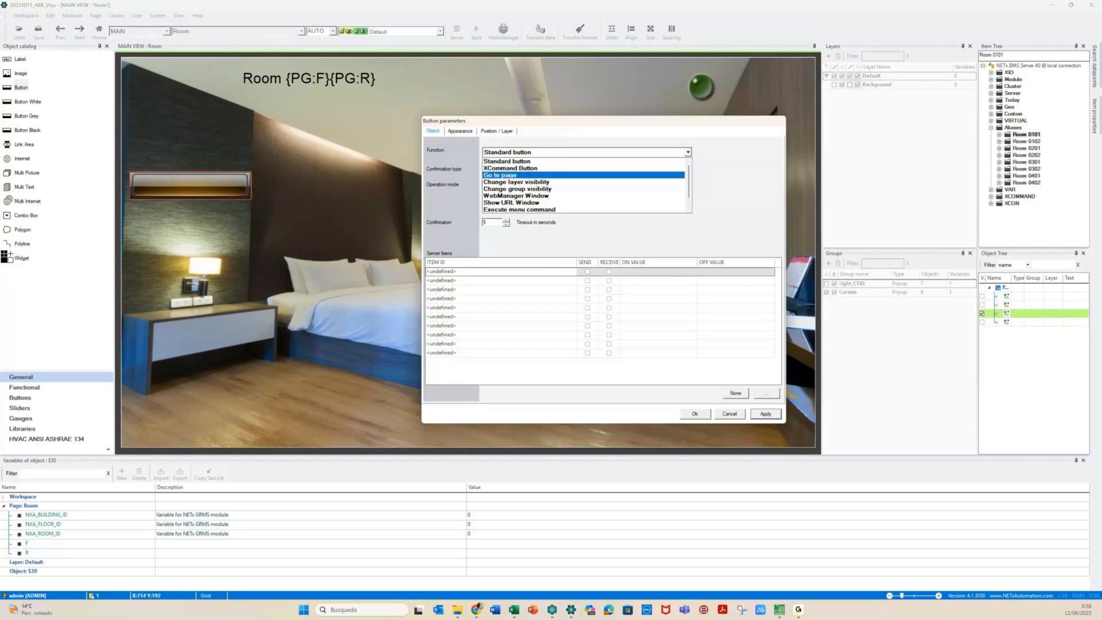
left_click(516, 189)
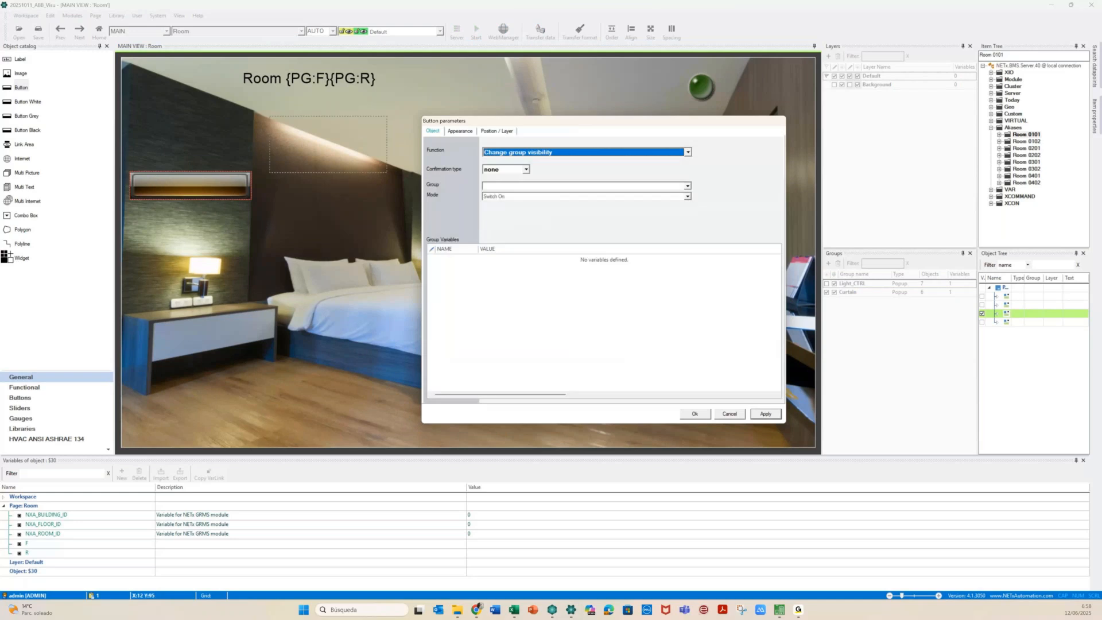
Target the Curtain group with its variable C set to Bath
left_click(258, 196)
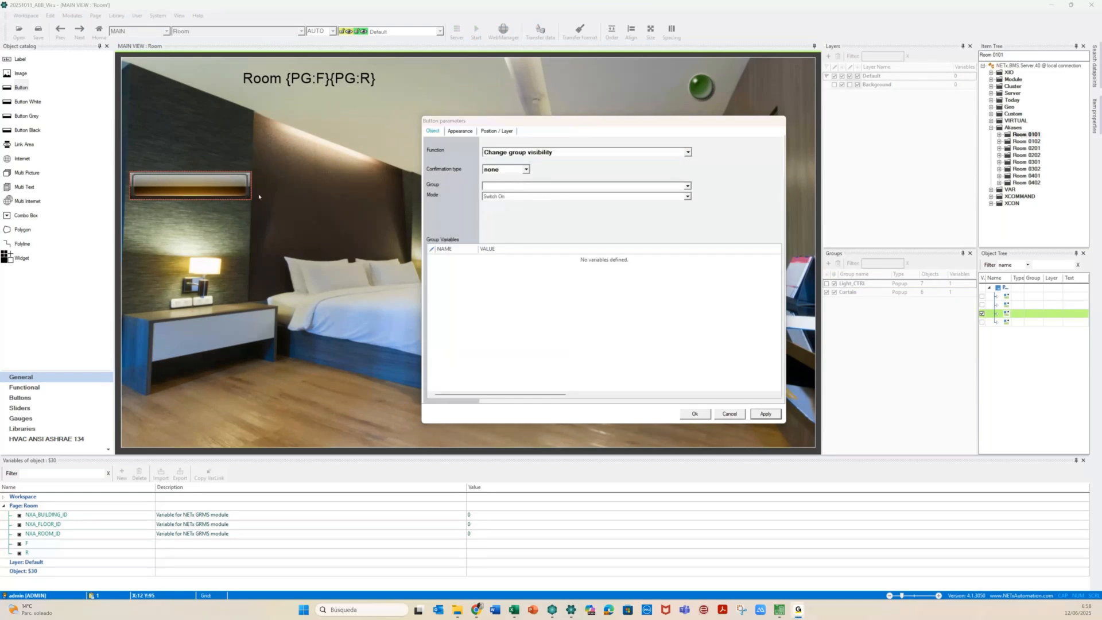
left_click(515, 188)
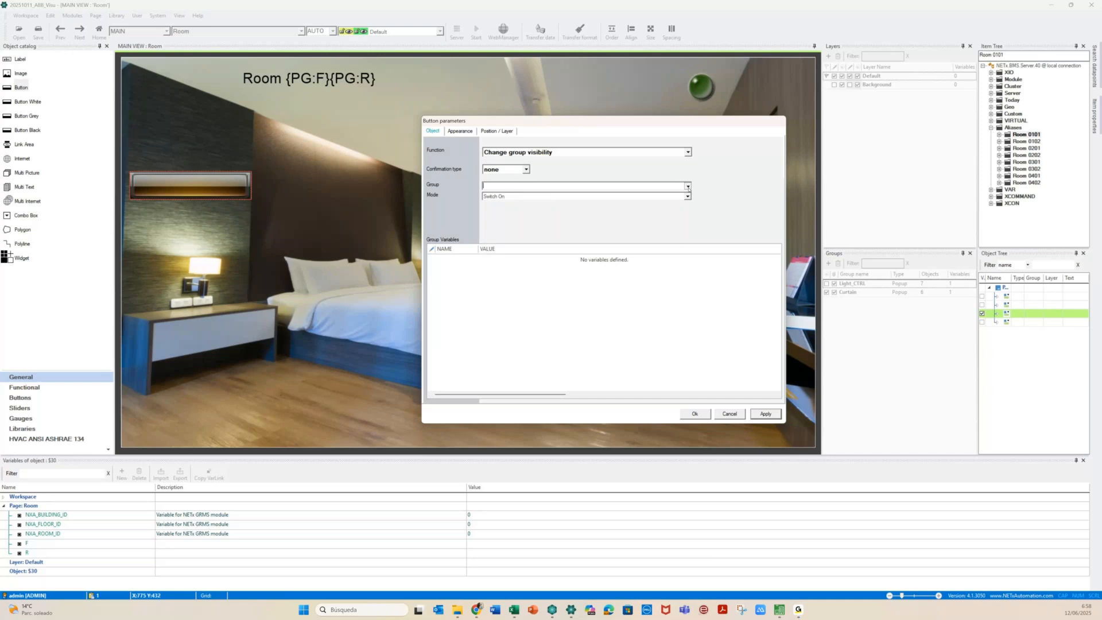
left_click(688, 187)
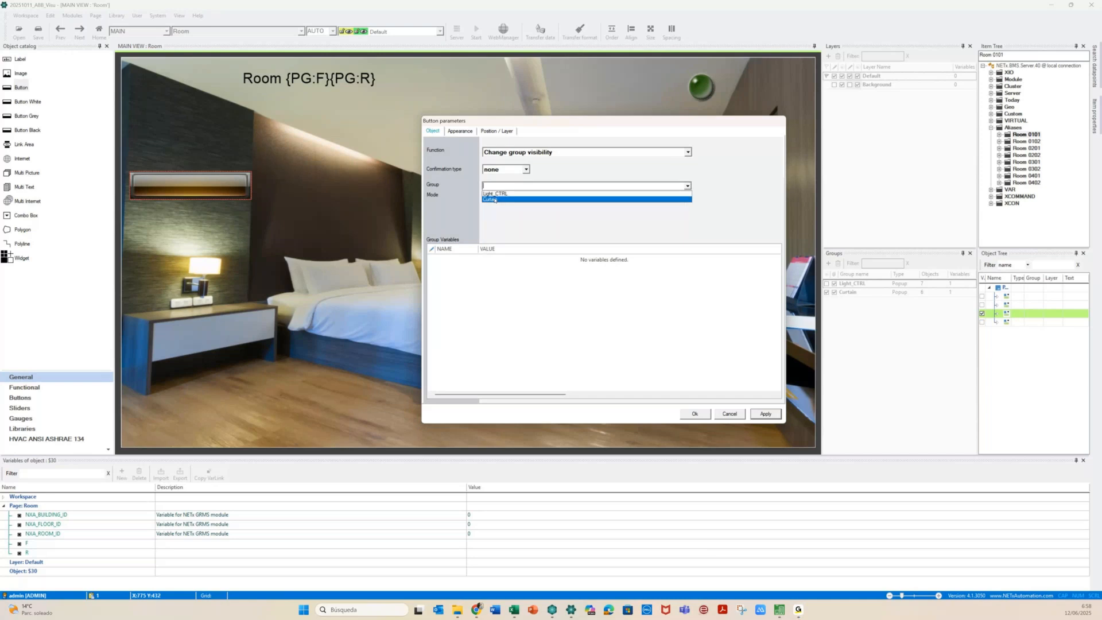
left_click(494, 199)
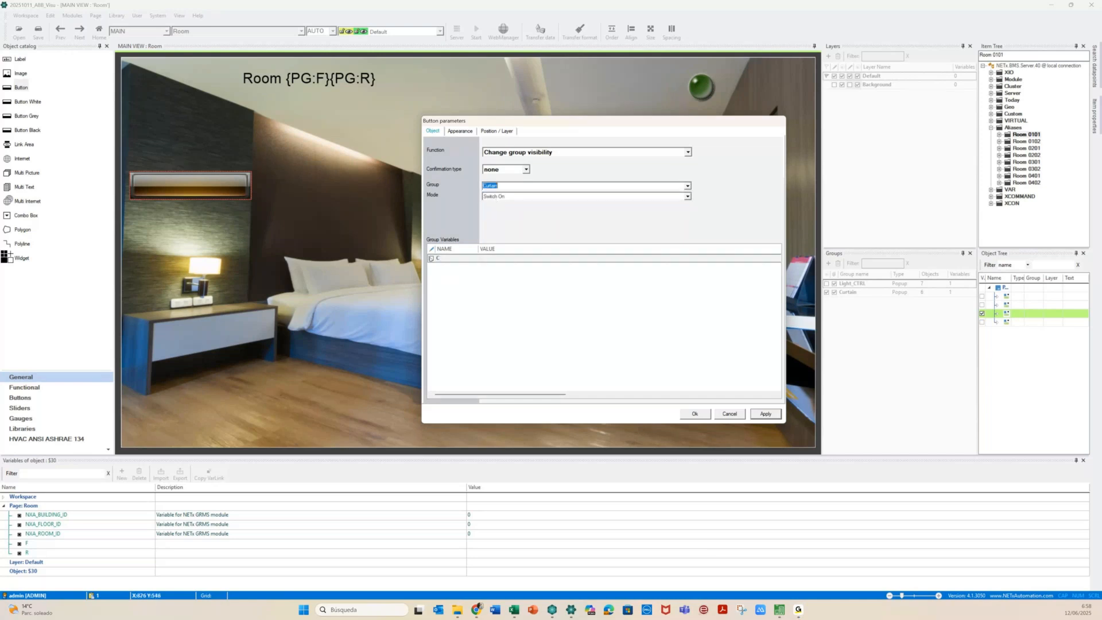
left_click(431, 258)
left_click(492, 257)
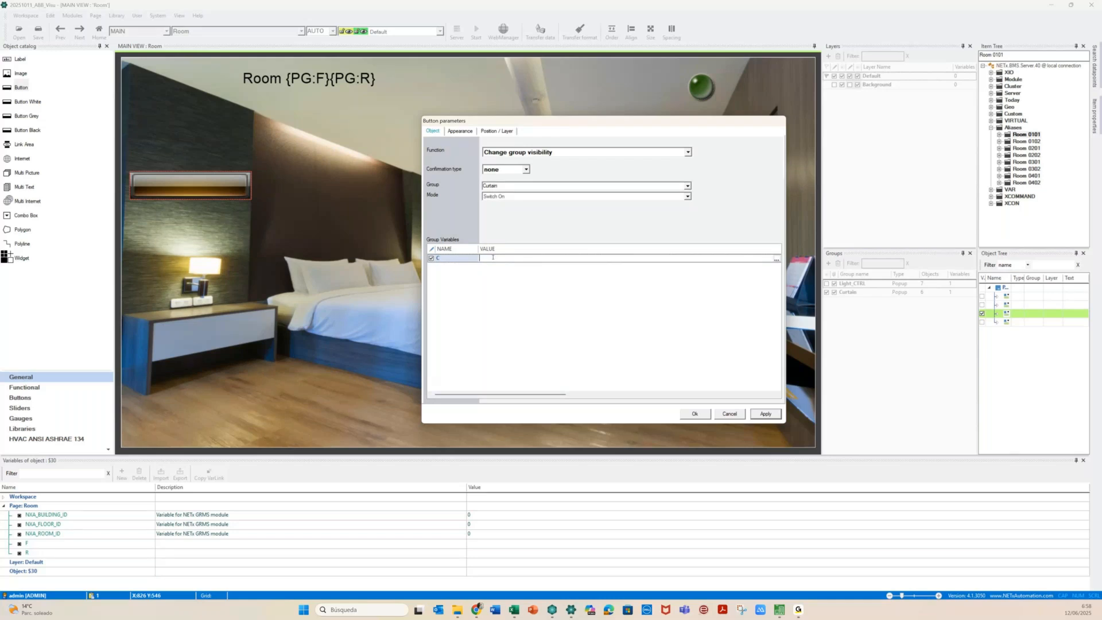
type("Bath")
key("Return")
Set the button's opacity to 0 %
left_click(460, 131)
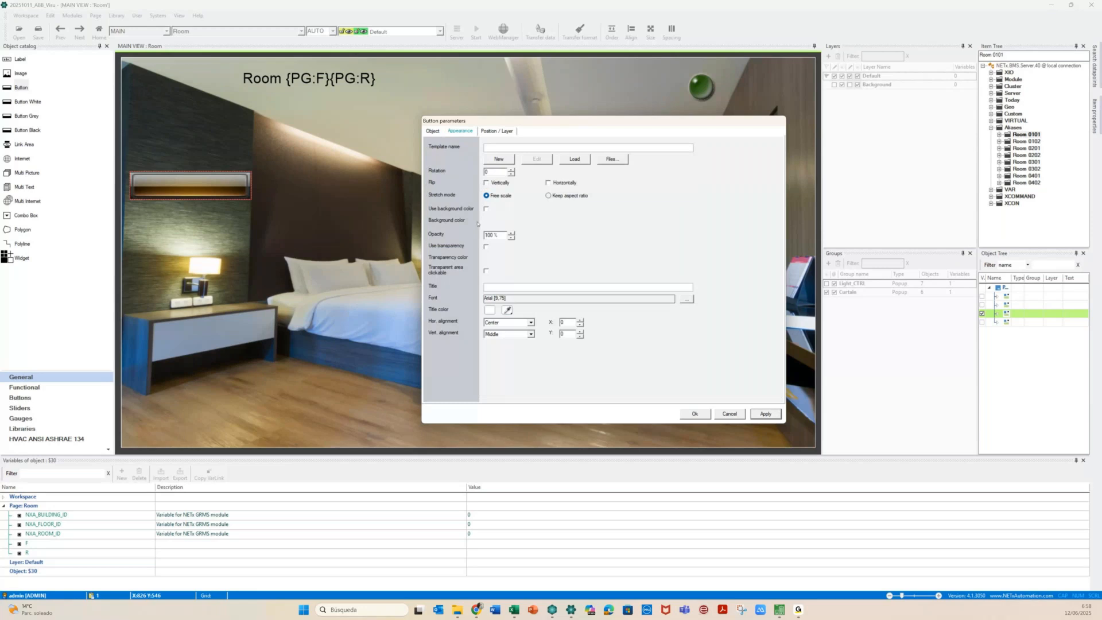
key("BackSpace")
key("Delete")
left_click(486, 248)
key("Return")
Title the button 'Bath Curtain' in font size 20,25, apply, and nudge it up
left_click(504, 288)
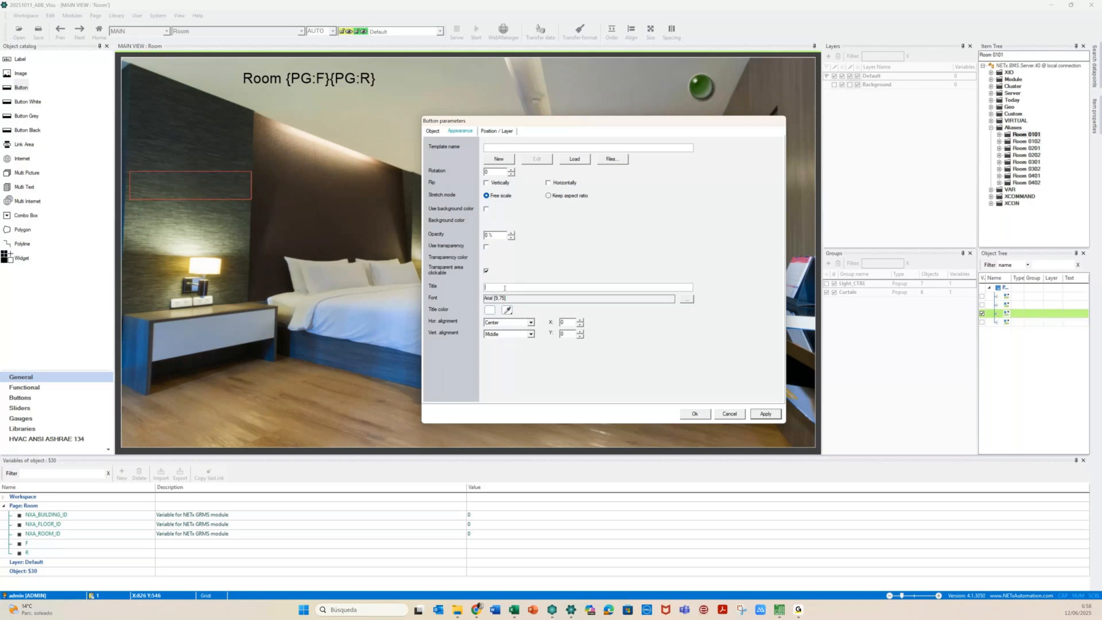
type("Bath Curtain")
key("Tab")
key("Return")
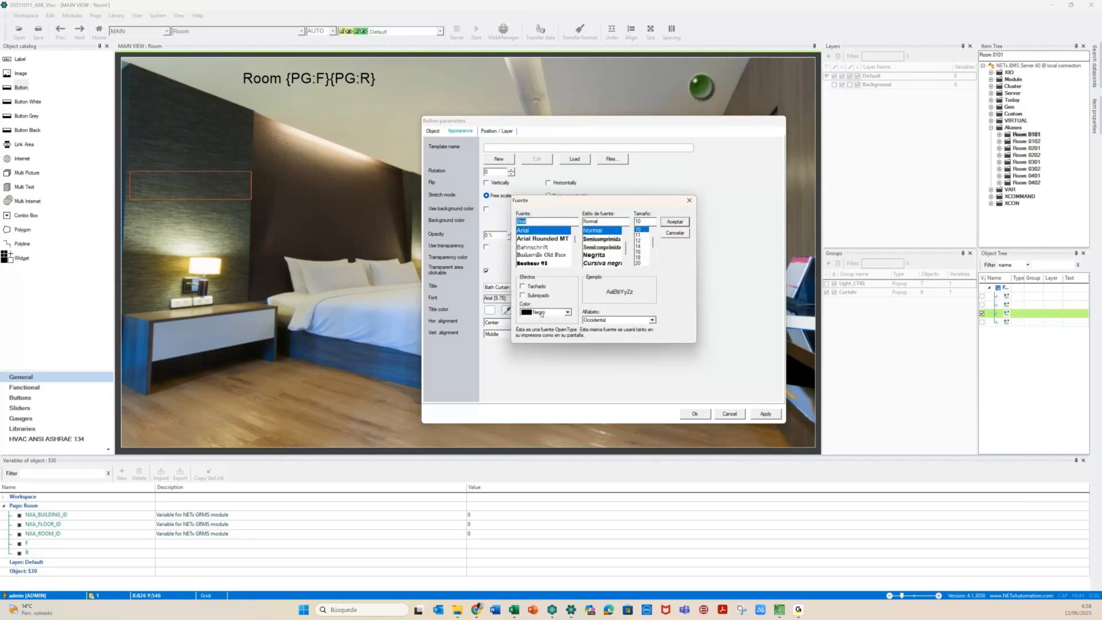
key("Return")
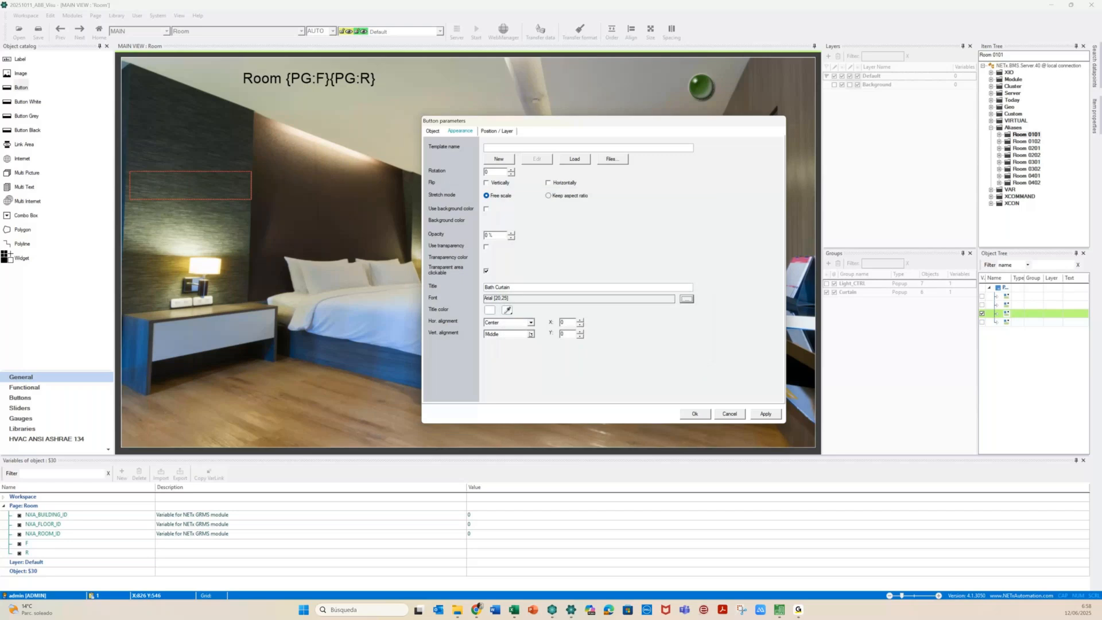
left_click(768, 414)
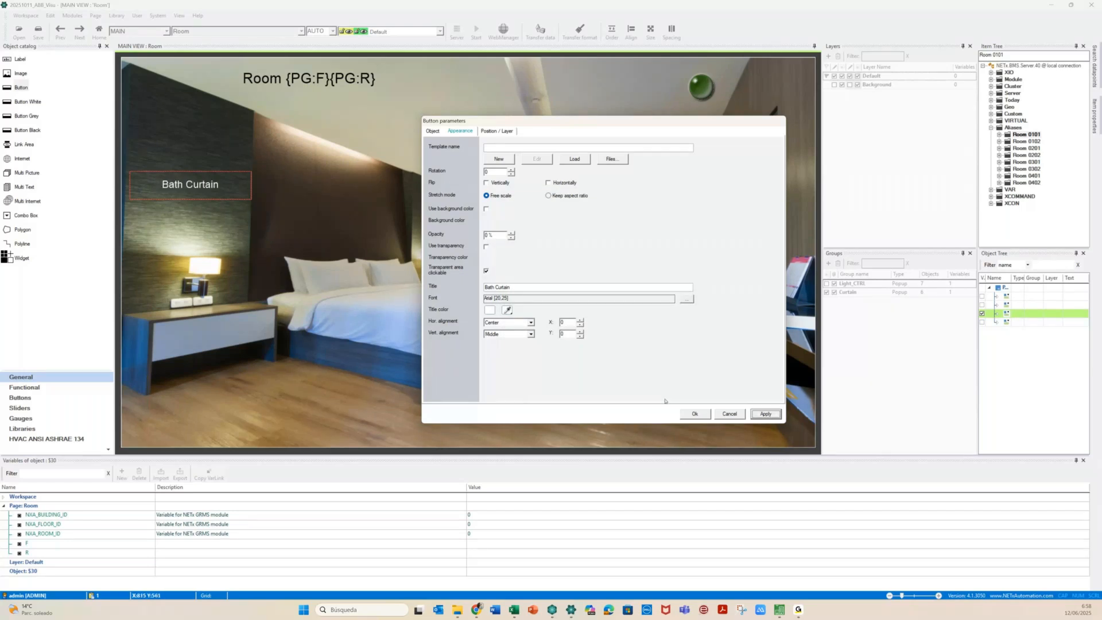
left_click(695, 417)
left_click_drag(166, 182, 167, 171)
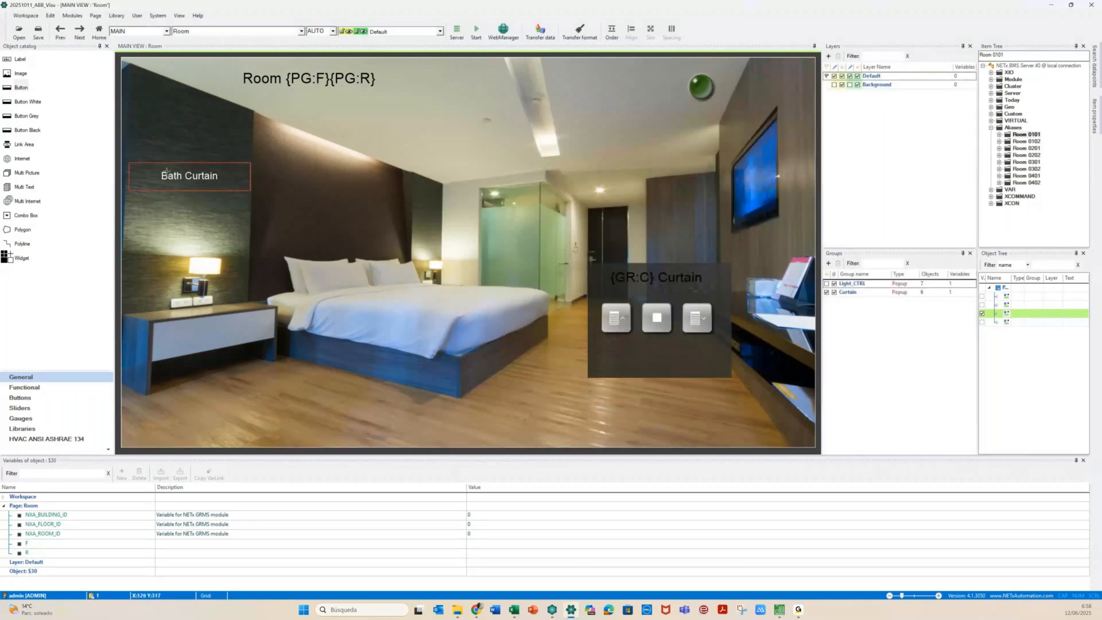
Move the Bath Curtain button further down the wall
left_click(149, 175)
double_click(148, 175)
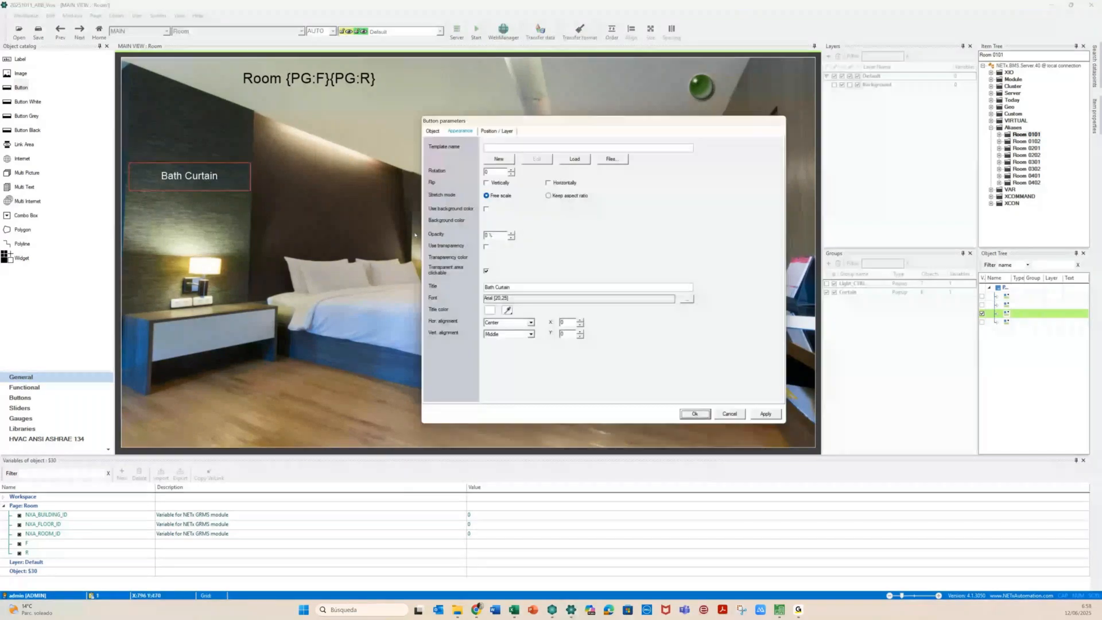
left_click(694, 413)
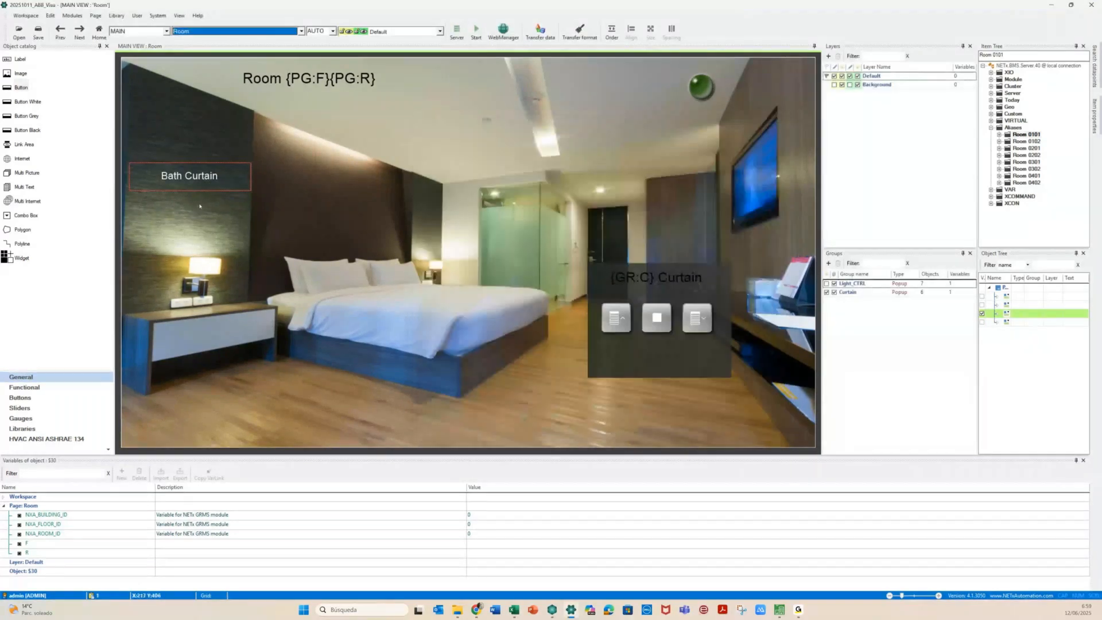
left_click(170, 187)
left_click_drag(186, 217, 186, 186)
left_click(188, 220)
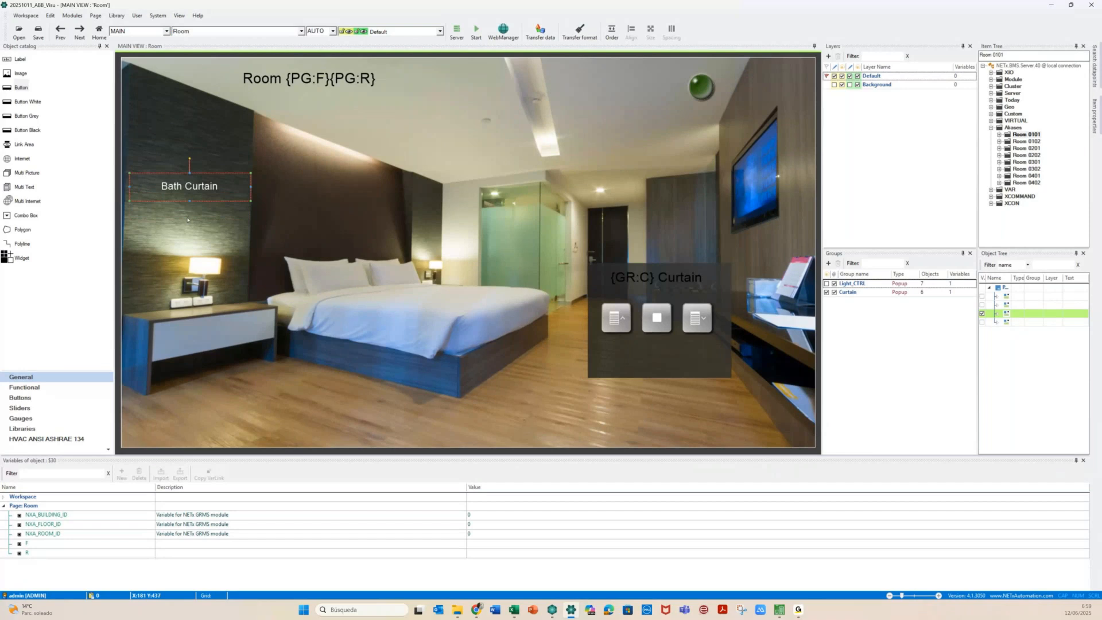
Duplicate the Bath Curtain button just below it and set the copy's variable C to 1
left_click(184, 194)
left_click(184, 194, "ctrl")
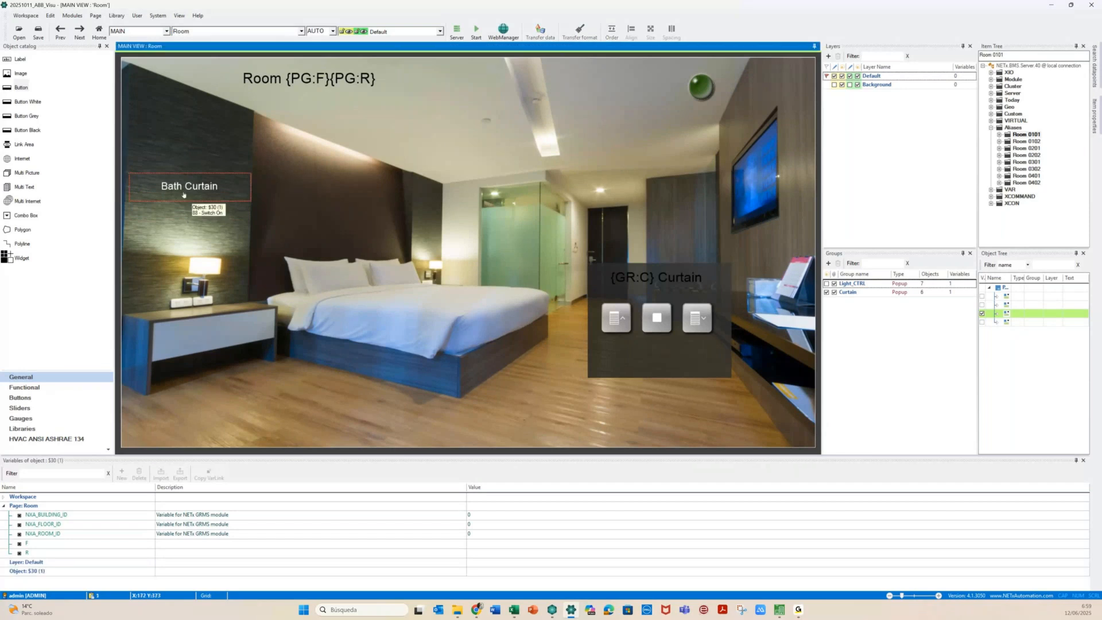
left_click_drag(184, 194, 183, 225)
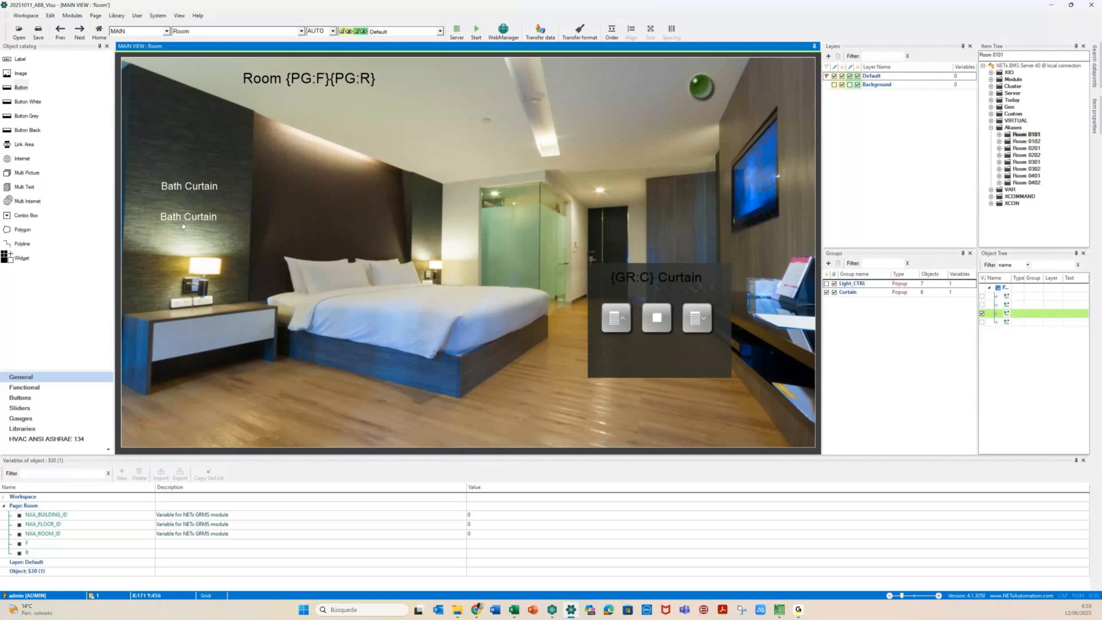
double_click(183, 226)
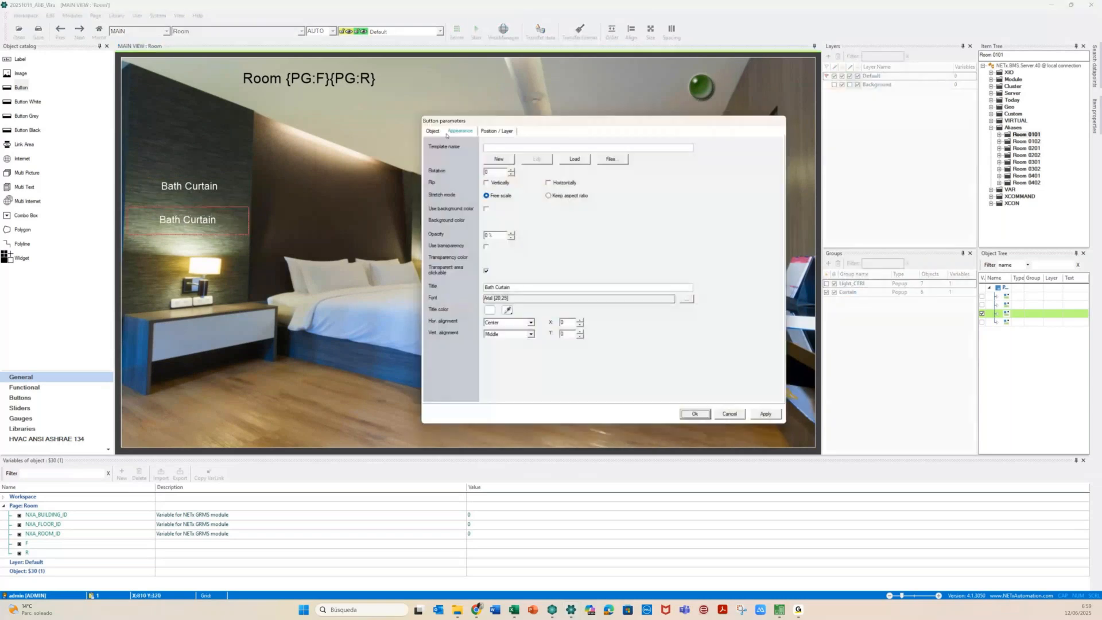
left_click(432, 132)
left_click(495, 258)
key("BackSpace")
key("BackSpace")
key("BackSpace")
key("BackSpace")
type("1")
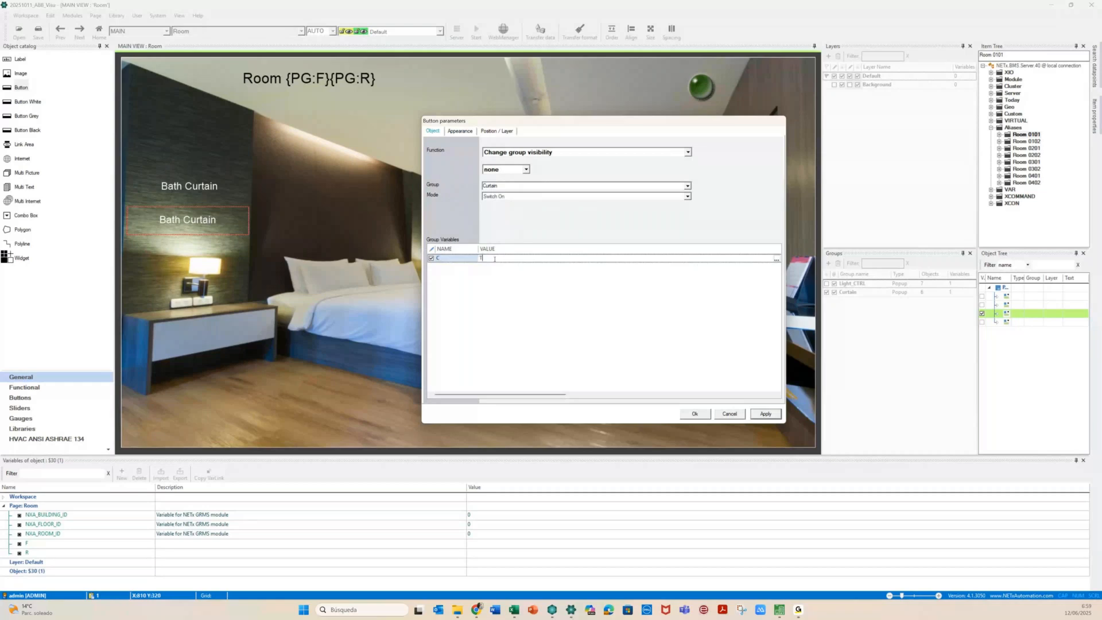
type("errace")
Retitle the copy 'Terrace Curtain' and move both buttons higher on the wall
left_click(460, 131)
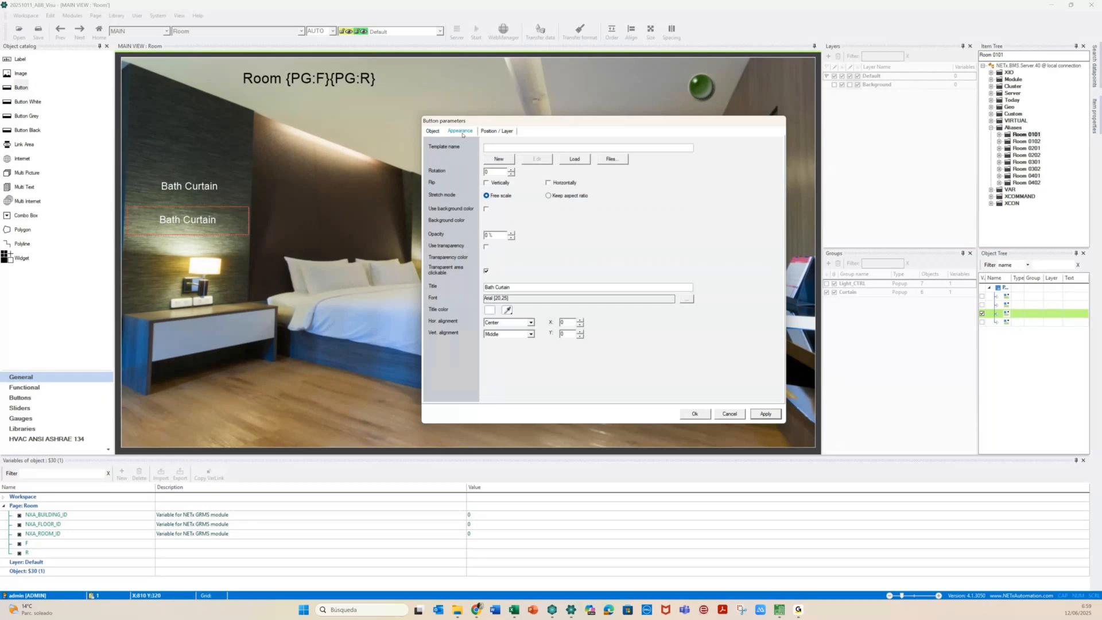
key("Delete")
key("Delete")
key("Delete")
key("BackSpace")
key("Delete")
type("T rrace")
key("Return")
left_click(692, 419)
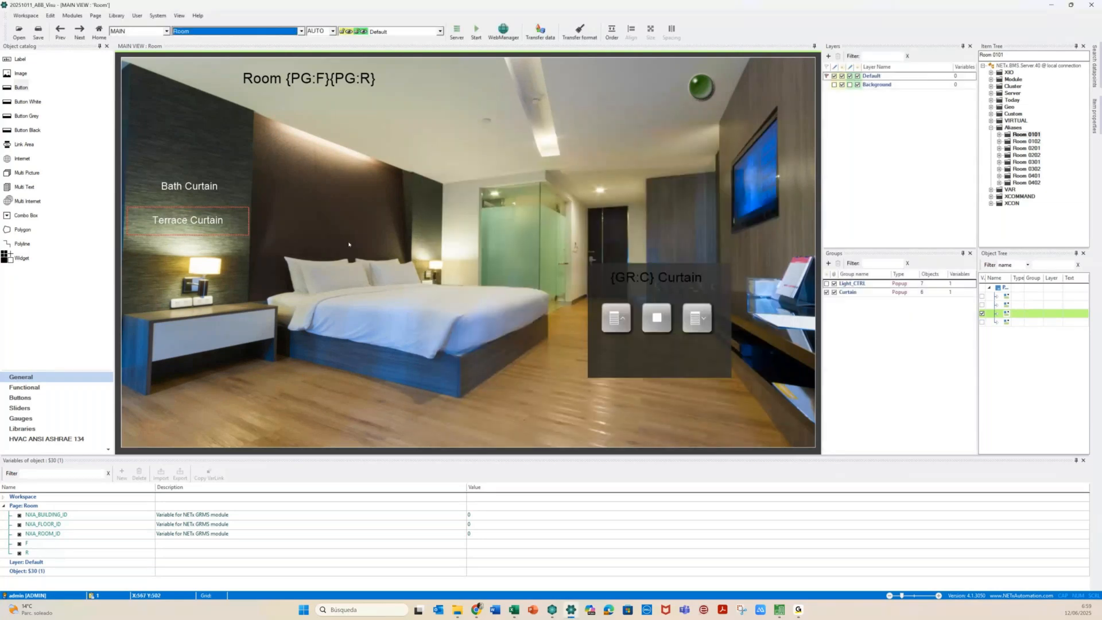
left_click_drag(189, 185, 188, 153)
left_click_drag(184, 226, 184, 193)
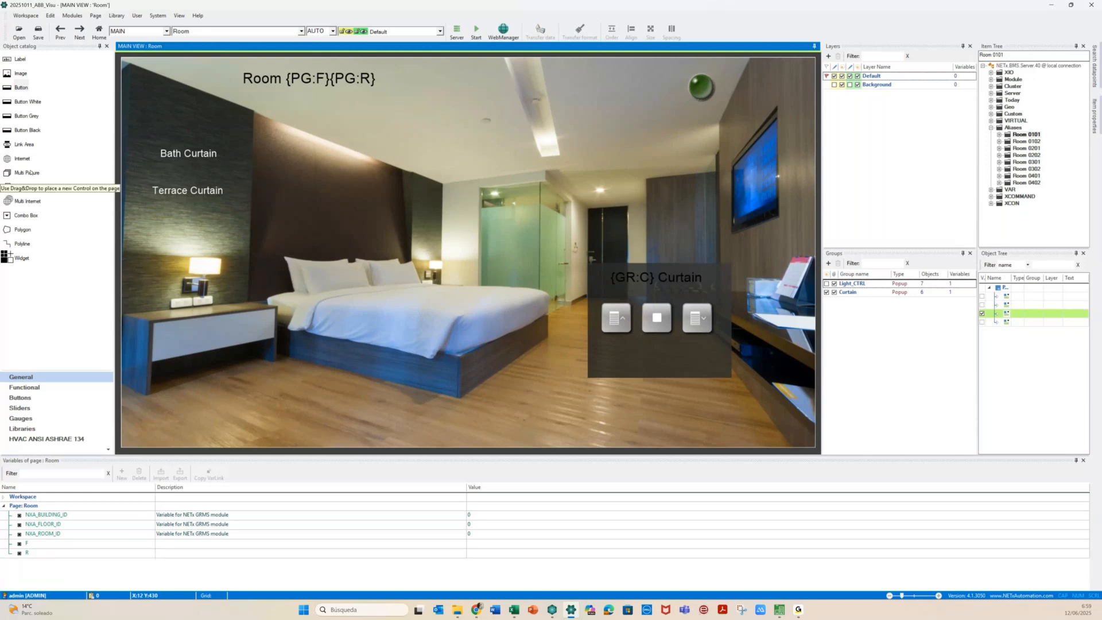
Place a Multipicture-Blind-Position from the NETx Hotel library beside the glass door and enlarge it
left_click(18, 429)
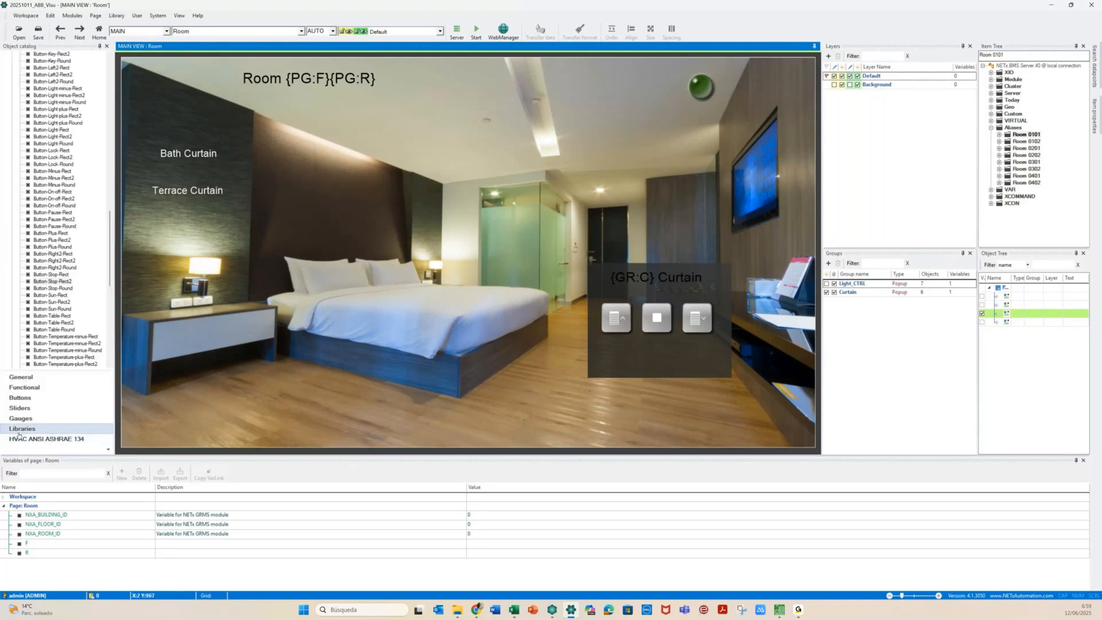
scroll(54, 251, "up", 13)
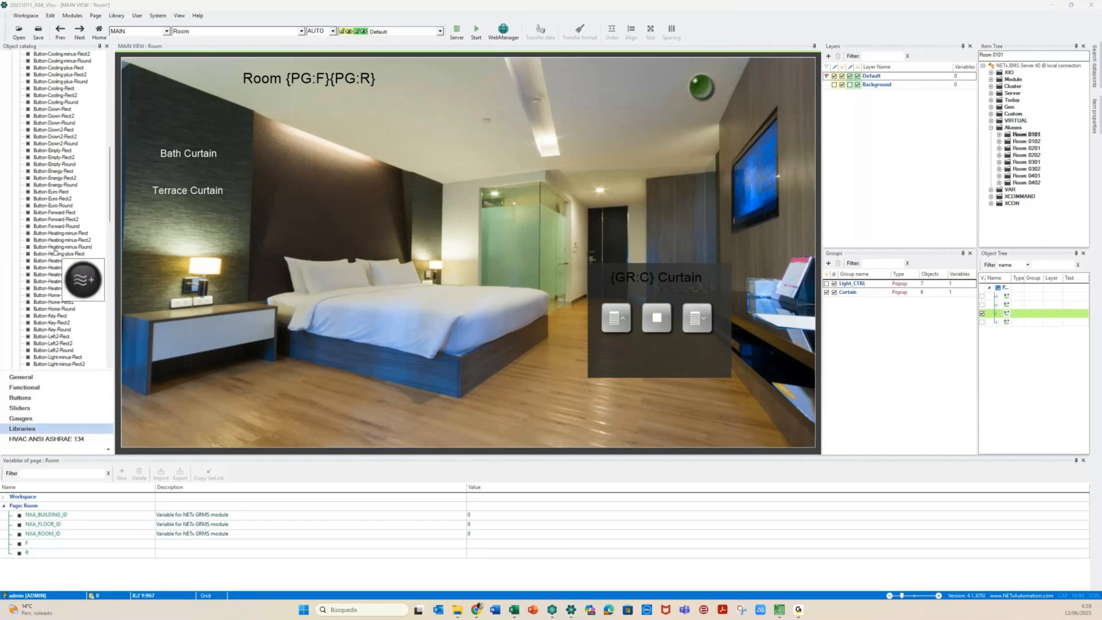
scroll(55, 251, "up", 15)
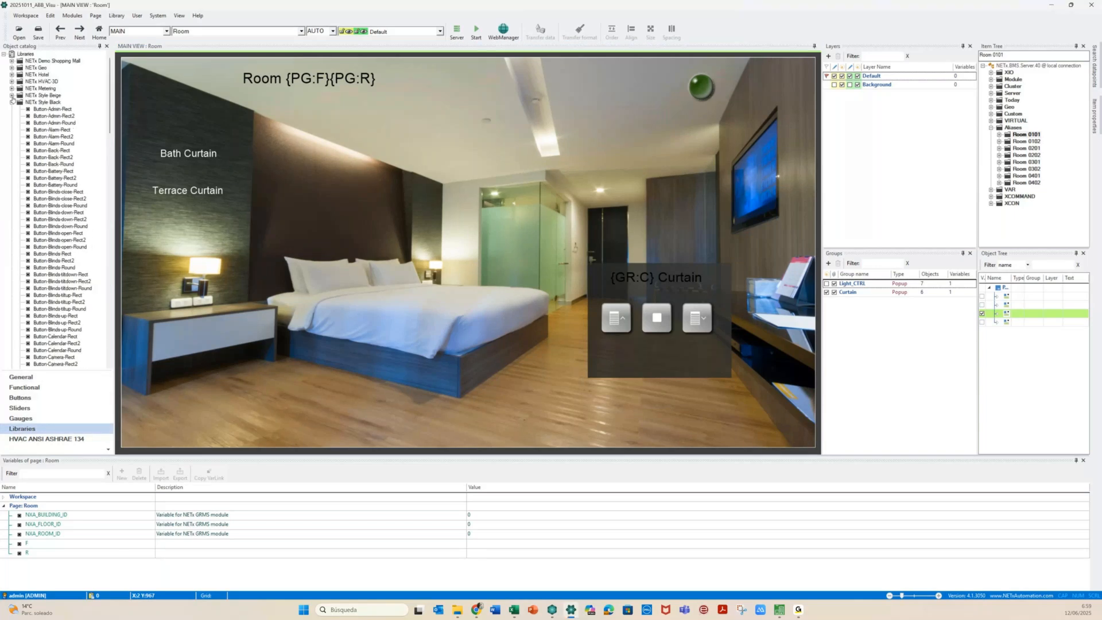
left_click(11, 102)
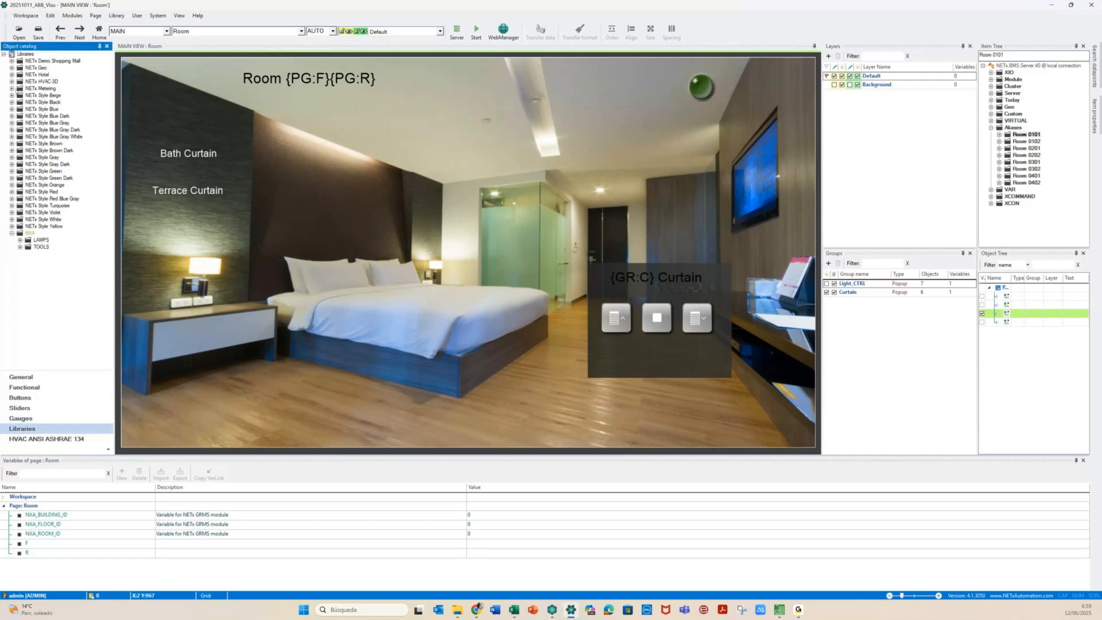
left_click(11, 74)
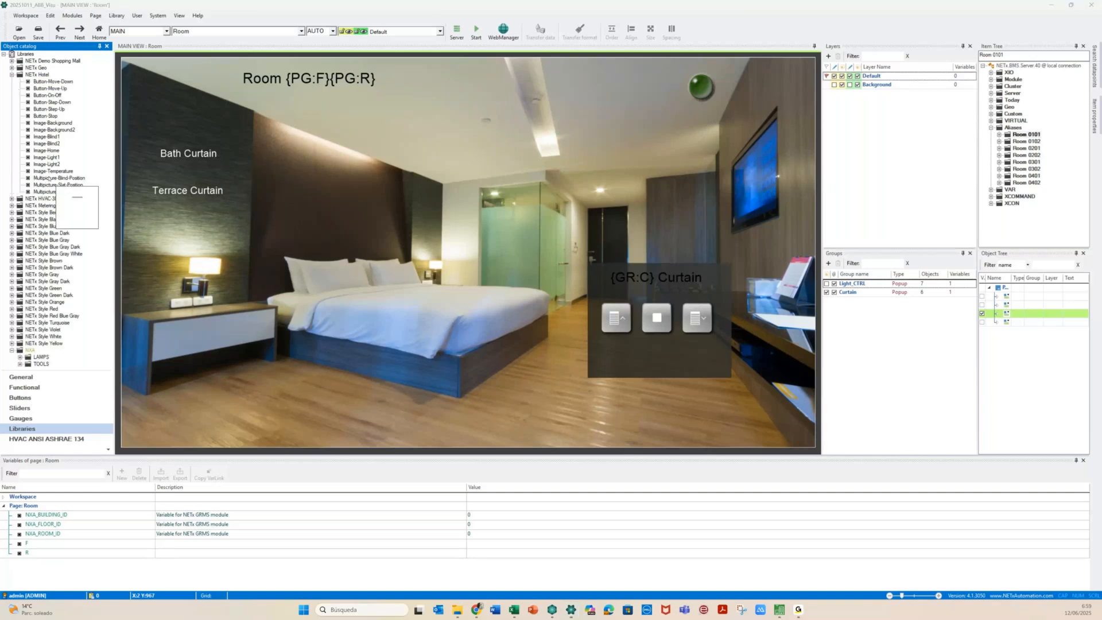
left_click_drag(49, 179, 498, 229)
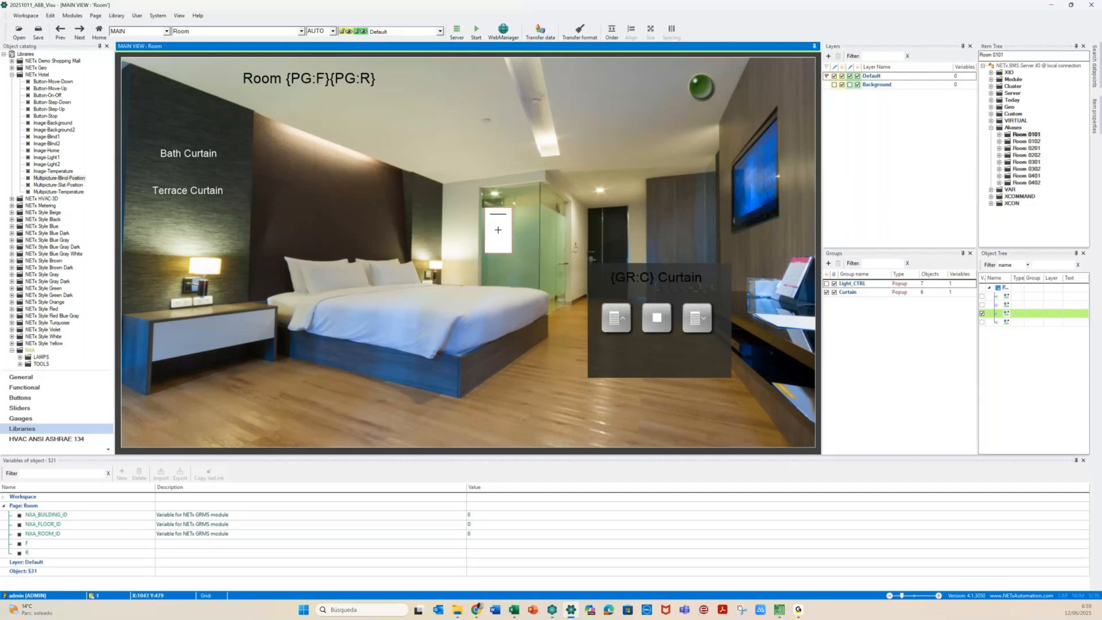
left_click_drag(508, 255, 536, 289)
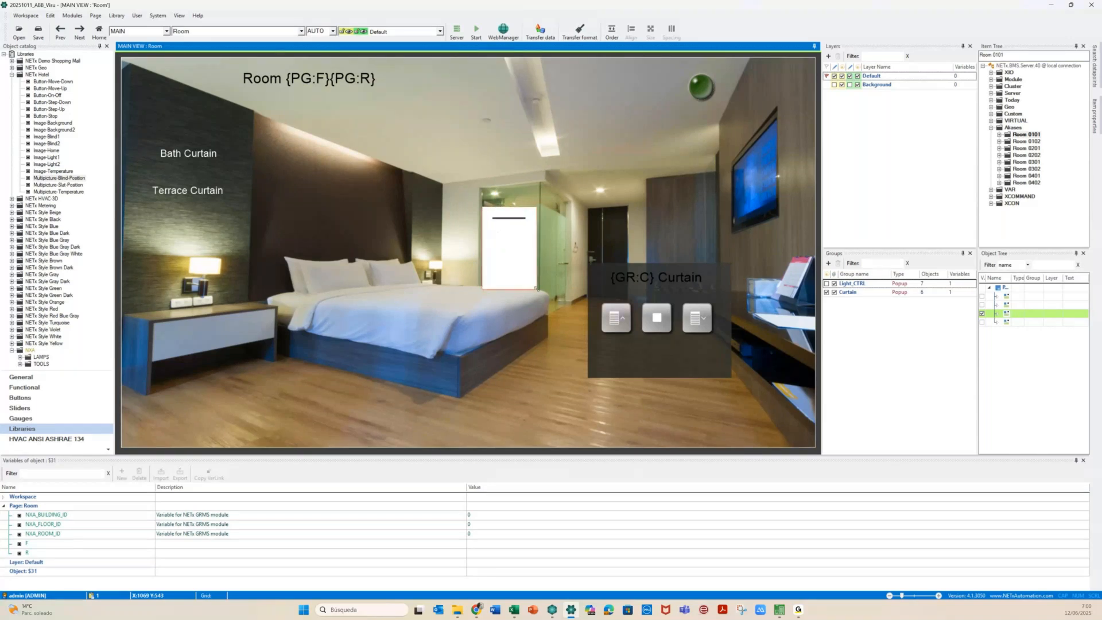
Set the indicator's first server item to Room 0101\Shutters\Current Height % Curtain Bath
double_click(536, 287)
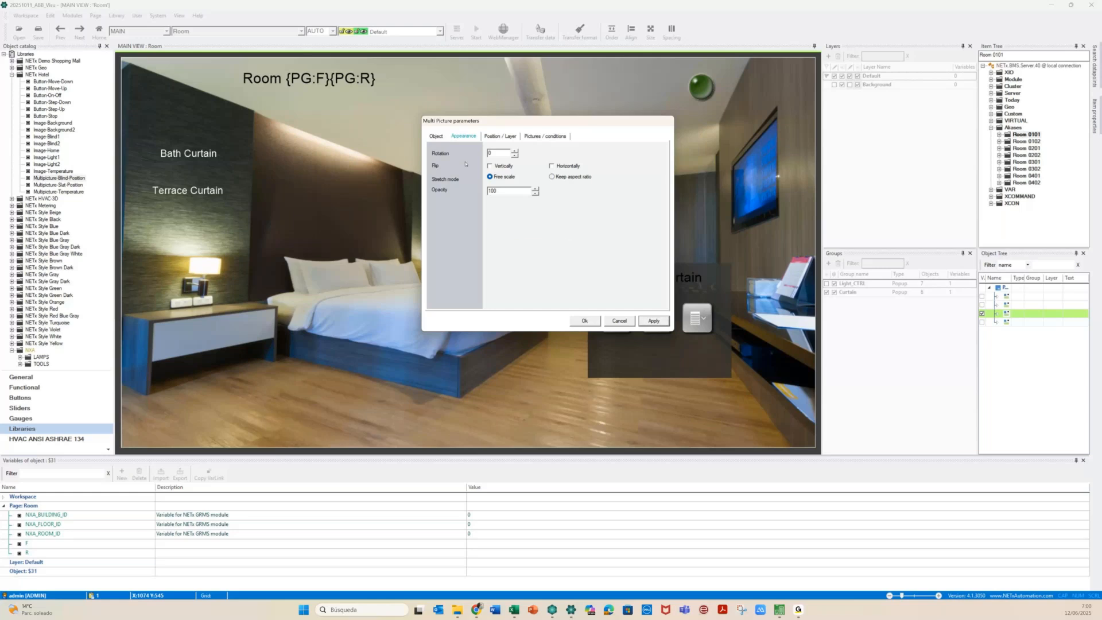
left_click(499, 136)
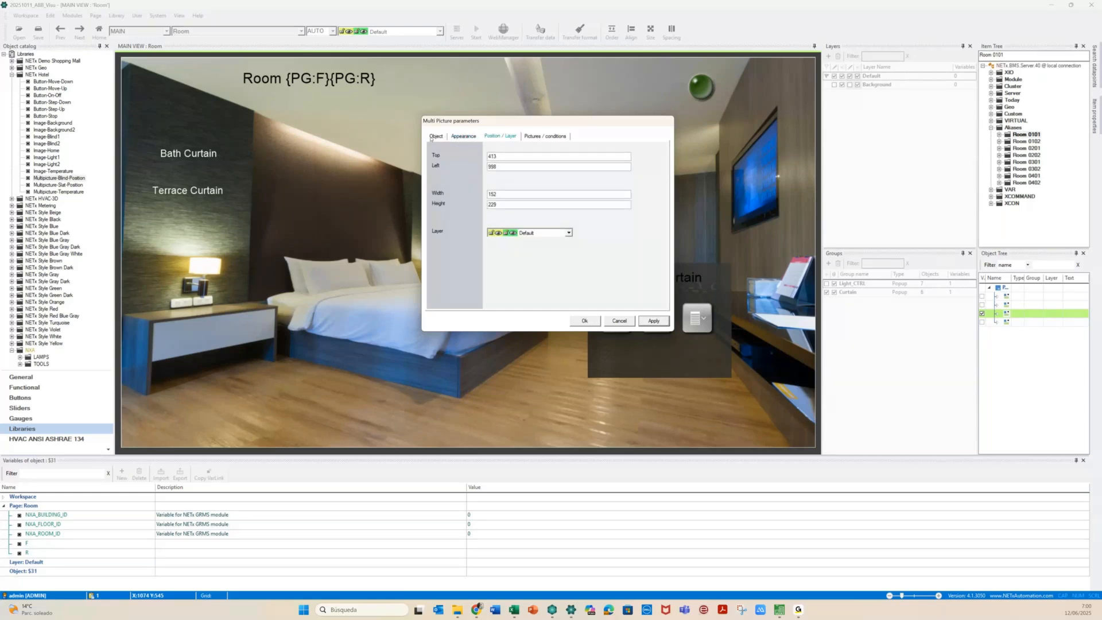
left_click(435, 137)
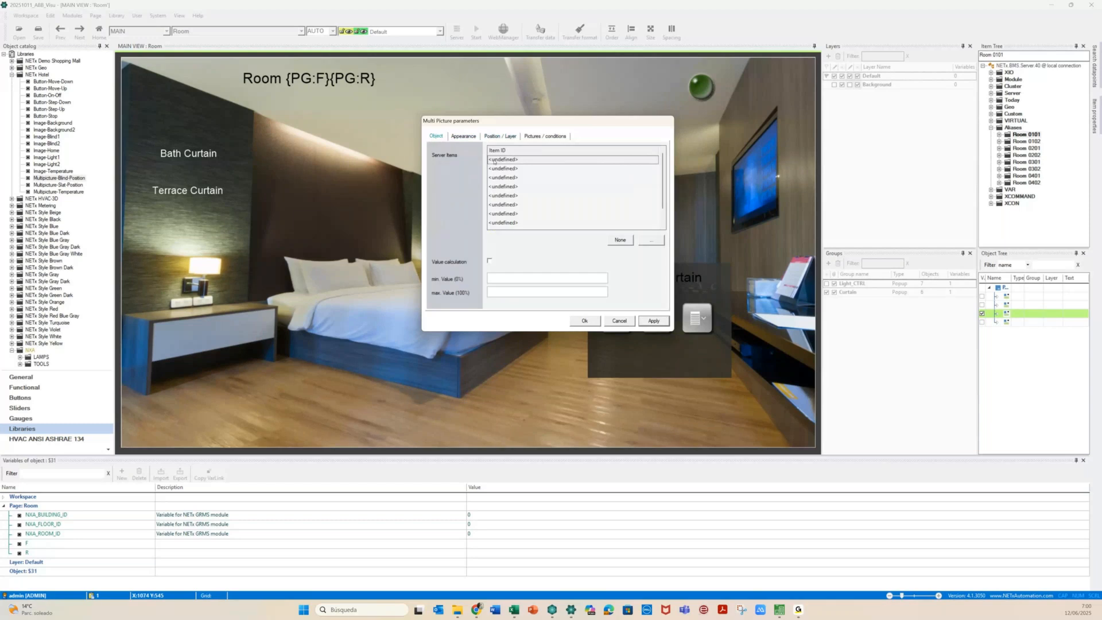
left_click(651, 244)
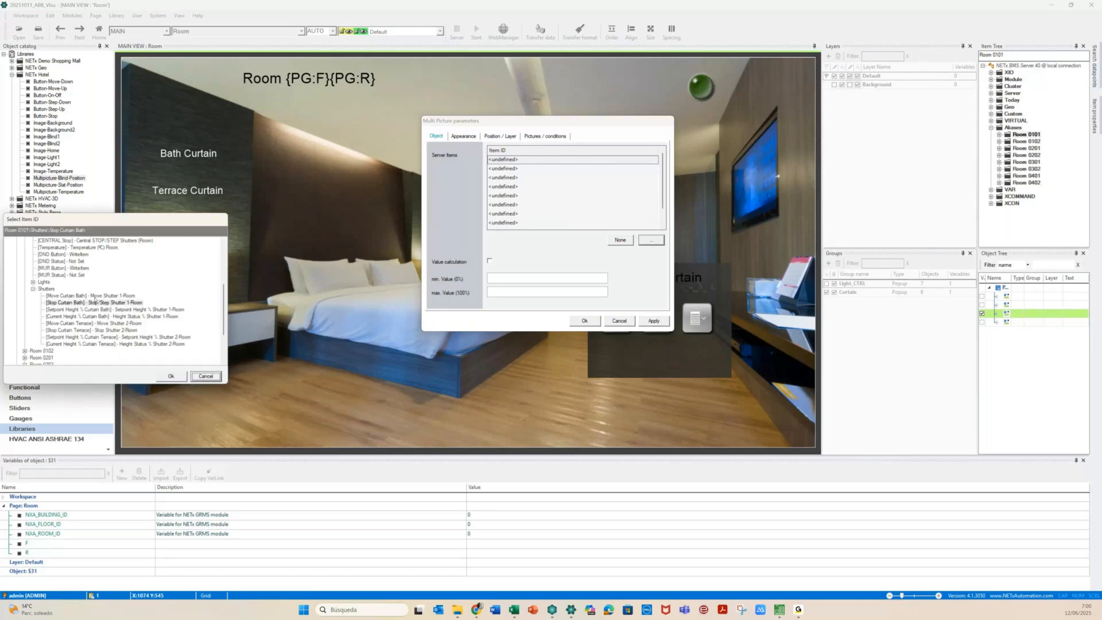
left_click(109, 316)
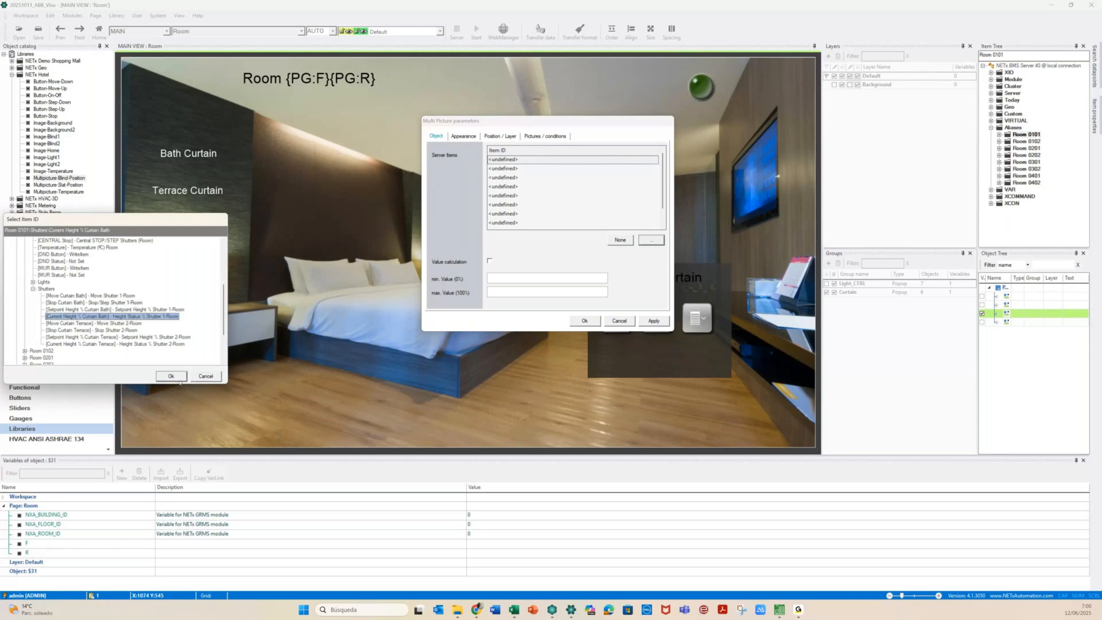
left_click(171, 376)
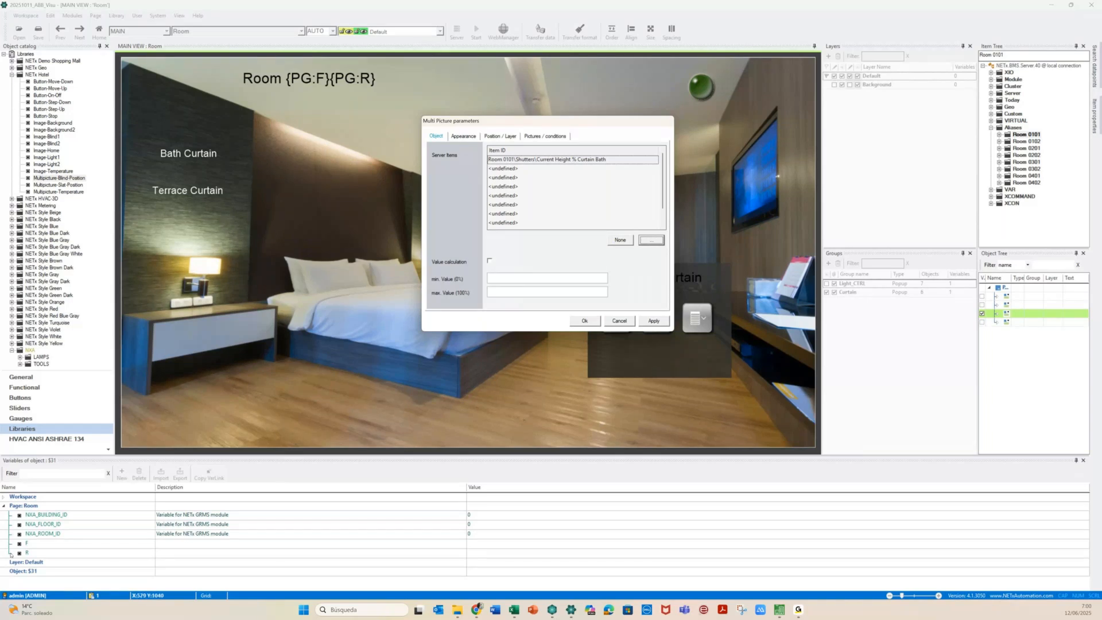
left_click(26, 543)
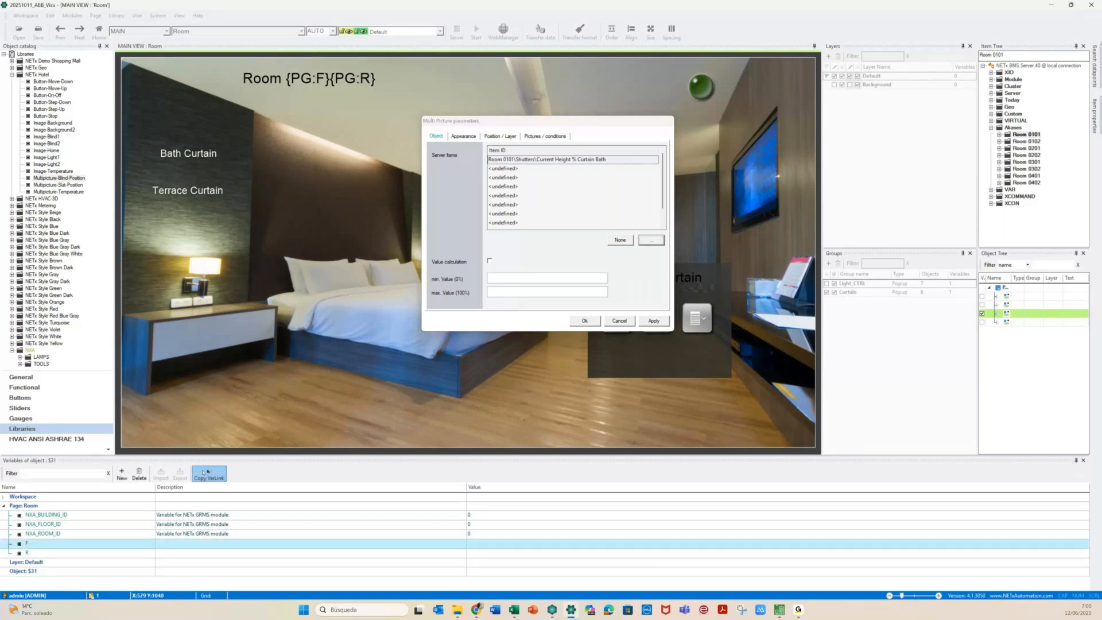
left_click(503, 160)
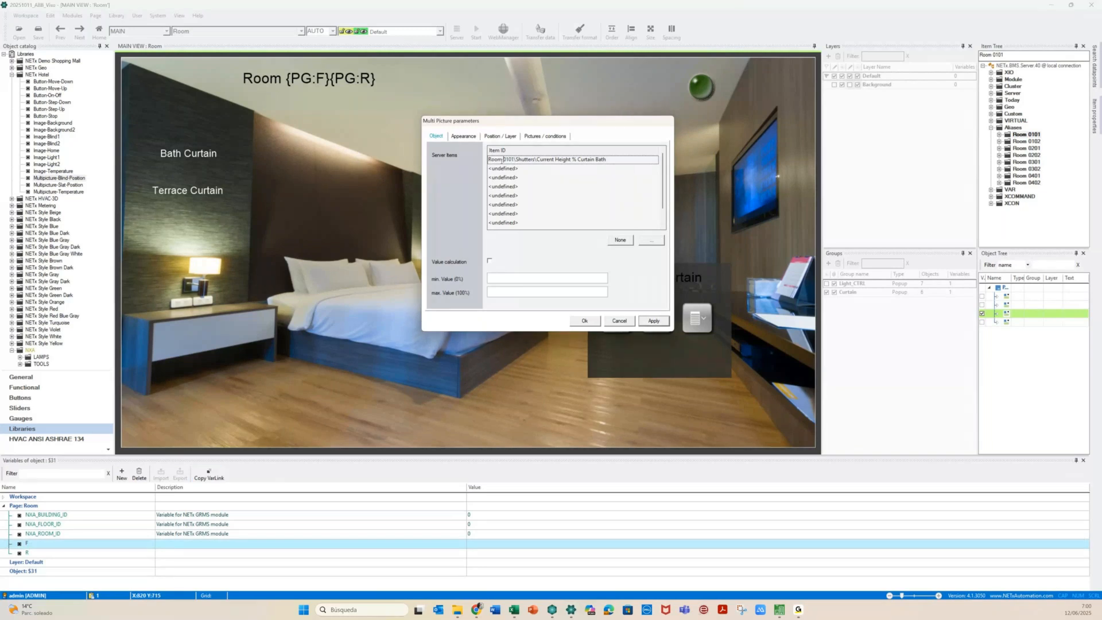
Change the indicator's item ID to Room {PG:F}{PG:R}\Shutters\Current Height % Curtain Bath
key("shift+Right")
key("shift+Right")
type("{PG:F}")
key("Delete")
key("Delete")
type("{PG:R}")
double_click(623, 160)
left_click(542, 137)
left_click(544, 137)
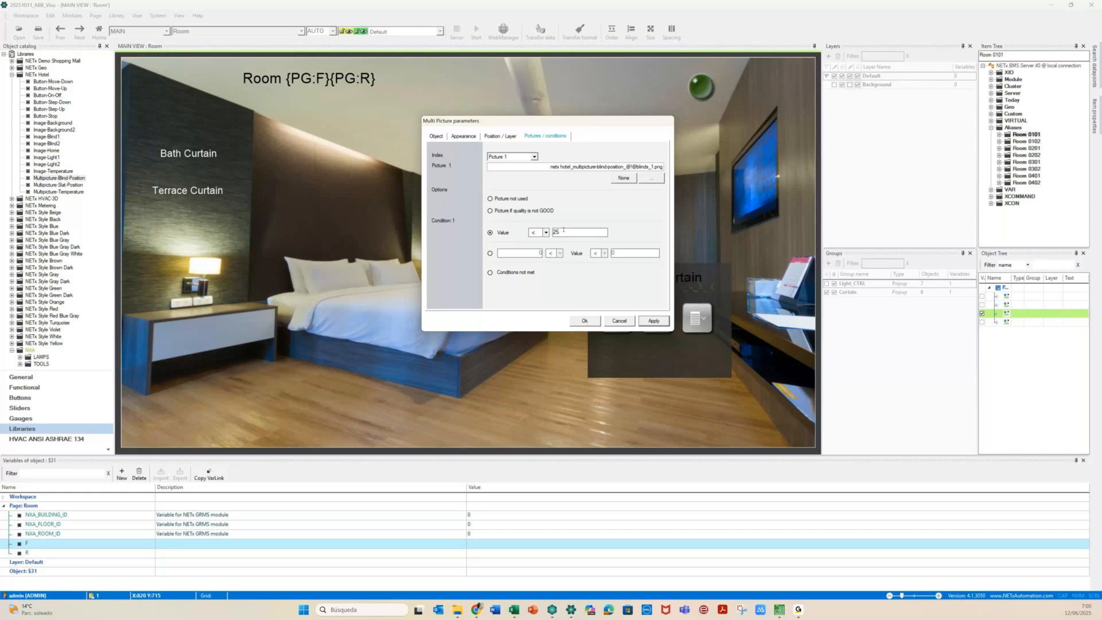
Lower Picture 1's threshold to 0 and retype Picture 2's lower limit 24 as 9
left_click(533, 157)
mouse_move(535, 167)
left_mouse_down()
mouse_move(535, 183)
mouse_move(537, 167)
left_mouse_up()
type("0")
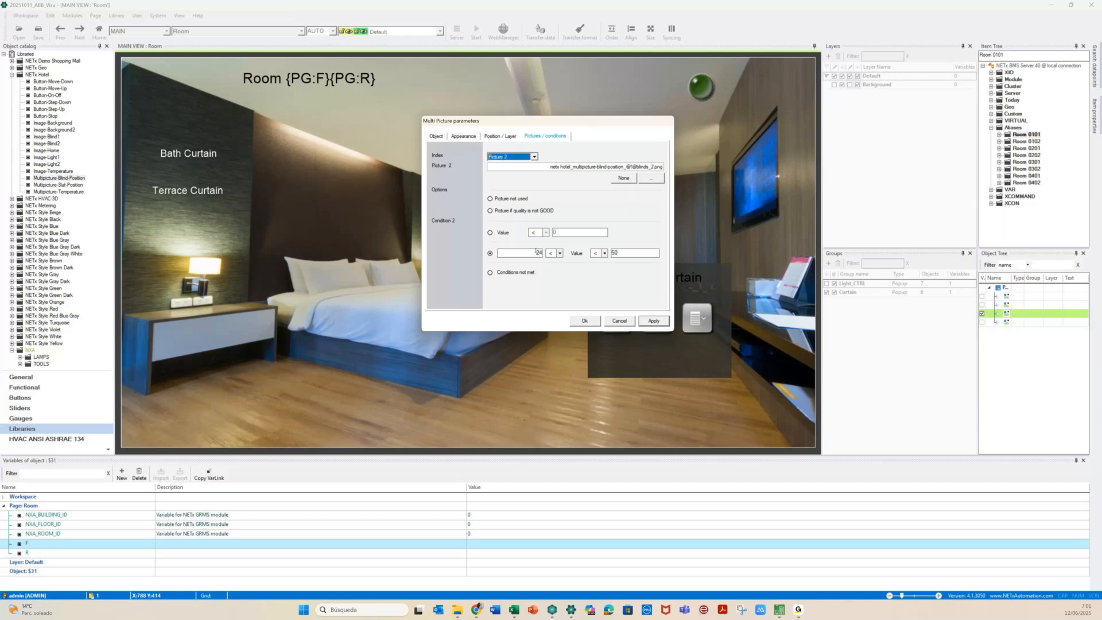
left_click(535, 251)
double_click(536, 253)
type("9")
Clear Picture 3's lower limit 49 and retype the next lower limit from 74, entering 35
left_click(533, 156)
left_click(508, 179)
double_click(532, 253)
key("BackSpace")
left_click(533, 156)
left_click(519, 185)
left_click_drag(532, 253, 557, 257)
type("2")
type("35")
key("Tab")
key("Tab")
key("Tab")
Enter 50 as the upper limit, then rework Picture 6's limits, upper limit to 60
type("50")
left_click(534, 156)
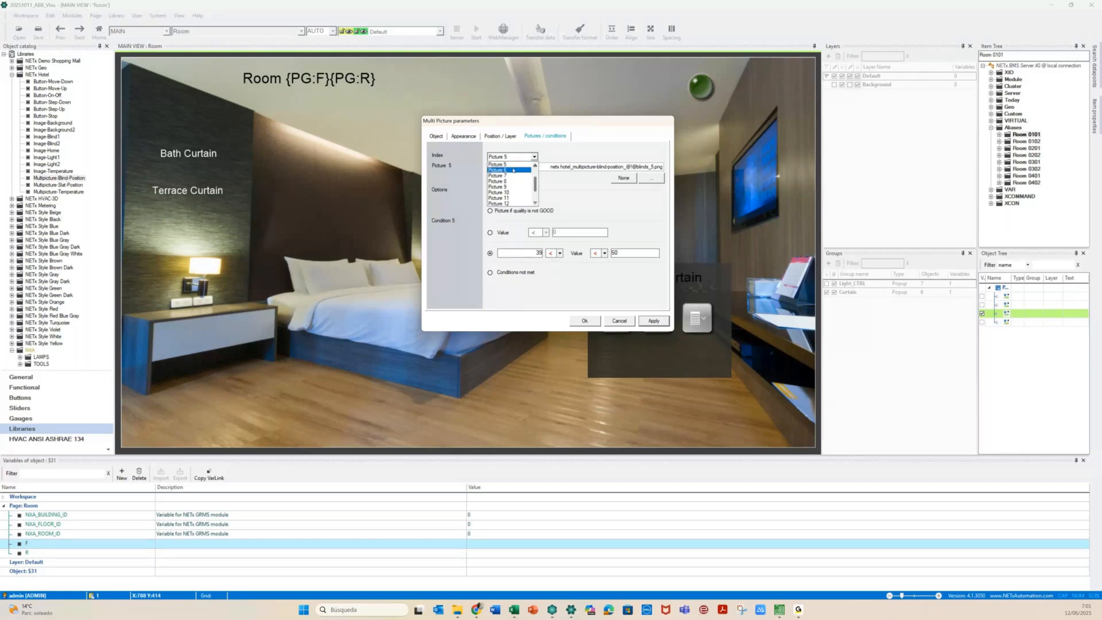
left_click(509, 170)
left_click_drag(534, 254, 544, 258)
type("4")
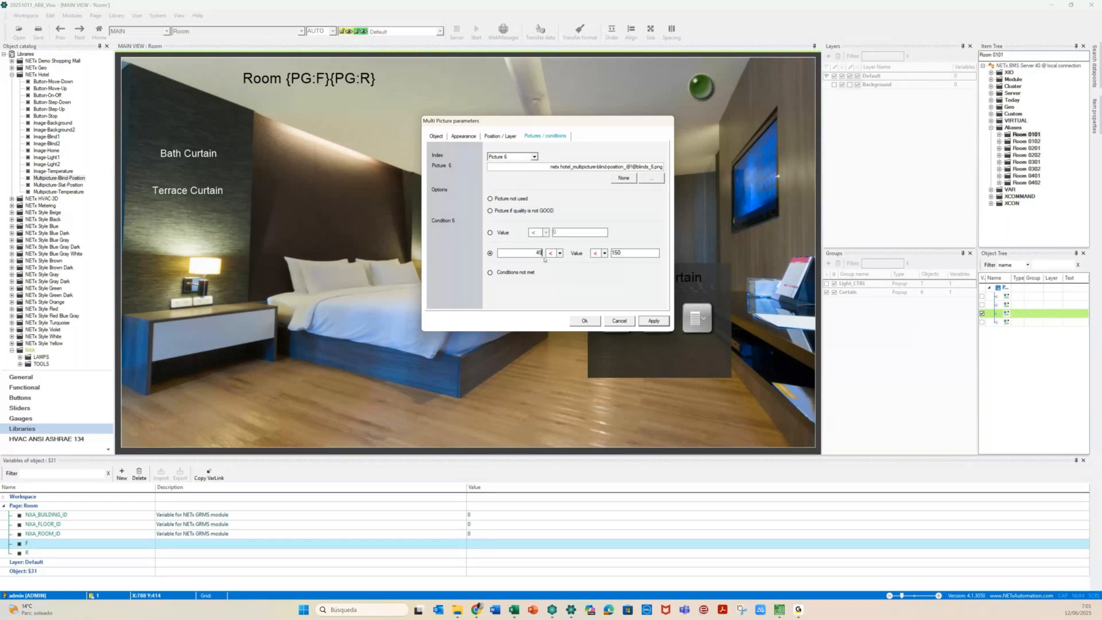
left_click_drag(622, 253, 586, 257)
type("60")
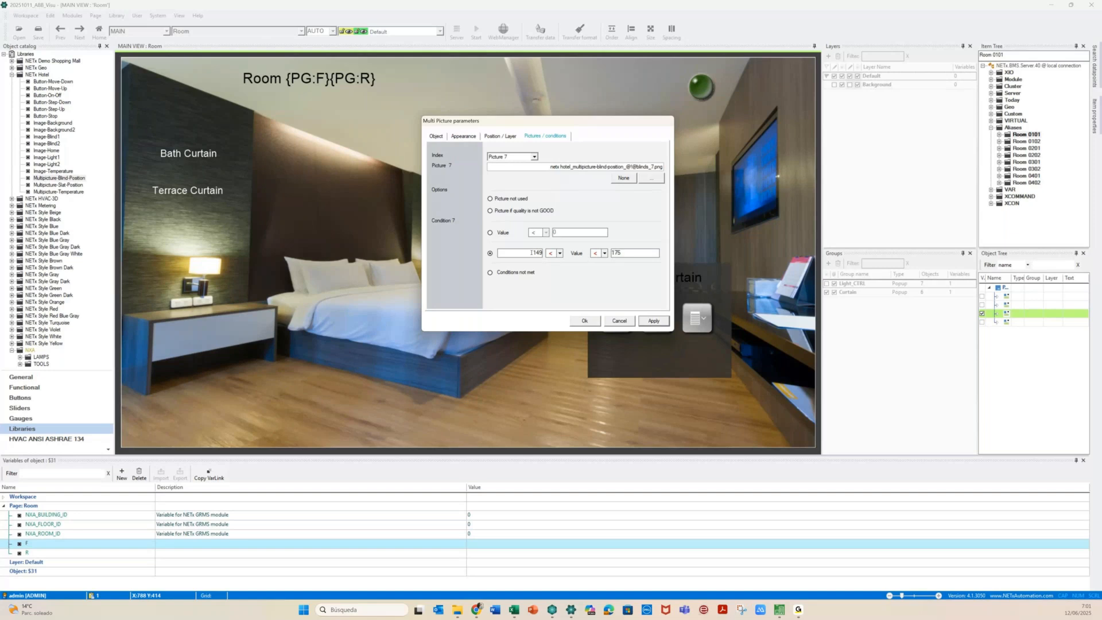
Replace the next picture's limits 149 and 175, setting the upper limit to 70
left_click_drag(532, 252, 550, 256)
type("5")
left_click_drag(624, 253, 596, 255)
type("70")
Set Picture 9's condition band from 70 to 90
left_click(533, 157)
left_click(535, 156)
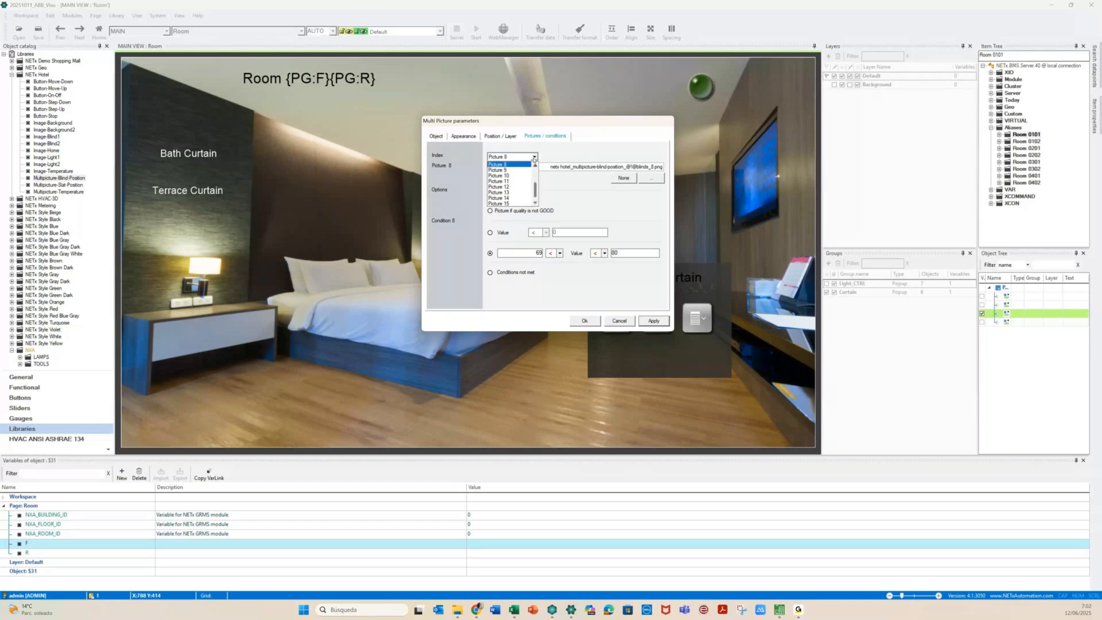
left_click(529, 170)
double_click(532, 253)
type("70")
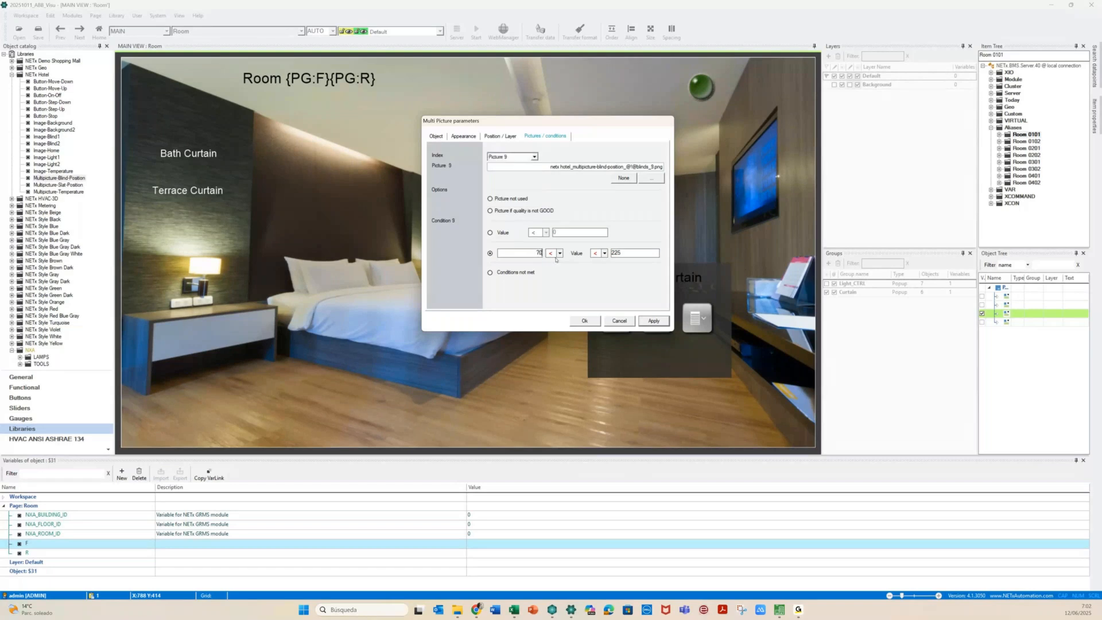
key("Tab")
type("90")
Set Picture 10's threshold to Value > 89 and close the settings with Ok
left_click(535, 157)
left_click(515, 170)
left_click_drag(570, 231, 529, 236)
type("89")
left_click(587, 321)
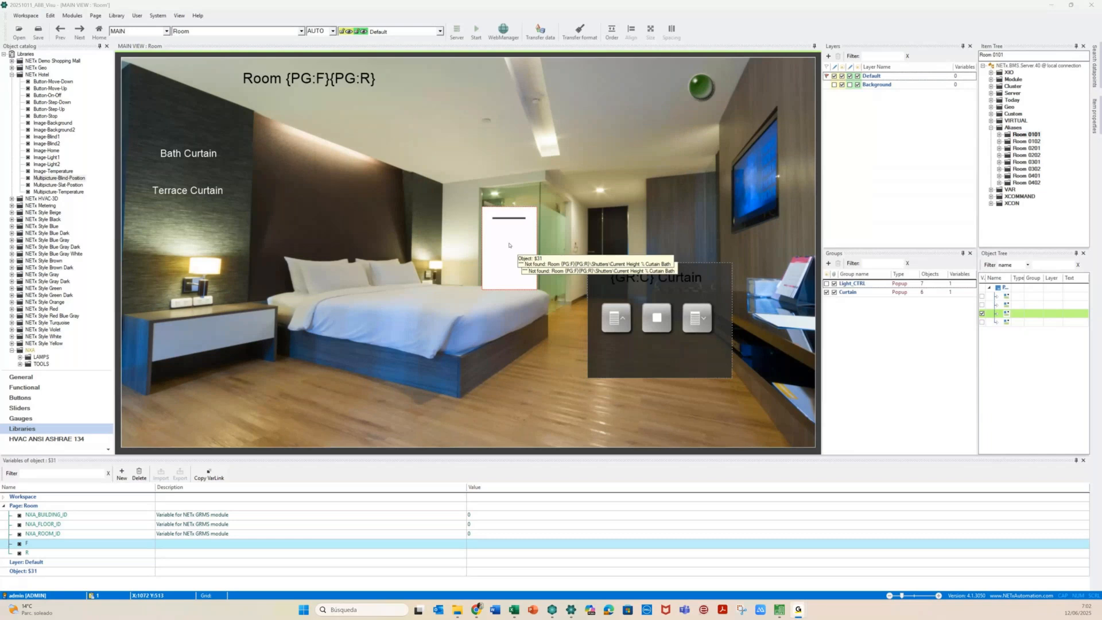
Move the curtain indicator lower, near the bed
left_click_drag(509, 245, 510, 245)
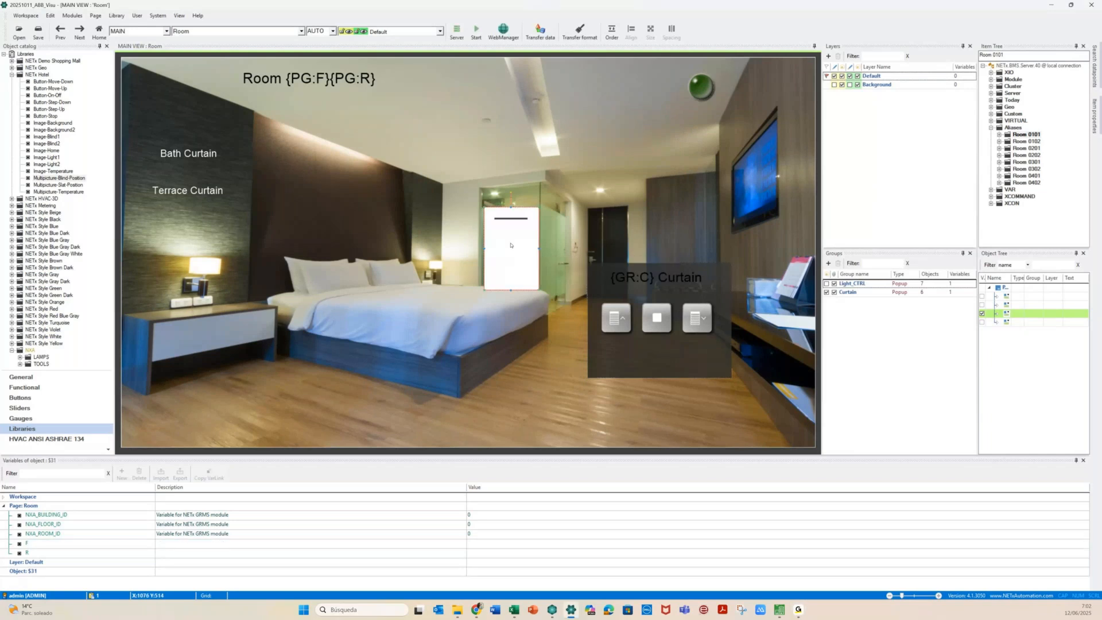
left_click_drag(510, 245, 528, 356)
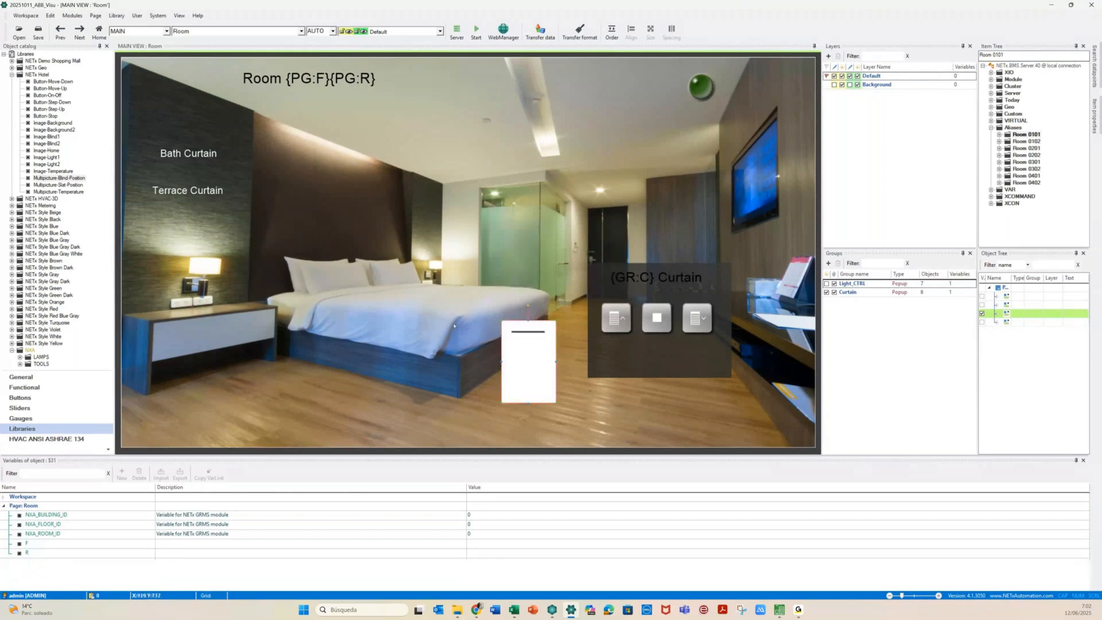
left_click(454, 325)
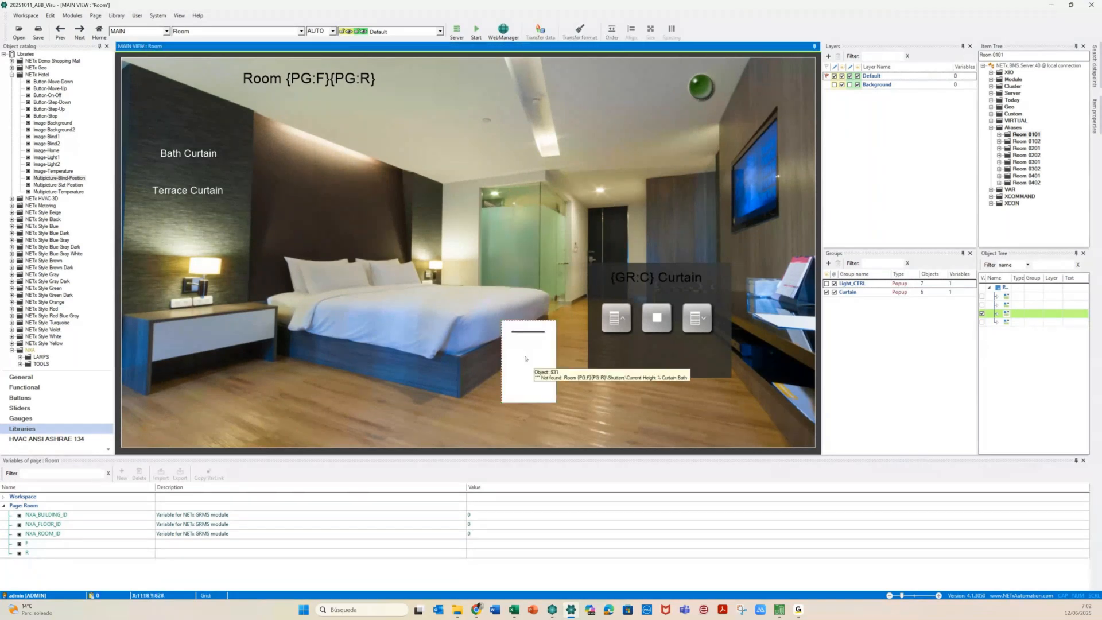
left_click(525, 358)
Duplicate the curtain indicator and place the copy beside the glass door
left_click_drag(525, 358, 452, 297)
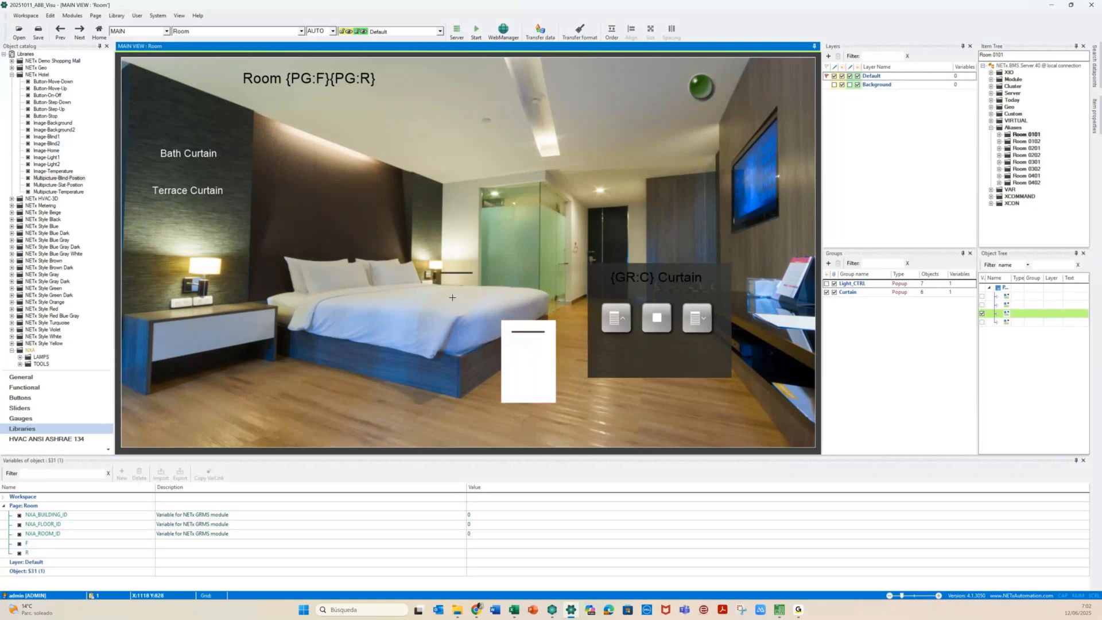
left_click_drag(534, 360, 751, 153)
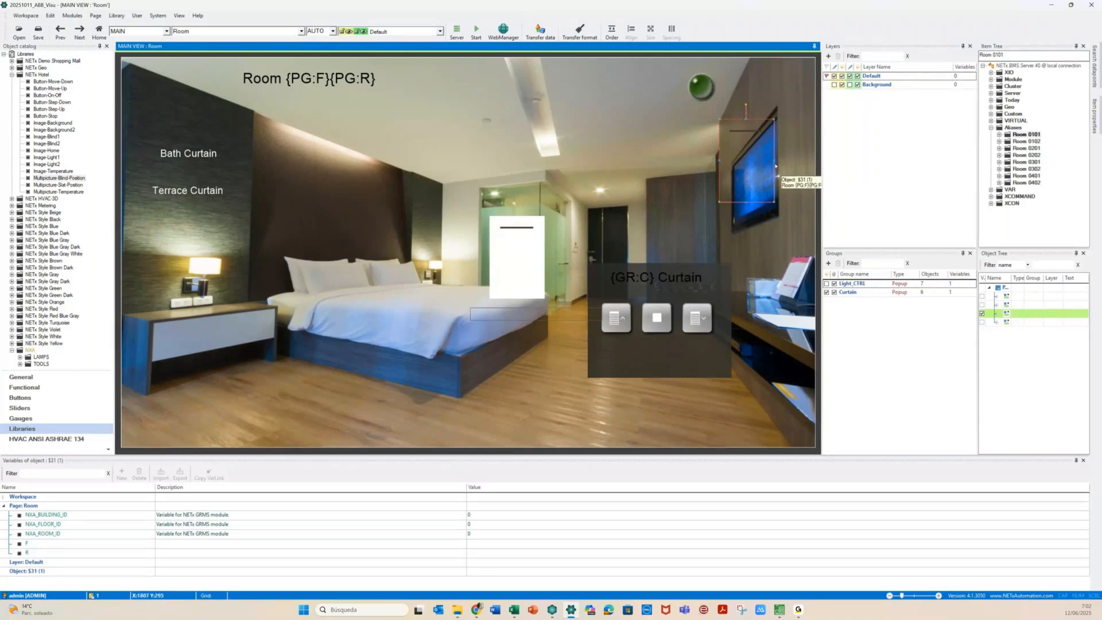
left_click_drag(774, 162, 759, 131)
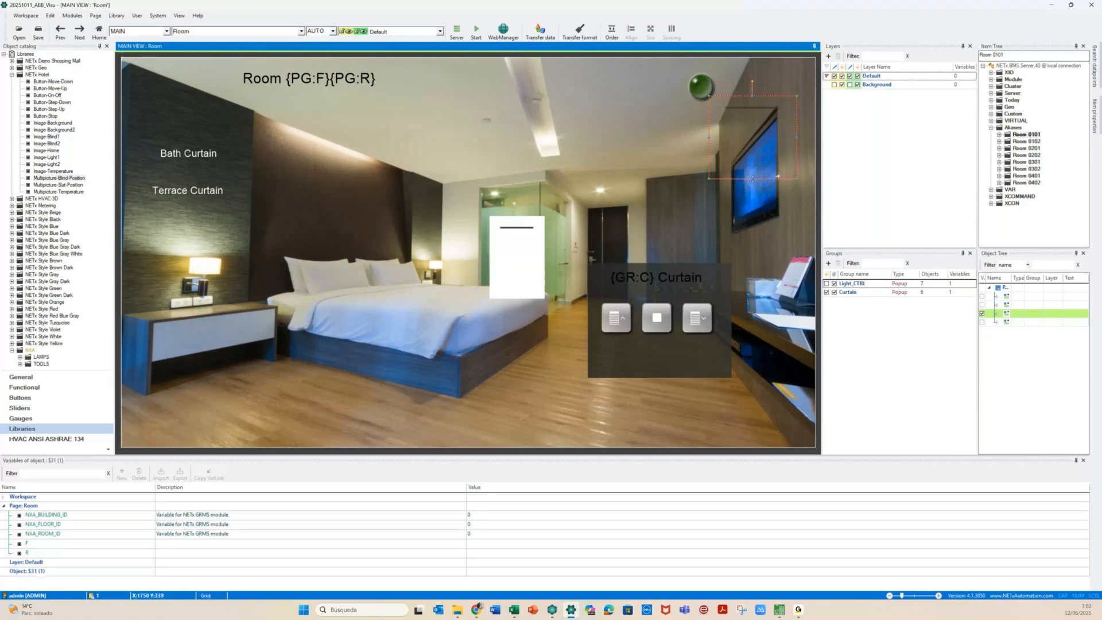
Change the copy's item ID to Current Height % Curtain Terrace and confirm
double_click(752, 179)
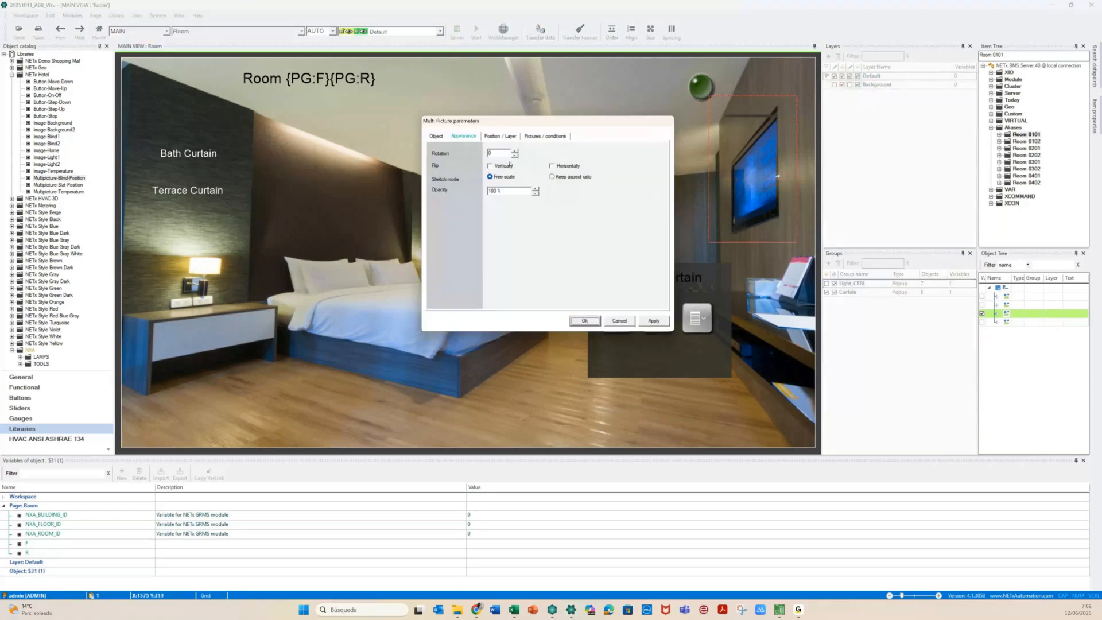
left_click(436, 136)
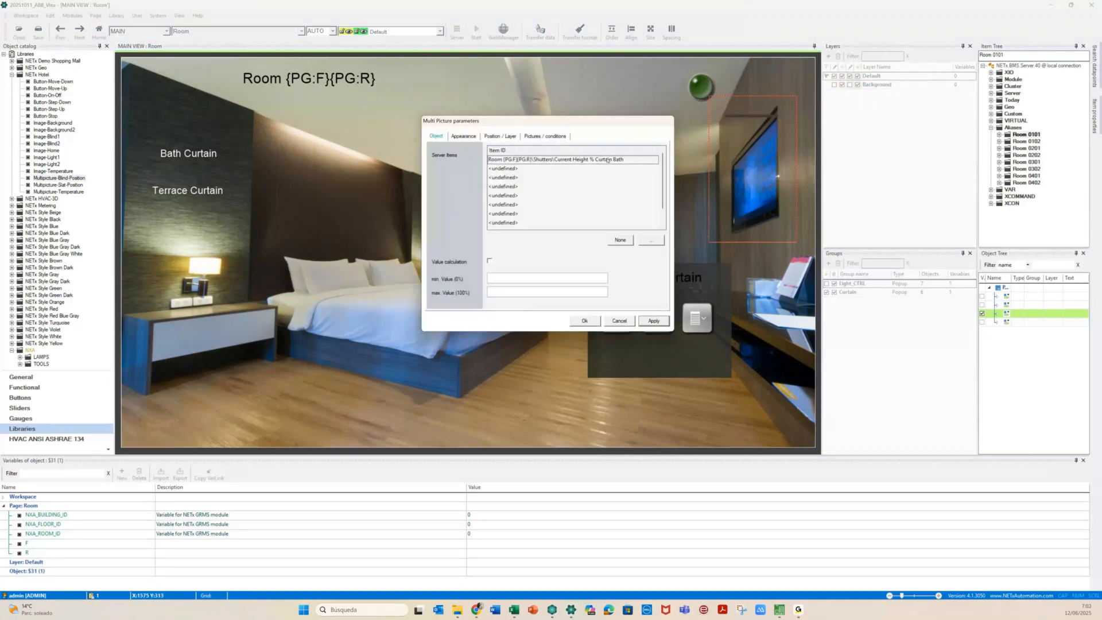
key("BackSpace")
key("BackSpace")
key("BackSpace")
key("BackSpace")
type("Terrace")
left_click(584, 321)
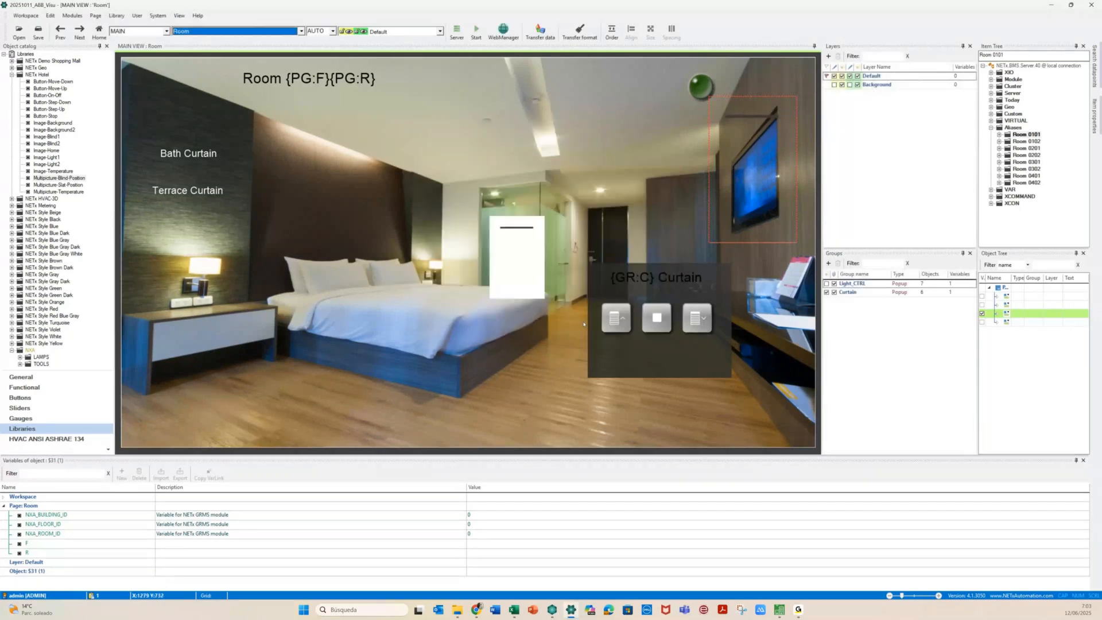
left_click(412, 370)
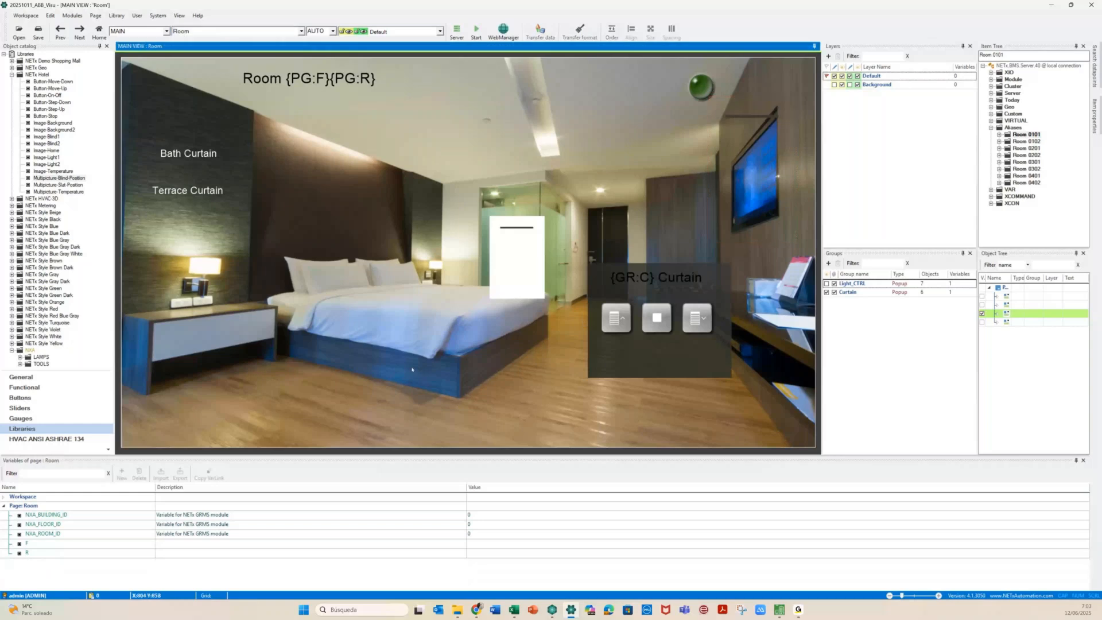
From the Init page, start the runtime, saving workspace 20251011_ABB_Visu, and open Floor 01
left_click(232, 32)
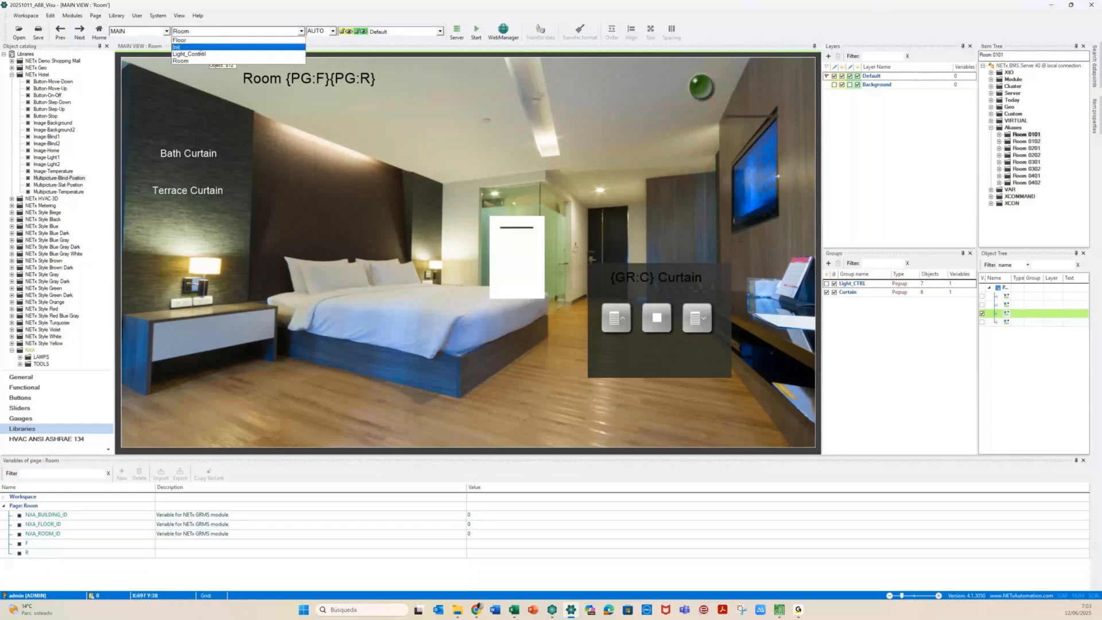
left_click(193, 47)
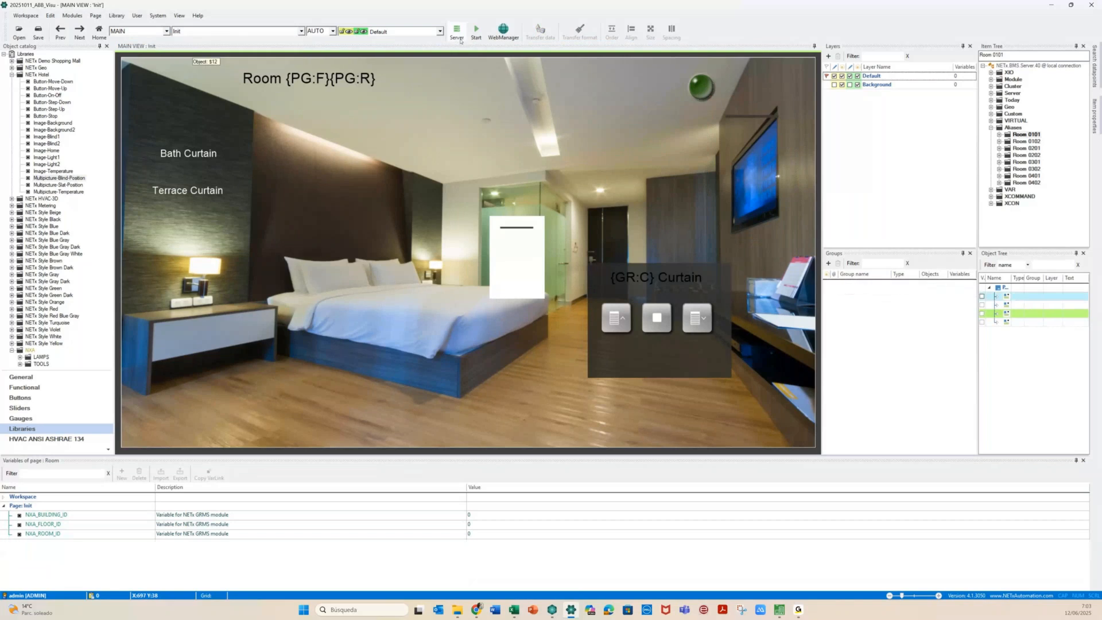
left_click(476, 37)
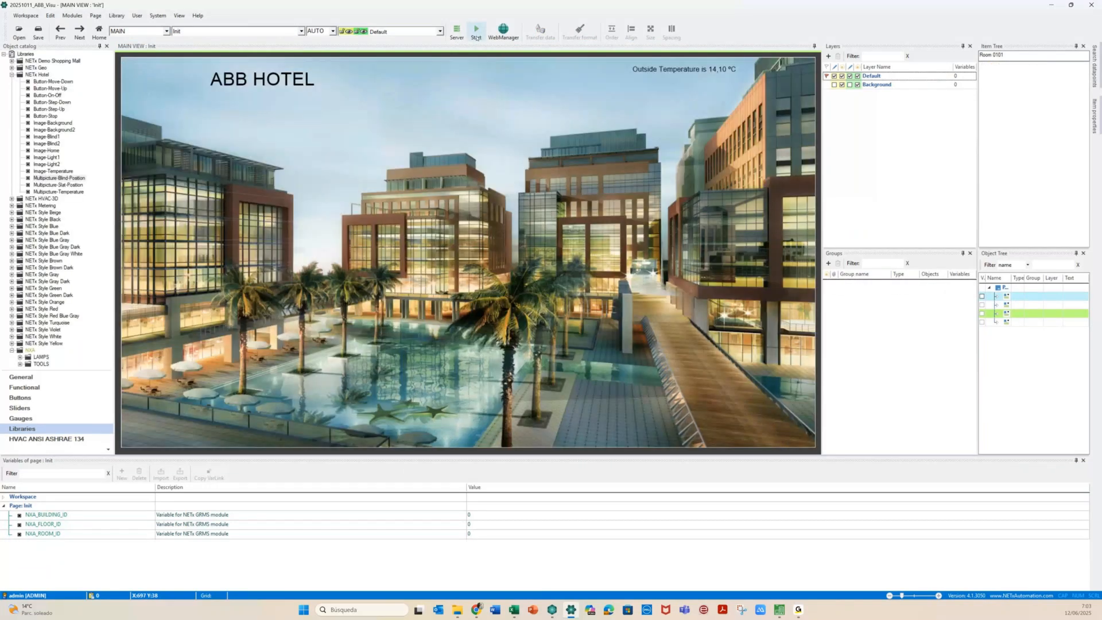
left_click(476, 36)
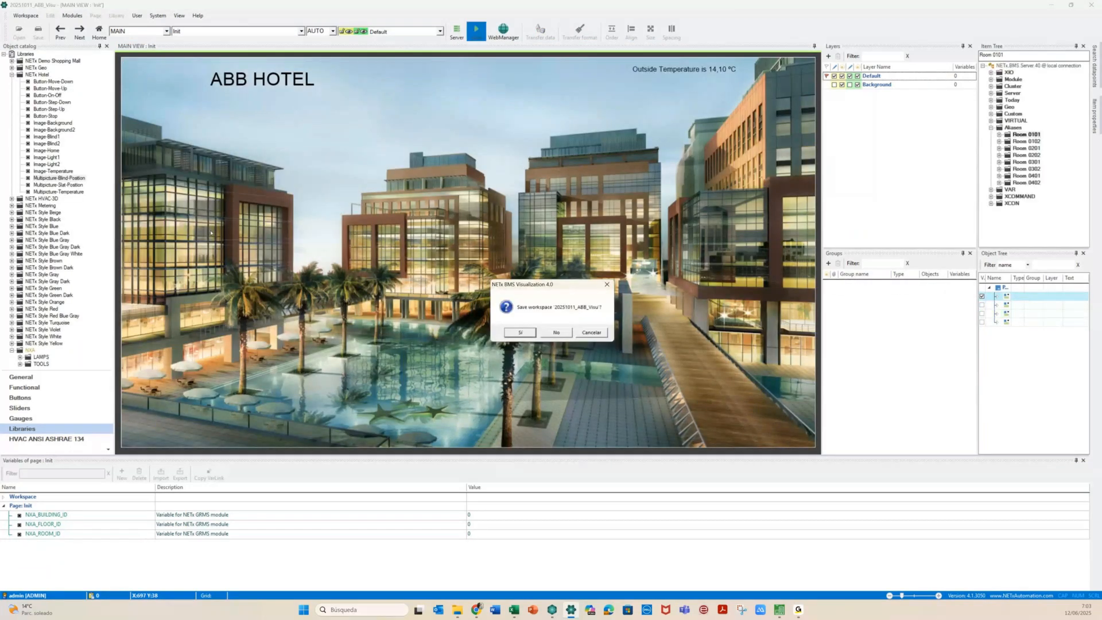
key("Return")
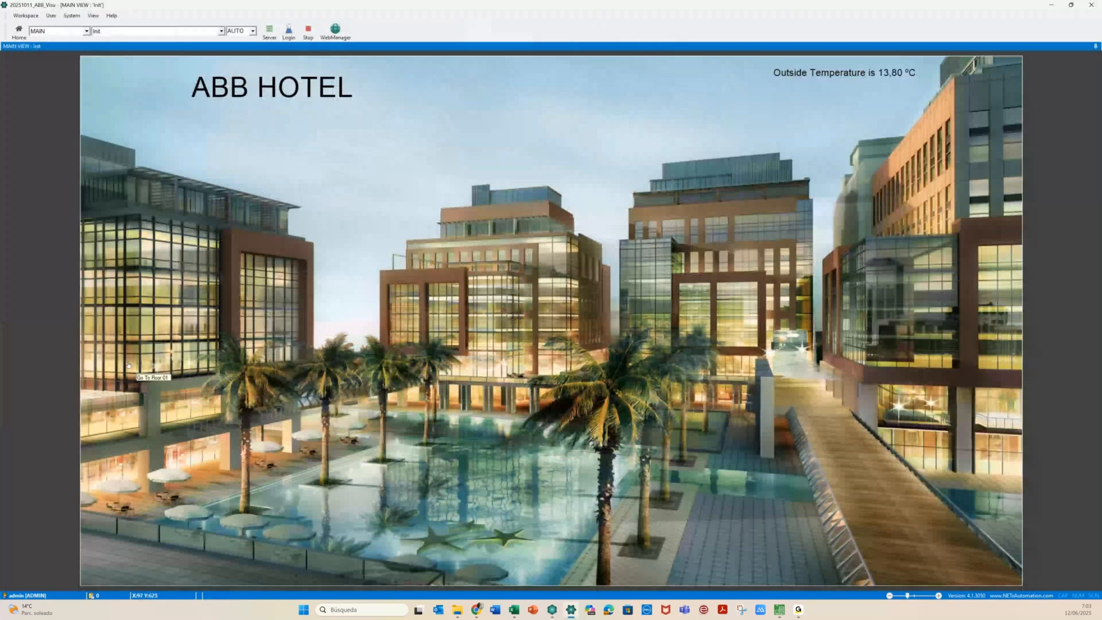
left_click(129, 366)
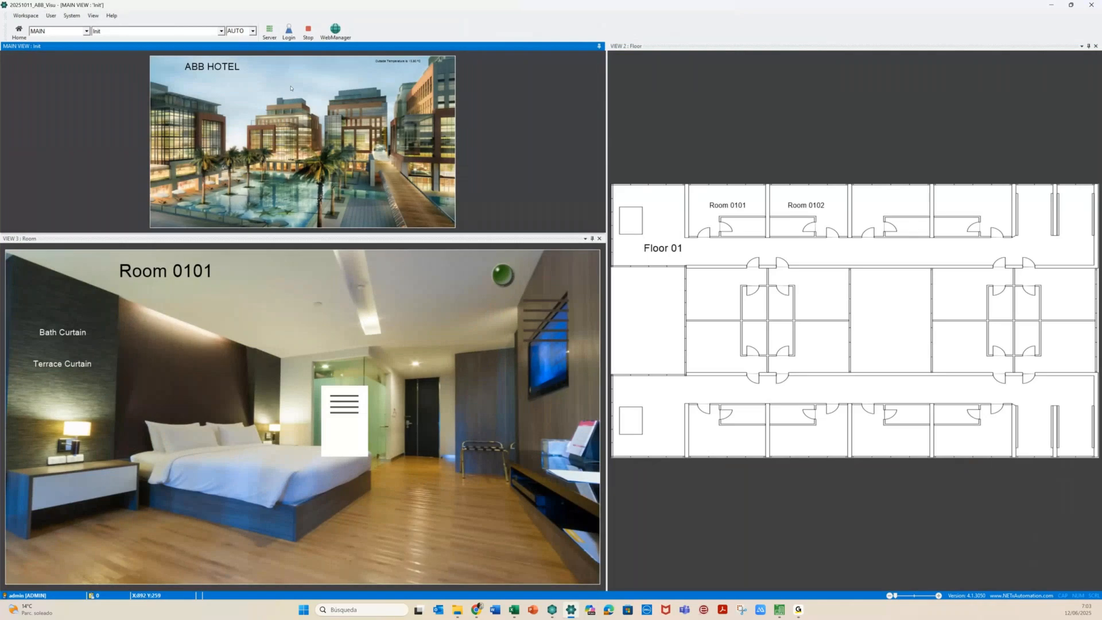
In Room 0101, show the Bath Curtain popup, then the Terrace Curtain popup reading 40.00
left_click(339, 423)
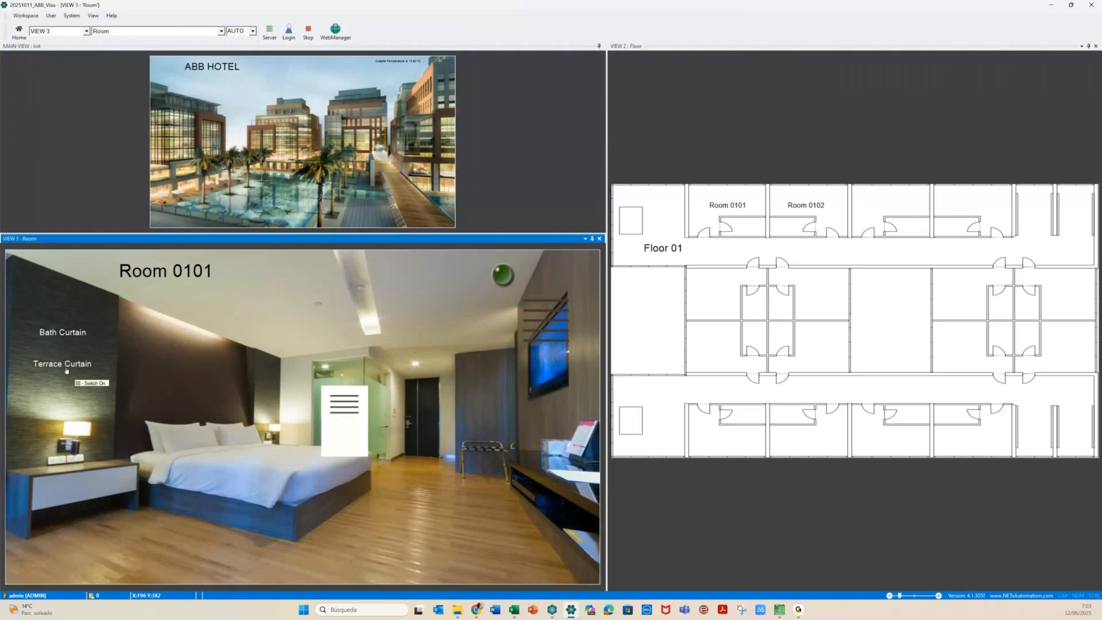
left_click(63, 335)
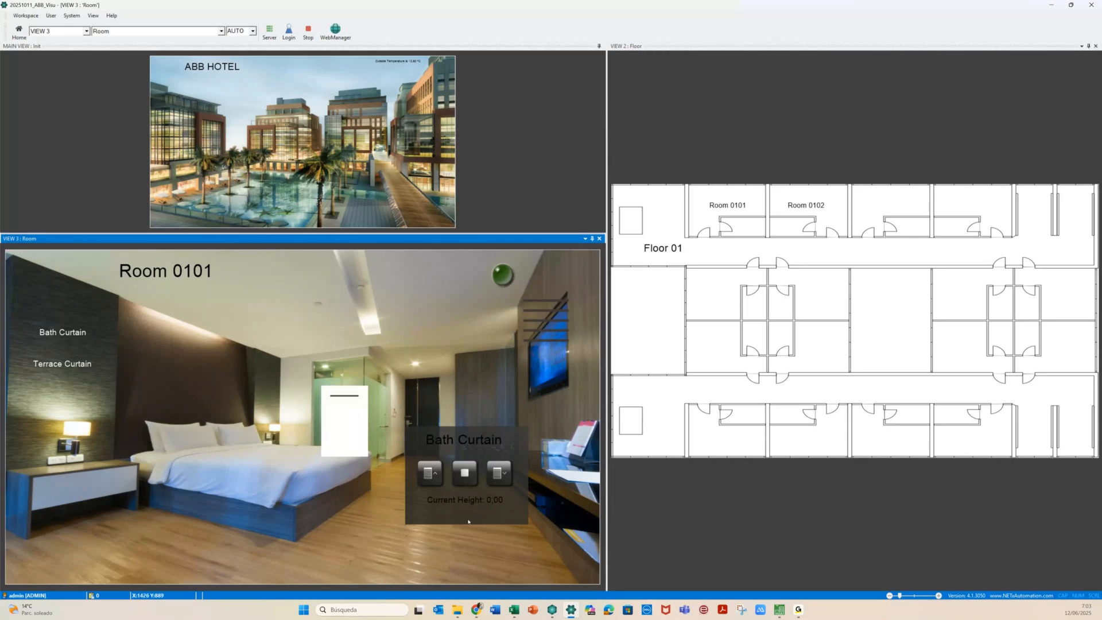
left_click(49, 368)
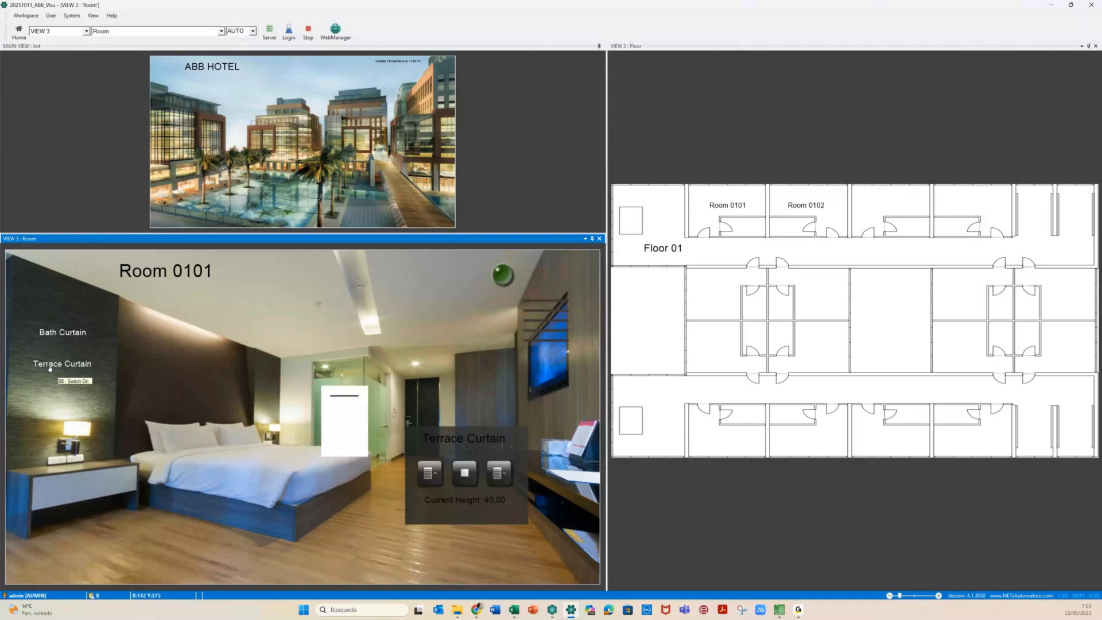
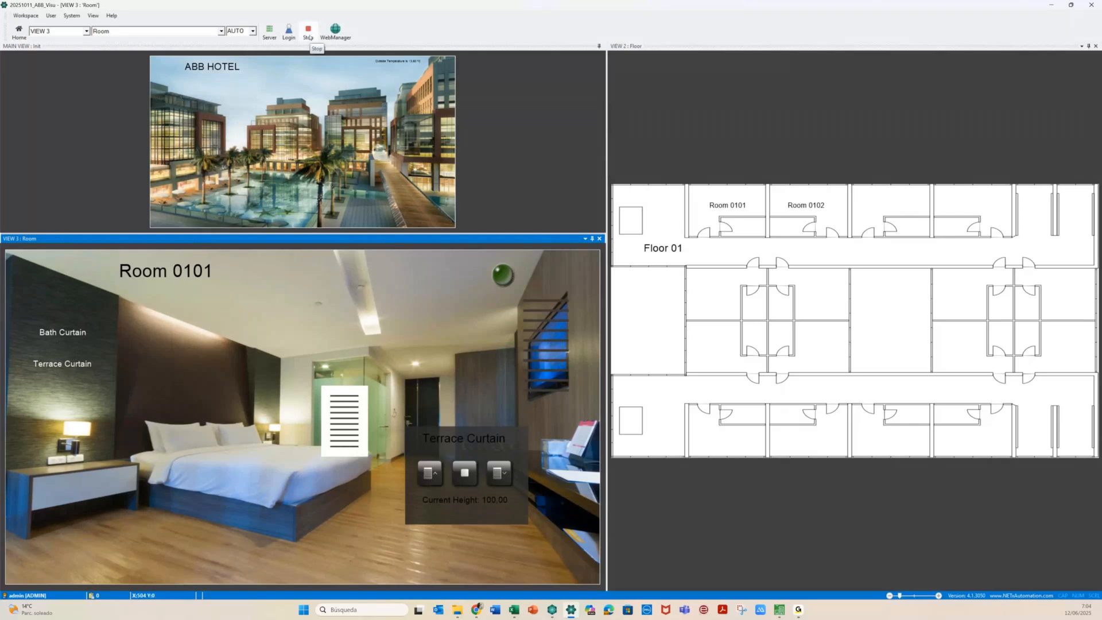
Open Room 0402 from the floor plan, view its curtain popups and send the curtain down
left_click(303, 55)
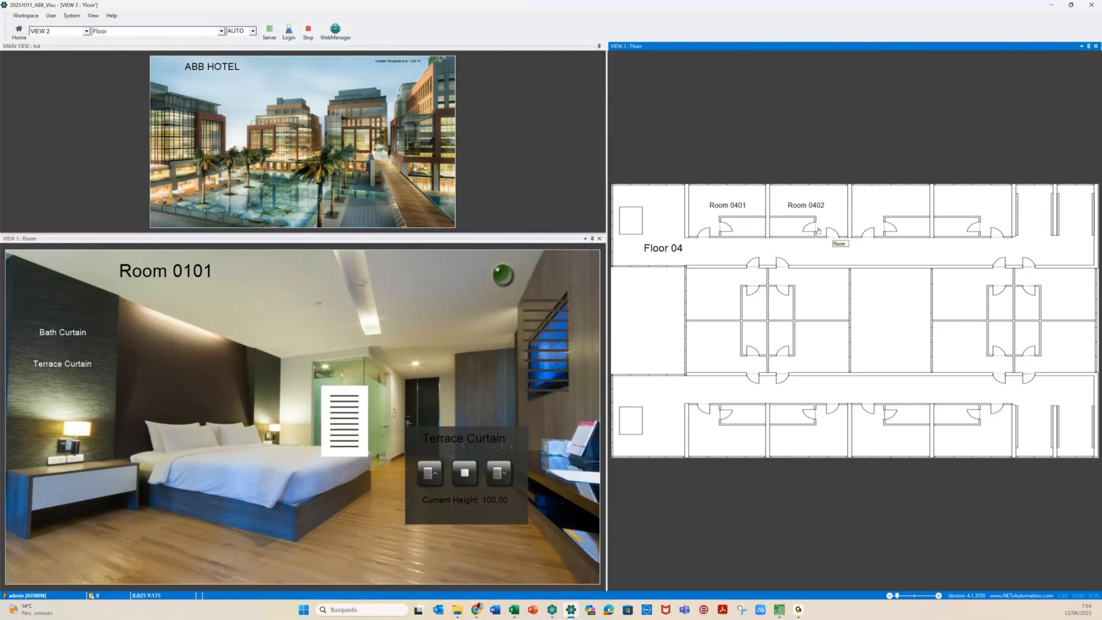
left_click(802, 217)
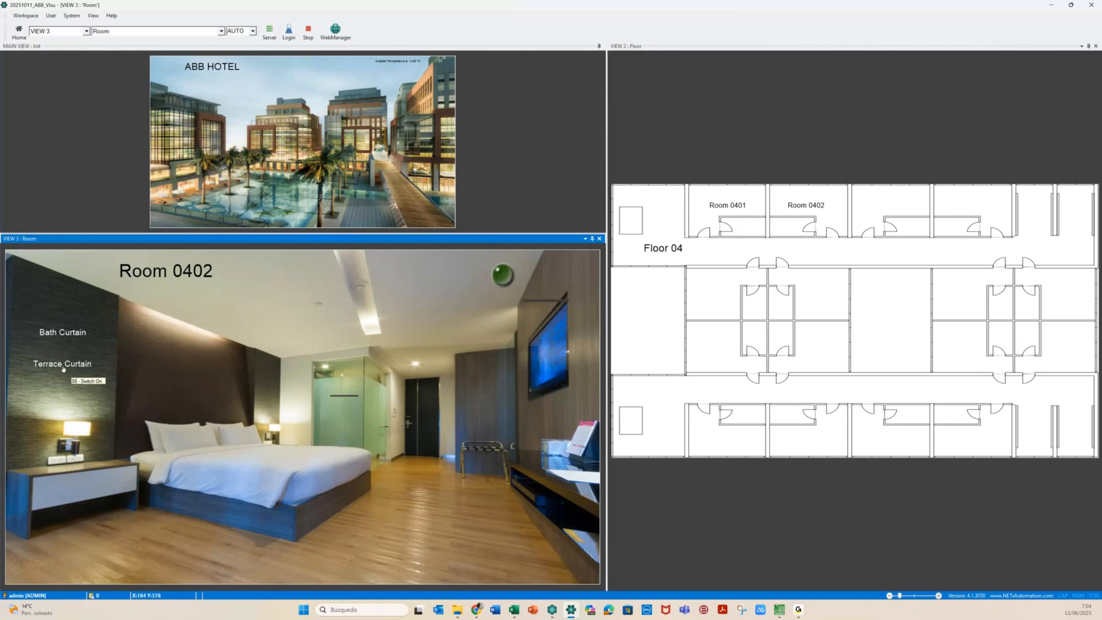
left_click(55, 368)
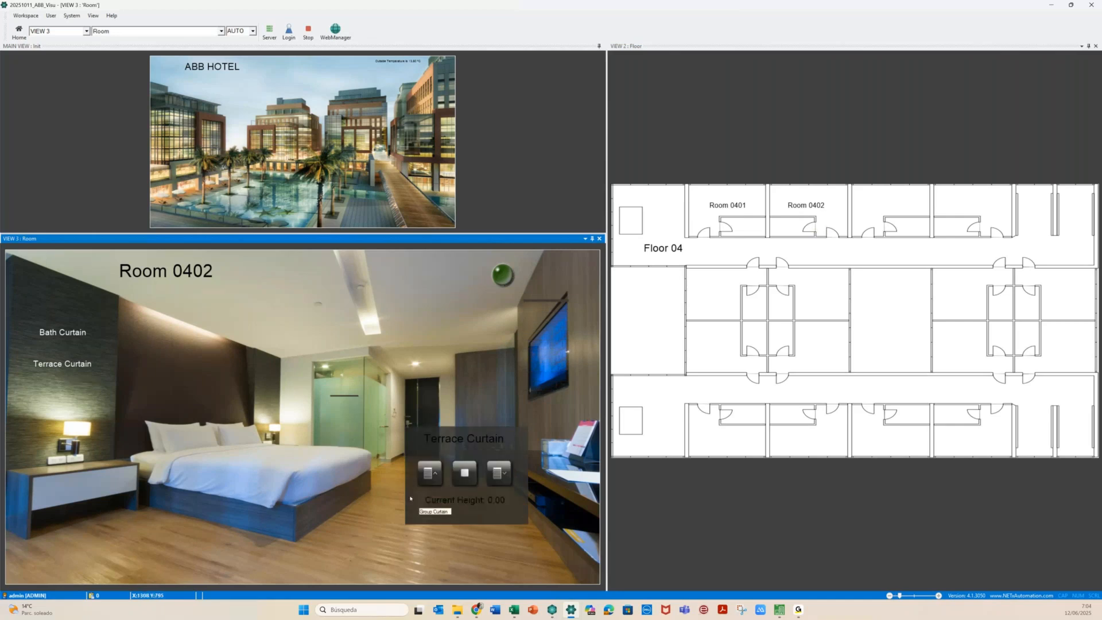
left_click(68, 335)
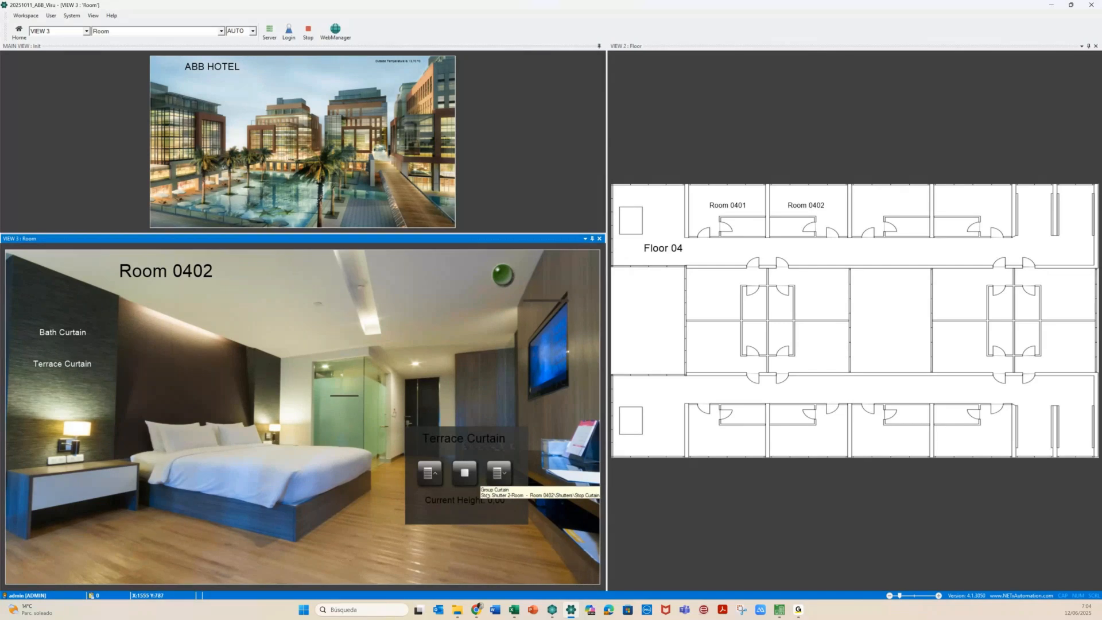
left_click(502, 472)
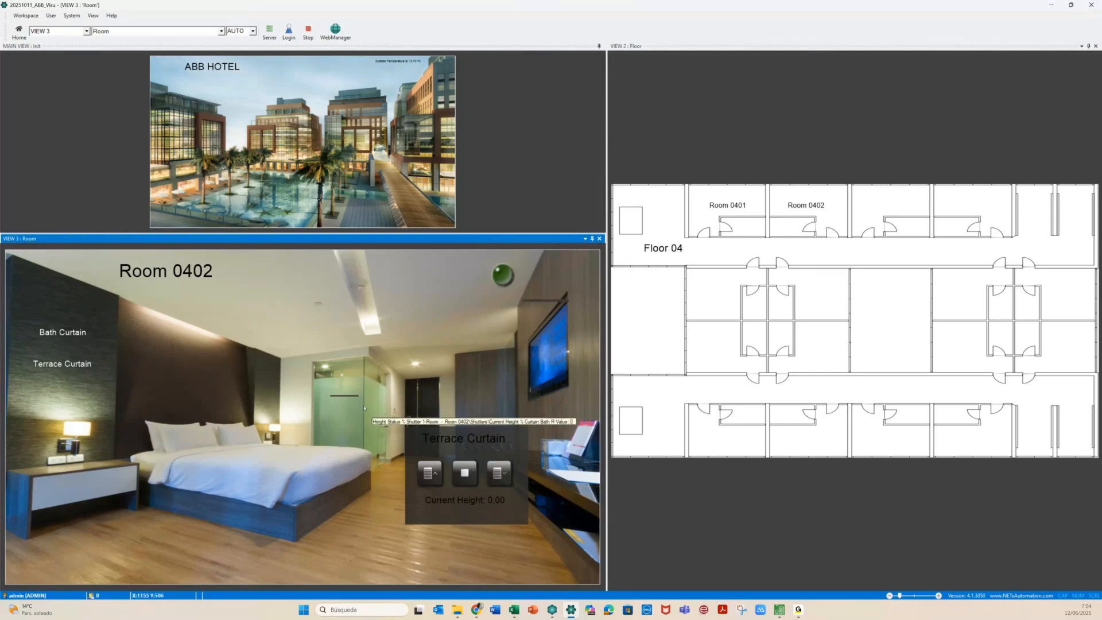
Raise the Room 0402 terrace curtain and stop it partway at 56,86
left_click(63, 332)
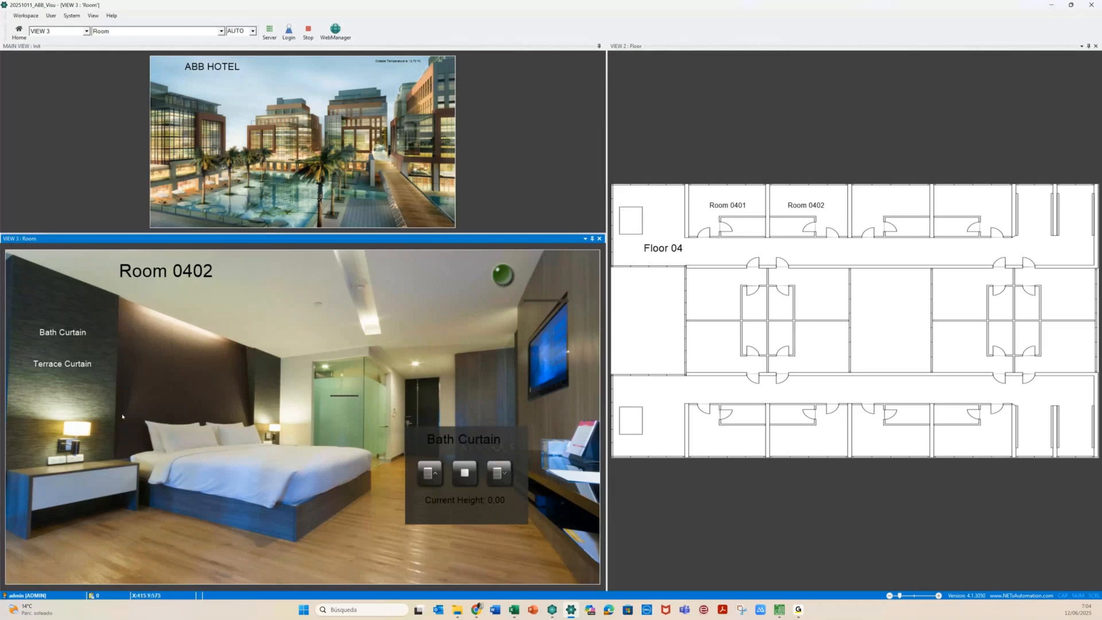
left_click(53, 368)
left_click(428, 474)
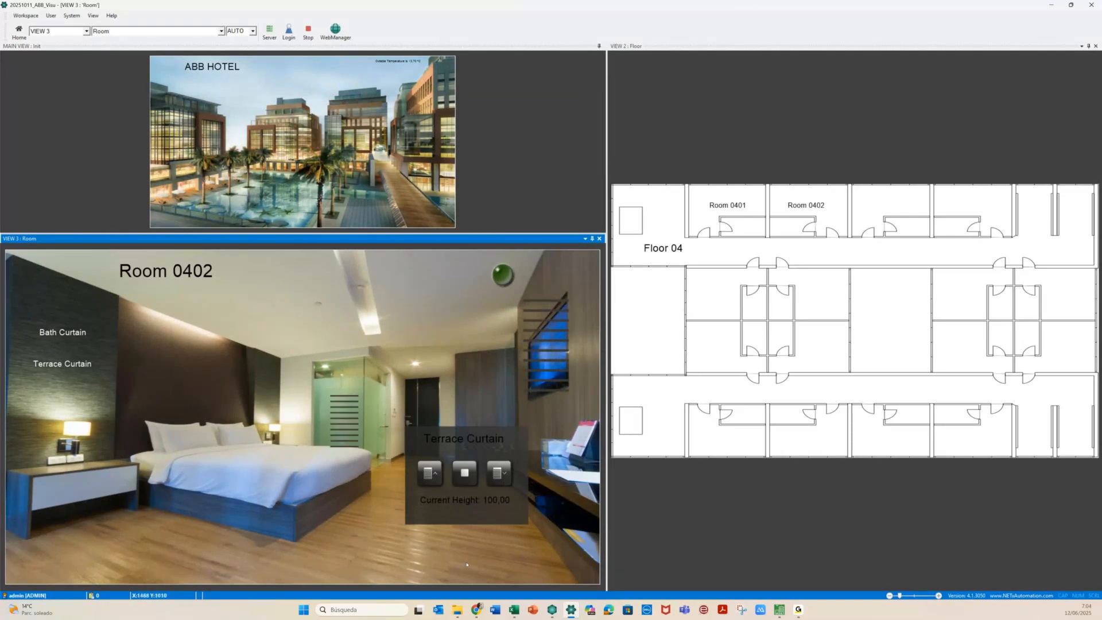
left_click(466, 476)
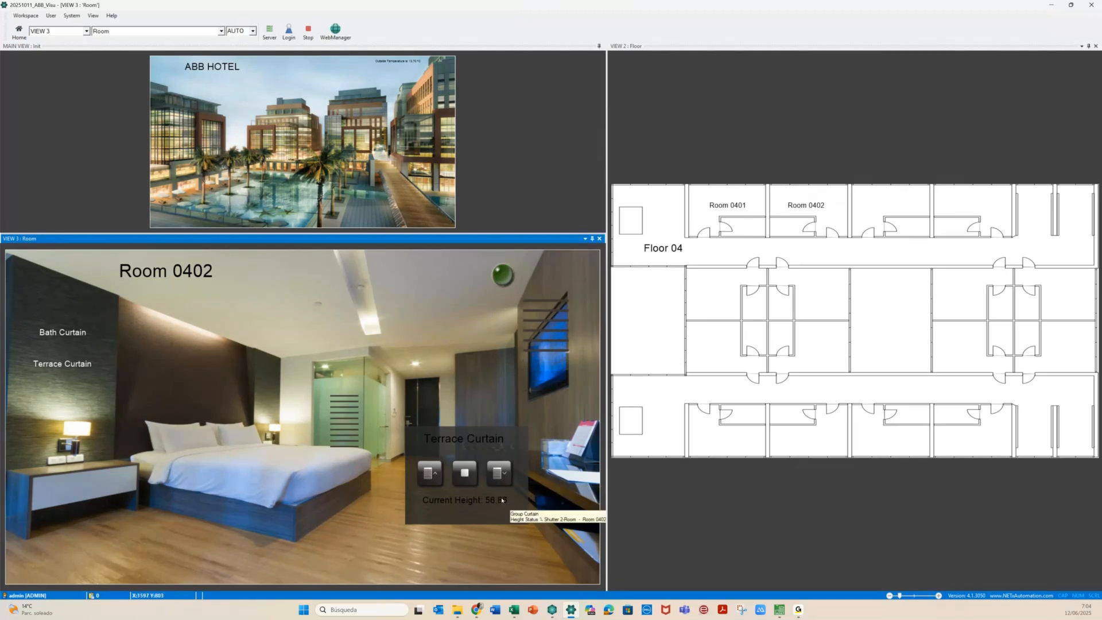
Visit Room 0401, return to Floor 01 and stop the runtime
left_click(720, 220)
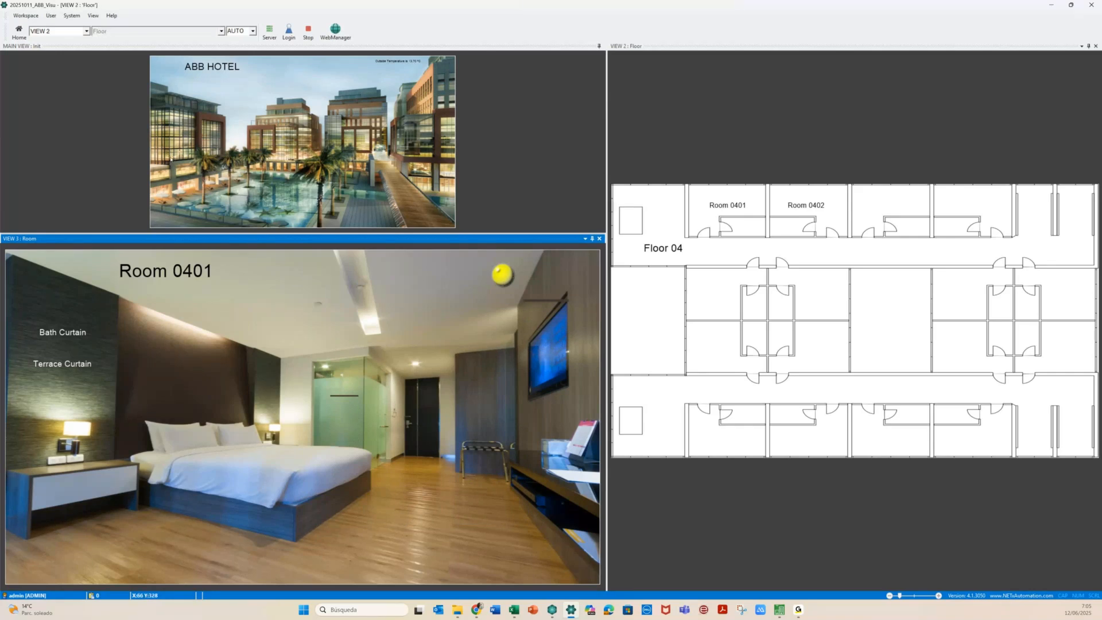
left_click(661, 310)
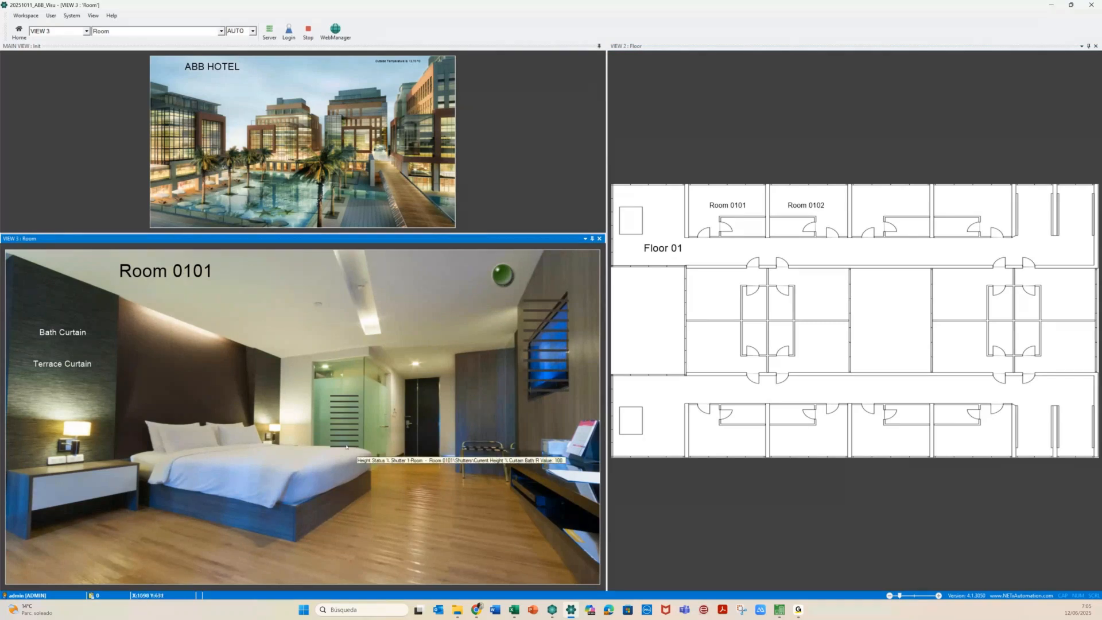
left_click(305, 34)
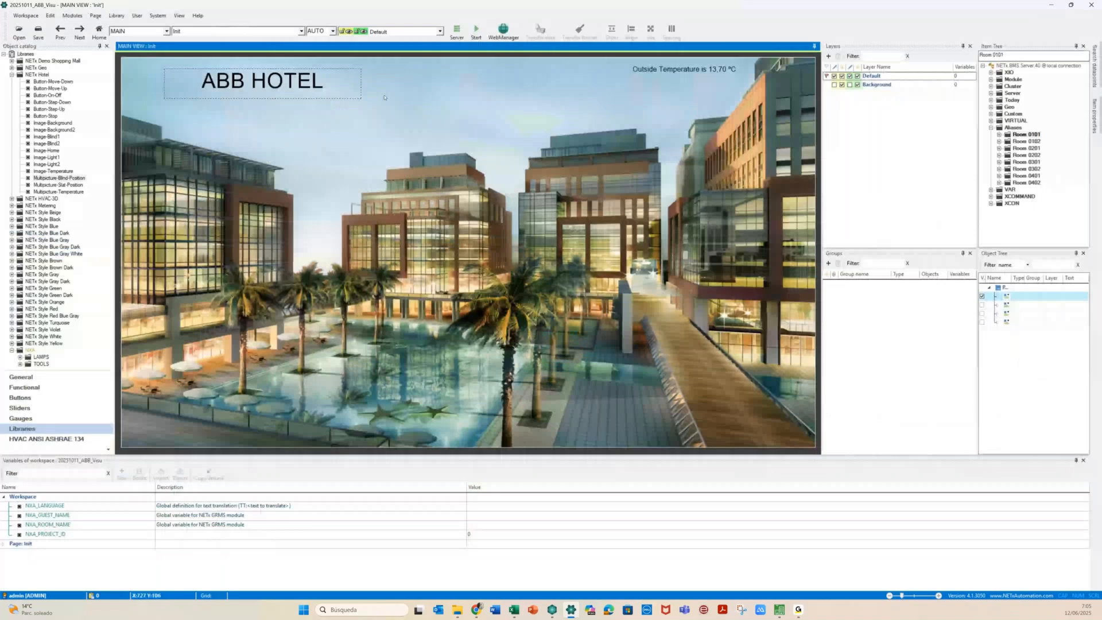
Switch to the Room page and tick both the Light_CTRL and Curtain groups
left_click(290, 31)
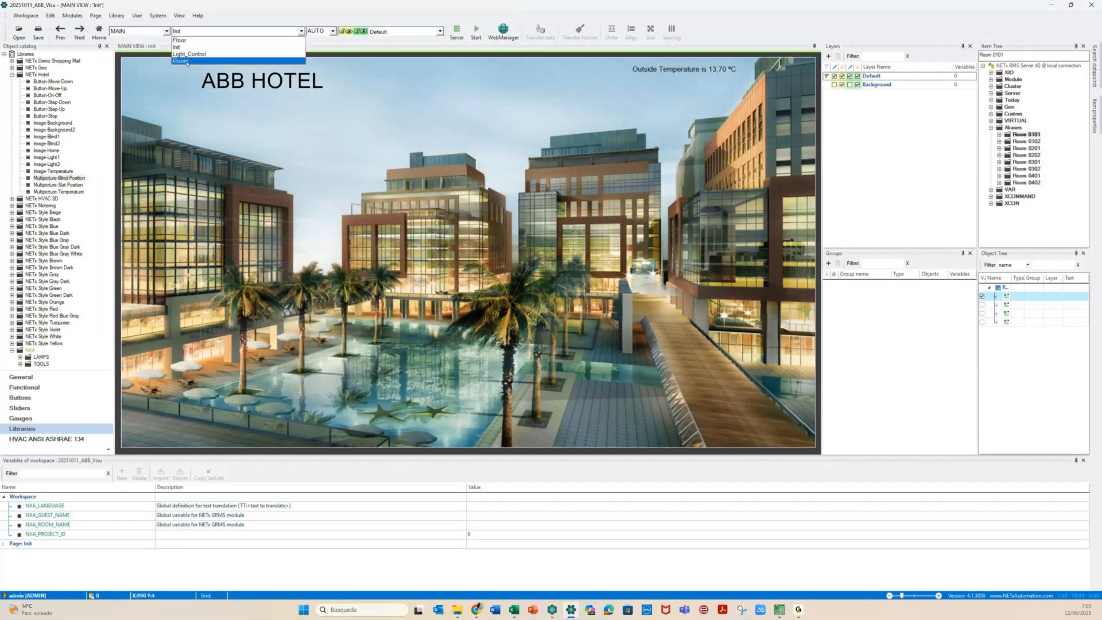
left_click(187, 61)
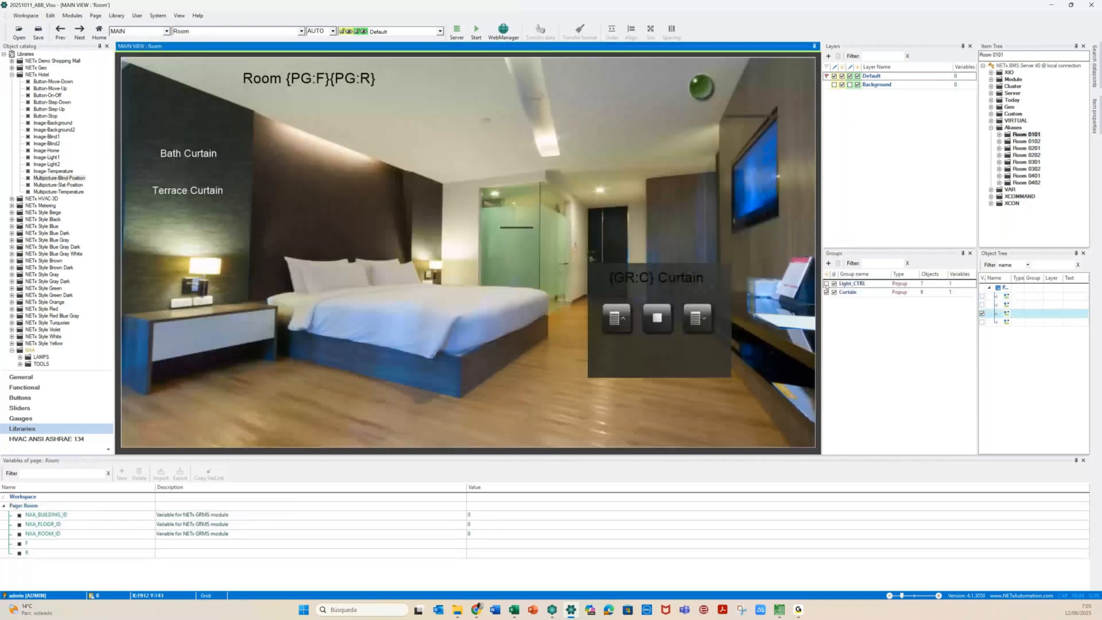
left_click(827, 284)
left_click(826, 292)
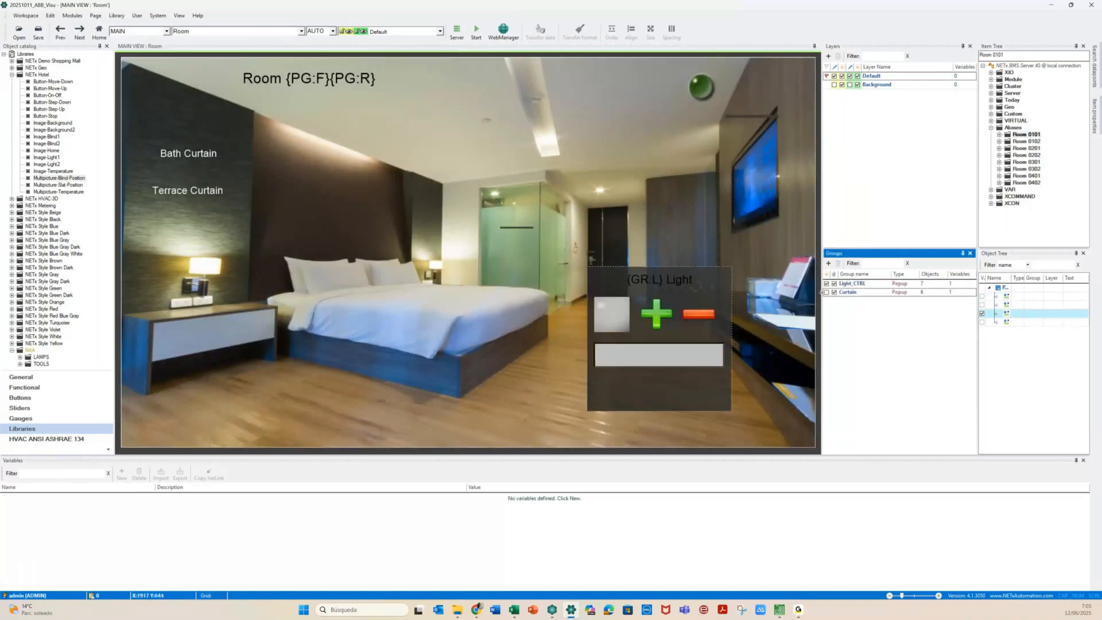
left_click(826, 292)
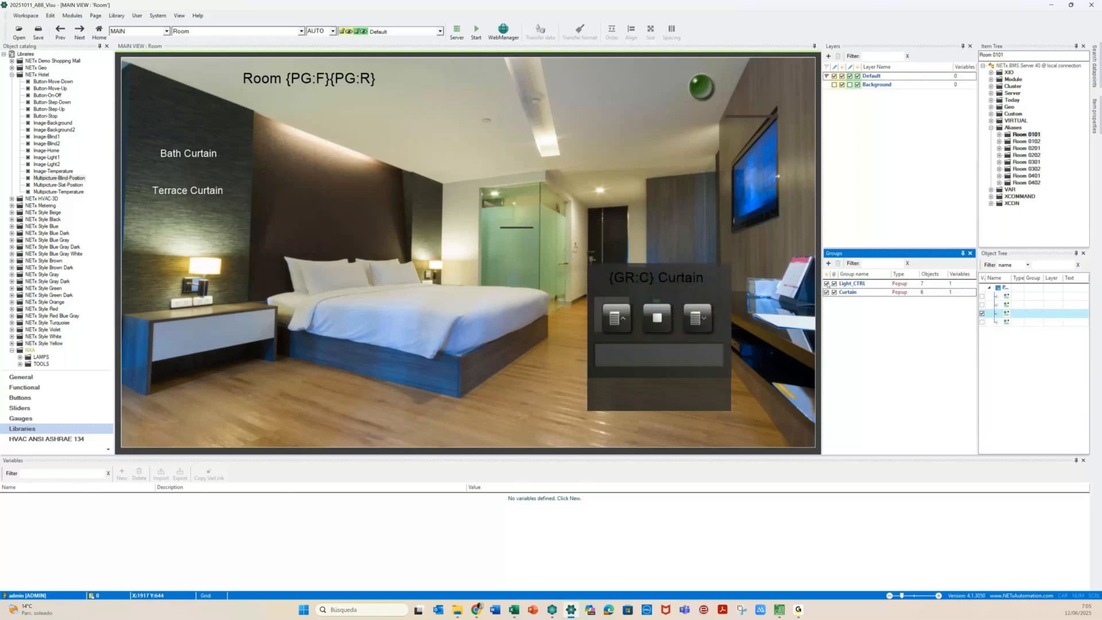
left_click(827, 284)
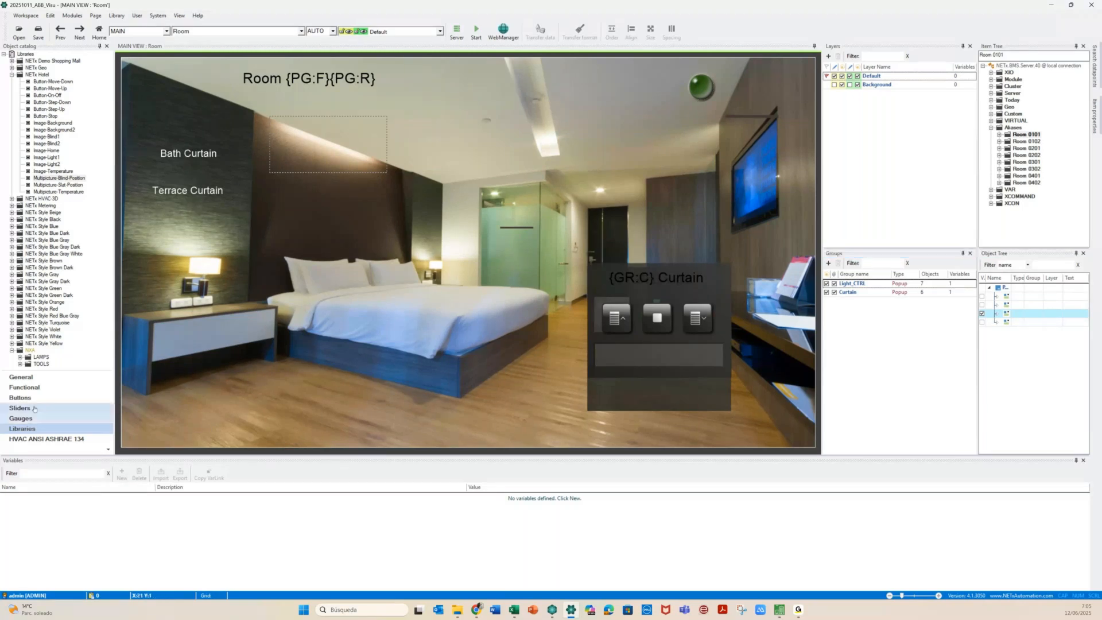
Drag the green status ball into the Room page's top-right corner
left_click(15, 376)
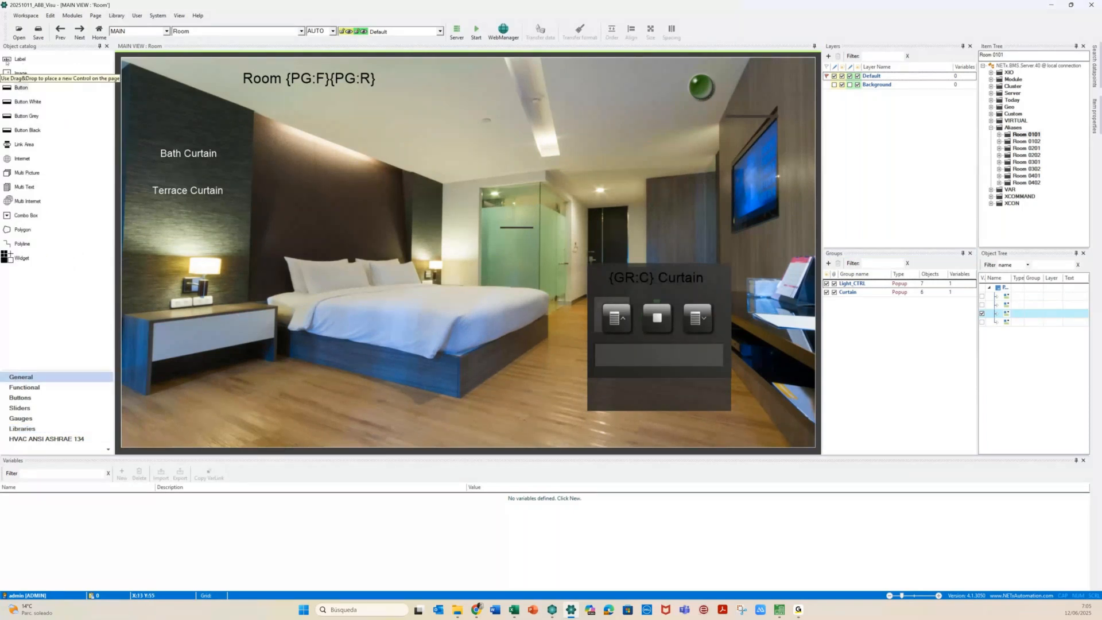
left_click_drag(698, 89, 782, 84)
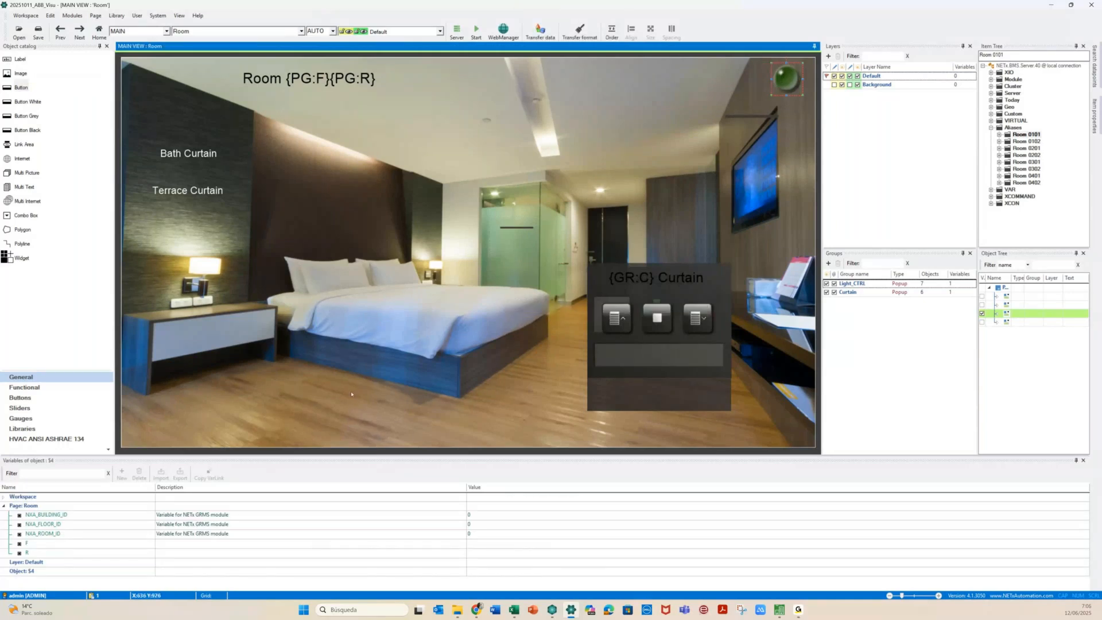
left_click(351, 394)
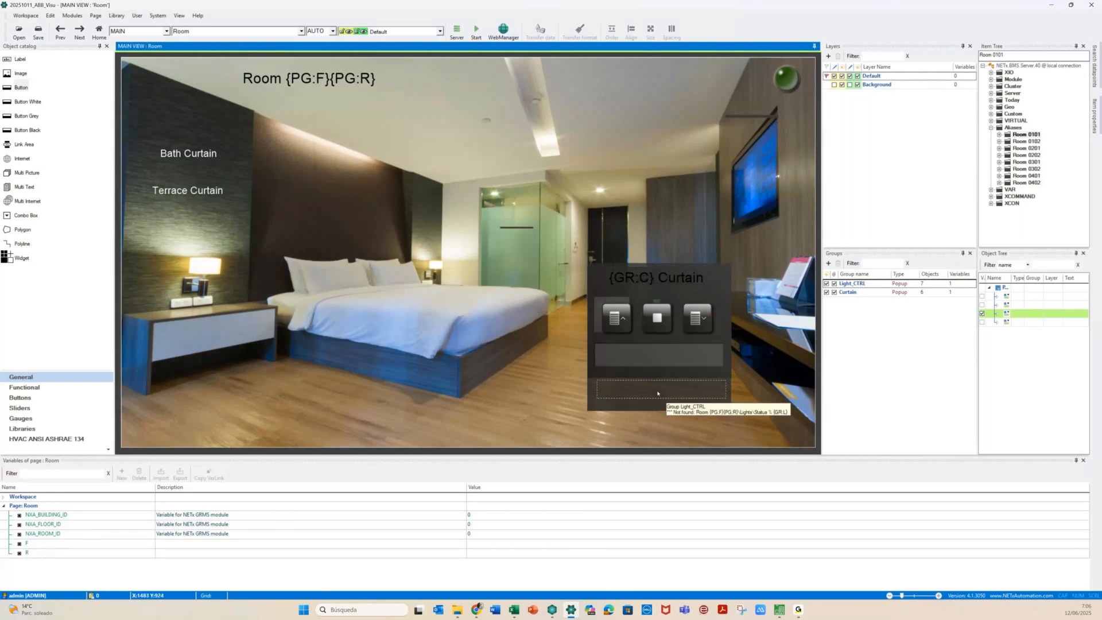
left_click(657, 393)
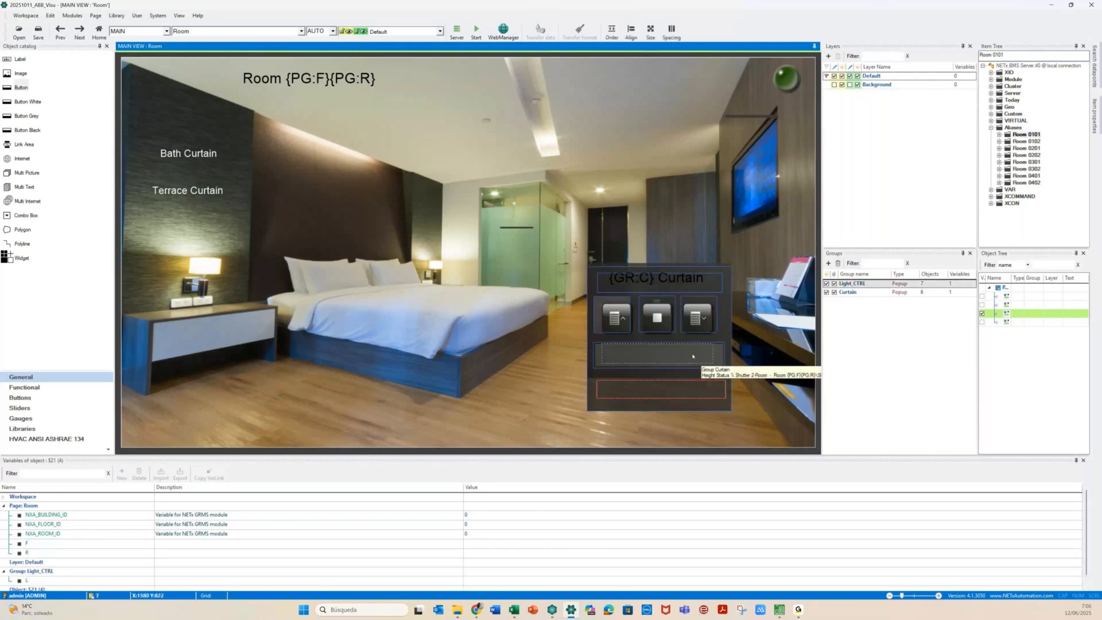
Hide the Light_CTRL group and check the label's 'Current Height: {0:0.00} %' format
left_click(826, 284)
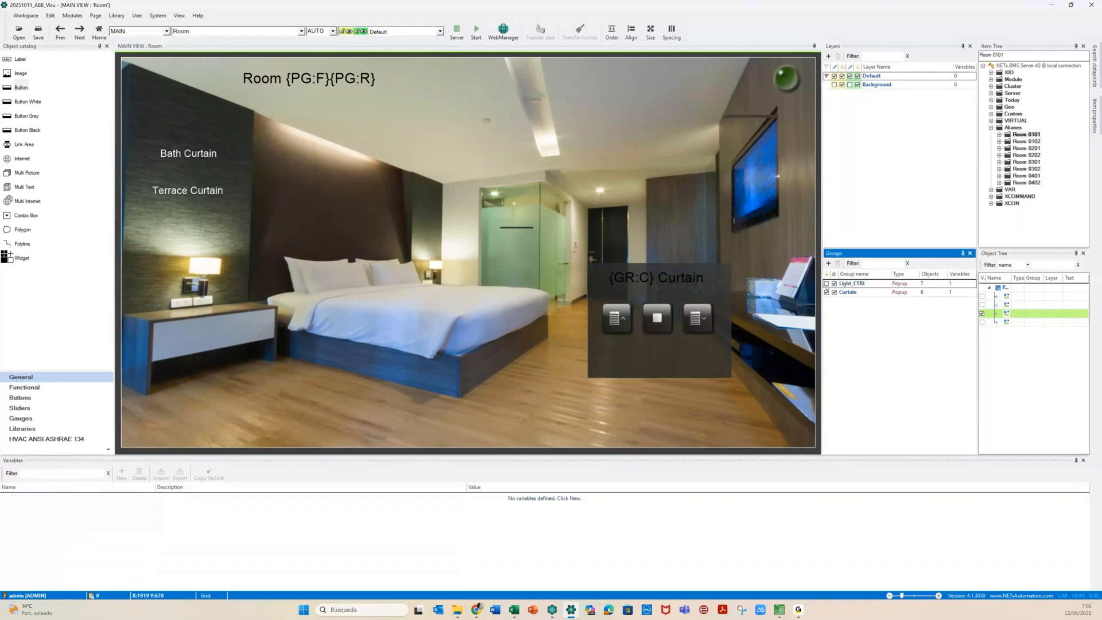
double_click(660, 360)
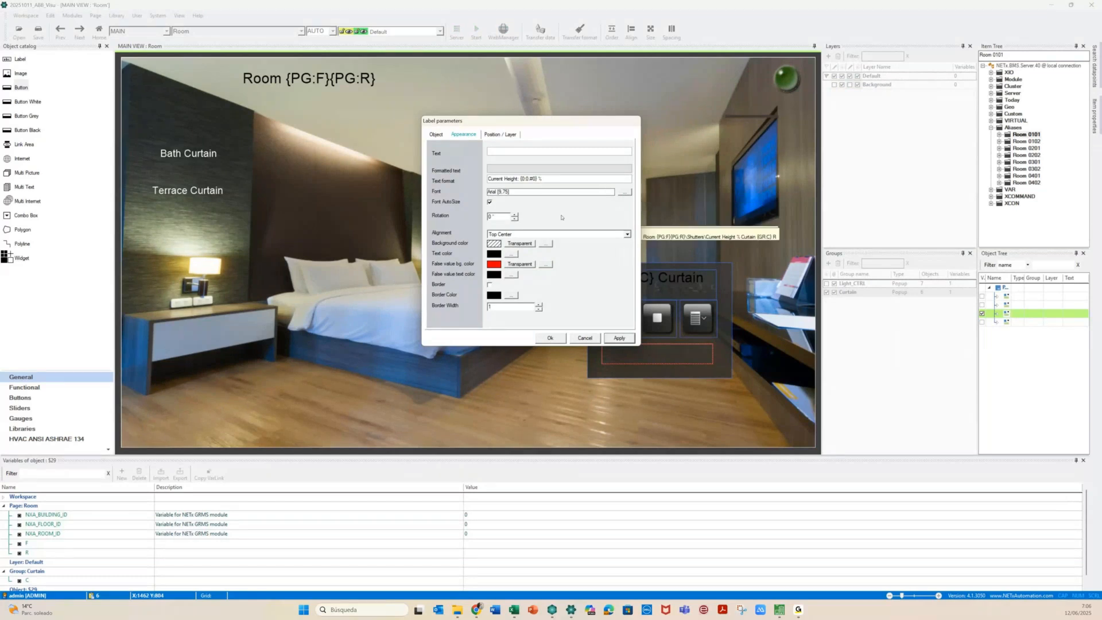
left_click(550, 338)
left_click(540, 399)
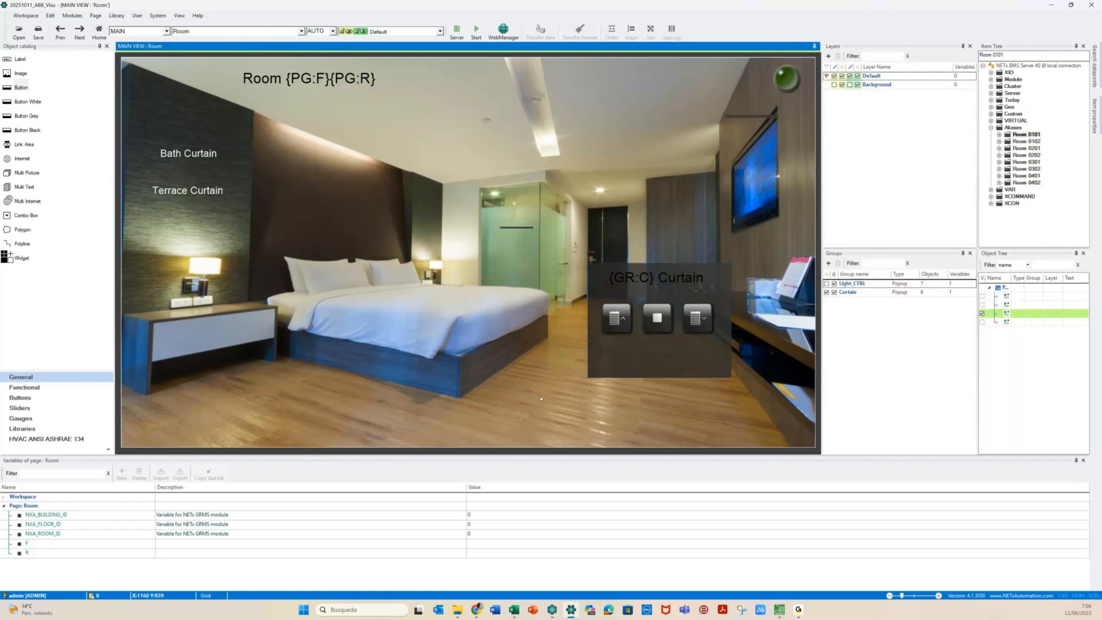
left_click(802, 78)
Nudge the green ball and add a new label near the page's top right
left_click_drag(802, 78, 799, 75)
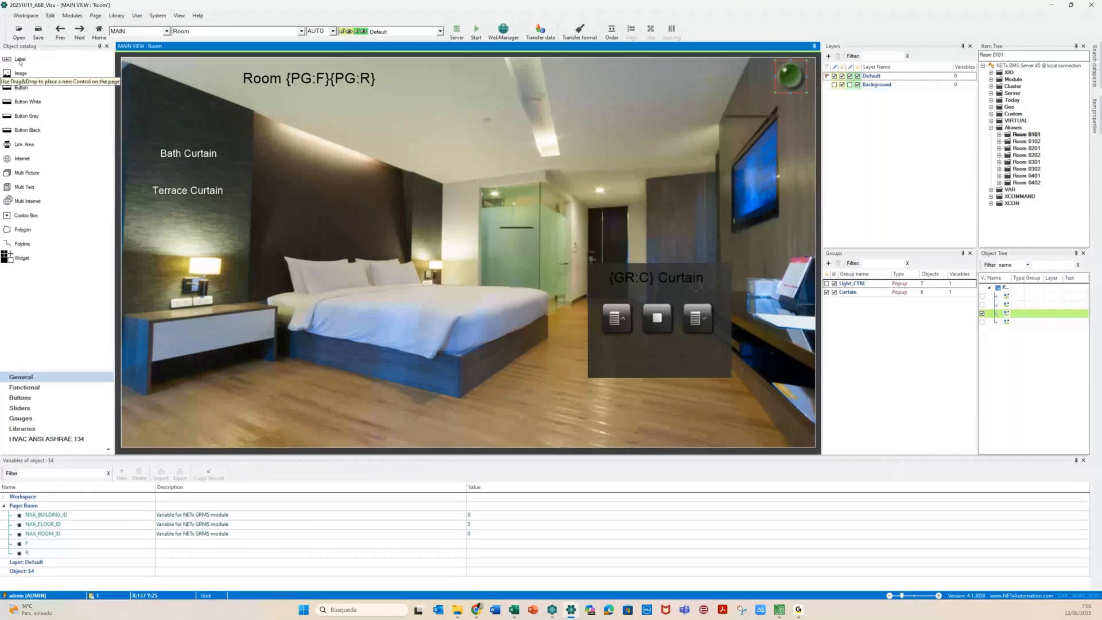
left_click_drag(20, 61, 598, 74)
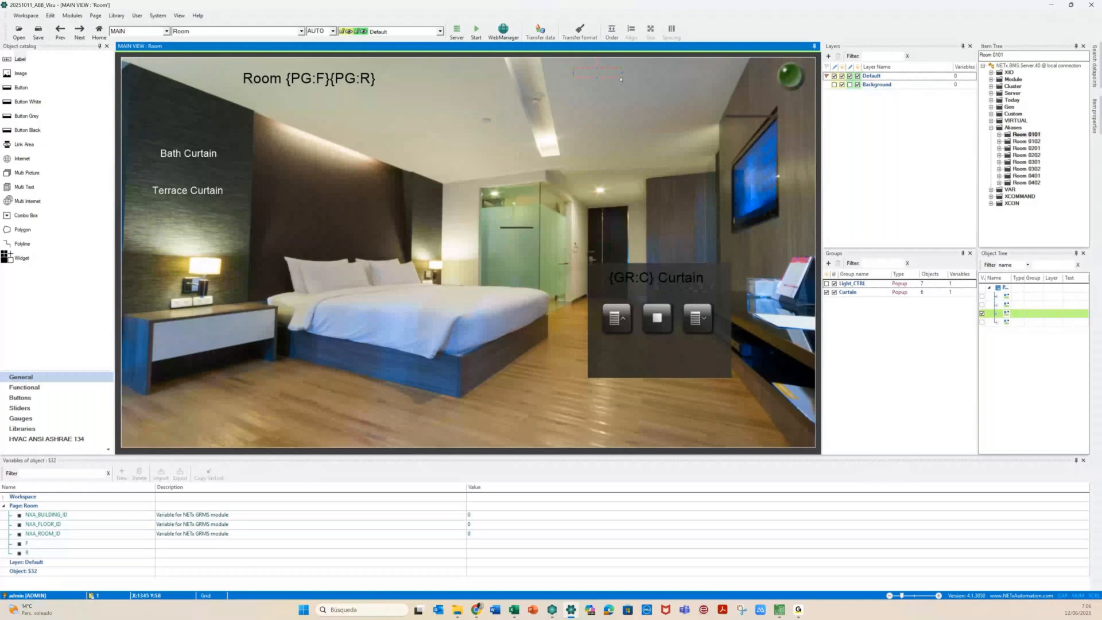
left_click_drag(620, 76, 636, 73)
Make the new label an indicator bound to Room 0101\Temperature
double_click(622, 71)
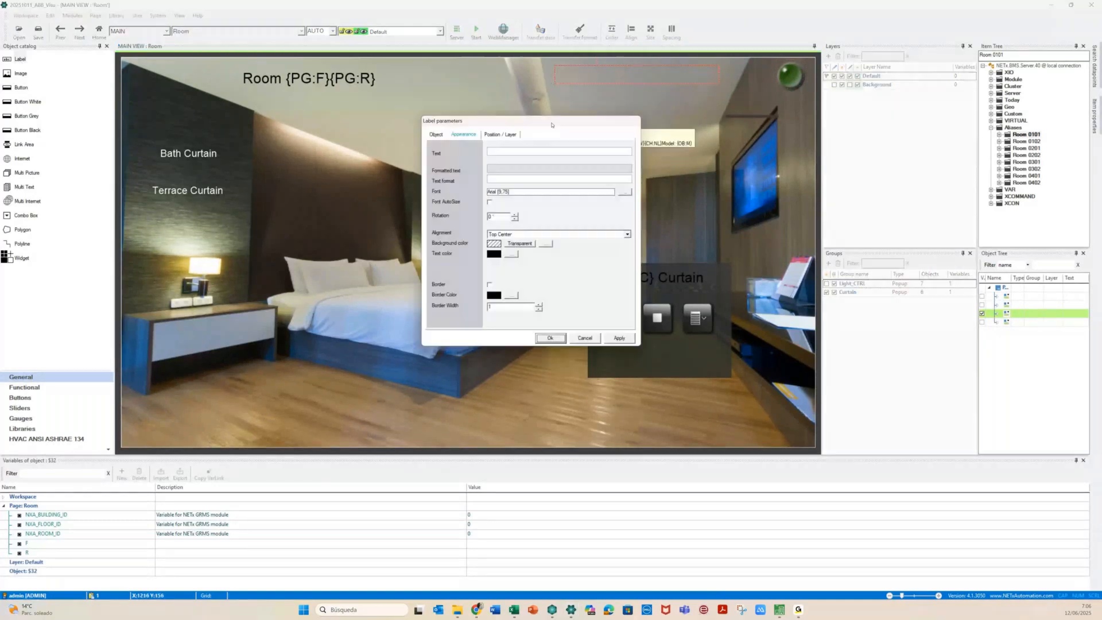
left_click(437, 135)
left_click(502, 155)
left_click(505, 173)
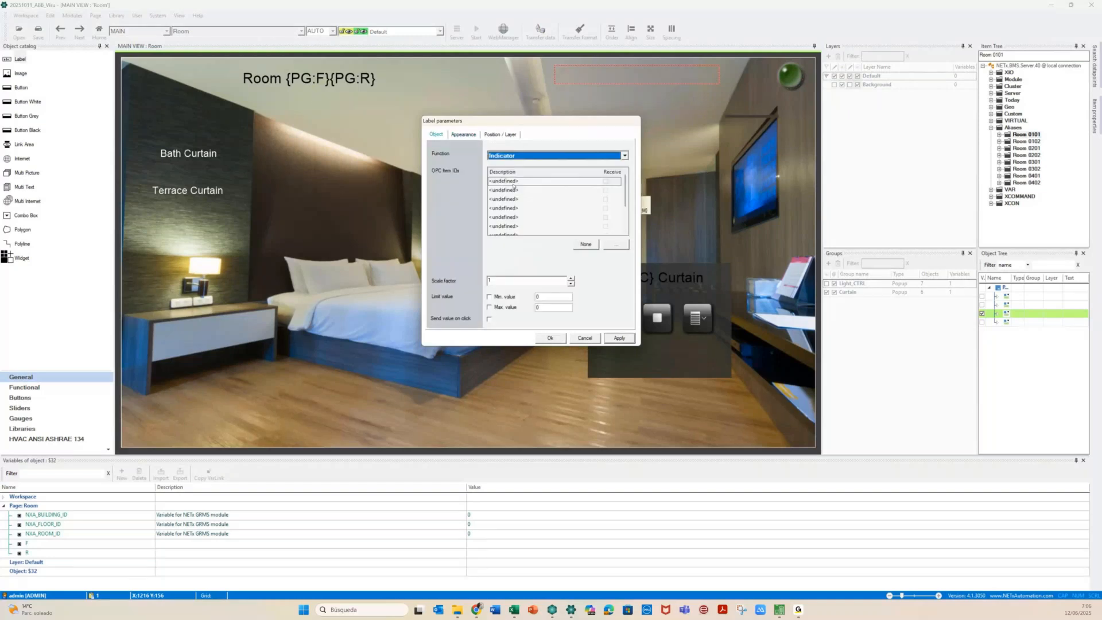
left_click(615, 245)
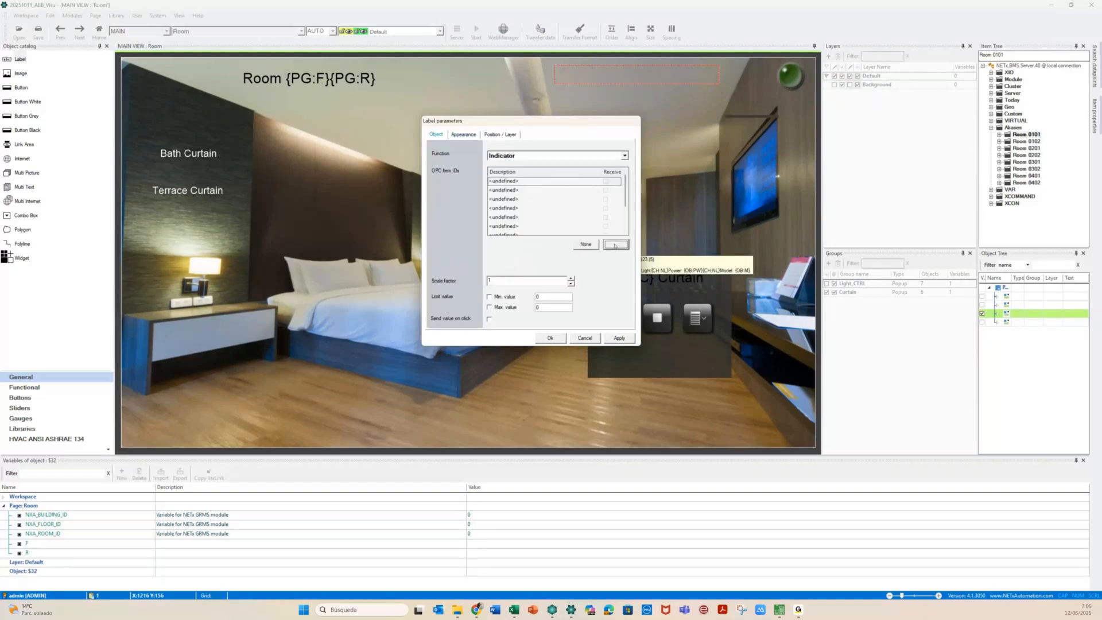
left_click(33, 288)
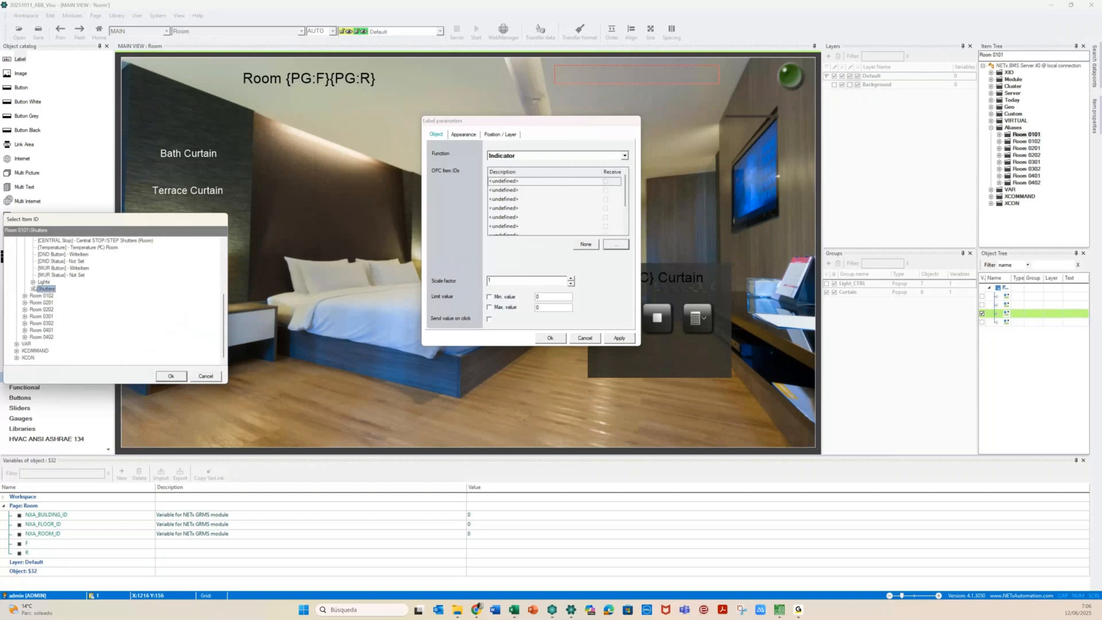
scroll(57, 301, "up", 3)
left_click(80, 310)
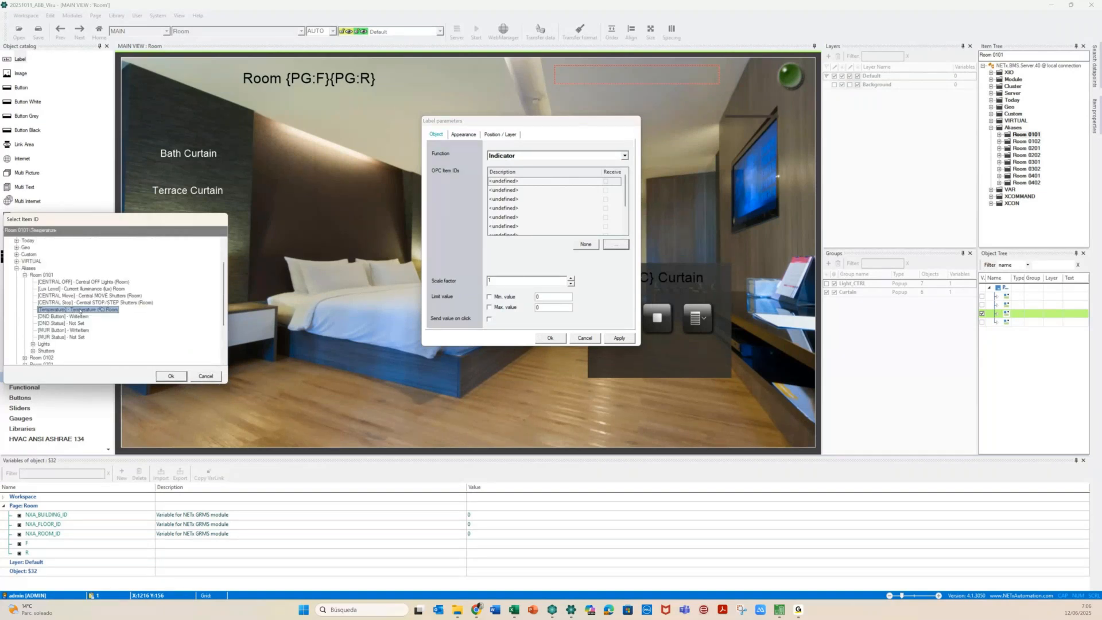
left_click(170, 376)
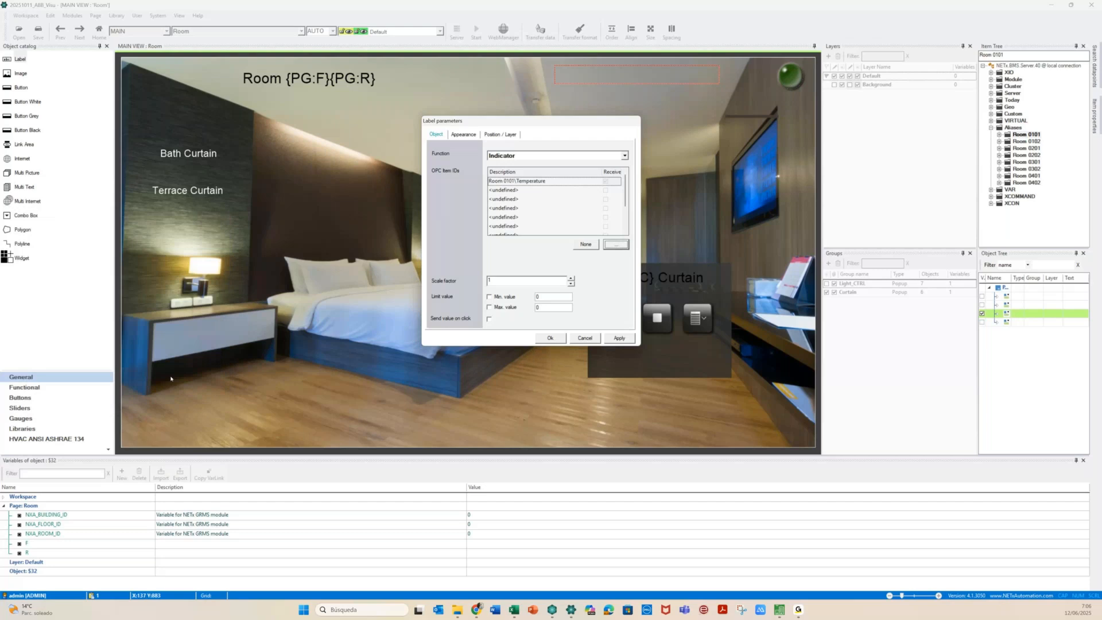
Replace 0101 in the item path with {PG:F}{PG:R} and apply the label settings
left_click(508, 181)
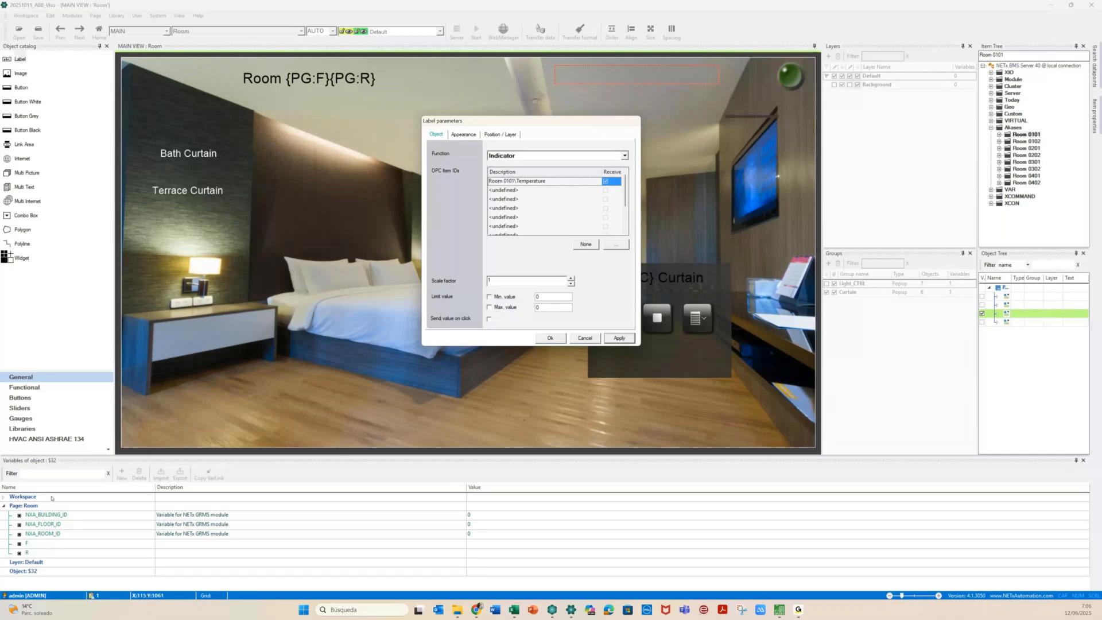
left_click(23, 543)
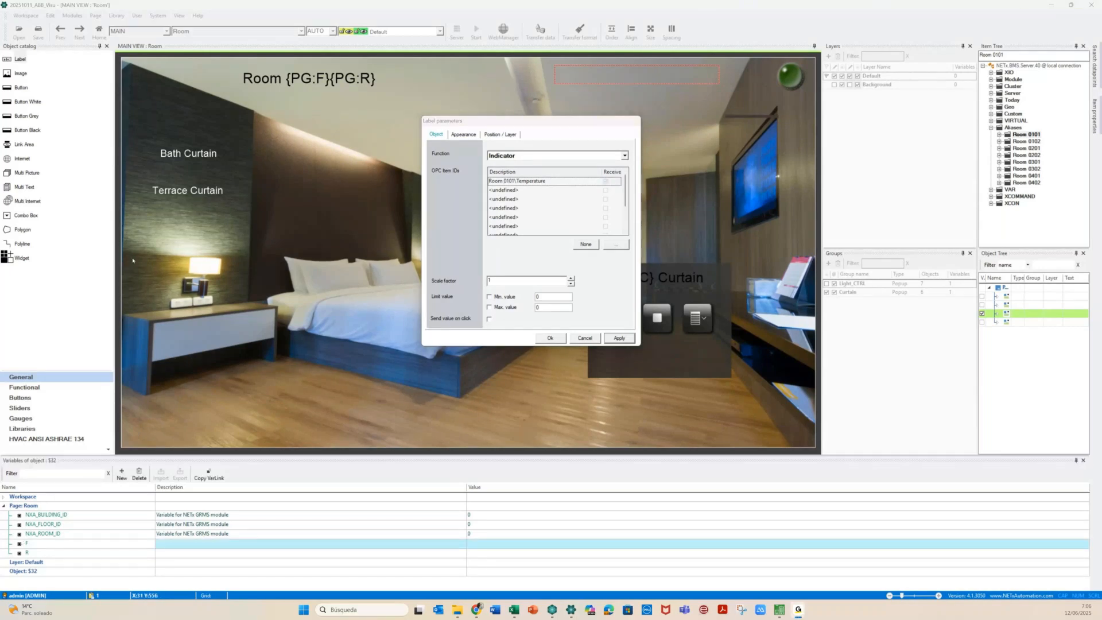
left_click(207, 474)
left_click_drag(509, 180, 504, 181)
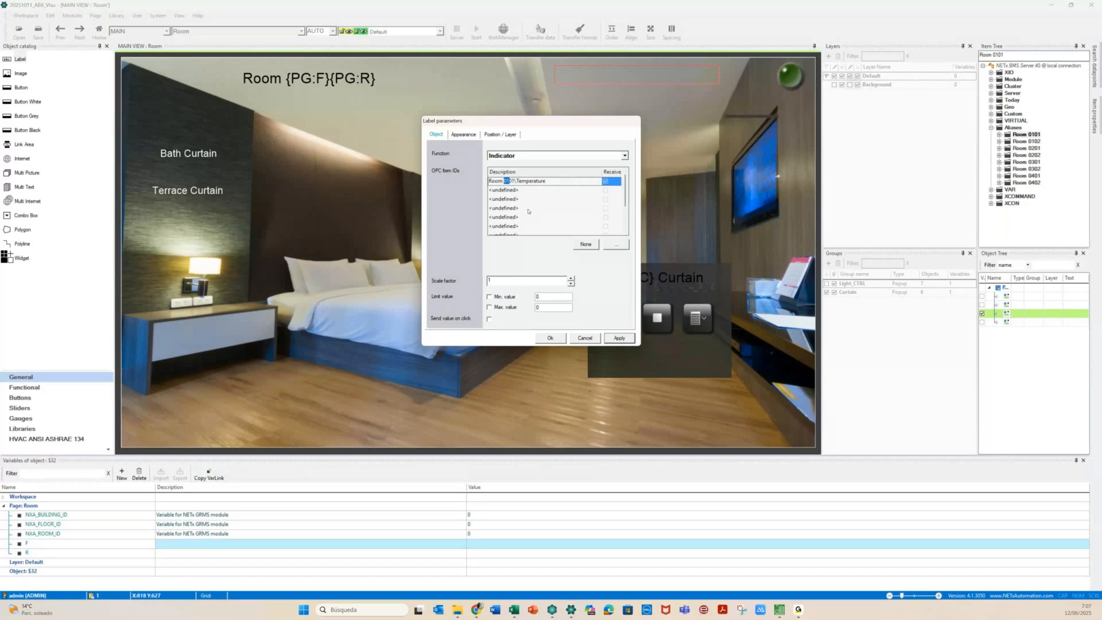
key("ctrl+v")
key("shift+Right")
key("shift+Right")
type("{PG:R")
left_click(552, 337)
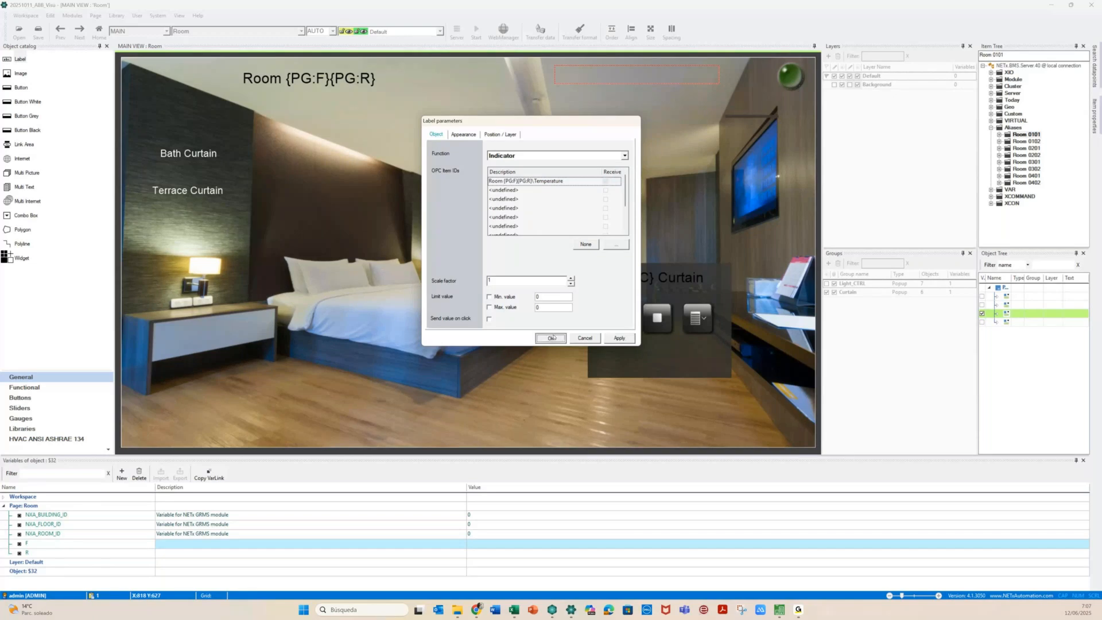
left_click(552, 337)
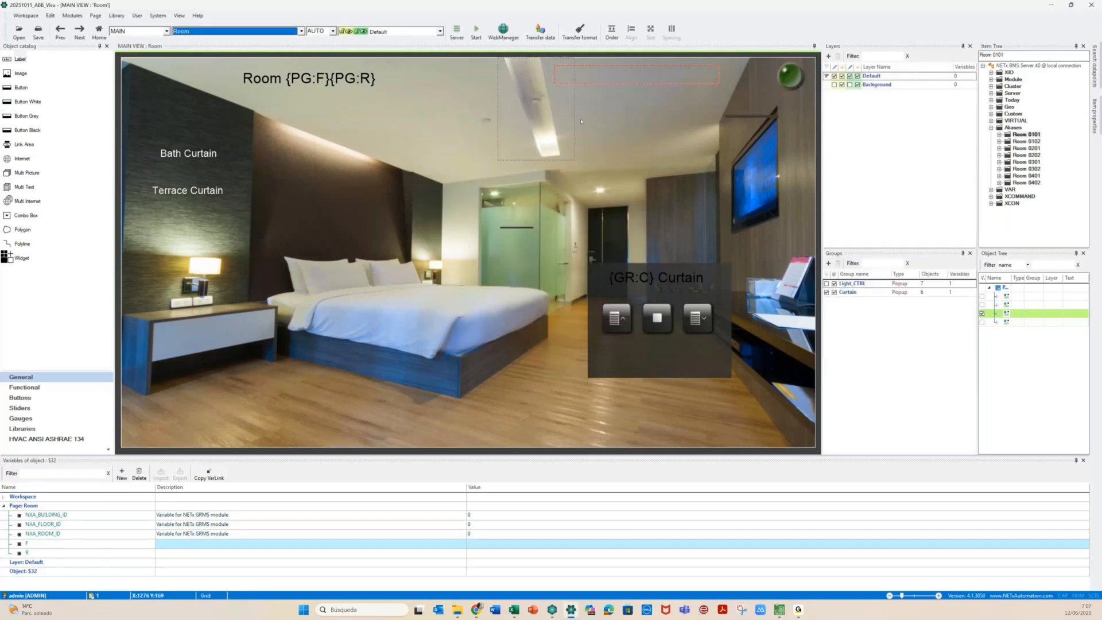
left_click(643, 76)
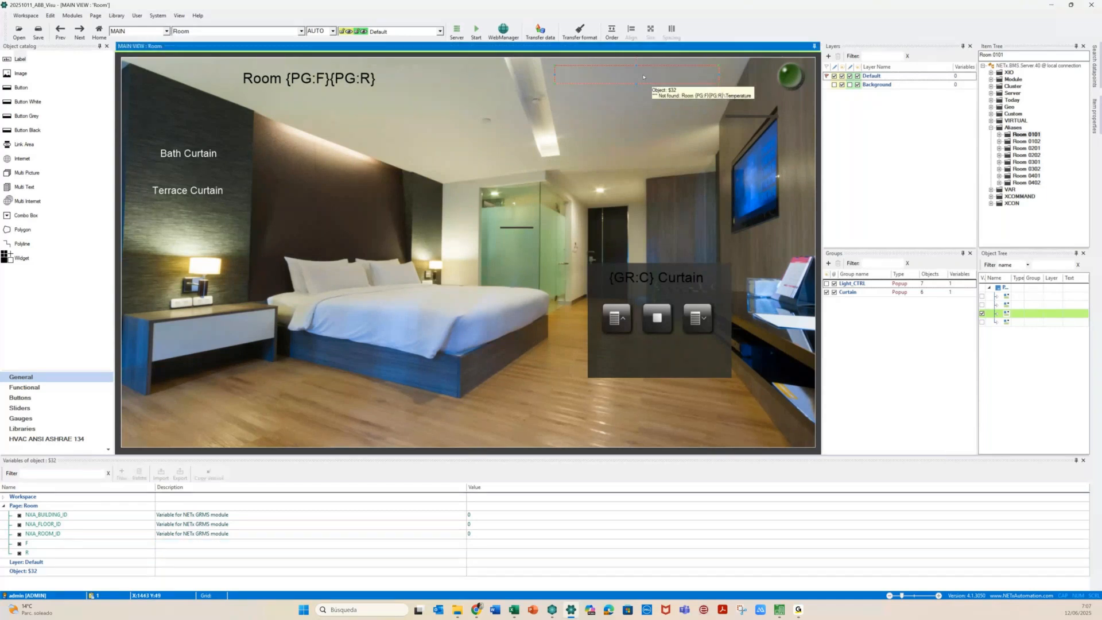
Show the Object Properties panel and select the empty top-right label
left_click(179, 16)
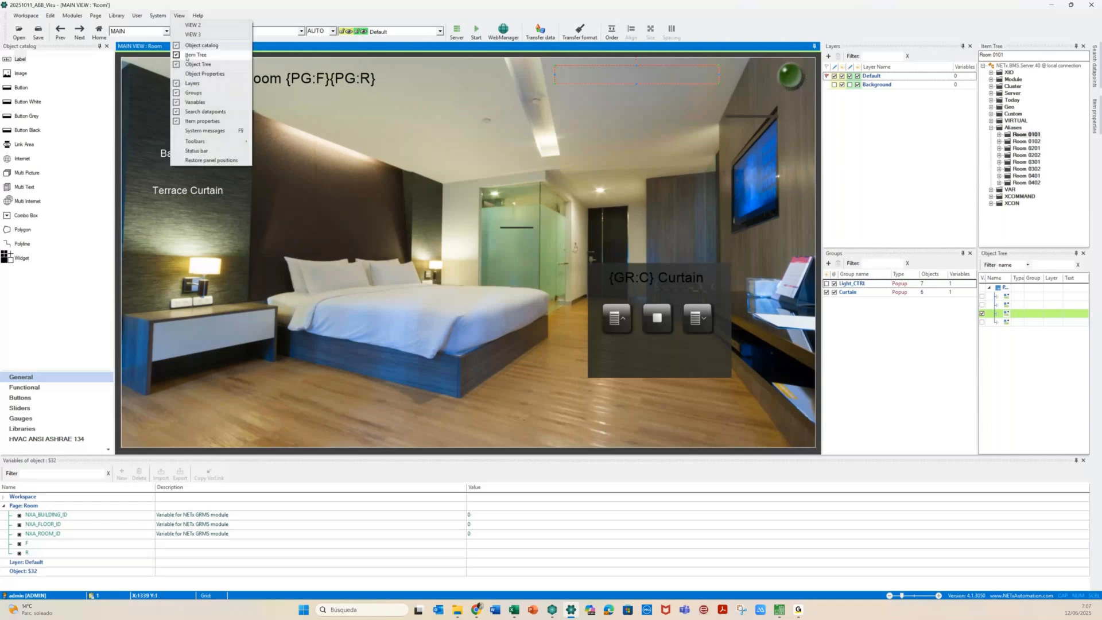
left_click(198, 74)
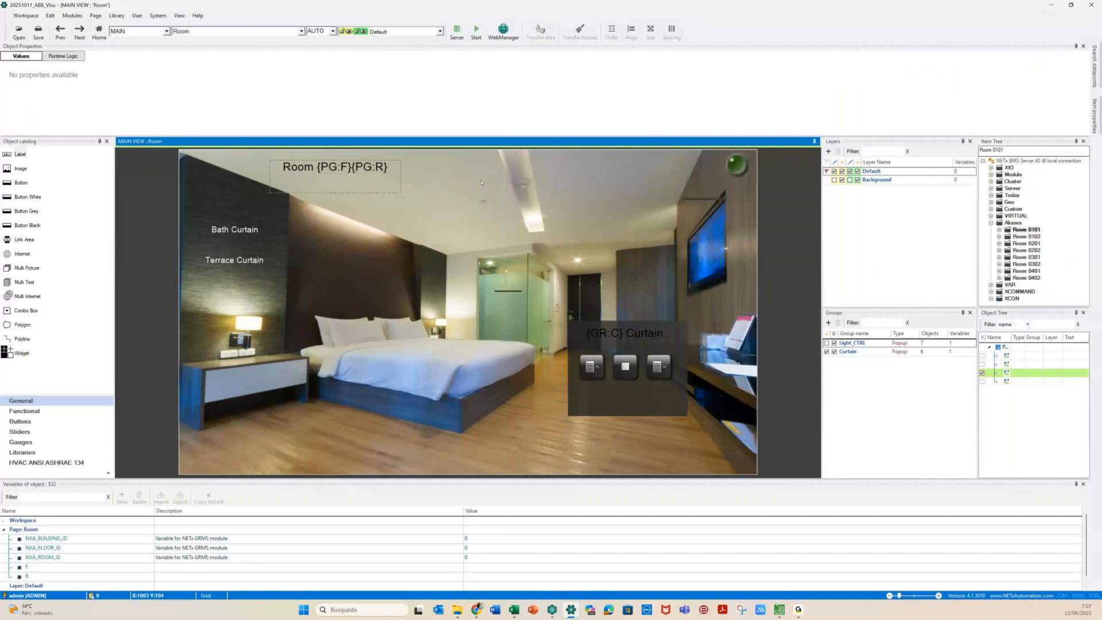
left_click(548, 169)
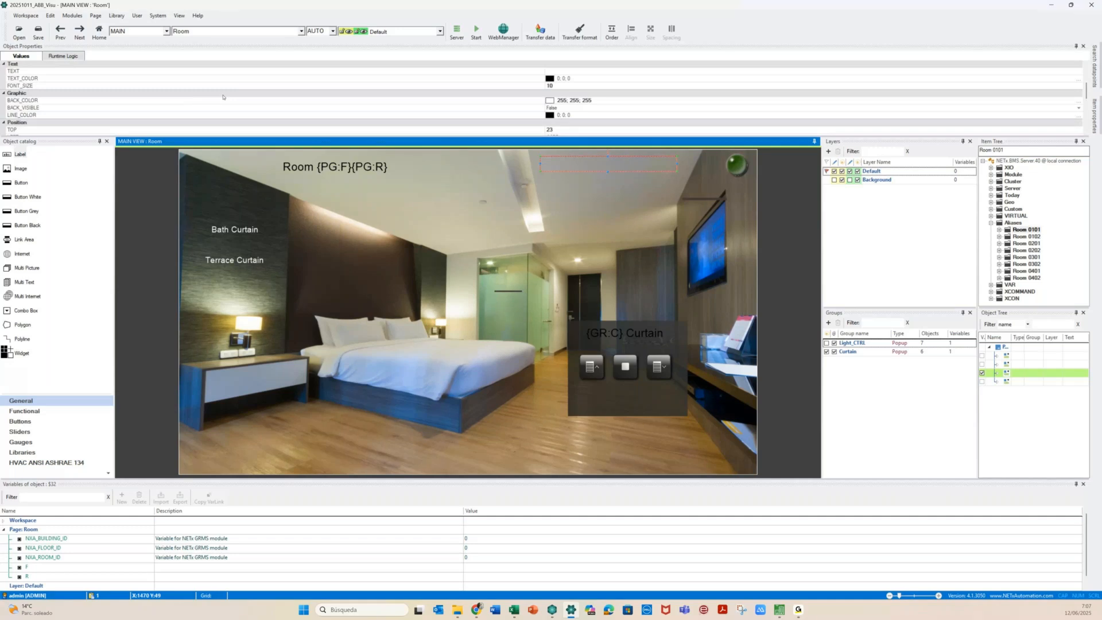
Start the label's CUSTOM_TOOLTIP with 'Outside: {IV'
scroll(223, 96, "up", 1)
scroll(540, 116, "up", 3)
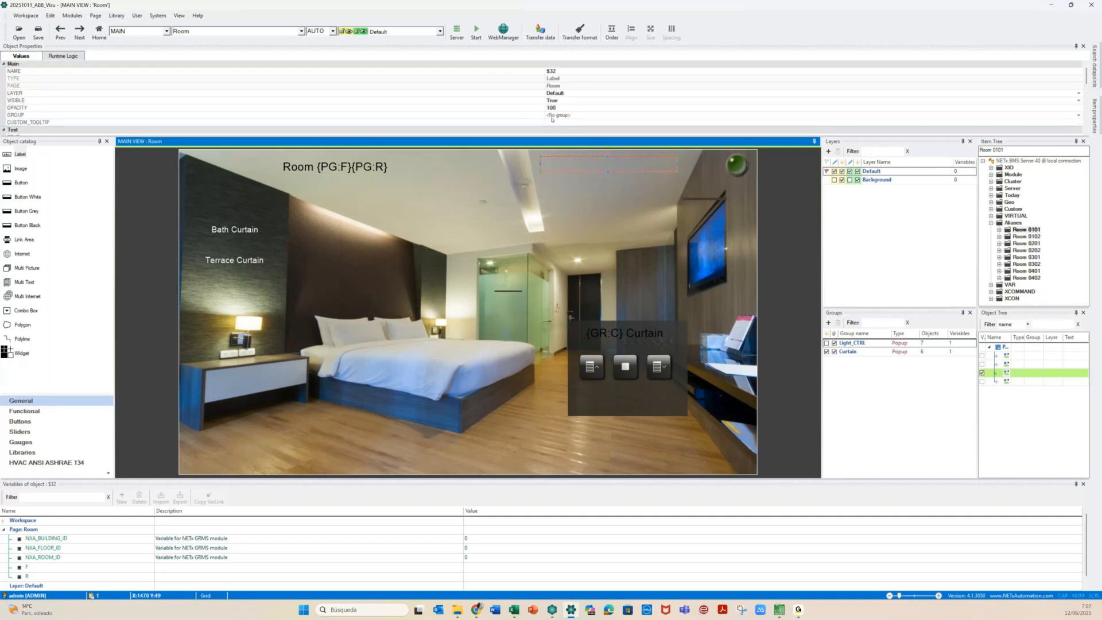
left_click(554, 122)
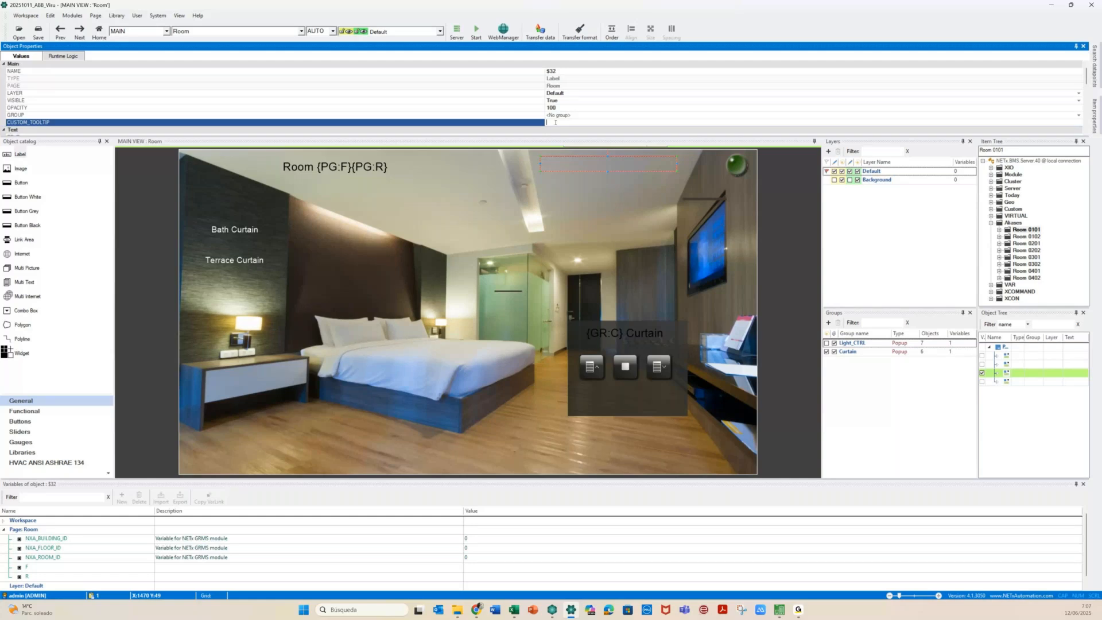
type("utside: {IV")
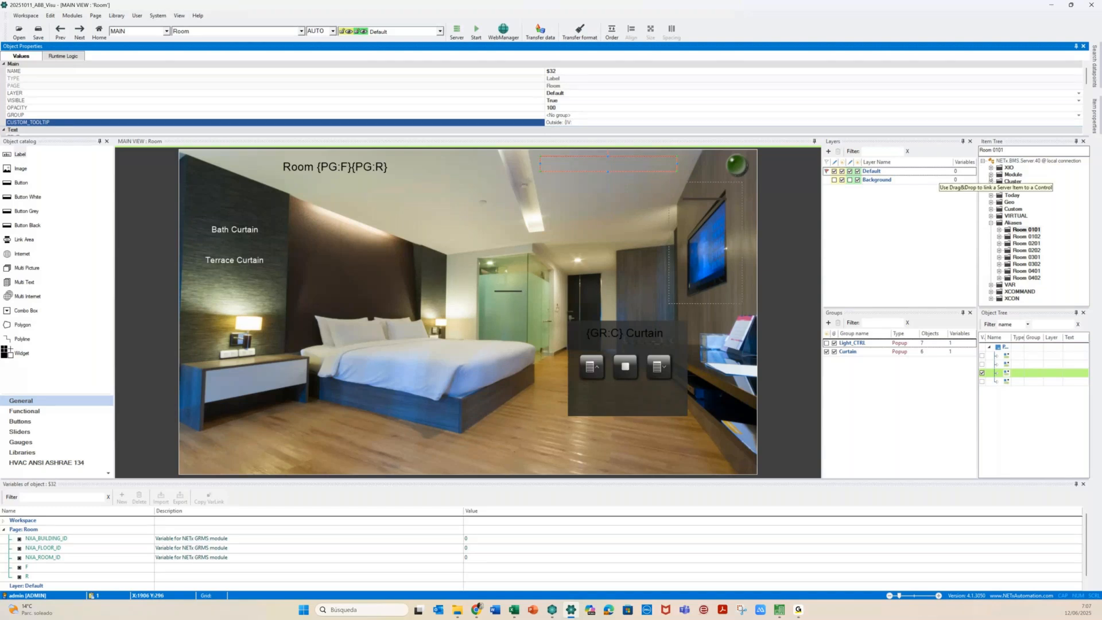
Copy the XIO\Http\Weather\Temperature item ID and paste it into the tooltip
left_click(991, 167)
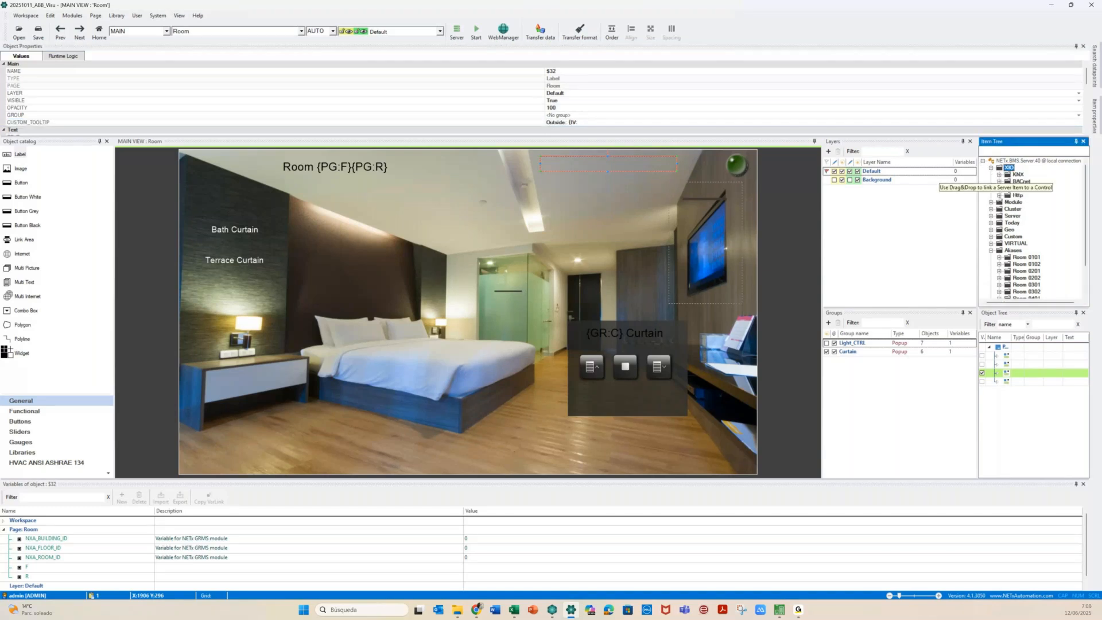
left_click(999, 196)
left_click(1007, 208)
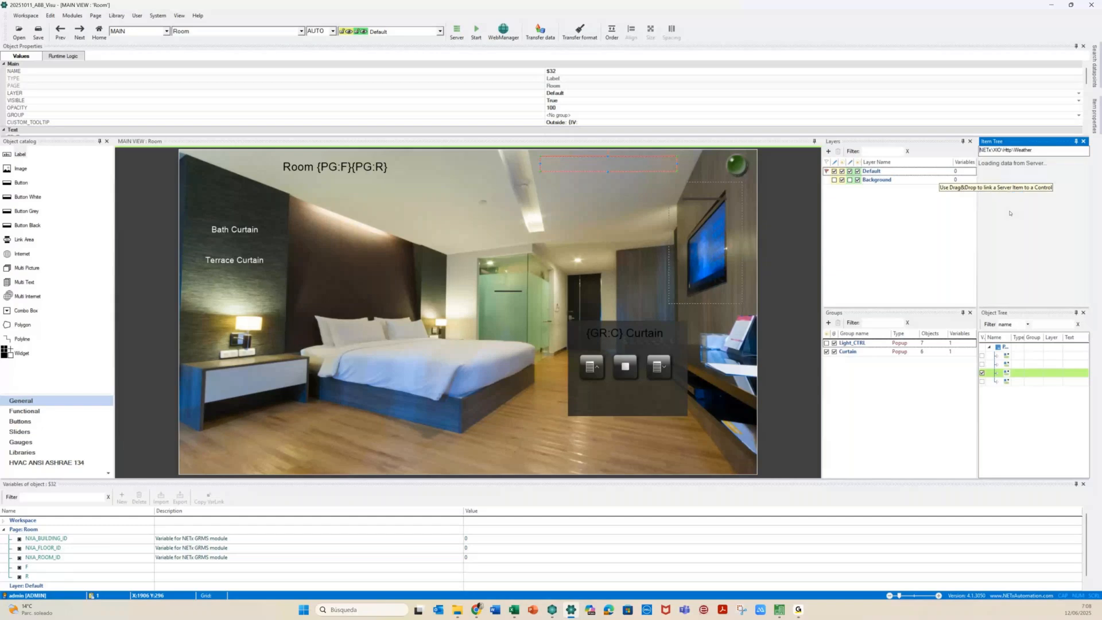
right_click(1039, 236)
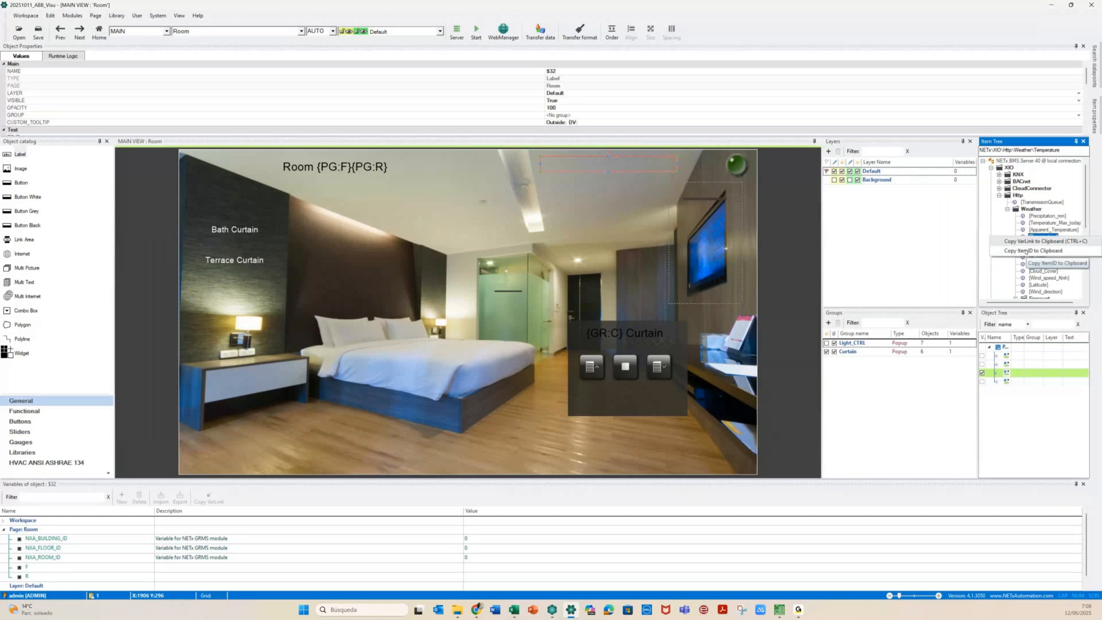
left_click(1025, 251)
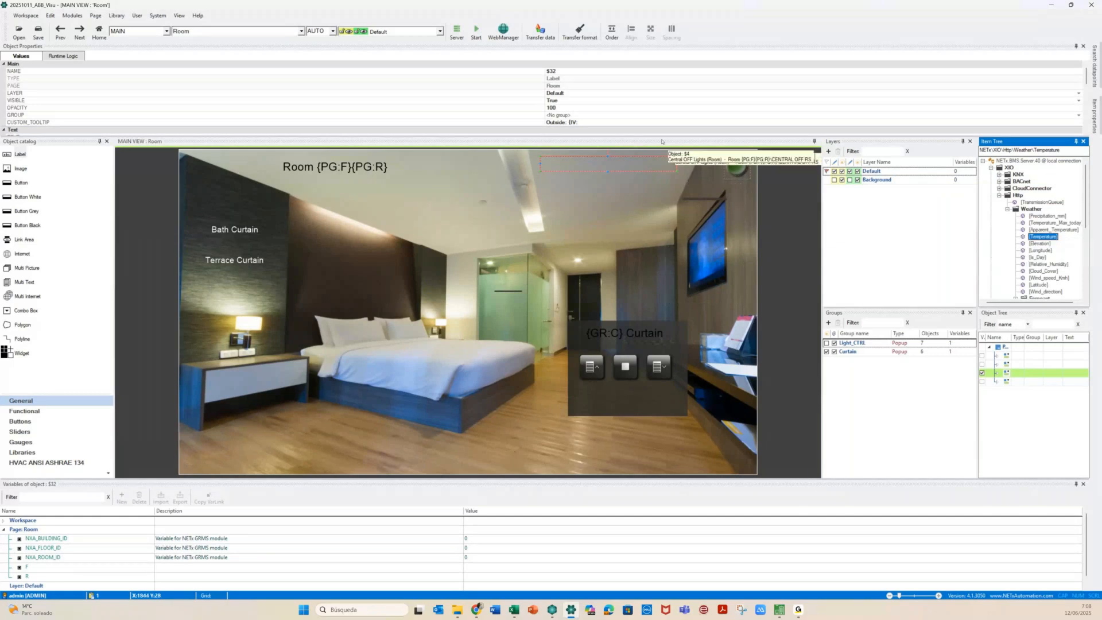
left_click(584, 122)
key("ctrl+v")
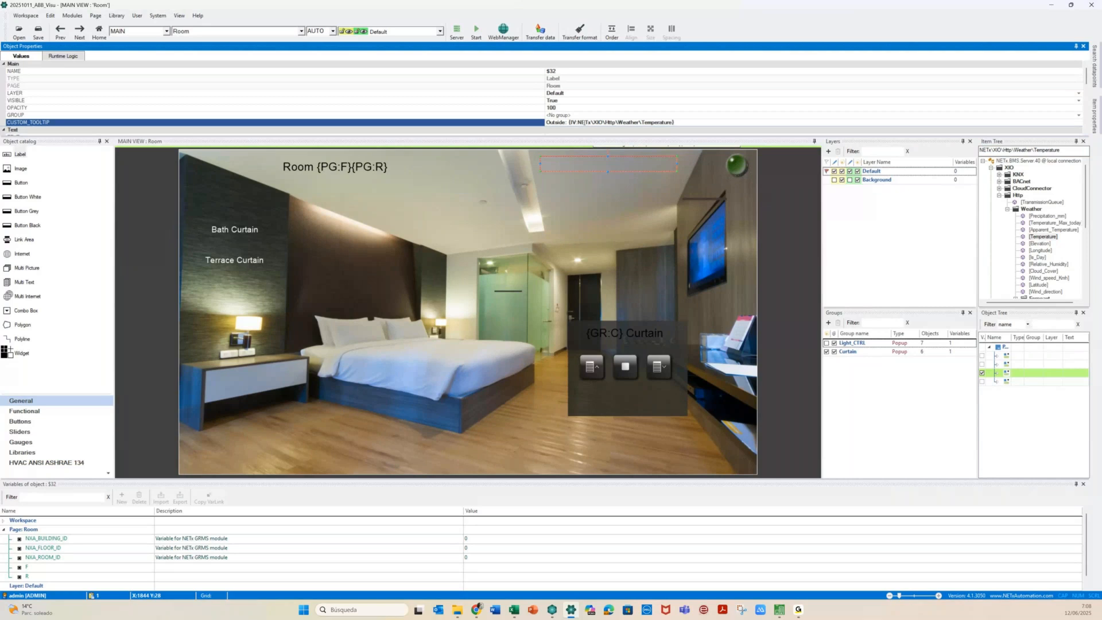
left_click(453, 202)
left_click(571, 162)
Enable the label's Max. value limit on the Object tab and enter 20
double_click(572, 164)
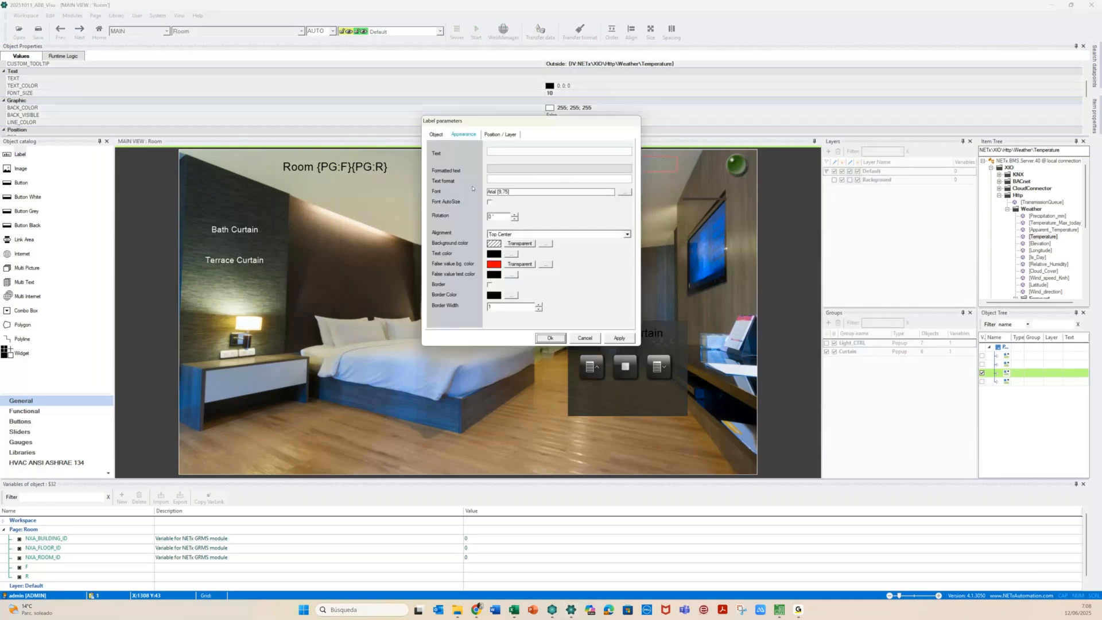
left_click(436, 134)
left_click(499, 307)
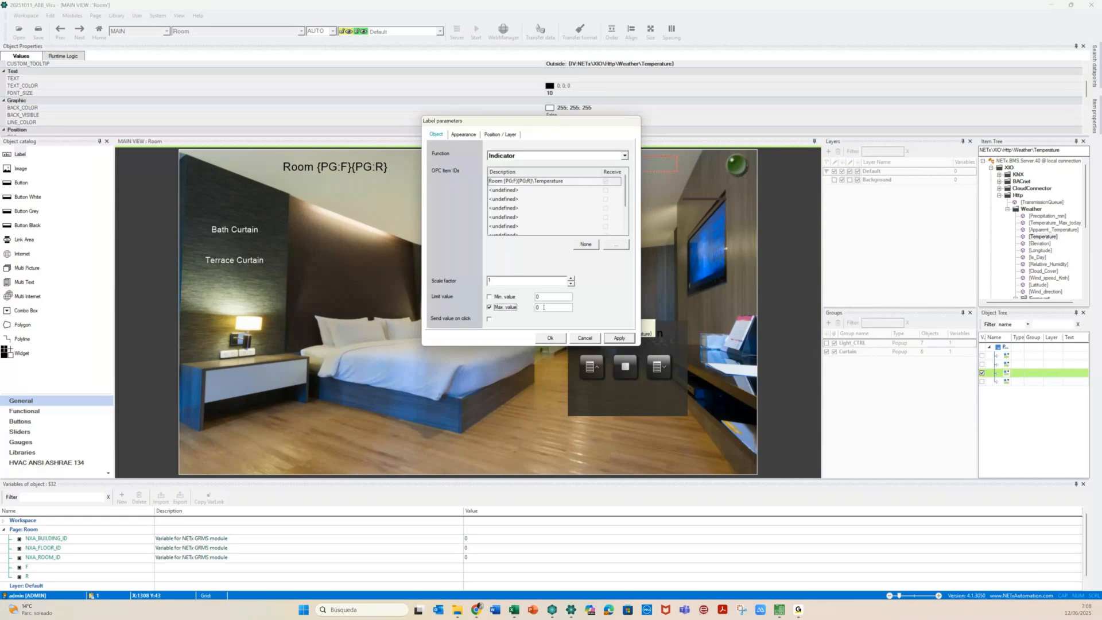
double_click(544, 308)
type("2")
In Core Server Studio, expand aliases Room 0101, 0201 and 0202
mouse_move(513, 609)
mouse_move(552, 609)
left_click(551, 565)
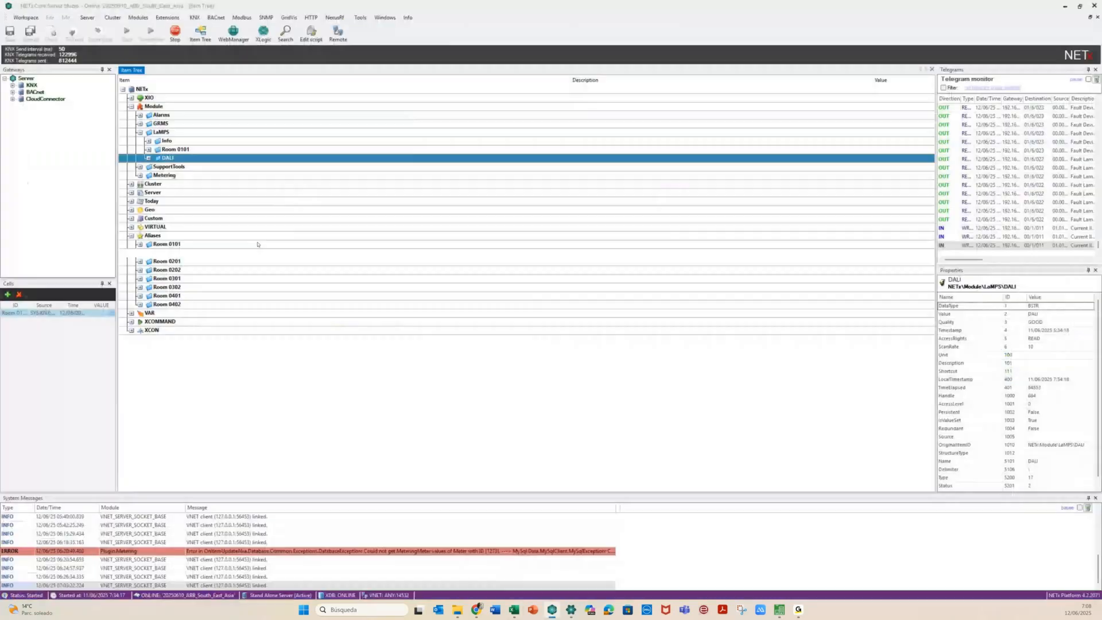
double_click(257, 244)
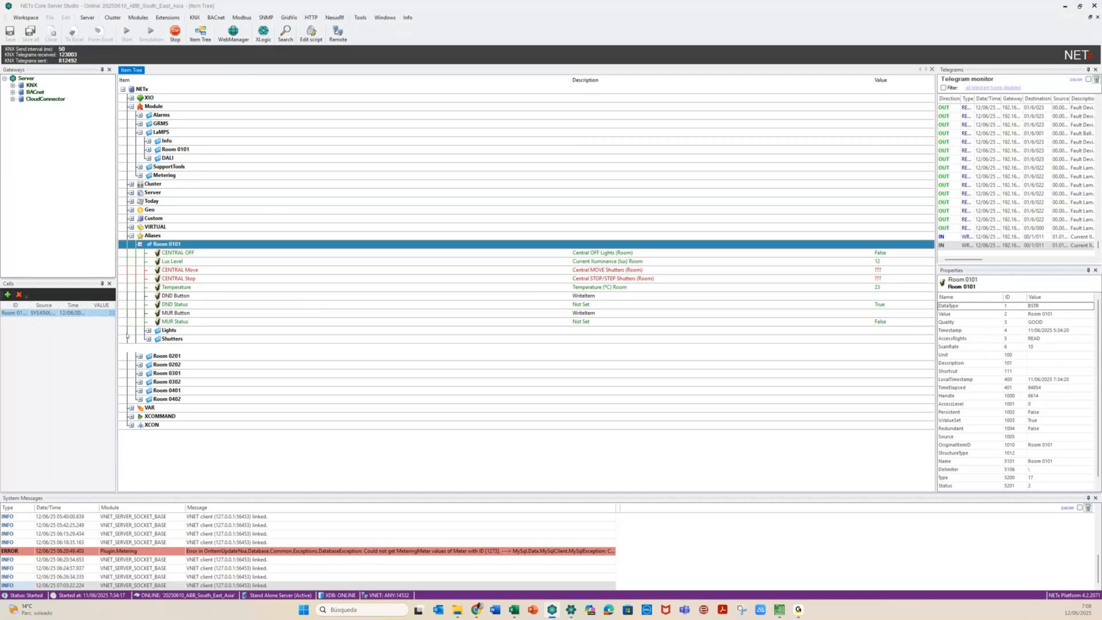
left_click(139, 355)
left_click(140, 460)
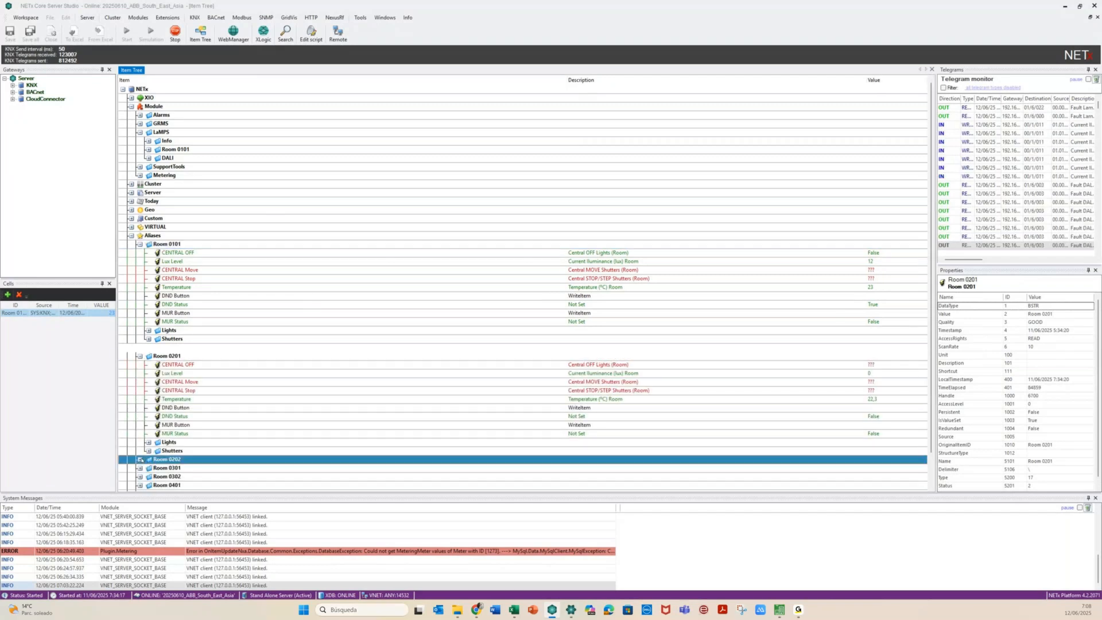
left_click(140, 460)
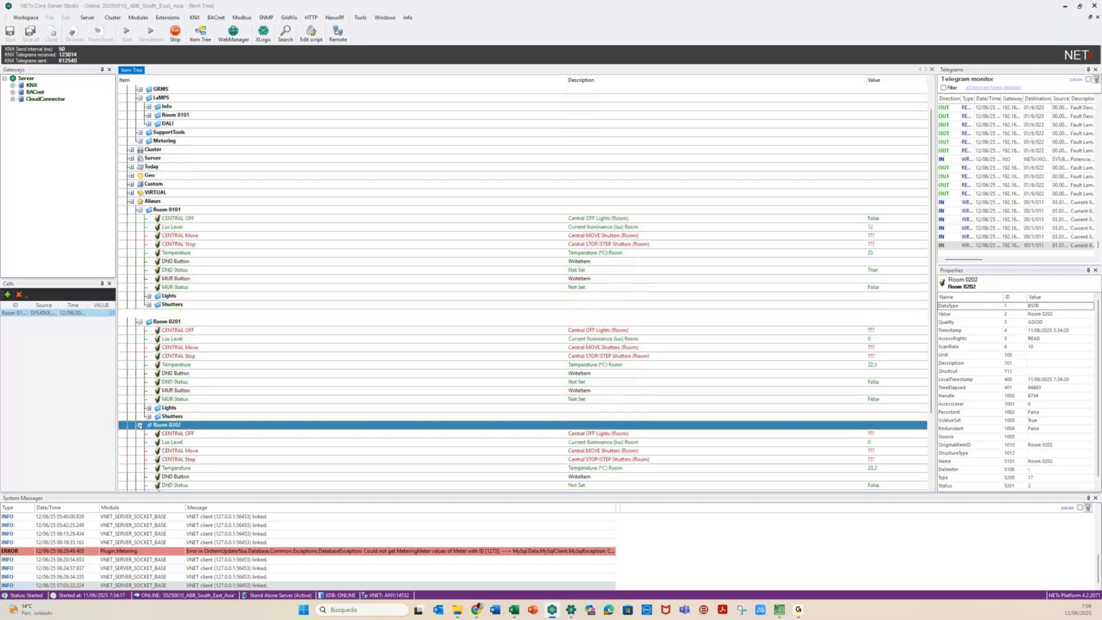
Expand aliases Room 0301 and 0302, then collapse Room 0202
scroll(140, 426, "down", 4)
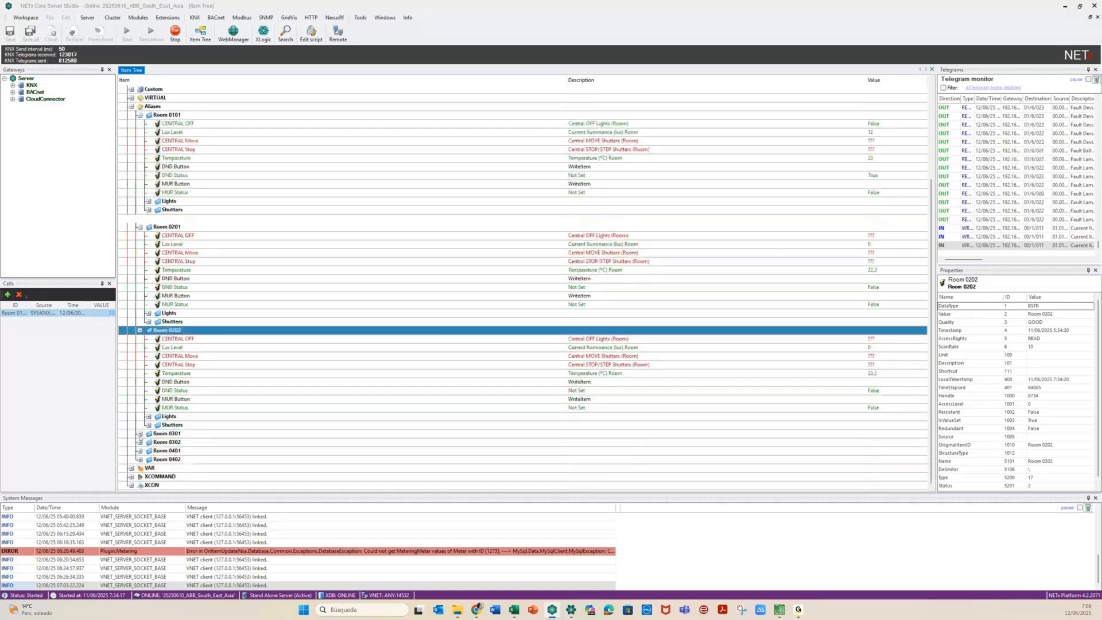
left_click(140, 435)
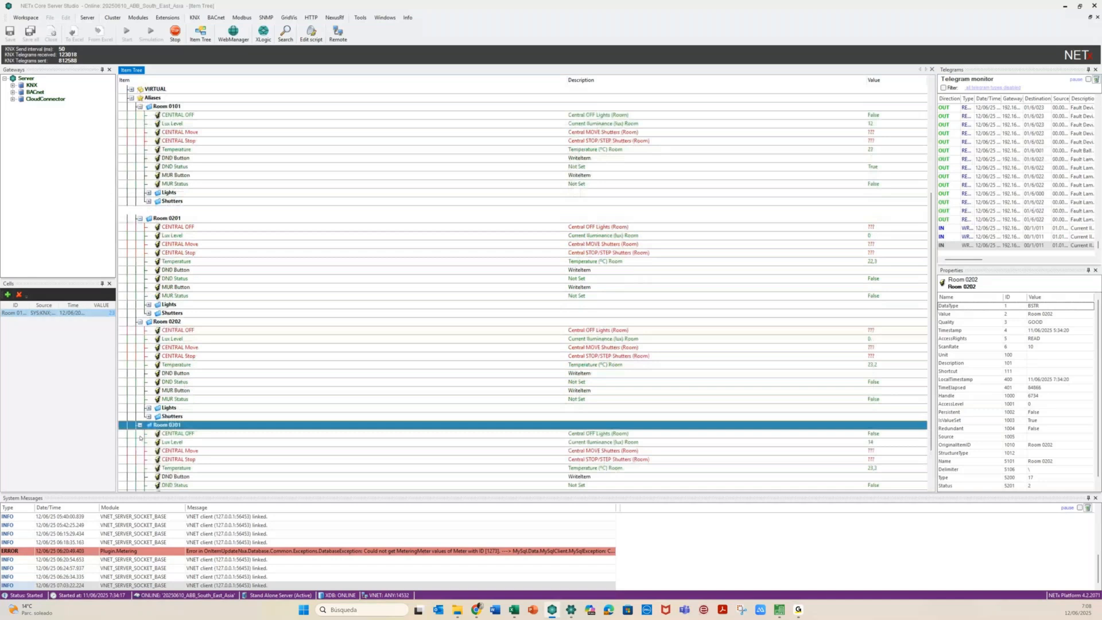
scroll(139, 437, "down", 2)
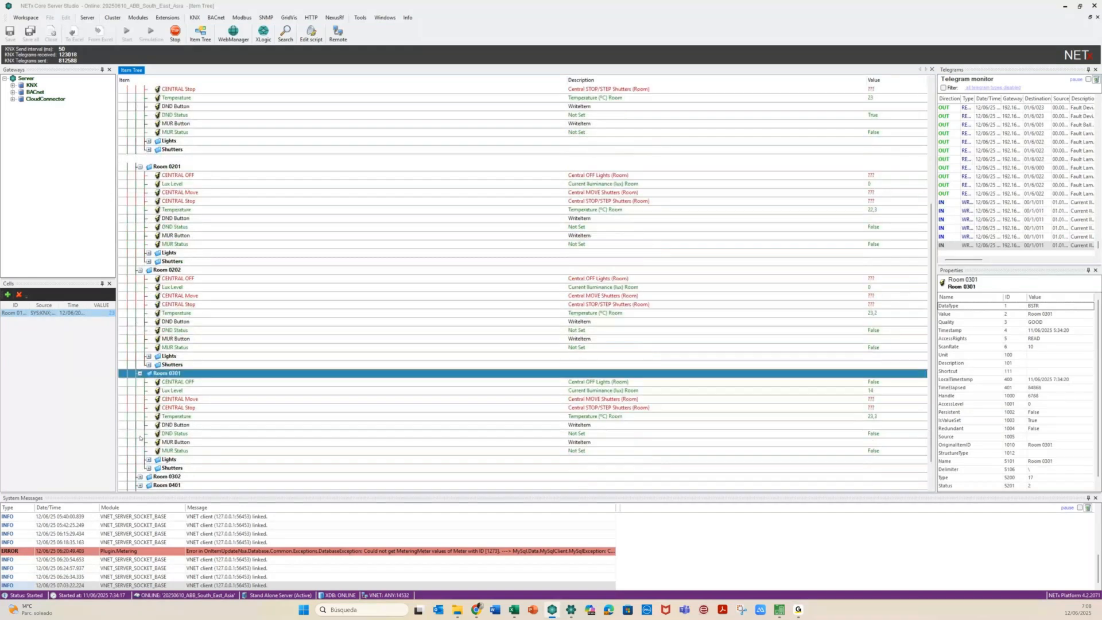
left_click(139, 476)
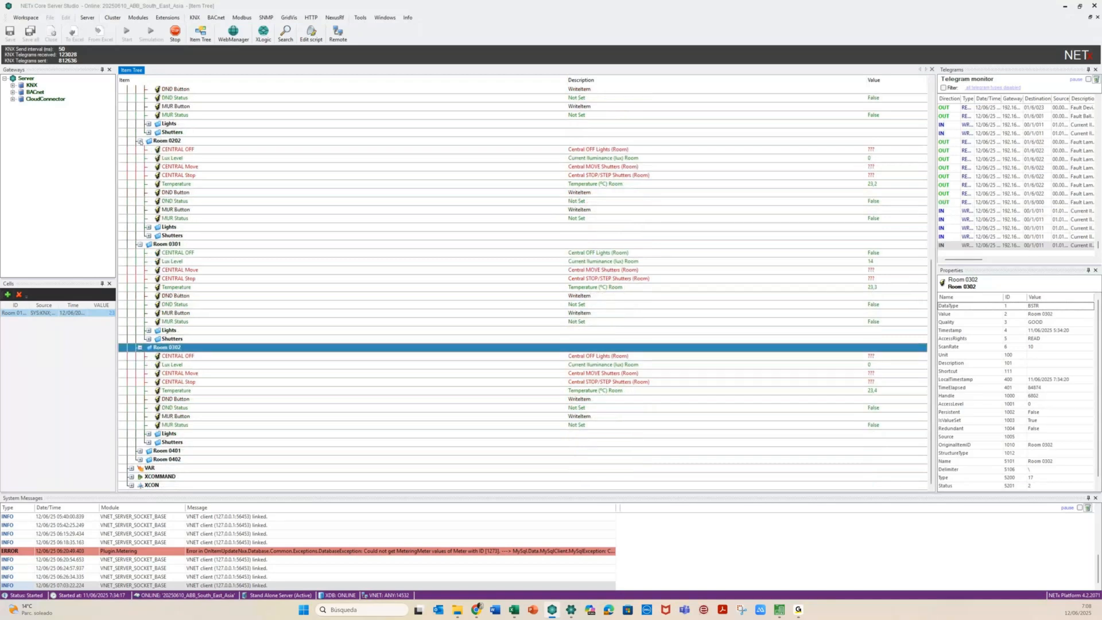
left_click(139, 141)
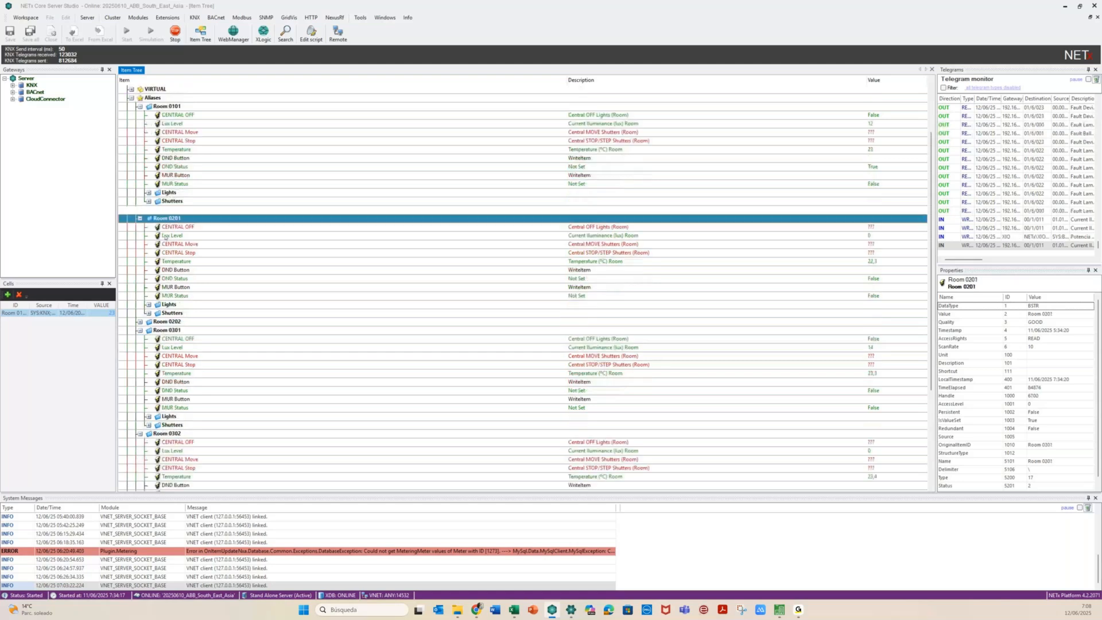
scroll(165, 236, "up", 3)
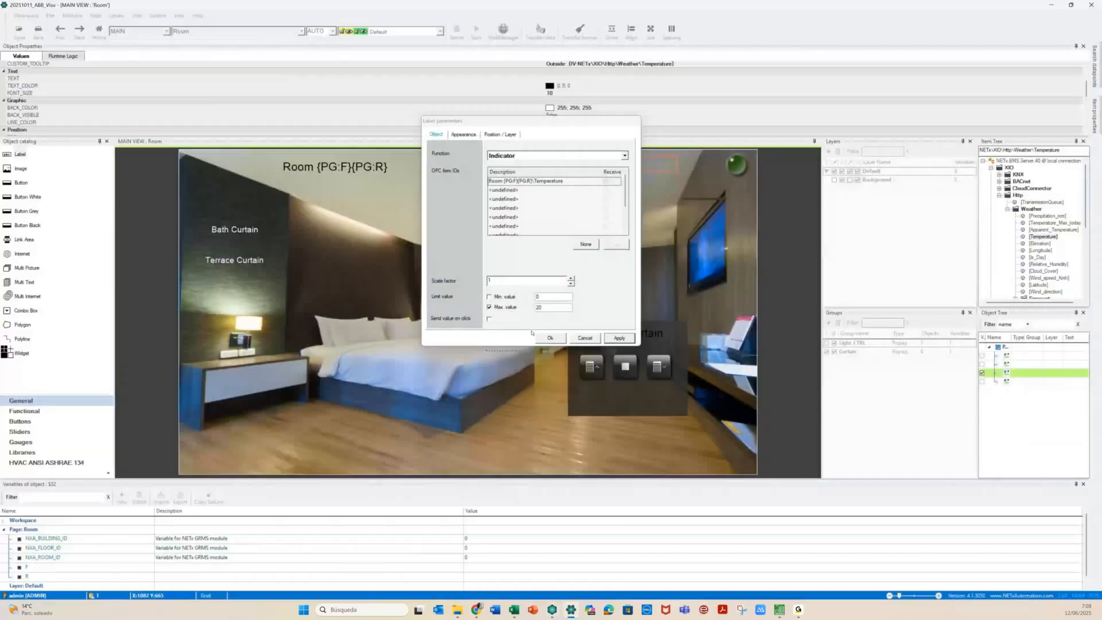
Change the label's Max. value to 23 and its false-value text colour to yellow
left_click(548, 307)
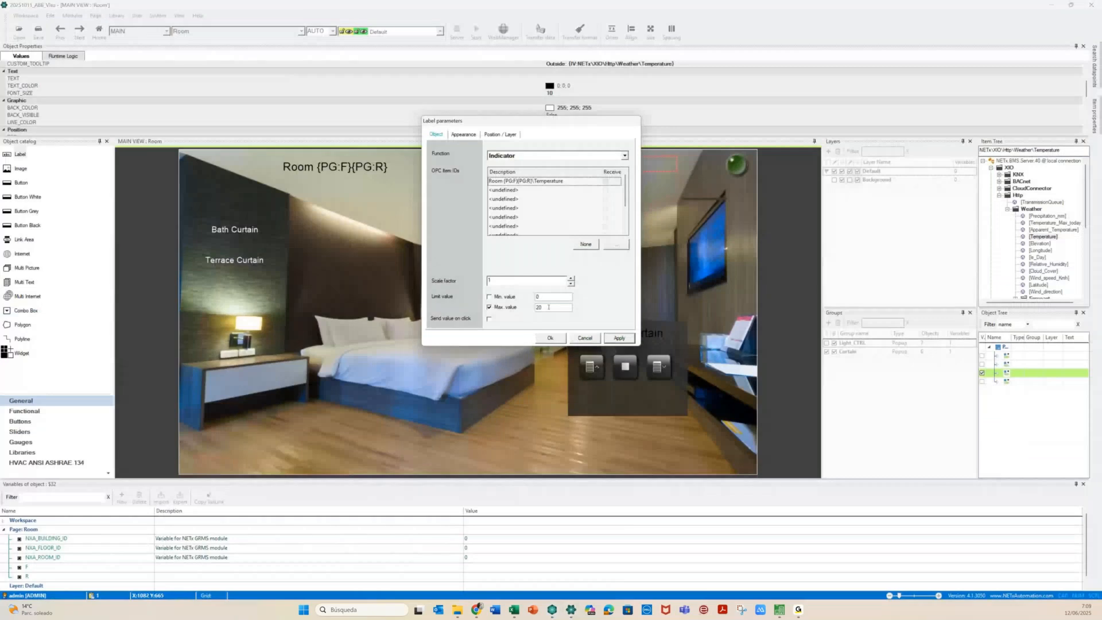
key("BackSpace")
type("3")
left_click(489, 296)
left_click(464, 134)
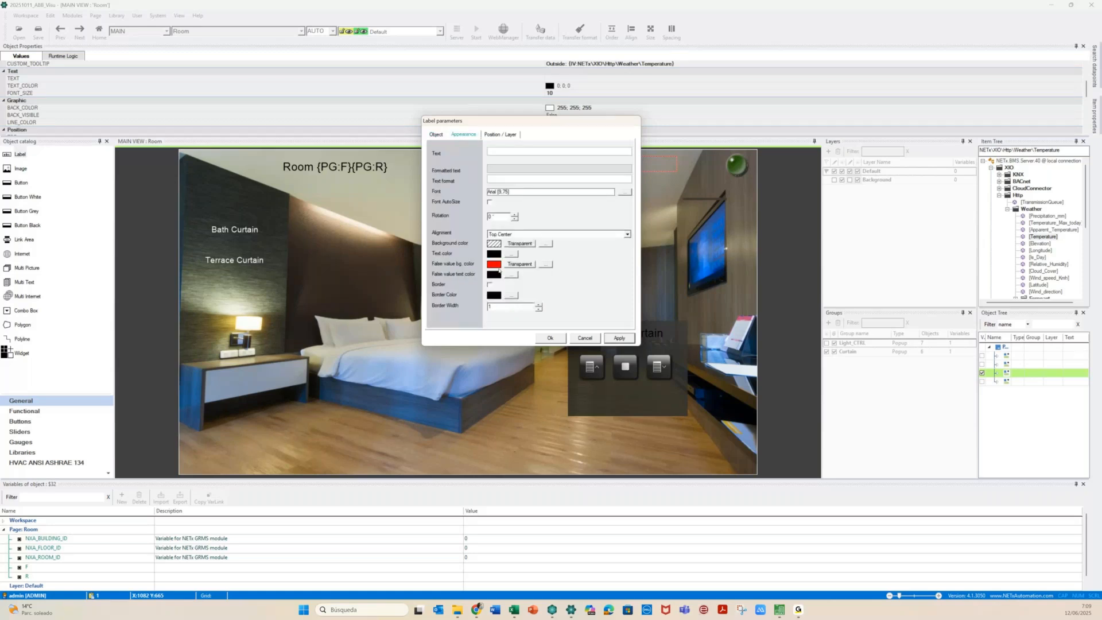
left_click(509, 275)
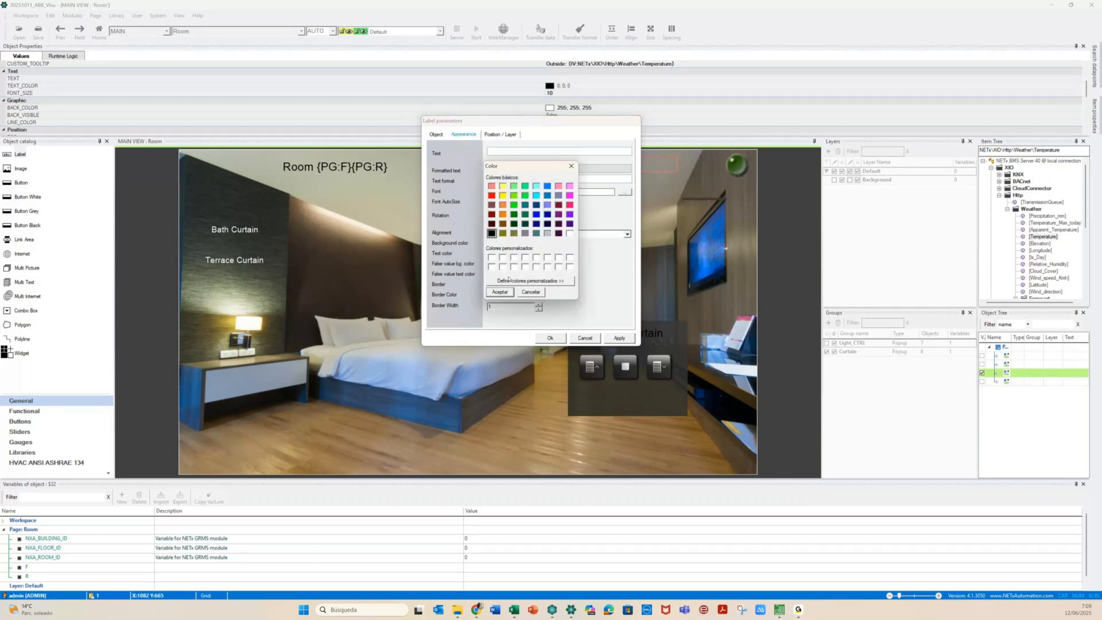
left_click(530, 292)
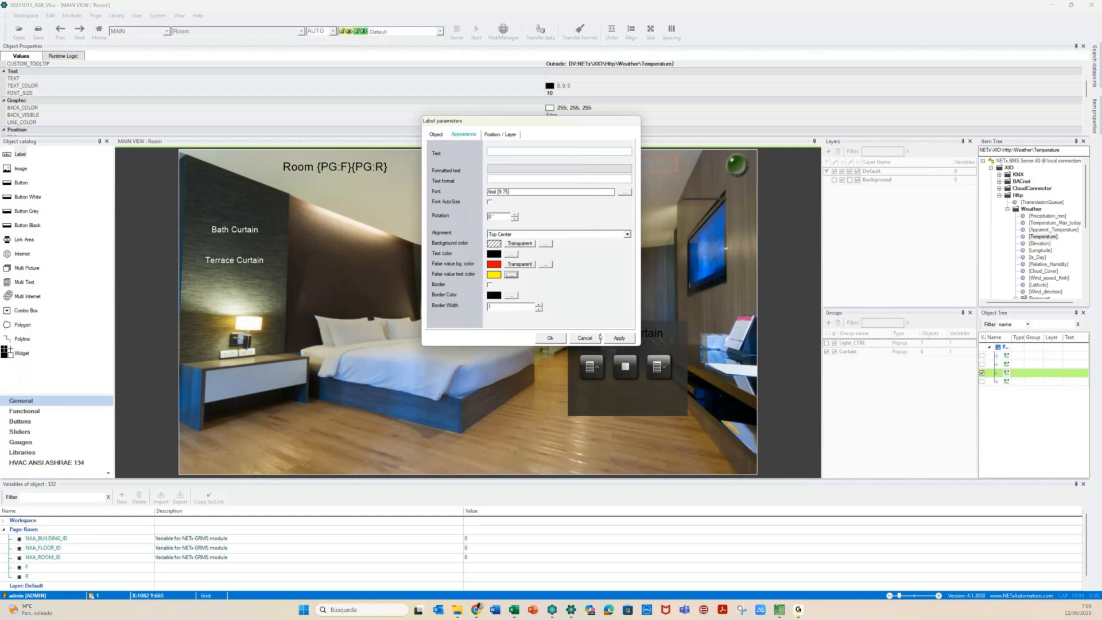
left_click(629, 340)
left_click(551, 338)
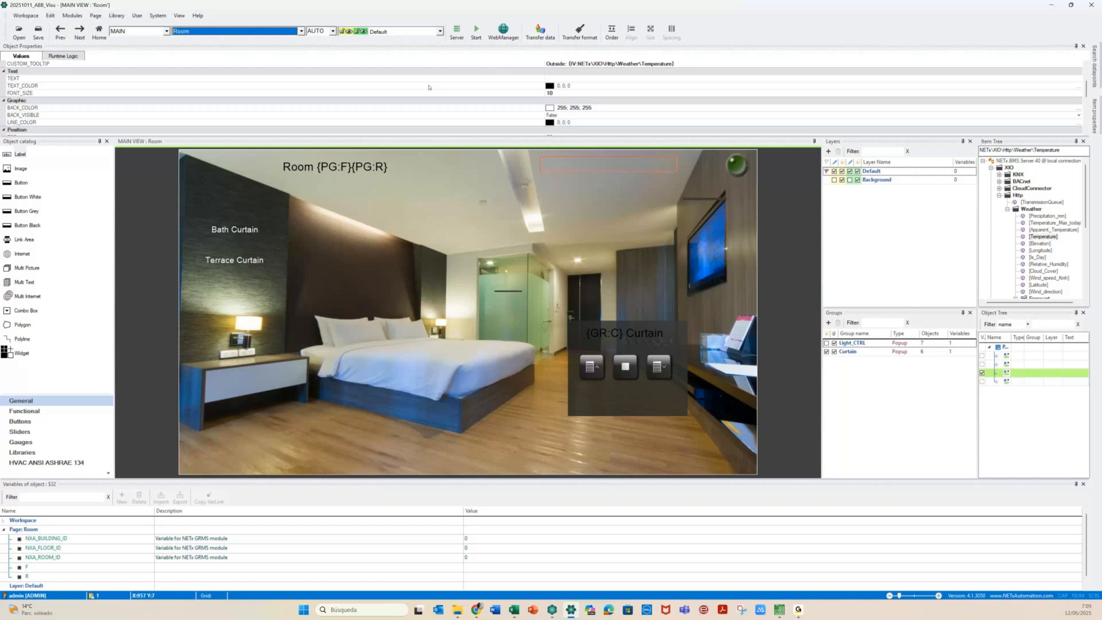
Start the runtime from the Init page and open the floor plan
left_click(301, 32)
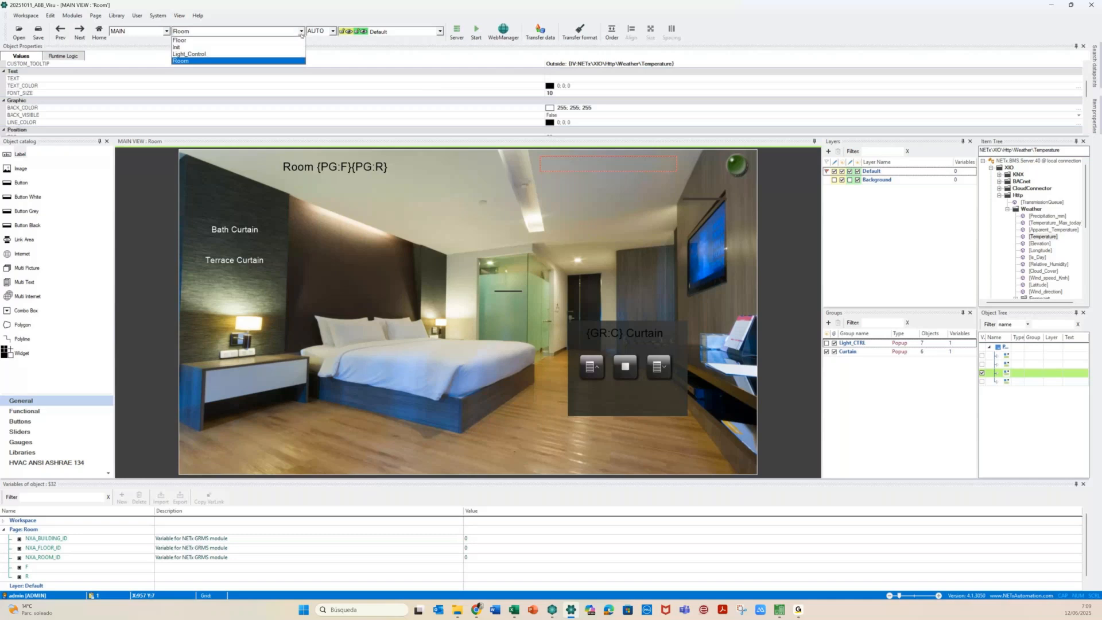
left_click(256, 47)
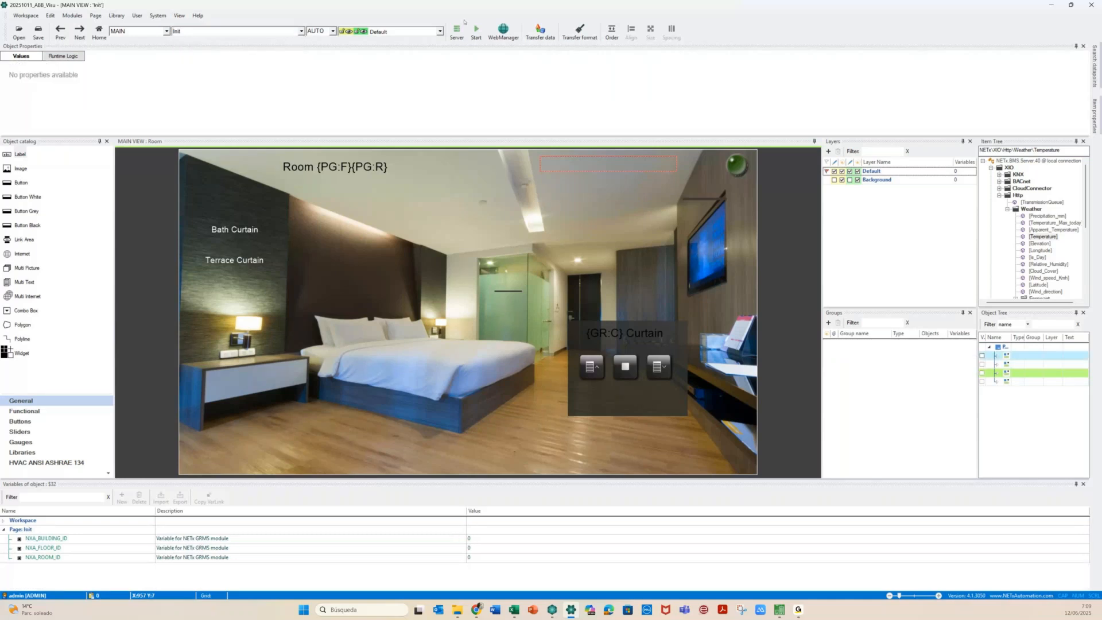
left_click(475, 32)
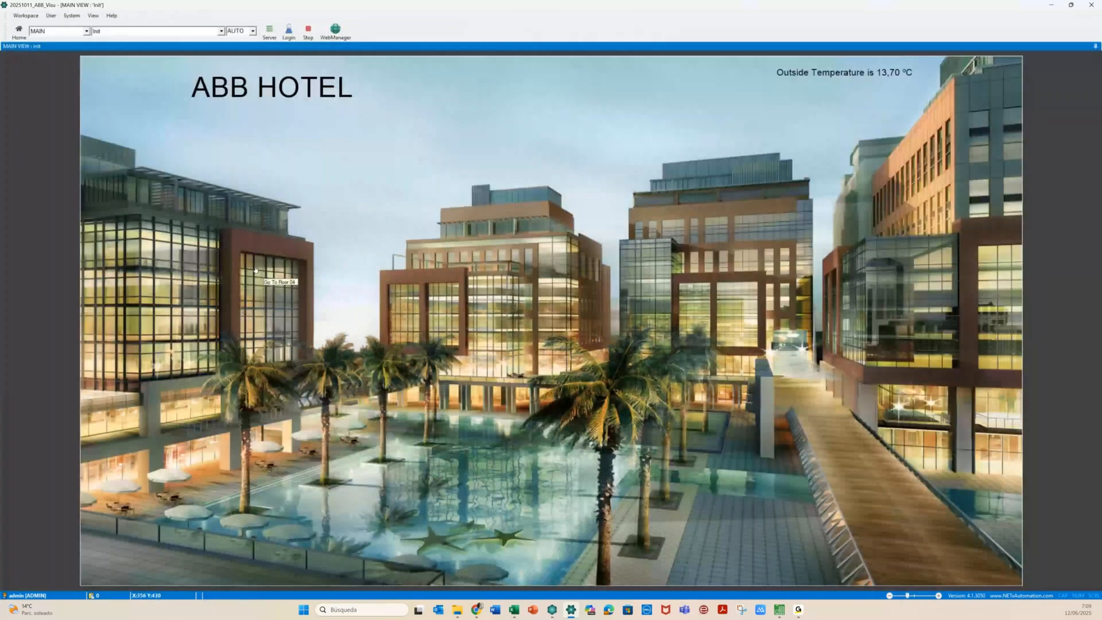
left_click(255, 269)
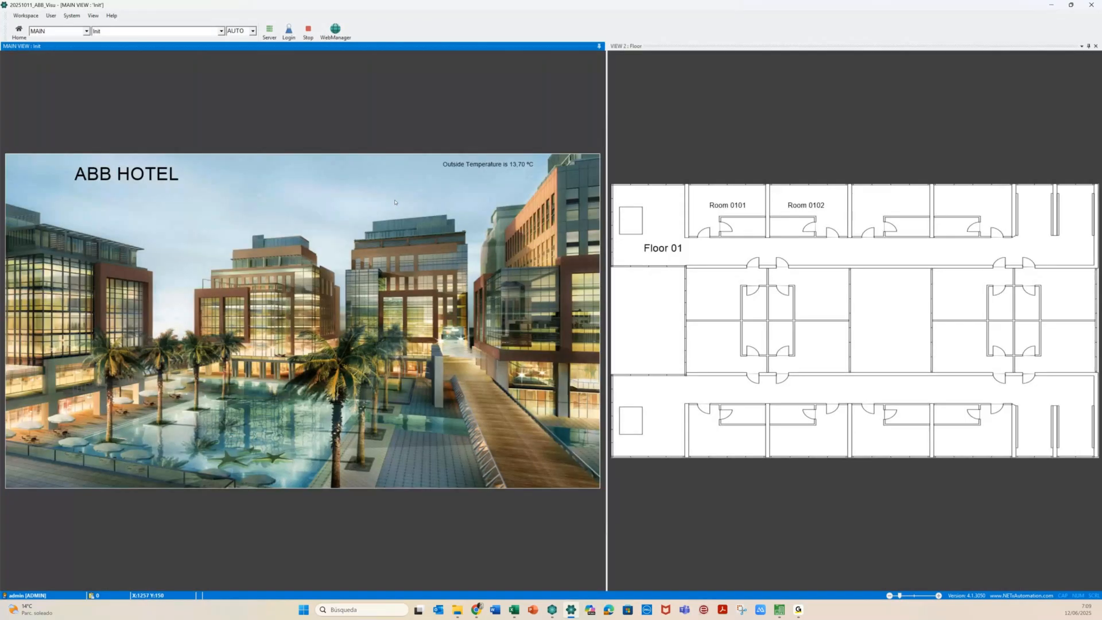
View Room 0101 and Room 0102, then stop the runtime
left_click(723, 213)
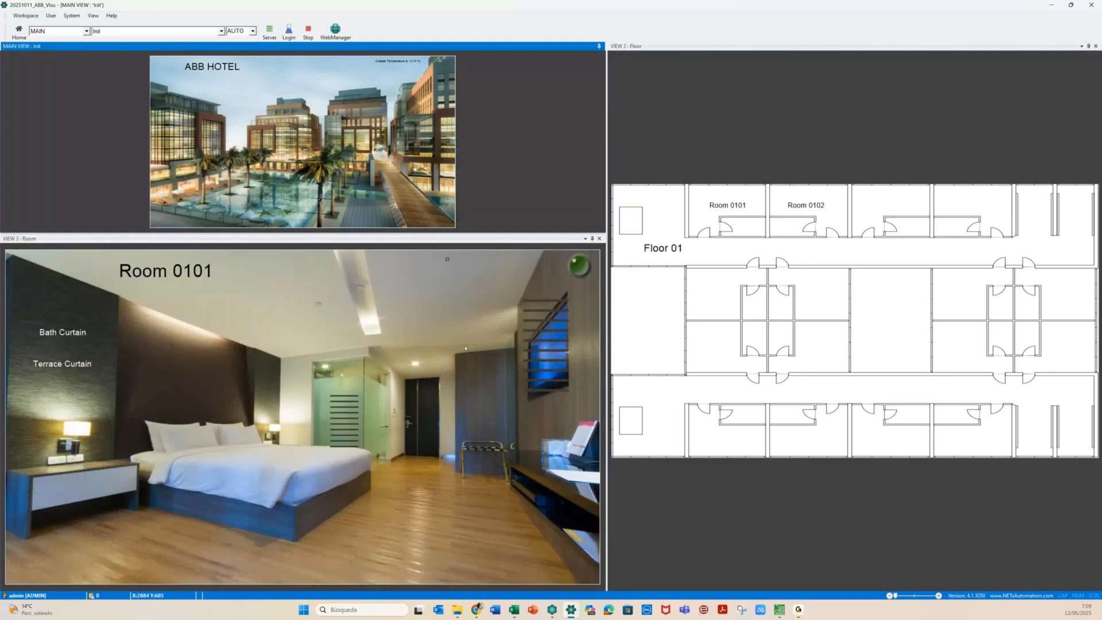
left_click(449, 268)
mouse_move(446, 260)
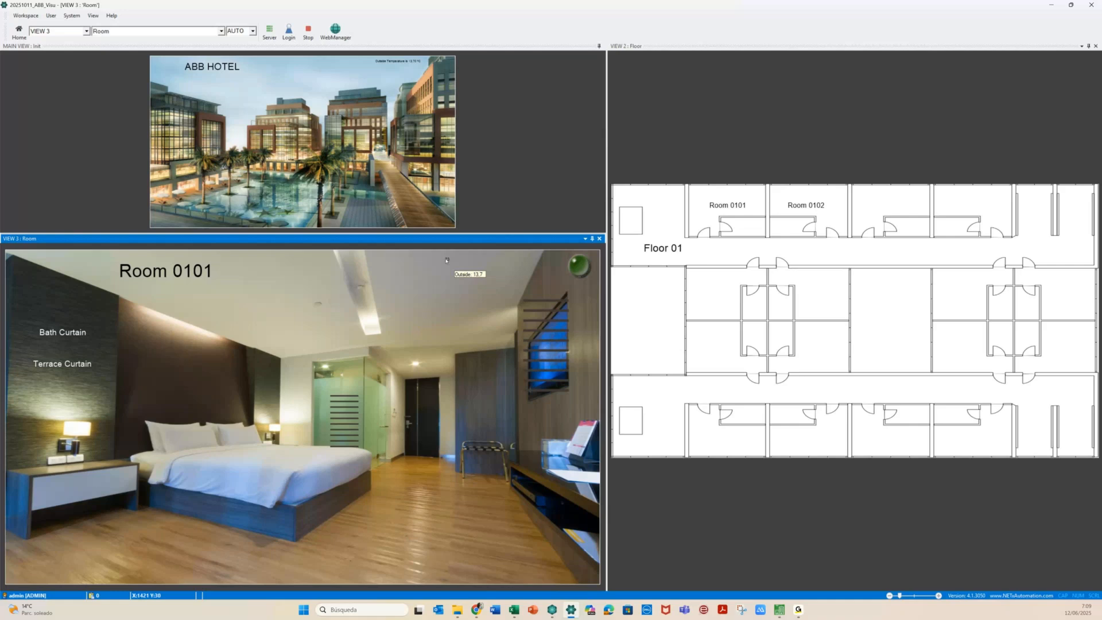
left_click(791, 216)
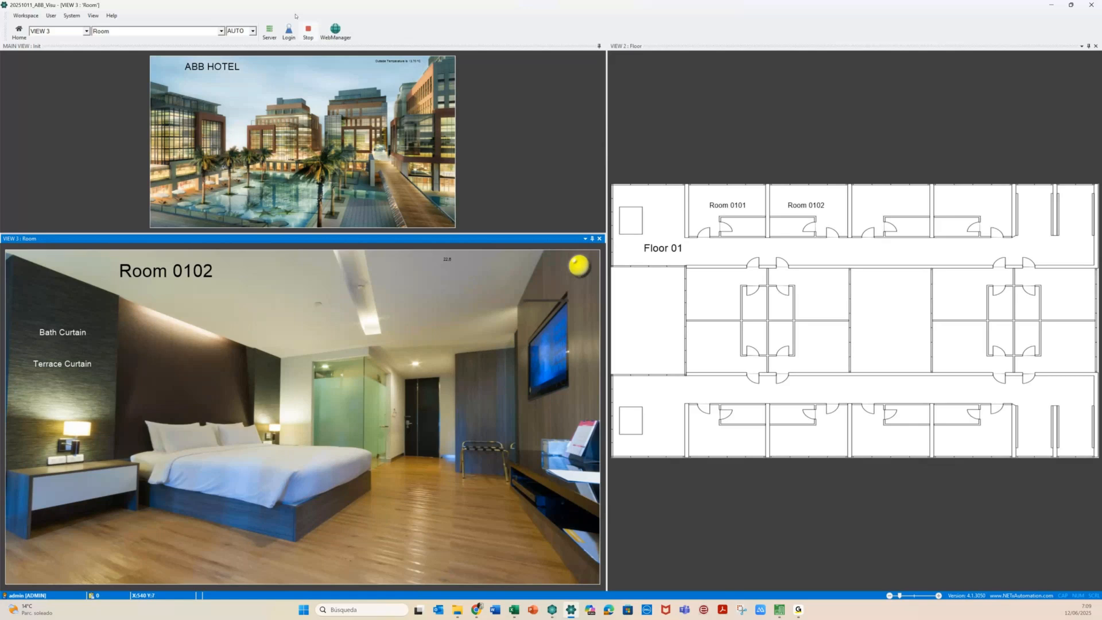
left_click(308, 33)
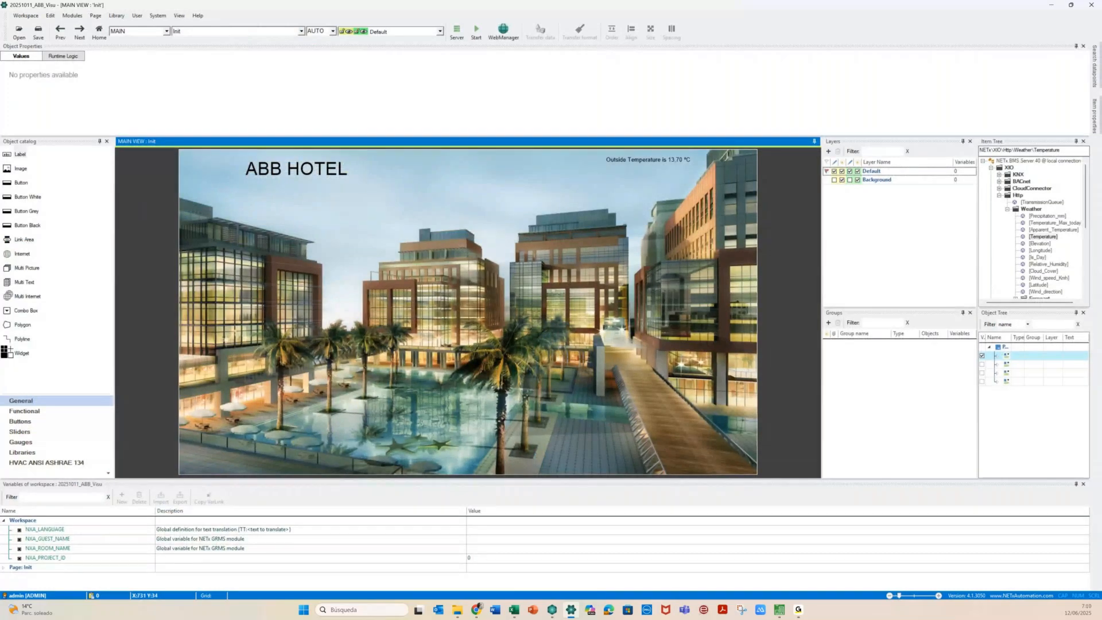
On the Room page, give the 22.6 label Font AutoSize and text format 'Room Temperature: {0:0.#0} °C'
left_click(236, 31)
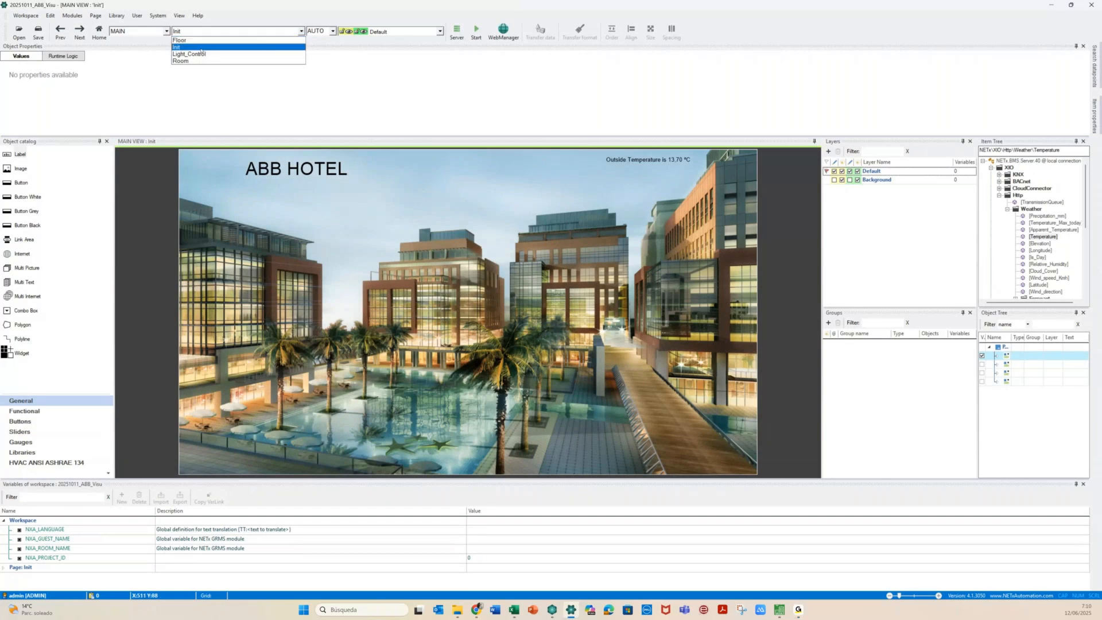
left_click(195, 61)
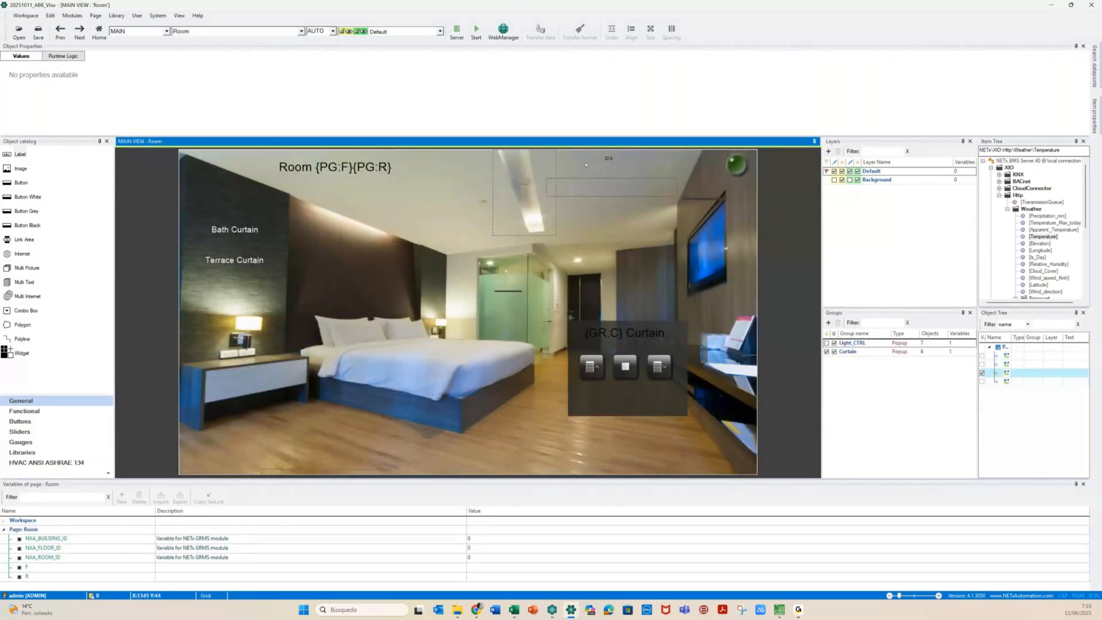
left_click(608, 165)
double_click(607, 164)
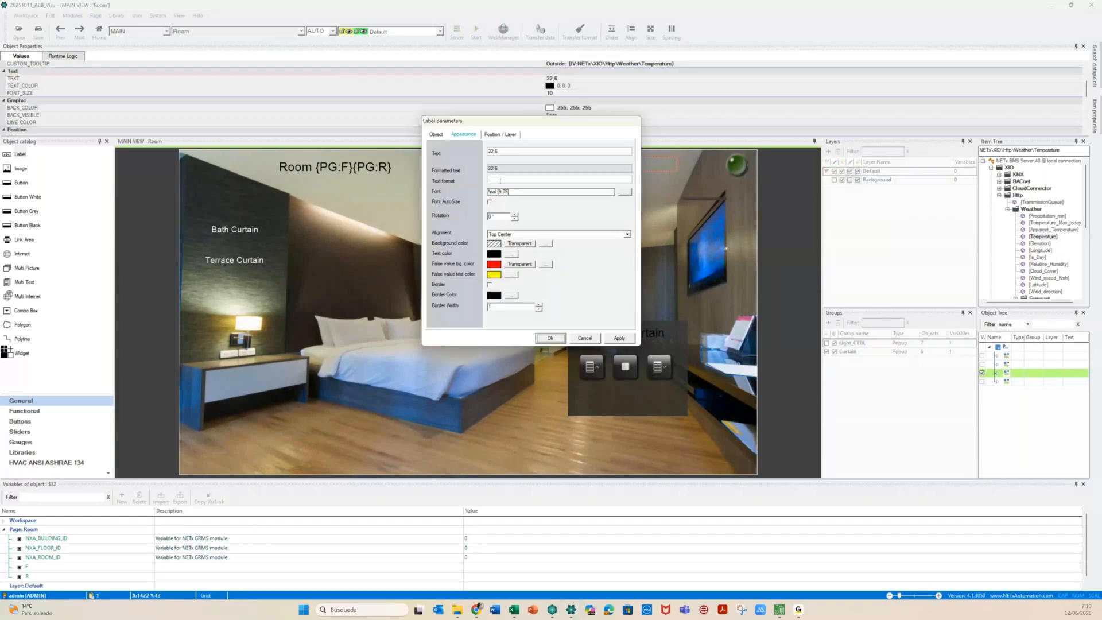
left_click(489, 201)
left_click(492, 179)
type("Room Temperature")
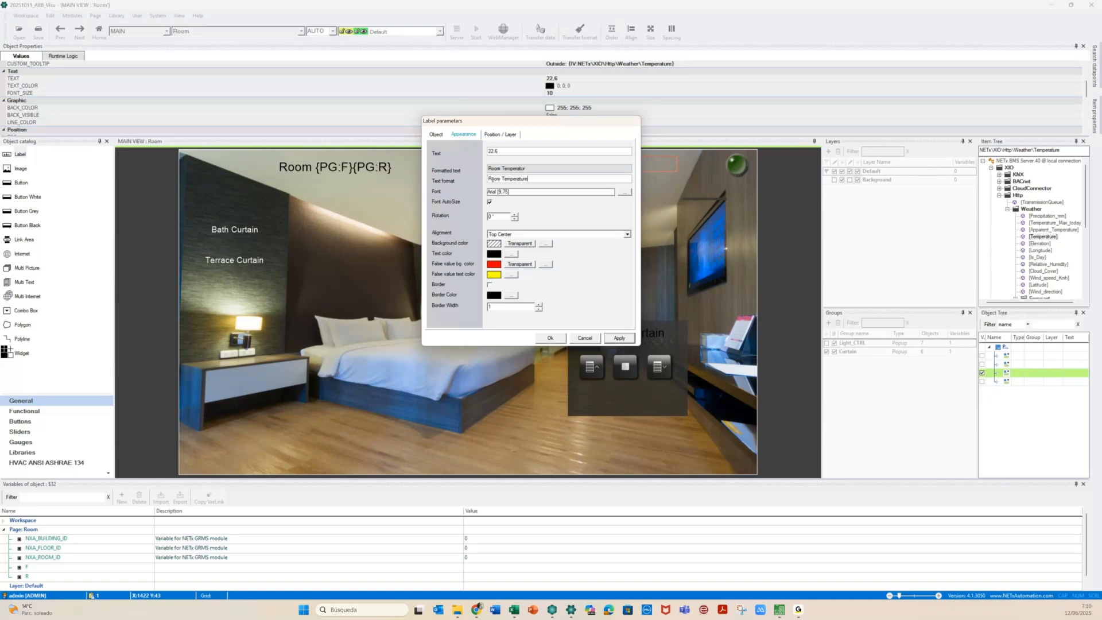
type(": {")
type("0:0.#0} °C")
left_click(612, 337)
left_click(550, 338)
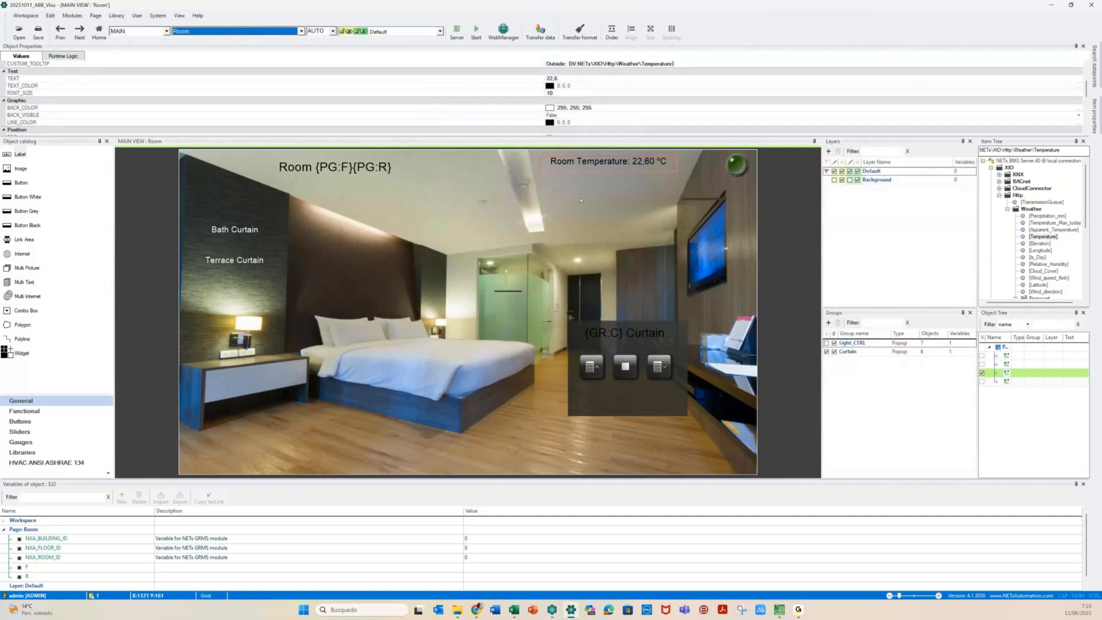
Nudge the Room Temperature label slightly right, switch to the Init page and try runtime
left_click_drag(551, 165, 569, 164)
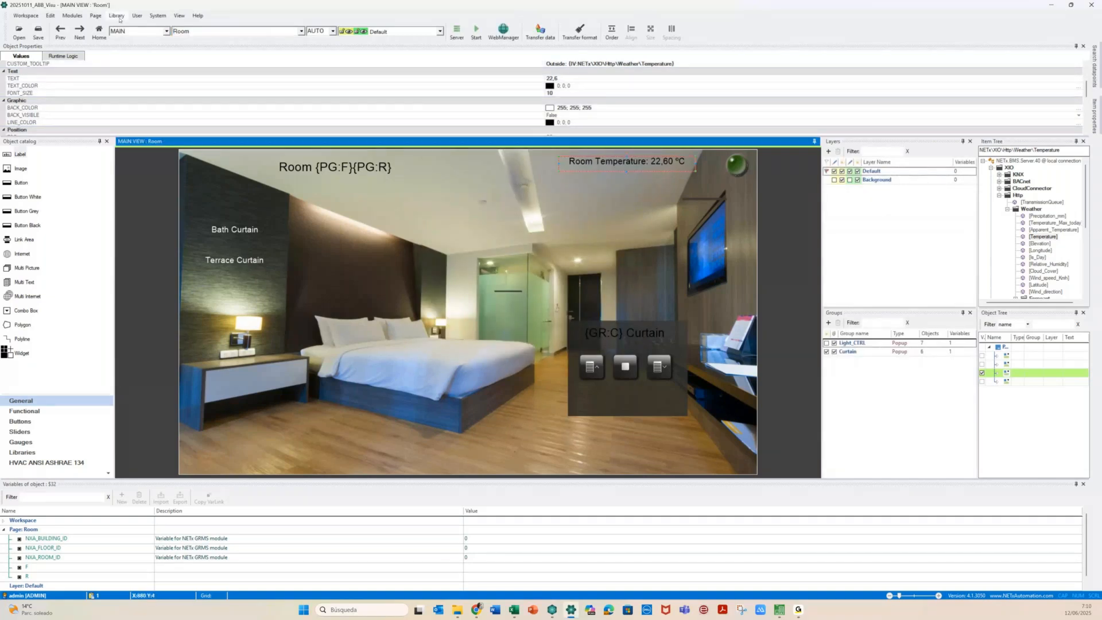
left_click(300, 32)
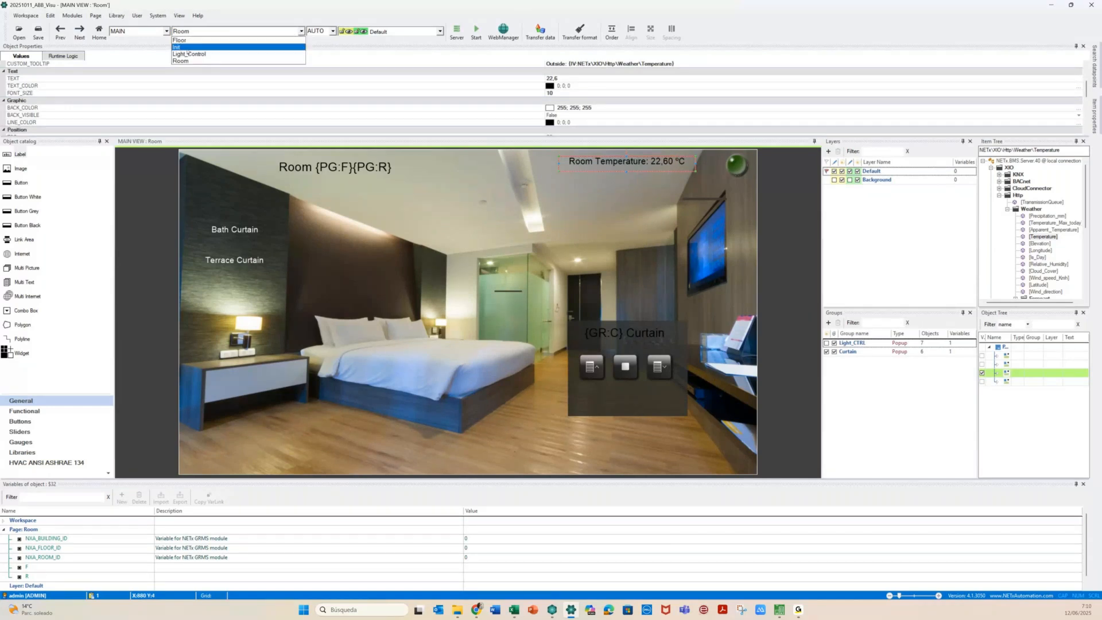
left_click(187, 48)
left_click(479, 34)
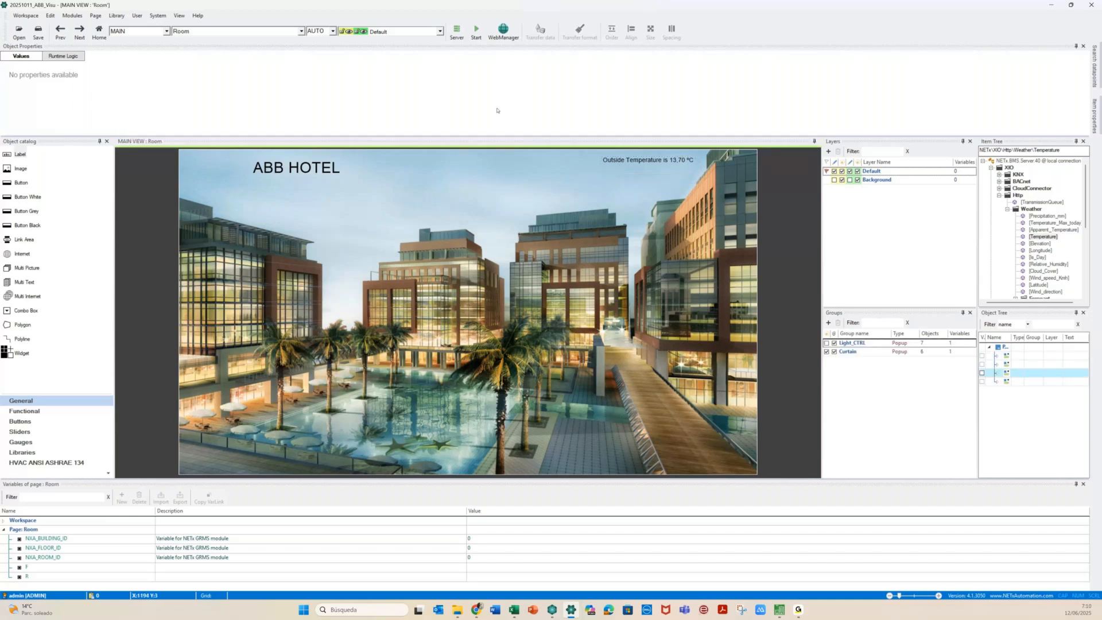
Append ºC to the label's custom tooltip and save the workspace
left_click(636, 171)
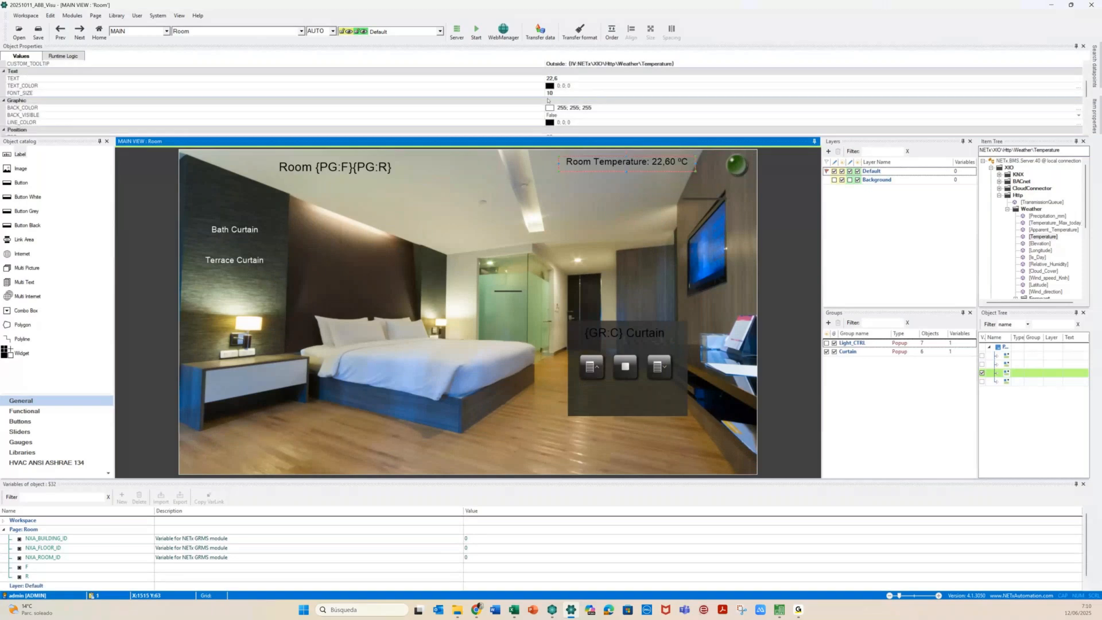
scroll(548, 100, "up", 3)
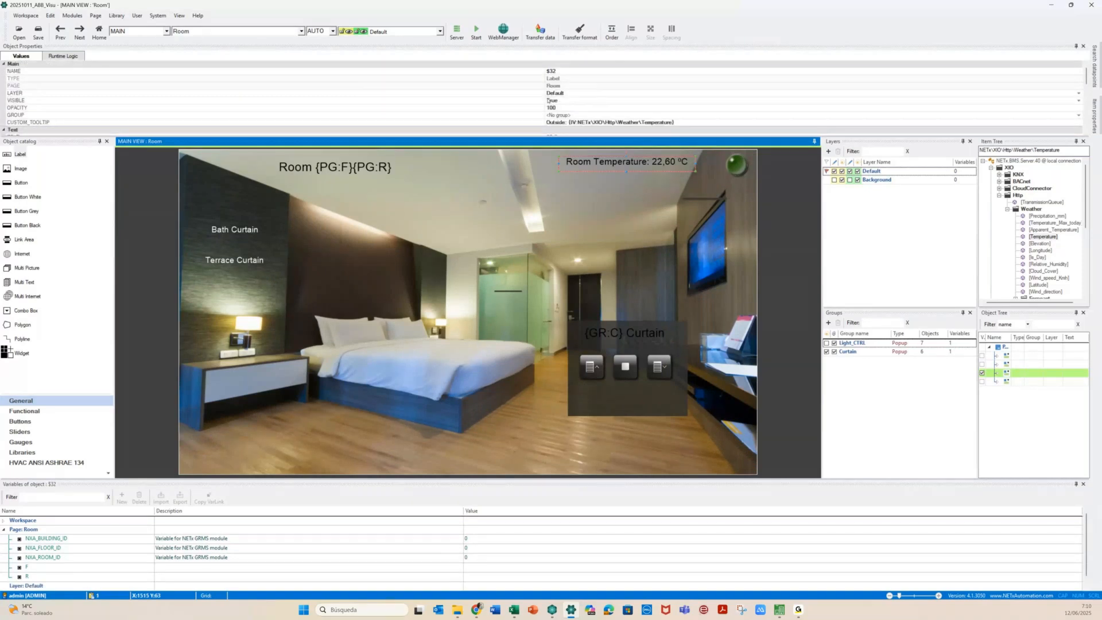
left_click(681, 123)
type("ºC")
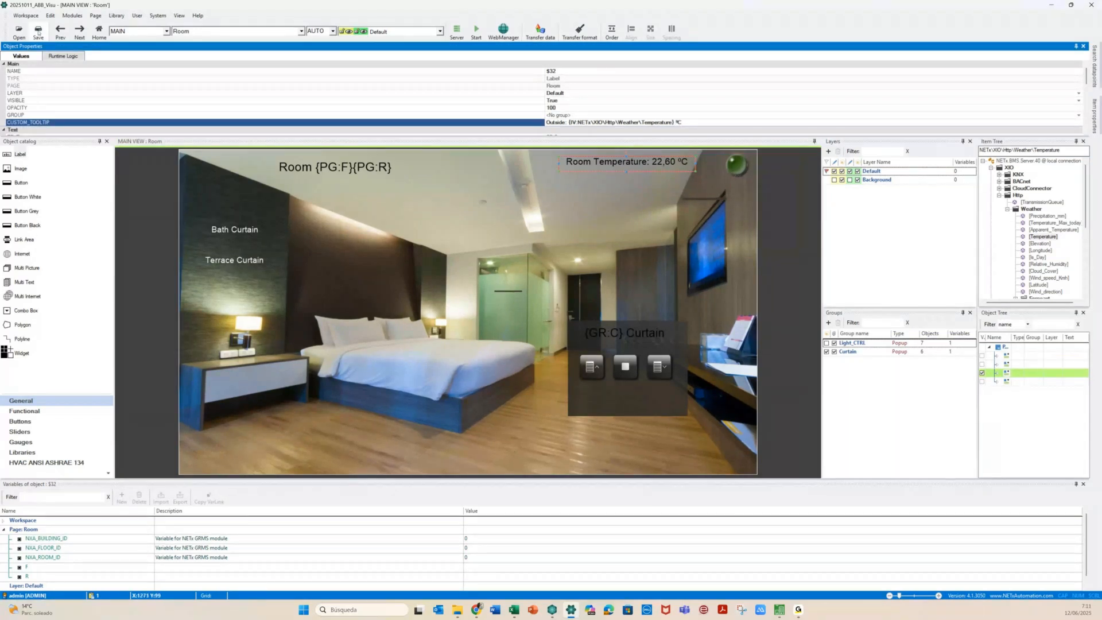
left_click(38, 32)
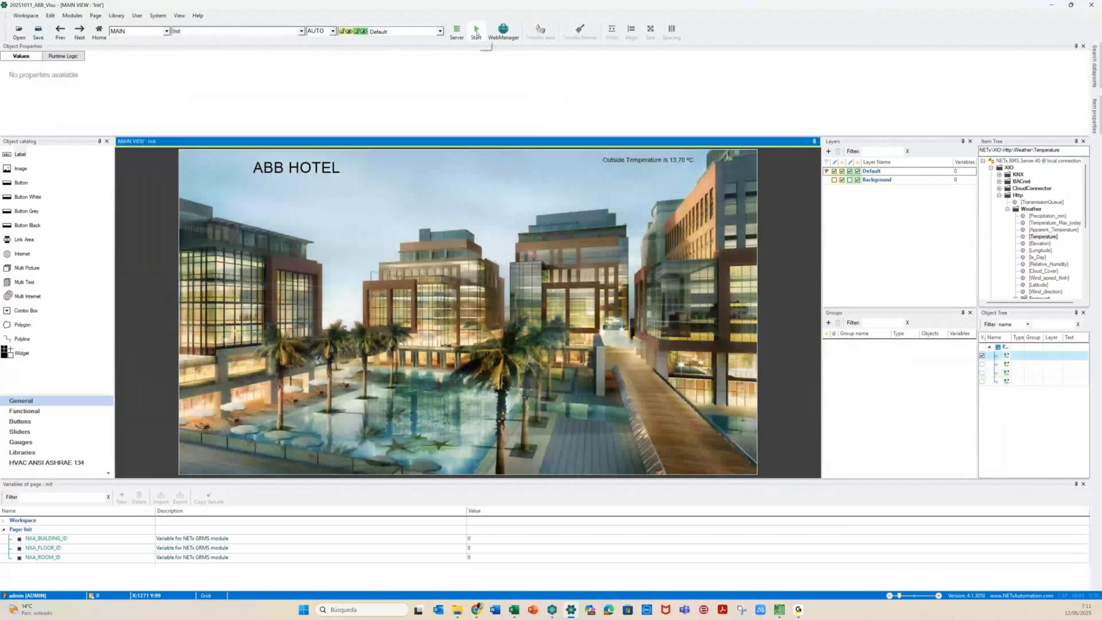
Save and start runtime, then open Room 0101 and then Room 0102 from the floor plan
left_click(476, 33)
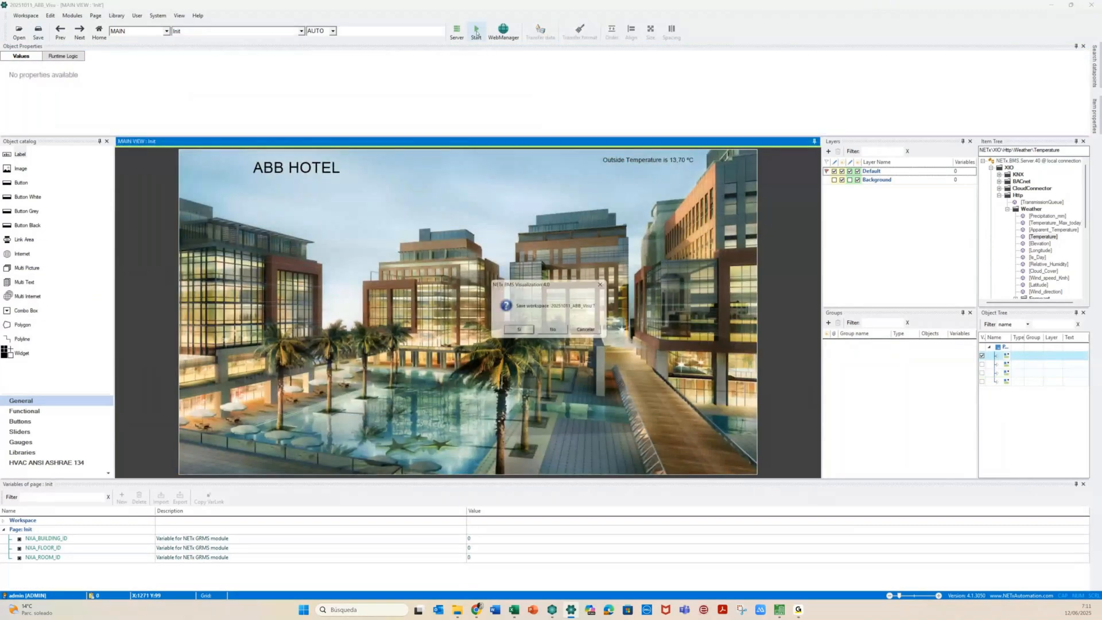
left_click(515, 334)
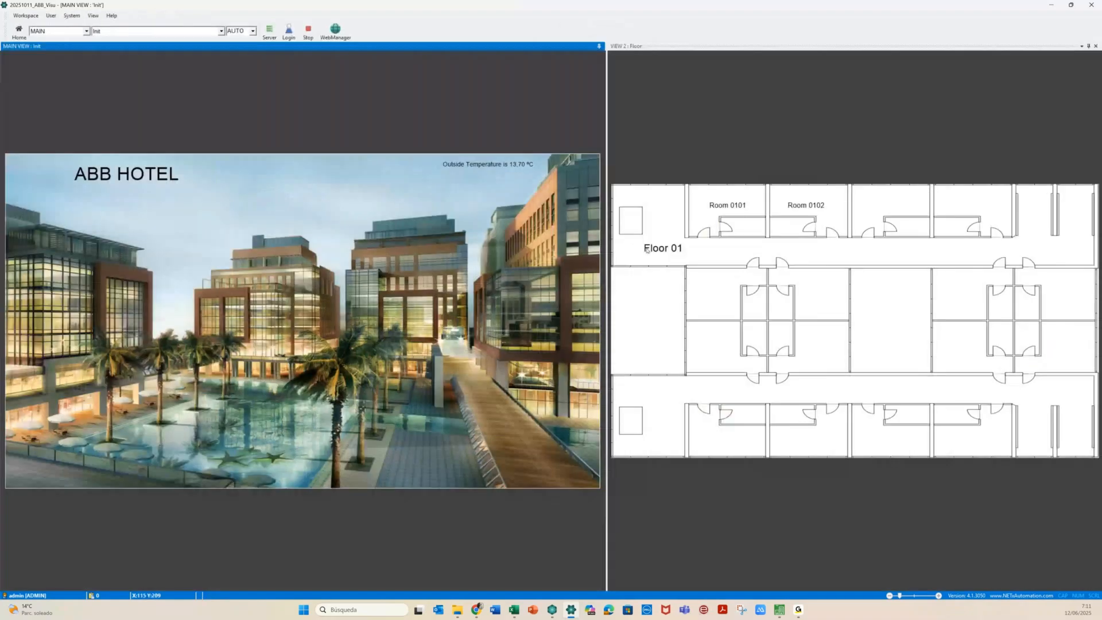
left_click(712, 217)
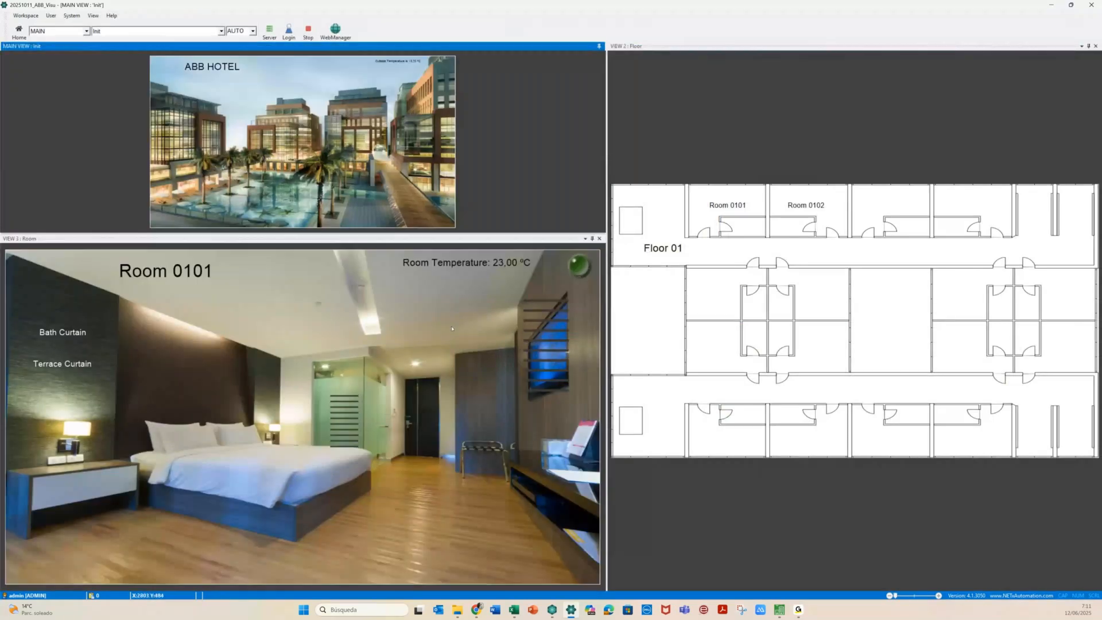
left_click(430, 265)
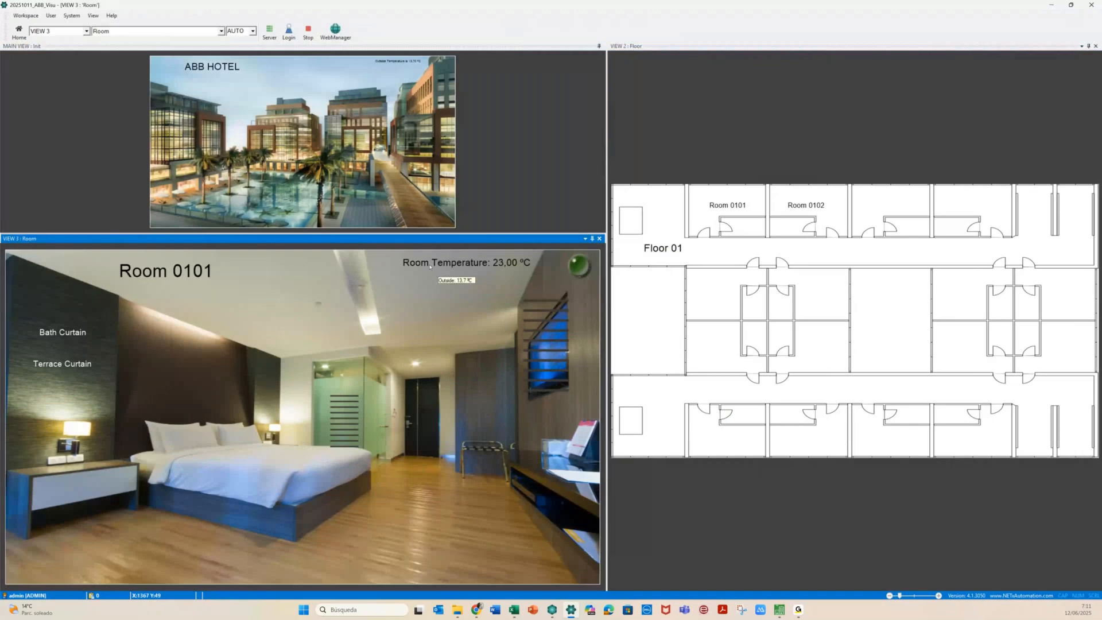
left_click(799, 202)
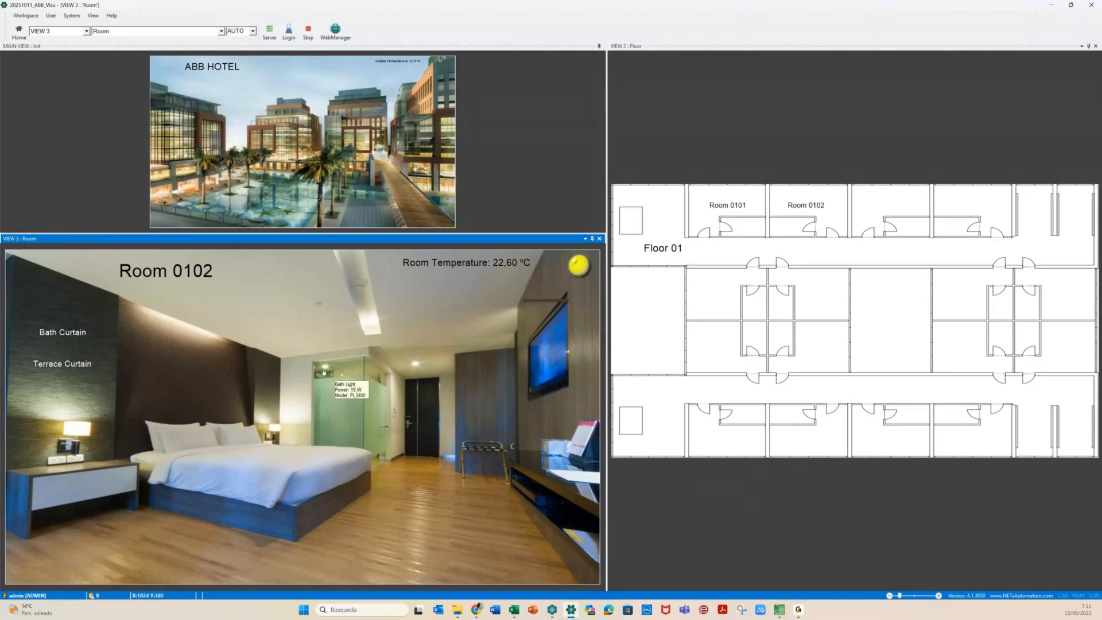
Open the Bath Light and Bath Curtain panels, then close the curtain panel via the floor and overview views
left_click(323, 372)
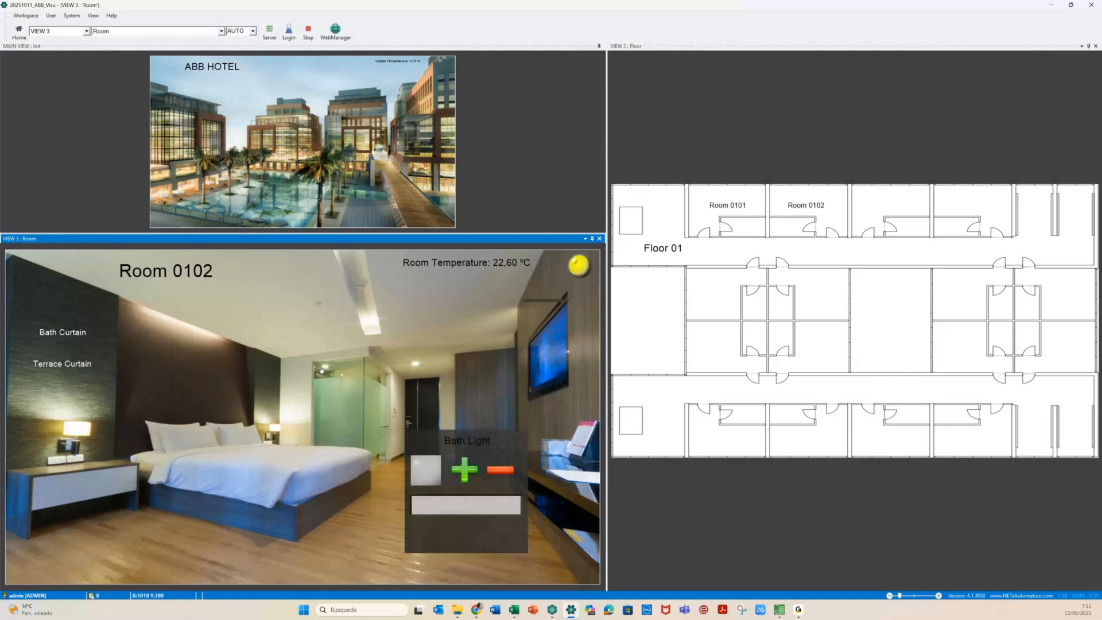
left_click(64, 342)
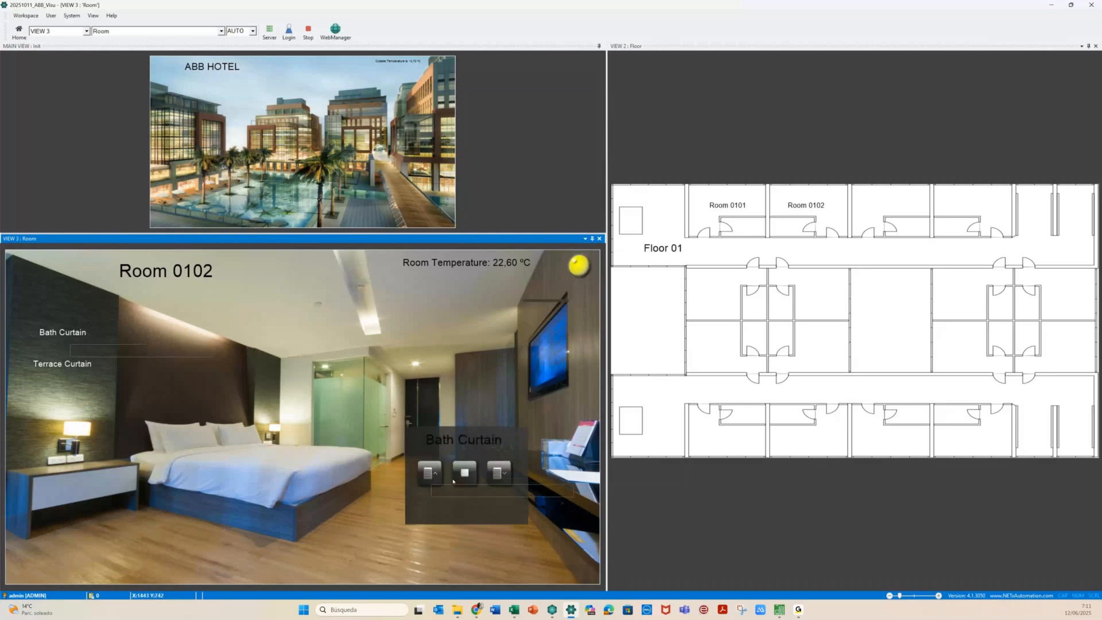
mouse_move(505, 264)
left_click(783, 212)
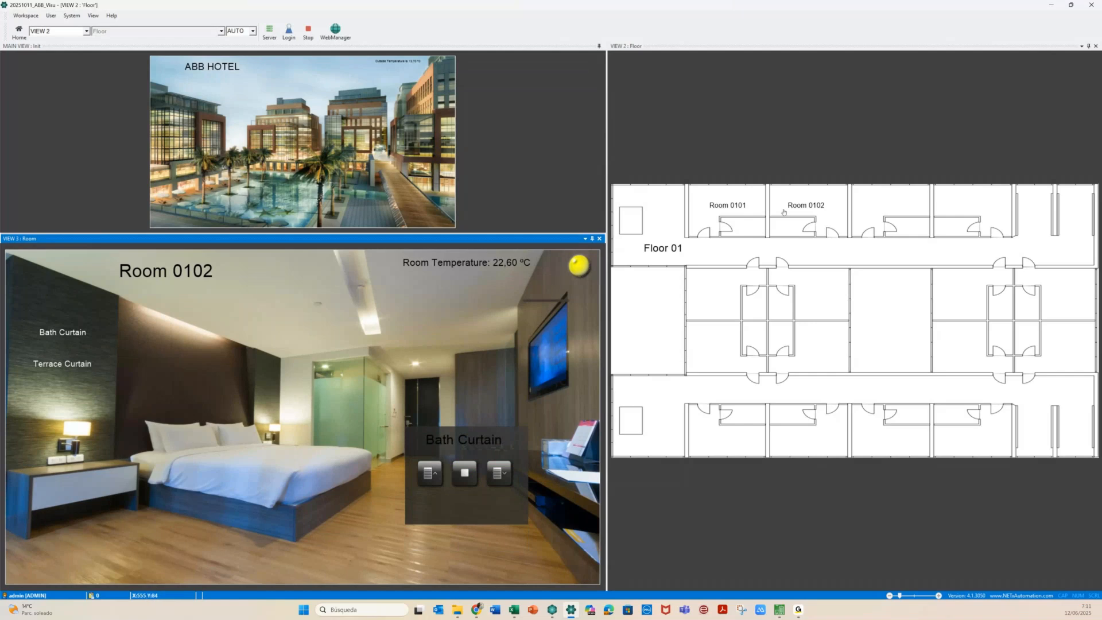
left_click(783, 212)
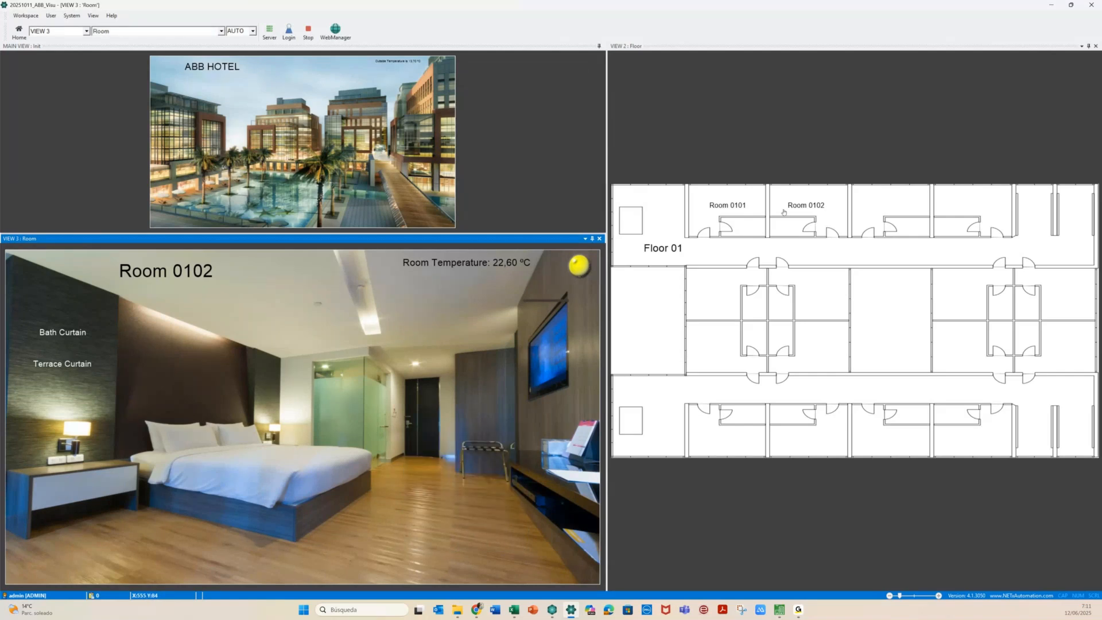
left_click(169, 147)
Show Floor 02 and Floor 03, opening rooms 0201, 0202, 0301 and 0302
left_click(705, 240)
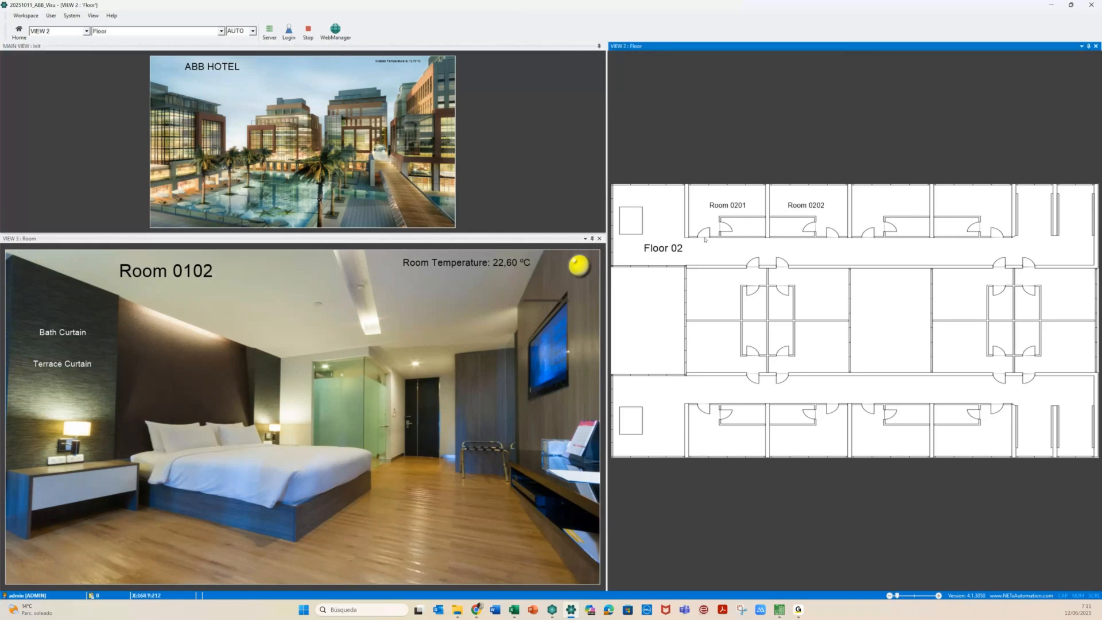
left_click(718, 218)
left_click(798, 224)
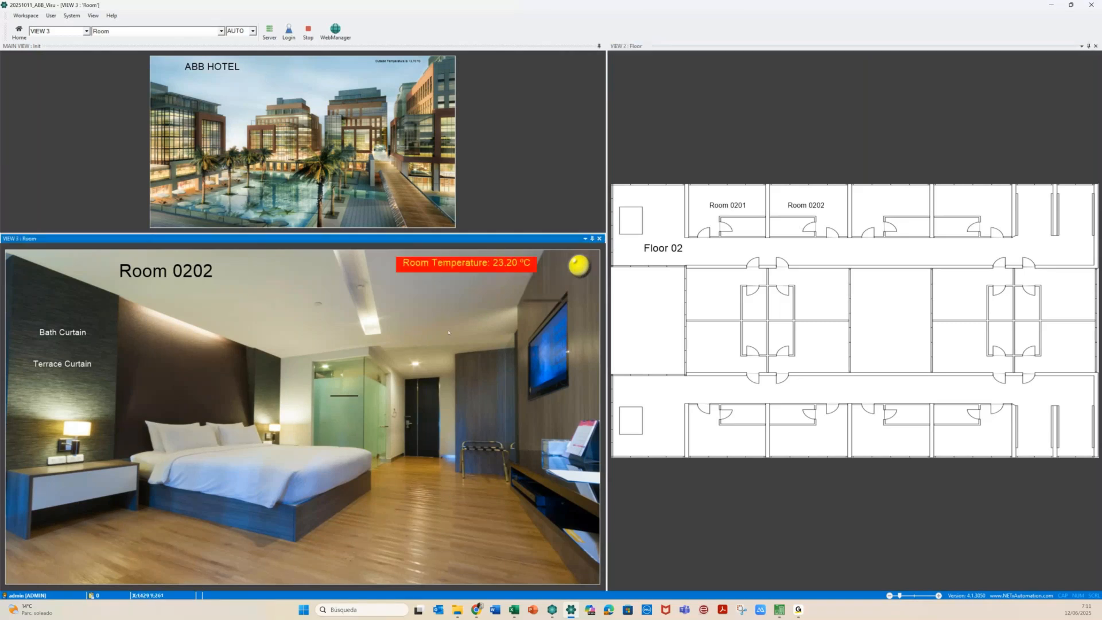
left_click(170, 134)
left_click(720, 227)
left_click(801, 226)
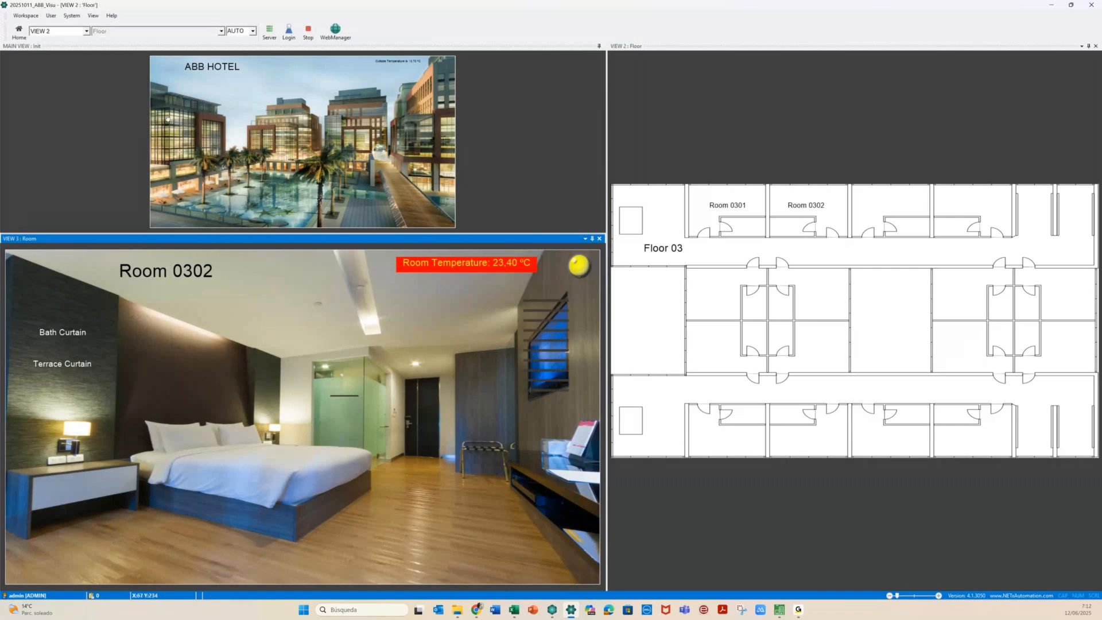
Show Floor 04, open Room 0401, then stop runtime to return to the editor
left_click(746, 223)
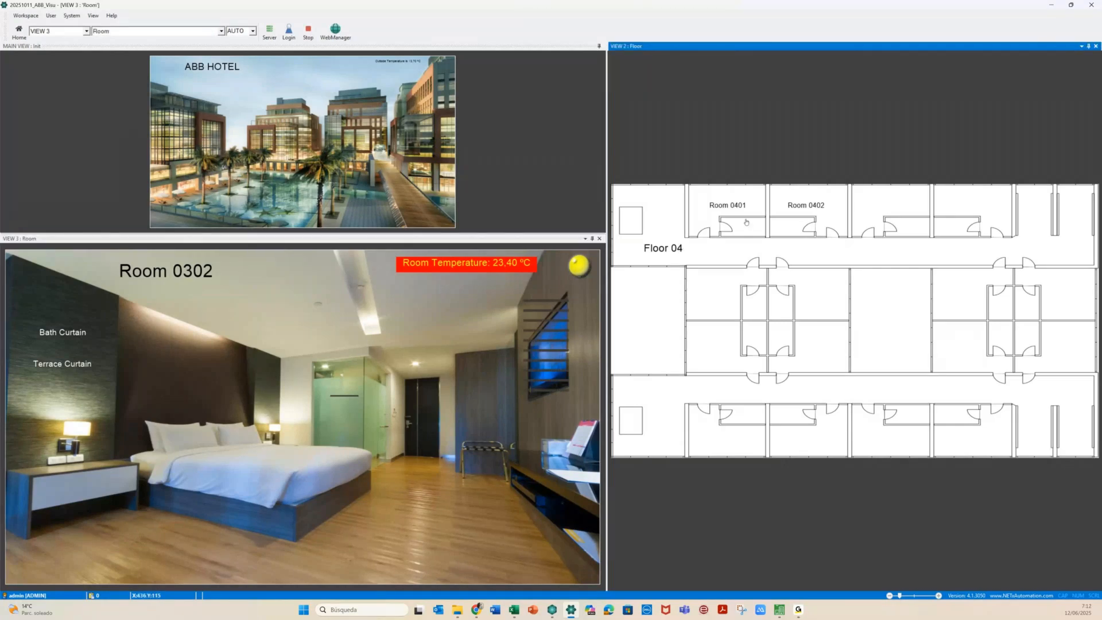
left_click(800, 212)
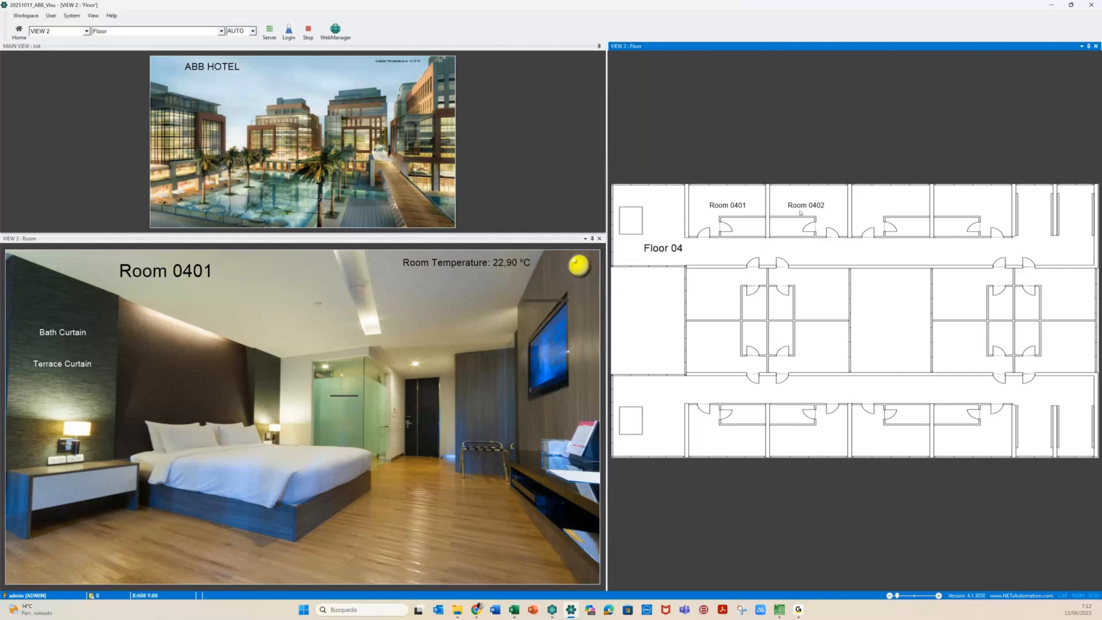
mouse_move(530, 255)
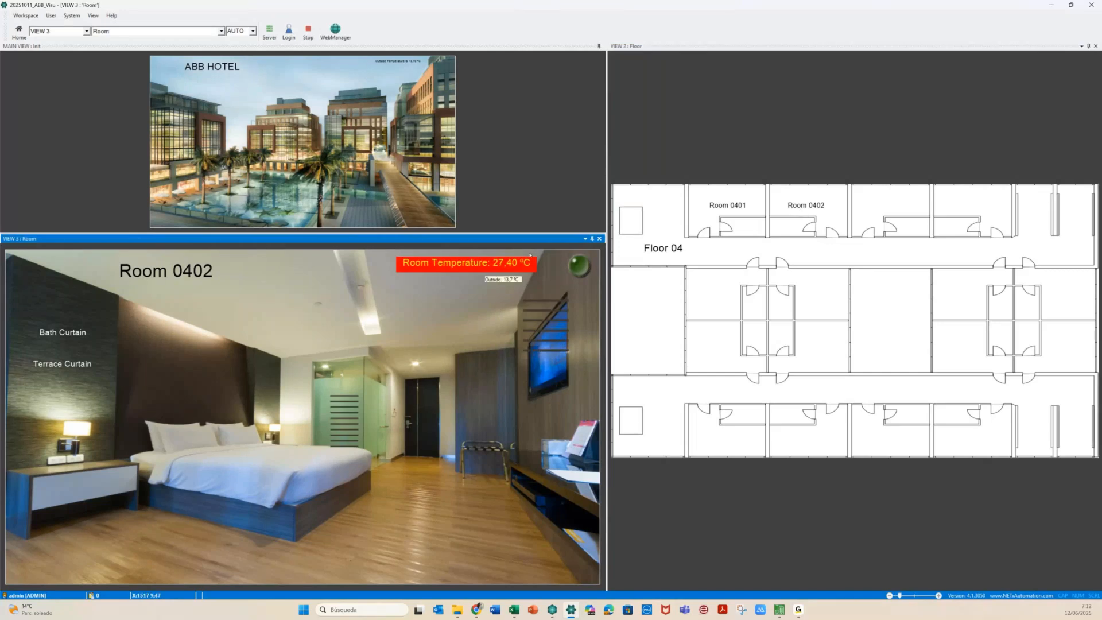
left_click(743, 217)
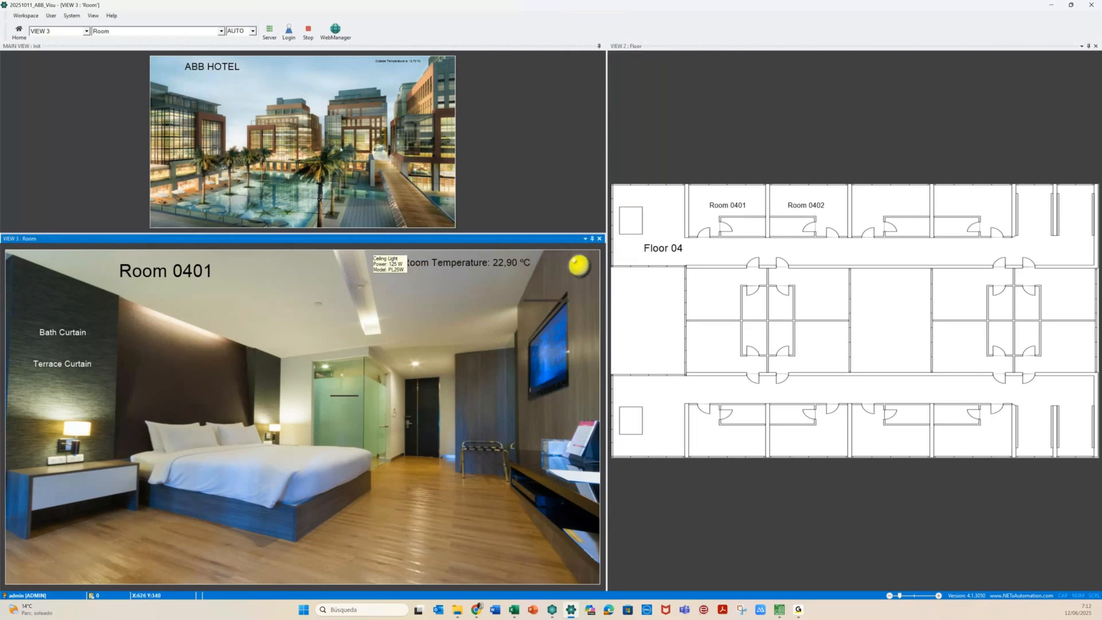
left_click(308, 32)
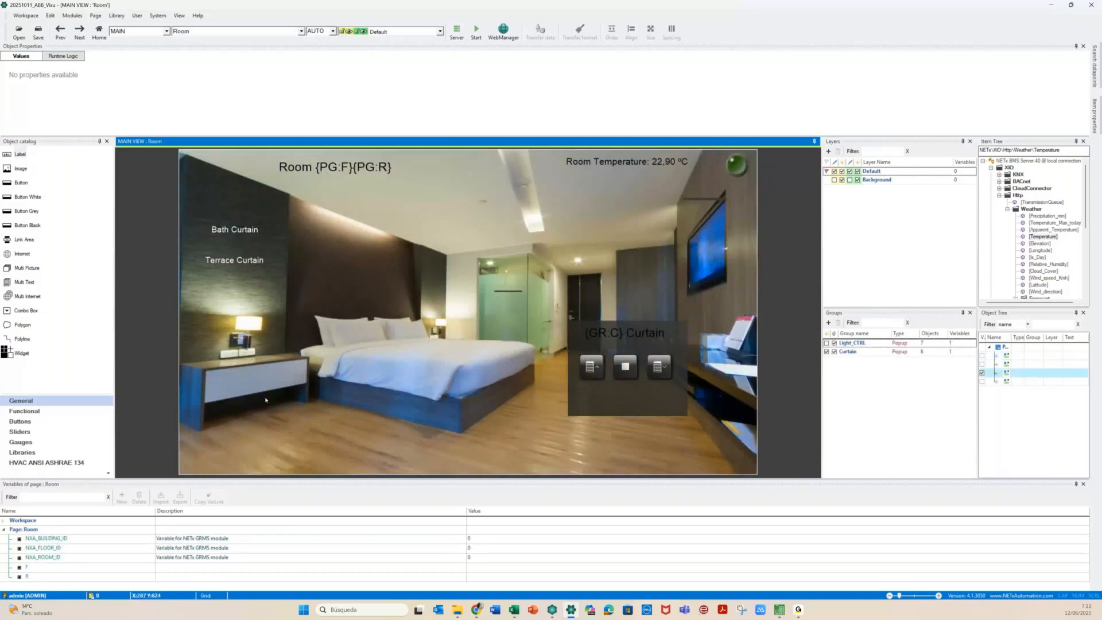
From the NETx Style Black library, place a button bottom-left on the Room page plus a calendar button beside it
left_click(27, 453)
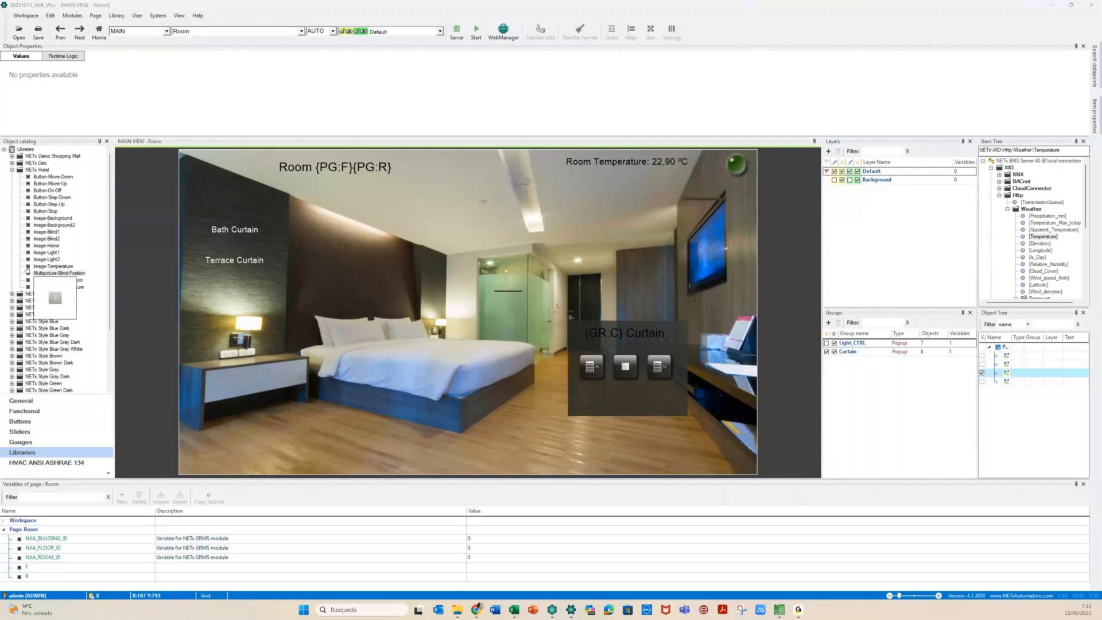
left_click(12, 170)
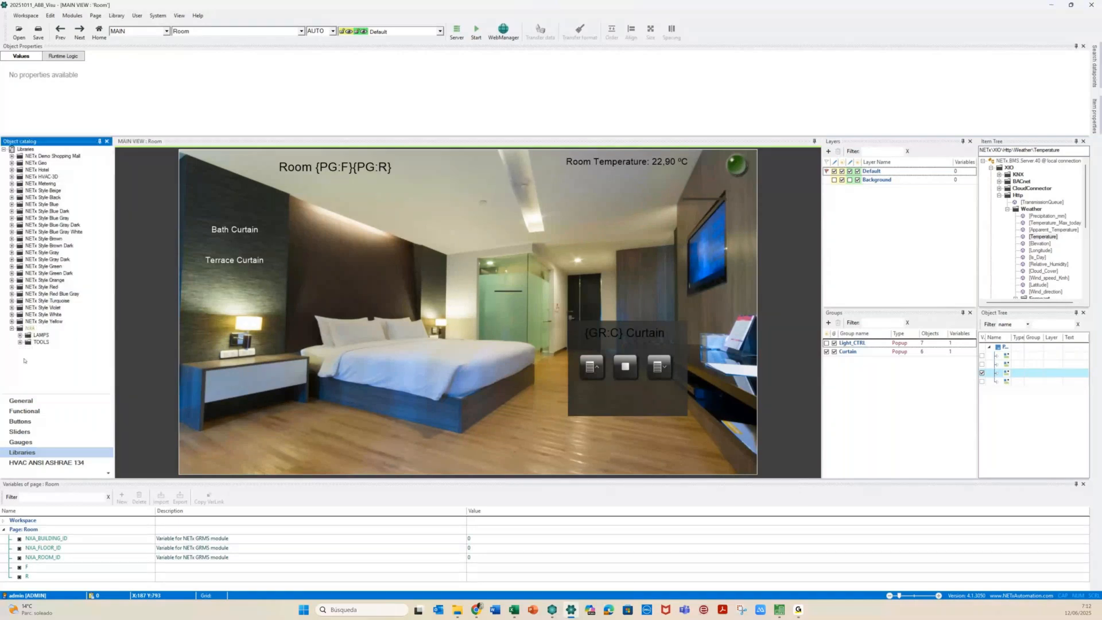
left_click(12, 198)
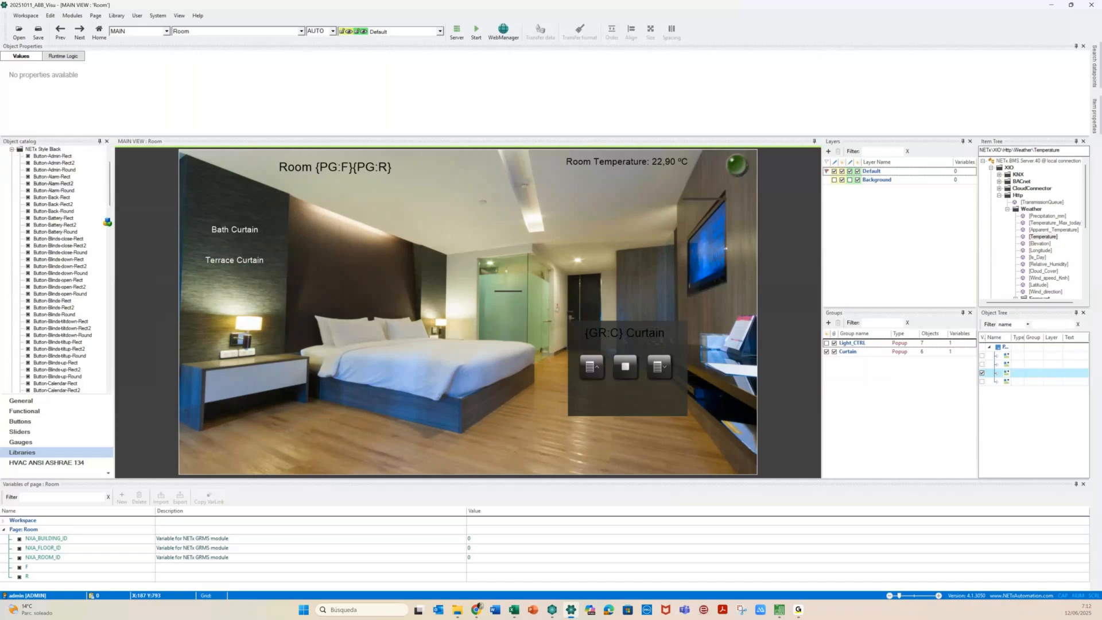
left_click_drag(107, 222, 206, 453)
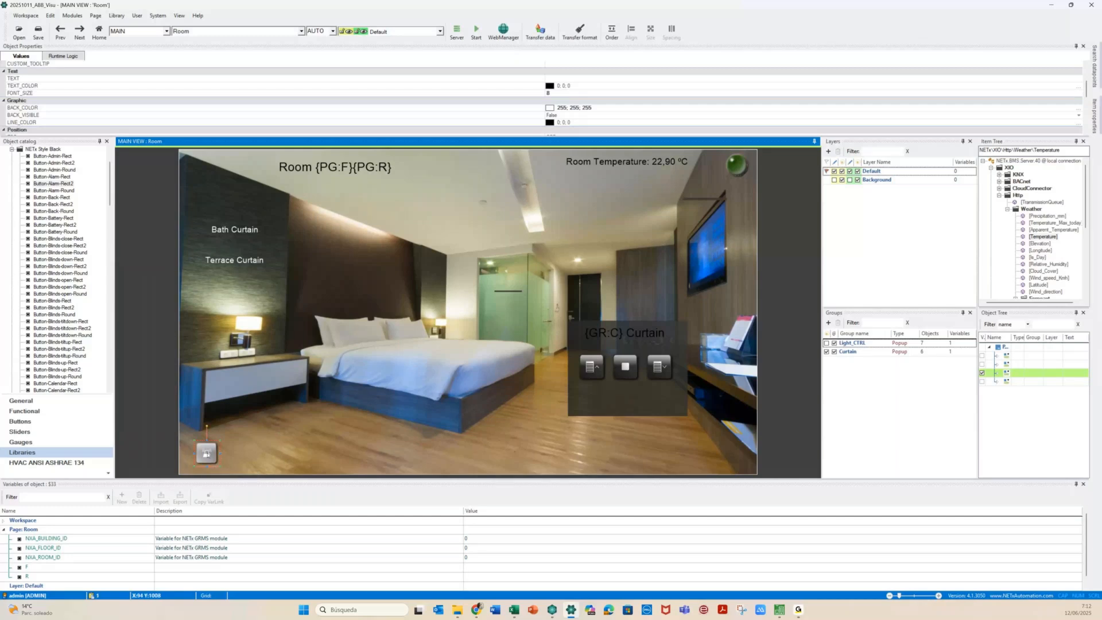
left_click(230, 443)
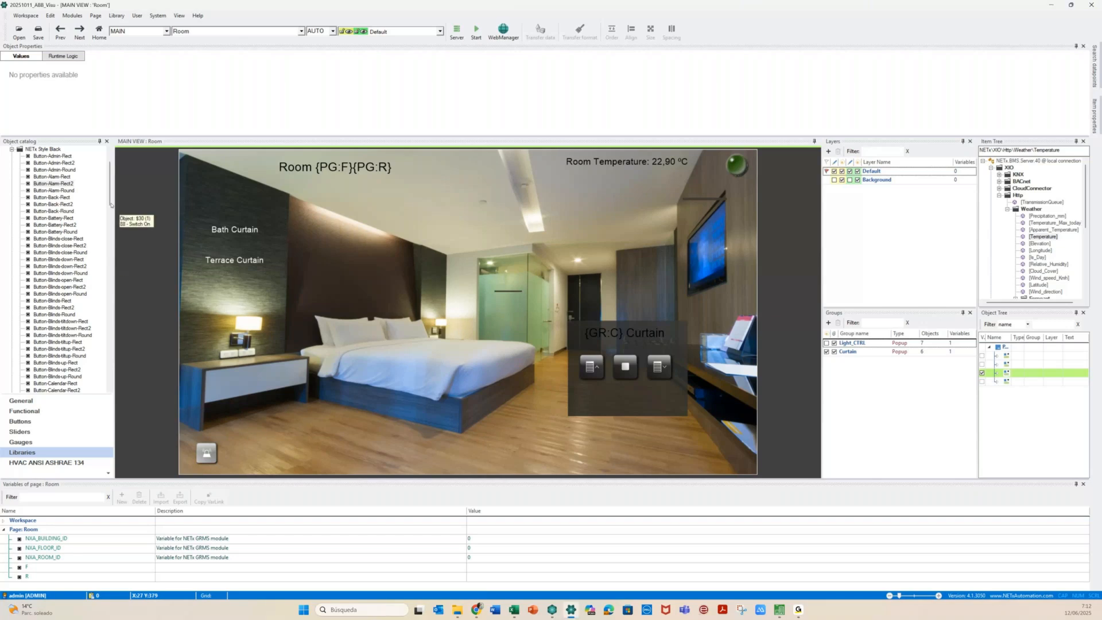
left_click_drag(45, 391, 241, 451)
left_click(238, 452)
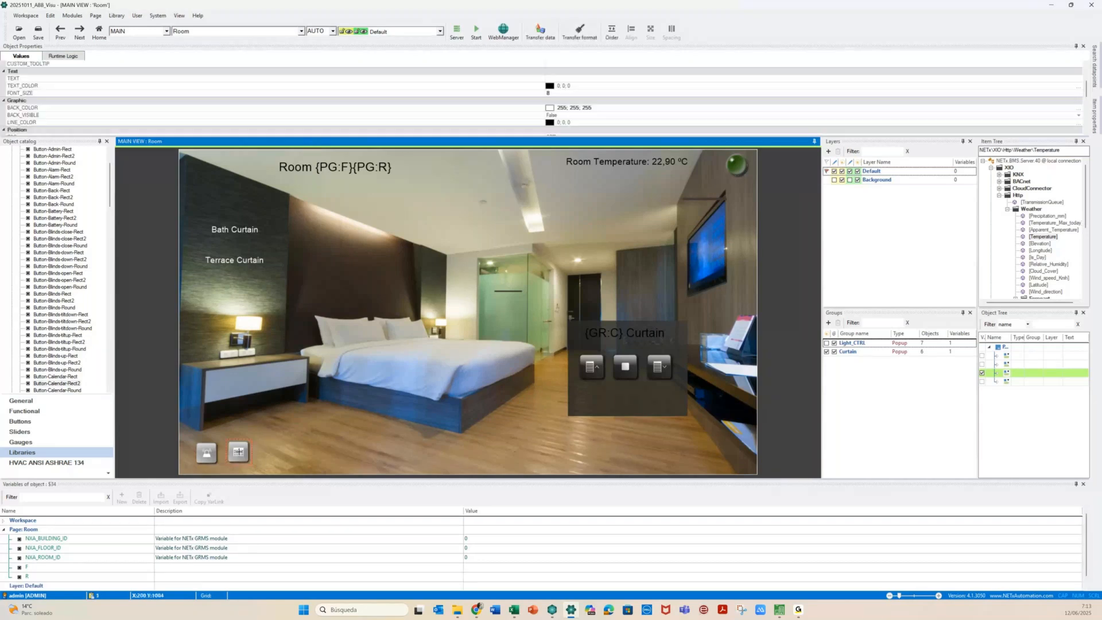
Add a NETx Style Black chart button next to the calendar button
left_click(276, 466)
left_click(109, 202)
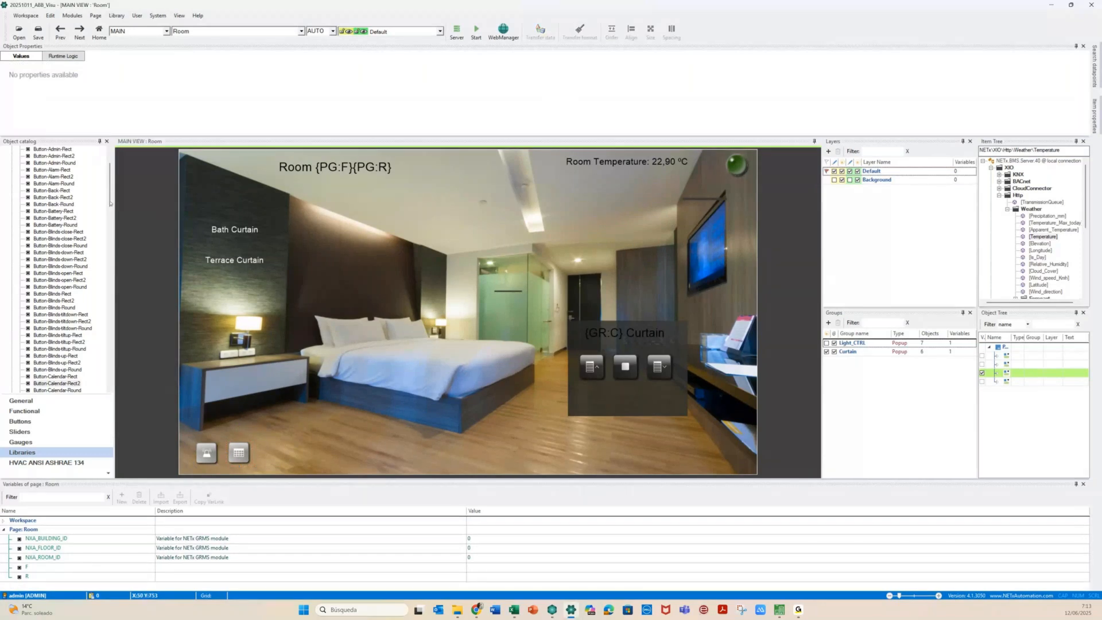
left_click(111, 203)
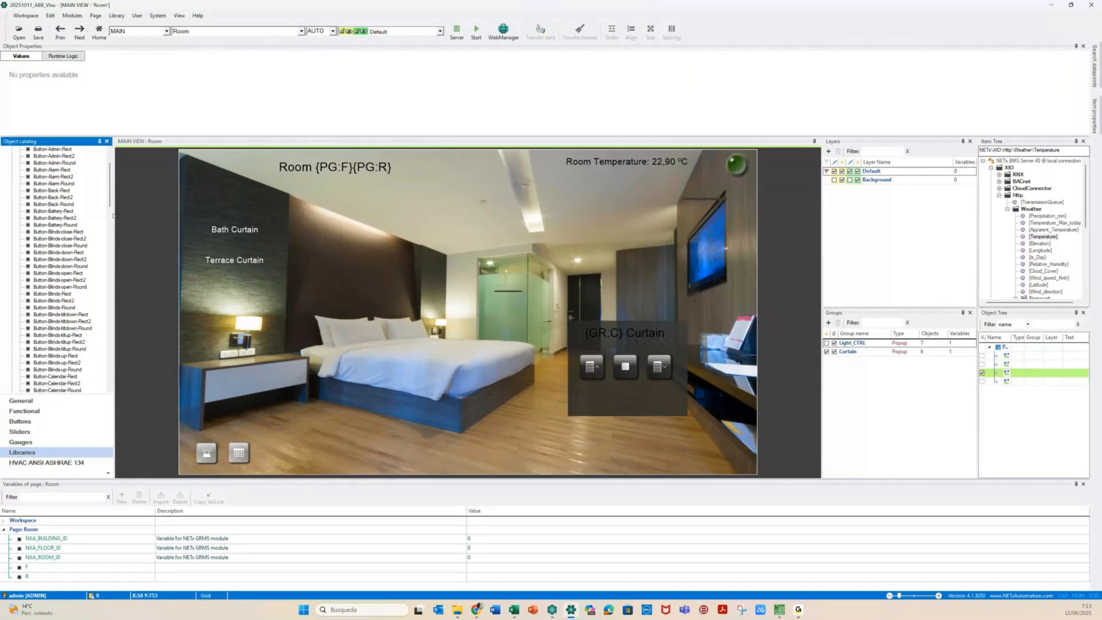
left_click(109, 240)
left_click_drag(51, 193, 273, 452)
Align the three bottom-left buttons on top, space them equally horizontally, and open the first button's parameters
left_click_drag(212, 425, 295, 470)
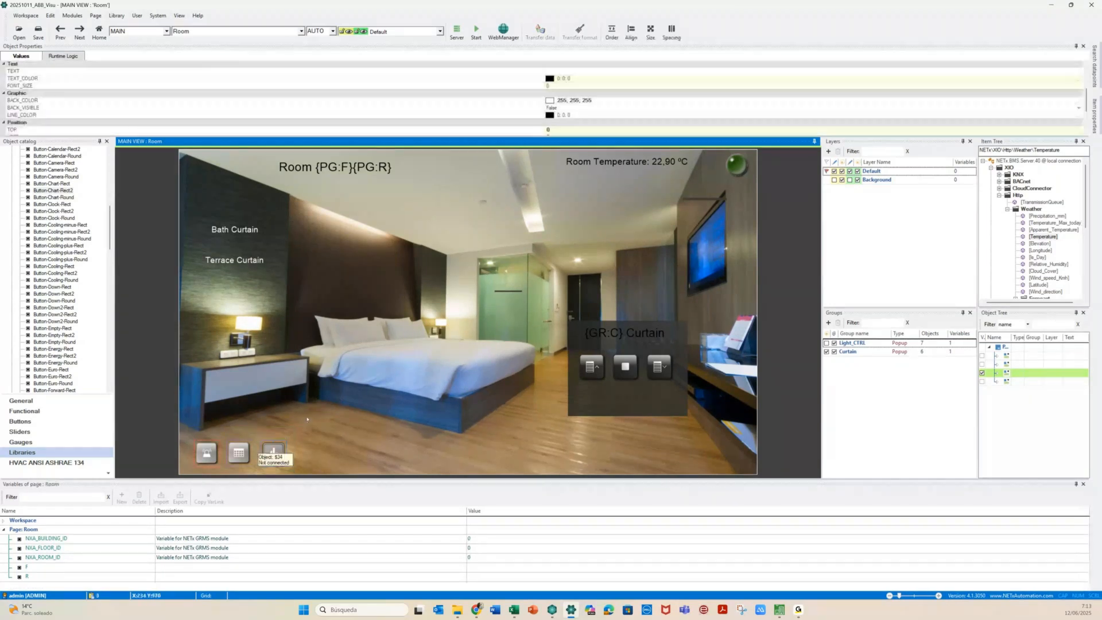
left_click(631, 32)
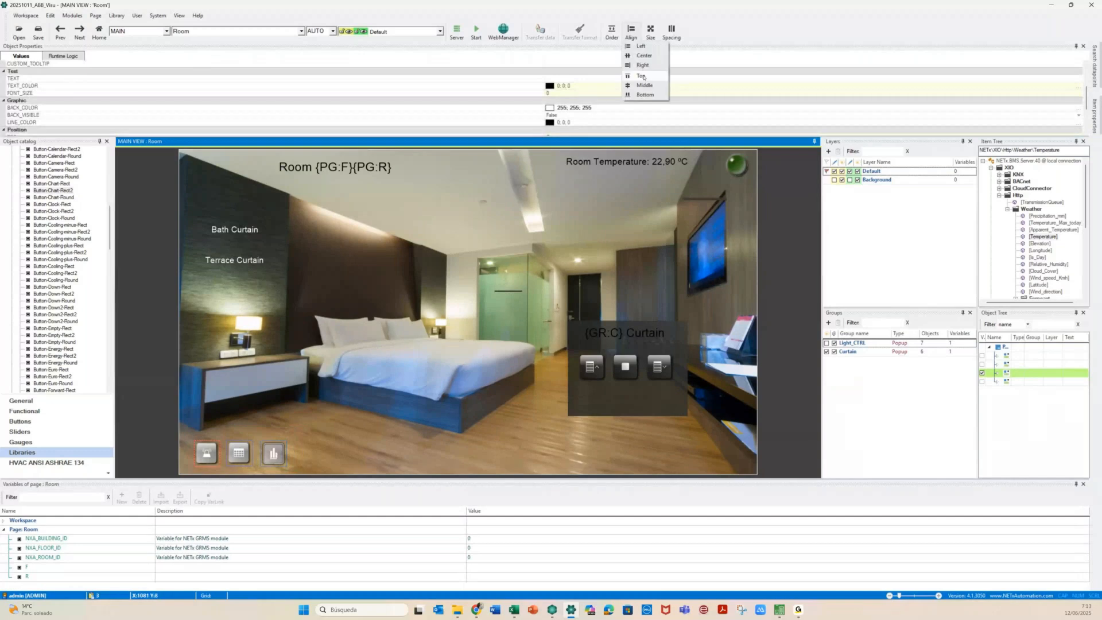
left_click(643, 76)
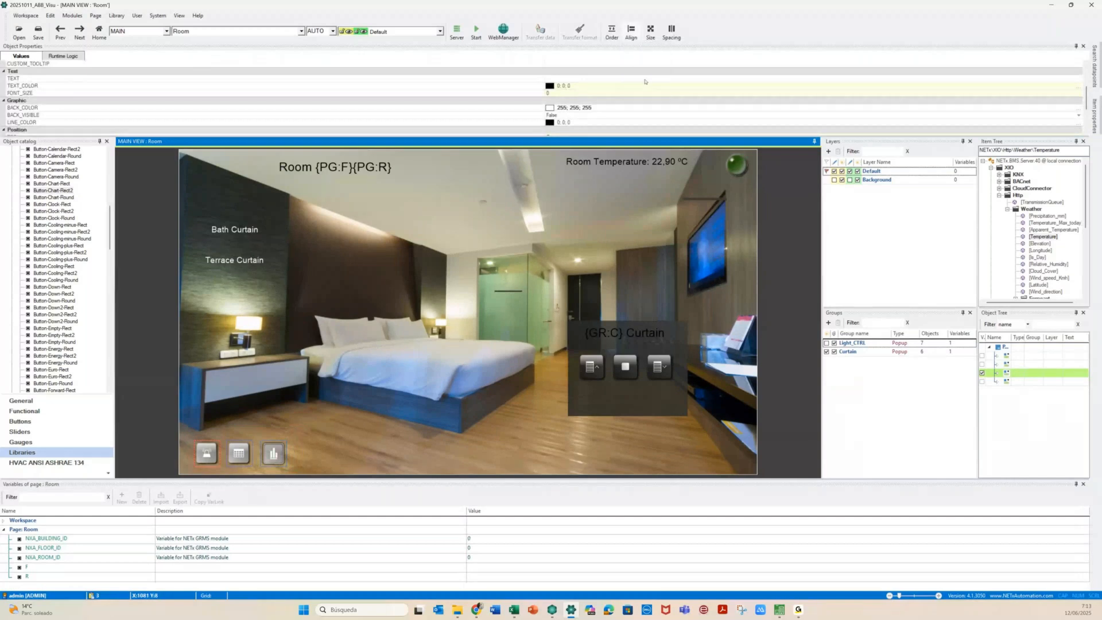
left_click(671, 32)
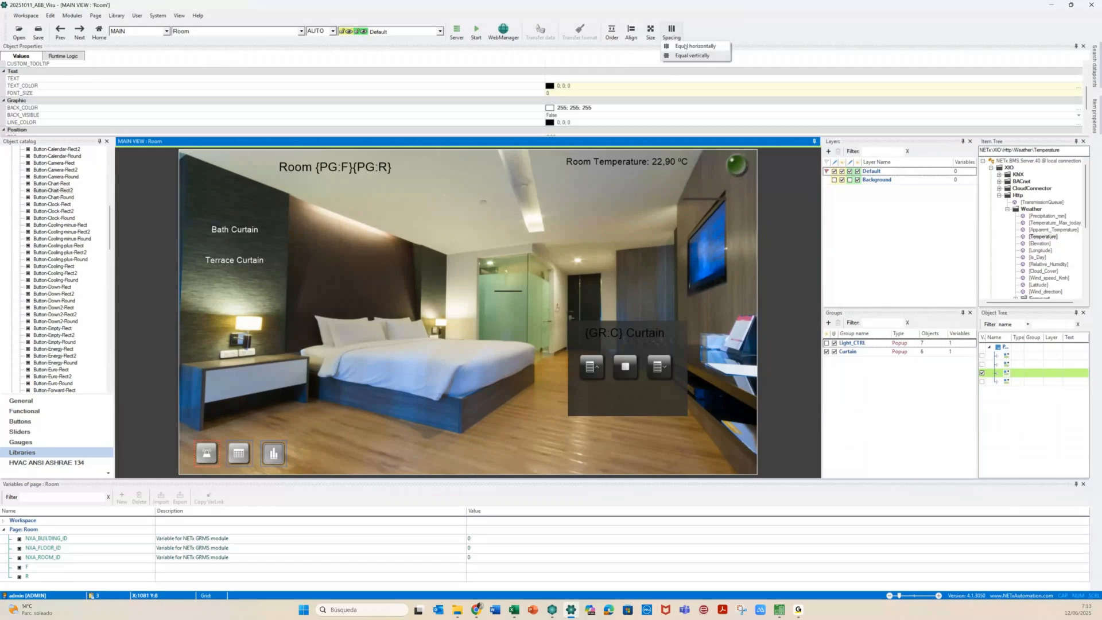
left_click(685, 46)
left_click(368, 450)
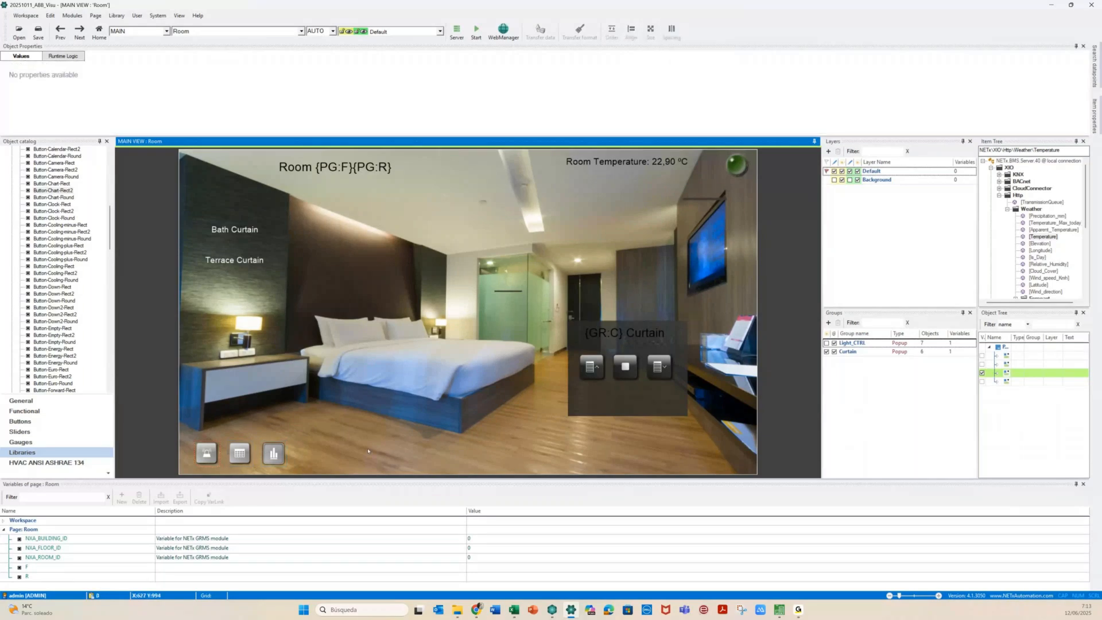
left_click(206, 454)
double_click(207, 454)
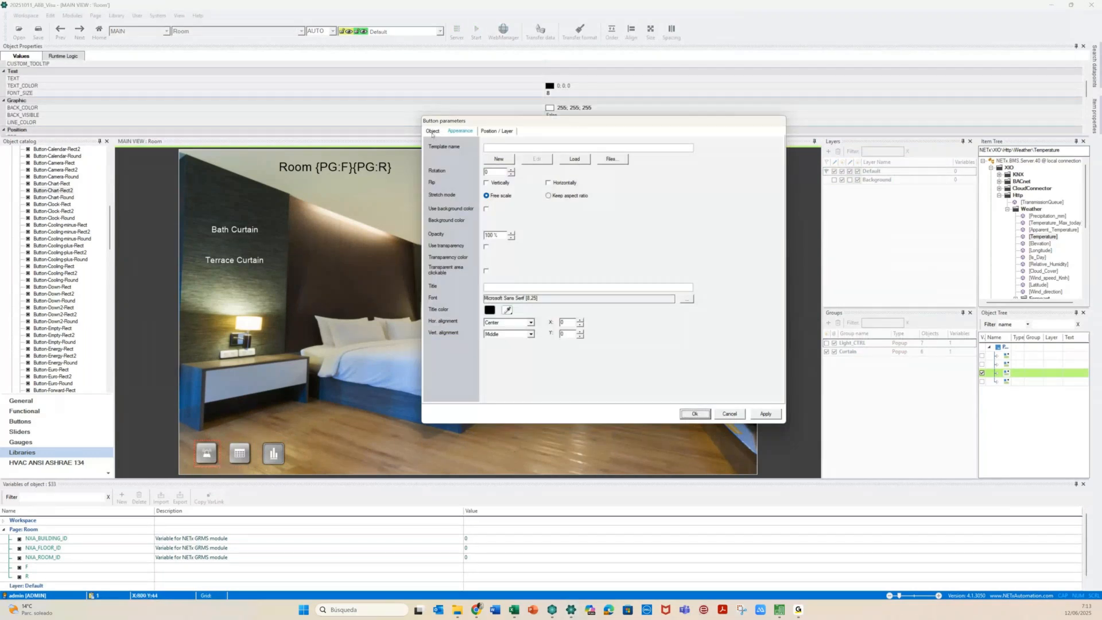
Set the button function to WebManager Window with Code lock confirmation
left_click(432, 132)
left_click(511, 152)
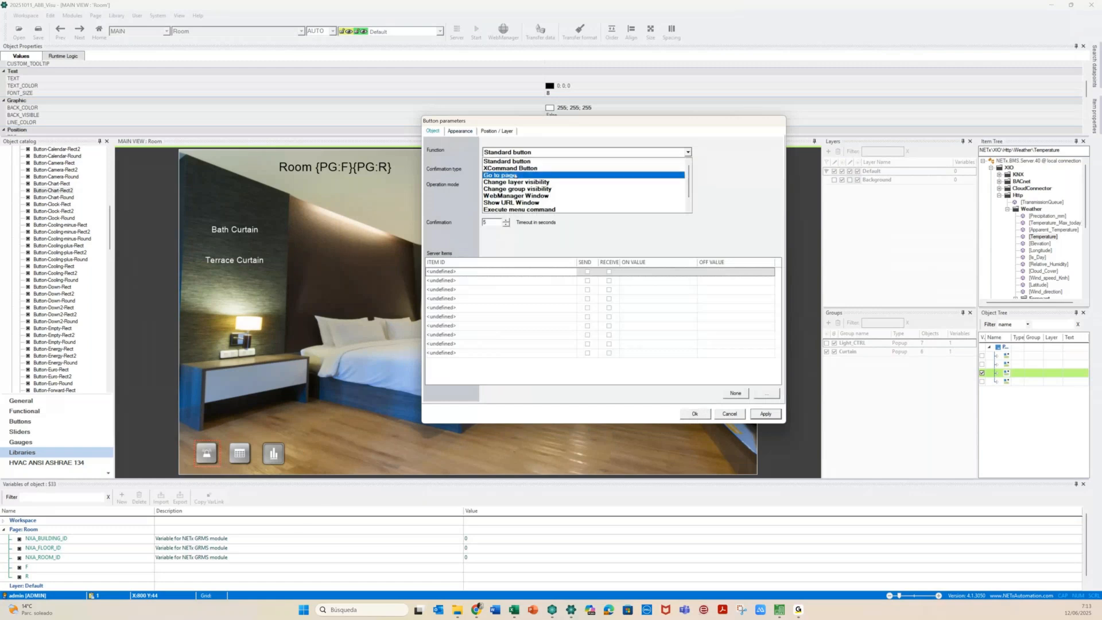
left_click(516, 196)
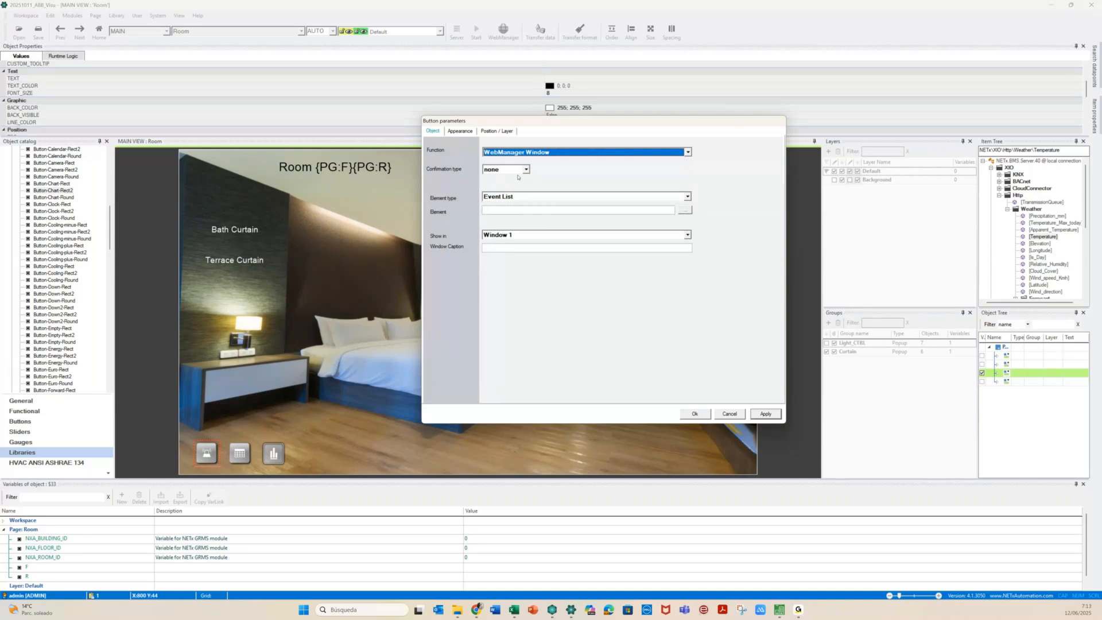
left_click(518, 174)
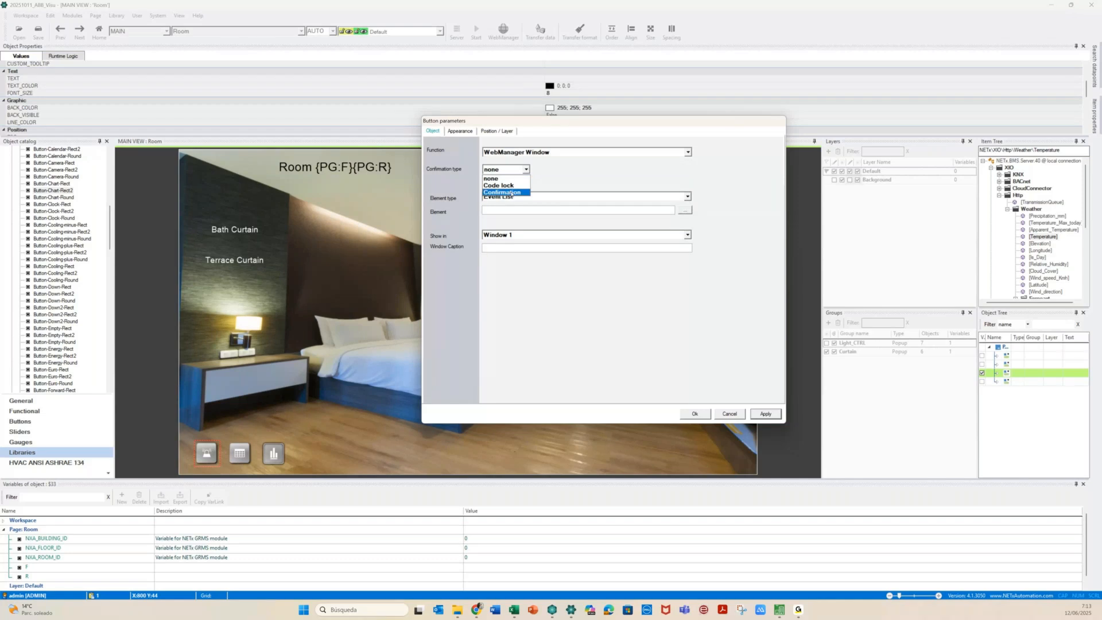
left_click(511, 193)
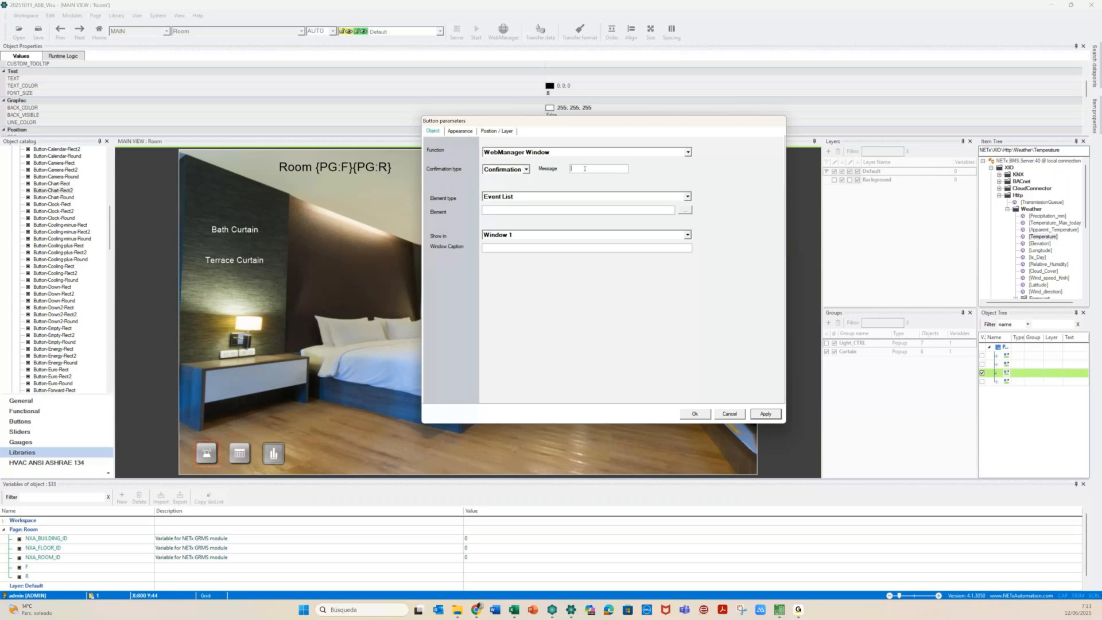
left_click(508, 169)
left_click(507, 186)
left_click_drag(585, 170, 577, 170)
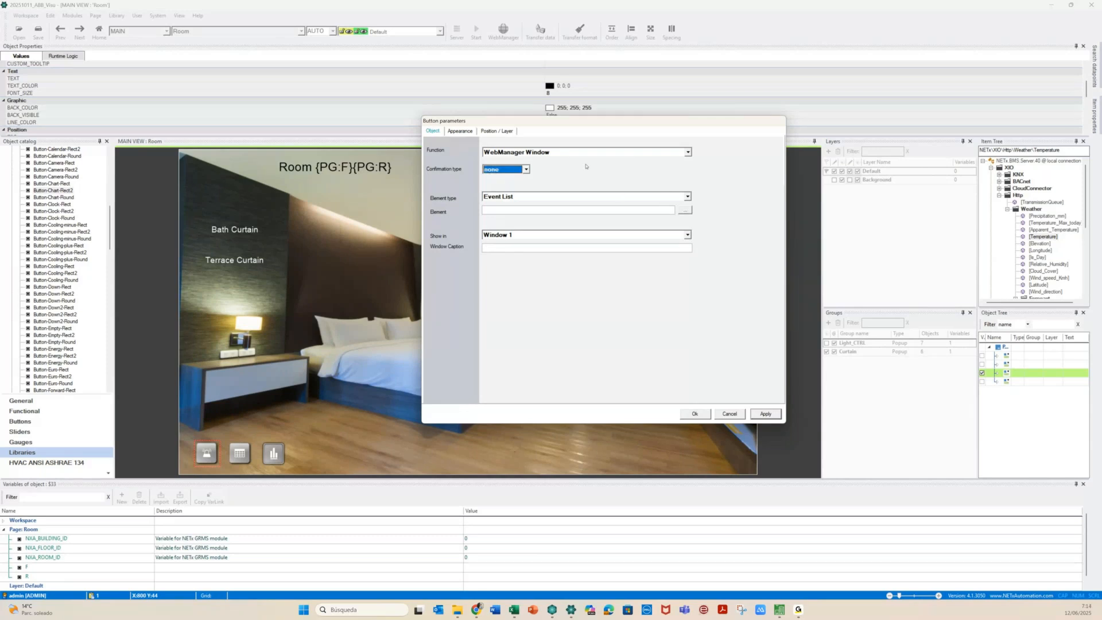
Set the element type to Alarm list and pick 01 - ALARMS\Lights\Room 0101
left_click(687, 197)
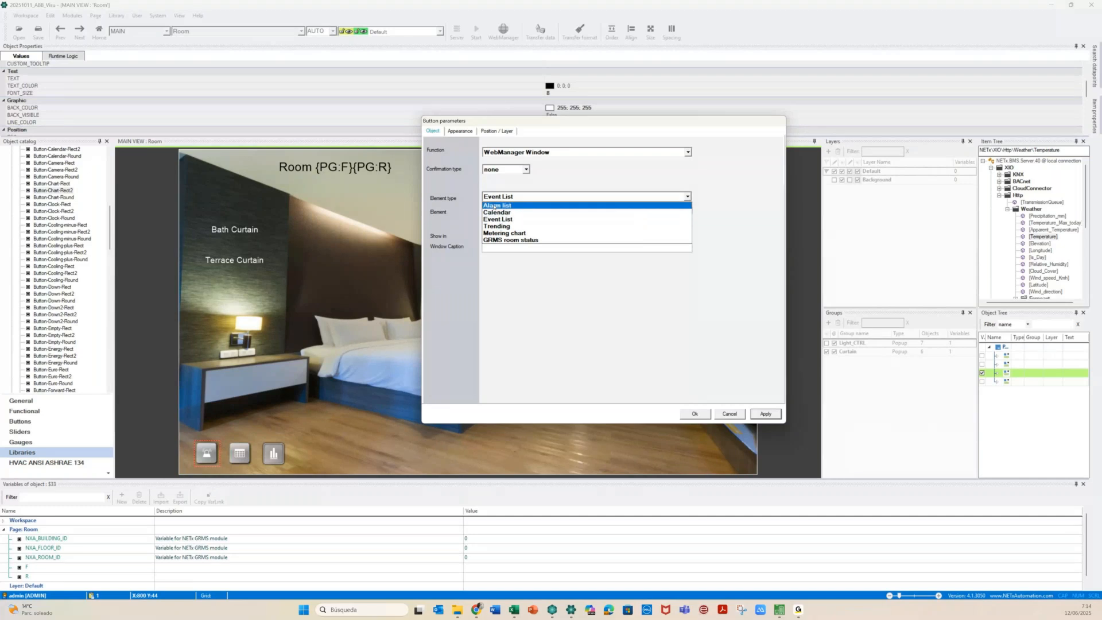
left_click(494, 206)
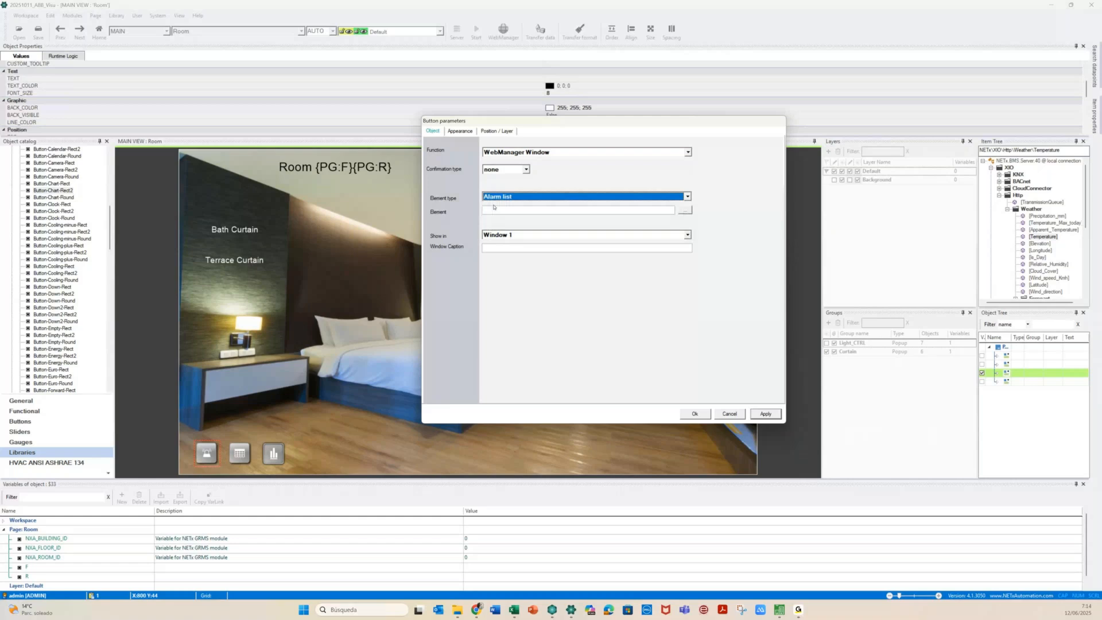
left_click(683, 210)
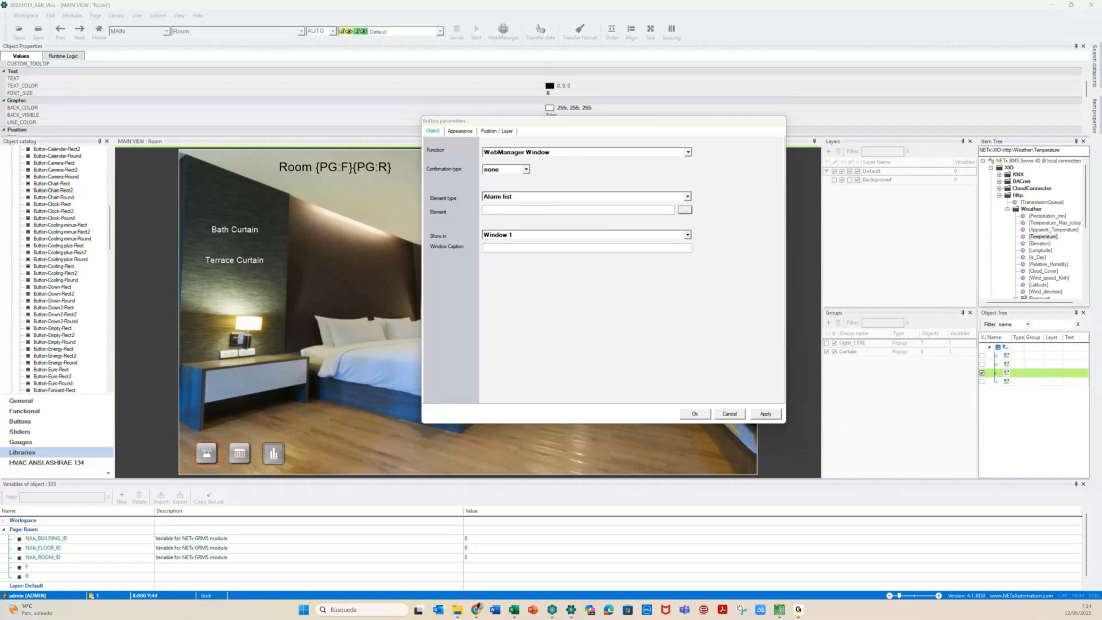
left_click_drag(523, 237, 235, 92)
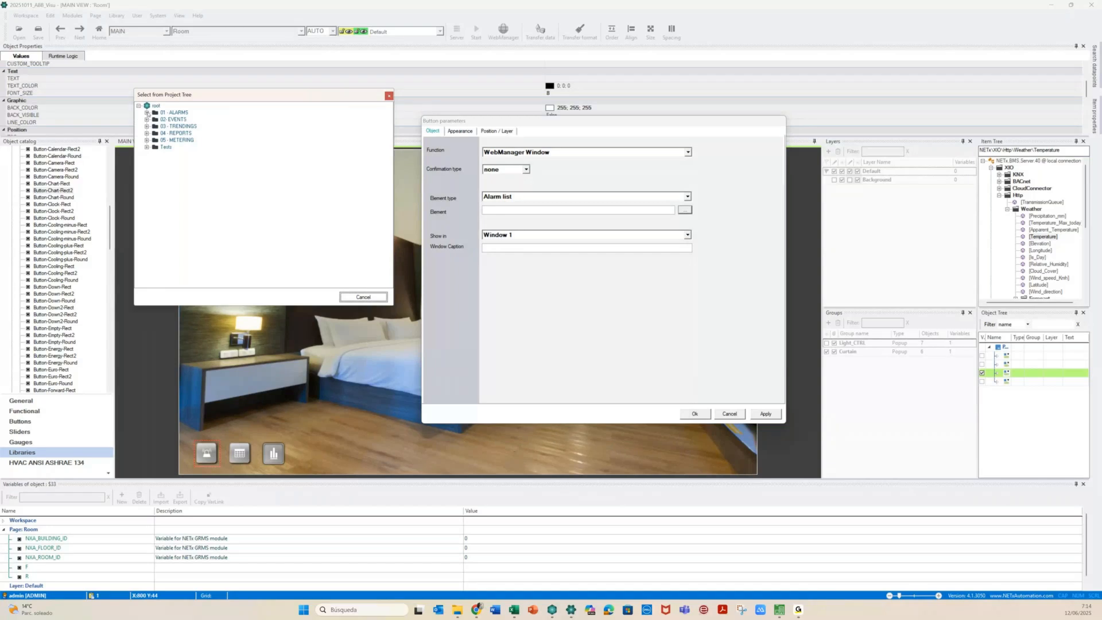
left_click(147, 113)
left_click(155, 119)
left_click(186, 127)
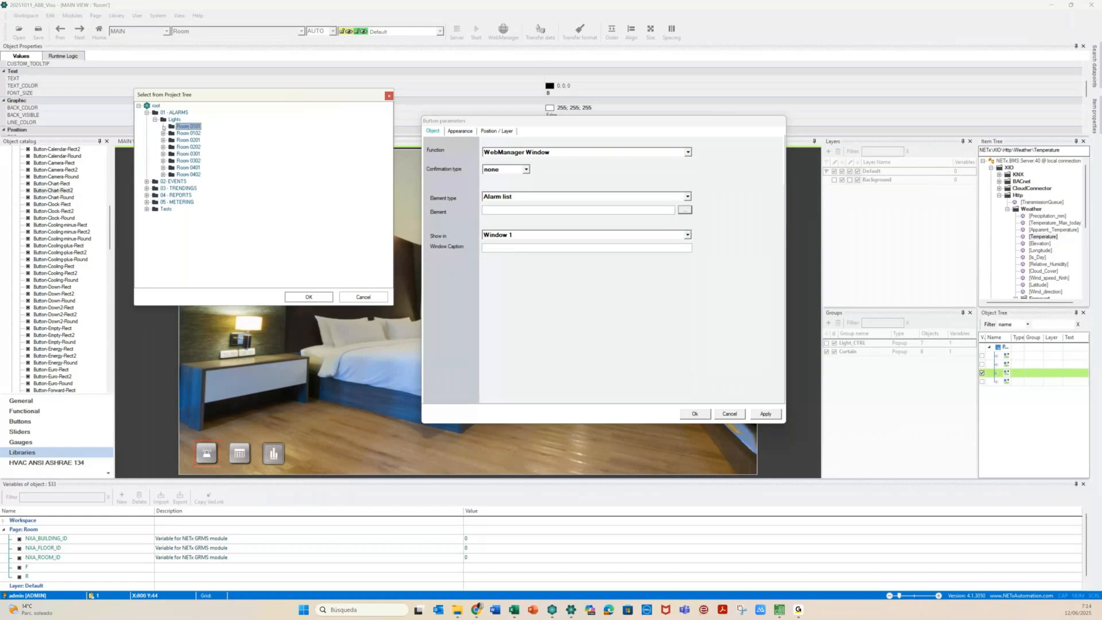
left_click(301, 297)
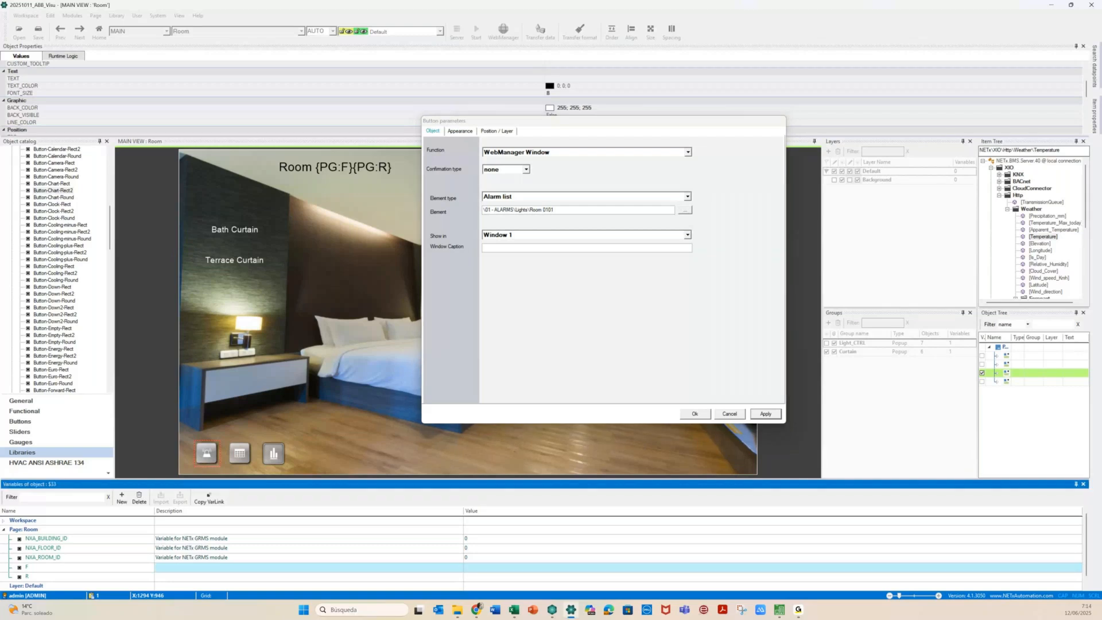
Replace the room digits in the alarm element path with {PG:F}{PG:R}
left_click(16, 568)
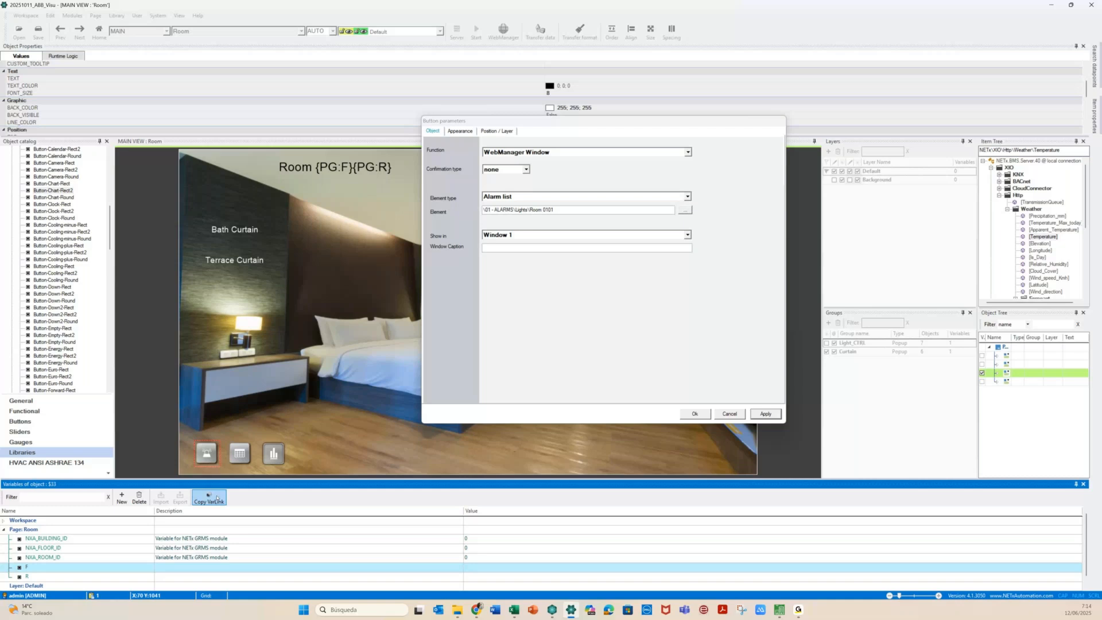
left_click(545, 210)
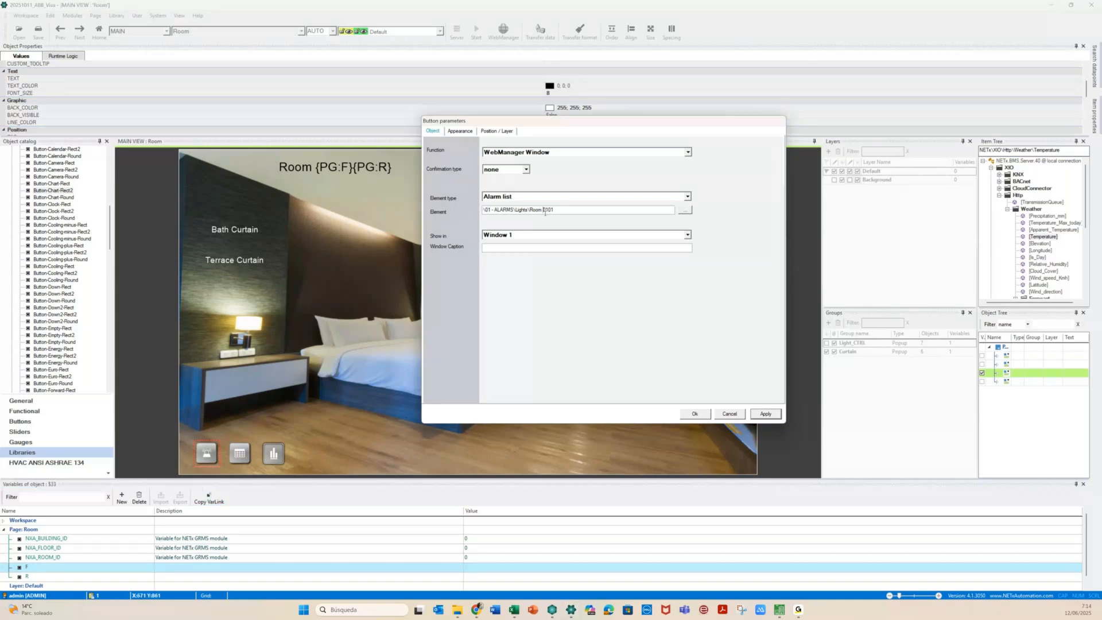
key("shift+Right")
key("shift+Right")
type("{PG:F}")
key("shift+Right")
key("shift+Right")
type("{PG:F}")
Set the window caption to 'Alarm for Room {PG:F}{PG:R} Lights' and confirm the settings
left_click(587, 247)
type("Alarm for Room {PG:F}{PG:R} Light")
left_click(699, 416)
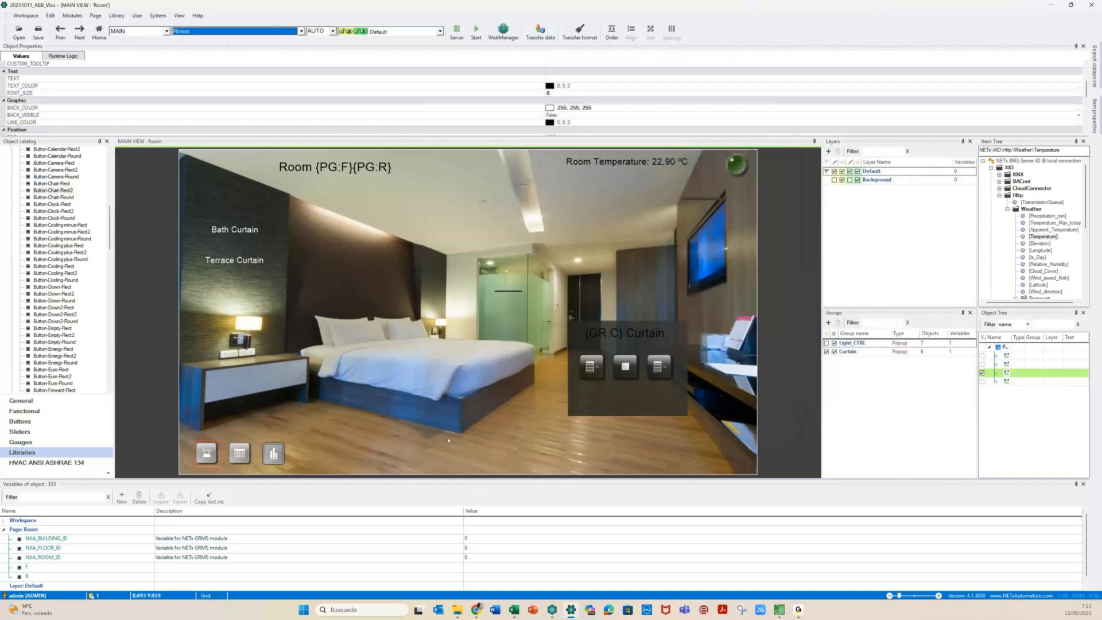
left_click(237, 458)
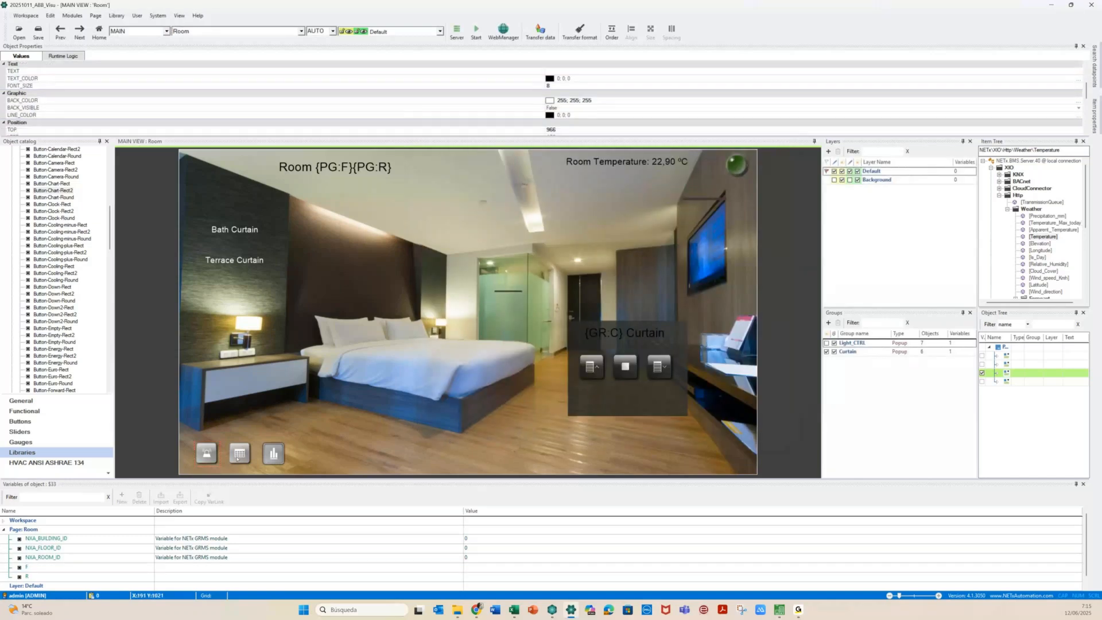
Make the calendar button open a WebManager window showing calendar 02-EVENTS\Lights\Room 0101
double_click(237, 458)
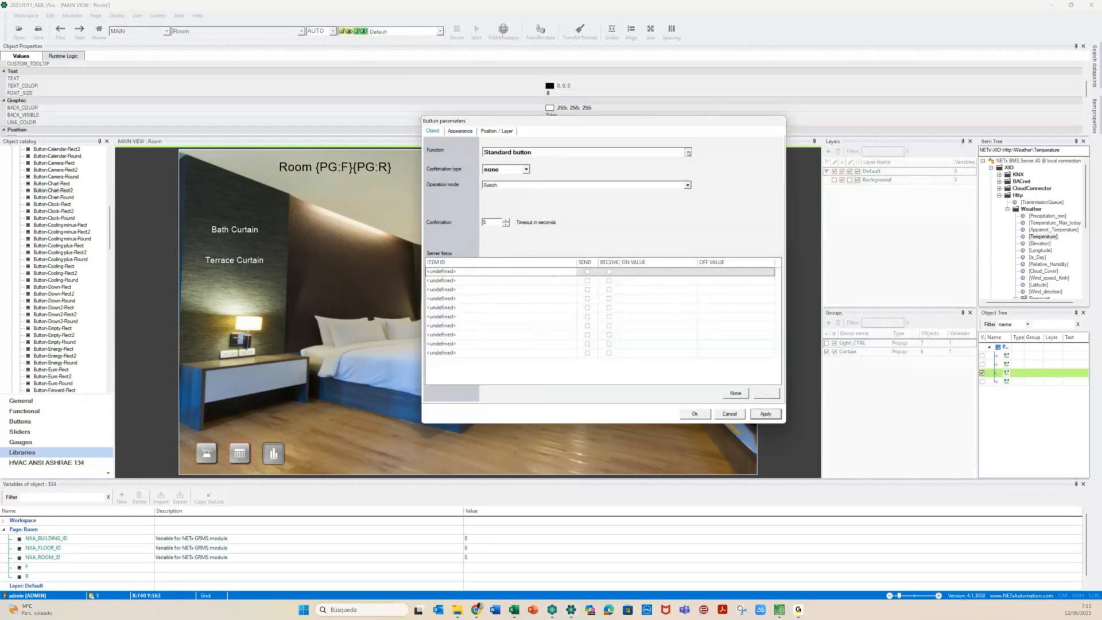
left_click(688, 153)
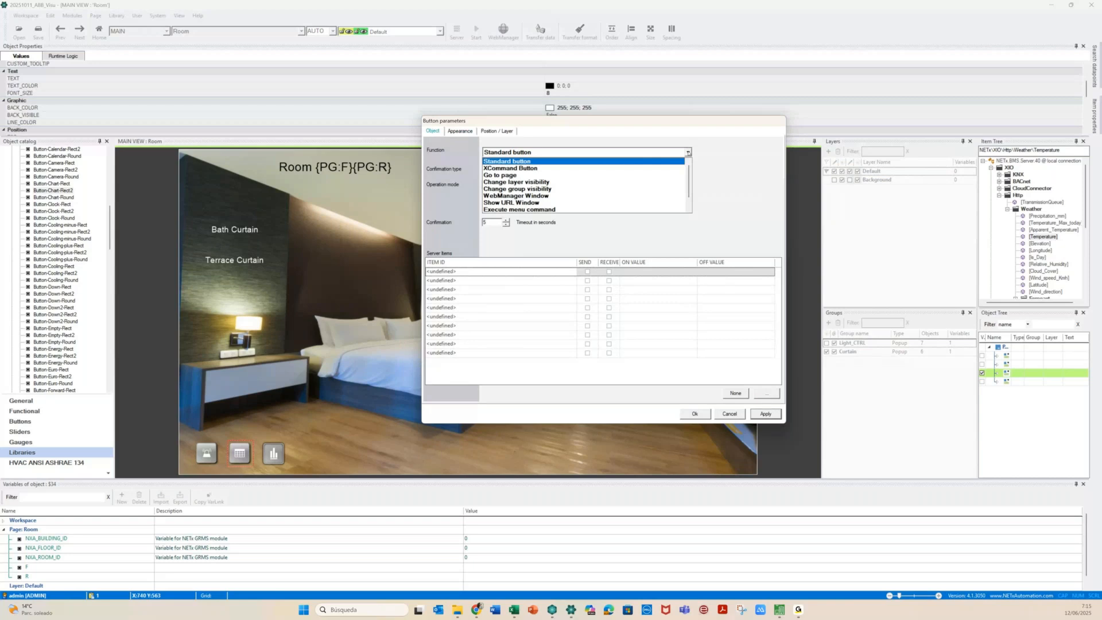
left_click(686, 196)
left_click(685, 196)
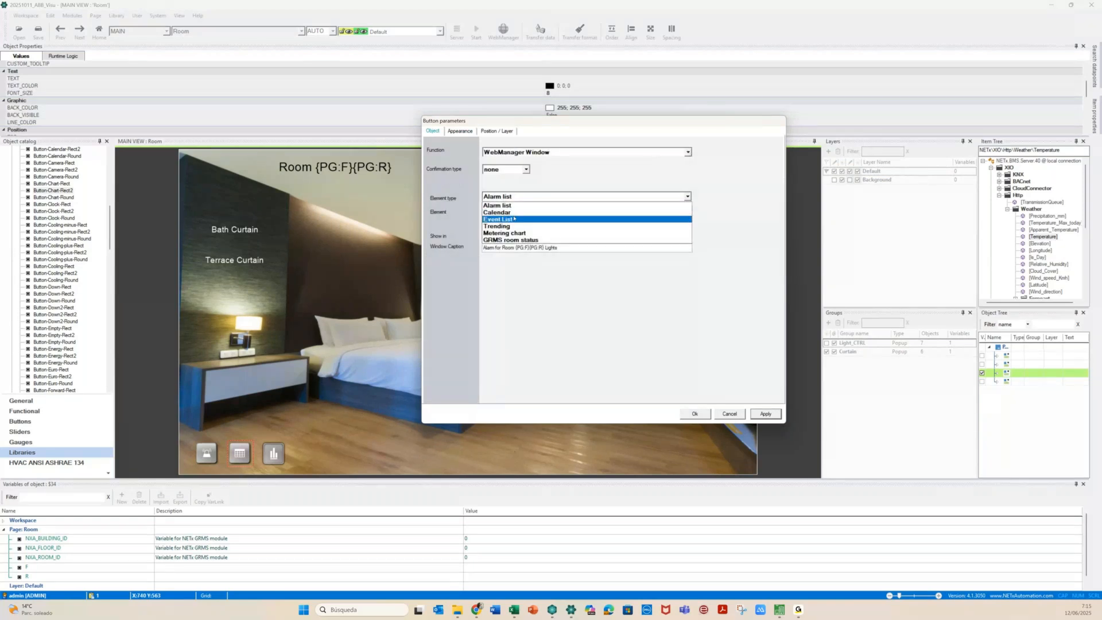
left_click(681, 213)
left_click(685, 210)
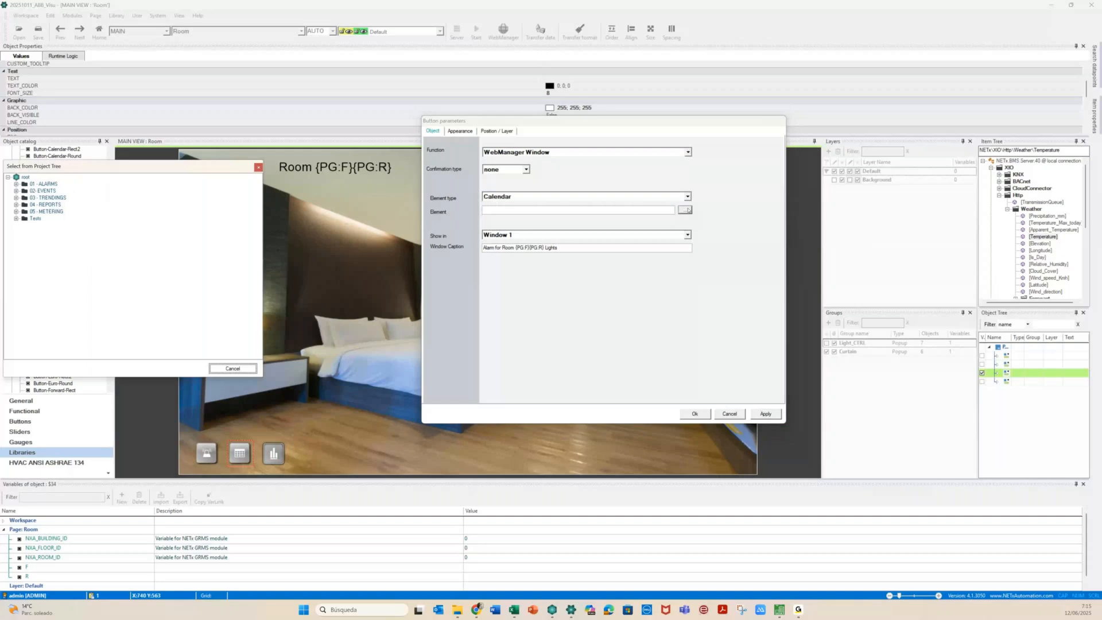
left_click(16, 191)
left_click(24, 198)
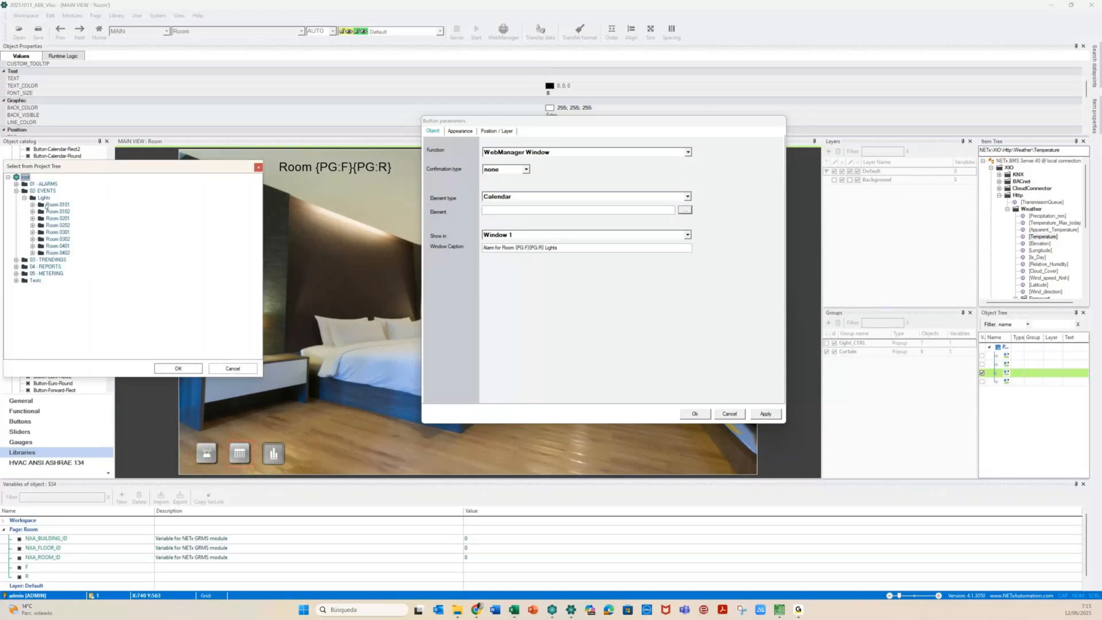
left_click(60, 205)
left_click(168, 370)
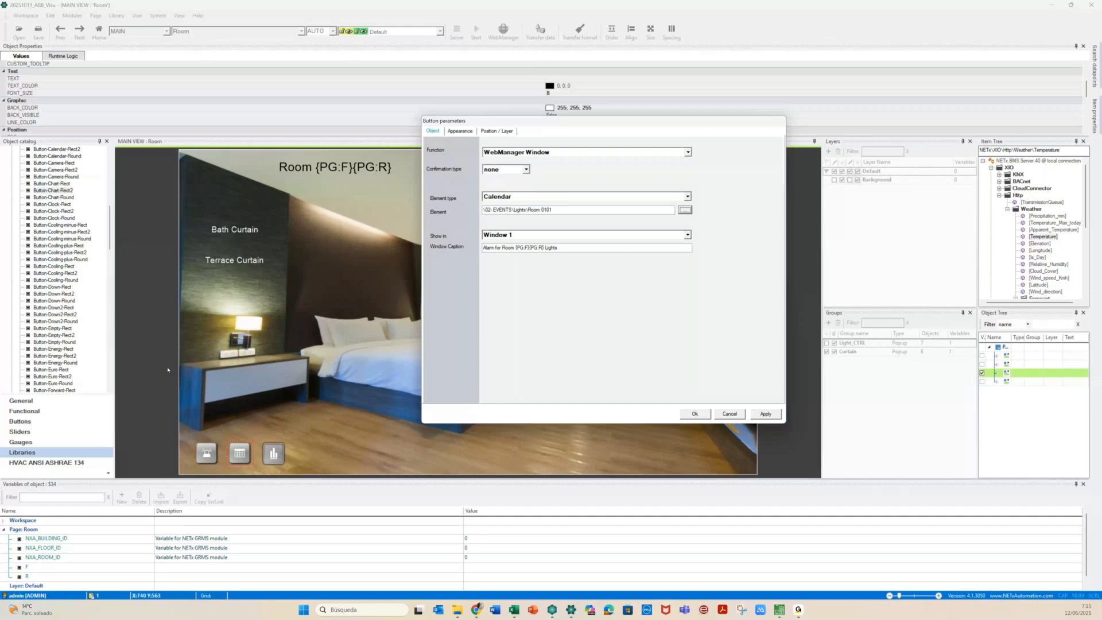
Replace the room digits in the calendar element path with {PG:F}{PG:R}
left_click_drag(548, 210, 542, 210)
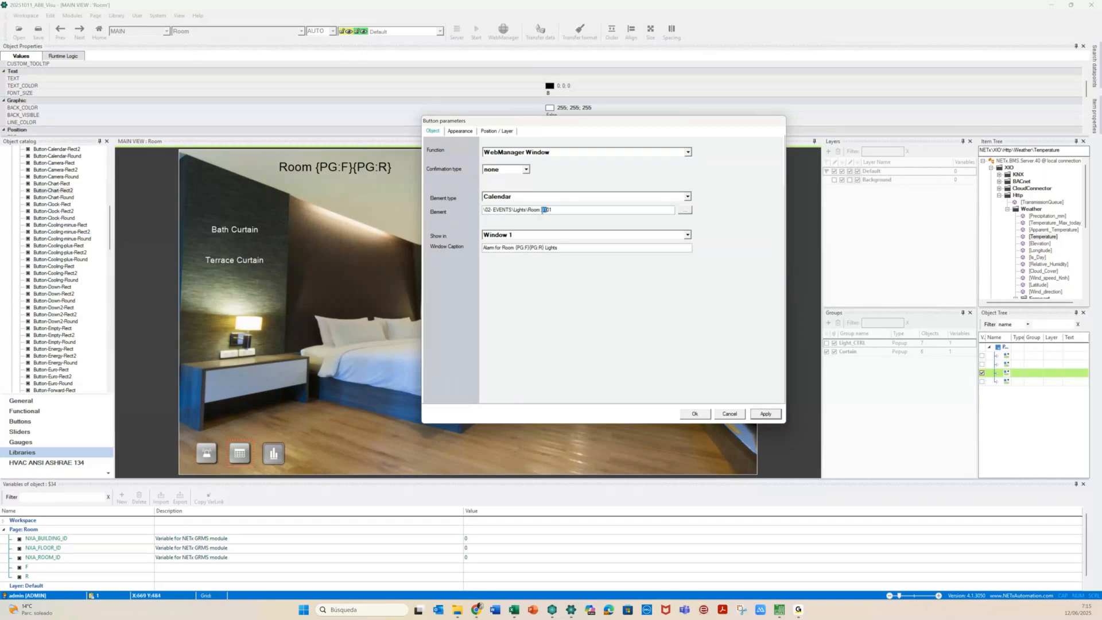
type("{PG:F}")
key("shift+End")
type("{PG:")
Change the caption to 'Light Calendars for Room {PG:F}{PG:R}' and keep the changes
type("Calen")
type("dars")
key("shift+Right")
key("shift+Right")
key("shift+Right")
key("shift+Right")
key("shift+Right")
key("shift+Right")
key("Delete")
type("Light")
key("BackSpace")
key("BackSpace")
key("BackSpace")
key("BackSpace")
key("BackSpace")
key("BackSpace")
left_click(274, 446)
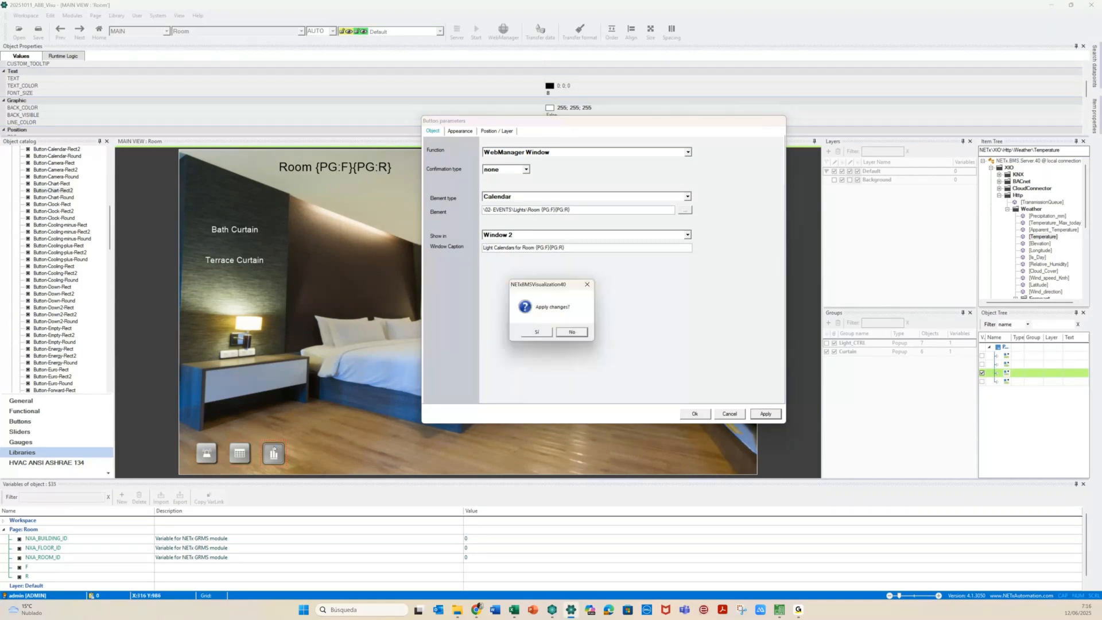
left_click(536, 332)
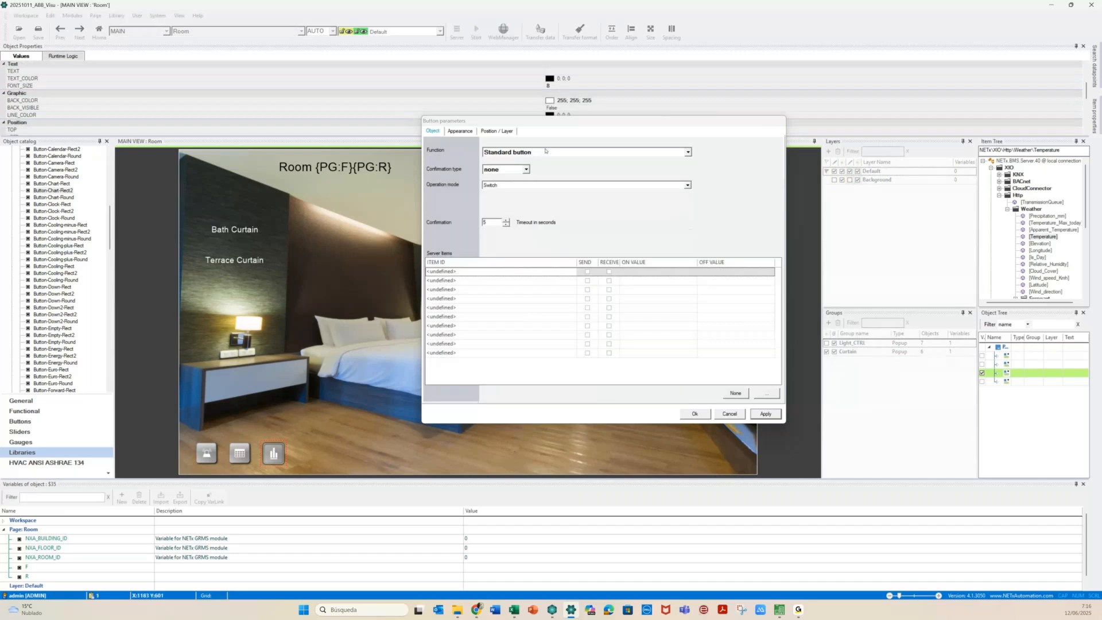
Make the chart button open a WebManager trend from 03 - TRENDINGS with room {PG:F}{PG:R}
left_click(545, 151)
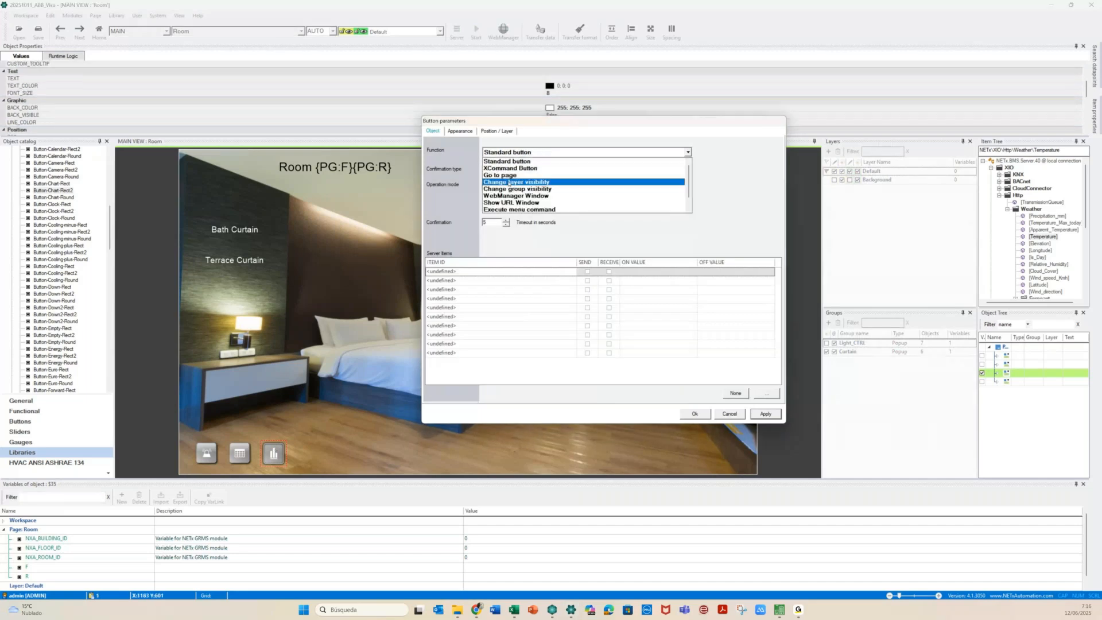
left_click(550, 195)
left_click(599, 196)
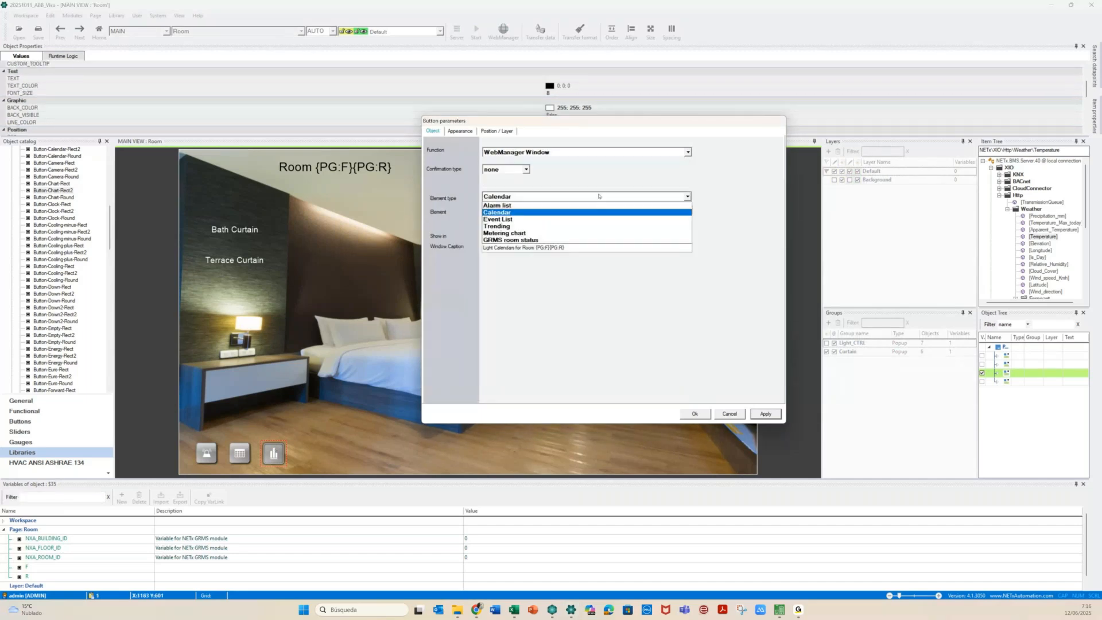
left_click(525, 226)
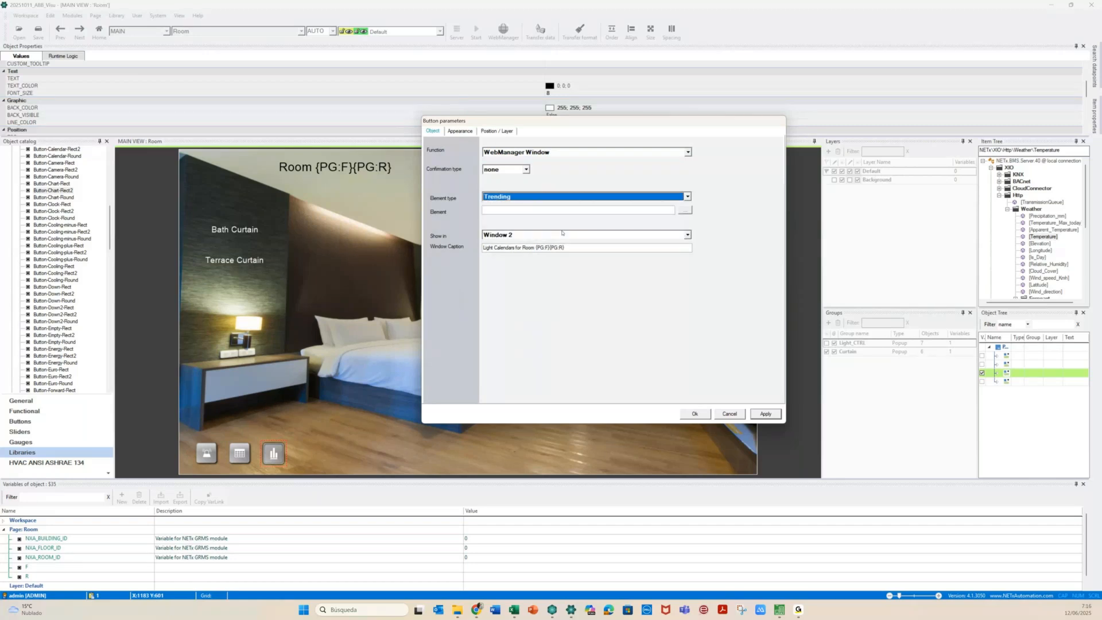
left_click(684, 211)
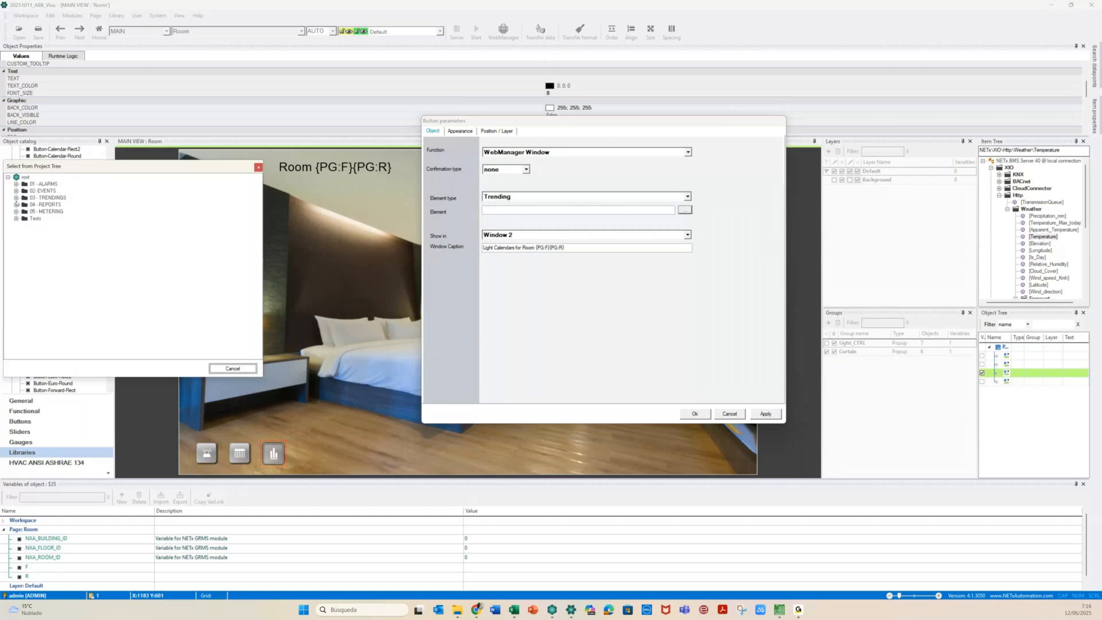
left_click(16, 198)
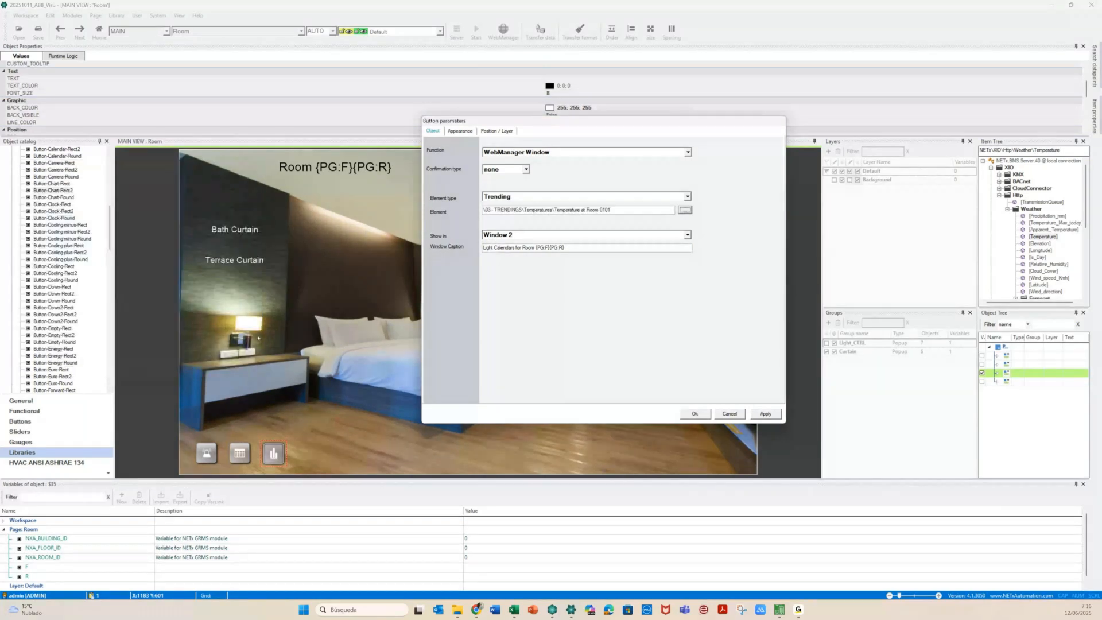
left_click(615, 210)
key("BackSpace")
key("BackSpace")
key("BackSpace")
key("BackSpace")
type("{PG:F}{PG:R}")
Show it in Window 3 captioned 'Temperature at Room {PG:F}{PG:R}' and confirm
left_click(687, 235)
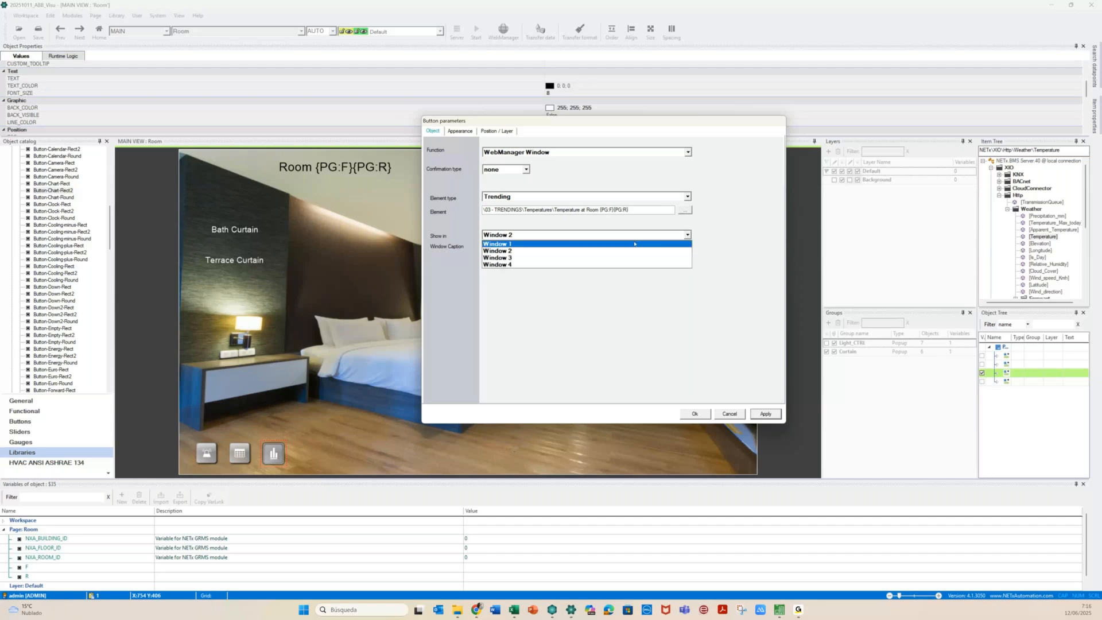
left_click(559, 257)
type("Temp")
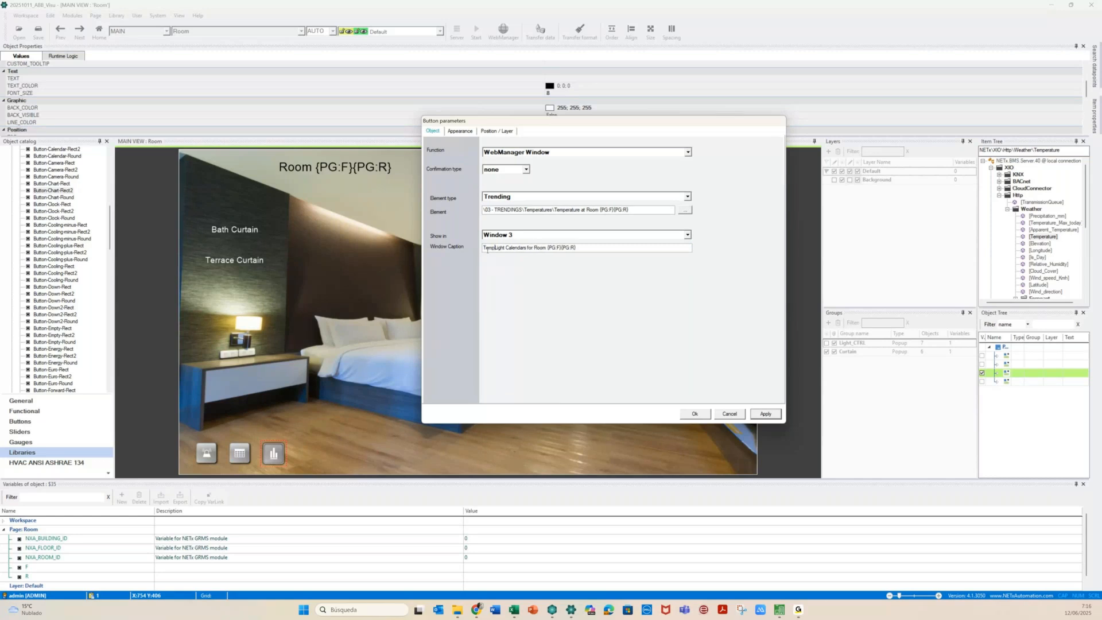
type("erature")
key("shift+Right")
key("shift+Right")
key("shift+Right")
key("shift+Right")
key("shift+Right")
key("shift+Right")
key("shift+Right")
key("shift+Right")
key("shift+Right")
key("shift+Right")
key("shift+Right")
key("shift+Right")
key("shift+Right")
key("shift+Right")
key("shift+Right")
key("shift+Right")
type("at")
key("Delete")
key("Delete")
left_click(511, 245)
key("Delete")
left_click(696, 414)
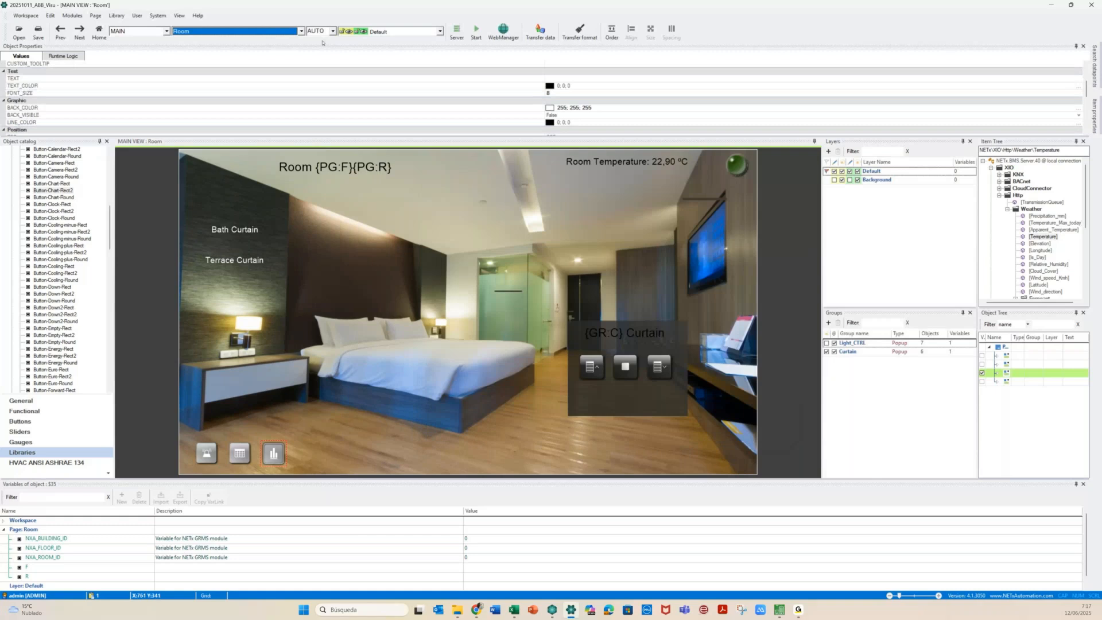
Save and run, open Room 0402, re-dock the room view and enlarge the alarm list
left_click(301, 32)
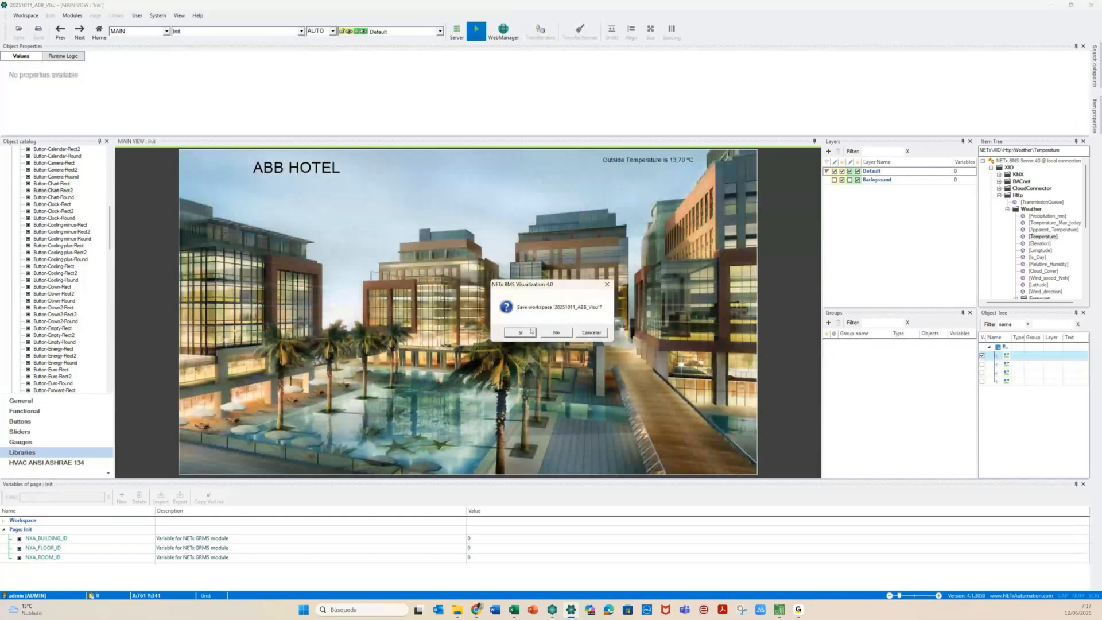
left_click(520, 333)
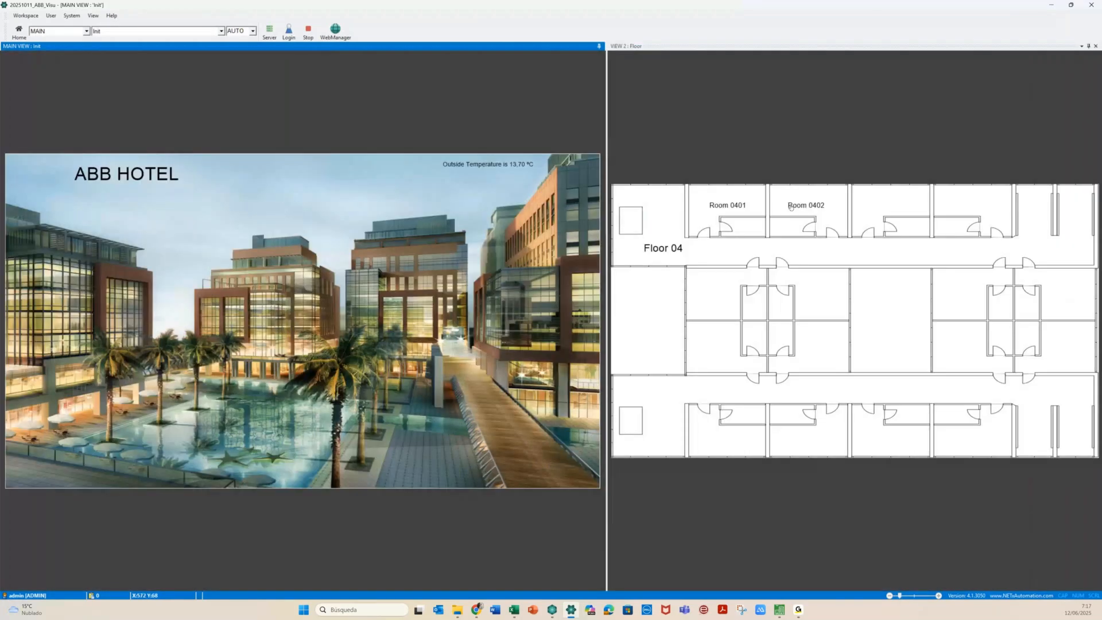
left_click(796, 206)
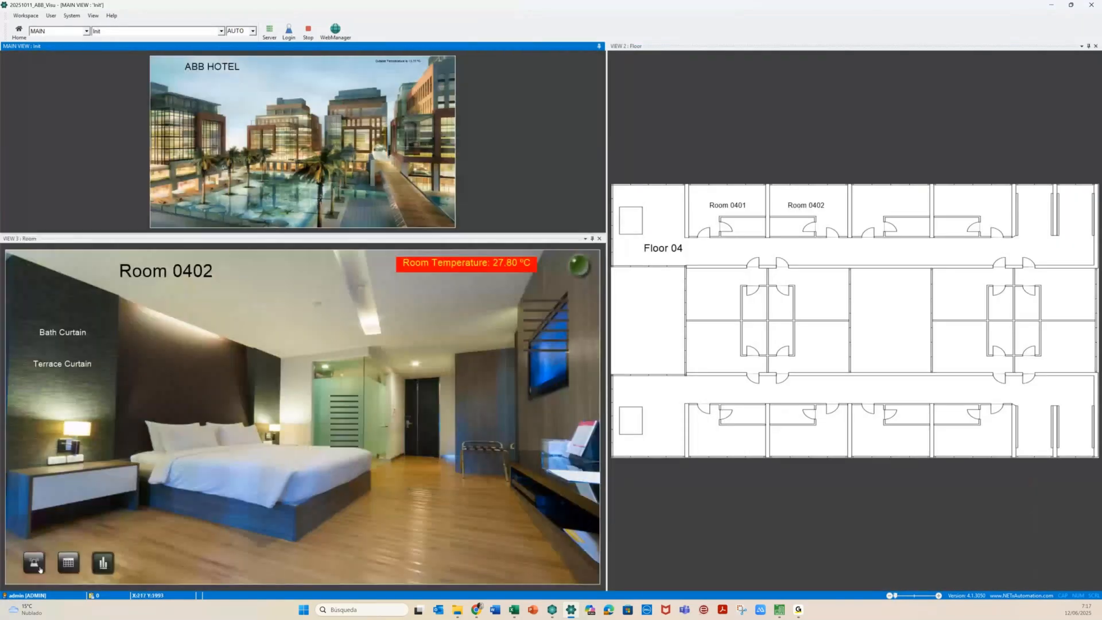
left_click(35, 565)
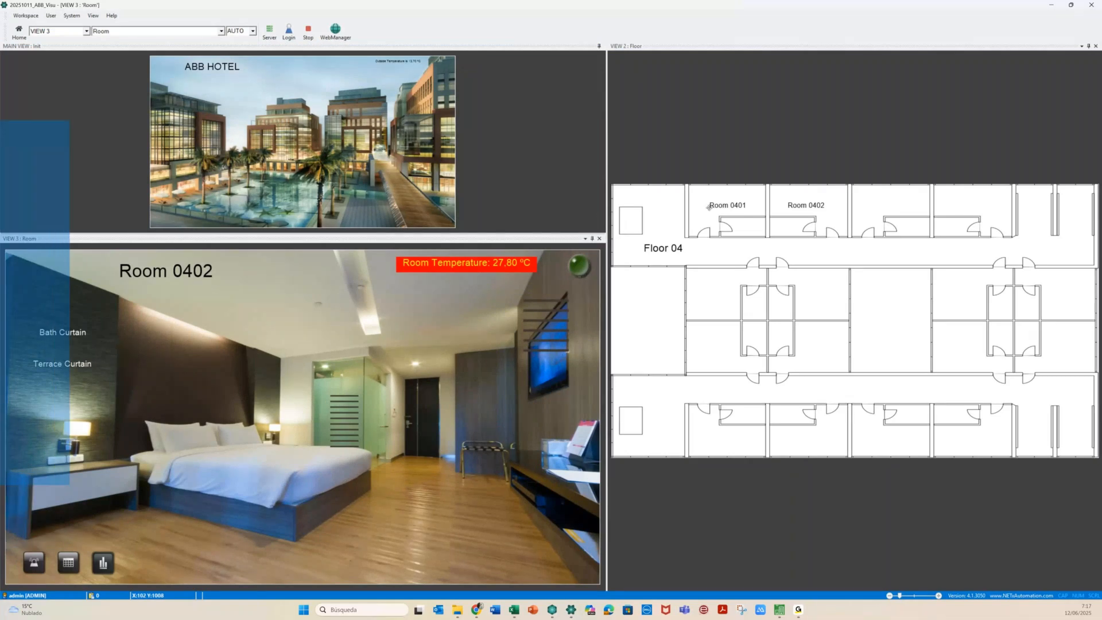
left_click_drag(775, 211, 855, 301)
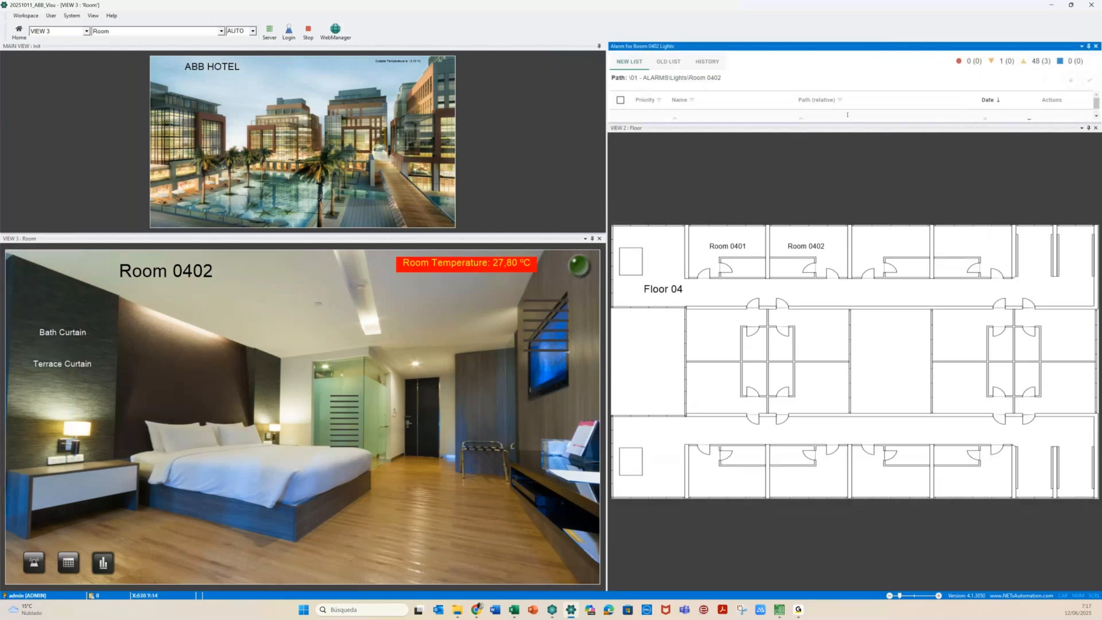
left_click_drag(847, 125, 826, 240)
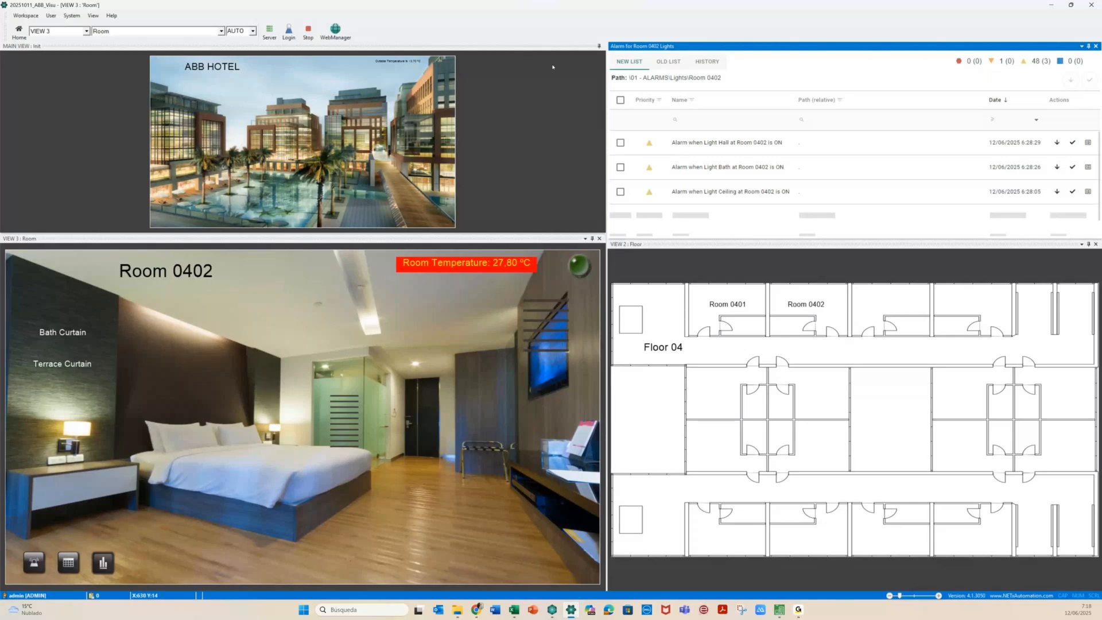
Open Room 0401 from the floor plan and load its Lights alarm list
left_click(721, 320)
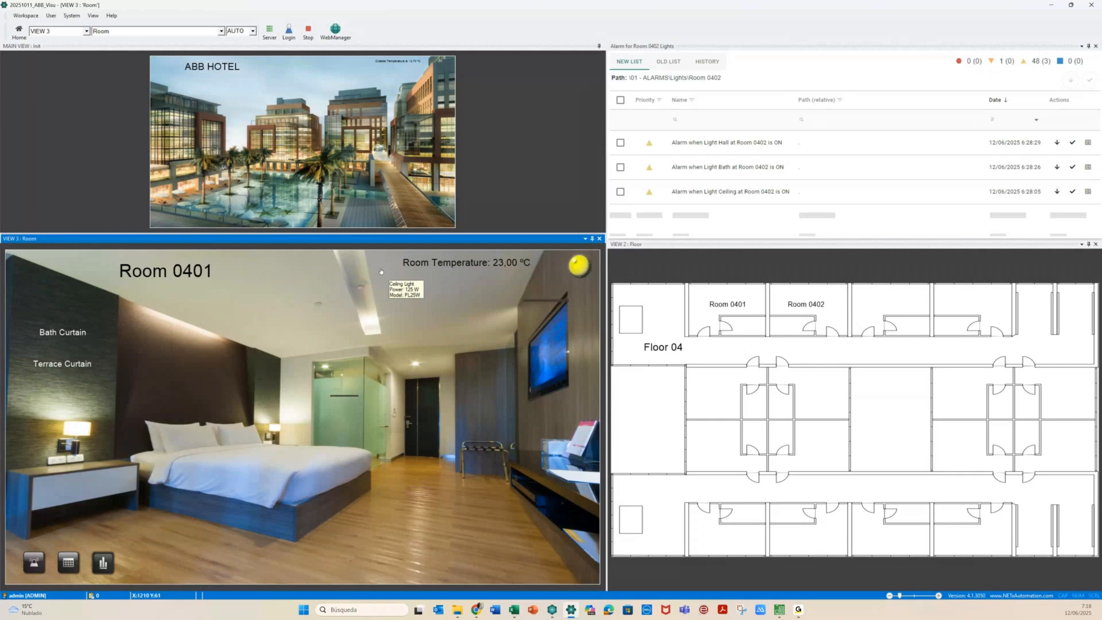
left_click(33, 563)
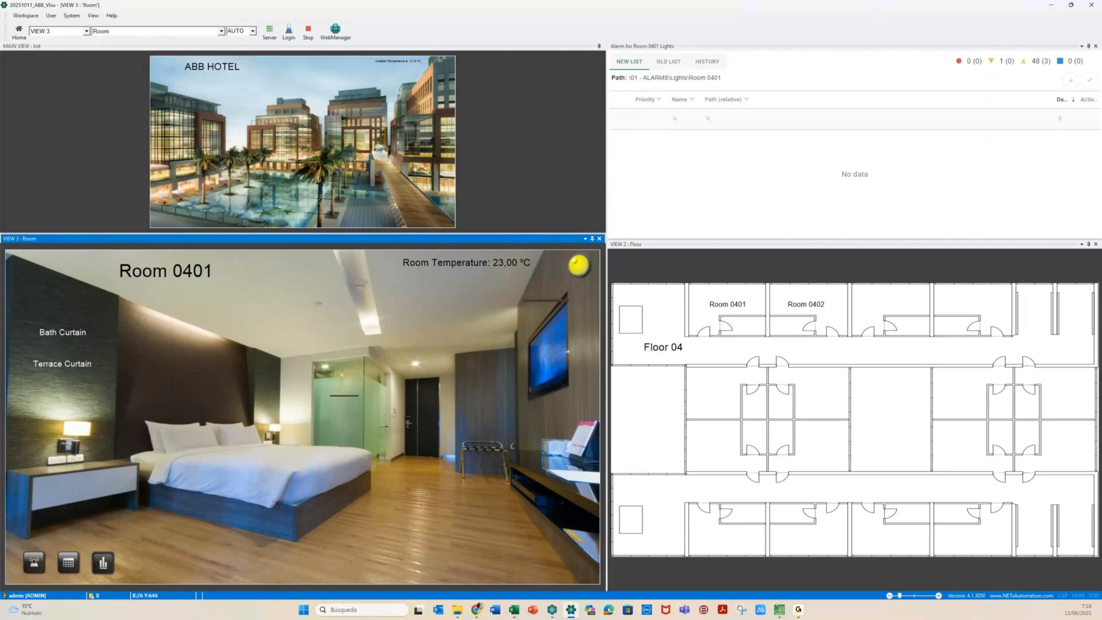
left_click(656, 46)
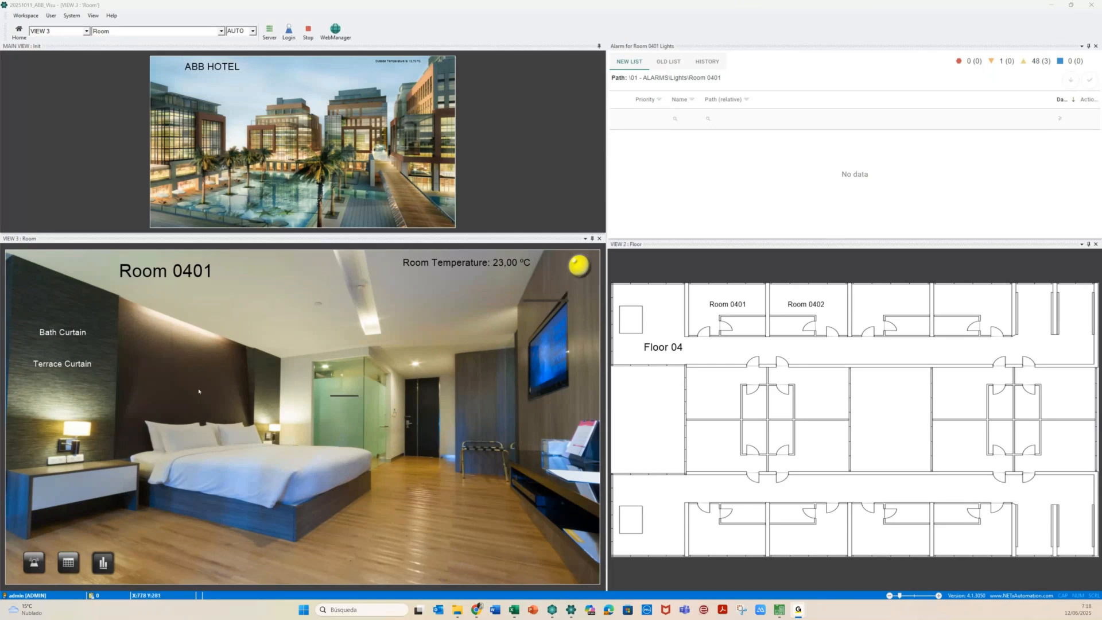
left_click(69, 561)
Rearrange the docked panels, enlarge the Room 0401 light calendar, and show it as a month grid
left_click_drag(86, 238, 856, 402)
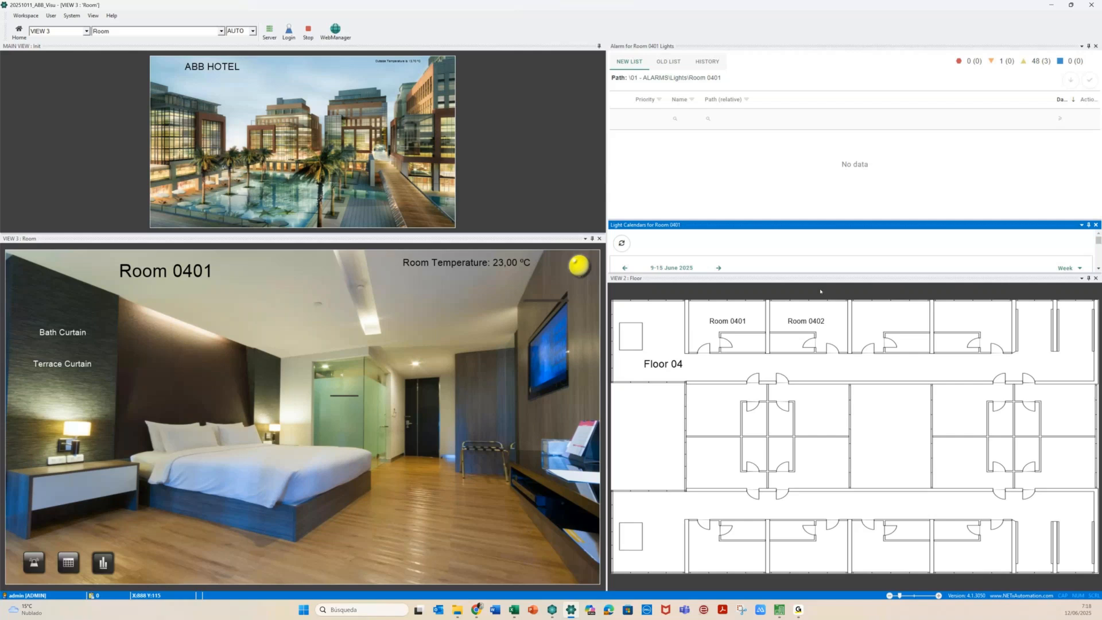
left_click_drag(820, 275, 847, 404)
left_click(1069, 268)
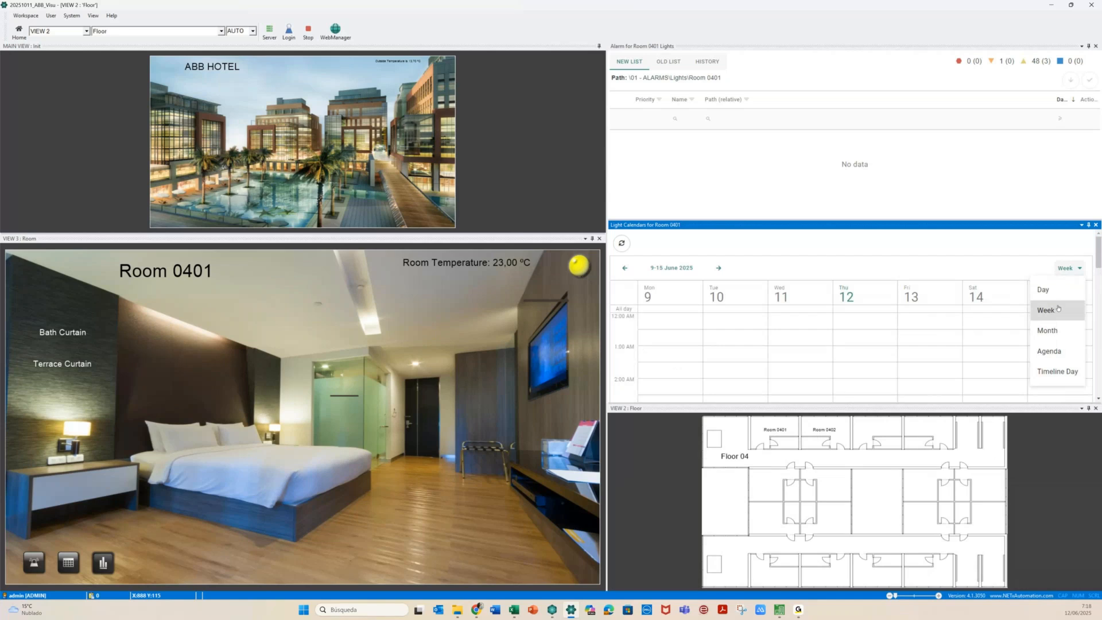
left_click(1053, 331)
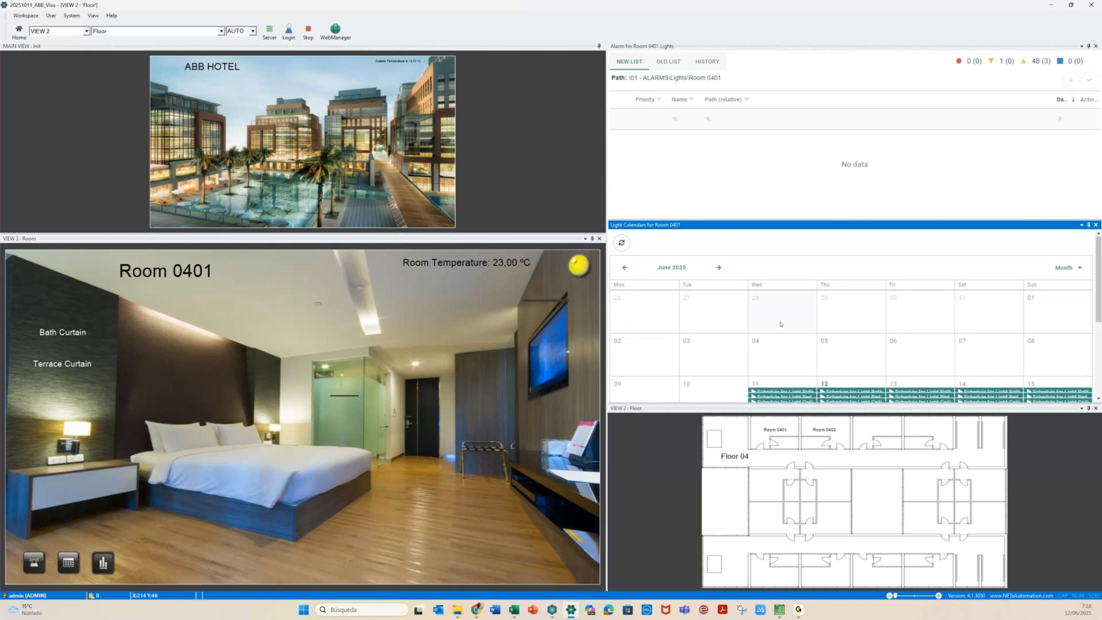
scroll(780, 324, "down", 3)
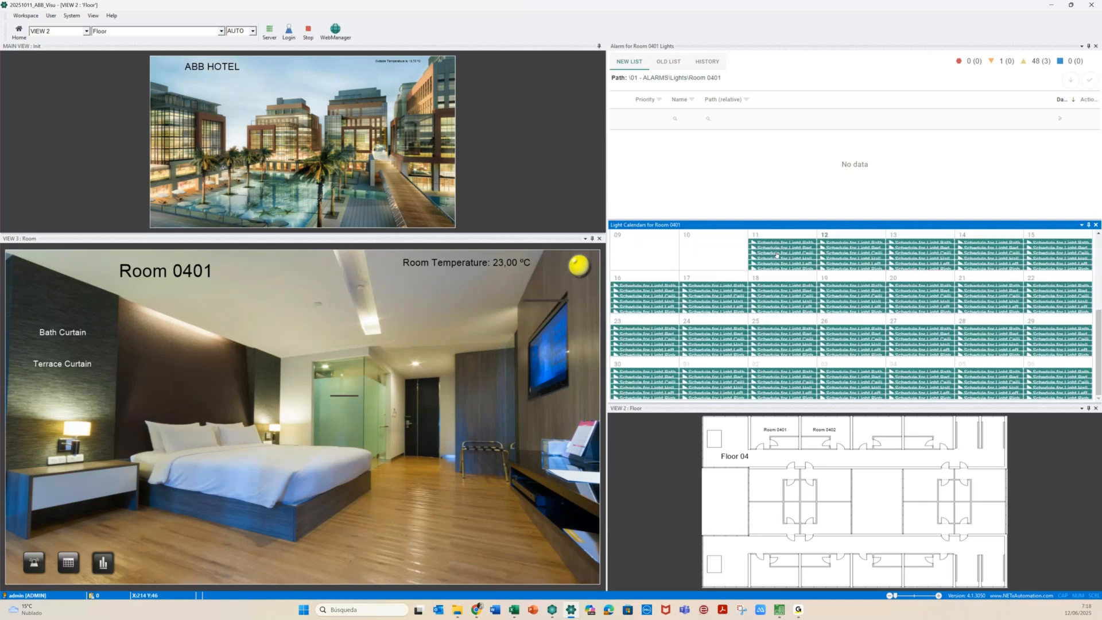
Open a Light Ceiling schedule entry to edit only this instance
left_click(776, 254)
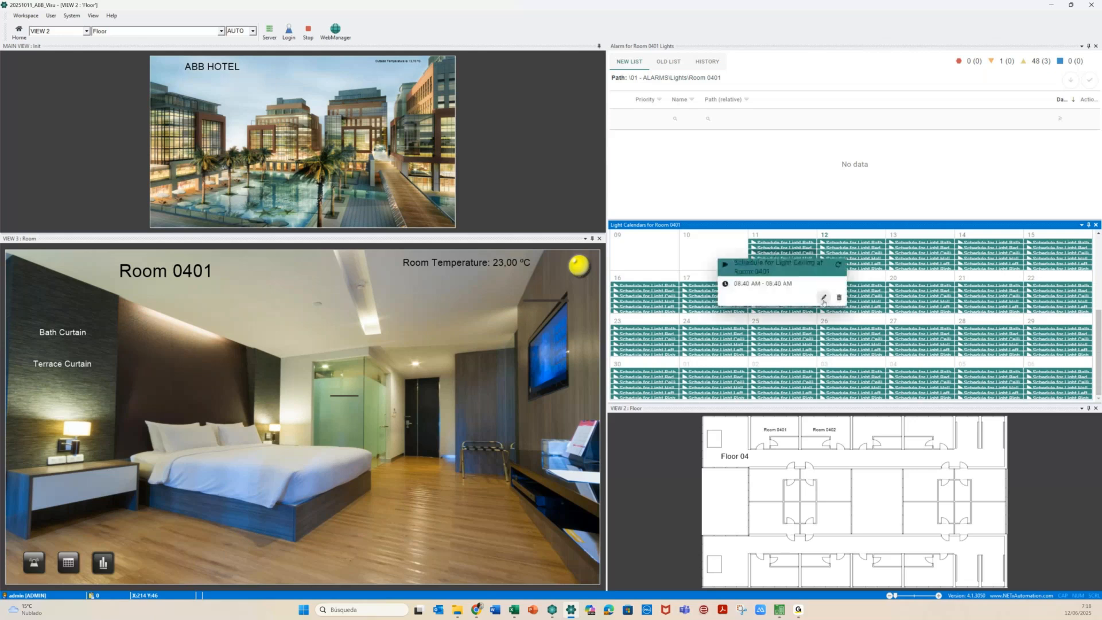
left_click(823, 298)
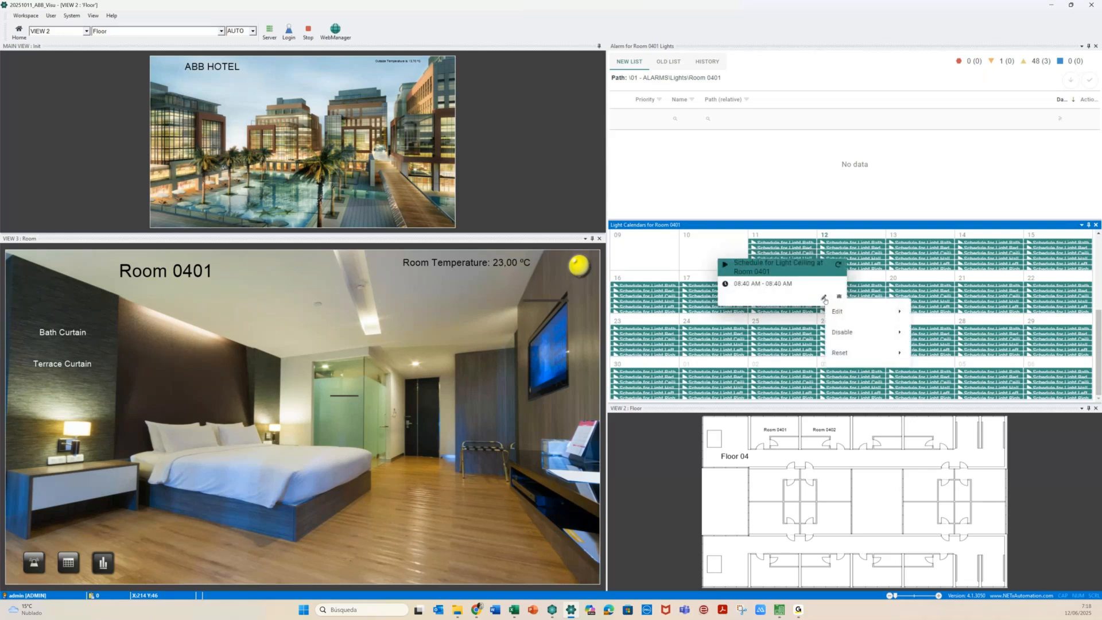
mouse_move(878, 311)
left_click(928, 313)
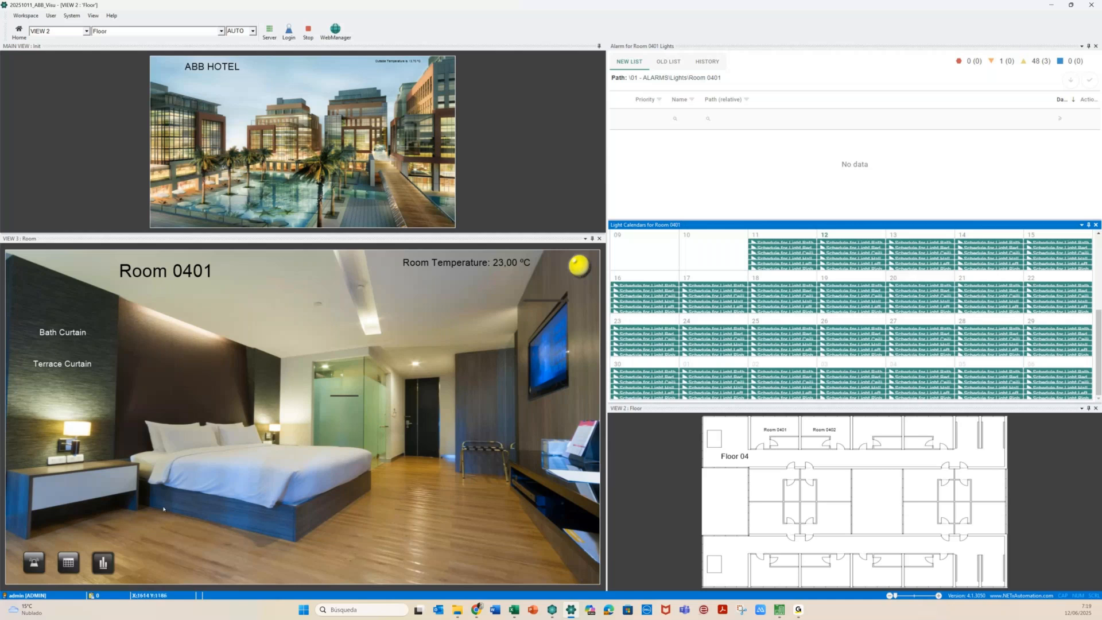
Open the room temperature trend and dock it, enlarged, above the room view
left_click(103, 562)
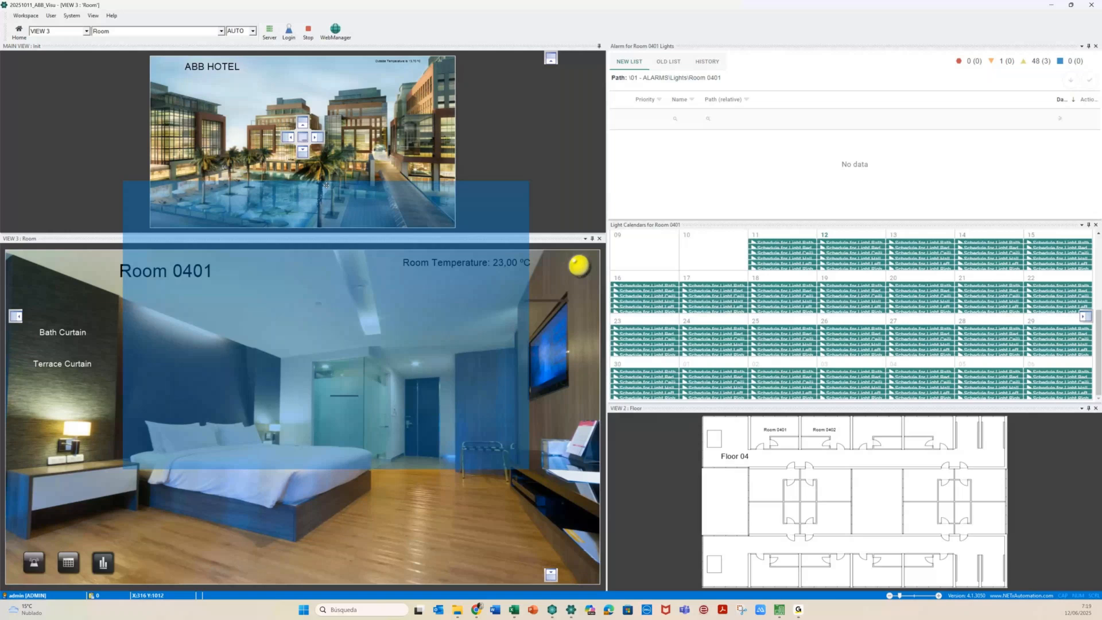
left_click_drag(326, 185, 303, 150)
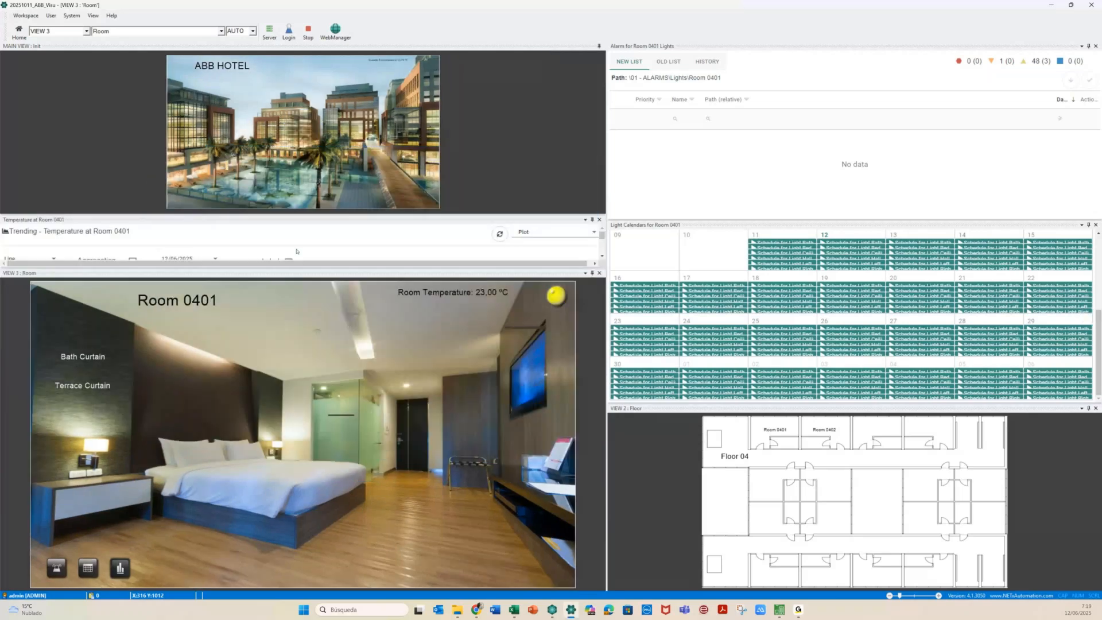
left_click(298, 271)
left_click_drag(298, 264, 305, 376)
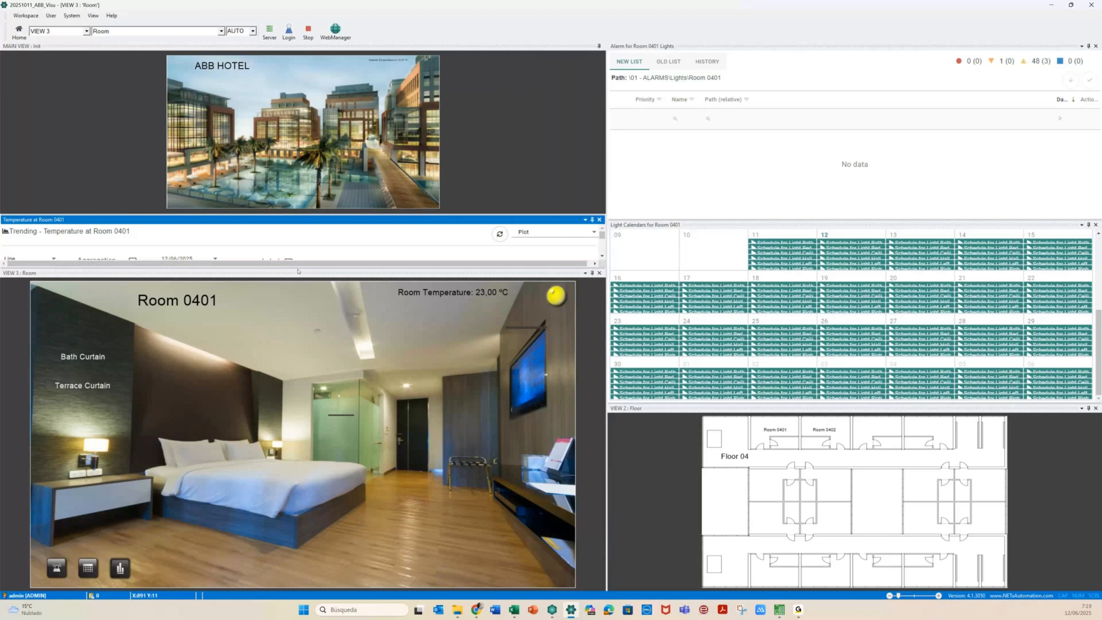
left_click_drag(294, 268, 209, 400)
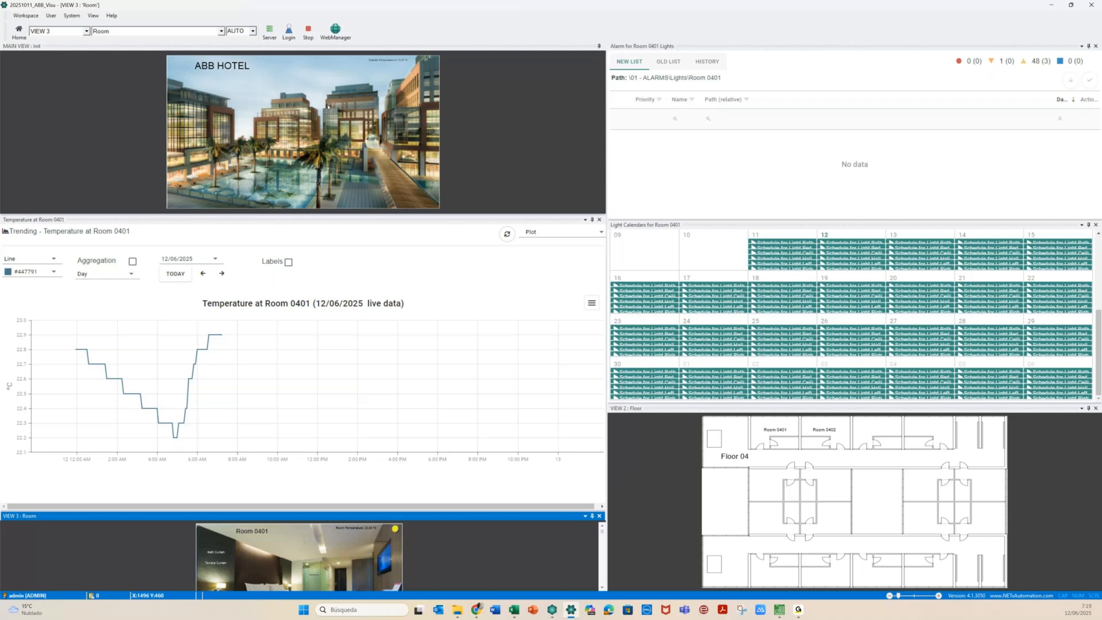
Switch the floor plan to Floor 02, open Room 0201, and show its temperature trend
left_click(778, 441)
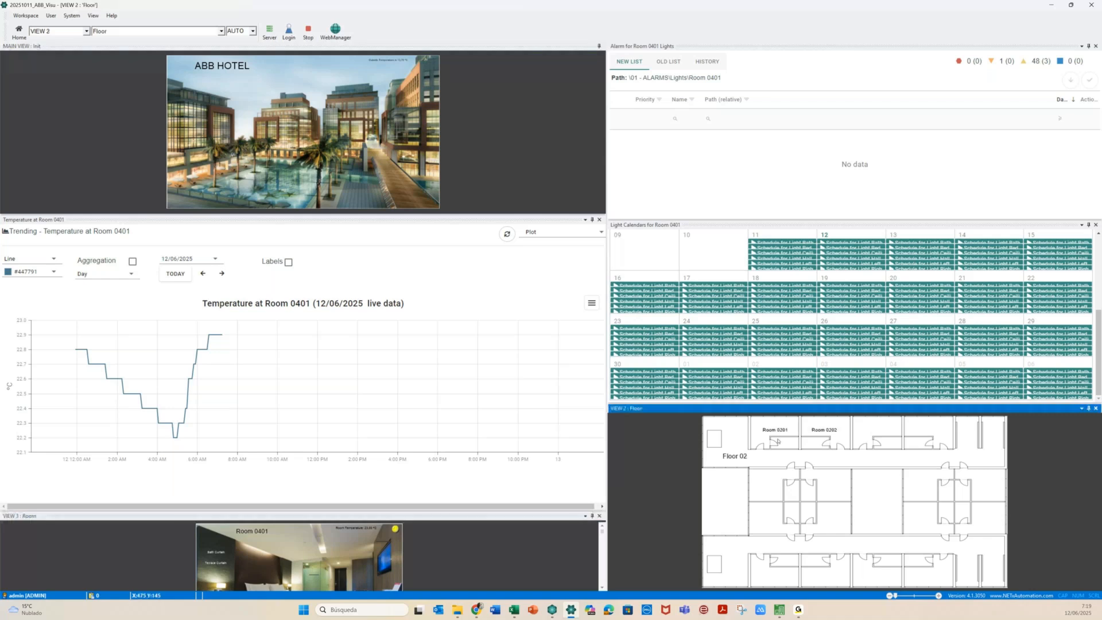
left_click(778, 442)
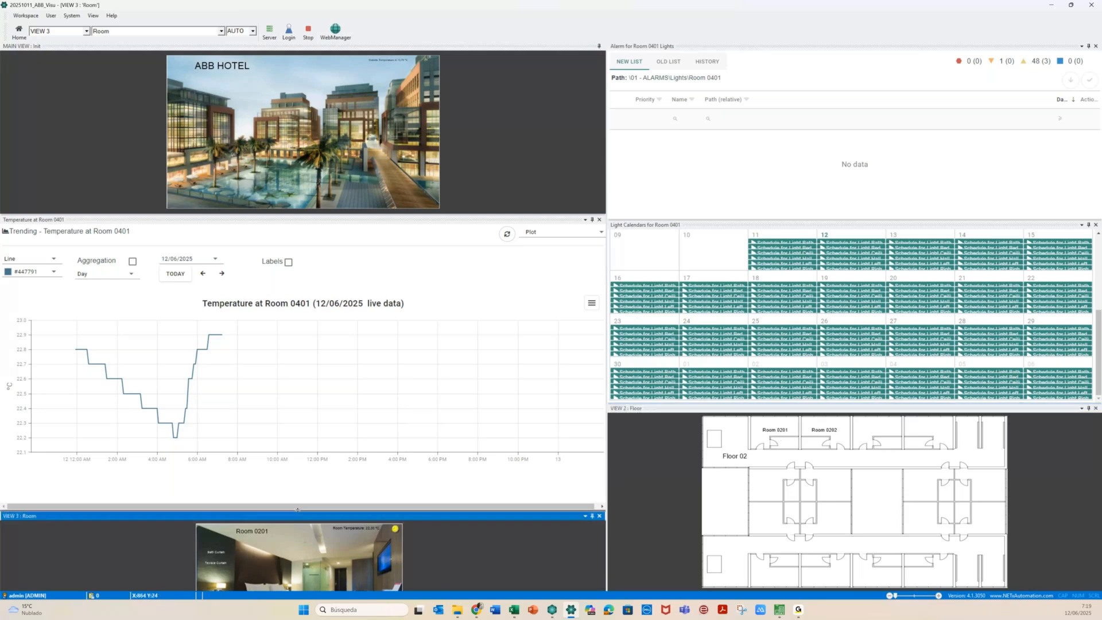
left_click_drag(298, 509, 309, 443)
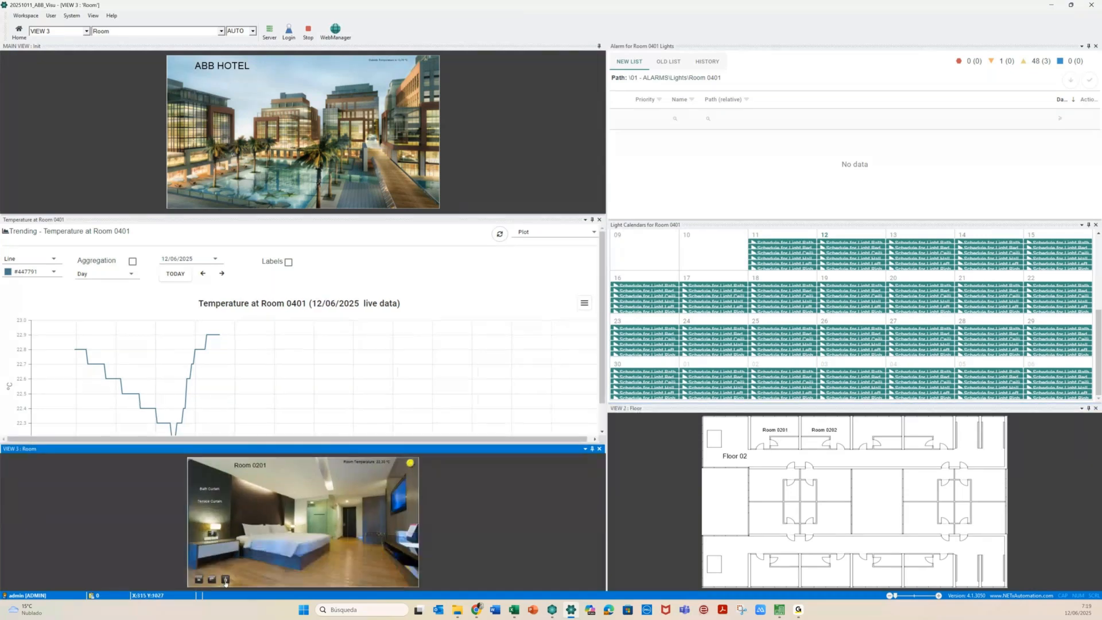
left_click(225, 581)
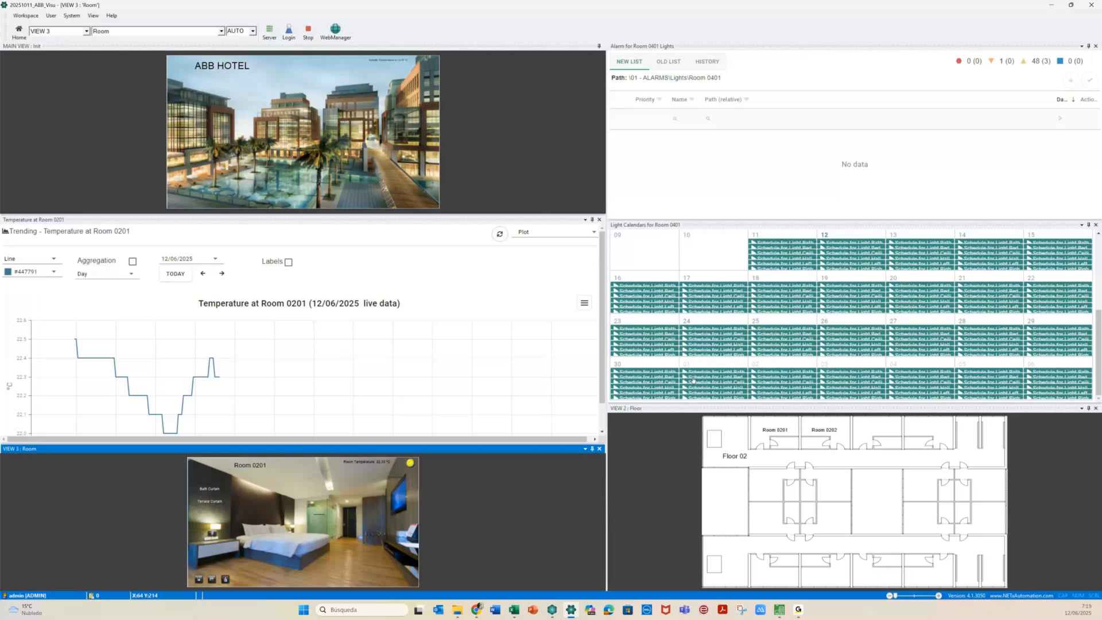
Show Room 0201's light calendar, then stop the runtime to return to editing
left_click(198, 580)
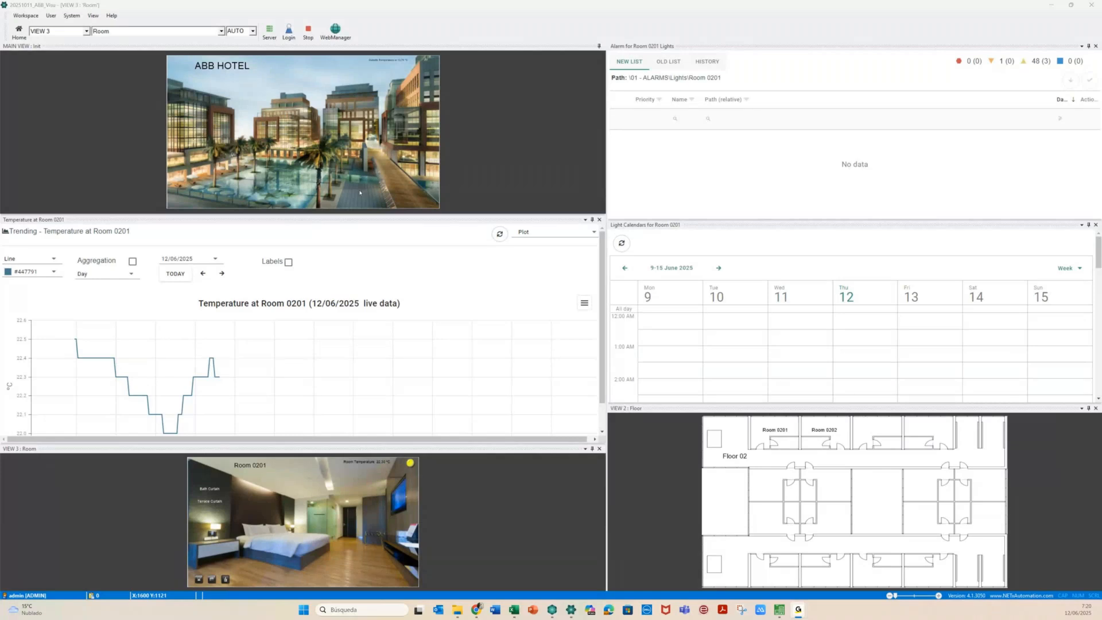
left_click(308, 31)
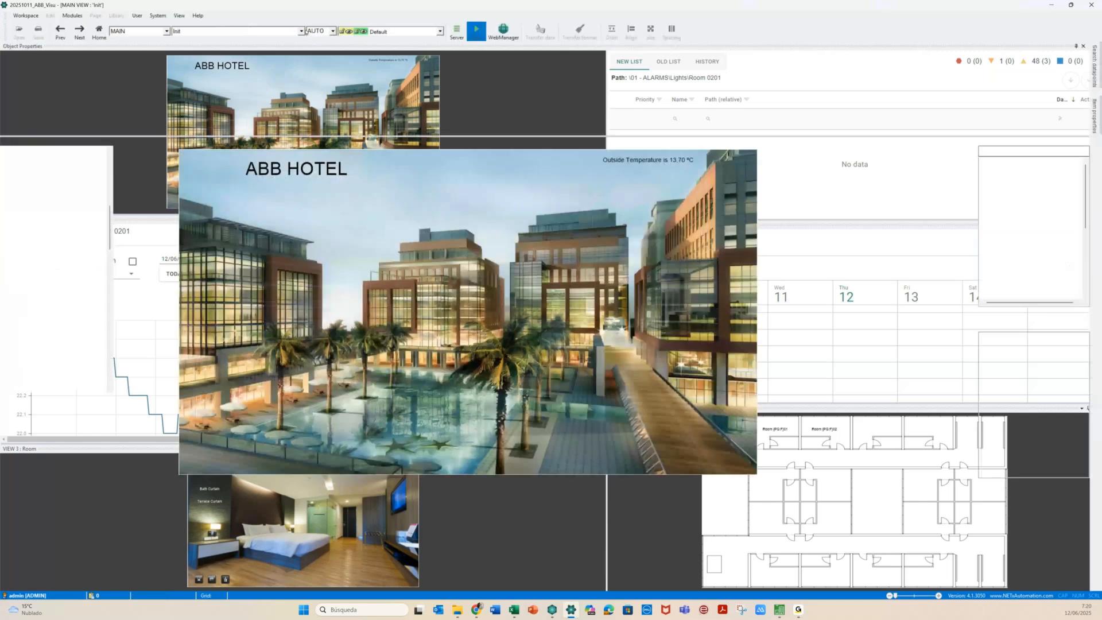
Switch the editor to the Room page via the page combo
left_click(306, 32)
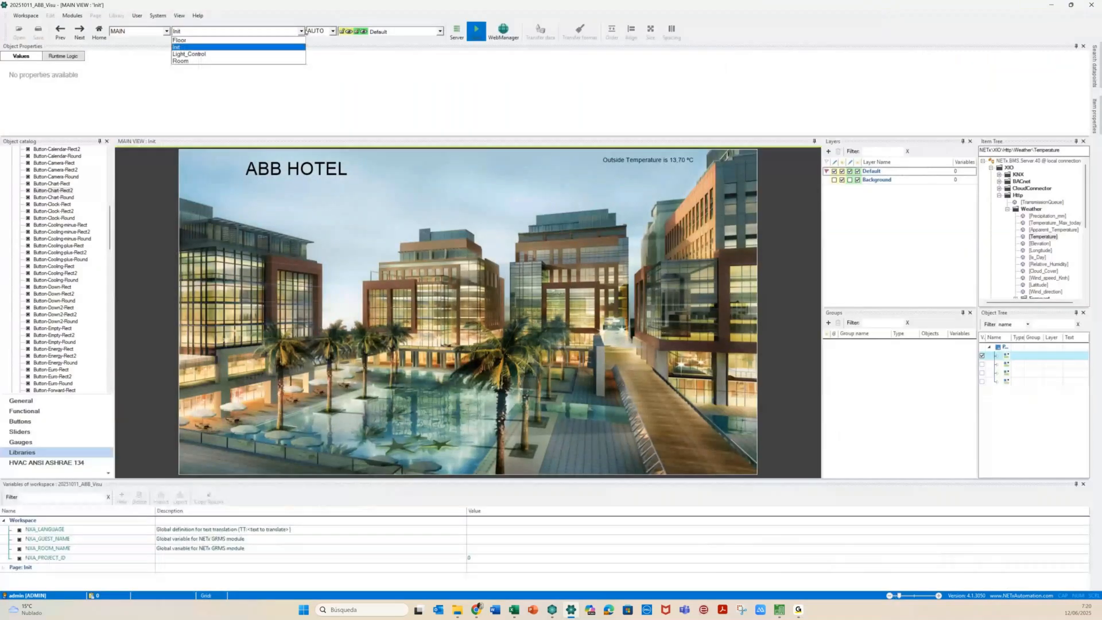
key("Down")
key("Return")
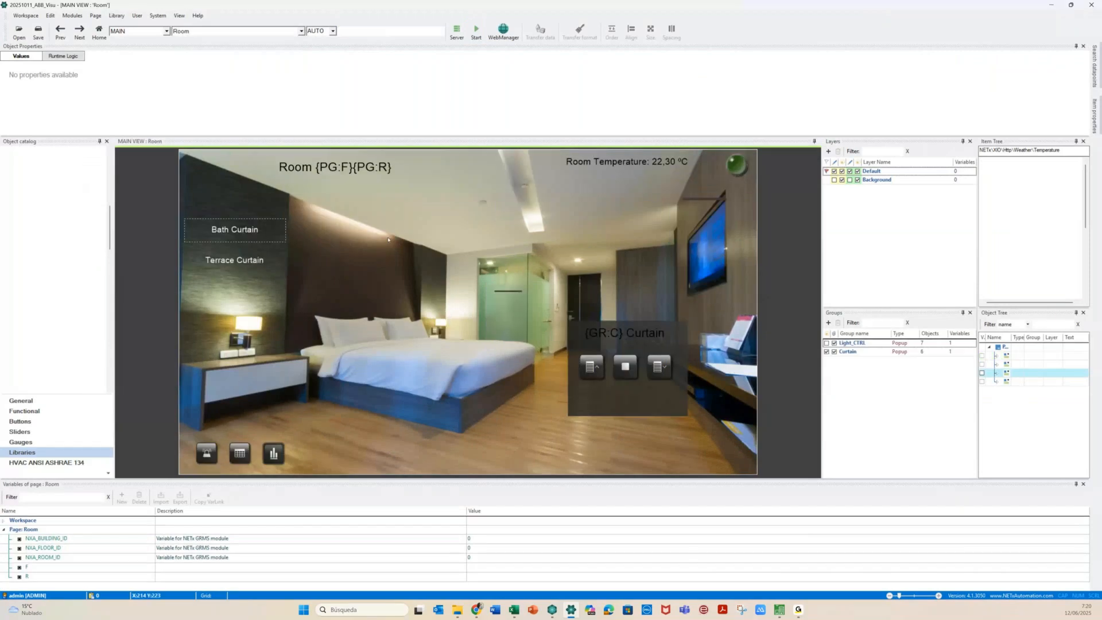
left_click(388, 239)
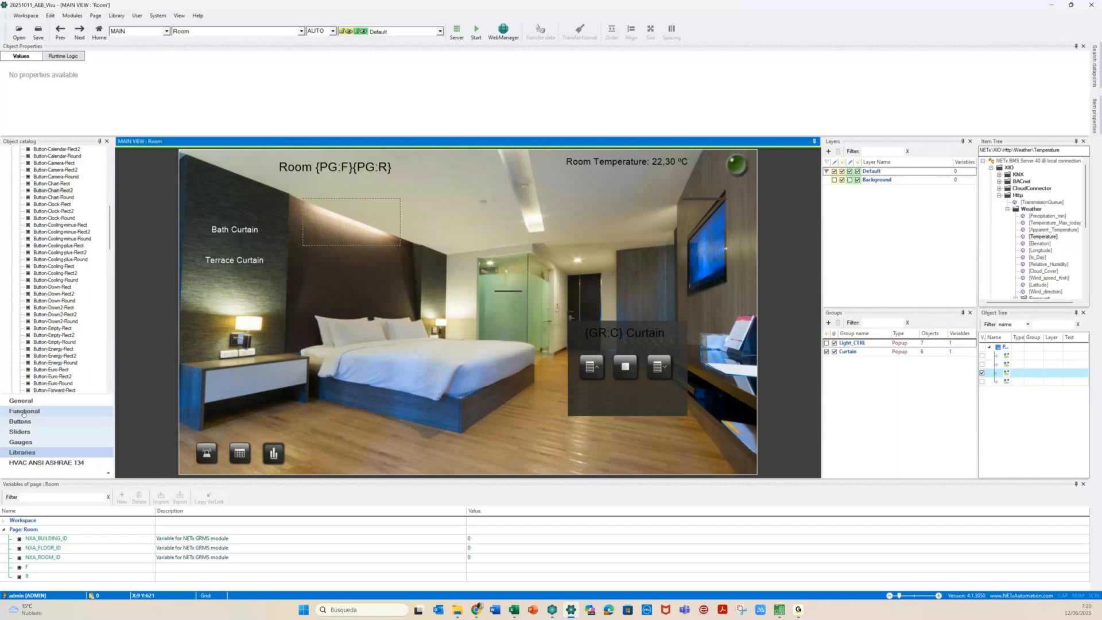
Place a small Round LED from the Buttons catalog on the bedside nightstand front
left_click(22, 412)
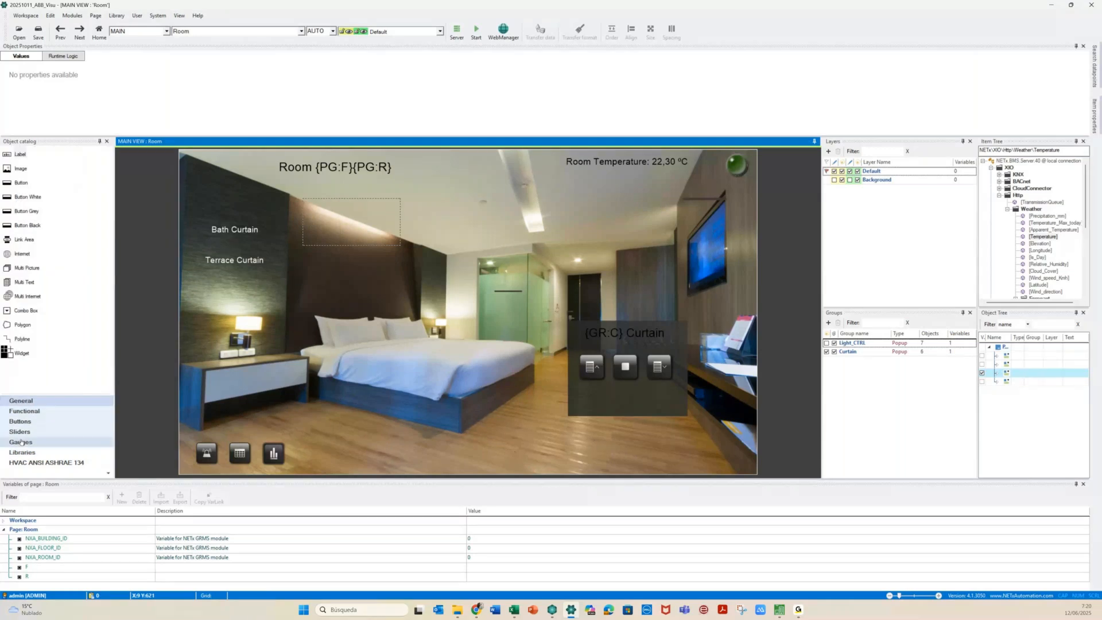
left_click(20, 421)
left_click_drag(64, 222, 232, 381)
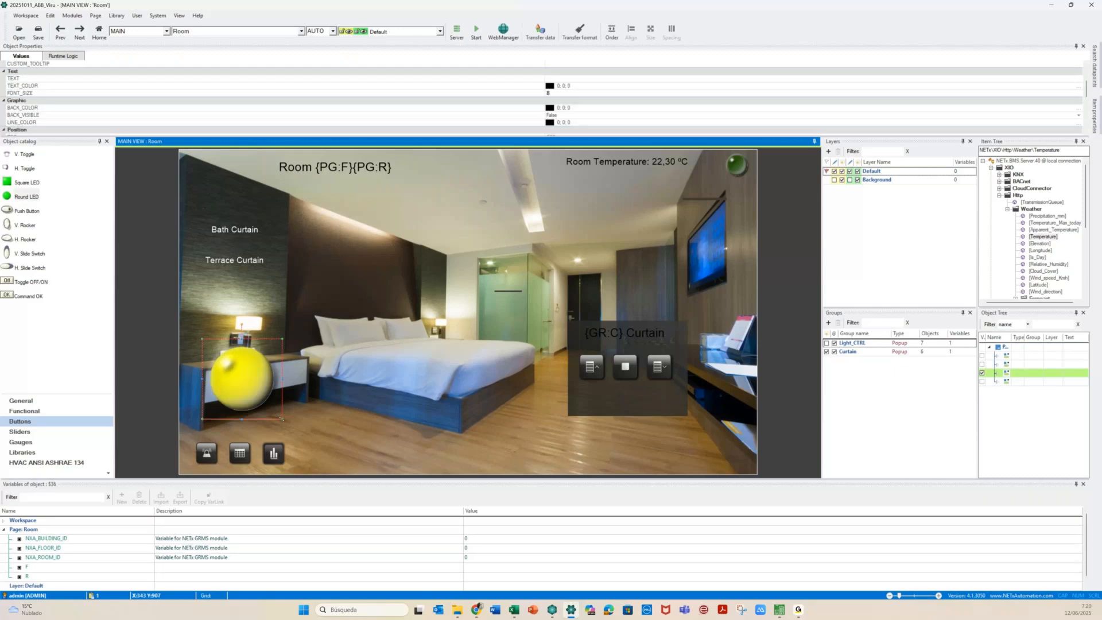
left_click_drag(282, 419, 236, 374)
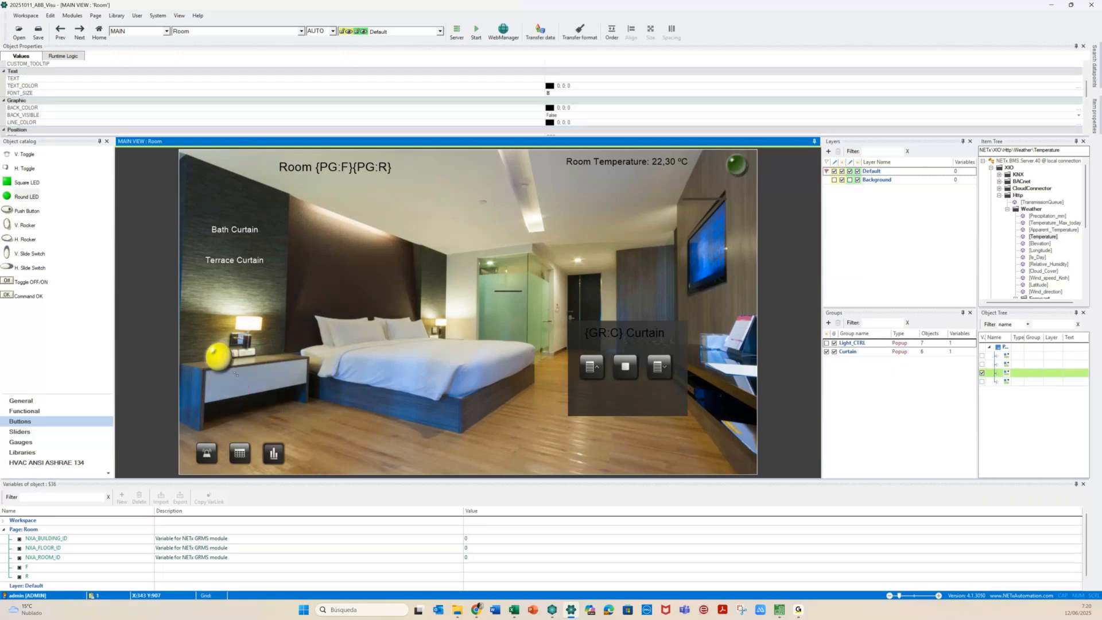
left_click_drag(217, 362, 246, 392)
key("Delete")
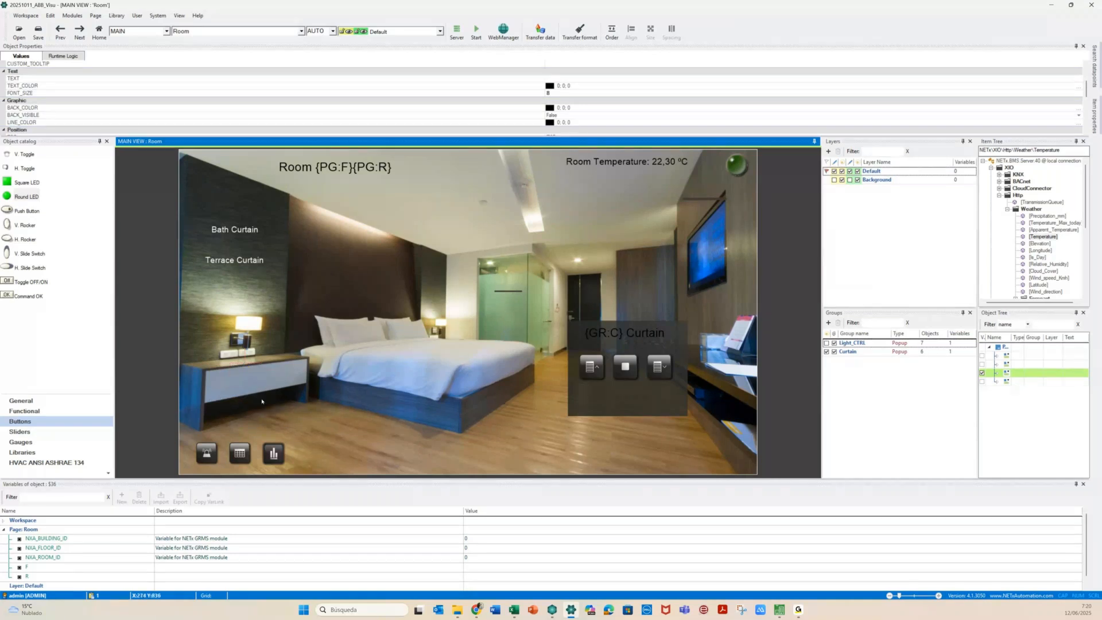
key("ctrl+z")
left_click_drag(257, 395, 251, 386)
left_click(251, 386)
left_click_drag(239, 374, 243, 379)
left_click(180, 310)
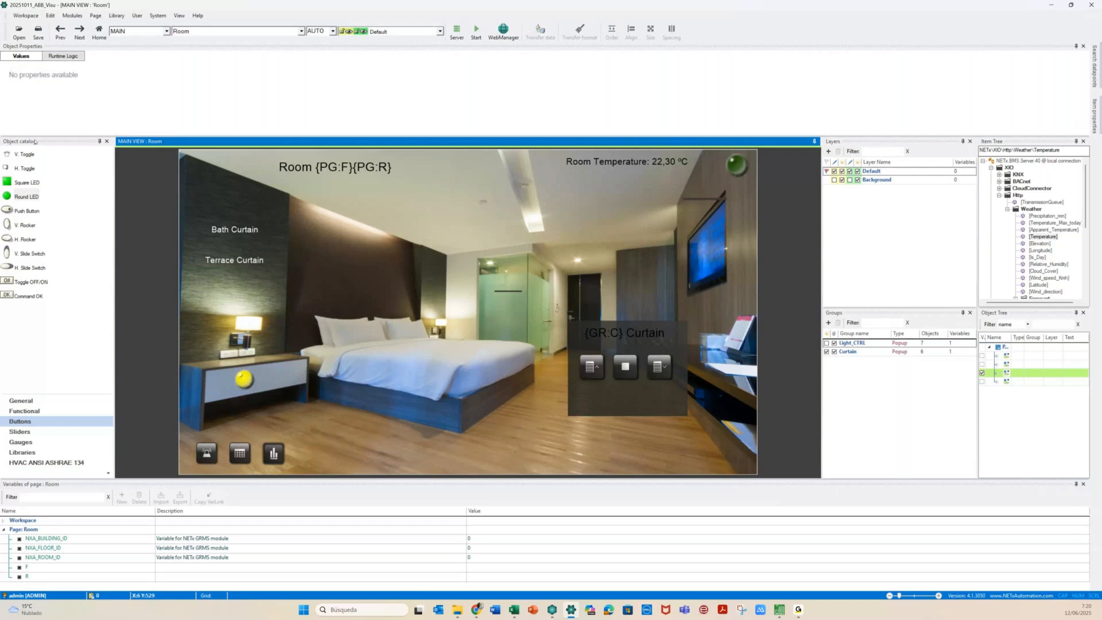
left_click(30, 404)
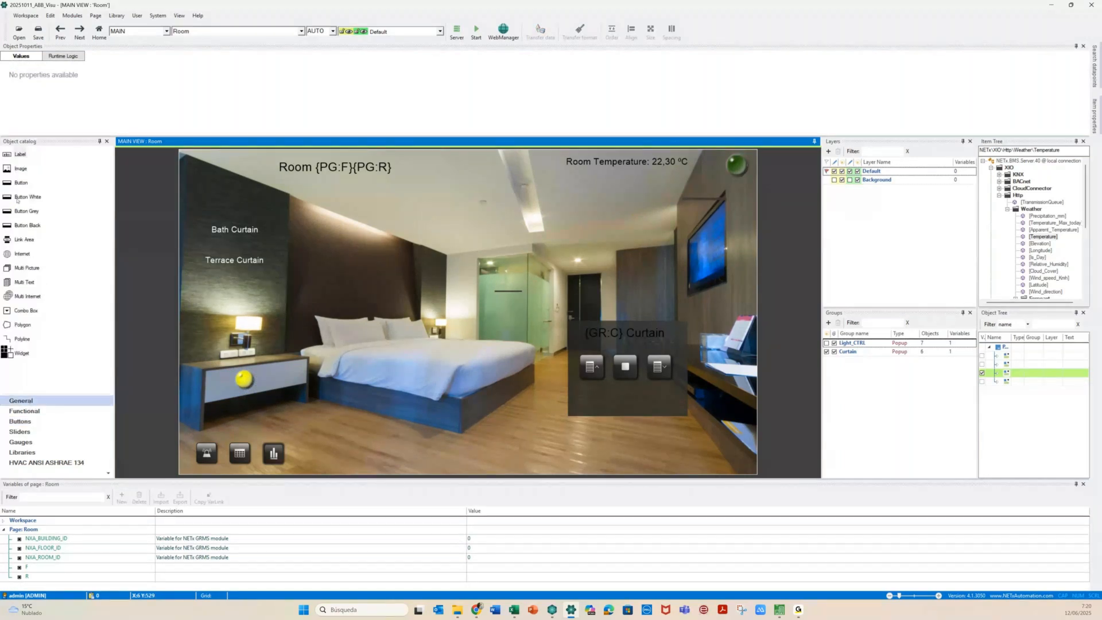
Set the label beside the LED to 'DND' with auto font size and shrink its box to fit
left_click(223, 384)
double_click(223, 384)
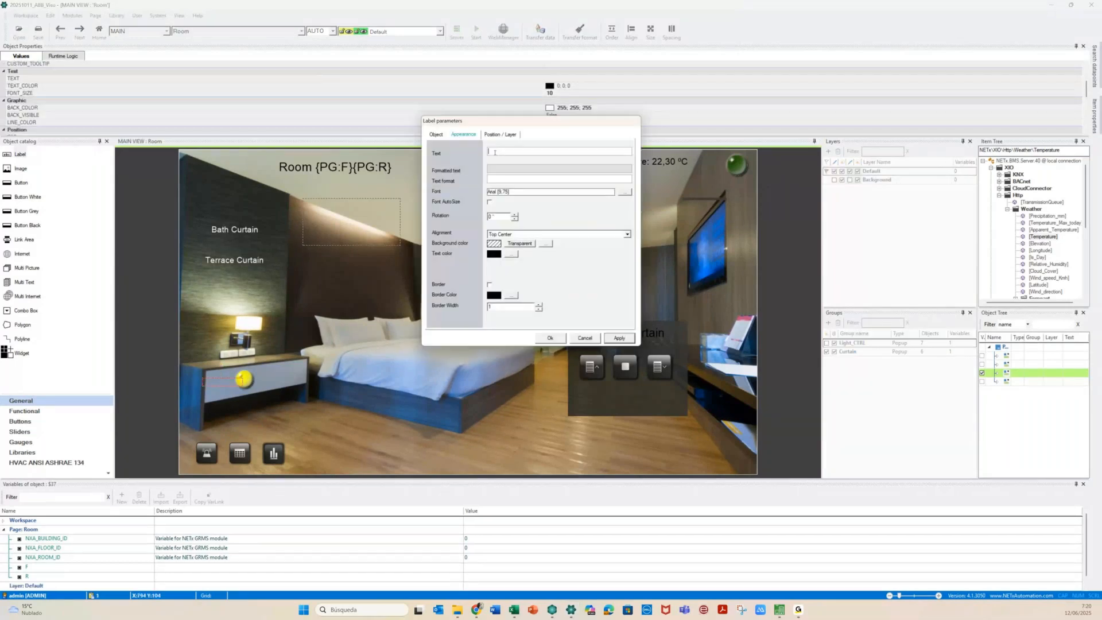
type("DND")
left_click(490, 202)
left_click(545, 339)
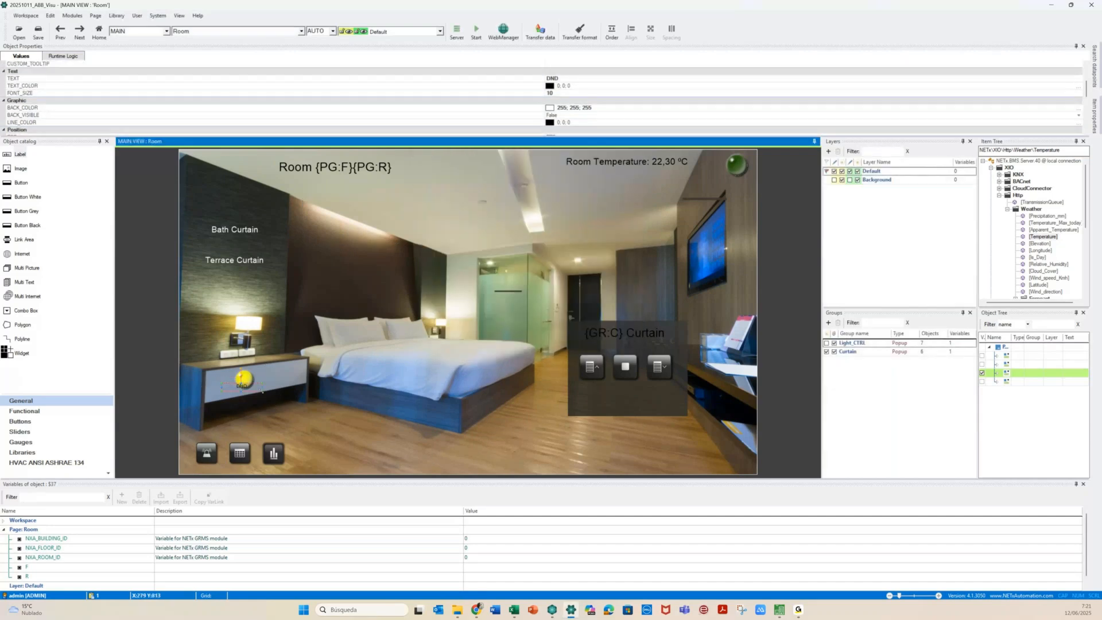
left_click_drag(262, 391, 223, 381)
Copy the DND label to the right of the nightstand and change its text to 'MUR'
left_click_drag(218, 384, 218, 383, "ctrl")
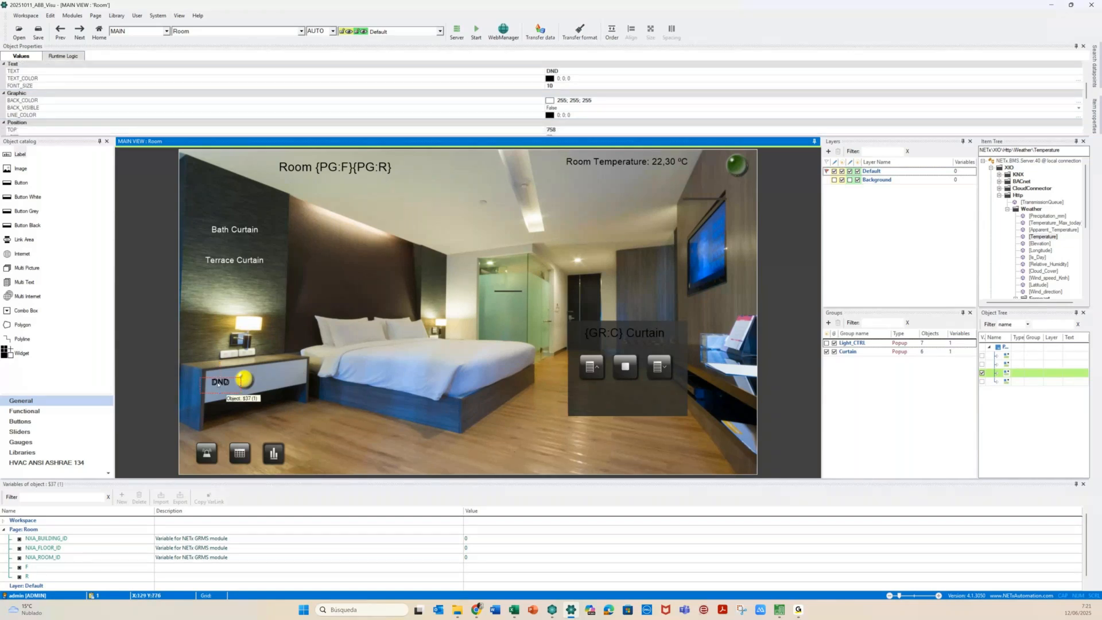
left_click_drag(247, 380, 285, 372)
double_click(286, 373)
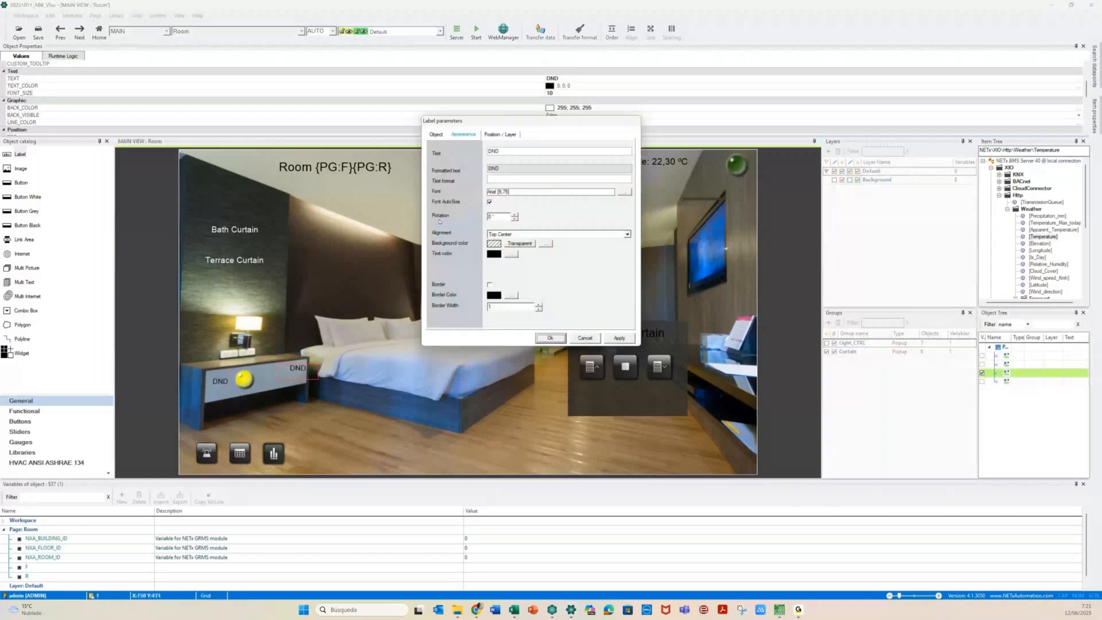
double_click(502, 153)
type("MUR")
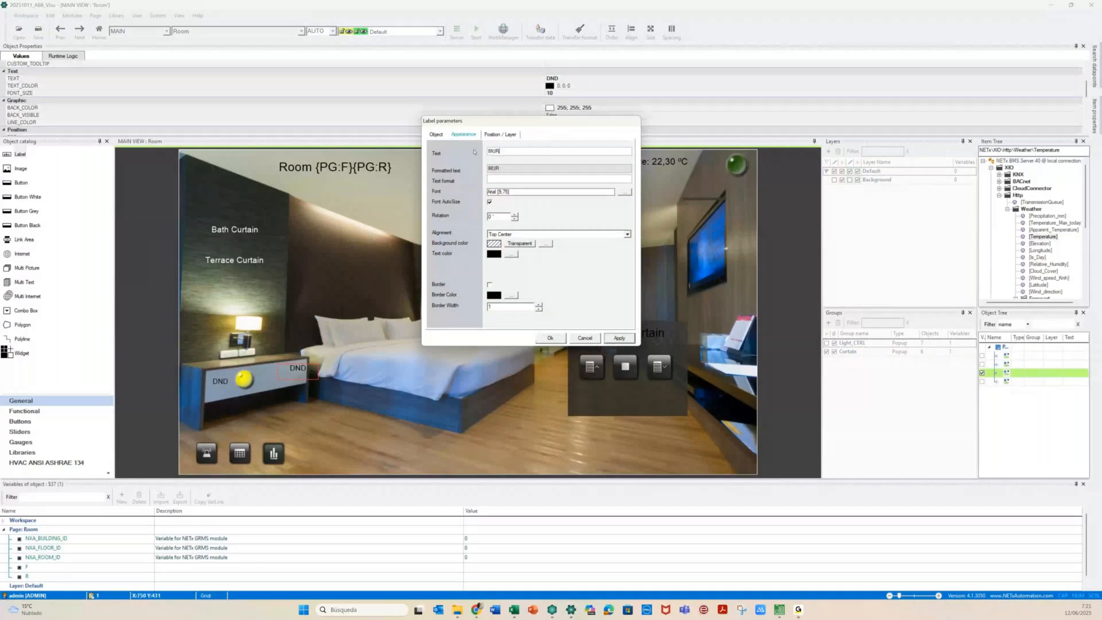
left_click(552, 338)
left_click(551, 338)
left_click(244, 380)
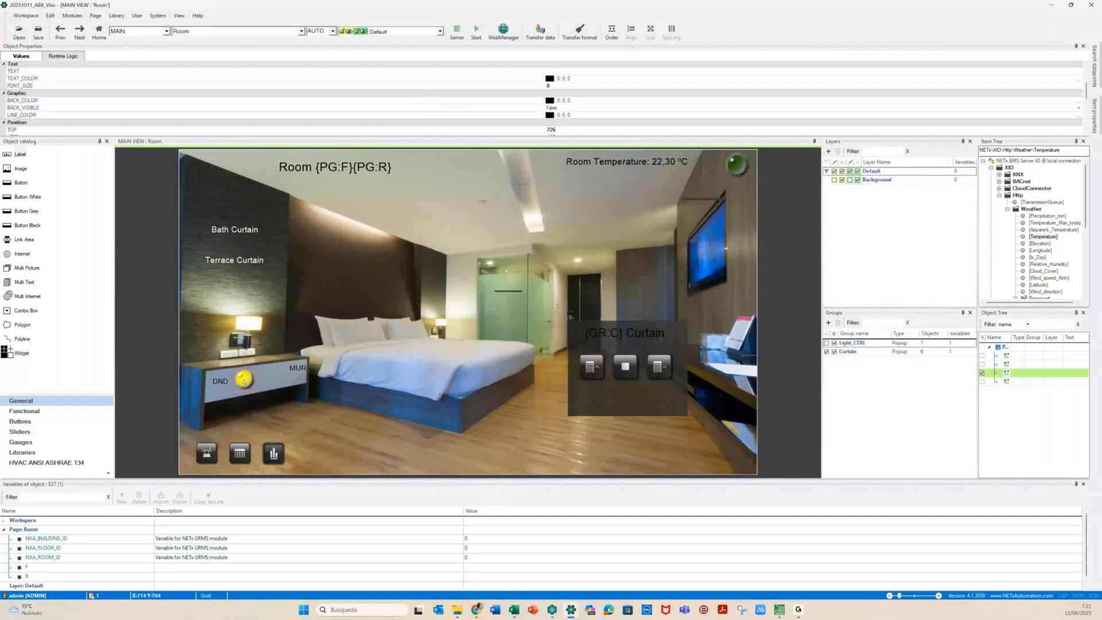
left_click(244, 381)
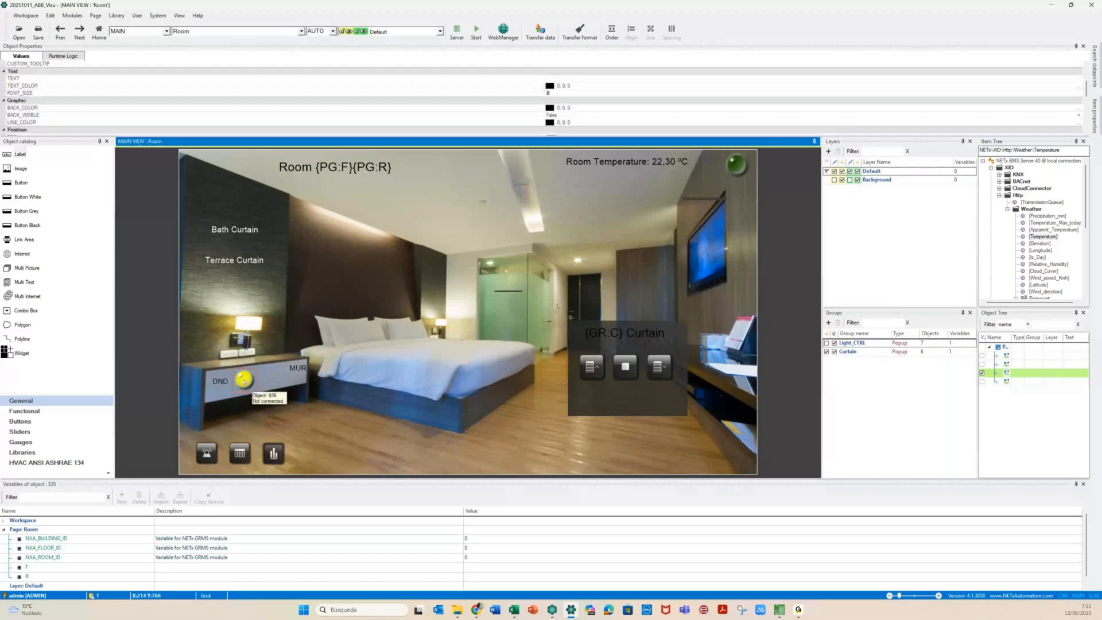
Set the DND LED button's on-state colour to red, then choose its off-state colour
double_click(244, 380)
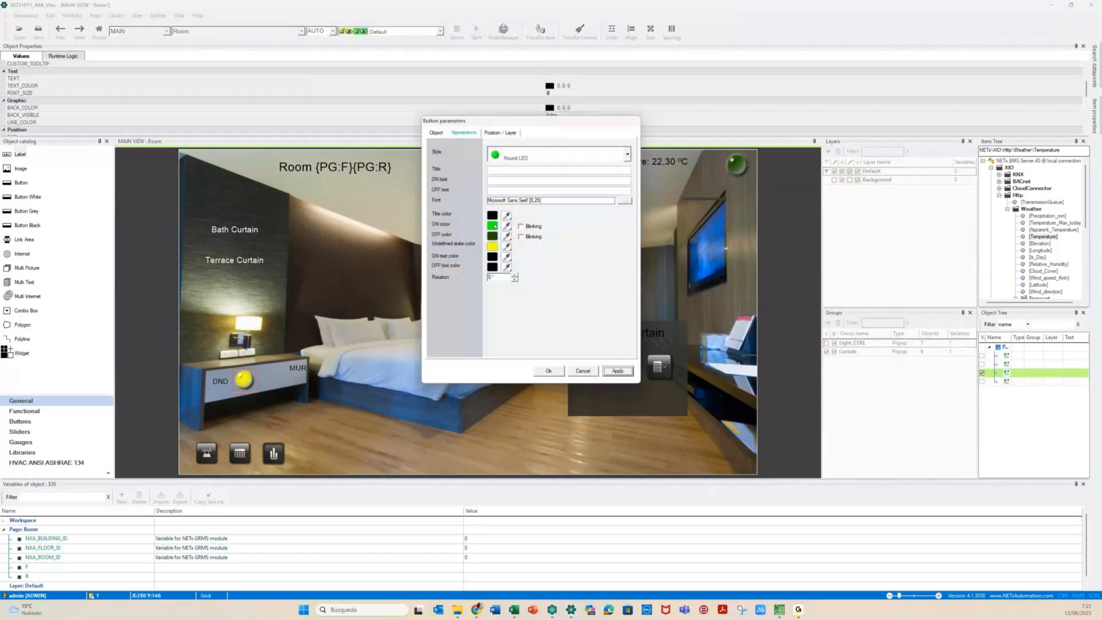
left_click(492, 225)
left_click(492, 214)
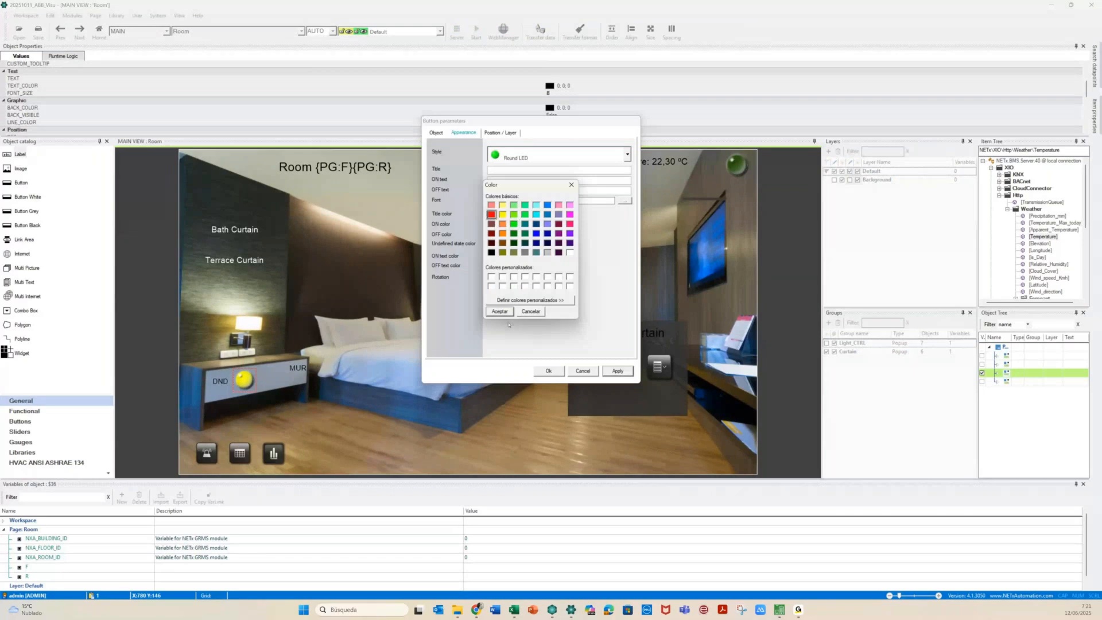
left_click(499, 311)
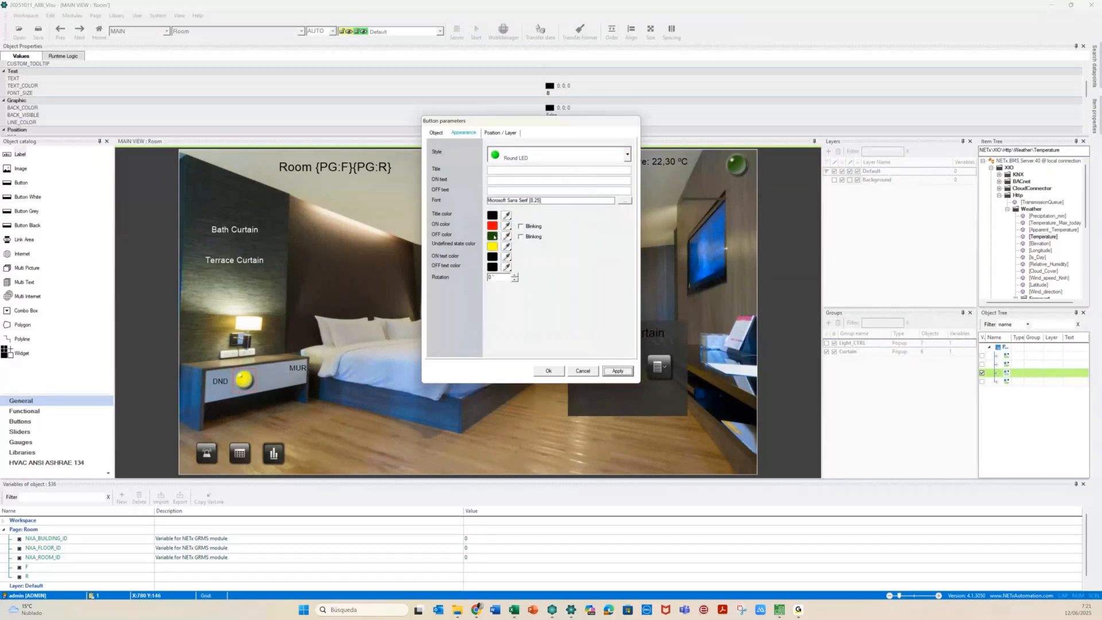
left_click(493, 236)
left_click(436, 133)
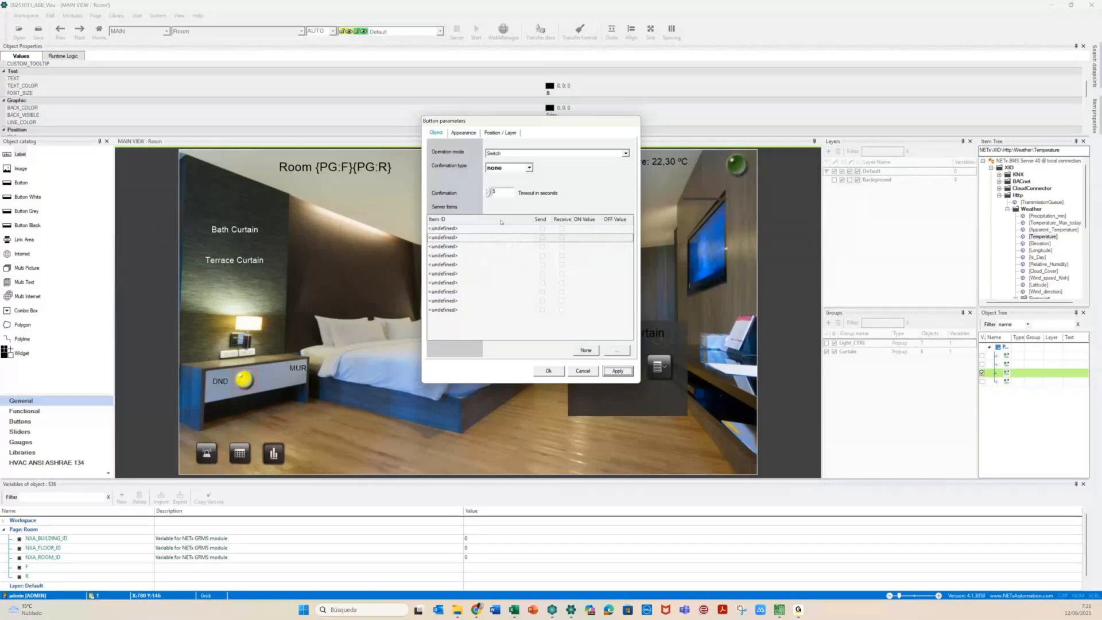
Bind the DND Button and DND Status items to the LED's first two server item slots
left_click(493, 229)
double_click(493, 232)
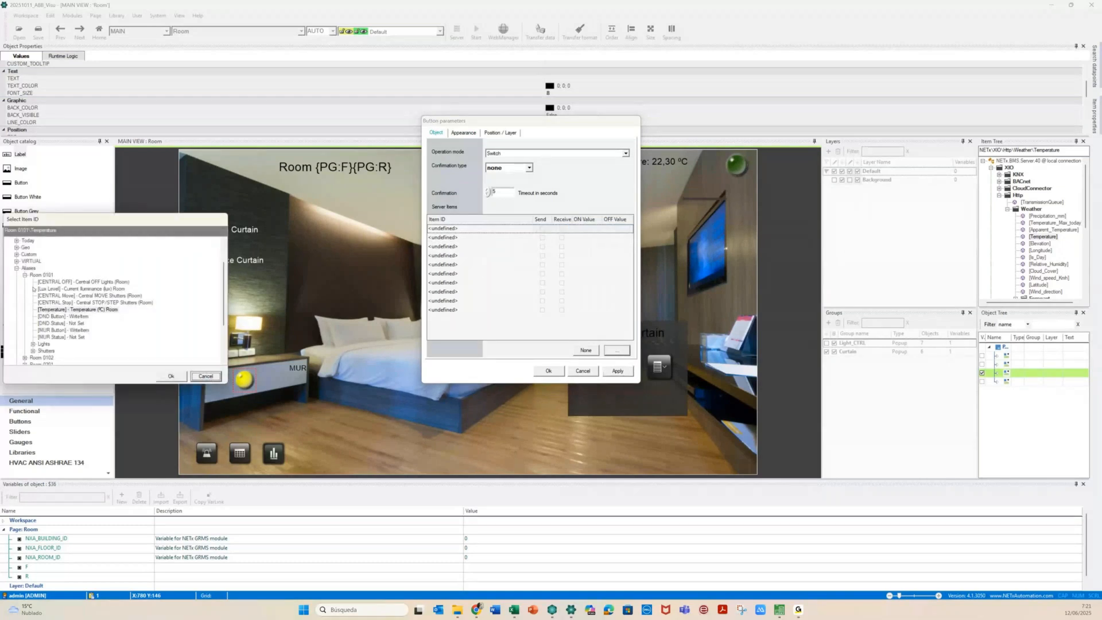
left_click(75, 316)
double_click(75, 317)
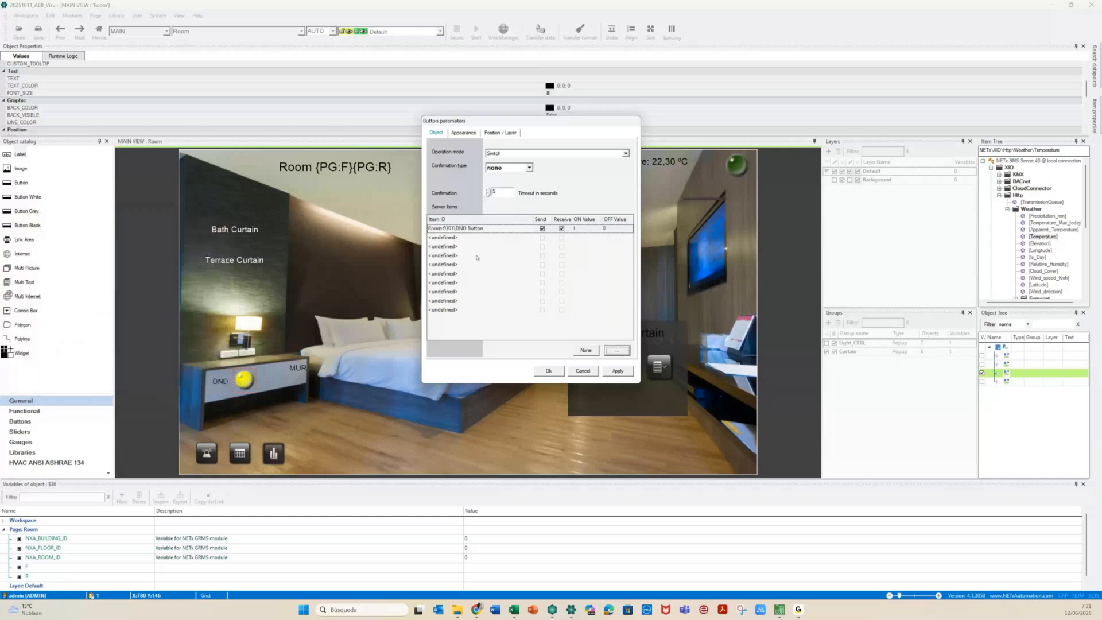
left_click(478, 237)
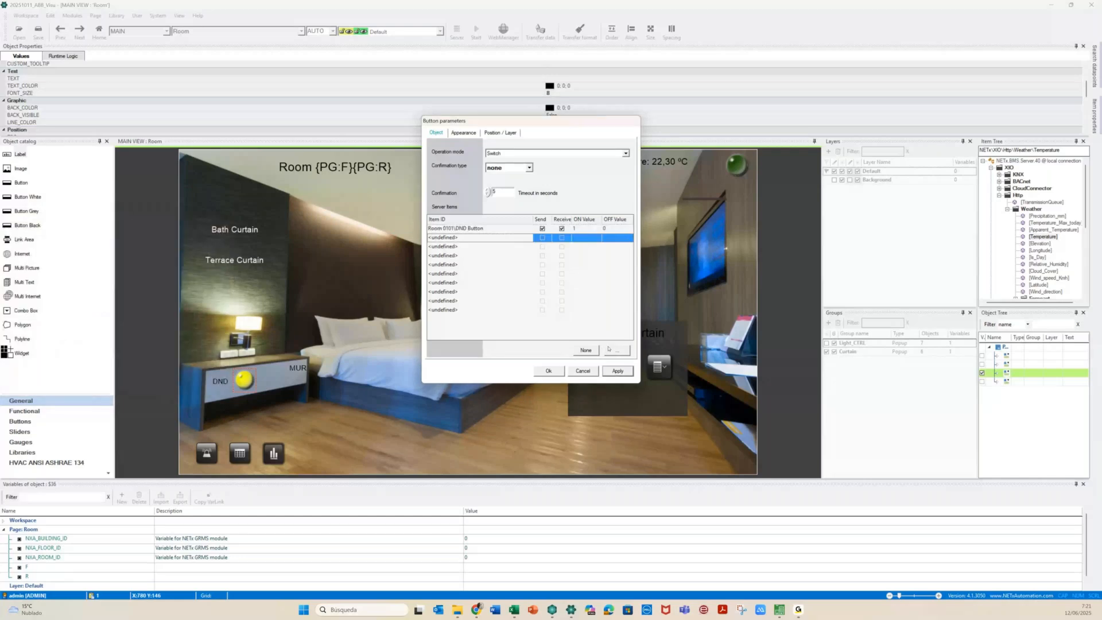
left_click(609, 348)
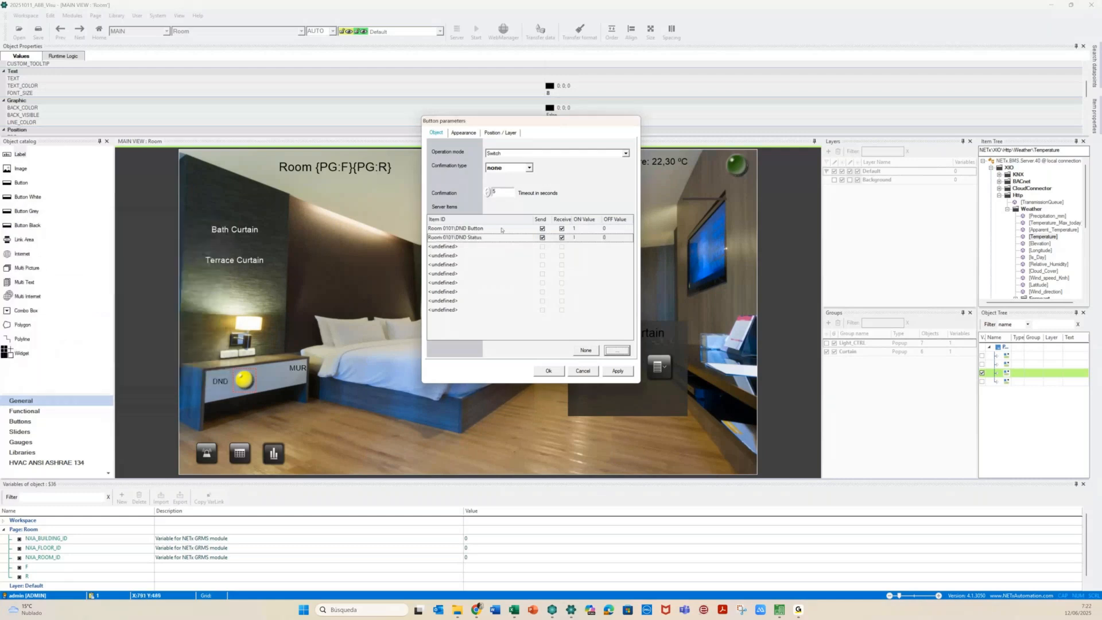
Replace room number 0101 in the DND Button item ID with {PG:F}{PG:R}
left_click(444, 228)
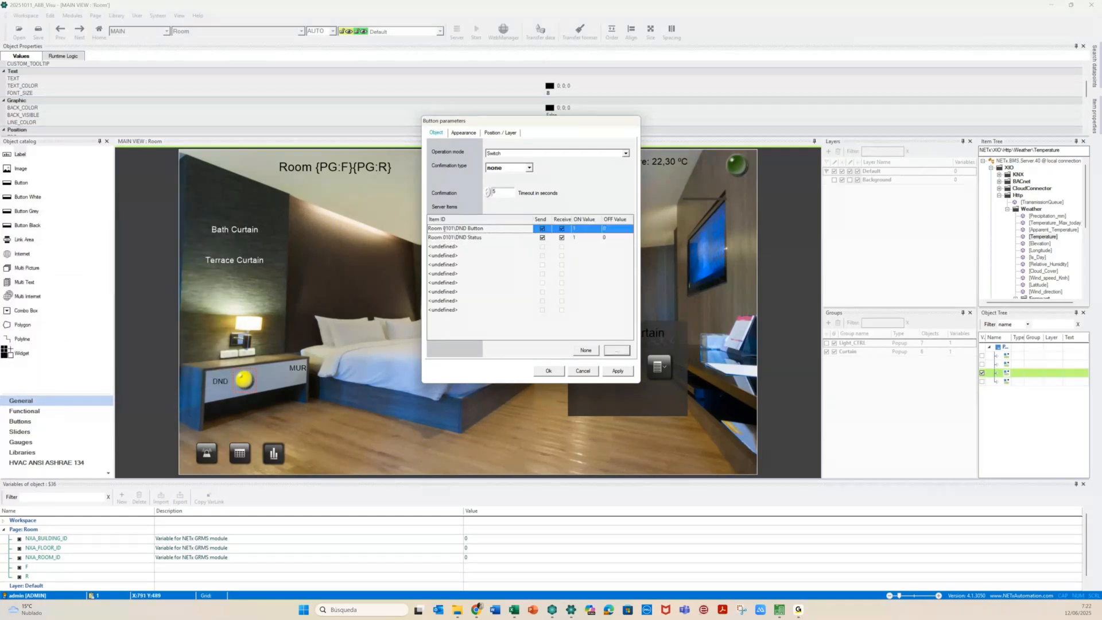
left_click(445, 229)
left_click(32, 566)
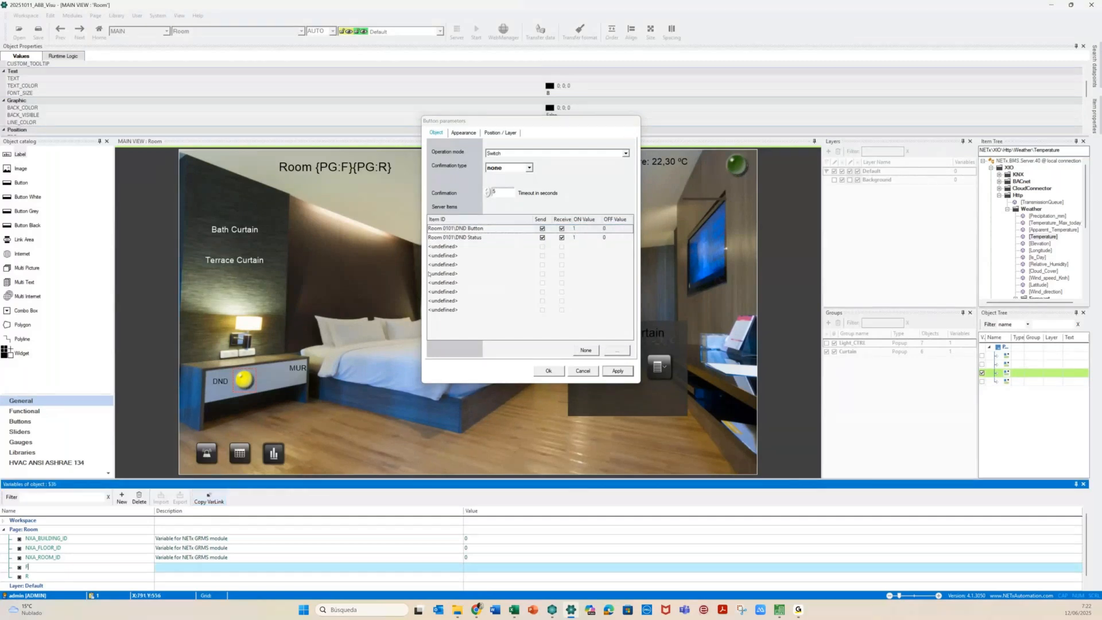
left_click(445, 228)
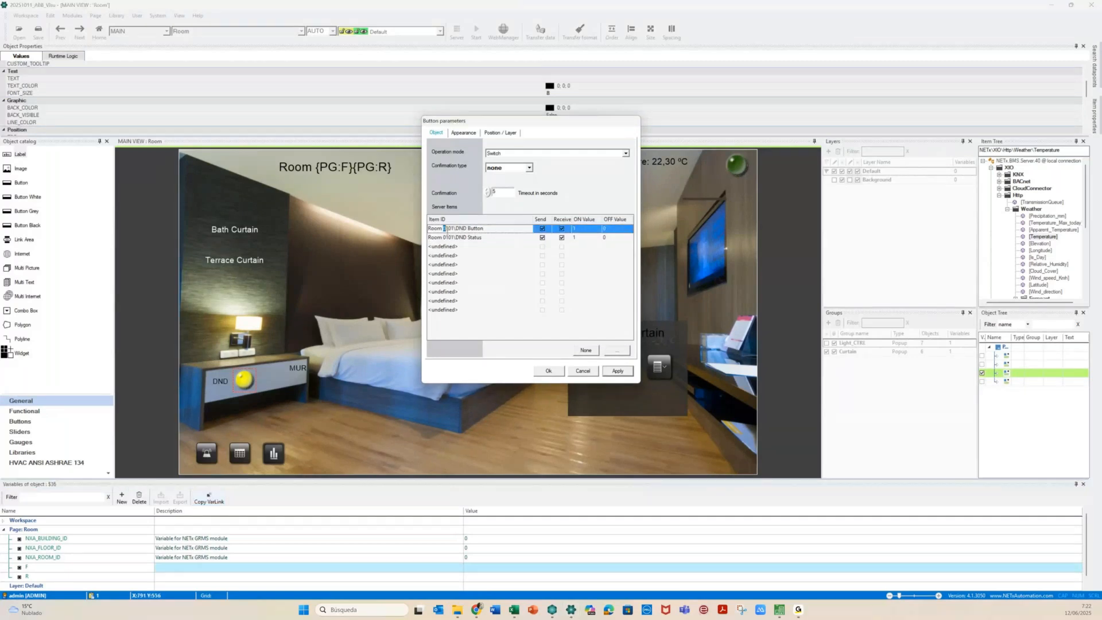
left_click_drag(445, 229, 449, 228)
type("{PG:F}{PG:F}")
key("BackSpace")
type("R")
left_click_drag(443, 228, 470, 228)
key("ctrl+c")
Replace 0101 with {PG:F}{PG:R} in DND Status, make it receive-only, and confirm
left_click_drag(443, 237, 453, 238)
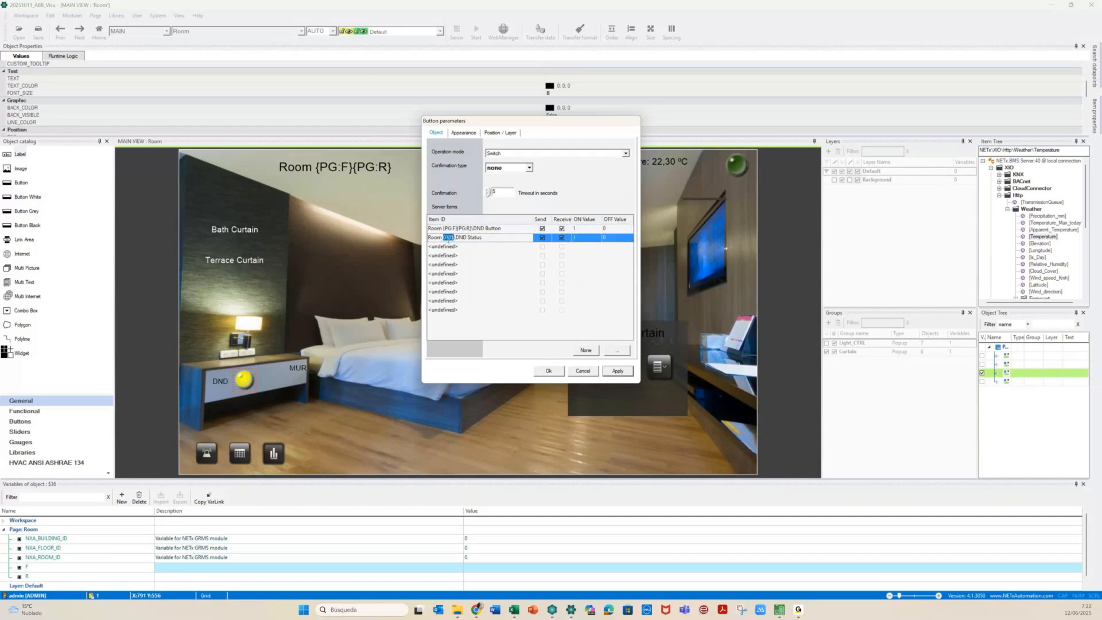
key("ctrl+v")
left_click(542, 237)
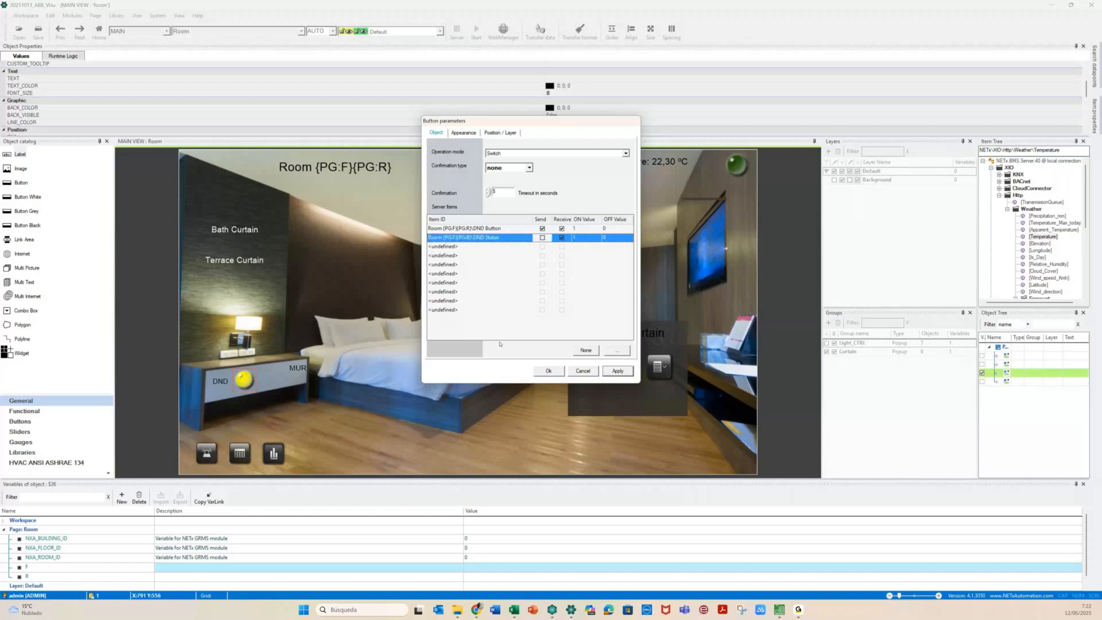
left_click(545, 377)
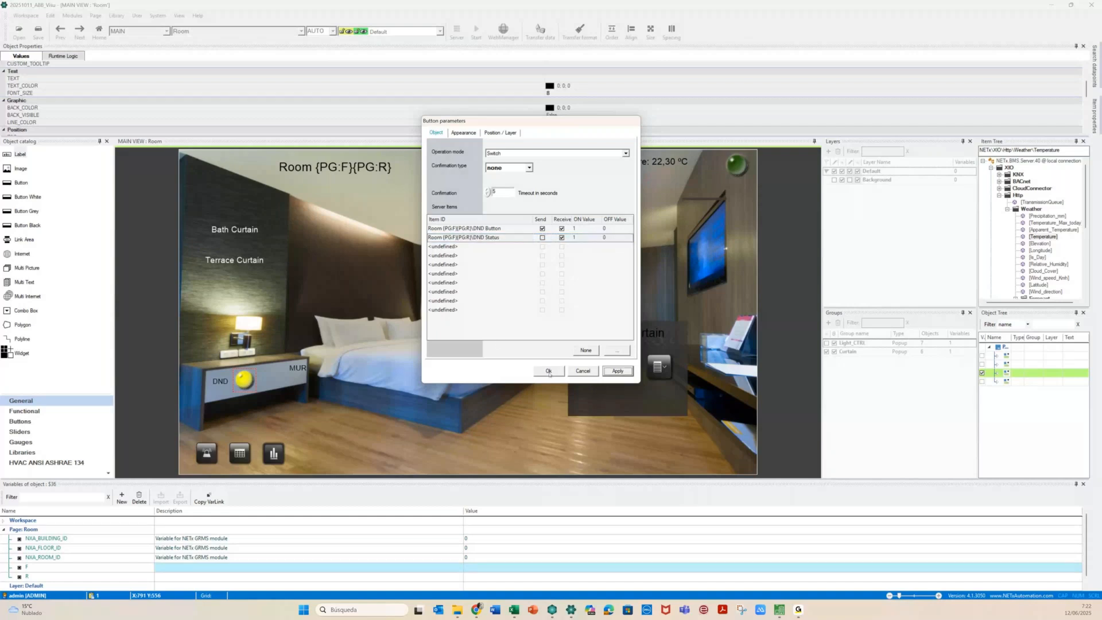
left_click(549, 372)
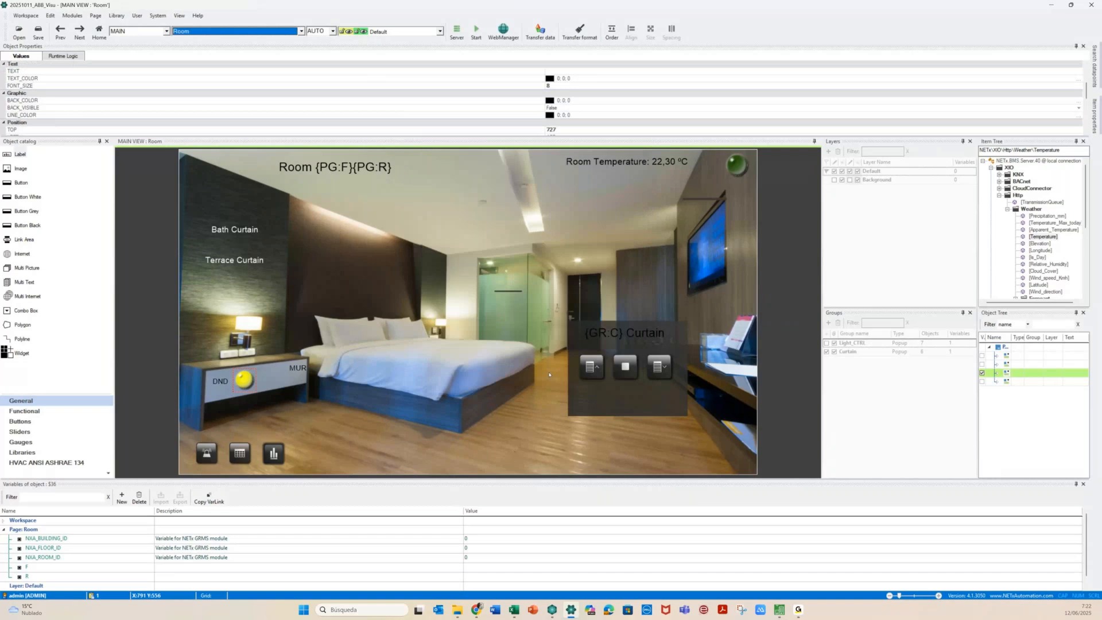
left_click(243, 382)
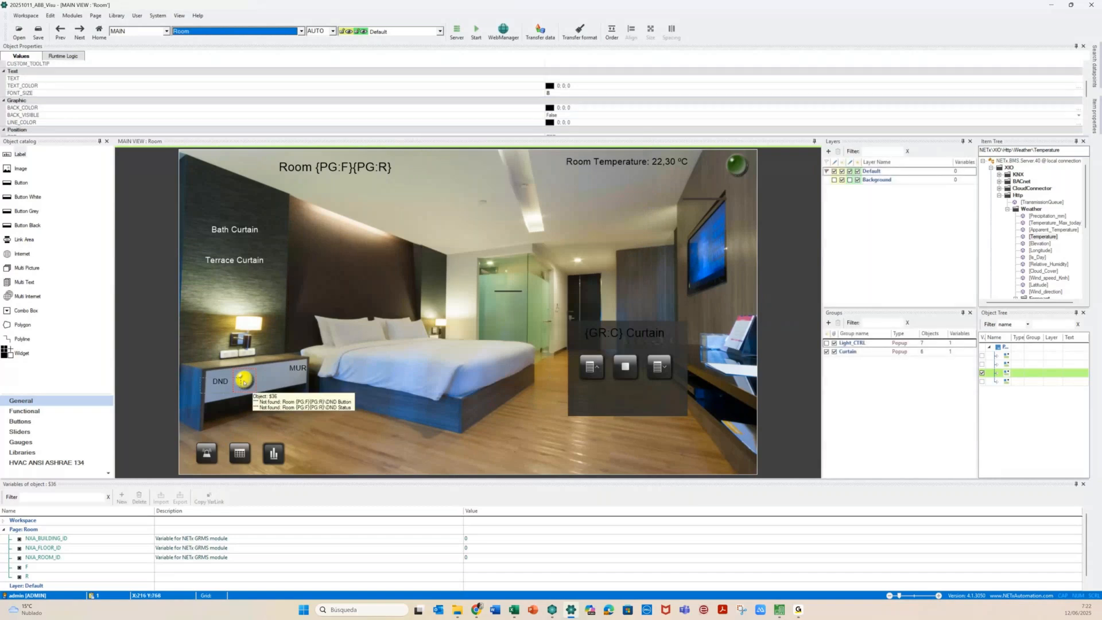
left_click(244, 382)
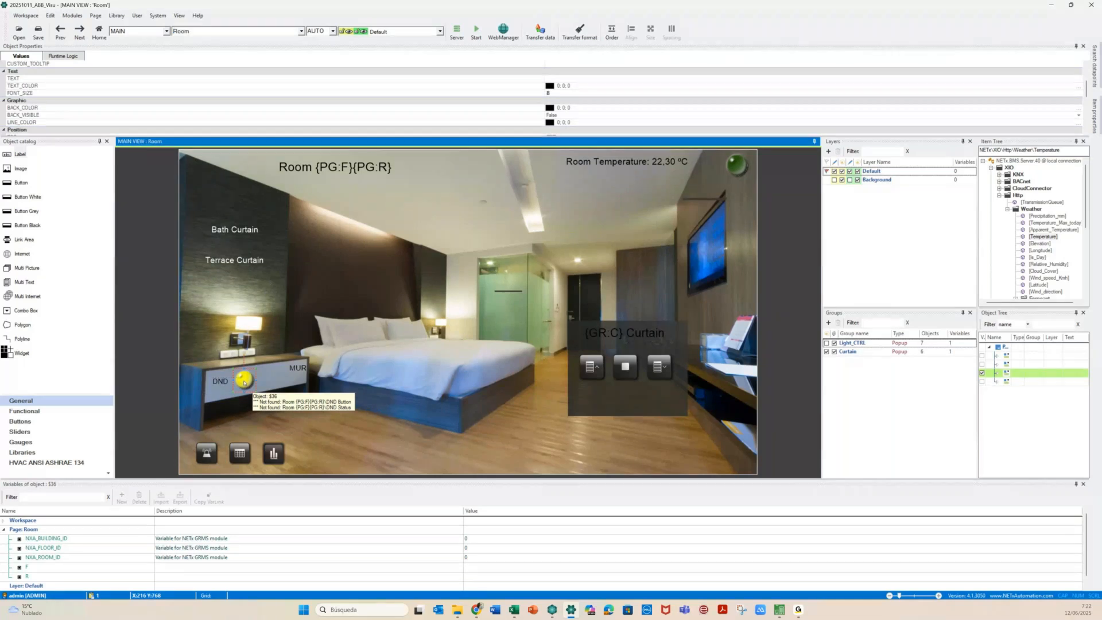
left_click_drag(243, 382, 270, 378)
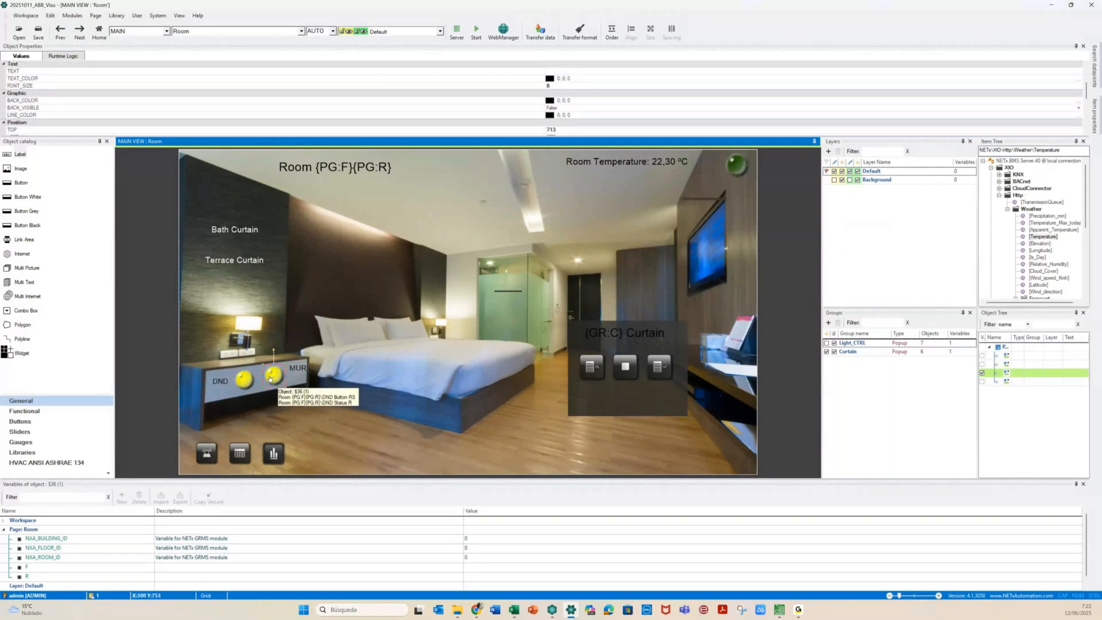
double_click(270, 377)
left_click(435, 133)
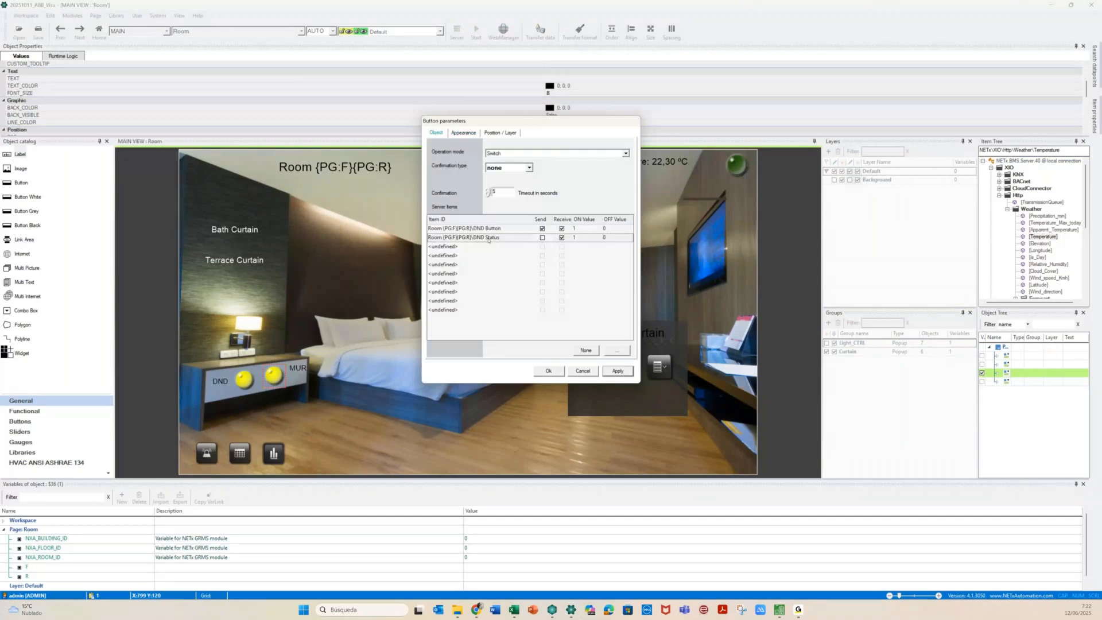
left_click(482, 228)
key("BackSpace")
type("MUR")
key("Delete")
key("Delete")
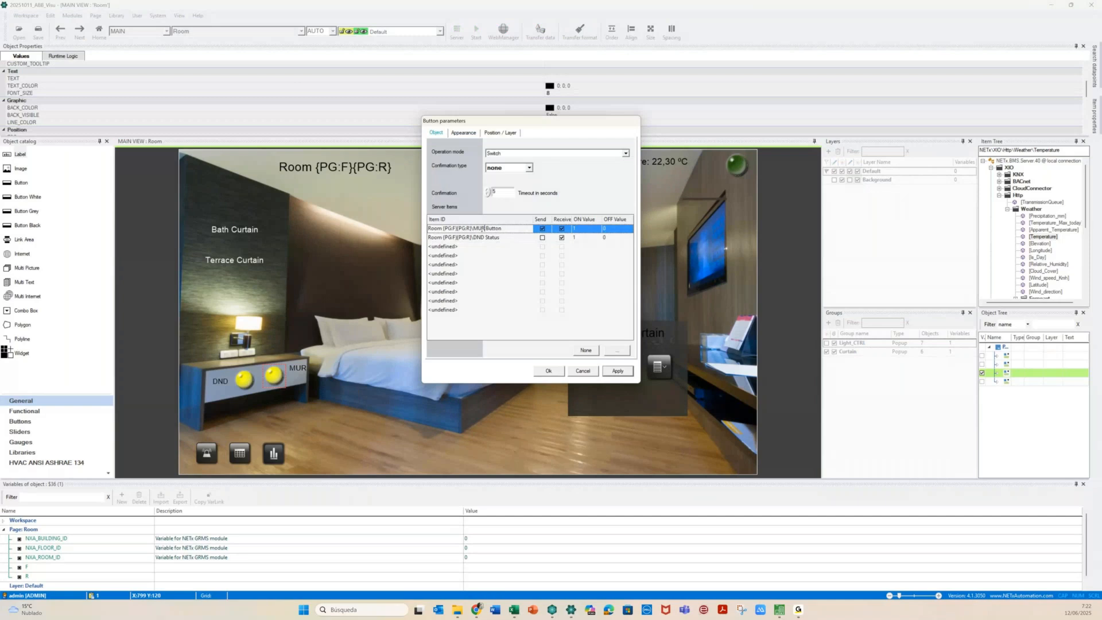
left_click(482, 237)
key("BackSpace")
key("BackSpace")
key("BackSpace")
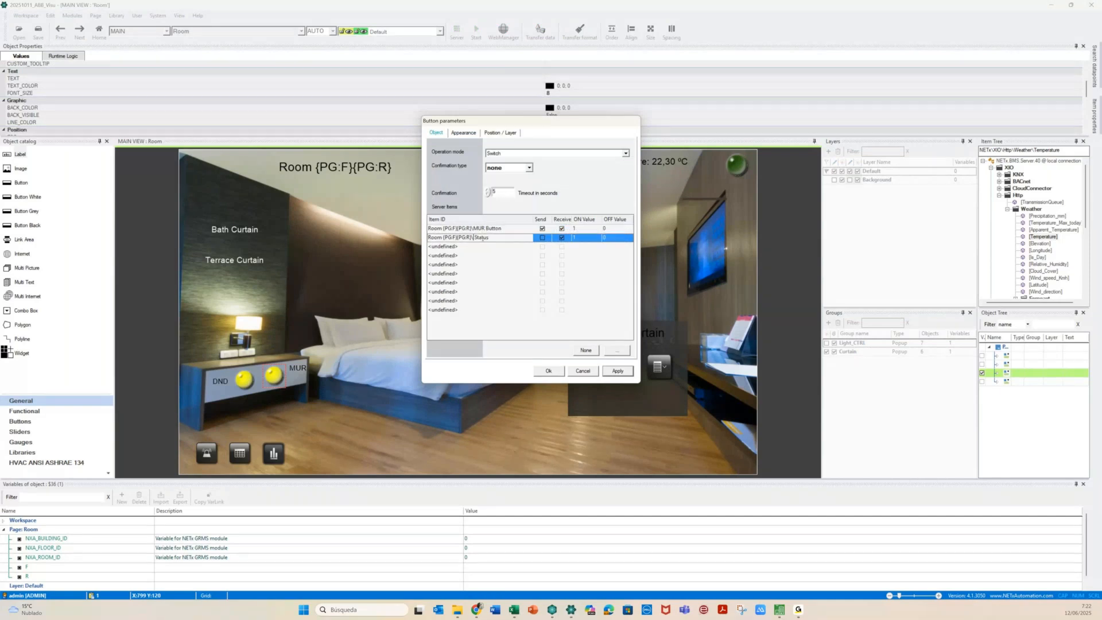
type("MUR")
left_click(463, 132)
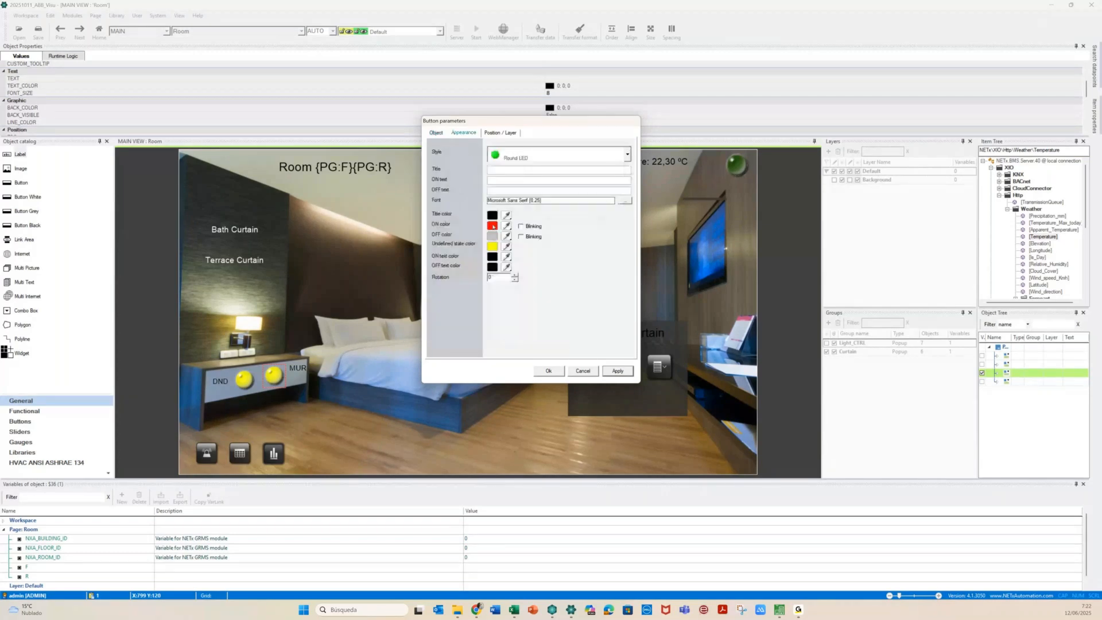
left_click(492, 226)
left_click(513, 224)
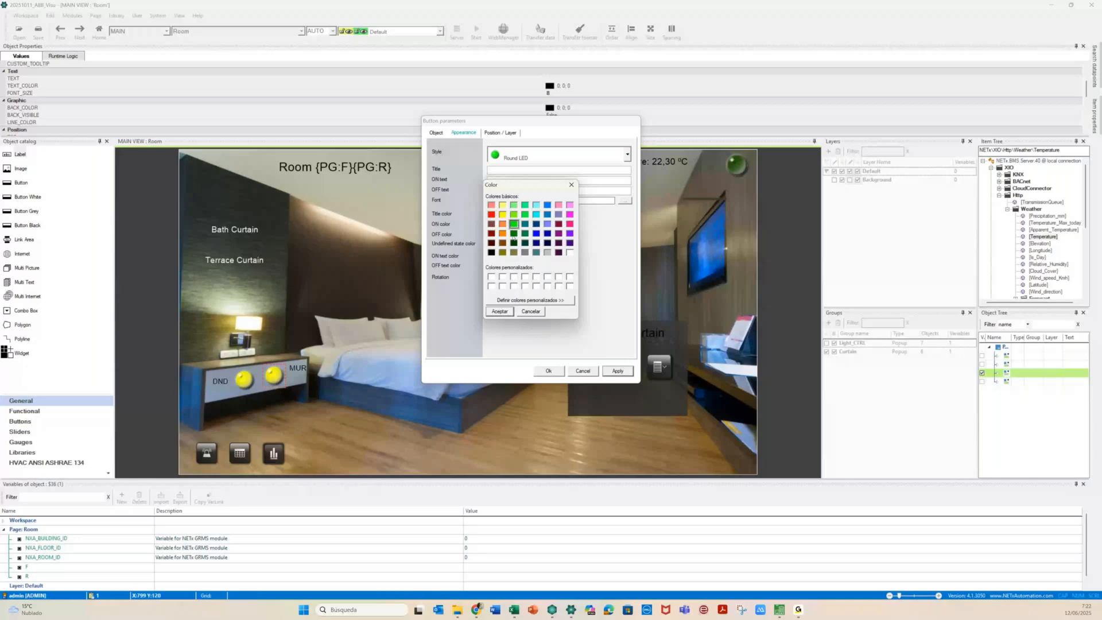
left_click(498, 311)
left_click(617, 372)
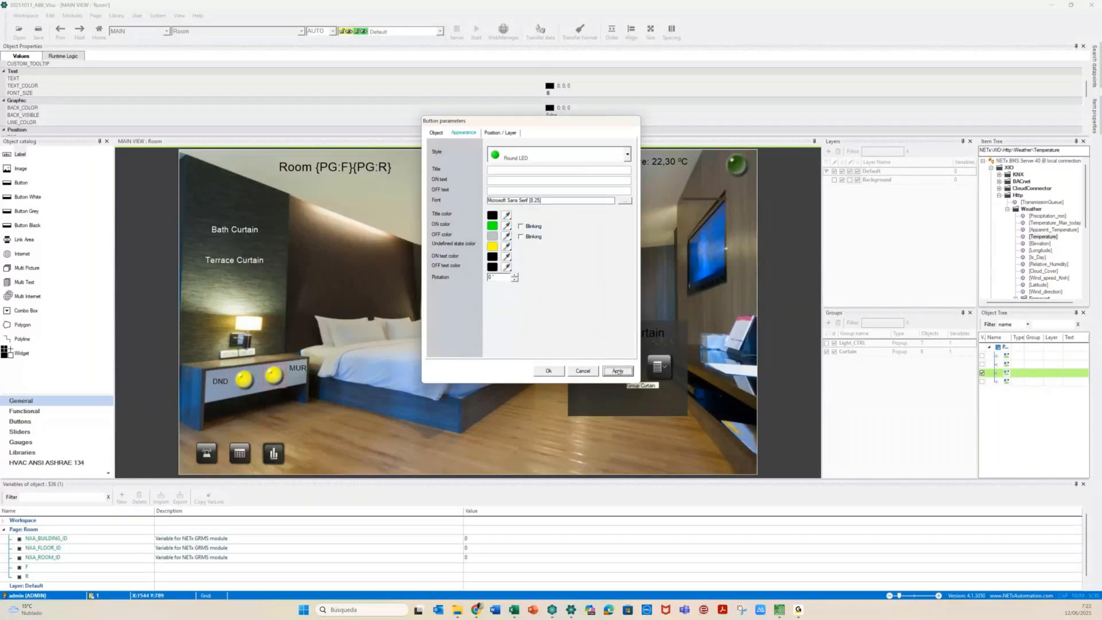
left_click(548, 371)
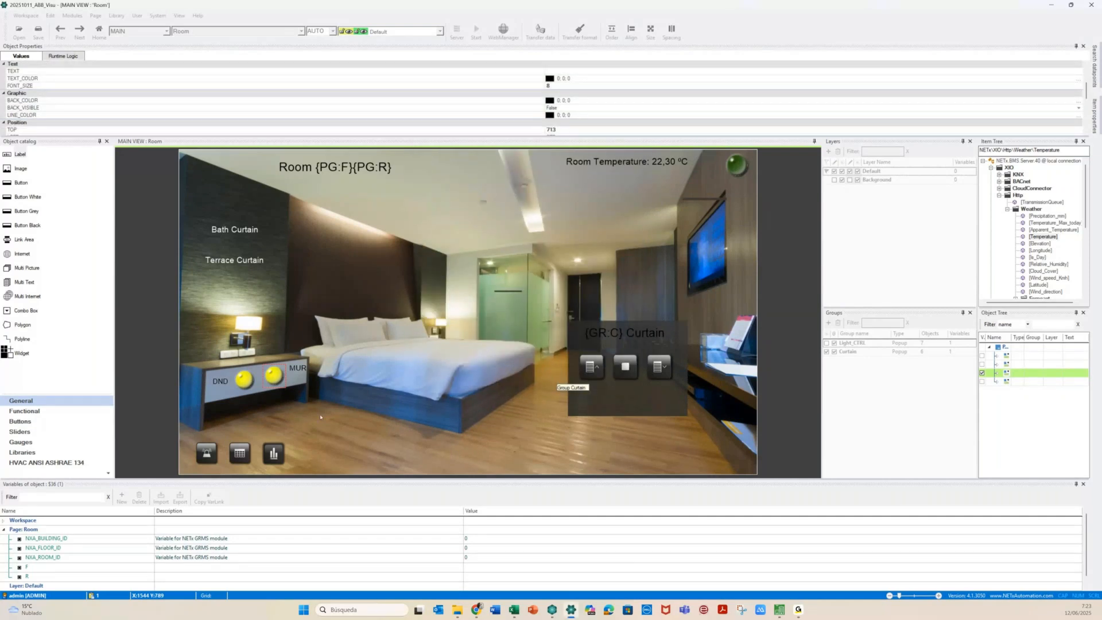
left_click(283, 399)
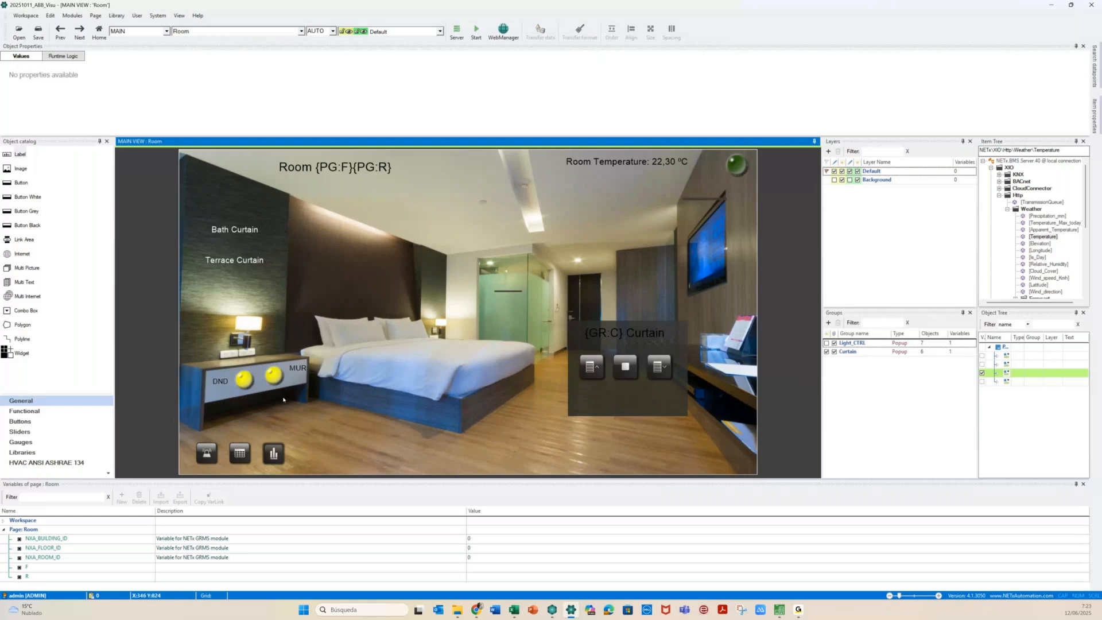
left_click(244, 376)
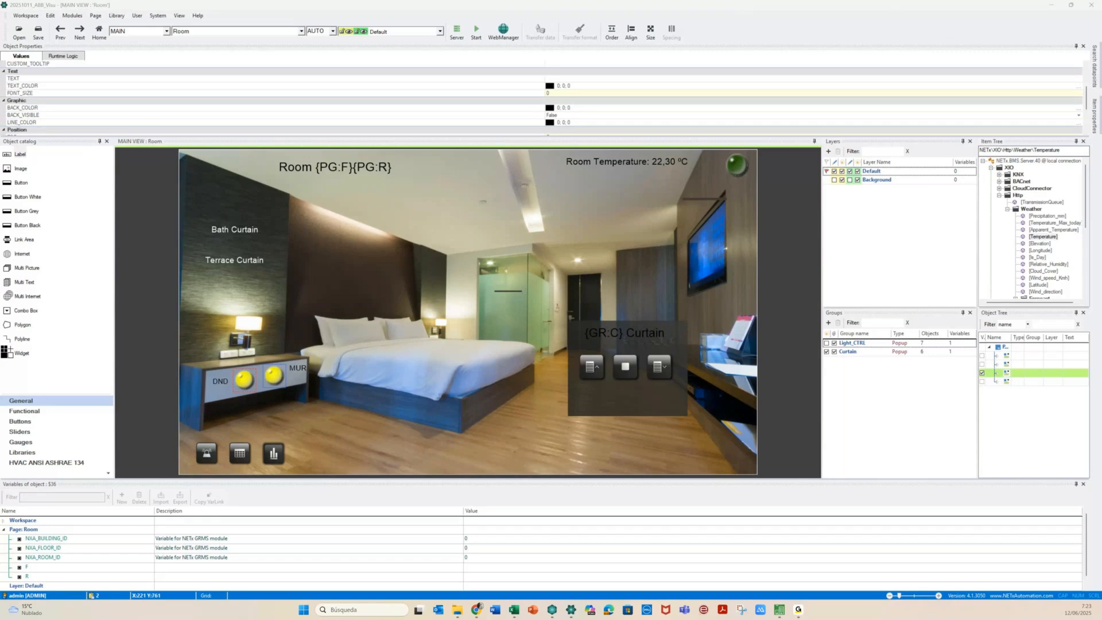
Group the selected LEDs as 'DND-MUR' with Graphically fixed and Toggle switch enabled
key("ctrl+g")
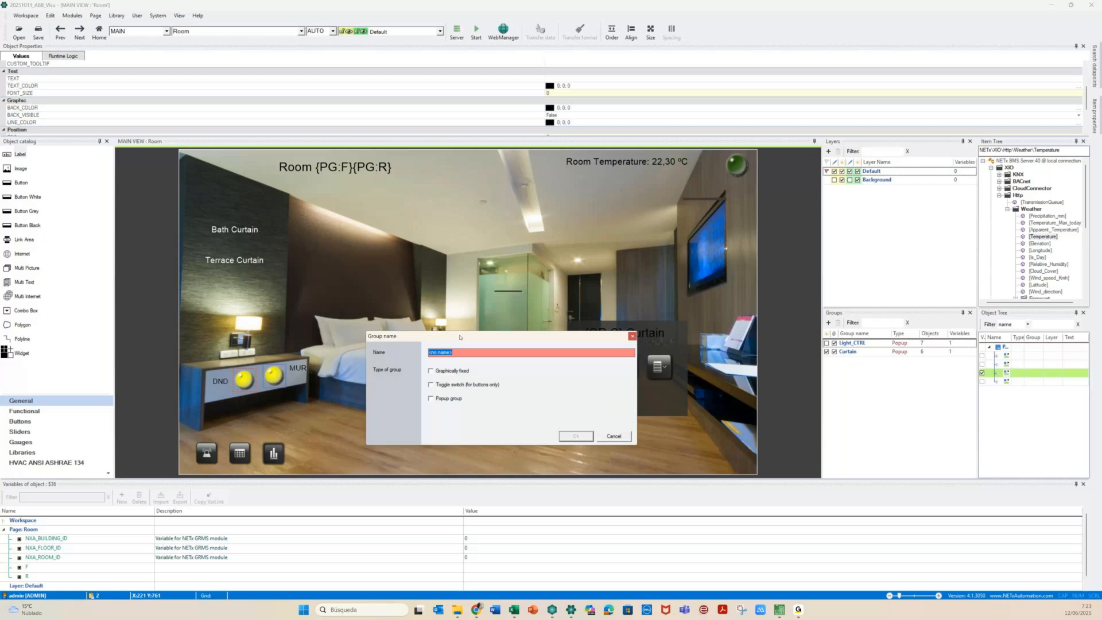
type("DND-MU")
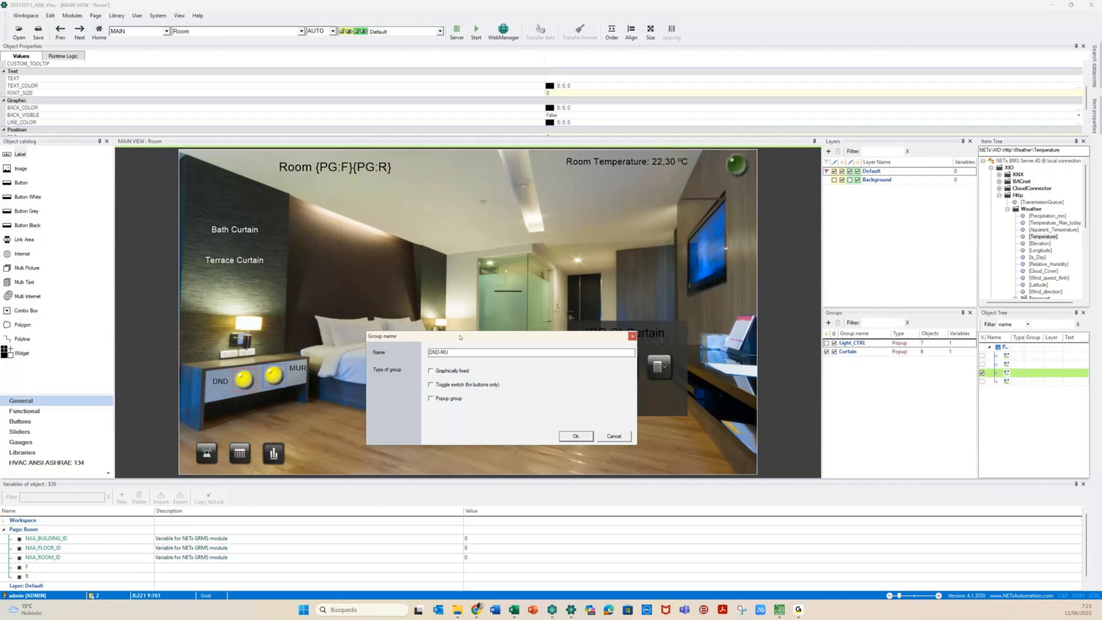
left_click(455, 372)
left_click(454, 385)
left_click(574, 436)
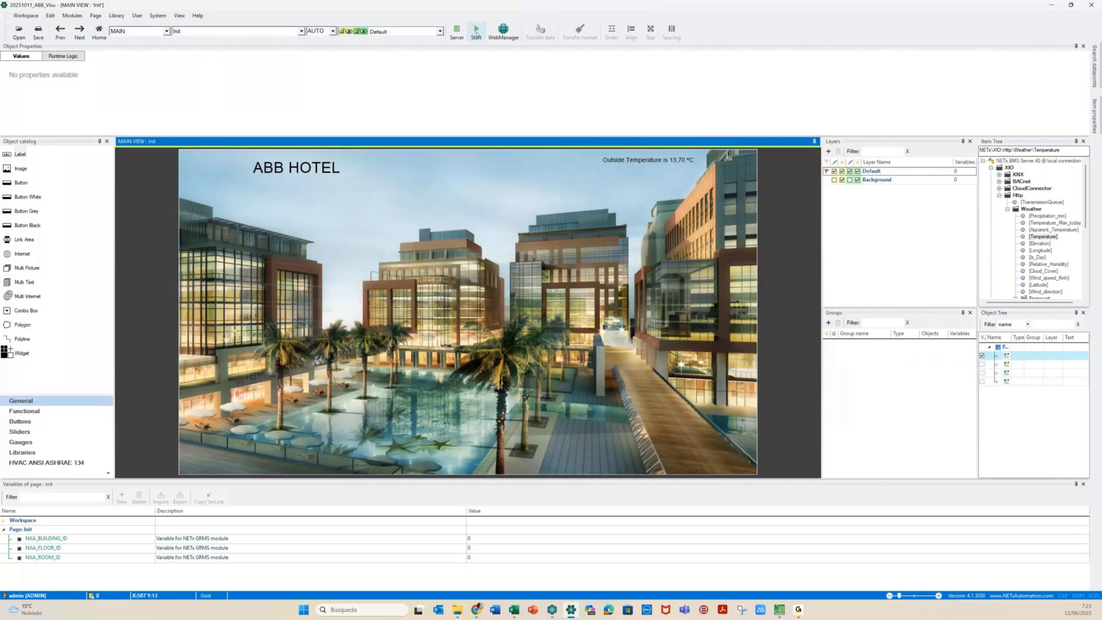
Start the runtime, open Room 0101 from the floor plan, and turn on MUR then DND
left_click(476, 34)
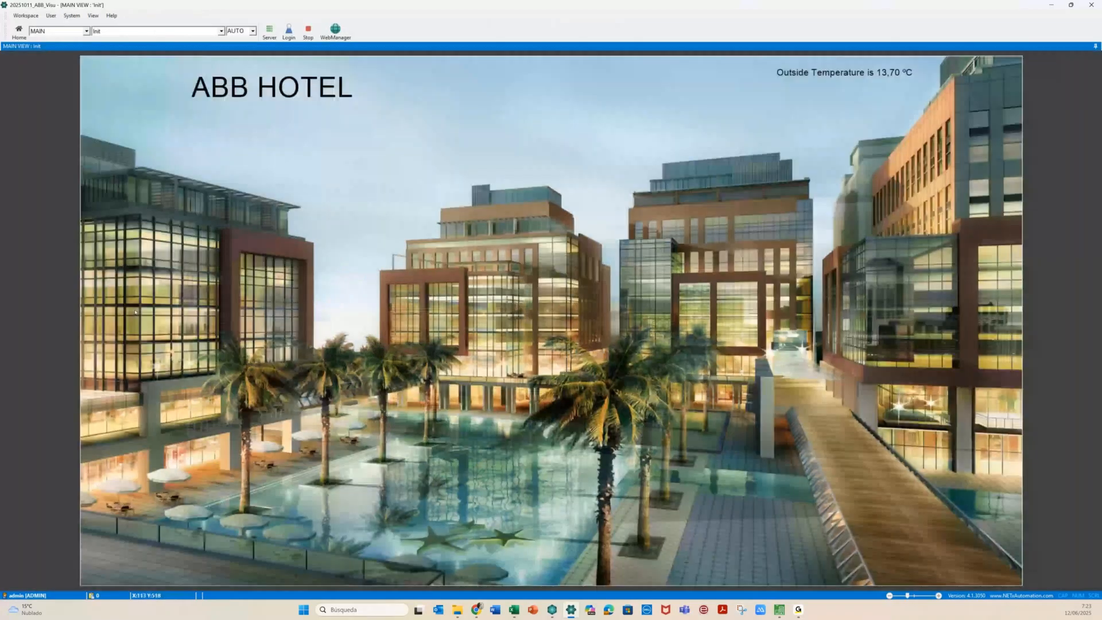
left_click(146, 366)
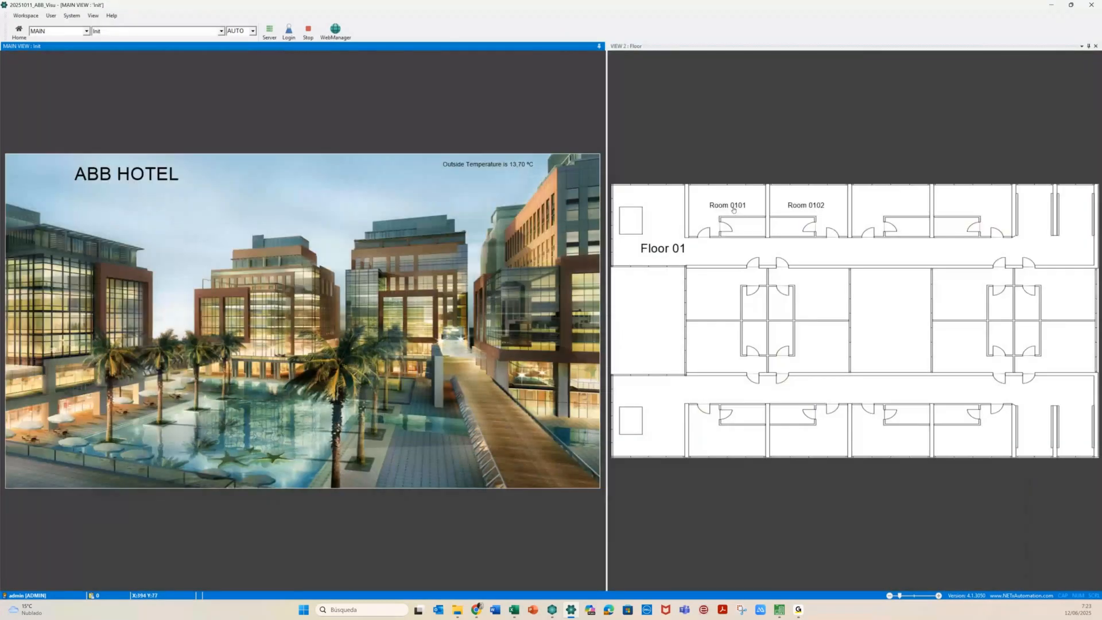
left_click(732, 208)
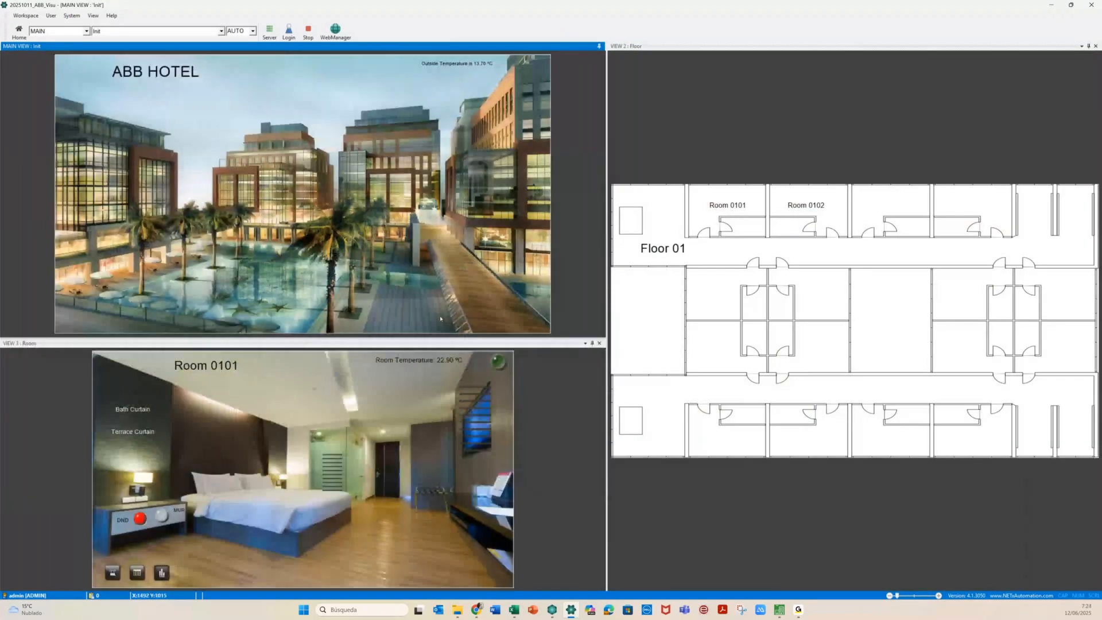
left_click(178, 386)
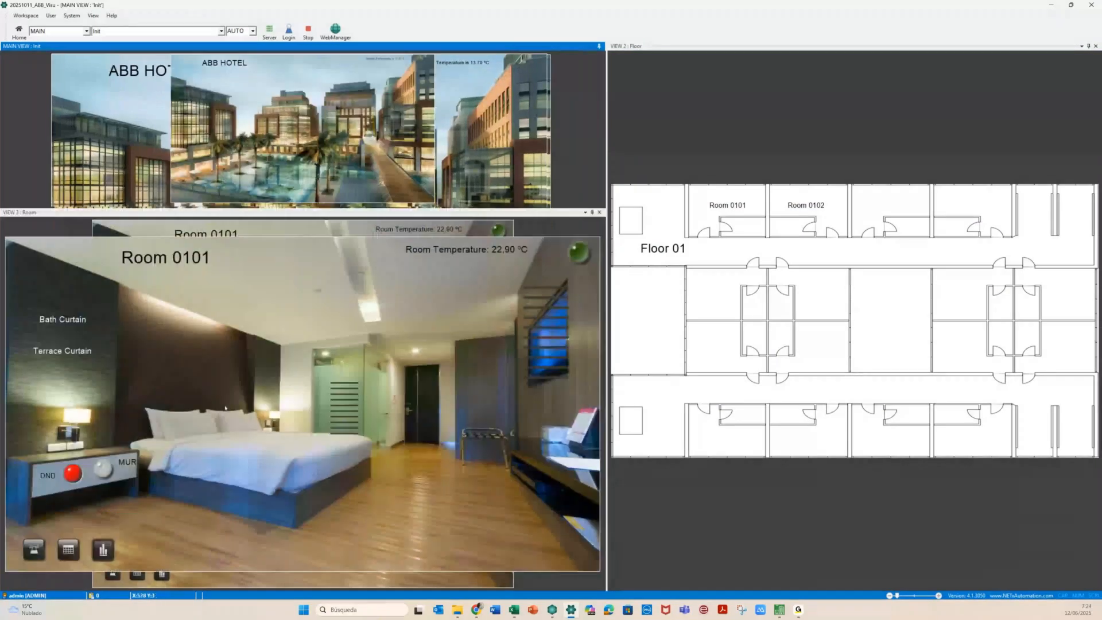
left_click(99, 475)
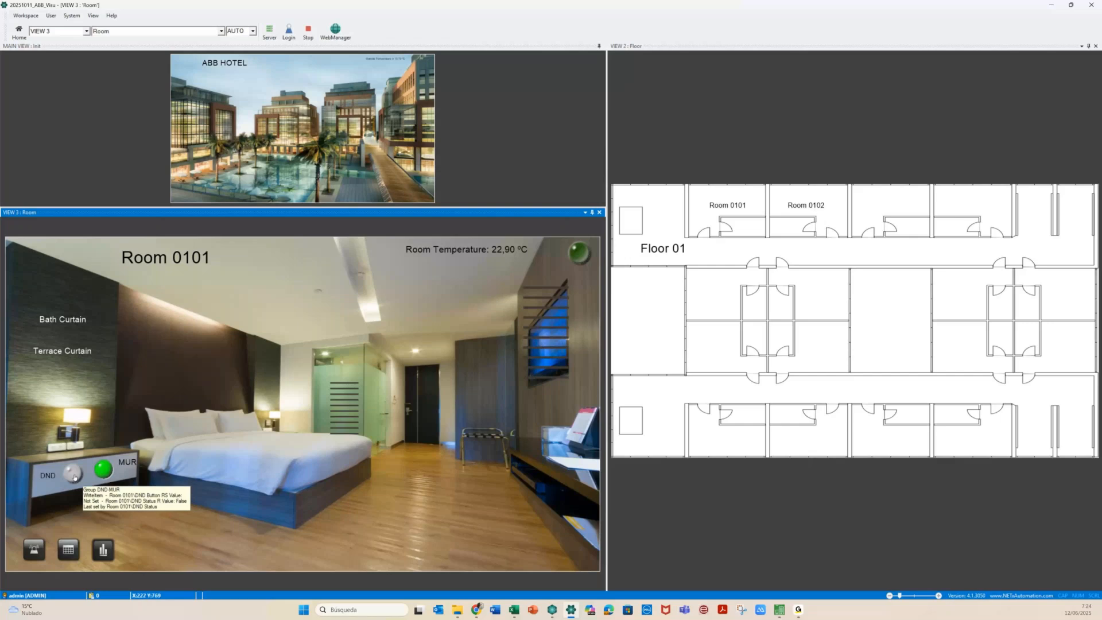
left_click(72, 473)
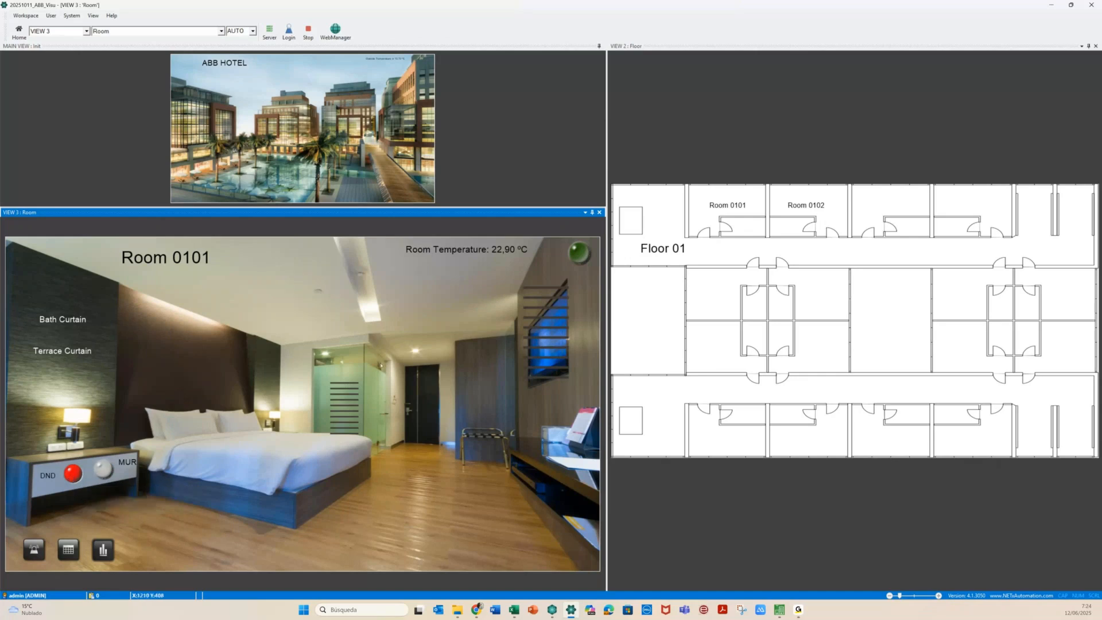
In Room 0102, alternate MUR and DND to confirm each switches the other off
left_click(790, 217)
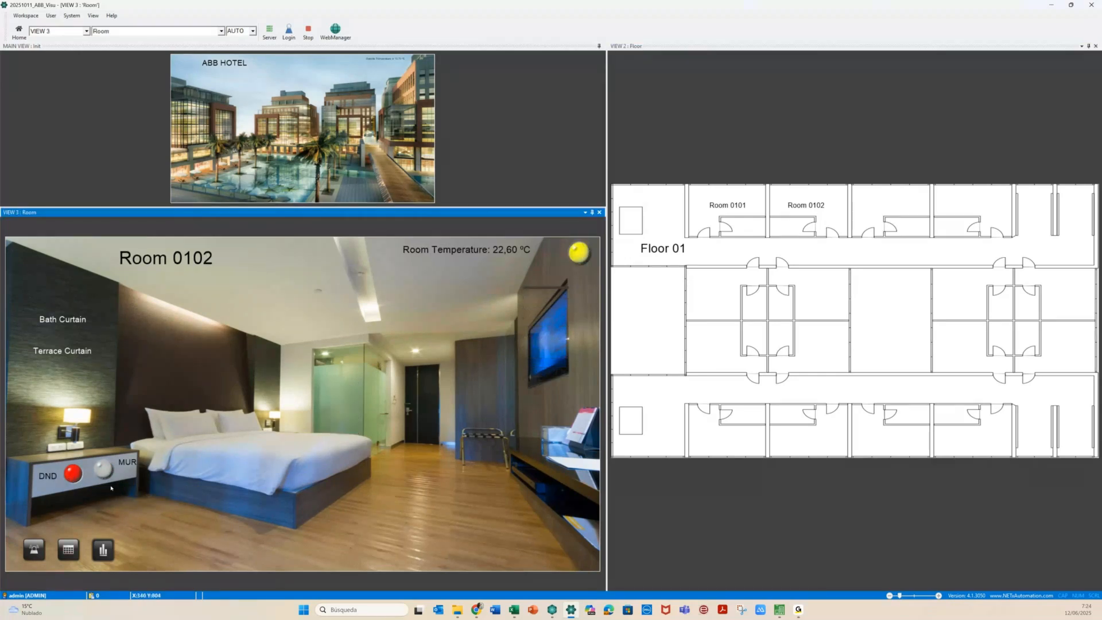
left_click(104, 471)
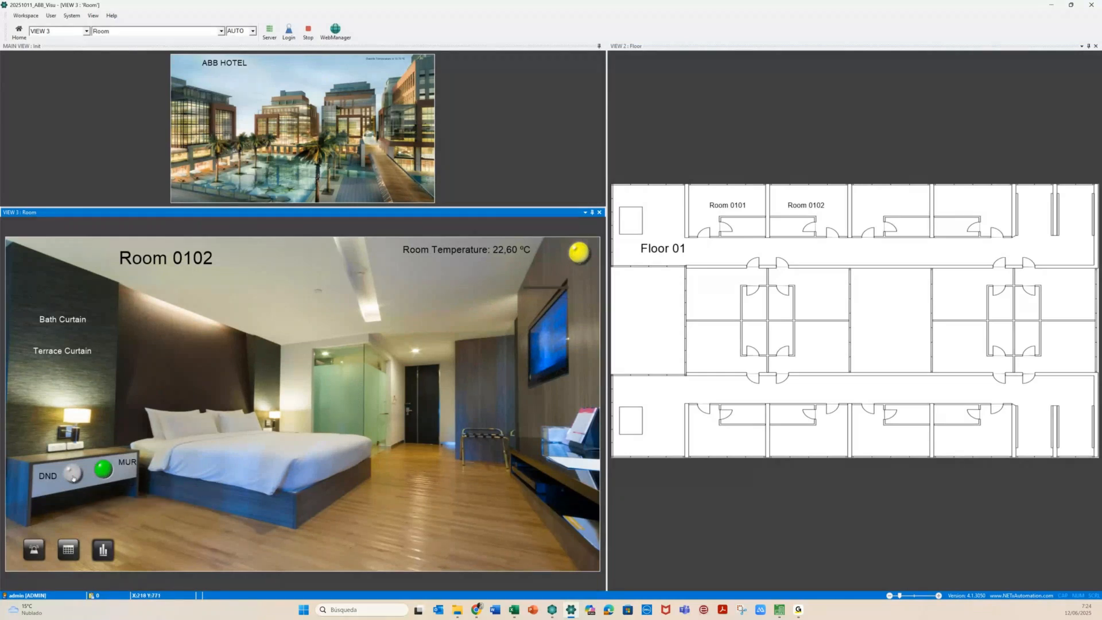
left_click(73, 476)
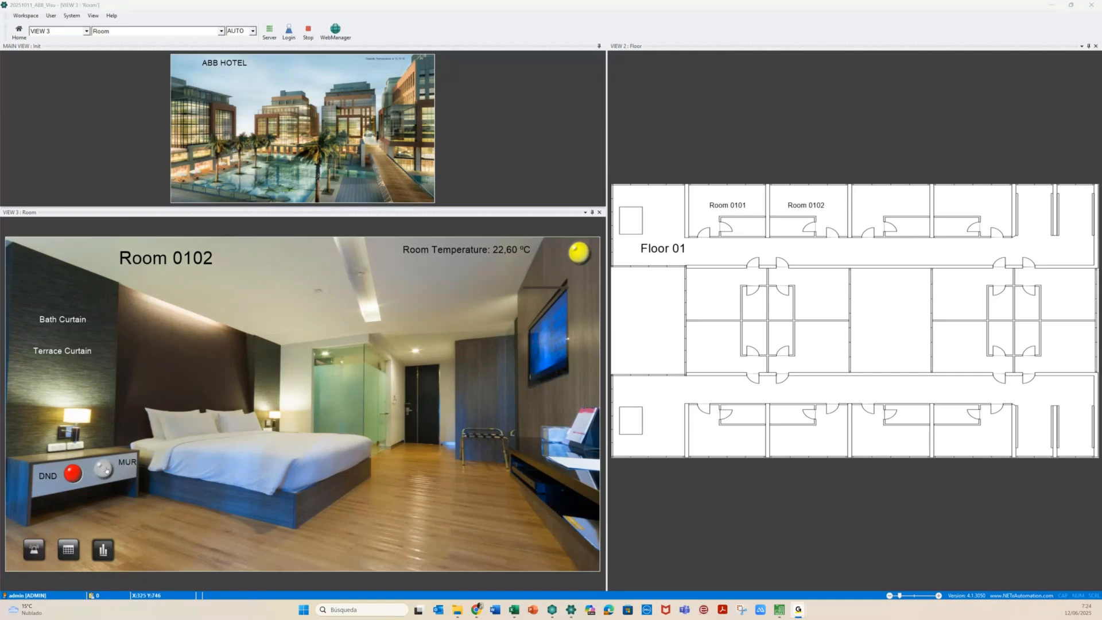
left_click(104, 470)
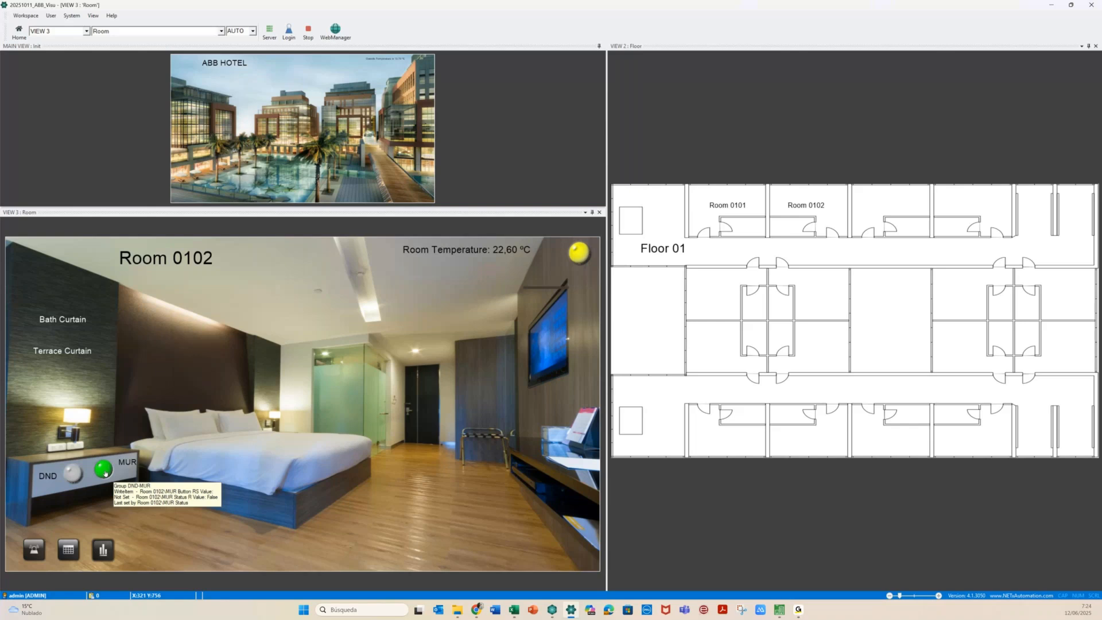
left_click(72, 474)
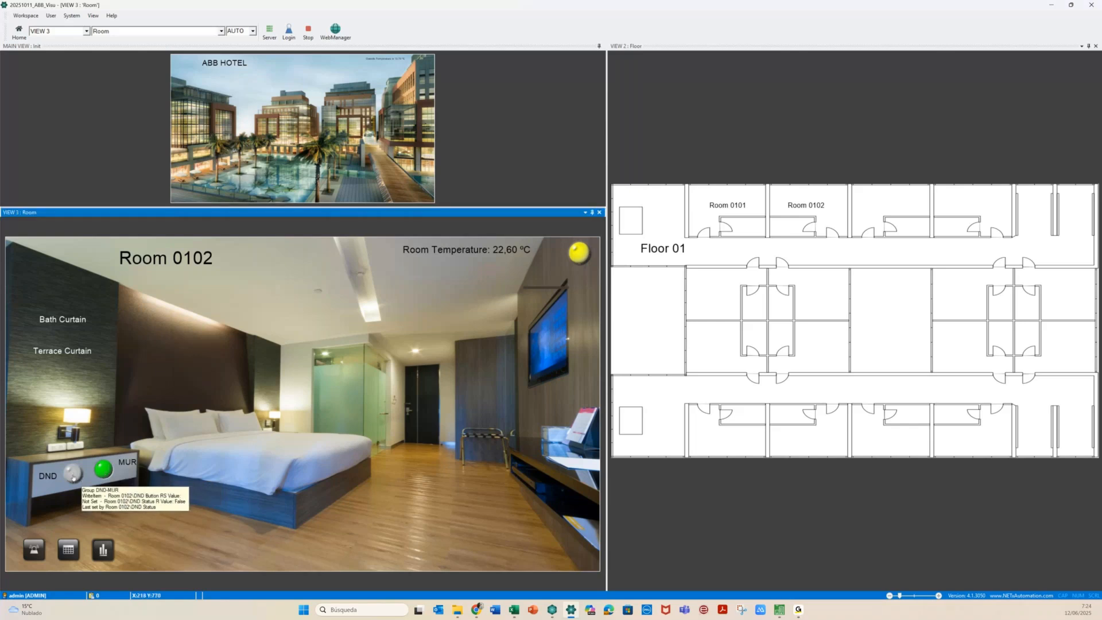
left_click(73, 477)
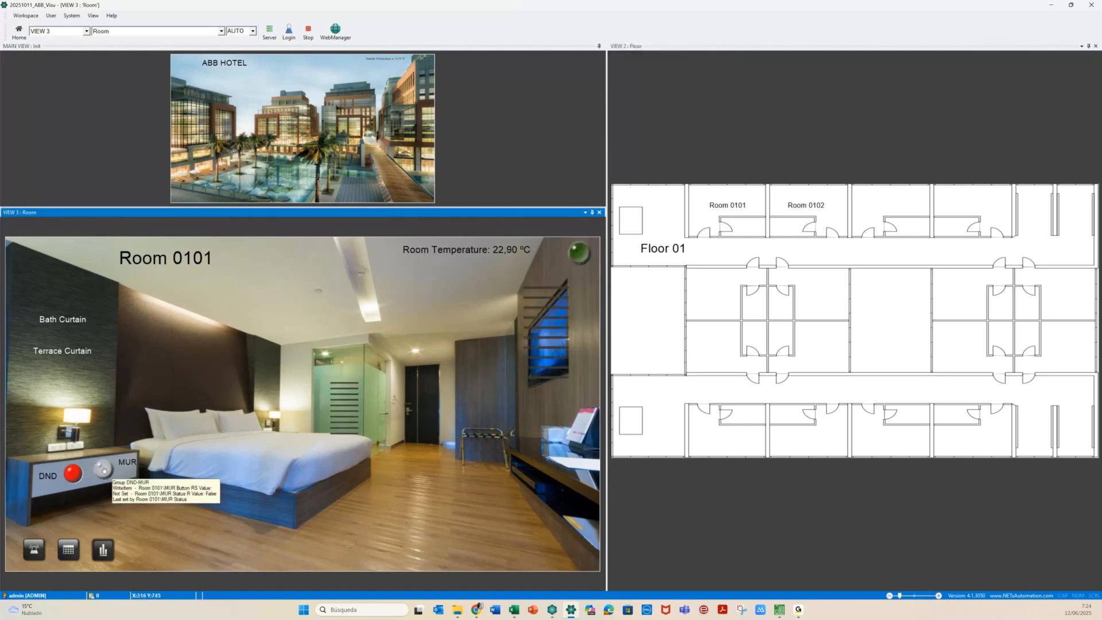
left_click(104, 470)
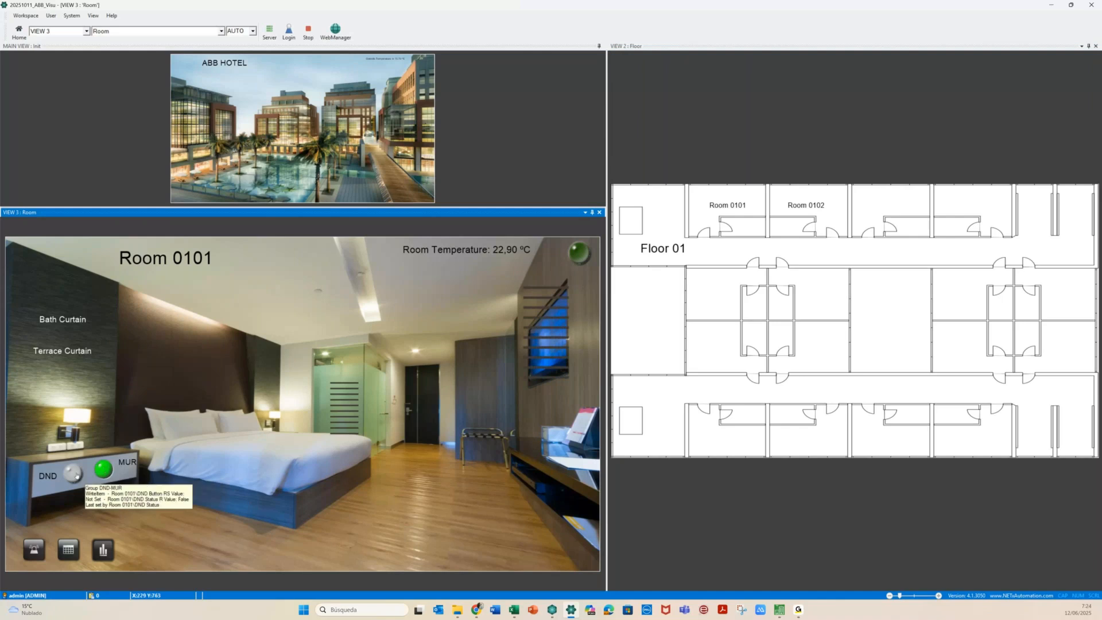
left_click(73, 473)
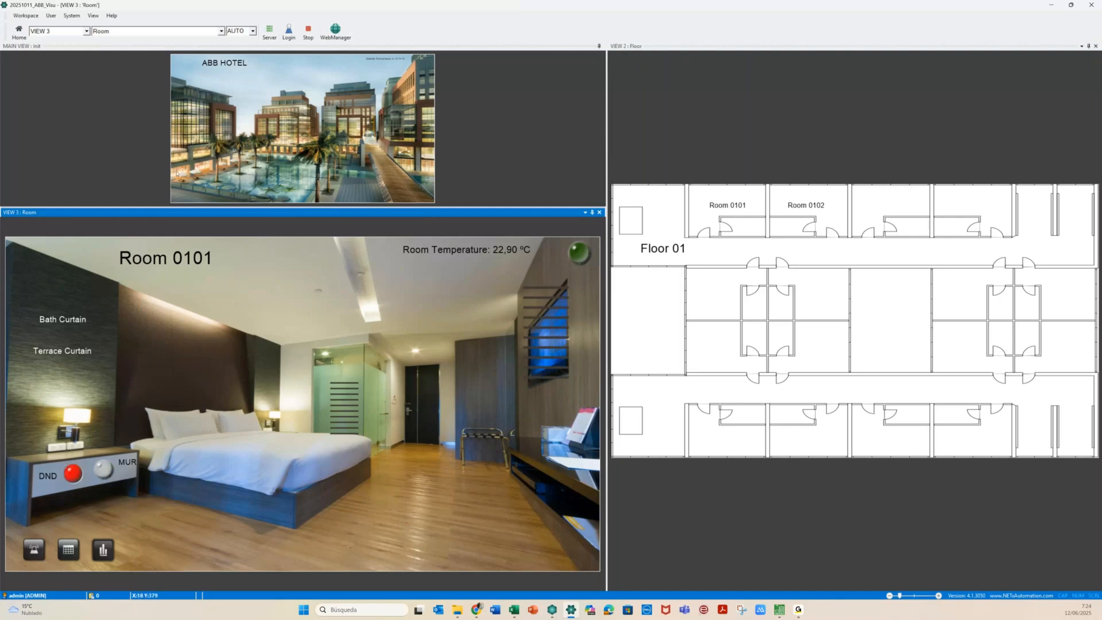
Load the Floor 04 plan, open Room 0401, and toggle DND then MUR
left_click(187, 113)
left_click(622, 263)
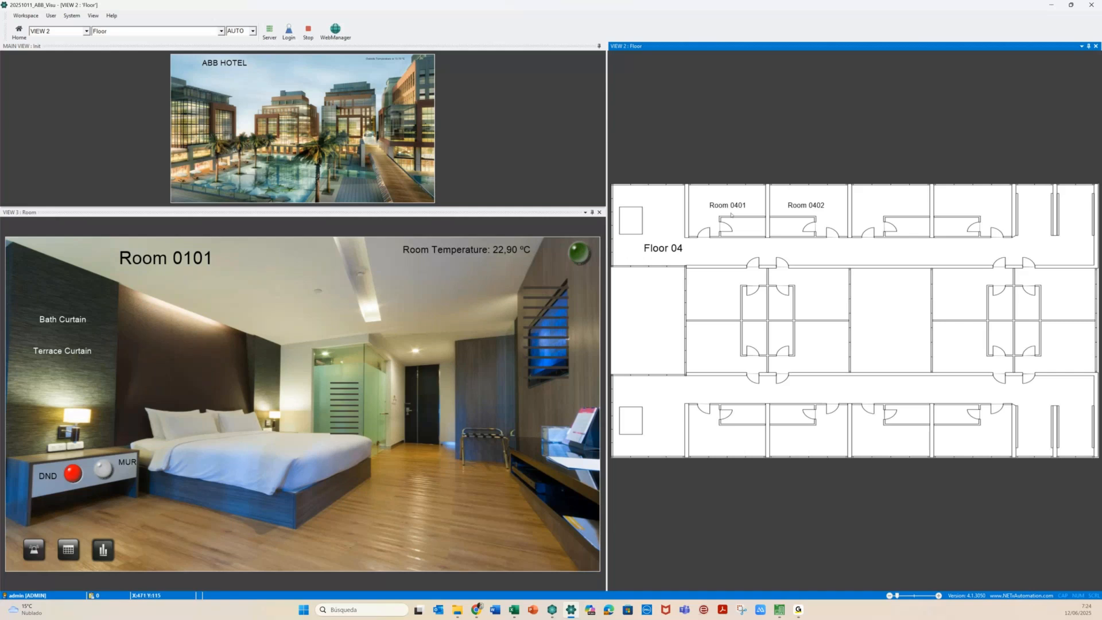
left_click(731, 215)
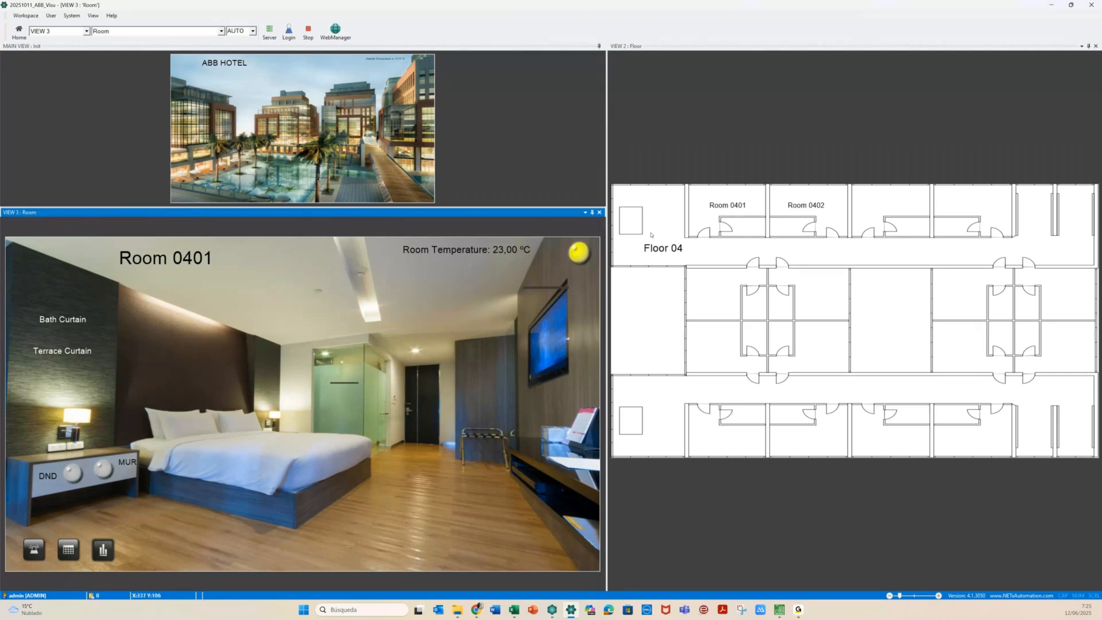
left_click(70, 475)
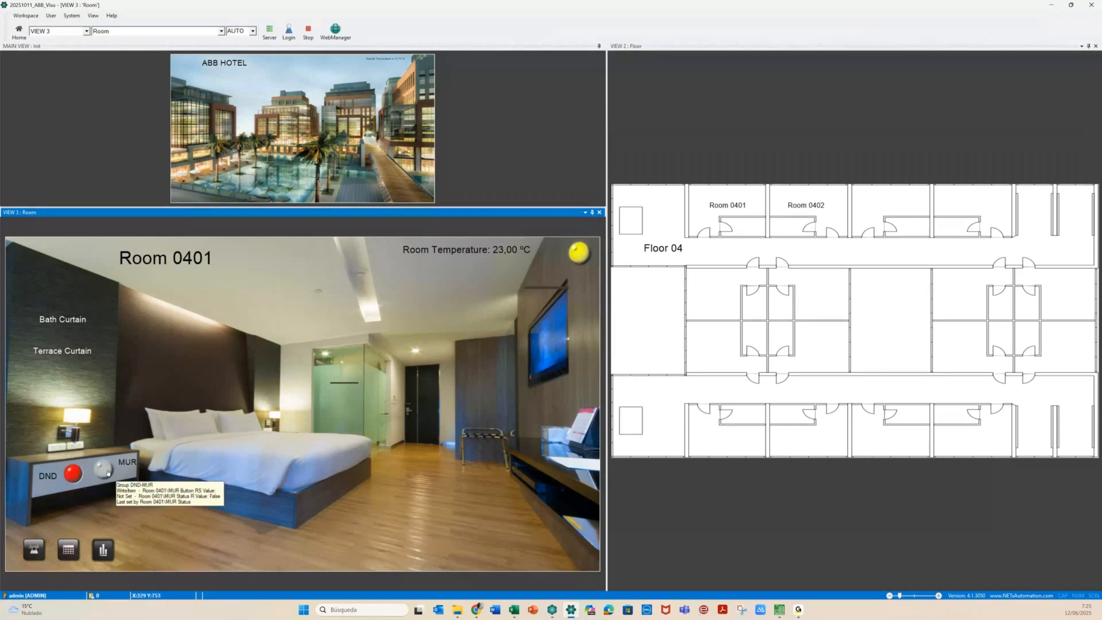
left_click(104, 469)
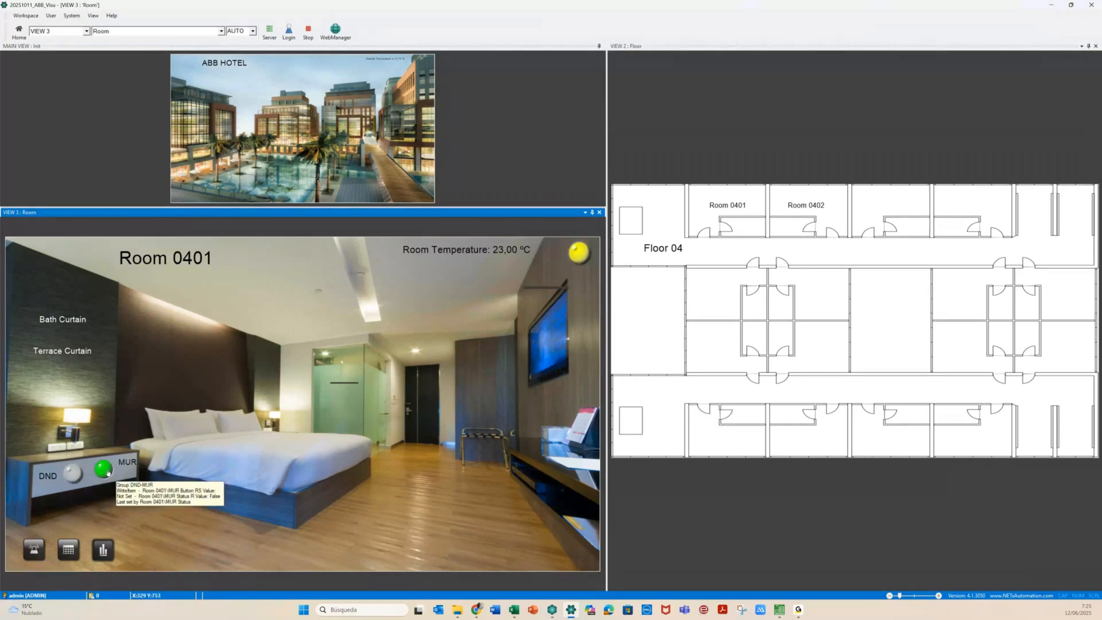
Open Room 0402 and alternate DND, MUR, and DND to confirm the toggling
left_click(819, 216)
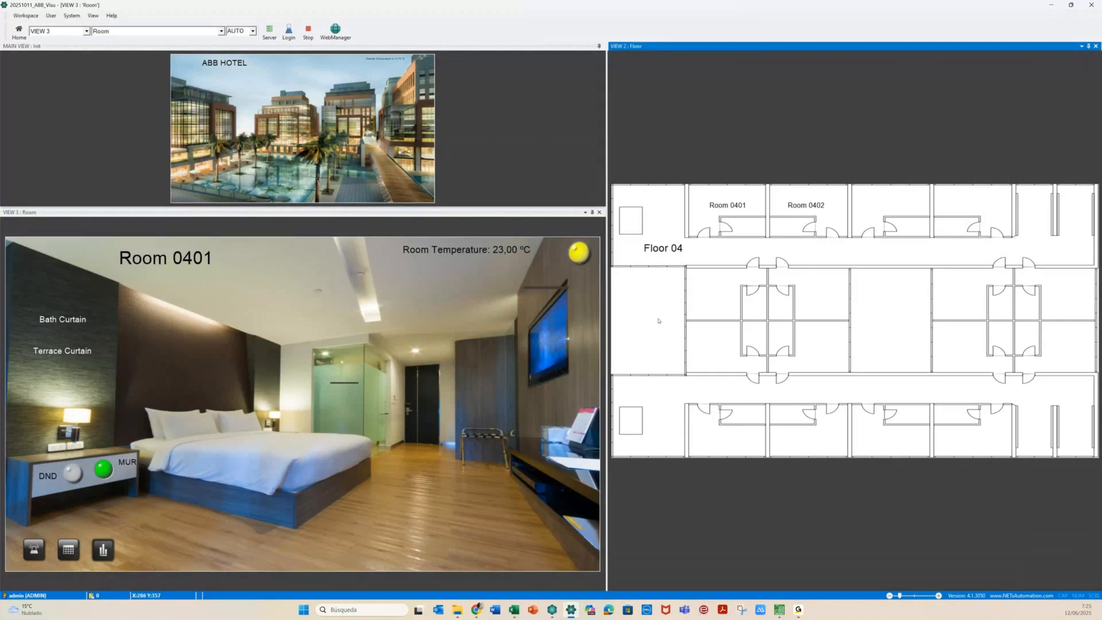
left_click(102, 471)
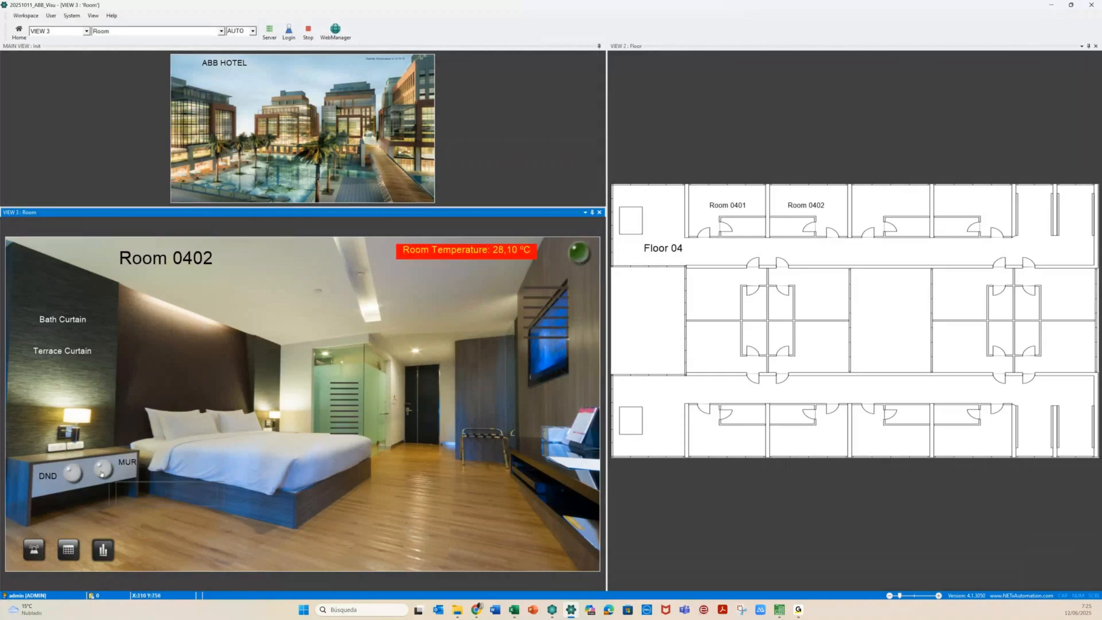
left_click(73, 474)
left_click(99, 475)
left_click(77, 477)
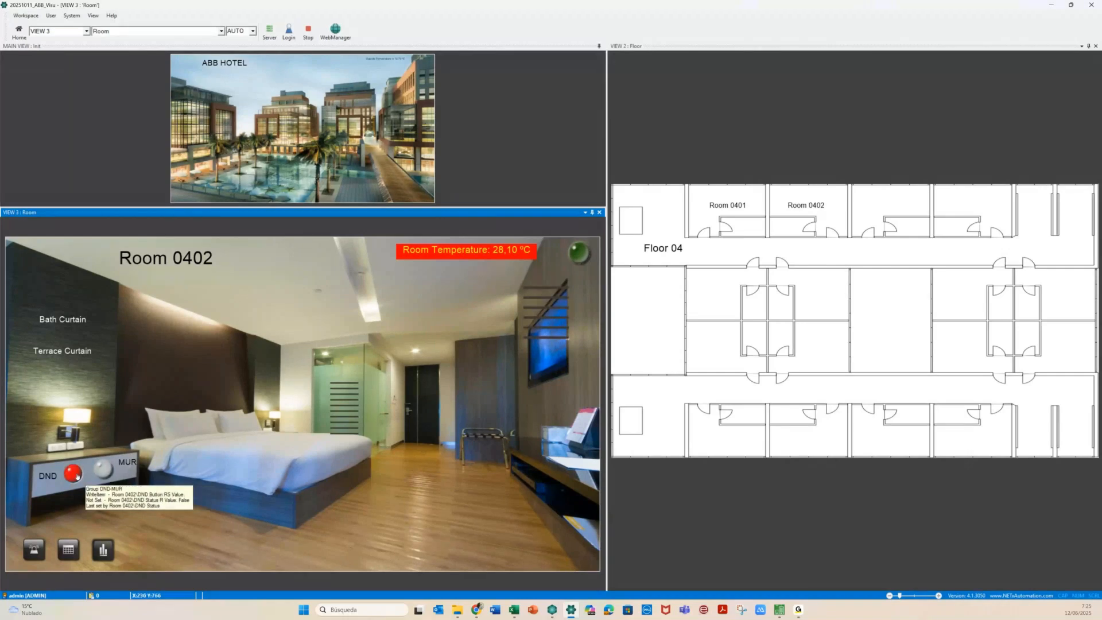
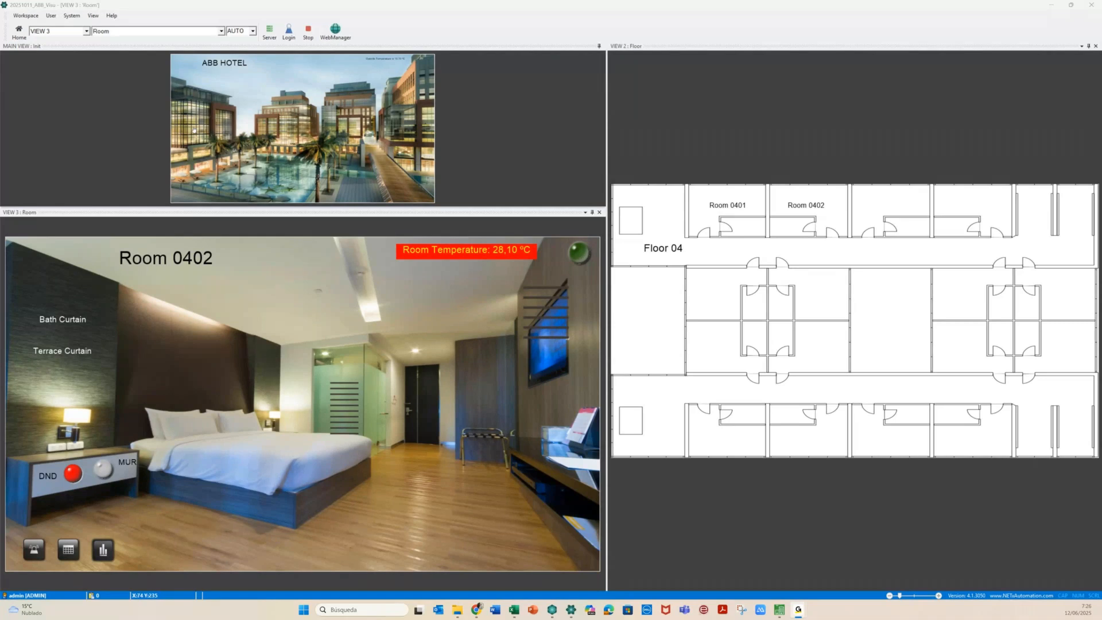
Stop the hotel visualization preview and close the object properties panel
left_click(308, 31)
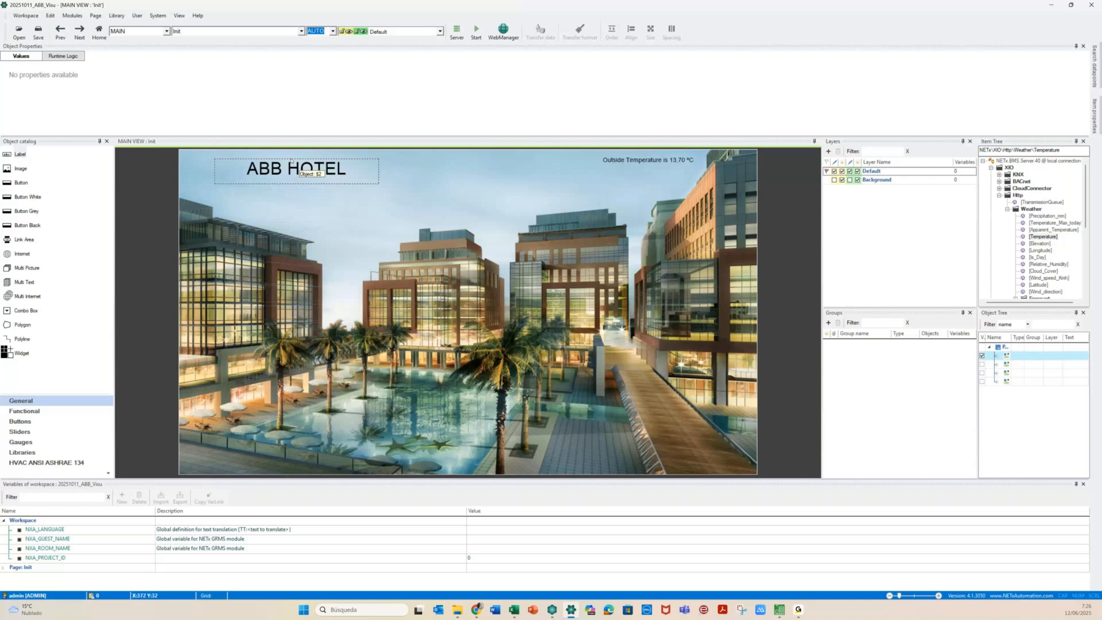
left_click(1083, 46)
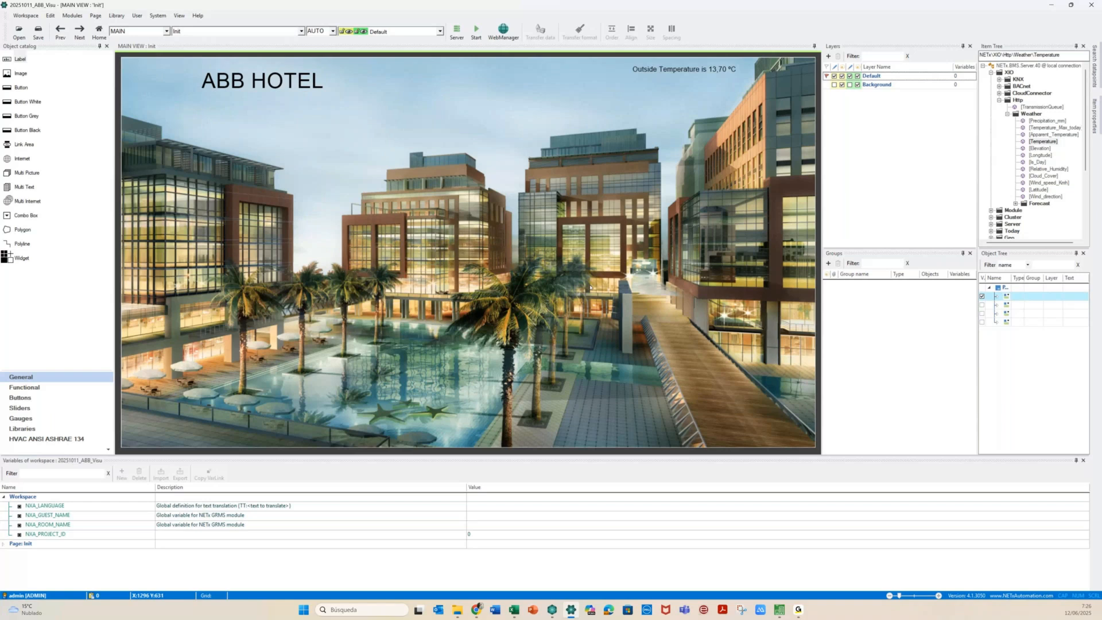
Save and transfer the workspace to the Core Server, acknowledge it, and switch to Web Manager
left_click(34, 16)
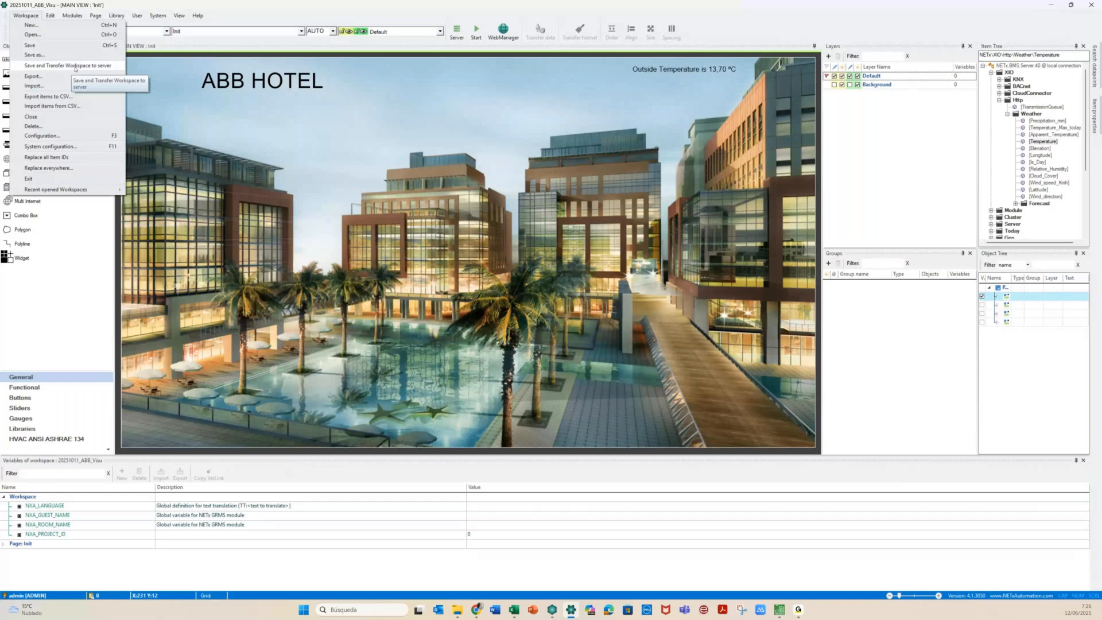
left_click(75, 68)
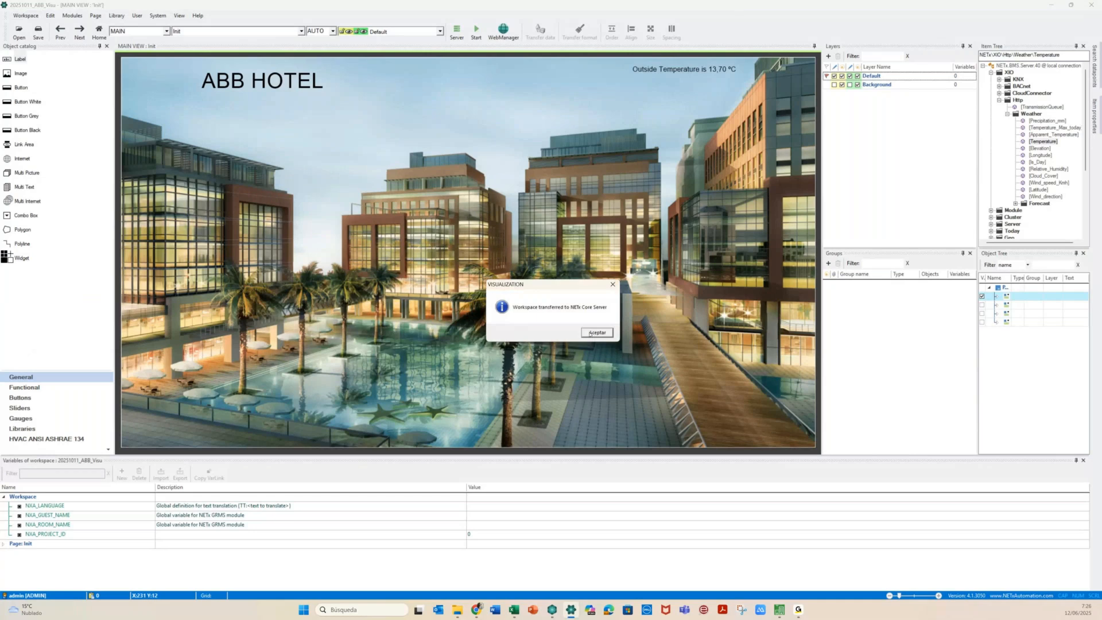
left_click(591, 333)
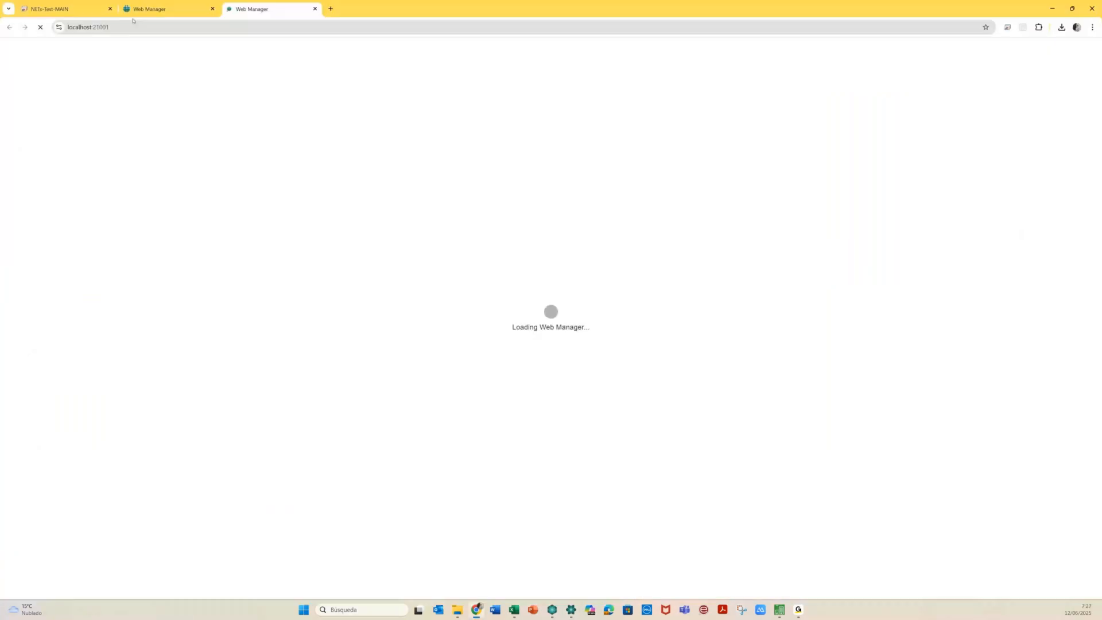
left_click(177, 9)
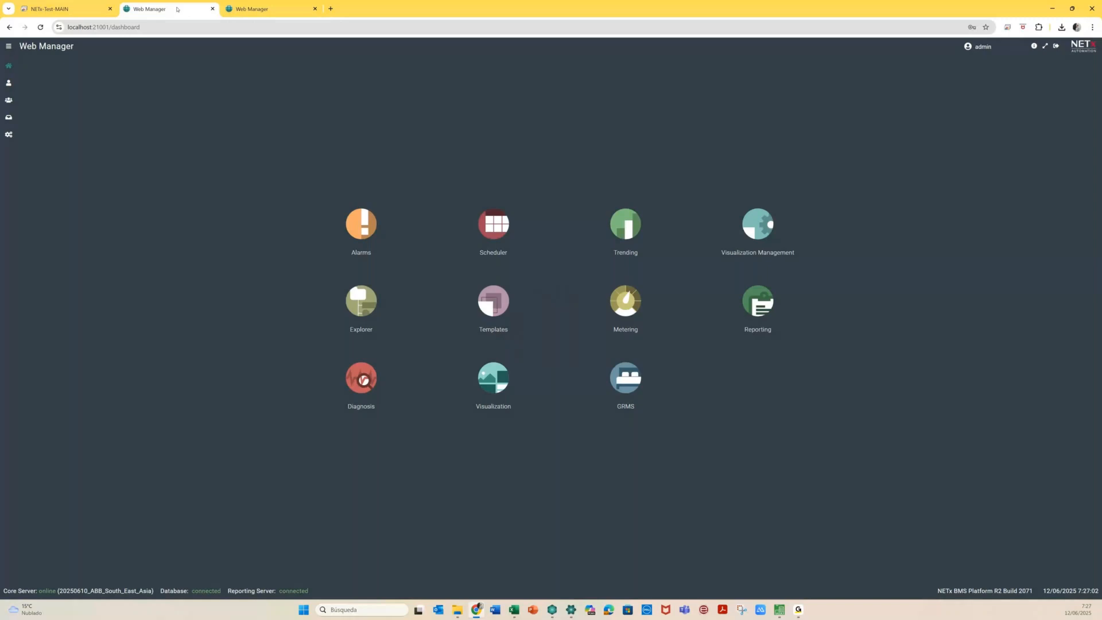
Close the duplicate Web Manager tab and open the visualization projects list
left_click(284, 8)
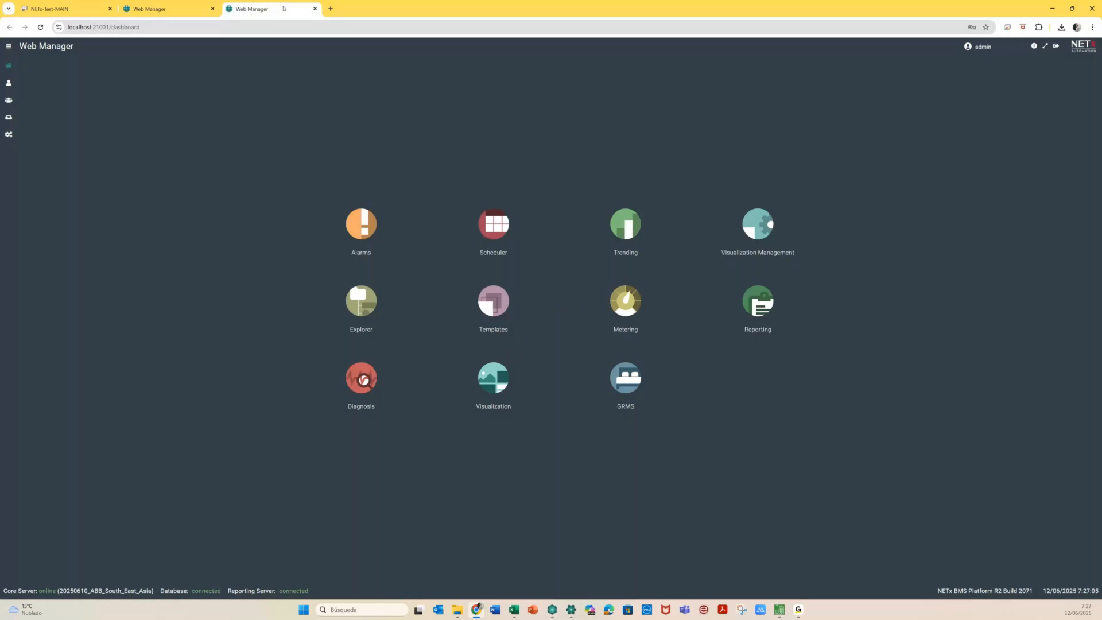
left_click(314, 8)
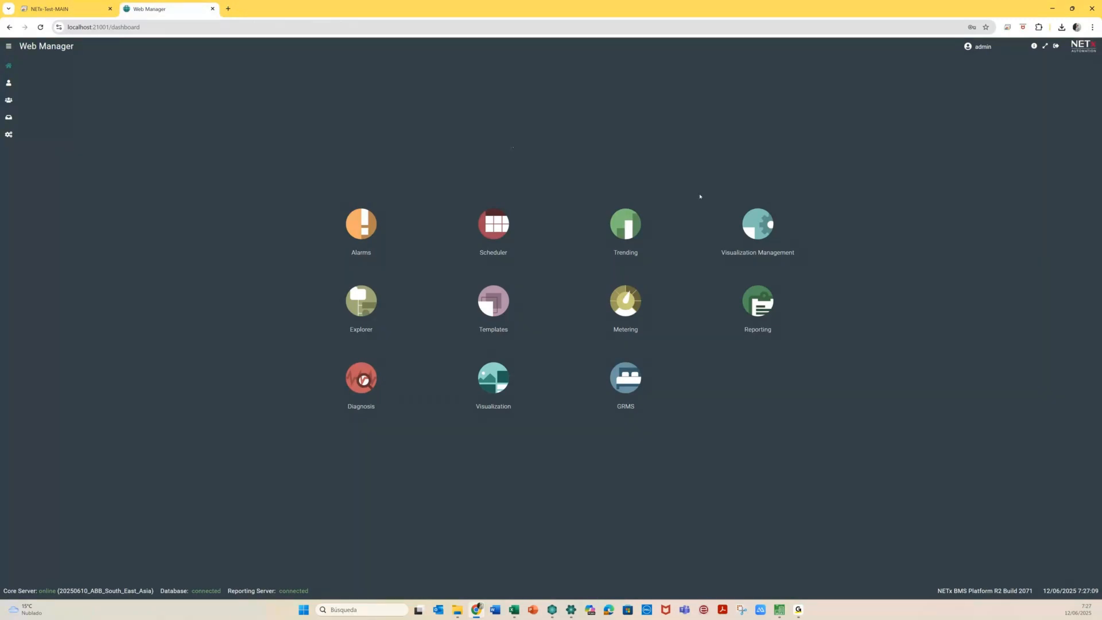
left_click(754, 222)
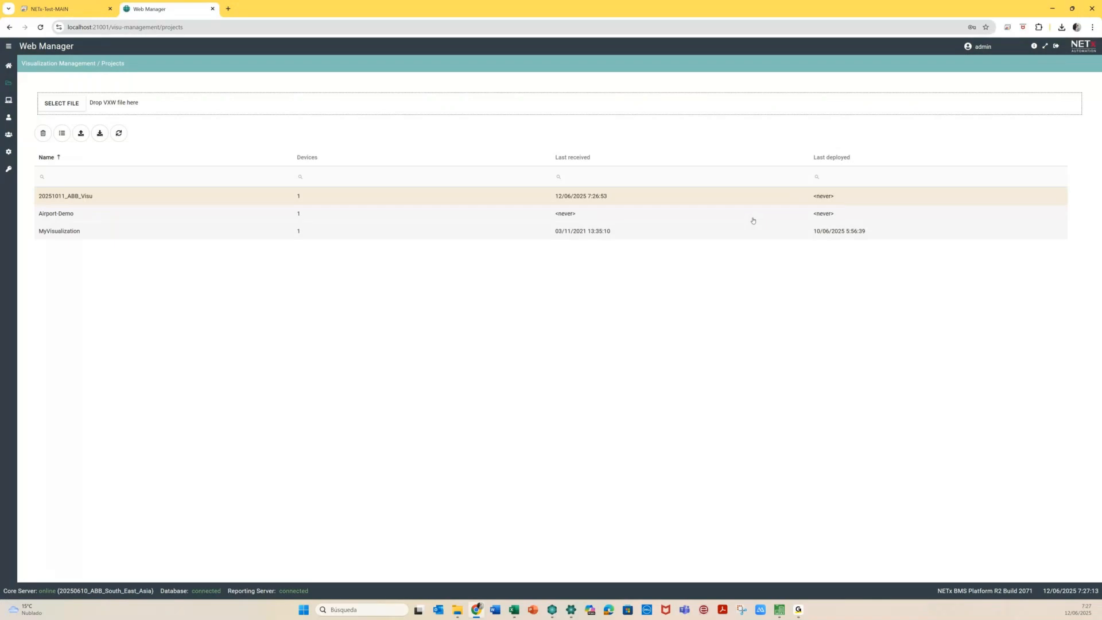
Delete the MyVisualization and Airport-Demo projects, leaving 20251011_ABB_Visu selected
left_click(219, 235)
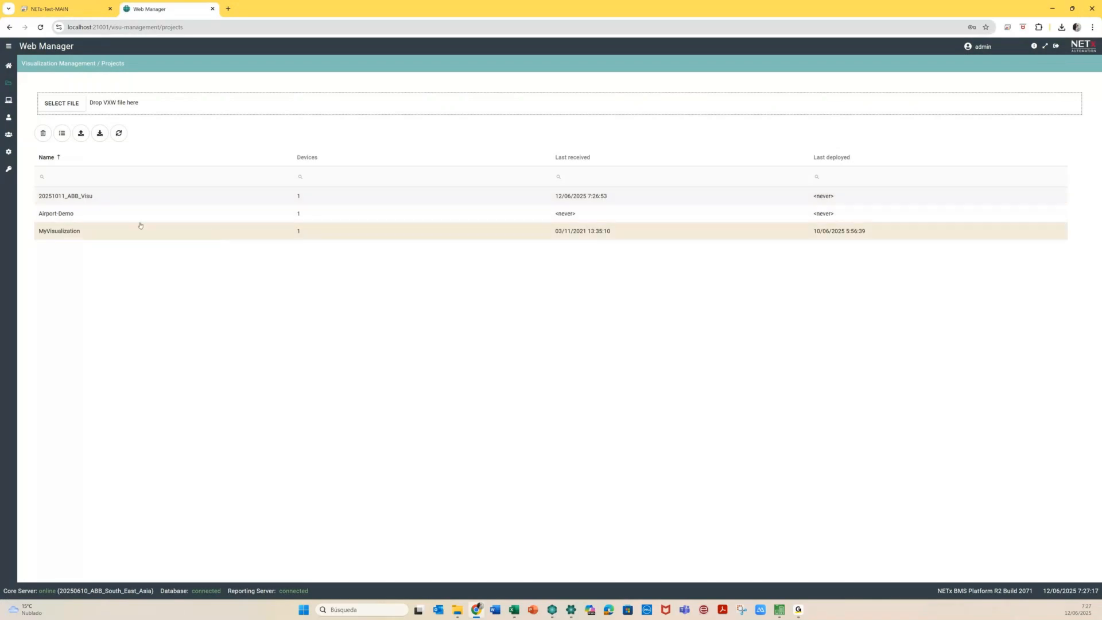
left_click(43, 133)
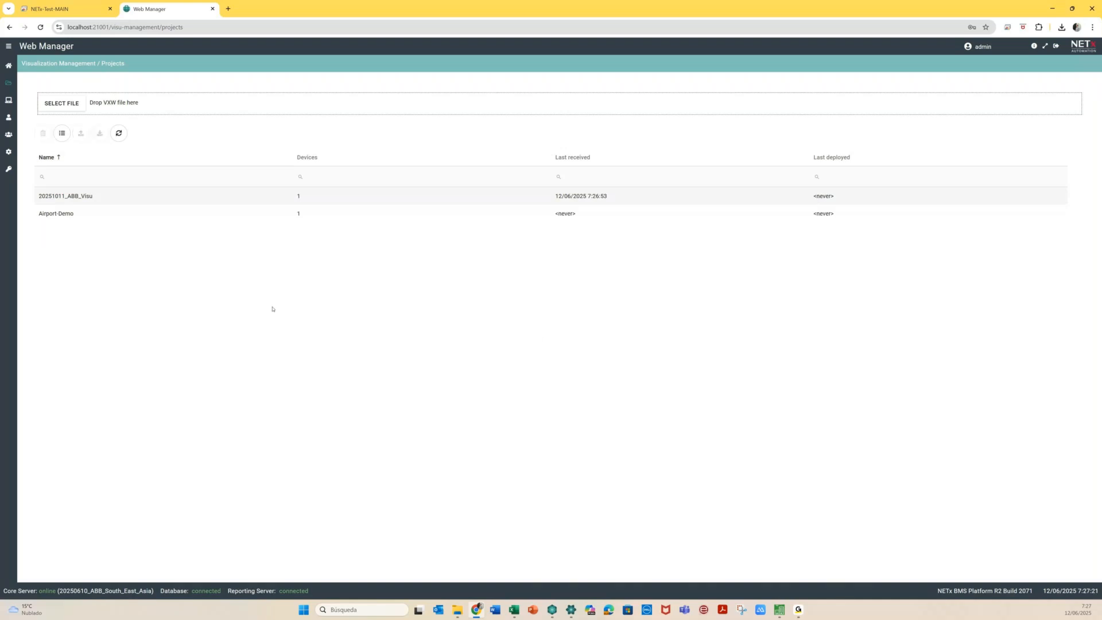
left_click(281, 220)
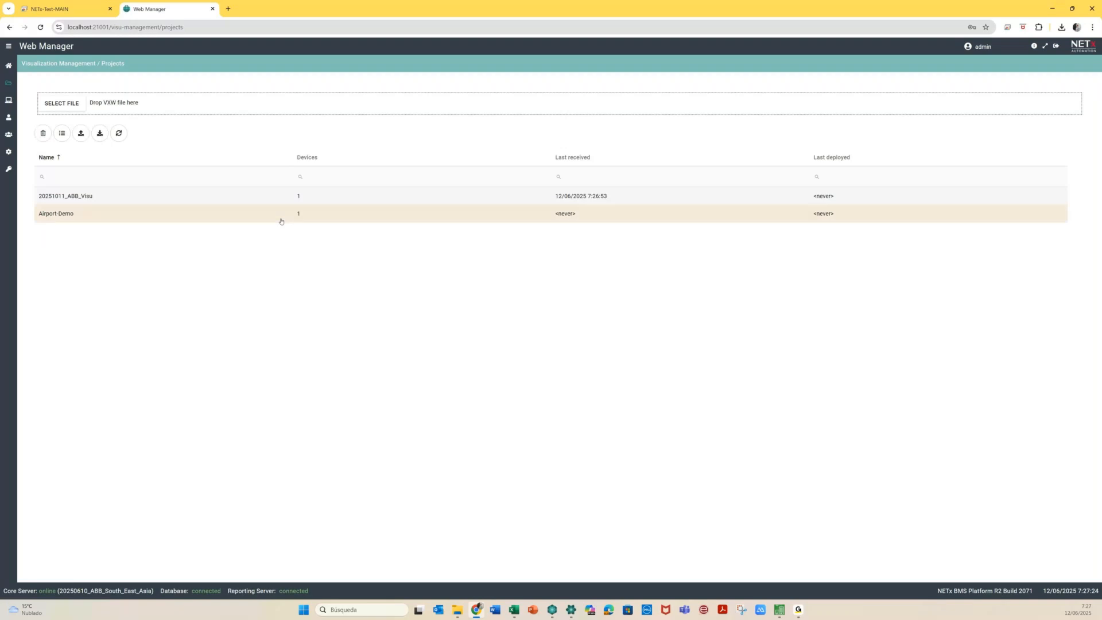
left_click(43, 134)
left_click(535, 341)
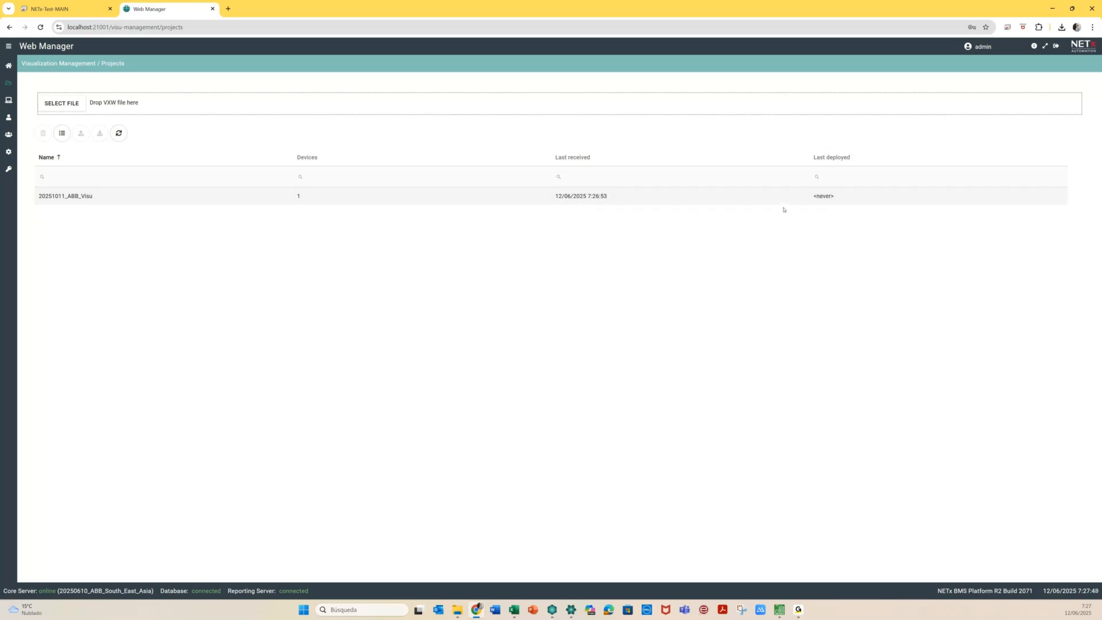
left_click(141, 201)
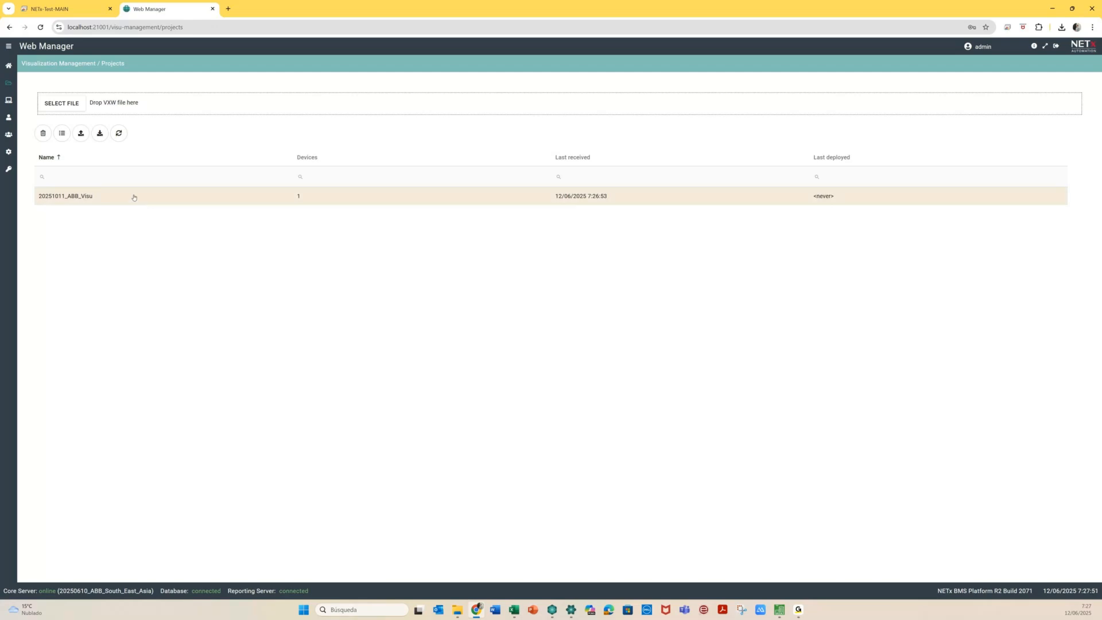
Deploy 20251011_ABB_Visu and refresh so Last deployed shows 12/06/2025 7:27:56
left_click(81, 134)
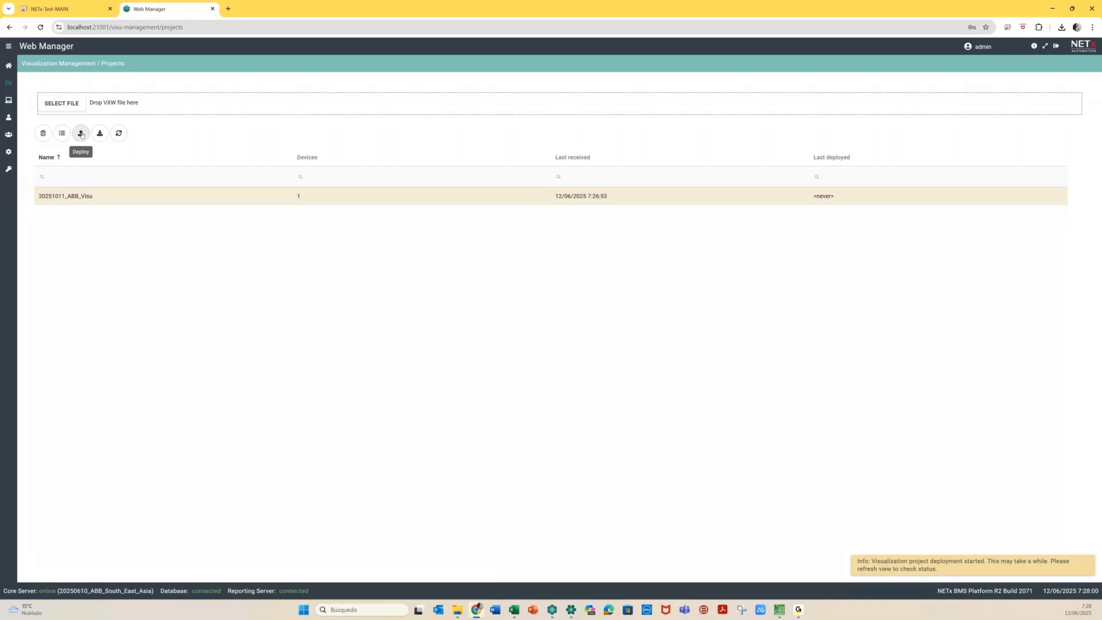
left_click(120, 133)
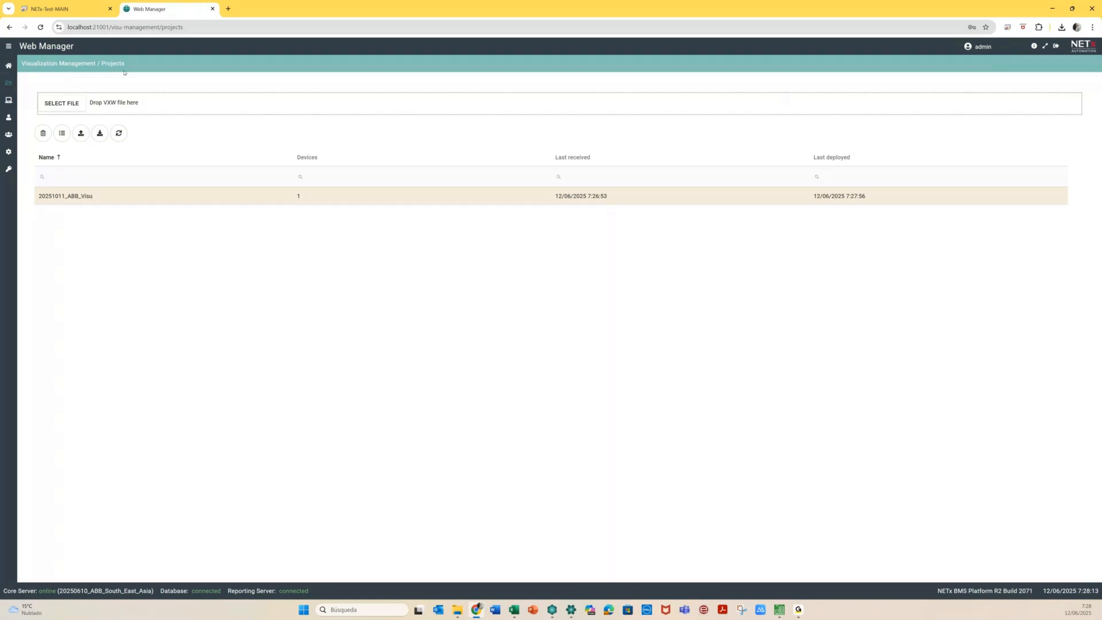
Delete the MyDevice and Airport-Demo_1 devices from the Devices list
left_click(9, 101)
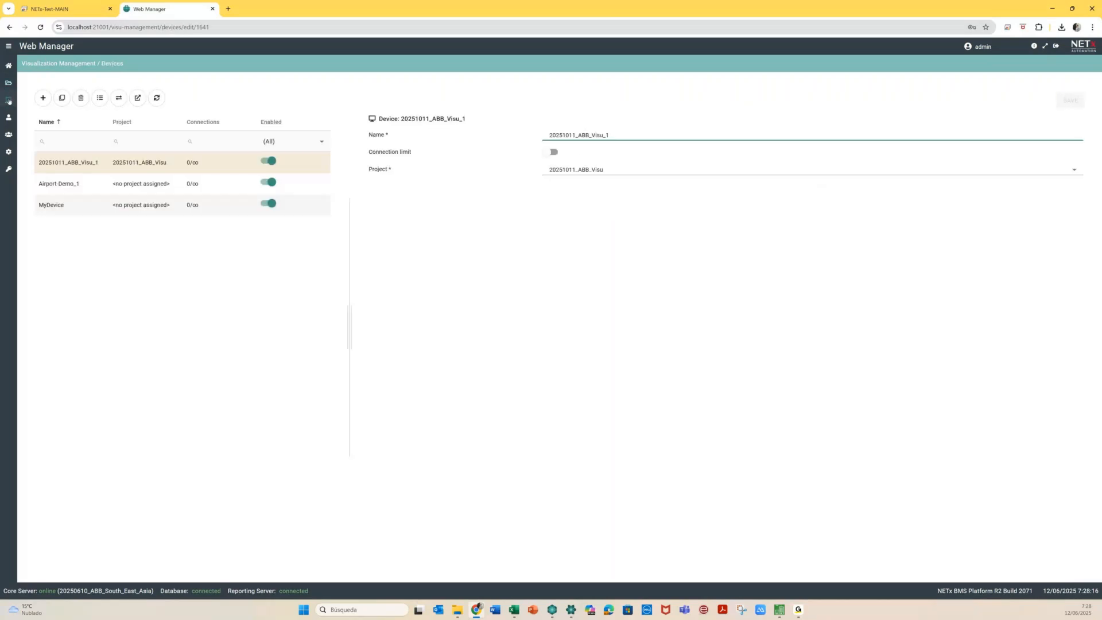
left_click(98, 206)
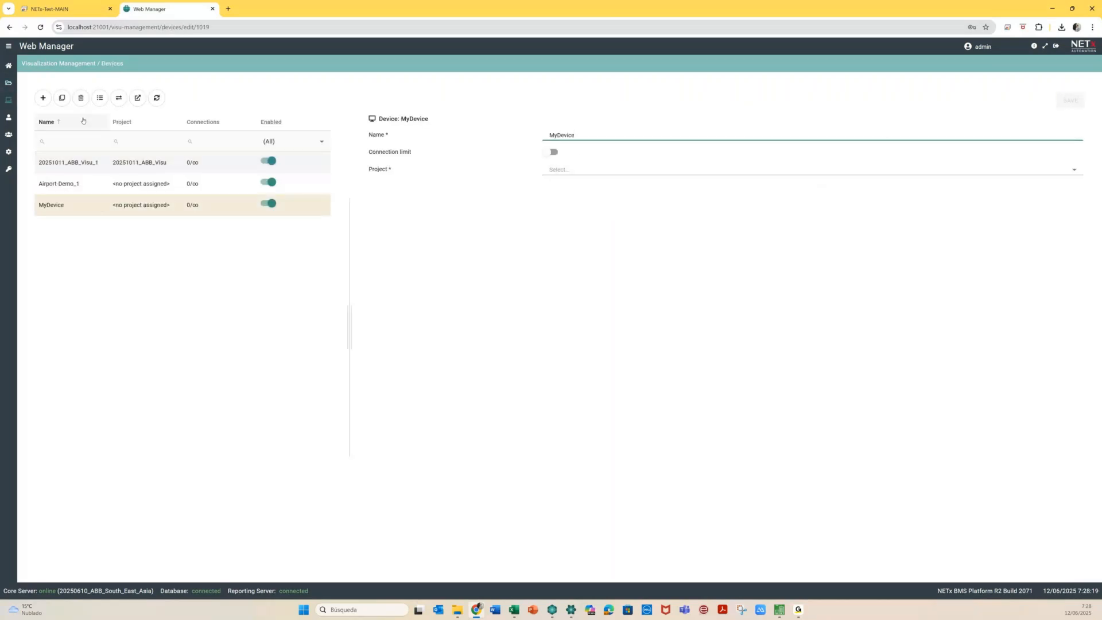
left_click(81, 98)
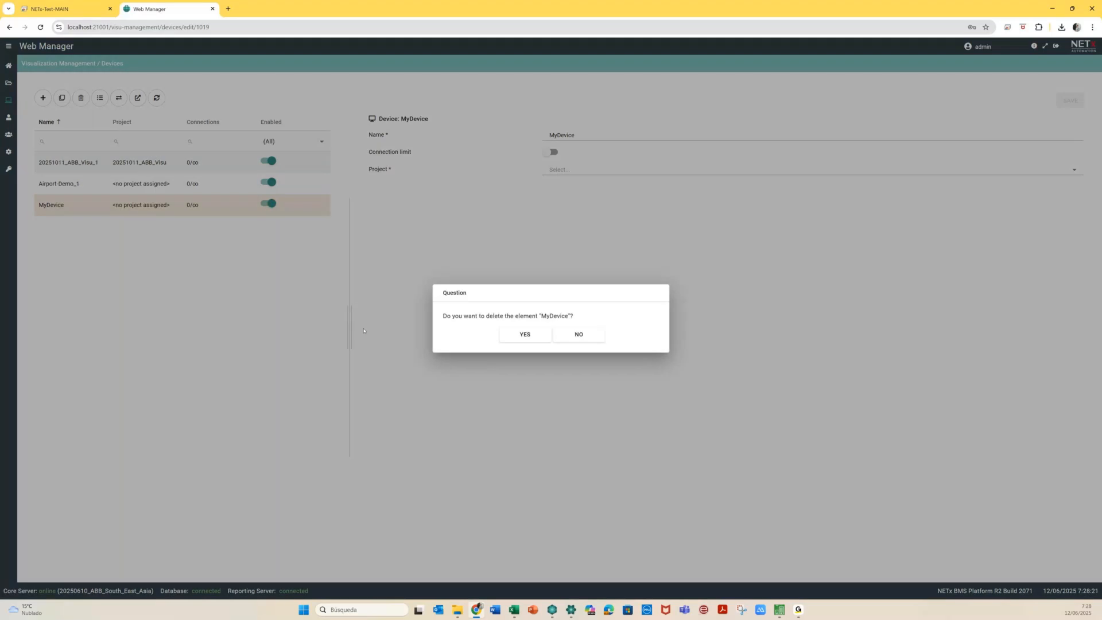
key("Return")
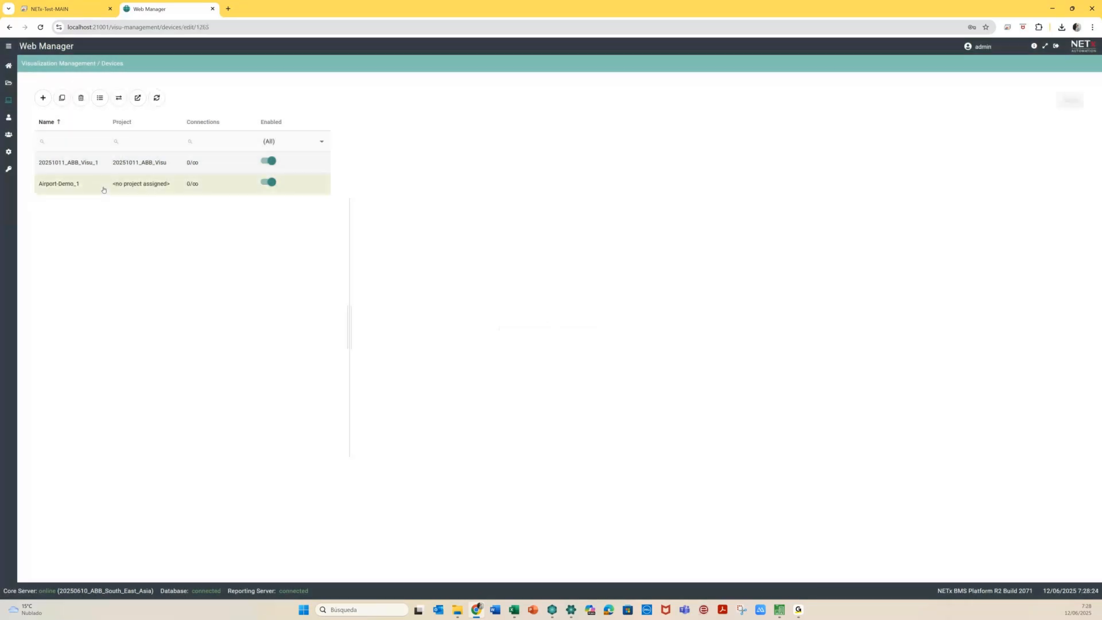
left_click(81, 98)
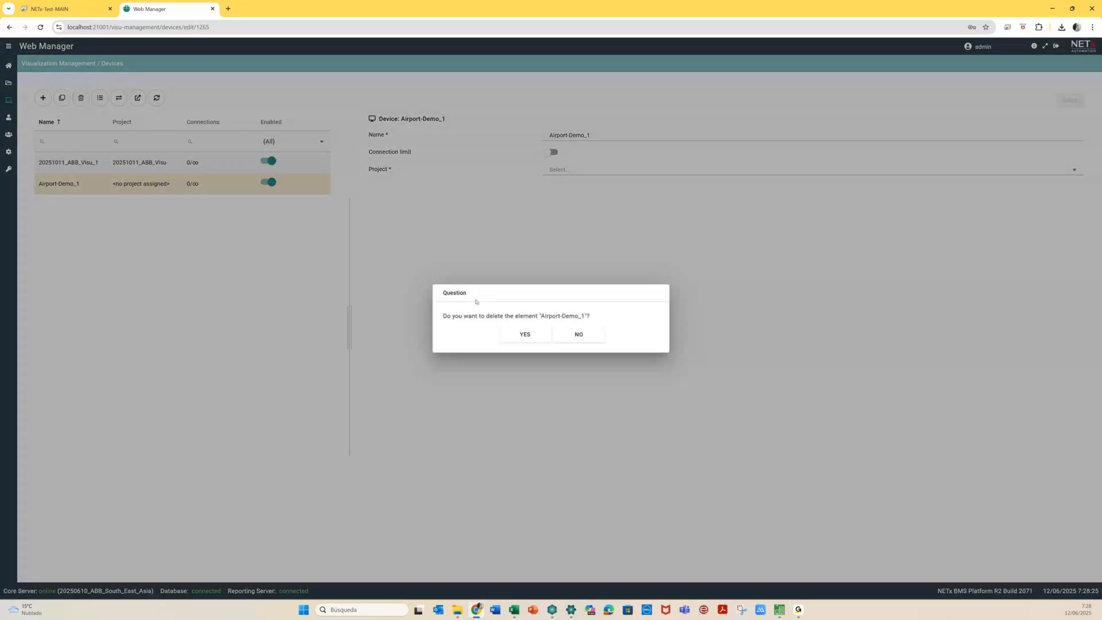
key("Return")
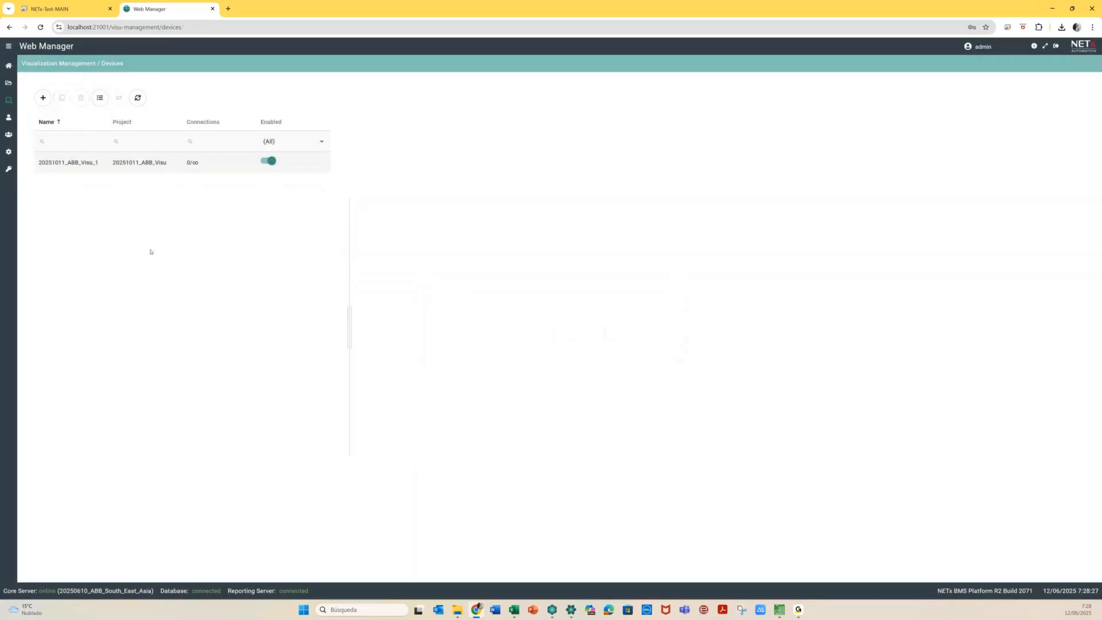
Rename the 20251011_ABB_Visu_1 device to WEB
left_click(215, 164)
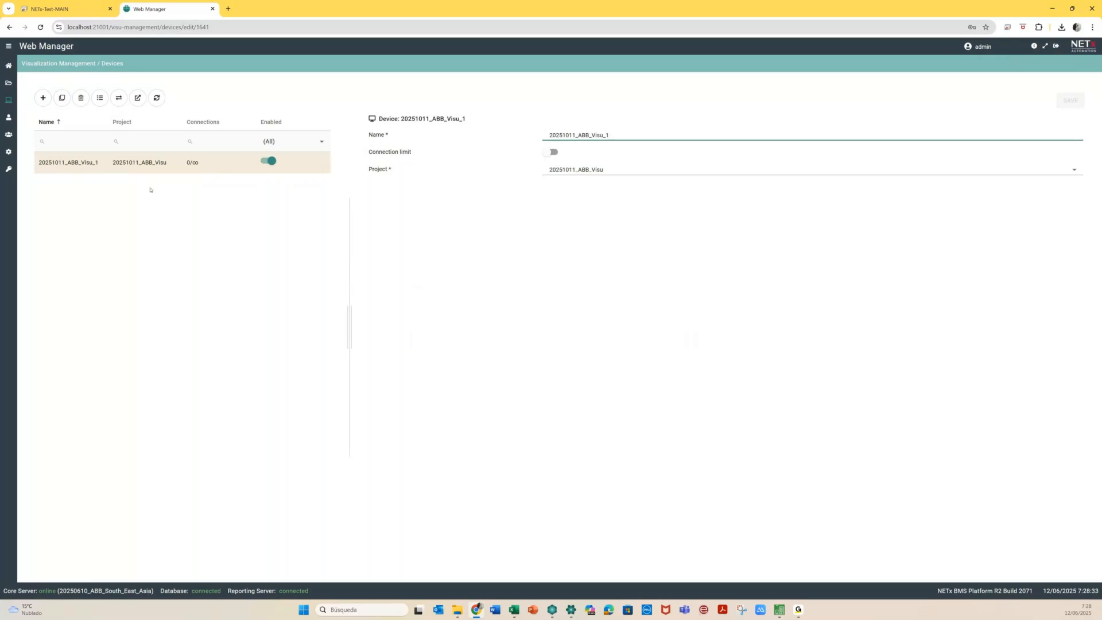
left_click_drag(621, 132, 546, 136)
type("WEB")
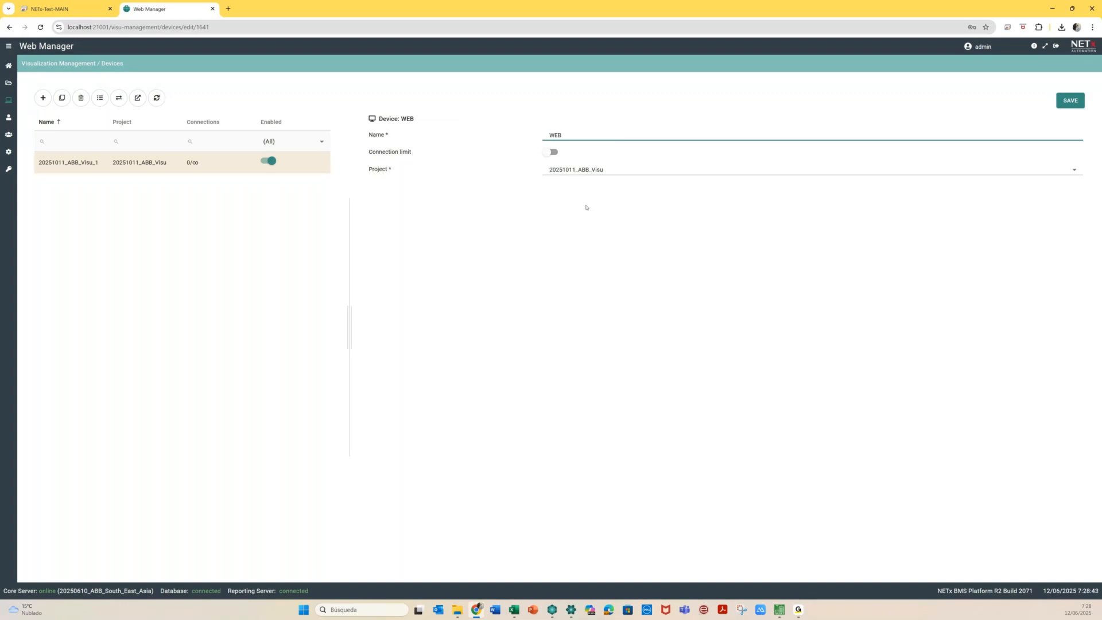
left_click(587, 208)
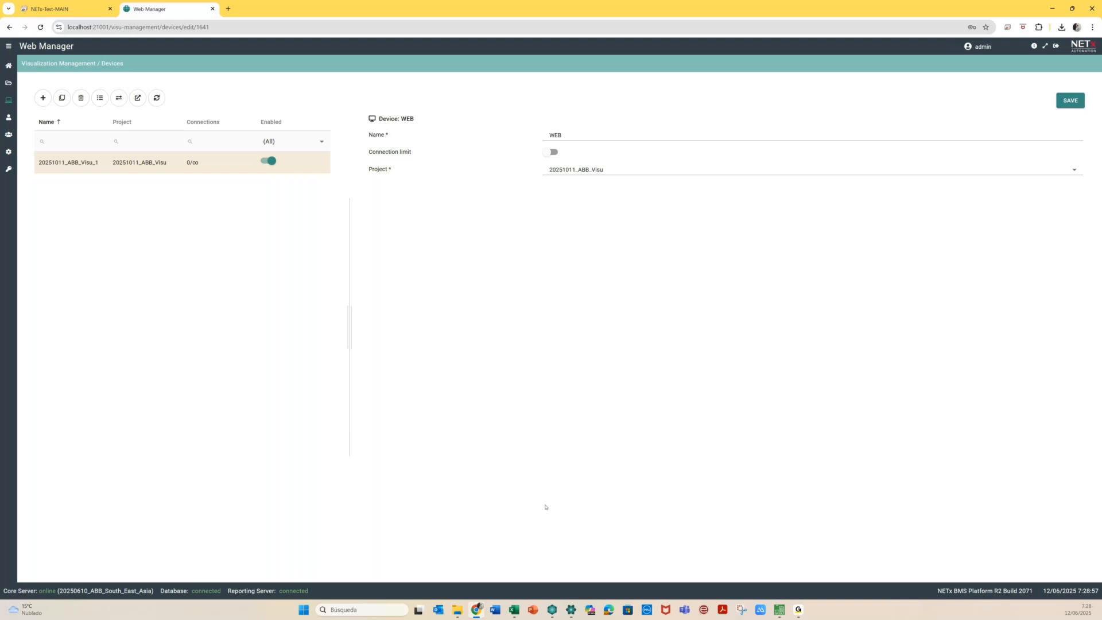
mouse_move(553, 614)
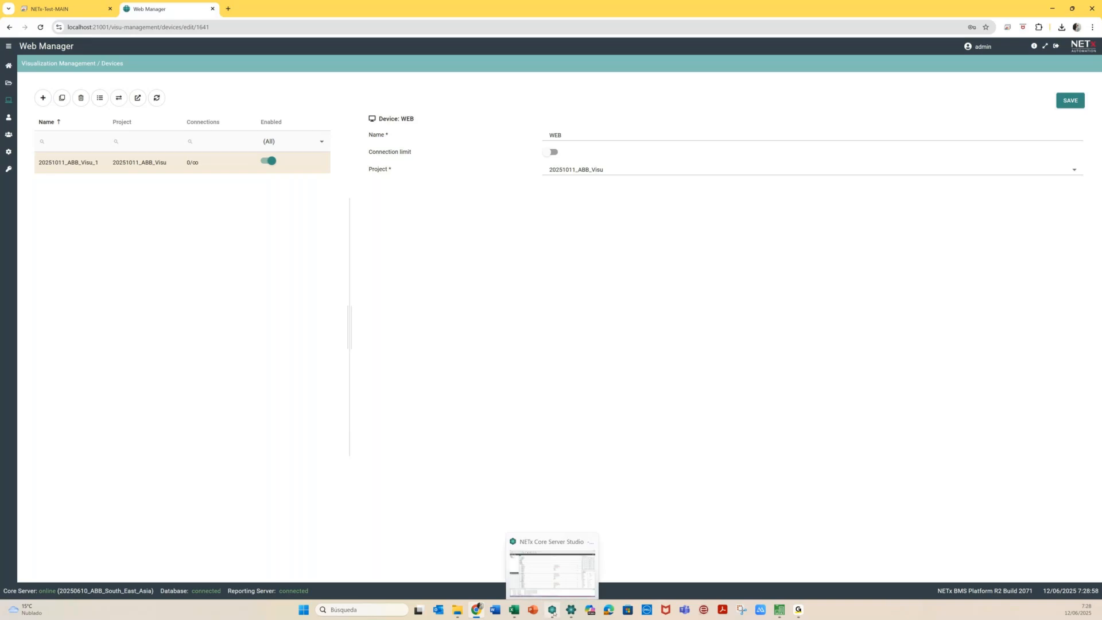
left_click(553, 613)
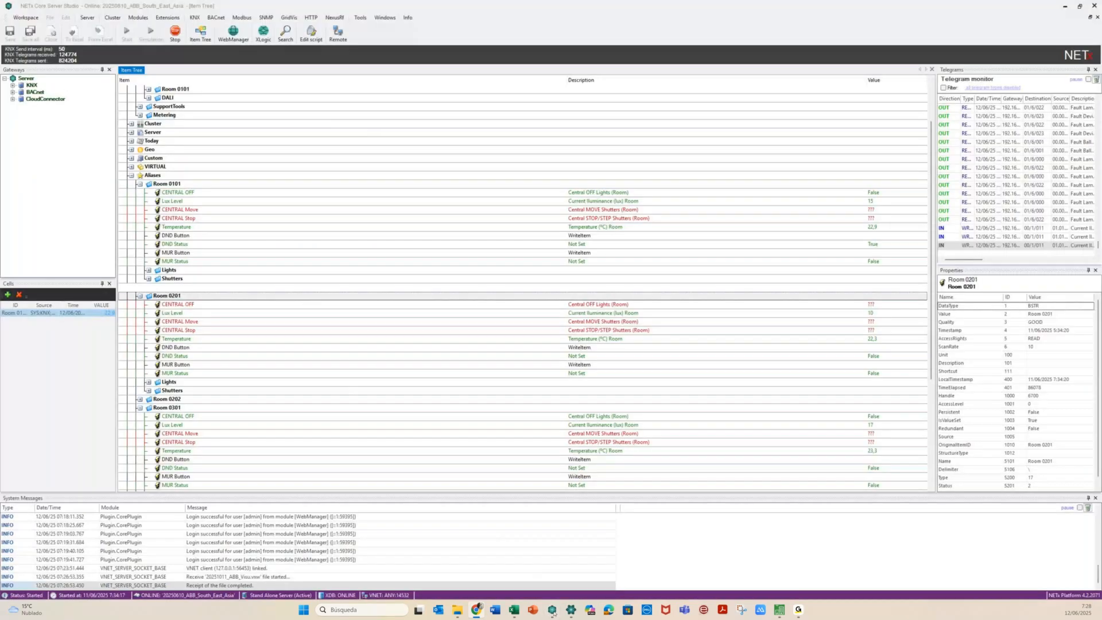
left_click(132, 175)
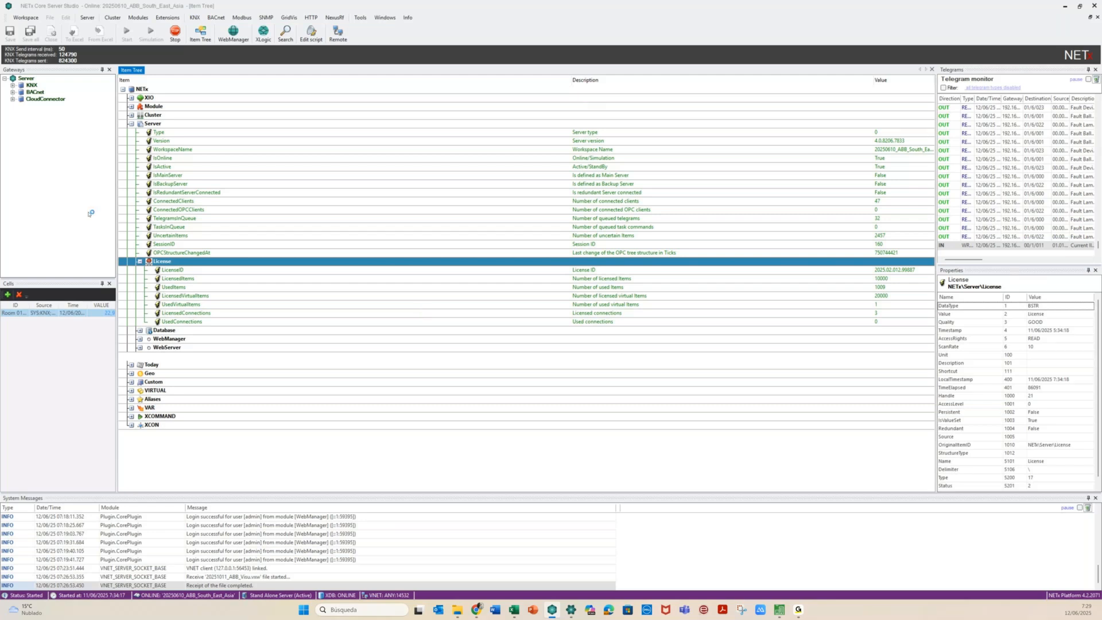
key("alt+Tab")
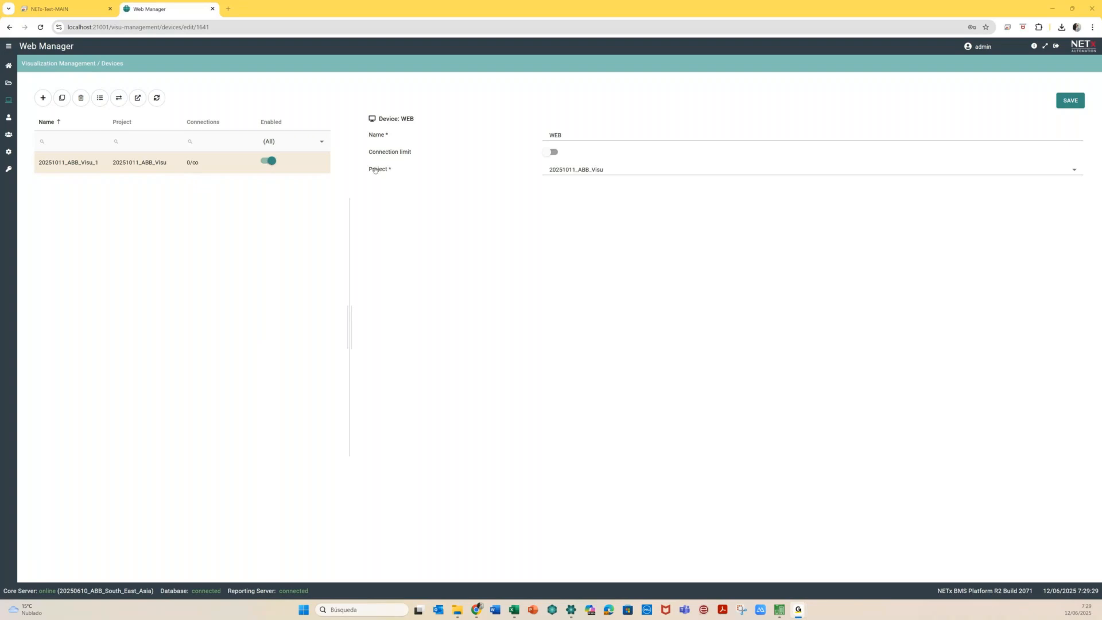
Enable the WEB device's connection limit and try values such as 02 and 12
left_click(553, 153)
left_click(577, 152)
key("BackSpace")
key("BackSpace")
type("02")
left_click_drag(570, 152, 579, 155)
key("BackSpace")
type("12")
key("BackSpace")
key("BackSpace")
Turn the connection limit off, save the WEB device, and open its visualization
left_click(544, 156)
left_click(1063, 102)
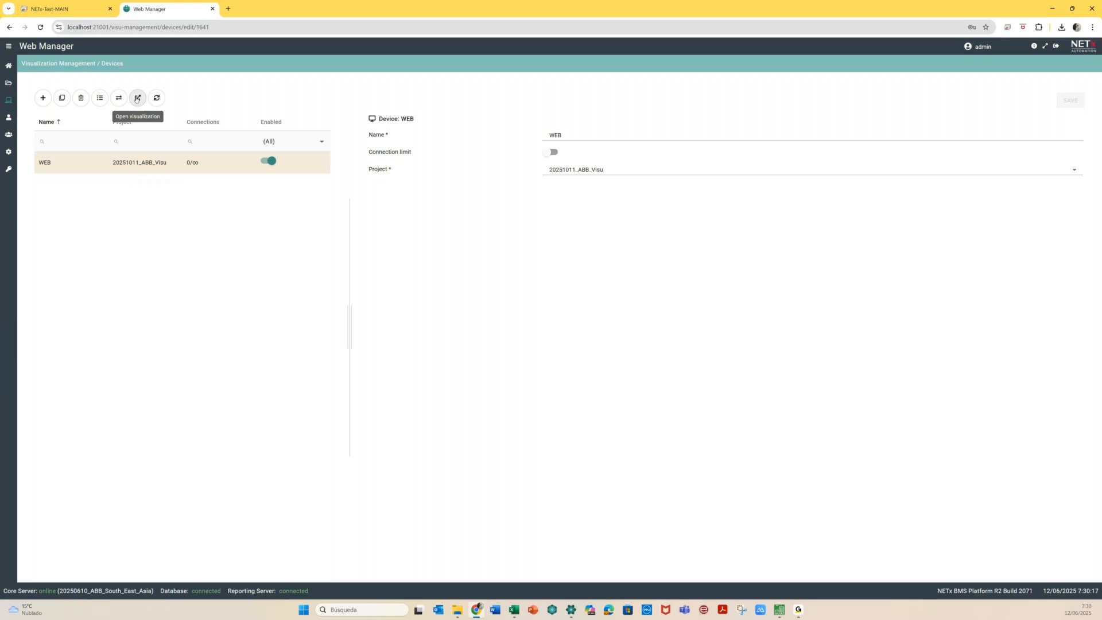
left_click(137, 98)
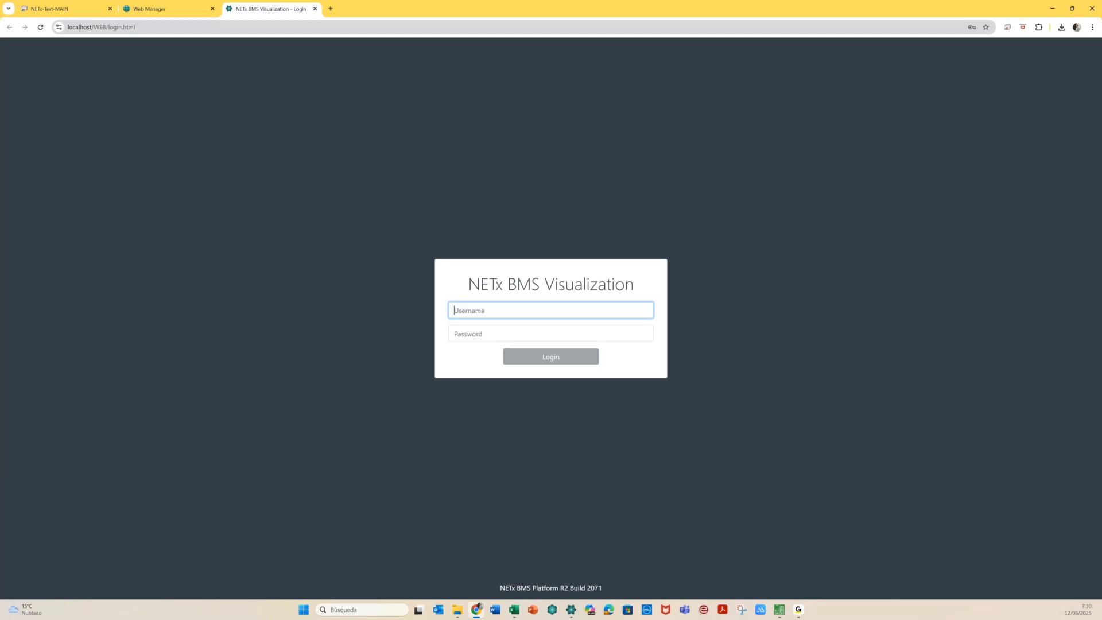
Log in as admin with the account password to reach the ABB HOTEL page
left_click(465, 311)
type("admin")
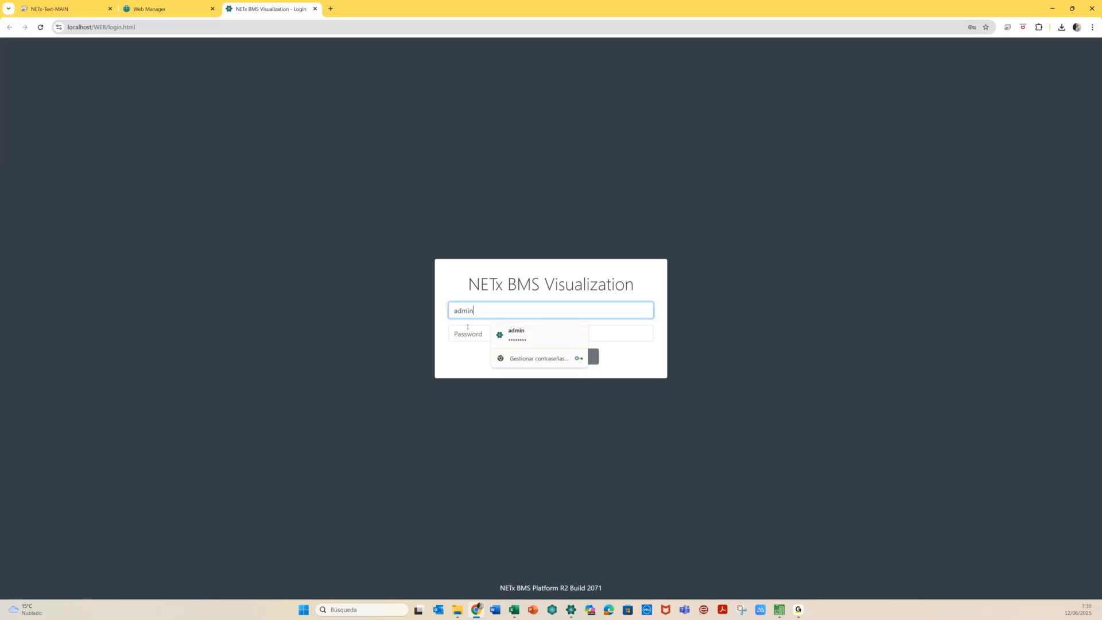
left_click(470, 331)
type("••••••••")
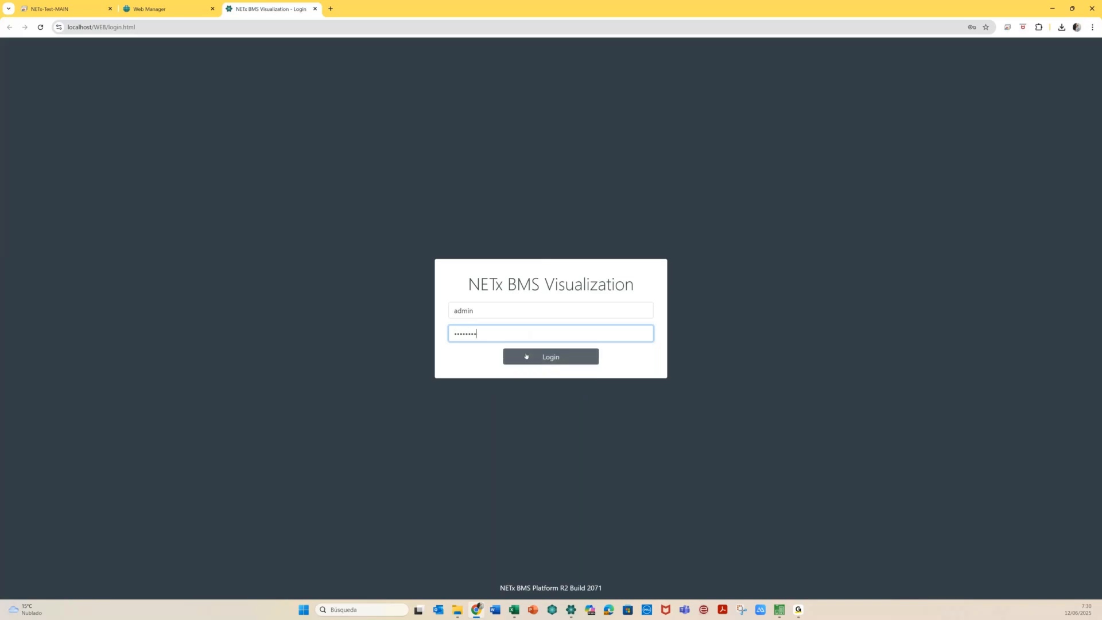
left_click(528, 356)
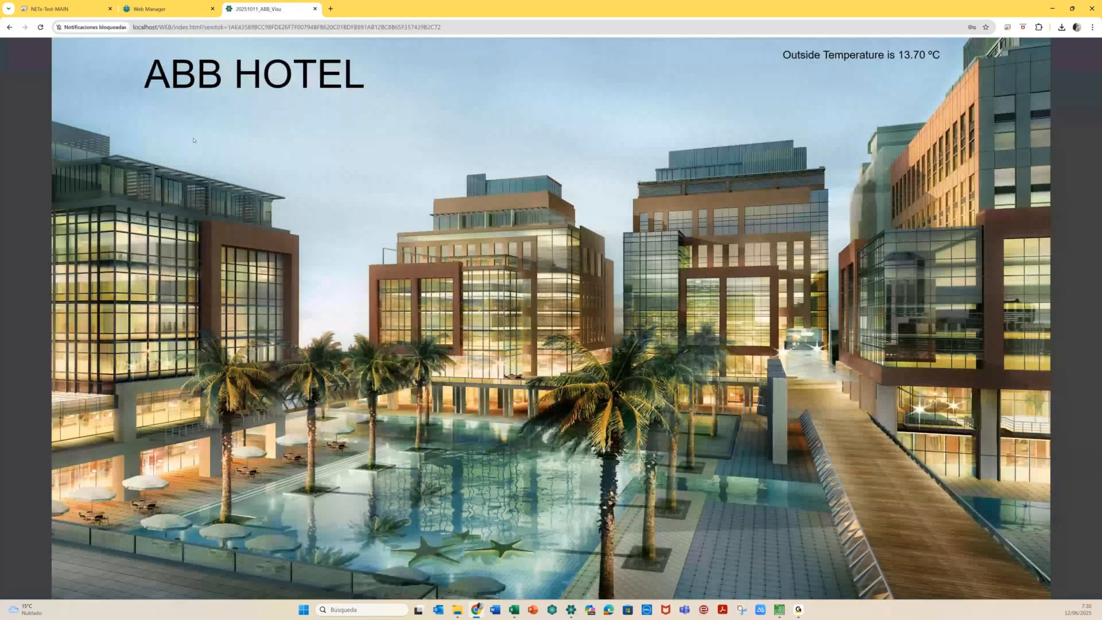
Open Room 0101 from Floor 01, turn the ceiling light on and raise the bed light to about 59%
left_click(193, 140)
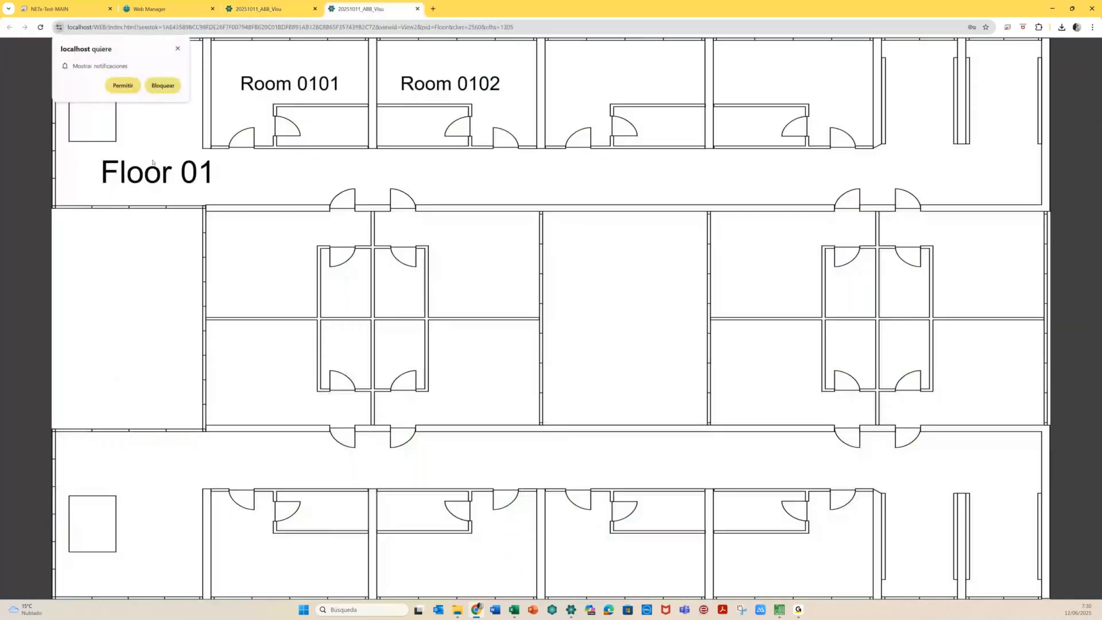
left_click(262, 102)
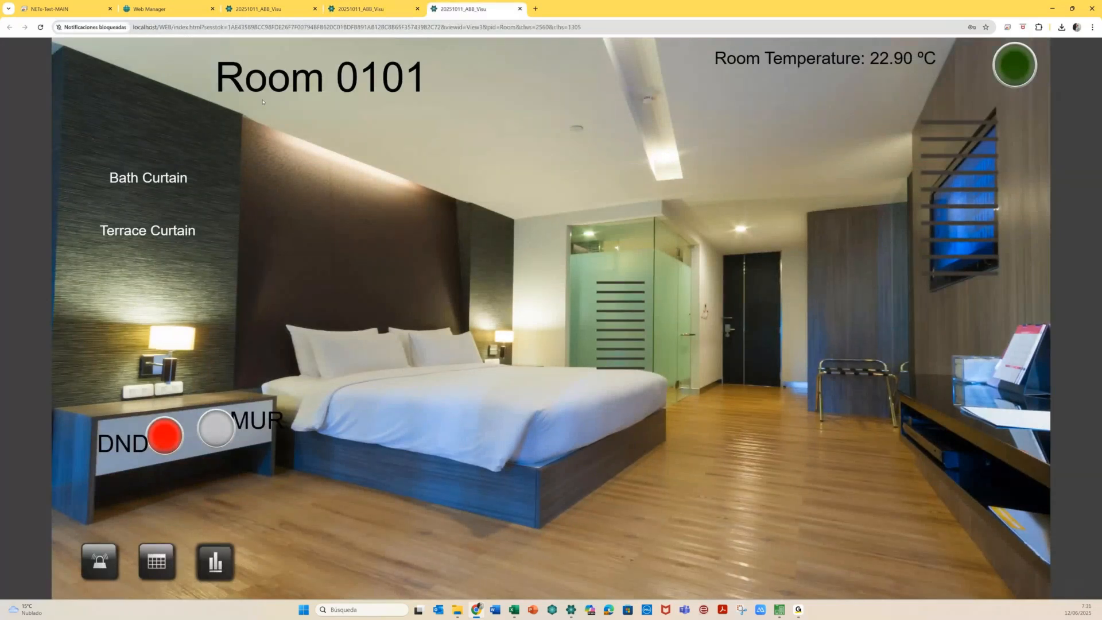
left_click(664, 159)
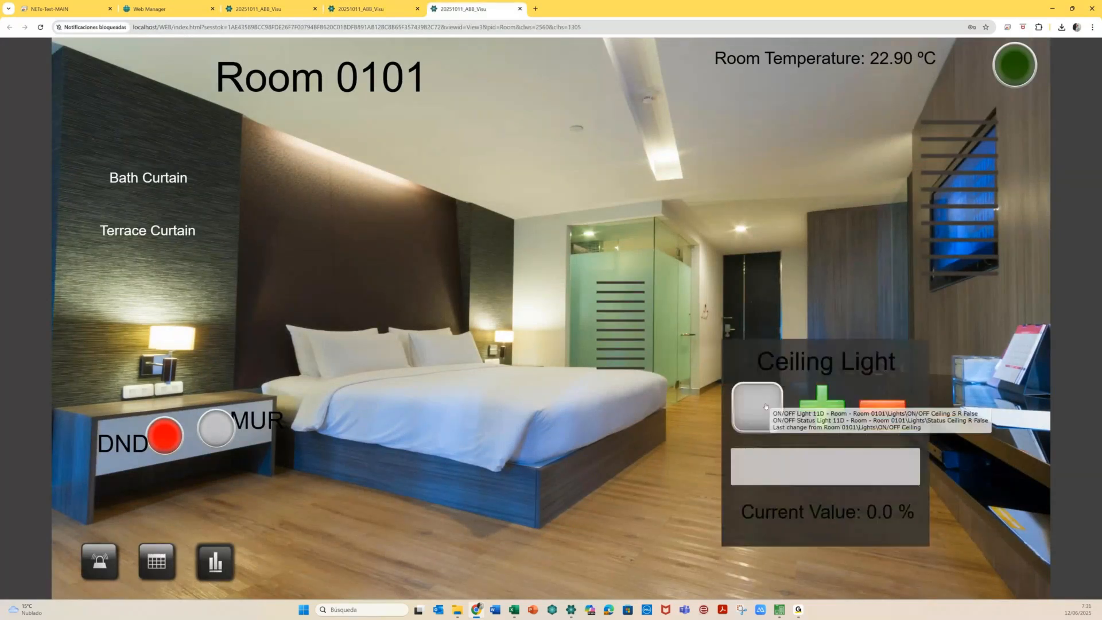
left_click(766, 406)
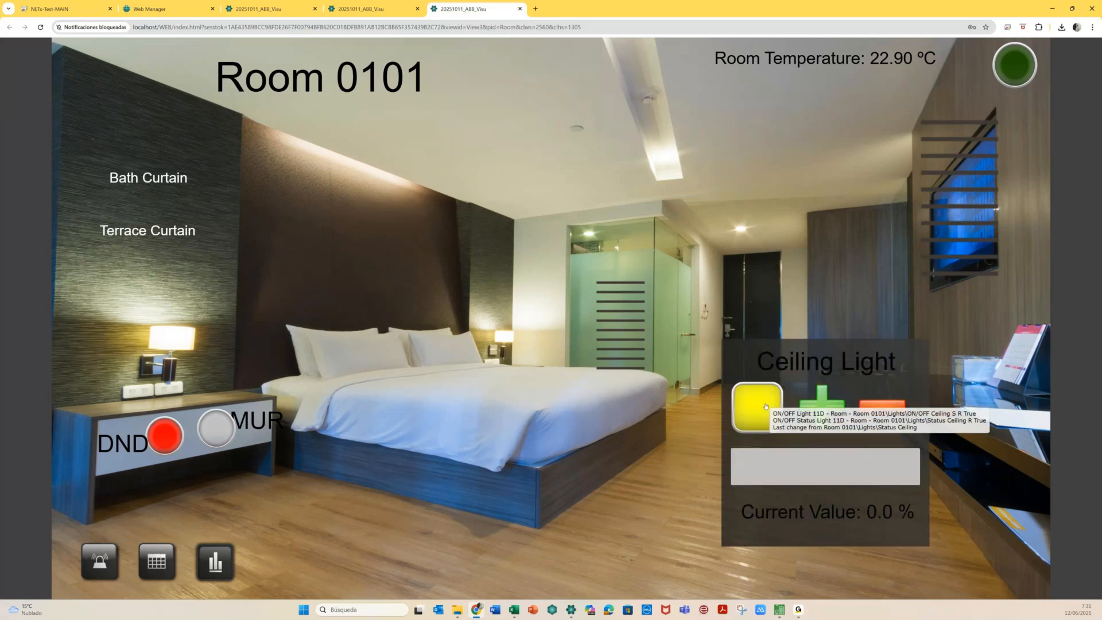
left_click(391, 179)
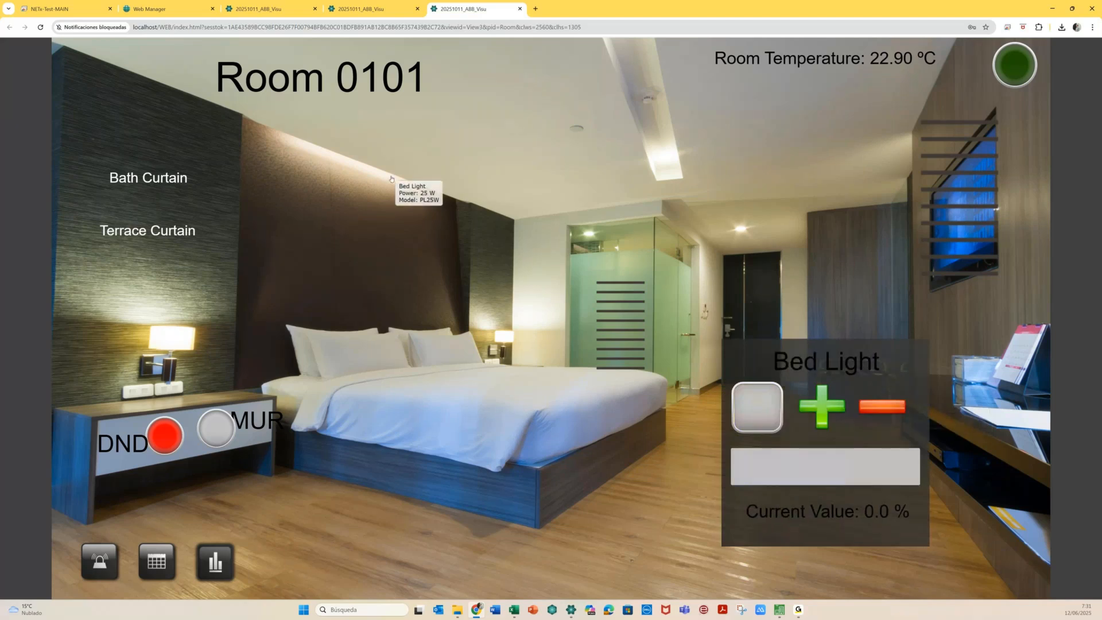
left_click(843, 466)
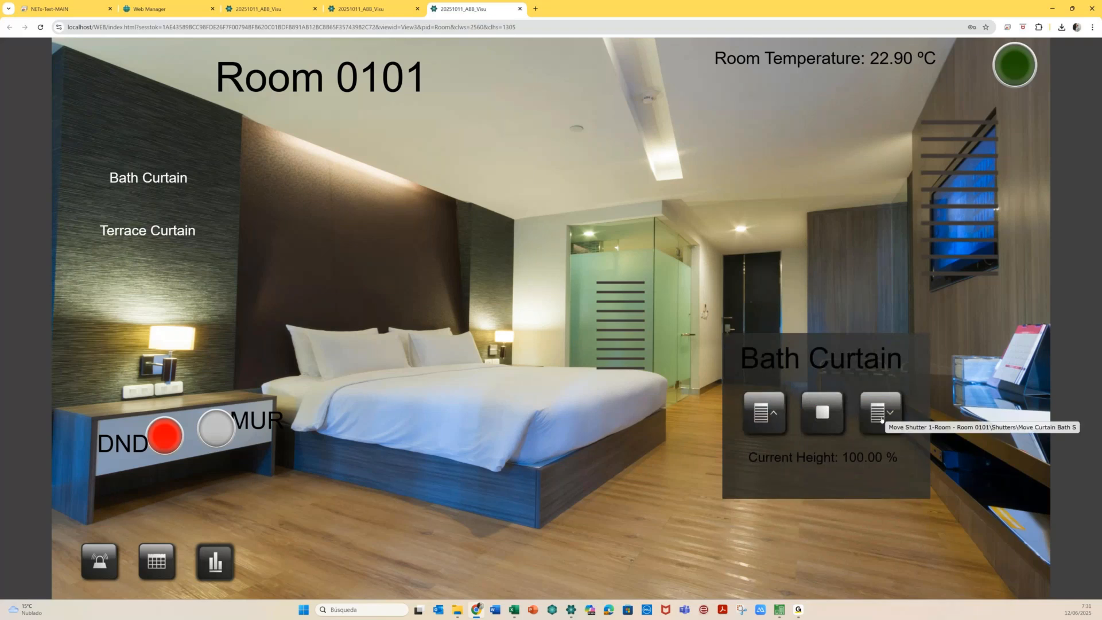
Set Room 0101 to make-up-room on and do-not-disturb off
left_click(217, 434)
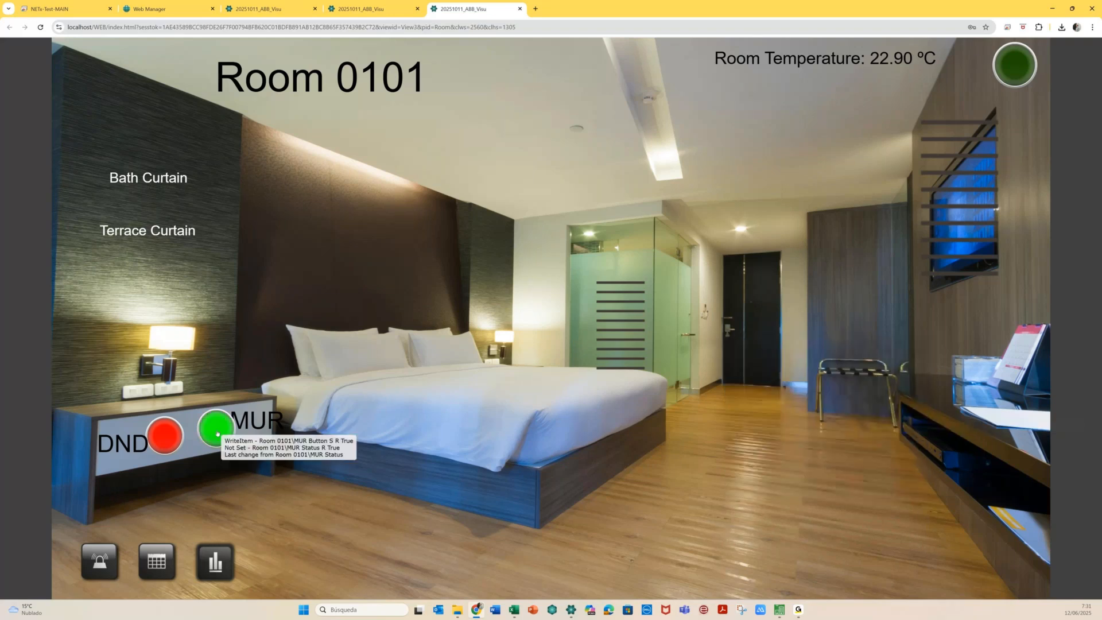
left_click(168, 439)
left_click(215, 432)
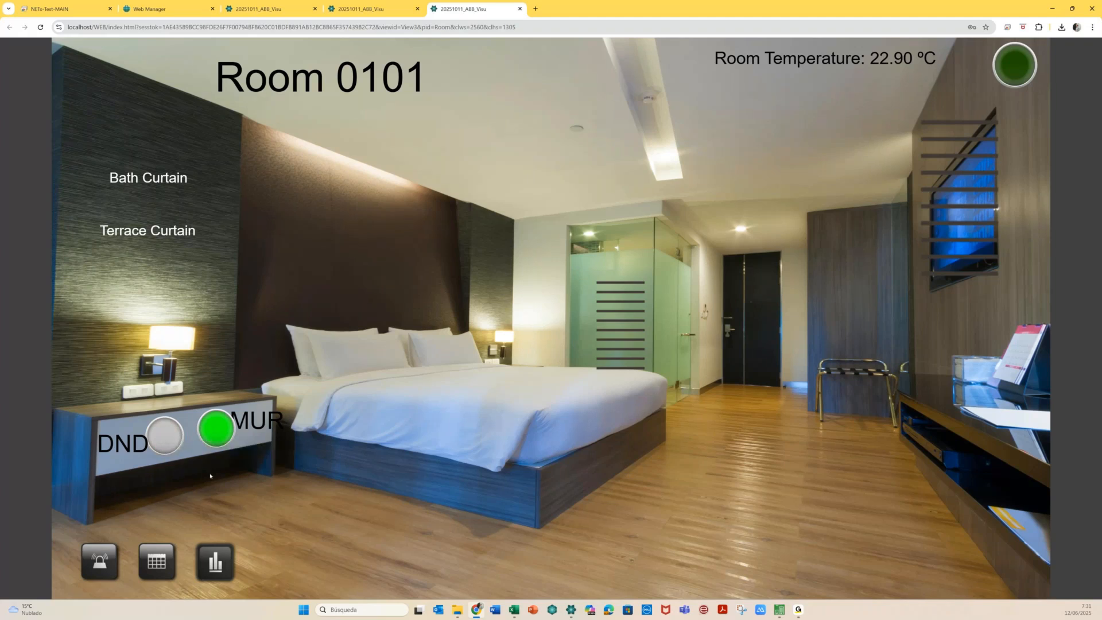
Open Room 0101's alarm list, then its light schedule calendar in month view
left_click(99, 560)
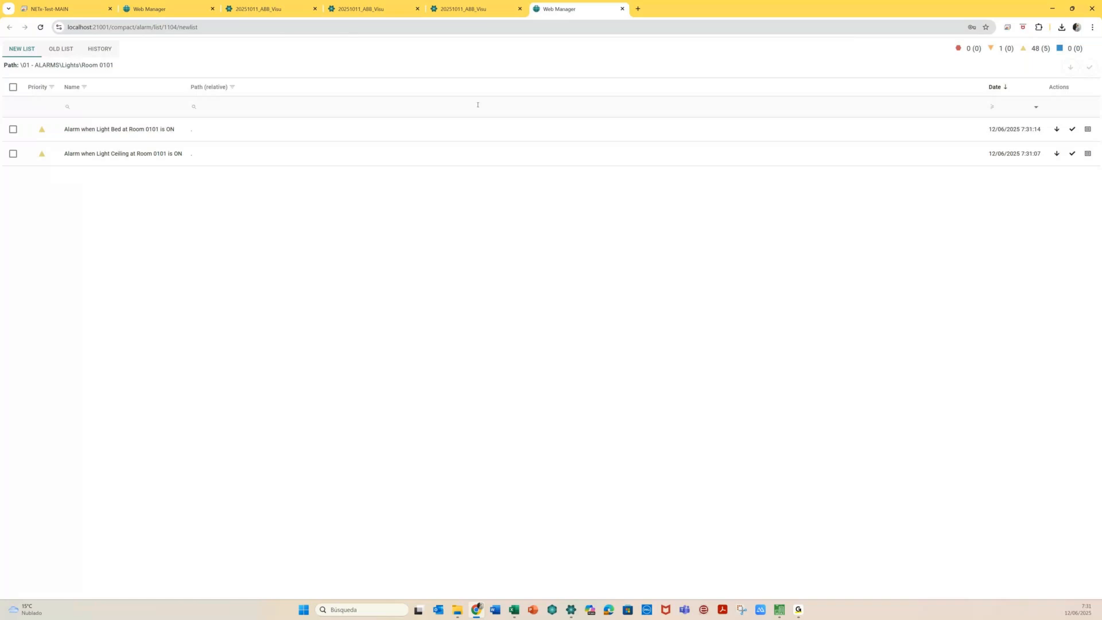
left_click(501, 6)
left_click(159, 563)
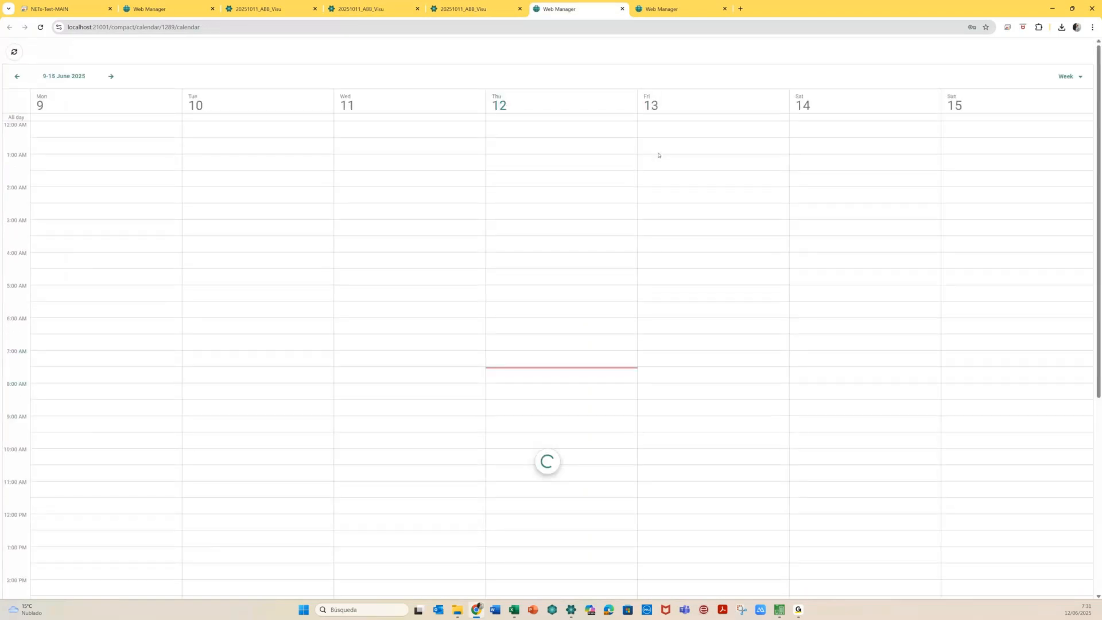
left_click(1070, 80)
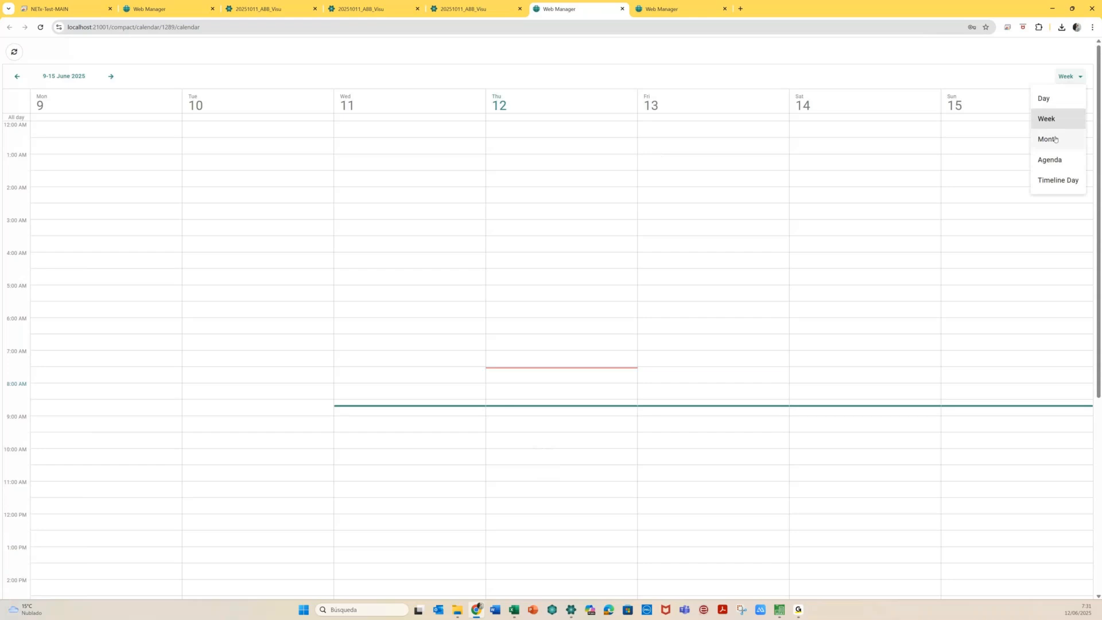
left_click(1055, 140)
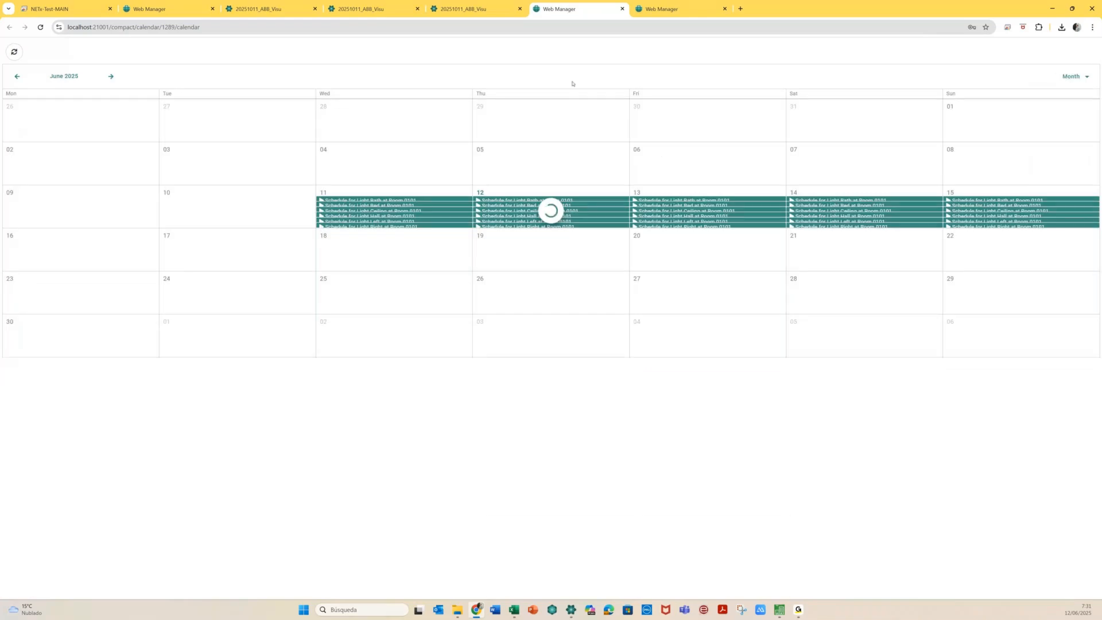
left_click(497, 11)
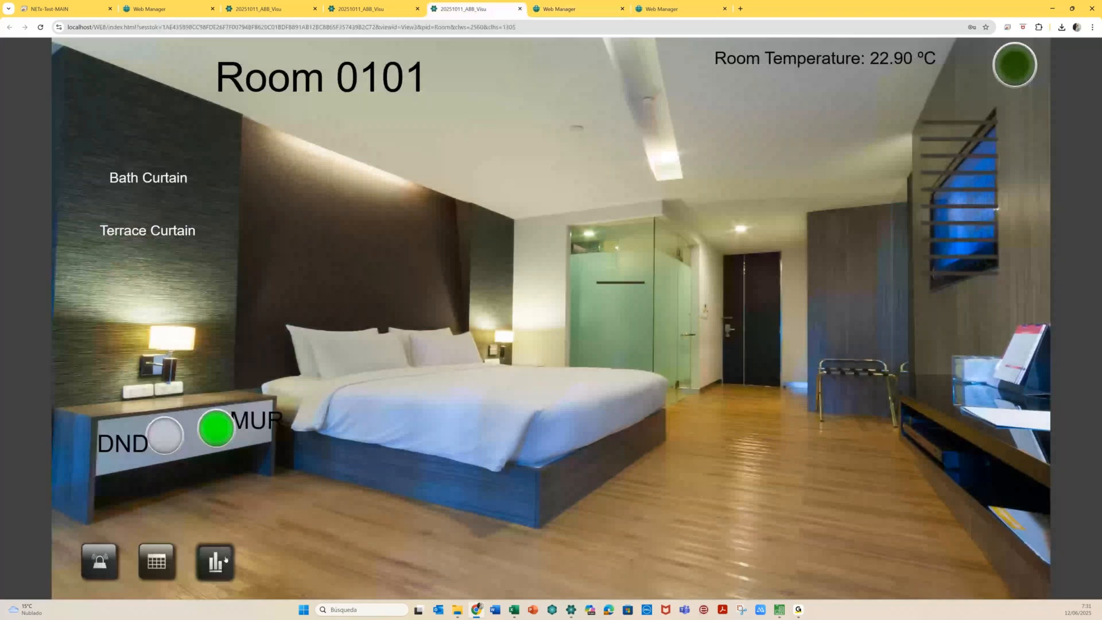
Open Room 0101's temperature trend, then return to the room and its alarm list
left_click(215, 563)
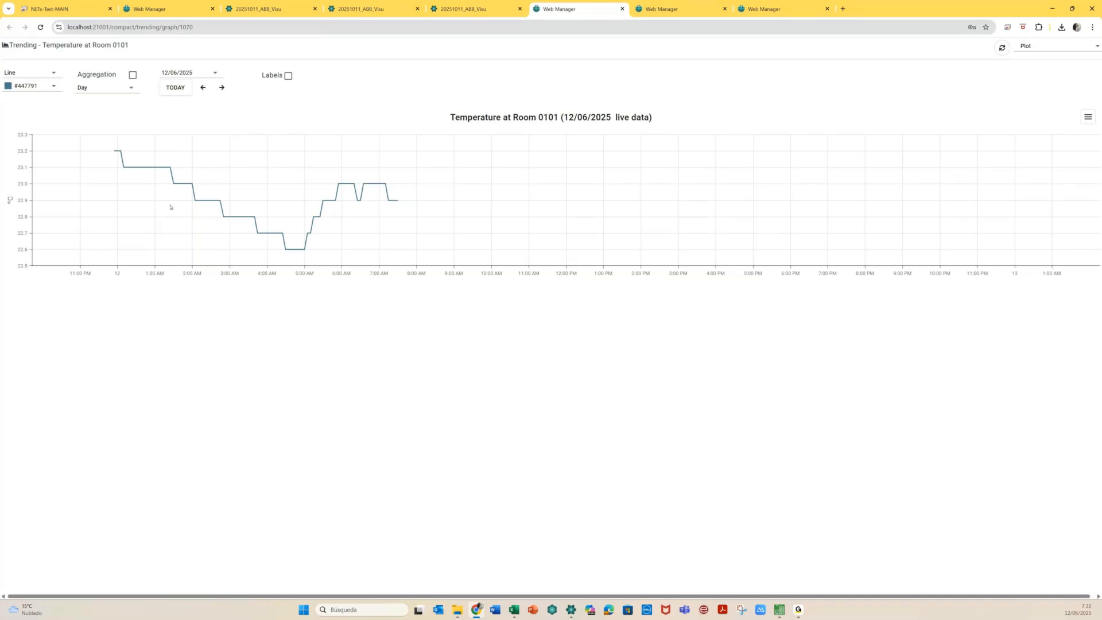
left_click(485, 10)
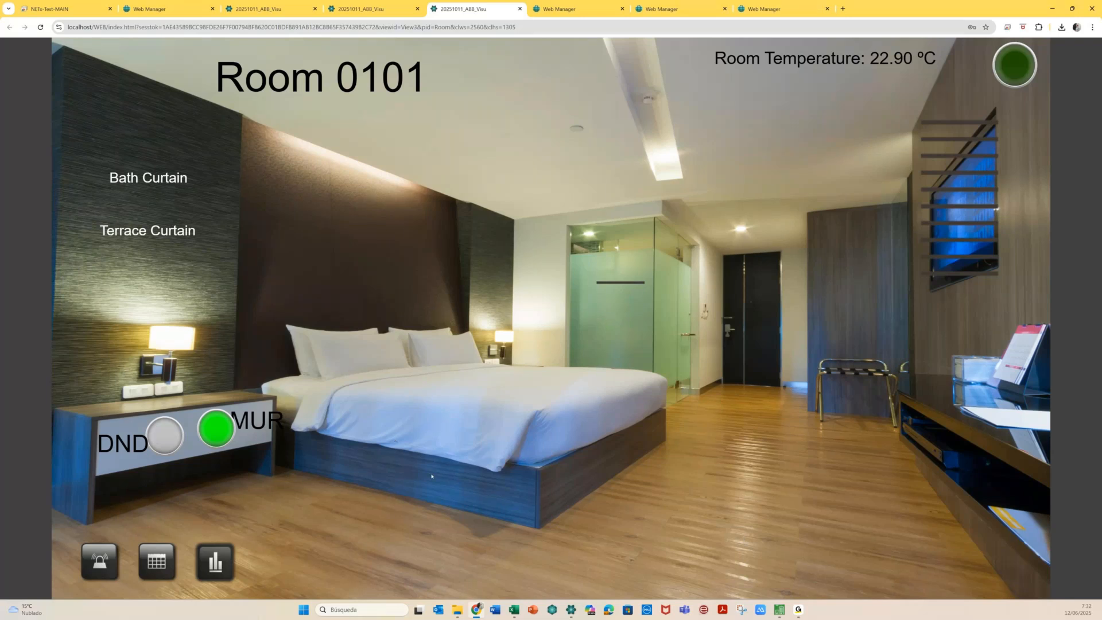
left_click(769, 9)
Pick out the list number 1104 in the alarm list's web address
left_click(170, 28)
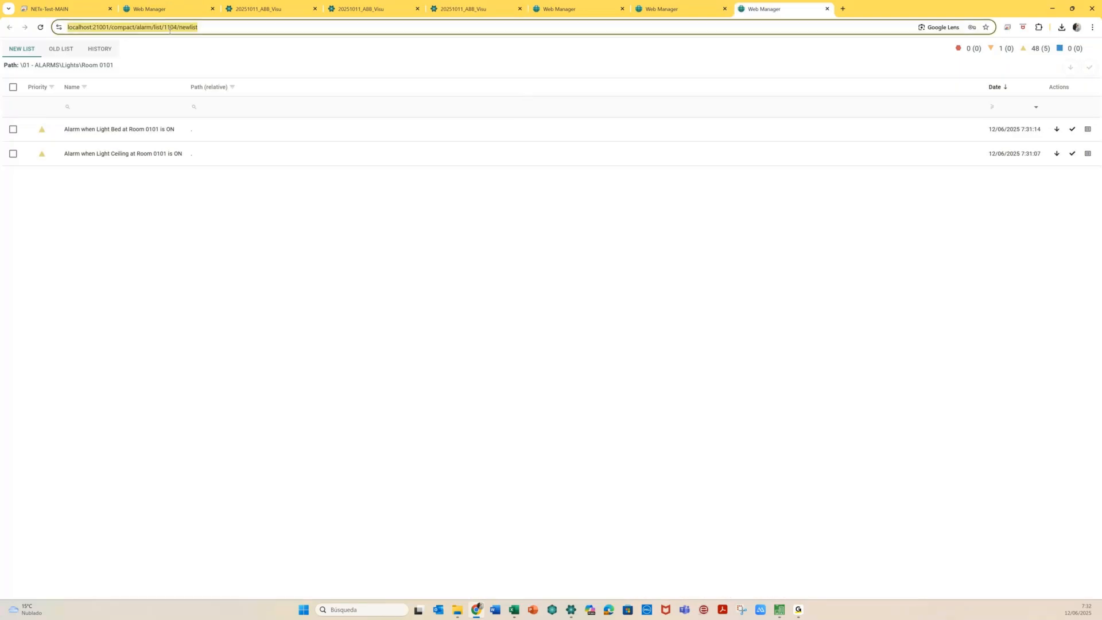
left_click(173, 24)
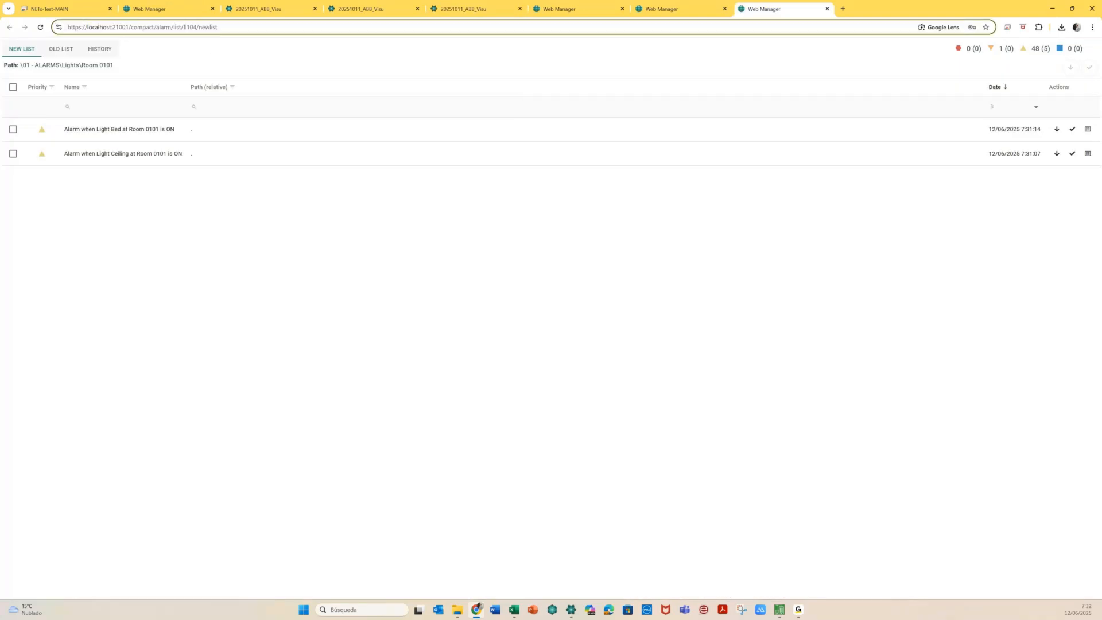
double_click(186, 27)
Check the calendar, trend, Floor 01 and alarm tabs, ending on the ABB HOTEL visualization
left_click(690, 12)
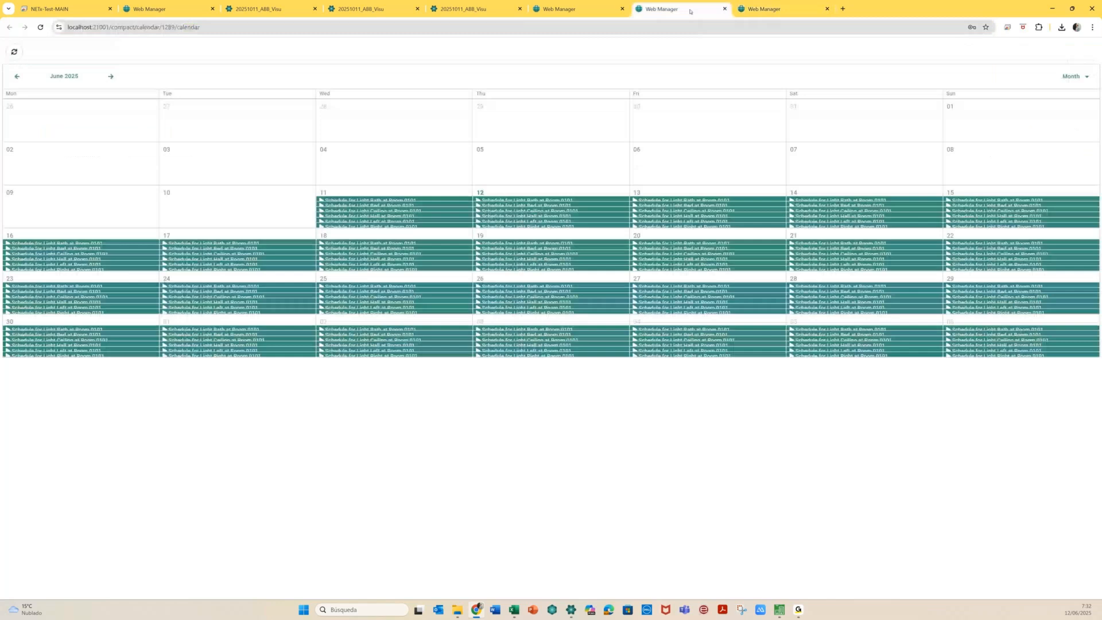
left_click(602, 10)
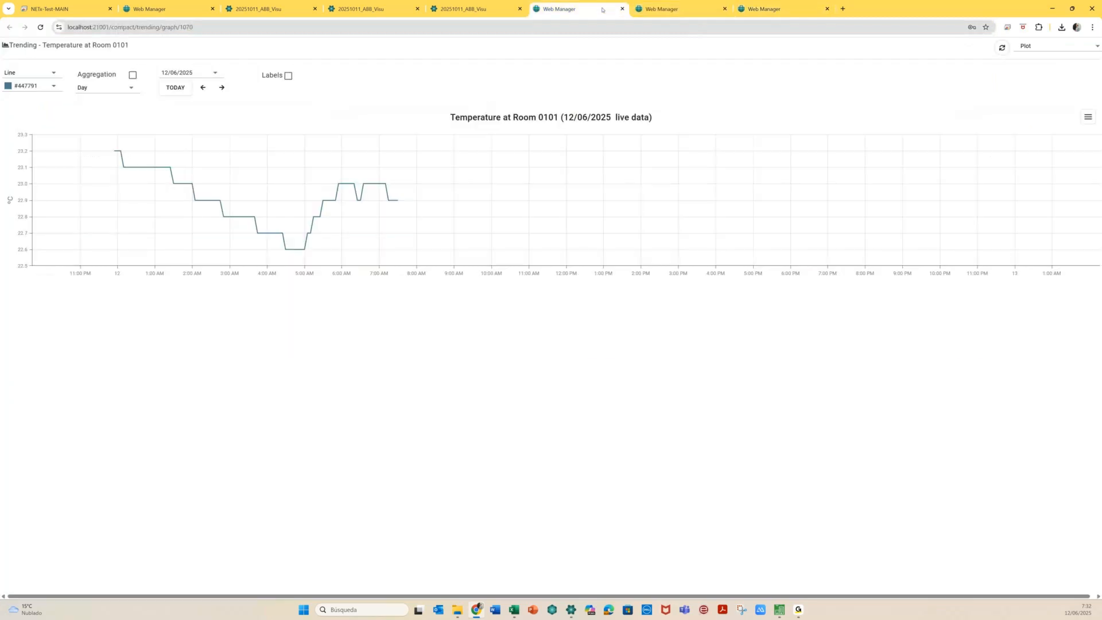
left_click(271, 9)
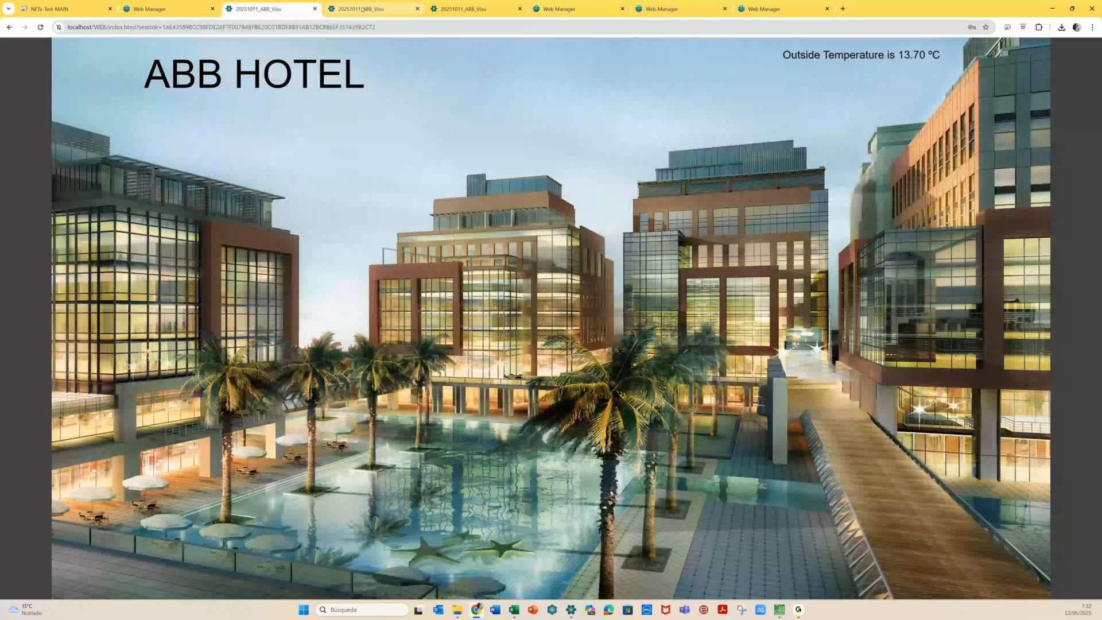
left_click(362, 10)
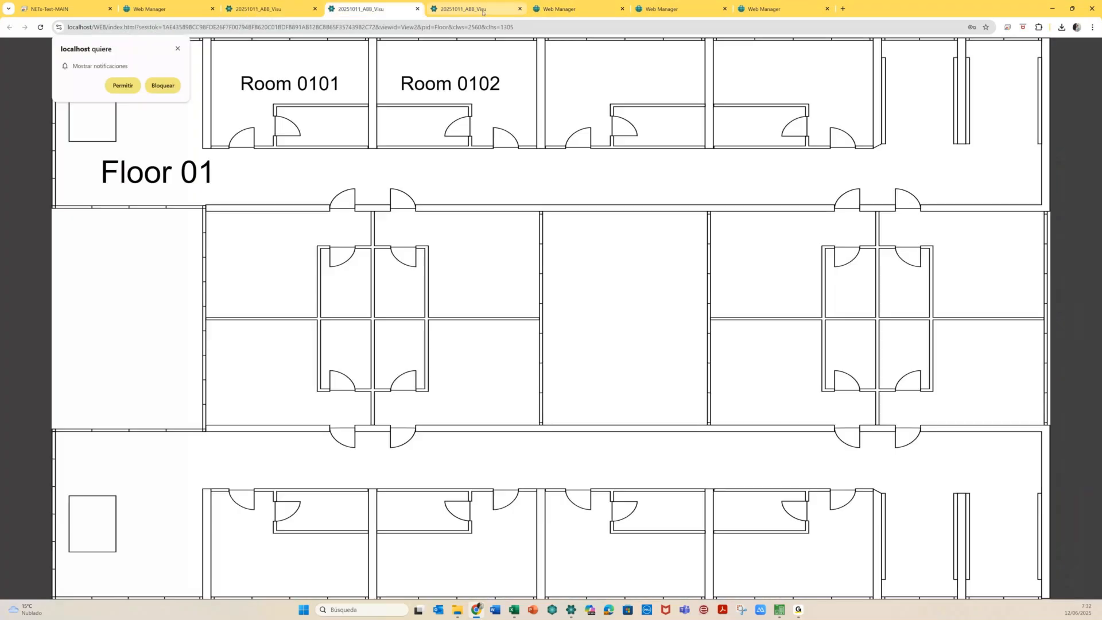
left_click(672, 10)
left_click(777, 10)
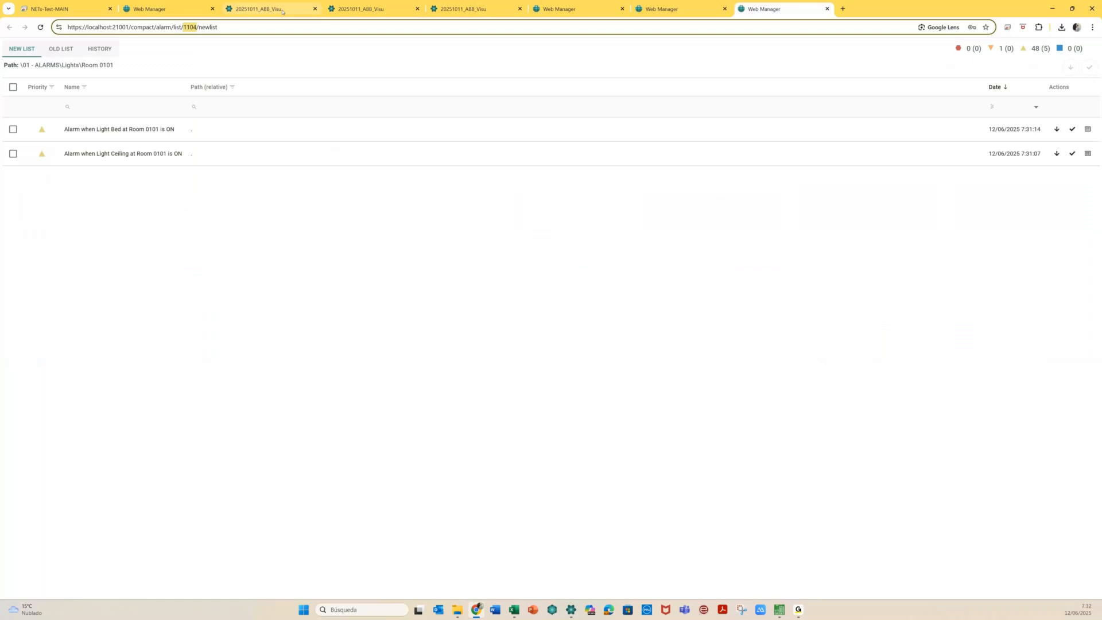
left_click(282, 11)
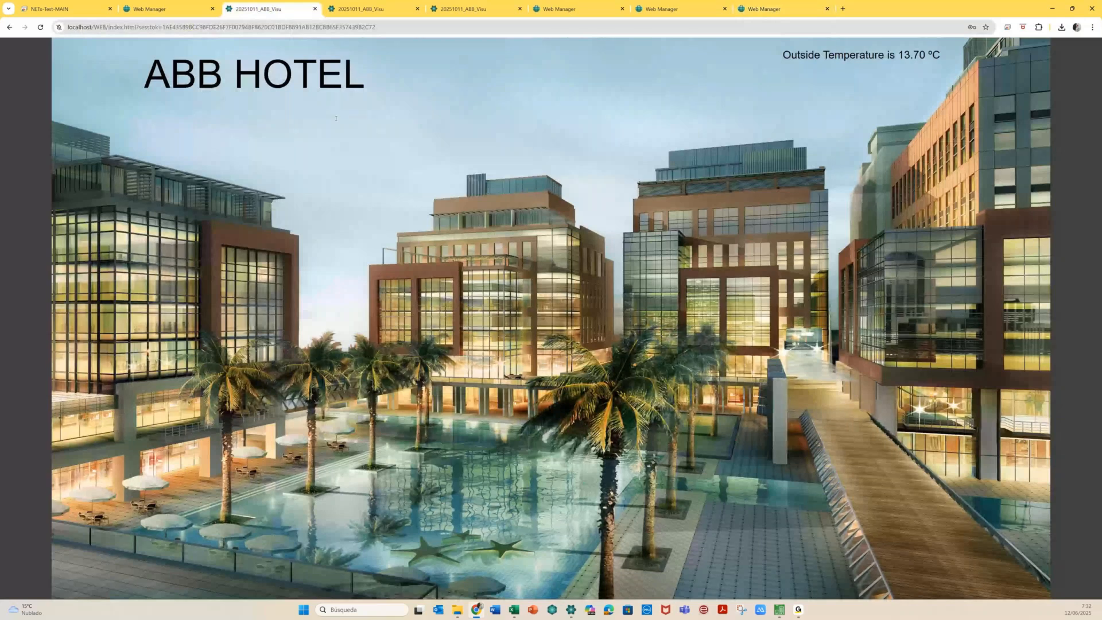
Detach the ABB HOTEL page into its own window and shrink it to the bottom-right
key("alt+Tab")
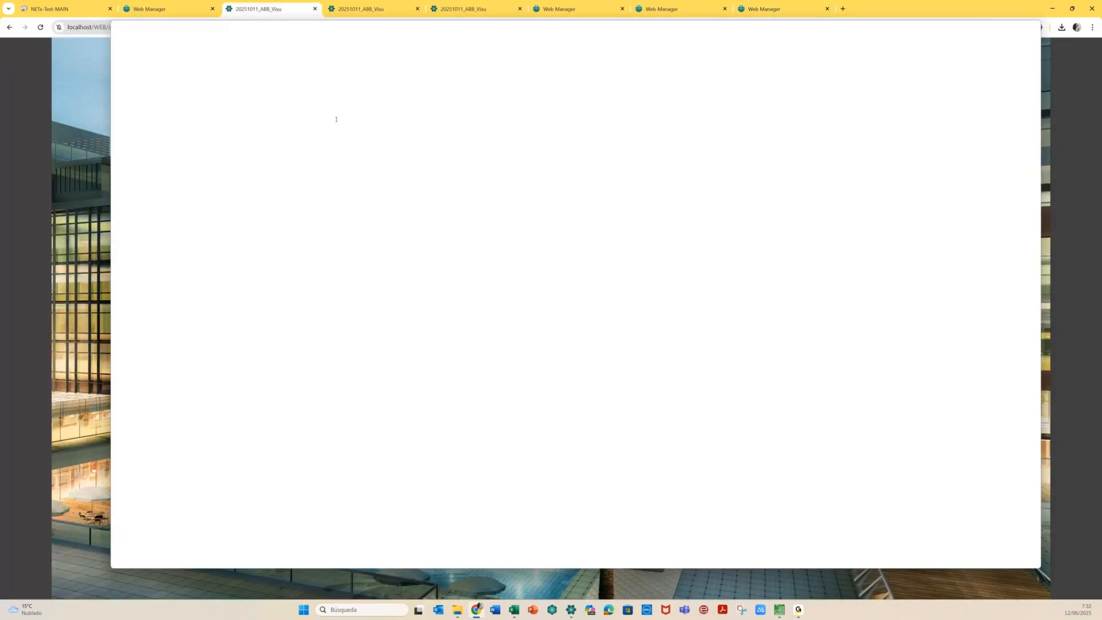
left_click_drag(336, 119, 301, 86)
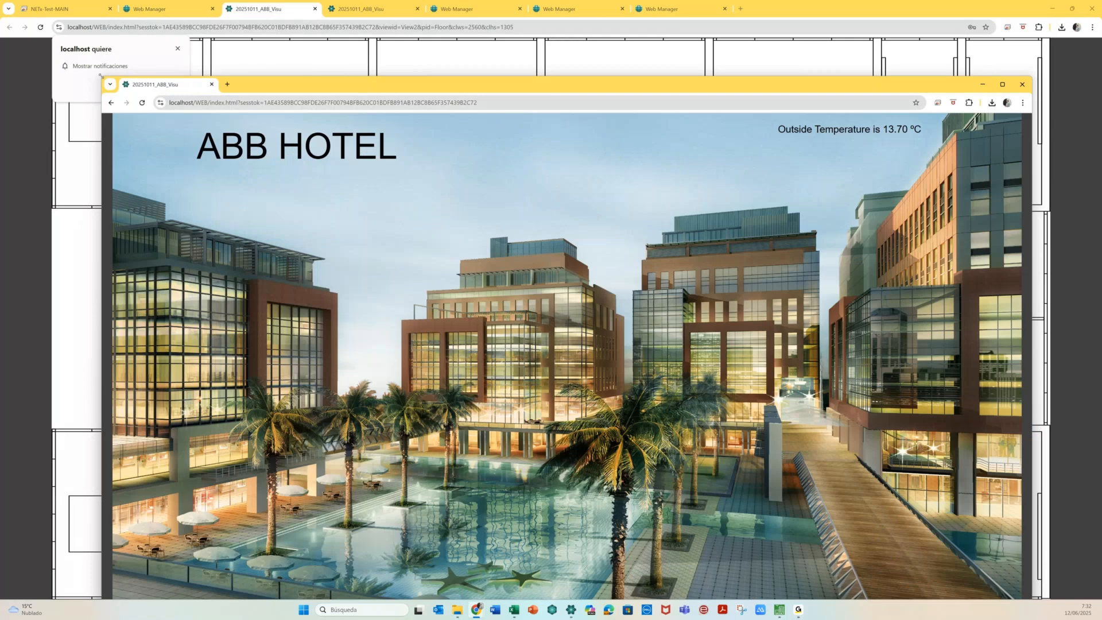
left_click_drag(101, 75, 668, 352)
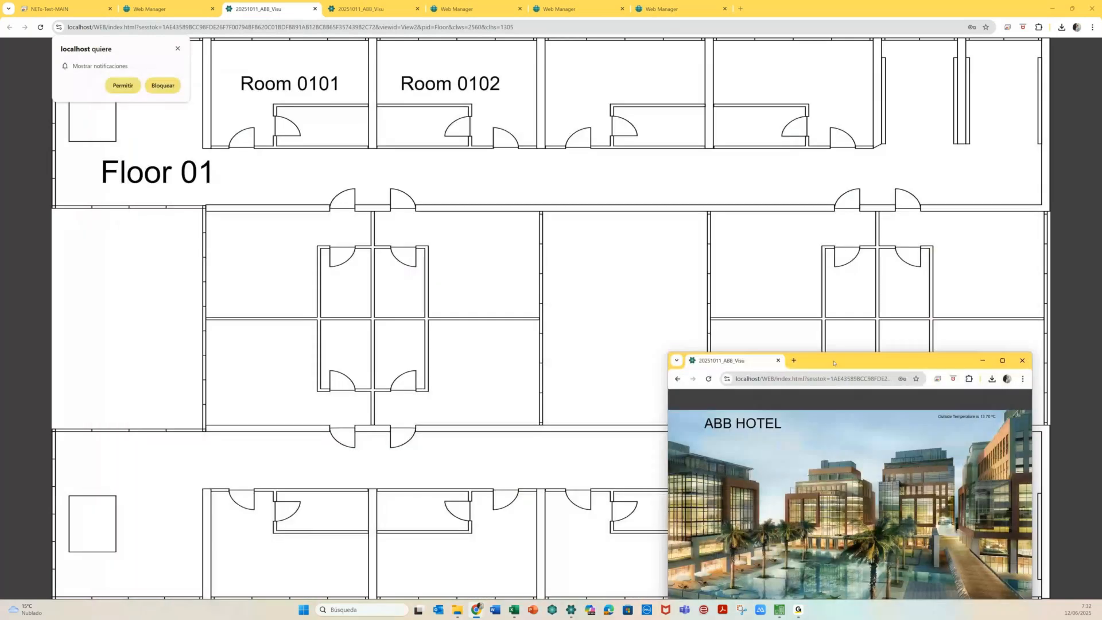
Shrink and narrow the Floor 01 plan window, then nudge the ABB HOTEL window
left_click(382, 145)
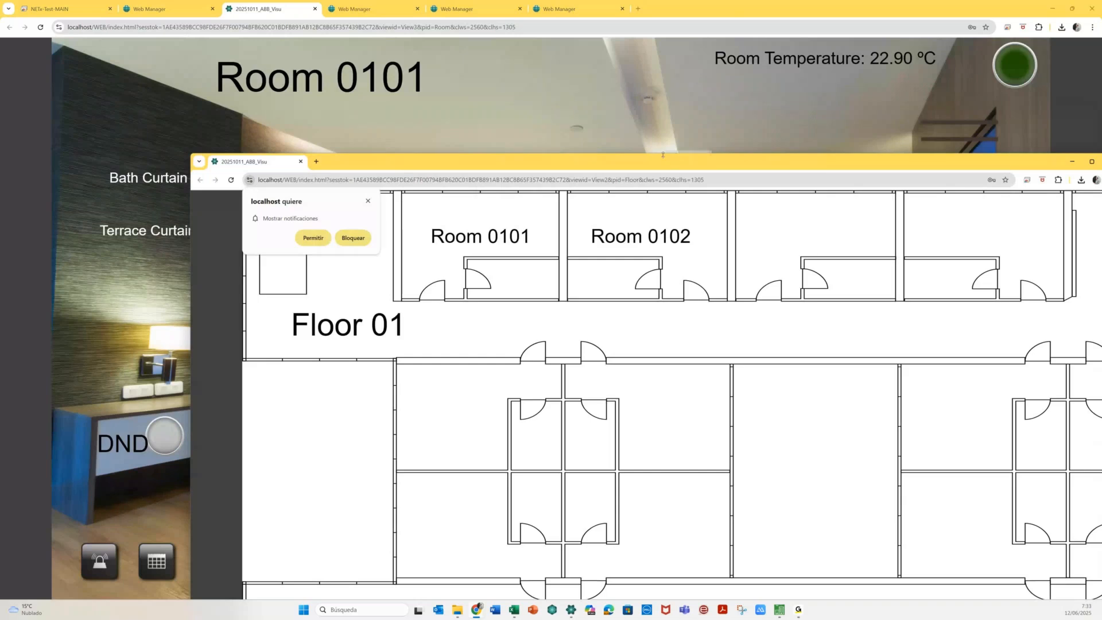
left_click_drag(663, 154, 712, 422)
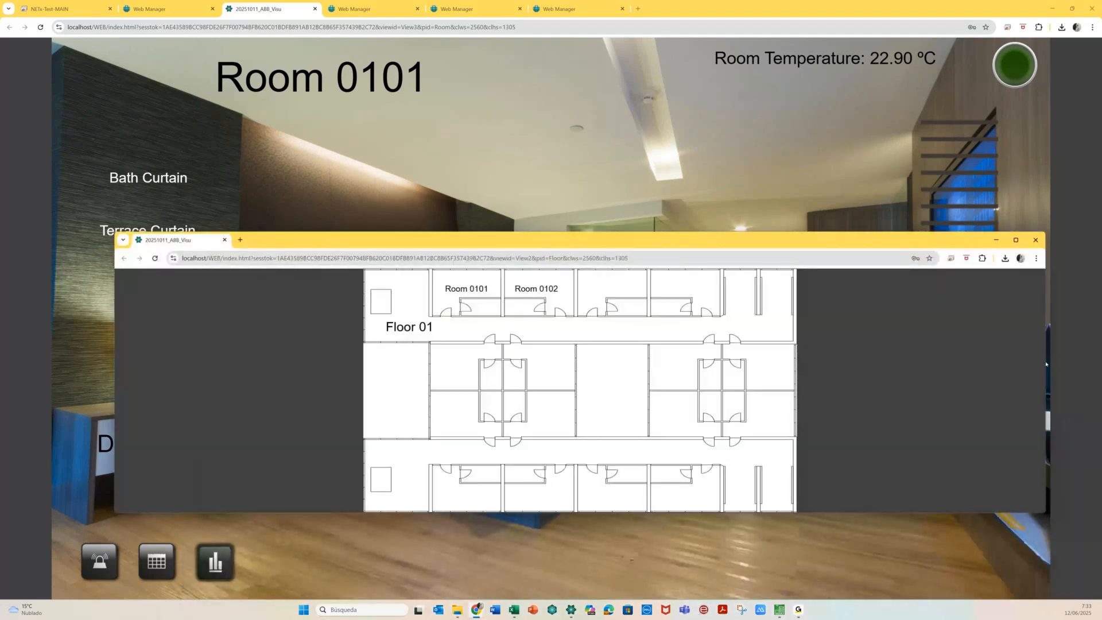
left_click_drag(1046, 364, 265, 335)
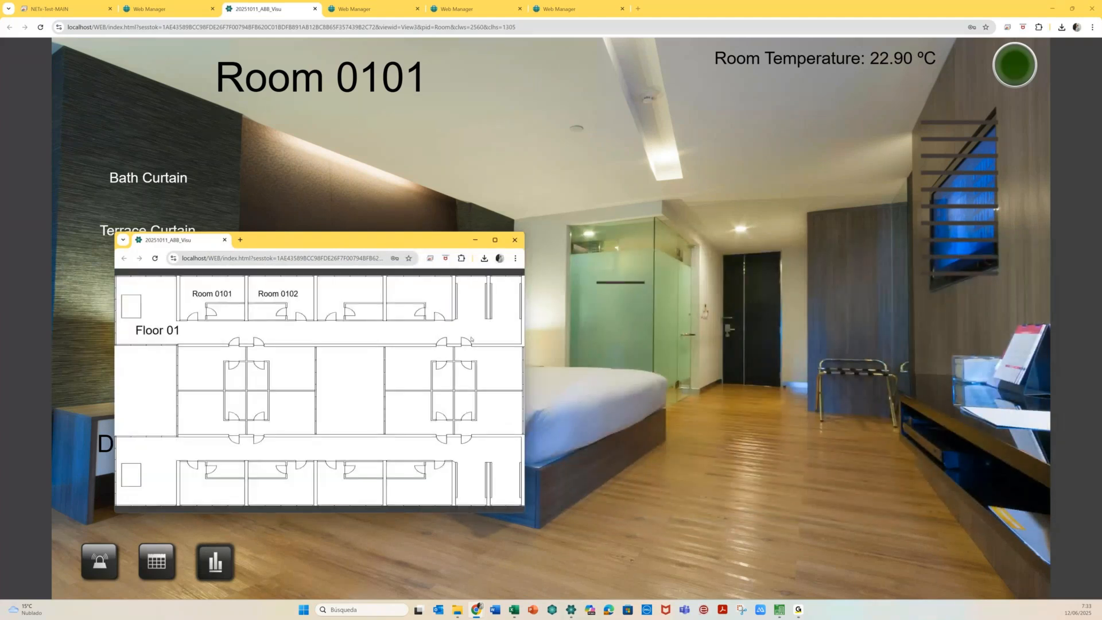
mouse_move(479, 607)
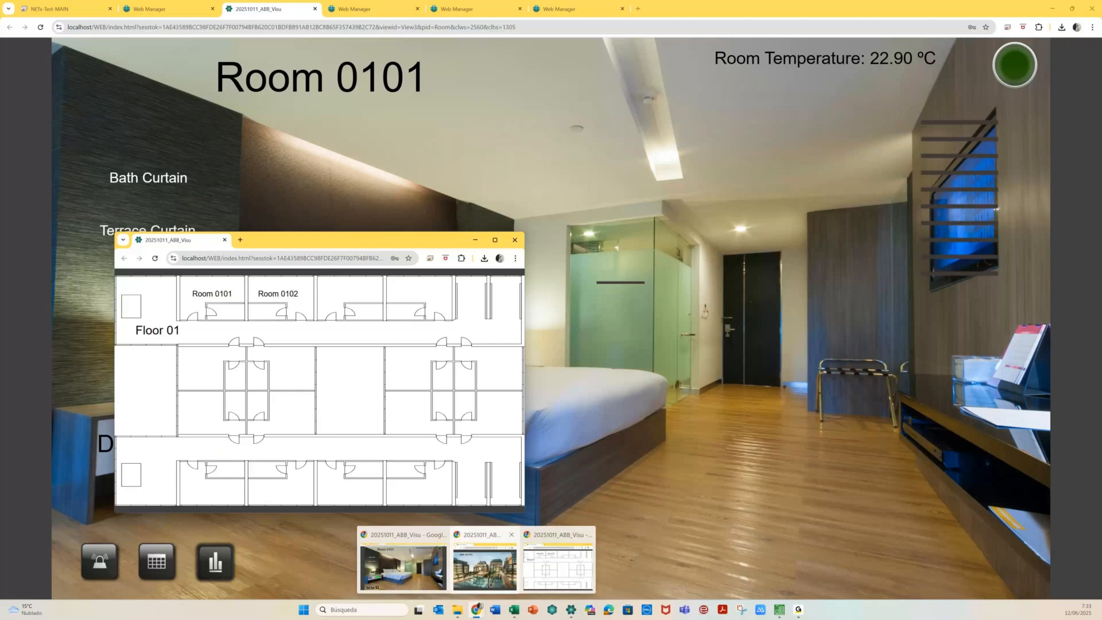
mouse_move(485, 566)
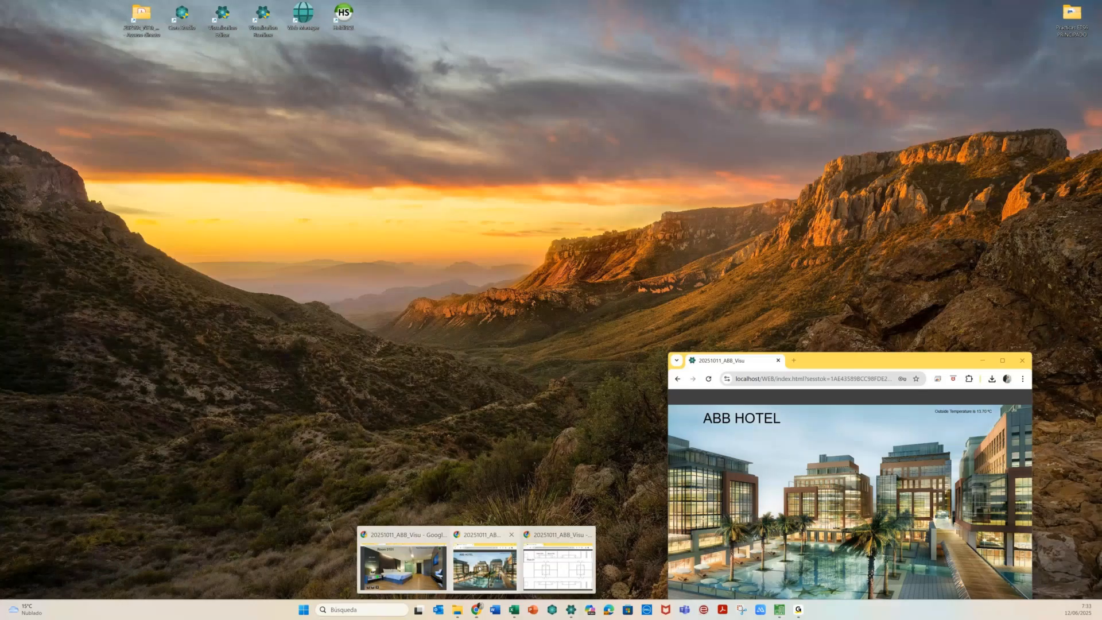
left_click_drag(711, 251, 713, 254)
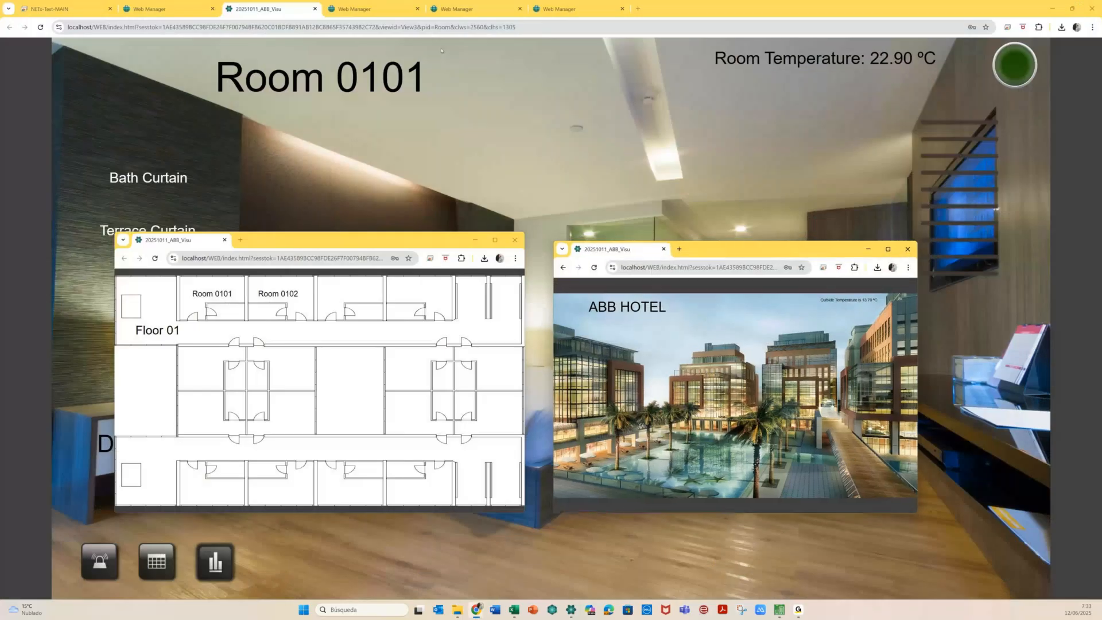
Tear Room 0101 into its own smaller window and minimize the June calendar window
left_click(441, 50)
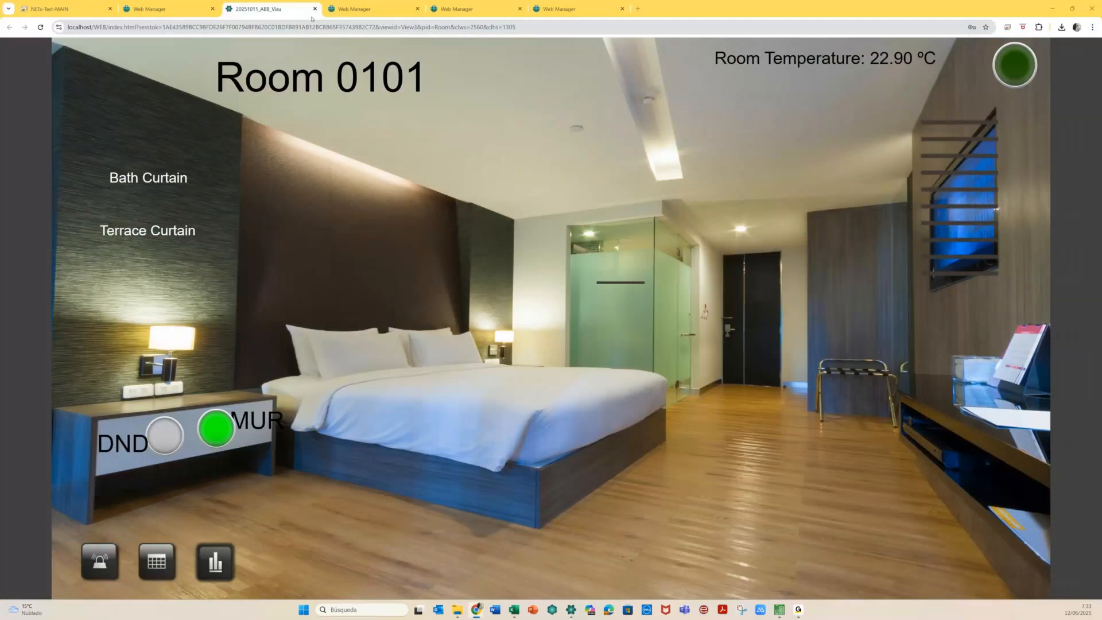
left_click_drag(311, 19, 297, 94)
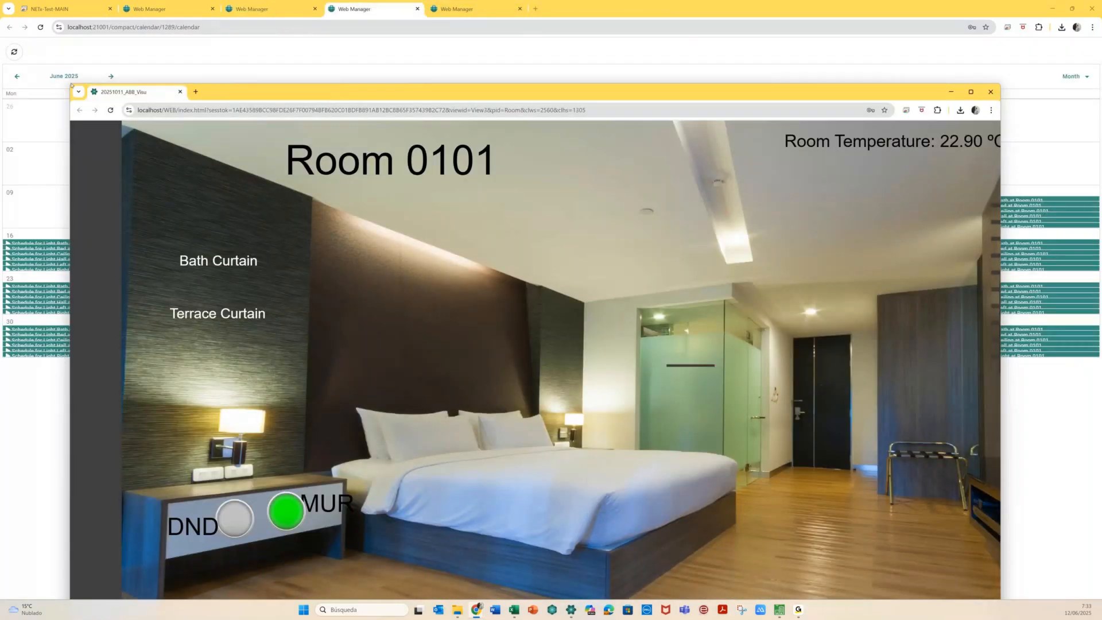
left_click_drag(70, 181, 475, 181)
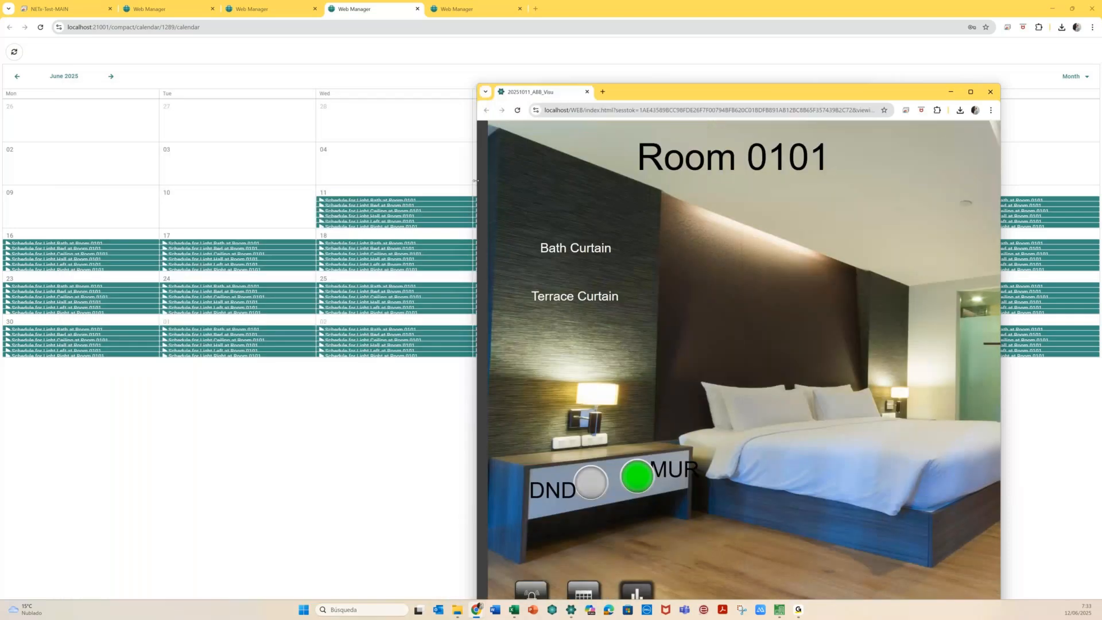
left_click_drag(703, 84, 703, 304)
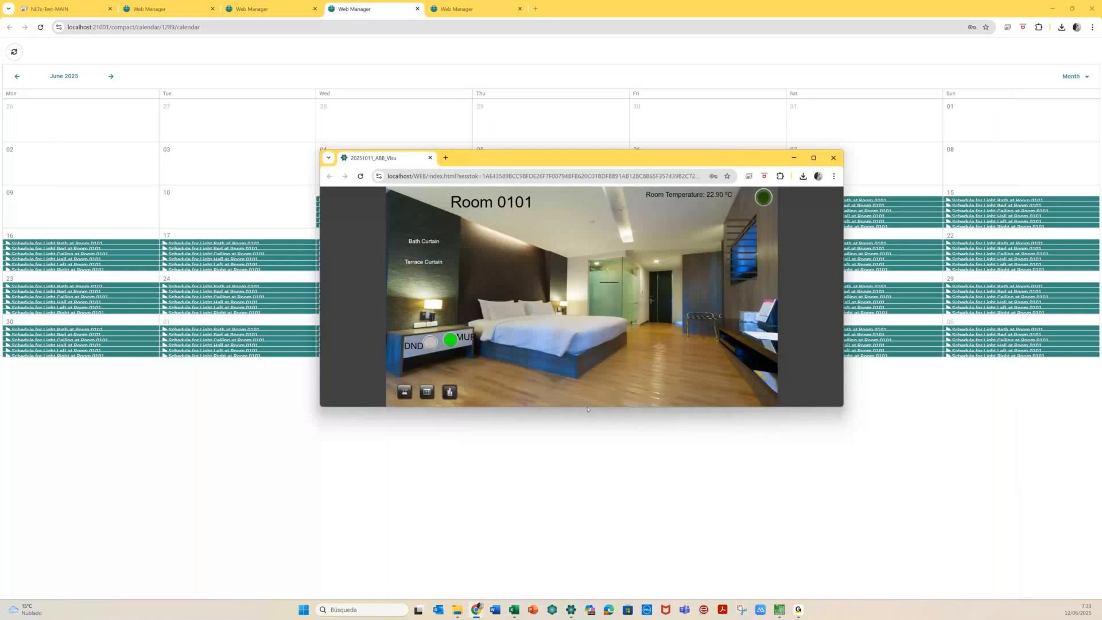
left_click_drag(586, 407, 595, 418)
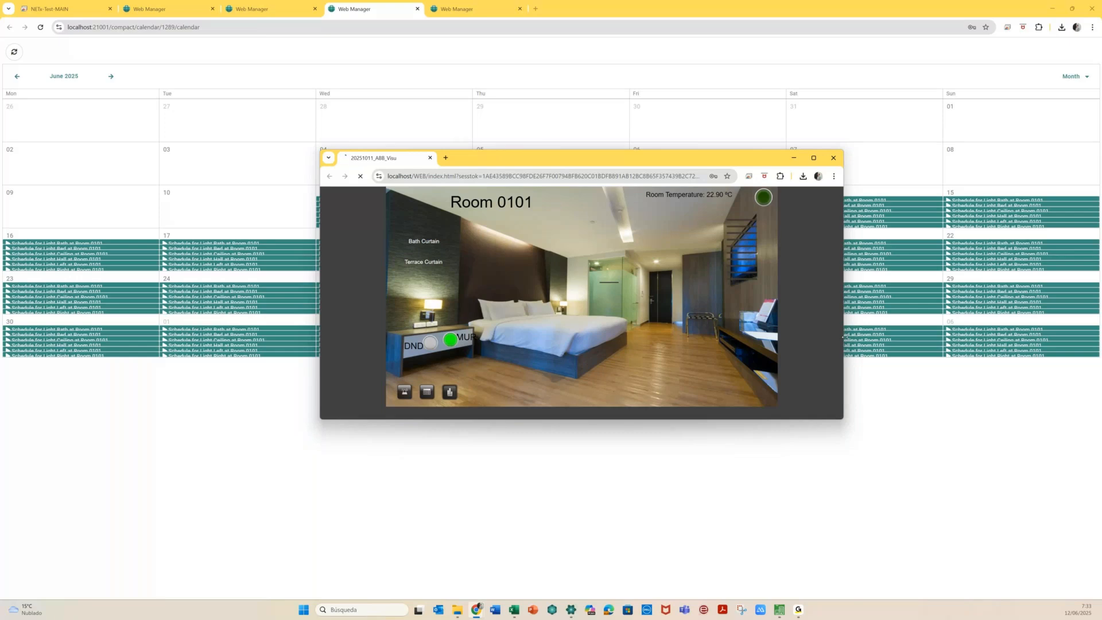
left_click(1060, 7)
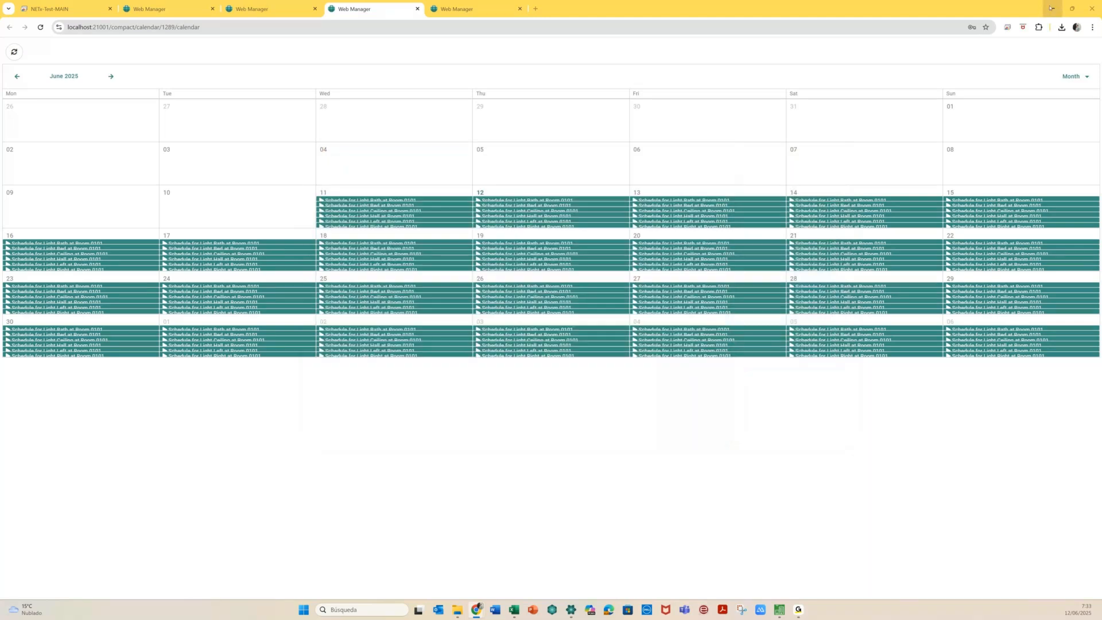
left_click(1051, 8)
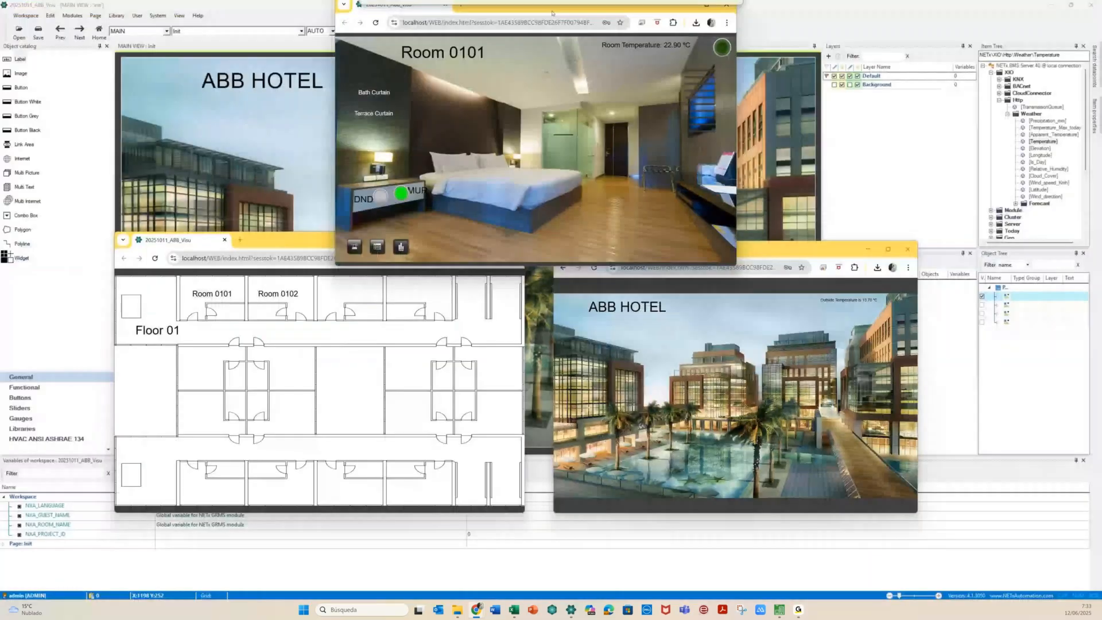
Minimize ETS6 and bring the Edge login window for 192.168.71.184 onto the screen
left_click_drag(552, 12, 554, 29)
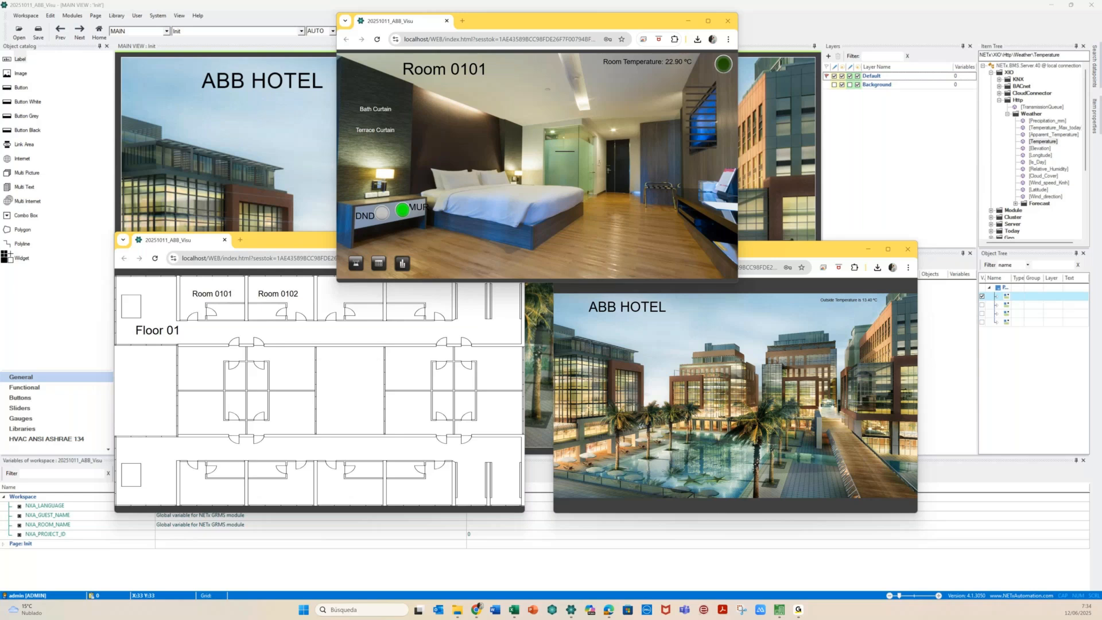
key("alt+Tab")
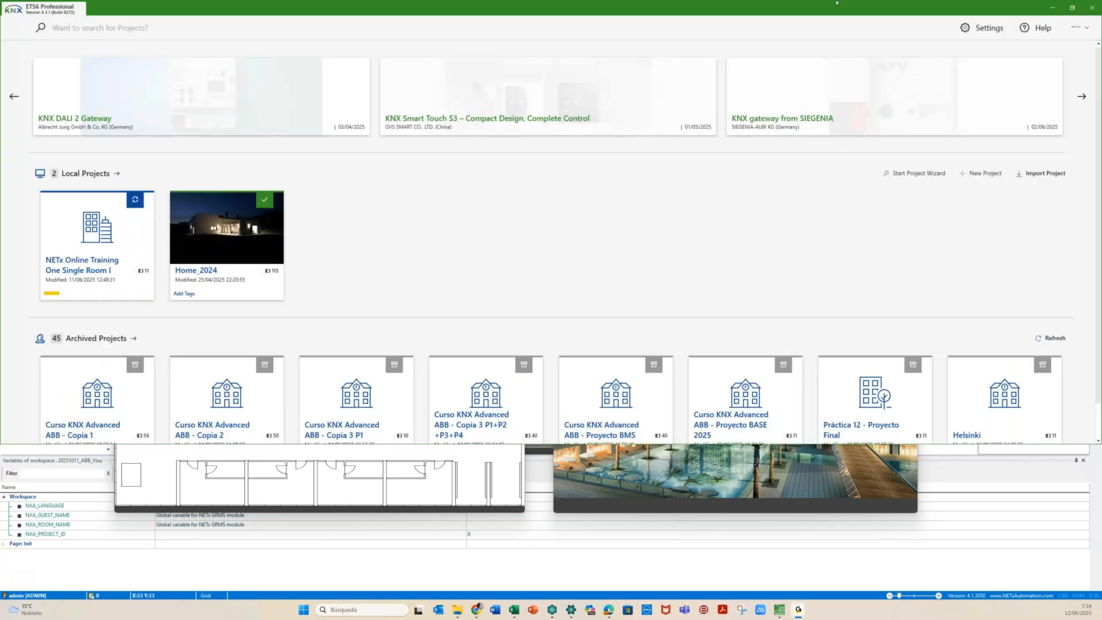
left_click(1053, 8)
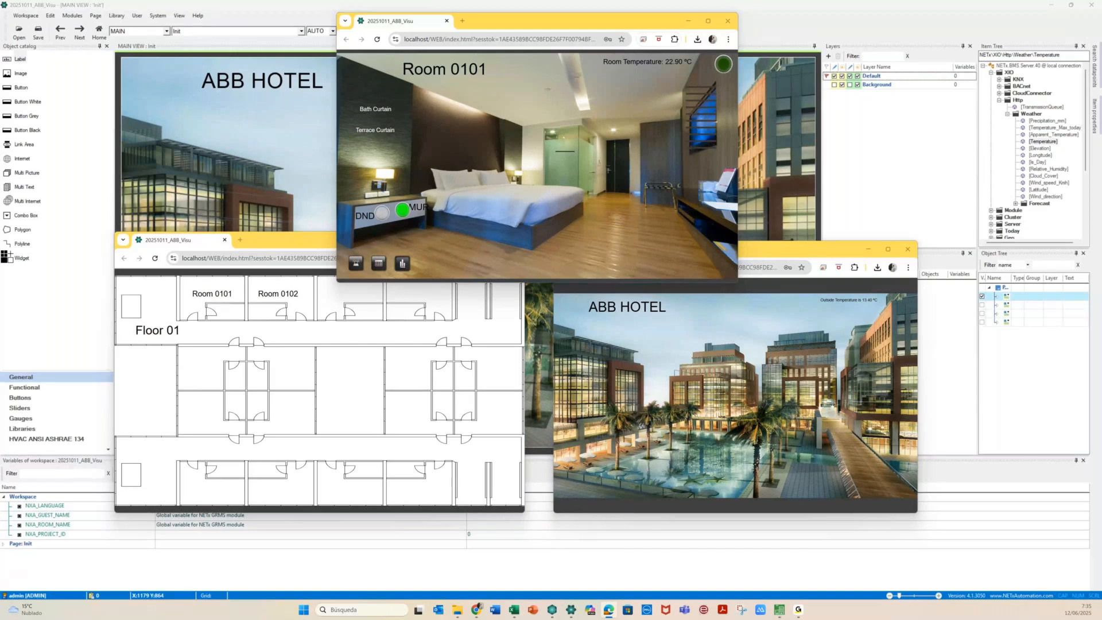
left_click_drag(1101, 131, 451, 119)
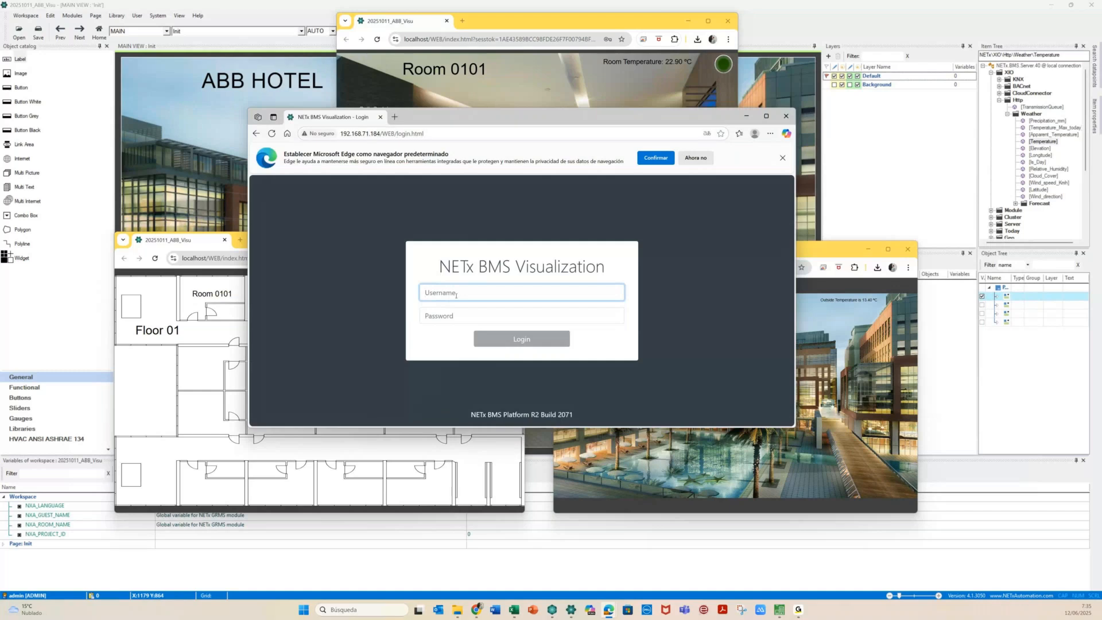
Log in to the visualization with the user name and password, save the password, maximize Edge
type("admin")
key("Tab")
type("a")
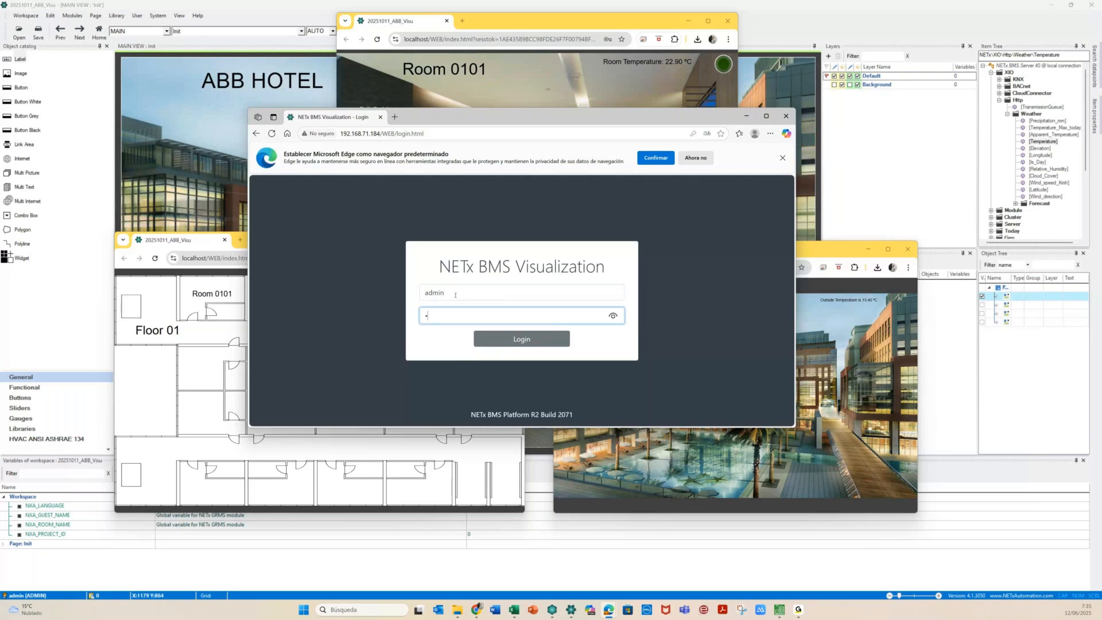
type("dmin12")
key("Return")
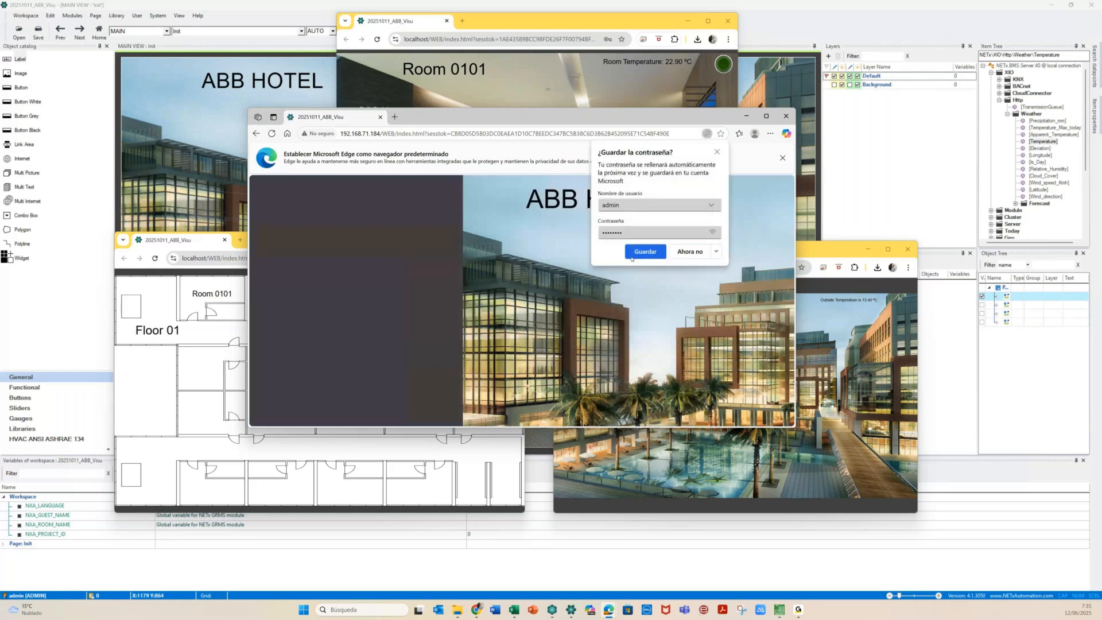
left_click(661, 252)
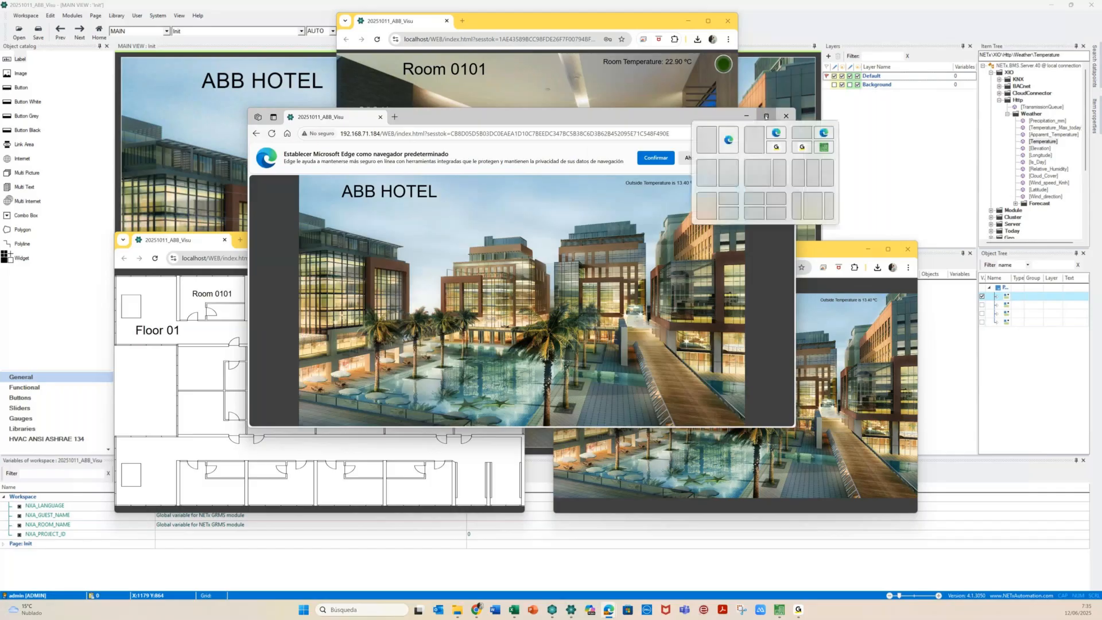
left_click(766, 117)
left_click(407, 50)
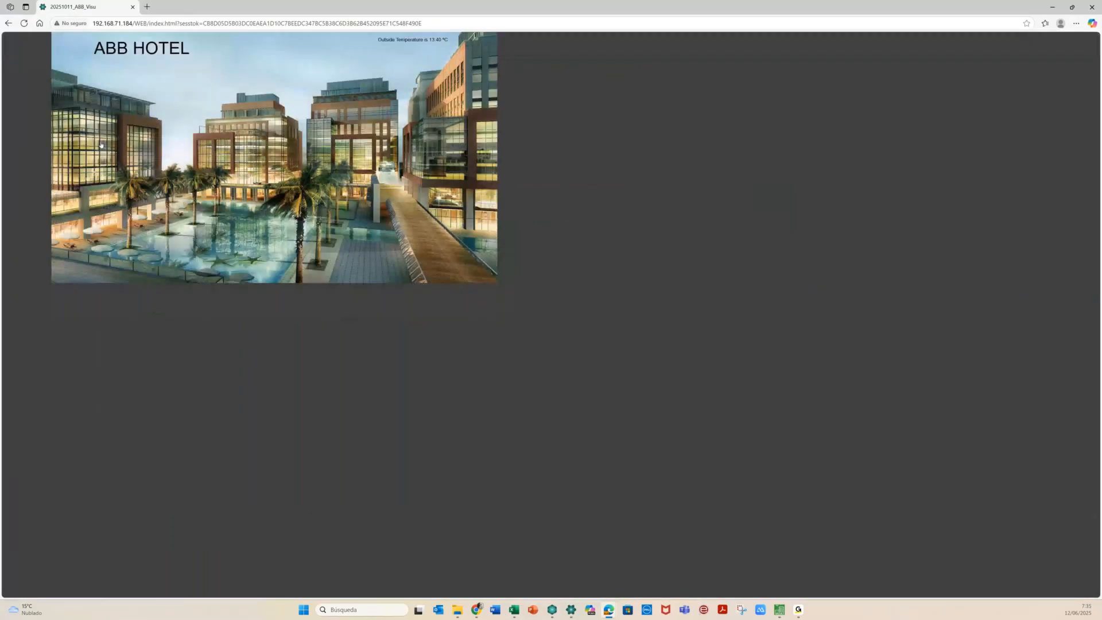
Navigate to the Floor 01 plan and Room 0101, and check the Bath Curtain controls
left_click(76, 179)
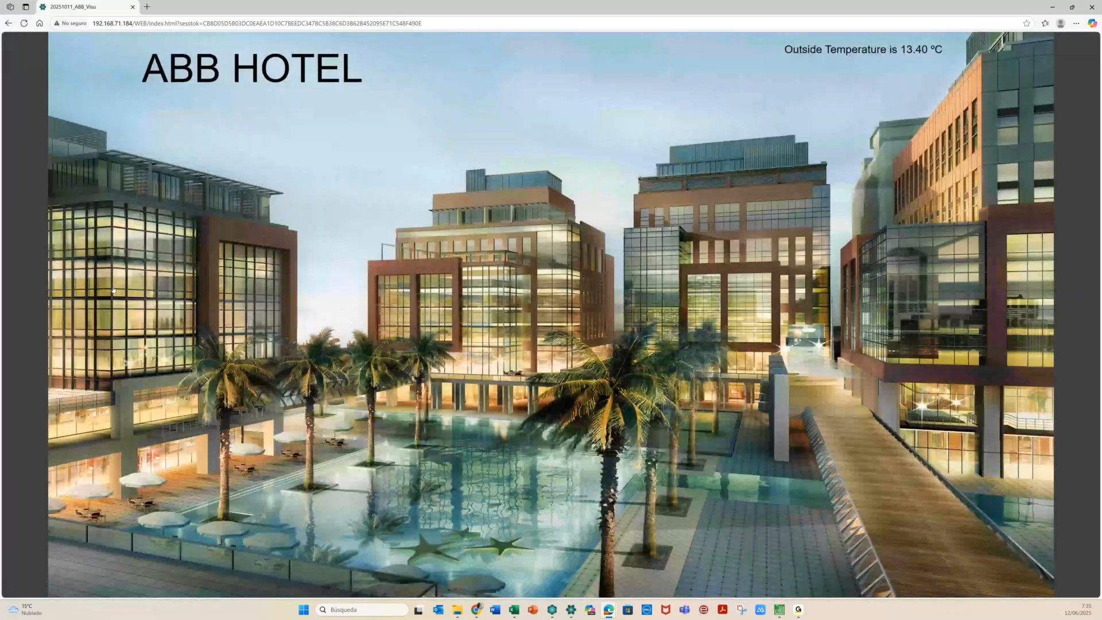
left_click(113, 290)
left_click(264, 82)
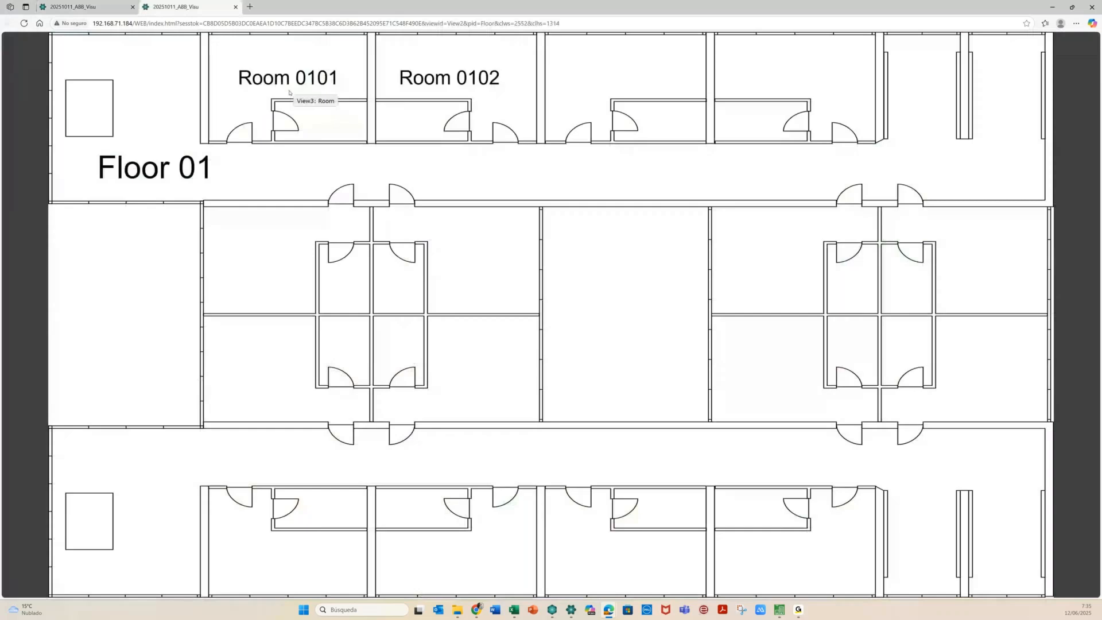
left_click(131, 175)
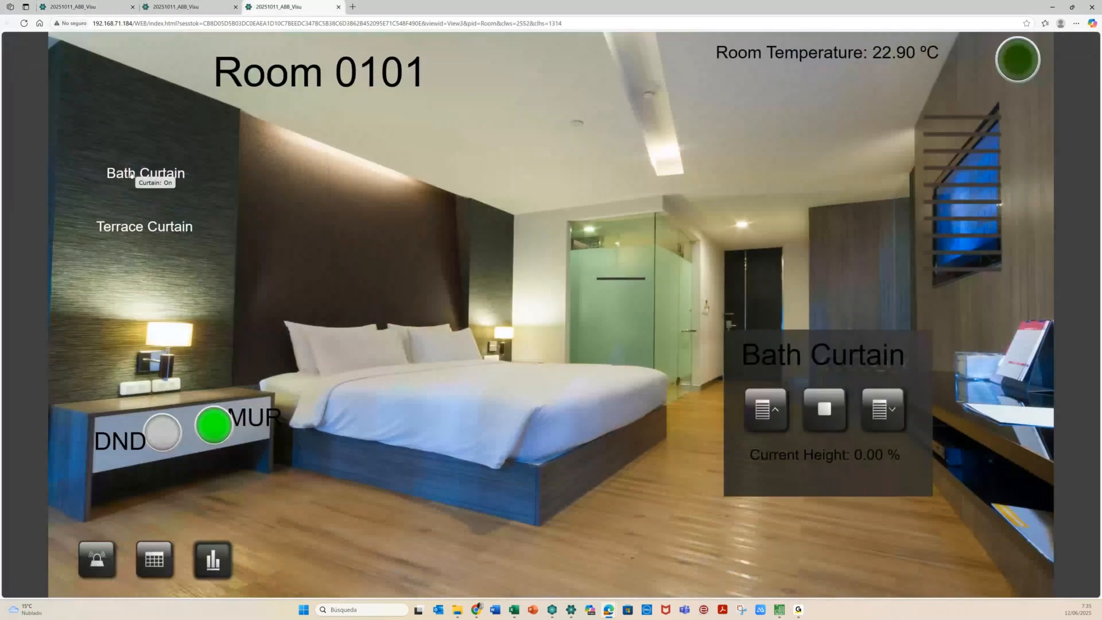
left_click(100, 564)
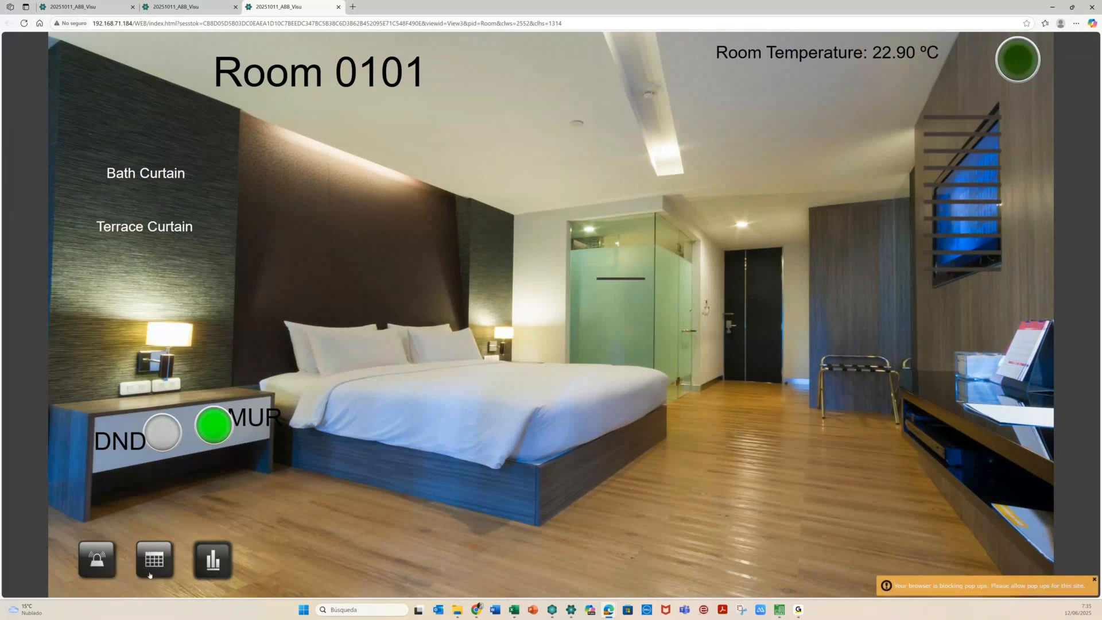
left_click(149, 575)
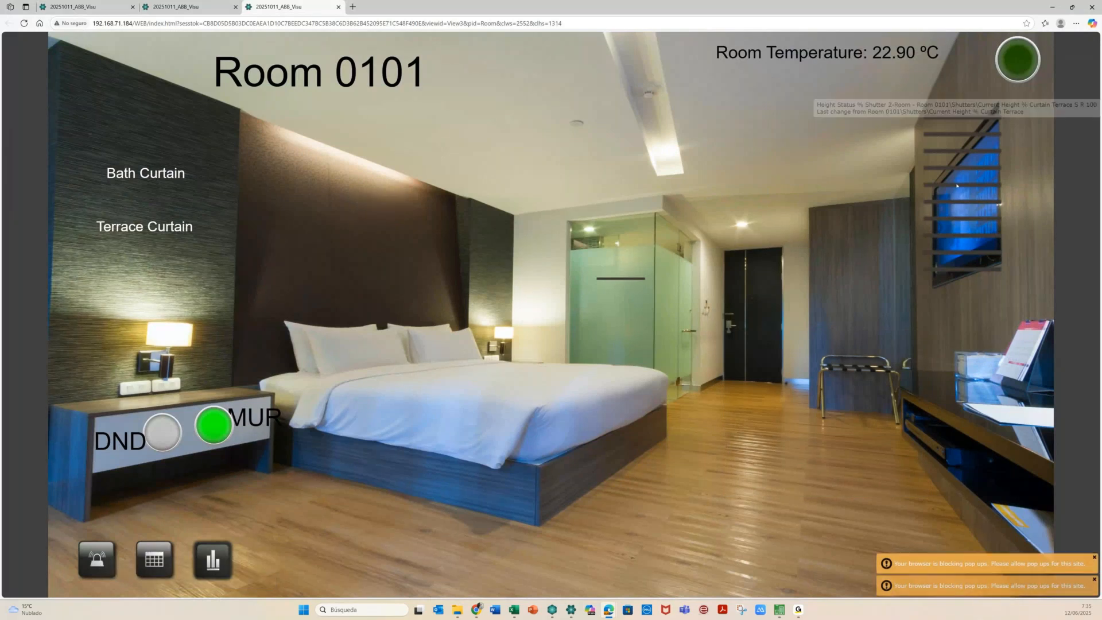
Try the room's trend chart, dismiss the pop-up blocked notice, and check browser menus
left_click(1010, 23)
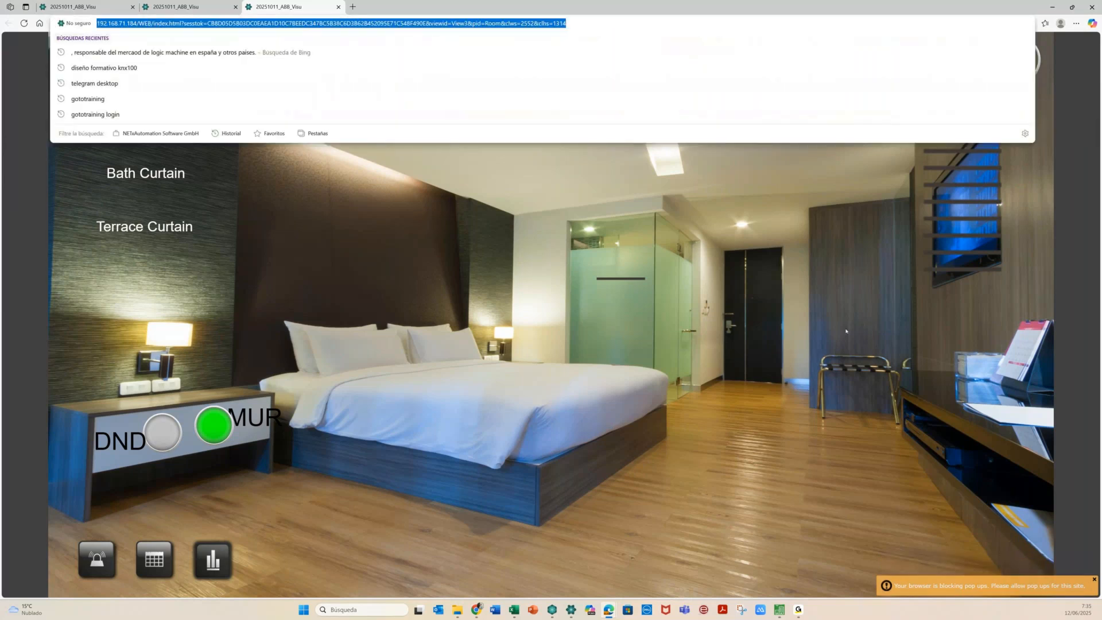
left_click(488, 290)
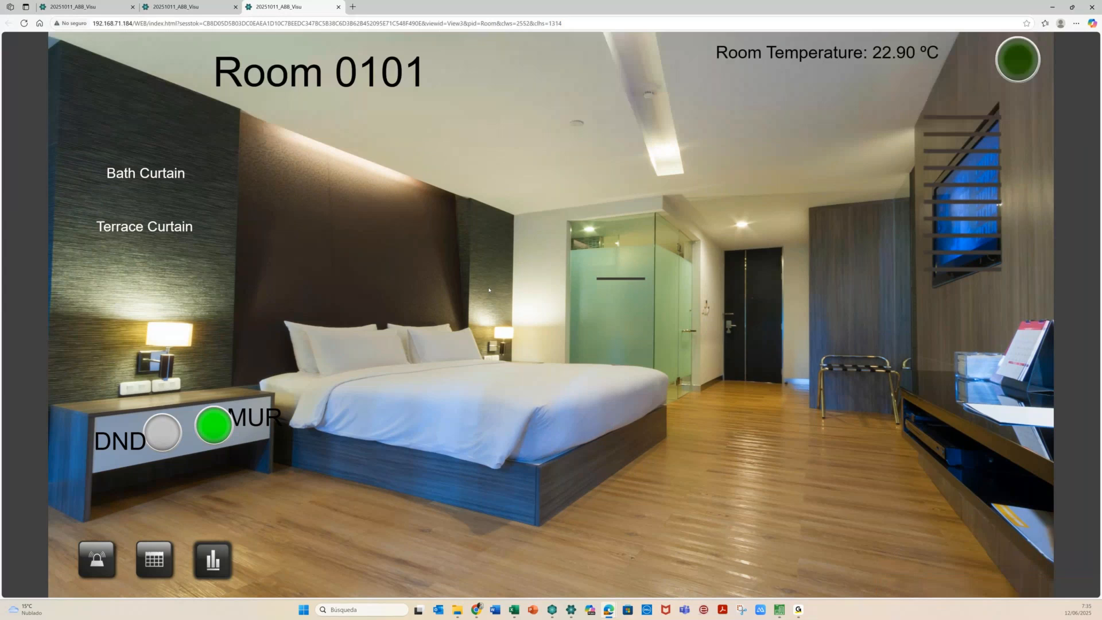
left_click(213, 566)
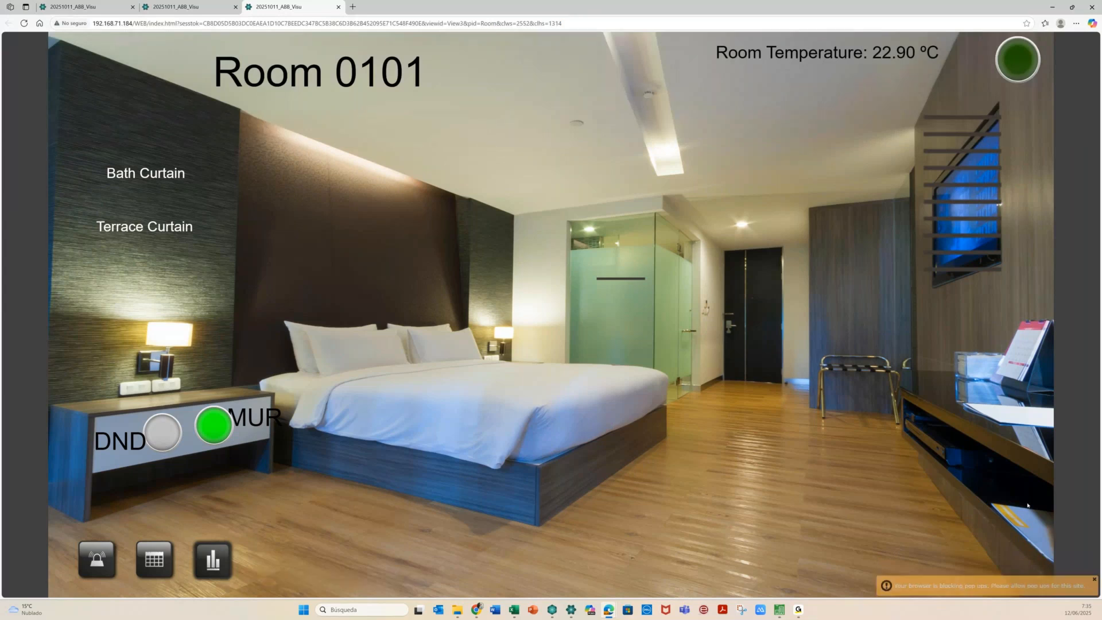
left_click(1010, 585)
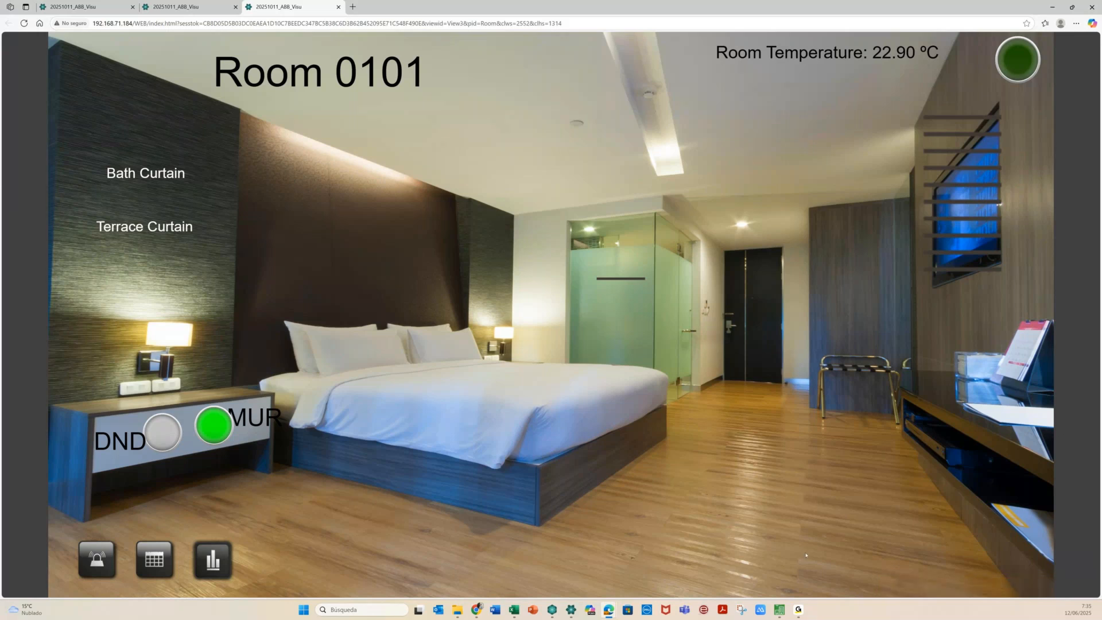
left_click(1076, 24)
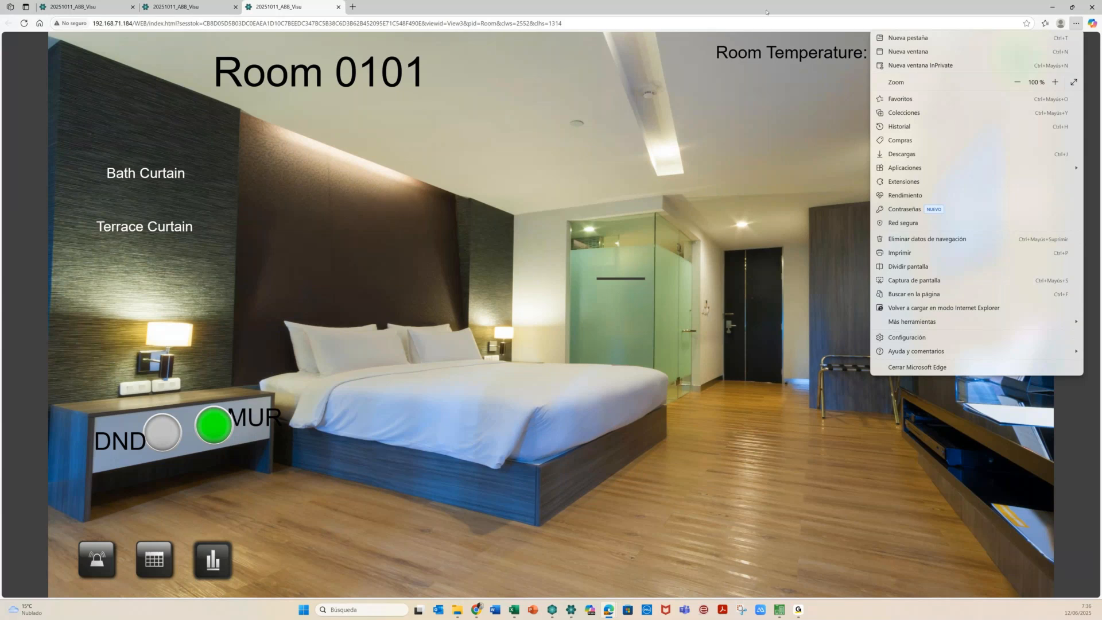
left_click(1044, 22)
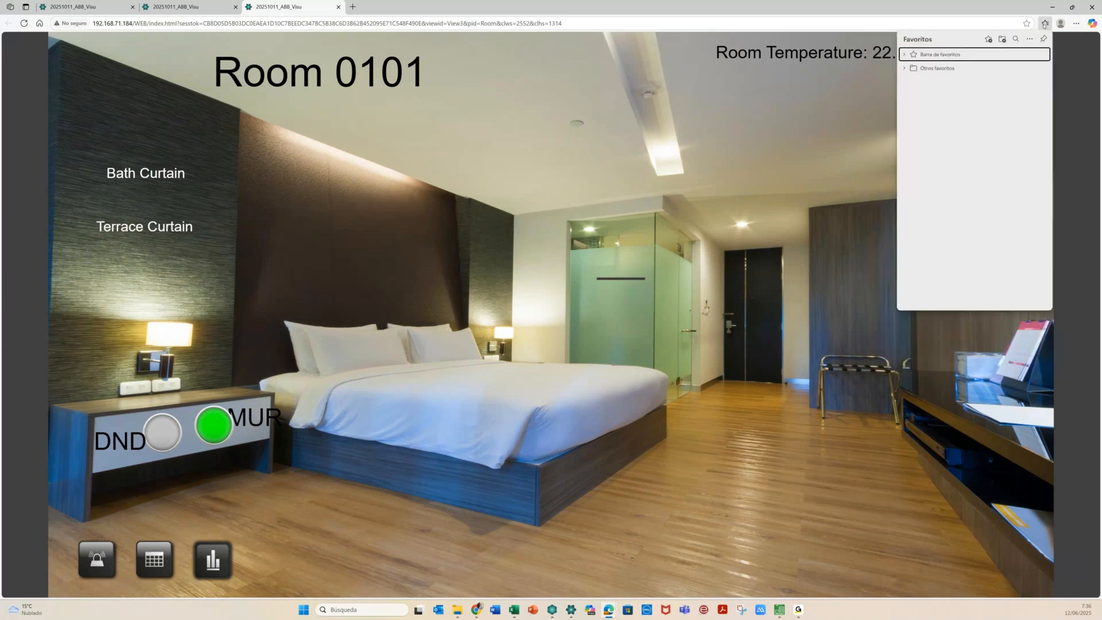
left_click(1009, 25)
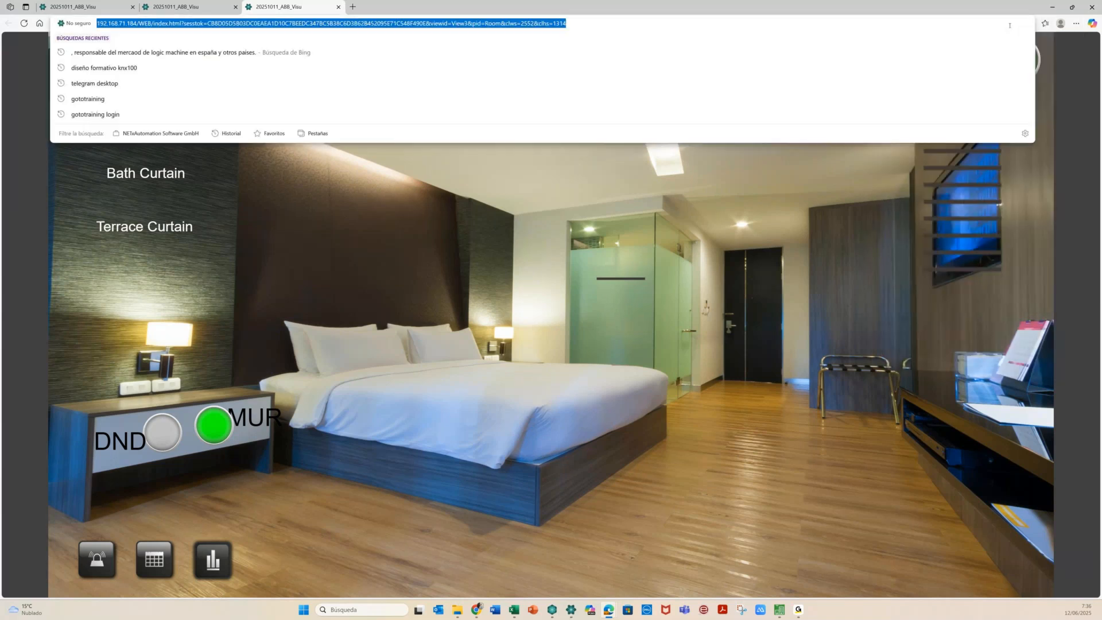
left_click(993, 237)
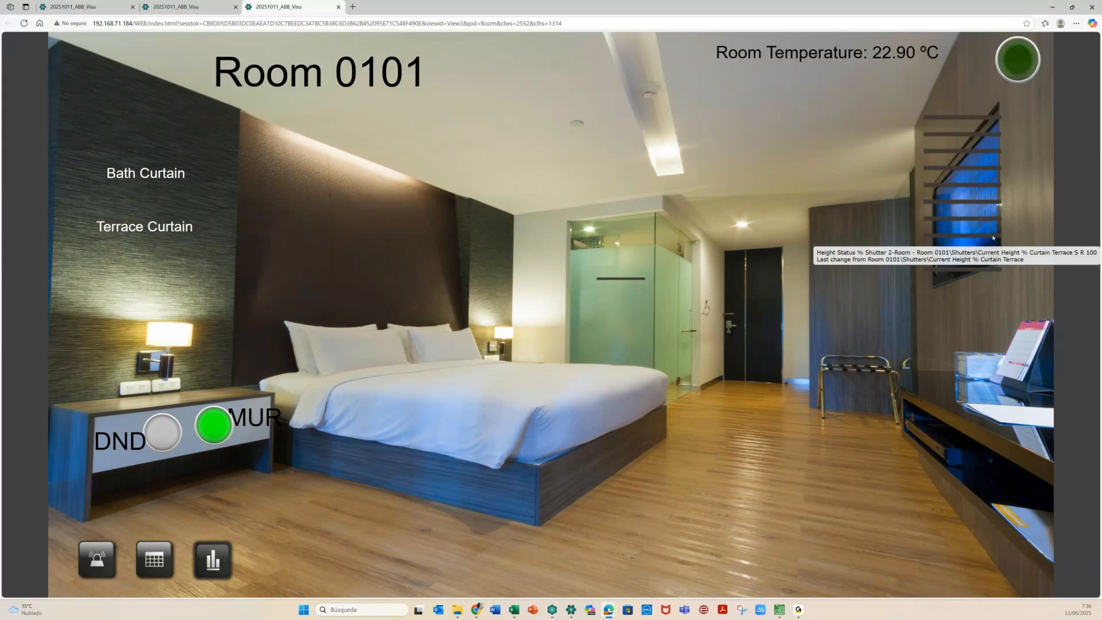
Close the Room 0101 and Floor 01 pages and the hotel visualization browser
left_click(338, 7)
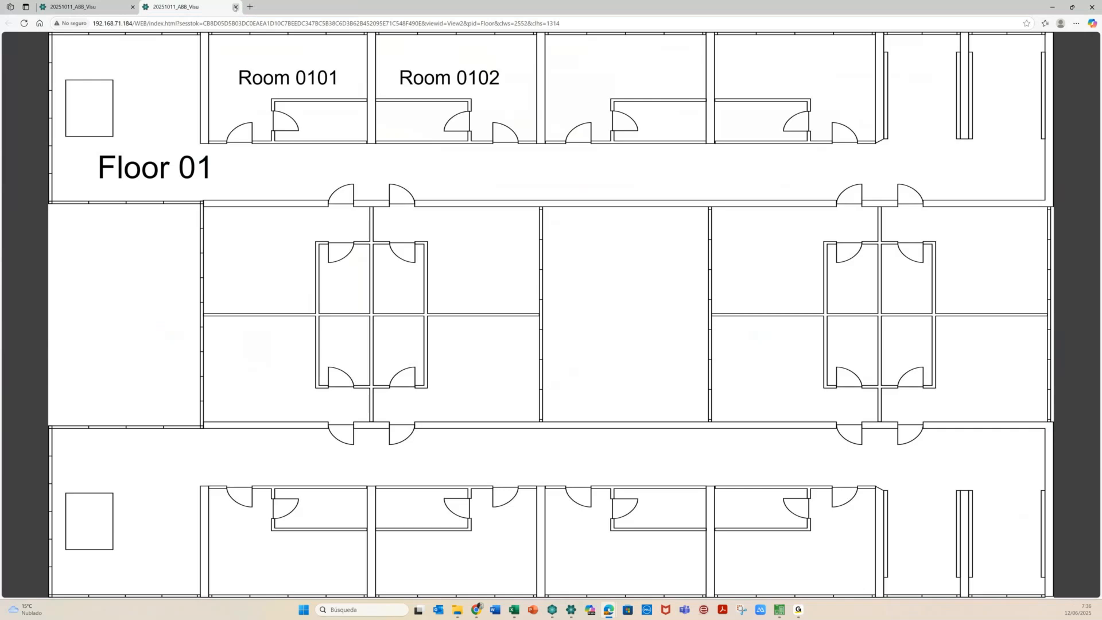
left_click(235, 7)
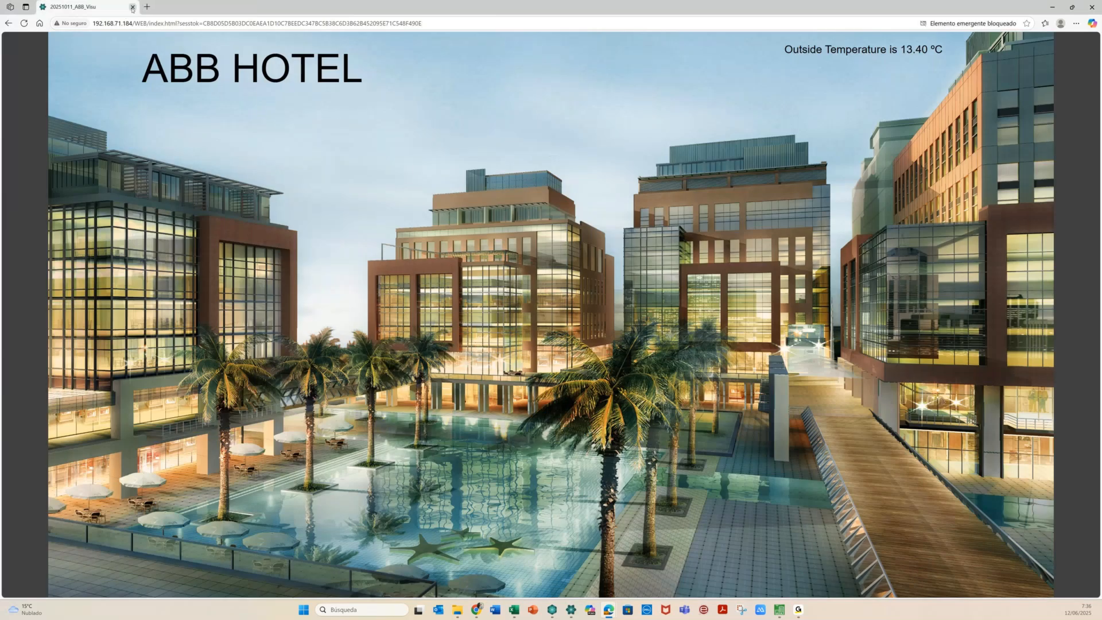
left_click(133, 7)
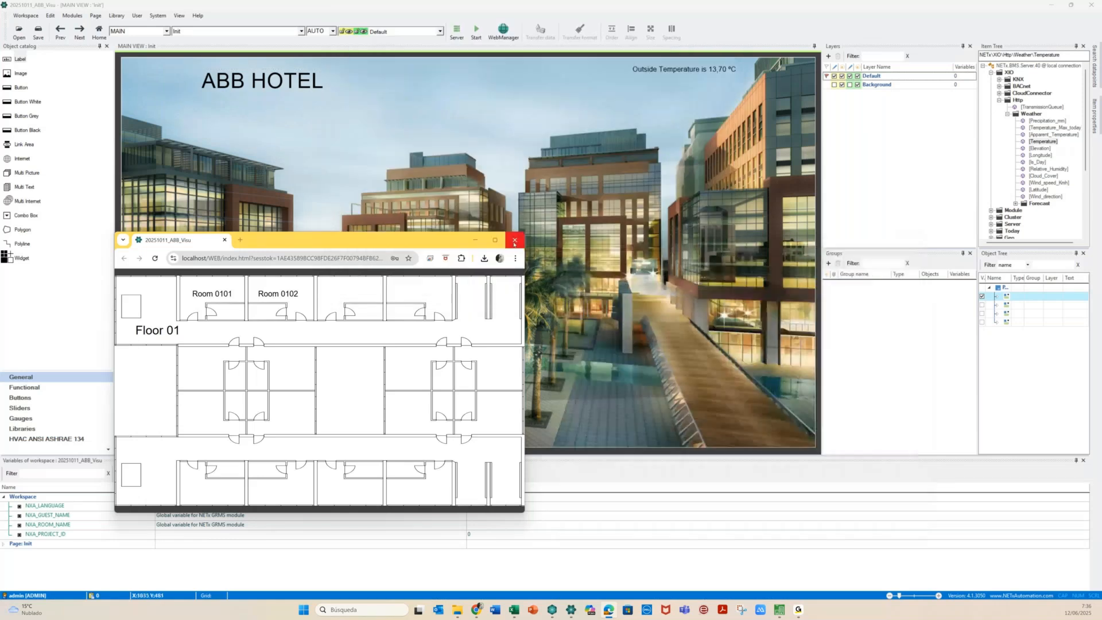
Close the Floor 01 preview, cancel a new workspace, and open the workspace export dialog
left_click(513, 243)
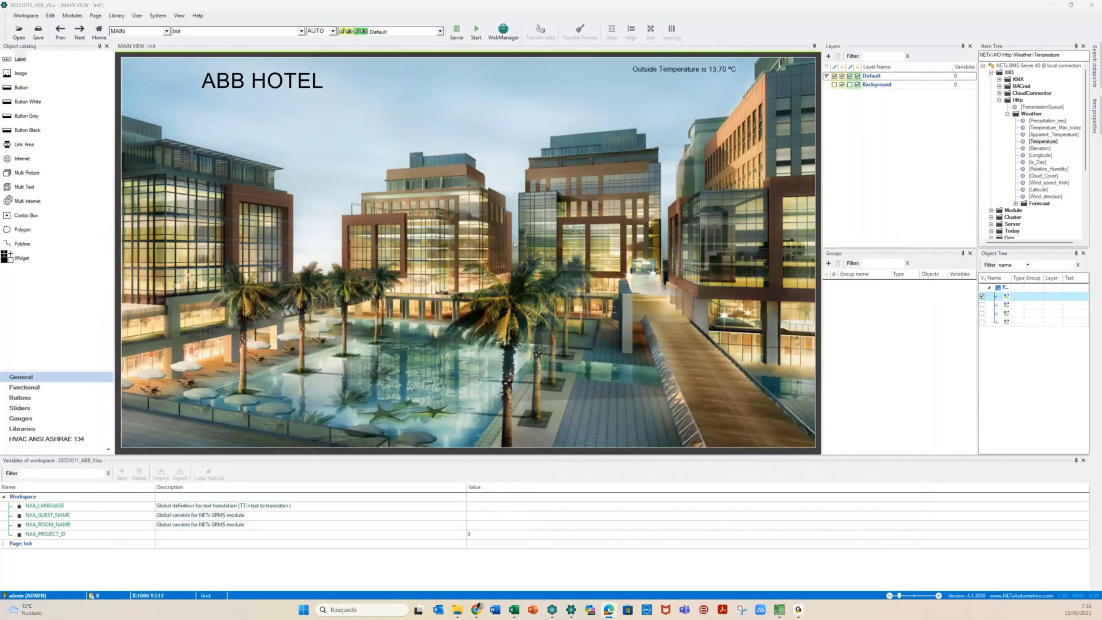
left_click(329, 174)
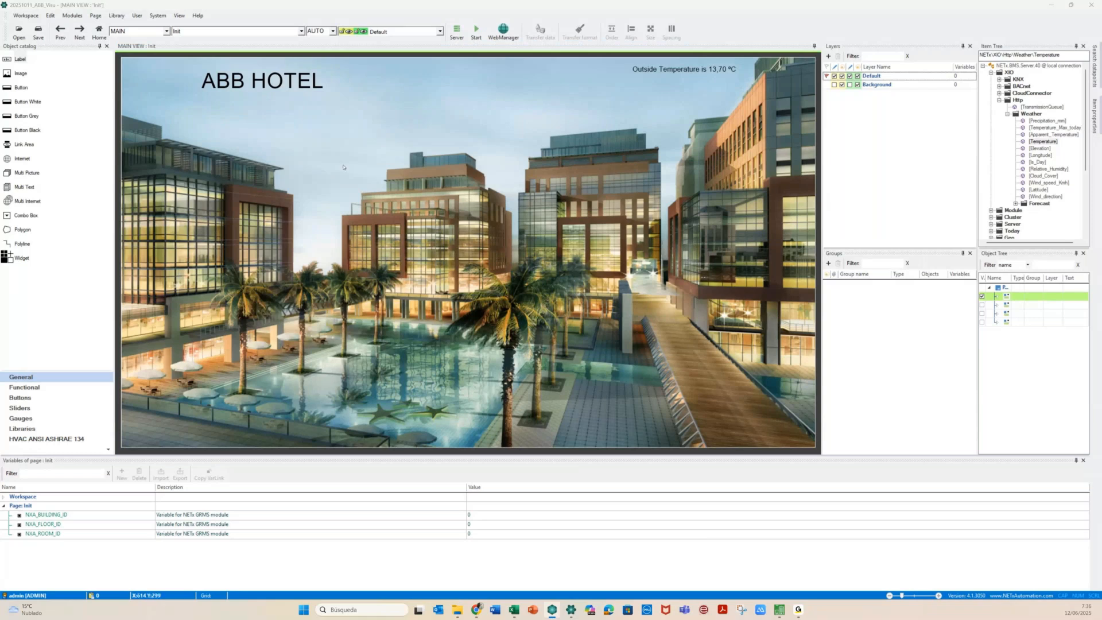
left_click(26, 15)
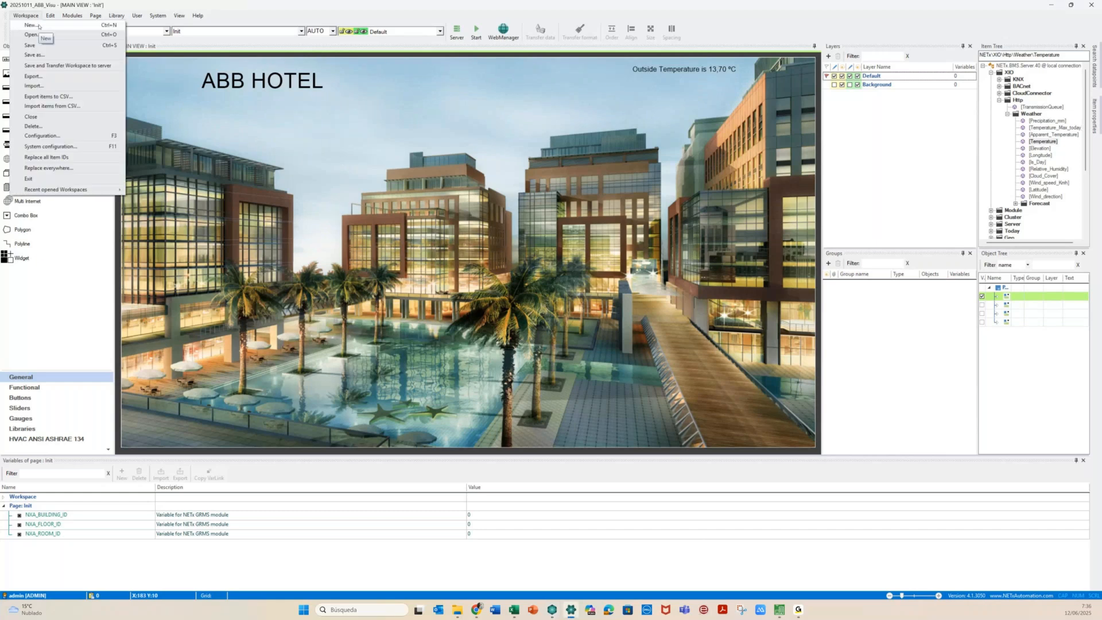
left_click(39, 26)
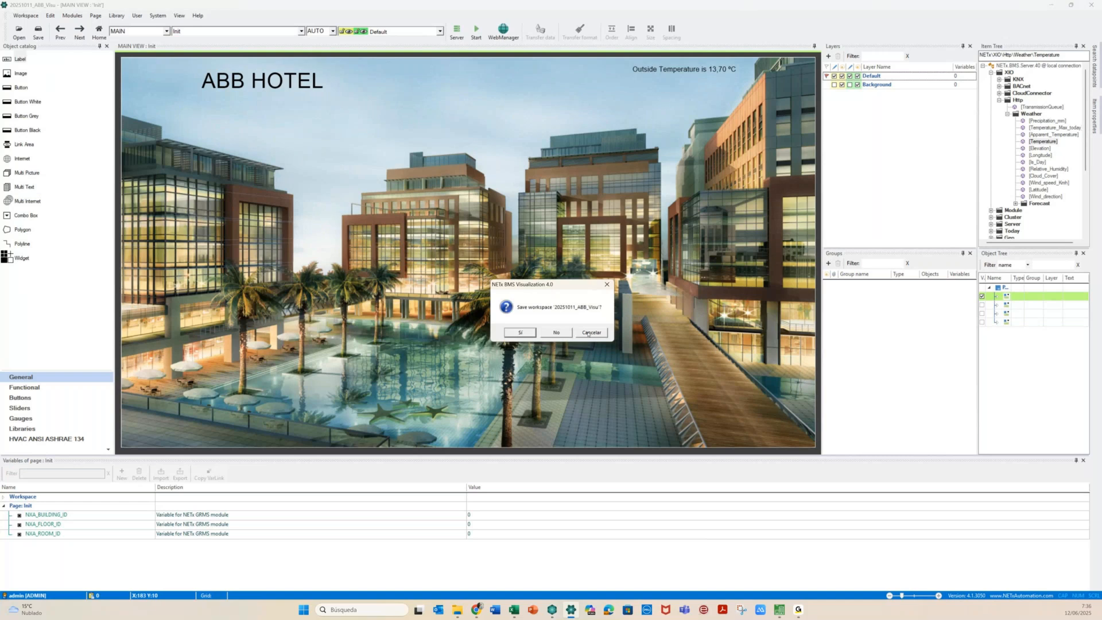
left_click(589, 333)
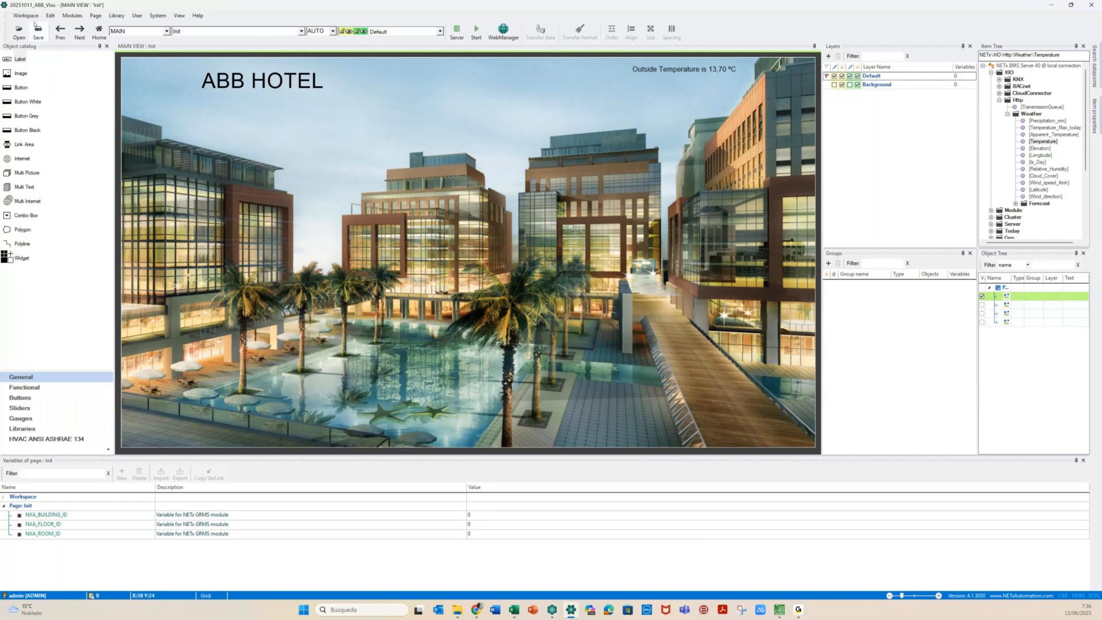
left_click(28, 16)
left_click(35, 56)
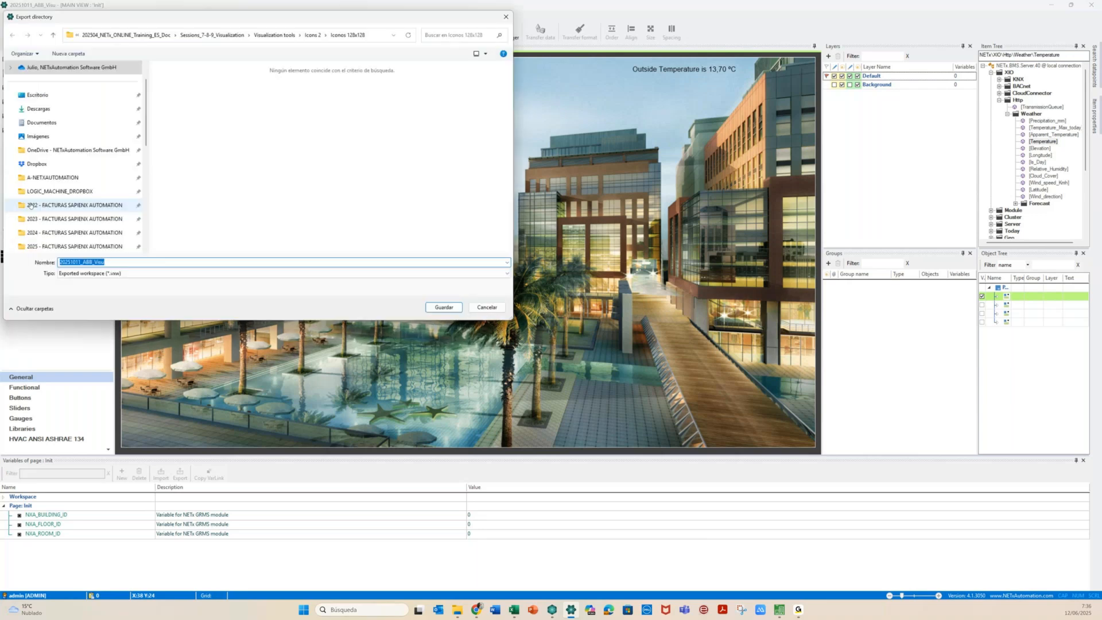
Save the exported workspace into Dropbox > A-NETXAUTOMATION > 202506_NETx_ONLINE_ABB_KOREA
left_click(38, 166)
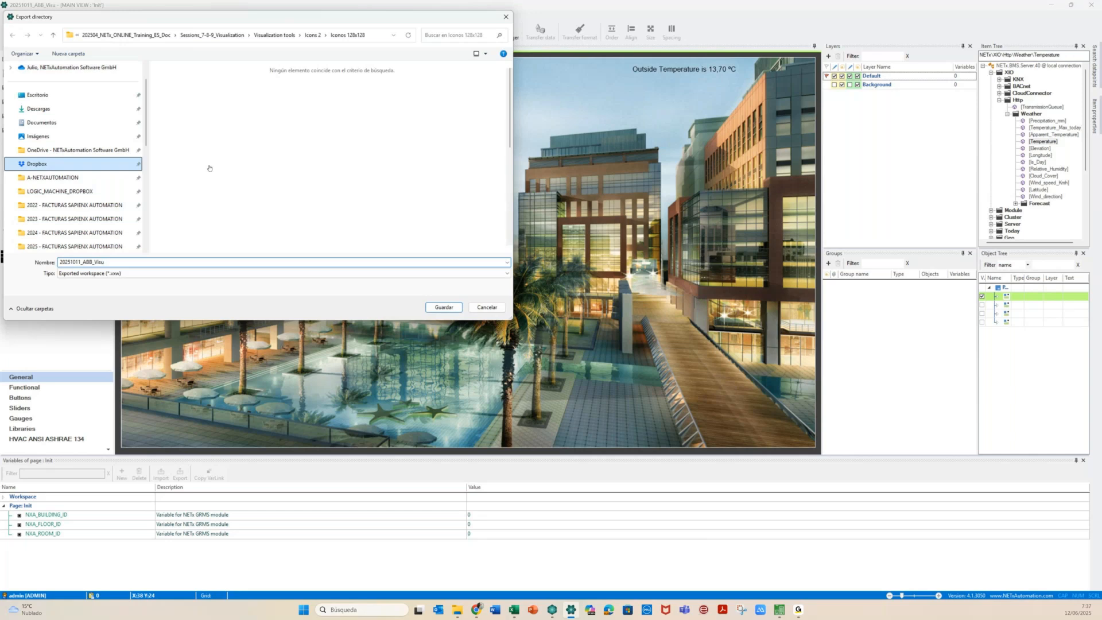
left_click(73, 178)
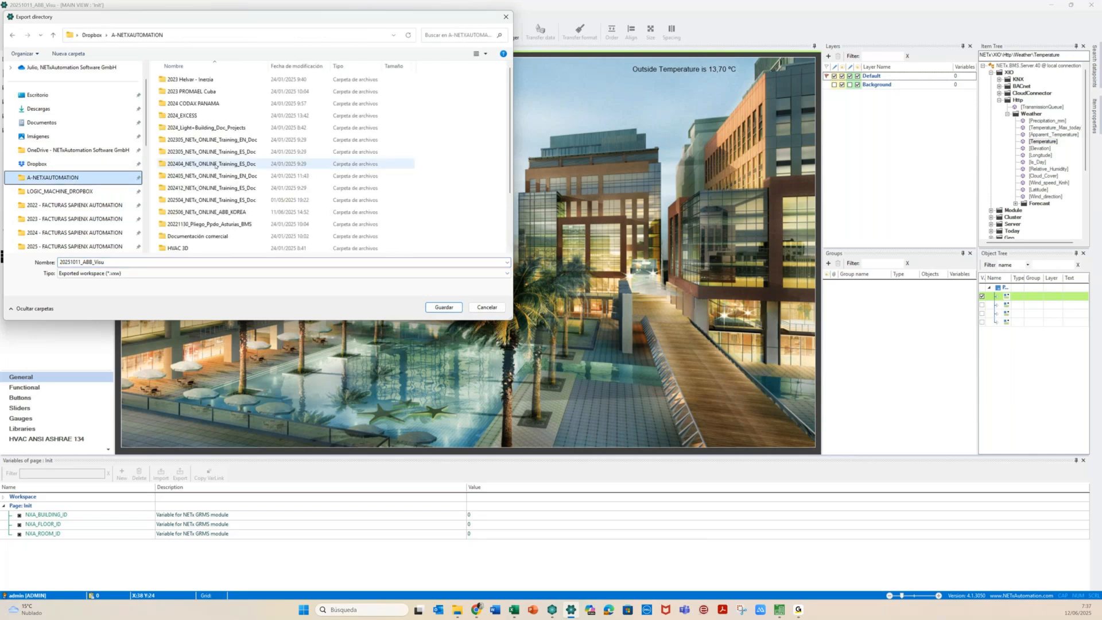
left_click(223, 212)
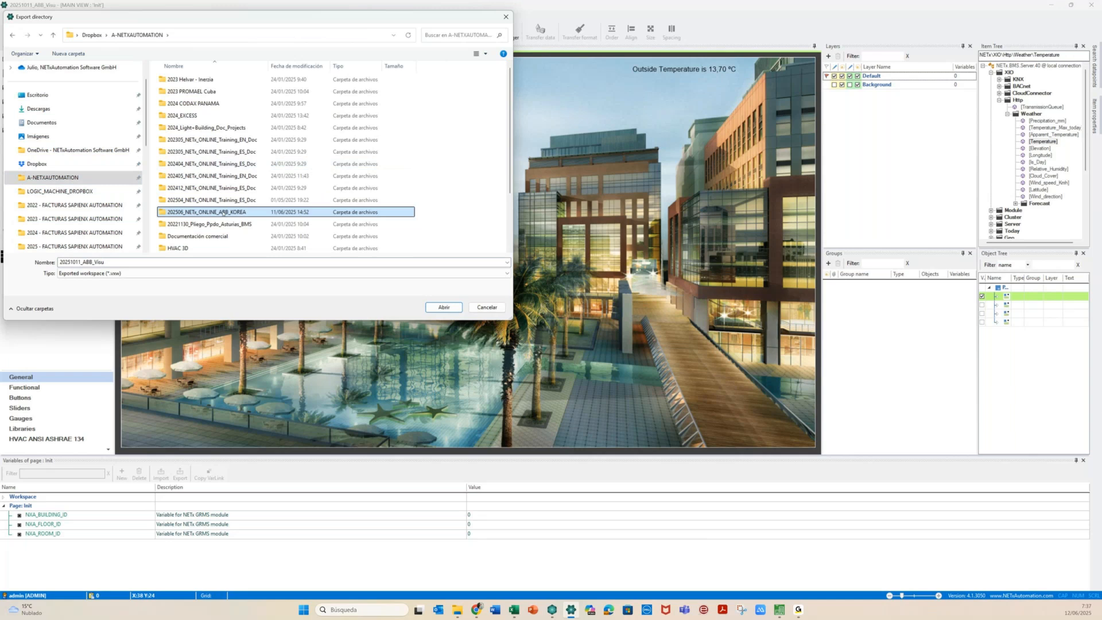
double_click(223, 212)
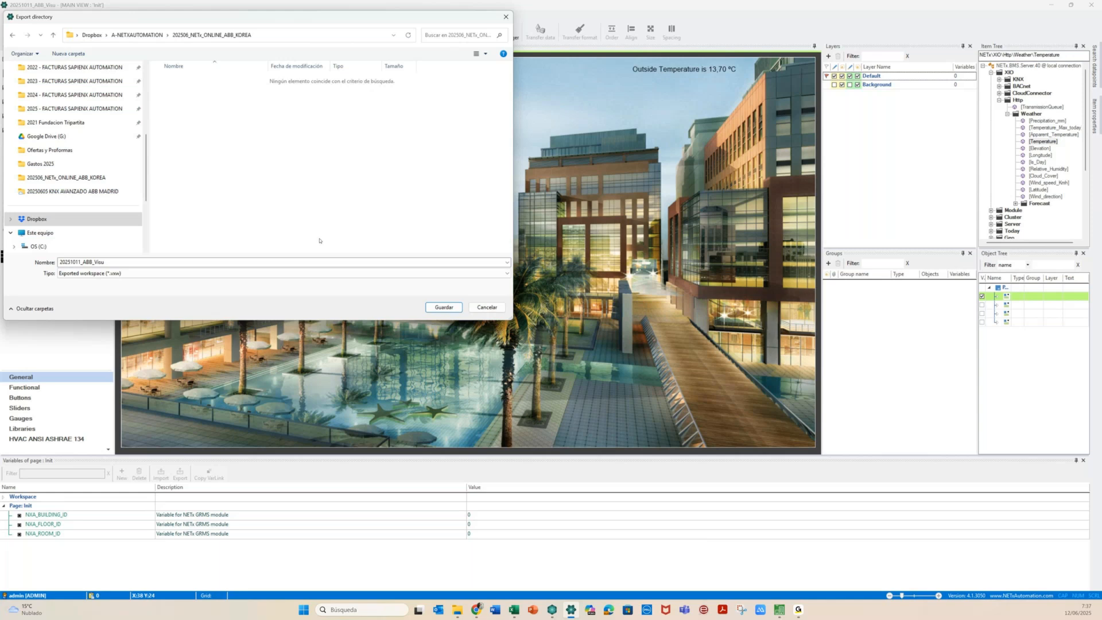
left_click(436, 306)
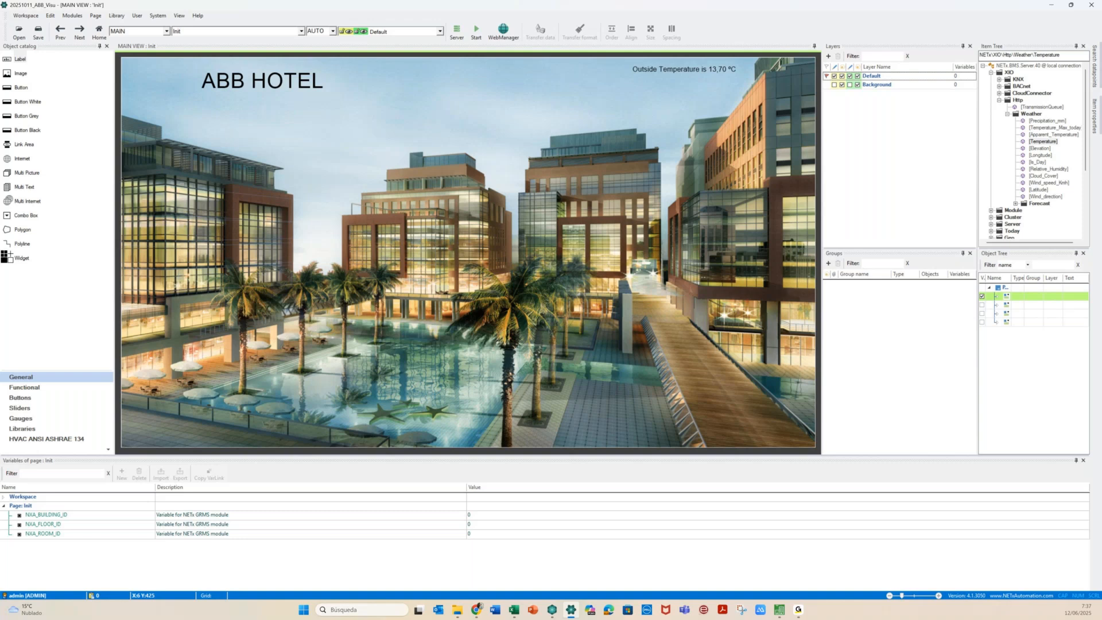
key("alt+Tab")
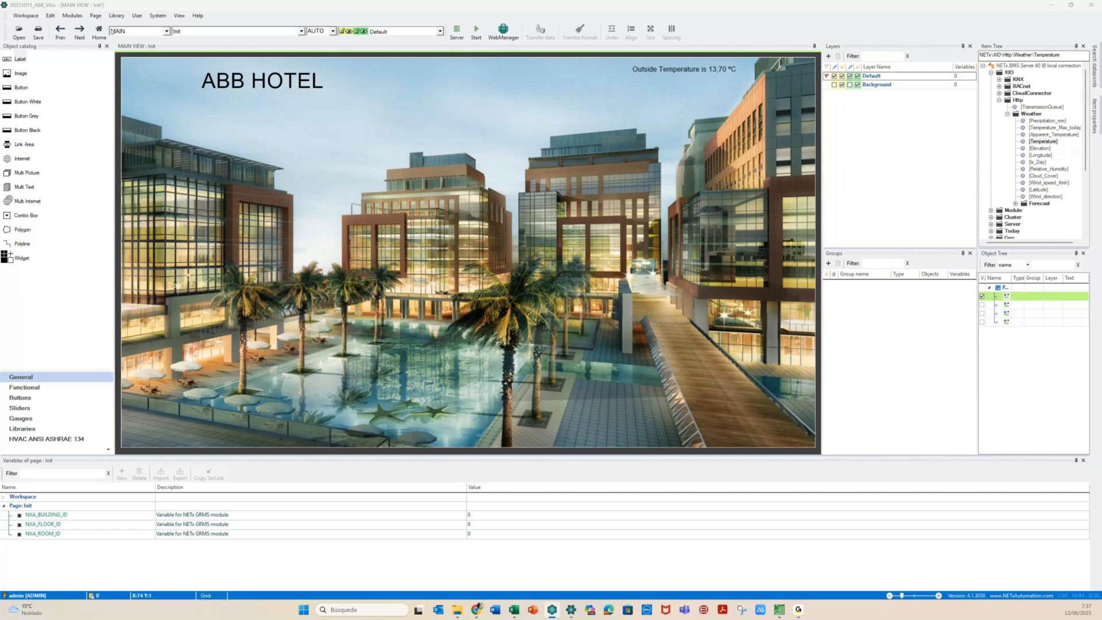
Start a new workspace from the Workspace menu, saving the current one first
left_click(25, 16)
left_click(31, 26)
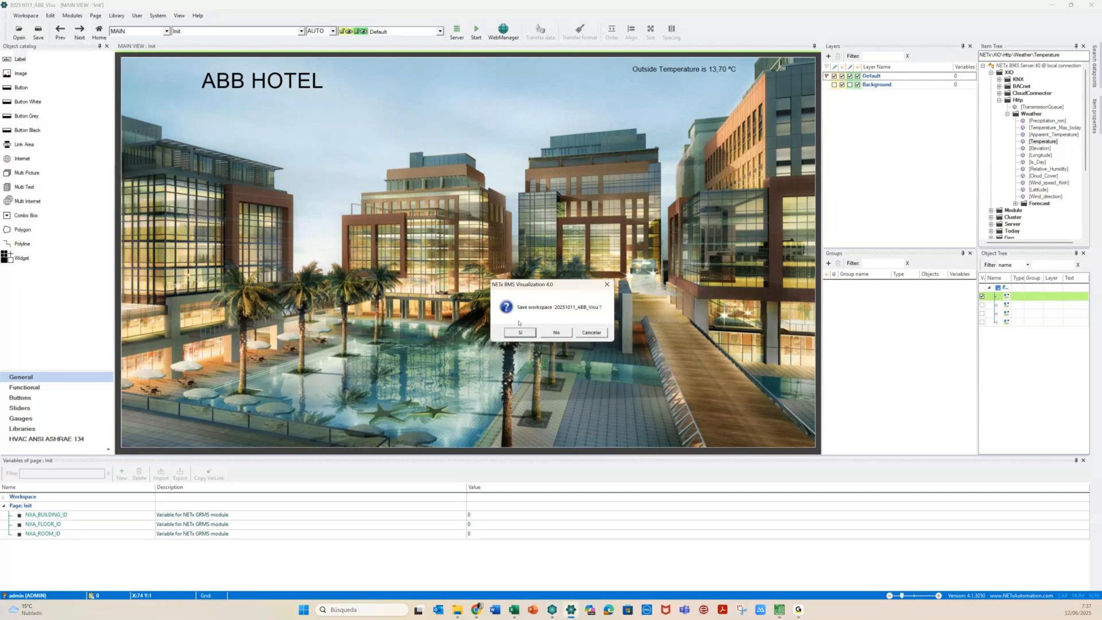
left_click(525, 333)
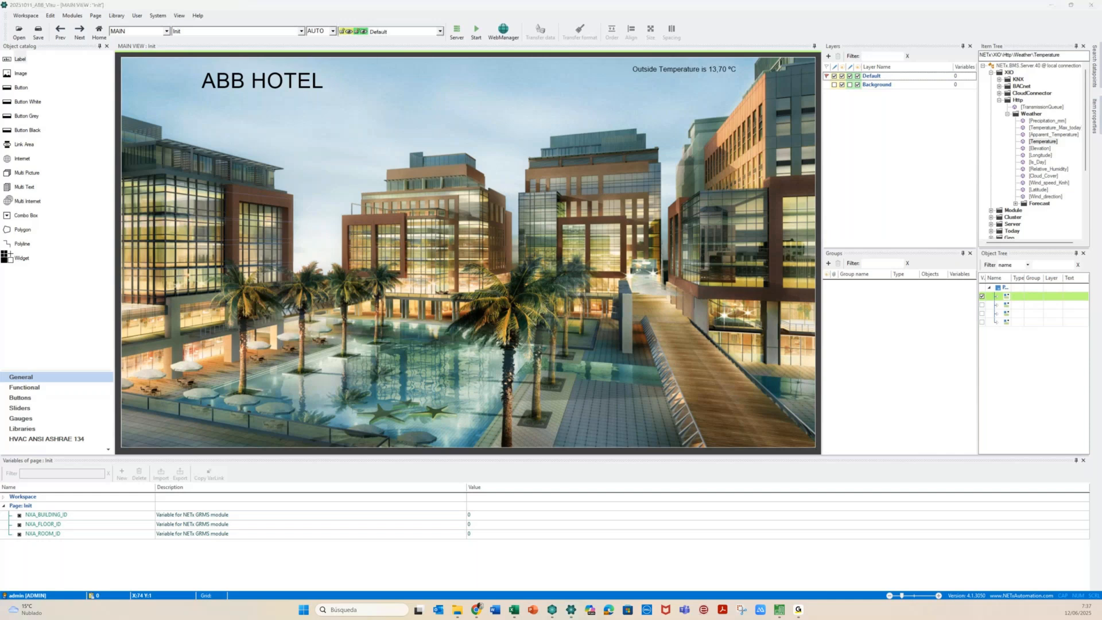
Name the workspace 20250612_ABB_Visu_from_Template, base it on ABB_GRMS, and confirm
type("202")
left_click_drag(583, 166, 547, 160)
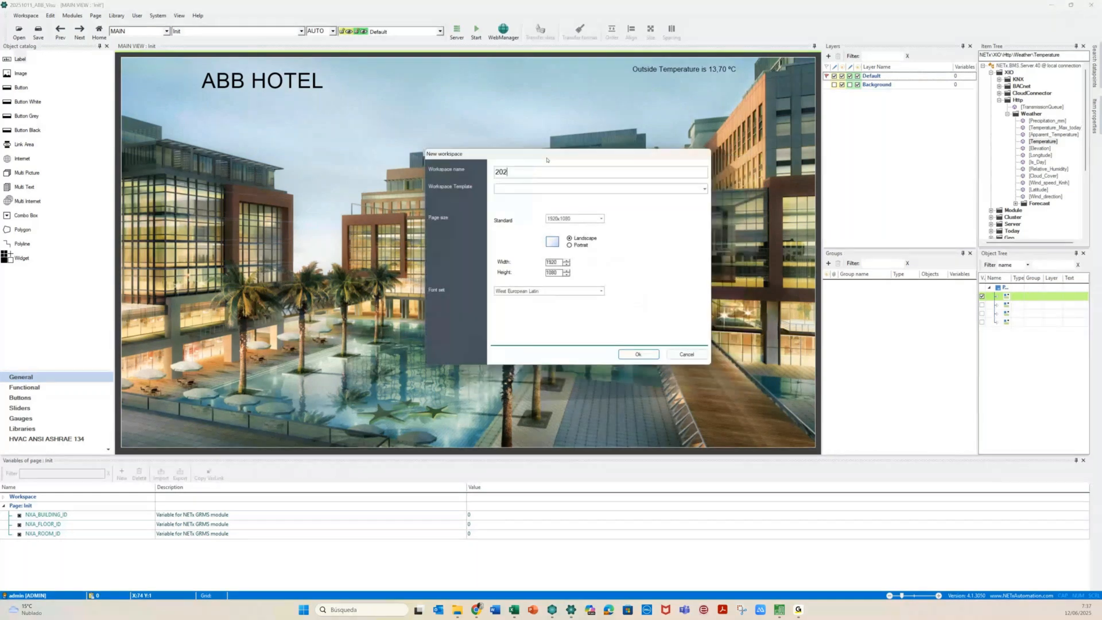
type("50612_ABB_")
type("Visu_from_Template")
left_click(704, 189)
left_click(519, 204)
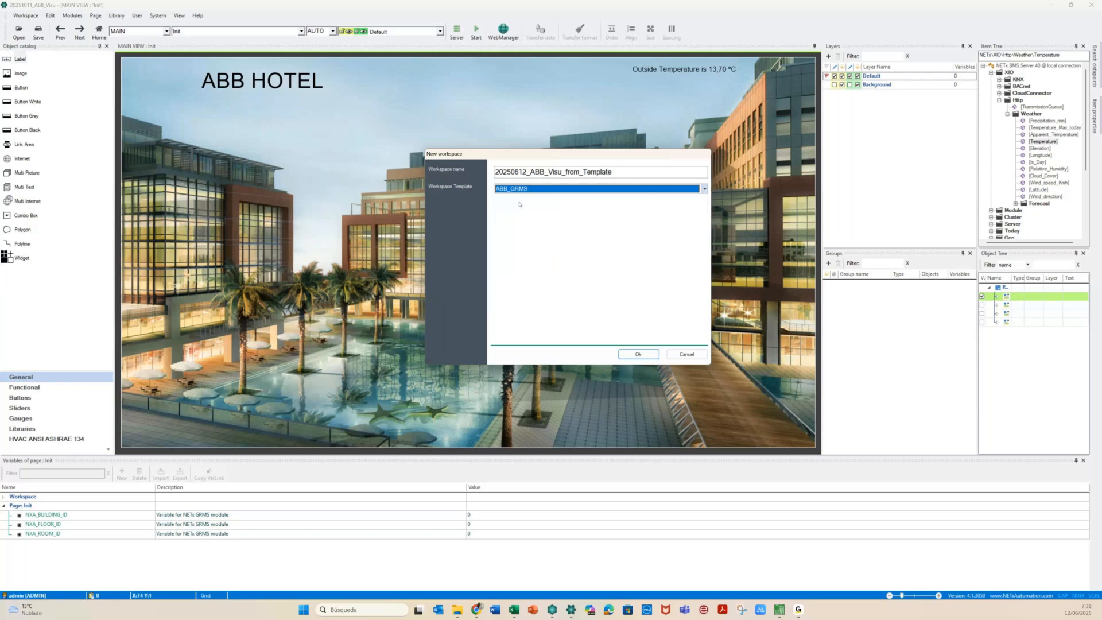
left_click(631, 355)
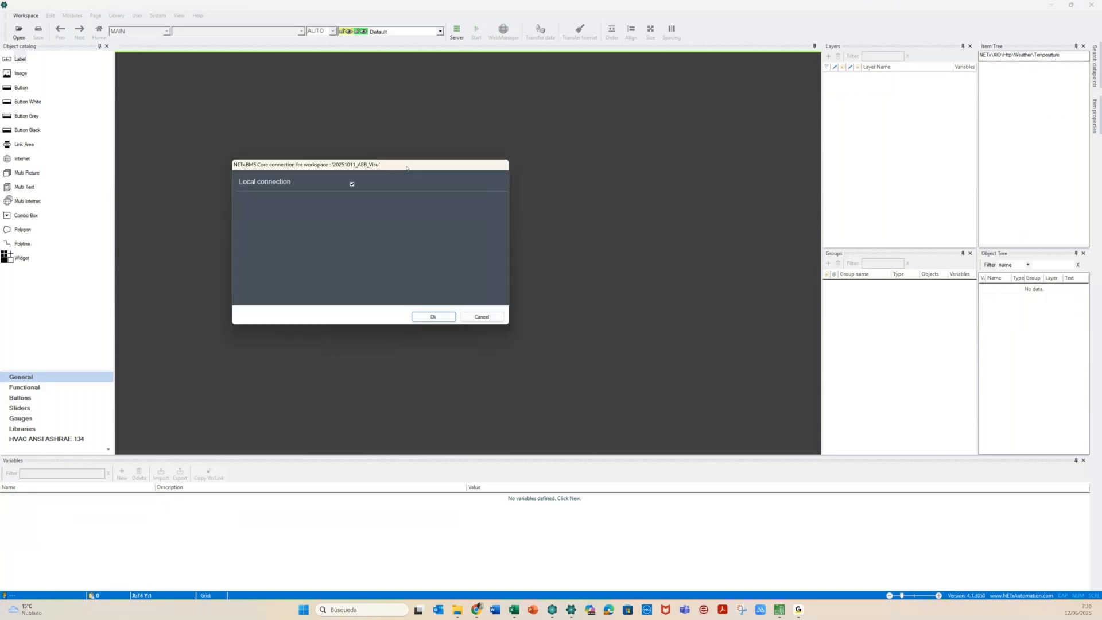
Accept the local Core server connection and bring the template assistant into view
left_click_drag(406, 168, 450, 174)
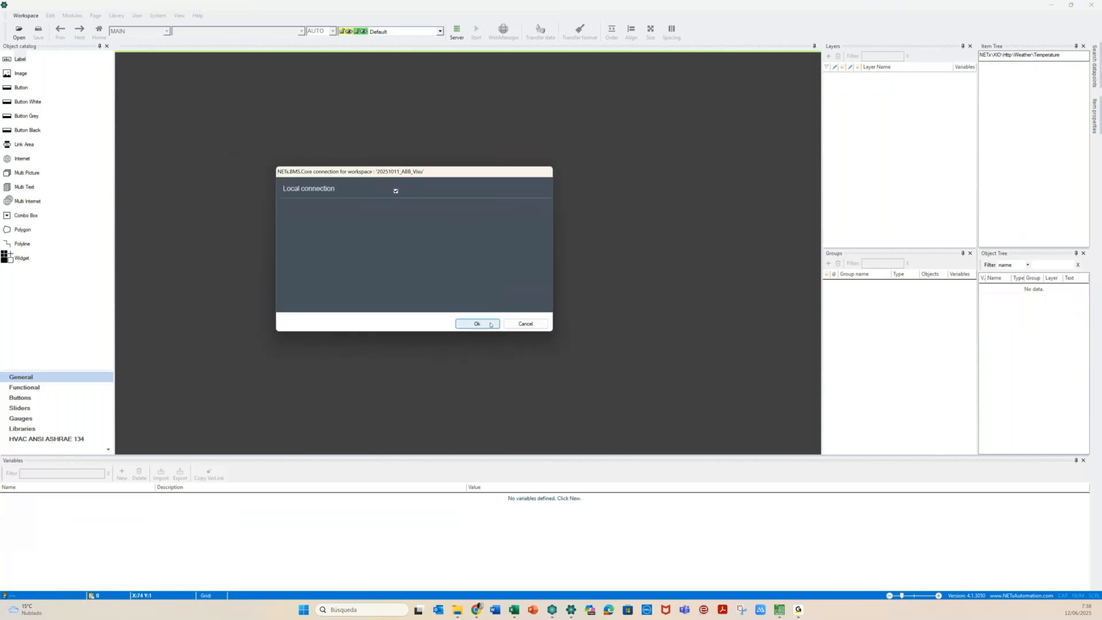
left_click(490, 324)
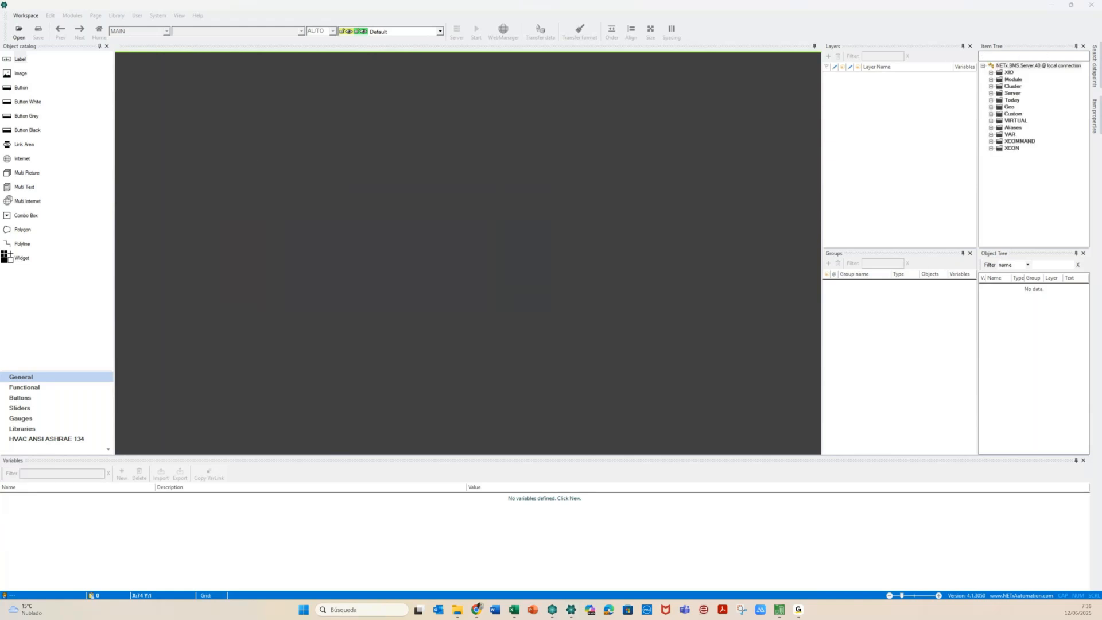
left_click_drag(0, 155, 438, 137)
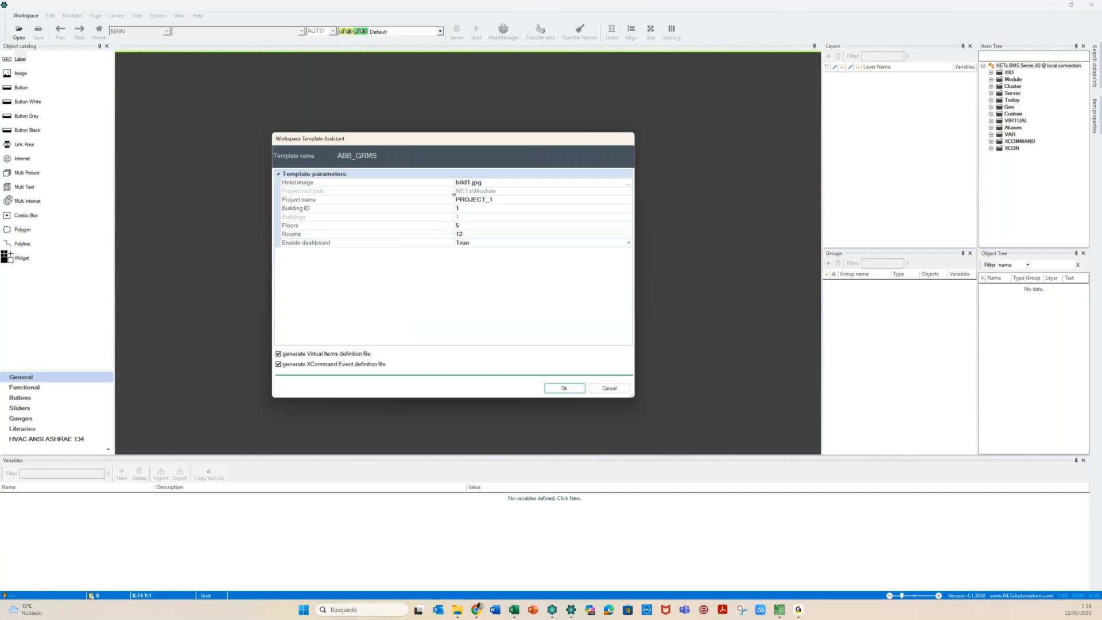
Replace the project name PROJECT_1 with HOTEL_ABB
left_click(495, 183)
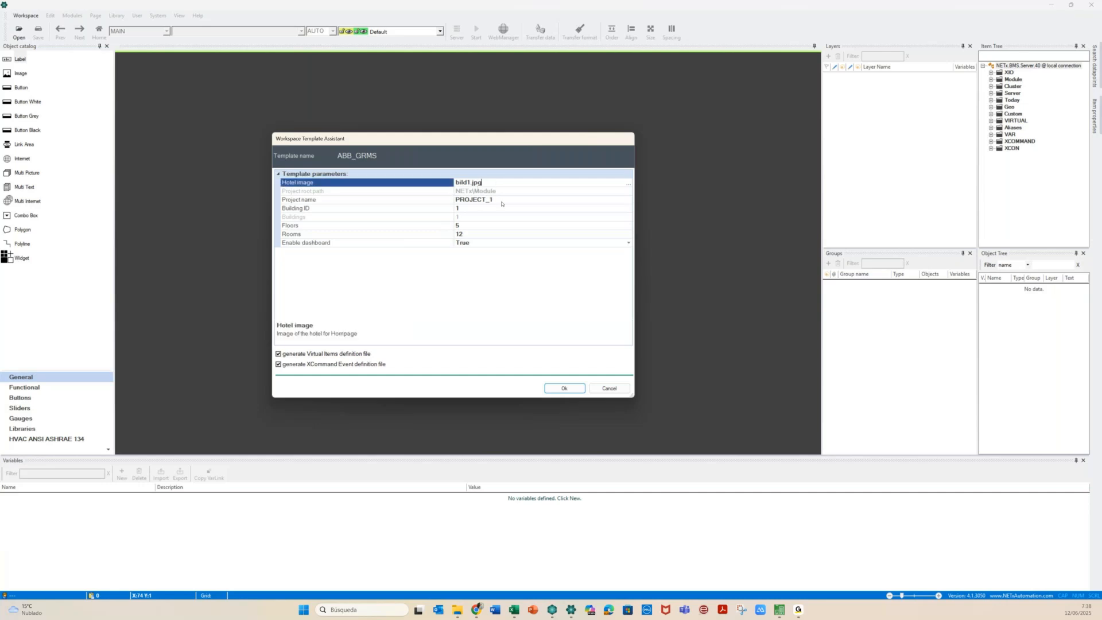
left_click(494, 199)
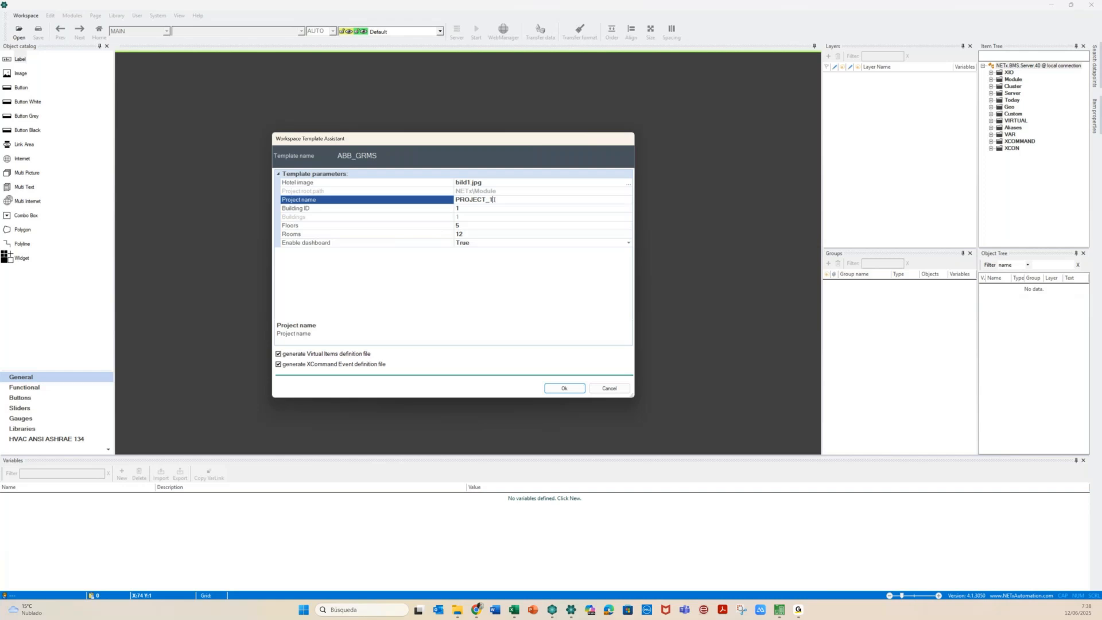
left_click_drag(493, 199, 429, 205)
type("HOTEL_ABB")
left_click(461, 209)
Set floors from 5 to 20 and rooms per floor from 12 to 20, then show Core Server Studio
left_click(467, 225)
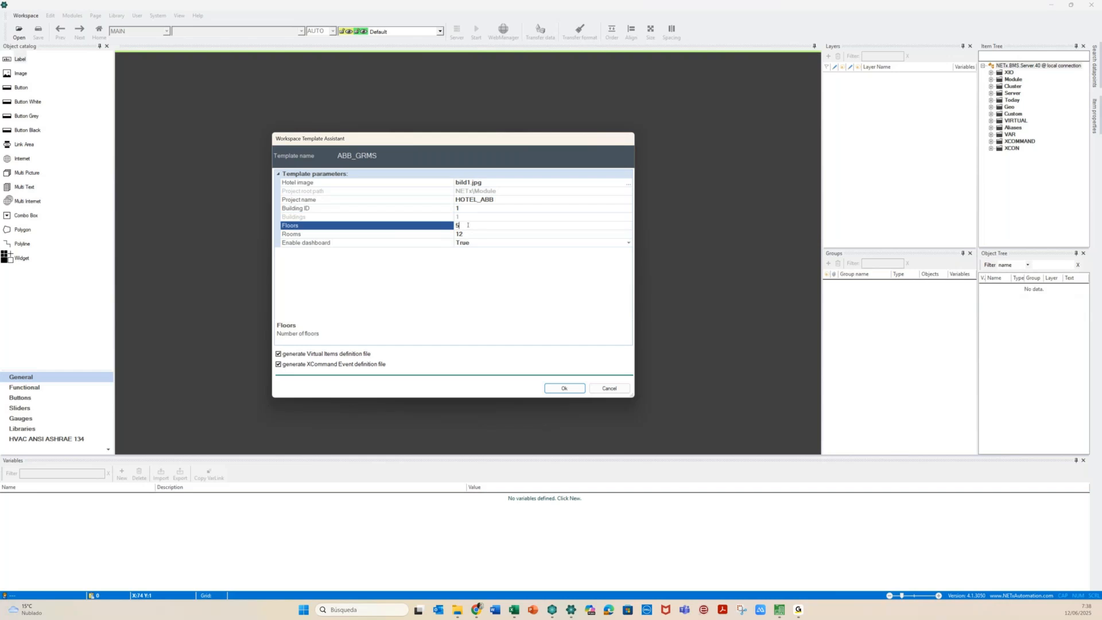
left_click_drag(468, 225, 454, 218)
left_click(458, 226)
key("BackSpace")
type("20")
left_click(466, 235)
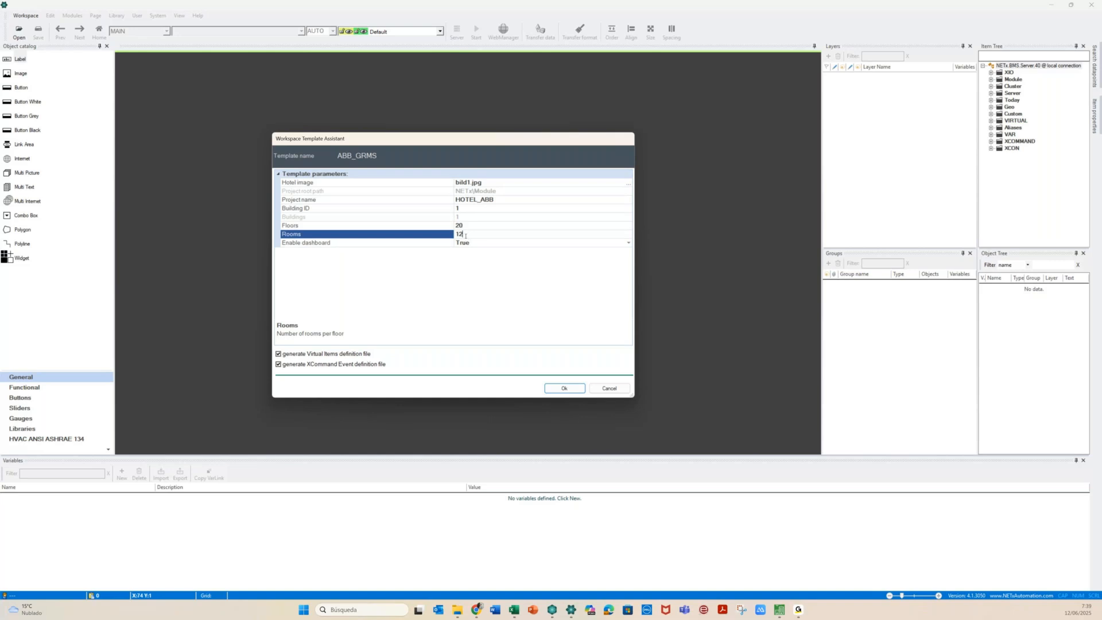
left_click_drag(465, 235, 450, 235)
key("BackSpace")
type("200")
key("BackSpace")
left_click(550, 609)
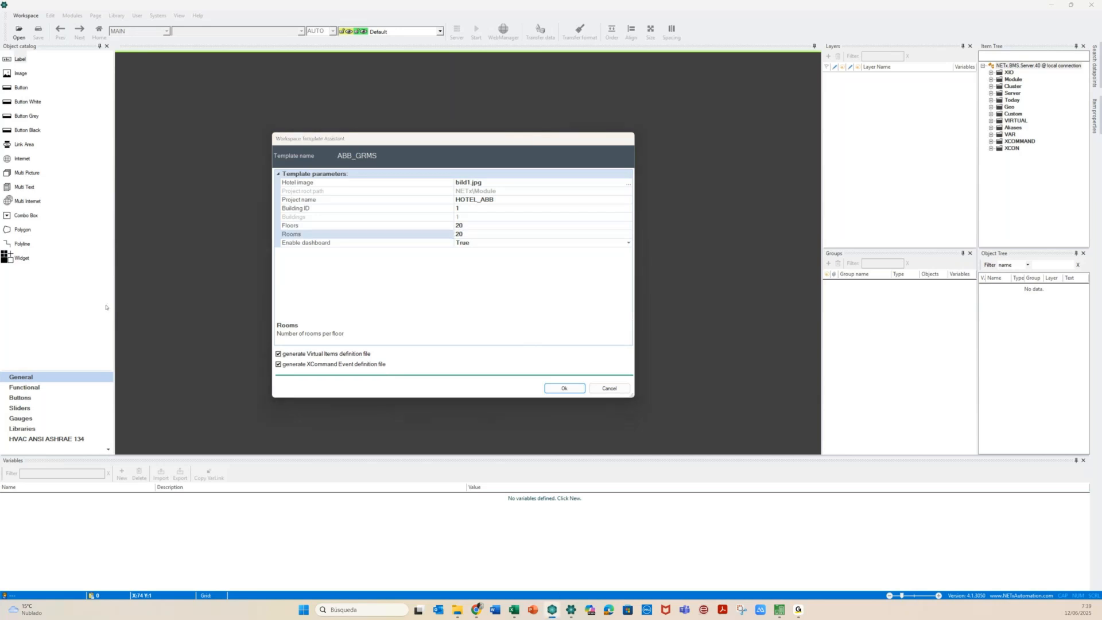
left_click_drag(0, 104, 583, 111)
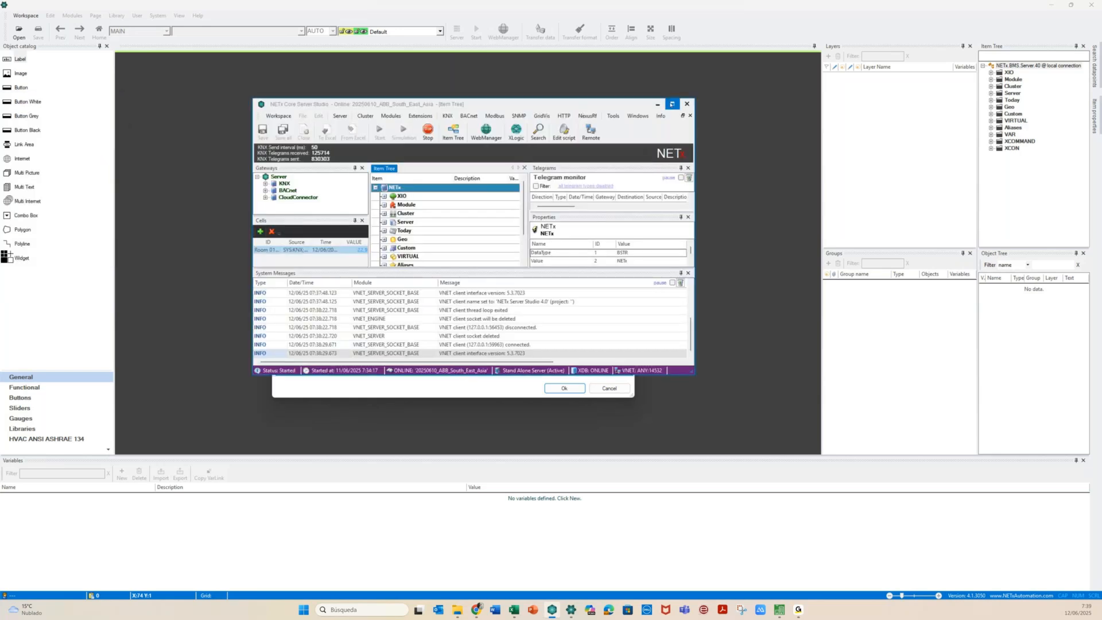
left_click(672, 105)
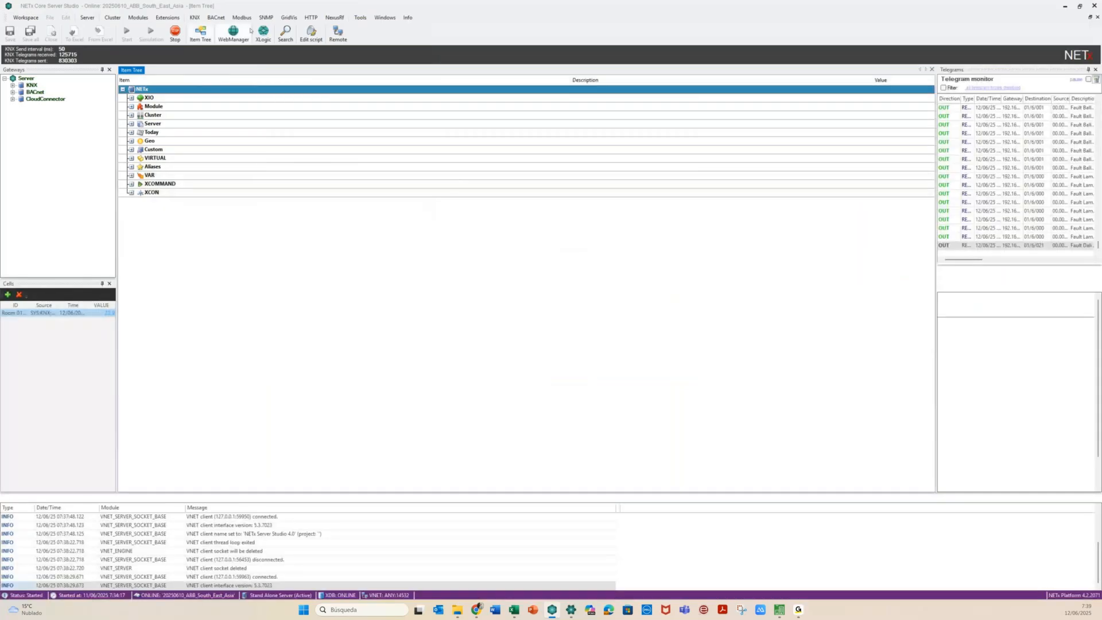
left_click(166, 17)
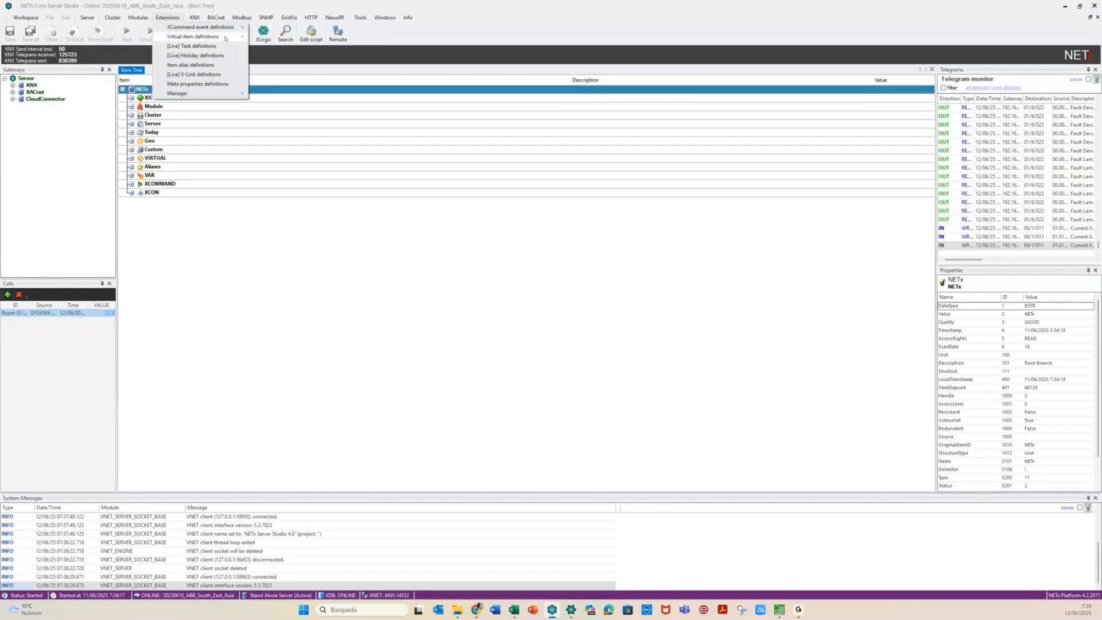
mouse_move(225, 38)
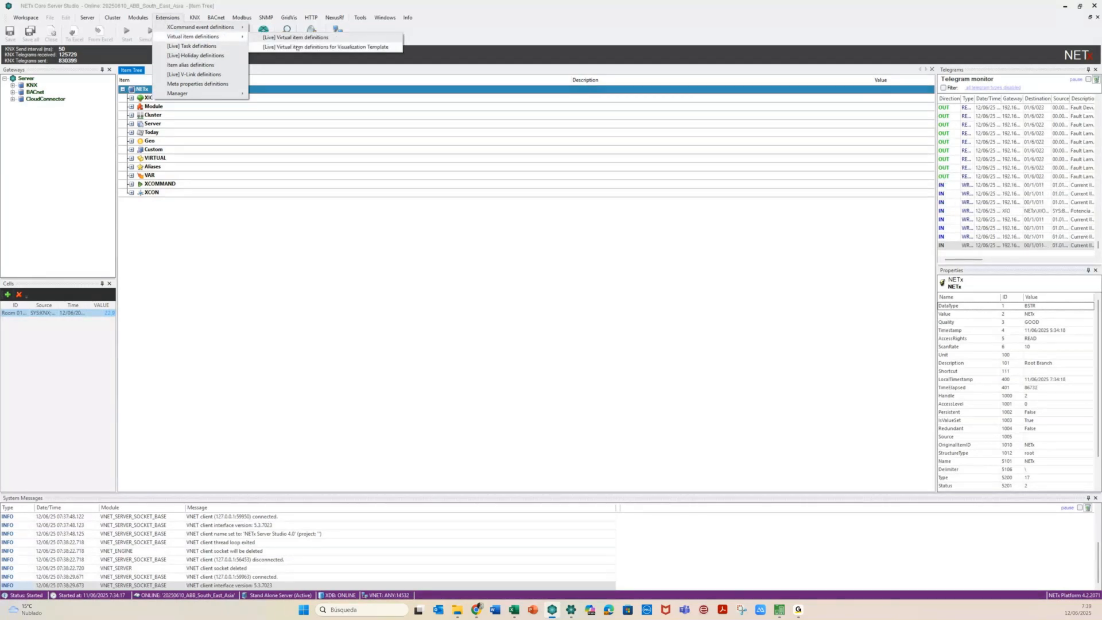
left_click(297, 48)
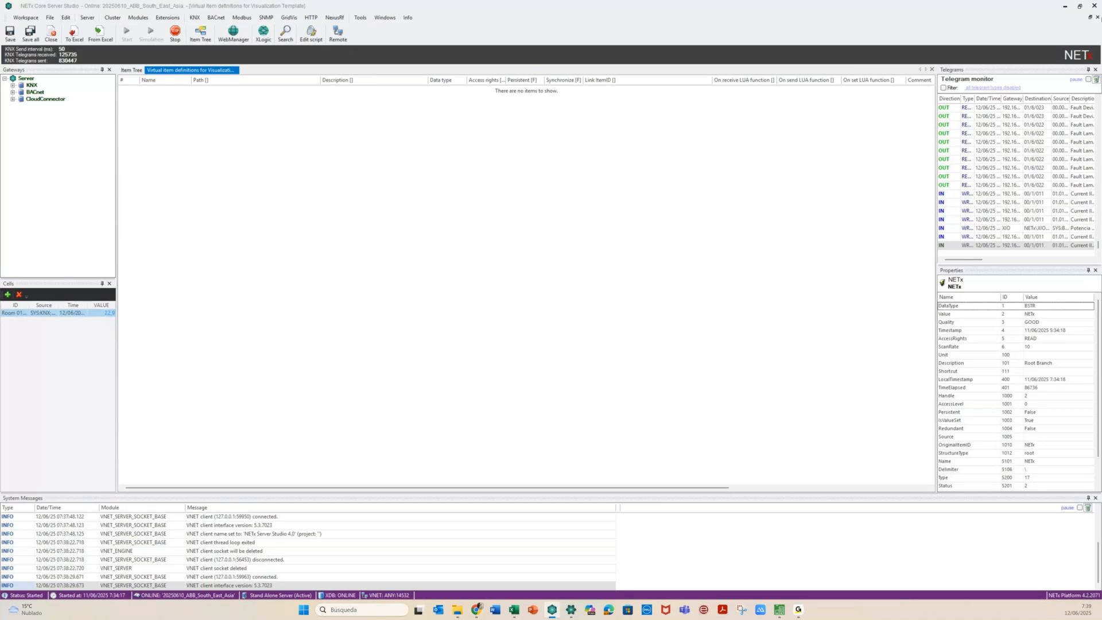
left_click(932, 69)
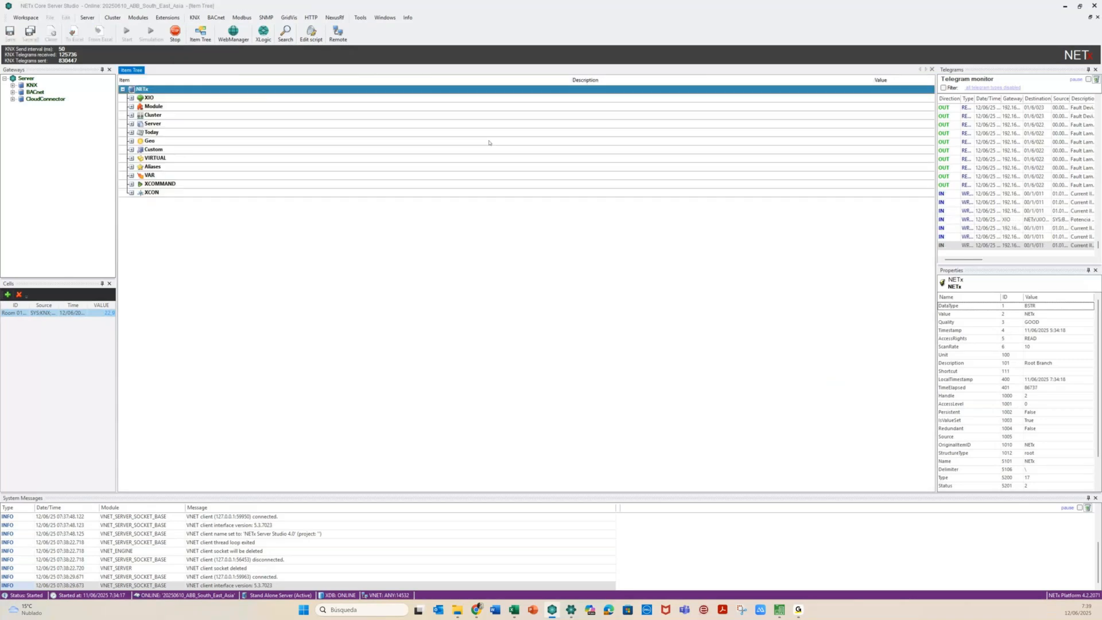
left_click(168, 18)
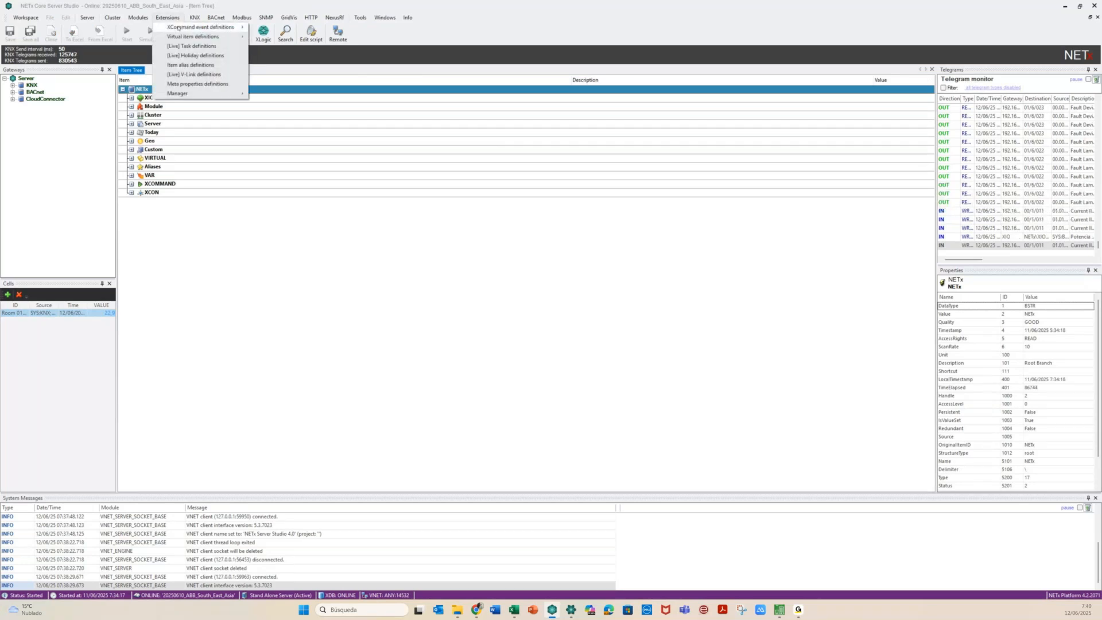
mouse_move(185, 29)
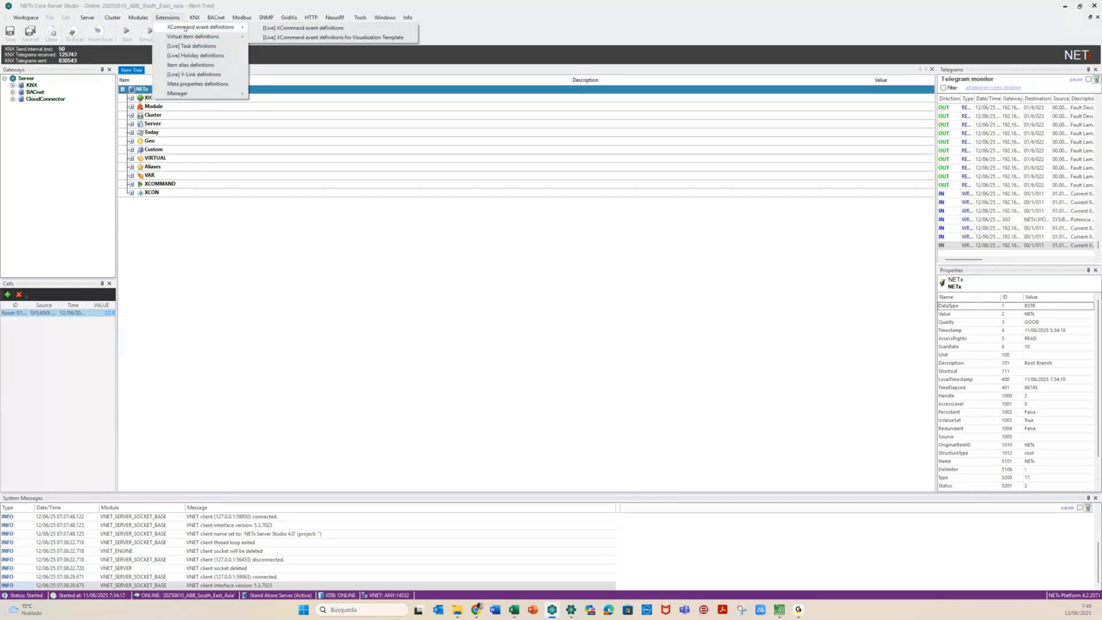
left_click(305, 37)
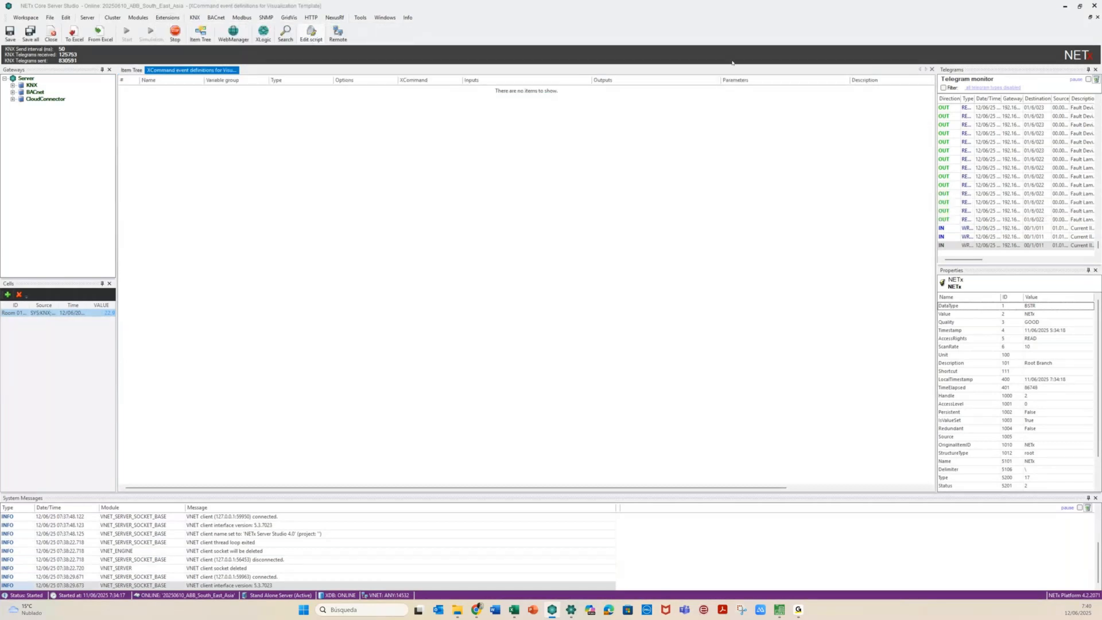
left_click(931, 69)
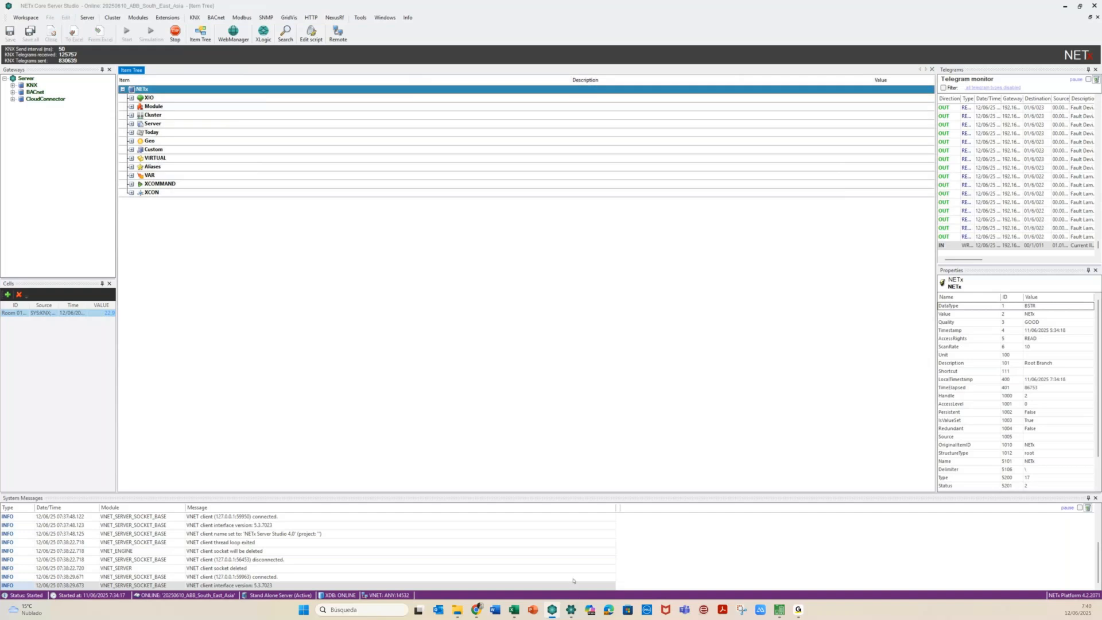
left_click(569, 610)
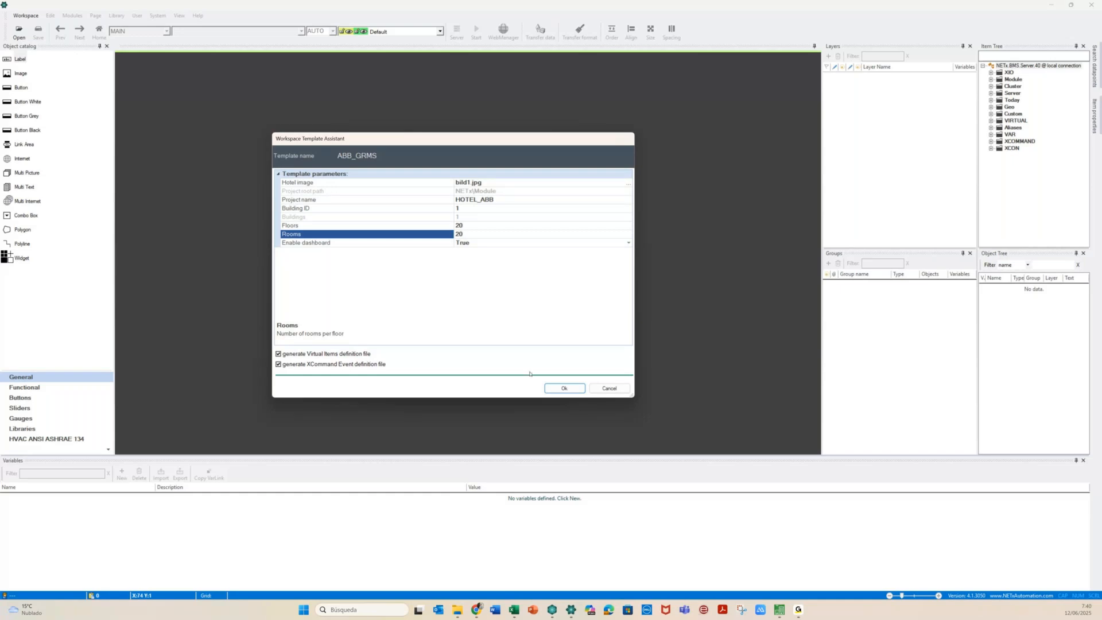
Generate the template workspace and acknowledge creation of VirtualItems.VT-40.dat and LogicEvents.VT.dat
left_click(559, 390)
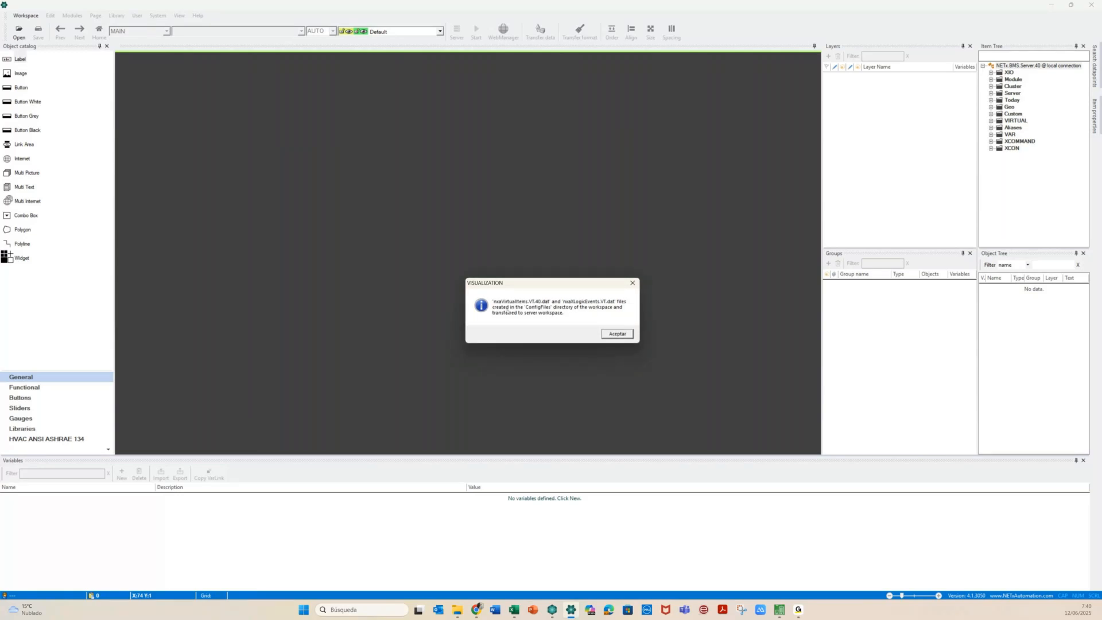
left_click(617, 334)
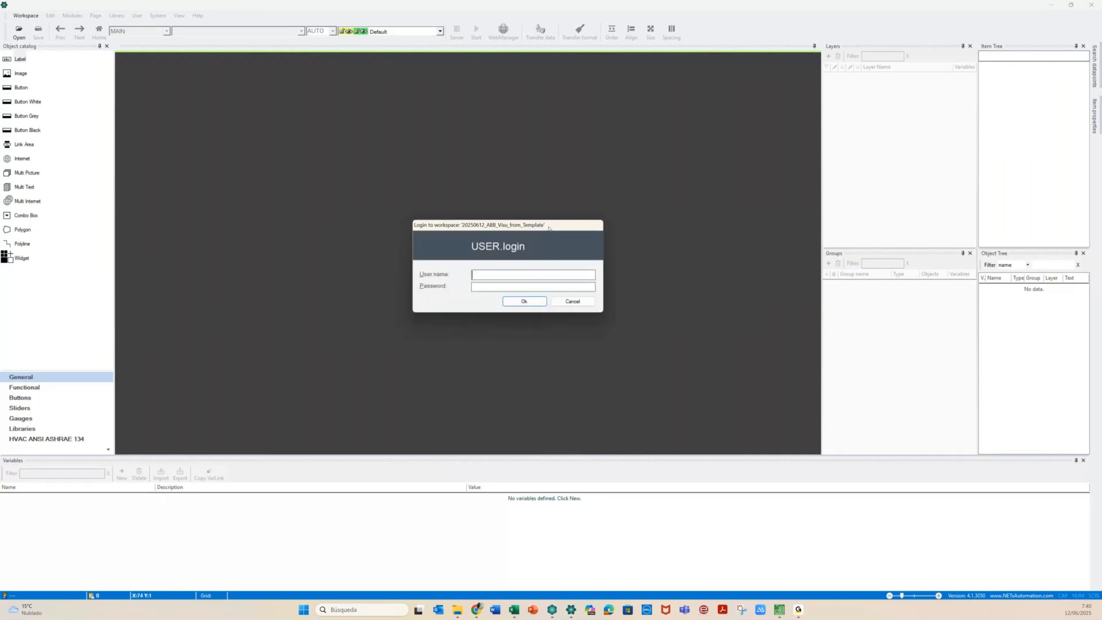
Log in to the generated workspace with the user name and password
type("admin")
key("Tab")
type("*******")
left_click(528, 300)
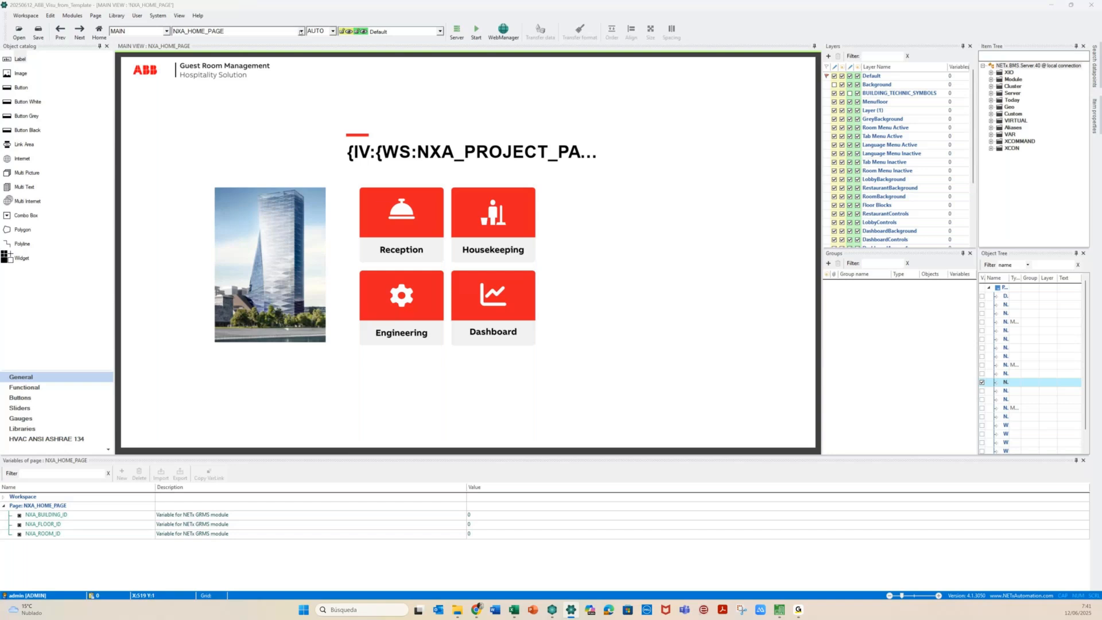
Browse the workspace page list, select the Engineering tile, and return to Core Server Studio
left_click(300, 32)
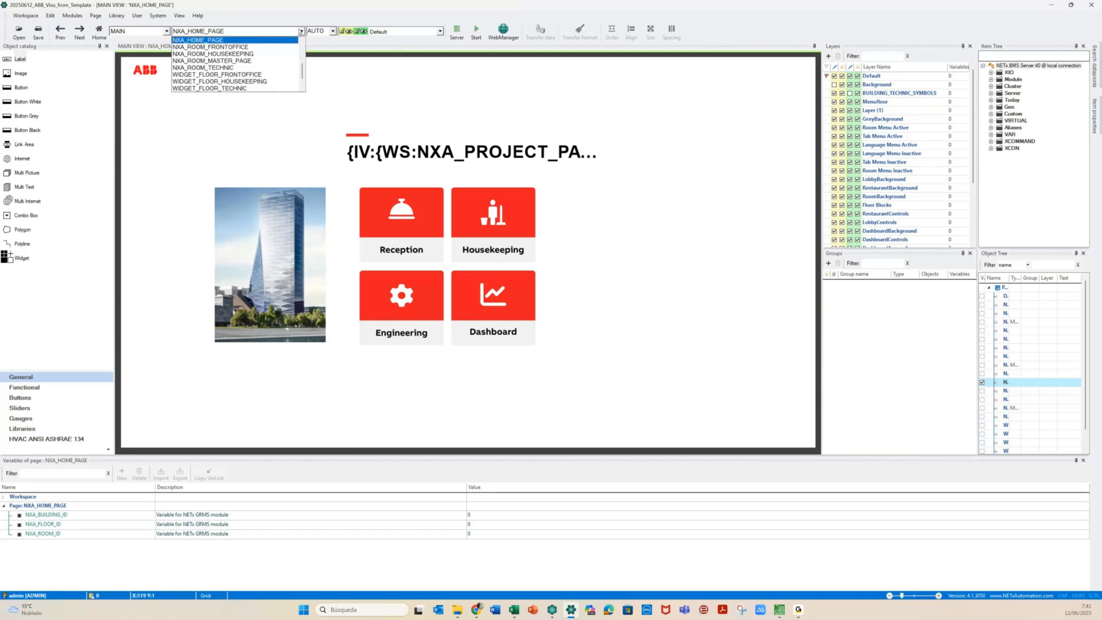
left_click_drag(302, 75, 306, 45)
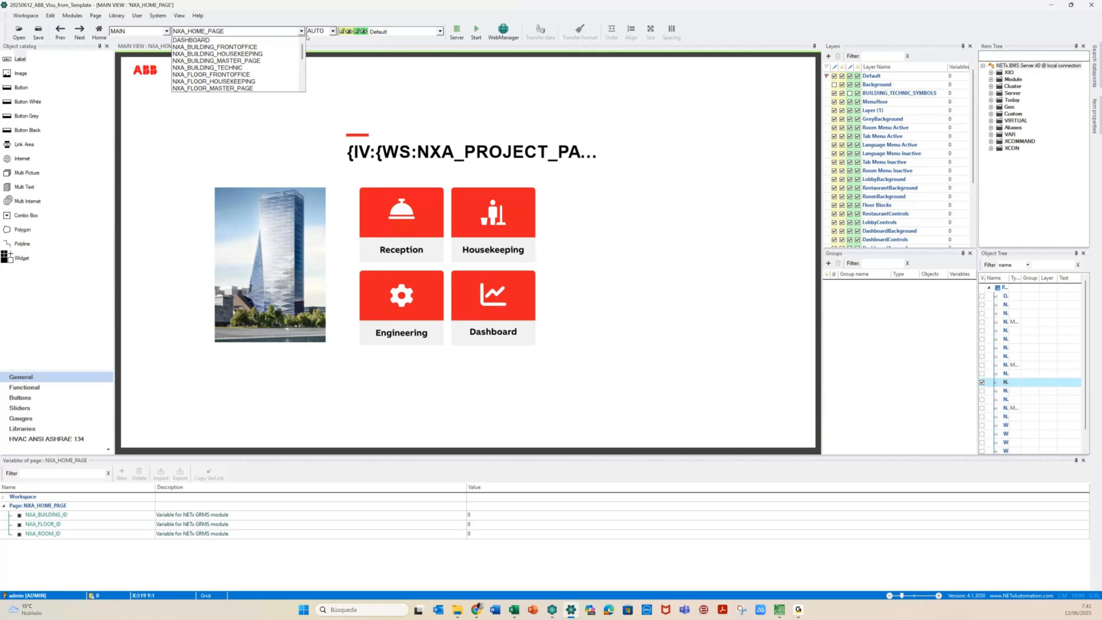
left_click(301, 31)
left_click(402, 310)
key("alt+Tab")
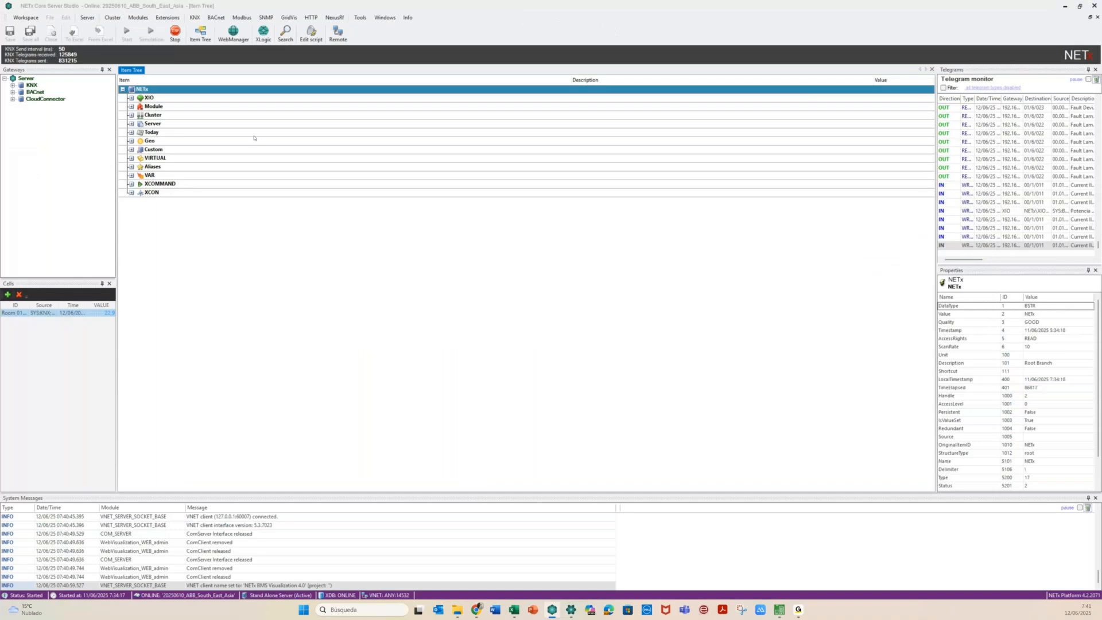
left_click(176, 19)
mouse_move(221, 38)
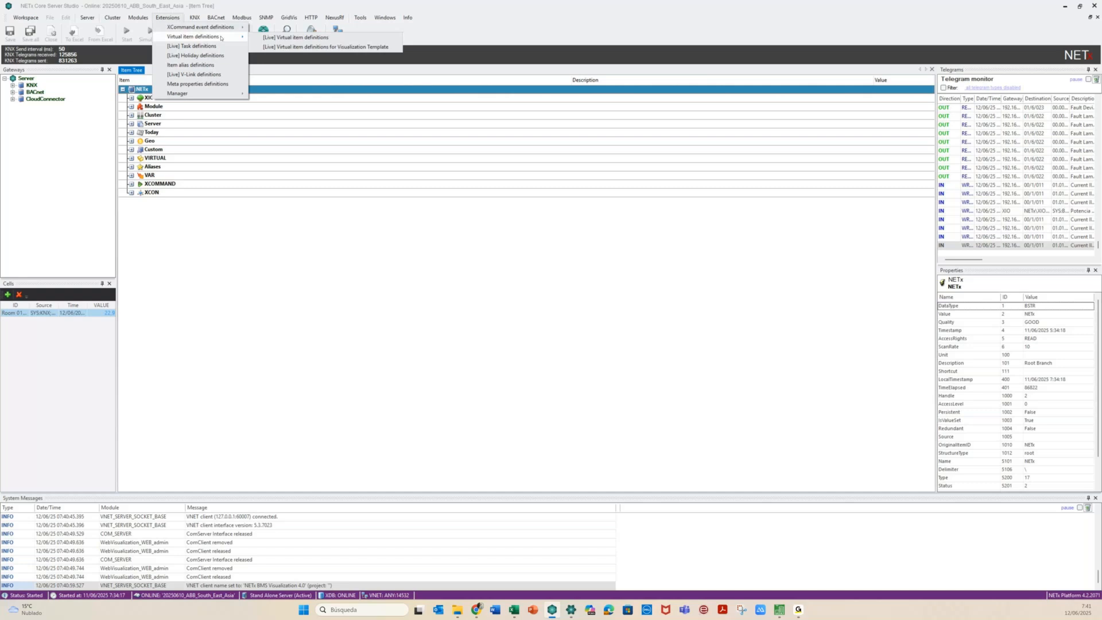
left_click(296, 47)
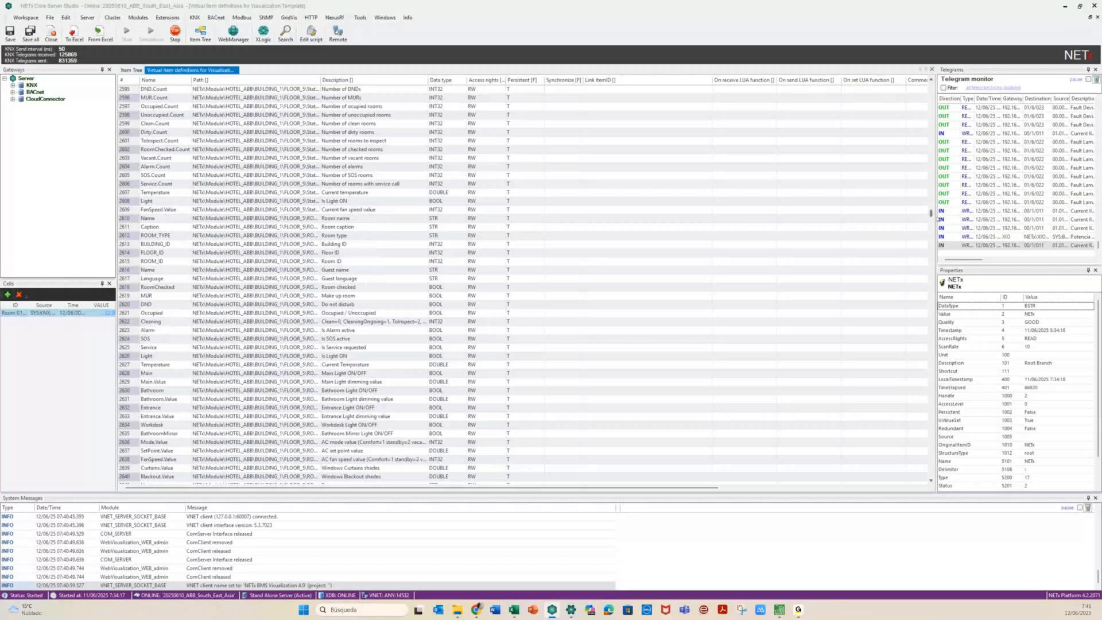
left_click_drag(938, 219, 963, 173)
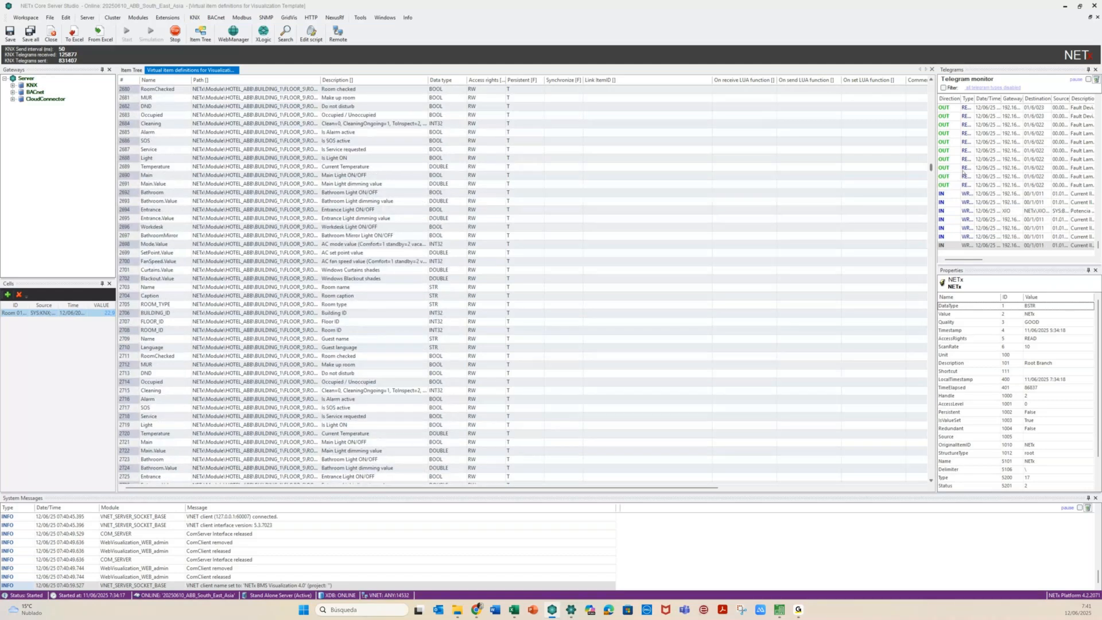
left_click(931, 70)
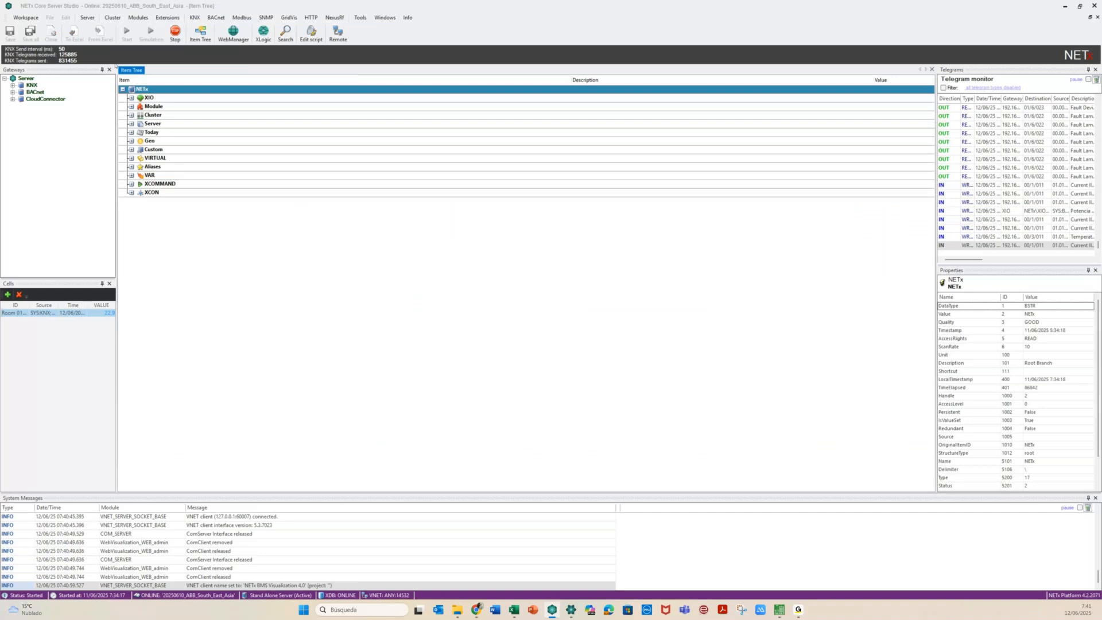
left_click(167, 18)
mouse_move(200, 27)
left_click(279, 35)
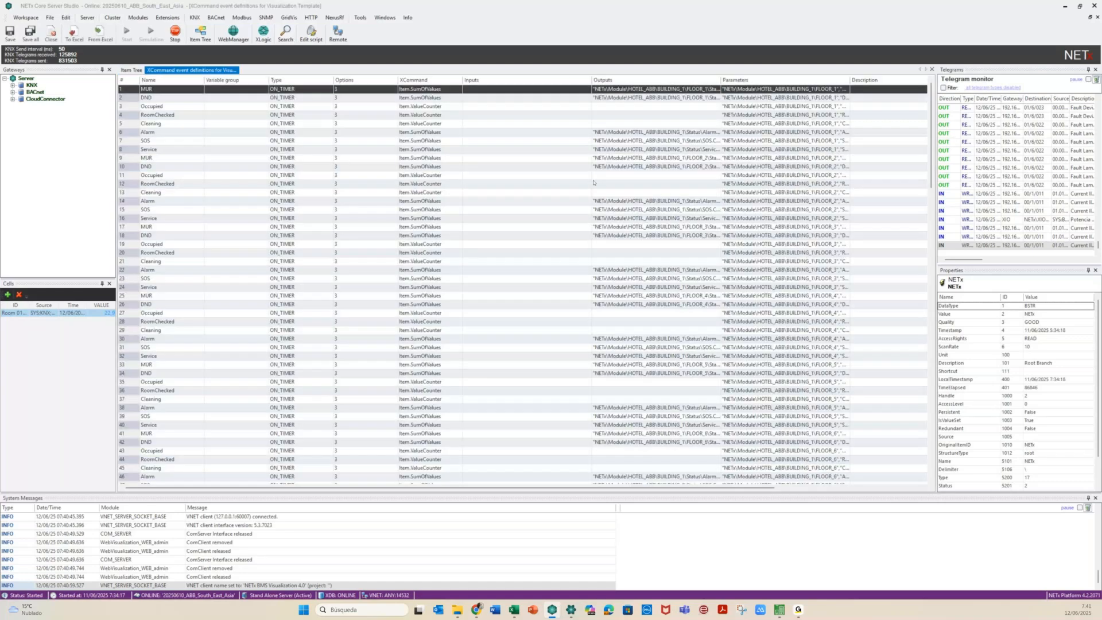
scroll(593, 182, "down", 14)
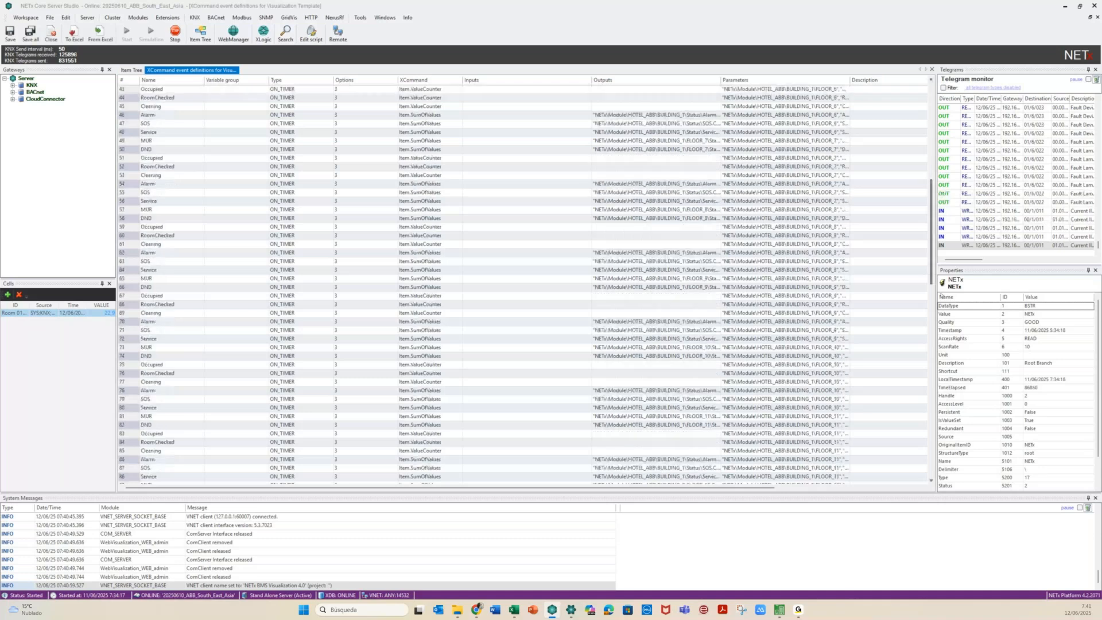
left_click_drag(930, 269, 932, 461)
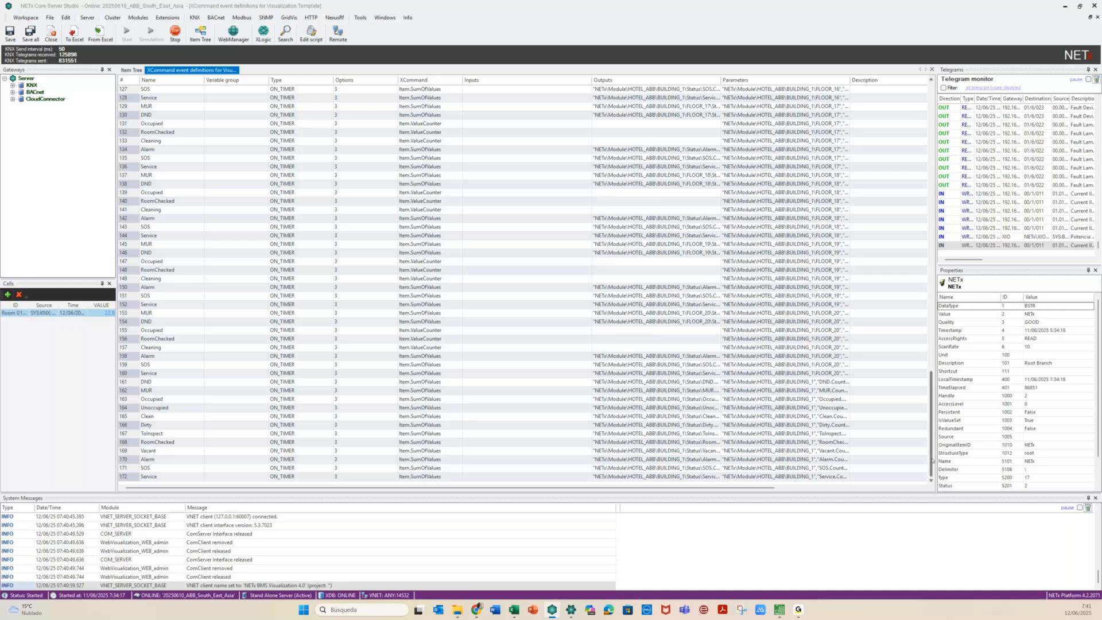
key("ctrl+Home")
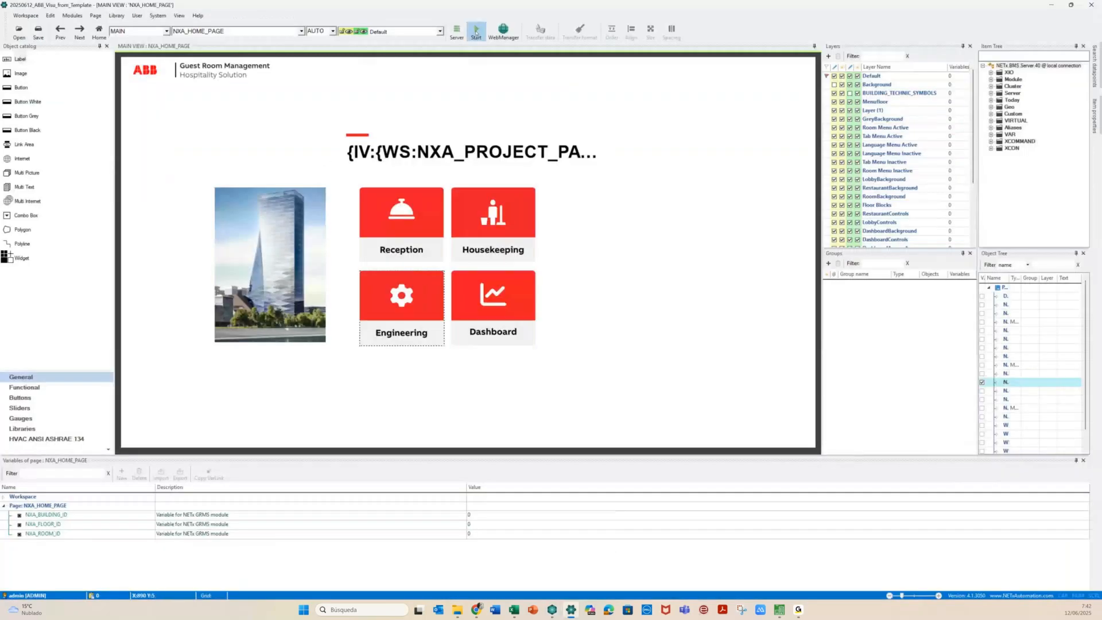
Save and start the live visualization, then open the Reception overview of 400 rooms
left_click(476, 31)
key("Return")
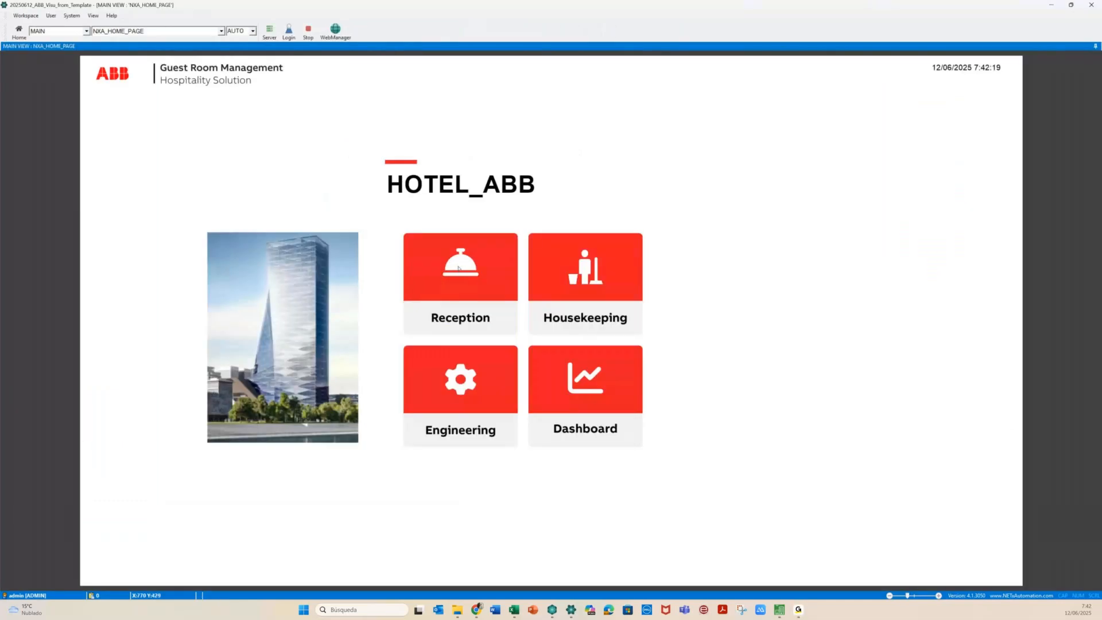
left_click(459, 268)
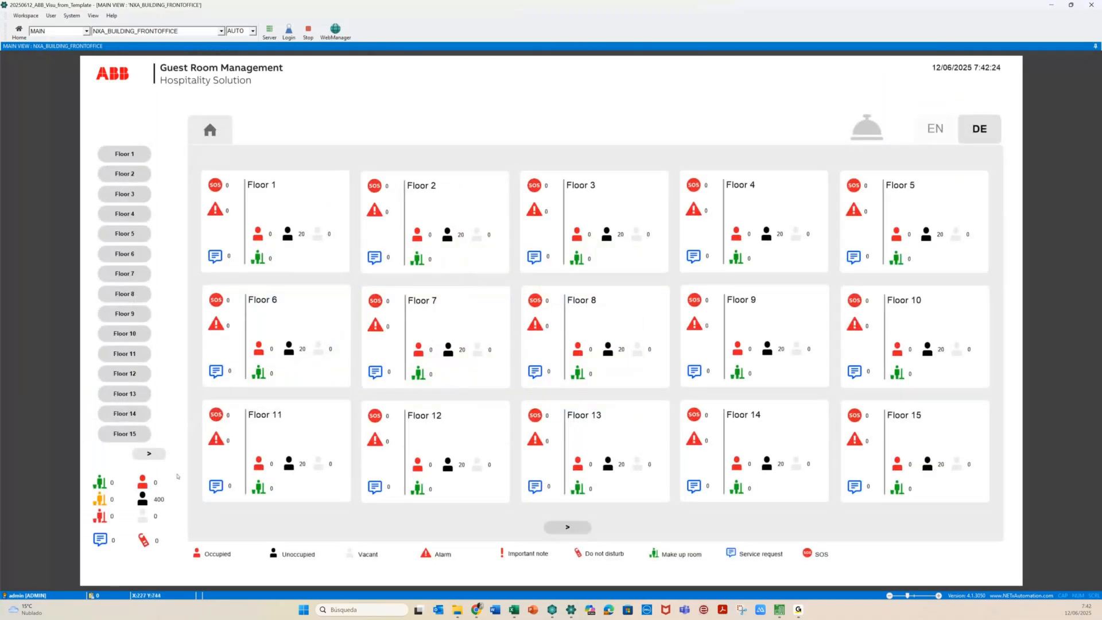
Review Floor 20's room tiles 2001–2020 at 22,0 °C, then go back to the HOTEL_ABB home page
left_click(149, 454)
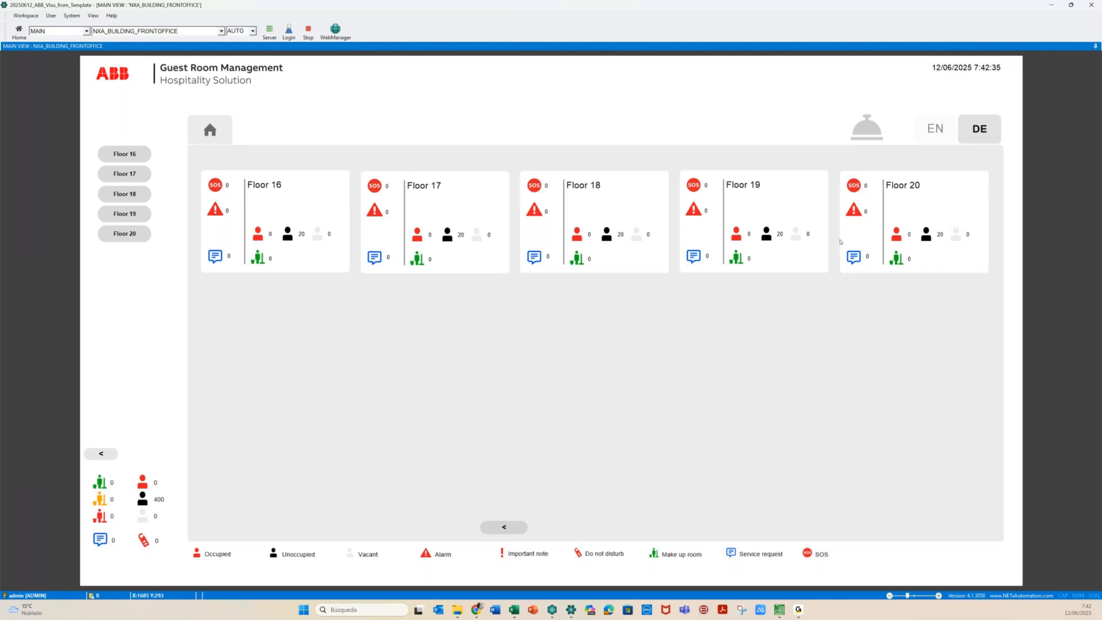
left_click(147, 240)
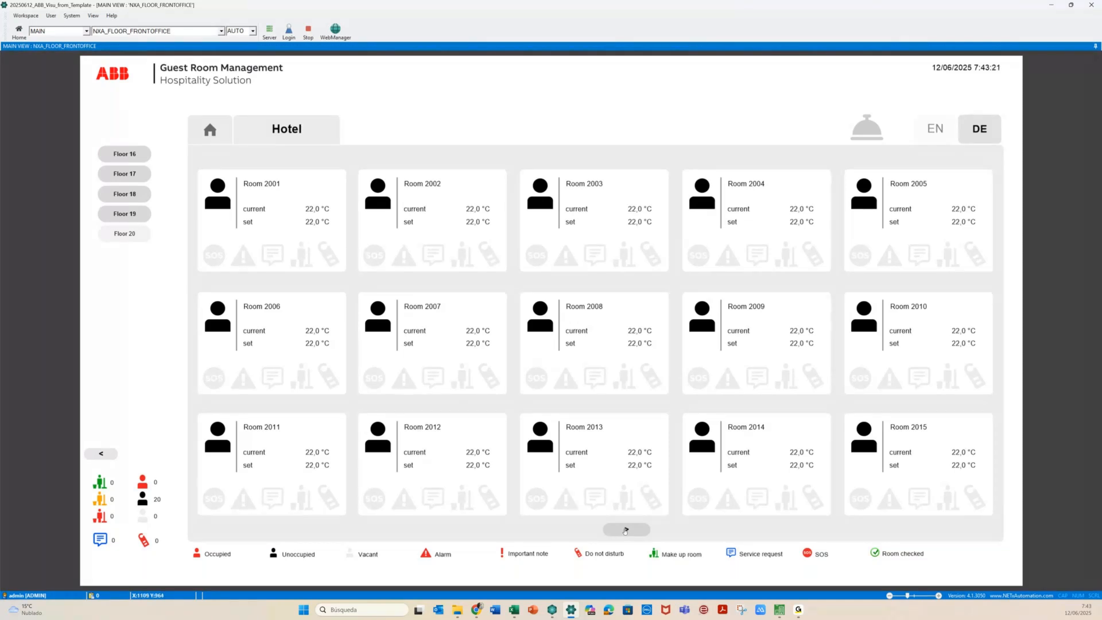
left_click(625, 529)
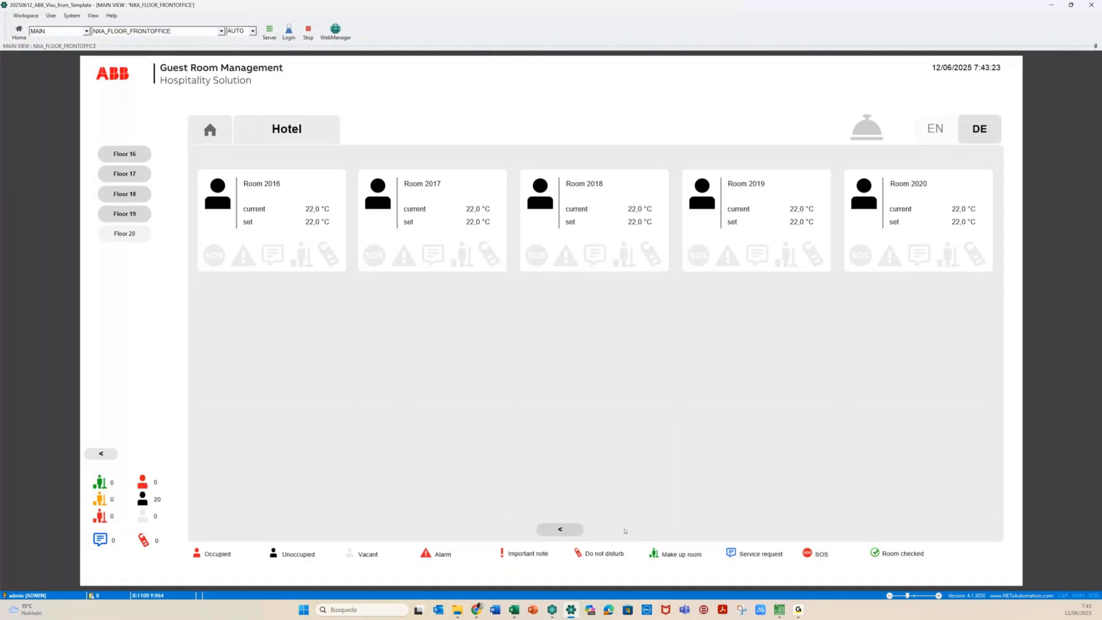
left_click(267, 130)
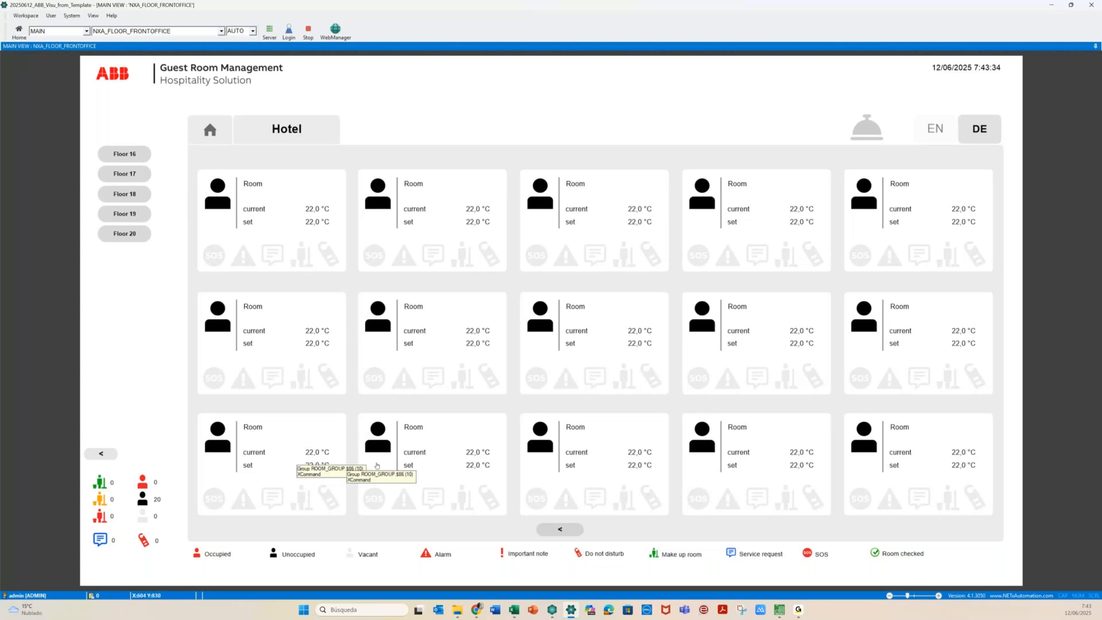
left_click(101, 454)
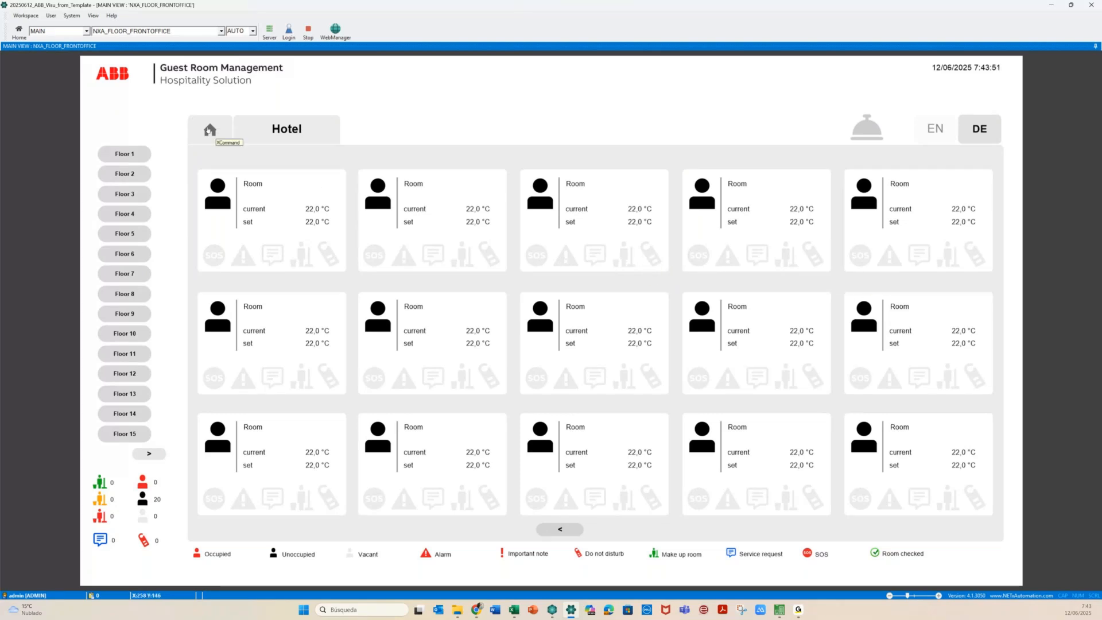
left_click(207, 128)
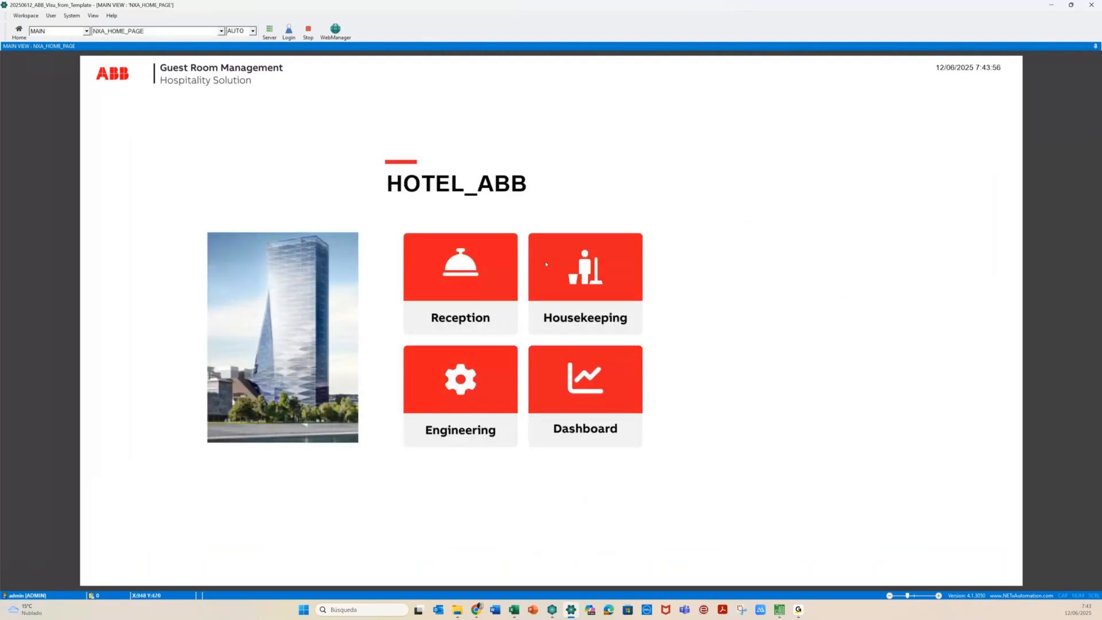
Open the housekeeping overview and browse the Floor 1 floor plan's room numbers
left_click(545, 264)
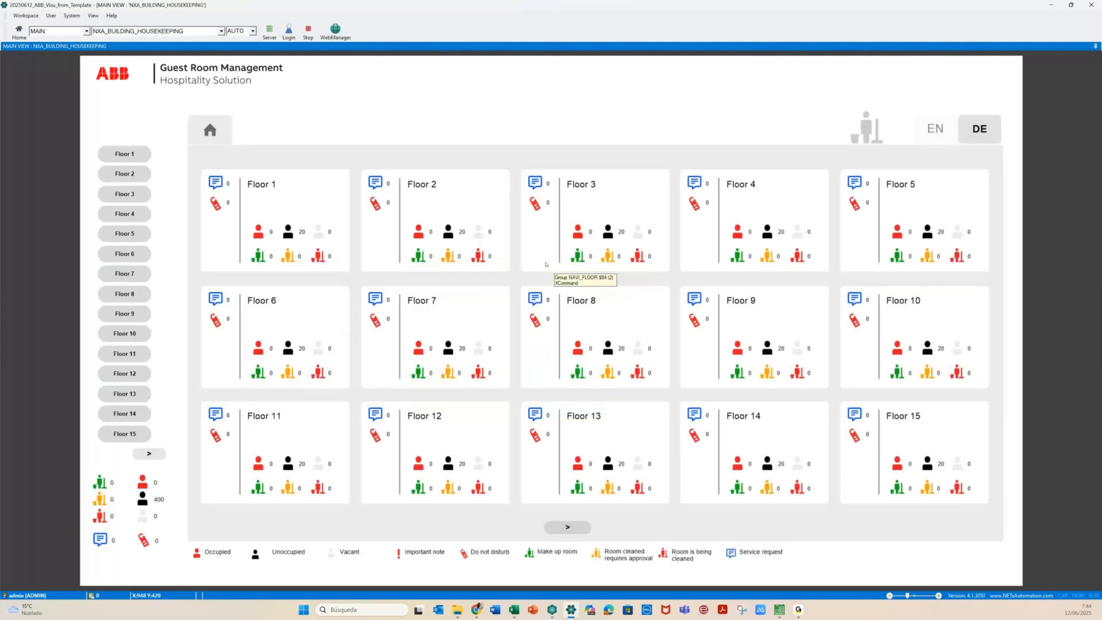
left_click(274, 188)
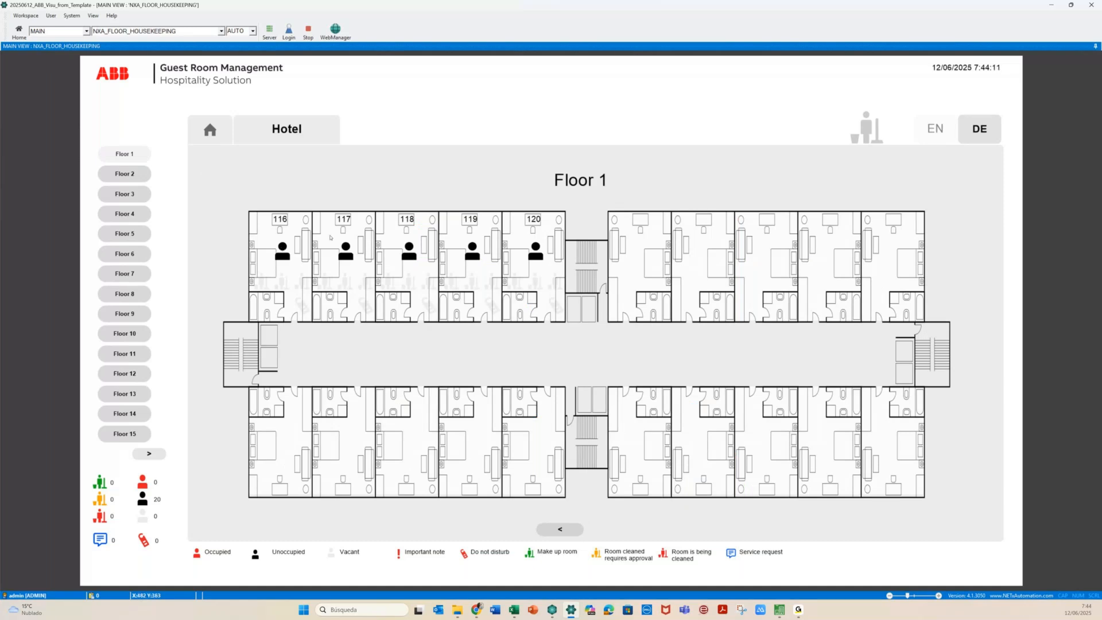
left_click(560, 529)
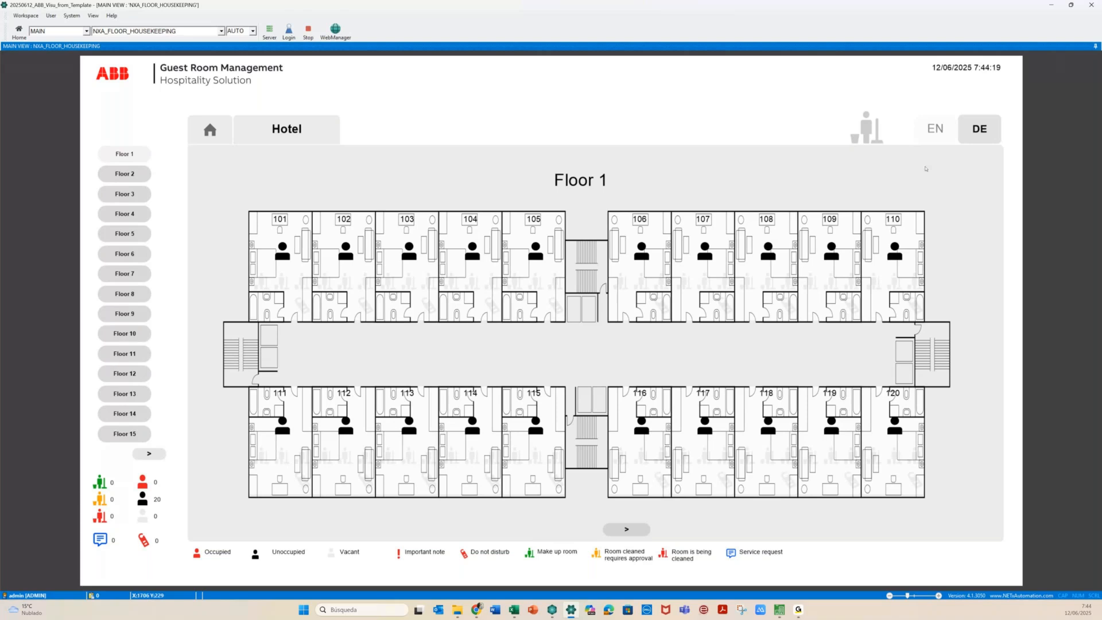
View the building-wide housekeeping overview in German, switch back to English, and return home
left_click(974, 128)
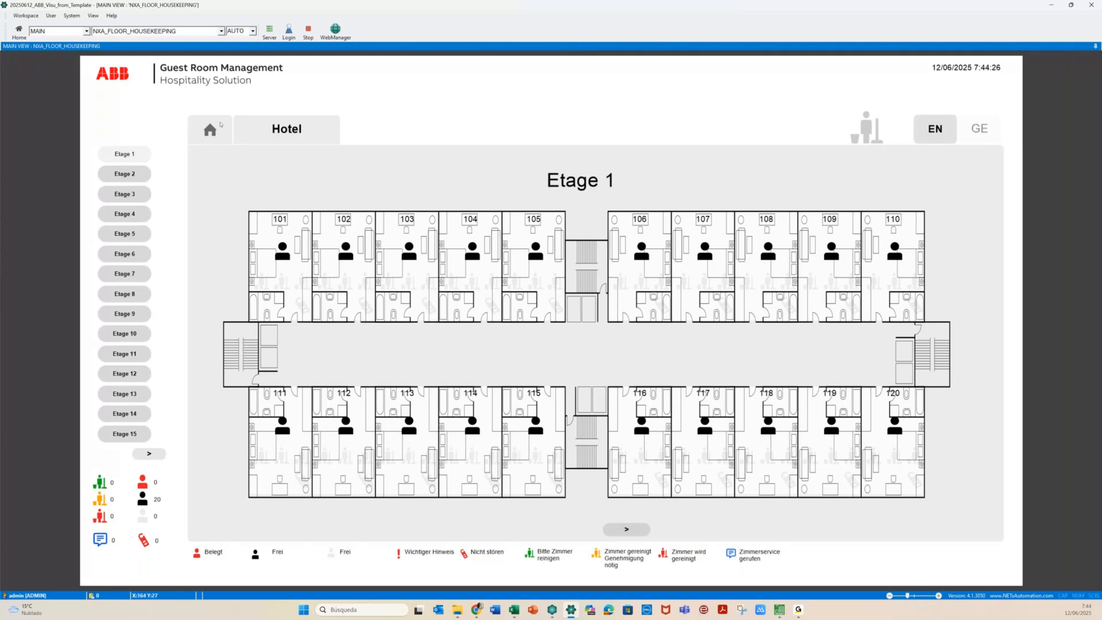
left_click(289, 134)
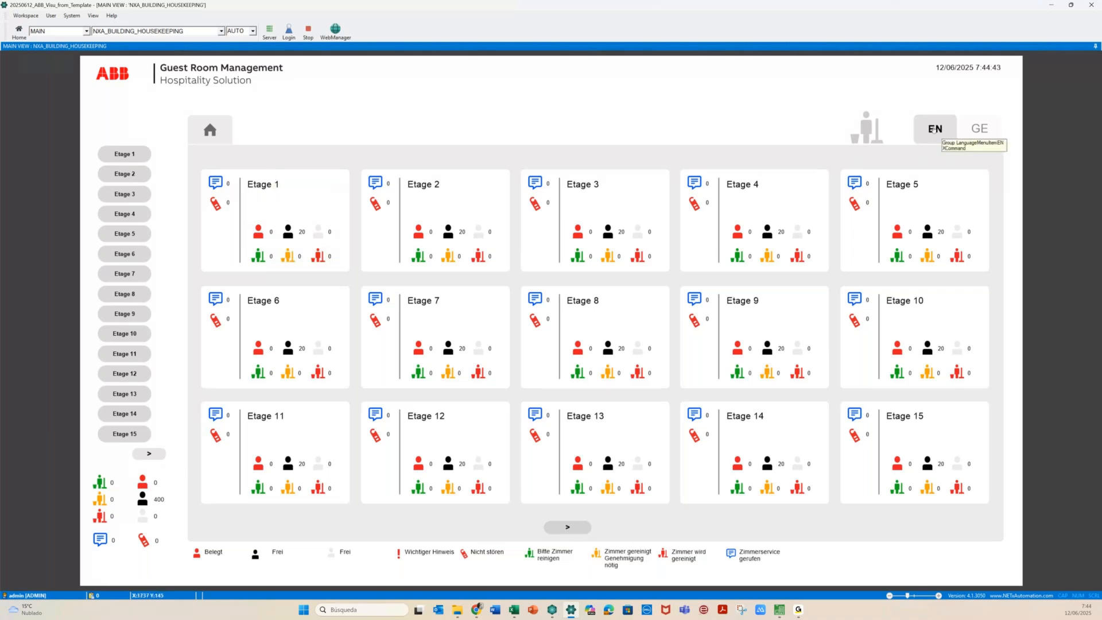
left_click(935, 131)
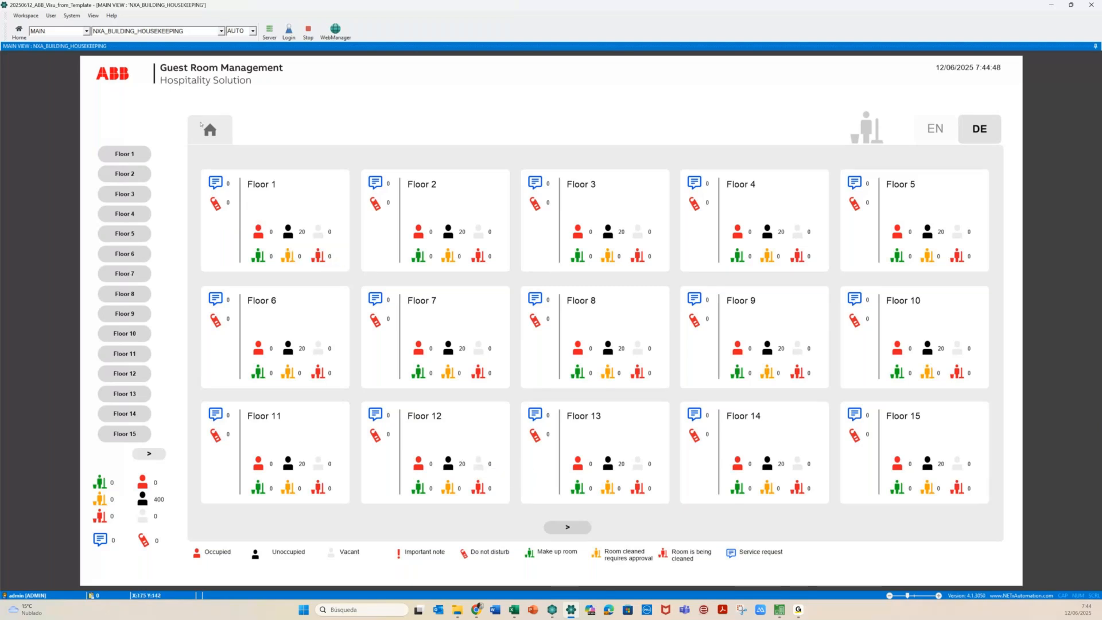
left_click(202, 125)
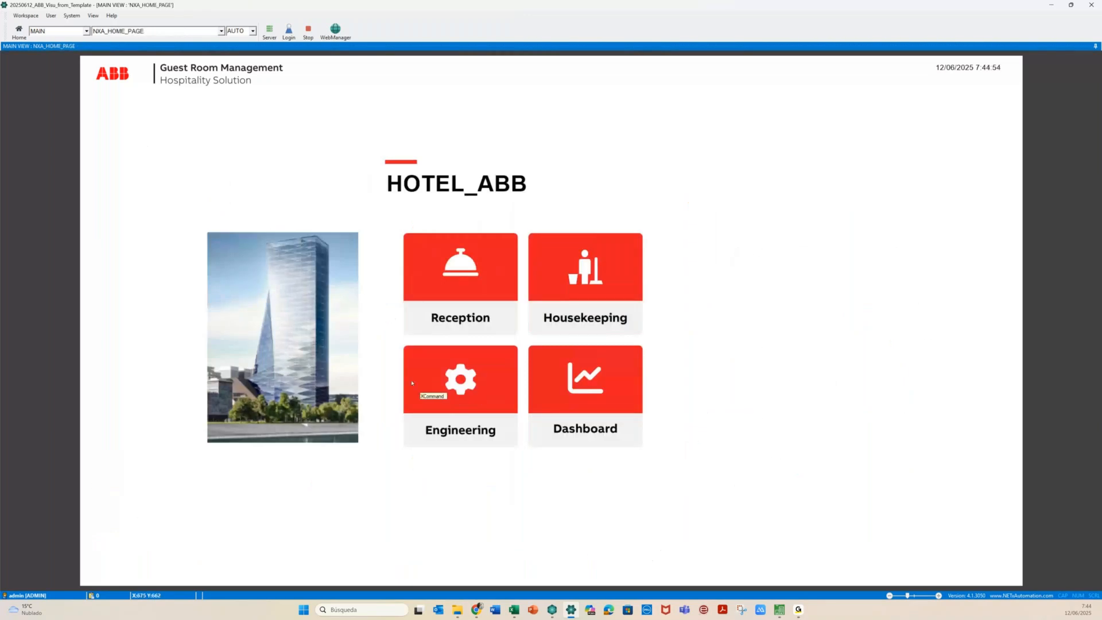
Check the Floor 1 engineering room cards, then open the energy dashboard showing 33 kWh flows
left_click(412, 383)
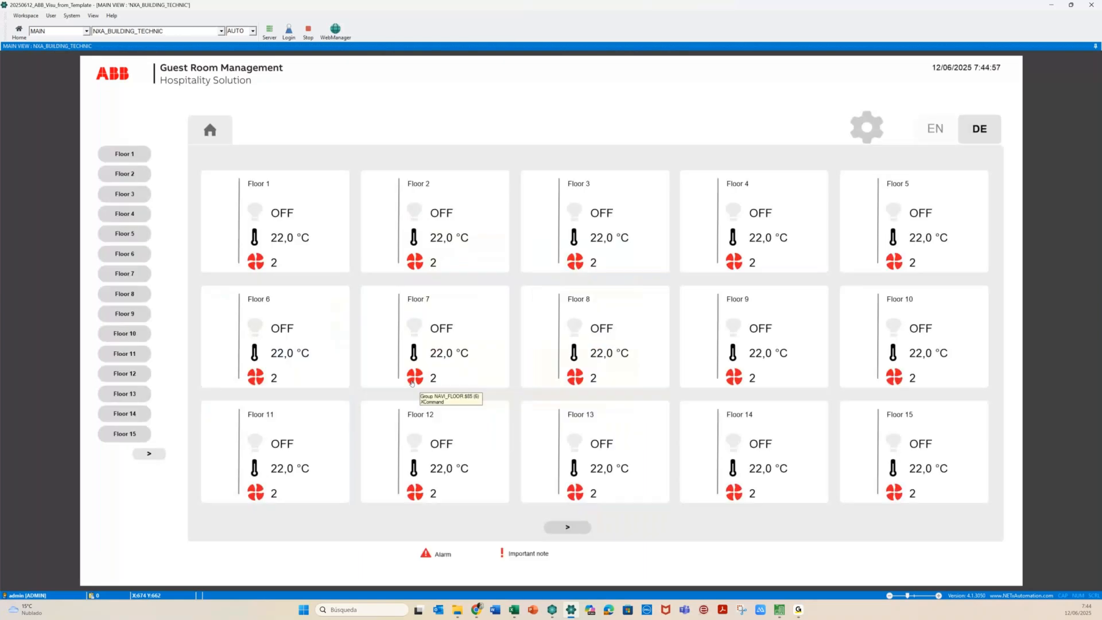
left_click(223, 198)
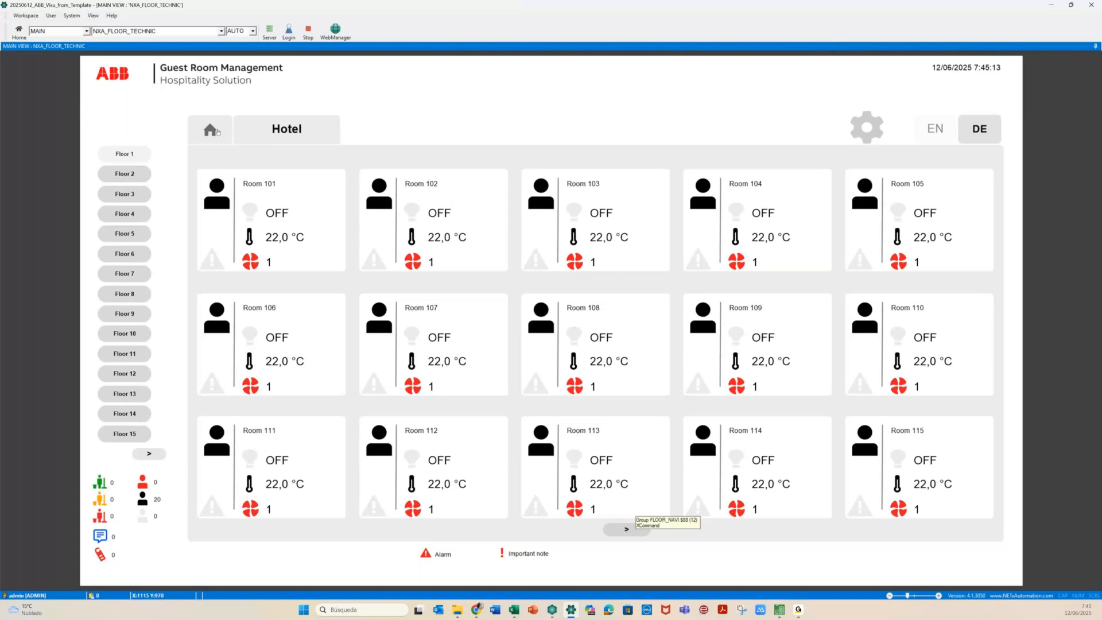
left_click(218, 132)
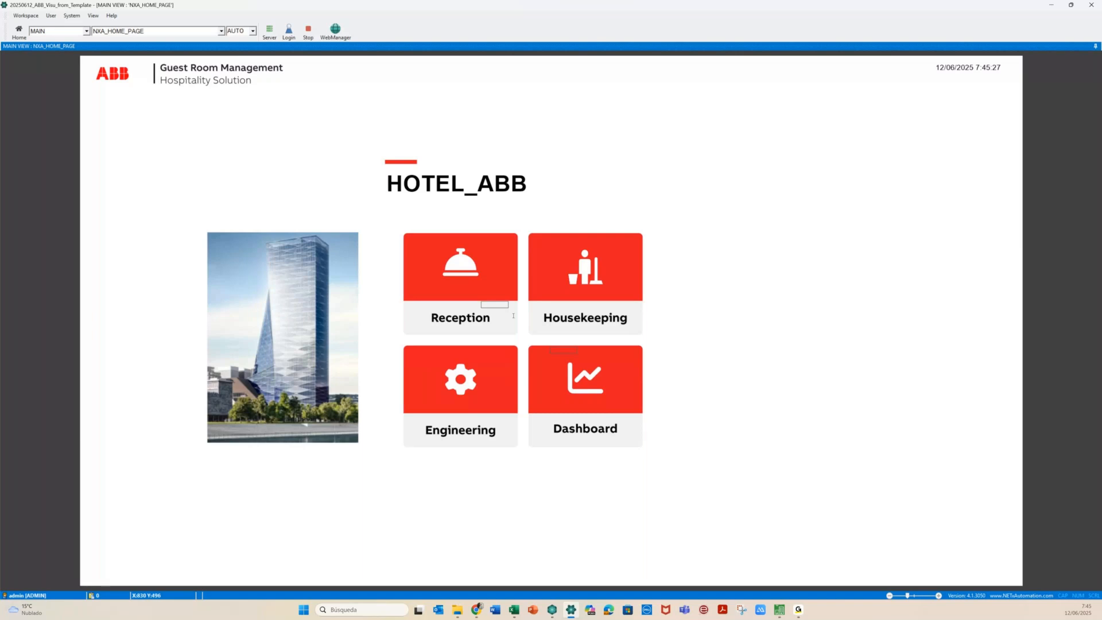
left_click(597, 400)
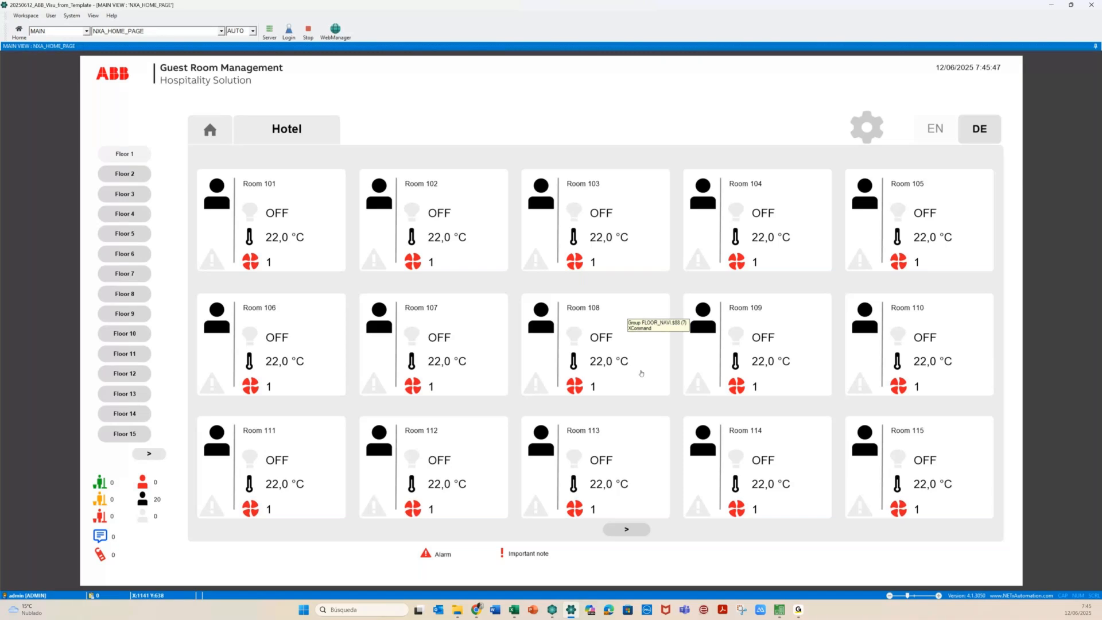
left_click(582, 436)
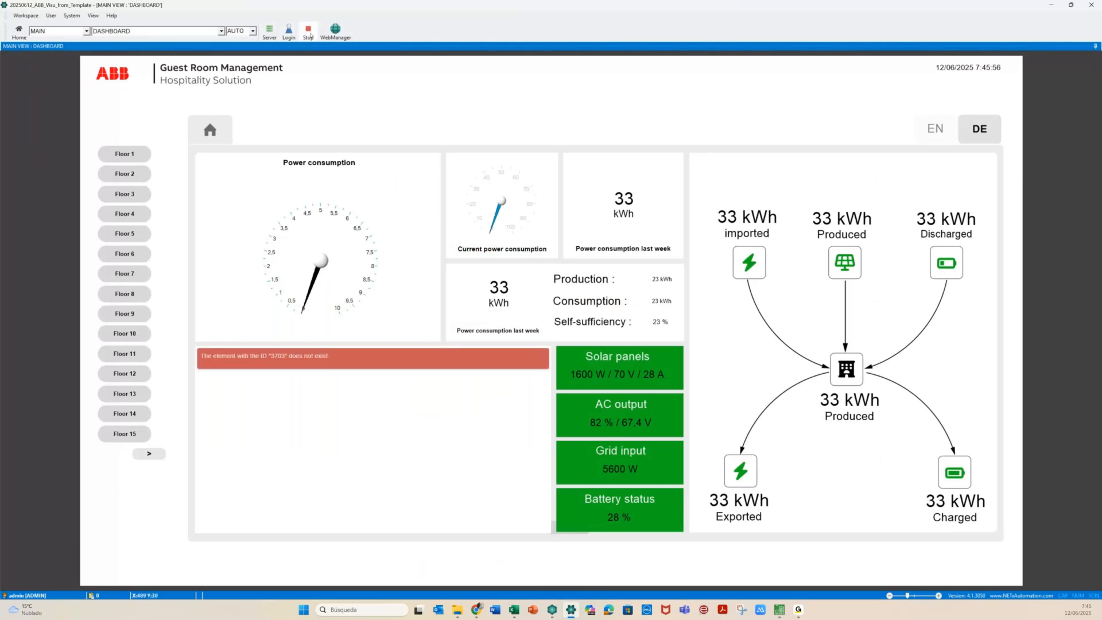
Stop the visualization preview and bring NETx Core Server Studio to the front
left_click(311, 35)
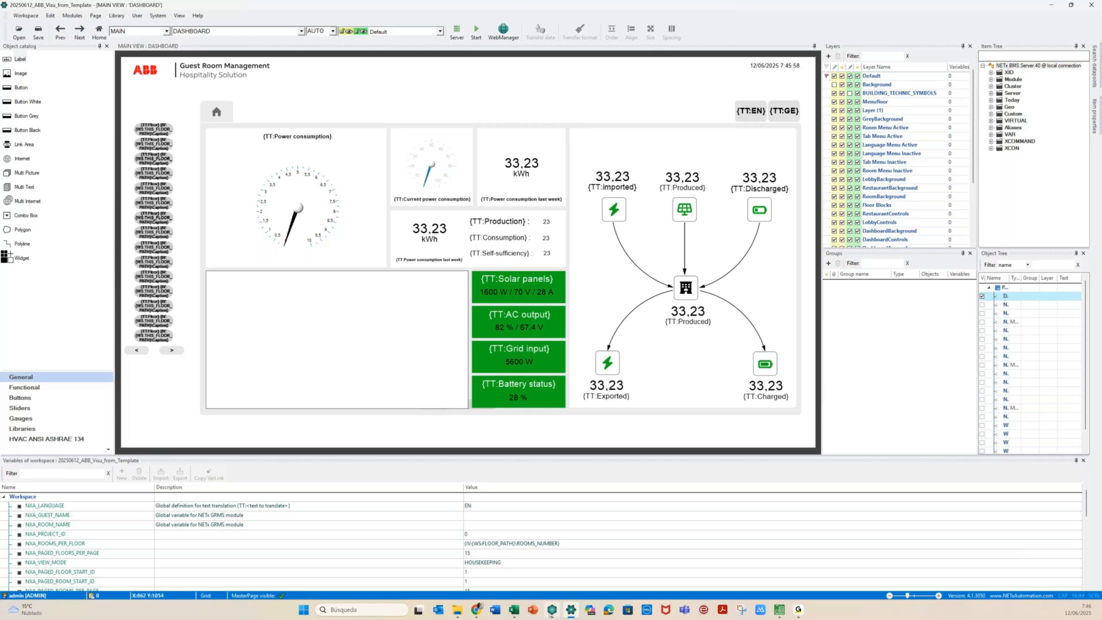
left_click(551, 612)
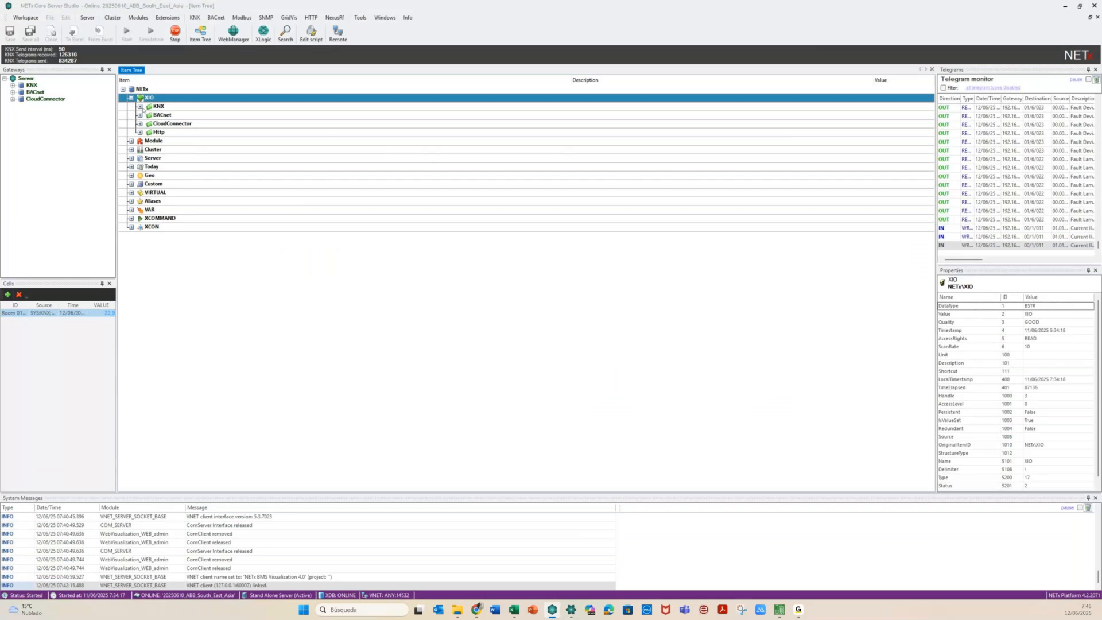
Launch NETx Web Manager from the Core Server Studio toolbar
left_click(234, 35)
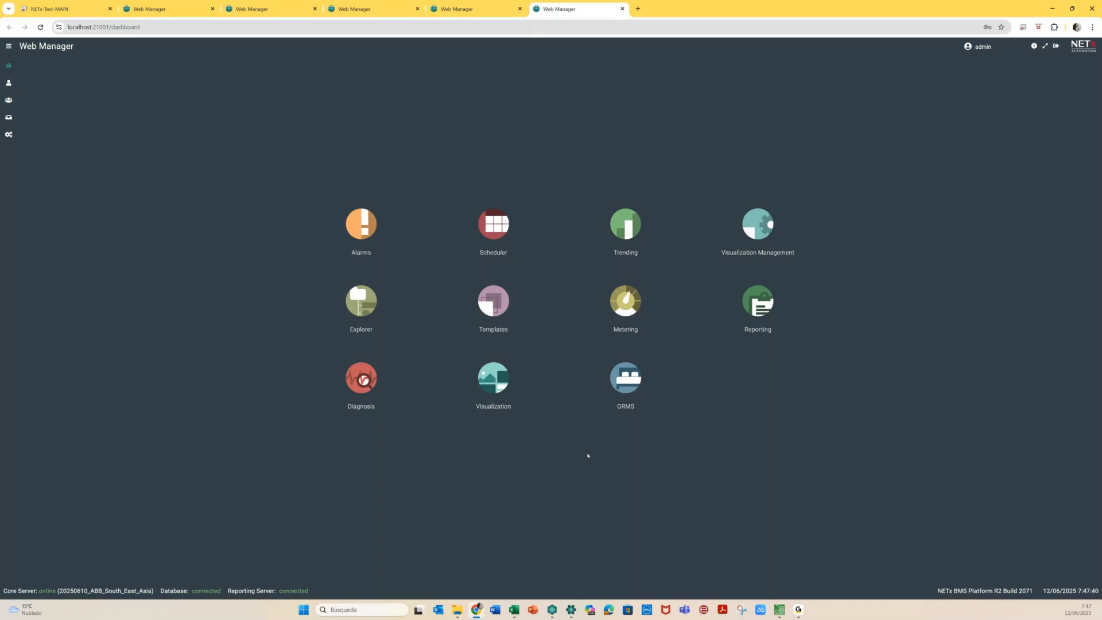
In Explorer, expand 01 - ALARMS to inspect Room 0101's Light Bath alarm
left_click(360, 294)
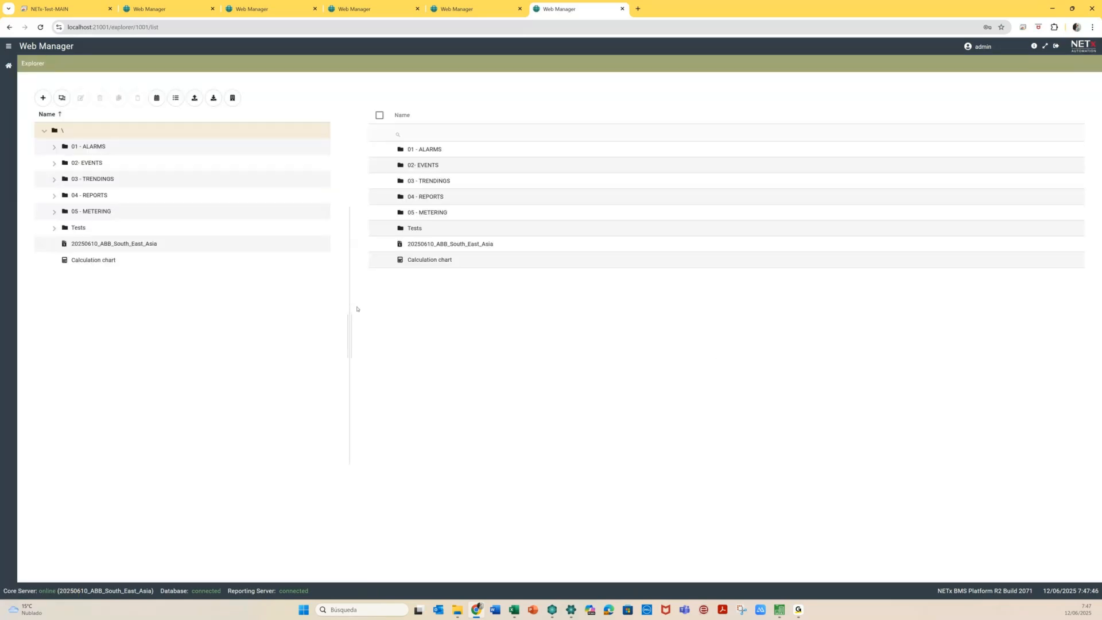
left_click(53, 147)
left_click(64, 163)
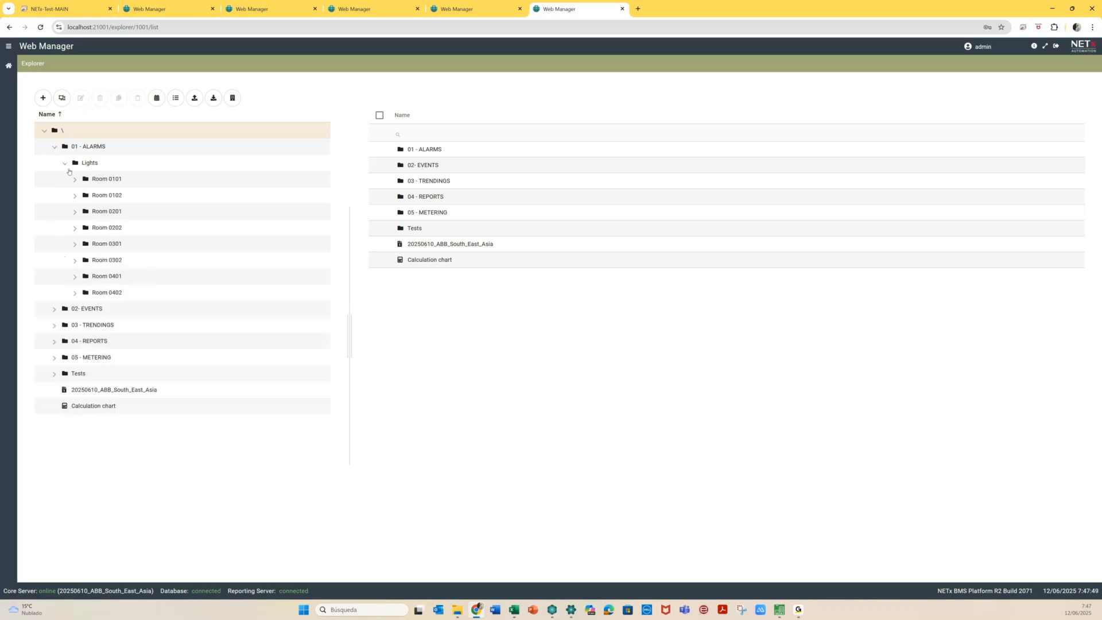
left_click(74, 179)
left_click(85, 191)
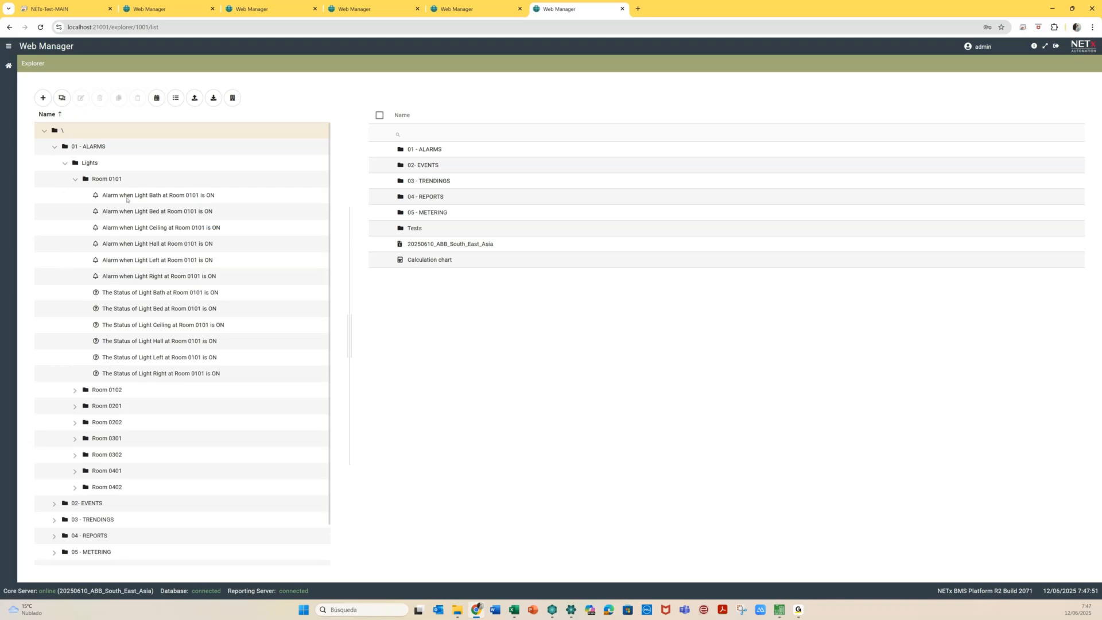
left_click(76, 180)
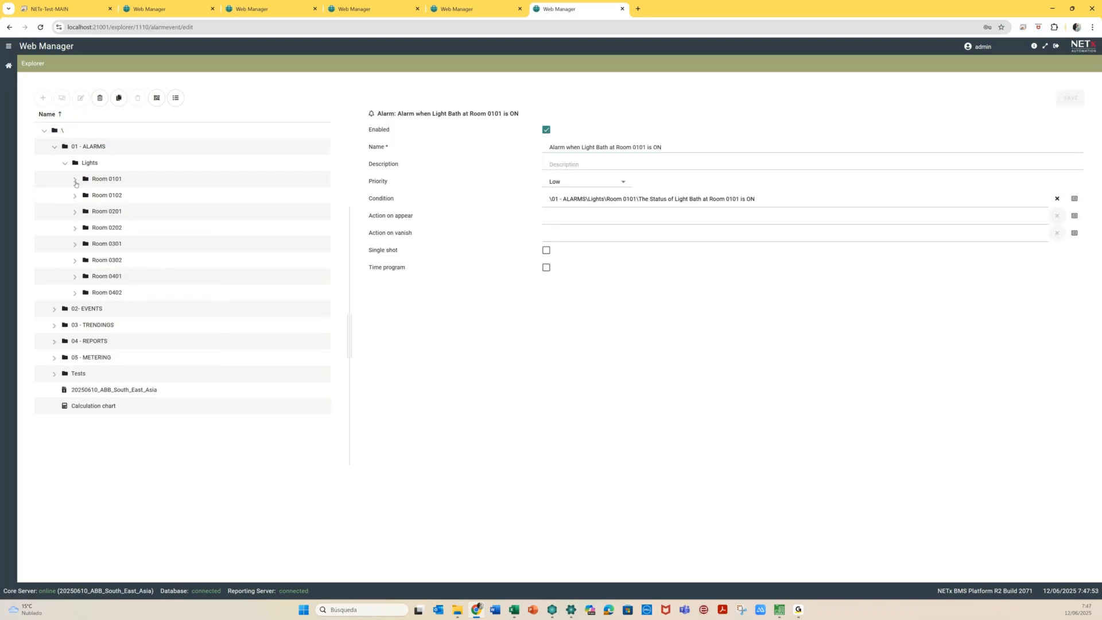
Inspect the 02- EVENTS Lights folder for Room 0101, then collapse the alarm and event folders
left_click(54, 311)
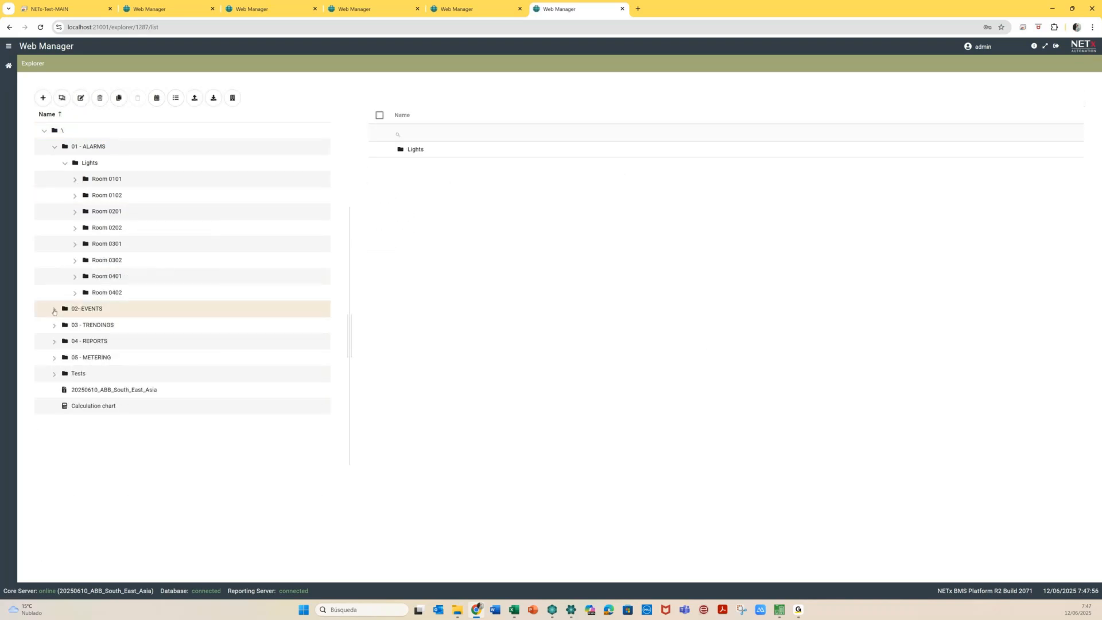
left_click(54, 310)
left_click(66, 326)
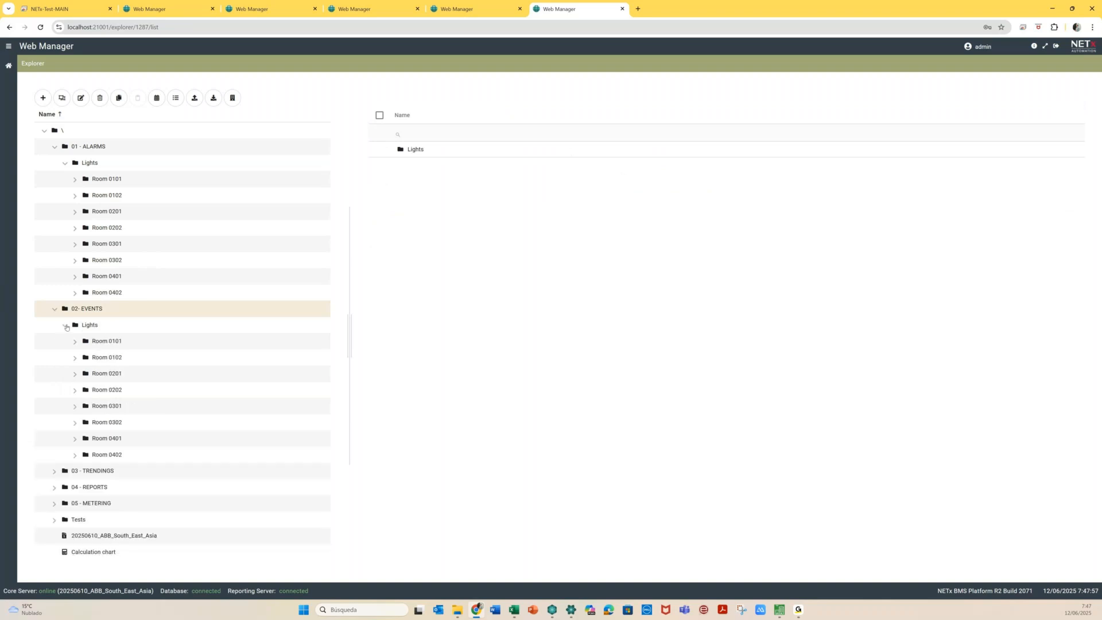
left_click(75, 342)
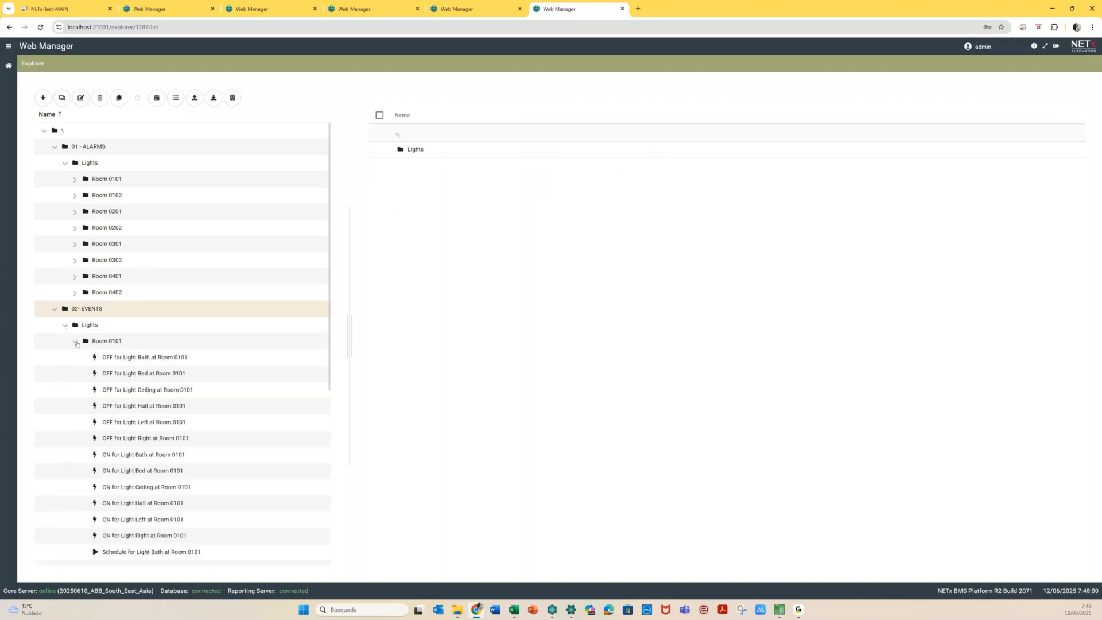
left_click(75, 343)
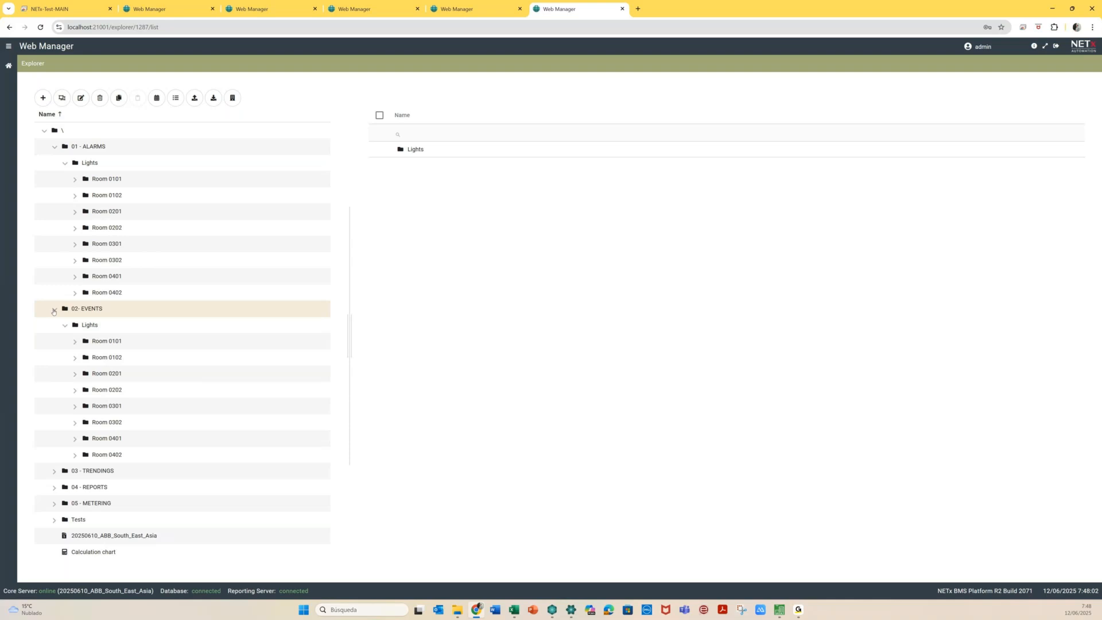
left_click(53, 311)
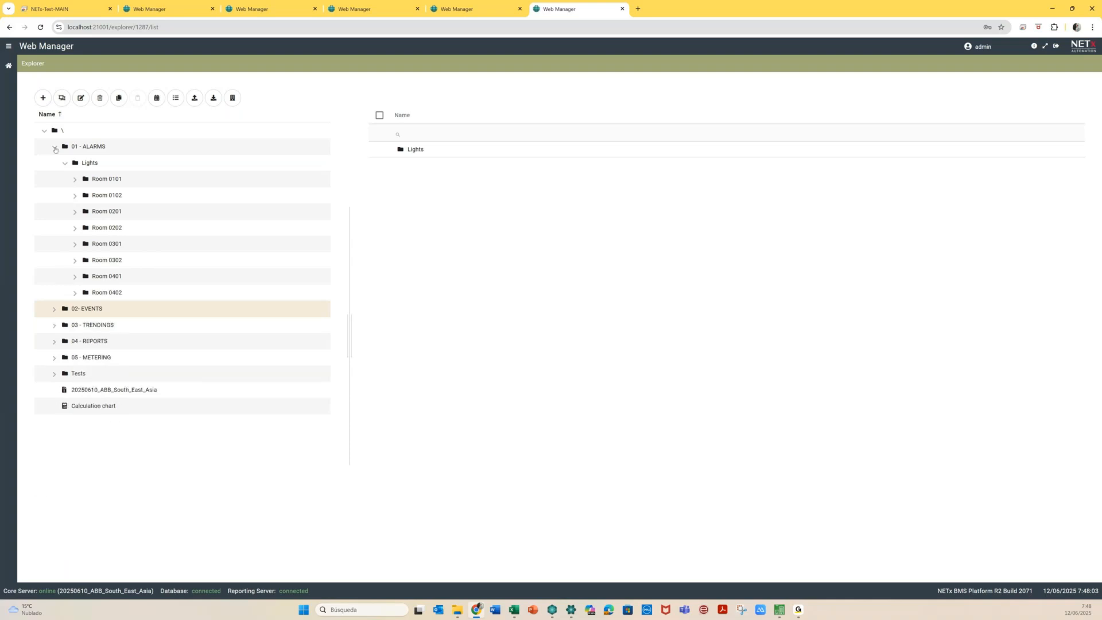
left_click(54, 148)
Check the 03 - TRENDINGS Temperatures folder, then bring up export options for the root folder
left_click(55, 179)
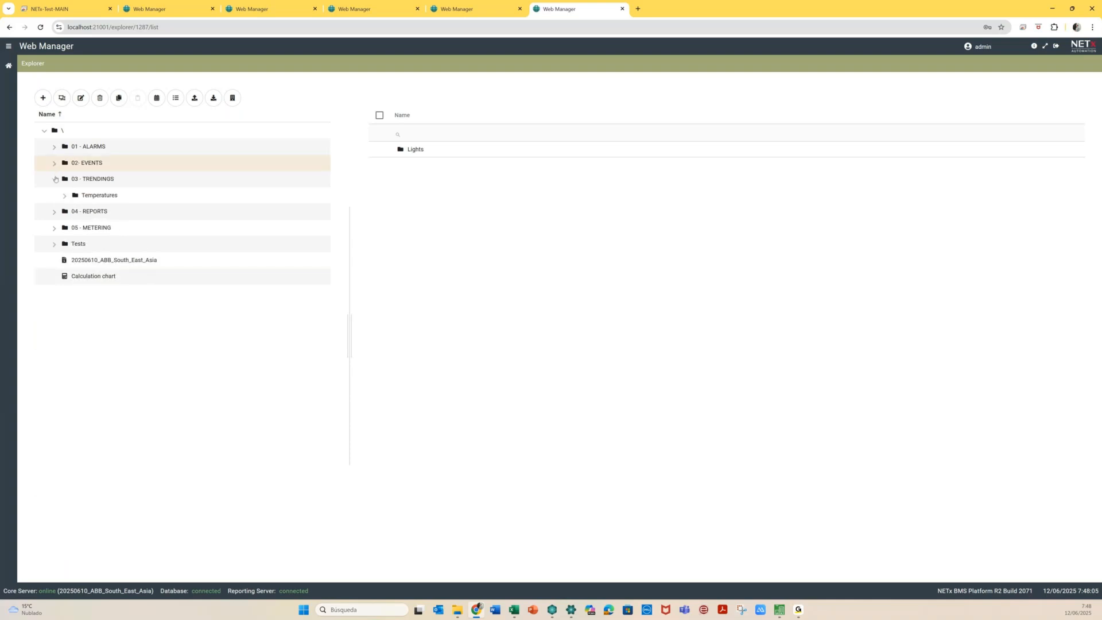
left_click(65, 195)
left_click(65, 195)
left_click(55, 147)
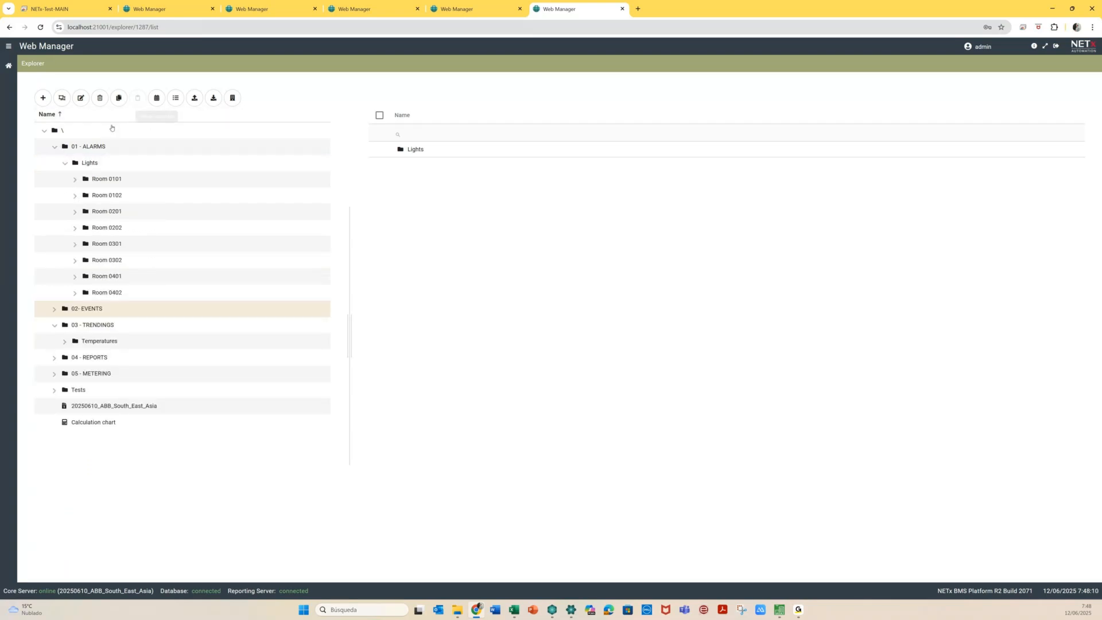
left_click(132, 132)
left_click(197, 98)
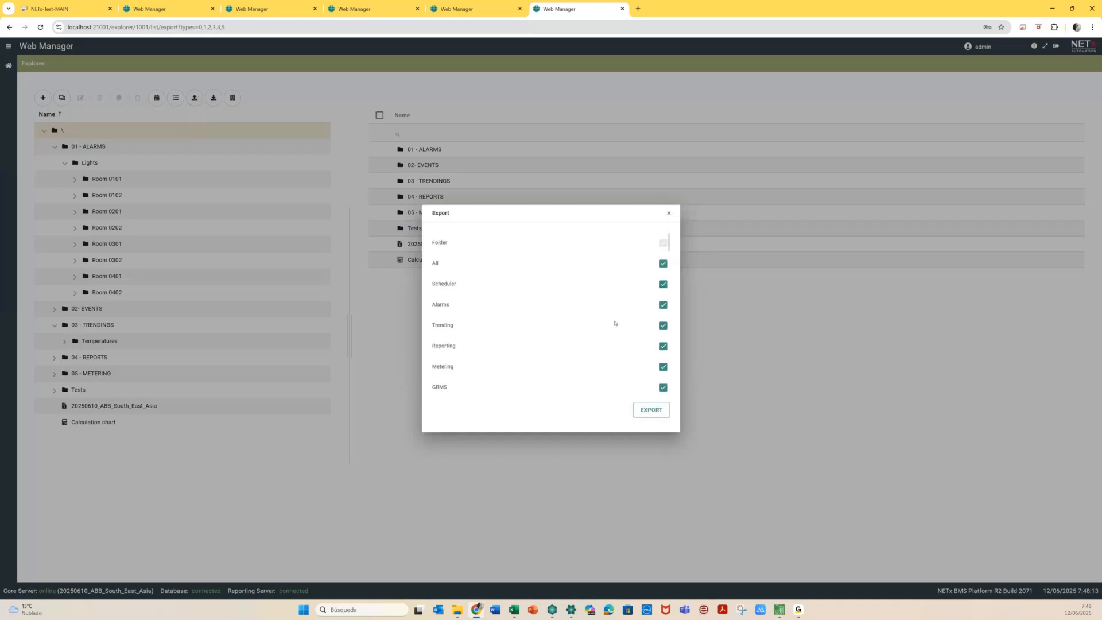
Export the root folder with all content types as 20250612T054825.zip (11,3 KB), then return to the dashboard
left_click(643, 410)
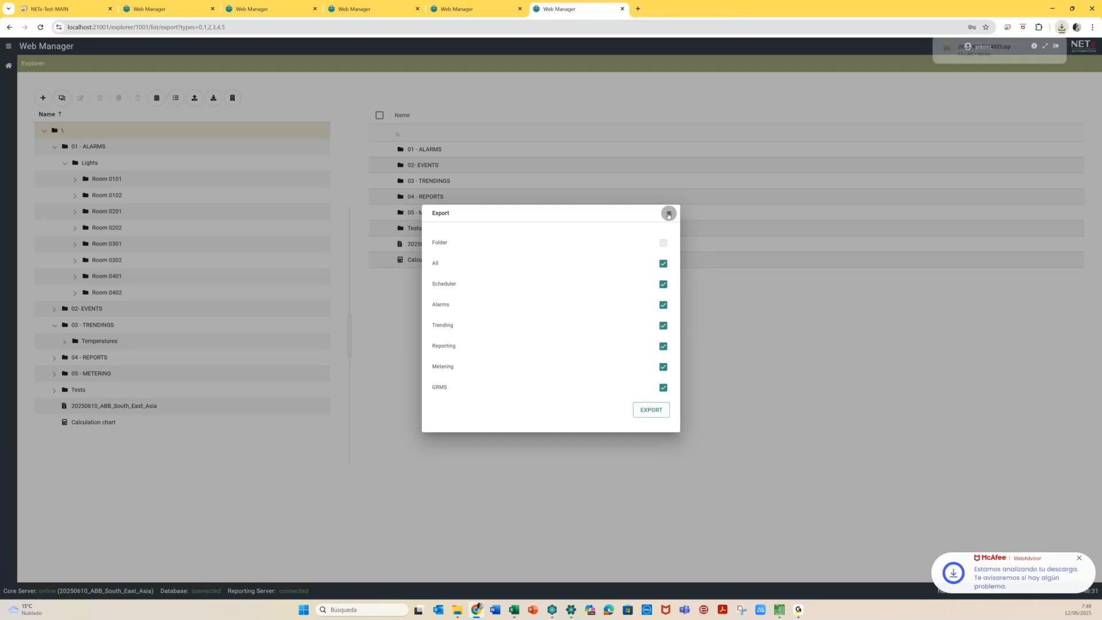
left_click(668, 214)
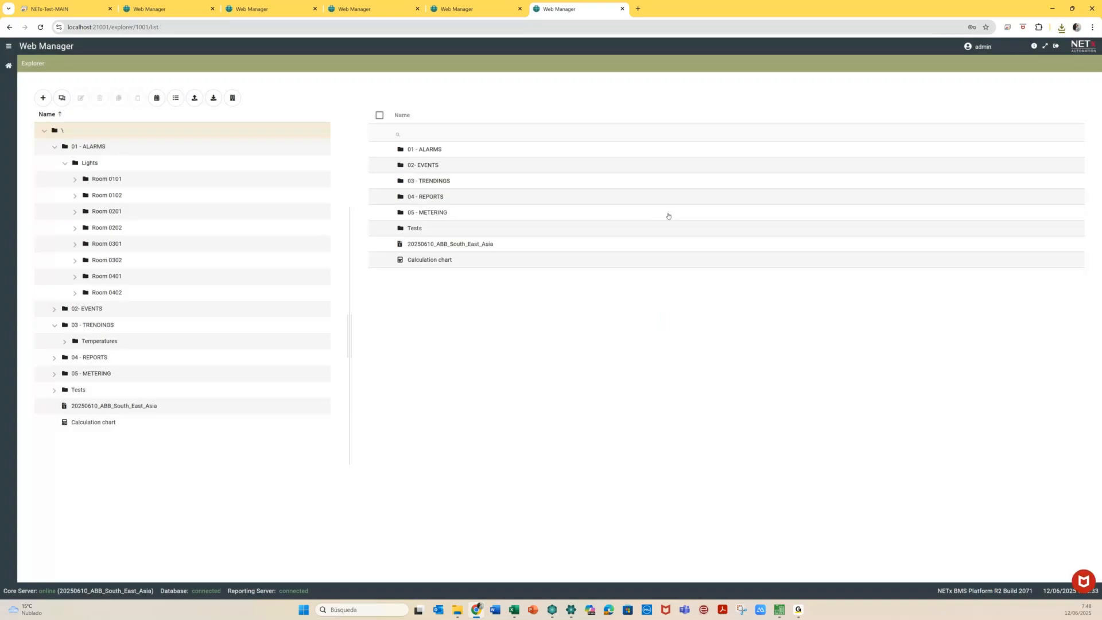
left_click(1060, 27)
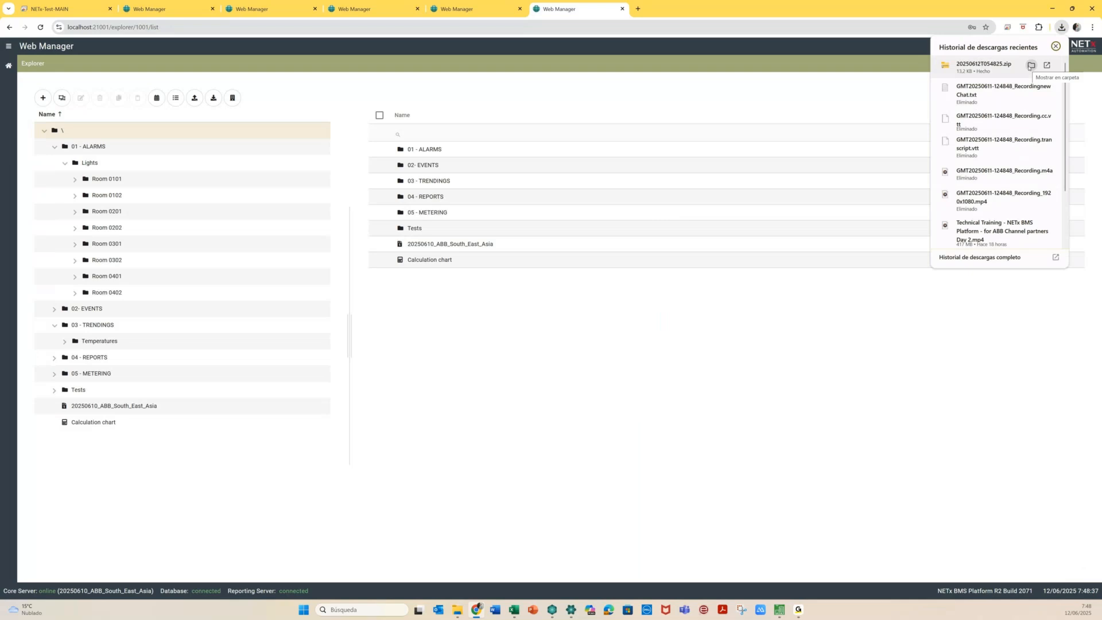
left_click(641, 395)
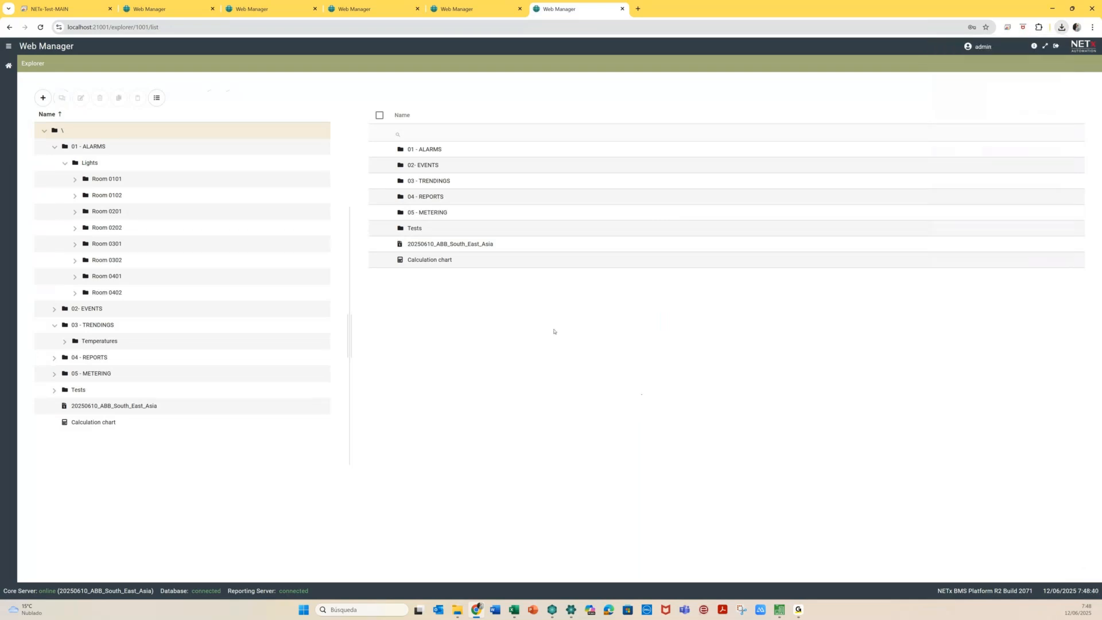
left_click(9, 67)
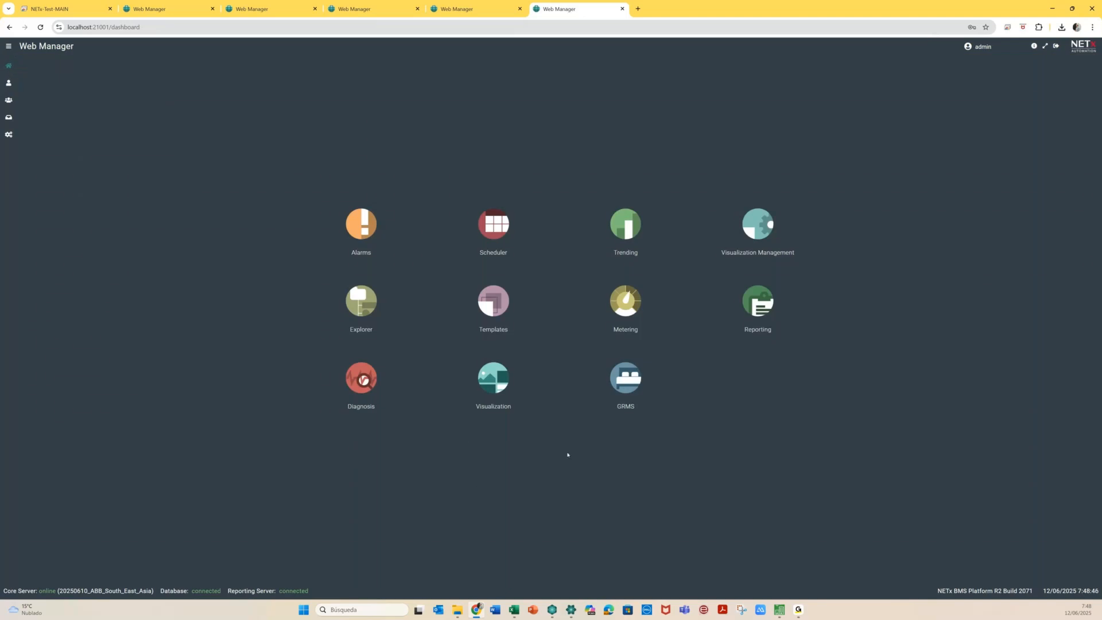
Go to GRMS room configuration and add a root folder named '00 - Rooms'
left_click(626, 378)
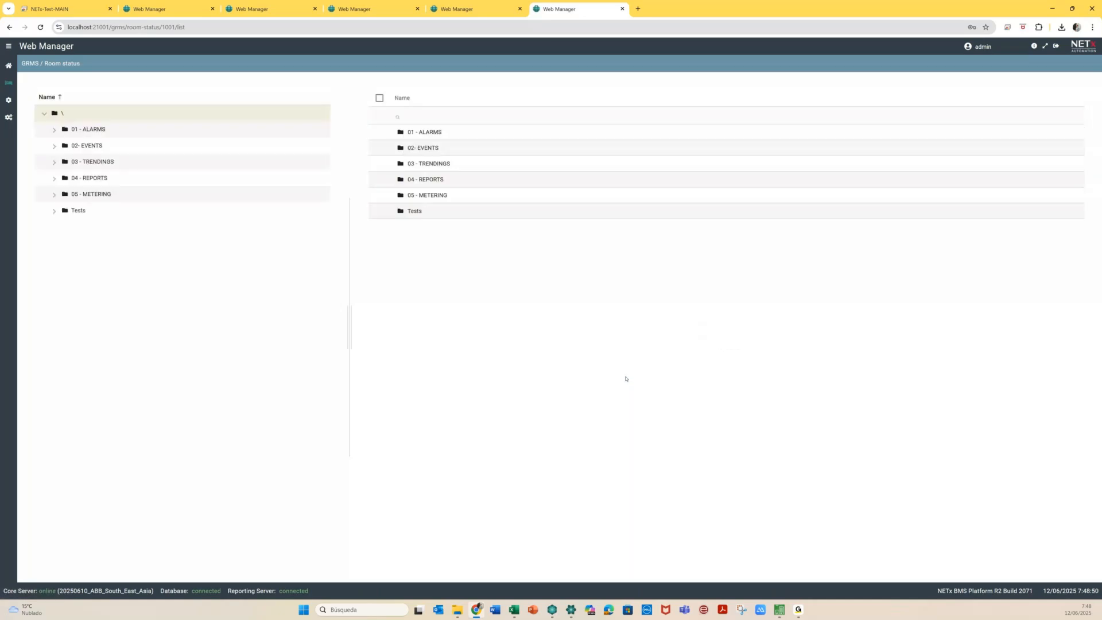
left_click(8, 101)
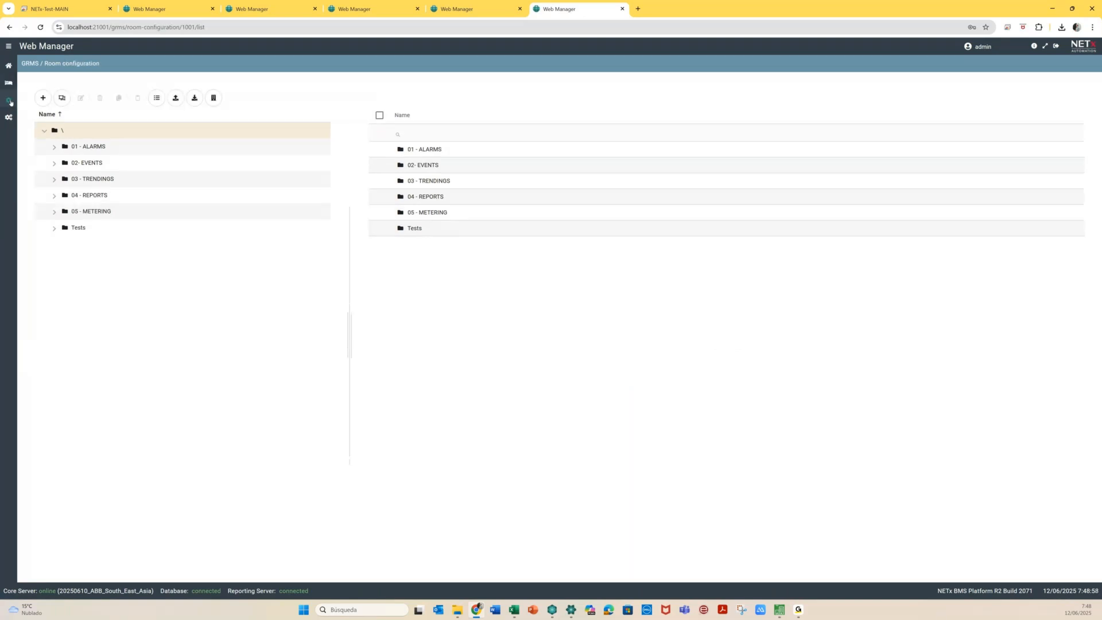
left_click(43, 98)
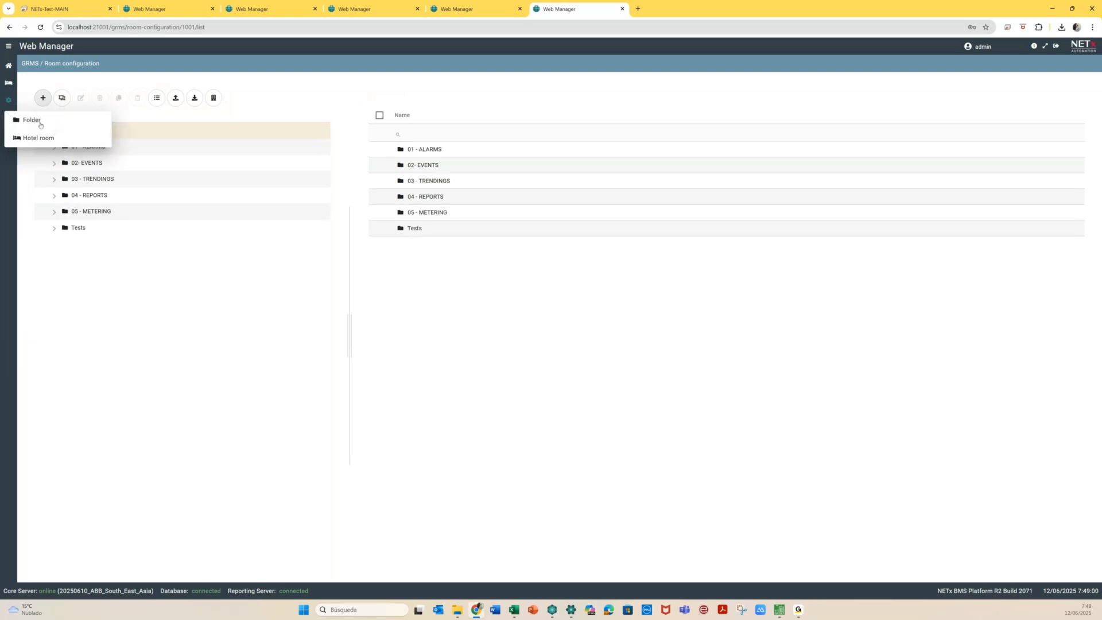
left_click(40, 122)
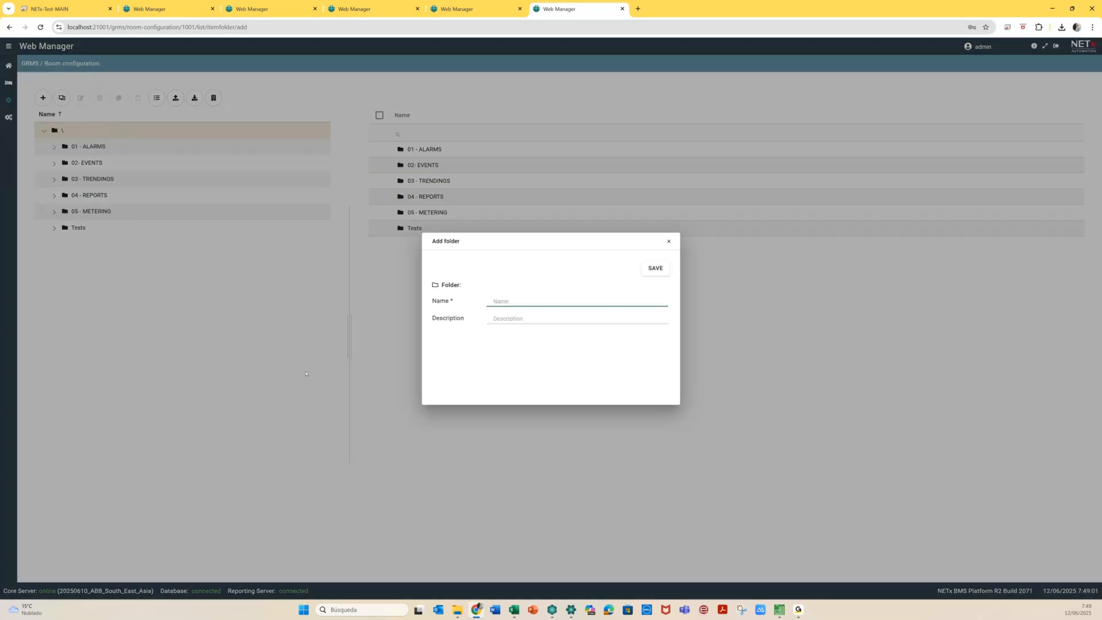
type("00 - Room")
left_click(667, 266)
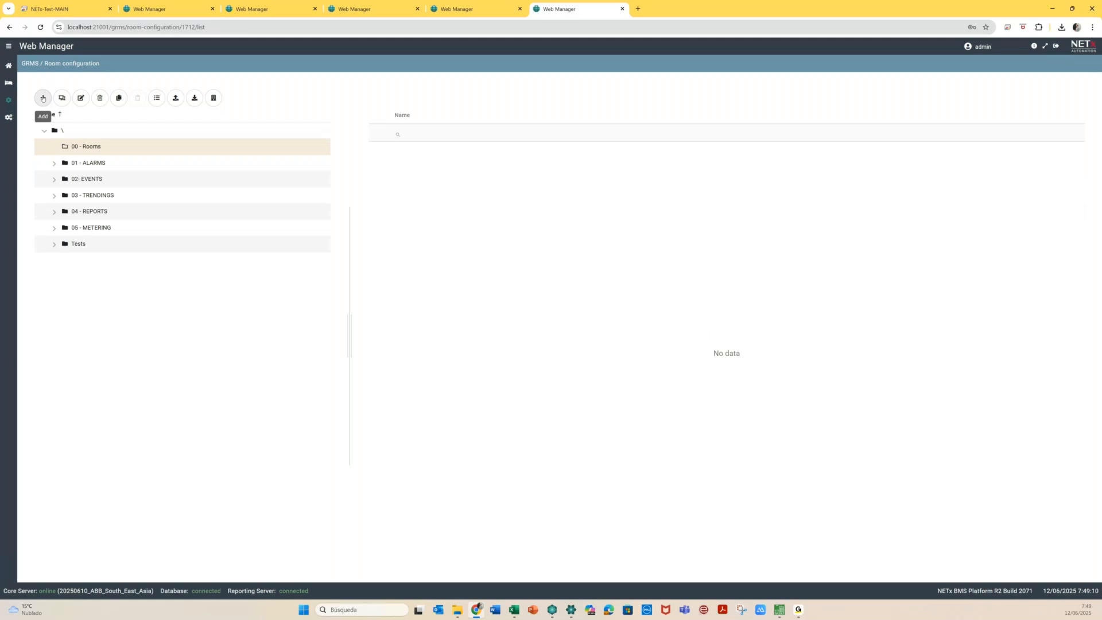
Add and save a hotel room named 'Room 0101' in 00 - Rooms, then select it in the tree
left_click(43, 98)
left_click(36, 138)
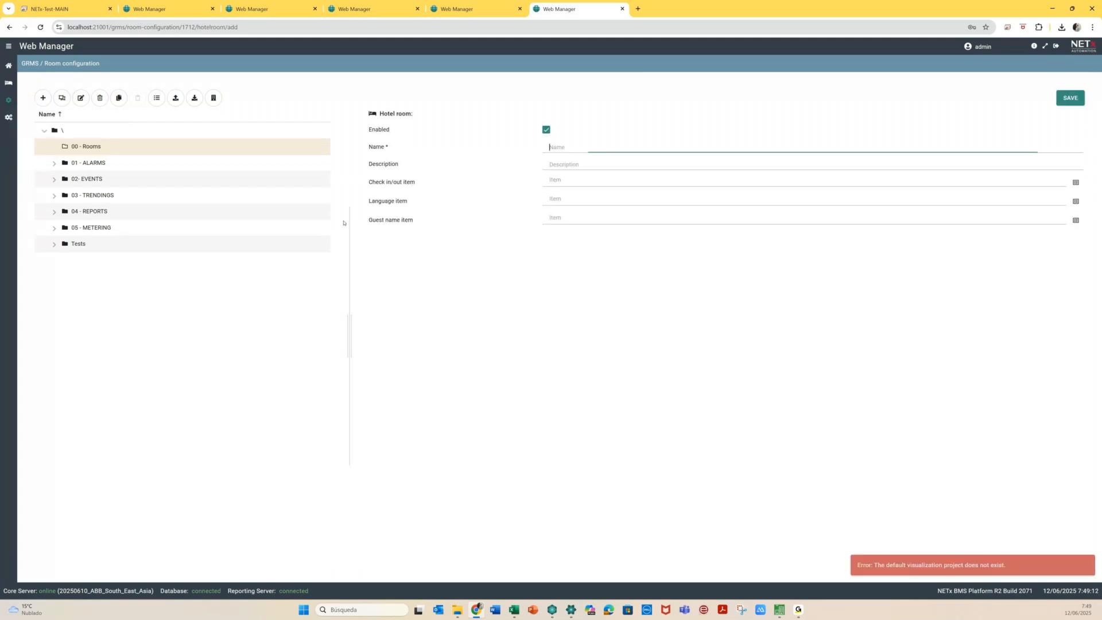
type("Ro")
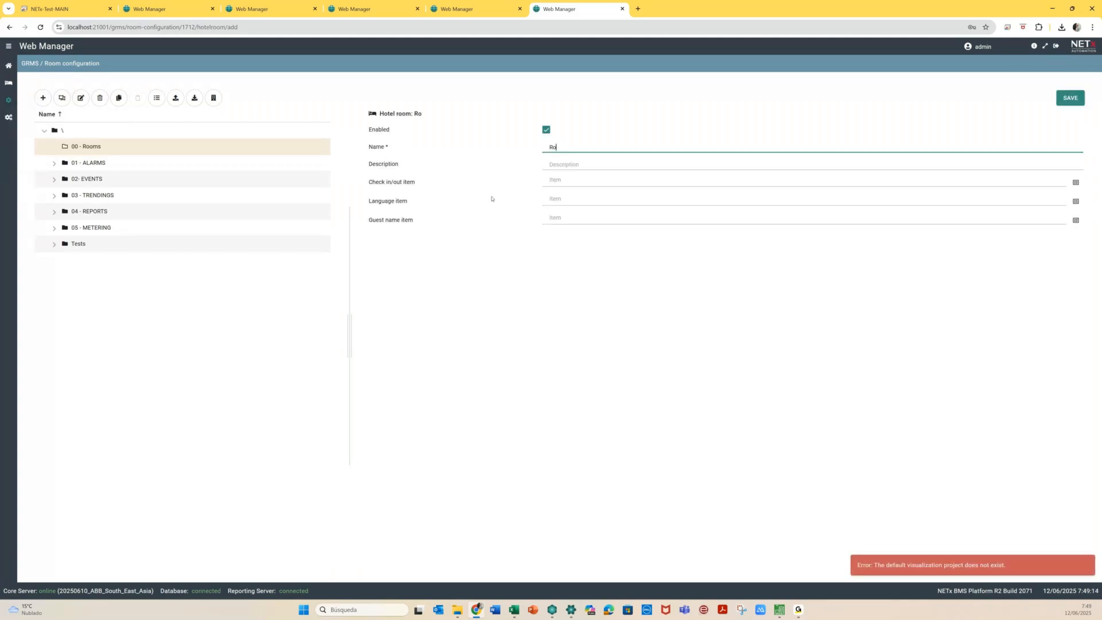
type("om 0101")
left_click(579, 247)
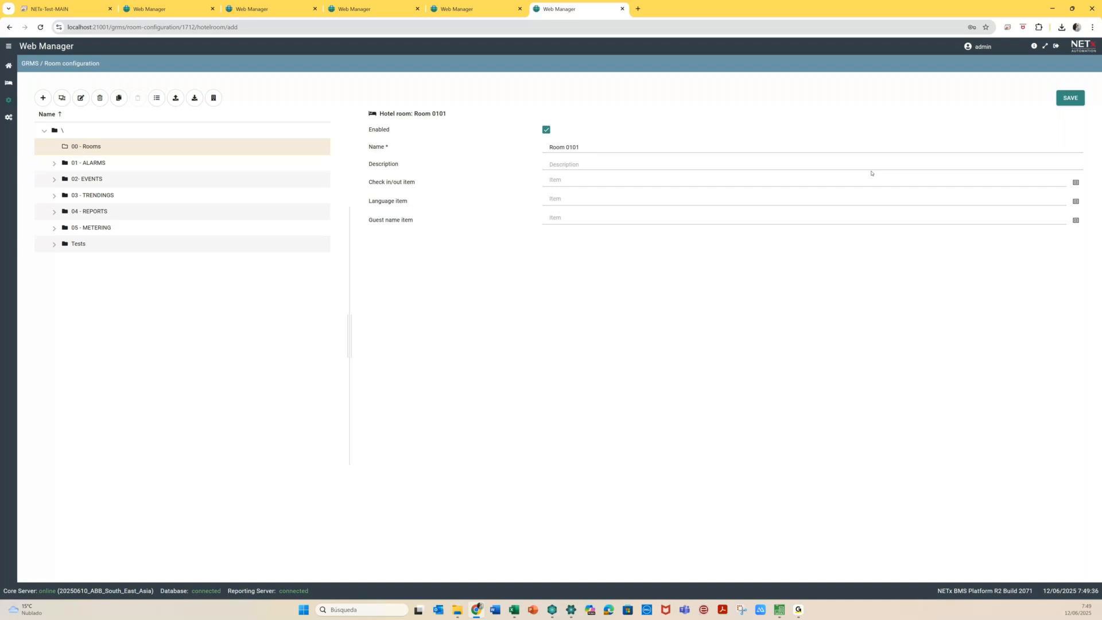
left_click(1069, 99)
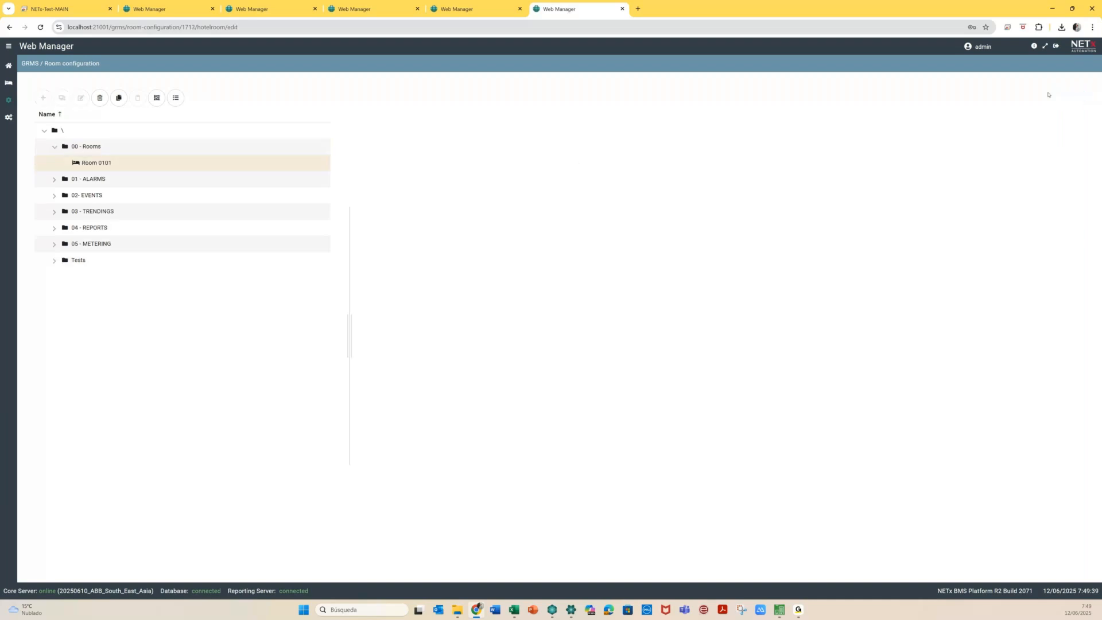
left_click(108, 166)
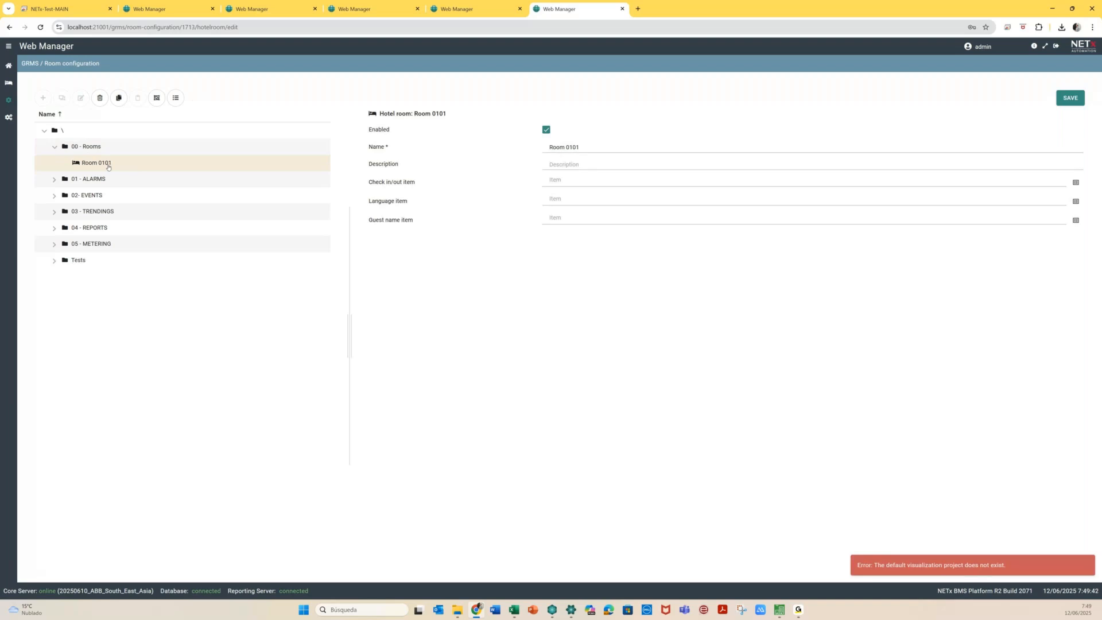
Copy and paste Room 0101 into 00 - Rooms, then open the copy Room 0101 (1)
key("alt+Tab")
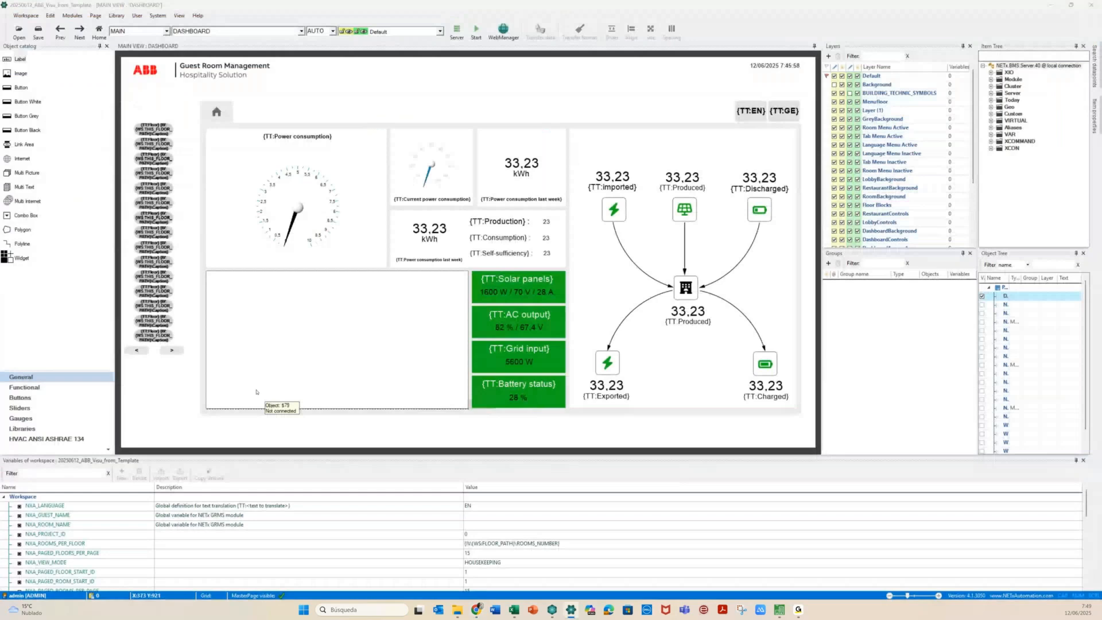
key("alt+Tab")
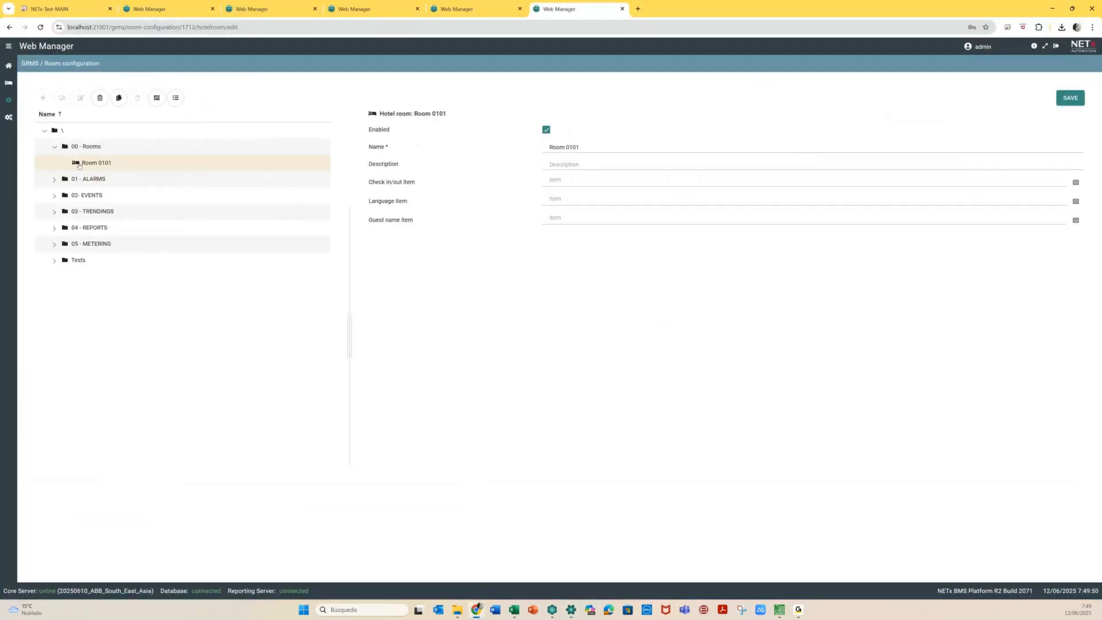
left_click(119, 98)
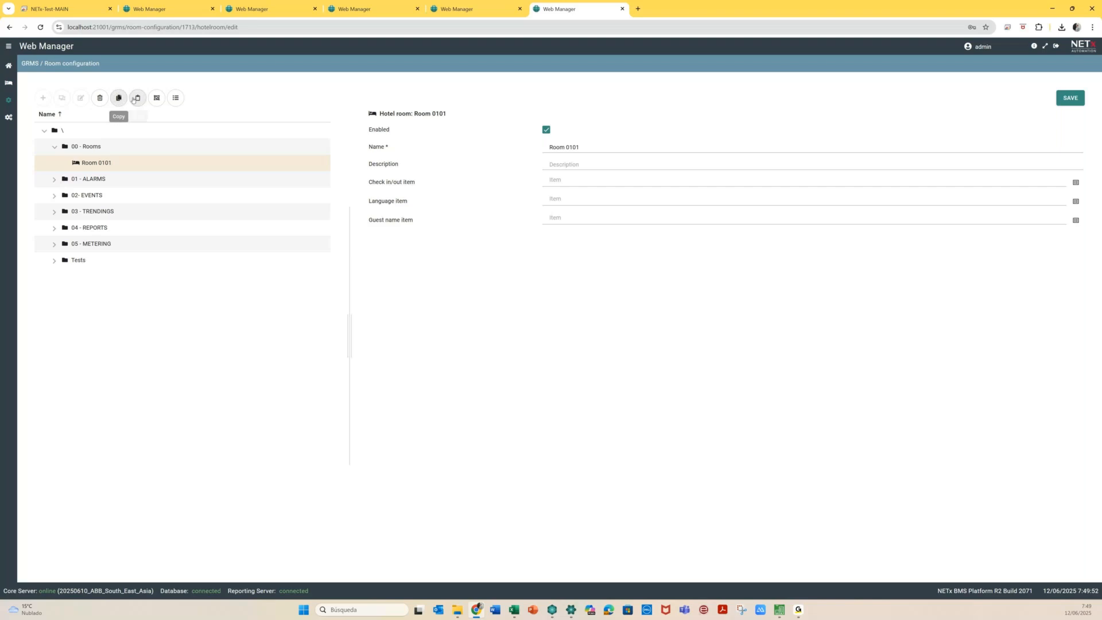
left_click(133, 99)
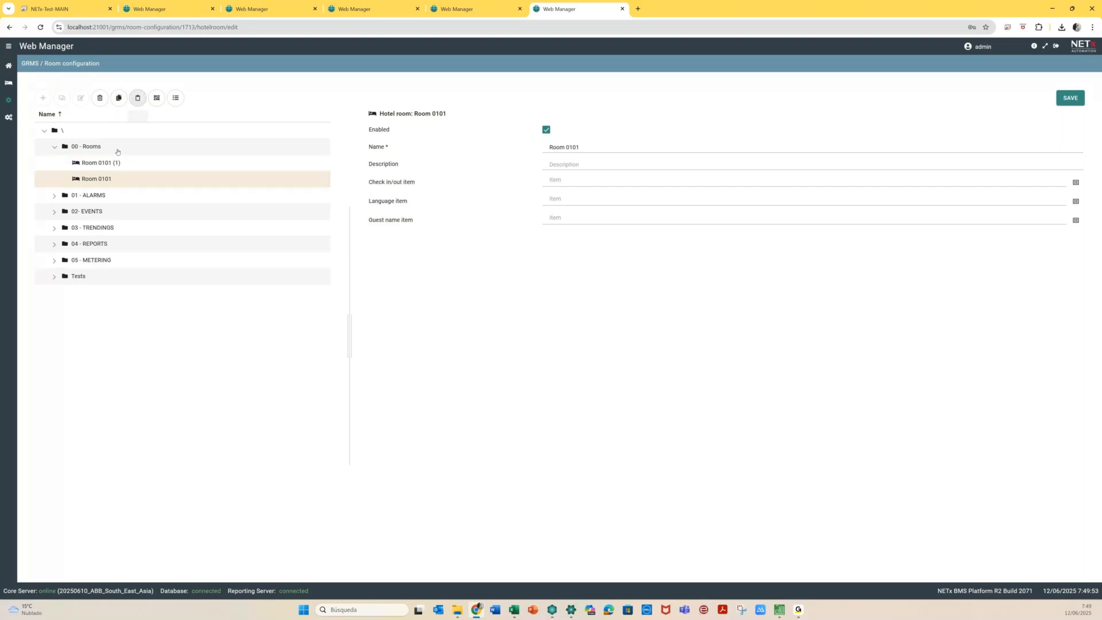
left_click(109, 165)
left_click(508, 336)
Rename the copy to 'Room 0102', save it, and return to the Visualization Editor
left_click(593, 147)
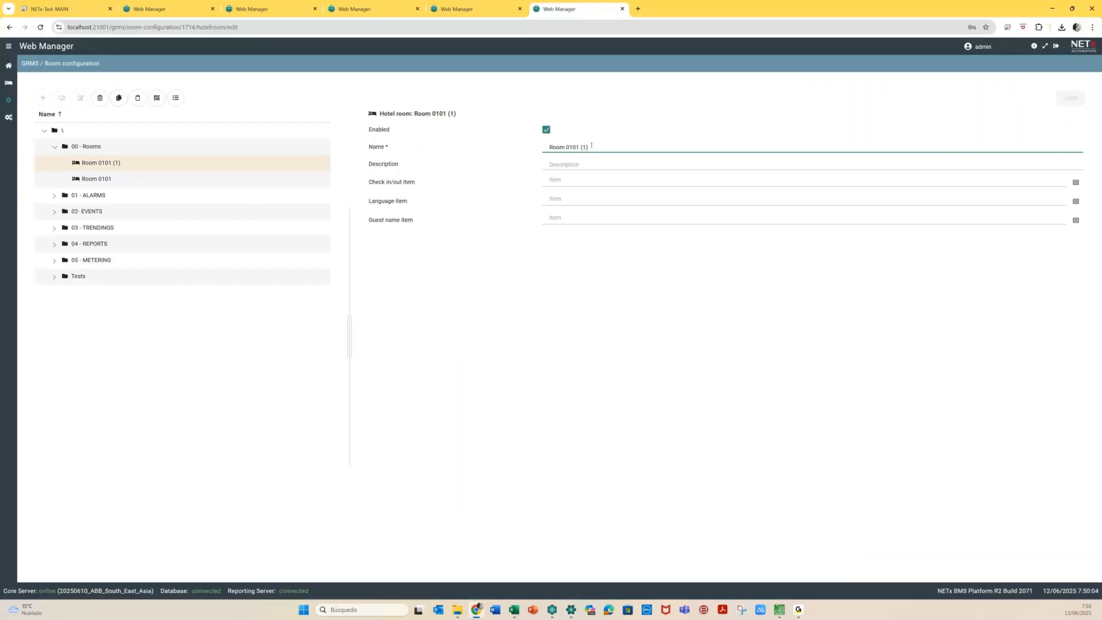
key("BackSpace")
key("BackSpace")
type("2")
left_click(1069, 103)
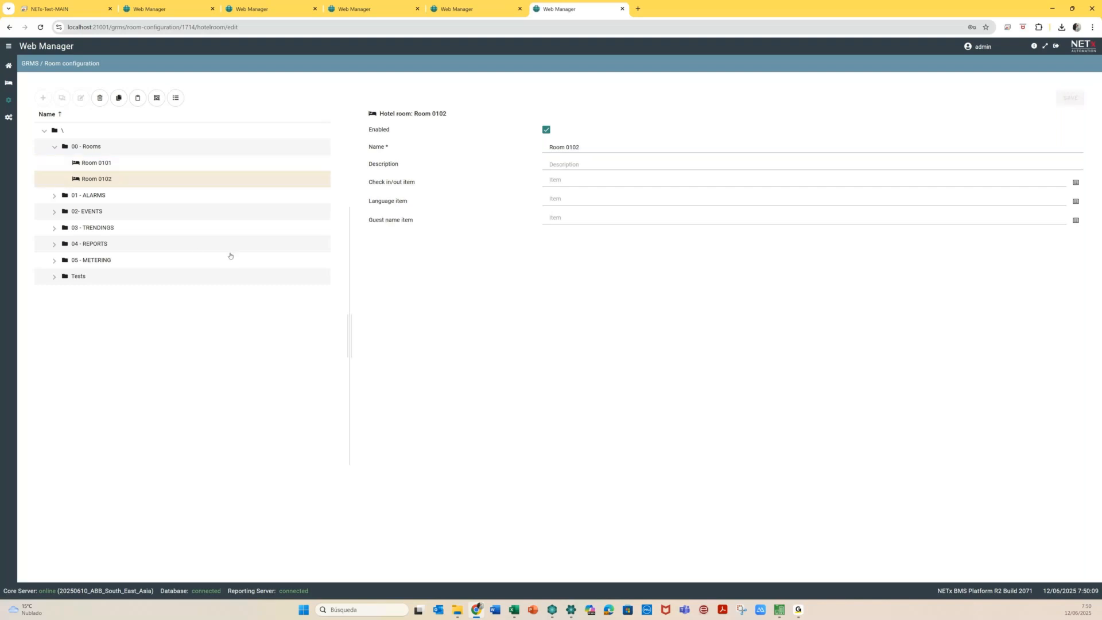
left_click(100, 169)
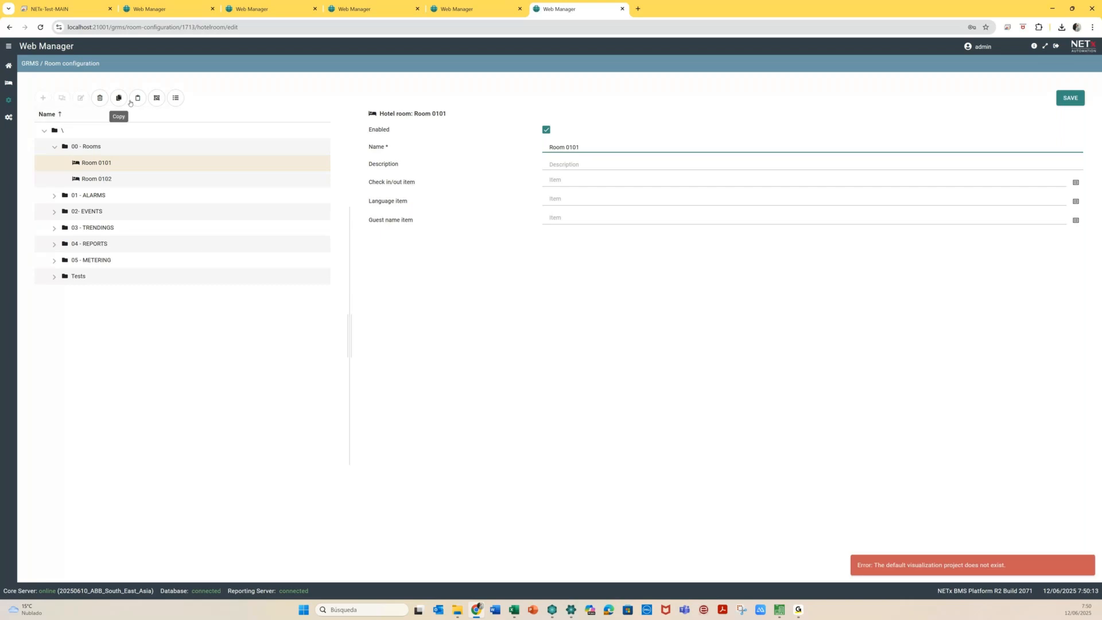
key("alt+Tab")
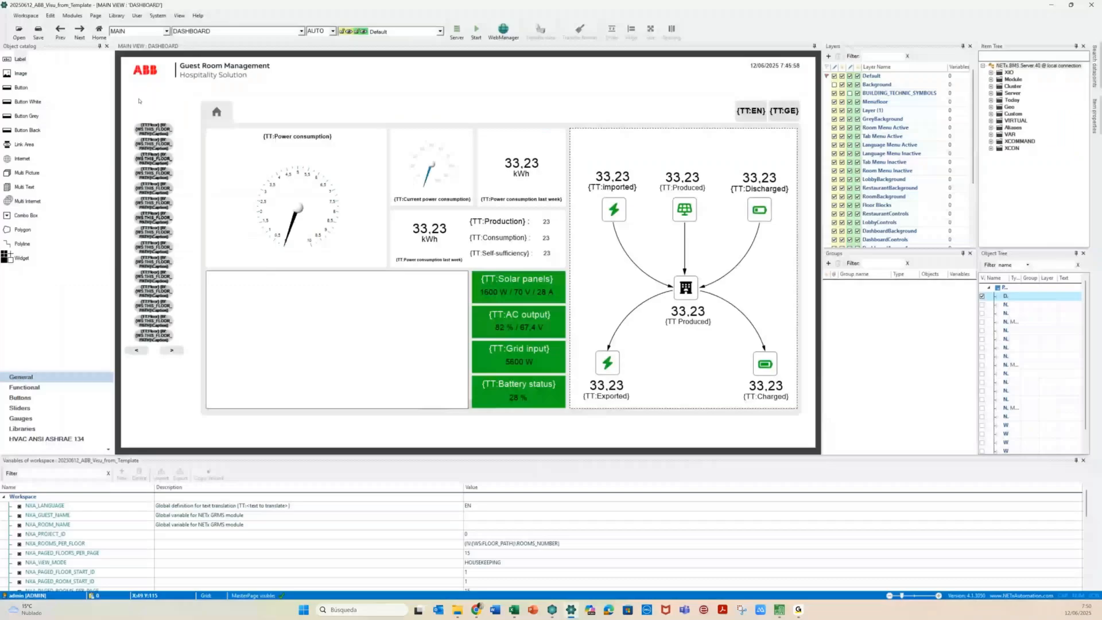
Save the 20250612_ABB_Visu_from_Template workspace, close the editor, and paste another Room 0101 copy
left_click(661, 68)
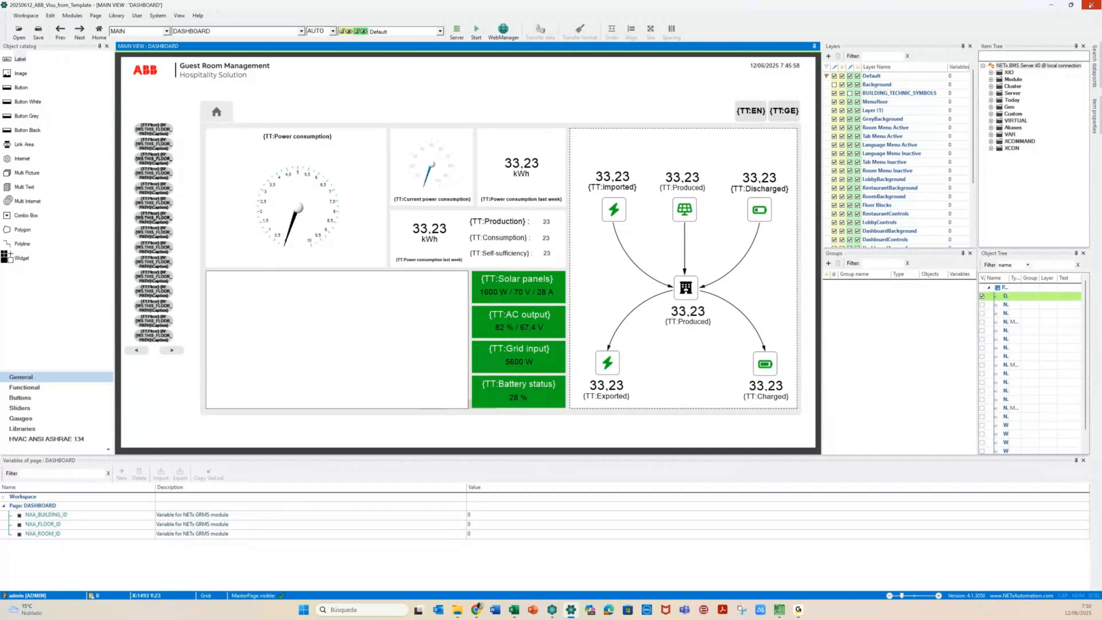
left_click(1091, 5)
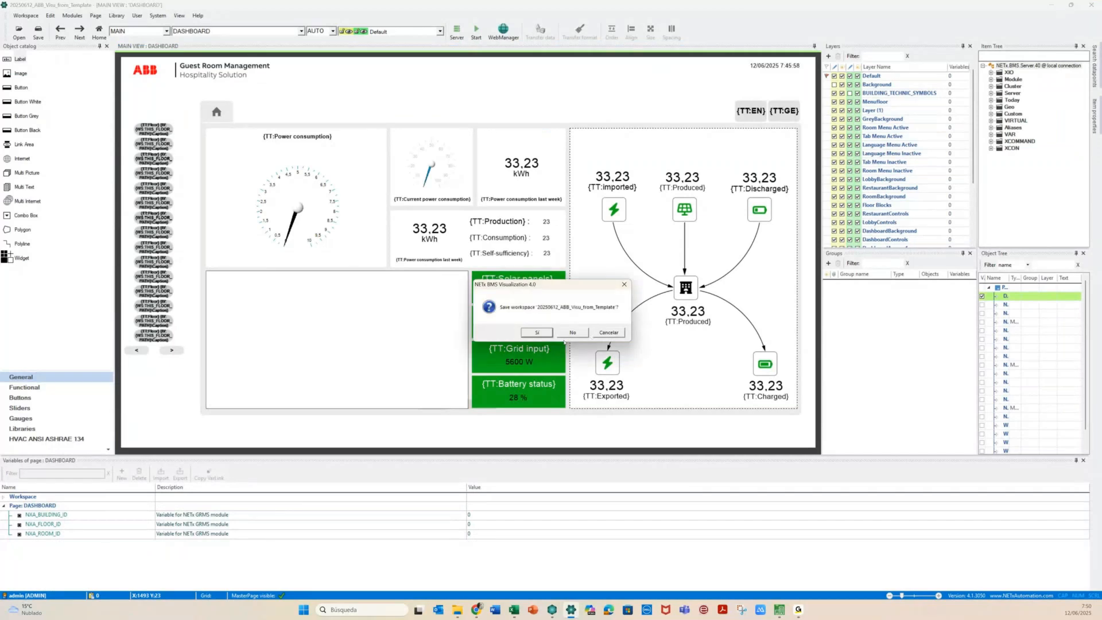
left_click(537, 332)
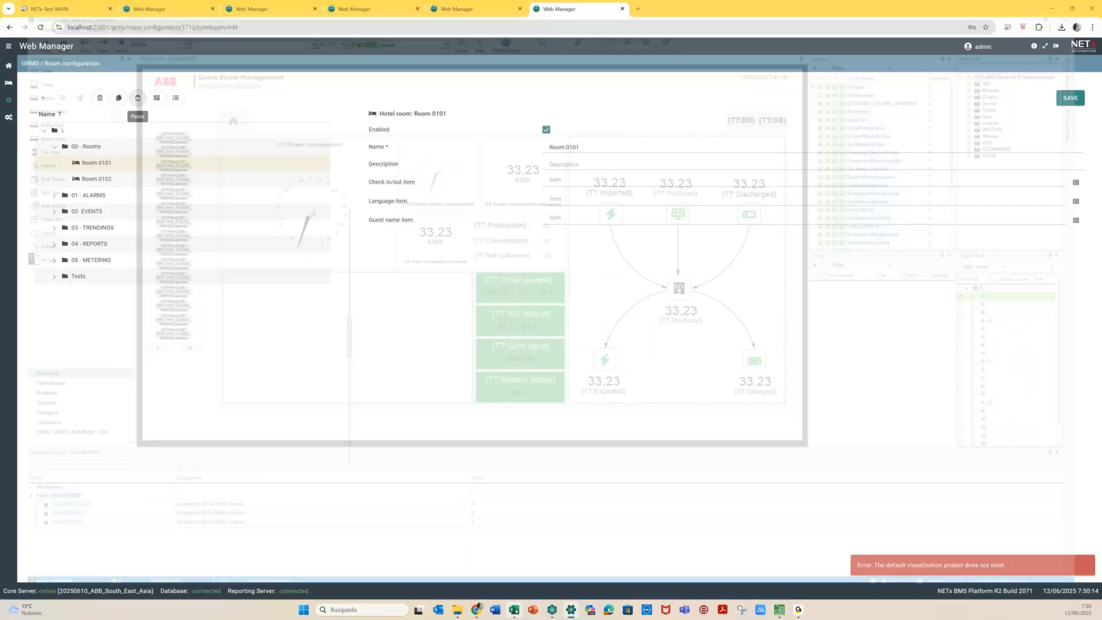
left_click(142, 99)
Paste five more Room 0101 copies, then load Room 0101 (1), confirming the save prompt
left_click(144, 99)
left_click(145, 101)
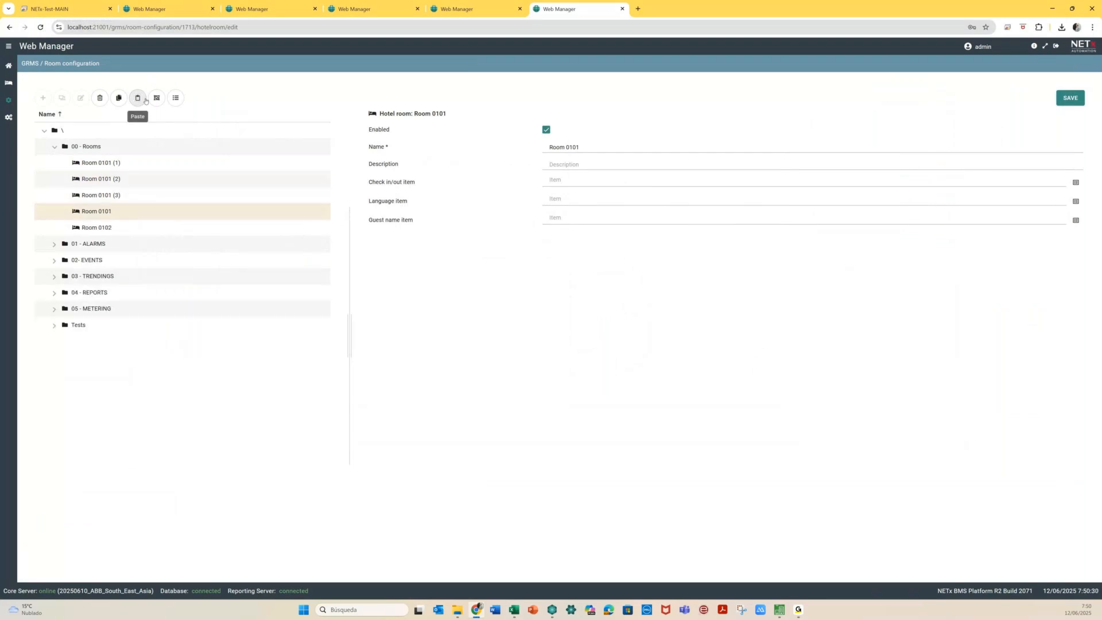
left_click(145, 101)
left_click(145, 100)
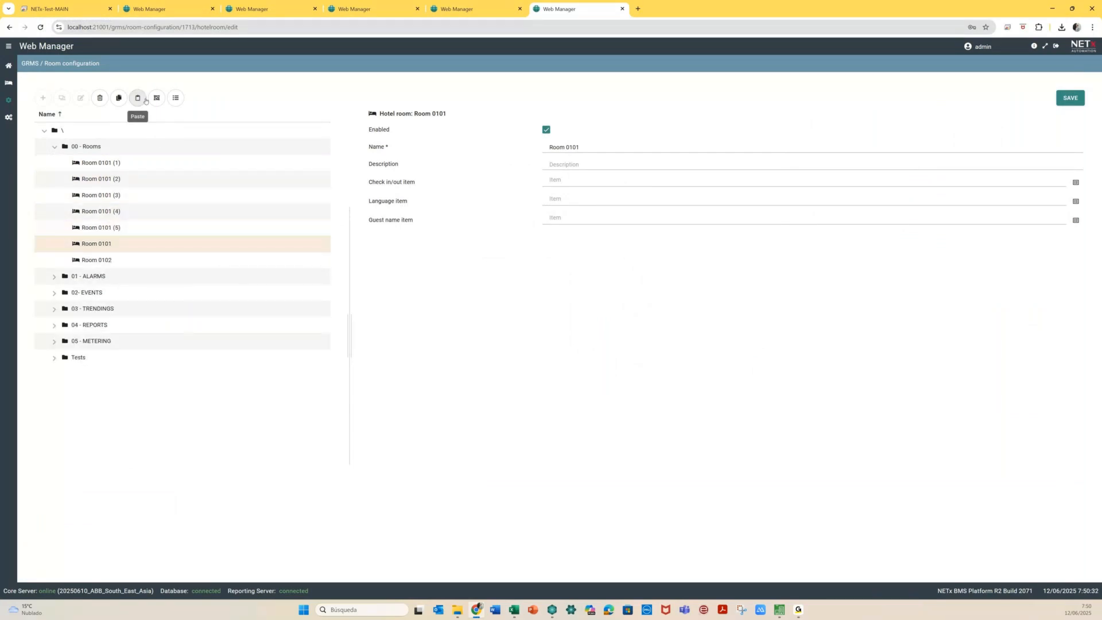
left_click(145, 101)
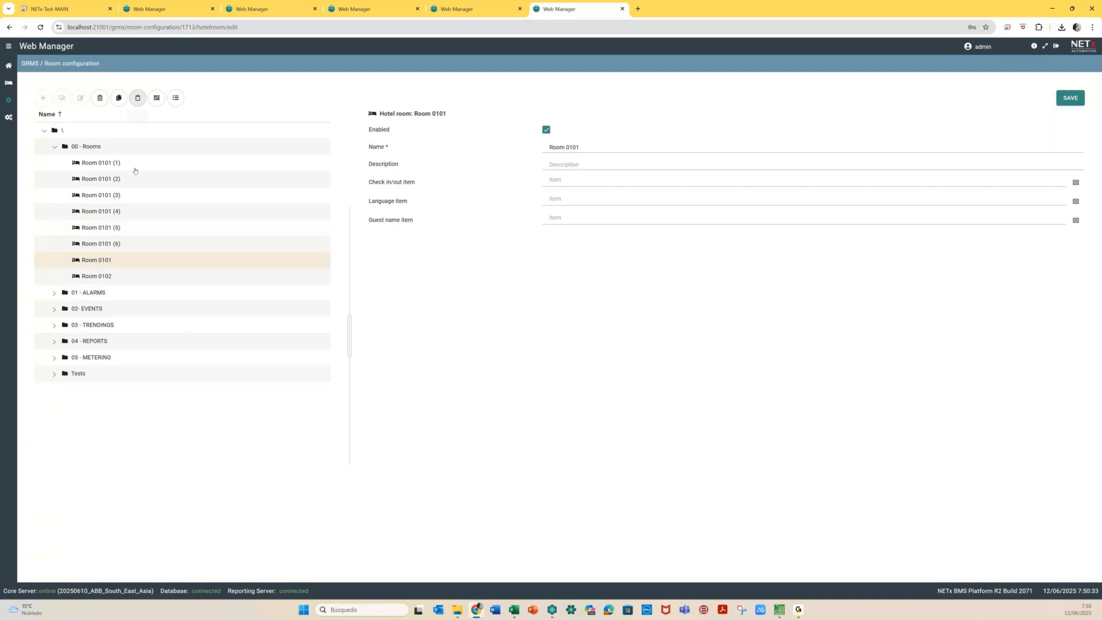
left_click(132, 164)
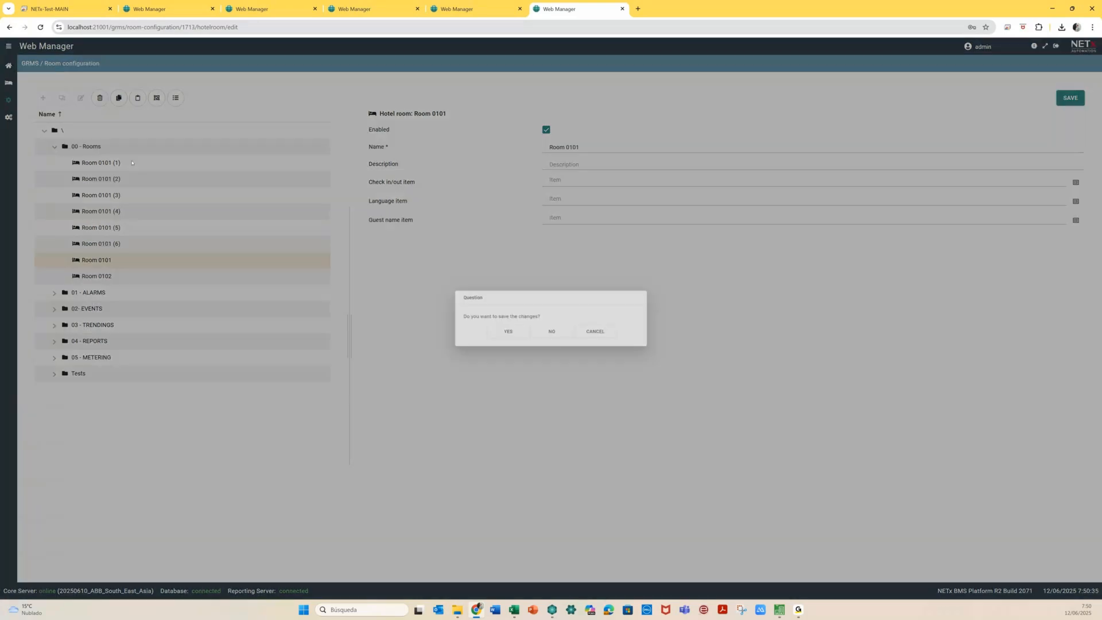
left_click(601, 145)
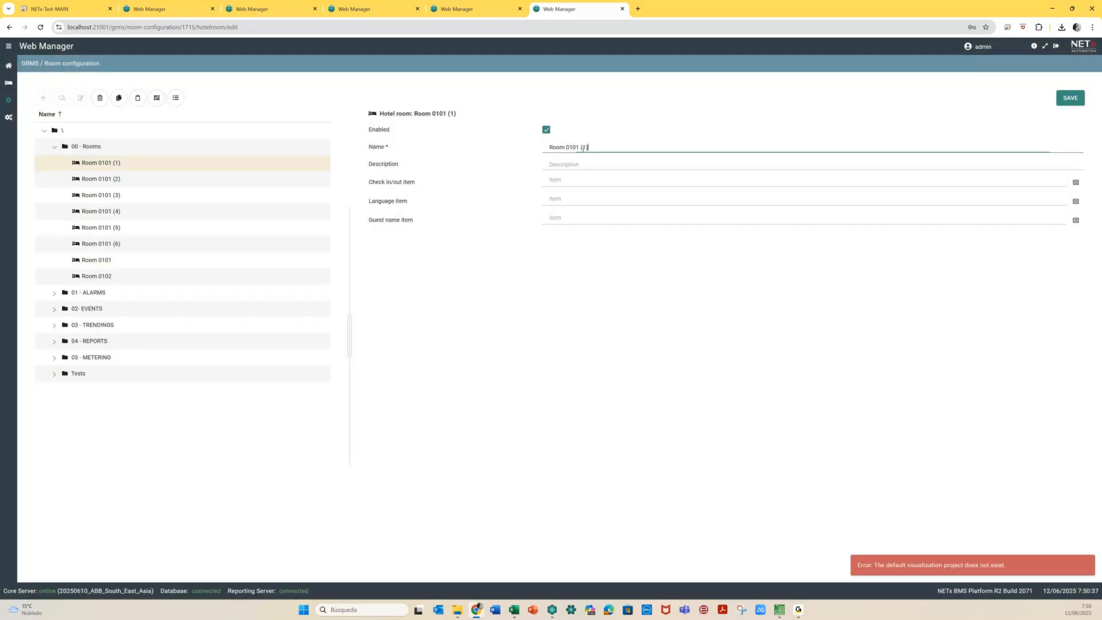
Rename copies (1) and (2) to Room 0201 and Room 0202, saving each
key("BackSpace")
key("BackSpace")
key("BackSpace")
key("BackSpace")
type("201")
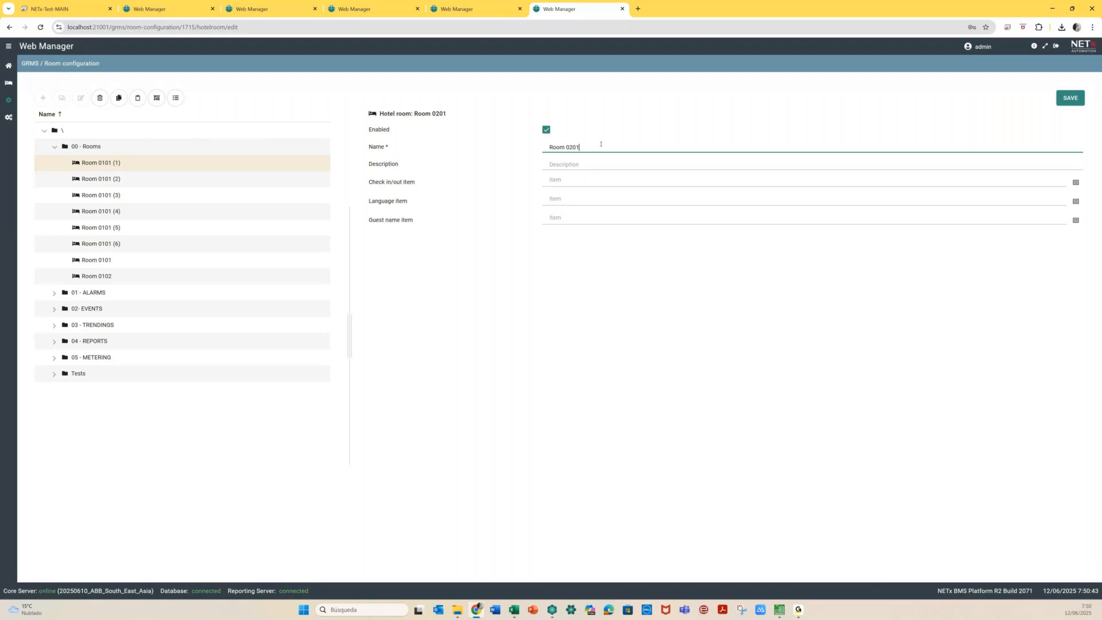
left_click(1070, 98)
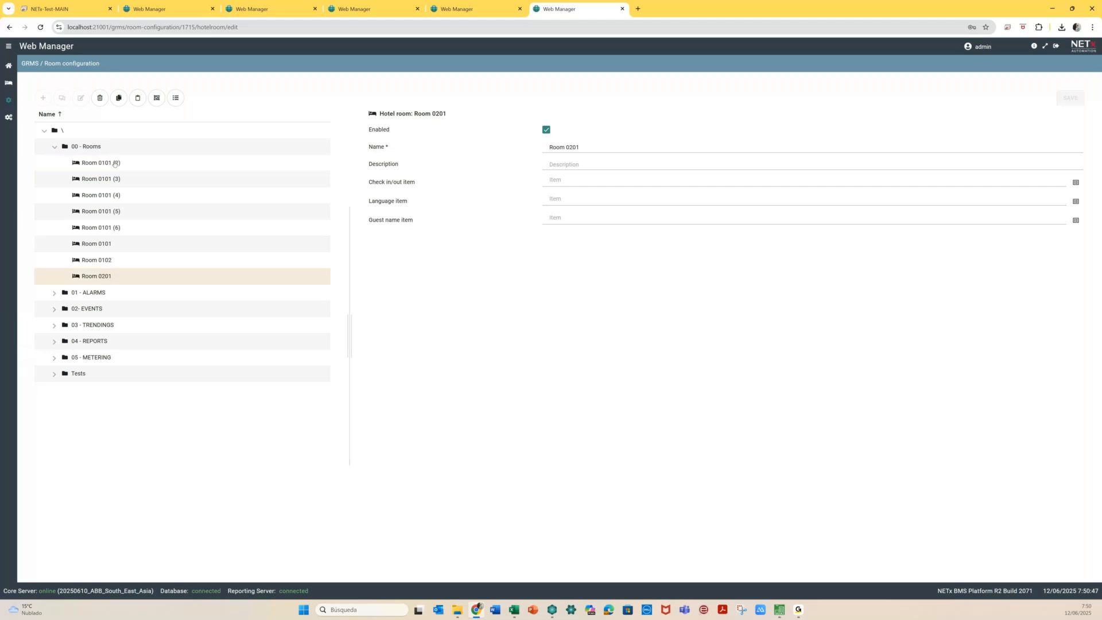
left_click(114, 163)
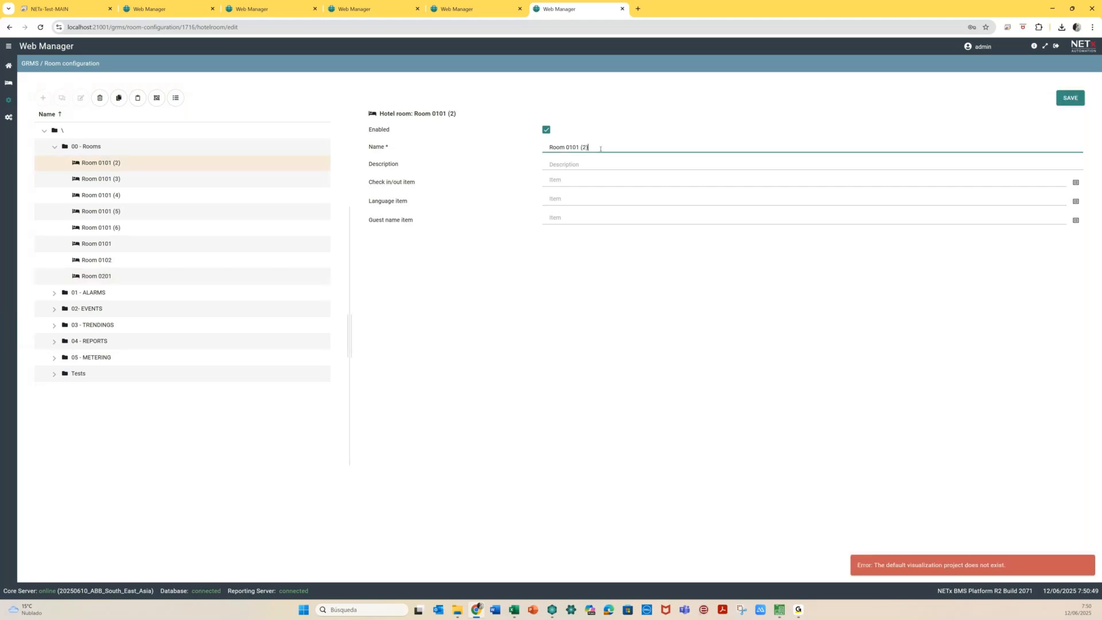
key("BackSpace")
key("BackSpace")
key("BackSpace")
key("BackSpace")
key("BackSpace")
key("BackSpace")
type("202")
left_click(1064, 102)
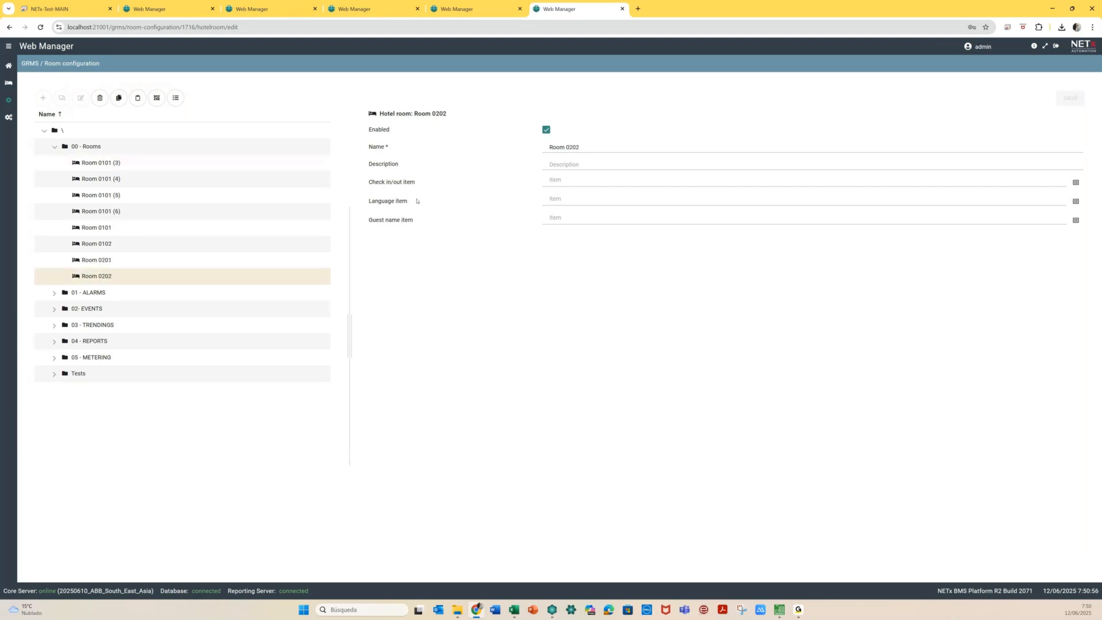
Rename Room 0101 (3) to Room 0301 and save it
right_click(120, 166)
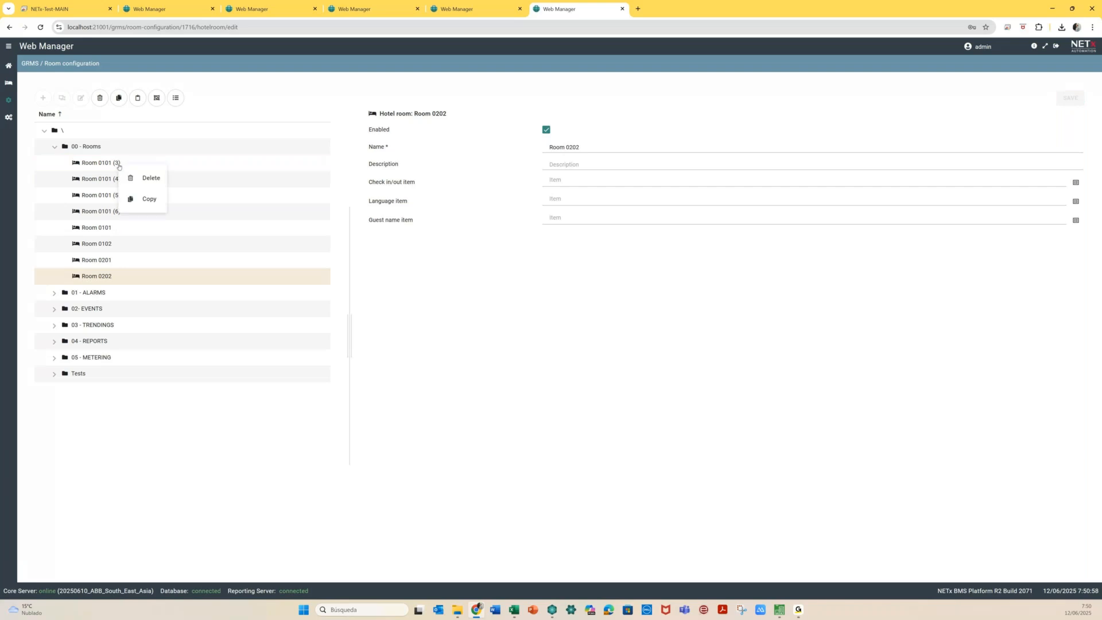
left_click(141, 169)
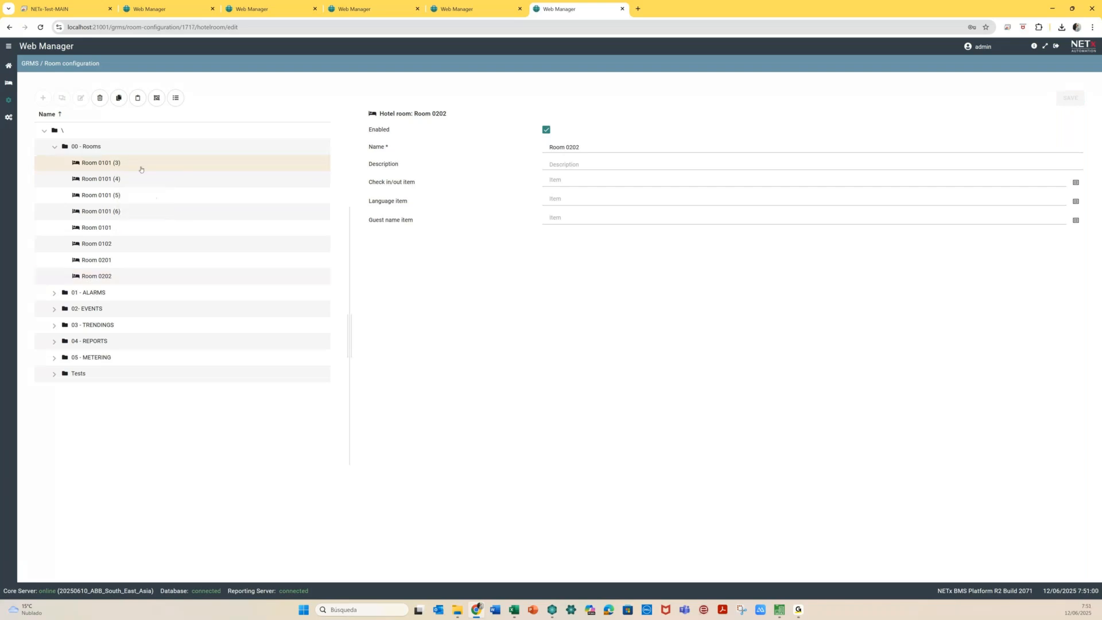
key("BackSpace")
key("BackSpace")
key("BackSpace")
key("BackSpace")
key("BackSpace")
key("BackSpace")
key("BackSpace")
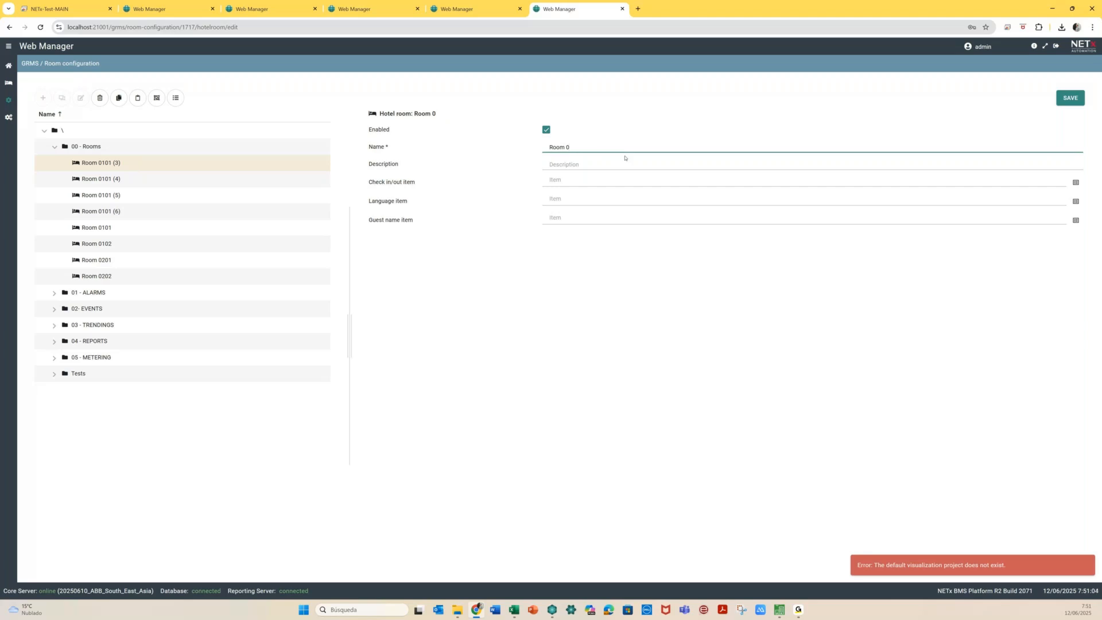
type("2")
key("BackSpace")
type("301")
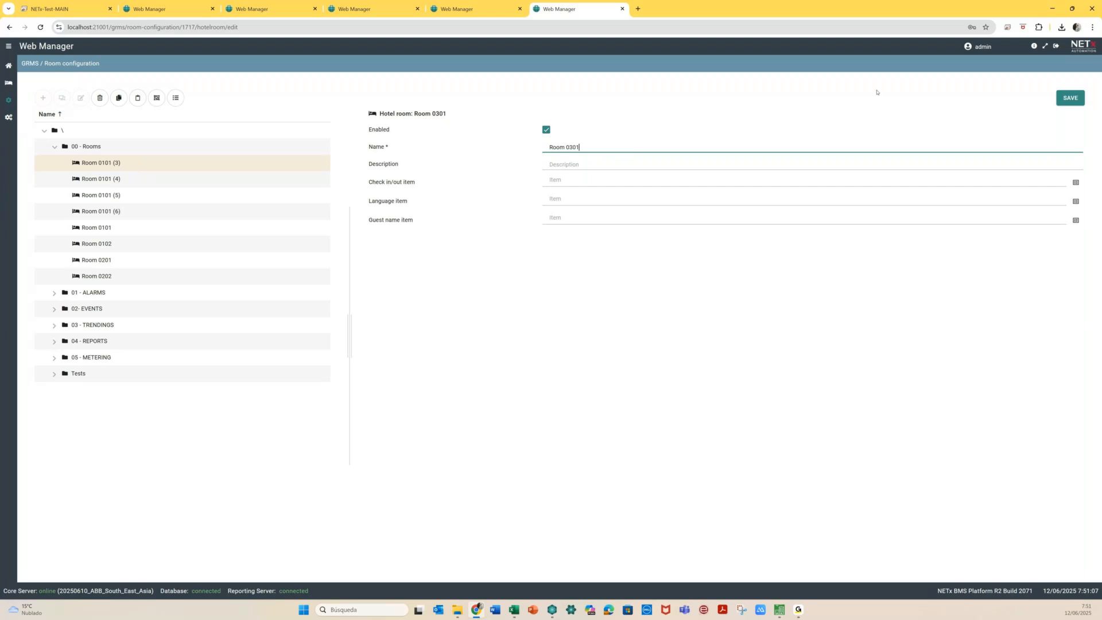
left_click(1070, 98)
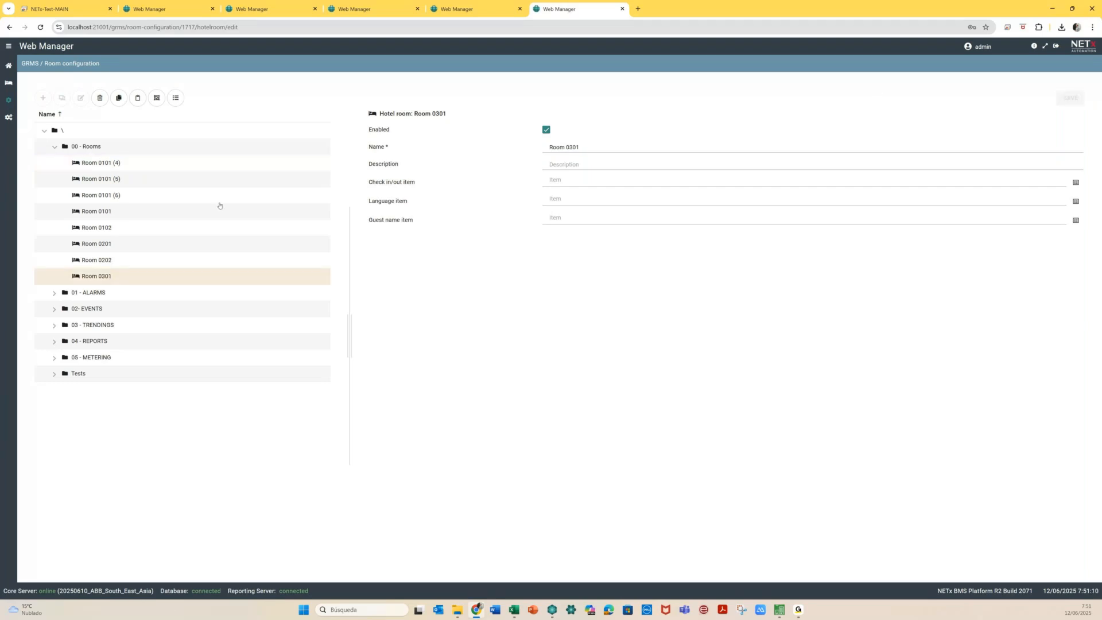
Rename copies (4) and (5) to Room 0302 and Room 0401, saving each
left_click(133, 165)
left_click(584, 148)
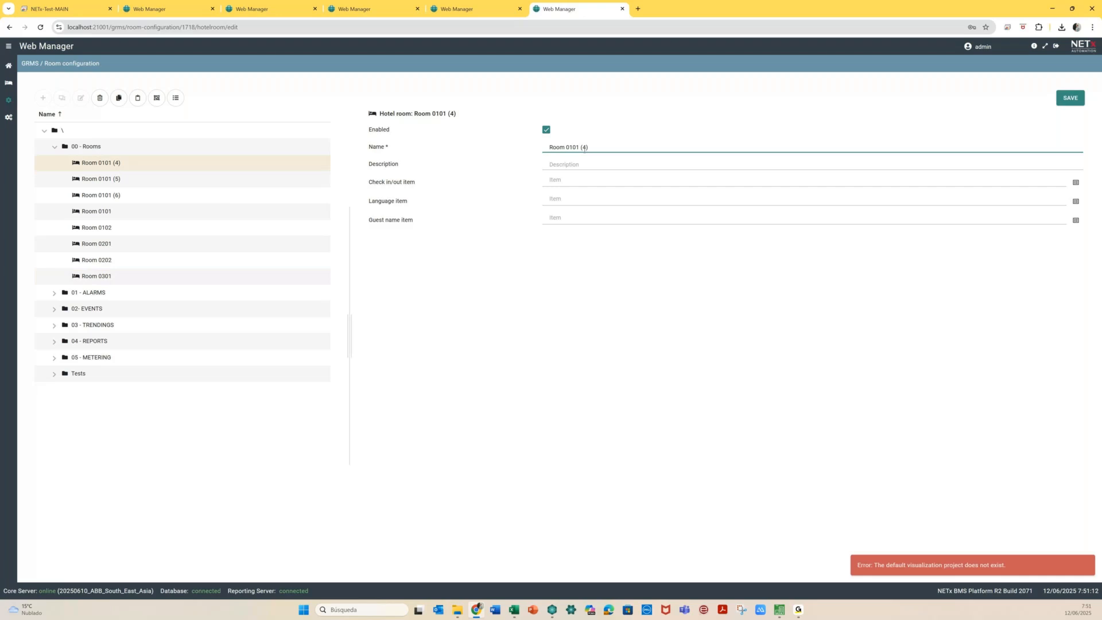
key("BackSpace")
key("BackSpace")
key("BackSpace")
key("BackSpace")
key("BackSpace")
key("BackSpace")
type("302")
left_click(1069, 97)
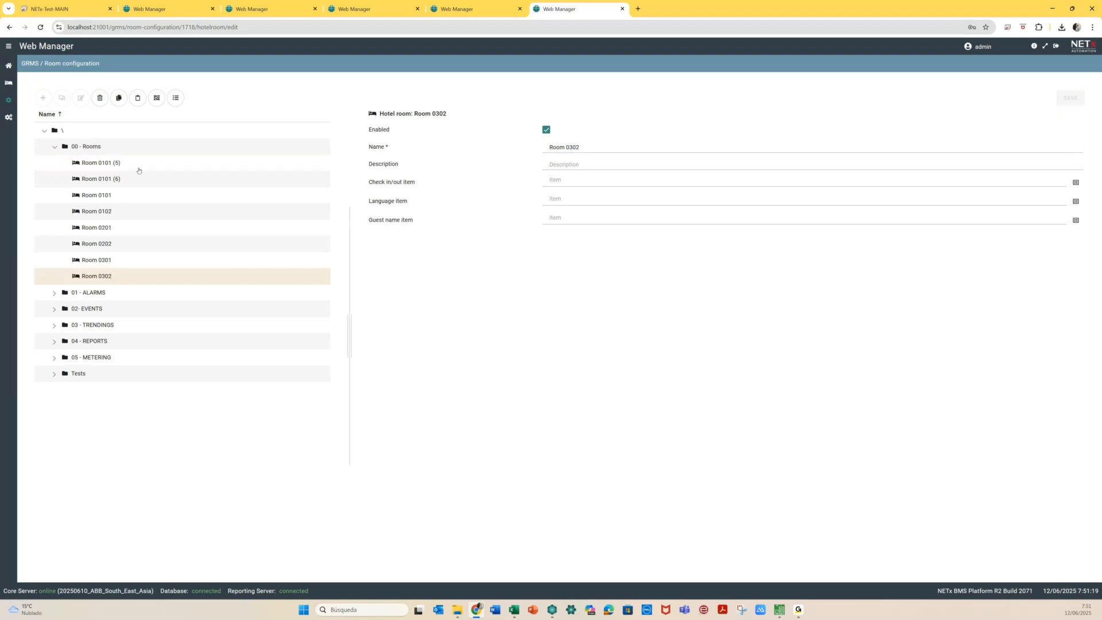
left_click(138, 168)
key("BackSpace")
key("BackSpace")
key("BackSpace")
key("BackSpace")
key("BackSpace")
key("BackSpace")
type("401")
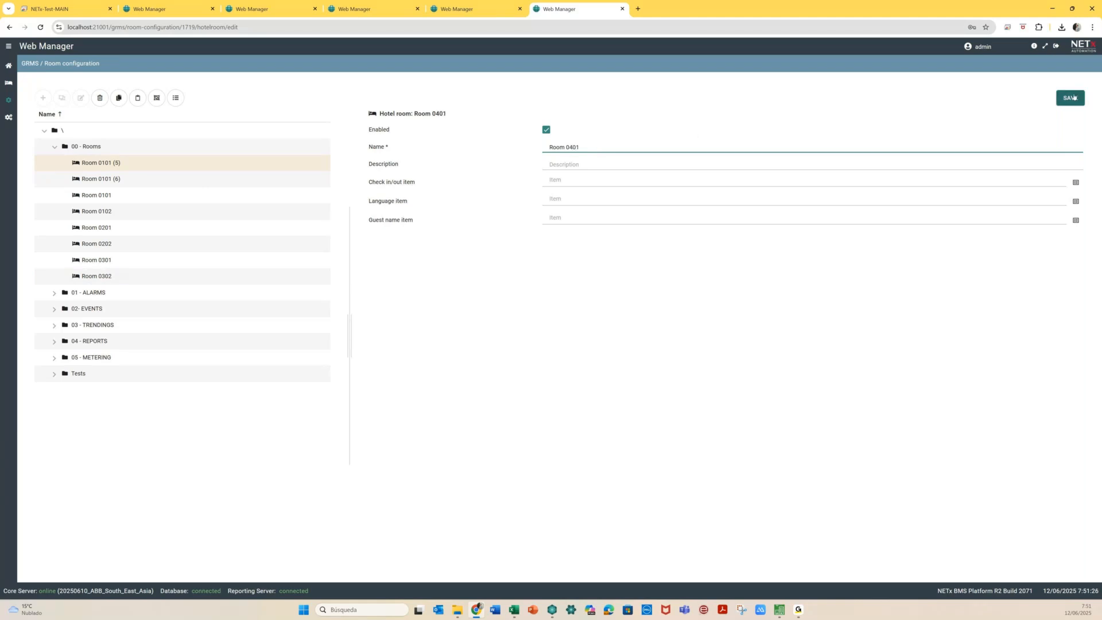
left_click(1073, 97)
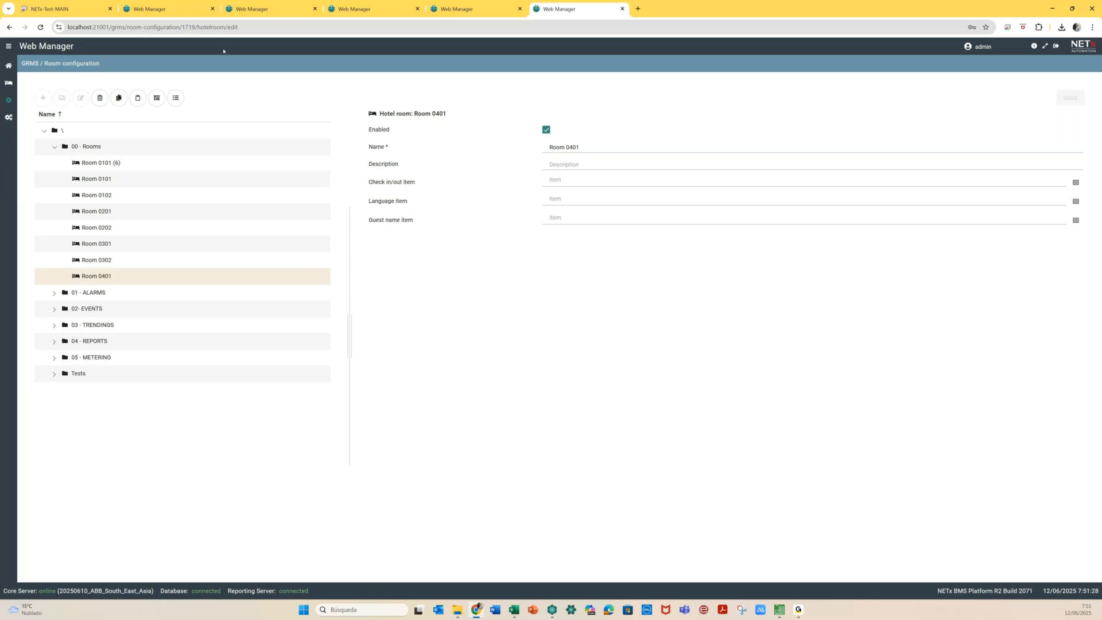
Rename Room 0101 (6) to Room 0402 and save it
left_click(143, 166)
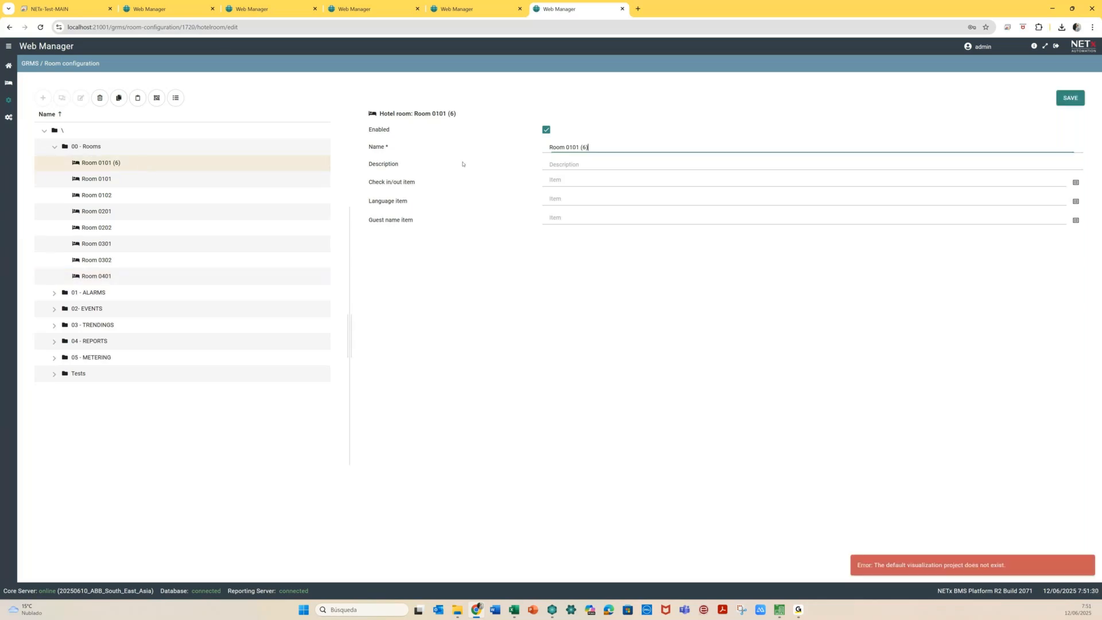
key("BackSpace")
key("BackSpace")
key("BackSpace")
key("BackSpace")
key("BackSpace")
key("BackSpace")
type("402")
left_click(1077, 97)
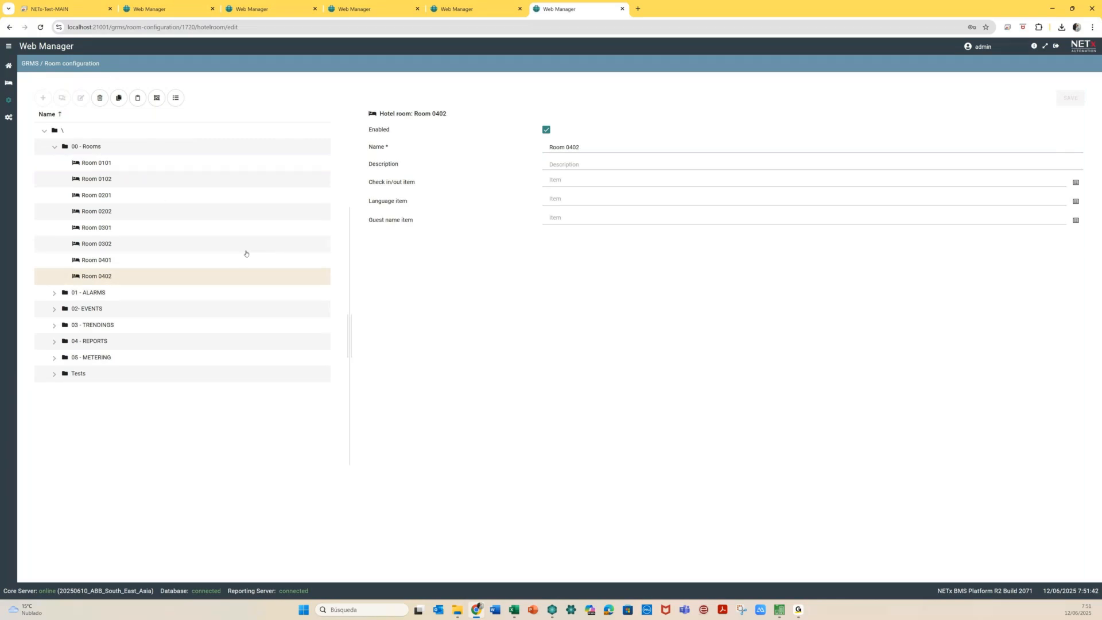
left_click(14, 86)
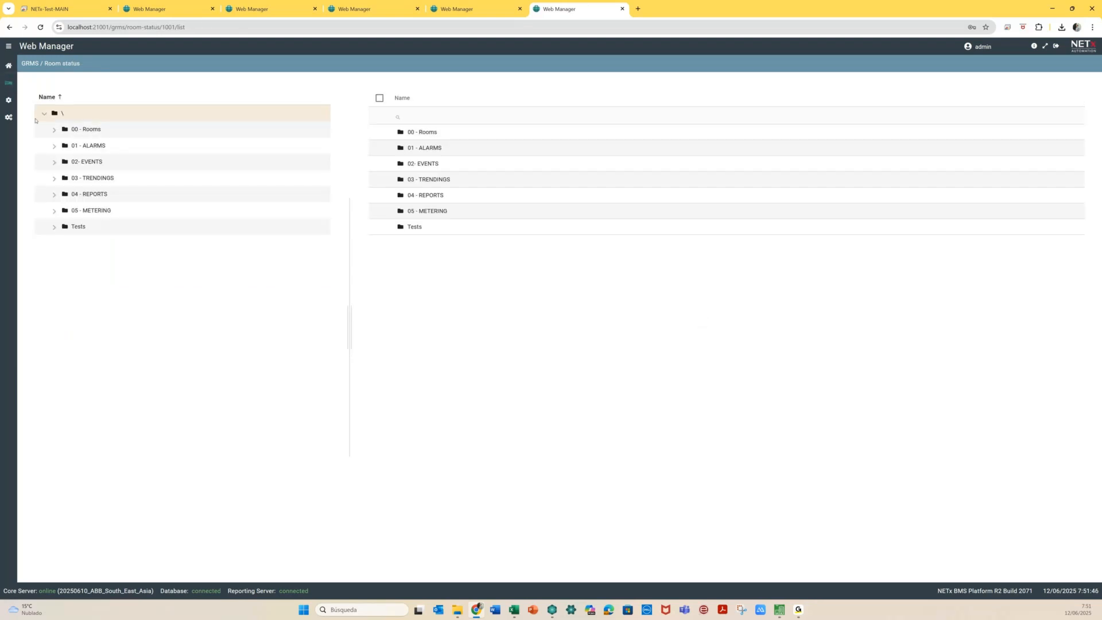
Check a guest into Room 0101 with their name and language ES
left_click(54, 130)
left_click(136, 149)
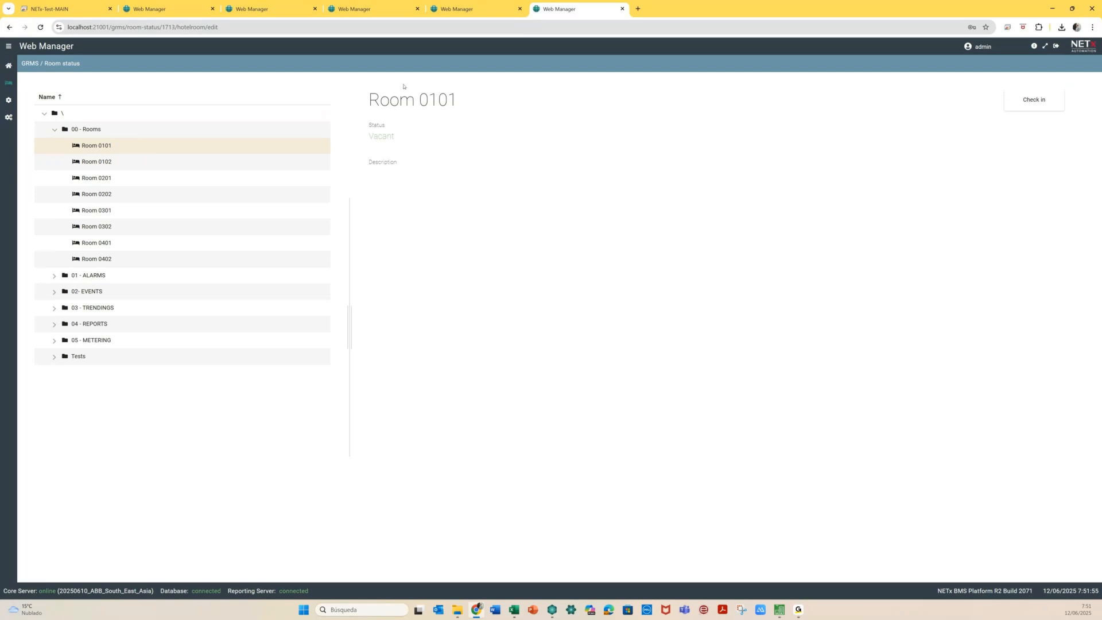
left_click(1035, 101)
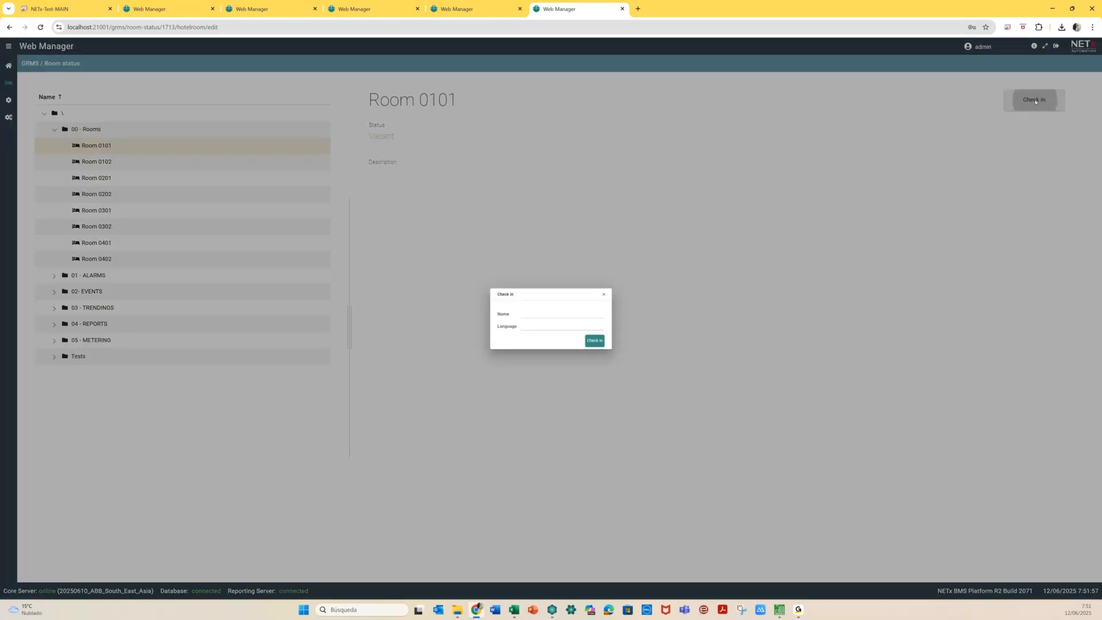
type("Julio")
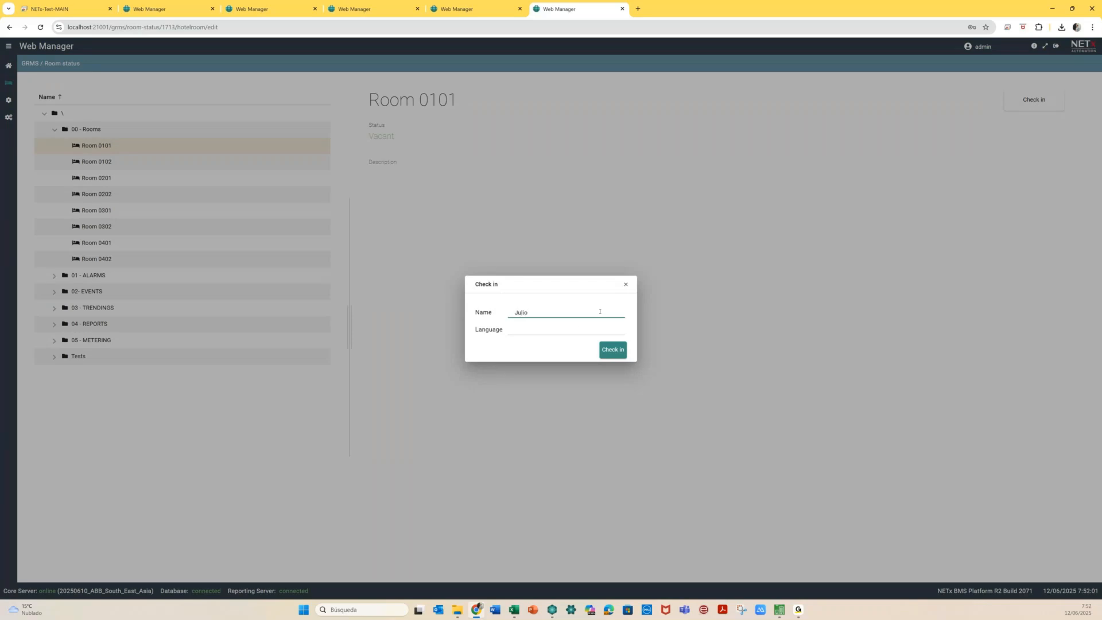
left_click(580, 324)
left_click(620, 353)
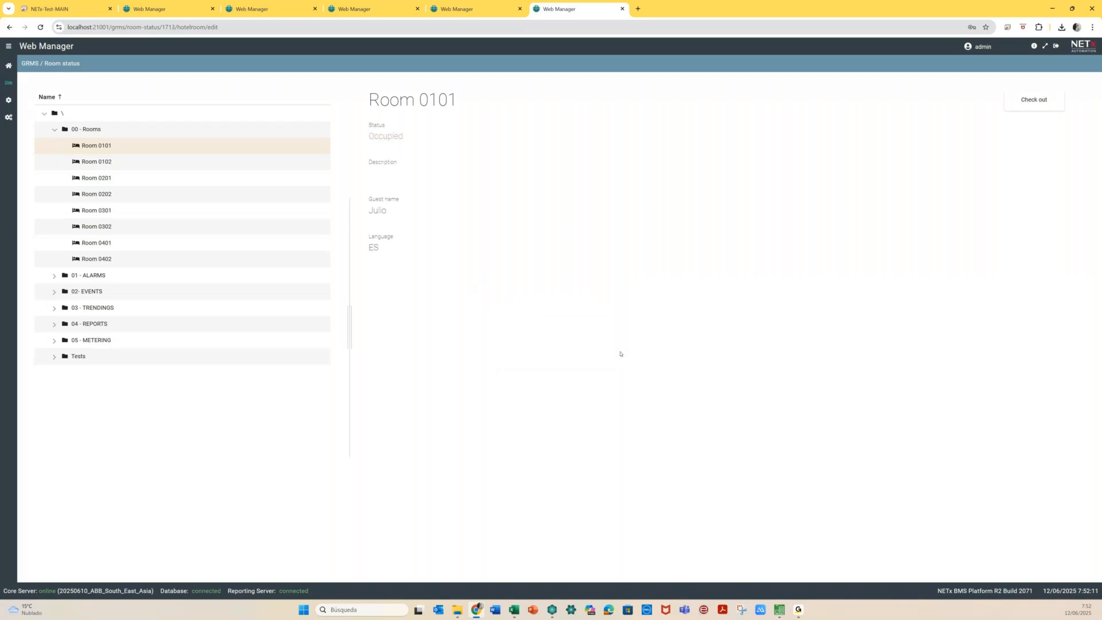
left_click(115, 160)
Check a guest into Room 0102 with their name and language IN
left_click(1037, 107)
type("Suv")
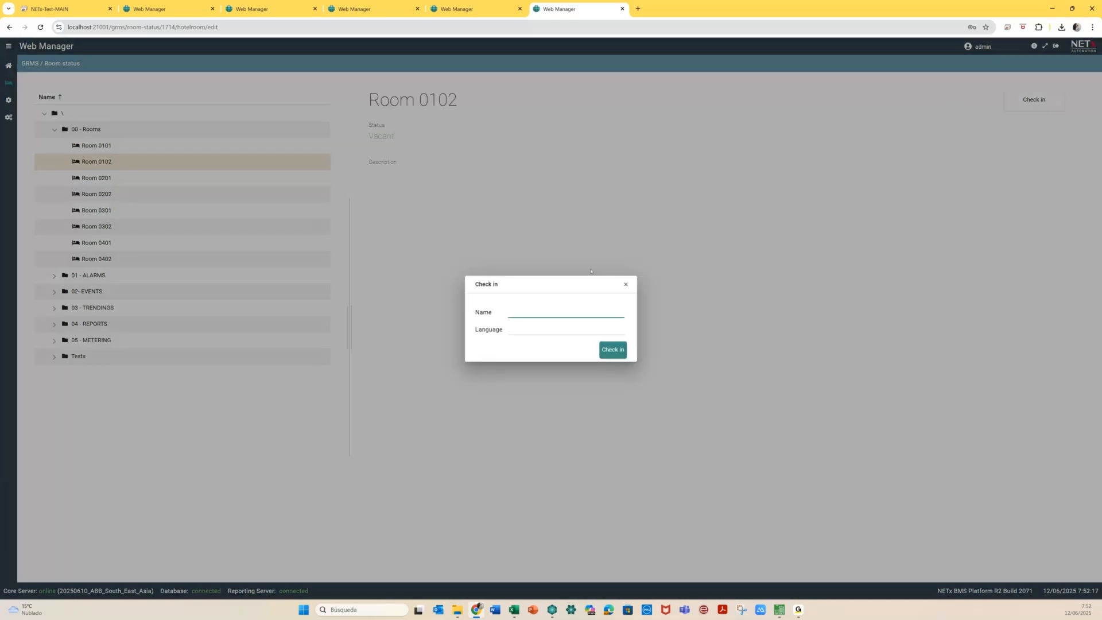
type("ankar")
left_click(551, 325)
type("IN")
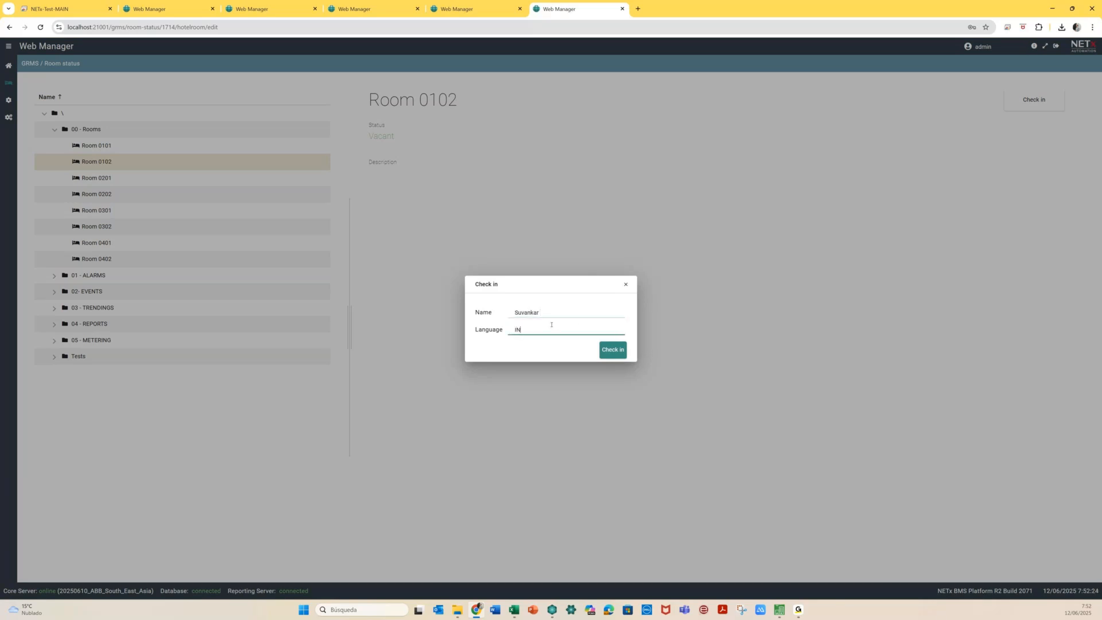
left_click(612, 351)
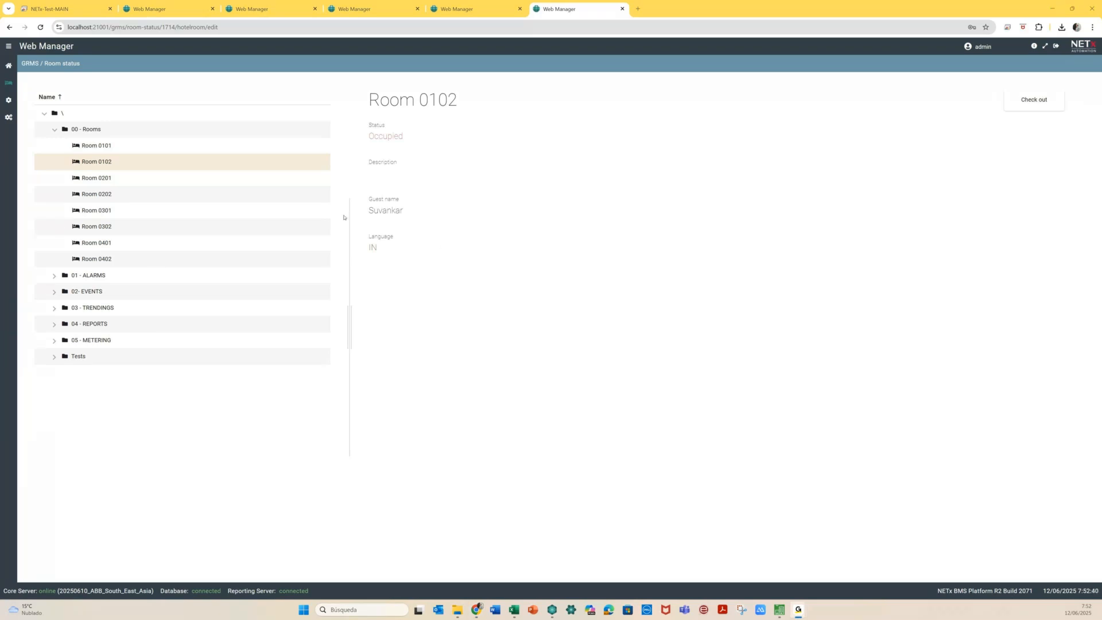
Check a guest into Room 0201 with their name and language EN
left_click(175, 179)
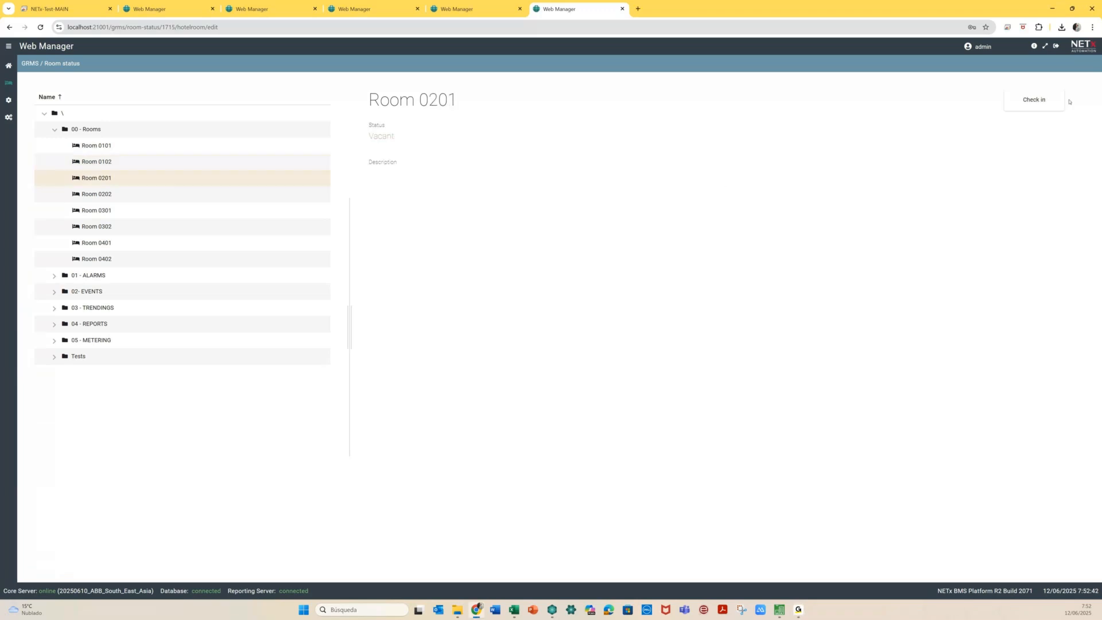
left_click(1041, 107)
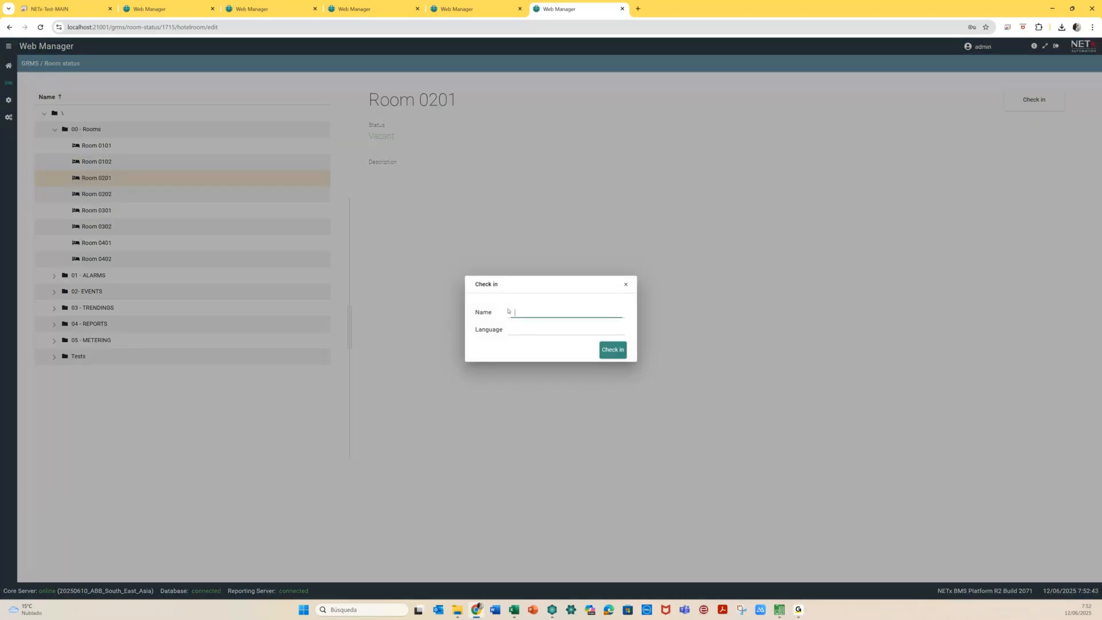
left_click(522, 312)
type("Mr. Soldatov")
left_click(531, 329)
type("EN")
left_click(612, 349)
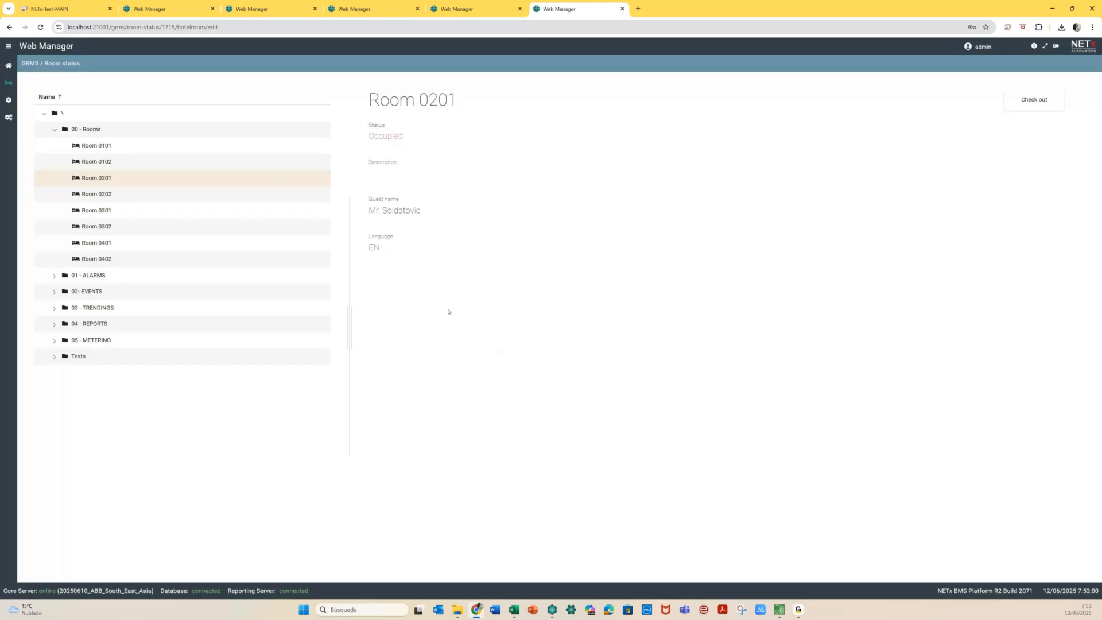
Review the status of rooms 0202, 0101, 0102 and 0201
left_click(108, 194)
left_click(99, 146)
left_click(101, 163)
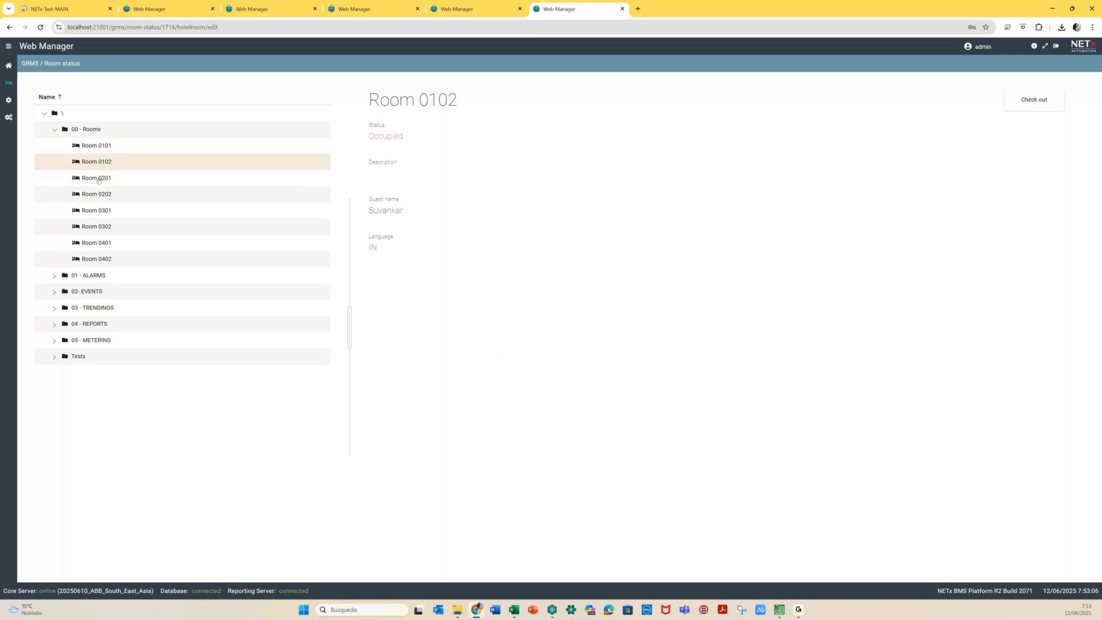
left_click(99, 180)
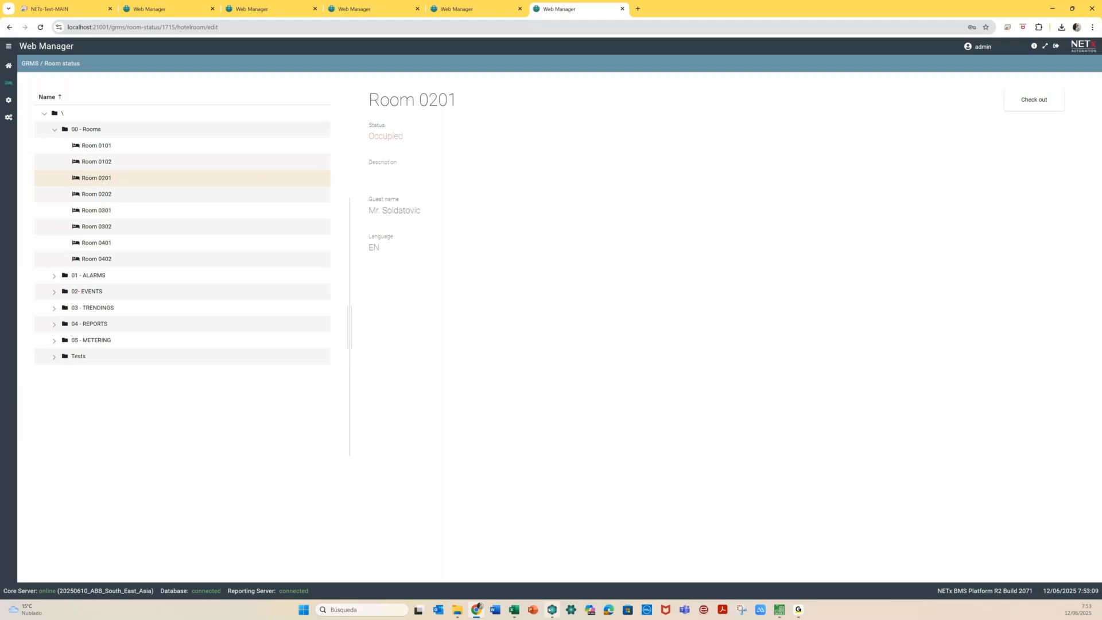
left_click(552, 610)
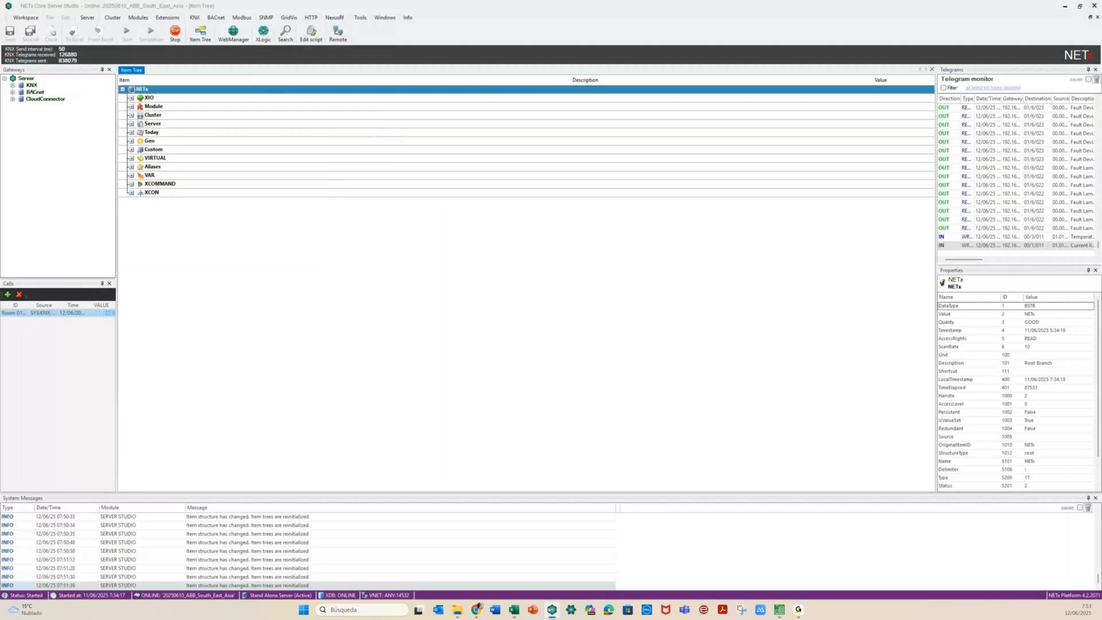
Expand Module > GRMS > 00 - Rooms and rooms 0101–0202 to show check-in values, then return to Web Manager
double_click(153, 106)
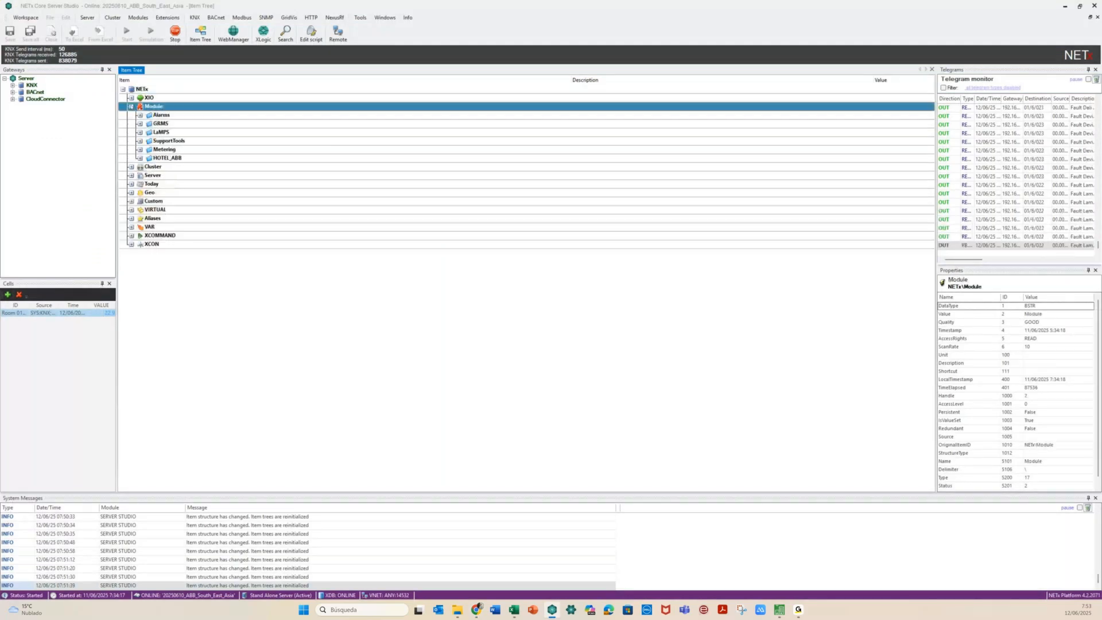
left_click(139, 123)
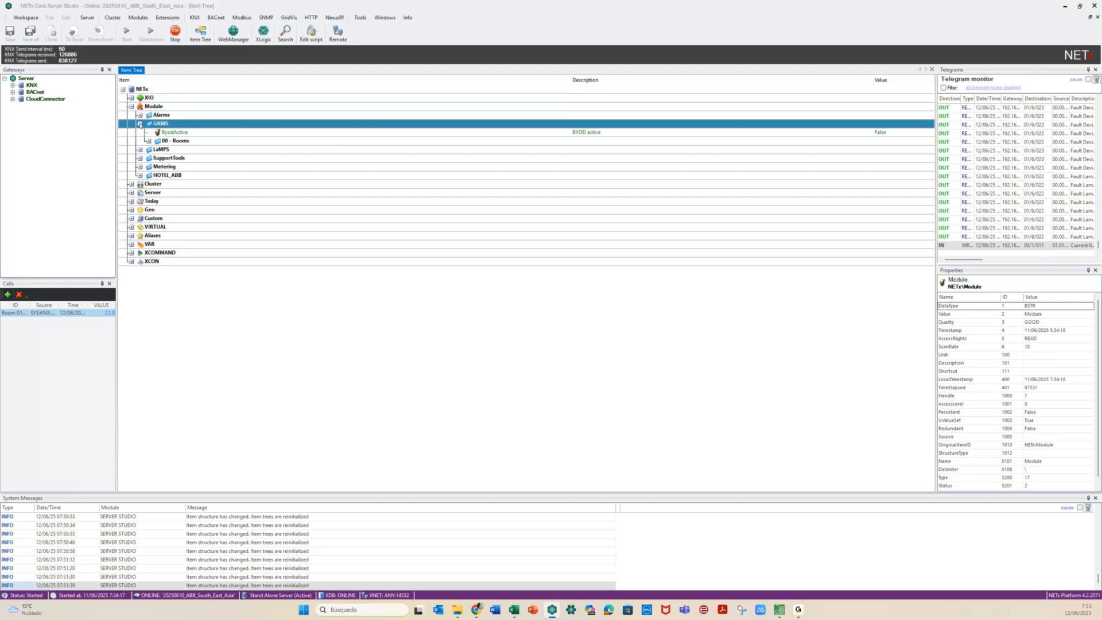
left_click(148, 141)
left_click(157, 149)
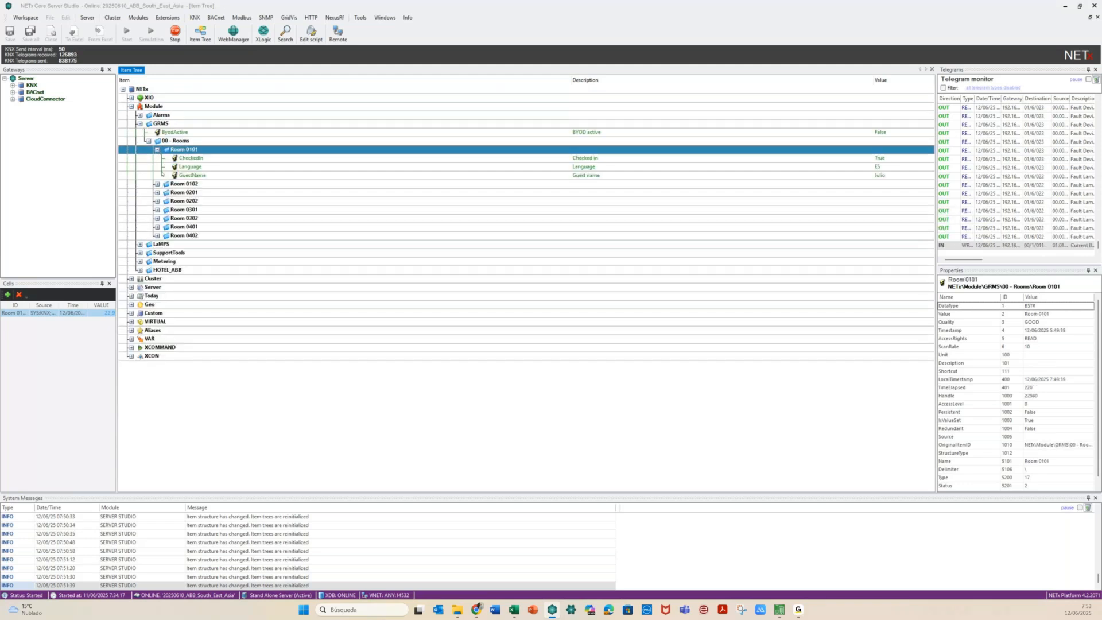
left_click(157, 184)
left_click(157, 218)
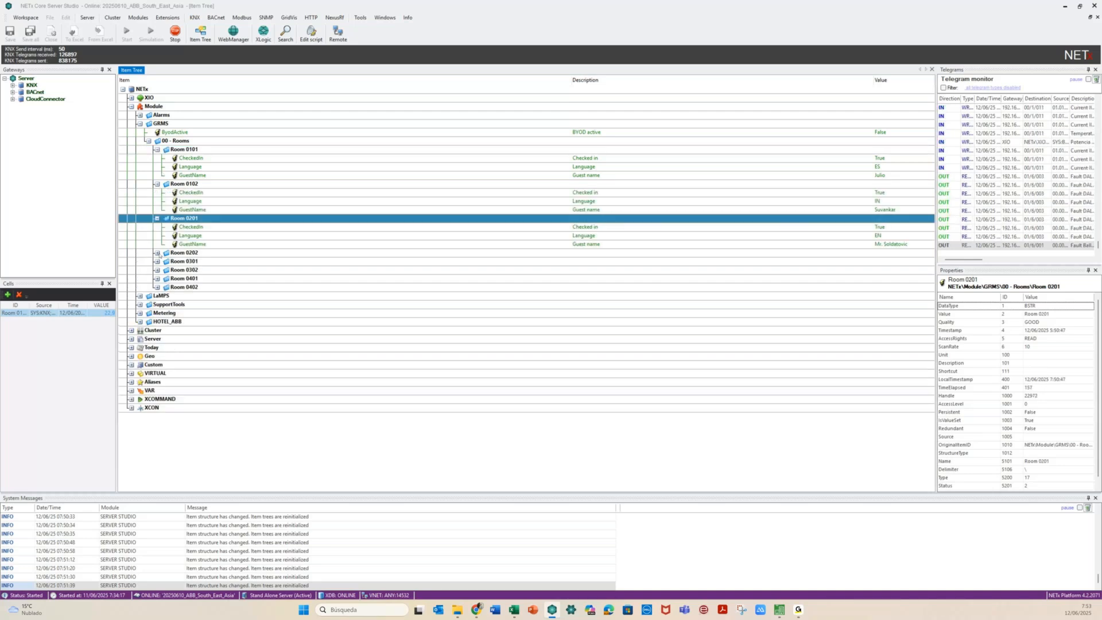
left_click(158, 253)
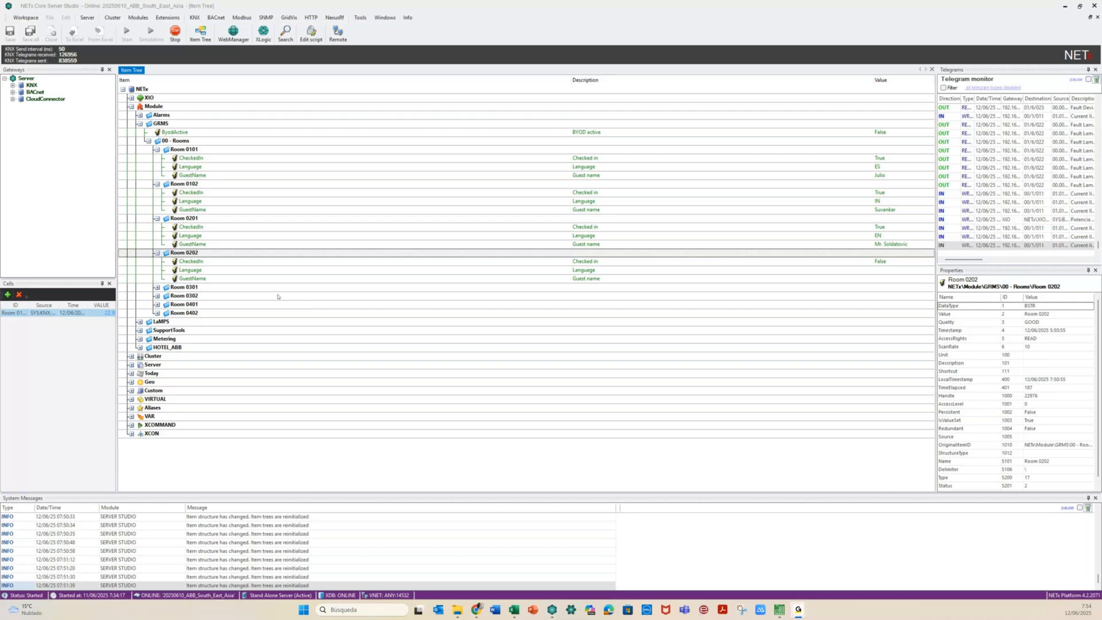
mouse_move(549, 612)
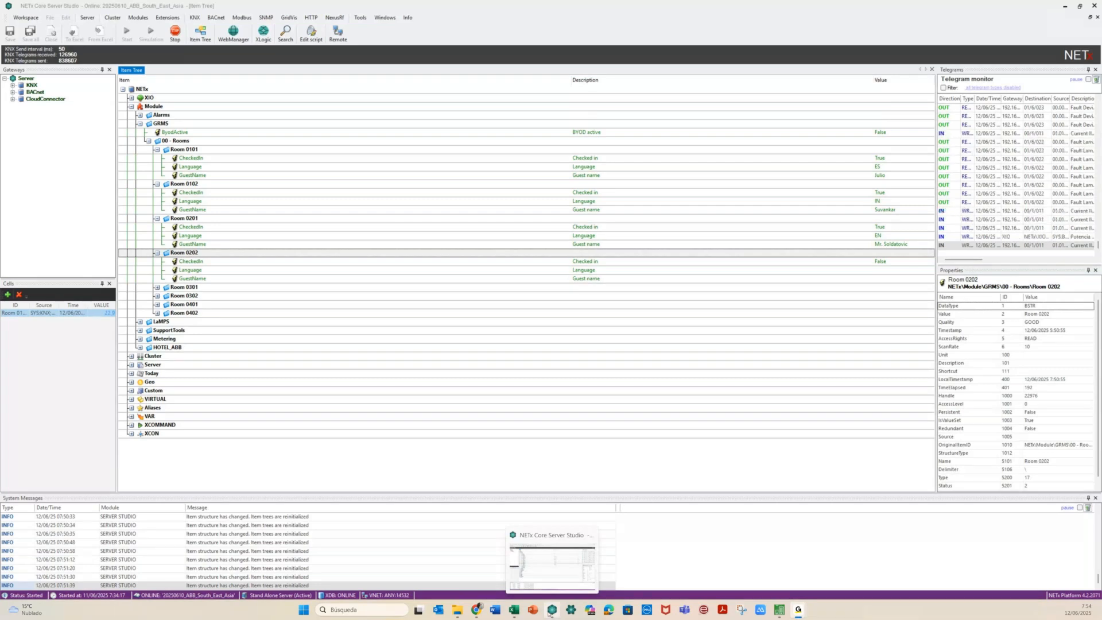
left_click(477, 610)
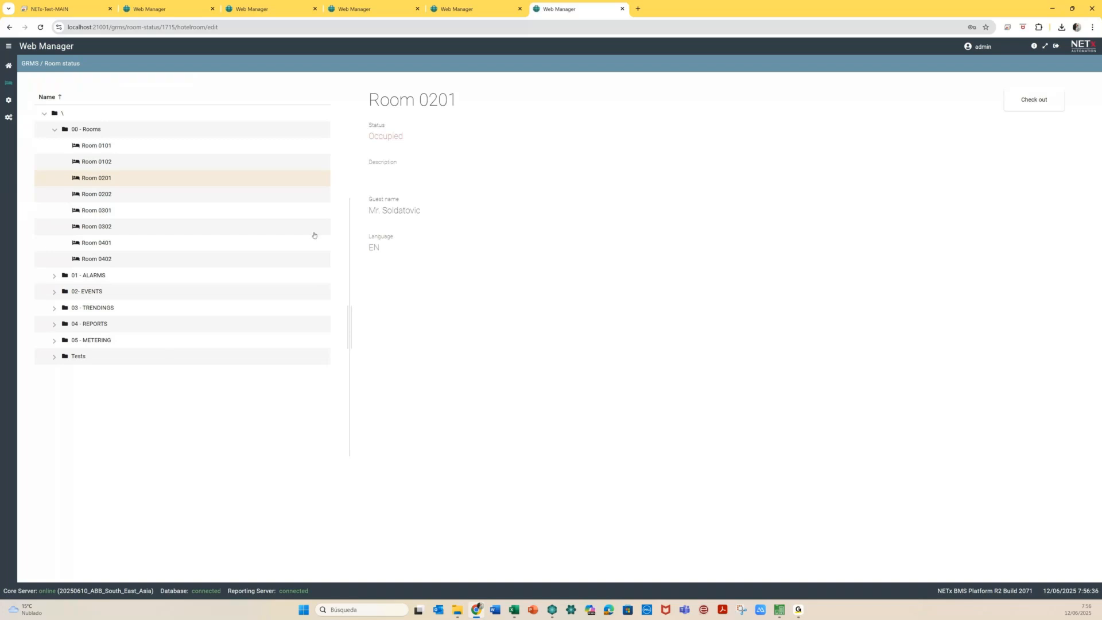
Open the GRMS room status from the dashboard and check out Room 0101
left_click(8, 72)
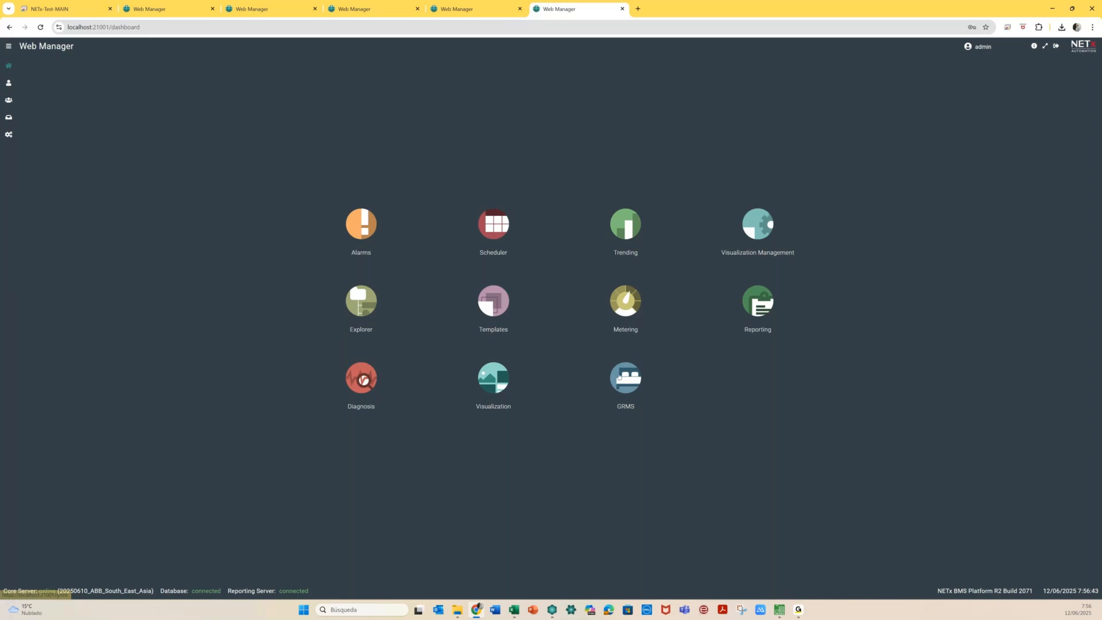
left_click(619, 376)
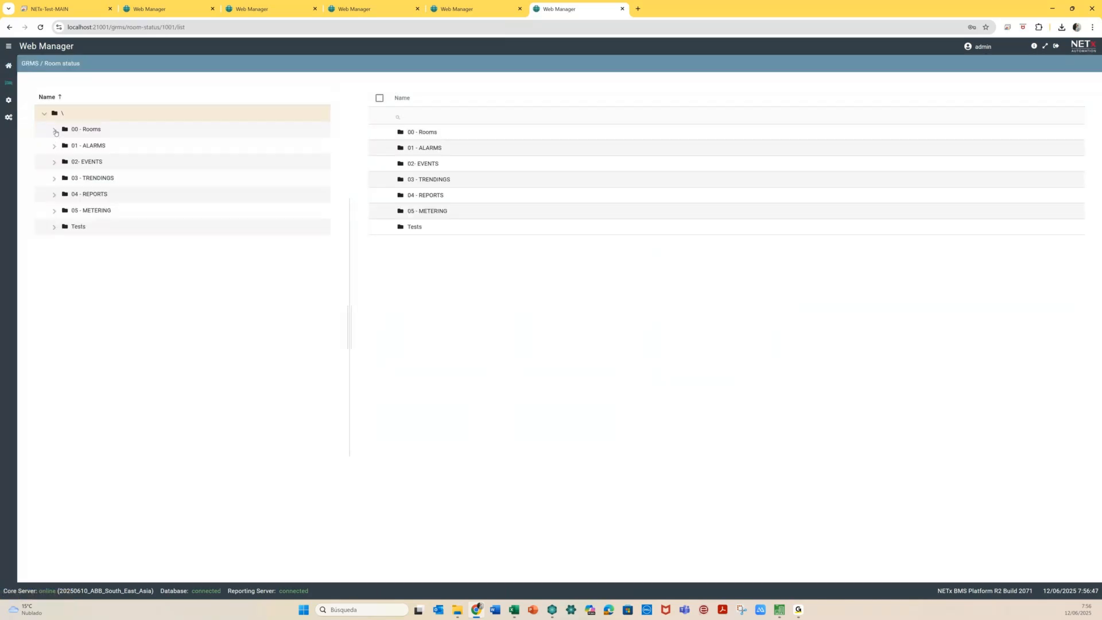
left_click(55, 131)
left_click(96, 145)
left_click(1054, 106)
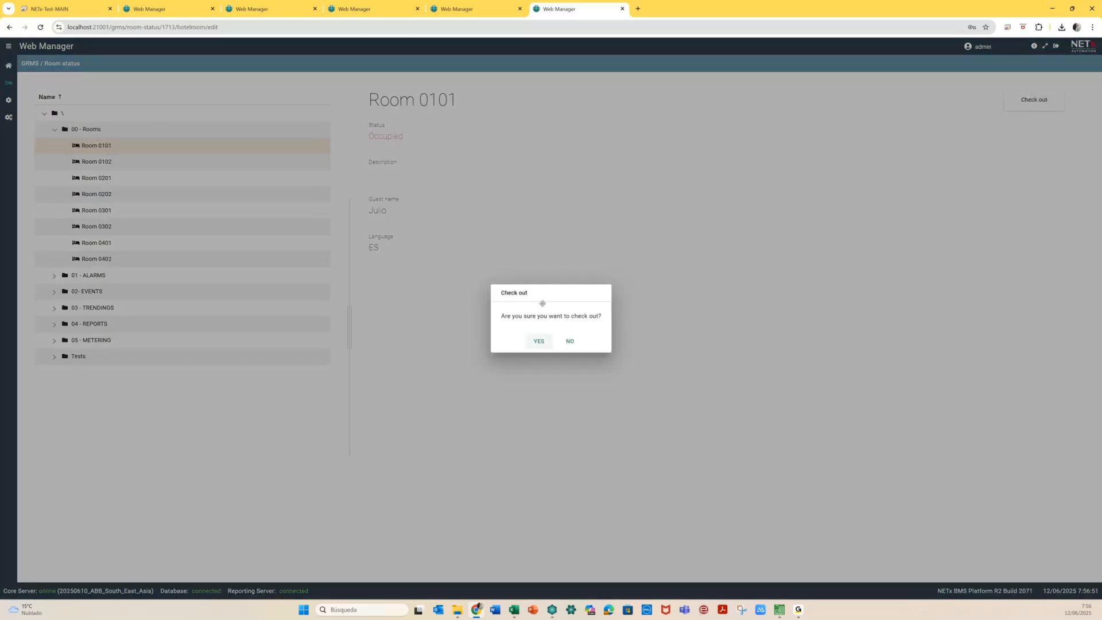
left_click(539, 341)
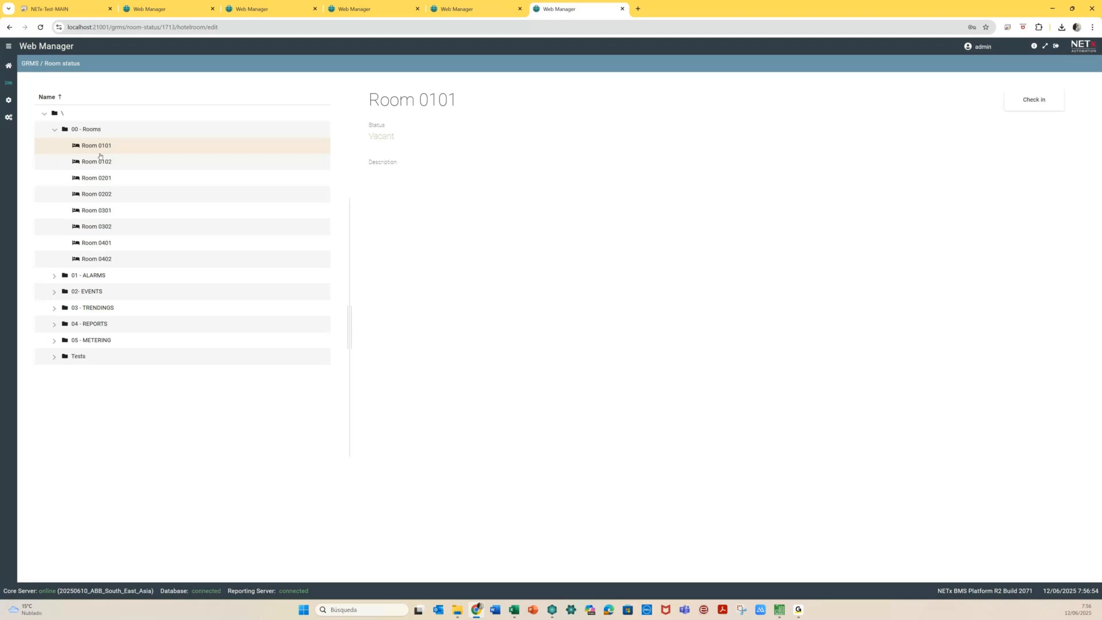
Check out Rooms 0102 and 0201 so both show Vacant
left_click(100, 157)
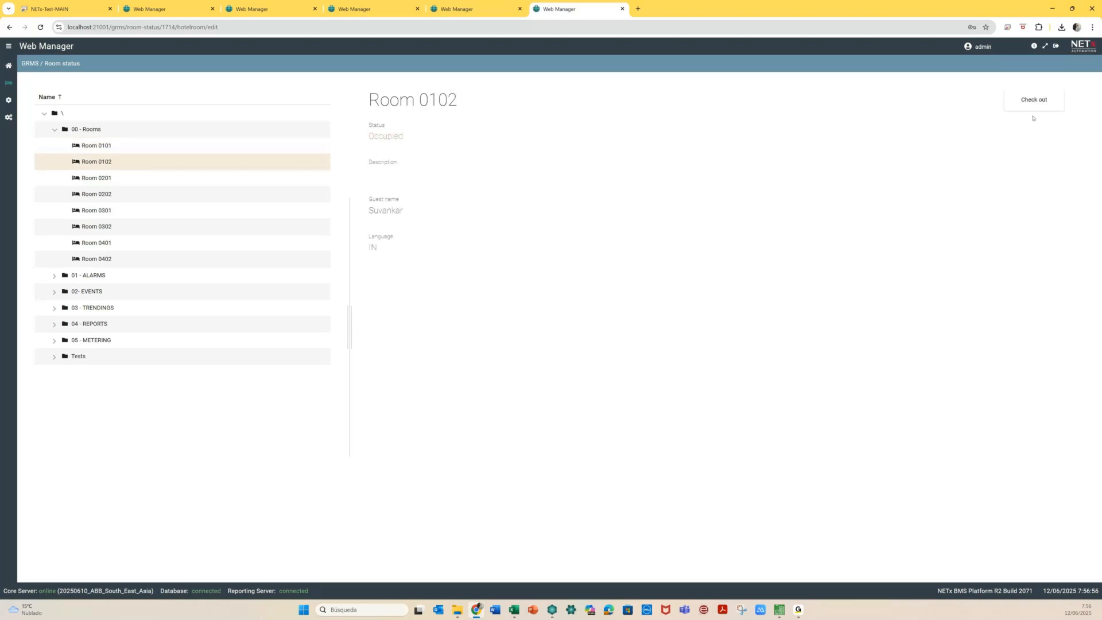
left_click(1033, 103)
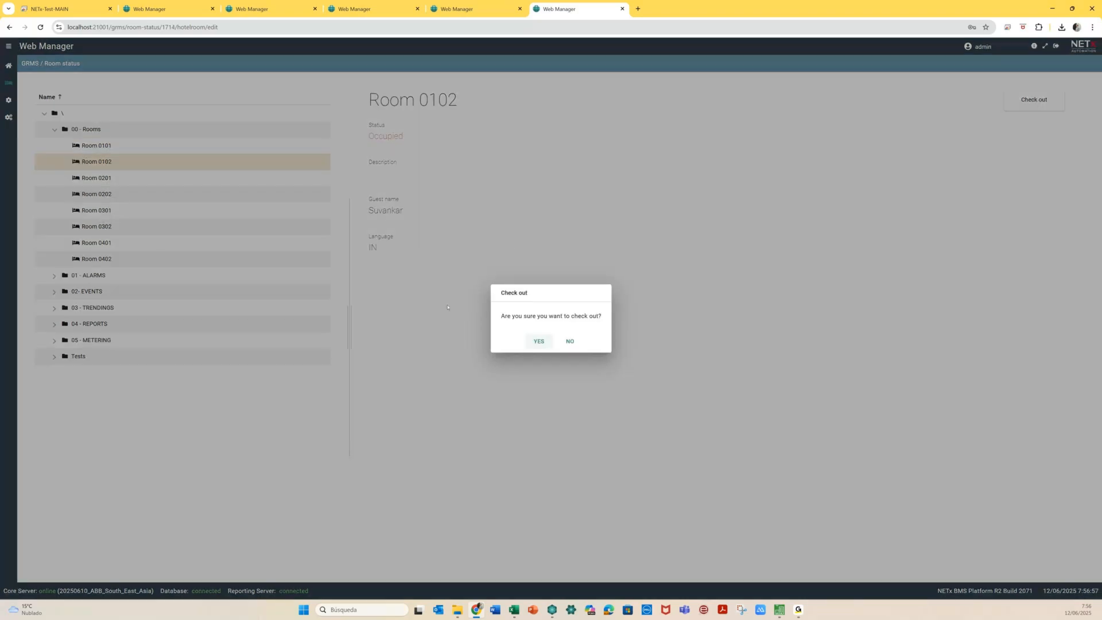
key("Return")
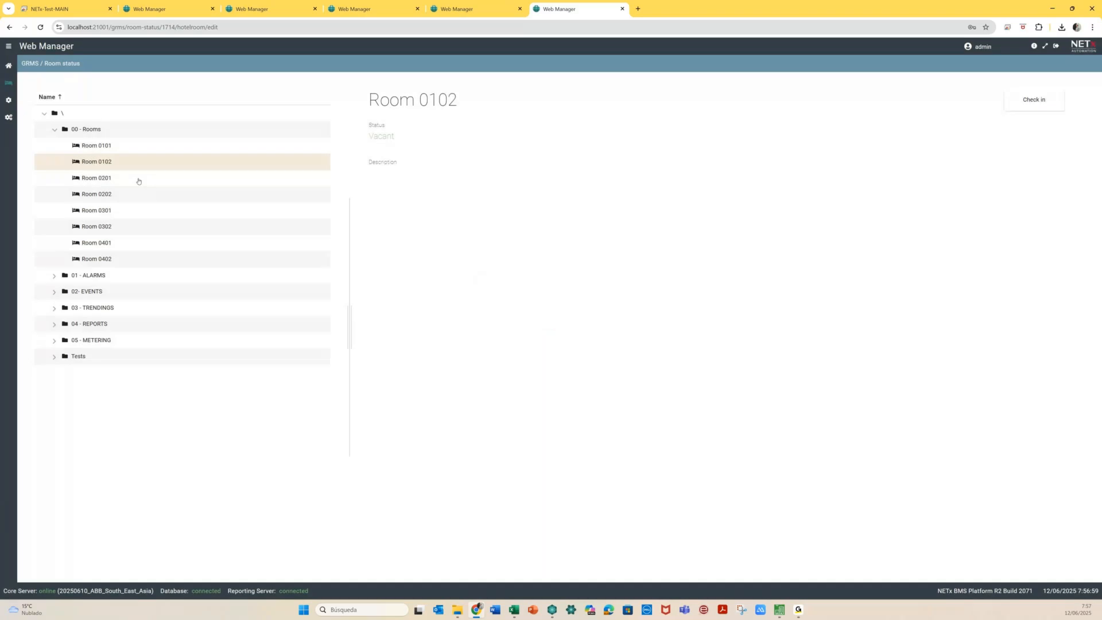
left_click(139, 180)
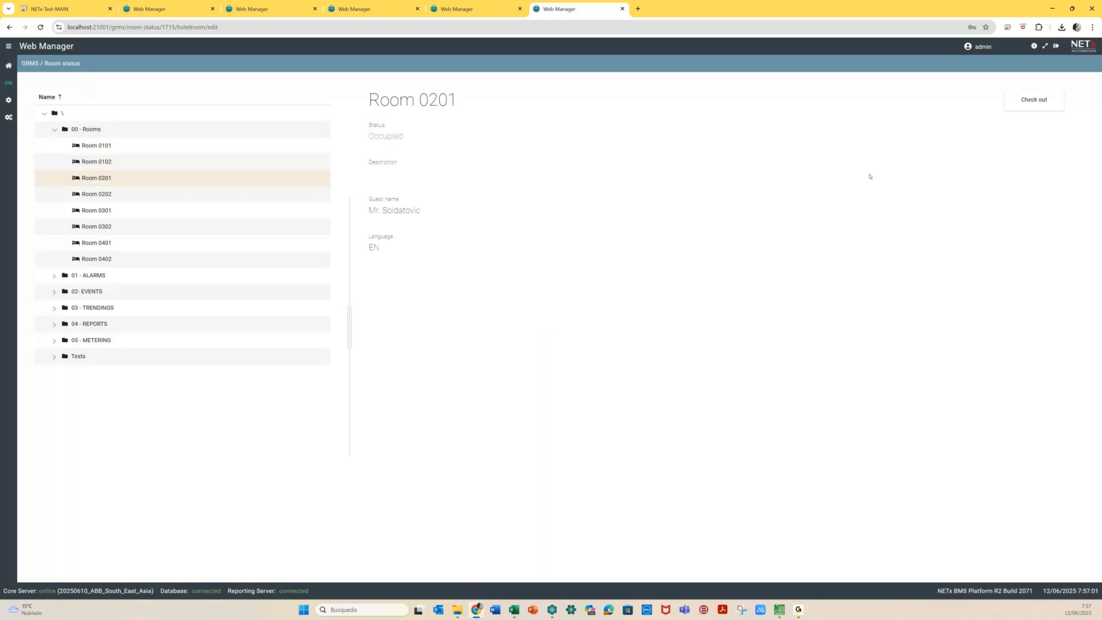
left_click(1033, 99)
left_click(542, 340)
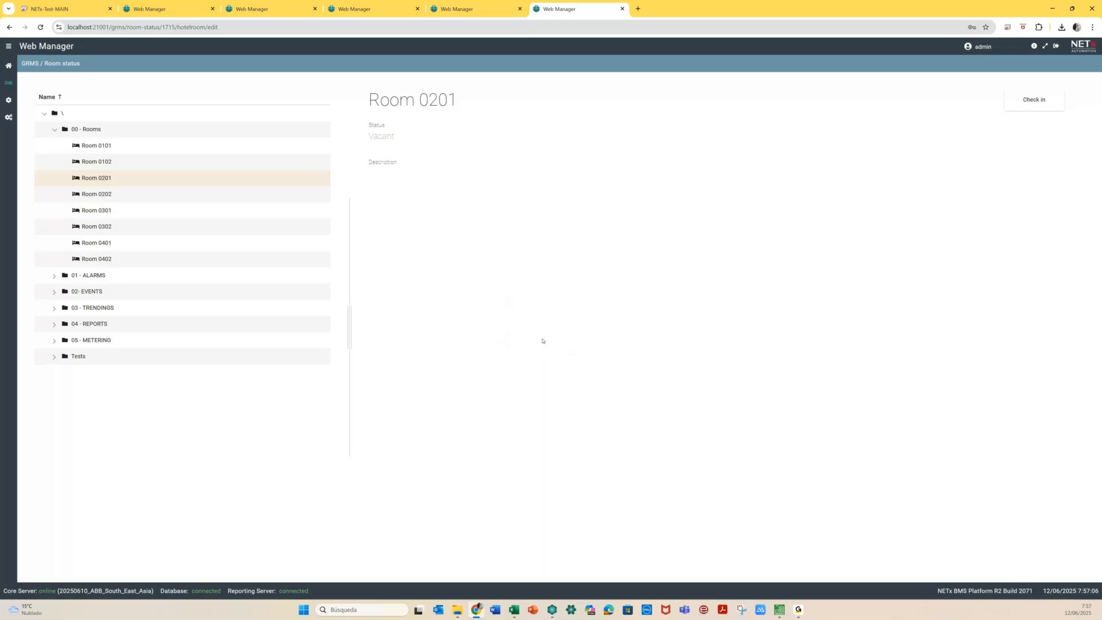
mouse_move(549, 613)
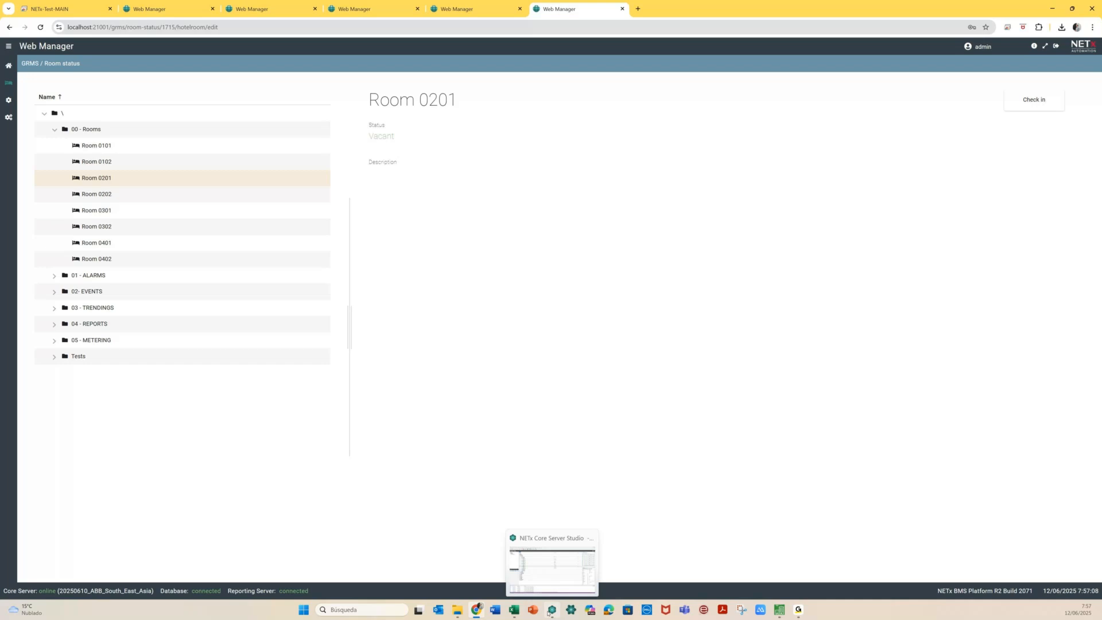
In Core Server Studio, collapse Room 0101, Room 0102, 00 - Rooms and GRMS, leaving GRMS selected
left_click(550, 612)
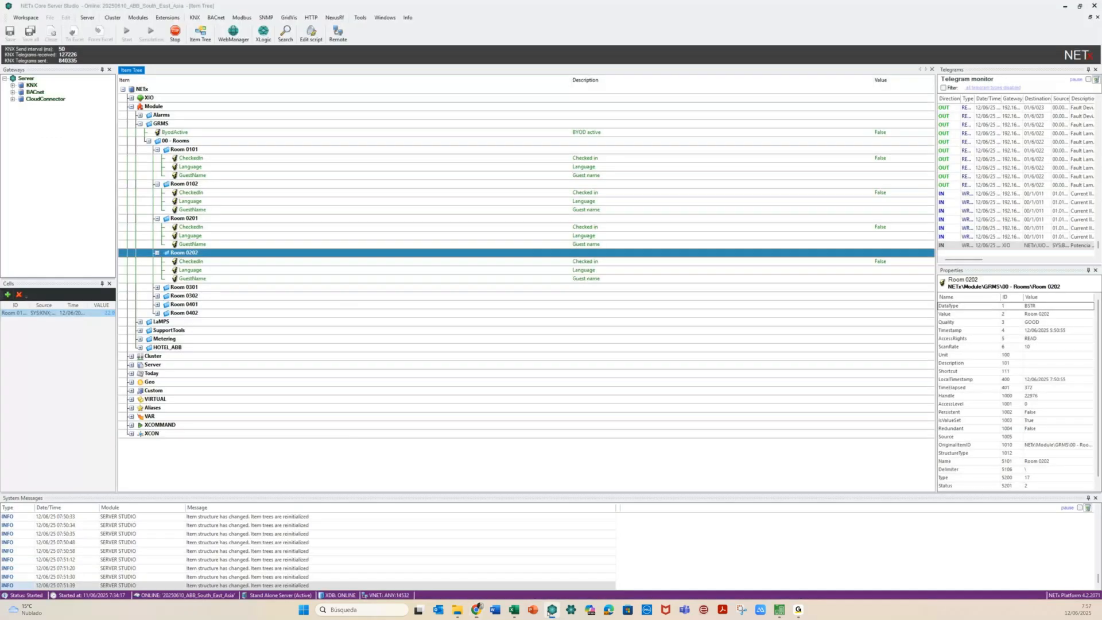
left_click(157, 149)
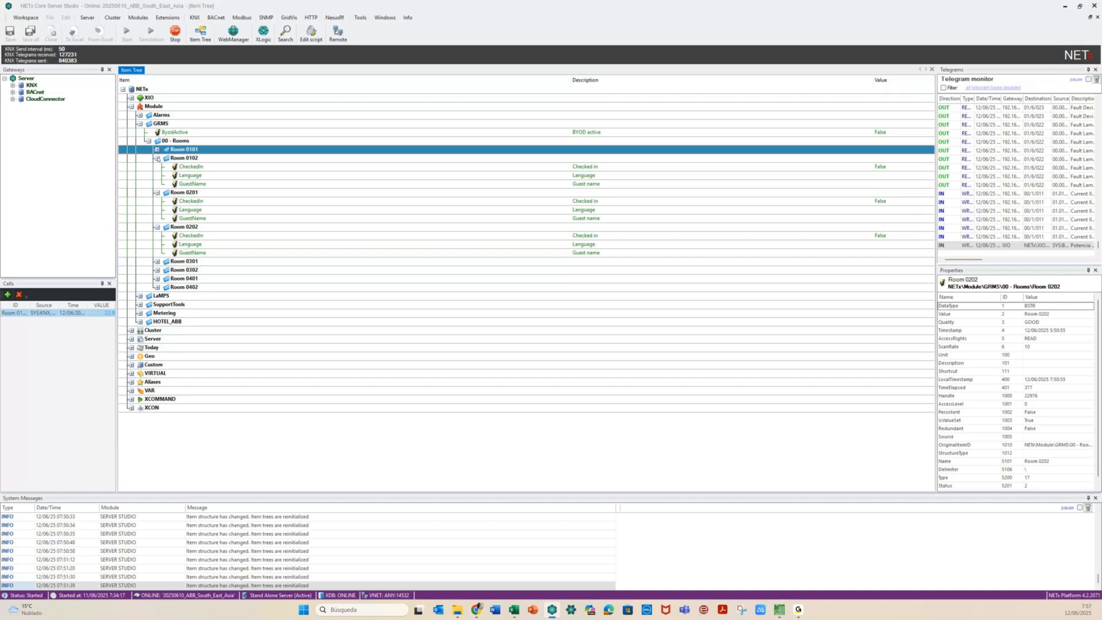
left_click(157, 158)
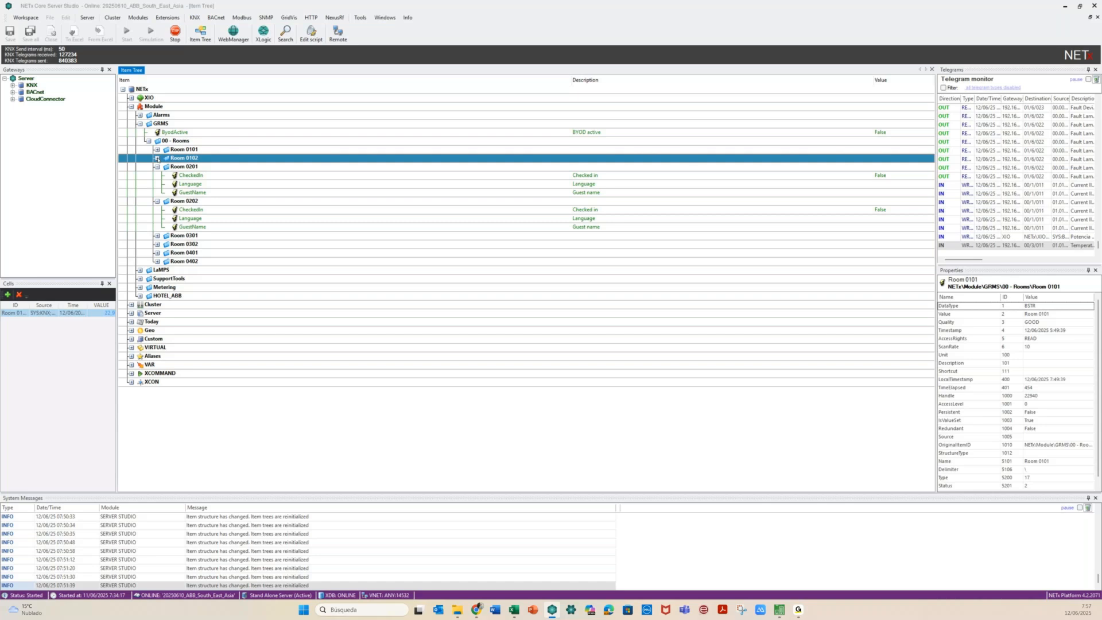
left_click(148, 141)
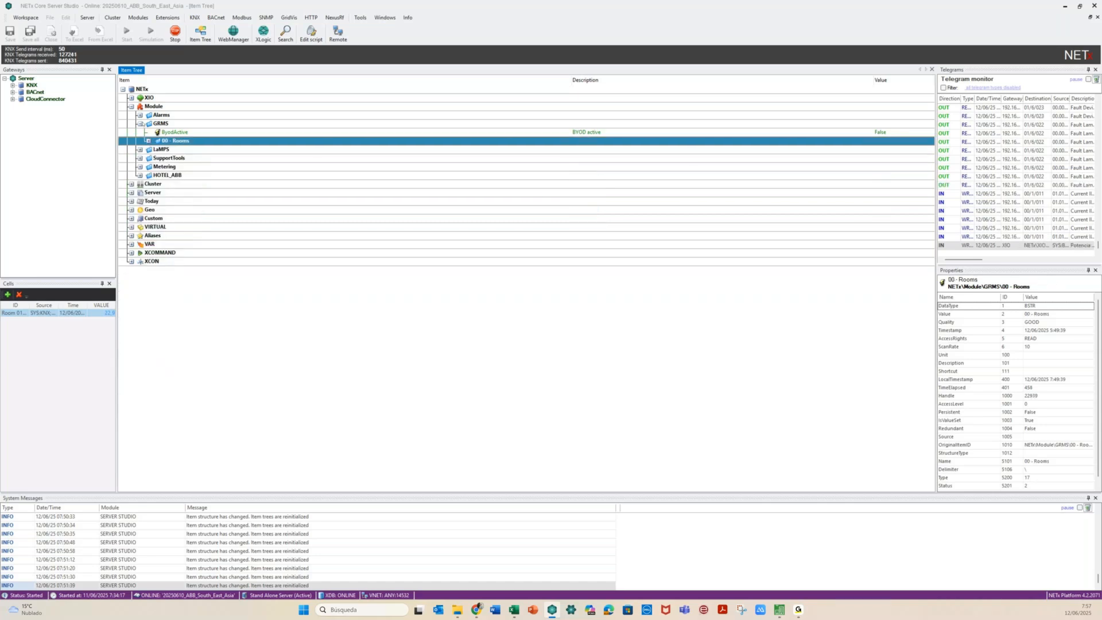
left_click(140, 123)
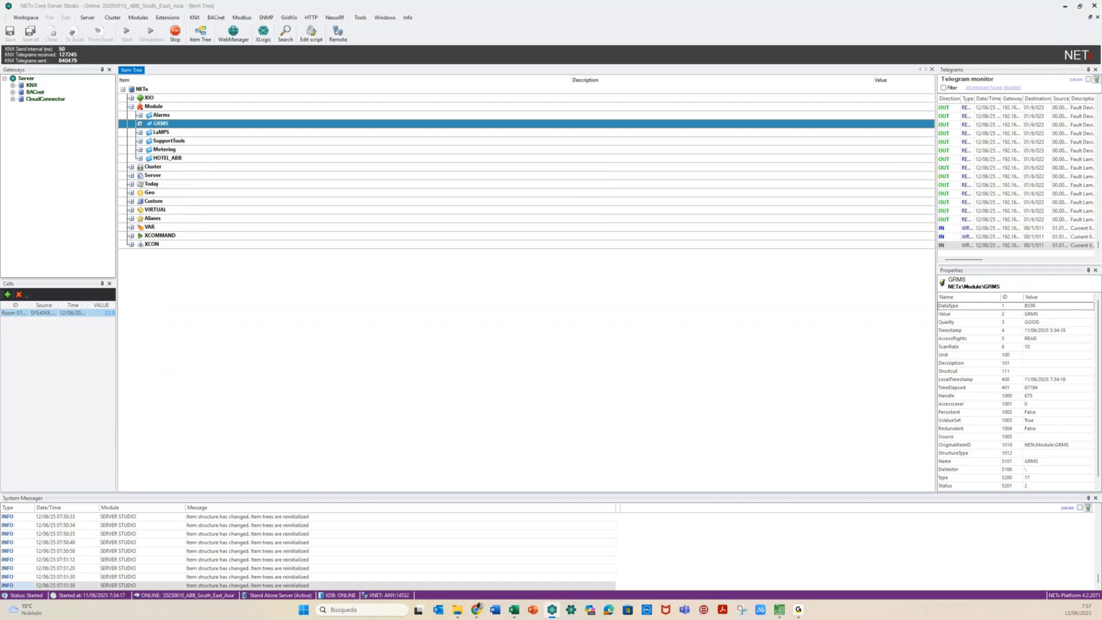
left_click(280, 330)
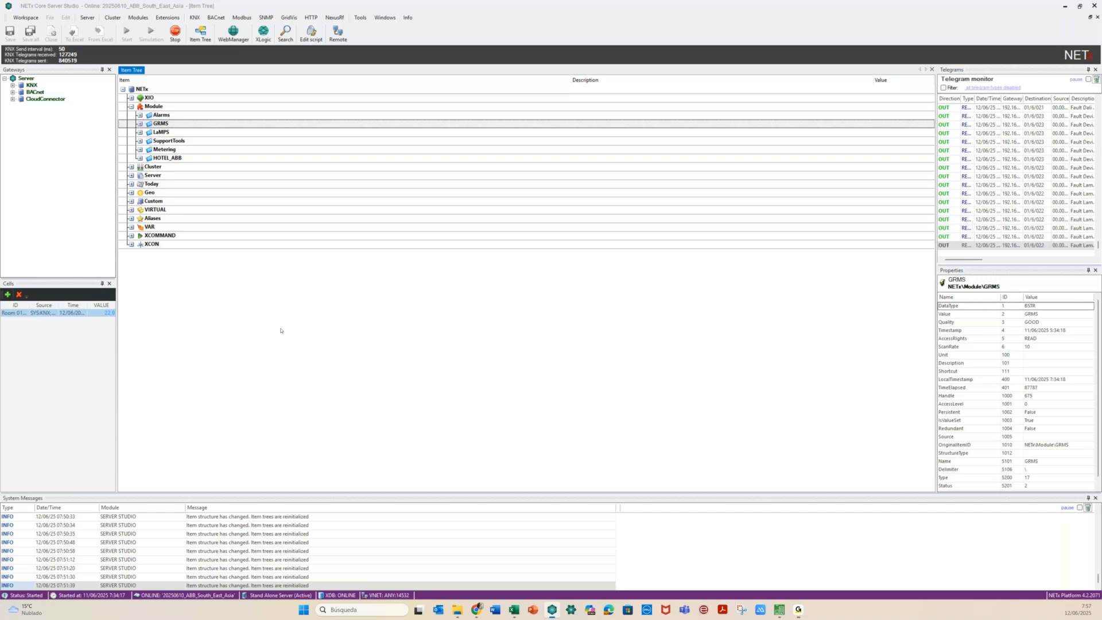
left_click(160, 123)
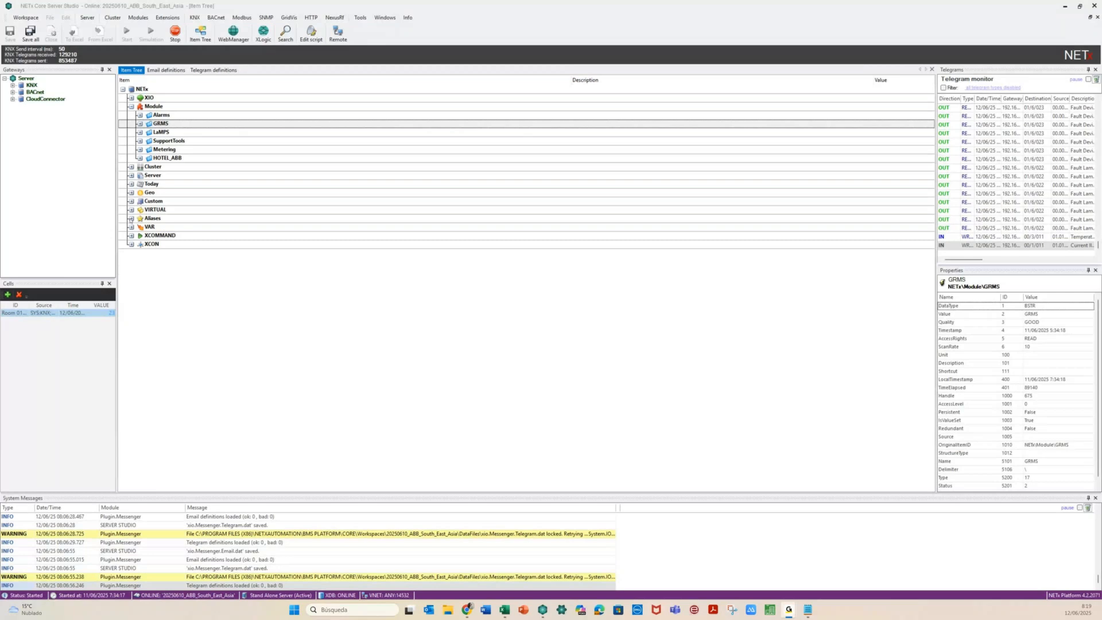
Expand Aliases > Room 0101 and view its Temperature item's properties
left_click(131, 219)
left_click(140, 226)
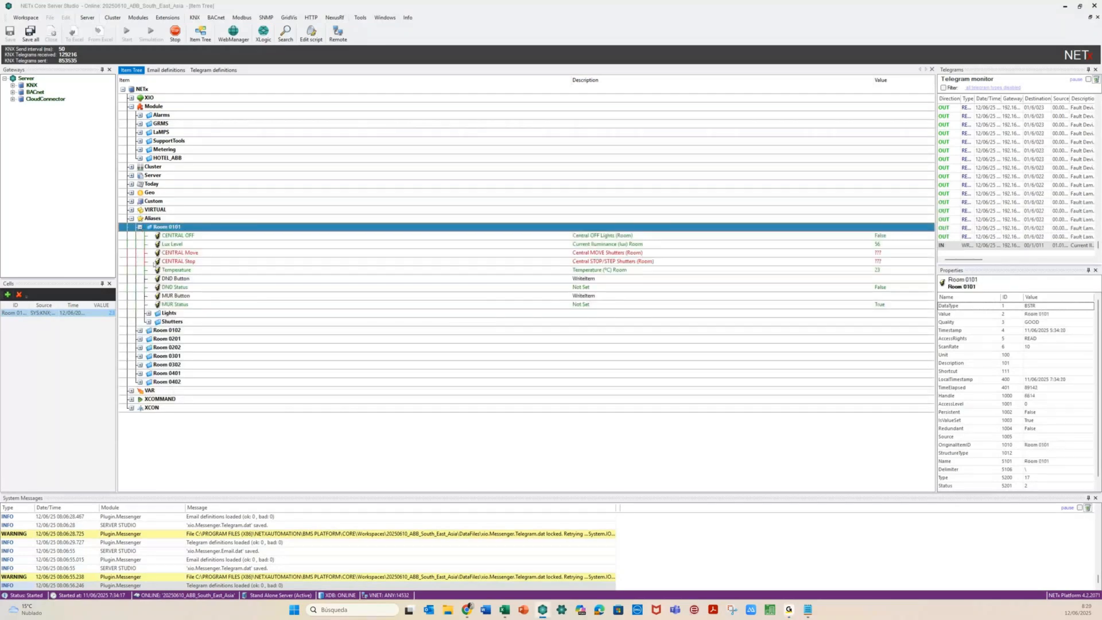
left_click(177, 270)
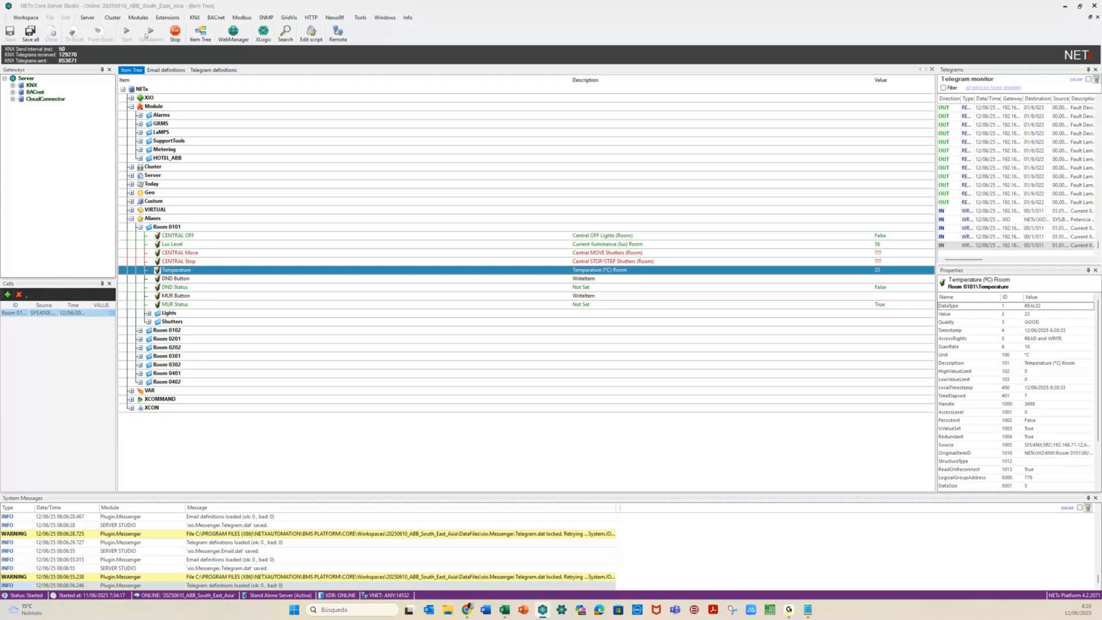
Open Logic > [Live] Parsing definitions and insert a new definition row
left_click(138, 17)
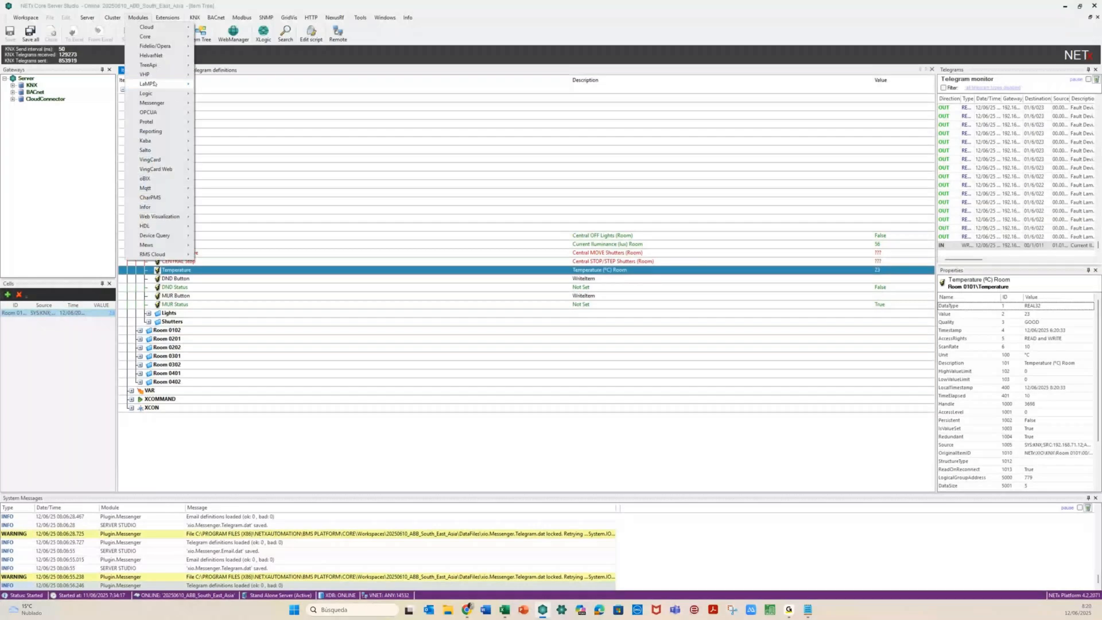
mouse_move(163, 94)
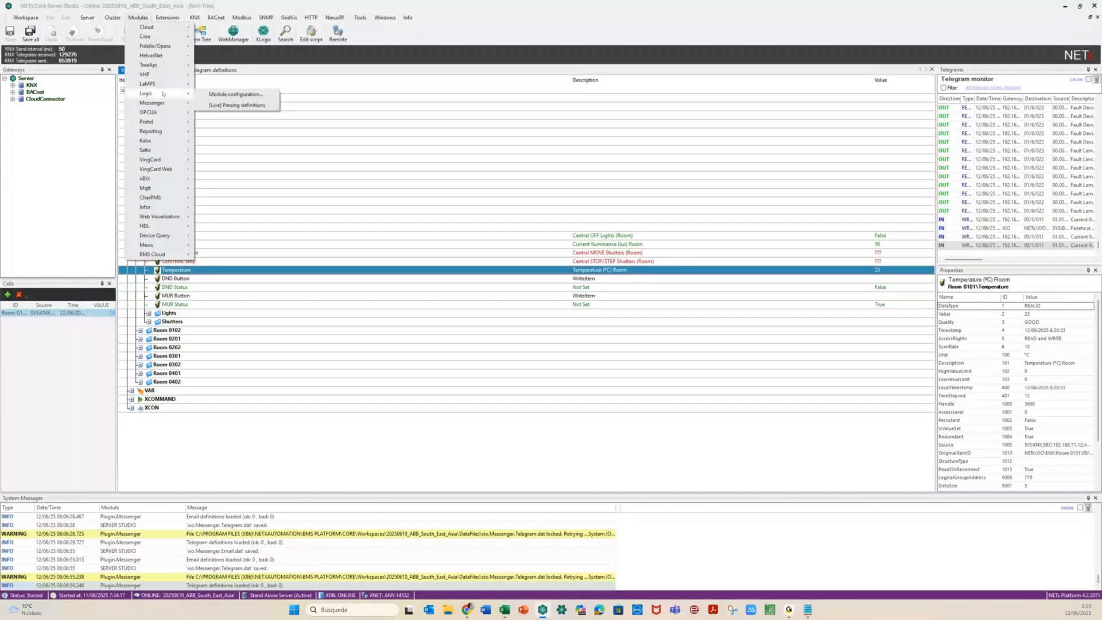
left_click(213, 105)
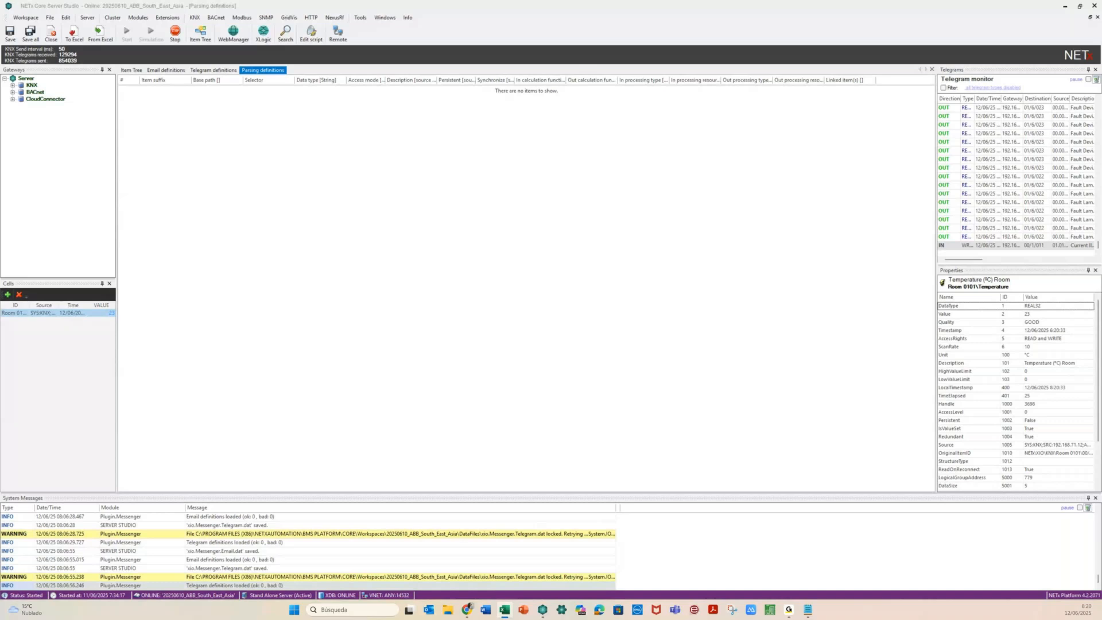
right_click(132, 92)
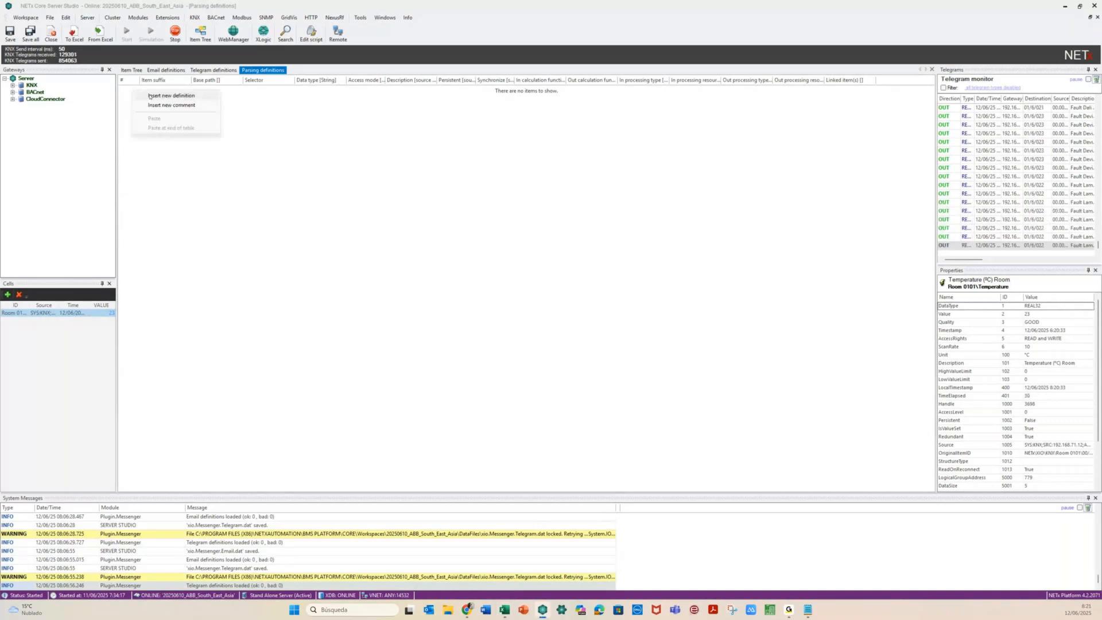
left_click(150, 96)
Enter row 1's item suffix, widen the Selector column and open its item picker
left_click(159, 89)
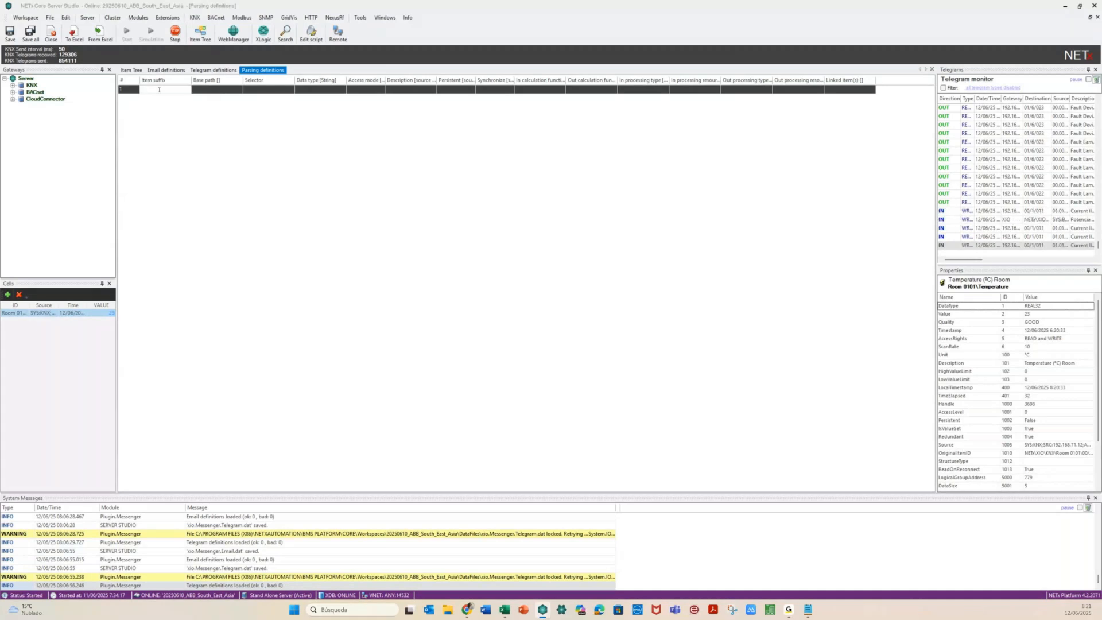
type("R")
left_click(268, 89)
left_click_drag(294, 79, 359, 79)
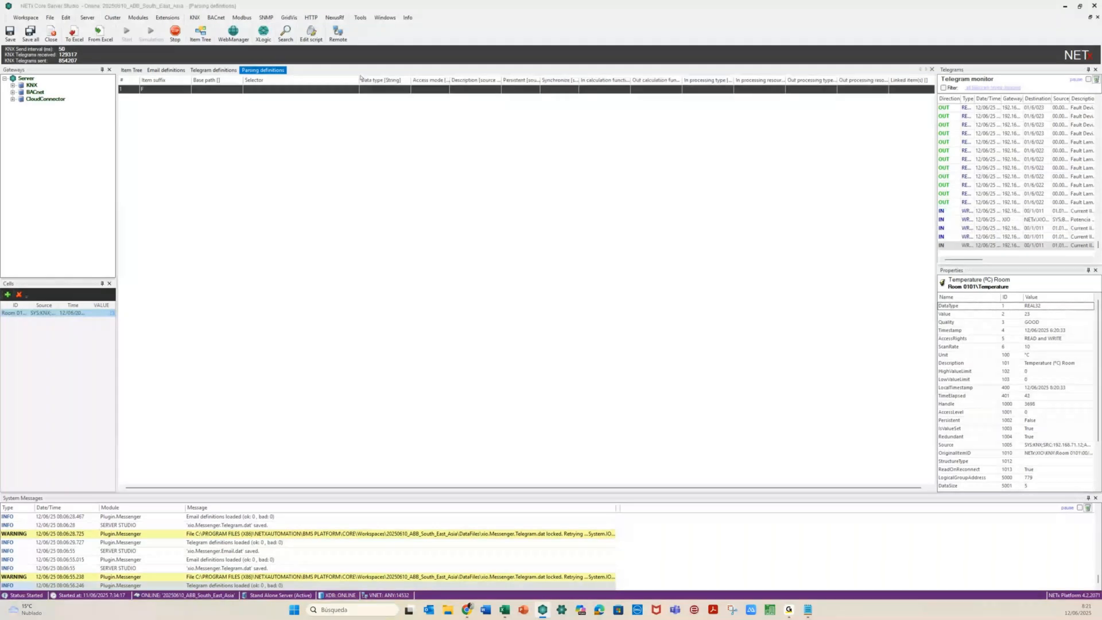
left_click(355, 91)
left_click(355, 91)
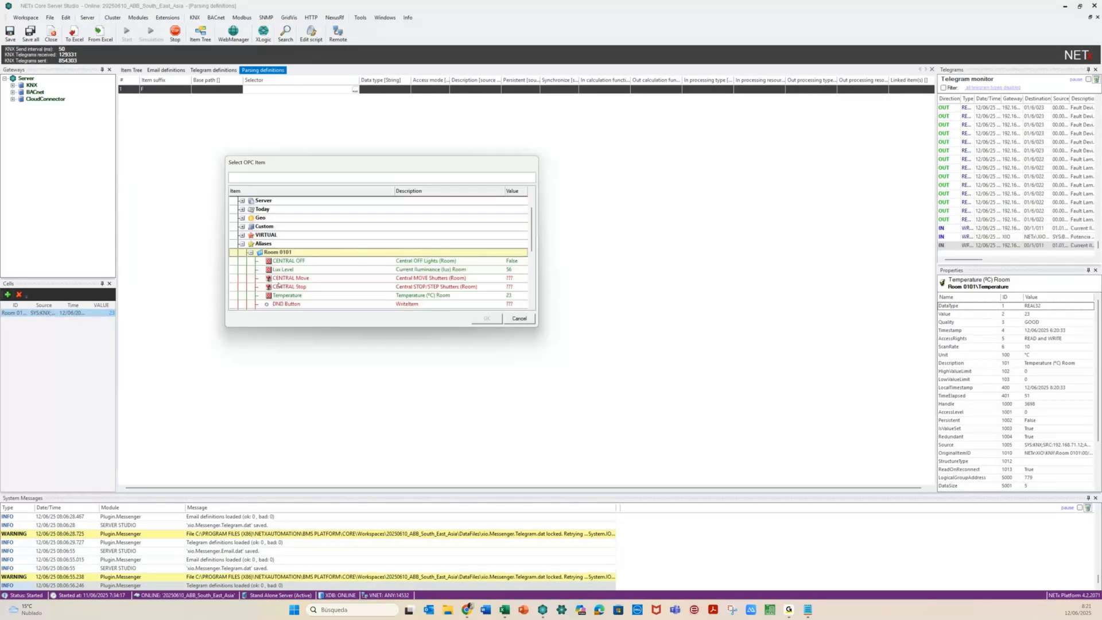
Set row 1's selector to Room 0101\Temperature and its data type to FLOAT
left_click(287, 295)
left_click(473, 321)
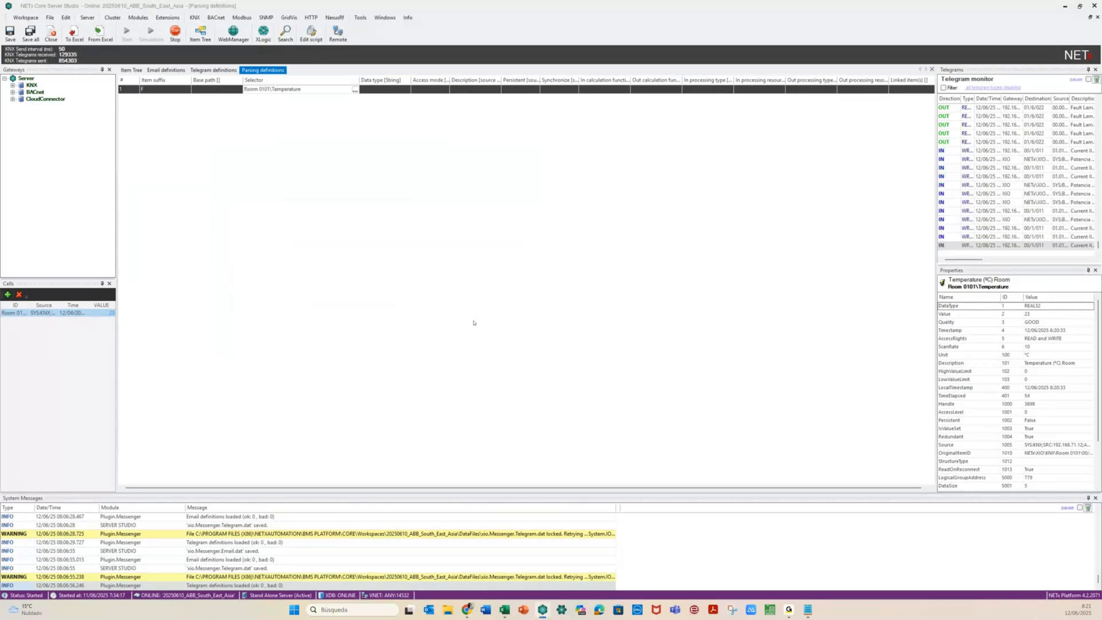
left_click(406, 92)
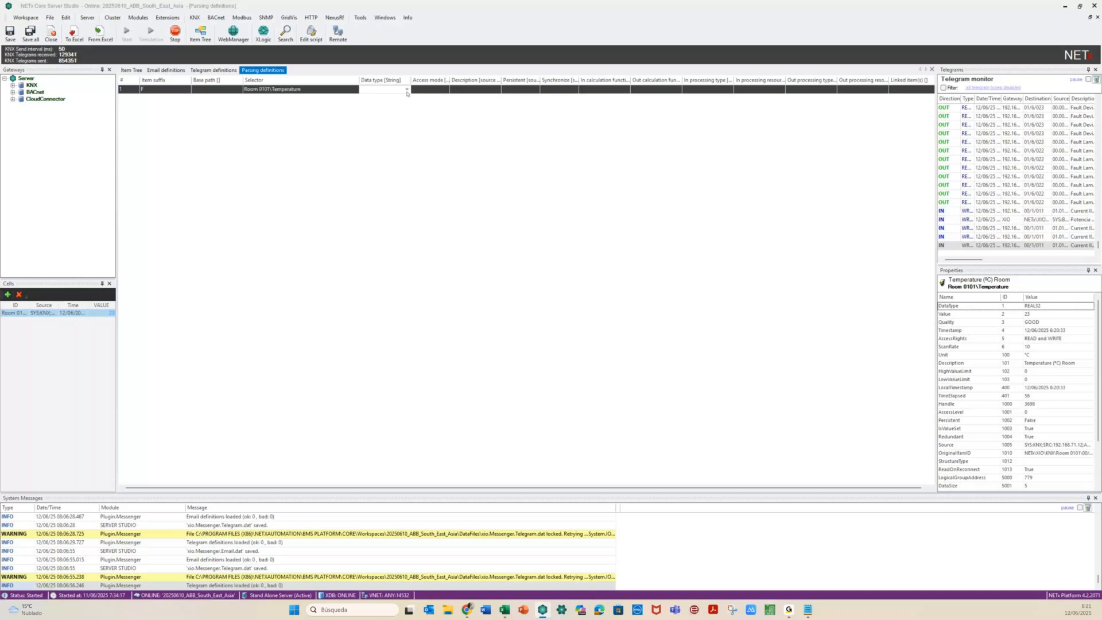
left_click(406, 90)
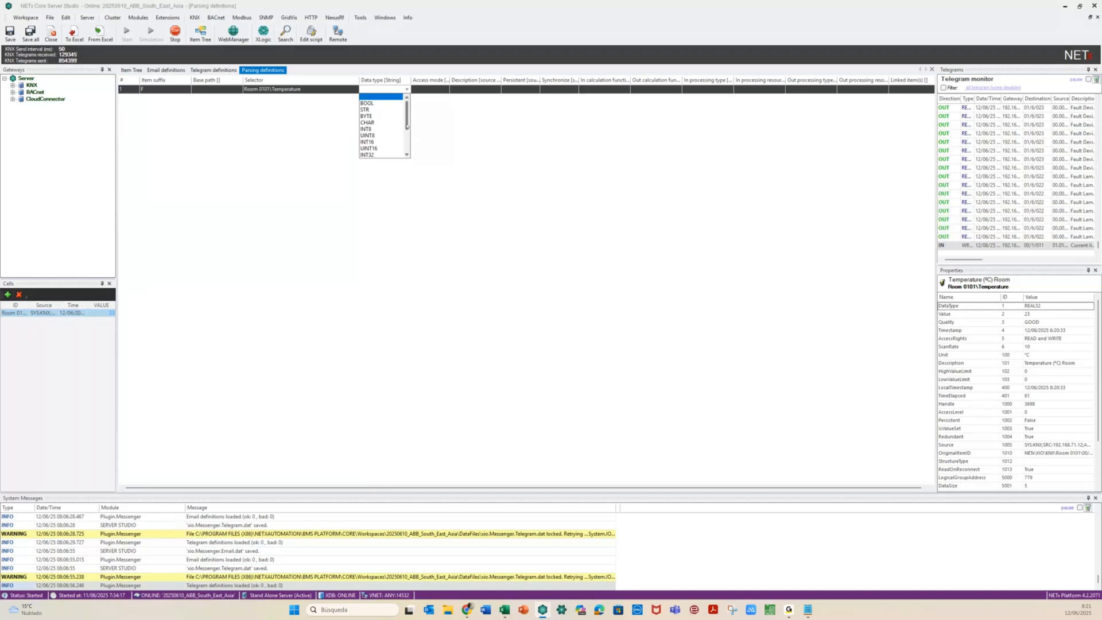
left_click_drag(406, 126, 406, 140)
left_click(367, 148)
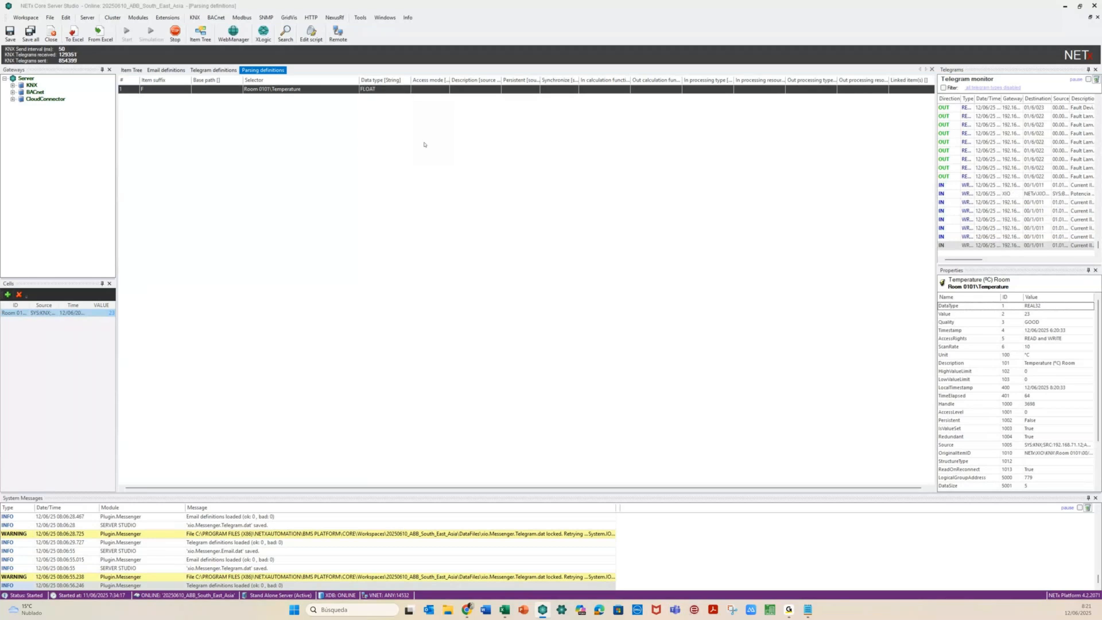
Widen the Access mode and calculation columns and enter 'value' as the in-calculation function
double_click(449, 79)
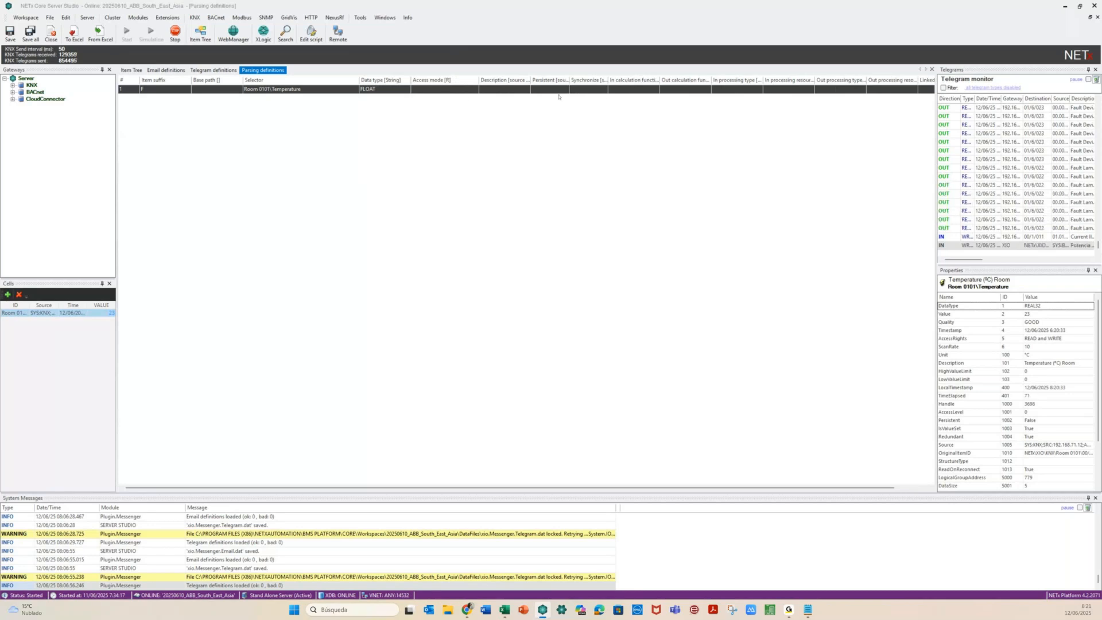
left_click(654, 89)
left_click_drag(660, 78, 689, 78)
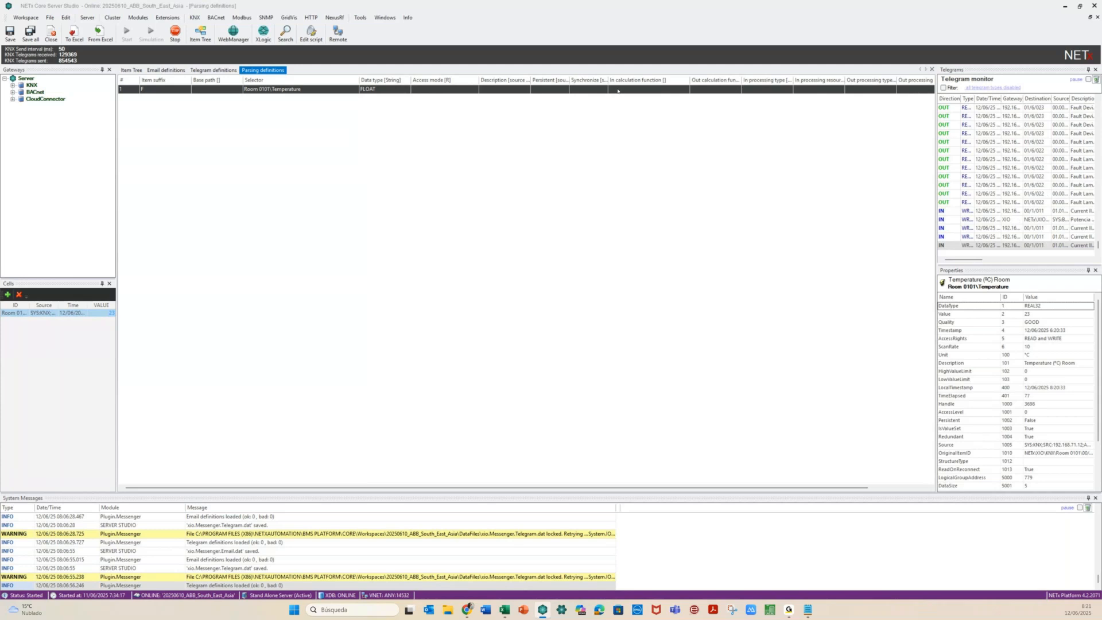
left_click(618, 89)
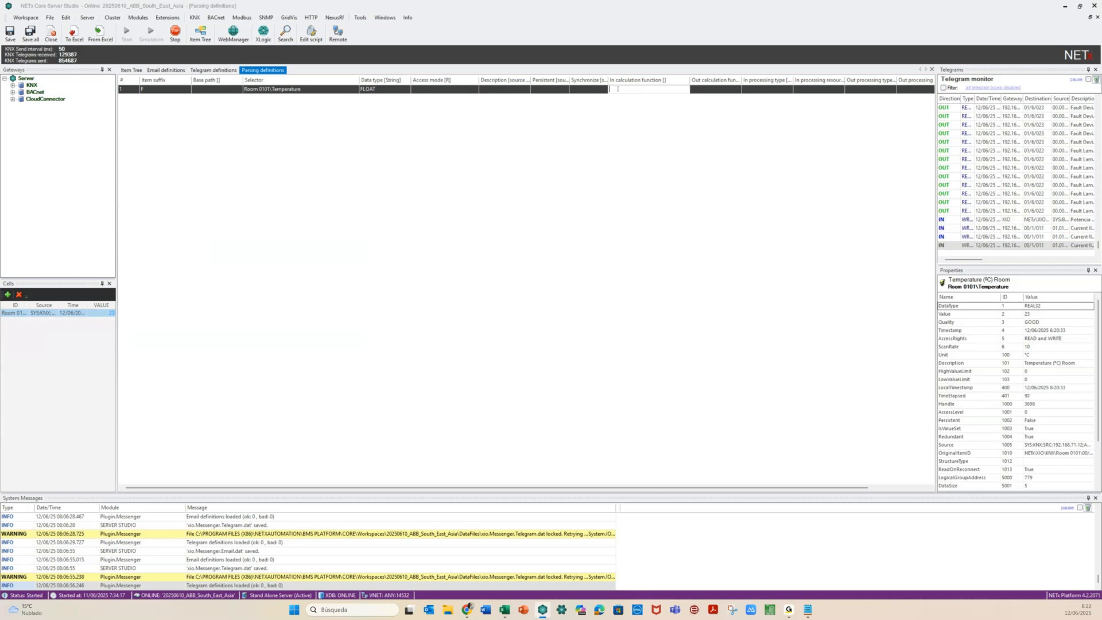
type("value")
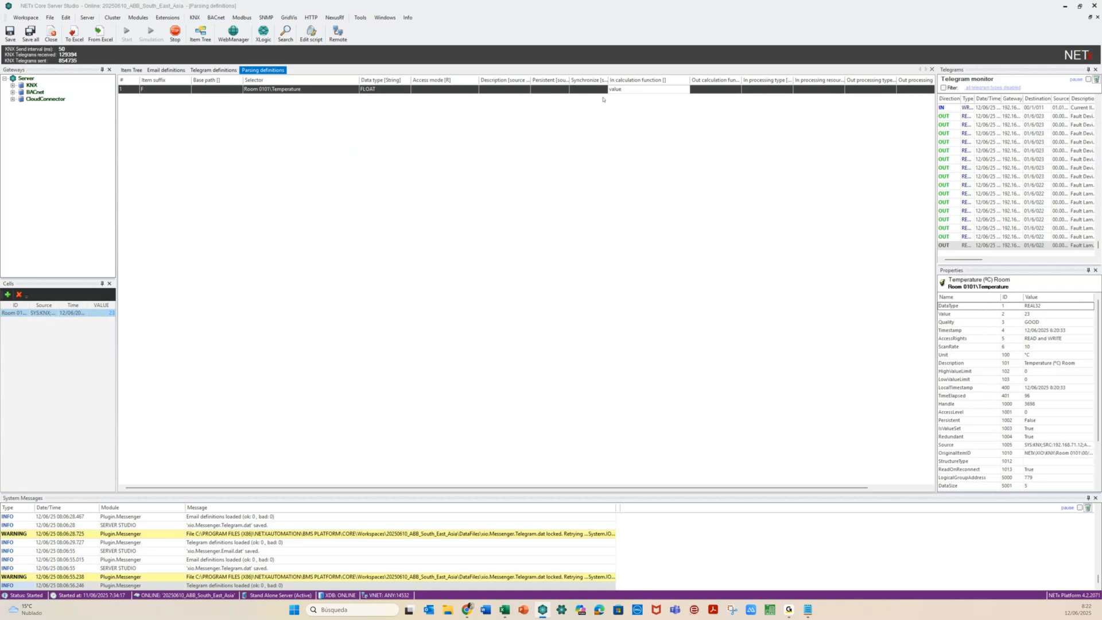
left_click(138, 17)
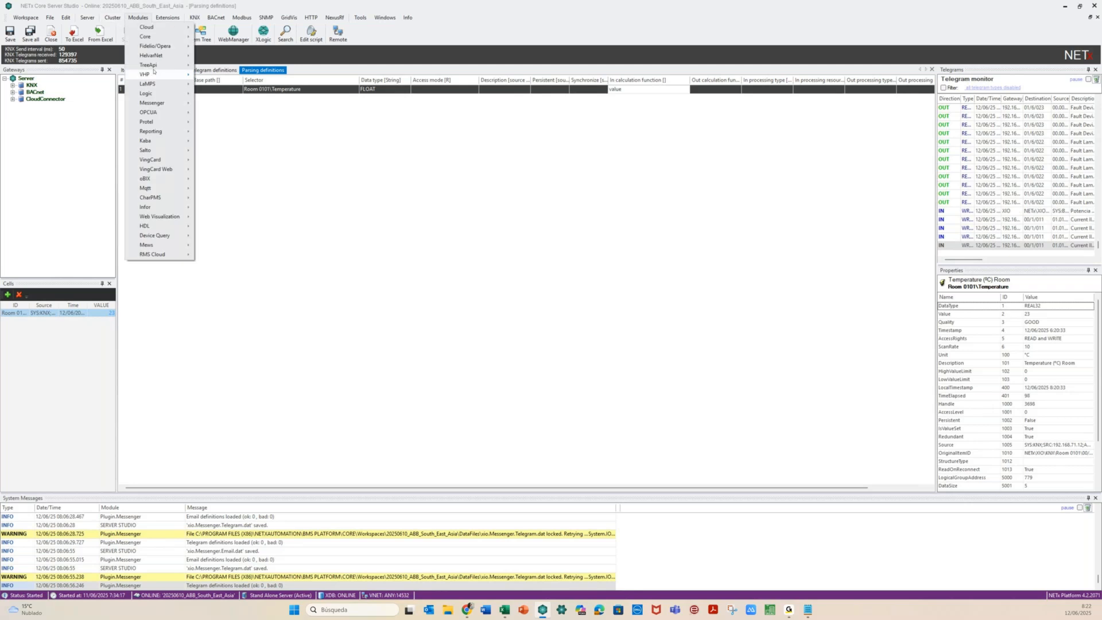
mouse_move(172, 93)
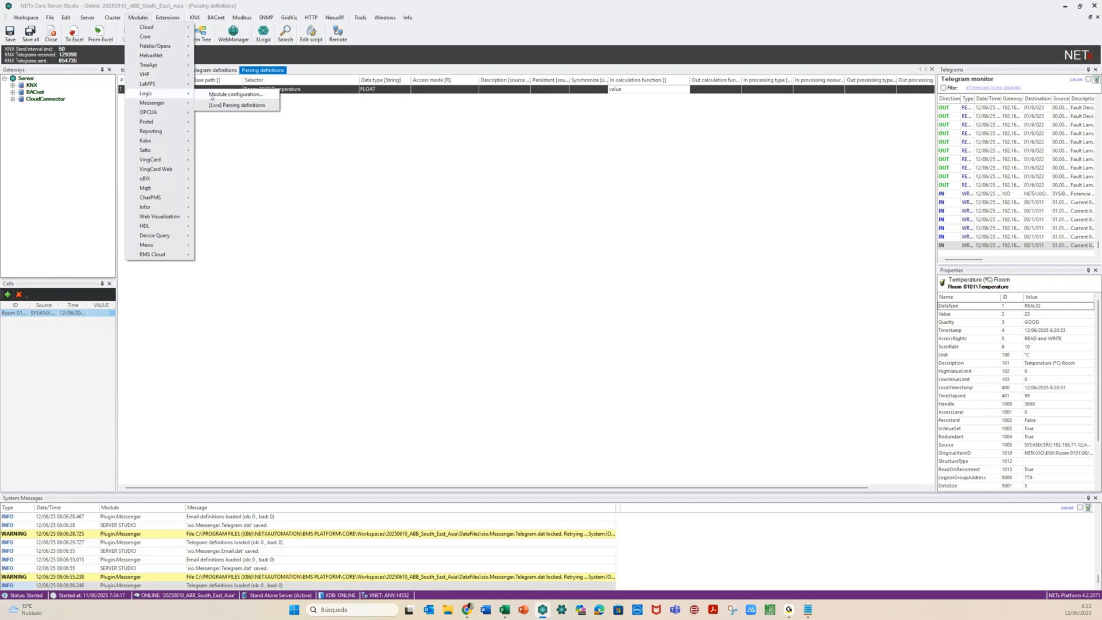
left_click(211, 95)
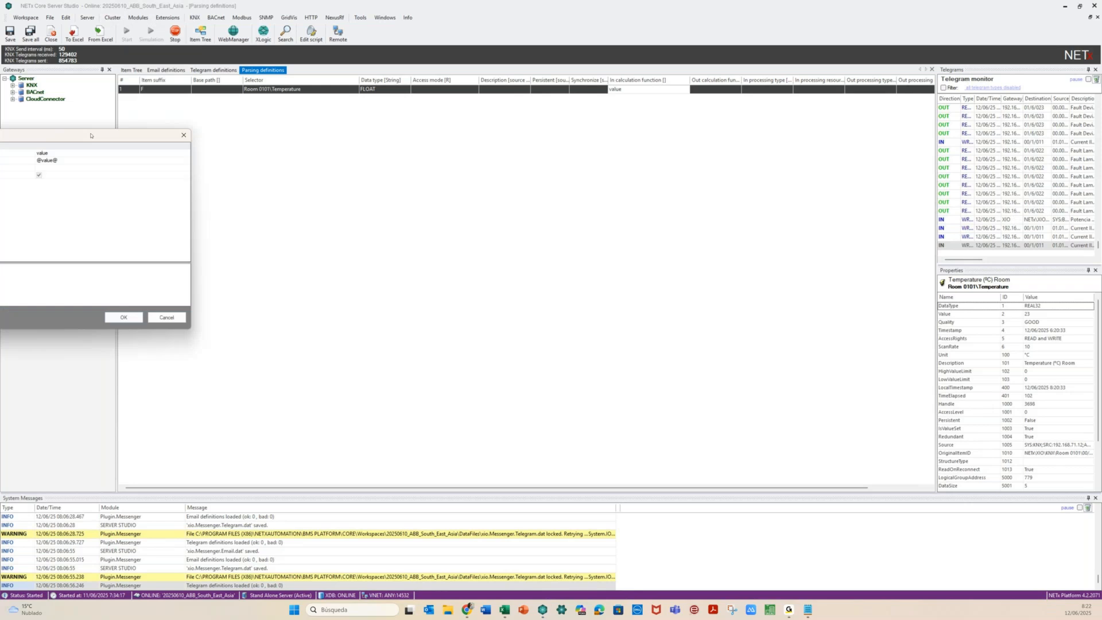
left_click_drag(90, 136, 438, 128)
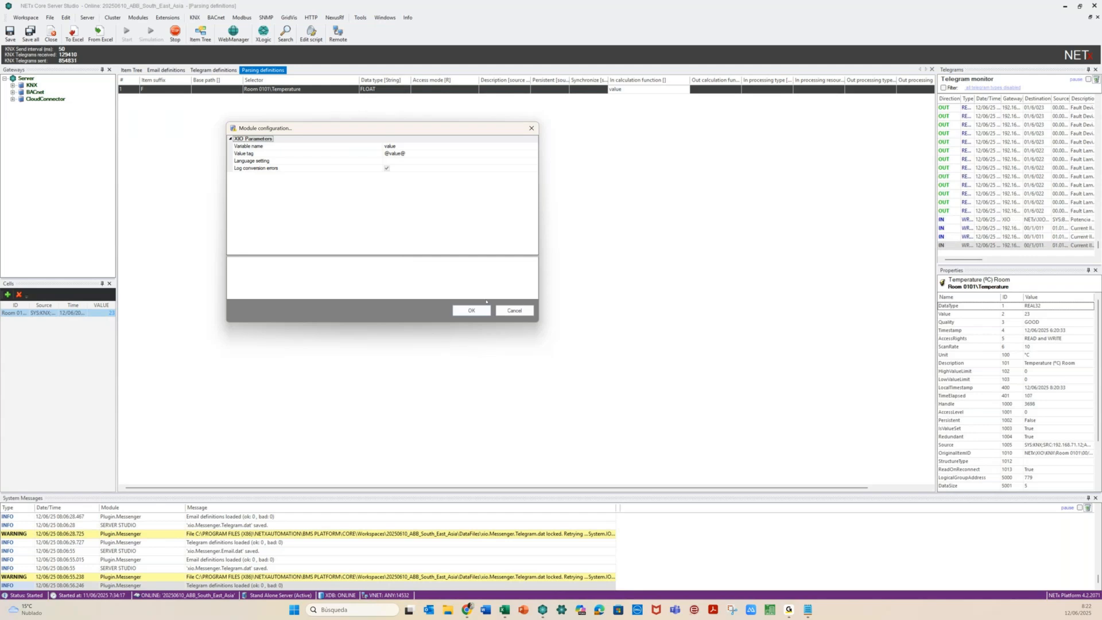
left_click(507, 310)
left_click(626, 90)
Extend row 1's calculation function to value*1.8+32, then save and activate
left_click(626, 91)
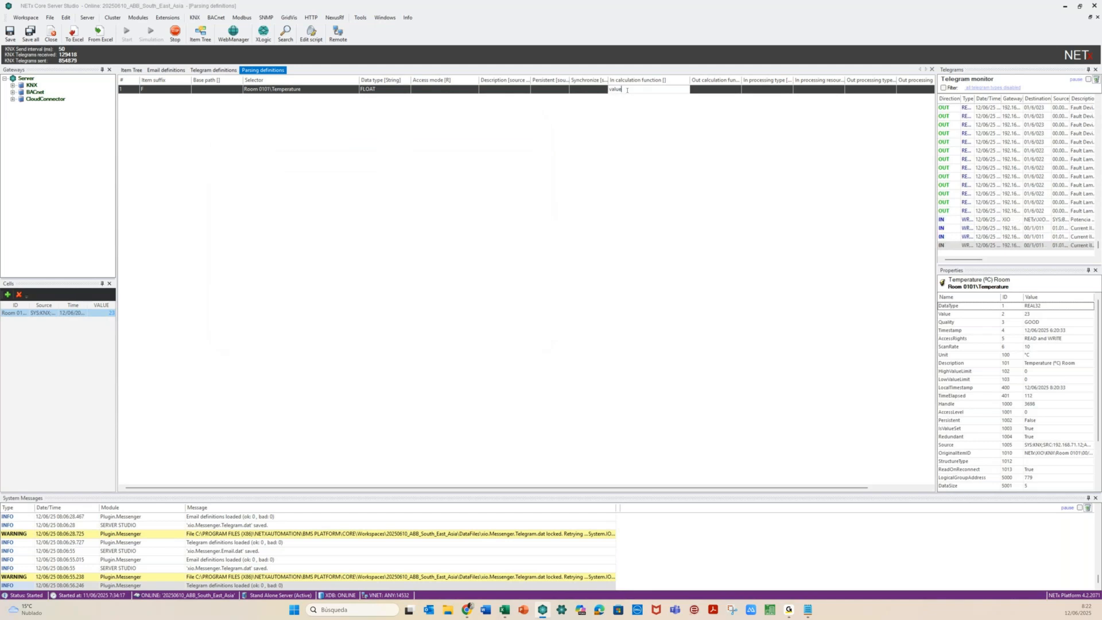
type("*1")
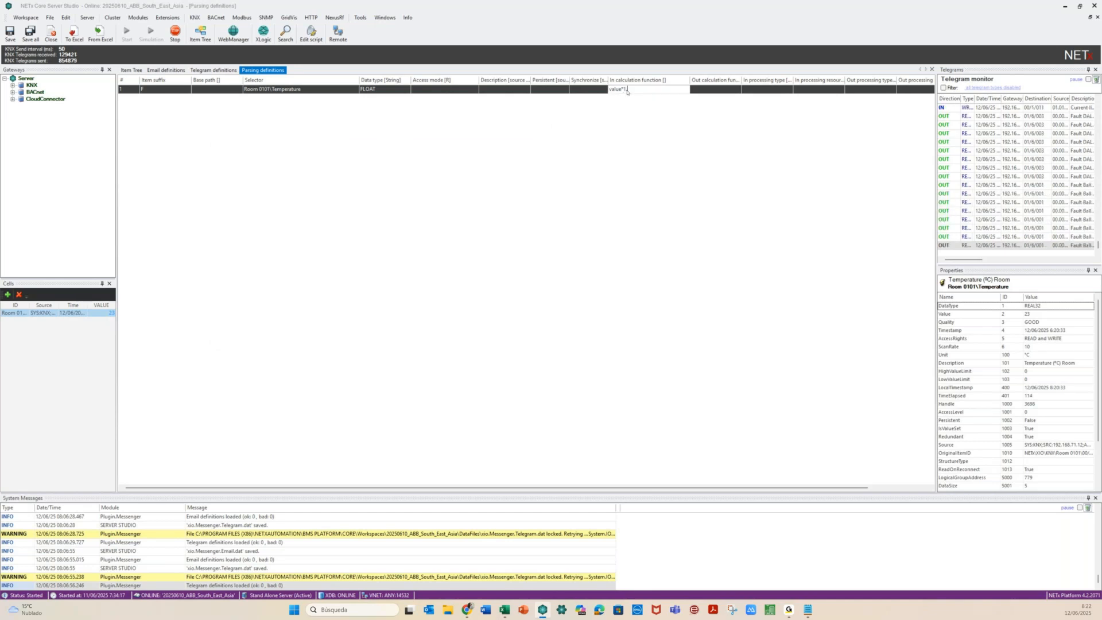
type(".8")
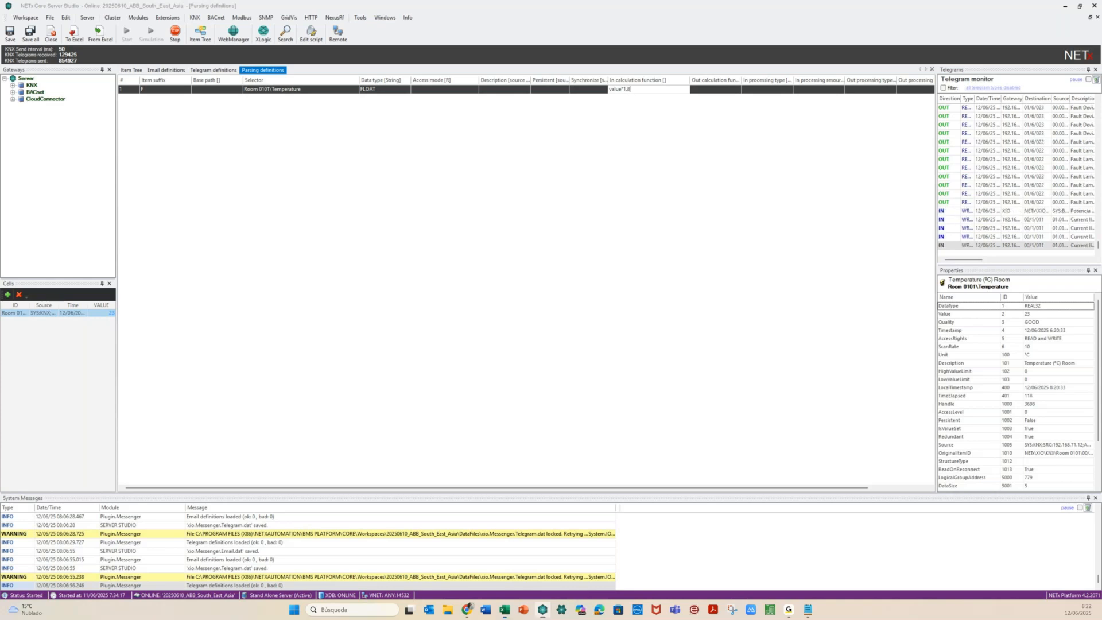
key("alt+Tab")
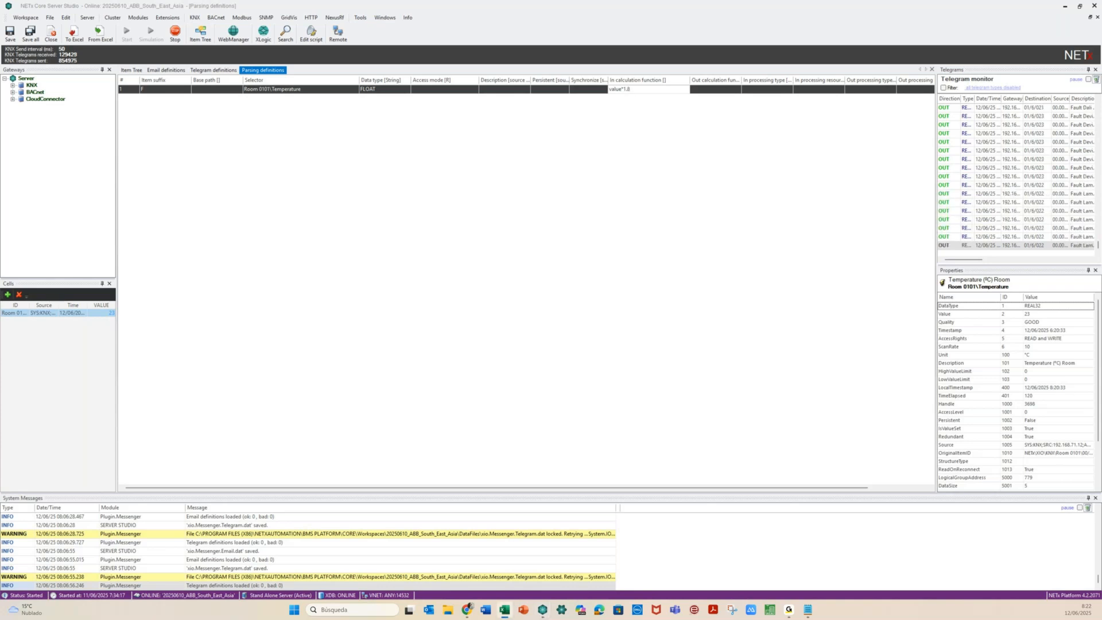
key("alt+Tab")
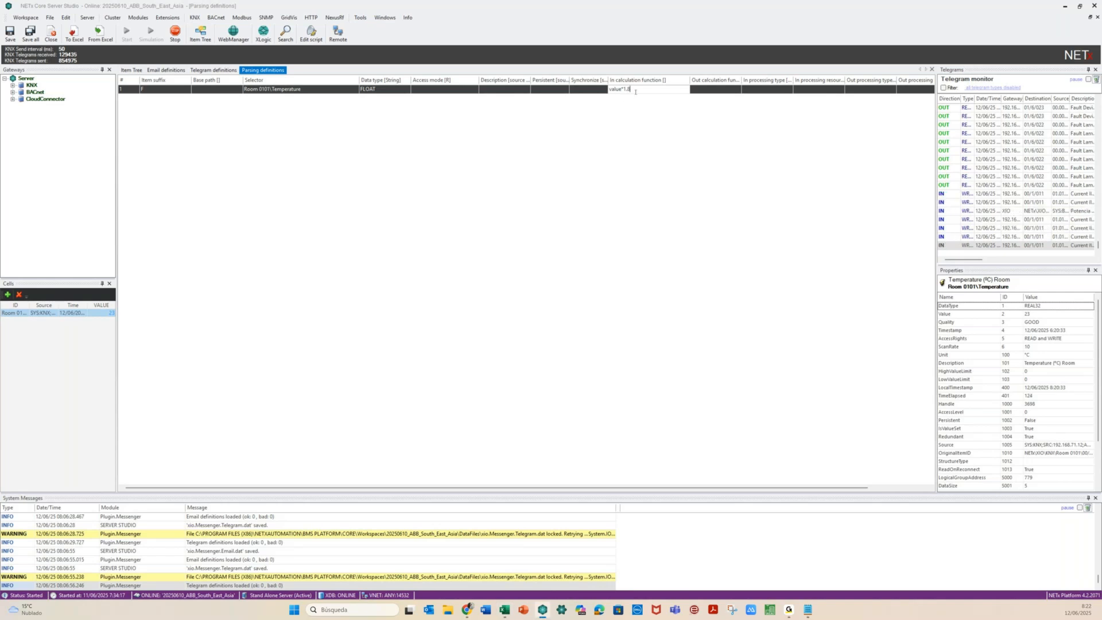
type("+32")
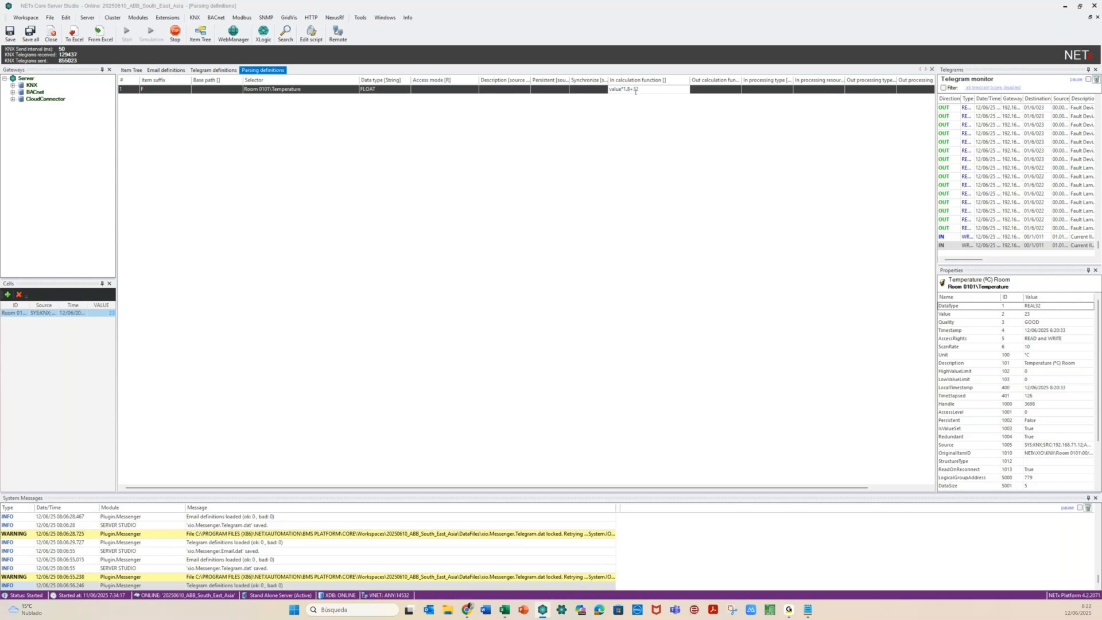
left_click(639, 130)
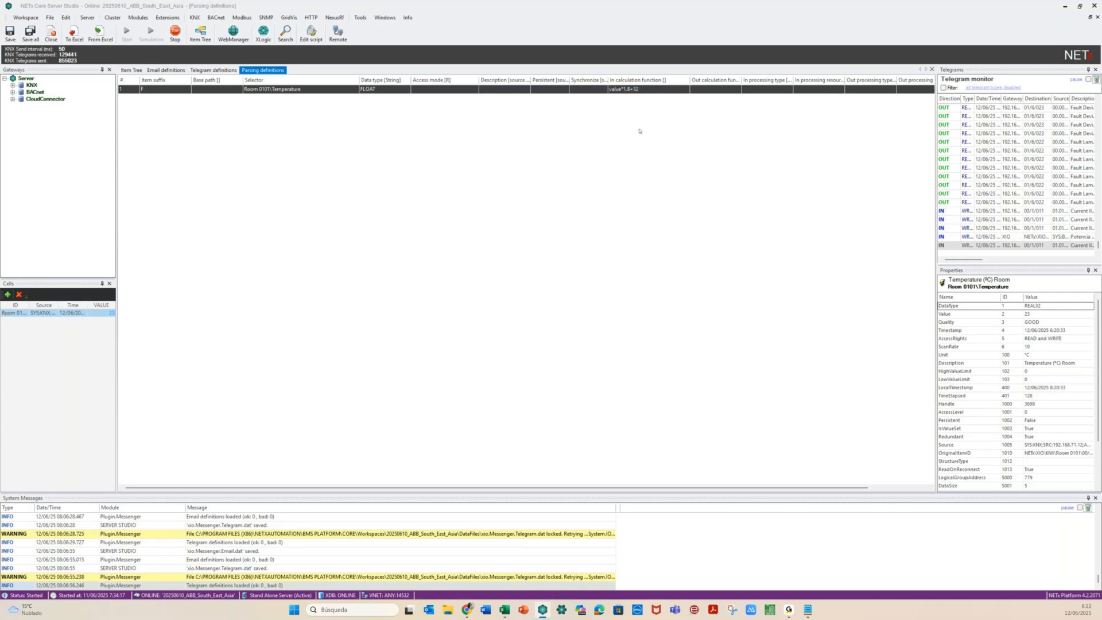
left_click(10, 34)
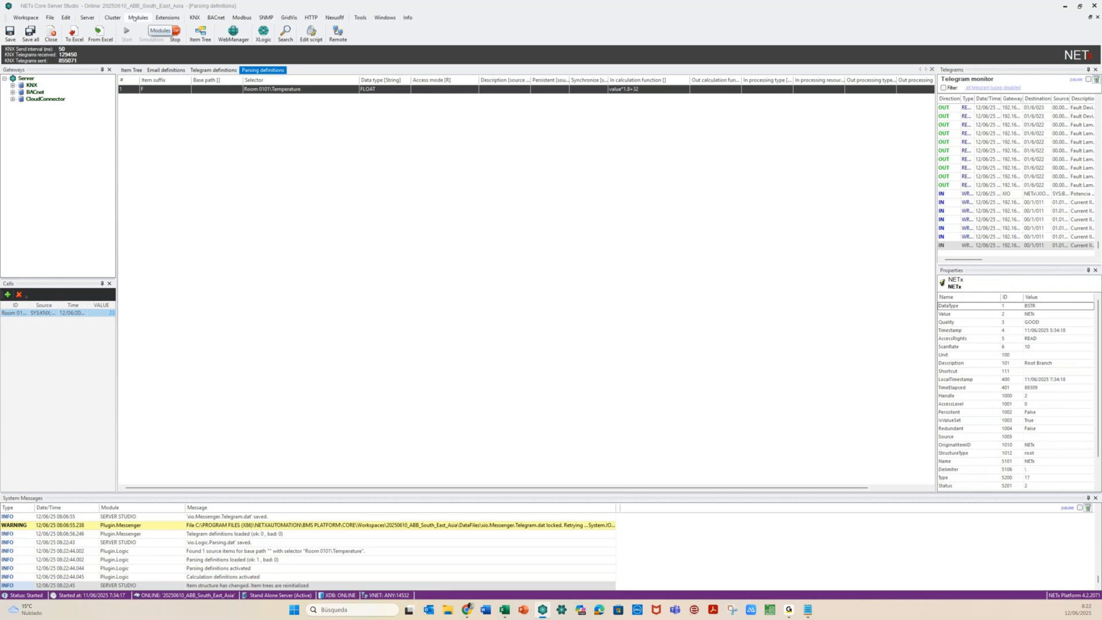
Open and dismiss the Modules > Logic menu, then return to the Item Tree
left_click(135, 18)
mouse_move(146, 93)
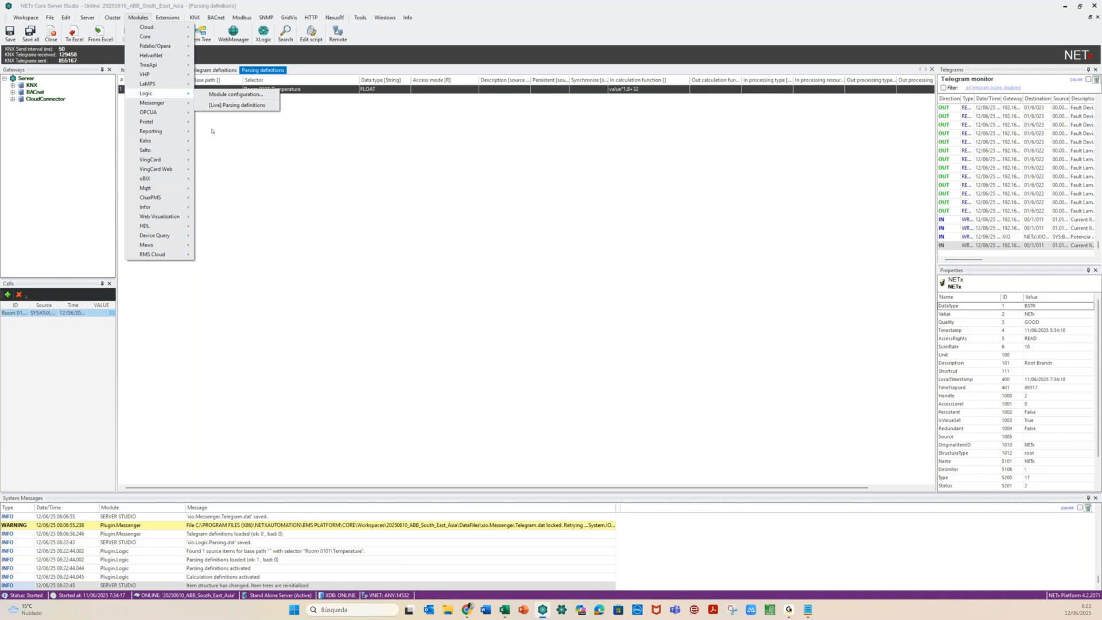
left_click(211, 131)
left_click(130, 70)
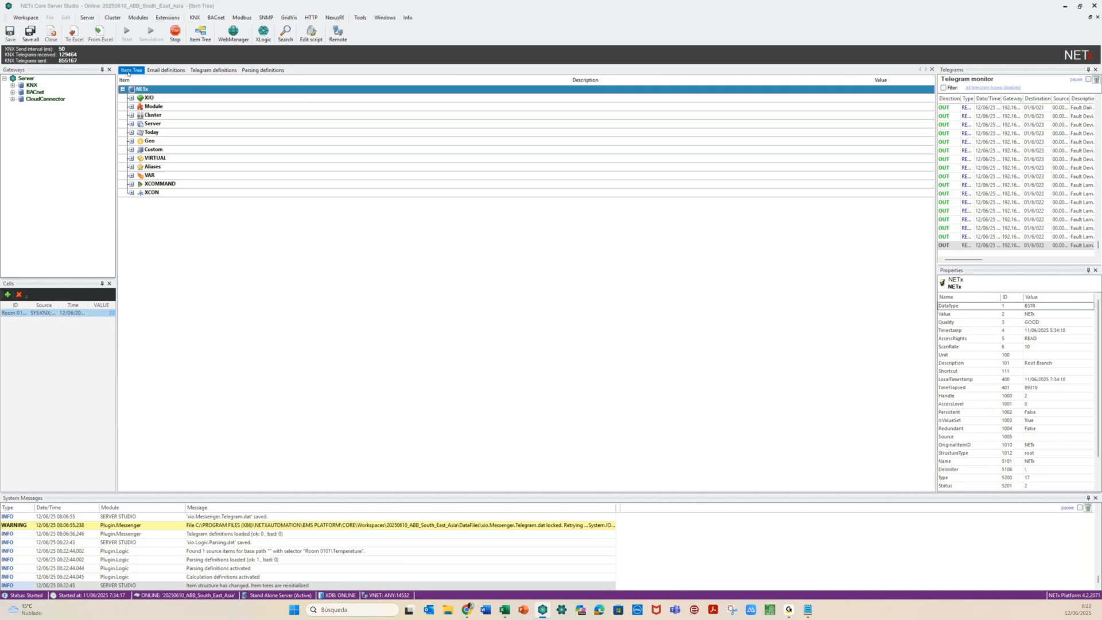
Confirm Room 0101's new Temperature.F alias reads 73.4, then go back to Parsing definitions
left_click(132, 167)
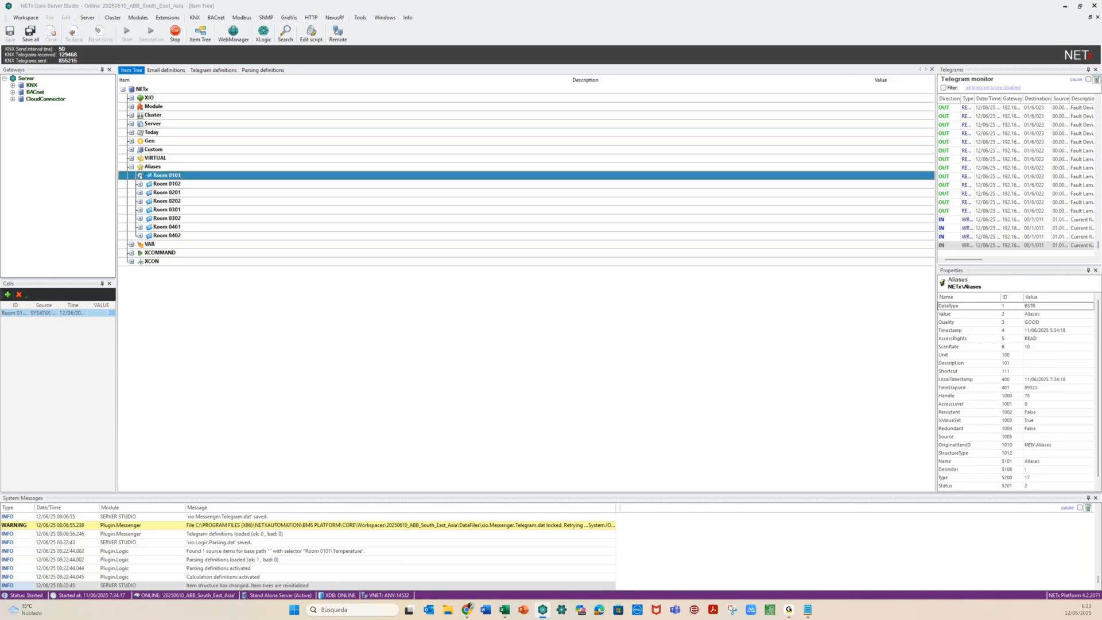
left_click(140, 176)
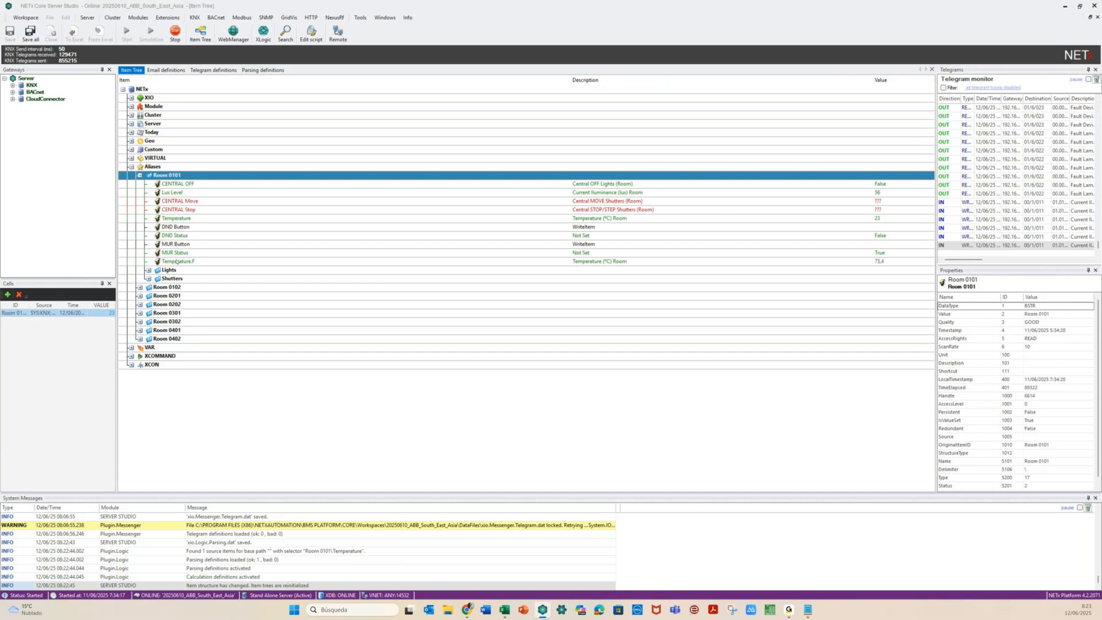
left_click(176, 261)
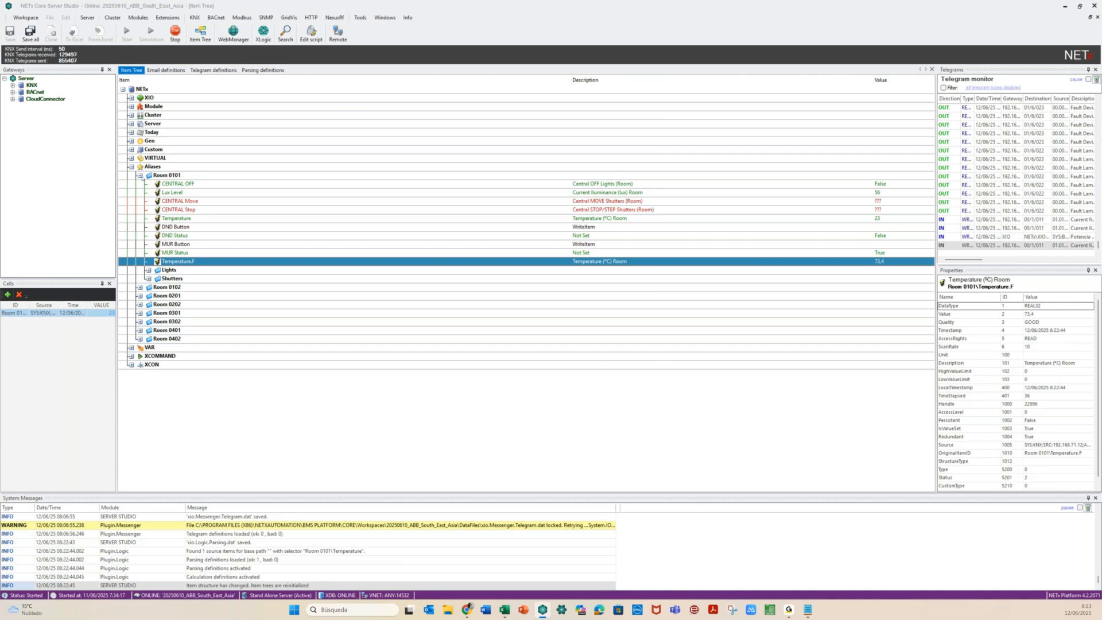
left_click(139, 175)
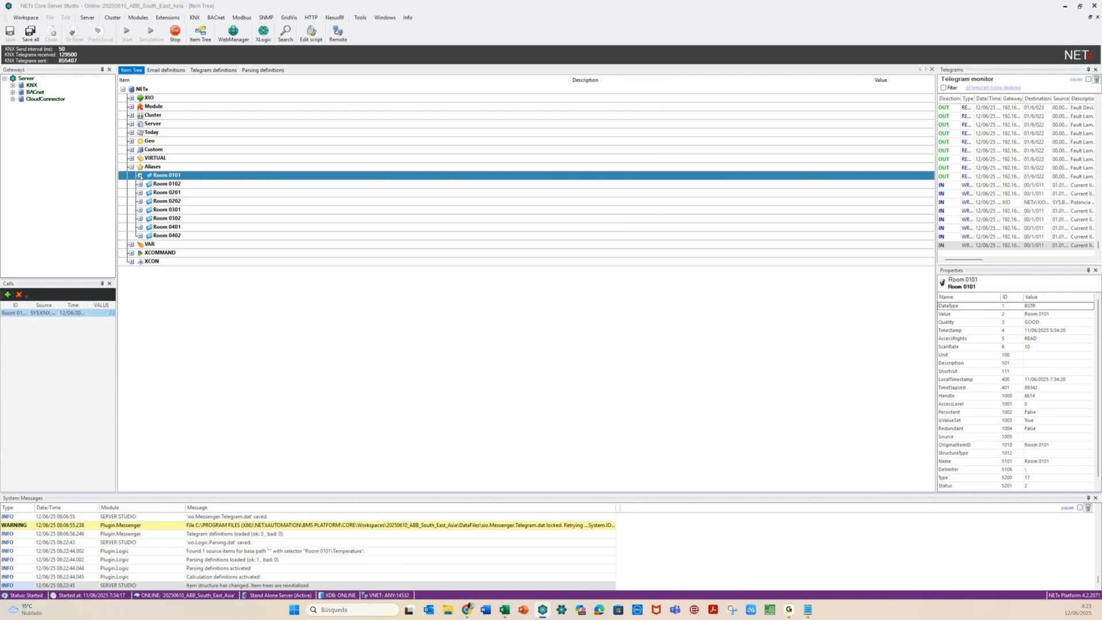
left_click(139, 175)
left_click(139, 175)
left_click(256, 71)
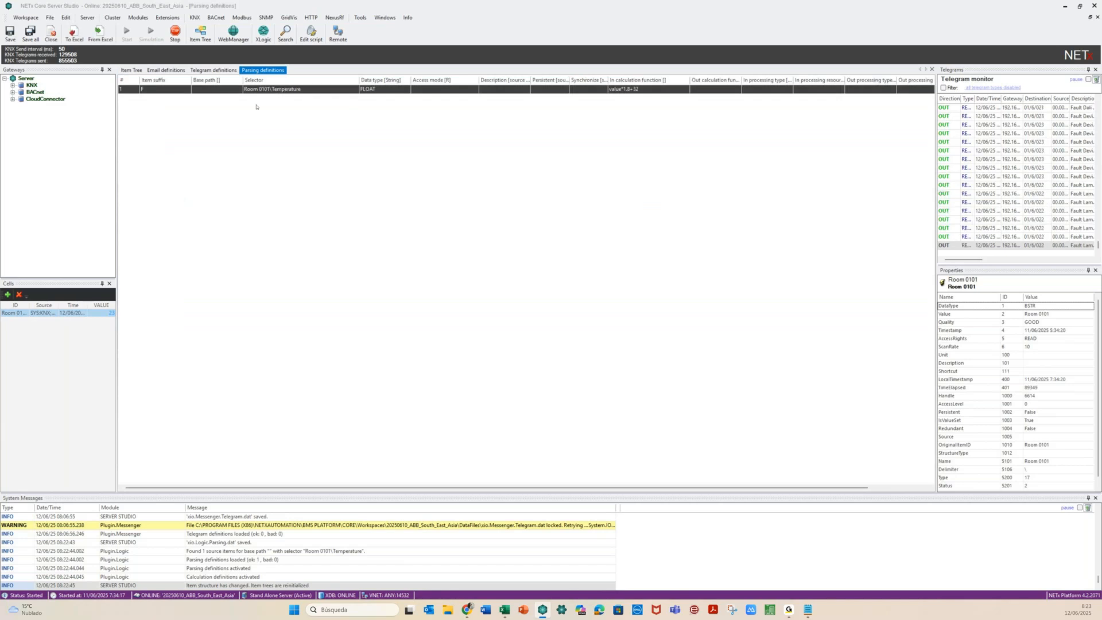
Change row 1's selector to Room 0[1-4]0[1-2]\Temperature, then save and activate it
left_click(265, 89)
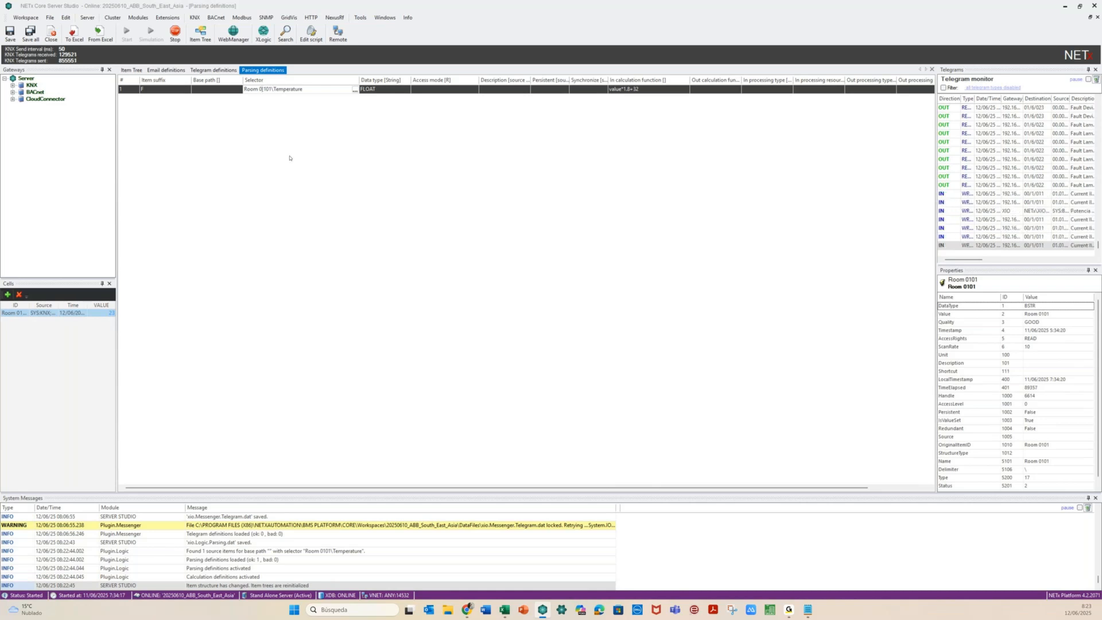
type("-4]")
key("Right")
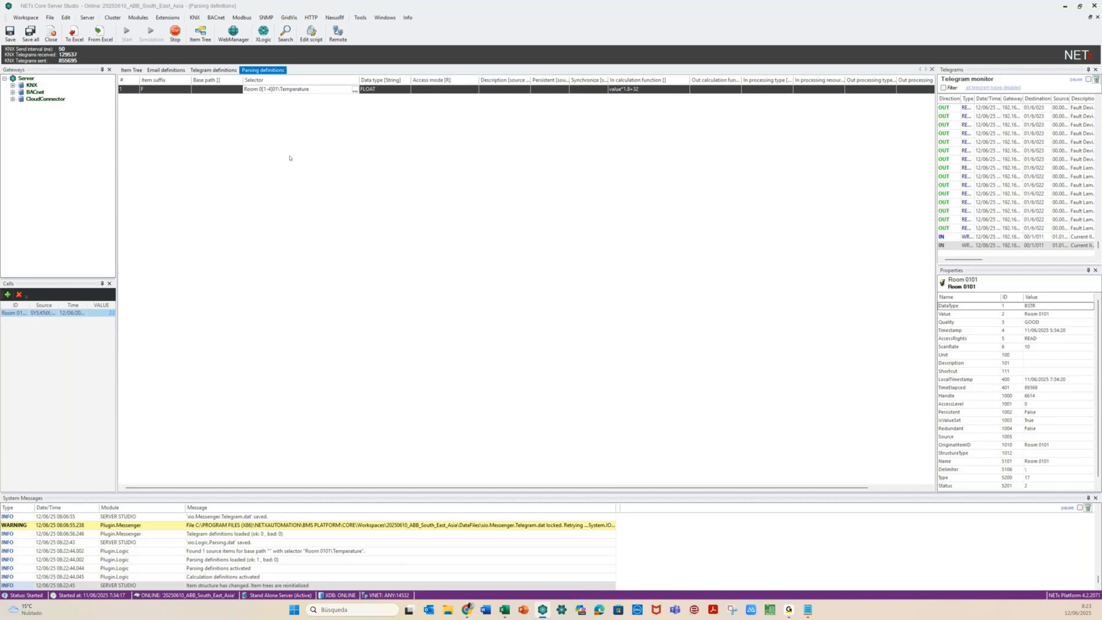
type("[")
key("Right")
type("-2]\\")
left_click(290, 113)
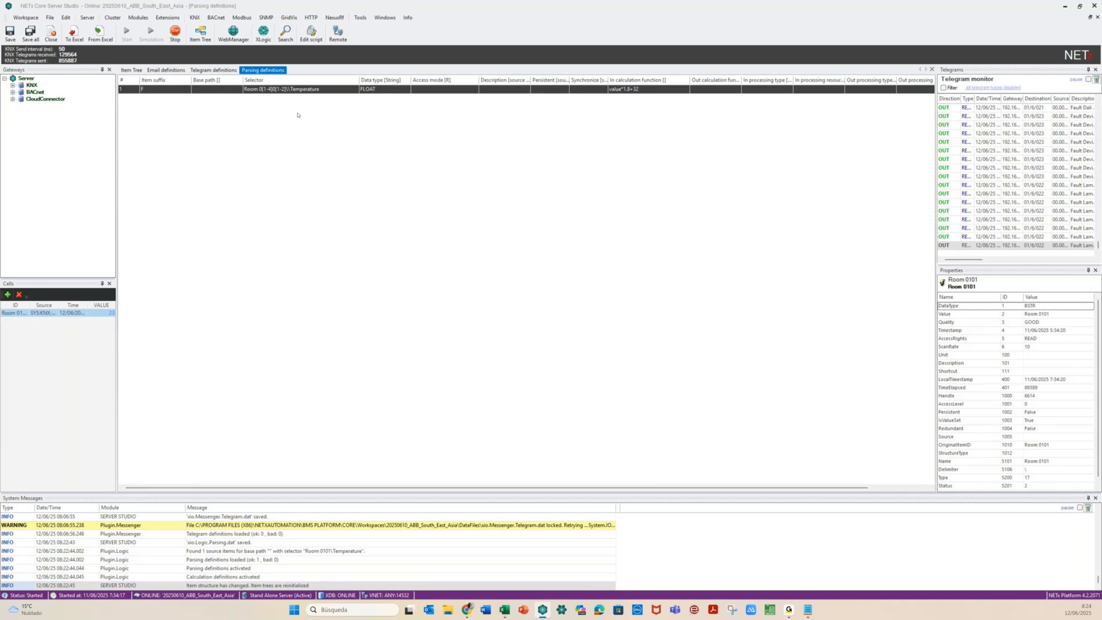
left_click(10, 33)
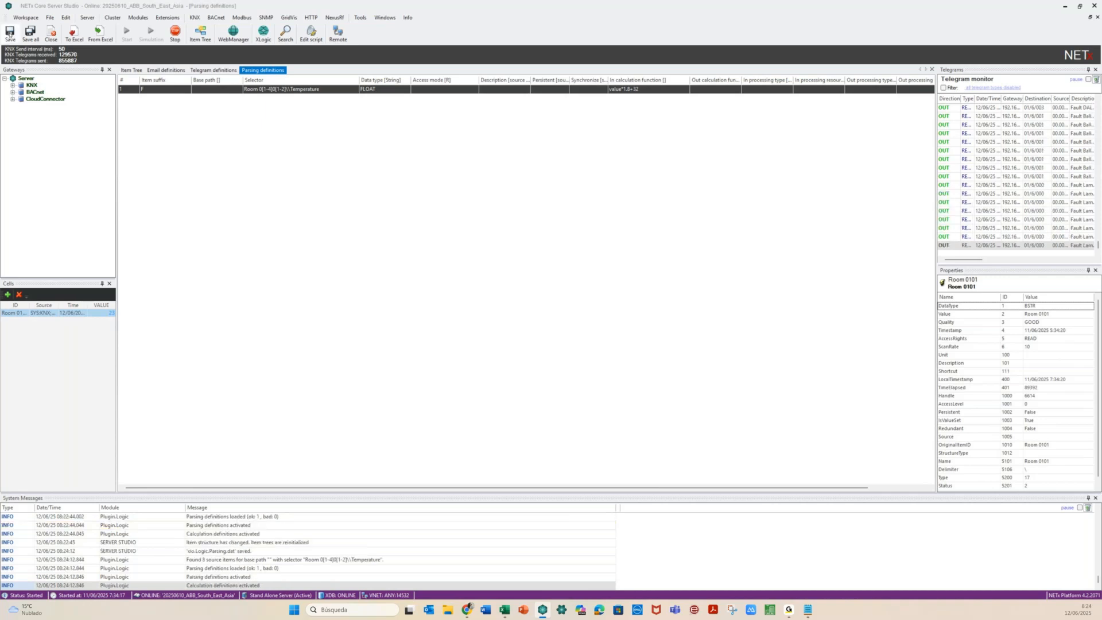
left_click(130, 71)
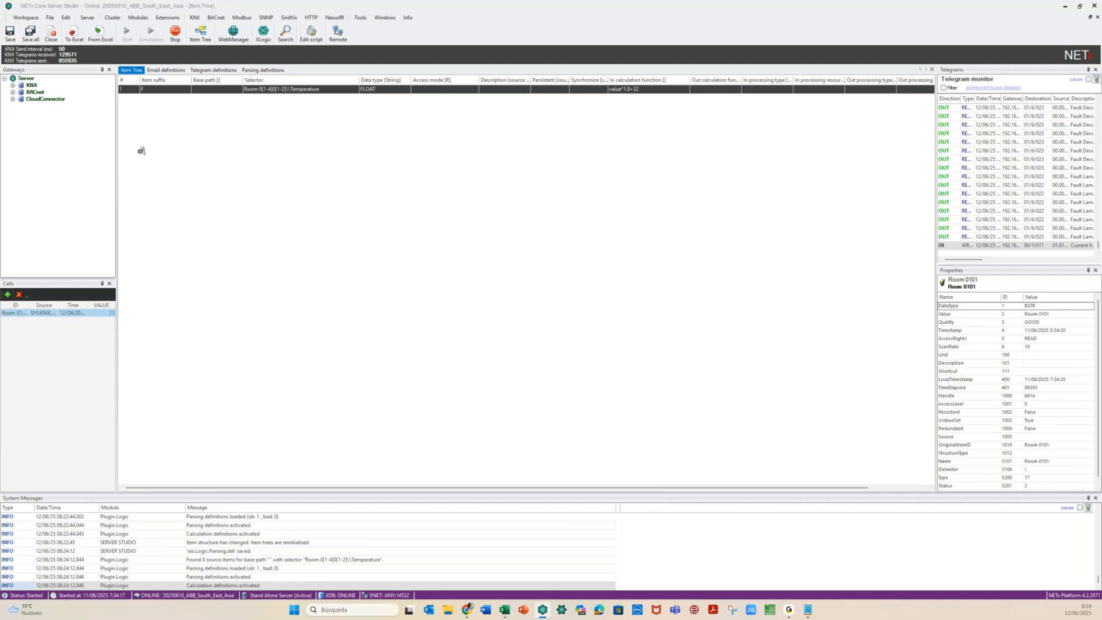
Check Temperature.F in Rooms 0101, 0102 (73.04) and 0201 (73.22), then collapse Aliases
double_click(140, 167)
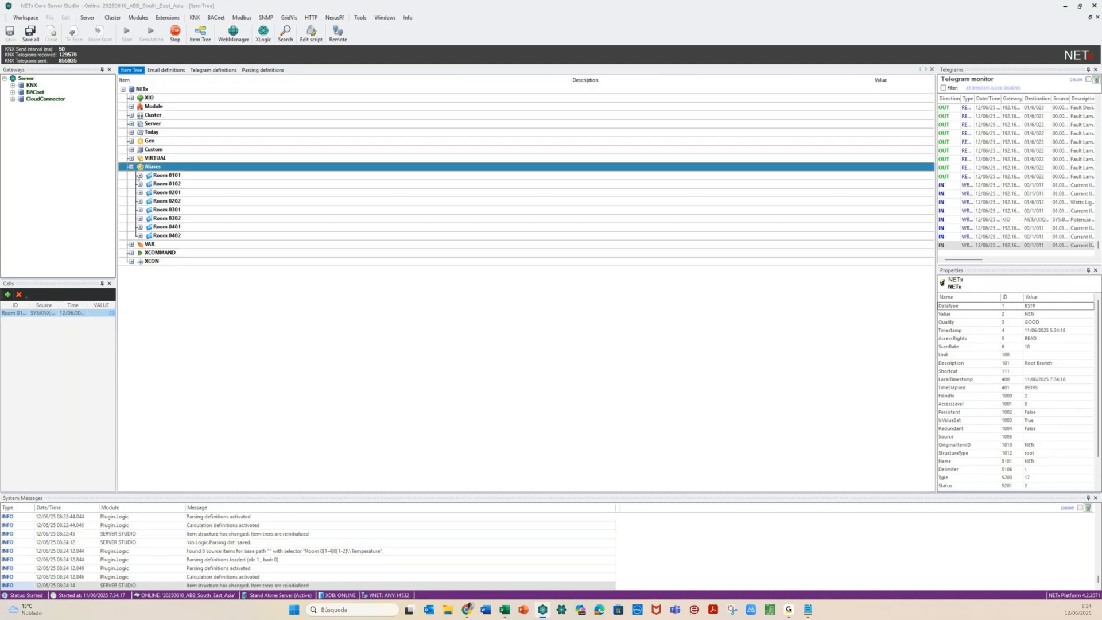
left_click(140, 176)
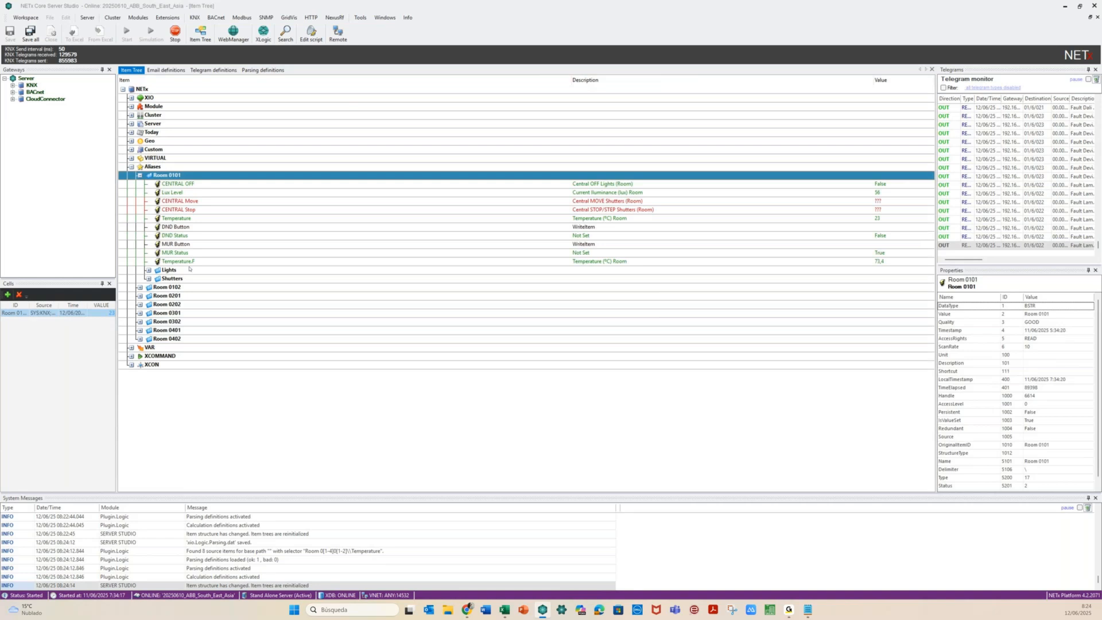
left_click(190, 265)
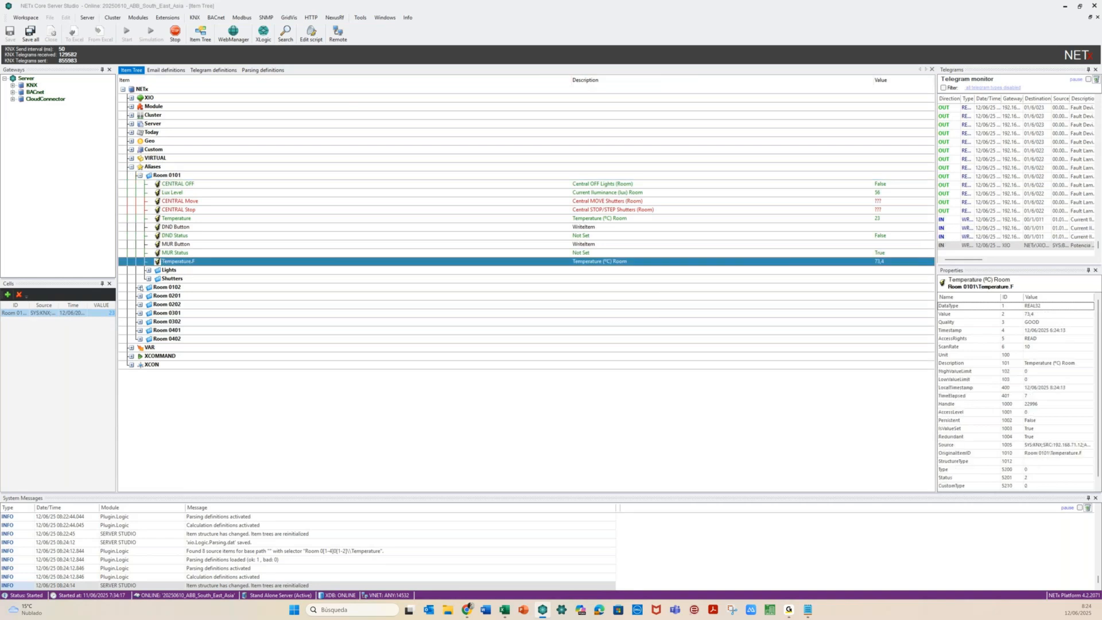
left_click(139, 287)
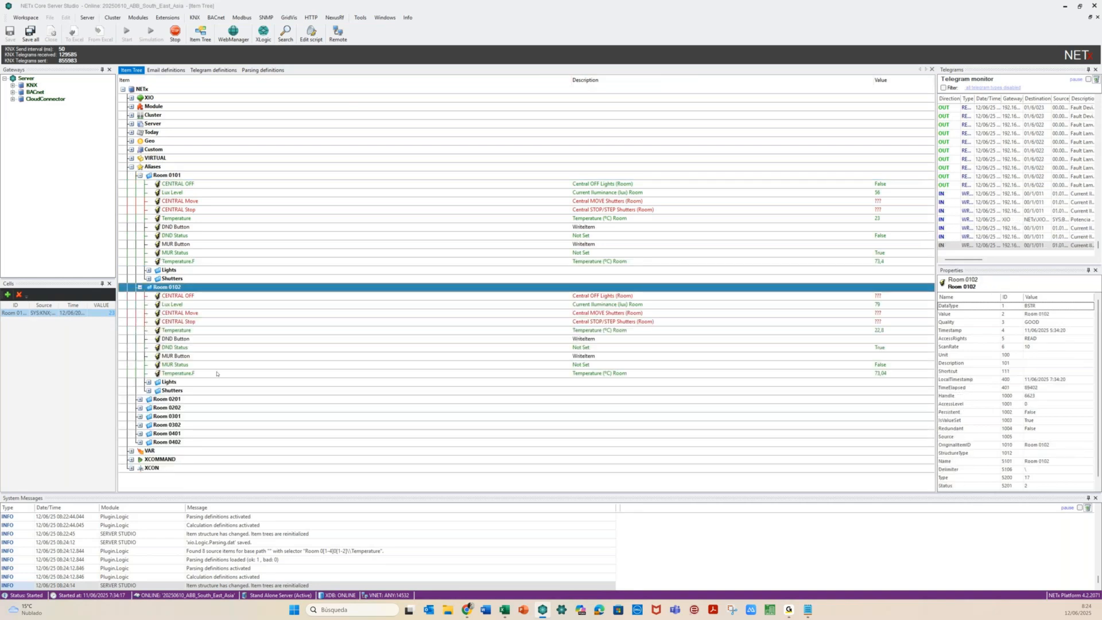
left_click(216, 373)
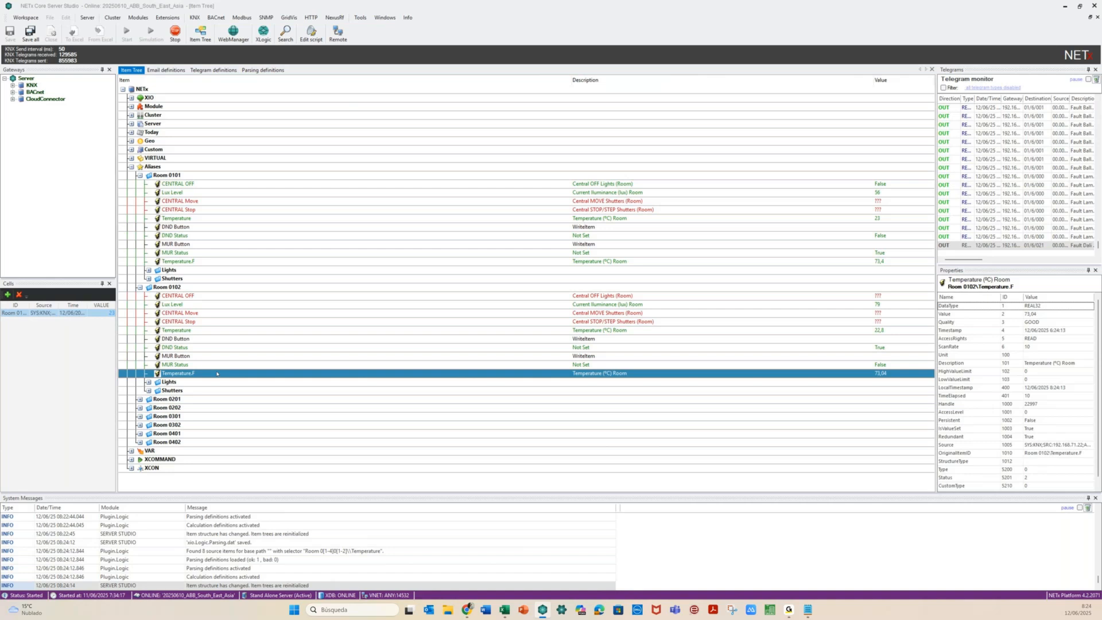
left_click(139, 398)
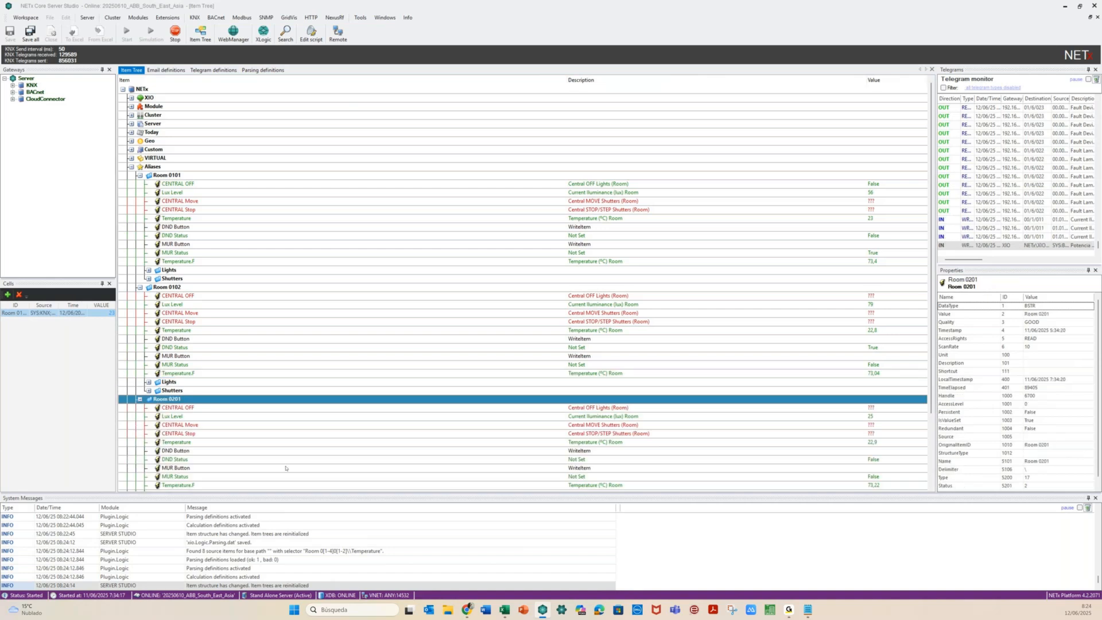
scroll(194, 314, "down", 1)
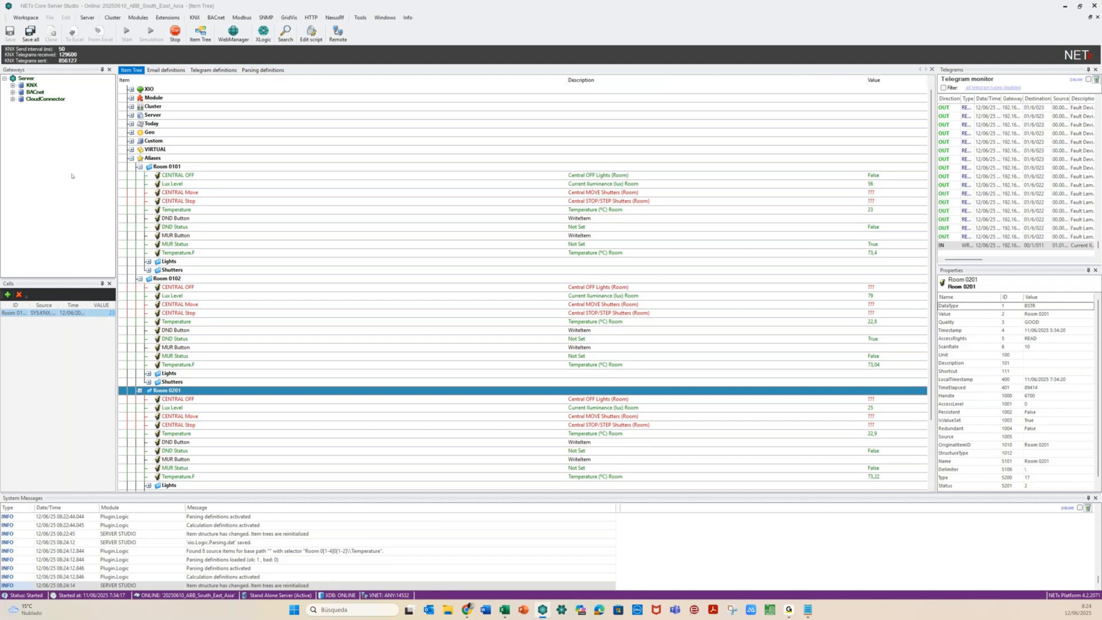
left_click(131, 158)
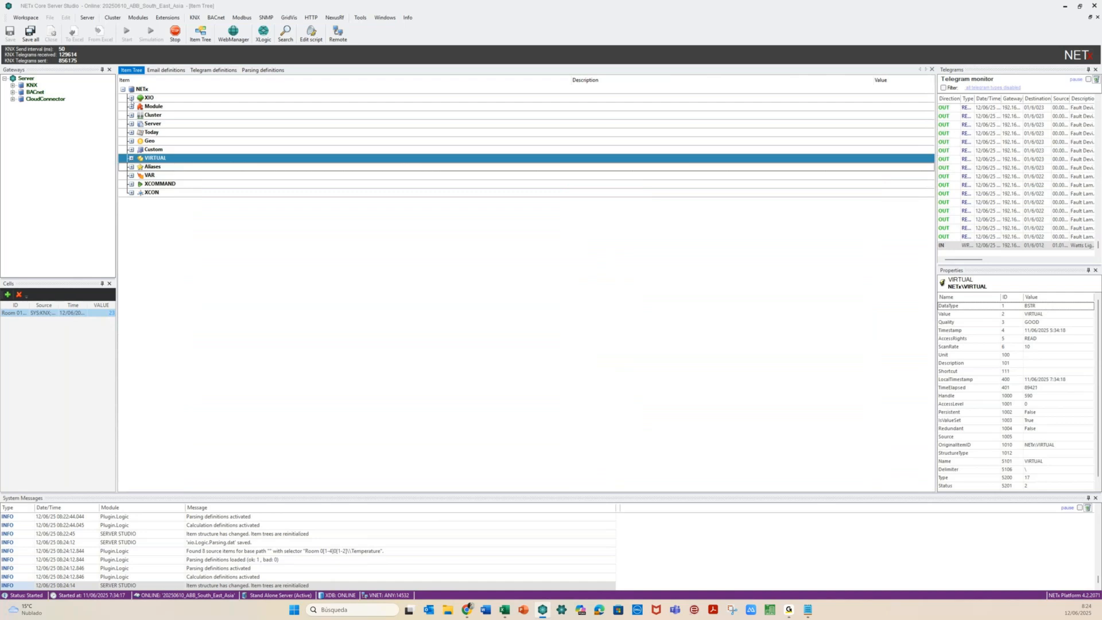
Expand XIO > BACnet > LM_Home and select the ABB Terra Voltaje (x10) V item
left_click(131, 98)
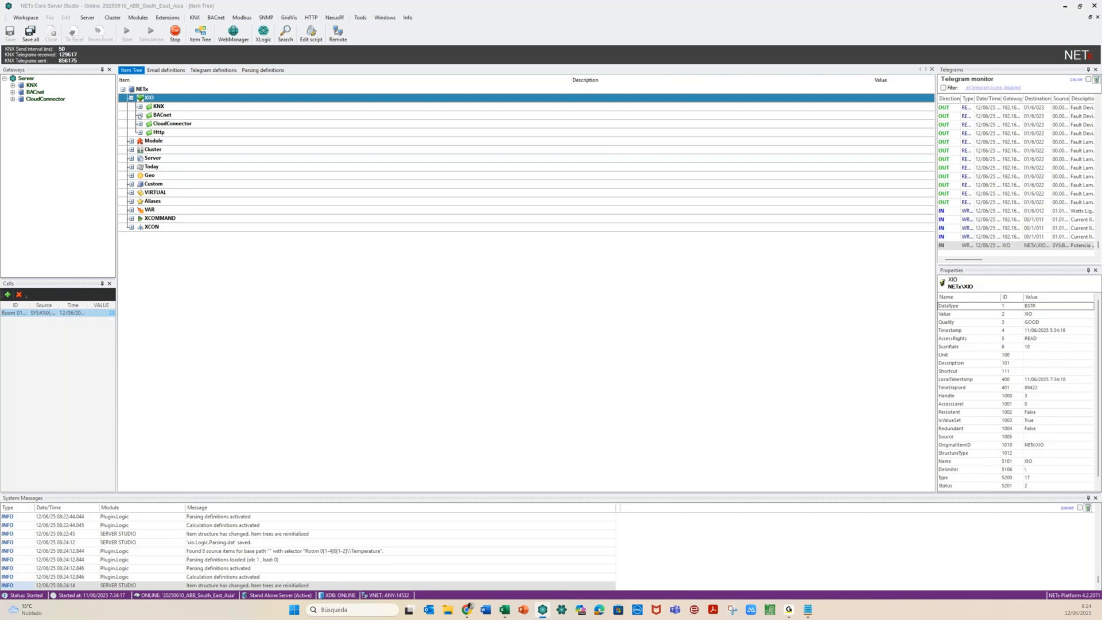
left_click(140, 114)
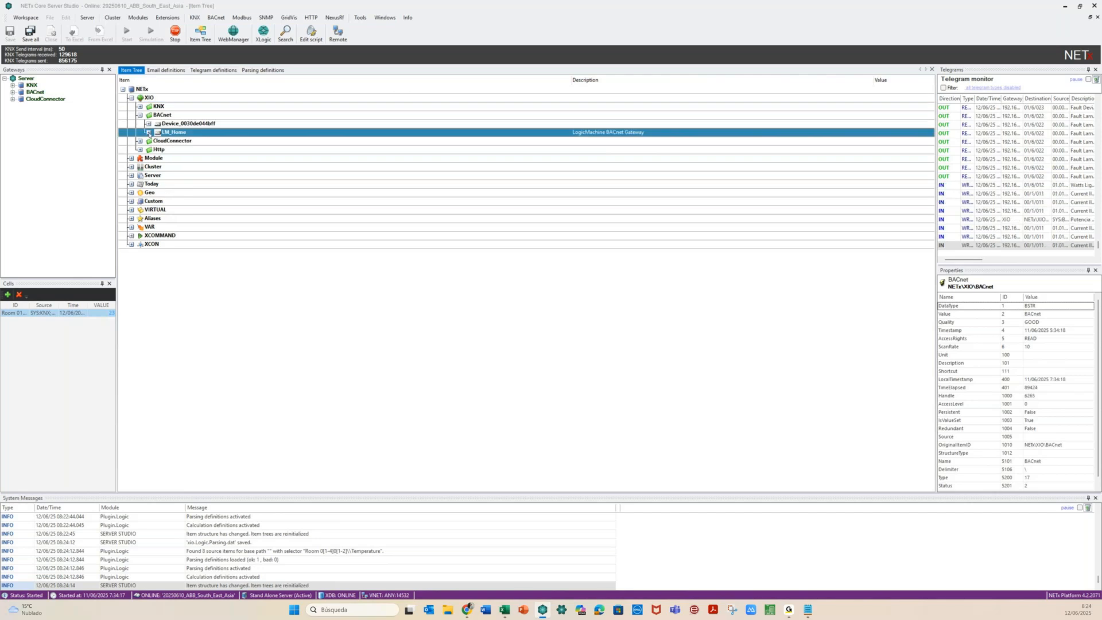
left_click(148, 133)
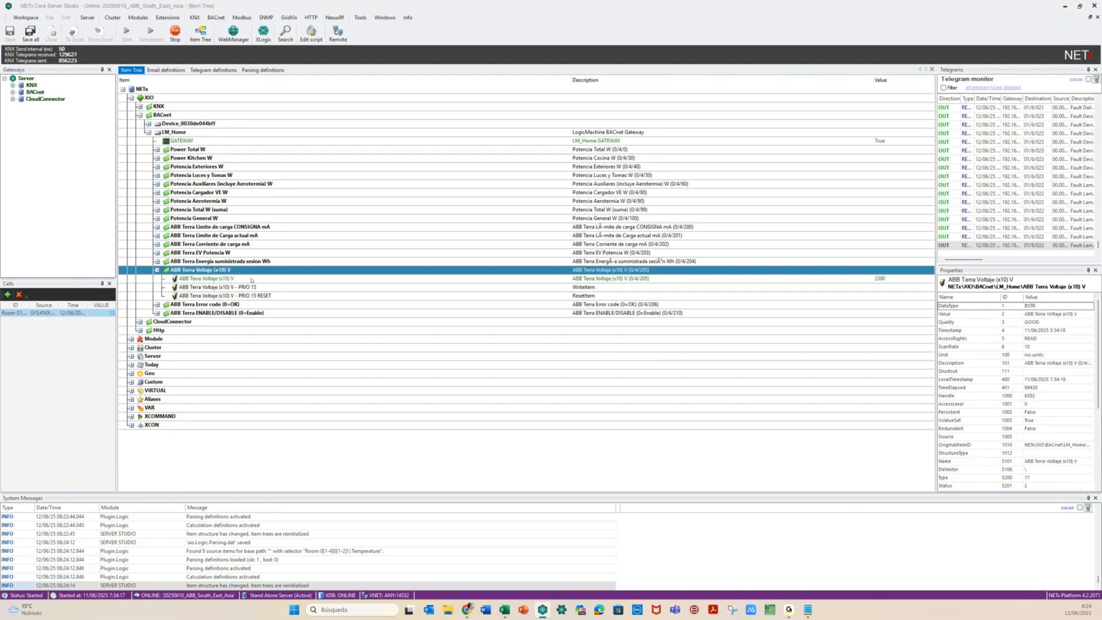
left_click(652, 279)
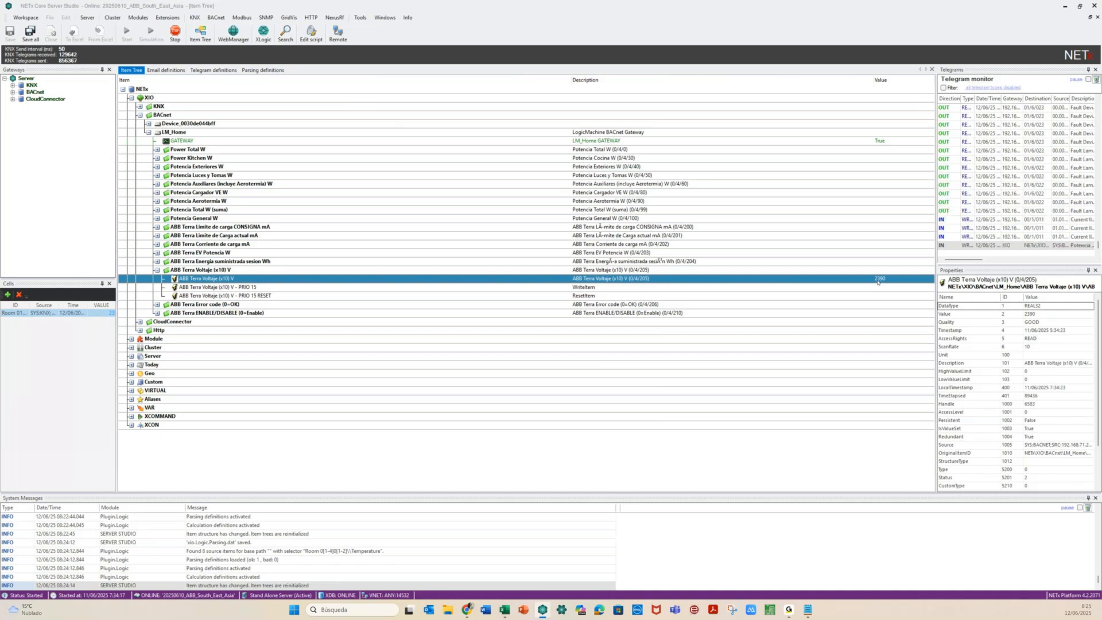
Check the voltage item's context menu without acting, then go to Parsing definitions
right_click(560, 278)
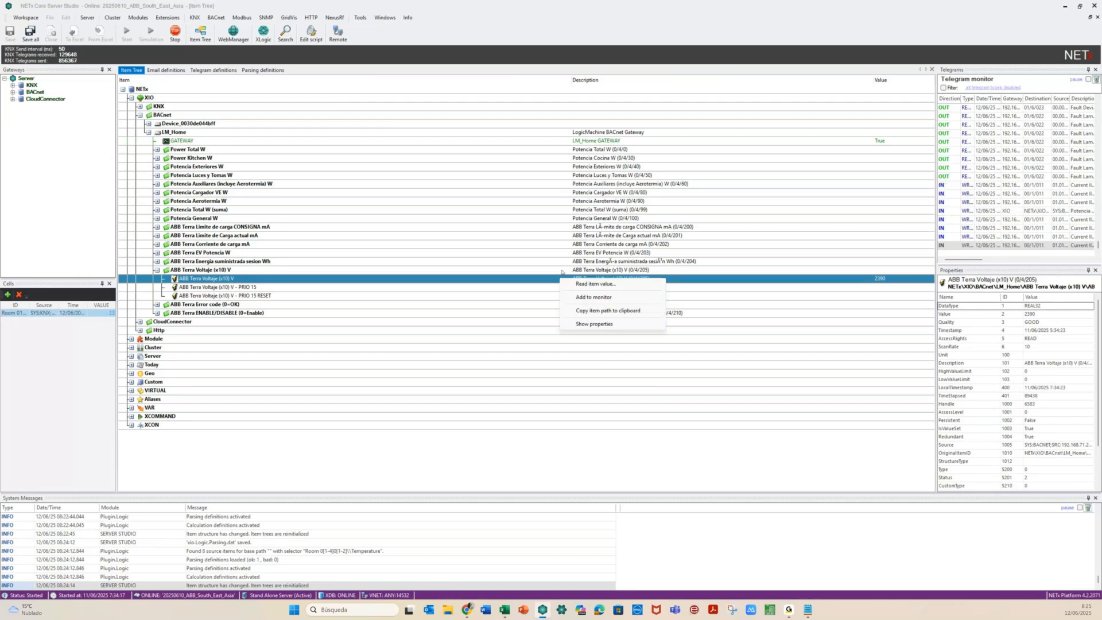
left_click(592, 297)
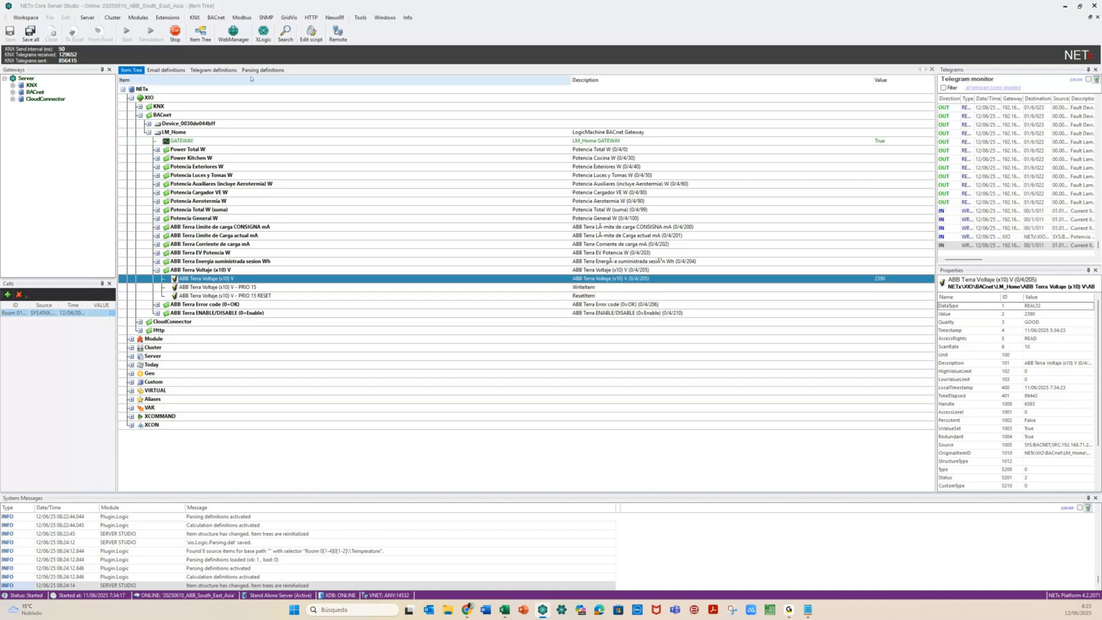
left_click(254, 70)
Insert a new parsing definition row with item suffix OK
right_click(133, 103)
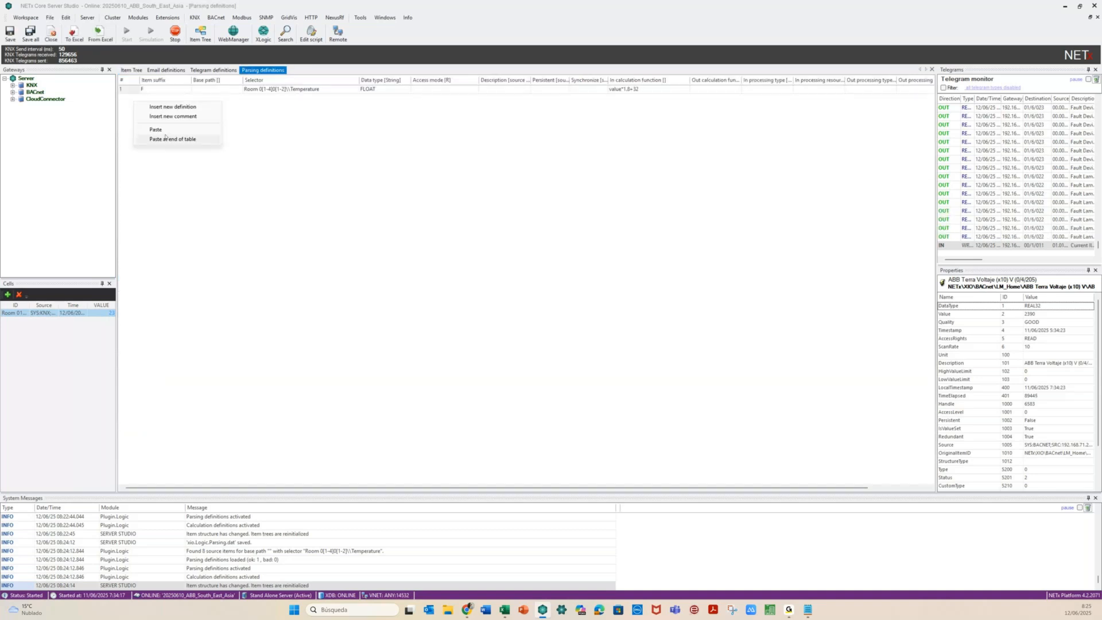
left_click(171, 139)
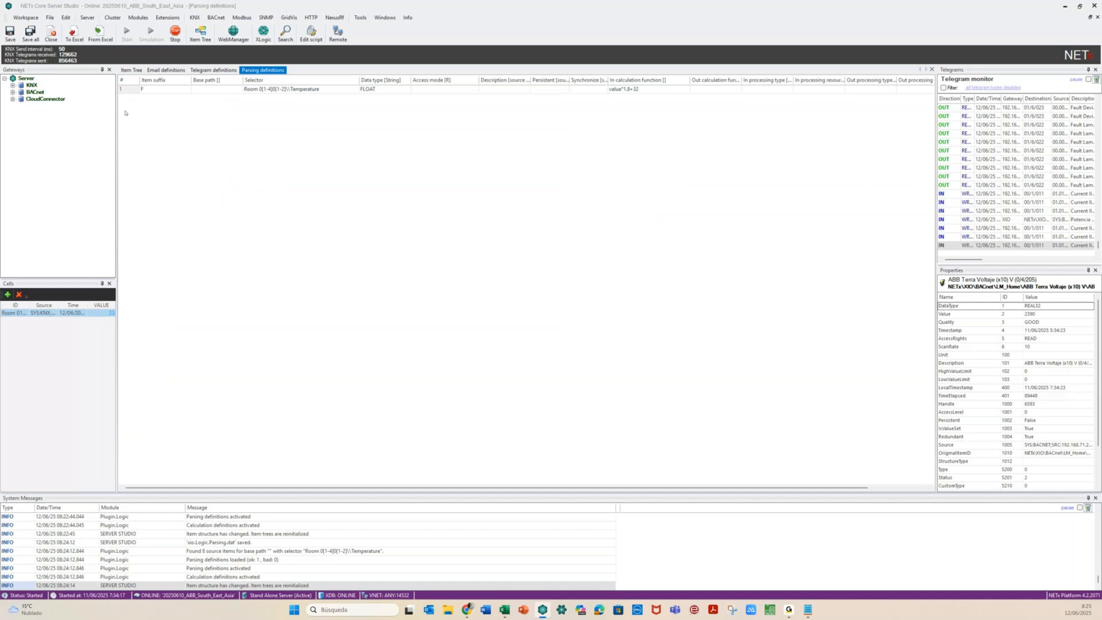
right_click(125, 113)
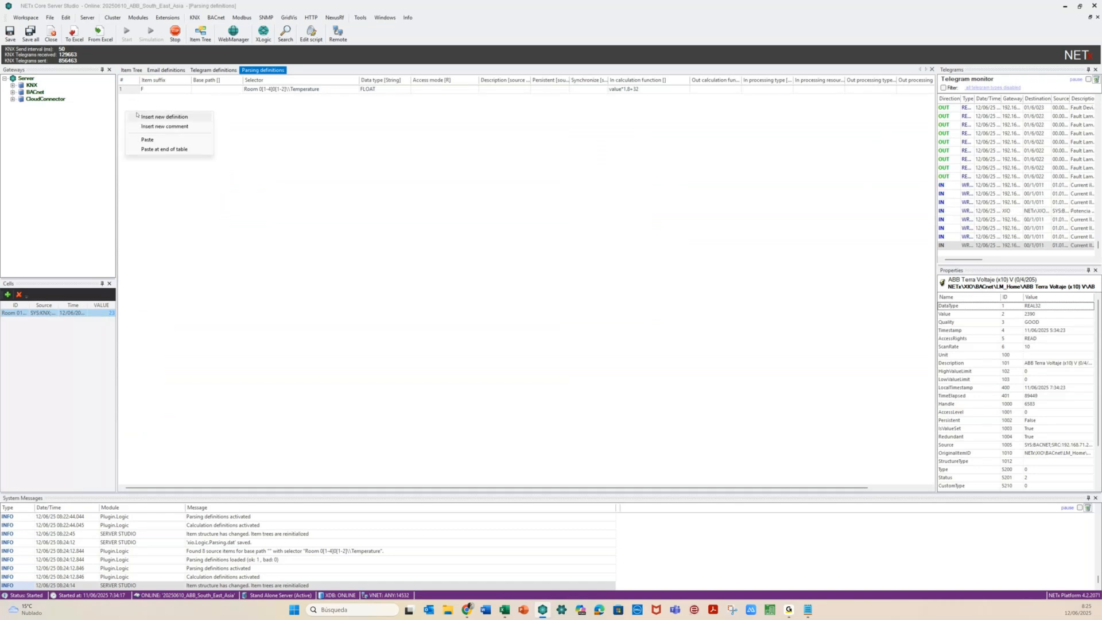
left_click(164, 116)
left_click(159, 99)
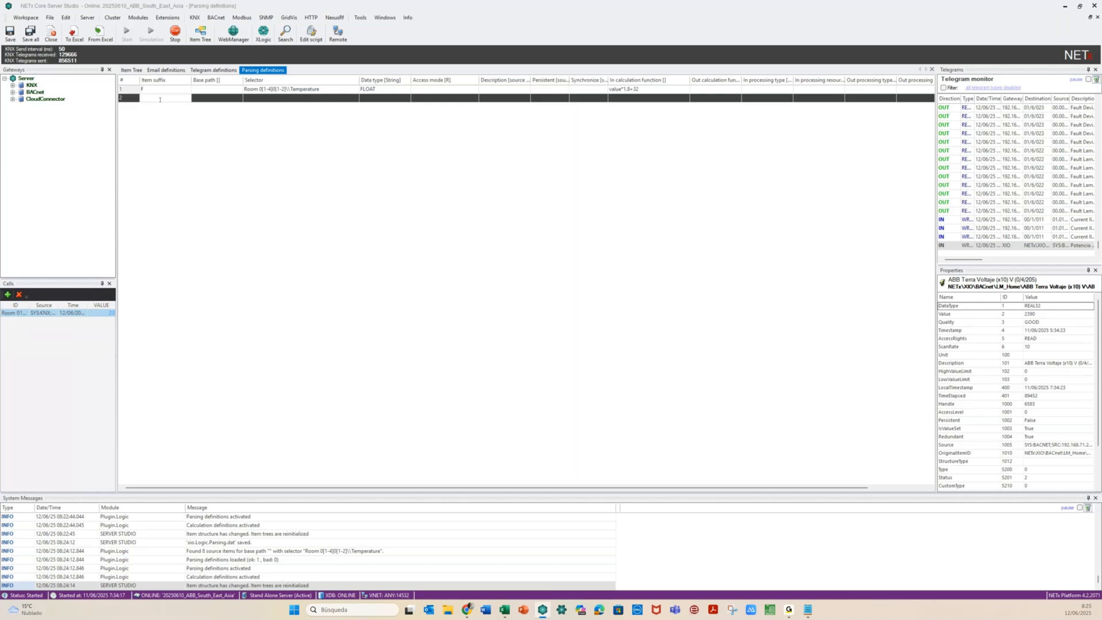
type("OK")
Paste the voltage item path as Selector and set the calculation to value*0.1
left_click(261, 95)
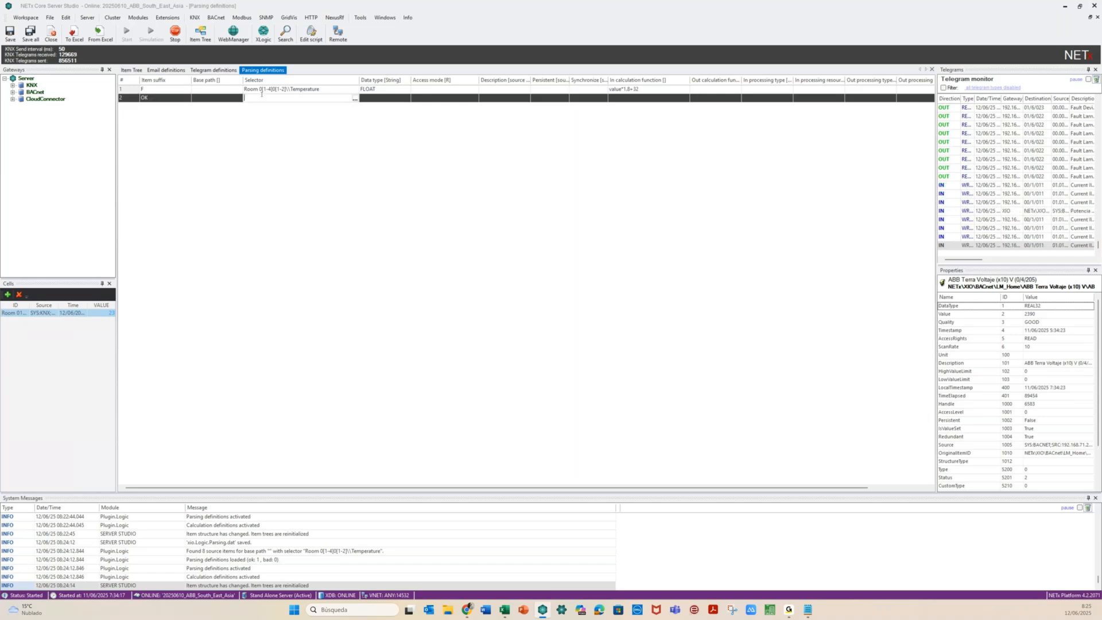
key("ctrl+v")
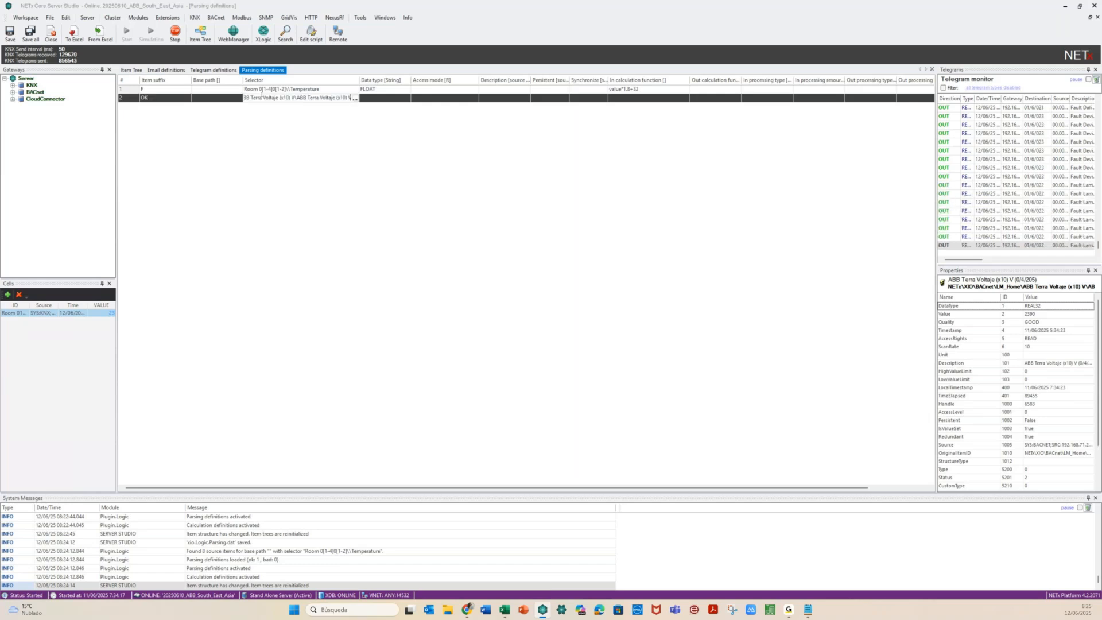
left_click(594, 120)
left_click(621, 99)
type("value")
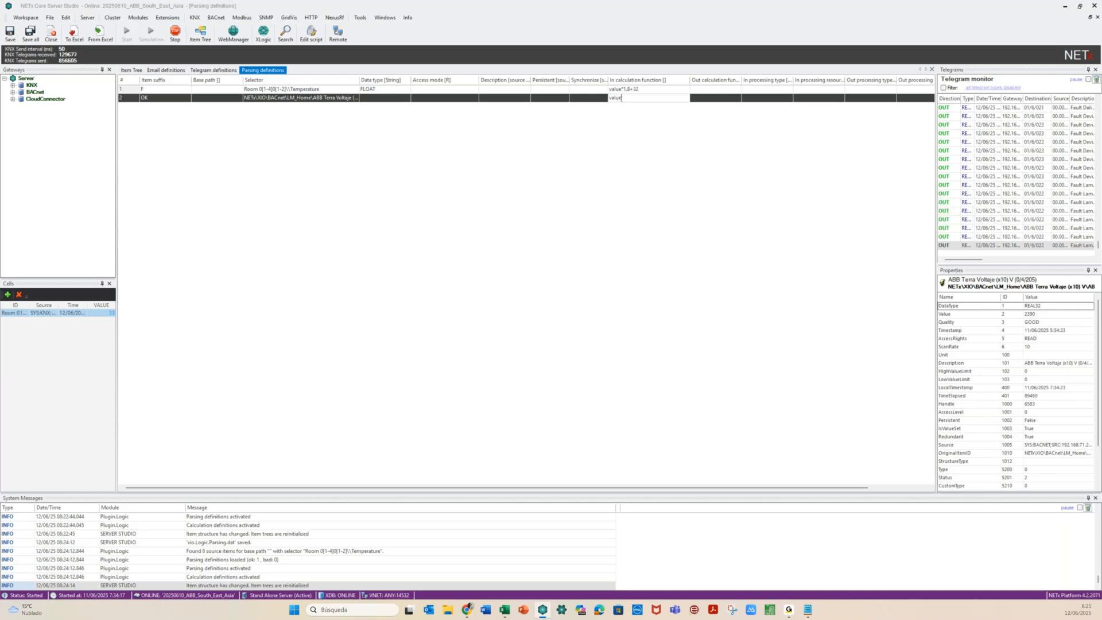
type("*0.1")
key("Return")
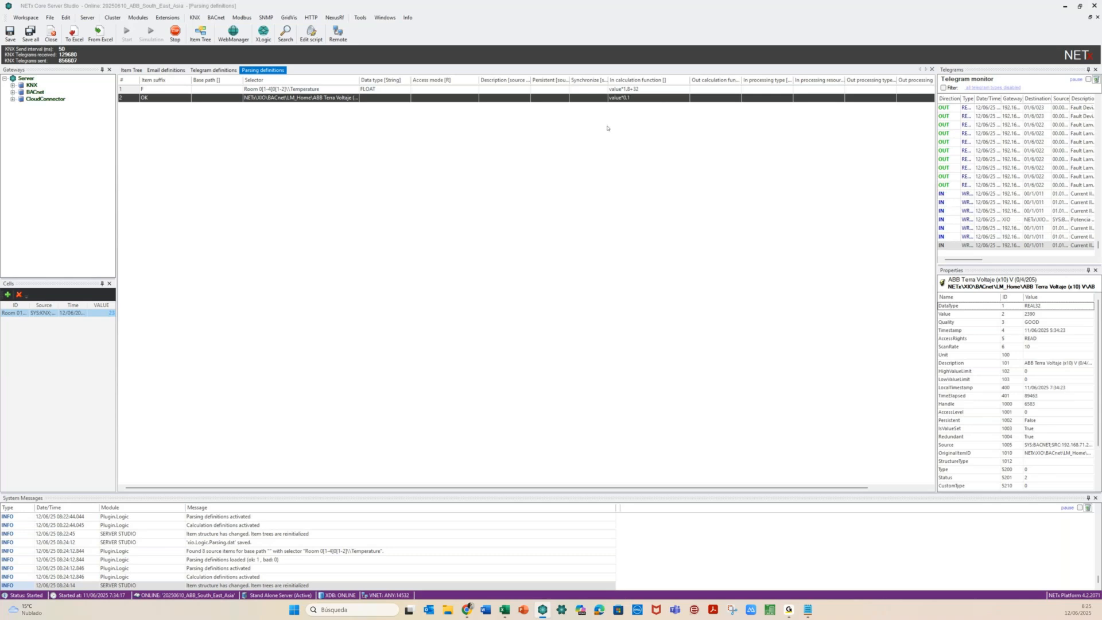
double_click(359, 81)
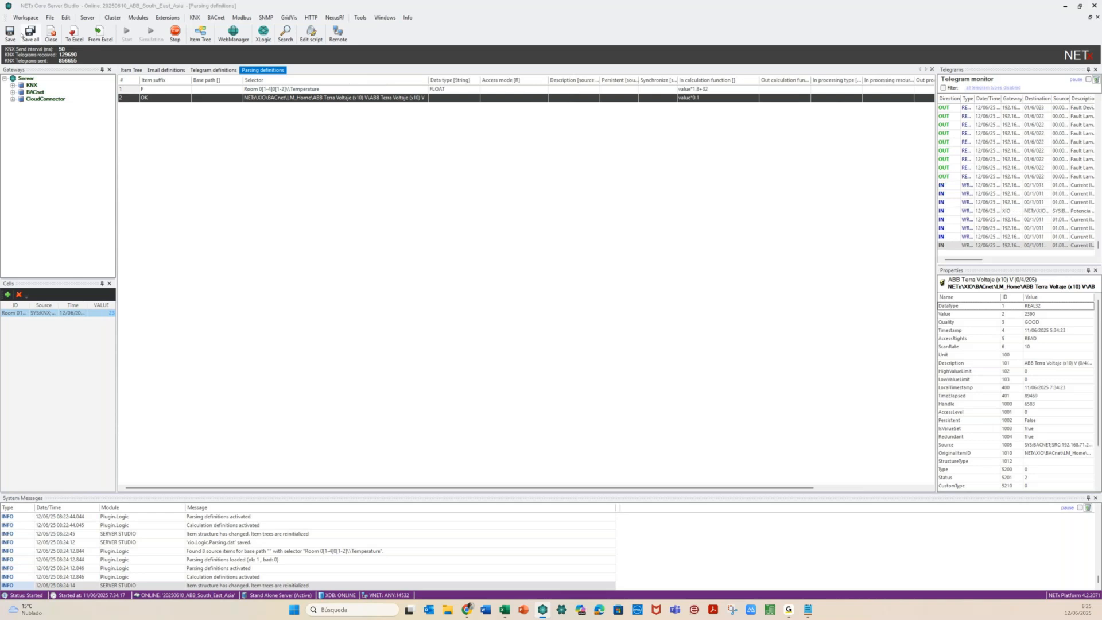
left_click(133, 70)
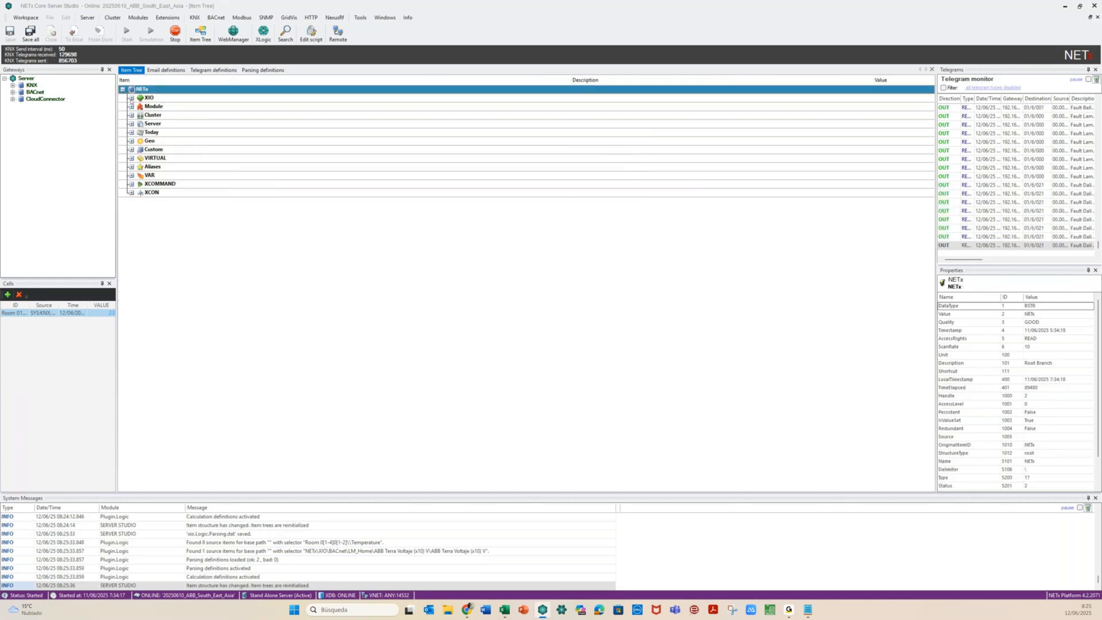
Expand XIO > BACnet > LM_Home to check ABB Terra Voltaje (x10) V.OK reads 239.0
left_click(131, 98)
left_click(140, 115)
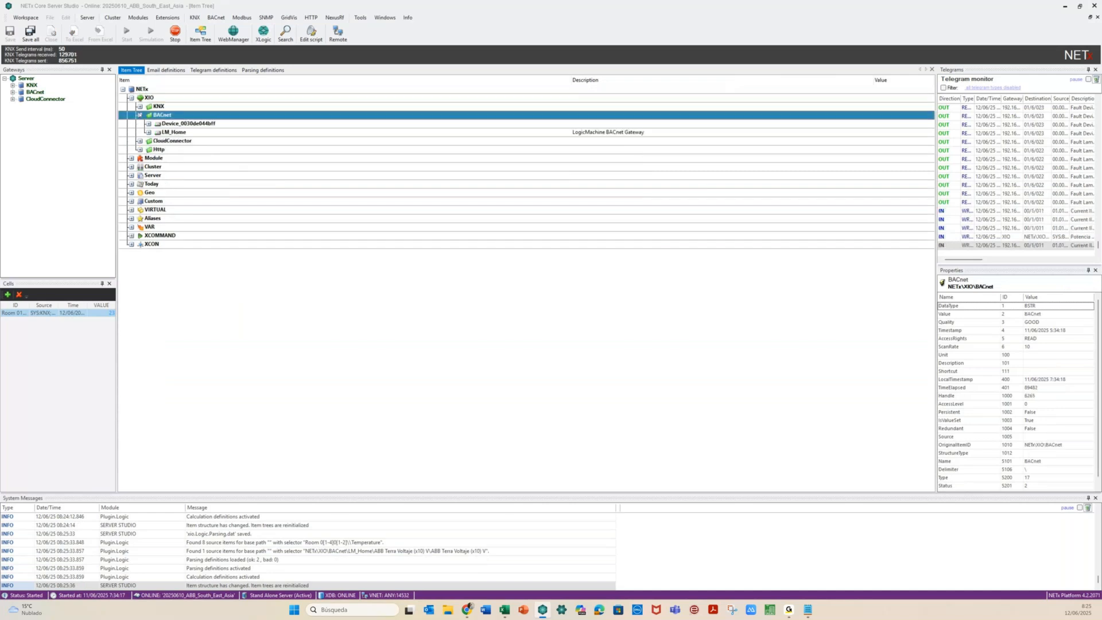
left_click(149, 132)
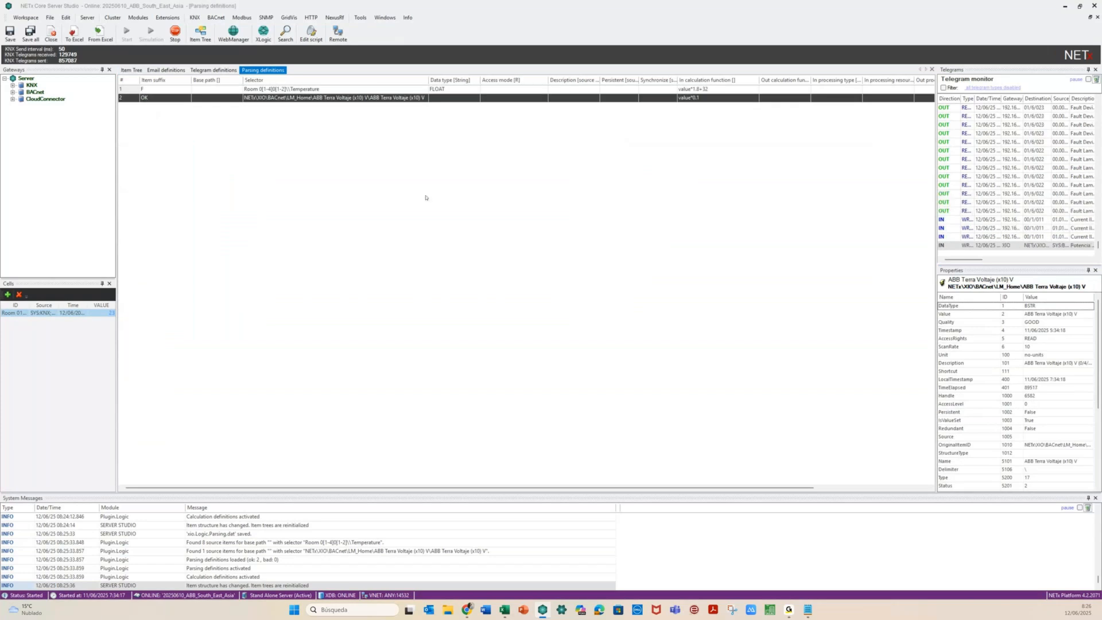
Give the OK definition data type FLOAT and save all configuration changes
left_click(443, 98)
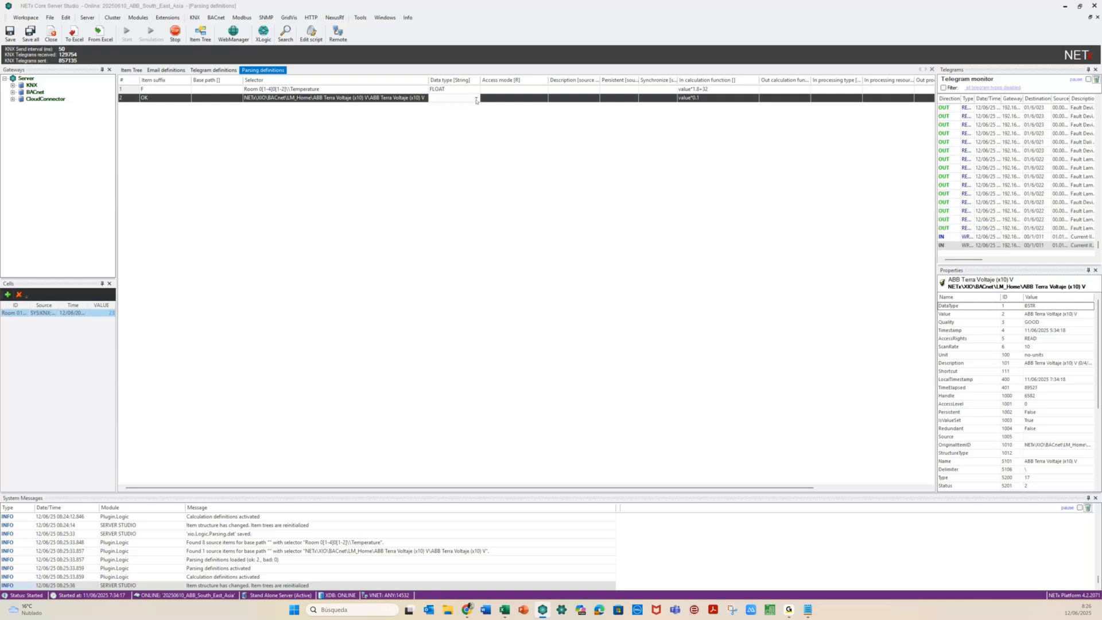
left_click(476, 98)
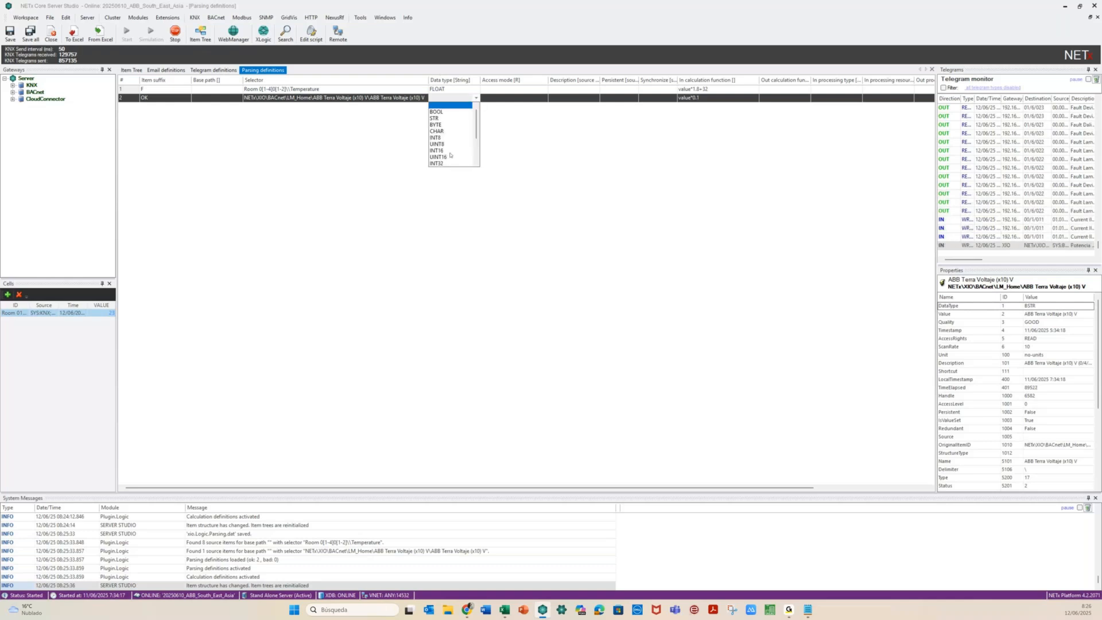
scroll(450, 155, "down", 3)
left_click(442, 145)
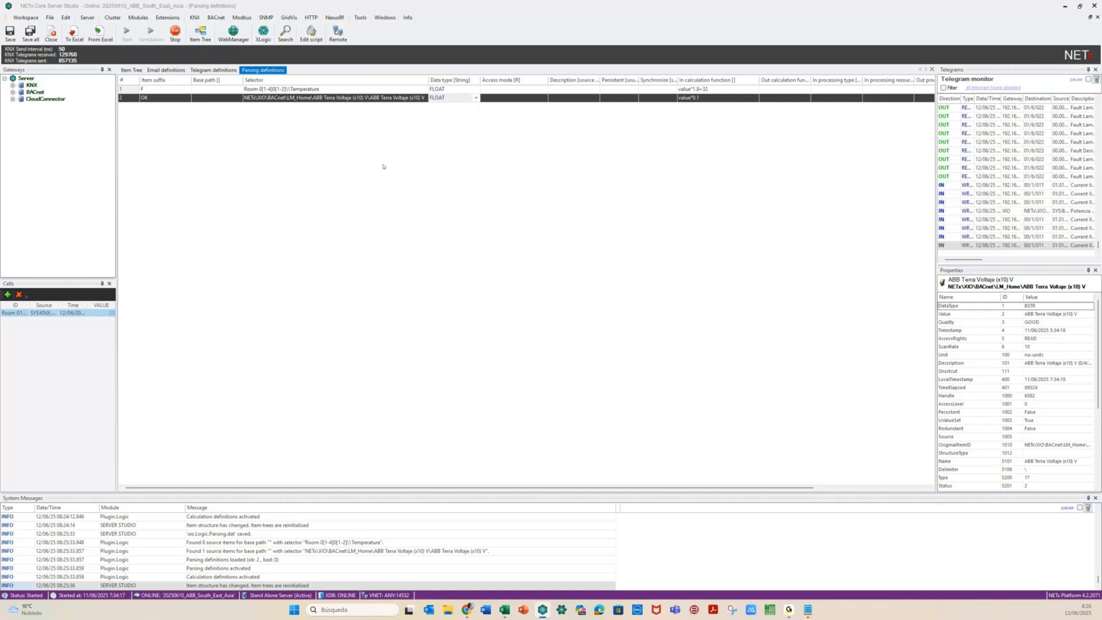
left_click(209, 152)
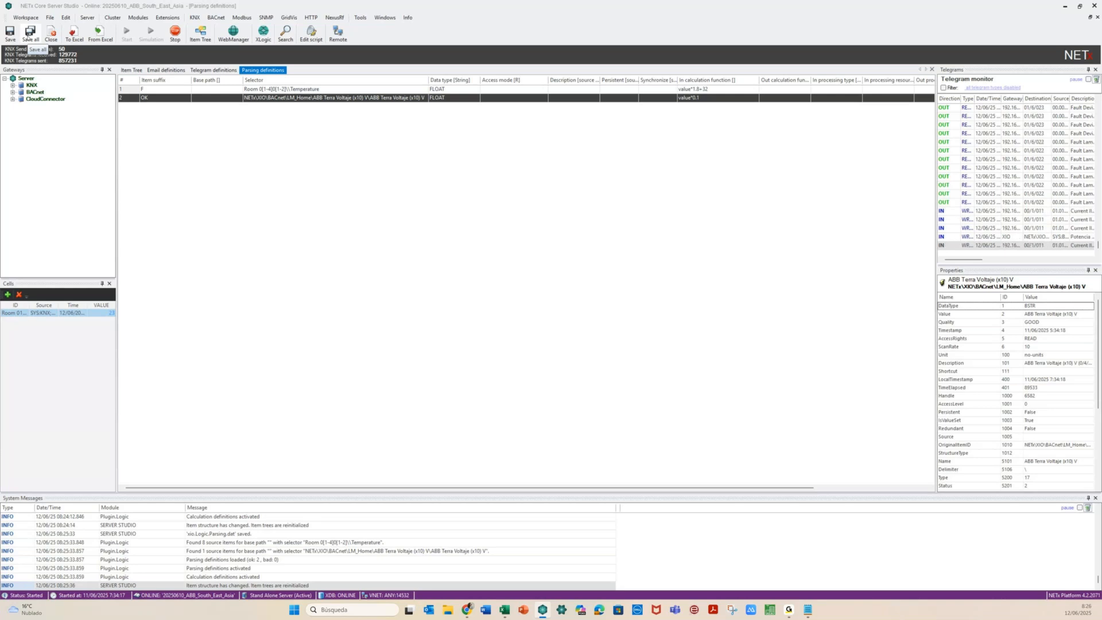
left_click(29, 34)
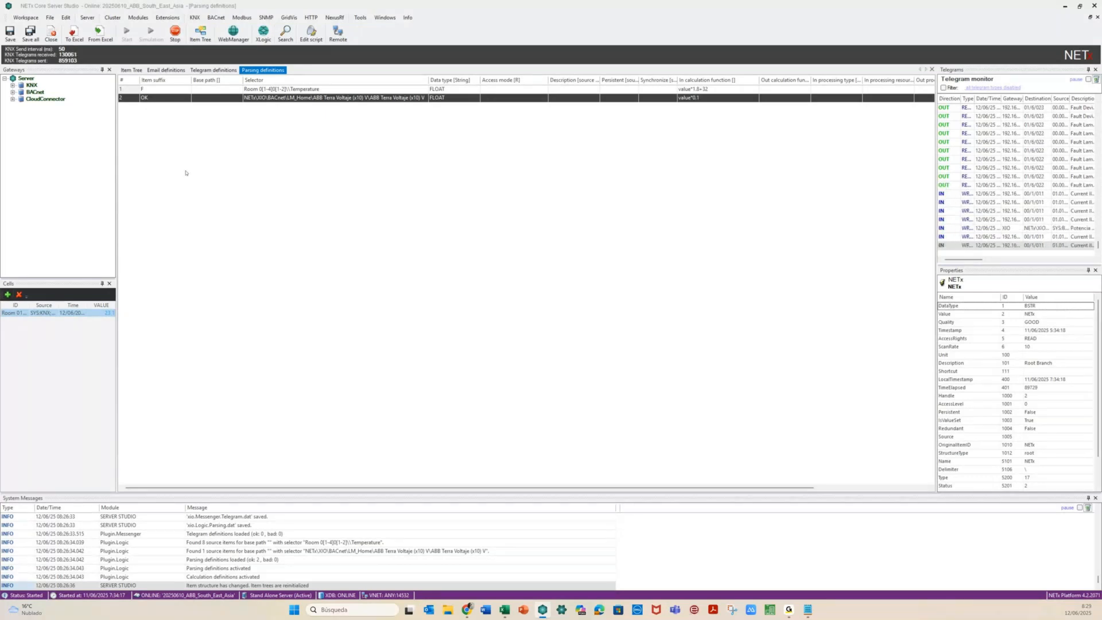
Close the Email, Telegram and Parsing definitions views, leaving only the Item Tree
left_click(164, 70)
left_click(213, 71)
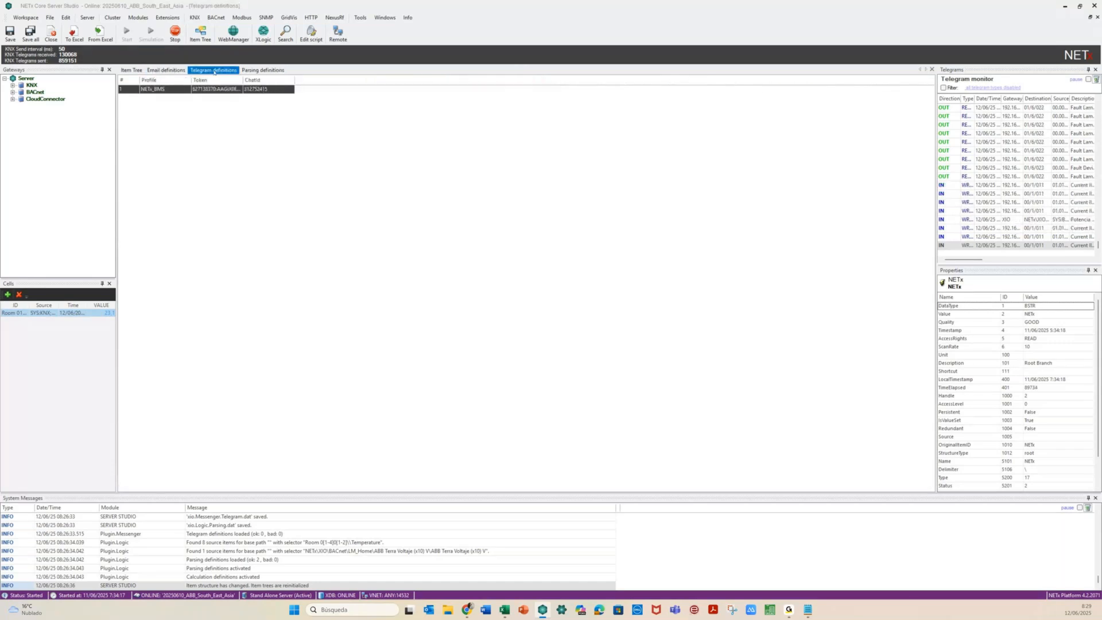
left_click(173, 72)
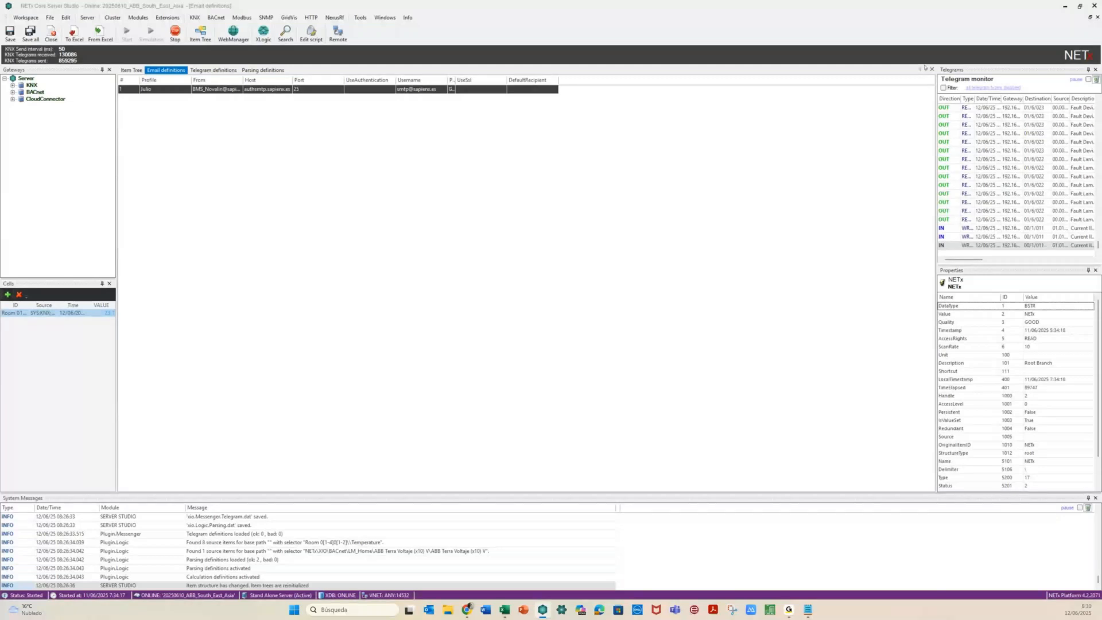
left_click(931, 69)
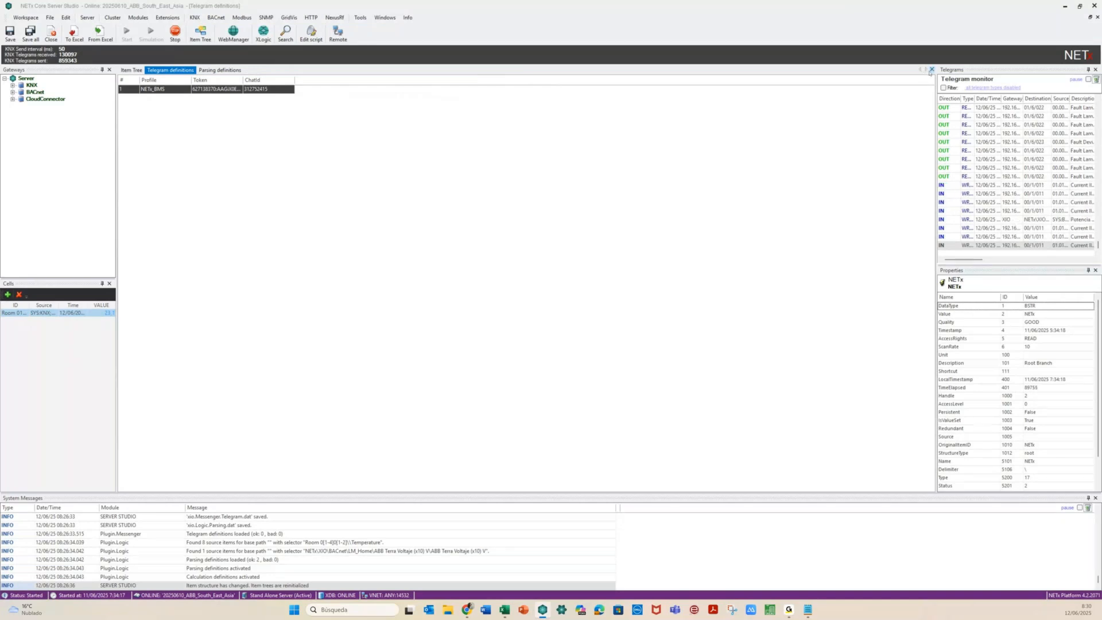
left_click(931, 69)
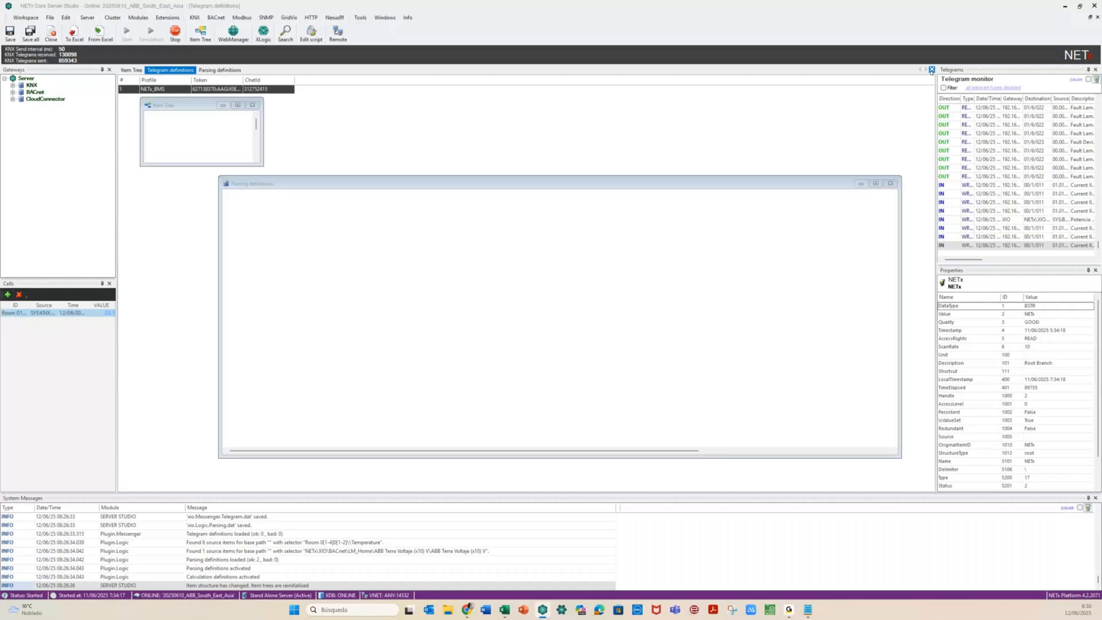
left_click(932, 69)
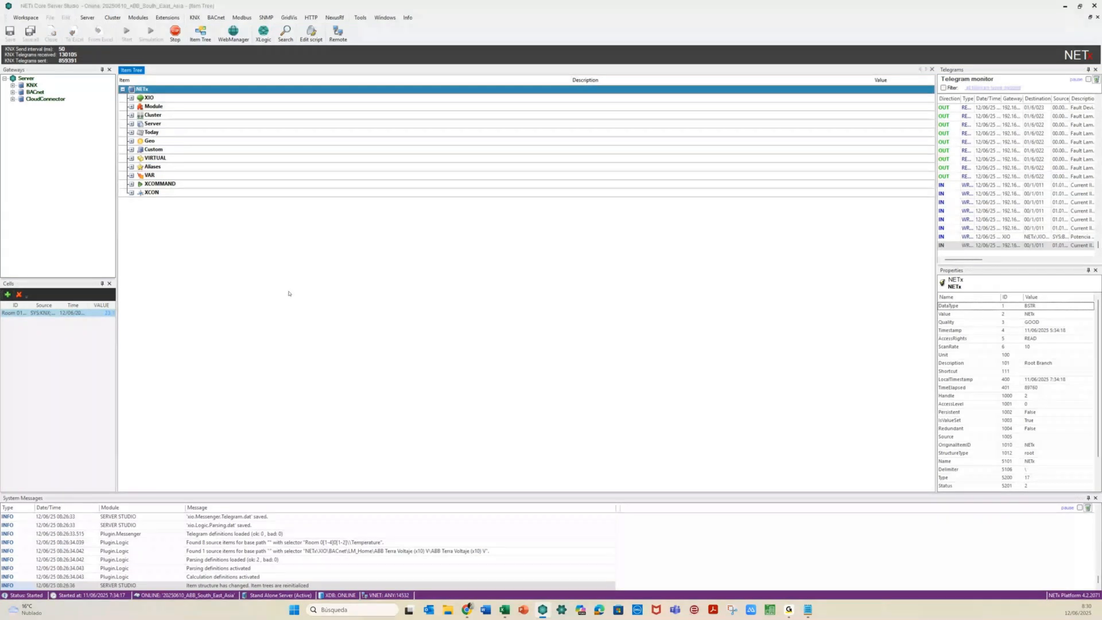
Open nxaDefinitions.lua from the ScriptFiles folder with Edit script
left_click(312, 34)
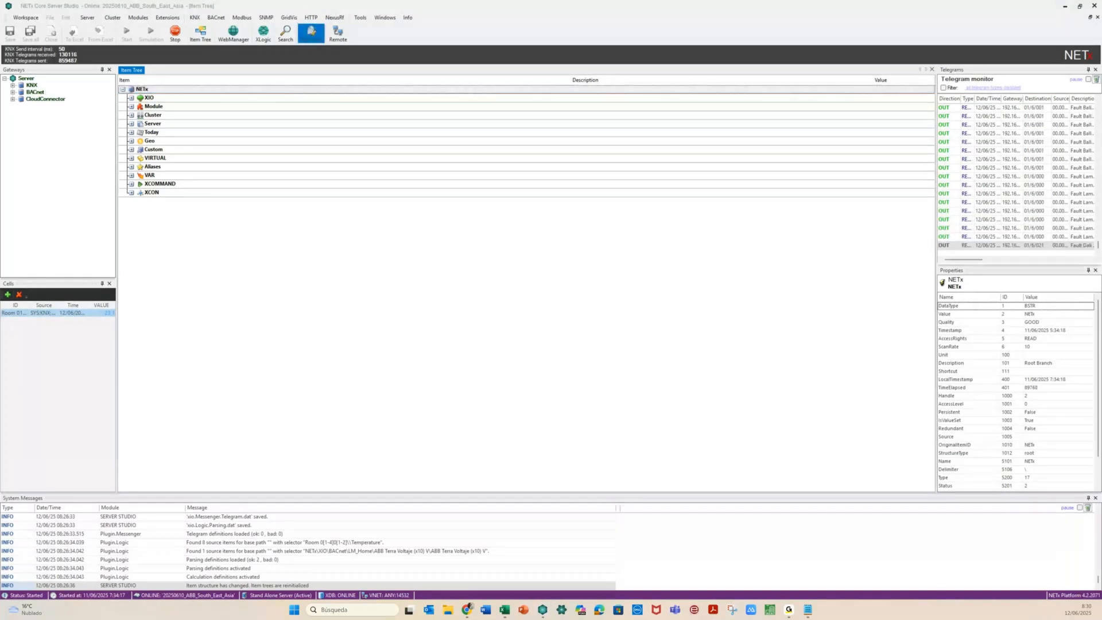
mouse_move(208, 117)
left_mouse_down()
mouse_move(497, 144)
mouse_move(454, 154)
left_mouse_up()
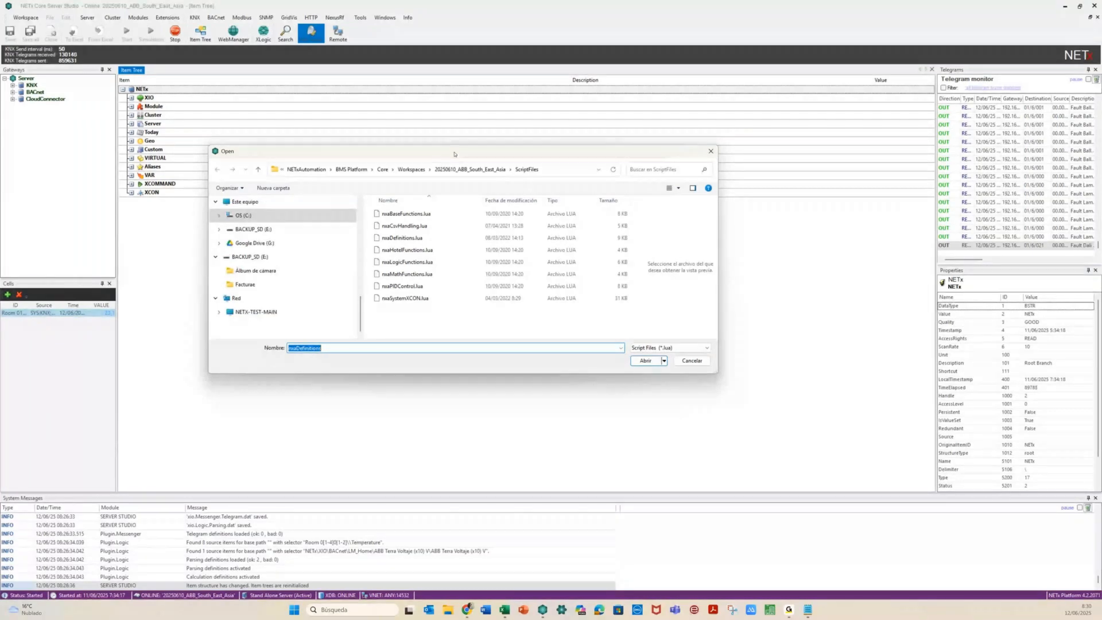
left_click(462, 237)
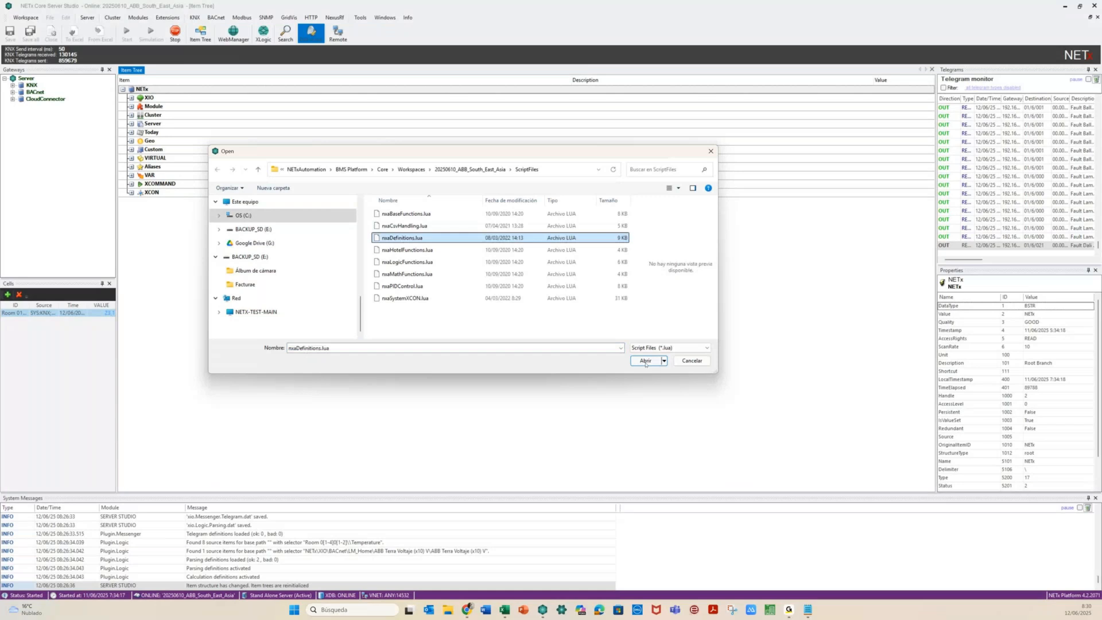
left_click(645, 361)
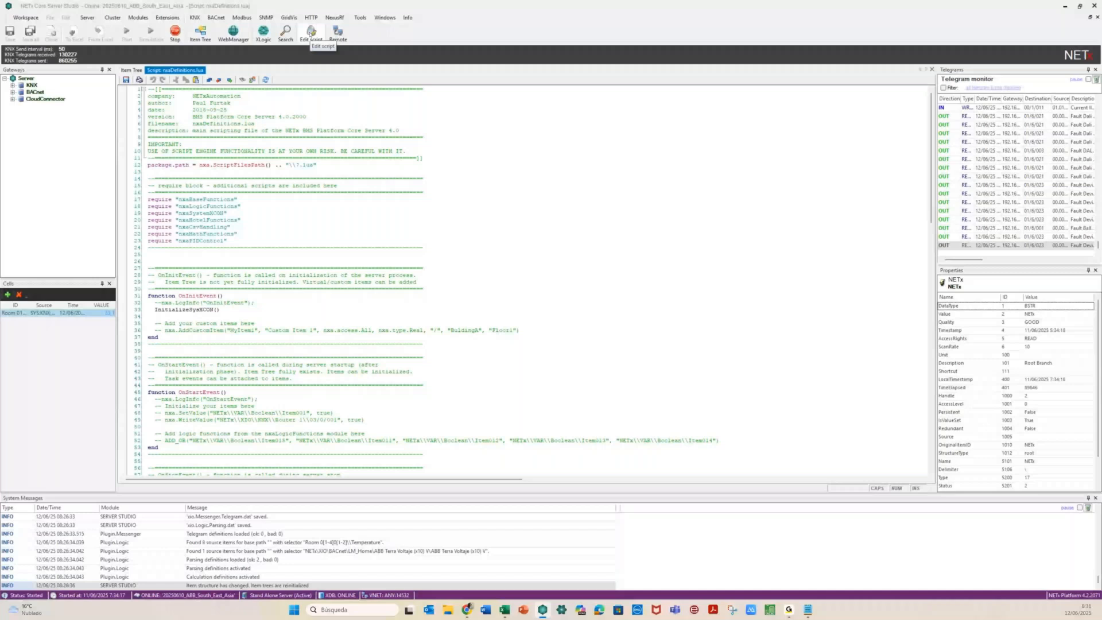
Create and open a new script file named examples.lua
left_click(311, 32)
type("exampl")
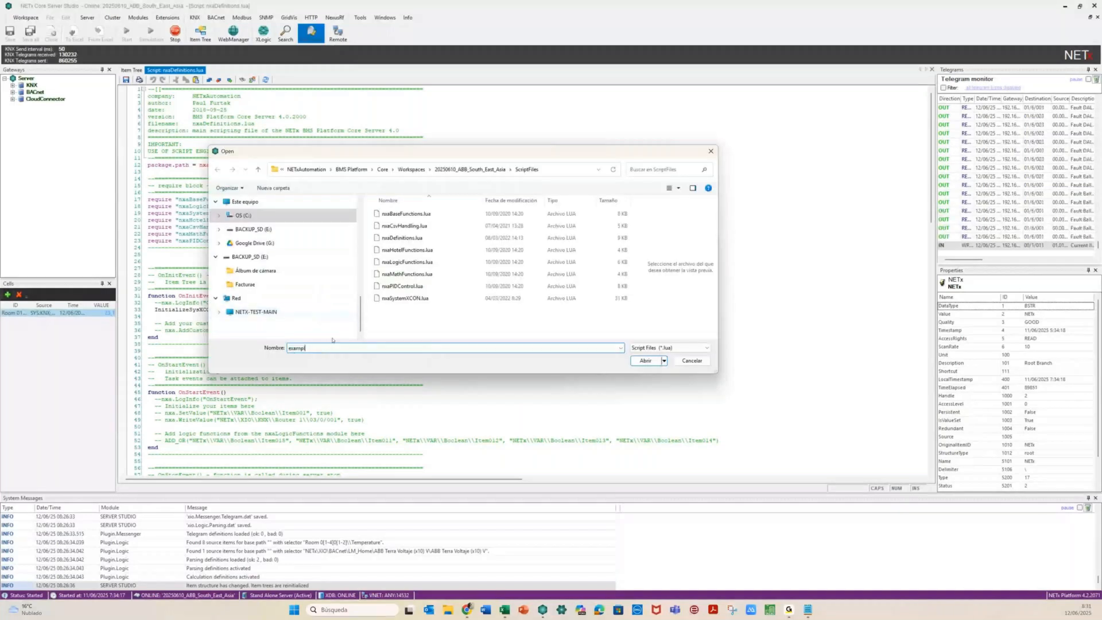
type("es")
left_click(638, 361)
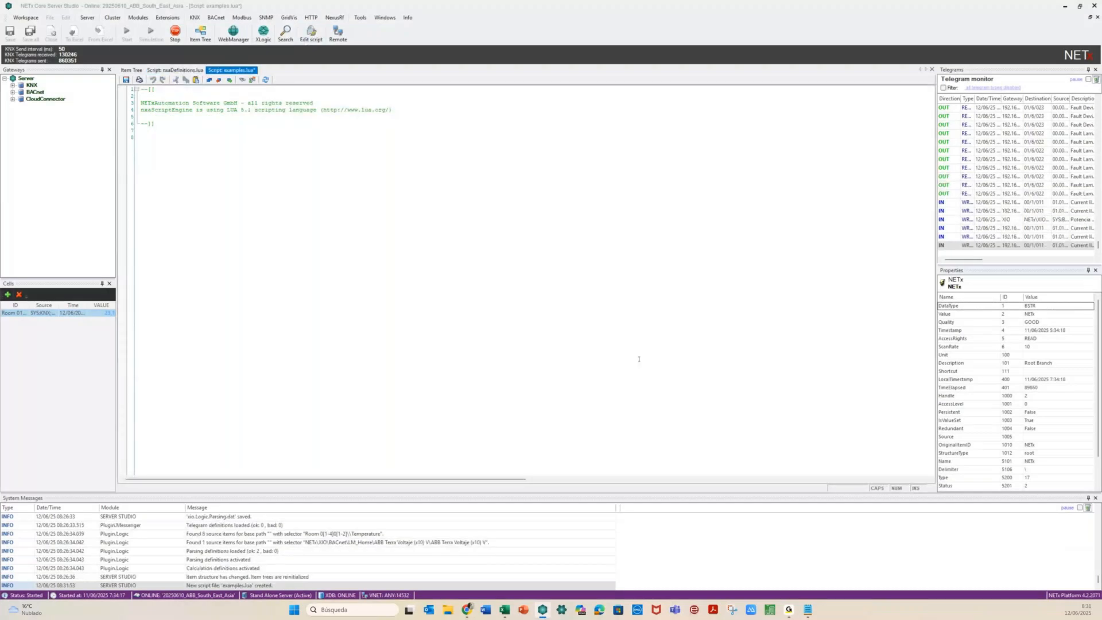
Cancel a second file chooser and return to the nxaDefinitions.lua tab
left_click(310, 33)
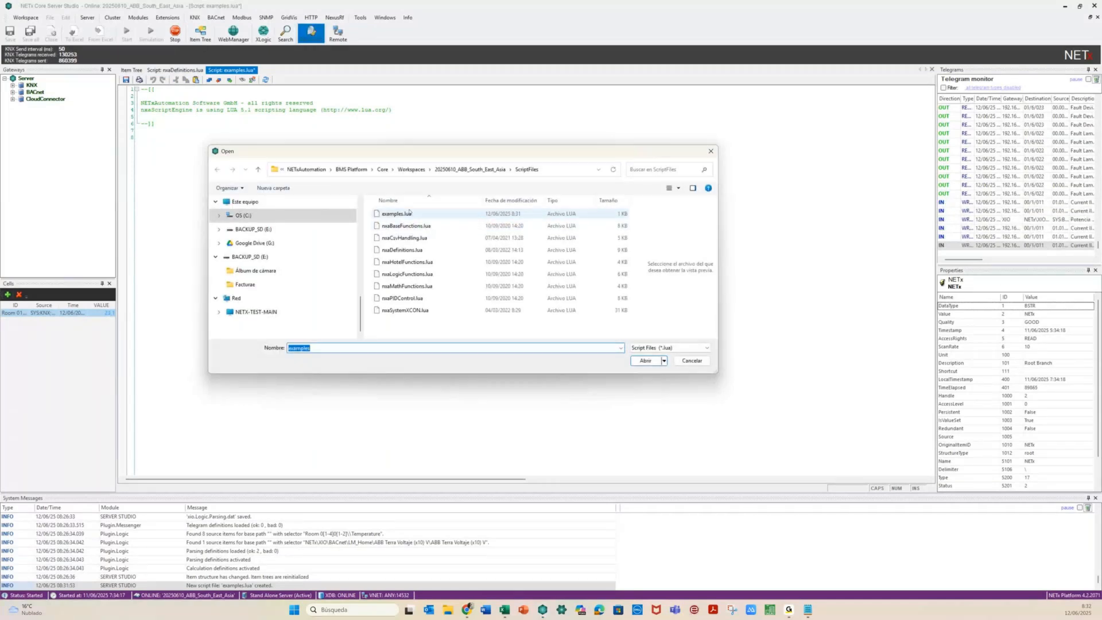
left_click(691, 361)
left_click(174, 160)
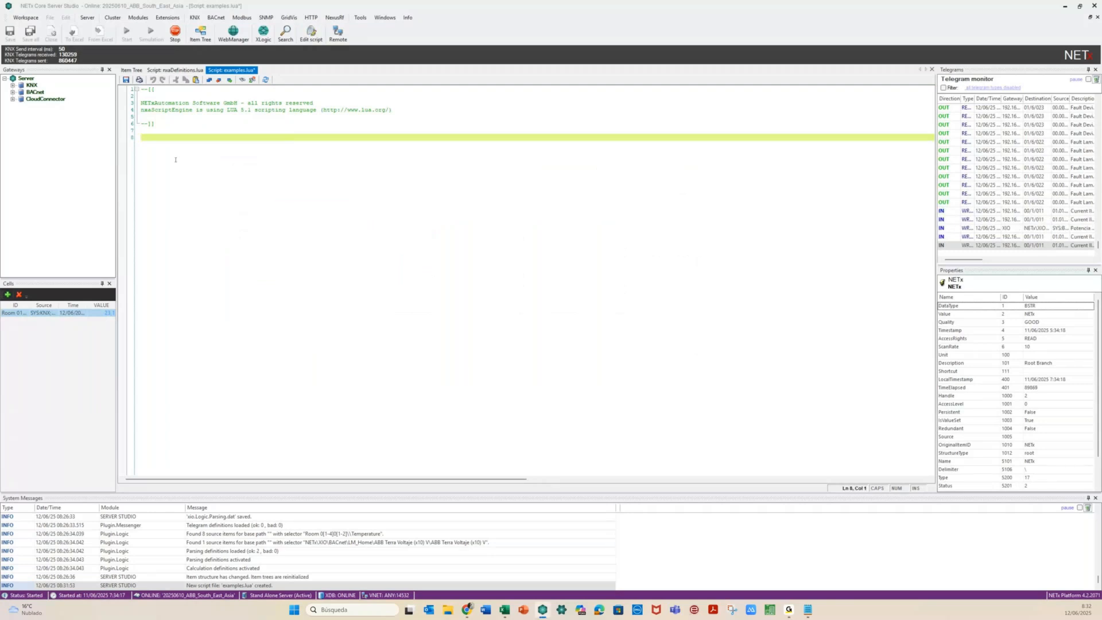
left_click(170, 71)
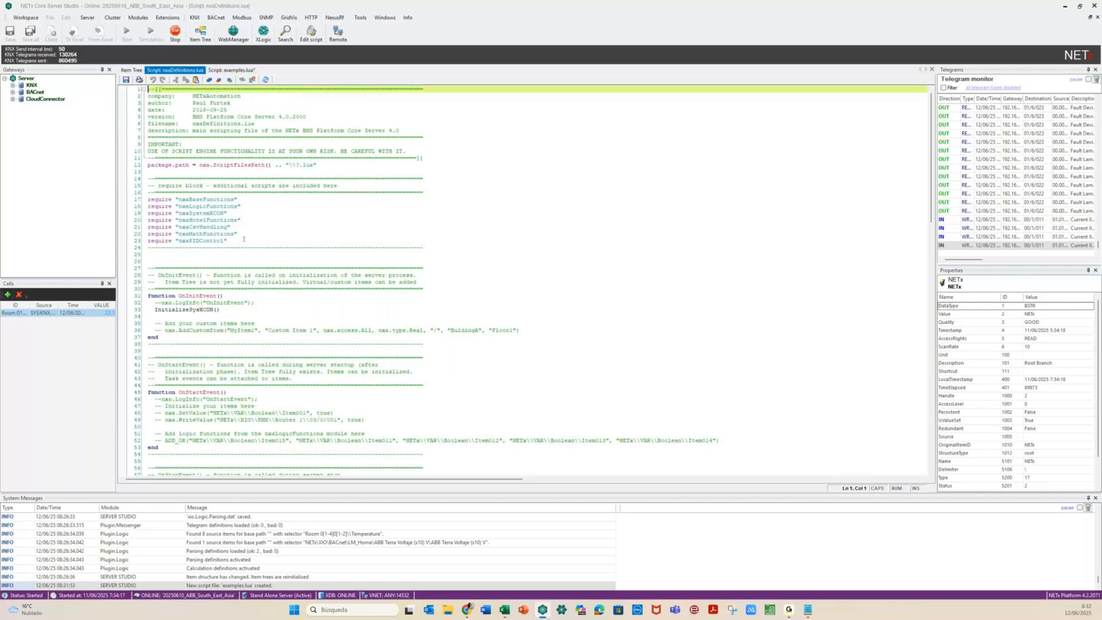
Append require "examples" after the last require line, then move down to OnInitEvent
left_click(244, 239)
key("Return")
type("require")
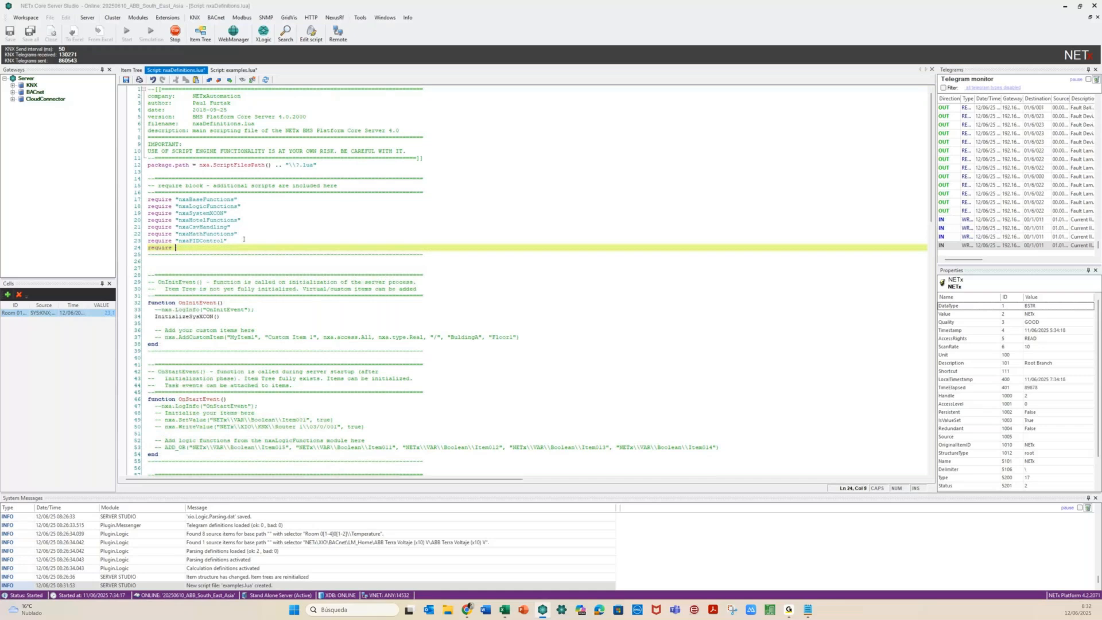
type(" \"examples\"")
left_click(214, 263)
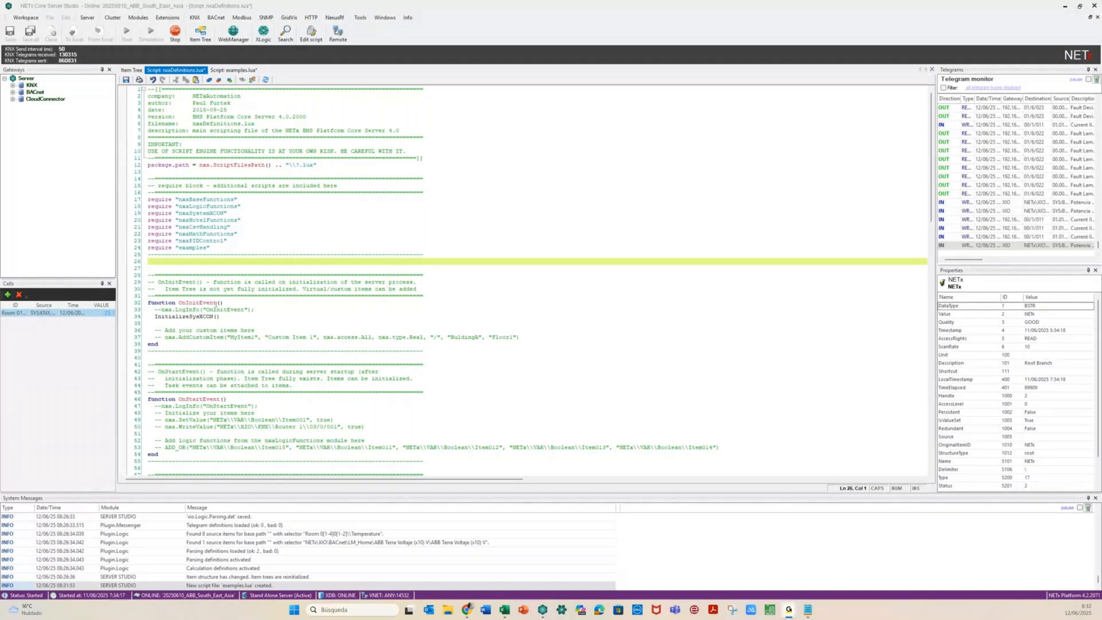
double_click(216, 303)
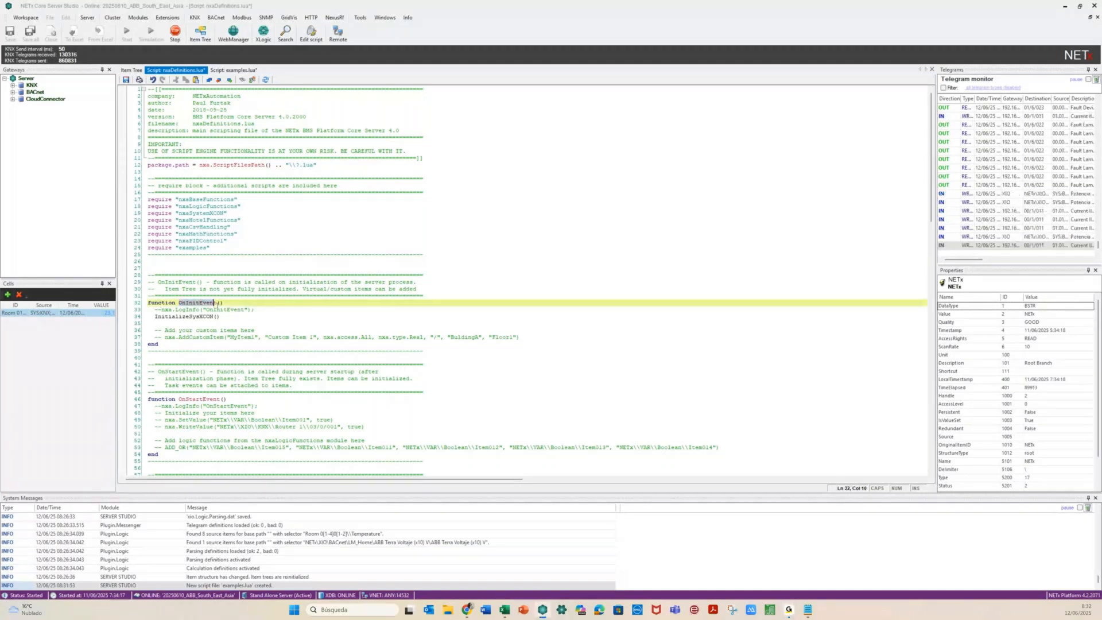
key("Down")
key("Down")
key("Down")
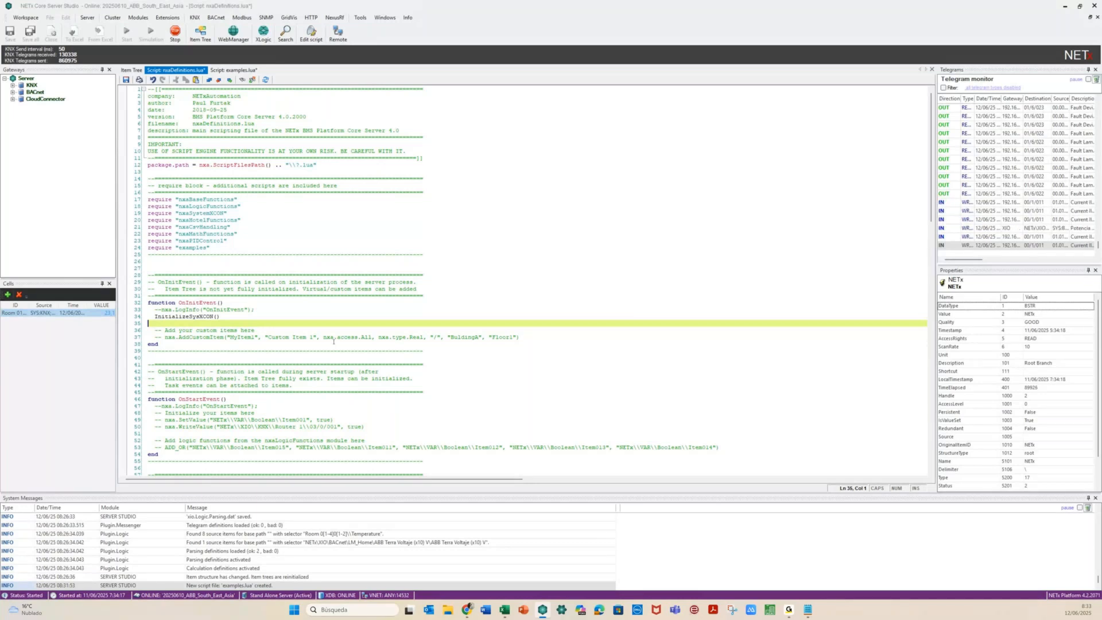
Uncomment the nxa.AddCustomItem line in OnInitEvent and add an empty line below it
left_click(162, 337)
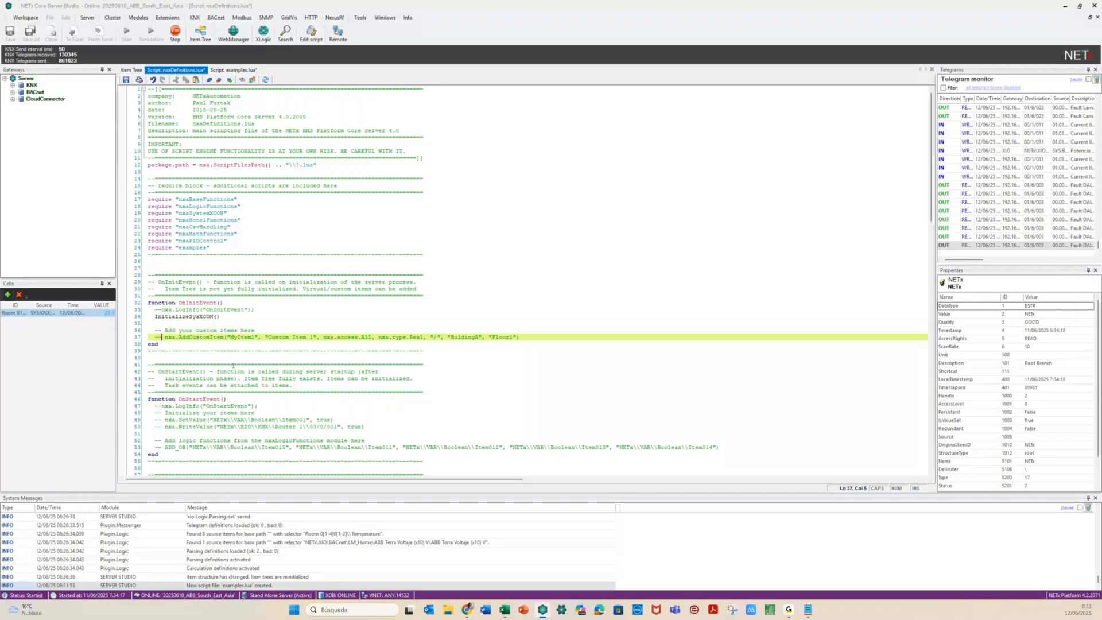
key("Right")
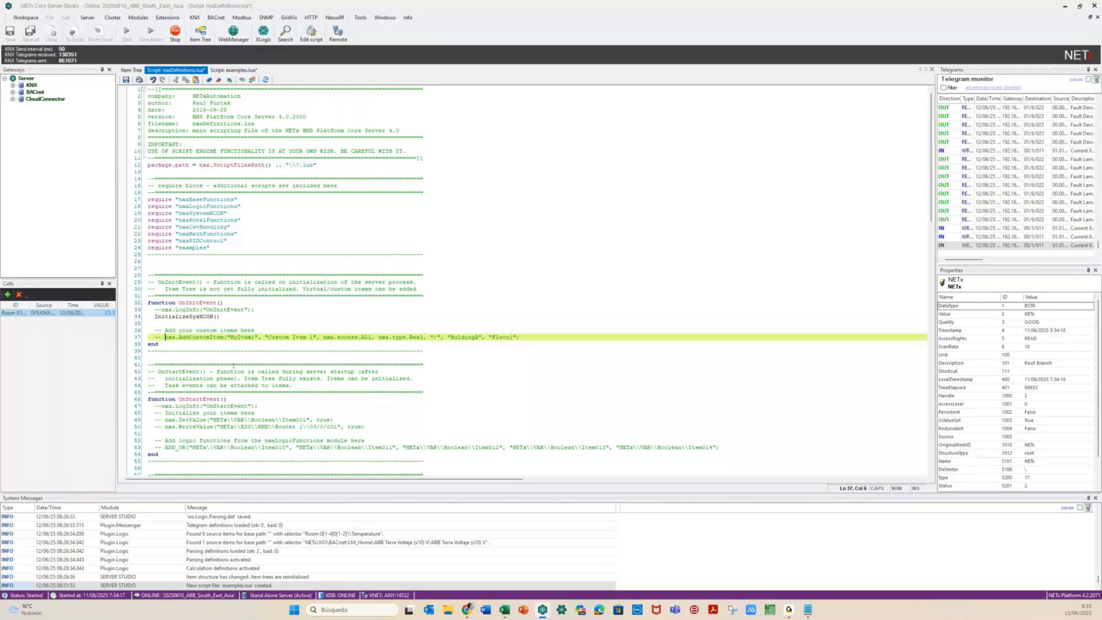
key("BackSpace")
key("BackSpace")
key("BackSpace")
key("BackSpace")
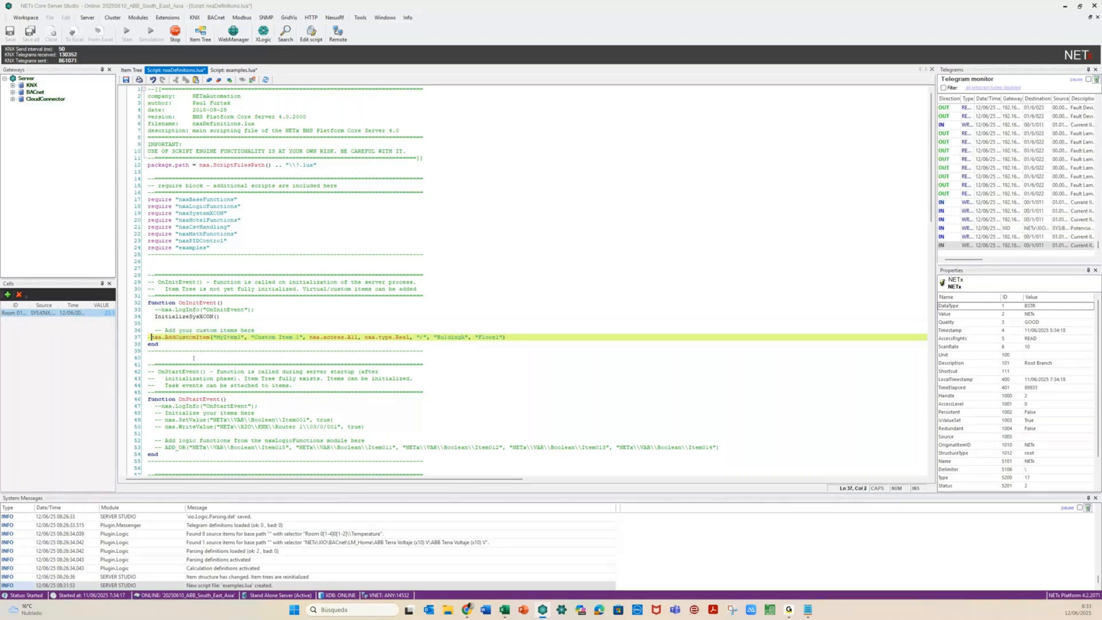
key("BackSpace")
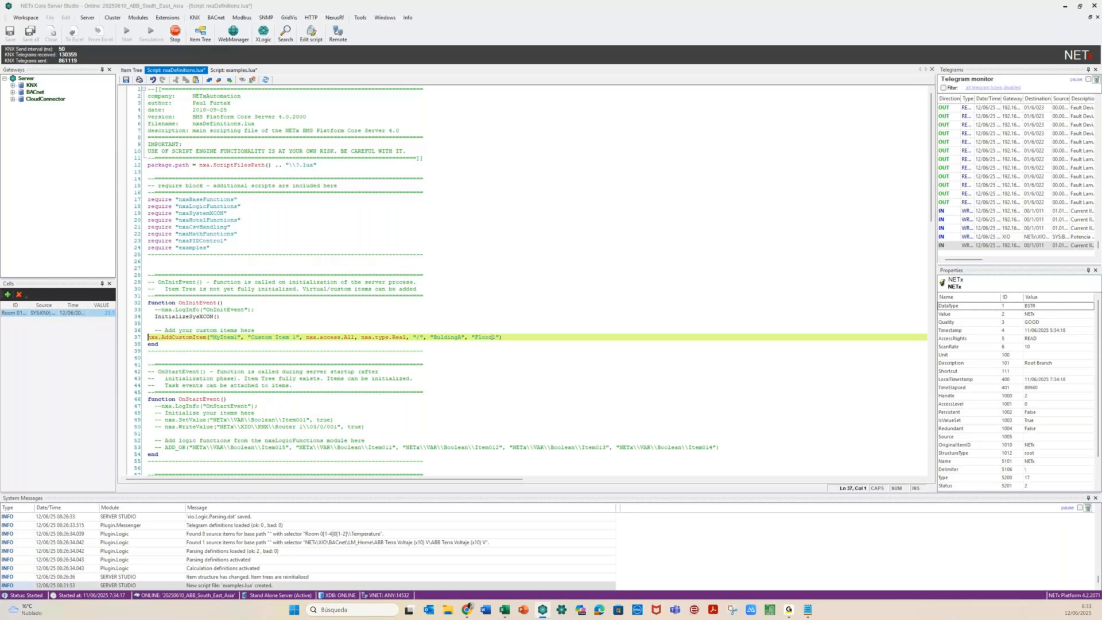
left_click(517, 336)
key("Return")
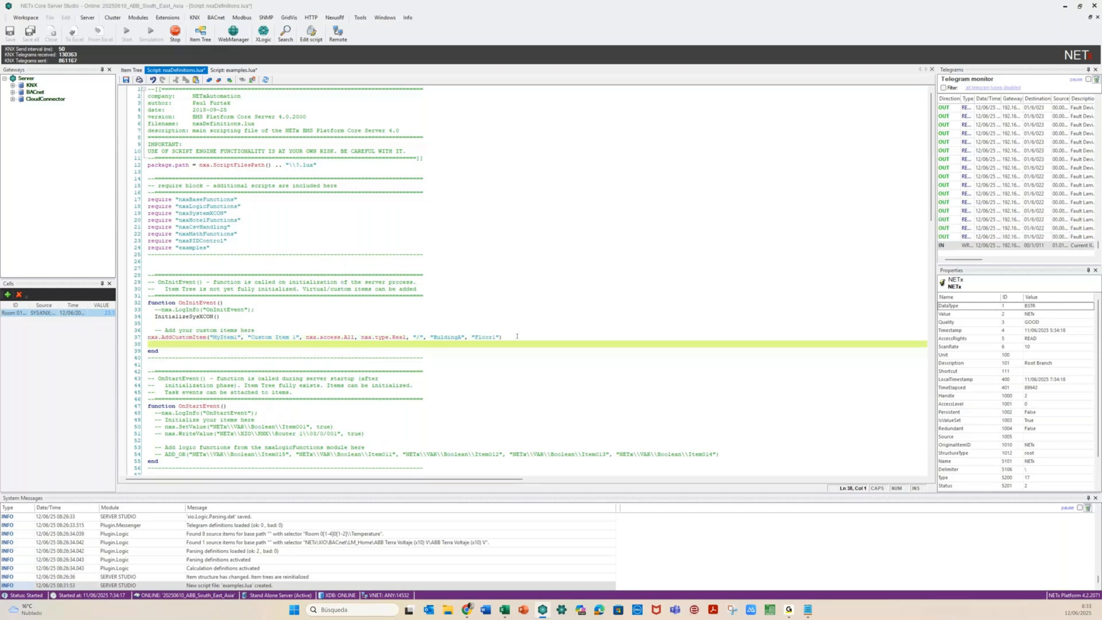
left_click(516, 336)
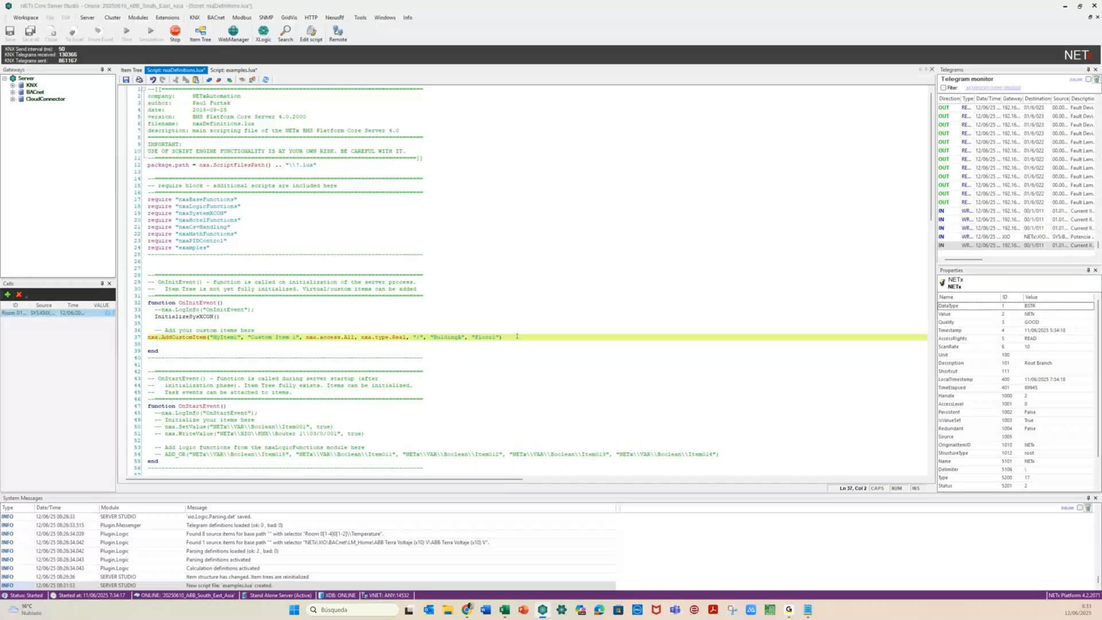
key("Left")
key("shift+Right")
key("shift+Right")
key("shift+Right")
key("shift+Right")
key("shift+Right")
key("shift+Right")
key("shift+Right")
key("shift+Right")
key("shift+Right")
key("shift+Right")
key("shift+Right")
key("shift+Right")
key("shift+Right")
key("shift+Right")
key("shift+Right")
key("shift+Right")
key("shift+Right")
key("Down")
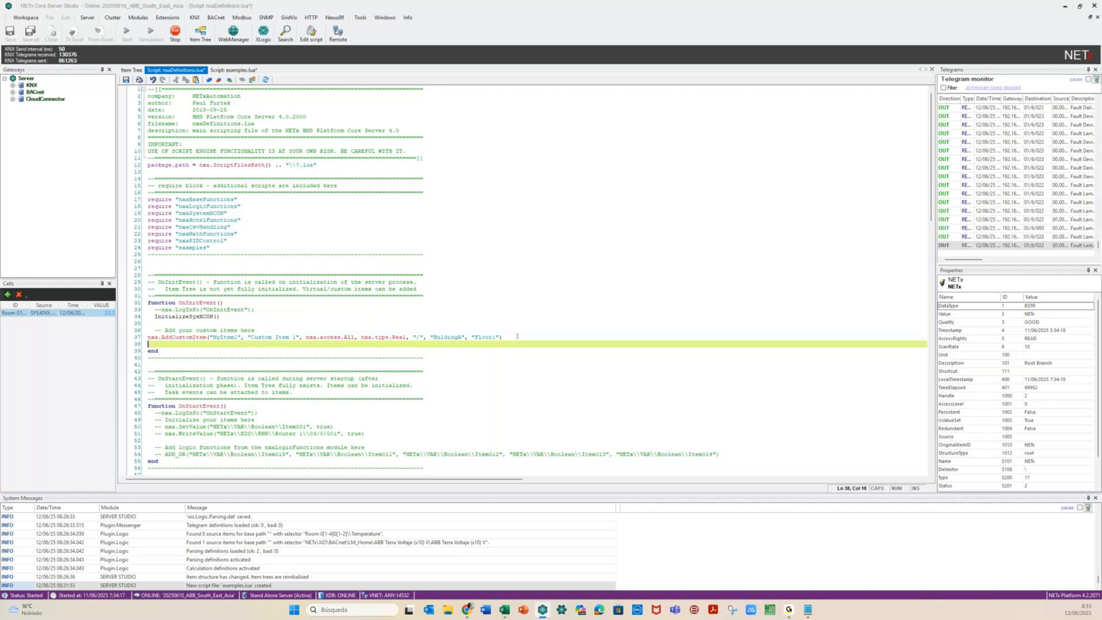
key("Up")
key("Down")
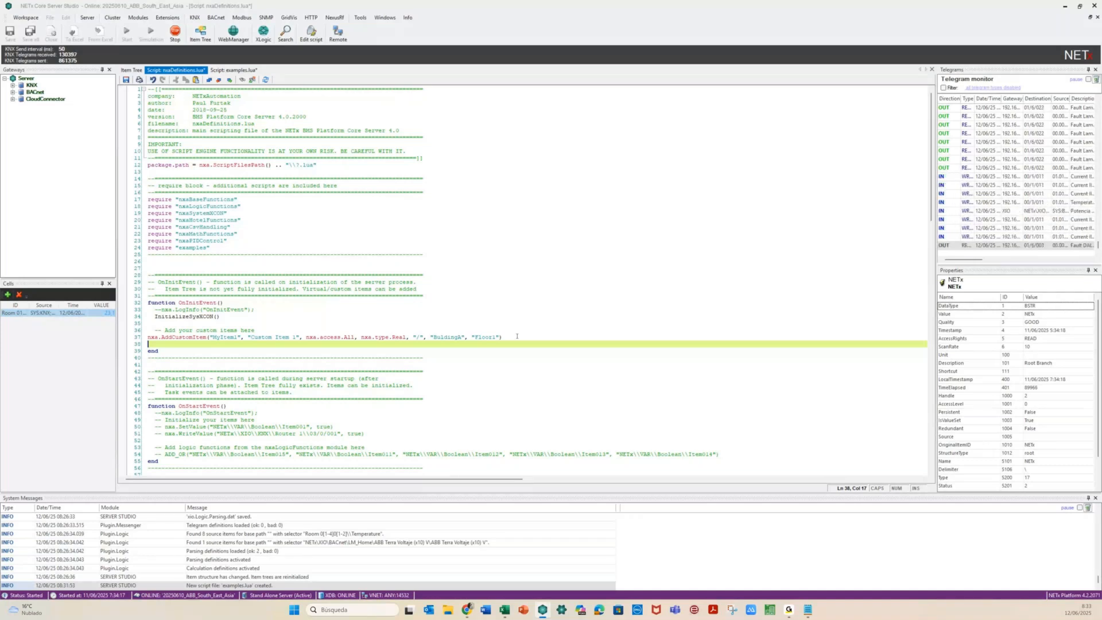
Browse the code completion suggestions and type nxa on the new line
key("ctrl+space")
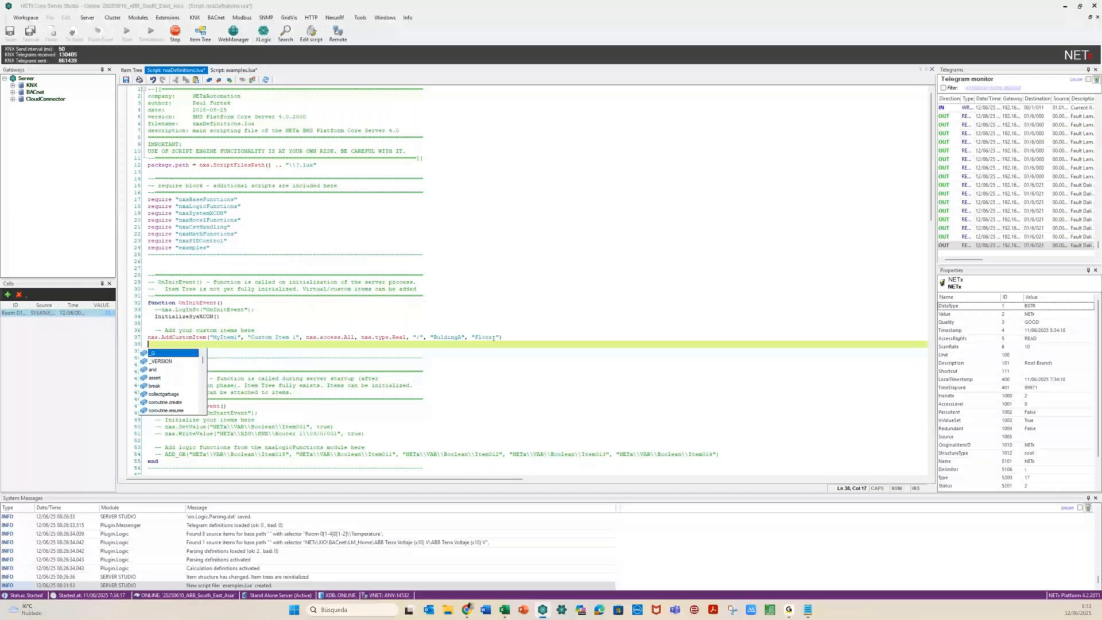
scroll(203, 364, "down", 1)
left_click_drag(202, 364, 206, 374)
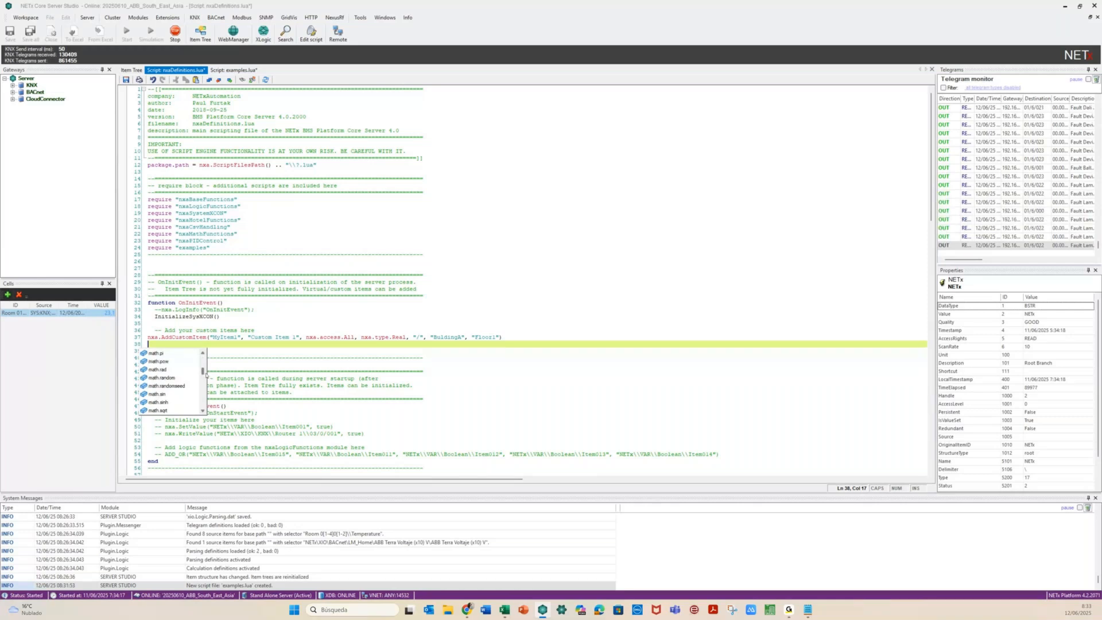
type("nxa")
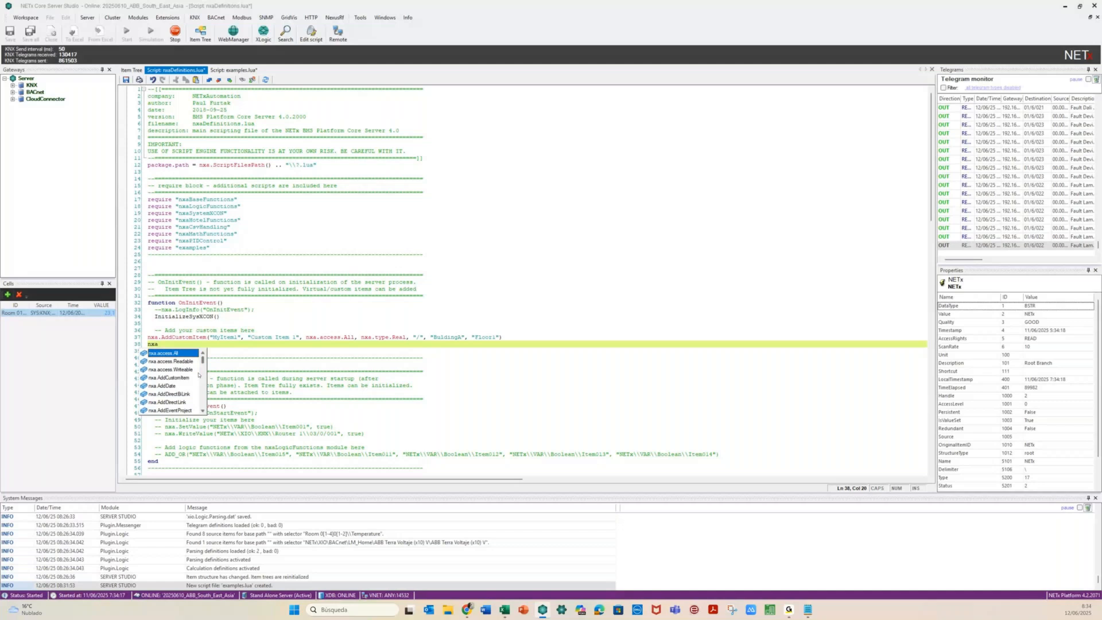
left_click_drag(204, 361, 207, 399)
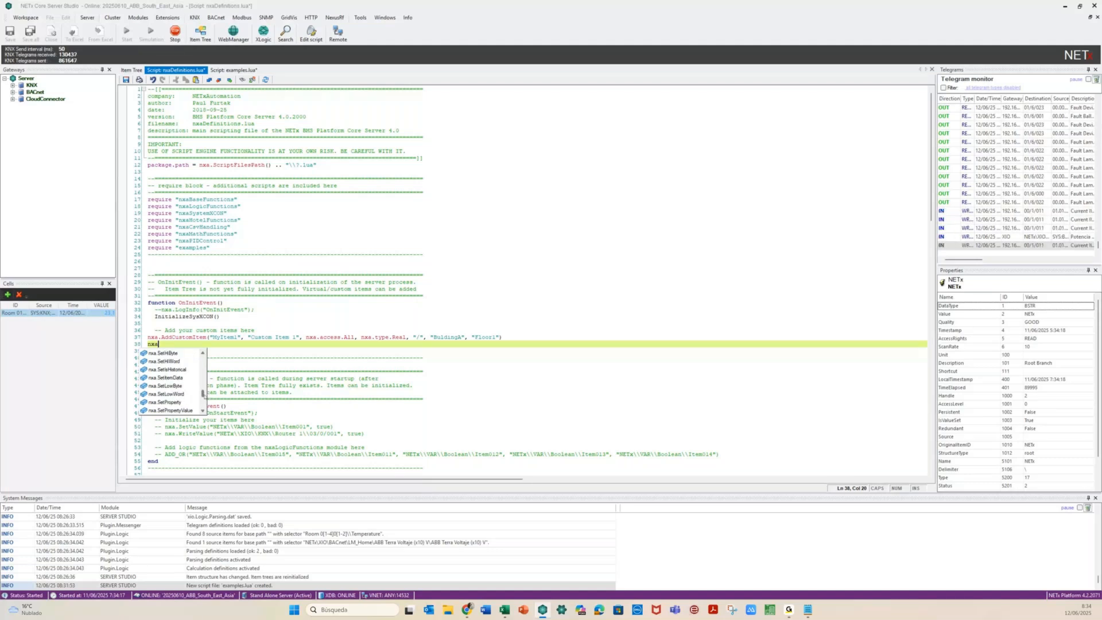
left_click_drag(203, 394, 171, 341)
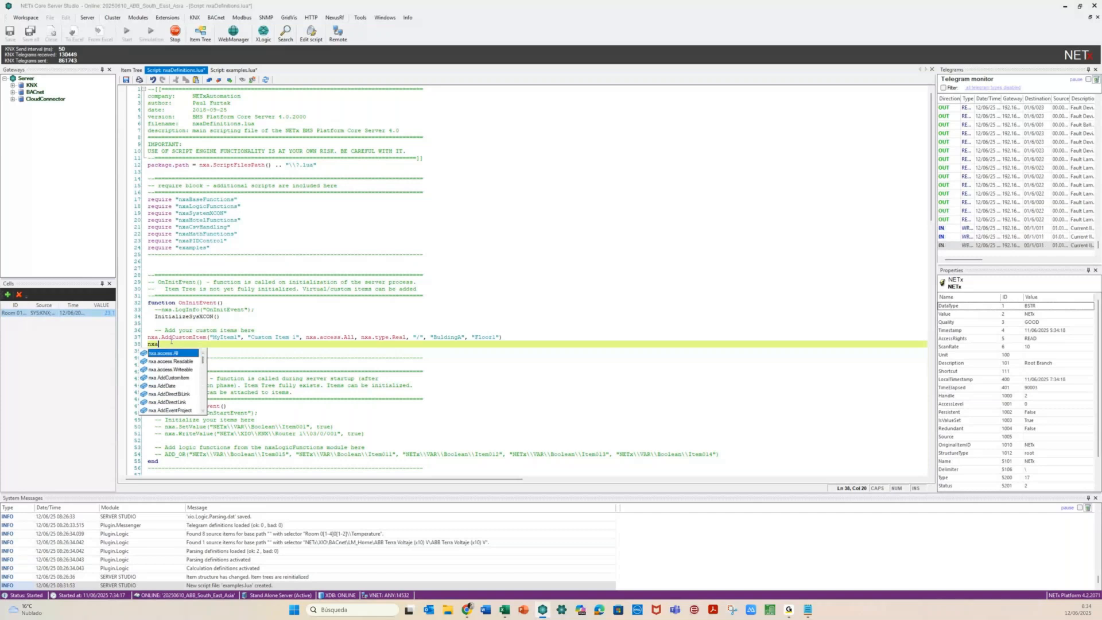
Dismiss the suggestions, delete the stray nxa line and select the AddCustomItem line
key("Escape")
key("BackSpace")
key("BackSpace")
key("BackSpace")
key("BackSpace")
key("Up")
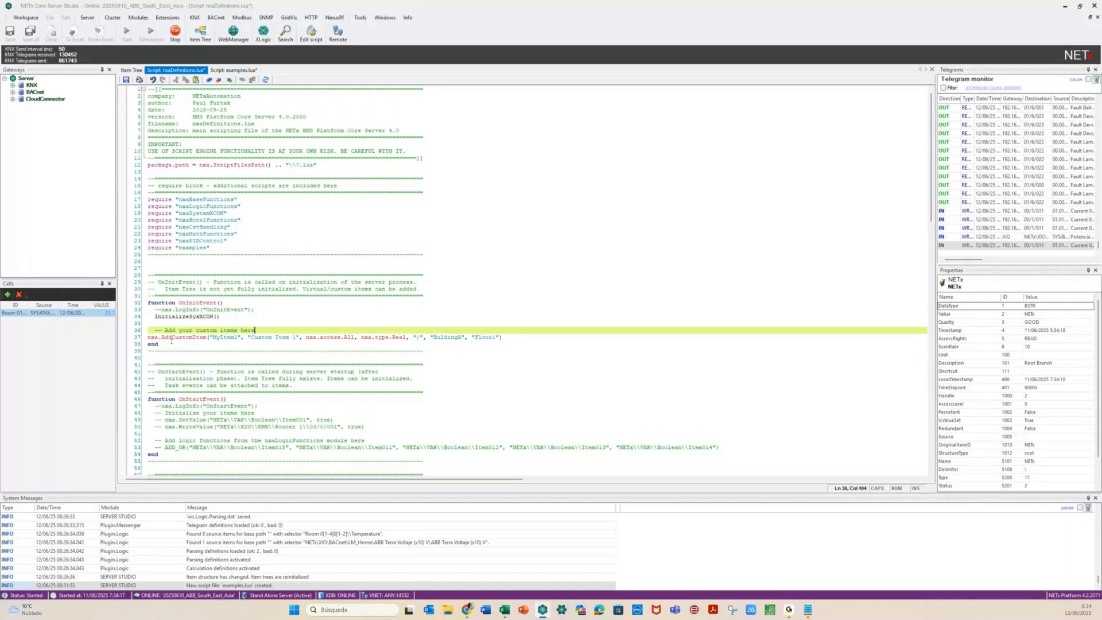
key("Right")
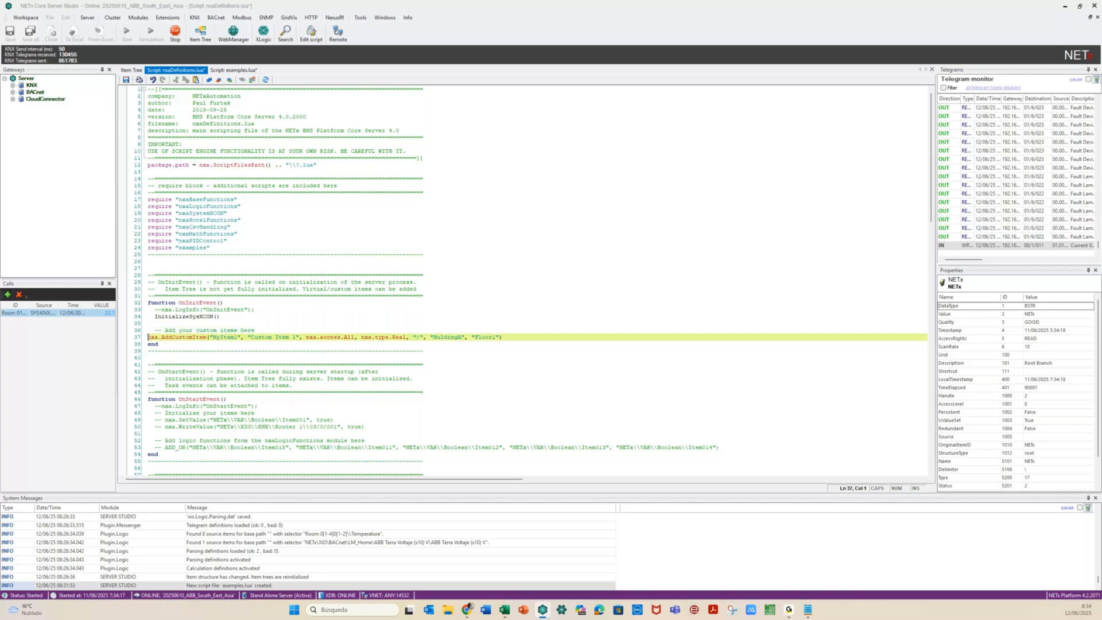
key("shift+End")
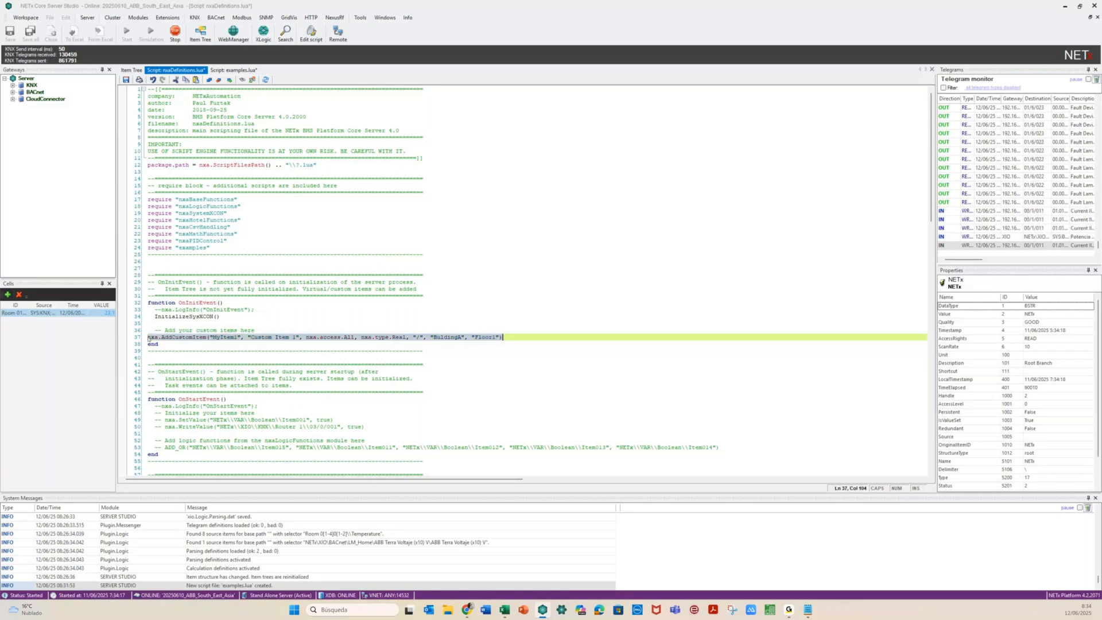
key("End")
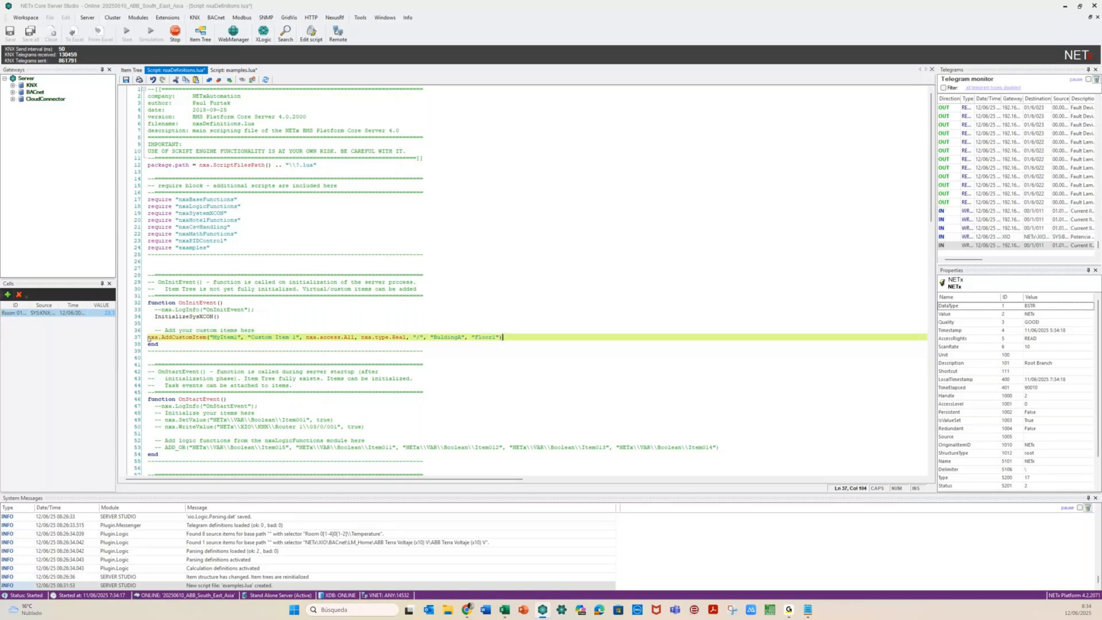
Duplicate the AddCustomItem line, rename the copy's item and change its description to 'Custom Item 2'
key("Return")
type("nxa.AddCustomItem(\"MyItem1\", \"Custom Item 1\", nxa.access.All, nxa.type.Real, \"/\", \"BuldingA\", \"Floor1\")")
left_click(217, 344)
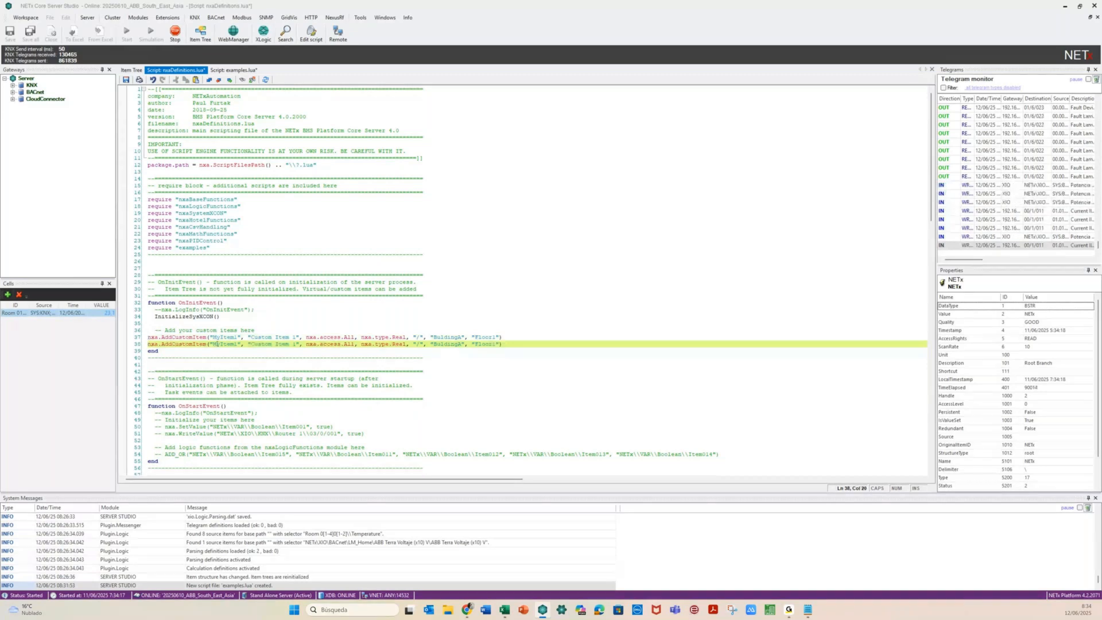
type("ABB")
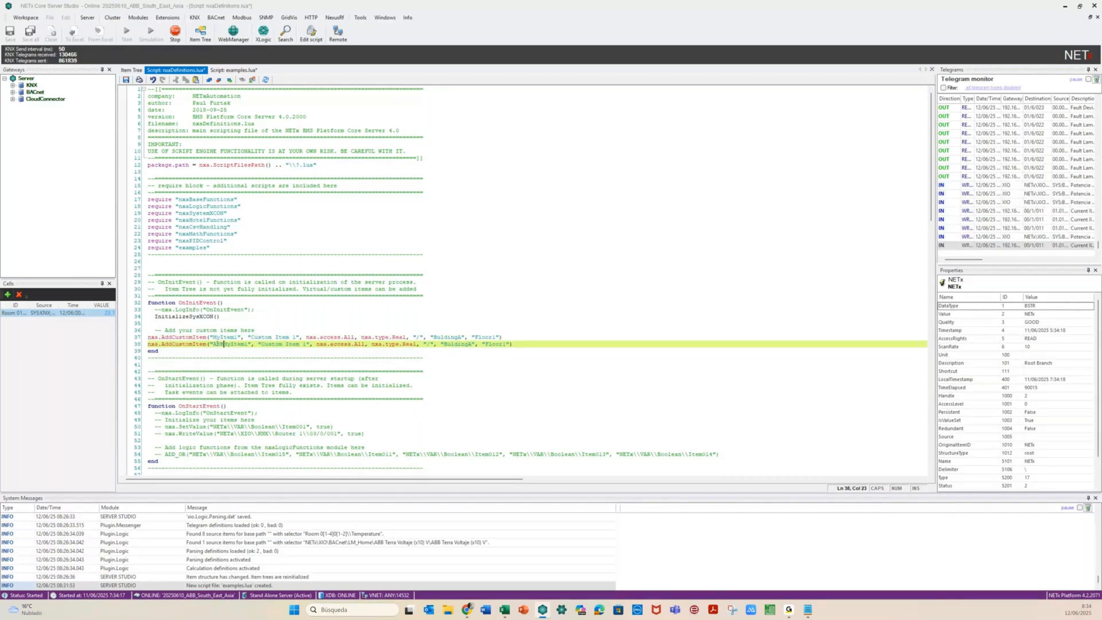
type("Ter")
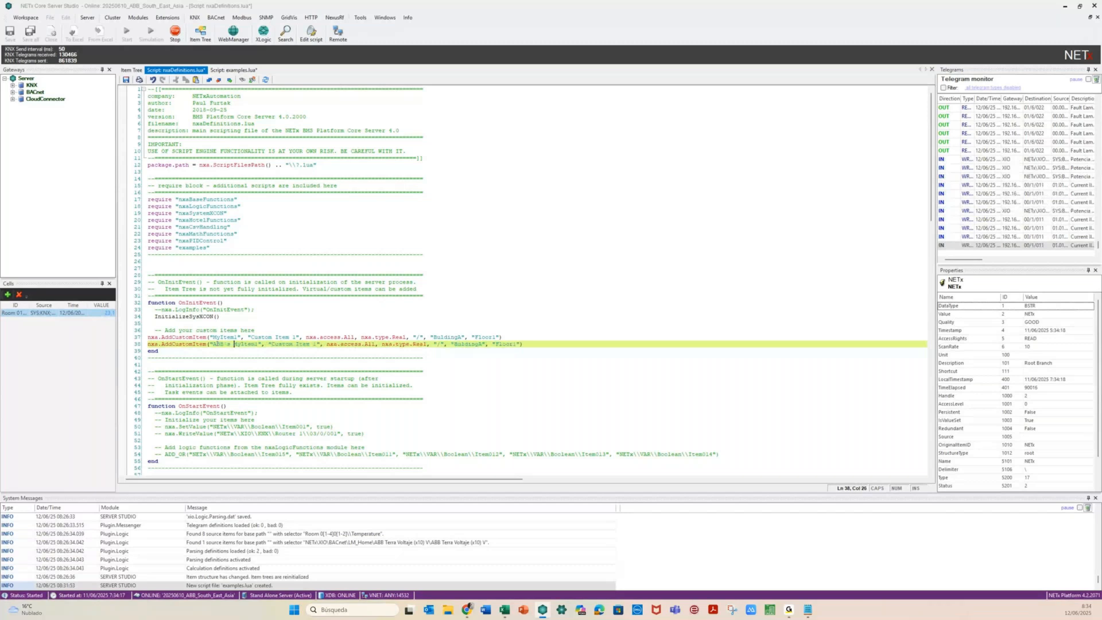
key("Delete")
key("Delete")
key("Right")
key("Right")
key("Right")
key("Right")
key("Delete")
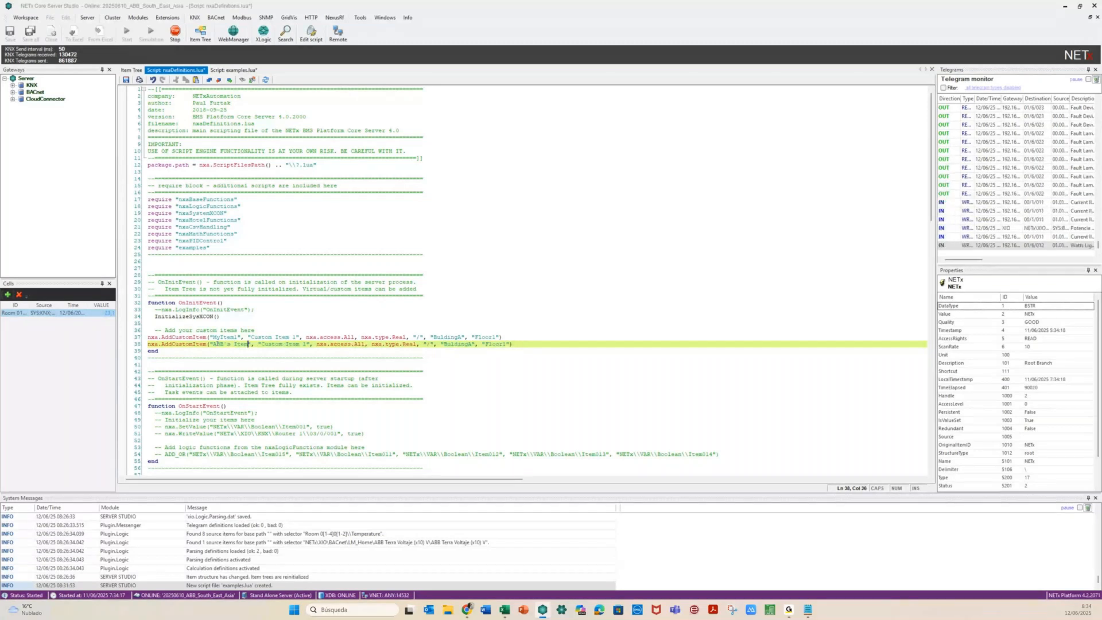
key("Right")
key("Right")
key("Right")
key("Right")
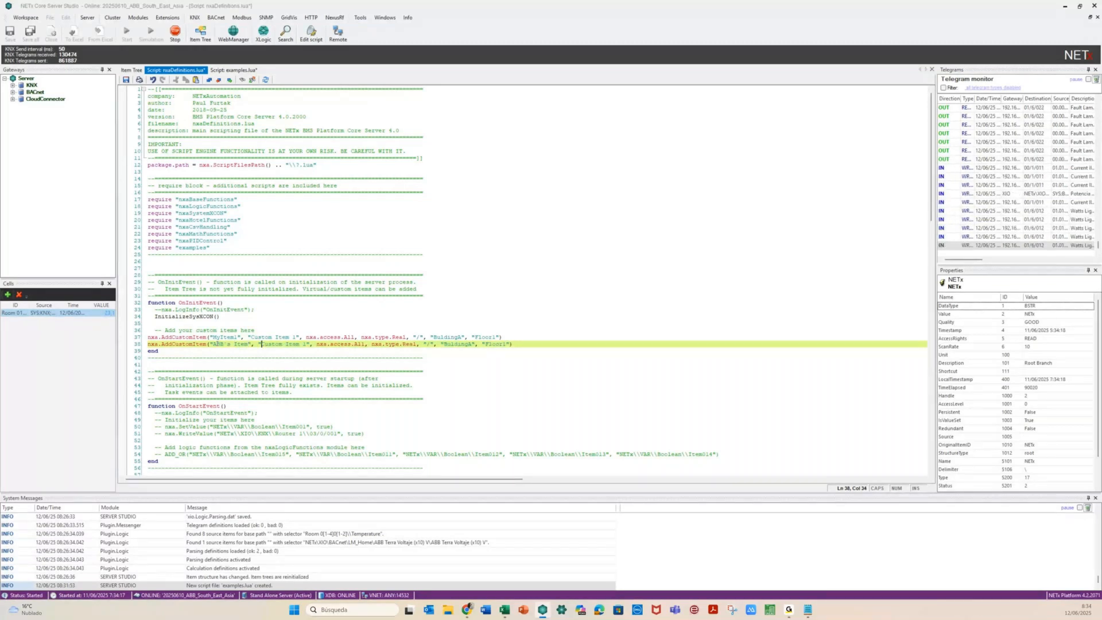
key("ctrl+Right")
key("ctrl+Right")
key("ctrl+Right")
key("BackSpace")
type("2")
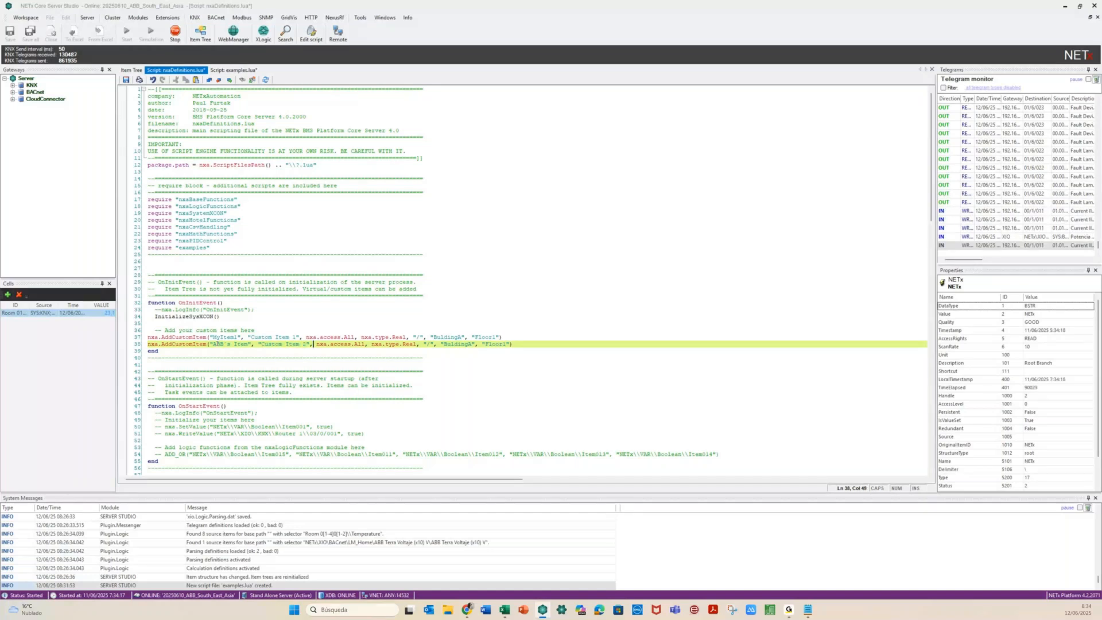
Set the copy's access right to nxa.access.Writeable
key("Right")
key("Right")
key("Right")
key("Right")
key("Right")
key("Right")
key("Right")
key("Right")
key("Right")
key("Right")
key("Right")
key("Delete")
key("Delete")
key("Delete")
type(".")
key("ctrl+space")
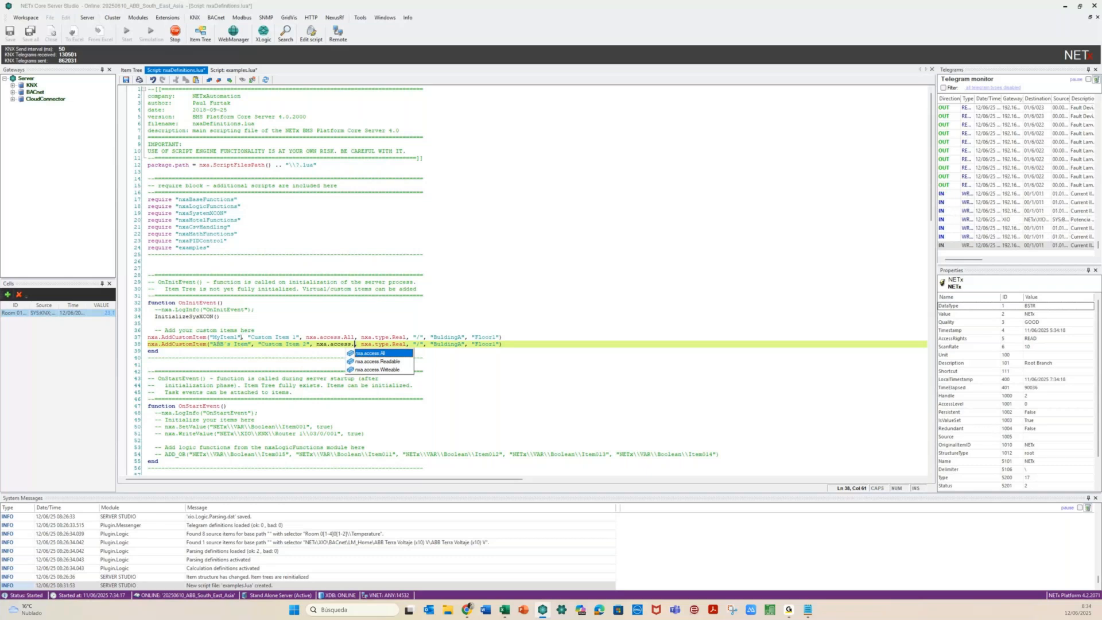
left_click(393, 370)
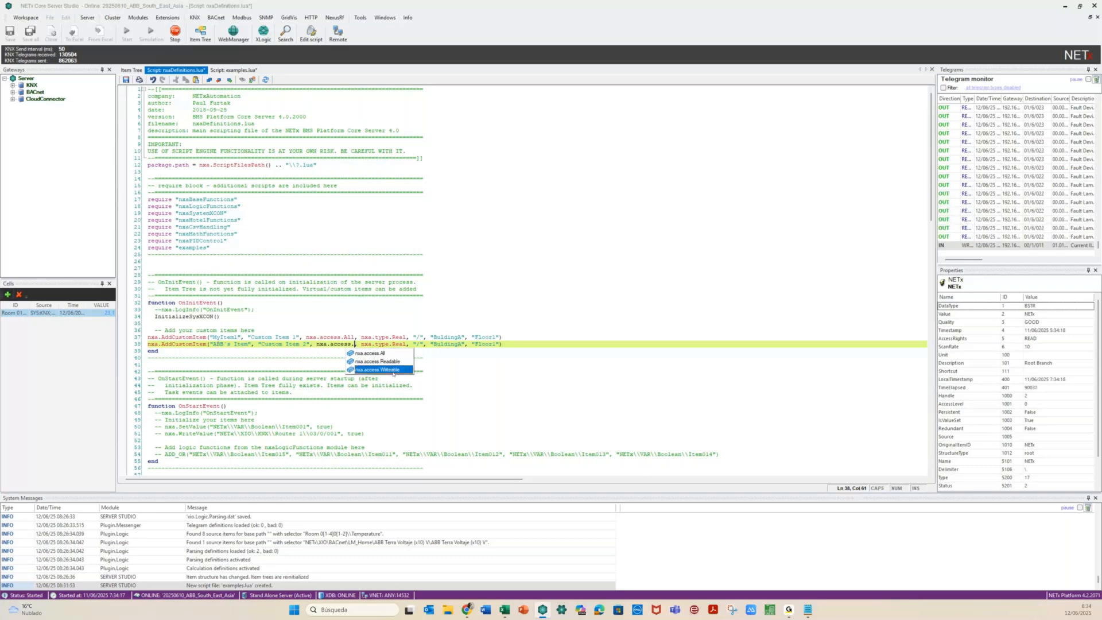
double_click(394, 370)
Change the copy's data type from Real to nxa.type.String
left_click(431, 344)
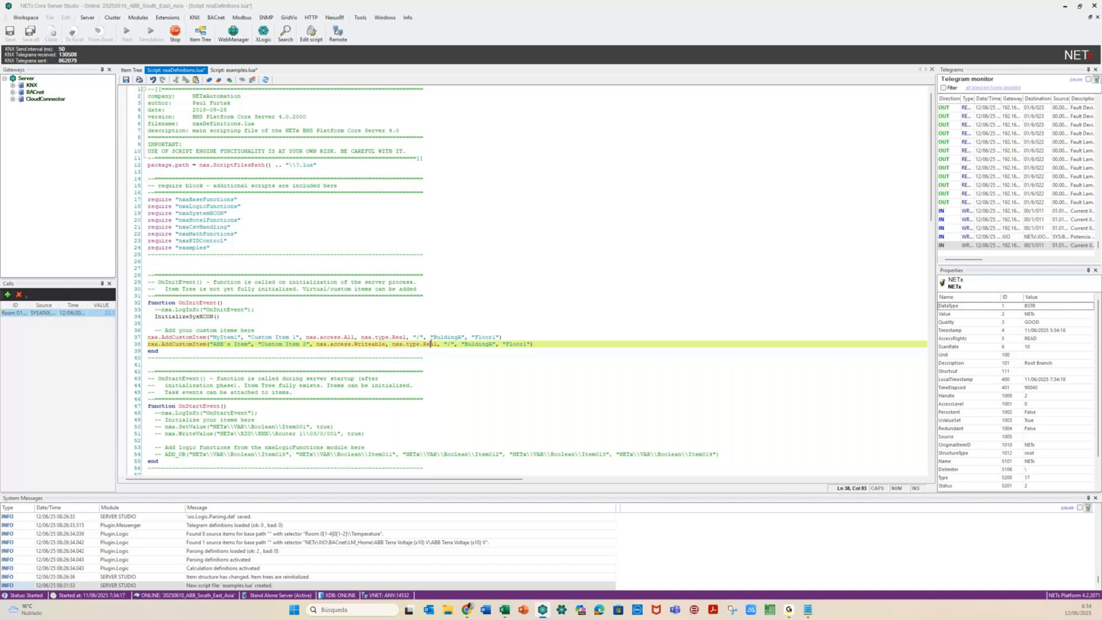
left_click(434, 343)
double_click(434, 344)
key("BackSpace")
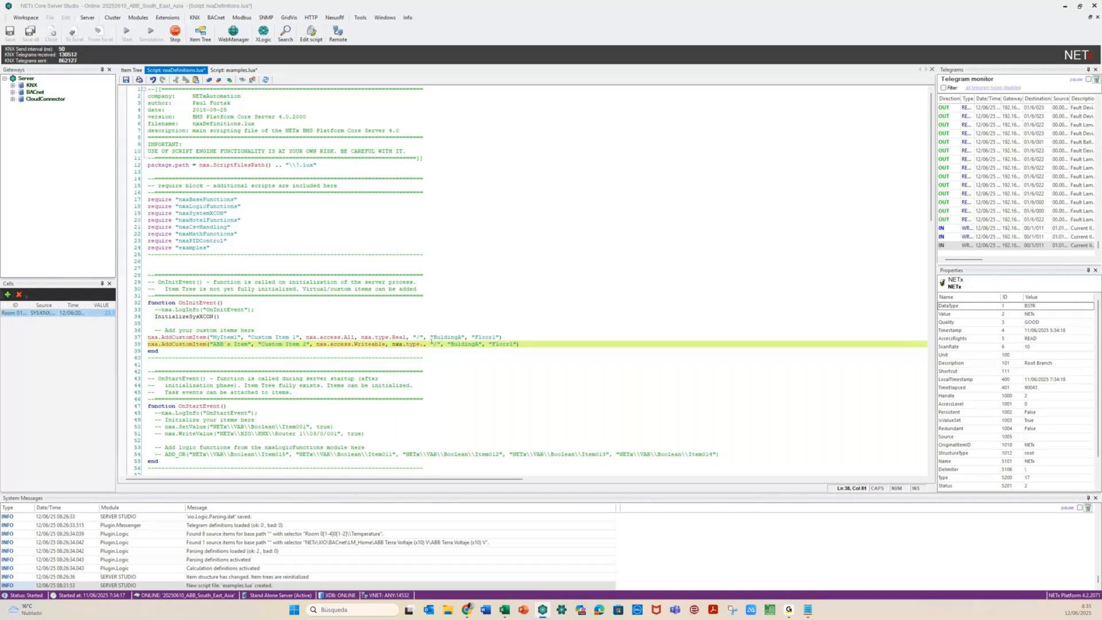
key("ctrl+space")
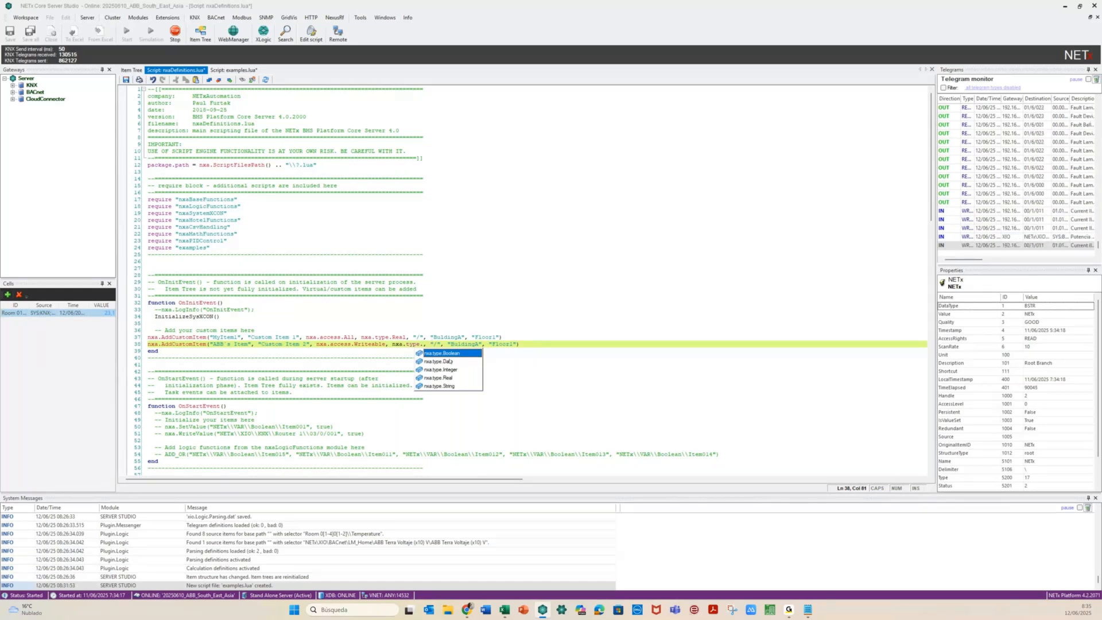
double_click(452, 386)
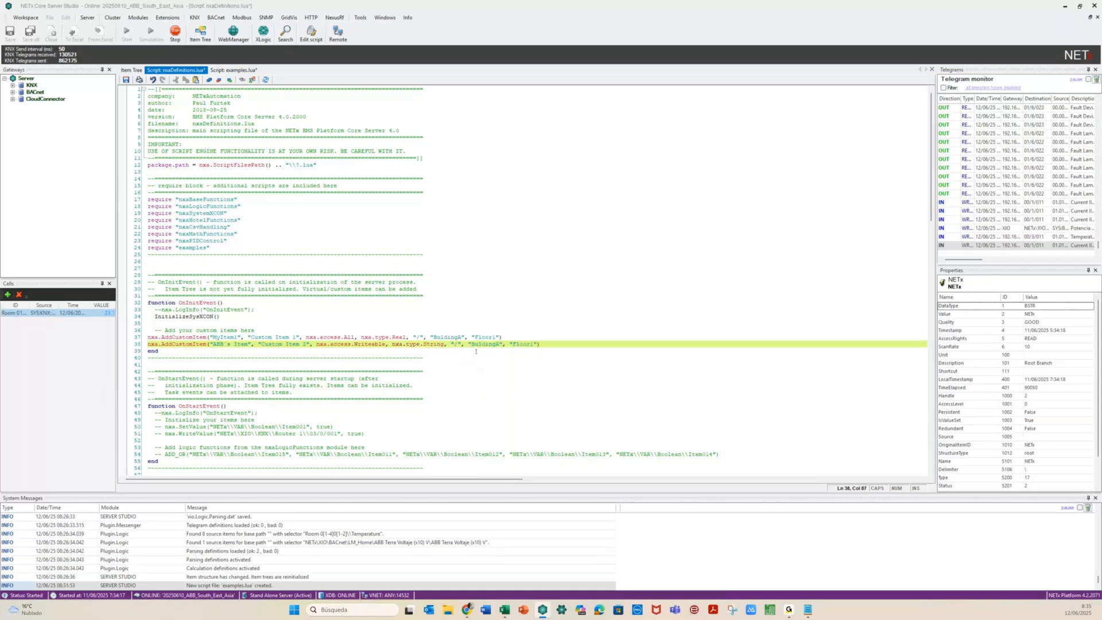
Set the copy's location arguments to 'ABB Office' and 'Basement'
type("ABB")
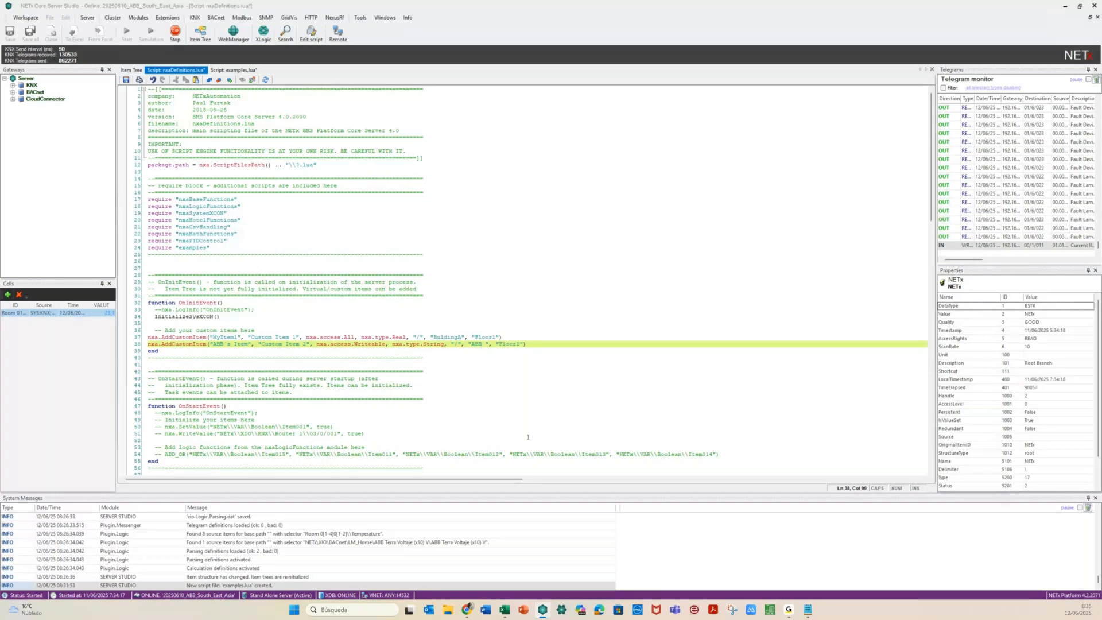
type(" 0")
type("ffice")
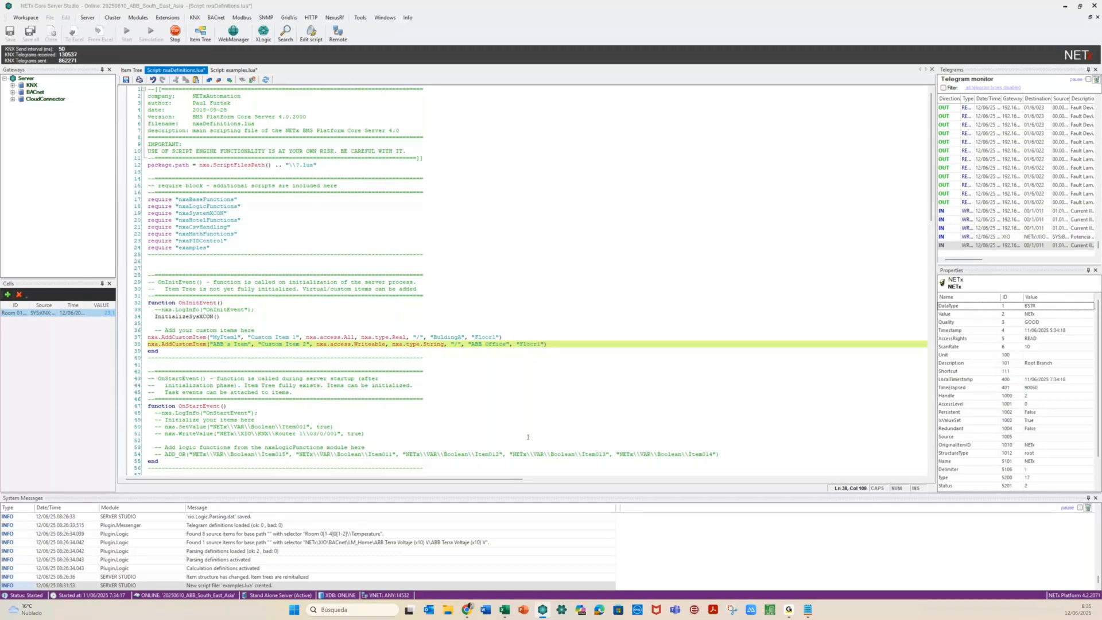
type("Basement")
key("BackSpace")
key("Delete")
key("Delete")
key("Delete")
key("Delete")
key("Delete")
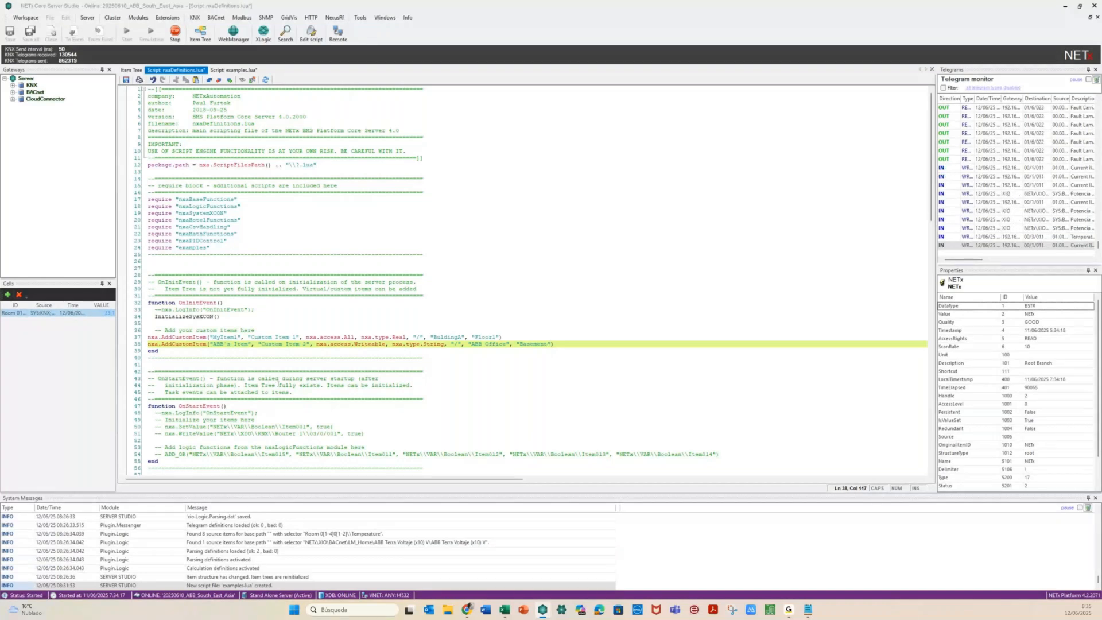
left_click(149, 350)
key("Up")
key("Up")
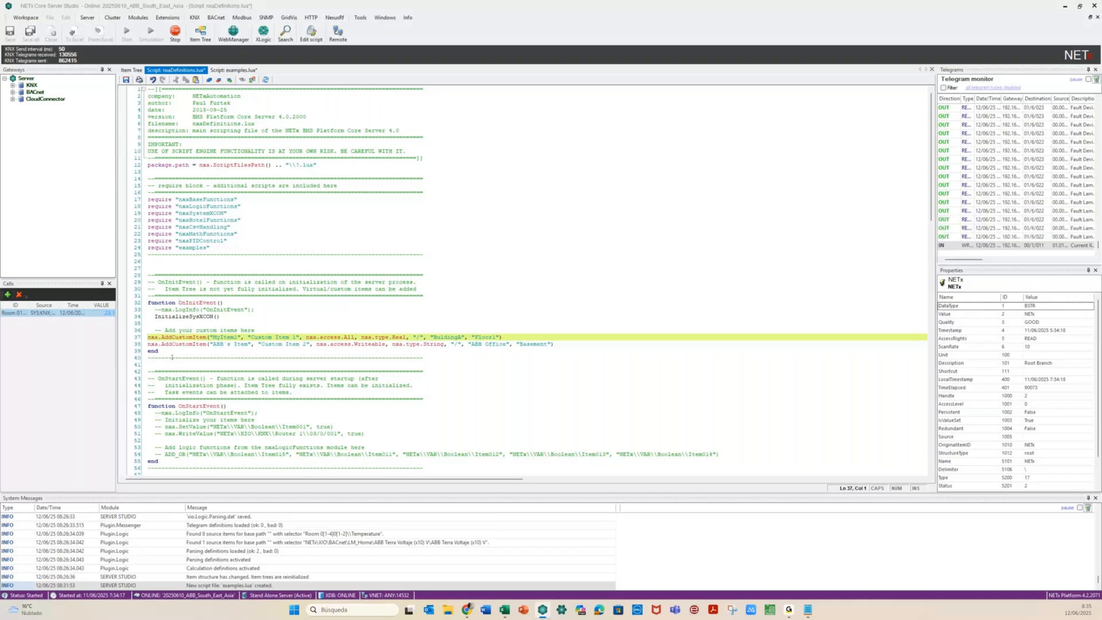
left_click(156, 316)
left_click(160, 321)
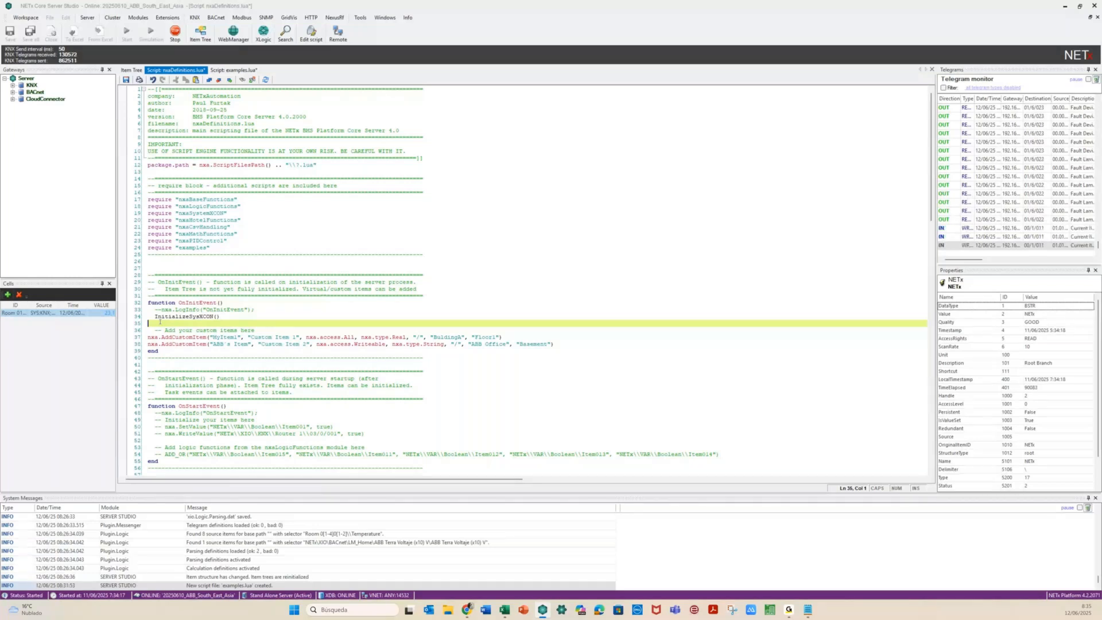
left_click(175, 364)
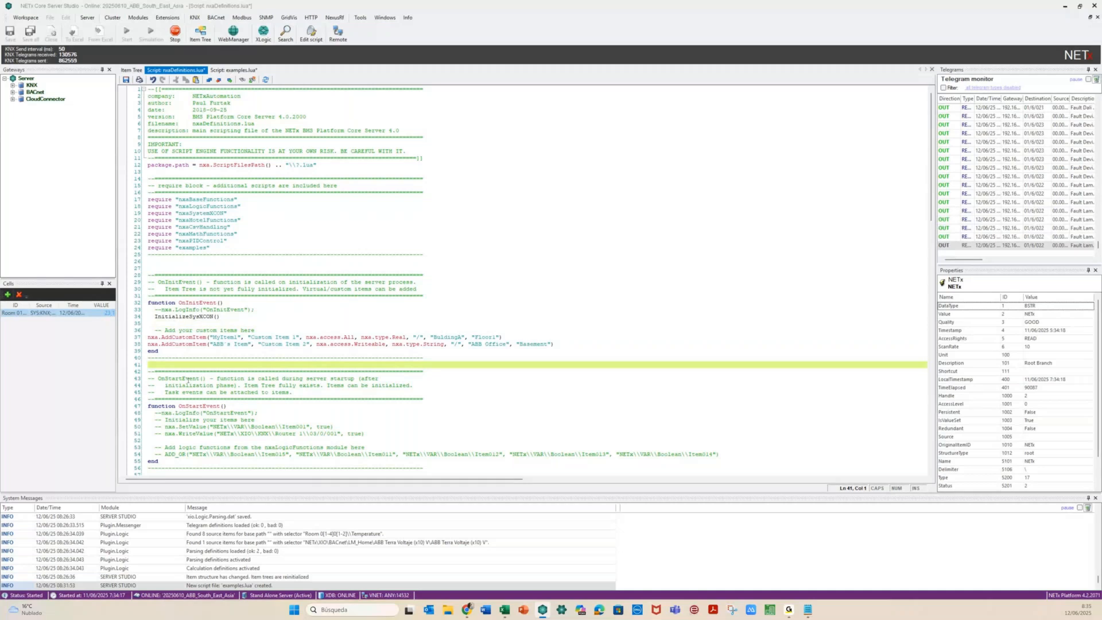
left_click(253, 405)
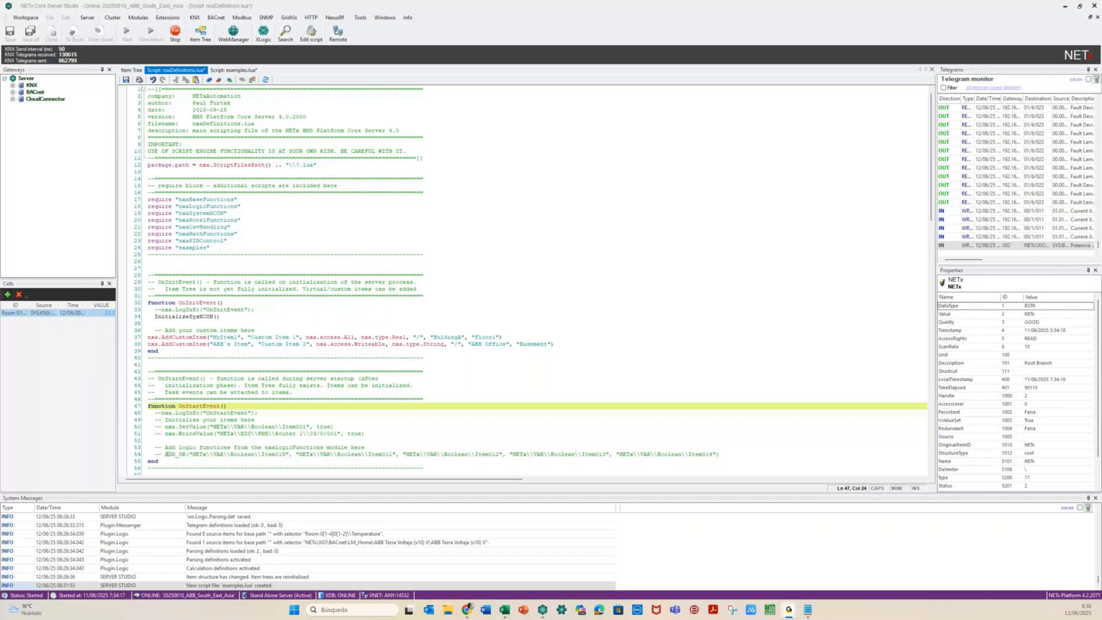
left_click(166, 453)
key("shift+End")
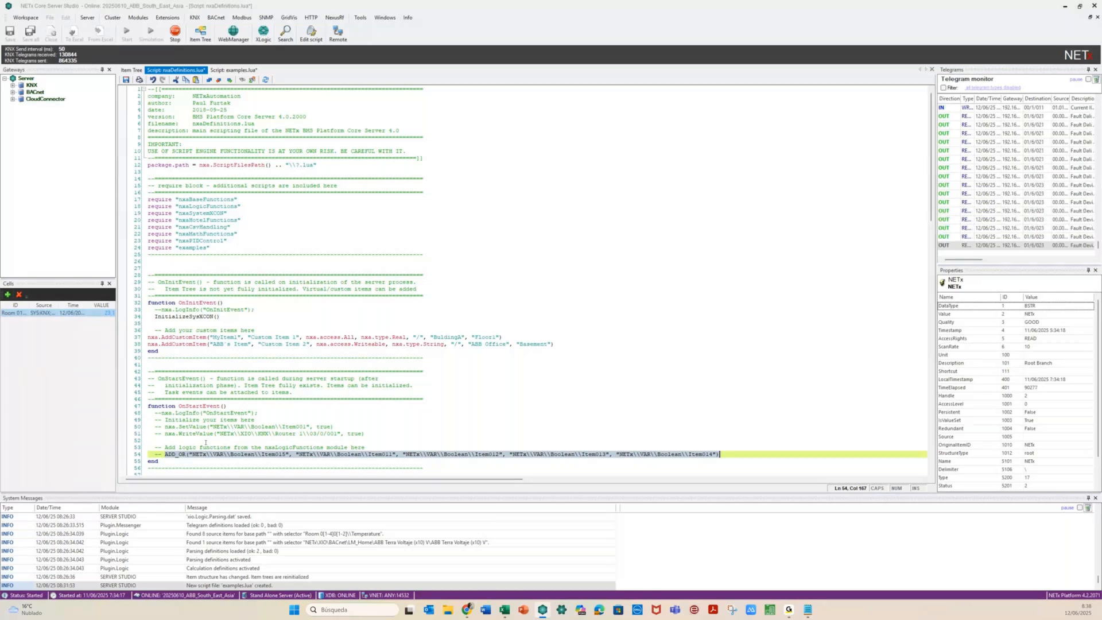
Look over nxaDefinitions.lua's event functions and require lines, then bring examples.lua to the front
left_click(239, 366)
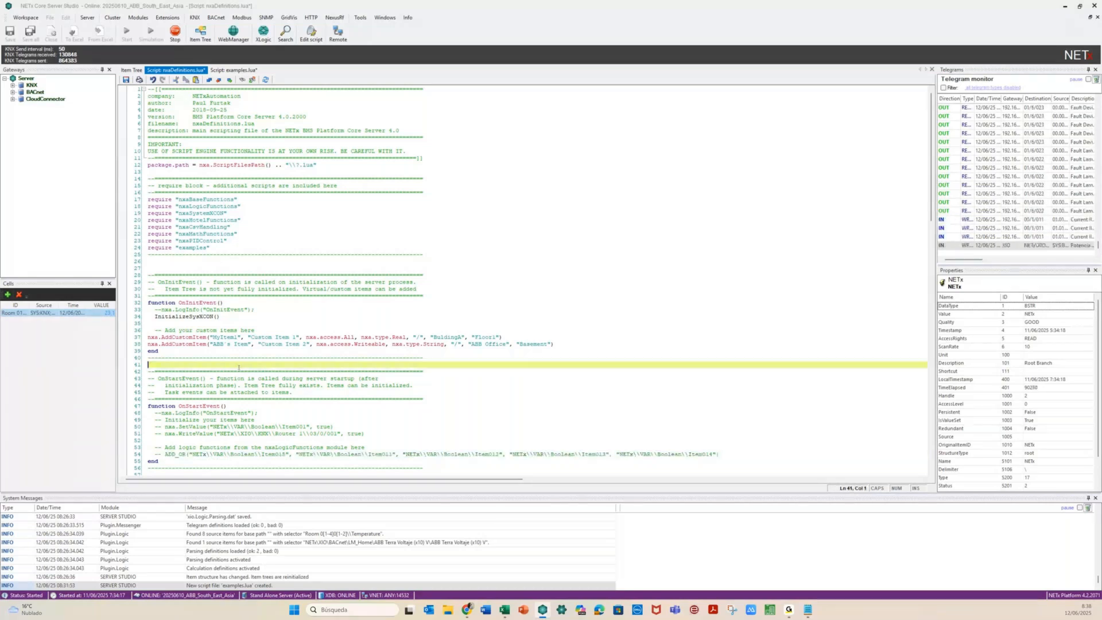
scroll(239, 368, "down", 7)
scroll(239, 367, "down", 4)
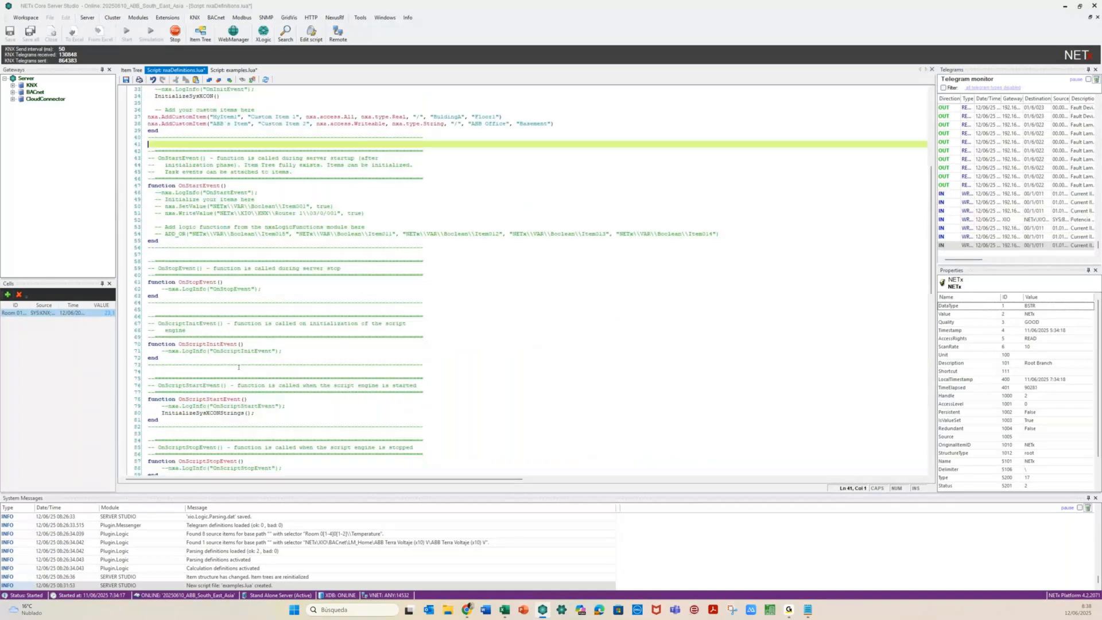
scroll(238, 367, "down", 20)
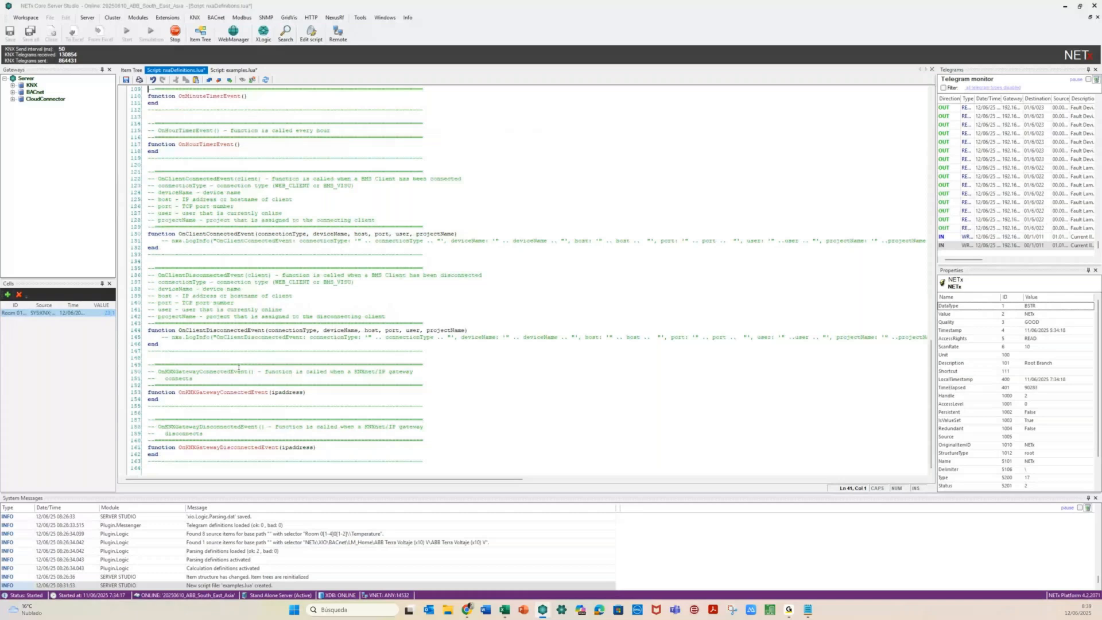
scroll(239, 368, "up", 9)
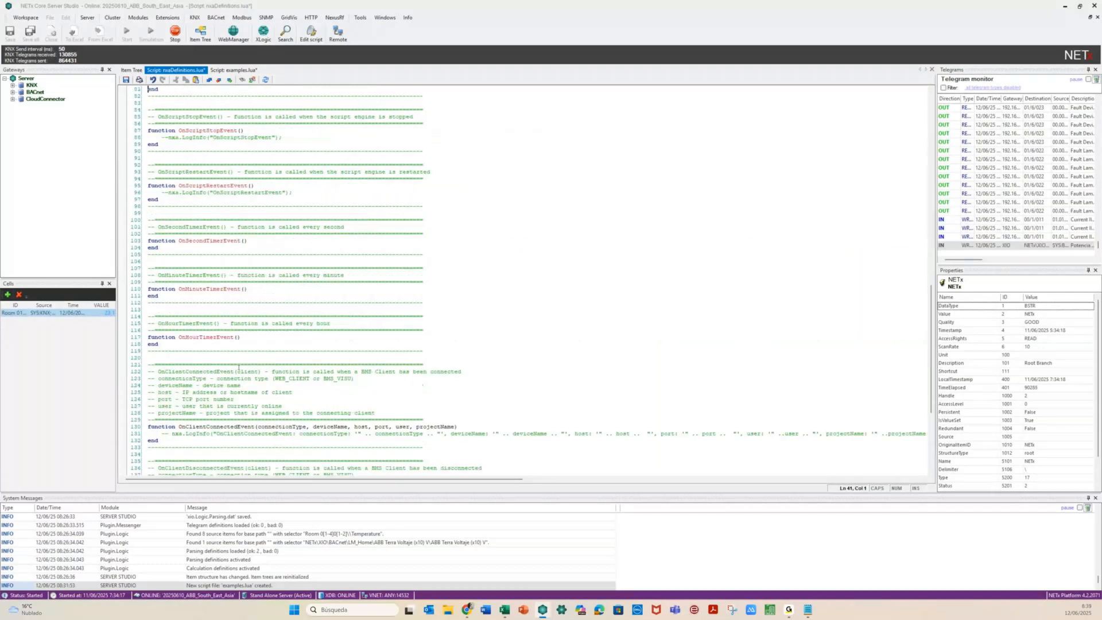
scroll(239, 367, "up", 4)
left_click(248, 323)
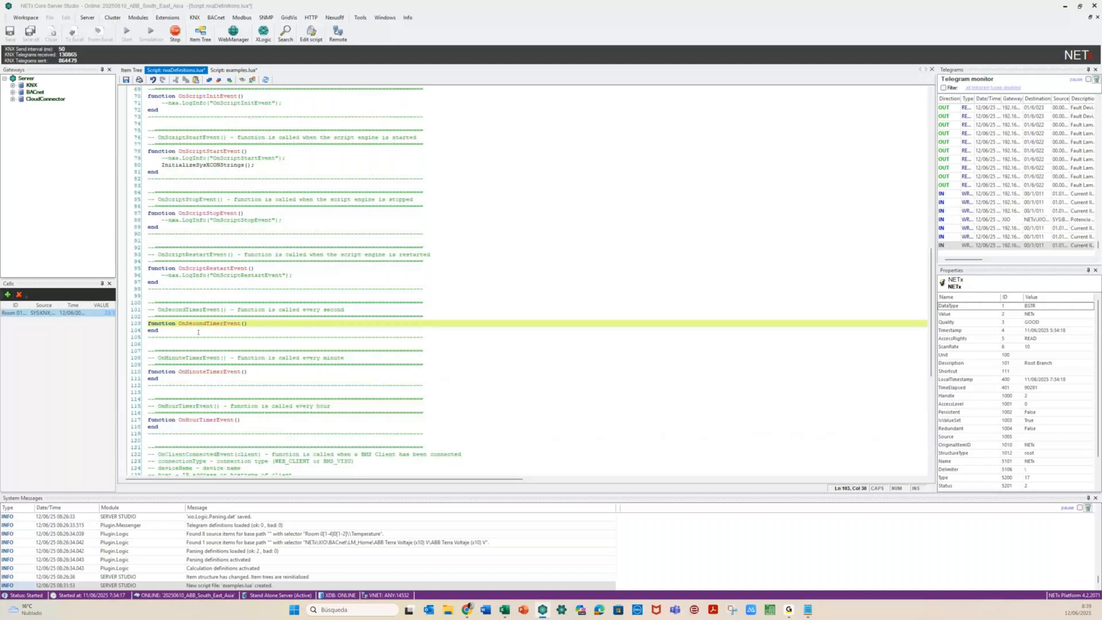
scroll(159, 342, "up", 20)
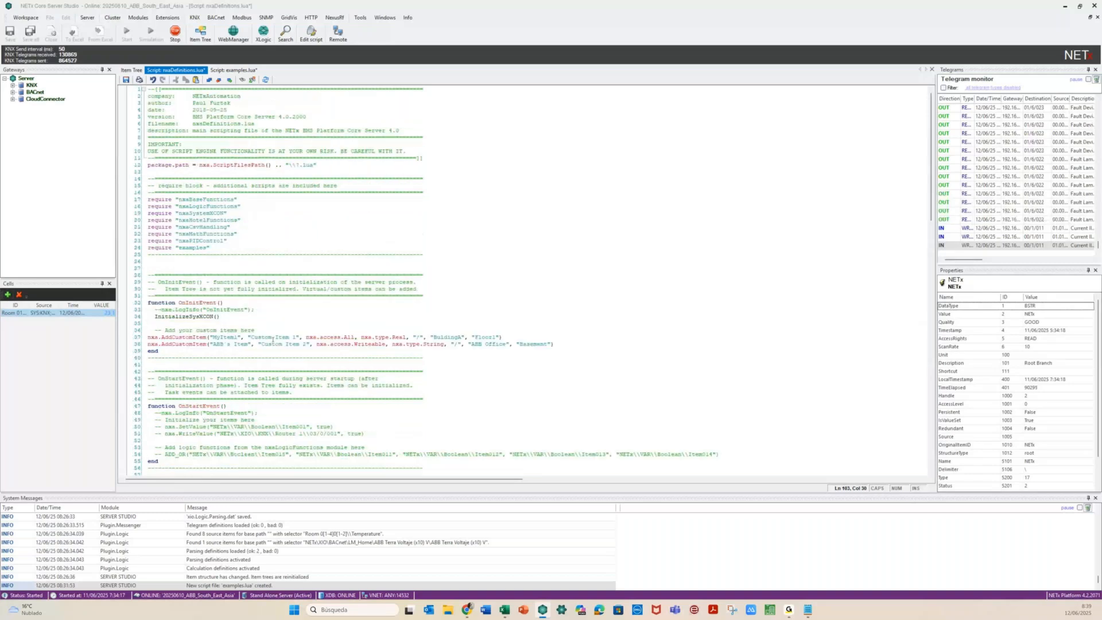
left_click(232, 250)
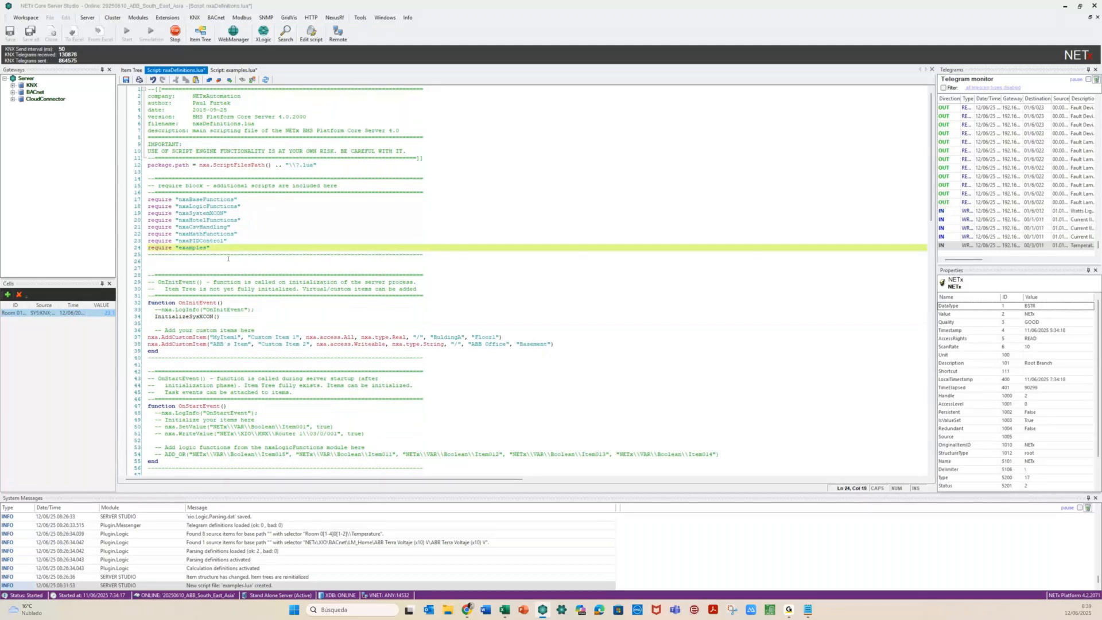
left_click(226, 261)
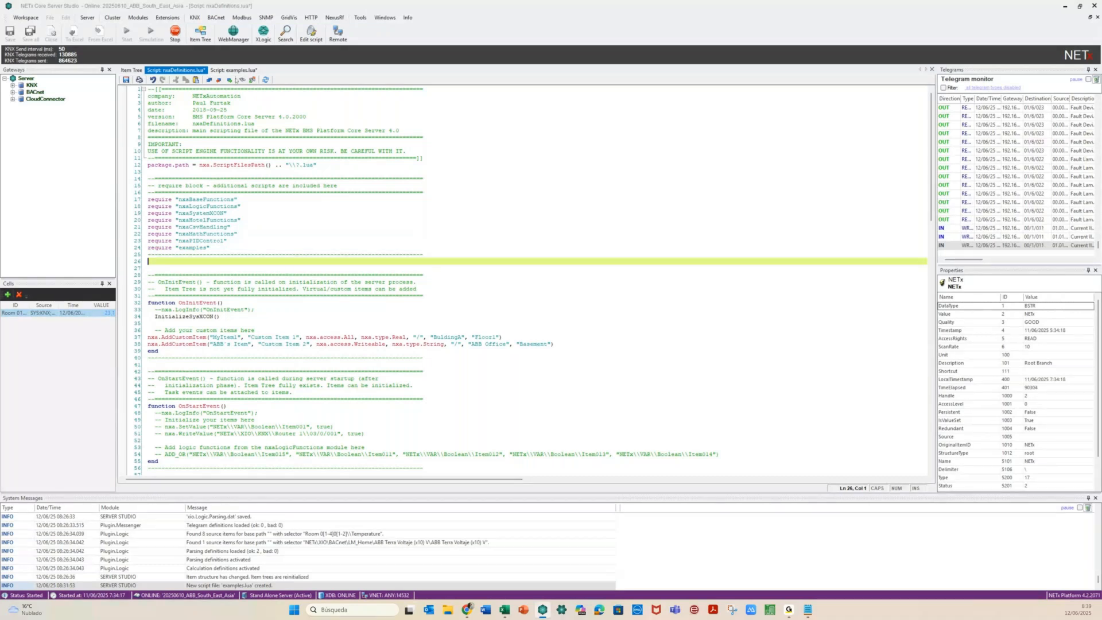
left_click(235, 70)
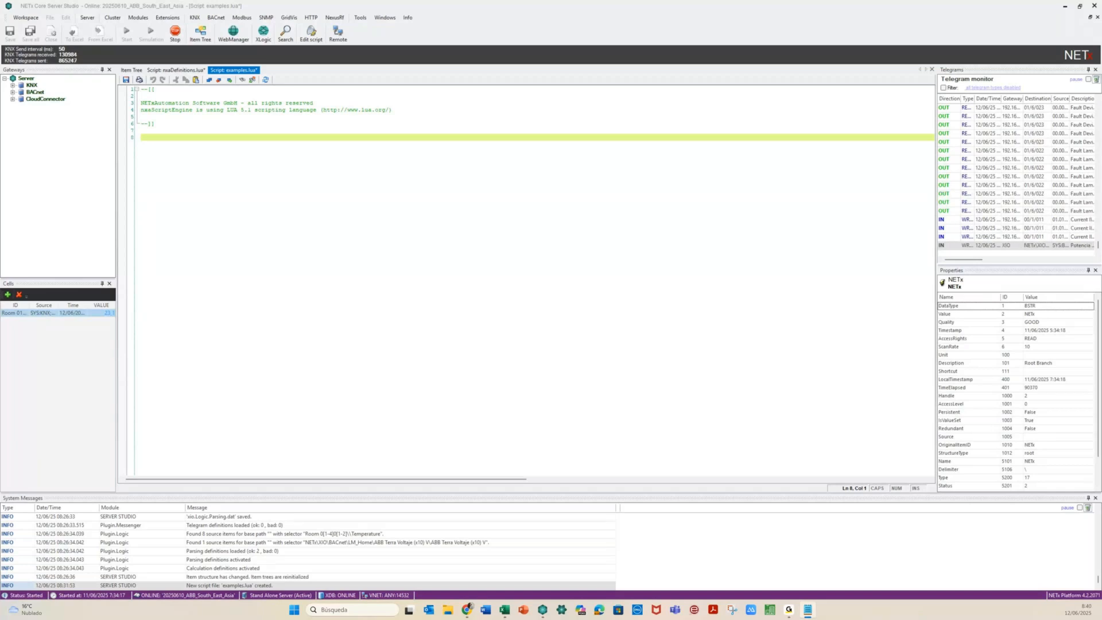
type("function B2N_OK(VF,VT)  if (nxa.GetValue(nxa.SourceItemID()) == true) then nxa.WriteValue(nxa.DestinationItemID(), VT) else nxa.WriteValue(nxa.DestinationItemID(), VF) end")
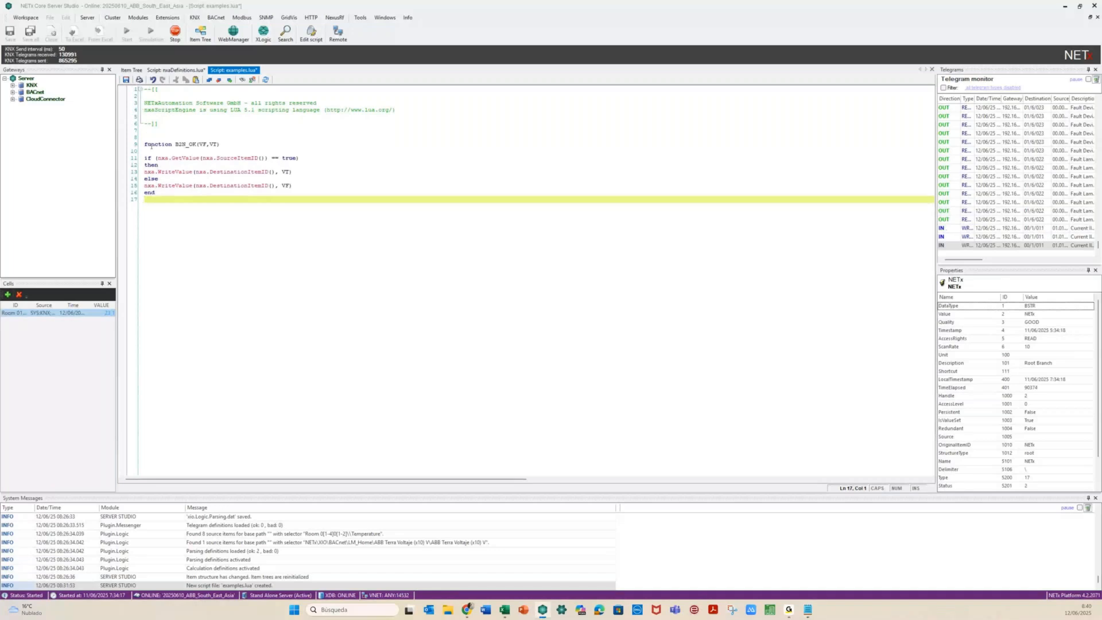
Rename the pasted B2N_OK function to B2N with parameters (VF,VT)
left_click(151, 145)
key("Right")
key("Right")
key("Right")
key("Right")
key("Right")
key("Right")
key("Right")
key("Right")
key("Right")
key("shift+Right")
key("shift+Right")
key("shift+Right")
key("shift+Right")
key("shift+Right")
key("shift+Right")
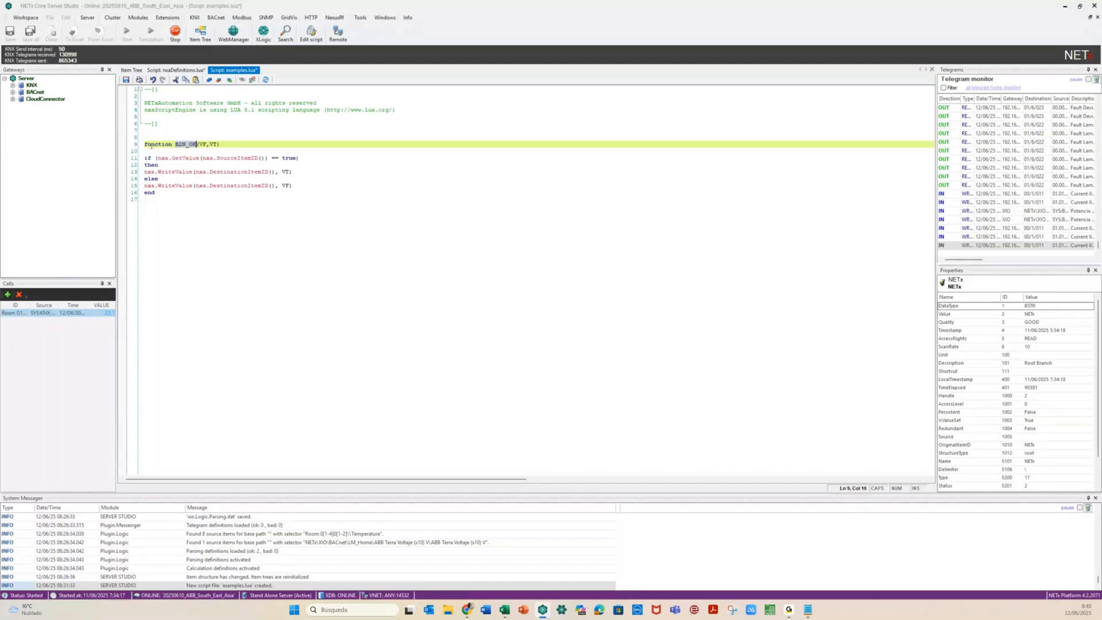
key("Left")
key("Left")
key("Left")
key("Right")
key("Right")
key("Right")
key("BackSpace")
key("BackSpace")
key("BackSpace")
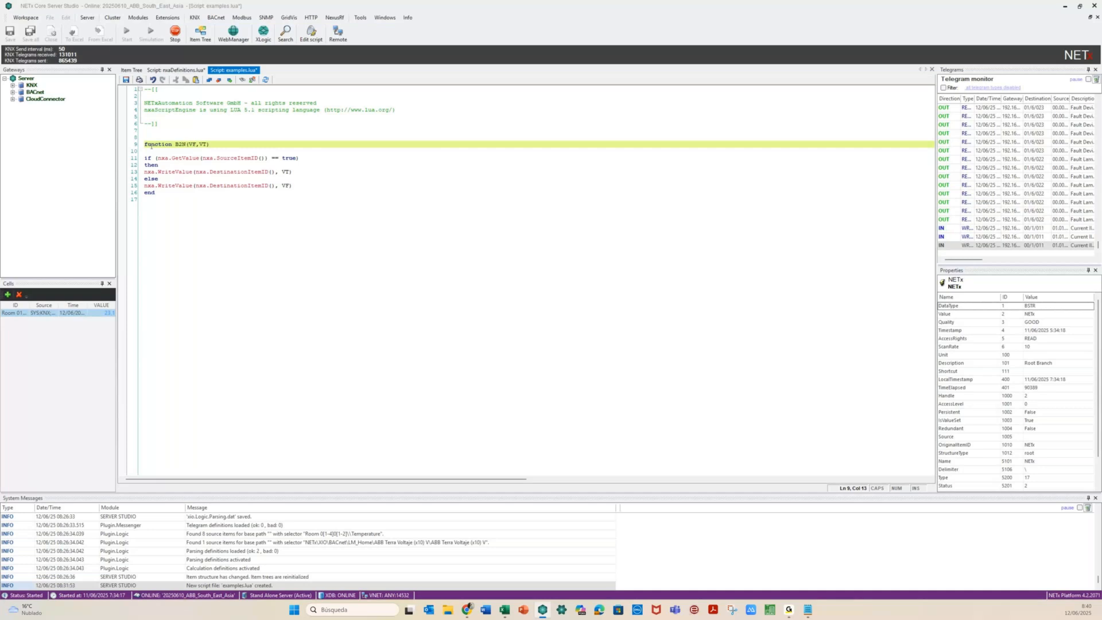
left_click(193, 144)
key("BackSpace")
key("BackSpace")
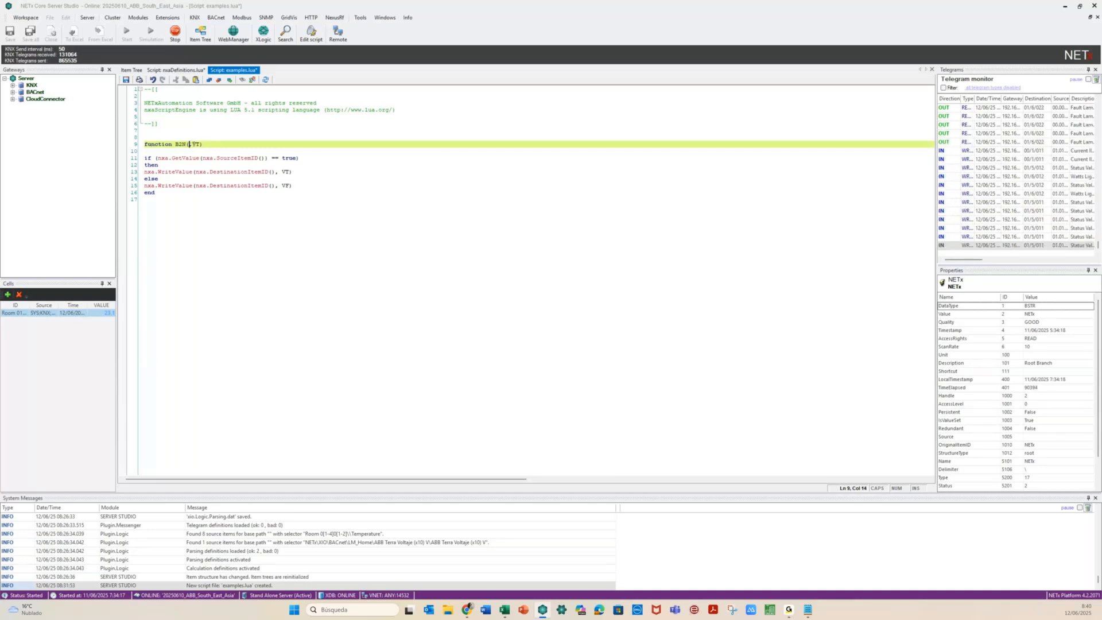
type("0")
key("BackSpace")
key("BackSpace")
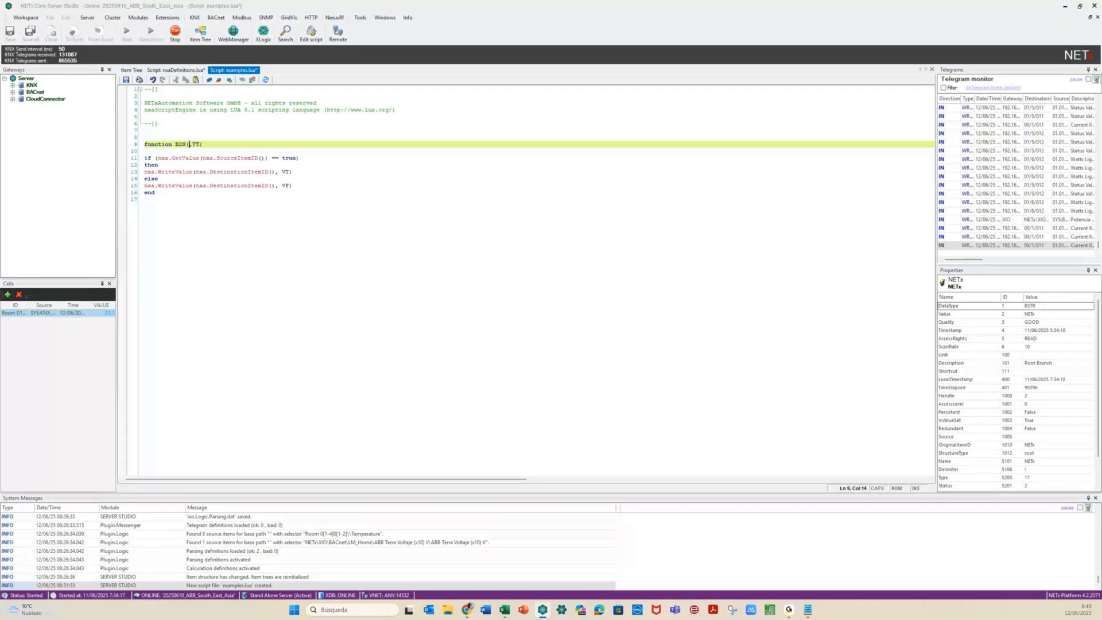
type("VF,V")
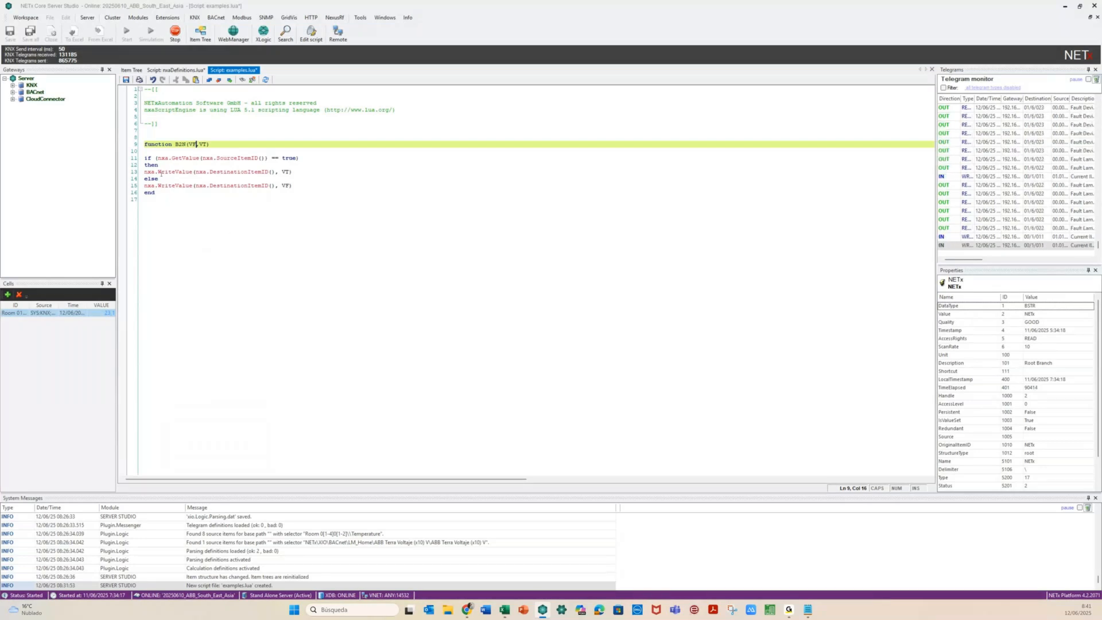
Add a blank line after the B2N function and save examples.lua
key("Down")
key("Down")
key("Left")
key("Right")
key("Right")
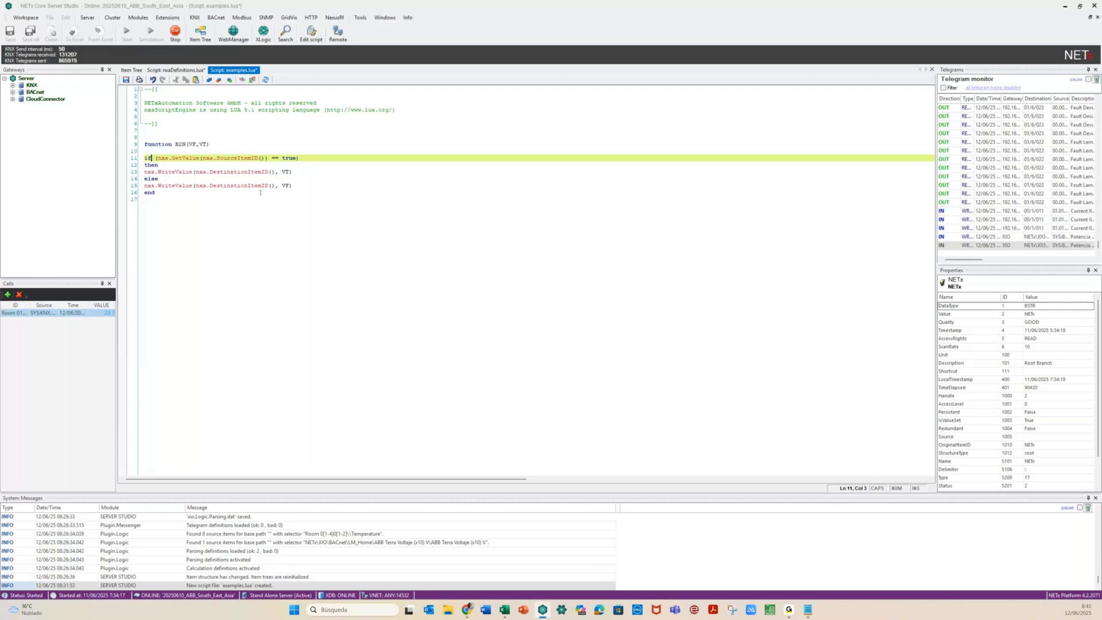
left_click(197, 237)
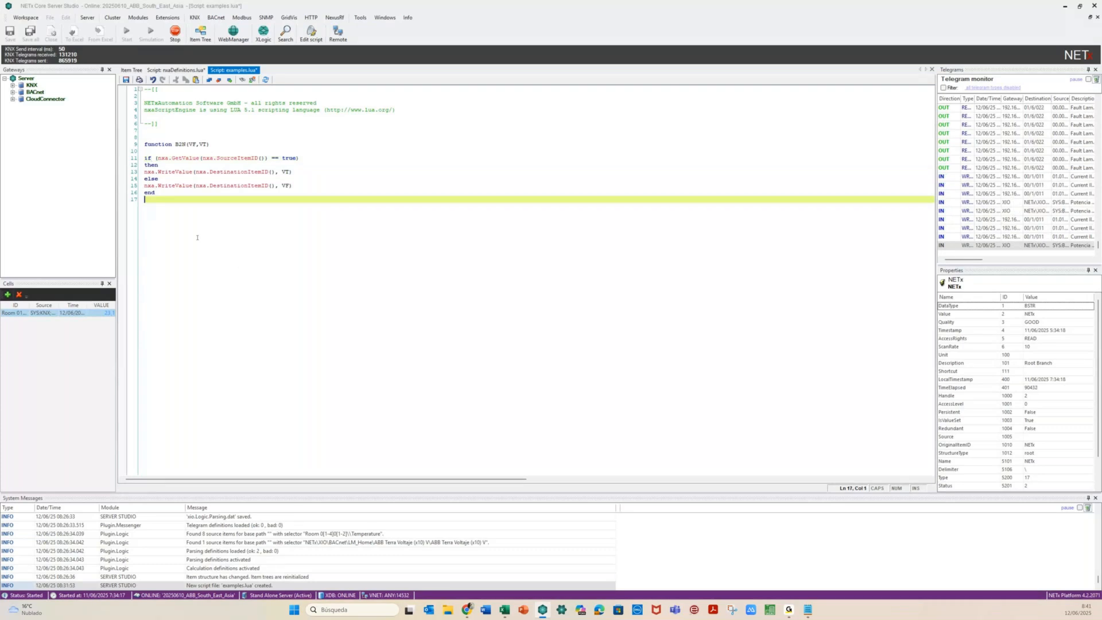
key("Return")
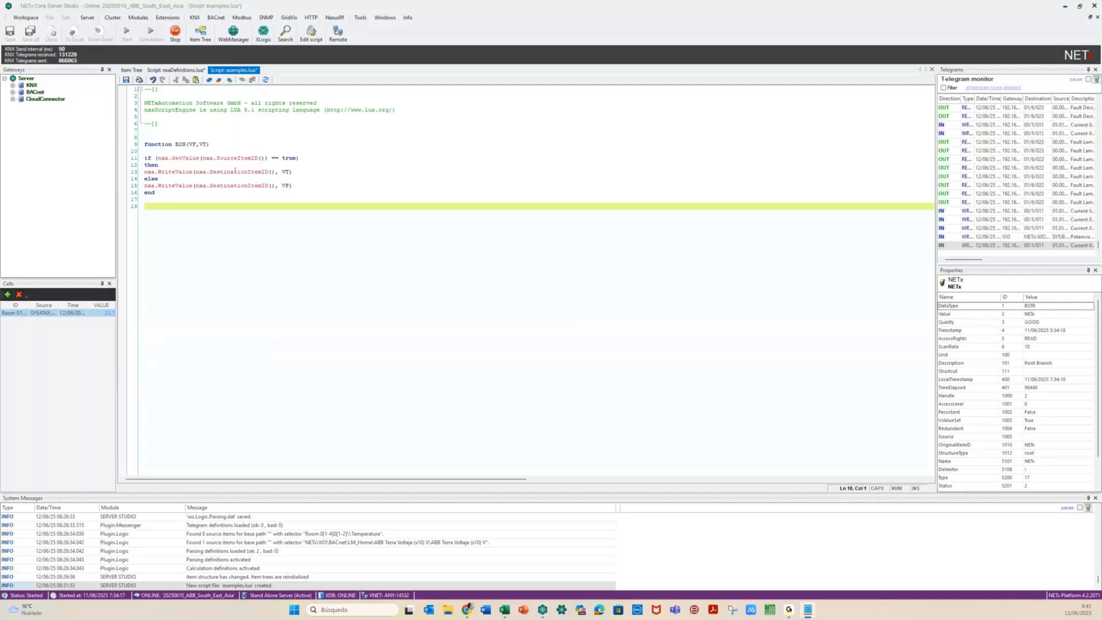
left_click(193, 221)
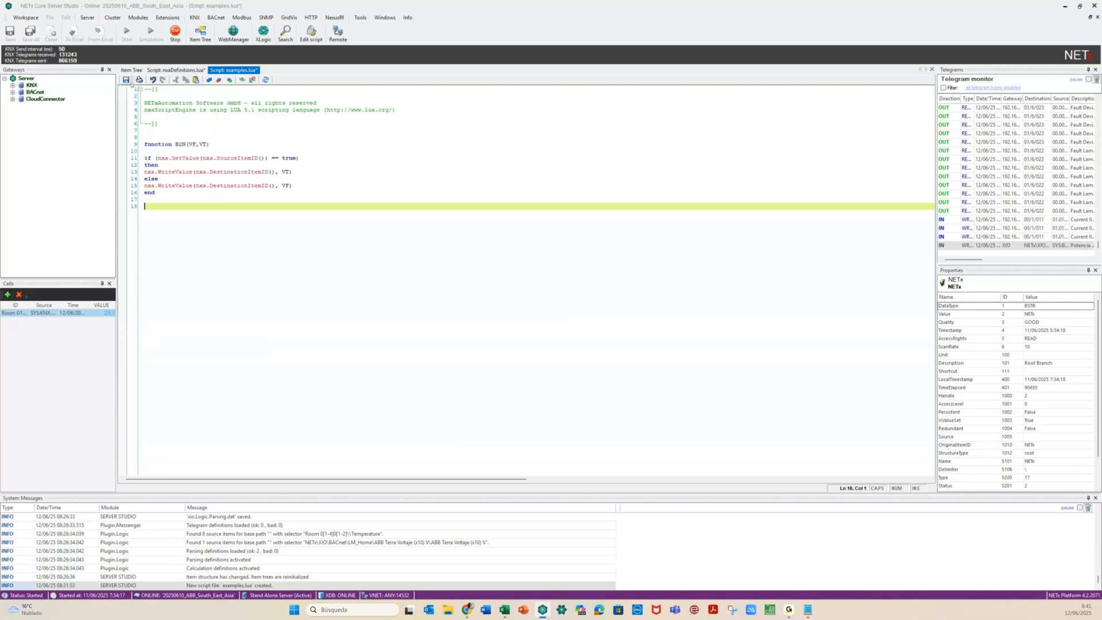
left_click(131, 83)
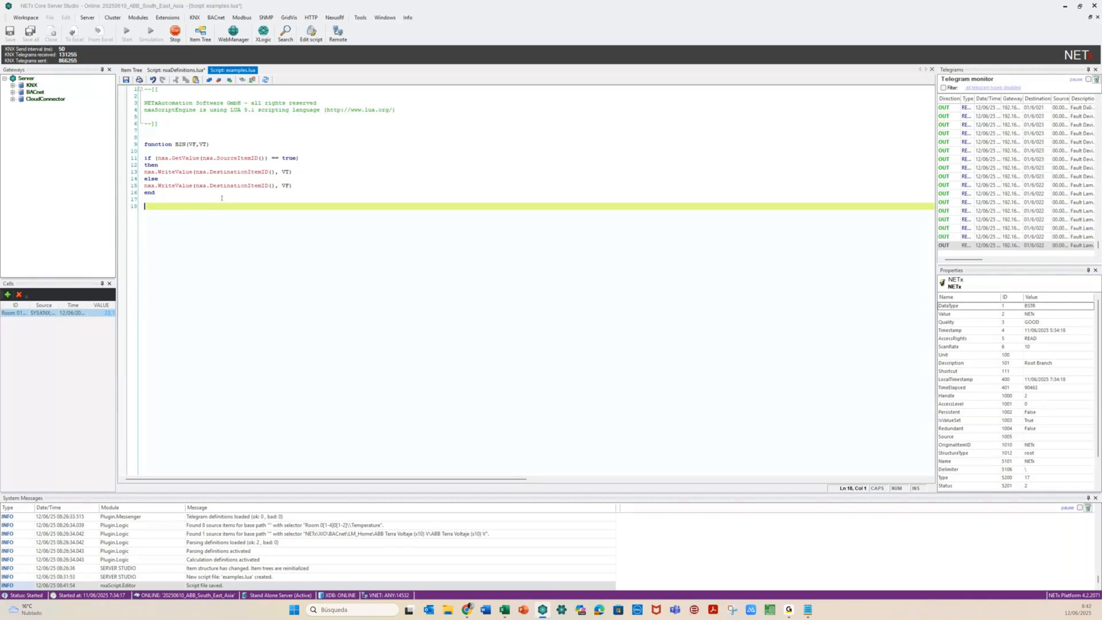
Save nxaDefinitions.lua with its require "examples" line and switch back to examples.lua
left_click(176, 70)
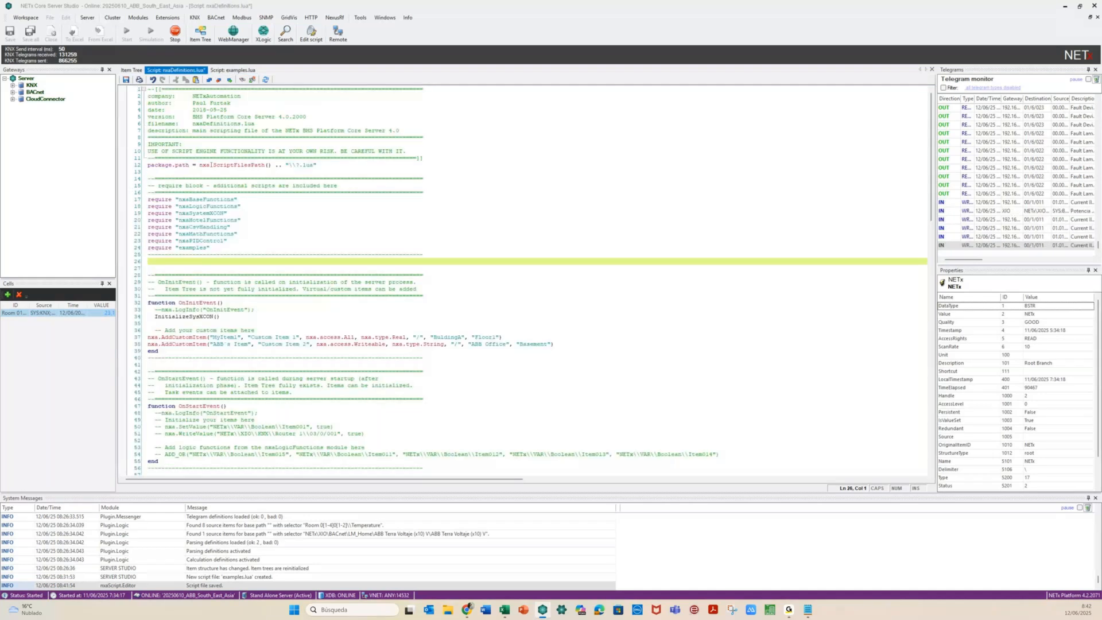
left_click(126, 80)
left_click(230, 69)
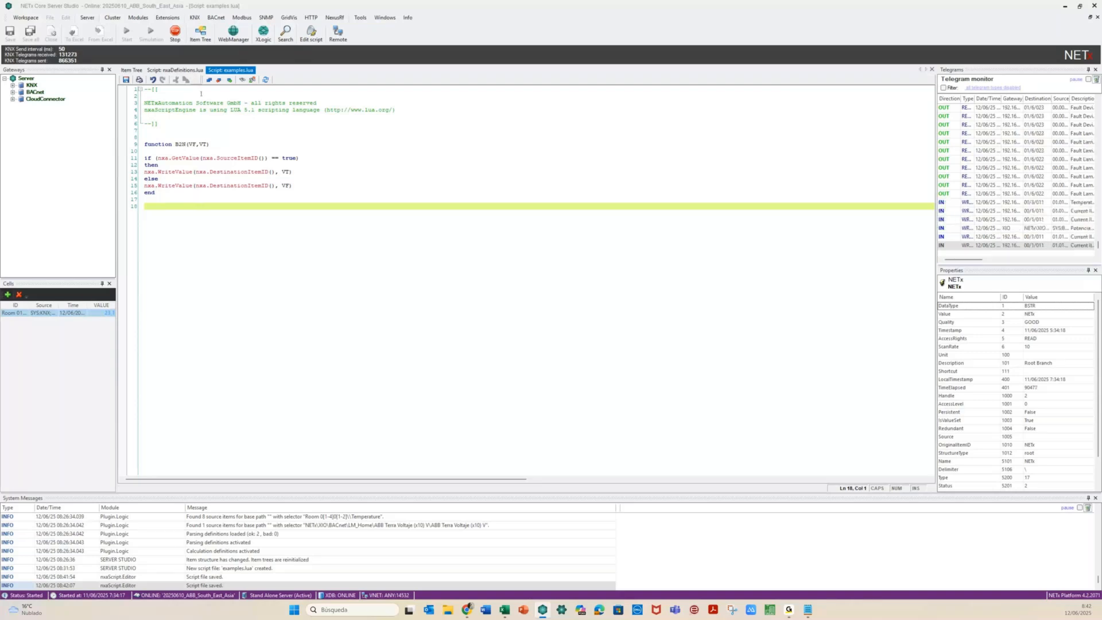
left_click(163, 17)
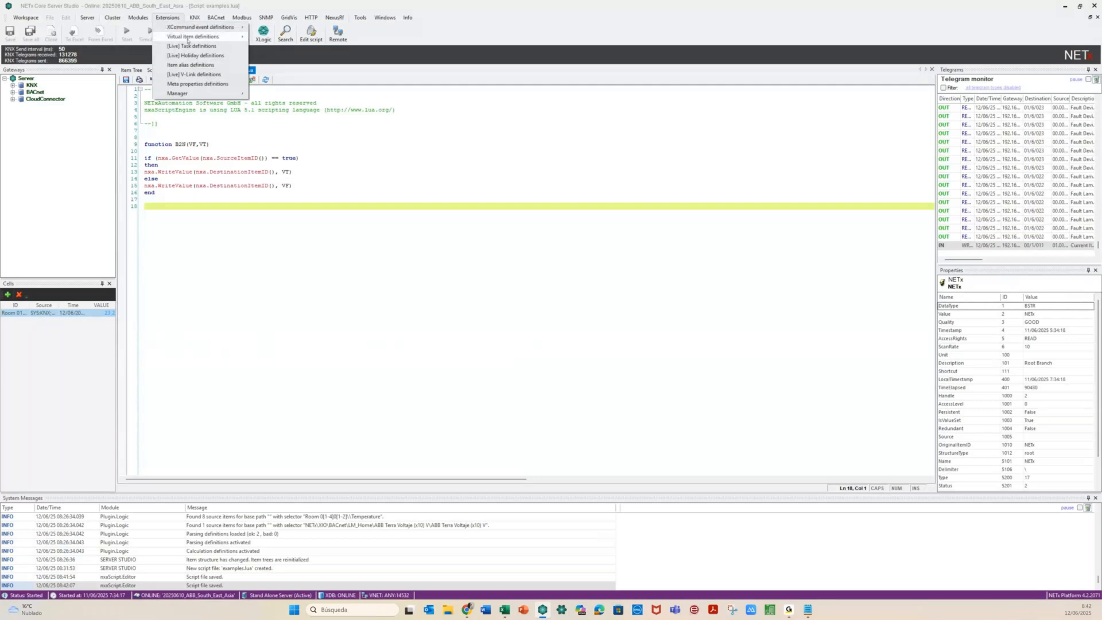
Insert a new task definition row with source Room 0101\Lights\Status Hall
left_click(228, 48)
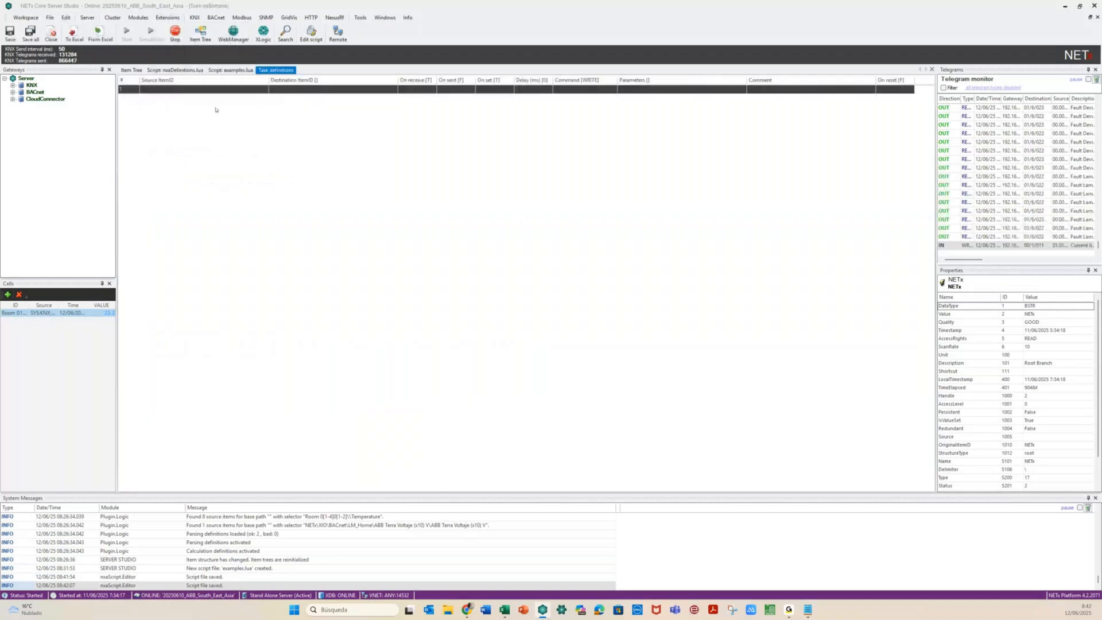
right_click(162, 94)
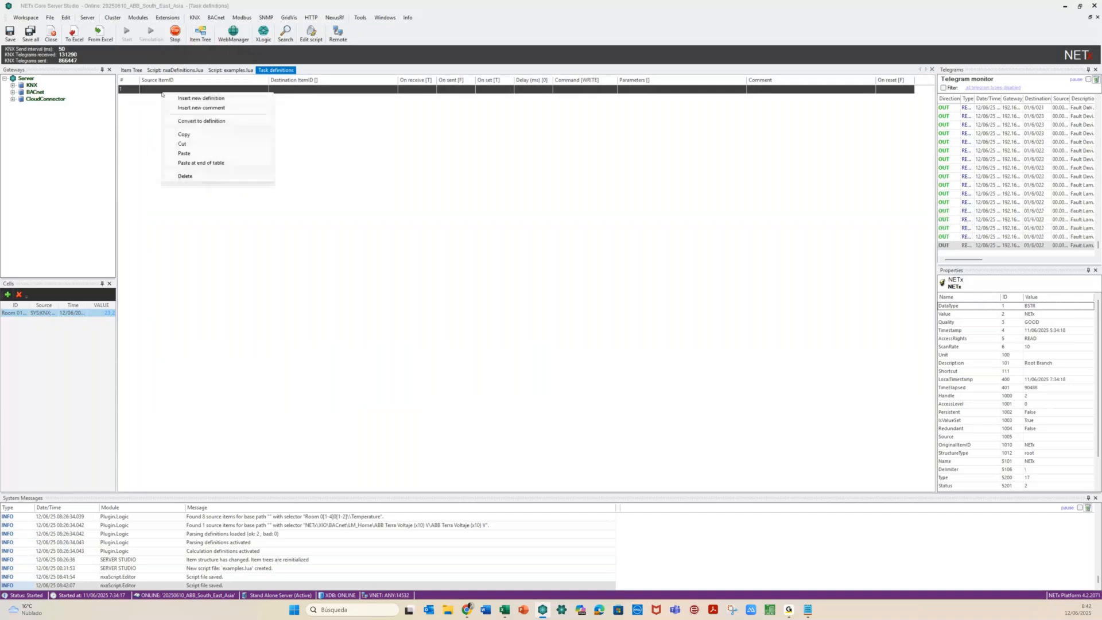
left_click(201, 121)
left_click(235, 91)
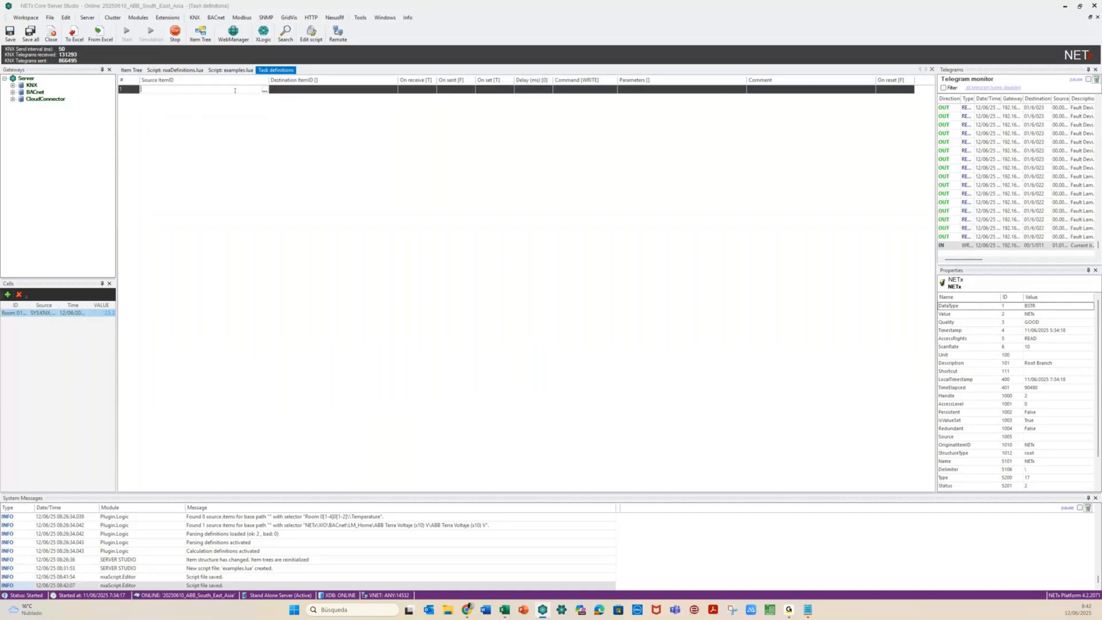
left_click(264, 90)
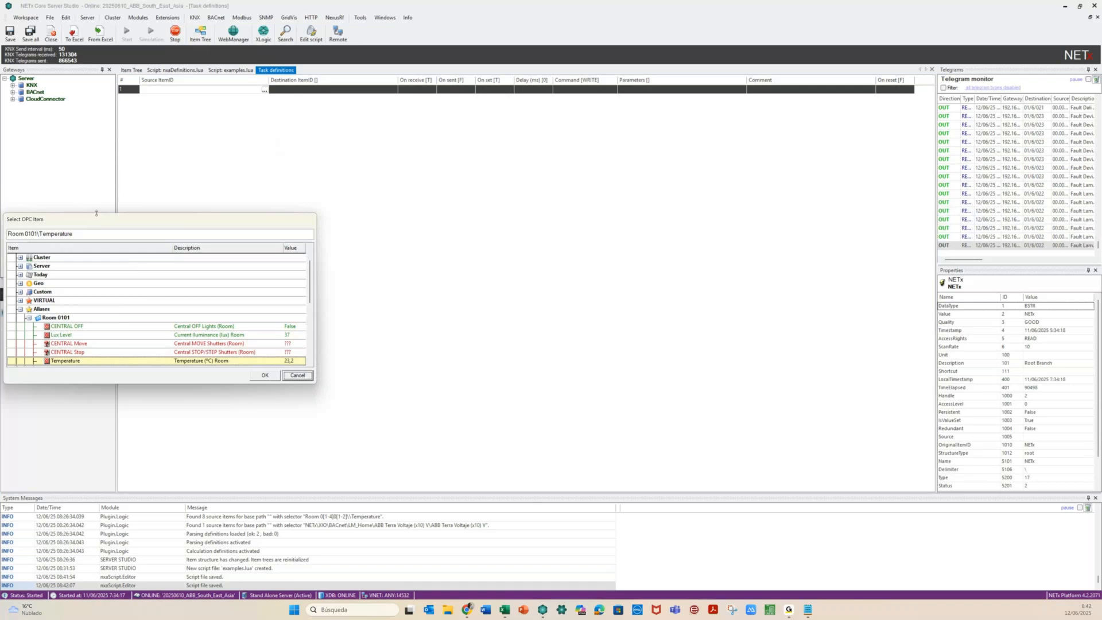
left_click_drag(97, 213, 96, 134)
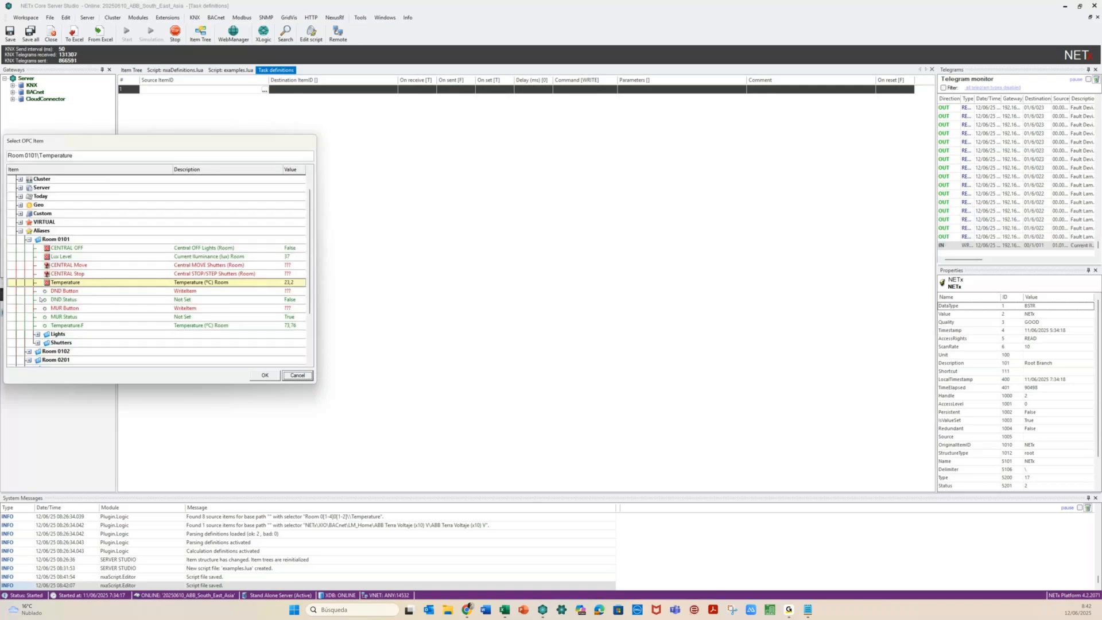
left_click(38, 334)
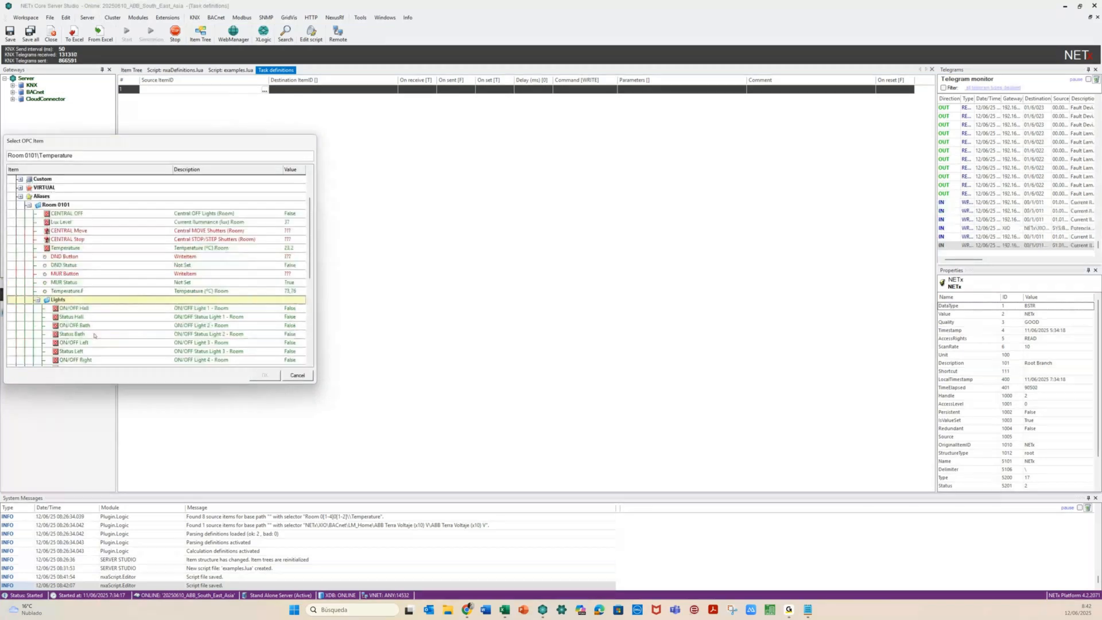
left_click(71, 317)
left_click(265, 375)
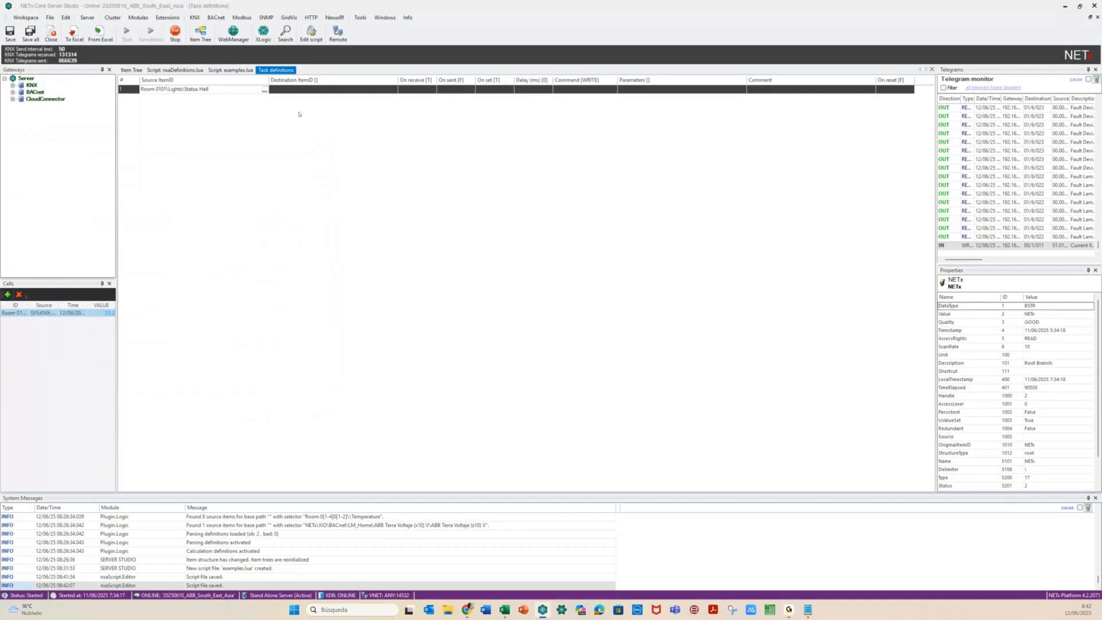
Set row 1's destination to NETx\VAR\Numeric\Item001
left_click(393, 91)
left_click(393, 91)
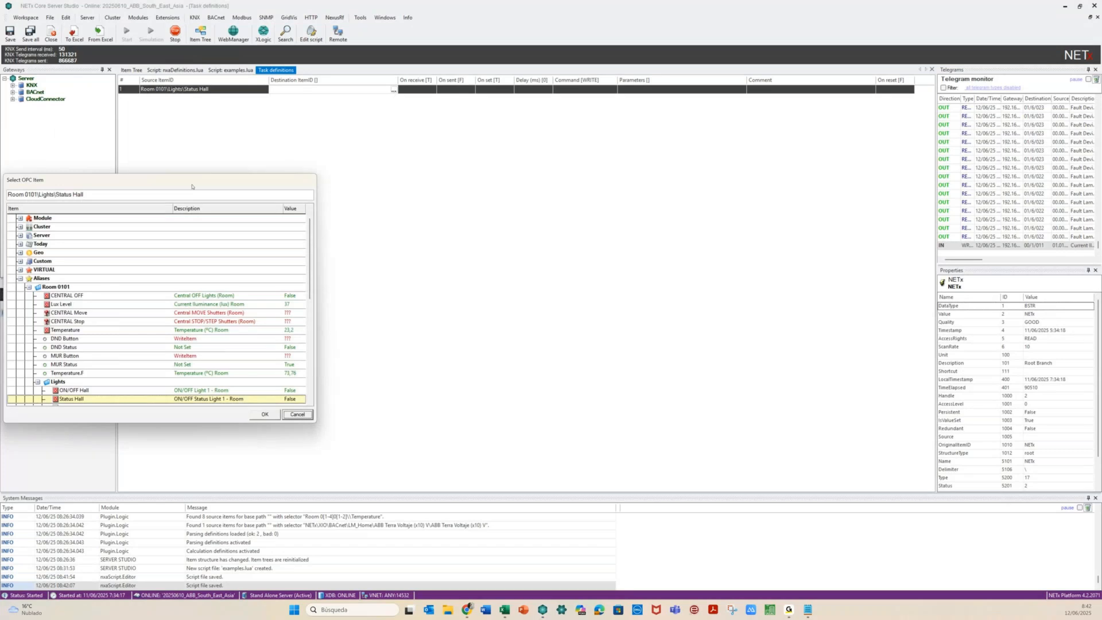
left_click(310, 309)
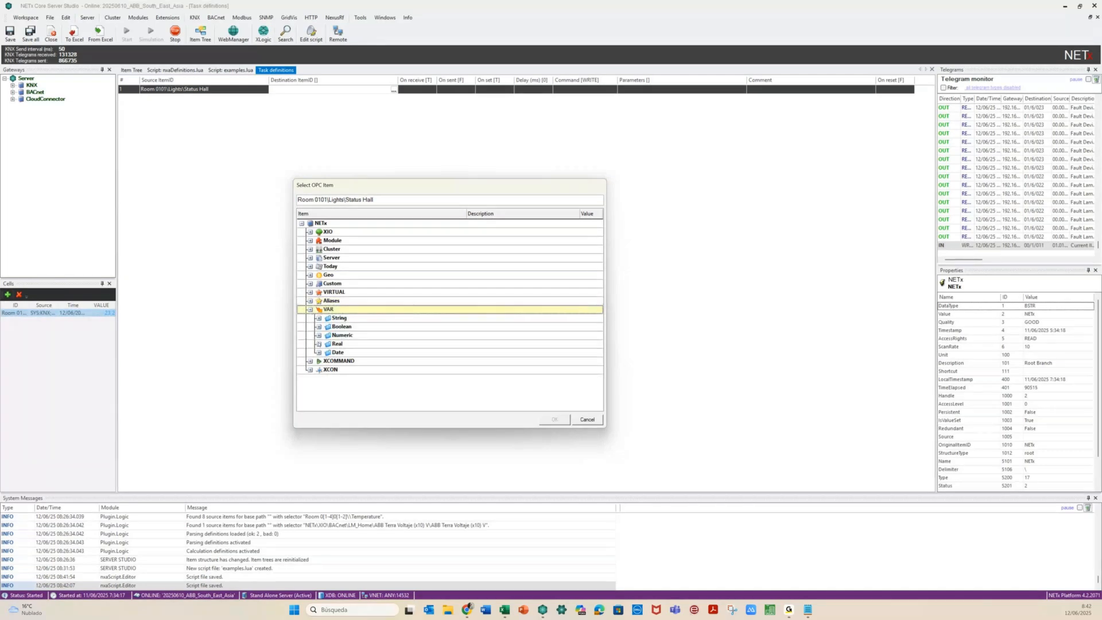
left_click(320, 335)
left_click(355, 344)
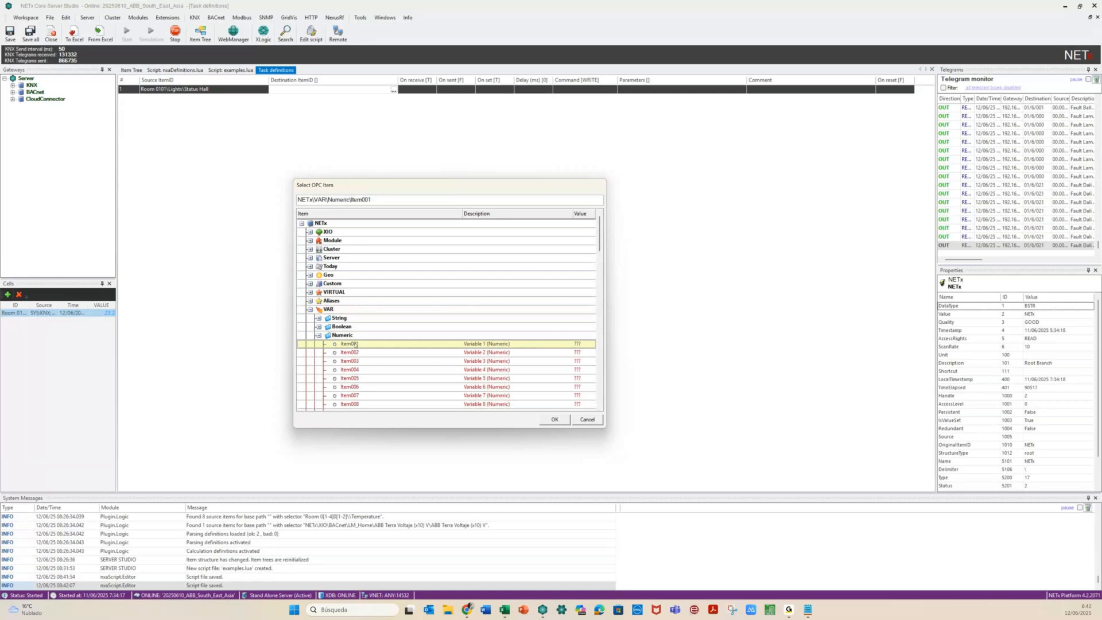
left_click(554, 418)
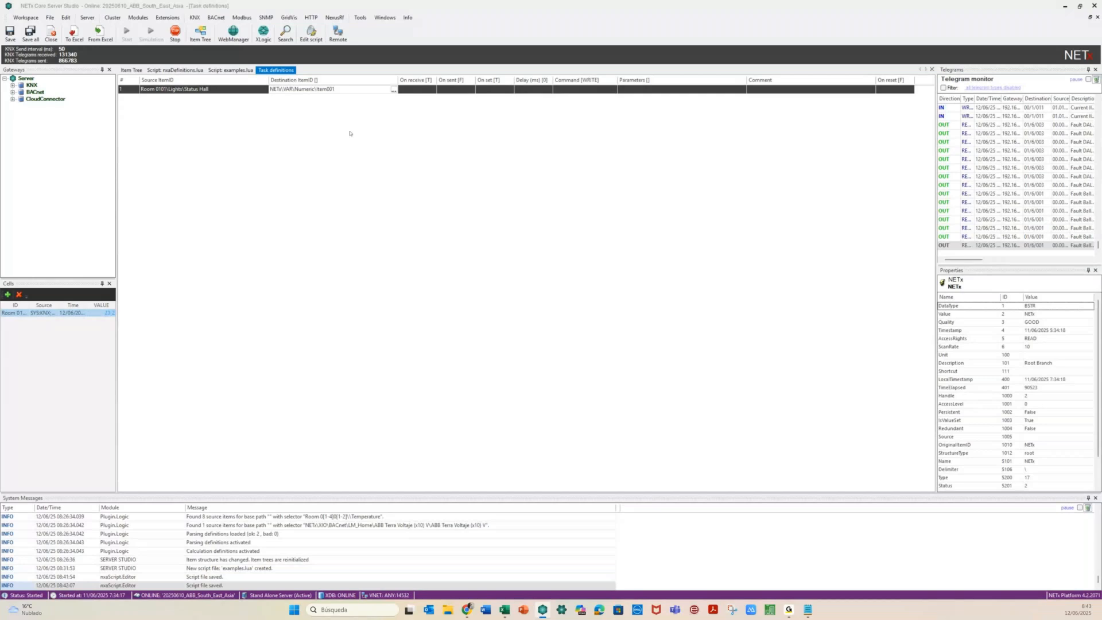
Set task row 1's command to SCRIPT with parameters B2N(0,15)
left_click(286, 130)
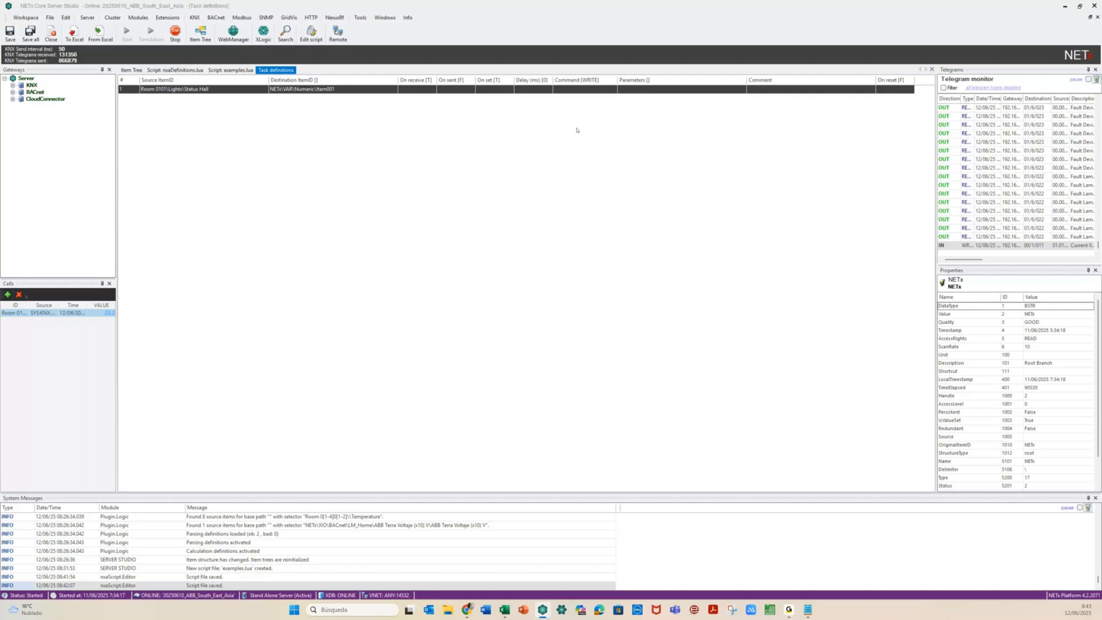
left_click(599, 90)
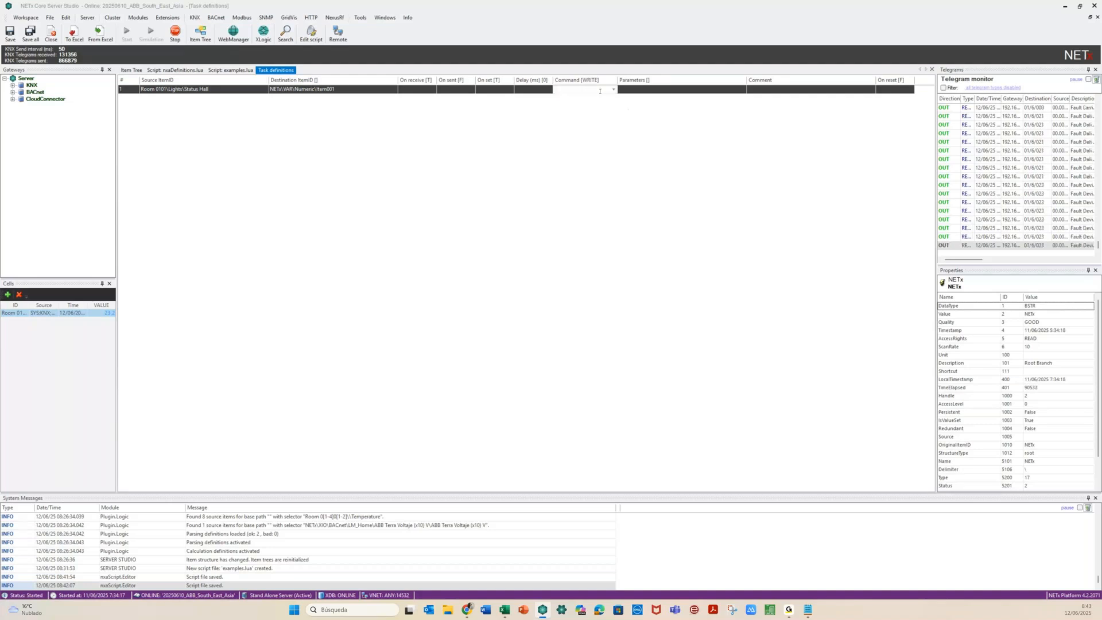
left_click(613, 90)
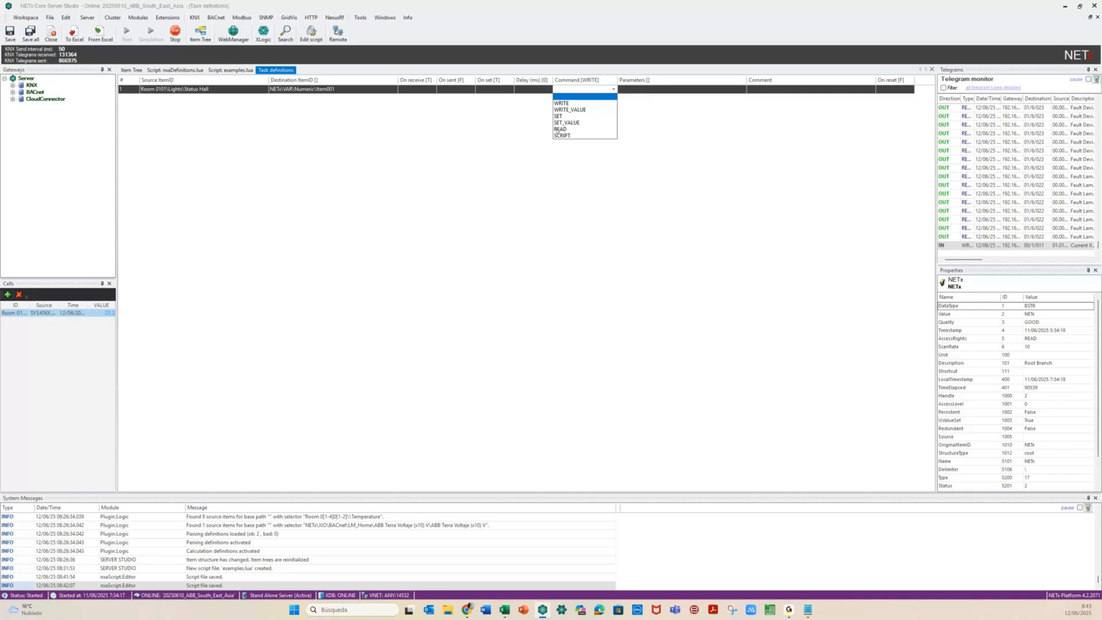
left_click(562, 135)
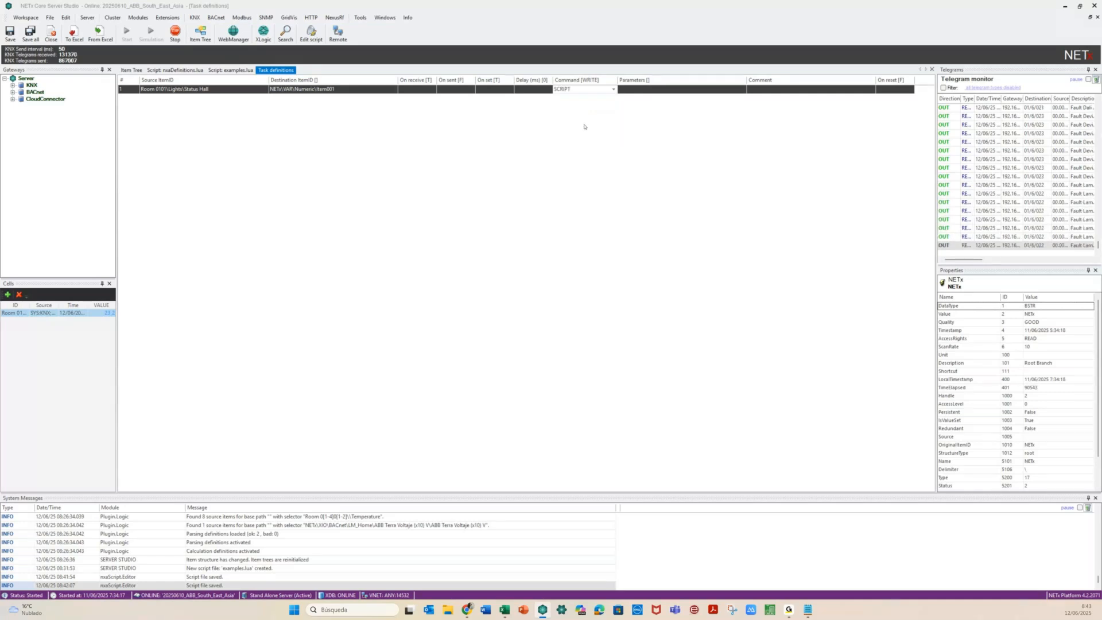
key("Tab")
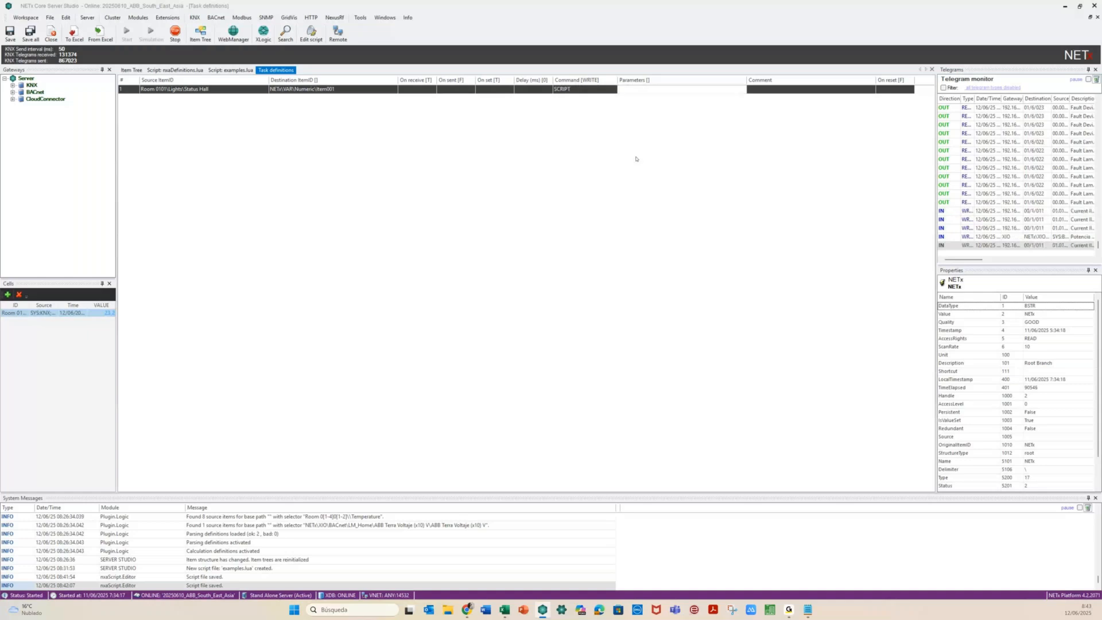
type("82")
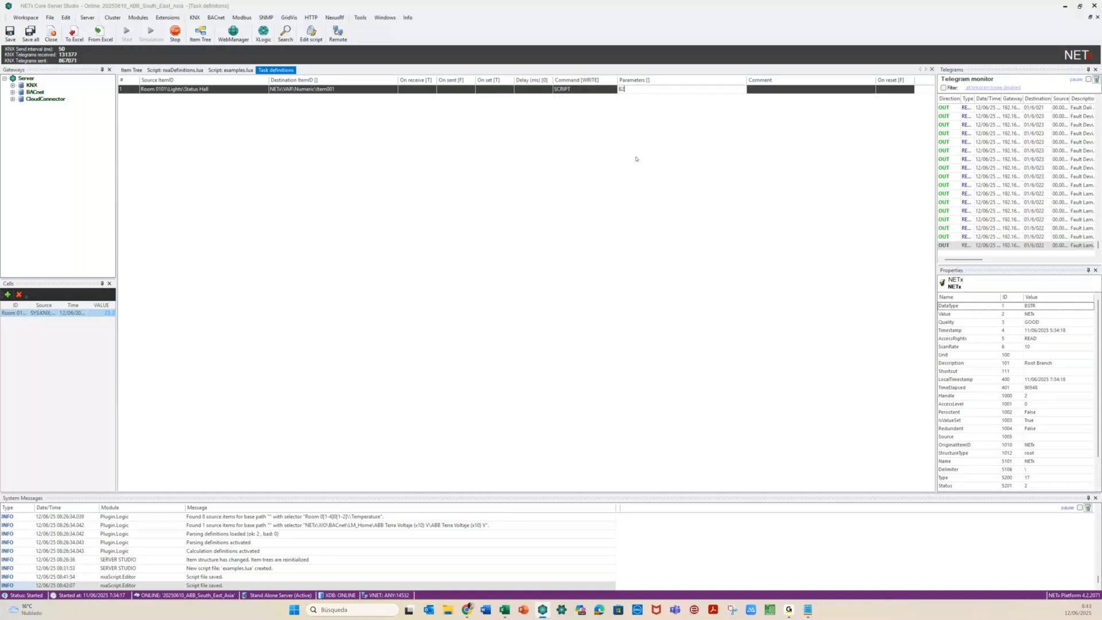
type("N")
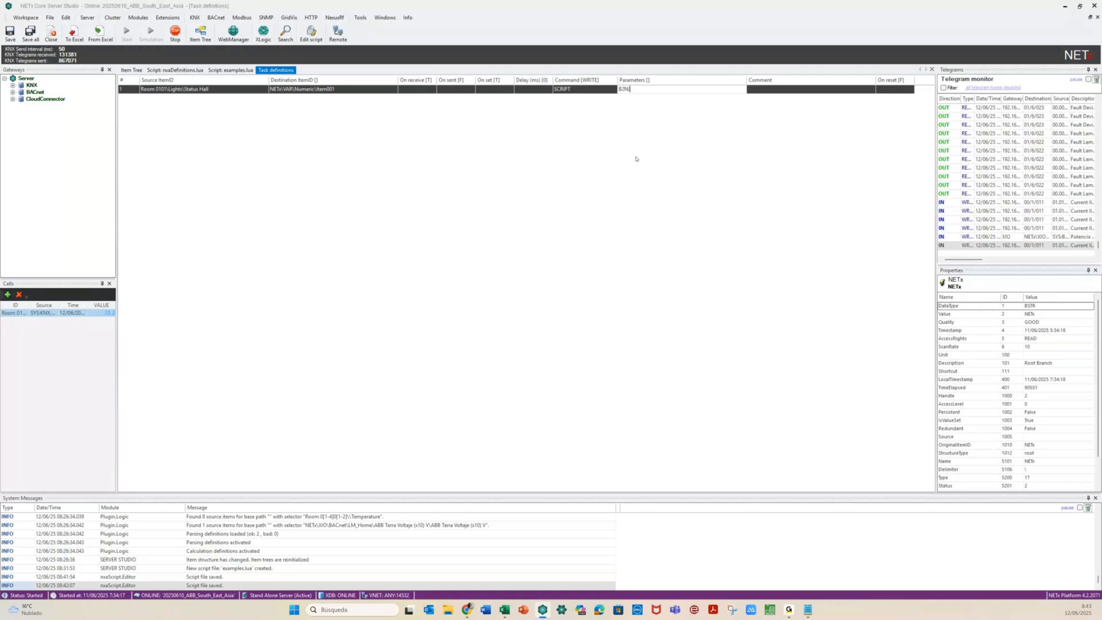
type("(0,15")
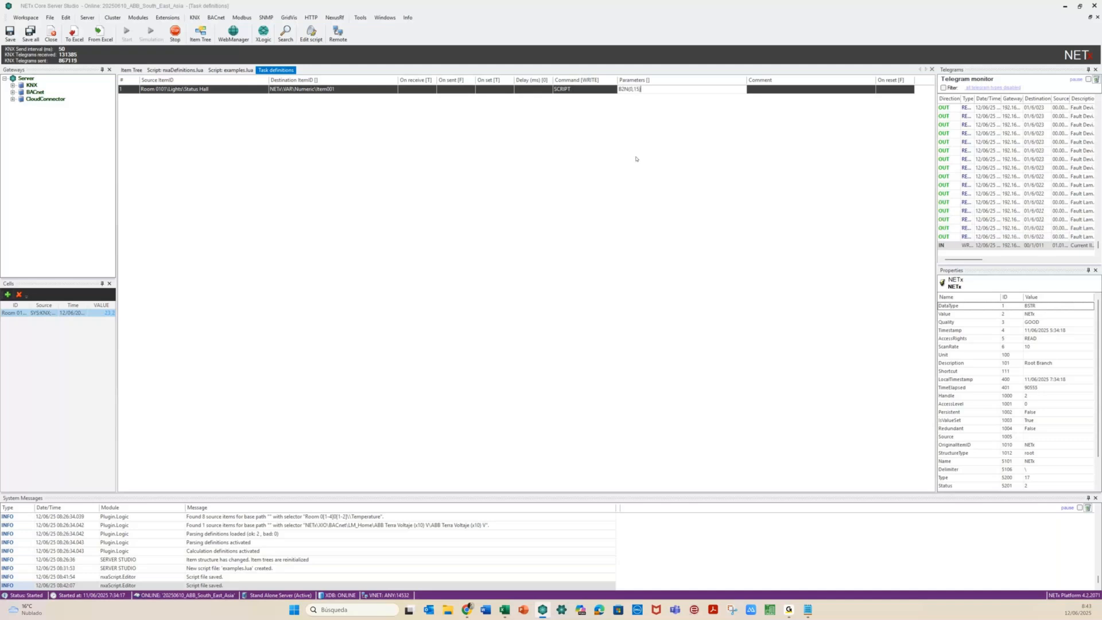
key("Return")
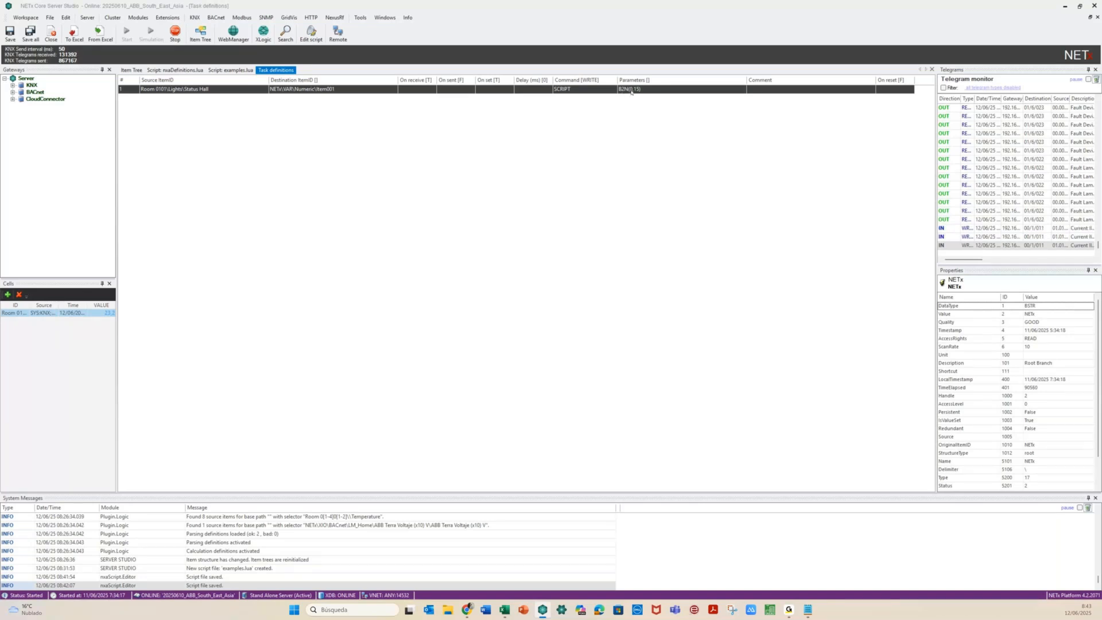
left_click(227, 71)
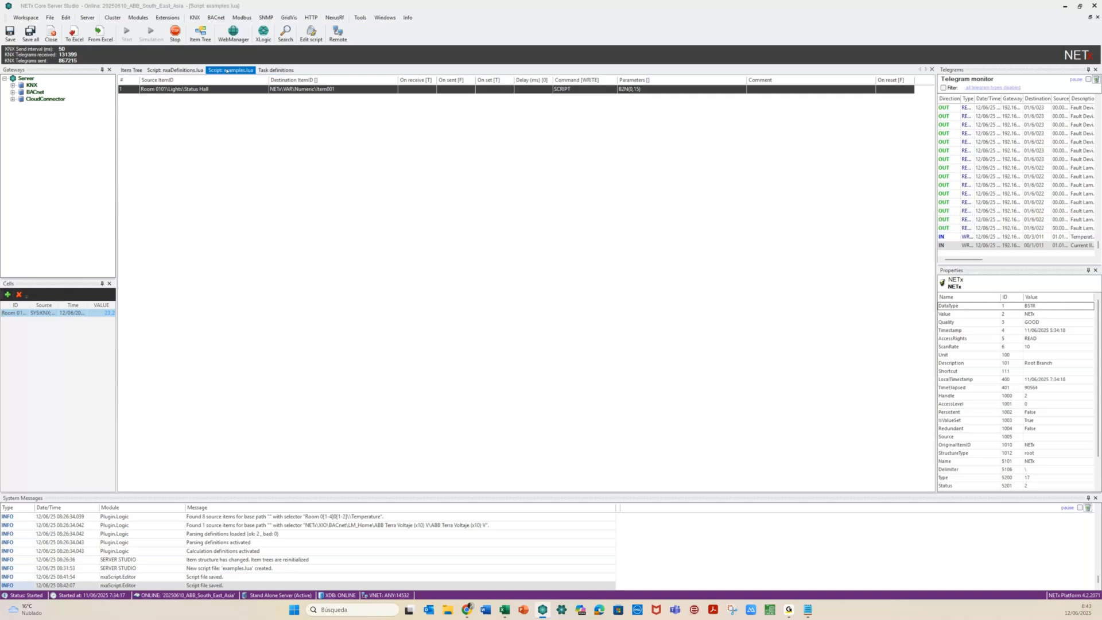
Check the B2N function's arguments in examples.lua and return to Task definitions
left_click_drag(175, 144, 211, 144)
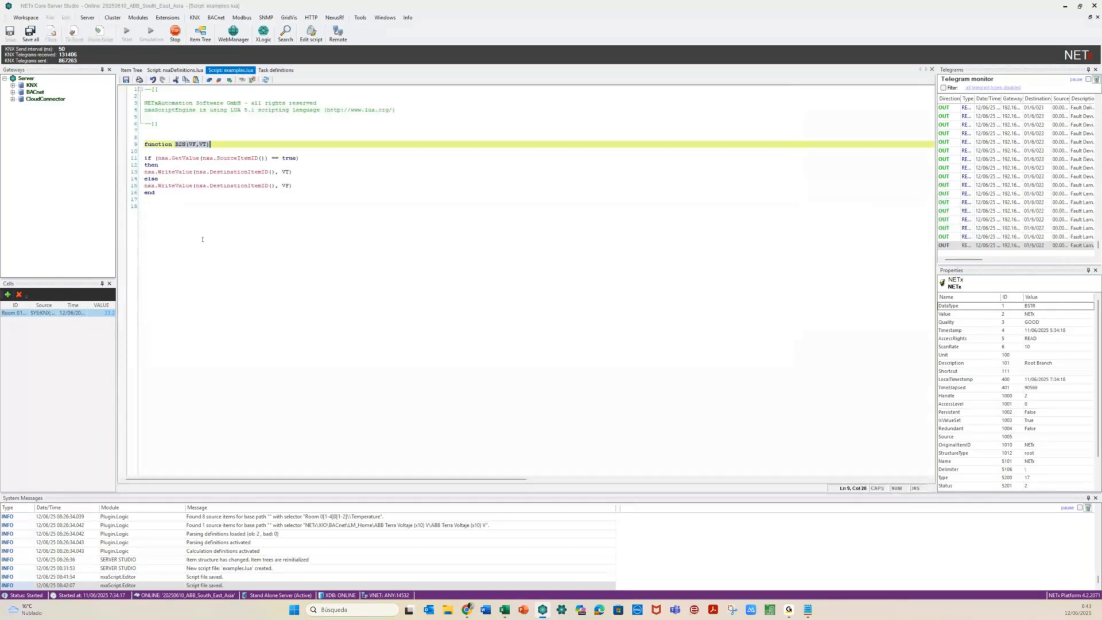
left_click(201, 244)
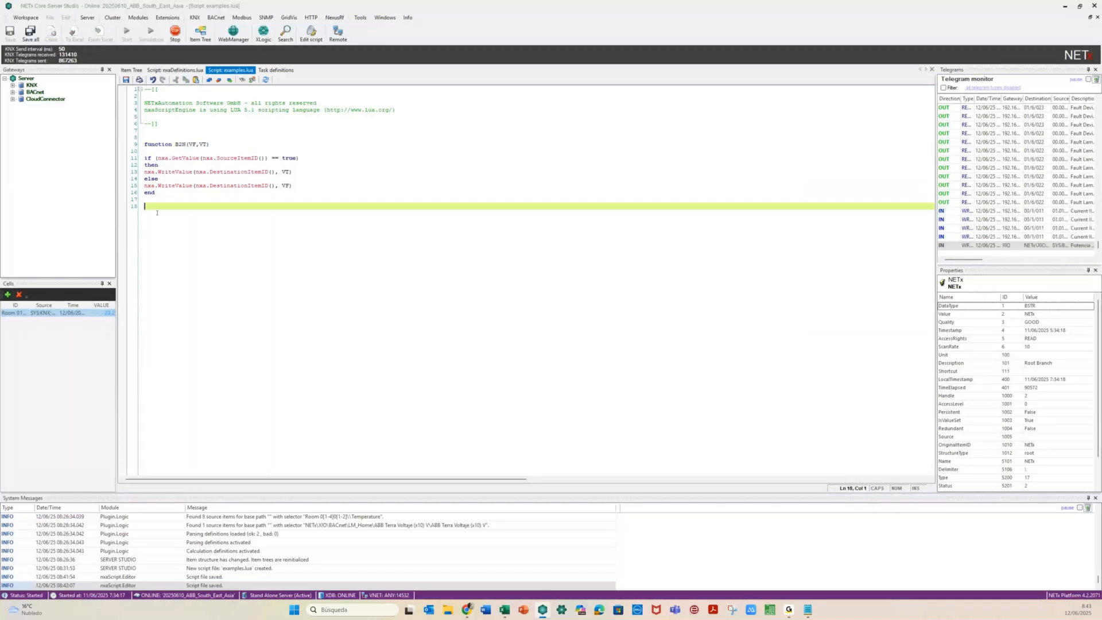
left_click(279, 70)
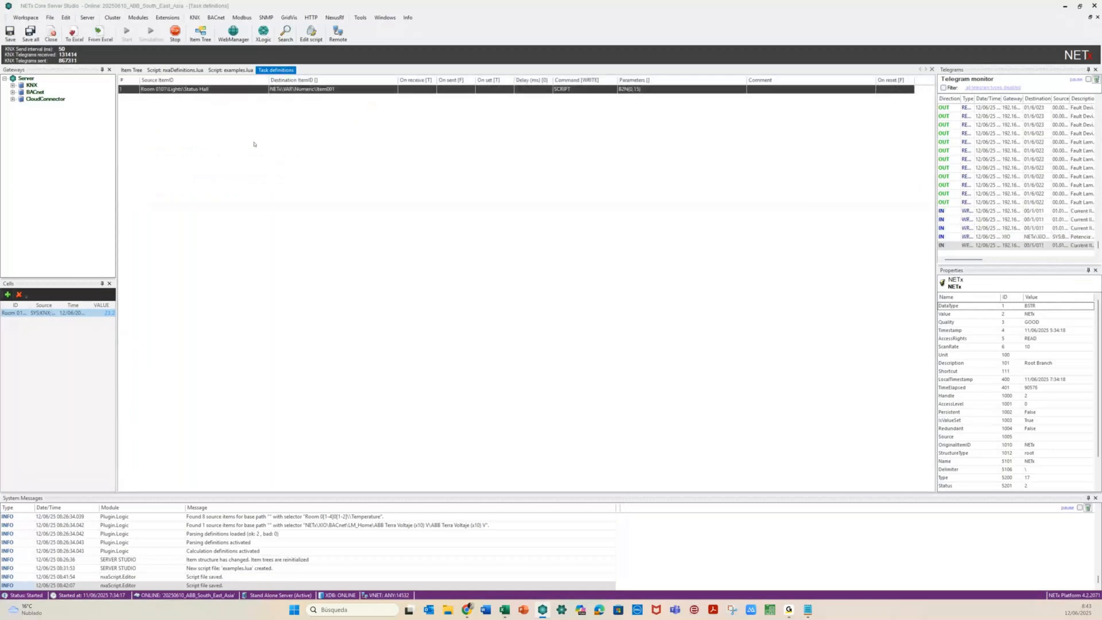
Duplicate row 1 as row 2, mapping Status Bath to Item002
key("ctrl+v")
left_click(212, 100)
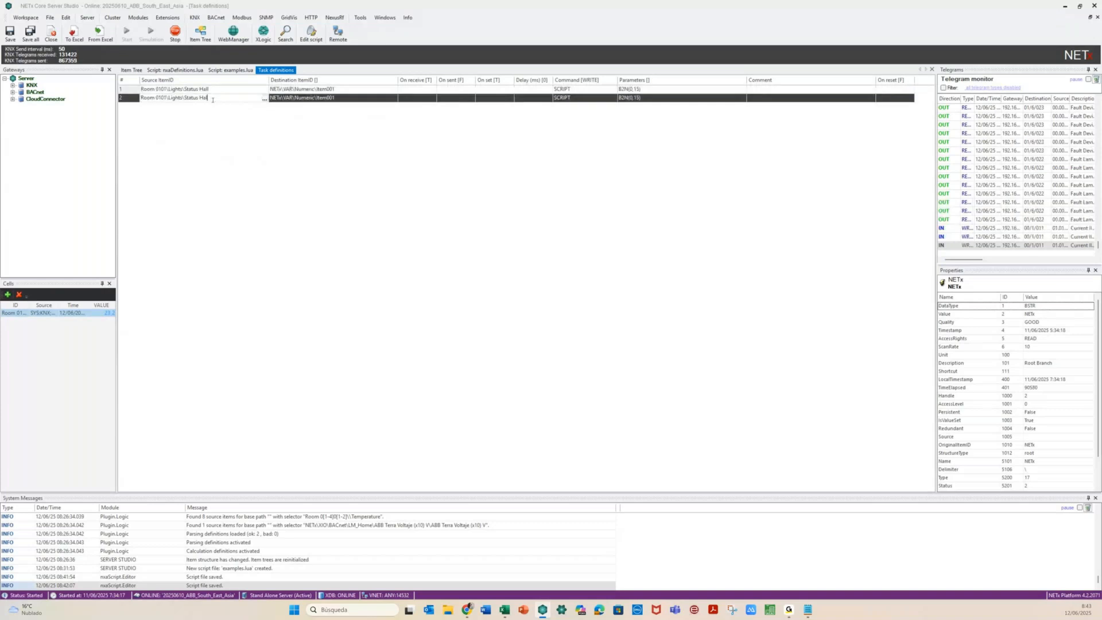
key("BackSpace")
key("BackSpace")
key("BackSpace")
key("BackSpace")
type("B")
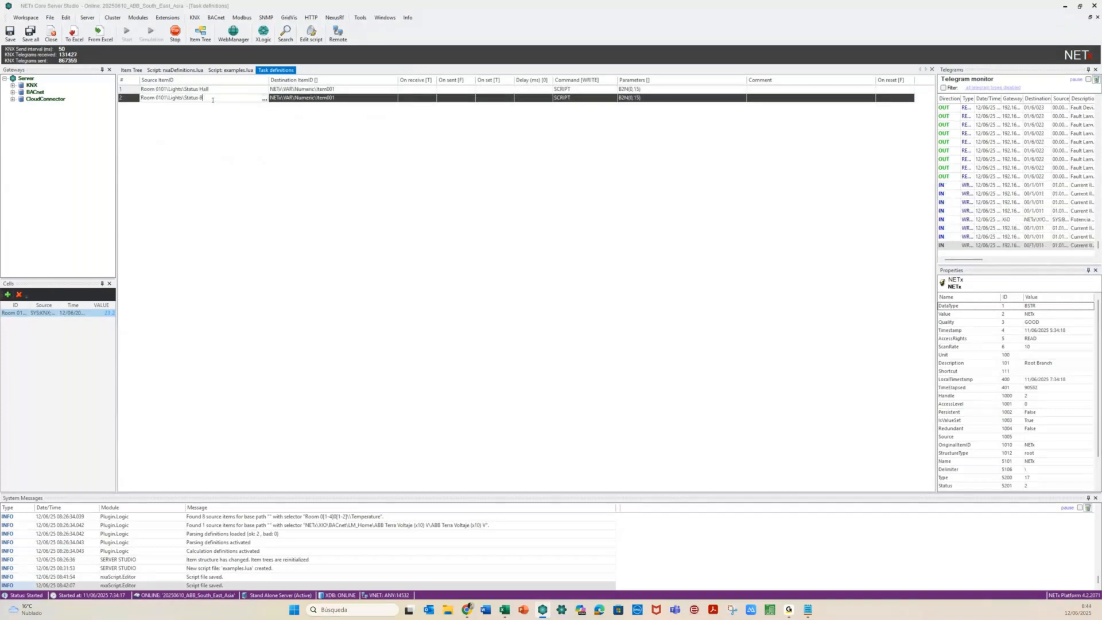
type("ath")
left_click(341, 96)
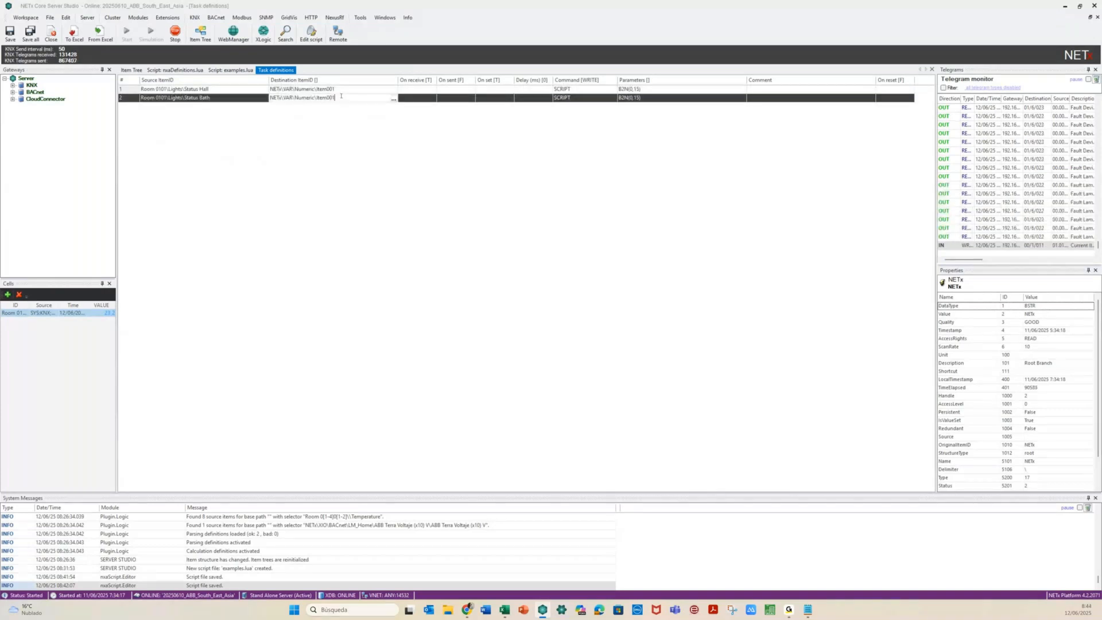
key("BackSpace")
type("2")
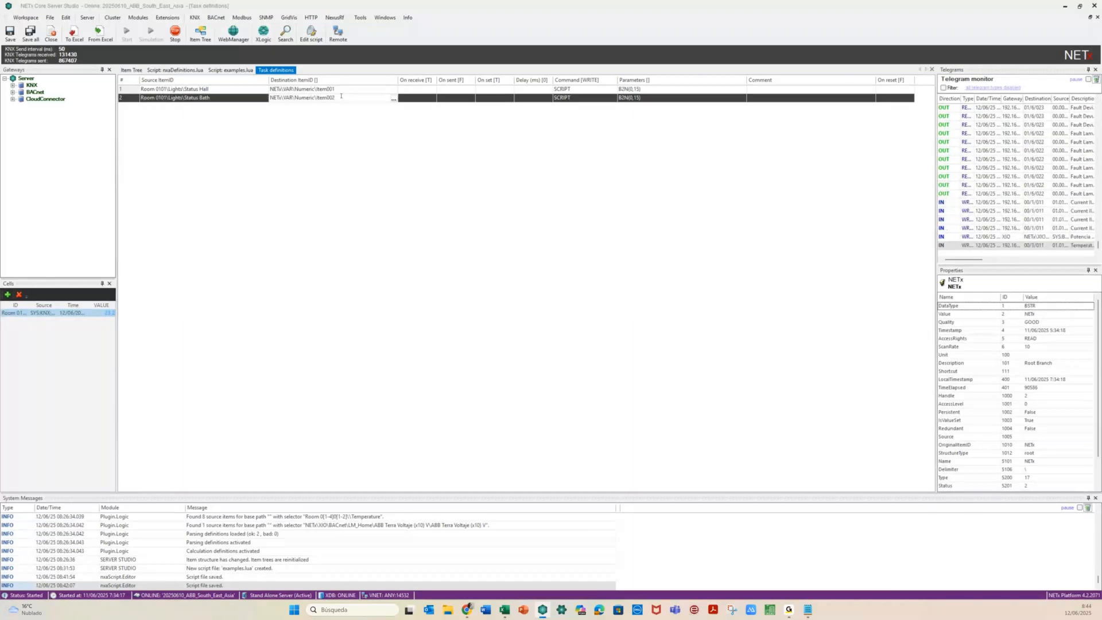
left_click(687, 101)
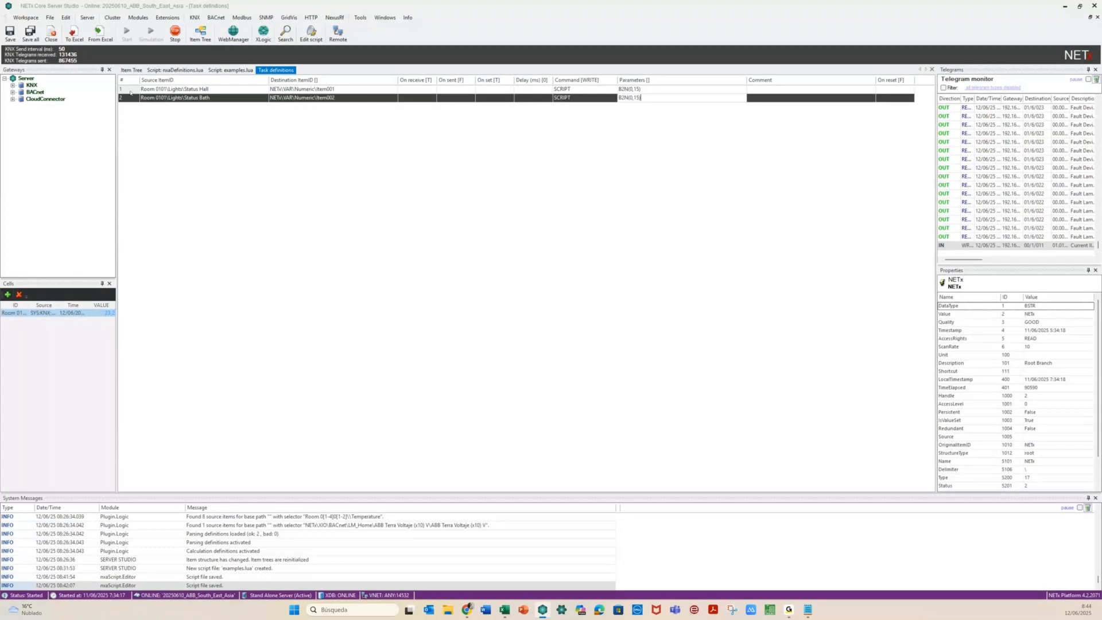
Copy rows 1–2 as rows 3–4, mapping Status Left to Item003 and Status Right to Item004
left_click(130, 90, "shift")
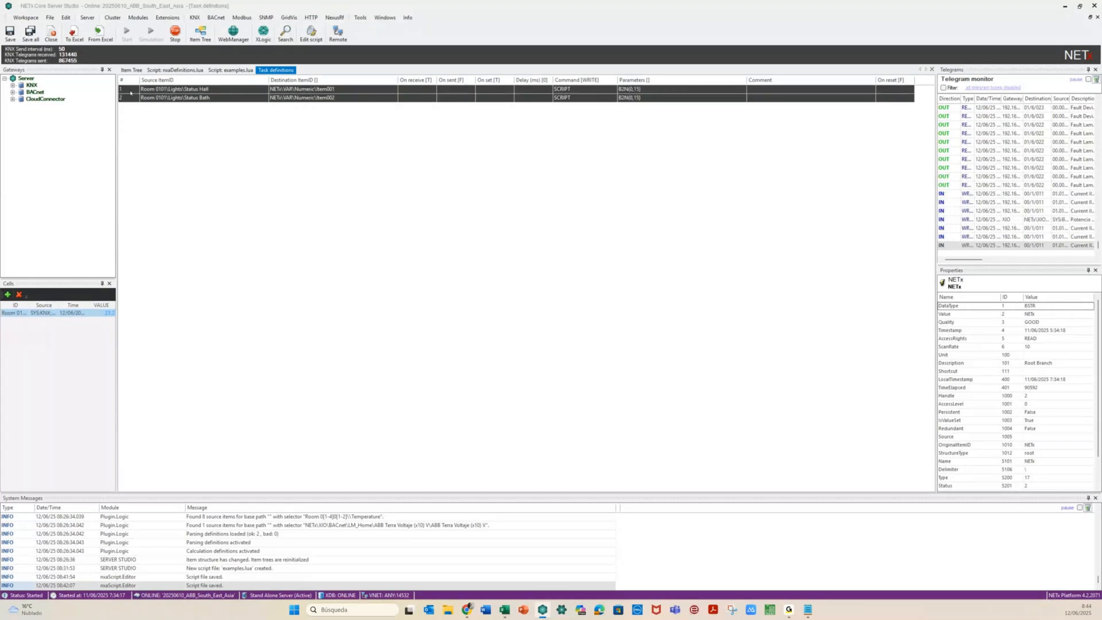
key("ctrl+c")
key("ctrl+v")
left_click(217, 107)
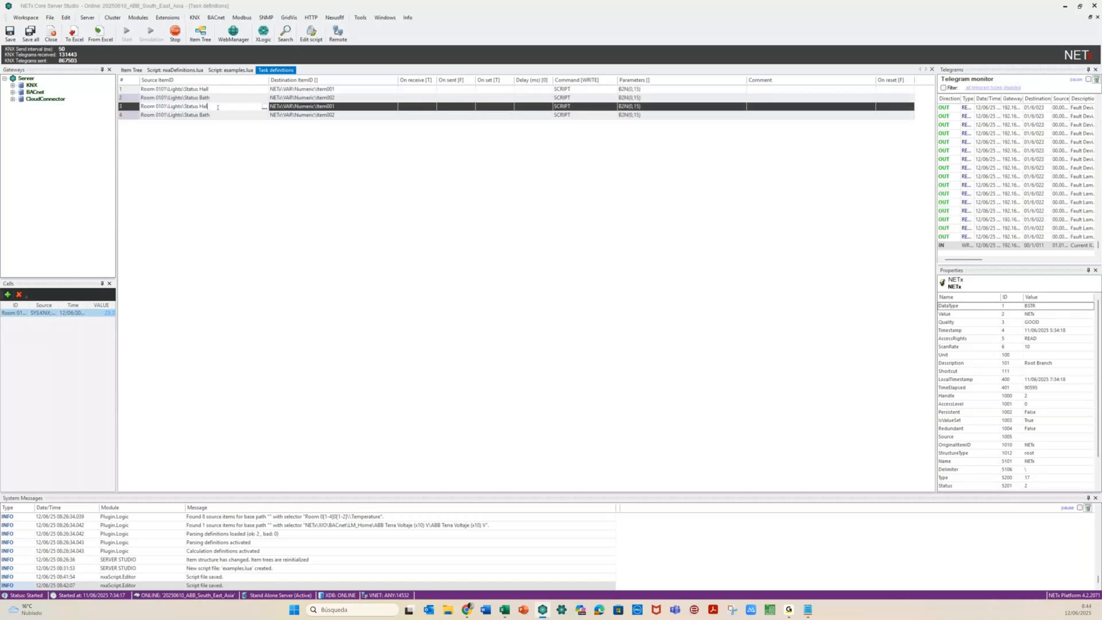
key("BackSpace")
key("BackSpace")
key("BackSpace")
type("Left")
left_click(220, 115)
key("BackSpace")
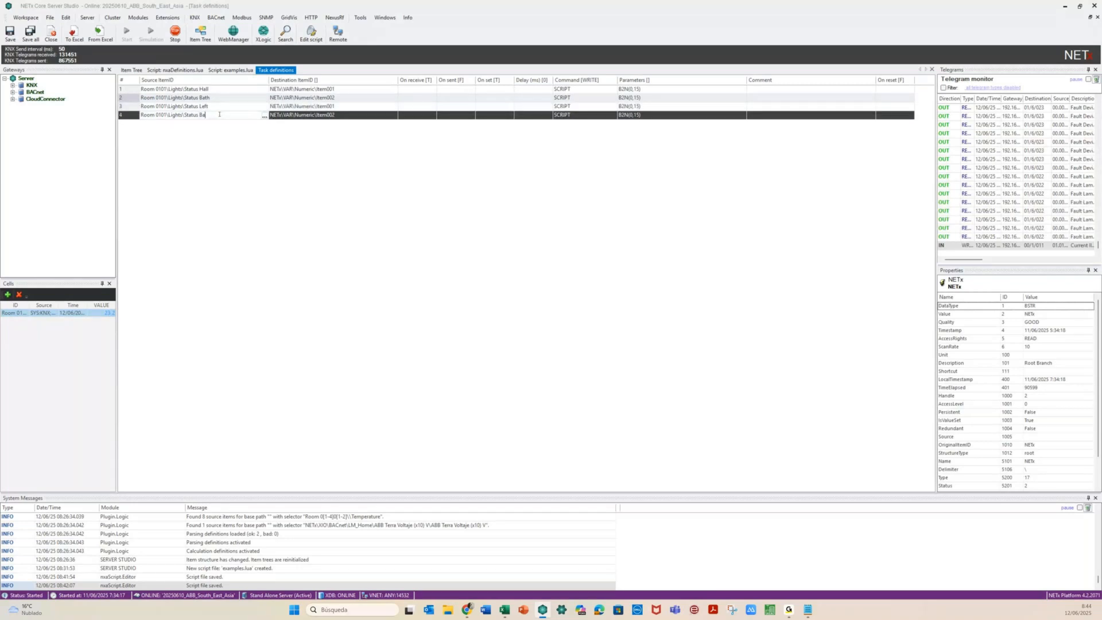
key("BackSpace")
key("BackSpace")
type("Rig")
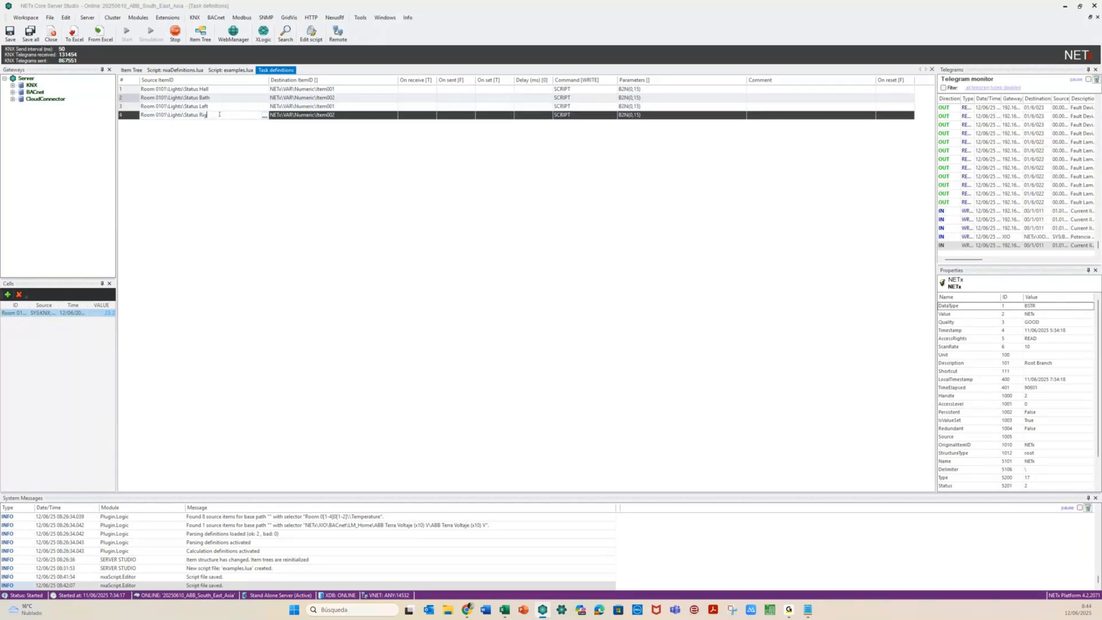
type("ht")
left_click(341, 106)
key("BackSpace")
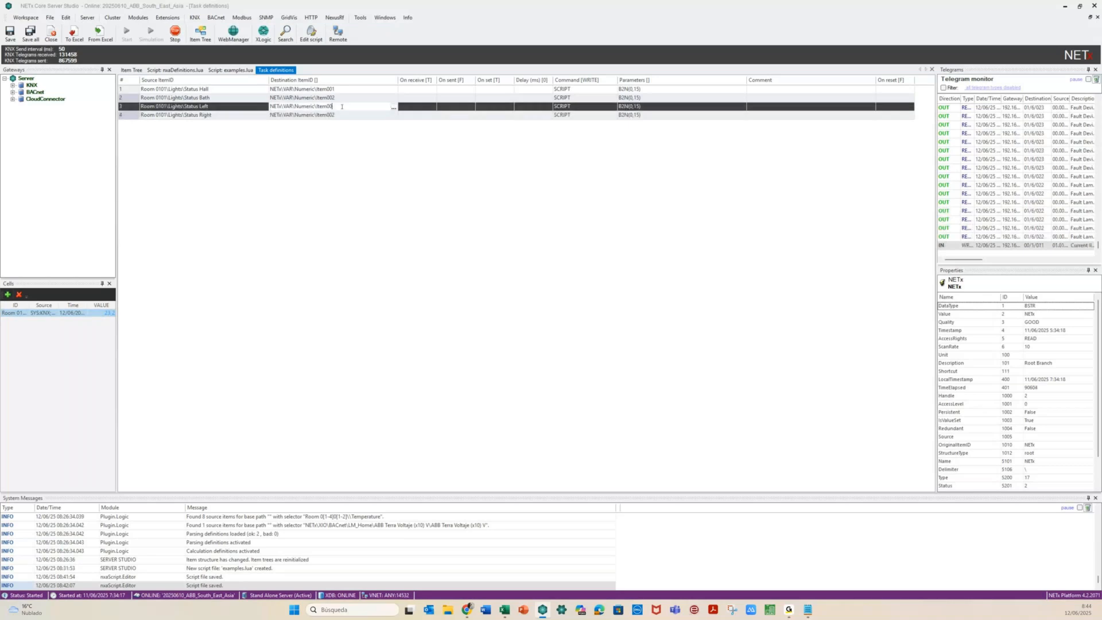
left_click(344, 115)
key("BackSpace")
type("4")
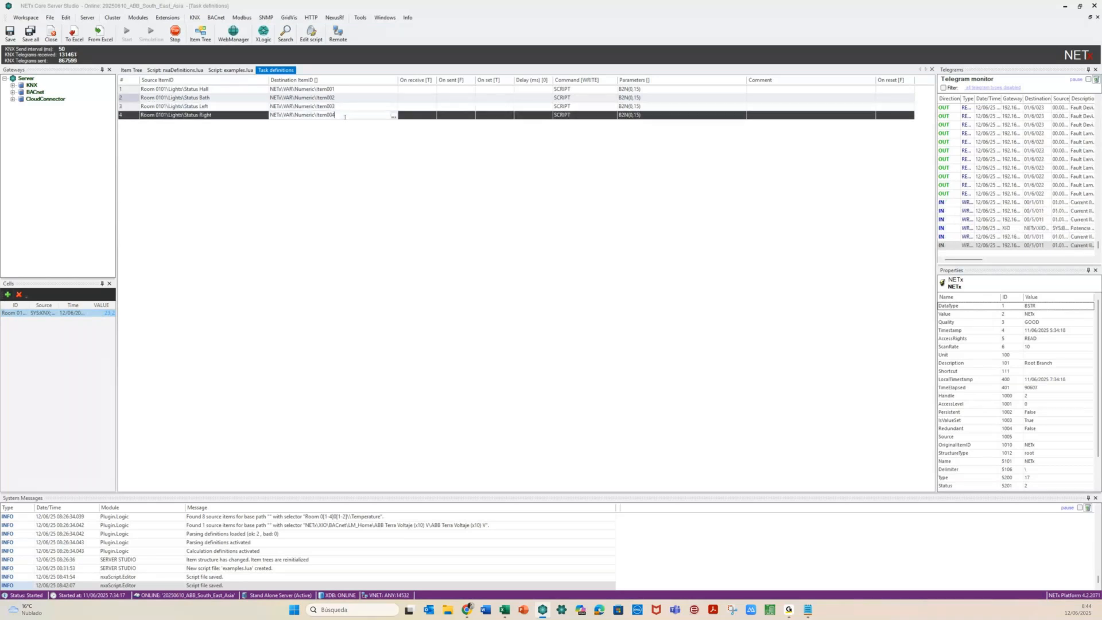
Change the parameters of rows 3 and 4 to B2N(0,25)
left_click(639, 106)
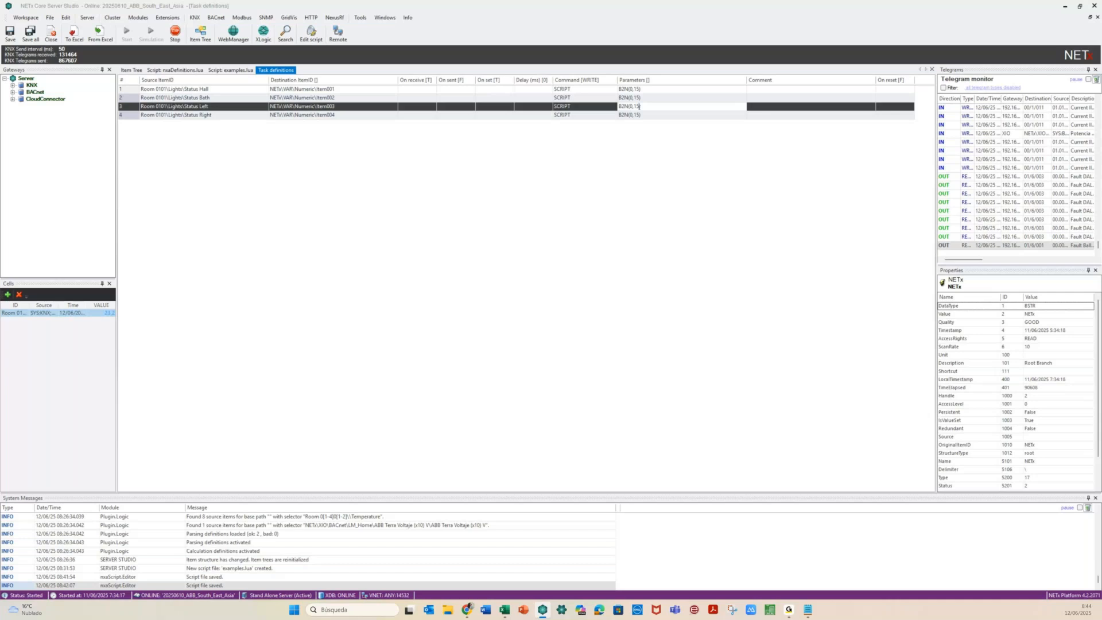
key("BackSpace")
type("2")
left_click(637, 115)
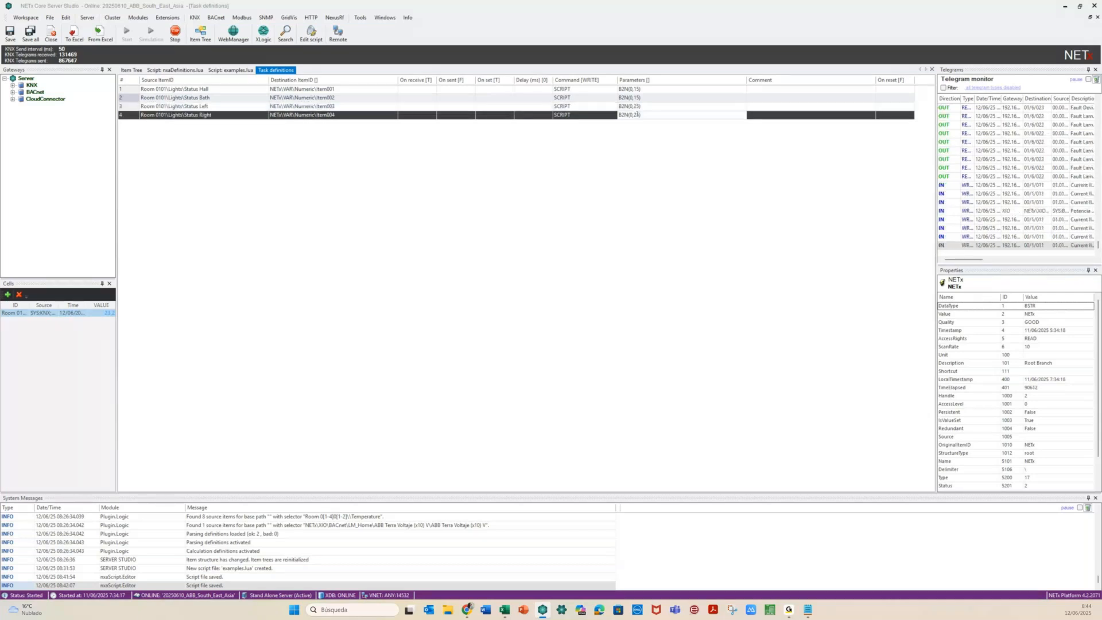
left_click(303, 140)
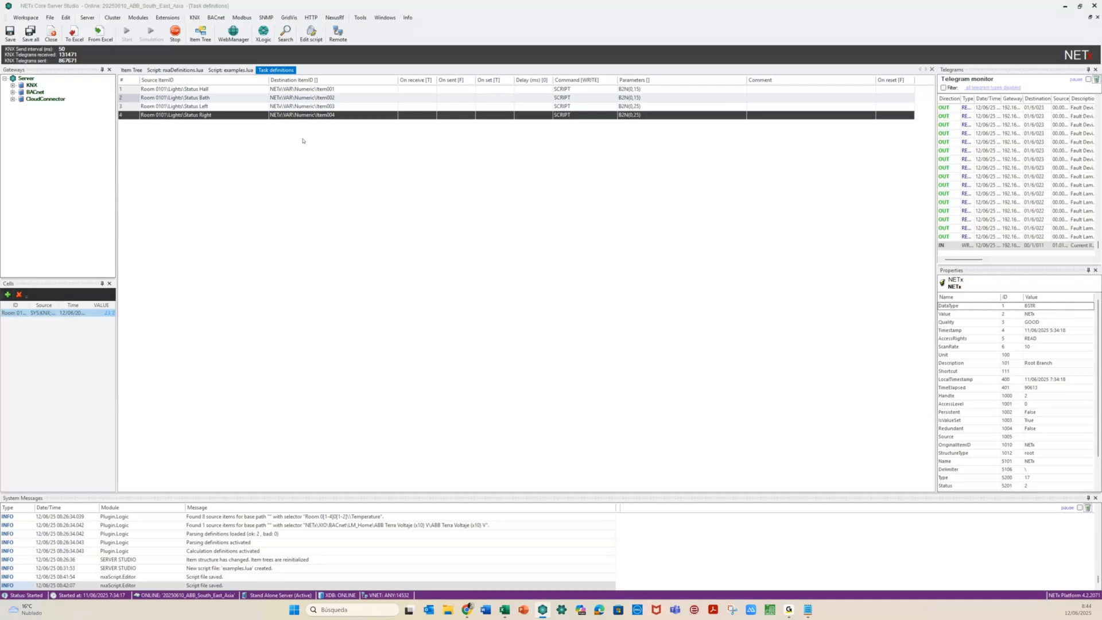
right_click(154, 140)
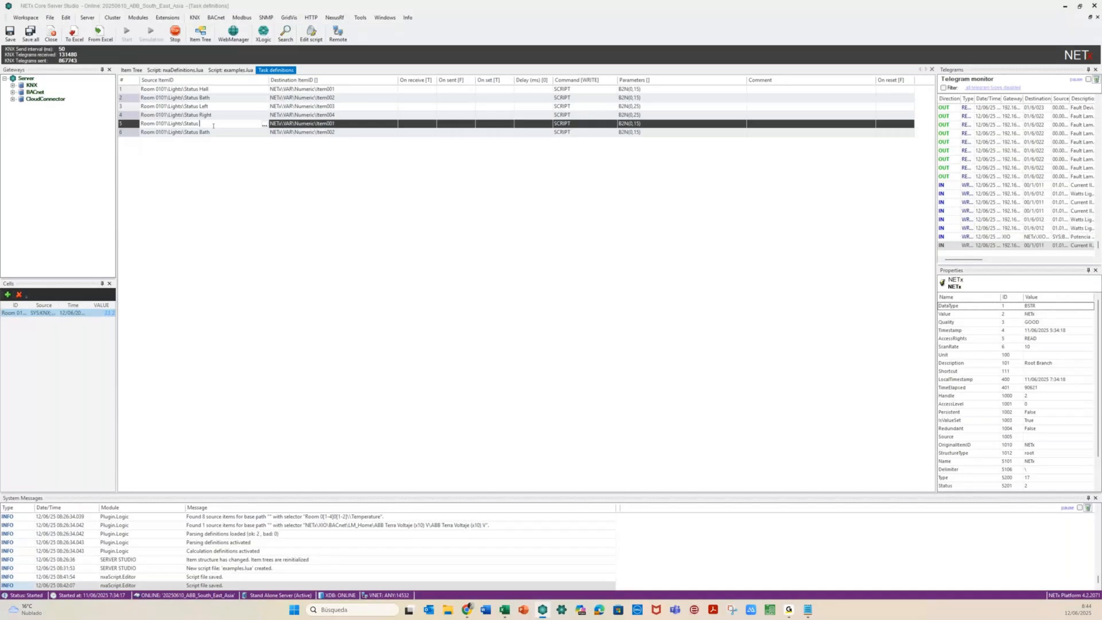
Set row 5's source to Status Bed and row 6's source to Status Ceiling
type("Bed")
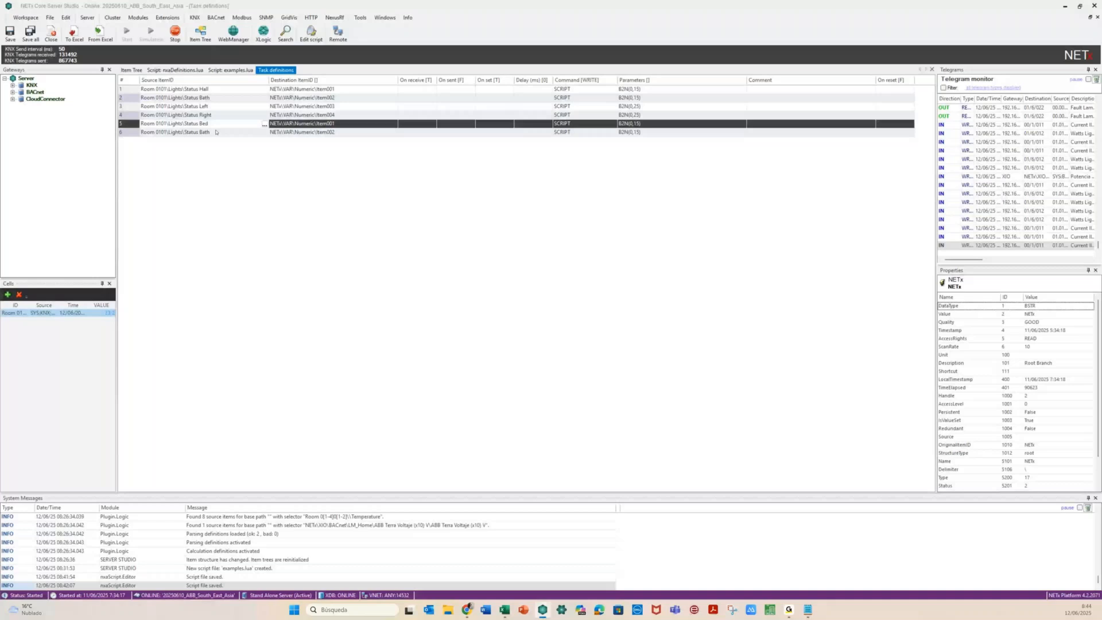
left_click(216, 131)
key("BackSpace")
key("BackSpace")
key("BackSpace")
key("BackSpace")
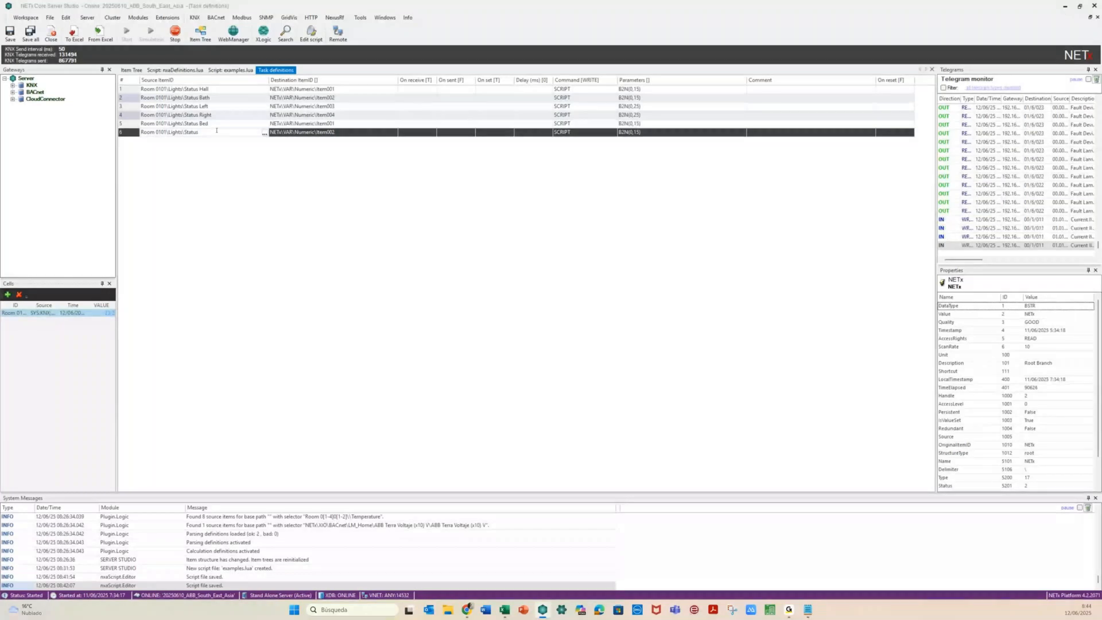
type("Ceiling")
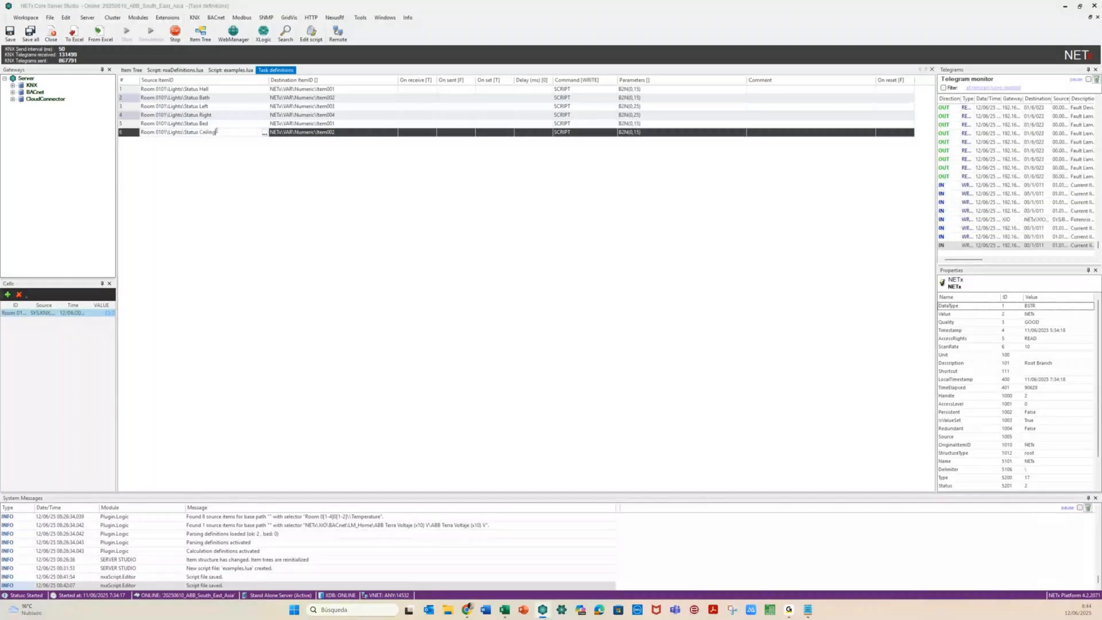
Change the parameters of rows 5 and 6 to B2N(1,150)
left_click(640, 124)
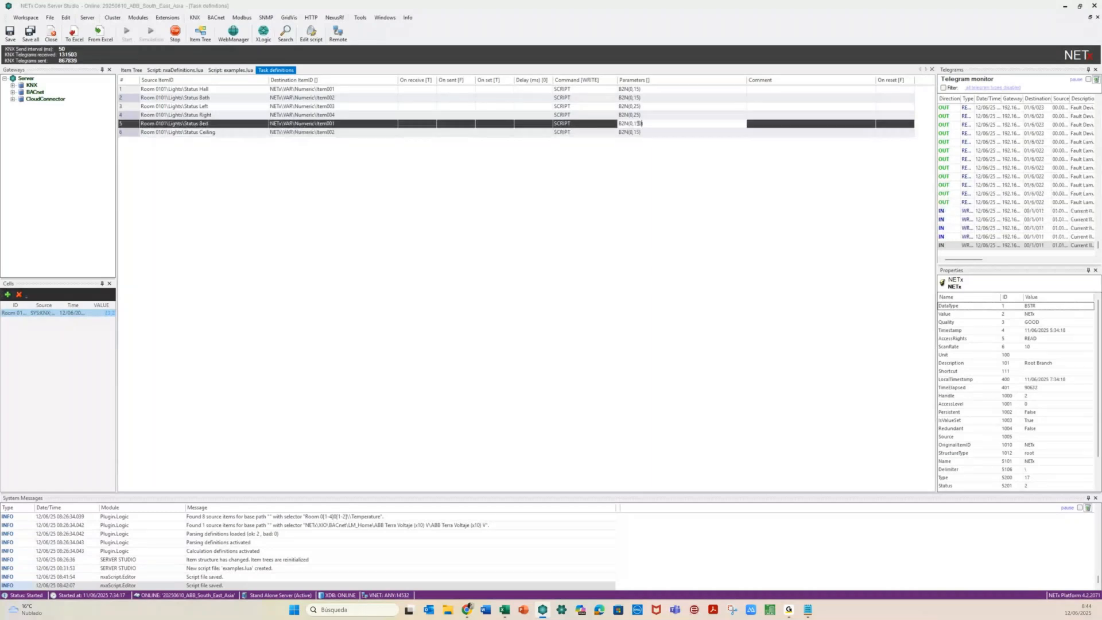
left_click(642, 132)
type("0")
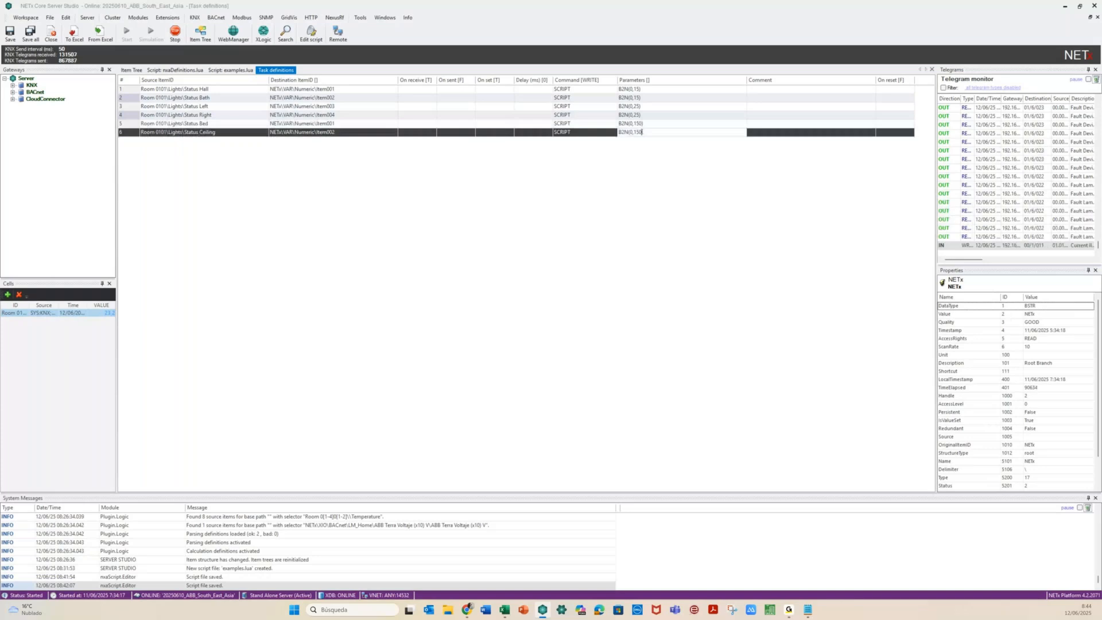
left_click(630, 124)
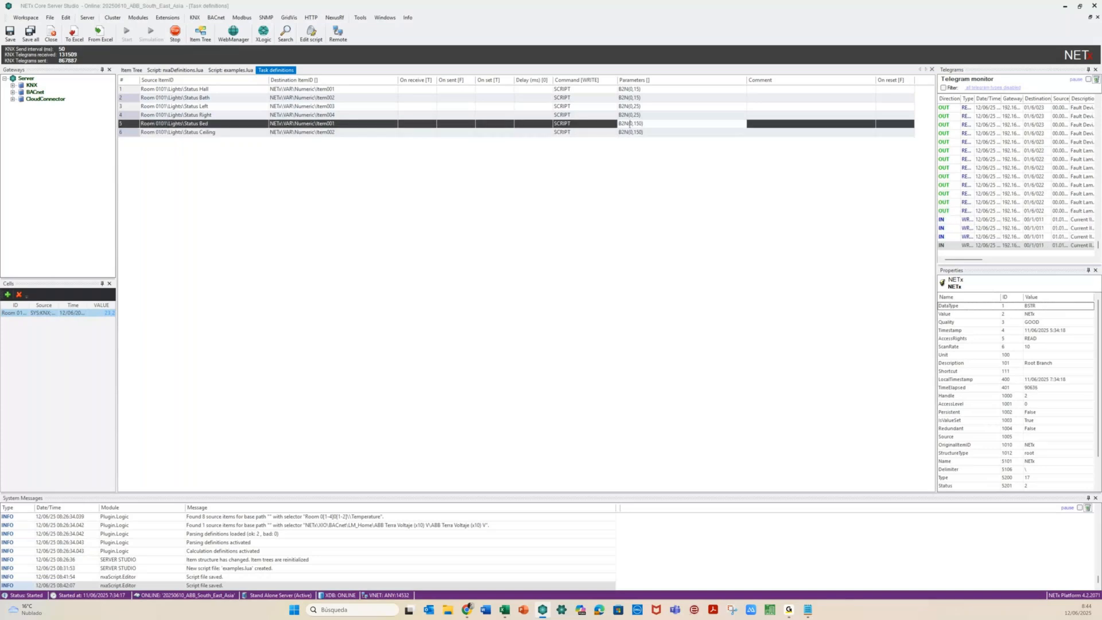
key("BackSpace")
type("1")
left_click(630, 133)
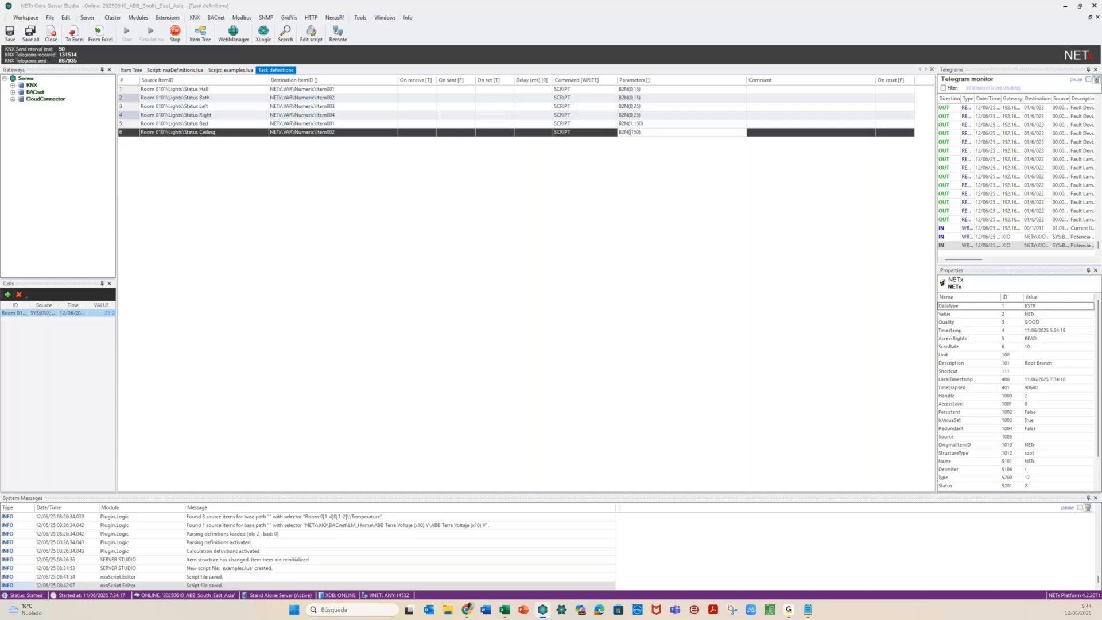
type("1")
left_click(539, 190)
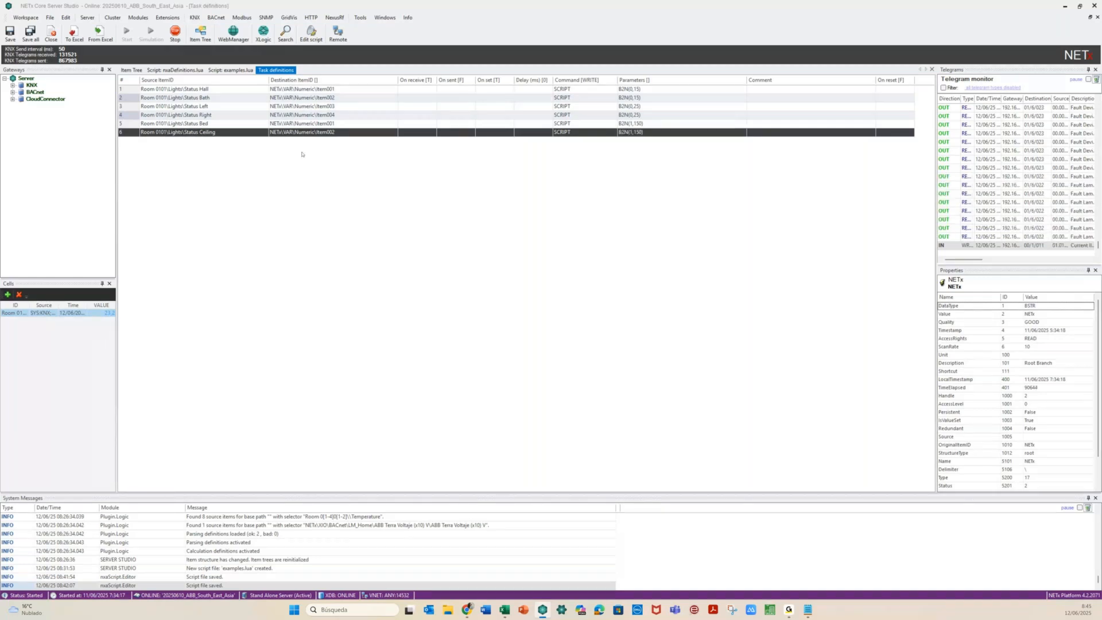
Change row 6's destination to Item006
left_click(342, 132)
key("BackSpace")
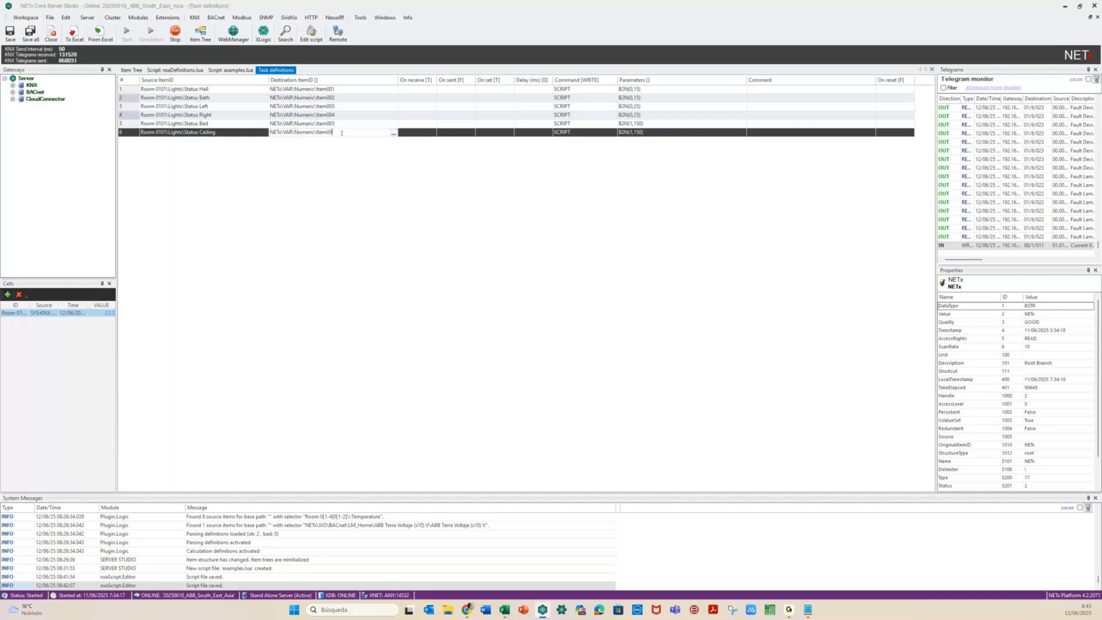
type("6")
key("Return")
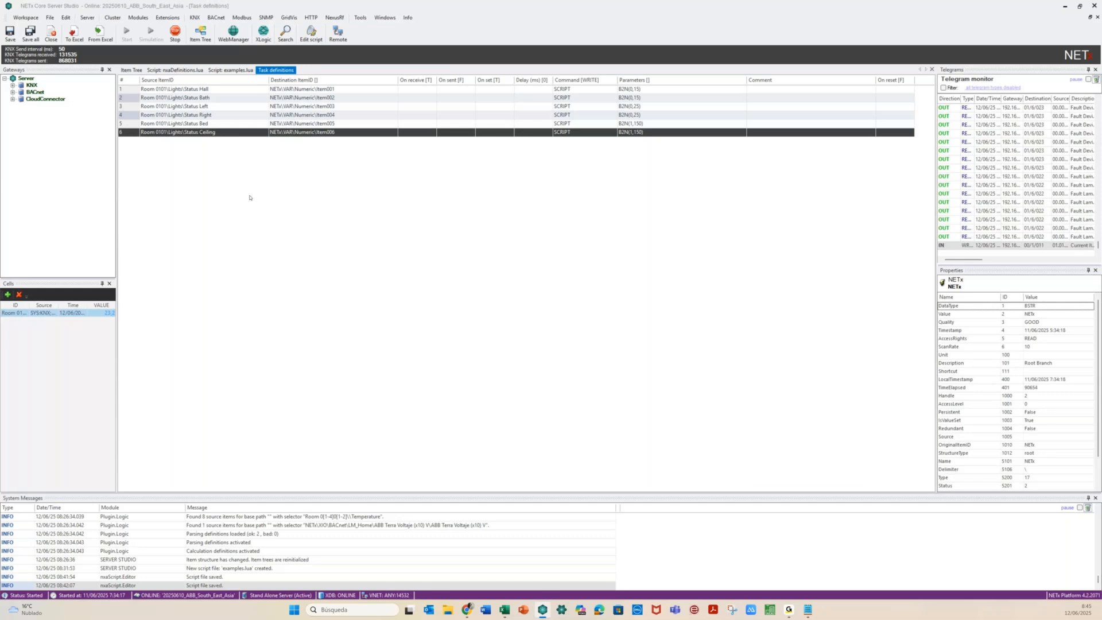
left_click(230, 70)
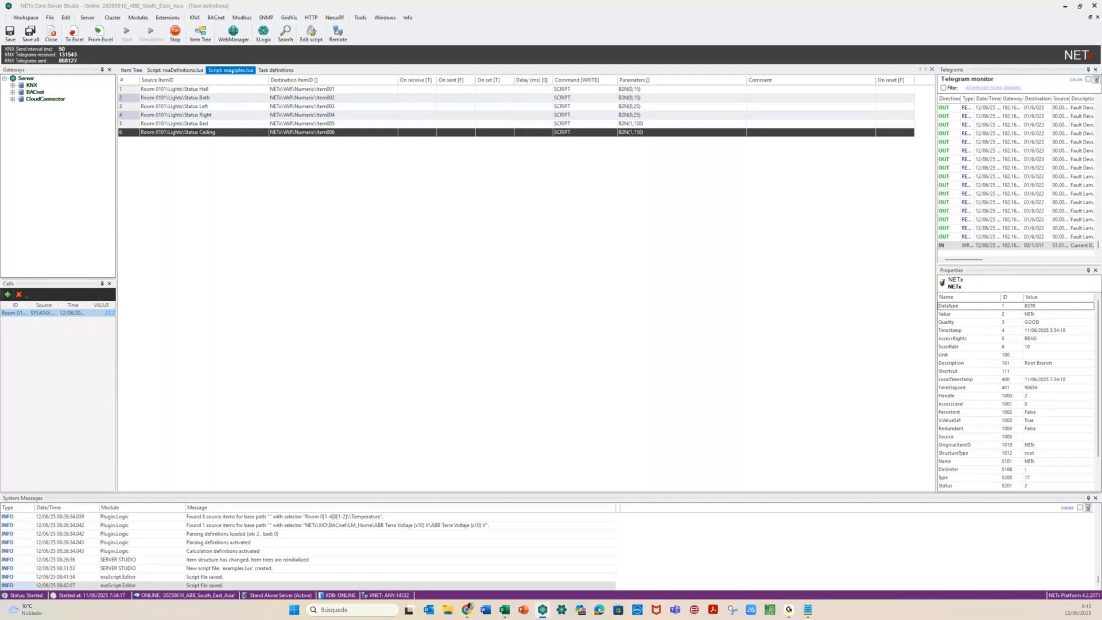
Recheck SourceItemID in the B2N function, then save all six task definitions
left_click(231, 70)
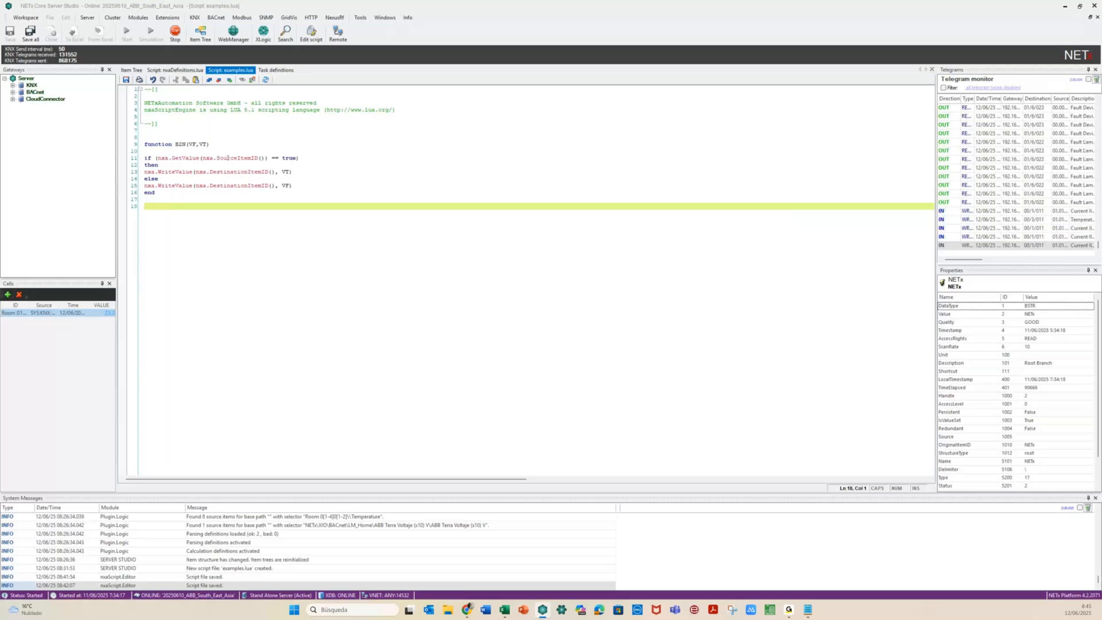
left_click_drag(217, 157, 265, 172)
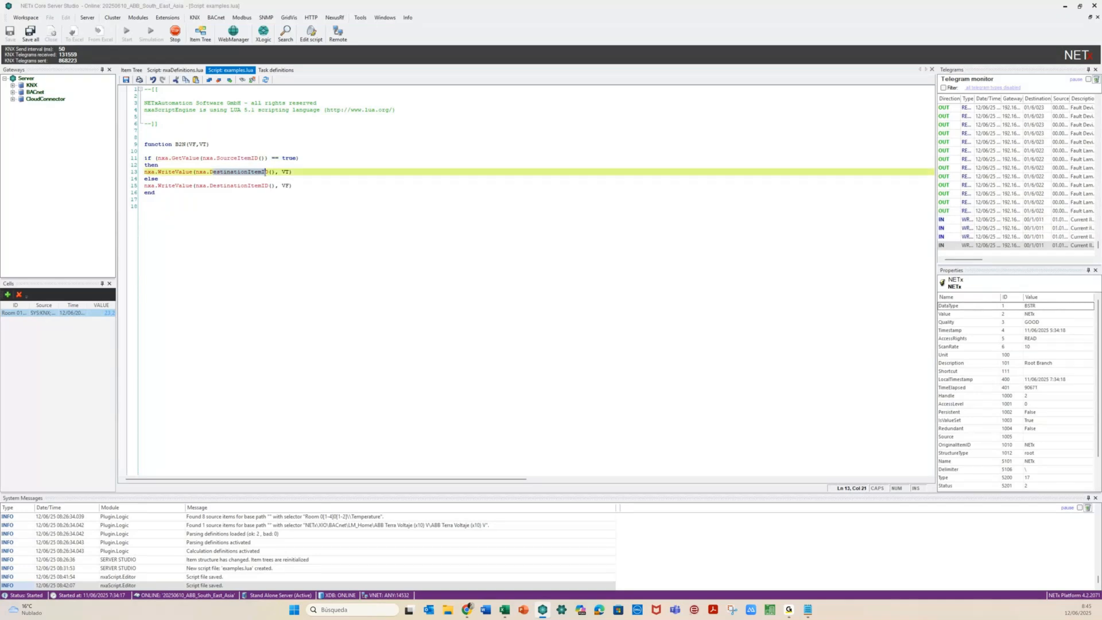
left_click(275, 70)
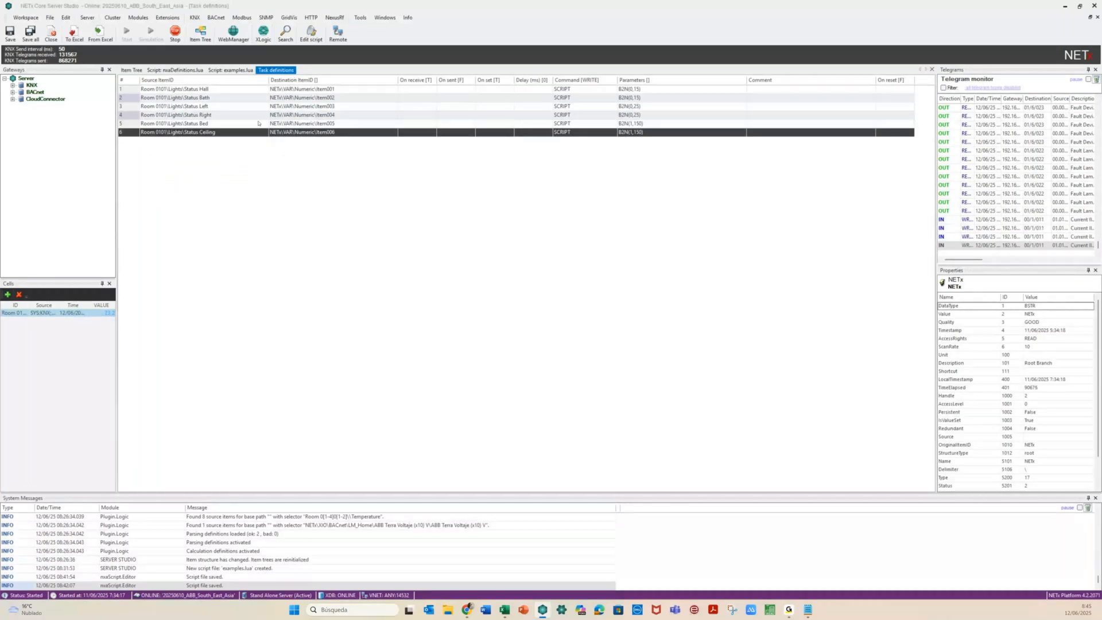
left_click(228, 70)
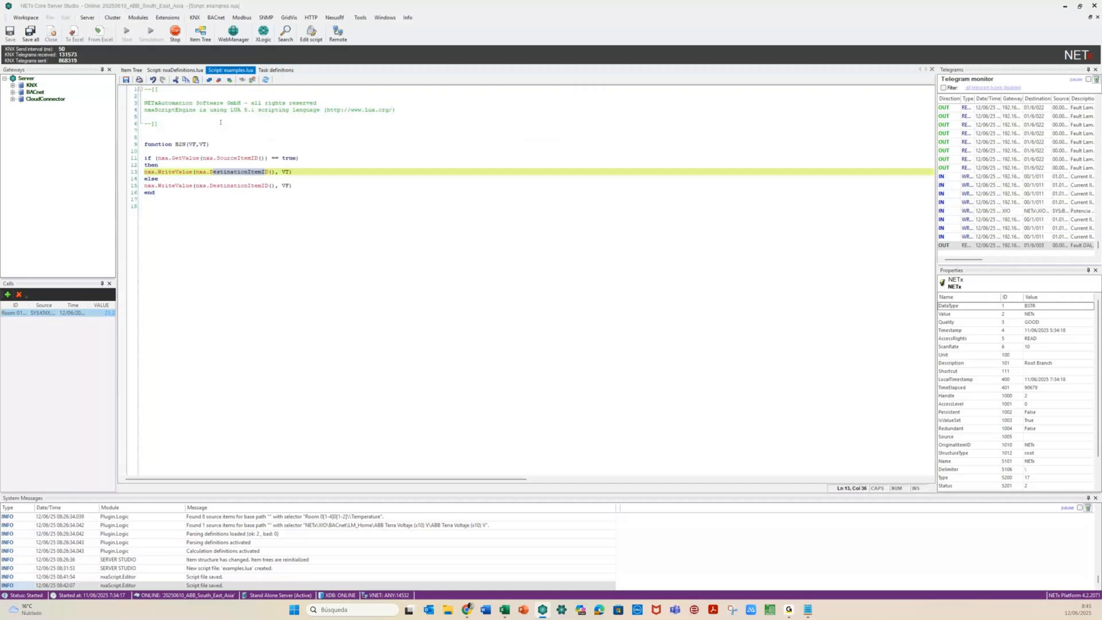
left_click(230, 216)
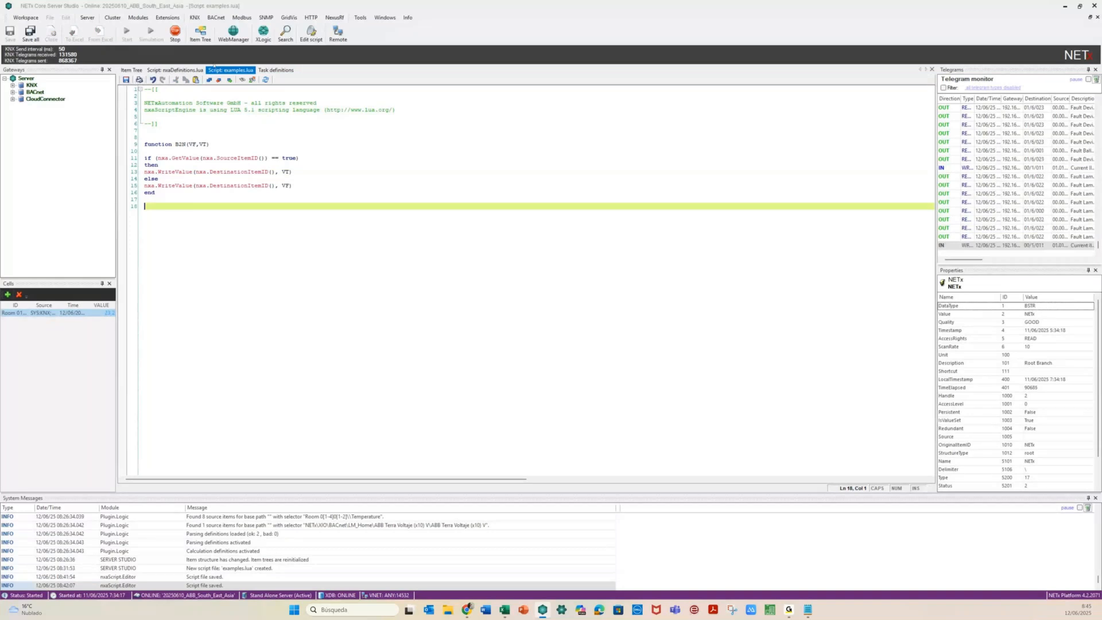
left_click(276, 70)
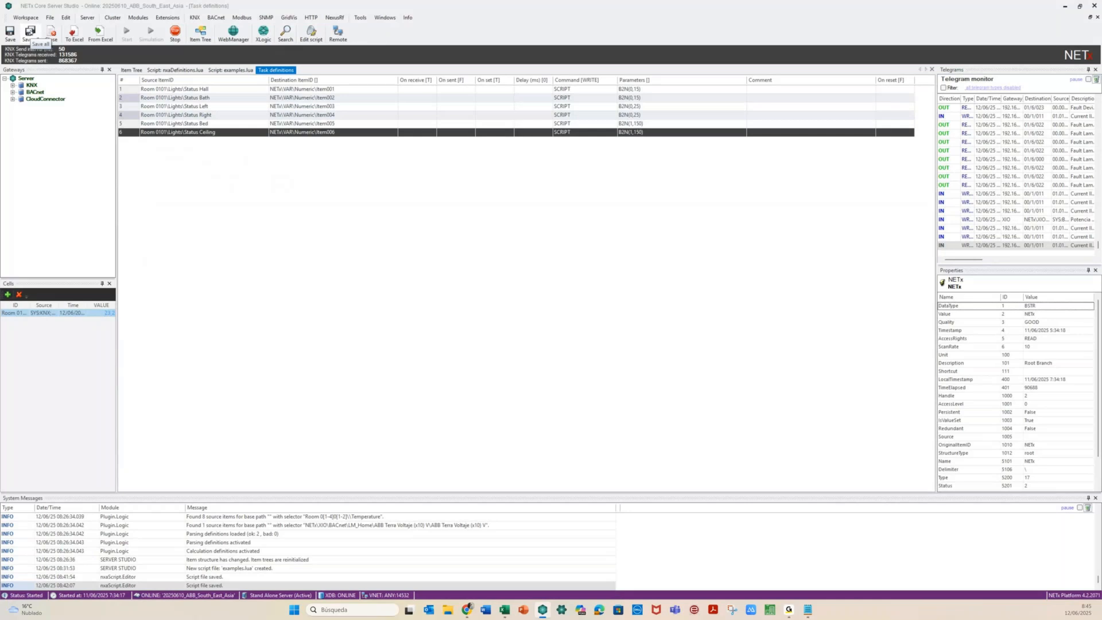
left_click(31, 35)
Show the Item Tree with VAR > Numeric and Aliases > Room 0101 expanded, then right-click CENTRAL OFF
left_click(135, 70)
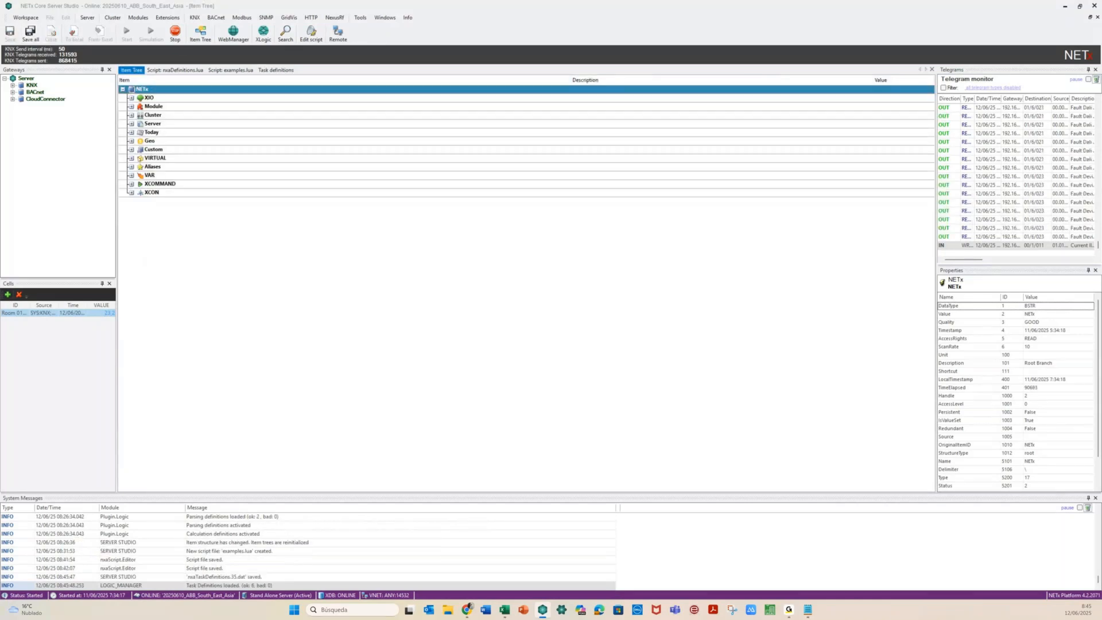
left_click(131, 175)
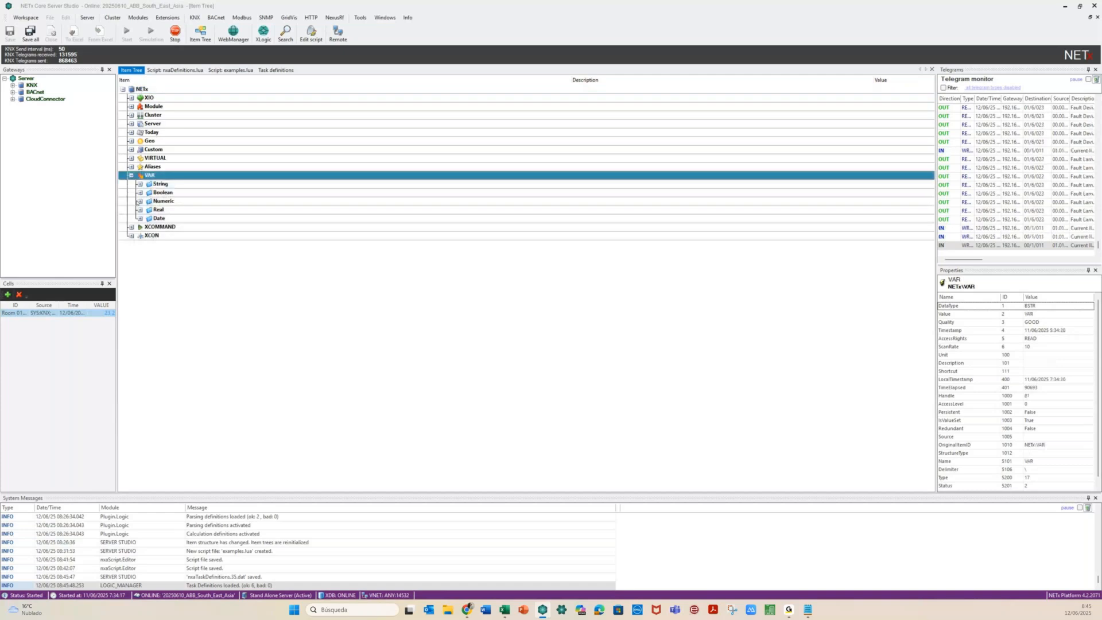
left_click(139, 202)
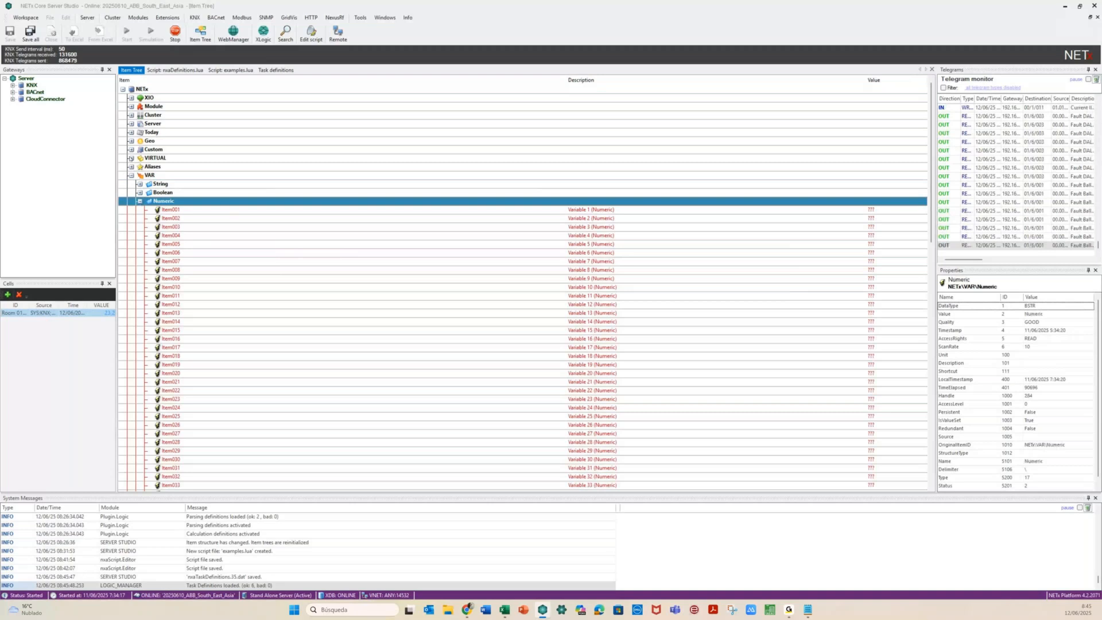
left_click(132, 166)
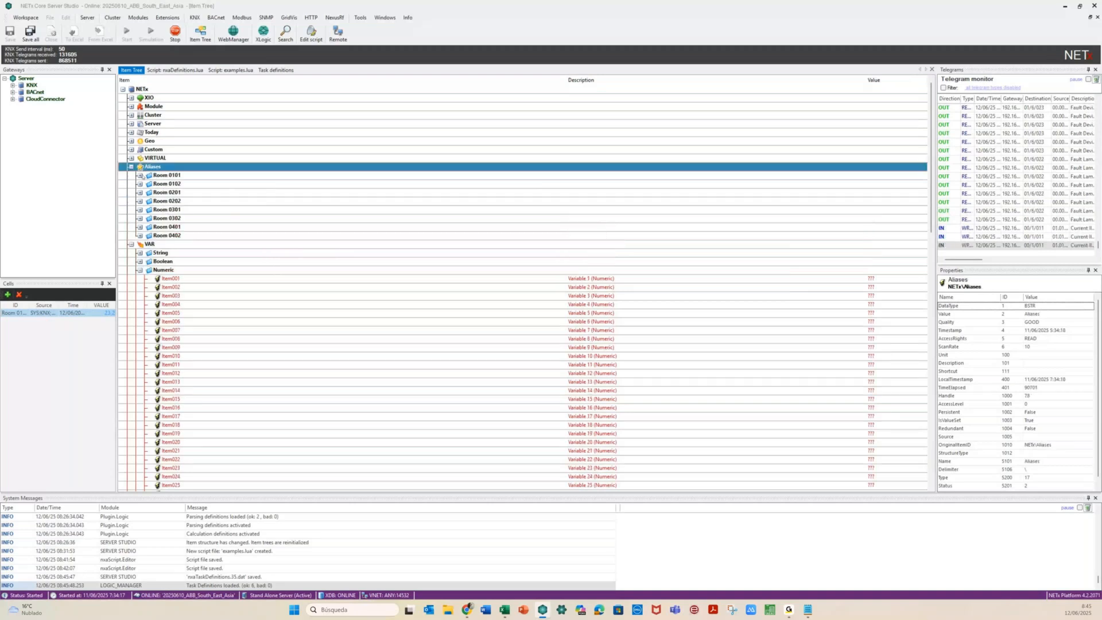
left_click(141, 176)
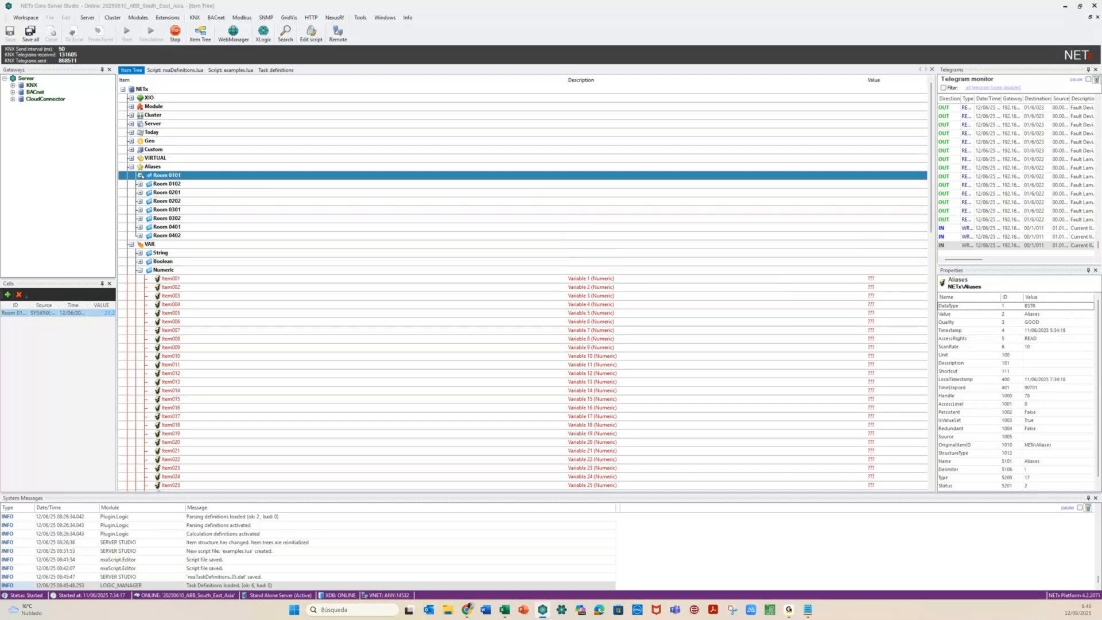
left_click(141, 176)
right_click(265, 185)
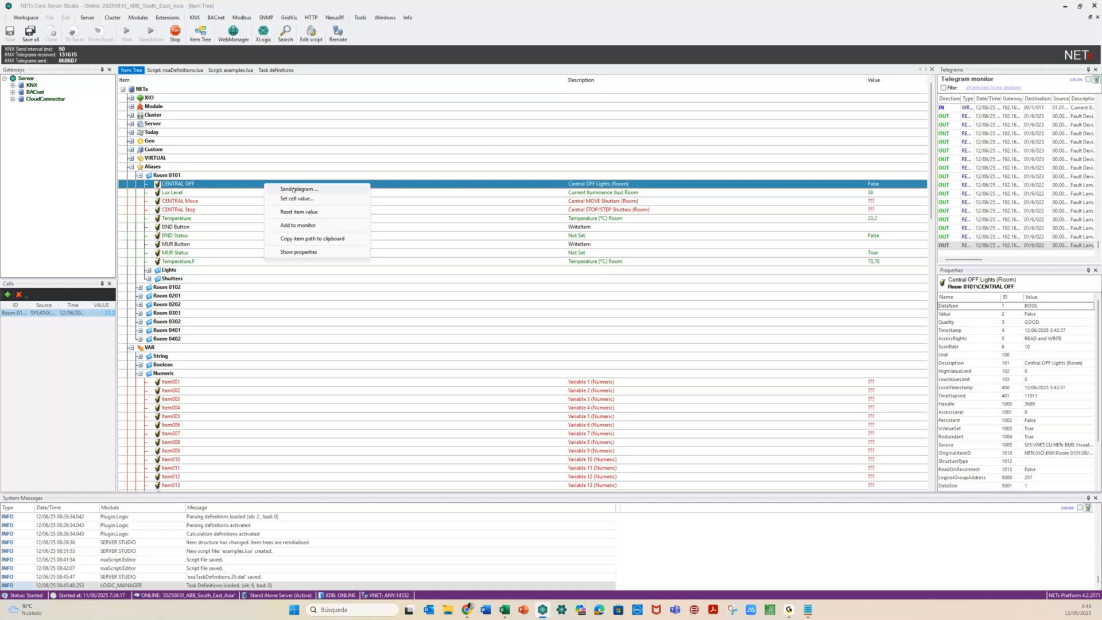
Send a telegram with value 1 to Room 0101's CENTRAL OFF and return to Task definitions
left_click(293, 190)
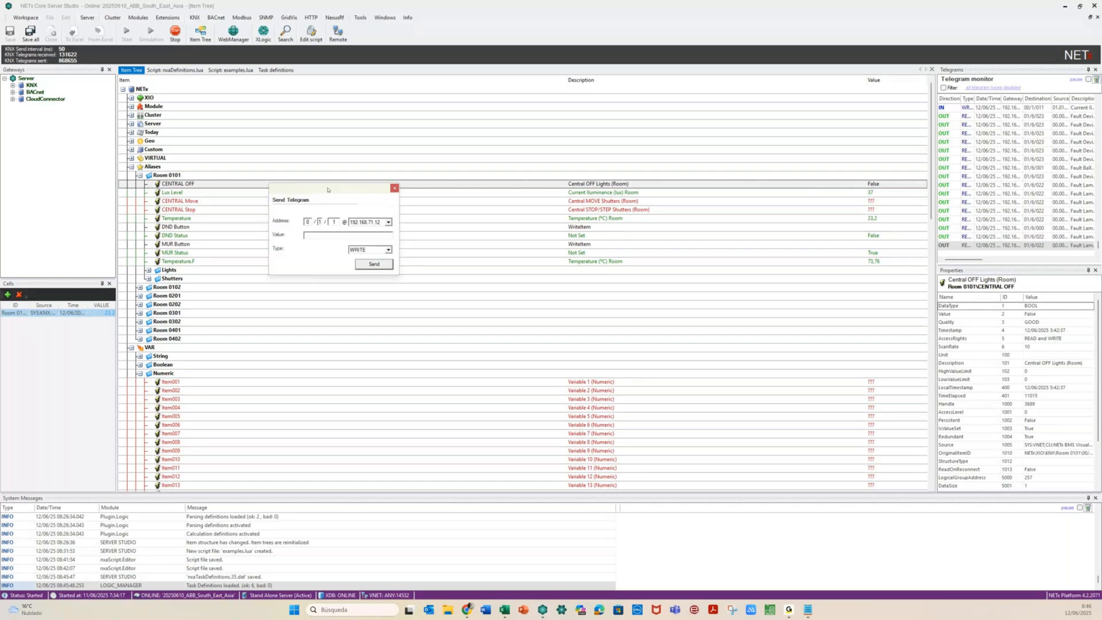
type("1")
left_click(360, 265)
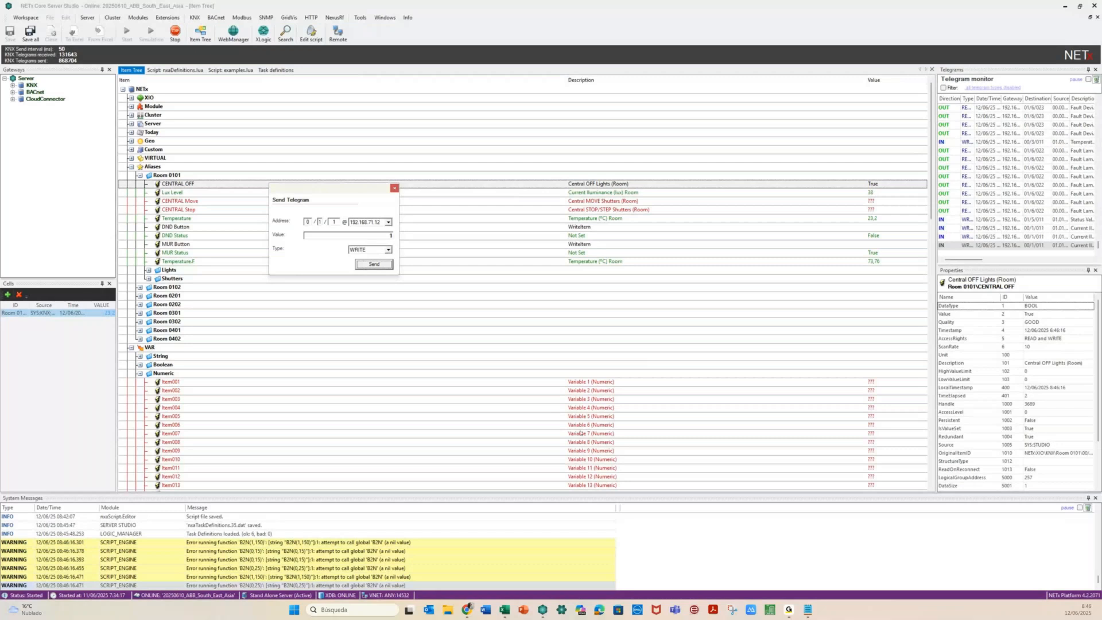
left_click(277, 70)
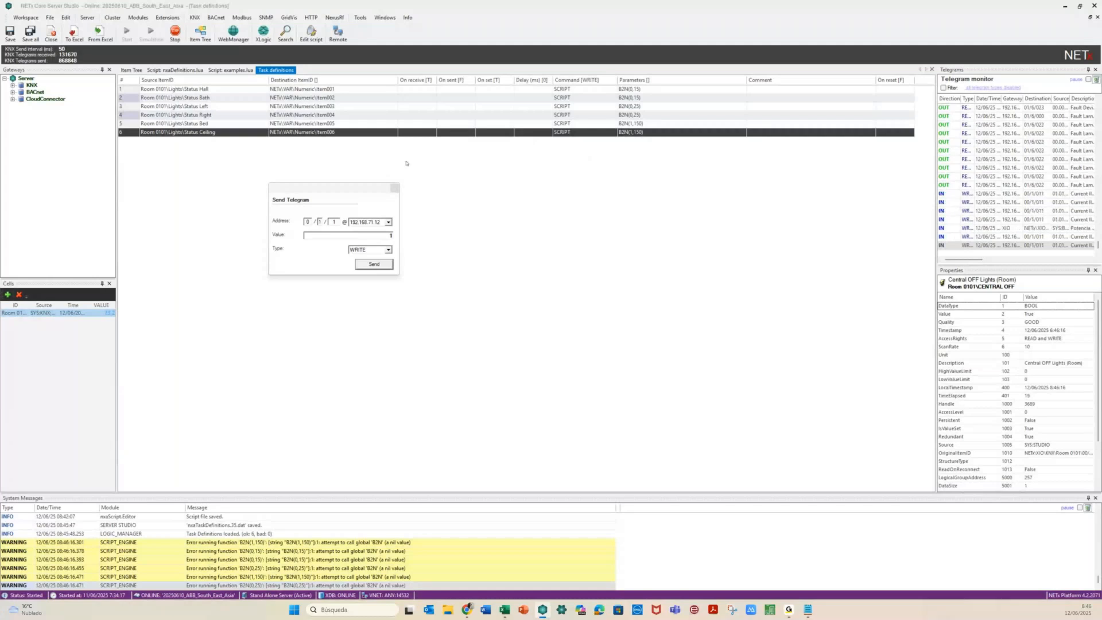
Select the Status Hall task and open the examples.lua script that holds the B2N function
left_click(471, 89)
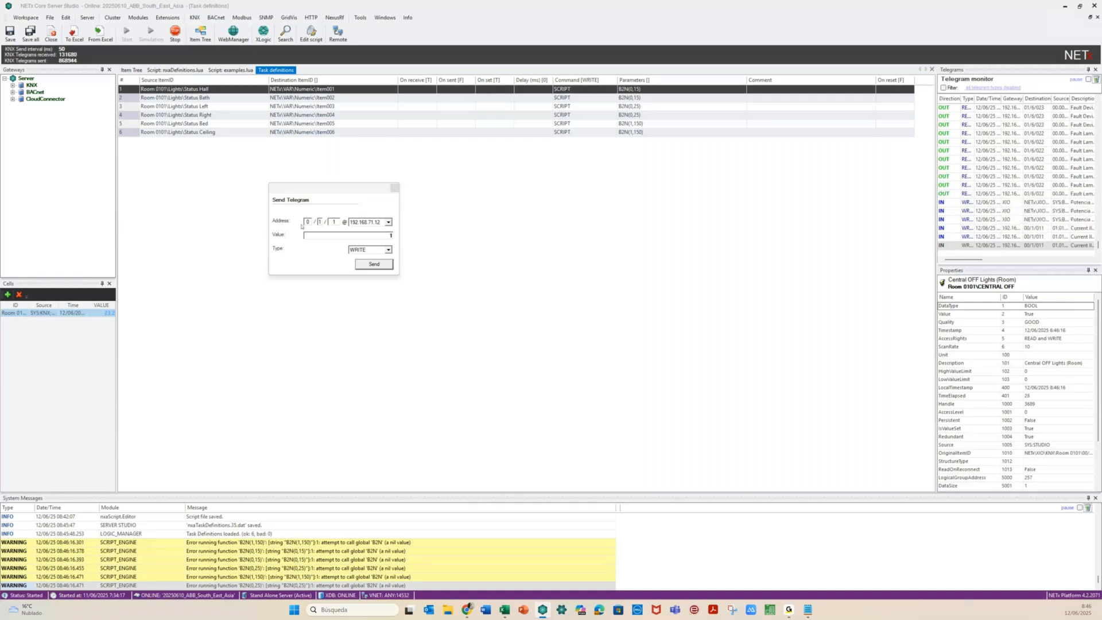
left_click(223, 70)
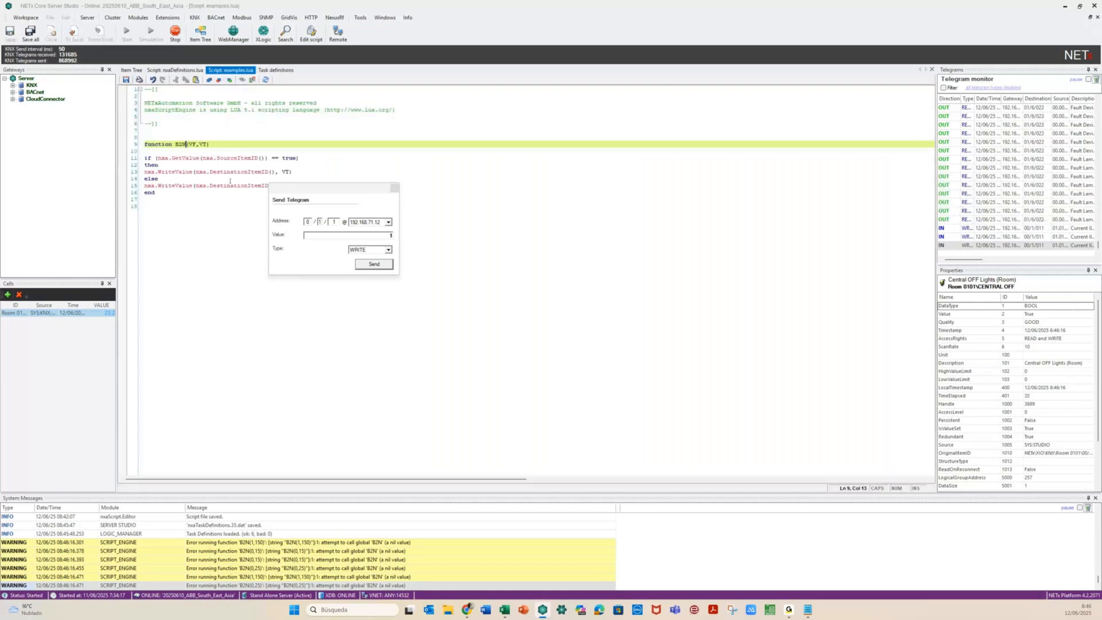
Save the B2N script and restart the script engine
key("Left")
key("Left")
key("Left")
key("Left")
key("Right")
key("ctrl+s")
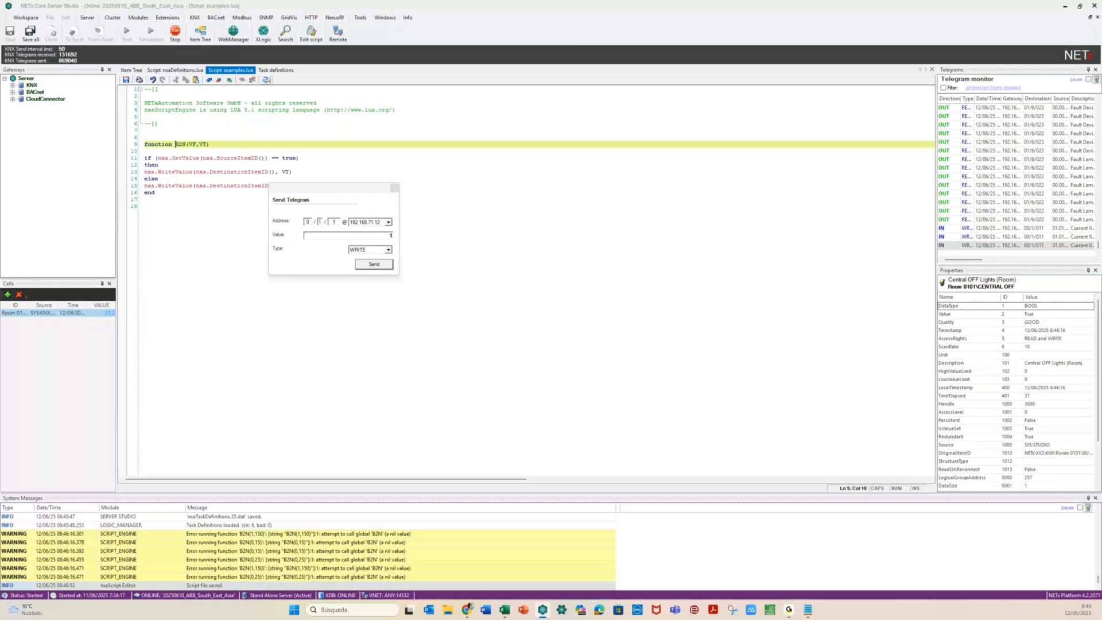
left_click(265, 80)
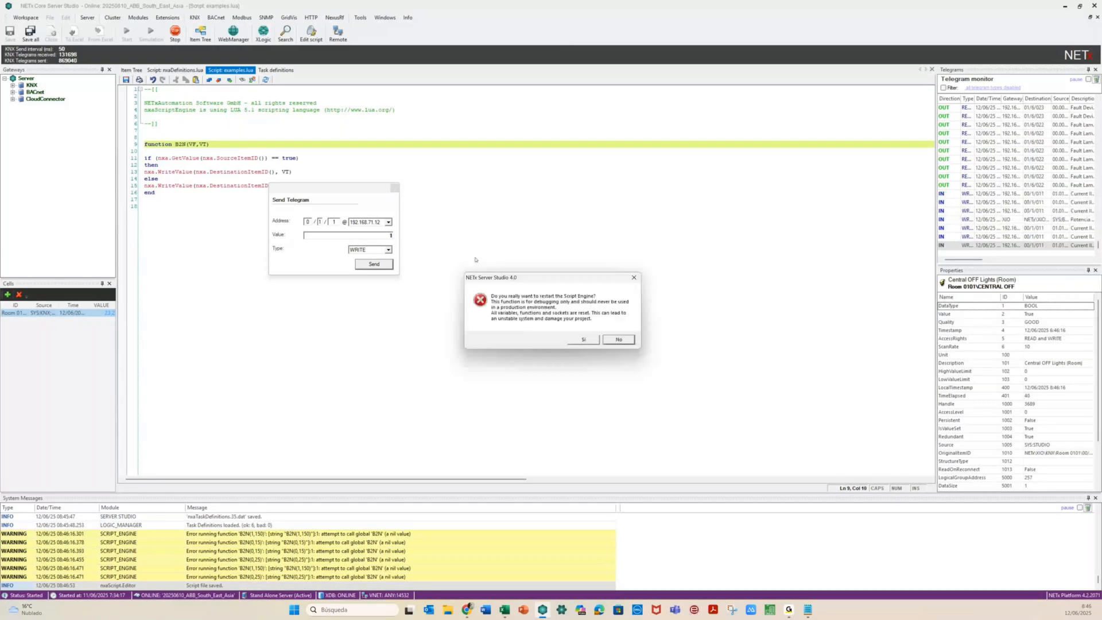
left_click(583, 340)
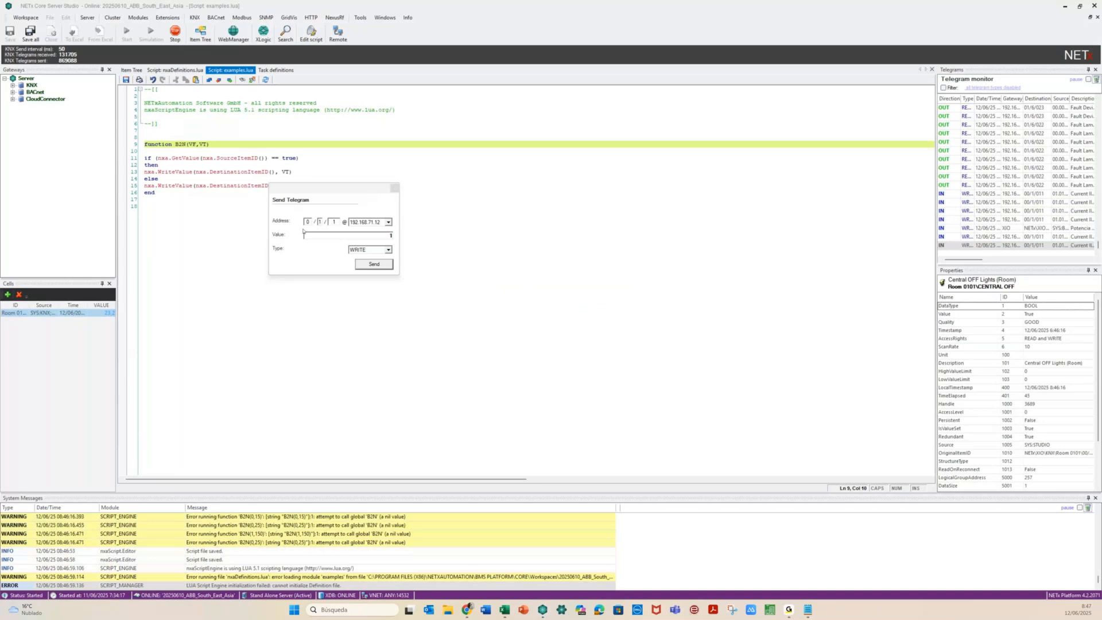
Send telegrams to CENTRAL OFF on 0/1/1, ending with value 1, and check the Item Tree
left_click(391, 235)
key("Return")
left_click(133, 70)
left_click(131, 70)
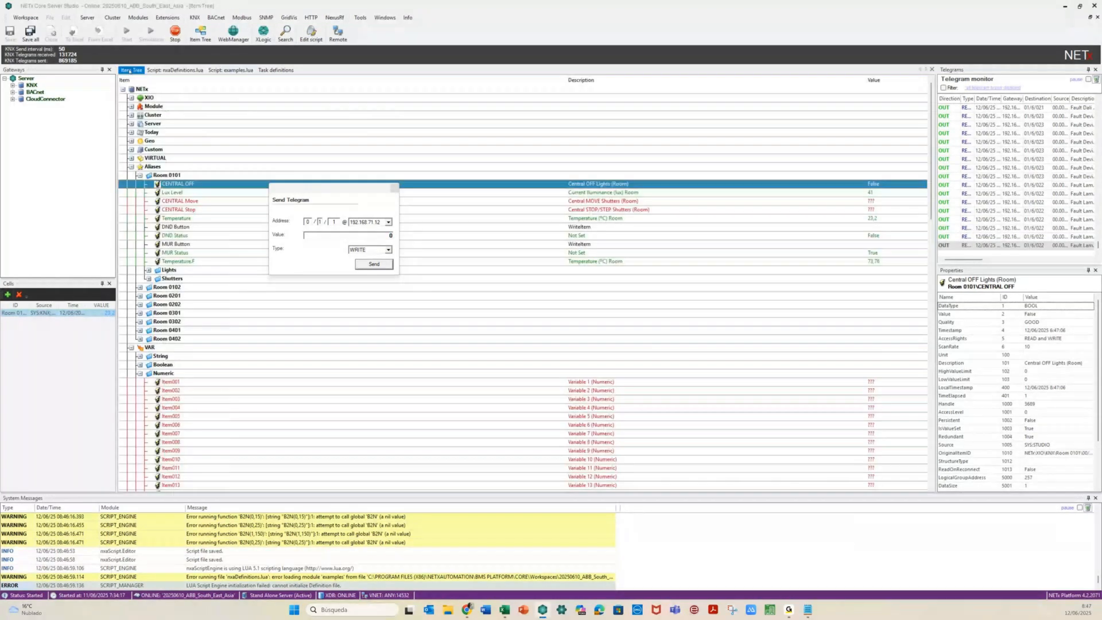
left_click(390, 236)
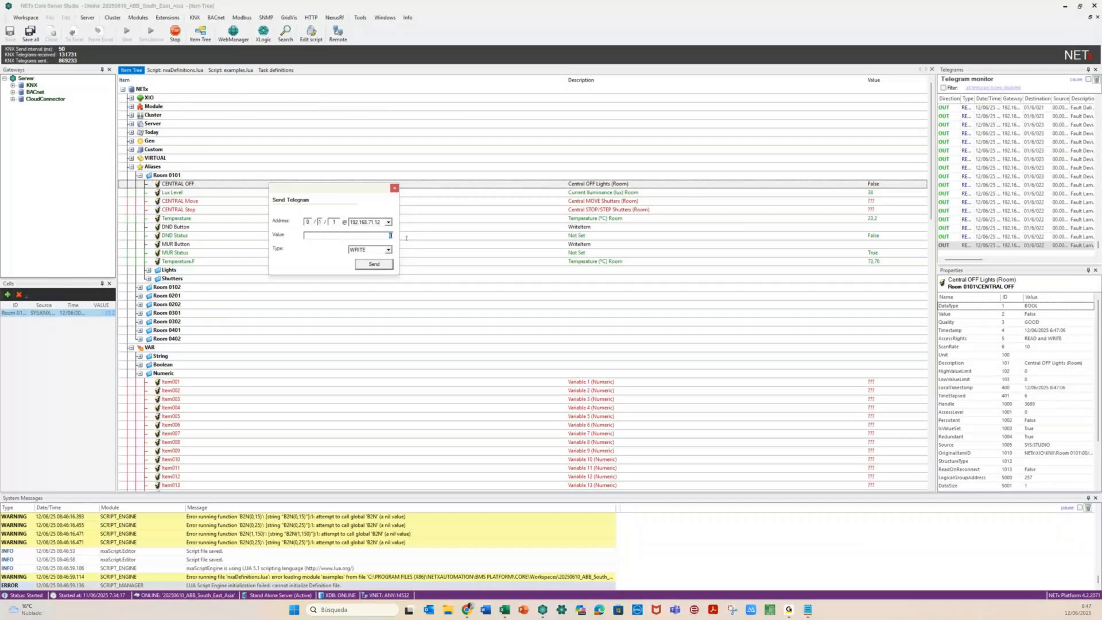
type("1")
left_click(374, 264)
Revisit the examples.lua script, then return to the Task definitions table
left_click(237, 70)
left_click(237, 69)
key("Left")
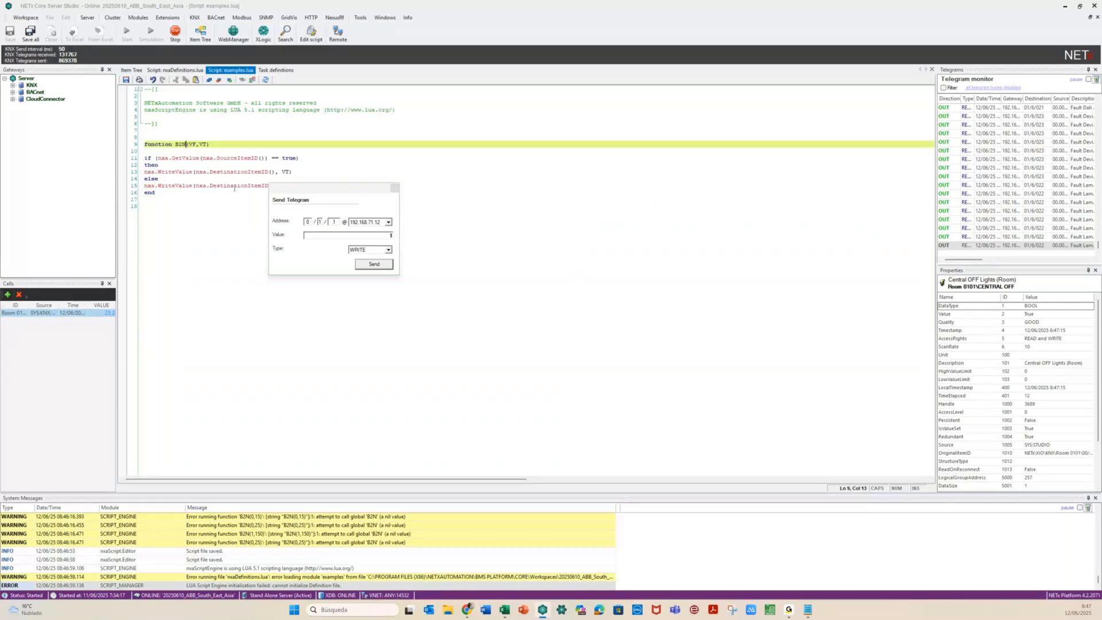
left_click(278, 70)
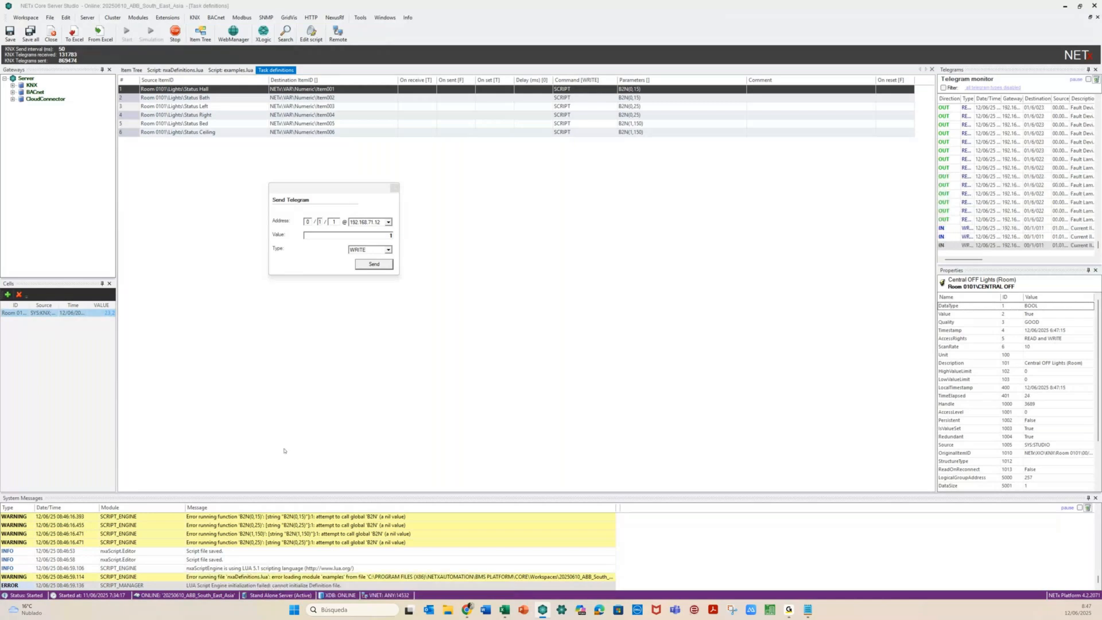
Add the missing 'end' to B2N, remove the blank line, save, and reload the script
left_click(230, 70)
type("end")
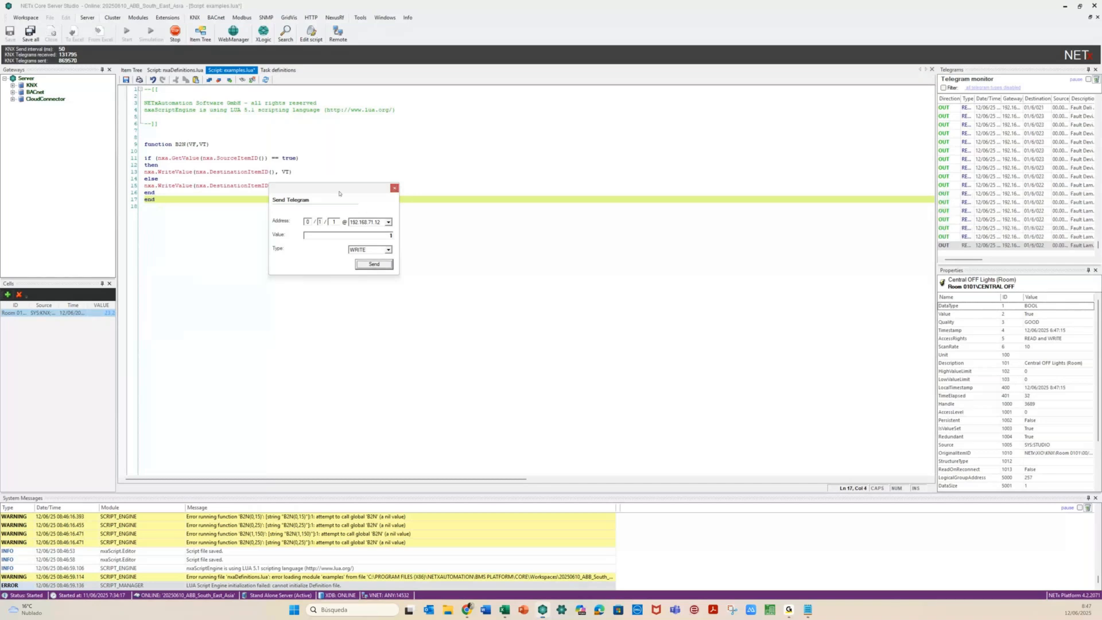
left_click_drag(339, 194, 322, 271)
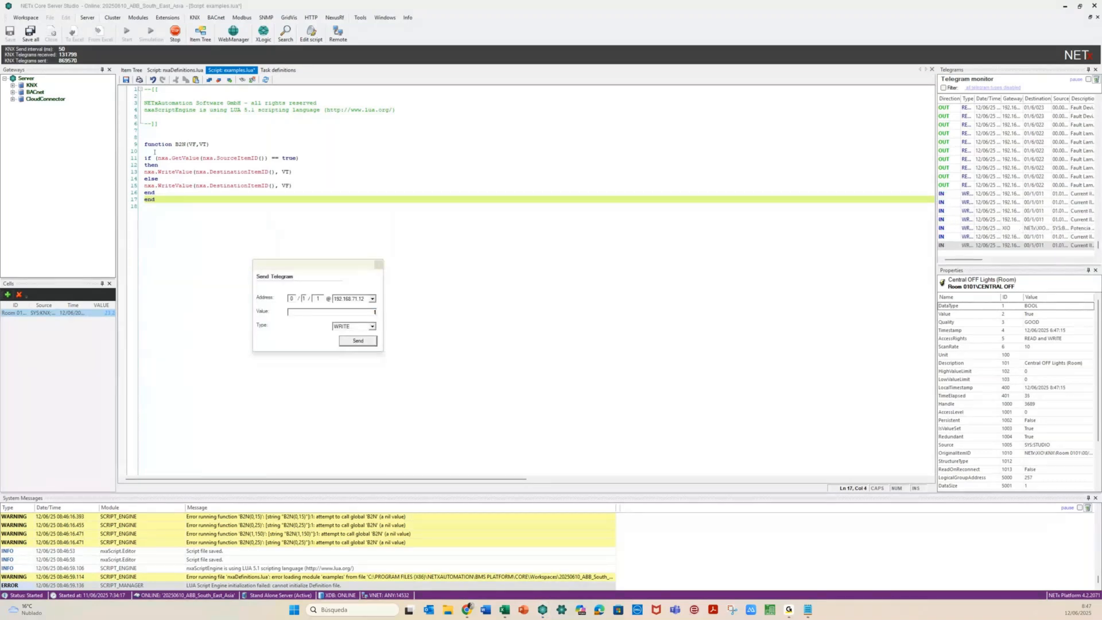
left_click(154, 152)
key("Delete")
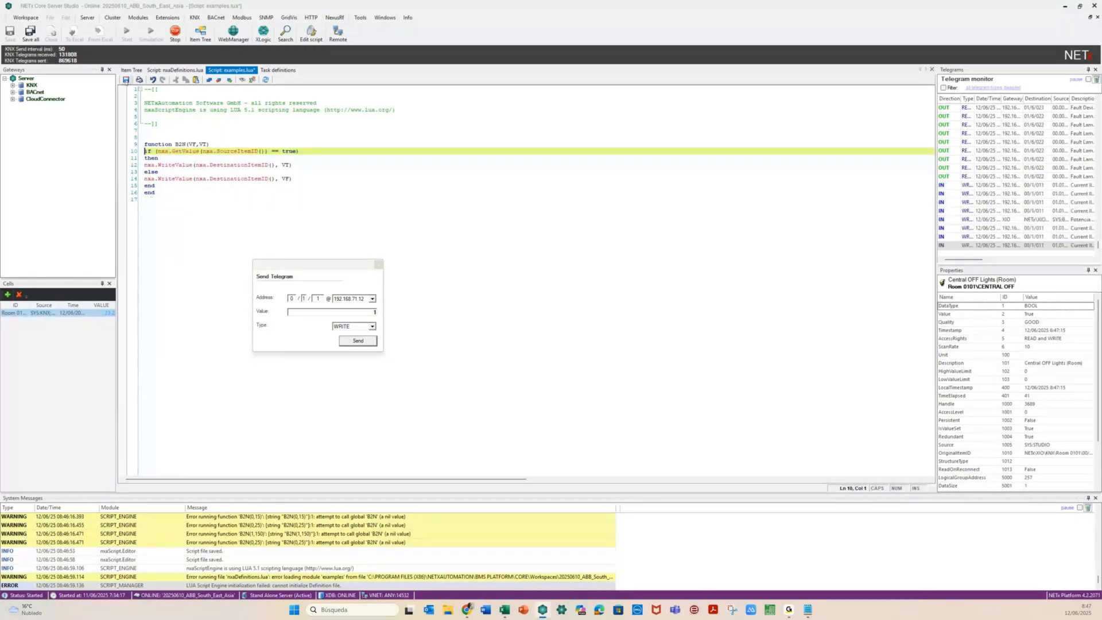
key("ctrl+s")
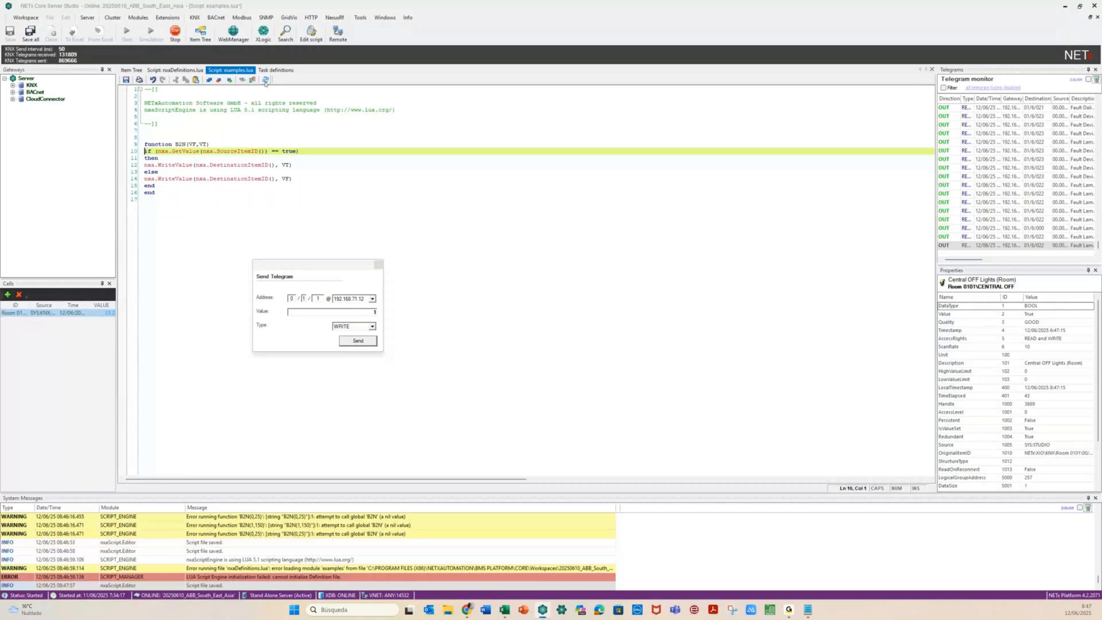
left_click(265, 81)
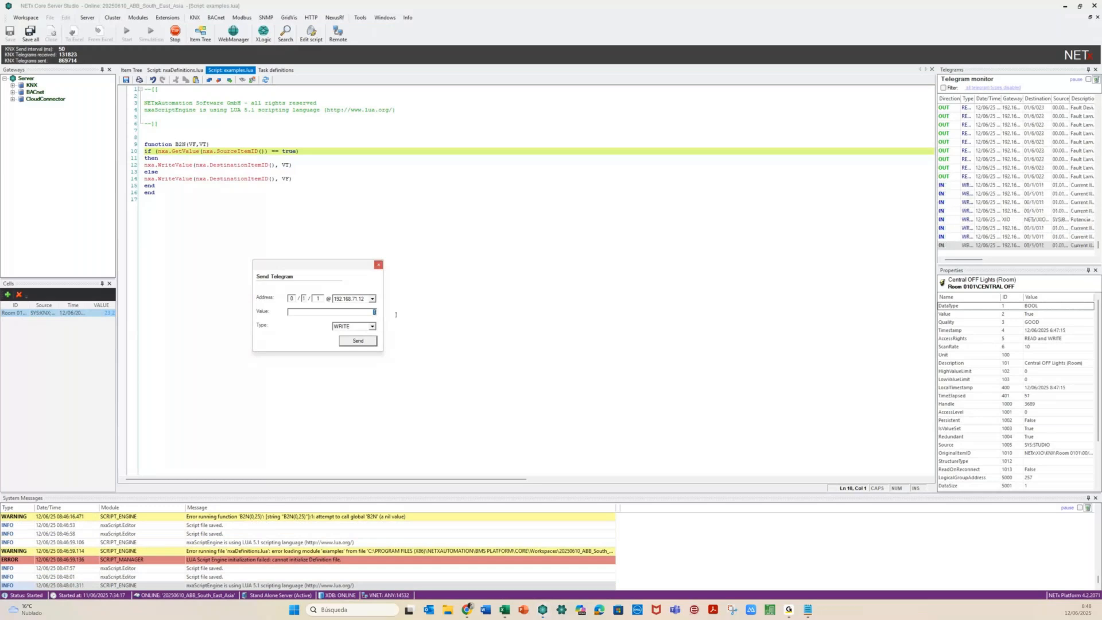
Send value 0 to CENTRAL OFF and view the resulting states in the Item Tree
type("0")
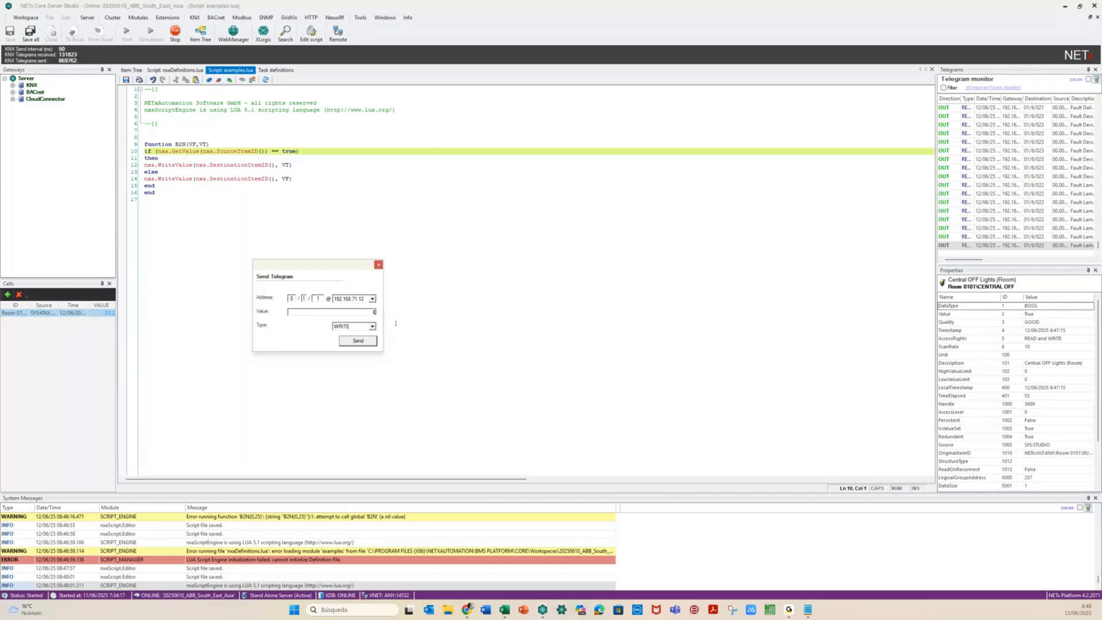
key("Return")
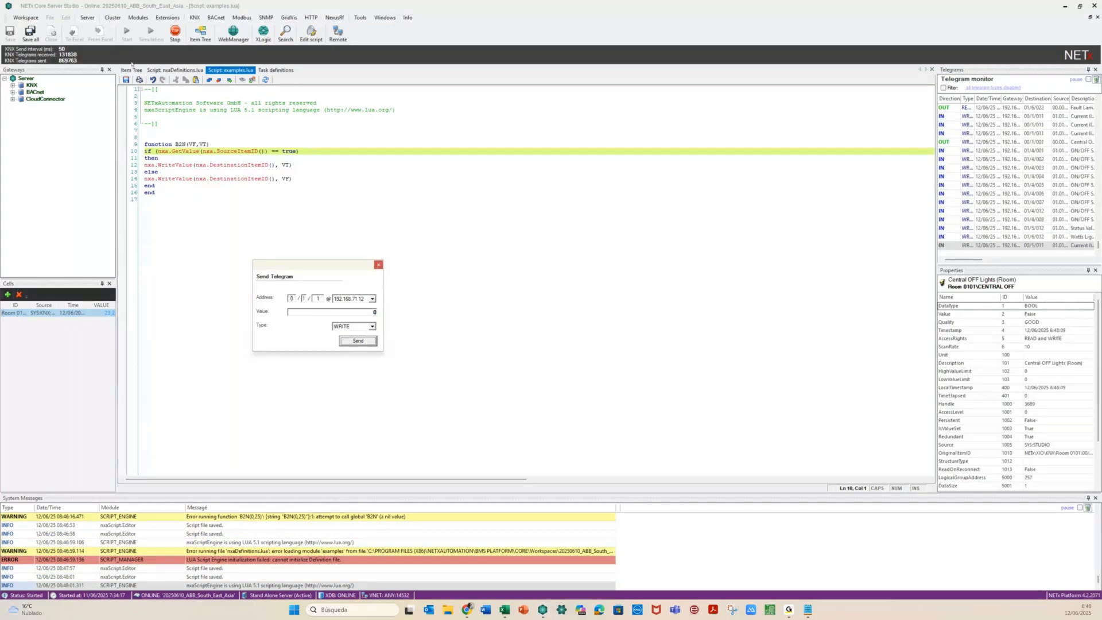
left_click(131, 70)
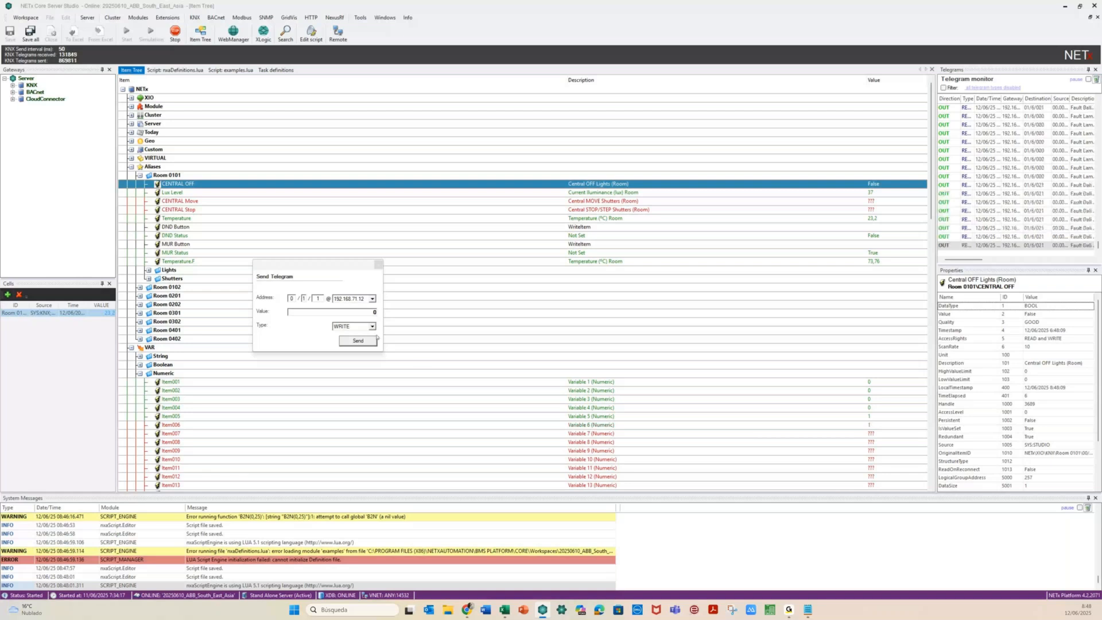
Send 1 to CENTRAL OFF so Item001–006 read 15, 15, 25, 25, 150, 150, then close the sender
double_click(371, 312)
type("1")
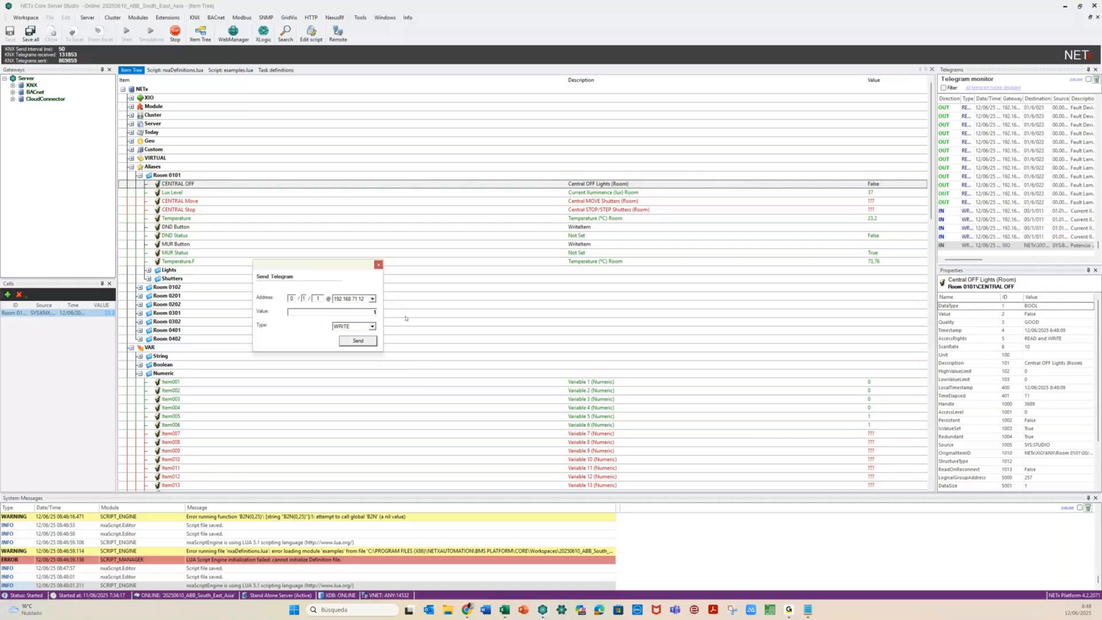
left_click(350, 340)
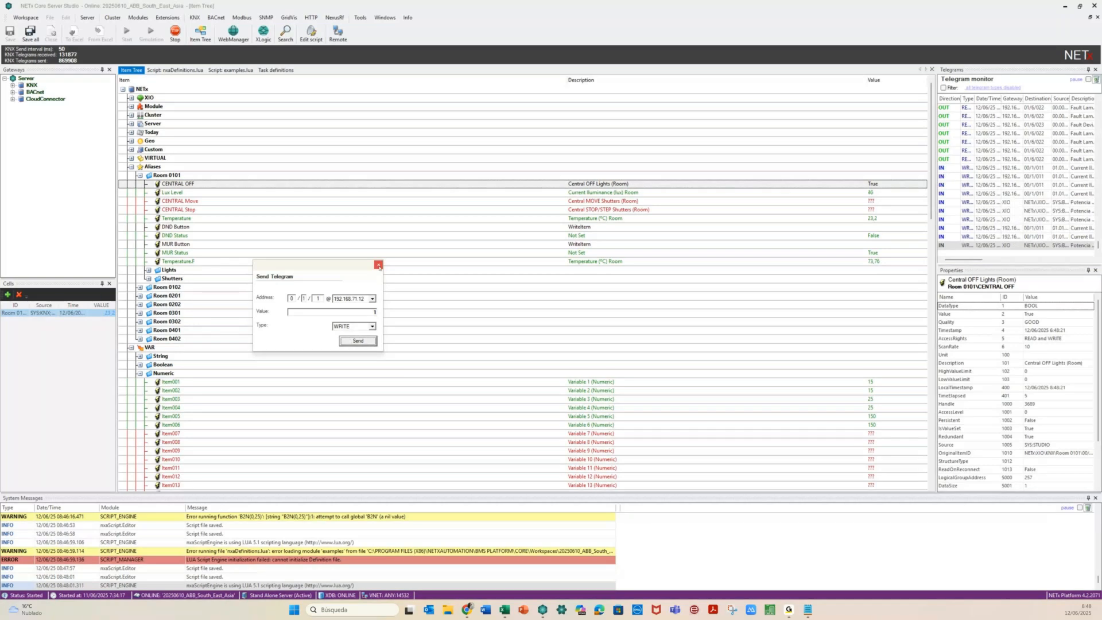
left_click(378, 266)
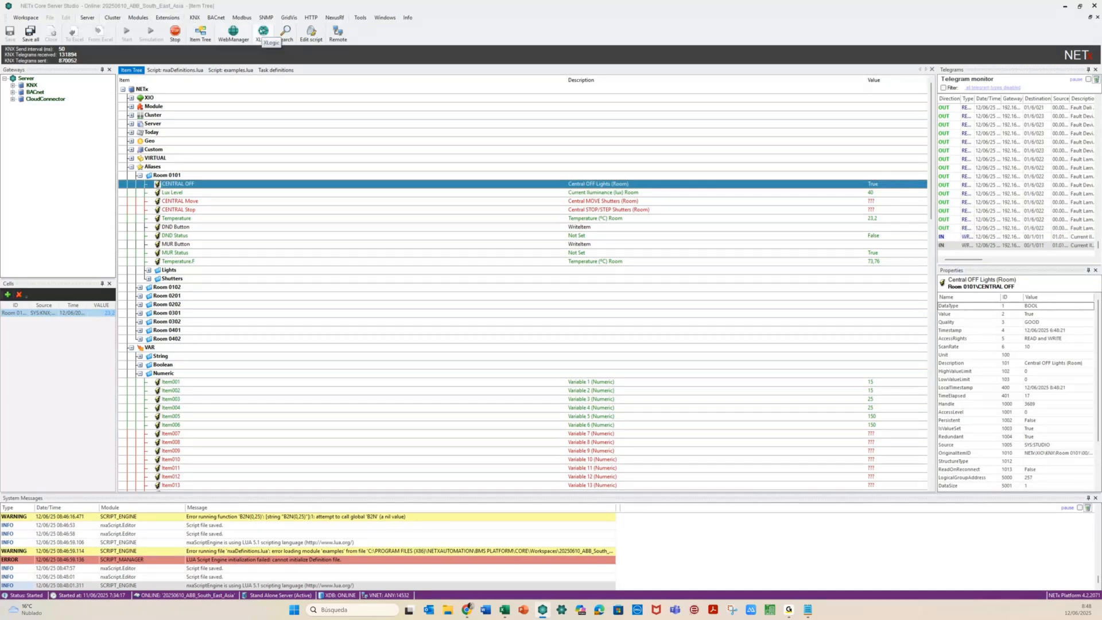
Launch XLogic maximized and open the Math.ADD.xprj example project
left_click(263, 32)
left_click(263, 31)
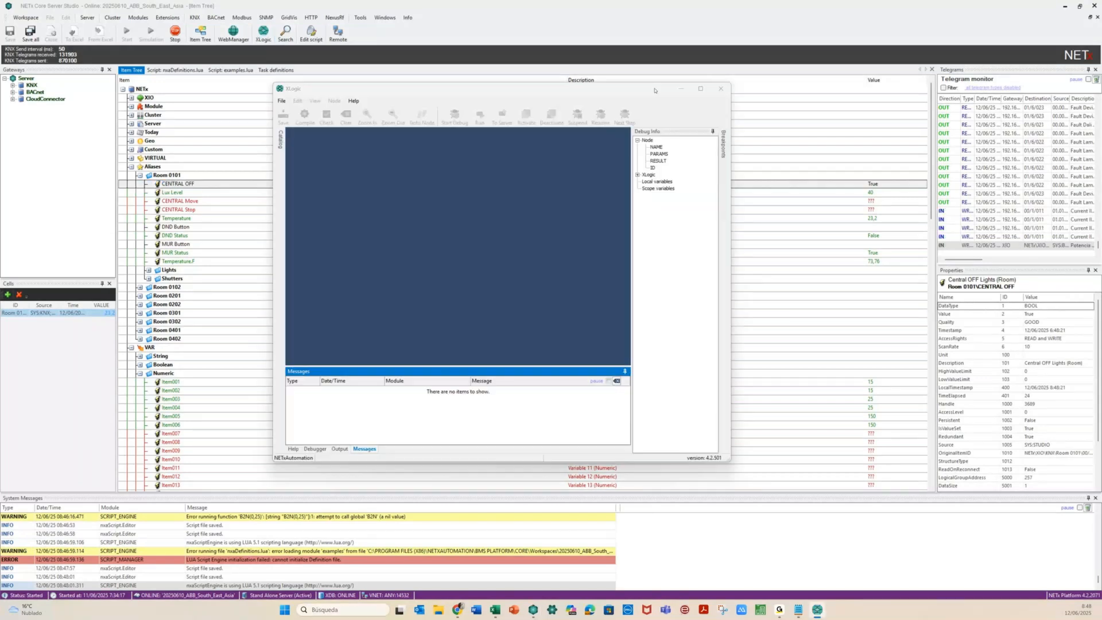
left_click(701, 88)
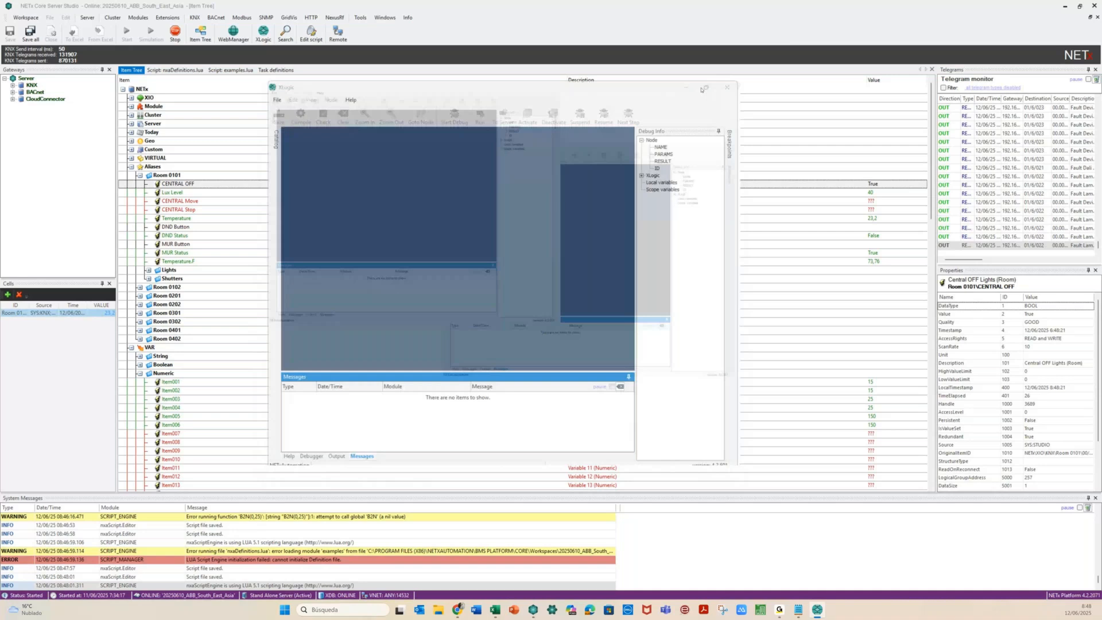
left_click(9, 16)
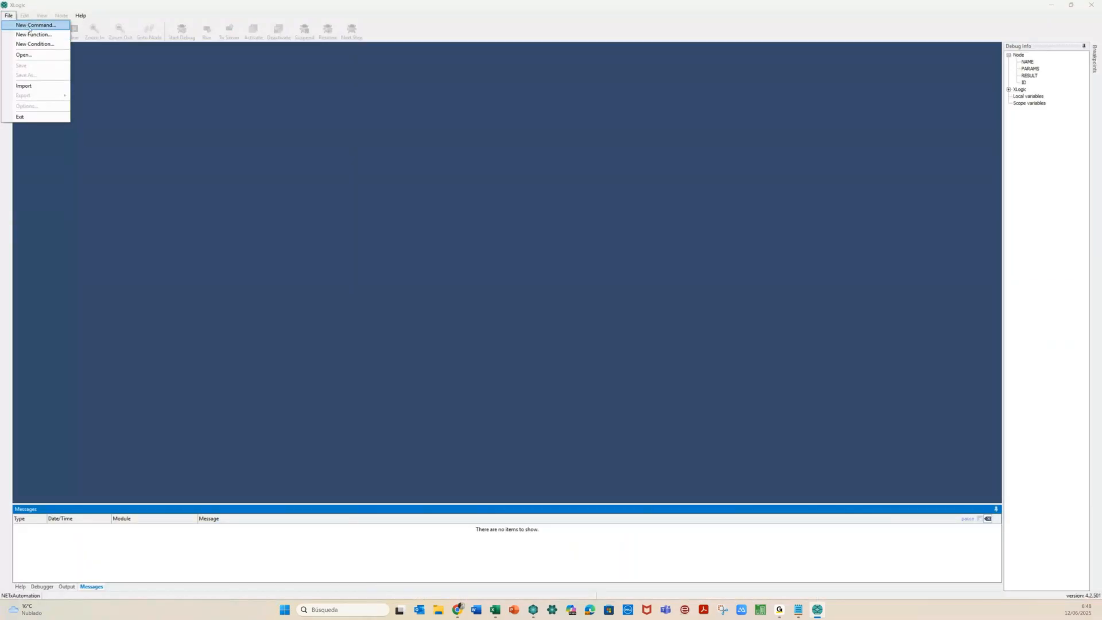
left_click(31, 43)
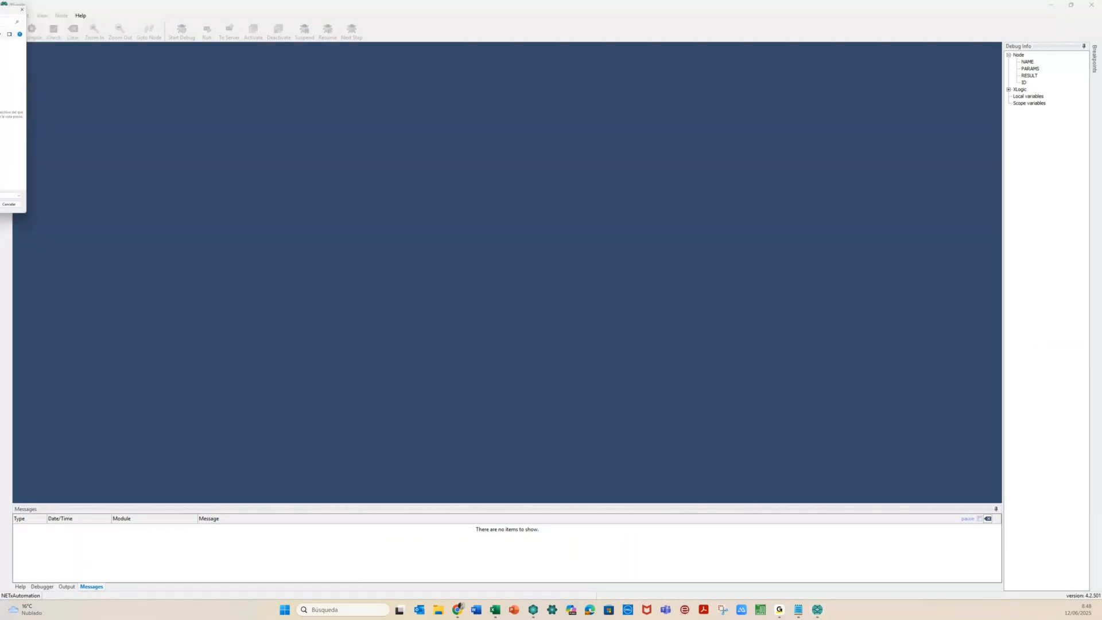
left_click_drag(255, 144, 494, 83)
left_click_drag(614, 158, 612, 265)
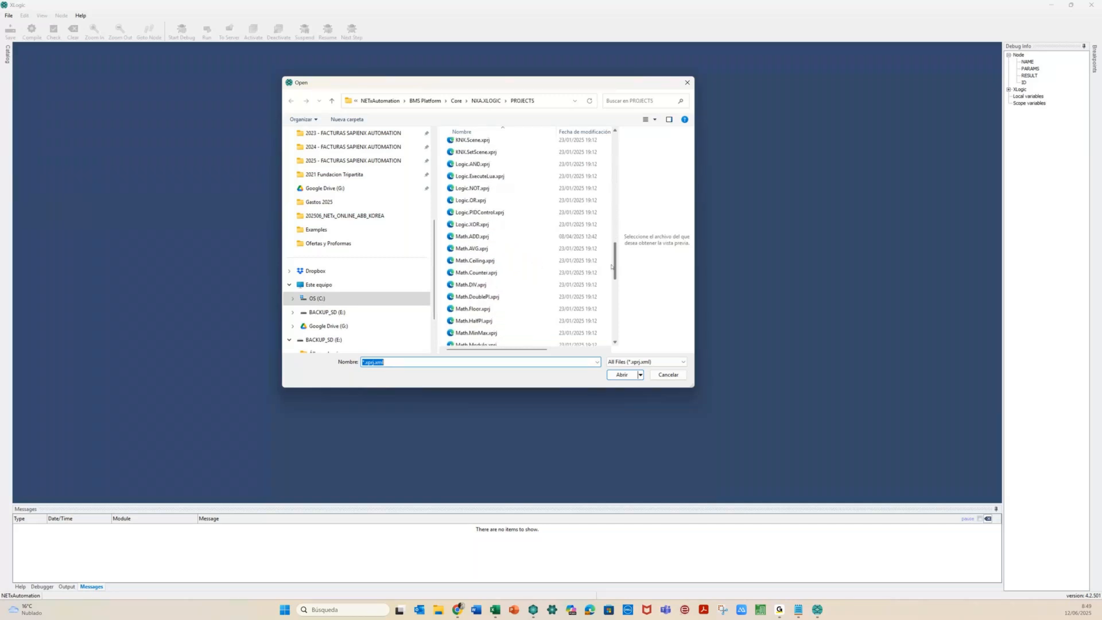
double_click(506, 241)
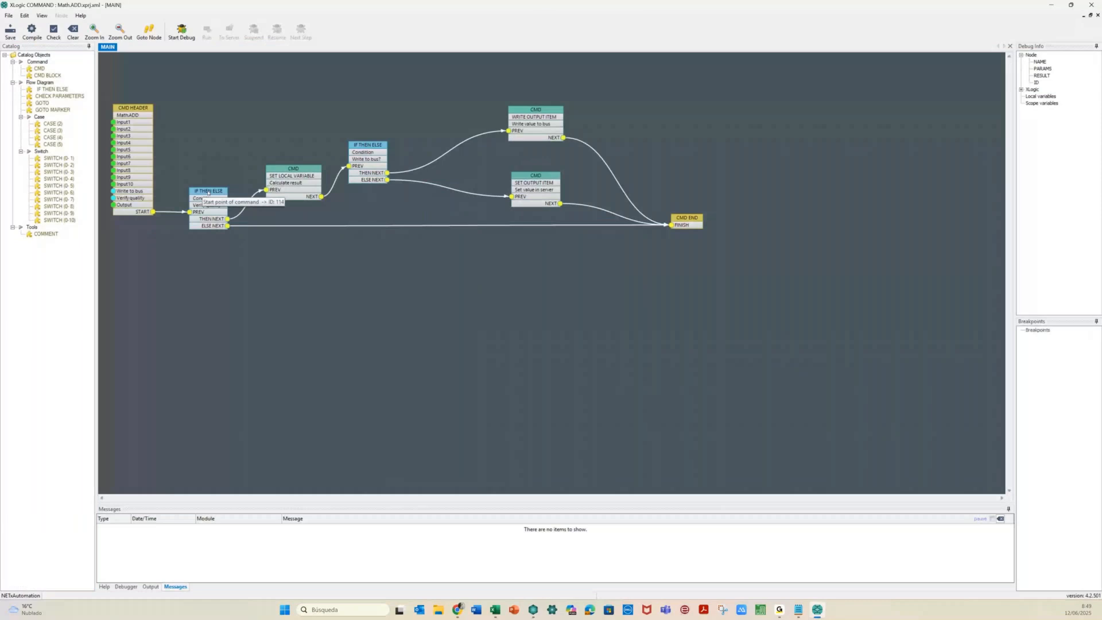
right_click(304, 168)
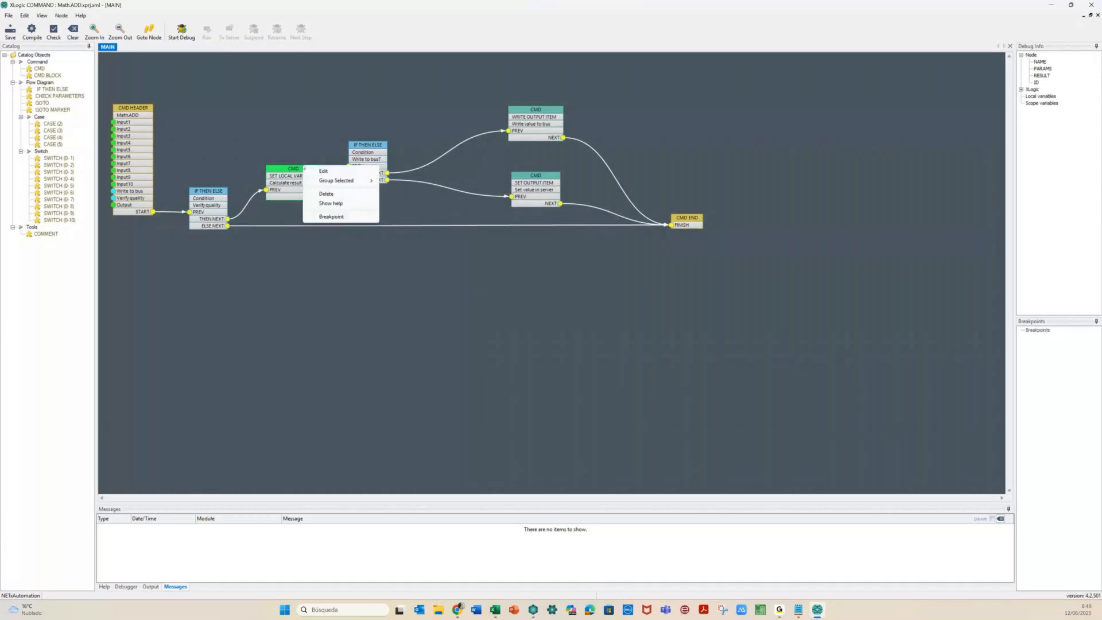
left_click(313, 171)
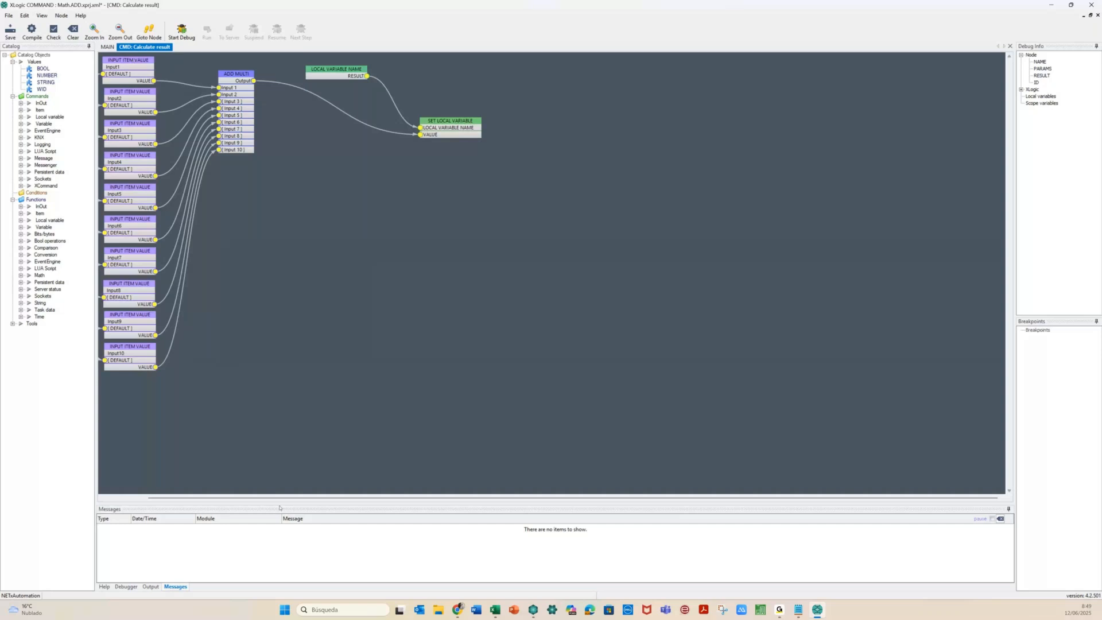
left_click_drag(273, 498, 227, 499)
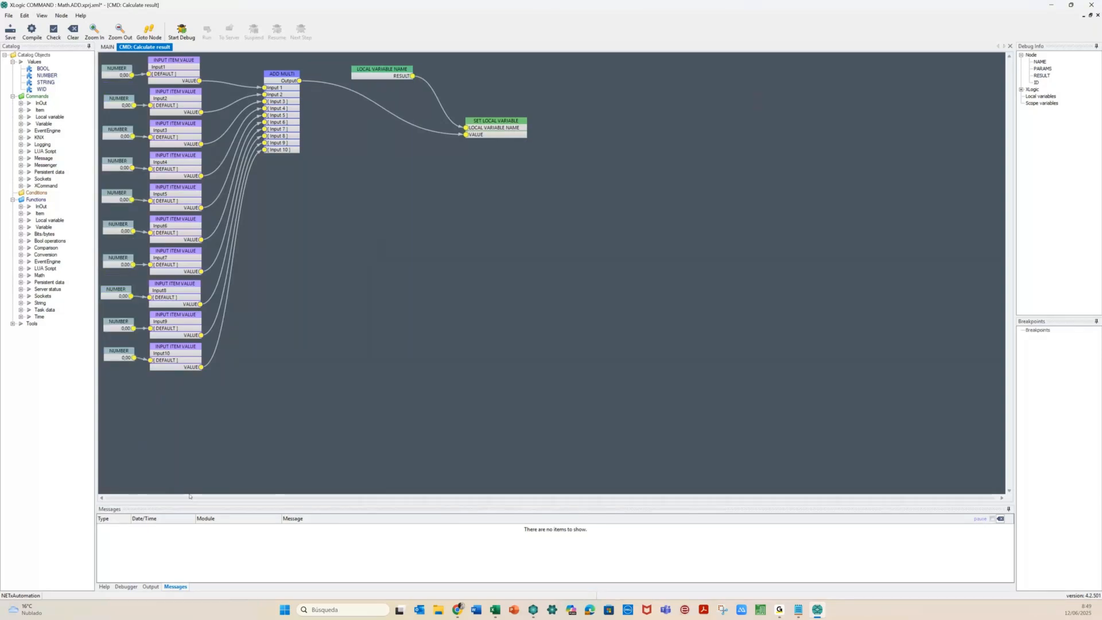
left_click(220, 367)
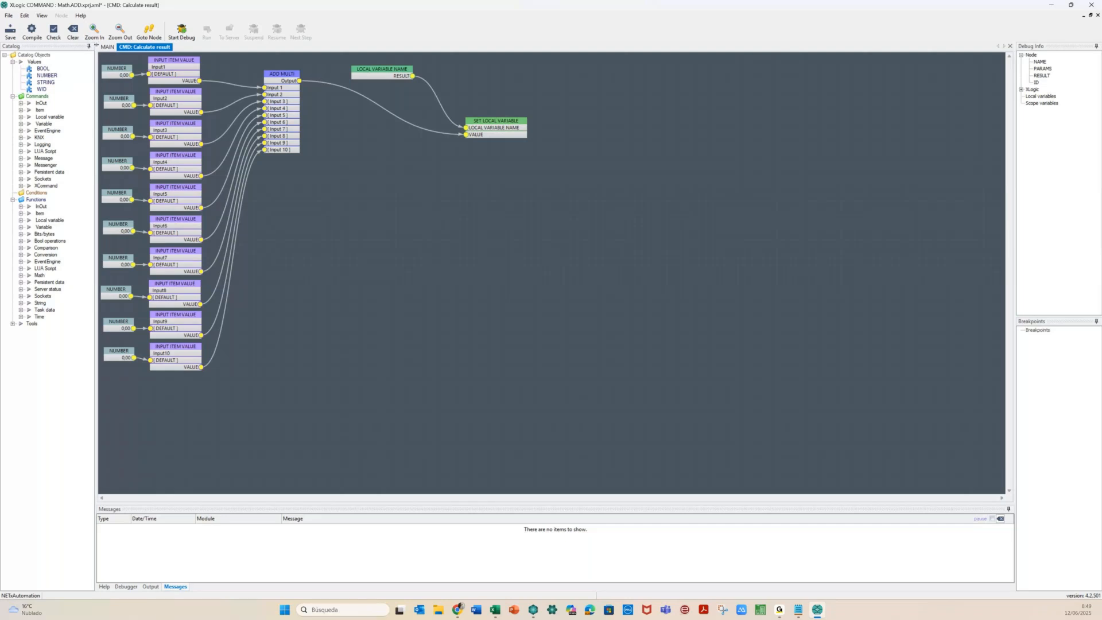
left_click(106, 47)
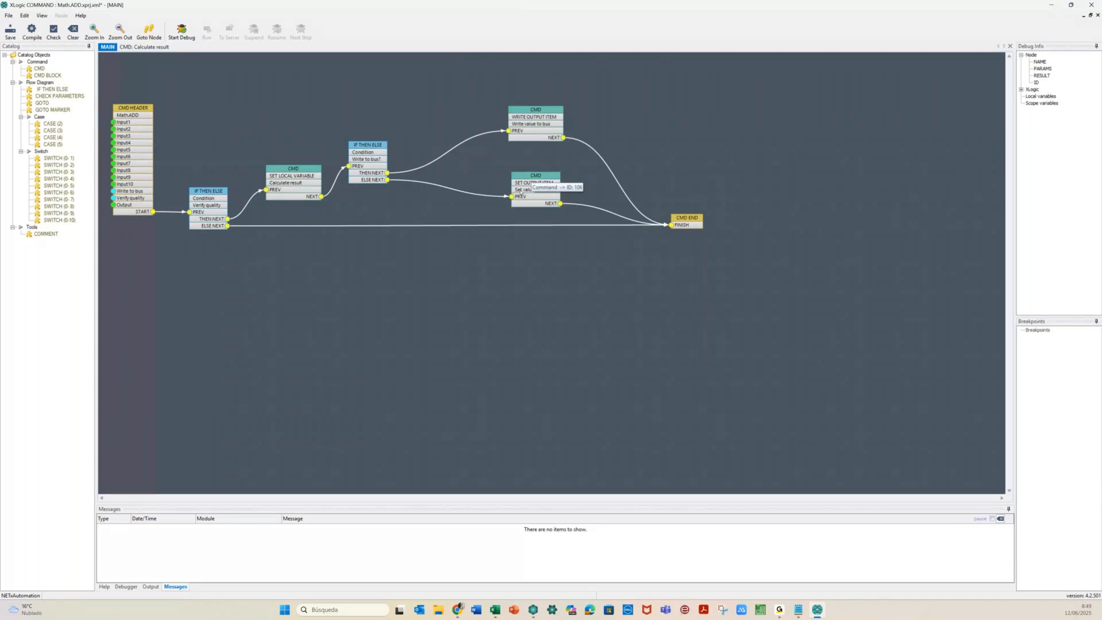
Open the CMD HEADER settings and add extra input items to the command
left_click(131, 109)
double_click(131, 109)
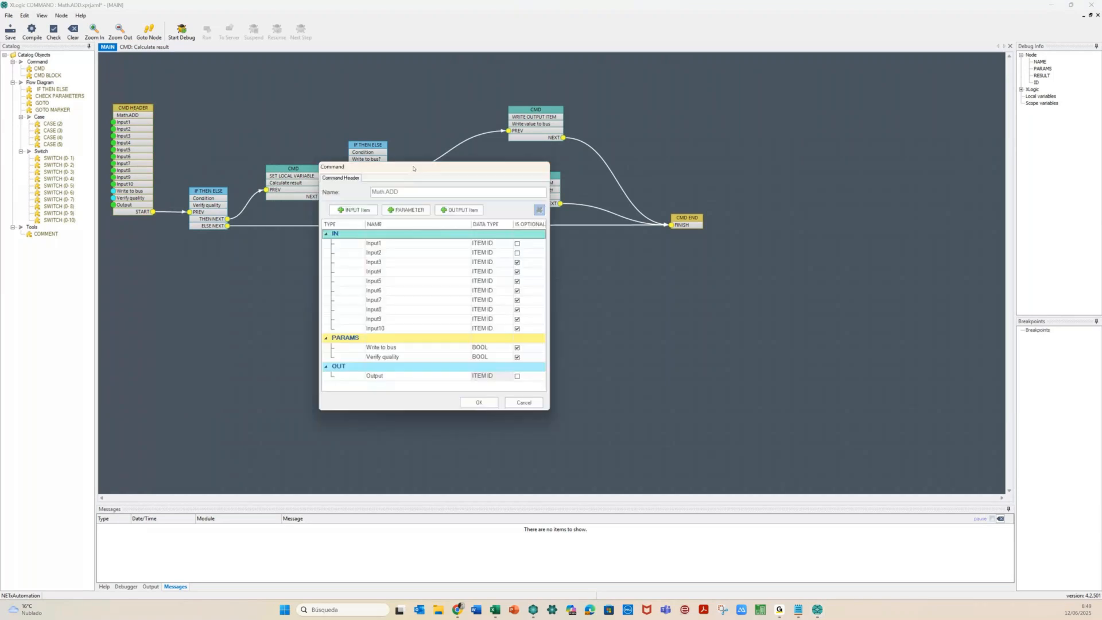
left_click(355, 210)
left_click(354, 210)
left_click(354, 210)
left_click(355, 210)
left_click(354, 210)
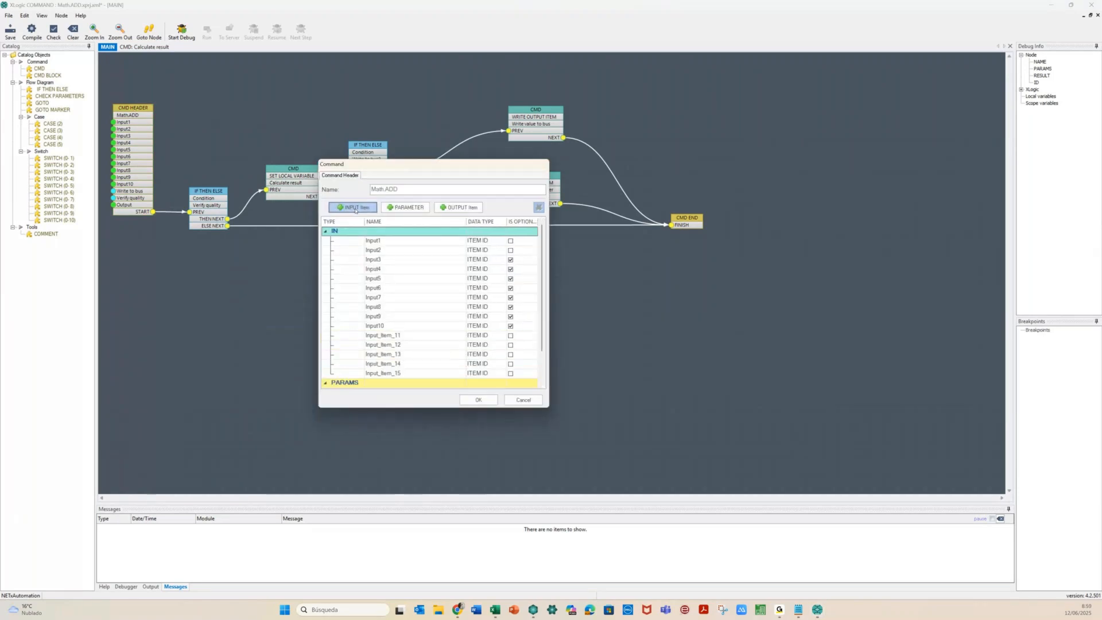
Delete Input_Item_11 through Input_Item_15, confirm the command, and close XLogic without saving
left_click(411, 335)
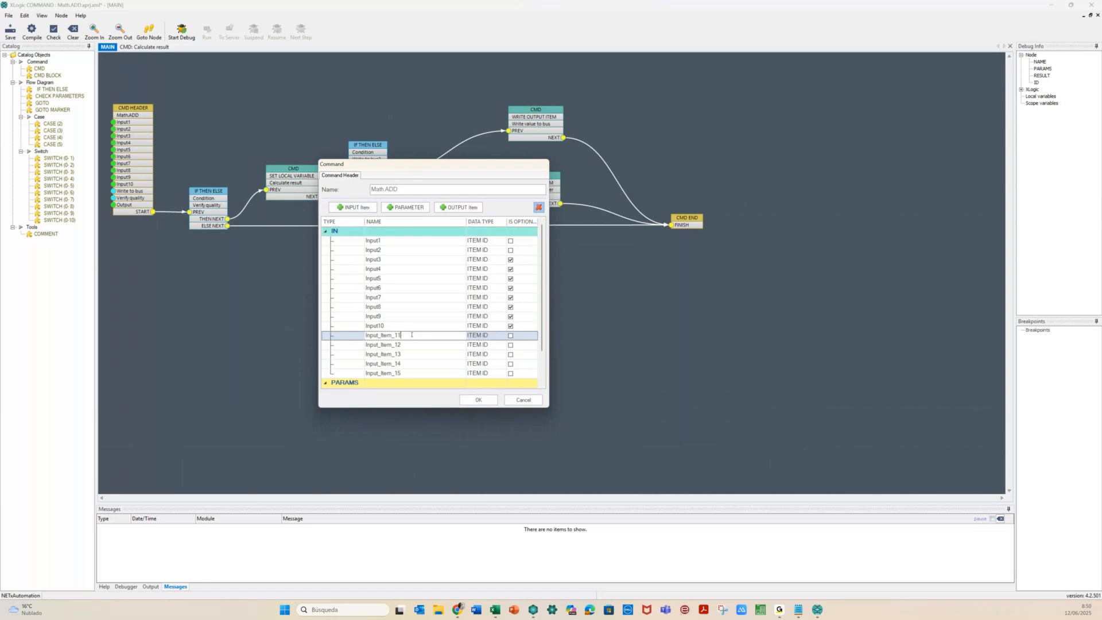
left_click(540, 208)
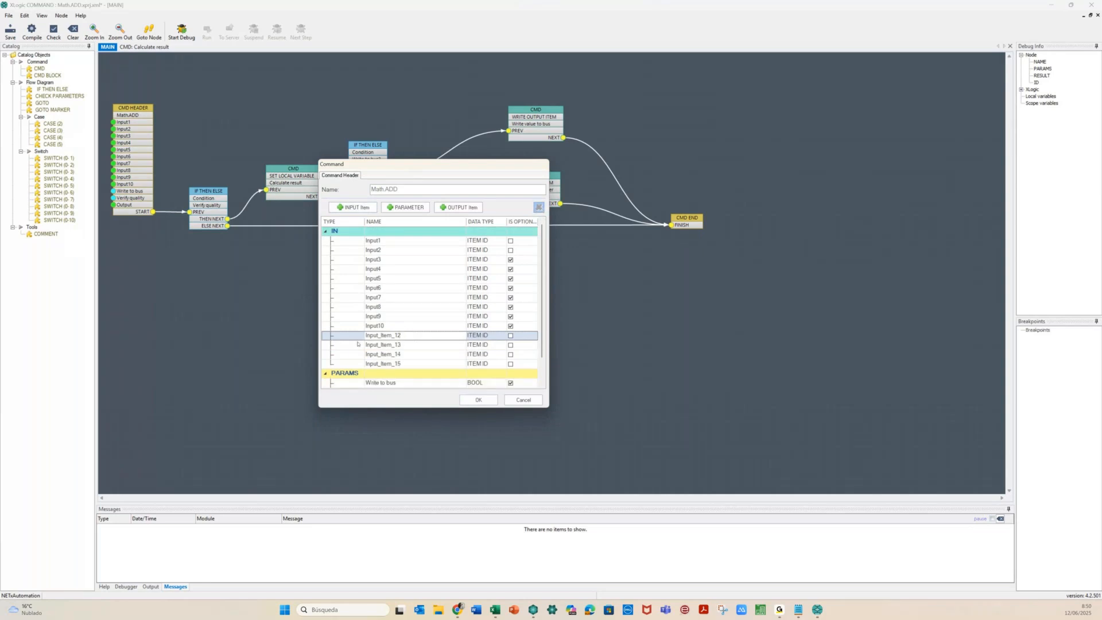
left_click(356, 337)
left_click(538, 207)
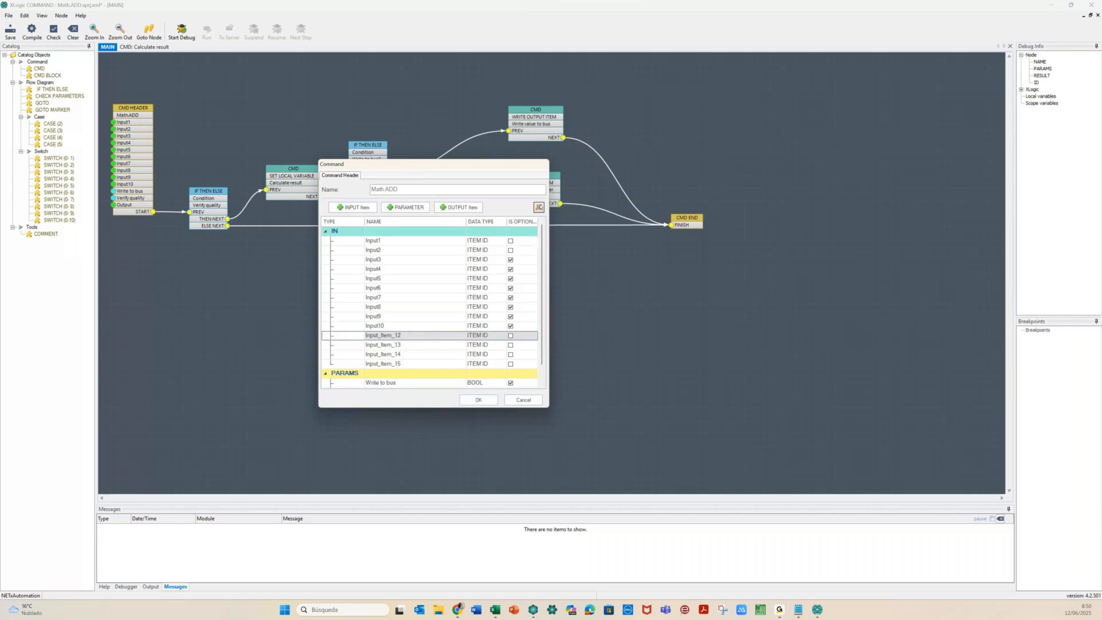
left_click(351, 335)
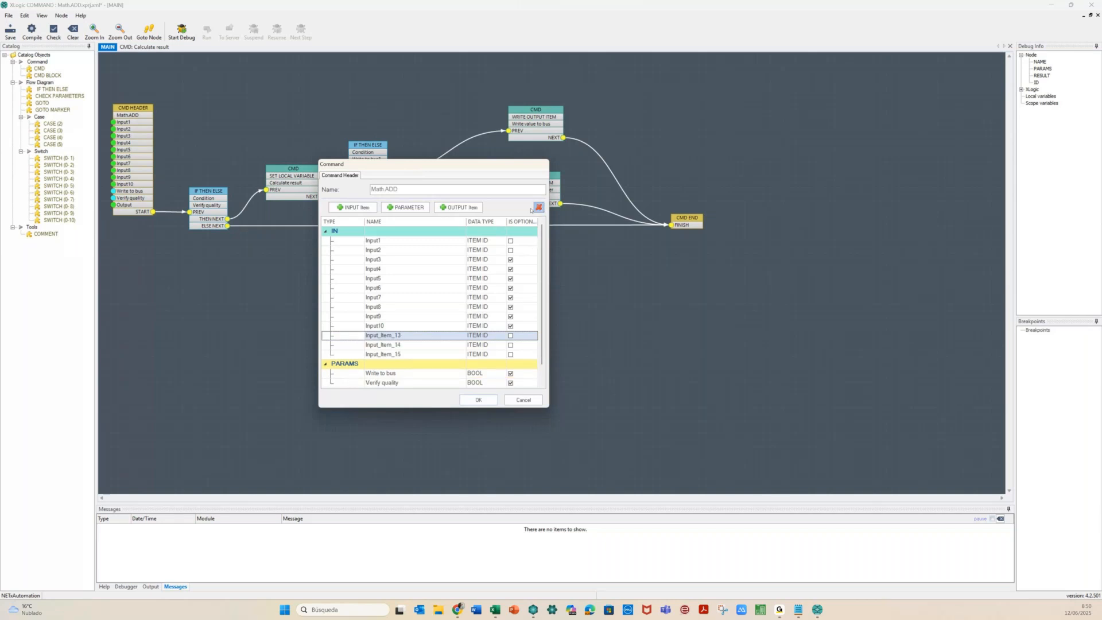
left_click(539, 207)
left_click(359, 338)
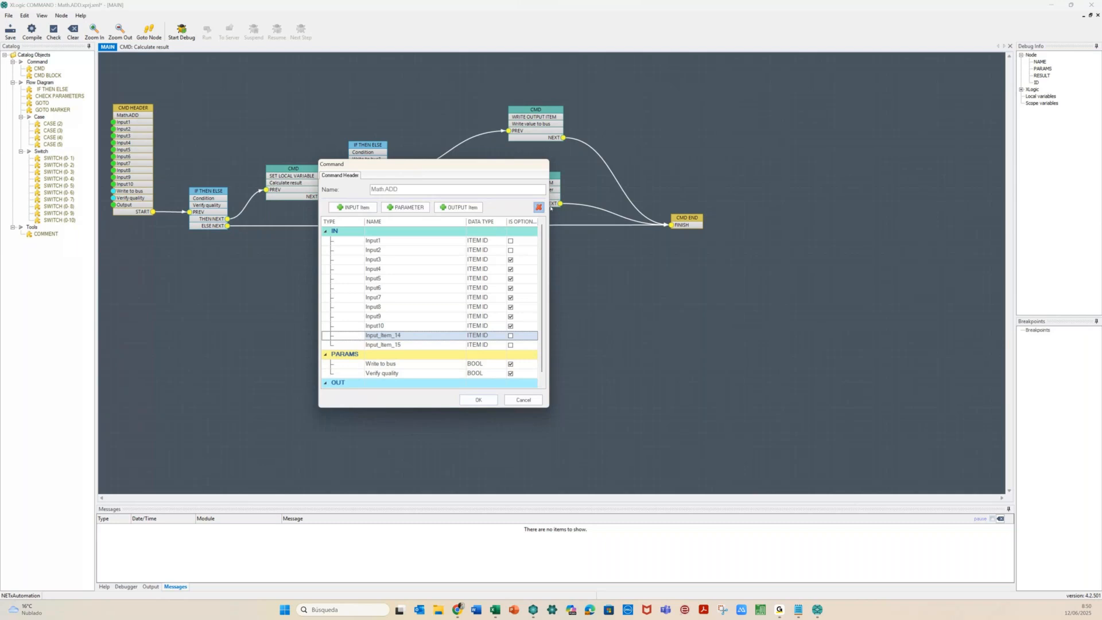
left_click(539, 208)
left_click(378, 339)
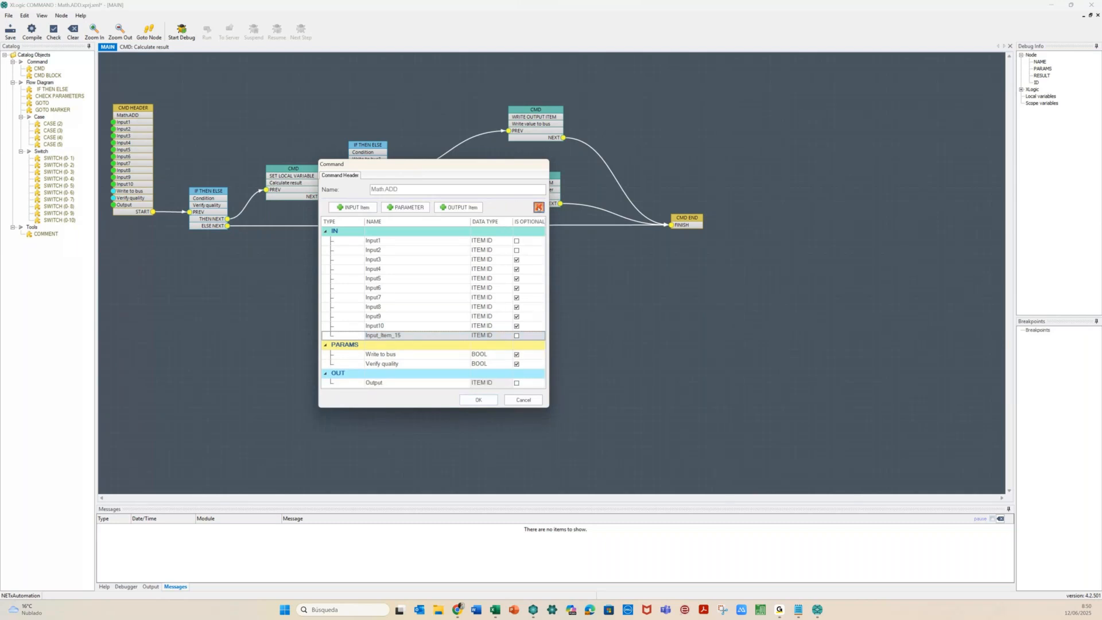
left_click(539, 208)
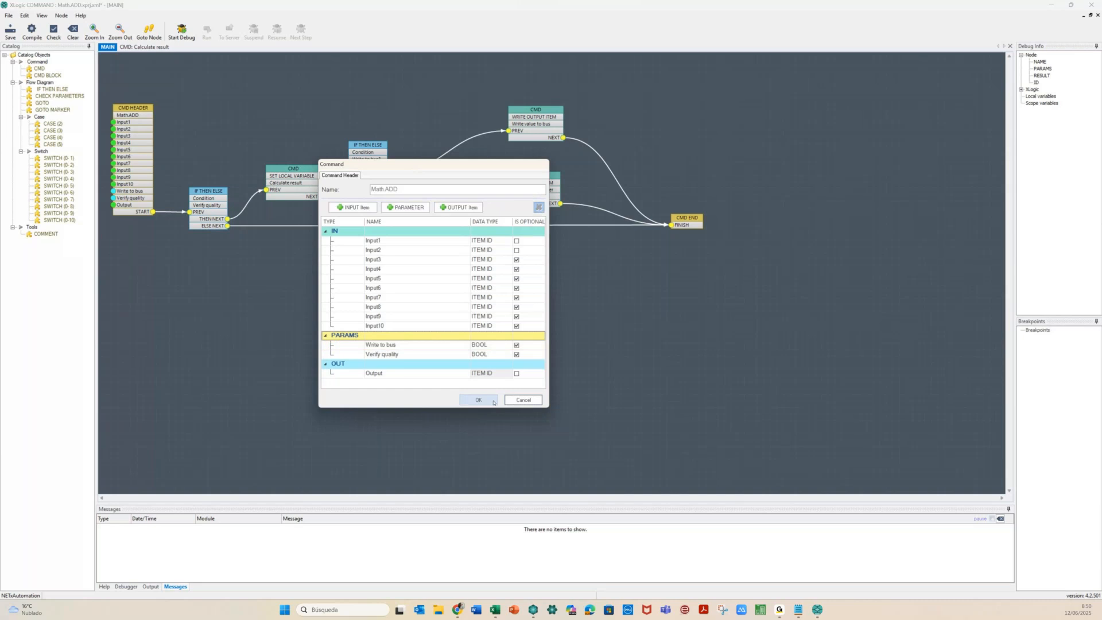
left_click(478, 400)
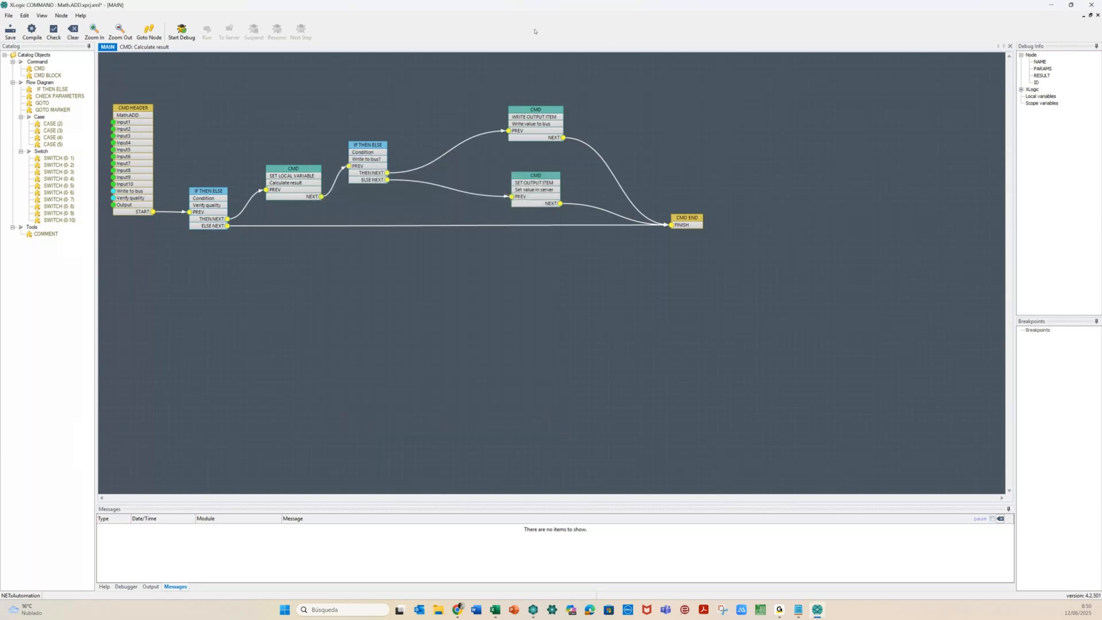
left_click(1091, 6)
left_click(543, 333)
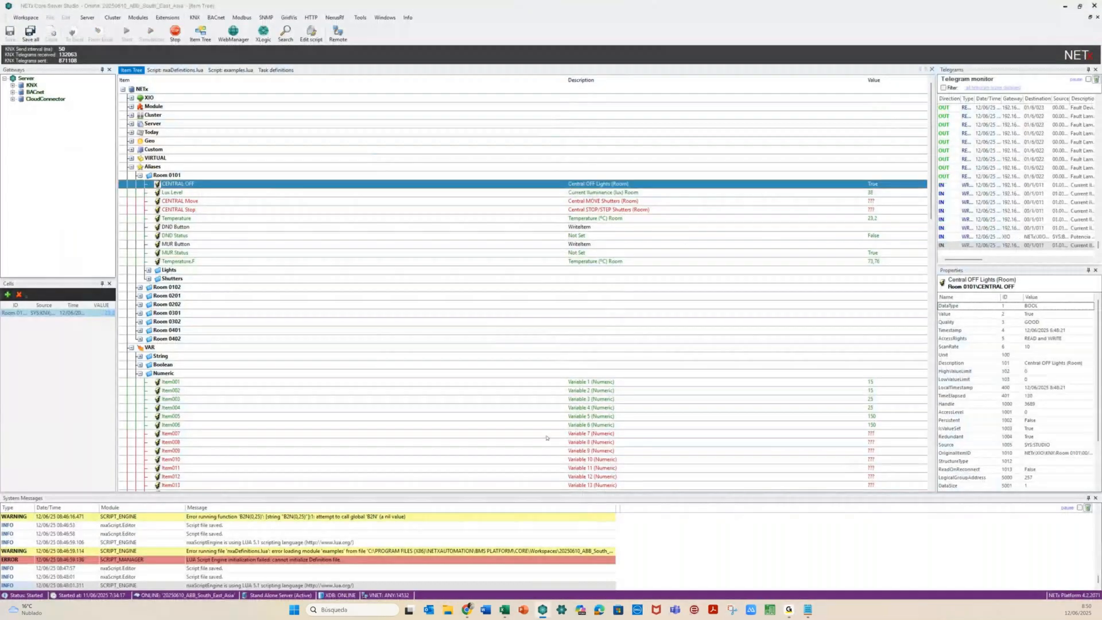
Open the [Live] XCommand event definitions table from the Extensions menu
left_click(561, 459)
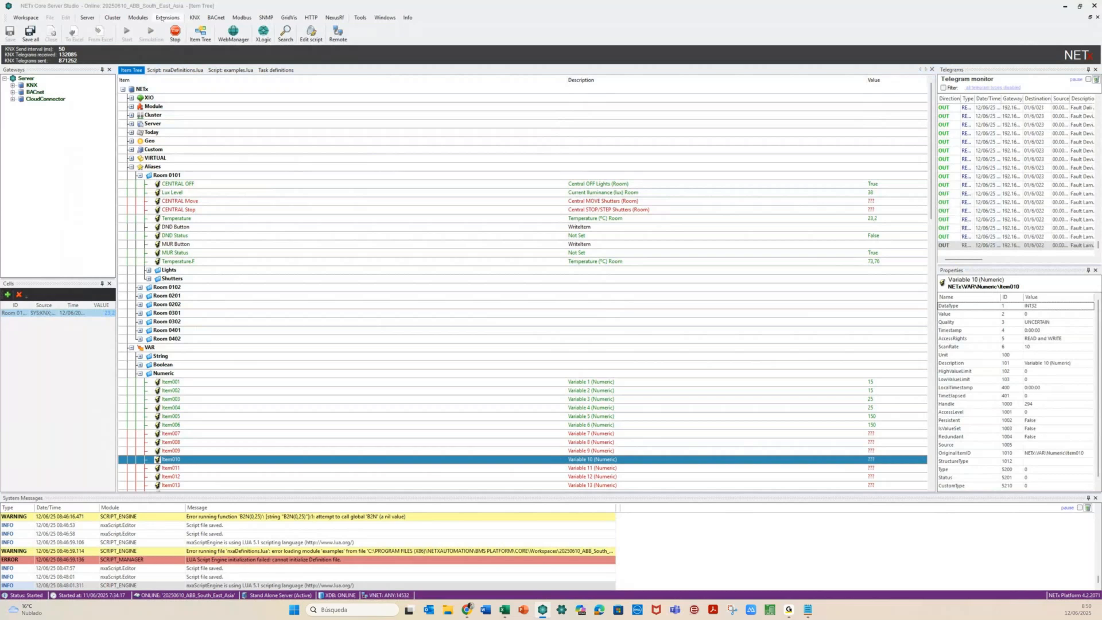
left_click(163, 18)
mouse_move(184, 27)
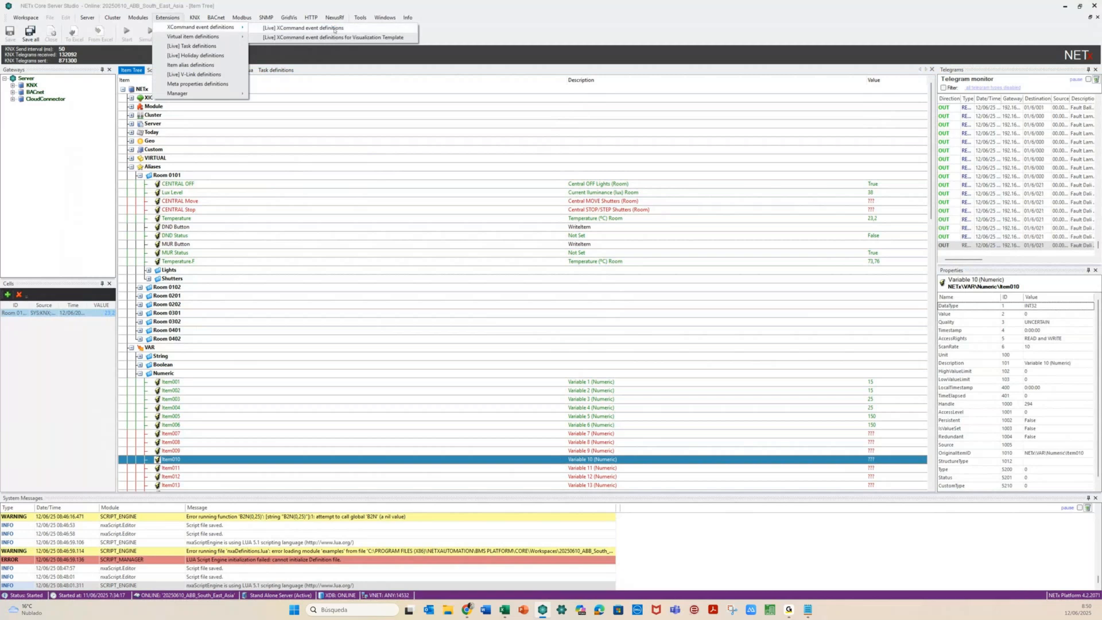
left_click(334, 28)
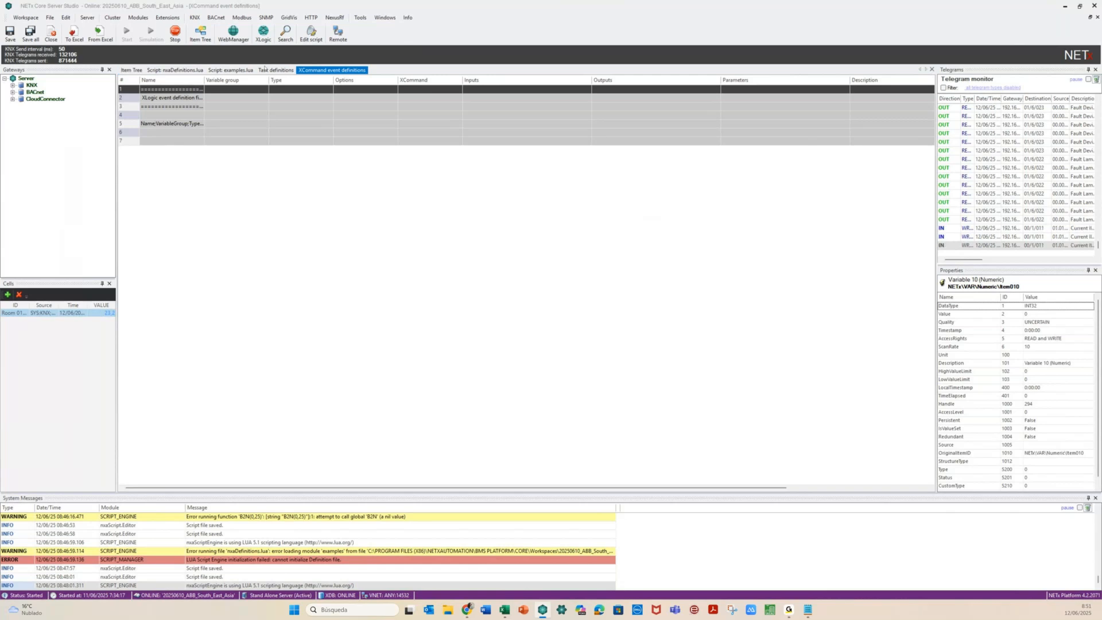
Delete all existing XCommand event definition rows and insert one new empty definition
left_click(270, 71)
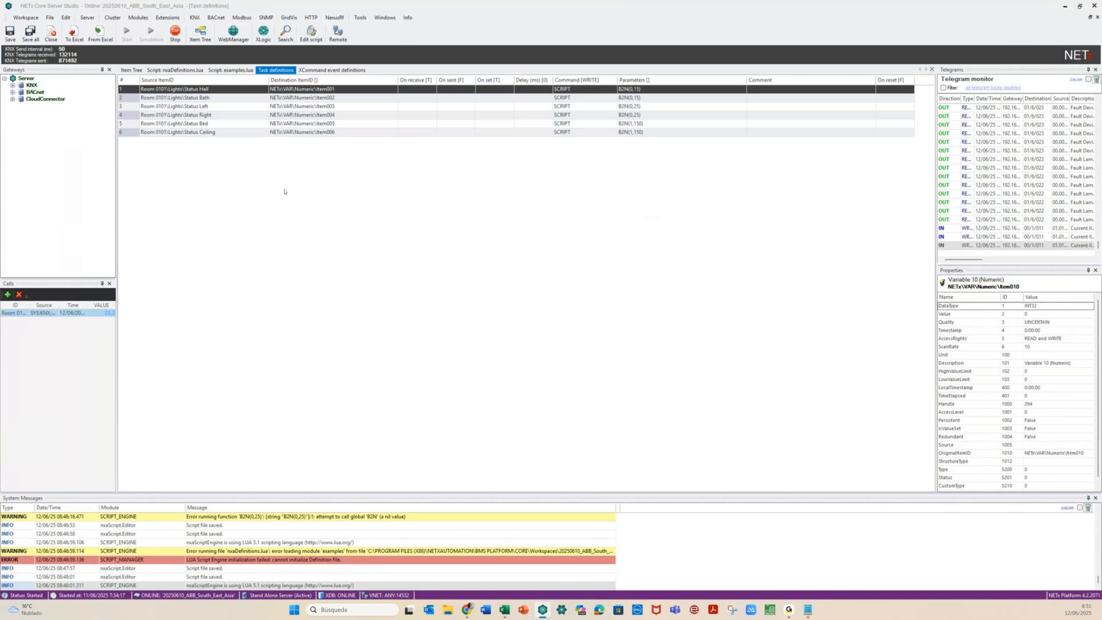
left_click(327, 71)
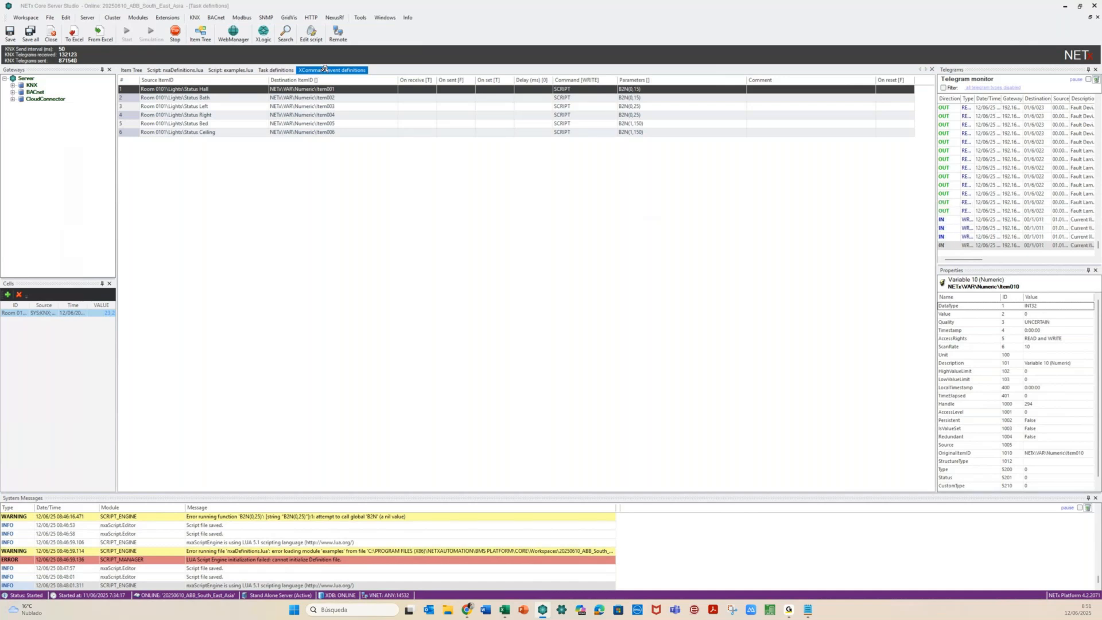
left_click(325, 69)
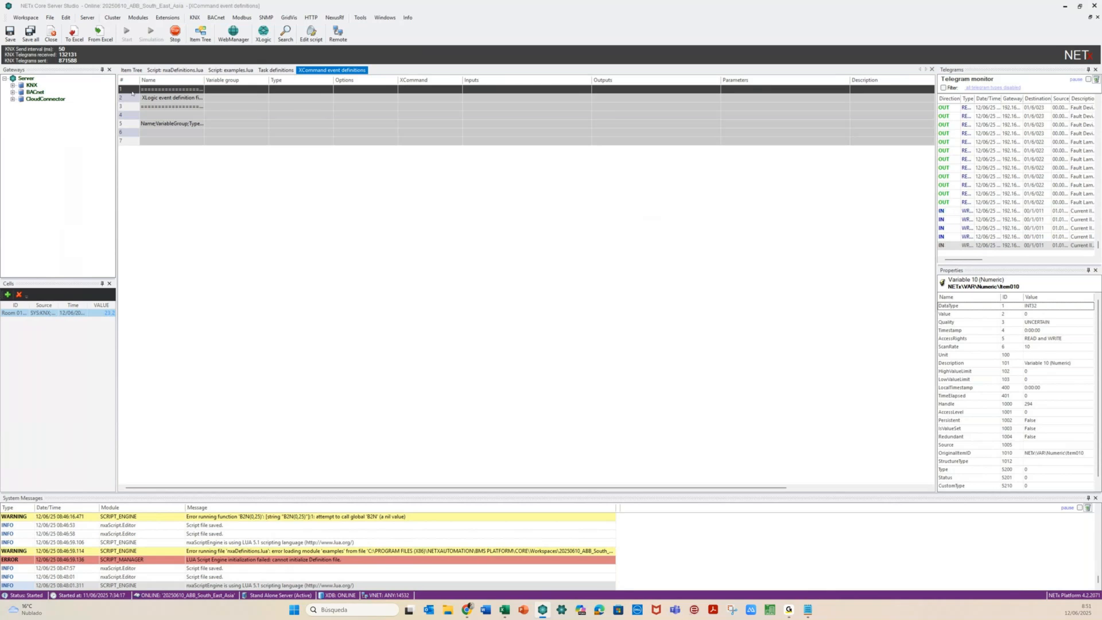
key("shift+Down")
key("shift+Down")
key("shift+Down")
key("shift+Down")
key("shift+Down")
key("shift+Down")
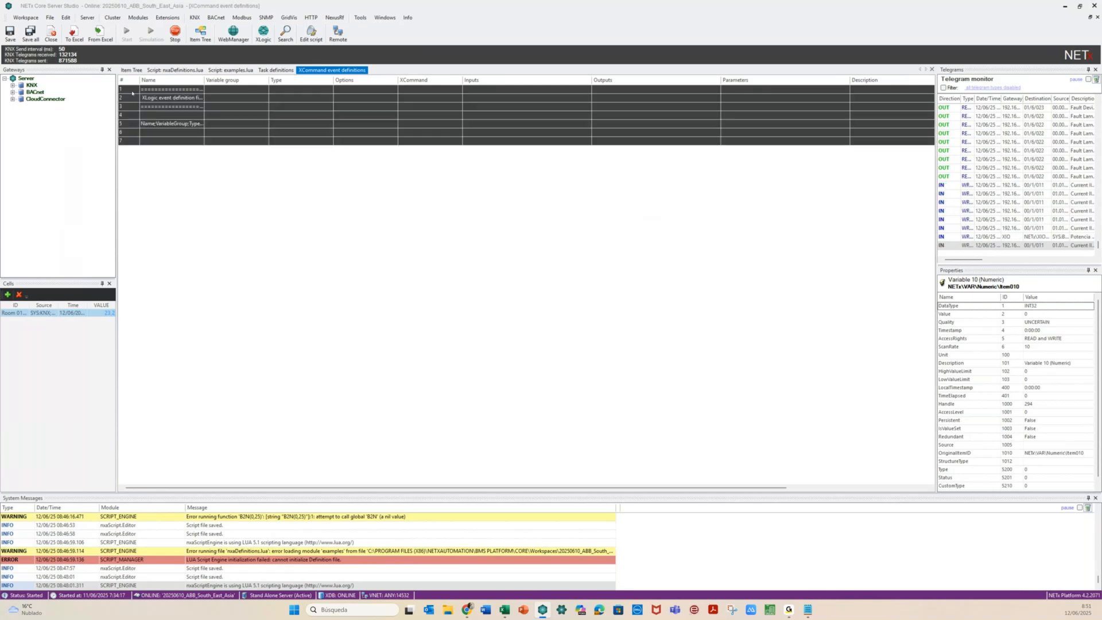
key("Delete")
right_click(133, 93)
left_click(171, 97)
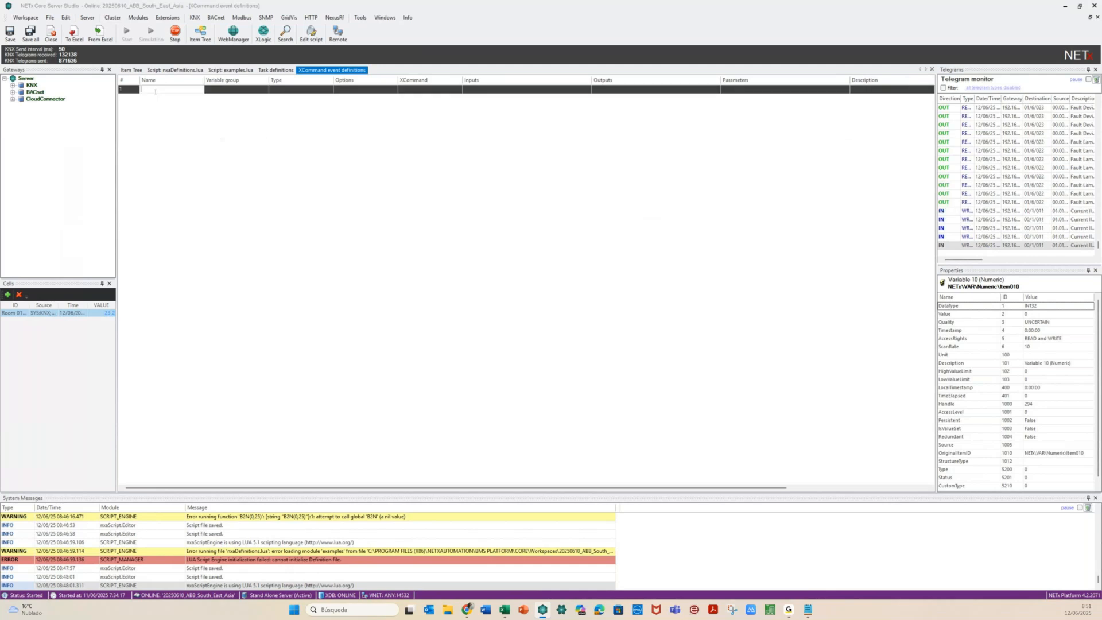
Name the definition Room_0101_Power, keep event type Input, and enable Trigger on start
type("Room_")
type("0101_Power")
left_click(276, 90)
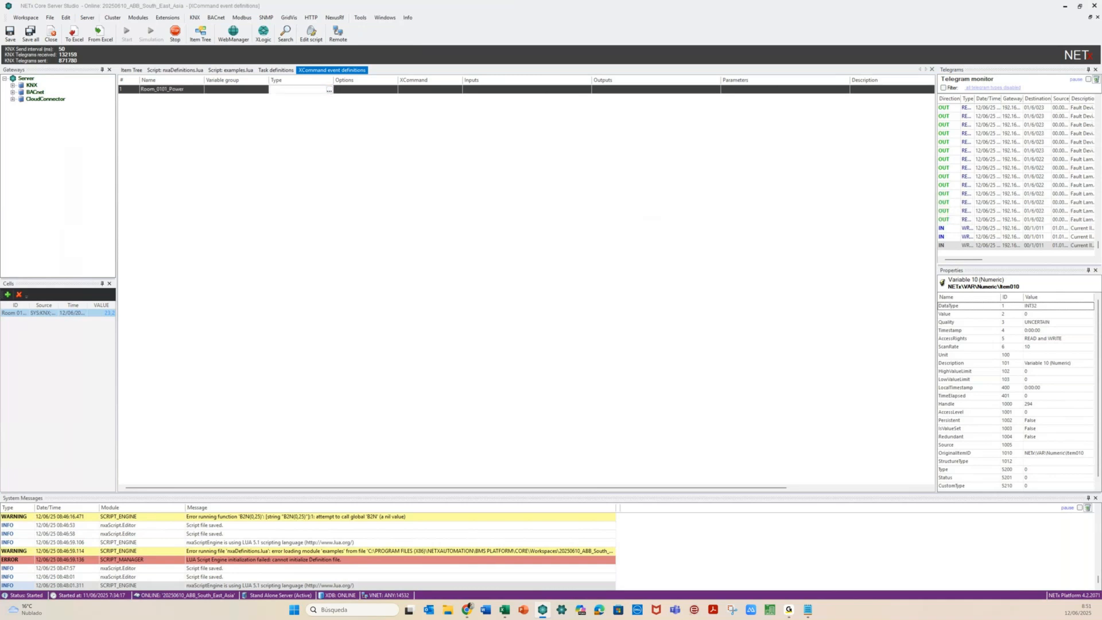
left_click(329, 90)
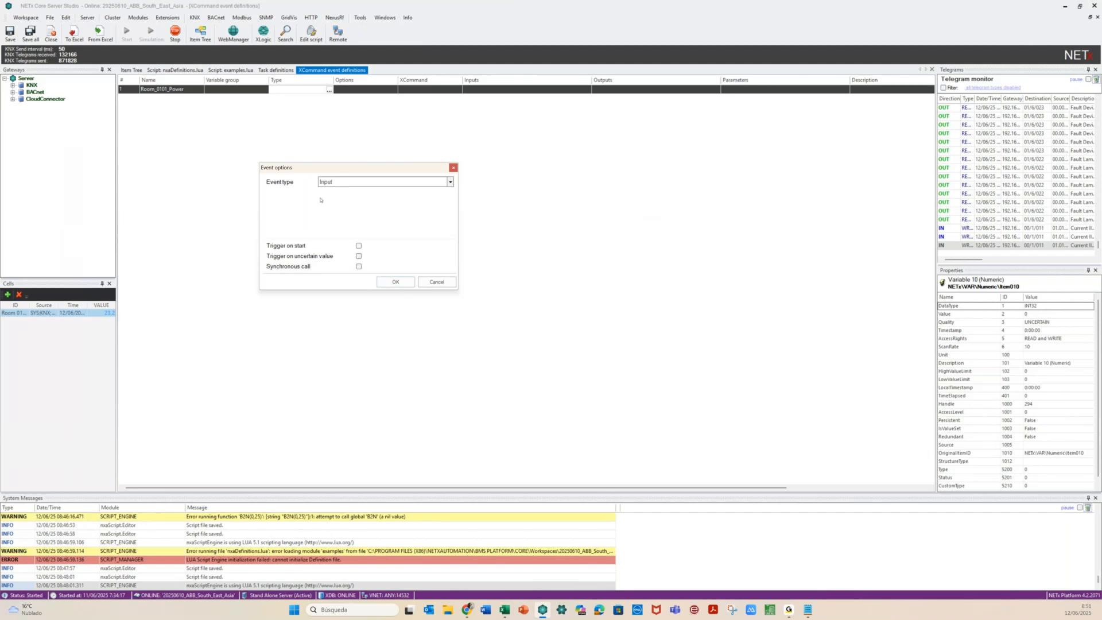
left_click(450, 182)
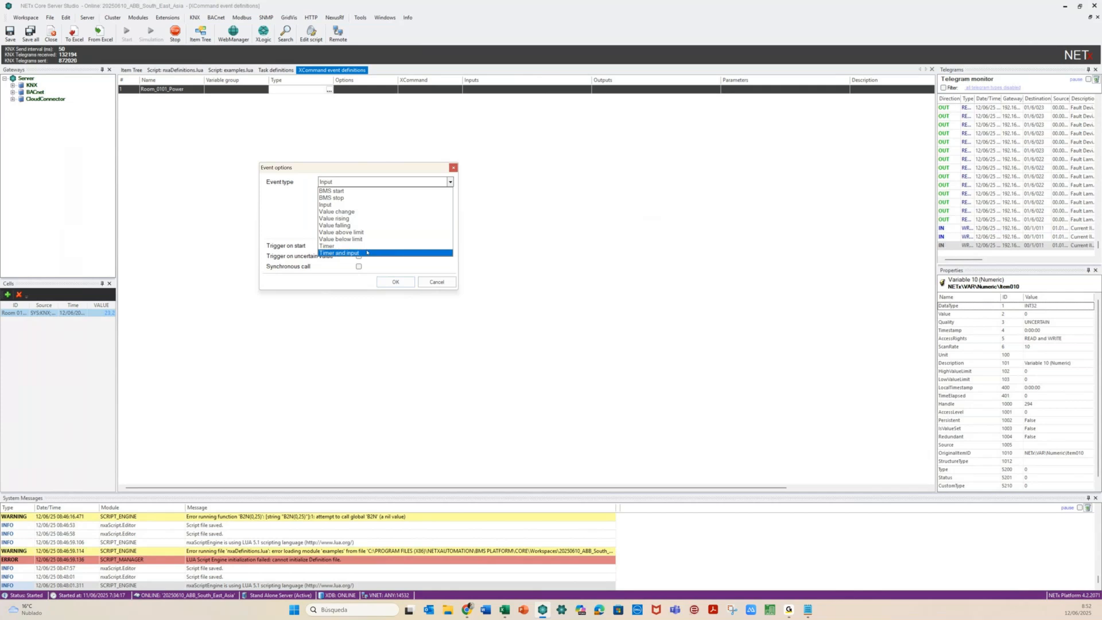
left_click(314, 181)
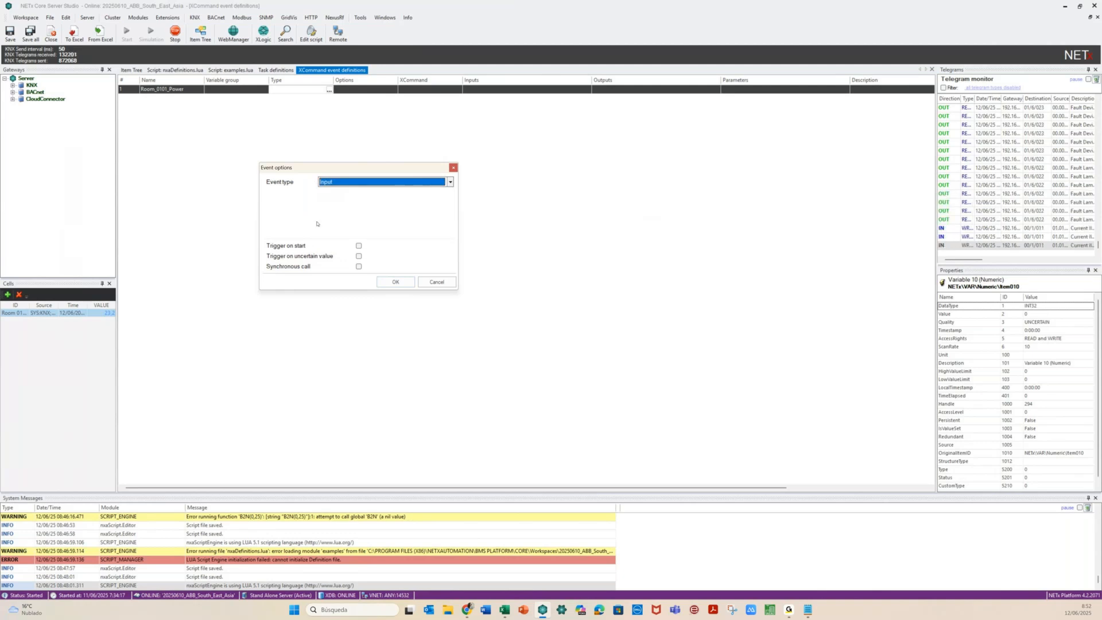
left_click(358, 247)
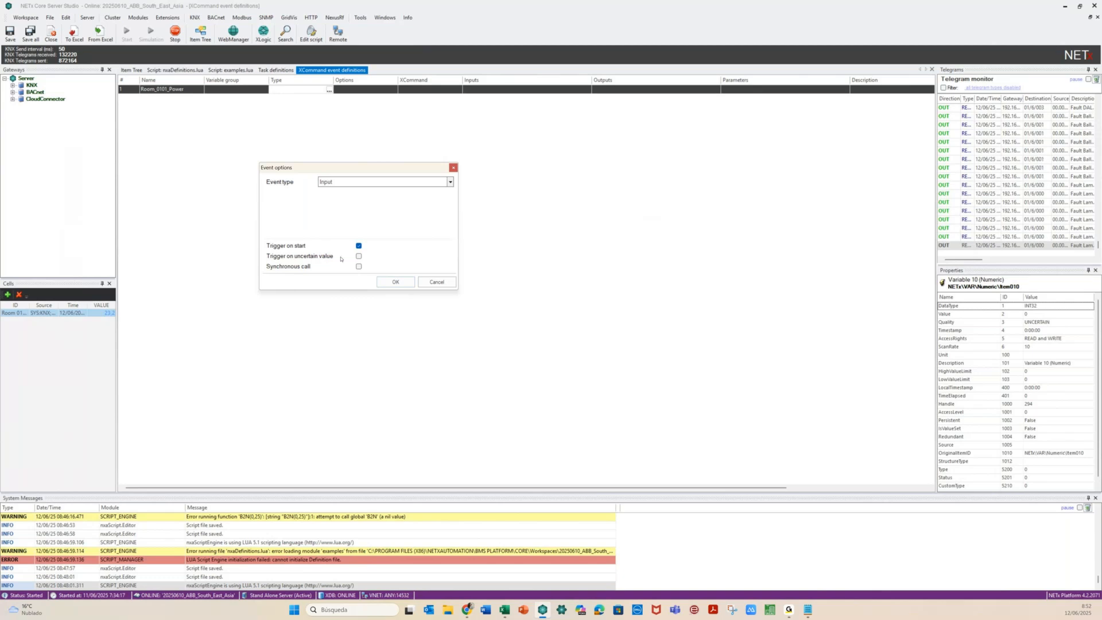
left_click(391, 286)
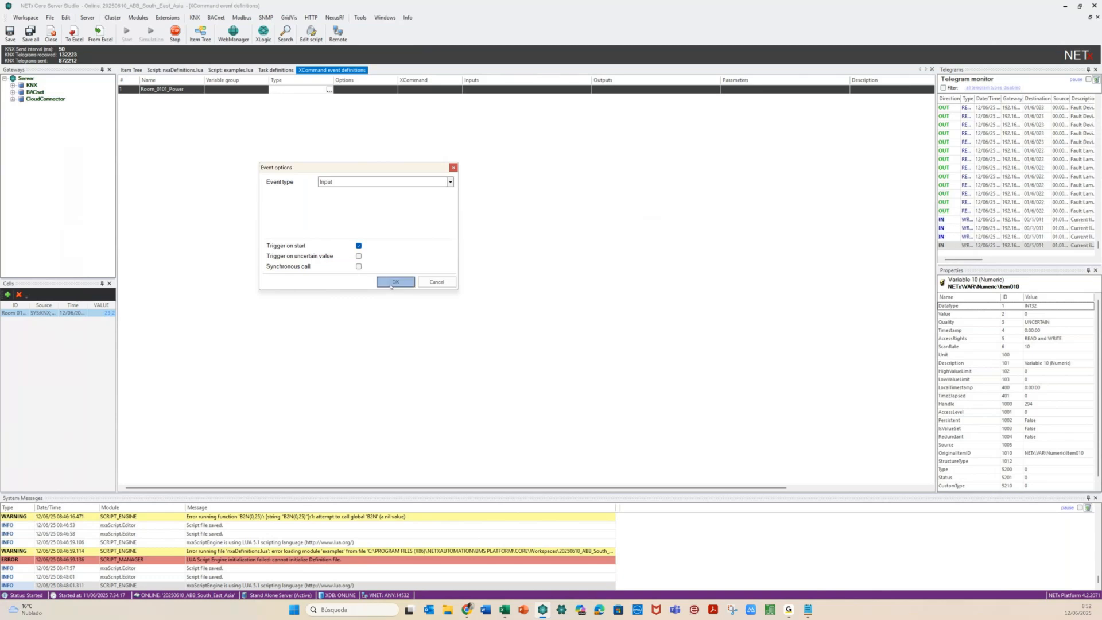
left_click(391, 286)
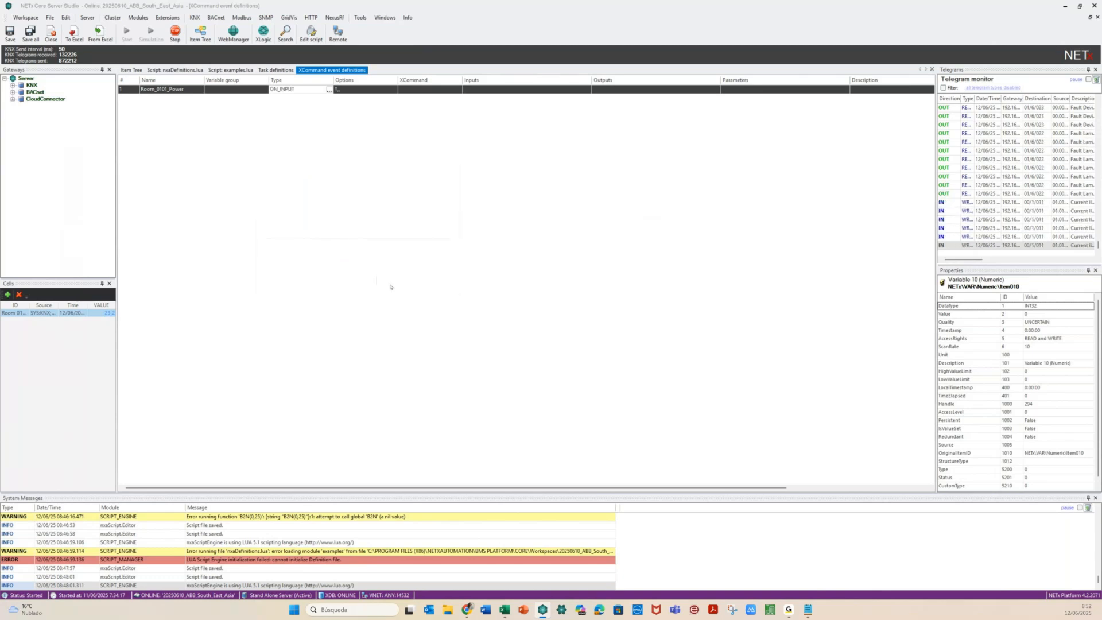
left_click(427, 89)
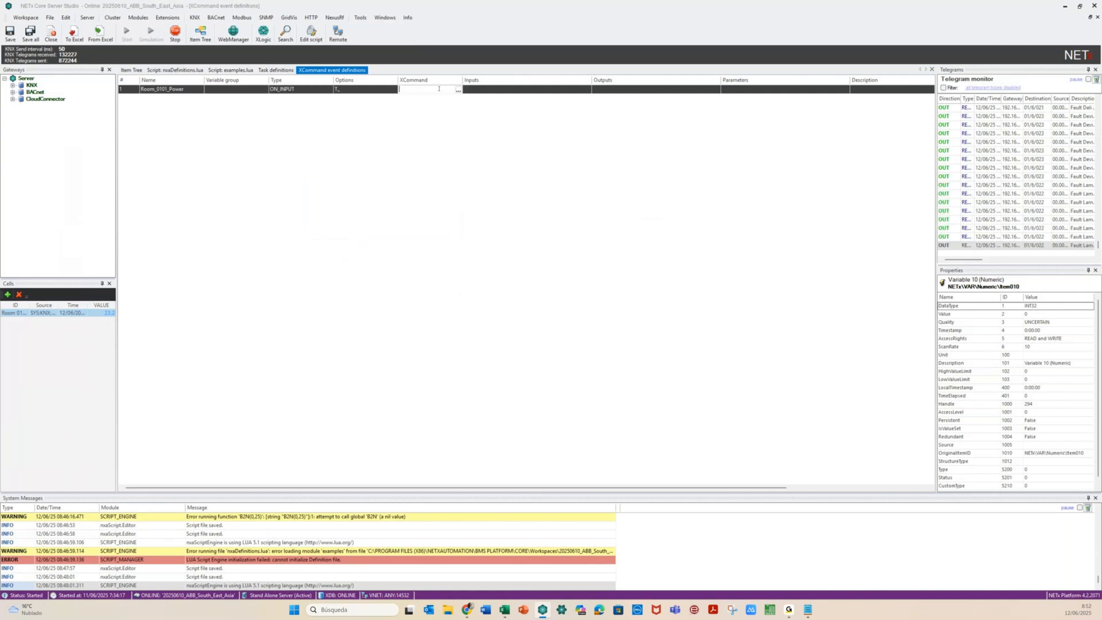
Choose the MATH ADD XCommand and enable Input3 through Input6
left_click(458, 90)
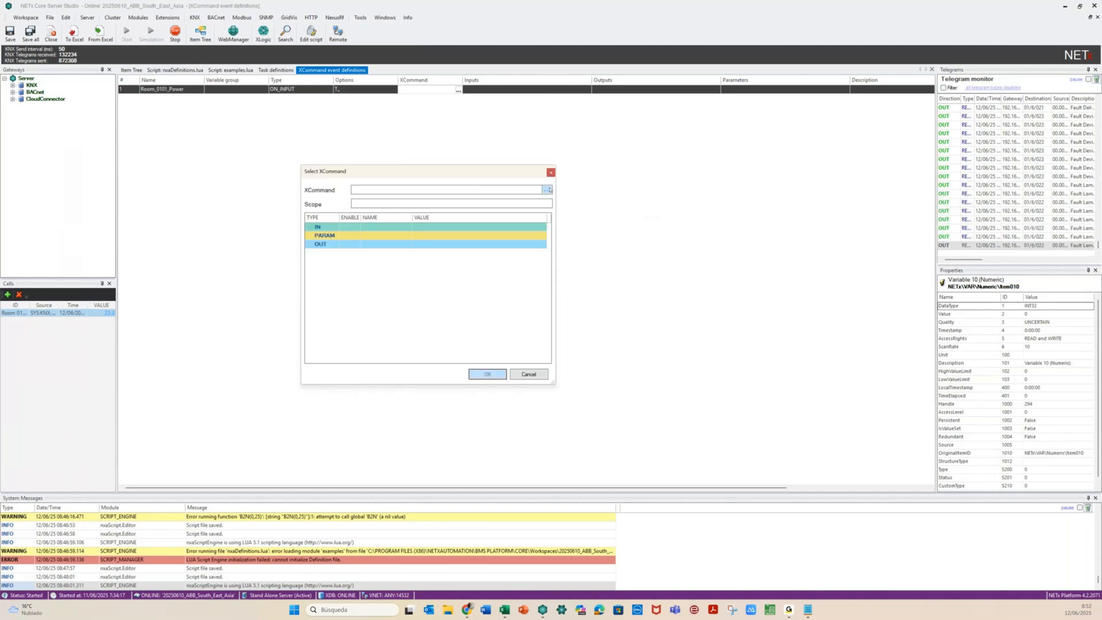
left_click(547, 190)
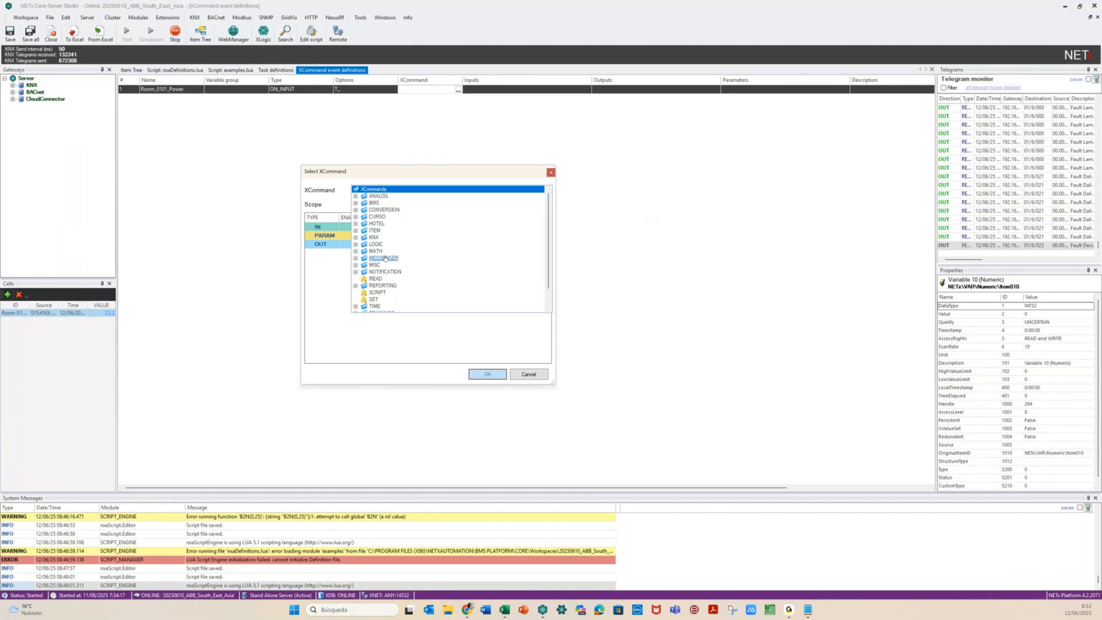
left_click(356, 251)
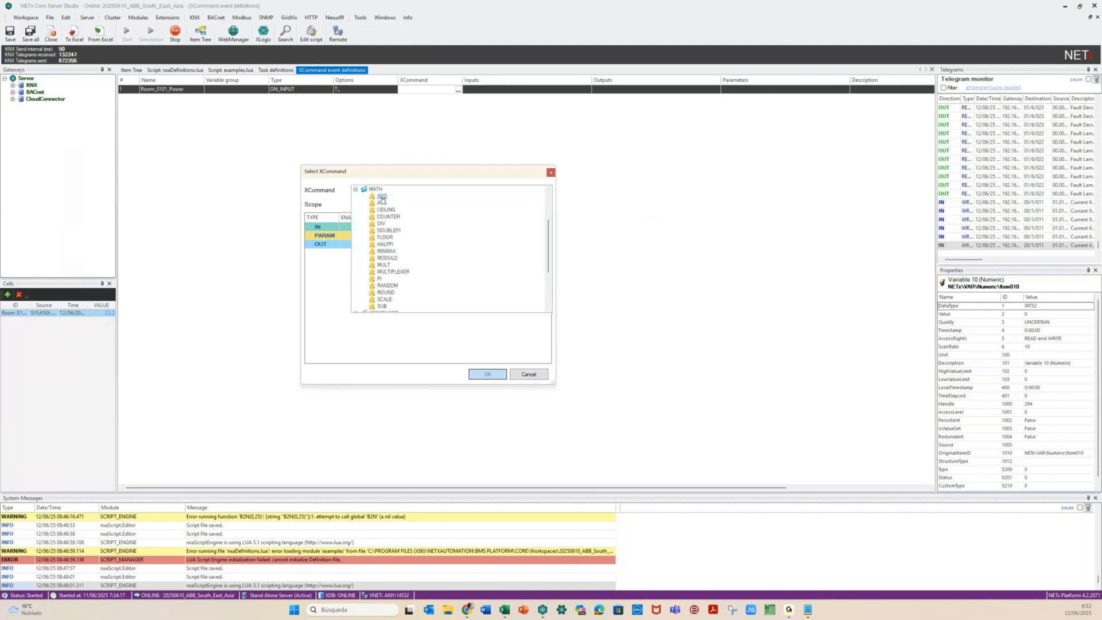
left_click(382, 197)
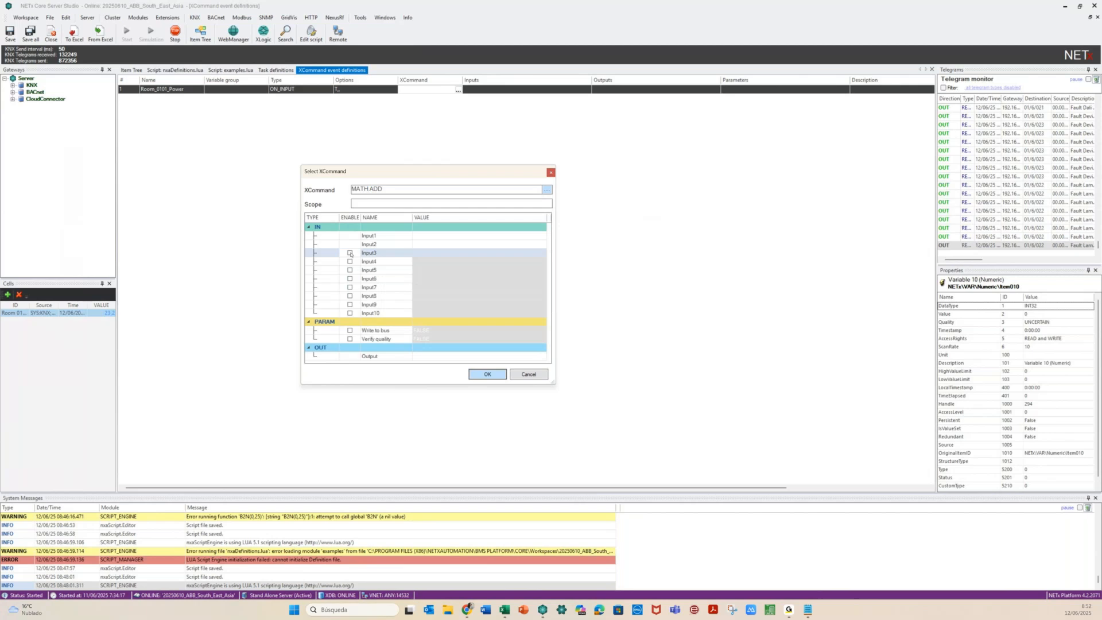
left_click(350, 253)
left_click(350, 262)
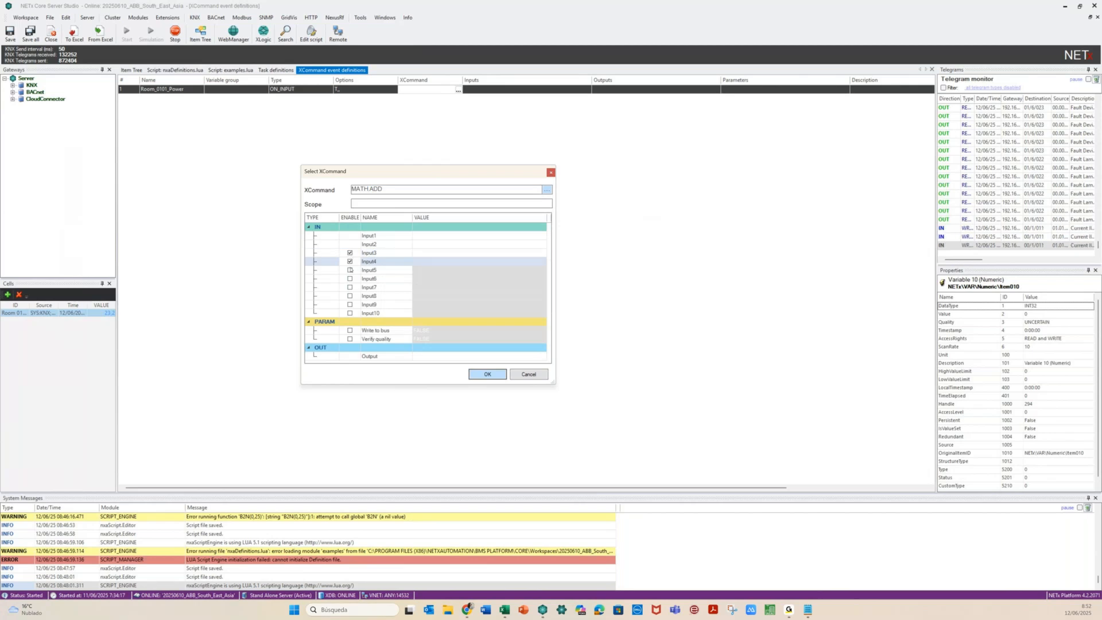
left_click(350, 270)
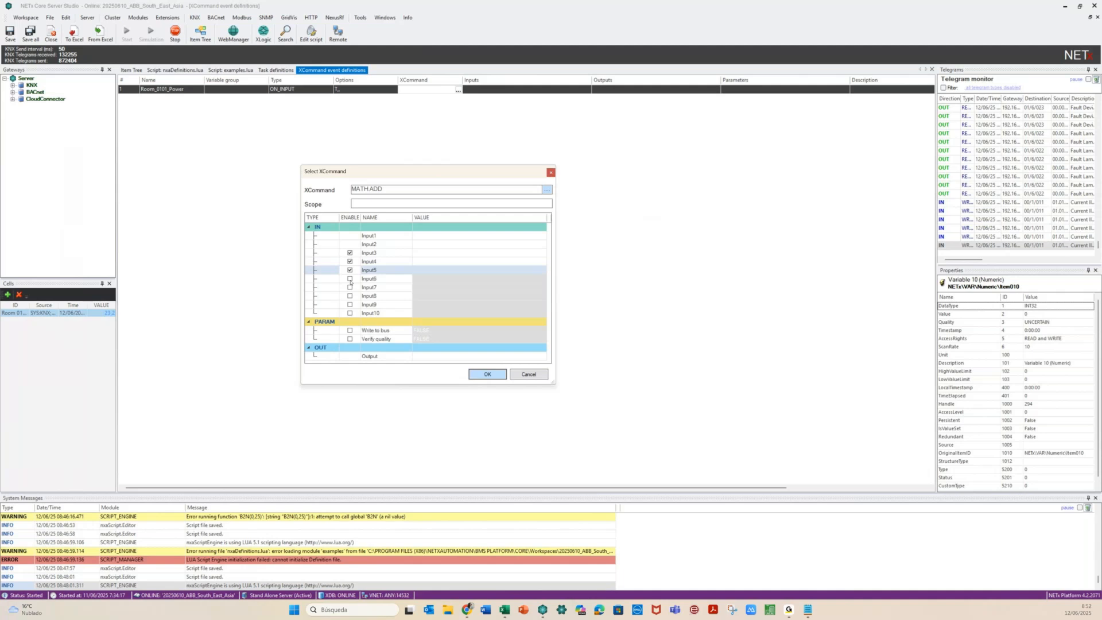
left_click(350, 278)
Set Input1, Input2 and Input3 to Item001, Item002 and Item003
left_click(430, 236)
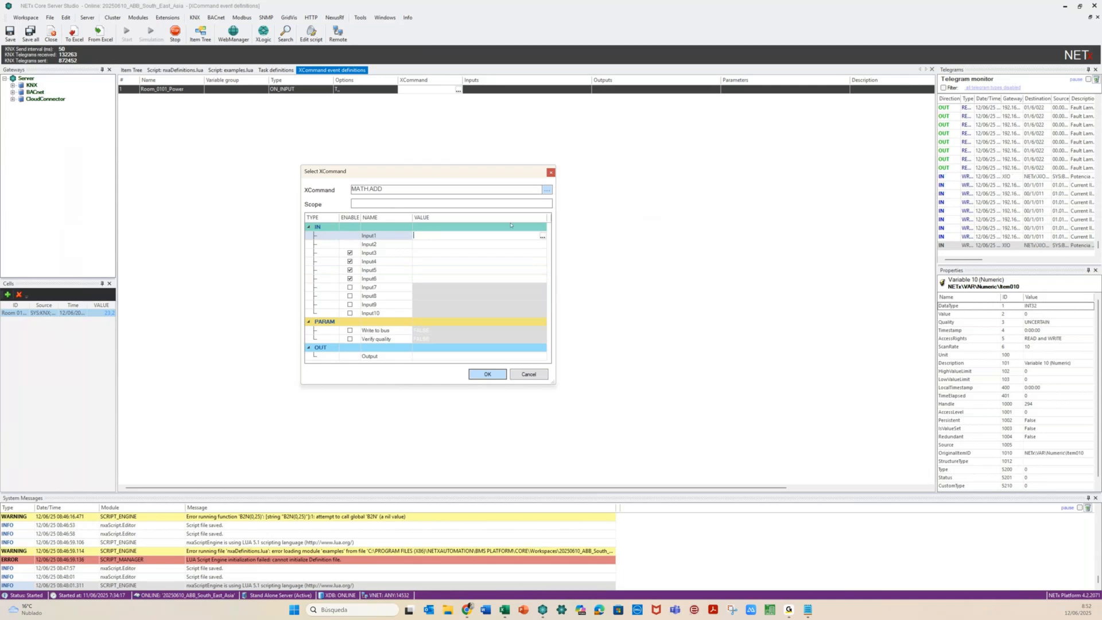
left_click(542, 237)
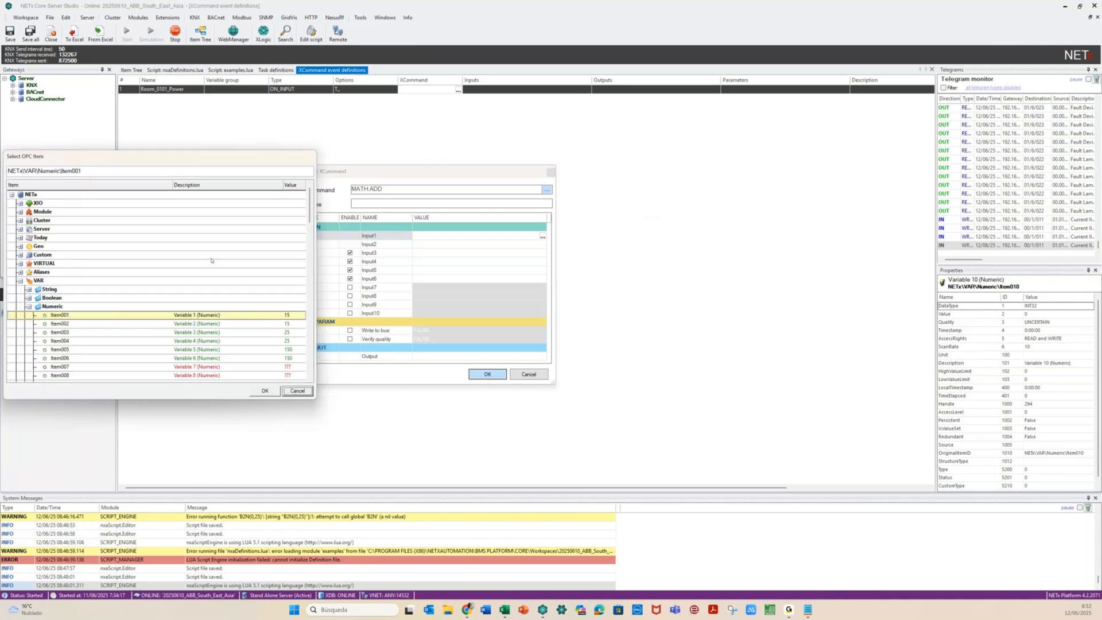
double_click(262, 315)
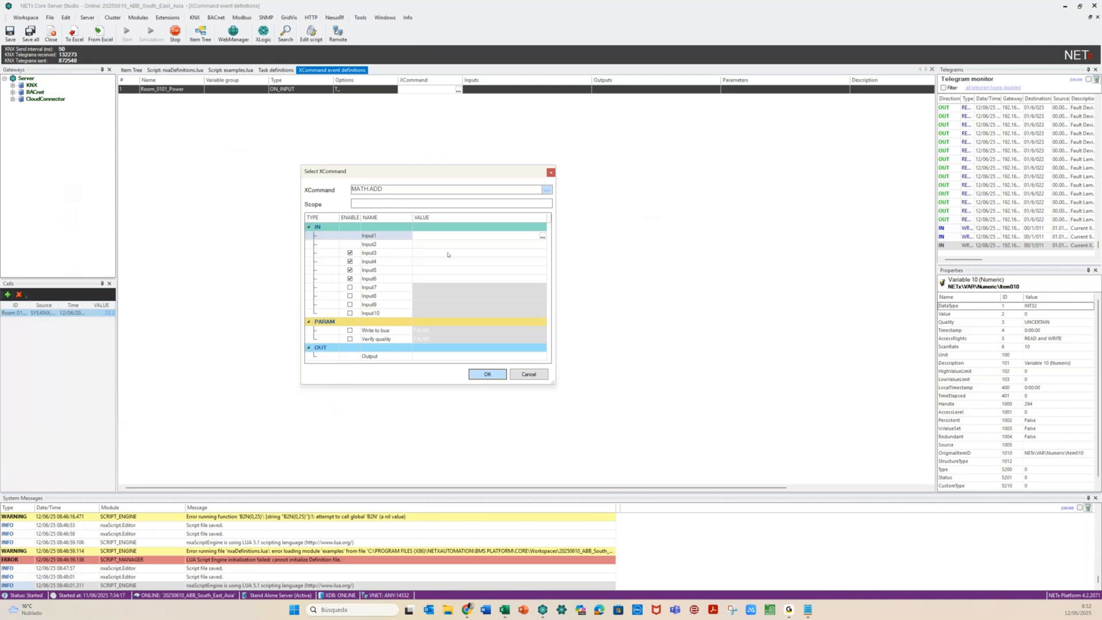
left_click(439, 235)
key("ctrl+a")
key("ctrl+c")
left_click(420, 247)
key("ctrl+v")
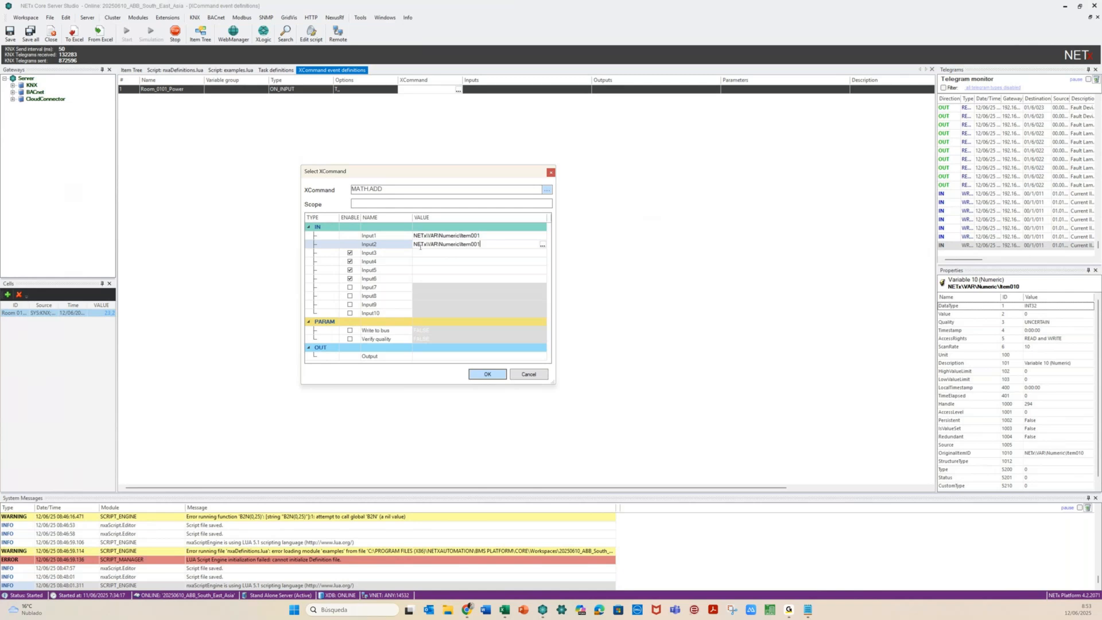
key("BackSpace")
type("2")
left_click(428, 253)
key("ctrl+v")
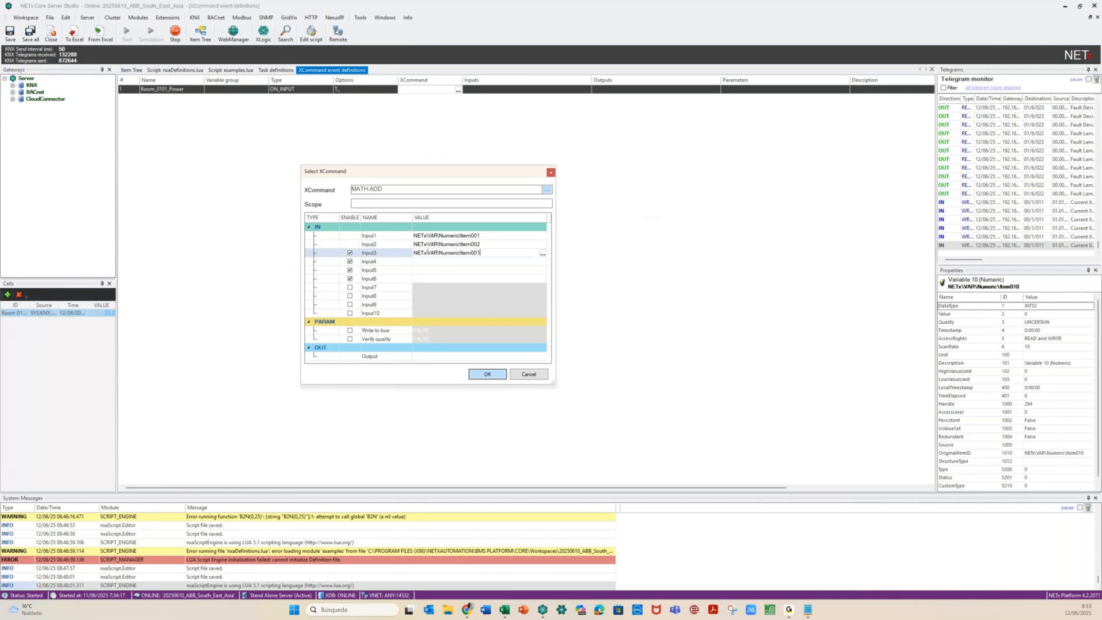
key("BackSpace")
type("3")
Set Input4, Input5 and Input6 to Item004, Item005 and Item006
left_click(433, 260)
key("ctrl+v")
key("BackSpace")
type("4")
left_click(440, 271)
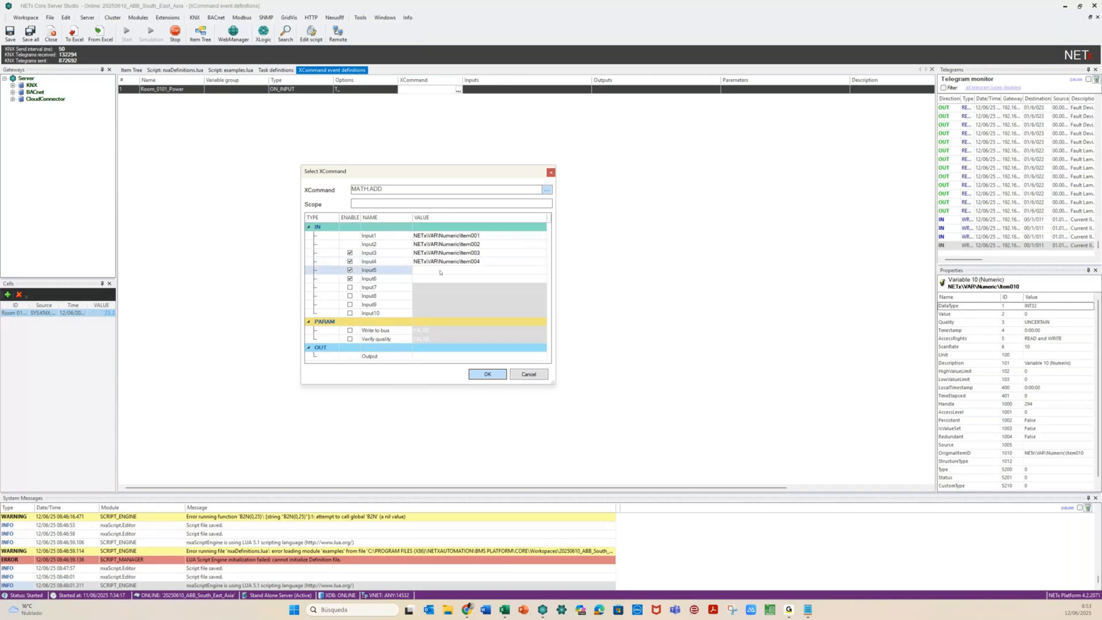
key("ctrl+v")
key("BackSpace")
type("5")
left_click(446, 279)
type("NETx\\VAR\\Numeric\\Item003")
key("BackSpace")
type("6")
Set Output to Item010, enable Write to bus (FALSE) and Verify quality TRUE, and confirm
left_click(441, 356)
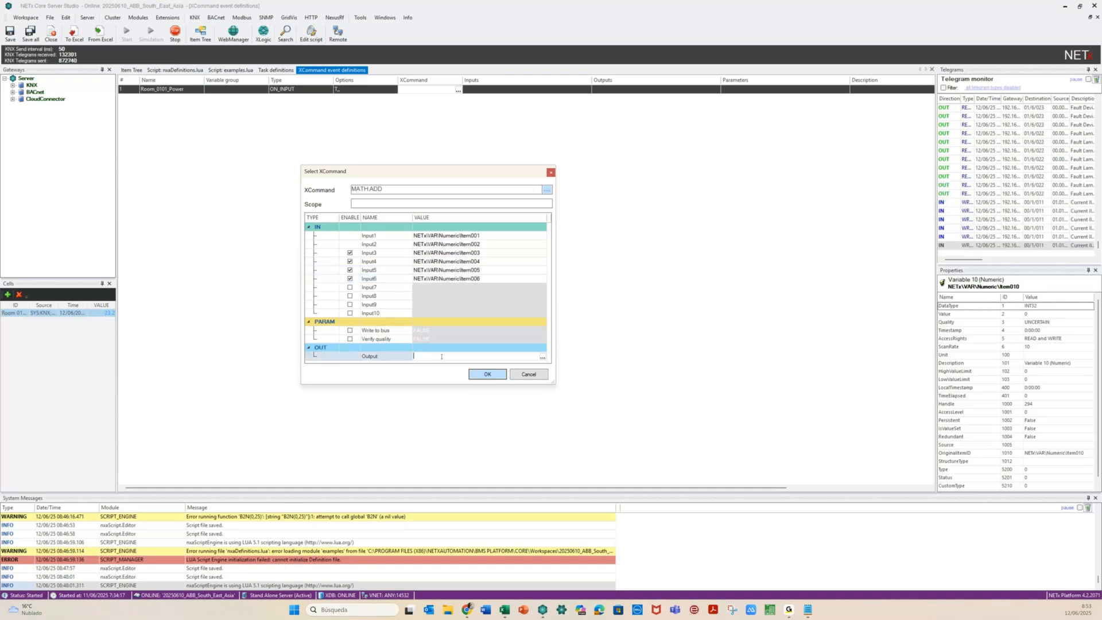
key("ctrl+v")
key("BackSpace")
key("BackSpace")
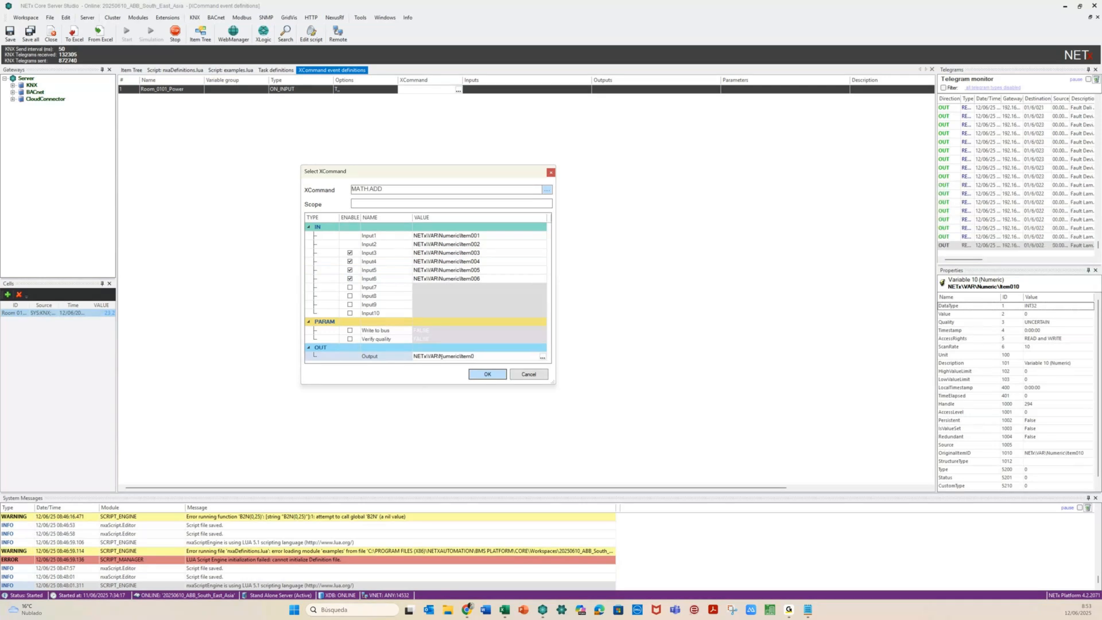
type("10")
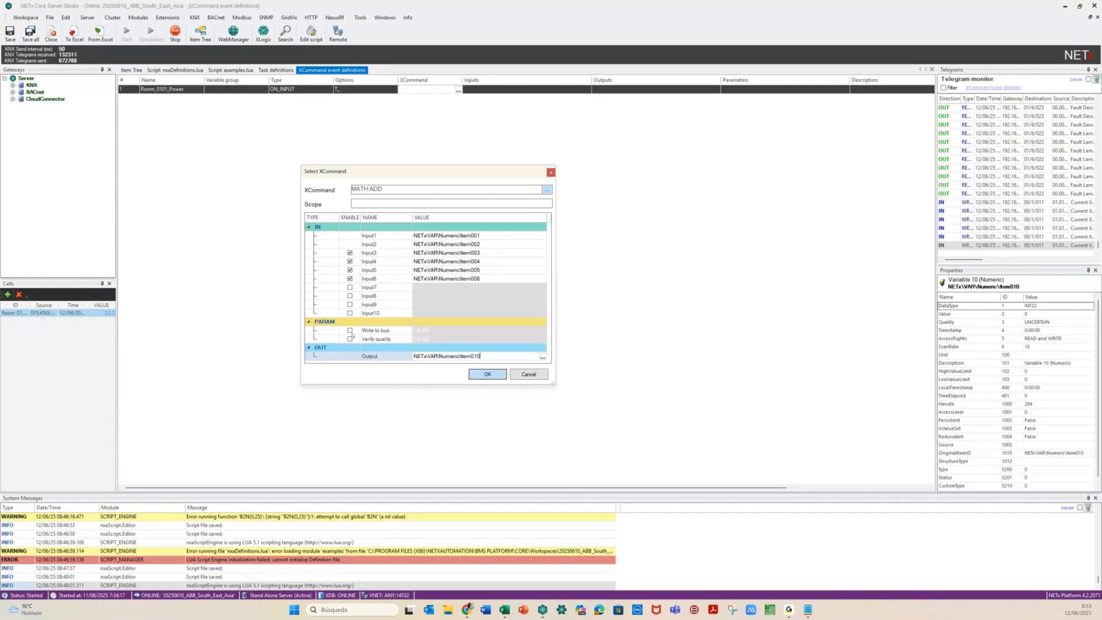
left_click(350, 329)
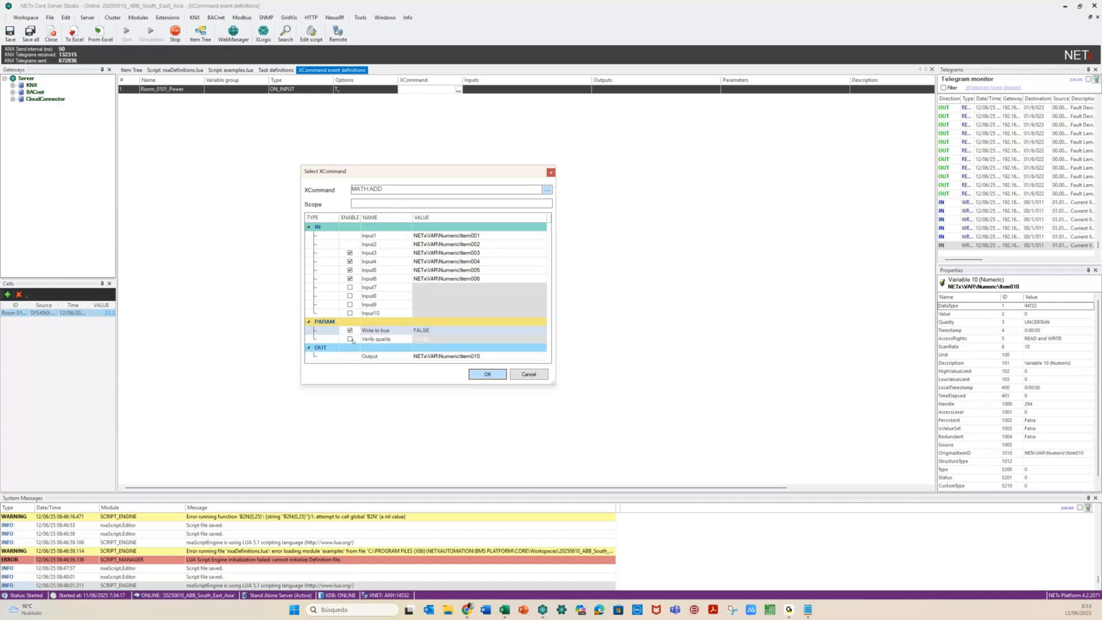
left_click(350, 338)
left_click(542, 339)
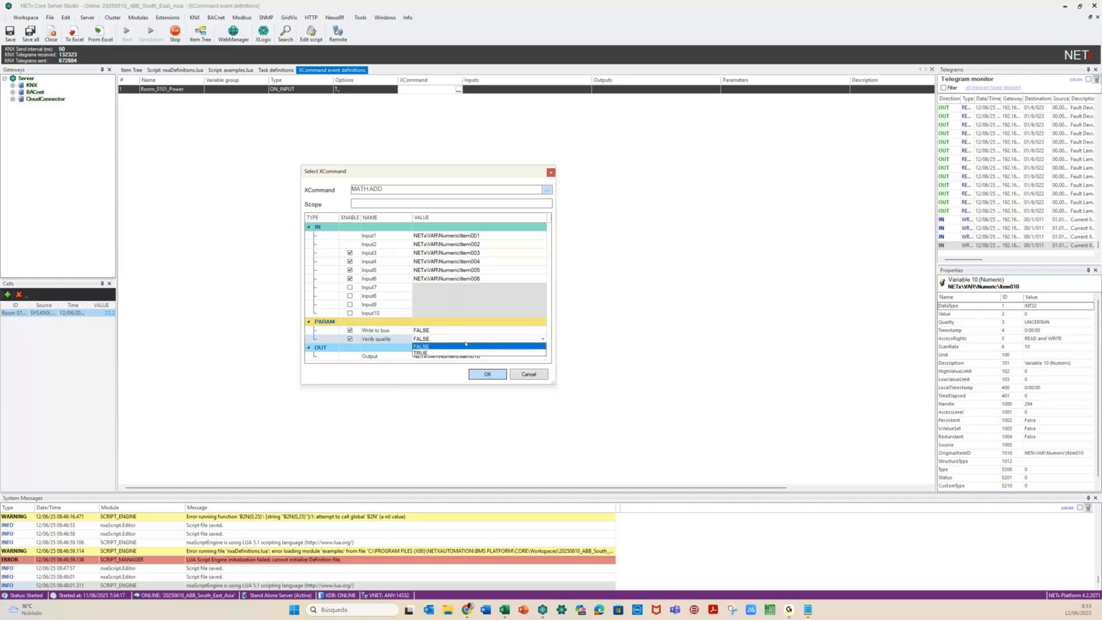
left_click(445, 354)
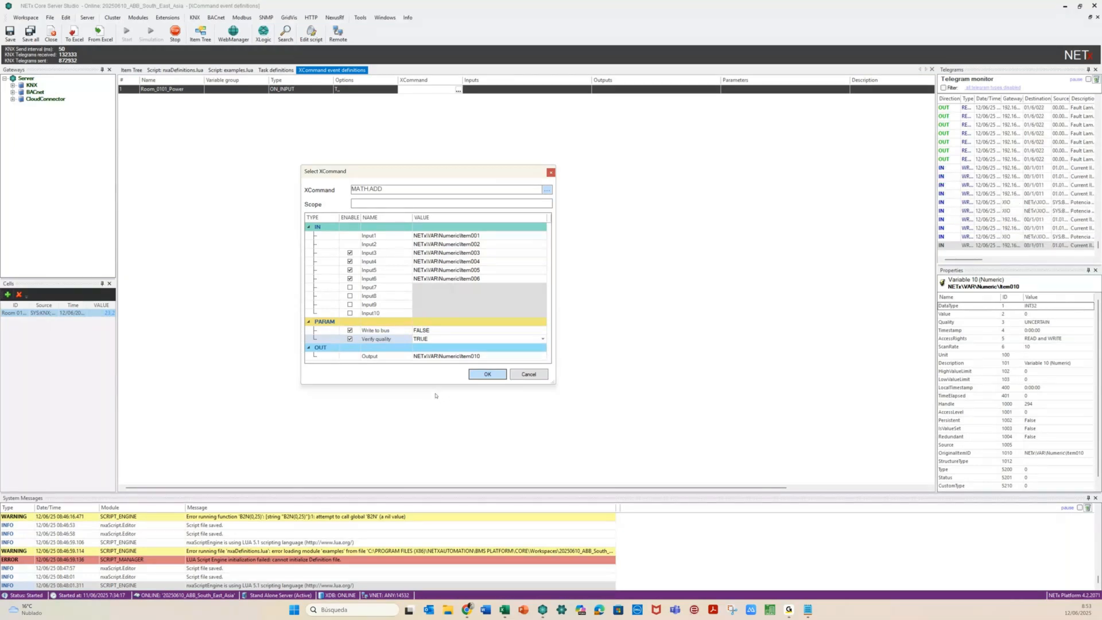
left_click(475, 375)
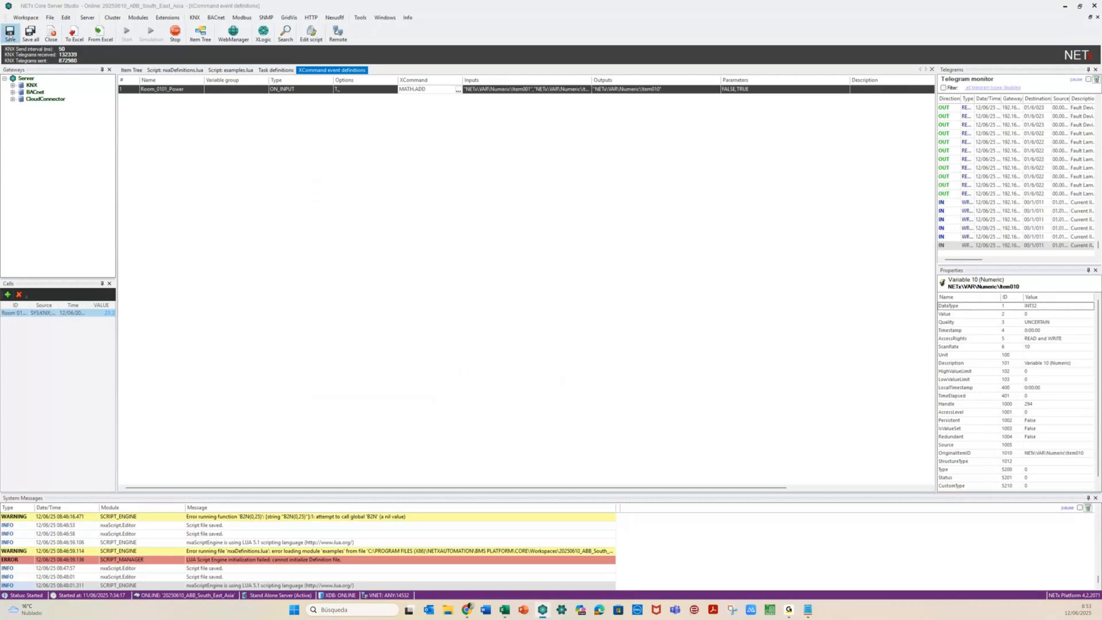
Save the event definitions and send value 0 to Room 0101's CENTRAL OFF
left_click(10, 33)
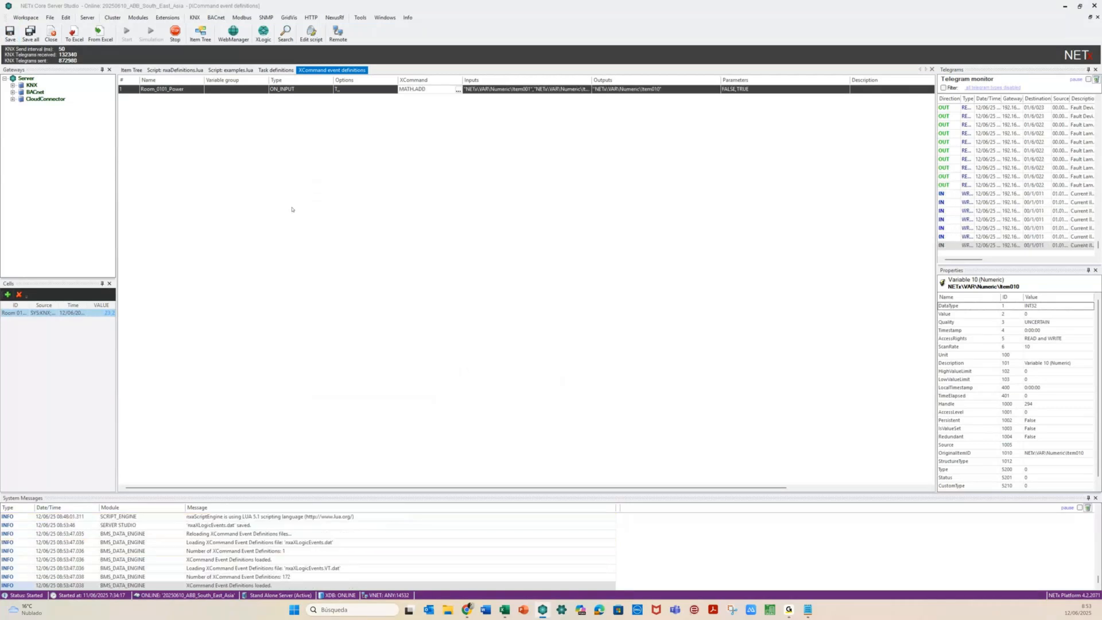
left_click(131, 70)
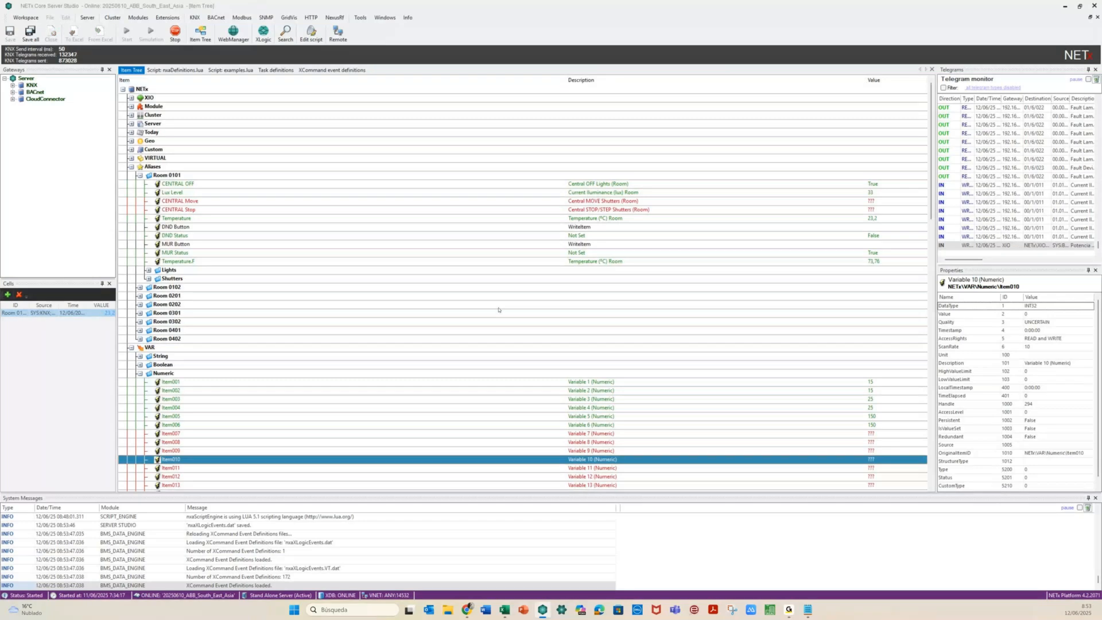
double_click(223, 183)
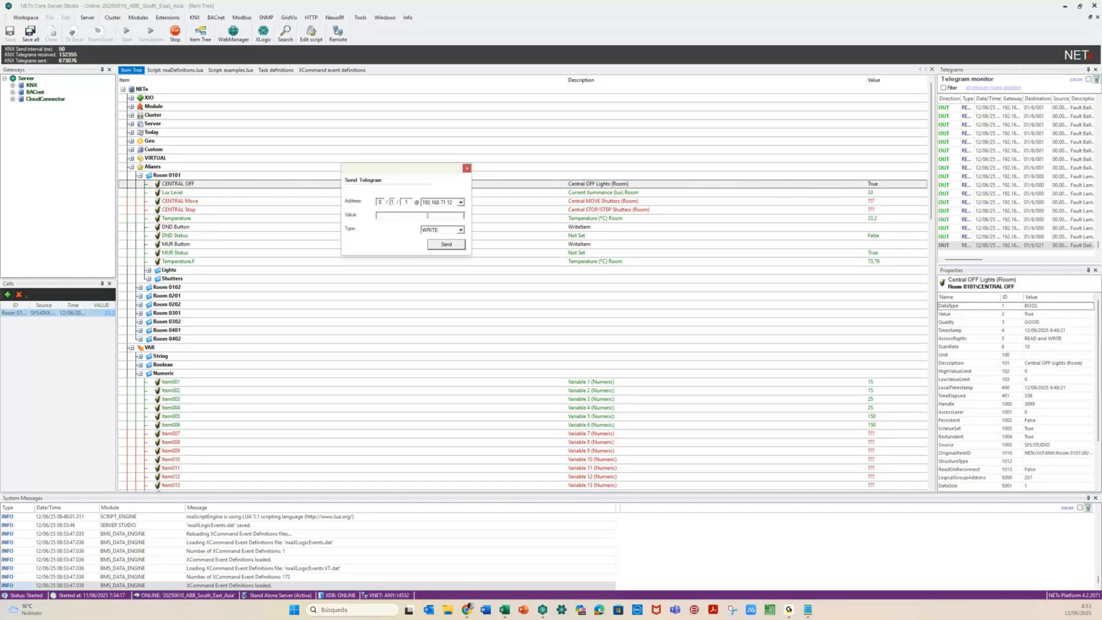
type("0")
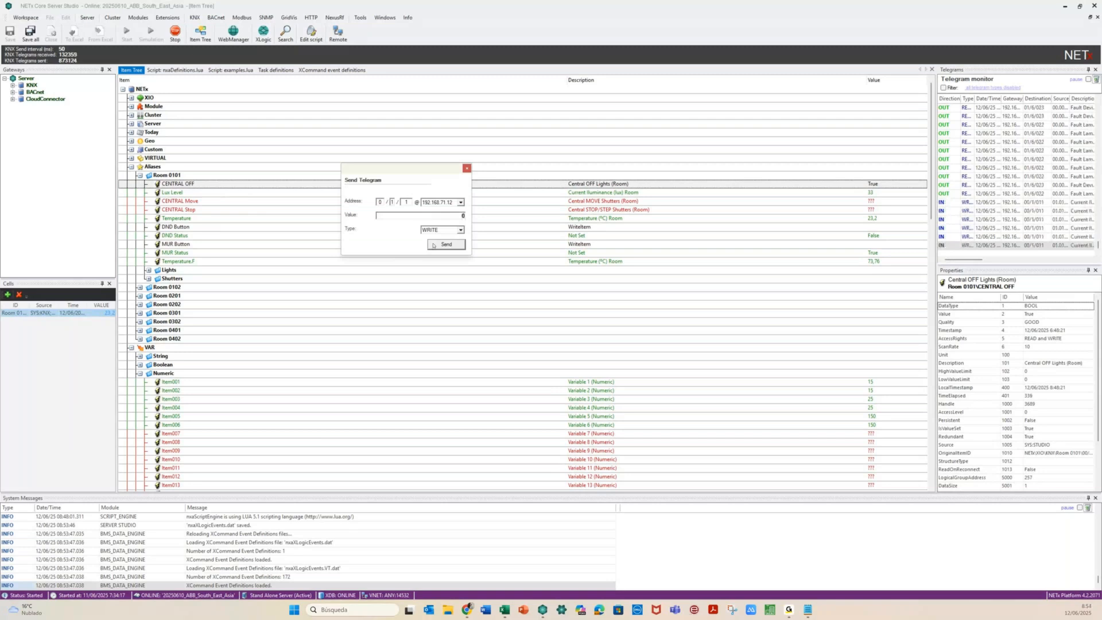
left_click(433, 245)
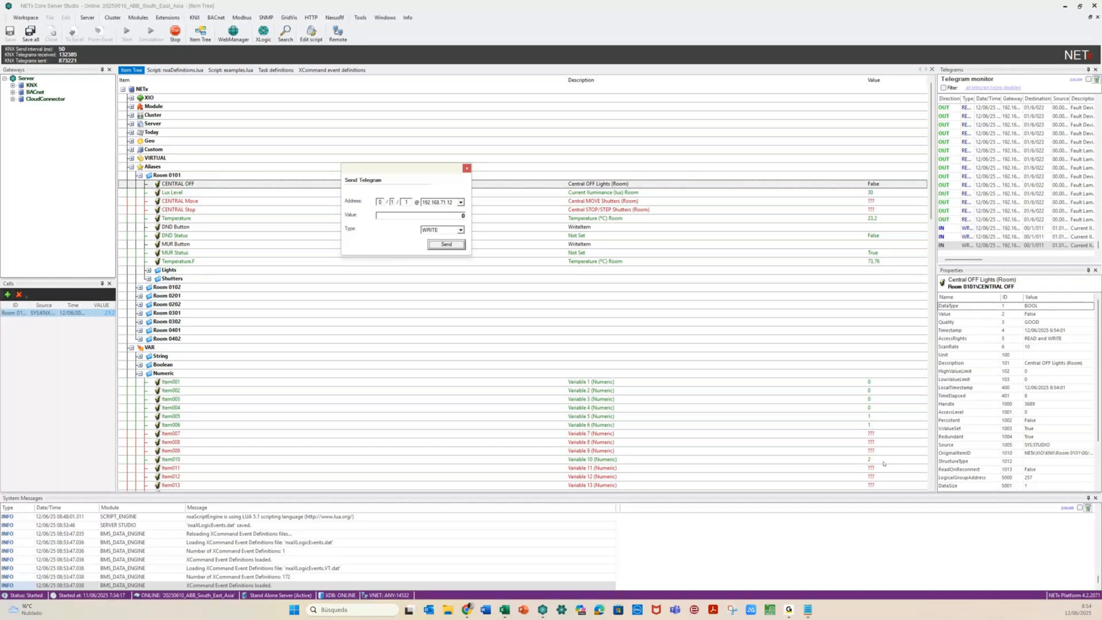
Send value 1 to CENTRAL OFF so Item010 shows 380, then close the telegram sender
double_click(456, 216)
type("1")
left_click(434, 245)
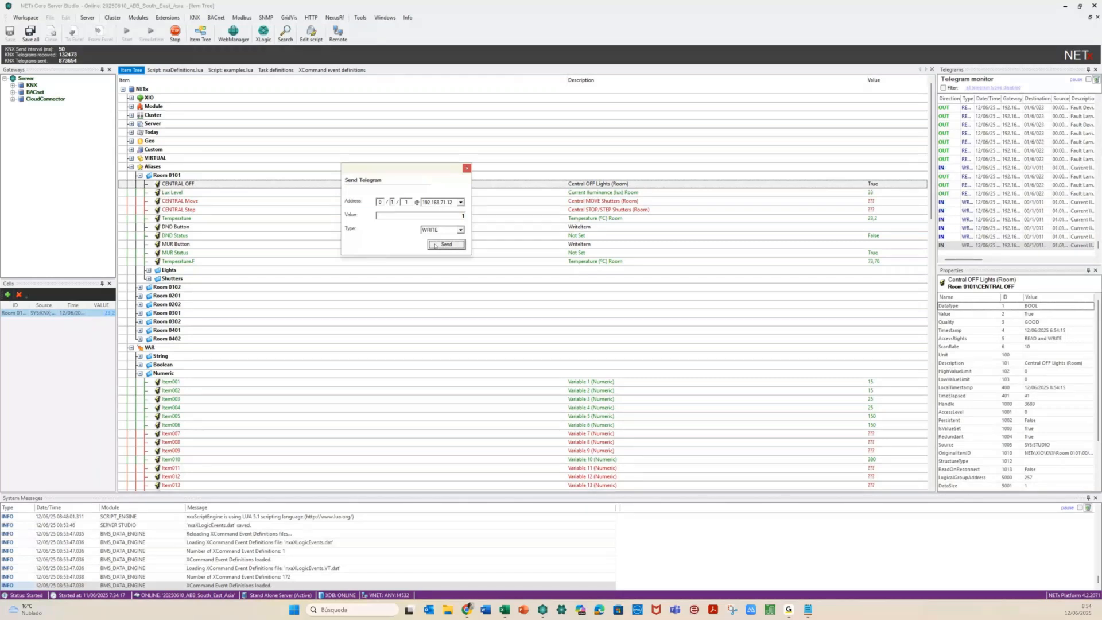
left_click(467, 168)
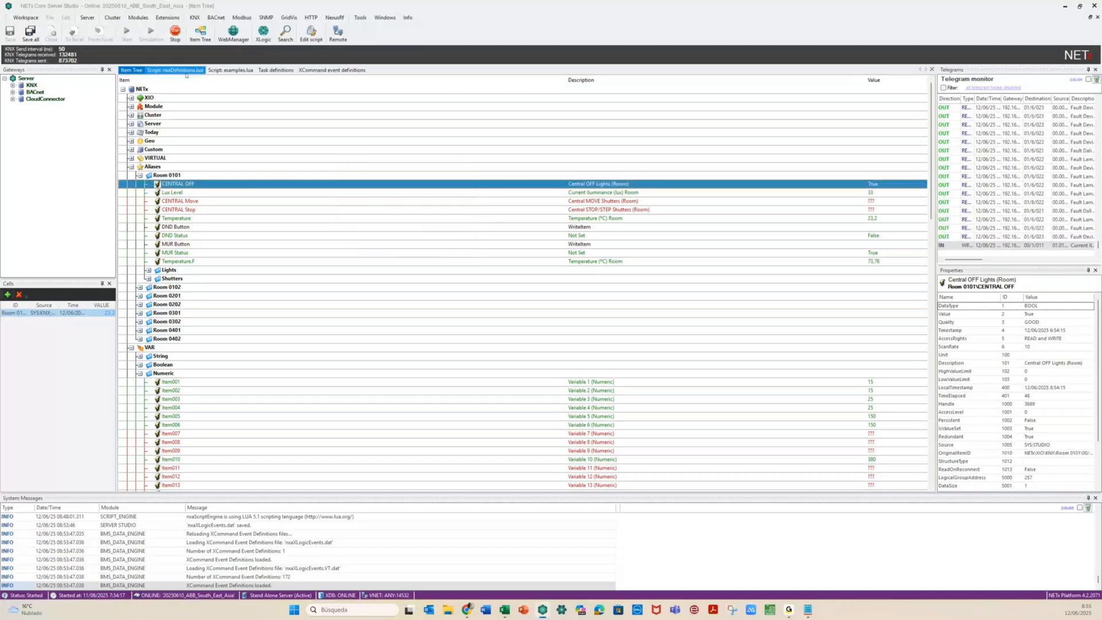
Paste a copy of the B2N function in examples.lua and rename it B2N_bis
left_click(229, 70)
left_click_drag(148, 139, 211, 211)
key("ctrl+c")
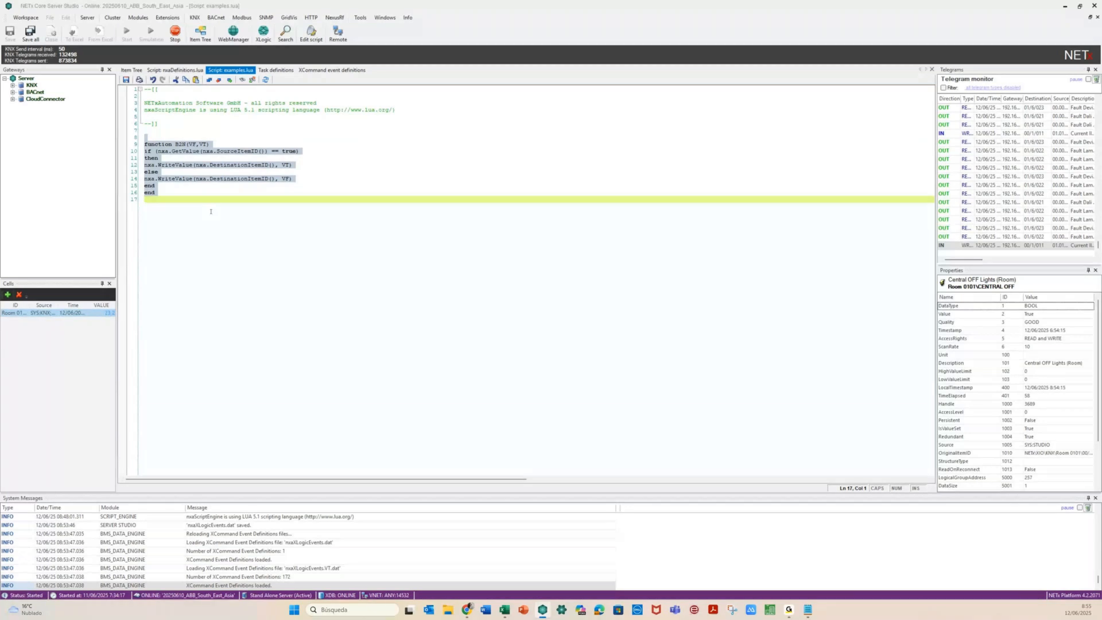
left_click(210, 211)
key("ctrl+v")
left_click(211, 212)
key("BackSpace")
key("BackSpace")
key("BackSpace")
key("BackSpace")
key("BackSpace")
key("BackSpace")
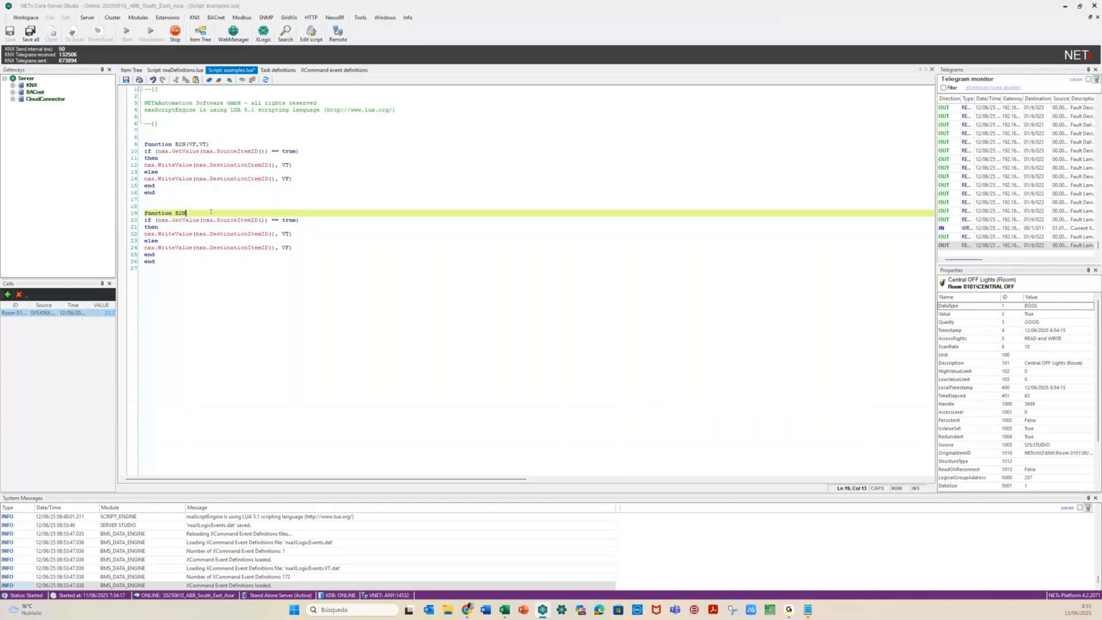
type("_bis")
left_click(262, 281)
In B2N_bis, write a fixed 1 instead of VT and a fixed 0 instead of VF
left_click(289, 234)
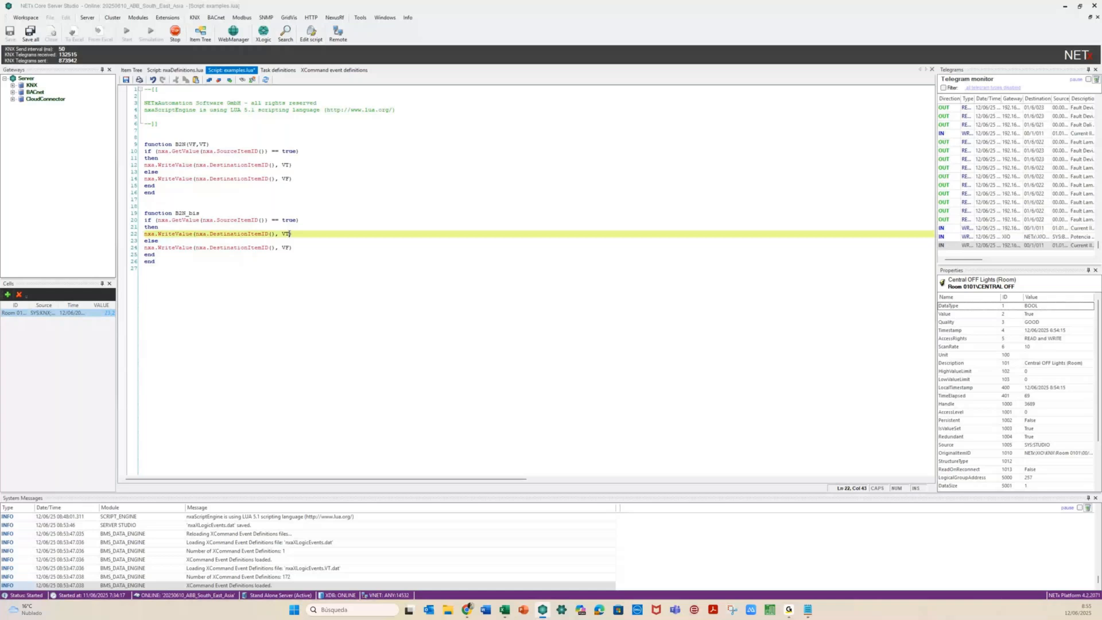
key("BackSpace")
key("BackSpace")
type("1")
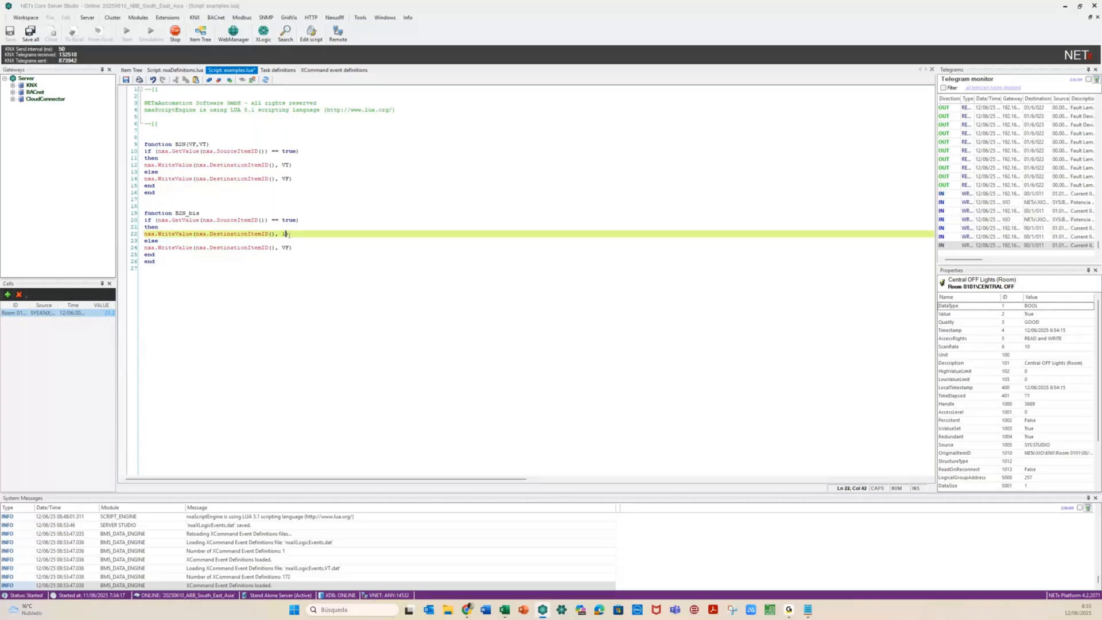
left_click(290, 248)
key("BackSpace")
key("BackSpace")
type("0")
left_click(151, 285)
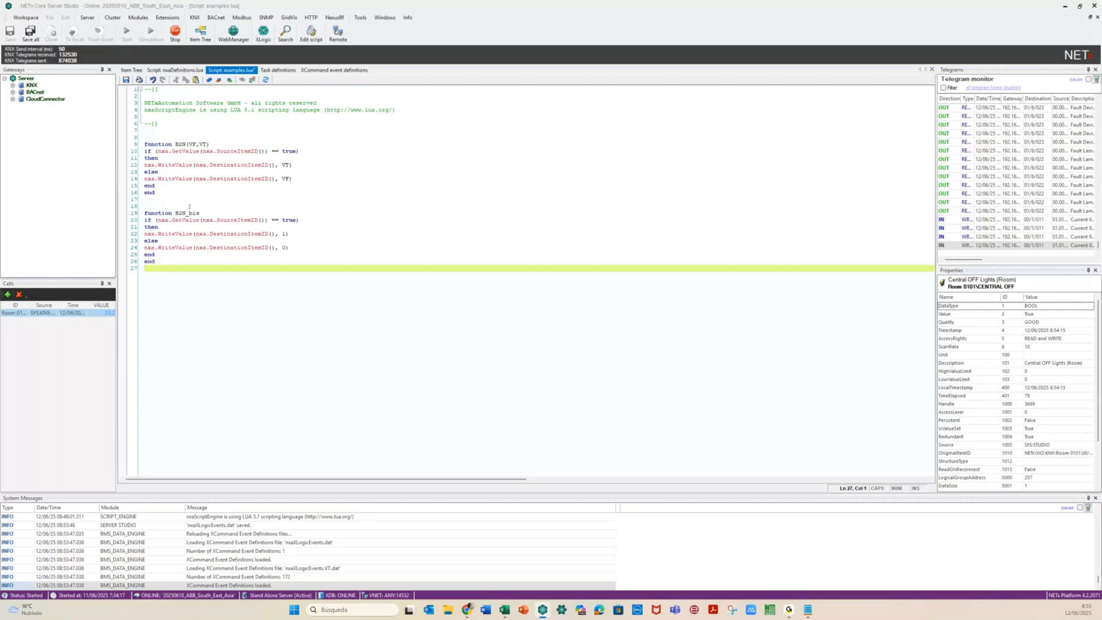
left_click(278, 70)
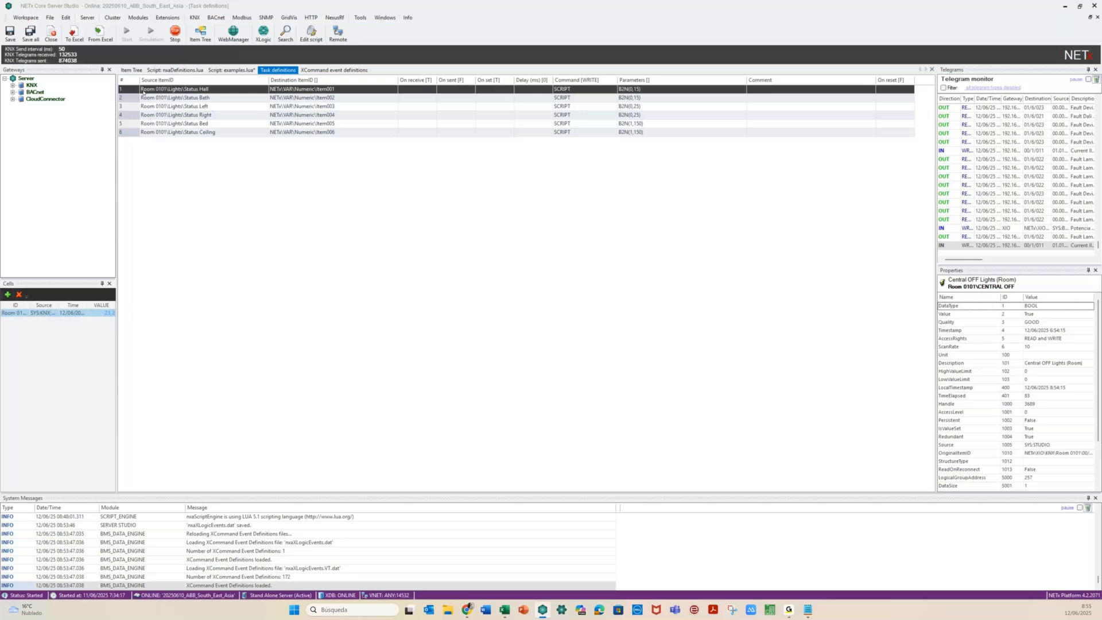
Duplicate the six Room 0101 light tasks and point copied rows 7–8 to Item011 and Item012
left_click_drag(143, 93, 137, 123)
key("shift+Down")
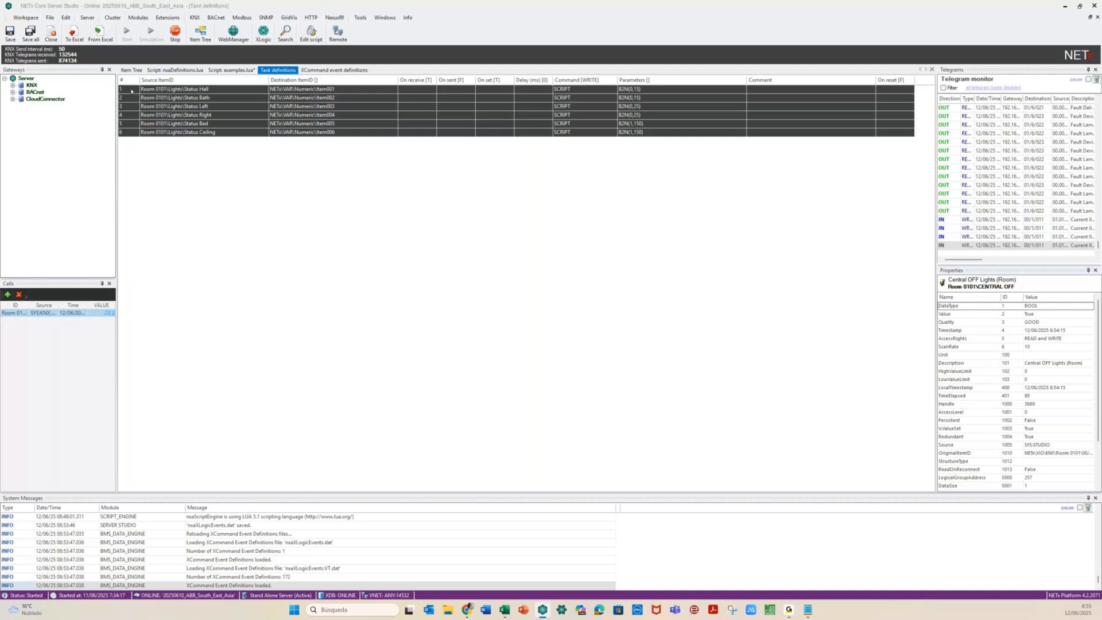
key("ctrl+v")
left_click(336, 141)
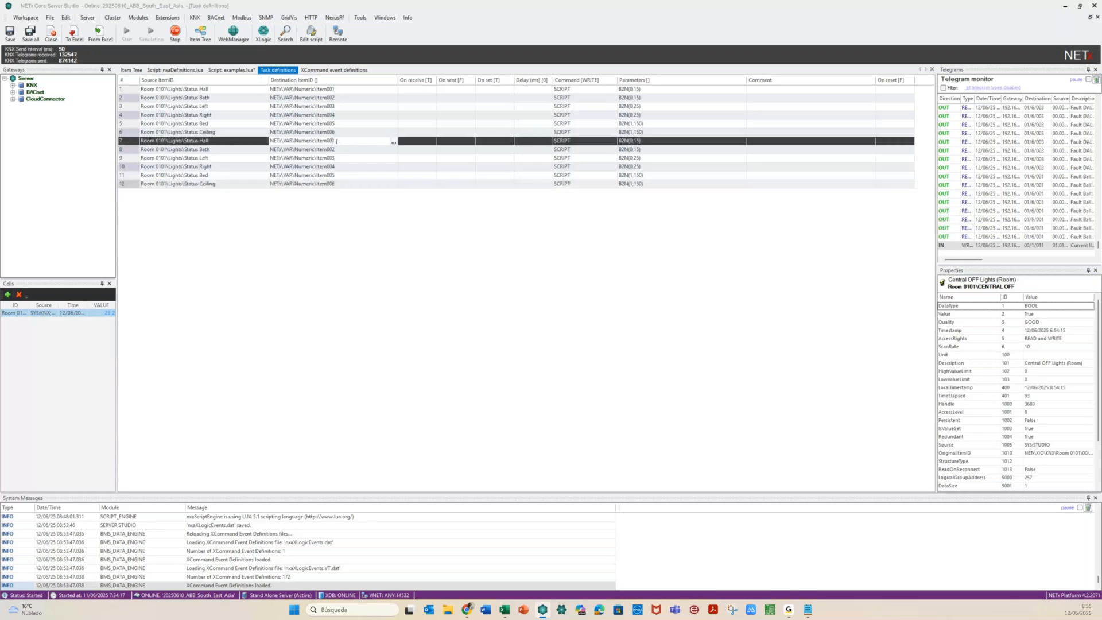
type("11")
left_click(338, 149)
type("12")
Change the destinations of rows 9–11 to Item013, Item014 and Item015
left_click(337, 157)
key("Left")
key("BackSpace")
type("1")
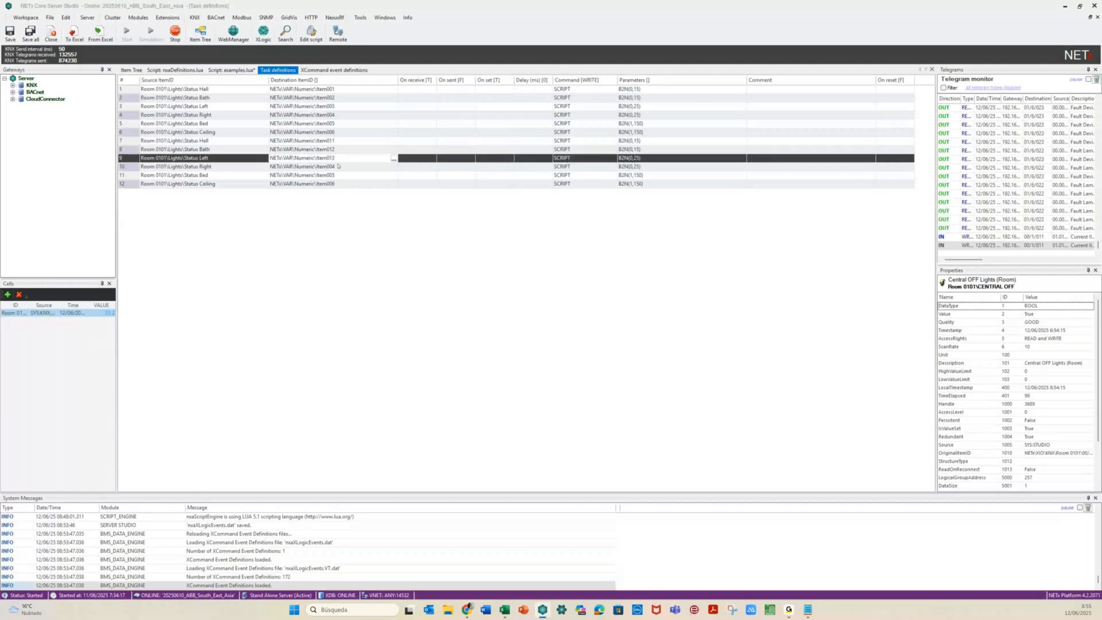
left_click(338, 167)
key("Left")
key("BackSpace")
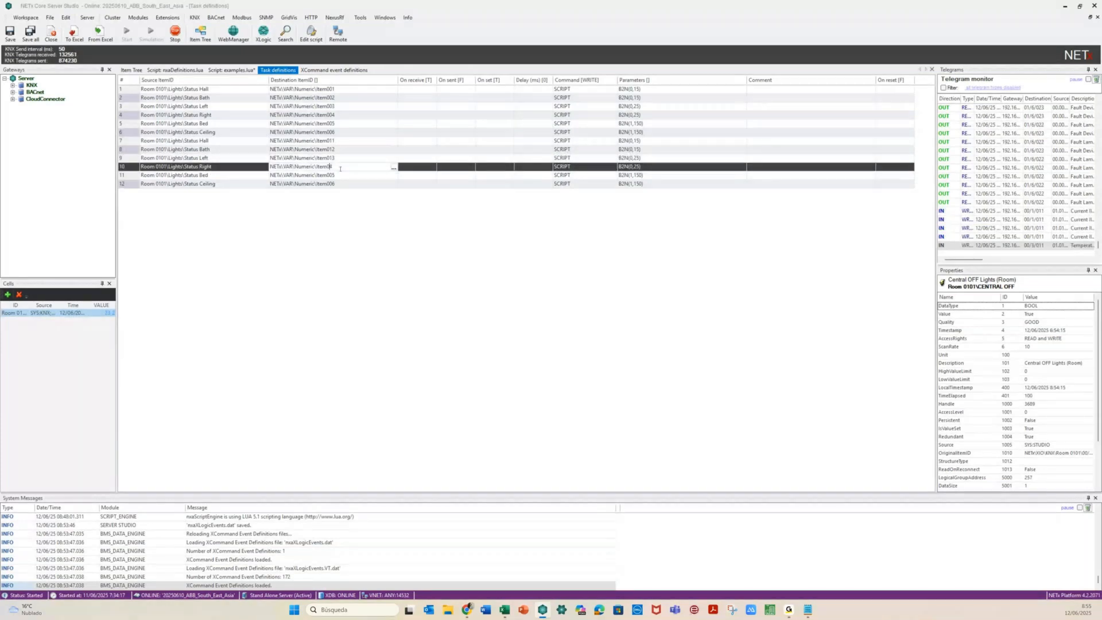
type("1")
left_click(340, 175)
key("Left")
key("BackSpace")
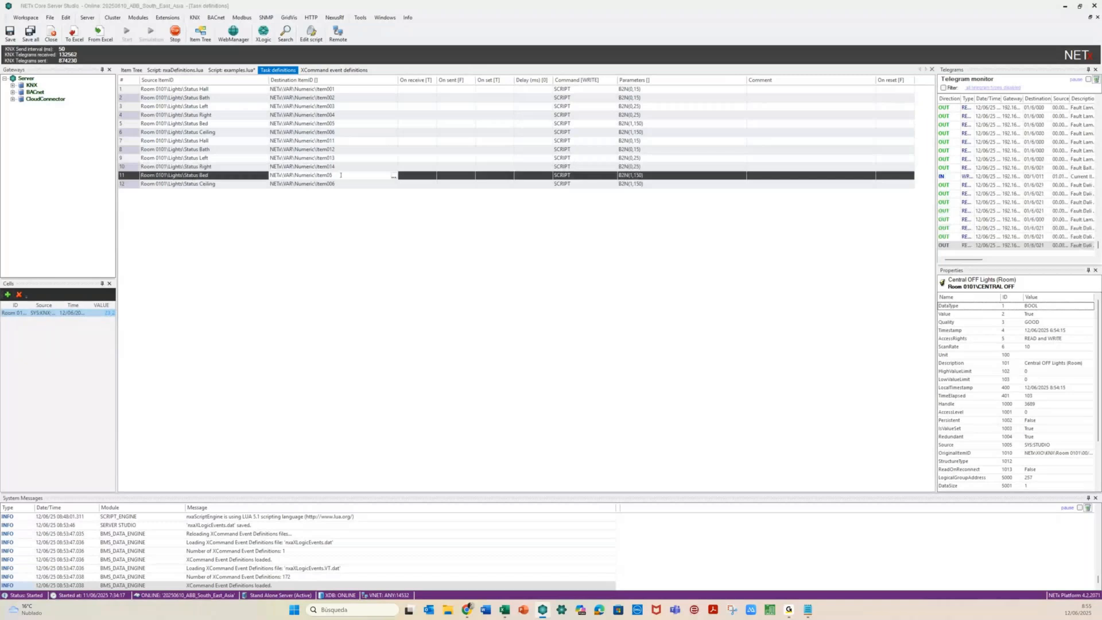
type("1")
Change row 12's destination from Item006 to Item016 and clear row 7's parameter arguments
left_click(342, 184)
key("Left")
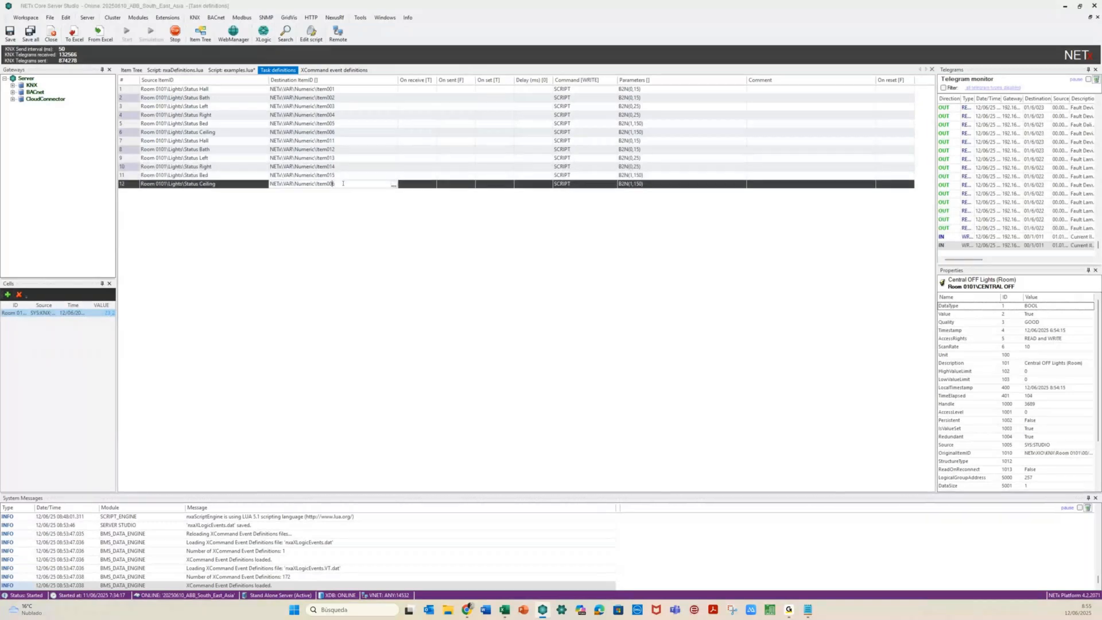
key("BackSpace")
type("1")
left_click(644, 140)
key("BackSpace")
key("BackSpace")
key("BackSpace")
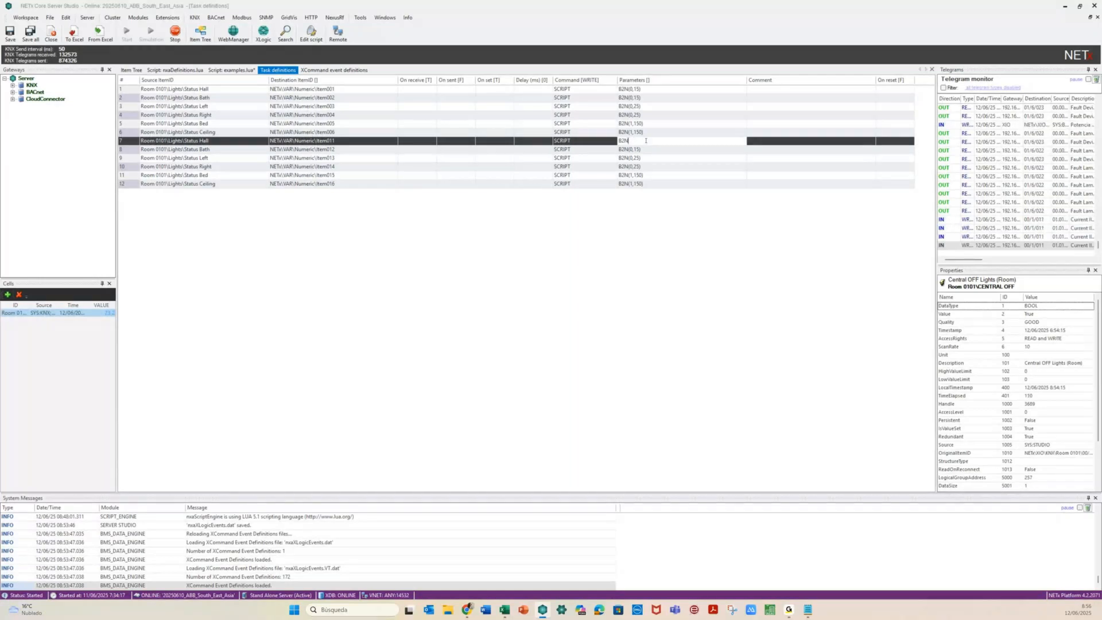
Set the Parameters of task rows 7–9 to B2N_bis
type("_bis")
double_click(646, 141)
key("ctrl+c")
left_click(644, 140)
left_click(643, 149)
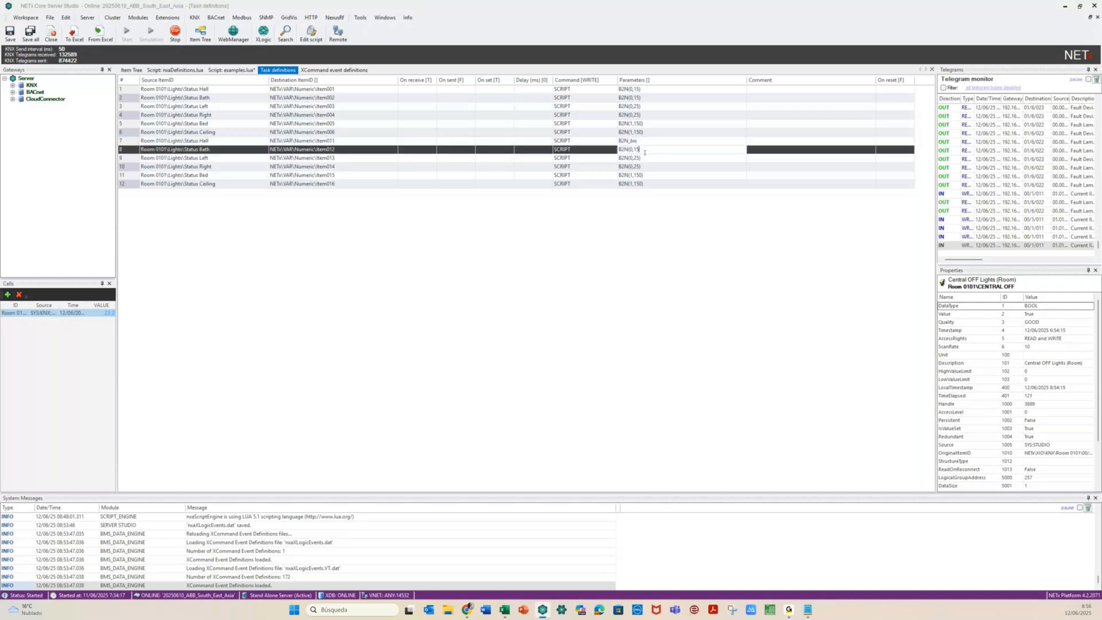
key("BackSpace")
key("BackSpace")
key("BackSpace")
key("BackSpace")
key("BackSpace")
key("BackSpace")
key("BackSpace")
type("2N_bis")
left_click(647, 158)
key("BackSpace")
key("BackSpace")
key("BackSpace")
key("BackSpace")
key("BackSpace")
key("BackSpace")
key("BackSpace")
key("BackSpace")
key("BackSpace")
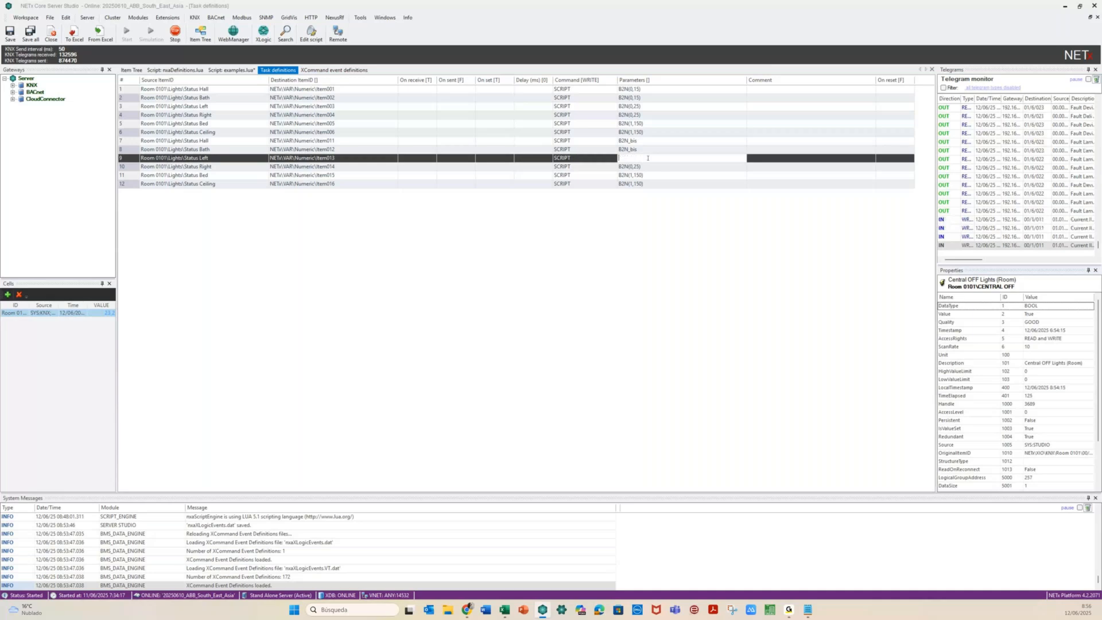
type("B2N_bis")
left_click(650, 167)
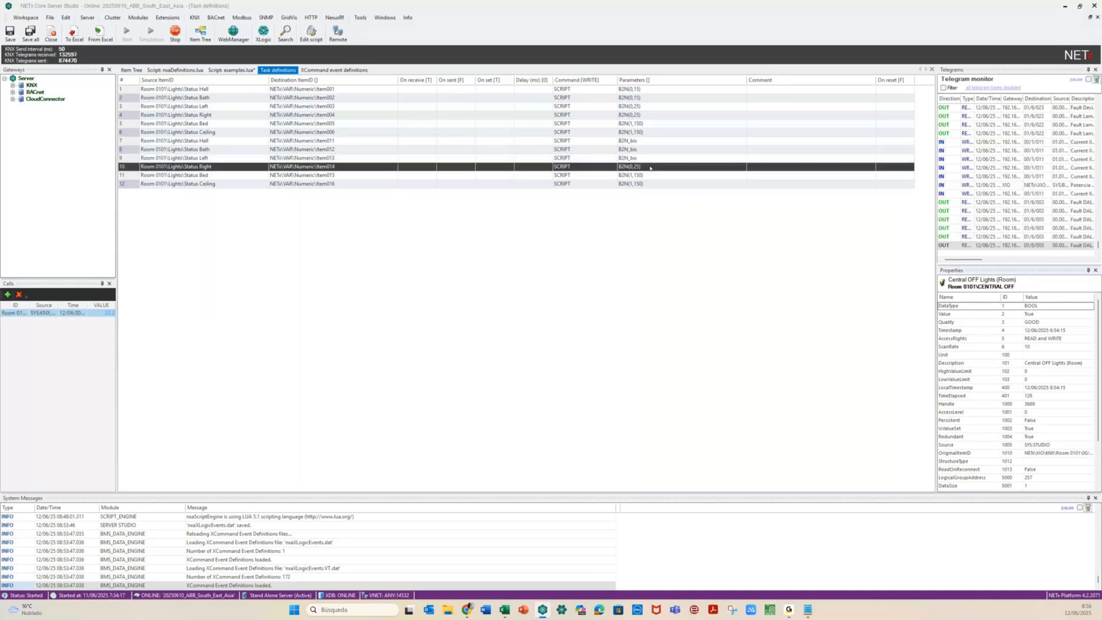
Set the Parameters of rows 10–12 to B2N_bis and save the task definitions
left_click(650, 167)
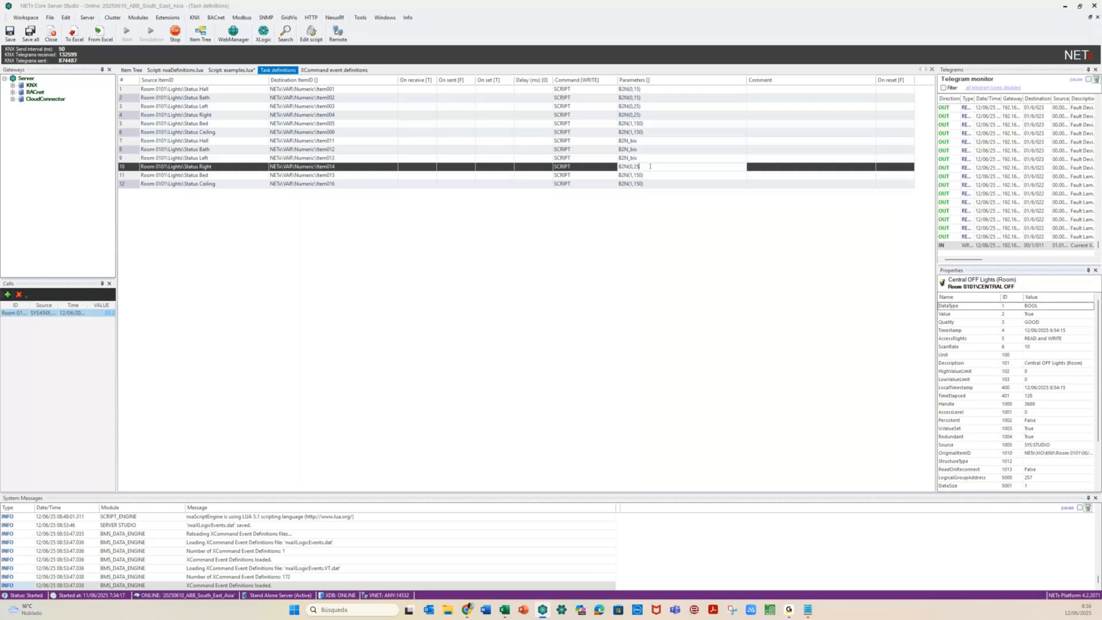
key("BackSpace")
key("BackSpace")
key("BackSpace")
key("BackSpace")
key("BackSpace")
key("BackSpace")
key("BackSpace")
key("BackSpace")
key("ctrl+v")
left_click(656, 174)
key("BackSpace")
key("BackSpace")
key("BackSpace")
key("BackSpace")
key("BackSpace")
key("BackSpace")
key("BackSpace")
key("BackSpace")
key("BackSpace")
key("ctrl+v")
left_click(657, 185)
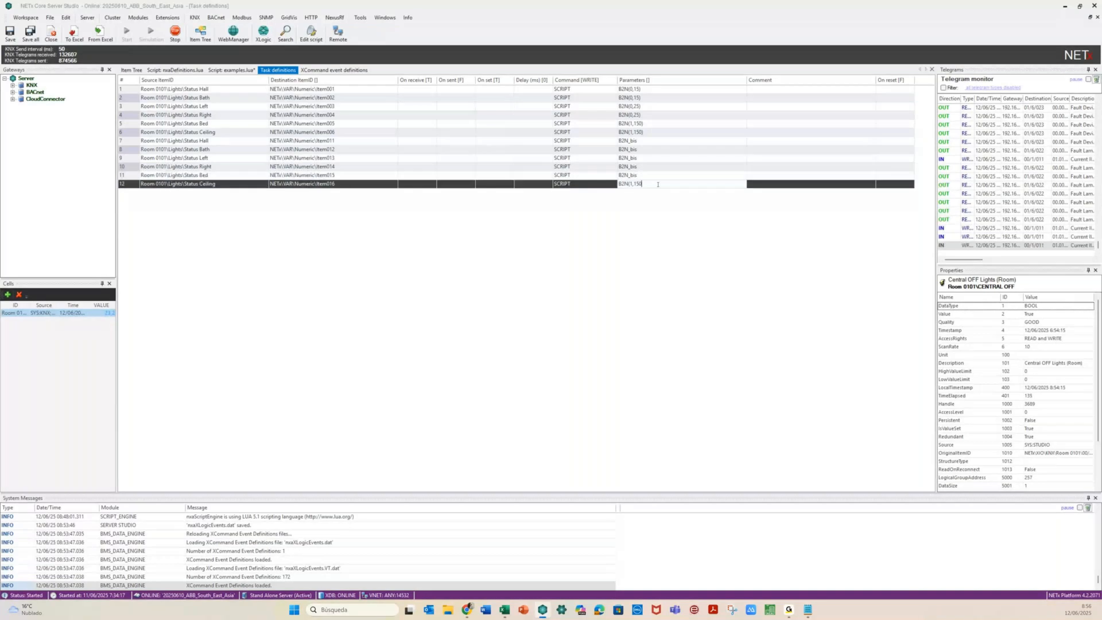
key("BackSpace")
key("BackSpace")
key("BackSpace")
key("BackSpace")
key("BackSpace")
key("BackSpace")
key("BackSpace")
key("BackSpace")
key("BackSpace")
key("ctrl+v")
key("Return")
left_click(9, 33)
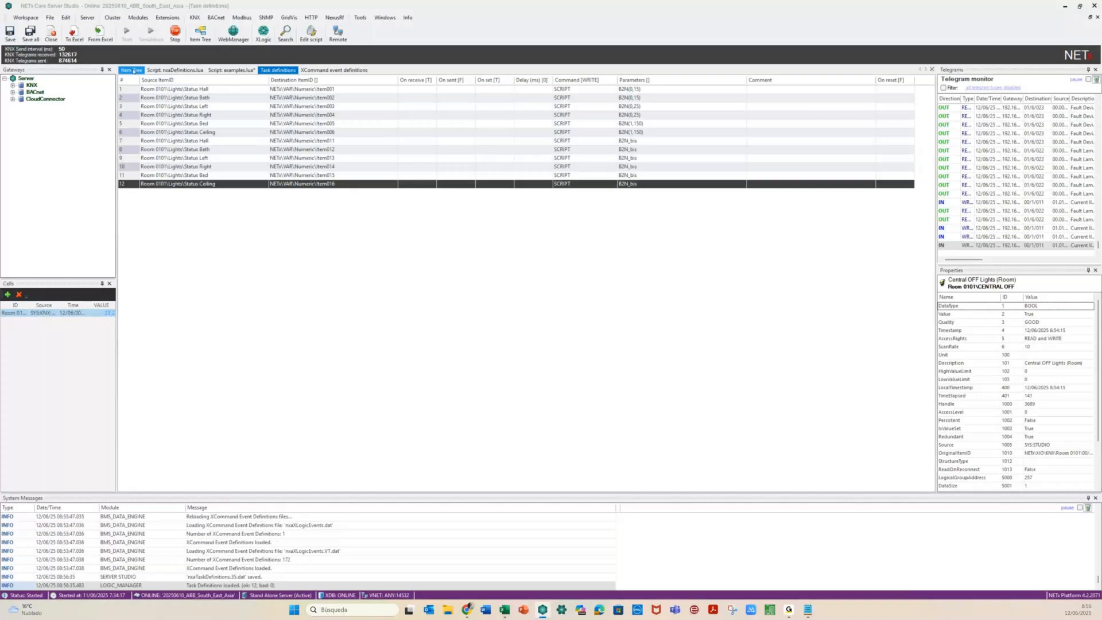
left_click(132, 70)
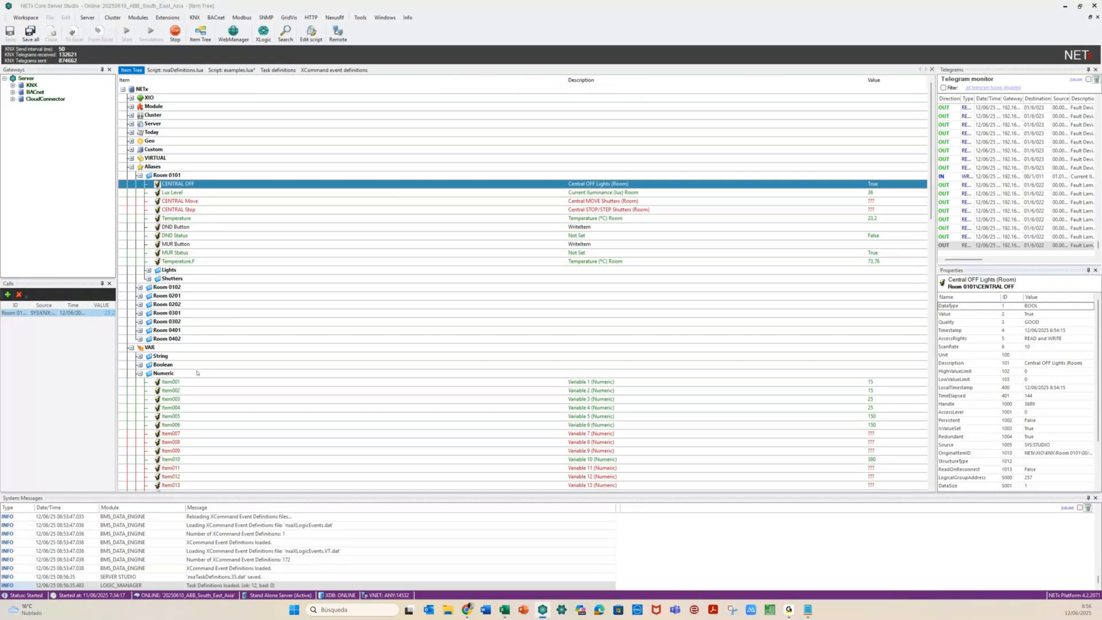
Send a telegram from the Item Tree switching Room 0101's CENTRAL OFF to False
scroll(197, 372, "down", 3)
right_click(221, 109)
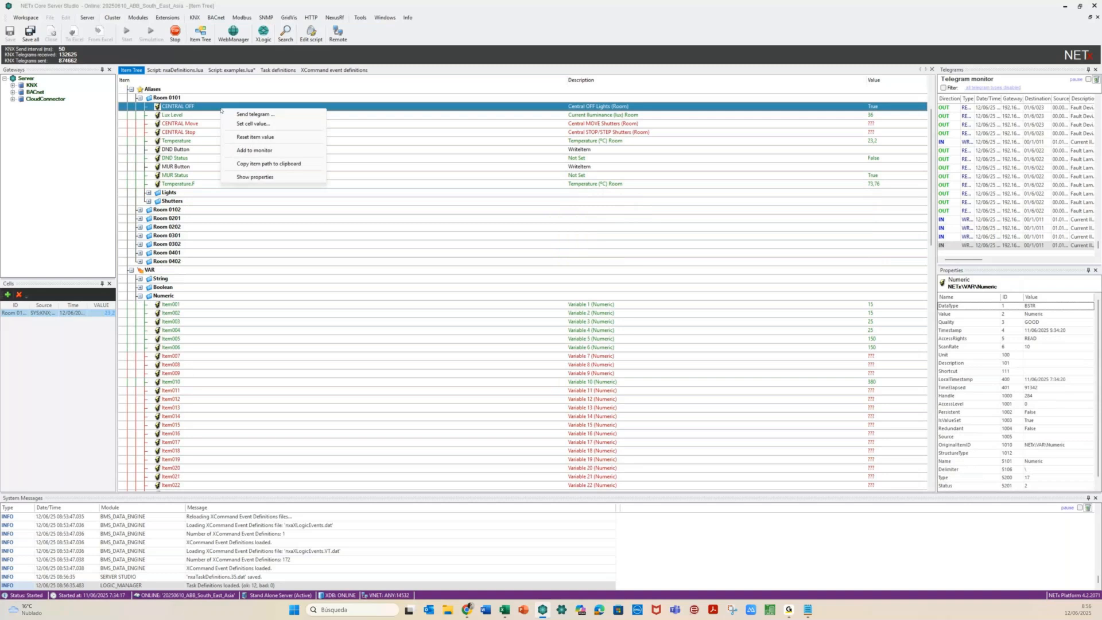
left_click(252, 114)
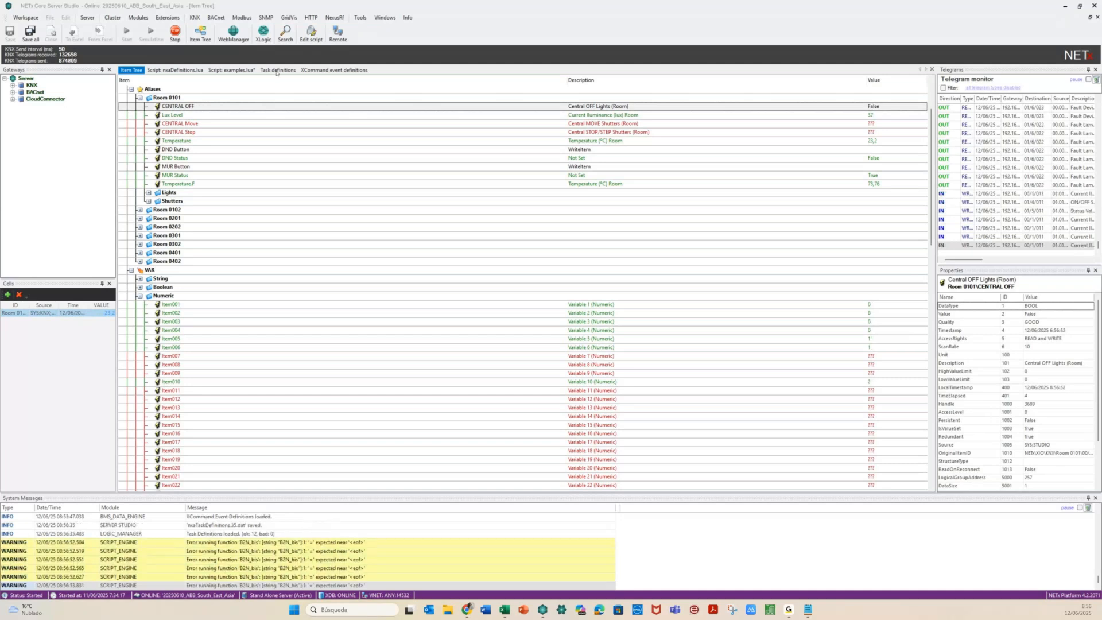
left_click(276, 71)
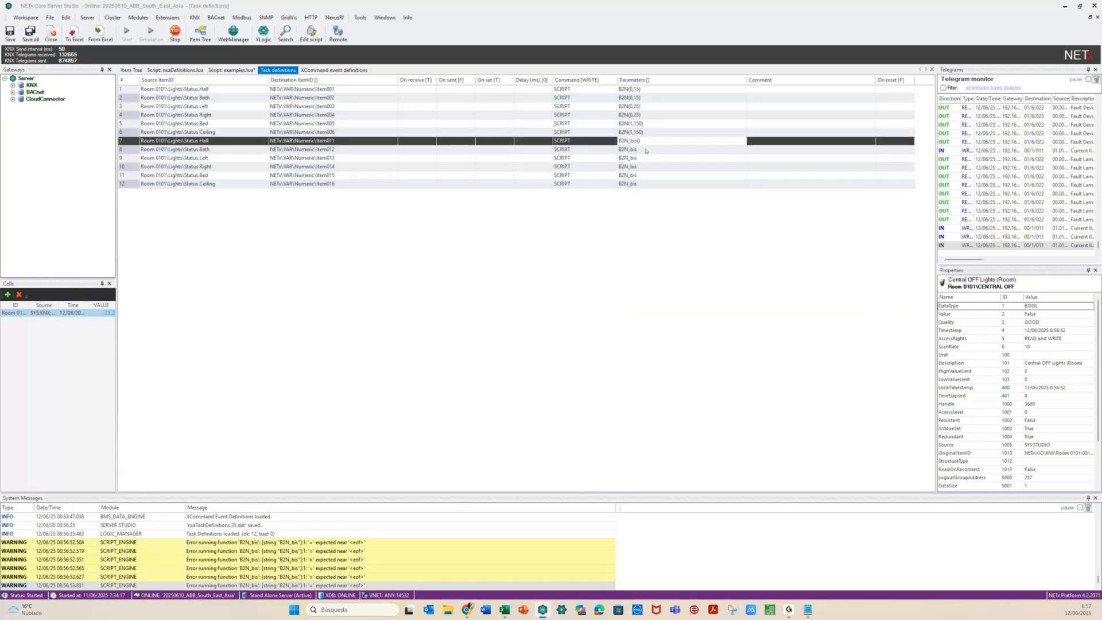
Append () to the B2N_bis parameters of task rows 8–12
left_click(646, 151)
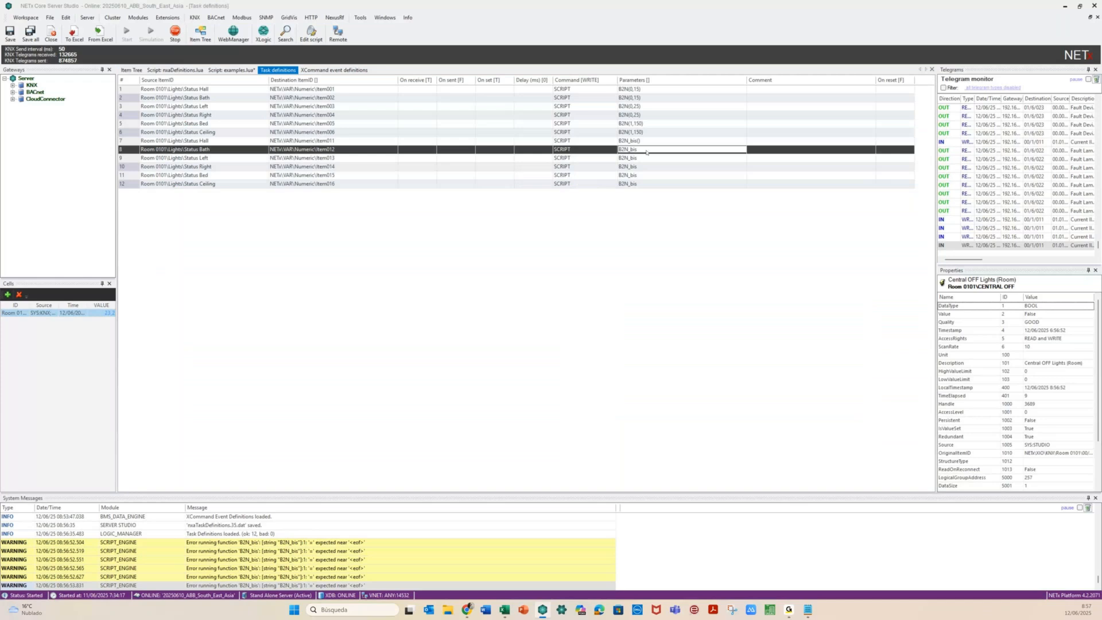
type("()")
left_click(645, 159)
type("()")
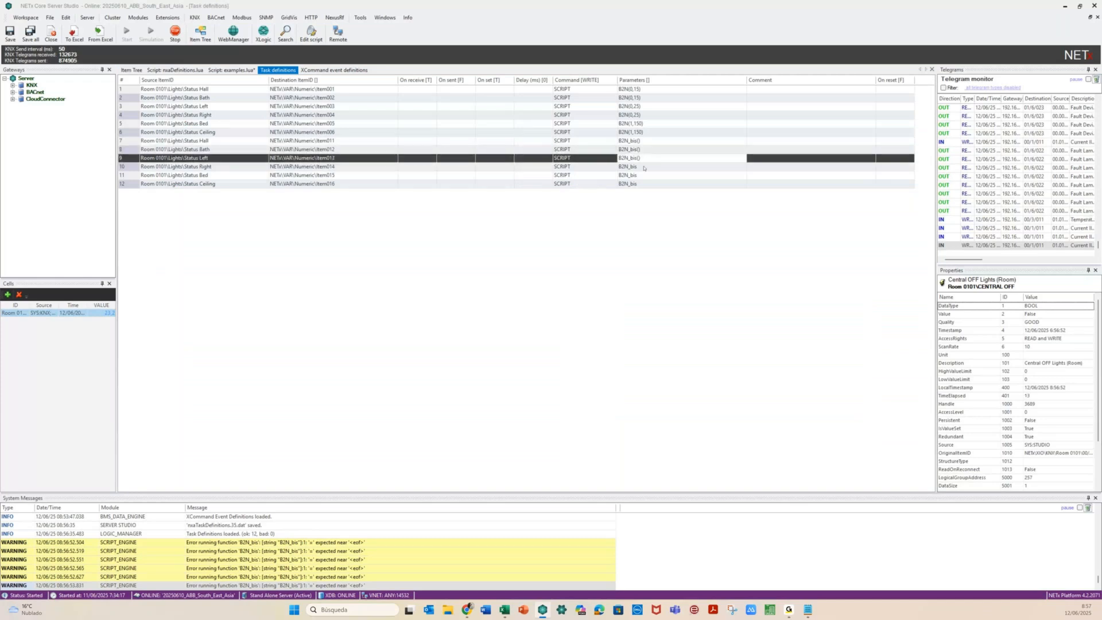
left_click(644, 167)
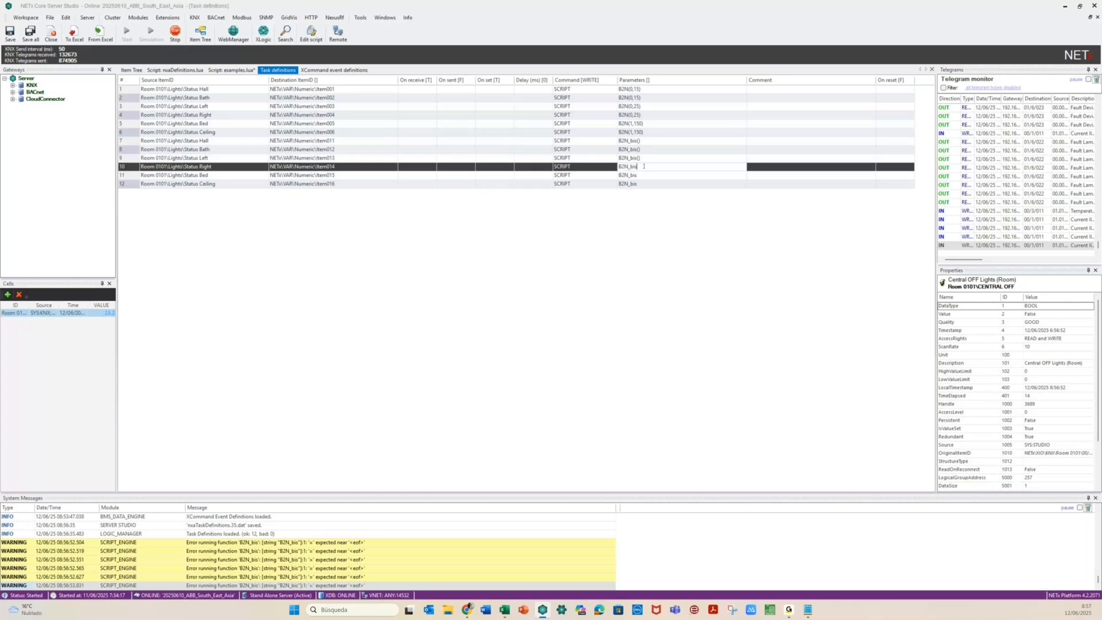
type("()")
left_click(643, 175)
type("()")
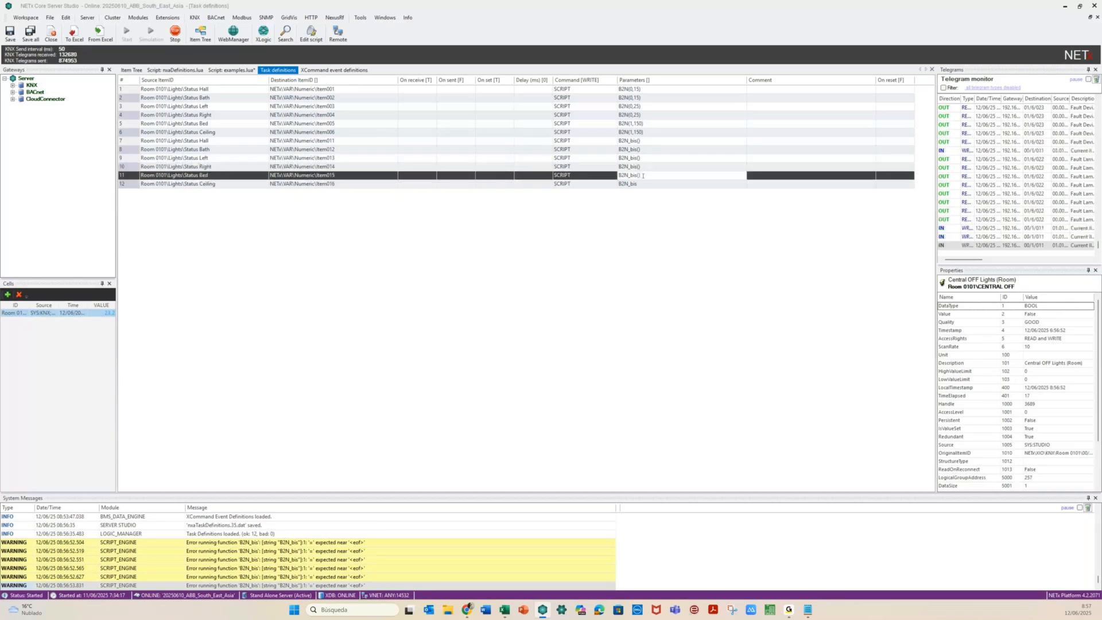
left_click(642, 184)
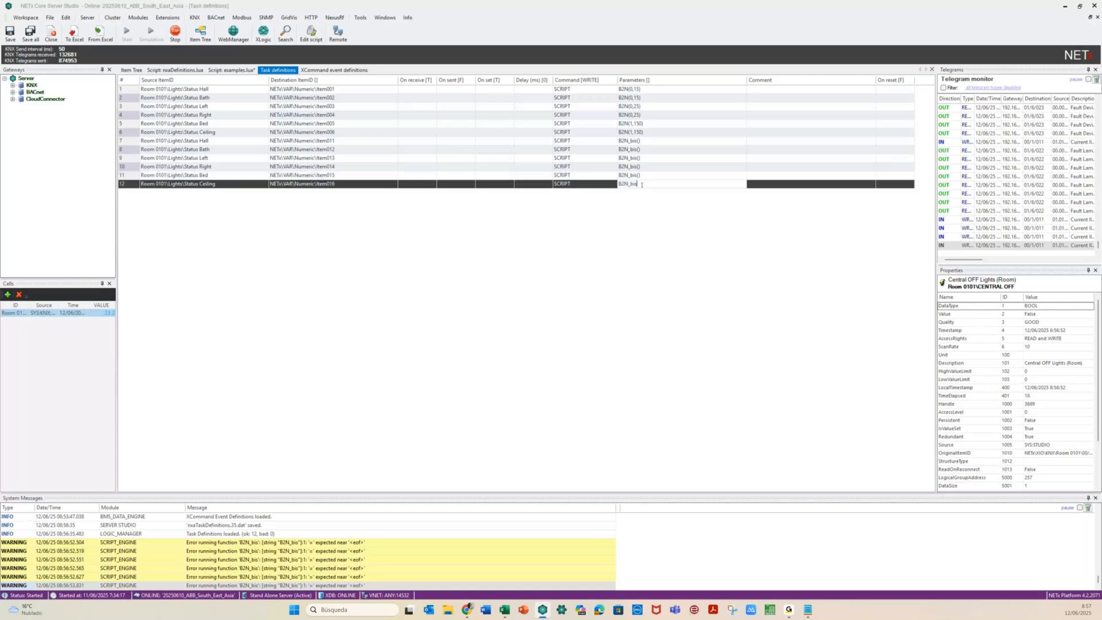
type("()")
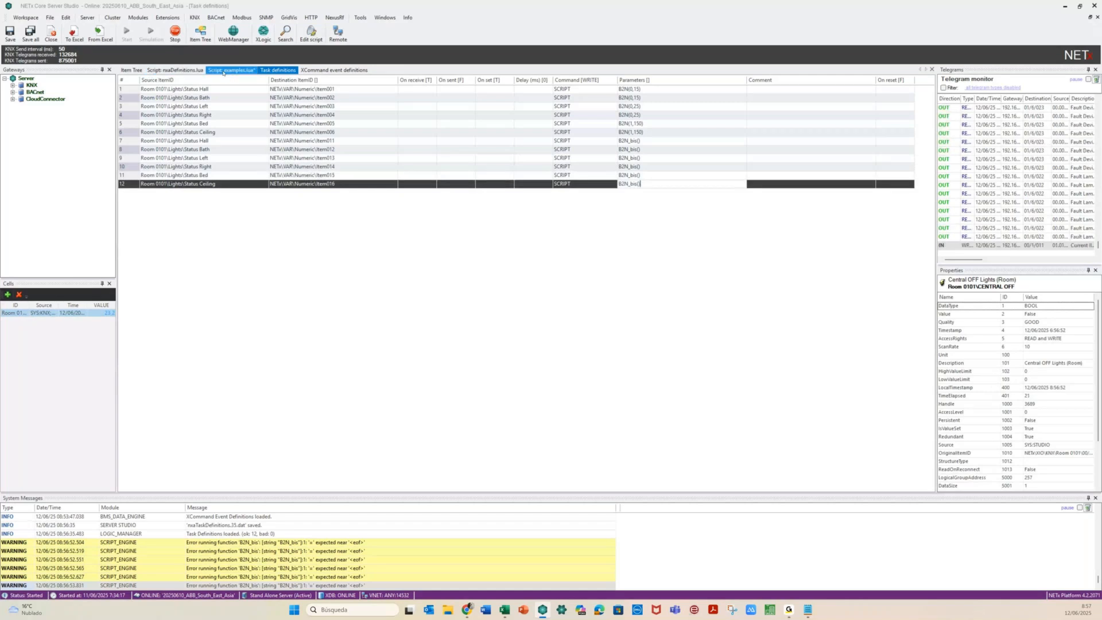
Save examples.lua and restart the script engine, confirming with Sí
left_click(223, 72)
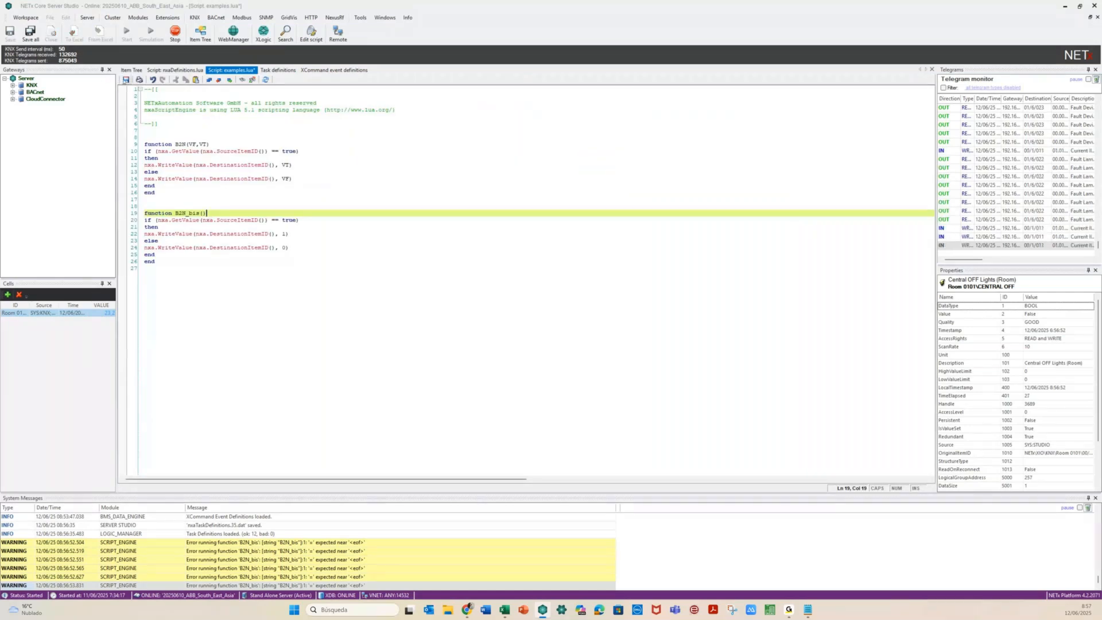
left_click(265, 80)
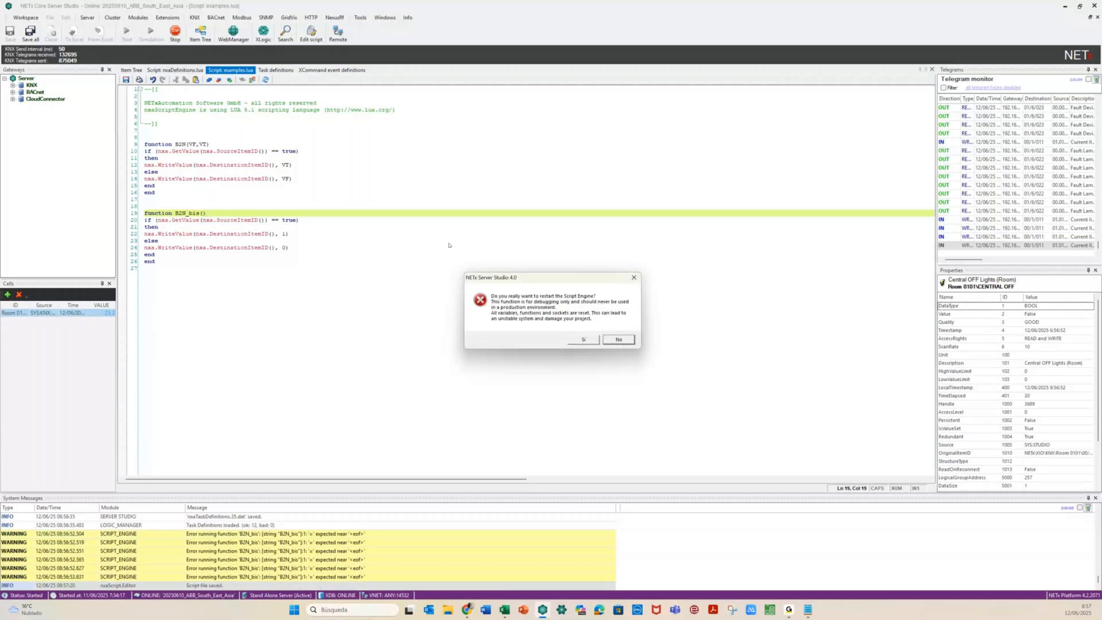
left_click(582, 339)
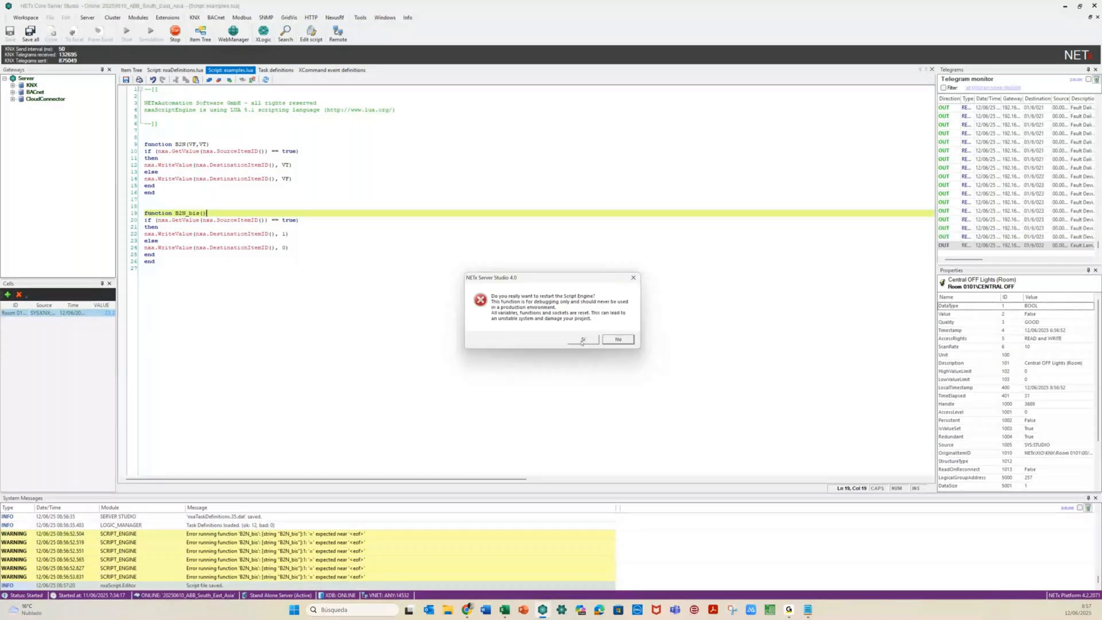
left_click(136, 71)
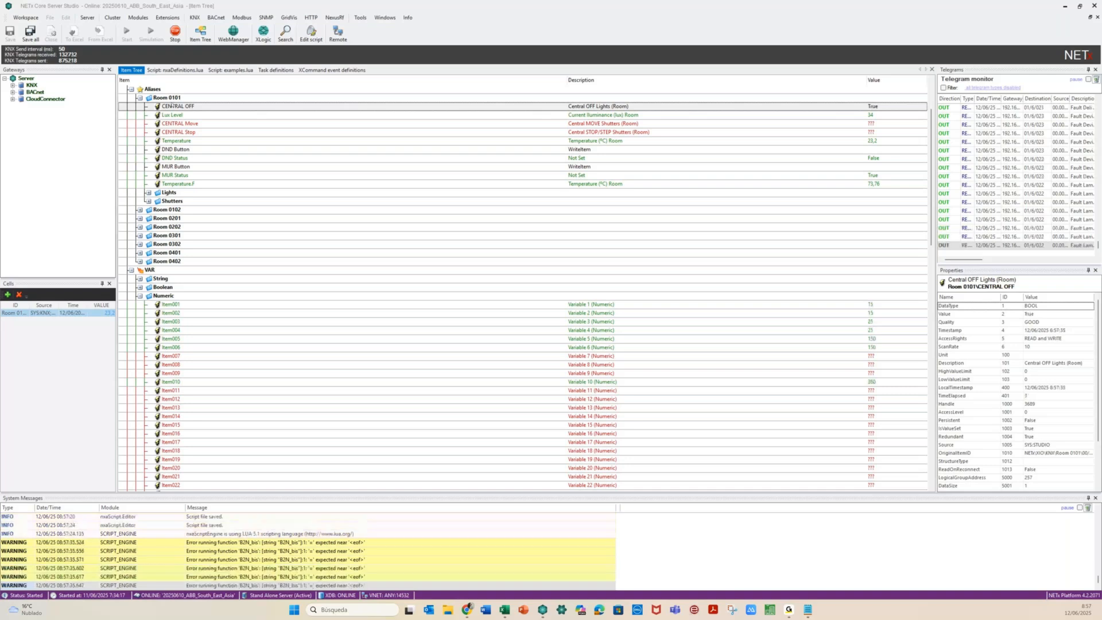
Remove the () from the B2N_bis parameters of rows 7–12
left_click(280, 71)
left_click(653, 141)
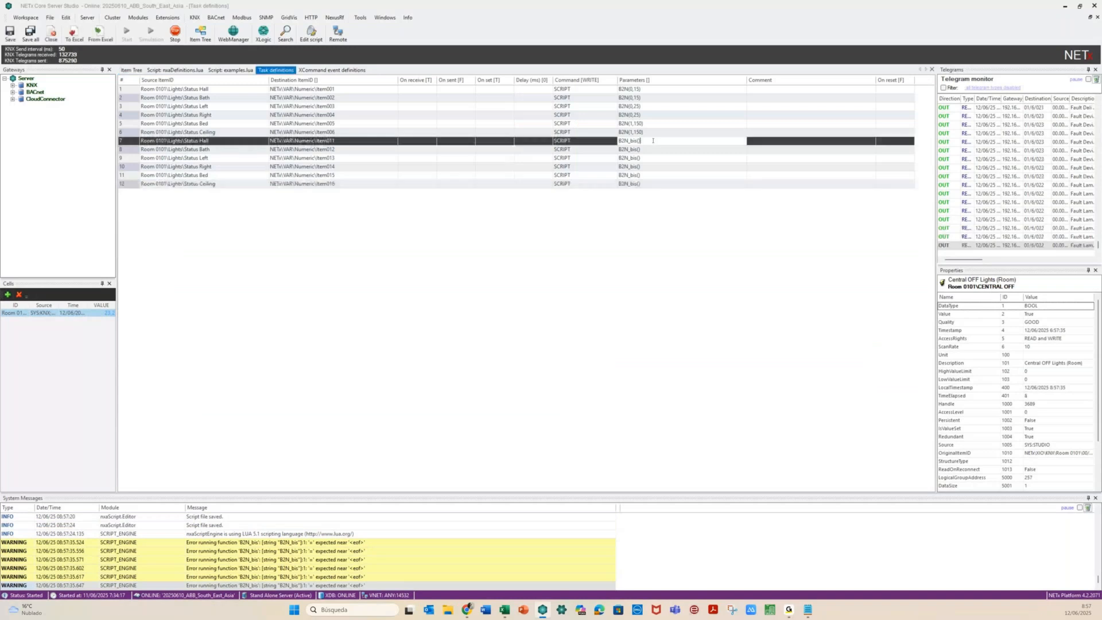
key("BackSpace")
key("BackSpace")
left_click(645, 150)
key("BackSpace")
key("BackSpace")
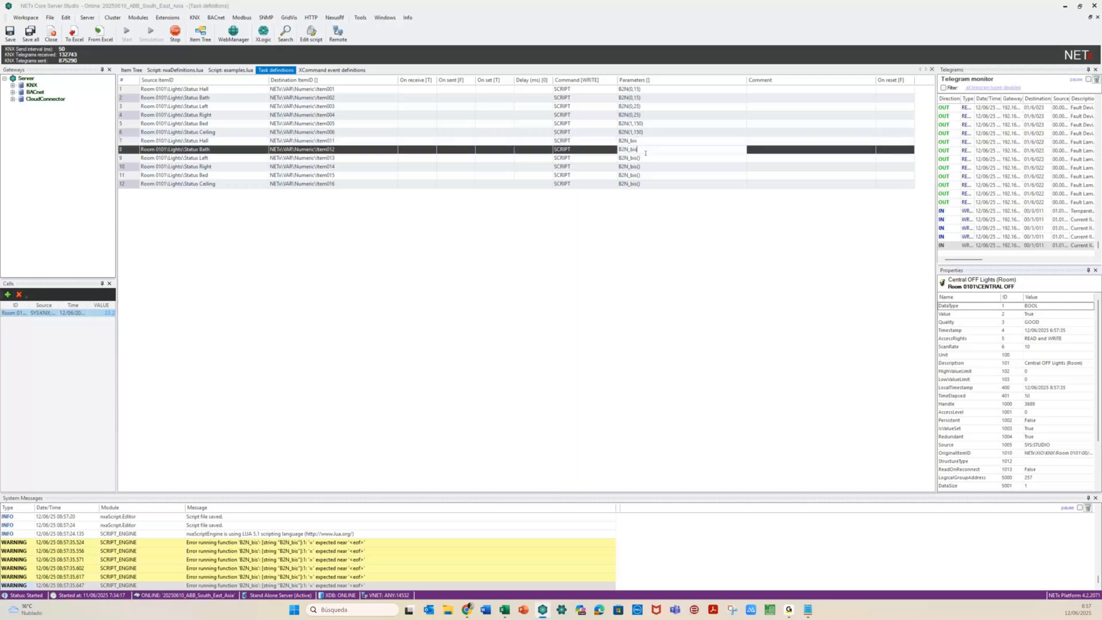
left_click(648, 158)
key("BackSpace")
key("BackSpace")
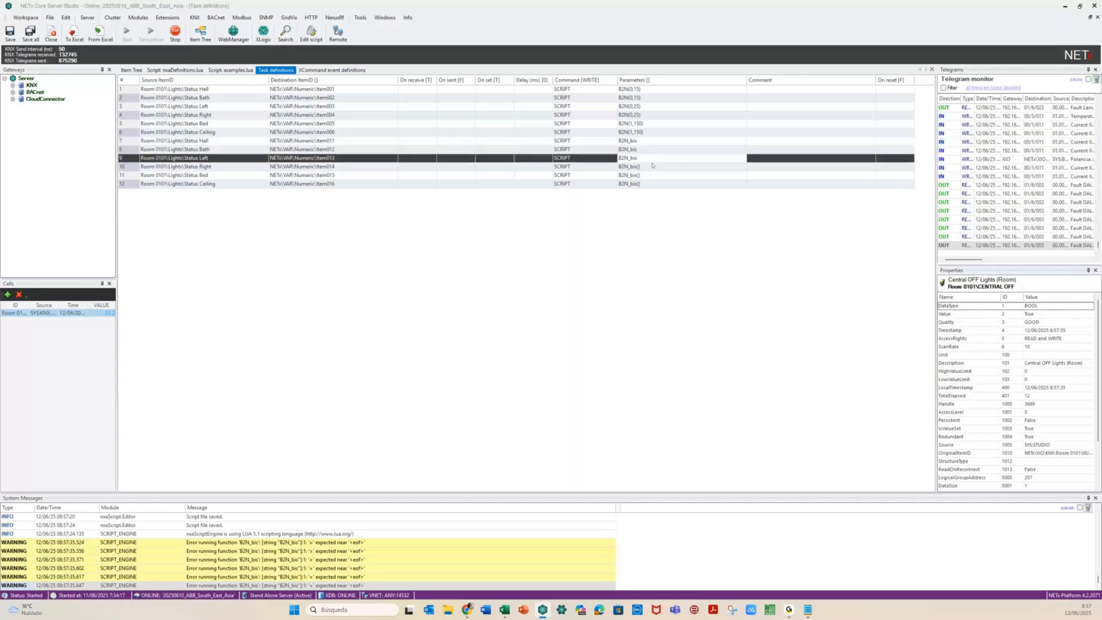
left_click(652, 165)
key("BackSpace")
key("BackSpace")
left_click(649, 175)
key("BackSpace")
key("BackSpace")
left_click(651, 183)
key("BackSpace")
key("BackSpace")
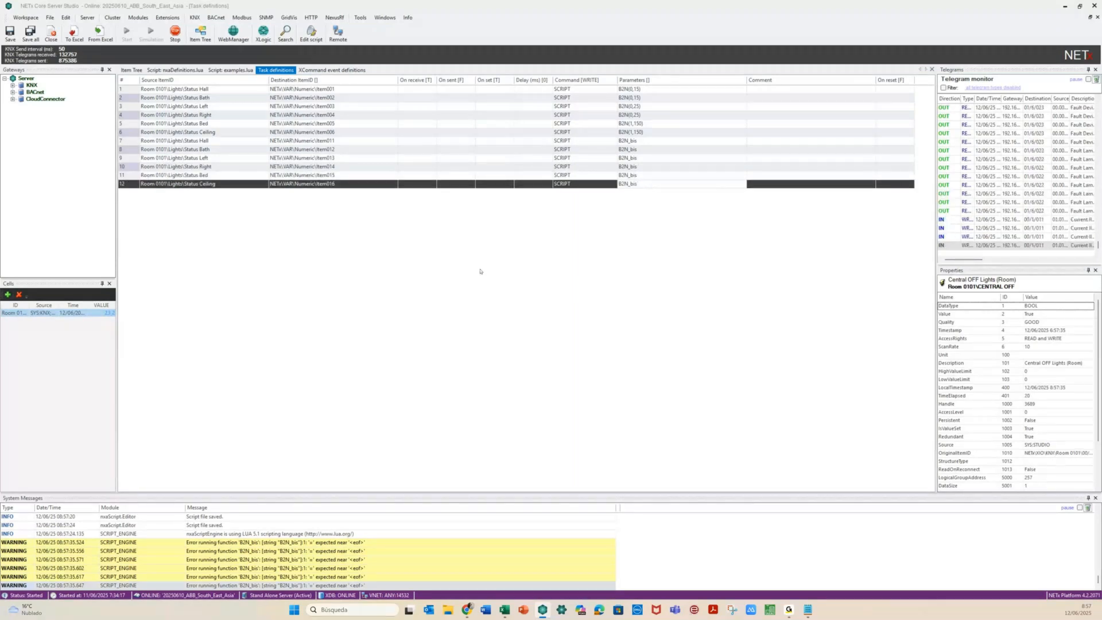
left_click(429, 235)
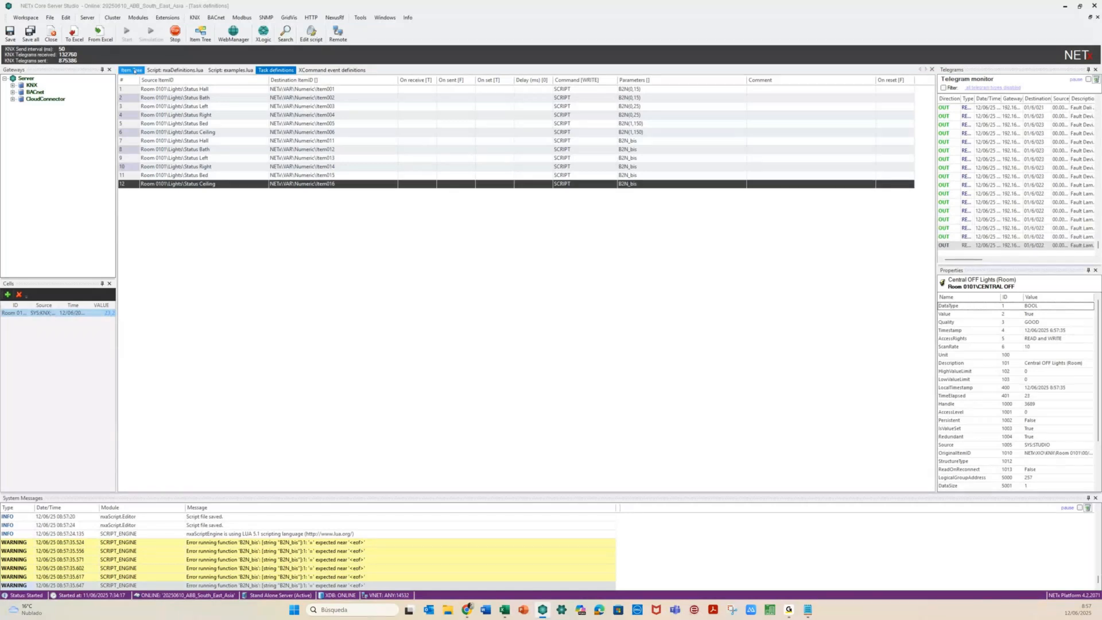
Save all changes and check the item values in the Item Tree
left_click(30, 34)
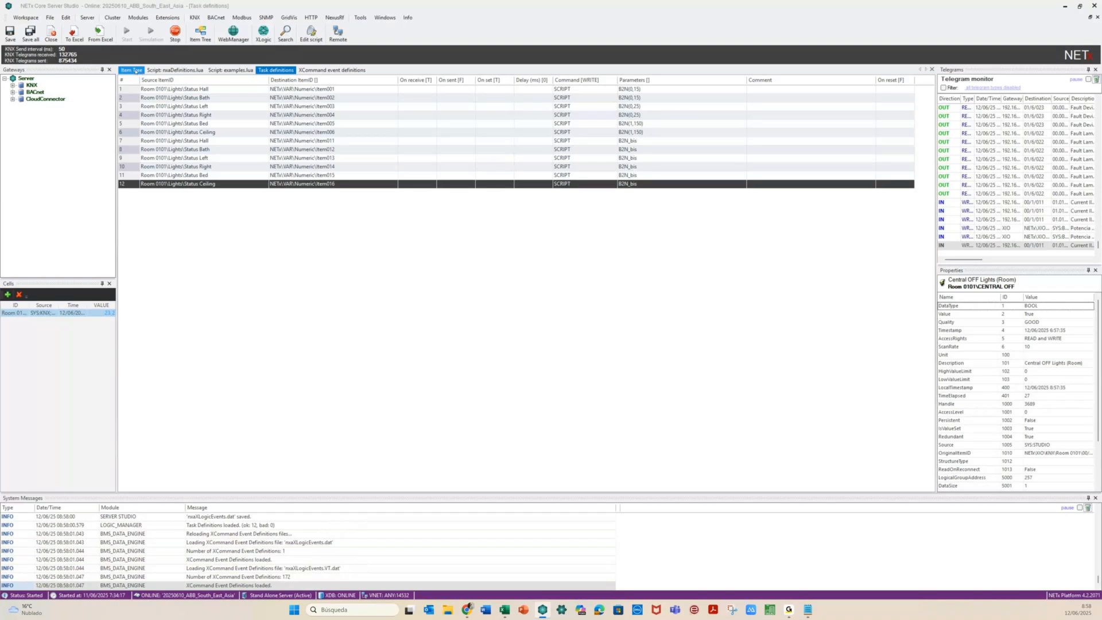
left_click(132, 70)
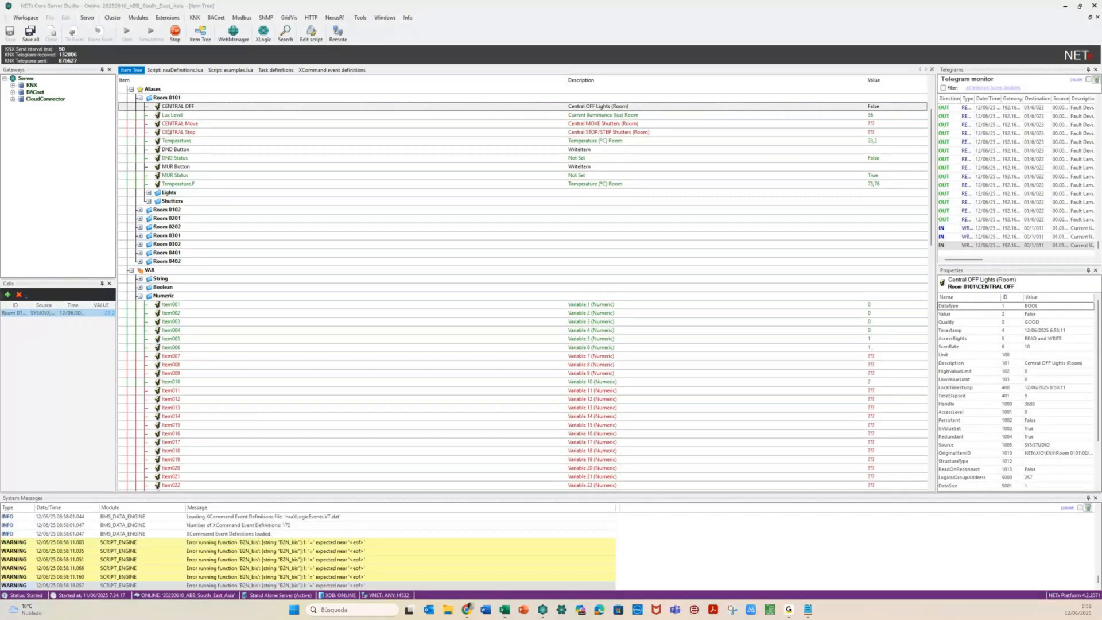
left_click(232, 70)
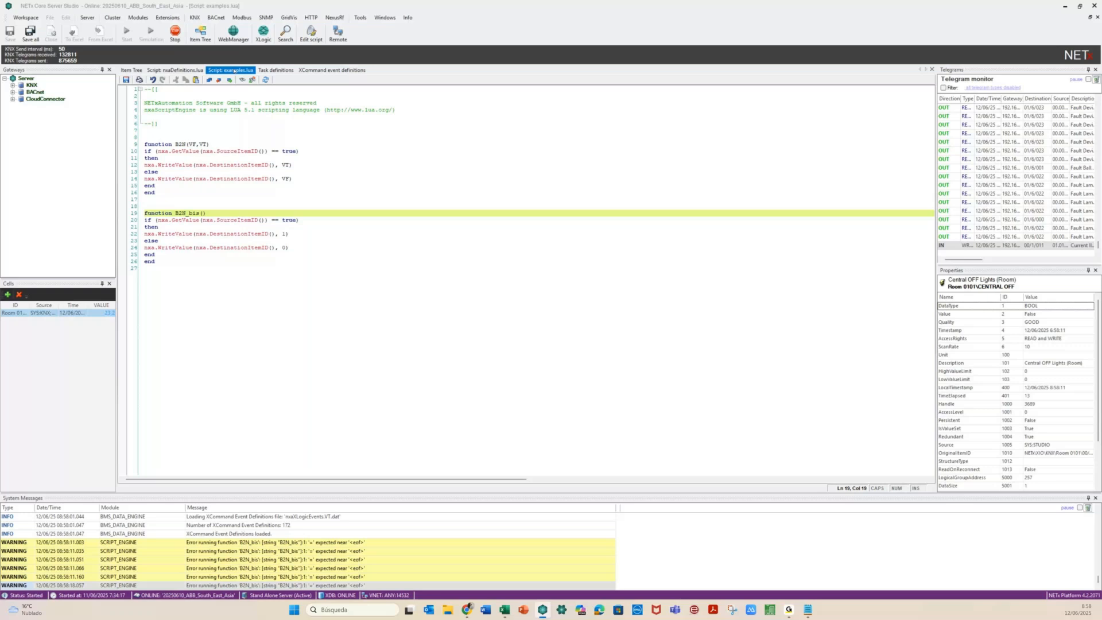
Remove the spaces before the 1 on line 22 and the 0 on line 24
left_click(282, 234)
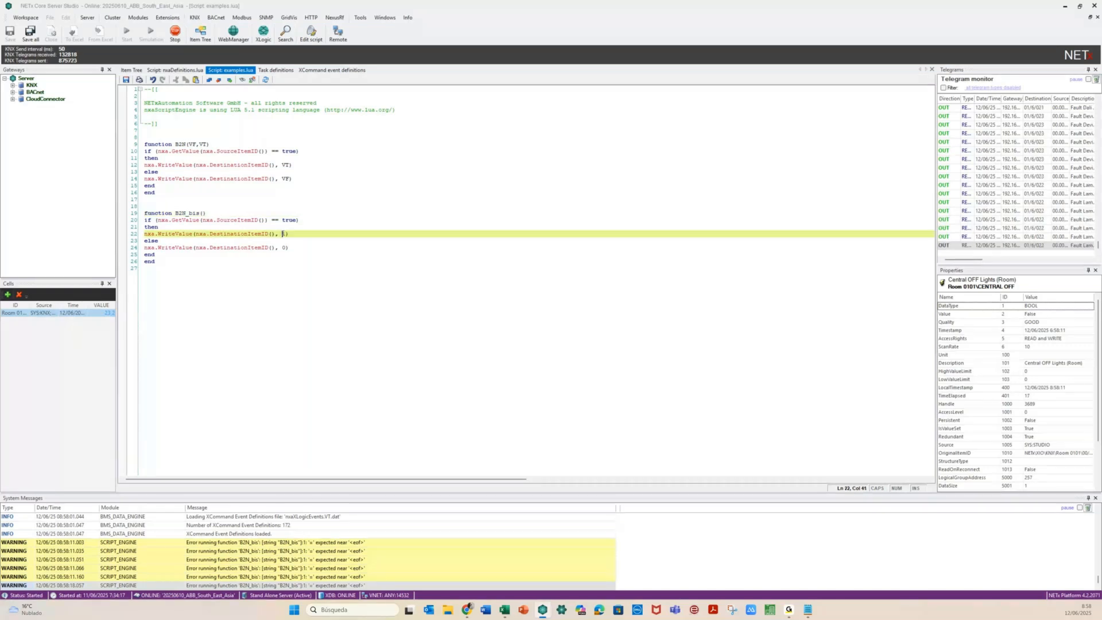
key("BackSpace")
left_click(283, 248)
key("BackSpace")
left_click(184, 270)
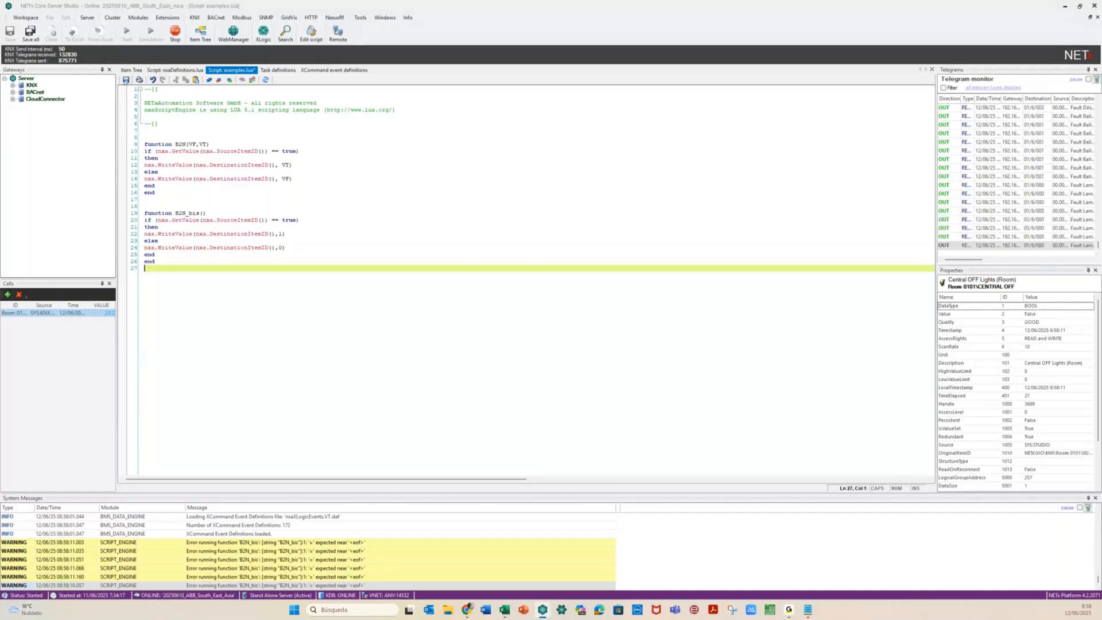
Save the examples script and restart the script engine, confirming with Sí
left_click(126, 80)
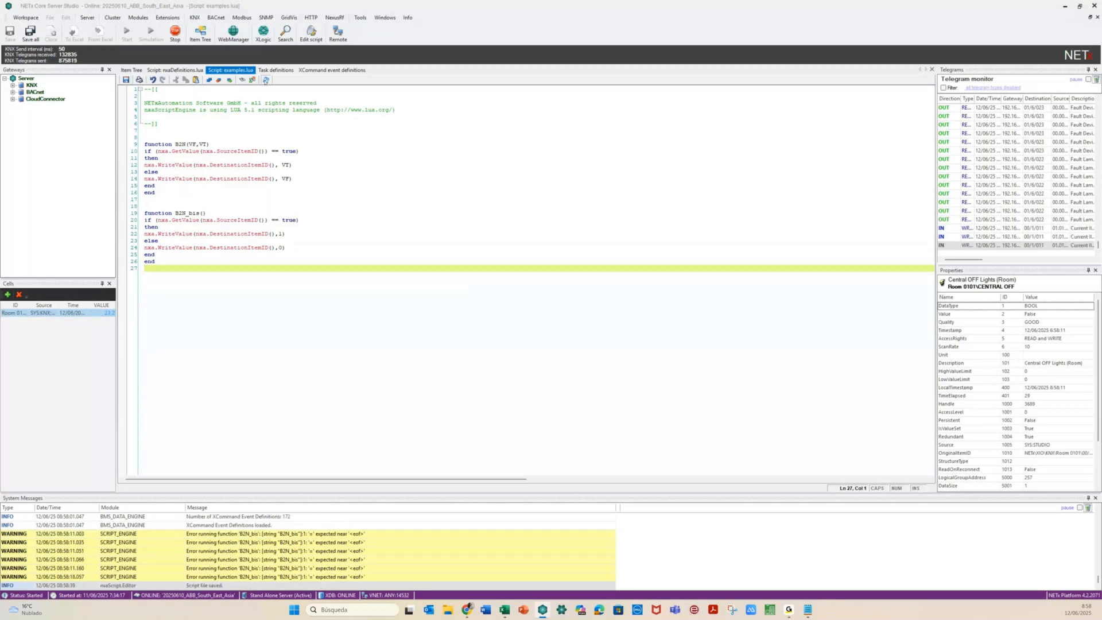
left_click(266, 81)
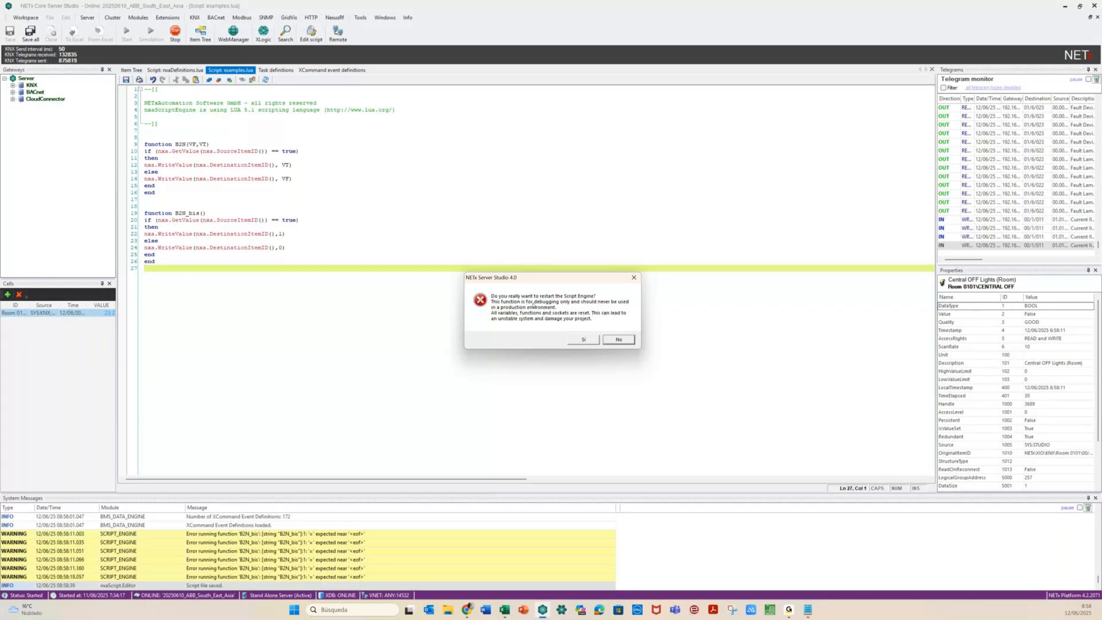
left_click(582, 339)
left_click(274, 71)
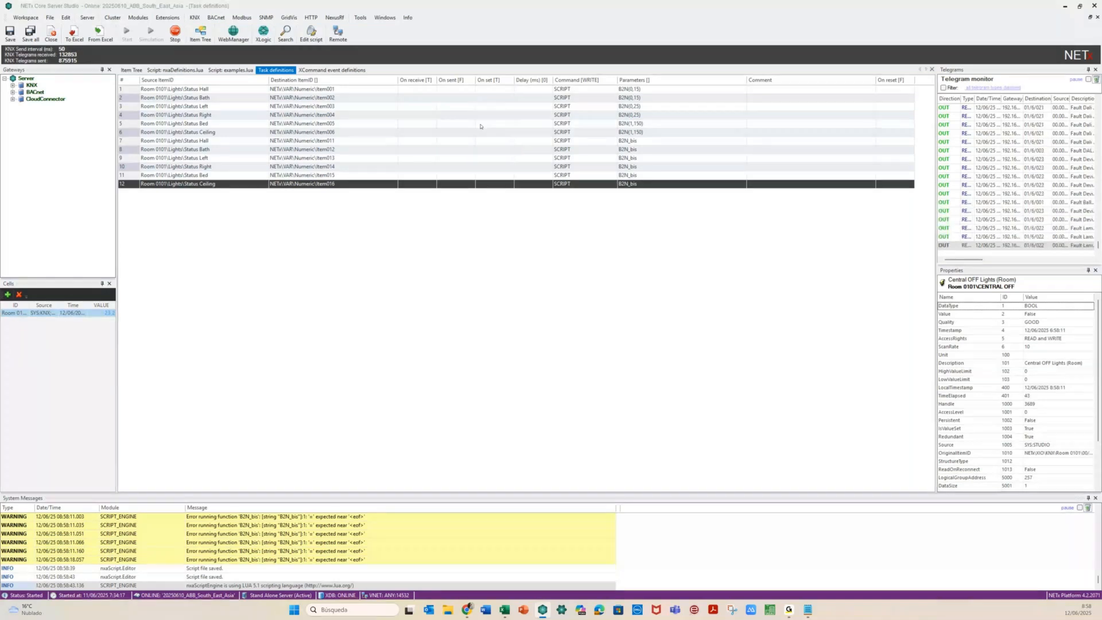
Change row 7's parameter to B2N_bis(), save, and check the Item Tree
left_click(644, 144)
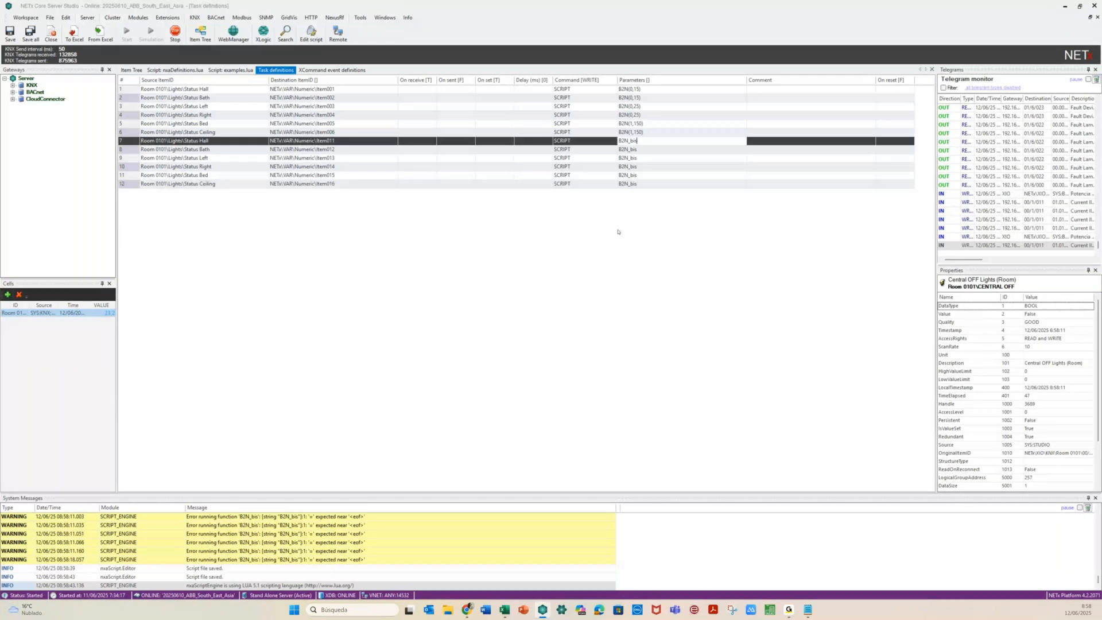
type("()")
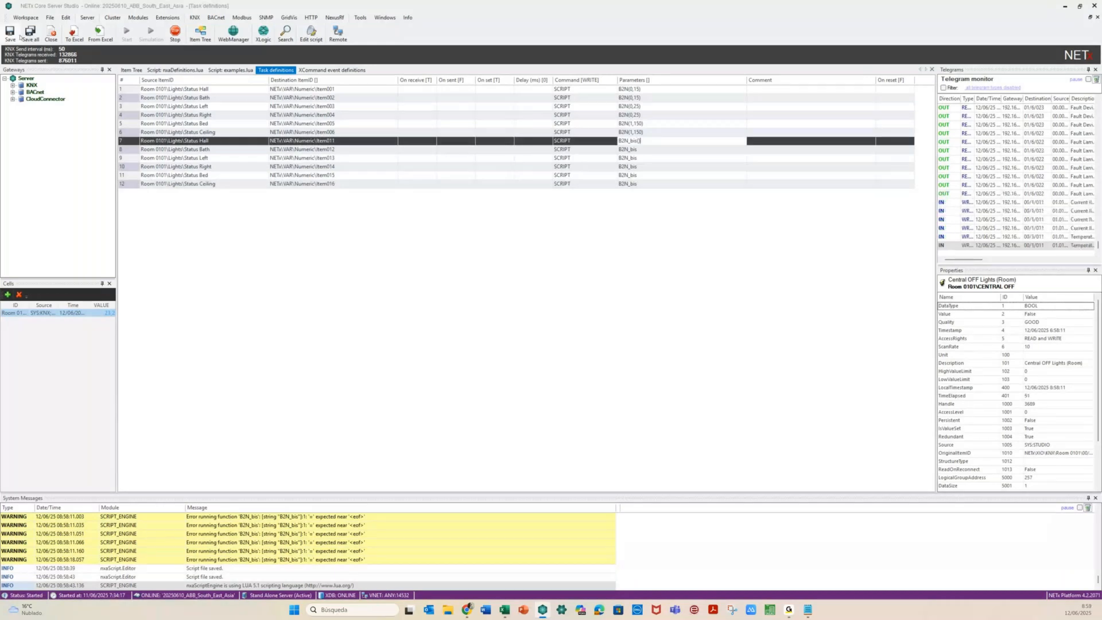
left_click(17, 34)
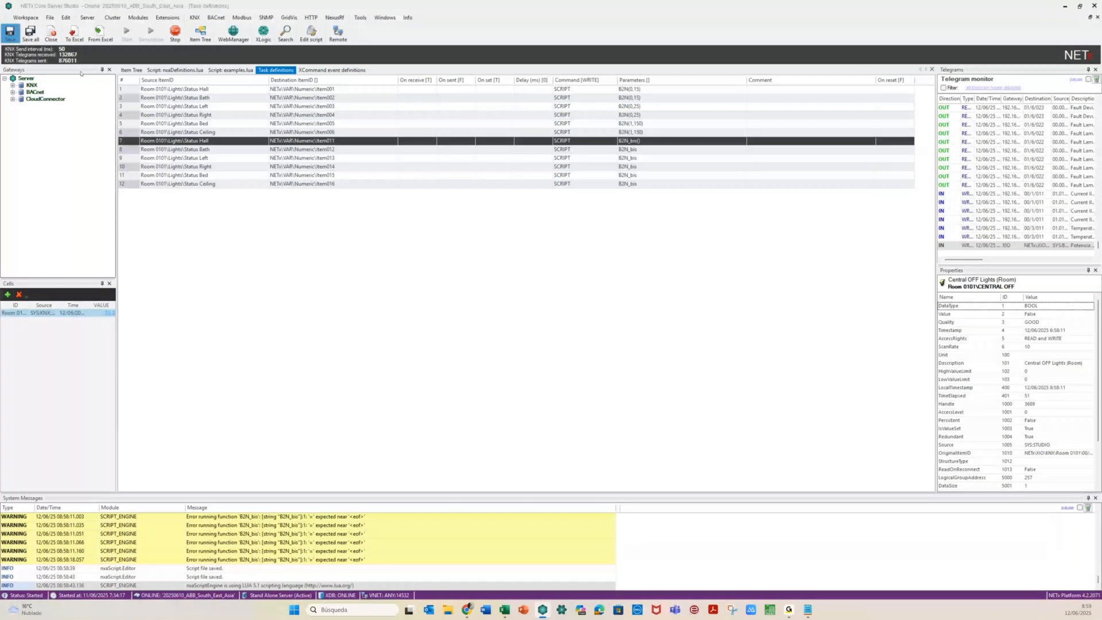
left_click(132, 70)
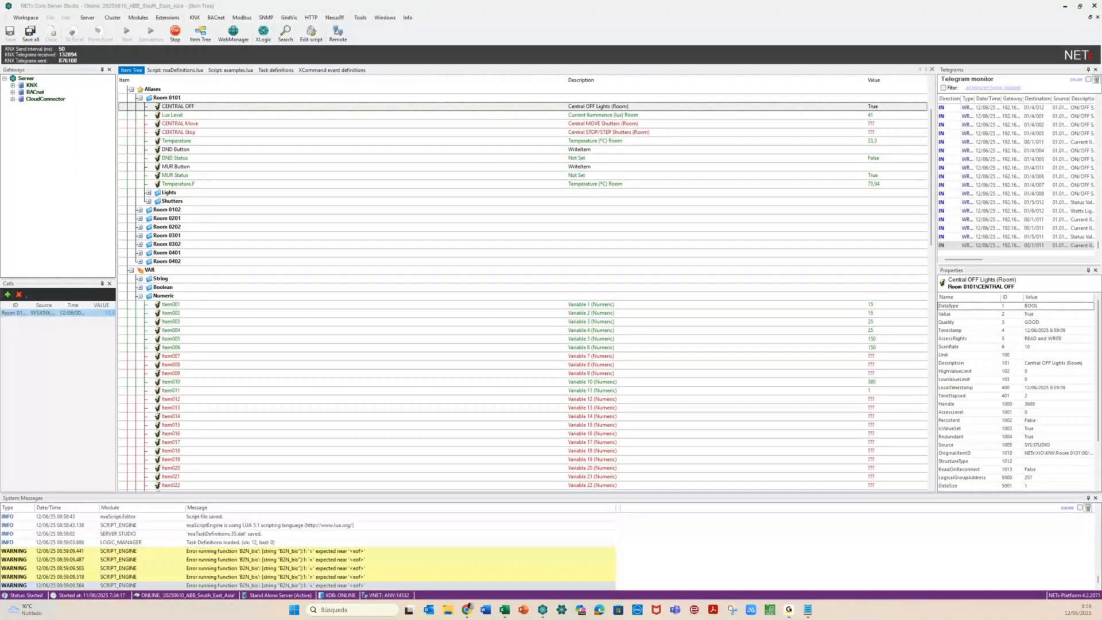
left_click(281, 70)
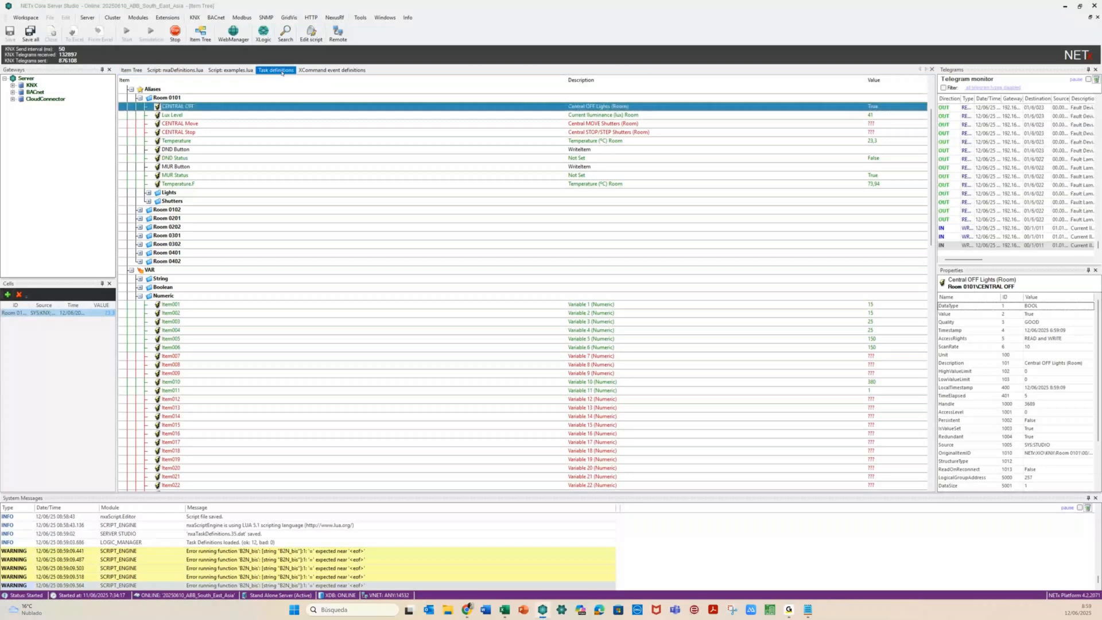
left_click(281, 71)
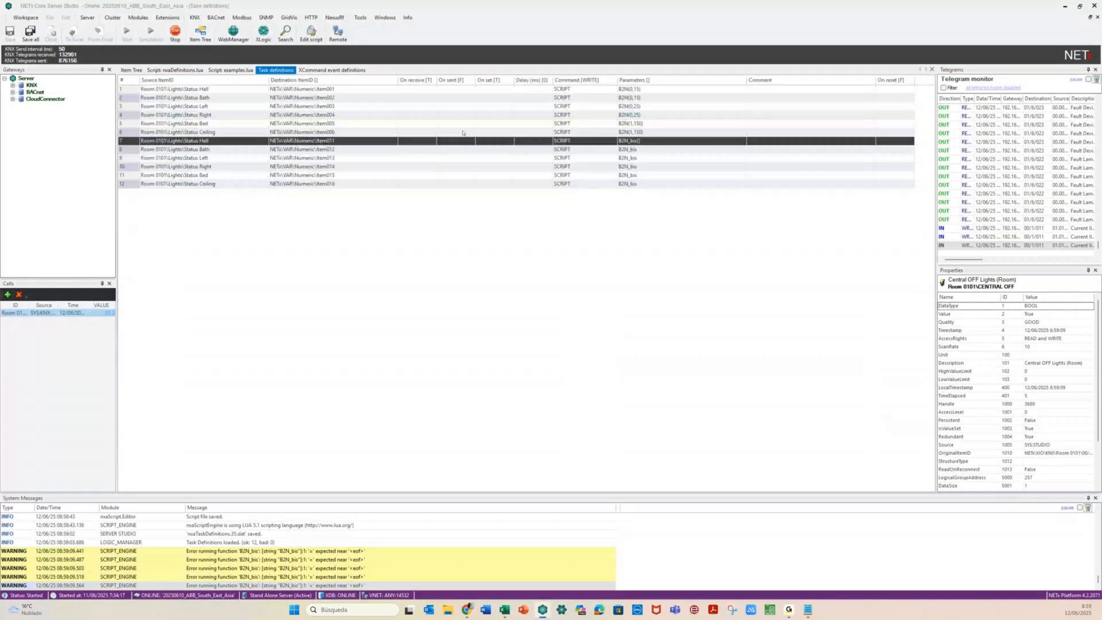
Append () to the remaining rows' B2N_bis parameters and save the task definitions
left_click(639, 149)
type("()")
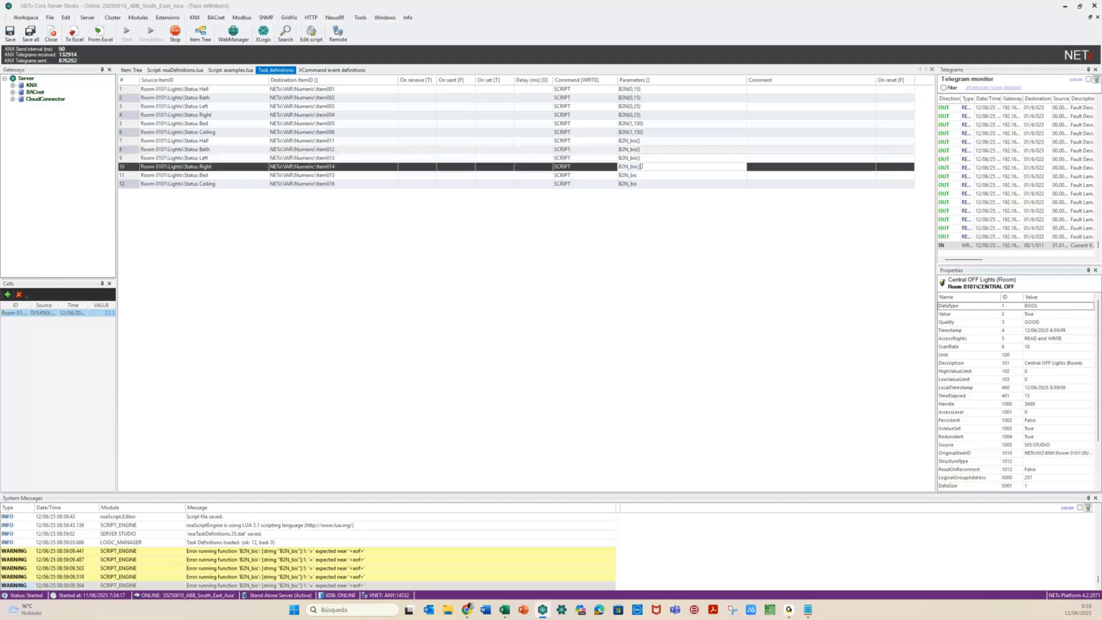
left_click(642, 176)
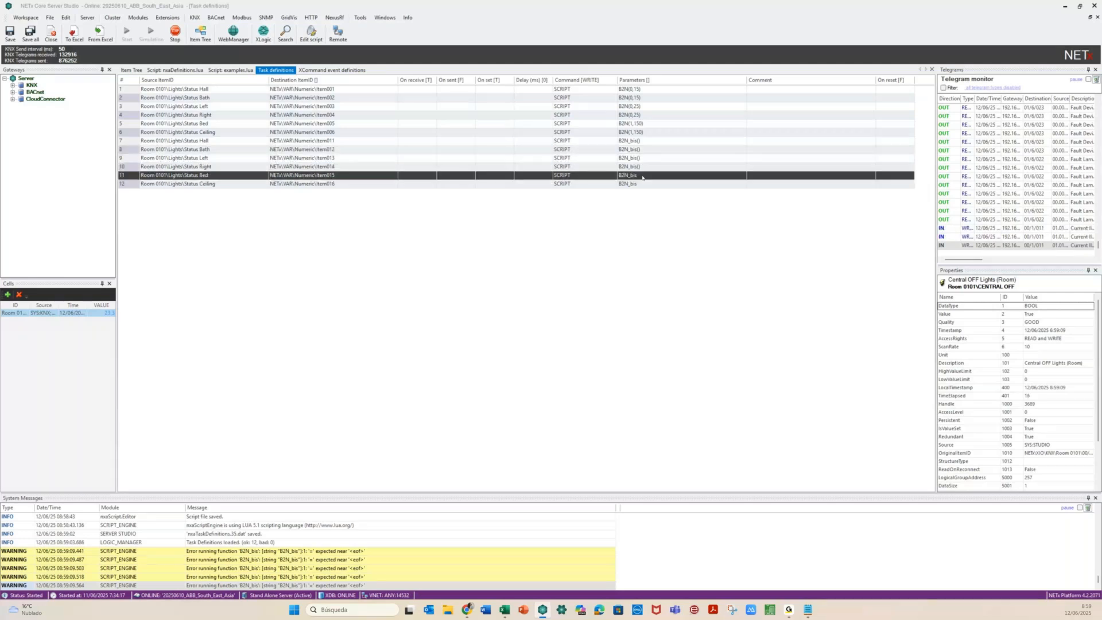
left_click(642, 176)
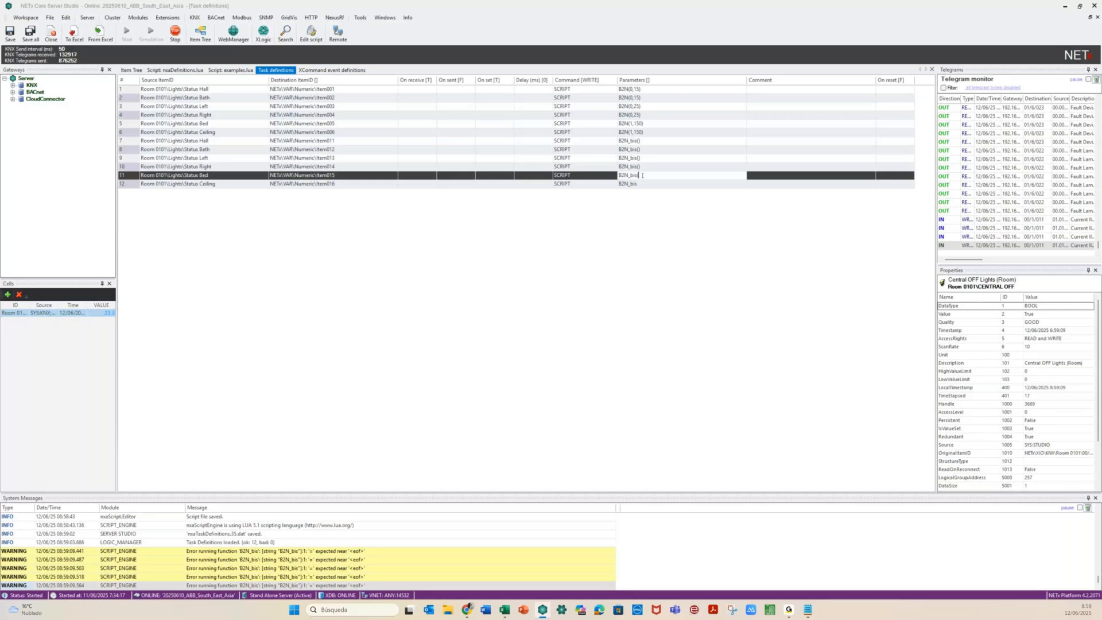
type("()")
left_click(642, 184)
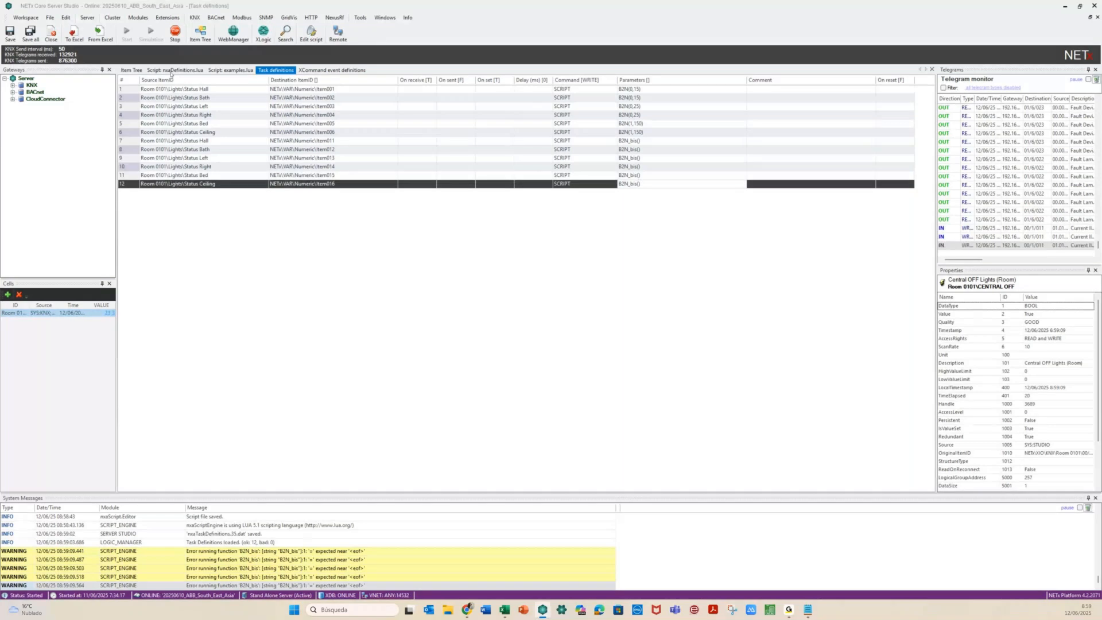
key("ctrl+s")
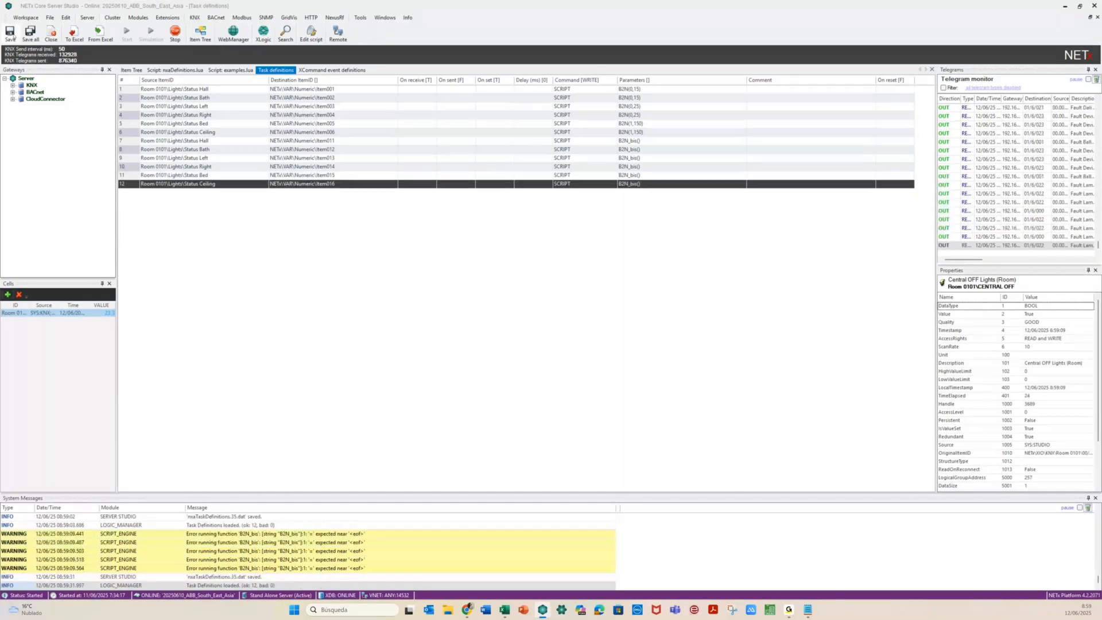
left_click(10, 34)
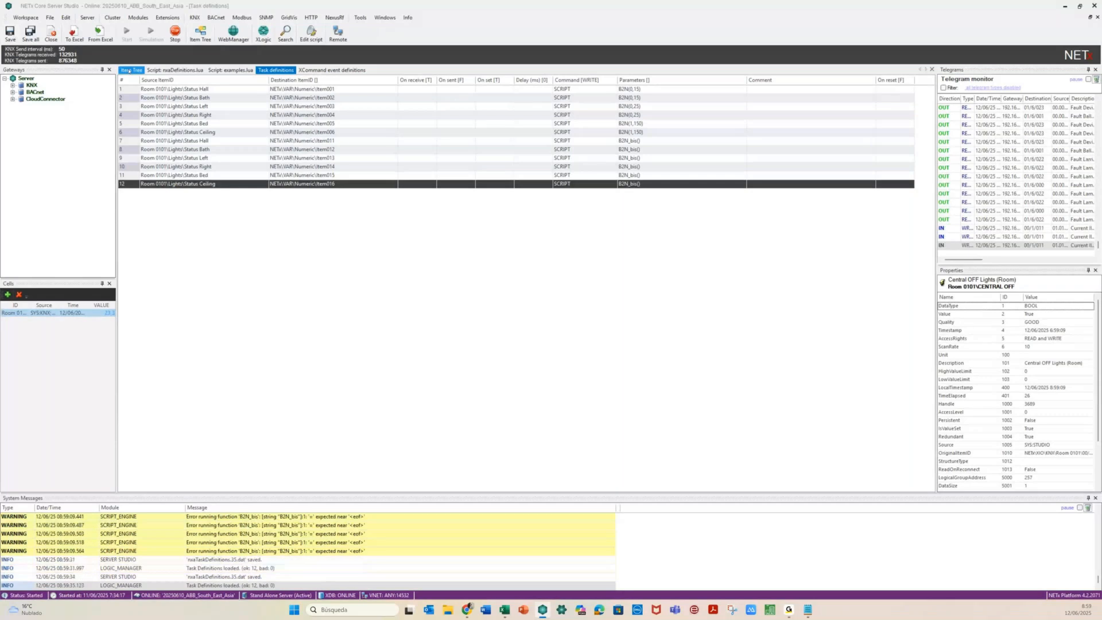
left_click(128, 70)
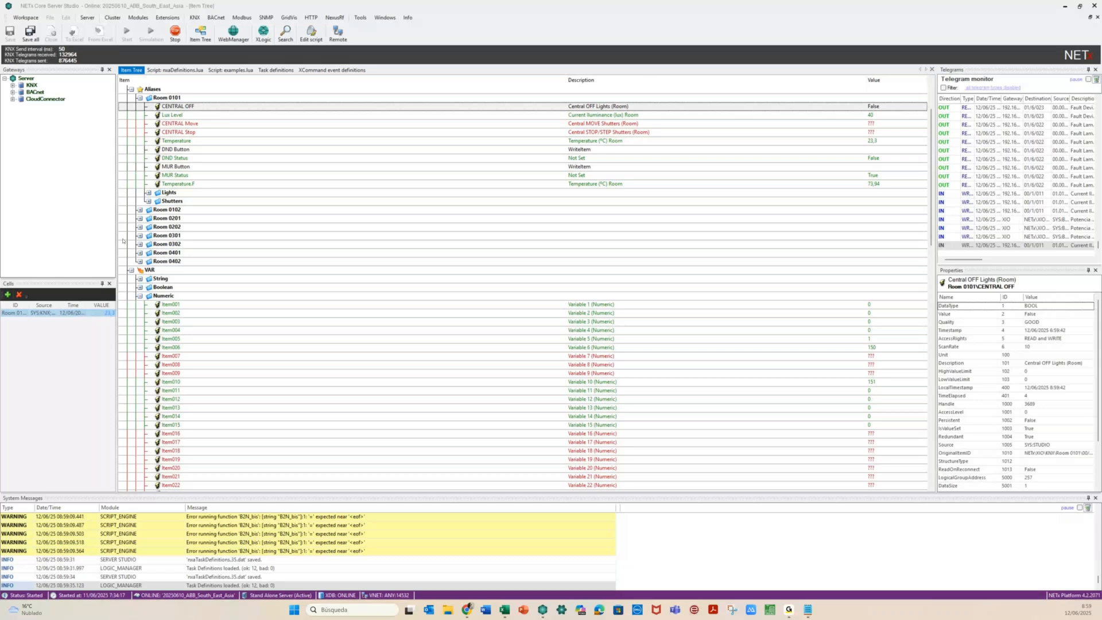
Duplicate the Room_0101_Power event and rename the copy Room_0101_Number
left_click(342, 69)
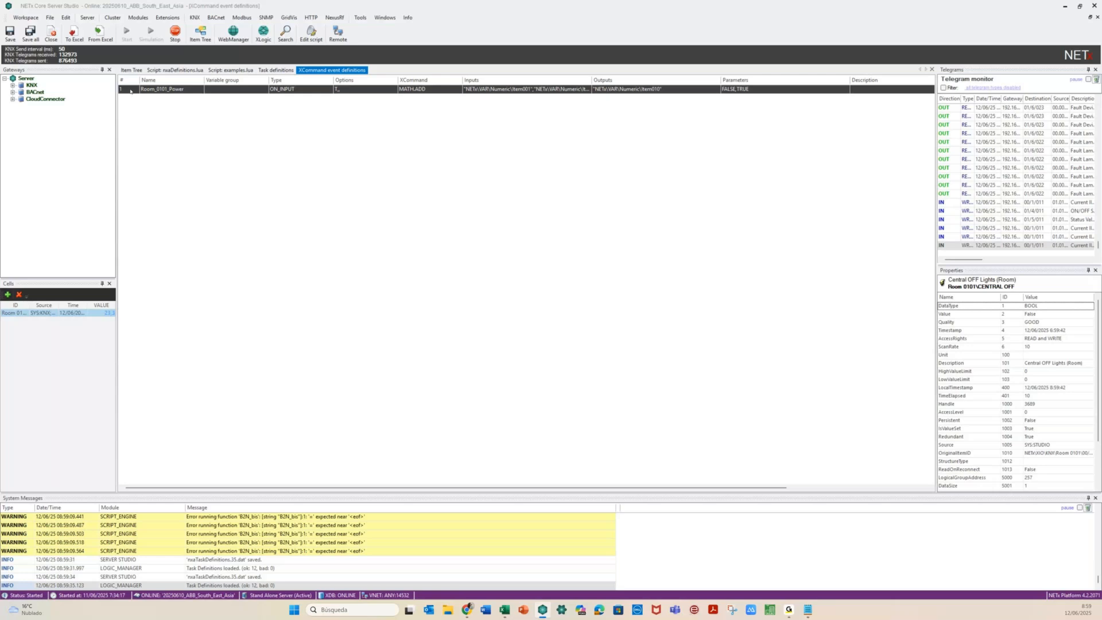
key("ctrl+v")
left_click(185, 101)
key("BackSpace")
key("BackSpace")
key("BackSpace")
key("BackSpace")
key("BackSpace")
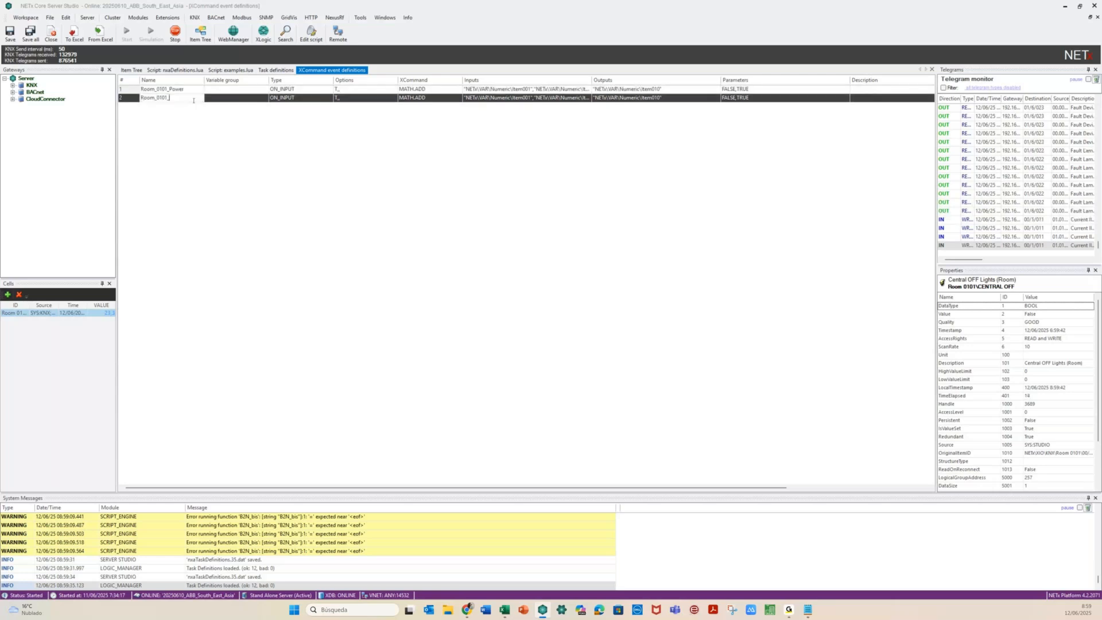
type("Number")
key("Return")
Change the copy's MATH.ADD Input1–Input4 to reference Item011–Item014
left_click(457, 100)
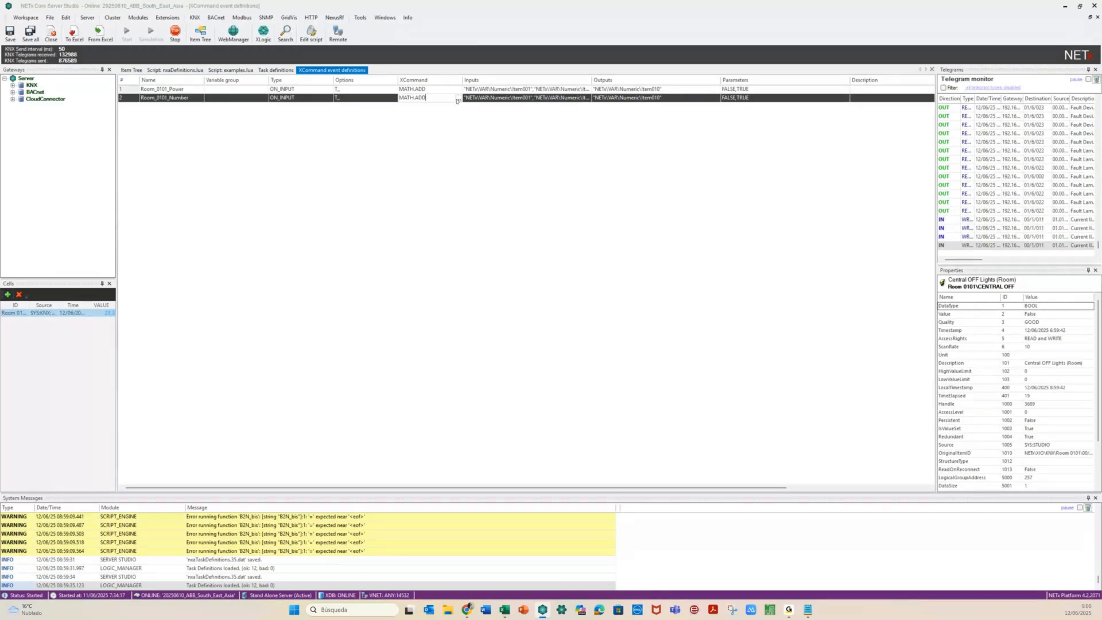
left_click(458, 100)
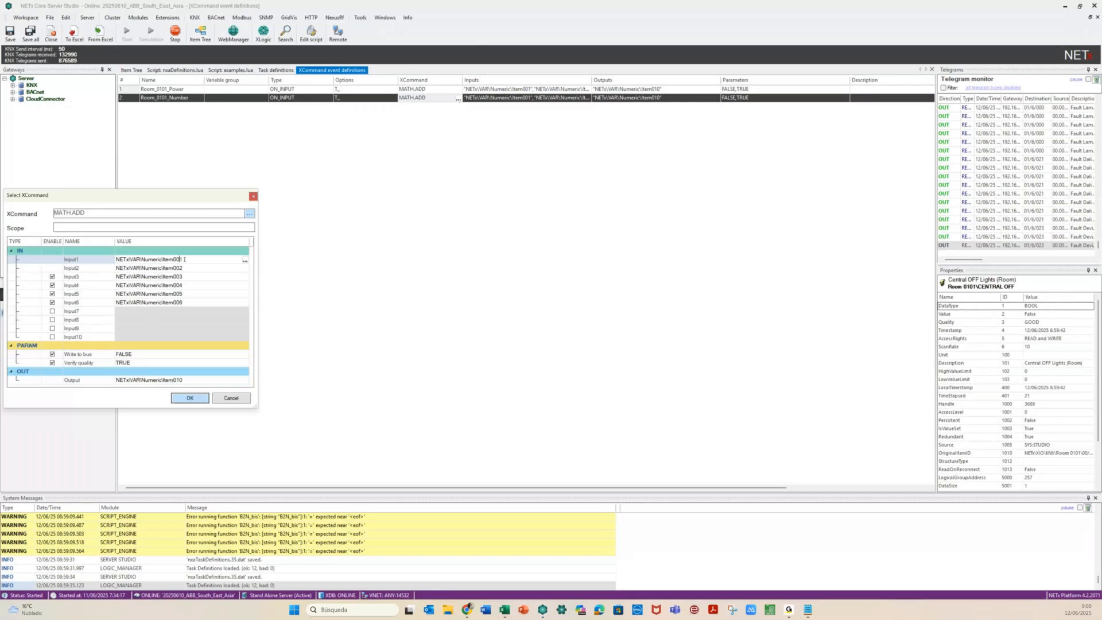
key("BackSpace")
type("11")
left_click(187, 269)
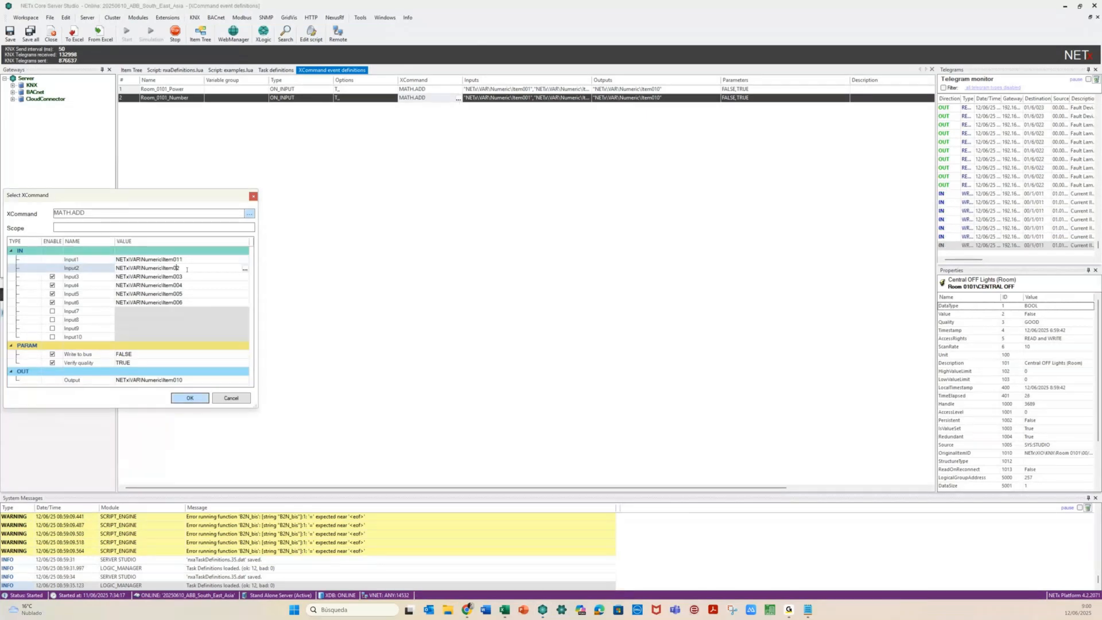
type("1")
left_click(189, 277)
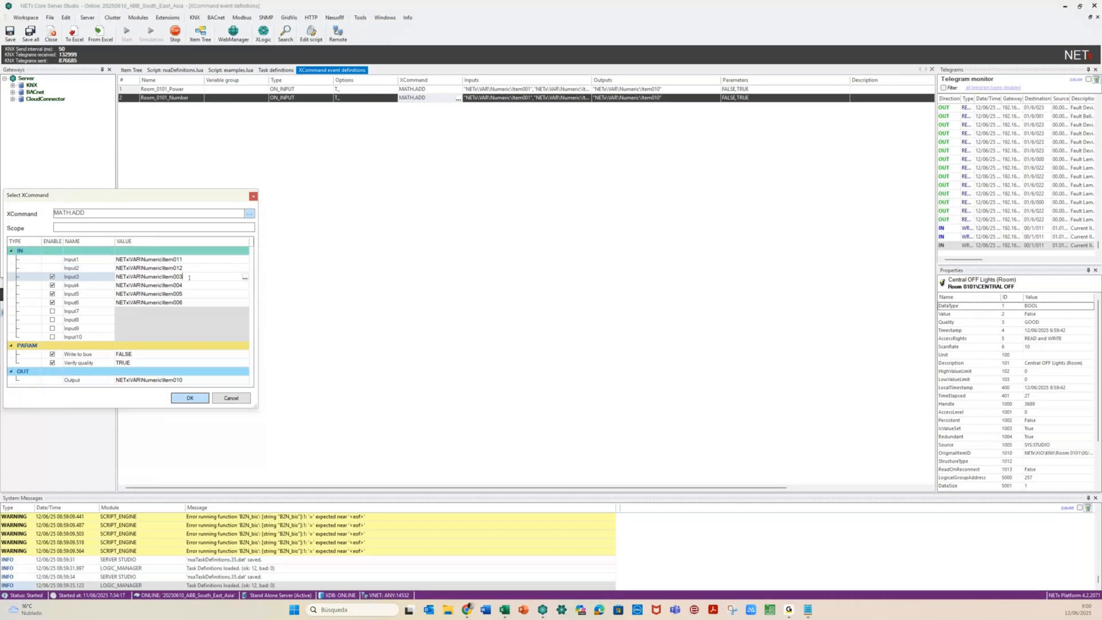
key("Left")
key("BackSpace")
type("1")
left_click(190, 286)
key("Left")
key("BackSpace")
type("1")
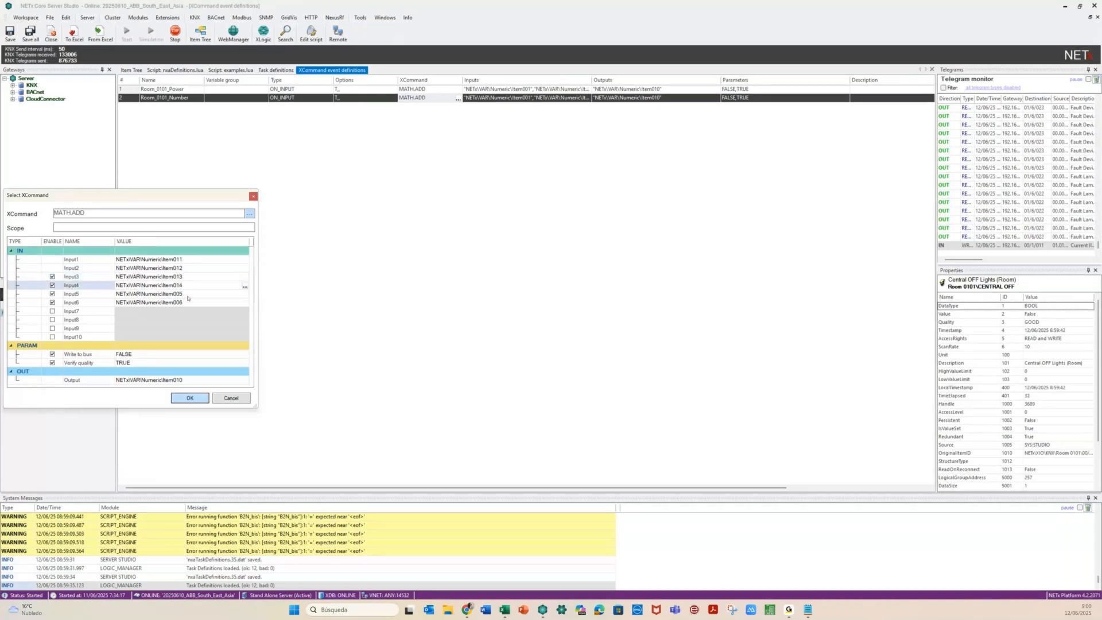
Point Input5–Input6 to Item015–Item016, set the output to Item020, and save the definitions
left_click(187, 295)
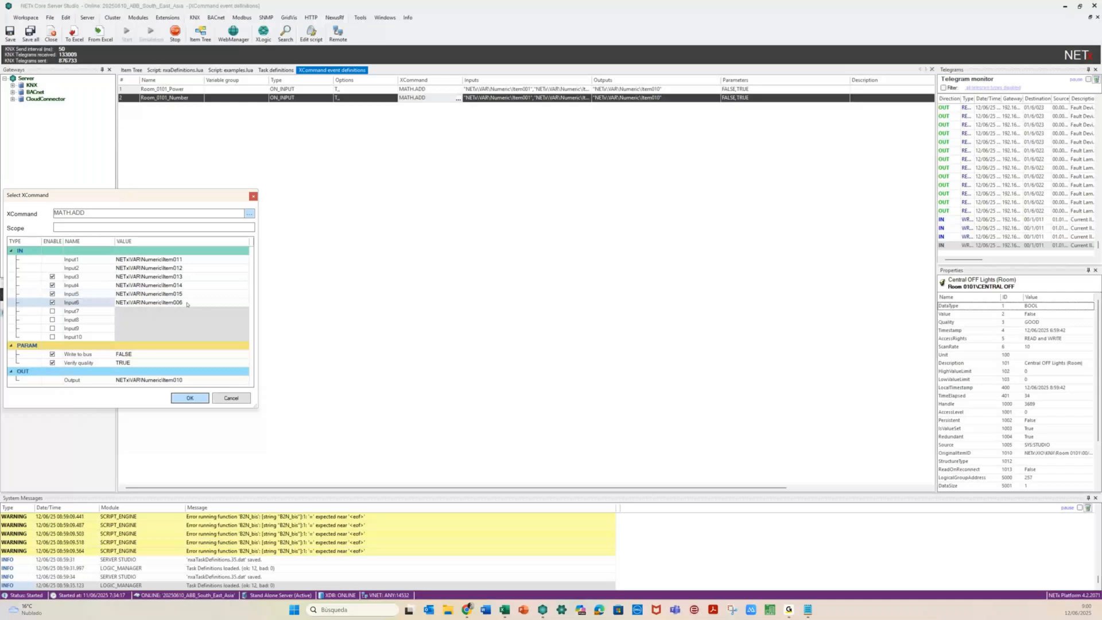
left_click(187, 303)
type("1")
left_click(186, 380)
type("2")
key("Return")
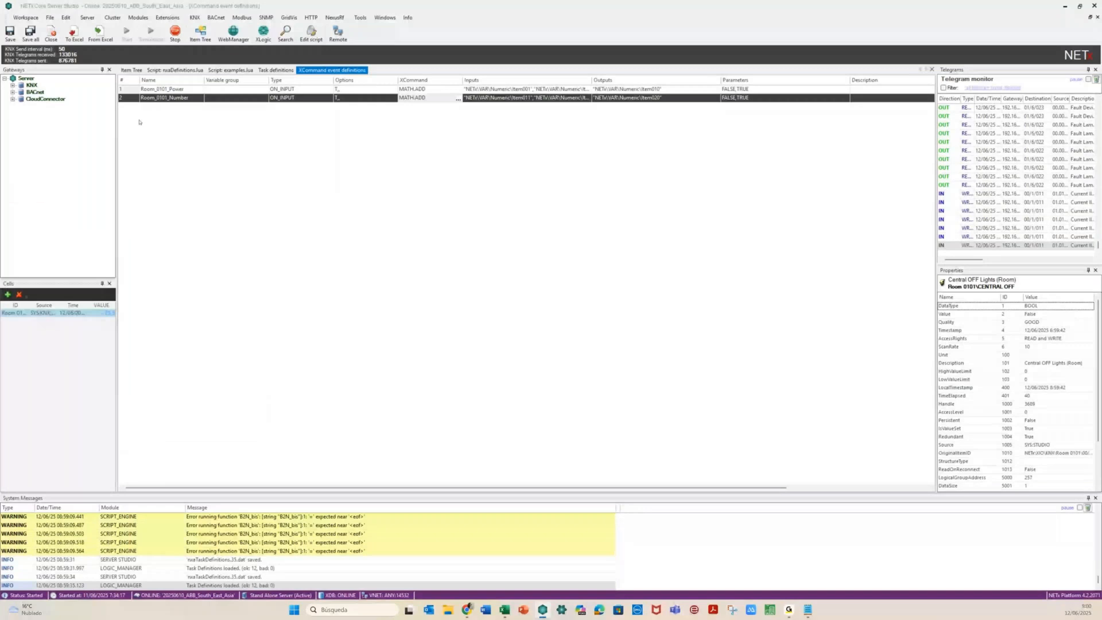
key("ctrl+s")
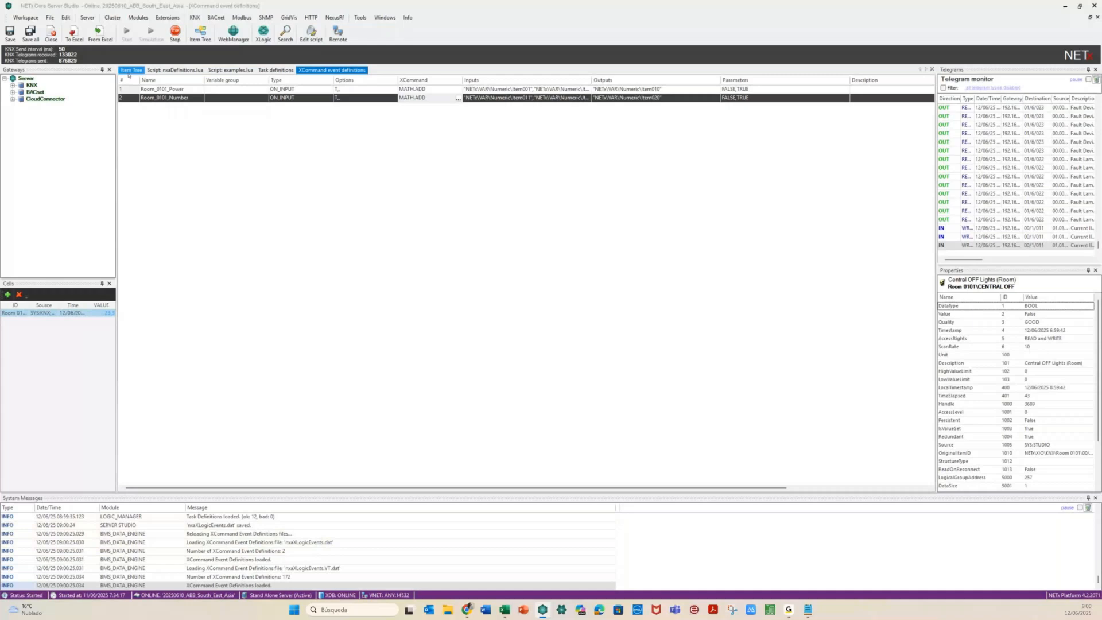
left_click(130, 70)
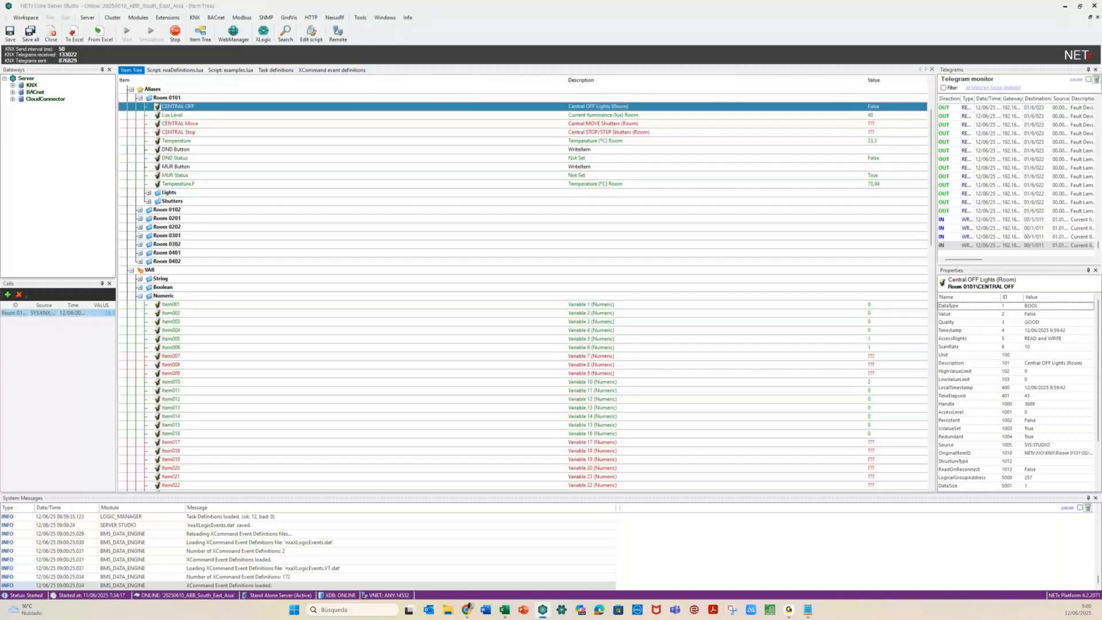
Check the updated Numeric variables, including Item019, then switch to the remote-desktop browser
key("alt+Tab")
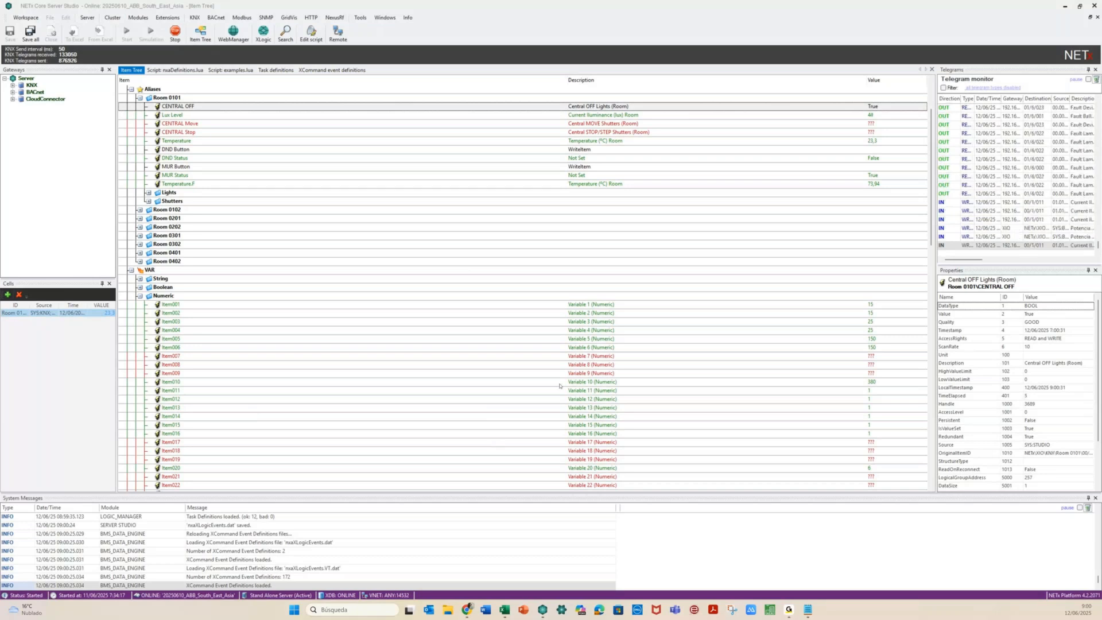
left_click(560, 459)
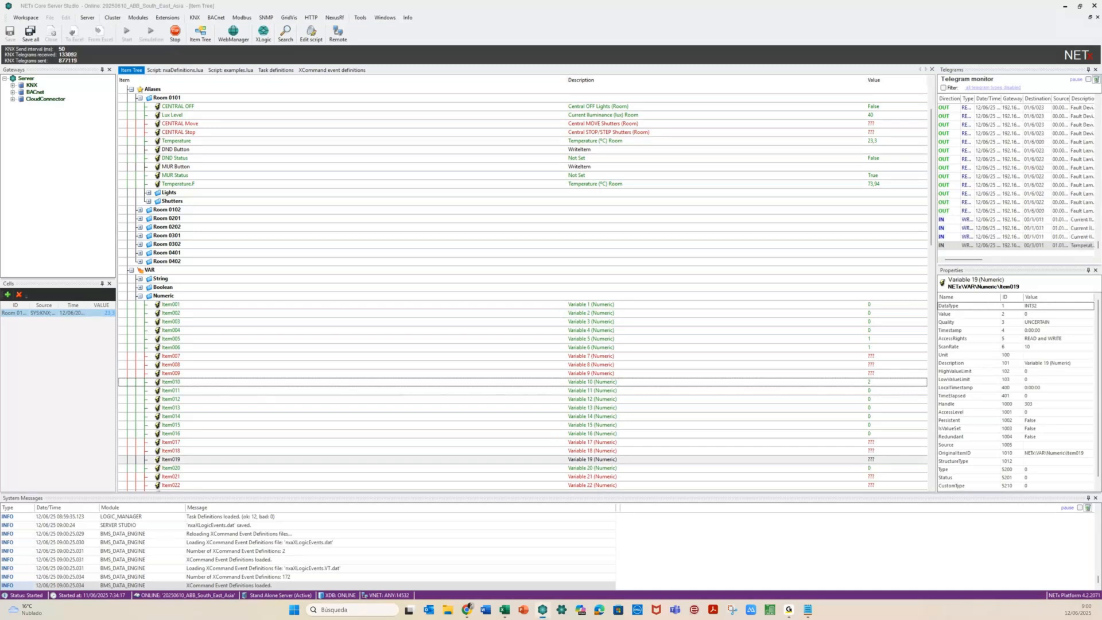
key("alt+Tab")
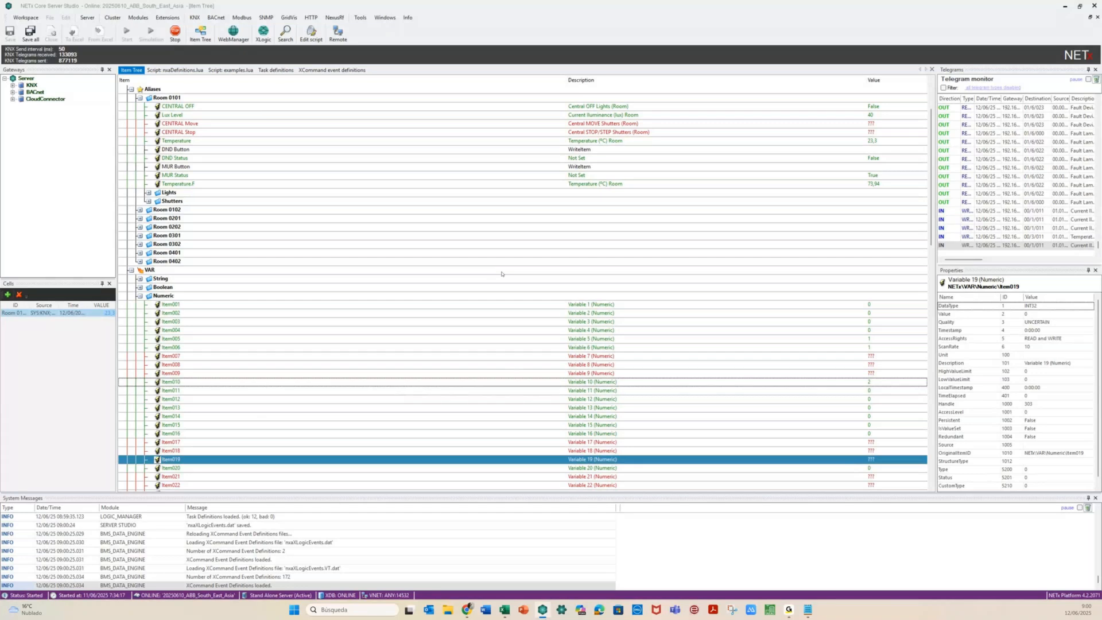
left_click(142, 297)
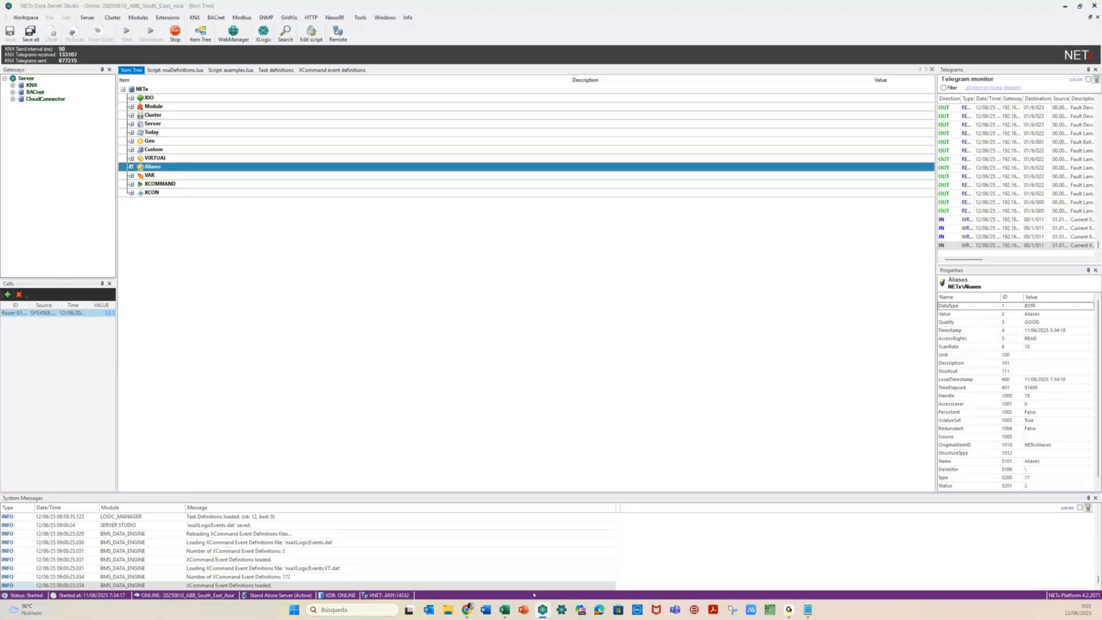
left_click(466, 609)
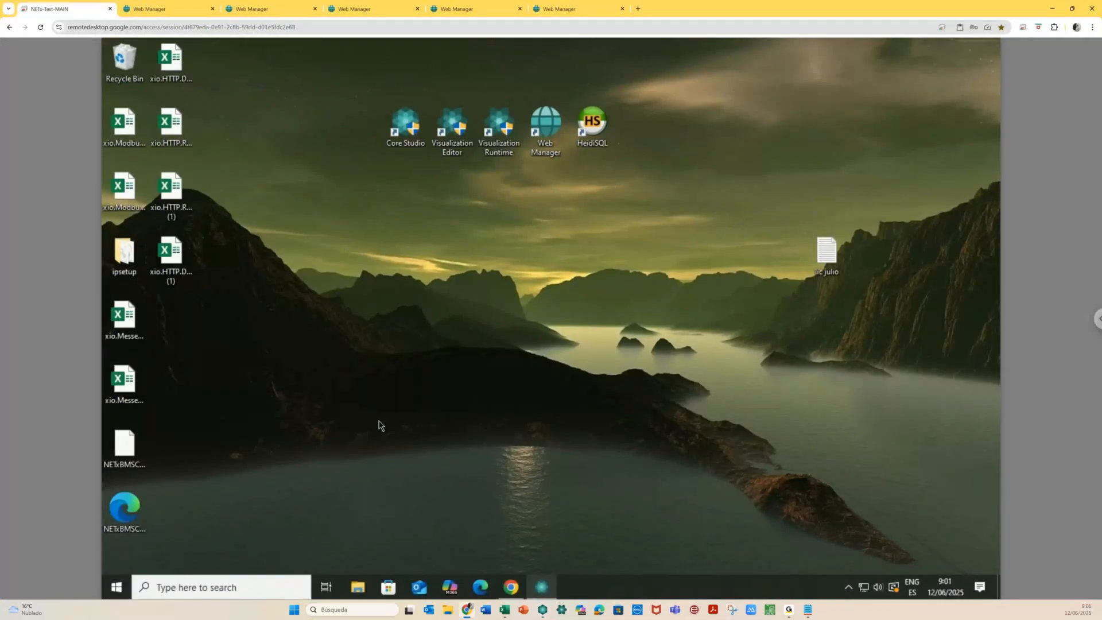
In Web Manager, browse the current alarms down to 01 - ALARMS > Lights > Room 0101
key("ctrl+Tab")
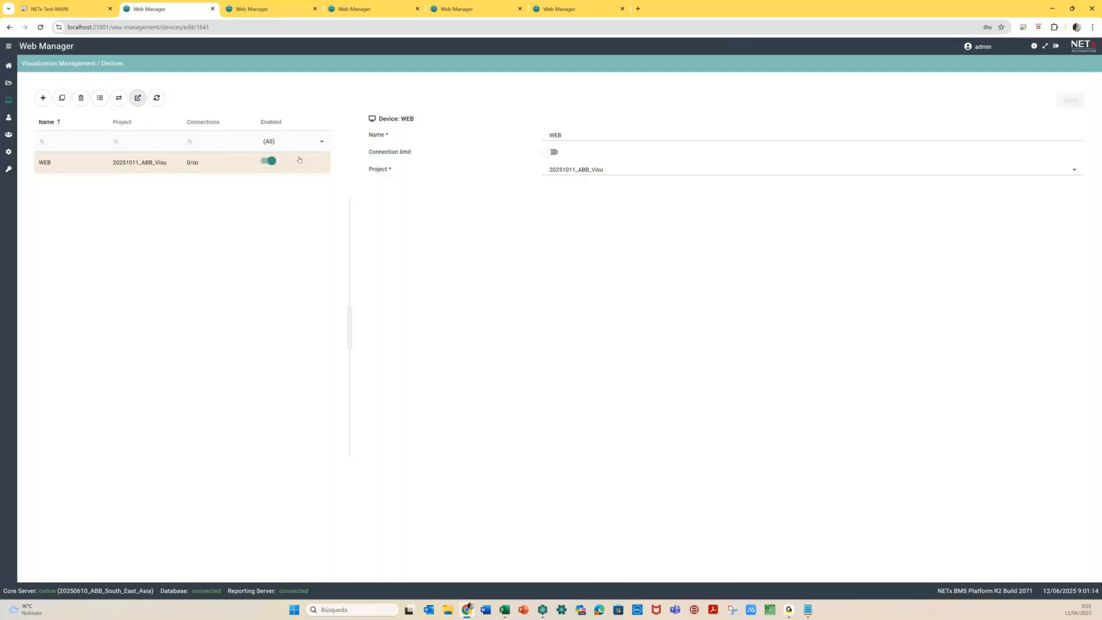
left_click(9, 65)
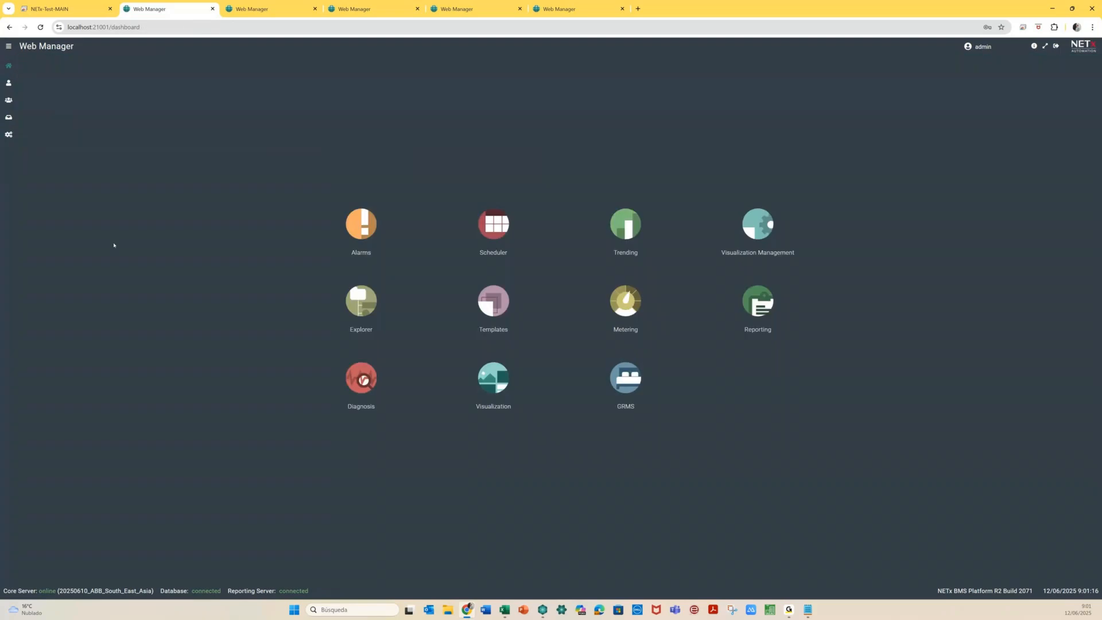
left_click(361, 225)
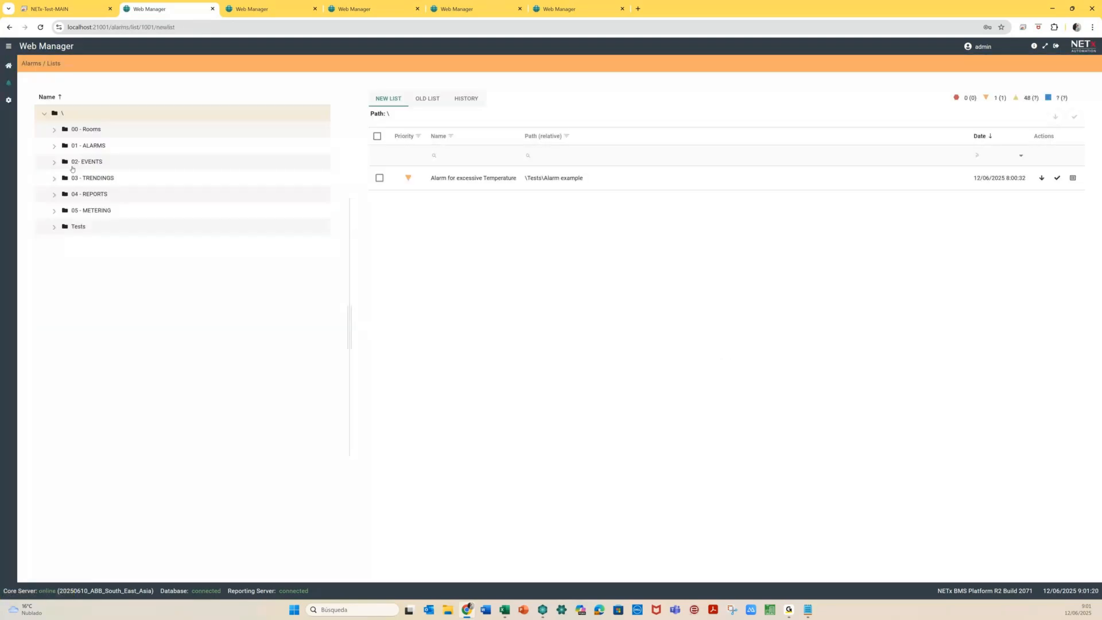
left_click(54, 145)
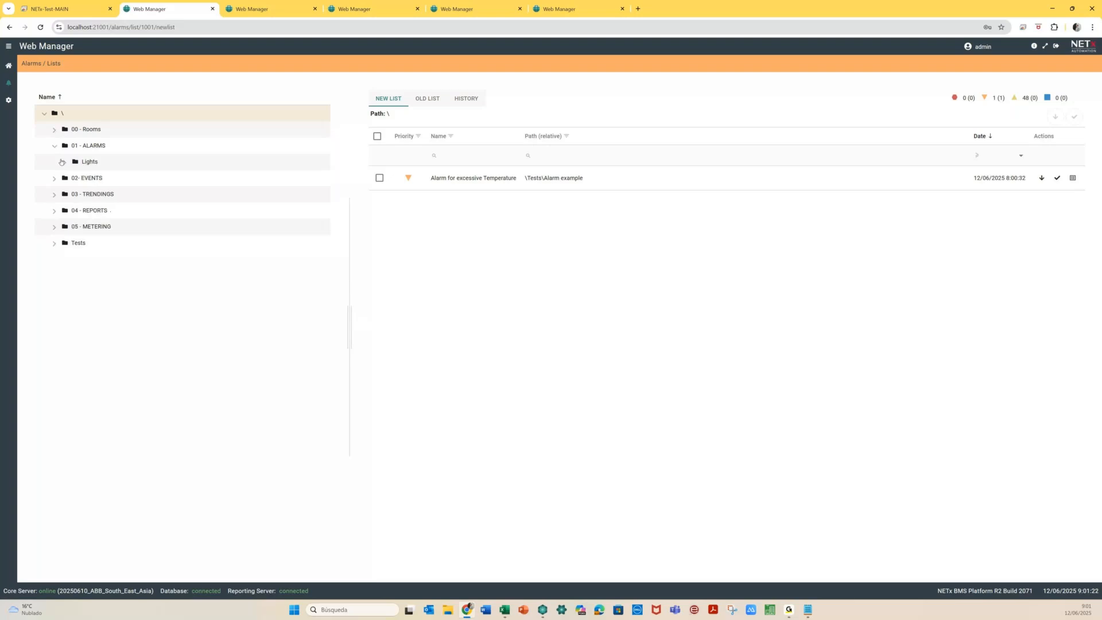
left_click(65, 163)
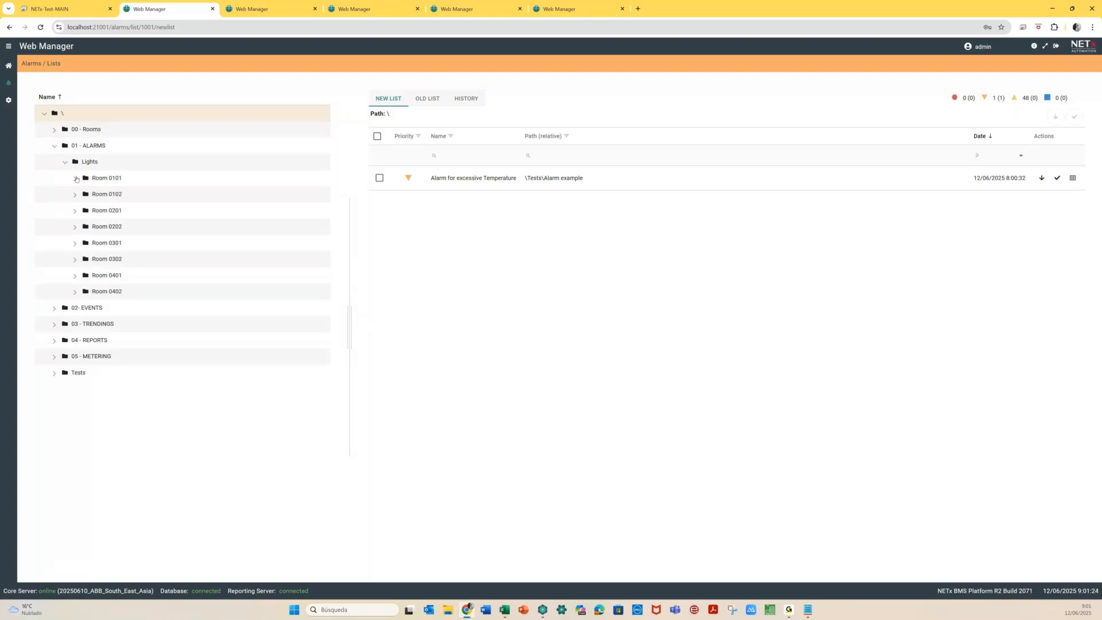
left_click(76, 179)
Inspect Room 0101's generated Light Bath alarm in Alarm configuration, then go to Templates
left_click(8, 99)
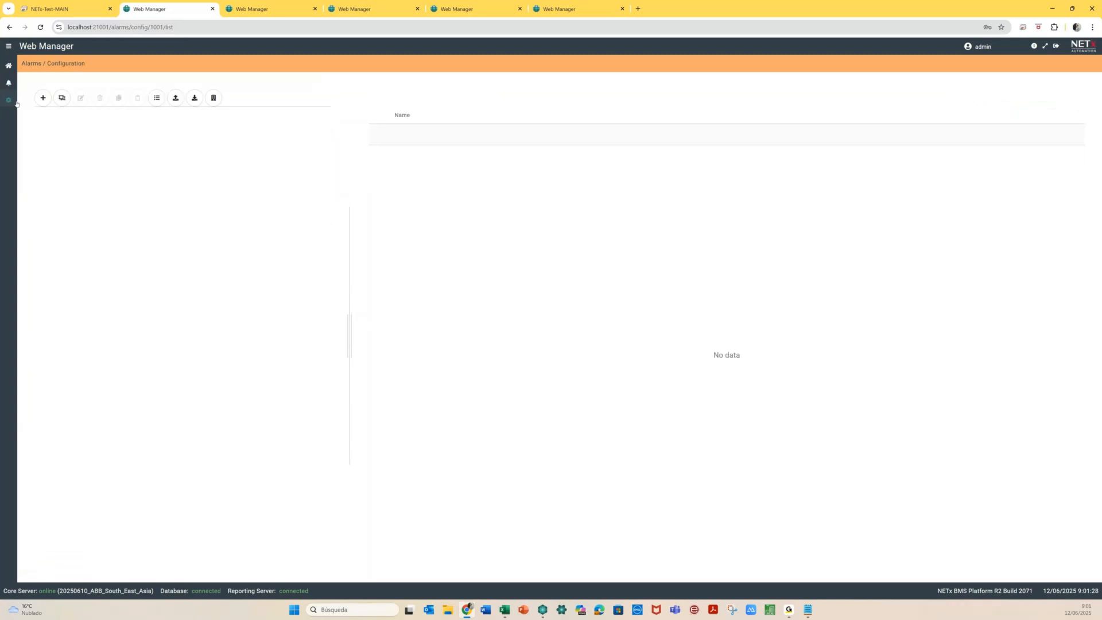
left_click(54, 162)
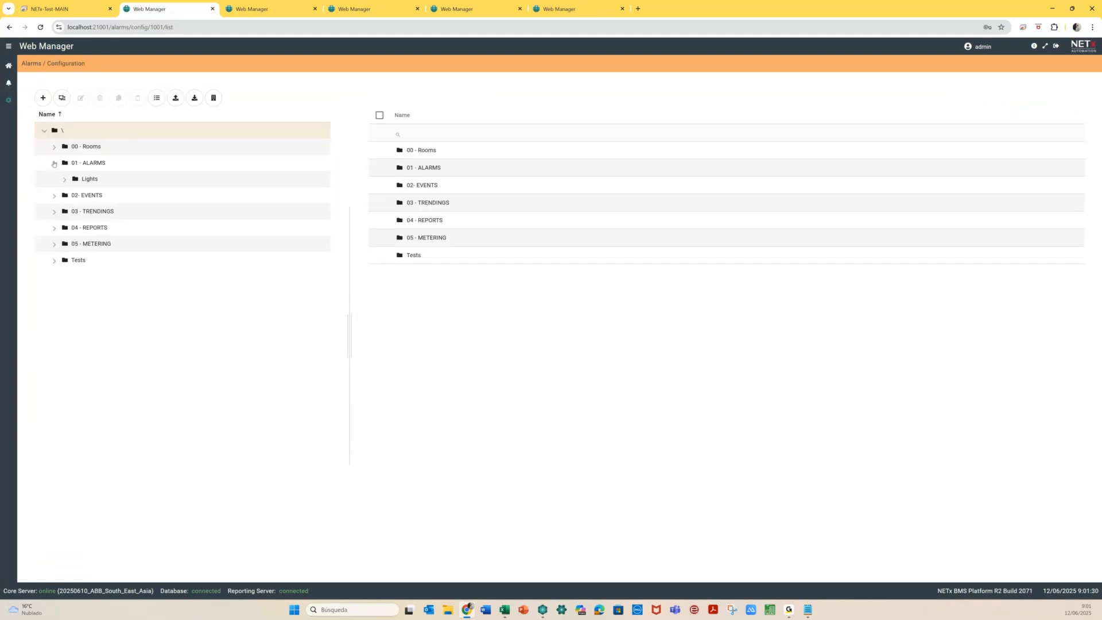
left_click(65, 179)
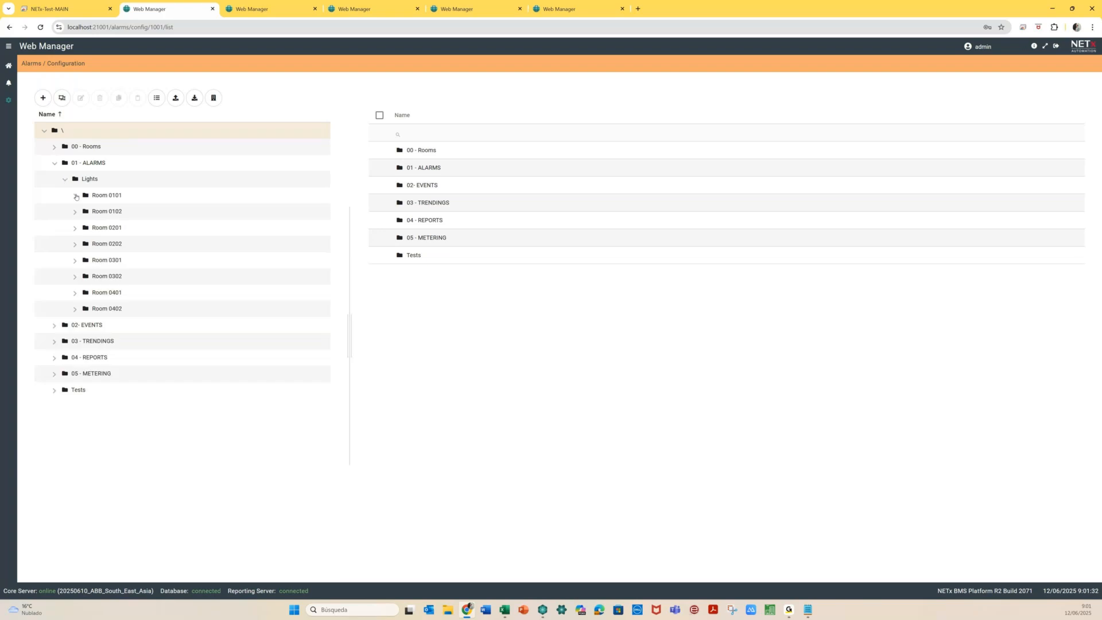
left_click(75, 196)
left_click(139, 212)
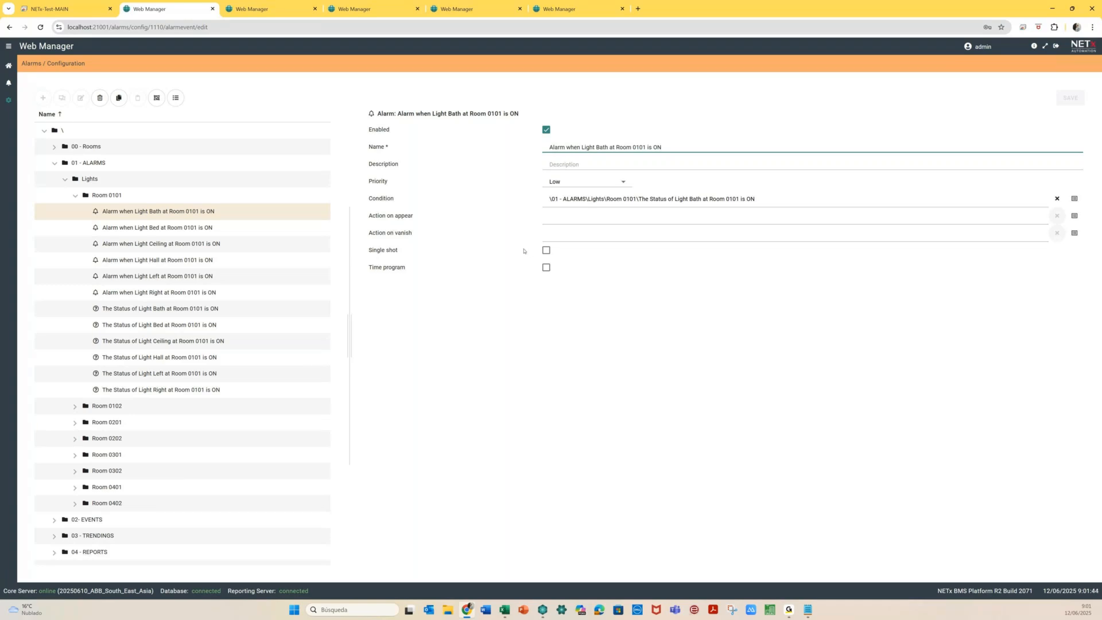
left_click(75, 196)
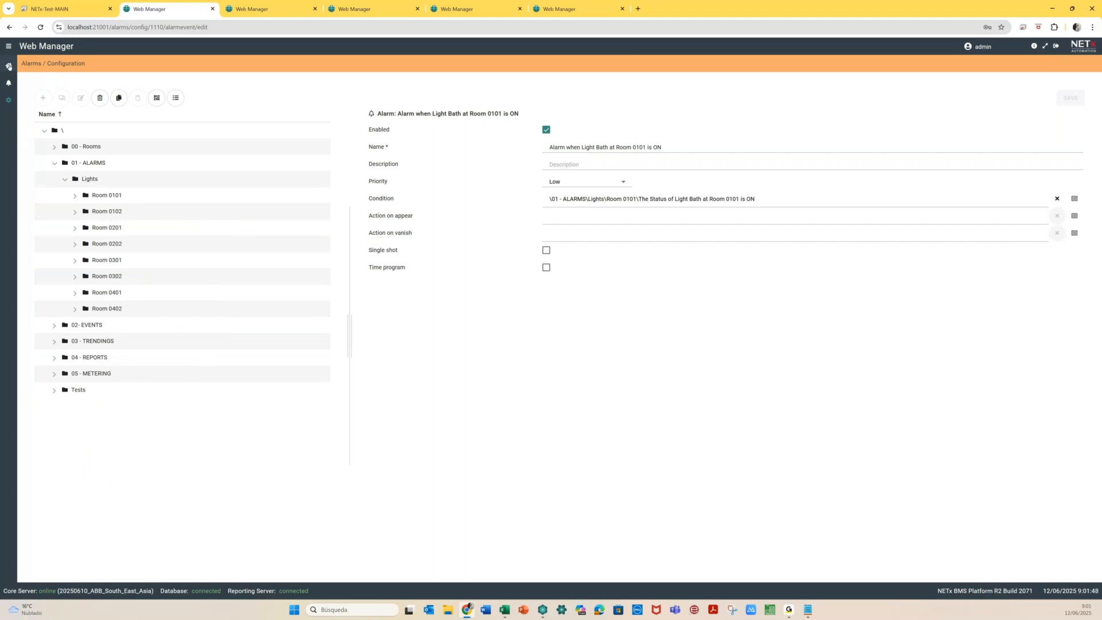
left_click(8, 65)
left_click(498, 313)
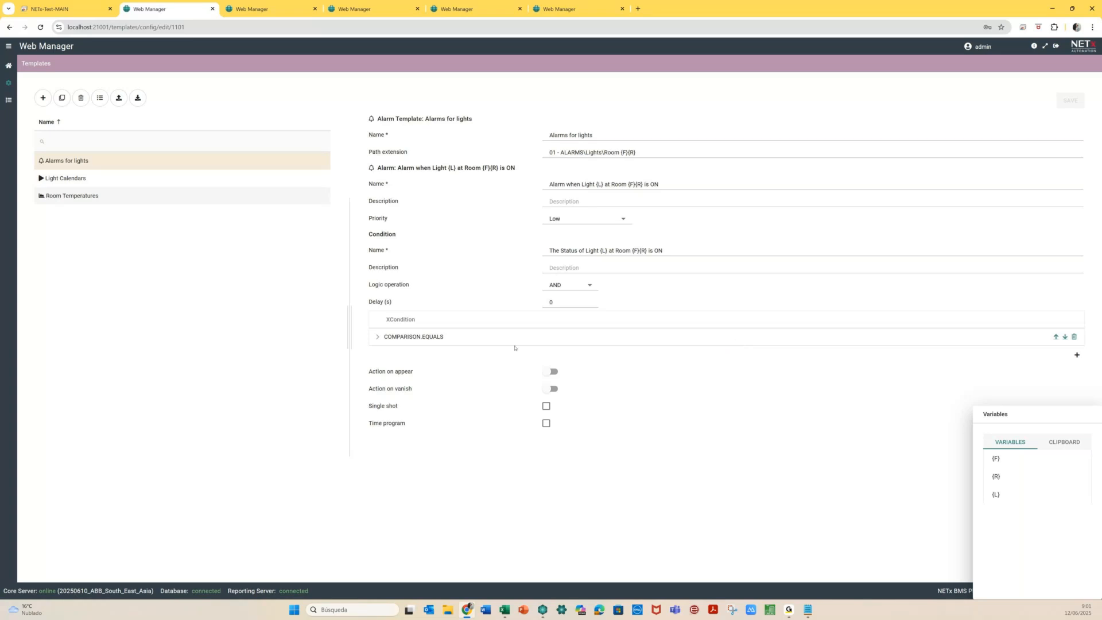
Enable appear and vanish actions; name the appear action 'Telegram ON for Light {L} at Room {F}{R}'
left_click(554, 372)
left_click(552, 465)
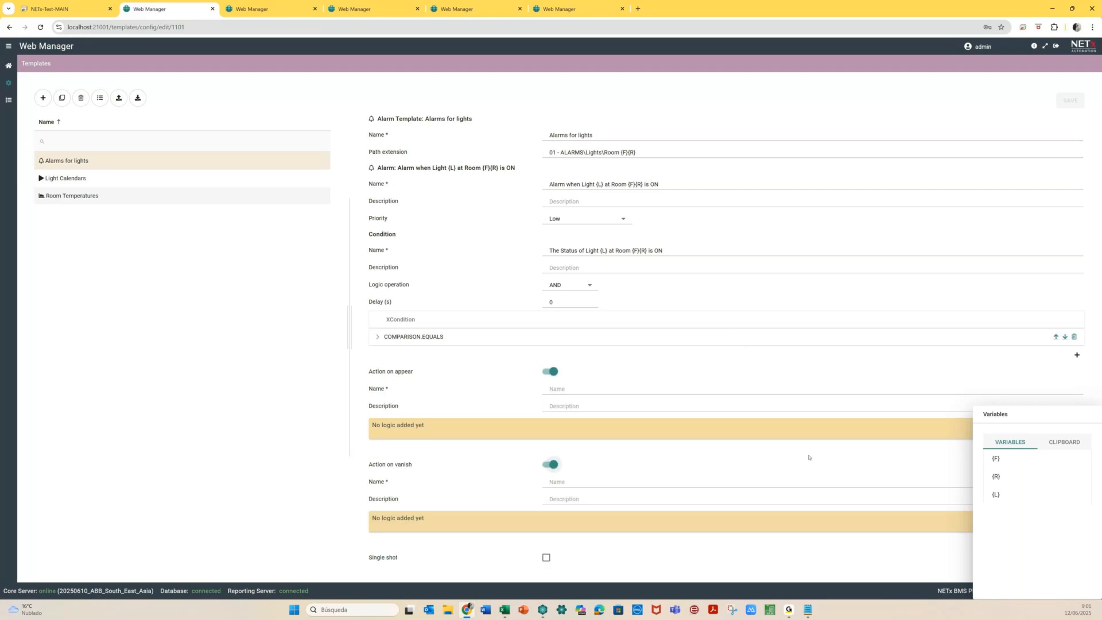
left_click_drag(1038, 411, 156, 268)
left_click(554, 388)
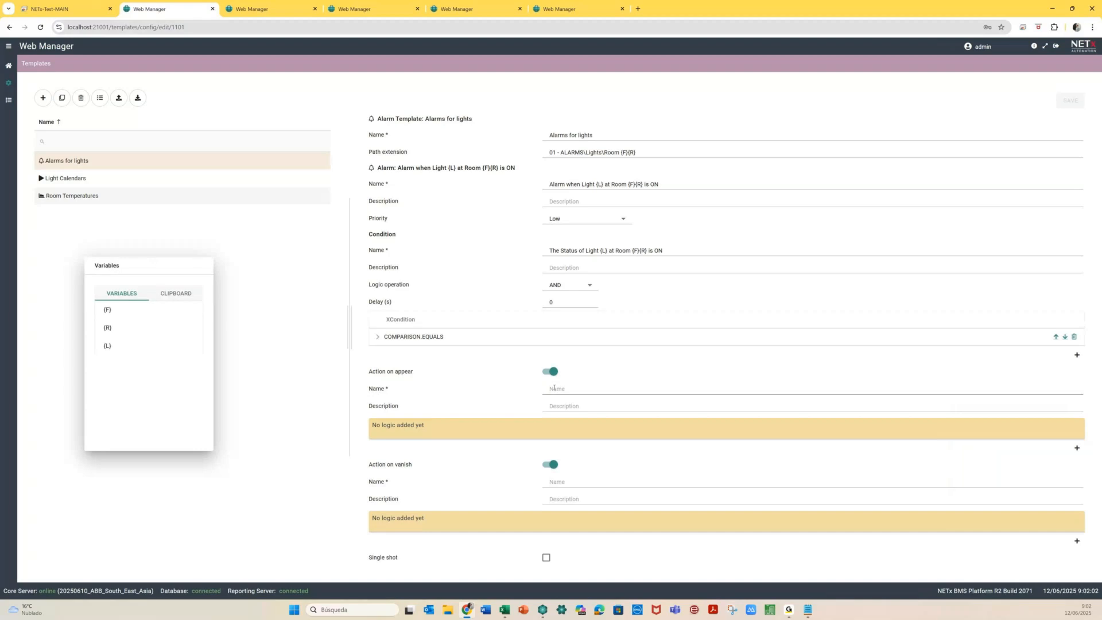
left_click(557, 389)
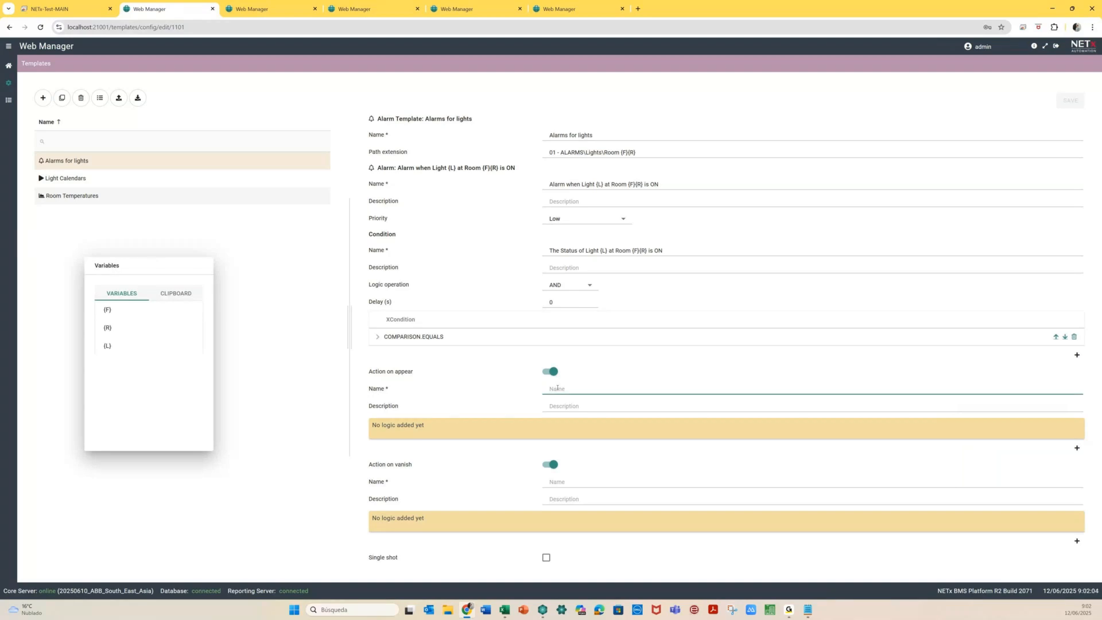
type("Telegram ON")
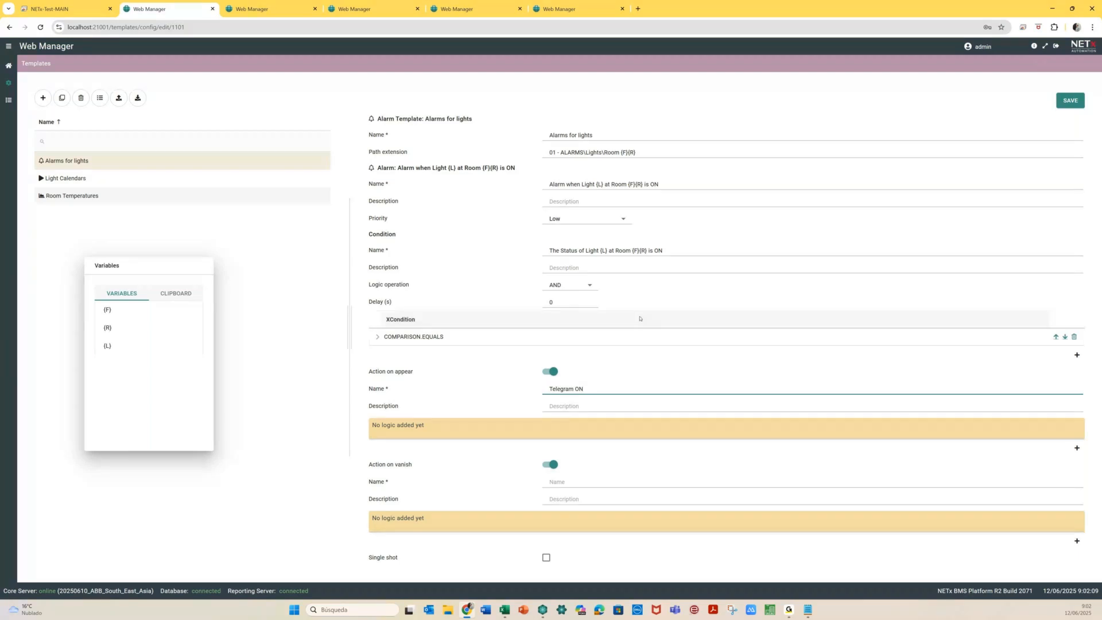
type(" for")
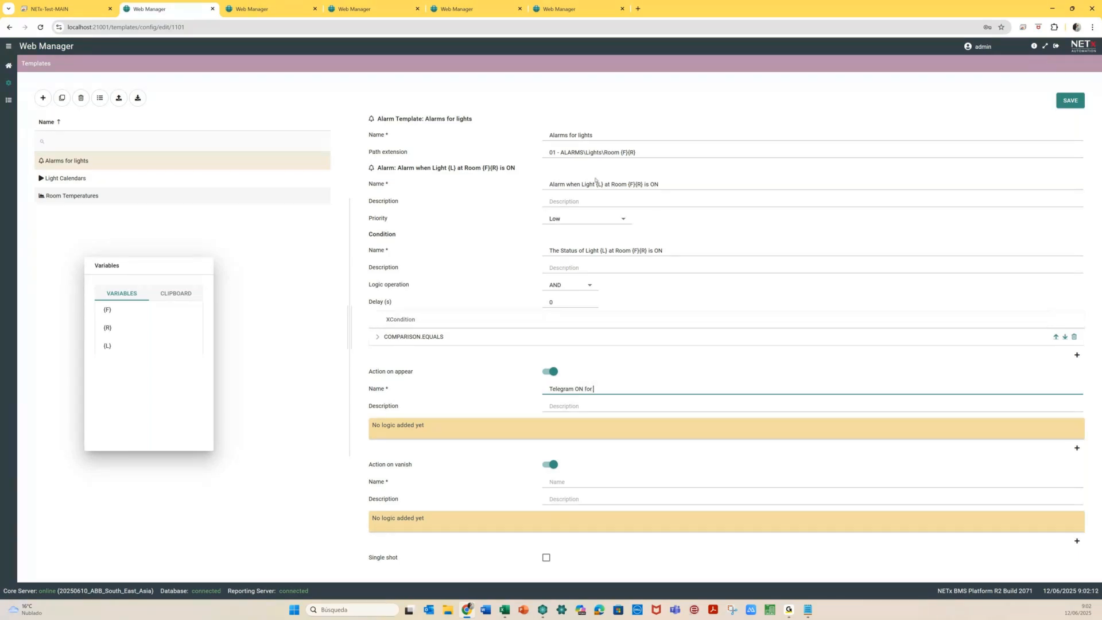
left_click_drag(582, 184, 644, 187)
key("ctrl+c")
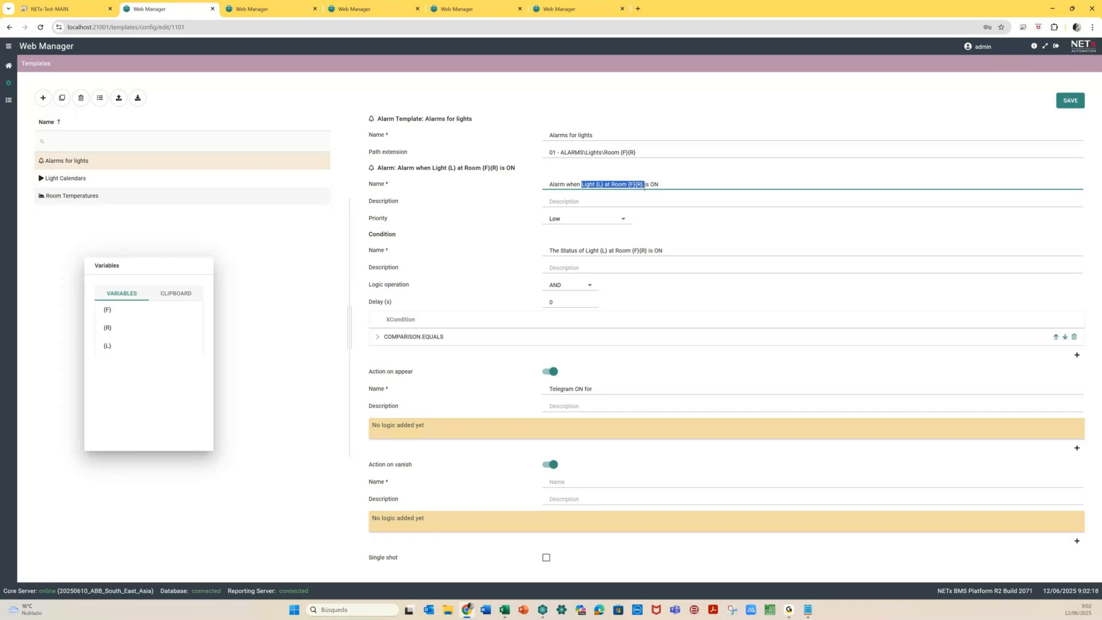
left_click(608, 388)
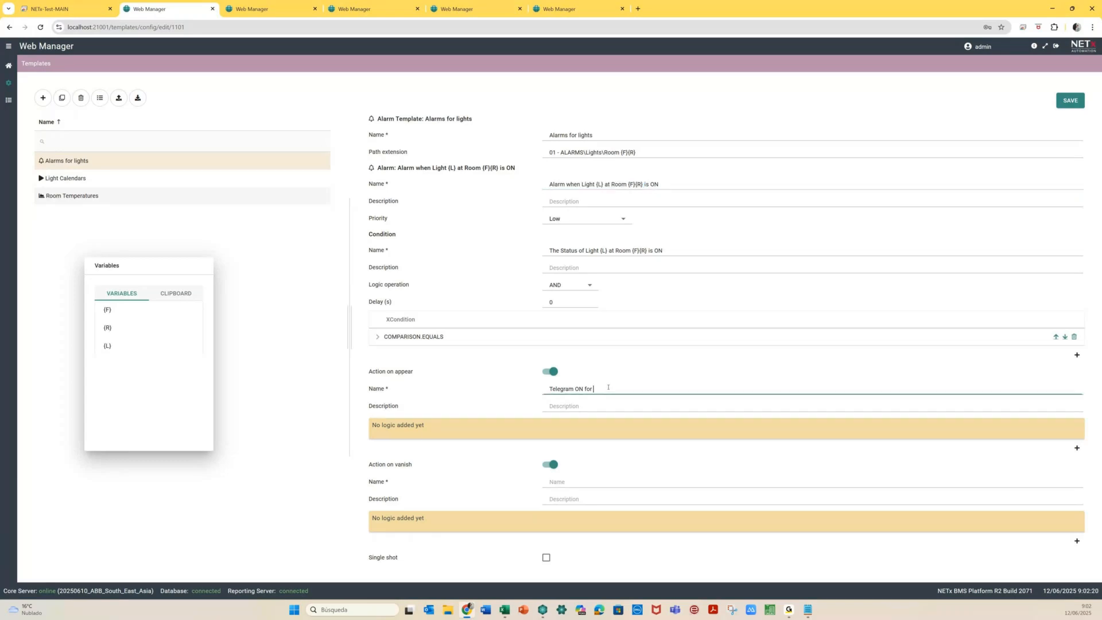
key("ctrl+v")
Name the vanish action 'Telegram OFF for Light {L} at Room {F}{R}'
key("ctrl+a")
key("ctrl+c")
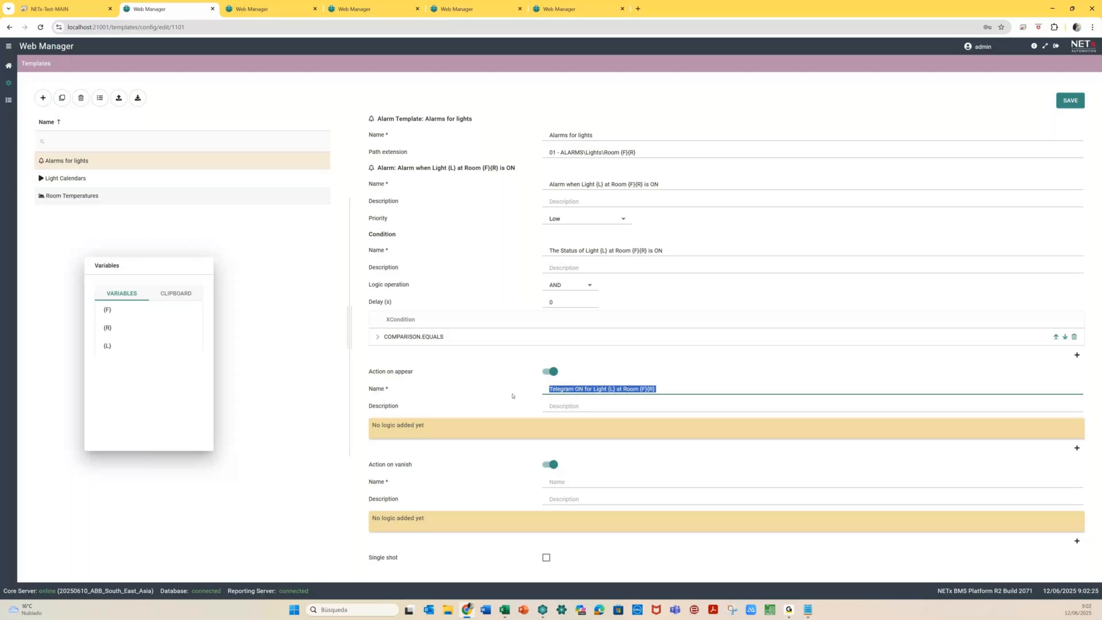
left_click(570, 476)
key("ctrl+v")
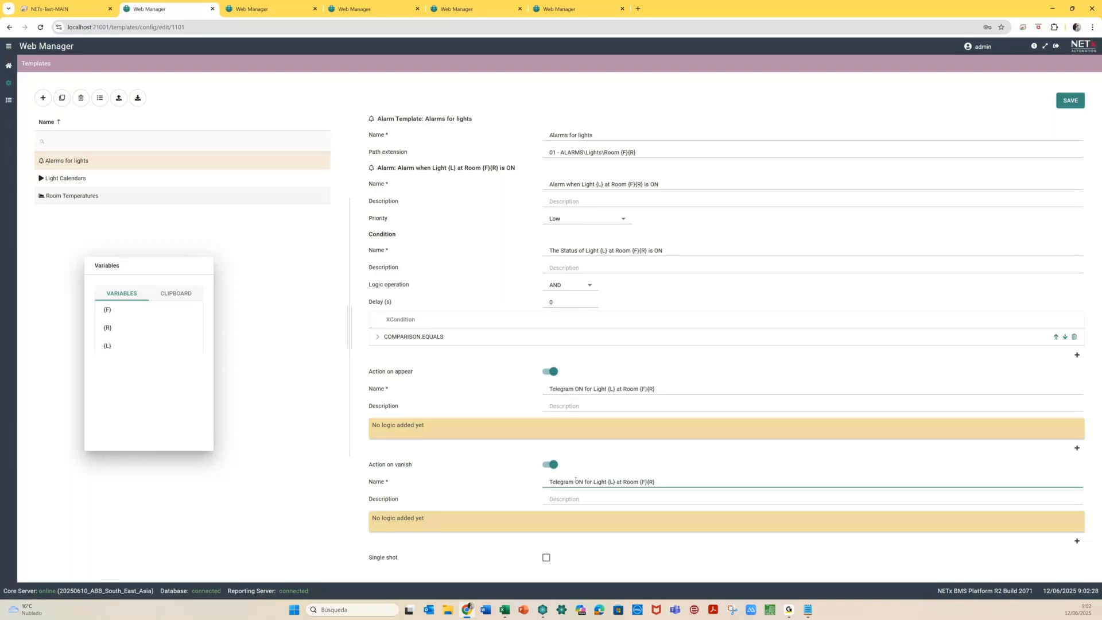
left_click(577, 481)
type("FF")
key("Delete")
Add a MESSENGER.SENDTELEGRAMMESSAGE command to the appear action using the NETx_BMS profile
left_click(1076, 449)
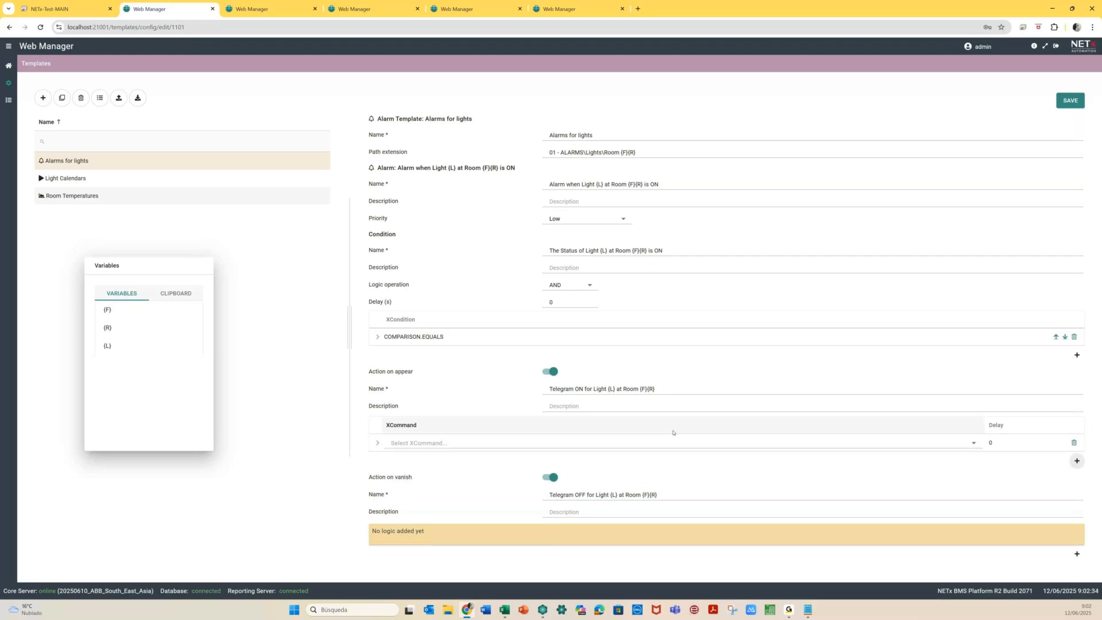
left_click(972, 444)
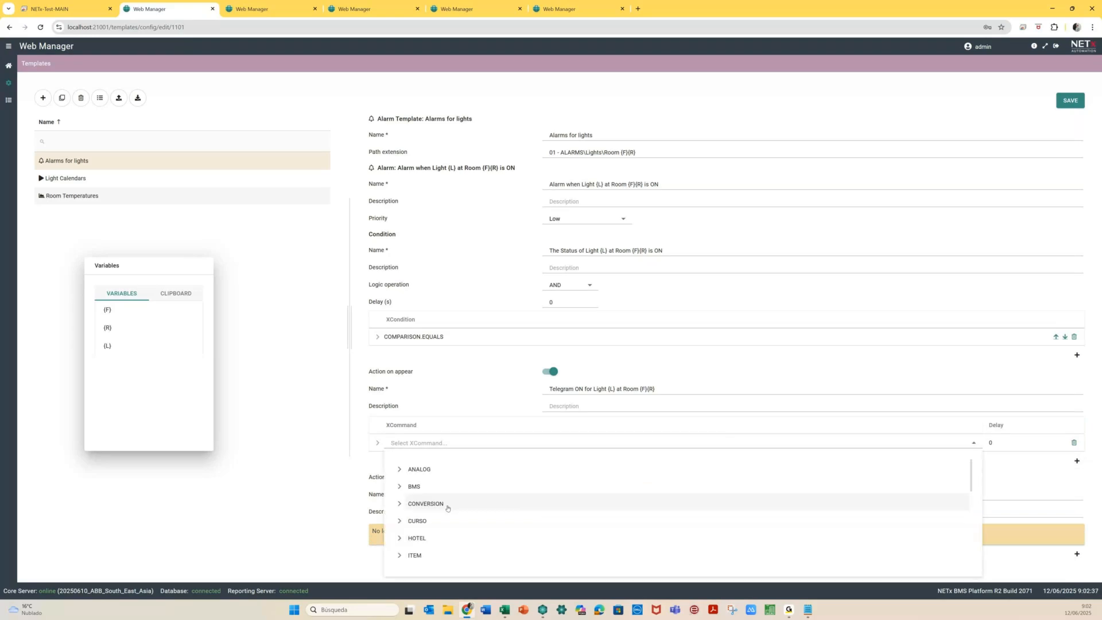
scroll(447, 507, "down", 2)
scroll(447, 507, "down", 1)
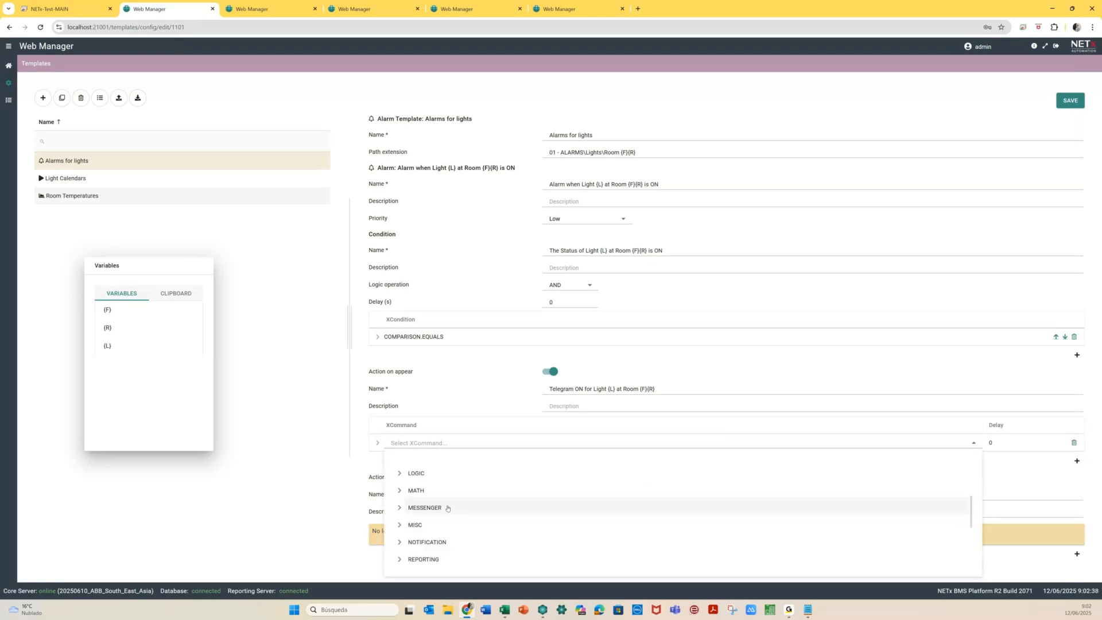
left_click(400, 503)
left_click(449, 557)
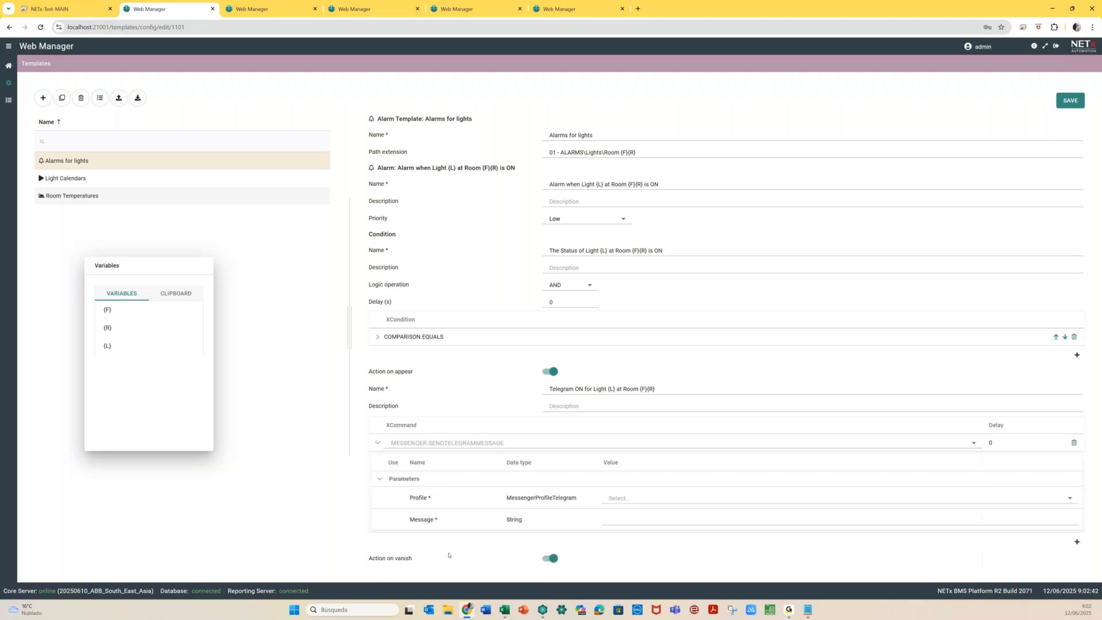
left_click(620, 496)
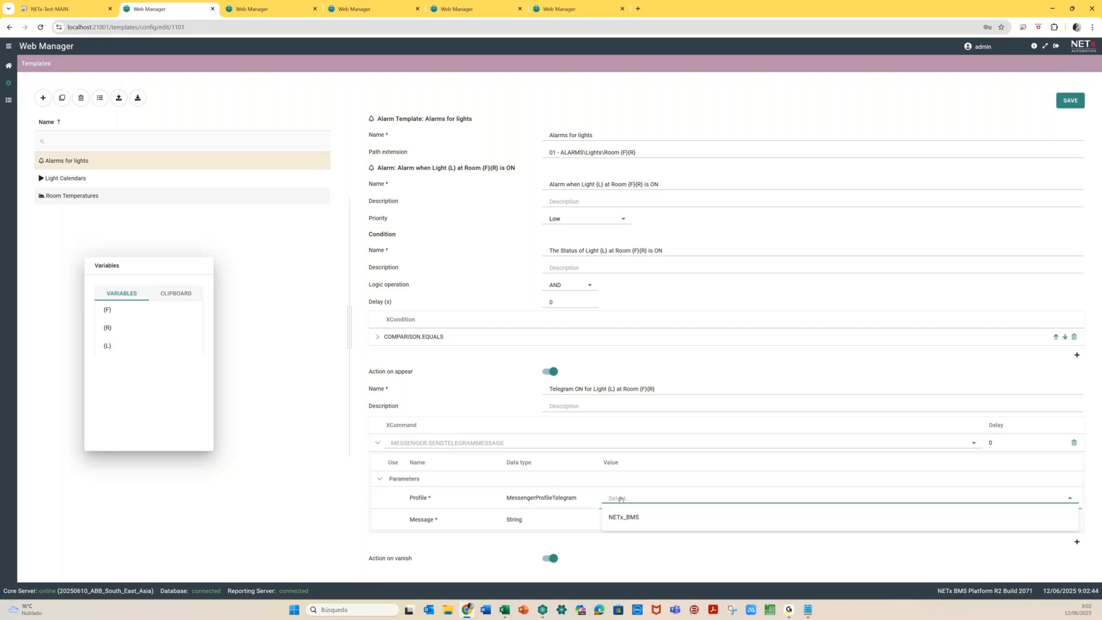
left_click(625, 517)
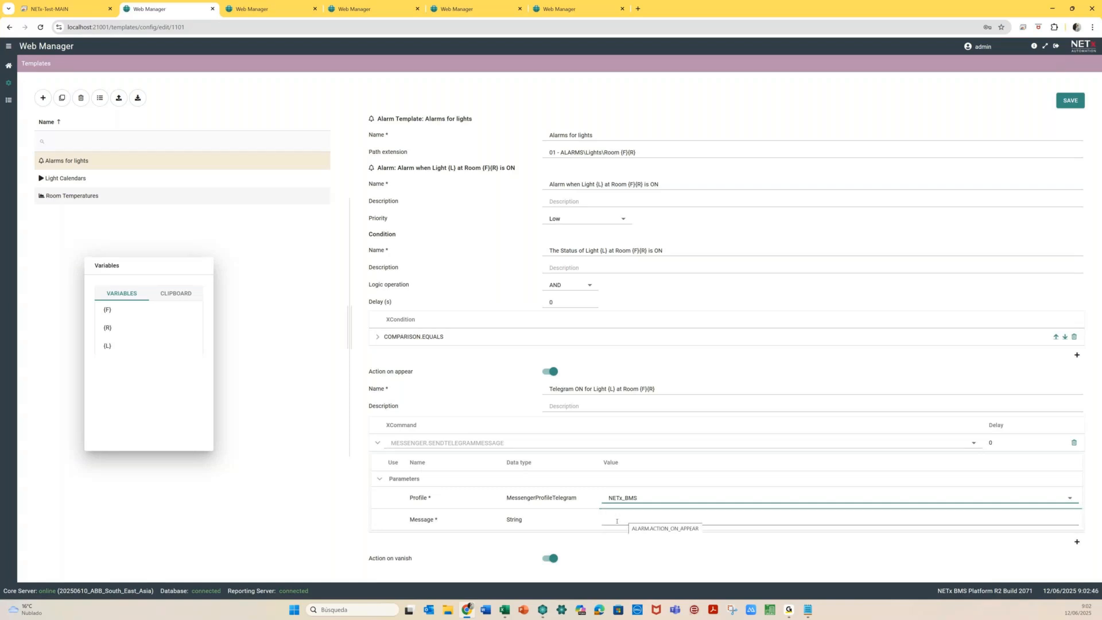
Set the appear message to 'Light {L} at Room {F}{R} is ON!!!!!' and add a vanish command
left_click(617, 520)
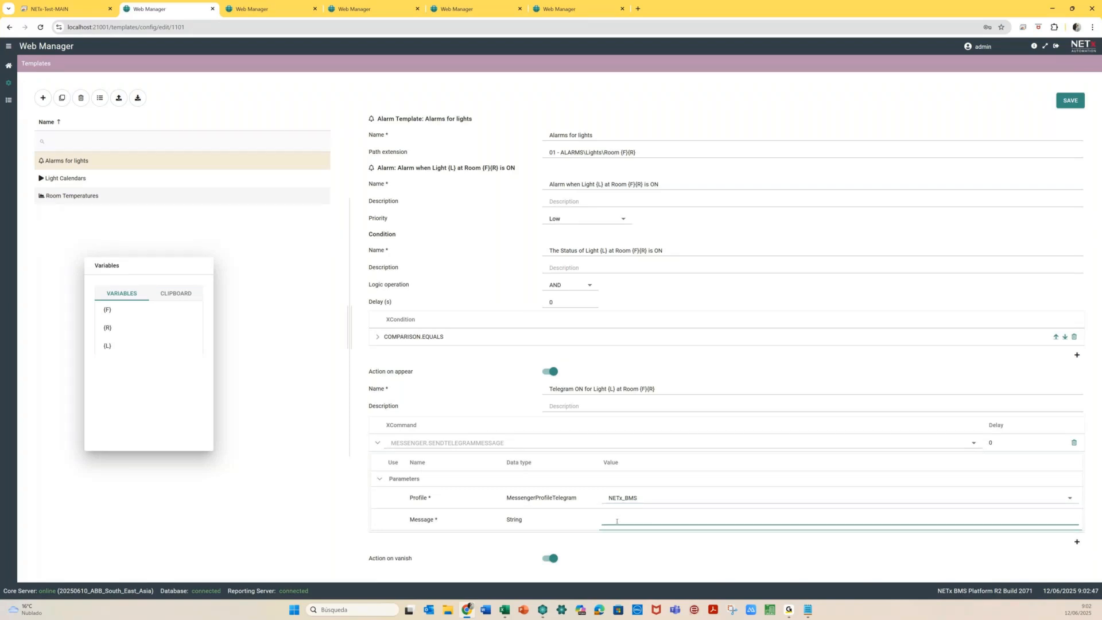
scroll(616, 520, "down", 1)
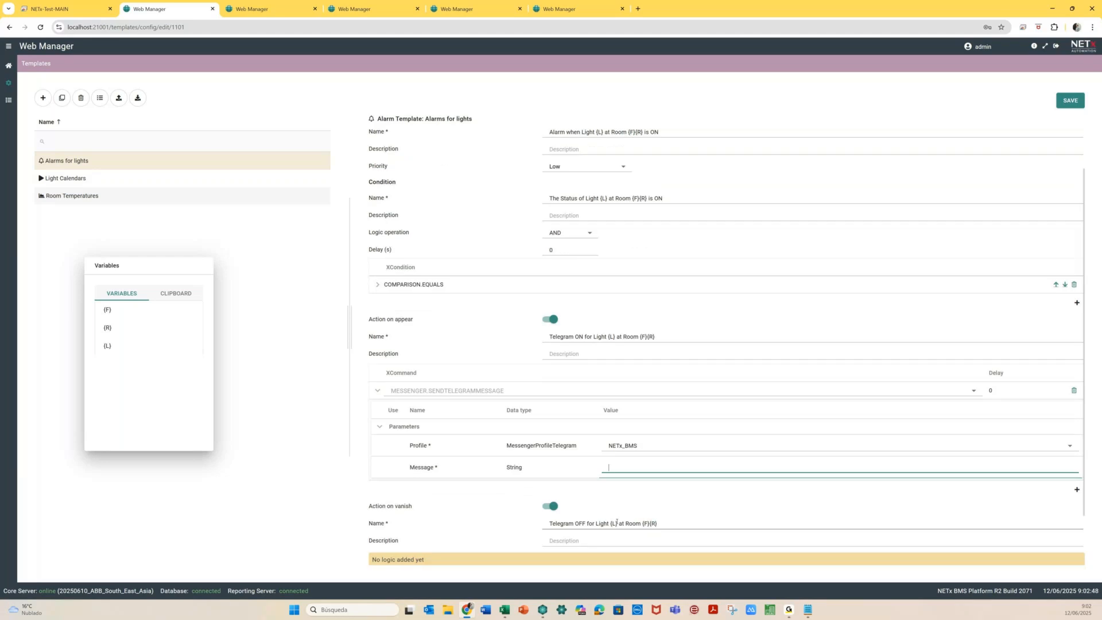
scroll(617, 522, "down", 1)
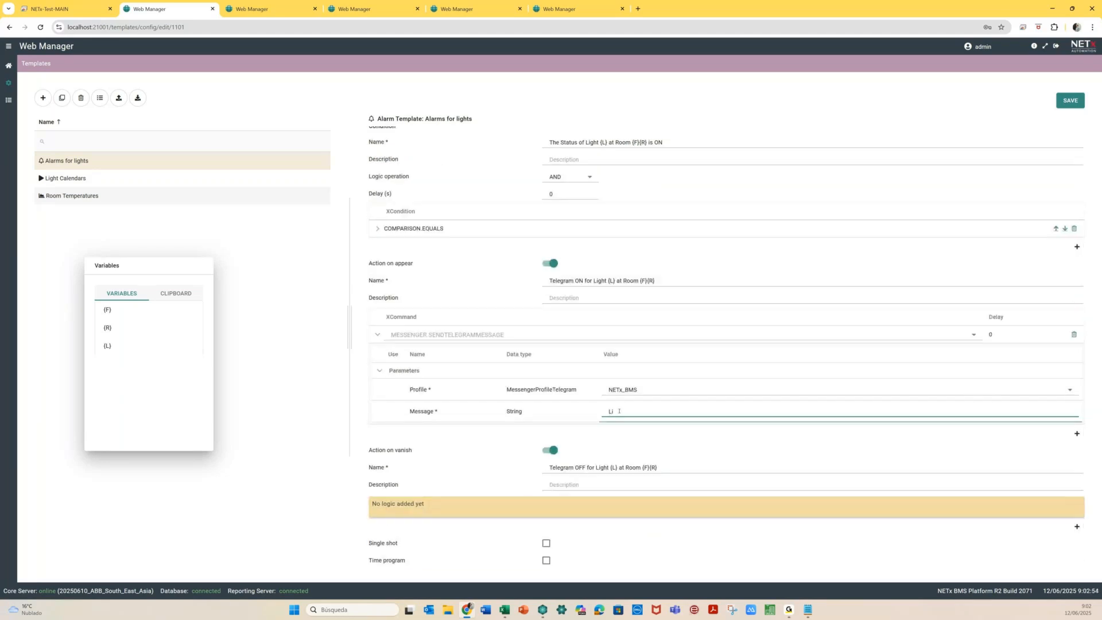
type("ght")
key("ctrl+v")
left_click_drag(623, 412, 683, 412)
key("BackSpace")
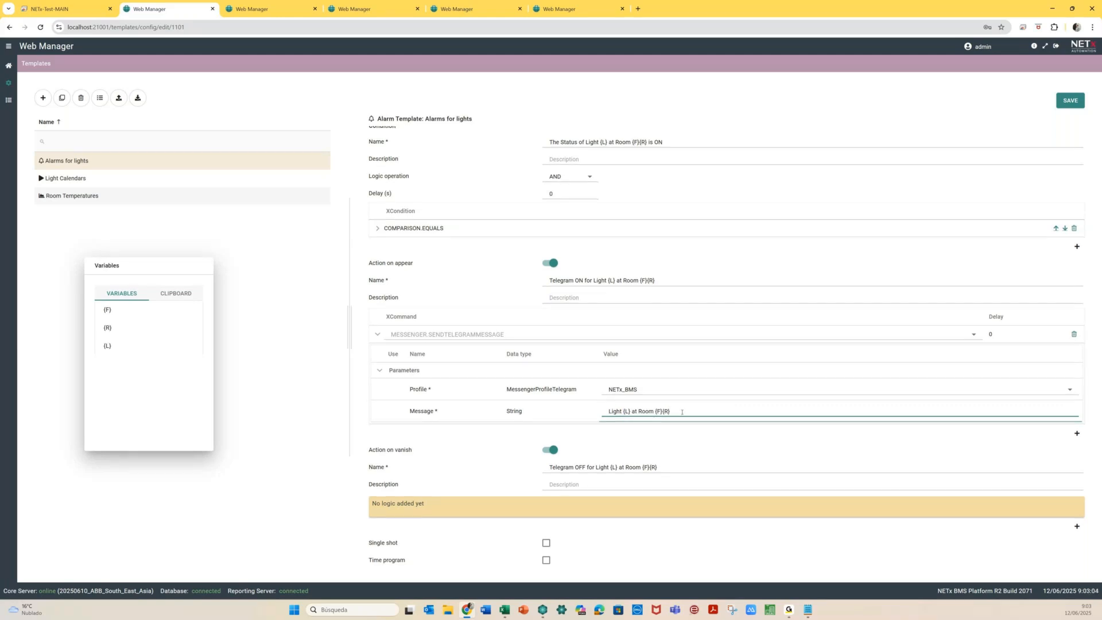
type("is ON!!!!!")
scroll(524, 476, "down", 1)
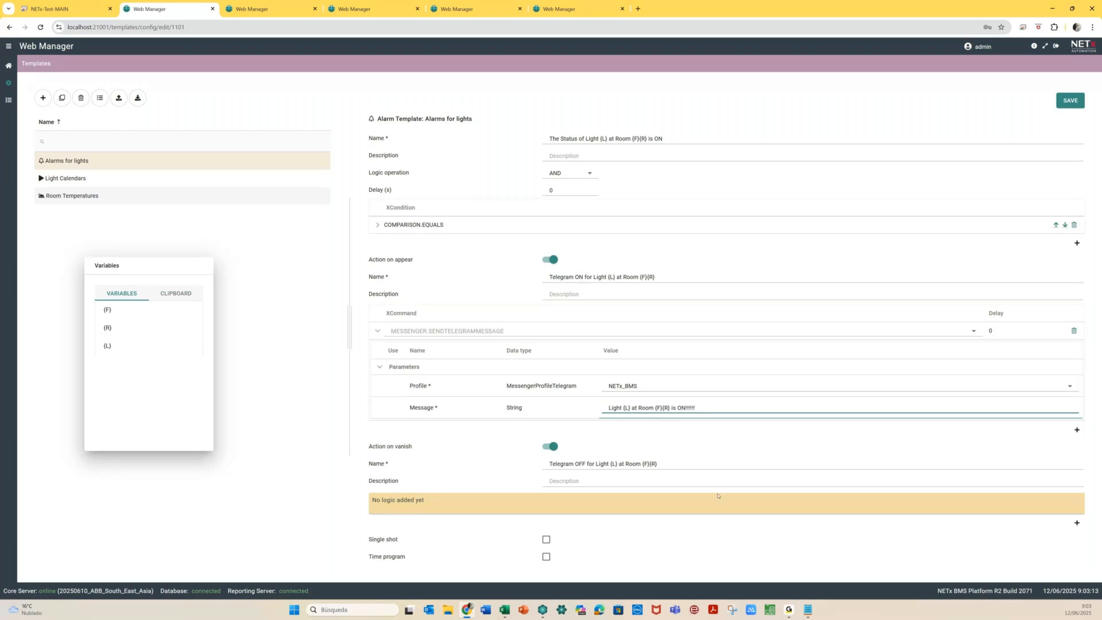
left_click(1077, 523)
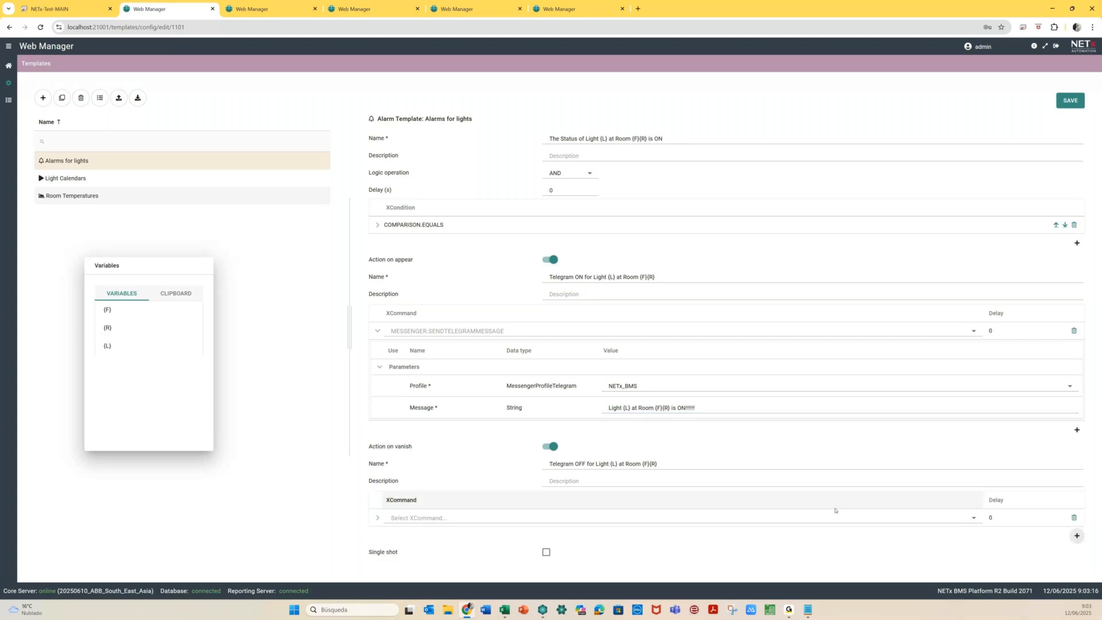
Set the vanish command to MESSENGER.SENDTELEGRAMMESSAGE with the NETx_BMS profile
left_click(974, 518)
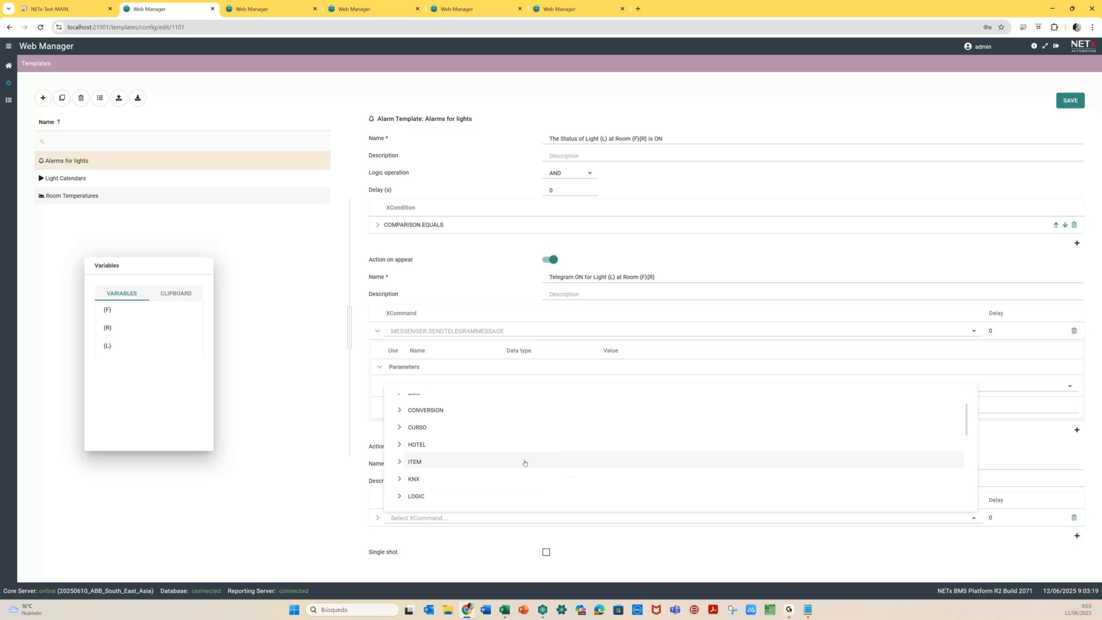
scroll(524, 462, "down", 1)
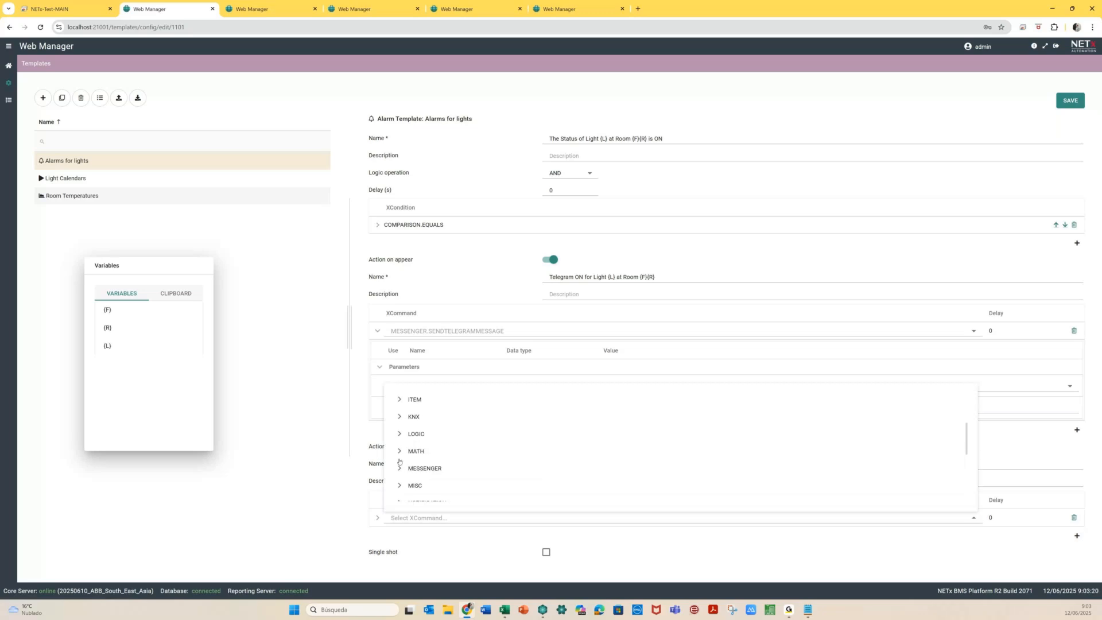
left_click(400, 467)
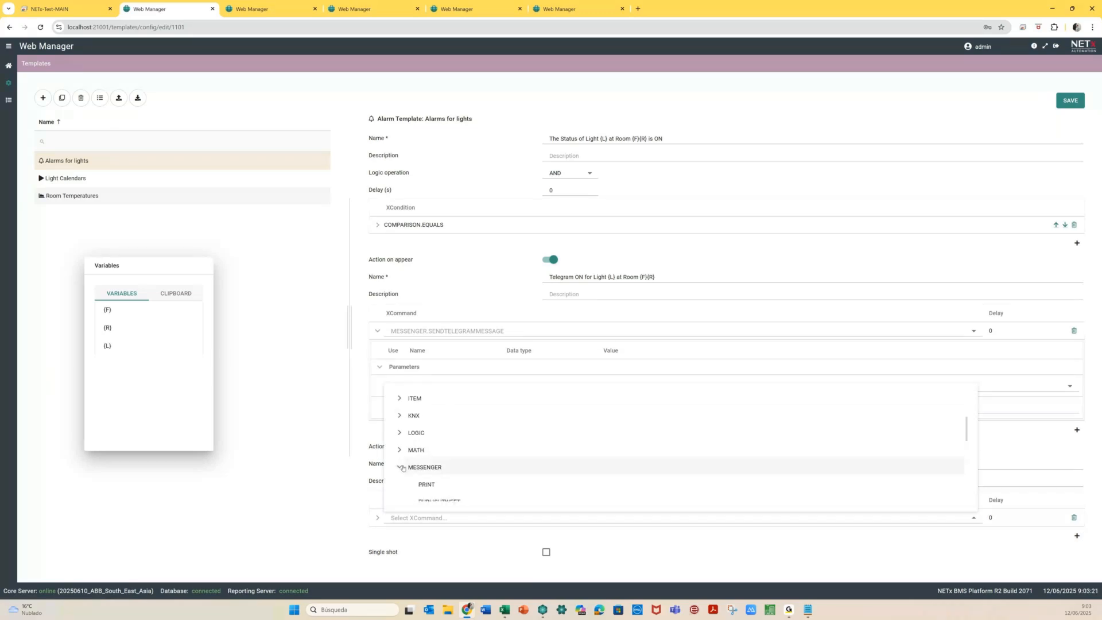
scroll(402, 468, "down", 1)
scroll(440, 470, "down", 1)
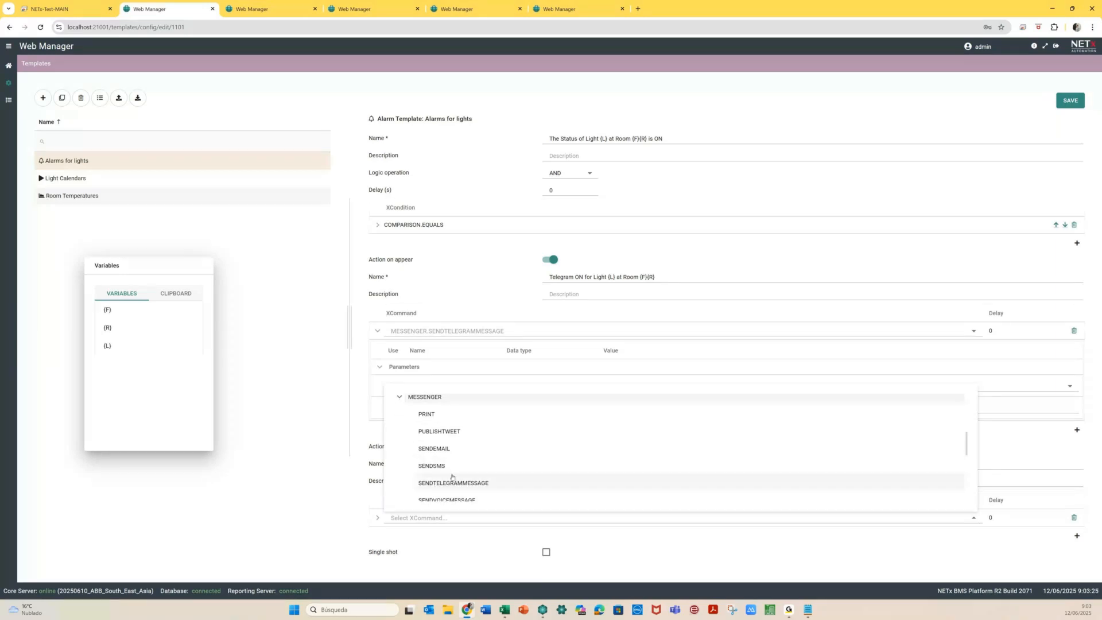
left_click(452, 480)
scroll(625, 482, "down", 2)
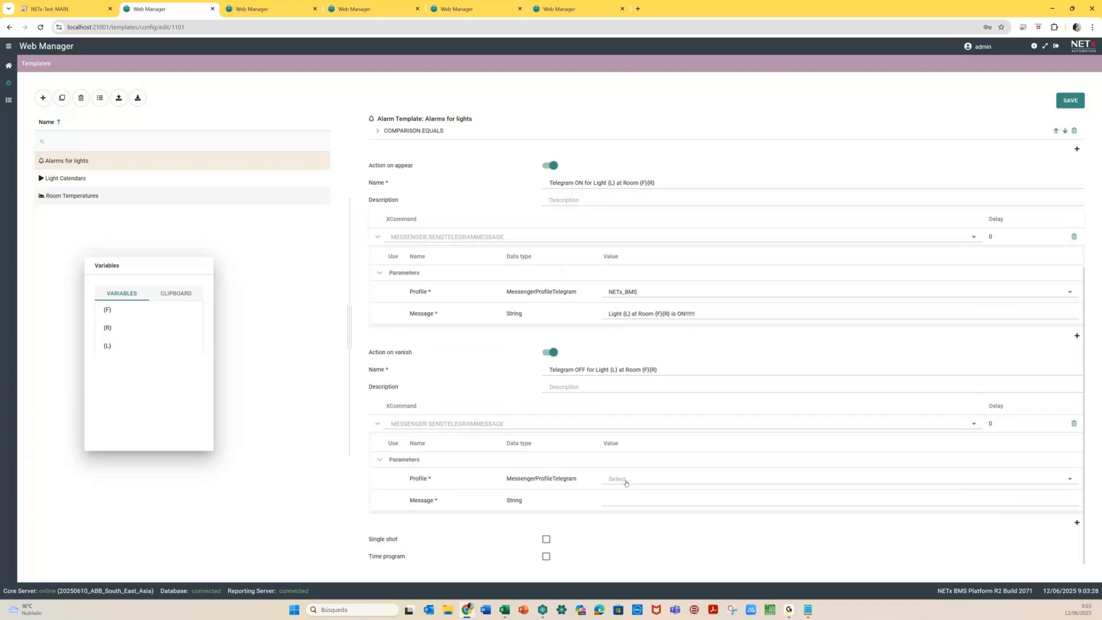
left_click(626, 482)
left_click(627, 496)
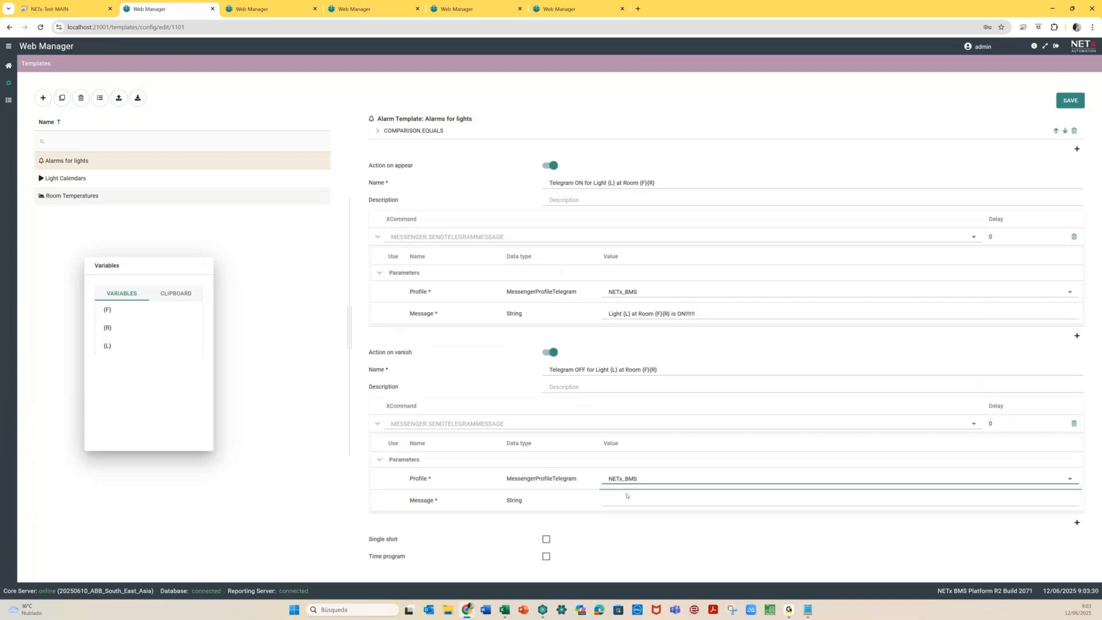
Write the vanish message 'OK for Light {L} at Room {F}{R} (OFF)' and save the template
left_click(617, 502)
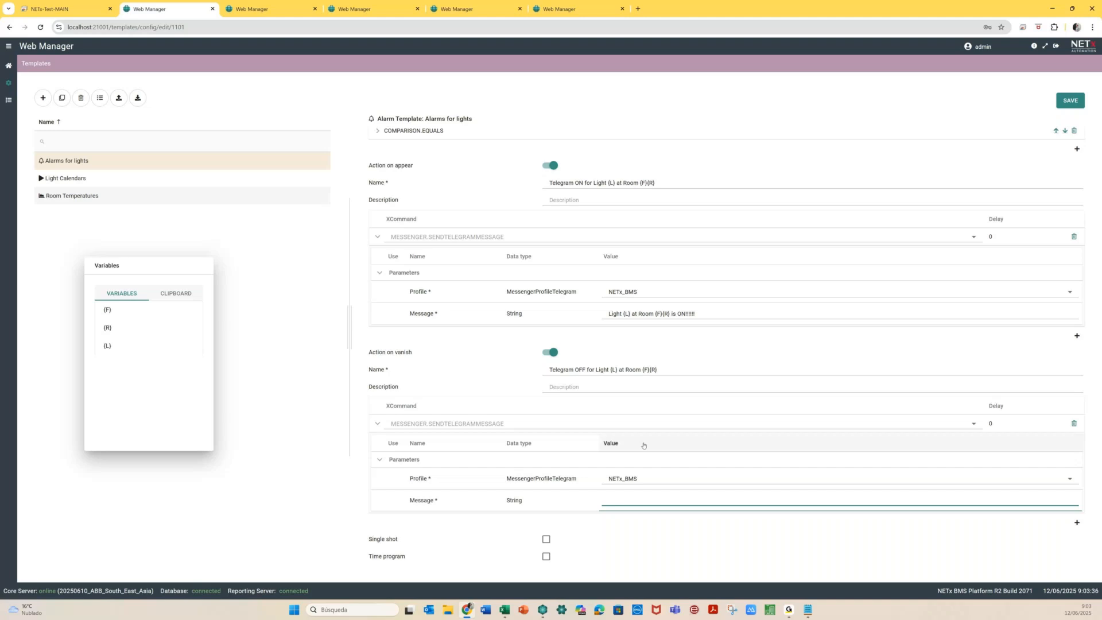
left_click(710, 308)
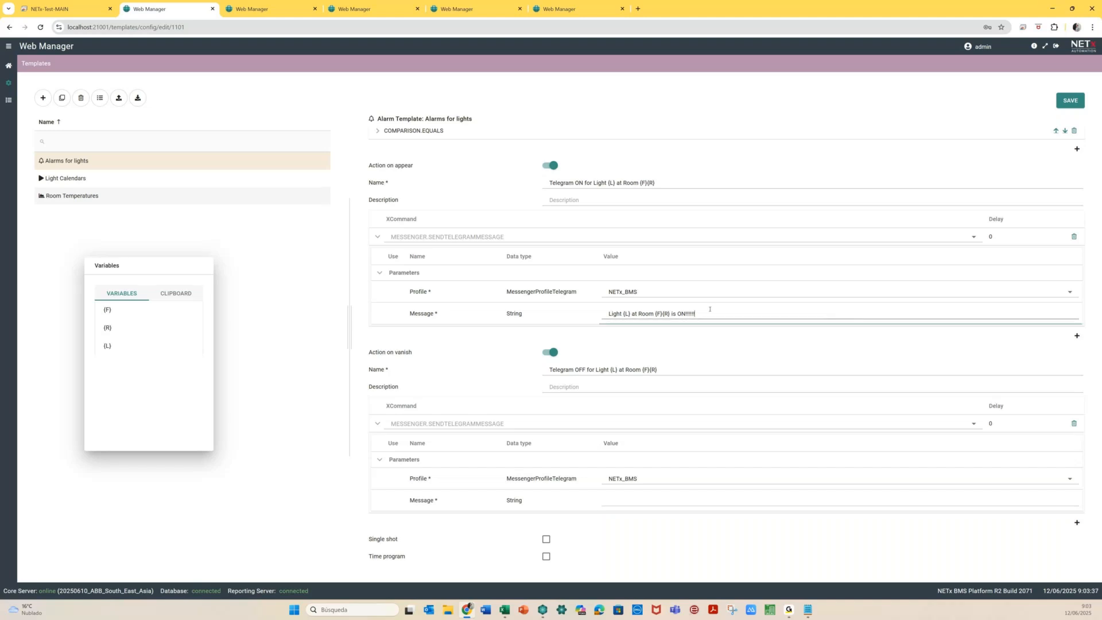
left_click_drag(709, 309, 564, 319)
key("ctrl+c")
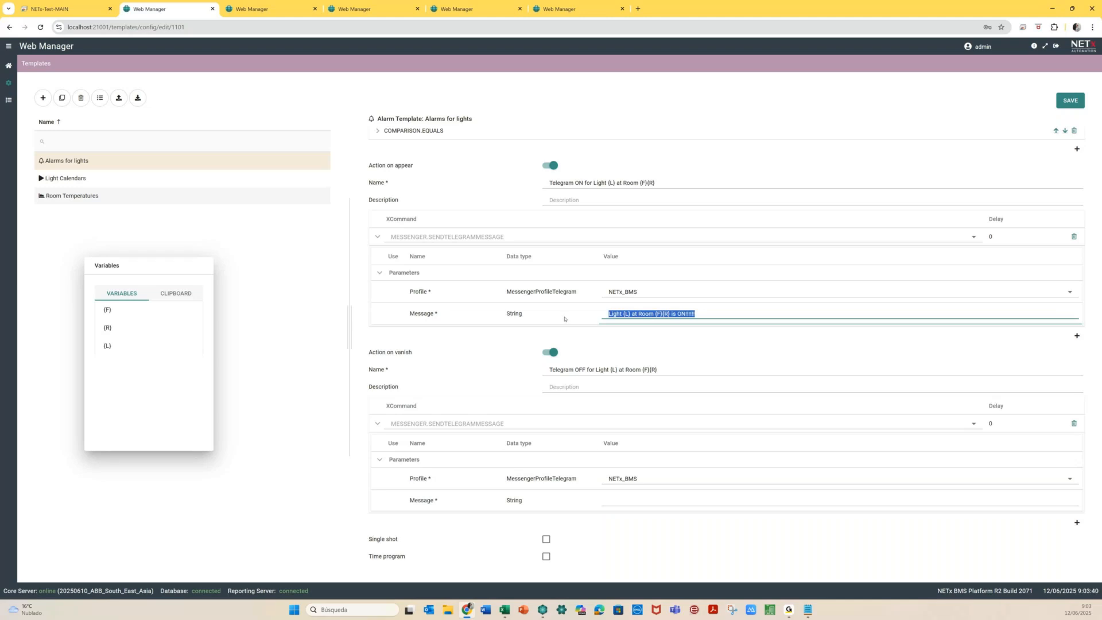
left_click(618, 497)
type("O")
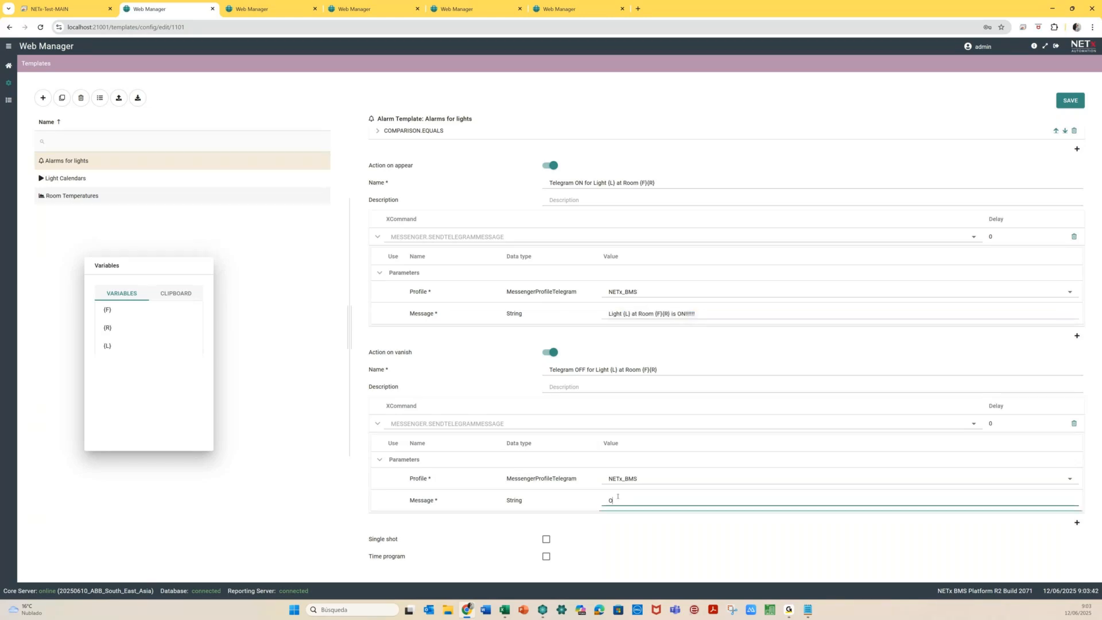
type("K for")
key("ctrl+v")
key("BackSpace")
key("BackSpace")
key("BackSpace")
key("BackSpace")
key("BackSpace")
key("BackSpace")
key("BackSpace")
key("BackSpace")
type("(OFF)")
left_click(1078, 103)
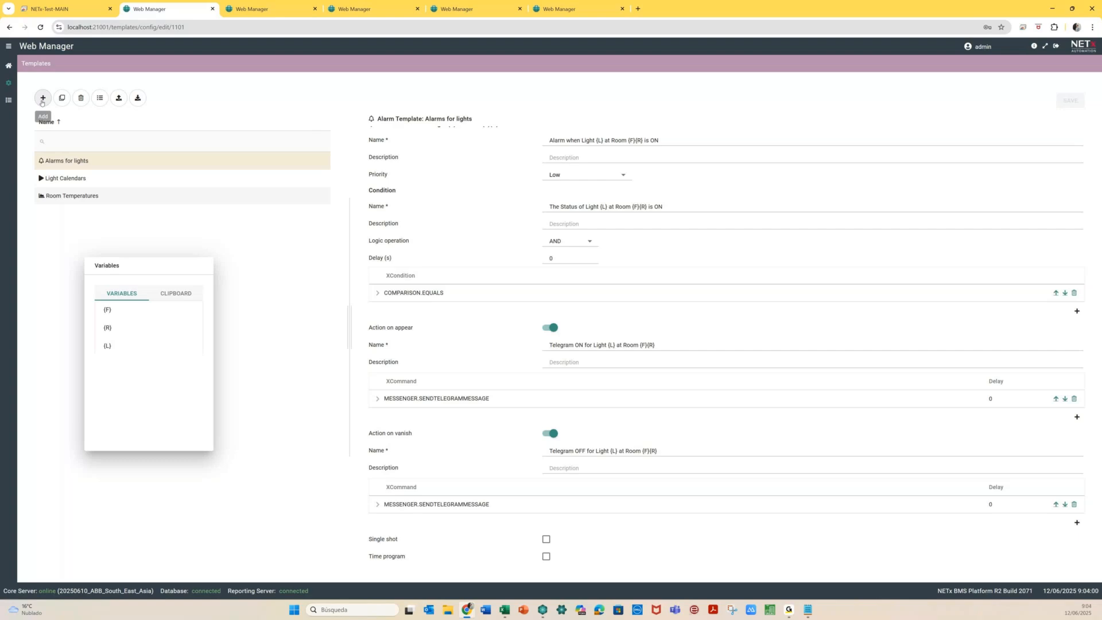
left_click(9, 66)
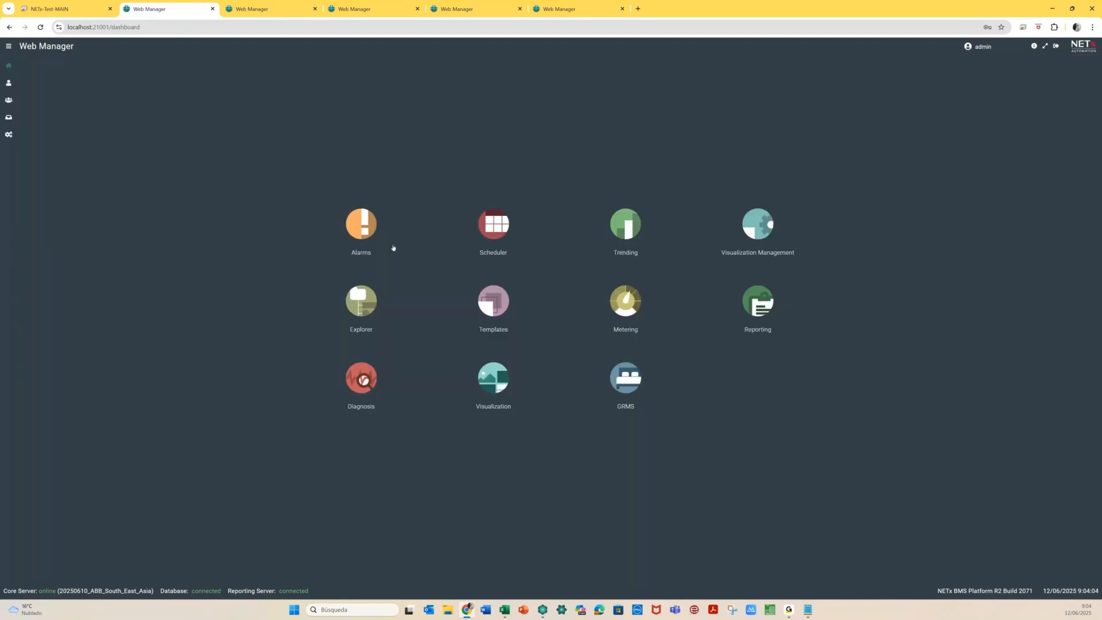
Apply the Alarms for lights template from Alarms for lights.xlsx, importing all 48 rows
left_click(361, 225)
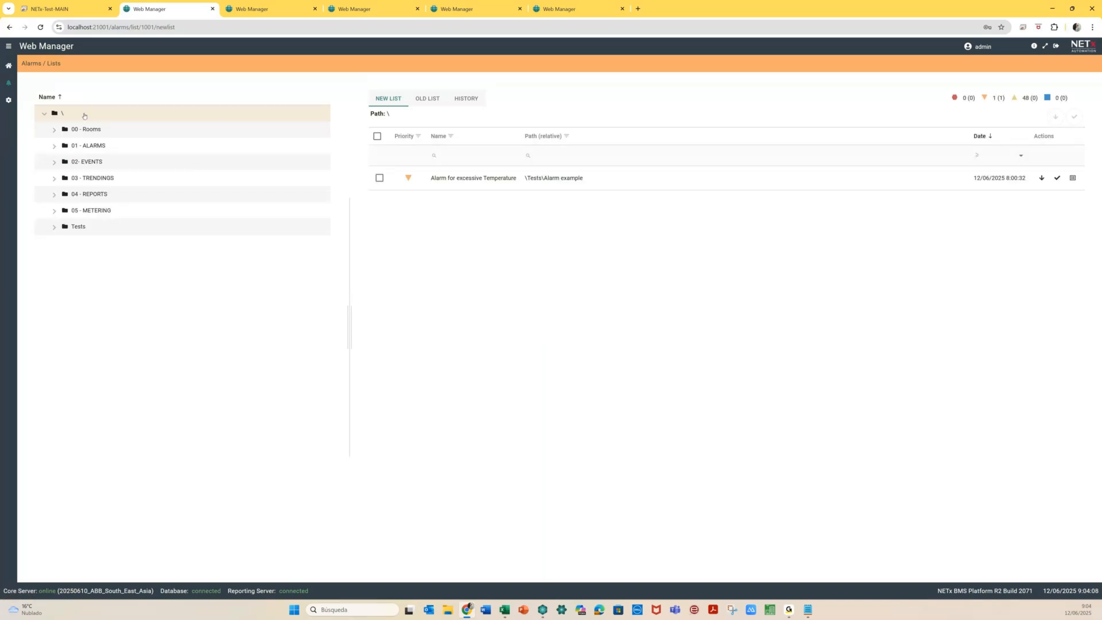
left_click(9, 99)
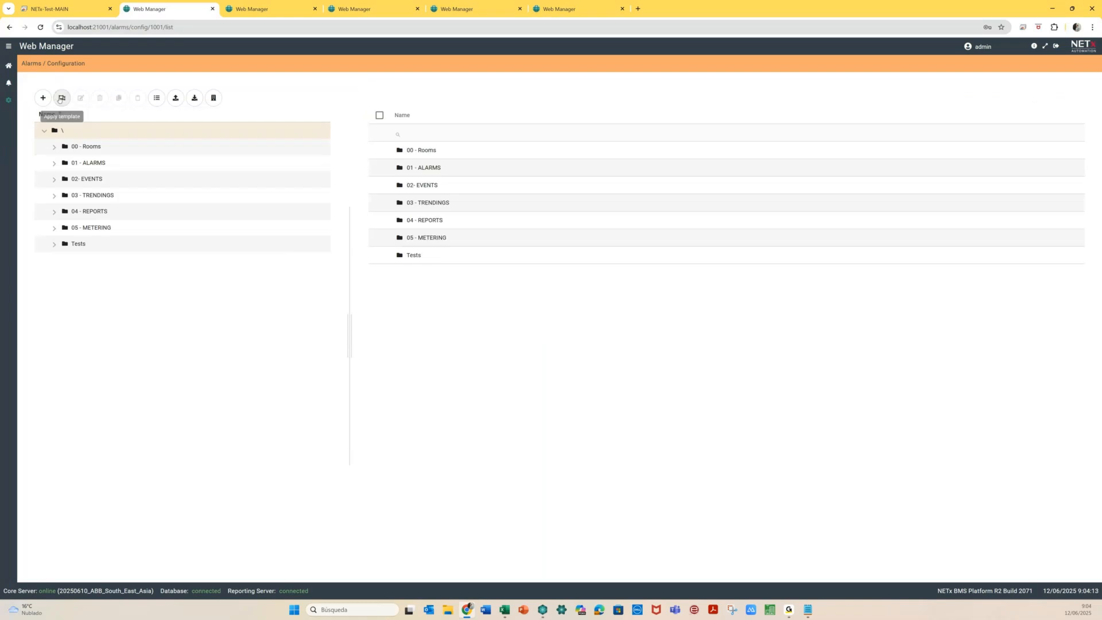
left_click(62, 99)
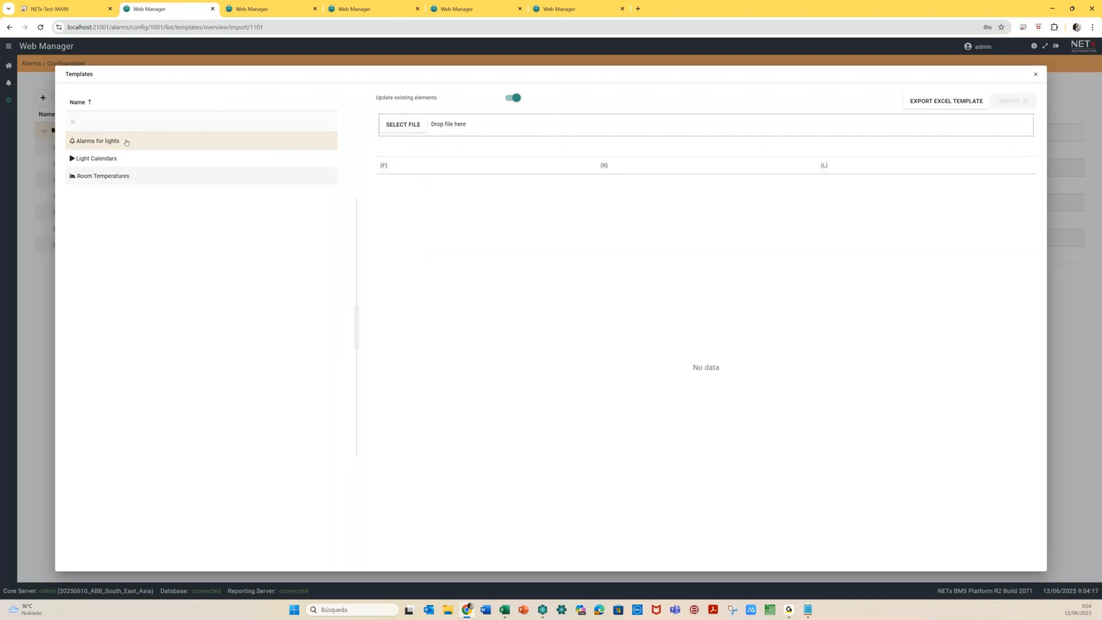
left_click(409, 126)
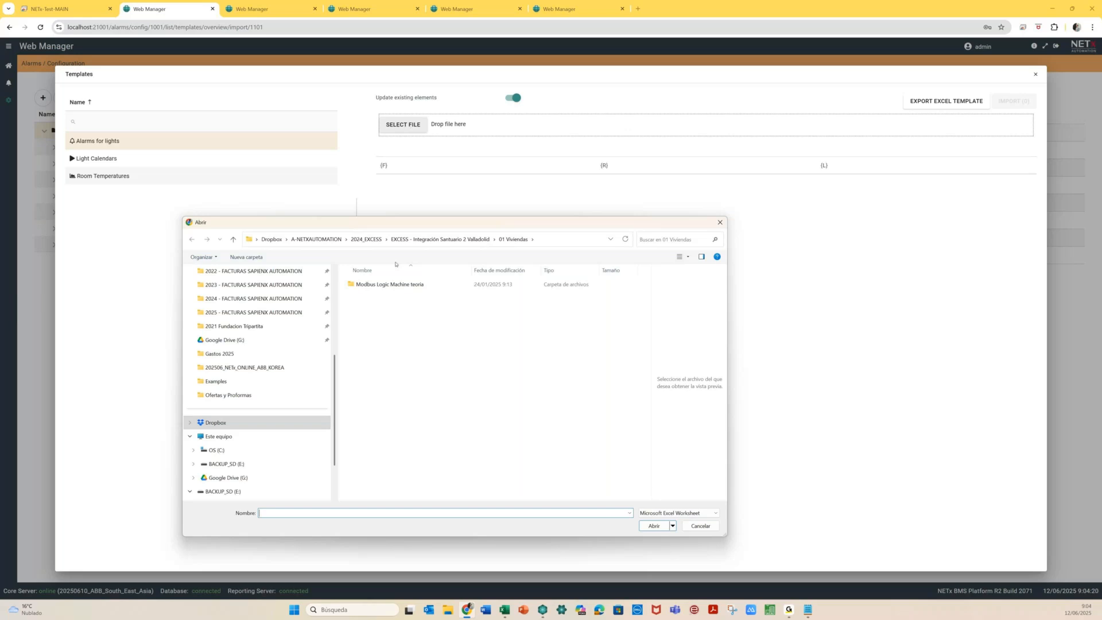
left_click_drag(444, 223, 0, 156)
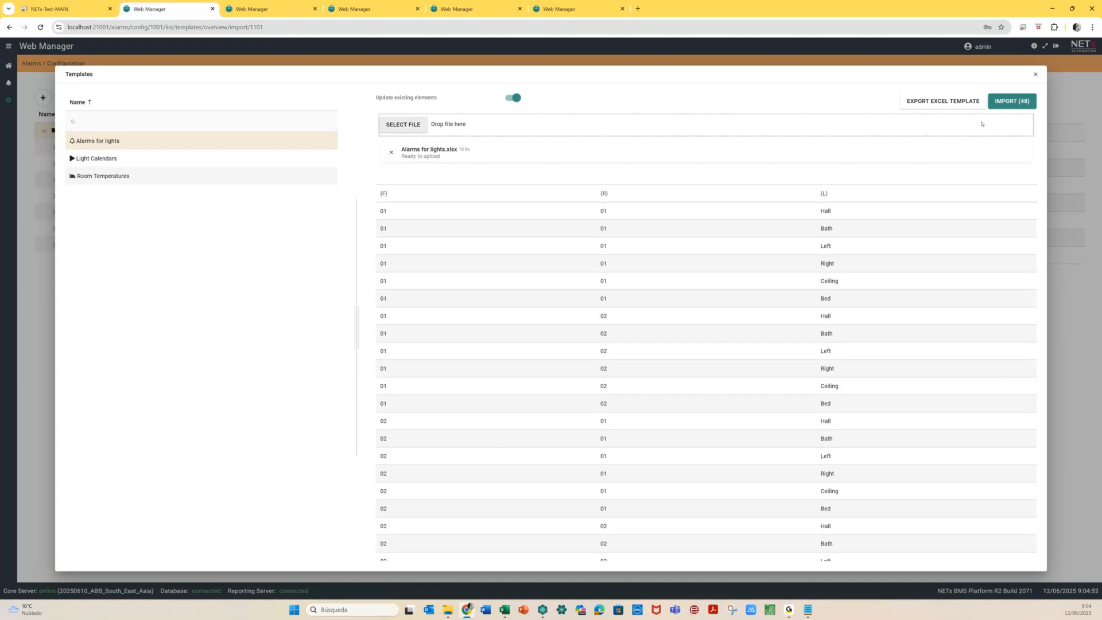
left_click(1018, 103)
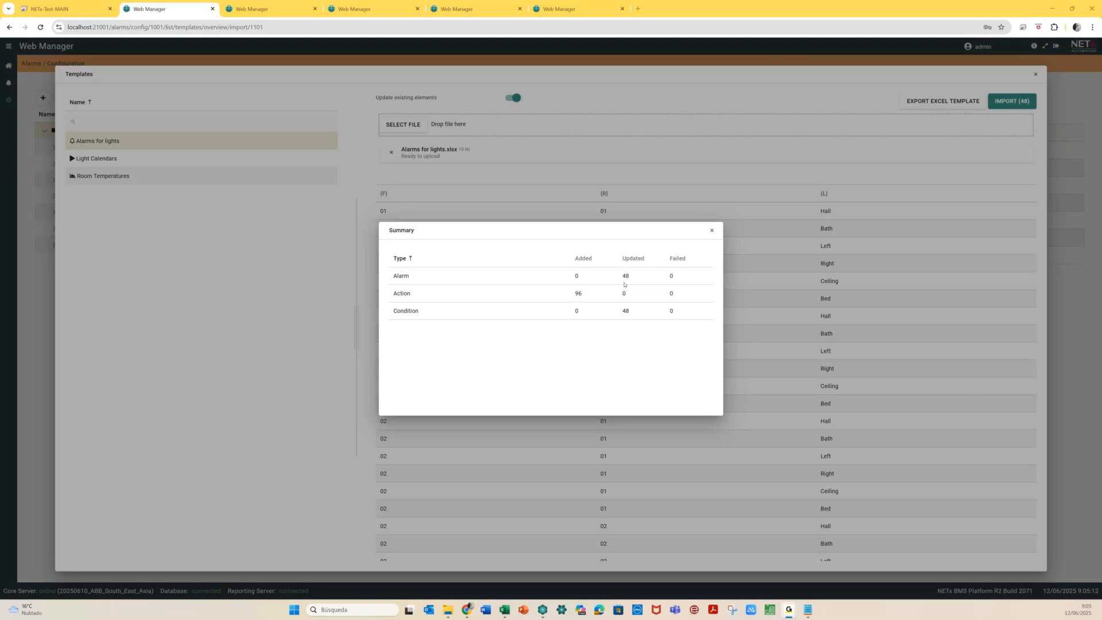
left_click(714, 235)
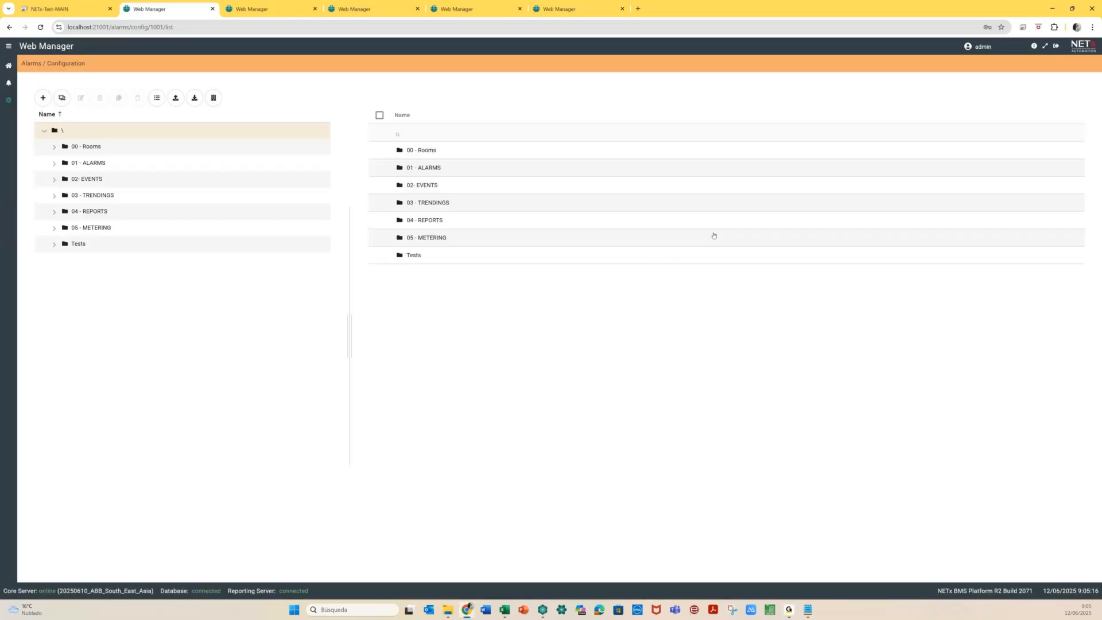
Verify Room 0101's Telegram OFF for Light Bath action carries the OFF message, then view current alarms
left_click(55, 163)
left_click(65, 179)
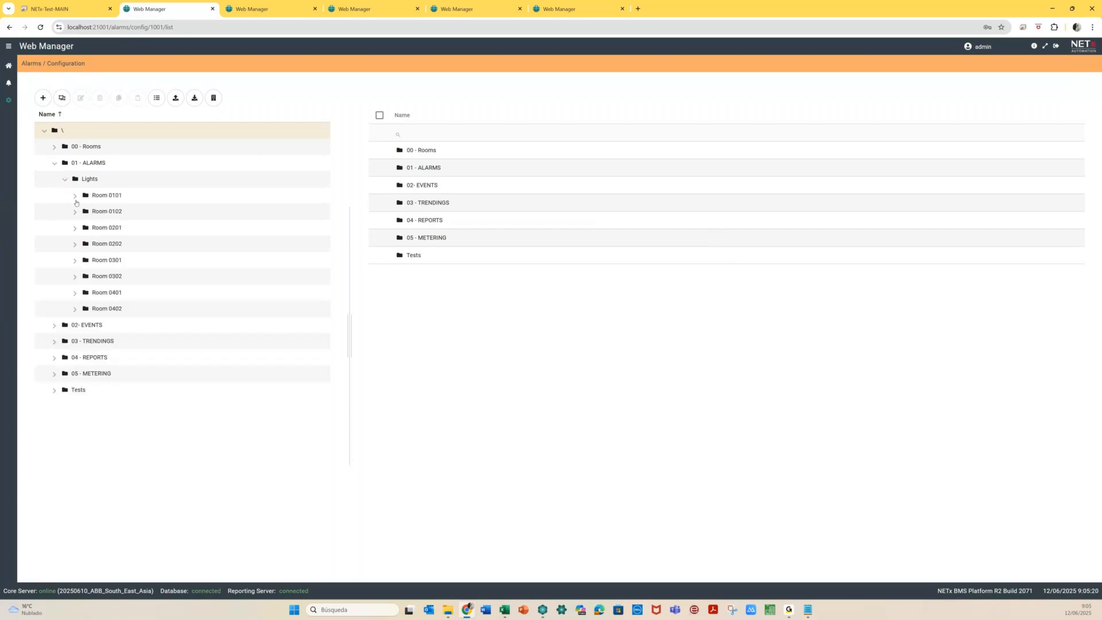
left_click(75, 197)
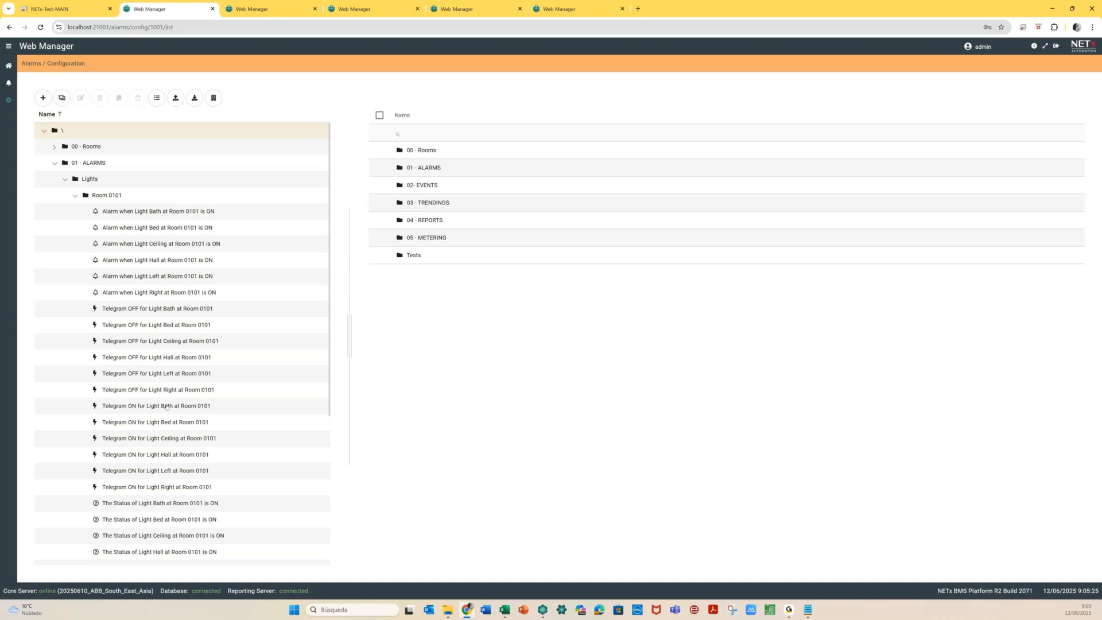
left_click(165, 310)
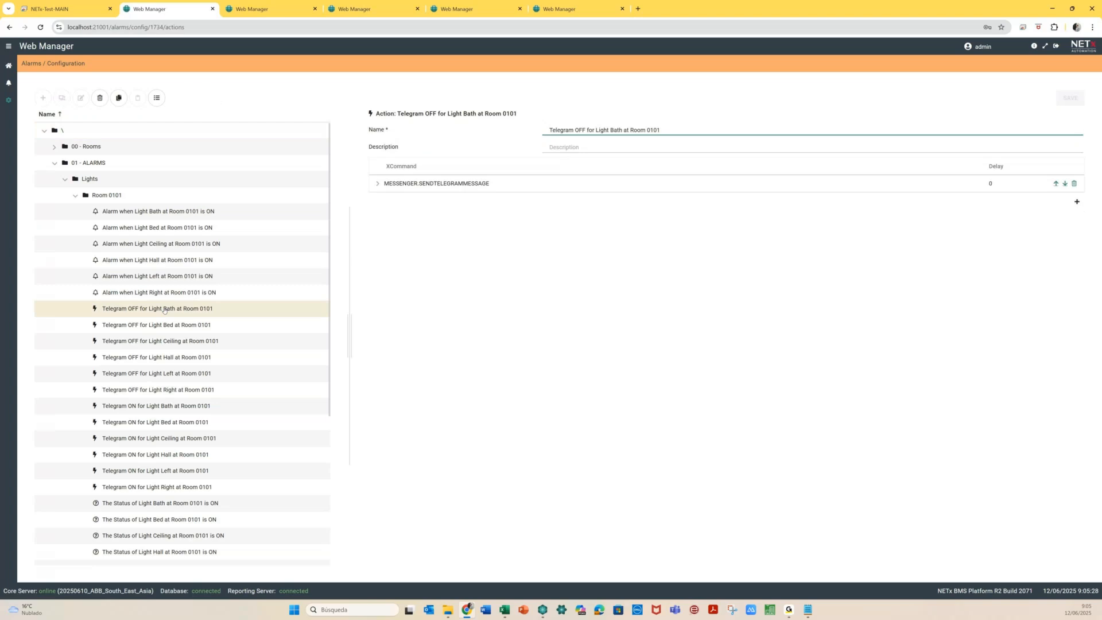
left_click(378, 184)
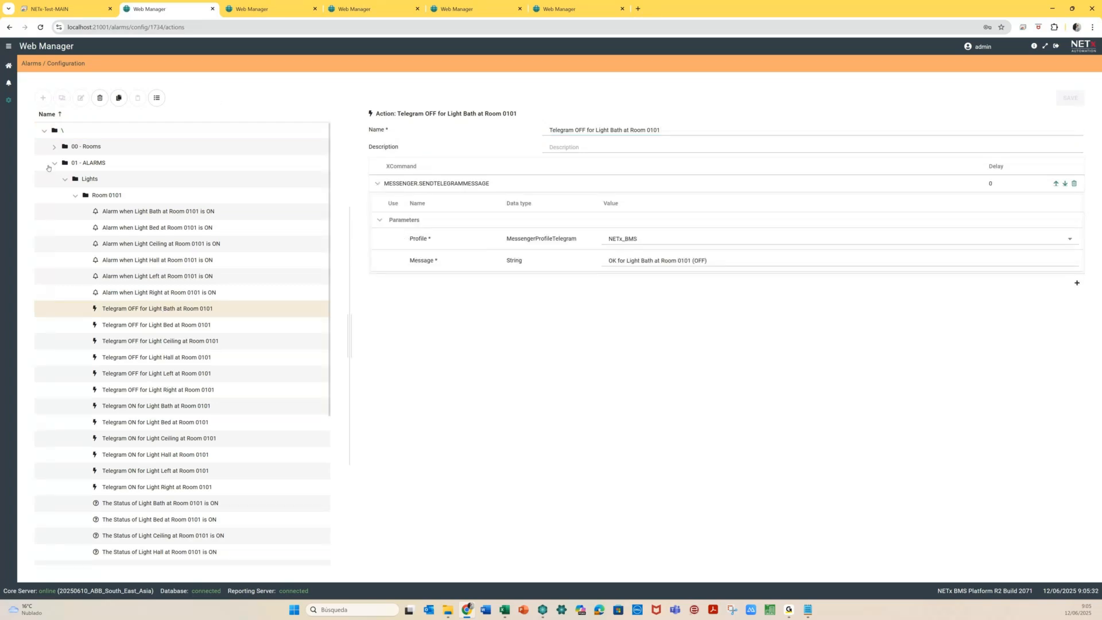
left_click(50, 165)
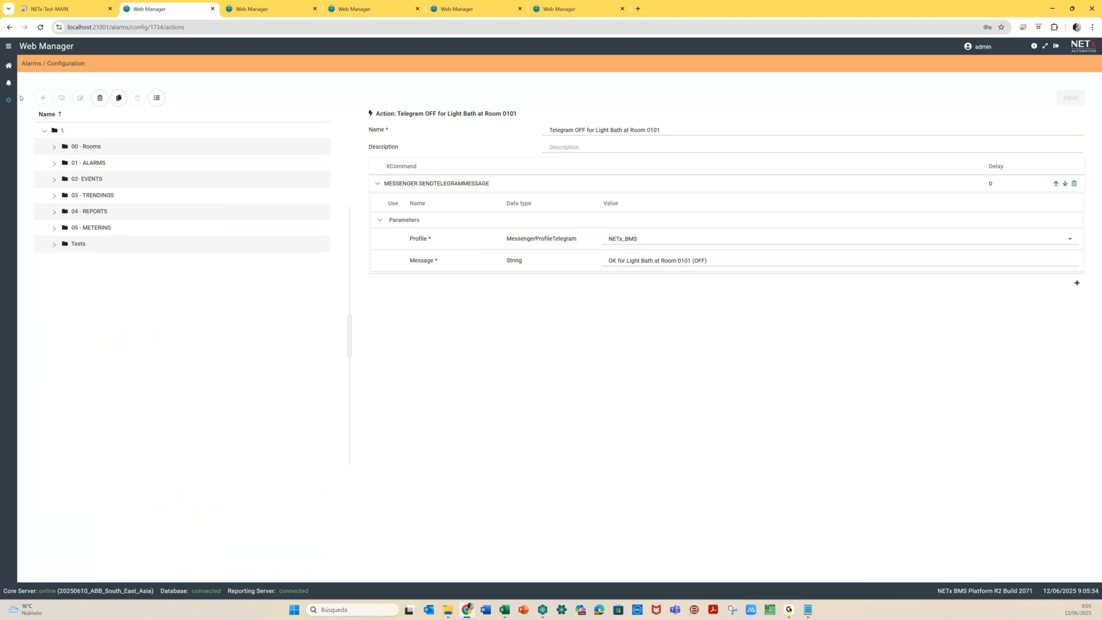
left_click(10, 84)
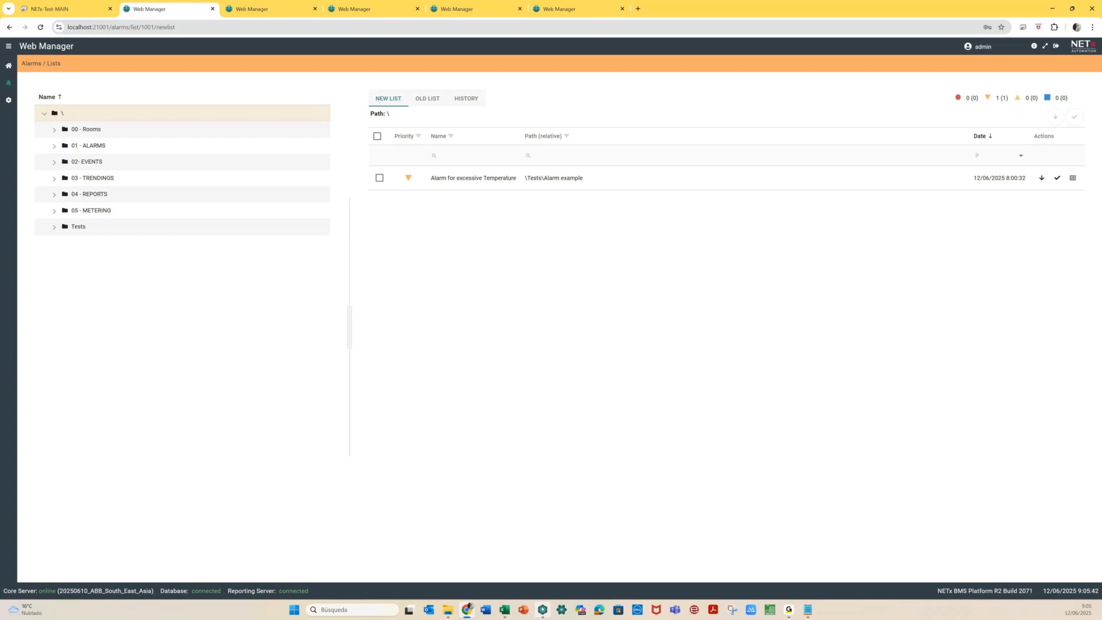
Set the XIO > KNX > BROADCAST item 000 (Central OFF Lights) to True
left_click(542, 609)
left_click(131, 98)
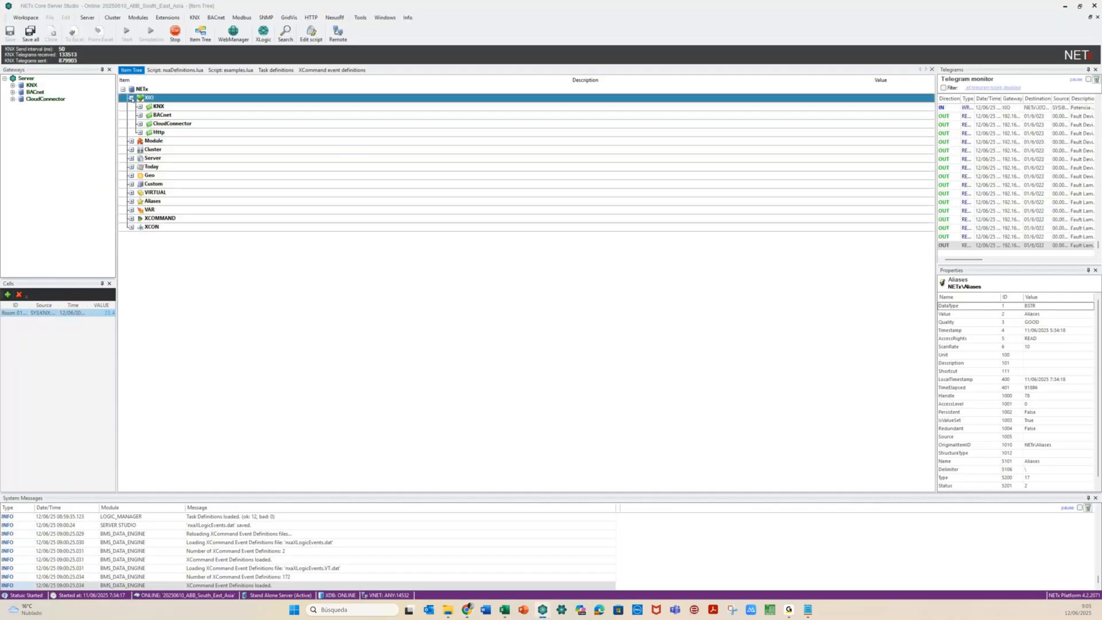
left_click(139, 106)
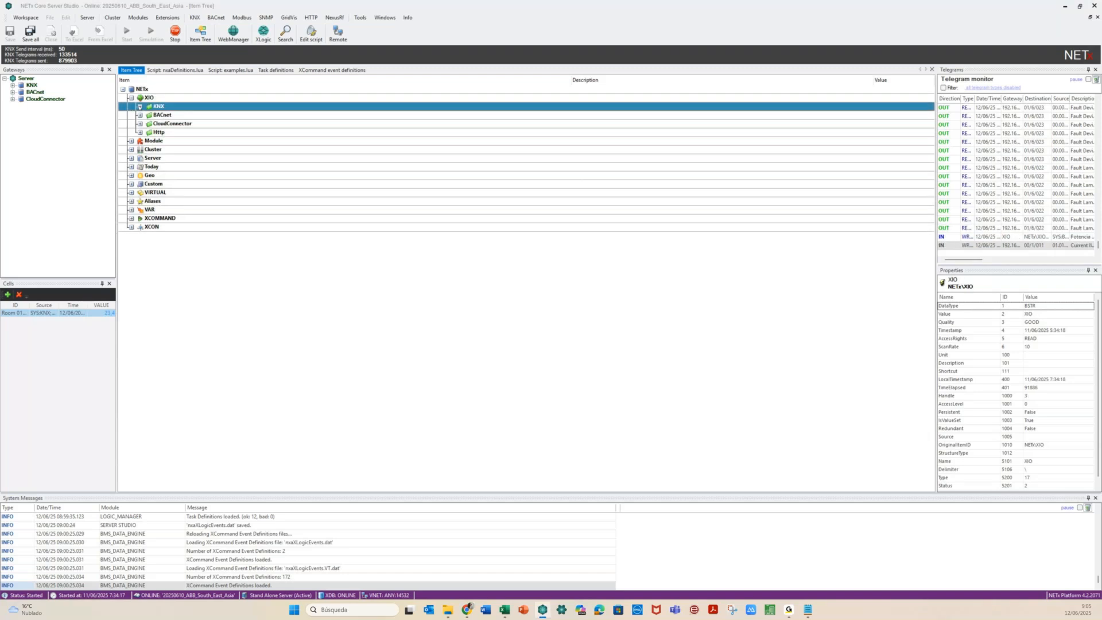
left_click(139, 107)
left_click(166, 158)
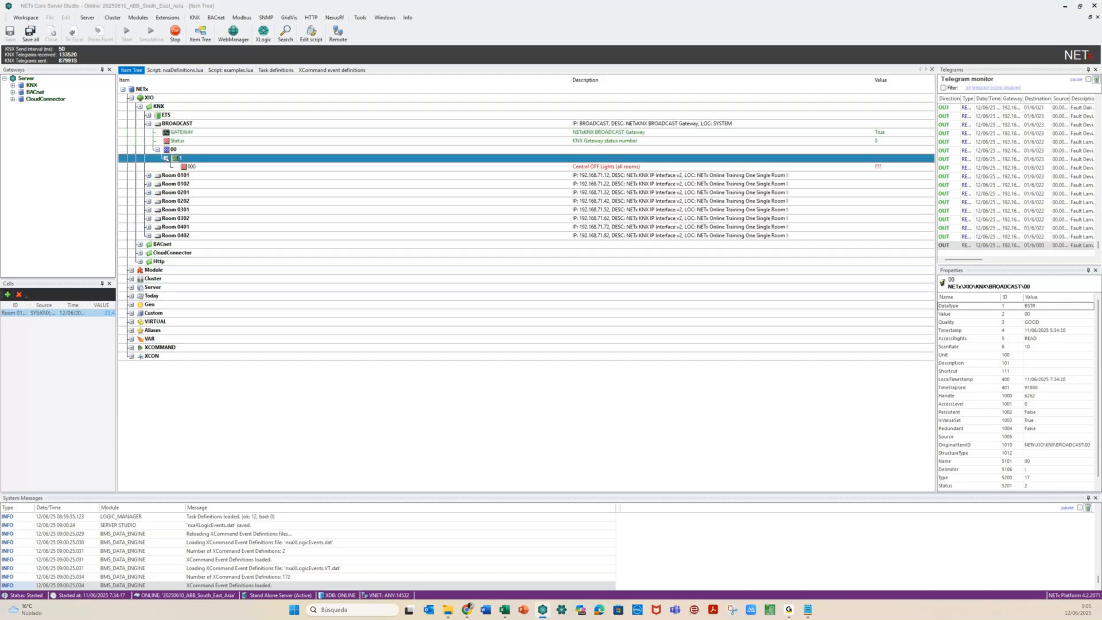
right_click(196, 166)
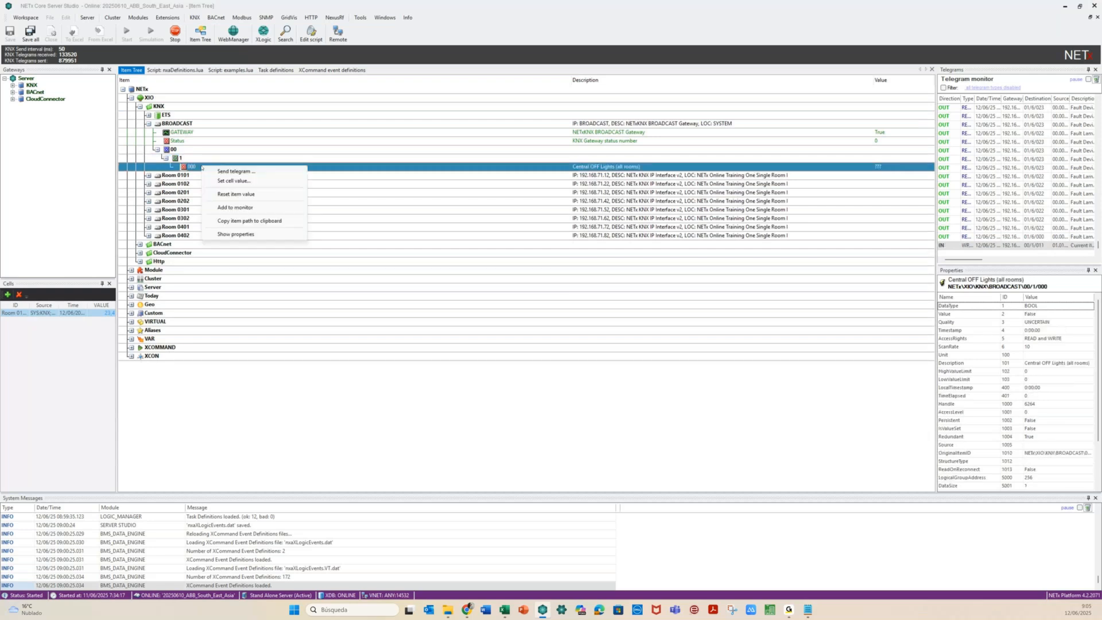
left_click(235, 171)
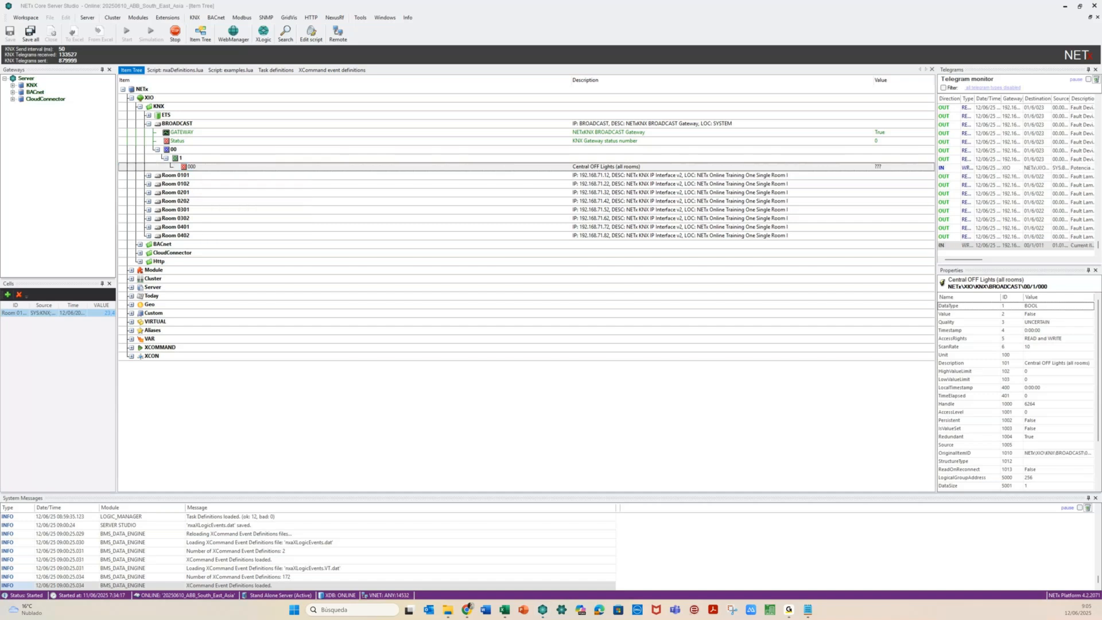
key("Return")
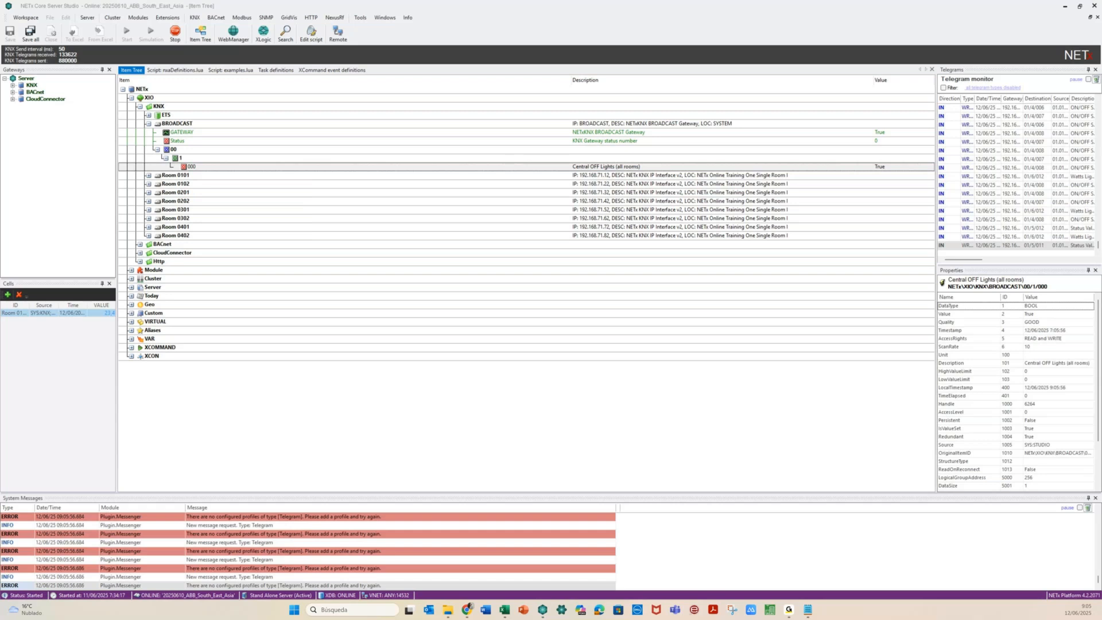
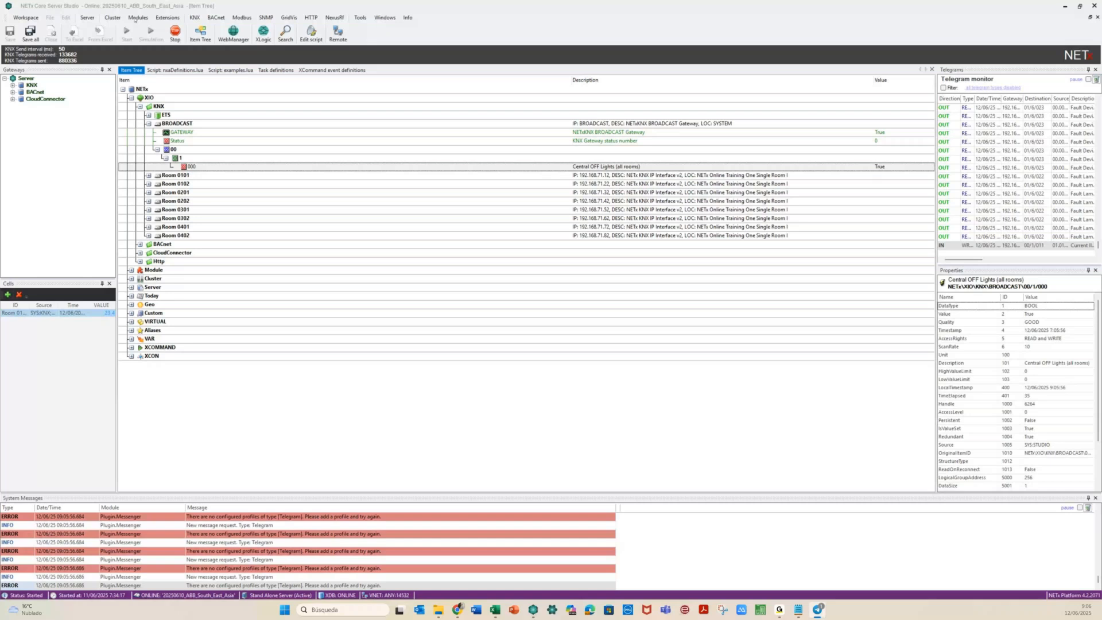
Open the live Telegram messenger profiles on both the local and the remote server
left_click(136, 18)
mouse_move(162, 104)
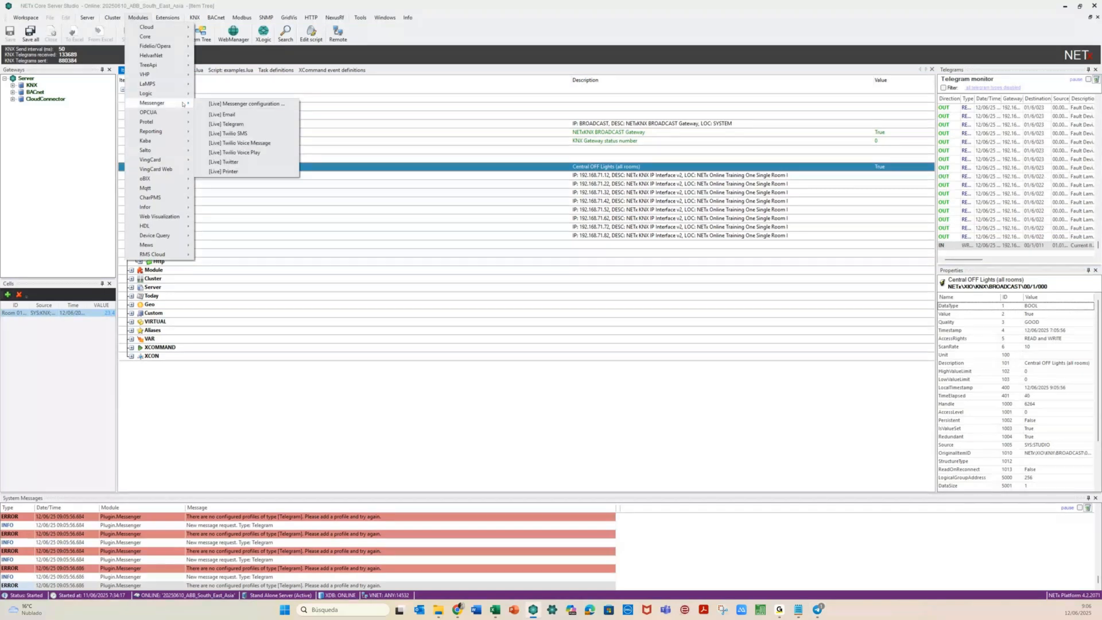
left_click(226, 124)
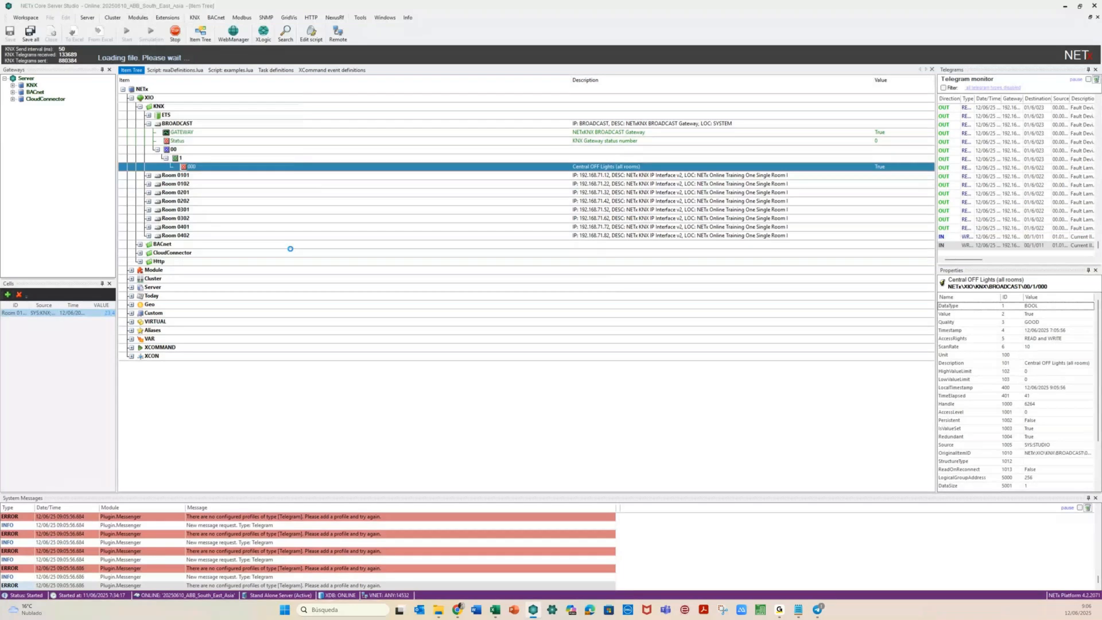
left_click_drag(243, 80, 436, 81)
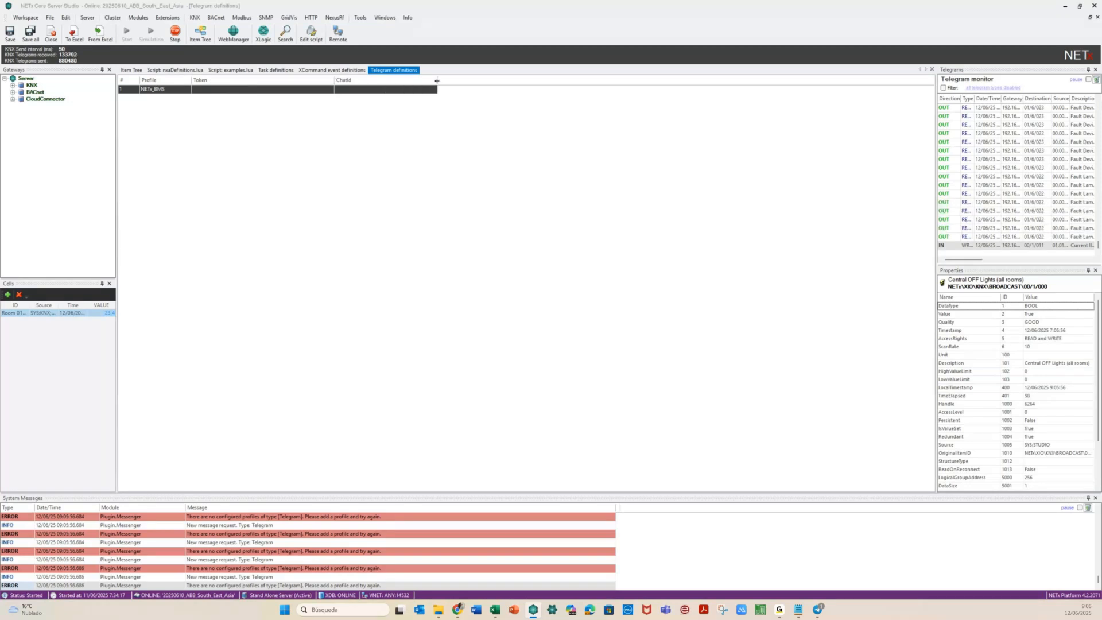
left_click(458, 608)
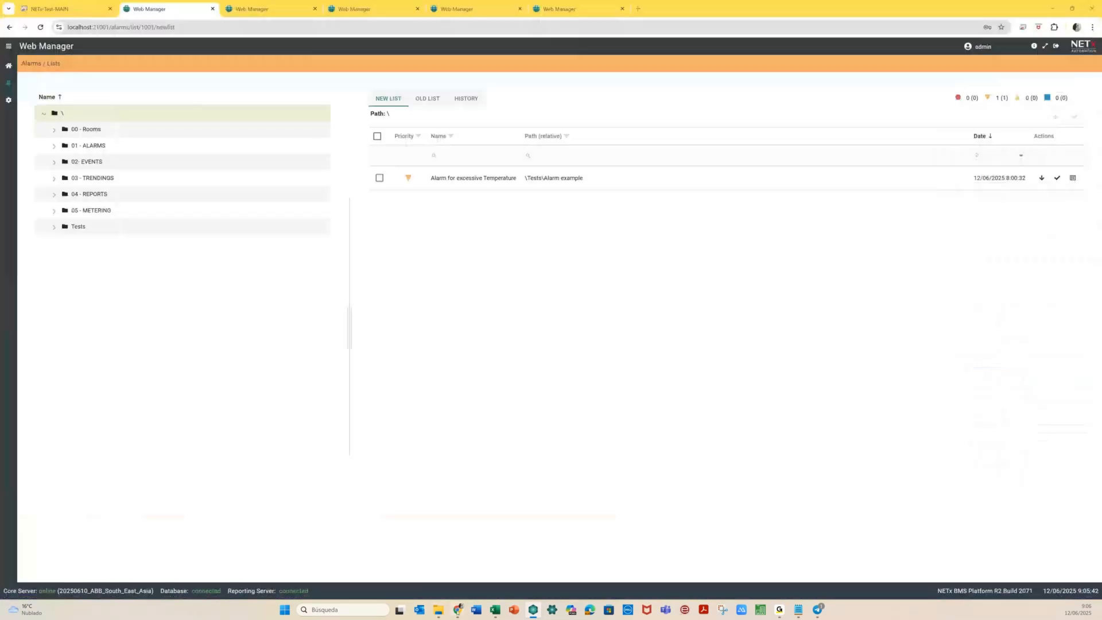
left_click(68, 9)
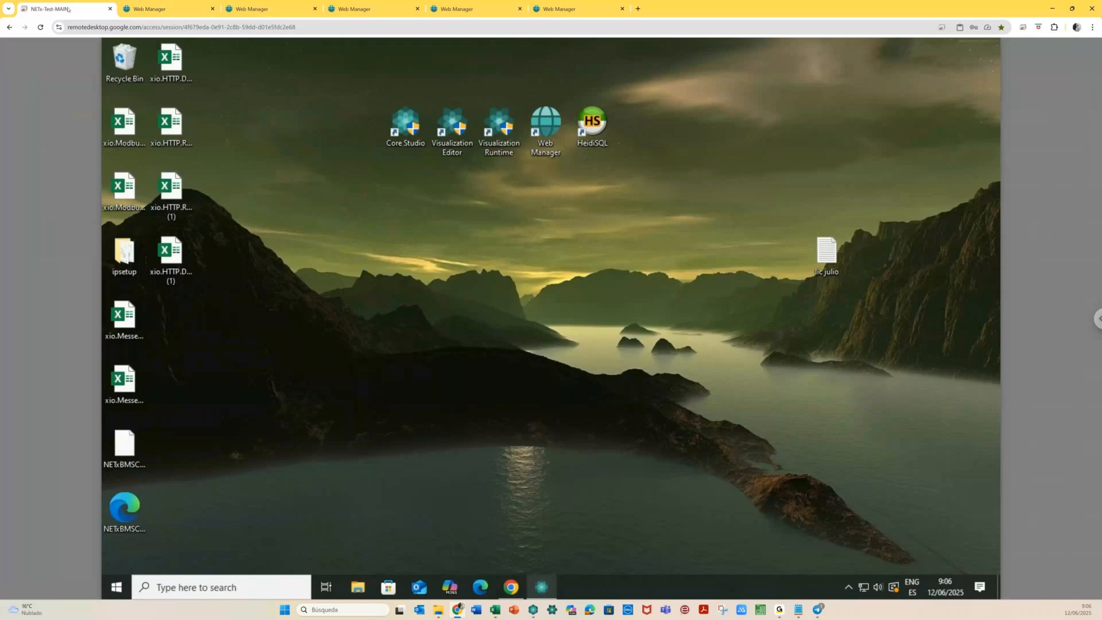
mouse_move(538, 583)
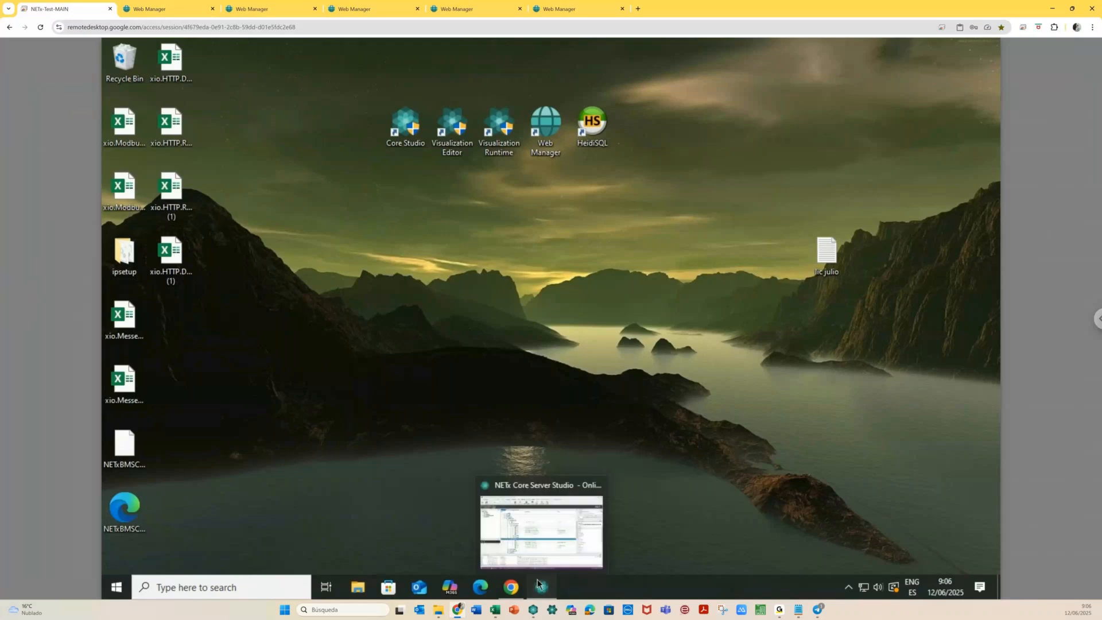
left_click(539, 584)
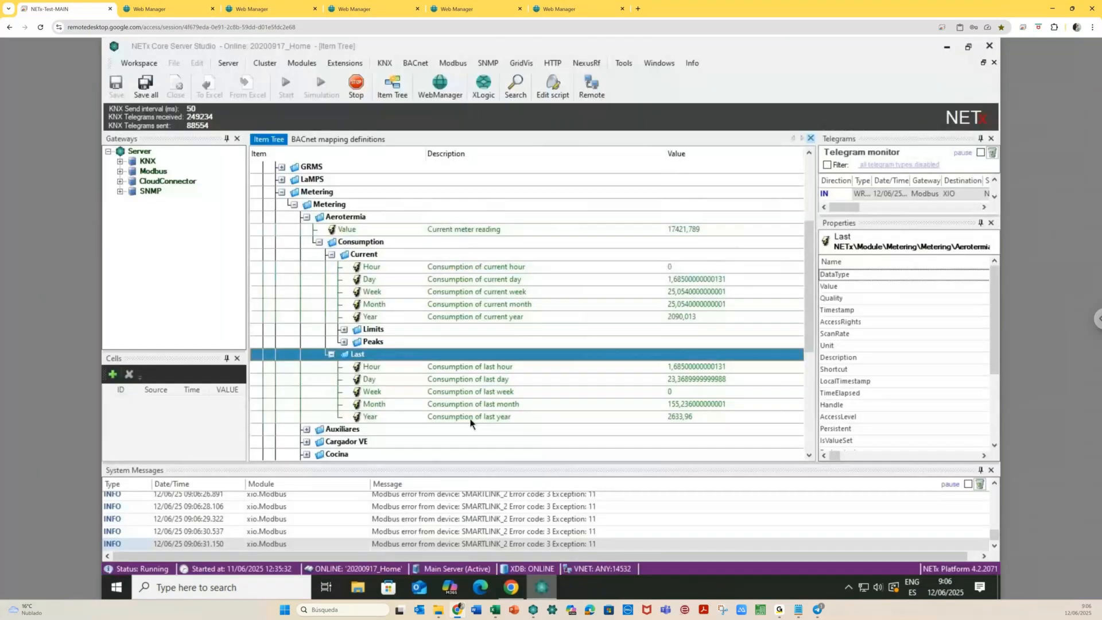
left_click(302, 63)
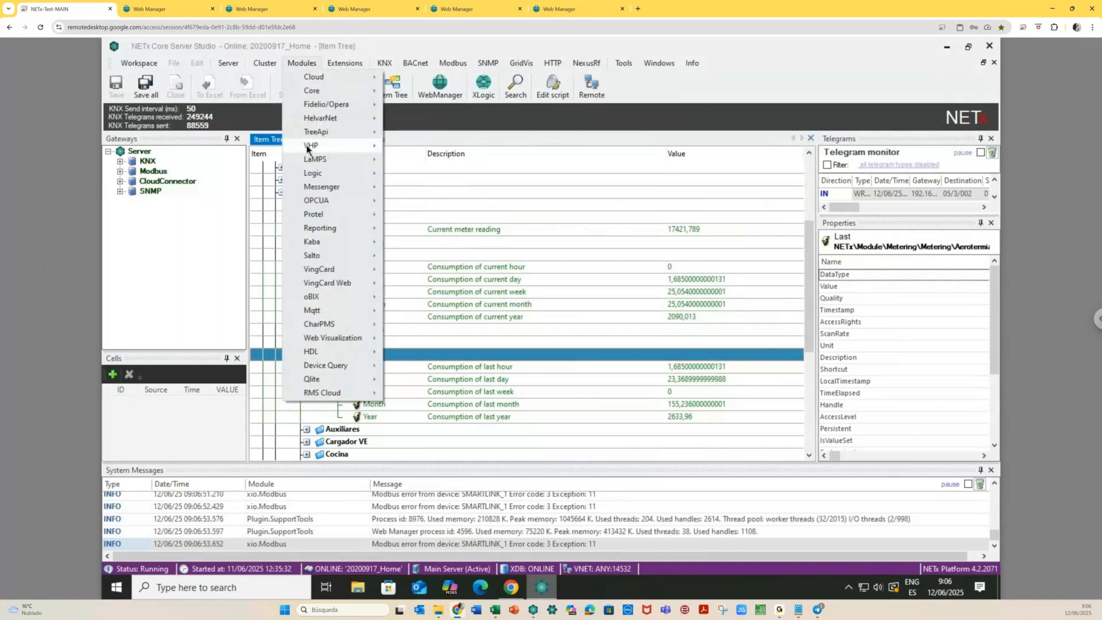
mouse_move(325, 188)
left_click(436, 218)
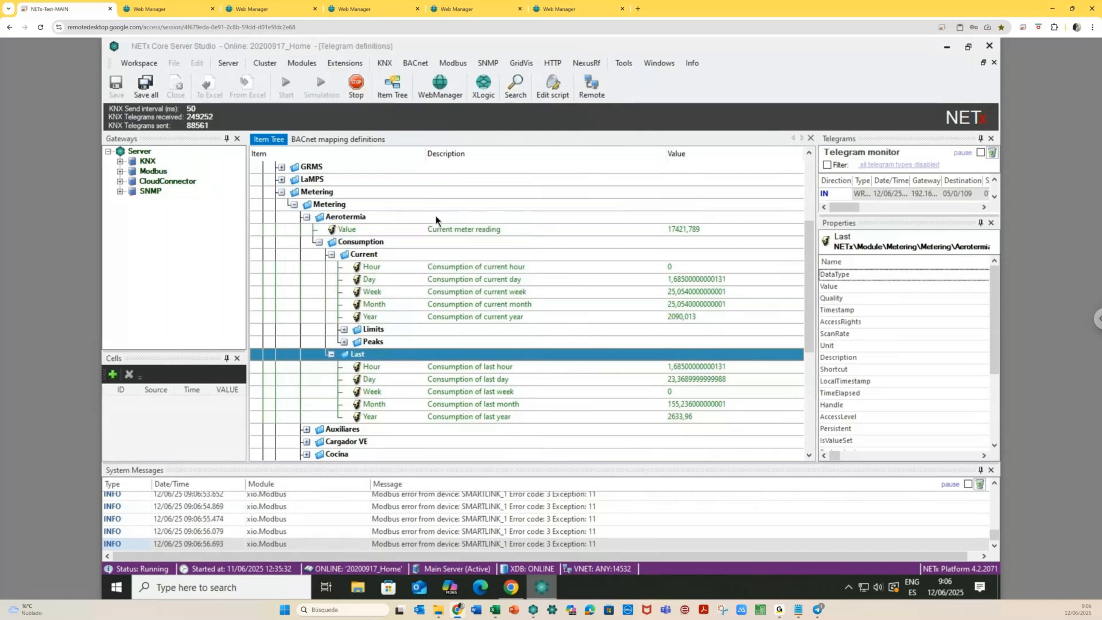
Copy the remote second profile's bot token into the NETx_BMS profile
left_click(364, 180)
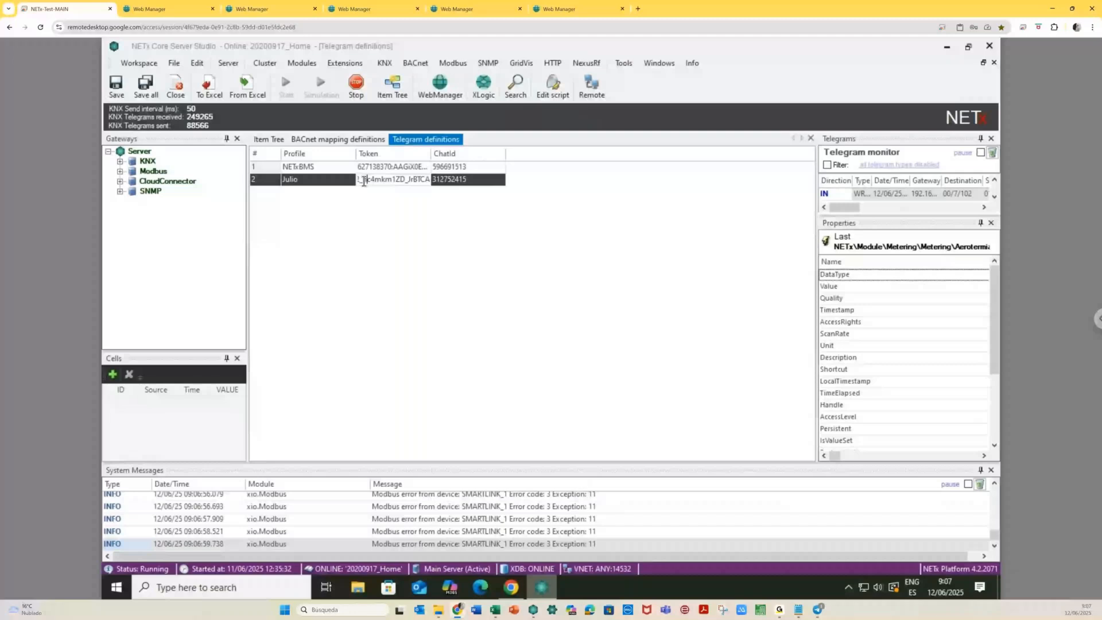
double_click(363, 181)
key("ctrl+a")
right_click(363, 181)
left_click(394, 221)
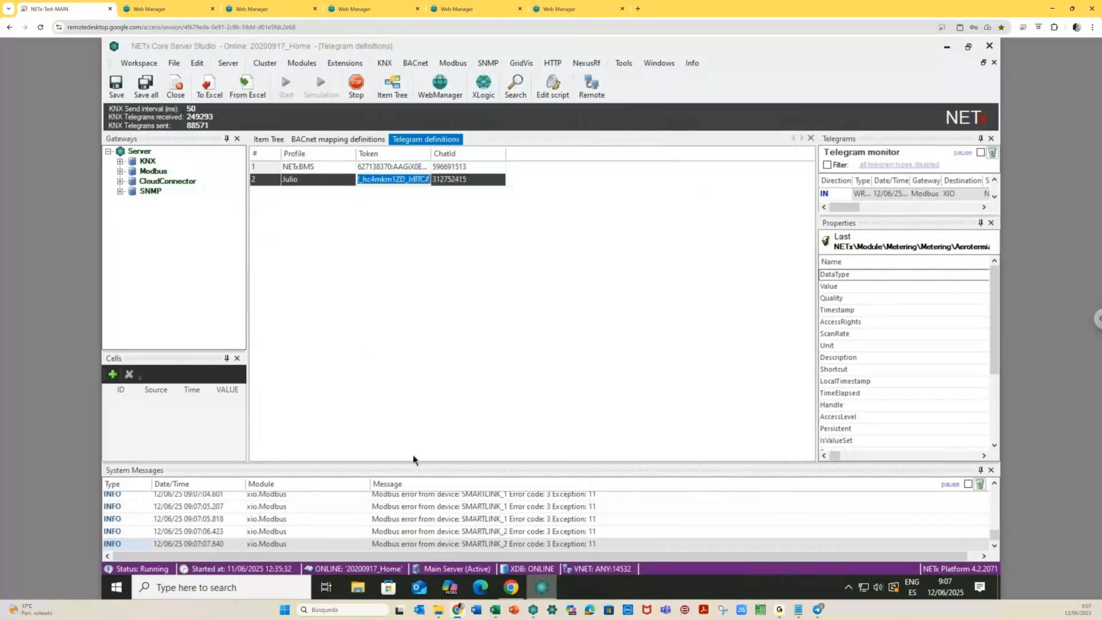
key("alt+Tab")
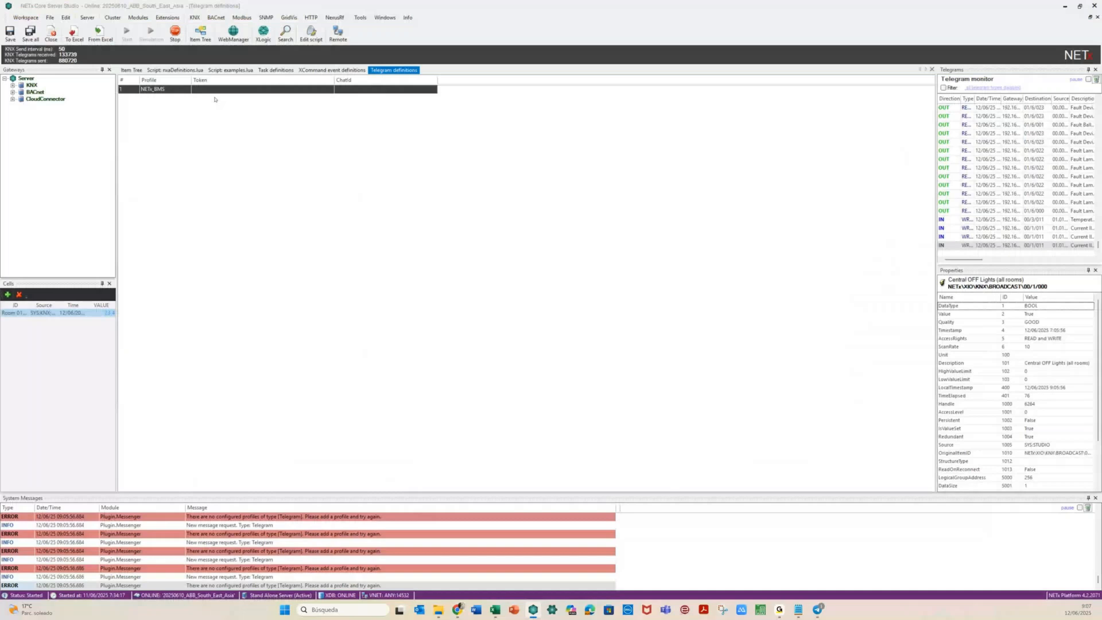
right_click(235, 89)
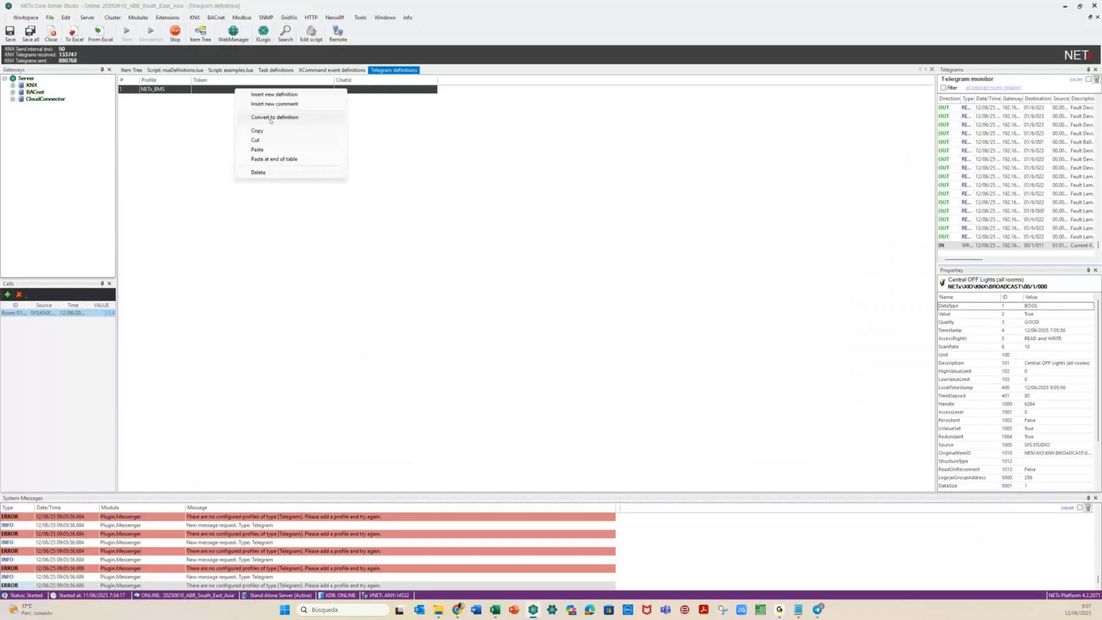
left_click(270, 117)
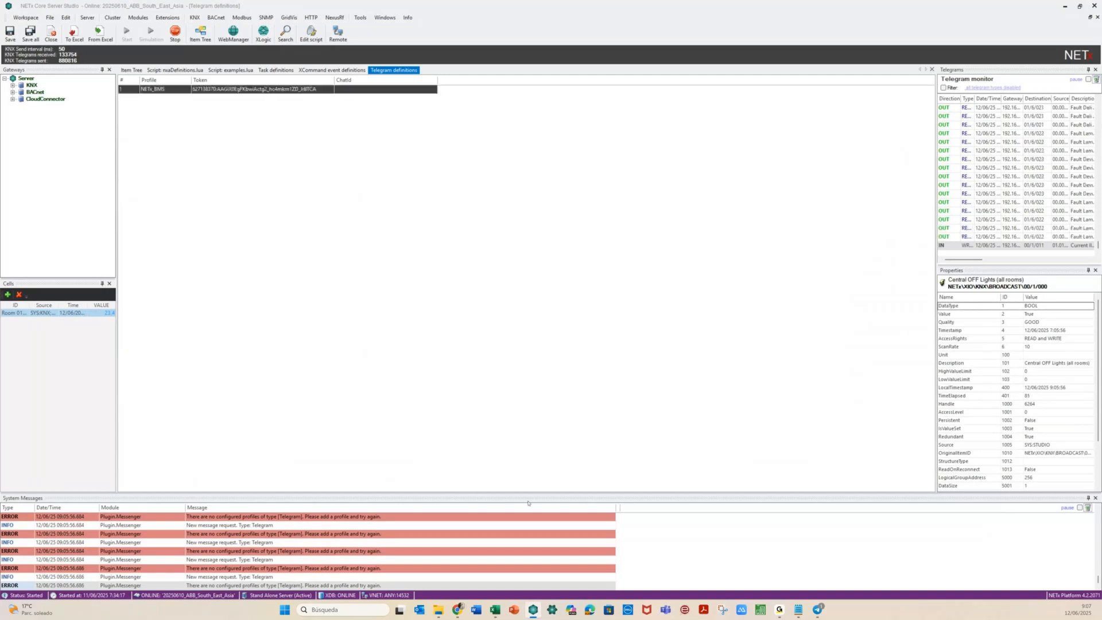
Paste the remote chat ID into NETx_BMS, save the Telegram definitions, and return to the Item Tree
left_click(454, 610)
double_click(445, 179)
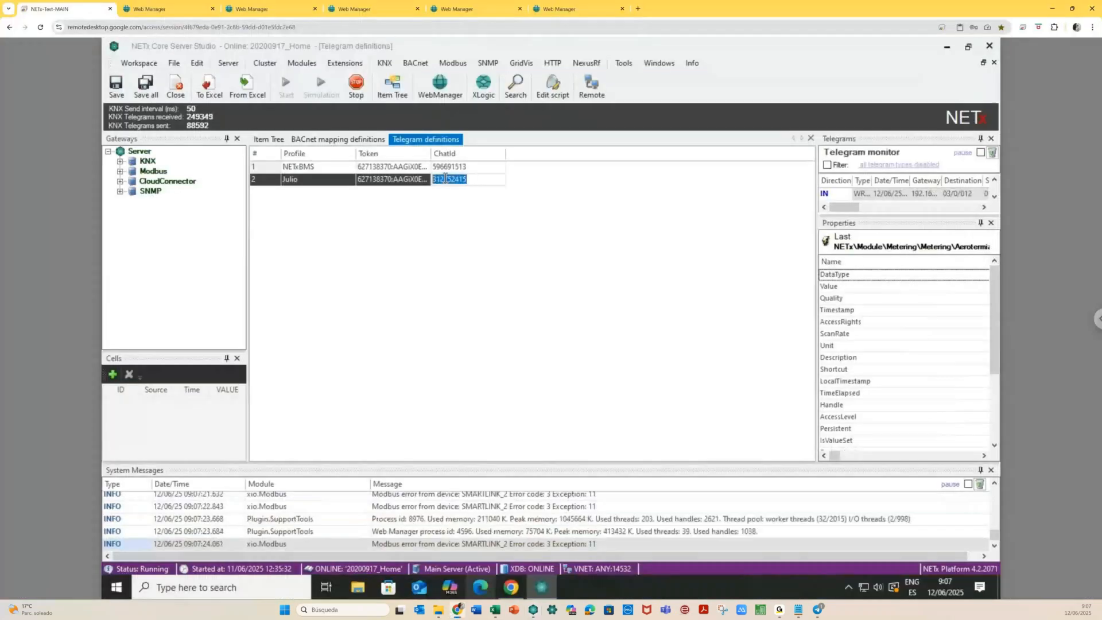
right_click(445, 178)
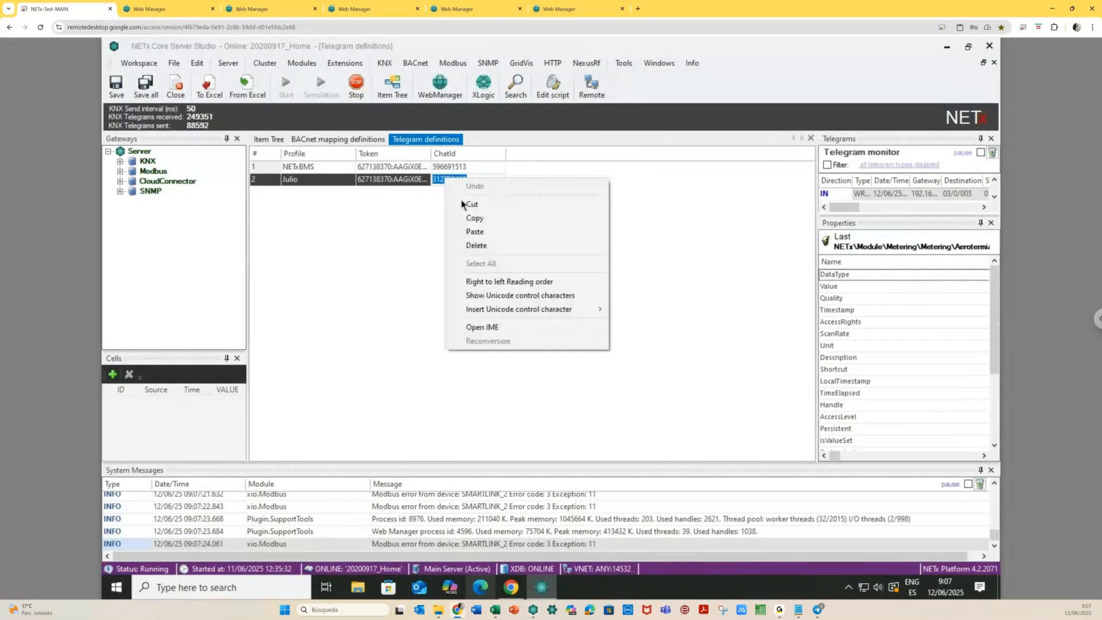
left_click(476, 220)
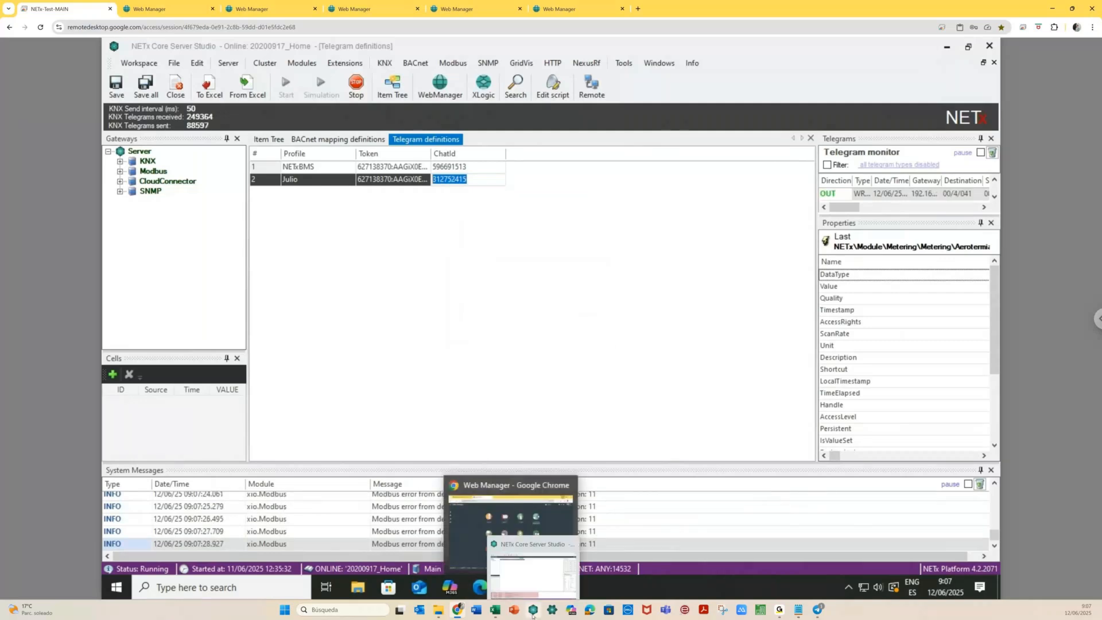
left_click(532, 612)
left_click(343, 89)
key("ctrl+v")
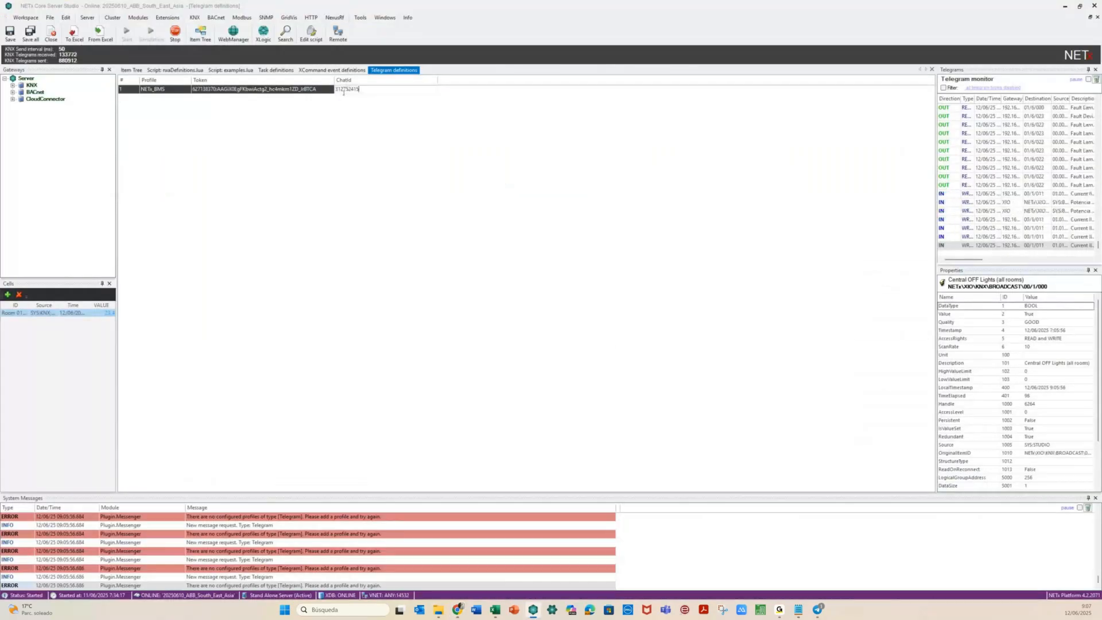
left_click(378, 159)
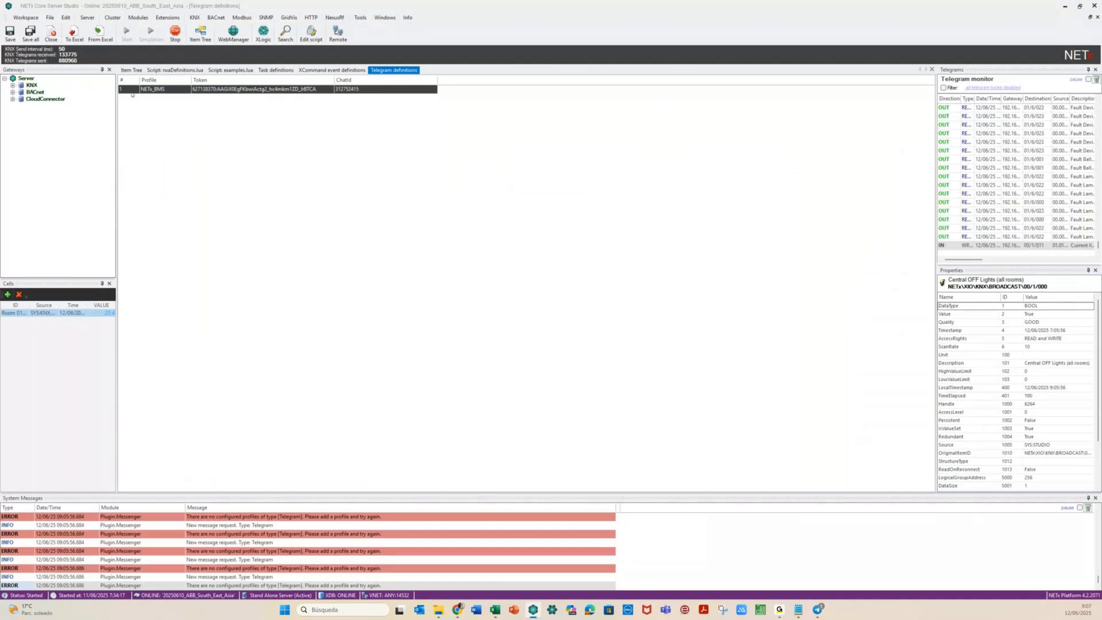
left_click(10, 32)
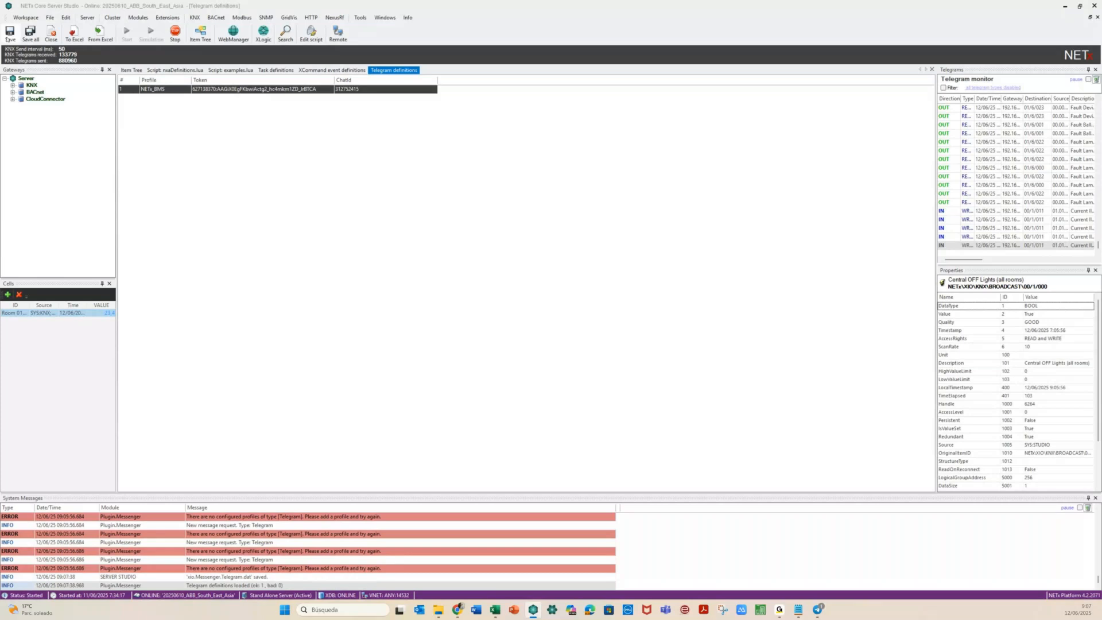
left_click(131, 70)
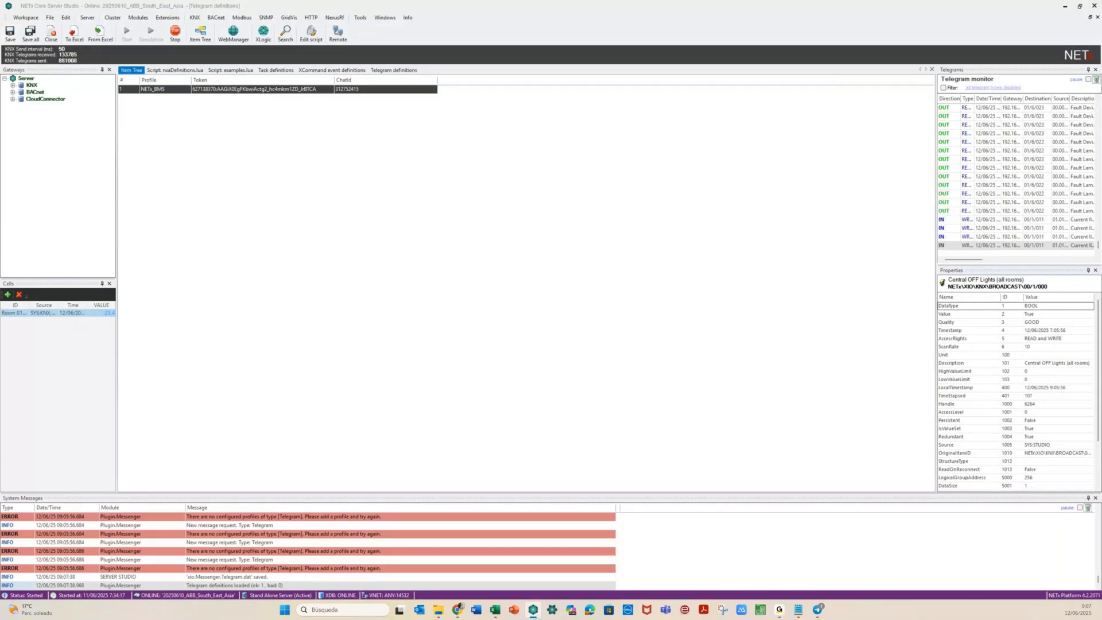
key("ctrl+Tab")
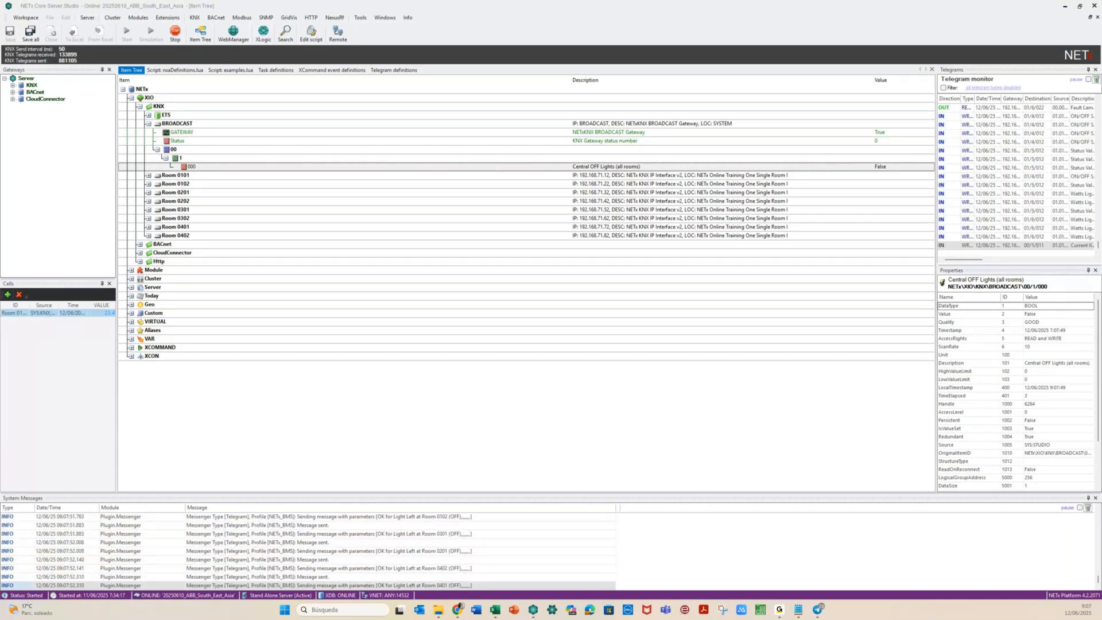
left_click_drag(1101, 138, 642, 138)
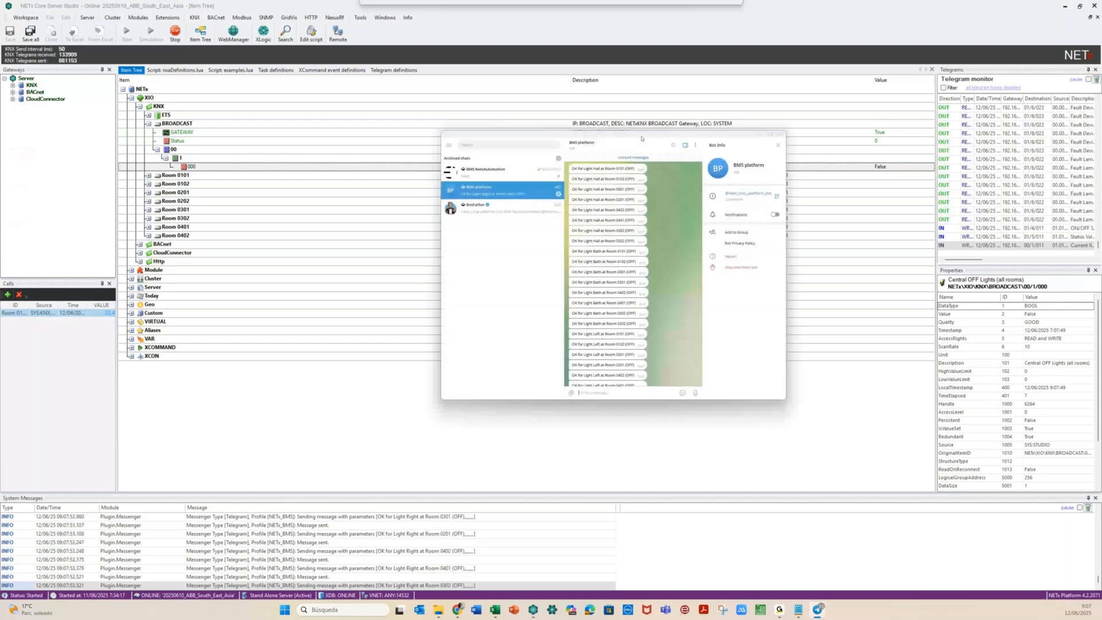
left_click(771, 136)
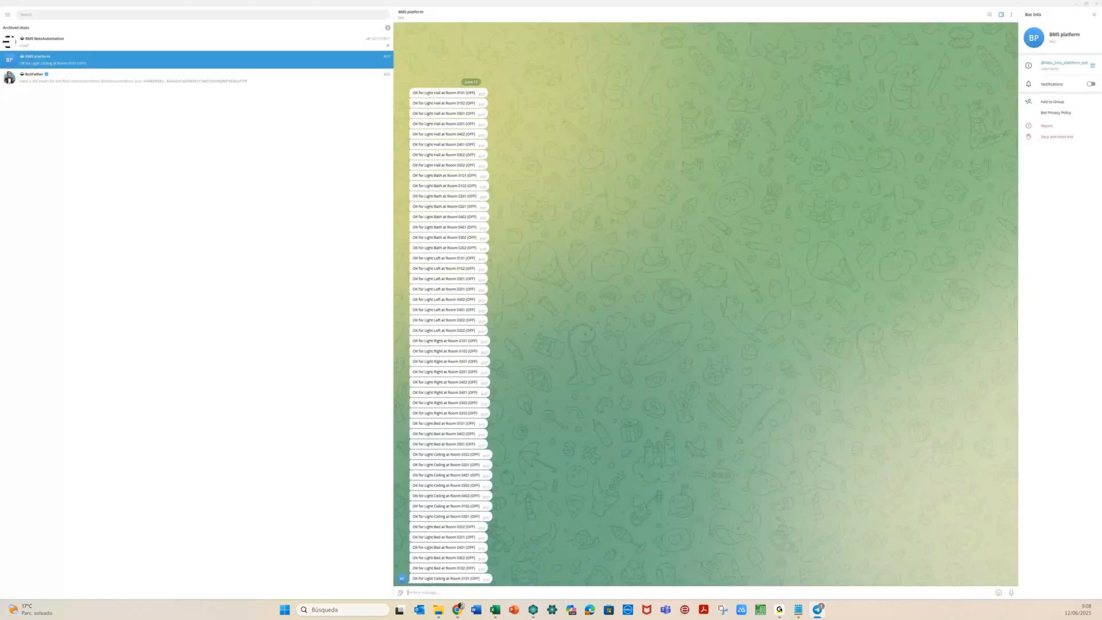
key("alt+Tab")
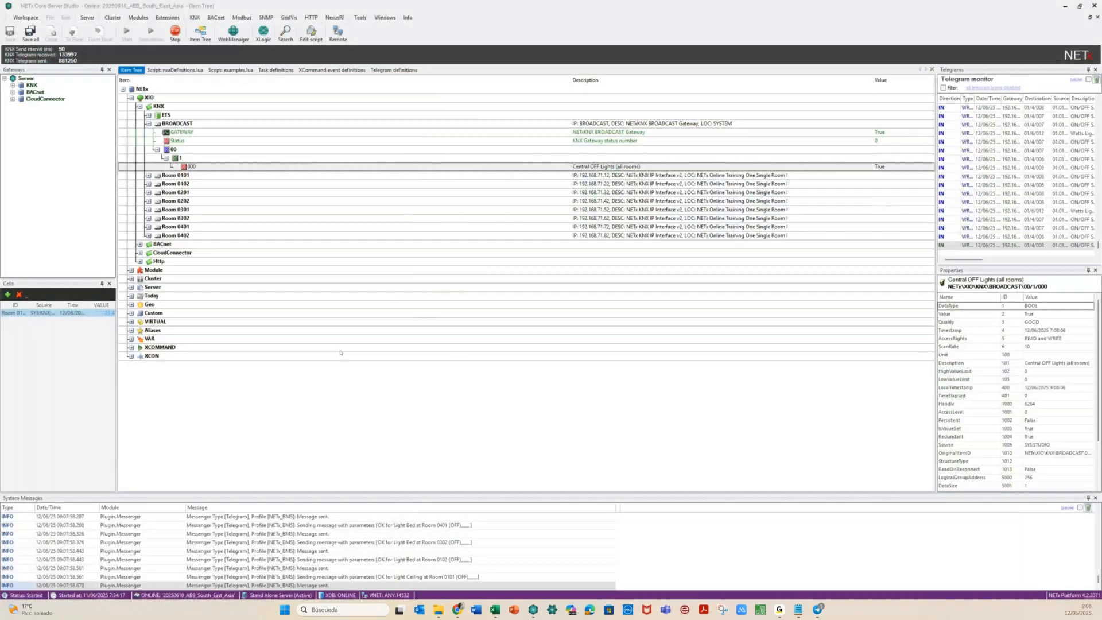
left_click(817, 610)
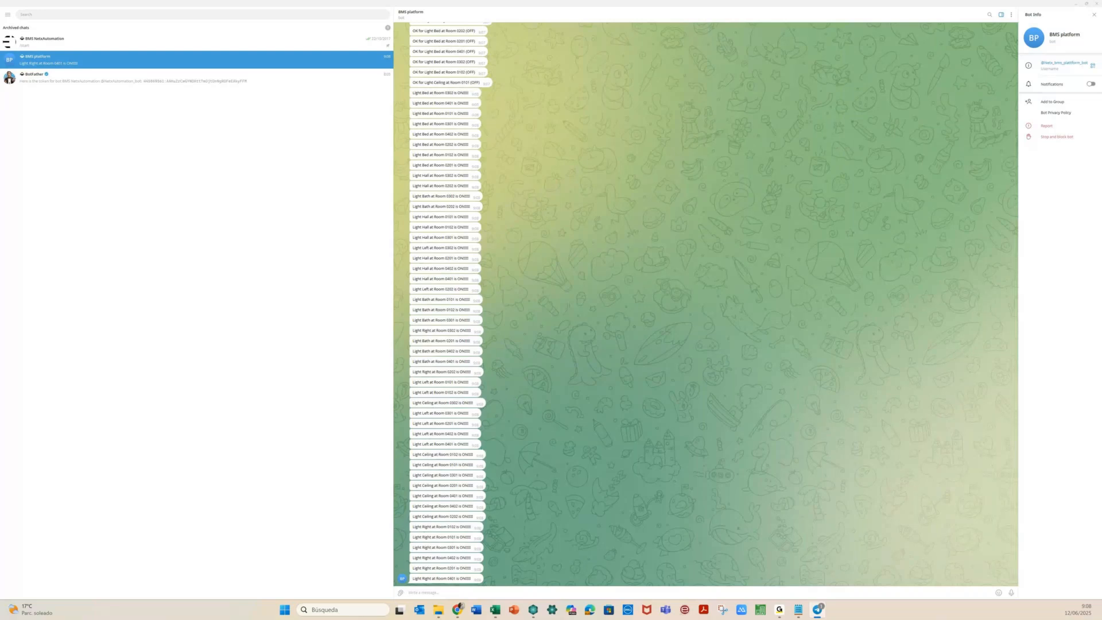
key("alt+Tab")
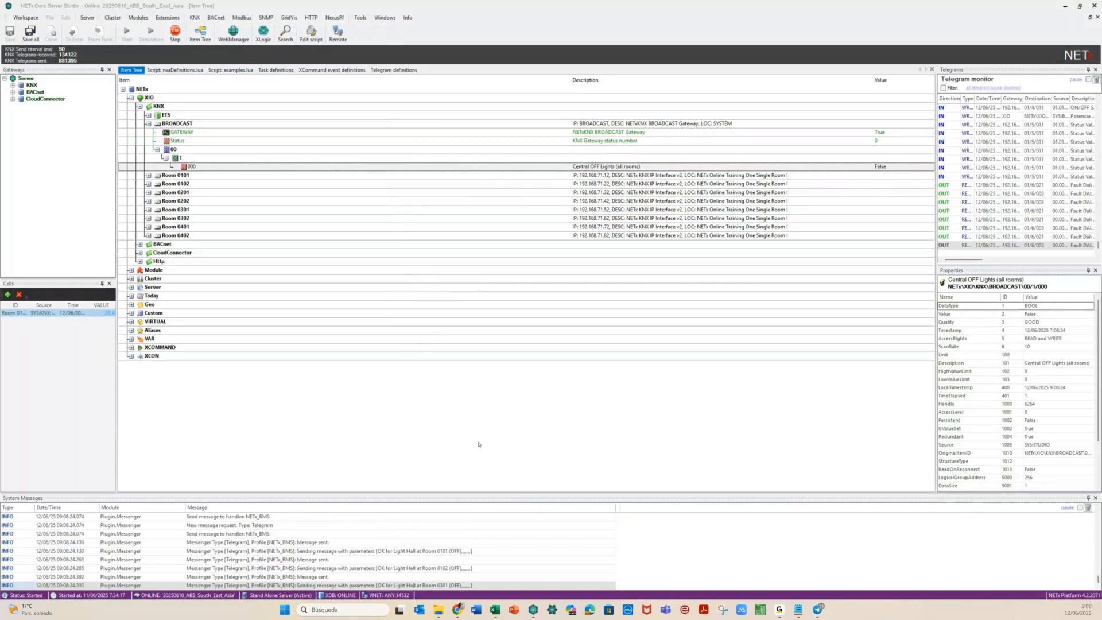
mouse_move(493, 613)
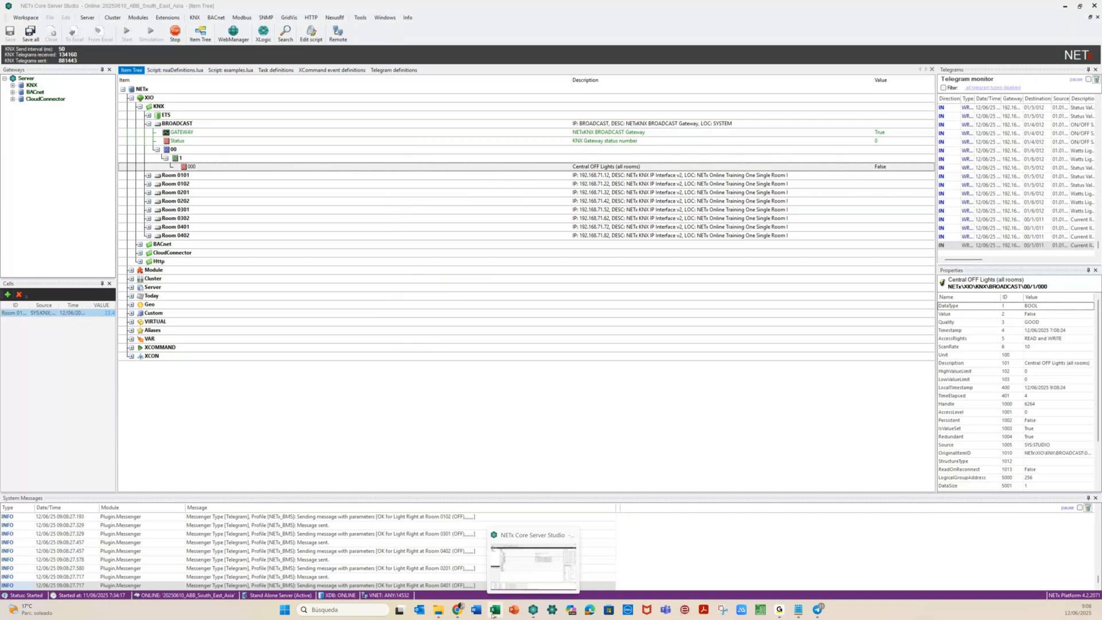
left_click(505, 476)
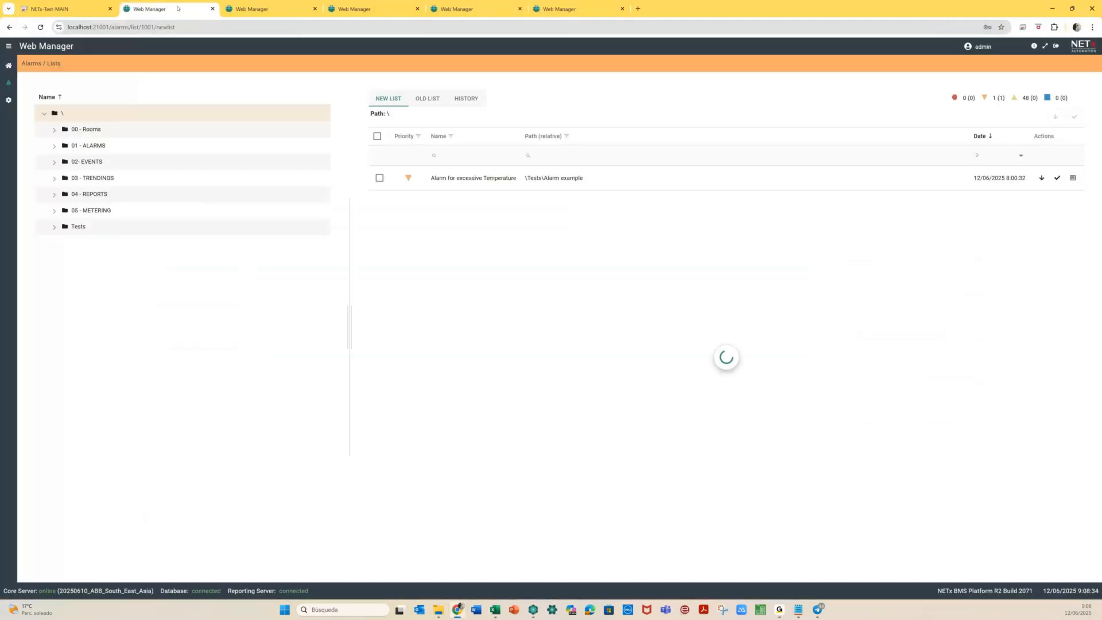
Open the Scheduler from the dashboard and expand its Tests folder
left_click(8, 67)
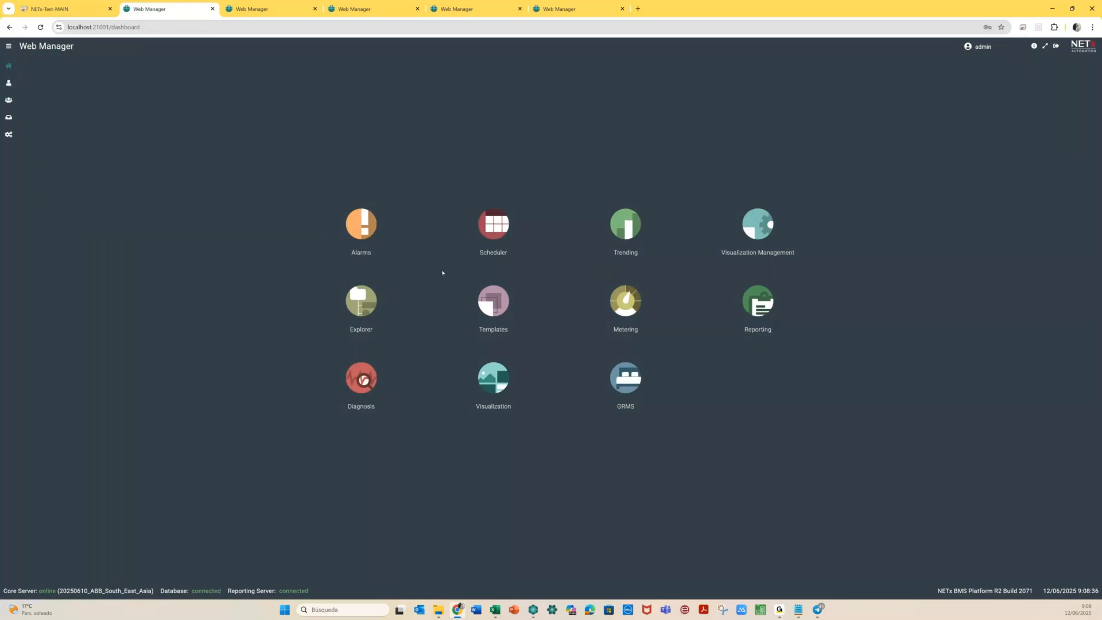
left_click(492, 226)
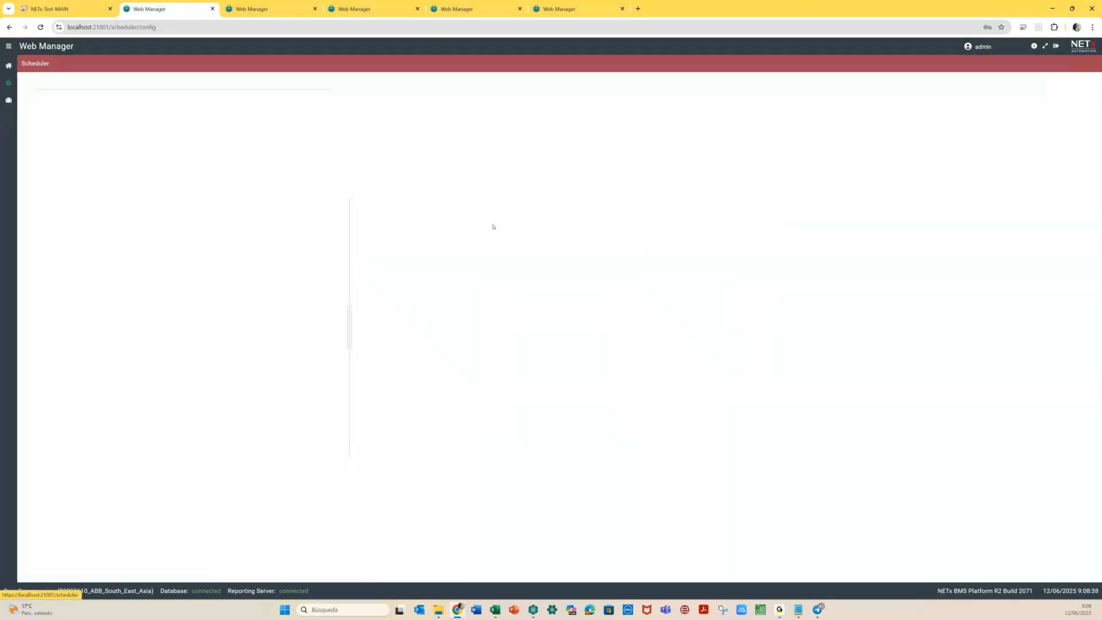
left_click(86, 245)
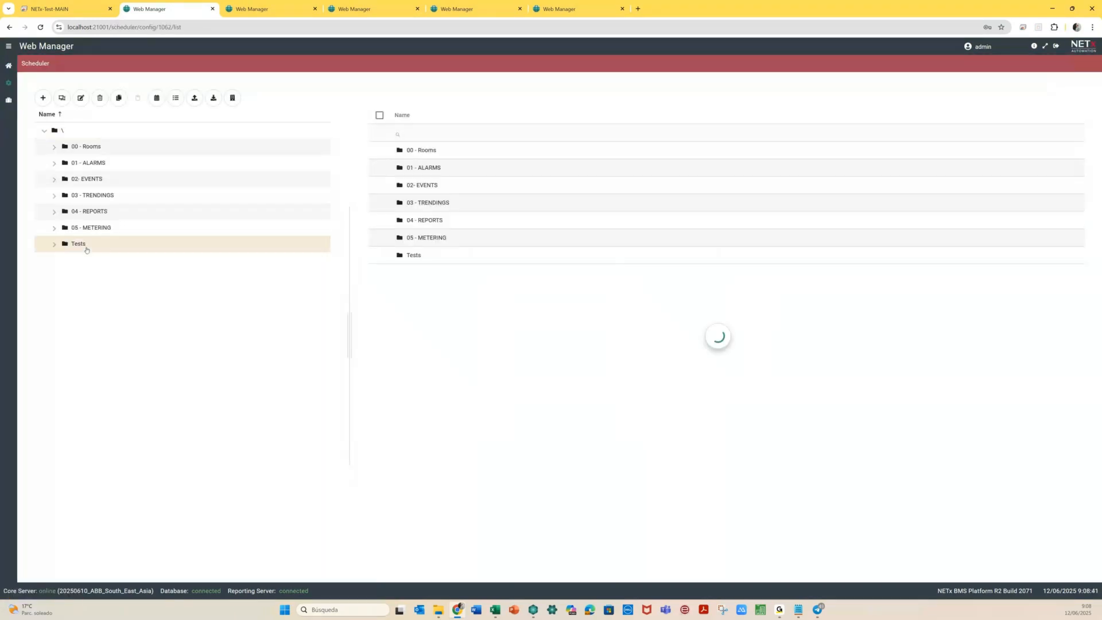
left_click(55, 246)
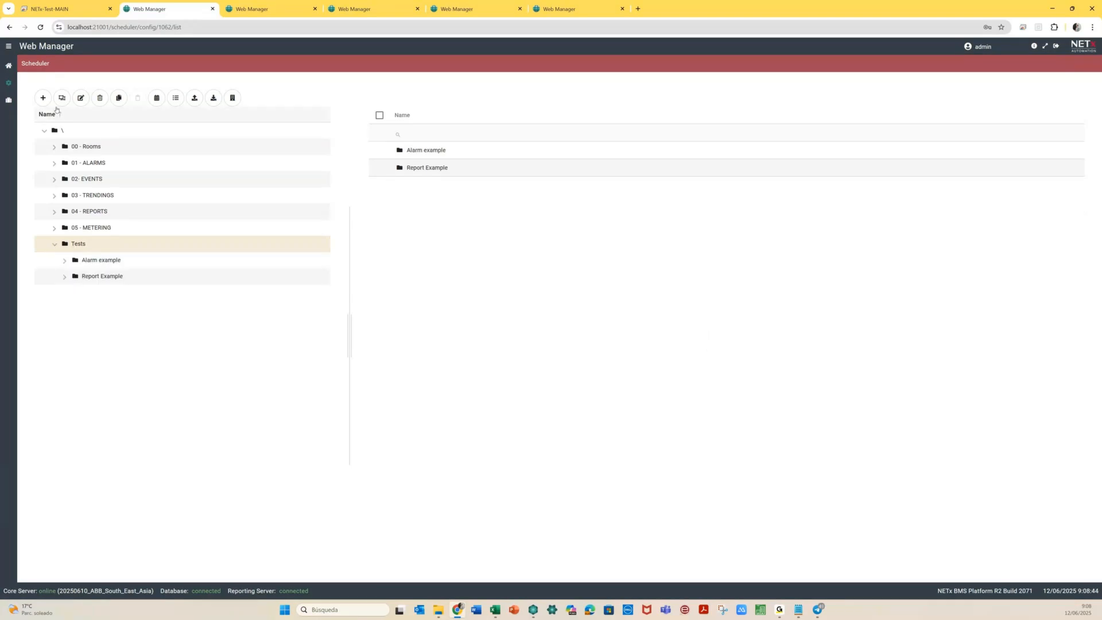
Add a conditional event named 'Temperature supervision' and open its conditions picker
left_click(40, 98)
left_click(47, 156)
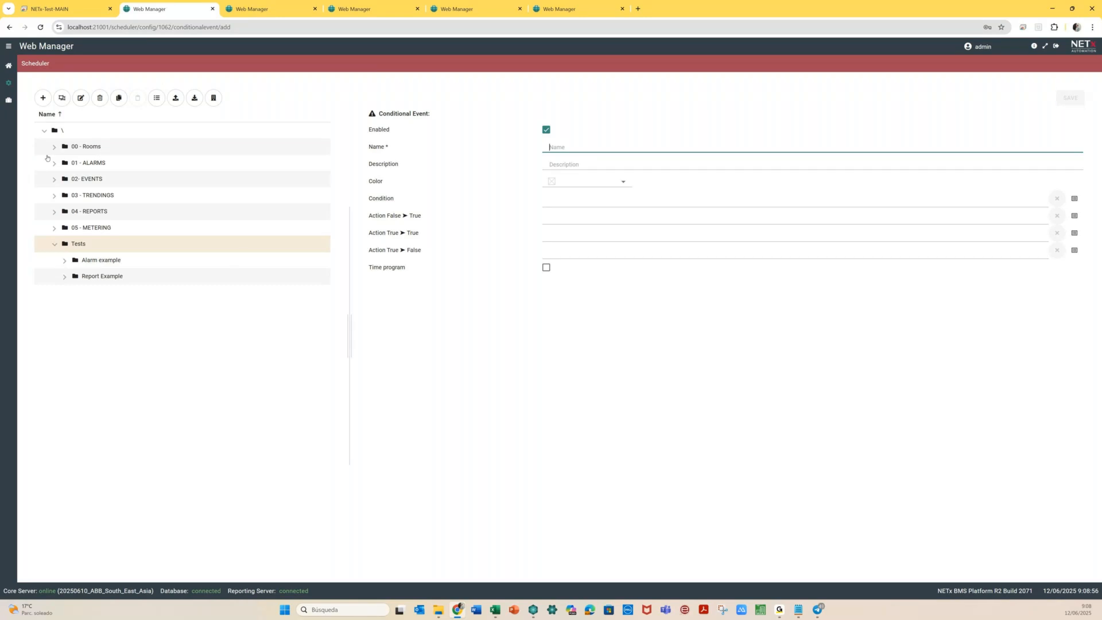
type("Temperature superv")
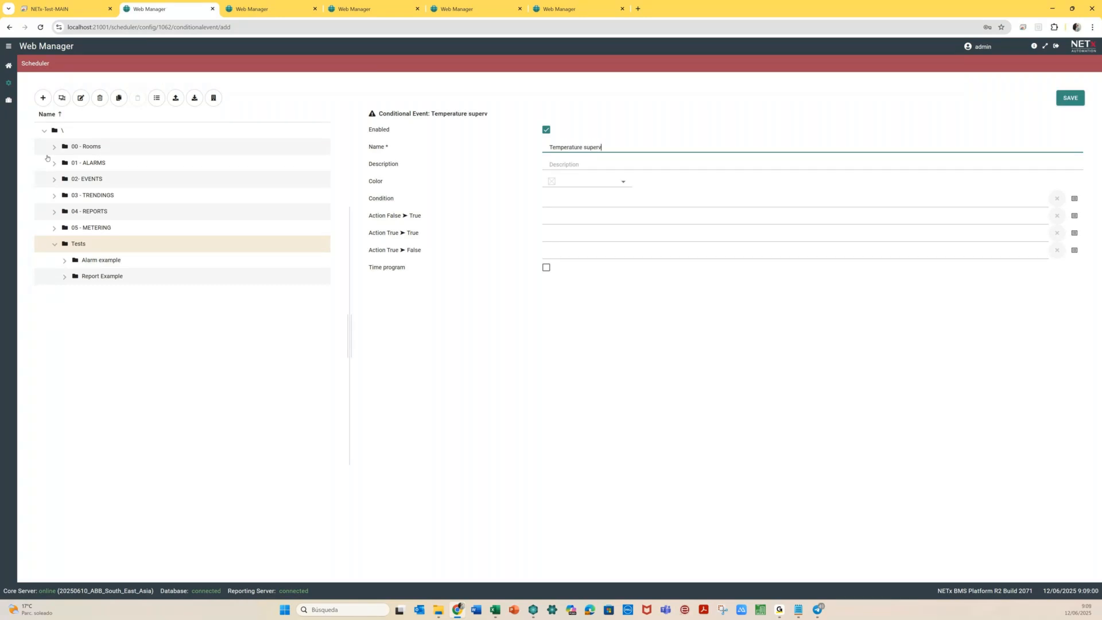
type("ision")
left_click(766, 201)
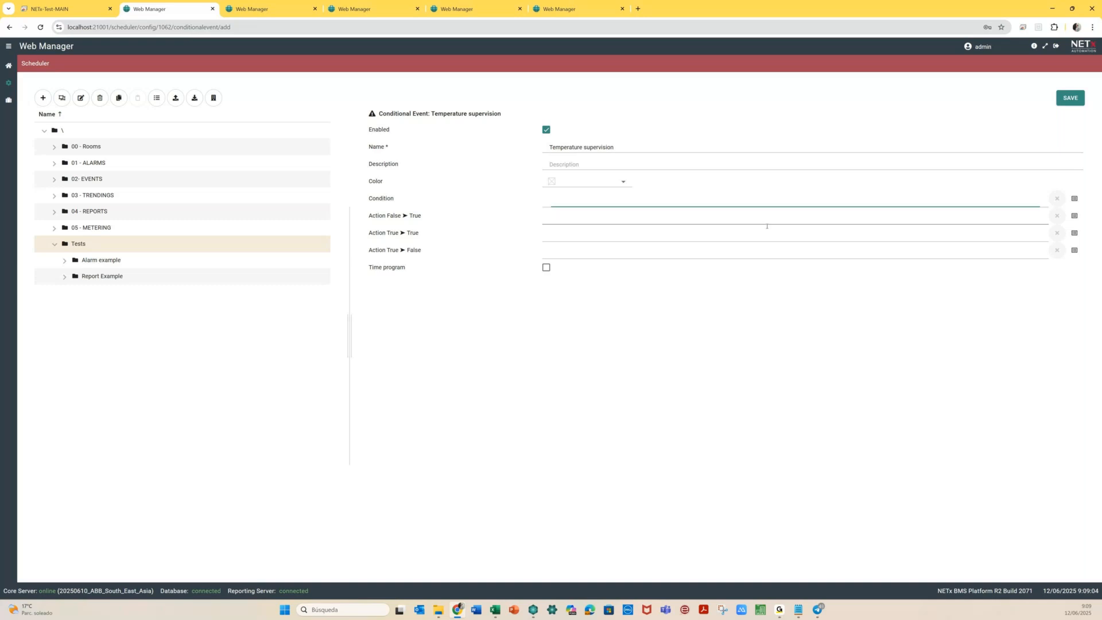
left_click(1074, 198)
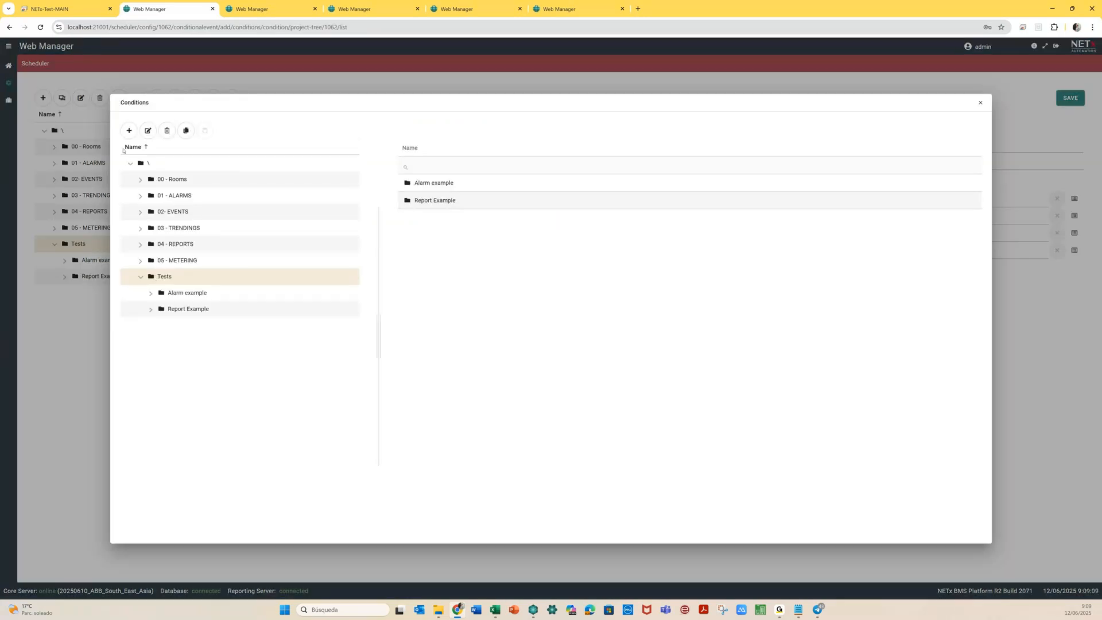
Create a condition 'Temperature higher than limit' using the COMPARISON.GREATEROREQUAL XCondition
left_click(129, 130)
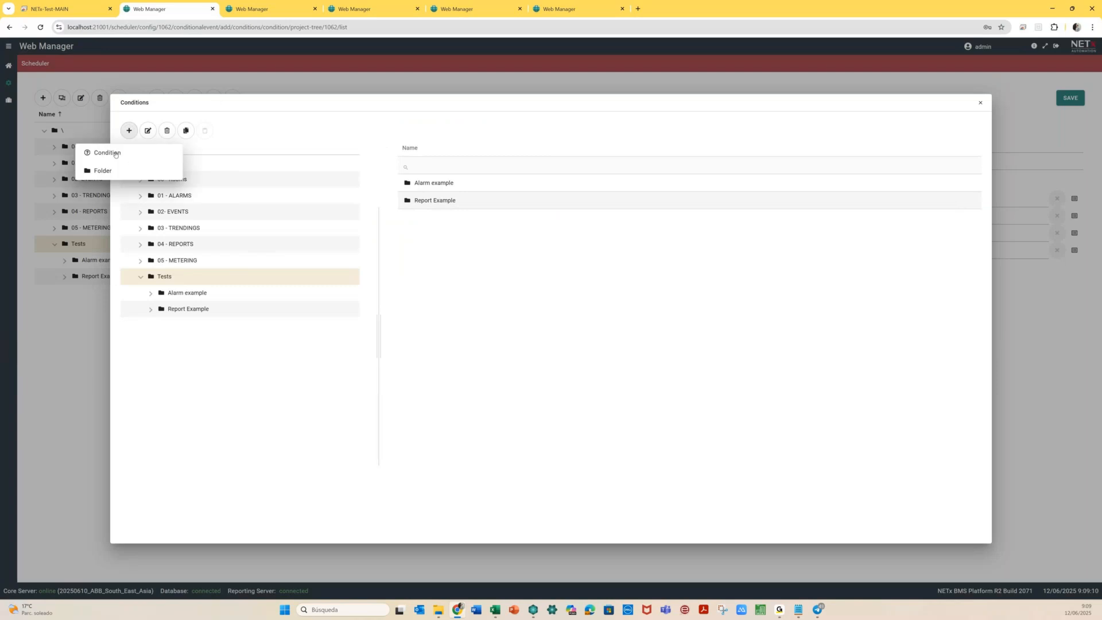
left_click(106, 152)
type("Temp")
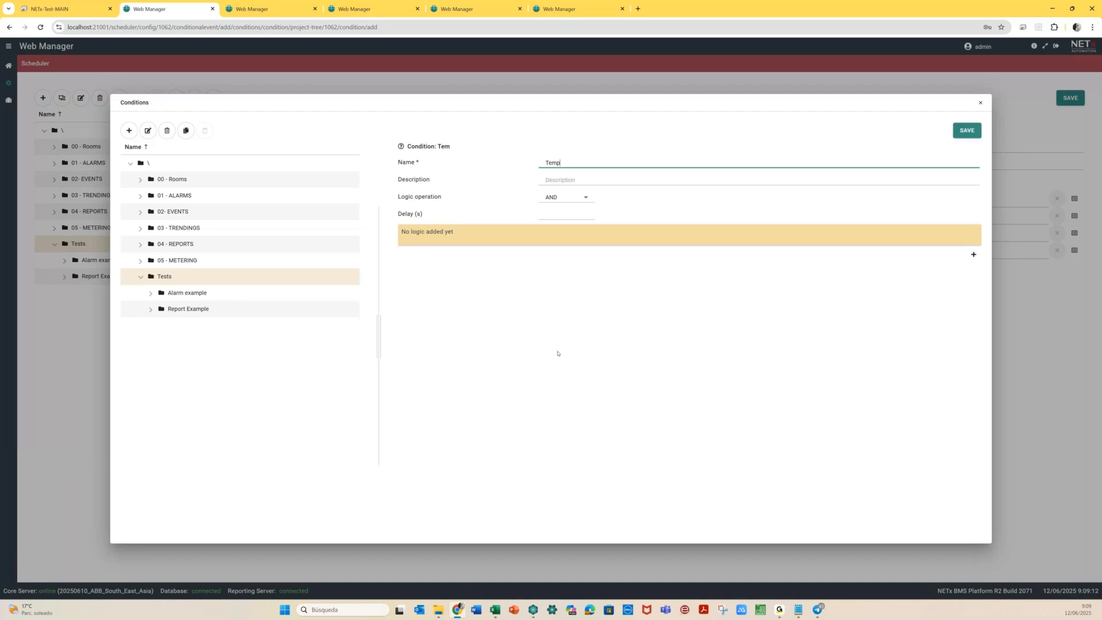
type("erature higher than limitr")
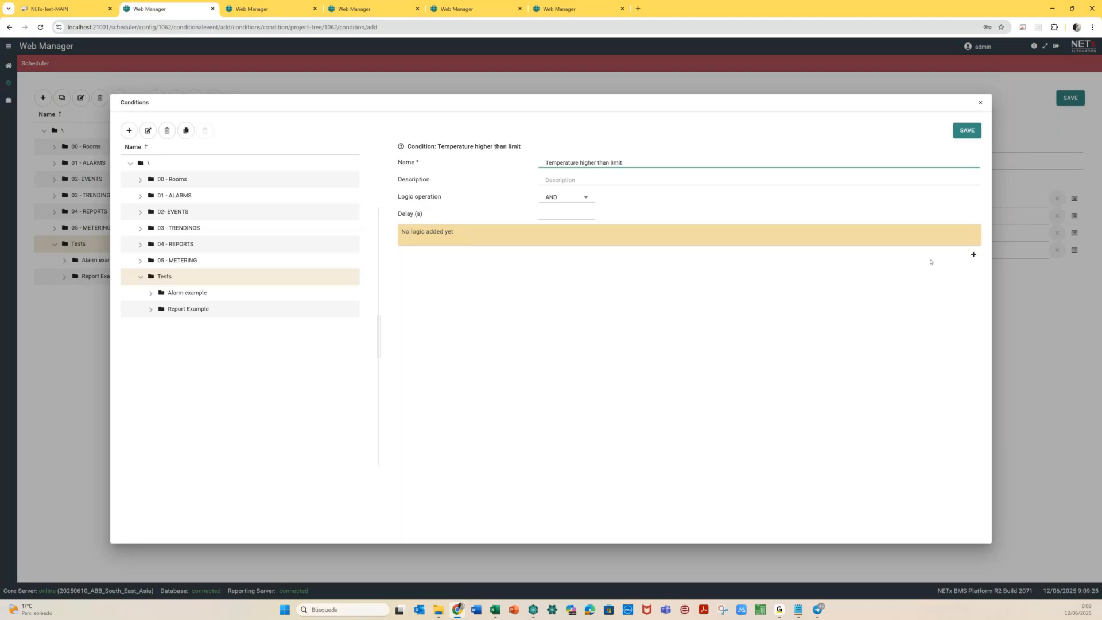
left_click(973, 254)
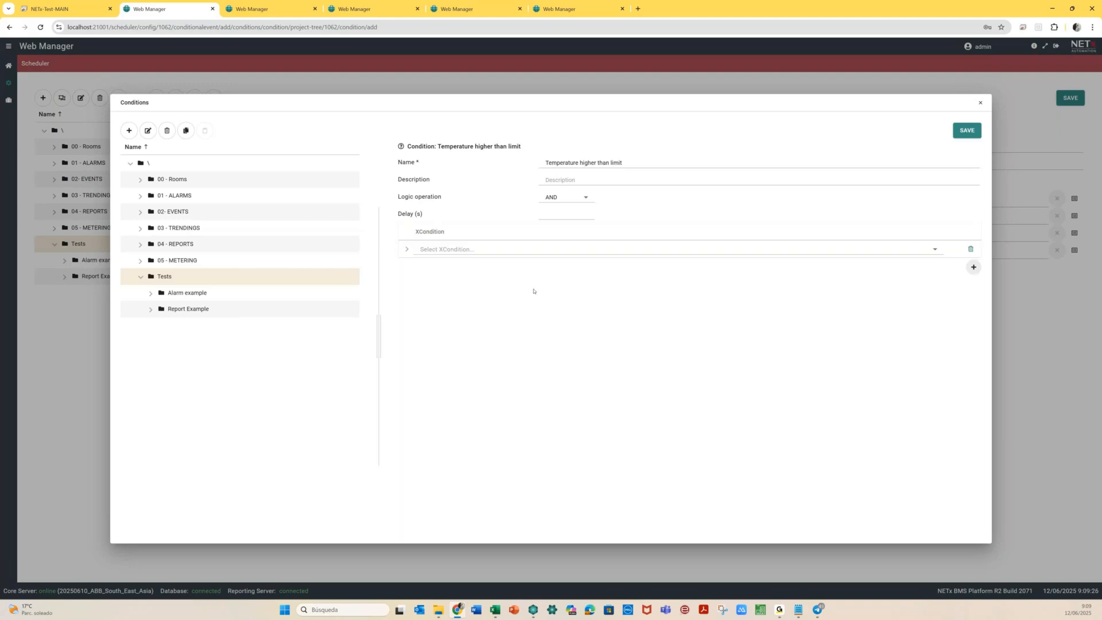
left_click(934, 251)
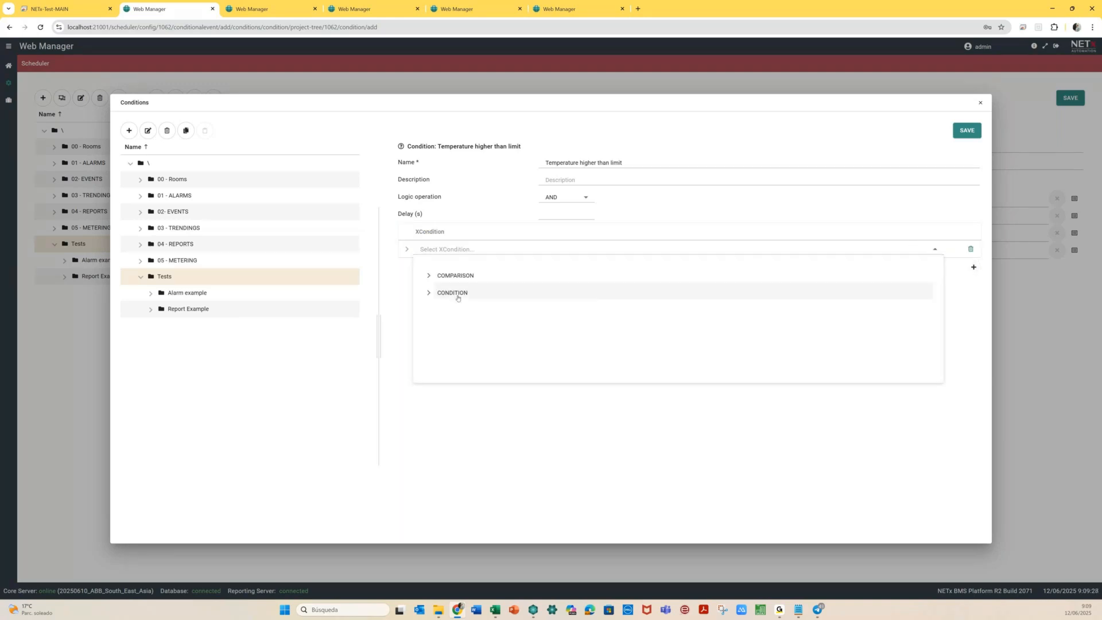
left_click(430, 277)
left_click(670, 327)
Compare NETx\VAR\Real\Item001 against the number 23 and save the condition
left_click(663, 303)
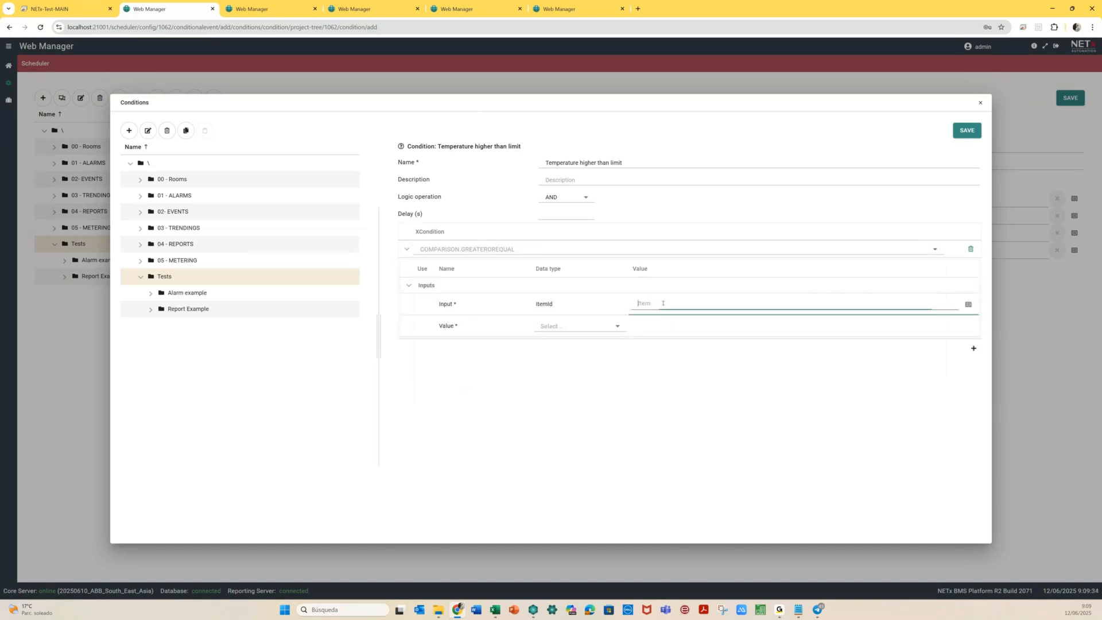
left_click(968, 304)
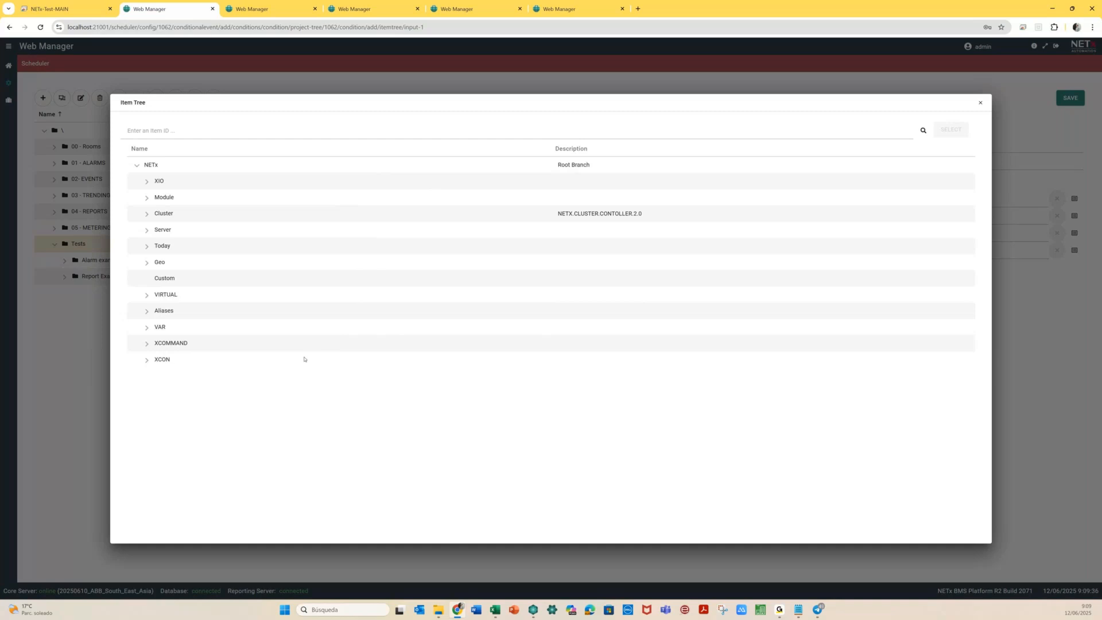
left_click(147, 327)
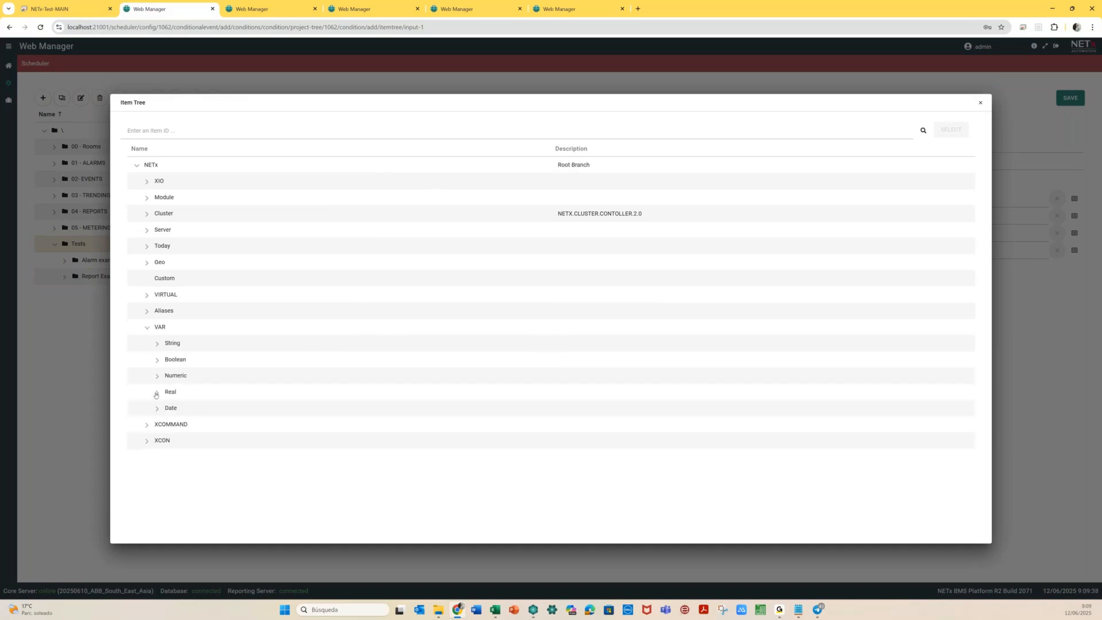
left_click(156, 393)
left_click(201, 409)
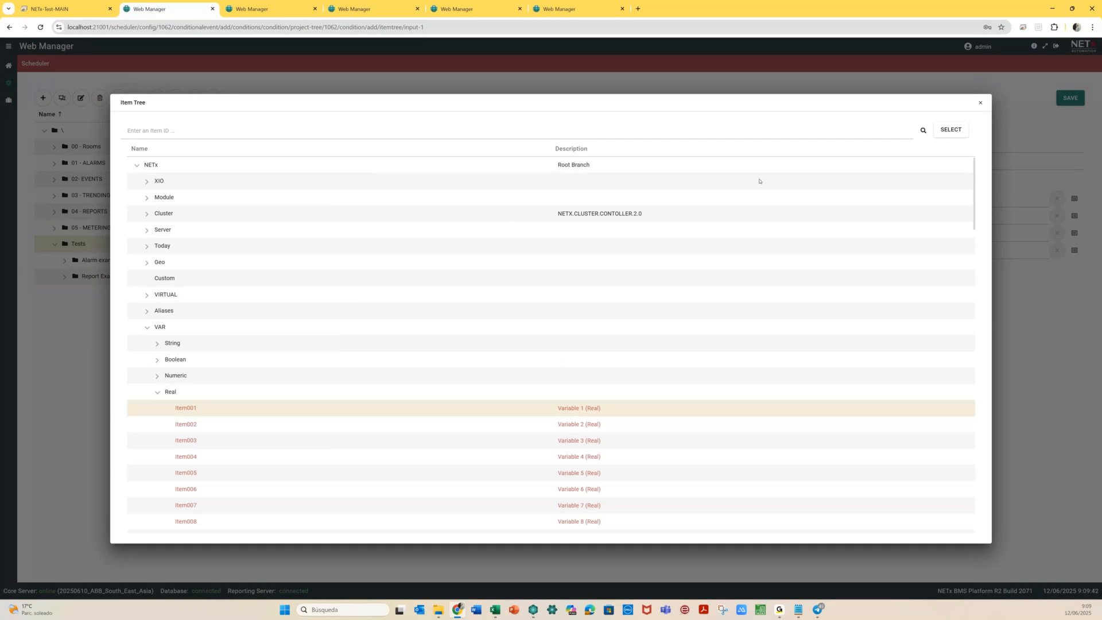
left_click(950, 129)
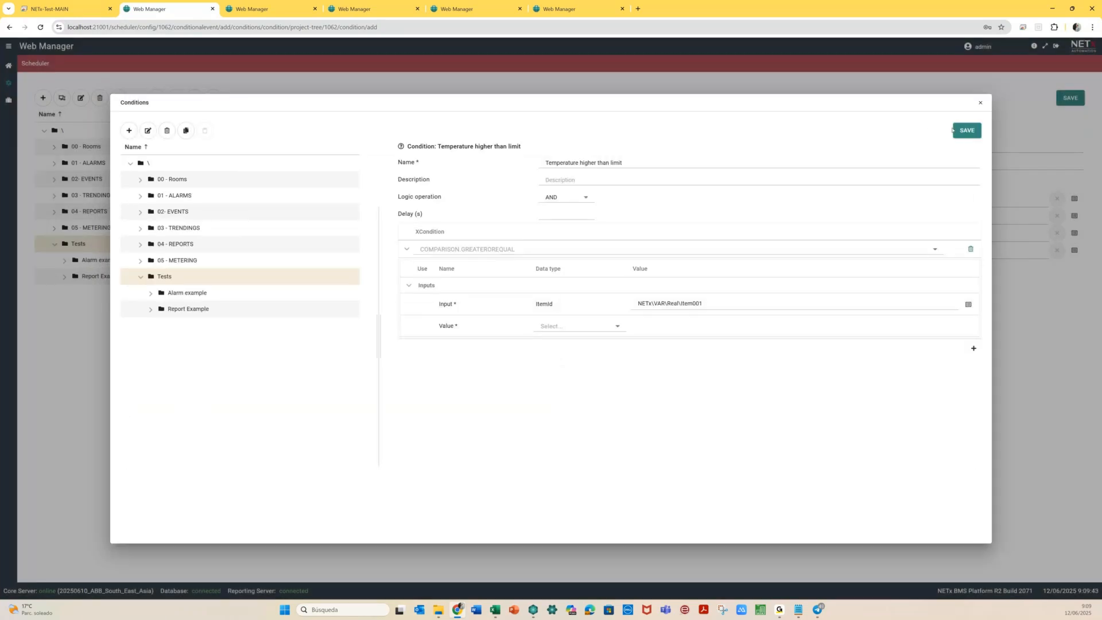
left_click(595, 325)
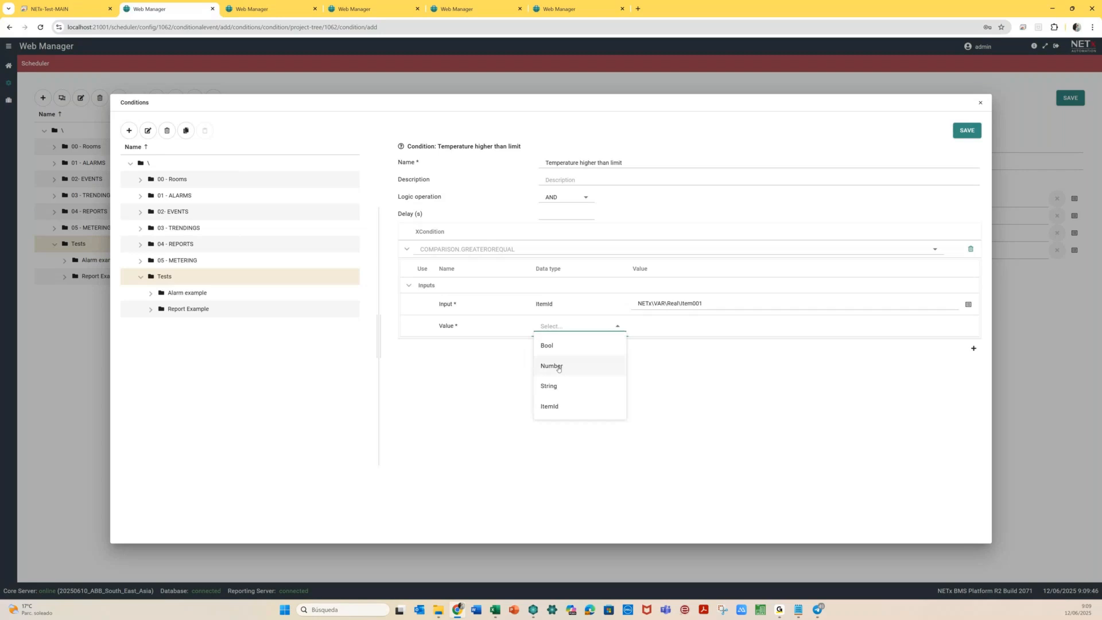
left_click(559, 367)
left_click(632, 332)
type("23")
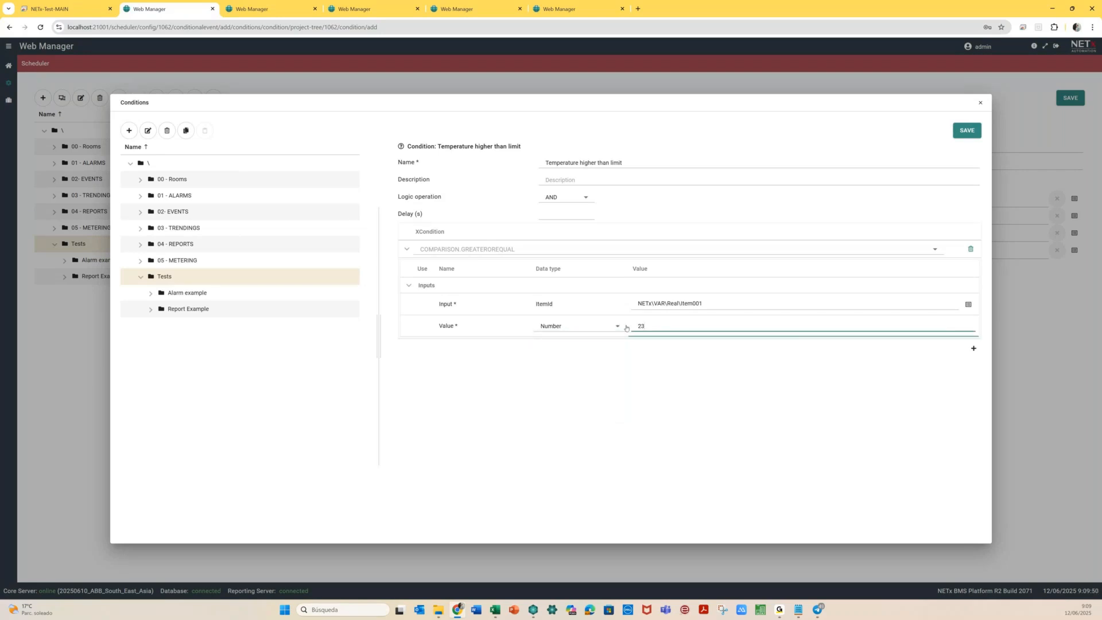
left_click(966, 131)
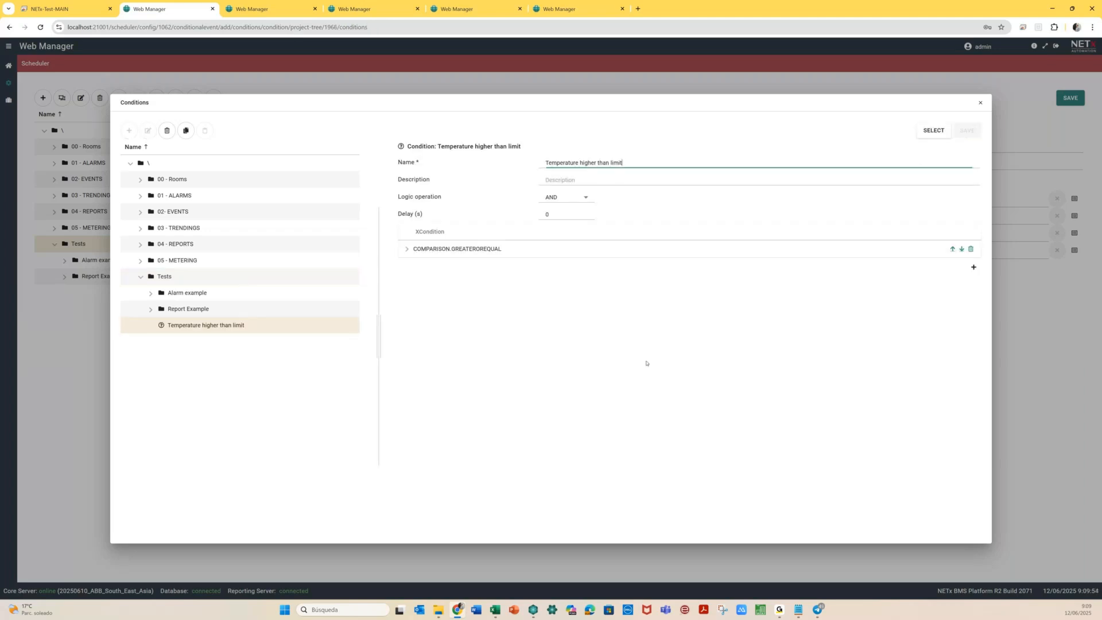
Use the new condition in the event and create a False ➤ True action named 'First Message occurs'
left_click(934, 131)
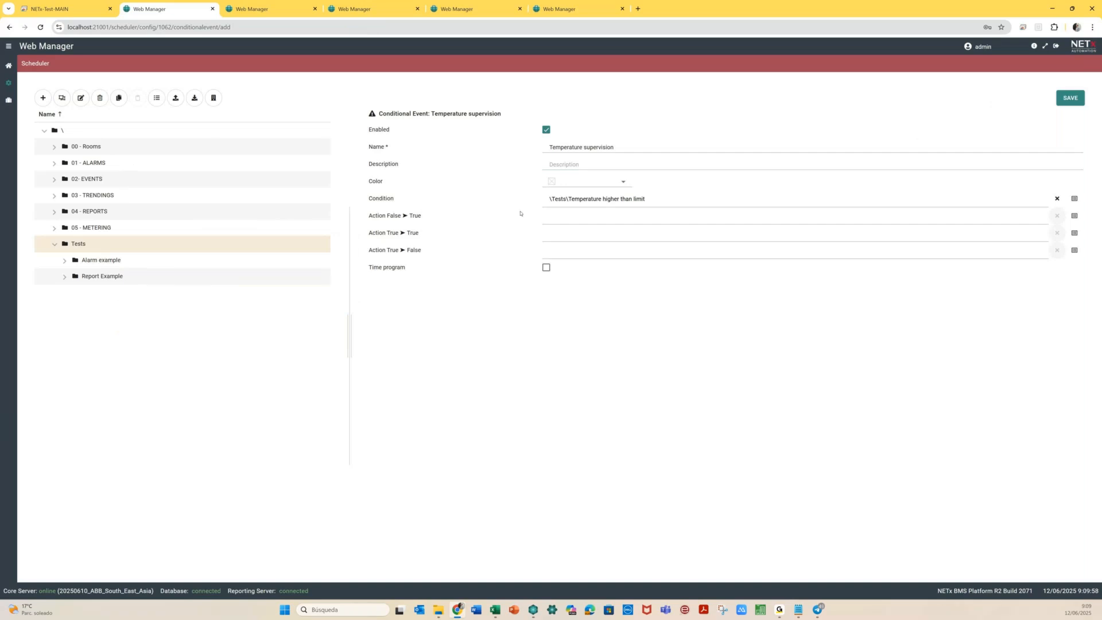
left_click(564, 220)
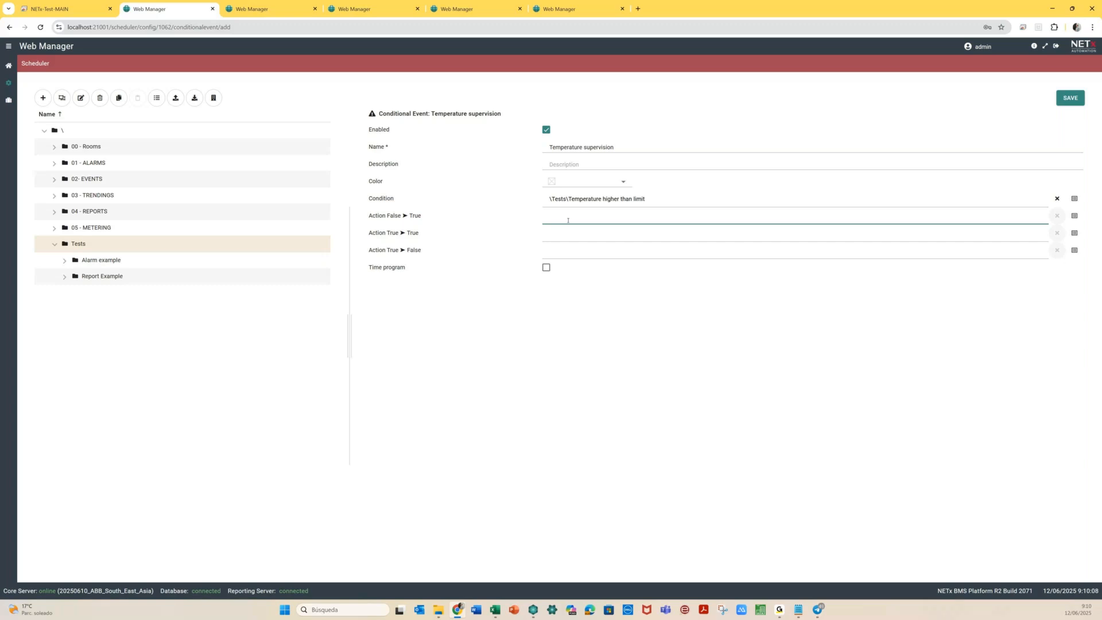
left_click(1074, 216)
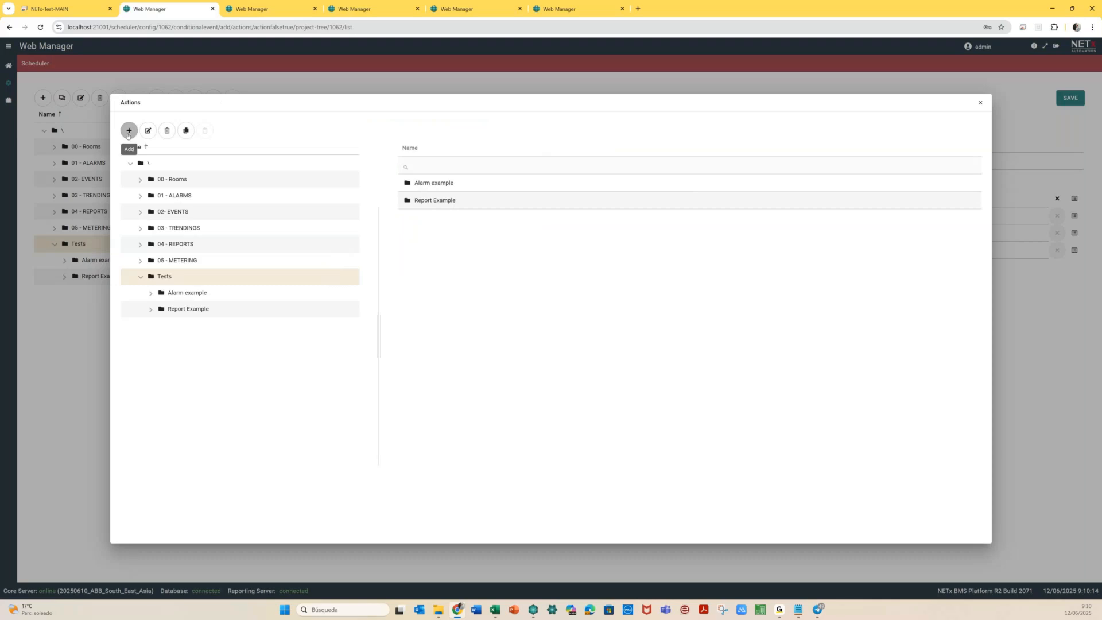
left_click(129, 131)
left_click(102, 153)
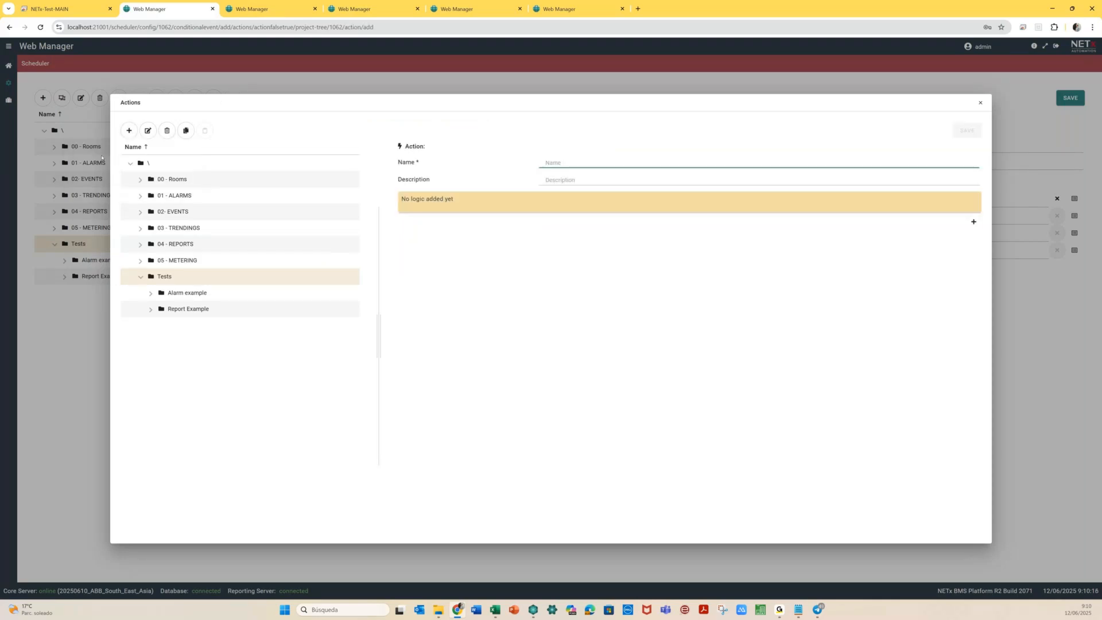
type("First Messa")
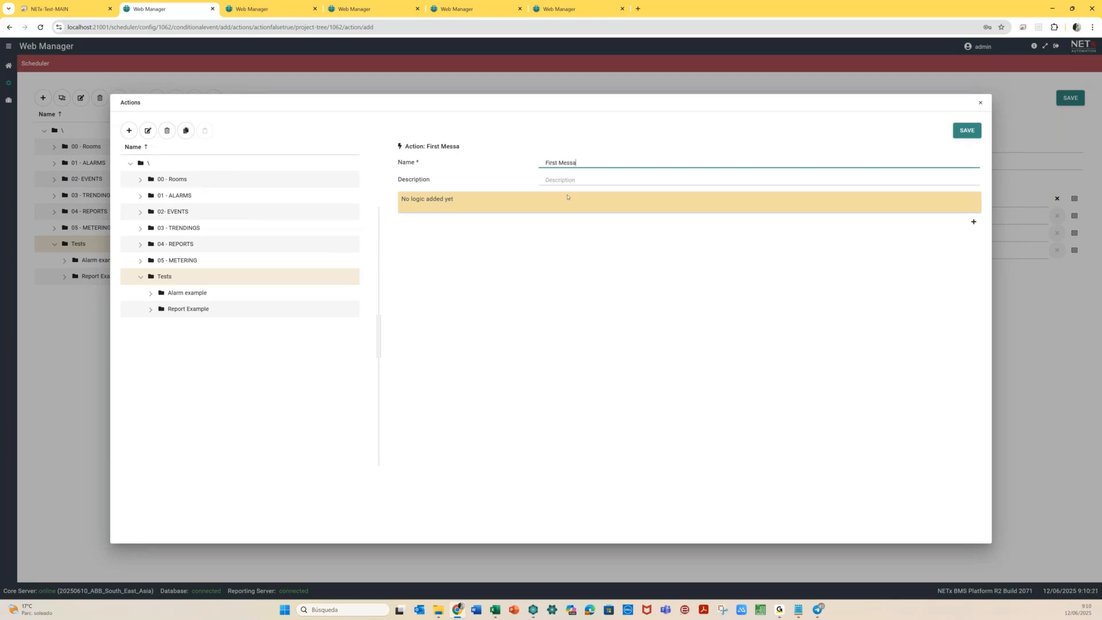
type("ge")
left_click(973, 222)
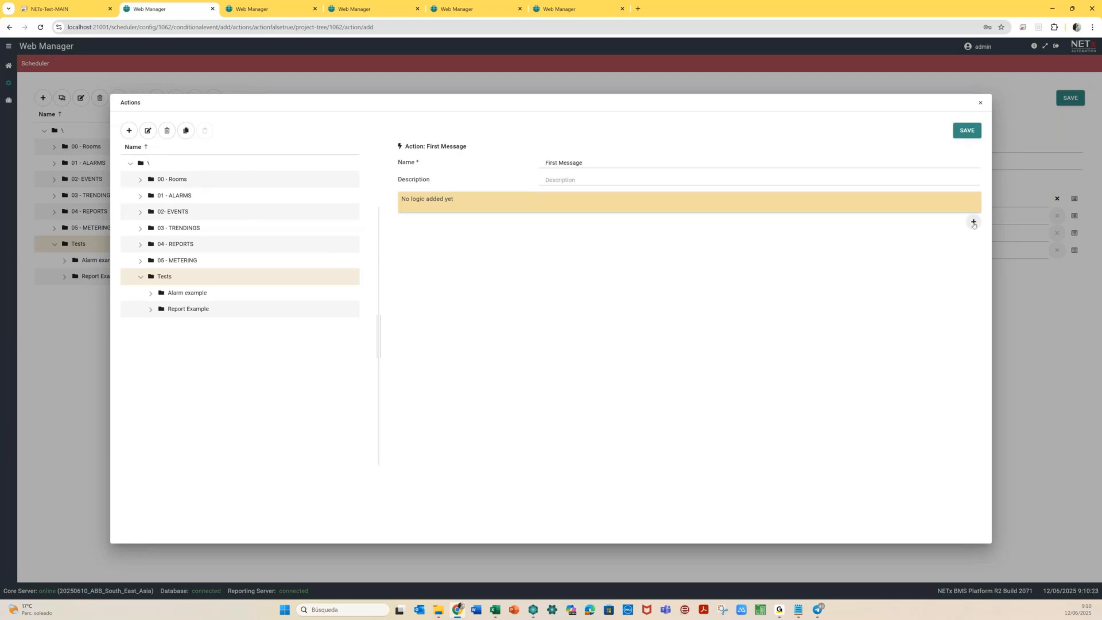
left_click(586, 162)
type("occur")
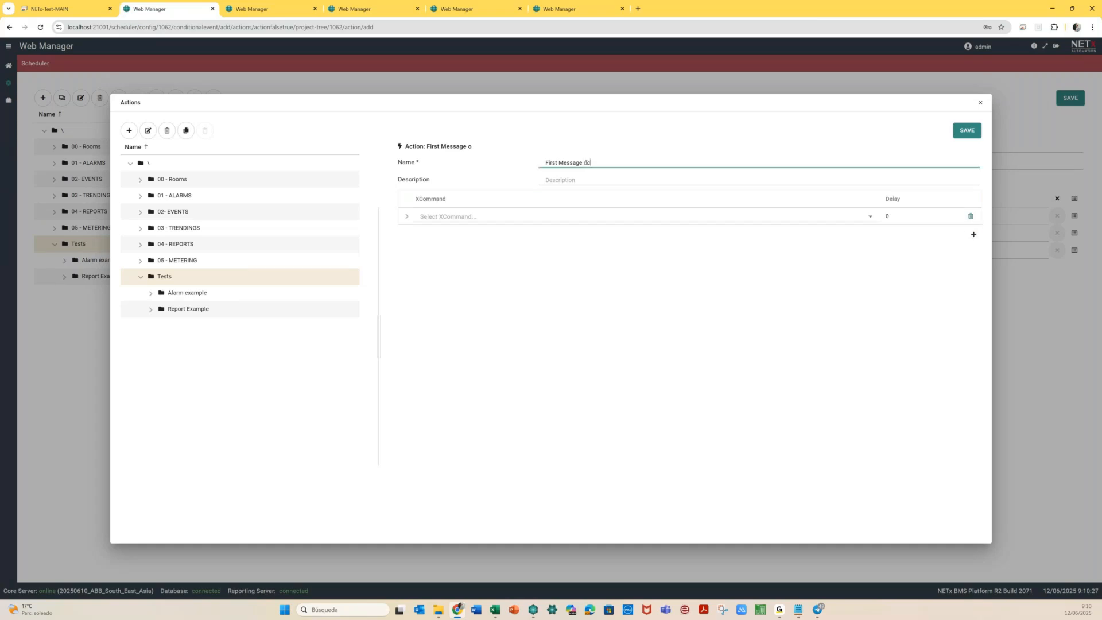
Make it MESSENGER.SENDTELEGRAMMESSAGE via NETx_BMS with 'Temperature is higher than 23°C', then save and assign it
left_click(830, 216)
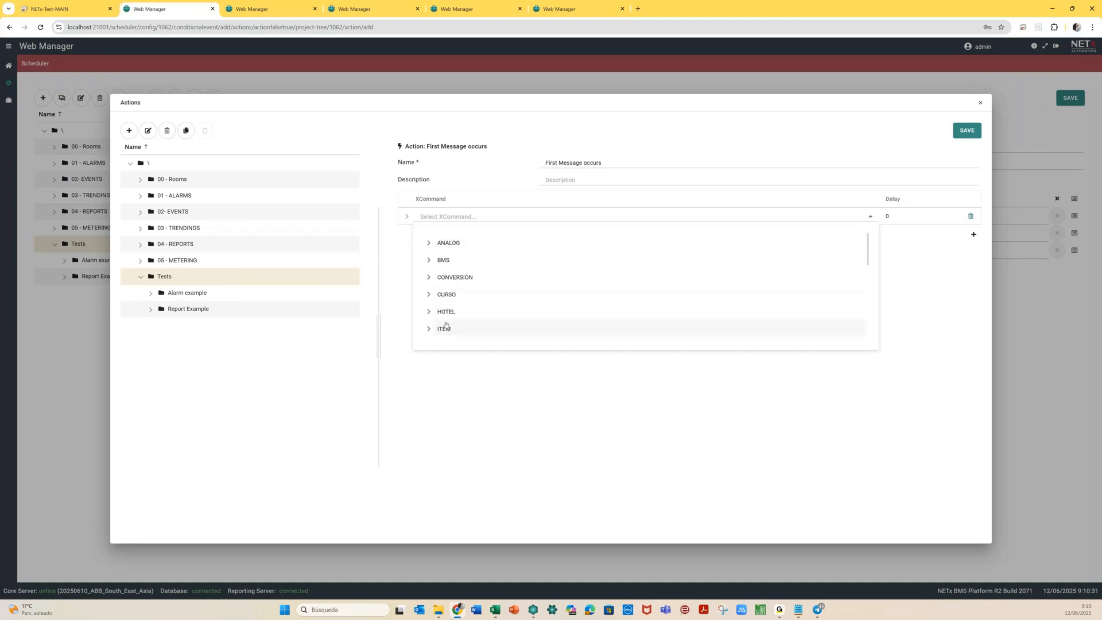
scroll(429, 299, "down", 3)
left_click(431, 255)
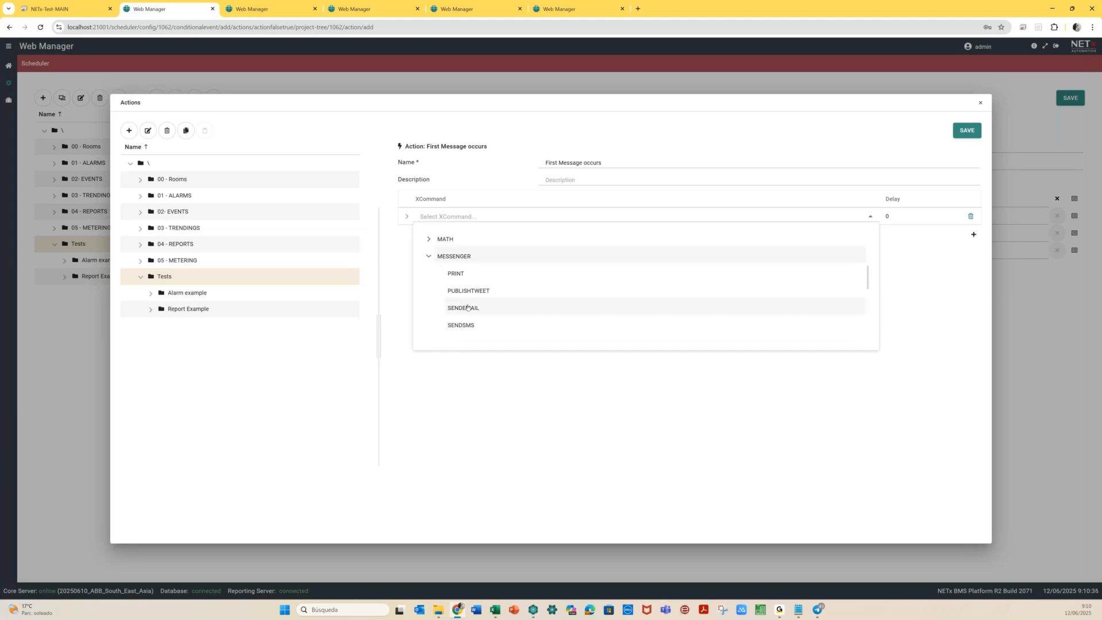
scroll(471, 310, "down", 1)
left_click(483, 328)
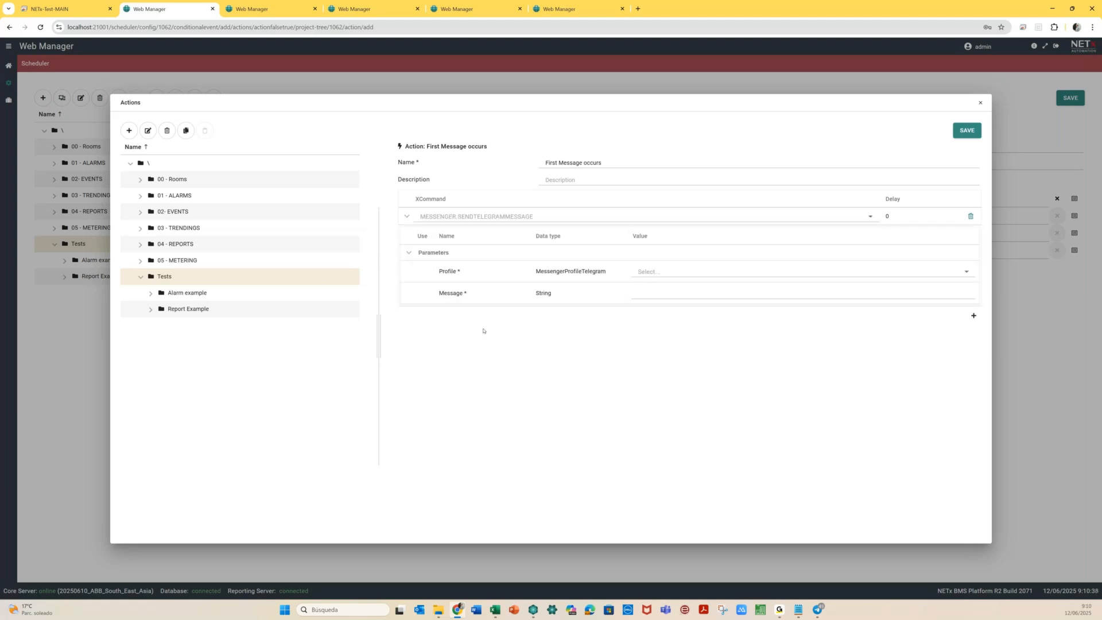
left_click(676, 273)
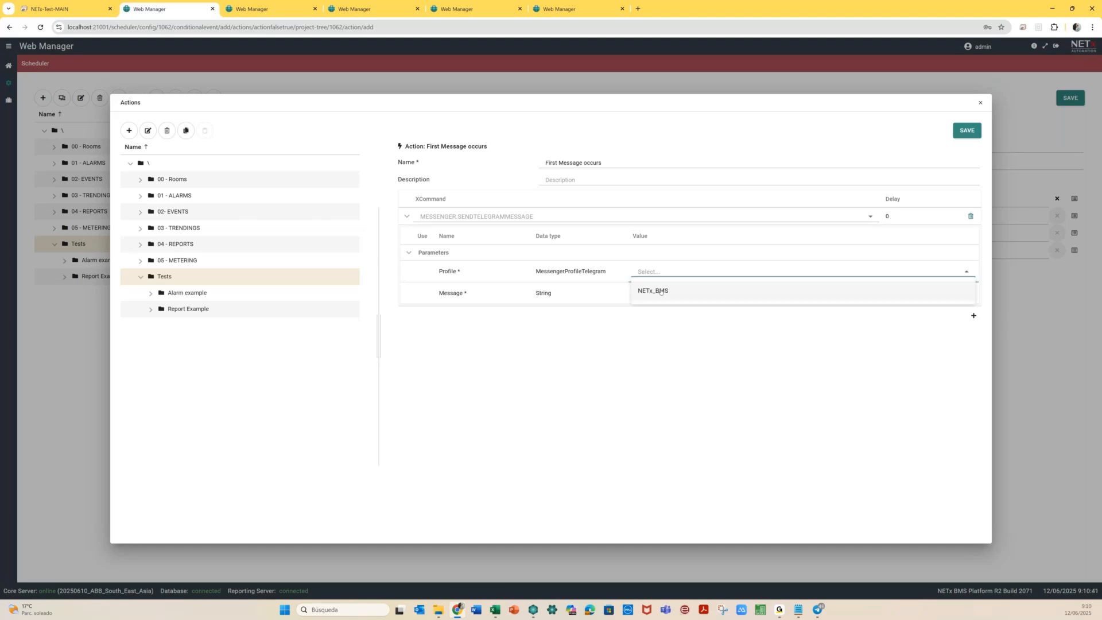
left_click(660, 292)
left_click(649, 291)
type("Temperature (")
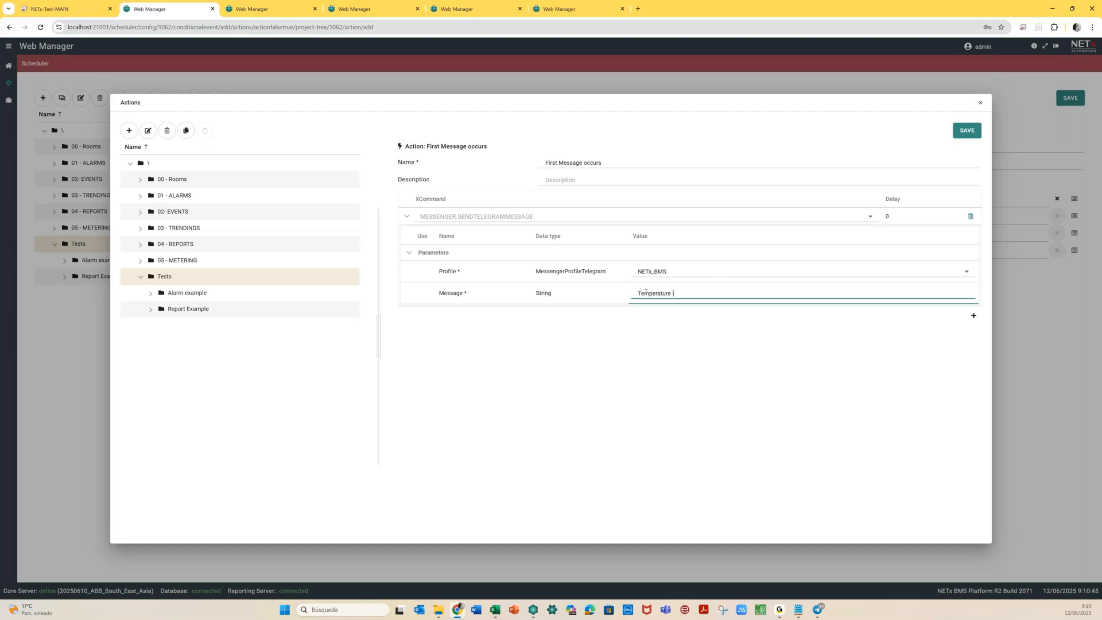
type("s higher than 23ºC")
left_click(965, 131)
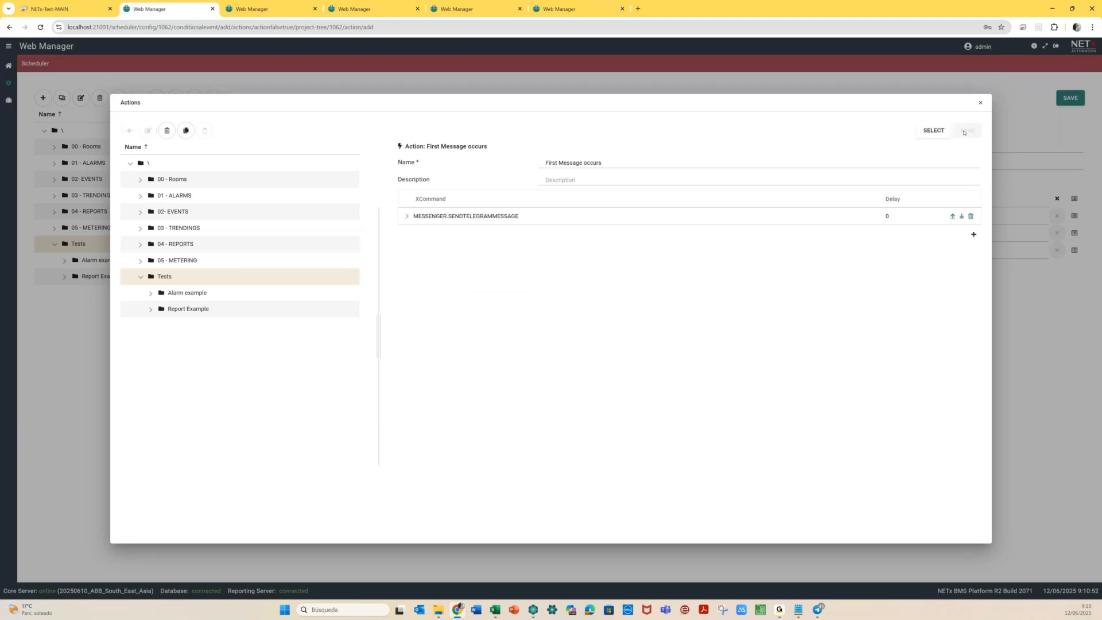
left_click(933, 131)
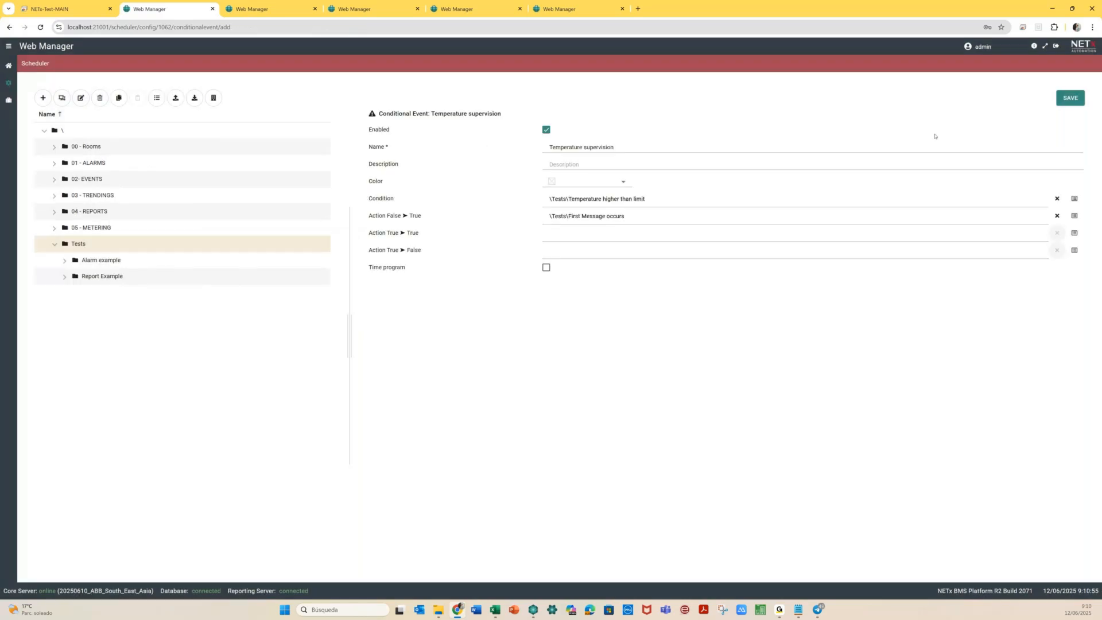
For True ➤ False, duplicate First Message occurs into Tests and rename the copy to 'Last Message'
left_click(1004, 243)
left_click(164, 330)
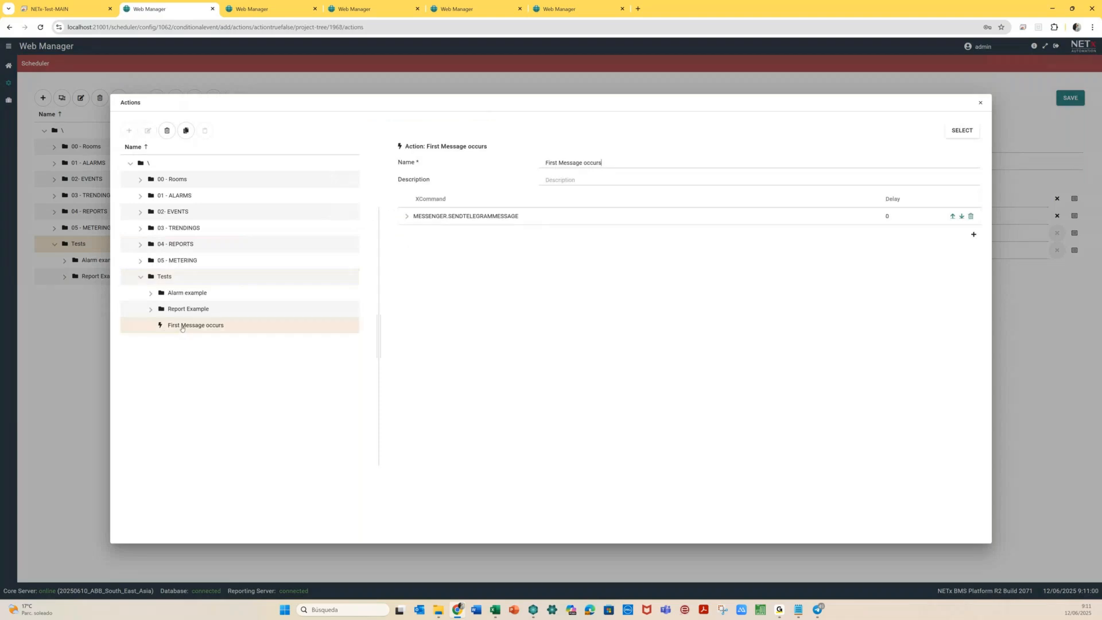
left_click(186, 131)
left_click(205, 130)
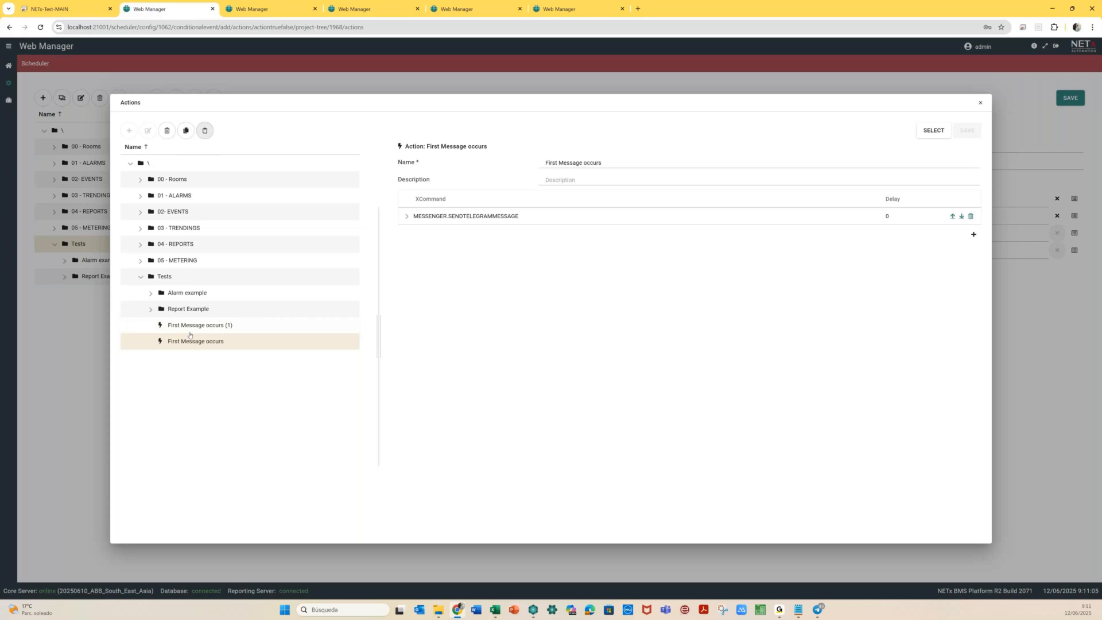
left_click(188, 325)
left_click(546, 166)
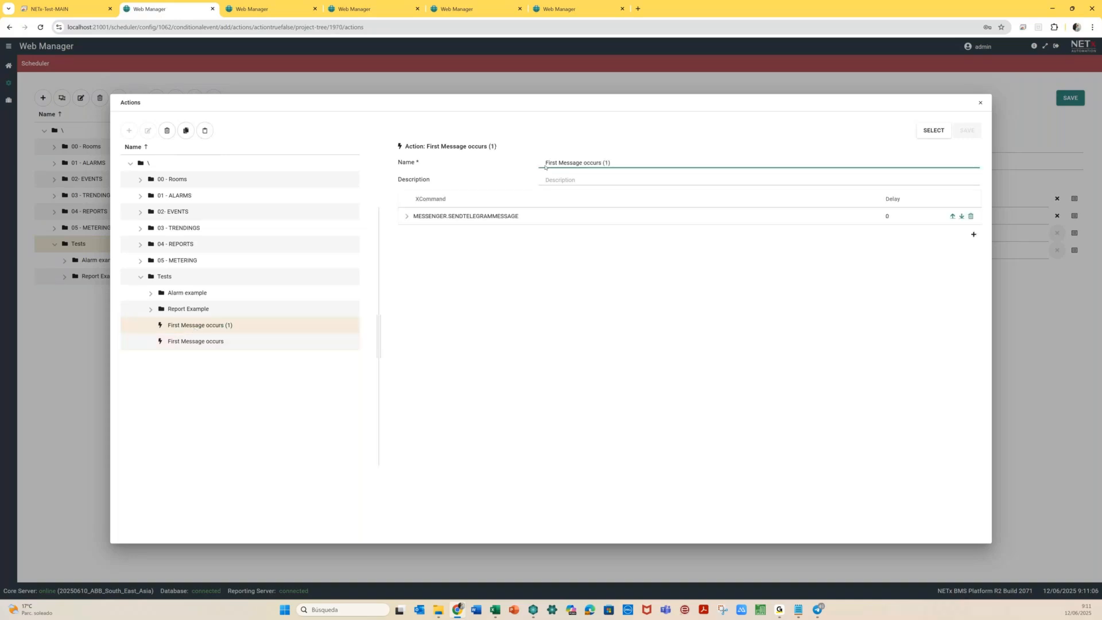
type("Last")
key("Delete")
key("Delete")
key("Delete")
key("Delete")
key("Delete")
key("Delete")
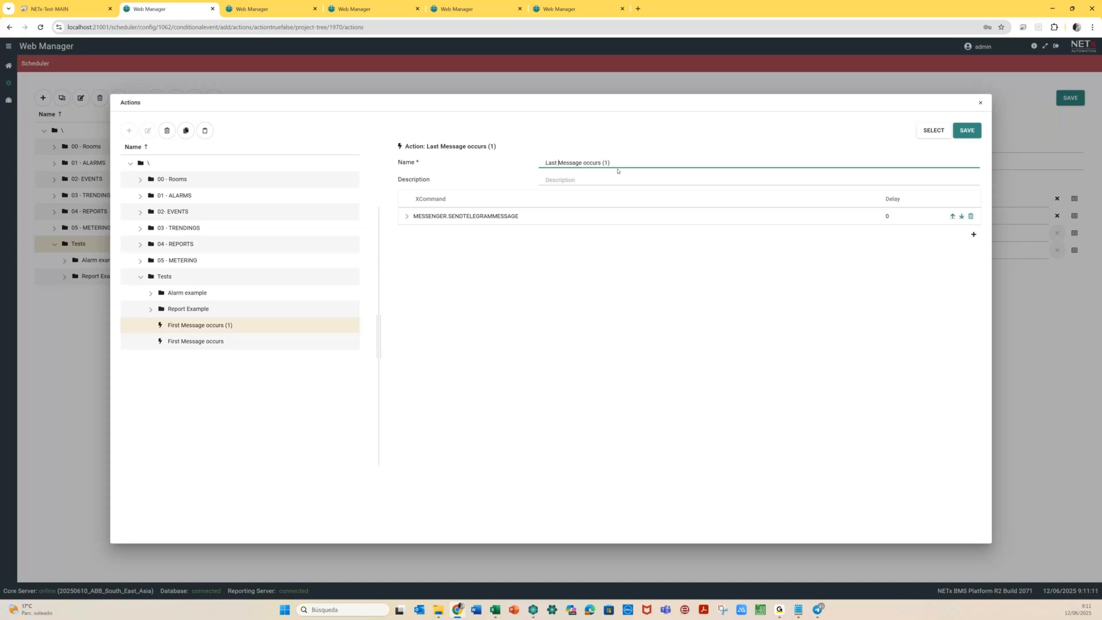
key("BackSpace")
key("BackSpace")
key("BackSpace")
key("BackSpace")
key("BackSpace")
key("BackSpace")
key("BackSpace")
key("BackSpace")
key("BackSpace")
key("BackSpace")
Change the copy's message to 'Temperature is OK (lower than 23°C)' and assign it to True ➤ False
left_click(405, 214)
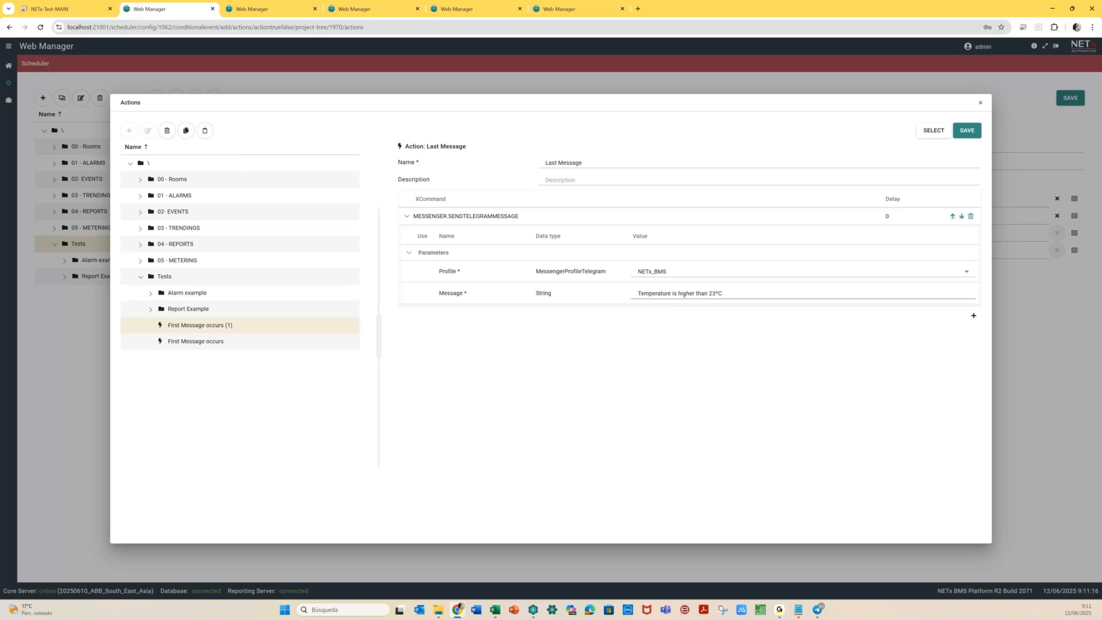
left_click(676, 294)
type("OK ")
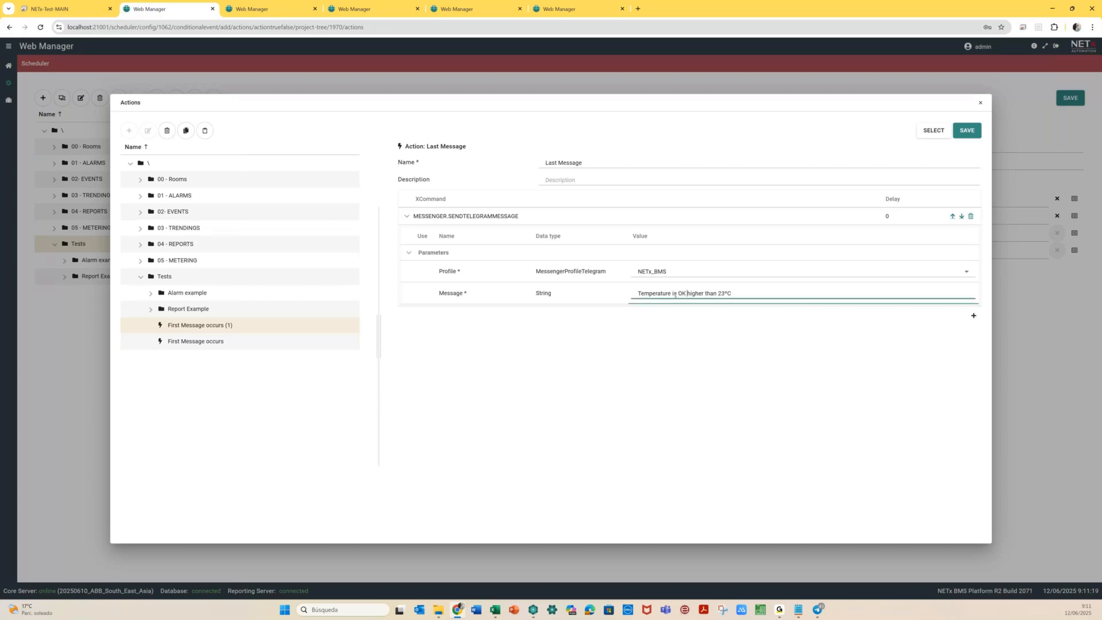
type("(lower")
key("shift+Right")
key("shift+Right")
key("shift+Right")
key("shift+Right")
key("shift+Right")
key("shift+Right")
key("BackSpace")
key("Delete")
left_click(934, 131)
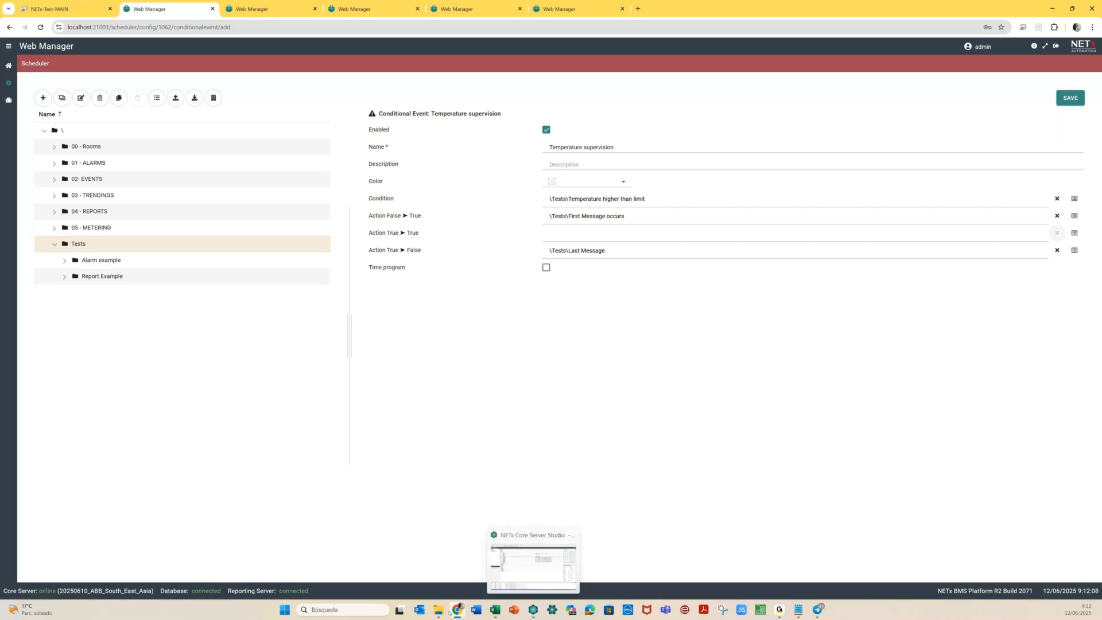
Launch XLogic from Core Server Studio's toolbar and create a new command via File > New Command
left_click(533, 609)
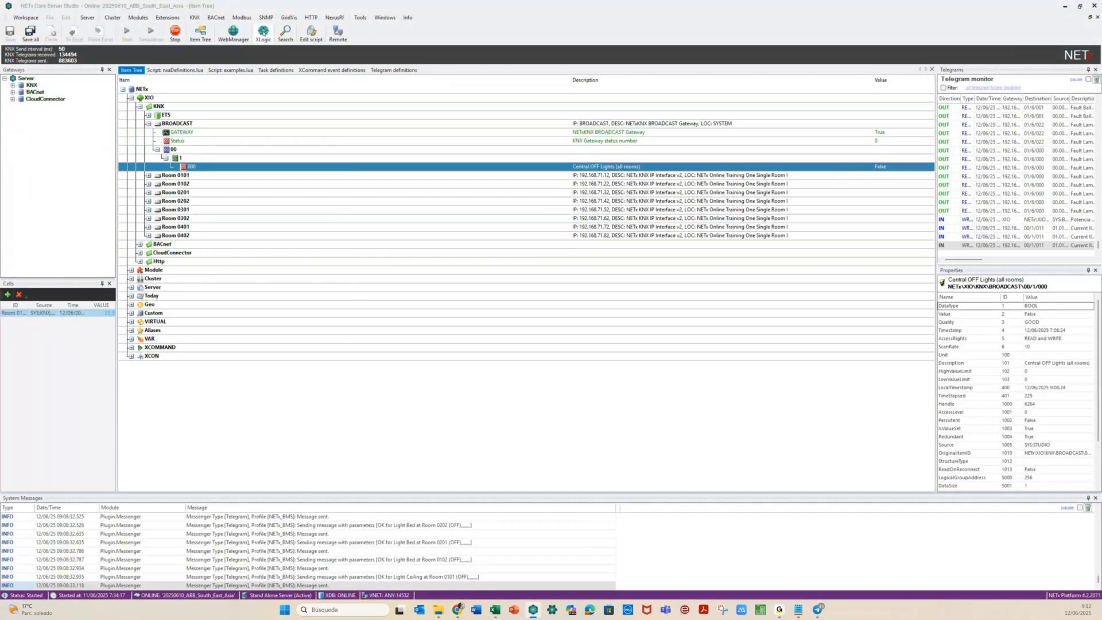
left_click(263, 32)
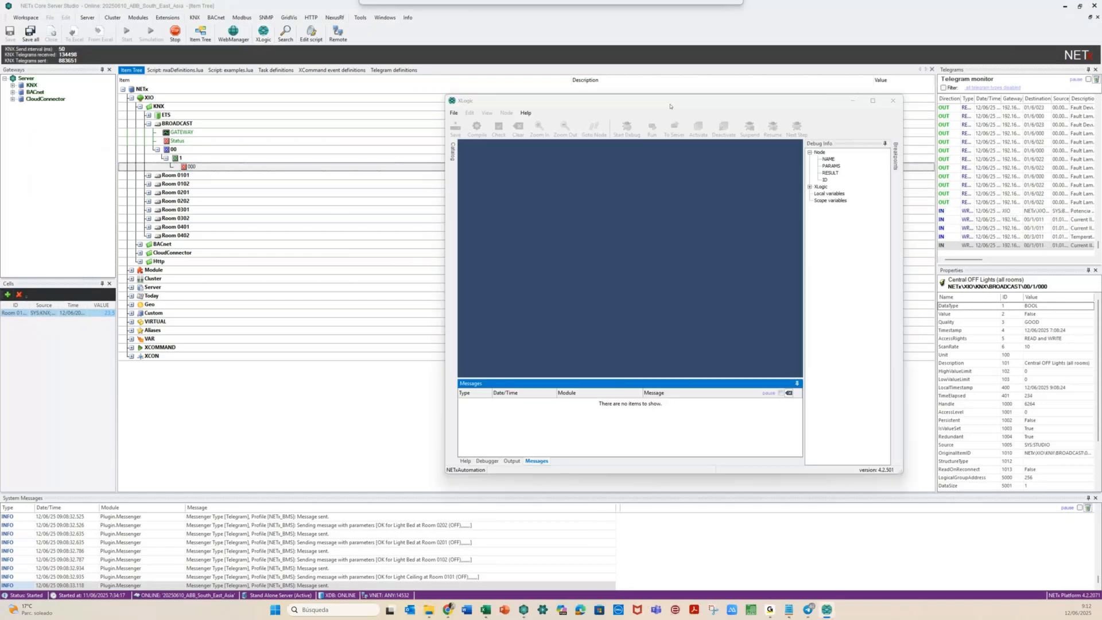
left_click(8, 16)
left_click(35, 24)
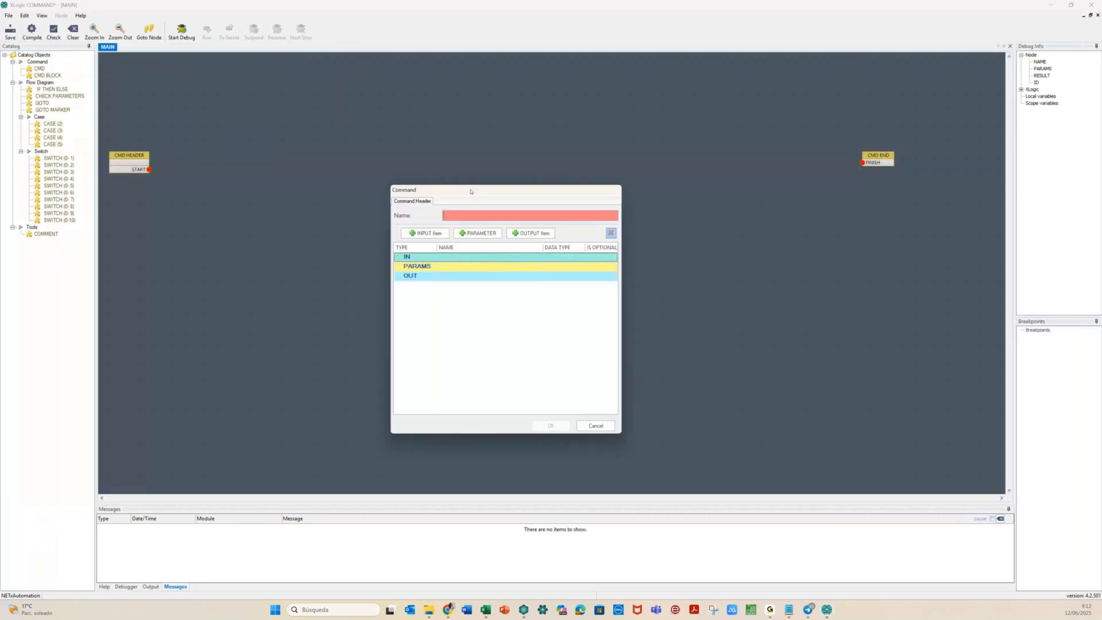
Name the command ABB.Telegram_custom and add an input item renamed to Input
left_click_drag(470, 191, 473, 185)
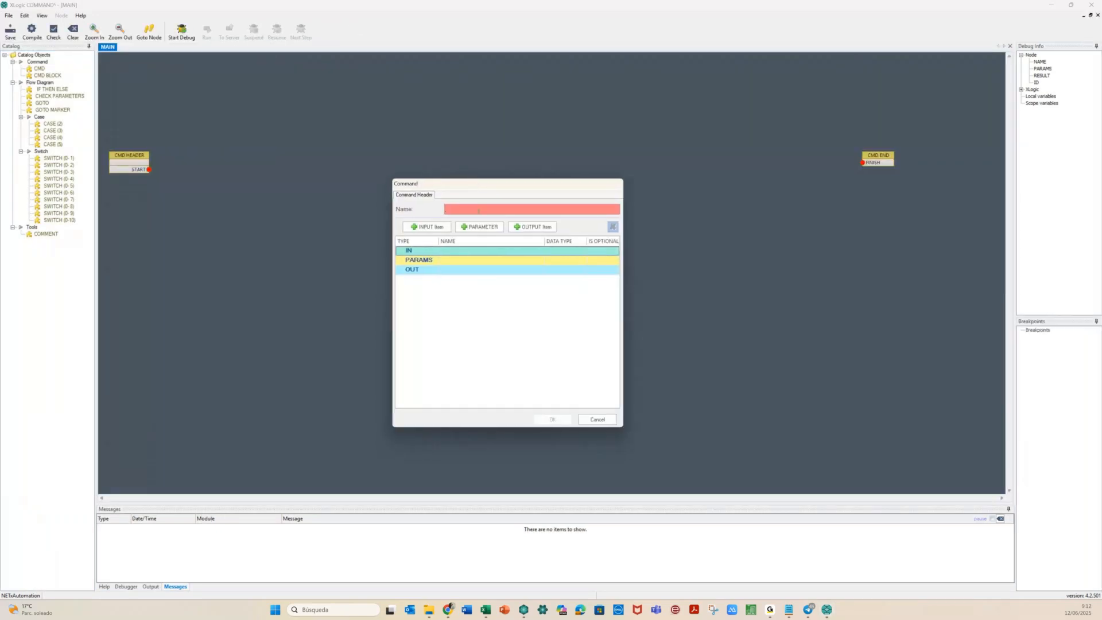
type("ABB.")
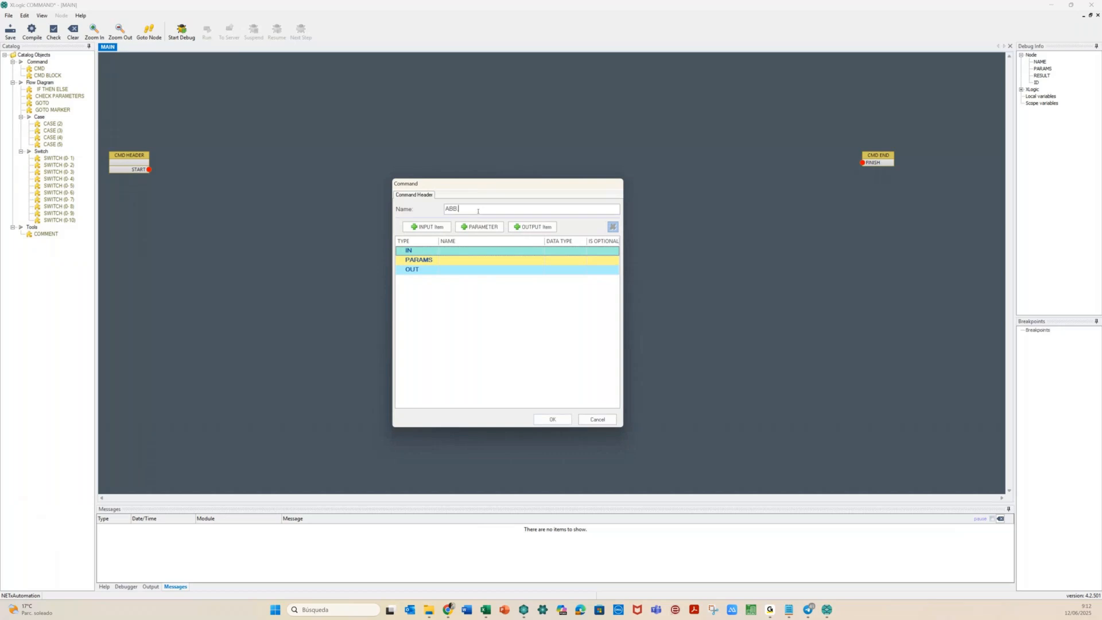
type("Telegram_custom")
left_click(423, 227)
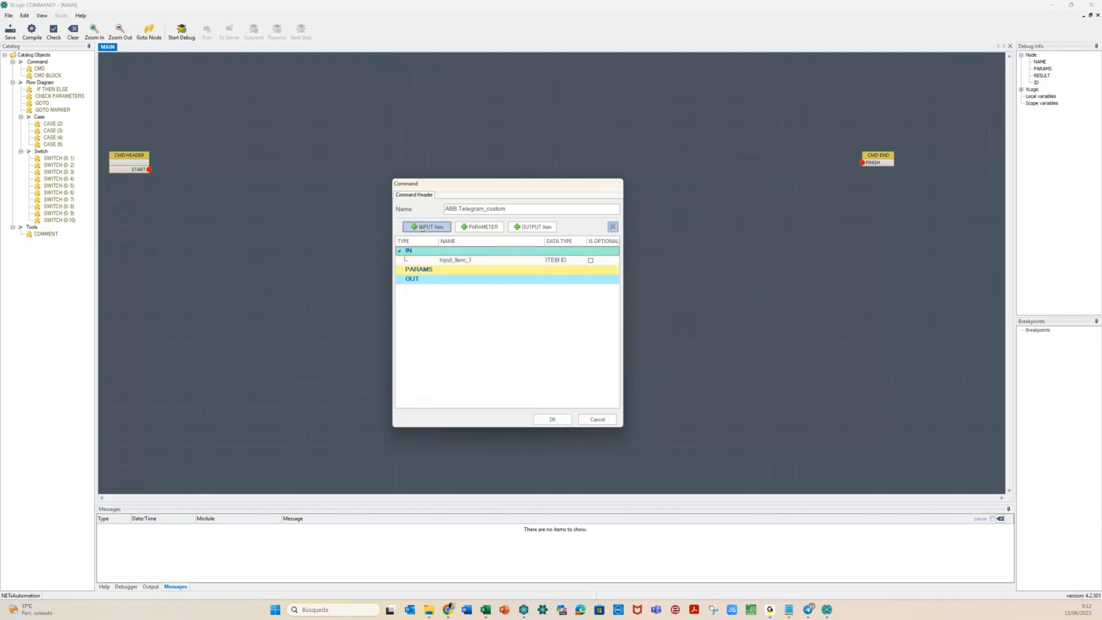
left_click(466, 262)
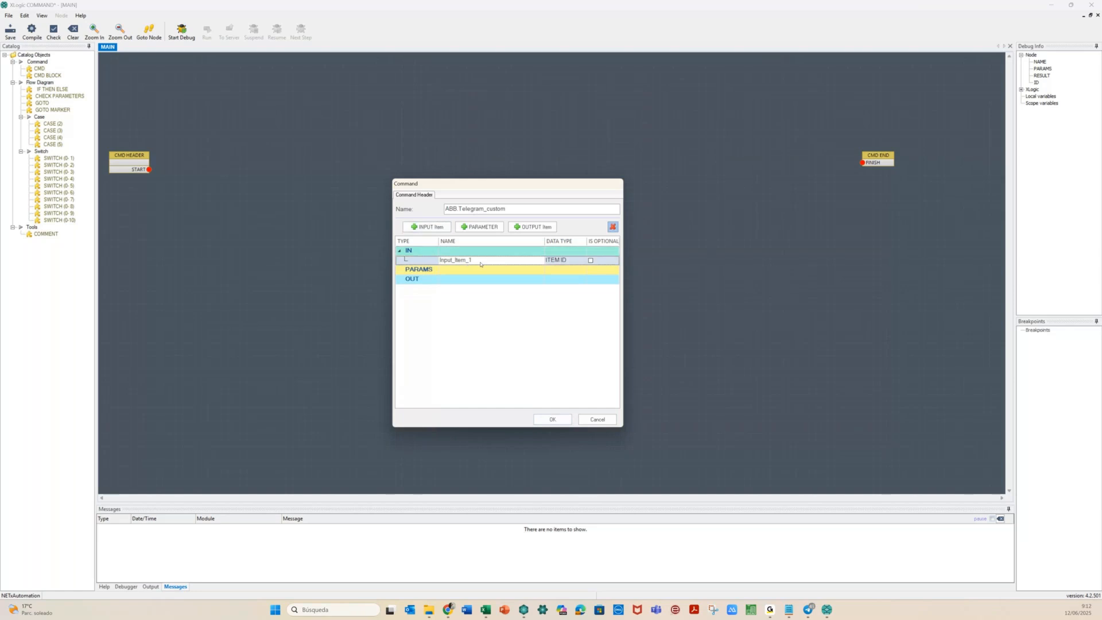
type("Im")
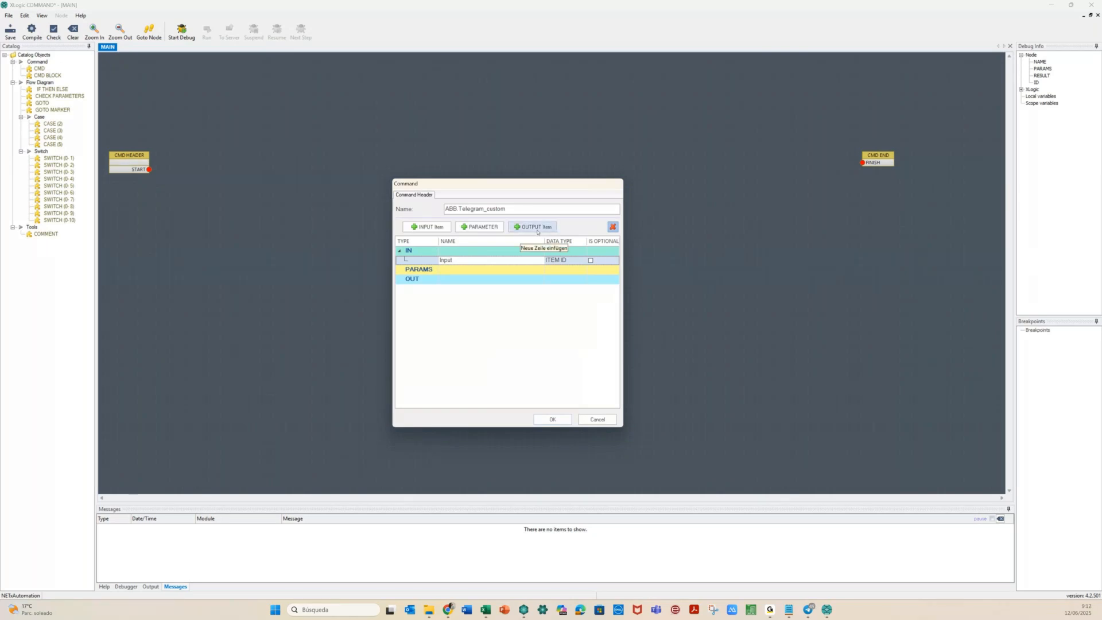
Add a Destination parameter of type MessengerProfileTelegram and confirm the command header
left_click(480, 227)
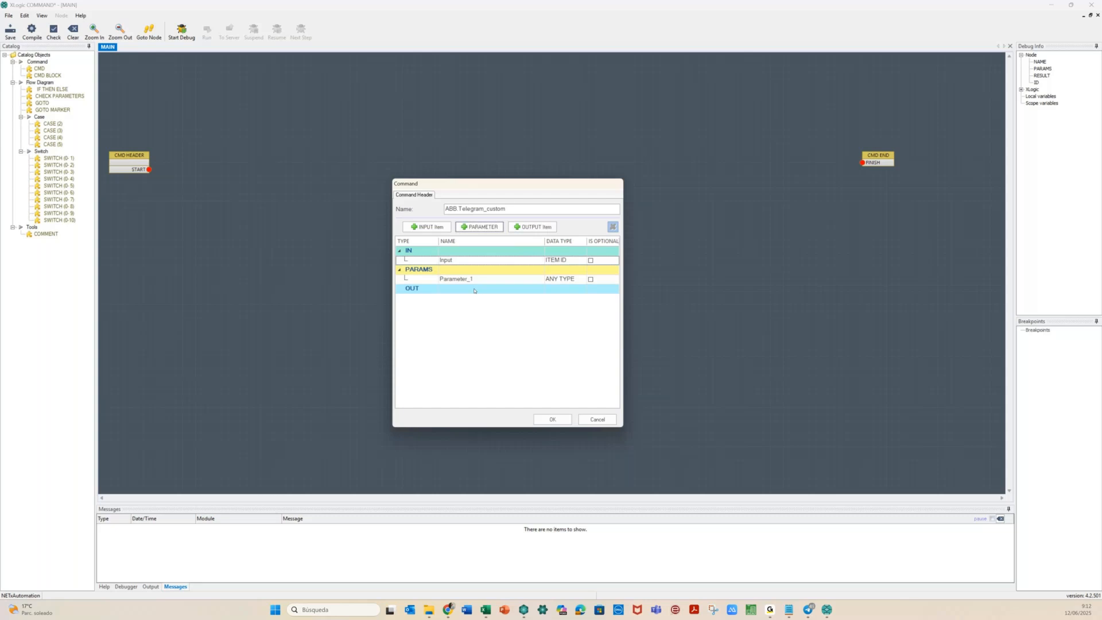
left_click(479, 280)
left_click(479, 280)
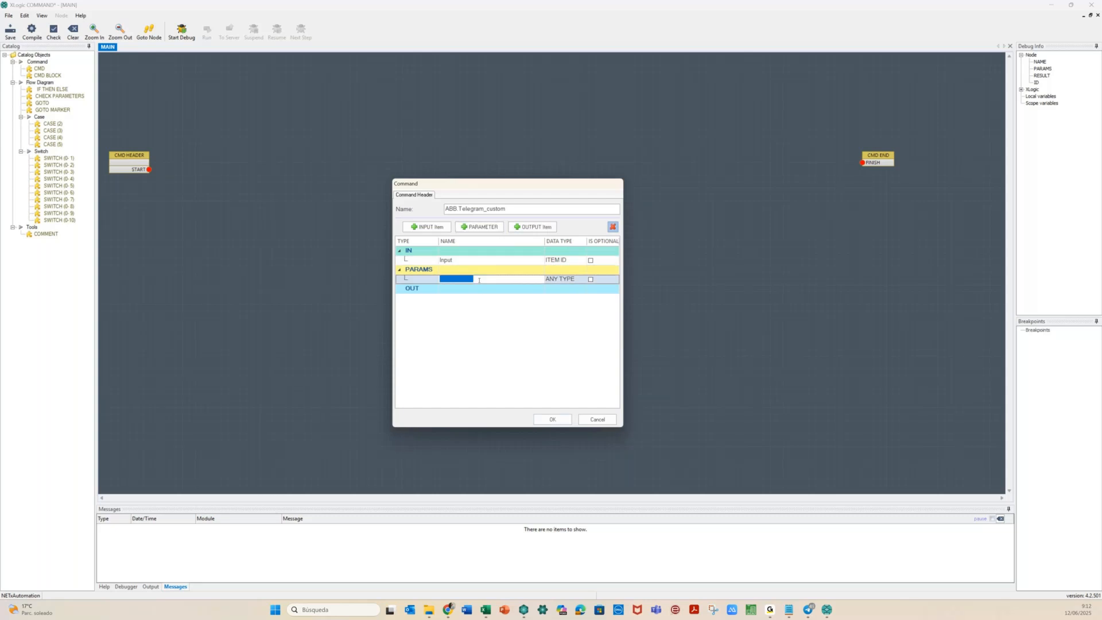
type("Destination")
left_click(565, 279)
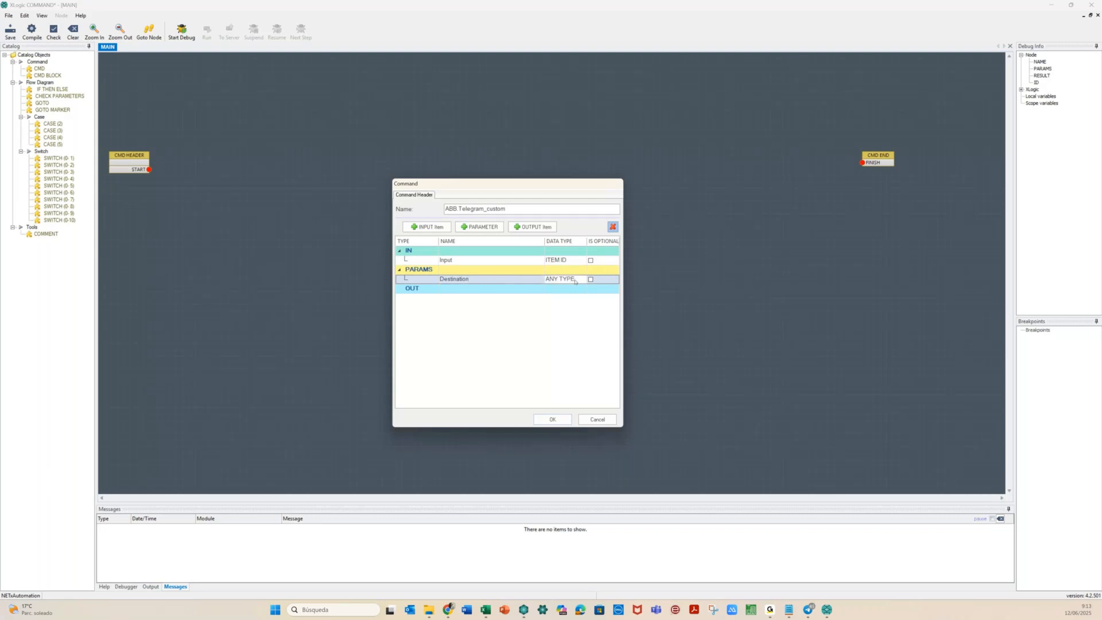
left_click(583, 280)
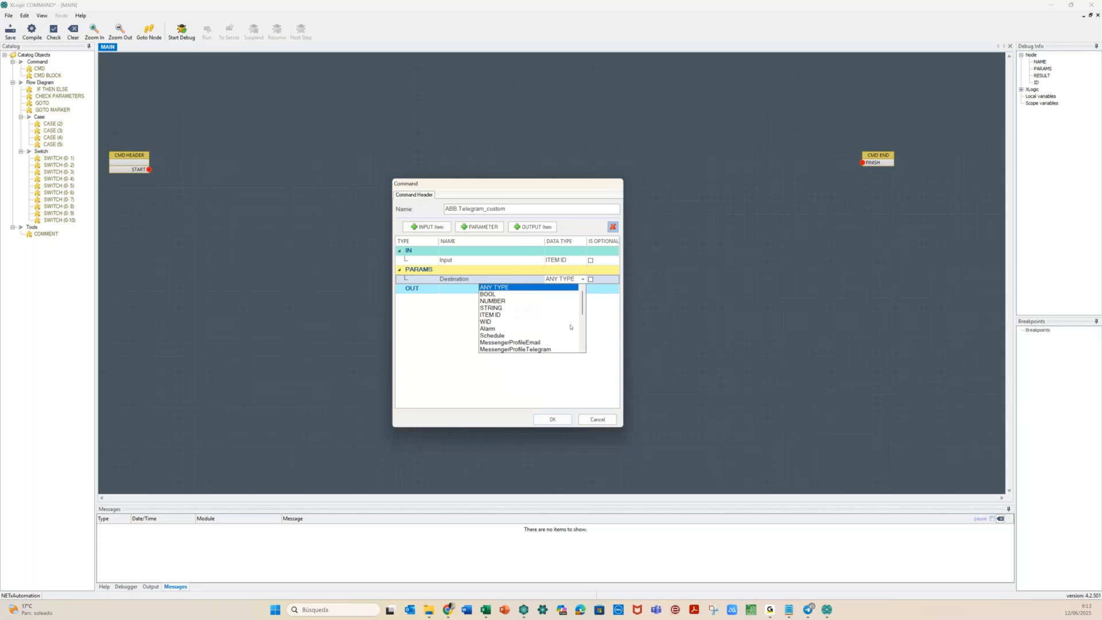
left_click(503, 349)
left_click(583, 280)
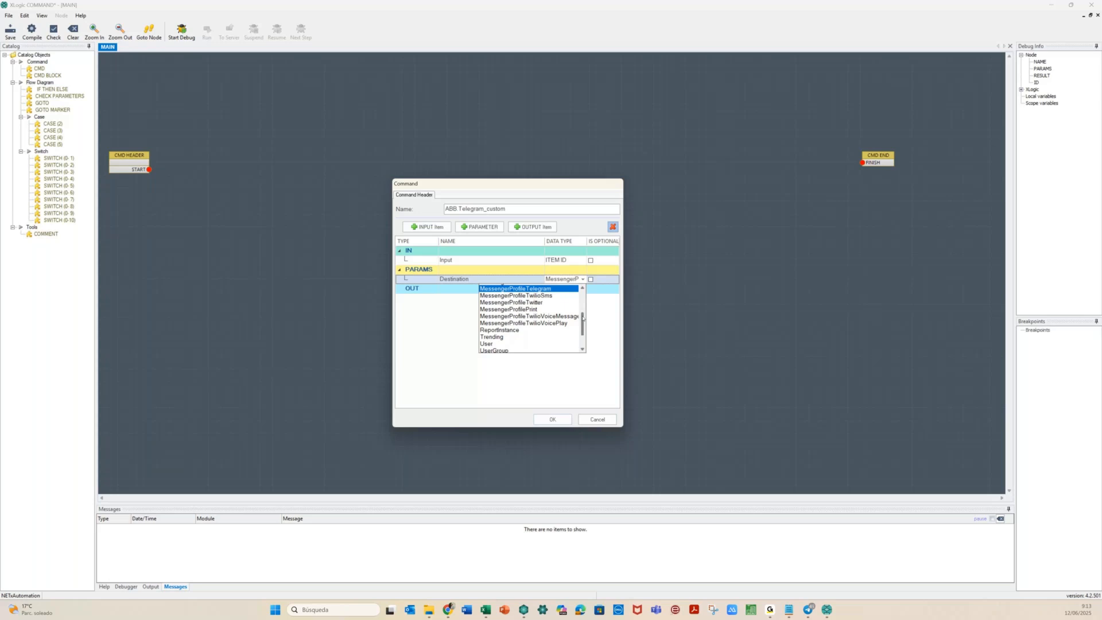
scroll(583, 317, "up", 2)
scroll(577, 311, "up", 1)
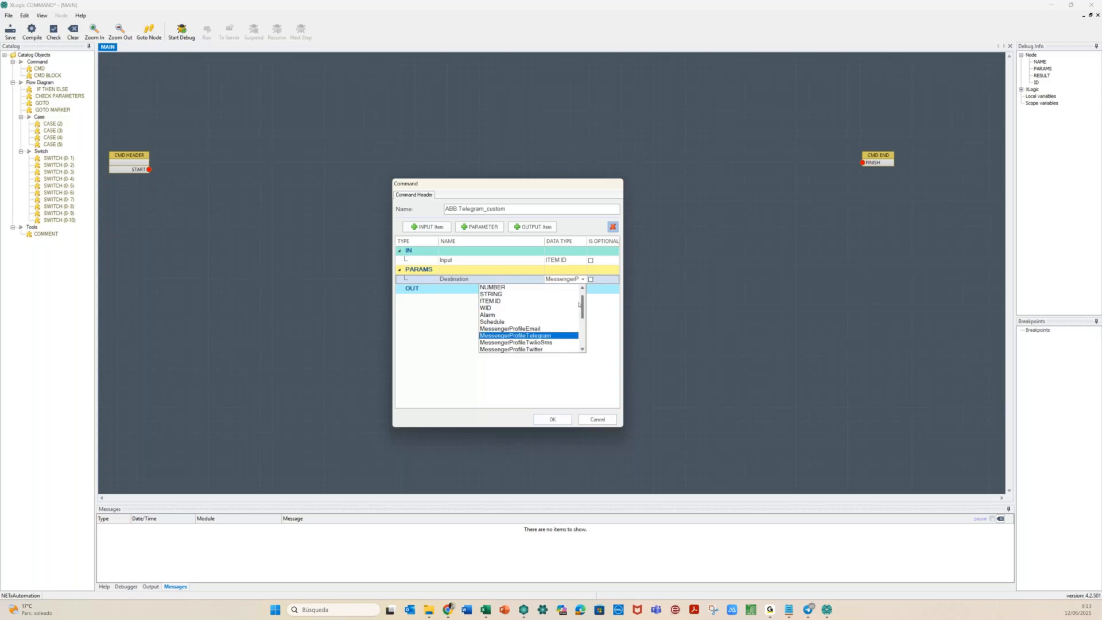
scroll(579, 305, "up", 1)
scroll(579, 303, "up", 1)
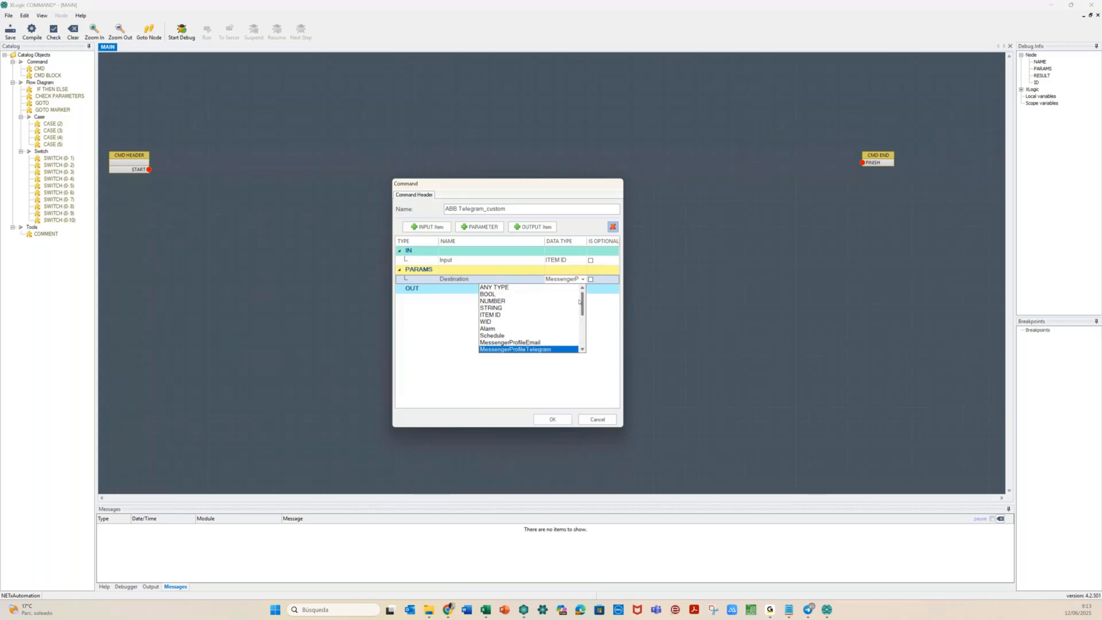
left_click(603, 336)
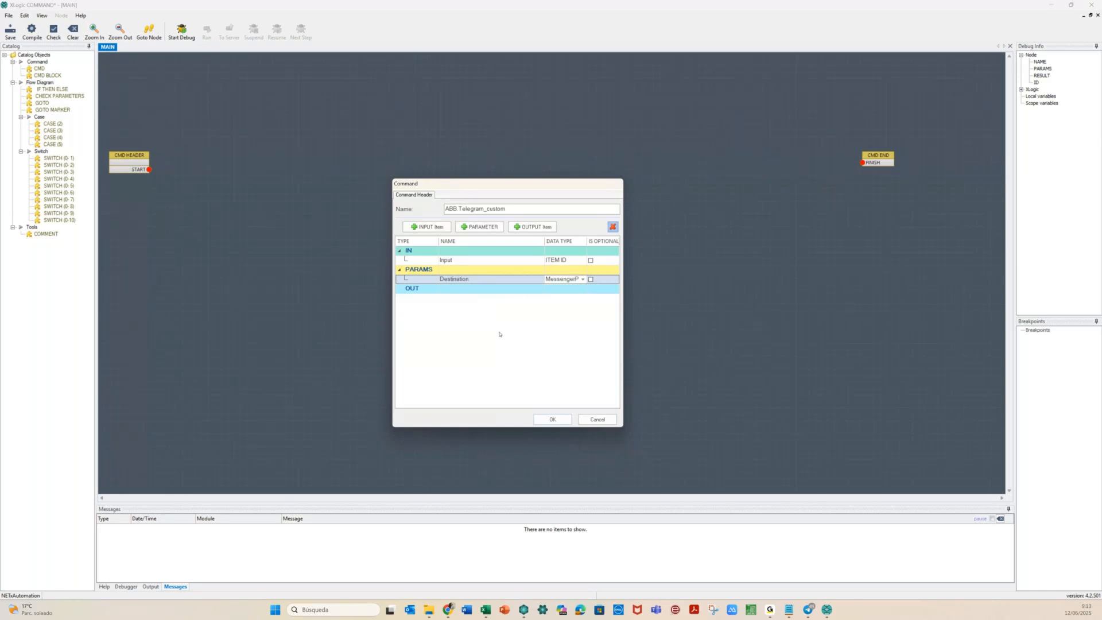
left_click(553, 420)
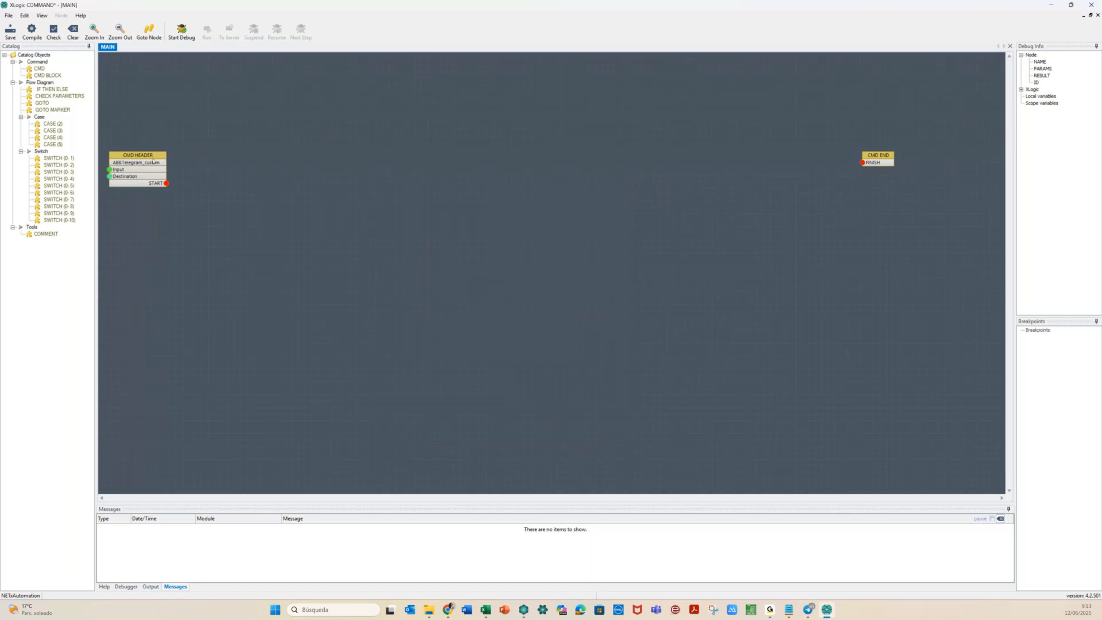
Add a CMD node wired between the header's START and the command end, then open it
left_click_drag(153, 161, 186, 152)
left_click_drag(40, 70, 334, 154)
left_click_drag(198, 181, 333, 176)
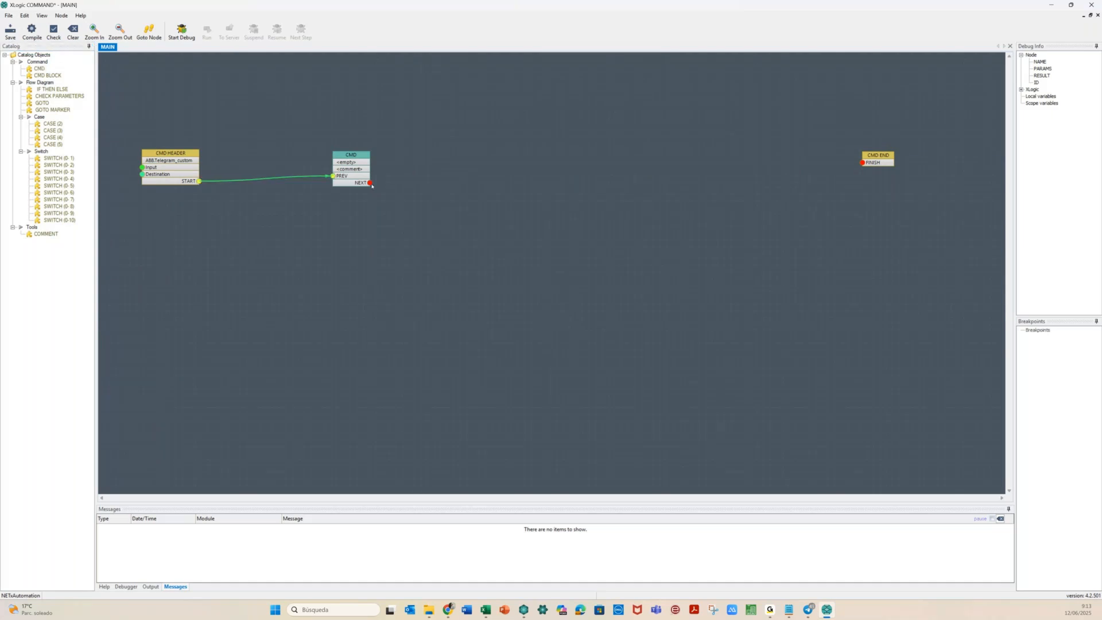
mouse_move(369, 182)
left_mouse_down()
mouse_move(879, 167)
mouse_move(863, 164)
left_mouse_up()
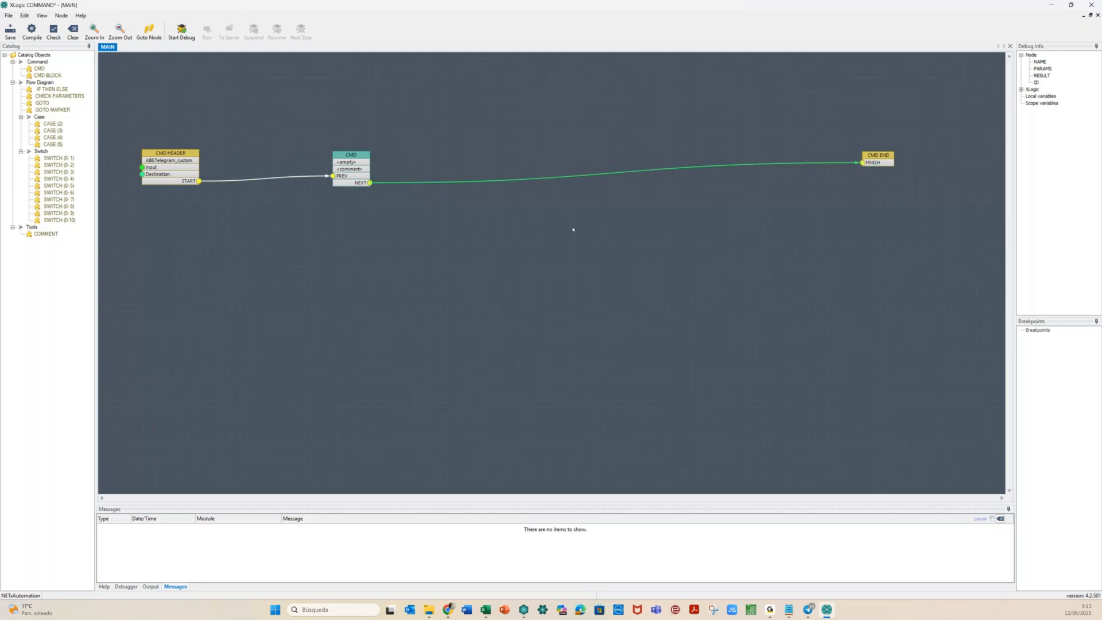
left_click(348, 155)
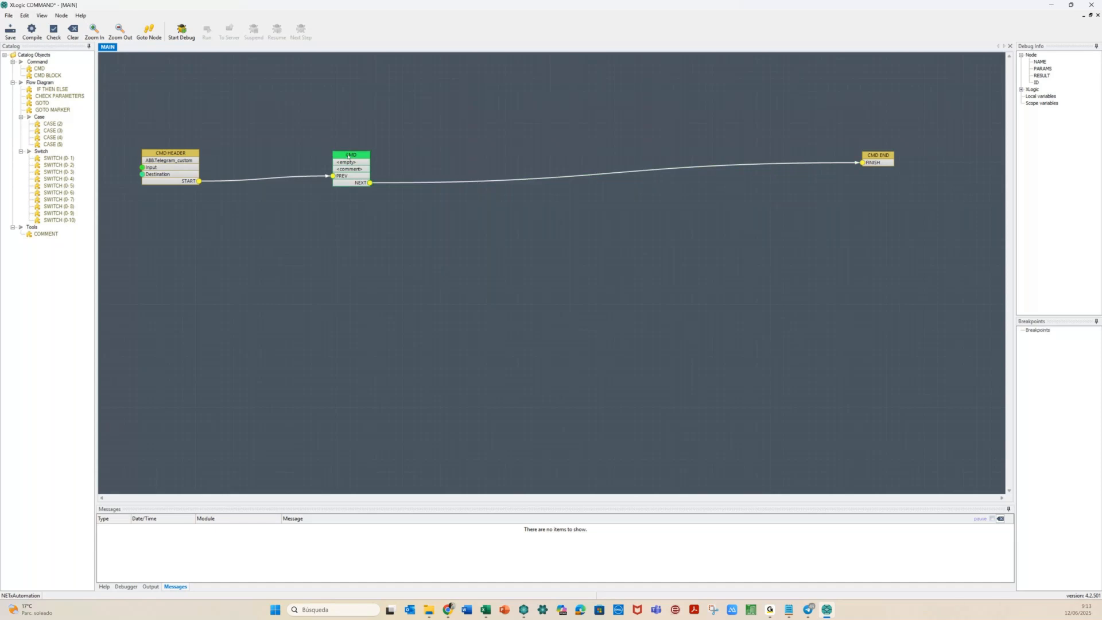
double_click(348, 155)
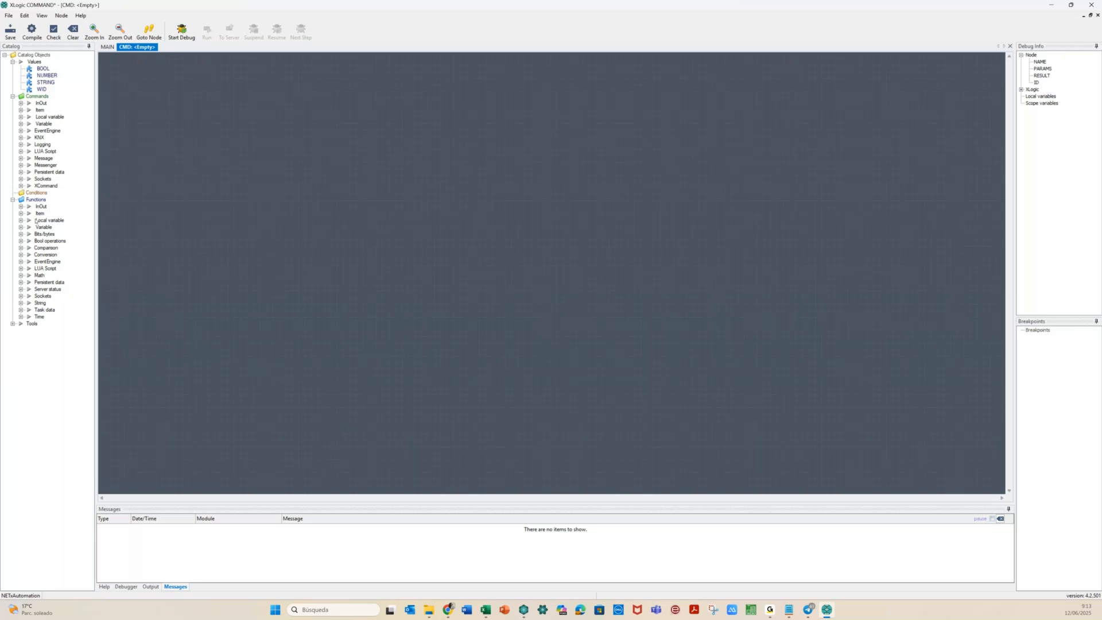
Drag a SendTelegram block from the Messenger catalog onto the CMD canvas
left_click(21, 165)
left_click_drag(61, 192, 567, 142)
left_click(525, 283)
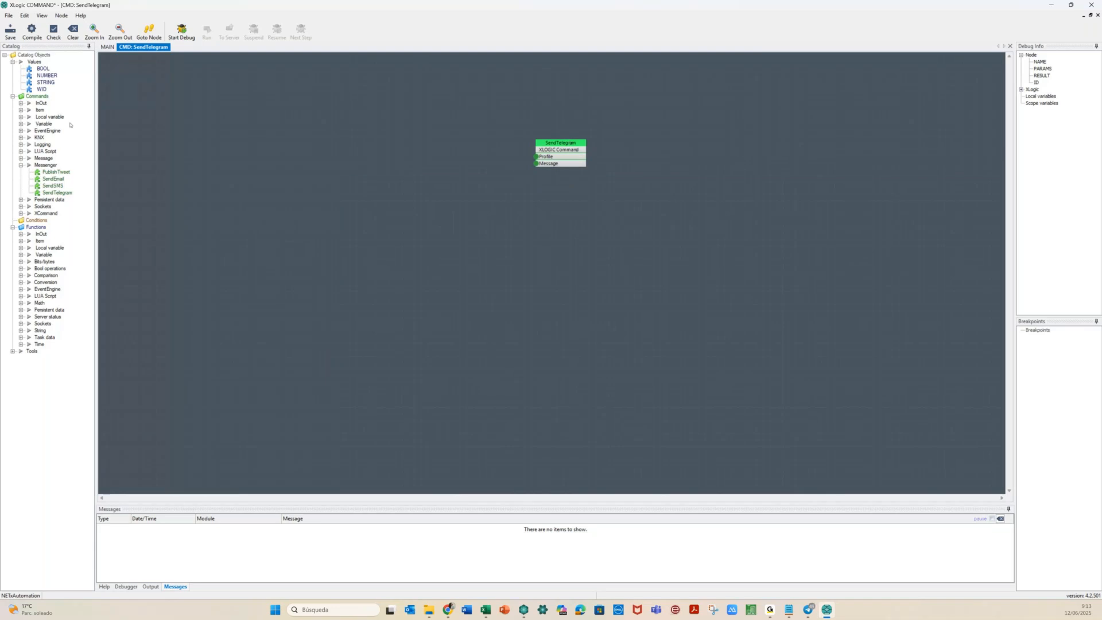
Add an InOut > Parameter VALUE block set to Destination and connect it to SendTelegram's Profile input
left_click(367, 261)
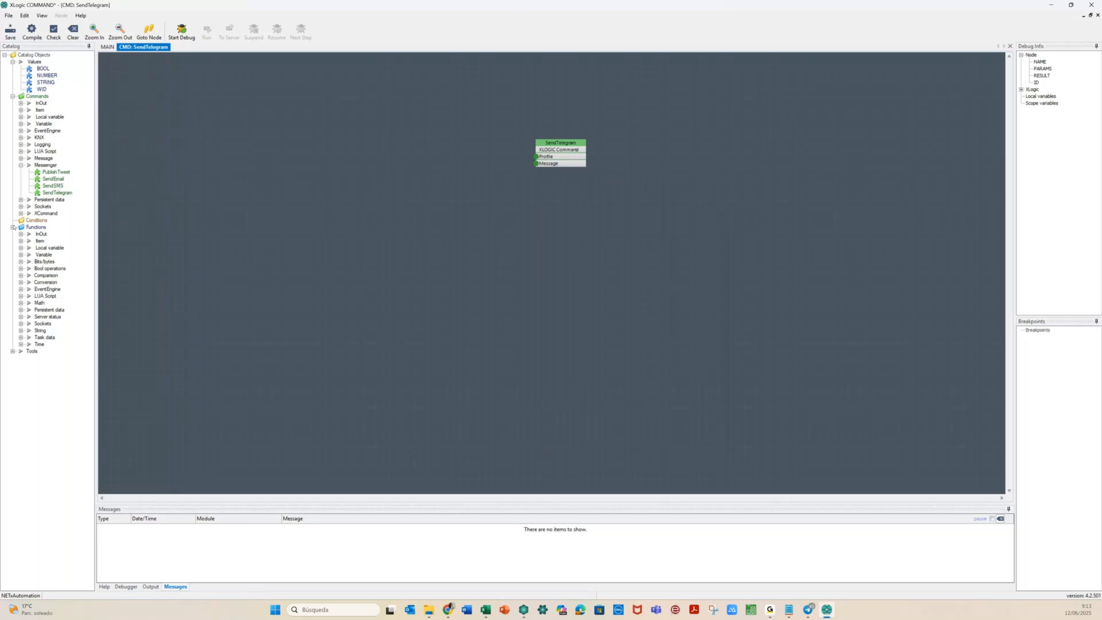
left_click(22, 234)
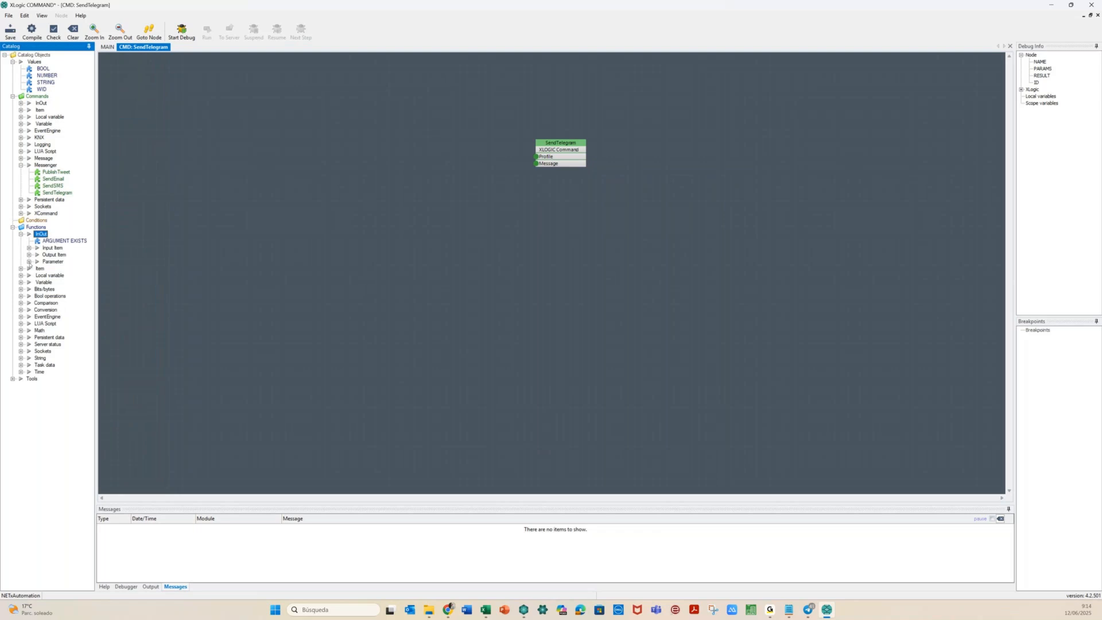
left_click(29, 262)
left_click(57, 268)
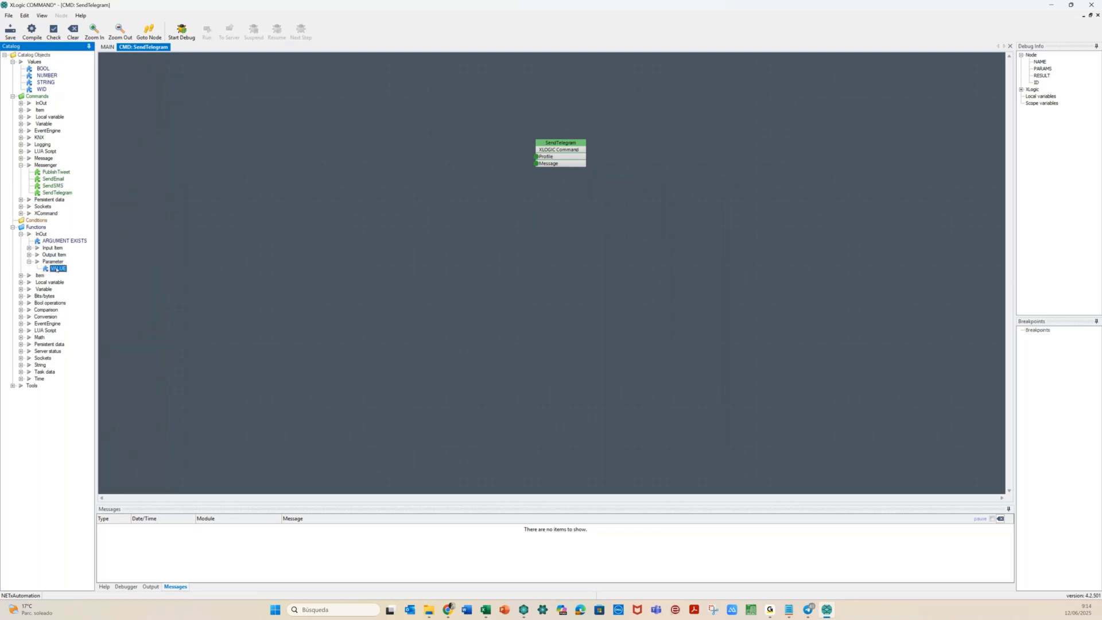
left_click_drag(327, 133, 380, 120)
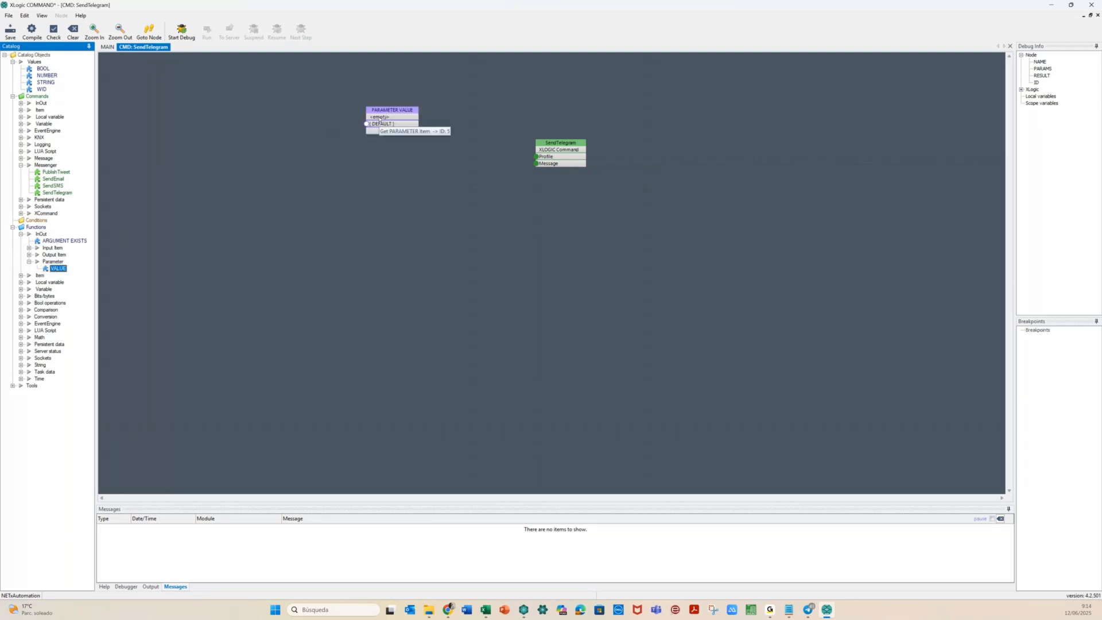
left_click(347, 117)
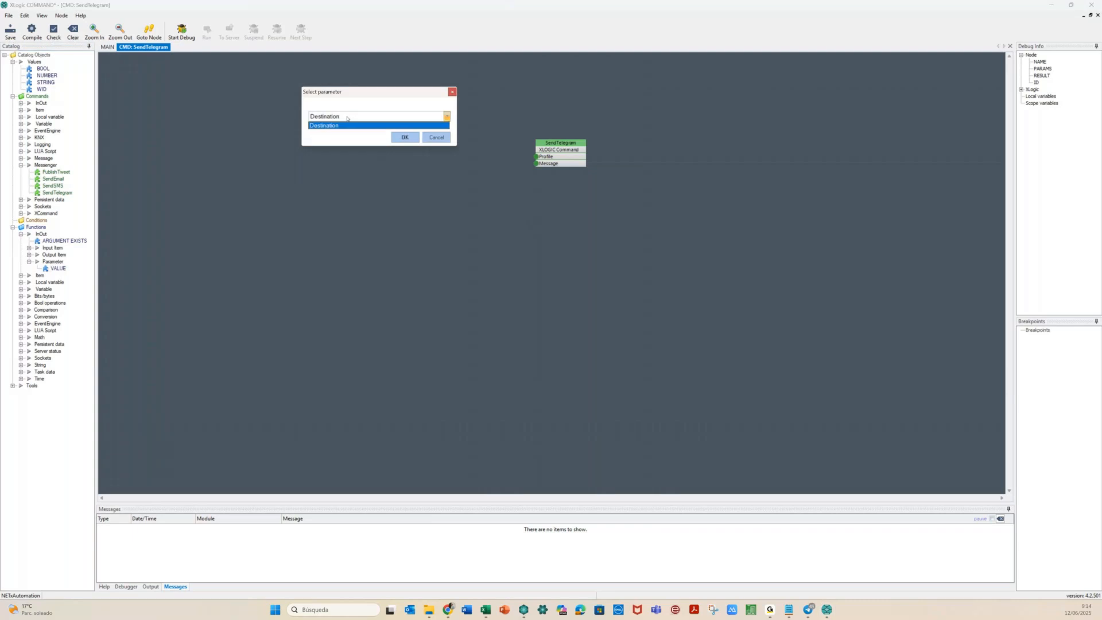
left_click(347, 125)
left_click(404, 138)
left_click_drag(418, 130, 536, 156)
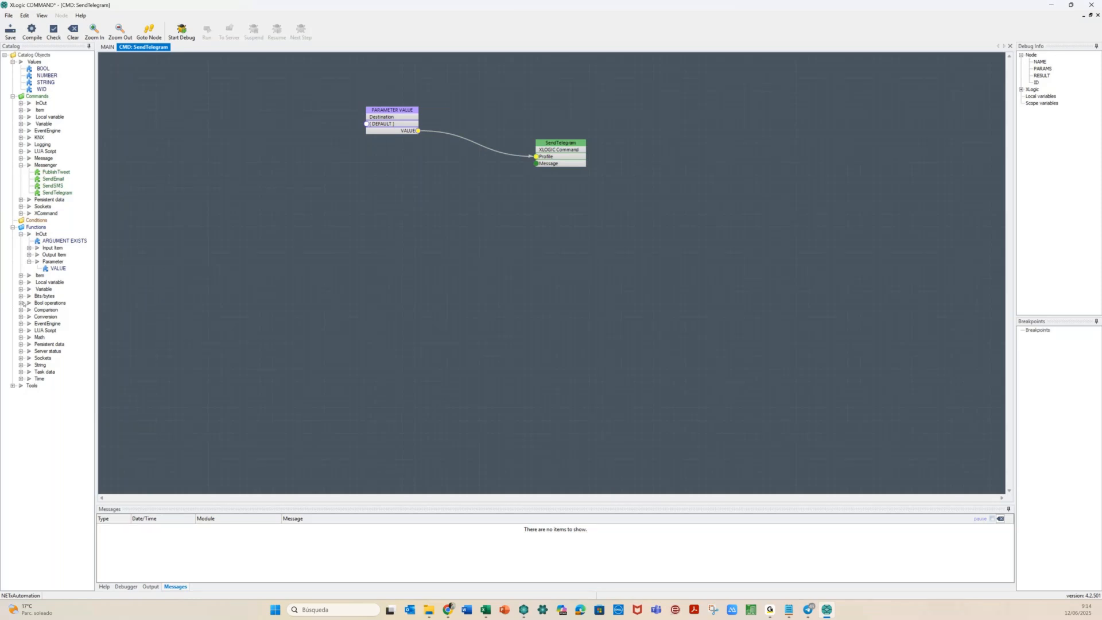
left_click(21, 365)
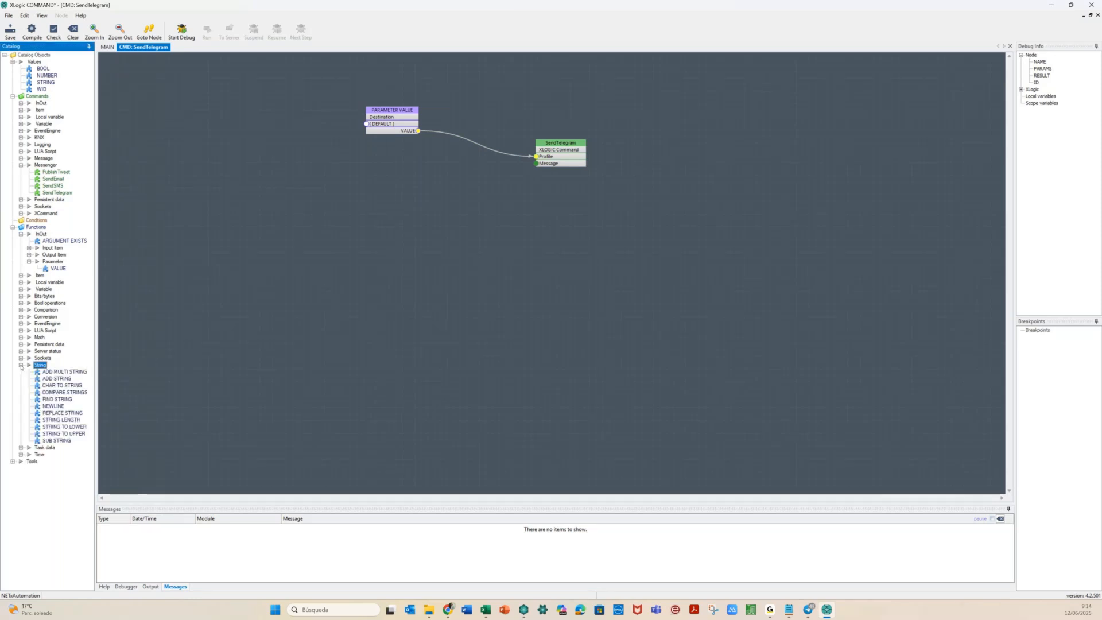
Place an ADD MULTI STRING block and wire its Output to SendTelegram's Message
left_click(58, 372)
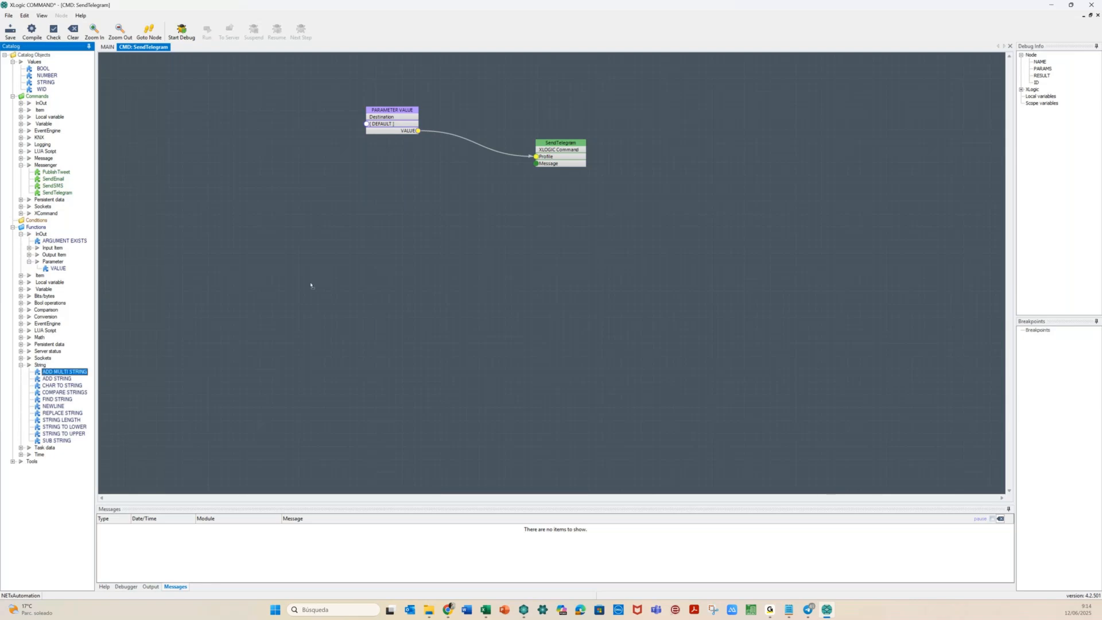
left_click(451, 191)
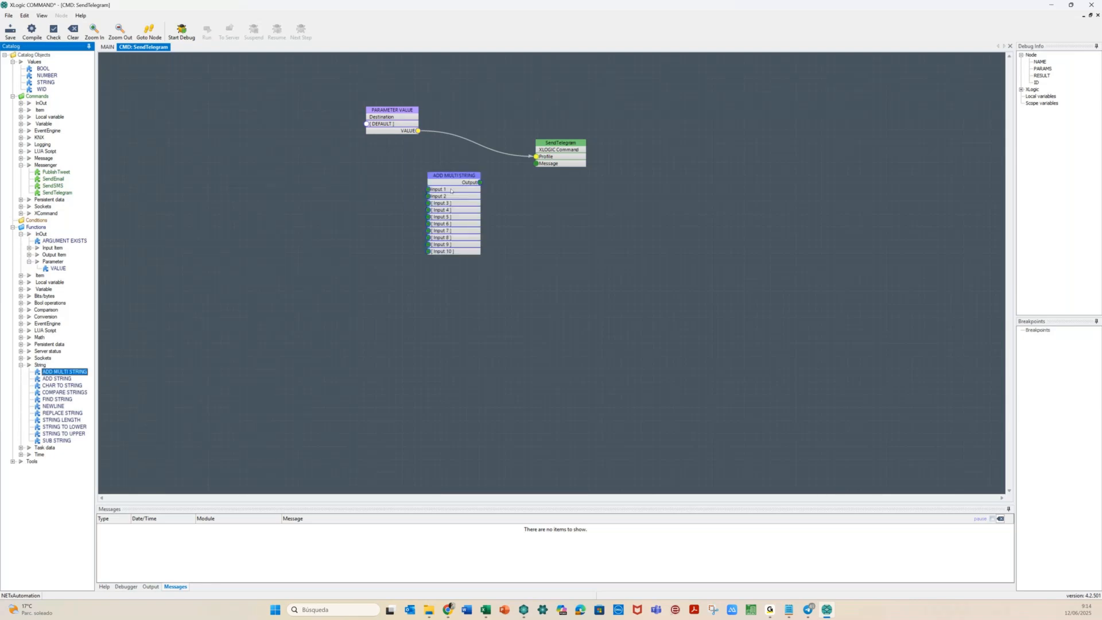
left_click_drag(480, 183, 534, 167)
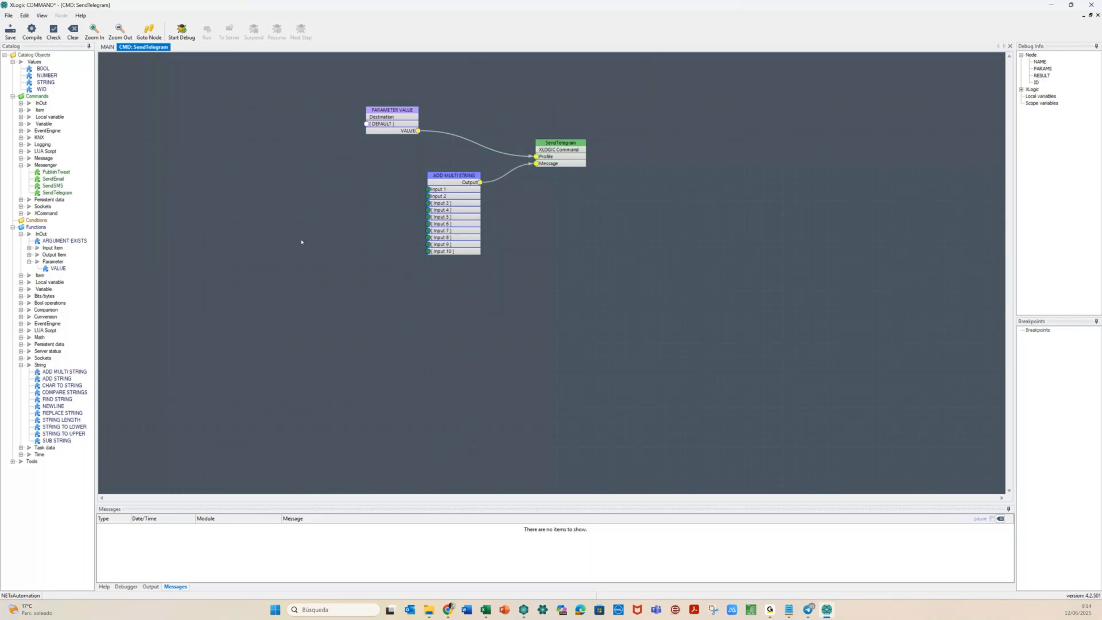
Add a STRING block 'Hello. The temperature is rising. Take care, current value is' and wire it to Input 1
left_click_drag(45, 82, 242, 153)
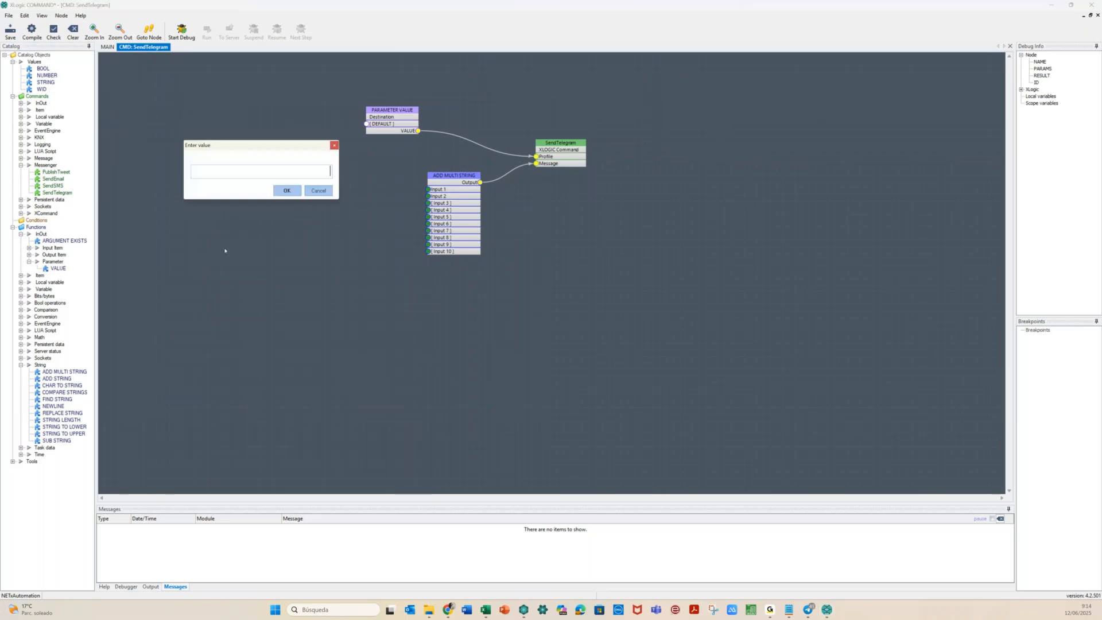
type("He")
type("llo. The")
type(" tem")
type("pe")
type("rature is")
type(" now")
key("BackSpace")
key("BackSpace")
key("BackSpace")
type("rising")
type(". Take care, c")
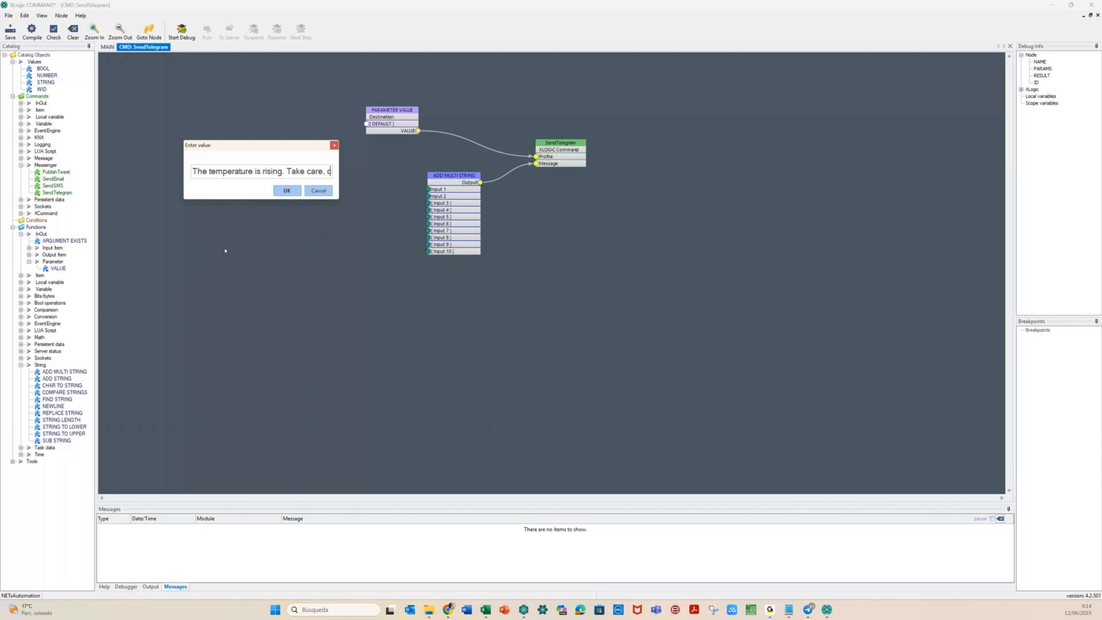
type("urrent value ")
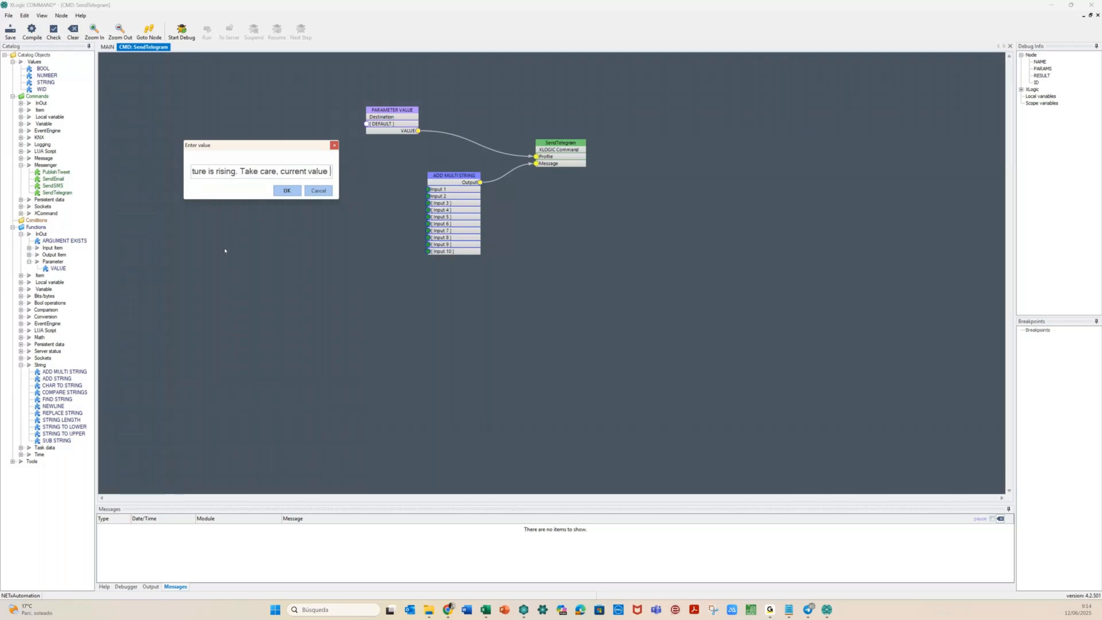
type("is")
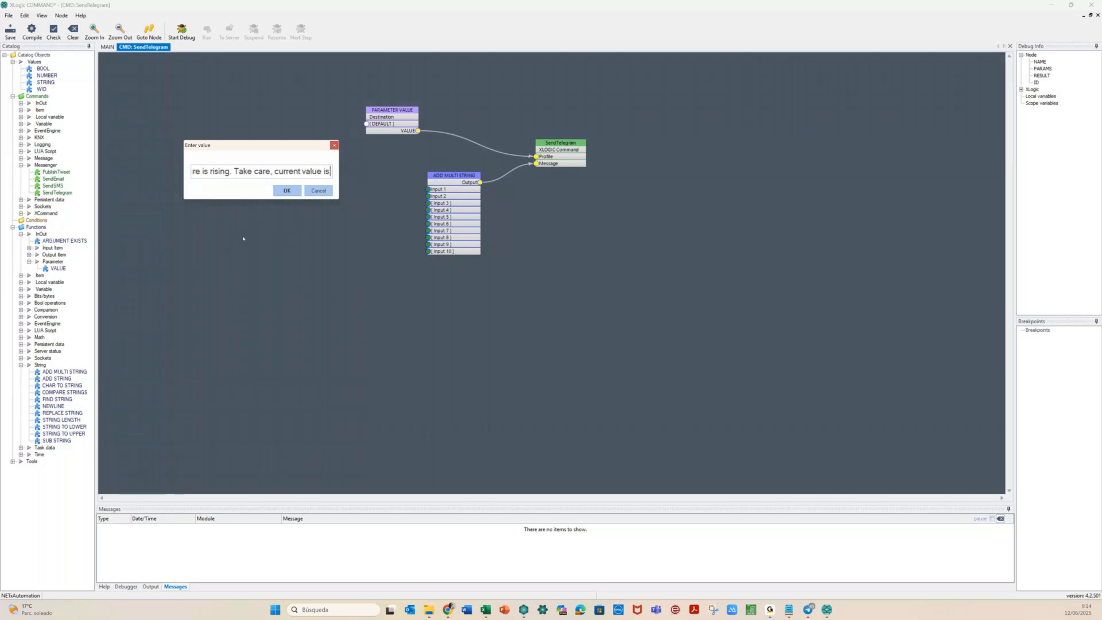
left_click(285, 192)
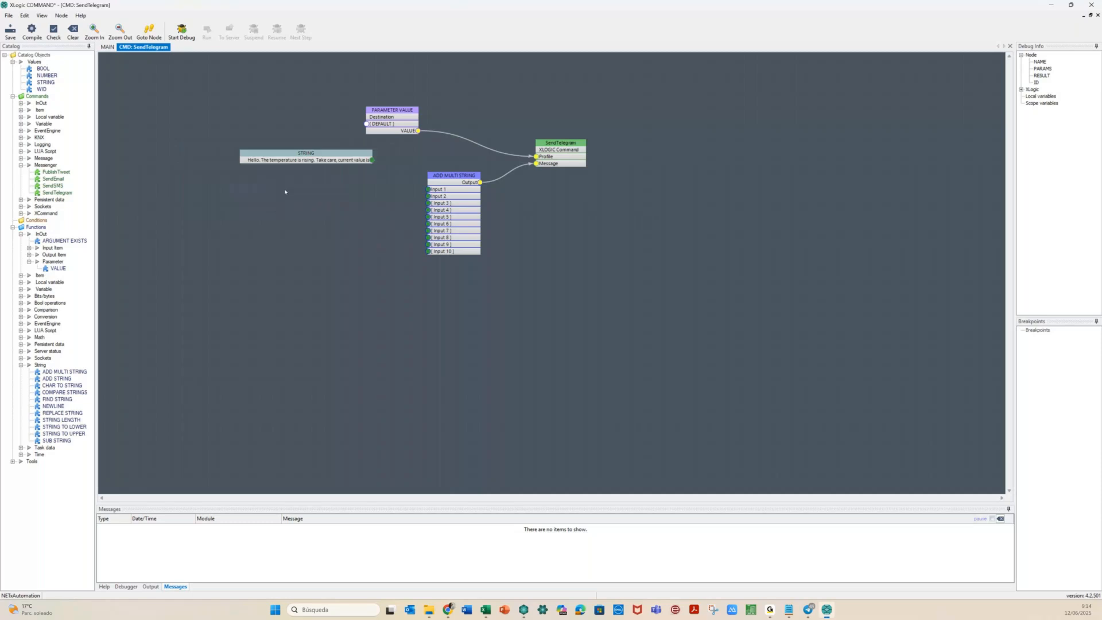
left_click_drag(372, 160, 428, 189)
Add an Input Item VALUE block set to read the Input item
left_click(28, 248)
left_click_drag(58, 261, 251, 208)
left_click(250, 206)
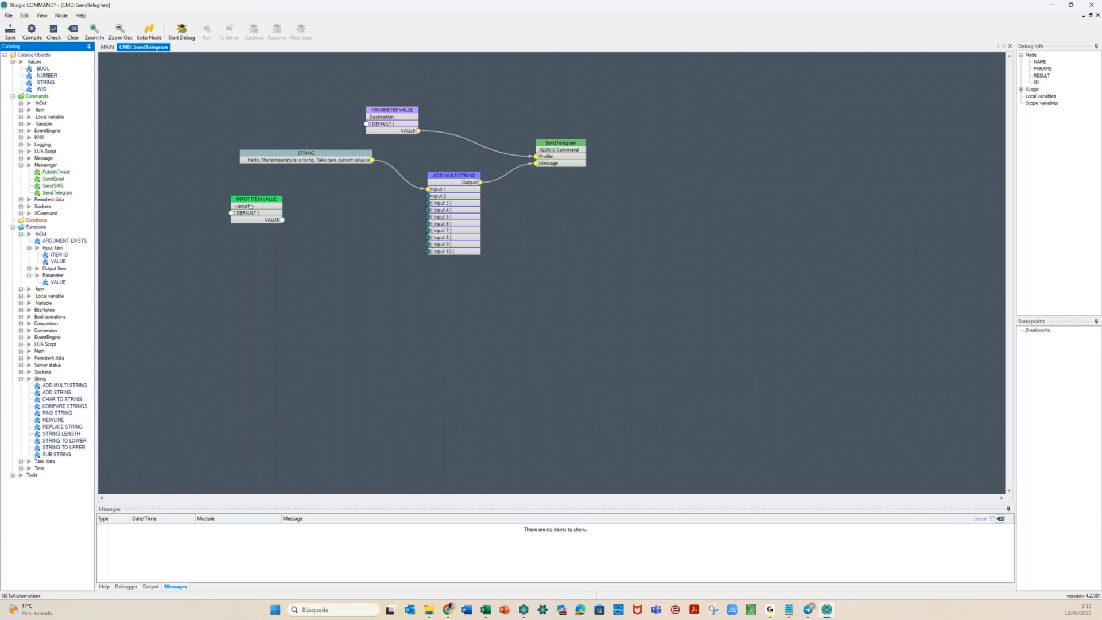
double_click(250, 206)
left_click(232, 204)
left_click(250, 213)
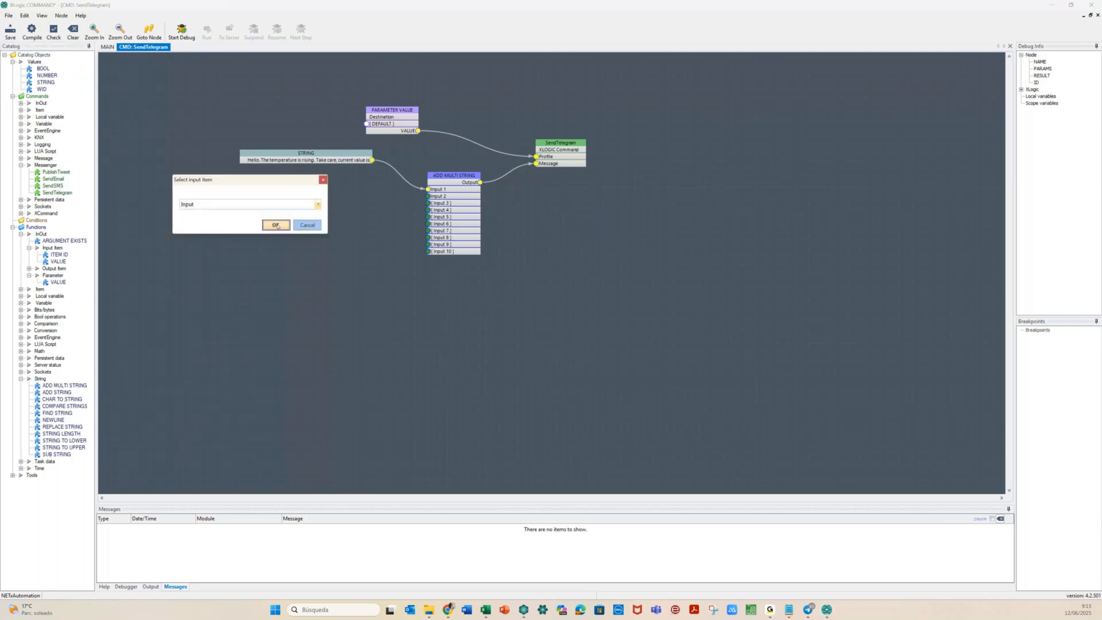
left_click(276, 225)
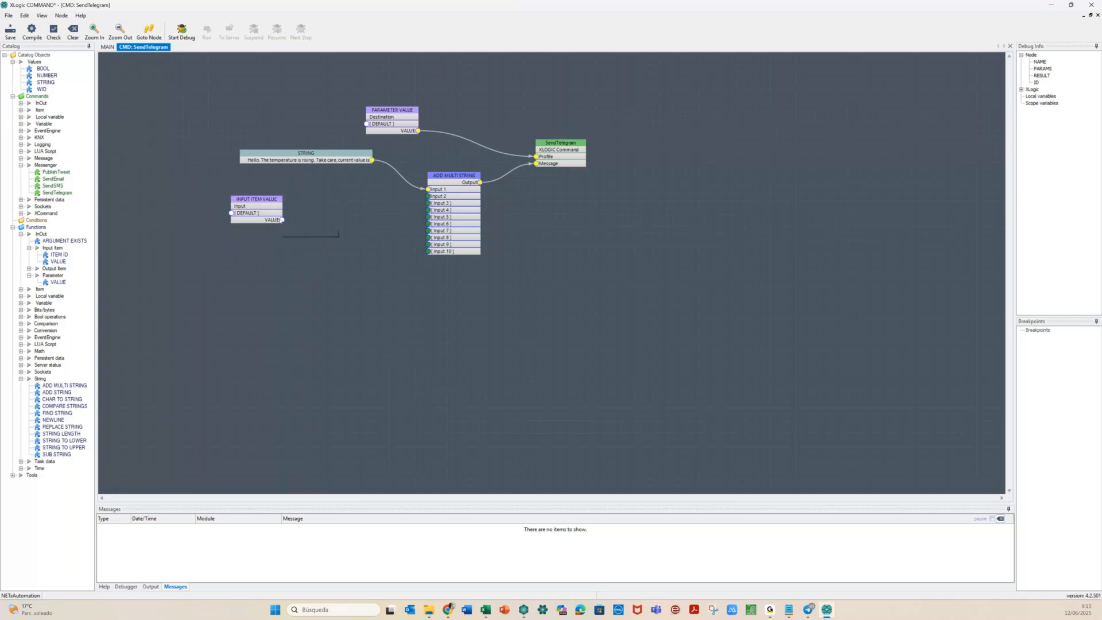
left_click_drag(269, 212, 243, 193)
left_click(253, 236)
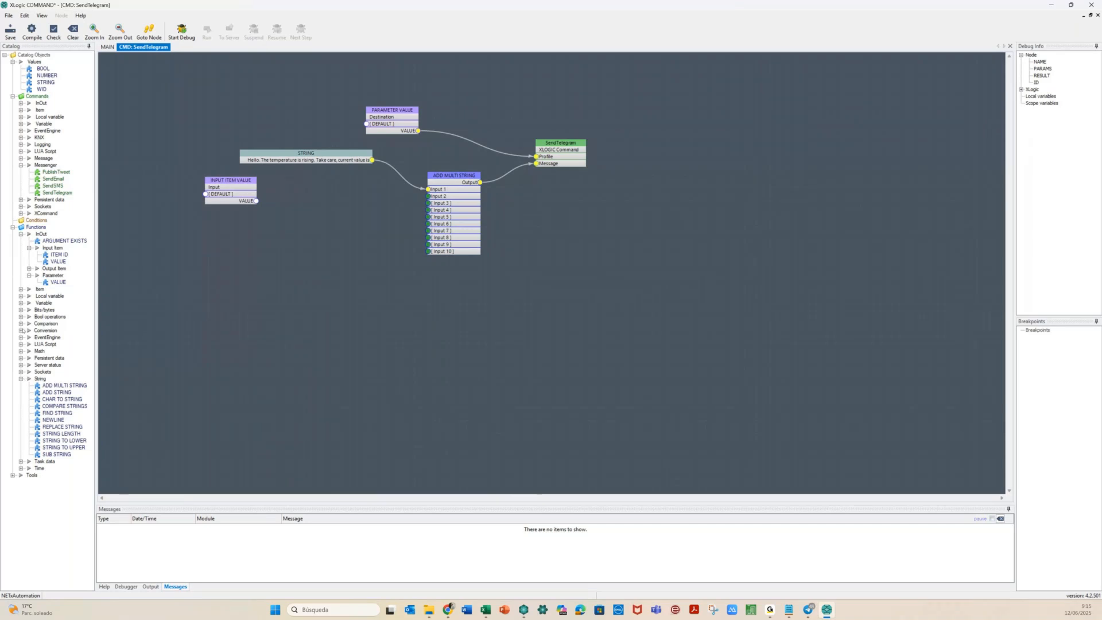
Convert the input value with a CONVERT TO STRING block and send its output to Input 2
left_click(21, 330)
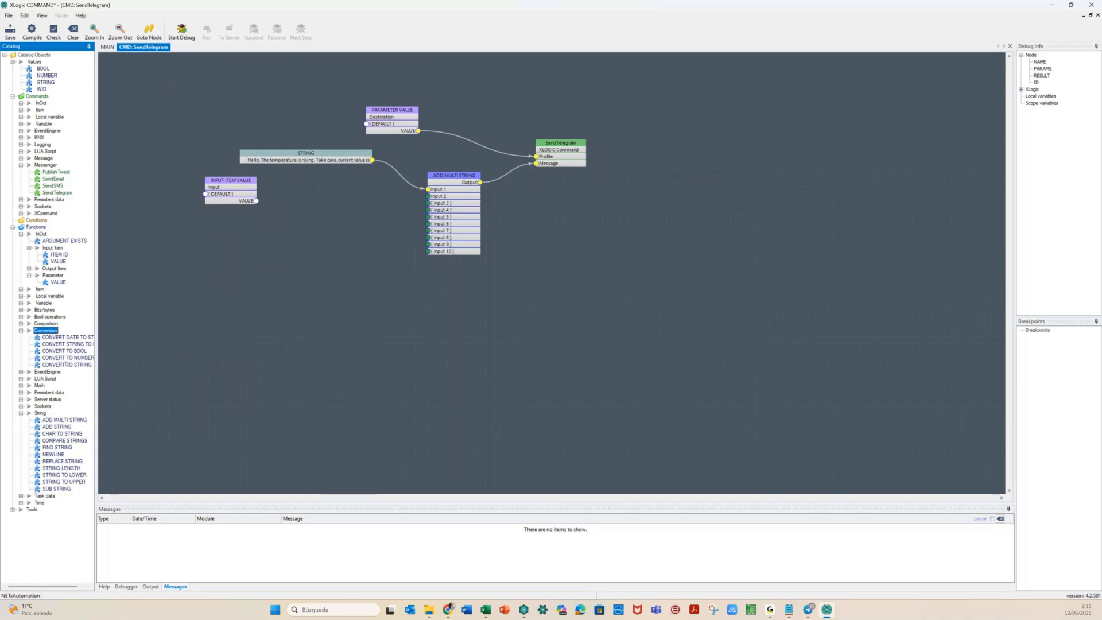
left_click(66, 364)
left_click(280, 201)
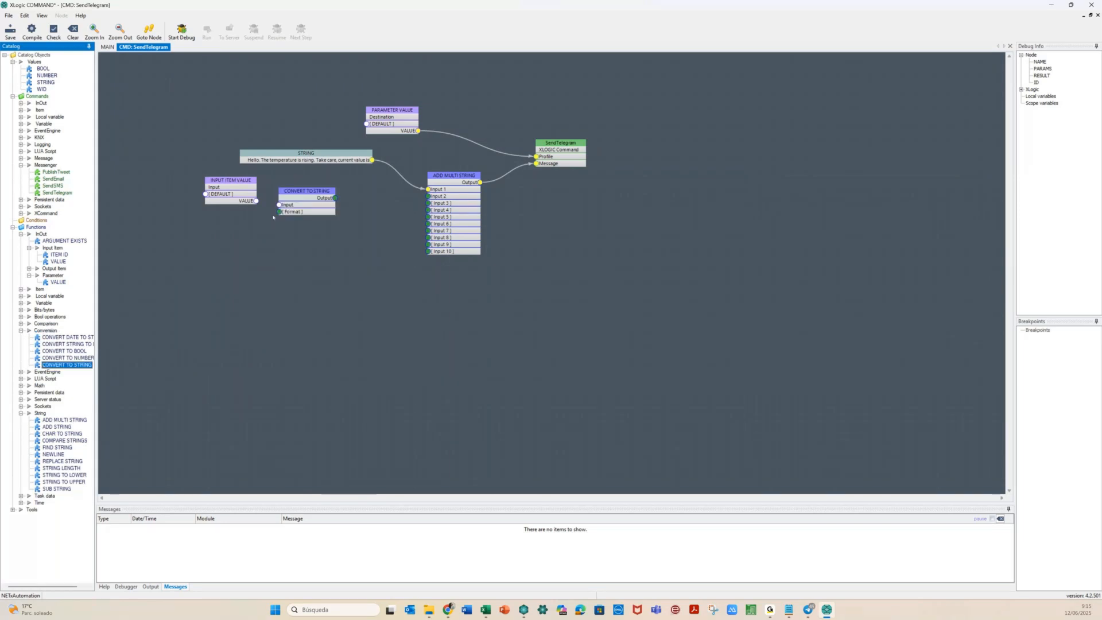
left_click_drag(256, 201, 280, 205)
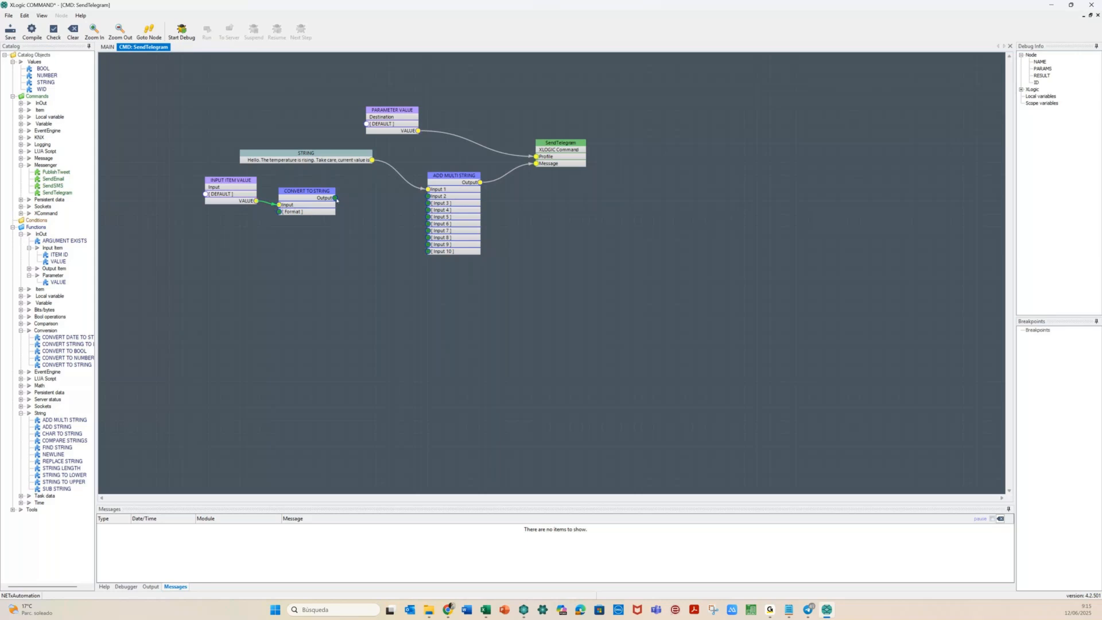
left_click_drag(336, 198, 428, 196)
left_click(49, 83)
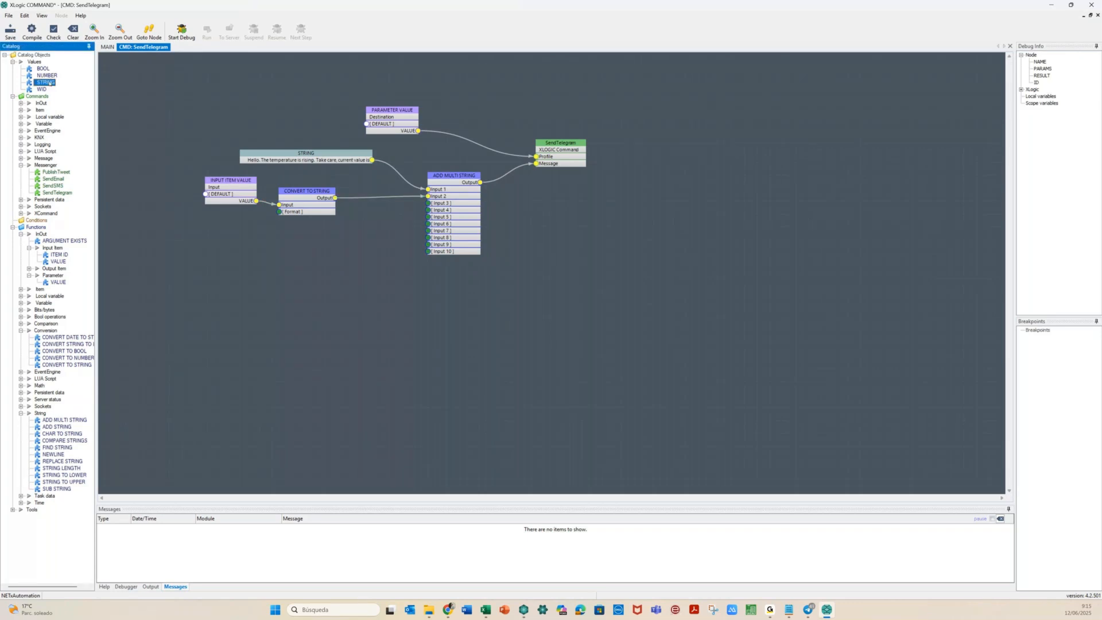
Add a STRING block '%.2f' and wire it to CONVERT TO STRING's Format
left_click_drag(188, 213, 204, 231)
right_click(204, 231)
left_click(217, 237)
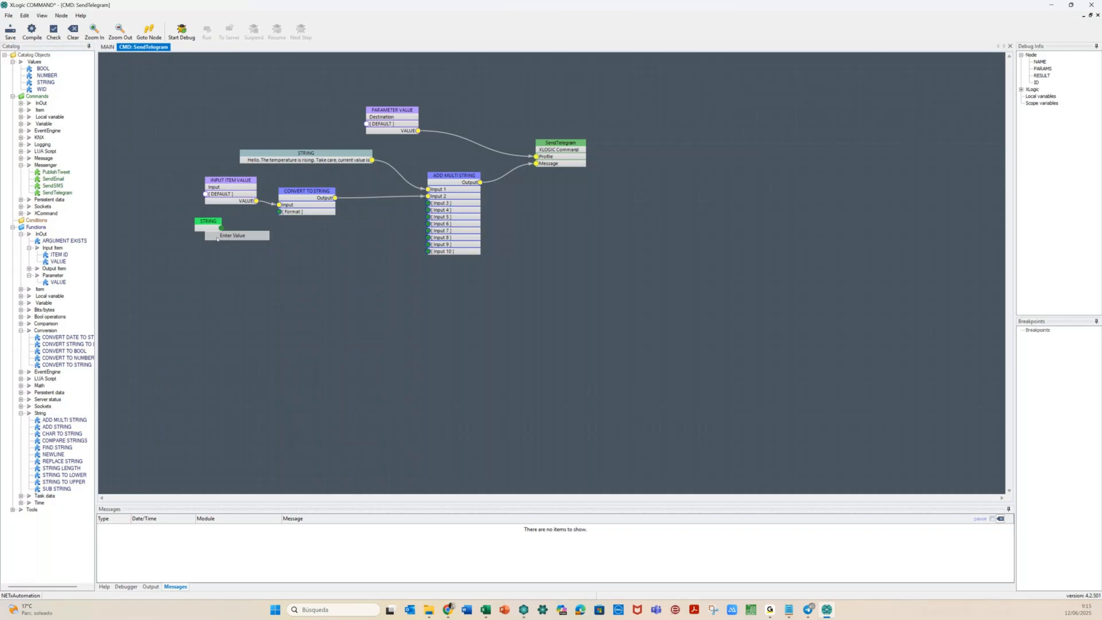
type("%.0f")
key("BackSpace")
type("2f")
left_click(242, 261)
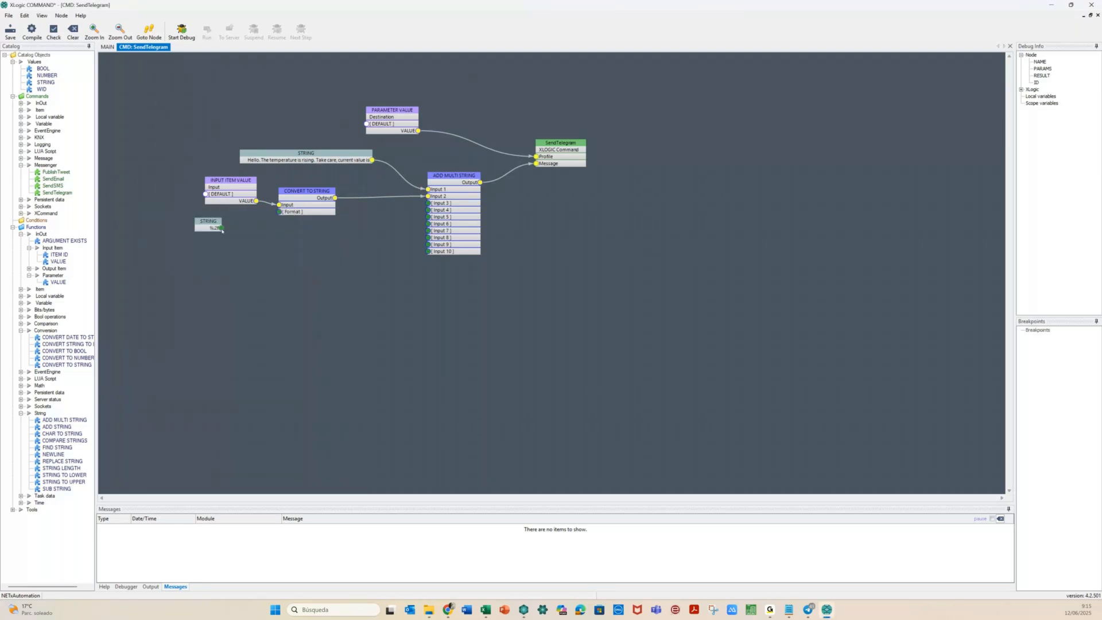
left_click_drag(221, 229, 280, 211)
Add a STRING block 'ºC' and connect it to Input 3 of ADD MULTI STRING
left_click(46, 83)
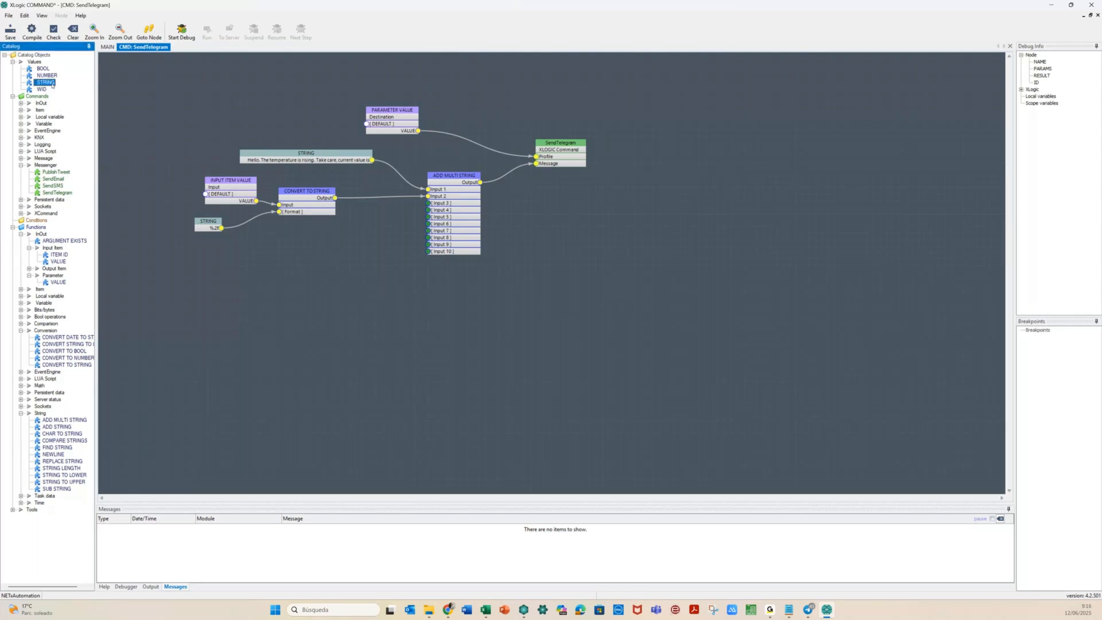
left_click(203, 244)
type("ºC")
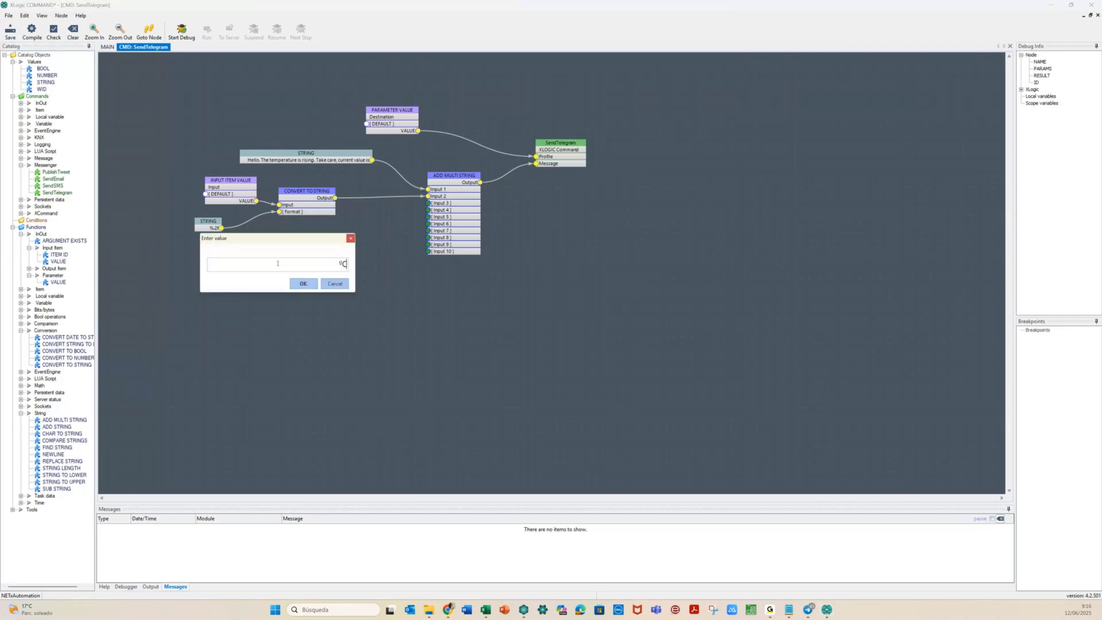
key("Left")
key("BackSpace")
key("Left")
left_click(303, 284)
left_click_drag(297, 262, 429, 205)
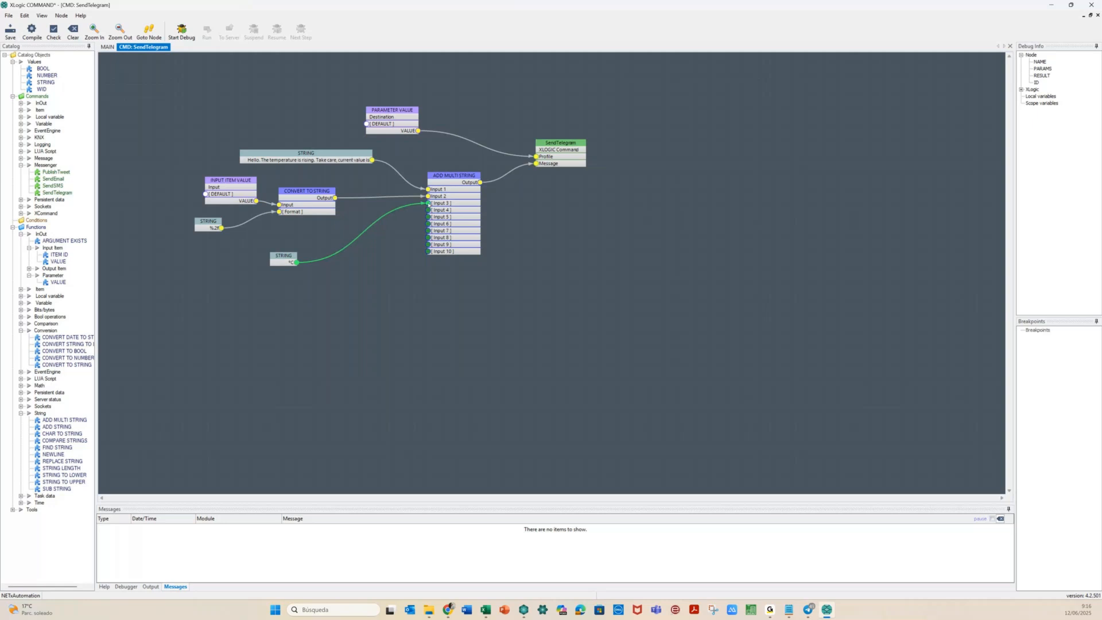
left_click(376, 282)
Check, compile and save the ABB.Telegram_custom logic, then exit the XLogic Editor
left_click(53, 29)
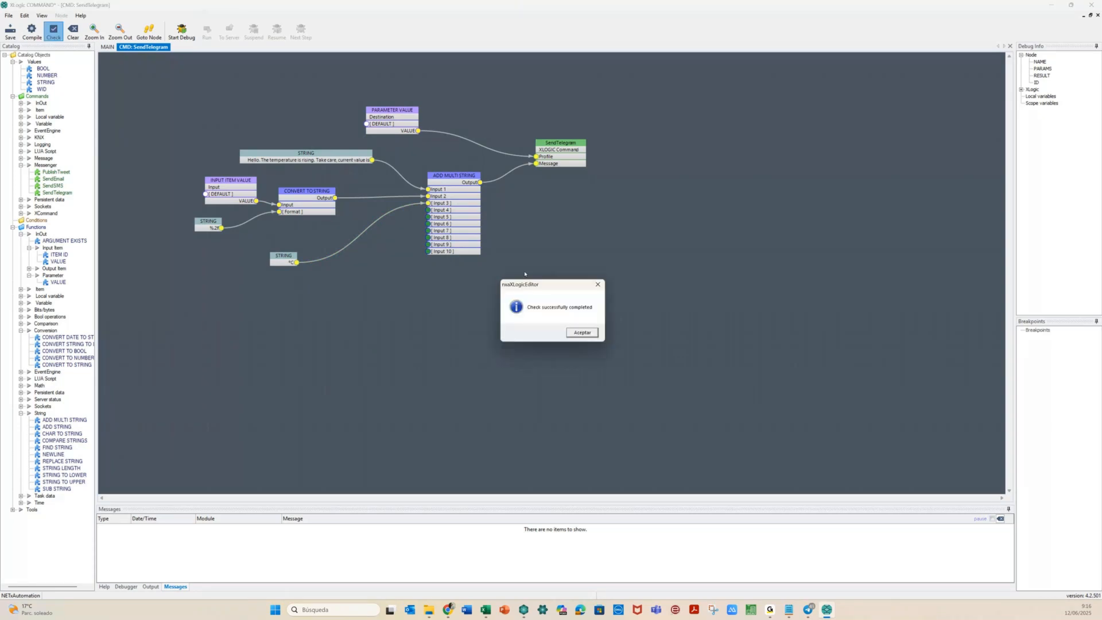
left_click(577, 332)
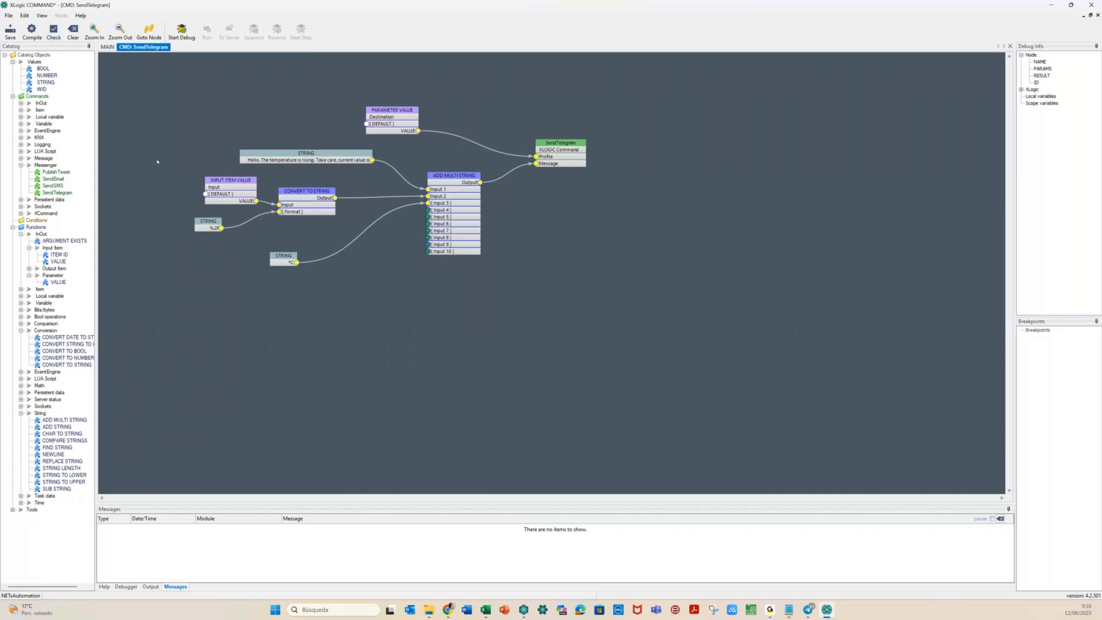
left_click(40, 32)
left_click(7, 33)
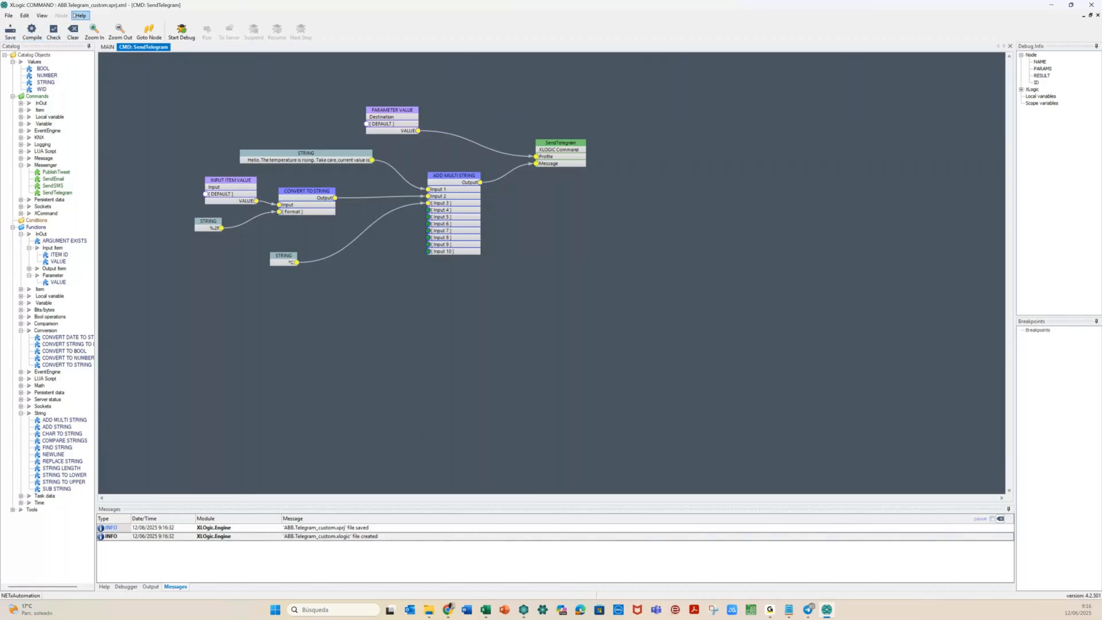
left_click(10, 16)
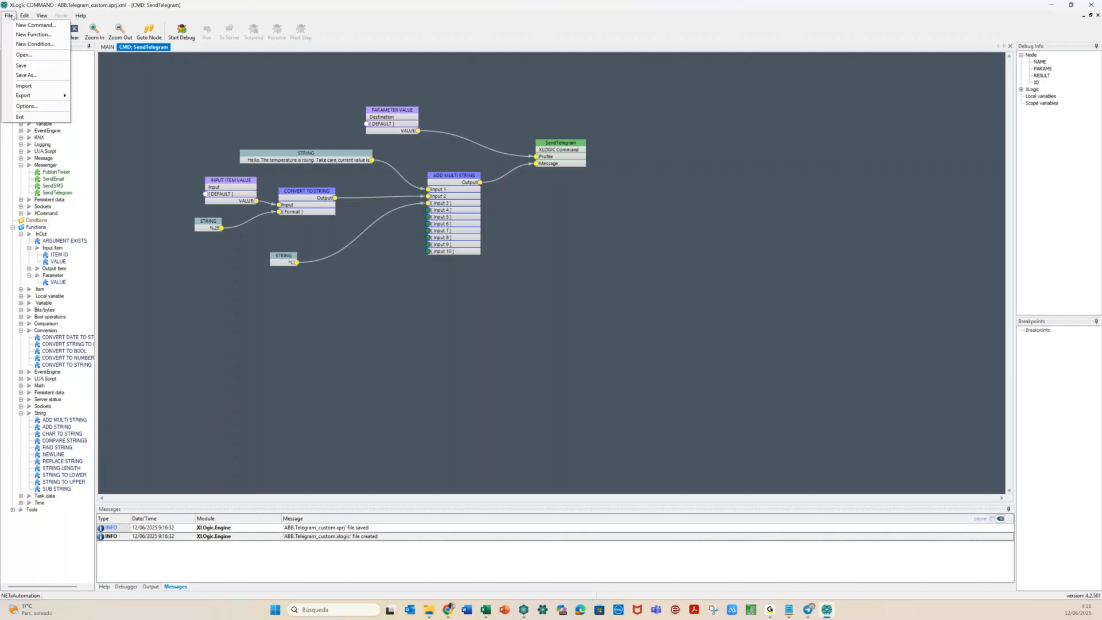
left_click(27, 117)
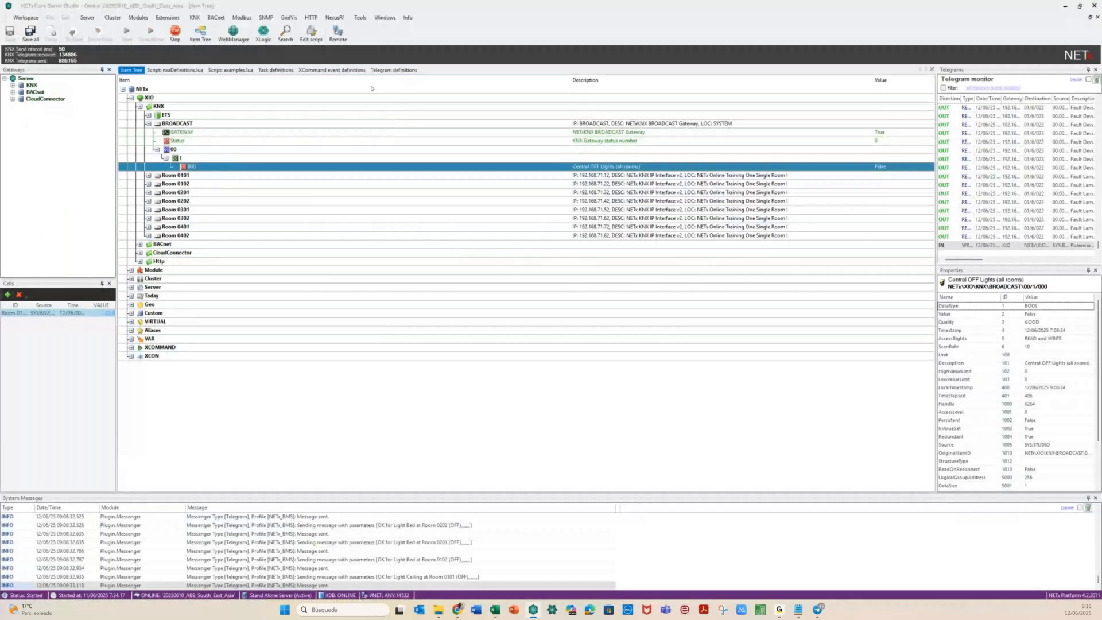
In Web Manager, open the action picker for the Action True ➤ True field
key("alt+Tab")
left_click(564, 232)
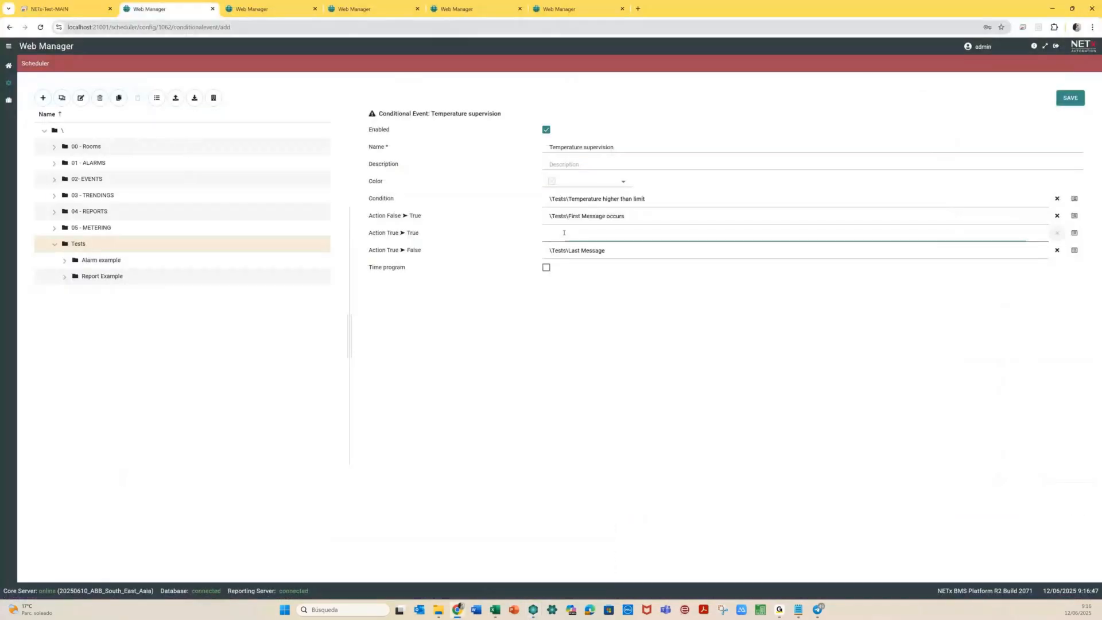
left_click(1075, 234)
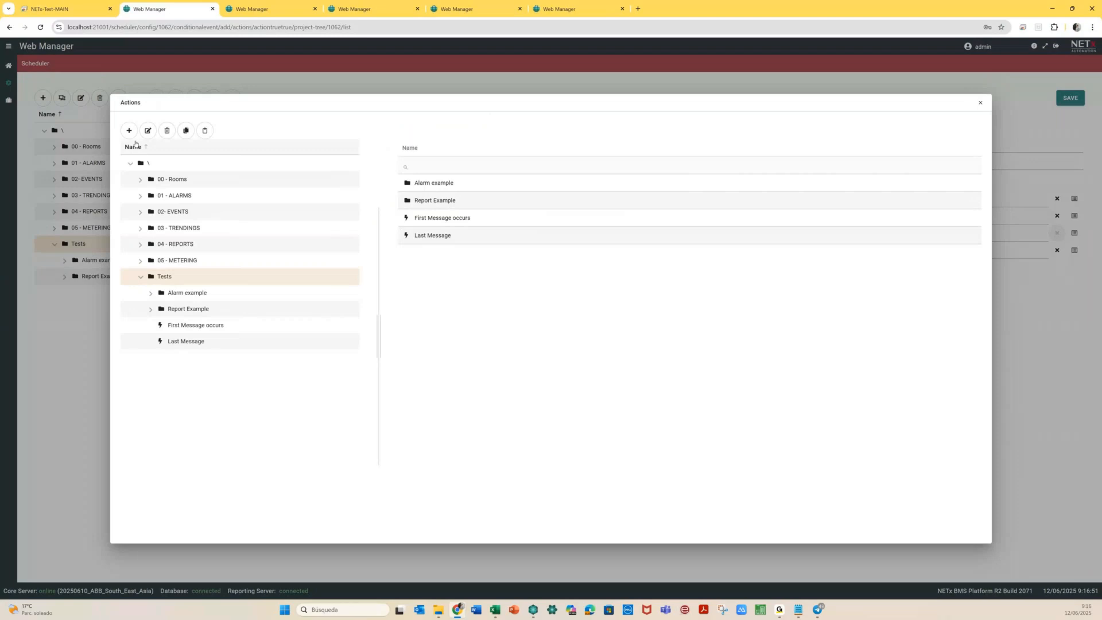
left_click_drag(761, 109, 748, 159)
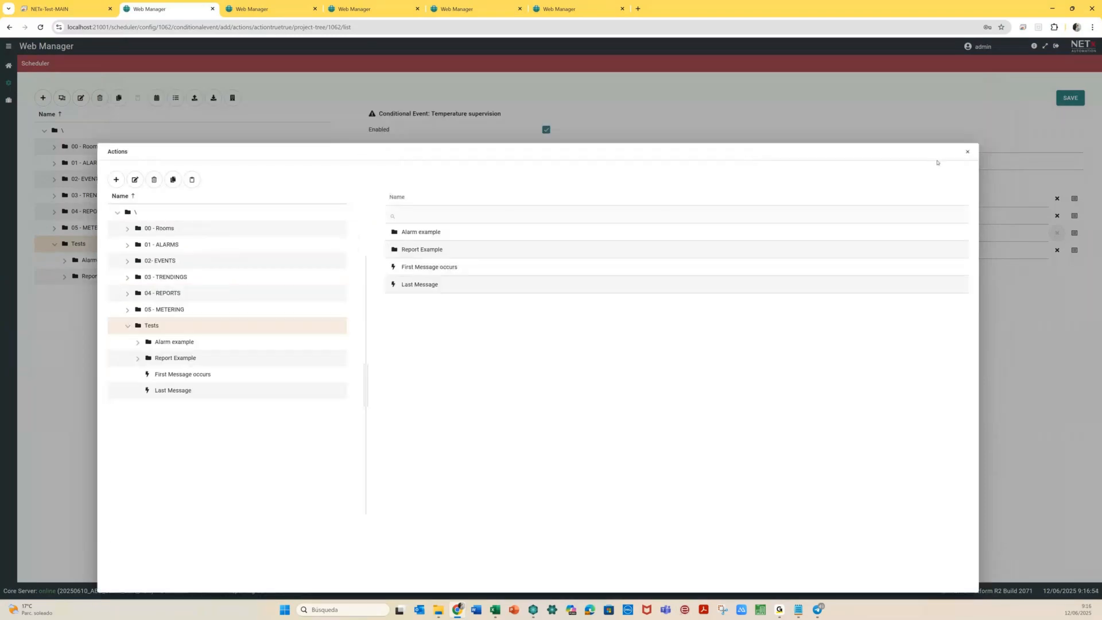
left_click(967, 152)
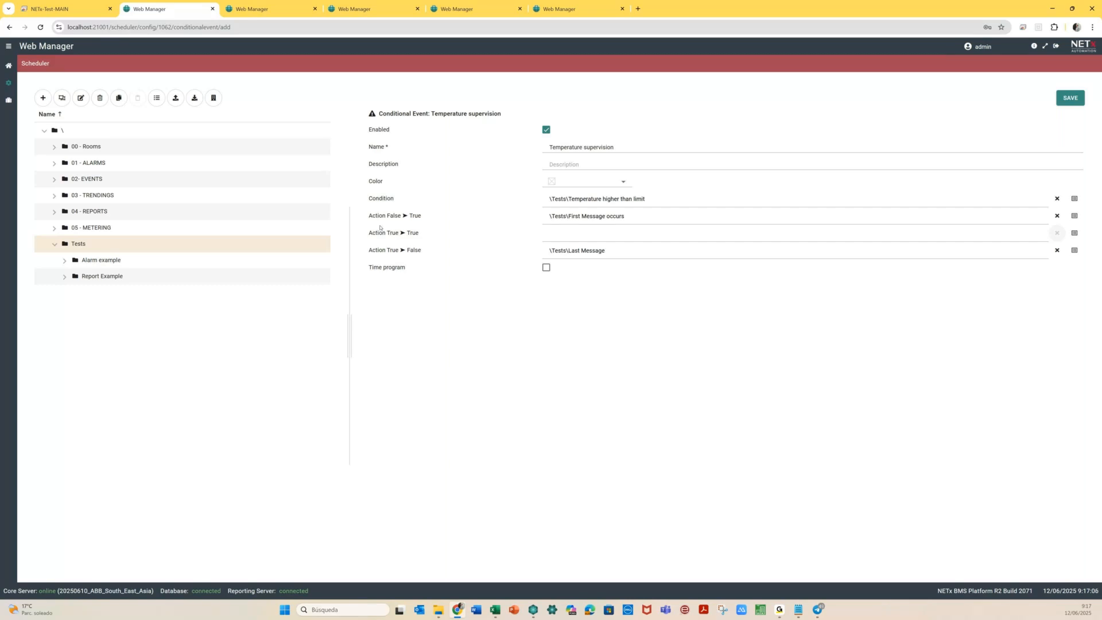
left_click(561, 230)
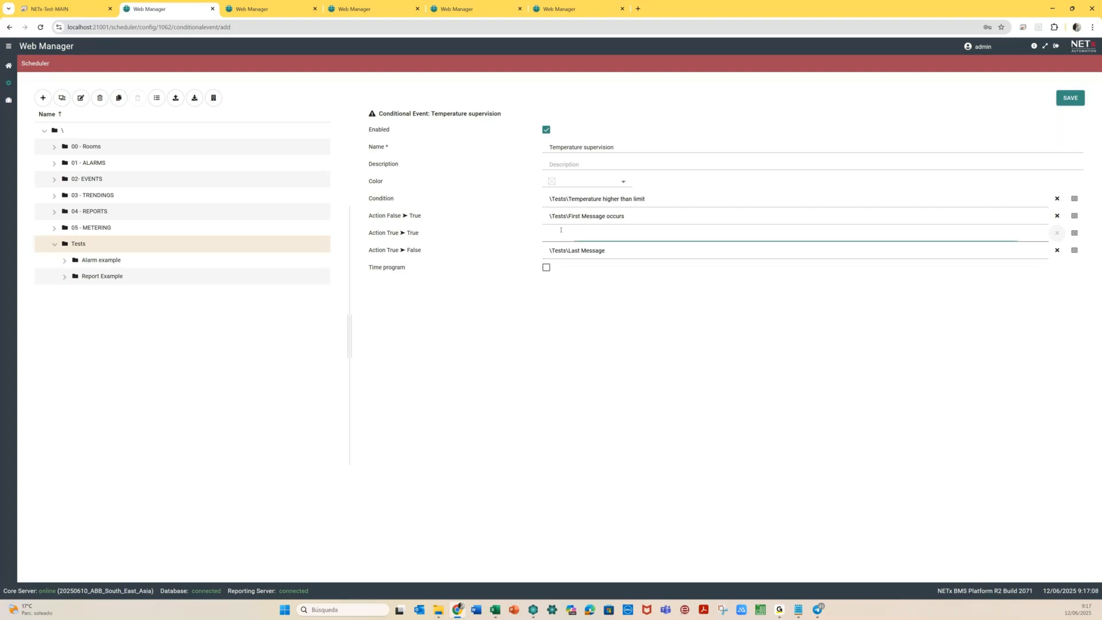
left_click(1075, 233)
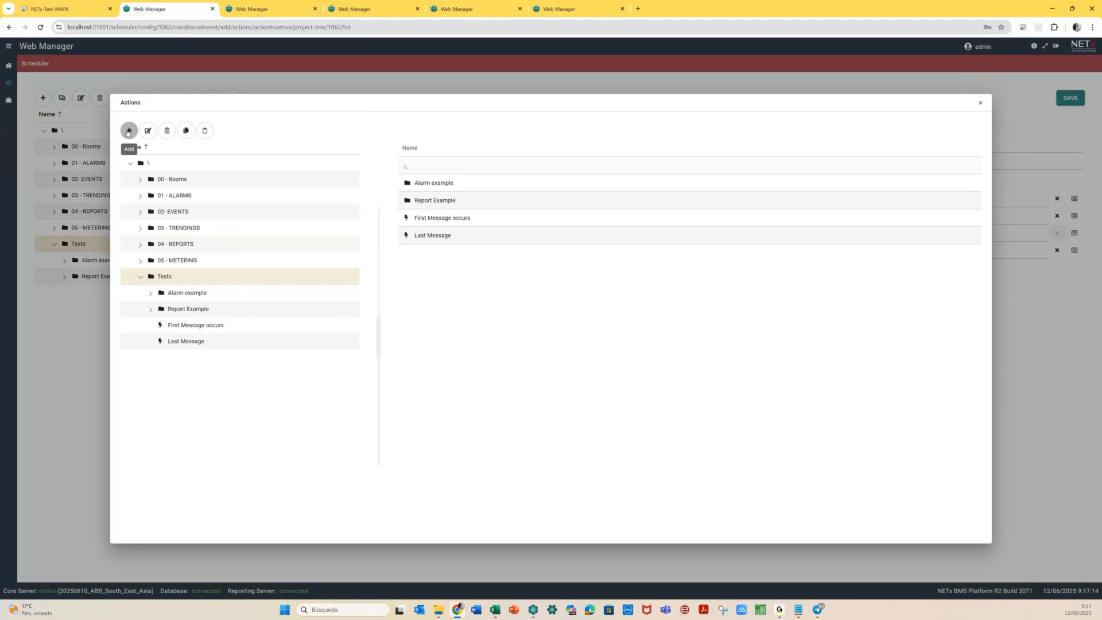
Create a new action named 'Consecutive Messages' with one empty XCommand step
left_click(129, 131)
left_click(106, 152)
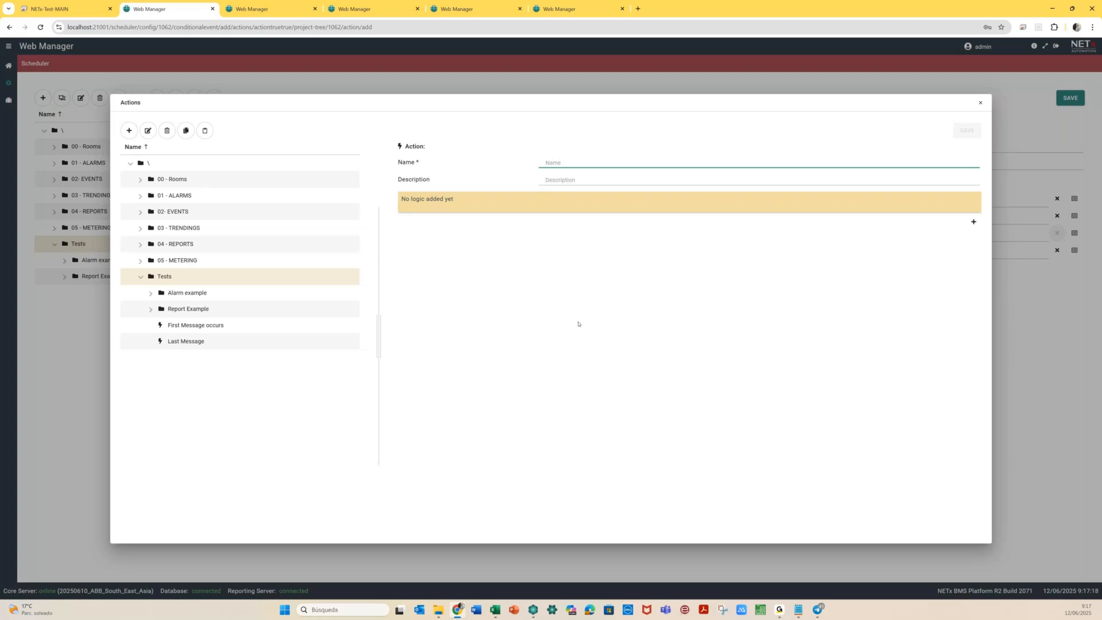
type("Consecutive M")
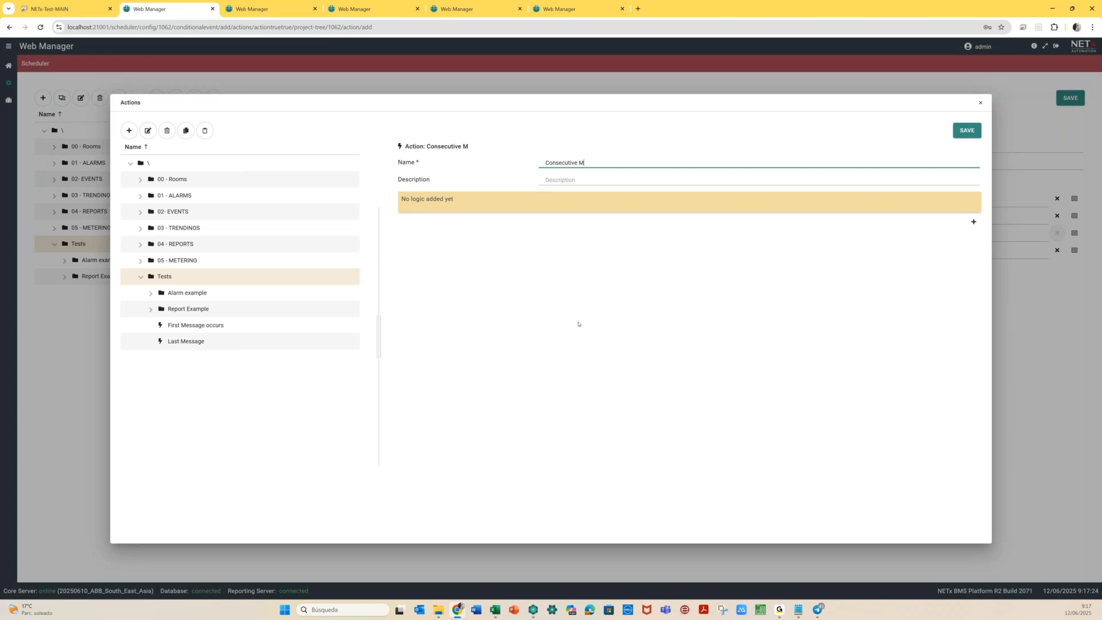
type("essages")
left_click(973, 222)
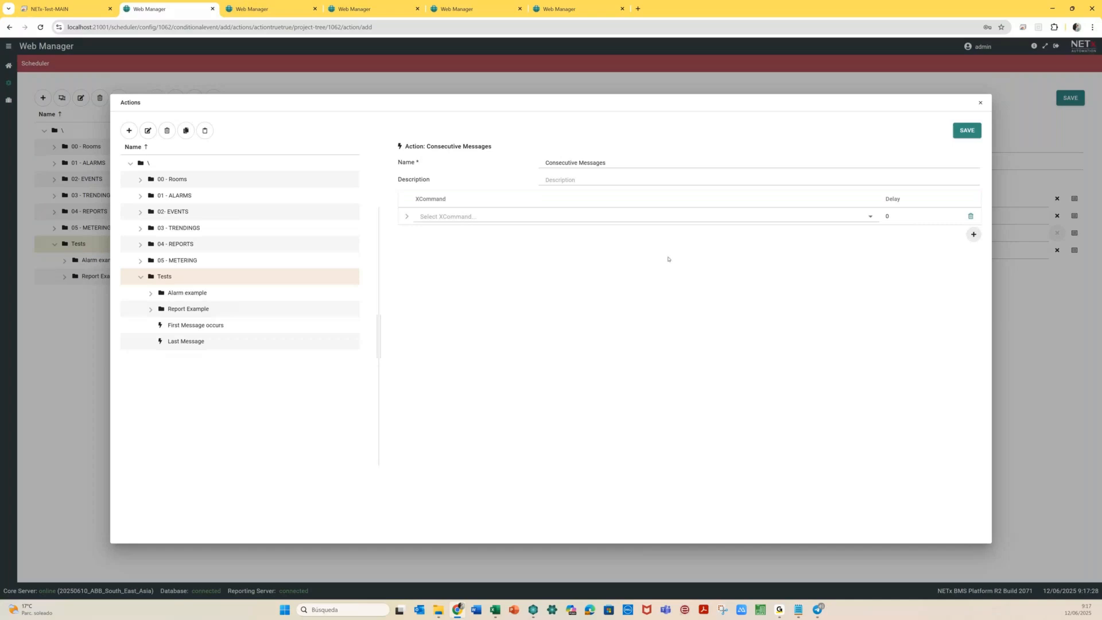
left_click(630, 221)
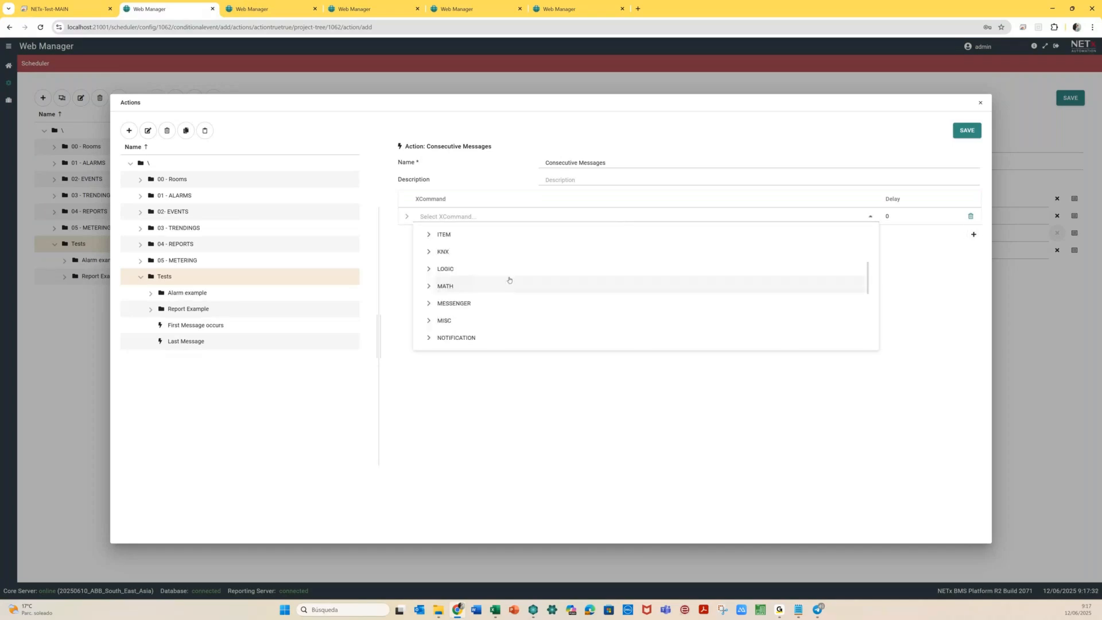
scroll(509, 279, "down", 5)
scroll(509, 280, "down", 1)
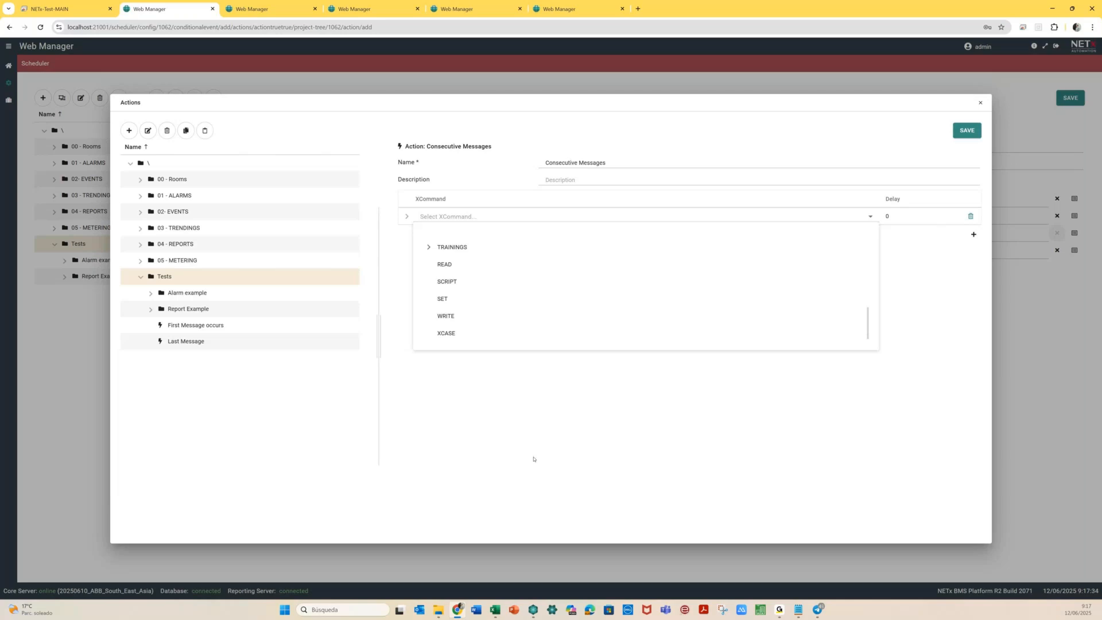
left_click(533, 459)
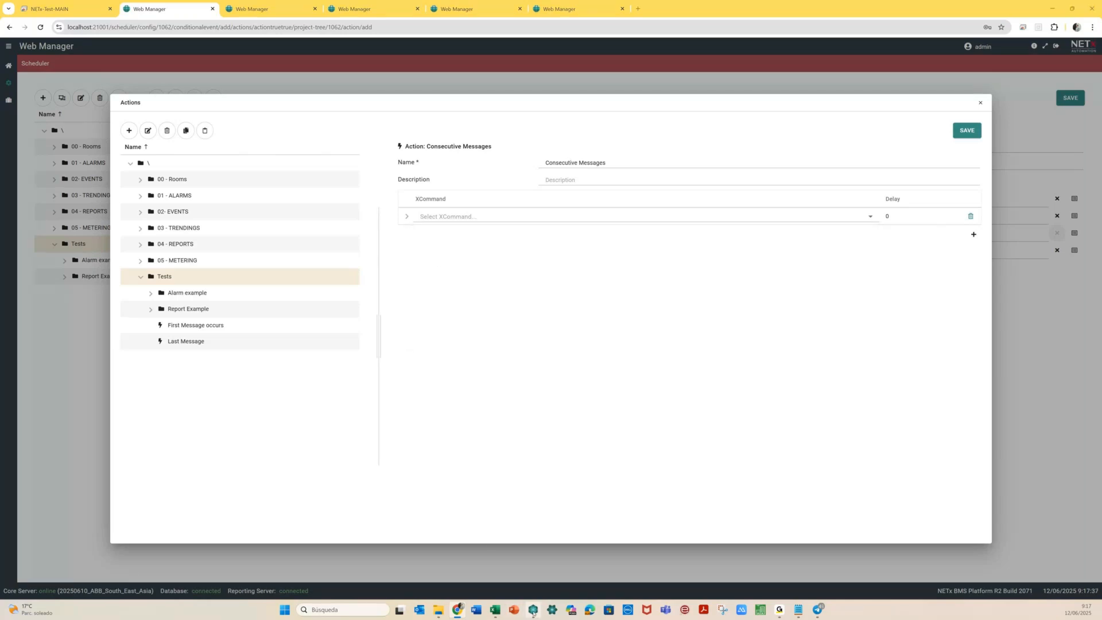
left_click(533, 610)
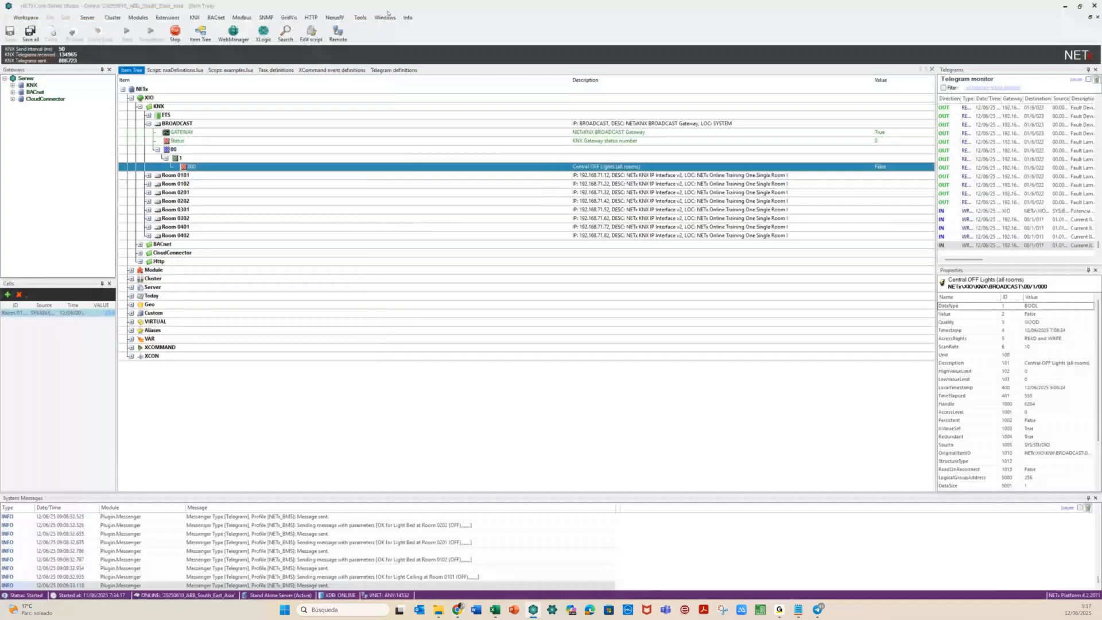
Load ABB.Telegram_custom.xlogic from the MODULES folder via Tools > Load XCommand
left_click(360, 17)
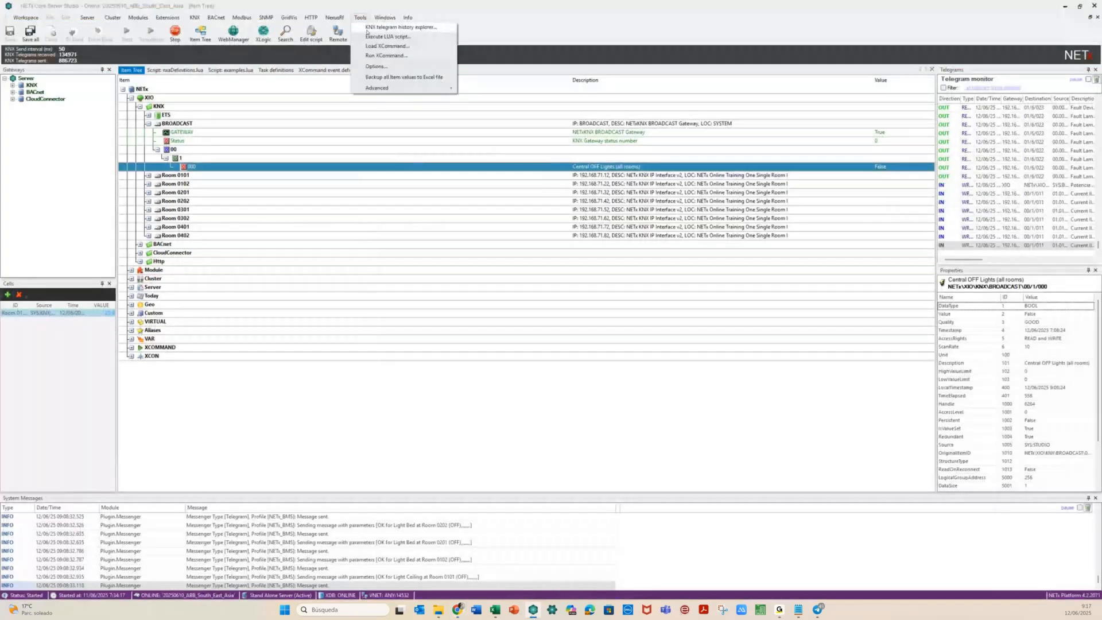
left_click(367, 29)
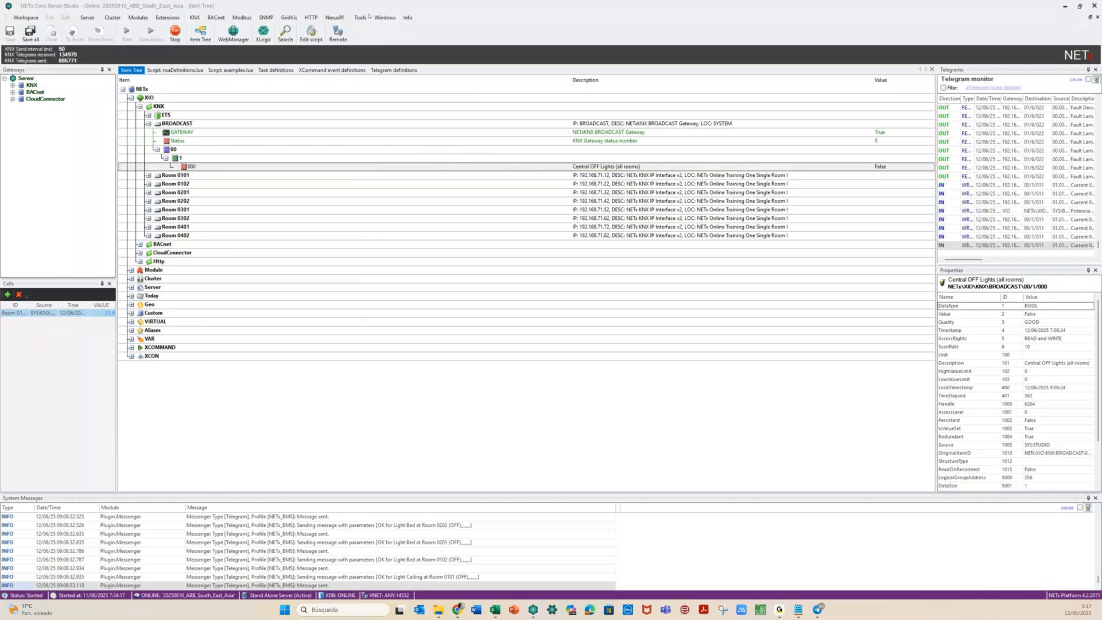
left_click(363, 17)
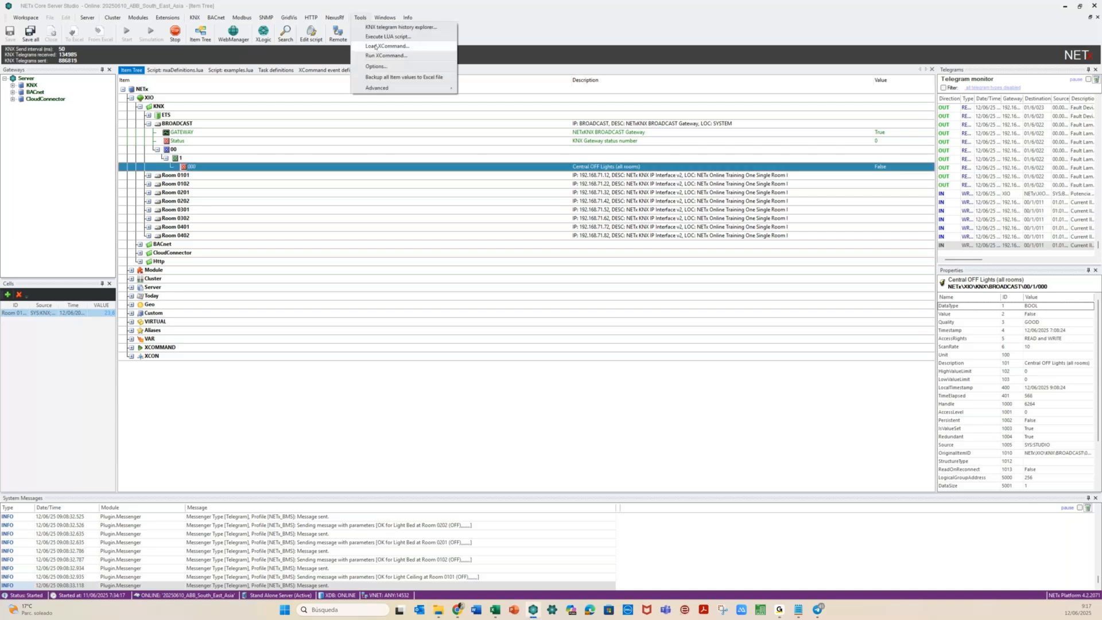
left_click(375, 46)
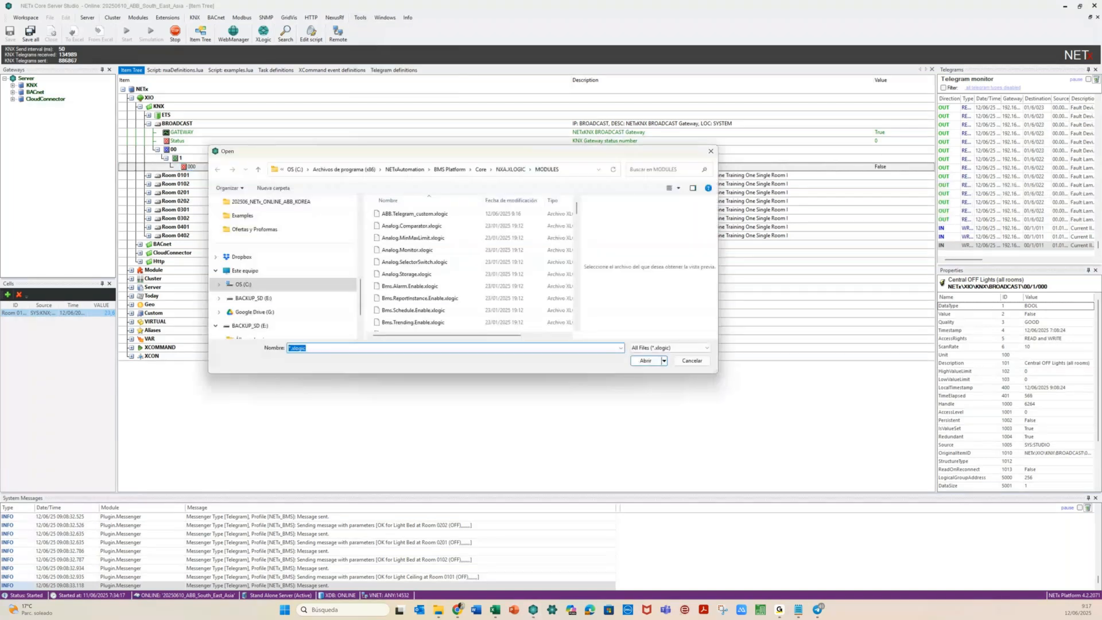
left_click(420, 214)
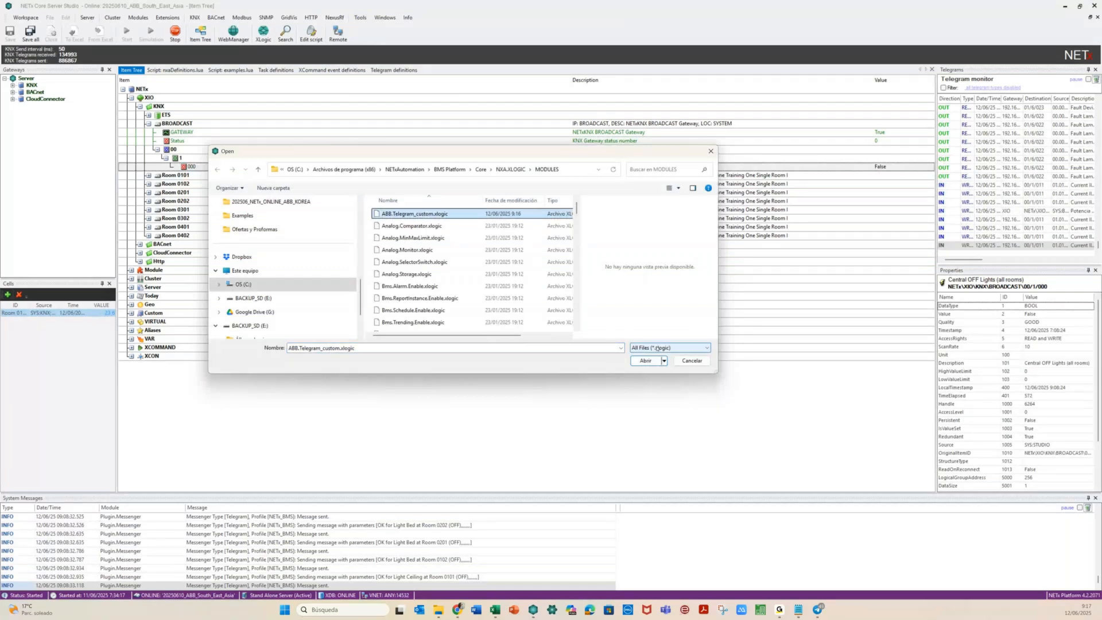
left_click(645, 360)
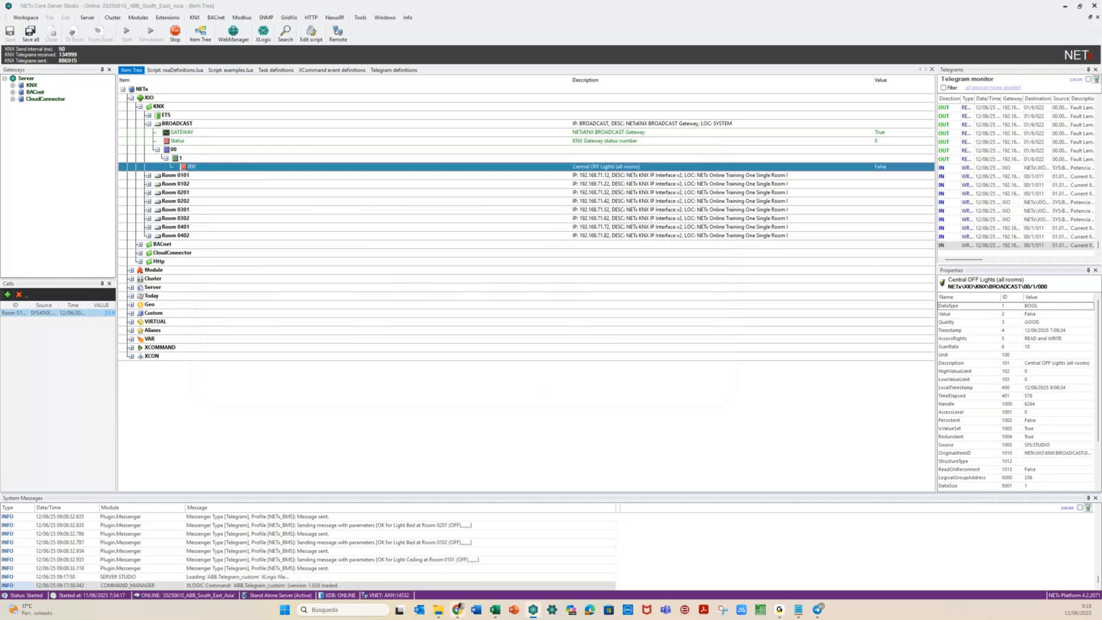
Discard the unfinished new action without choosing an XCommand
left_click(493, 216)
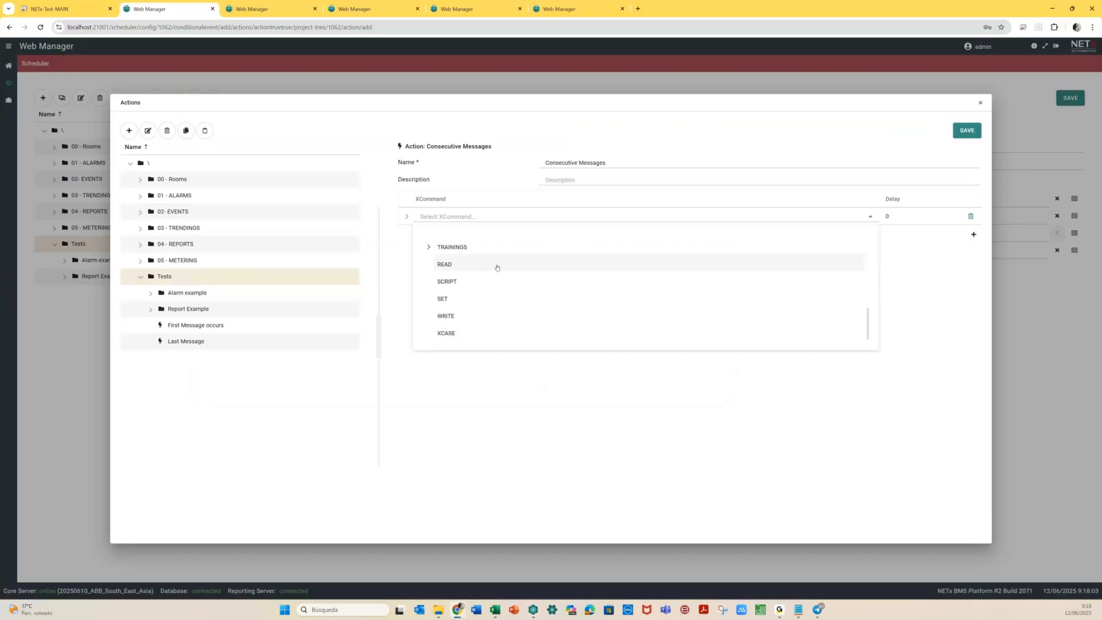
scroll(491, 296, "up", 1)
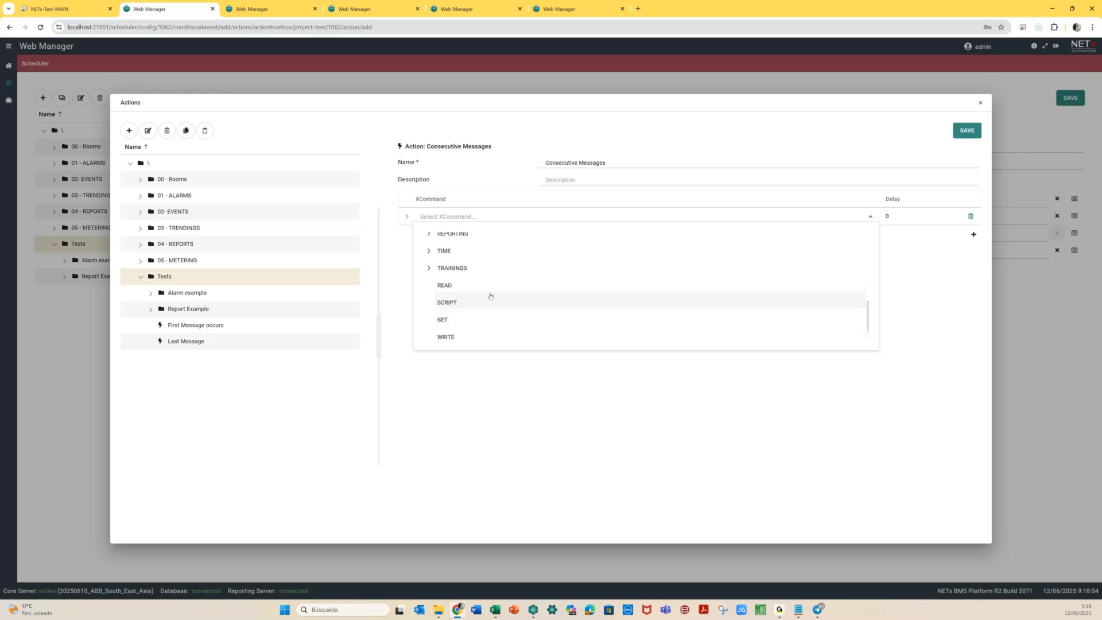
scroll(491, 296, "up", 4)
left_click(947, 278)
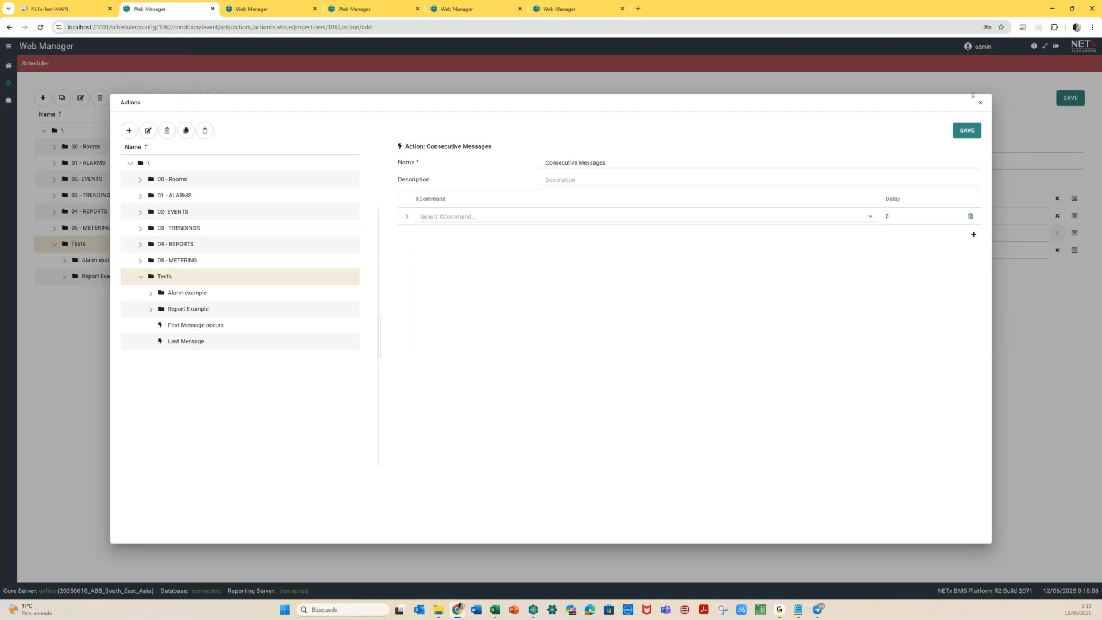
left_click(981, 104)
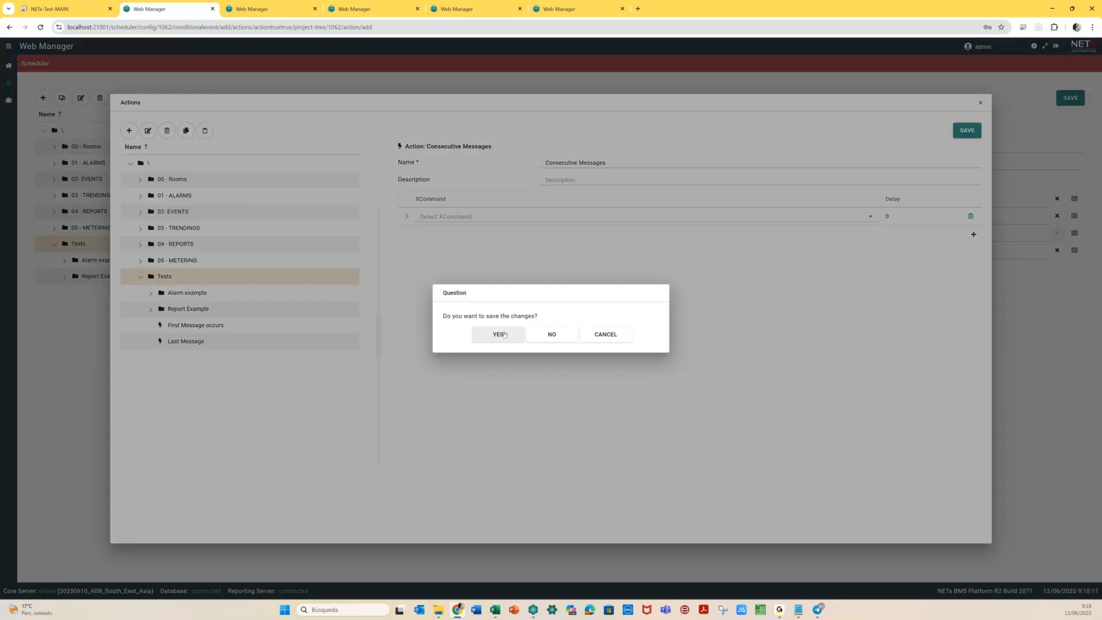
left_click(540, 337)
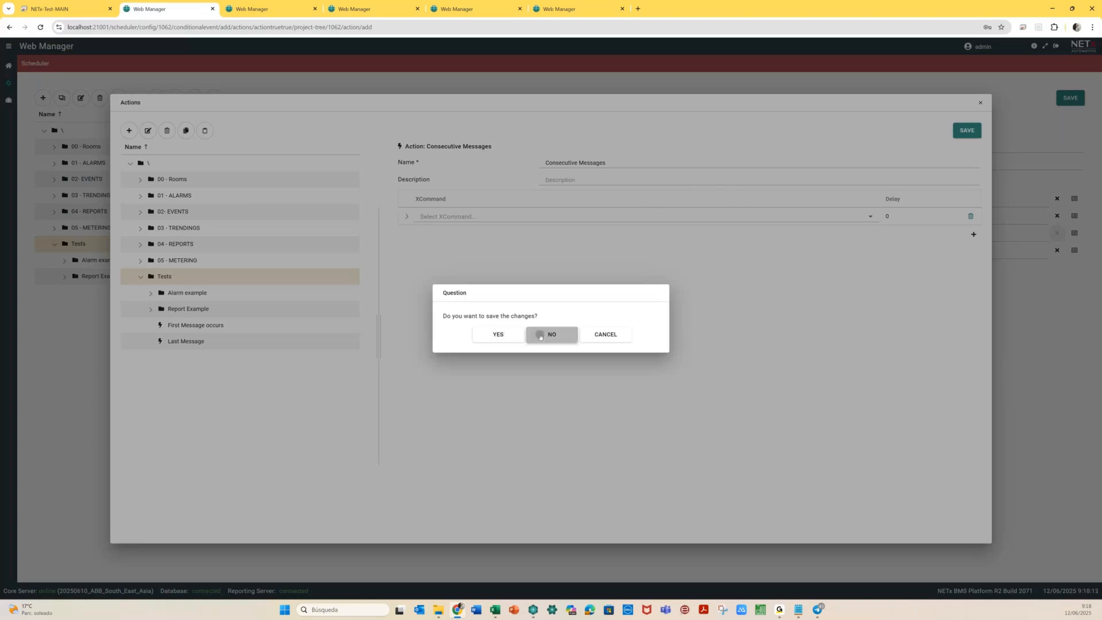
left_click(42, 98)
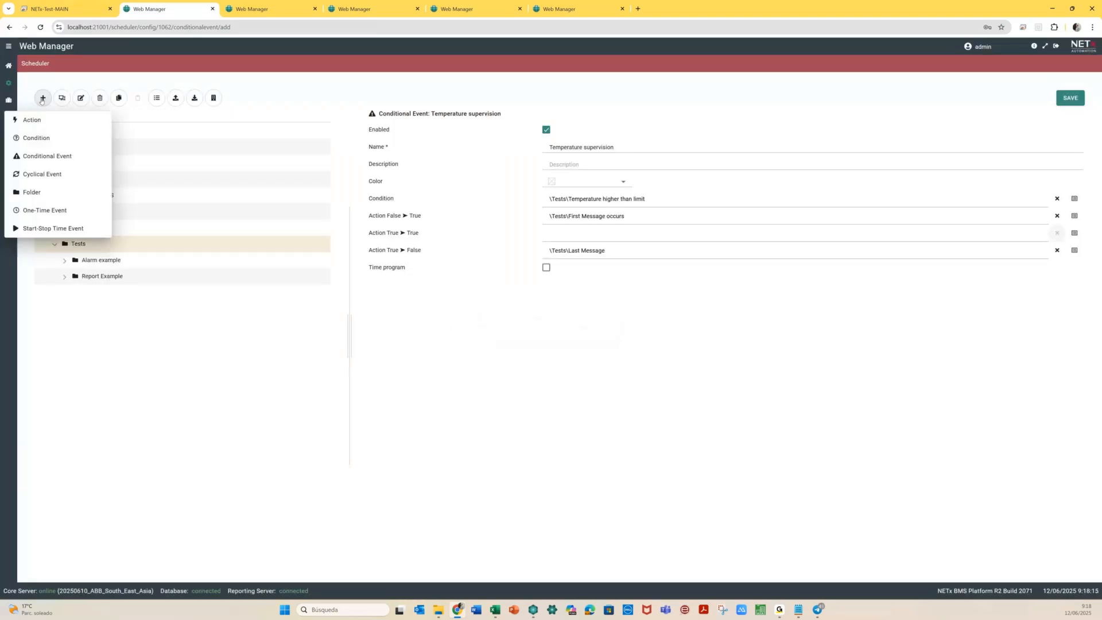
left_click(202, 406)
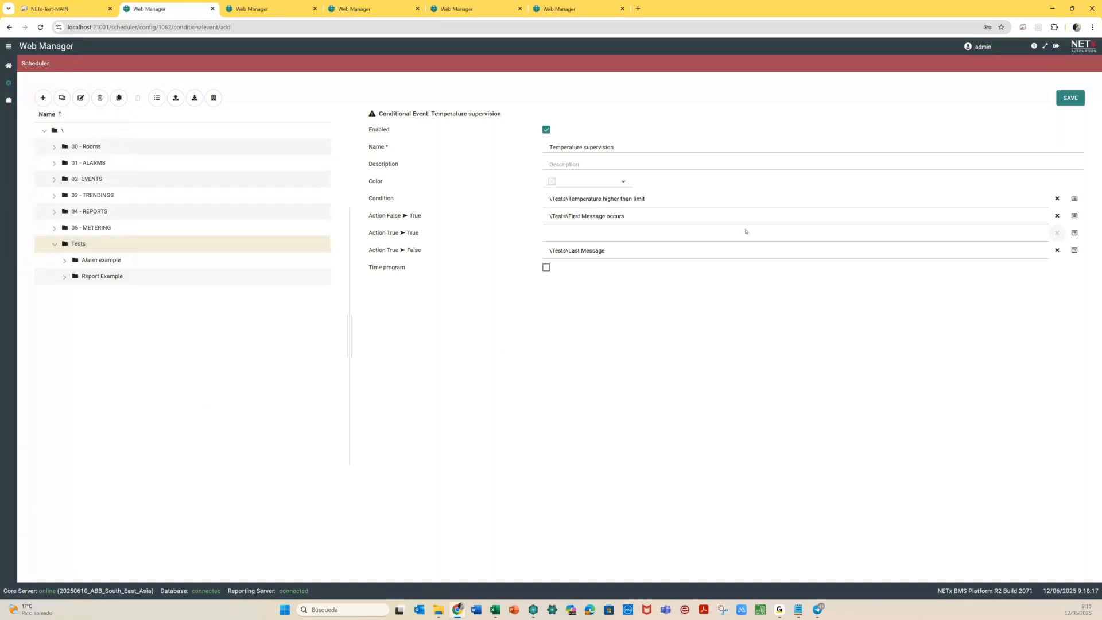
Create action 'Consecutive Messages' with an ABB > TELEGRAM_CUSTOM XCommand step
left_click(1074, 233)
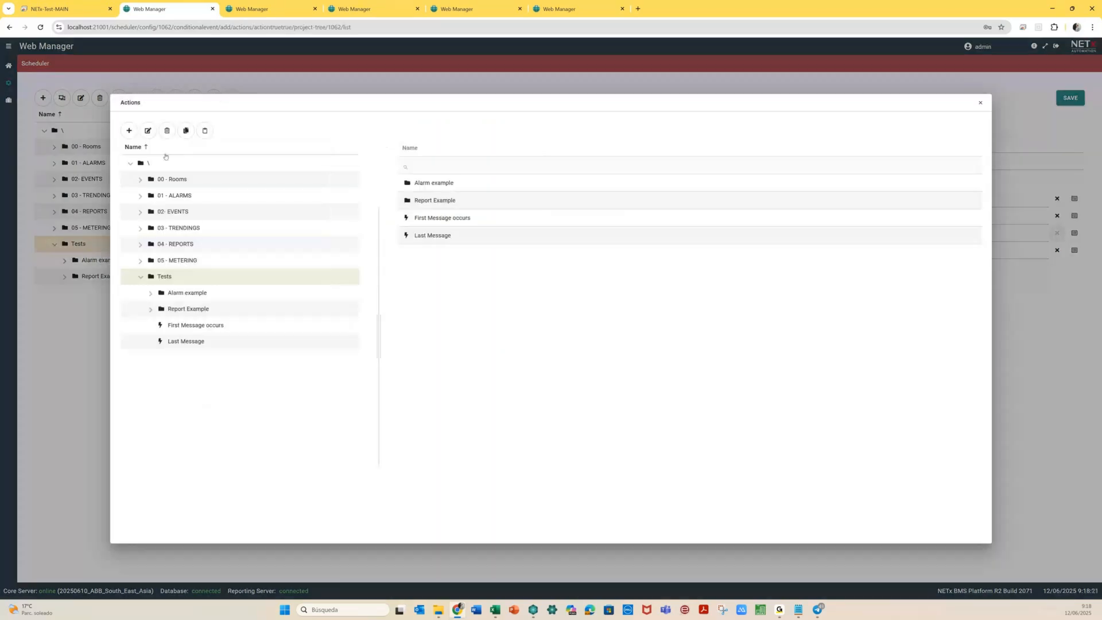
left_click(127, 130)
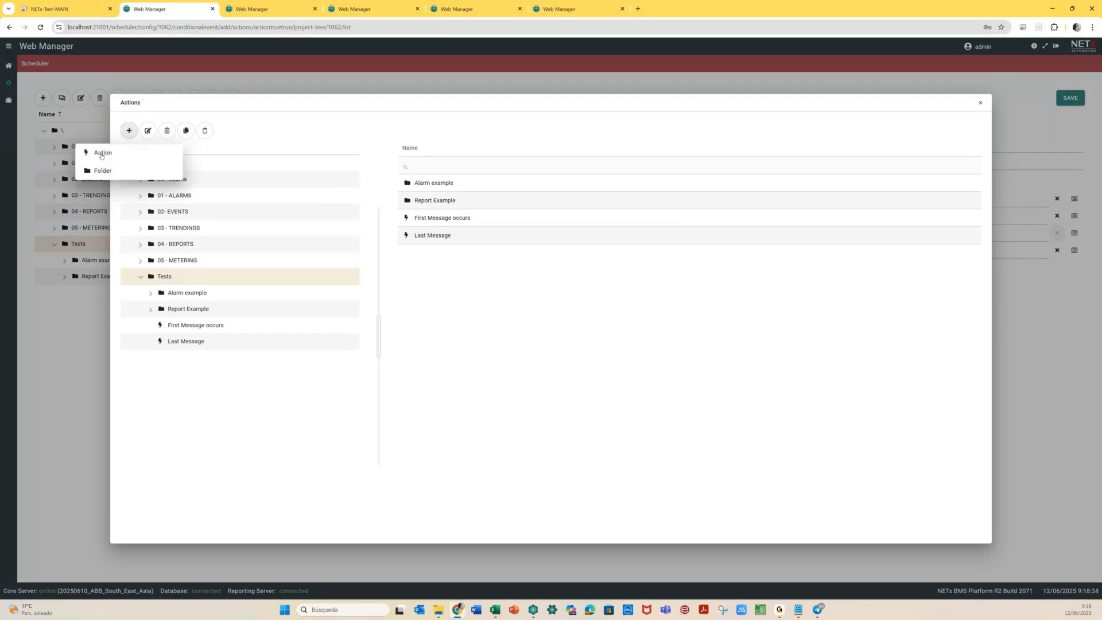
left_click(101, 154)
type("d")
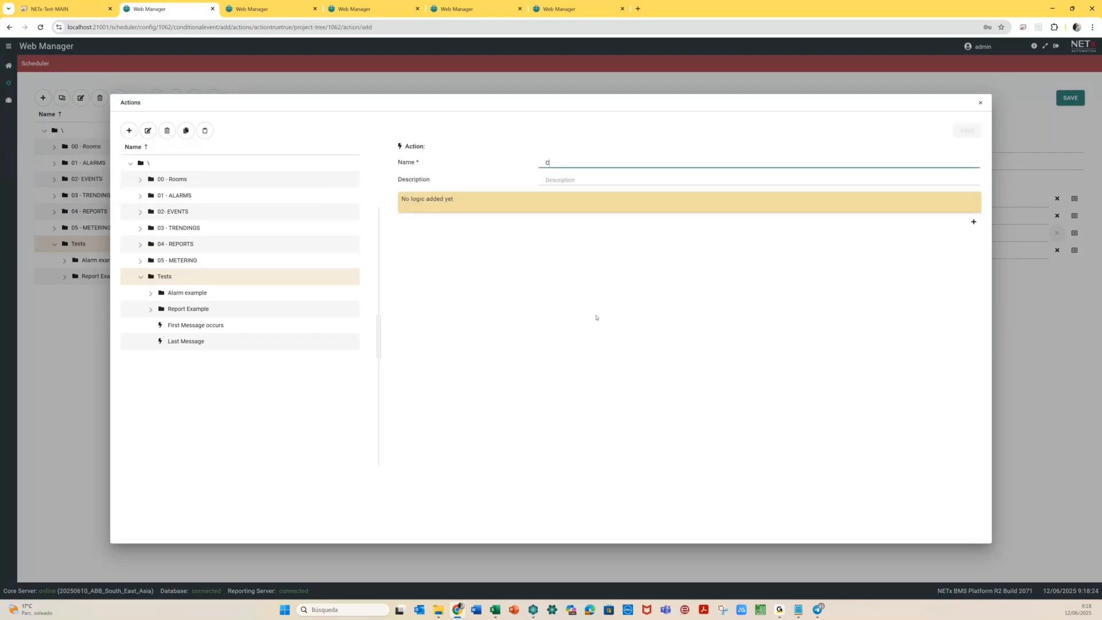
type("onsecutive Mes")
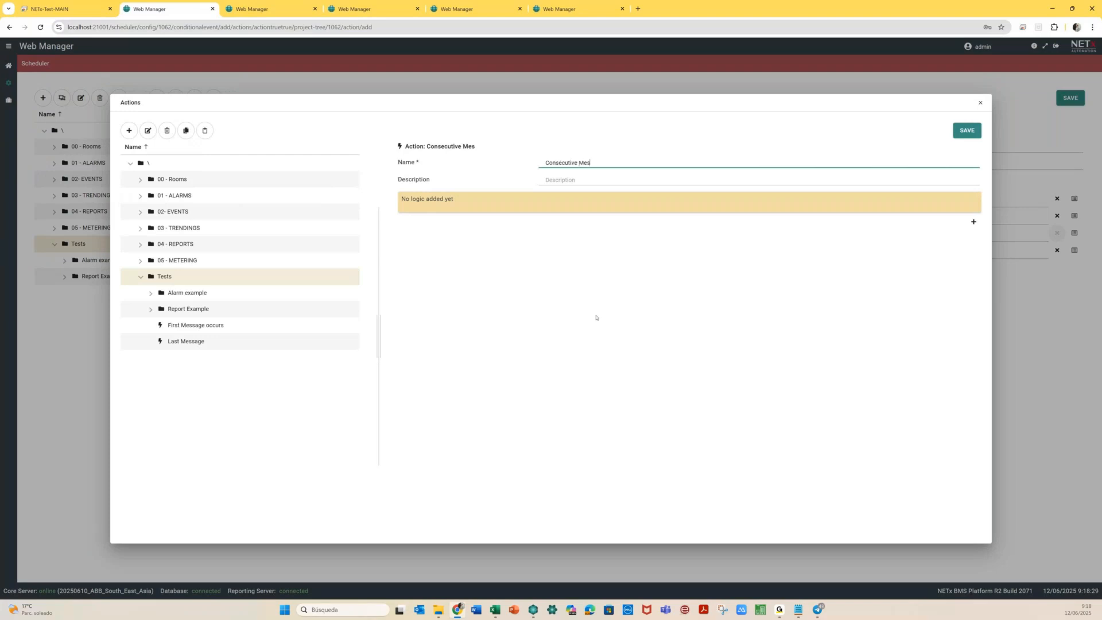
type("sages")
left_click(973, 221)
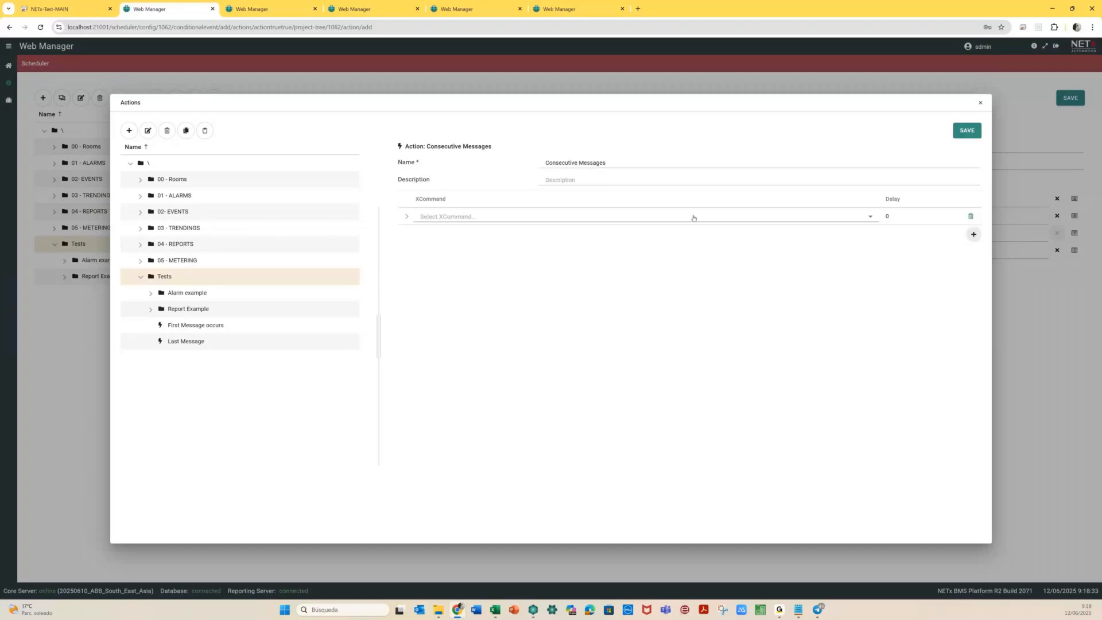
left_click(696, 218)
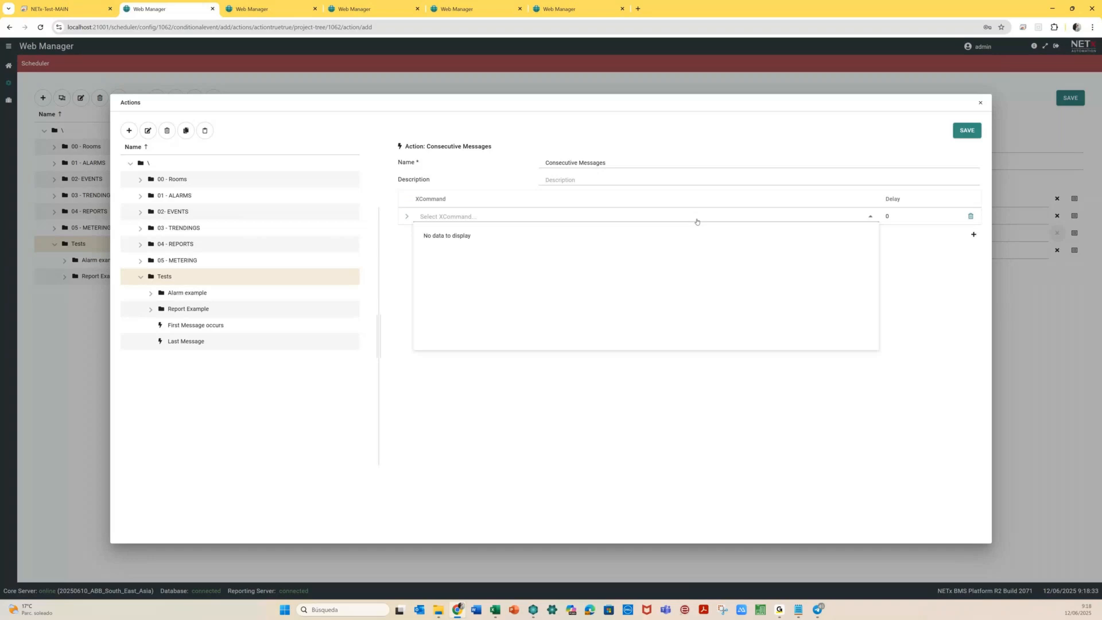
left_click(428, 243)
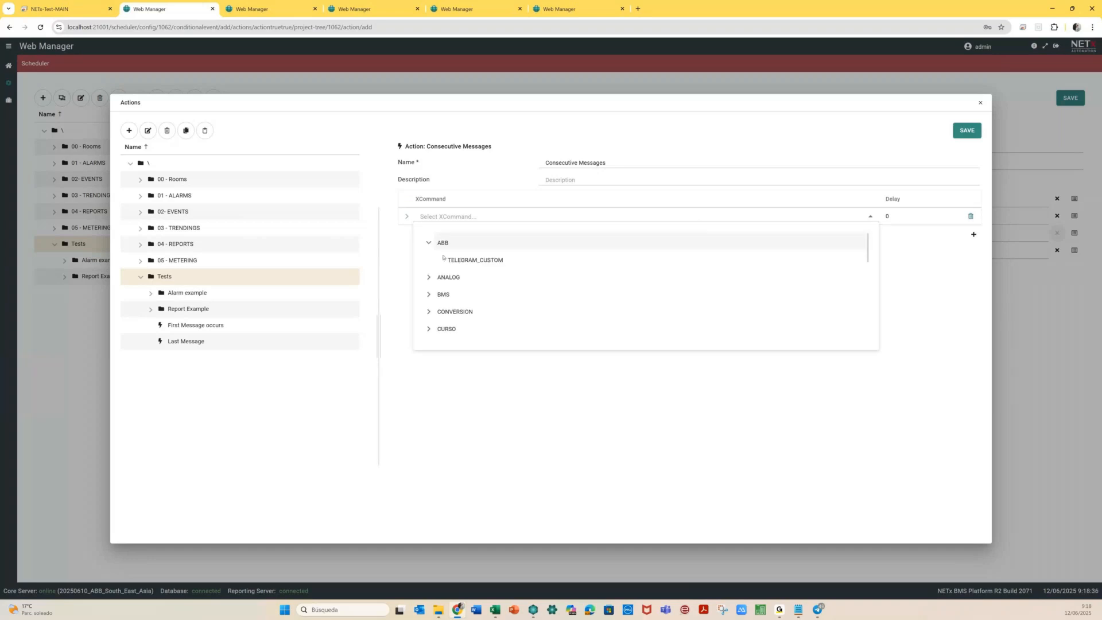
left_click(459, 259)
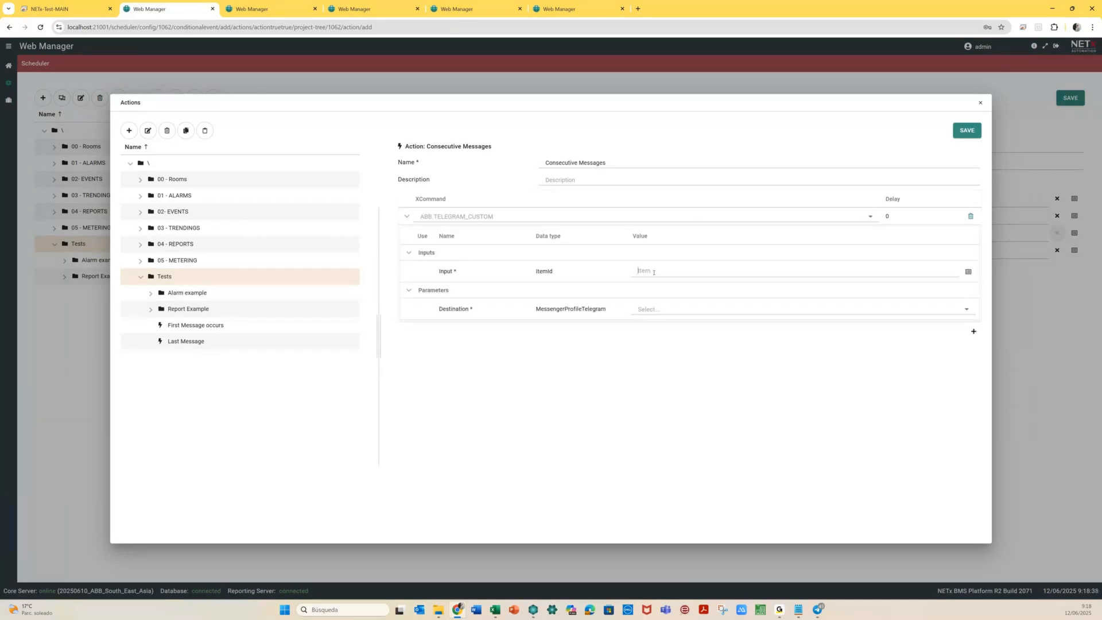
Set input Item001 and destination NETx_BMS, save, and assign it to Action True ➤ True
left_click(967, 272)
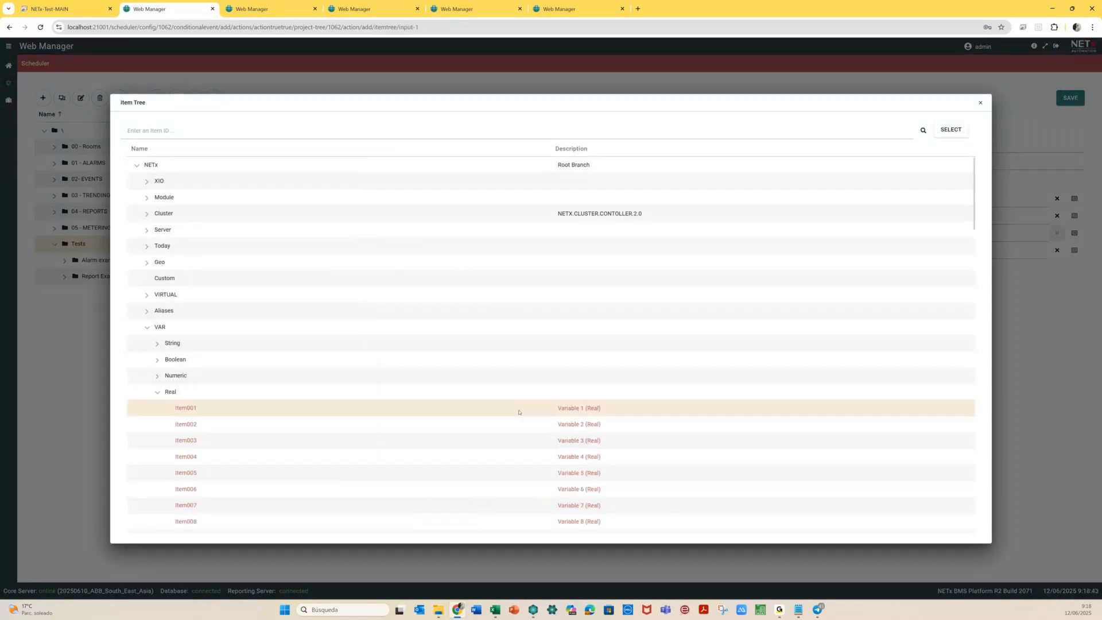
double_click(518, 412)
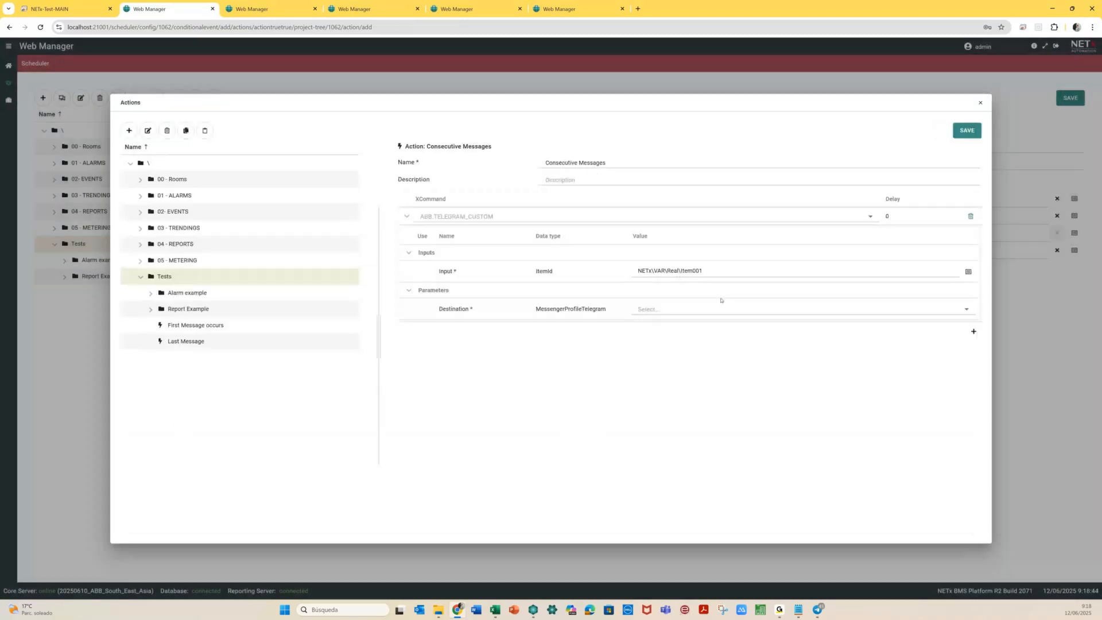
left_click(648, 309)
left_click(658, 335)
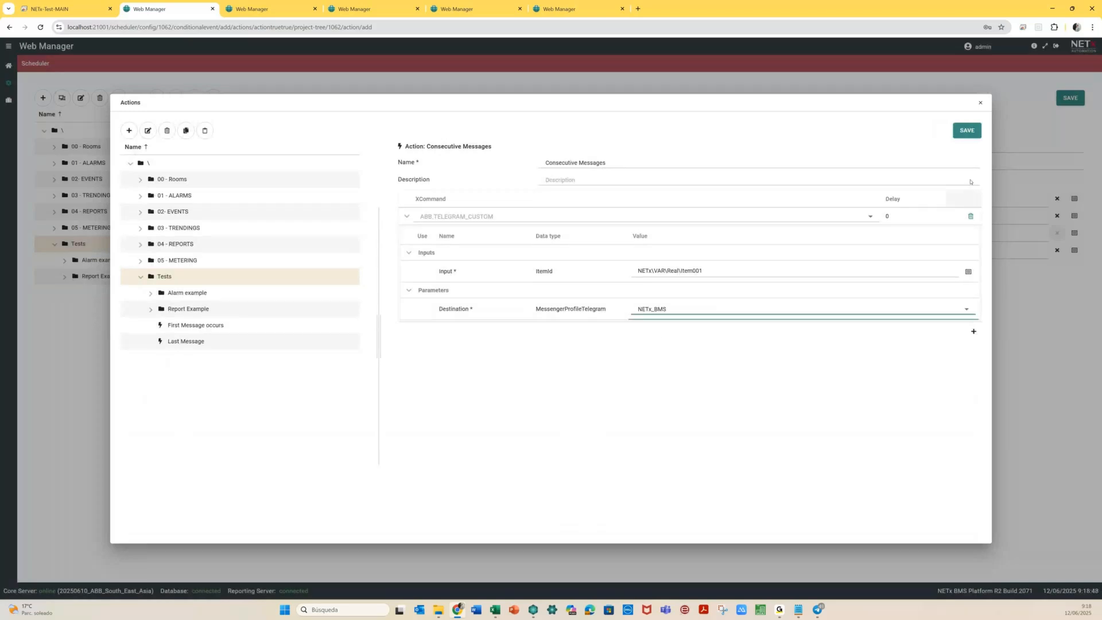
left_click(965, 130)
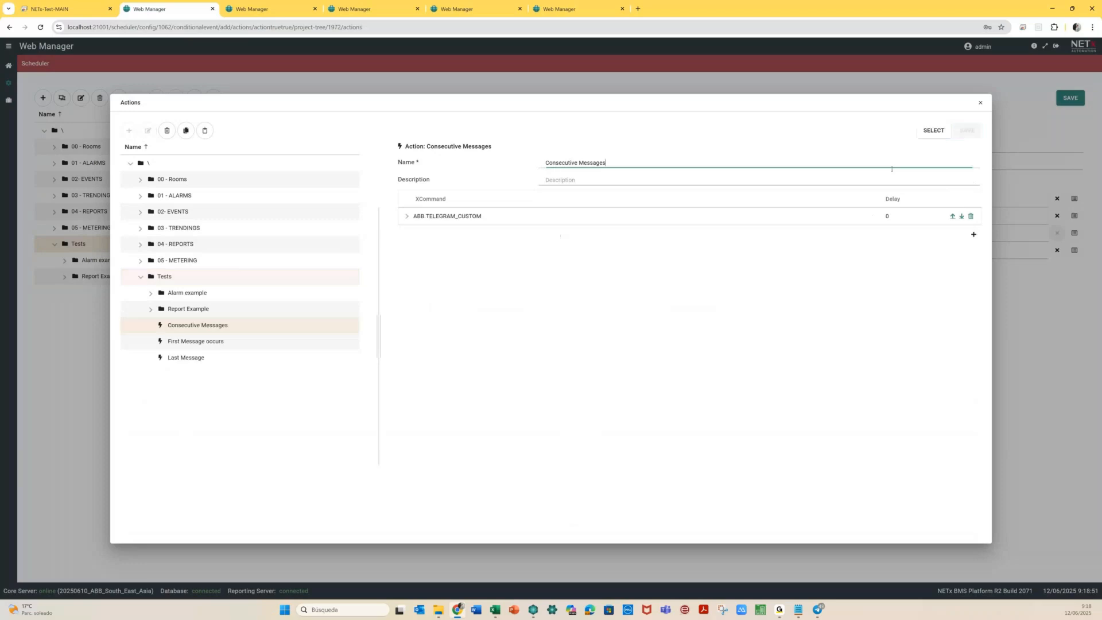
left_click(930, 132)
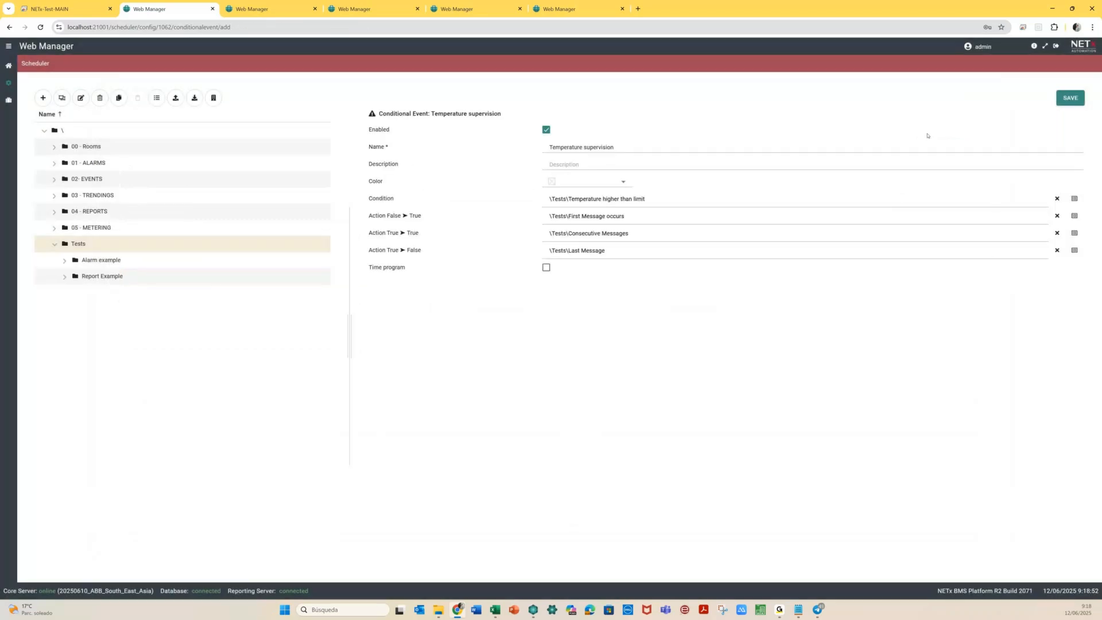
left_click(1077, 99)
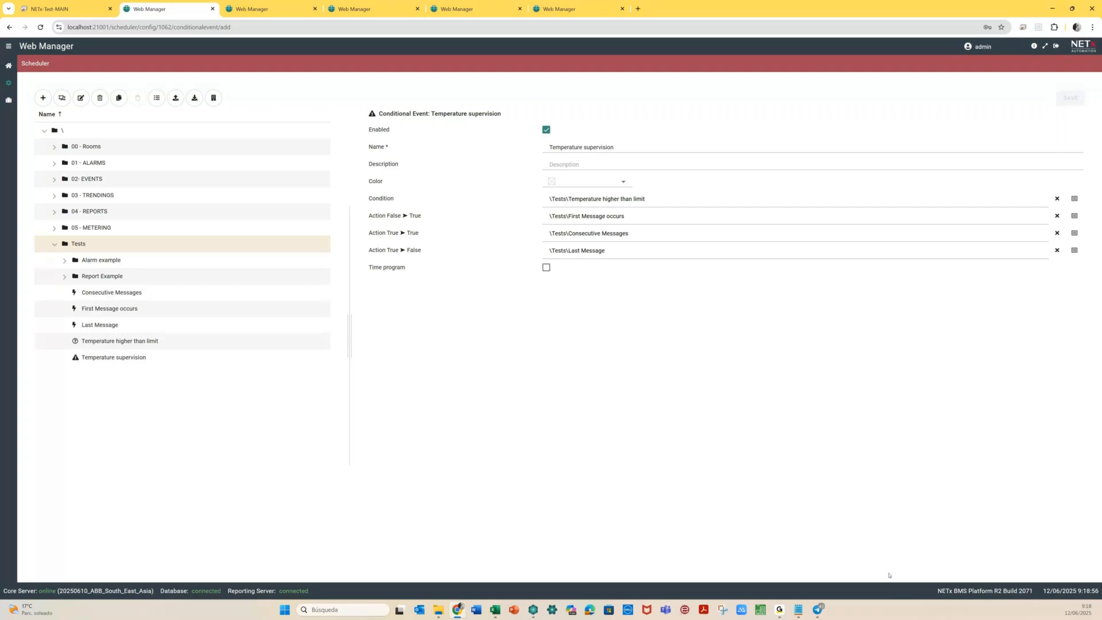
Clear the BMS platform chat history in Telegram and return to Core Server Studio
left_click(817, 609)
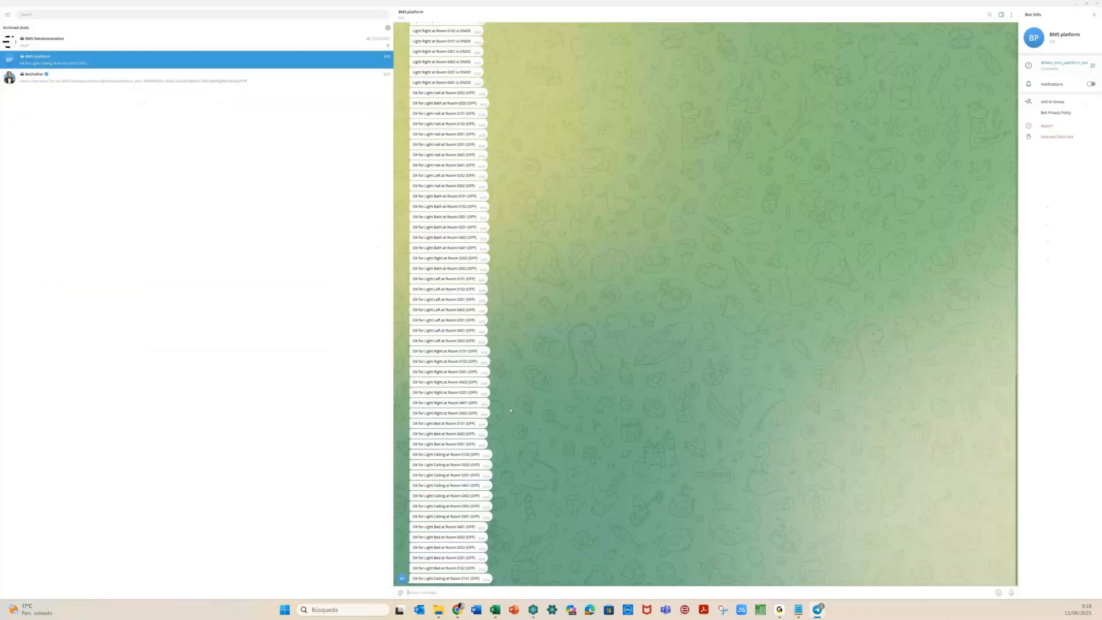
right_click(243, 62)
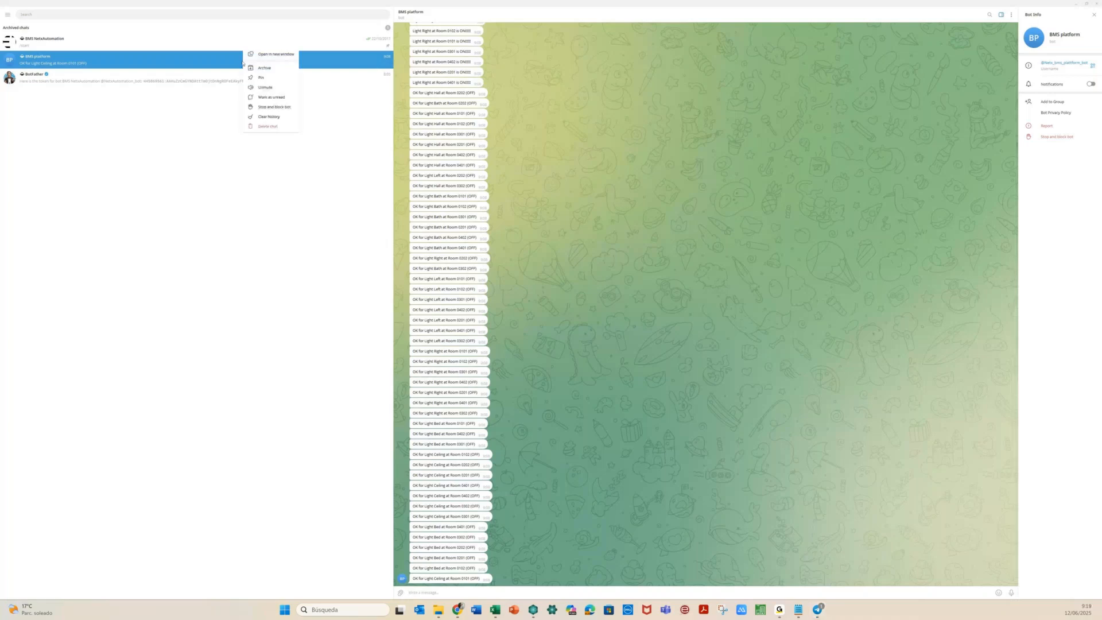
left_click(266, 117)
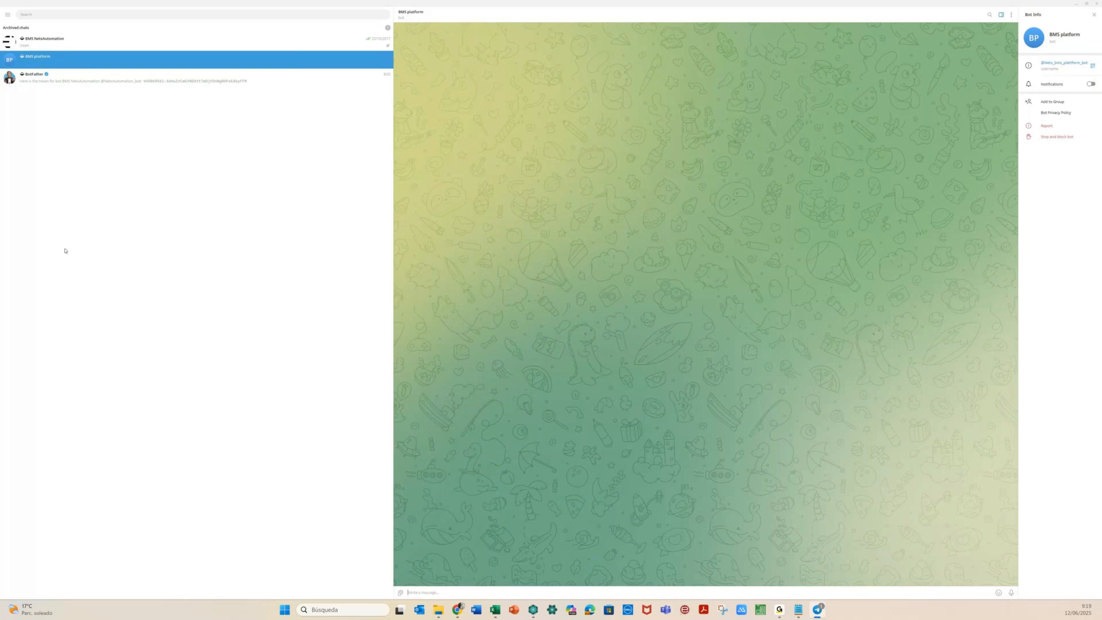
left_click(533, 610)
double_click(149, 338)
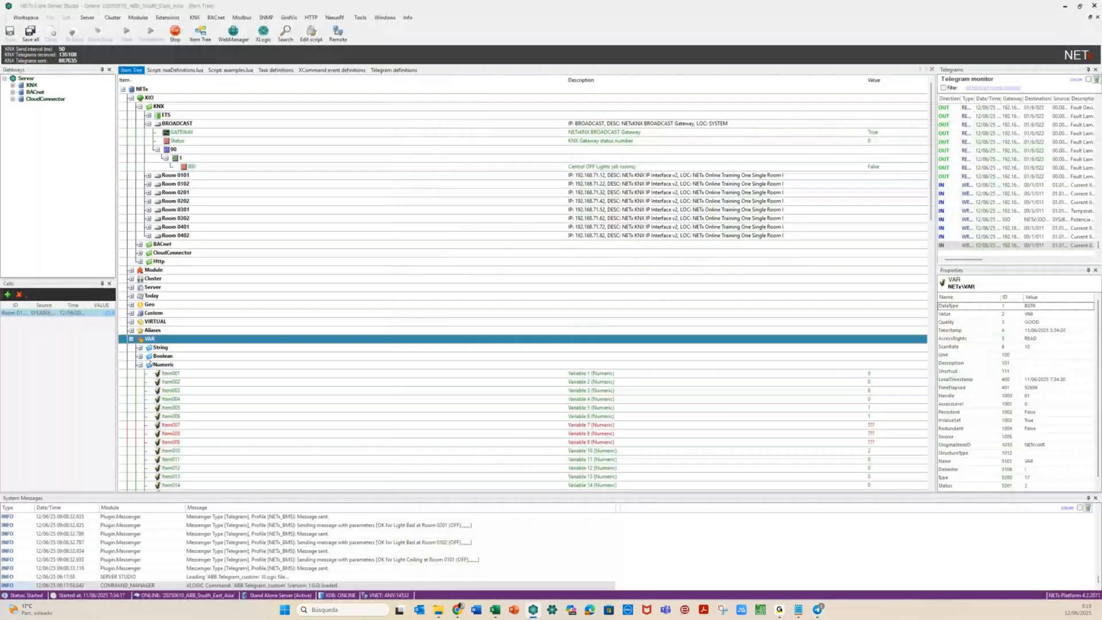
Select Item001 under VAR > Real and set it to 23 to trigger the alert
left_click(140, 364)
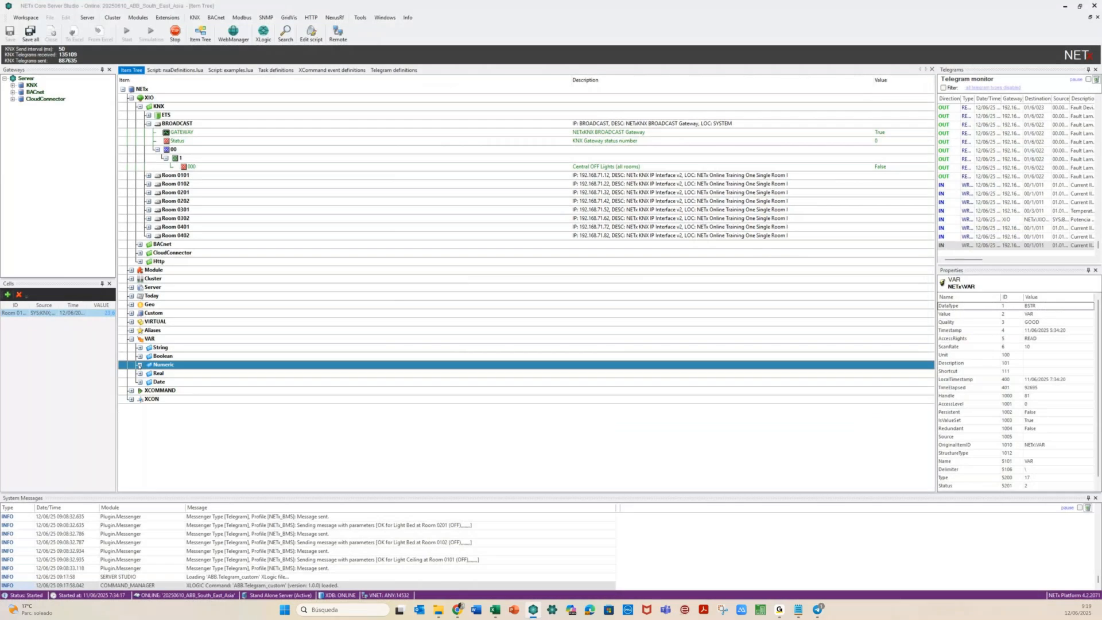
left_click(139, 373)
left_click(193, 382)
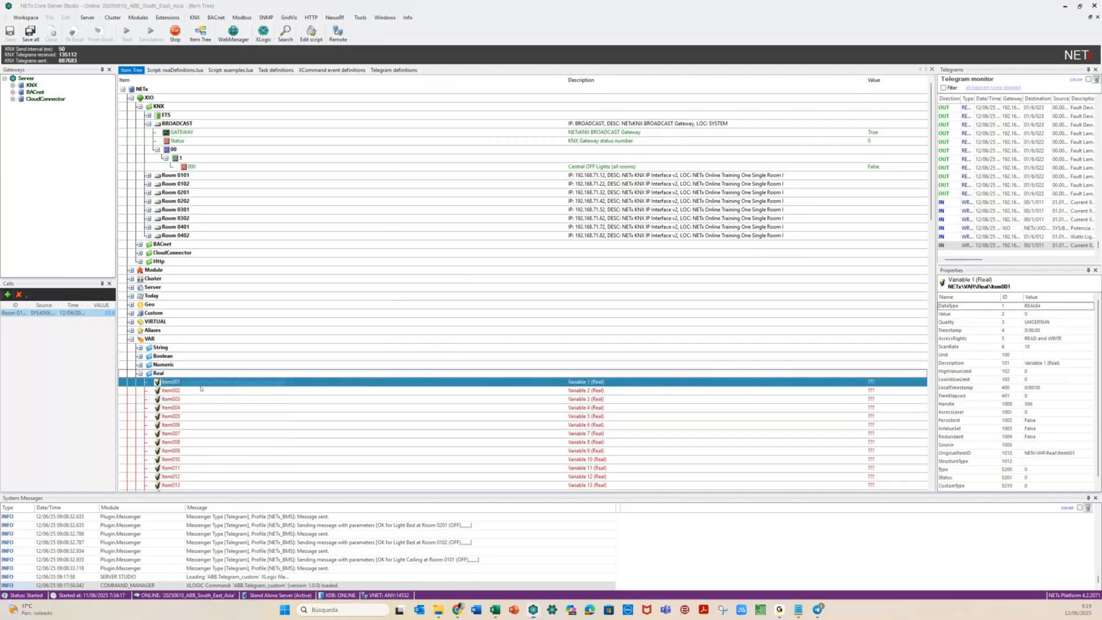
left_click(106, 336)
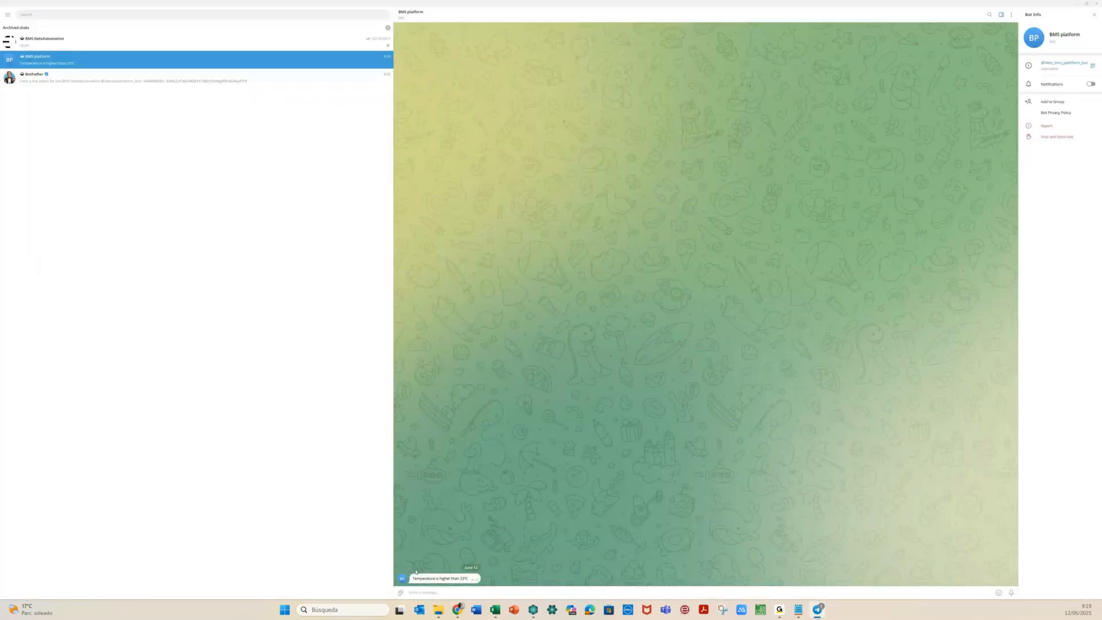
left_click(1086, 4)
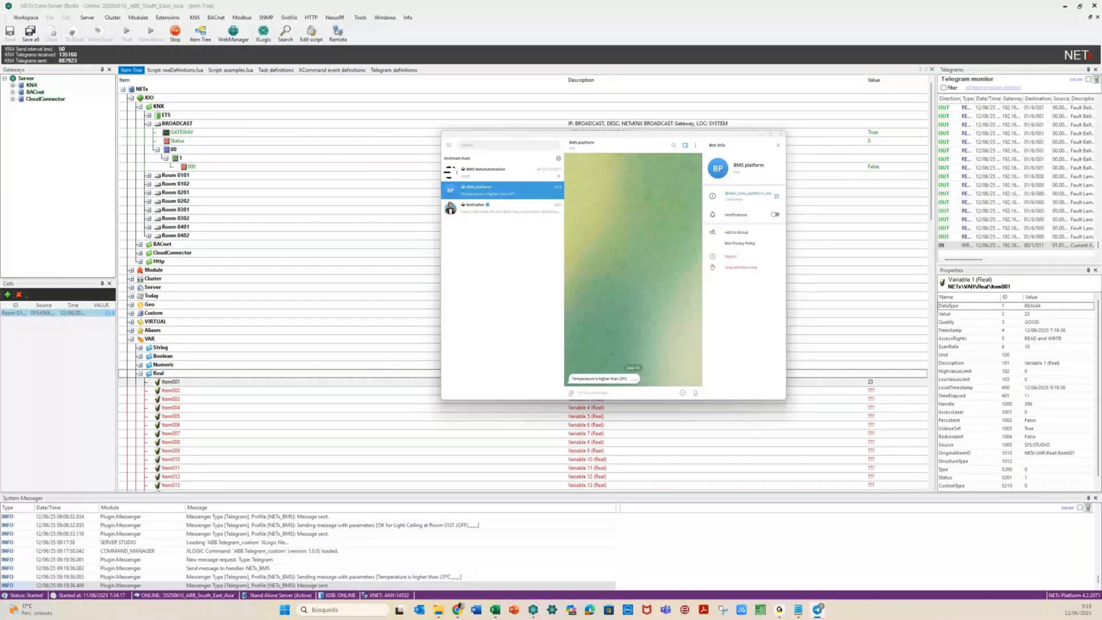
left_click(214, 390)
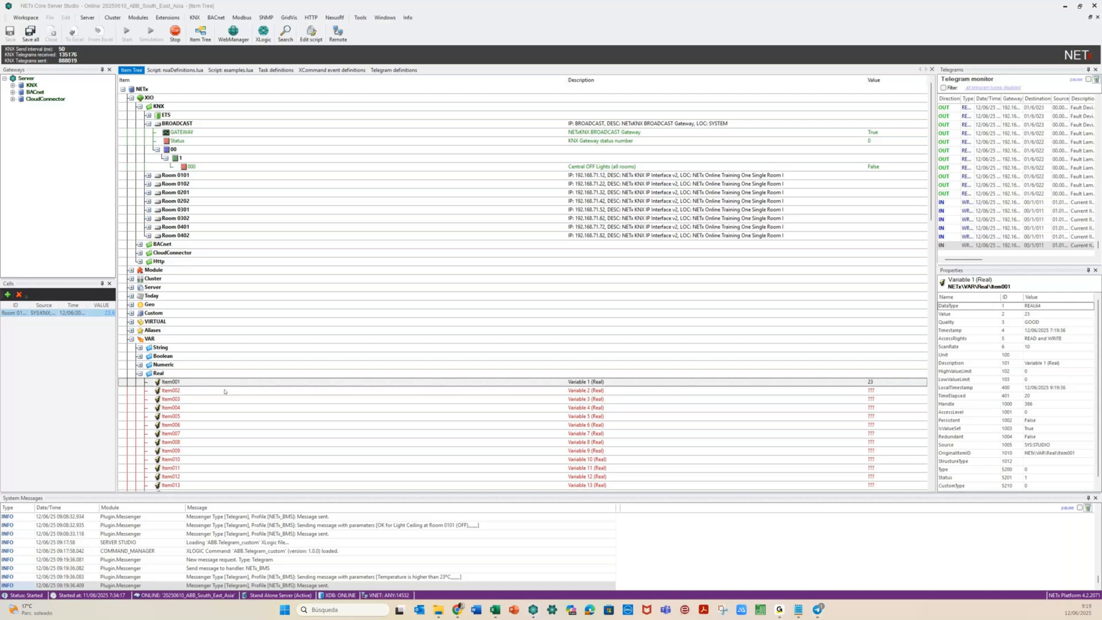
Write 22 to Item001 and check Telegram for the new temperature alert
key("Return")
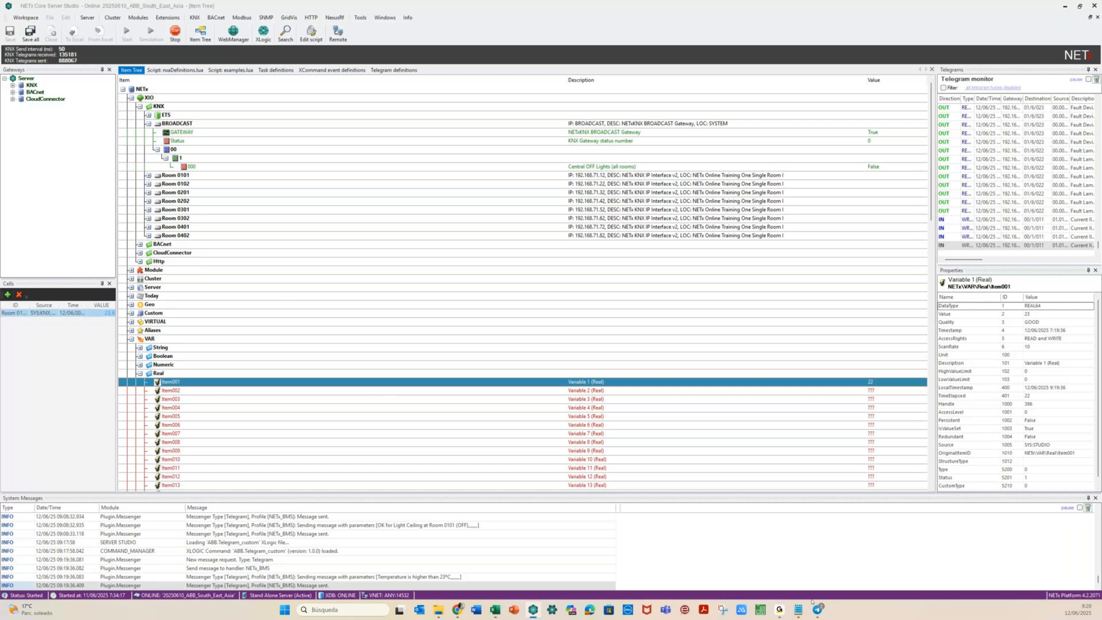
left_click(818, 609)
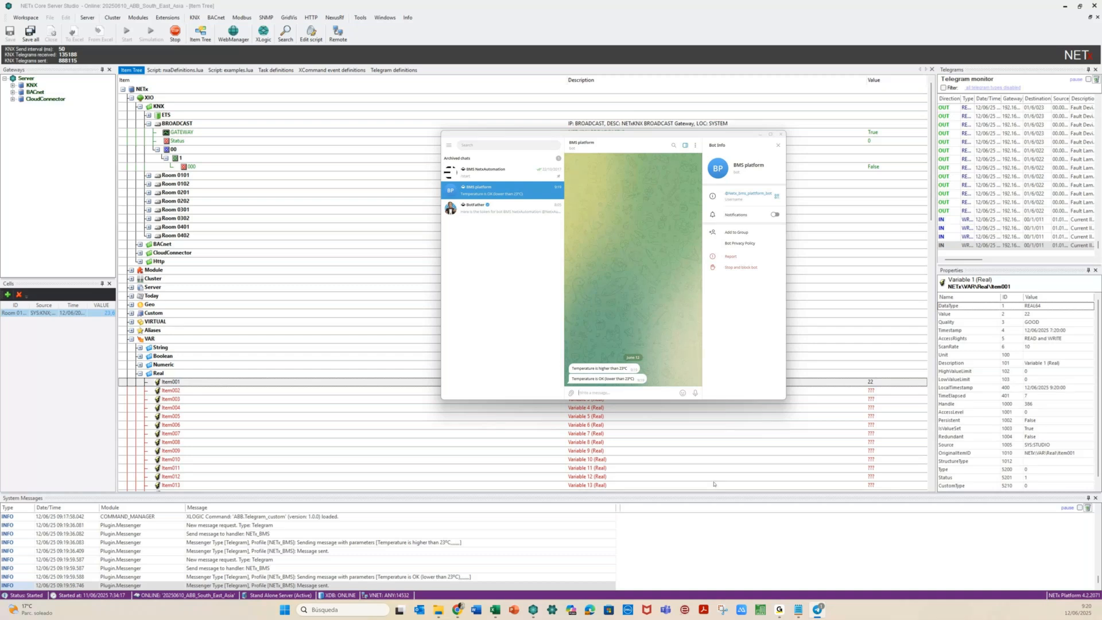
left_click(397, 389)
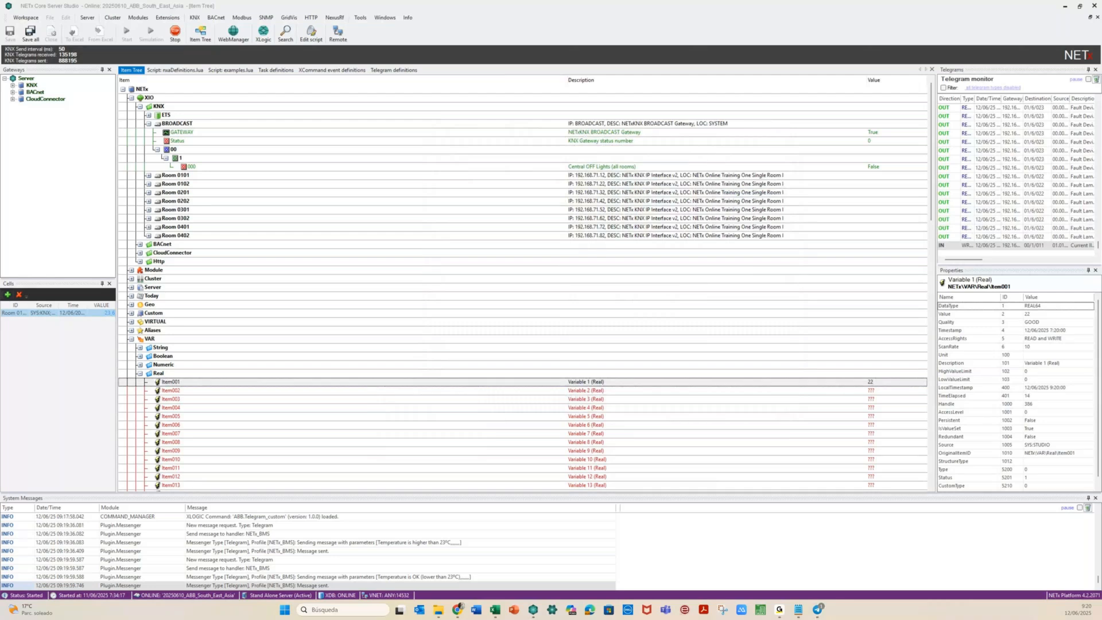
left_click(818, 610)
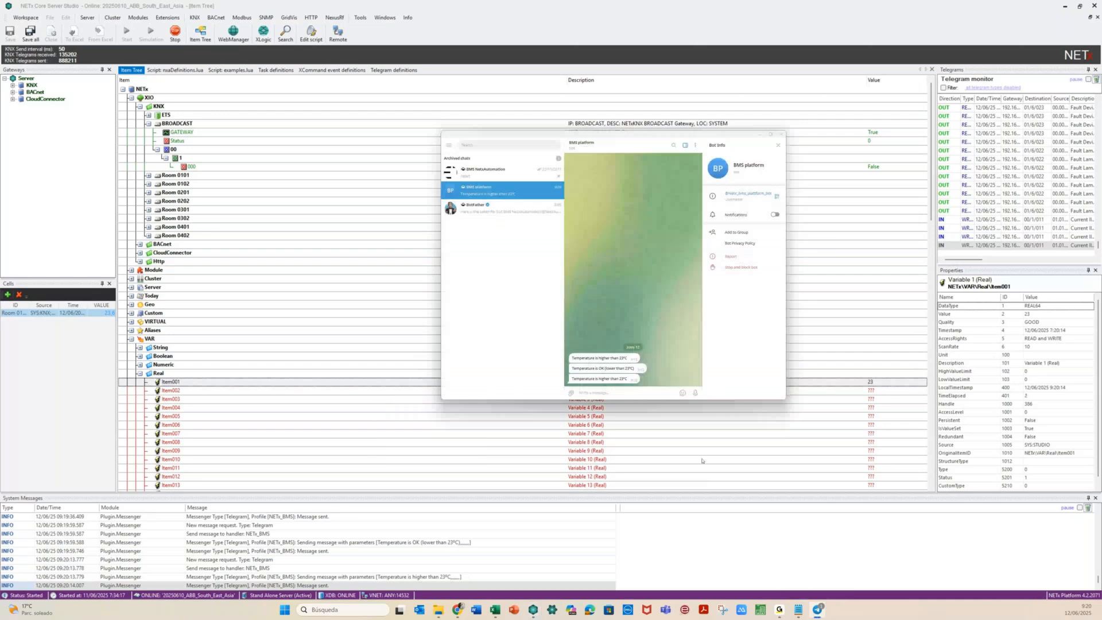
Write 23,56 to Item001, check the Telegram alert, then return to the Web Manager dashboard
right_click(245, 382)
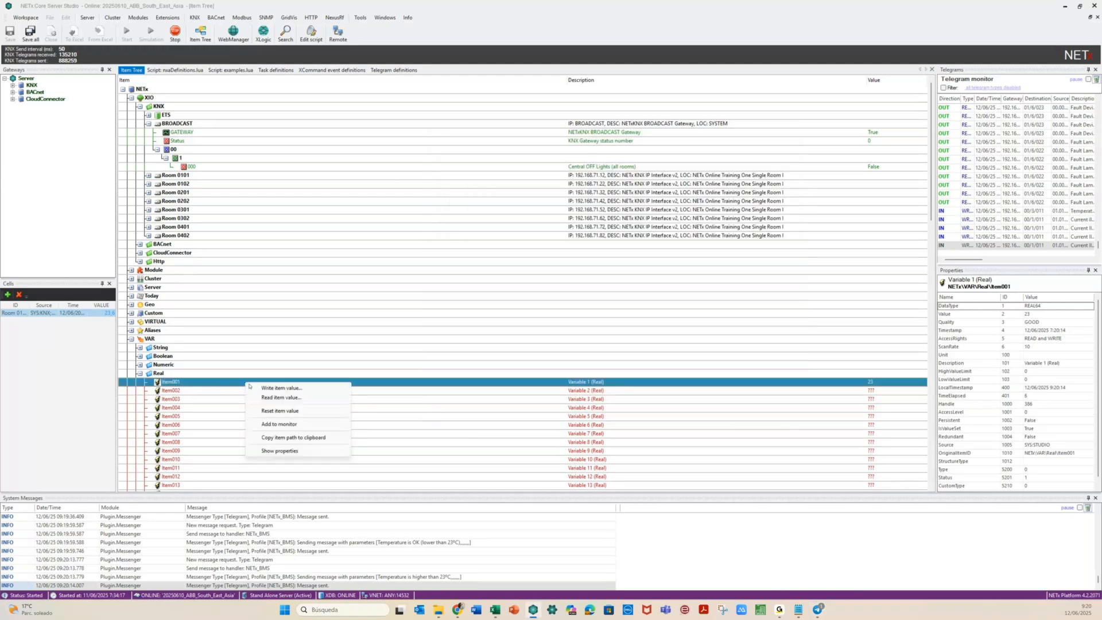
left_click(255, 388)
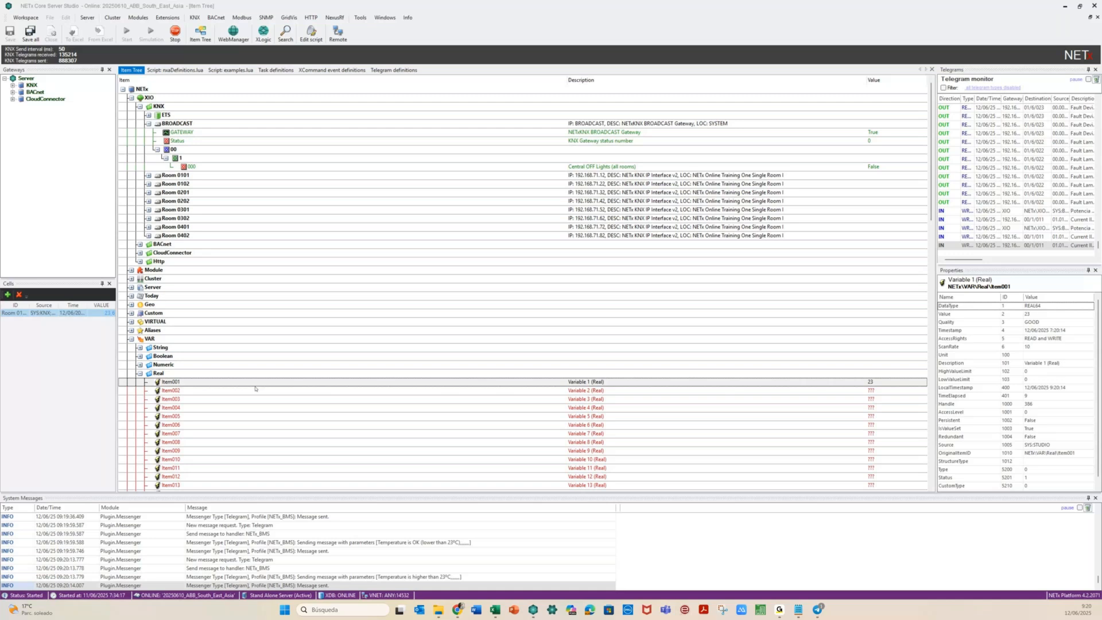
key("Return")
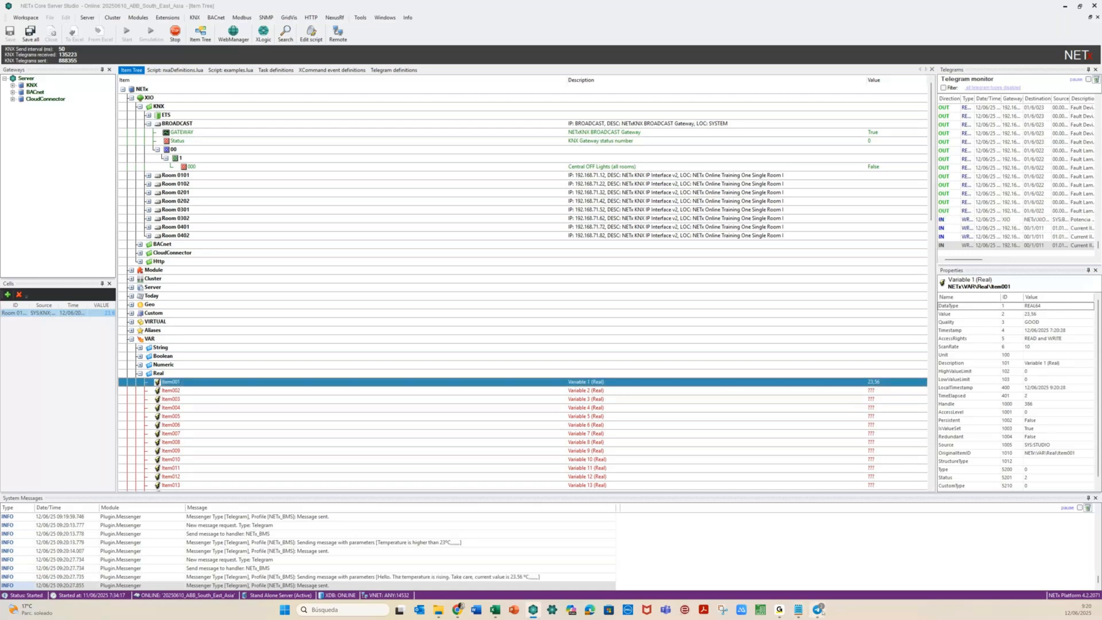
left_click(819, 610)
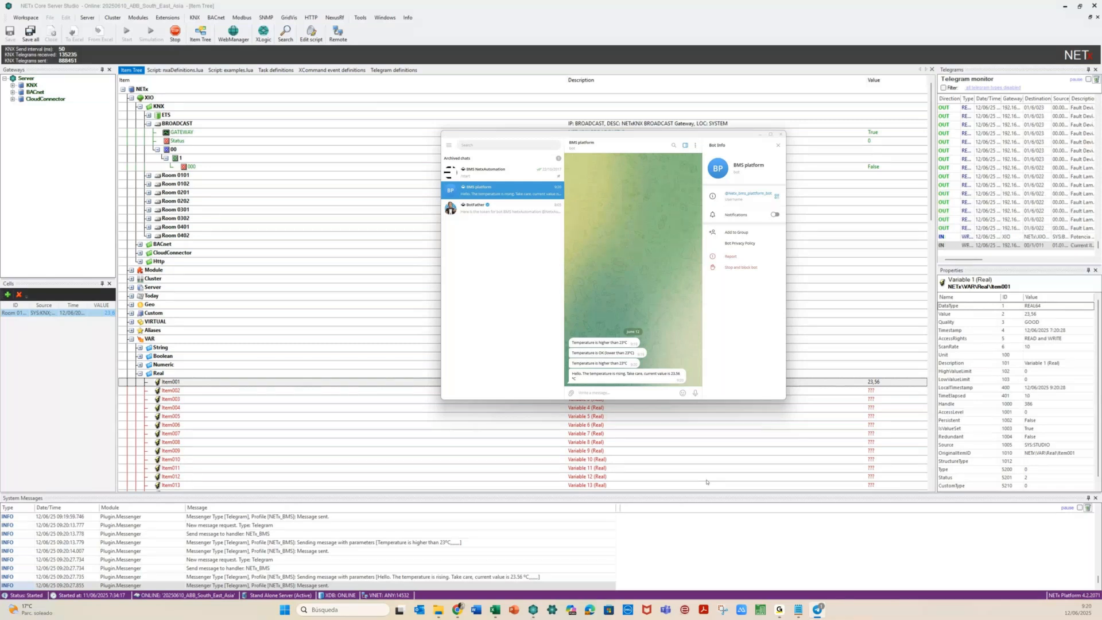
left_click(457, 609)
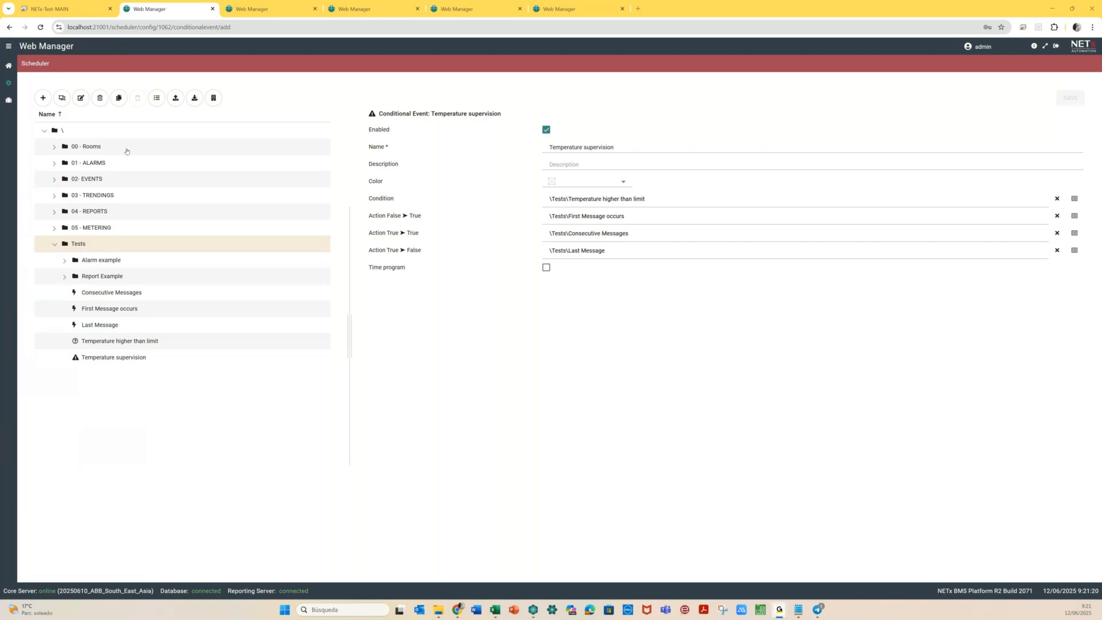
left_click(8, 66)
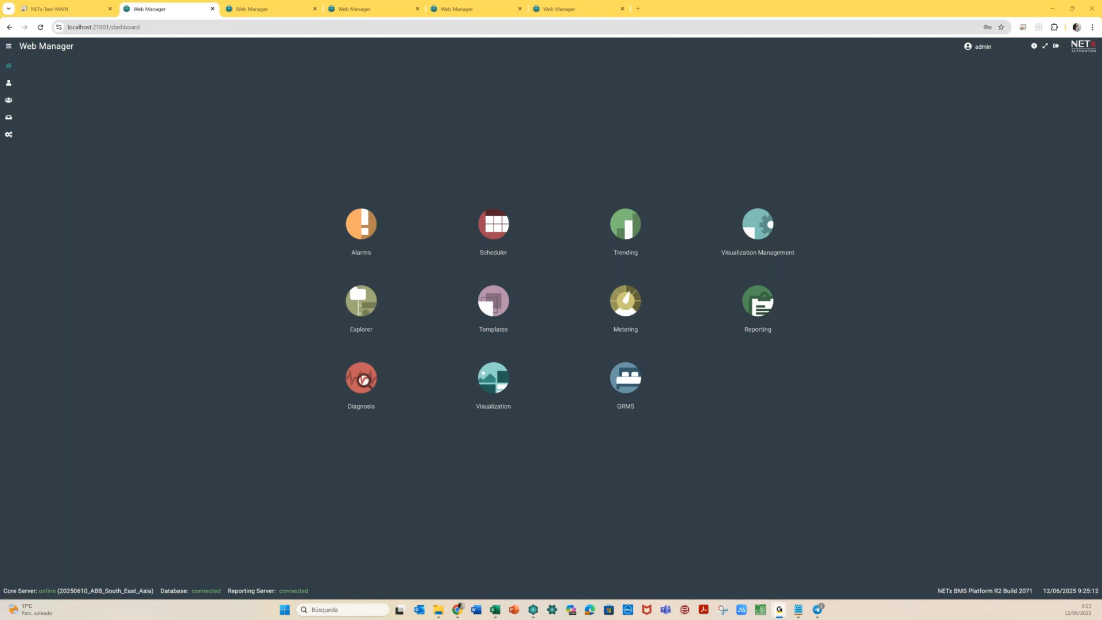
Bring NETx Core Server Studio back in front of the dashboard, then switch to File Explorer
left_click(532, 612)
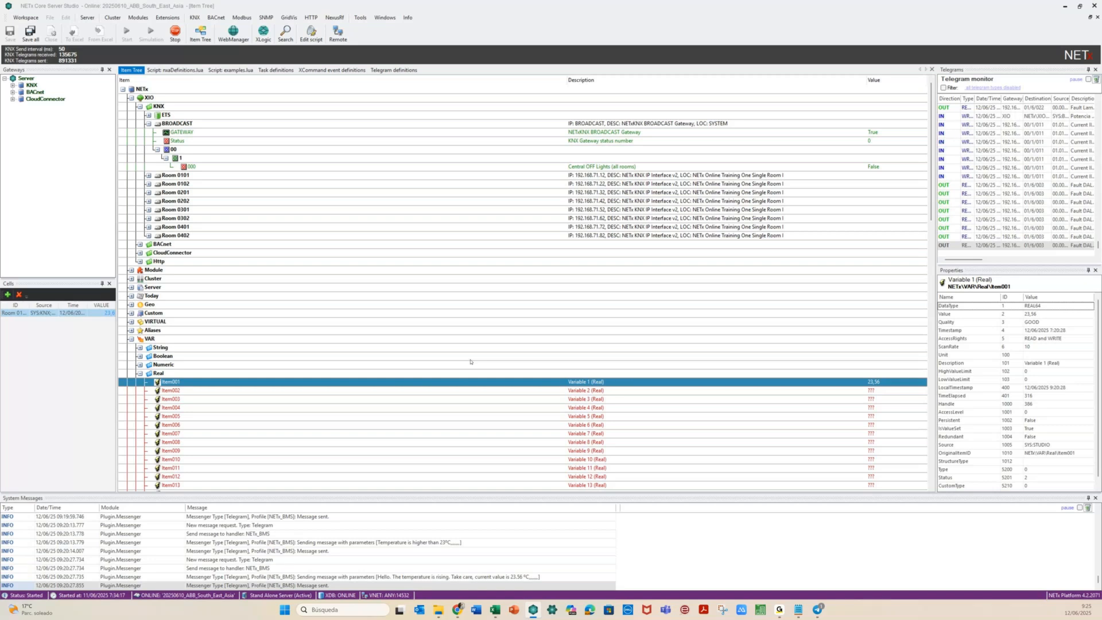
left_click(438, 609)
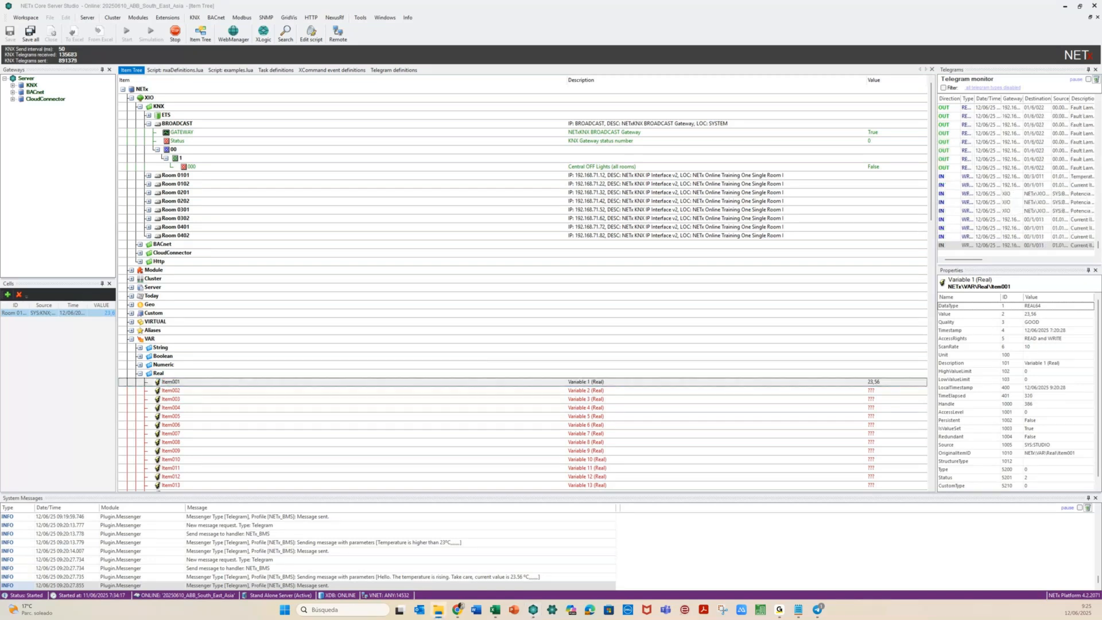